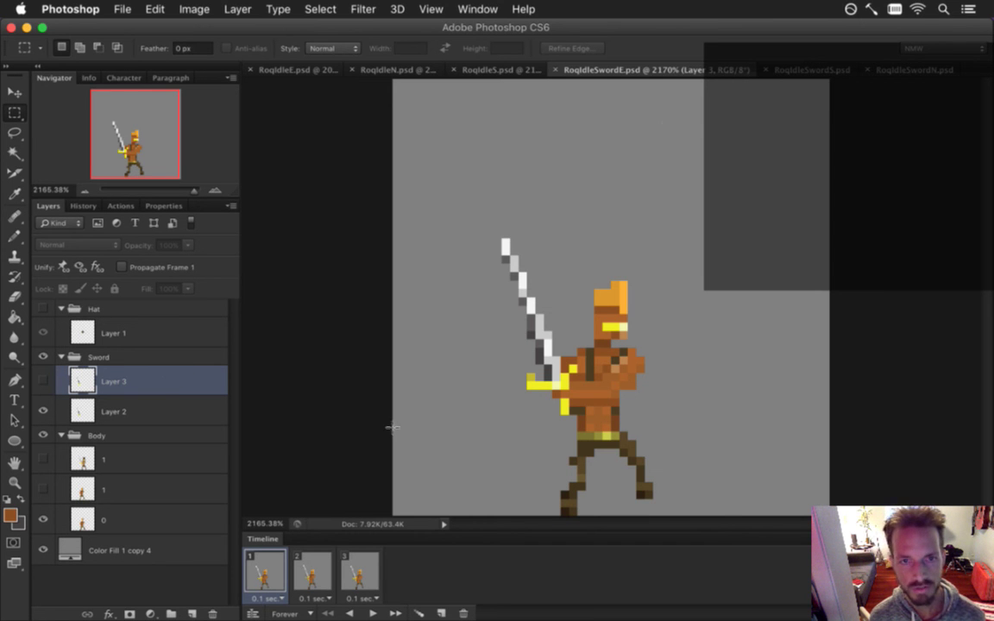
# View the RoqIdleSwordS.psd sprite for reference and return to RoqIdleSwordE.psd
pyautogui.click(818, 69)
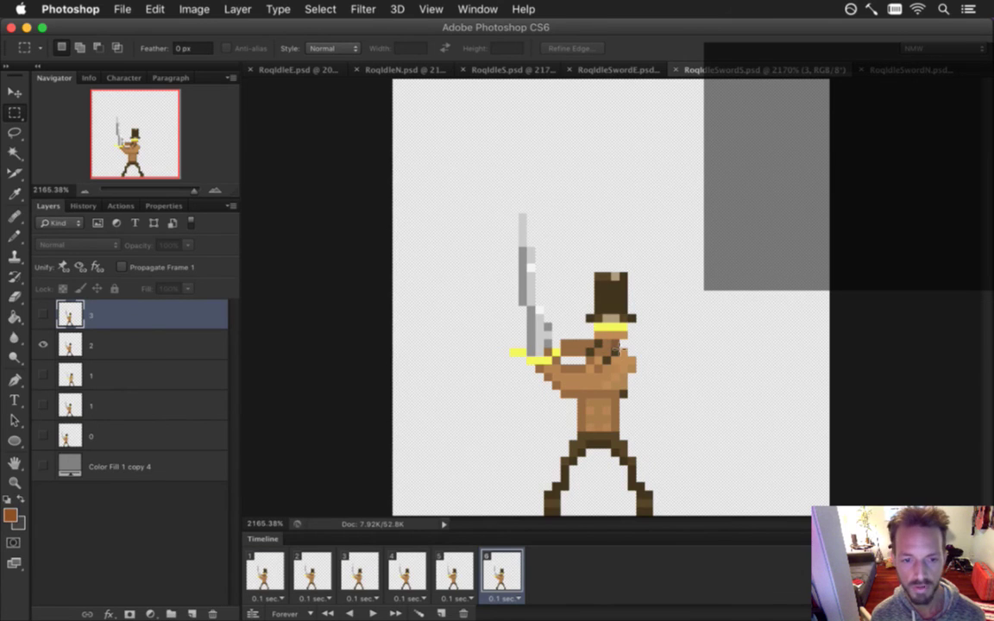
pyautogui.click(611, 68)
# Switch to Finder, check the info of the tmp folder on the desktop, and close the info window
pyautogui.press('super+Tab')
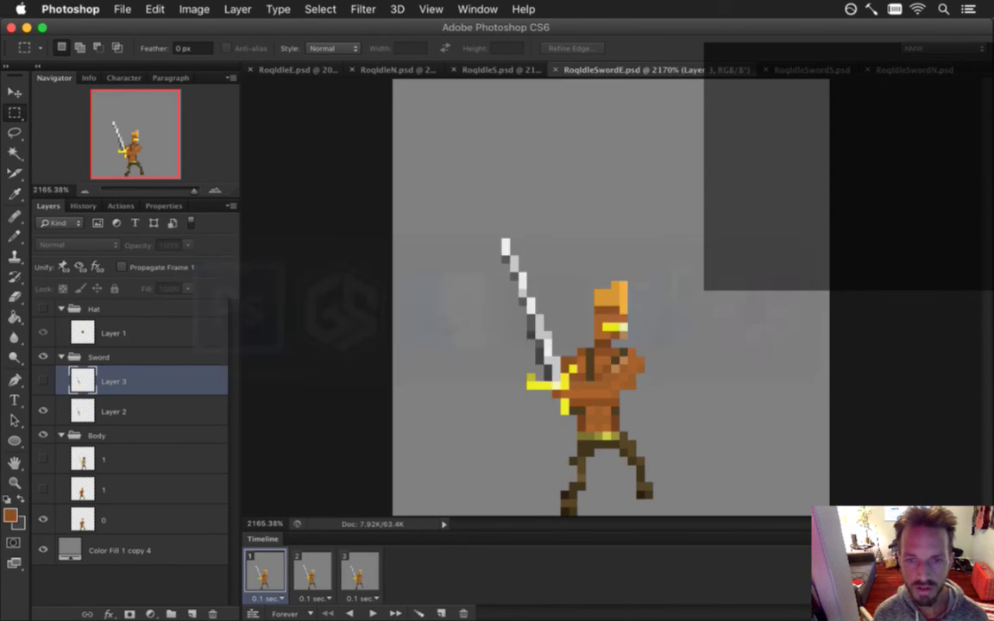
pyautogui.press('super+h')
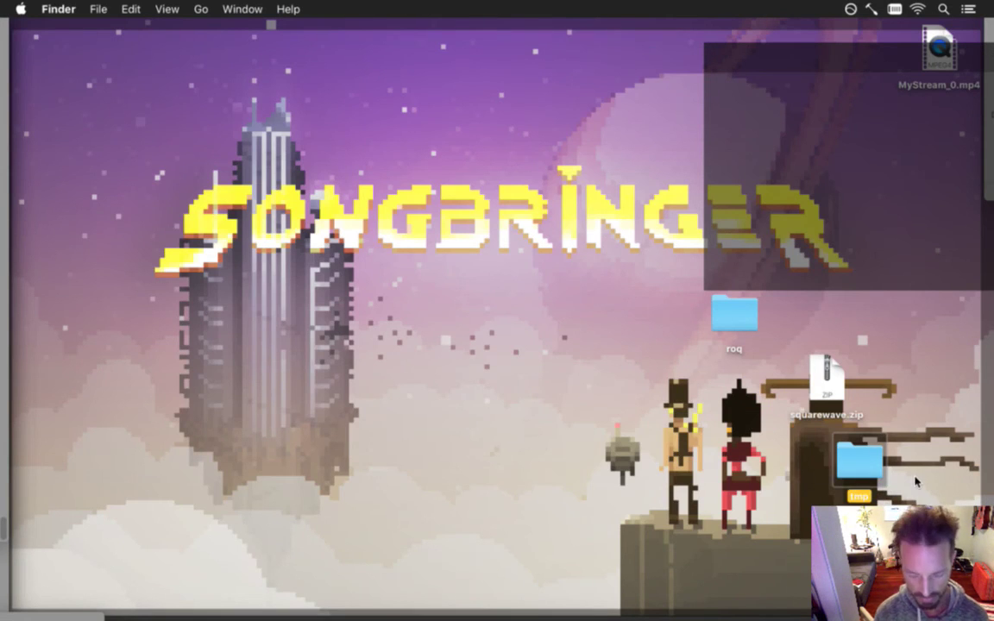
pyautogui.press('super+i')
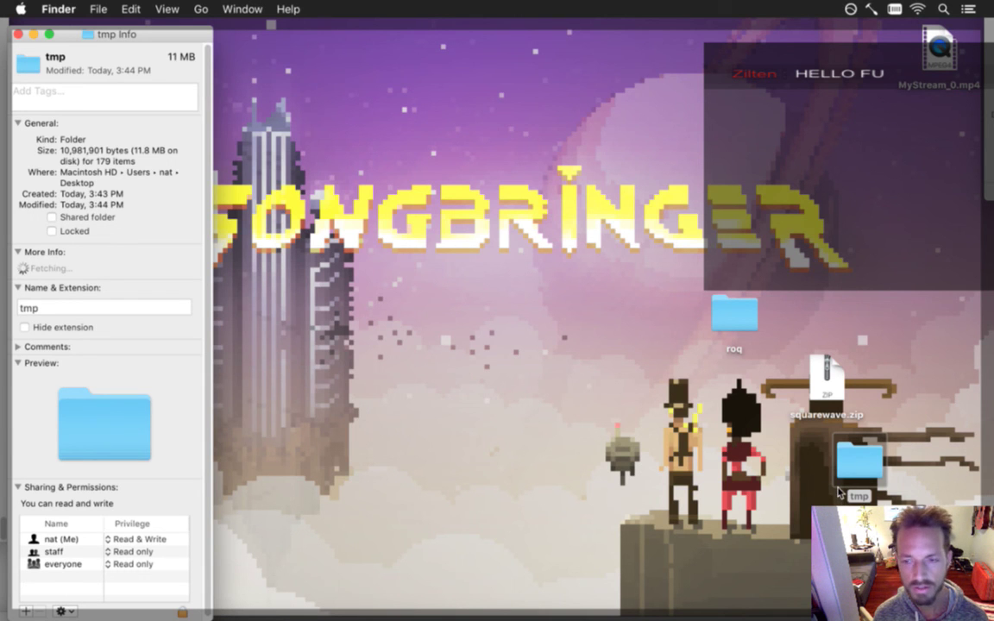
pyautogui.press('super+w')
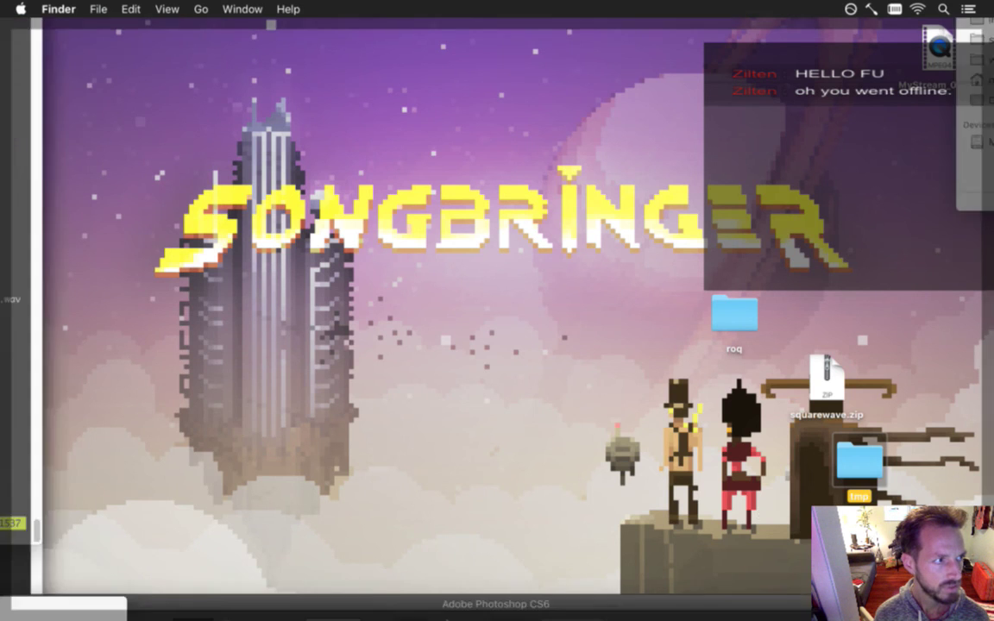
# Switch to Gameshow to check the live stream output, and minimize its window
pyautogui.press('F11')
pyautogui.press('super+Tab')
pyautogui.press('super+Tab')
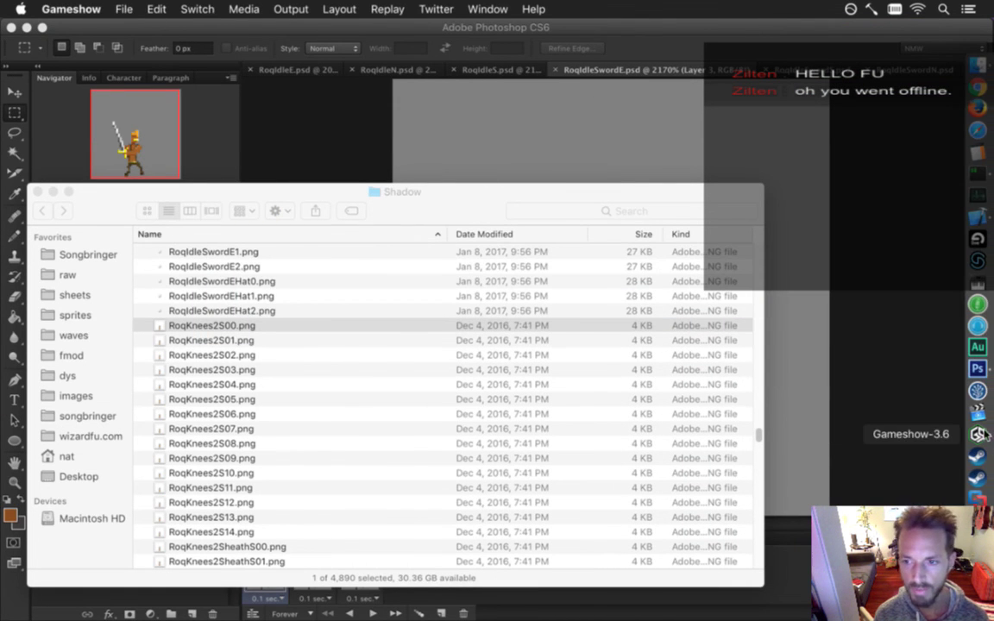
pyautogui.click(978, 435)
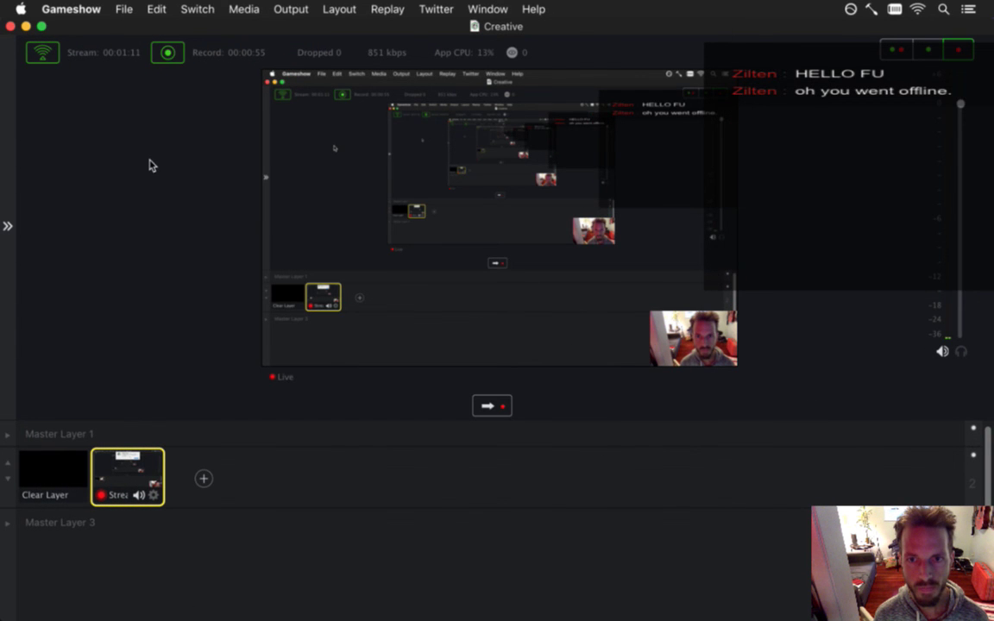
pyautogui.click(26, 27)
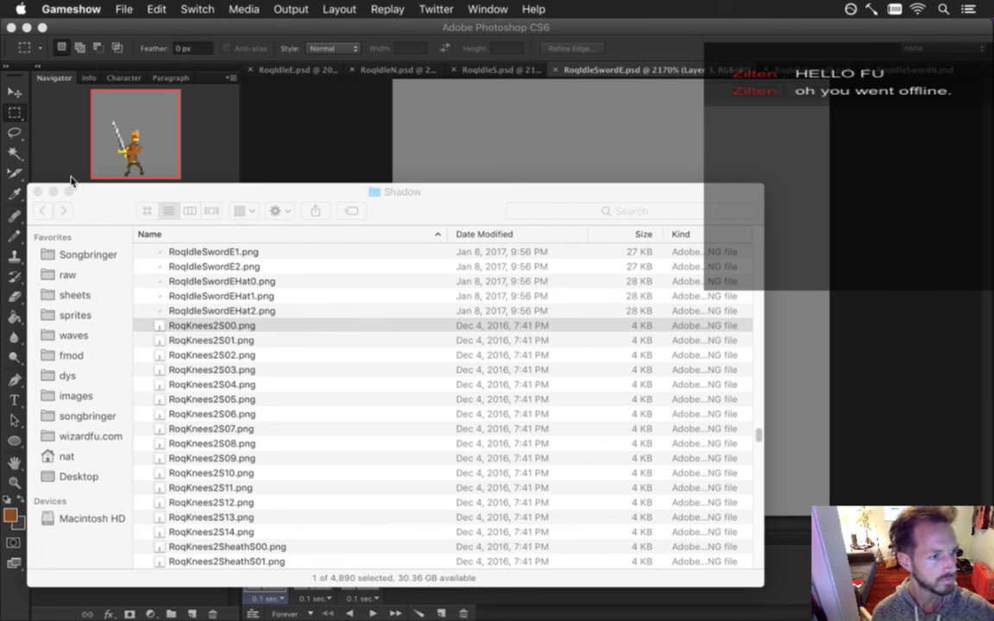
# Reopen Gameshow and inspect the Chat layer in the Stream shot's layers
pyautogui.moveTo(977, 304)
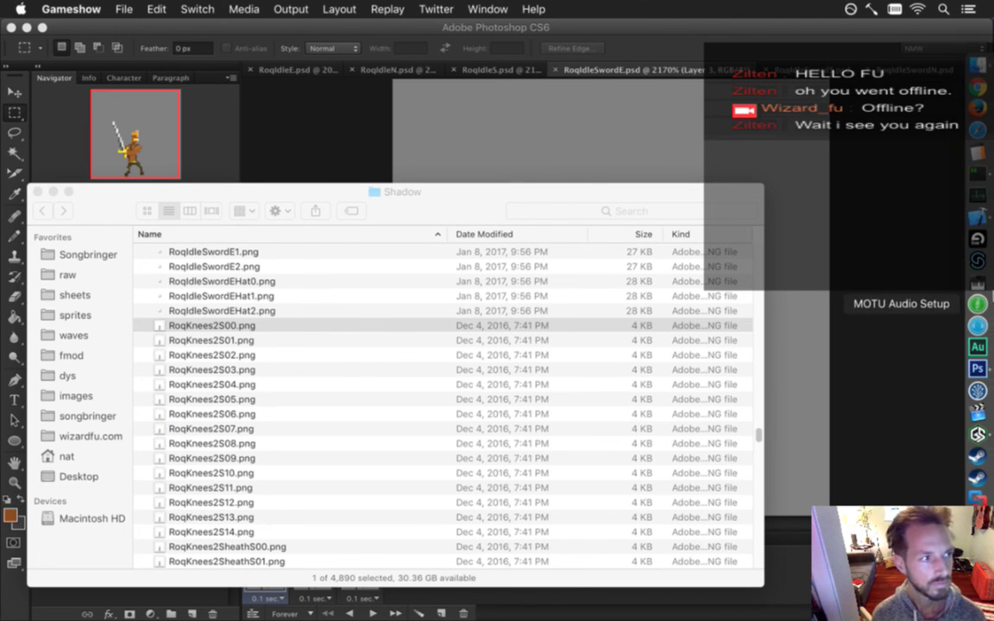
pyautogui.click(977, 434)
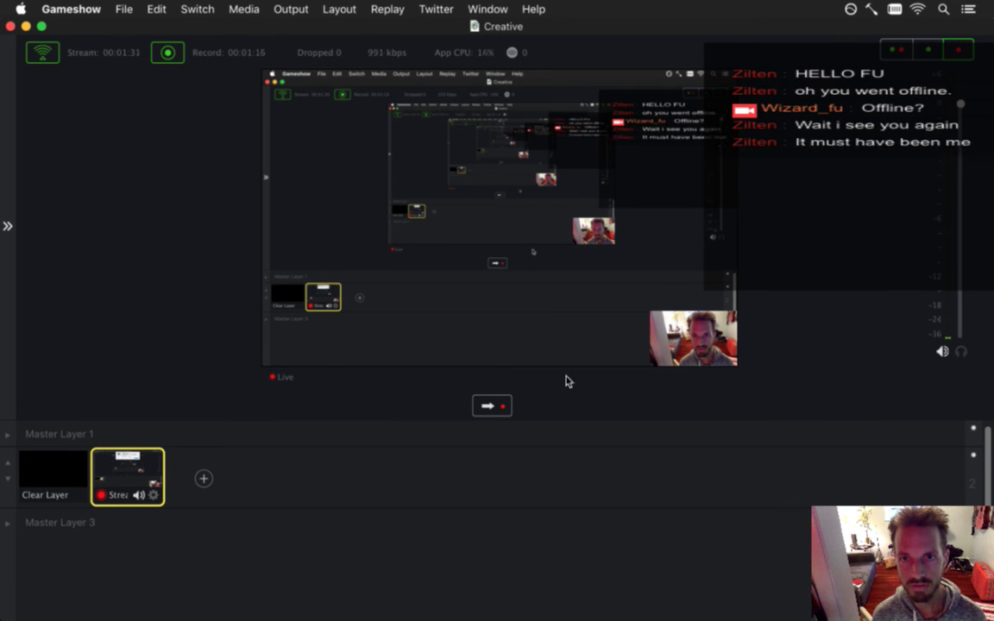
pyautogui.click(153, 499)
pyautogui.click(129, 477)
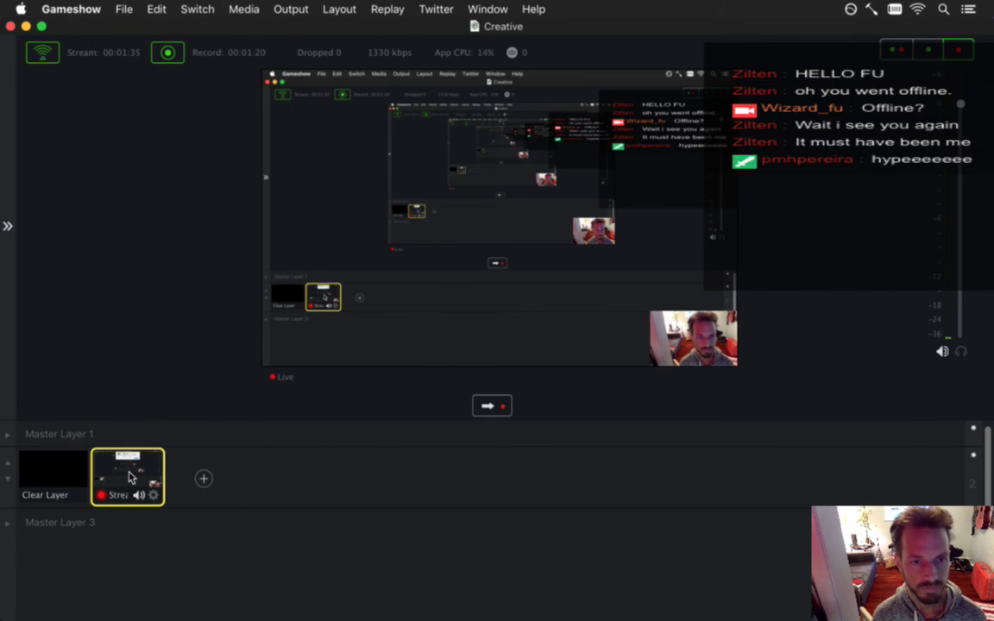
pyautogui.click(102, 198)
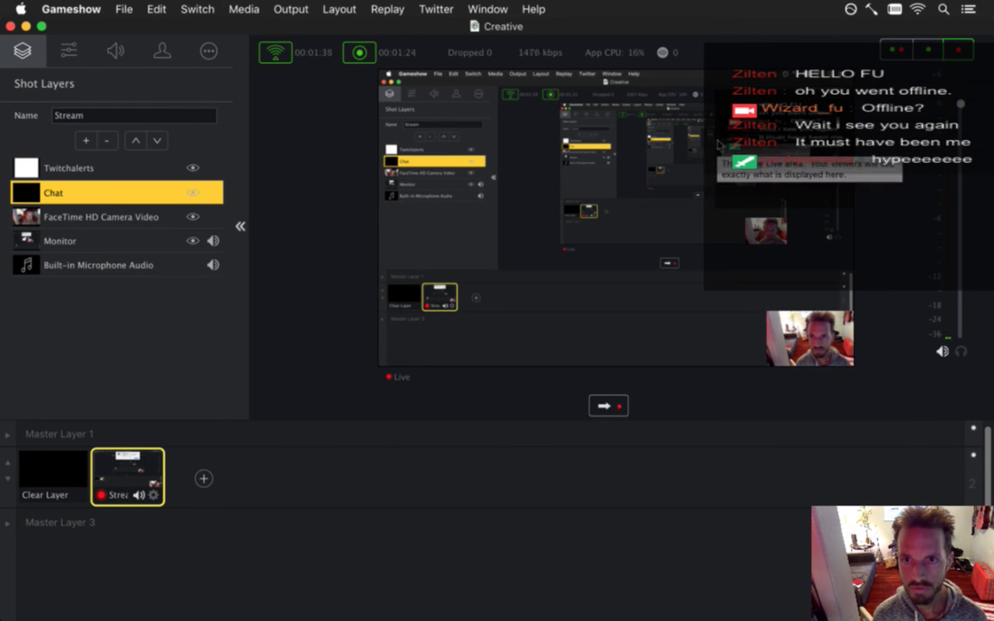
pyautogui.click(718, 138)
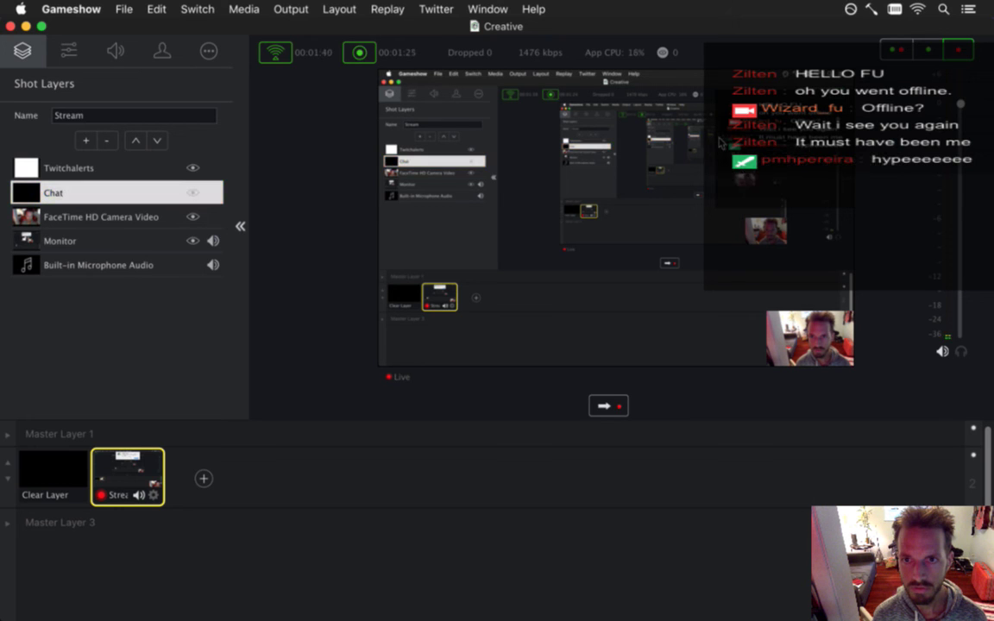
# Examine the Chat layer's position and scale properties alongside the preview, and return to the live-only view
pyautogui.click(901, 52)
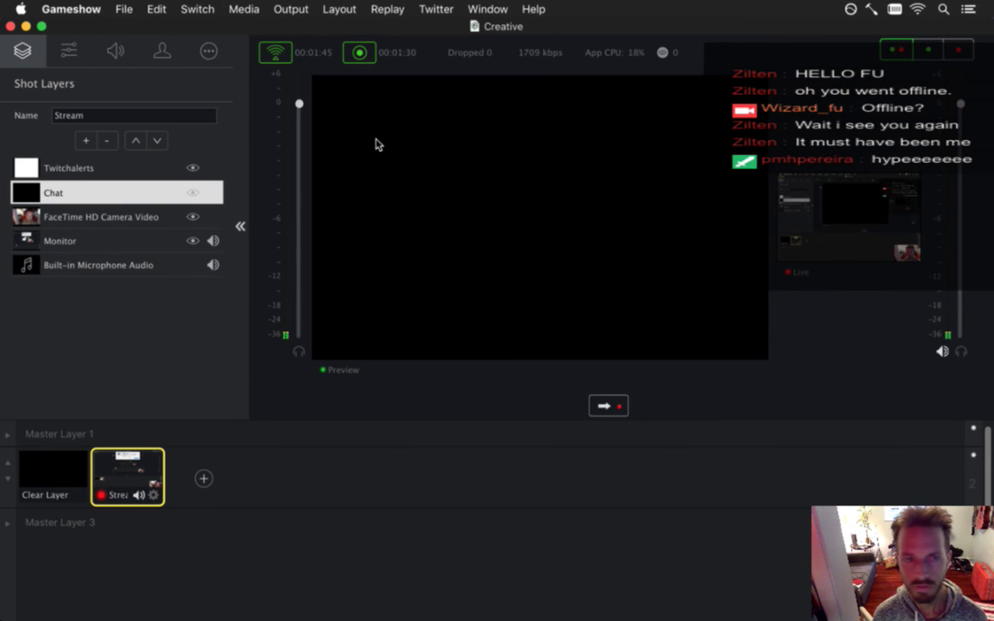
pyautogui.click(113, 195)
pyautogui.click(113, 195)
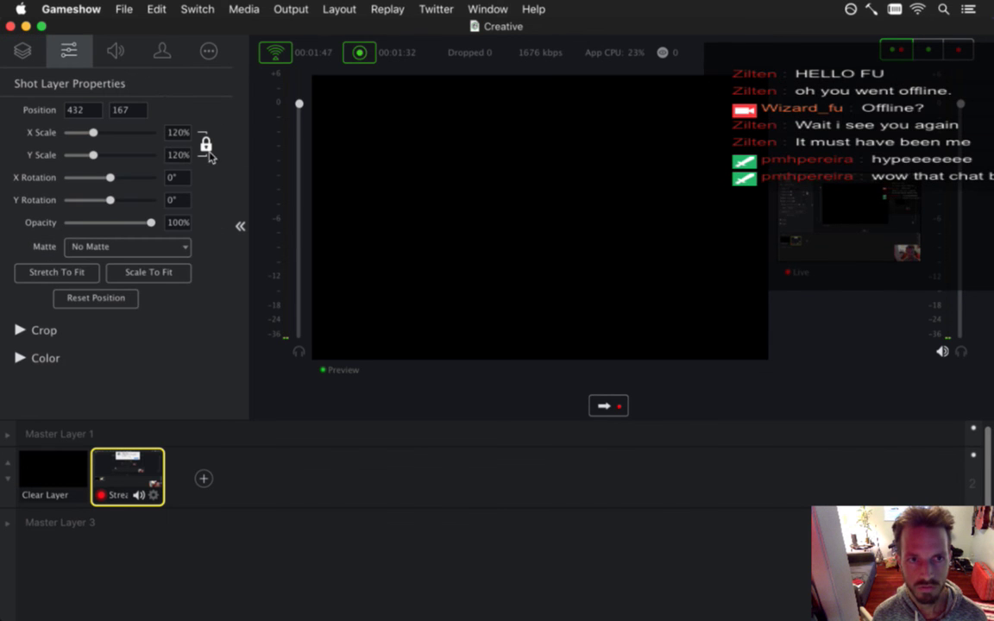
pyautogui.click(24, 52)
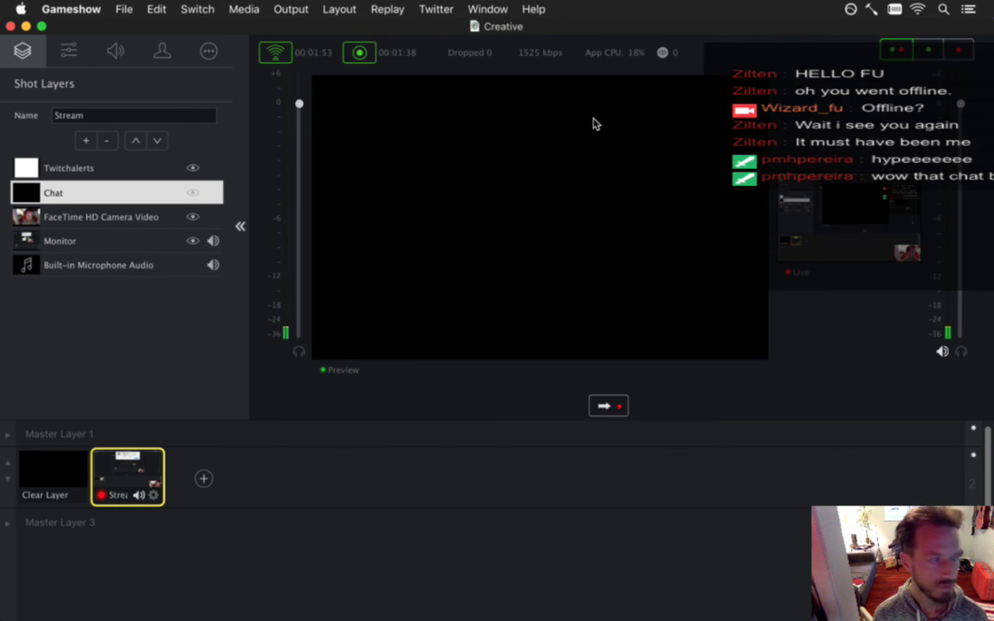
pyautogui.click(932, 49)
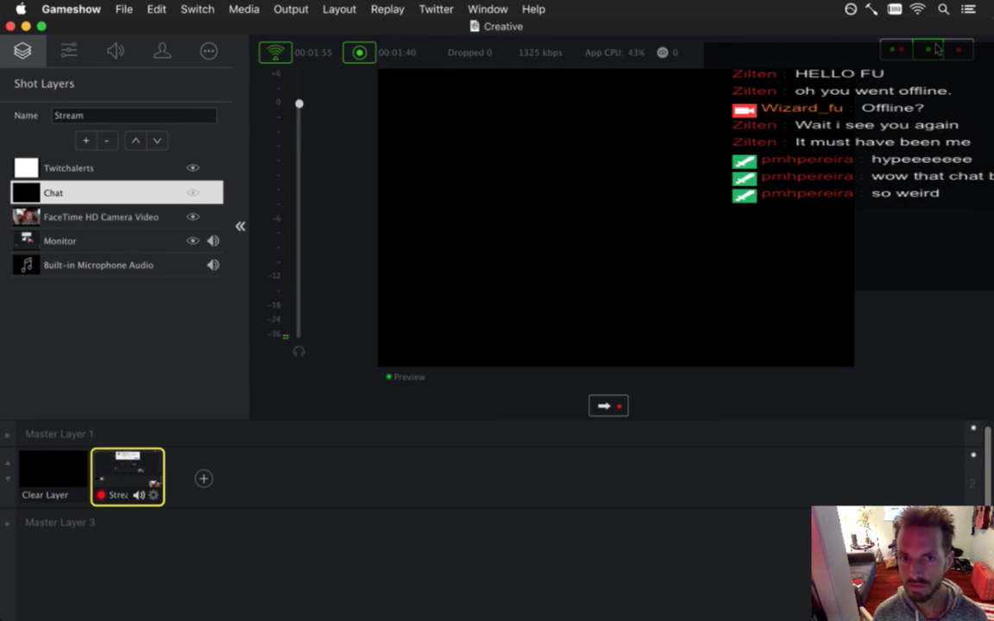
pyautogui.click(960, 52)
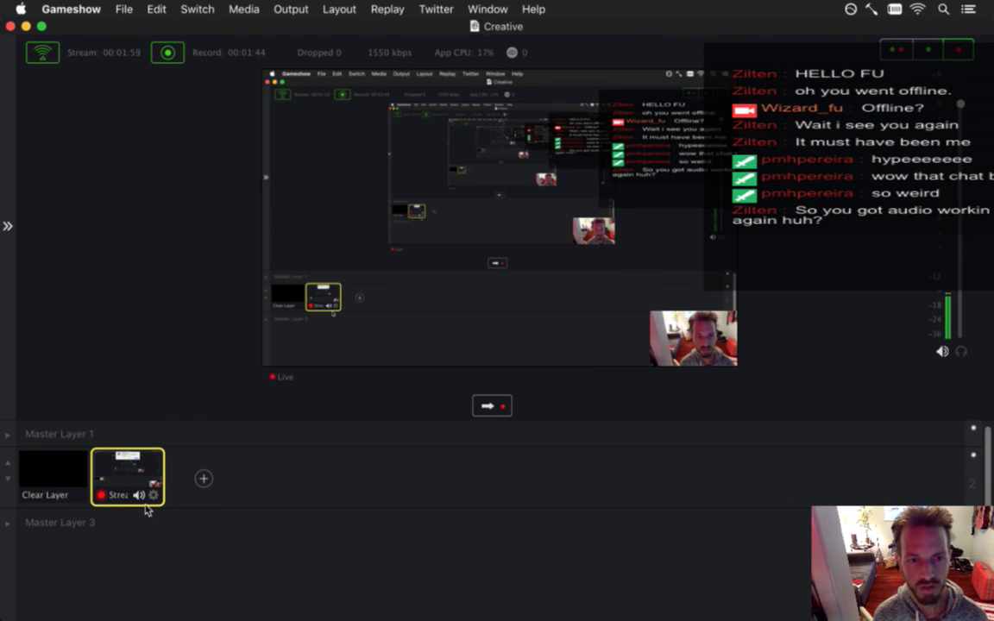
# Check the Stream shot's Chat and Monitor layers against the preview, and return to Photoshop with Gameshow minimized
pyautogui.click(153, 498)
pyautogui.click(207, 443)
pyautogui.doubleClick(130, 470)
pyautogui.click(72, 170)
pyautogui.click(68, 194)
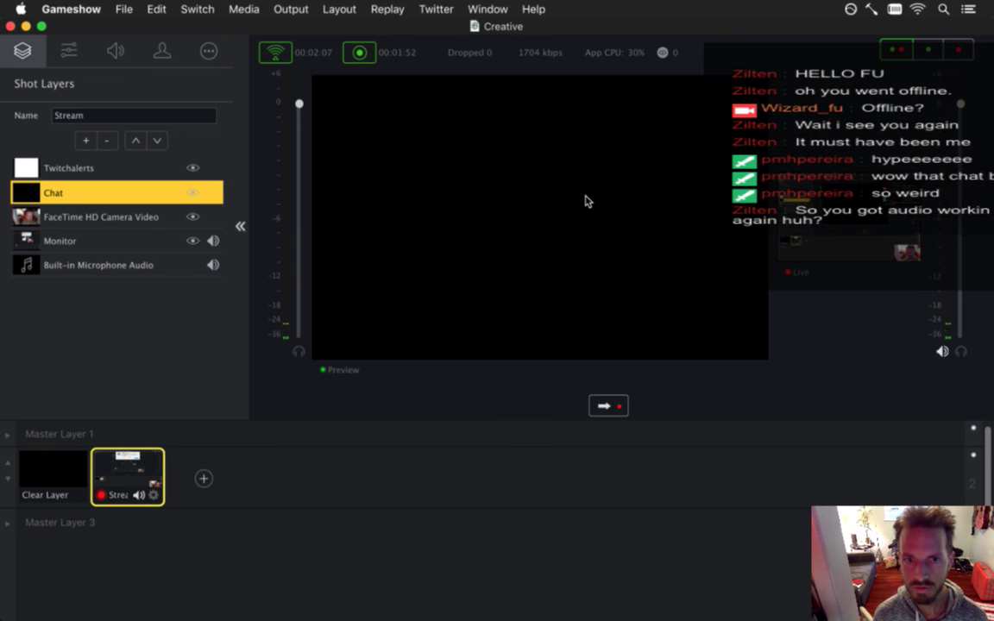
pyautogui.click(572, 199)
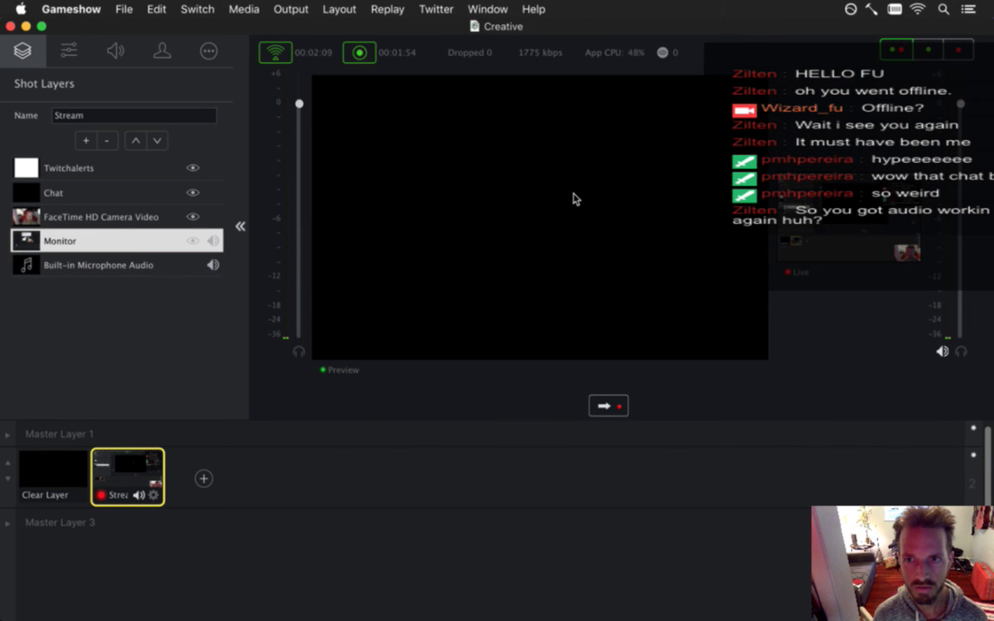
pyautogui.click(116, 195)
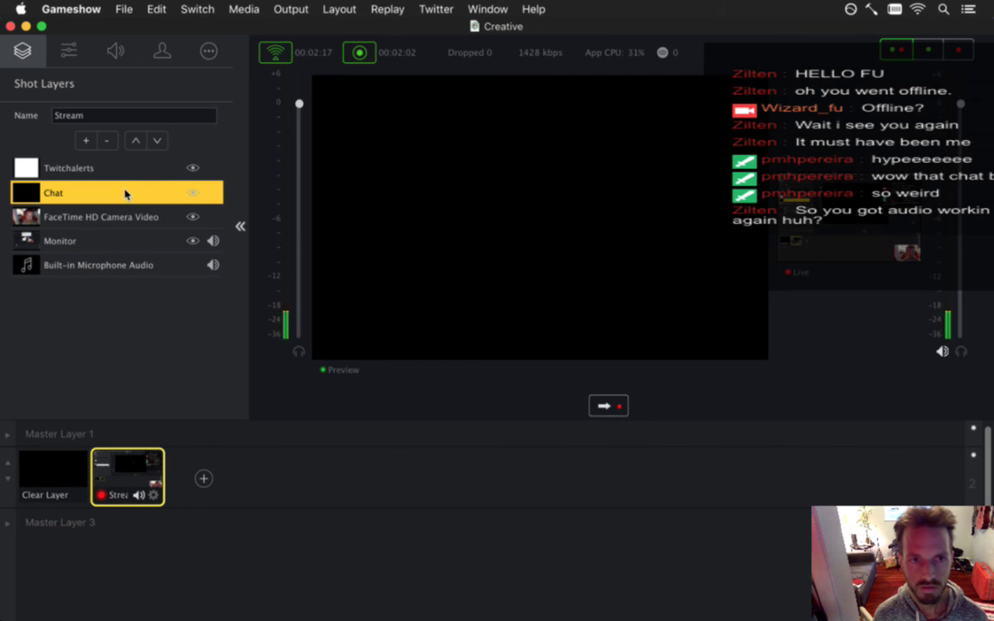
pyautogui.press('super+2')
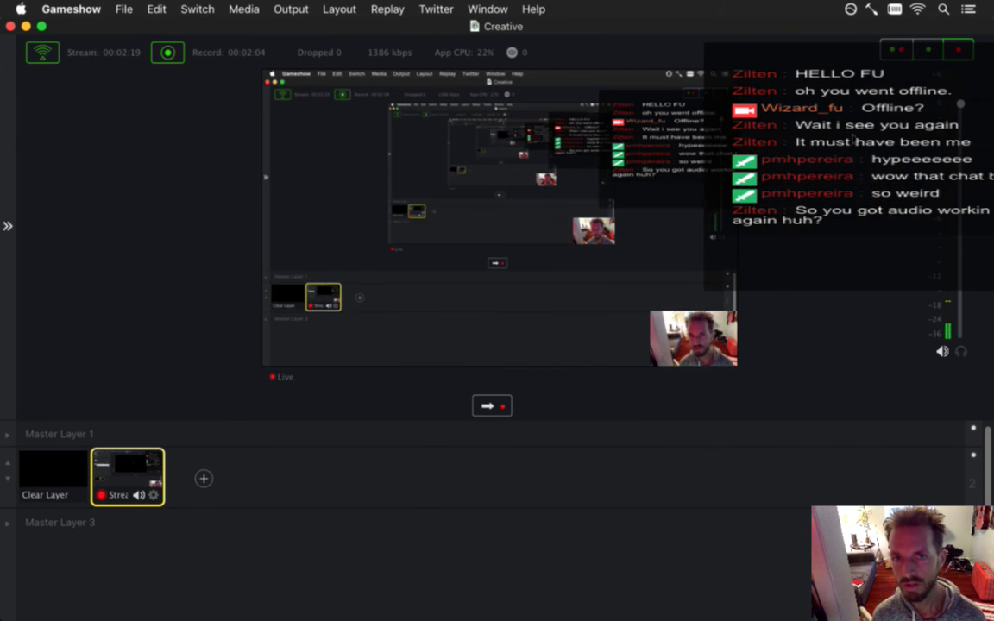
pyautogui.click(27, 26)
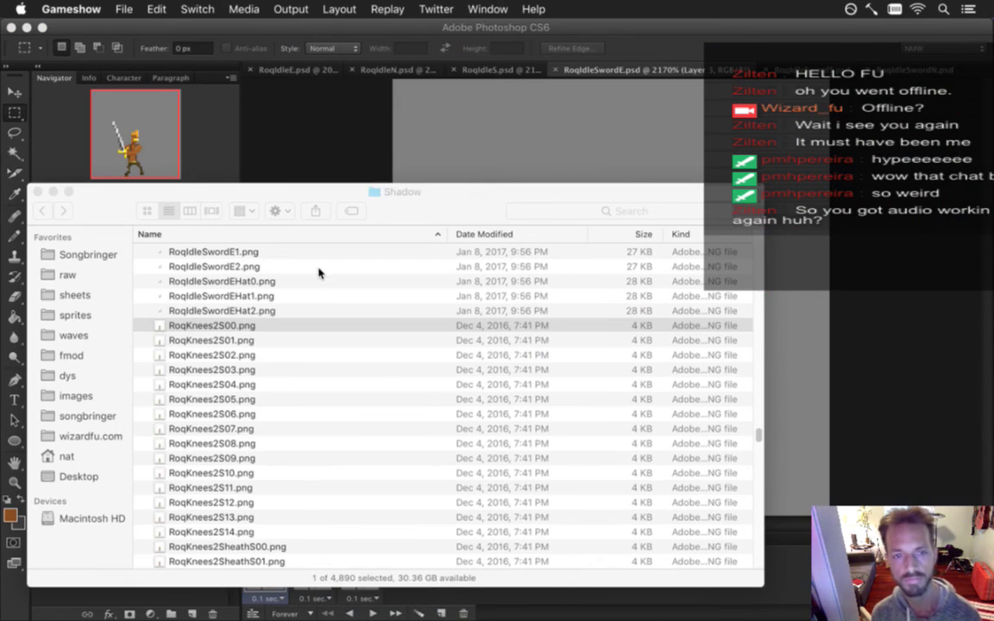
pyautogui.press('Escape')
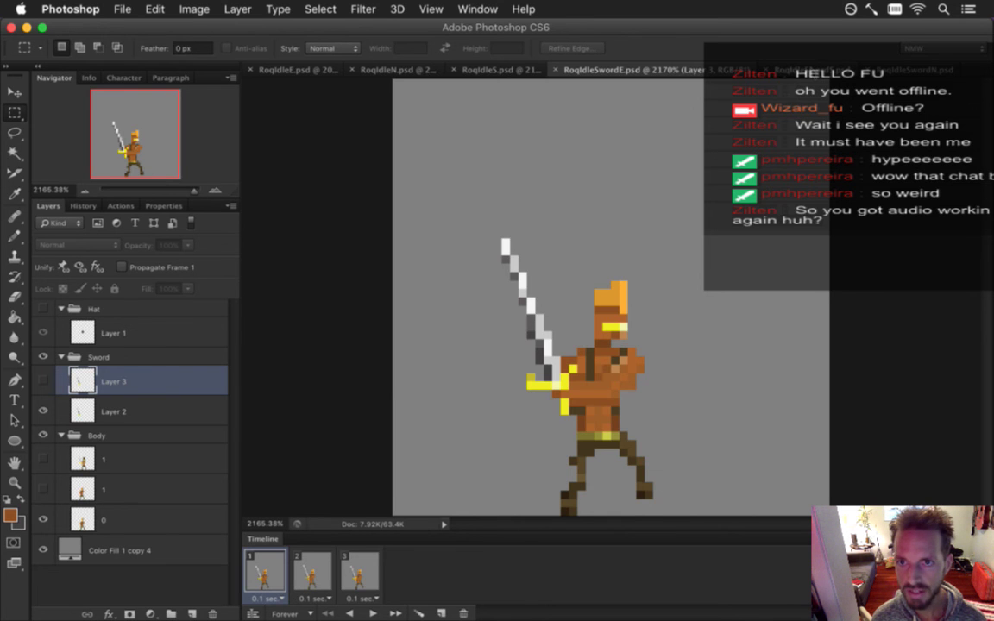
# Copy the hatted figure in RoqIdleS.psd without its gray background, hiding Color Fill 1 copy 4 only for the copy
pyautogui.hotkey('ctrl', 'Tab')
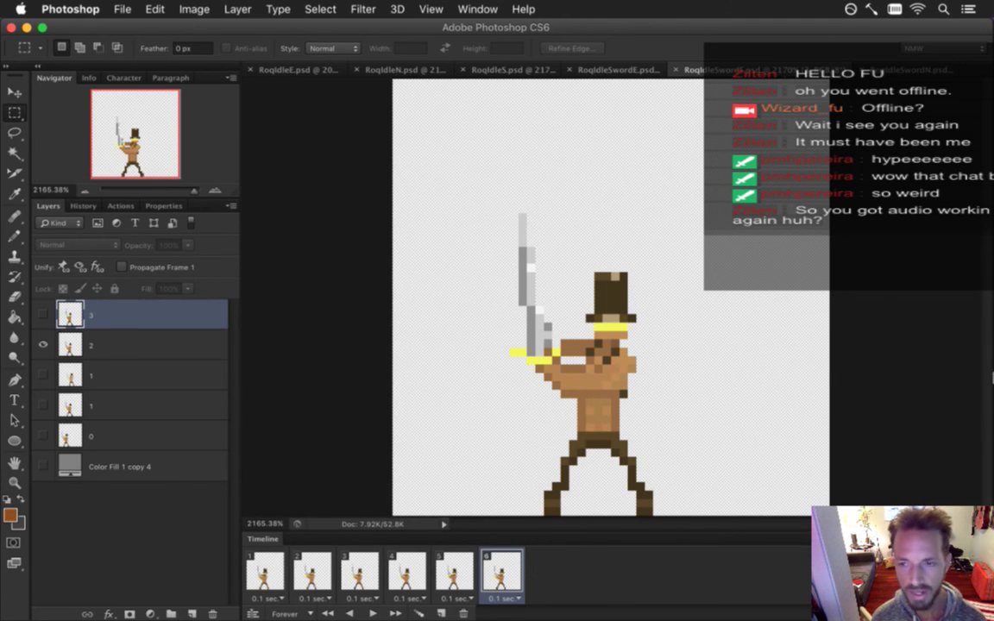
pyautogui.moveTo(979, 370)
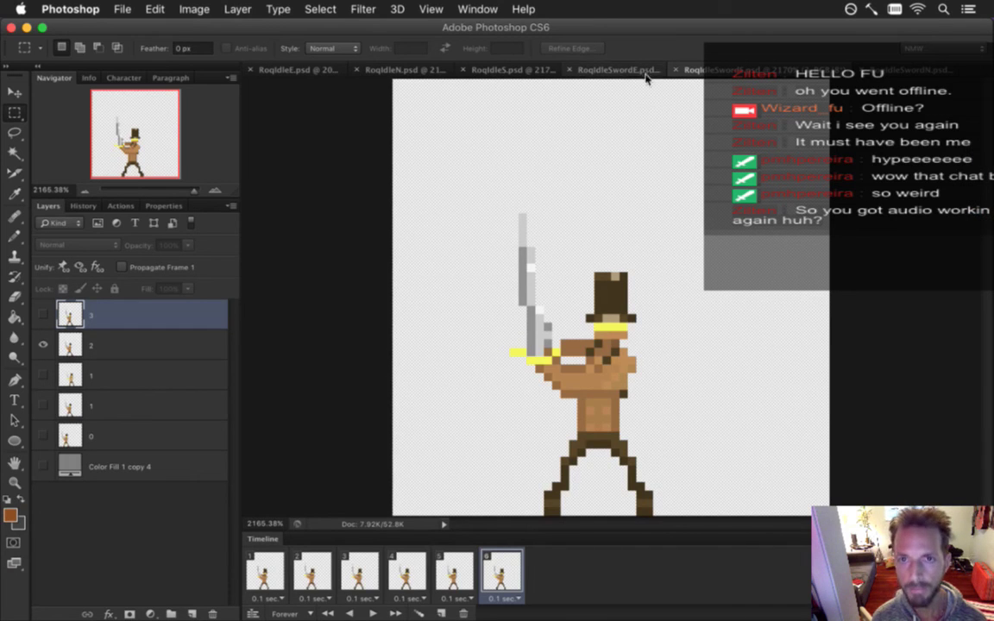
pyautogui.click(515, 68)
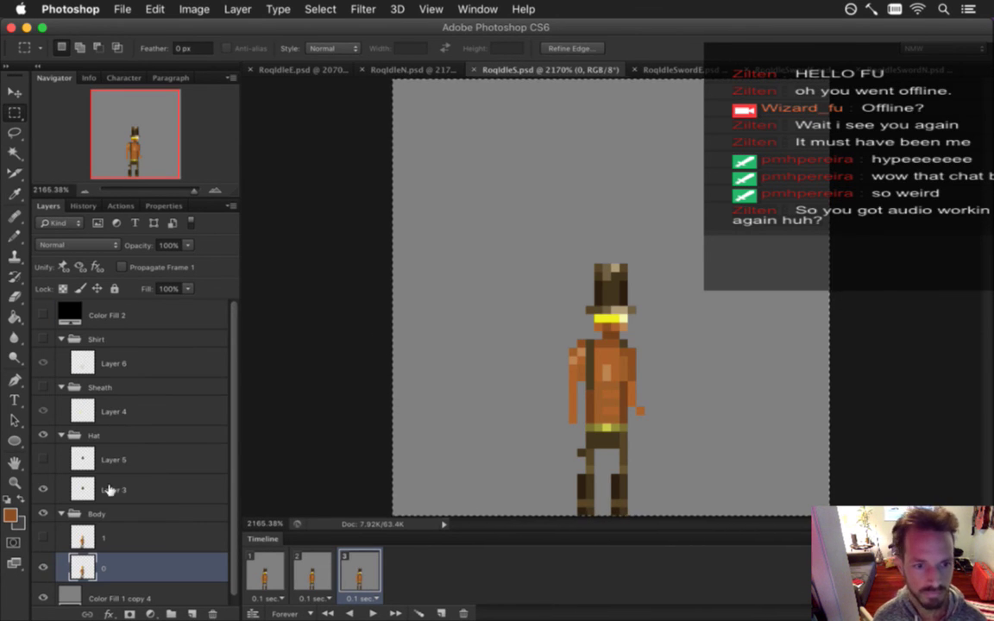
pyautogui.click(43, 597)
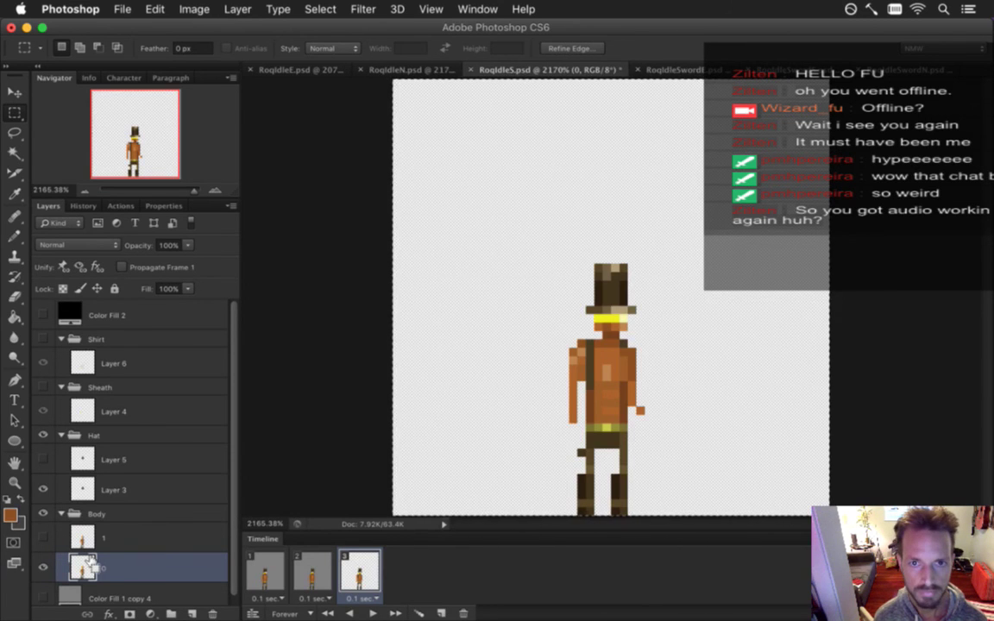
pyautogui.click(43, 597)
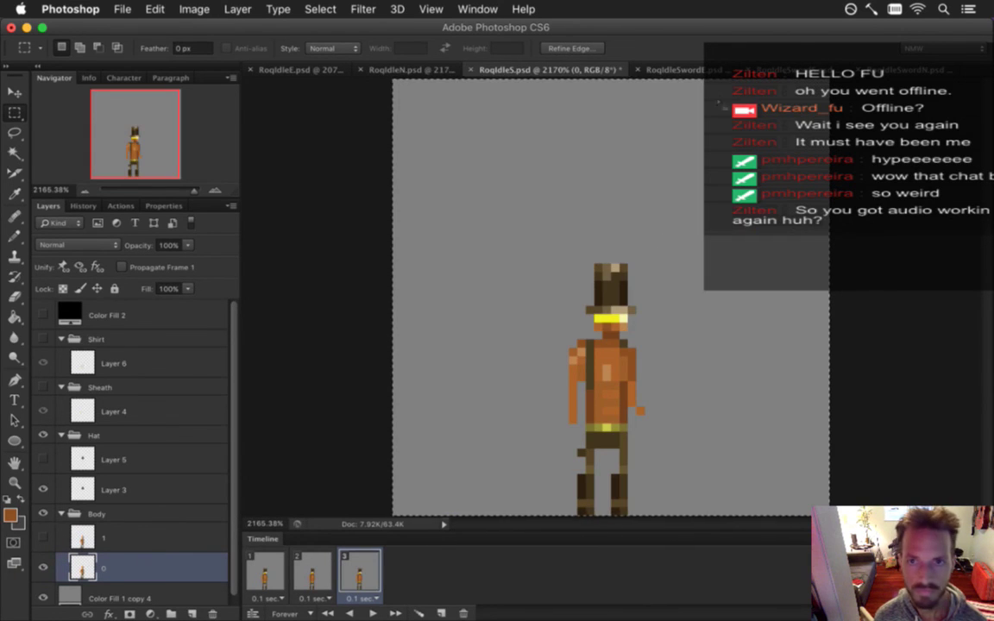
# Paste the copied figure into frame 1 of RoqIdleSwordS.psd and place it to the right of the sword-holding figure
pyautogui.click(677, 69)
pyautogui.hotkey('ctrl', 'Tab')
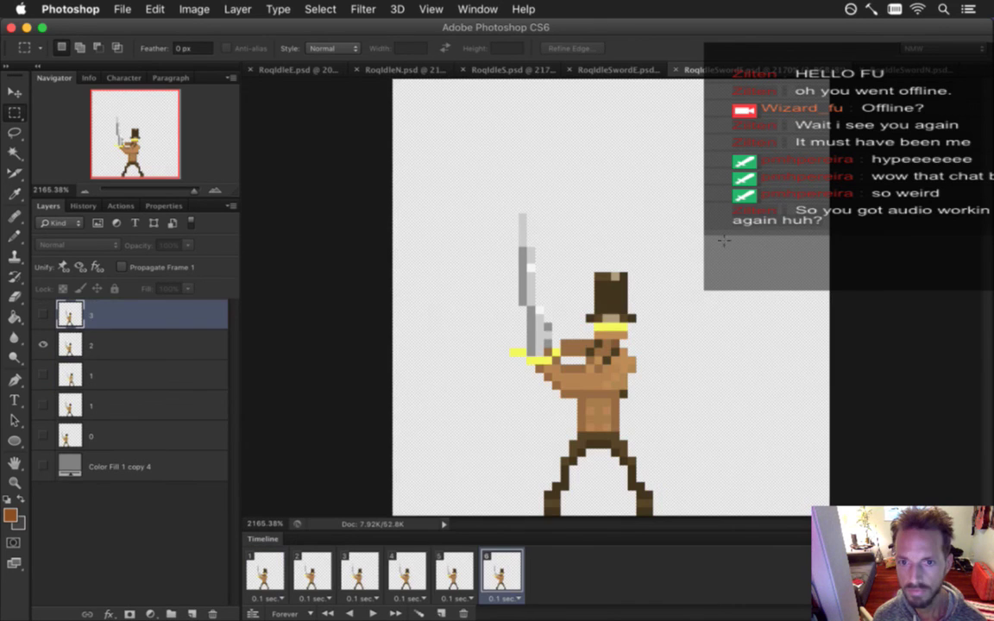
pyautogui.click(275, 580)
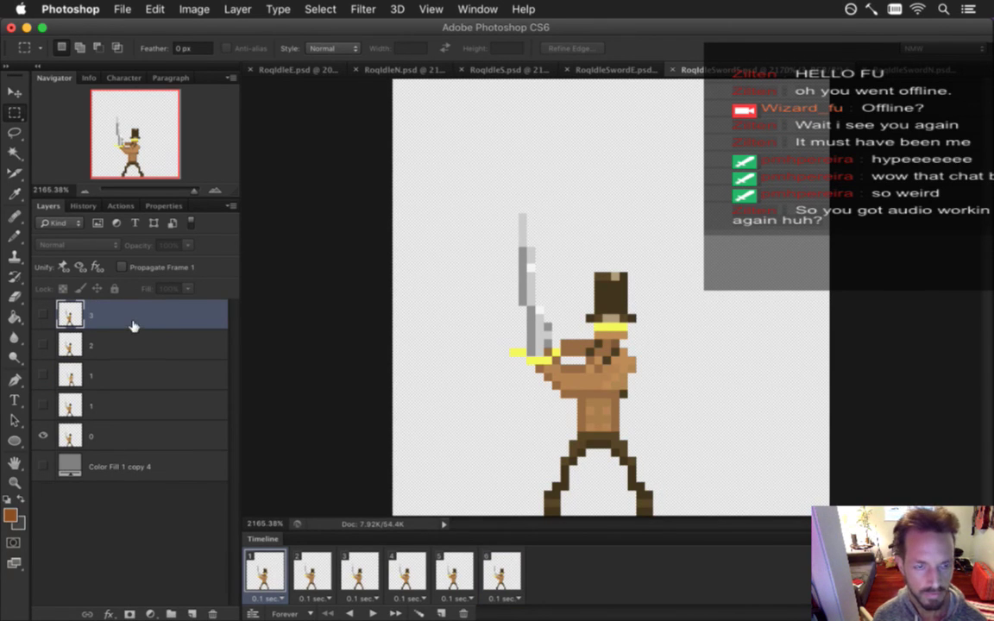
pyautogui.press('super+v')
pyautogui.press('v')
pyautogui.moveTo(515, 337); pyautogui.dragTo(743, 340)
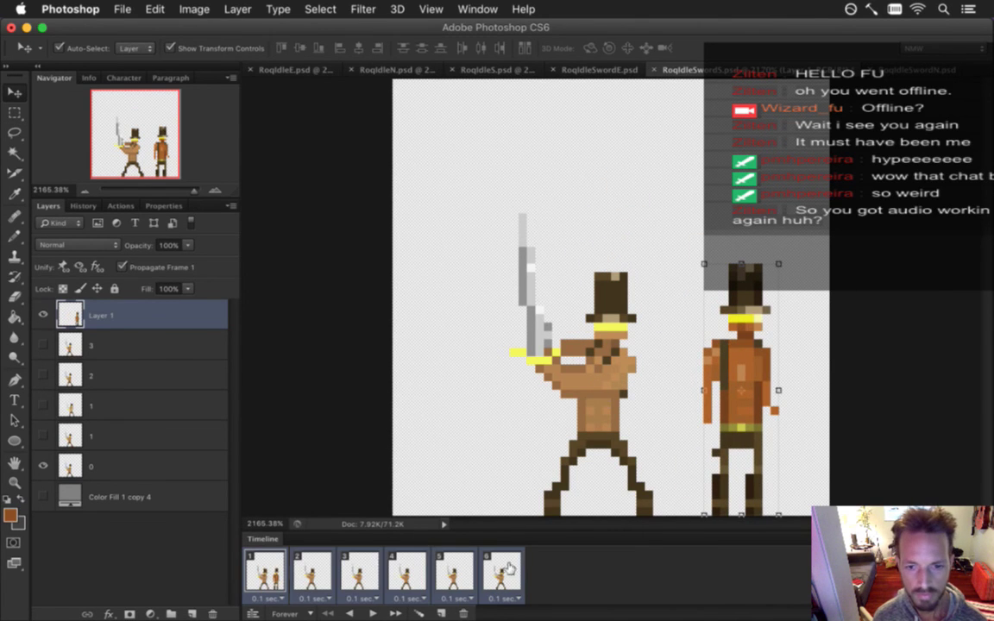
# Show the gray Color Fill 1 copy 4 background in all six animation frames and save the document
pyautogui.click(43, 496)
pyautogui.press('super+s')
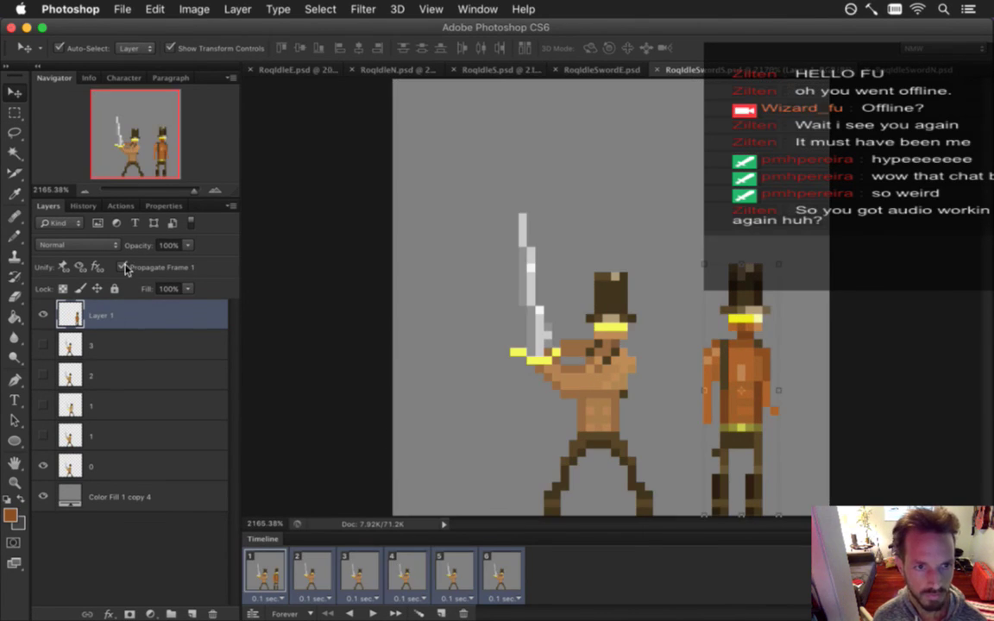
# Narrow the layer list and add a layer group named Body above Layer 1
pyautogui.moveTo(226, 289); pyautogui.dragTo(185, 326)
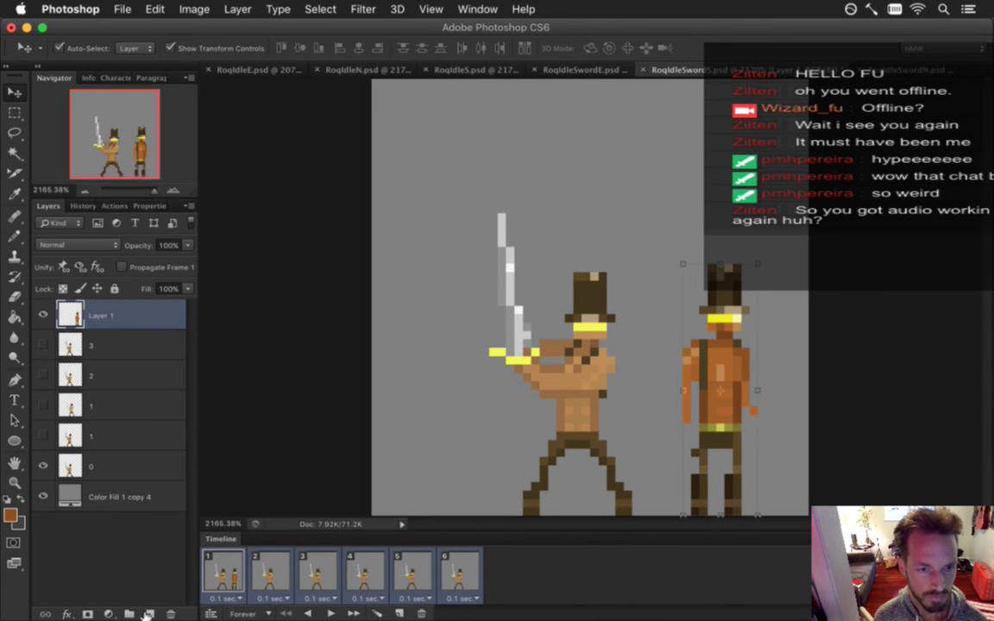
pyautogui.press('super+g')
pyautogui.doubleClick(96, 309)
pyautogui.write('Gr')
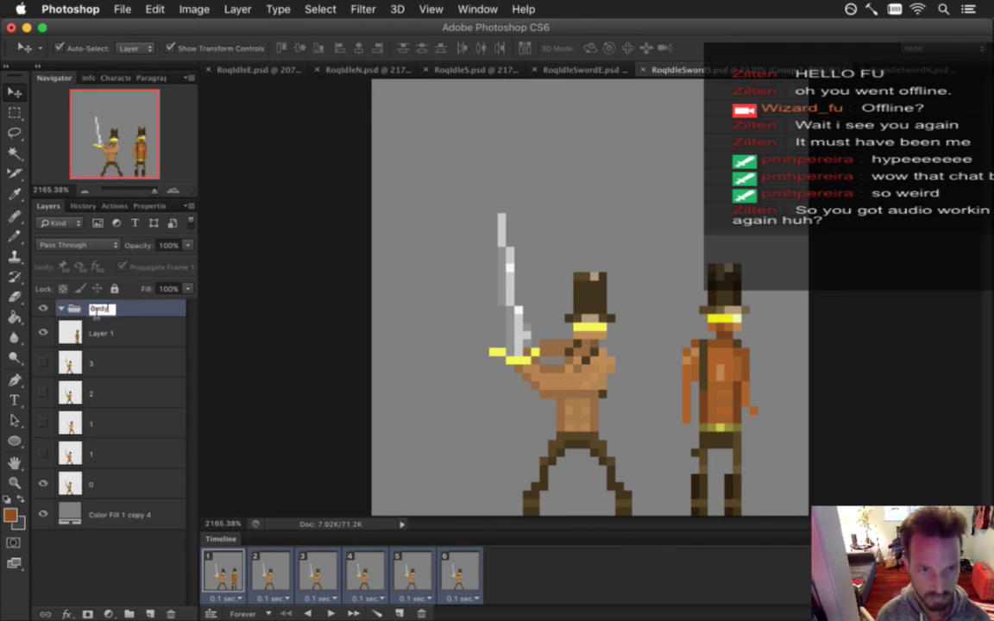
pyautogui.write('dy')
pyautogui.press('Return')
# Add two more layer groups above Body, naming them Sword and Hat
pyautogui.press('super+g')
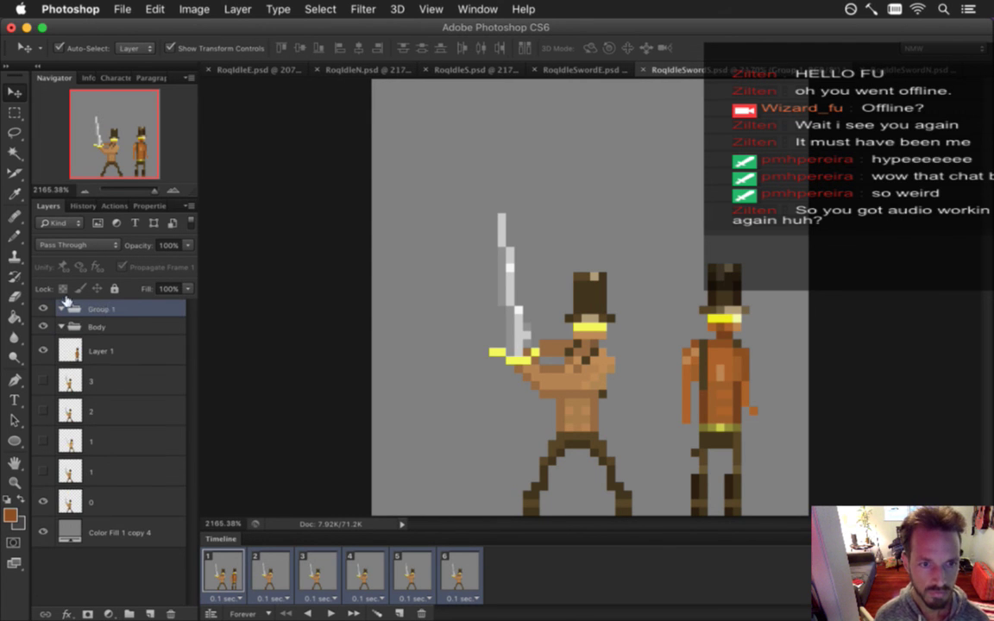
pyautogui.doubleClick(98, 309)
pyautogui.write('Sword')
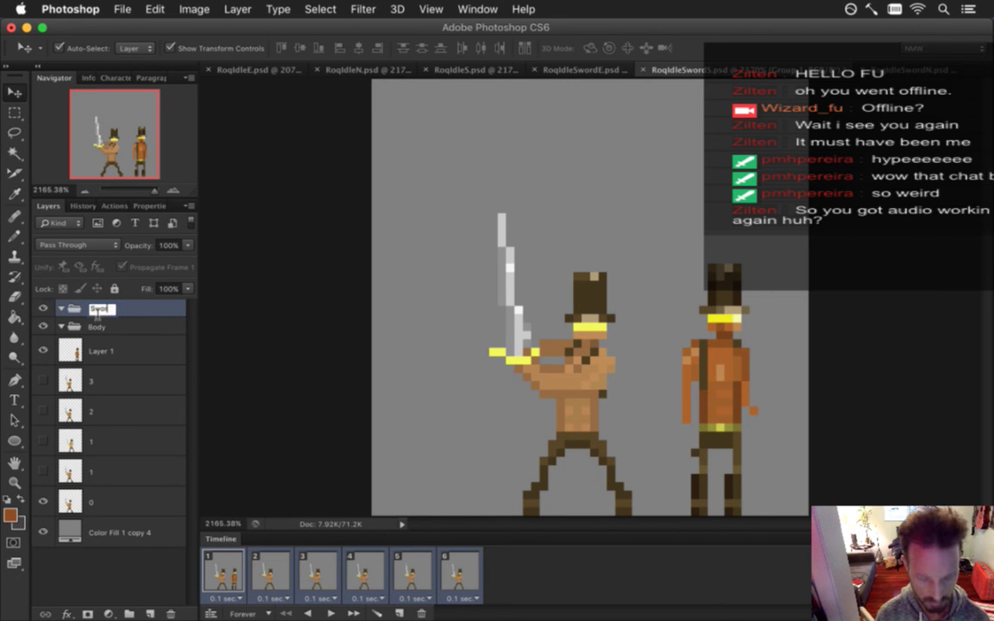
pyautogui.press('Return')
pyautogui.click(130, 611)
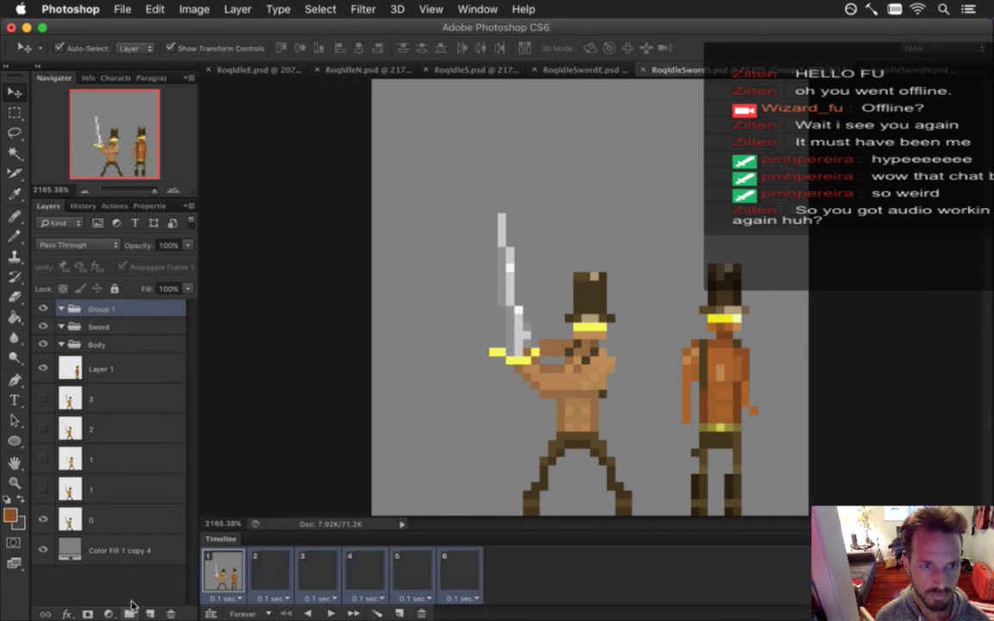
pyautogui.doubleClick(89, 311)
pyautogui.write('Hat')
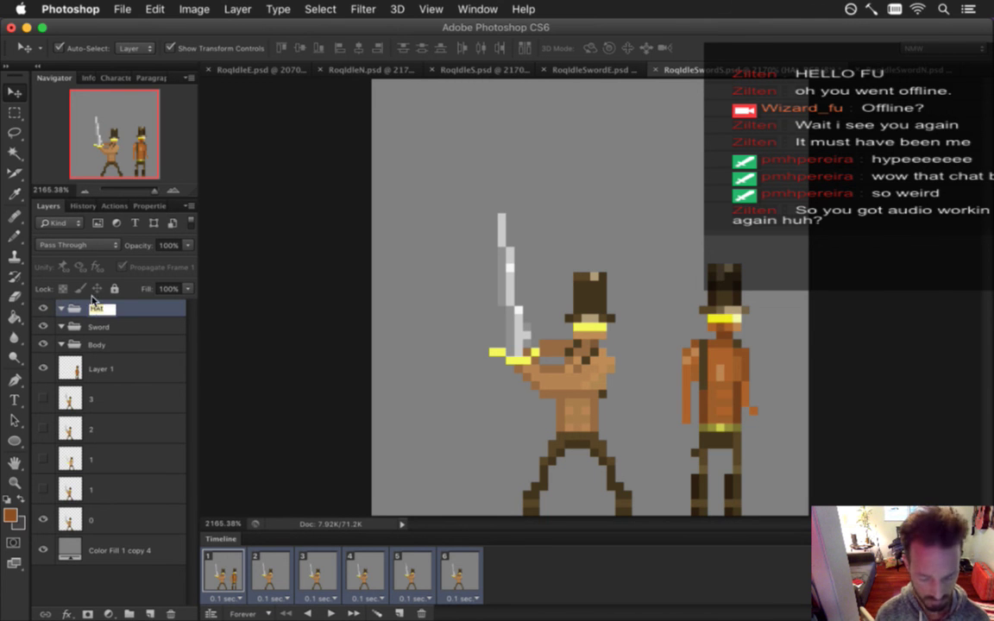
# Move Layer 1 and all the numbered pose layers from 3 down to 0 into the Body group
pyautogui.click(106, 369)
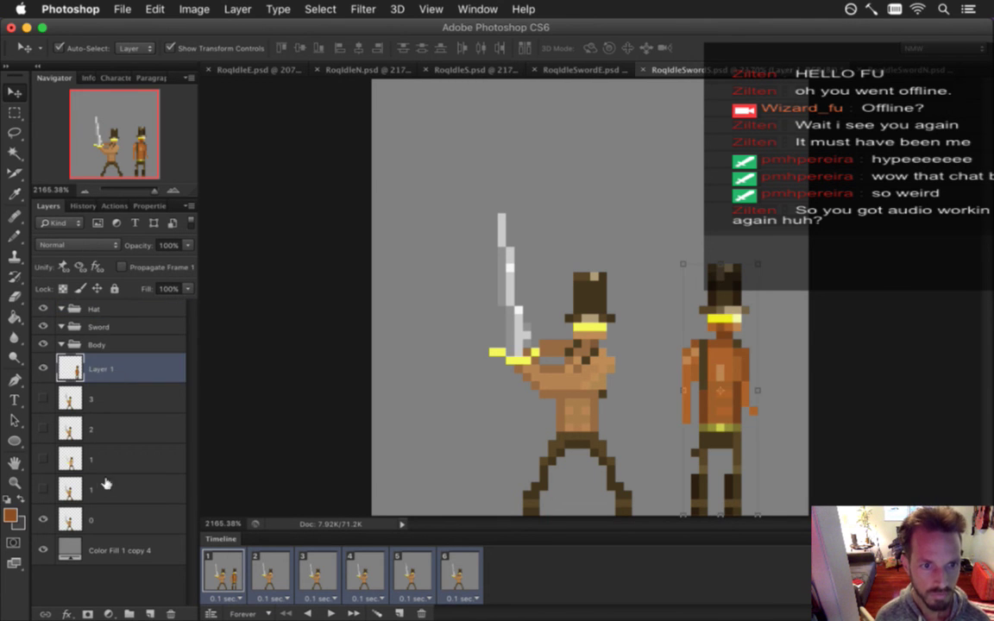
pyautogui.keyDown('shift'); pyautogui.click(104, 518); pyautogui.keyUp('shift')
pyautogui.moveTo(106, 373); pyautogui.dragTo(117, 345)
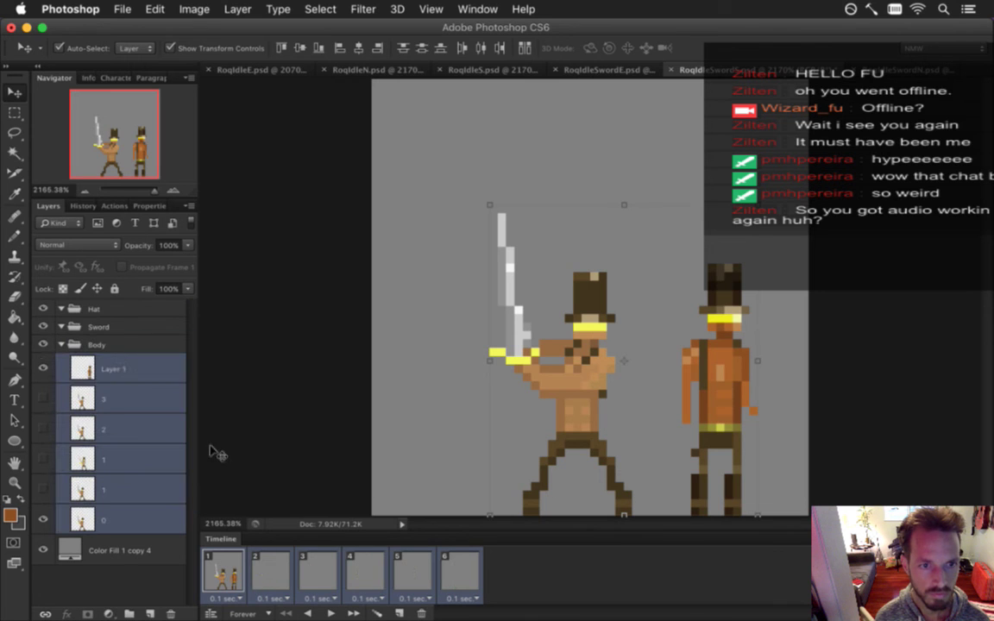
pyautogui.click(43, 345)
pyautogui.click(43, 345)
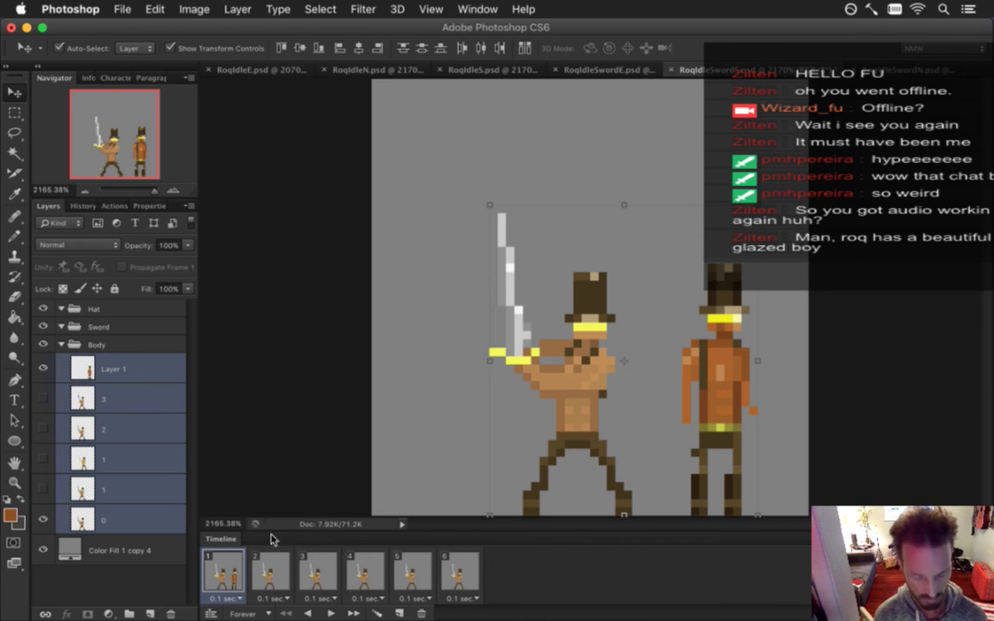
# Try to fill the sword figure's skin on layer 0 with orange sampled from the reference figure
pyautogui.press('m')
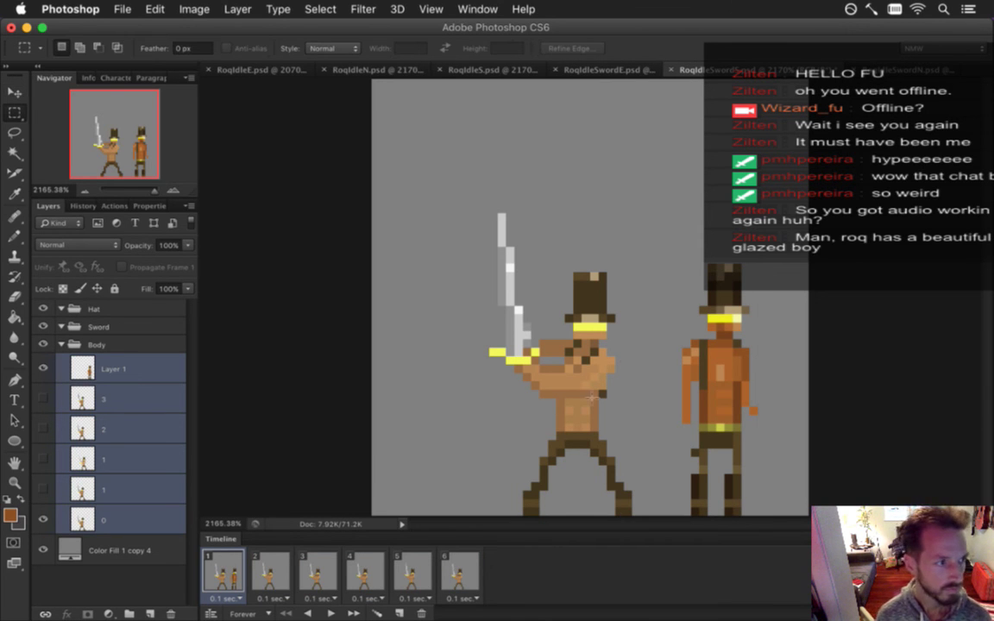
pyautogui.press('i')
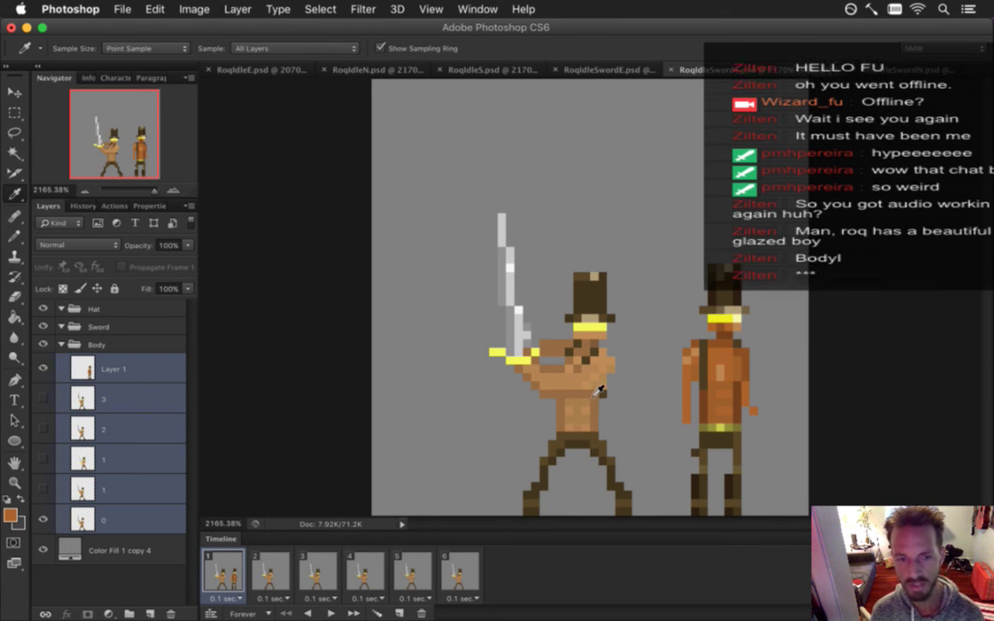
pyautogui.click(122, 398)
pyautogui.press('super+Tab')
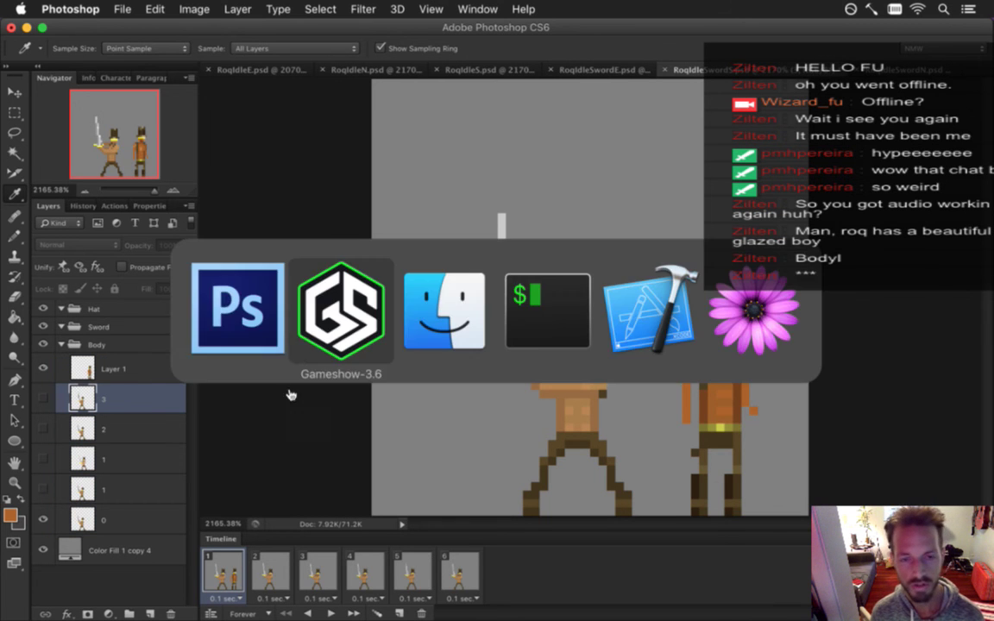
pyautogui.press('super+shift+Tab')
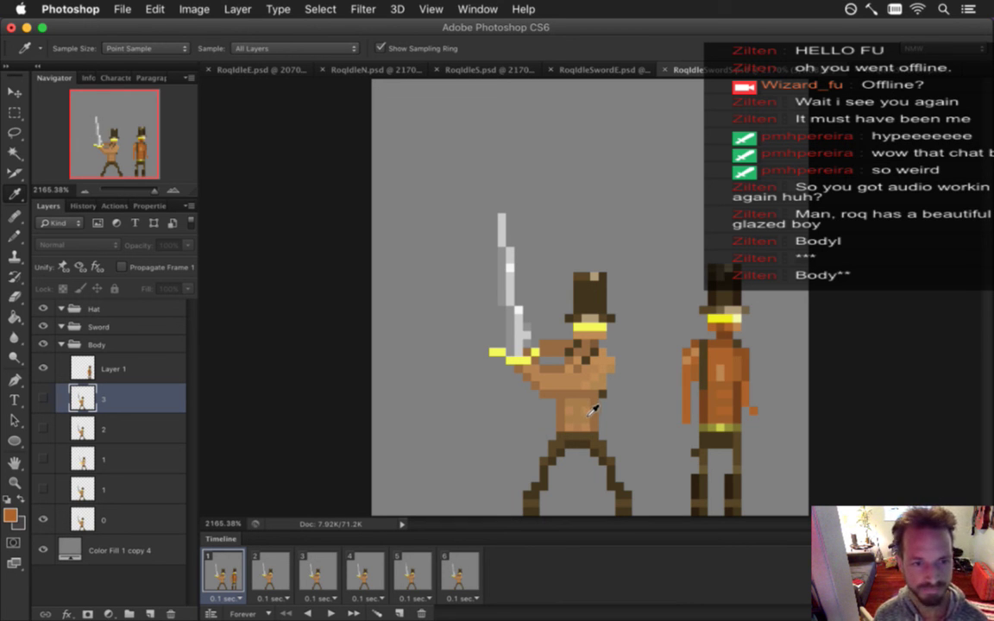
pyautogui.click(86, 515)
pyautogui.press('g')
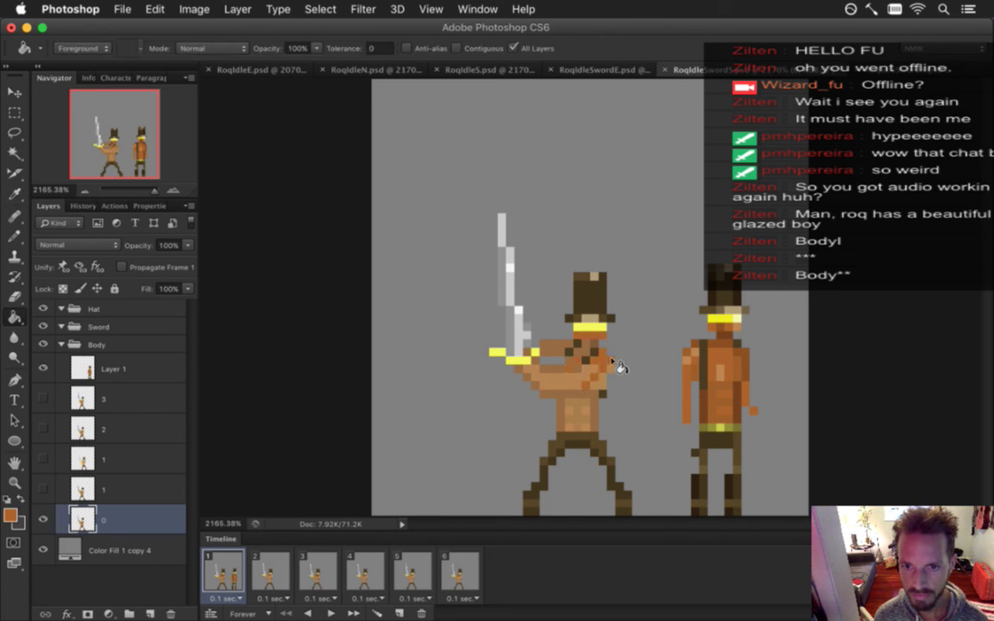
pyautogui.click(560, 371)
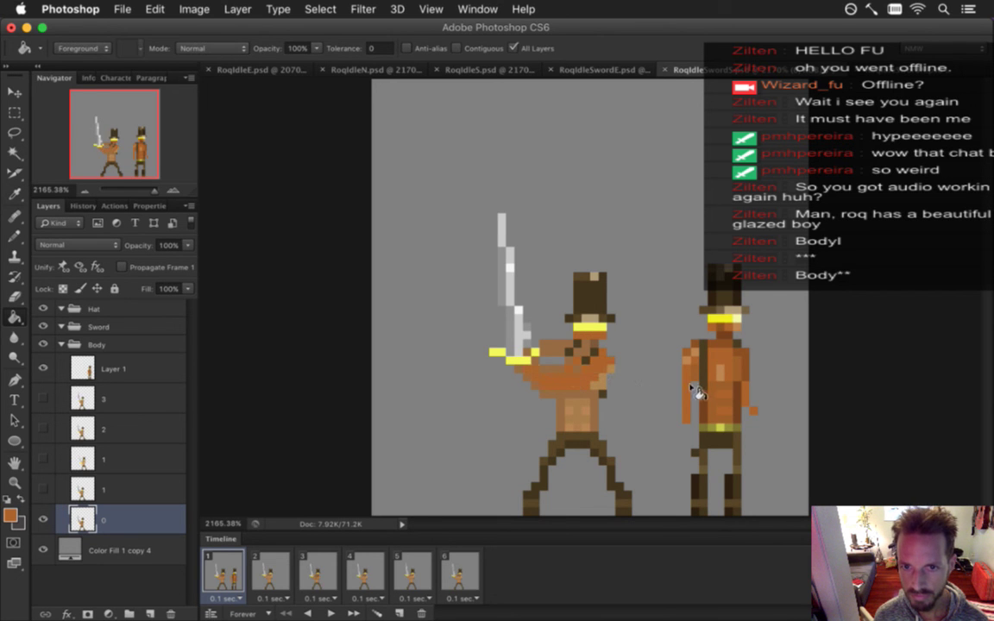
pyautogui.press('super+z')
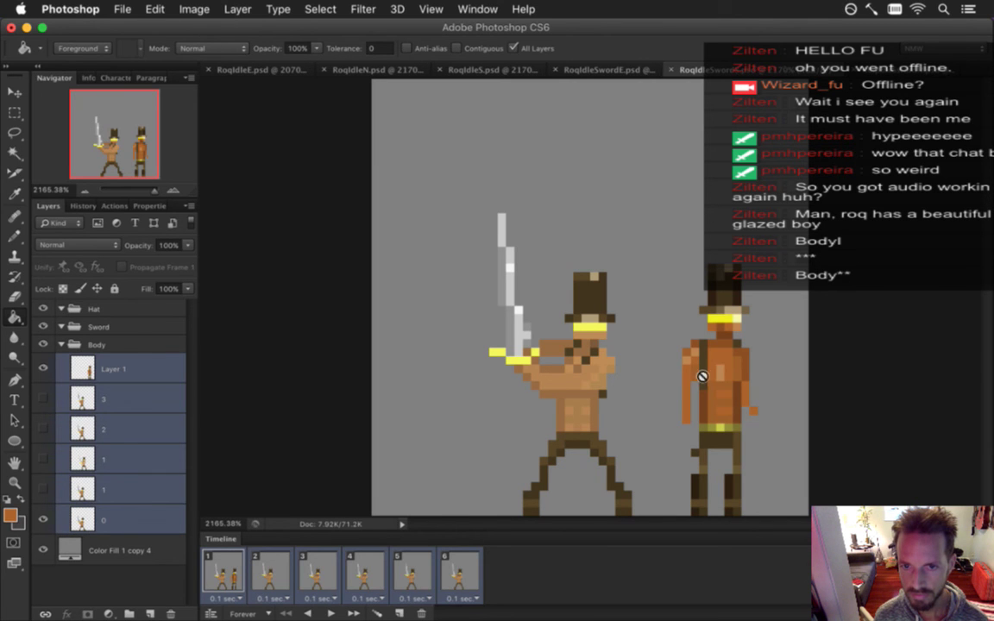
# Fill the sword figure's face and both arms on layer 0 with the reference figure's orange and darker brown skin tones
pyautogui.press('i')
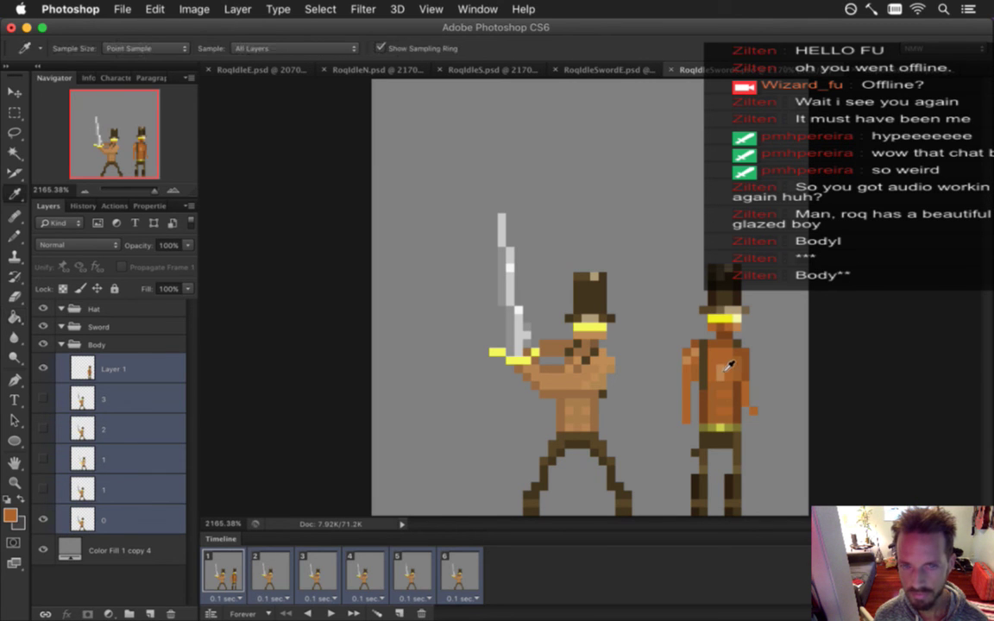
pyautogui.click(110, 521)
pyautogui.press('g')
pyautogui.click(578, 381)
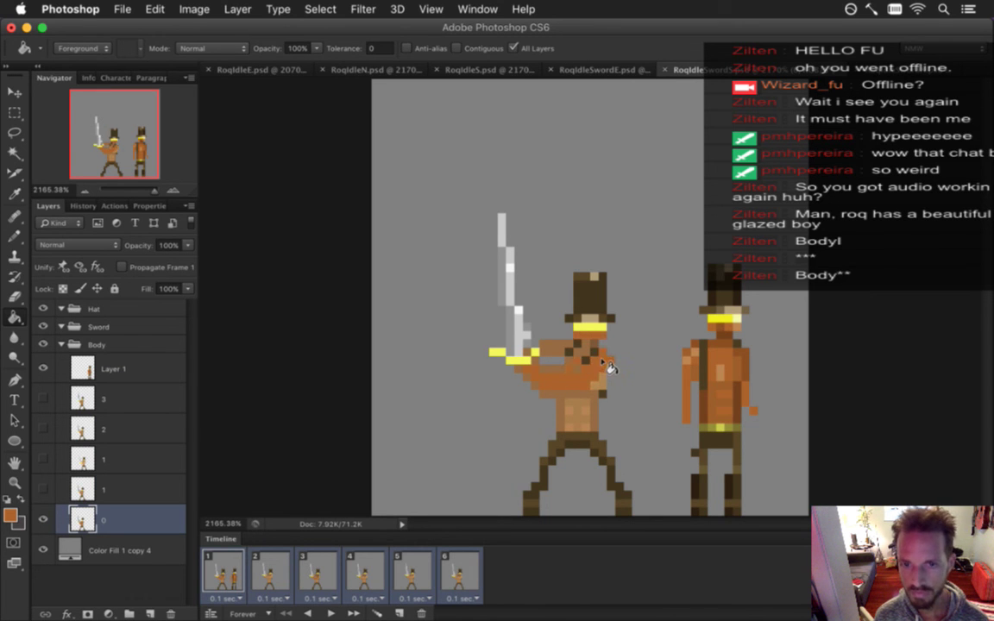
pyautogui.press('i')
pyautogui.click(751, 369)
pyautogui.press('g')
pyautogui.click(542, 365)
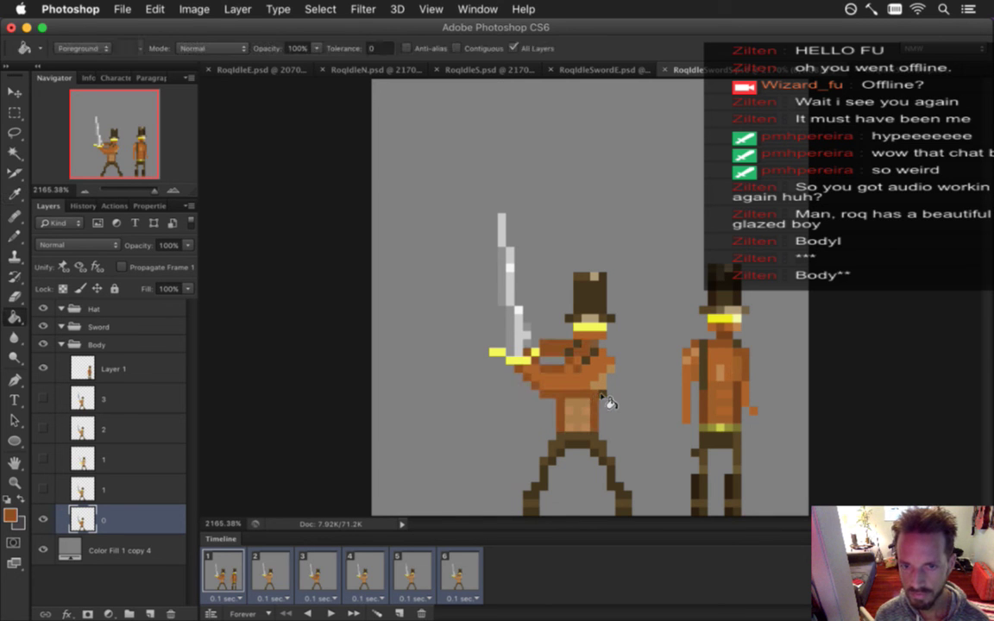
# Recolor the sword figure's neck shadow, torso and abdominal muscles with the reference figure's matching orange and brown tones
pyautogui.press('b')
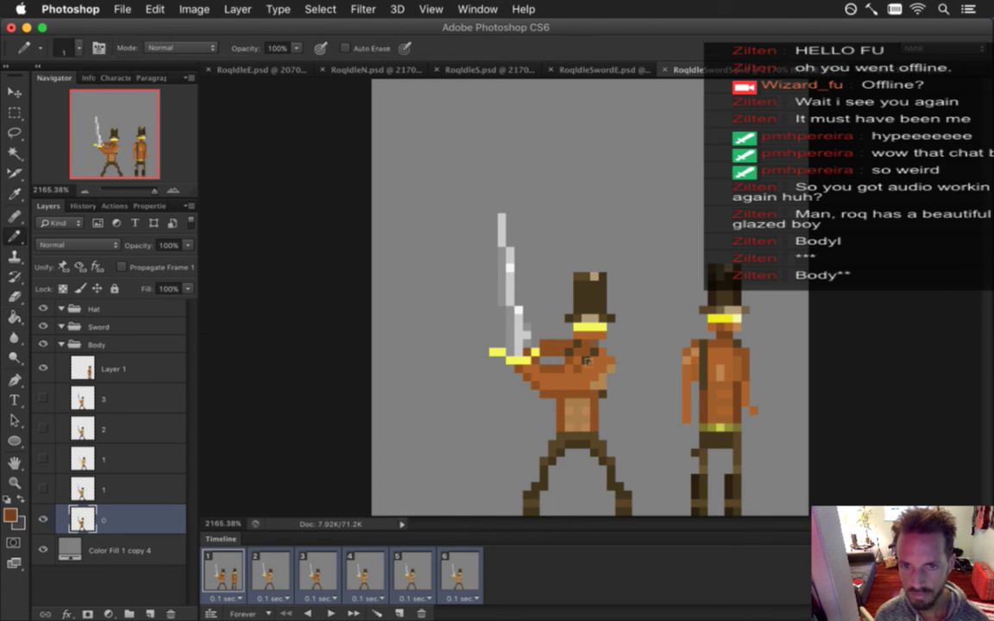
pyautogui.press('i')
pyautogui.click(709, 388)
pyautogui.press('g')
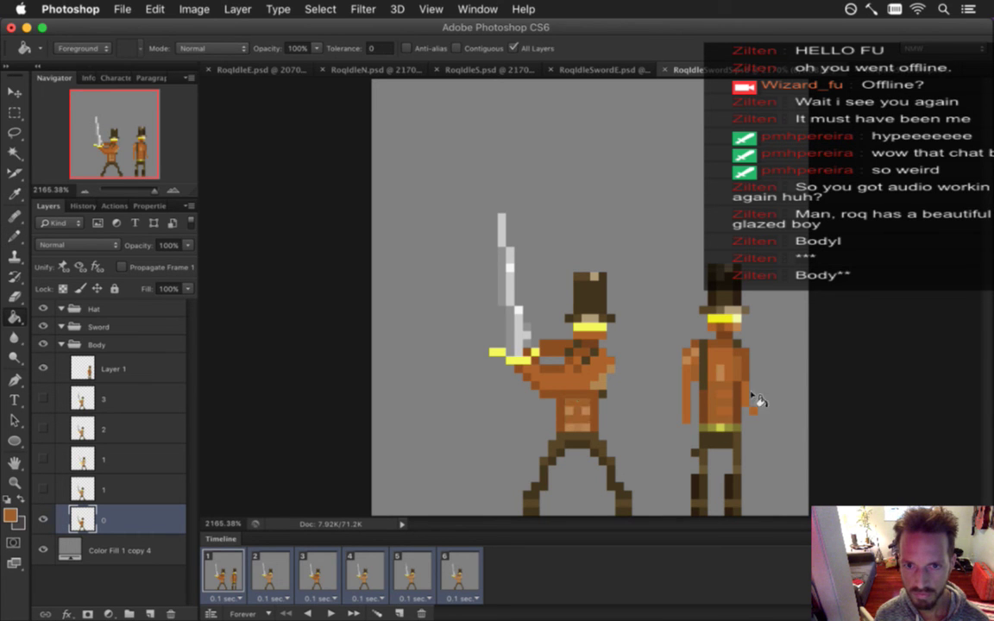
pyautogui.press('i')
pyautogui.click(582, 390)
pyautogui.press('g')
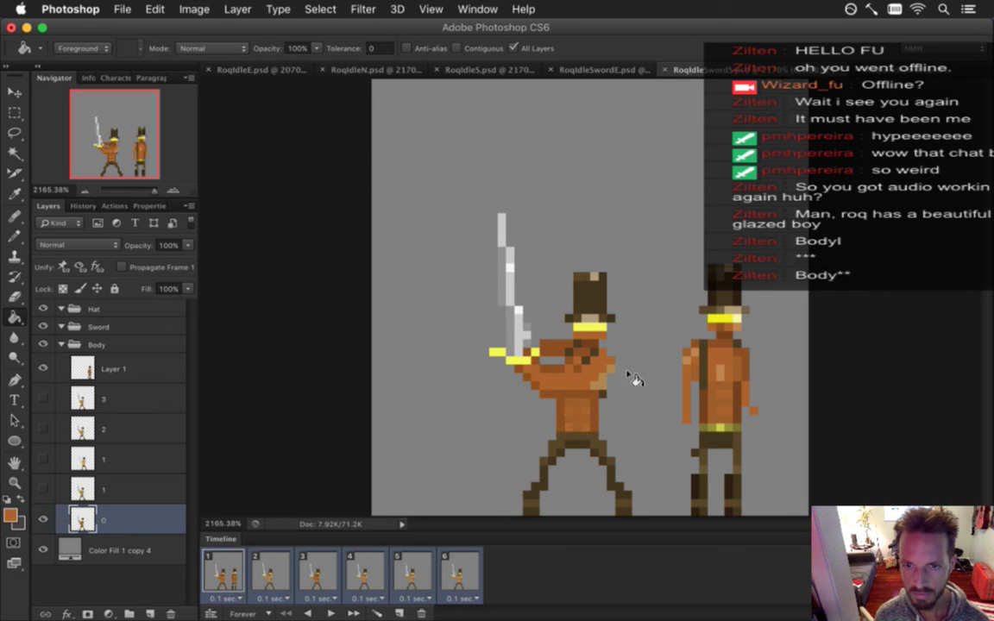
# Recolor the remaining pale shoulder patch orange and add light tan highlight pixels to the sword figure's chest
pyautogui.press('i')
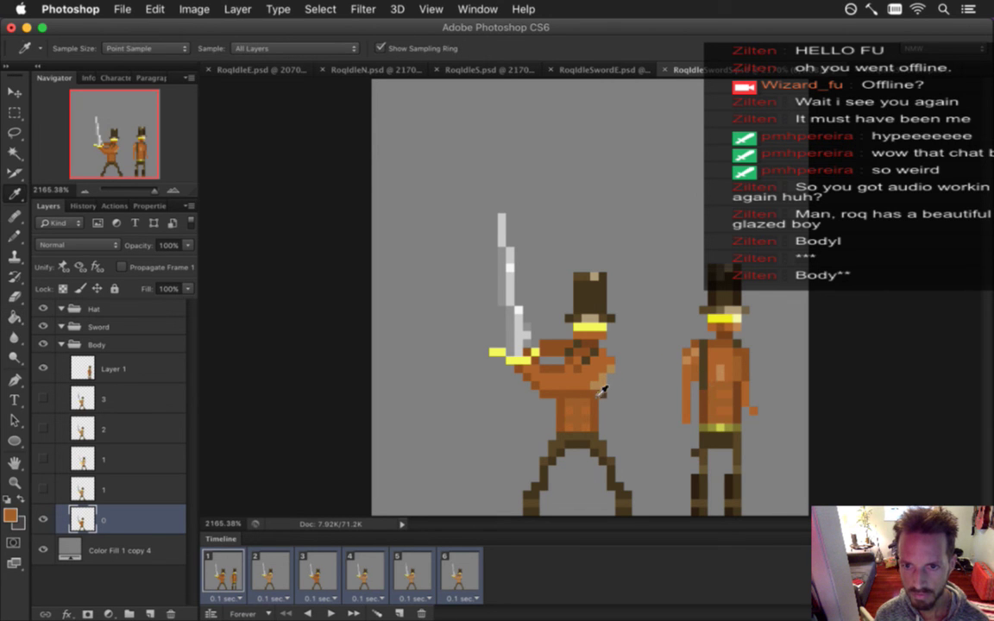
pyautogui.press('g')
pyautogui.press('i')
pyautogui.click(701, 362)
pyautogui.press('b')
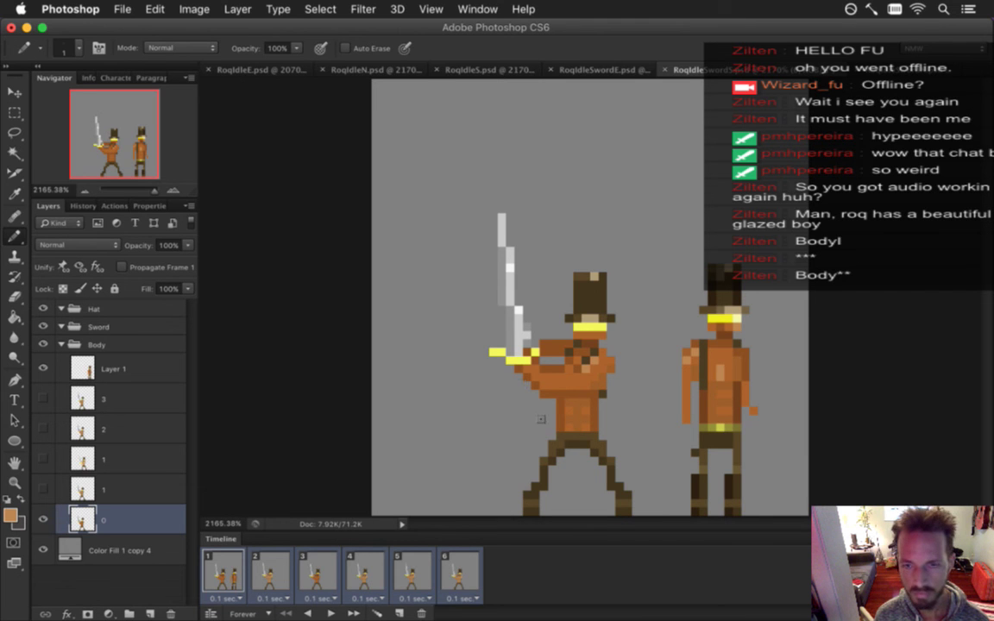
# Match the blindfold's and sword guard's yellows to the reference figure, and paint its olive belt with a lighter buckle on the sword figure's waist
pyautogui.keyDown('alt'); pyautogui.click(735, 321); pyautogui.keyUp('alt')
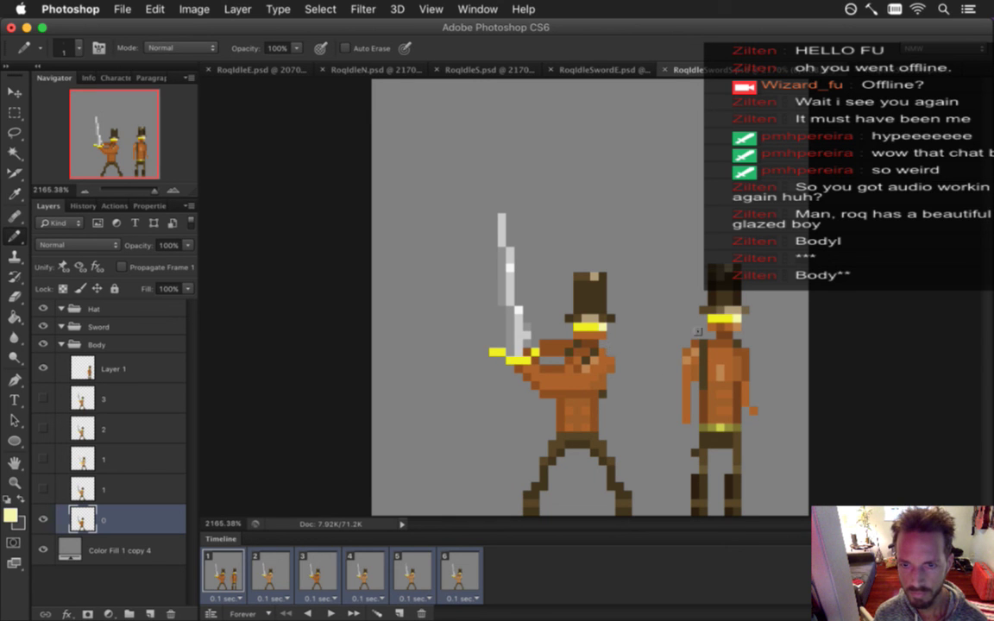
pyautogui.press('alt')
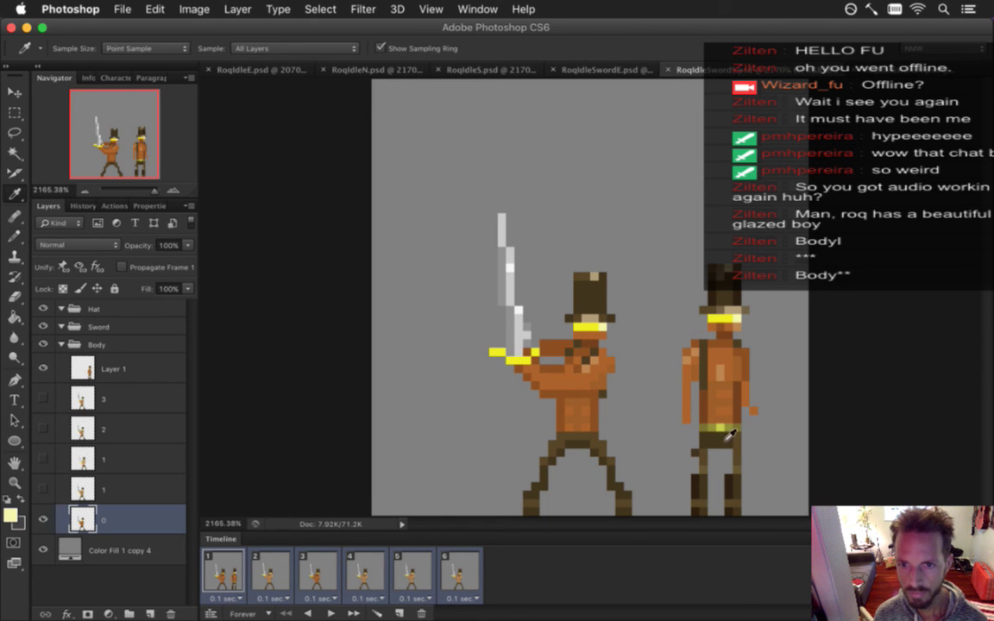
pyautogui.press('alt')
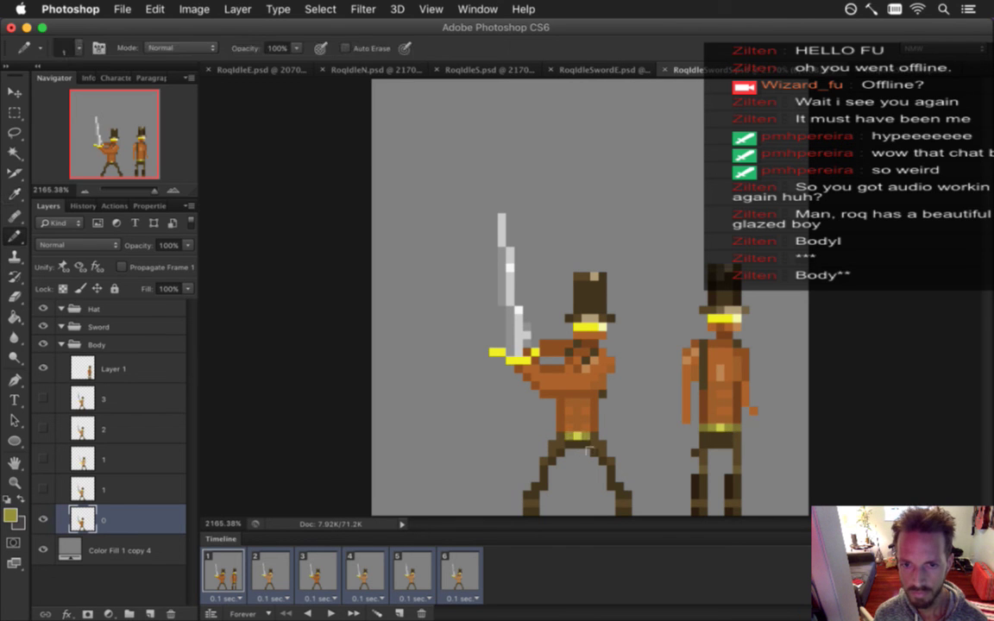
pyautogui.press('alt')
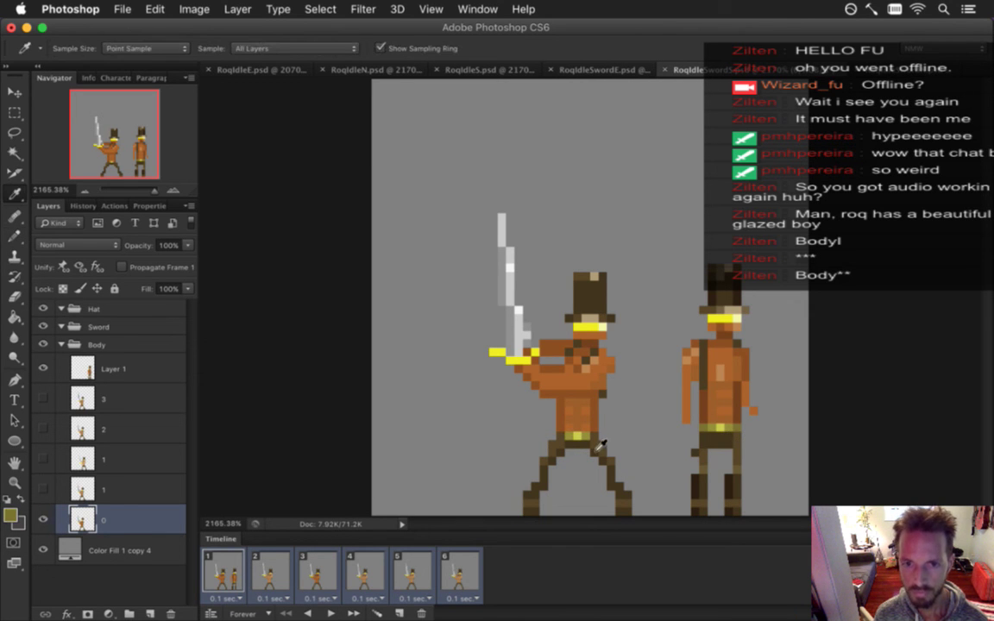
# Shade the sword figure's boots dark brown and move the lower strap pixel from outside the body onto the torso's side
pyautogui.keyDown('alt'); pyautogui.click(627, 509); pyautogui.keyUp('alt')
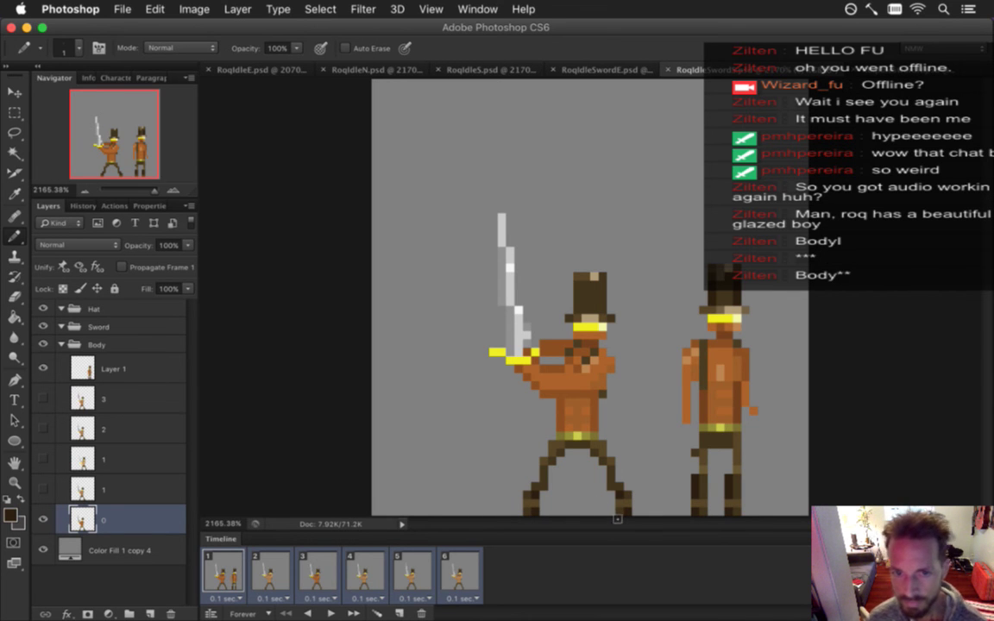
pyautogui.press('alt')
pyautogui.keyDown('alt'); pyautogui.click(706, 428); pyautogui.keyUp('alt')
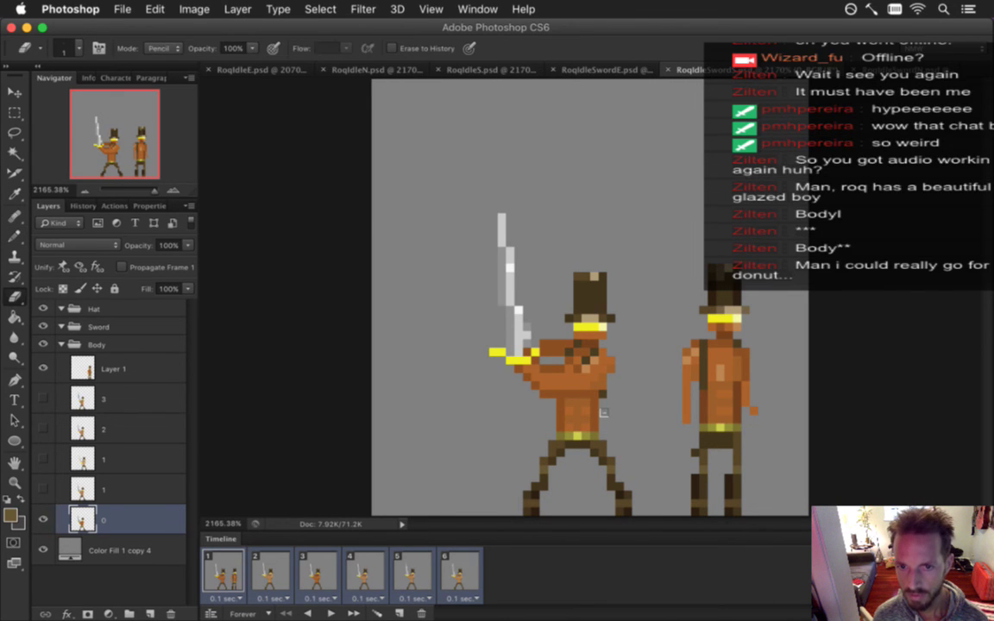
pyautogui.keyDown('alt'); pyautogui.click(595, 421); pyautogui.keyUp('alt')
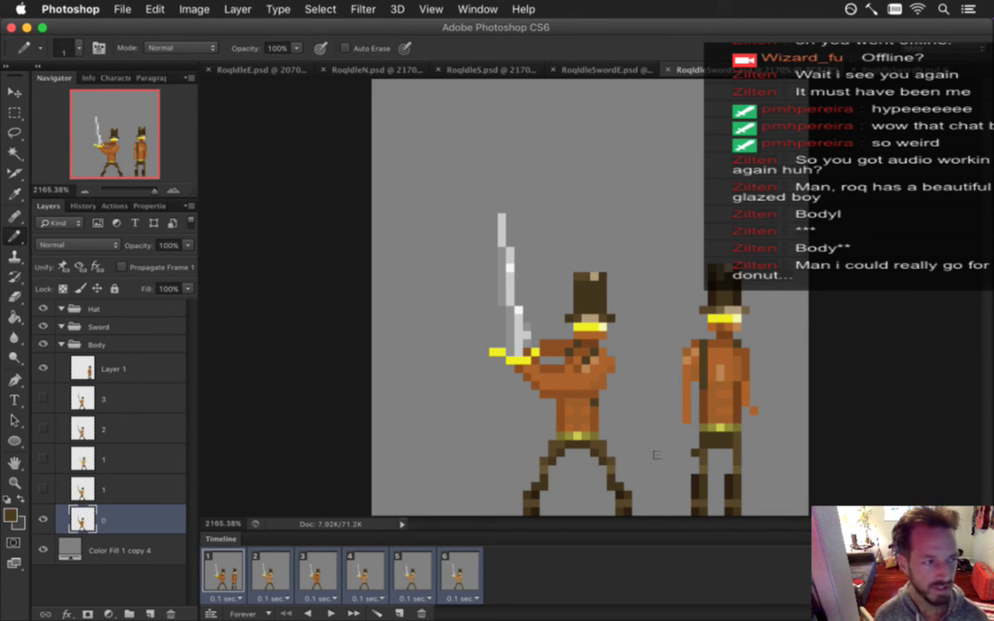
# Shade the sword figure's hat with the reference hat's dark brown bands, lighter brown brim and tan highlight pixels
pyautogui.keyDown('alt'); pyautogui.click(716, 298); pyautogui.keyUp('alt')
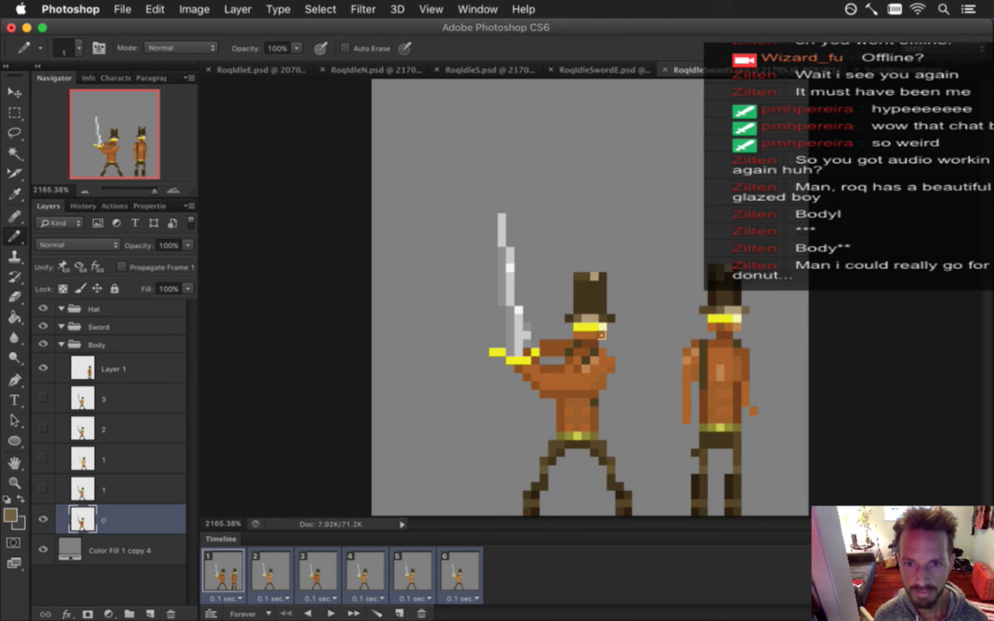
pyautogui.press('alt')
pyautogui.keyDown('alt'); pyautogui.click(721, 321); pyautogui.keyUp('alt')
pyautogui.keyDown('alt'); pyautogui.click(639, 261); pyautogui.keyUp('alt')
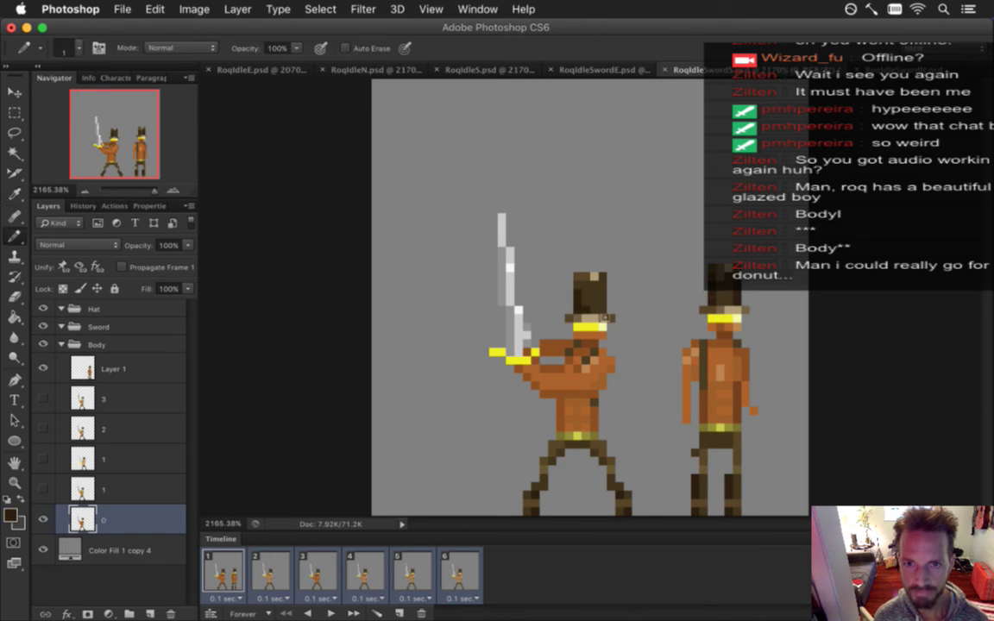
pyautogui.press('alt')
pyautogui.press('alt')
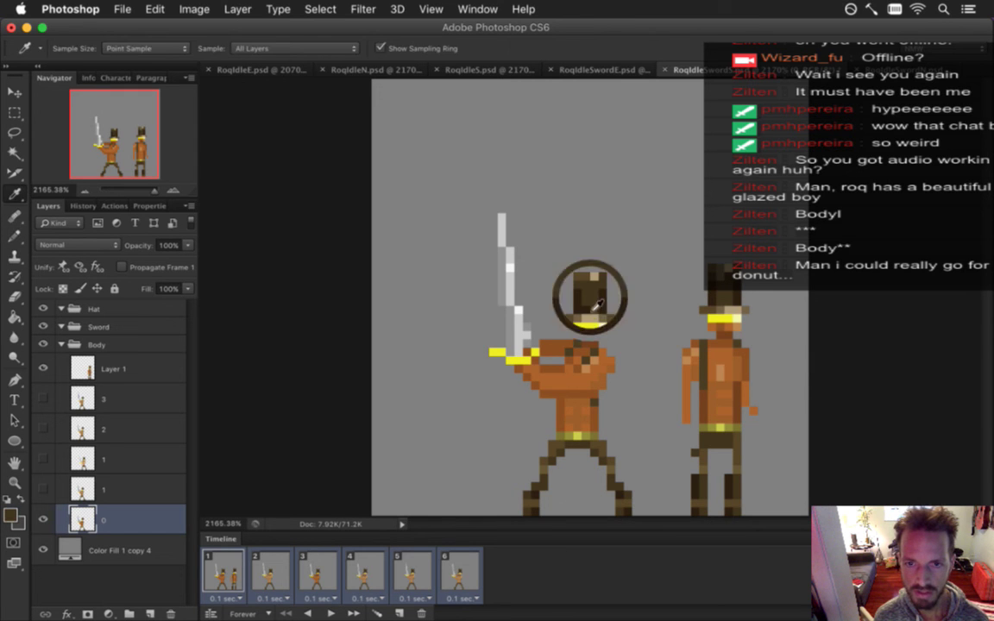
pyautogui.keyDown('alt'); pyautogui.click(644, 249); pyautogui.keyUp('alt')
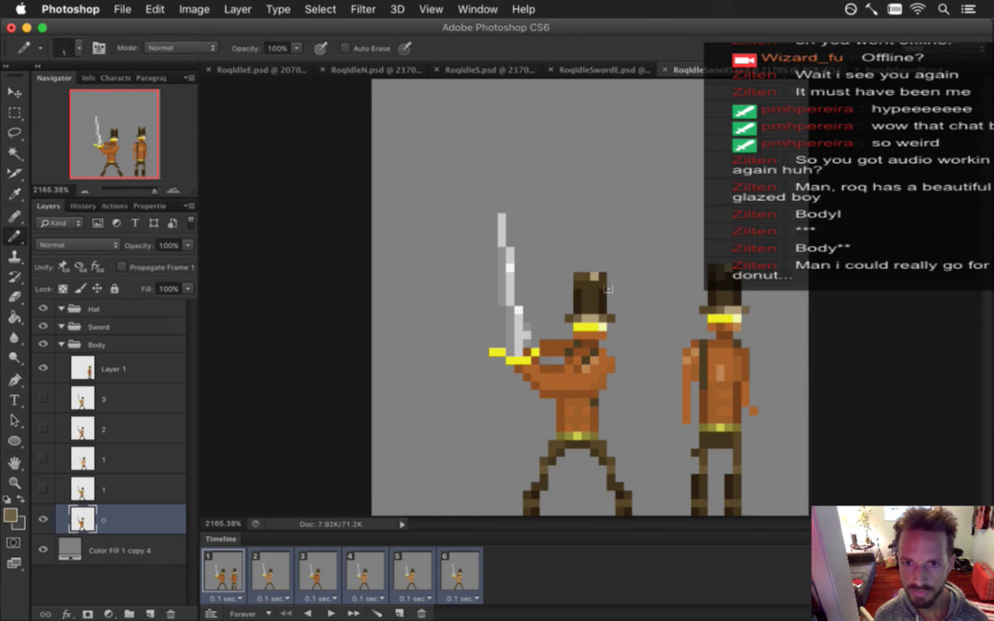
pyautogui.press('alt')
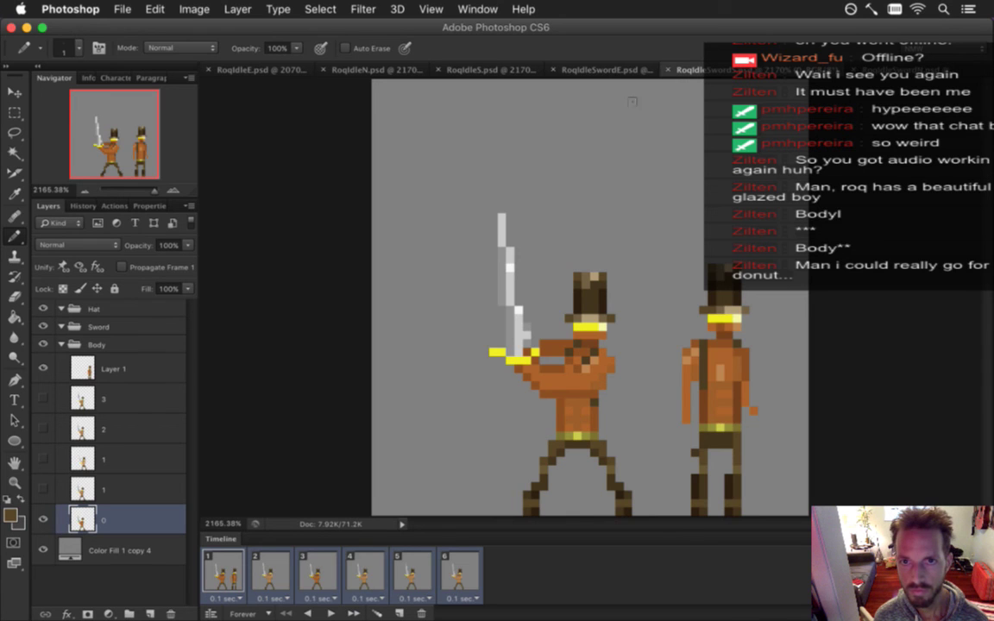
# Repaint the shaded edge of the sword blade with dark gray tones sampled from RoqIdleSwordE.psd, darkening toward each segment's lower end
pyautogui.click(604, 69)
pyautogui.press('alt')
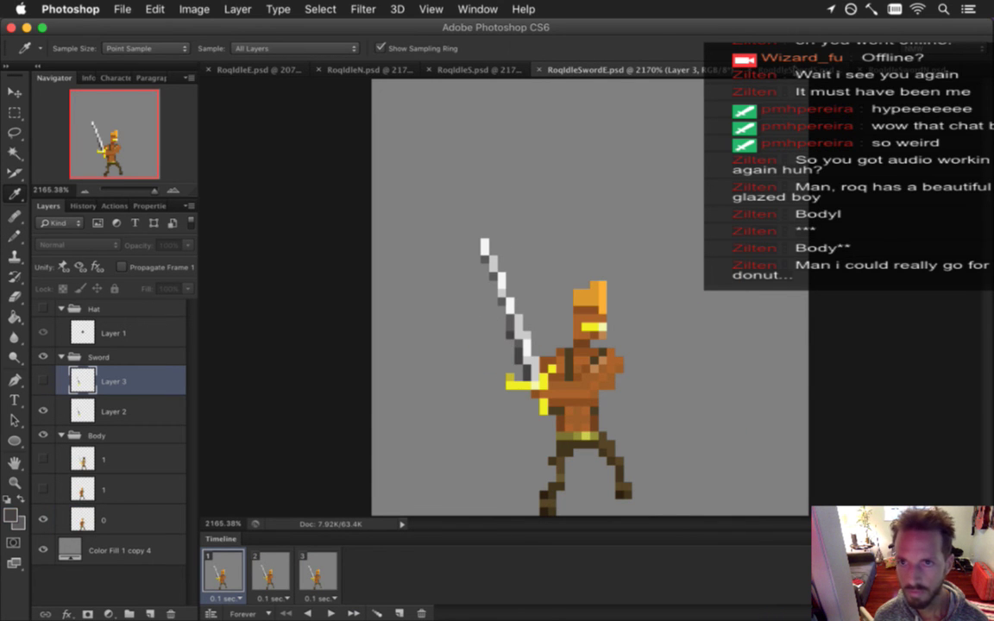
pyautogui.hotkey('ctrl', 'Tab')
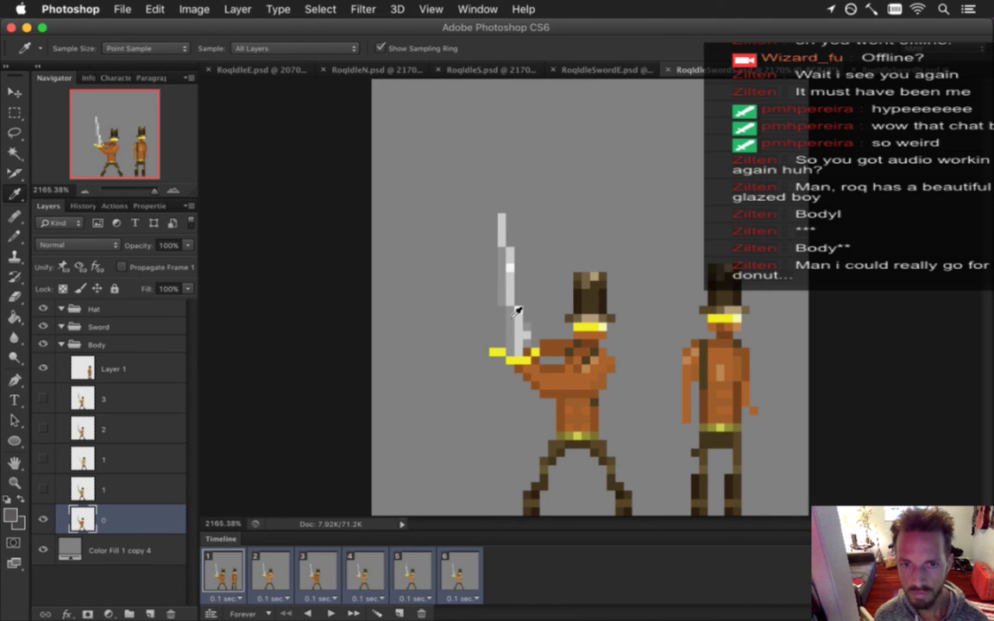
pyautogui.moveTo(501, 302); pyautogui.dragTo(500, 250)
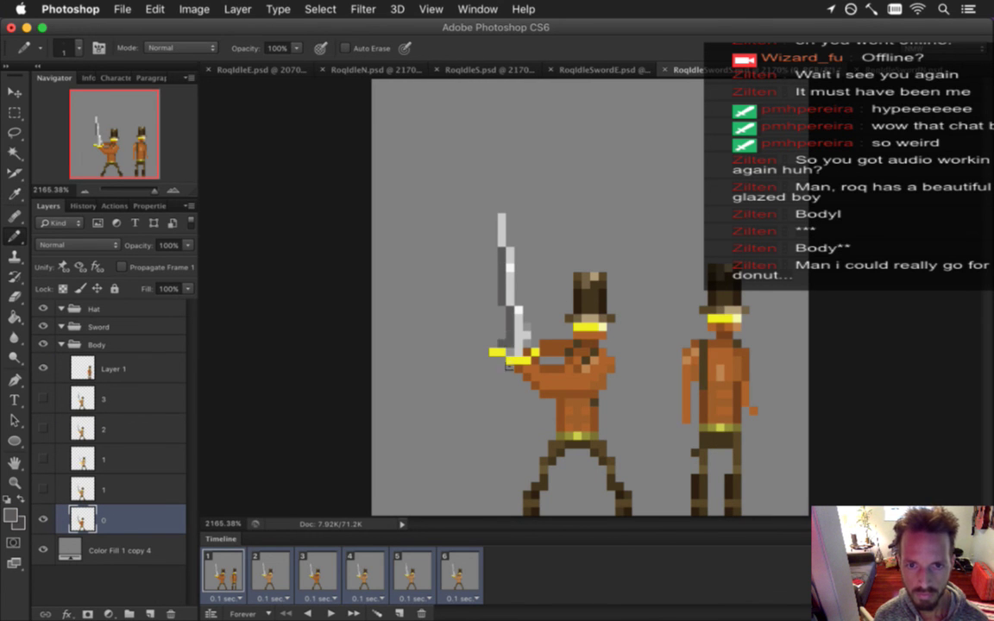
pyautogui.press('e')
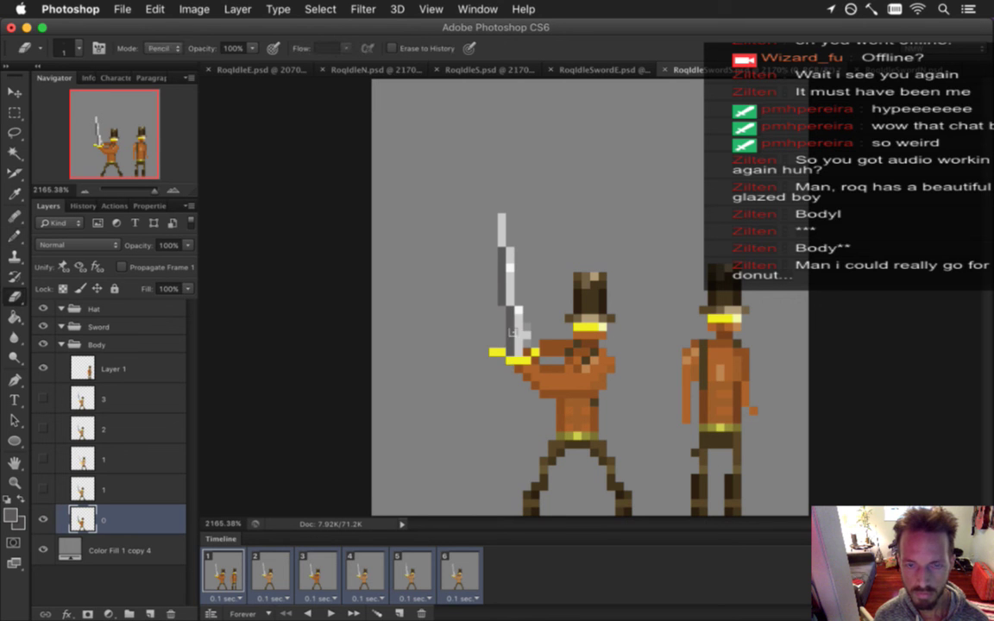
pyautogui.press('b')
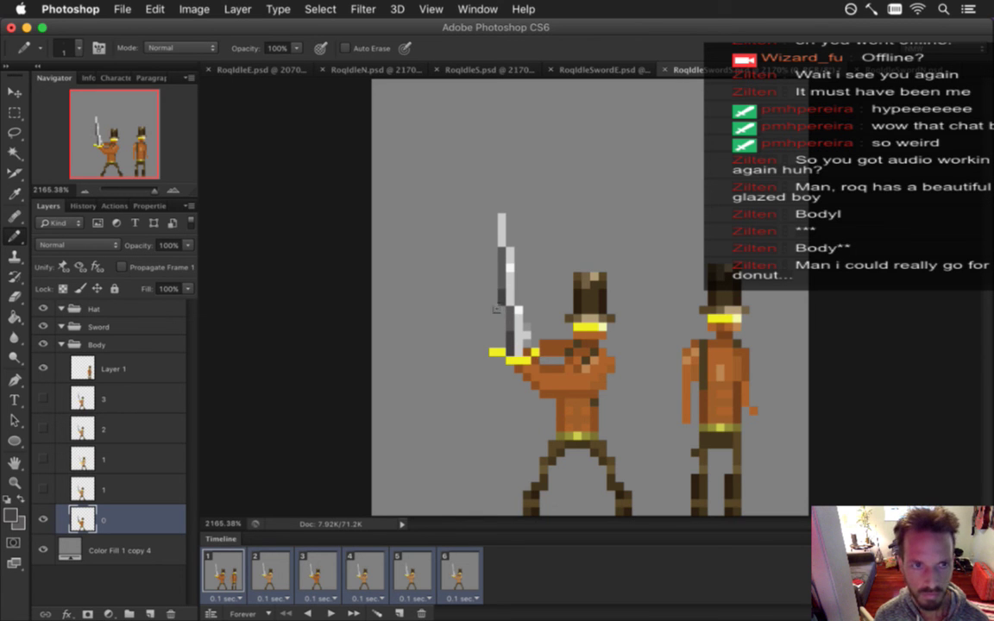
pyautogui.press('e')
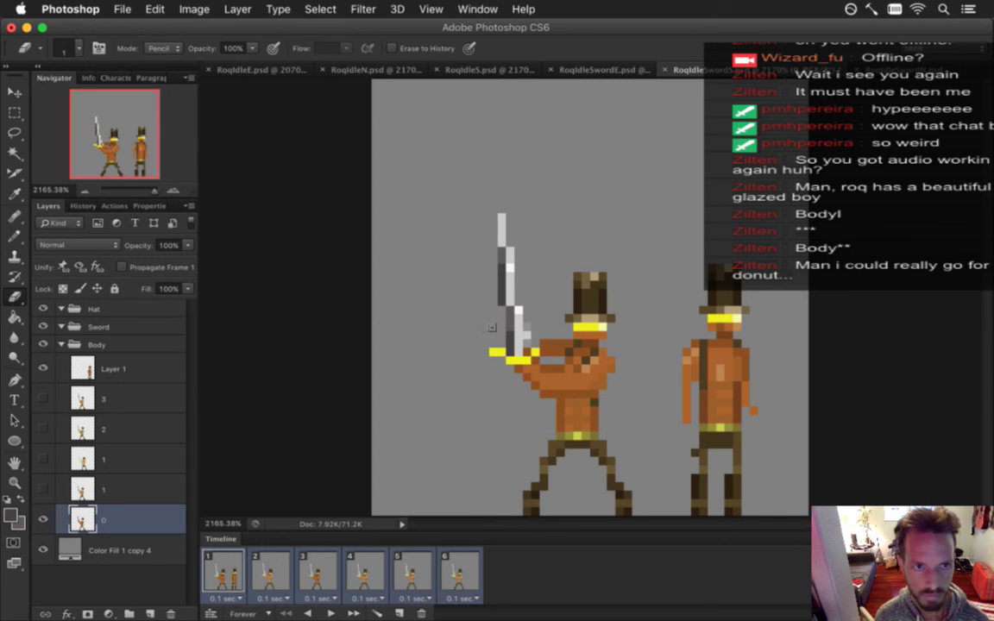
pyautogui.press('b')
# Add white highlight pixels to the blade's segments and darken the light gray pixel beside the blade's base
pyautogui.keyDown('alt'); pyautogui.click(507, 284); pyautogui.keyUp('alt')
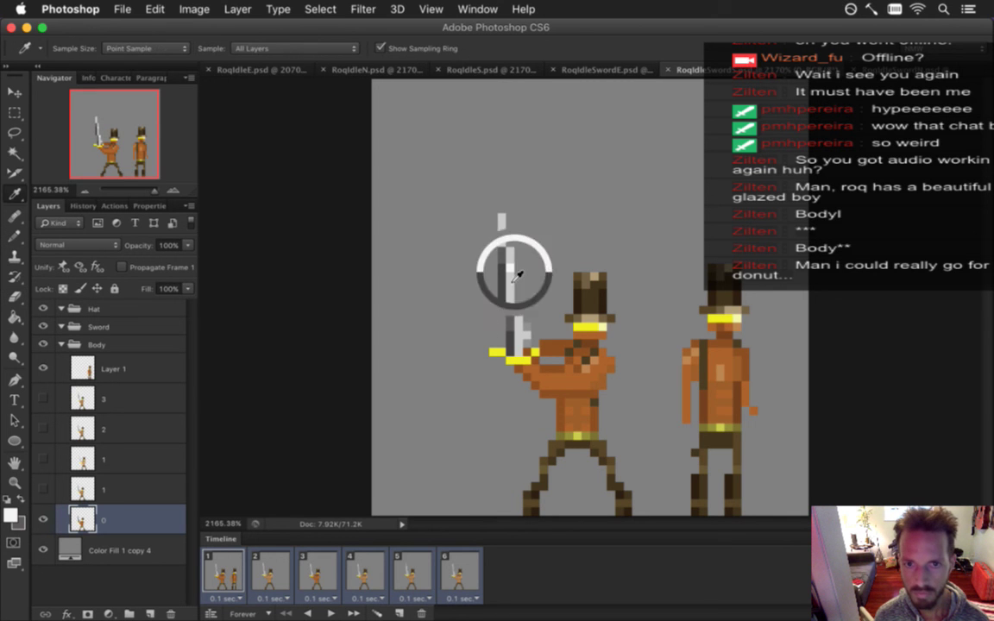
pyautogui.click(501, 227)
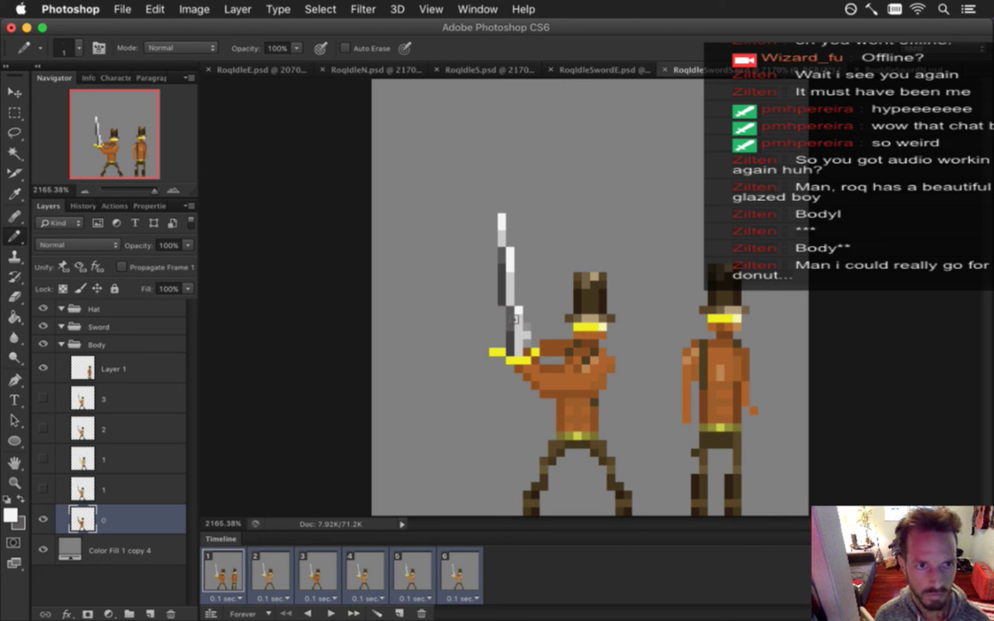
pyautogui.press('alt')
pyautogui.keyDown('alt'); pyautogui.click(531, 334); pyautogui.keyUp('alt')
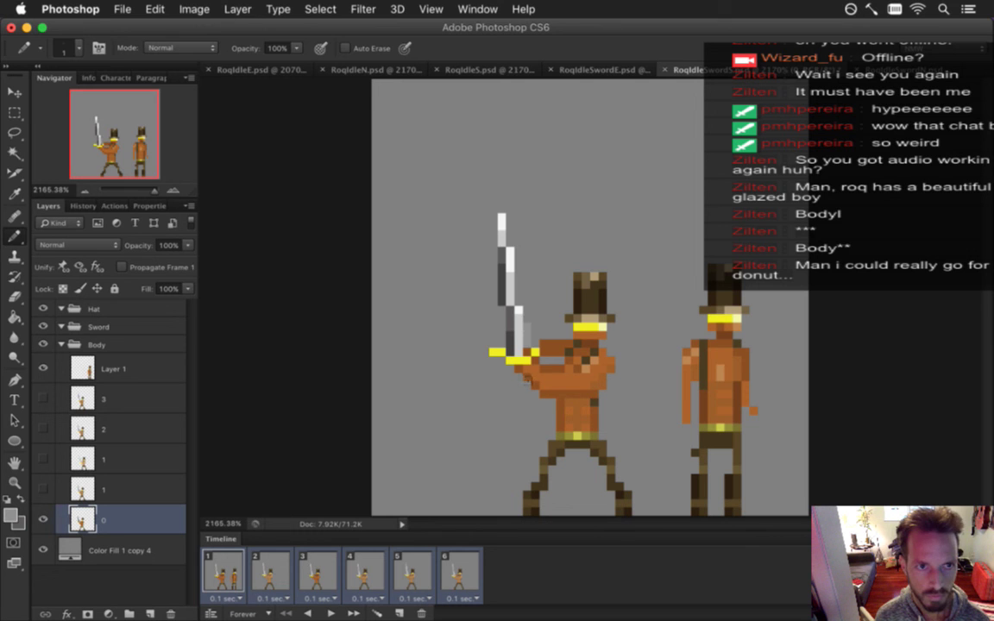
pyautogui.press('e')
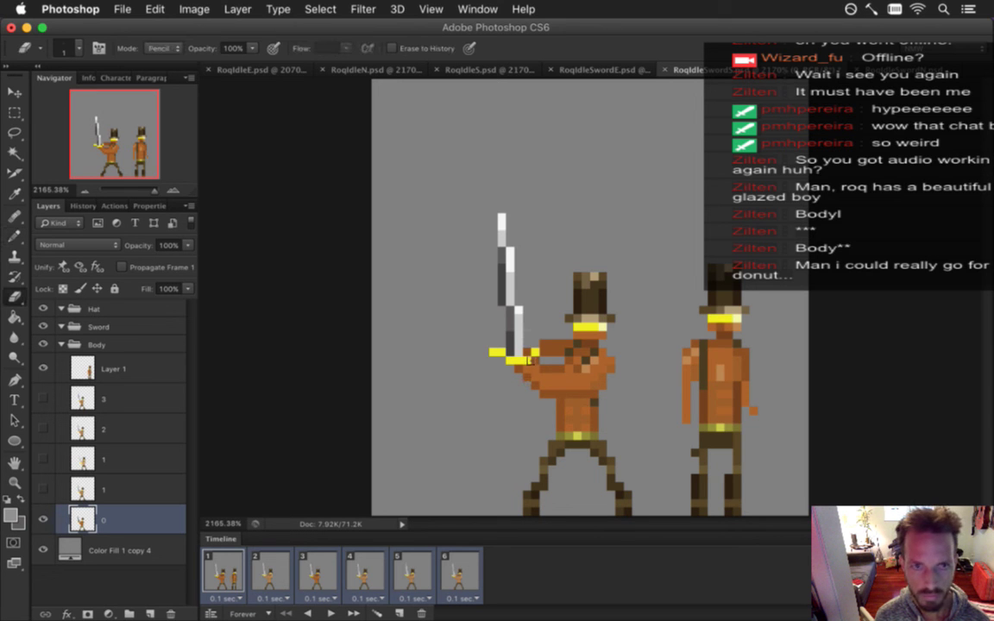
pyautogui.press('super+z')
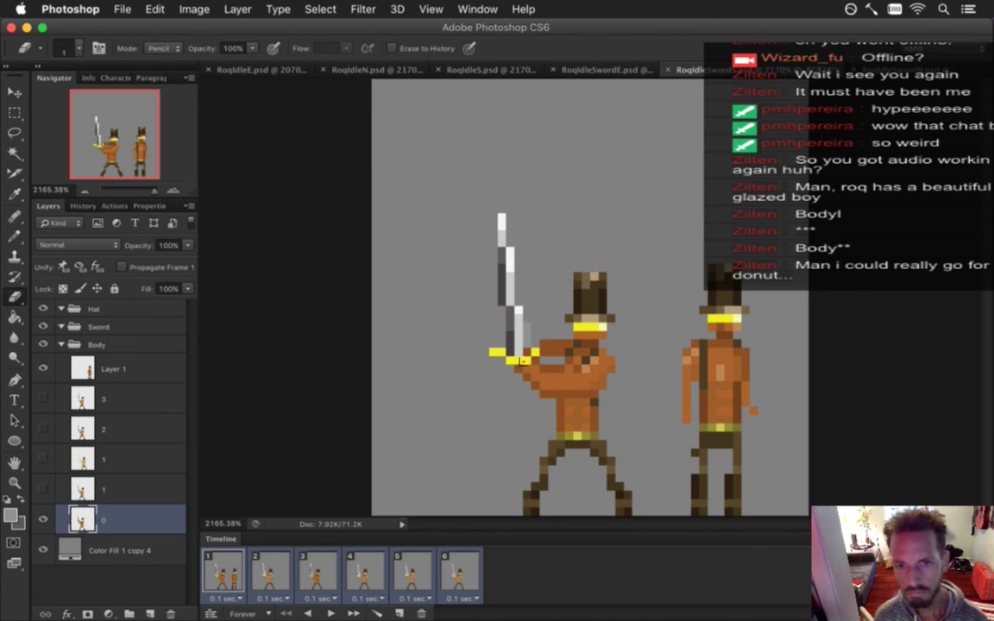
# Paint a pale yellow highlight pixel on the center of the sword guard
pyautogui.press('i')
pyautogui.click(519, 354)
pyautogui.press('g')
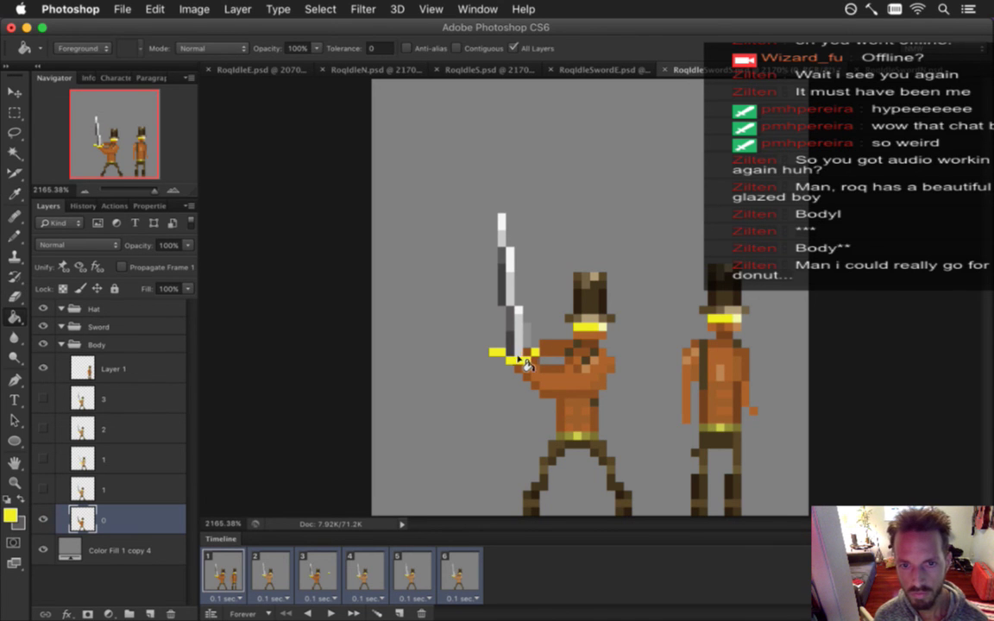
pyautogui.press('i')
pyautogui.click(546, 303)
pyautogui.press('b')
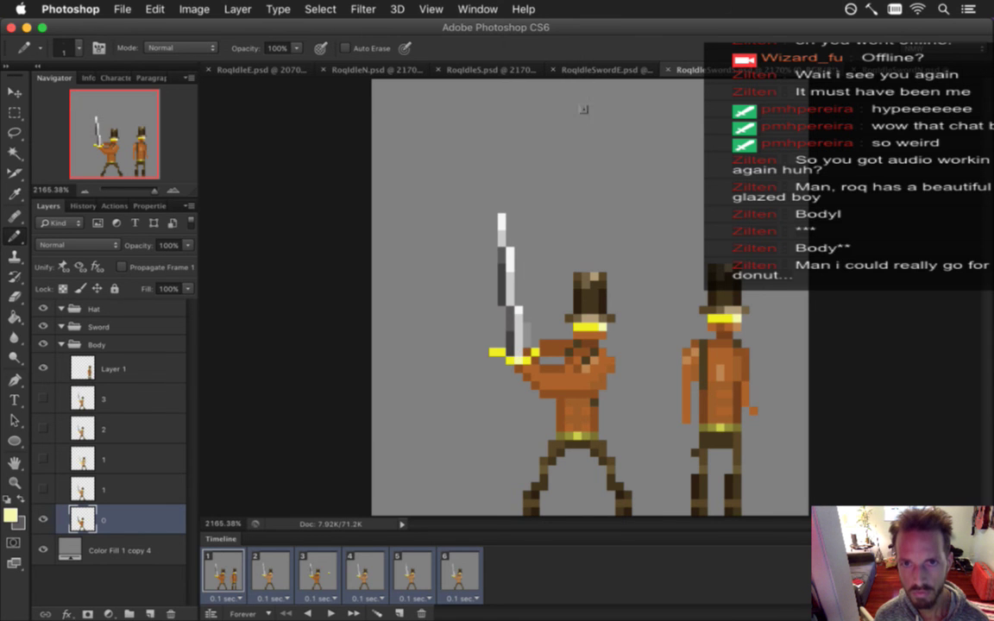
# Shorten the guard's outer end by one pixel and shade its new tip with the dark yellow sampled from RoqIdleSwordE.psd
pyautogui.click(596, 70)
pyautogui.press('i')
pyautogui.click(508, 385)
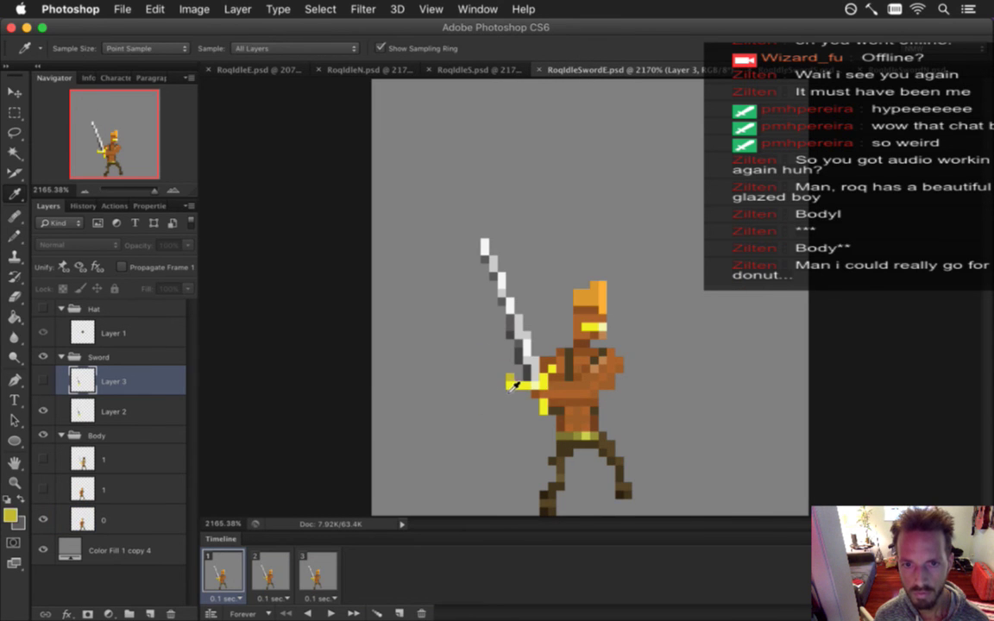
pyautogui.hotkey('ctrl', 'Tab')
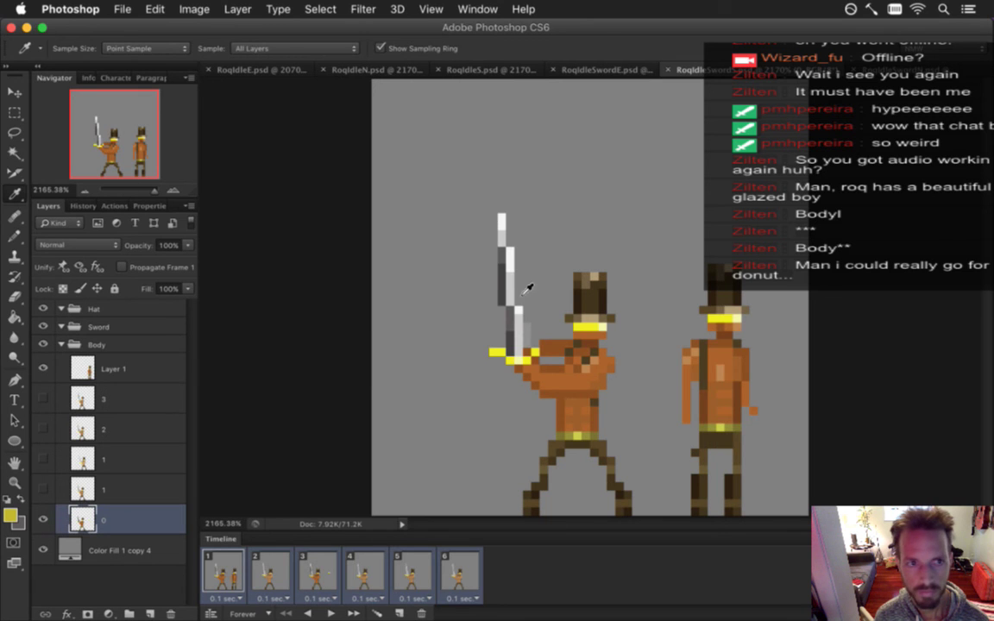
pyautogui.press('e')
pyautogui.click(493, 352)
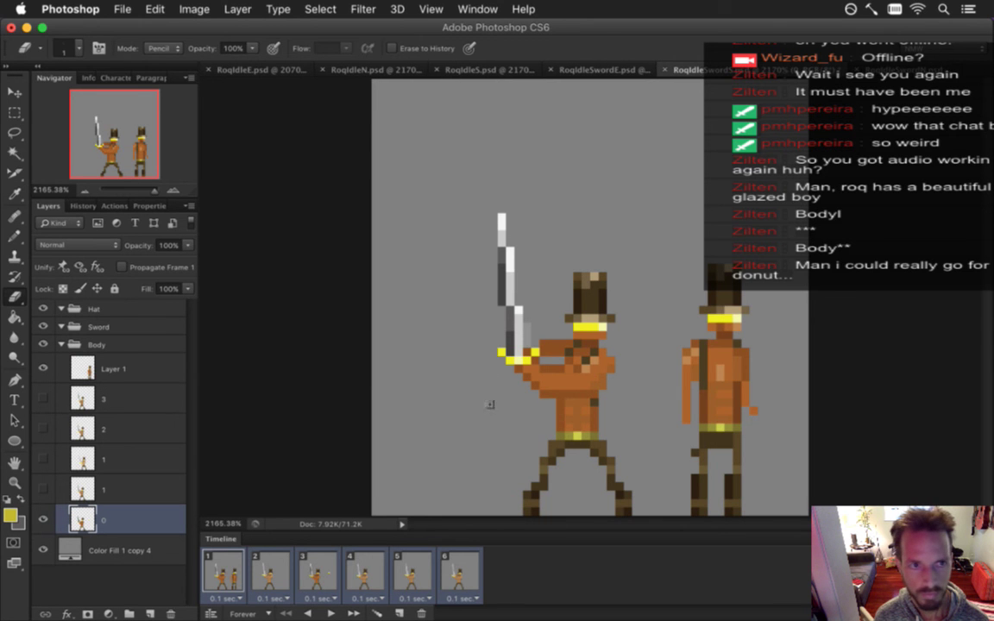
pyautogui.press('b')
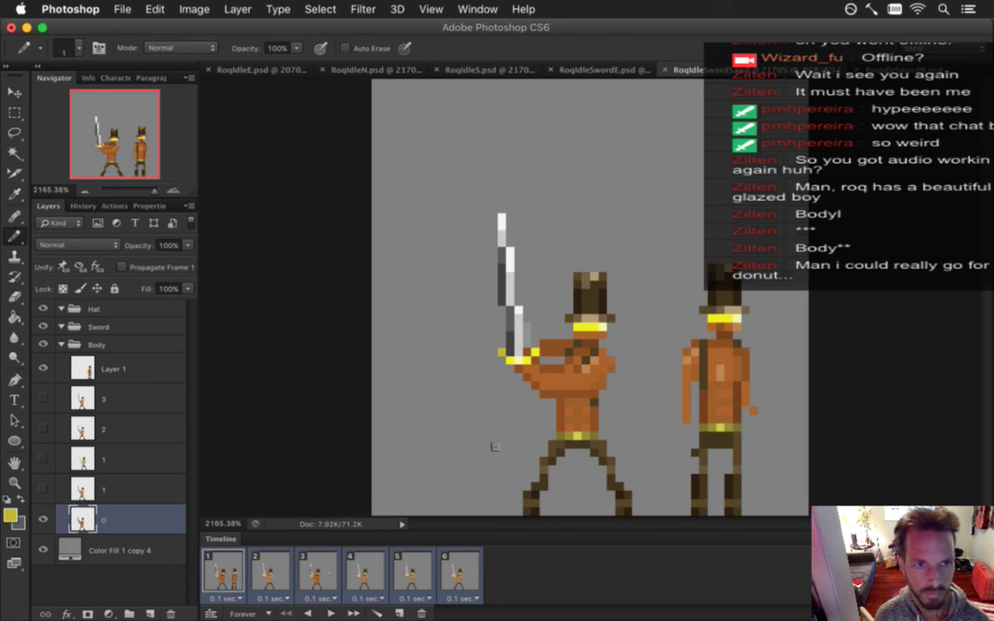
# Add a bright yellow pommel pixel below the sword figure's hands, erasing the extra yellow pixel next to it
pyautogui.keyDown('alt'); pyautogui.click(532, 356); pyautogui.keyUp('alt')
pyautogui.click(518, 377)
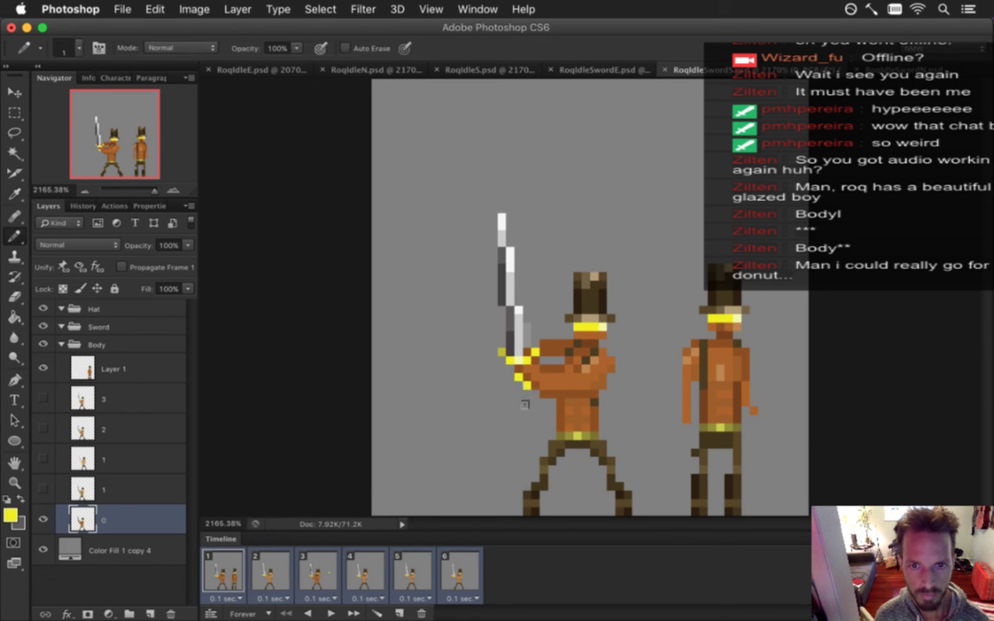
pyautogui.press('e')
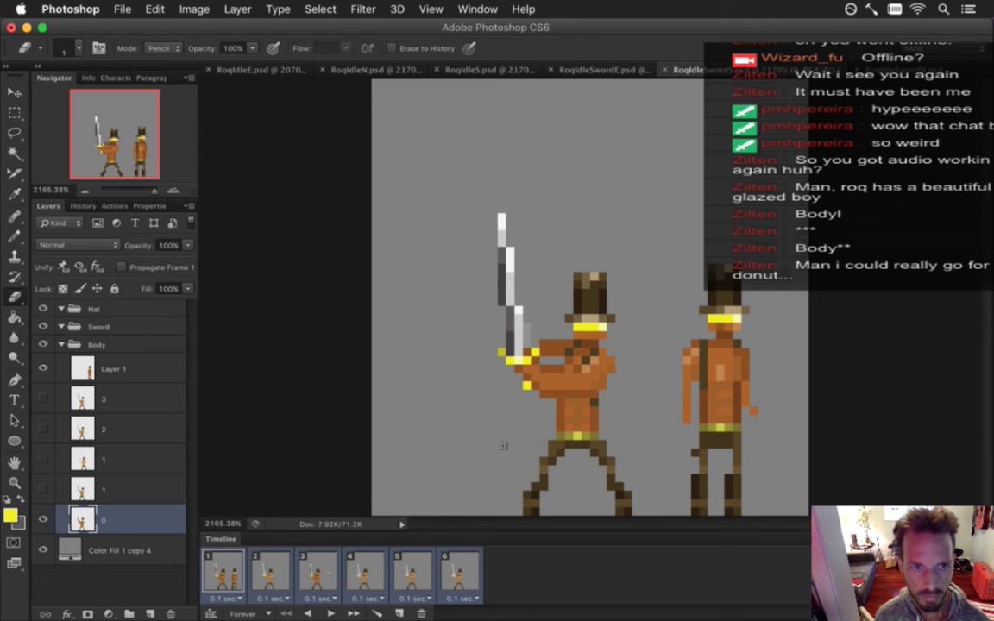
# Compare the sword with the one in RoqIdleSwordE.psd, and review the six animation frames of the RoqIdleSwordS sprite
pyautogui.click(610, 69)
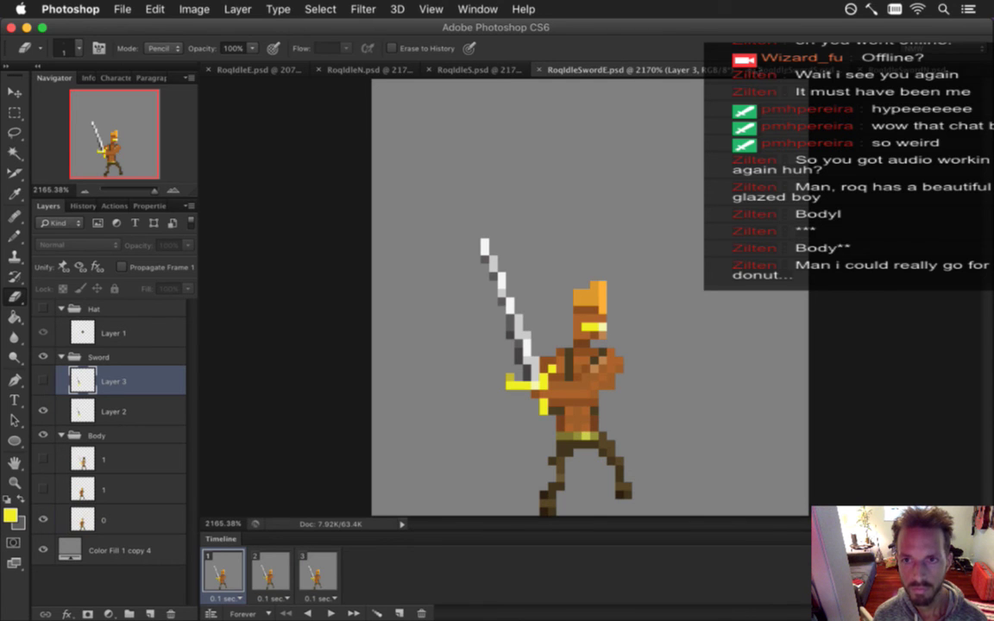
pyautogui.click(777, 69)
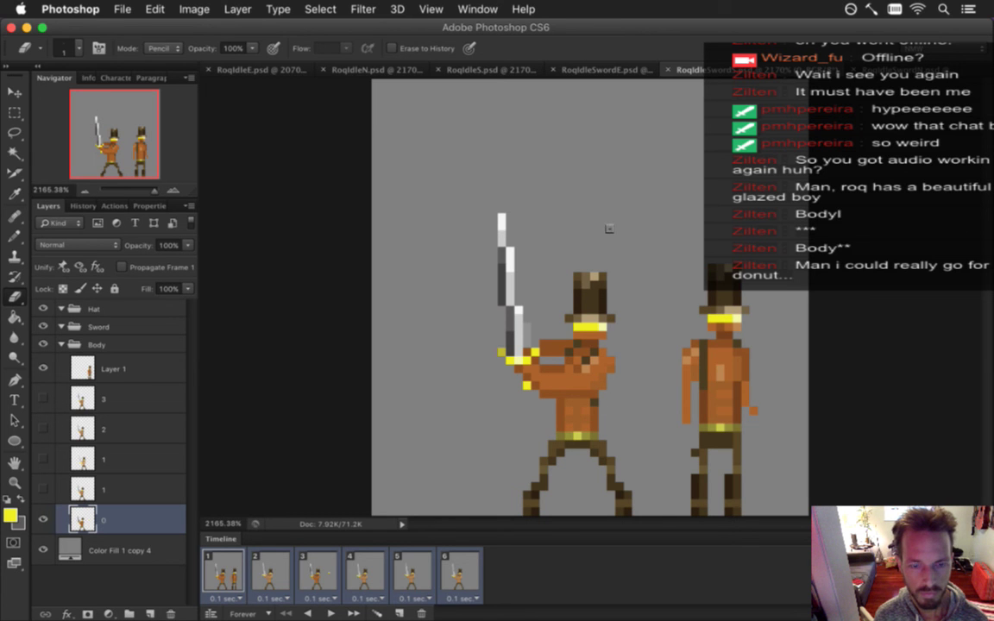
pyautogui.click(270, 572)
pyautogui.click(327, 571)
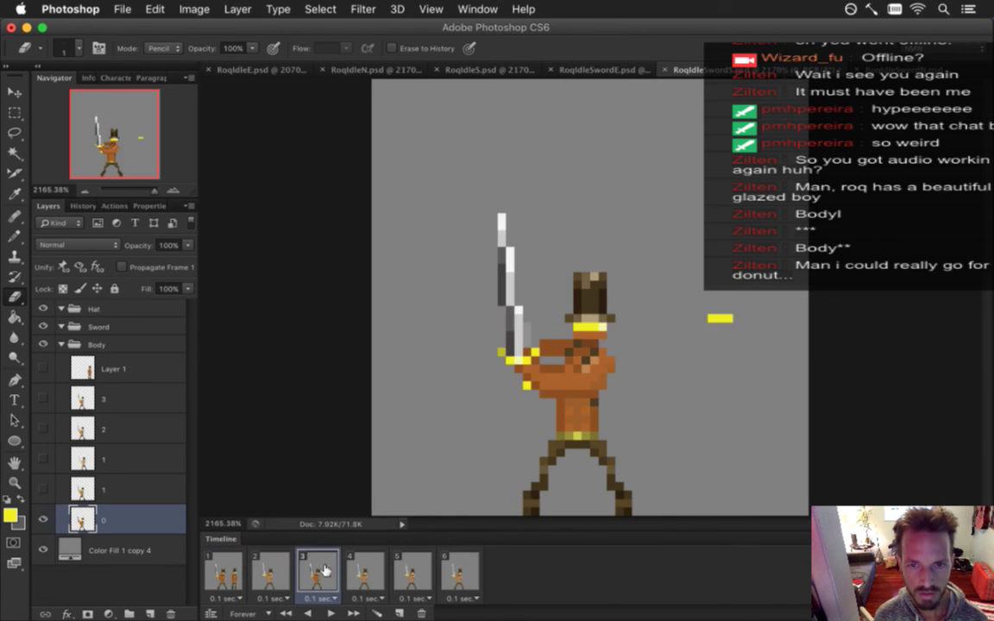
pyautogui.click(387, 572)
pyautogui.click(423, 568)
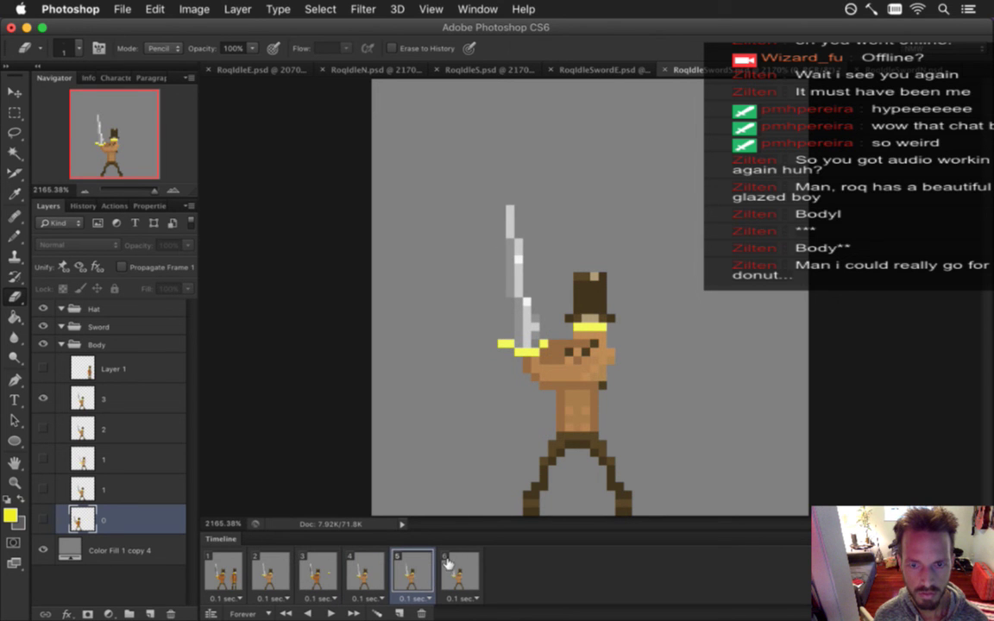
pyautogui.click(458, 565)
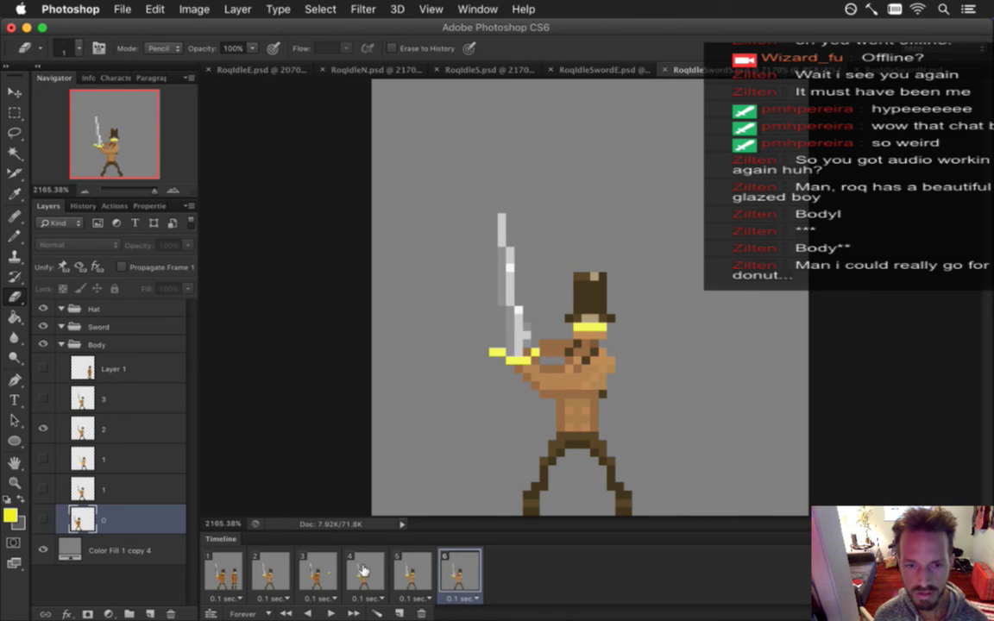
pyautogui.click(216, 569)
pyautogui.click(270, 570)
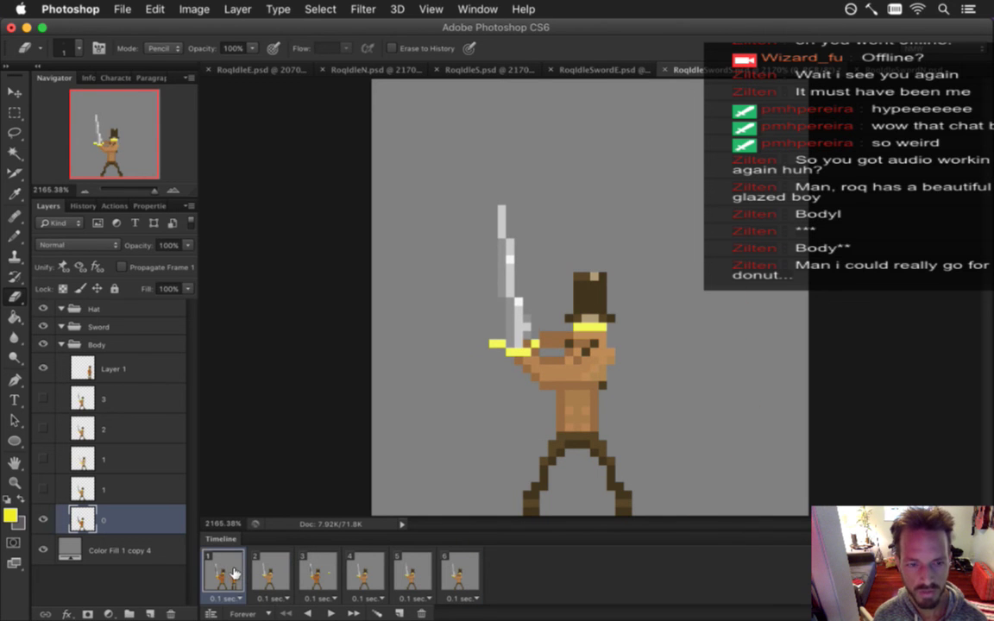
pyautogui.click(234, 574)
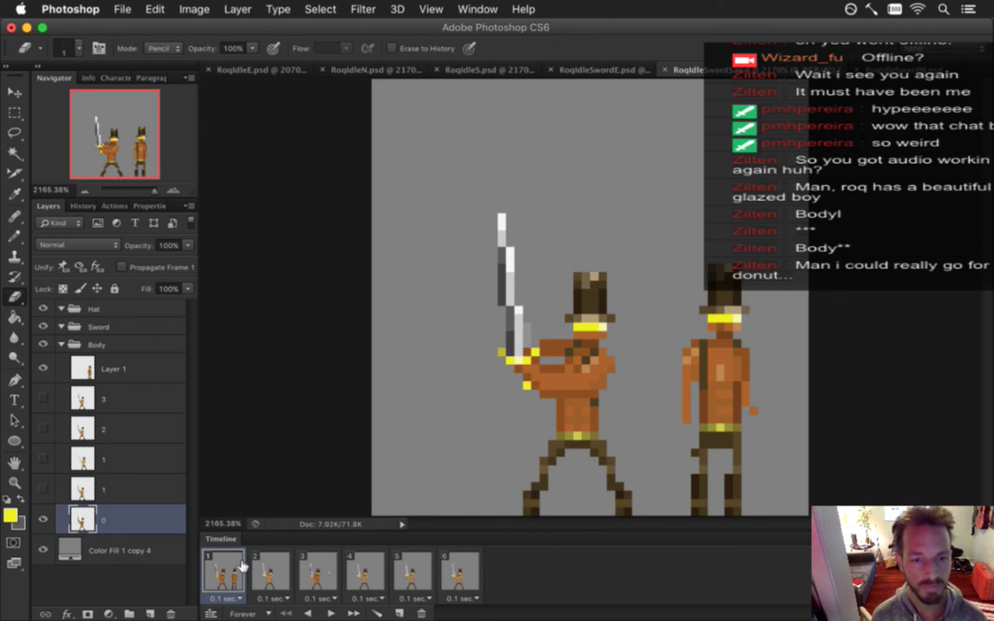
# Delete the reference figure's Layer 1 and erase the stray yellow strip beside the sword figure on layer 0
pyautogui.moveTo(97, 380); pyautogui.dragTo(170, 612)
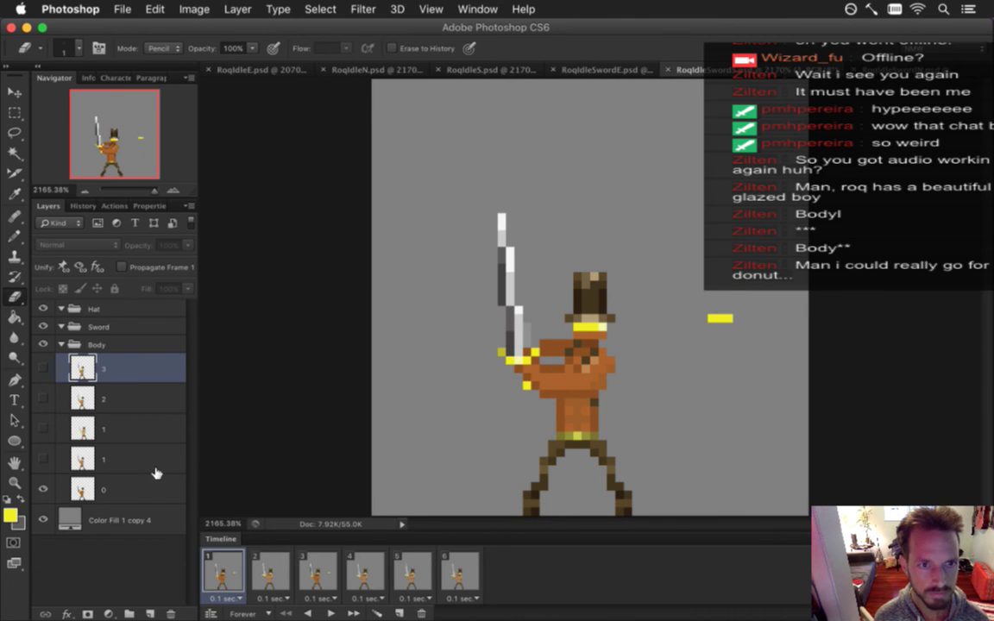
pyautogui.click(125, 485)
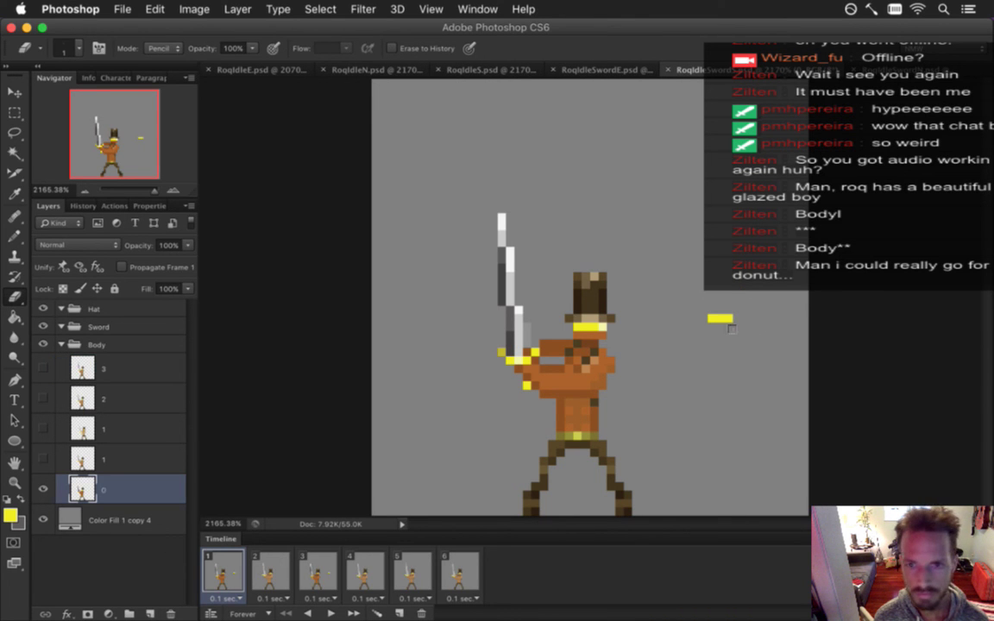
pyautogui.moveTo(730, 319); pyautogui.dragTo(691, 339)
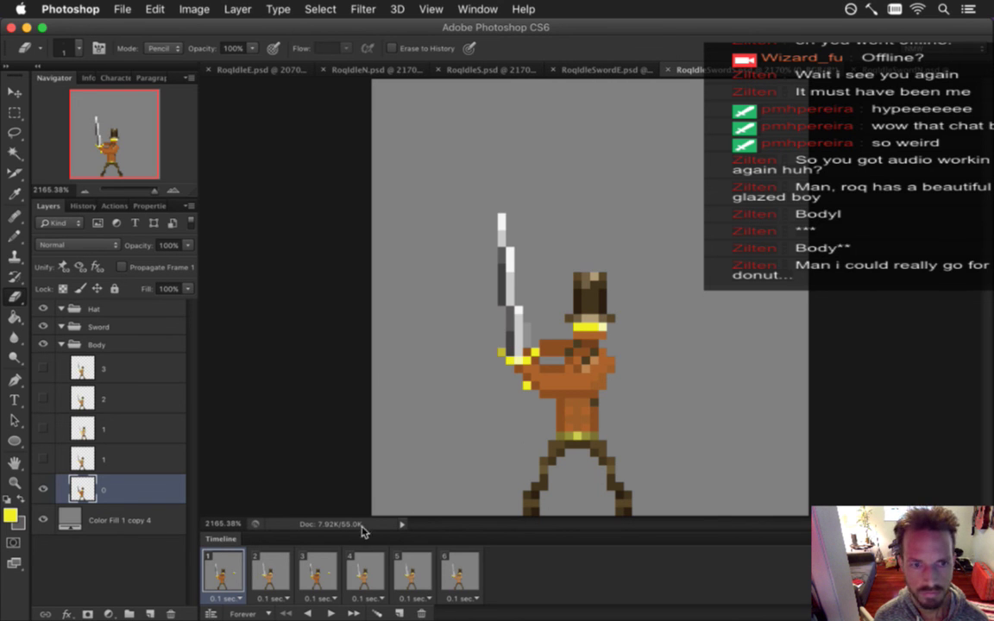
# Compare the recolored first frame with the second animation frame, ending on frame 2
pyautogui.click(269, 572)
pyautogui.click(222, 572)
pyautogui.click(282, 575)
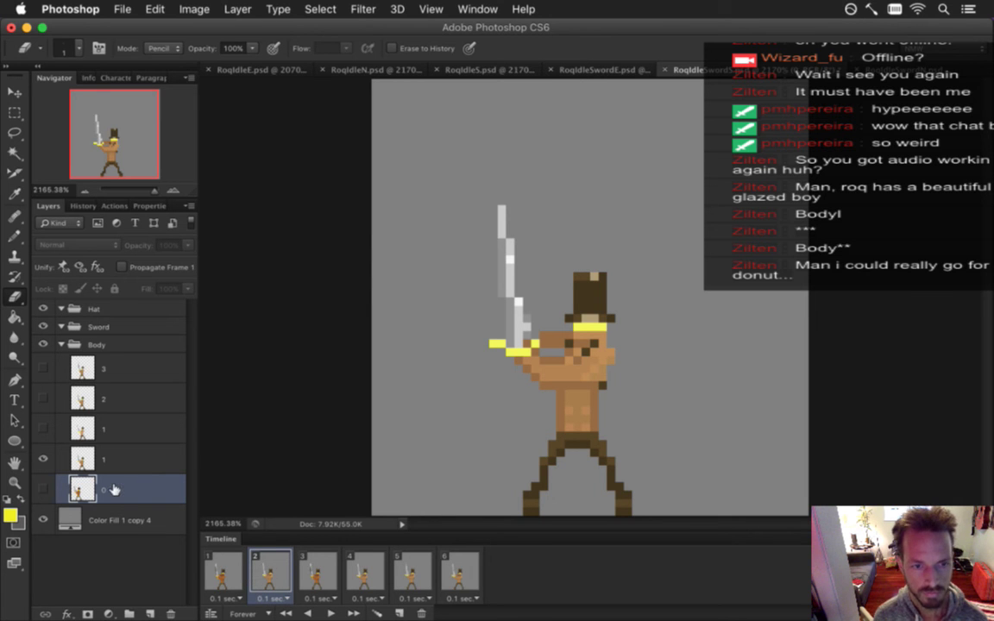
# Duplicate layer 0, make the copy visible in frame 2 and rename it 1
pyautogui.press('super+j')
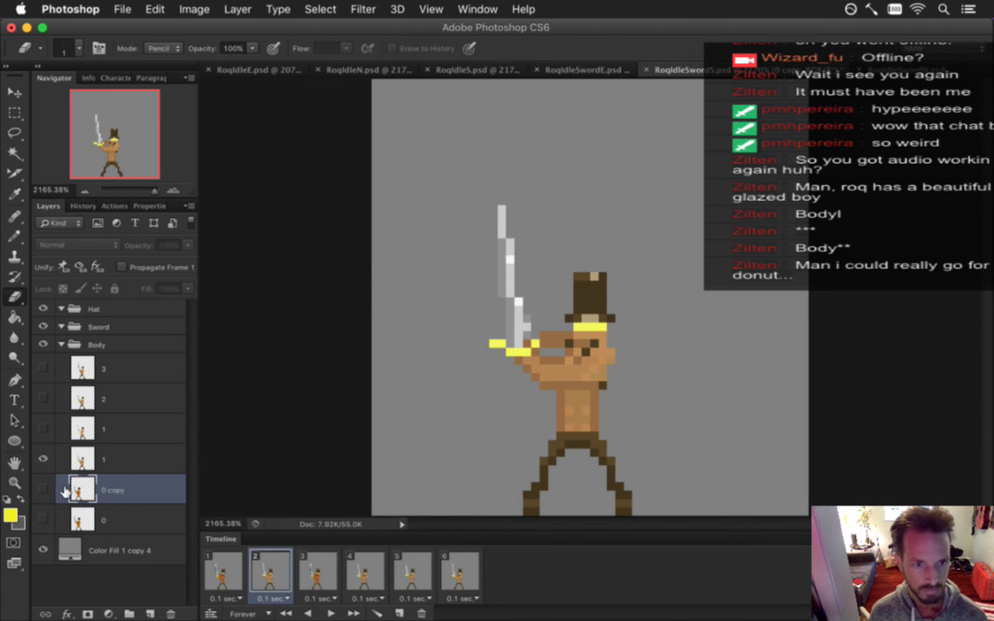
pyautogui.click(43, 490)
pyautogui.doubleClick(113, 489)
pyautogui.write('1')
pyautogui.press('Return')
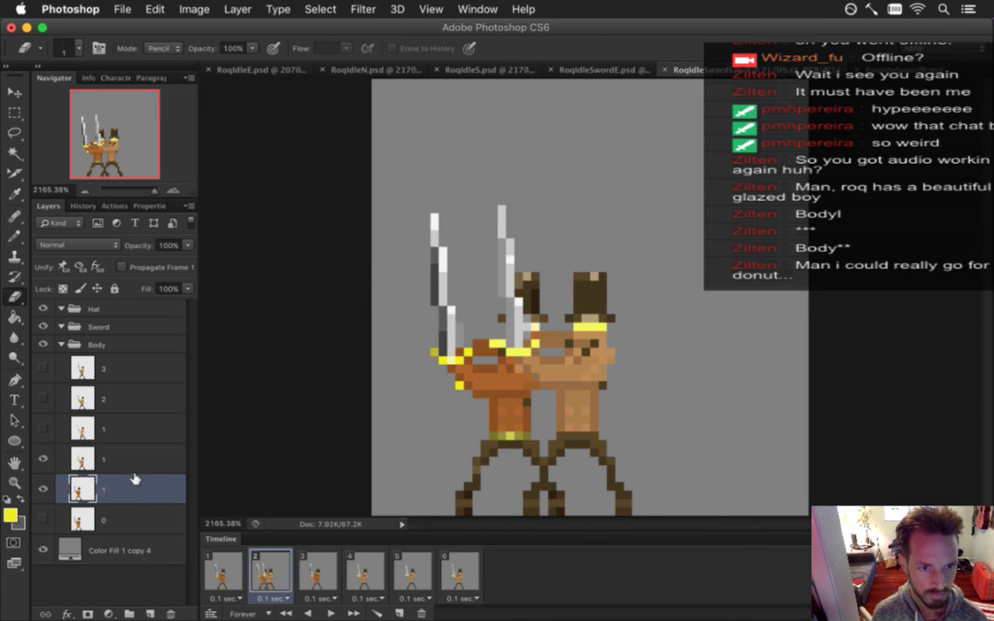
# Move the new layer 1 about 8 pixels right to line it up with the lighter old figure
pyautogui.press('v')
pyautogui.press('Right')
pyautogui.press('Right')
pyautogui.press('Right')
pyautogui.press('Right')
pyautogui.press('Right')
pyautogui.press('Right')
pyautogui.press('Right')
pyautogui.press('Right')
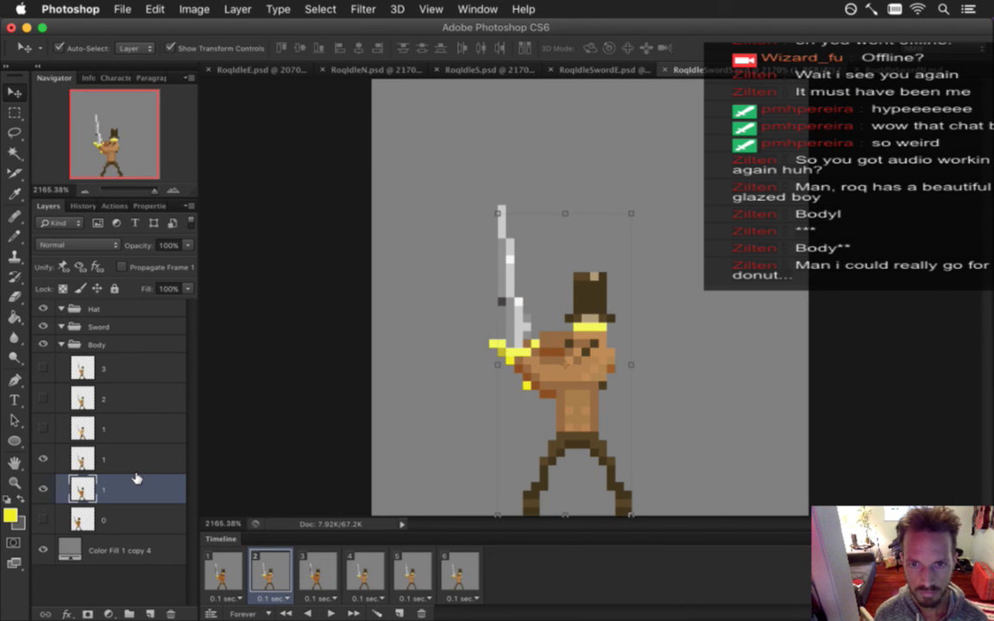
pyautogui.press('Right')
# Select the sword, arms and shoulders on the new layer 1, raise them one pixel and deselect
pyautogui.press('m')
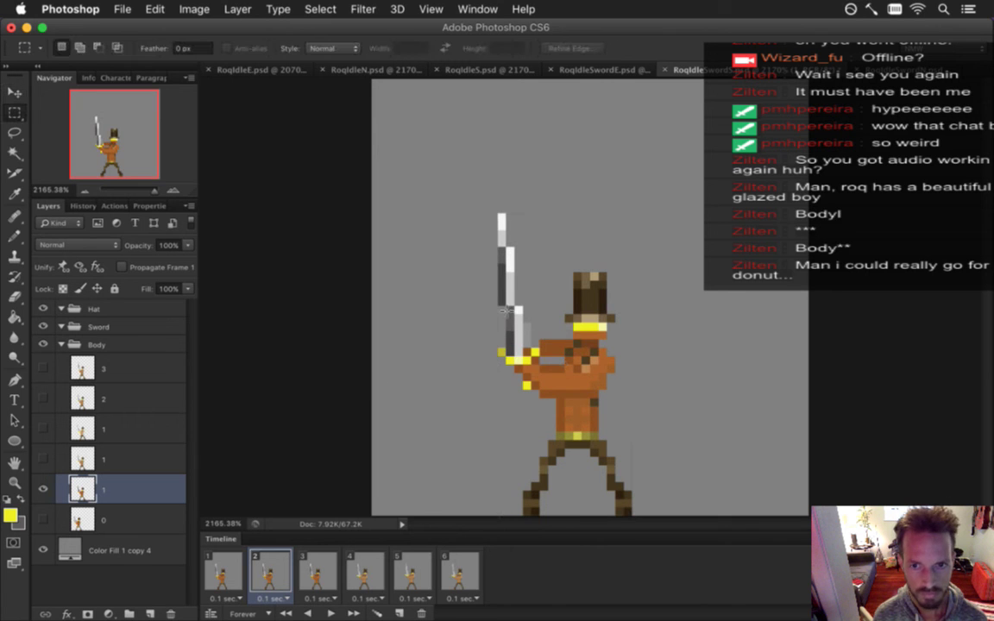
pyautogui.moveTo(469, 201); pyautogui.dragTo(648, 399)
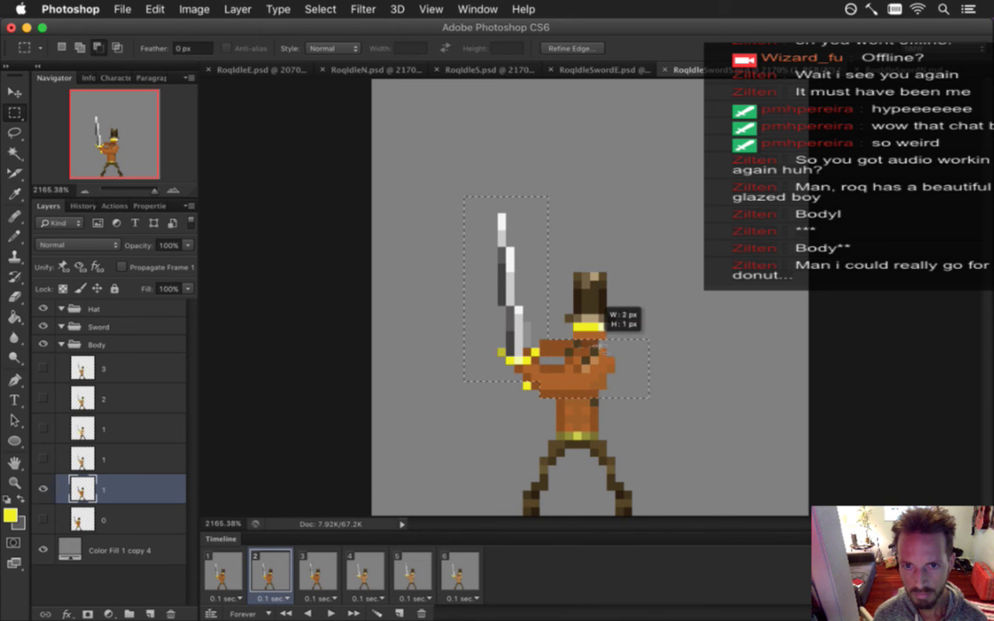
pyautogui.press('v')
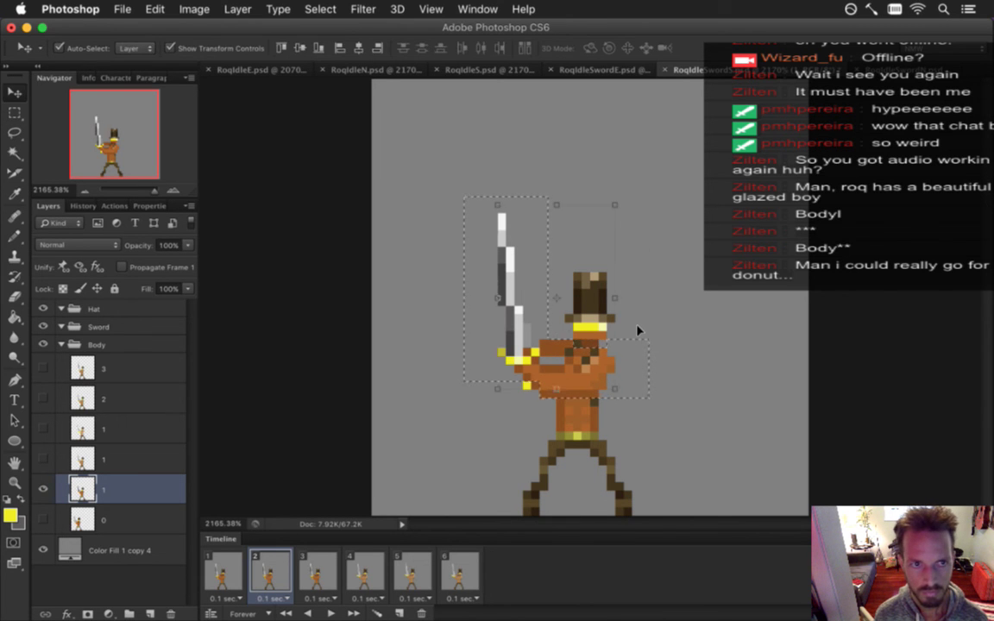
pyautogui.press('Up')
pyautogui.hotkey('ctrl', 'd')
# Fill the one-pixel gap across the torso below the arms with browns sampled from the body
pyautogui.press('m')
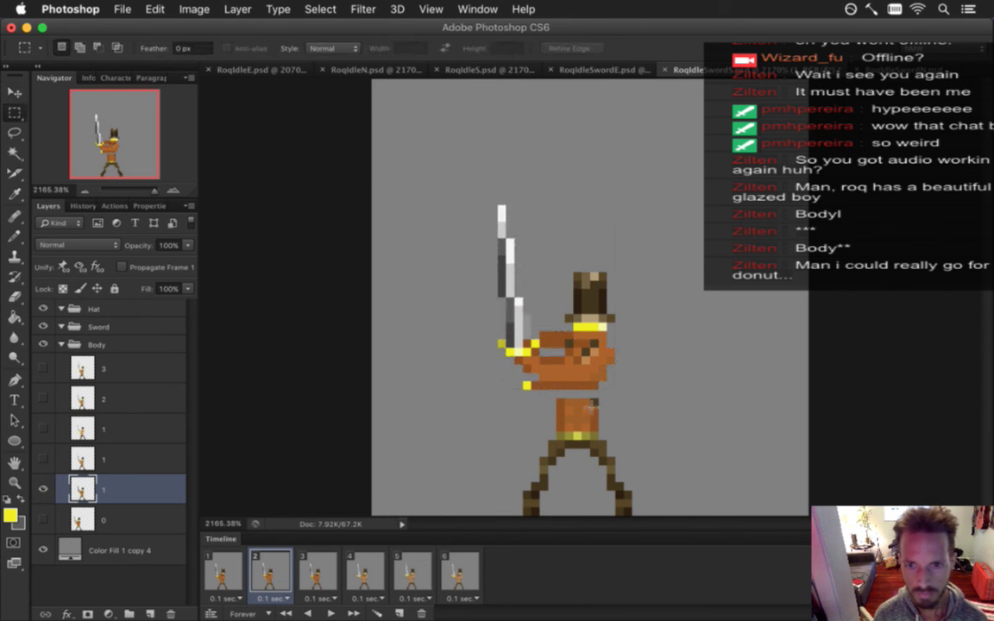
pyautogui.press('i')
pyautogui.click(566, 411)
pyautogui.press('b')
pyautogui.press('i')
pyautogui.click(592, 412)
pyautogui.press('b')
pyautogui.press('i')
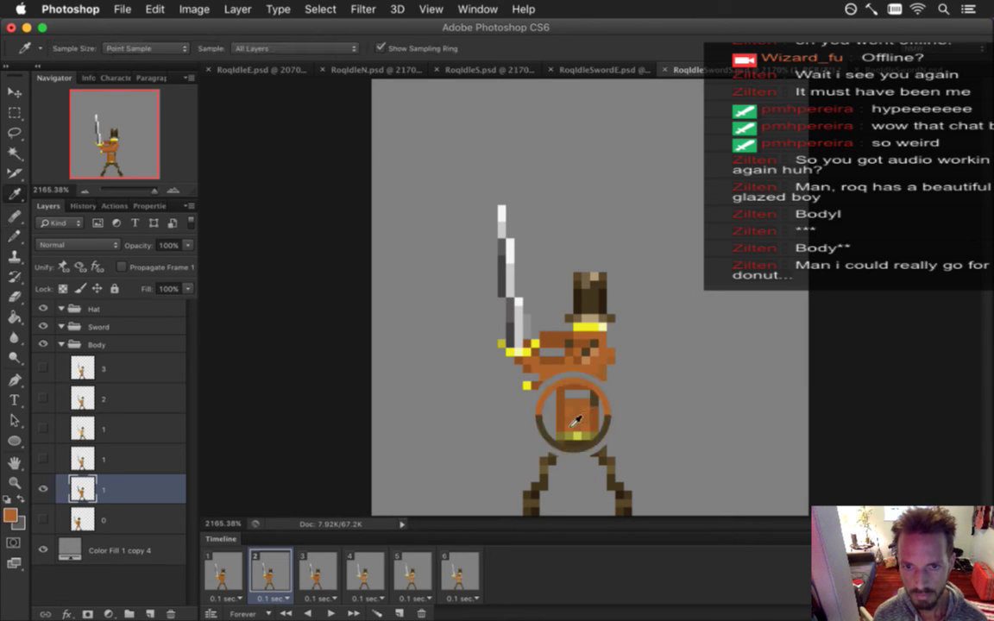
pyautogui.click(576, 420)
pyautogui.press('b')
pyautogui.press('i')
pyautogui.click(583, 412)
pyautogui.press('b')
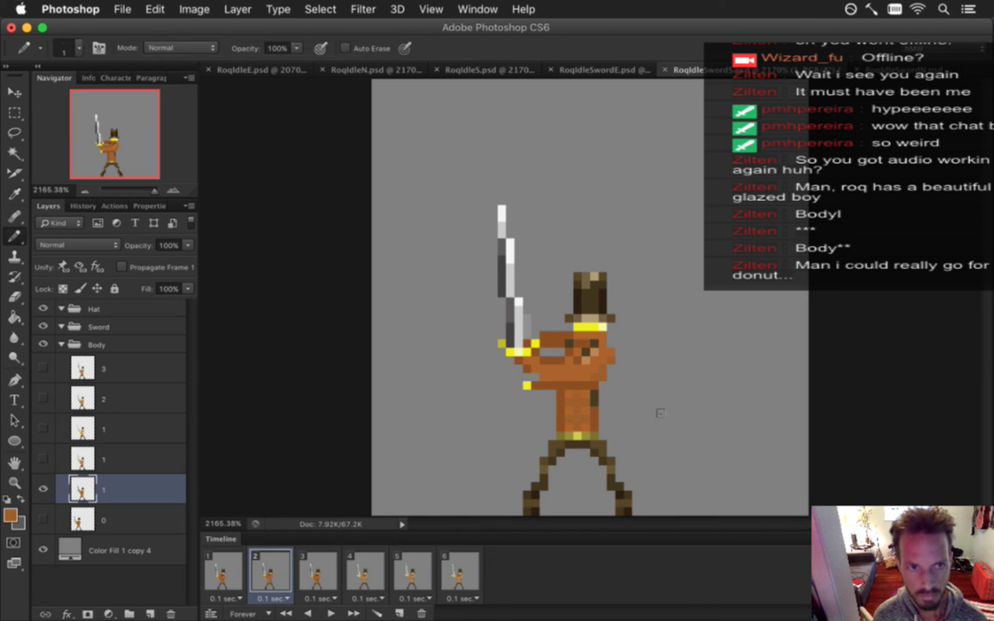
# Compare the old layer 1 with the new one, and delete the old layer 1
pyautogui.click(45, 456)
pyautogui.click(45, 458)
pyautogui.click(44, 457)
pyautogui.click(45, 457)
pyautogui.moveTo(108, 462); pyautogui.dragTo(170, 613)
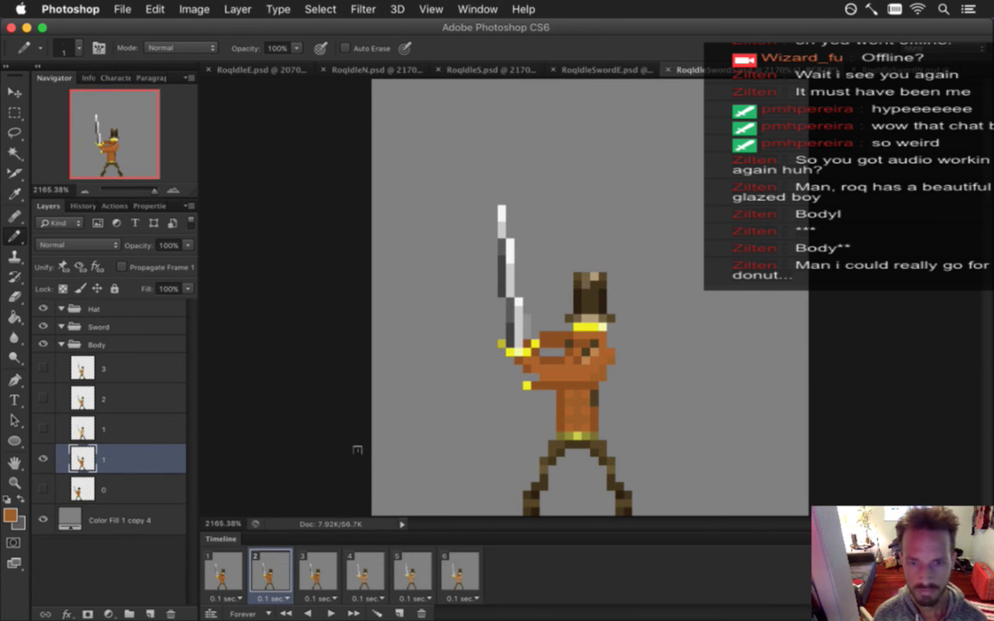
# Shift the yellow pommel pixel below the hands up by one pixel, erasing its former position
pyautogui.press('e')
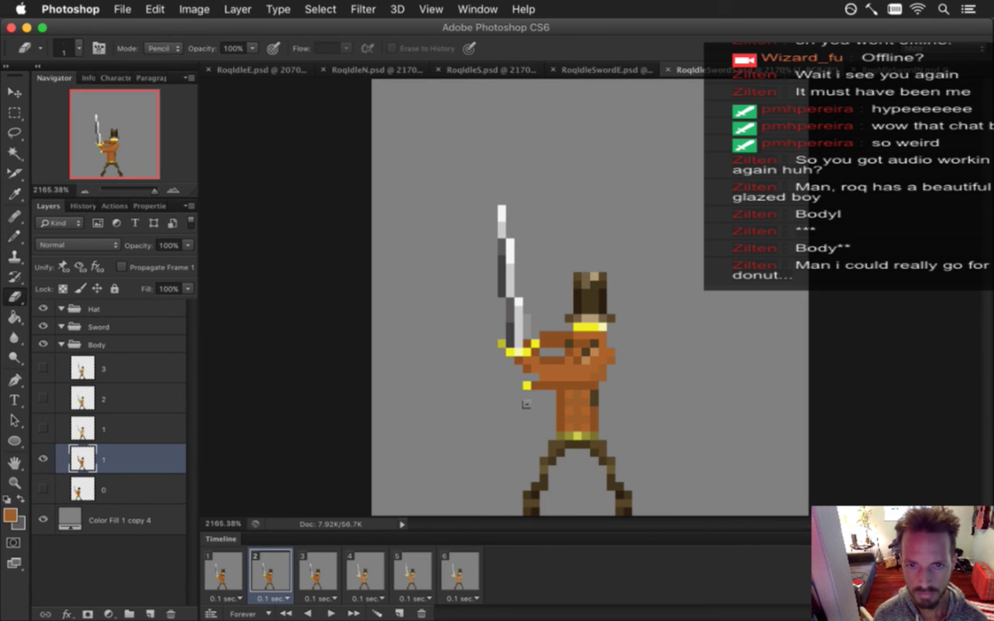
pyautogui.press('b')
pyautogui.keyDown('alt'); pyautogui.click(526, 385); pyautogui.keyUp('alt')
pyautogui.press('e')
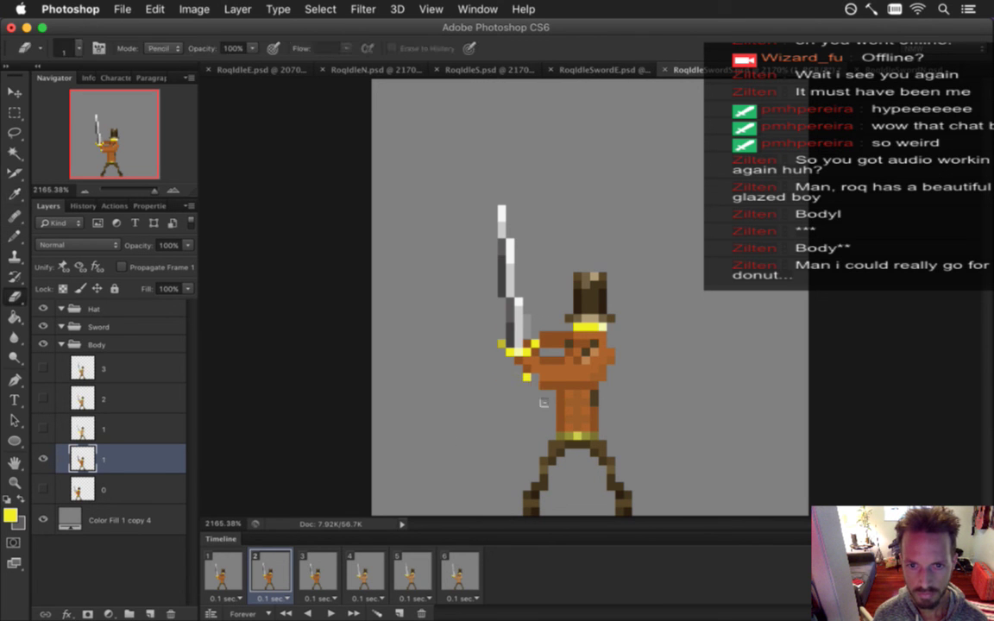
# Clean up the lower edge of the arms with sampled dark brown, erasing the extra pixel at the elbow end
pyautogui.press('b')
pyautogui.keyDown('alt'); pyautogui.click(535, 393); pyautogui.keyUp('alt')
pyautogui.press('alt')
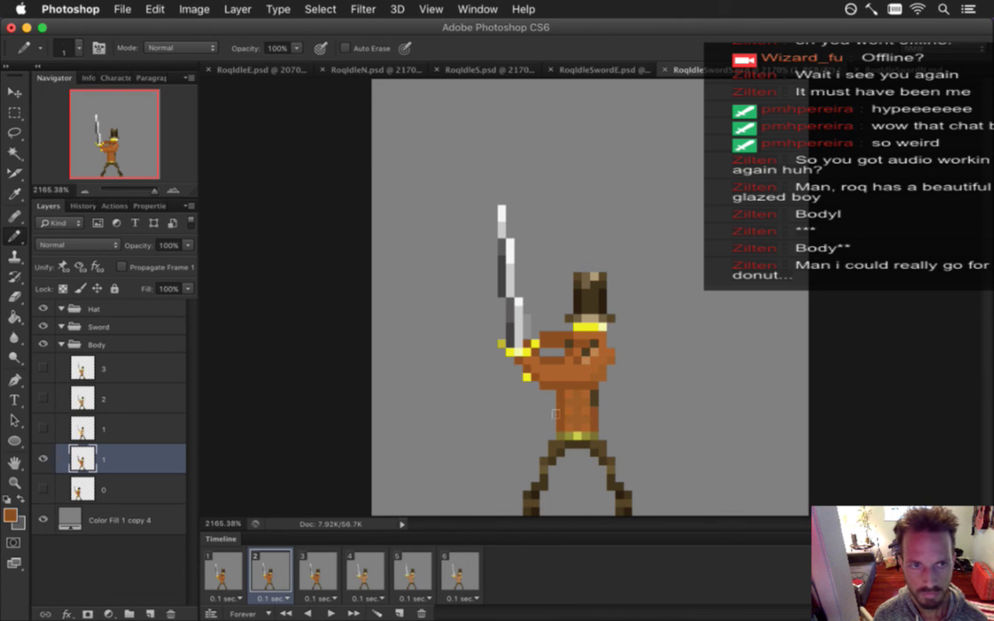
pyautogui.press('e')
pyautogui.press('b')
pyautogui.press('alt')
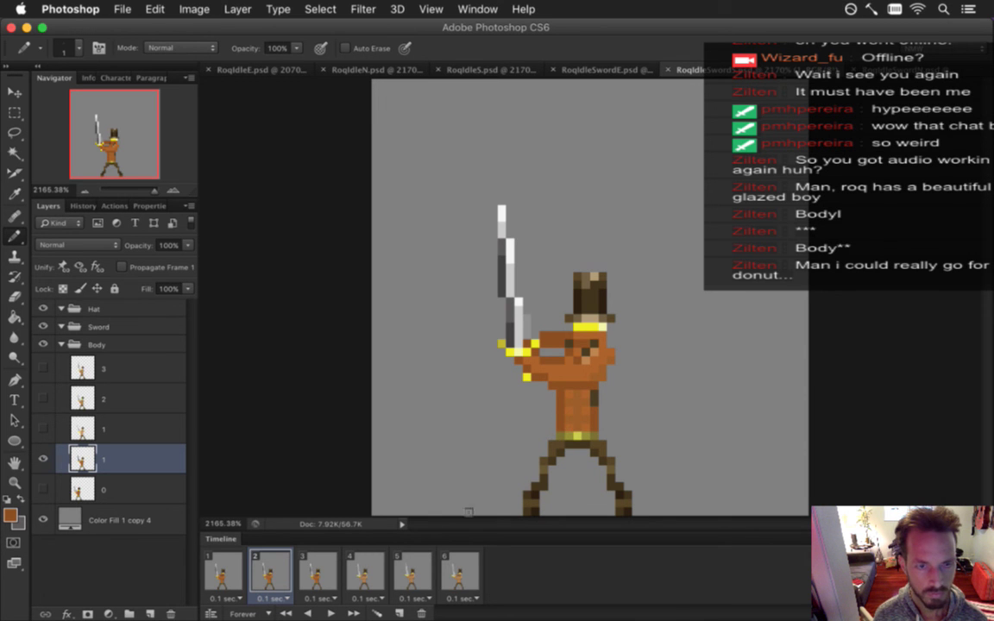
# Compare frames 1 and 2, and review frames 3 to 6 for old figure artwork, ending on frame 4
pyautogui.click(221, 571)
pyautogui.click(270, 571)
pyautogui.click(220, 571)
pyautogui.click(258, 571)
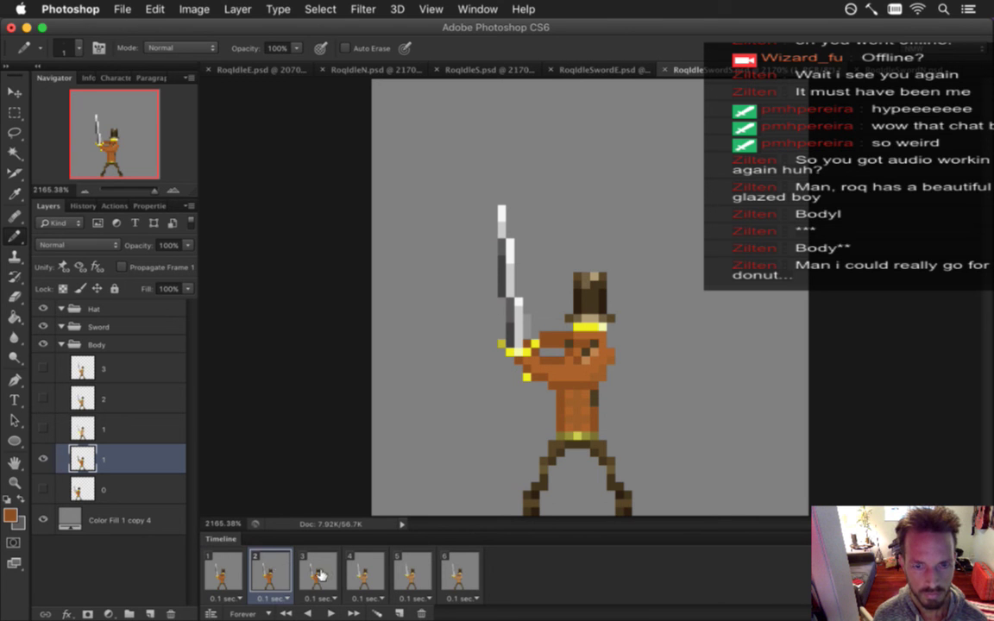
pyautogui.click(321, 575)
pyautogui.click(358, 578)
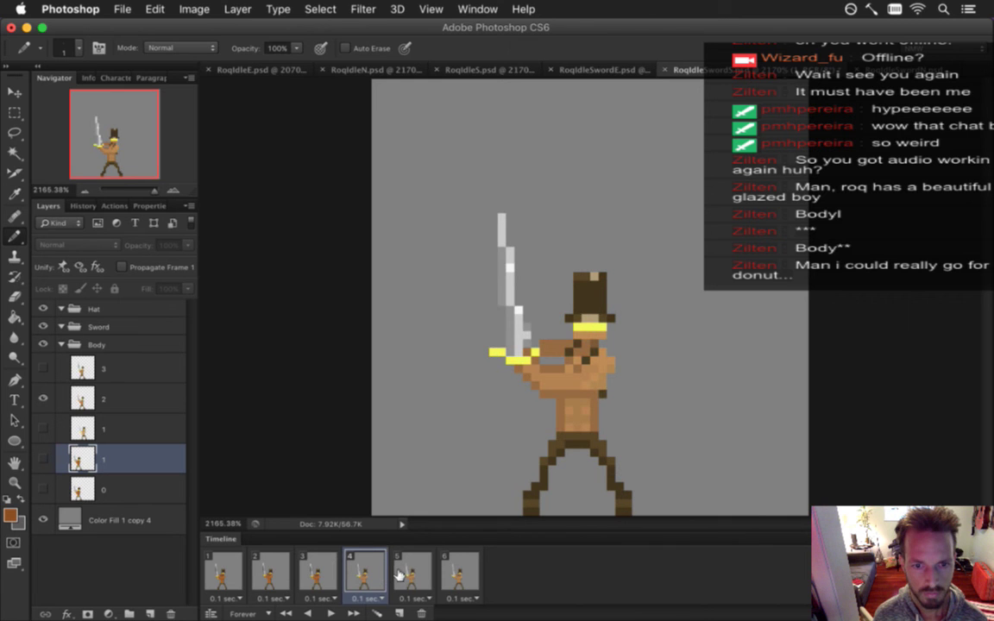
pyautogui.click(407, 574)
pyautogui.click(459, 566)
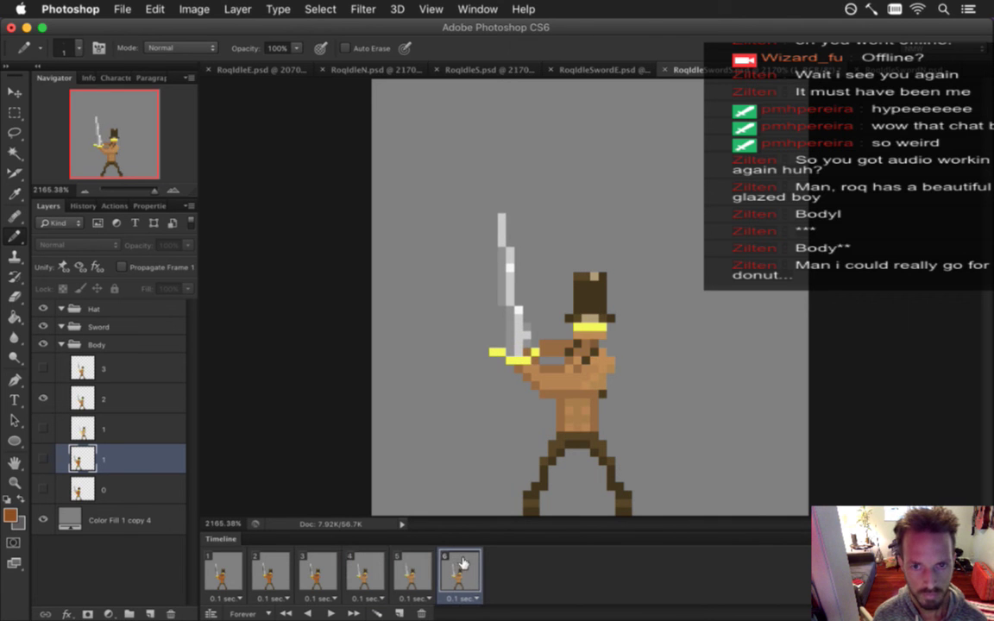
pyautogui.click(412, 571)
pyautogui.click(362, 567)
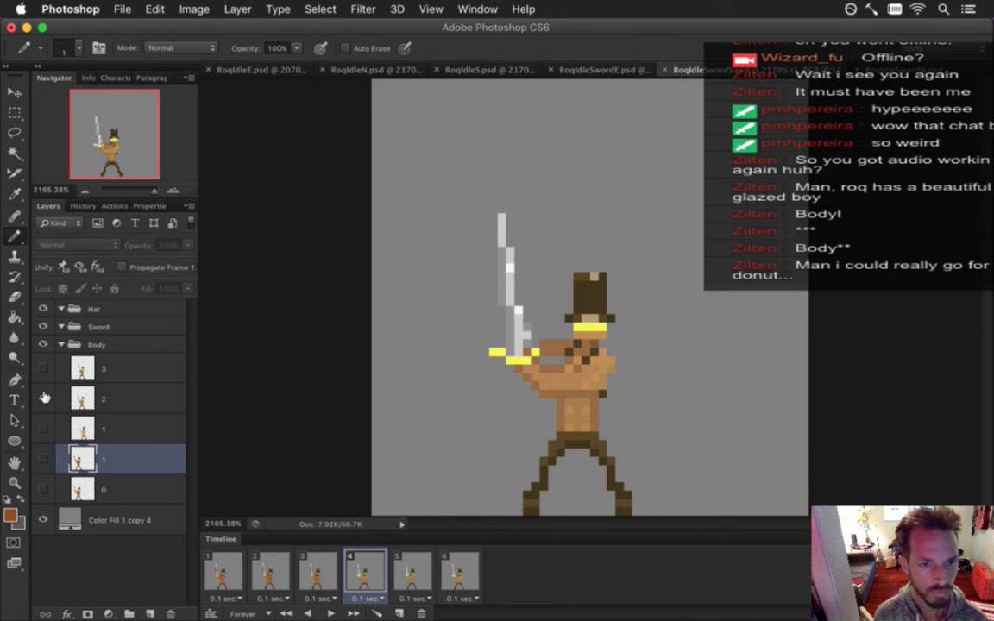
# Show layer 0 in frame 4, move it 8 pixels right onto the lighter figure and save the document
pyautogui.click(44, 487)
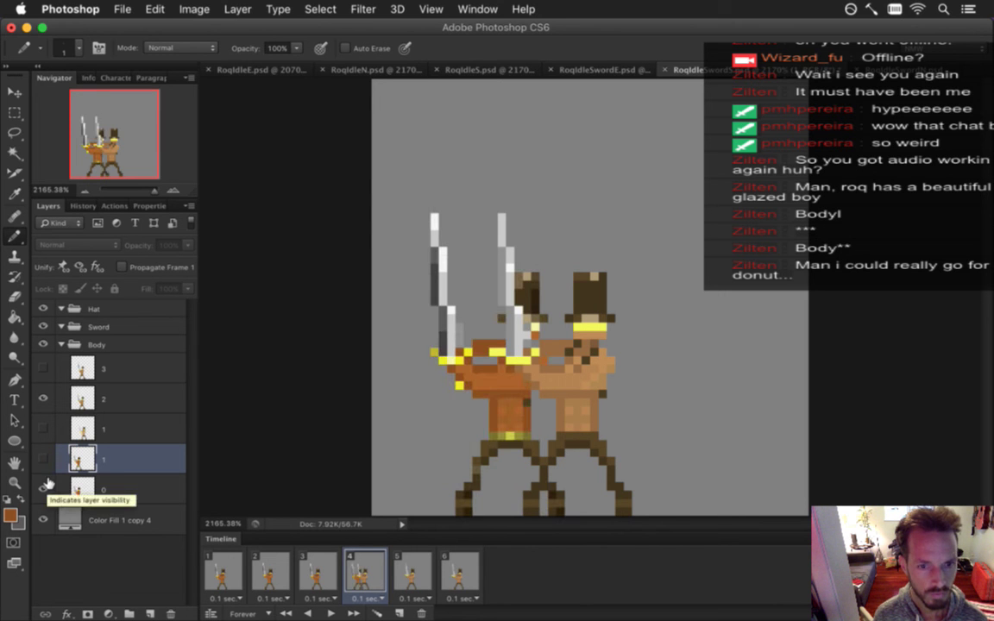
pyautogui.click(86, 489)
pyautogui.press('v')
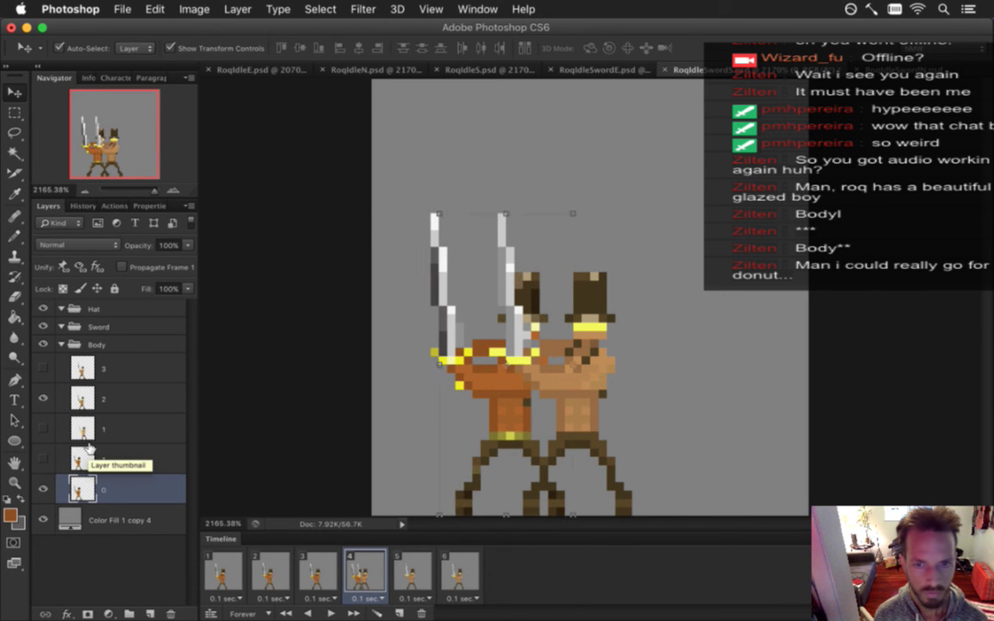
pyautogui.press('Right')
pyautogui.press('Right')
pyautogui.press('Right')
pyautogui.press('Right')
pyautogui.press('Right')
pyautogui.press('Right')
pyautogui.press('Right')
pyautogui.press('Right')
pyautogui.press('super+s')
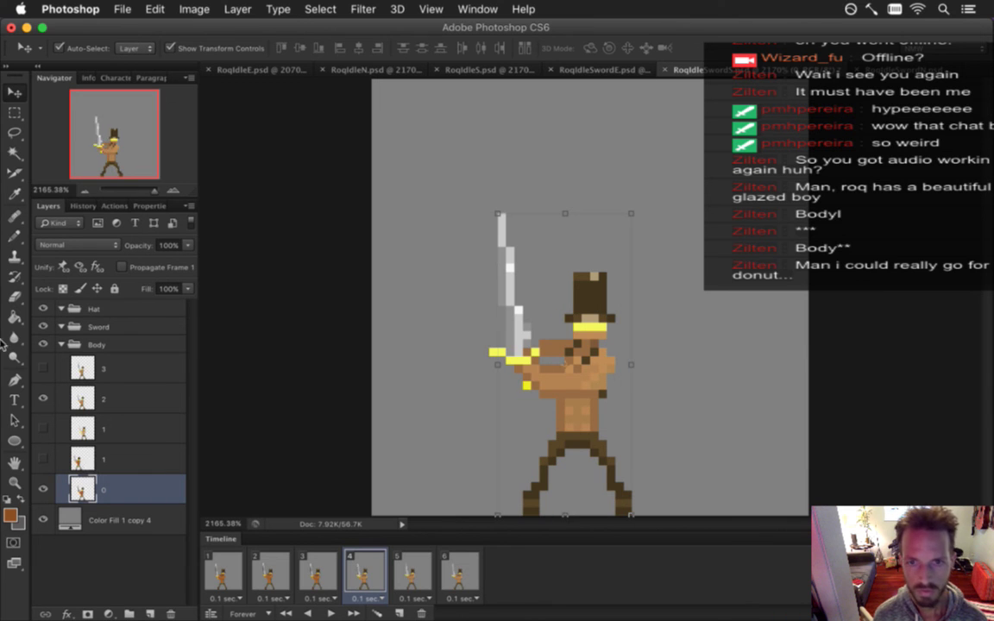
# Compare layer 0 with layer 2 by stacking it above and toggling its visibility, and restore the layer order
pyautogui.moveTo(82, 487); pyautogui.dragTo(89, 390)
pyautogui.click(44, 398)
pyautogui.click(43, 398)
pyautogui.click(44, 398)
pyautogui.click(43, 397)
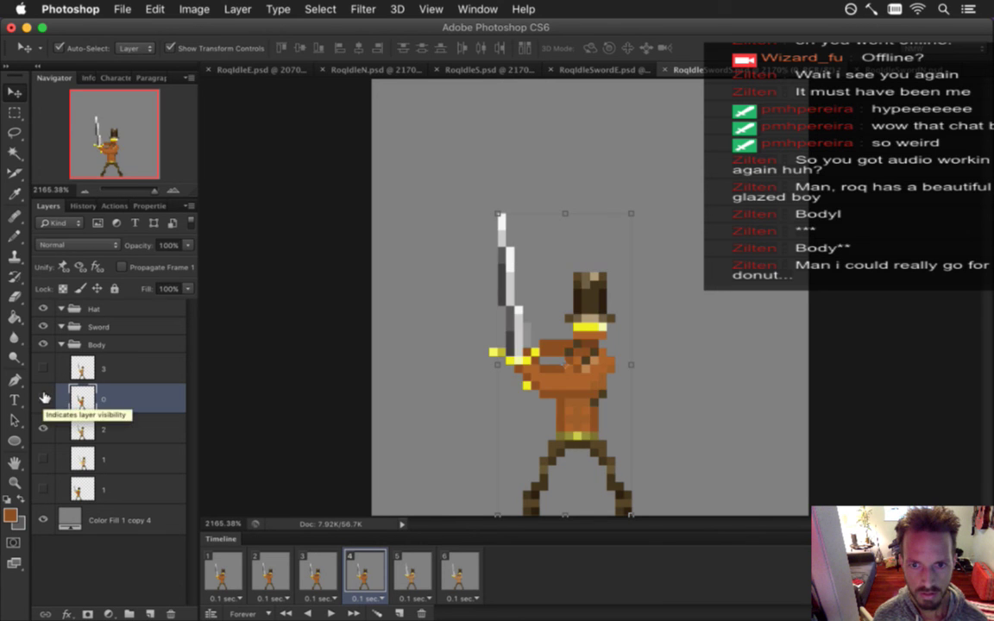
pyautogui.click(43, 397)
pyautogui.click(43, 398)
pyautogui.moveTo(80, 490); pyautogui.dragTo(77, 493)
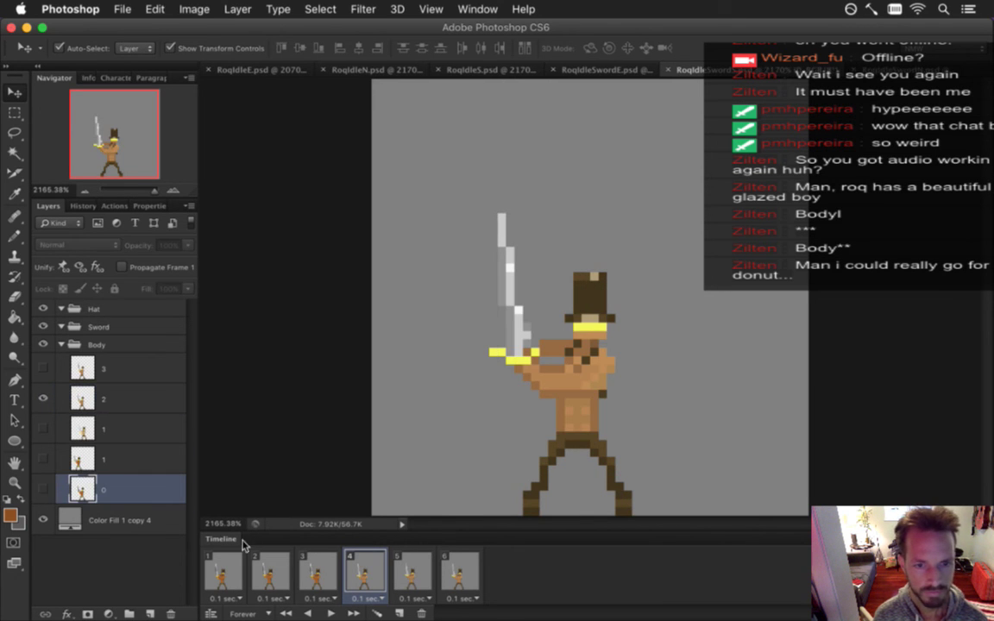
# Delete layer 2, show layer 0 in frames 4 and 6 instead, and check frames 3 to 6
pyautogui.moveTo(142, 398); pyautogui.dragTo(170, 614)
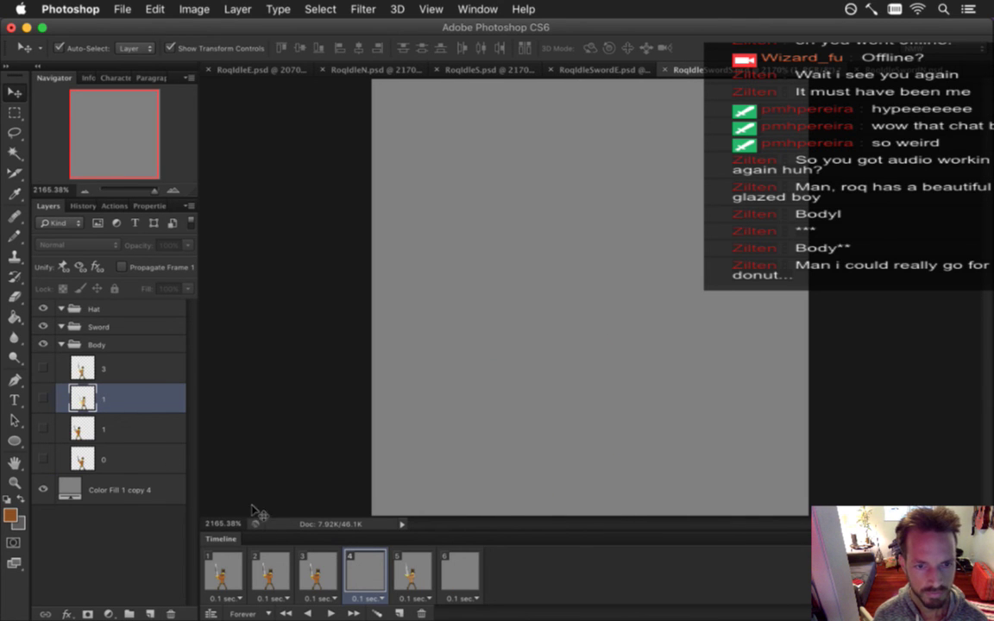
pyautogui.click(43, 459)
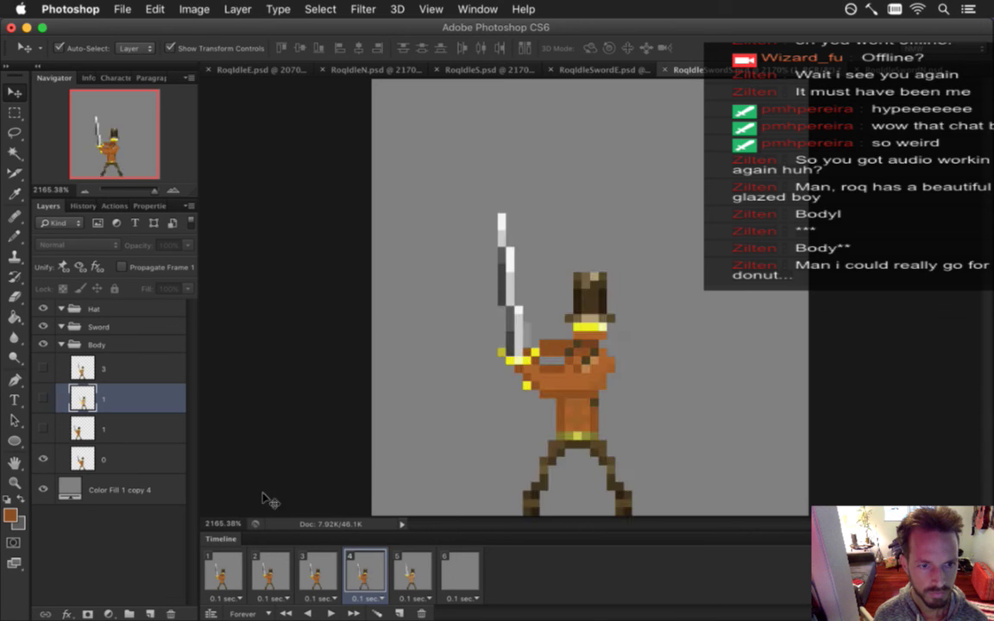
pyautogui.click(458, 571)
pyautogui.click(44, 458)
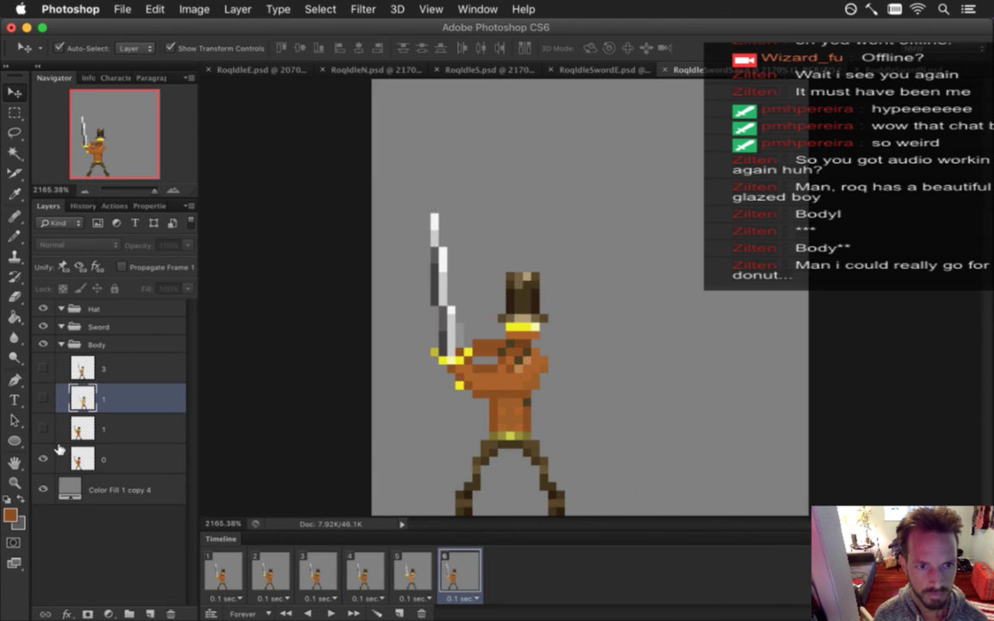
pyautogui.click(367, 573)
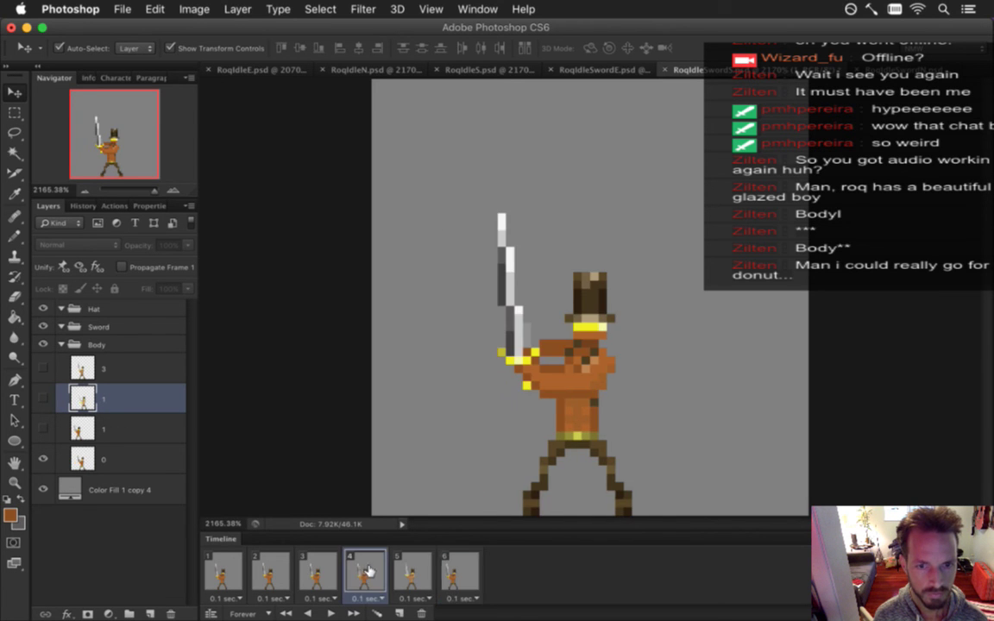
pyautogui.click(318, 571)
pyautogui.click(366, 571)
pyautogui.click(412, 572)
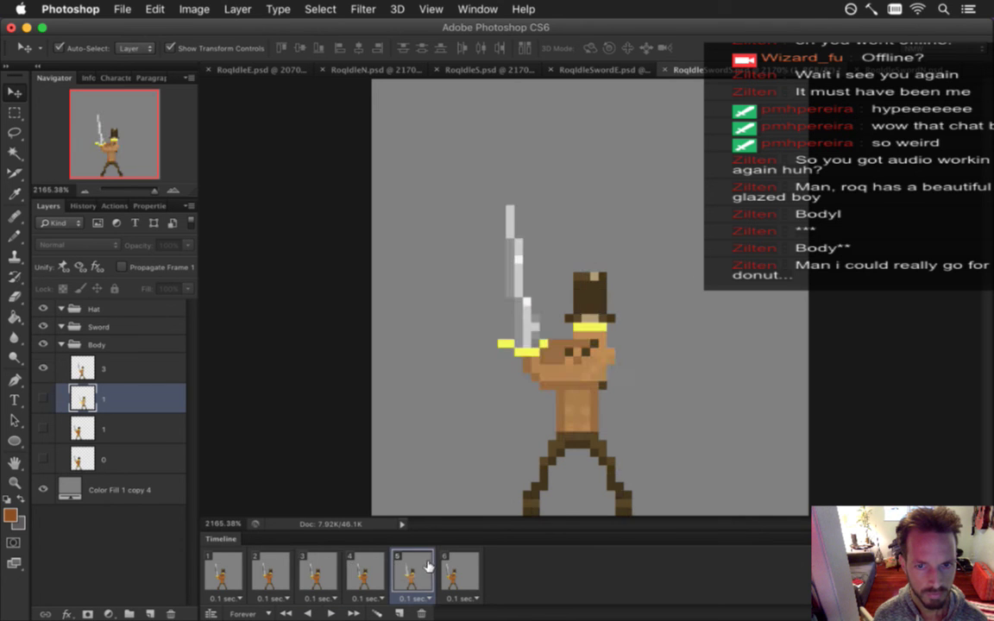
pyautogui.click(466, 566)
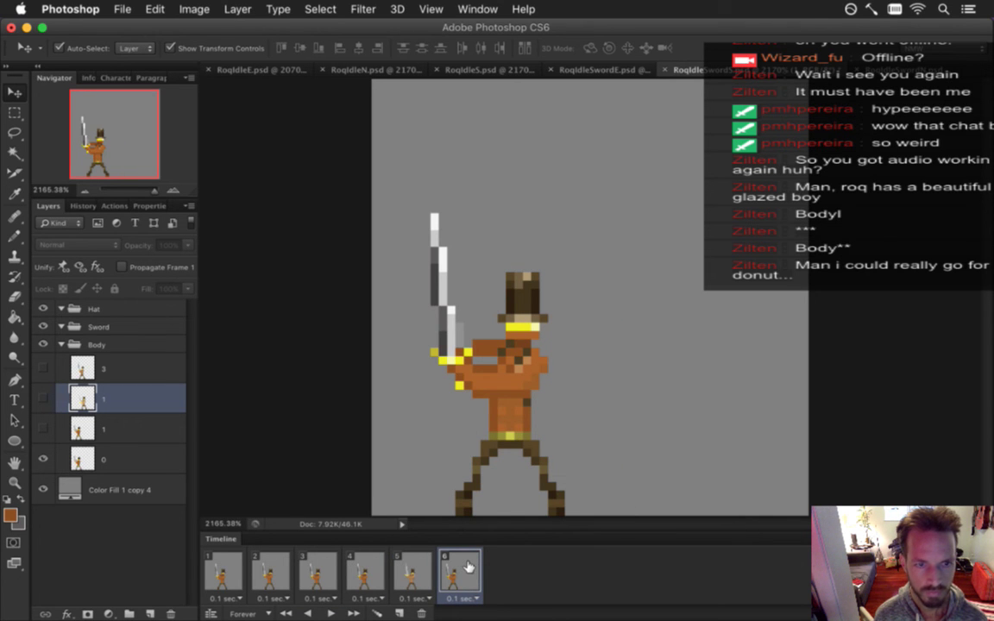
# Move layer 0 right in frame 6 until the figure lines up with its position in frame 4
pyautogui.click(121, 457)
pyautogui.press('Right')
pyautogui.press('Right')
pyautogui.press('Right')
pyautogui.press('Right')
pyautogui.press('Right')
pyautogui.press('Right')
pyautogui.press('Right')
pyautogui.press('Right')
pyautogui.press('Right')
pyautogui.press('Right')
pyautogui.press('Left')
pyautogui.press('Left')
pyautogui.click(365, 569)
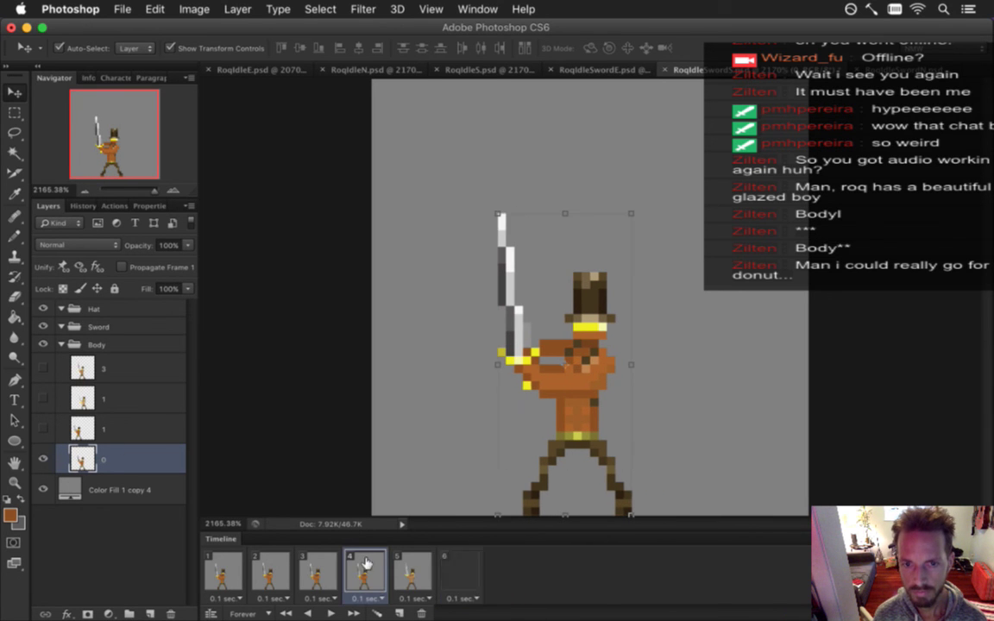
pyautogui.click(450, 573)
pyautogui.press('Left')
pyautogui.press('Left')
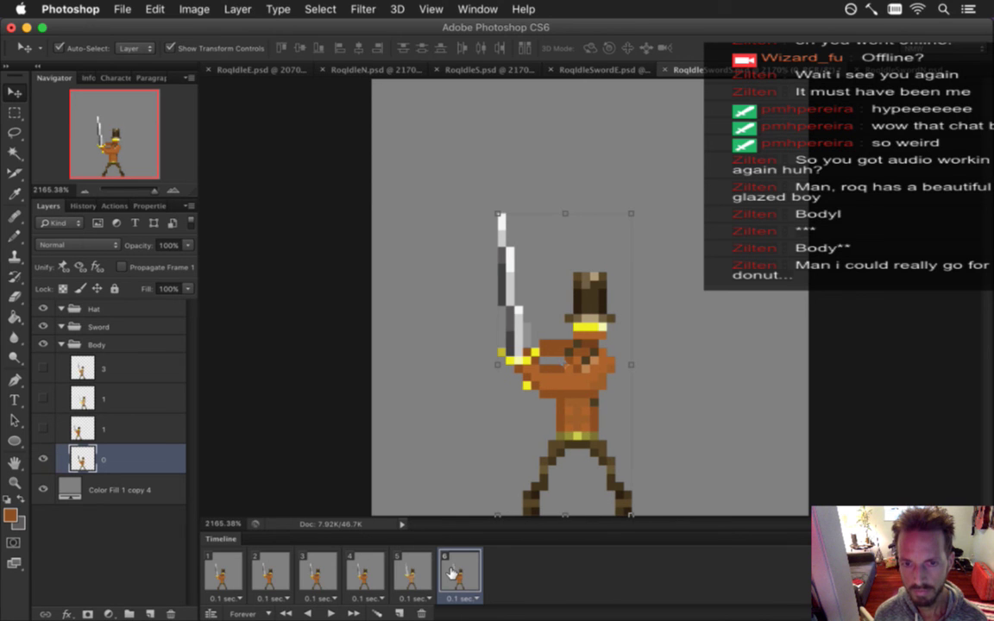
pyautogui.click(365, 573)
pyautogui.click(459, 578)
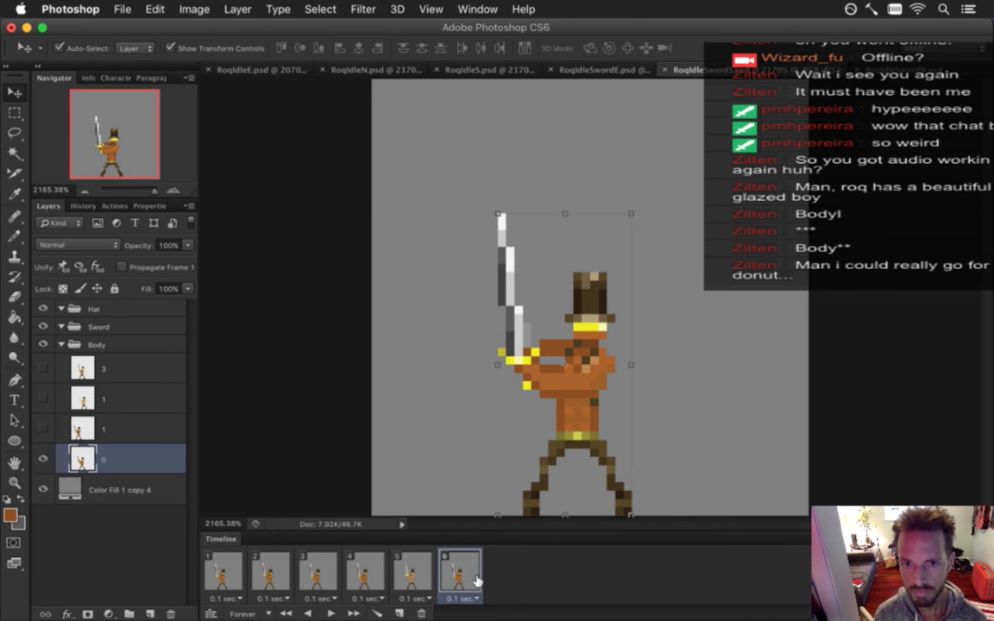
# Save the document and play the idle animation
pyautogui.press('m')
pyautogui.moveTo(378, 237); pyautogui.dragTo(597, 336)
pyautogui.press('super+s')
pyautogui.press('space')
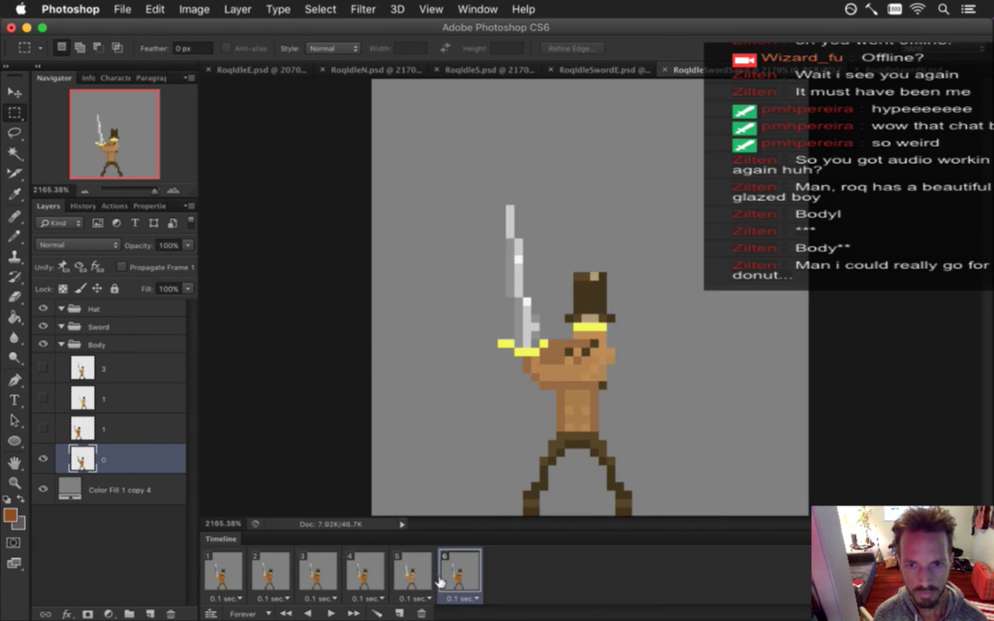
# Check which layers frames 5 and 2 show, and delete the unused upper layer named 1 in the Body group
pyautogui.click(412, 574)
pyautogui.click(82, 367)
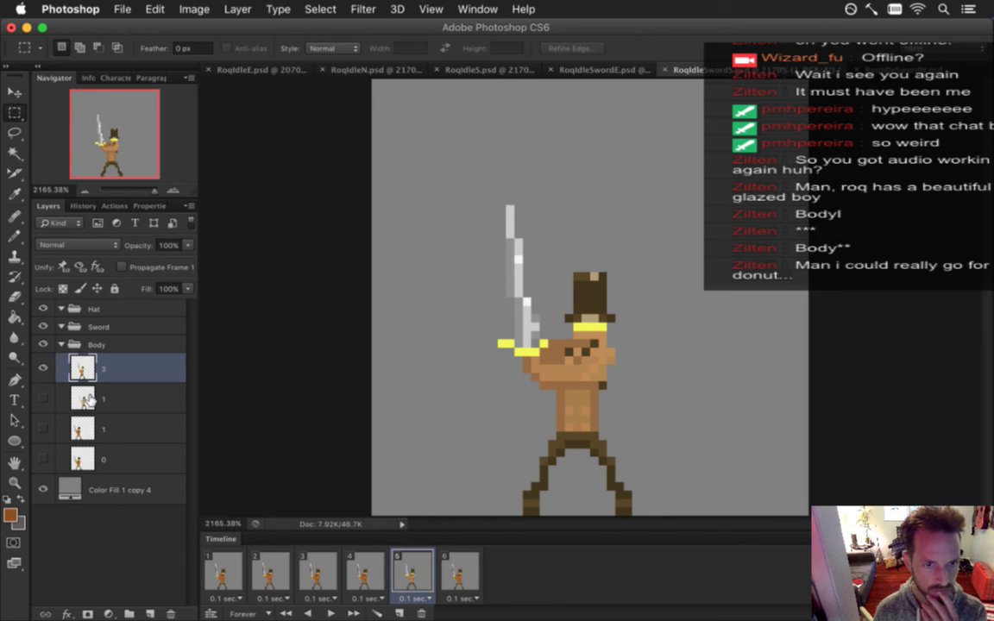
pyautogui.click(269, 571)
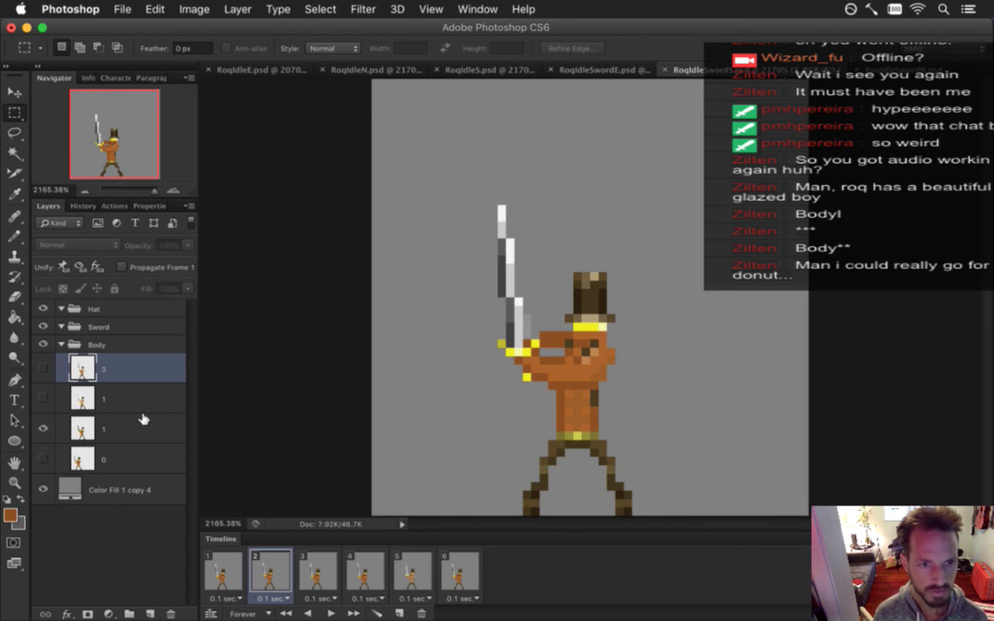
pyautogui.moveTo(104, 403); pyautogui.dragTo(171, 613)
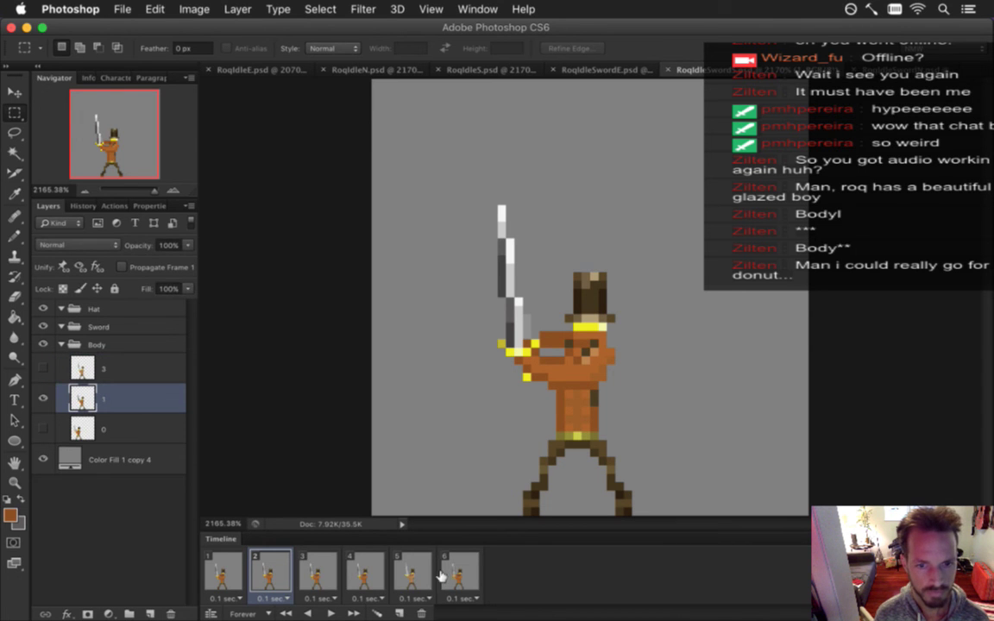
# With frame 5 active, duplicate Body layer 1 and rename the copy 2
pyautogui.click(415, 578)
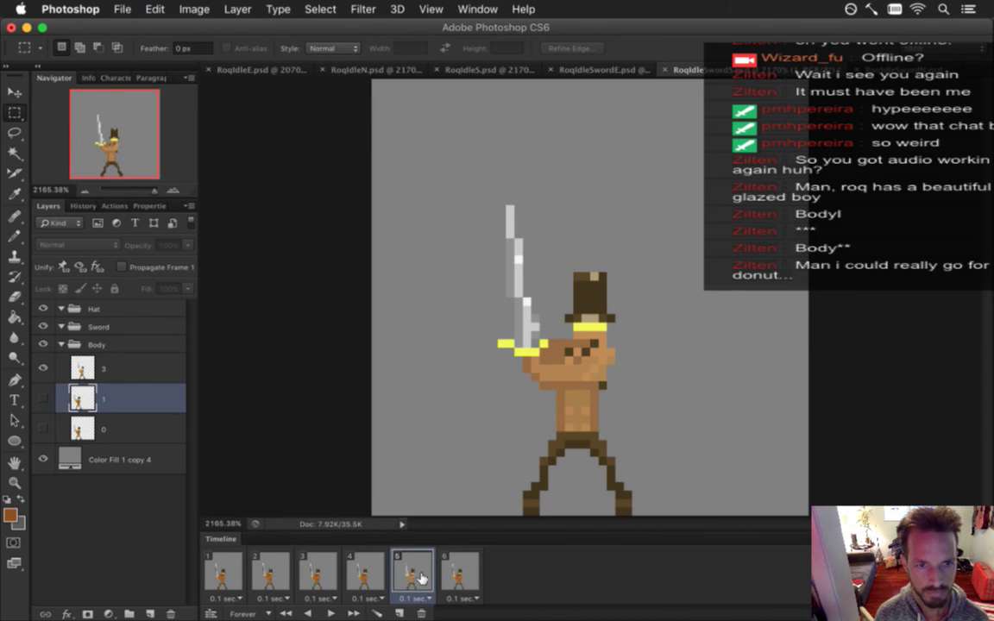
pyautogui.press('super+j')
pyautogui.doubleClick(114, 401)
pyautogui.write('2')
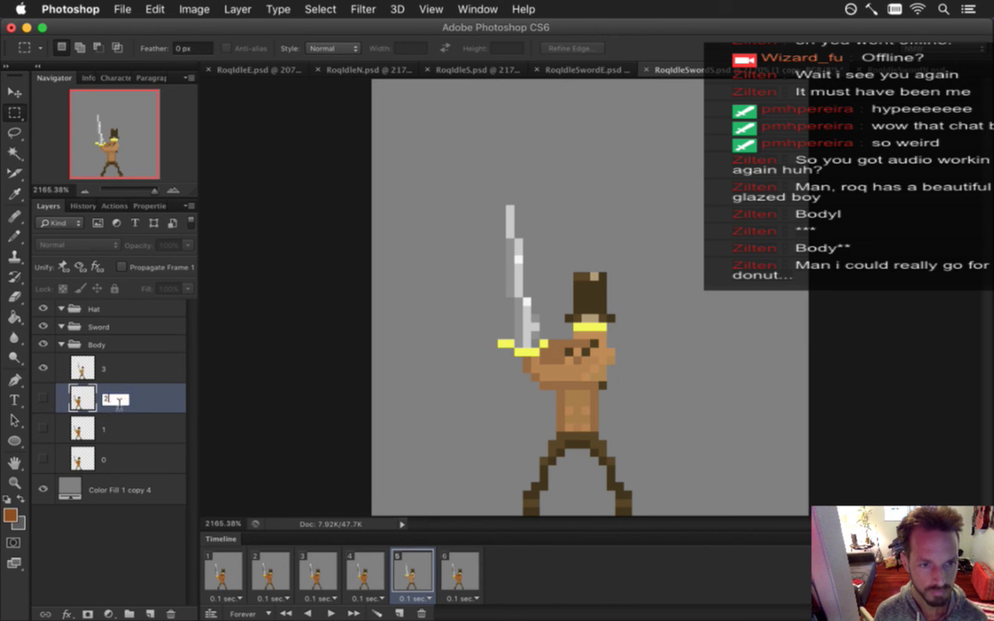
pyautogui.press('Return')
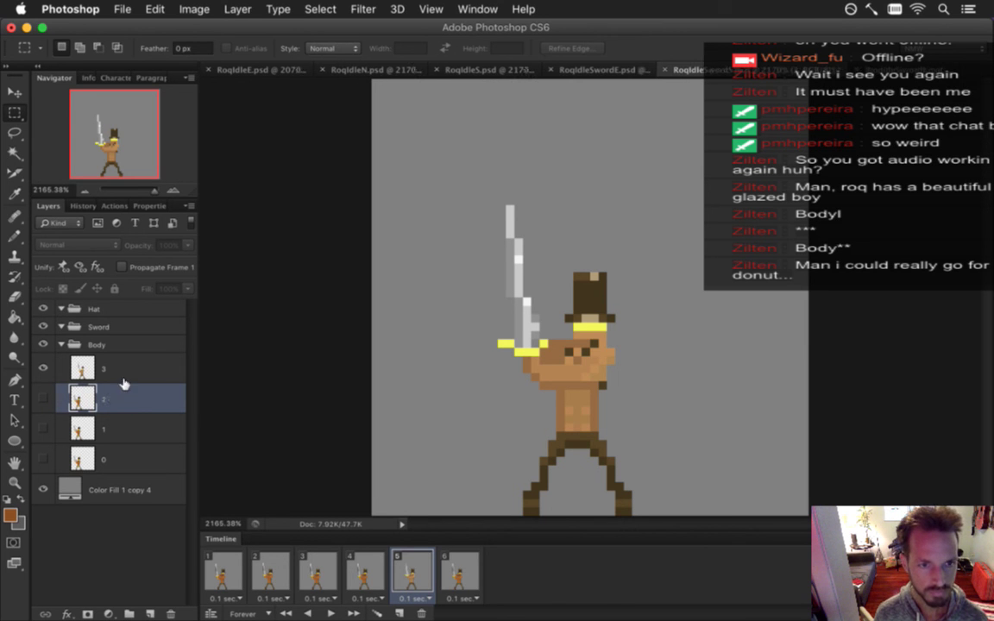
# Show layer 2 in frame 5 and move it right until its figure lines up with the one on layer 3
pyautogui.click(44, 395)
pyautogui.press('v')
pyautogui.press('Right')
pyautogui.press('Right')
pyautogui.press('Right')
pyautogui.press('Right')
pyautogui.press('Right')
pyautogui.press('Right')
pyautogui.press('Right')
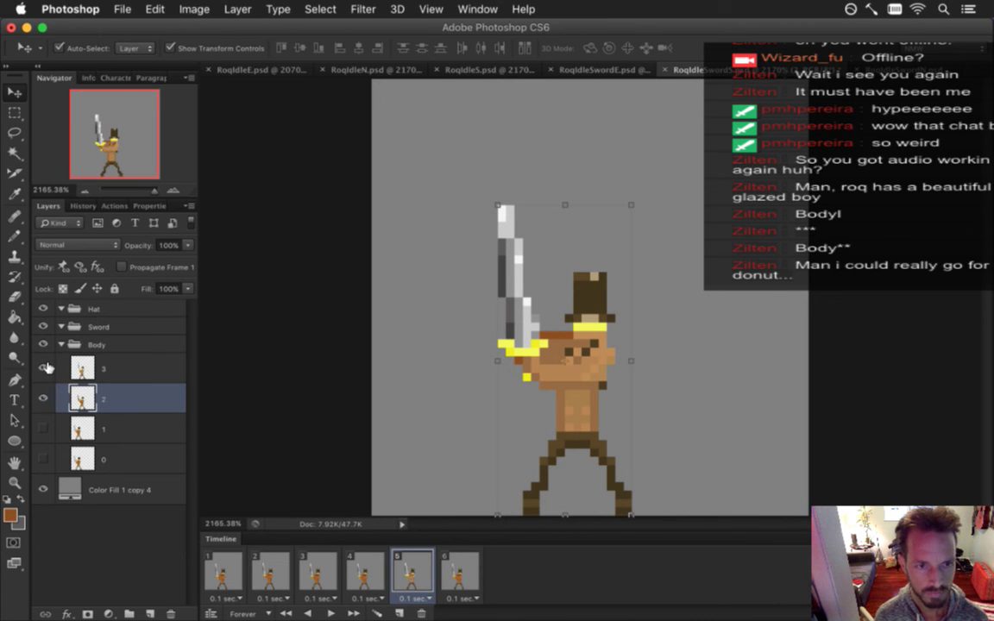
# Hide layer 3, shift the sword and the hands holding it one pixel right on layer 2, and clear the selection
pyautogui.click(47, 367)
pyautogui.press('m')
pyautogui.moveTo(472, 188); pyautogui.dragTo(527, 380)
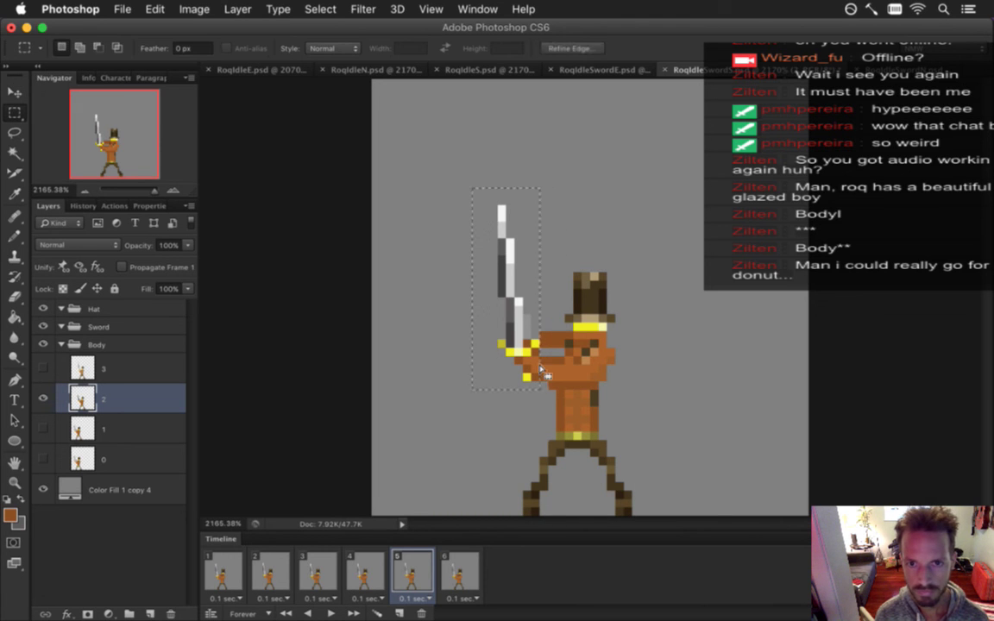
pyautogui.press('v')
pyautogui.press('Right')
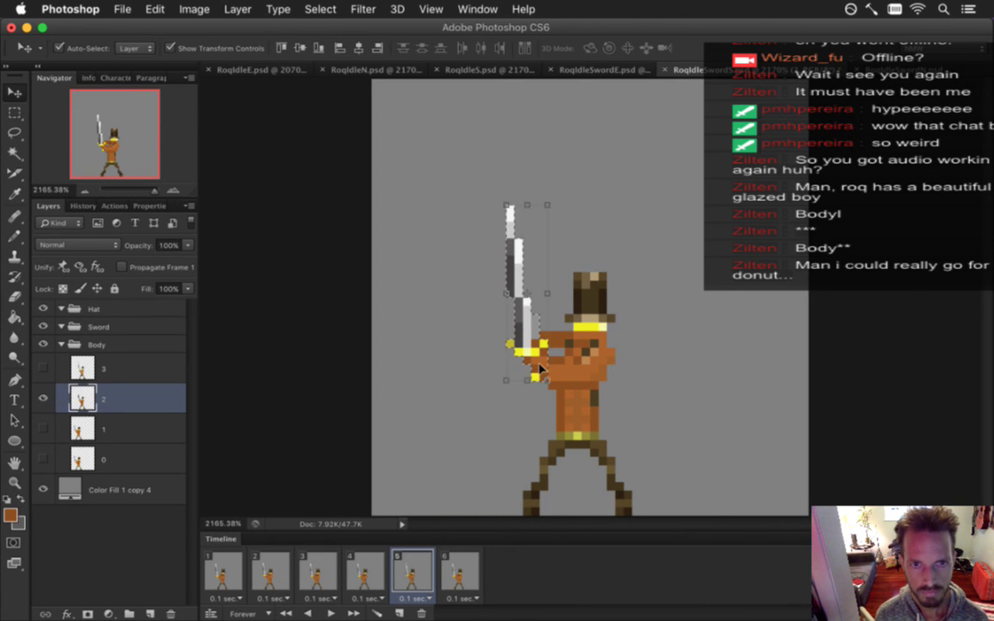
pyautogui.press('m')
pyautogui.click(467, 314)
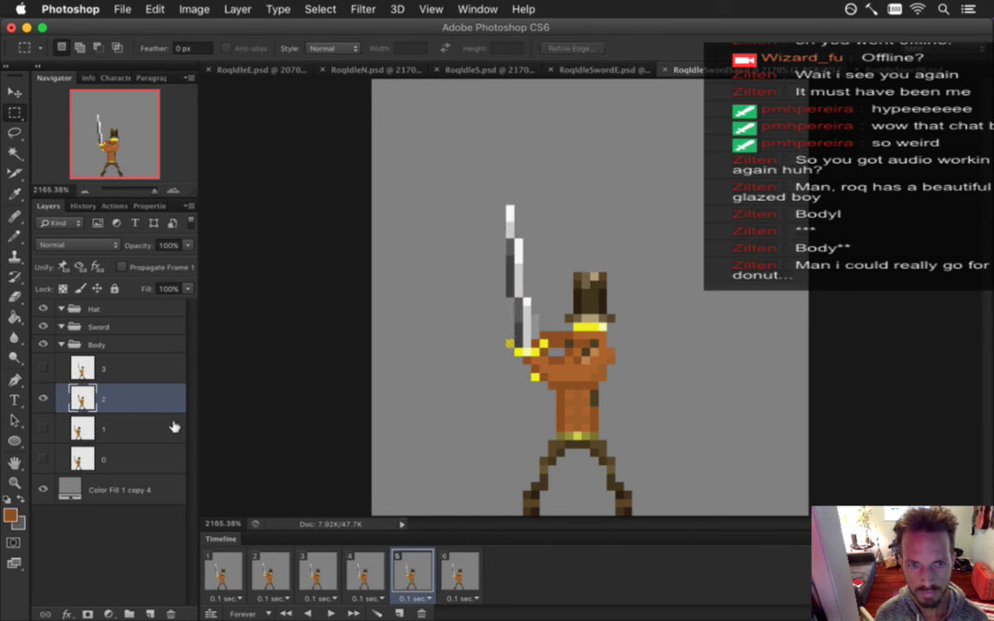
# Stack layer 2 above layer 3, show layer 3, and toggle layer 2's visibility to compare the two poses
pyautogui.moveTo(85, 393); pyautogui.dragTo(63, 365)
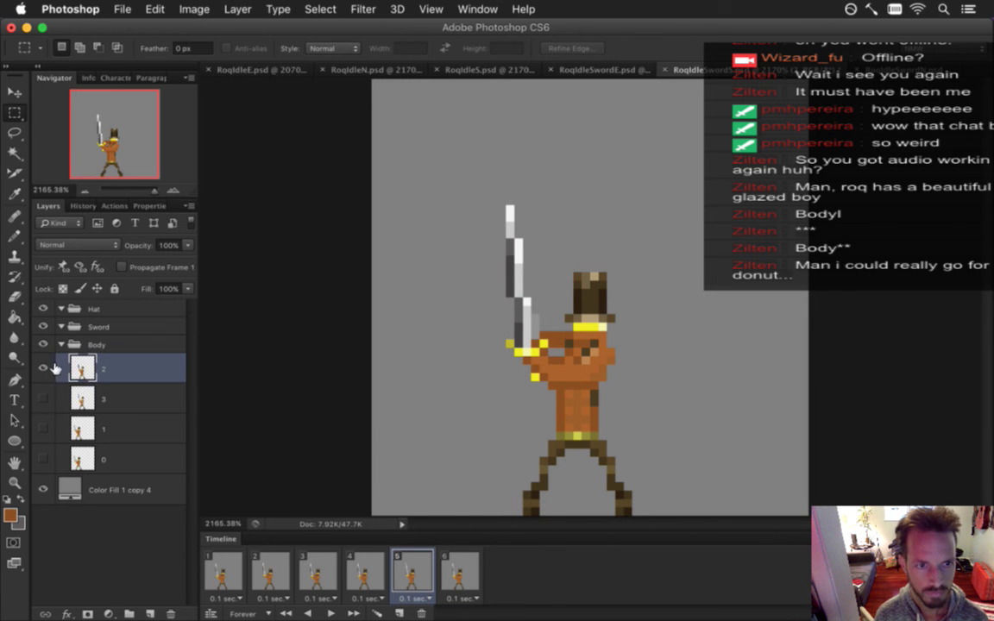
pyautogui.click(44, 398)
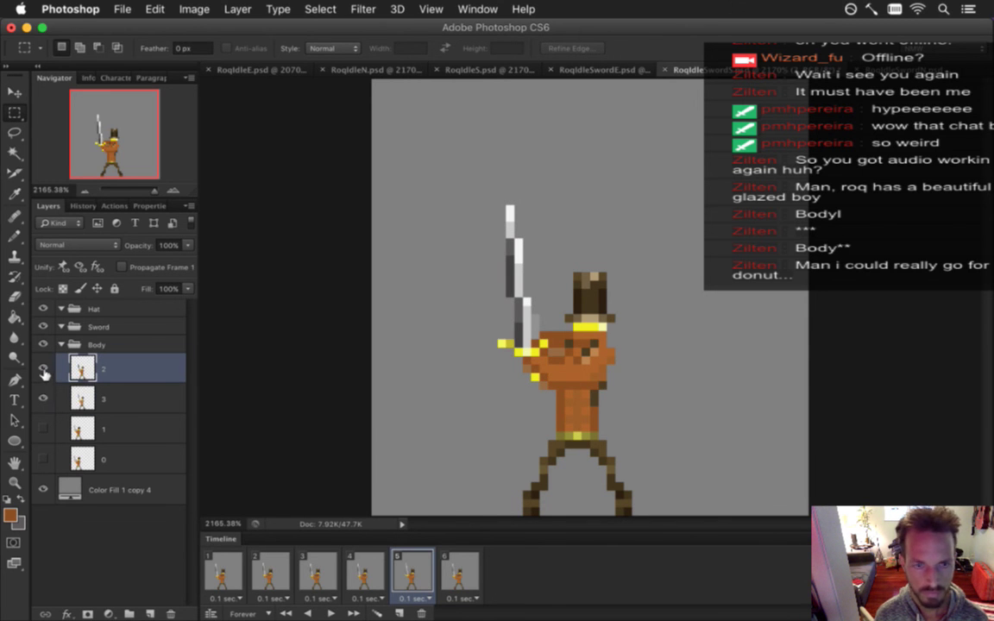
pyautogui.click(44, 368)
pyautogui.click(44, 368)
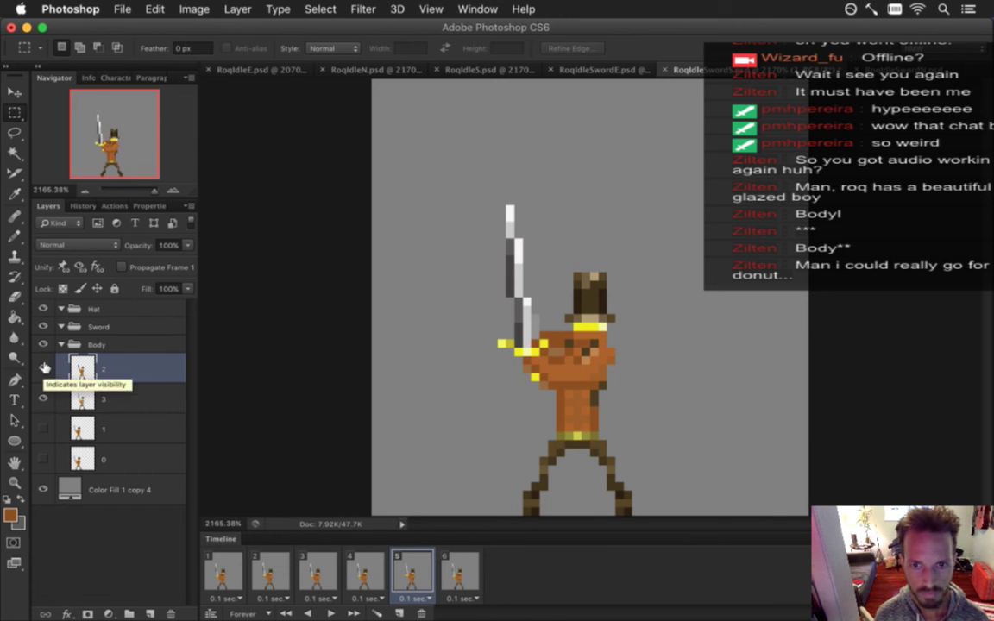
pyautogui.click(44, 368)
pyautogui.click(44, 368)
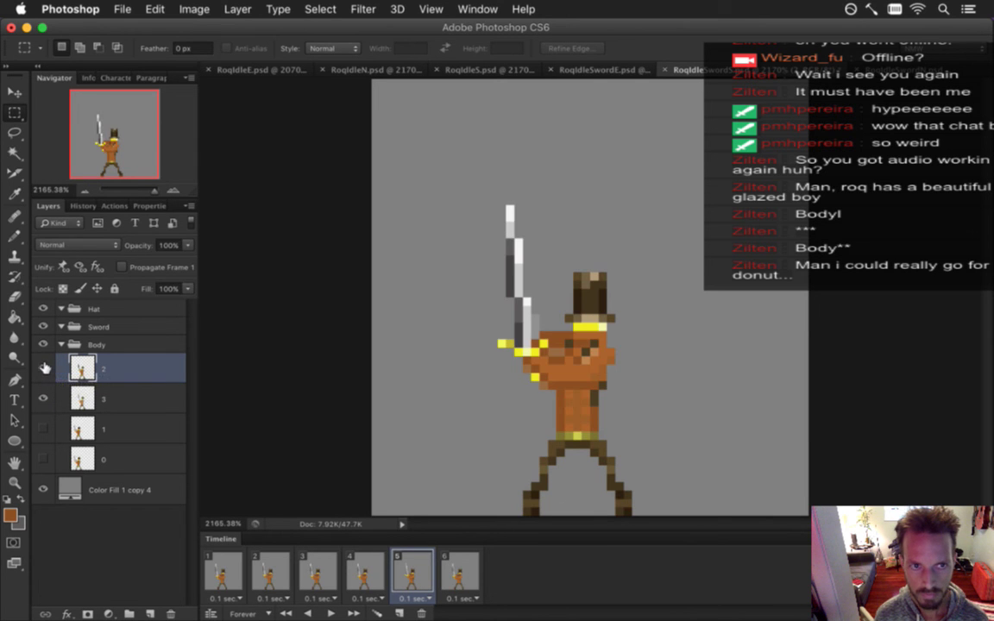
# Delete layer 3 from the Body group and play the idle animation from frame 1
pyautogui.click(93, 400)
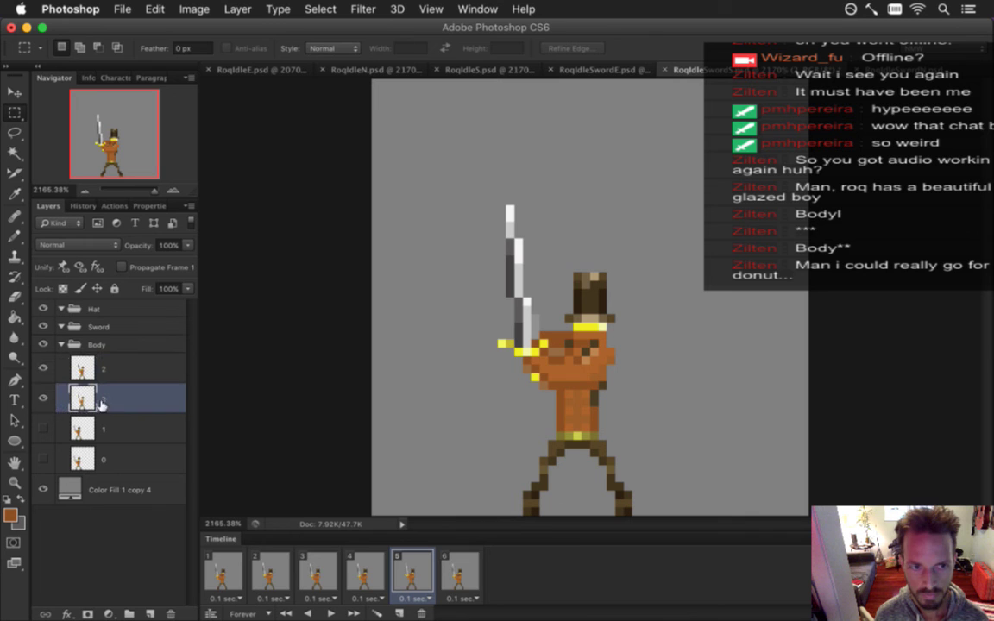
pyautogui.click(170, 612)
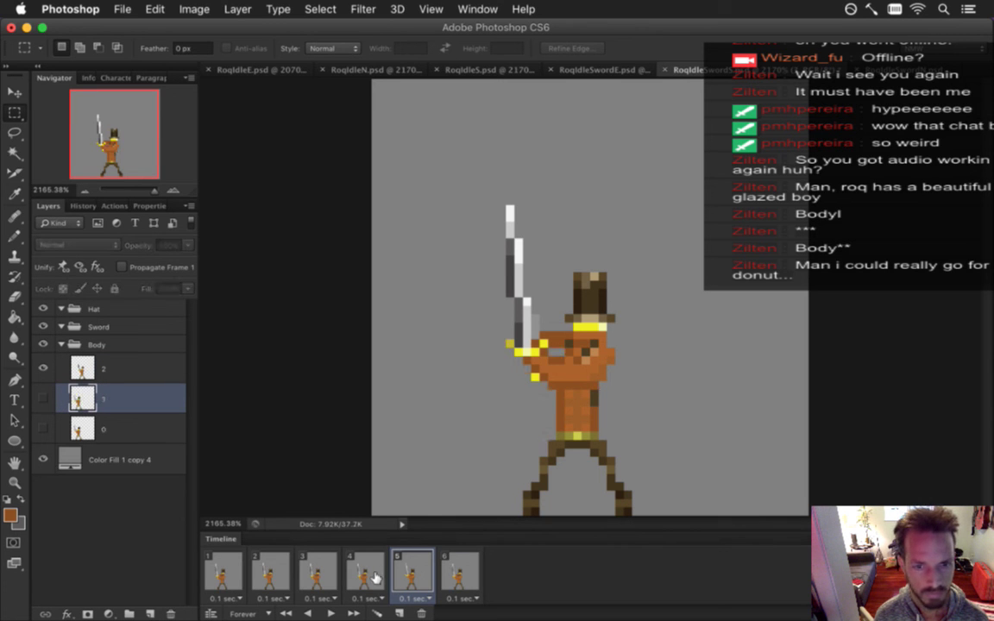
pyautogui.click(315, 574)
pyautogui.click(223, 571)
pyautogui.click(331, 614)
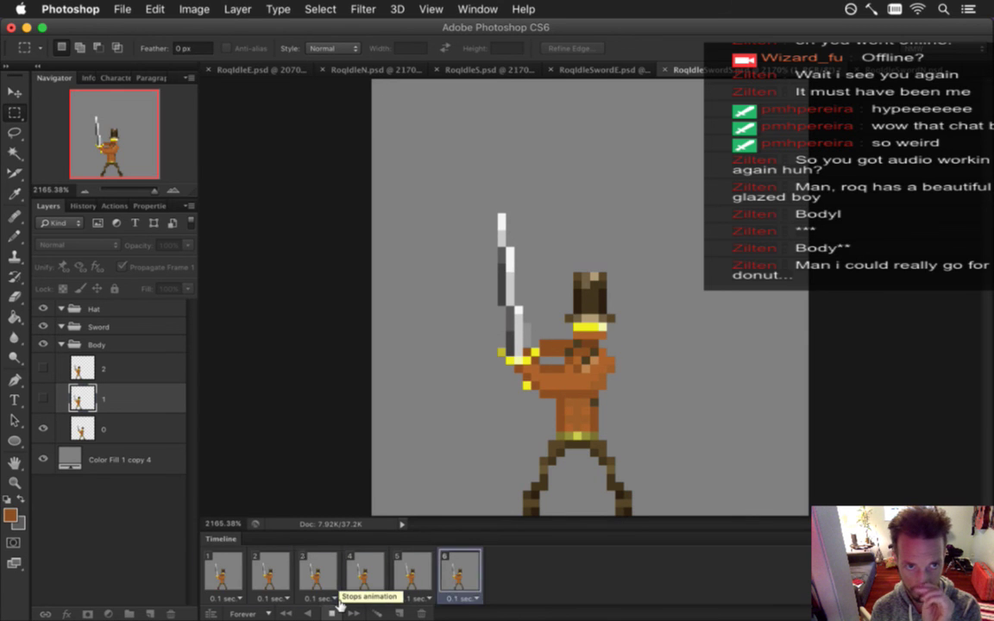
pyautogui.click(226, 576)
pyautogui.keyDown('shift'); pyautogui.click(465, 576); pyautogui.keyUp('shift')
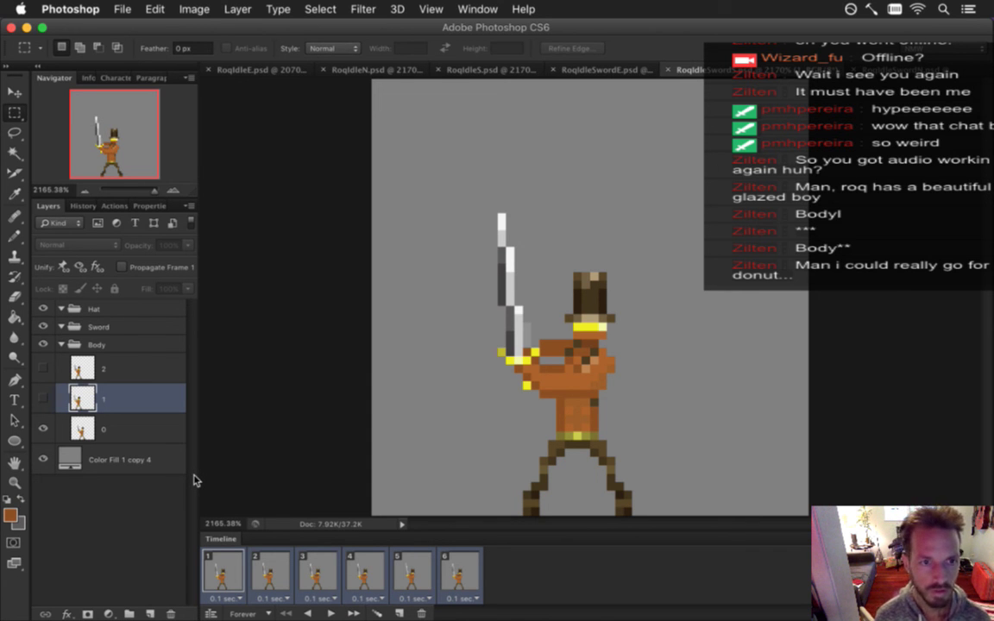
pyautogui.click(104, 328)
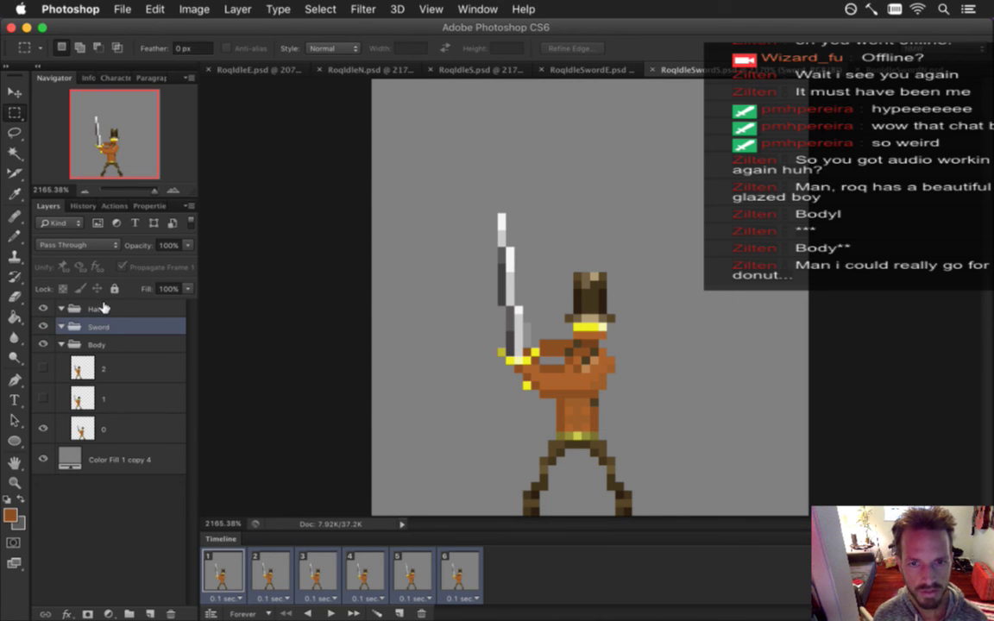
# In frame 1, cut the hat out of Body layer 0 onto its own layer and place that layer in the Hat group
pyautogui.click(228, 574)
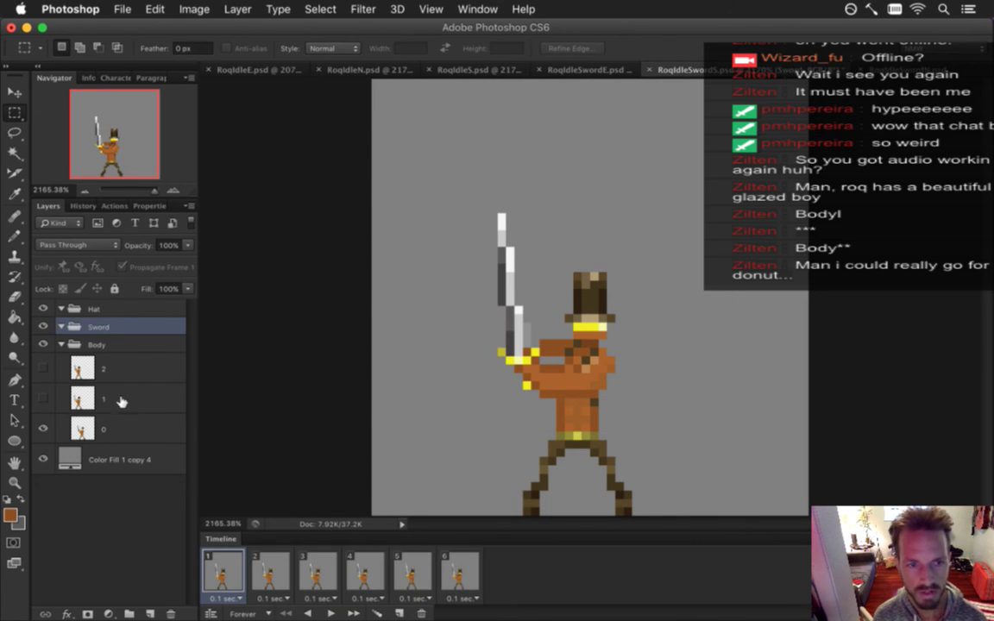
pyautogui.click(83, 428)
pyautogui.moveTo(557, 275); pyautogui.dragTo(620, 326)
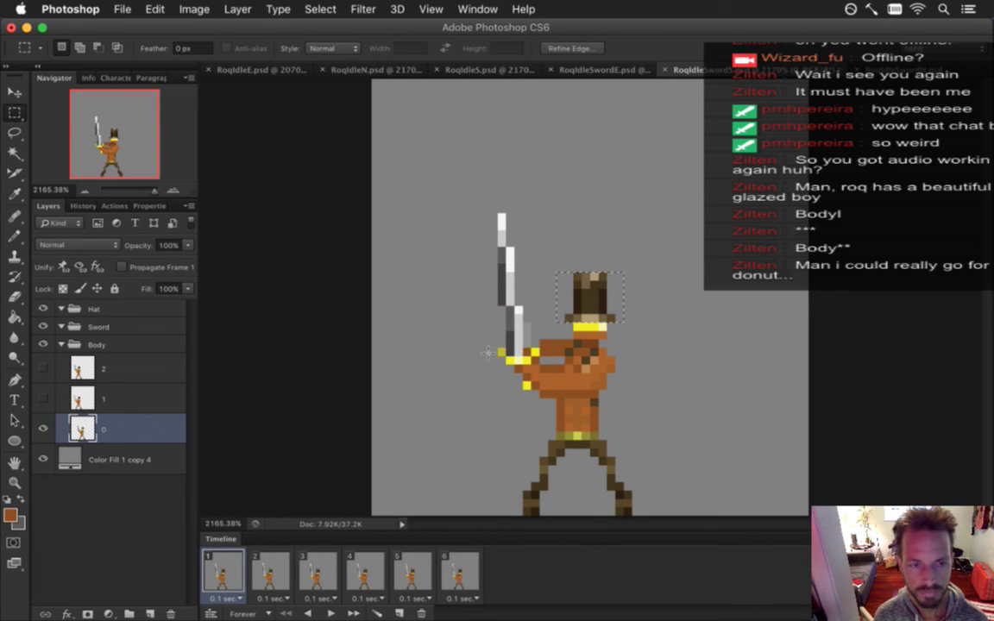
pyautogui.rightClick(577, 304)
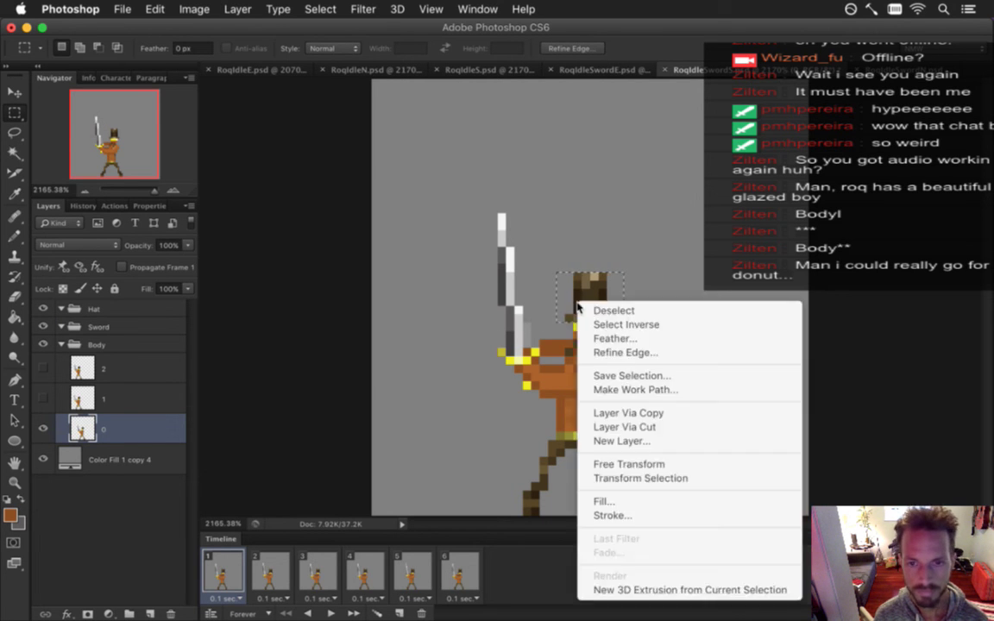
pyautogui.click(634, 426)
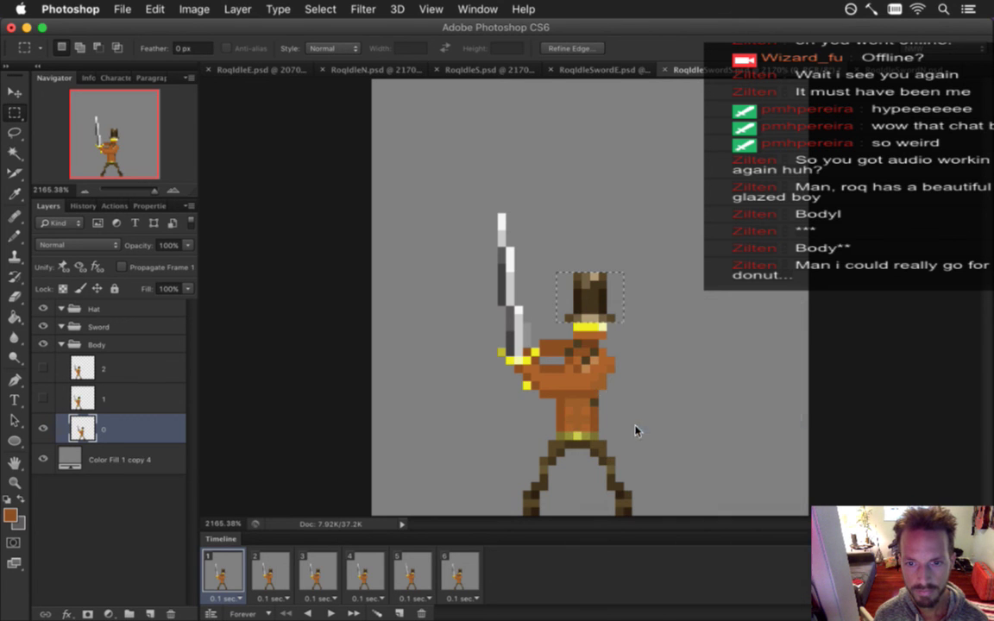
pyautogui.moveTo(83, 428); pyautogui.dragTo(101, 315)
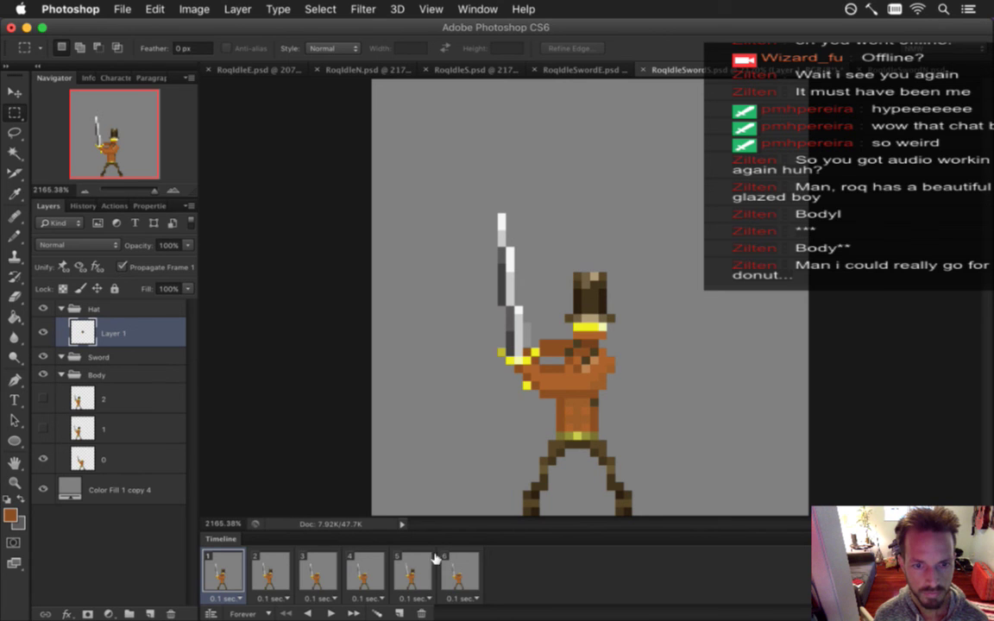
pyautogui.keyDown('shift'); pyautogui.click(460, 569); pyautogui.keyUp('shift')
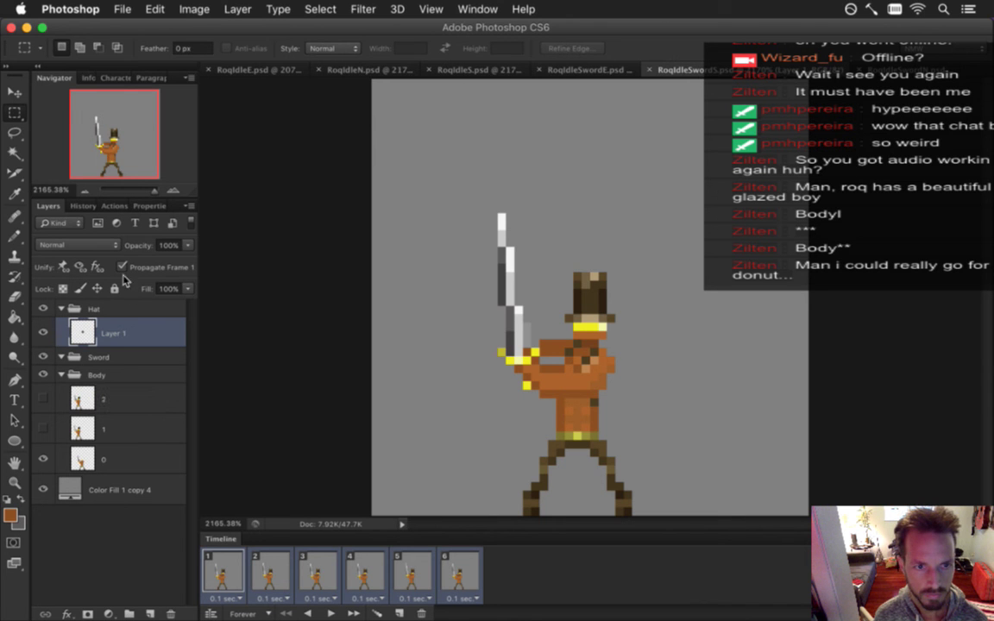
pyautogui.click(126, 401)
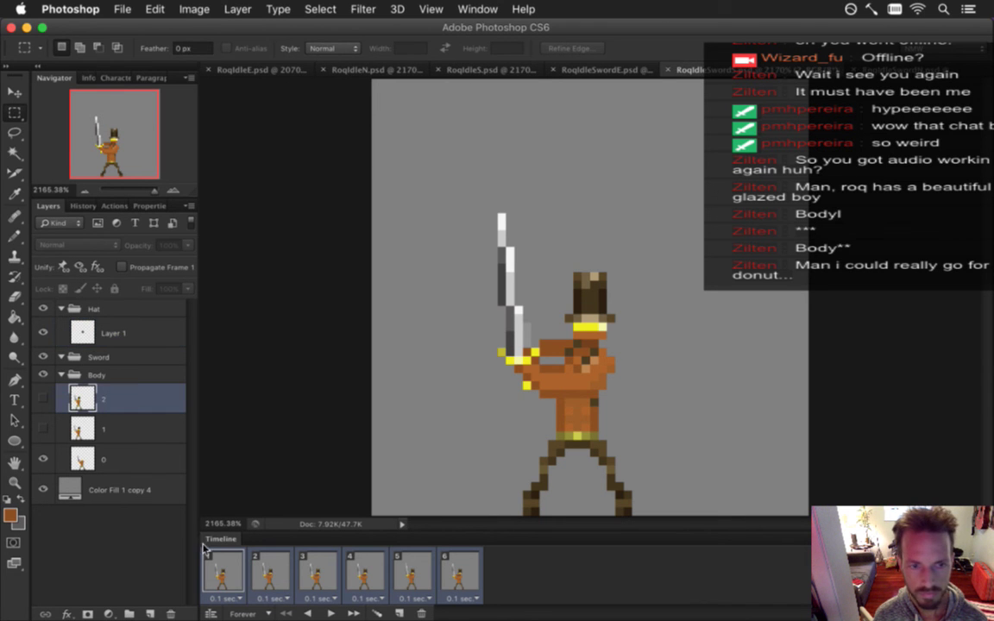
# In frame 1, cut the sword with its yellow guard out of Body layer 0 onto its own layer inside the Sword group
pyautogui.click(222, 571)
pyautogui.click(121, 458)
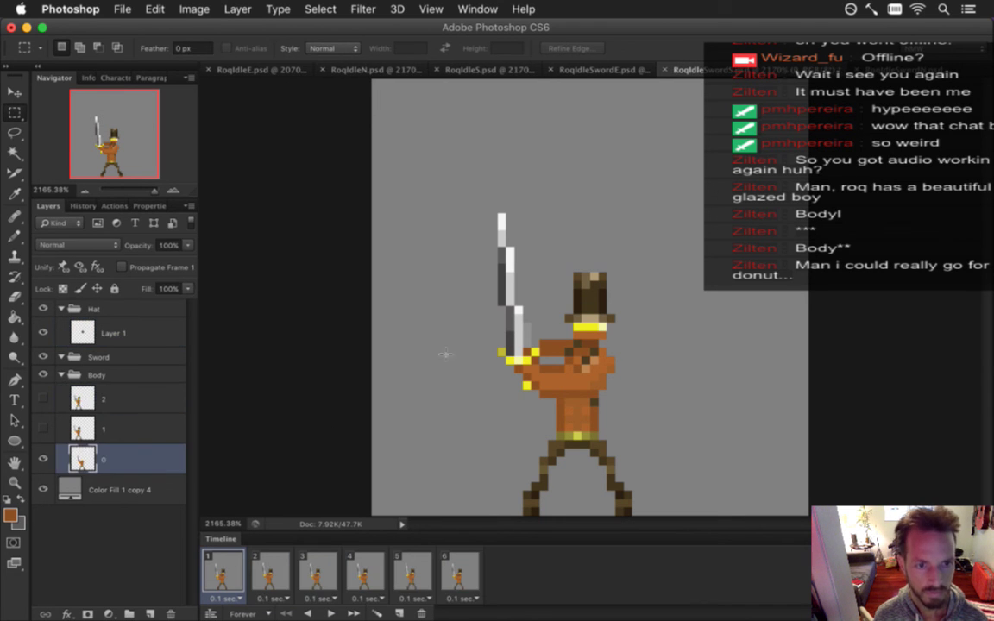
pyautogui.moveTo(472, 188); pyautogui.dragTo(546, 345)
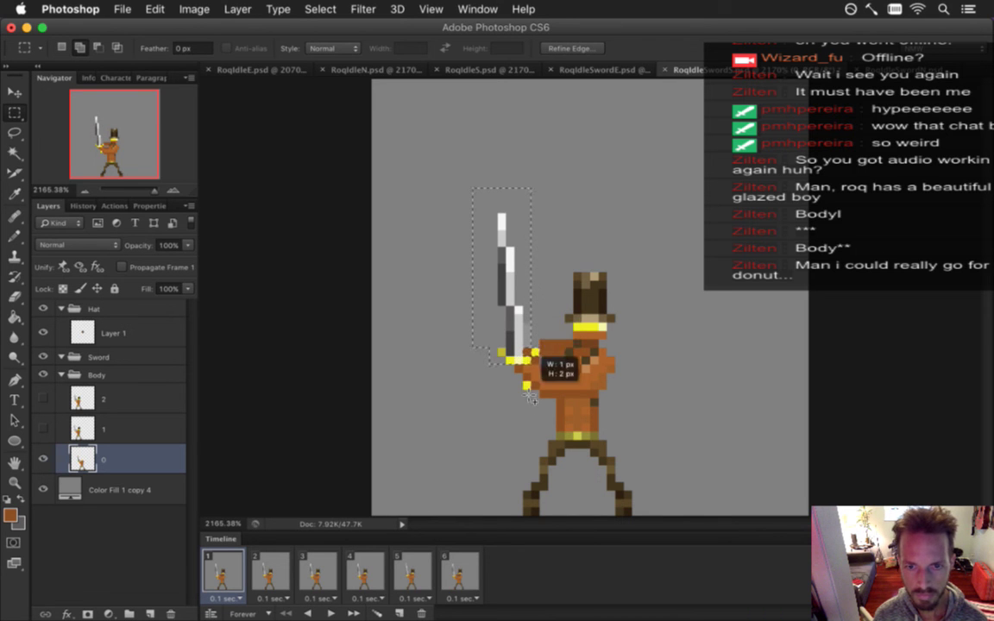
pyautogui.moveTo(531, 403)
pyautogui.mouseDown()
pyautogui.moveTo(530, 339)
pyautogui.moveTo(537, 413)
pyautogui.mouseUp()
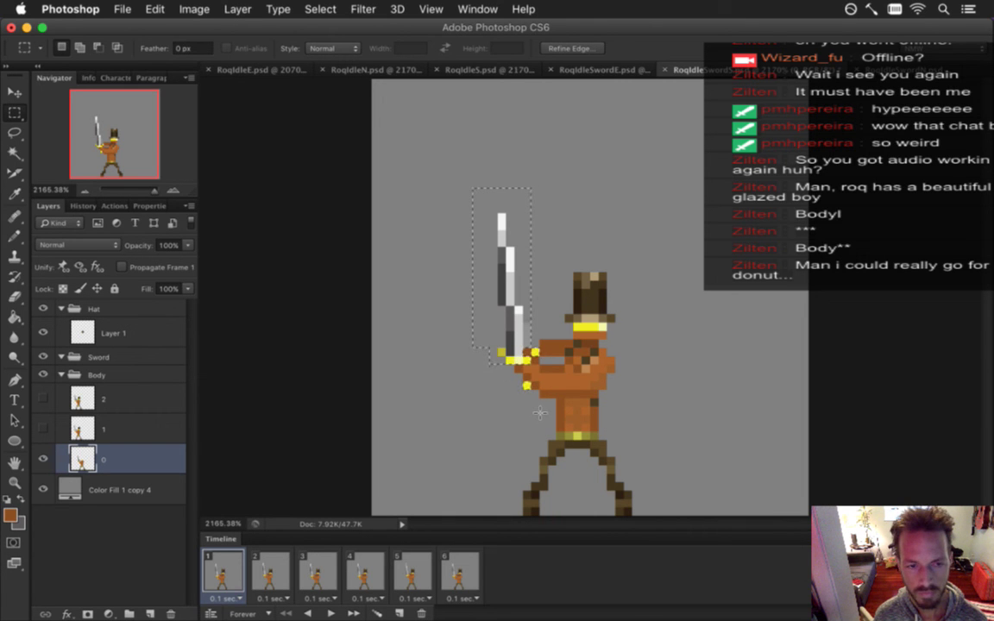
pyautogui.rightClick(509, 287)
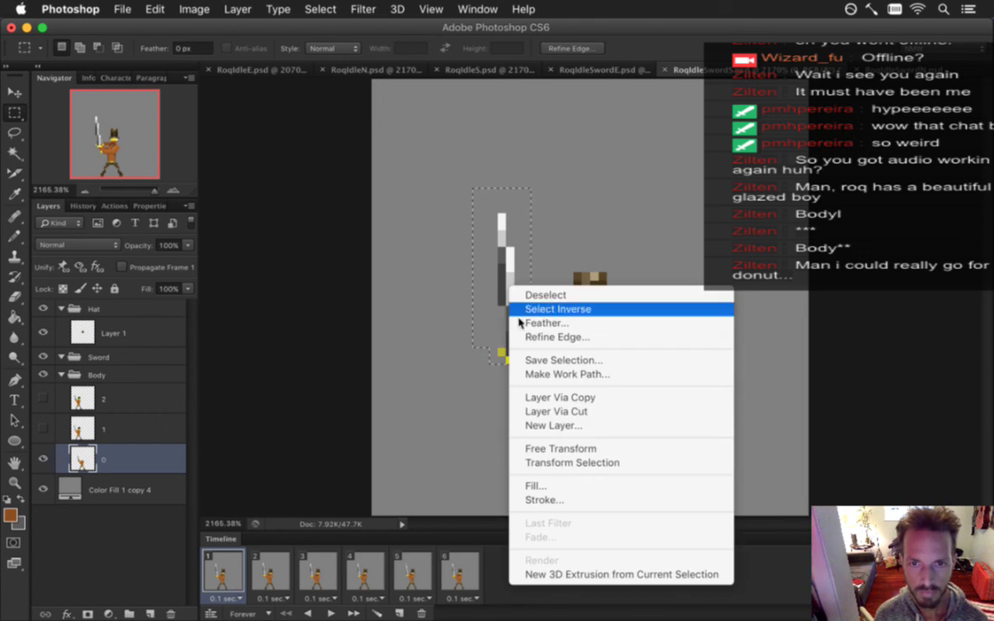
pyautogui.click(542, 413)
pyautogui.moveTo(84, 459); pyautogui.dragTo(95, 364)
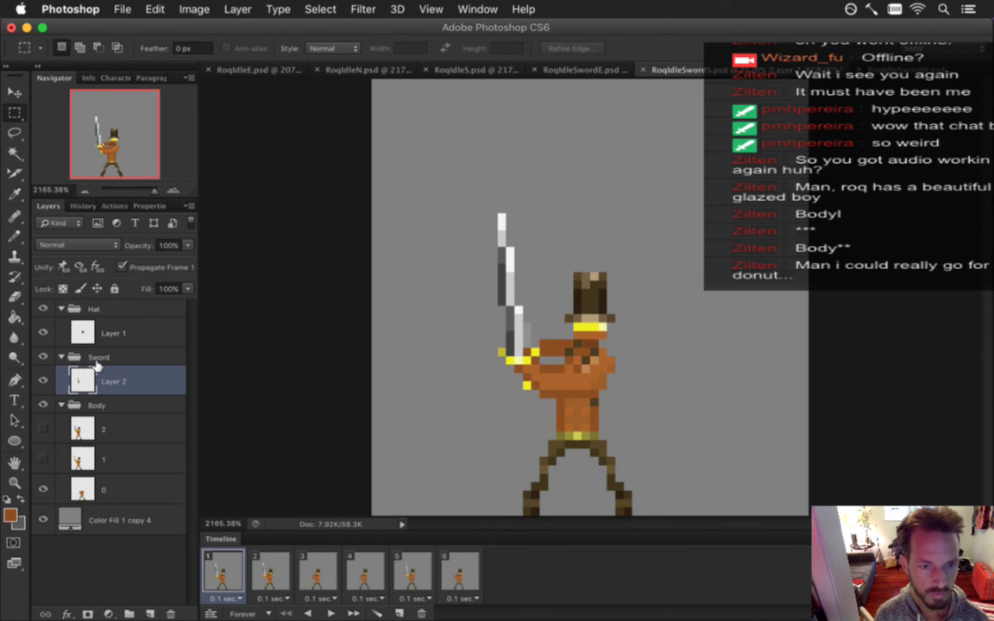
# Make the new sword layer visible in all six frames
pyautogui.keyDown('shift'); pyautogui.click(435, 573); pyautogui.keyUp('shift')
pyautogui.click(44, 380)
pyautogui.click(43, 380)
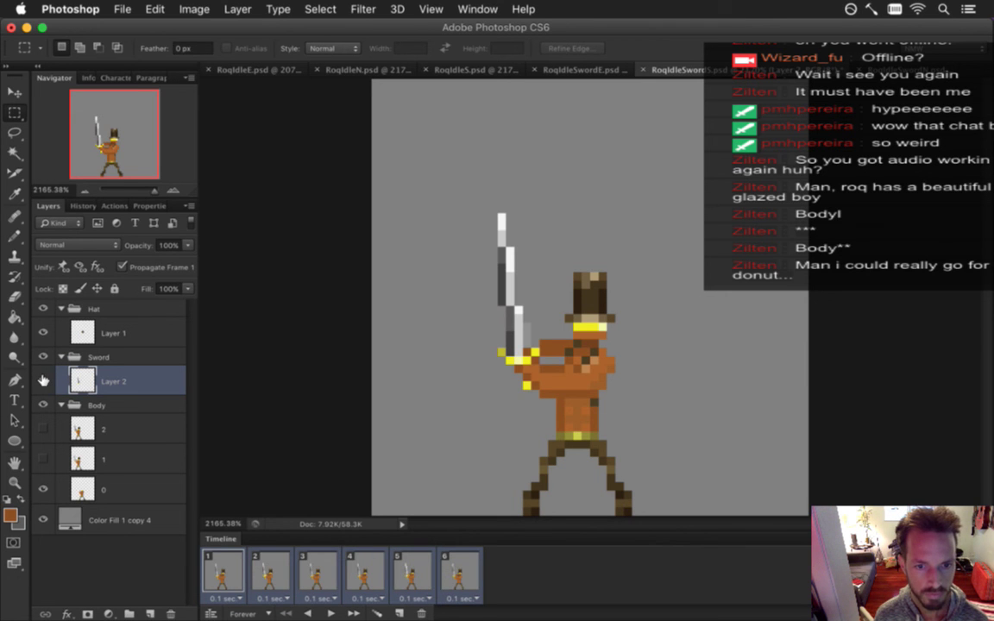
# Hide the Sword group's Layer 2 in frame 2 and make Body layer 1 the active layer
pyautogui.click(273, 571)
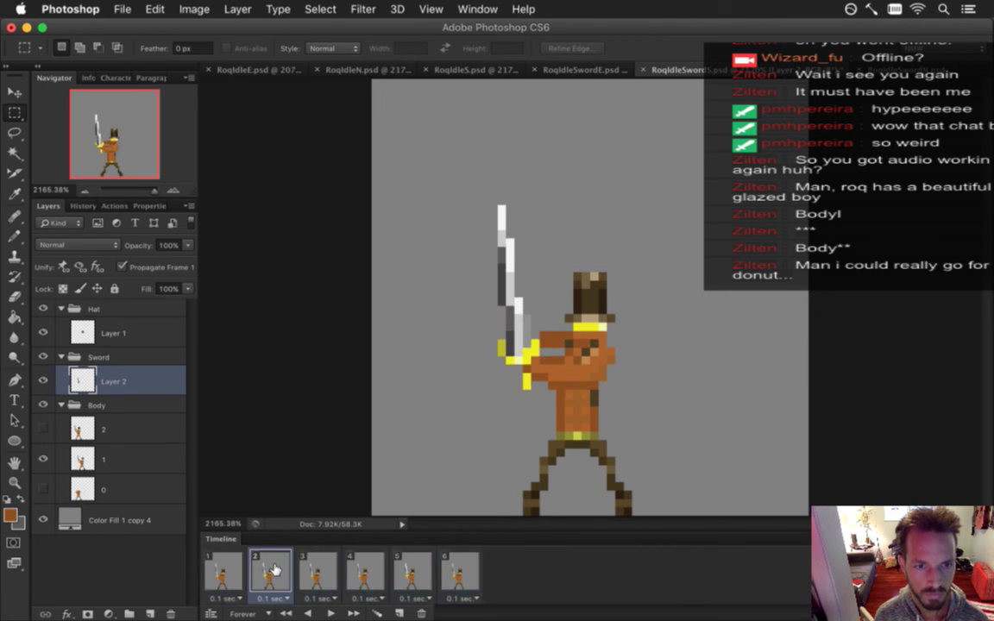
pyautogui.click(43, 381)
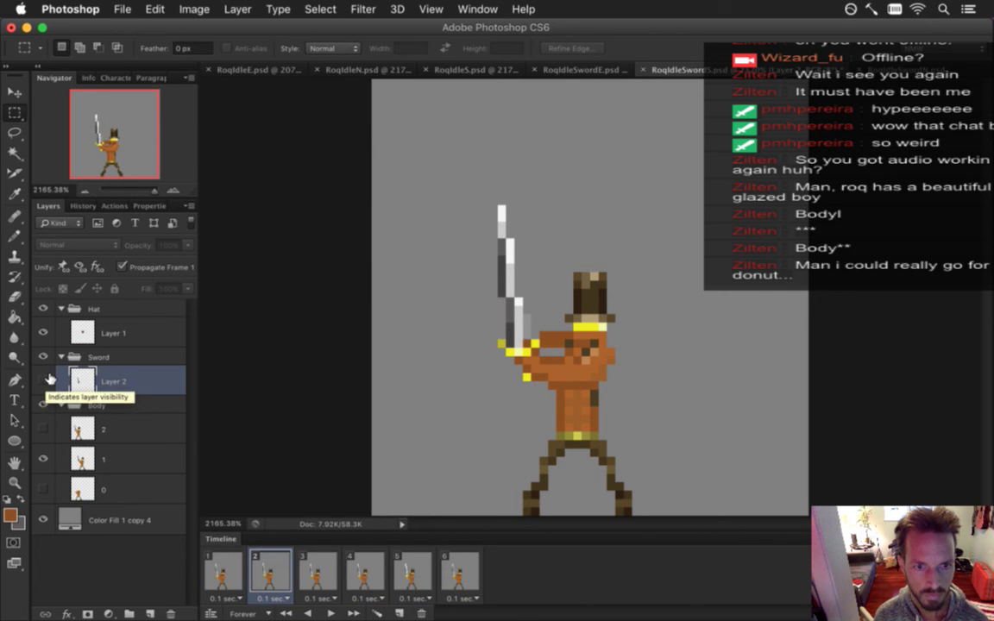
pyautogui.click(94, 454)
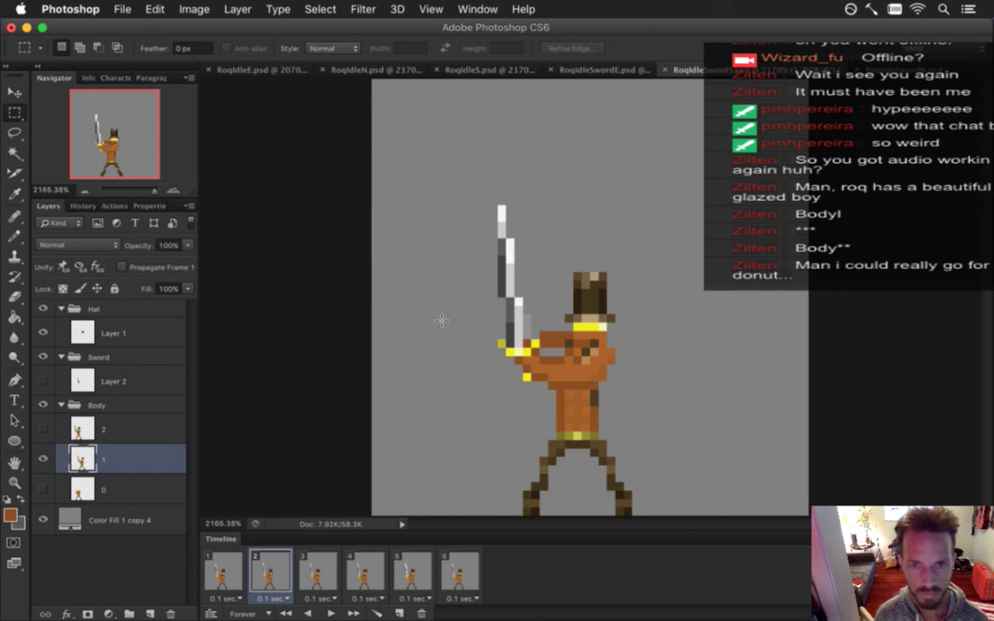
pyautogui.moveTo(472, 188); pyautogui.dragTo(541, 390)
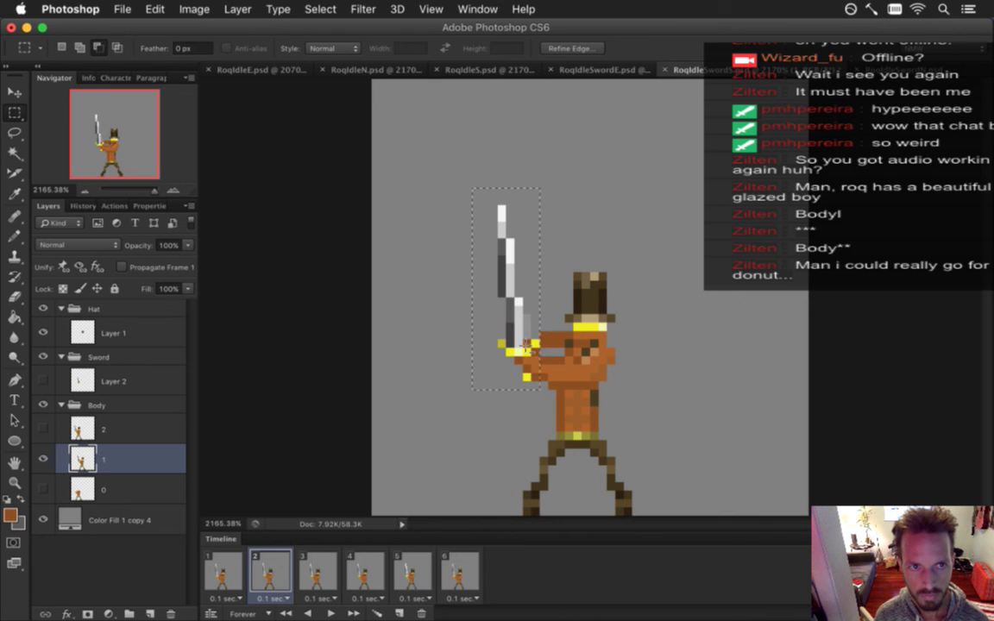
pyautogui.click(465, 343)
pyautogui.press('b')
pyautogui.keyDown('alt'); pyautogui.click(481, 298); pyautogui.keyUp('alt')
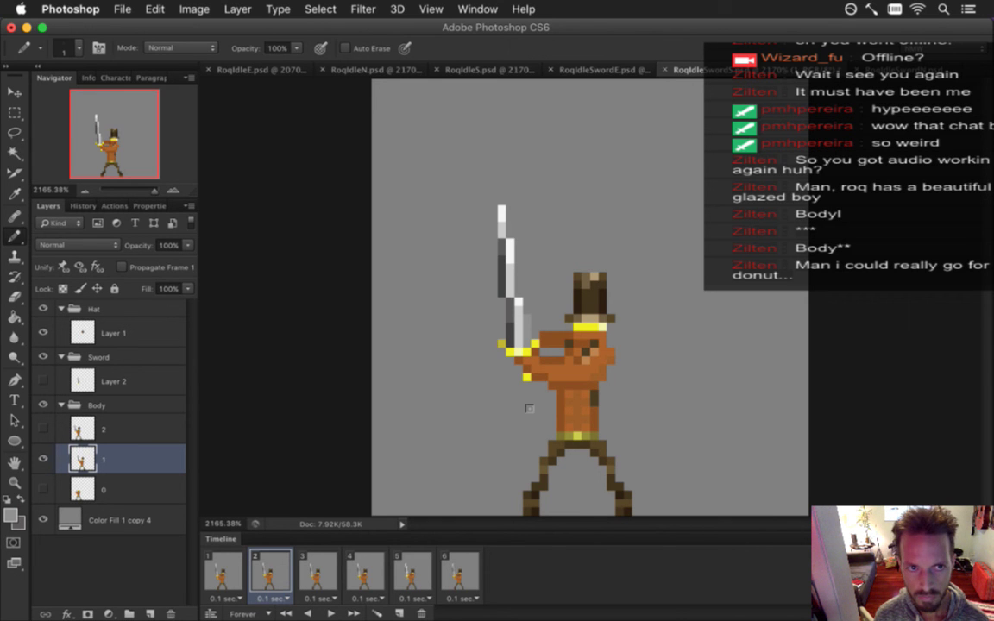
pyautogui.press('m')
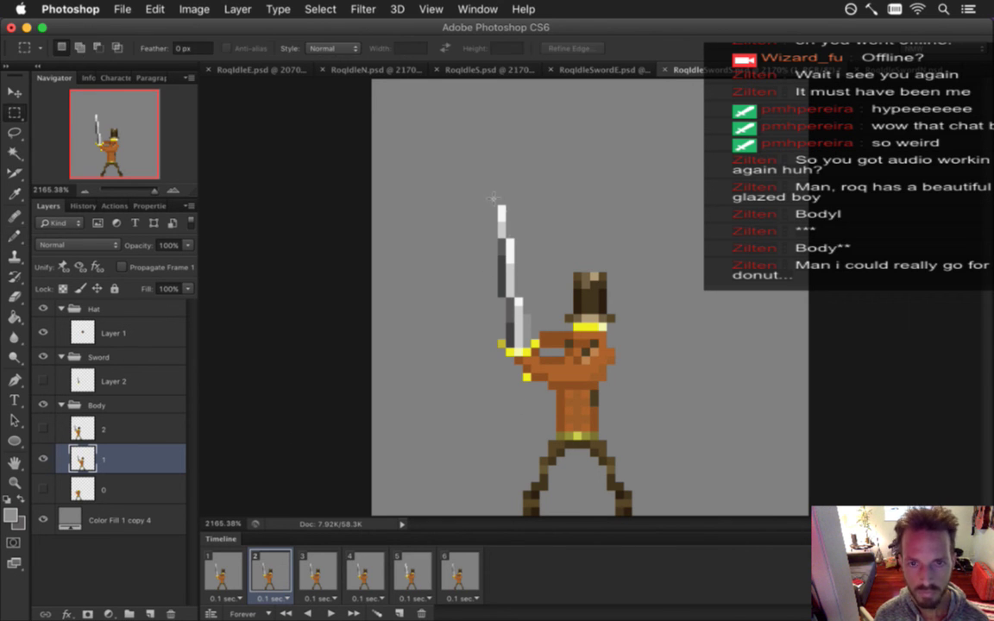
# In frame 2, cut the sword with its yellow guard out of Body layer 1 onto its own layer above Layer 2 in the Sword group
pyautogui.moveTo(489, 188); pyautogui.dragTo(540, 389)
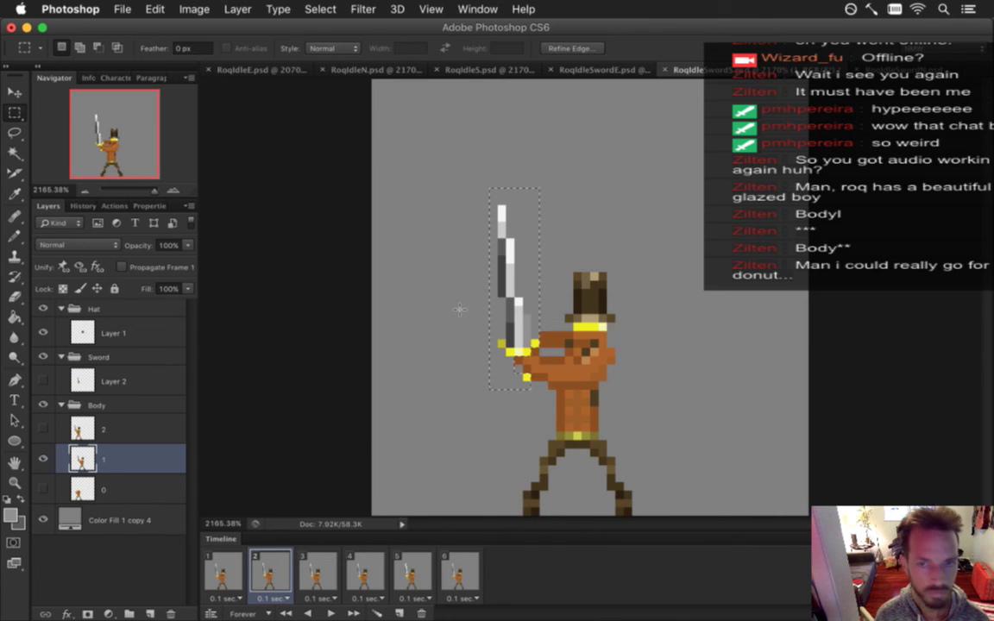
pyautogui.rightClick(494, 282)
pyautogui.click(530, 410)
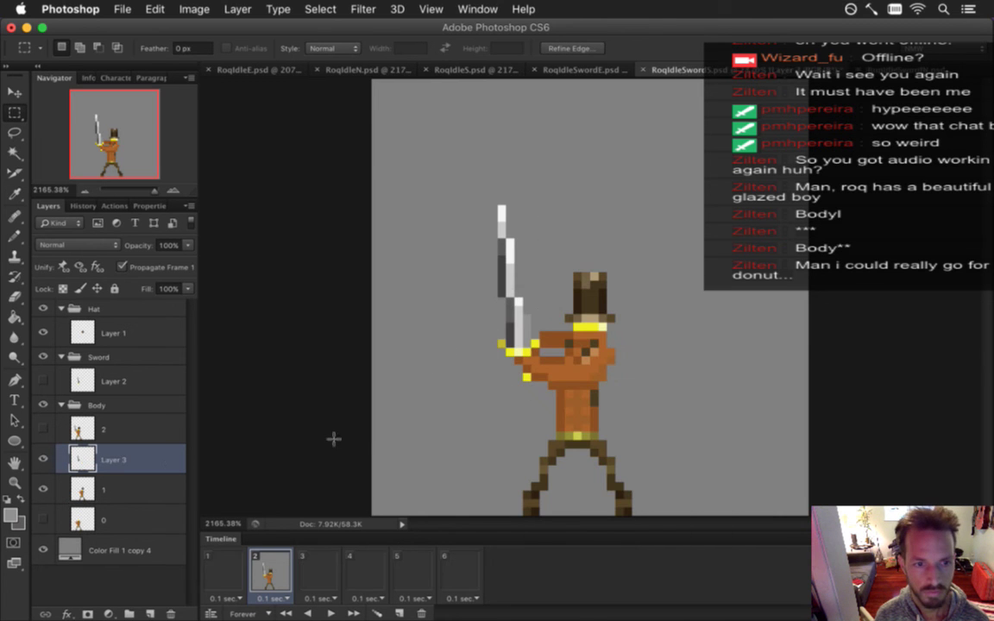
pyautogui.moveTo(86, 460); pyautogui.dragTo(95, 397)
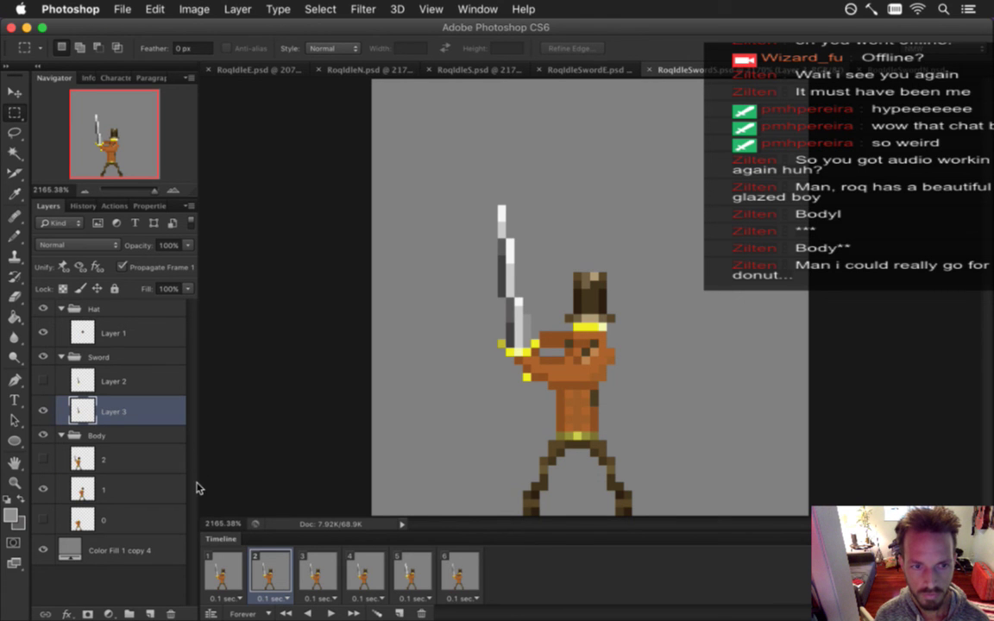
pyautogui.moveTo(75, 405); pyautogui.dragTo(86, 367)
# Compare frames 1, 2 and 3 to check which sword and body layers show in each
pyautogui.click(217, 561)
pyautogui.click(252, 563)
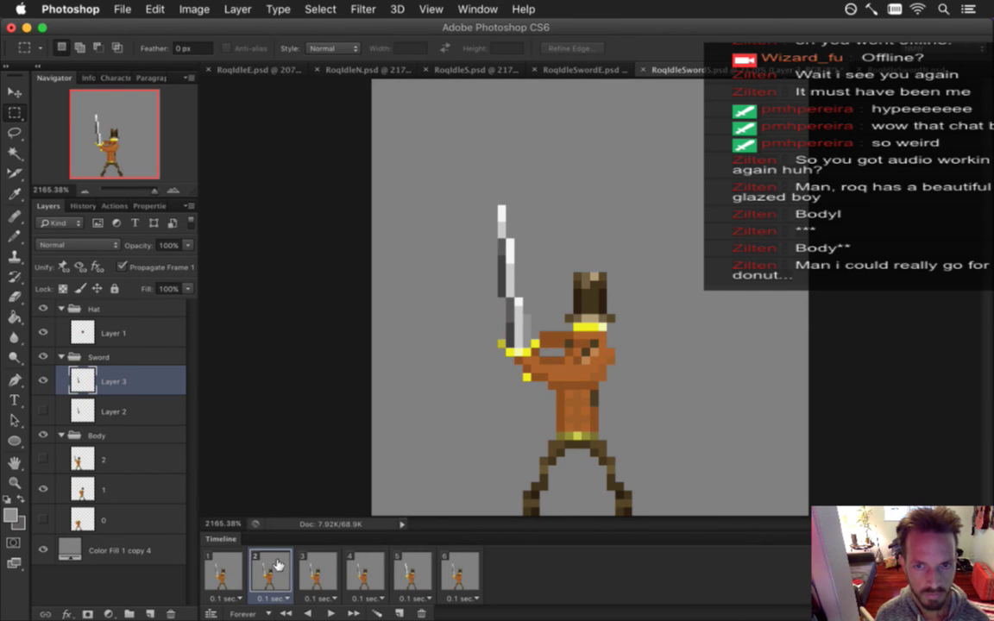
pyautogui.click(312, 571)
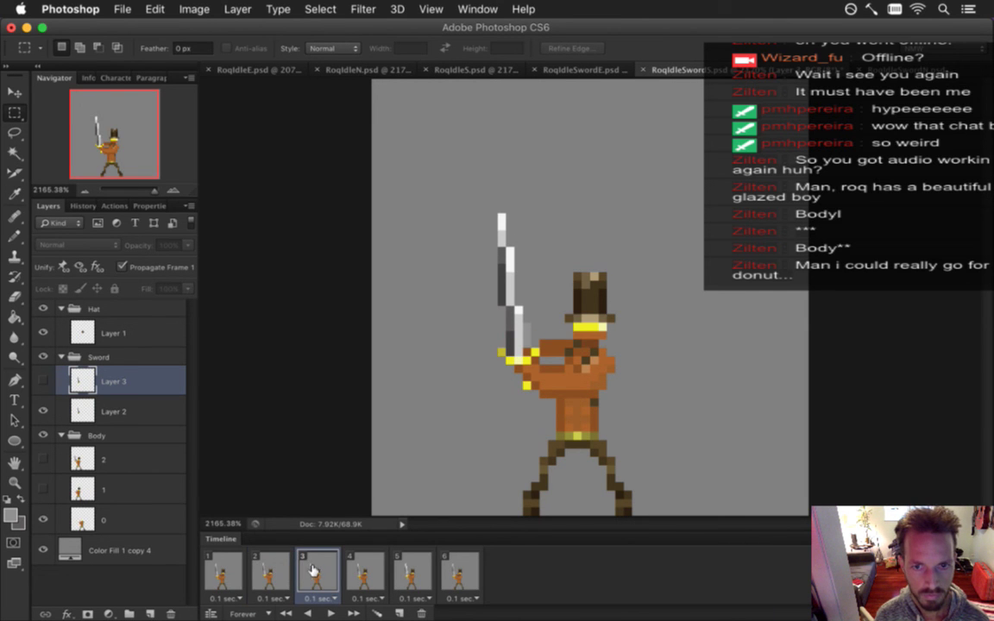
pyautogui.click(281, 575)
pyautogui.click(319, 571)
pyautogui.click(239, 578)
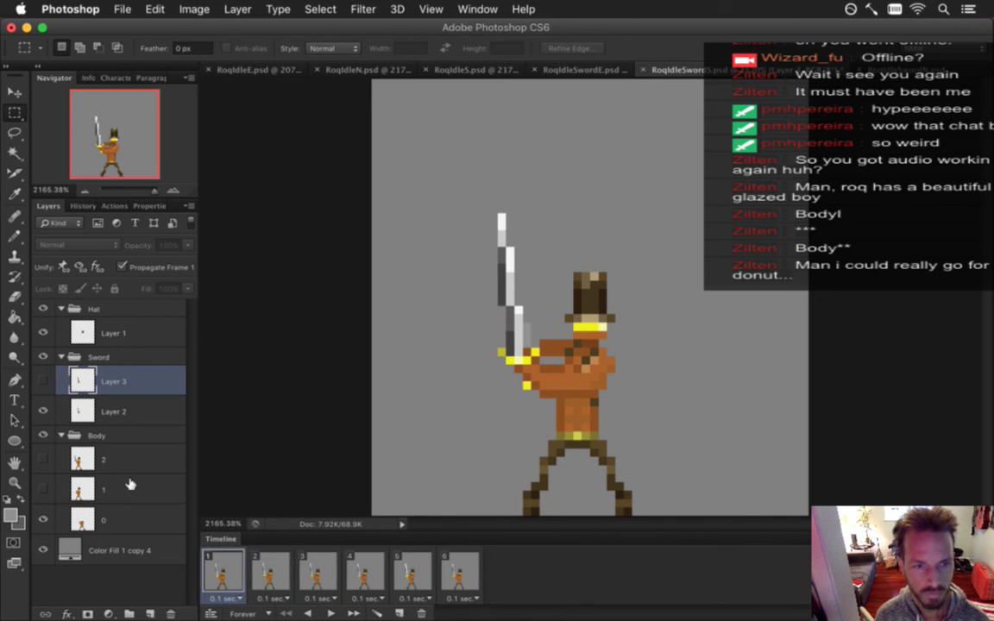
pyautogui.click(82, 520)
pyautogui.click(82, 412)
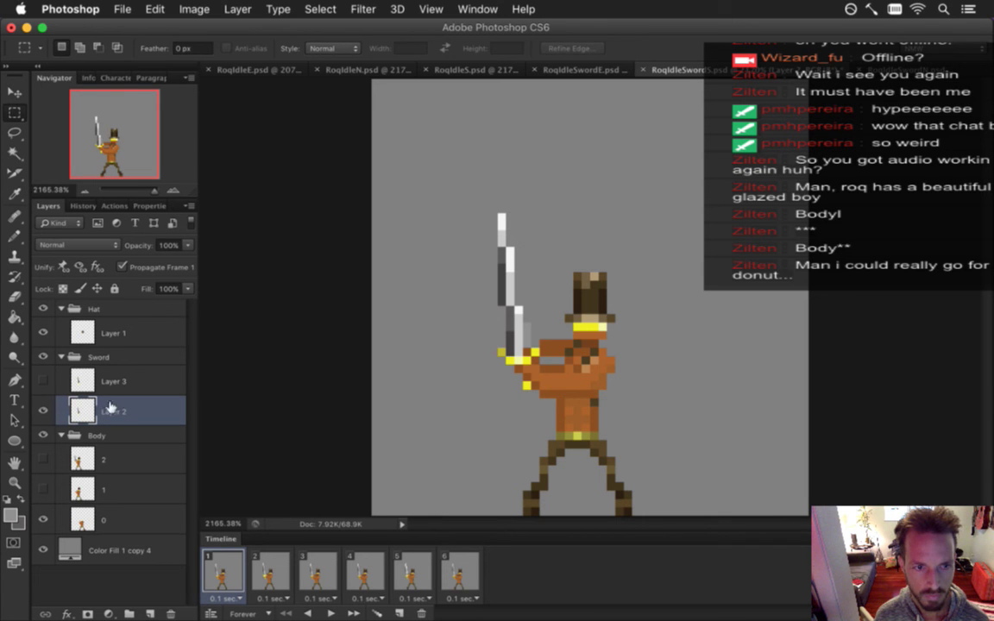
pyautogui.press('i')
pyautogui.press('b')
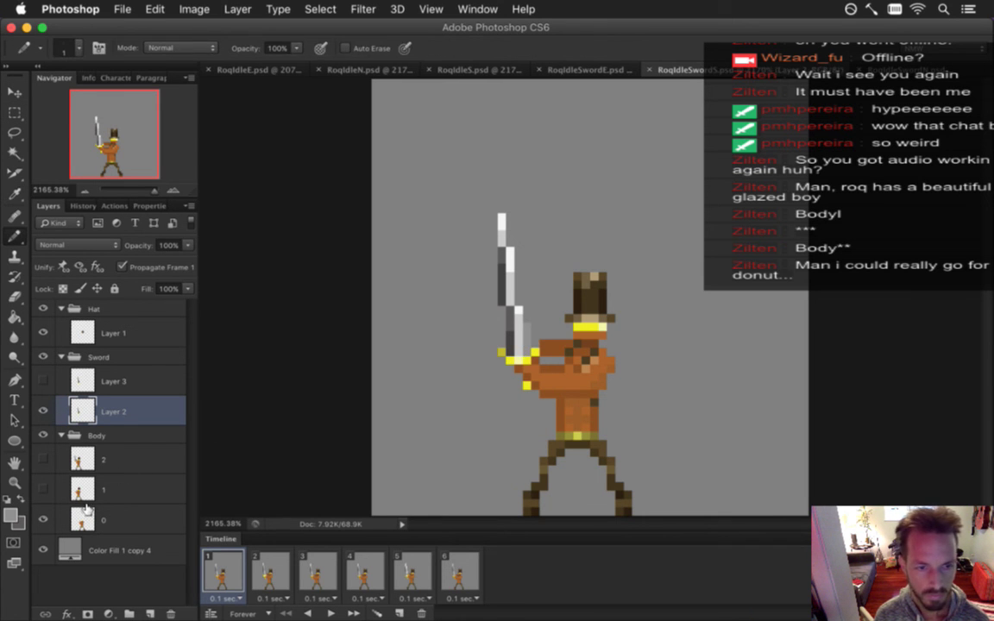
# Hide the Sword group's Layer 2 in frame 2
pyautogui.click(269, 556)
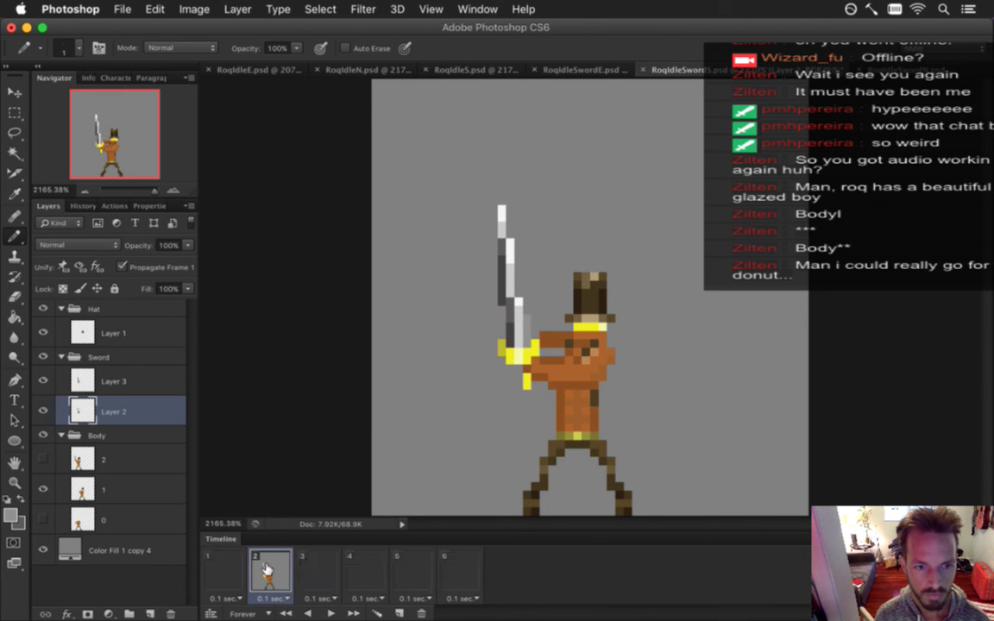
pyautogui.click(312, 567)
pyautogui.click(273, 567)
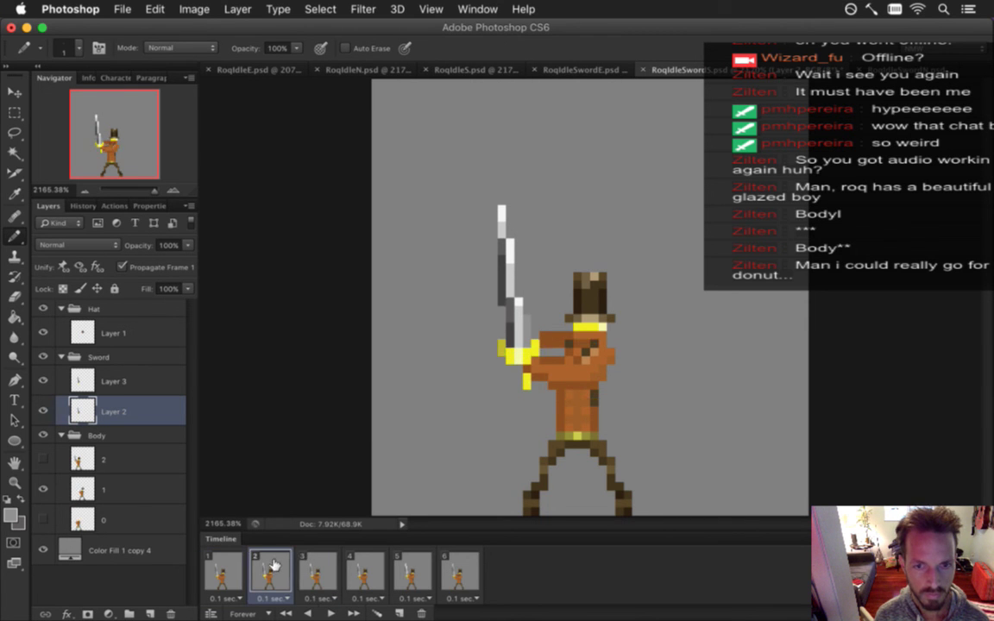
pyautogui.click(44, 412)
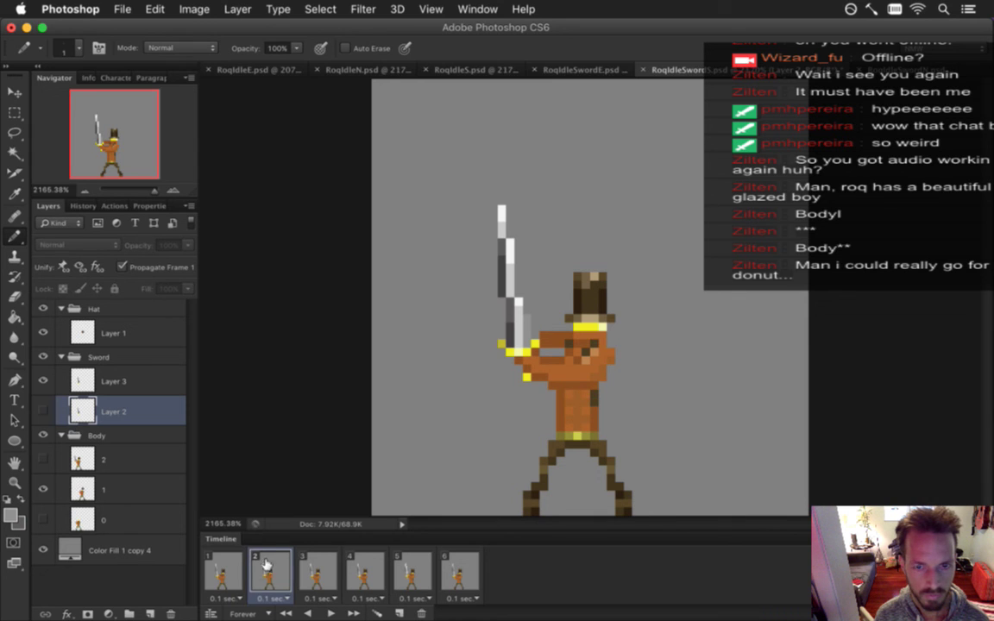
# Go through all six frames for duplicate swords and hide the Sword group's Layer 2 in frame 5
pyautogui.click(222, 571)
pyautogui.click(269, 569)
pyautogui.click(316, 569)
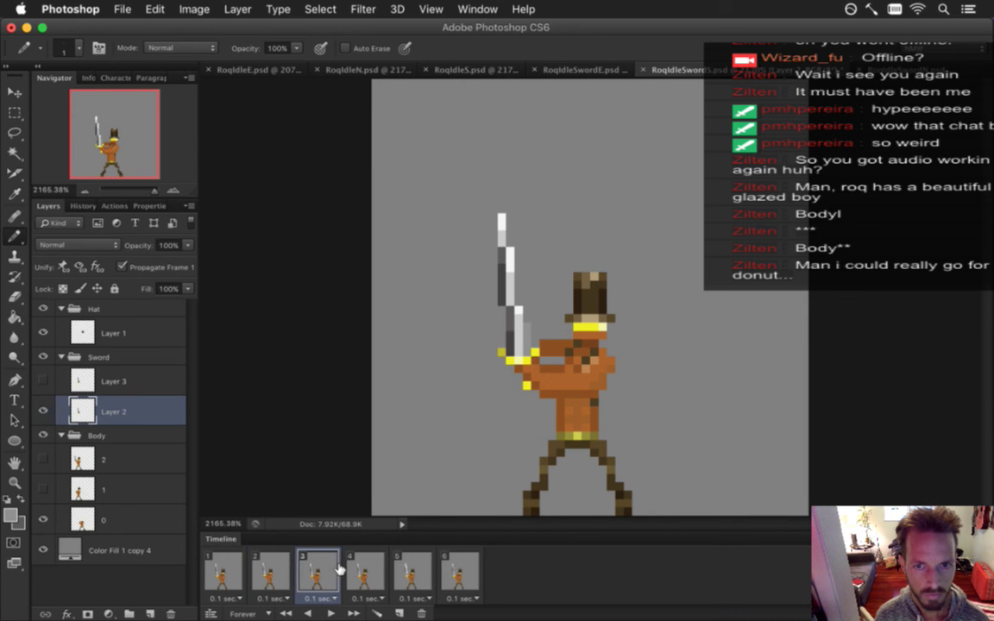
pyautogui.click(377, 565)
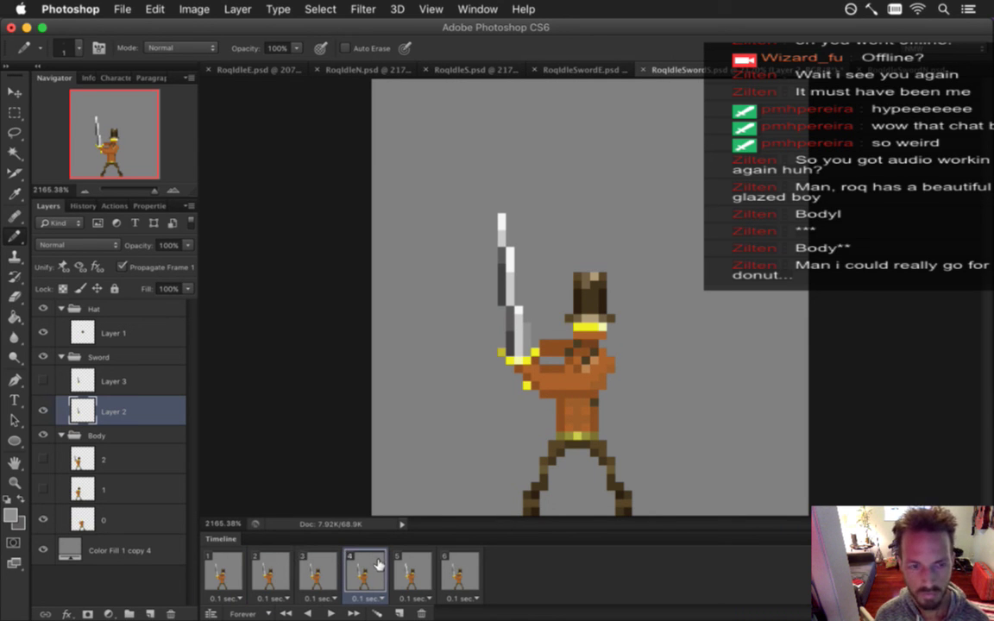
pyautogui.click(413, 567)
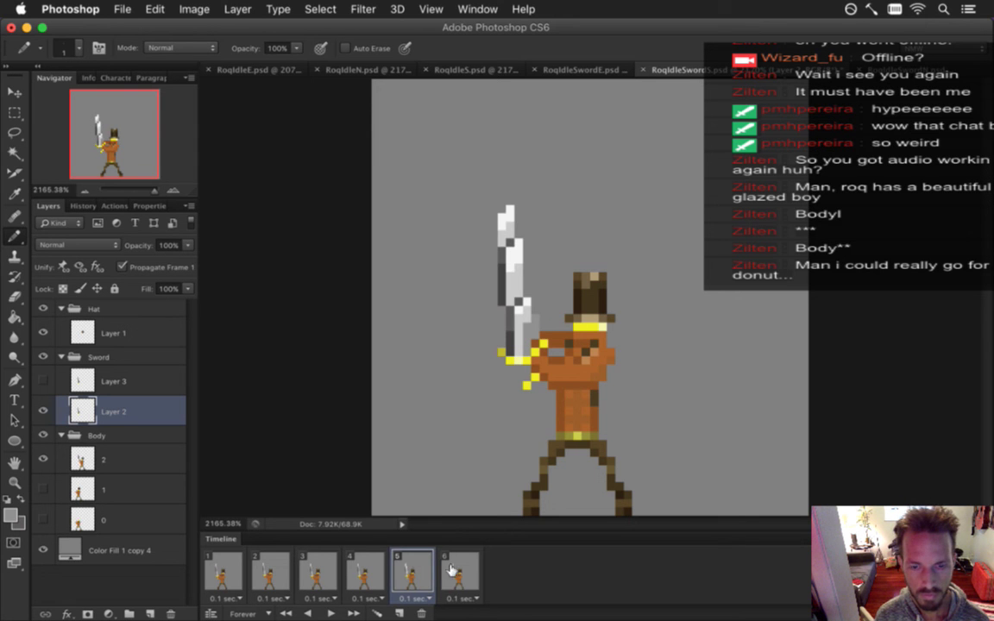
pyautogui.click(460, 571)
pyautogui.click(414, 569)
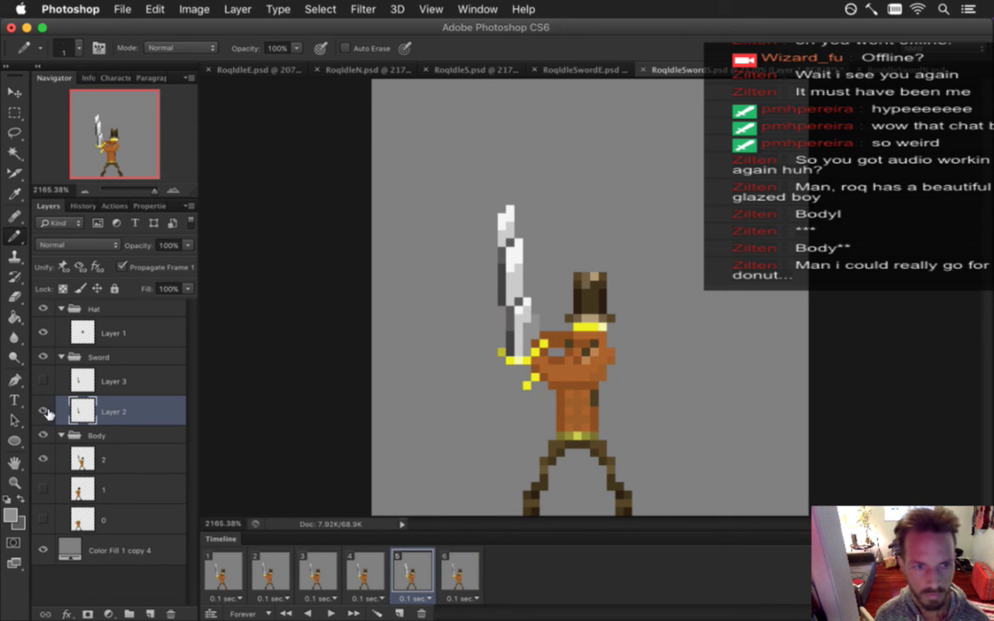
pyautogui.click(45, 412)
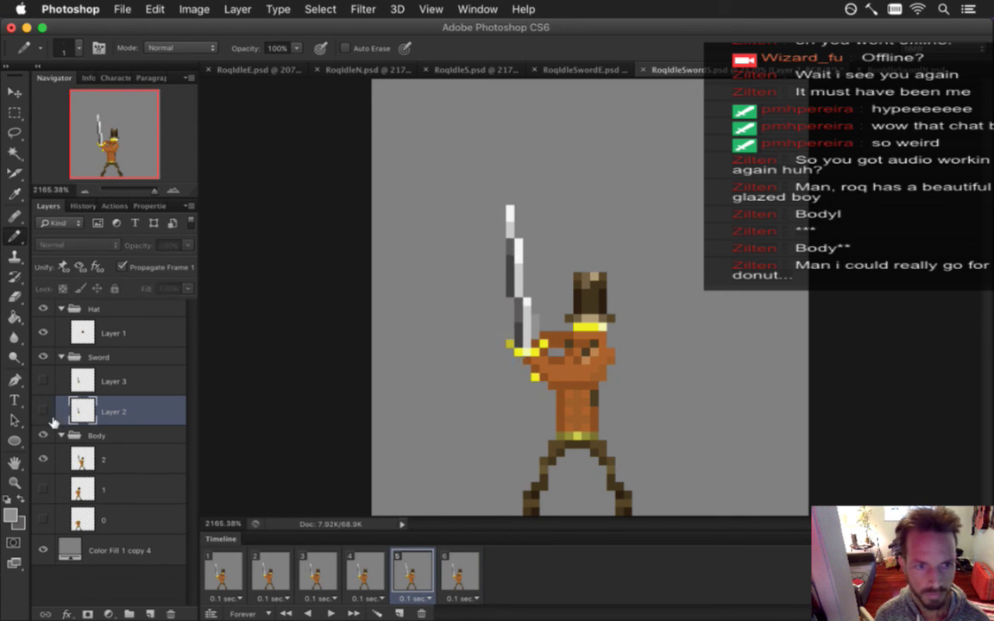
# In frame 5, cut the sword with its yellow guard out of Body layer 2 onto its own layer at the top of the Sword group
pyautogui.click(79, 459)
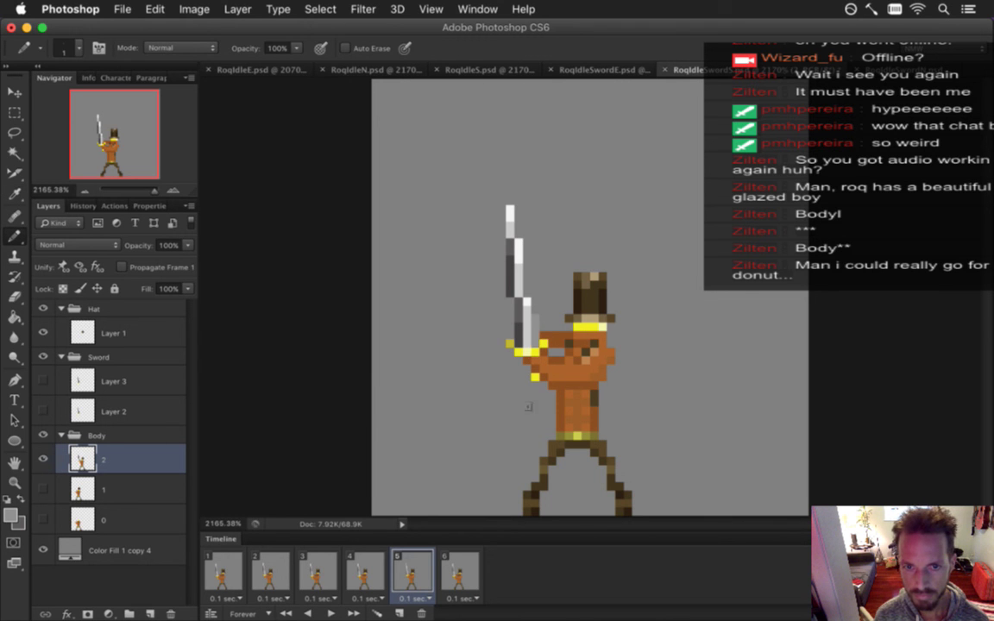
pyautogui.press('m')
pyautogui.moveTo(498, 180); pyautogui.dragTo(547, 399)
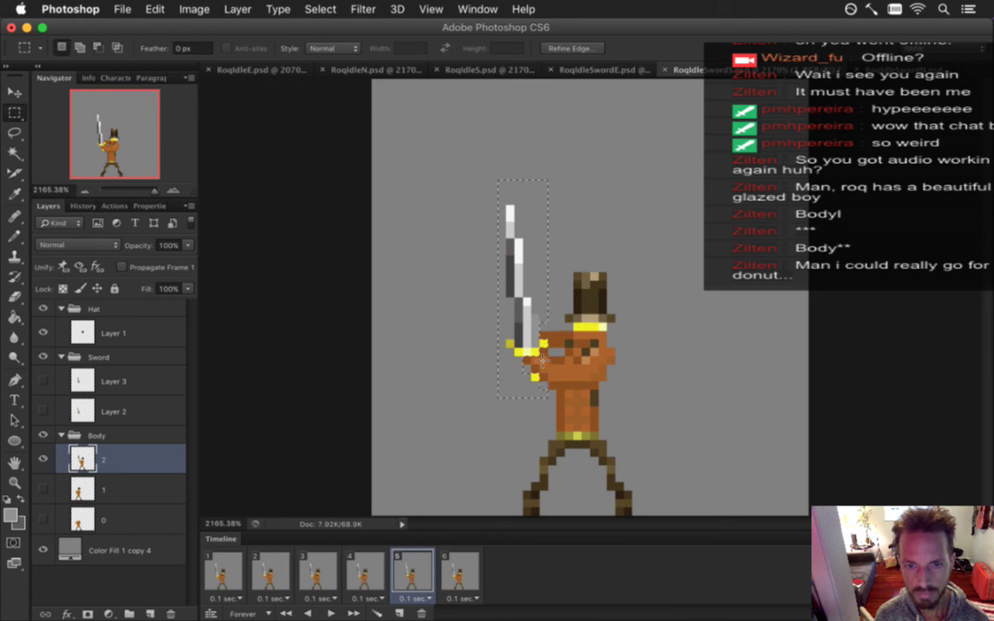
pyautogui.rightClick(530, 264)
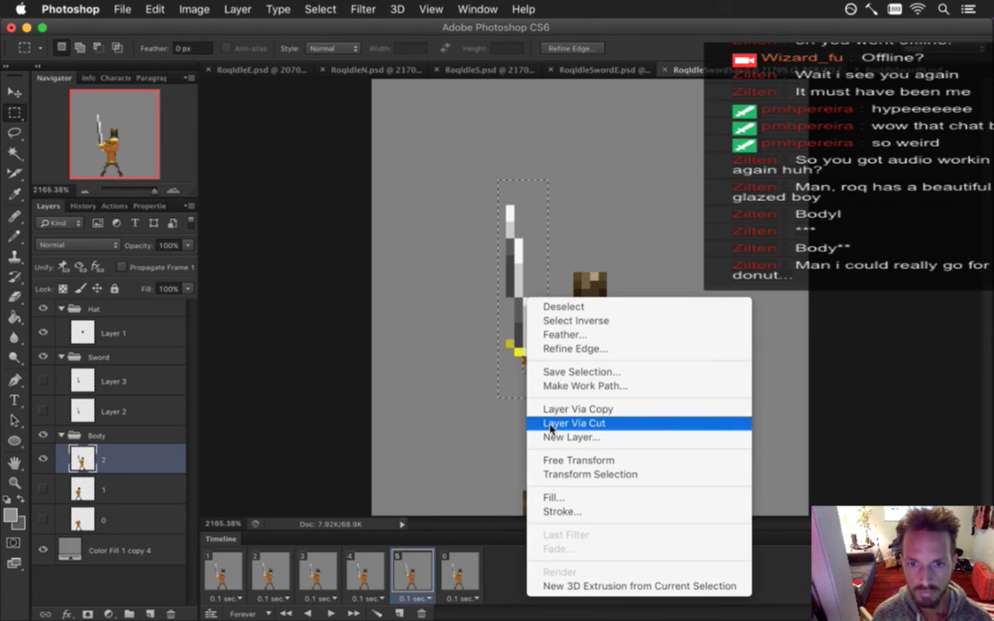
pyautogui.click(552, 421)
pyautogui.moveTo(82, 460); pyautogui.dragTo(52, 378)
# Turn off frame 1 propagation, make Body layer 2 active, and show the Sword group's Layer 4 in frame 5
pyautogui.click(44, 381)
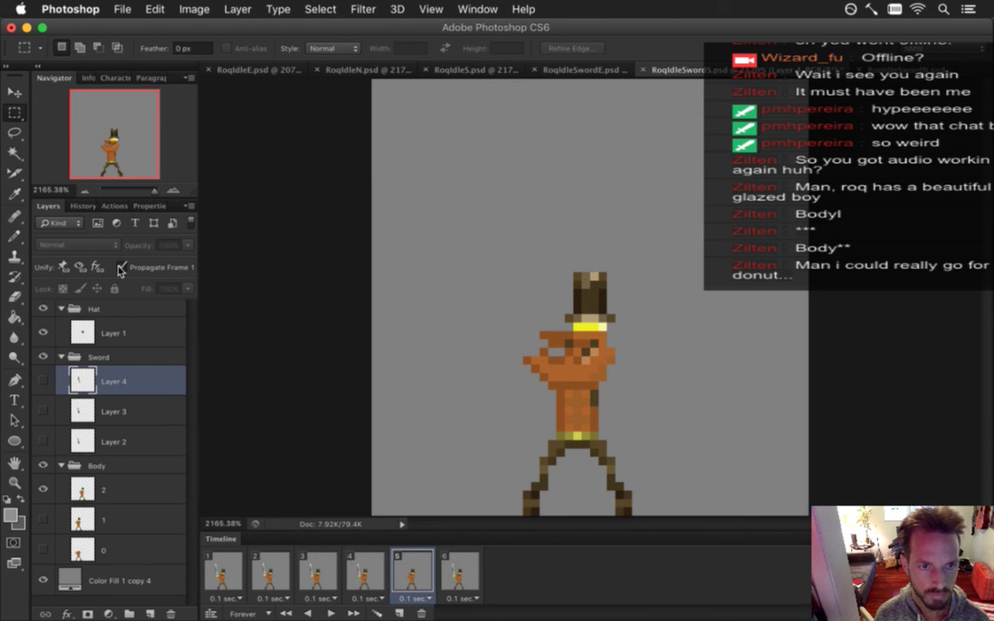
pyautogui.click(112, 491)
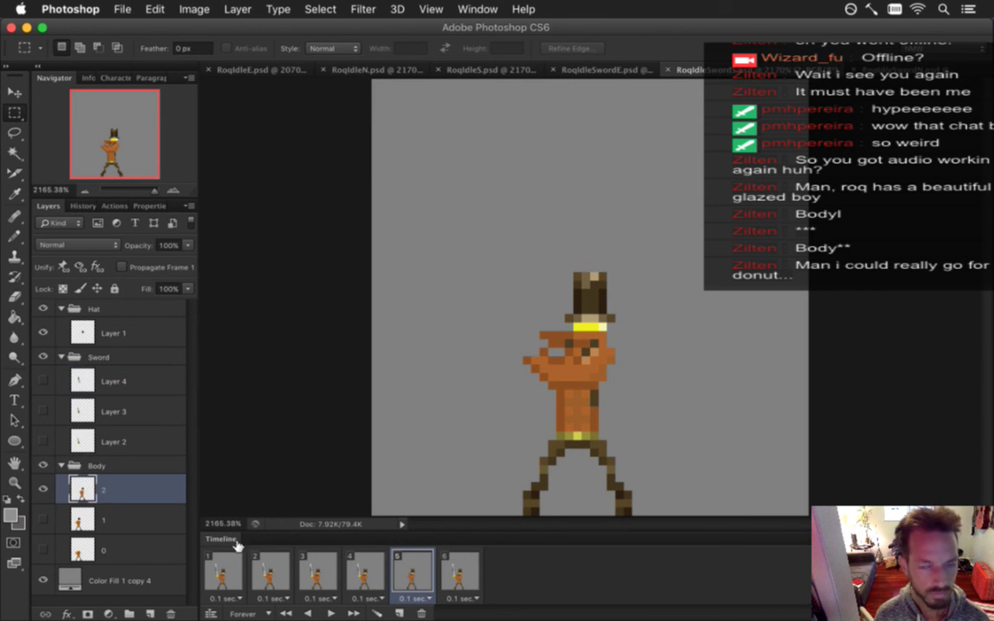
pyautogui.click(380, 571)
pyautogui.click(411, 572)
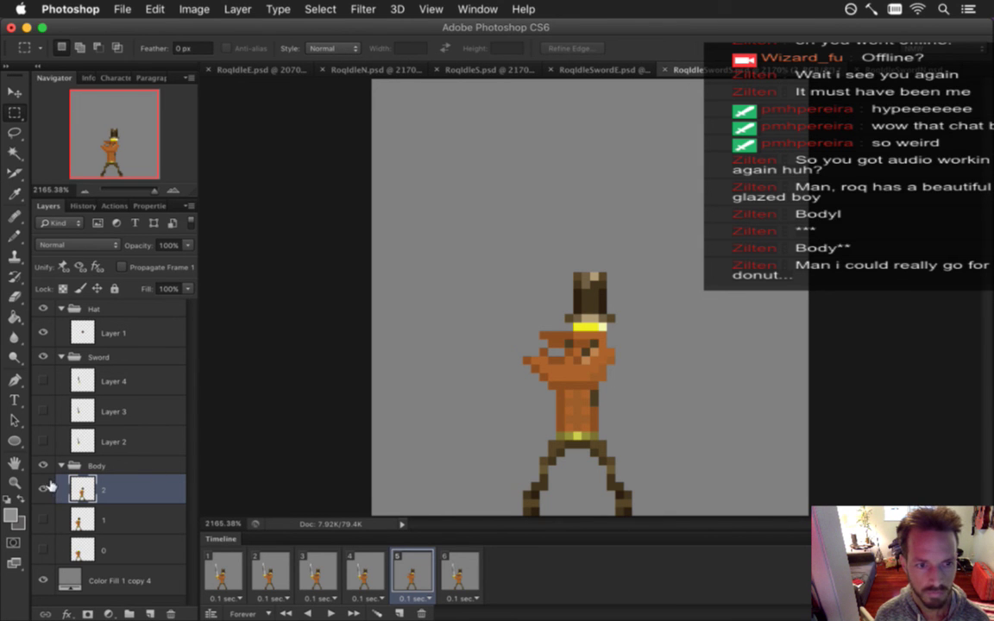
pyautogui.click(44, 380)
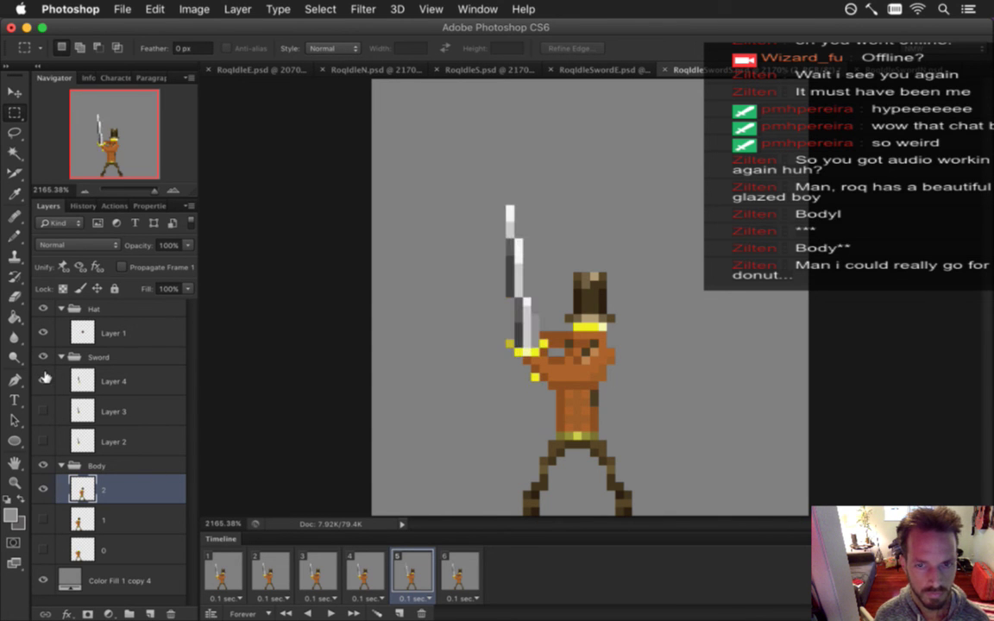
# Play the idle animation from the first frame to check the separated swords, and stop playback
pyautogui.click(450, 567)
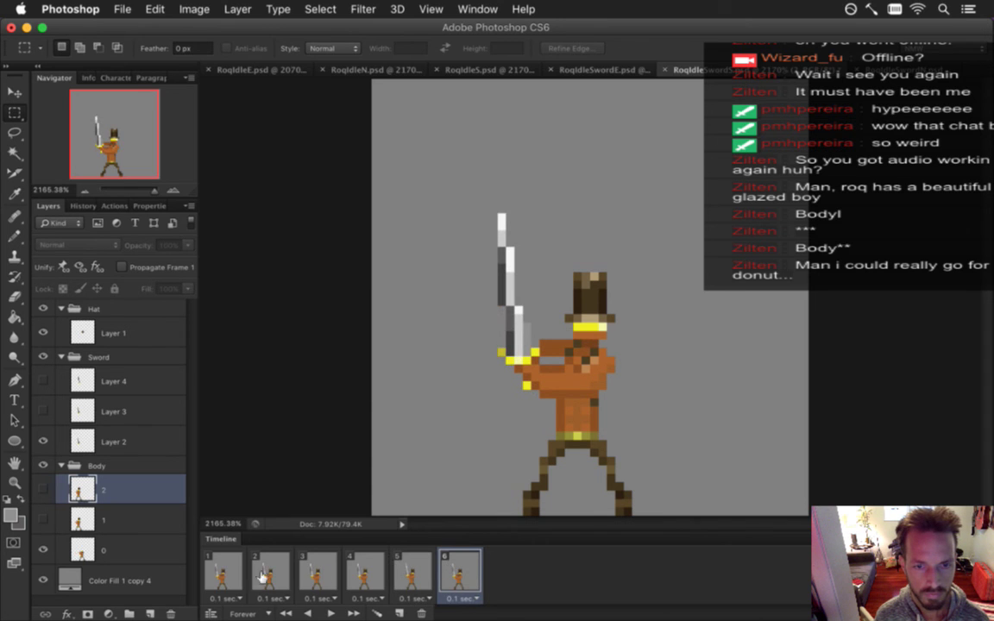
pyautogui.click(285, 614)
pyautogui.click(331, 614)
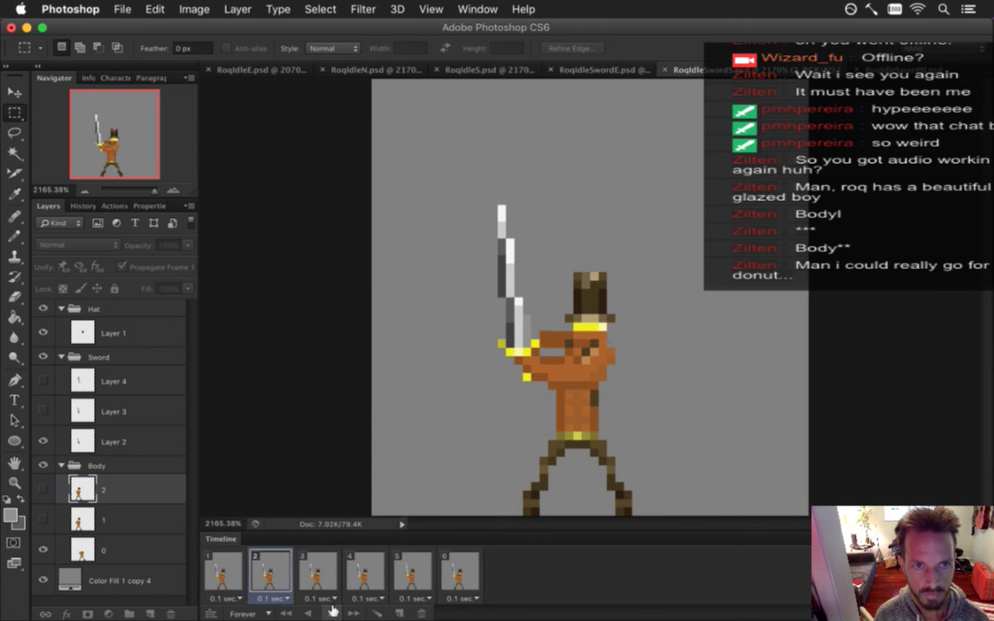
pyautogui.click(330, 614)
# Hide the Hat group in all six frames
pyautogui.click(222, 569)
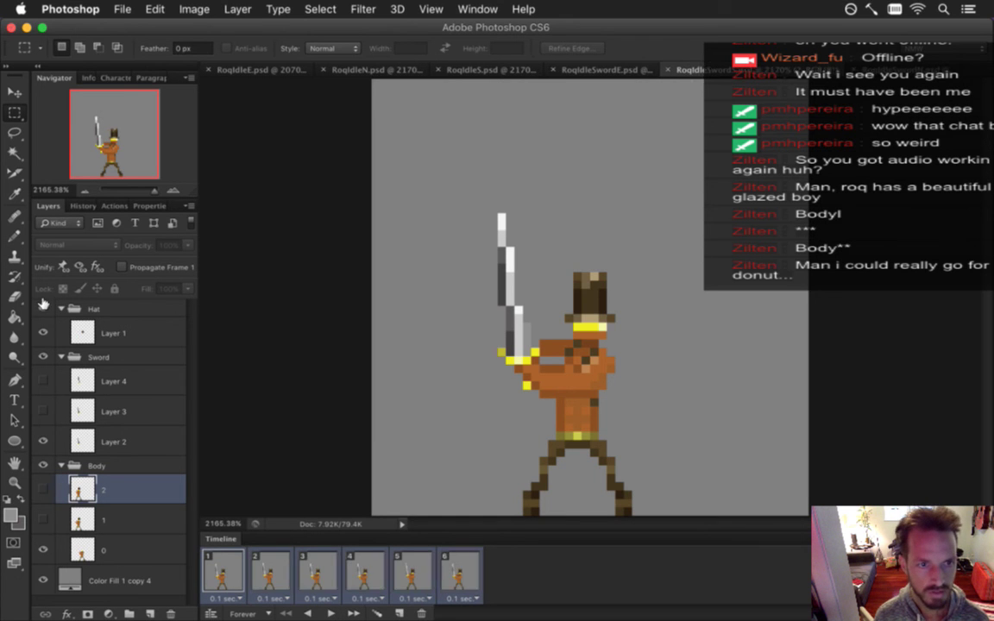
pyautogui.click(43, 308)
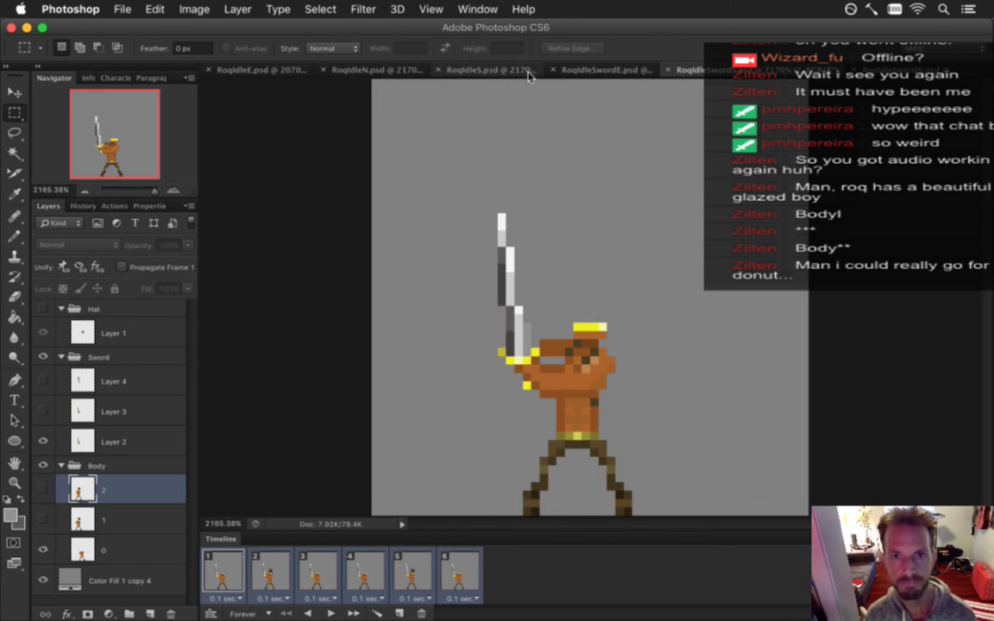
# In RoqIdleS.psd, hide the Hat group in all three frames and copy the bare head with orange hair above the yellow visor from Body layer 0
pyautogui.click(466, 70)
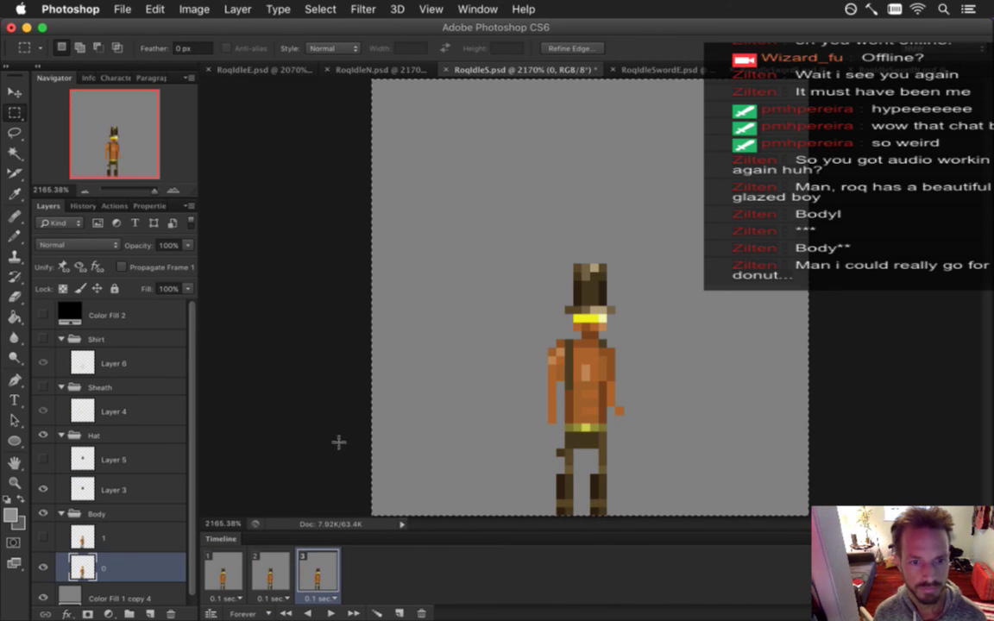
pyautogui.keyDown('shift'); pyautogui.click(226, 572); pyautogui.keyUp('shift')
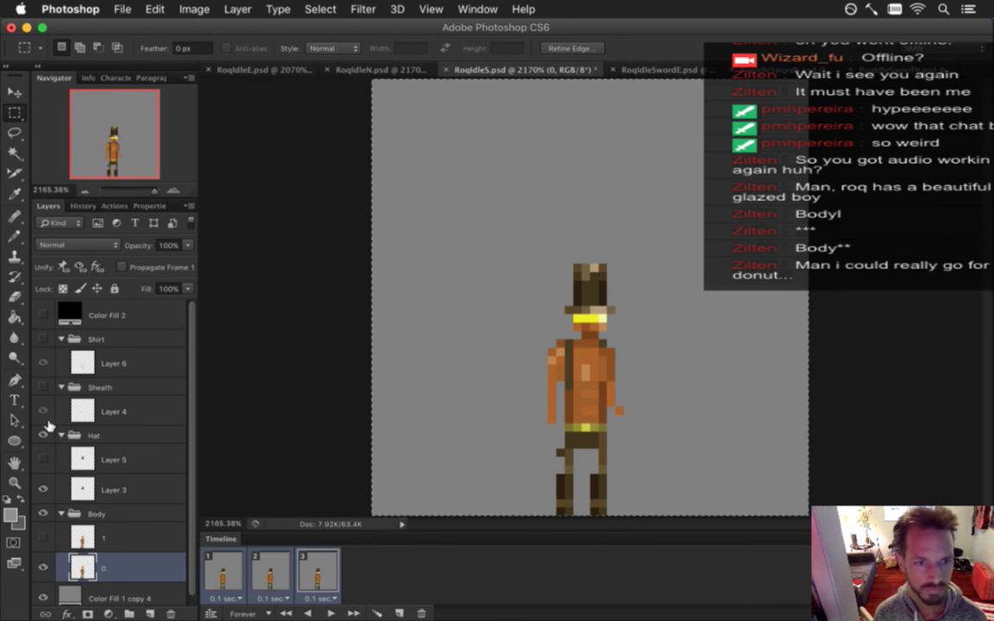
pyautogui.click(43, 434)
pyautogui.moveTo(546, 255); pyautogui.dragTo(623, 313)
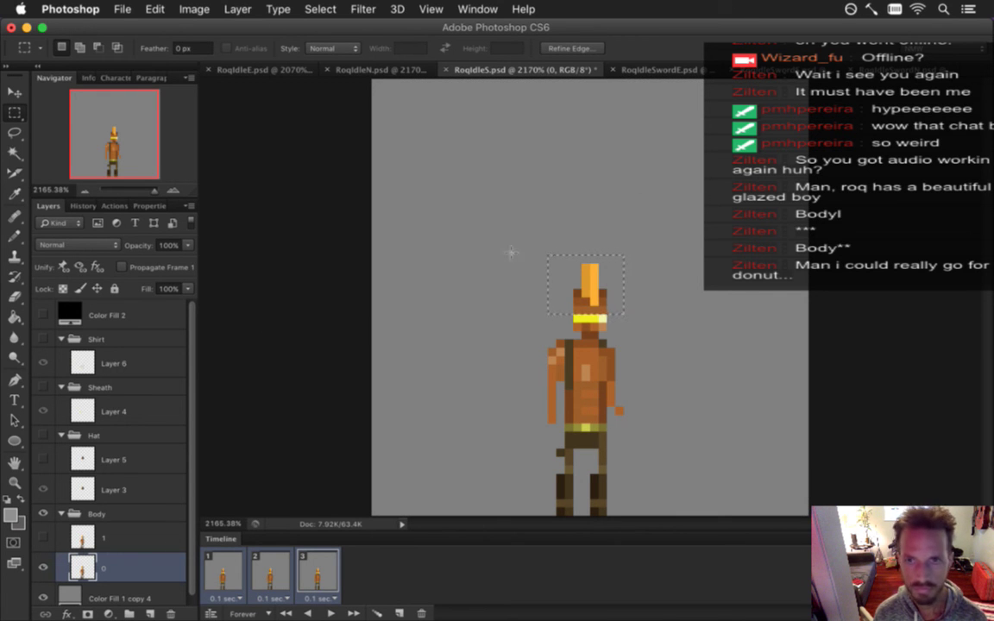
# Return to the south-facing sword idle document and paste the copied head and hair onto a new layer above Body layer 0
pyautogui.click(620, 70)
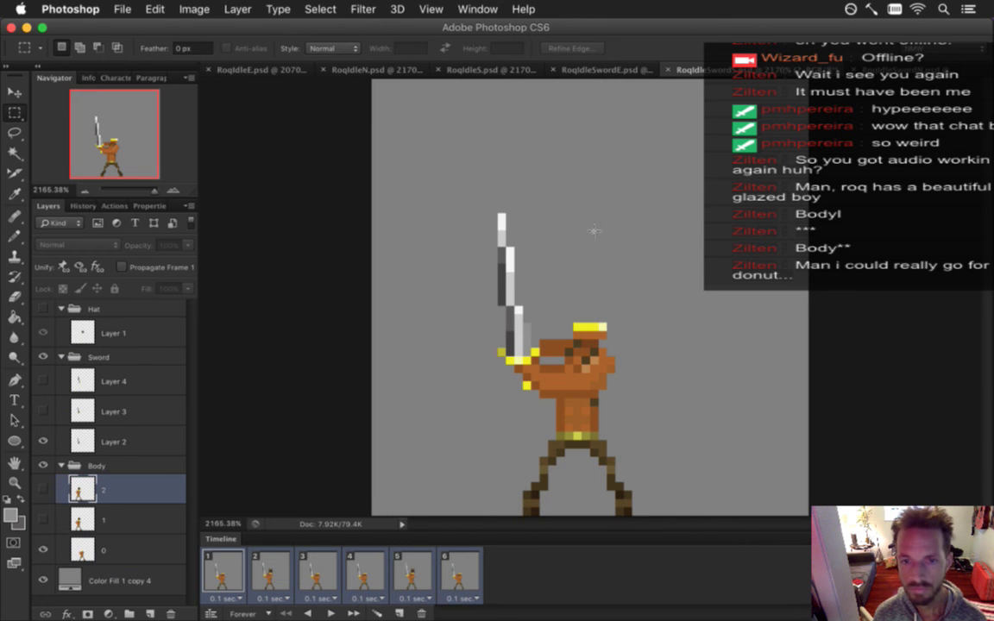
pyautogui.click(93, 549)
pyautogui.press('super+v')
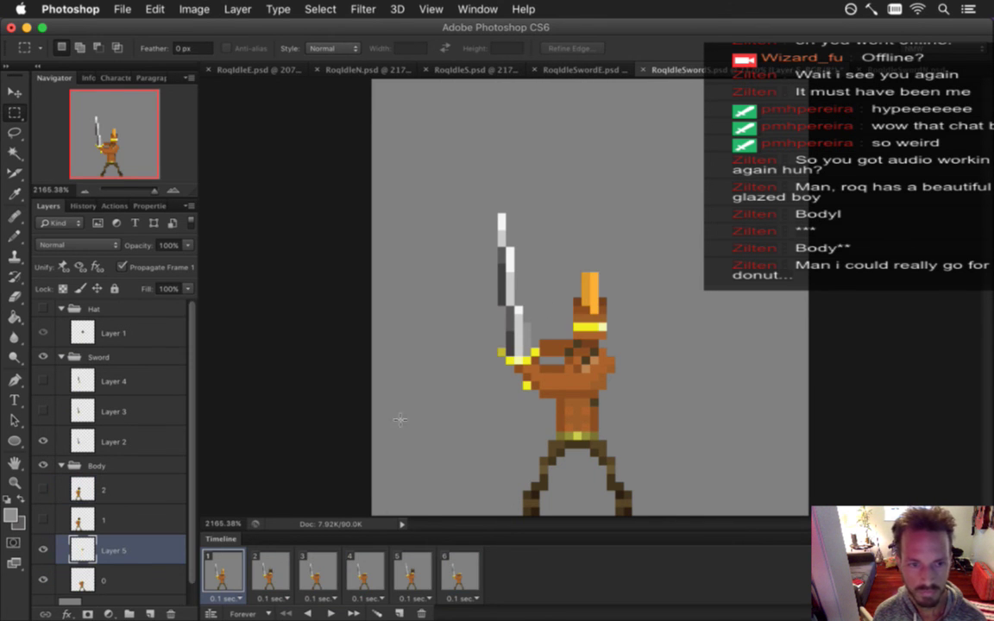
# Place the pasted head-and-hair layer beneath Body layer 0 and merge the two layers
pyautogui.keyDown('shift'); pyautogui.click(128, 578); pyautogui.keyUp('shift')
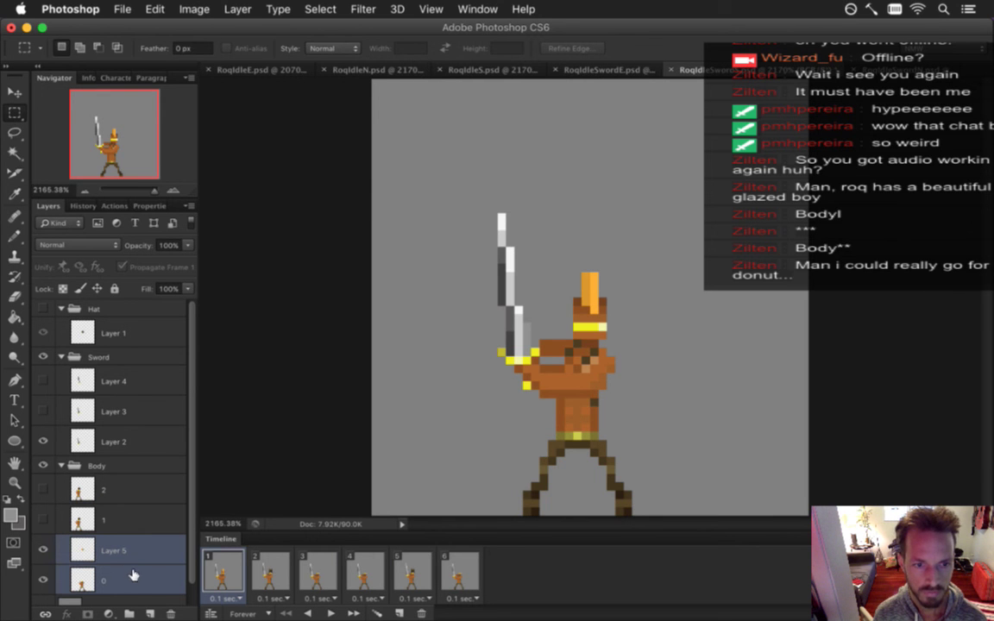
pyautogui.scroll(-1, 166, 590)
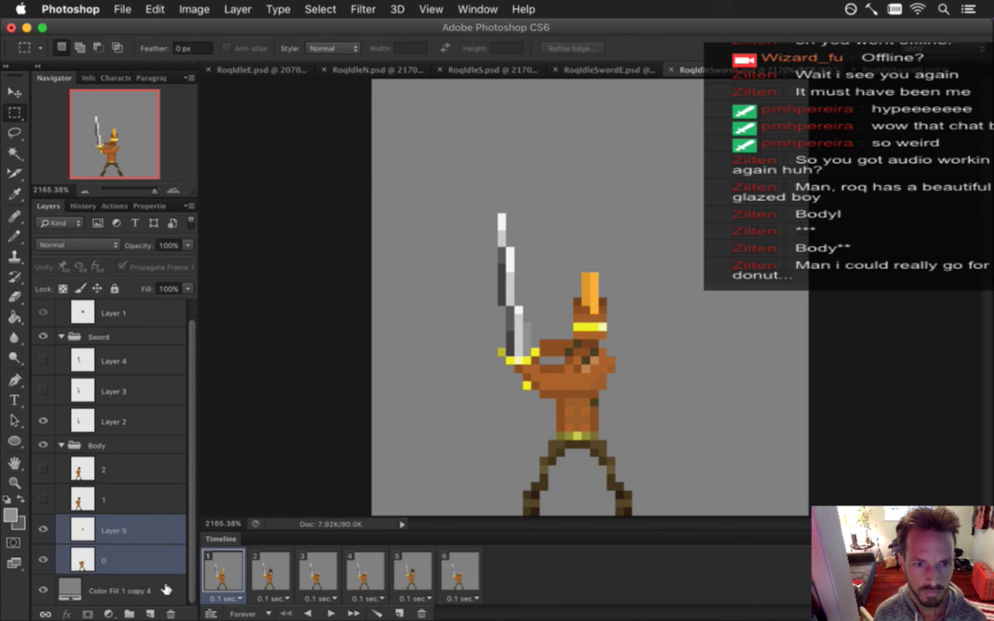
pyautogui.click(108, 531)
pyautogui.press('super+bracketleft')
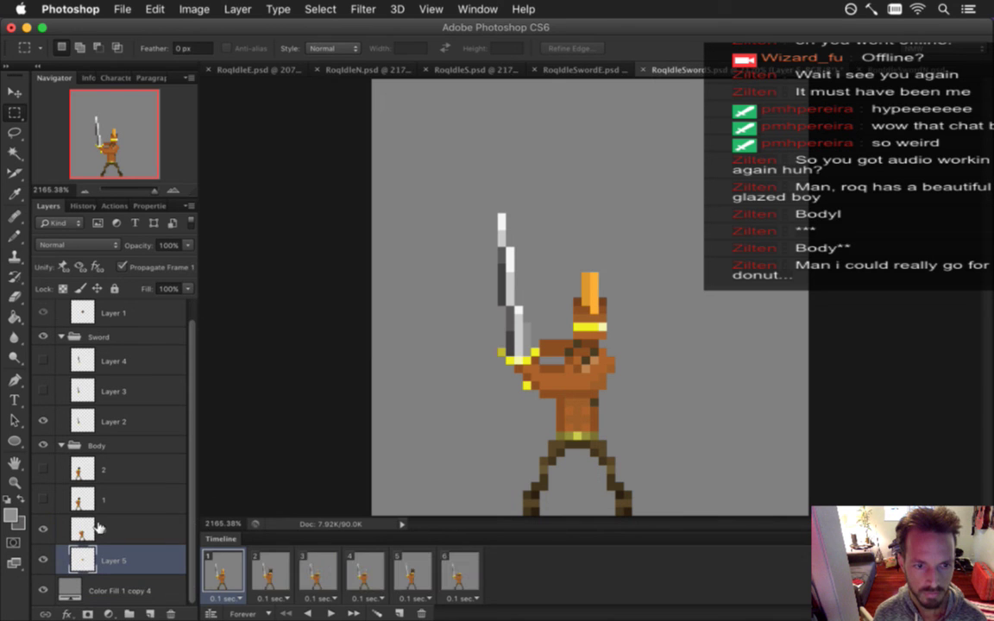
pyautogui.keyDown('shift'); pyautogui.click(121, 528); pyautogui.keyUp('shift')
pyautogui.rightClick(127, 528)
pyautogui.click(195, 409)
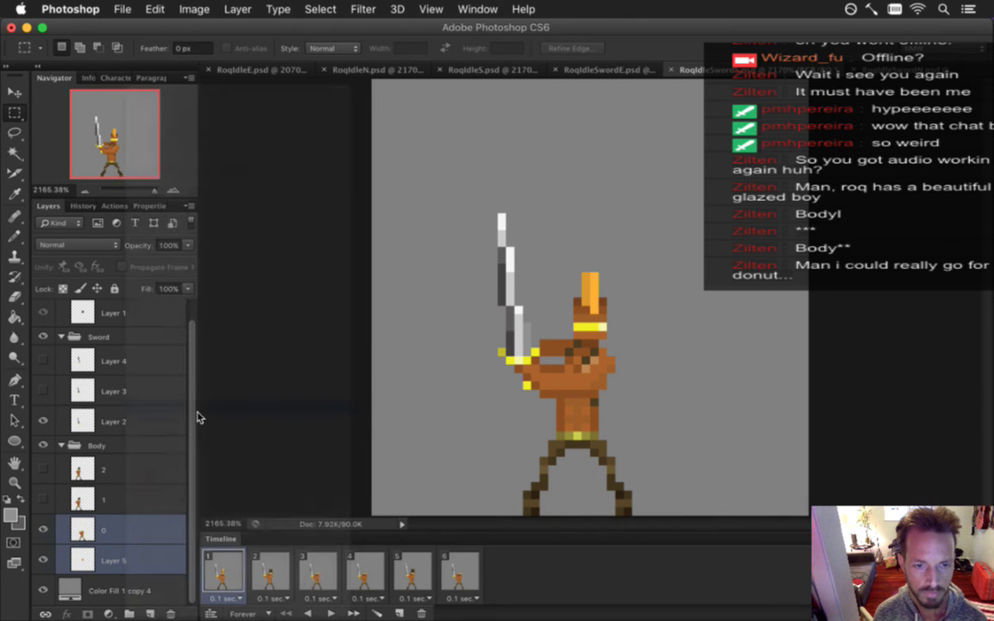
# In frame 2, erase the hat above the yellow visor from Body layer 1
pyautogui.click(256, 565)
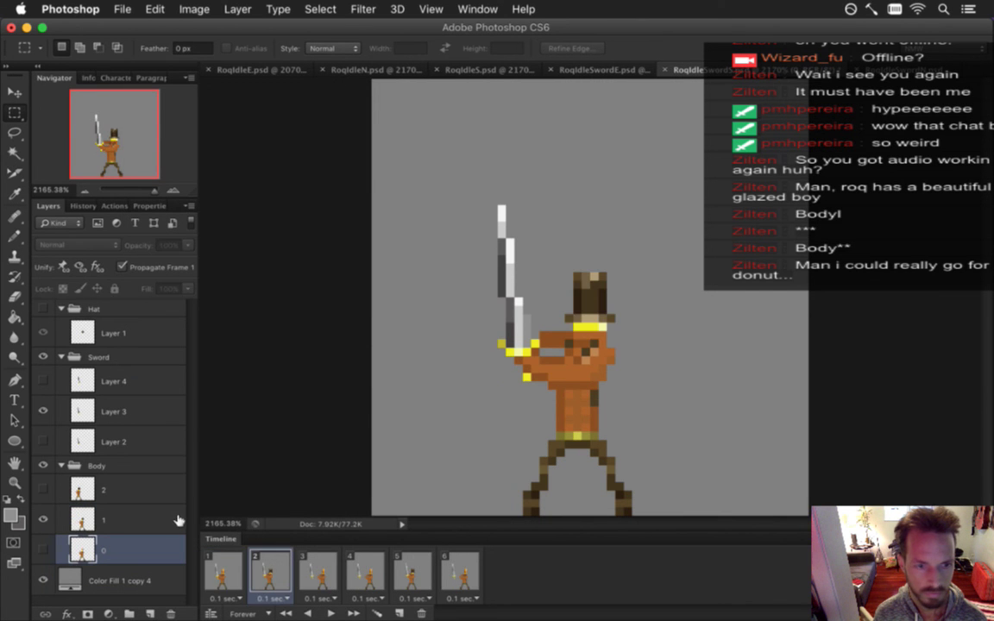
pyautogui.click(139, 517)
pyautogui.moveTo(547, 255); pyautogui.dragTo(633, 321)
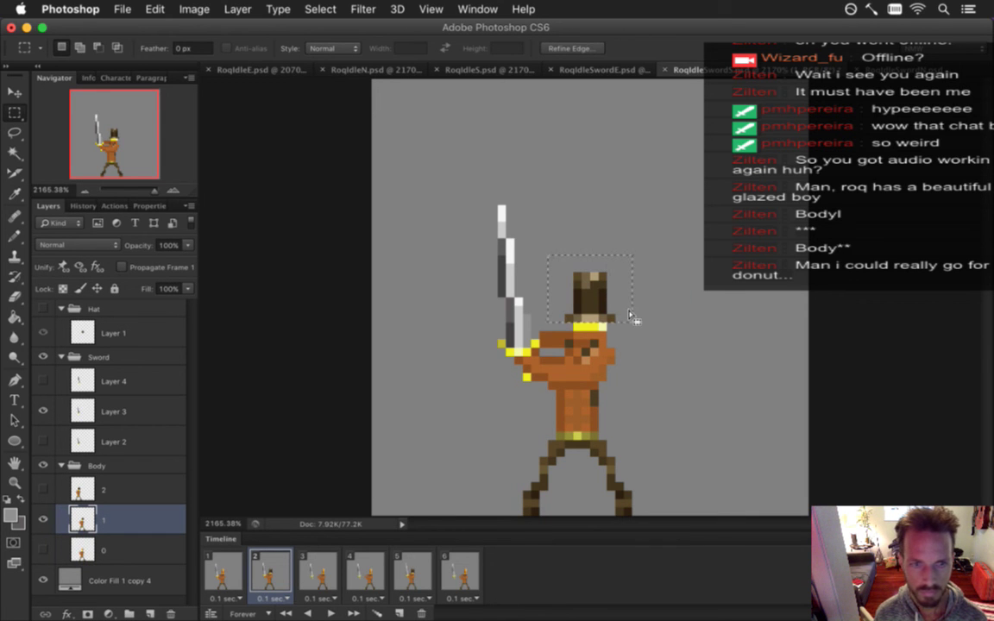
pyautogui.press('Delete')
pyautogui.hotkey('ctrl', 'd')
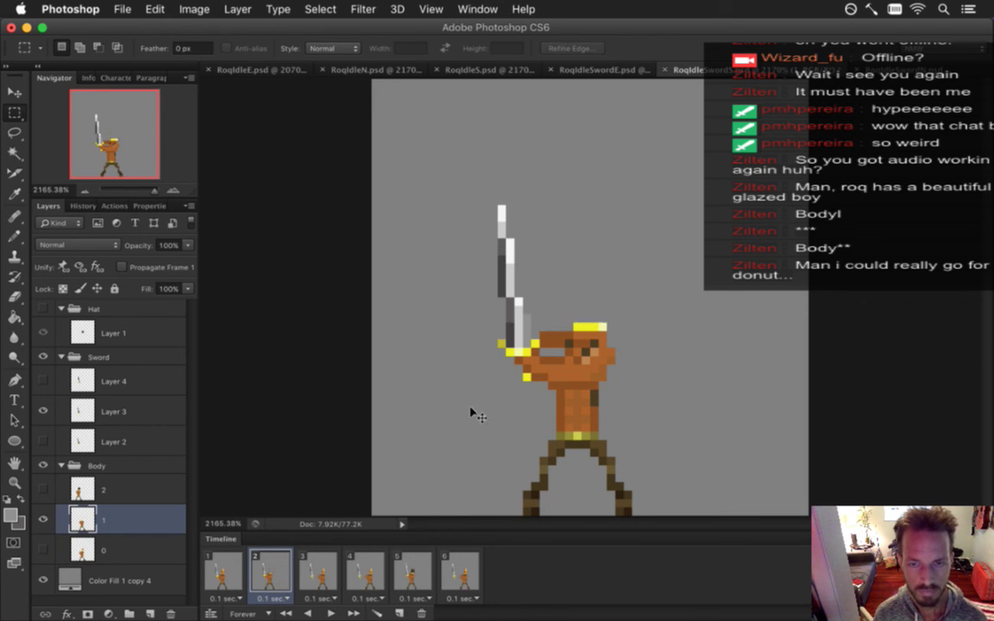
# Paste the bare head with orange hair, place it beneath Body layer 1, and merge the two layers
pyautogui.hotkey('ctrl', 'v')
pyautogui.moveTo(176, 523); pyautogui.dragTo(116, 549)
pyautogui.keyDown('shift'); pyautogui.click(129, 520); pyautogui.keyUp('shift')
pyautogui.rightClick(129, 522)
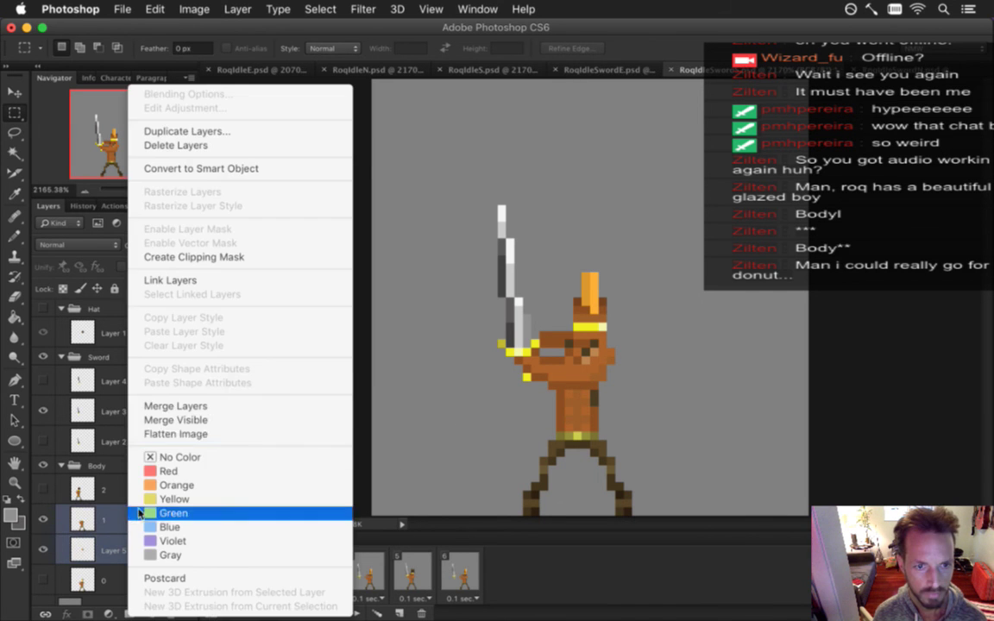
pyautogui.click(177, 406)
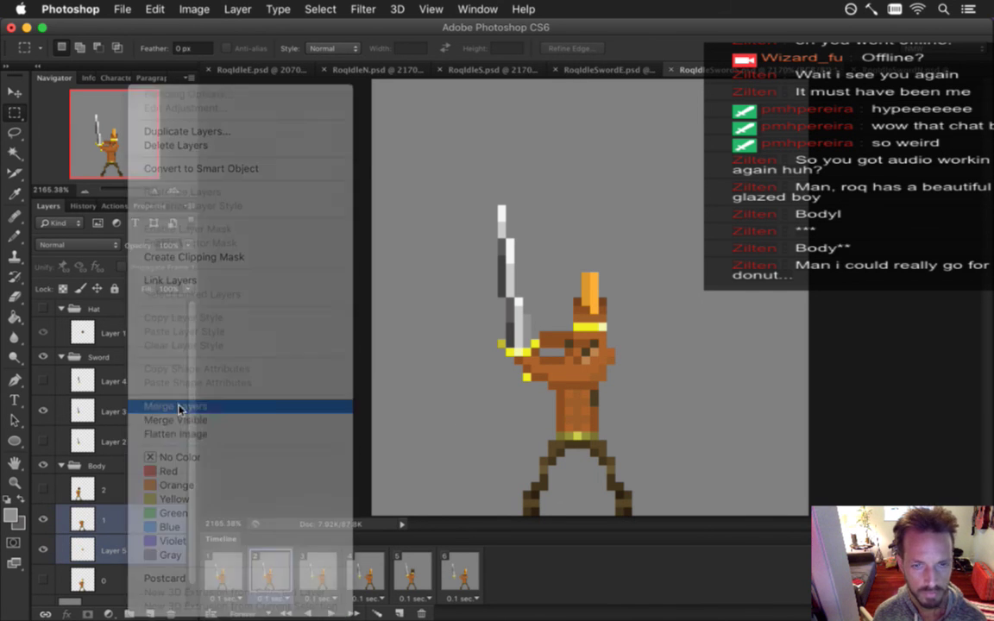
# In frame 3, shift Body layer 0 left 8 pixels so the figure's hands meet the sword
pyautogui.click(327, 573)
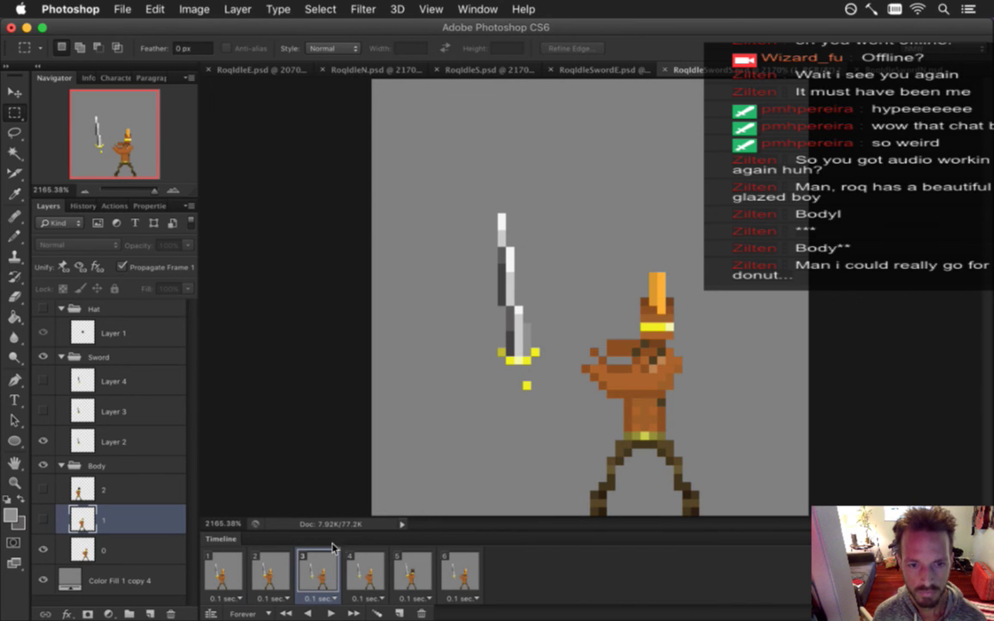
pyautogui.click(270, 571)
pyautogui.click(319, 571)
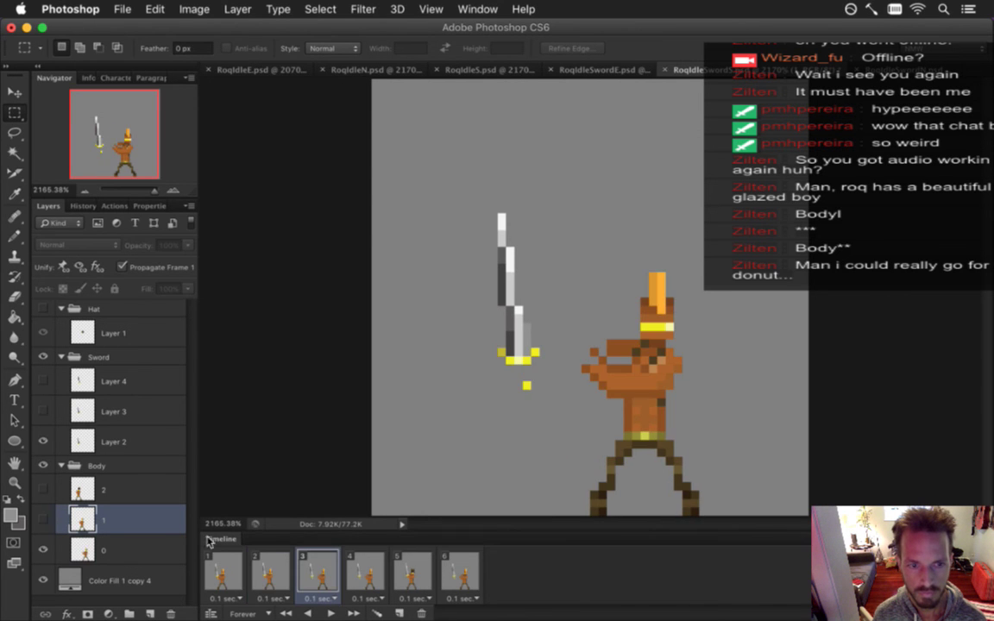
pyautogui.click(123, 550)
pyautogui.press('v')
pyautogui.press('Left')
pyautogui.press('Left')
pyautogui.press('Left')
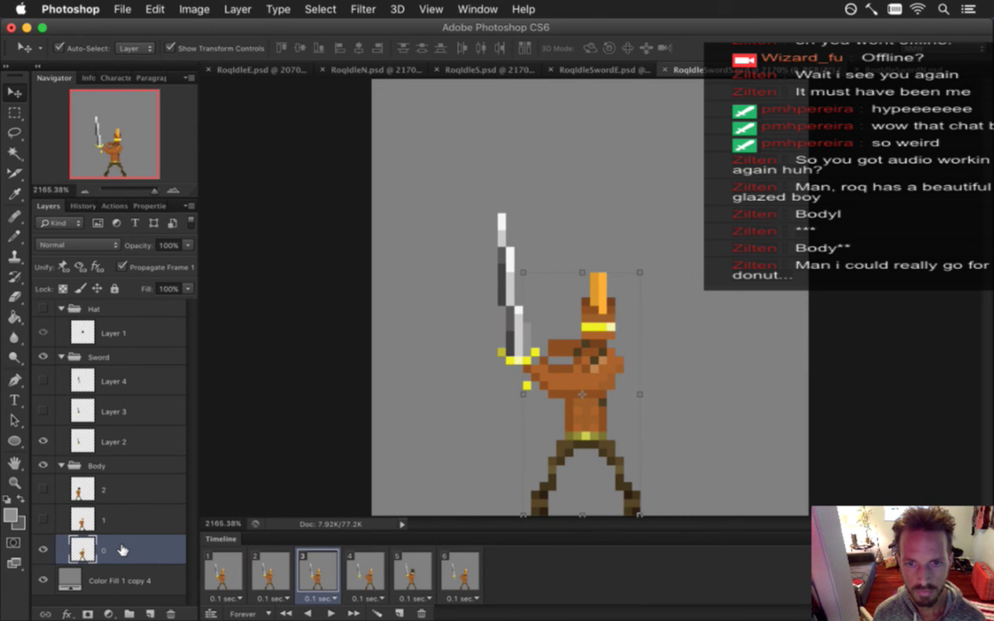
pyautogui.press('Left')
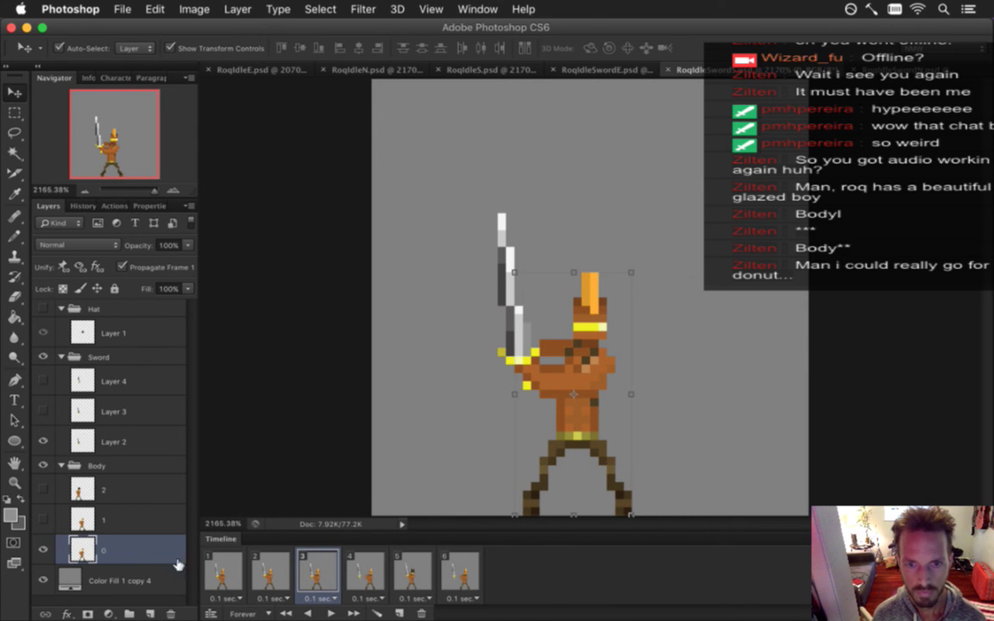
# Shift Body layer 0 left 8 pixels in frame 4 to match its position in frame 3
pyautogui.click(270, 571)
pyautogui.click(317, 572)
pyautogui.click(367, 571)
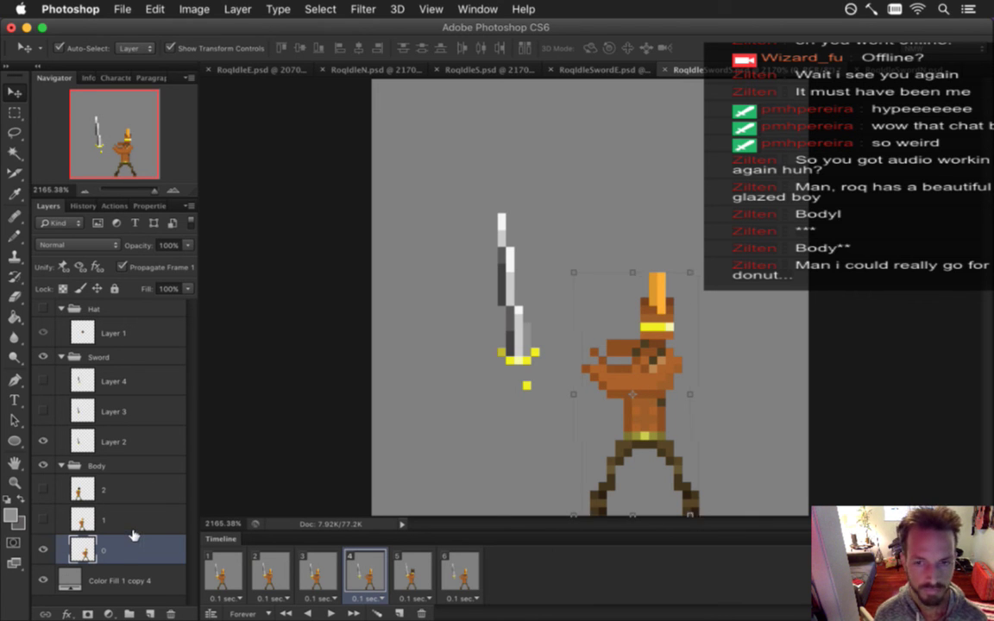
pyautogui.press('Left')
pyautogui.press('Left')
pyautogui.press('Left')
pyautogui.press('Left')
pyautogui.press('Left')
pyautogui.press('Left')
pyautogui.press('Left')
pyautogui.press('Left')
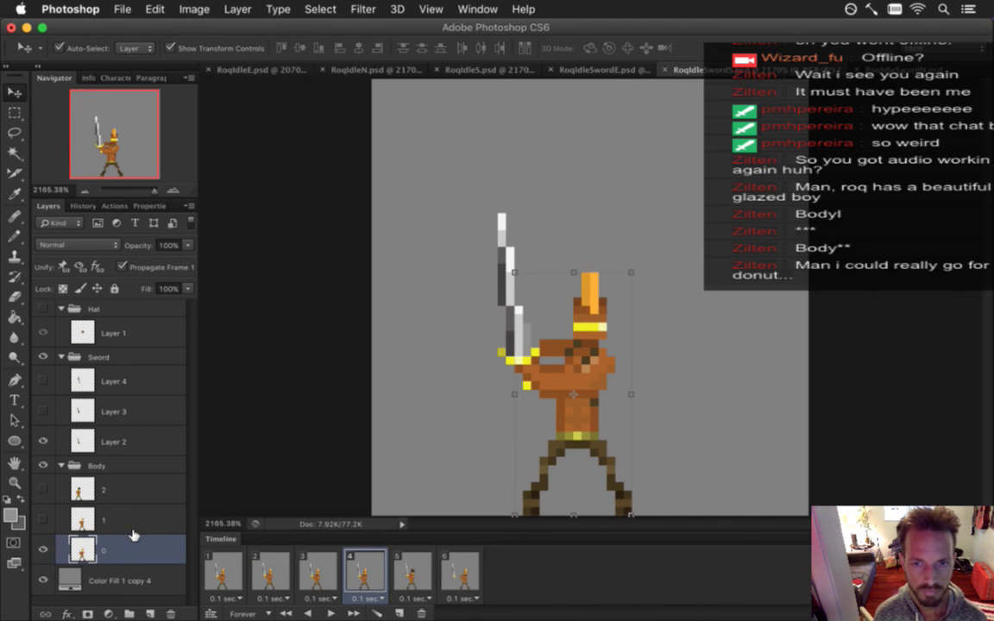
pyautogui.click(333, 574)
pyautogui.click(375, 573)
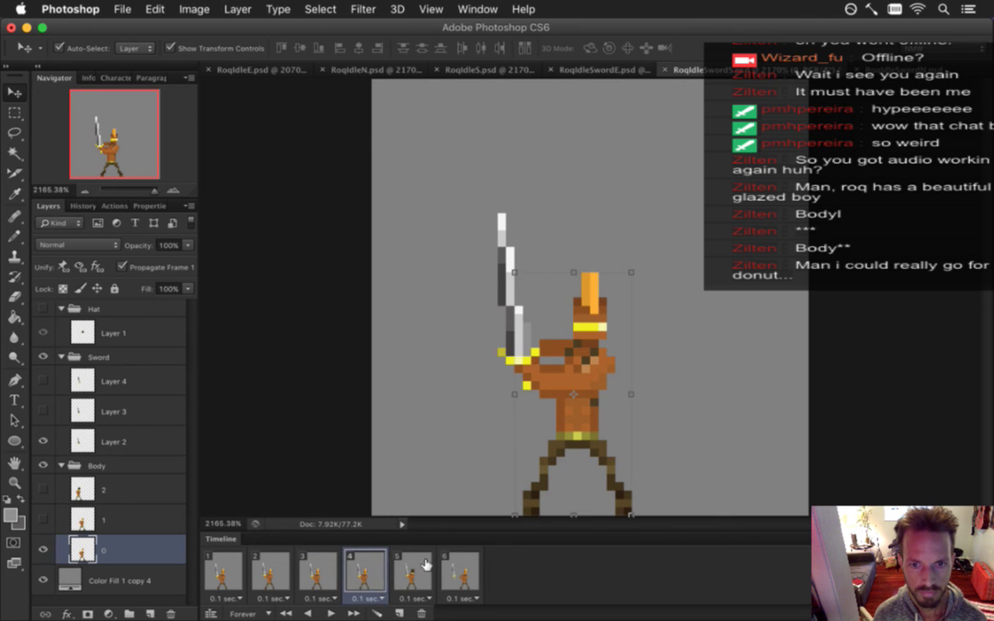
# In frame 5, erase the hat above the yellow visor from Body layer 2
pyautogui.click(423, 567)
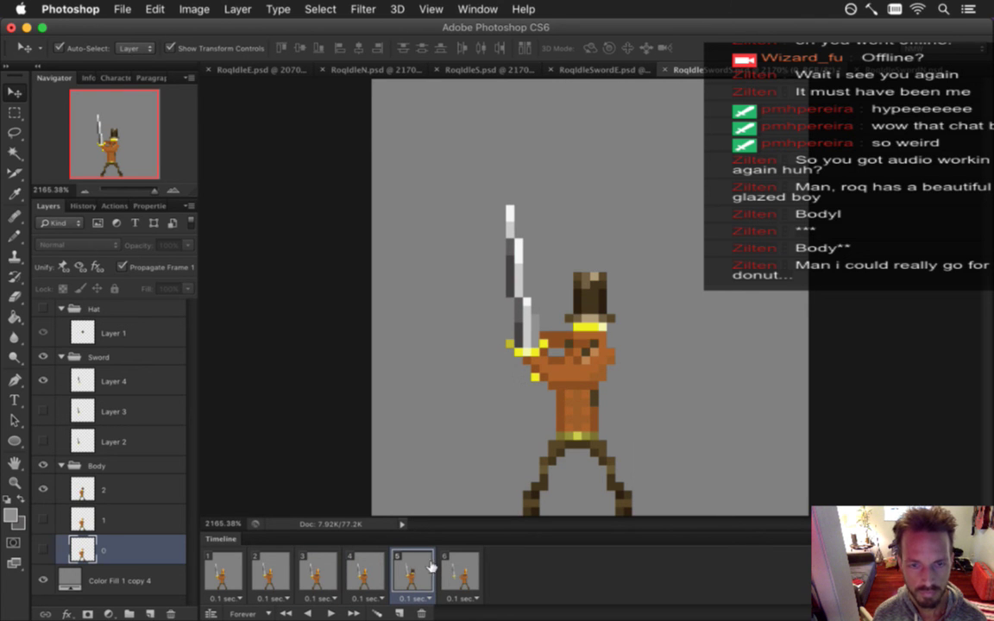
pyautogui.click(99, 490)
pyautogui.press('m')
pyautogui.moveTo(539, 239); pyautogui.dragTo(634, 319)
pyautogui.press('Delete')
# Paste the bare head with orange hair beneath Body layer 2 and merge it into that layer
pyautogui.press('super+v')
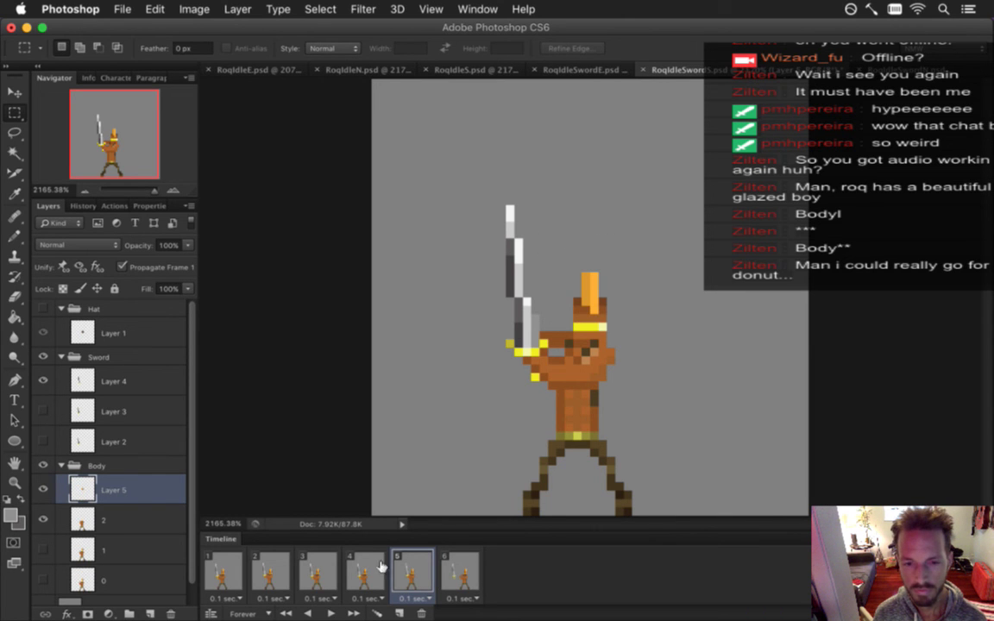
pyautogui.moveTo(95, 489); pyautogui.dragTo(94, 525)
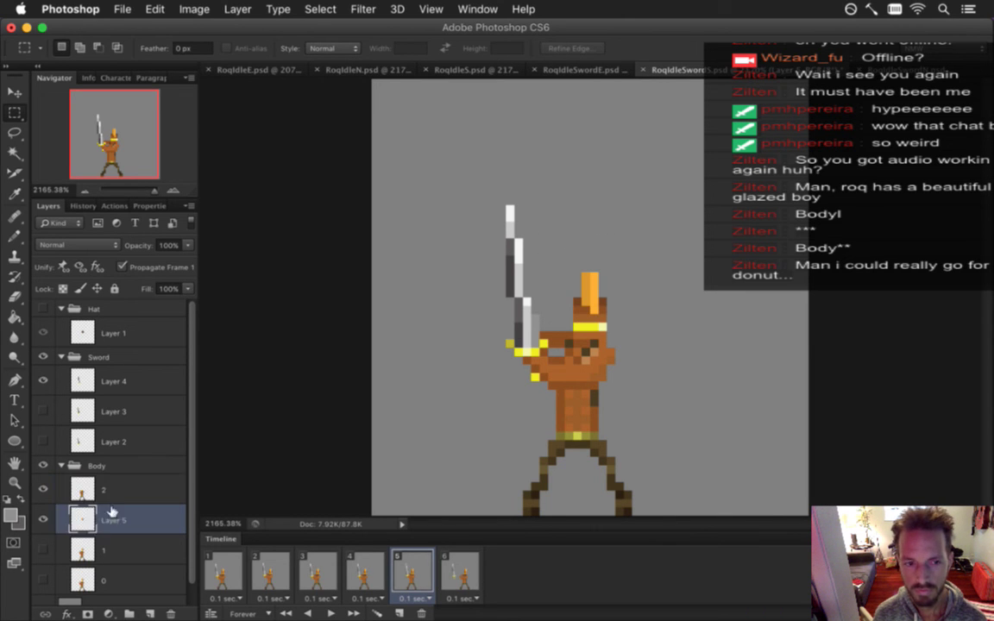
pyautogui.keyDown('shift'); pyautogui.click(125, 492); pyautogui.keyUp('shift')
pyautogui.rightClick(128, 493)
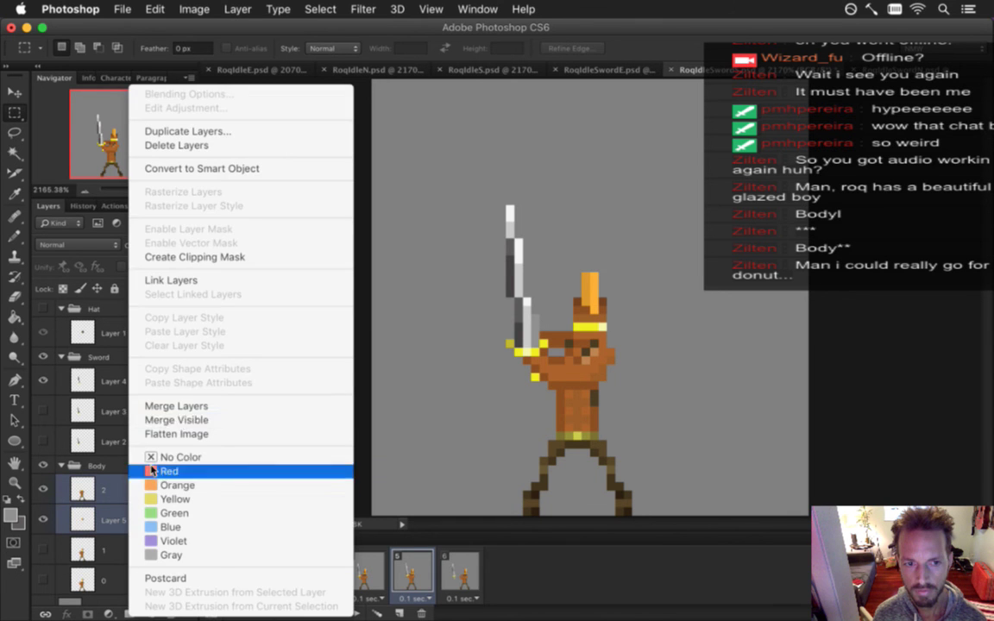
pyautogui.click(177, 412)
pyautogui.click(364, 570)
pyautogui.click(413, 570)
# In frame 6, shift Body layer 0 left 8 pixels to line the figure up with the sword
pyautogui.click(457, 572)
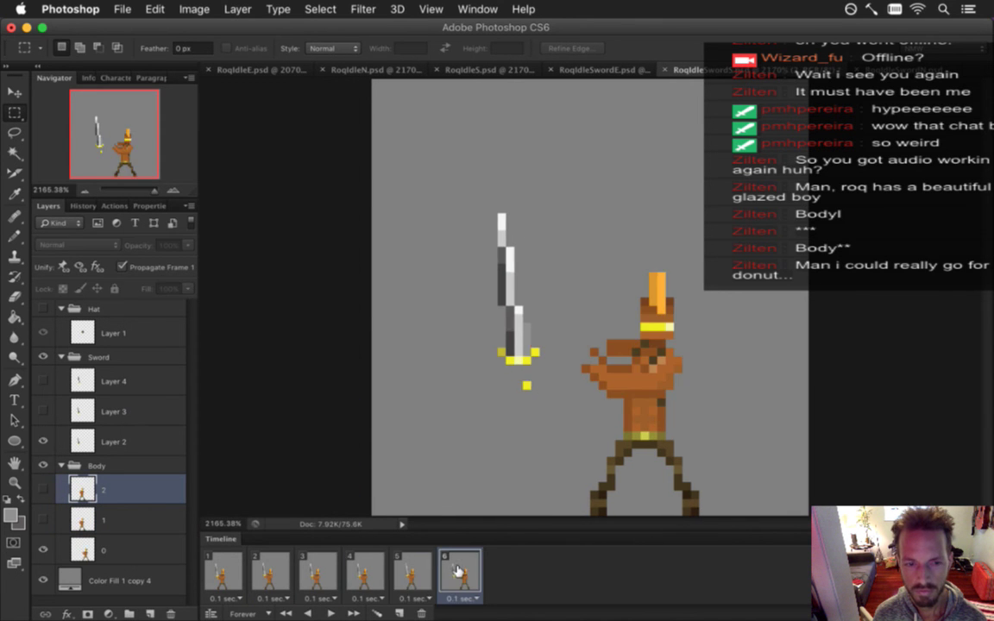
pyautogui.click(99, 549)
pyautogui.press('v')
pyautogui.press('Left')
pyautogui.press('Left')
pyautogui.press('Left')
pyautogui.press('Left')
pyautogui.press('Left')
pyautogui.press('Left')
pyautogui.press('Left')
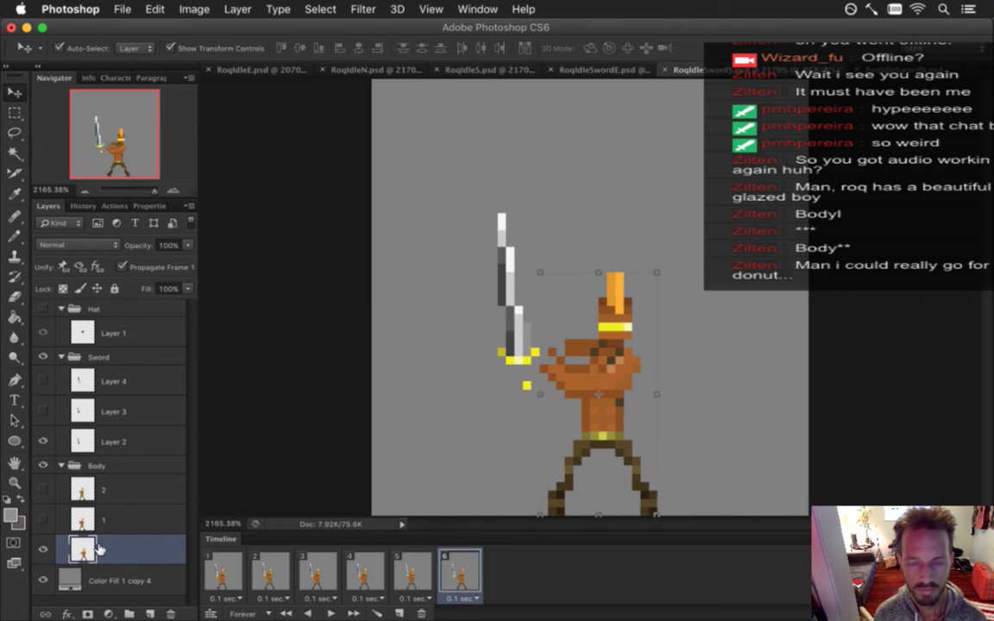
pyautogui.press('Left')
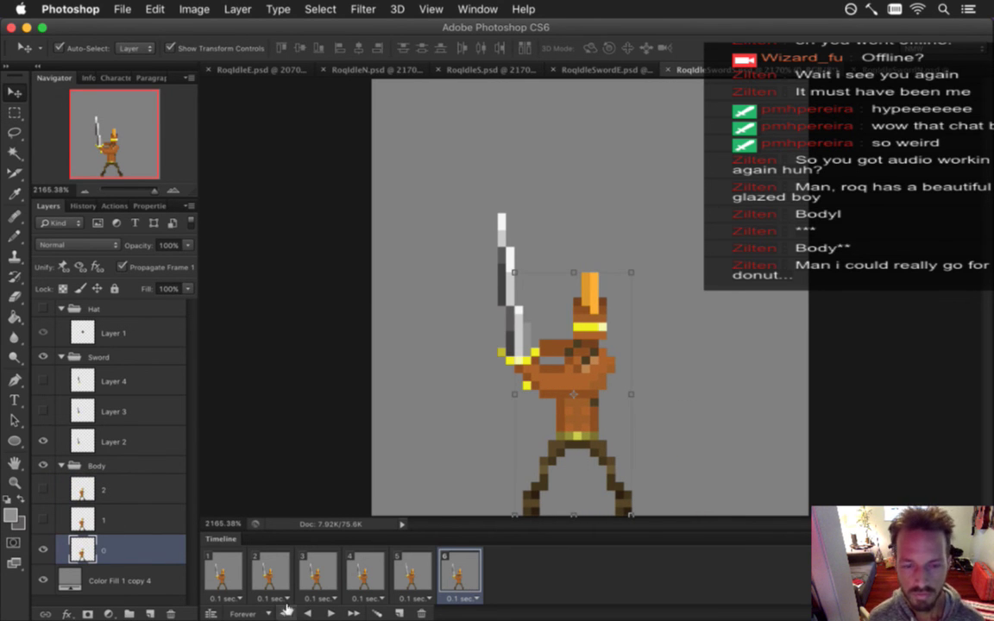
# Play the hatless idle animation from frame 1 to check the figure's alignment, and stop playback
pyautogui.click(224, 584)
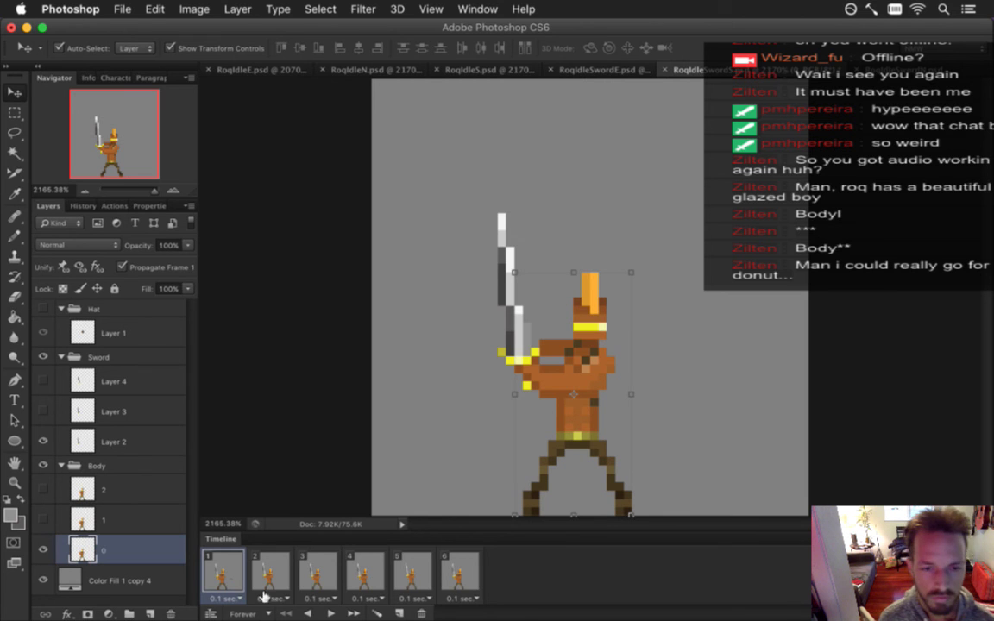
pyautogui.click(330, 612)
pyautogui.click(330, 611)
pyautogui.click(330, 610)
pyautogui.press('m')
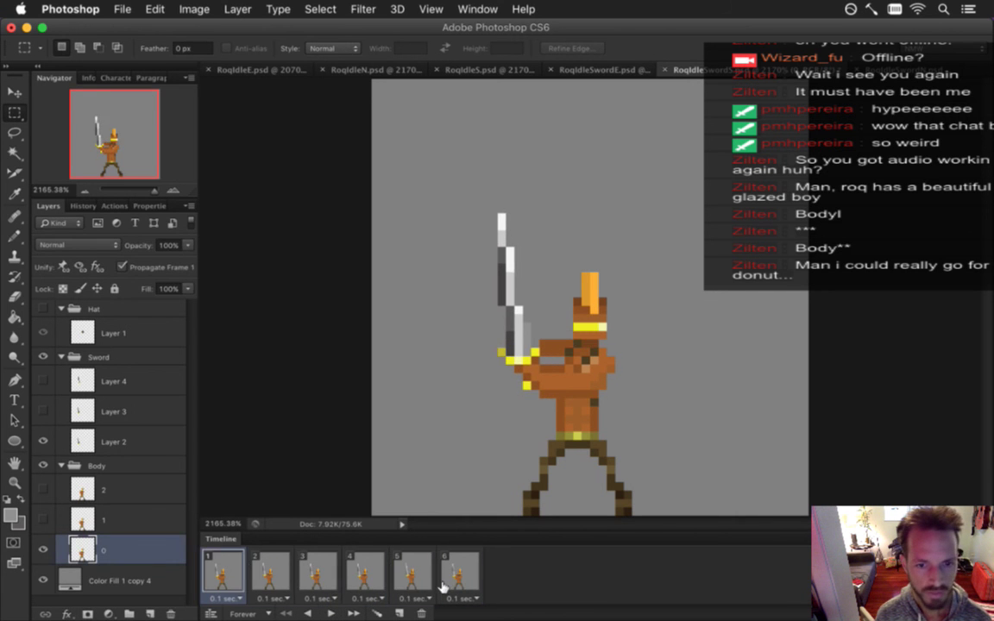
pyautogui.press('space')
# Show the Hat group across all six frames, with Propagate Frame 1 turned off, and save the document
pyautogui.click(43, 309)
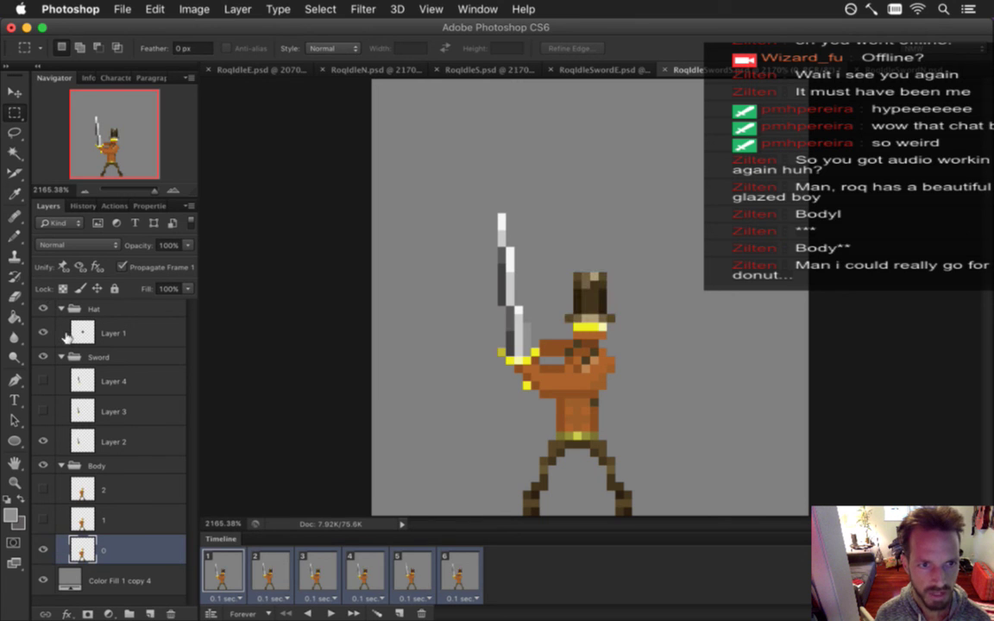
pyautogui.click(122, 267)
pyautogui.press('super+s')
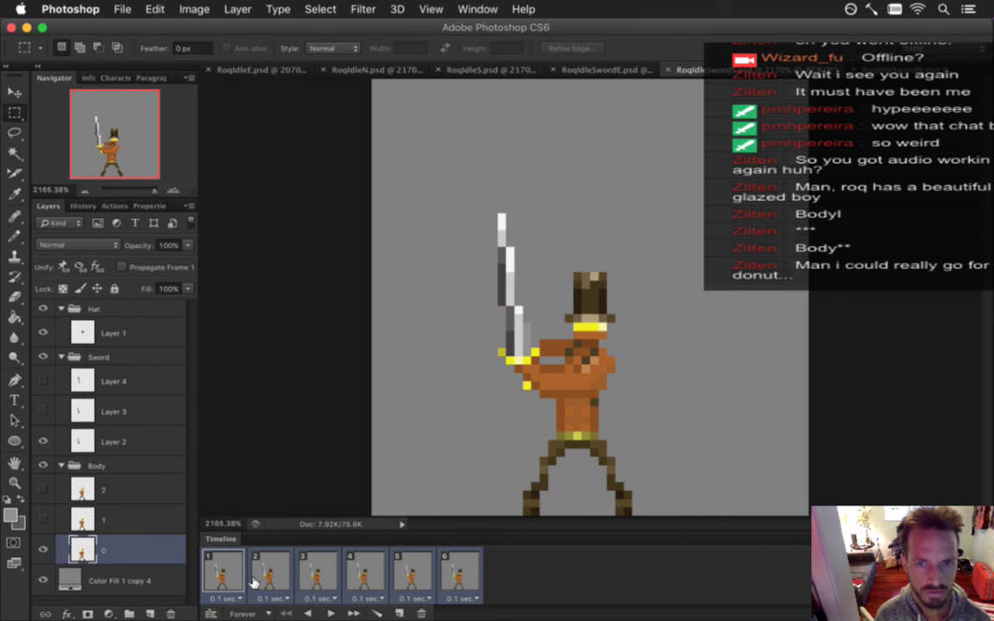
# Play the idle animation with the hat visible, stop it, and select the Hat group in frame 1
pyautogui.click(330, 613)
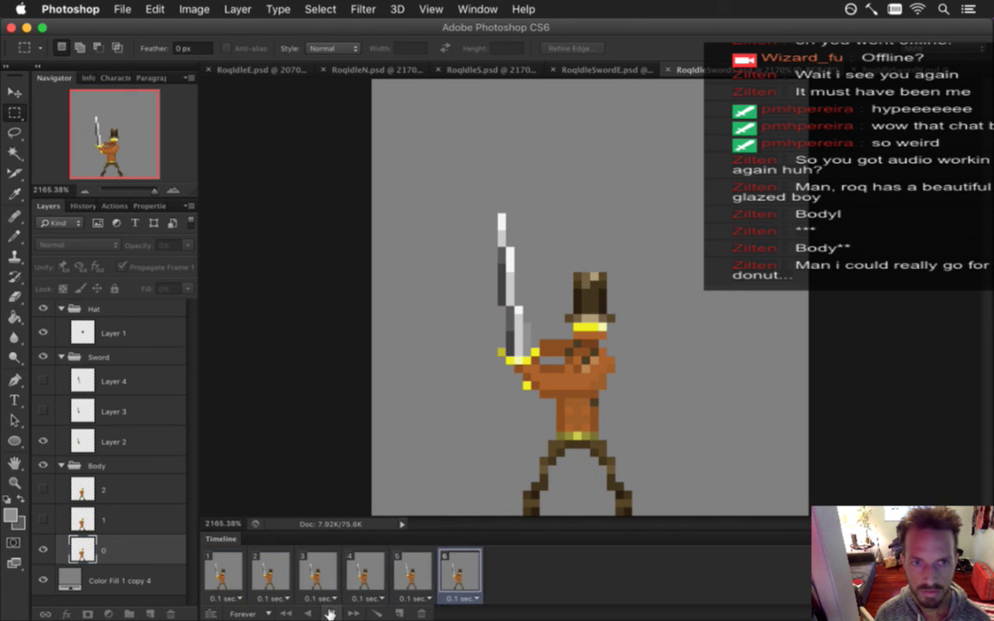
pyautogui.click(330, 613)
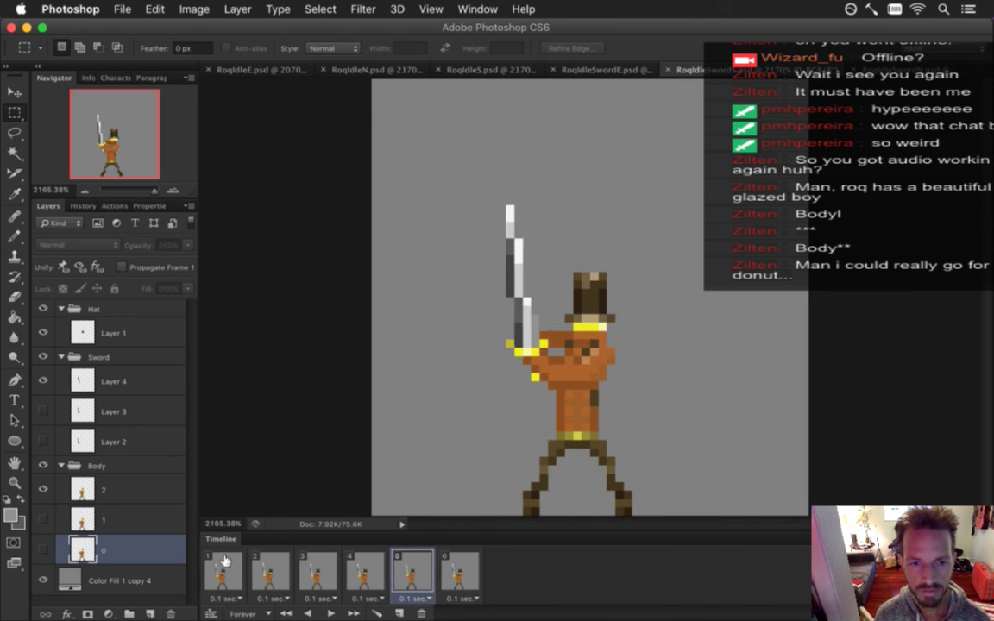
pyautogui.click(93, 310)
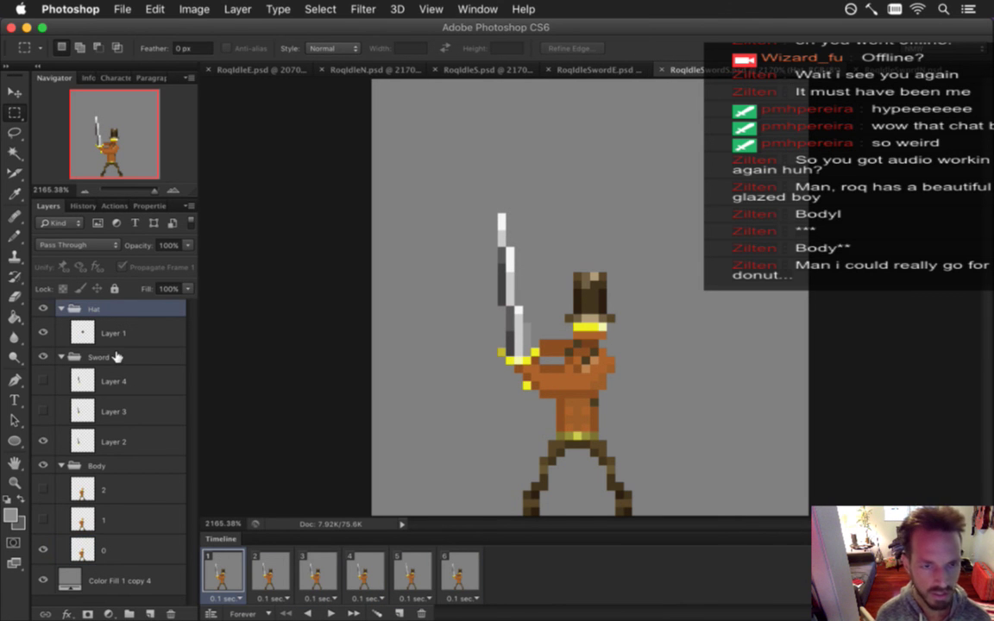
# Switch to Finder and check the Shadow folder for the exported RoqIdleSwordS PNG files
pyautogui.press('super+Tab')
pyautogui.press('super+Tab')
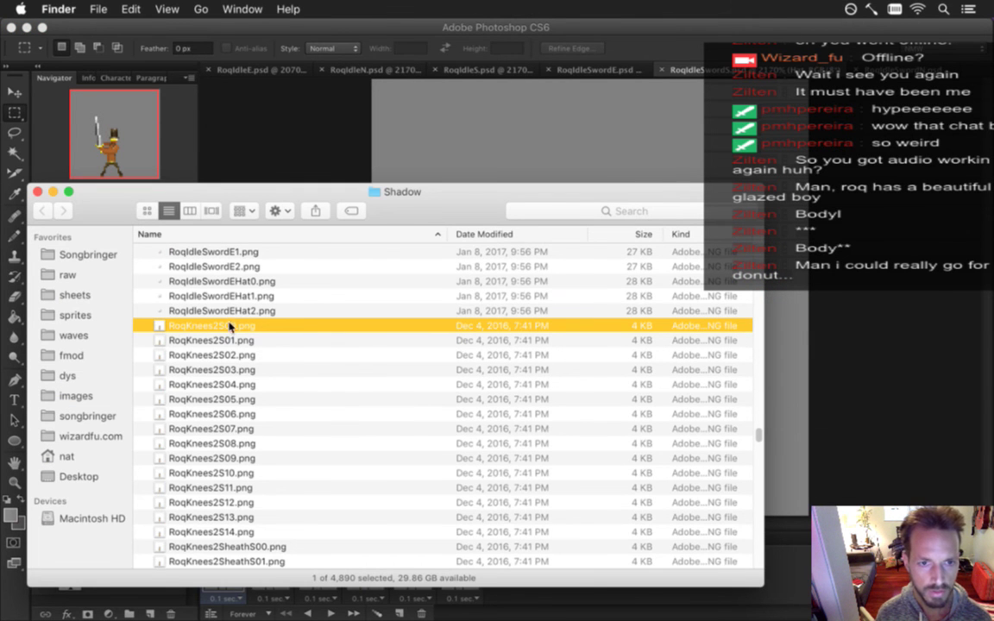
pyautogui.scroll(5, 238, 333)
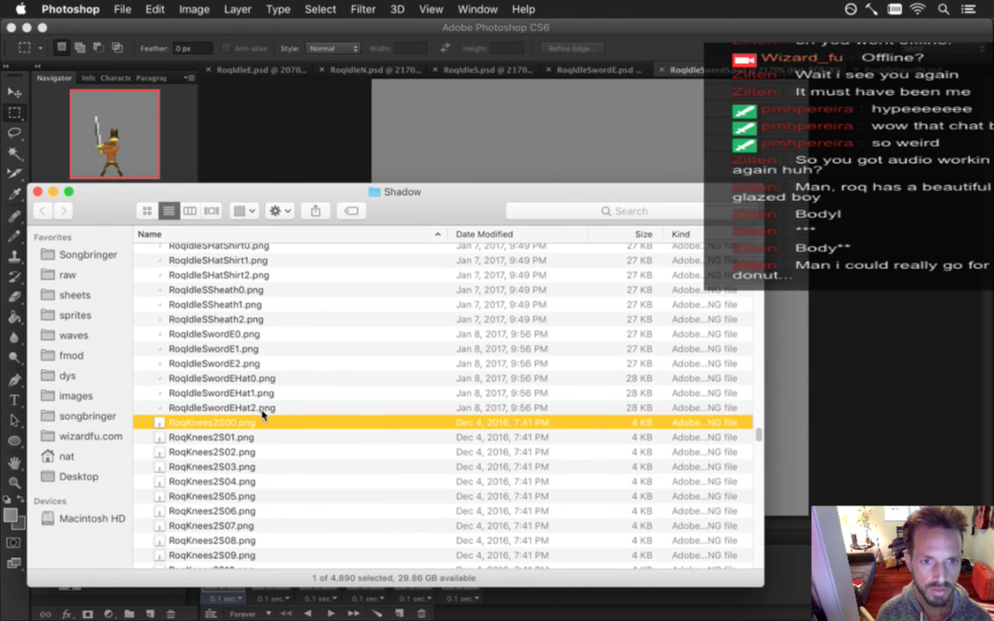
pyautogui.press('super+Tab')
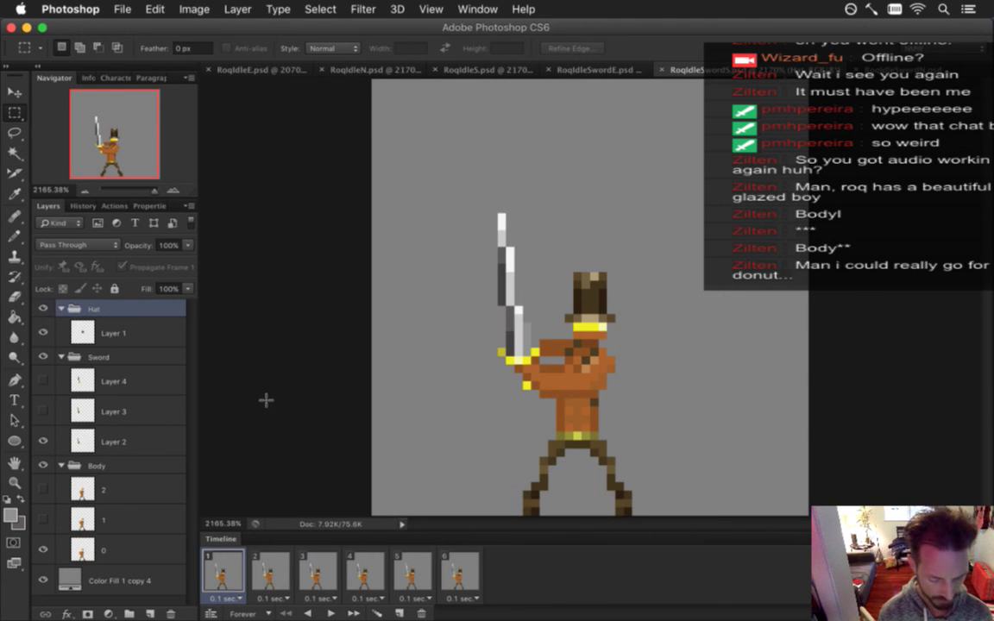
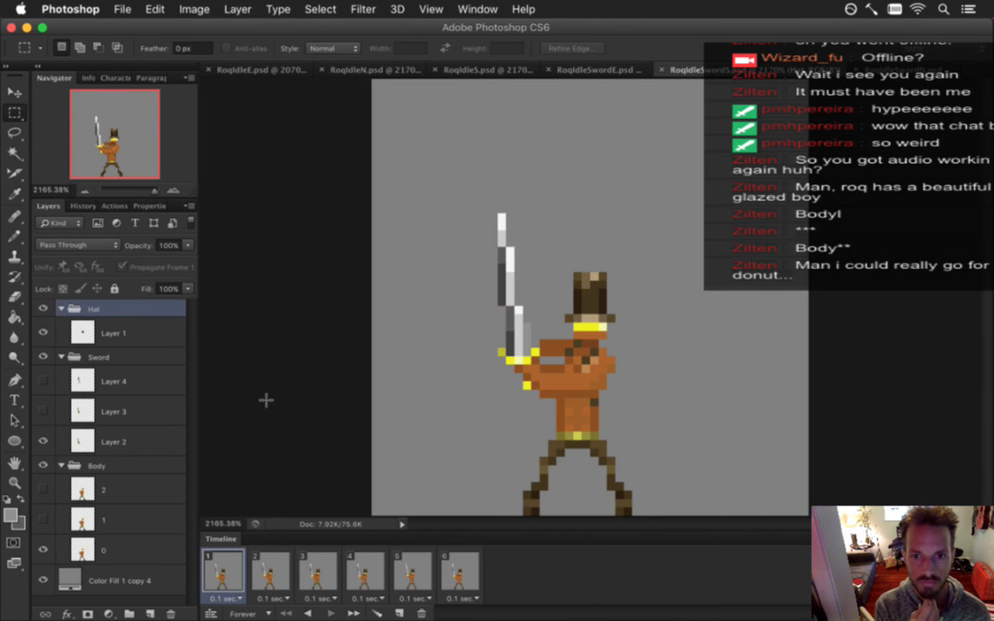
pyautogui.press('super+Tab')
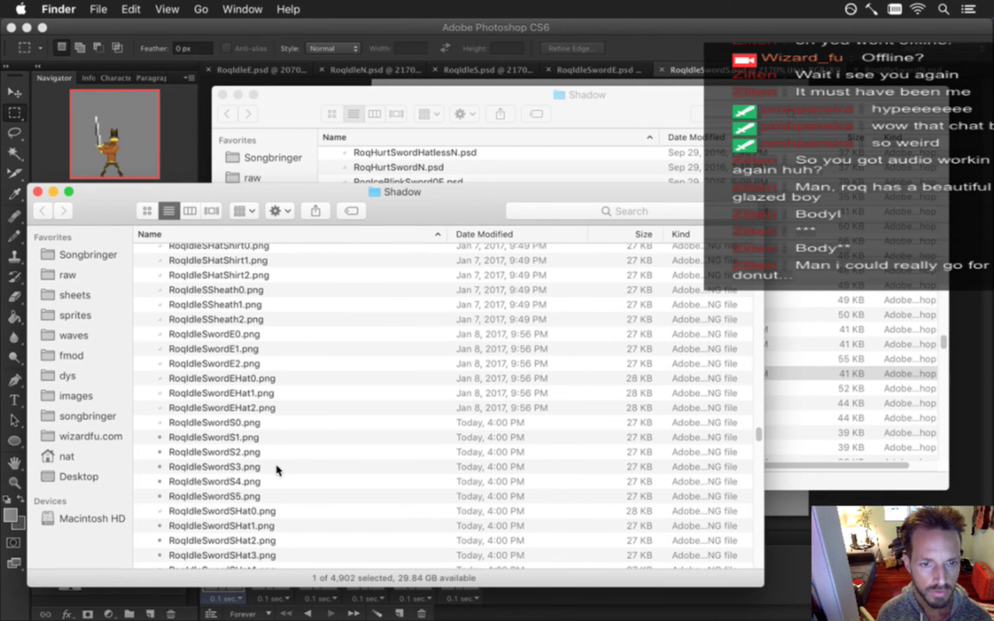
# Look through the exported RoqIdleSwordS and RoqIdleSwordSHat PNG files in the Shadow folder, comparing them with the Photoshop document
pyautogui.scroll(-3, 272, 482)
pyautogui.scroll(3, 274, 479)
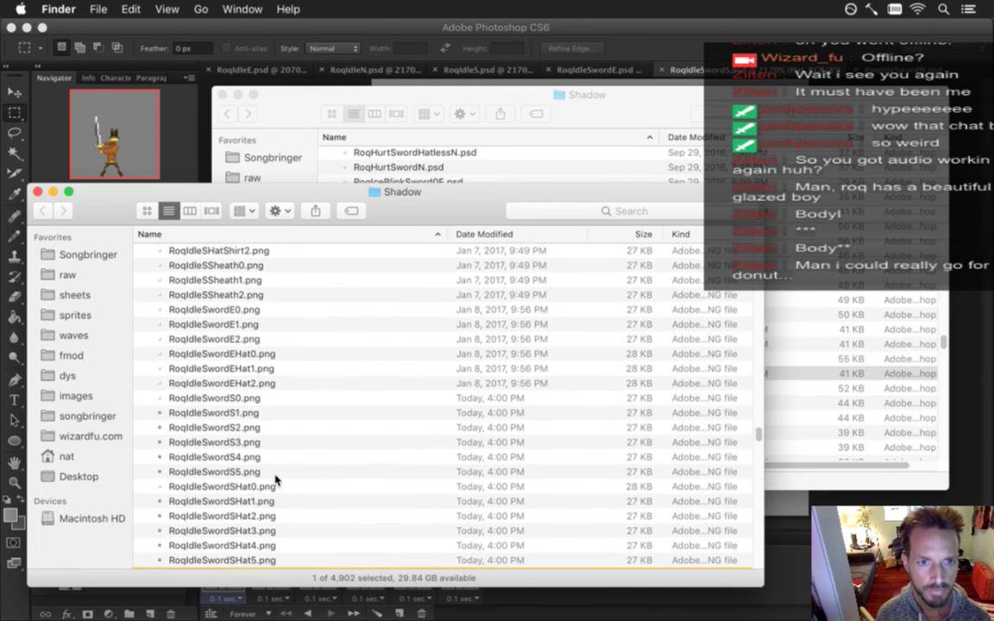
pyautogui.scroll(-5, 276, 479)
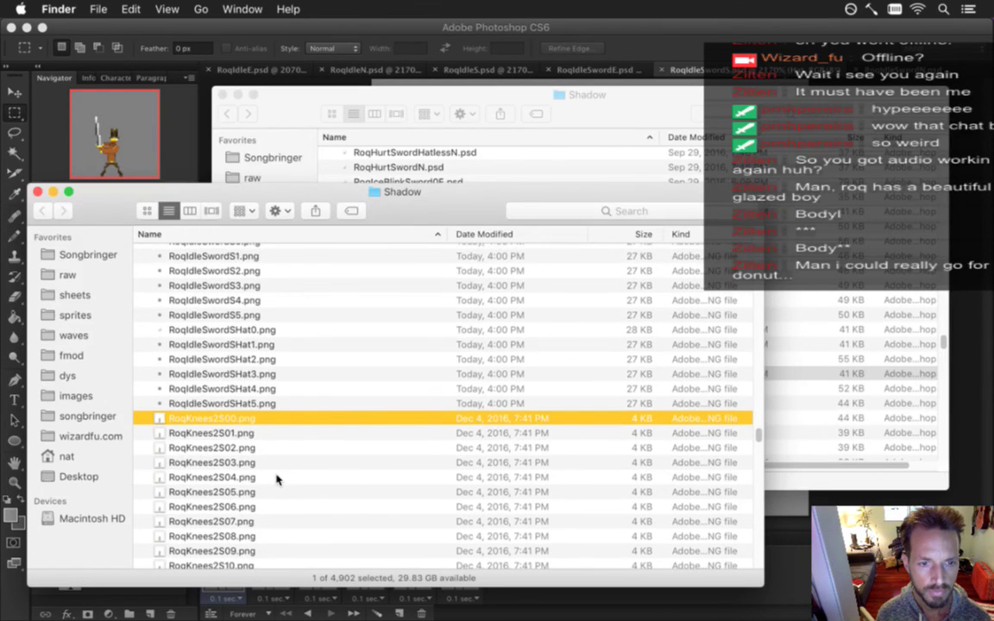
pyautogui.press('super+Tab')
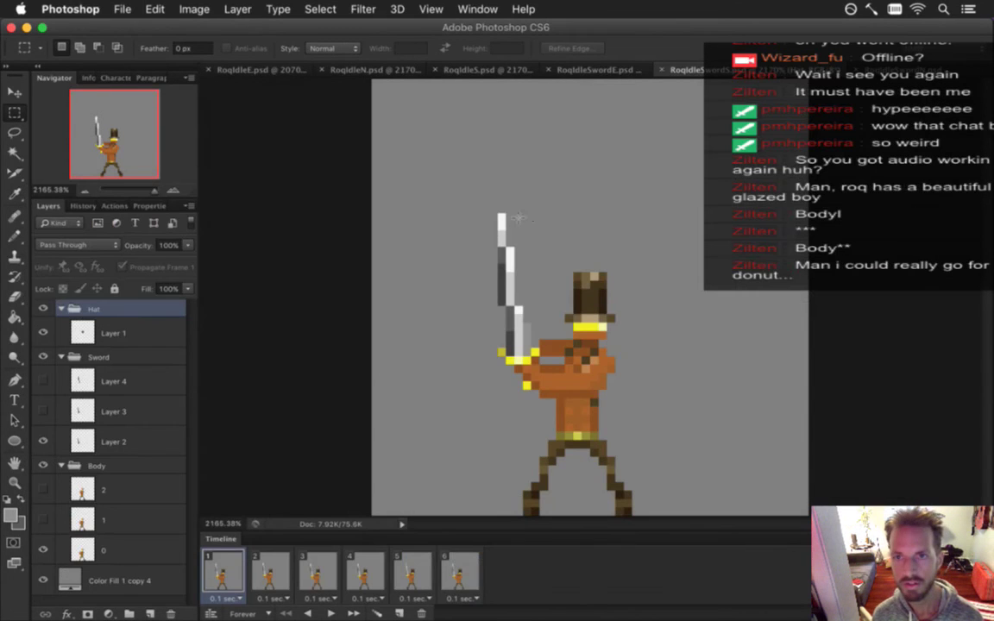
pyautogui.press('super+Tab')
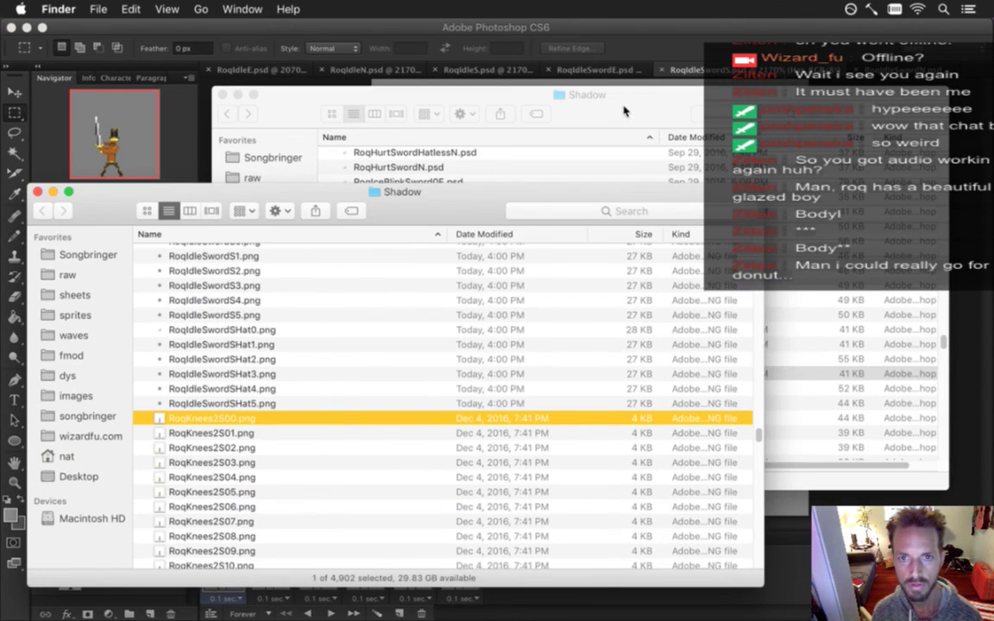
# Delete RoqIdleSwordHatlessE.psd, RoqIdleSwordHatlessN.psd and RoqIdleSwordHatlessS.psd from the Shadow folder of PSD files
pyautogui.click(624, 110)
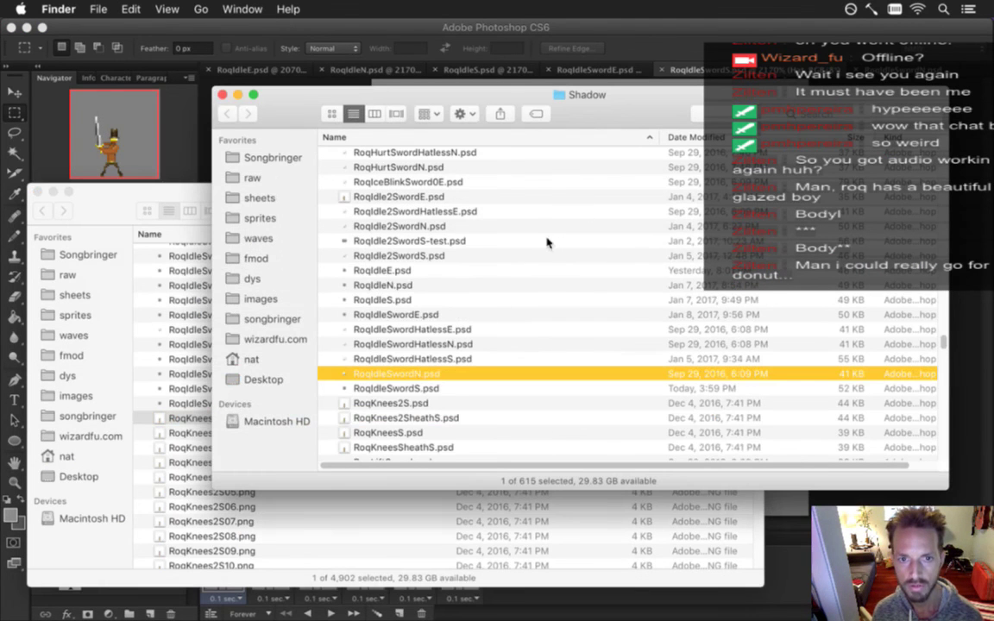
pyautogui.scroll(-1, 546, 246)
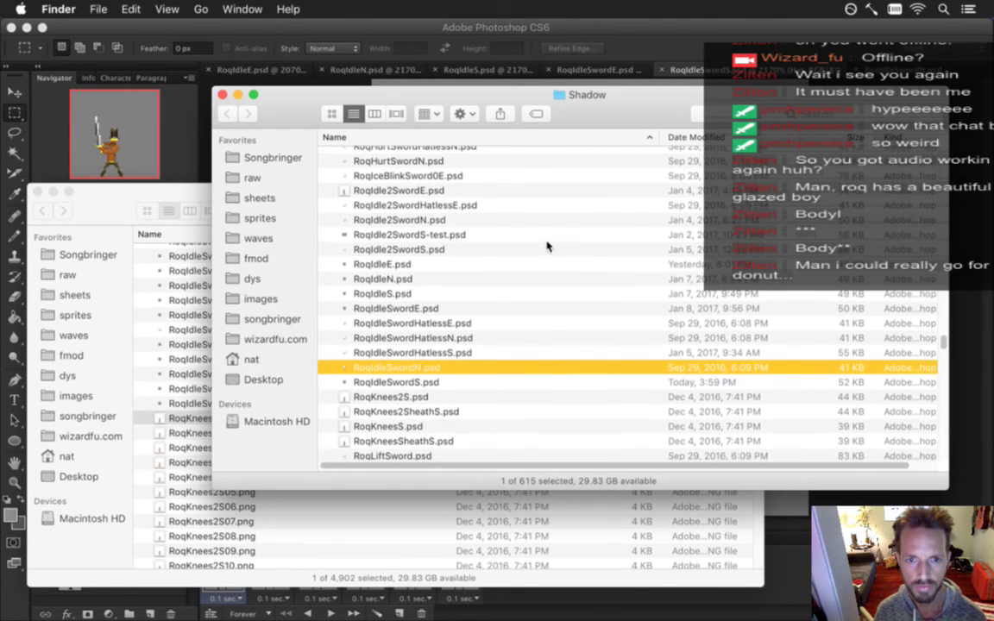
pyautogui.click(470, 318)
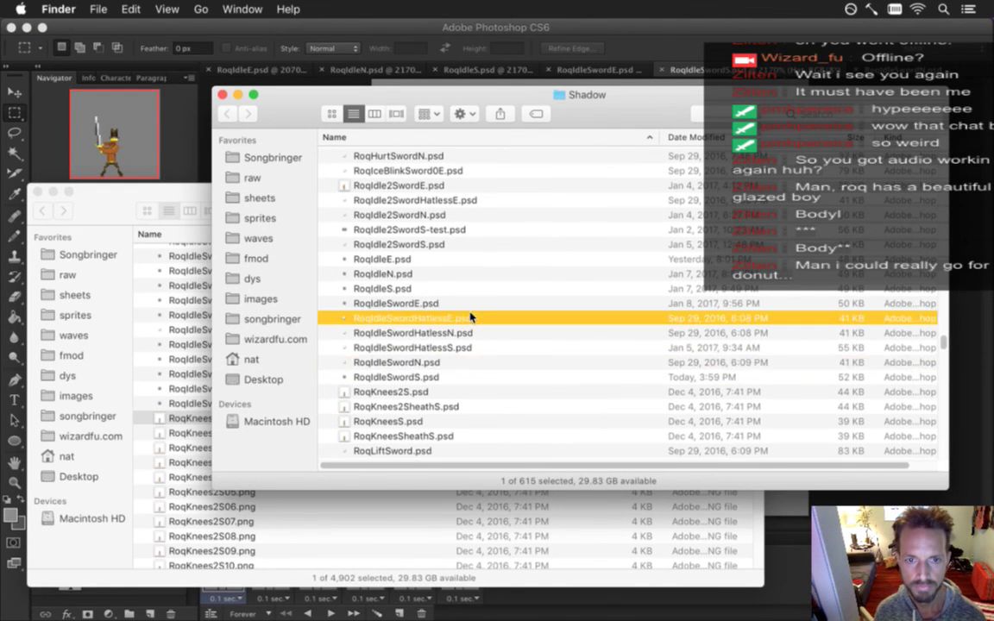
pyautogui.keyDown('shift'); pyautogui.click(477, 347); pyautogui.keyUp('shift')
pyautogui.press('super+BackSpace')
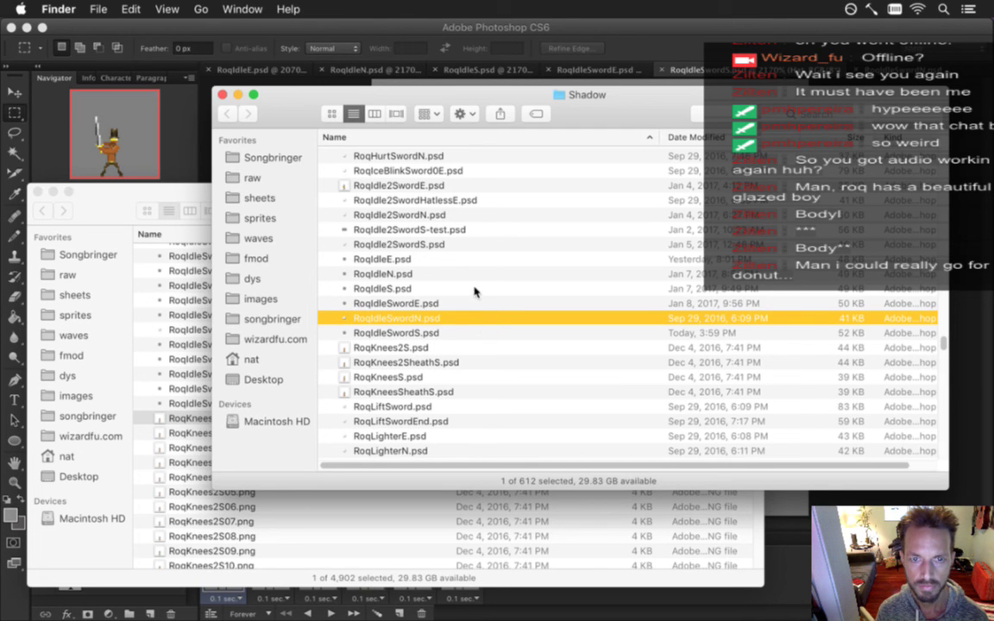
# Delete RoqIdle2SwordS-test.psd from the Shadow folder
pyautogui.click(475, 230)
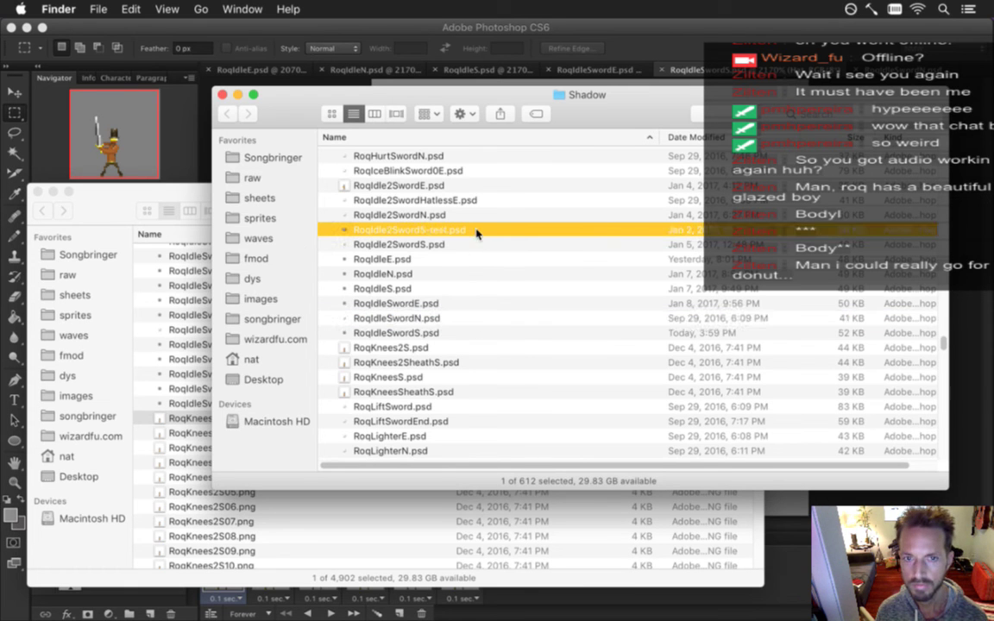
pyautogui.press('super+BackSpace')
pyautogui.scroll(2, 462, 276)
pyautogui.scroll(1, 462, 276)
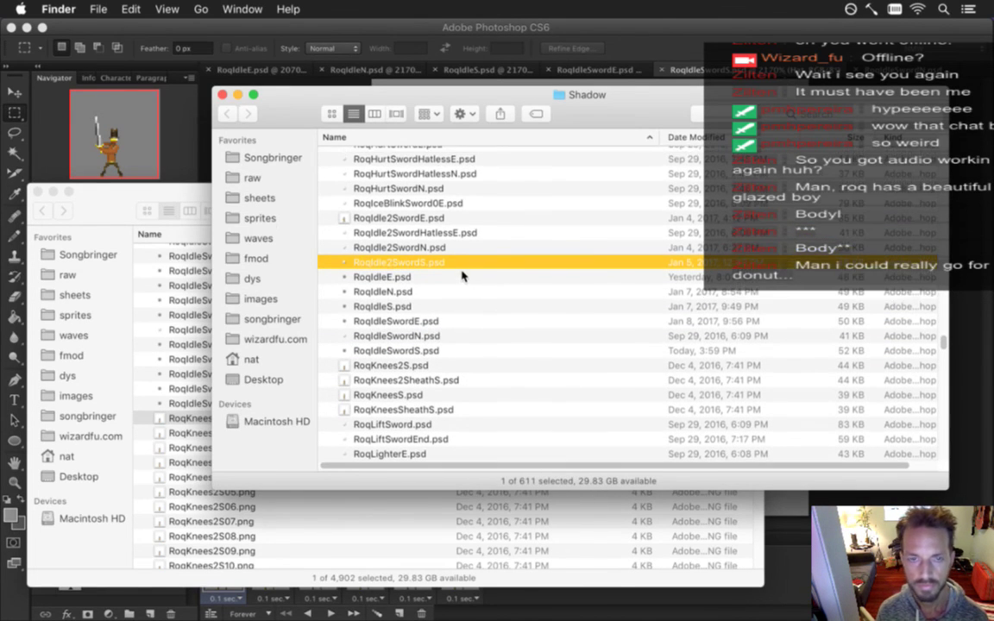
# Open RoqIdleSwordN.psd in Photoshop, and in RoqIdleN.psd select the whole canvas and all three frames with the Hat group visible
pyautogui.click(678, 73)
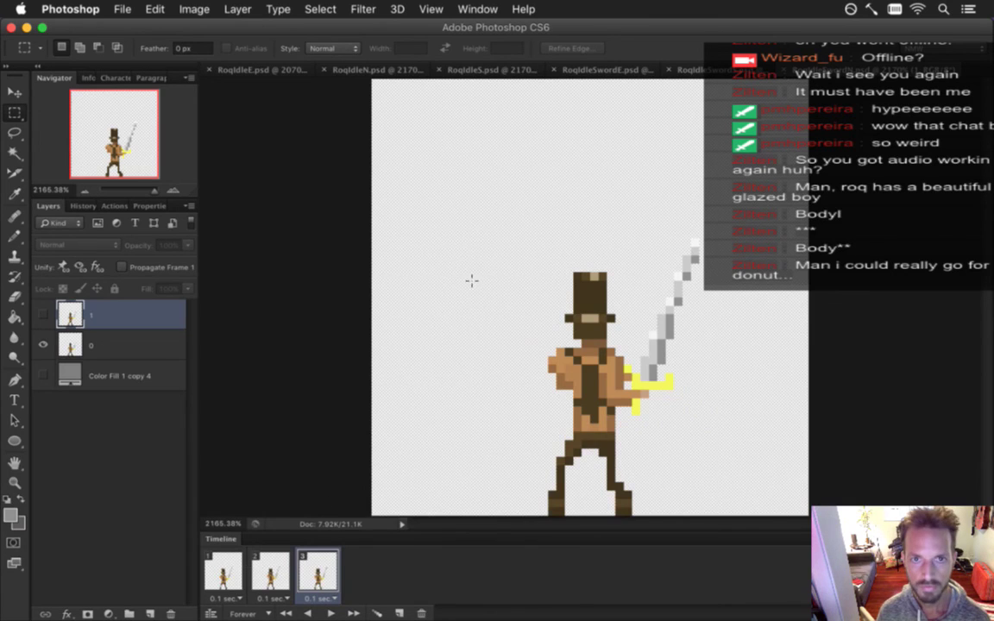
pyautogui.click(384, 68)
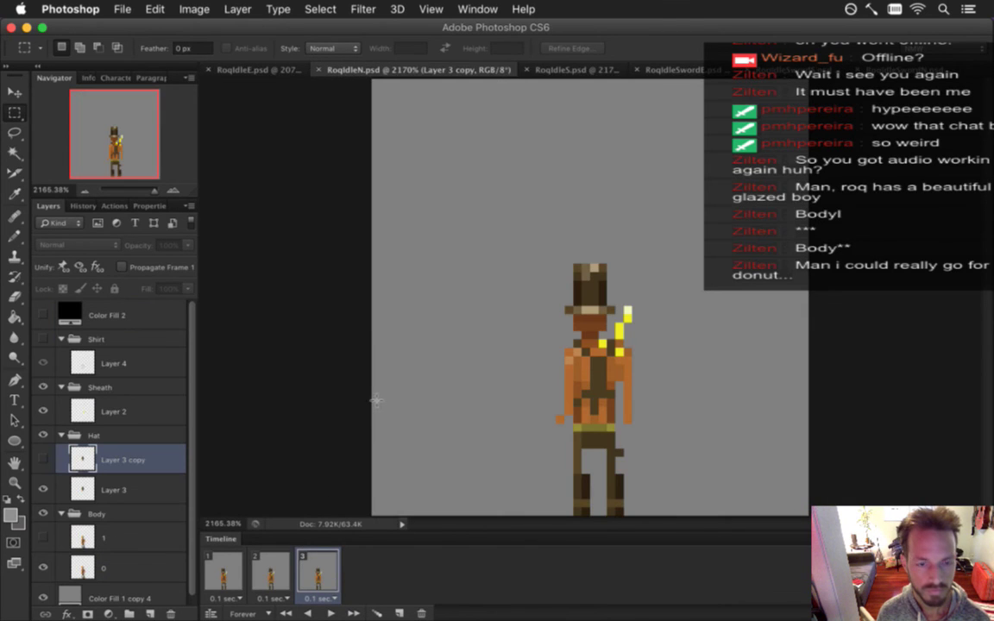
pyautogui.click(226, 571)
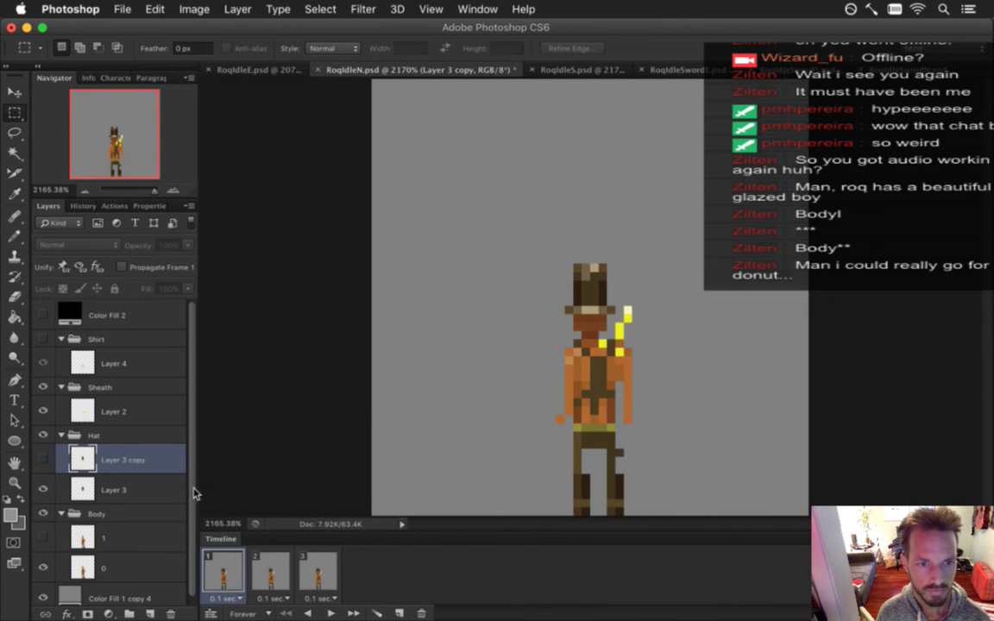
pyautogui.scroll(-1, 191, 489)
pyautogui.press('super+a')
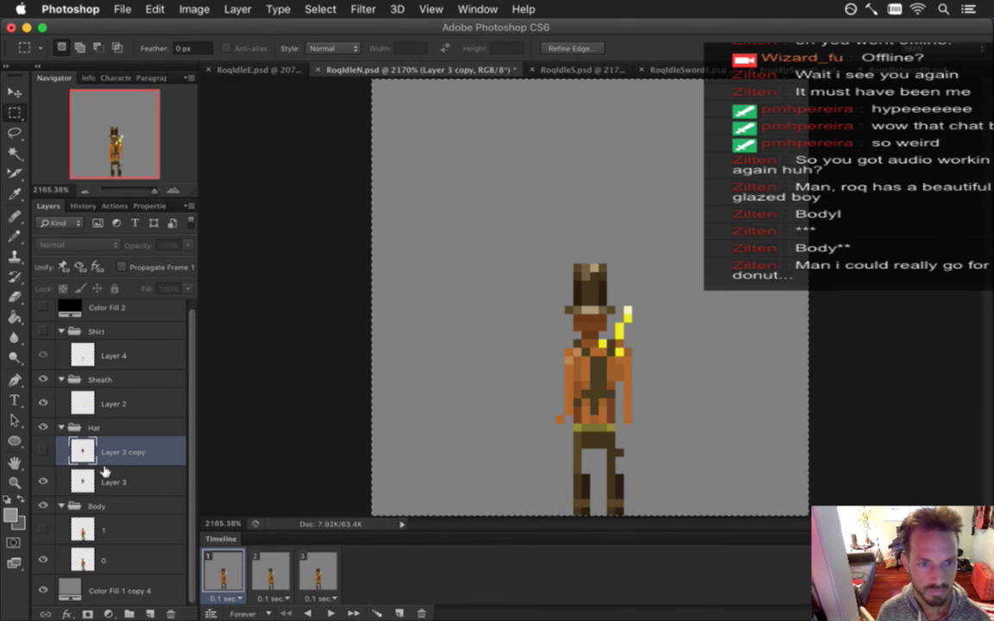
pyautogui.keyDown('shift'); pyautogui.click(319, 574); pyautogui.keyUp('shift')
pyautogui.click(43, 427)
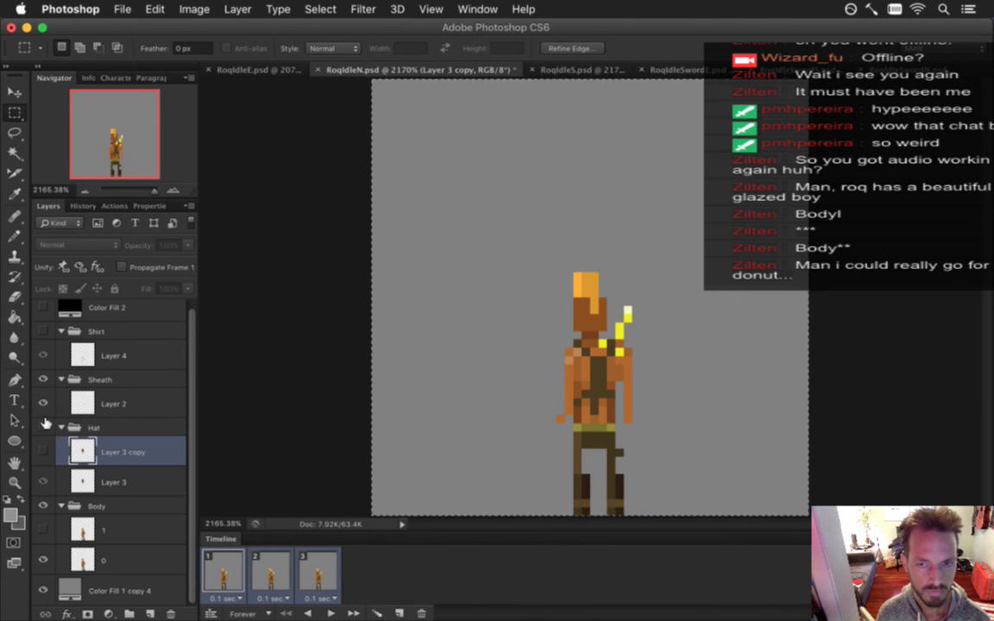
pyautogui.click(43, 427)
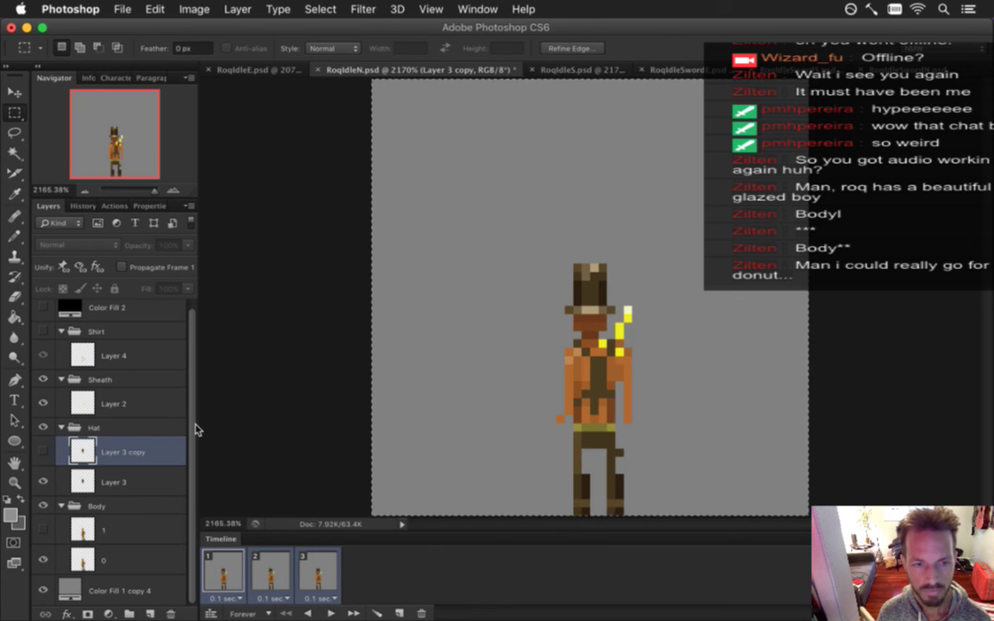
# Copy the merged figure from RoqIdleN.psd without its gray fill background, and save the document with the fill layer visible
pyautogui.click(44, 590)
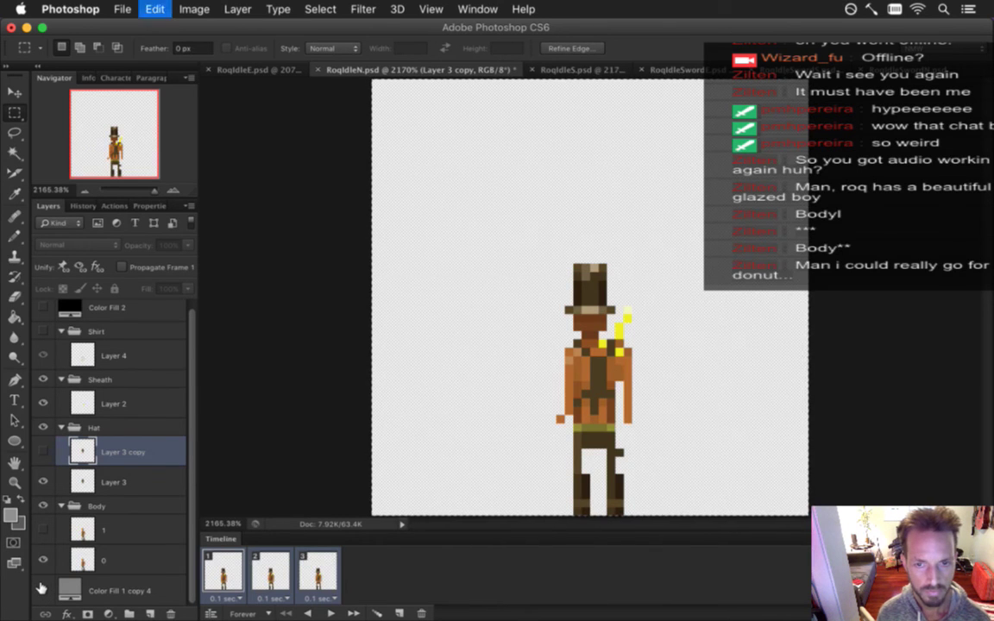
pyautogui.click(43, 590)
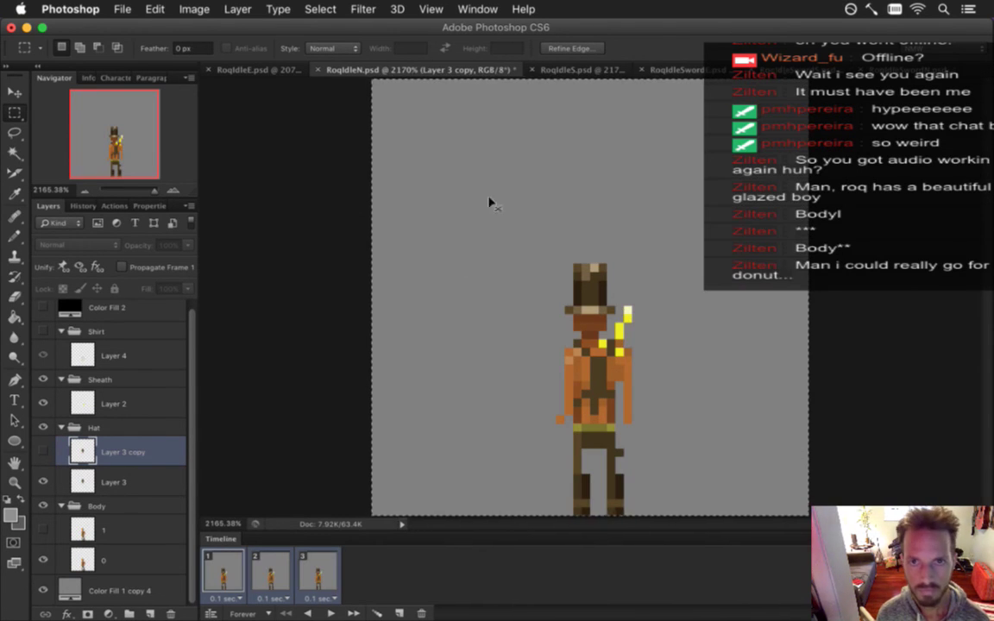
pyautogui.press('super+s')
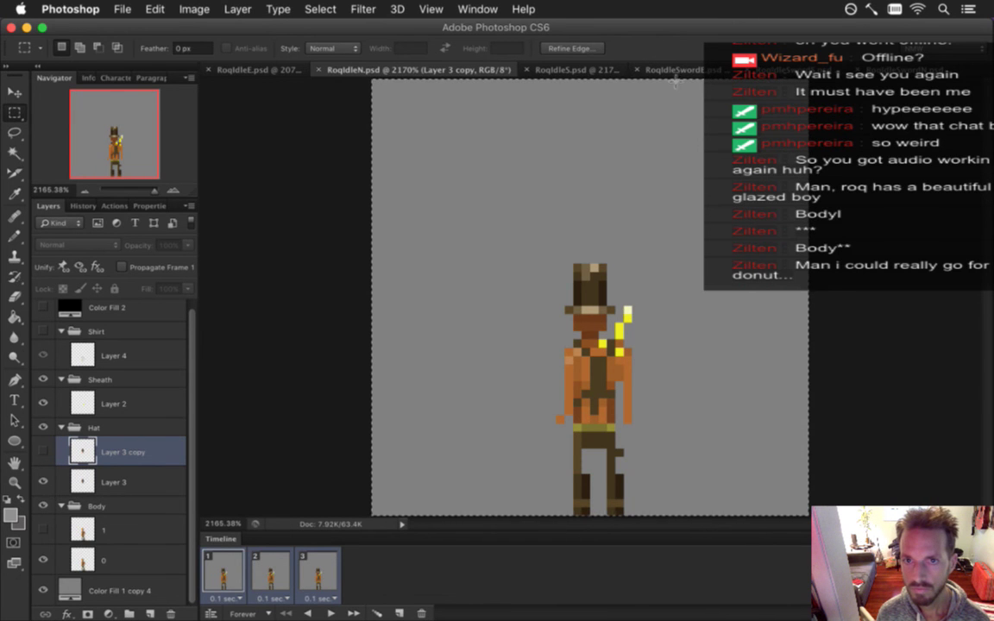
# Show the gray color fill layer in all three frames of RoqIdleSwordN.psd
pyautogui.click(818, 70)
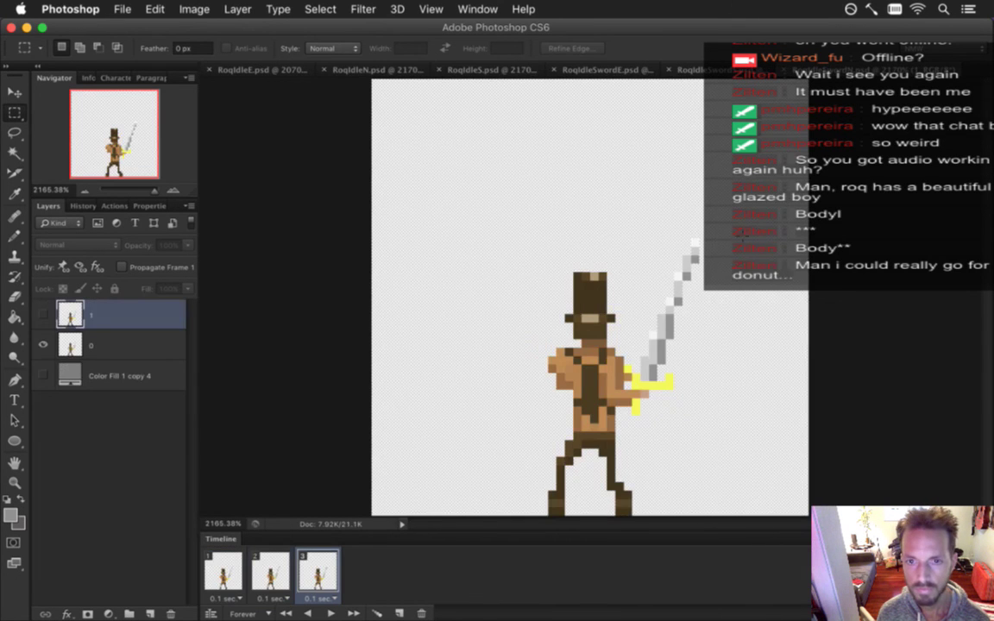
pyautogui.keyDown('shift'); pyautogui.click(223, 570); pyautogui.keyUp('shift')
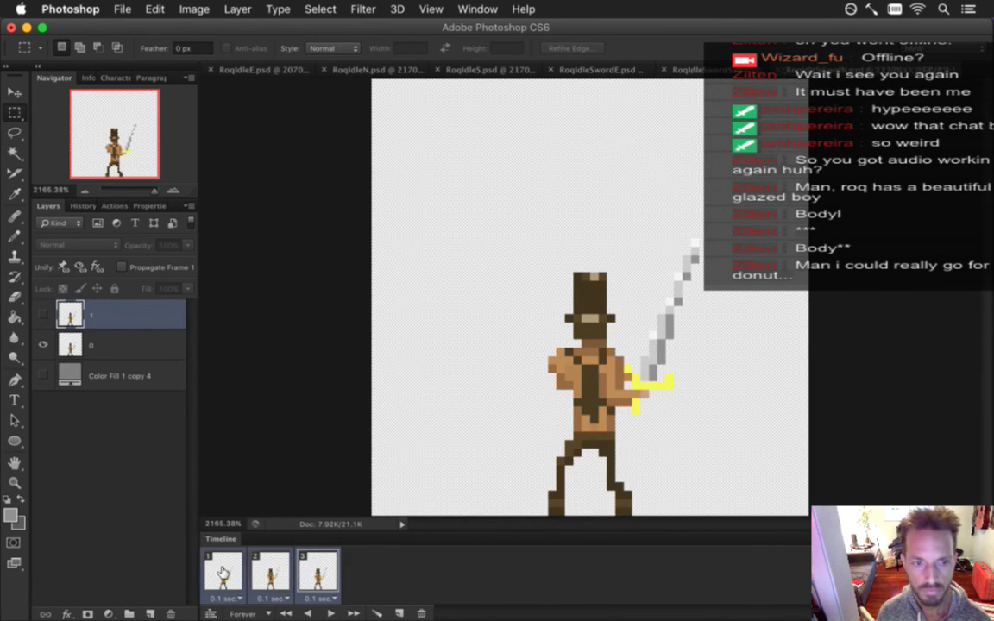
pyautogui.click(43, 375)
# Paste the copied figure into RoqIdleSwordN.psd and move it to stand left of the sword-wielding figure as a reference
pyautogui.press('super+v')
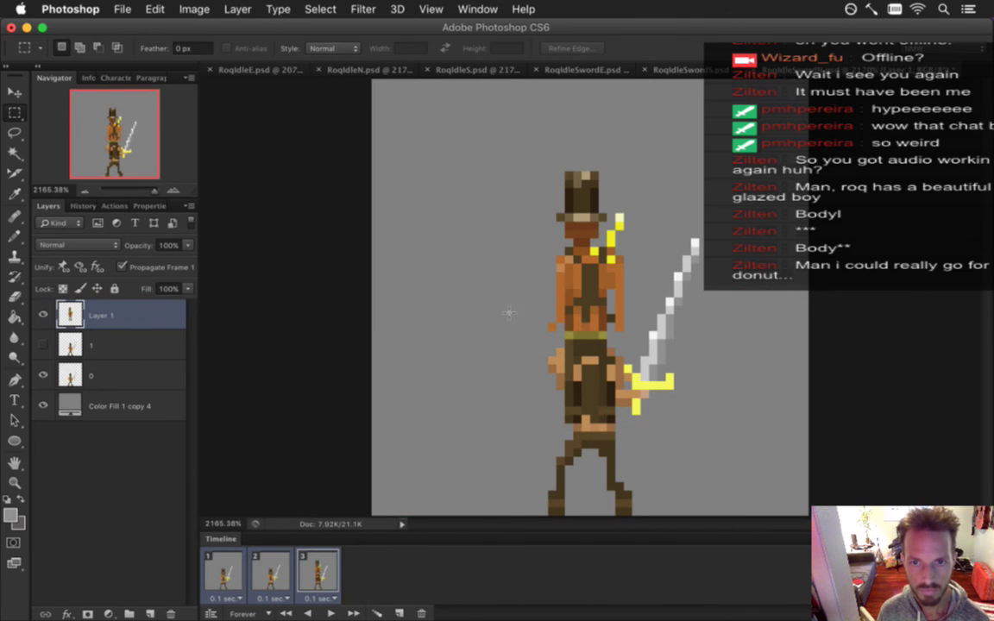
pyautogui.press('v')
pyautogui.moveTo(593, 246); pyautogui.dragTo(468, 337)
pyautogui.press('m')
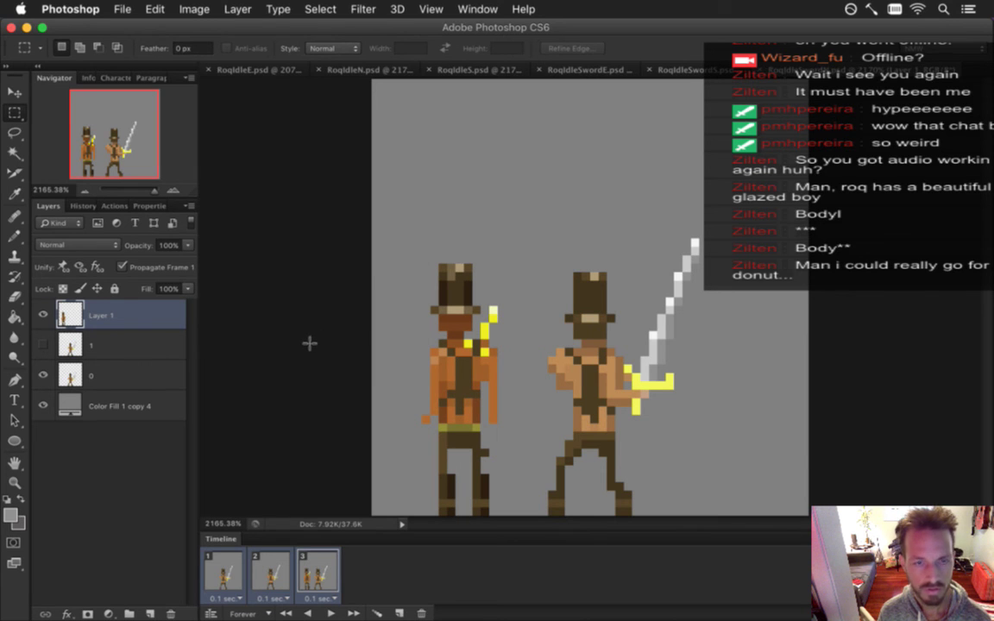
# Turn off Propagate Frame 1 for the pasted layer and create a layer group named Body
pyautogui.click(122, 268)
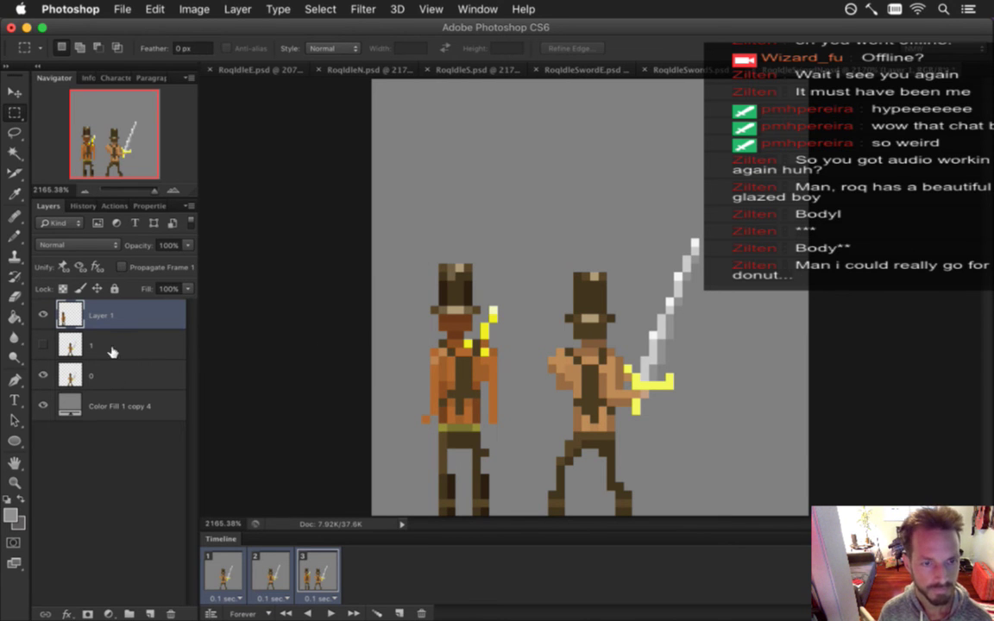
pyautogui.click(129, 613)
pyautogui.doubleClick(101, 309)
pyautogui.write('R')
pyautogui.write('ody')
pyautogui.press('Return')
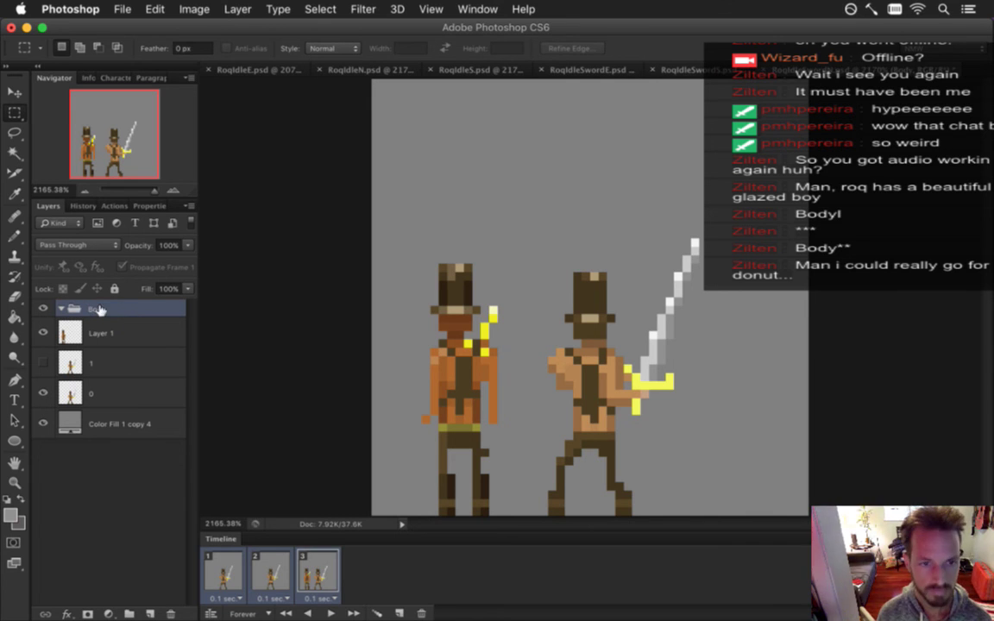
# Create a layer group named Hat above the Body group
pyautogui.click(129, 612)
pyautogui.doubleClick(103, 309)
pyautogui.write('Hat')
pyautogui.press('Return')
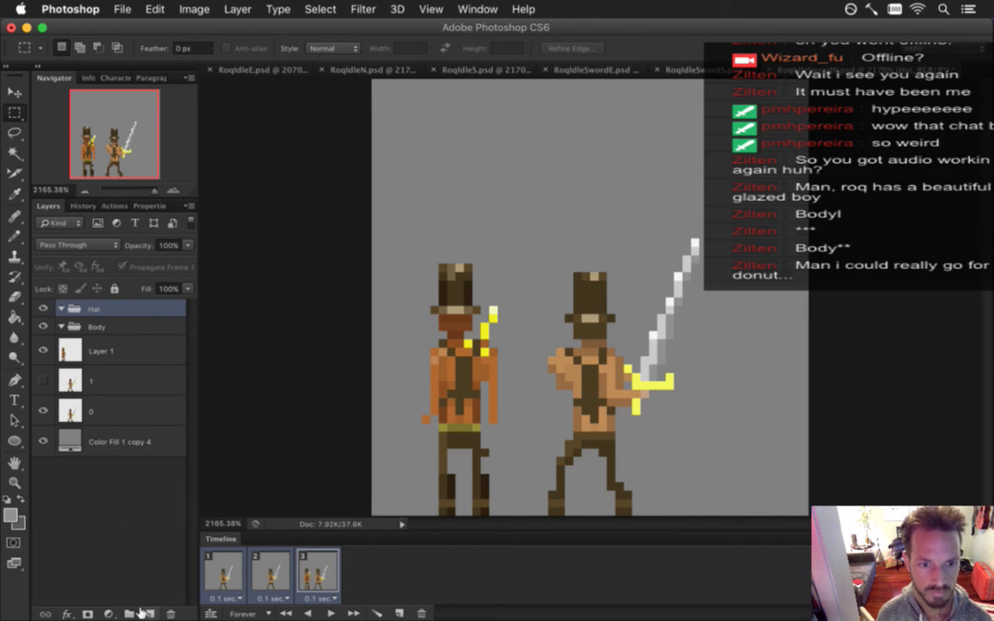
# Create a layer group named Sword and place it between the Hat and Body groups
pyautogui.press('super+g')
pyautogui.doubleClick(98, 308)
pyautogui.write('Sword')
pyautogui.press('Return')
pyautogui.moveTo(75, 311); pyautogui.dragTo(75, 331)
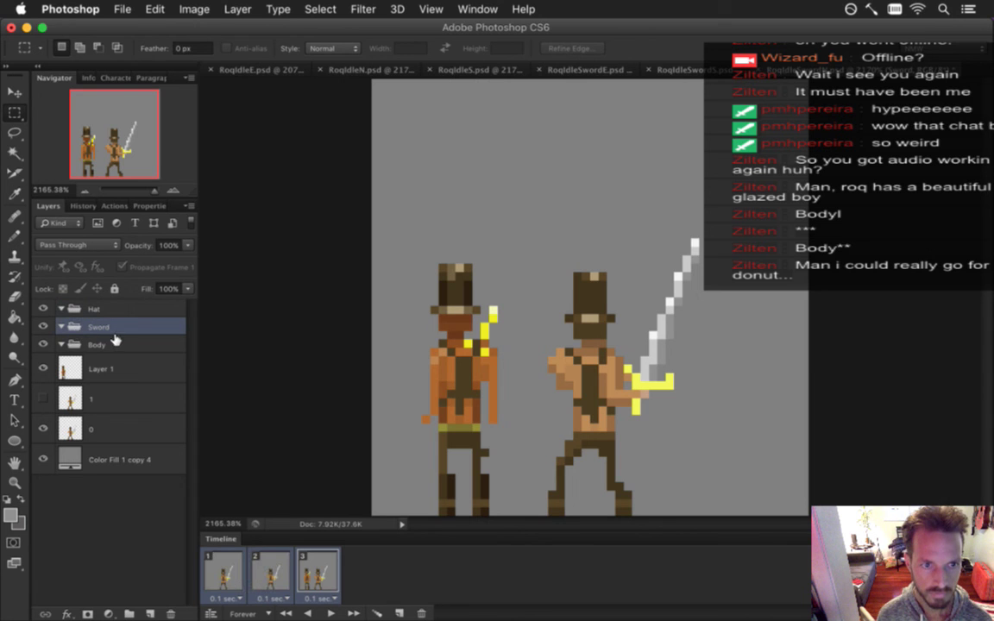
# Move Layer 1, 1 and 0 into the Body group and make the group visible in all three frames
pyautogui.click(100, 421)
pyautogui.keyDown('shift'); pyautogui.click(97, 363); pyautogui.keyUp('shift')
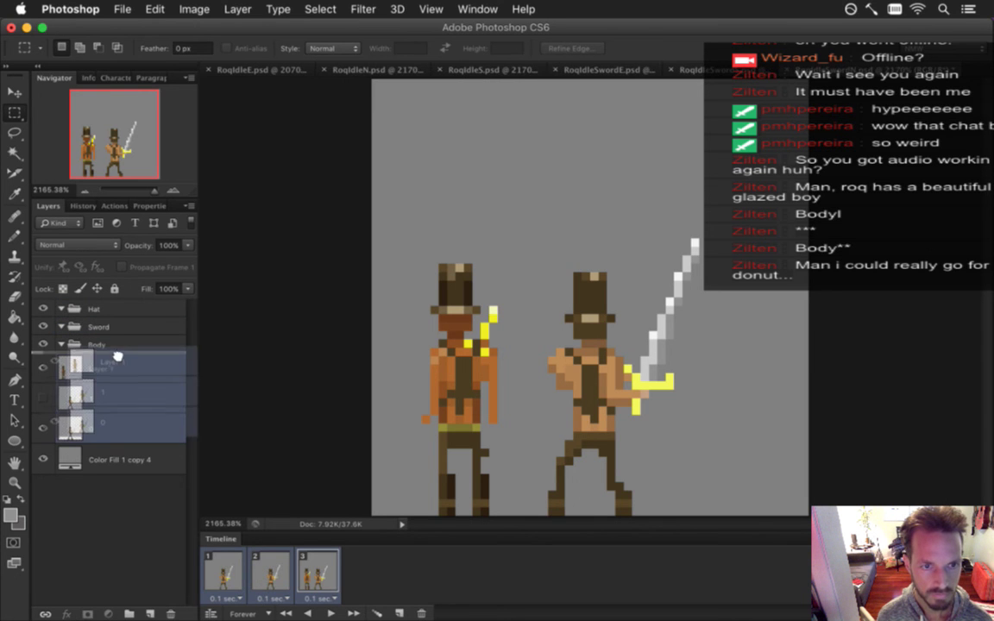
pyautogui.click(223, 571)
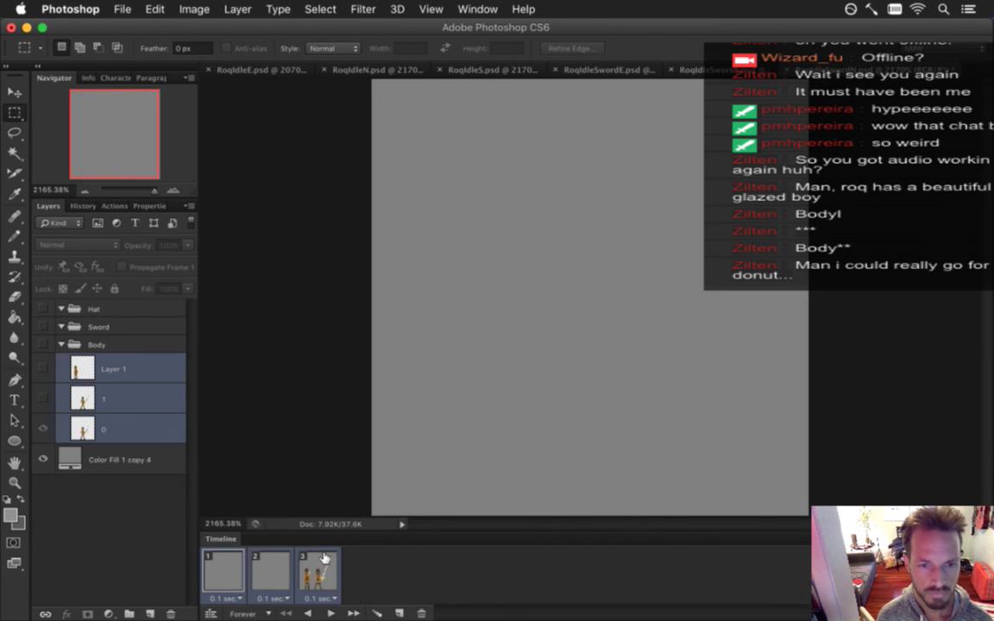
pyautogui.click(44, 343)
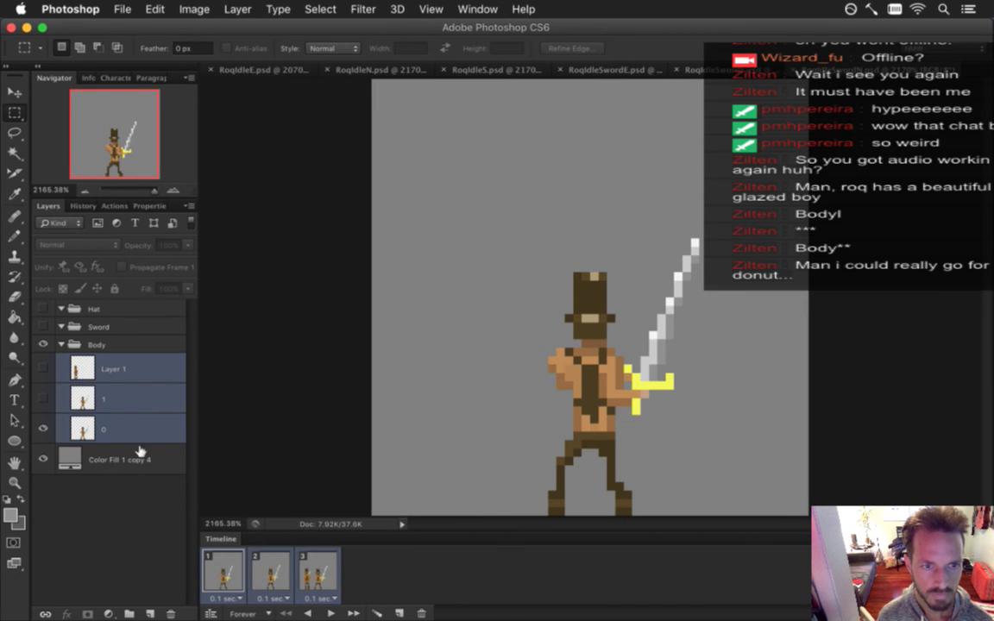
# Show Layer 1 in frame 1 as a color reference and fill layer 0's main skin areas with its sampled orange
pyautogui.click(141, 370)
pyautogui.click(43, 368)
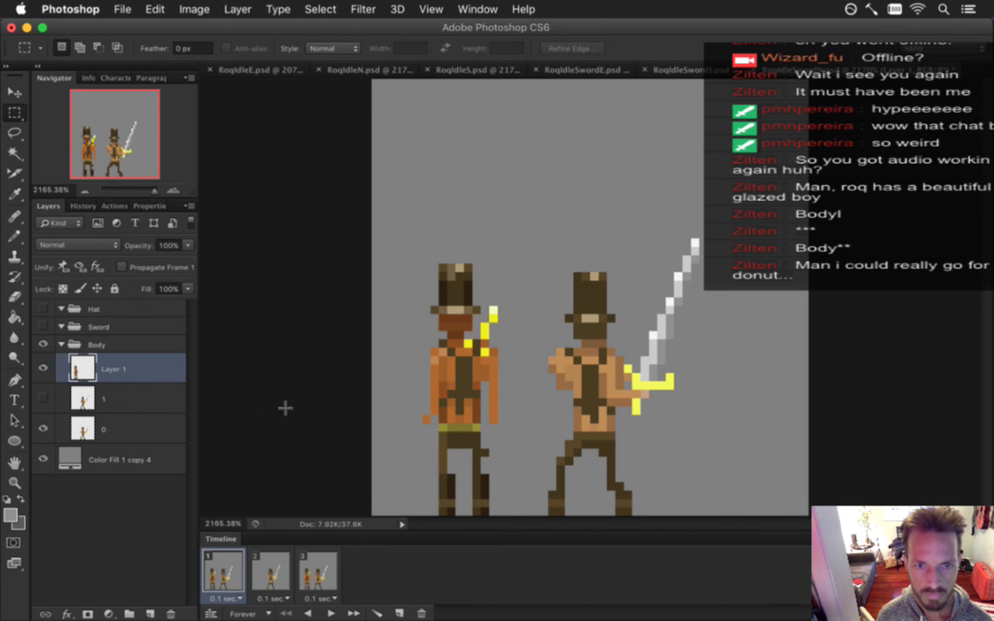
pyautogui.click(126, 429)
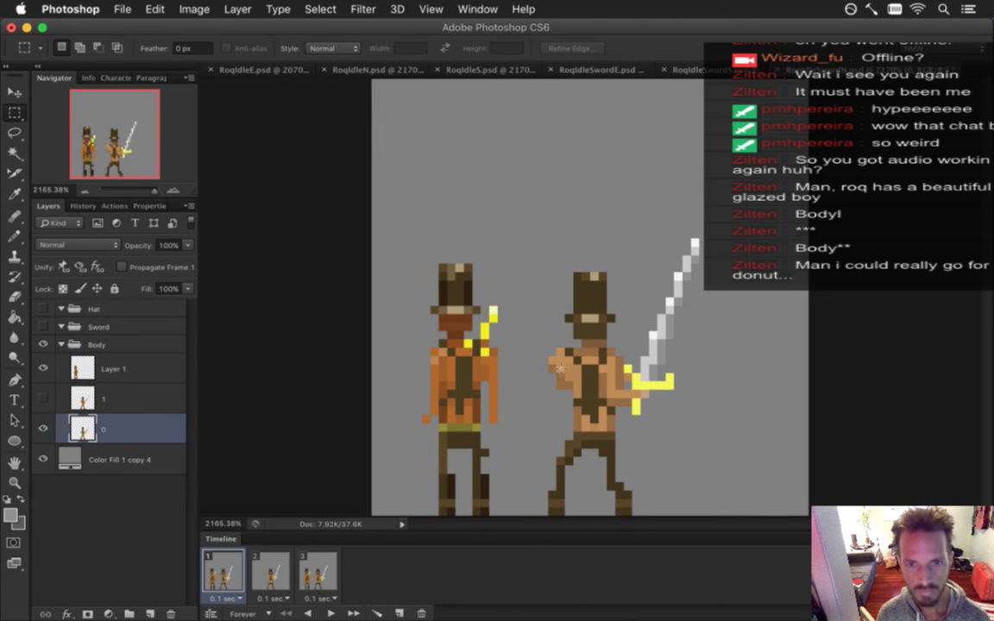
pyautogui.press('i')
pyautogui.click(499, 371)
pyautogui.press('g')
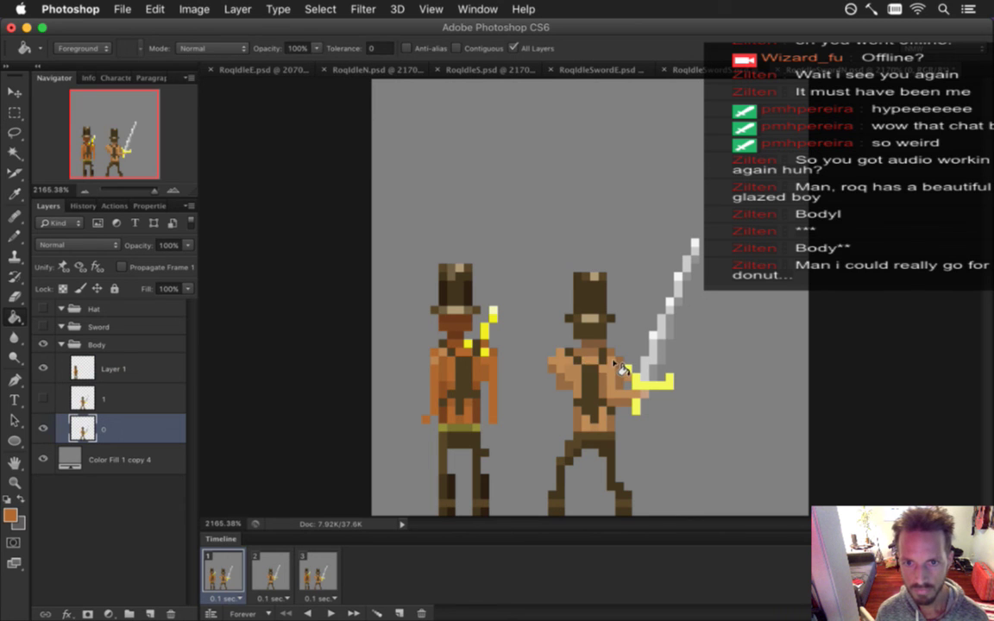
# Recolor the remaining arm and back skin shades on layer 0 with darker orange and brown tones sampled from the reference figure
pyautogui.press('i')
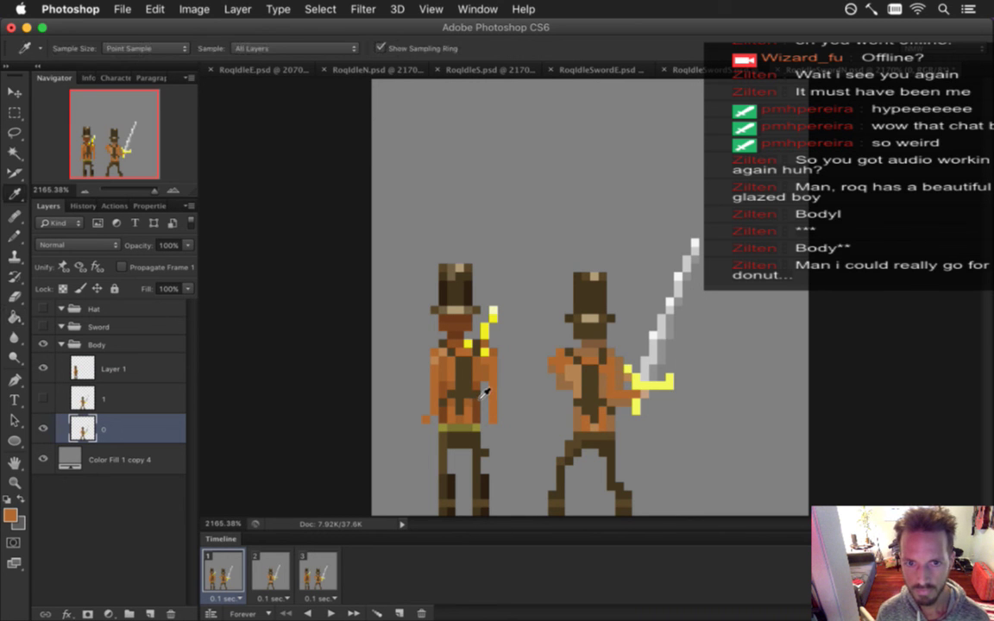
pyautogui.press('g')
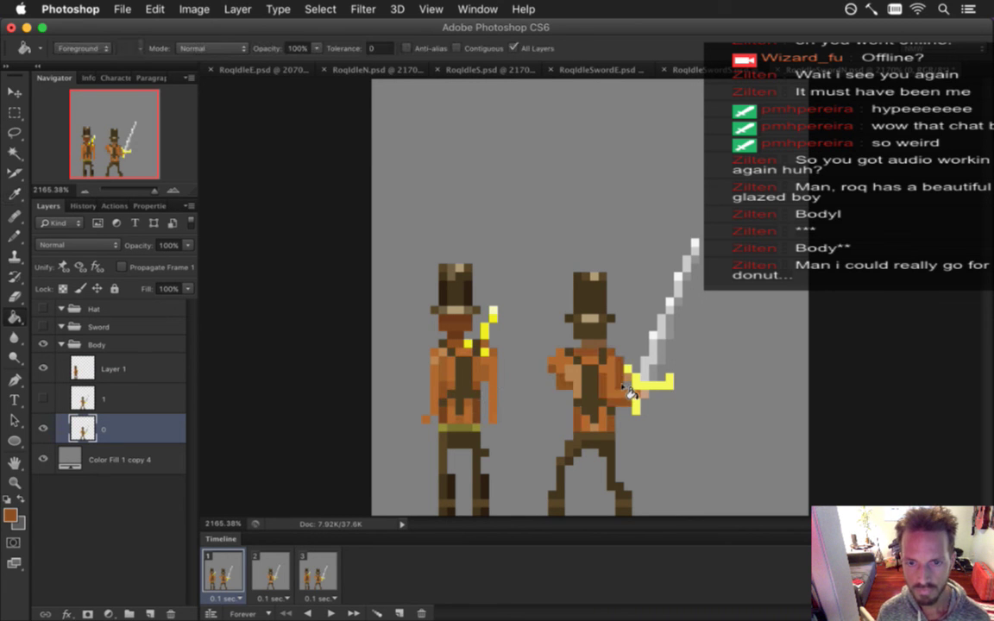
pyautogui.press('i')
pyautogui.press('b')
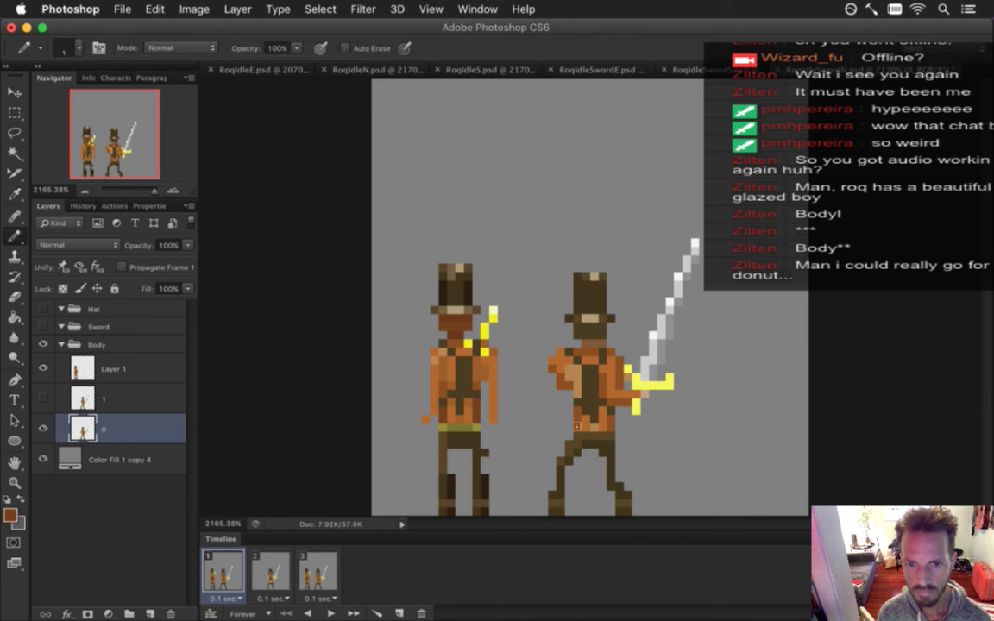
pyautogui.press('i')
pyautogui.press('g')
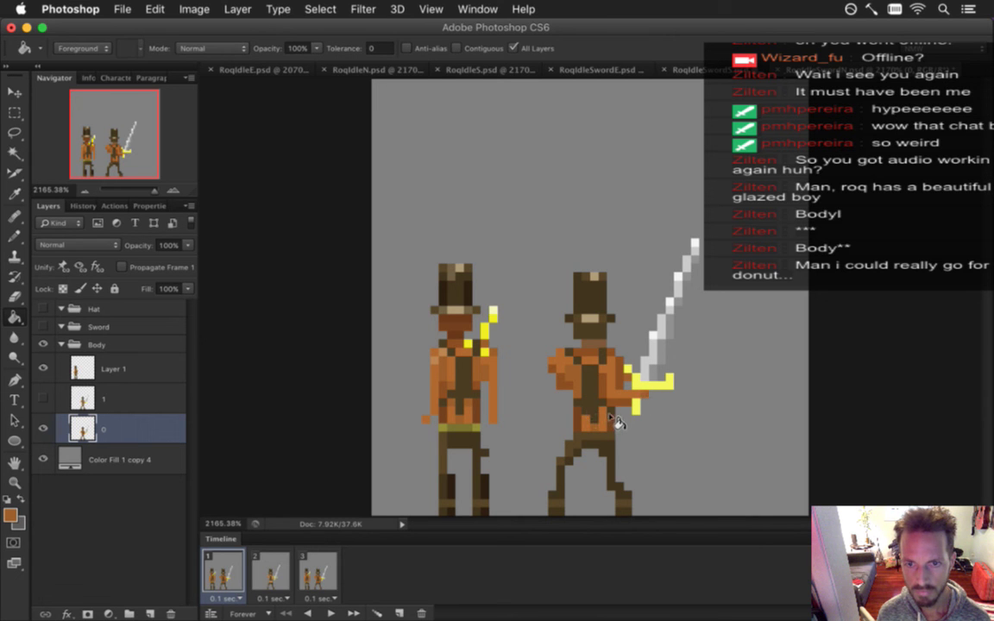
# Fill the neck on layer 0 with the dark brown skin tone sampled from the reference figure's head
pyautogui.press('i')
pyautogui.click(442, 319)
pyautogui.press('g')
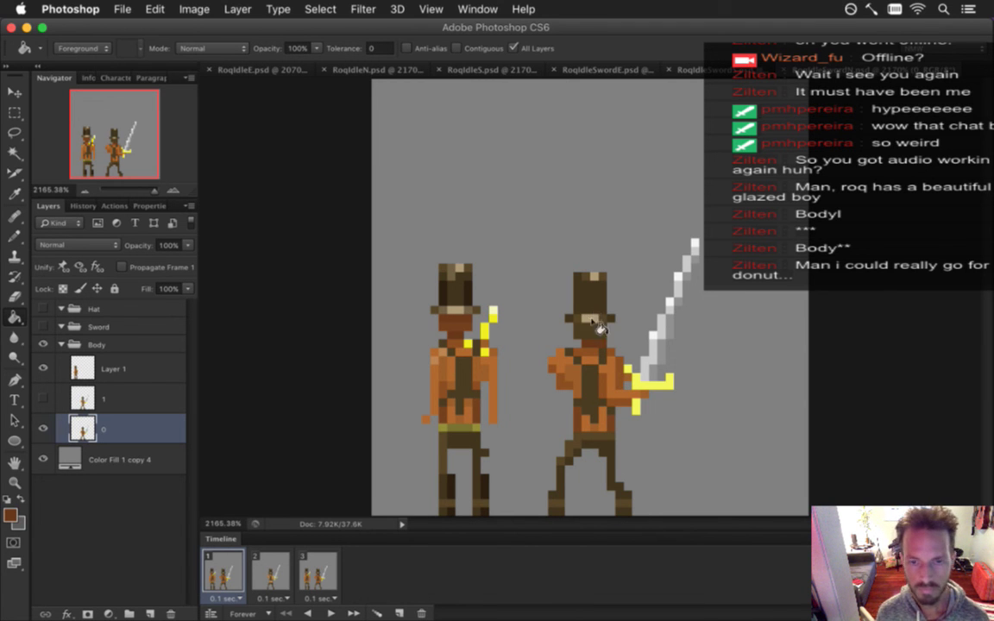
# Paint the belt on layer 0 with the olive tones sampled from the reference figure's belt
pyautogui.press('i')
pyautogui.click(421, 399)
pyautogui.press('b')
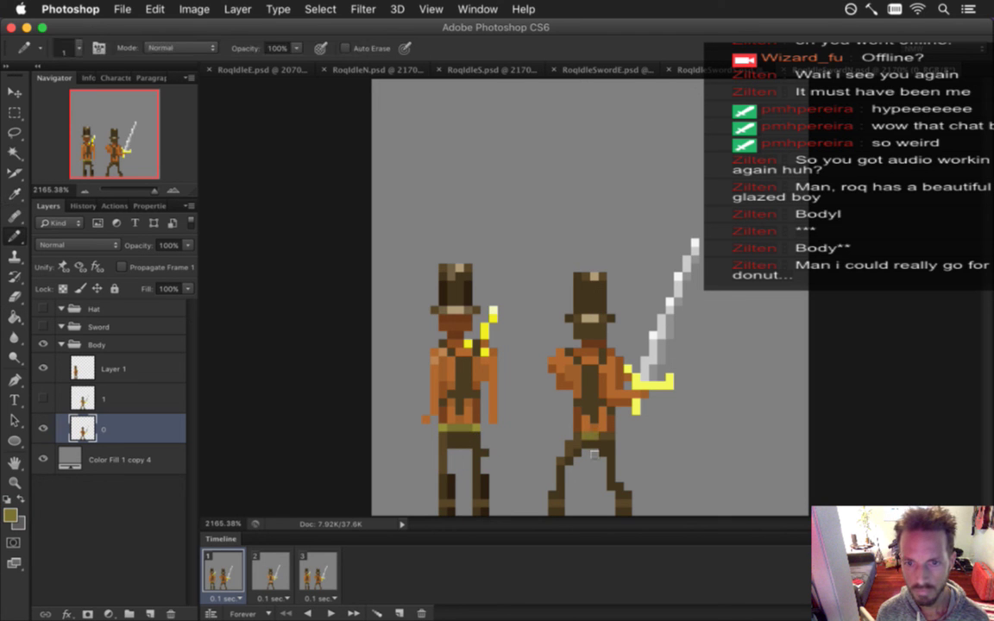
pyautogui.press('i')
pyautogui.click(431, 393)
pyautogui.press('b')
pyautogui.click(595, 437)
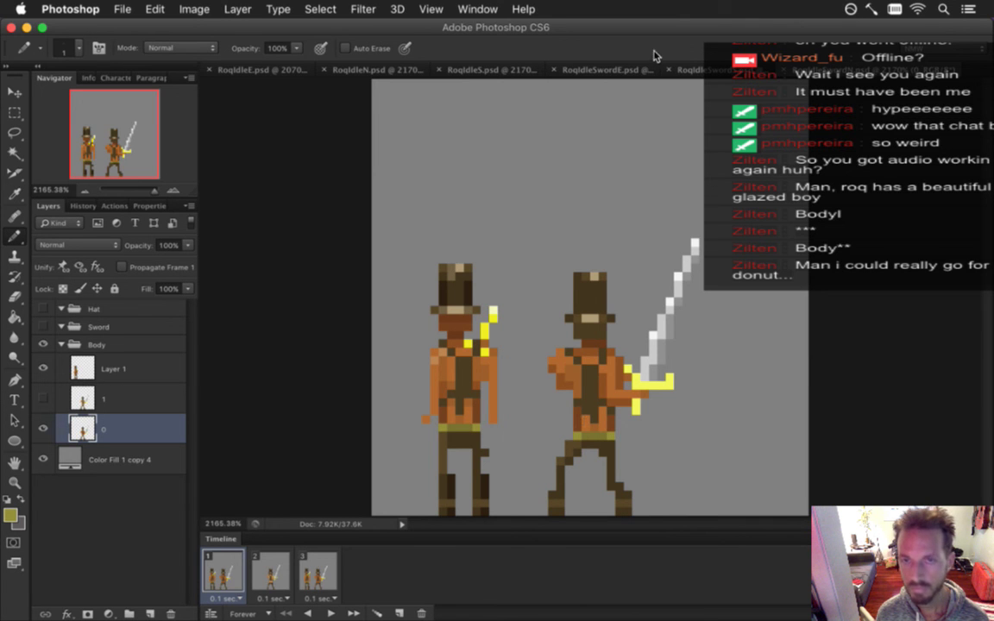
# In RoqIdleSwordS.psd, retouch the upper-body pixels on layer 0 in frame 1 and layer 1 in frame 2 with sampled skin tones
pyautogui.click(690, 69)
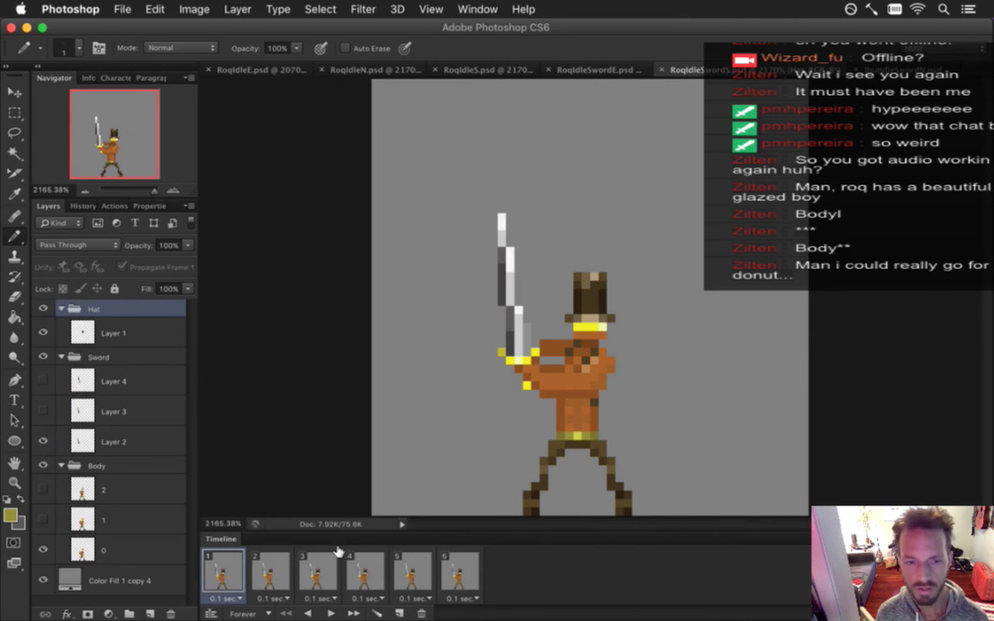
pyautogui.click(81, 550)
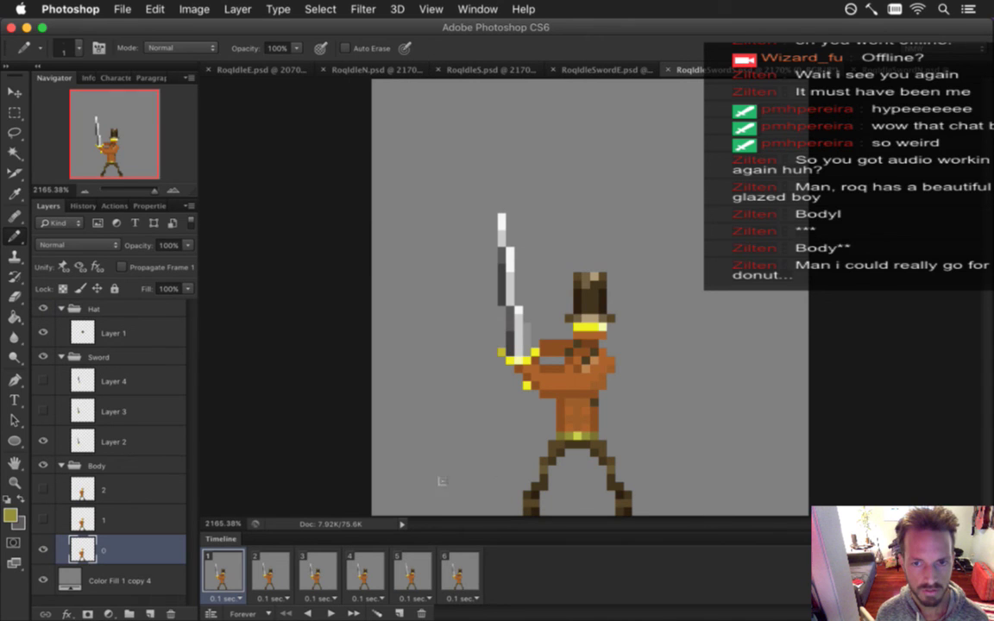
pyautogui.press('i')
pyautogui.press('b')
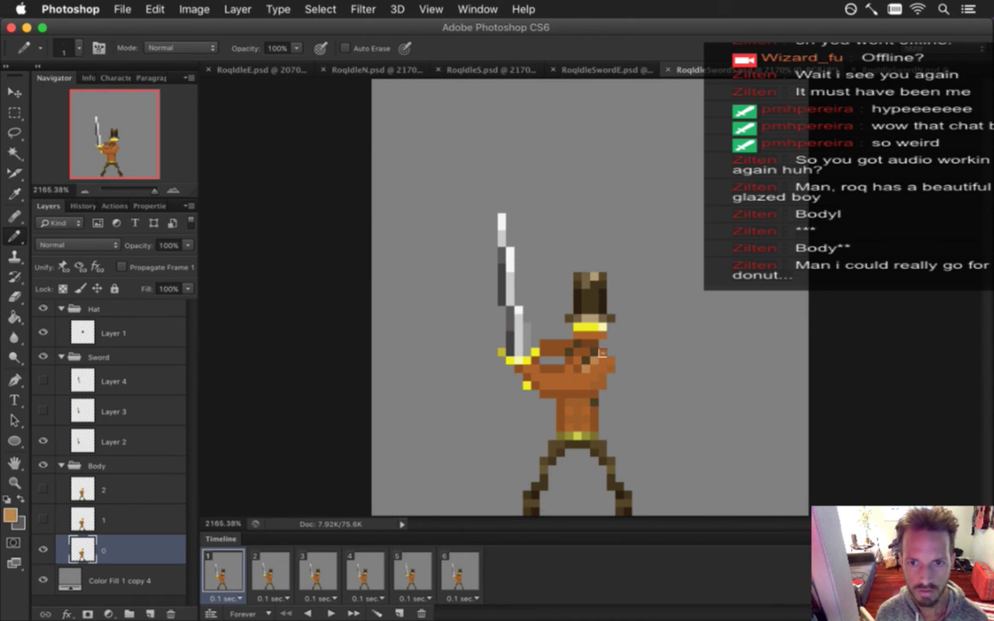
pyautogui.keyDown('alt'); pyautogui.click(521, 321); pyautogui.keyUp('alt')
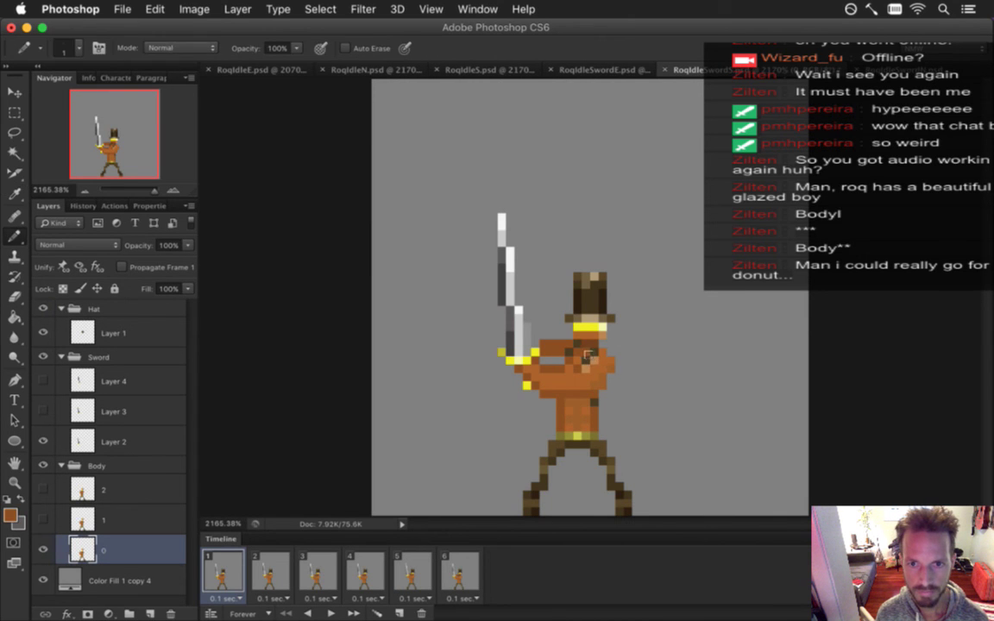
pyautogui.click(269, 569)
pyautogui.click(103, 520)
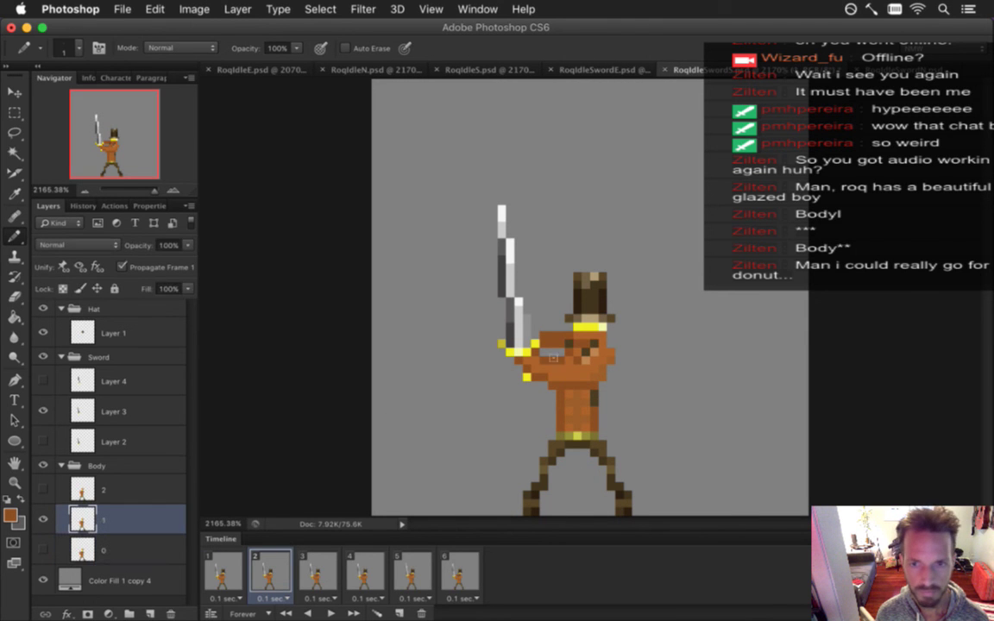
pyautogui.keyDown('alt'); pyautogui.click(541, 328); pyautogui.keyUp('alt')
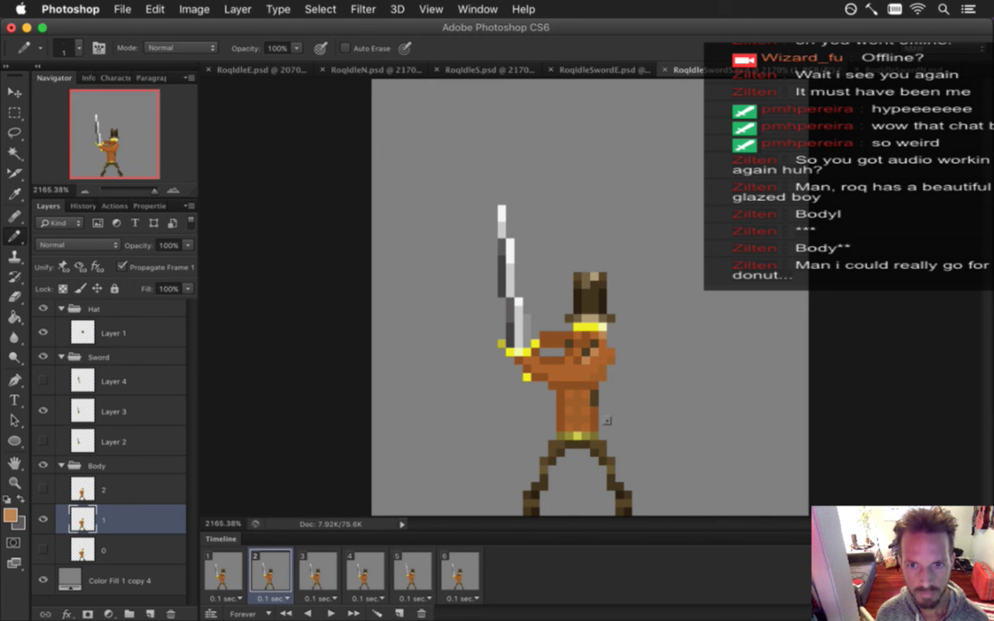
# Darken the shading along the torso's sides on layer 0 in frame 1 and on layer 1 in frame 2
pyautogui.click(223, 570)
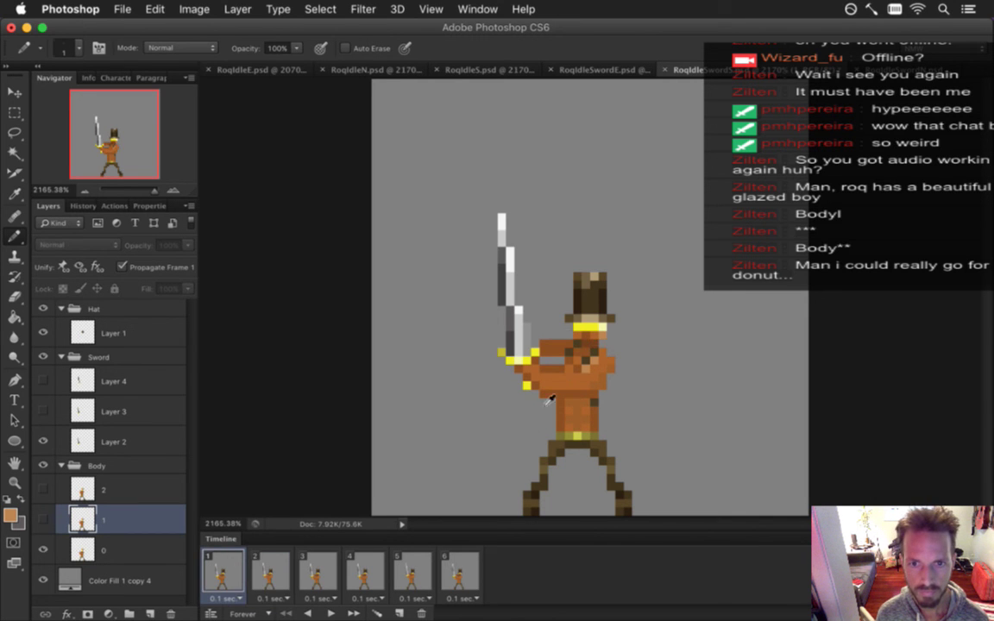
pyautogui.press('alt')
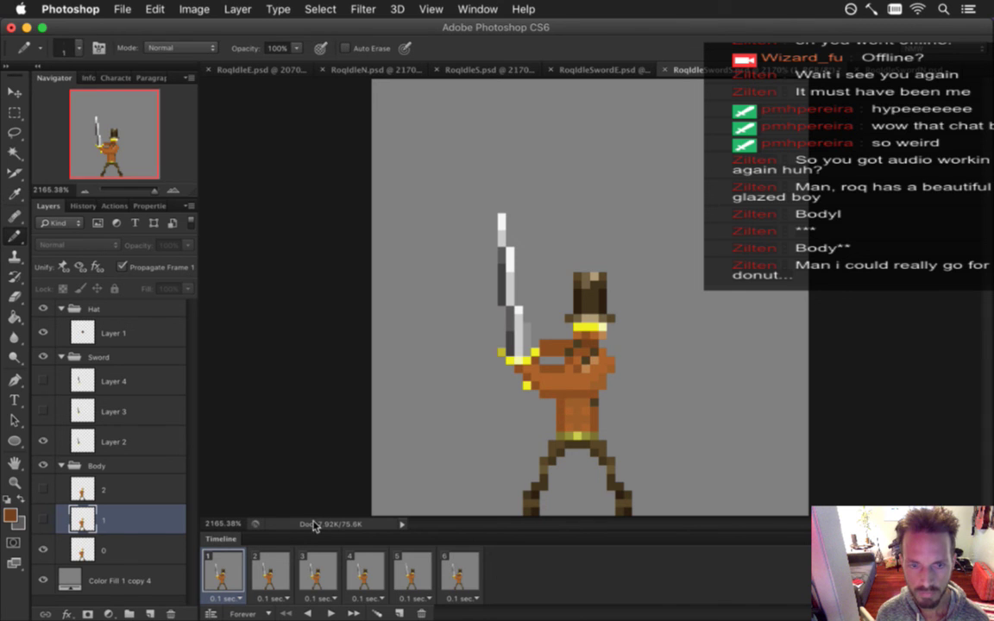
pyautogui.click(116, 548)
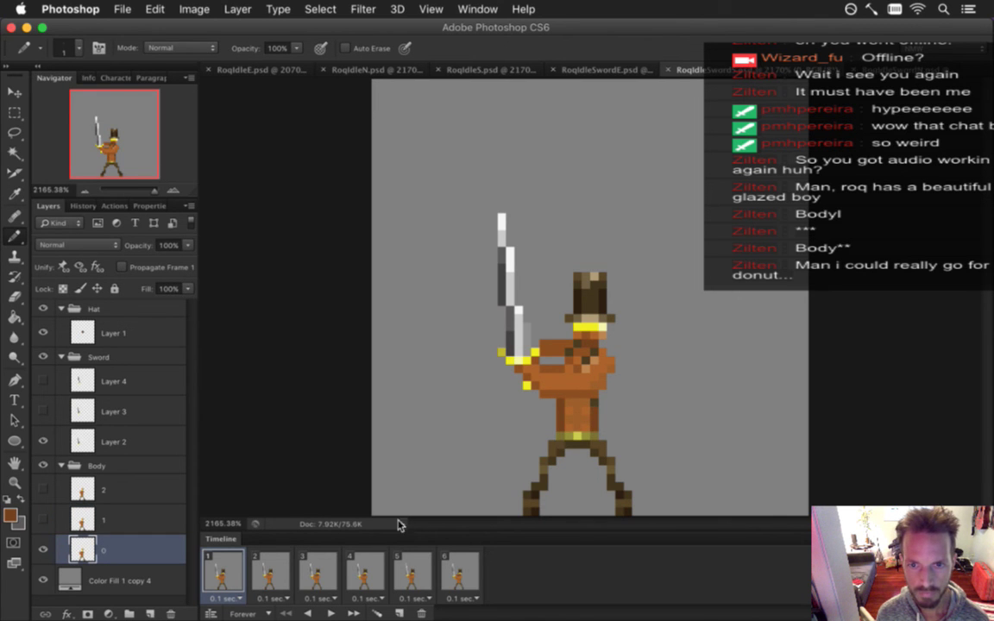
pyautogui.click(270, 571)
pyautogui.click(83, 520)
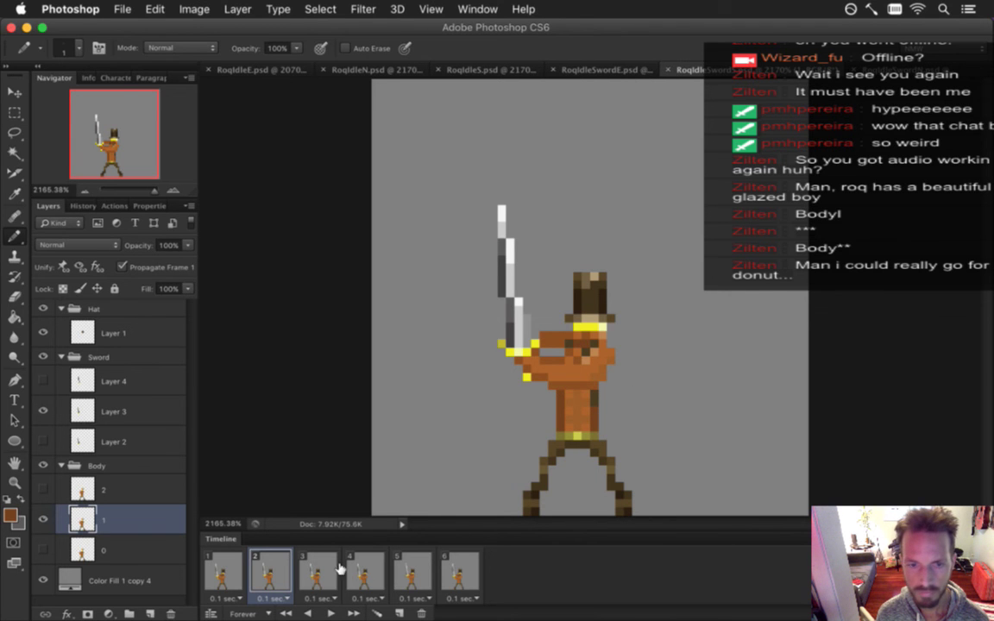
# Retouch the torso and upper-body shading on layer 2 in frame 5 with sampled skin tones
pyautogui.click(320, 579)
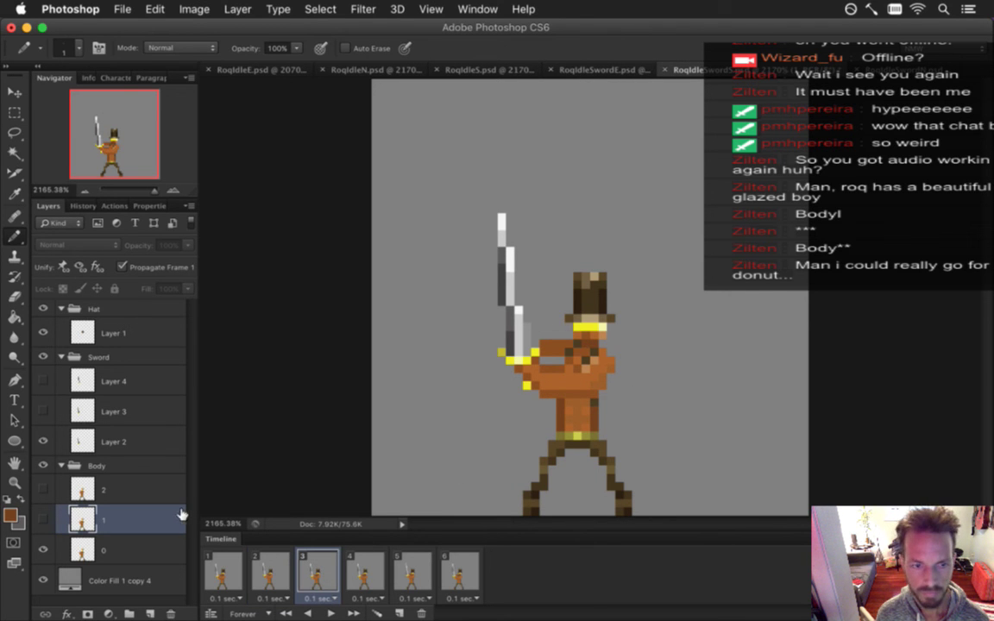
pyautogui.click(412, 572)
pyautogui.click(121, 485)
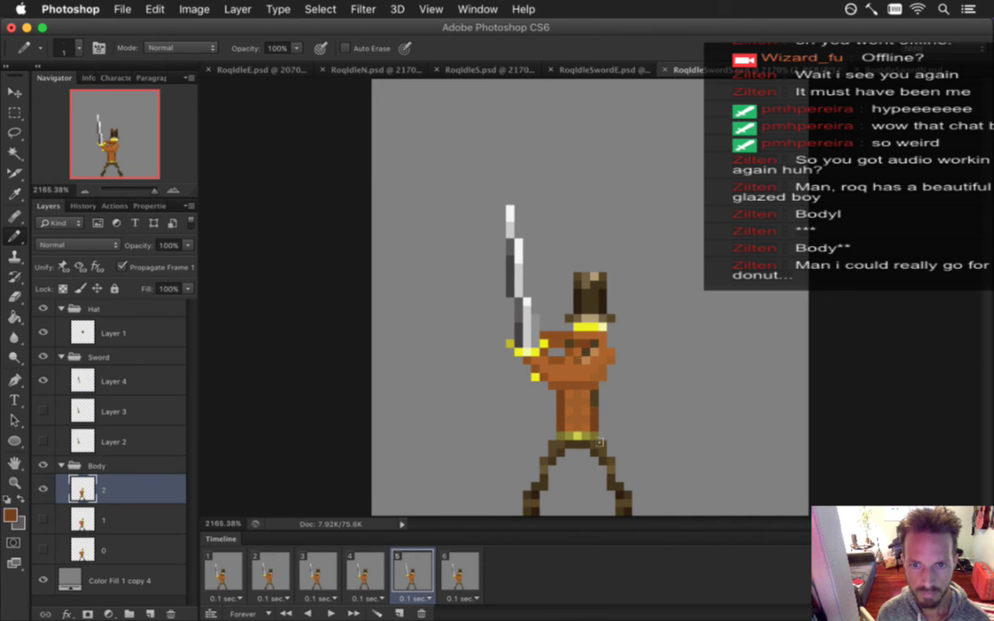
pyautogui.press('i')
pyautogui.press('b')
pyautogui.press('i')
pyautogui.press('b')
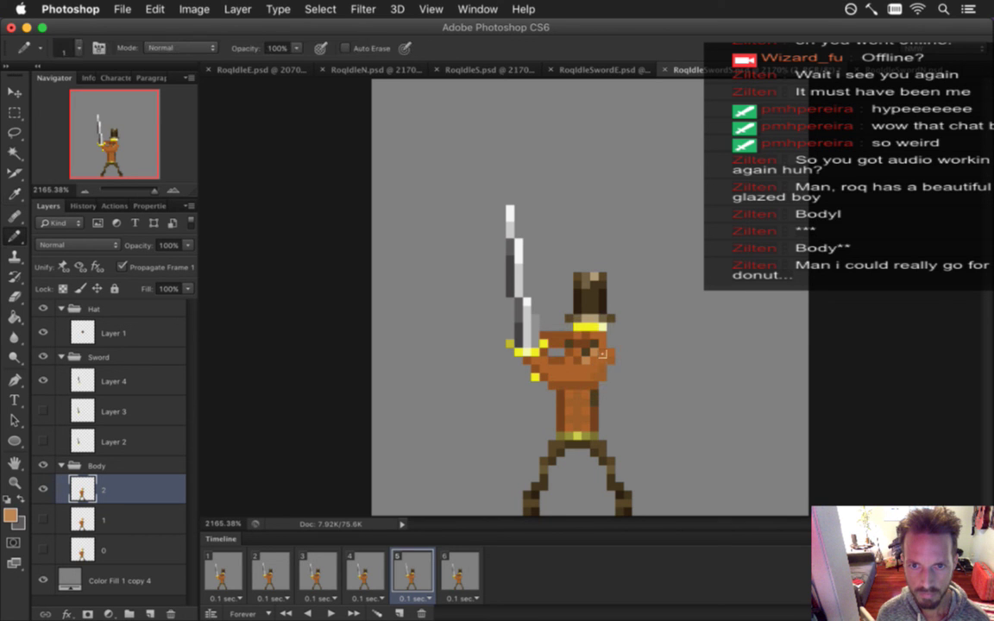
# Step back through frames 4 to 1 and play the idle animation to check the body shading
pyautogui.click(360, 571)
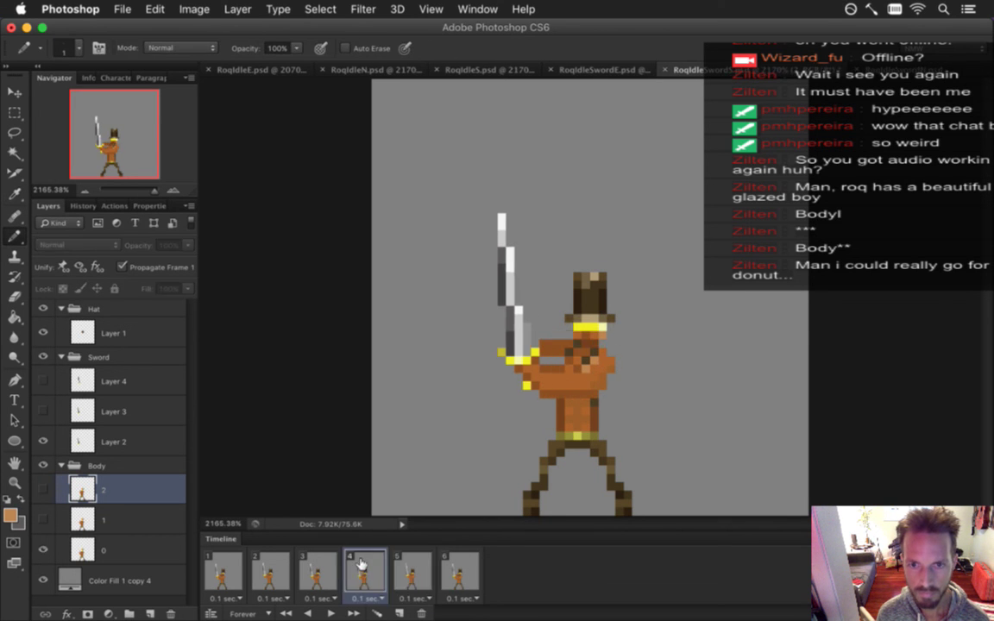
pyautogui.click(331, 561)
pyautogui.click(269, 561)
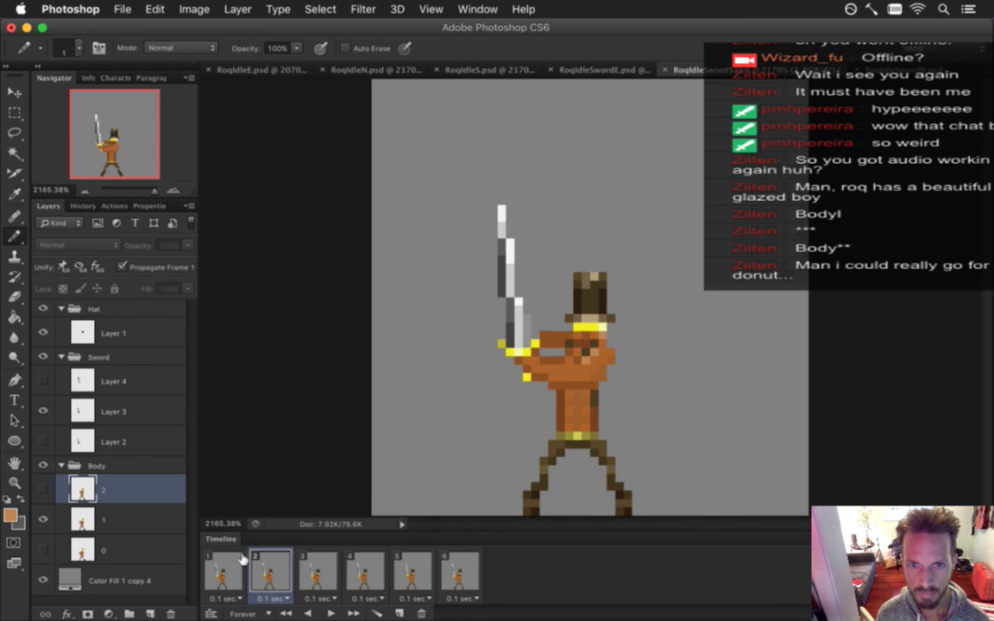
pyautogui.click(229, 561)
pyautogui.click(330, 612)
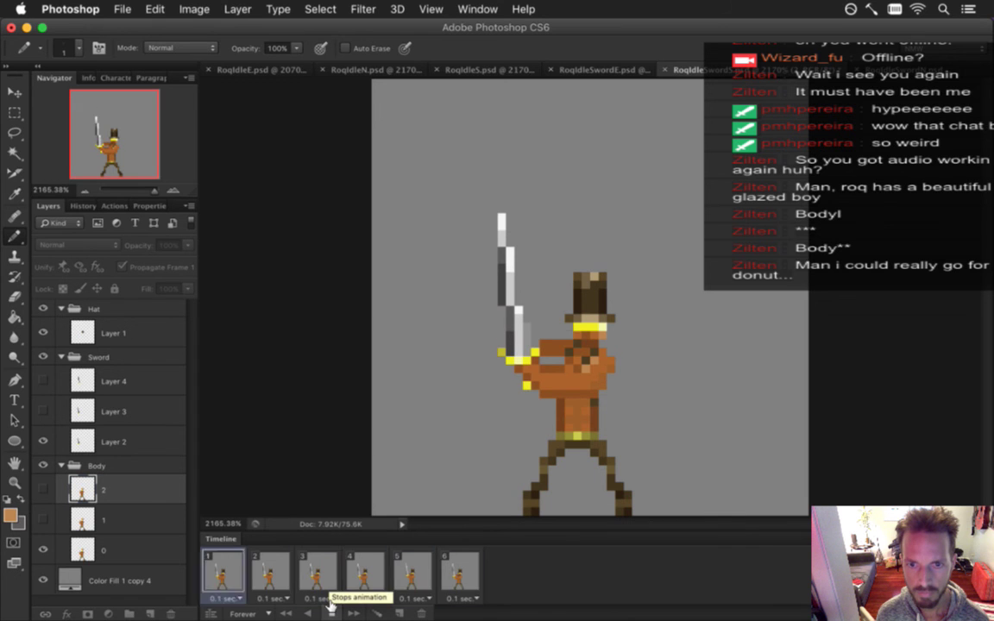
pyautogui.click(331, 612)
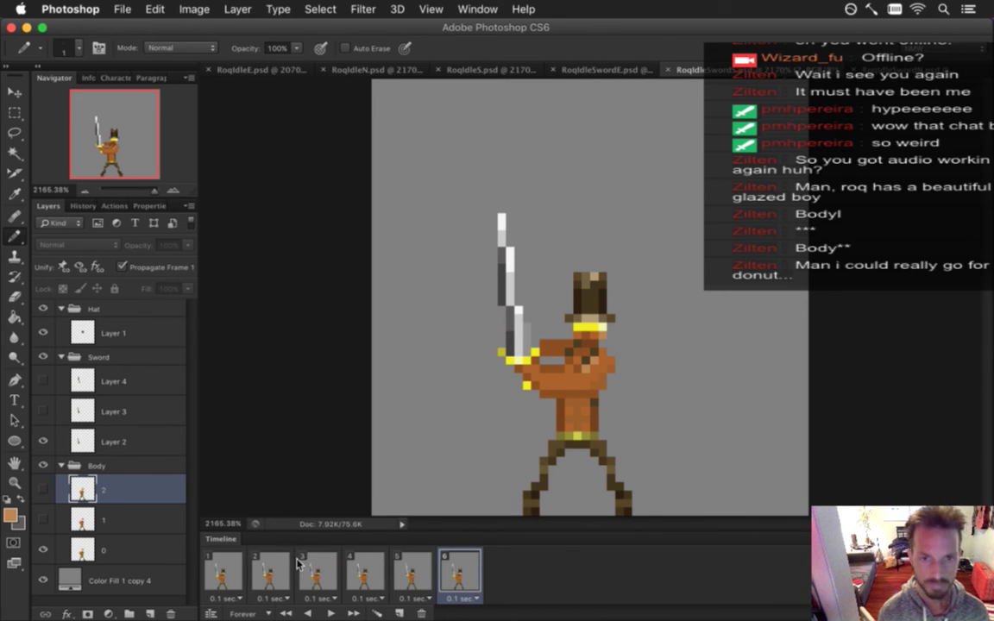
# Export the frames as PNG sprites and preview RoqIdleSwordS0.png in Finder's Shadow folder
pyautogui.press('super+alt+shift+s')
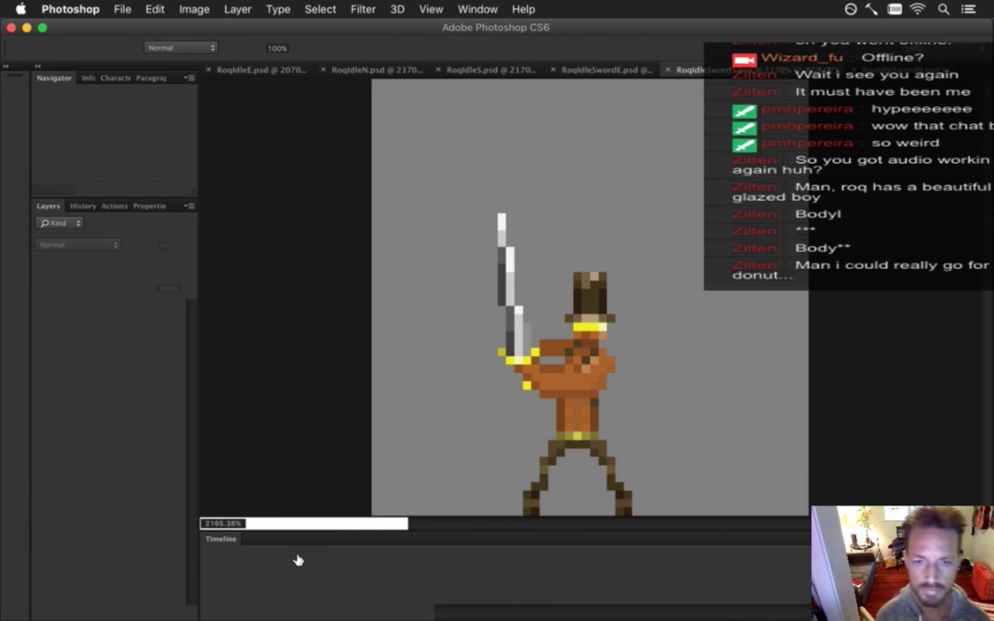
pyautogui.press('super+Tab')
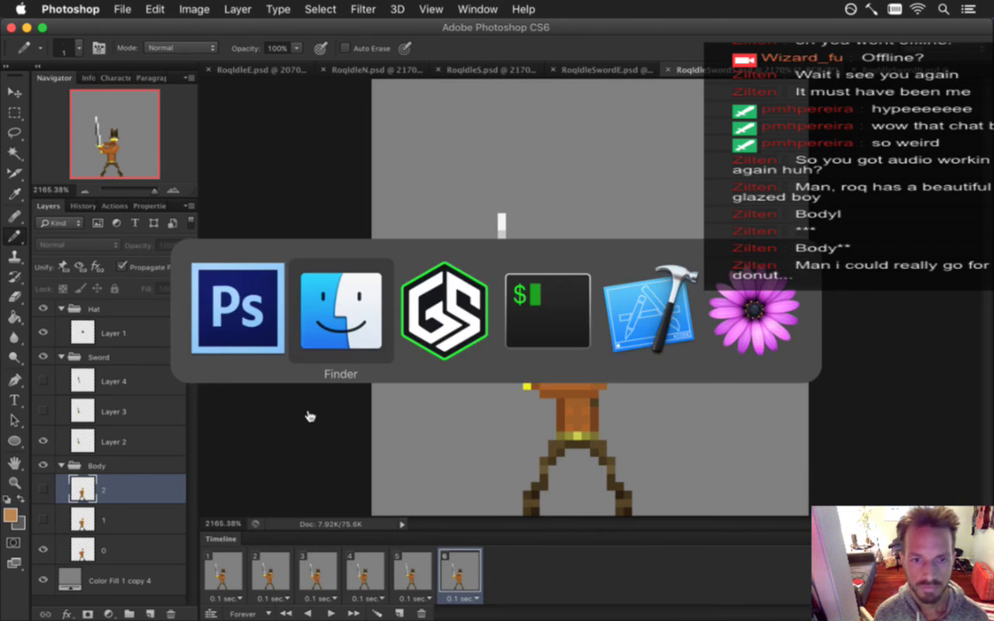
pyautogui.click(136, 190)
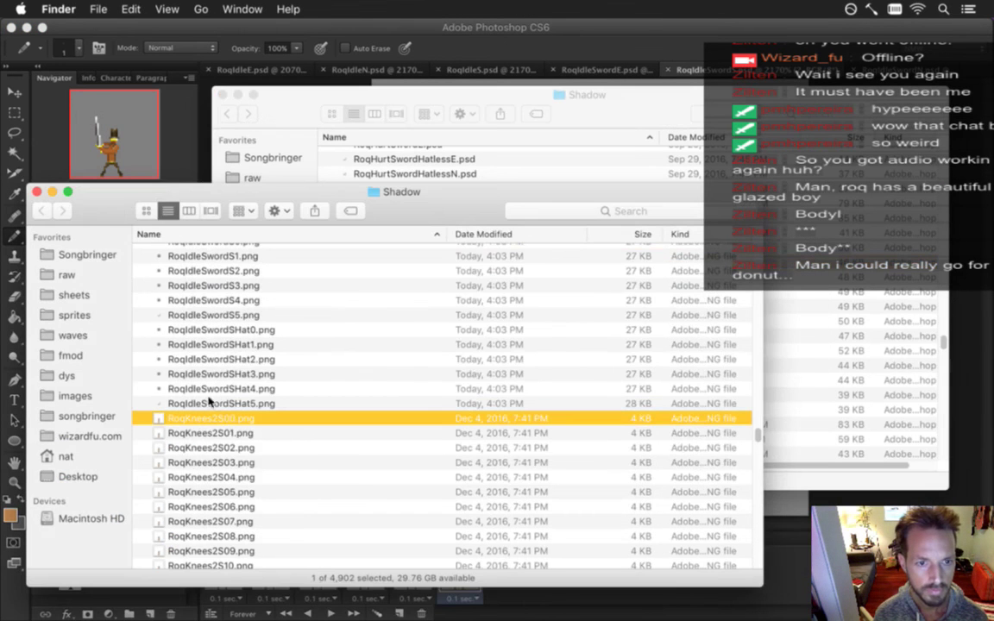
pyautogui.scroll(2, 222, 412)
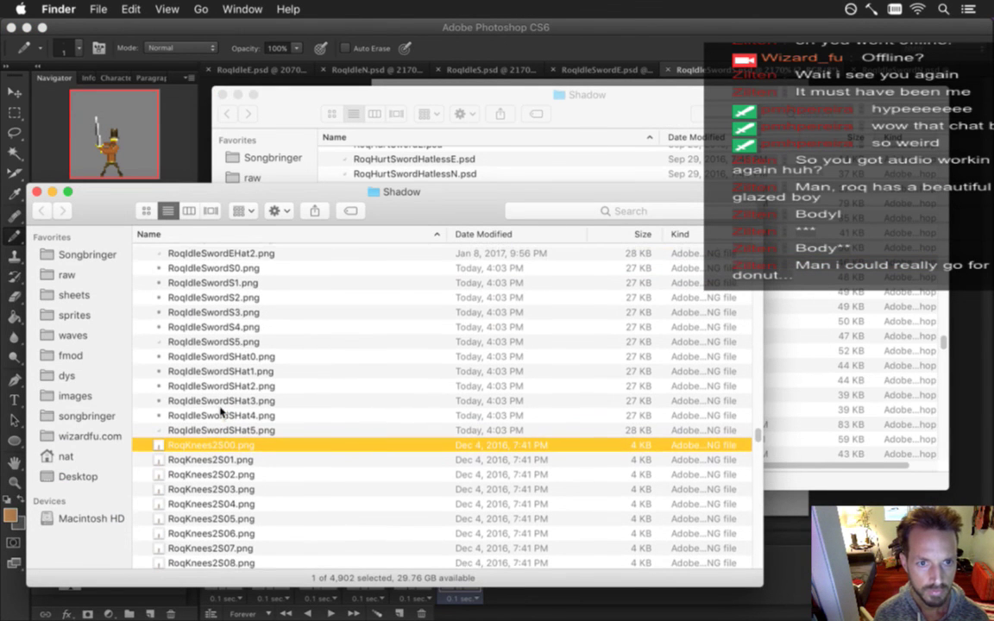
pyautogui.click(273, 271)
pyautogui.press('space')
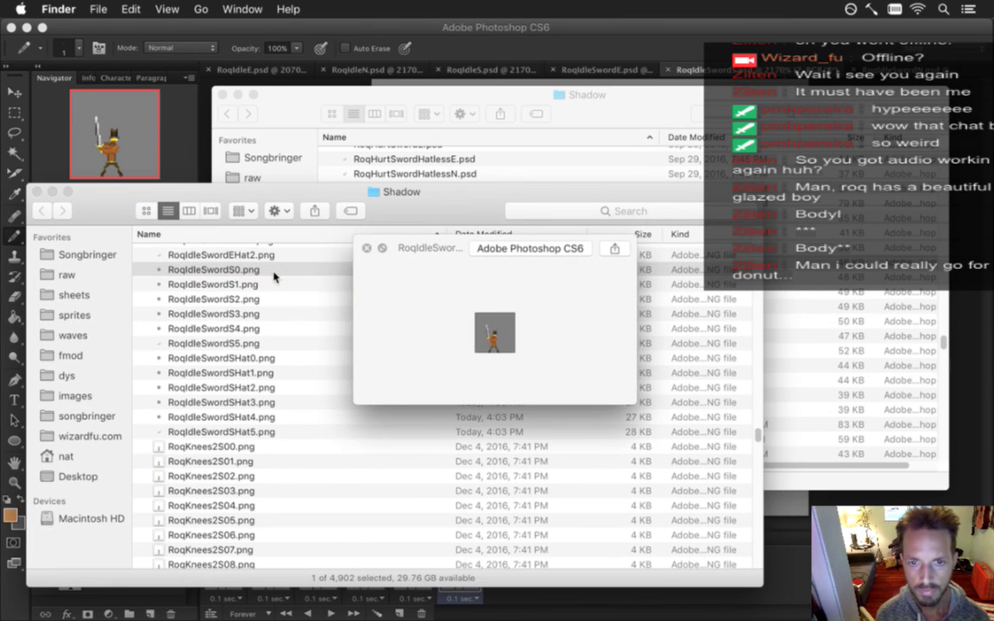
# Return briefly to Photoshop, and preview the RoqIdleSwordS and RoqIdleSwordSHat PNGs one after another in Finder
pyautogui.press('super+Tab')
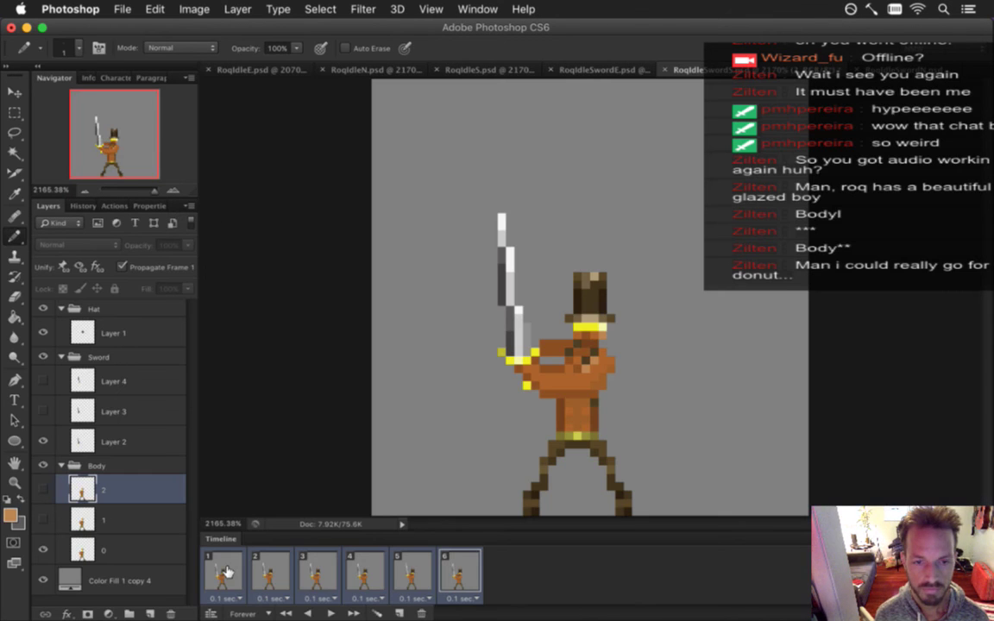
pyautogui.press('super+Tab')
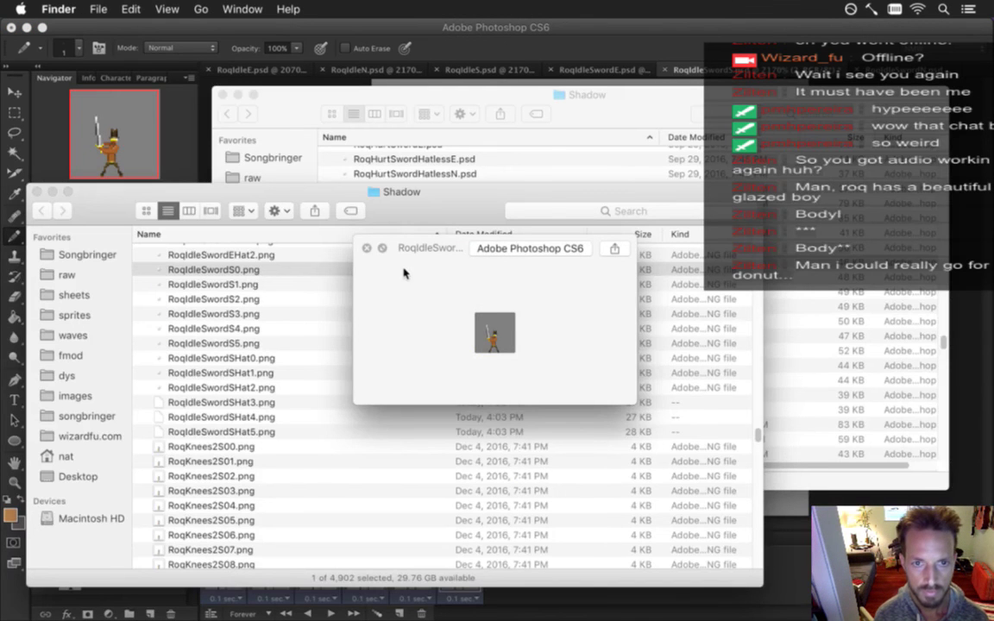
pyautogui.click(367, 250)
pyautogui.press('space')
pyautogui.press('Down')
pyautogui.press('Down')
pyautogui.press('Down')
pyautogui.press('Down')
pyautogui.press('Down')
pyautogui.press('Down')
pyautogui.press('Down')
pyautogui.press('Down')
pyautogui.press('Down')
pyautogui.press('Down')
pyautogui.press('Down')
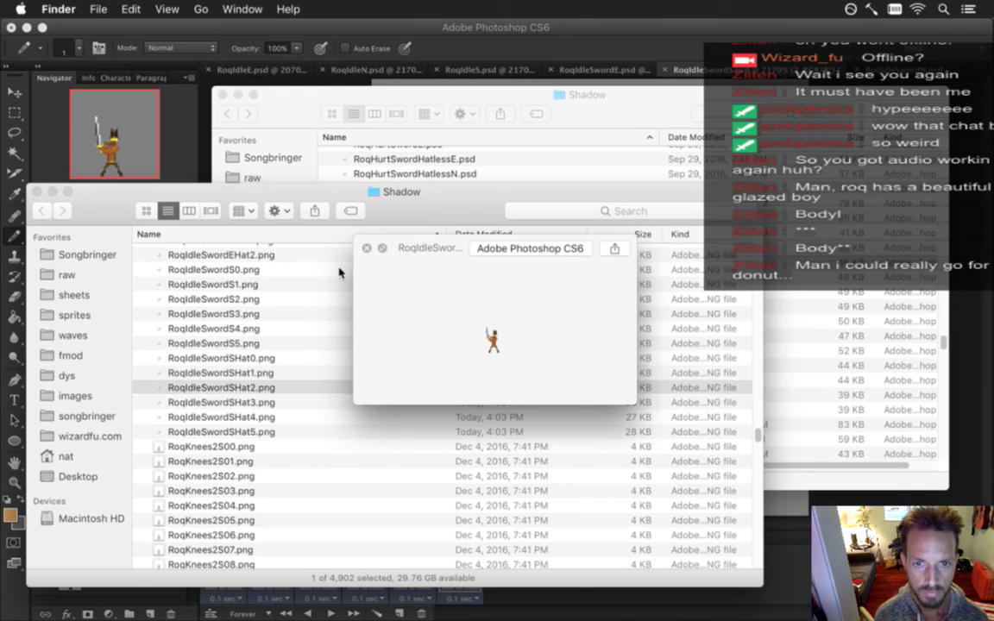
# Close the PNG preview in Finder and switch to RoqIdleSwordN.psd in Photoshop
pyautogui.press('Down')
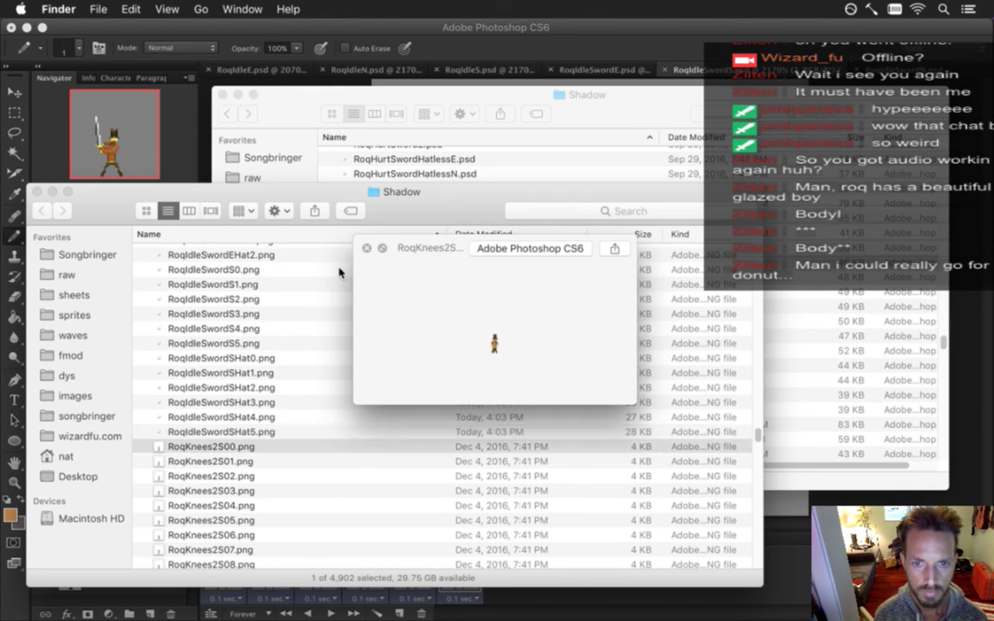
pyautogui.press('space')
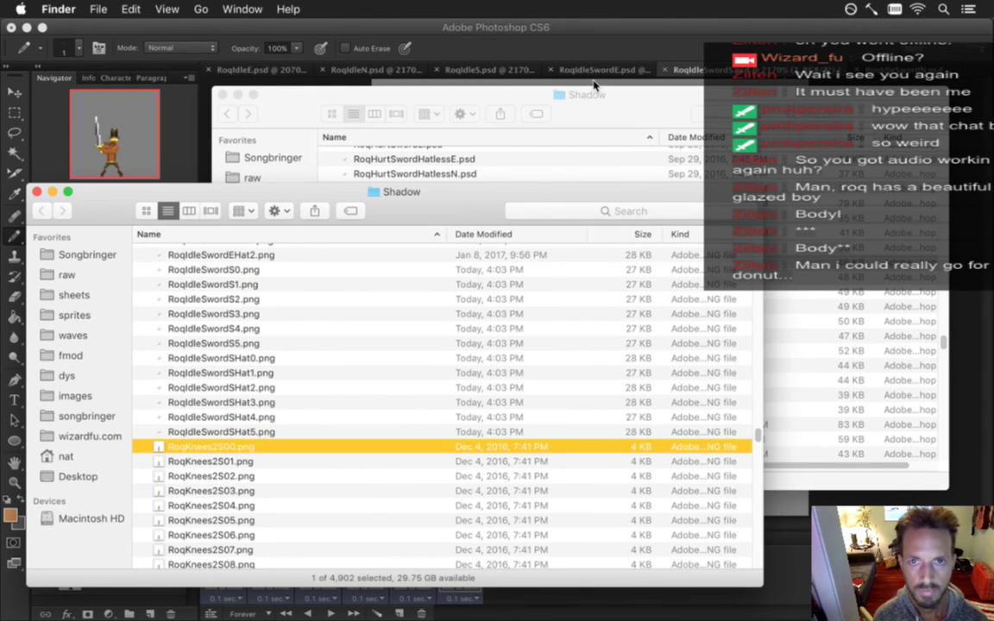
pyautogui.click(537, 33)
pyautogui.click(642, 69)
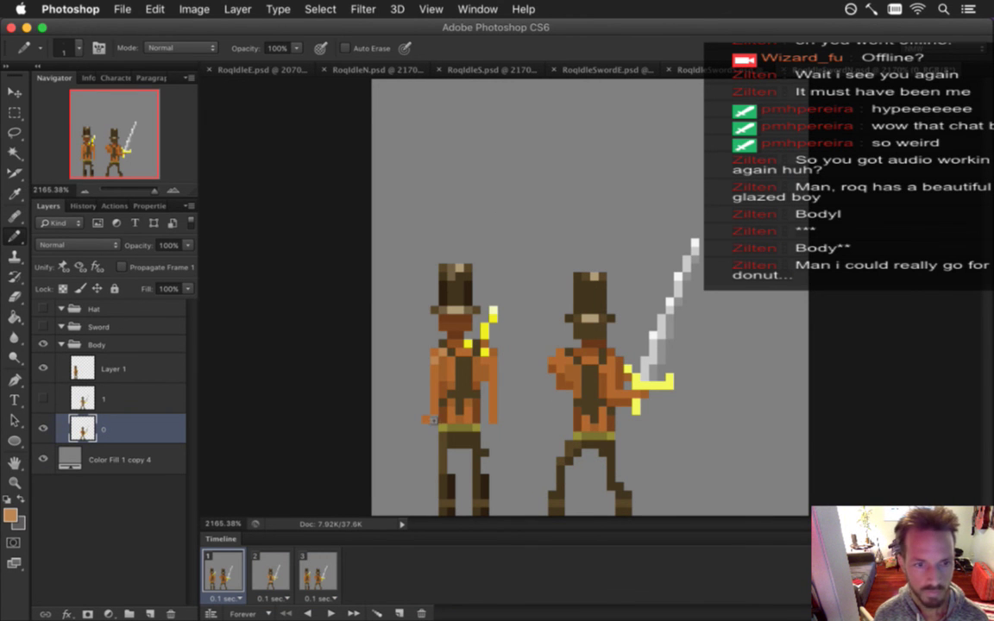
# Retouch the sword figure's boots and body on layer 0 with the Pencil, using colors sampled from the reference figure
pyautogui.press('i')
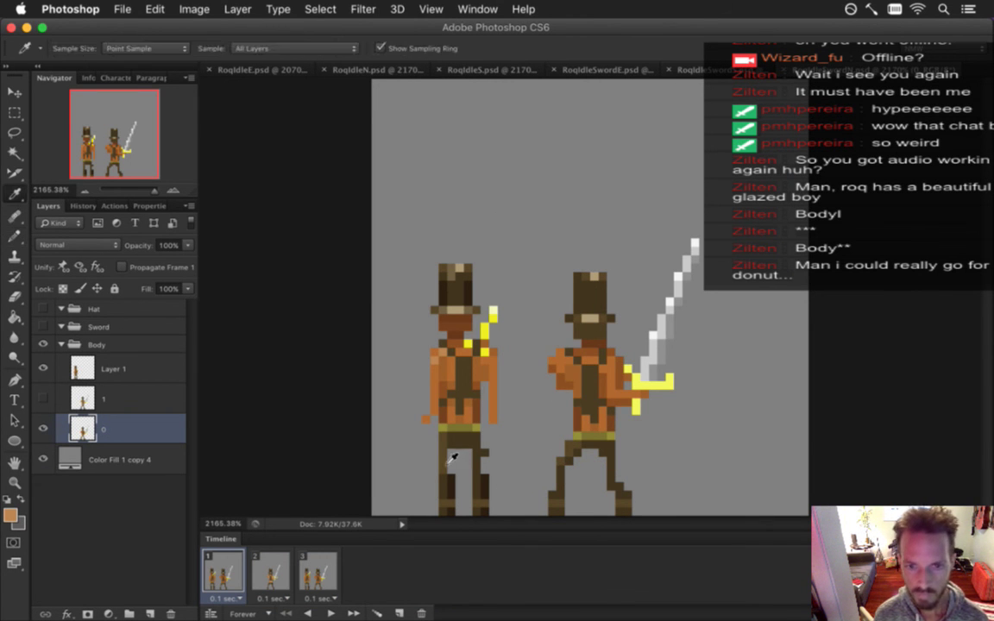
pyautogui.press('b')
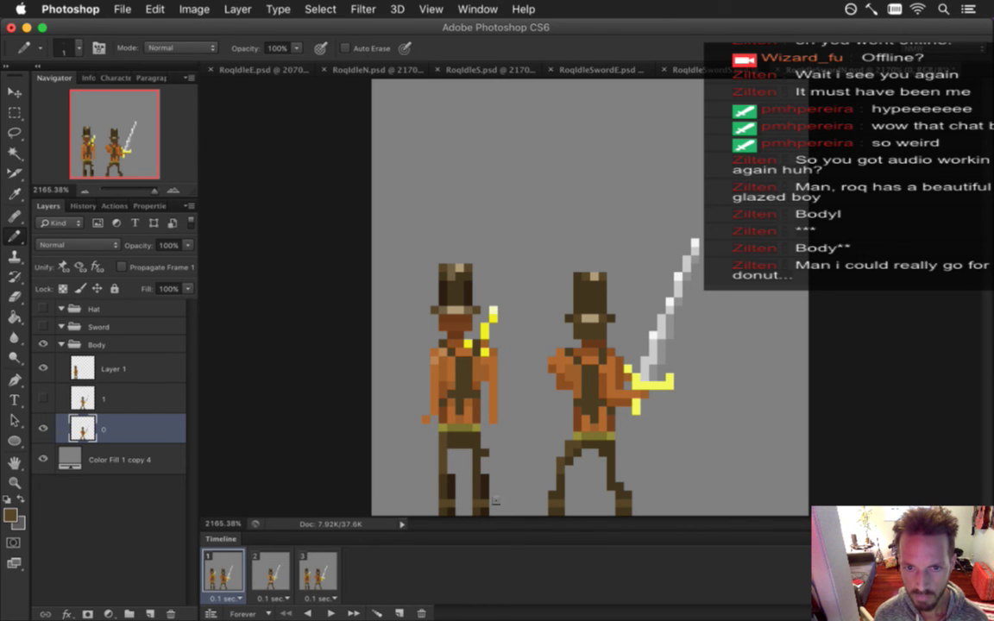
pyautogui.press('i')
pyautogui.press('b')
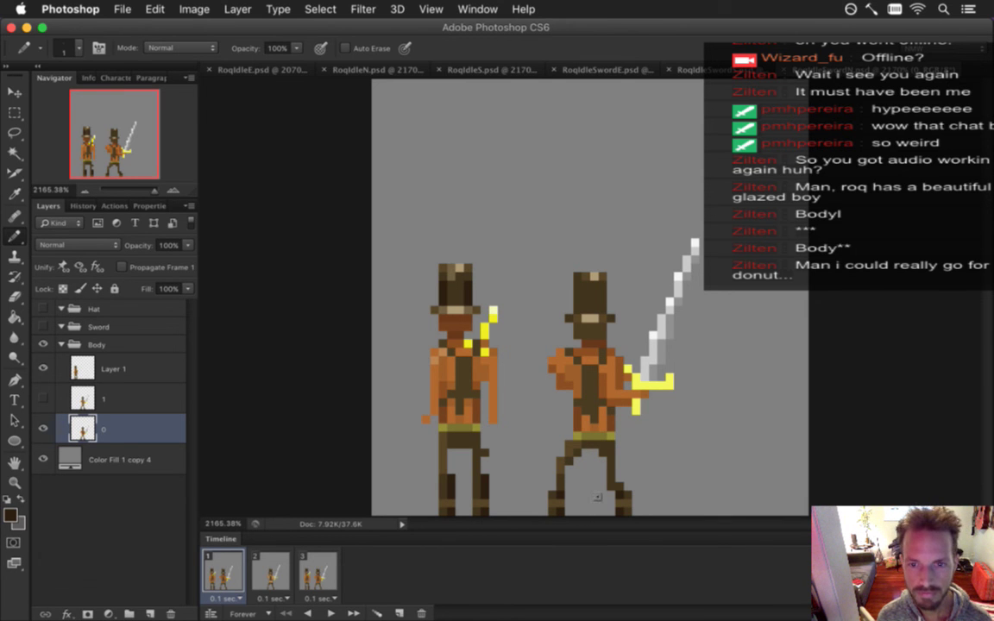
pyautogui.press('i')
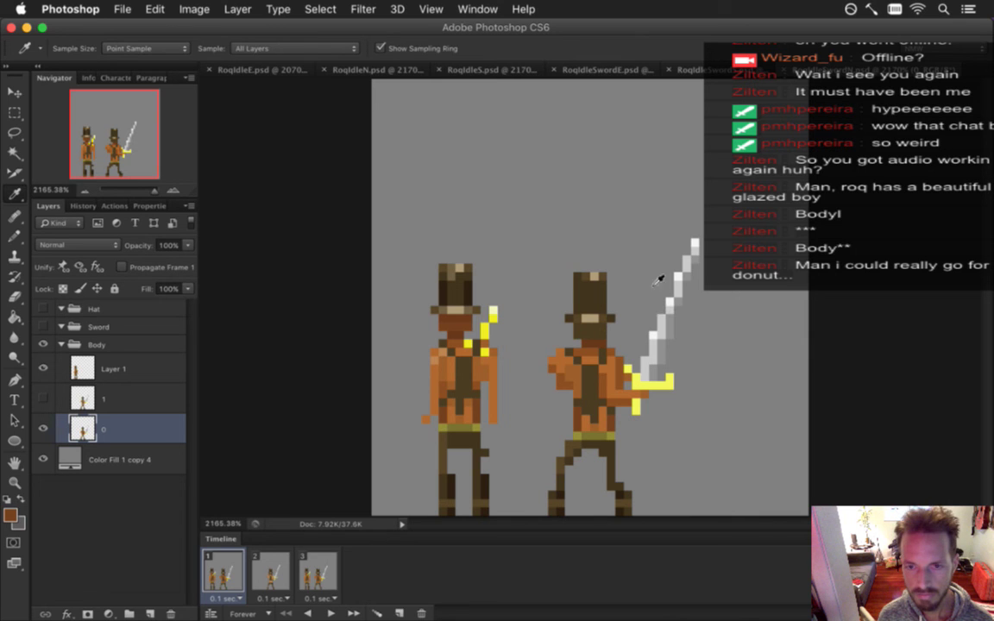
# Cut the sword figure's hat to a new layer inside the visible Hat group, with Propagate Frame 1 turned off
pyautogui.press('m')
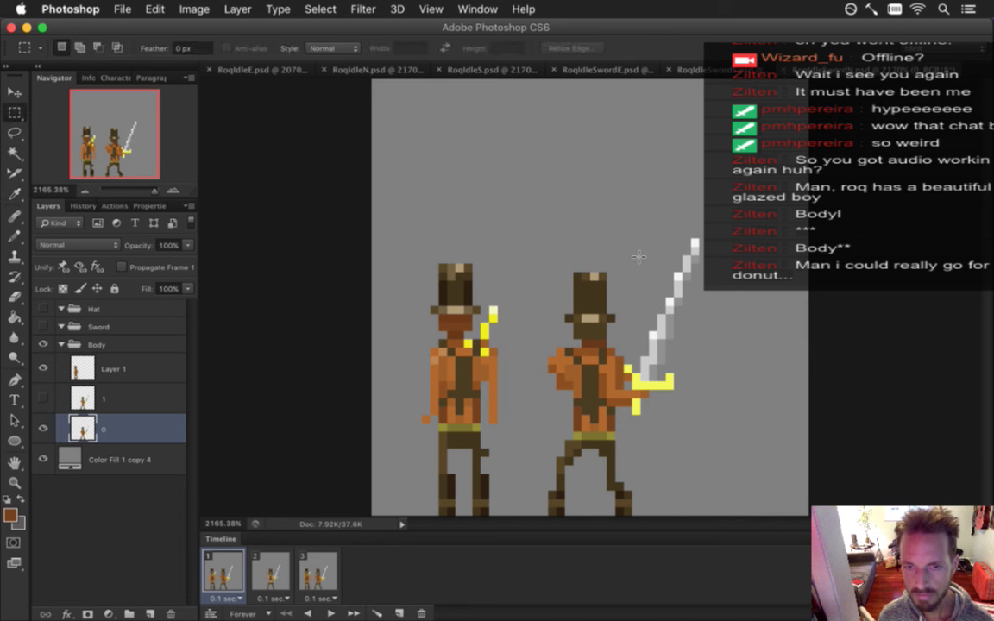
pyautogui.moveTo(547, 255); pyautogui.dragTo(624, 322)
pyautogui.rightClick(601, 285)
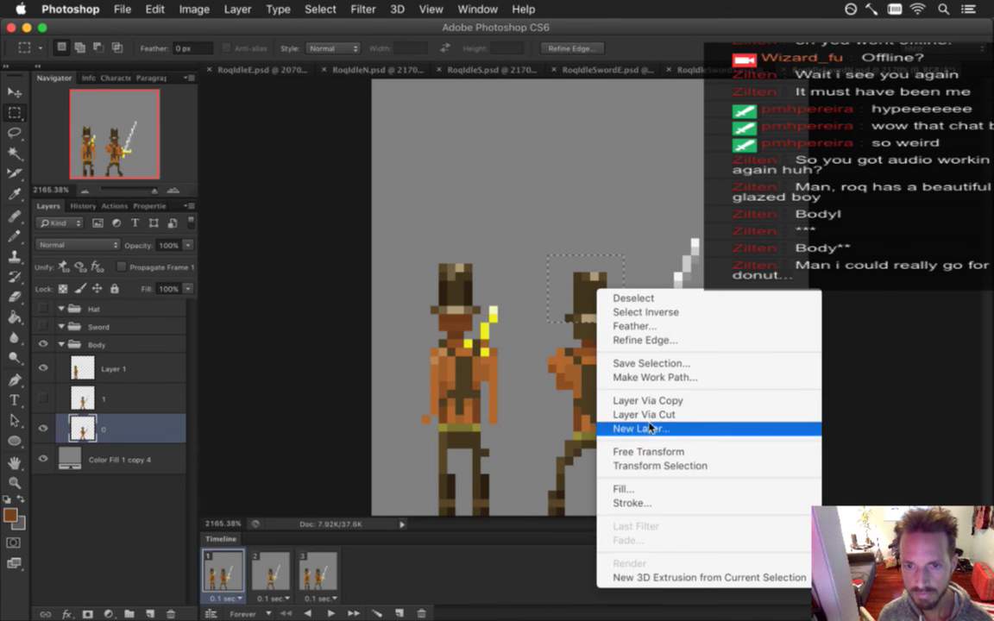
pyautogui.click(643, 414)
pyautogui.moveTo(102, 433); pyautogui.dragTo(86, 312)
pyautogui.click(44, 308)
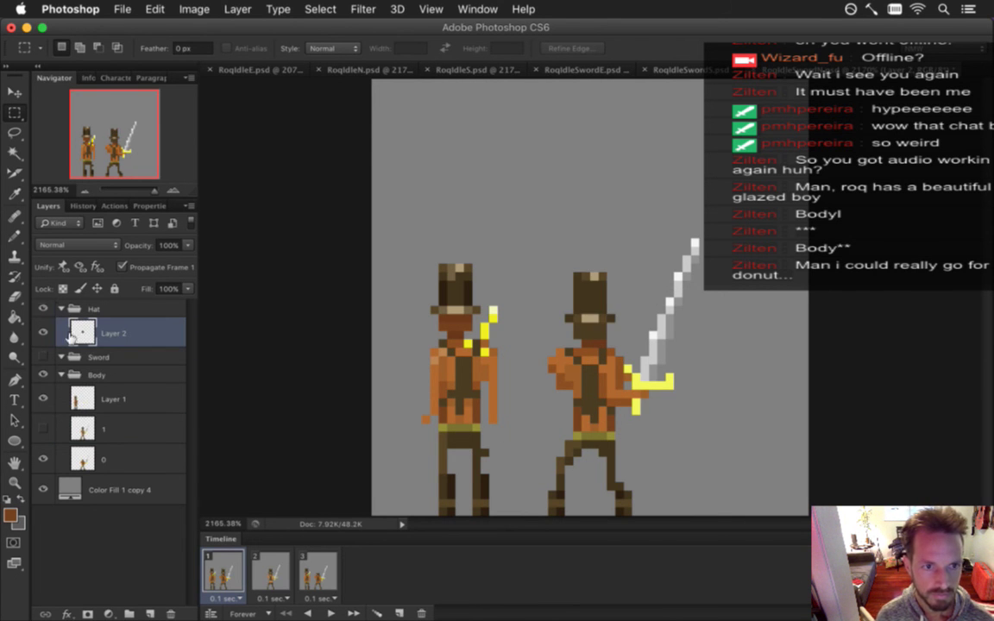
pyautogui.click(127, 269)
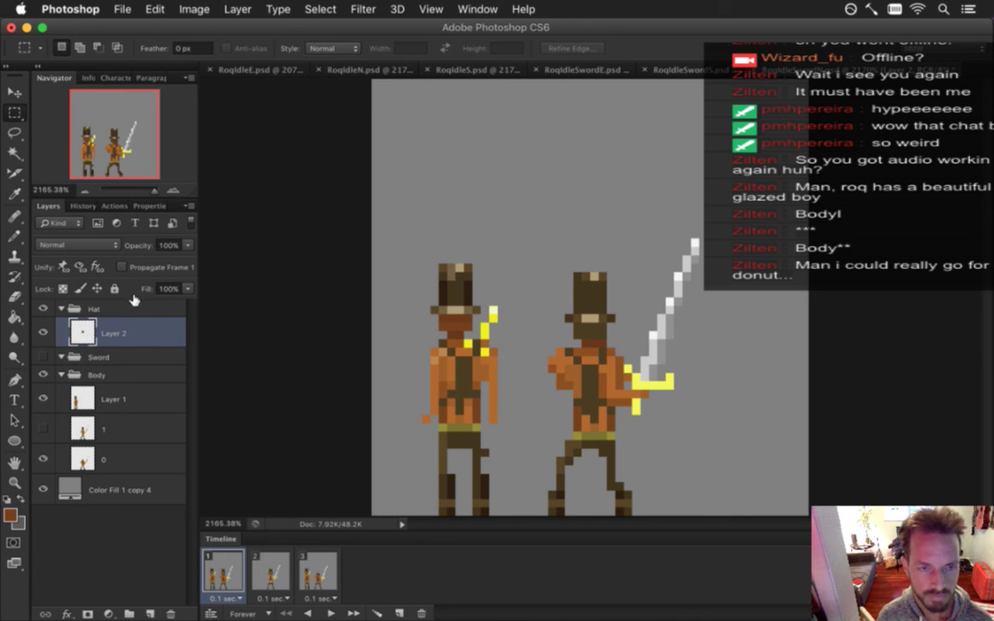
# Cut the sword and its hilt from layer 0 to a new layer and place it in the Sword group
pyautogui.click(144, 459)
pyautogui.moveTo(643, 272); pyautogui.dragTo(646, 356)
pyautogui.moveTo(624, 222); pyautogui.dragTo(698, 431)
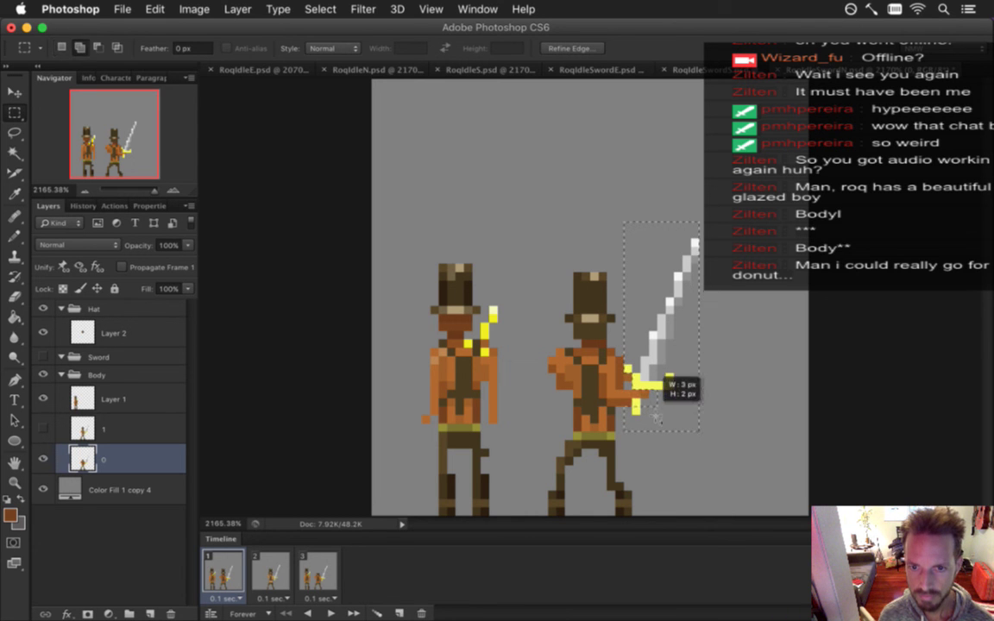
pyautogui.press('v')
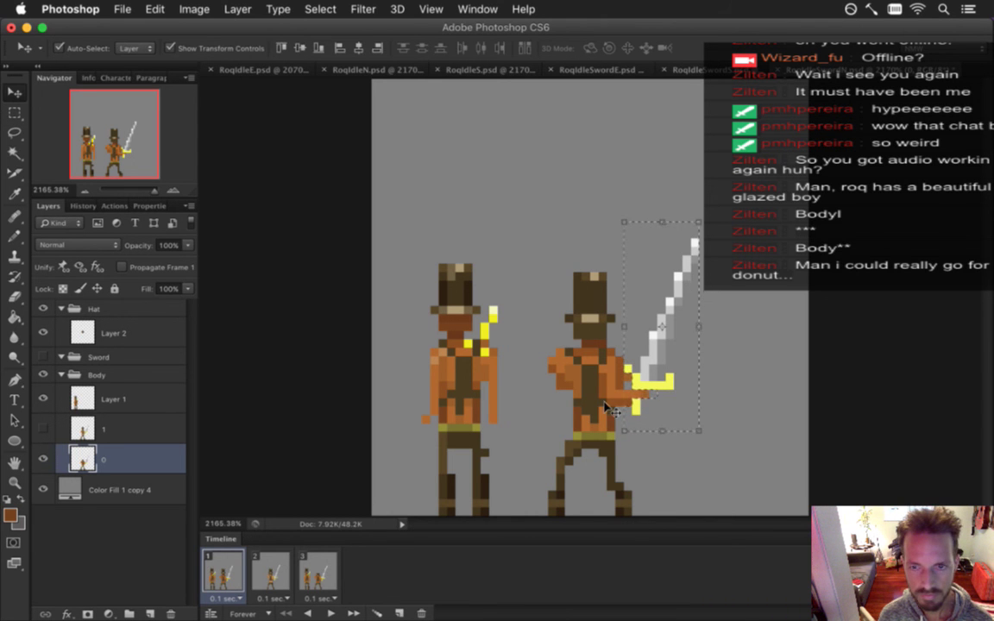
pyautogui.rightClick(662, 285)
pyautogui.click(661, 271)
pyautogui.rightClick(659, 255)
pyautogui.press('Escape')
pyautogui.press('m')
pyautogui.rightClick(653, 280)
pyautogui.click(697, 402)
pyautogui.moveTo(87, 455); pyautogui.dragTo(91, 358)
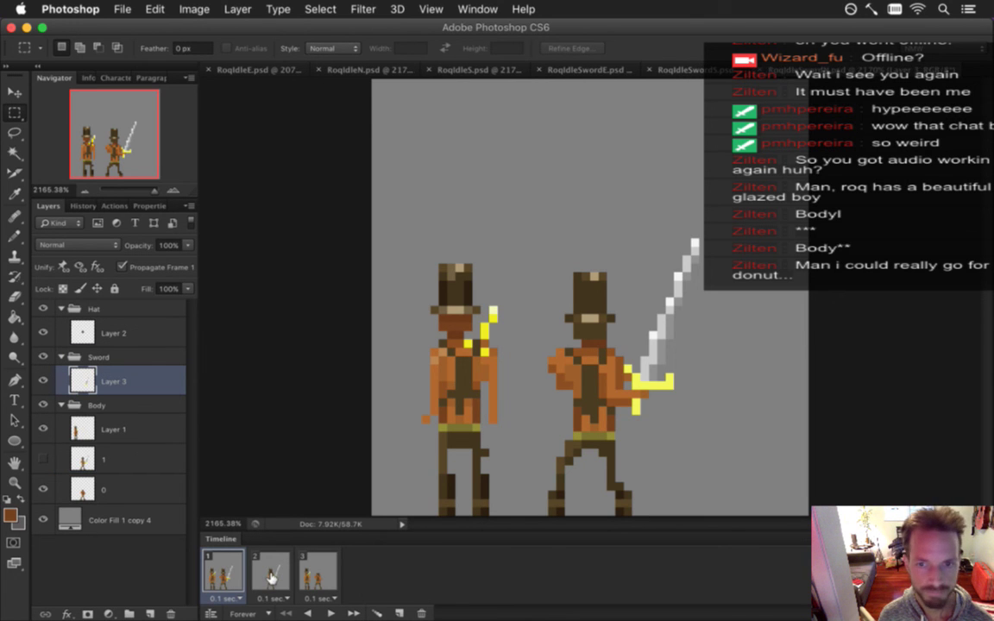
# Switch back and forth between frames 1 and 2 to compare the old and recolored poses
pyautogui.click(270, 574)
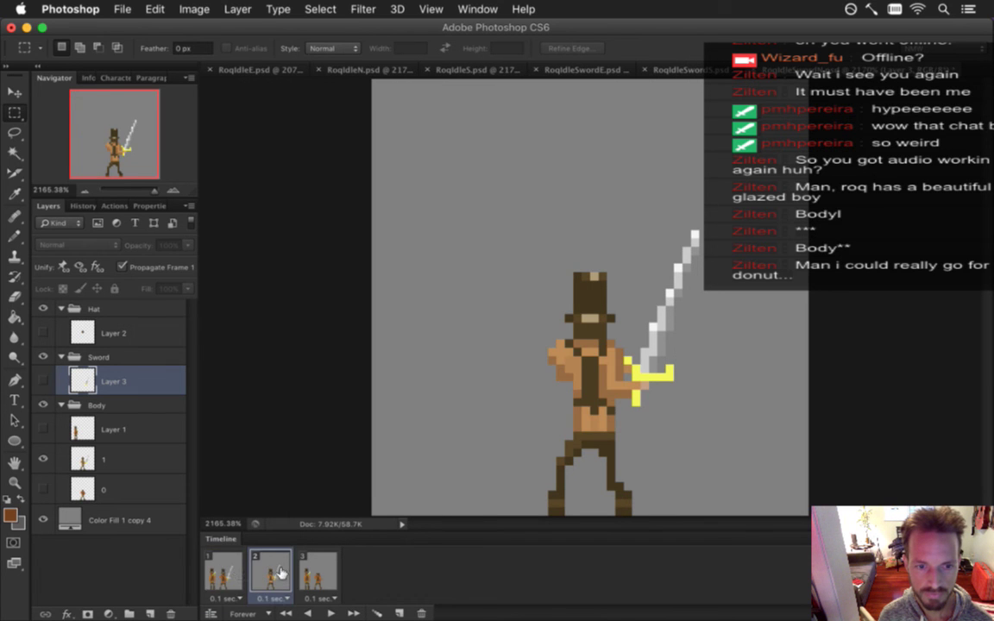
pyautogui.click(234, 576)
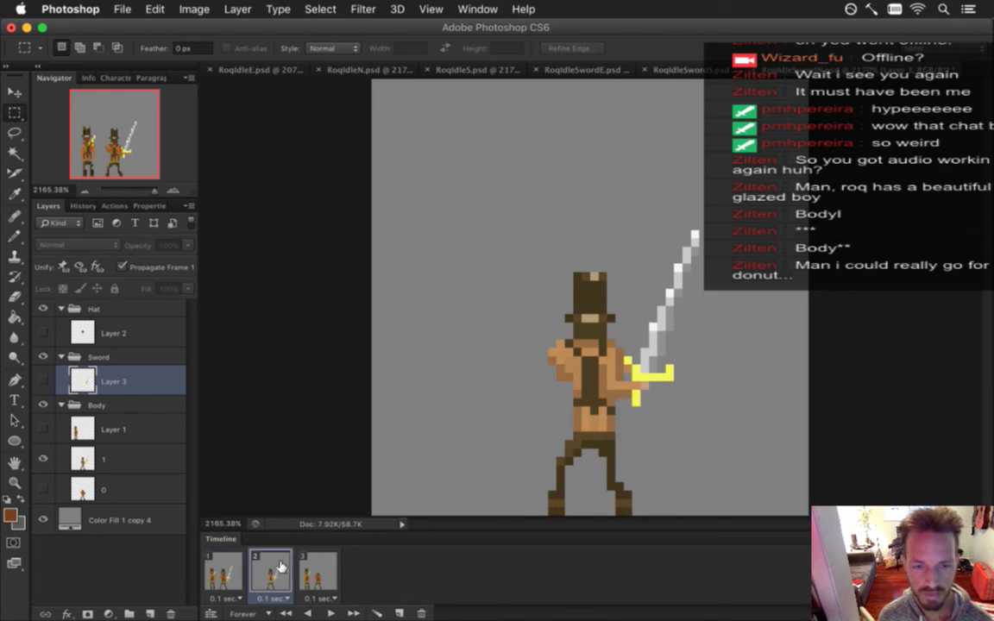
pyautogui.click(255, 573)
pyautogui.click(229, 573)
pyautogui.click(256, 573)
pyautogui.click(242, 571)
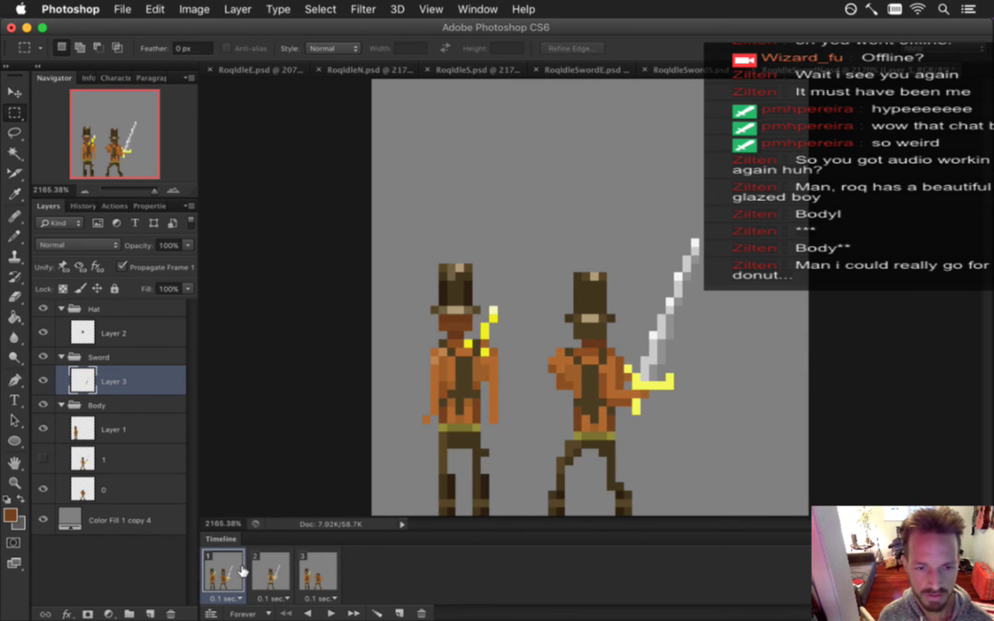
# Hide the Hat group in frame 1 and select layer 0 in the Body group
pyautogui.click(151, 429)
pyautogui.click(115, 381)
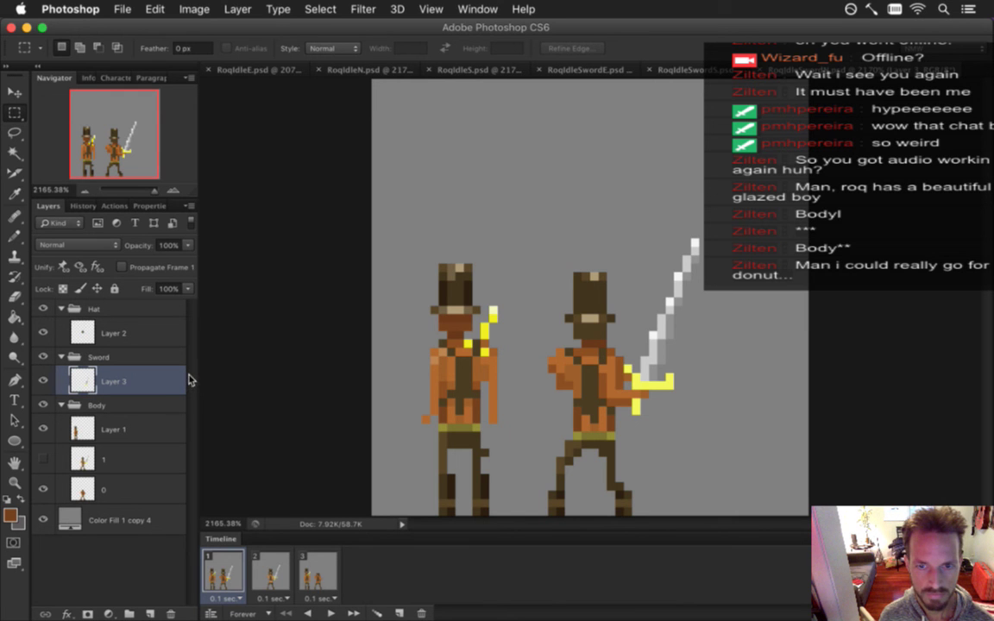
pyautogui.click(42, 332)
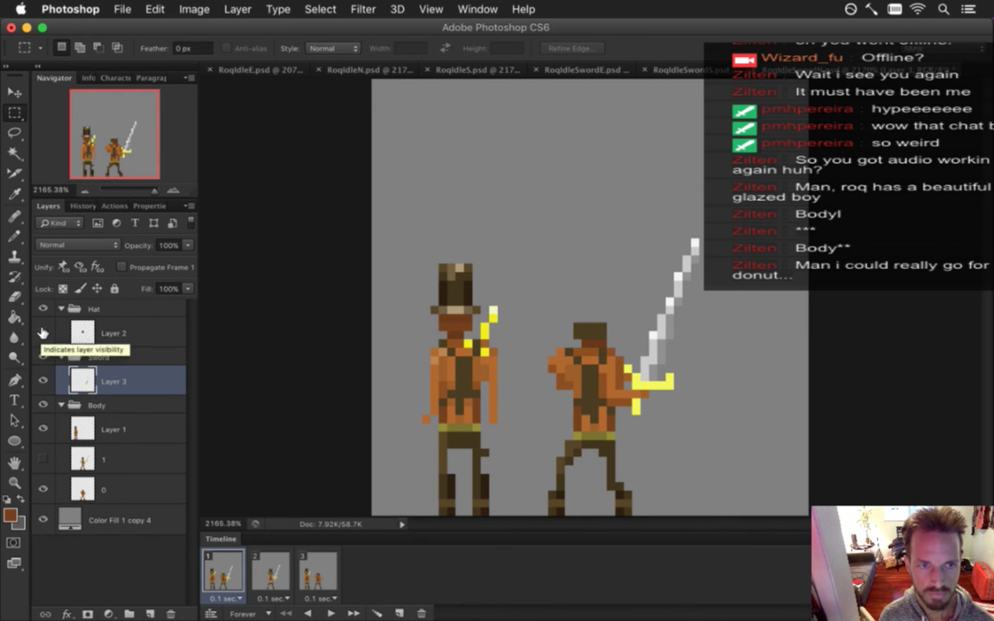
pyautogui.click(42, 332)
pyautogui.click(42, 308)
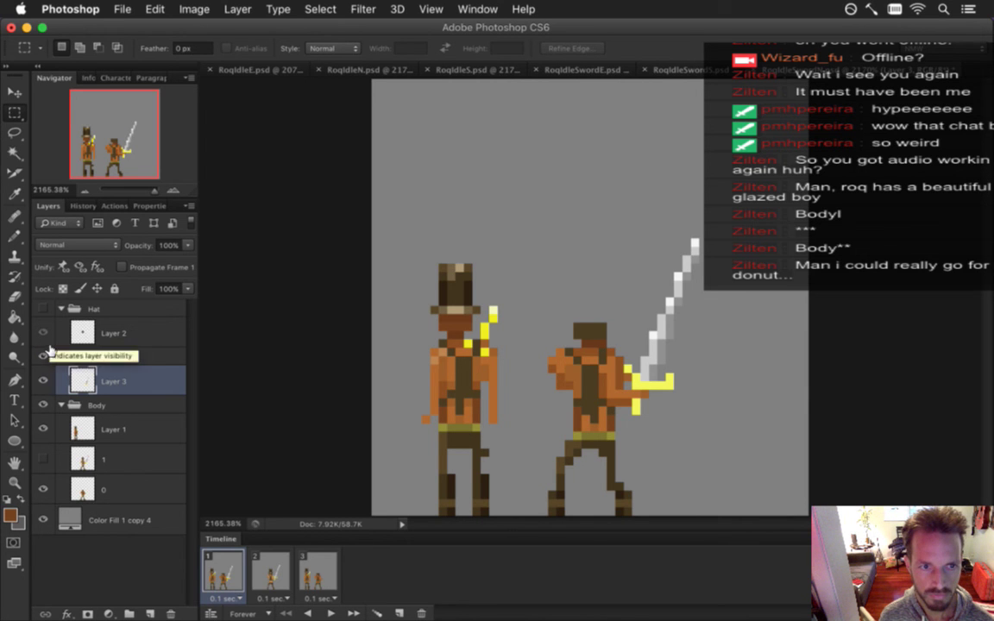
pyautogui.click(82, 429)
pyautogui.click(82, 489)
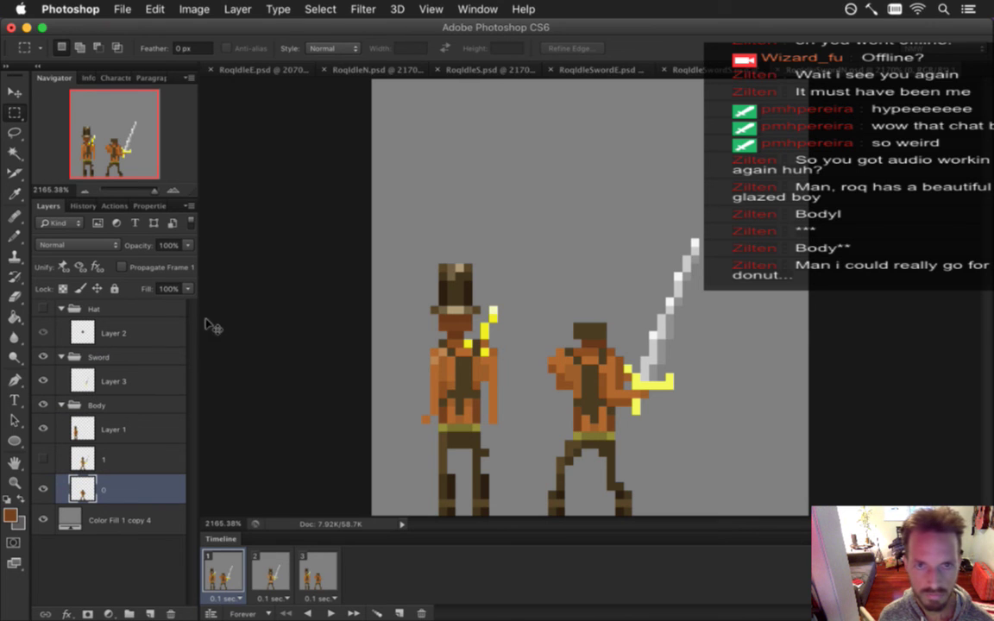
# In RoqIdleN.psd, hide the Hat group and copy the hatless head from body layer 0
pyautogui.press('i')
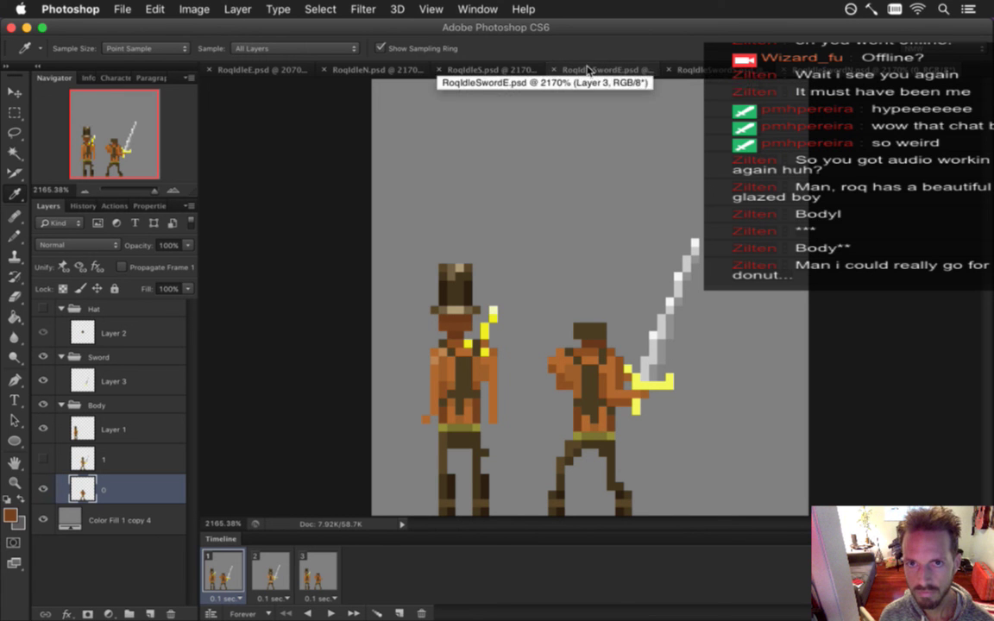
pyautogui.click(388, 70)
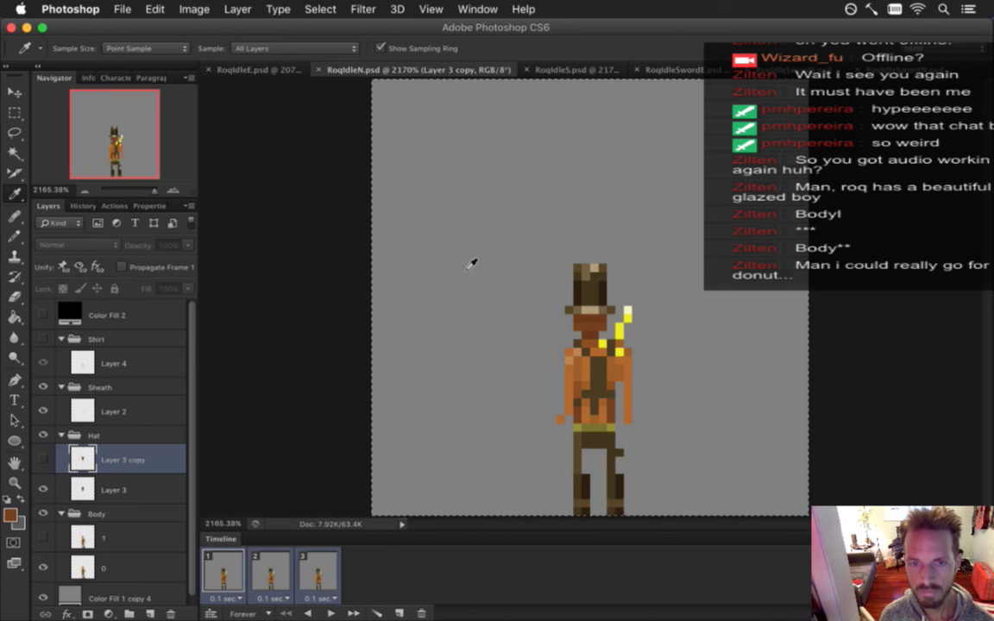
pyautogui.click(43, 436)
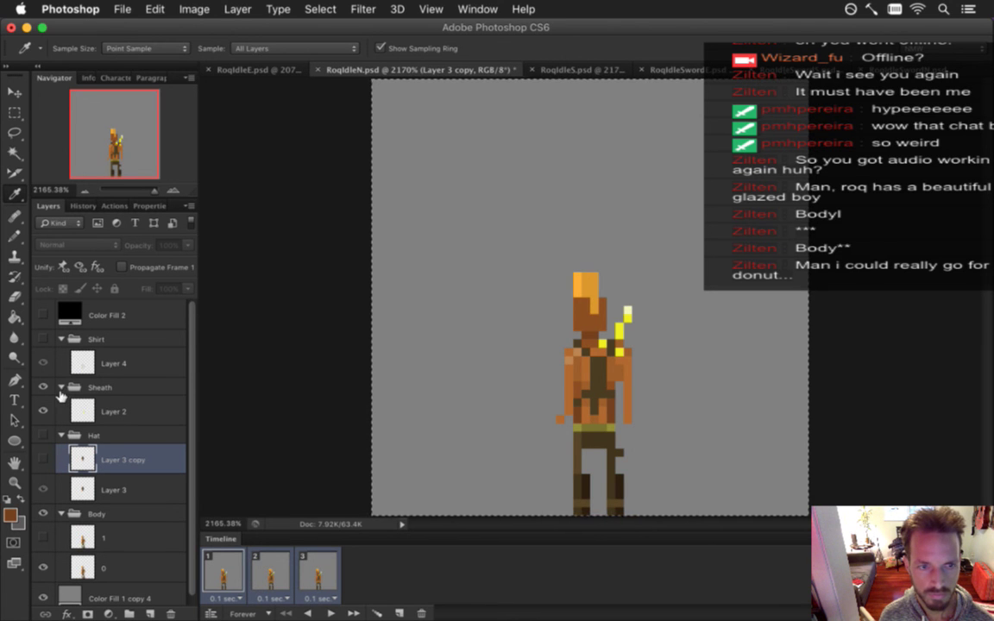
pyautogui.press('m')
pyautogui.moveTo(565, 247); pyautogui.dragTo(615, 331)
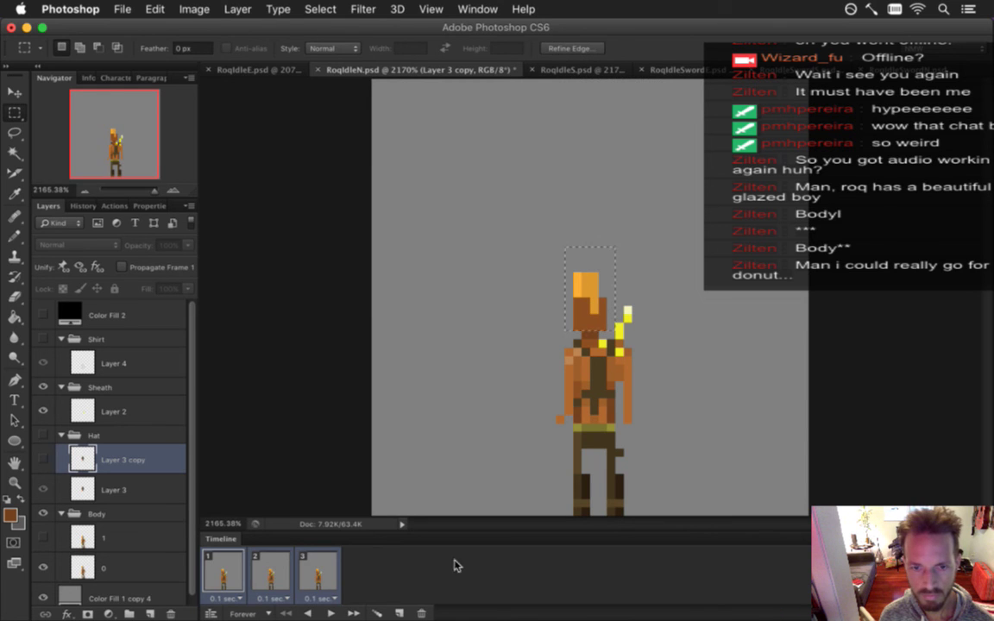
pyautogui.scroll(-1, 188, 550)
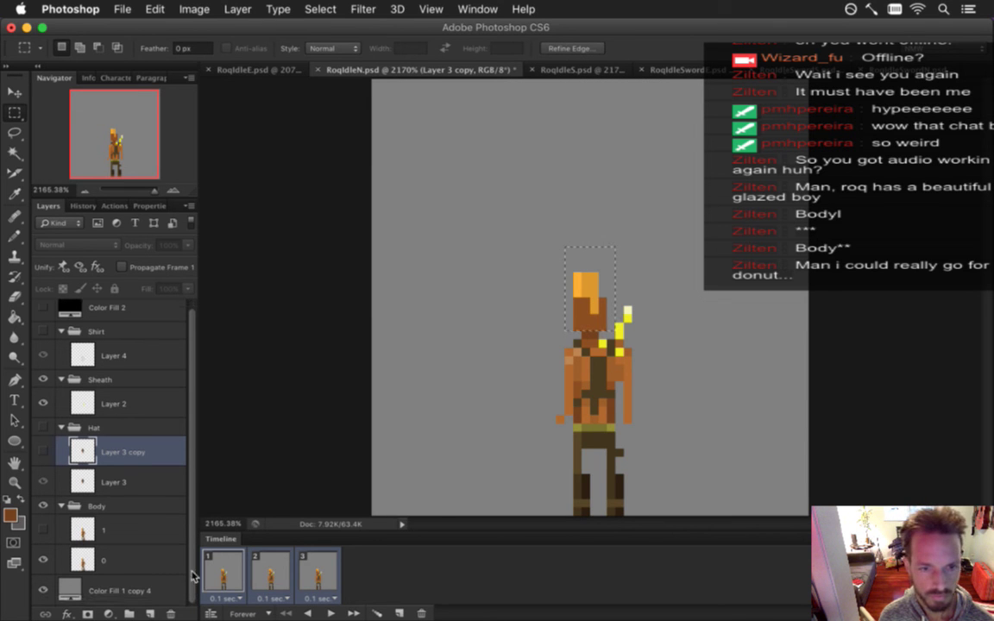
pyautogui.click(106, 559)
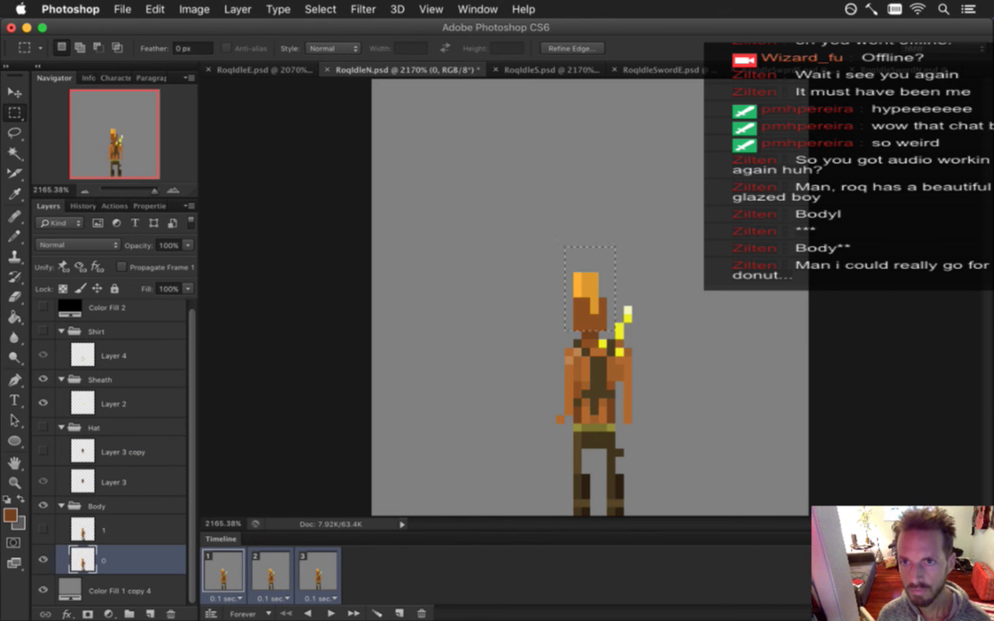
# Paste the hatless head into RoqIdleSwordN.psd above layer 0 and nudge it down onto the neck
pyautogui.click(800, 69)
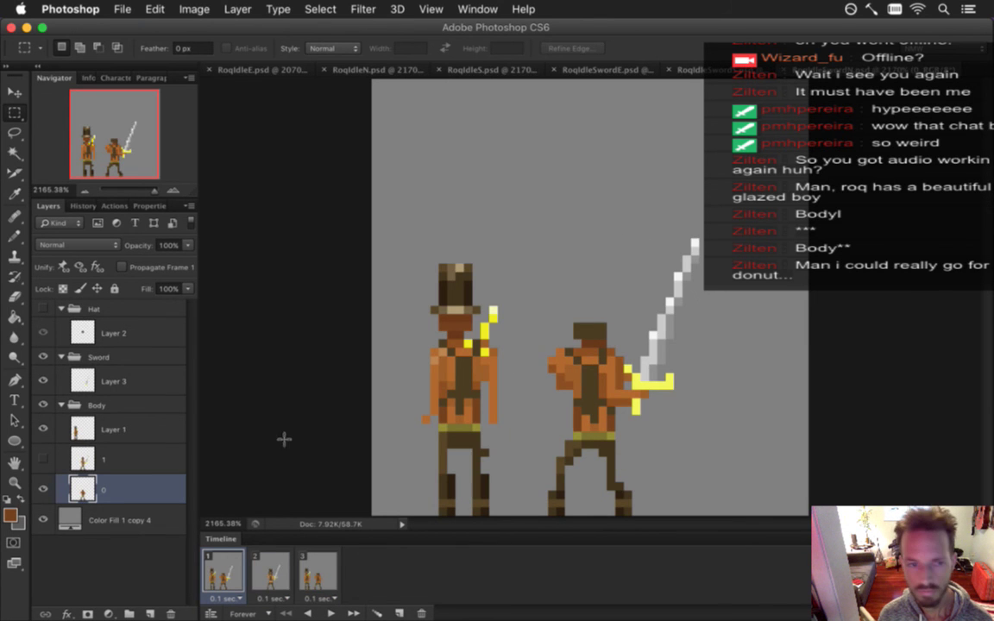
pyautogui.hotkey('ctrl', 'v')
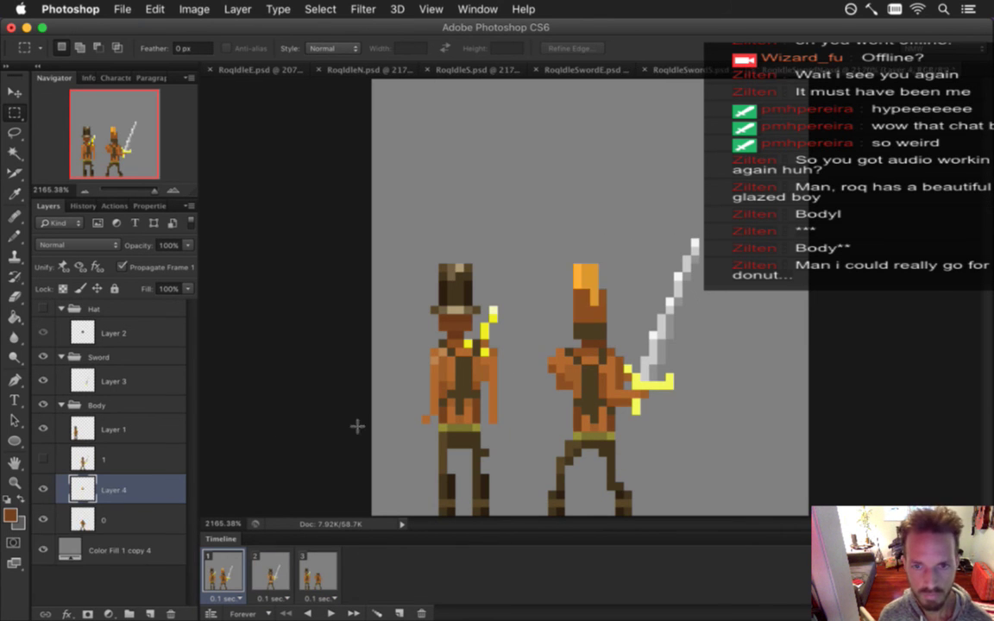
pyautogui.press('v')
pyautogui.press('Down')
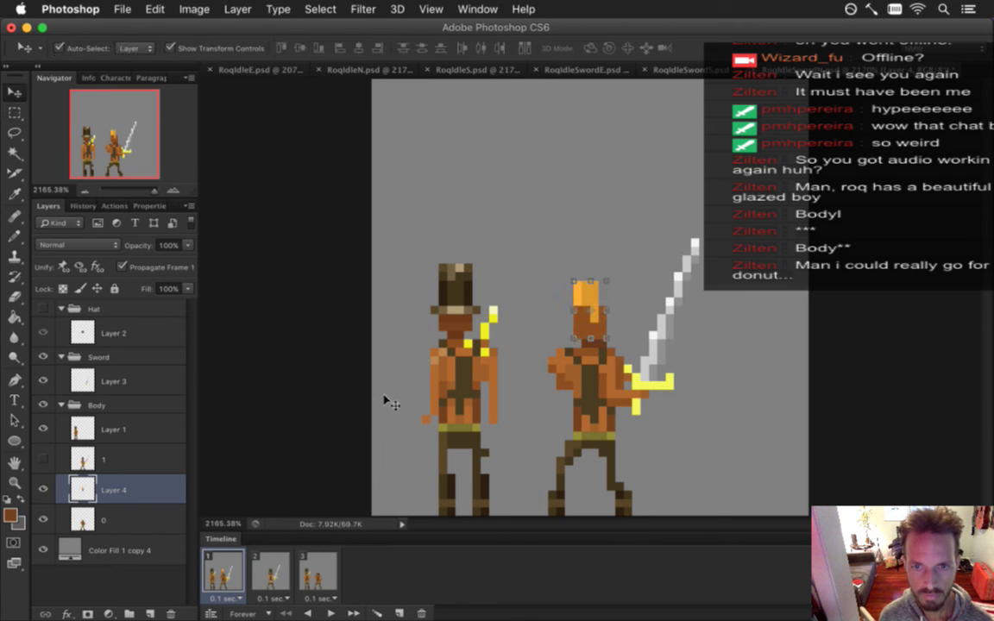
# Merge the pasted head layer with body layer 0
pyautogui.press('m')
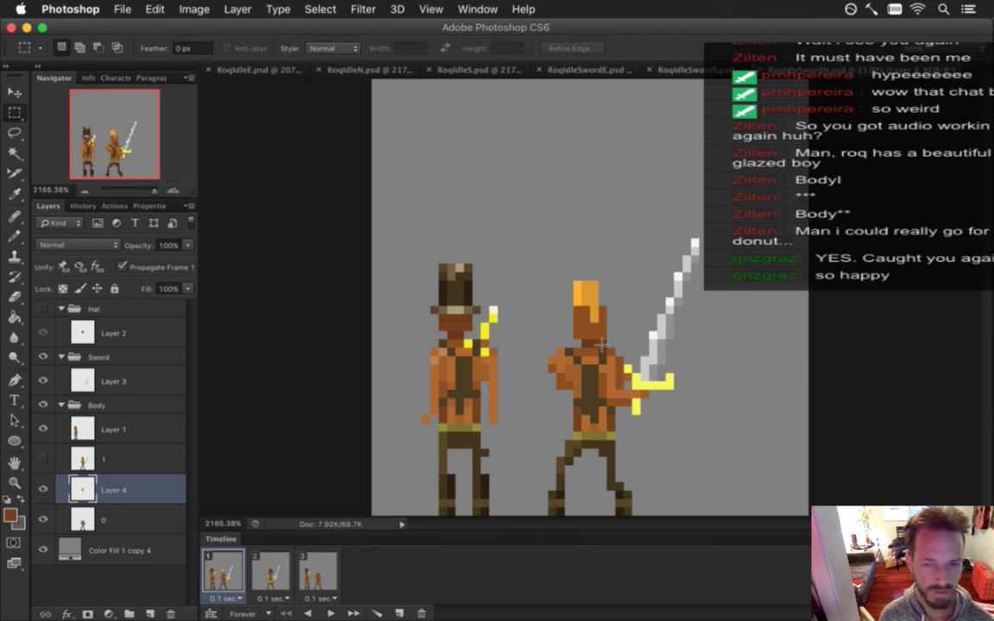
pyautogui.press('e')
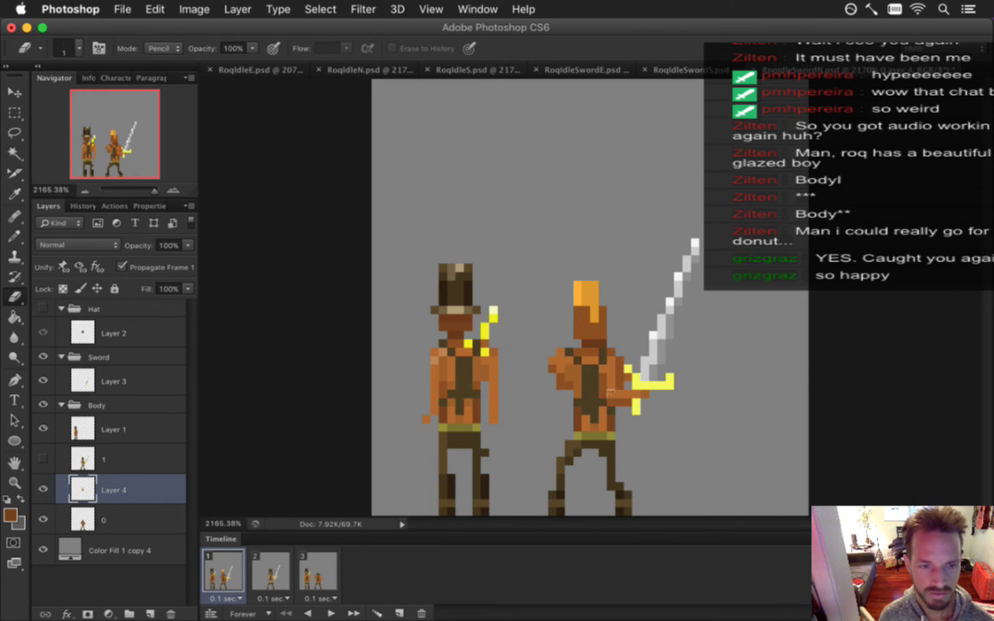
pyautogui.keyDown('shift'); pyautogui.click(138, 518); pyautogui.keyUp('shift')
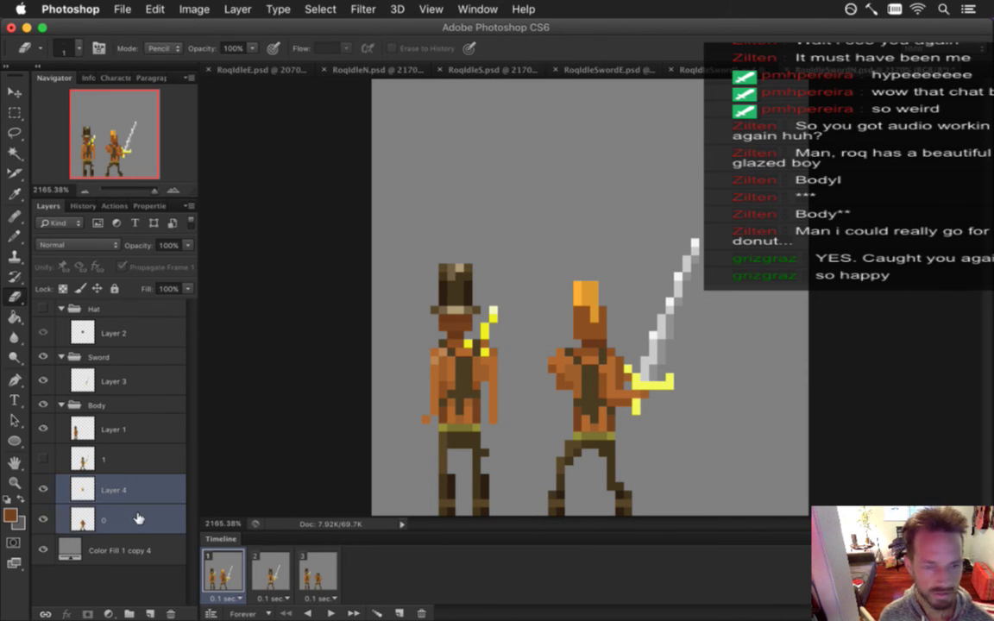
pyautogui.rightClick(138, 518)
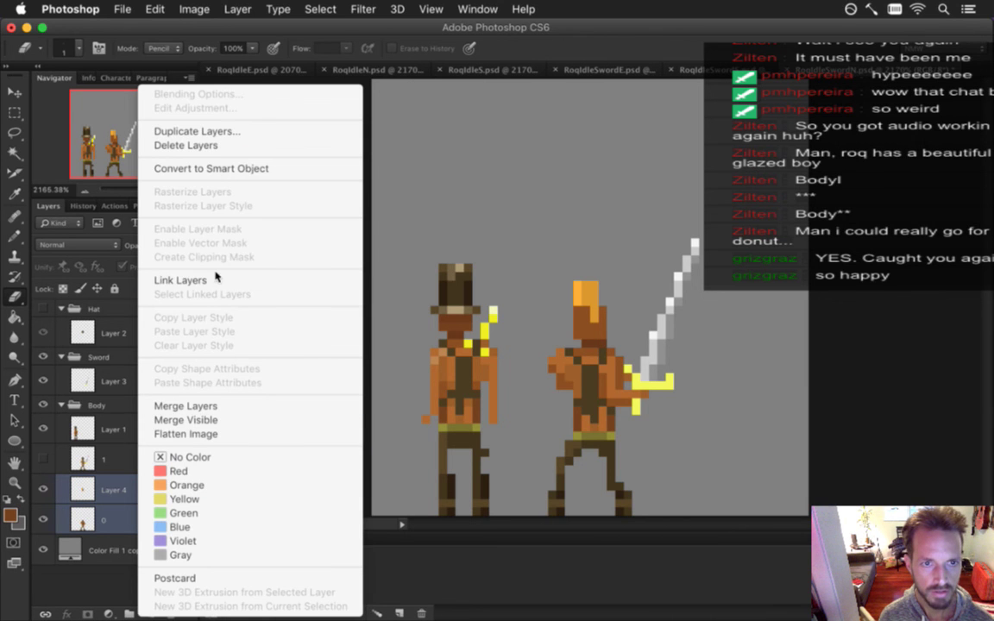
pyautogui.click(207, 406)
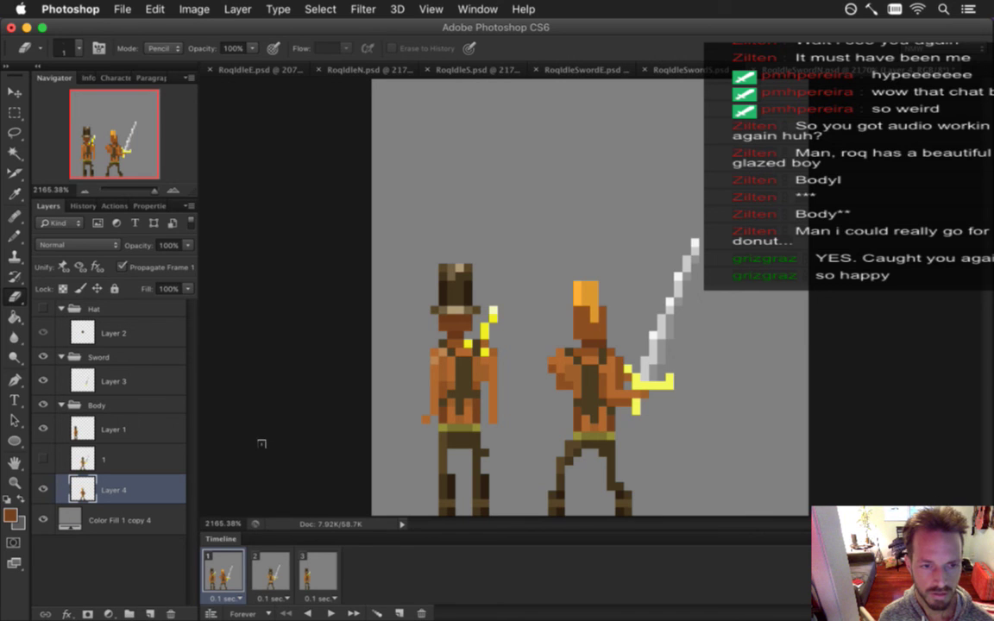
# Make the merged body Layer 4 visible in frame 3 and compare frames 1 and 2
pyautogui.click(317, 572)
pyautogui.click(43, 489)
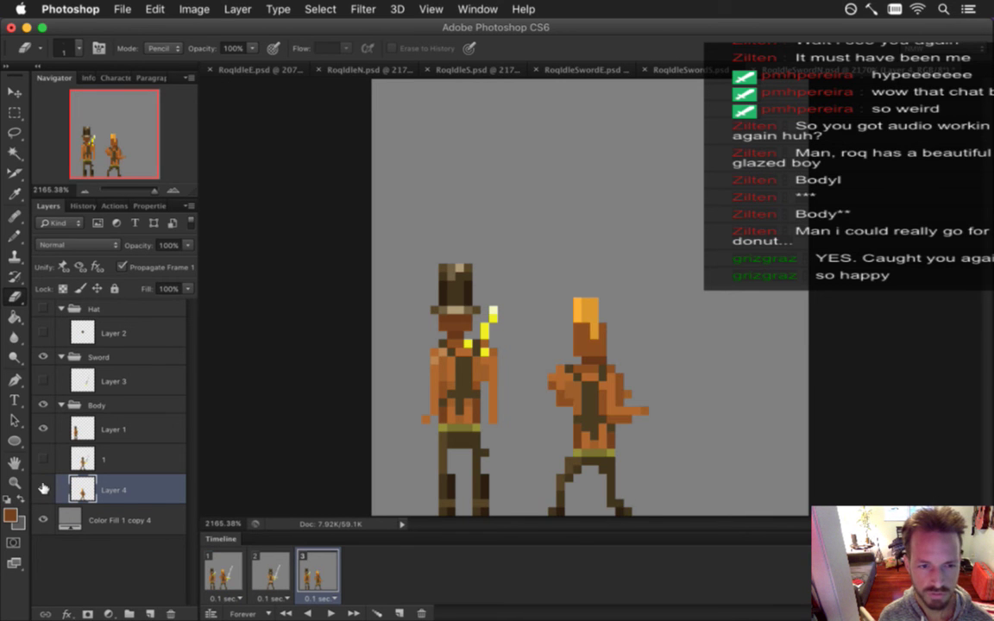
pyautogui.click(222, 572)
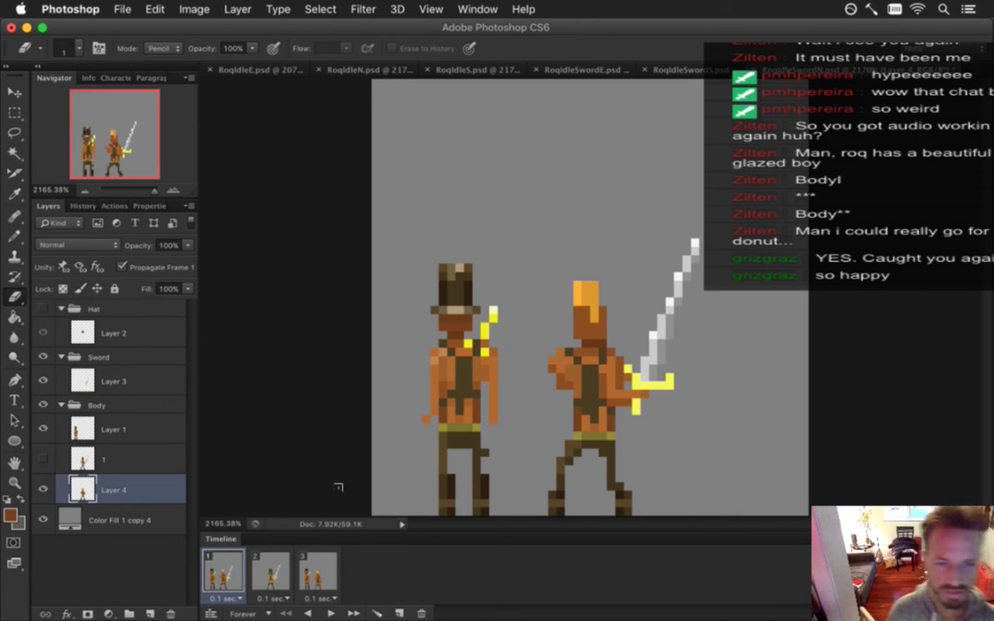
pyautogui.click(278, 562)
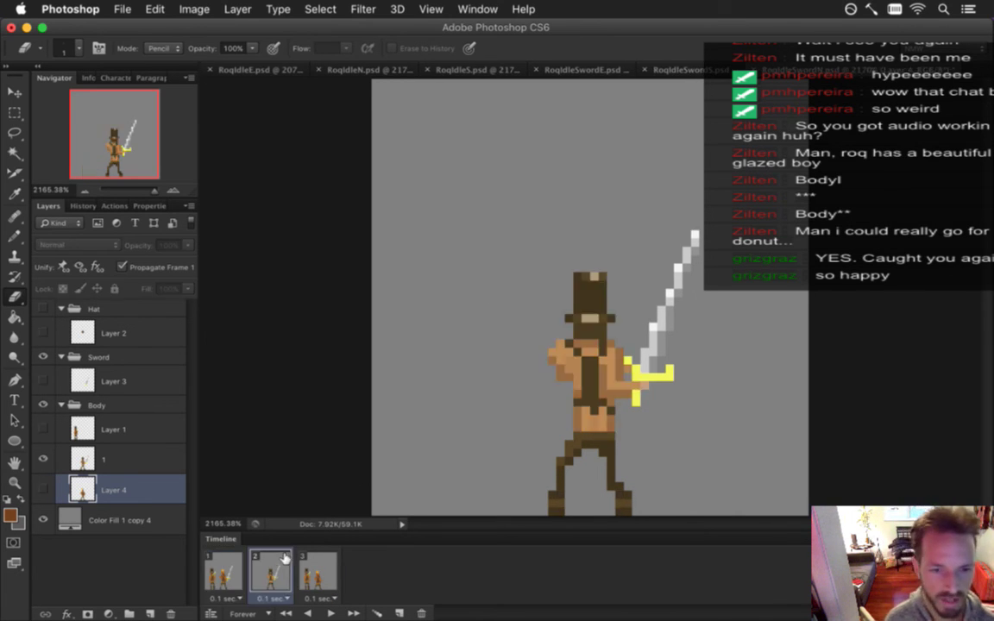
pyautogui.click(228, 572)
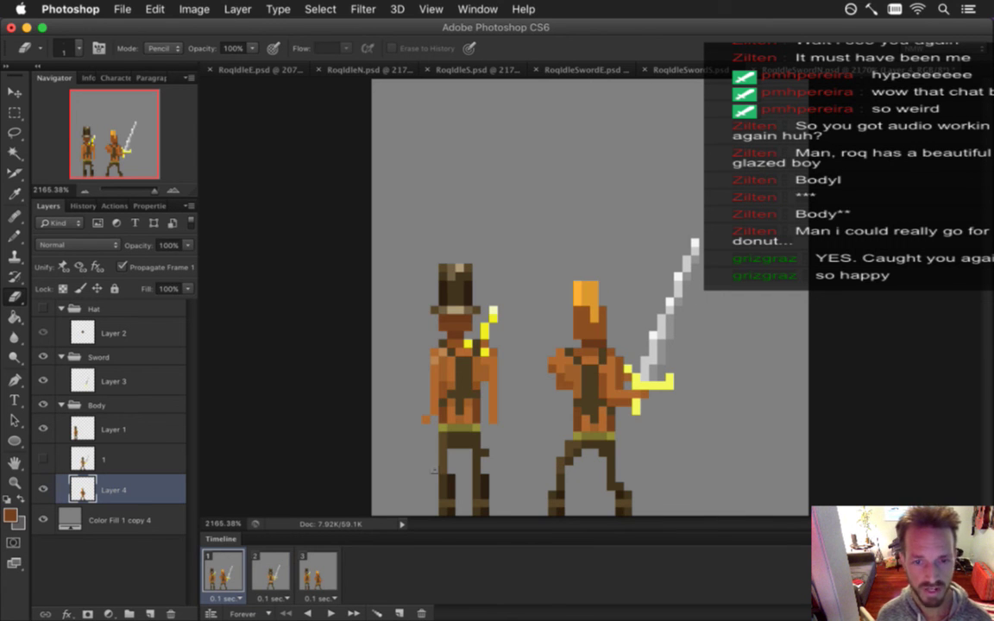
# Turn off Propagate Frame 1 and rename the merged body layer as 0
pyautogui.click(121, 266)
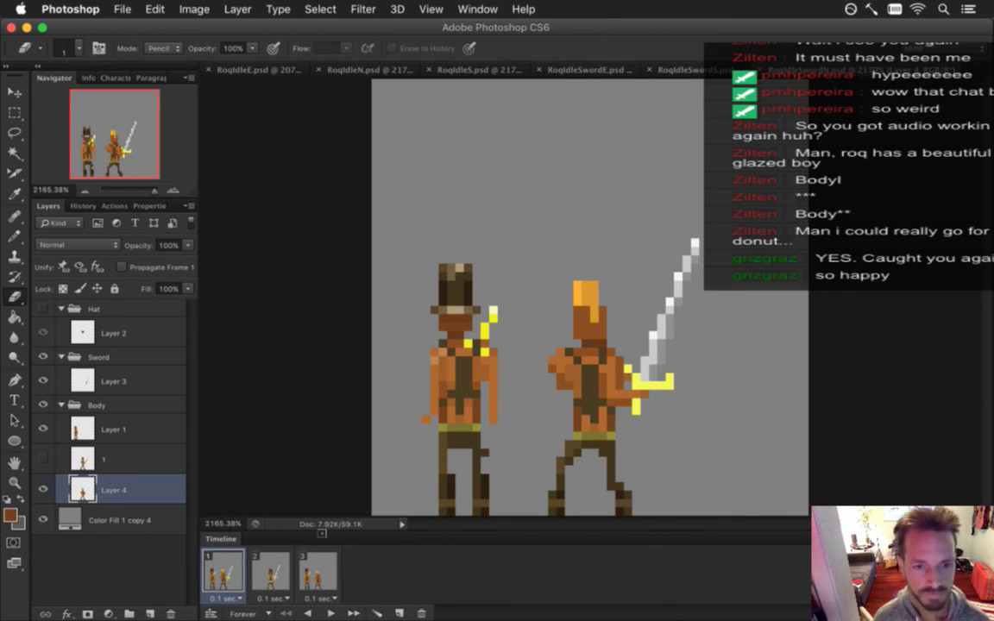
pyautogui.doubleClick(121, 490)
pyautogui.write('0')
pyautogui.press('Return')
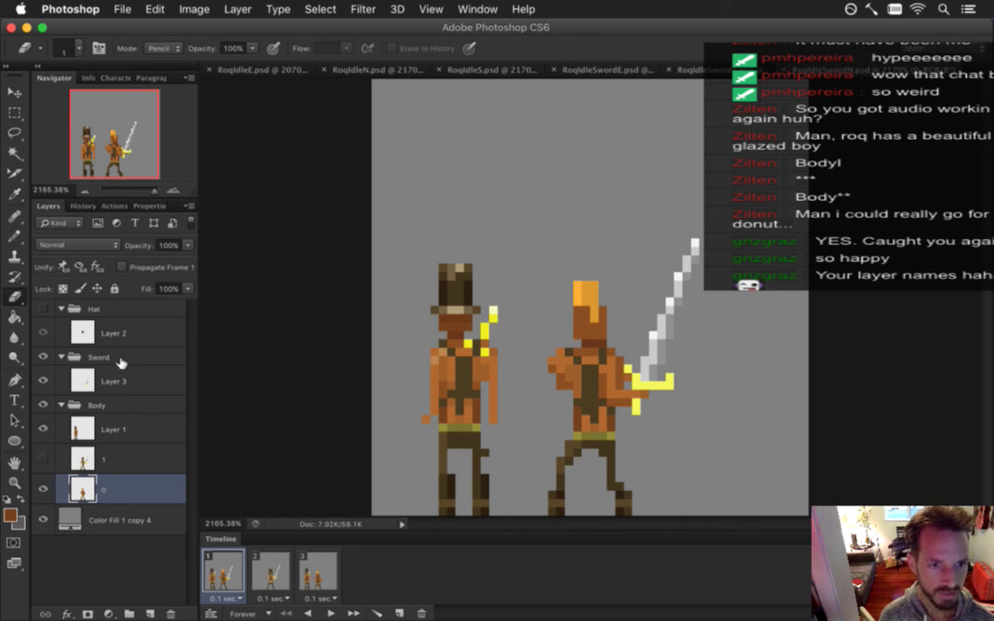
pyautogui.click(255, 568)
pyautogui.click(226, 571)
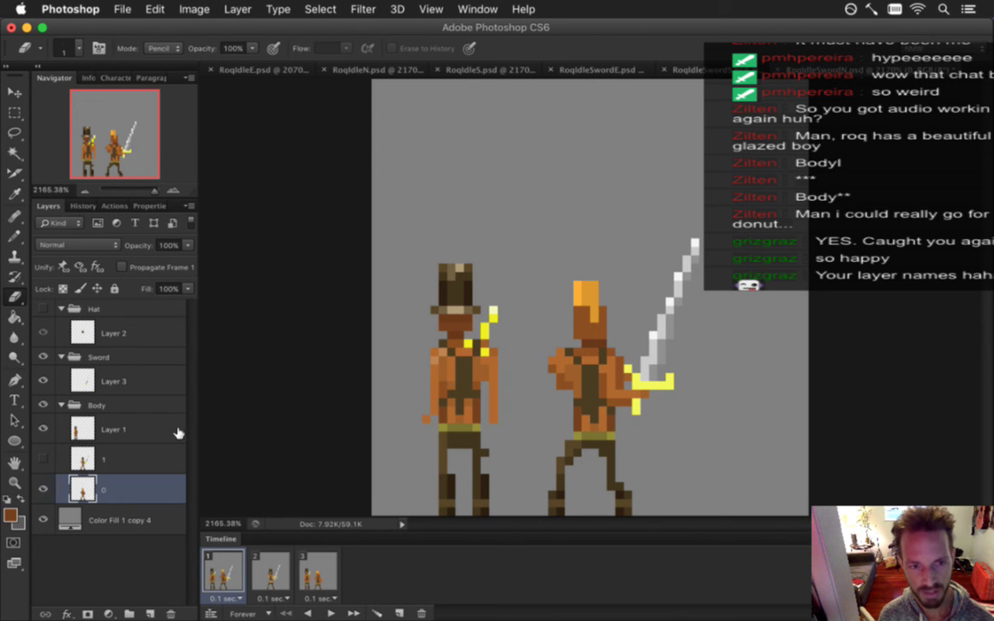
pyautogui.click(258, 573)
pyautogui.click(233, 573)
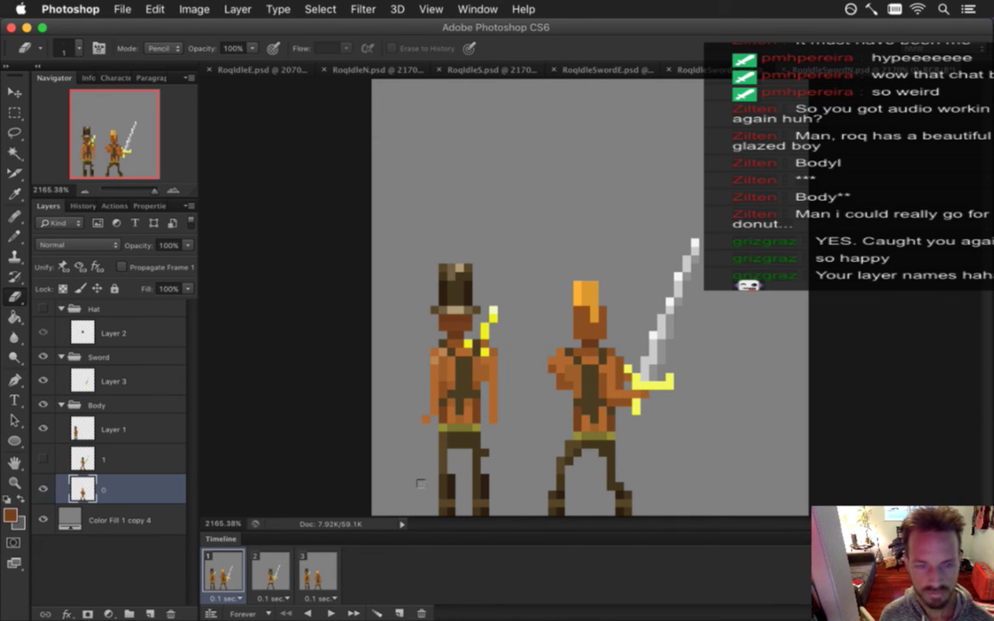
# Sample the dark grey from the sword in RoqIdleSwordE.psd and shade the blade's lower edge on Sword Layer 3 of RoqIdleSwordN.psd
pyautogui.click(134, 380)
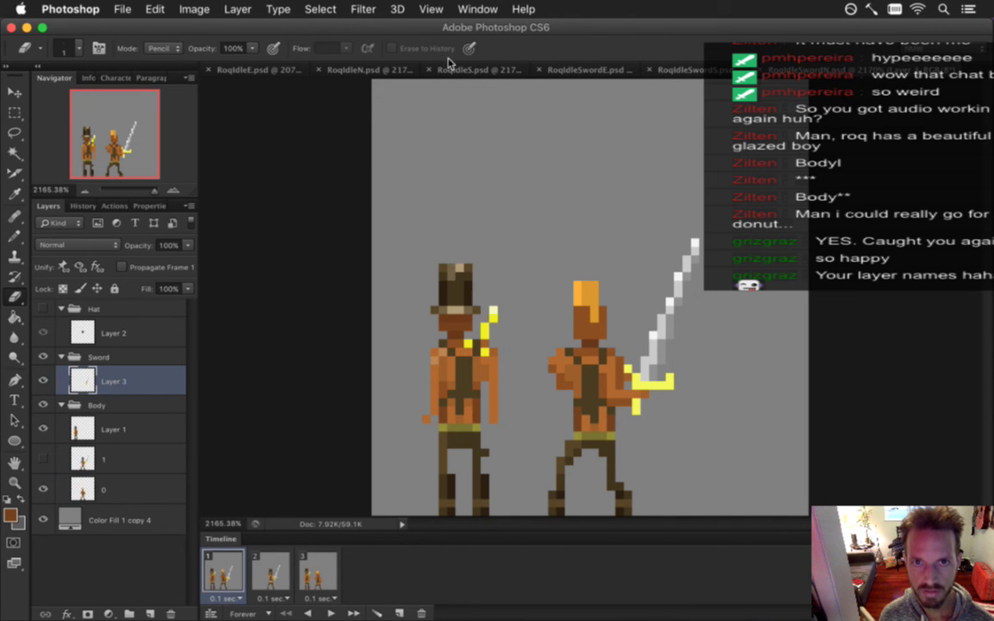
pyautogui.click(614, 75)
pyautogui.press('i')
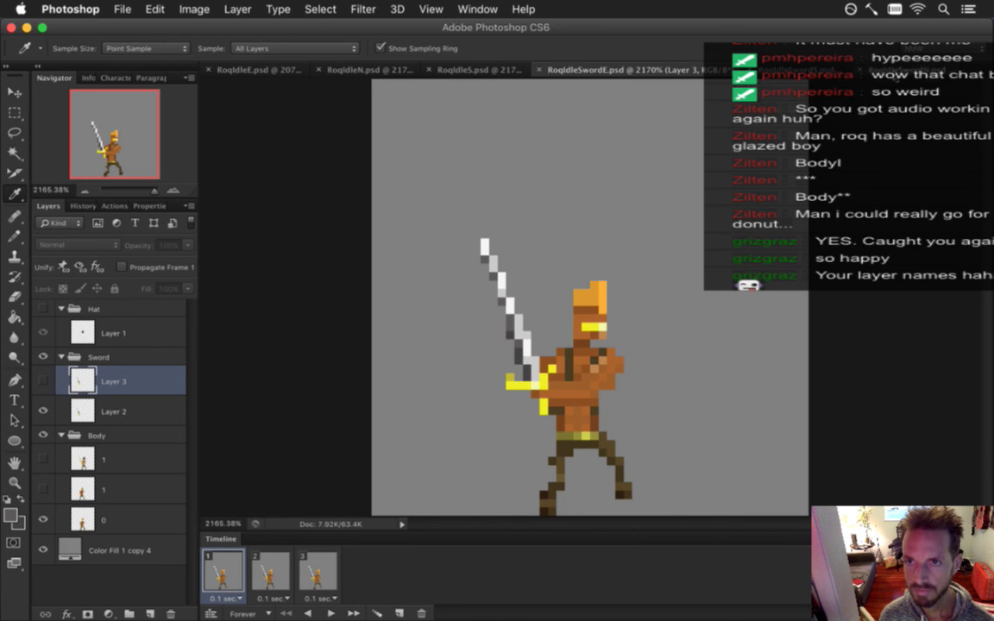
pyautogui.click(798, 71)
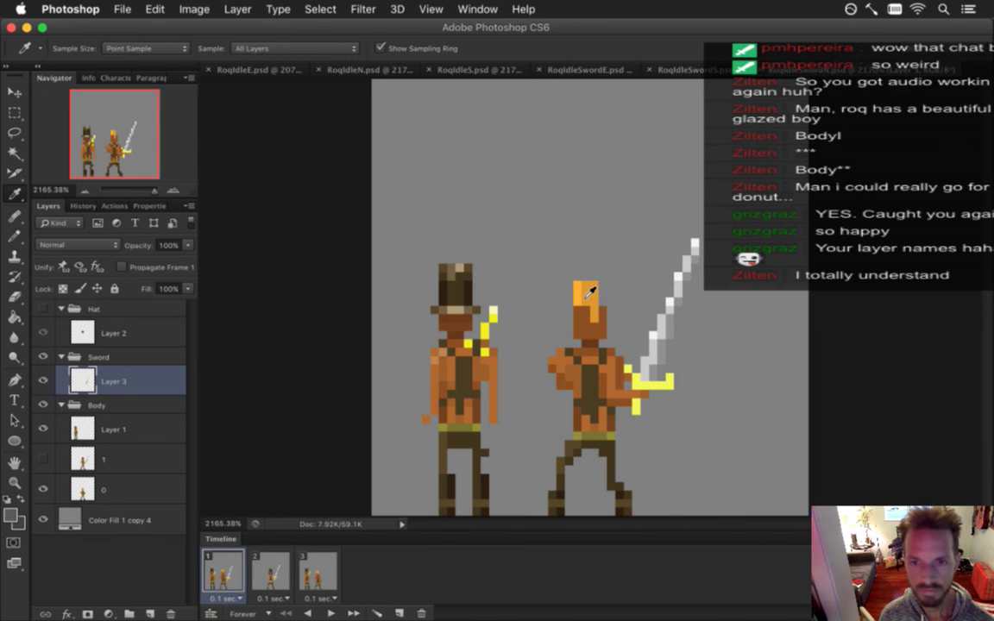
pyautogui.press('b')
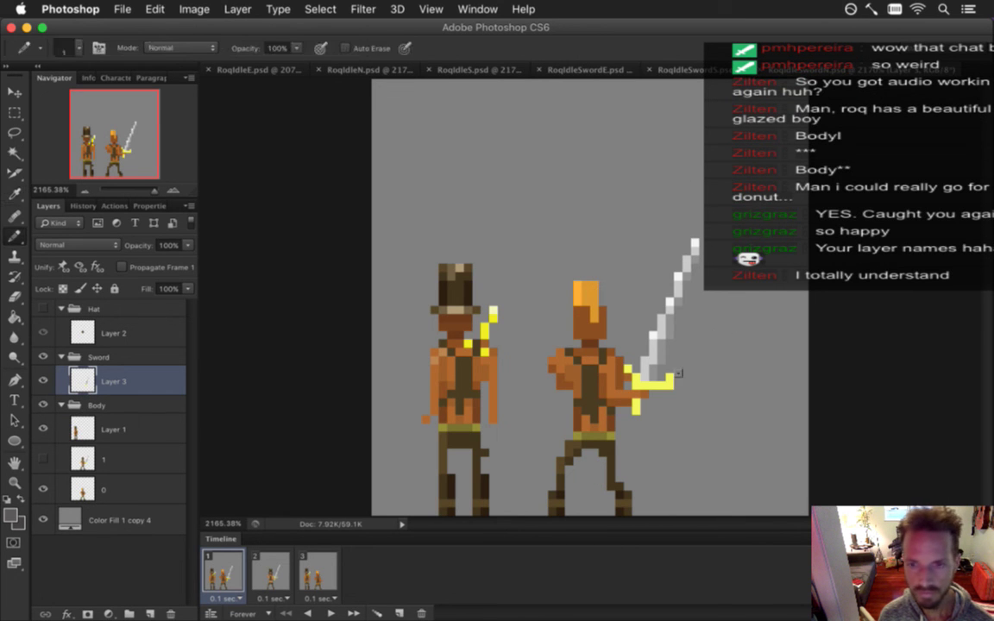
pyautogui.moveTo(660, 341); pyautogui.dragTo(655, 386)
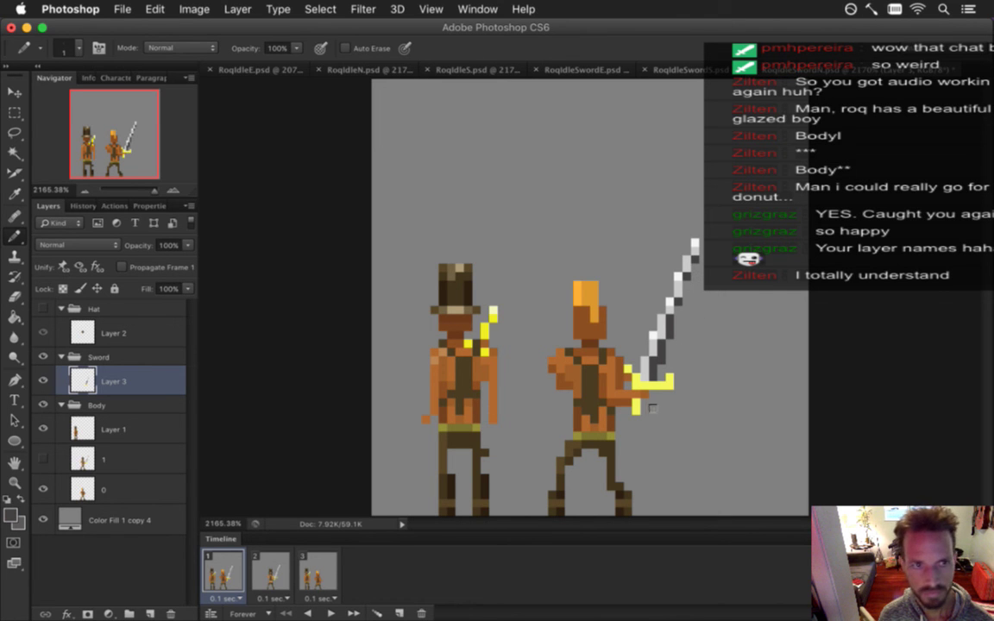
# Refine the blade's shadow pixels near the hilt and toward the tip with sampled grey shades
pyautogui.press('e')
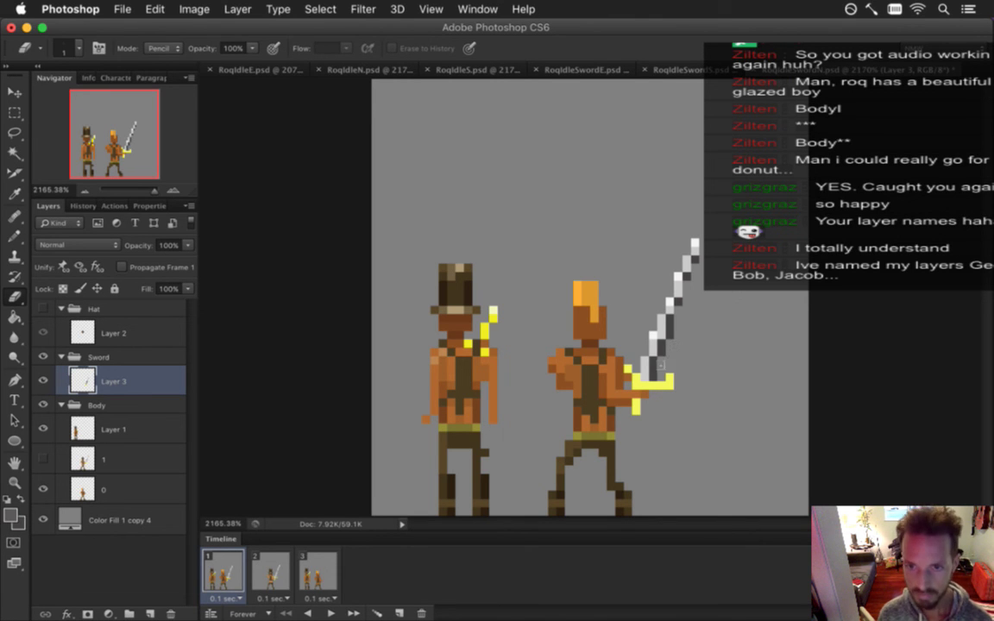
pyautogui.press('b')
pyautogui.click(669, 381)
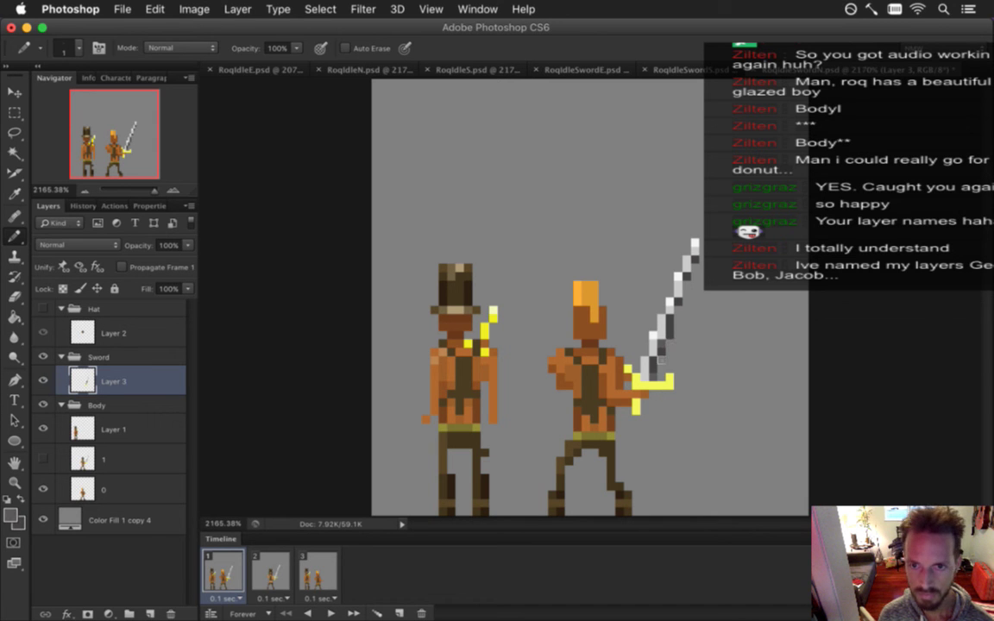
pyautogui.press('i')
pyautogui.press('b')
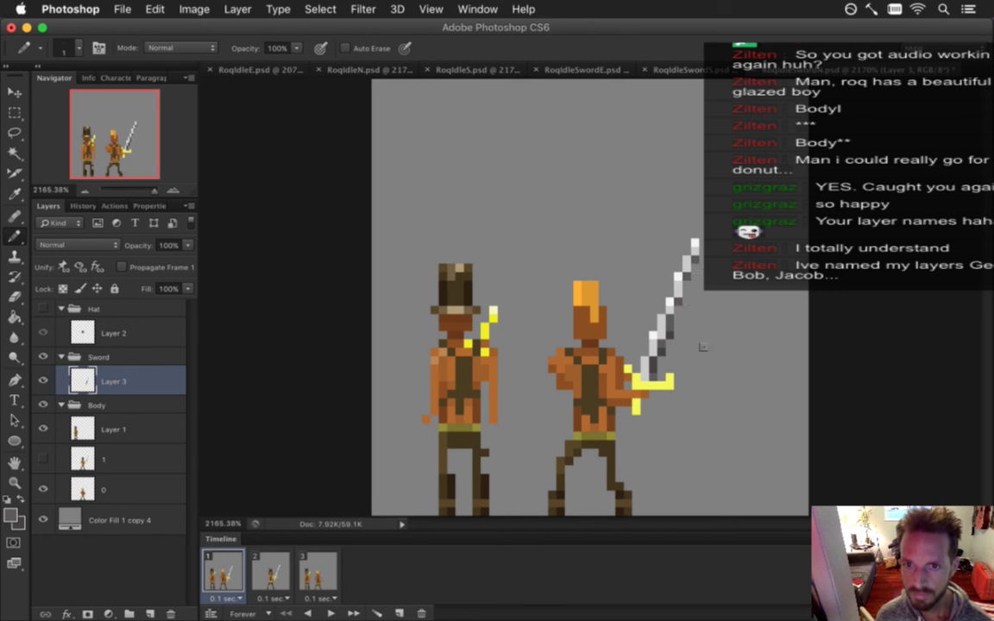
pyautogui.press('i')
pyautogui.press('b')
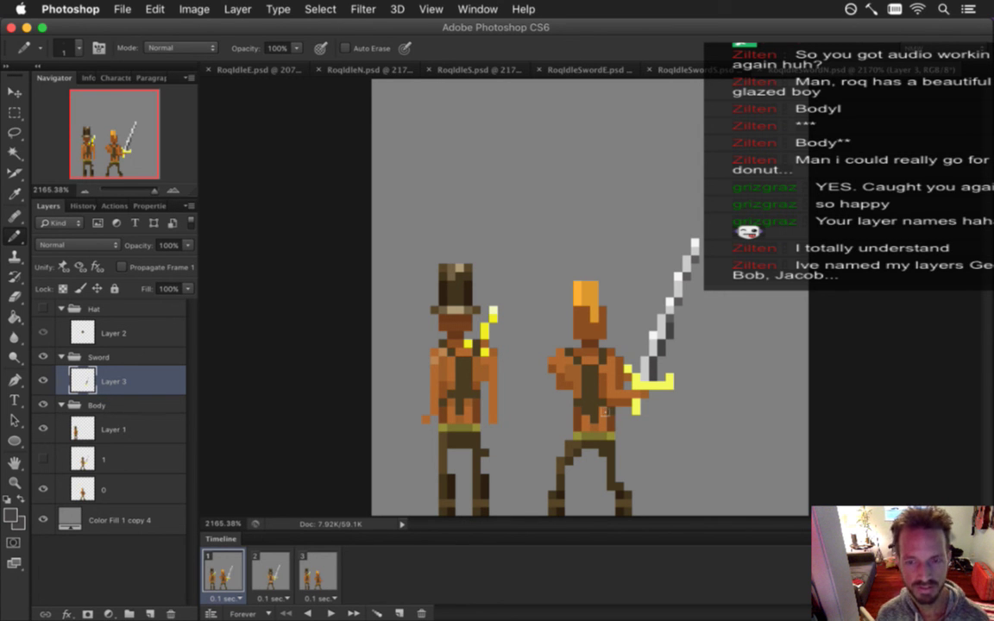
# Brighten the blade's upper edge with white highlight pixels and touch up the shading near the hilt
pyautogui.press('x')
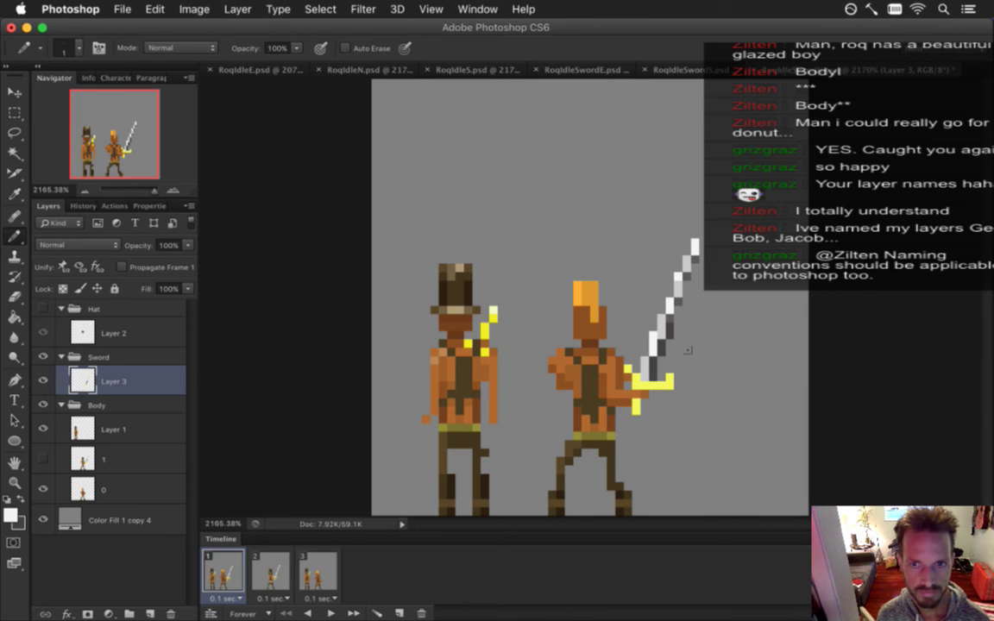
pyautogui.press('alt')
pyautogui.press('alt')
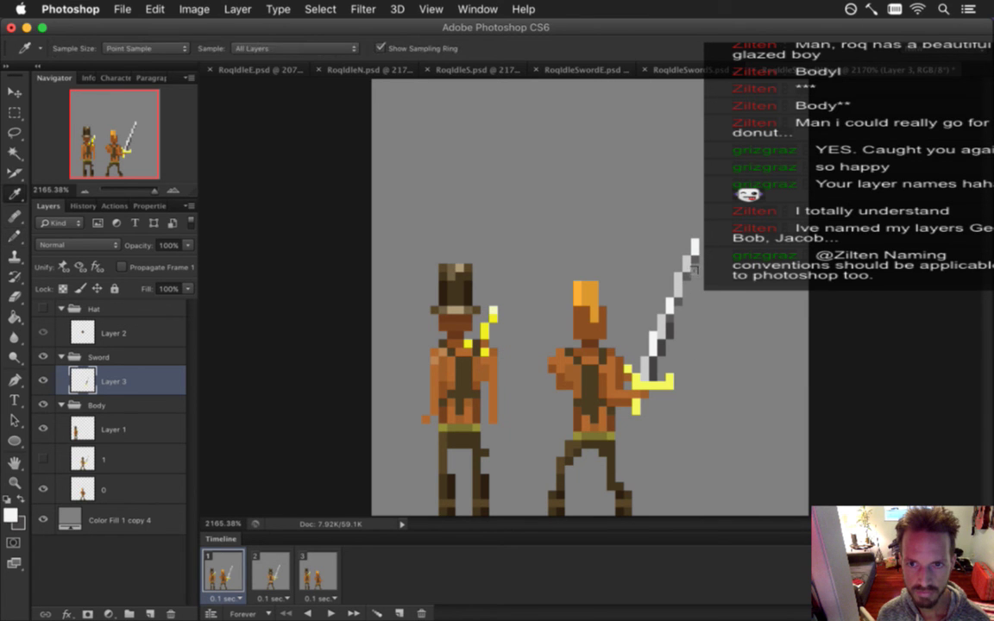
pyautogui.press('super+z')
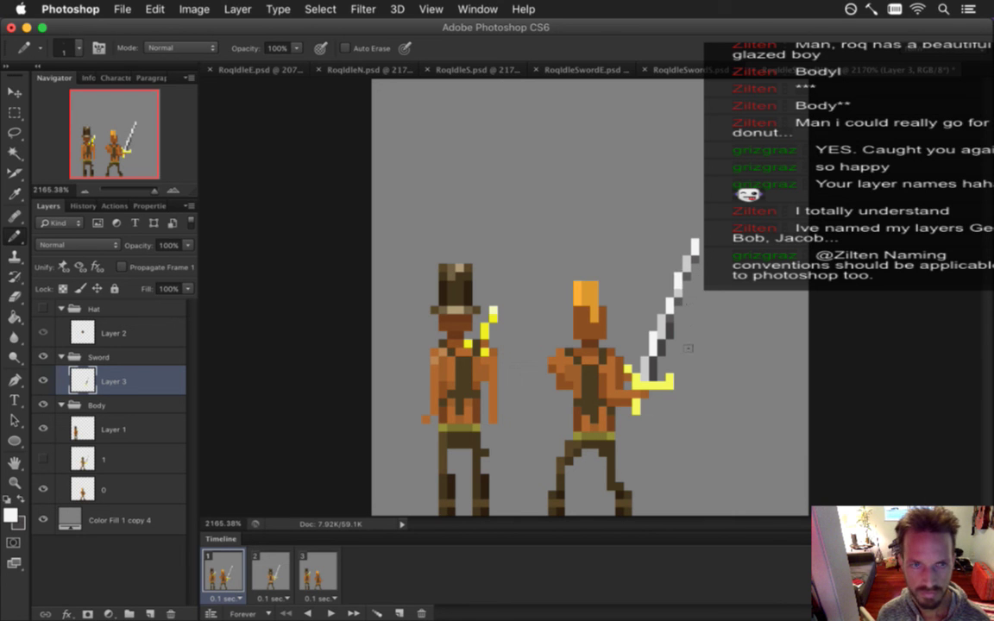
pyautogui.click(663, 362)
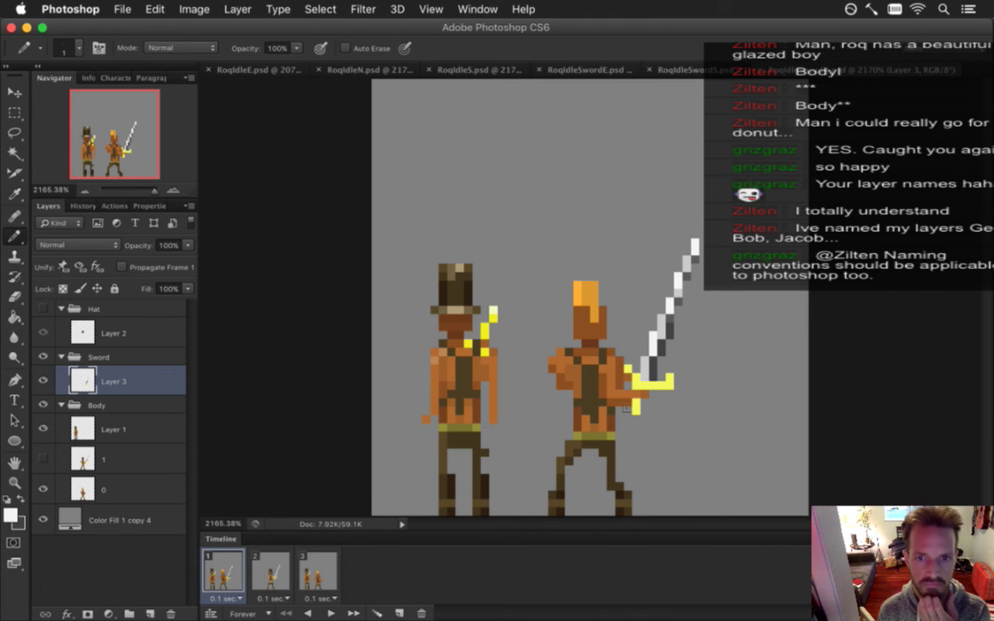
# Sample the light skin tone from the reference figure's shoulder and paint a shoulder highlight on body layer 0
pyautogui.press('i')
pyautogui.click(443, 354)
pyautogui.click(108, 486)
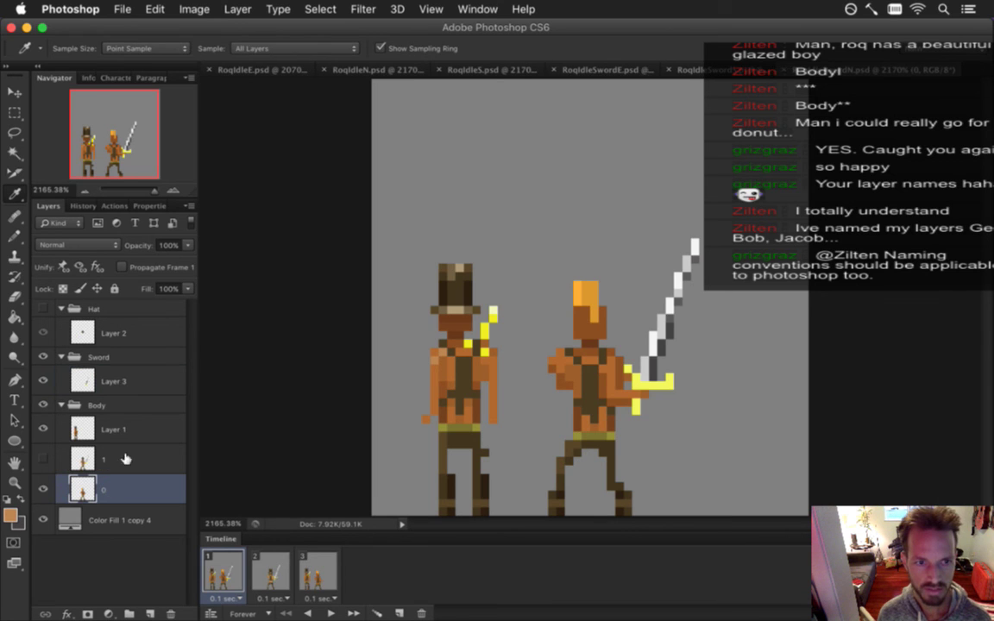
pyautogui.click(44, 356)
pyautogui.click(44, 357)
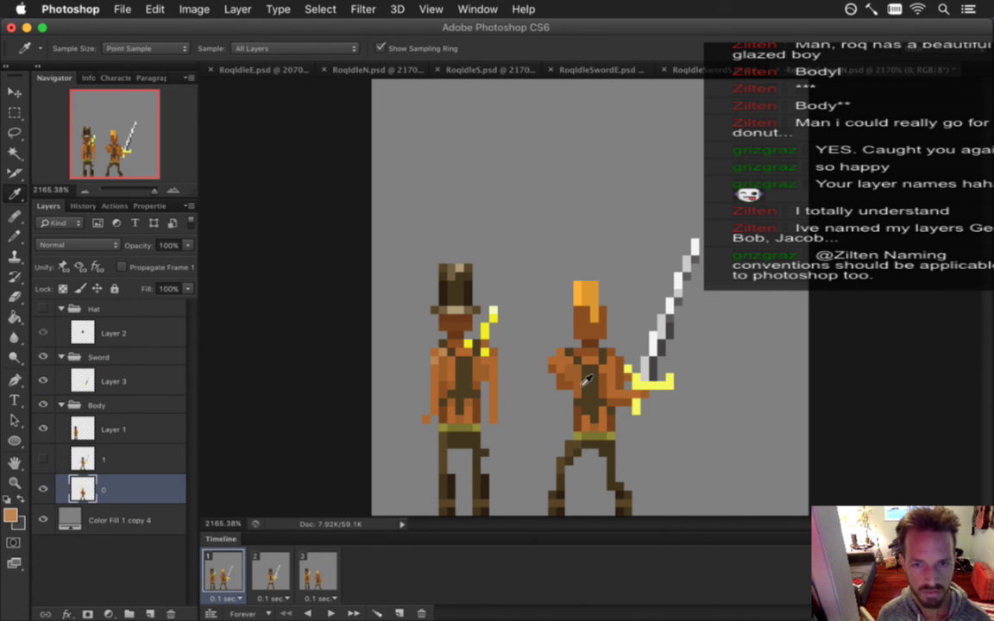
pyautogui.press('b')
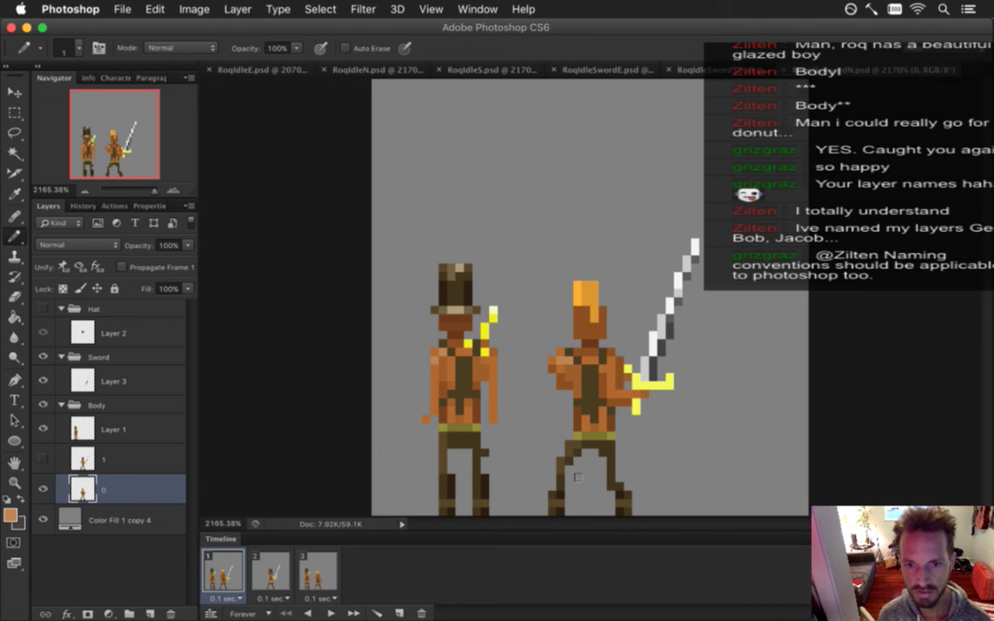
# Cut the reference figure's hat from Layer 1 to a new layer and place it in the Hat group
pyautogui.click(133, 429)
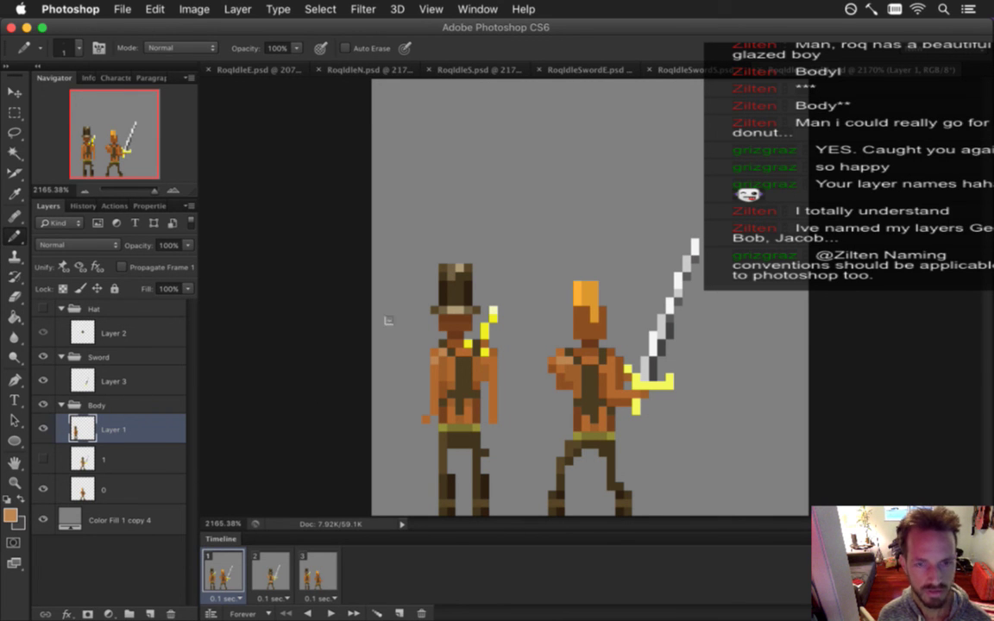
pyautogui.press('m')
pyautogui.moveTo(413, 246); pyautogui.dragTo(480, 314)
pyautogui.rightClick(467, 275)
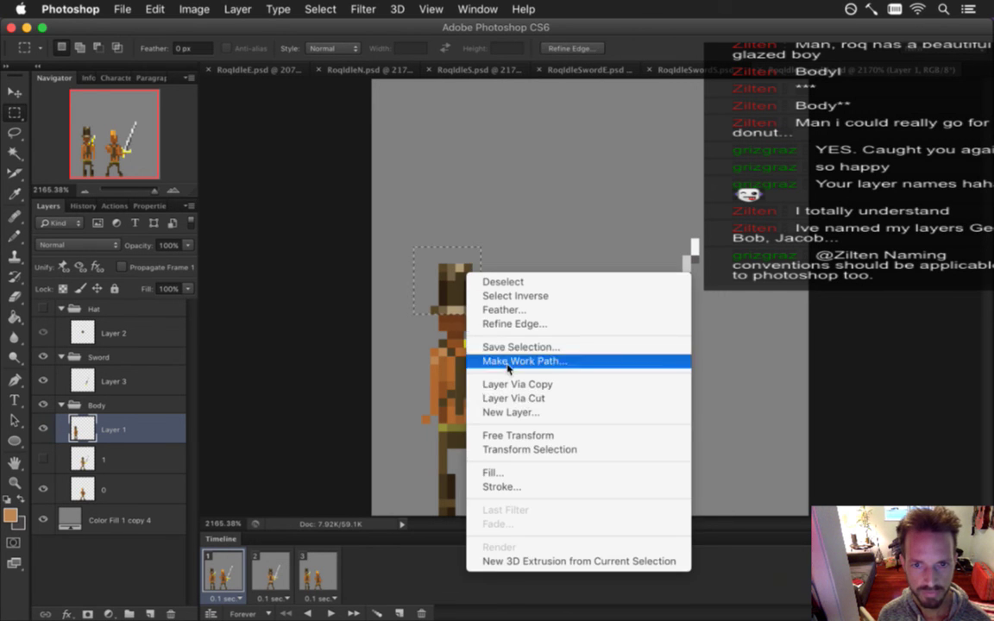
pyautogui.click(522, 398)
pyautogui.moveTo(82, 429); pyautogui.dragTo(84, 339)
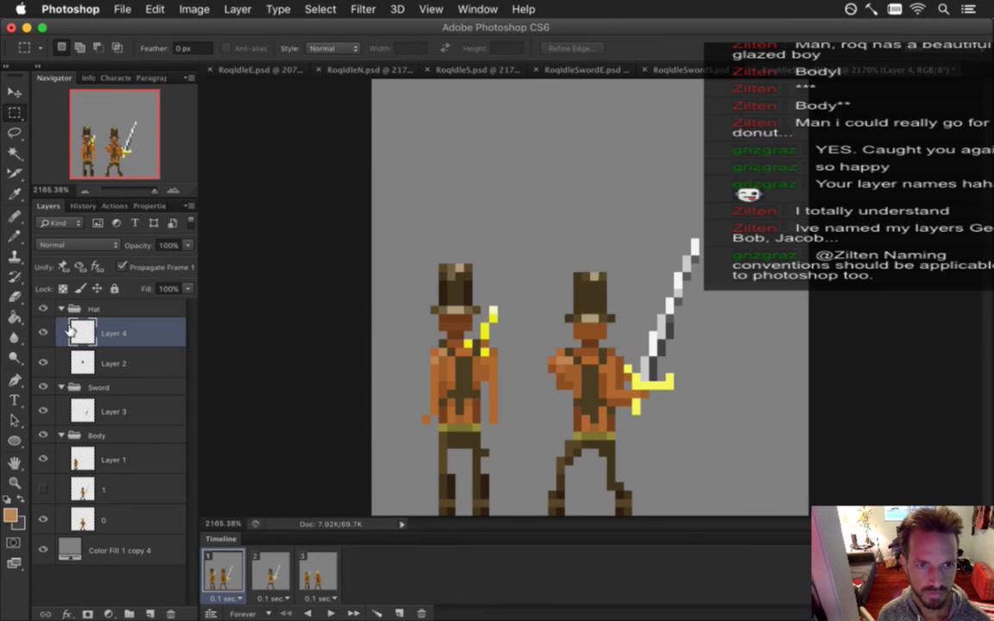
# Sample the dark brown from the reference figure's head and hide the old hat on Layer 2
pyautogui.click(86, 360)
pyautogui.press('i')
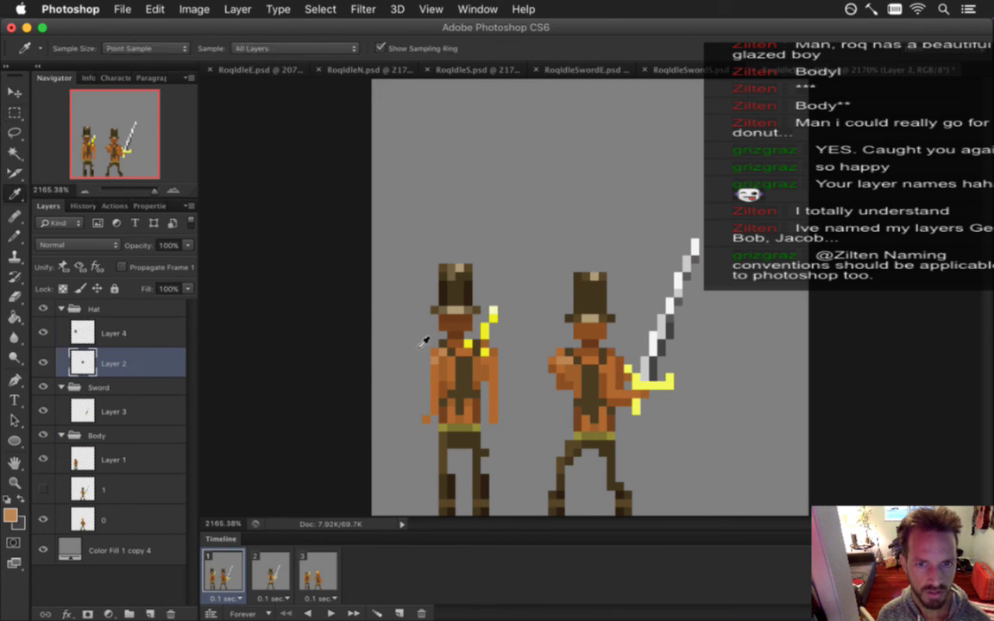
pyautogui.click(453, 329)
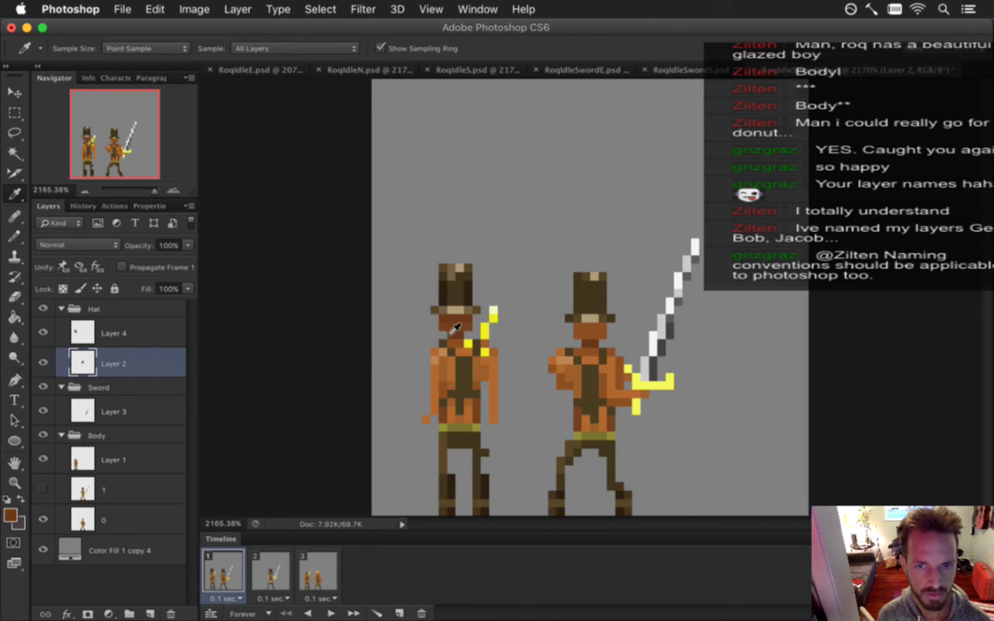
pyautogui.click(51, 361)
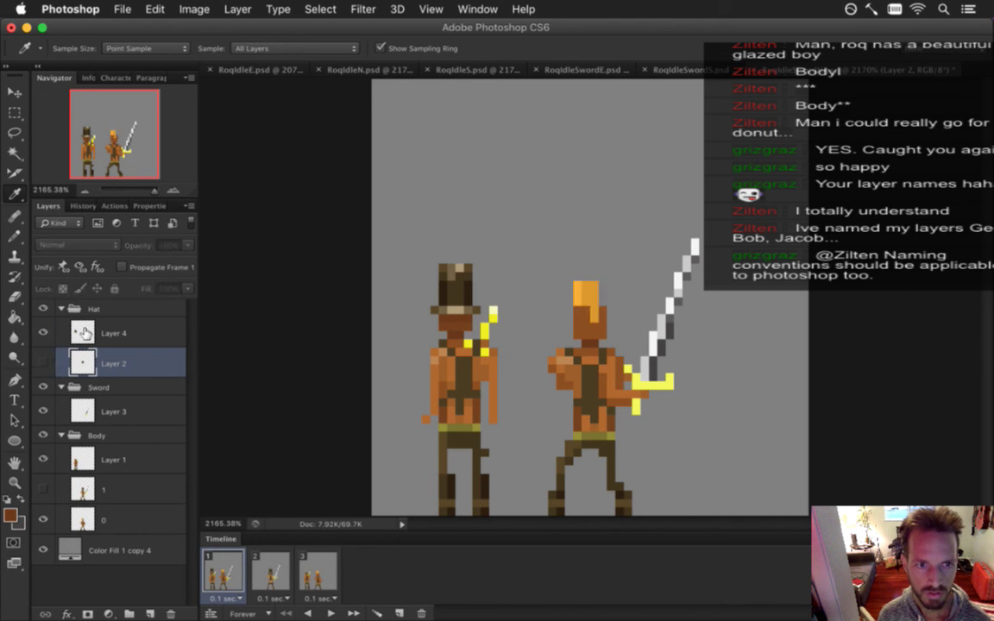
# Move the hat on Layer 4 onto the sword figure's head and paint the head pixels beneath its brim dark brown
pyautogui.click(83, 333)
pyautogui.press('v')
pyautogui.press('Right')
pyautogui.press('Right')
pyautogui.press('Right')
pyautogui.press('Right')
pyautogui.press('Right')
pyautogui.press('Right')
pyautogui.press('Right')
pyautogui.press('Right')
pyautogui.press('Right')
pyautogui.press('Right')
pyautogui.press('Right')
pyautogui.press('Right')
pyautogui.press('Right')
pyautogui.press('Right')
pyautogui.press('Right')
pyautogui.press('Right')
pyautogui.press('Right')
pyautogui.press('Right')
pyautogui.press('Right')
pyautogui.press('Right')
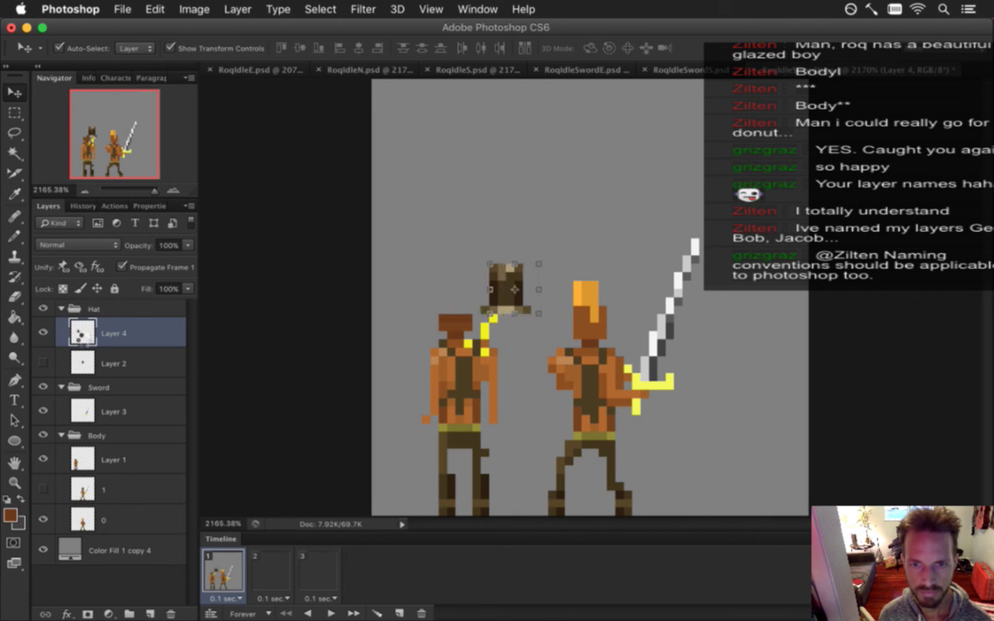
pyautogui.press('Right')
pyautogui.press('Right')
pyautogui.press('Right')
pyautogui.press('Right')
pyautogui.press('Down')
pyautogui.press('Down')
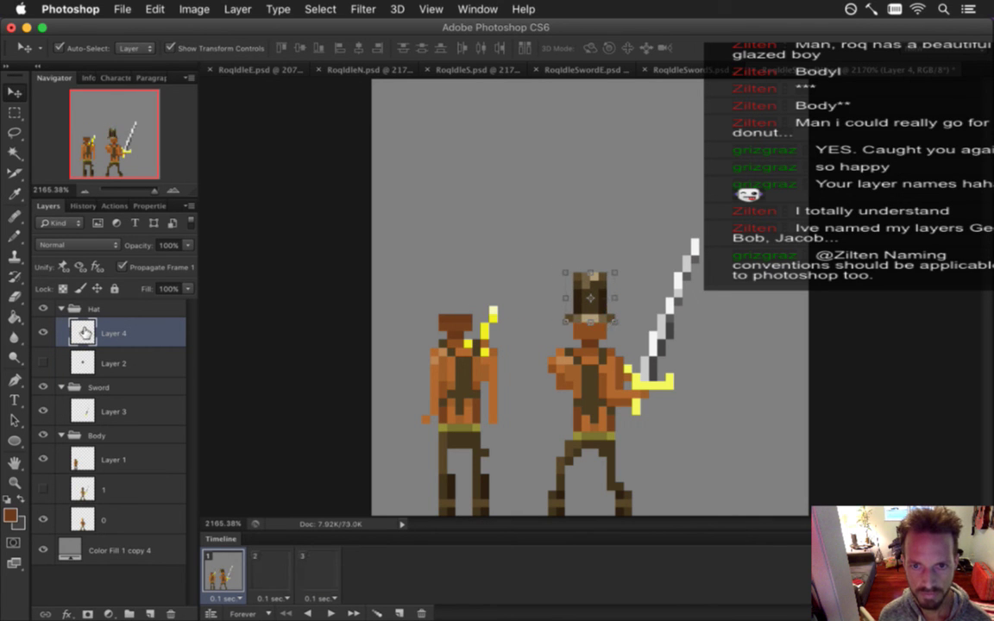
pyautogui.press('m')
pyautogui.press('b')
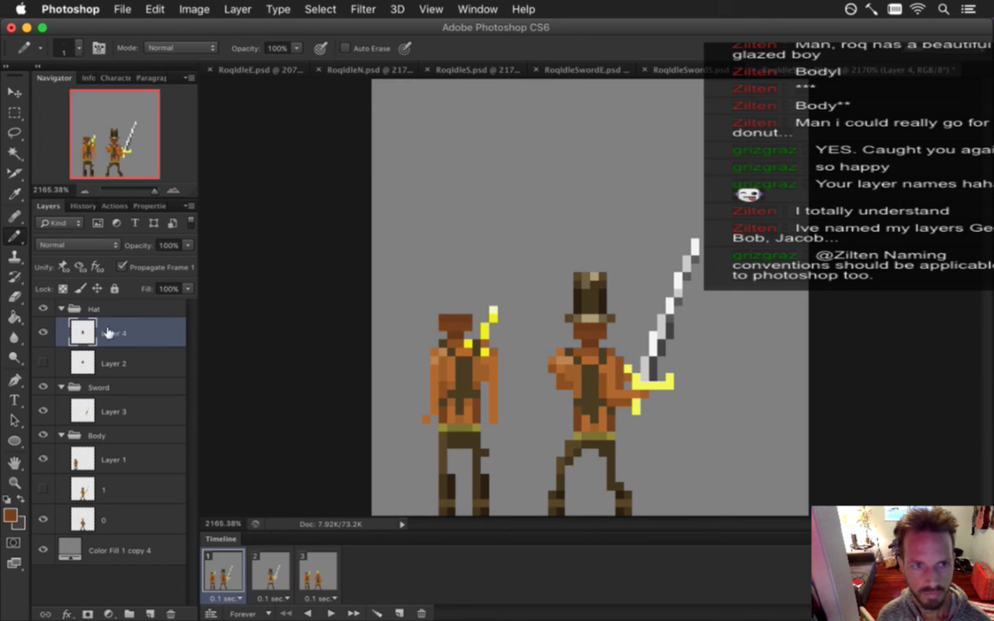
# Delete the old hat Layer 2 and the reference figure's body Layer 1, with Propagate Frame 1 turned off
pyautogui.moveTo(134, 356); pyautogui.dragTo(170, 613)
pyautogui.click(121, 268)
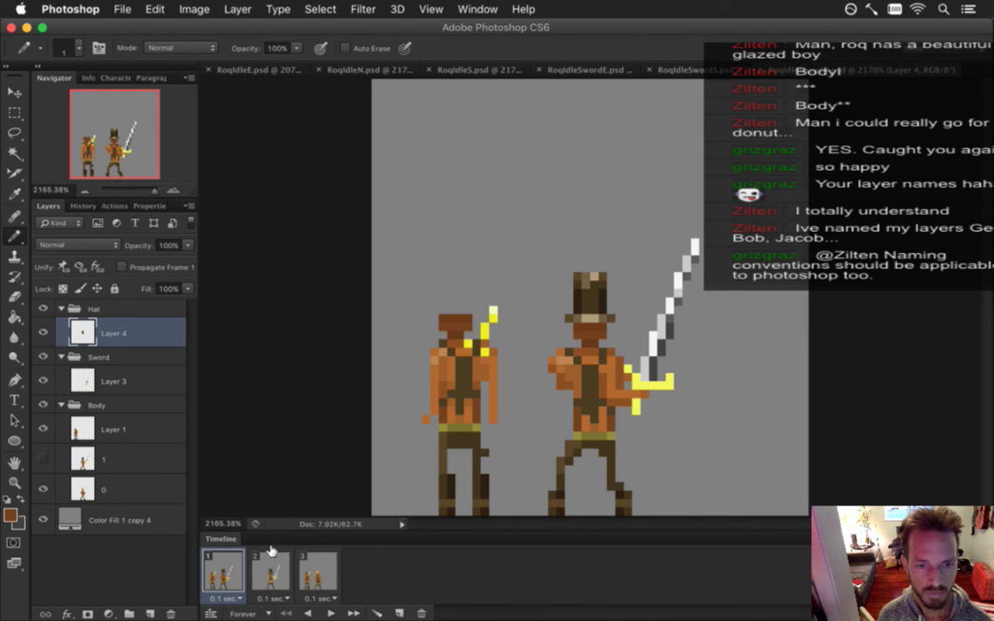
pyautogui.click(106, 429)
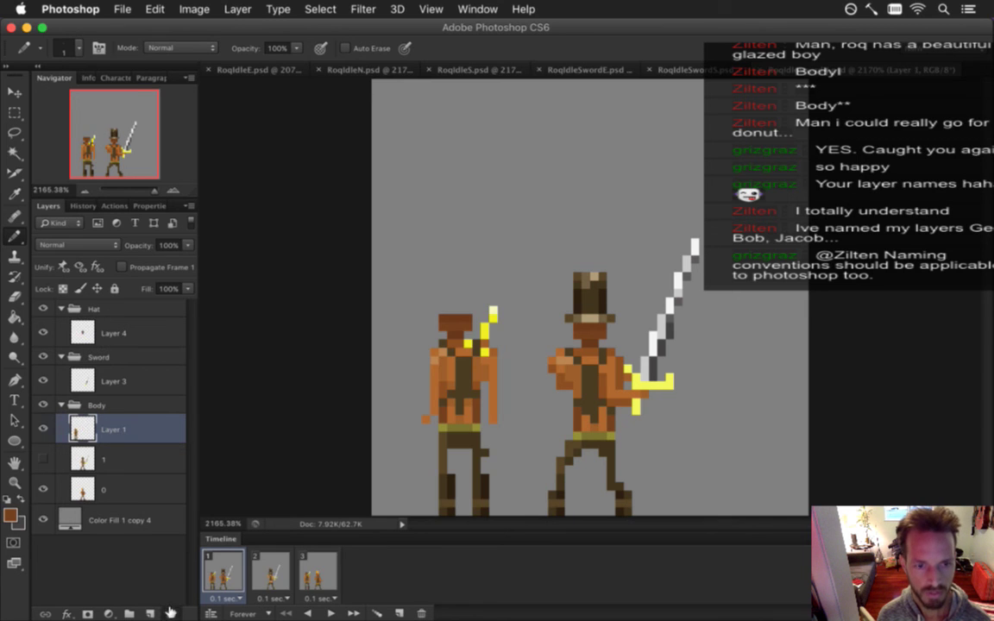
pyautogui.click(170, 611)
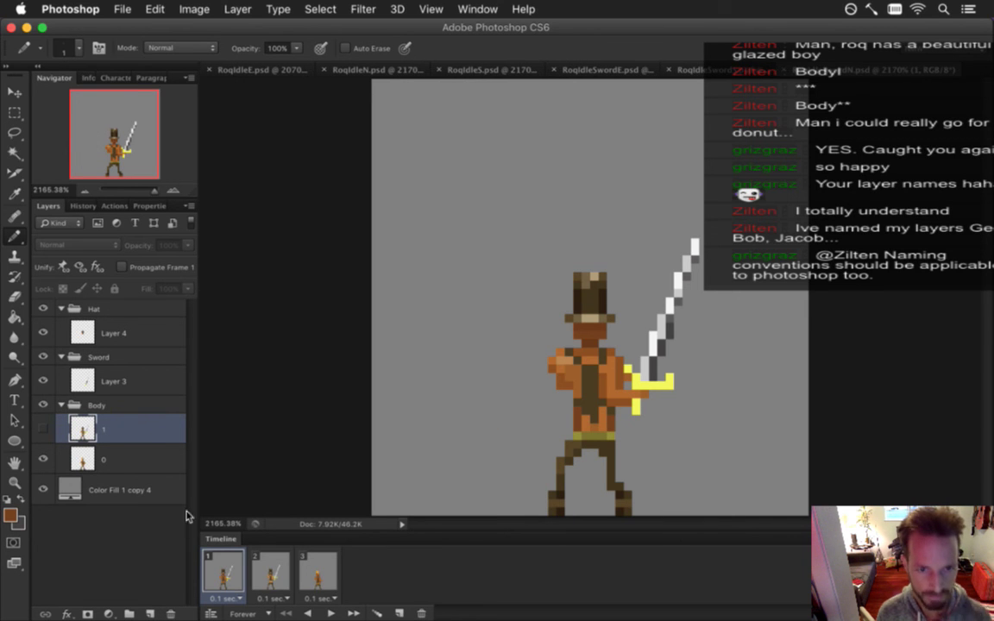
# In frame 3, show the hat on Layer 4 and nudge the sword on Layer 3 down two pixels to the hand
pyautogui.click(270, 572)
pyautogui.click(222, 574)
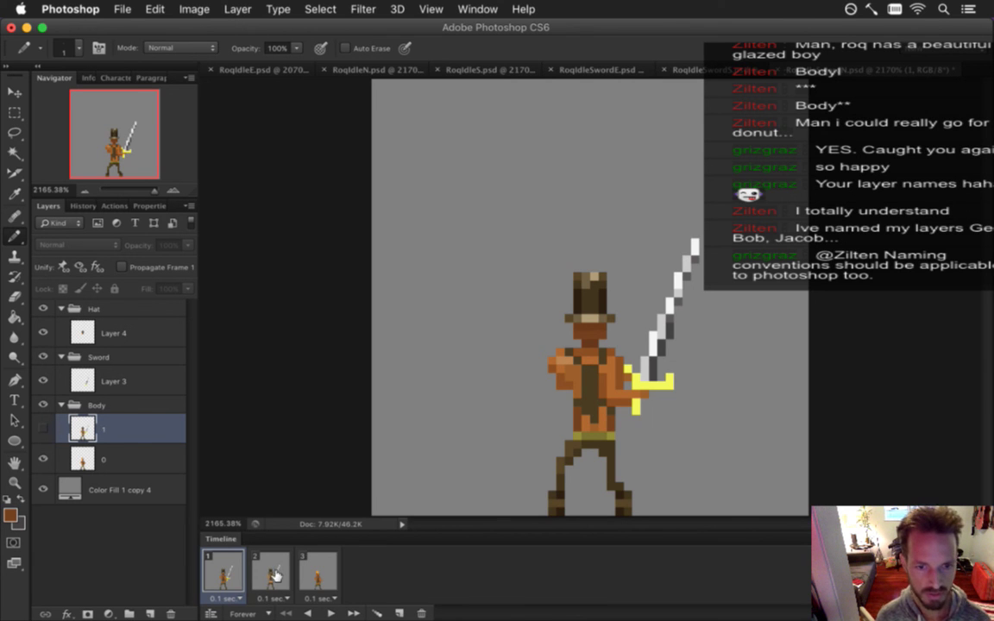
pyautogui.click(316, 572)
pyautogui.click(43, 333)
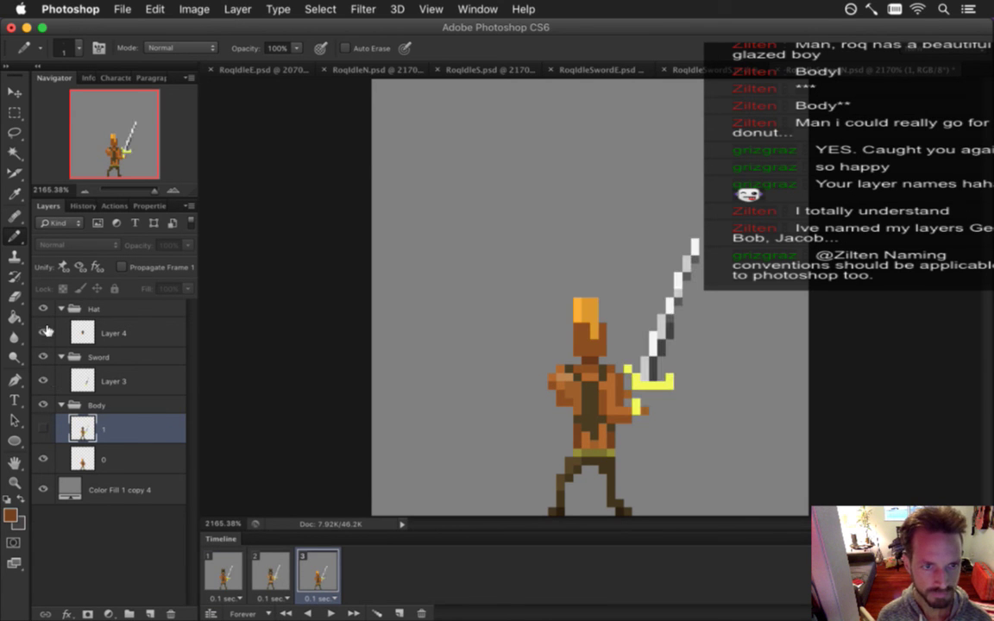
pyautogui.click(101, 380)
pyautogui.press('v')
pyautogui.press('Down')
pyautogui.press('Down')
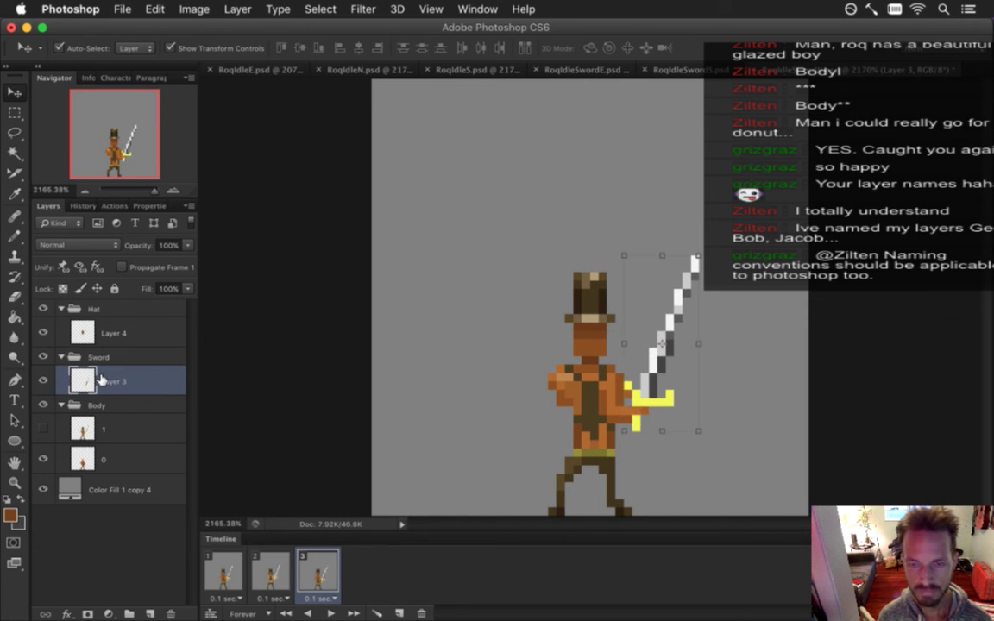
# In frame 3, move the sword on Layer 3 and the body on layer 0 up two pixels each
pyautogui.press('Up')
pyautogui.press('Up')
pyautogui.press('m')
pyautogui.click(106, 456)
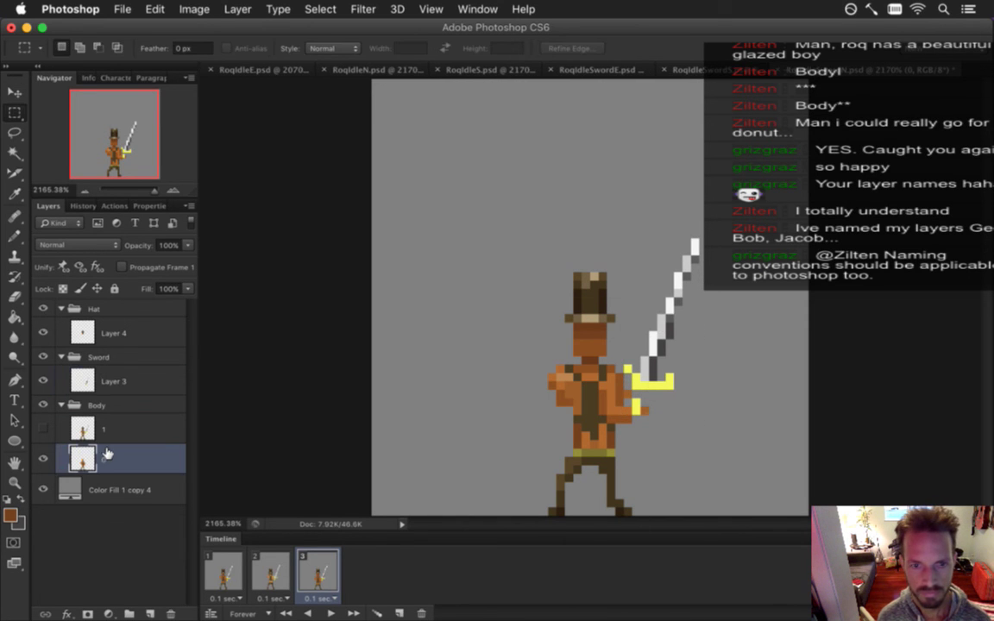
pyautogui.press('v')
pyautogui.press('Up')
pyautogui.press('Up')
pyautogui.press('m')
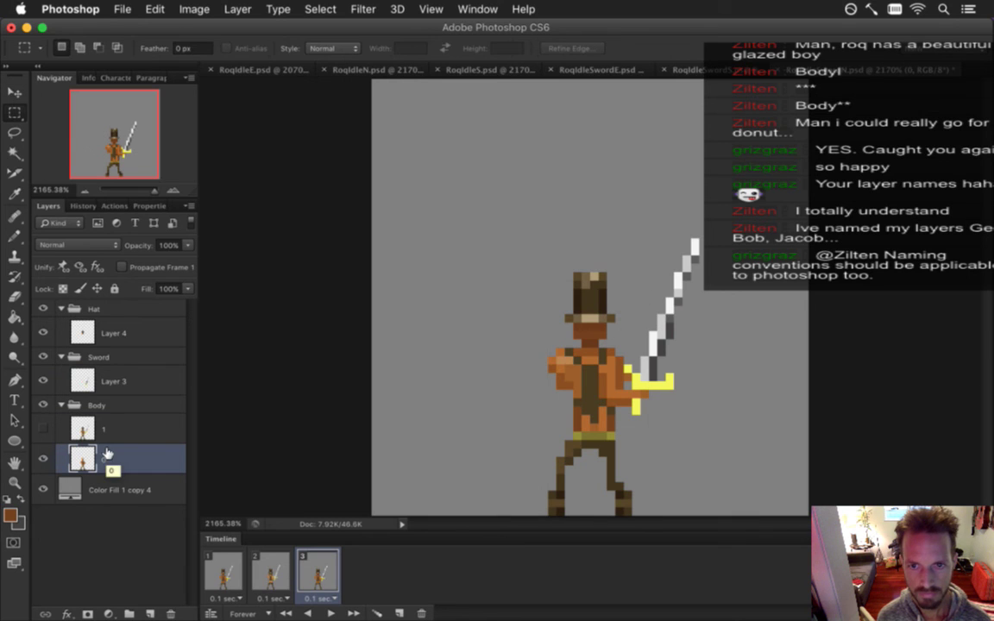
# In frame 2, turn on the visibility of the sword's Layer 3 and the hat's Layer 4
pyautogui.click(270, 571)
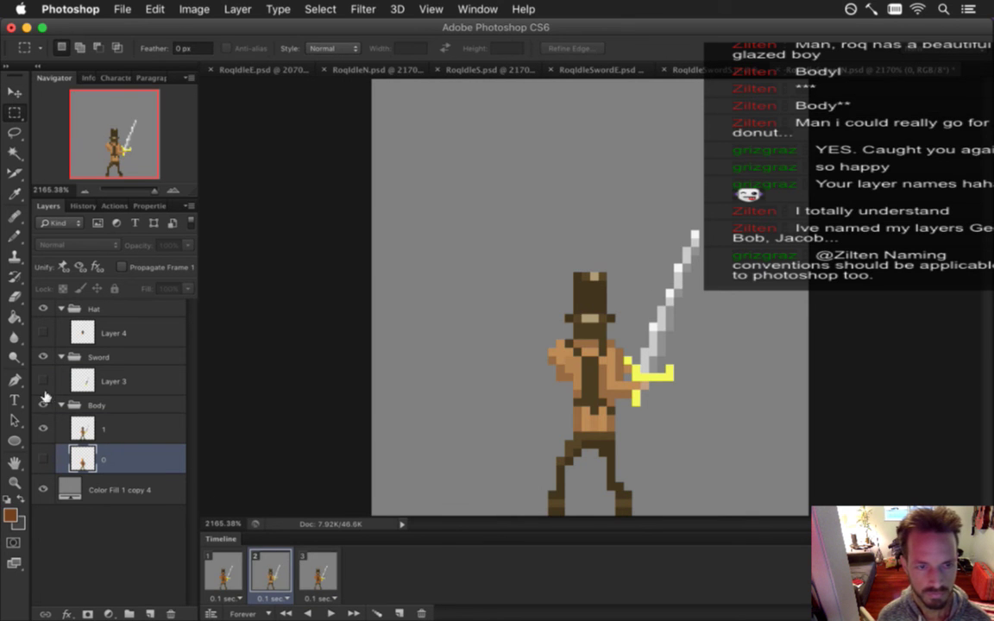
pyautogui.click(84, 430)
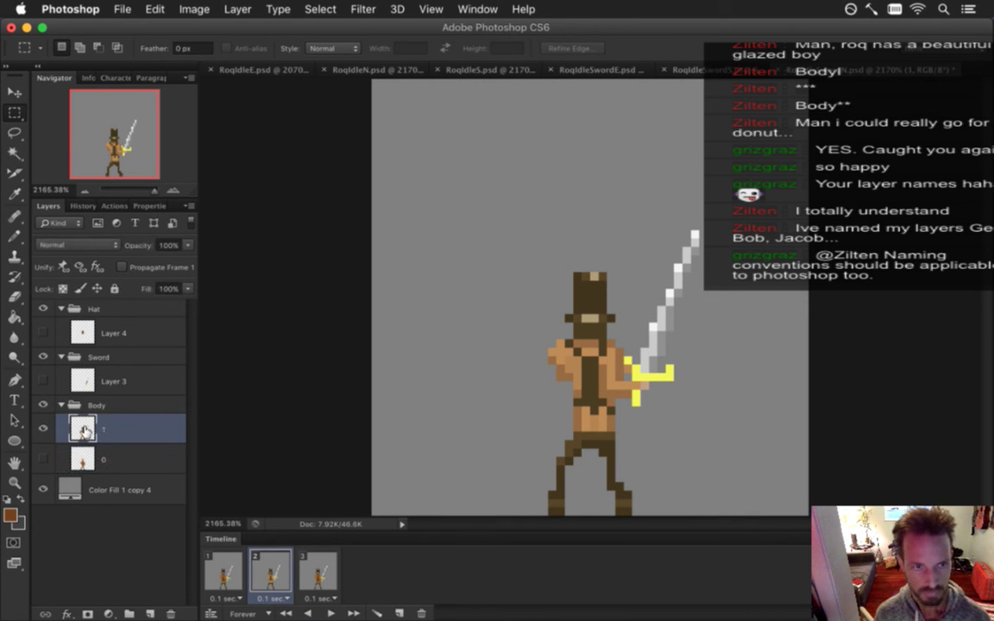
pyautogui.moveTo(44, 381); pyautogui.dragTo(43, 333)
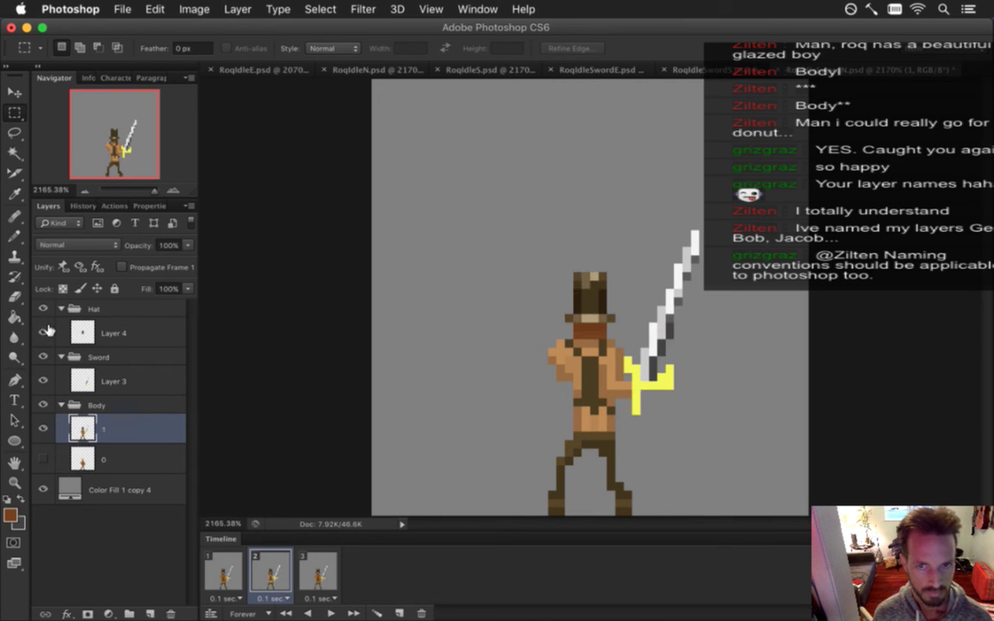
# Duplicate body layer 0, show the copy in place of the old layer 1, and rename the copy to 1
pyautogui.click(86, 457)
pyautogui.press('super+j')
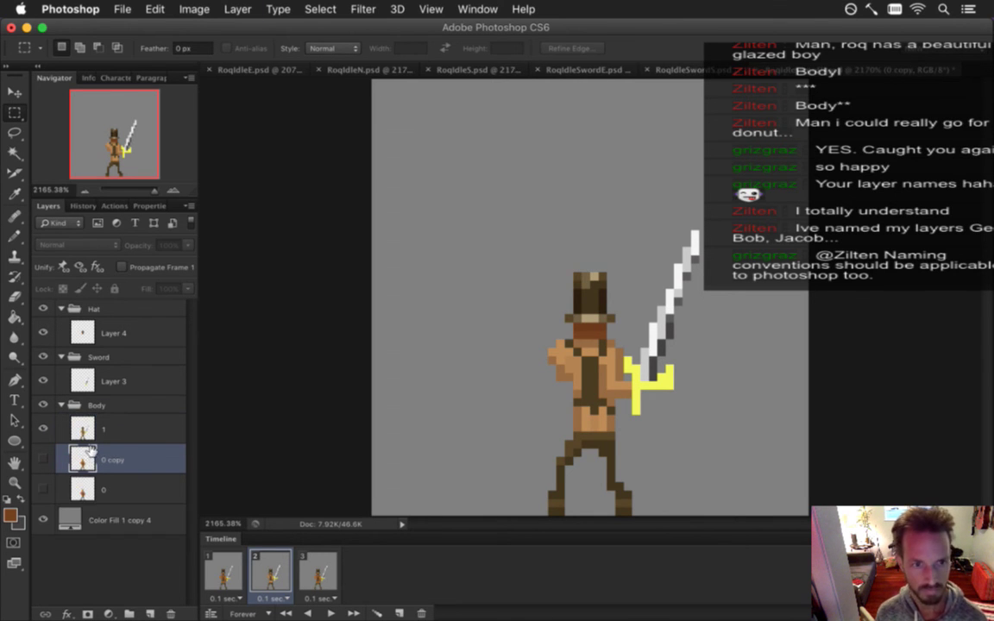
pyautogui.click(43, 429)
pyautogui.click(43, 459)
pyautogui.doubleClick(112, 459)
pyautogui.write('1')
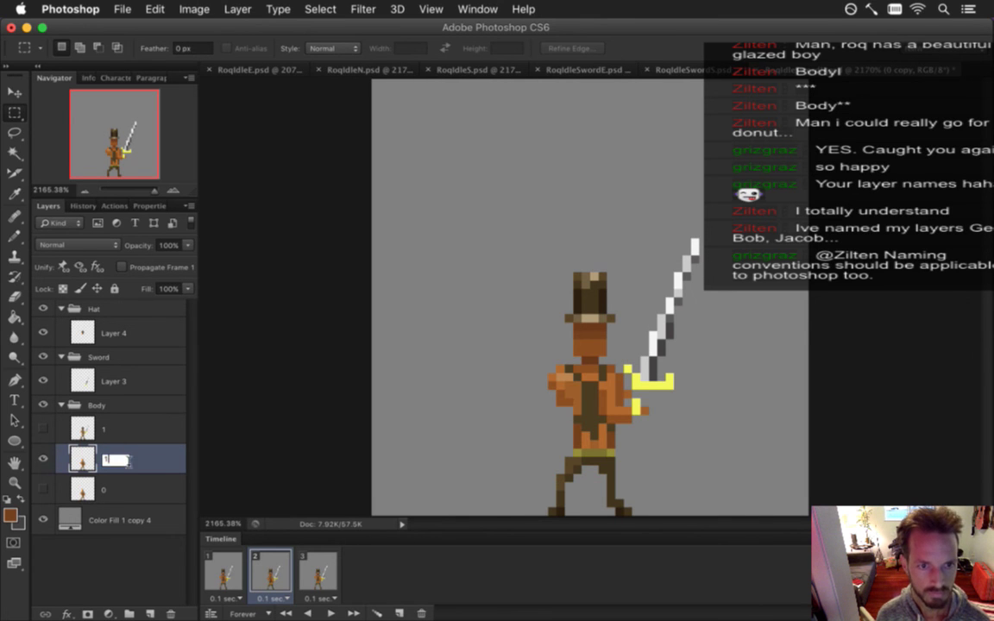
pyautogui.press('Return')
# In frame 2, move the new body layer up two pixels and the sword on Layer 3 up one pixel
pyautogui.press('v')
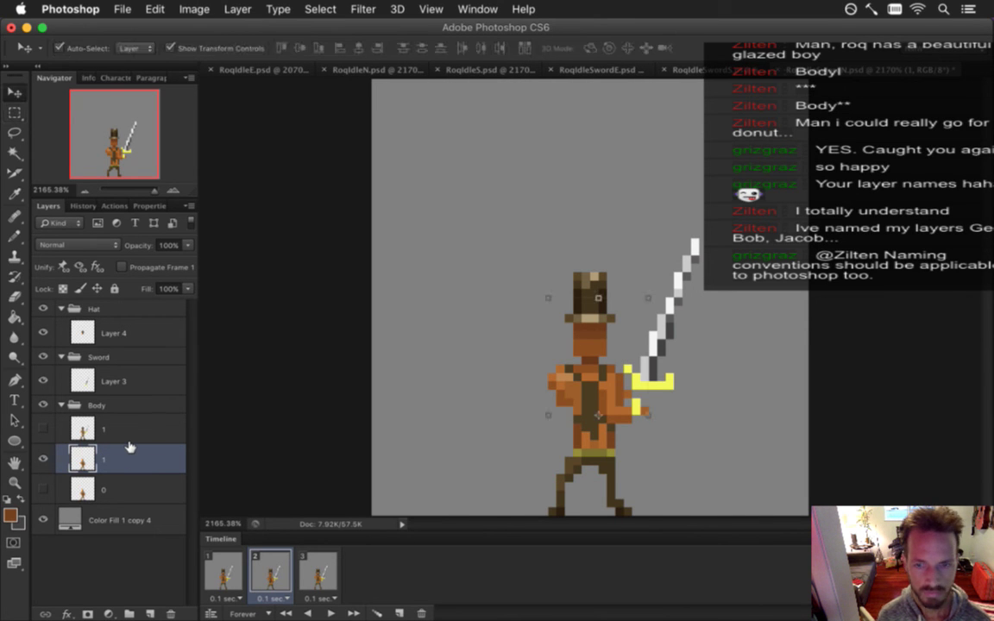
pyautogui.press('Up')
pyautogui.press('Up')
pyautogui.press('m')
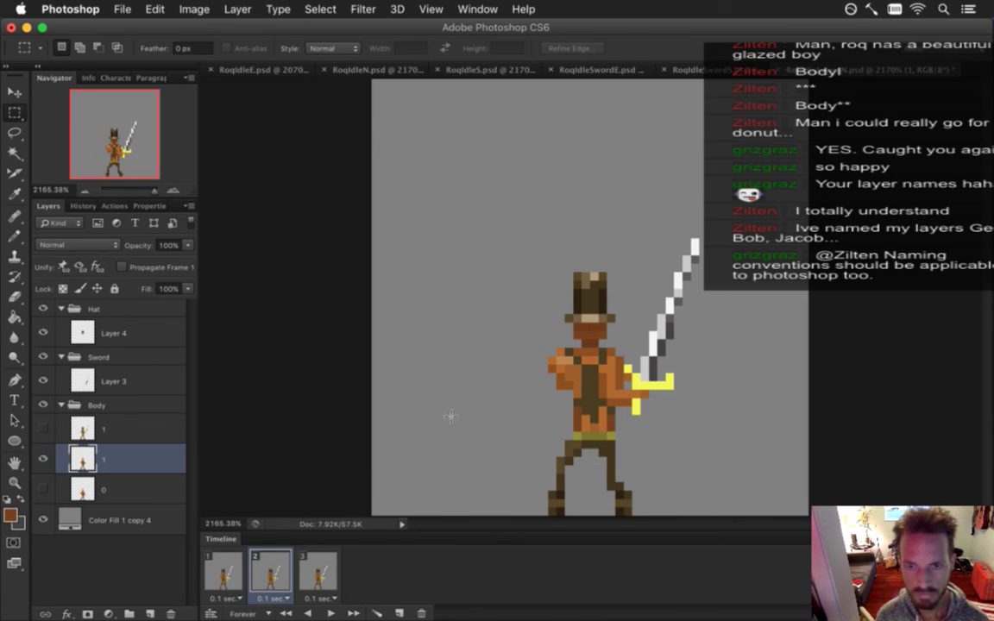
pyautogui.click(78, 378)
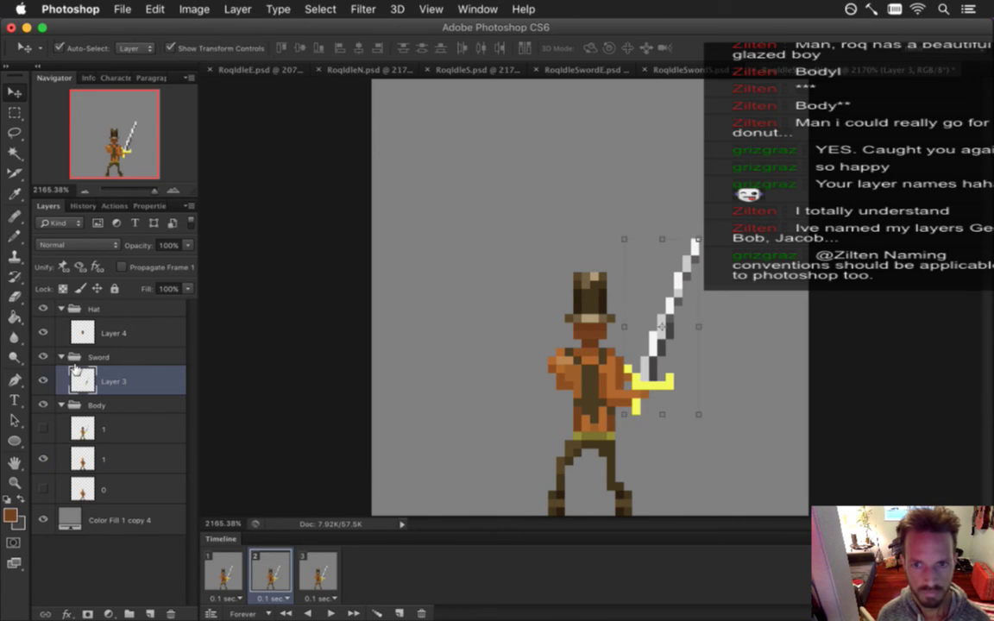
pyautogui.press('v')
pyautogui.press('m')
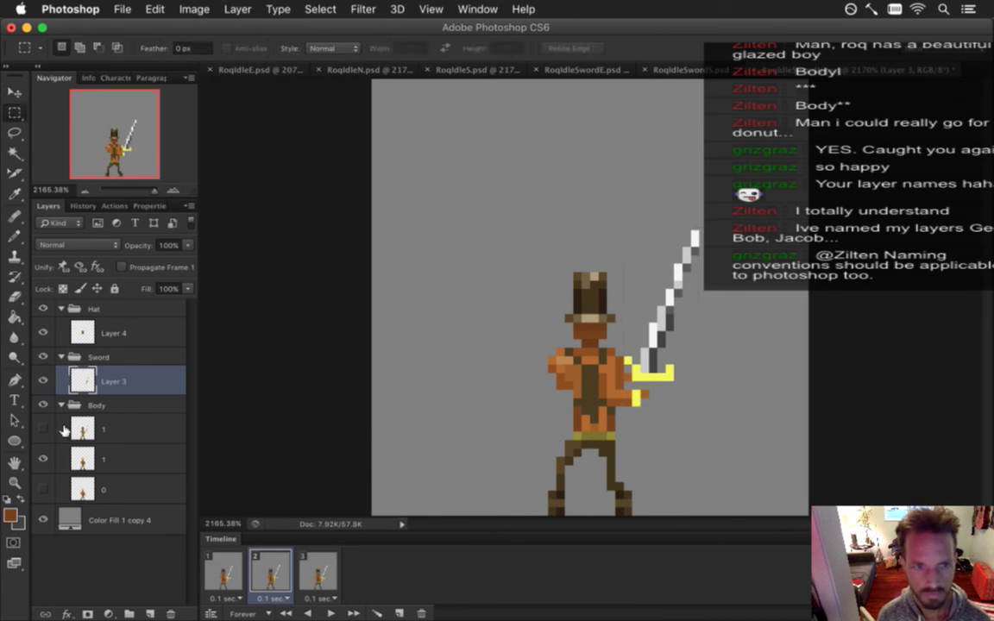
# Select the shoulders, arms and upper torso on the new body layer 1, move them up one pixel, and deselect
pyautogui.click(86, 459)
pyautogui.moveTo(530, 349); pyautogui.dragTo(725, 405)
pyautogui.press('v')
pyautogui.press('Up')
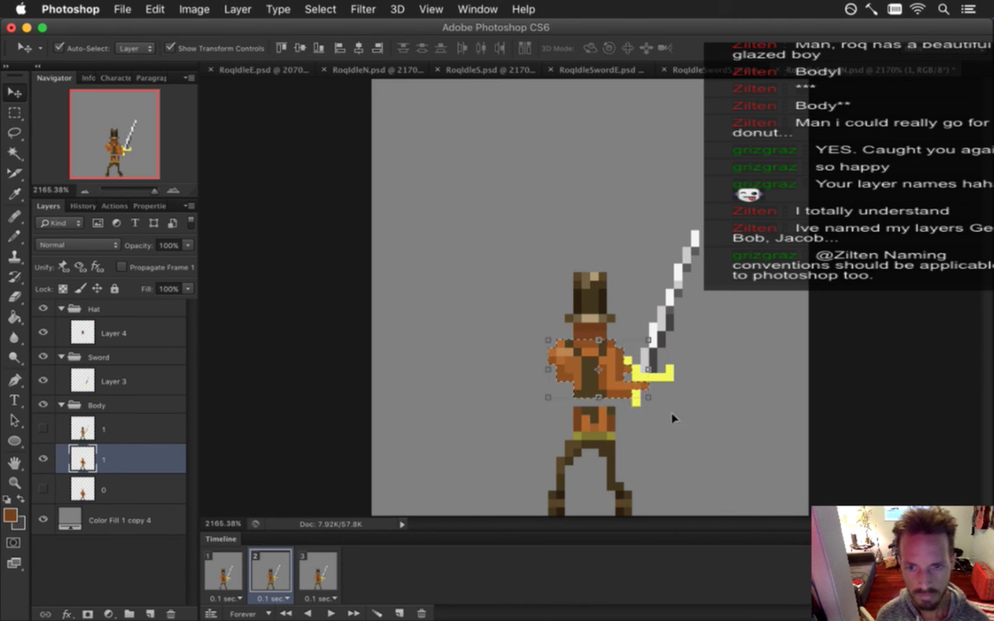
pyautogui.press('m')
pyautogui.click(648, 419)
# Fill the gap across the lower back with the Pencil, using skin and strap colours sampled from the torso
pyautogui.press('b')
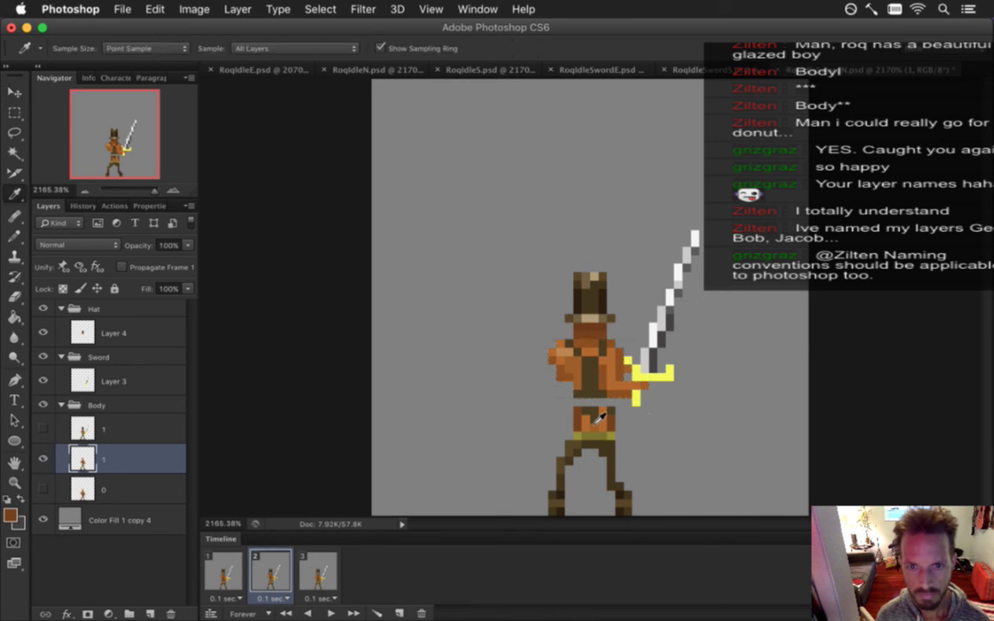
pyautogui.press('i')
pyautogui.press('b')
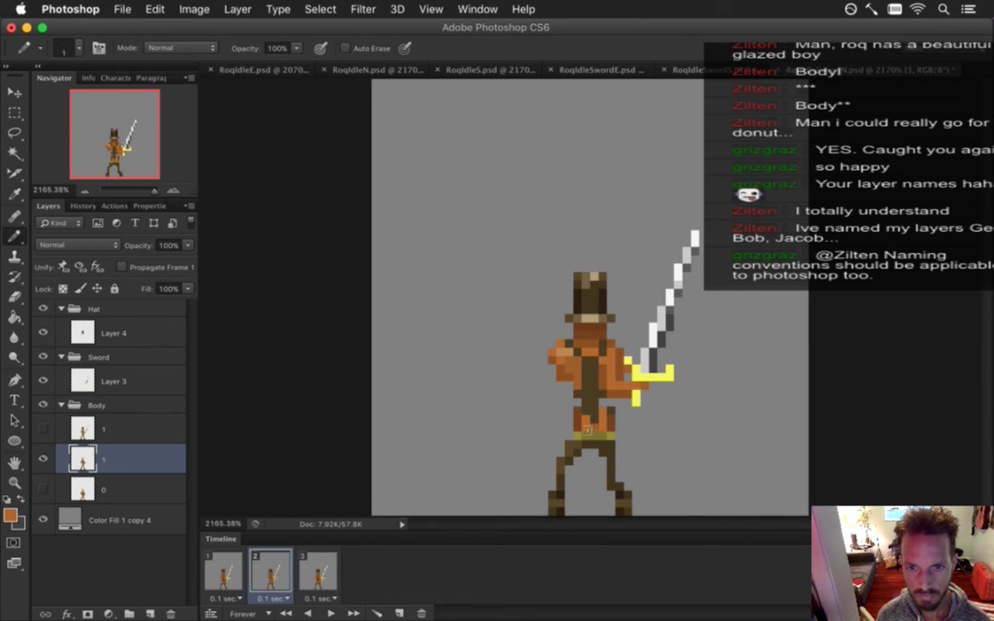
pyautogui.press('i')
pyautogui.click(586, 420)
pyautogui.press('b')
pyautogui.press('i')
pyautogui.press('b')
pyautogui.press('i')
pyautogui.press('b')
pyautogui.press('i')
pyautogui.press('b')
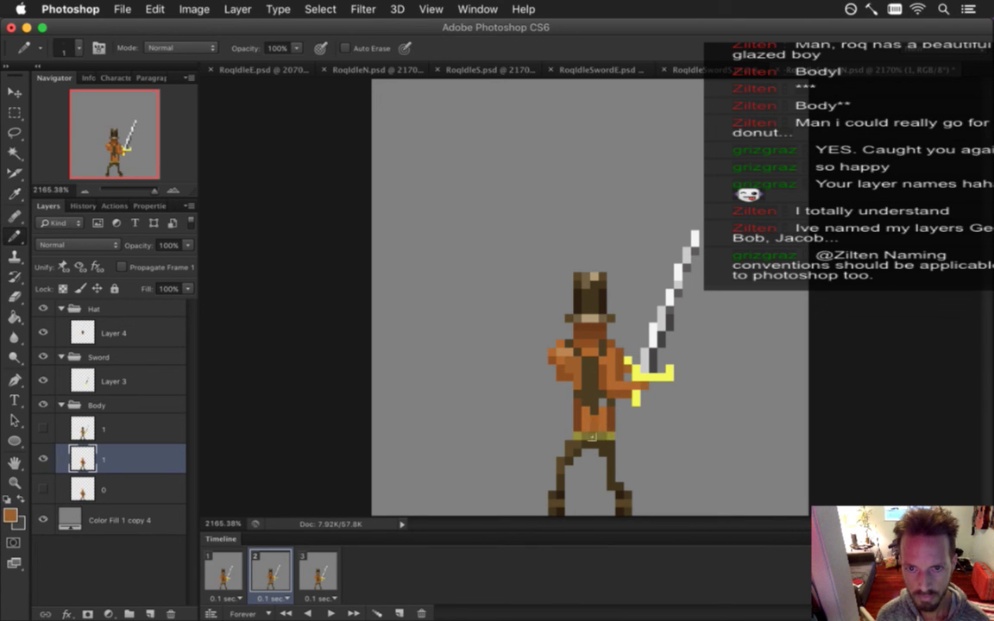
# Touch up the skin shading pixels just above the belt with colours sampled from the lower back
pyautogui.press('i')
pyautogui.press('b')
pyautogui.press('i')
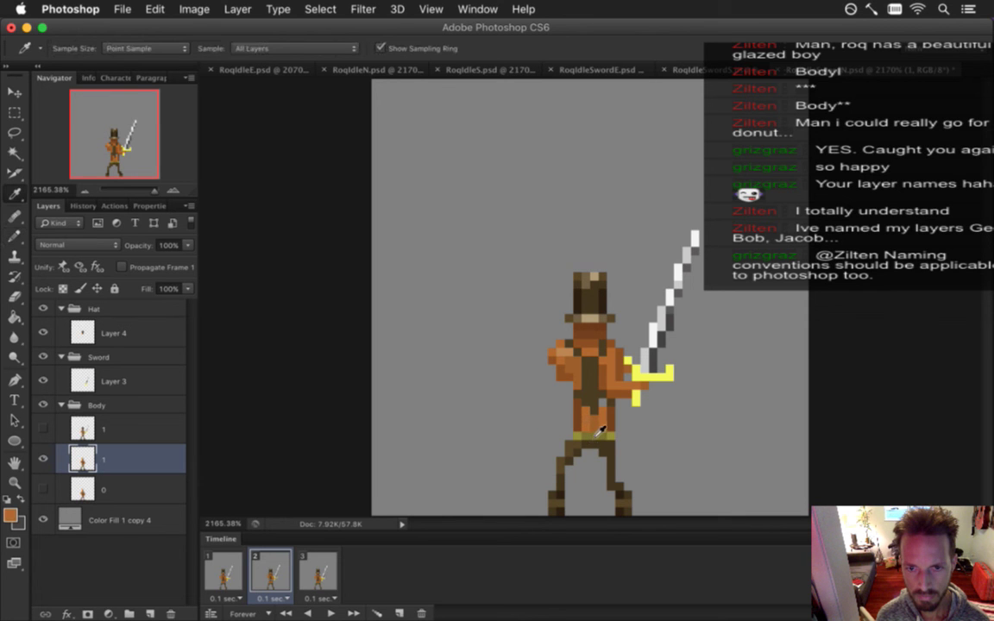
pyautogui.press('b')
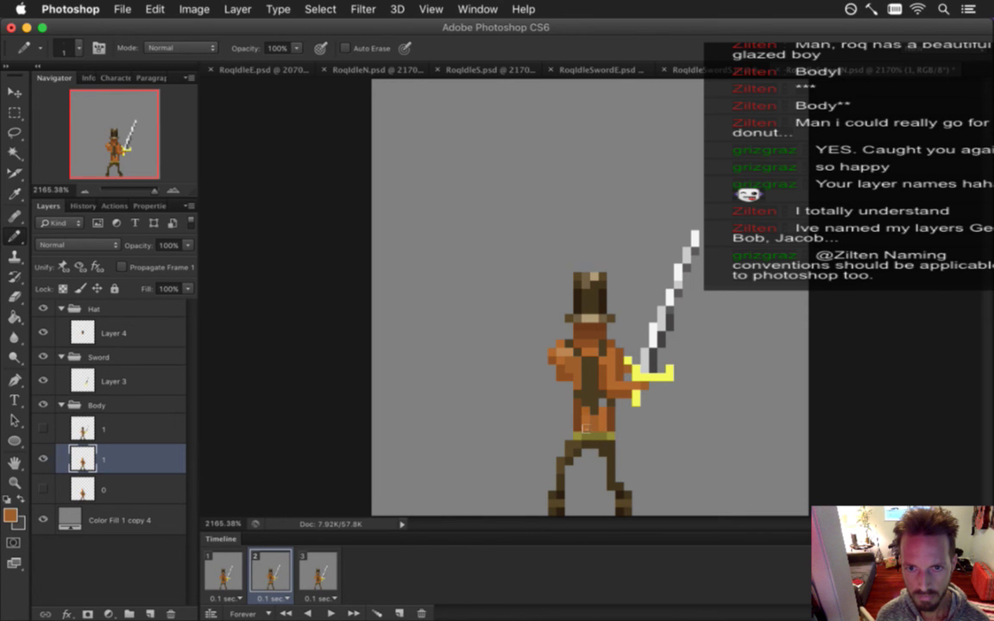
pyautogui.press('i')
pyautogui.press('b')
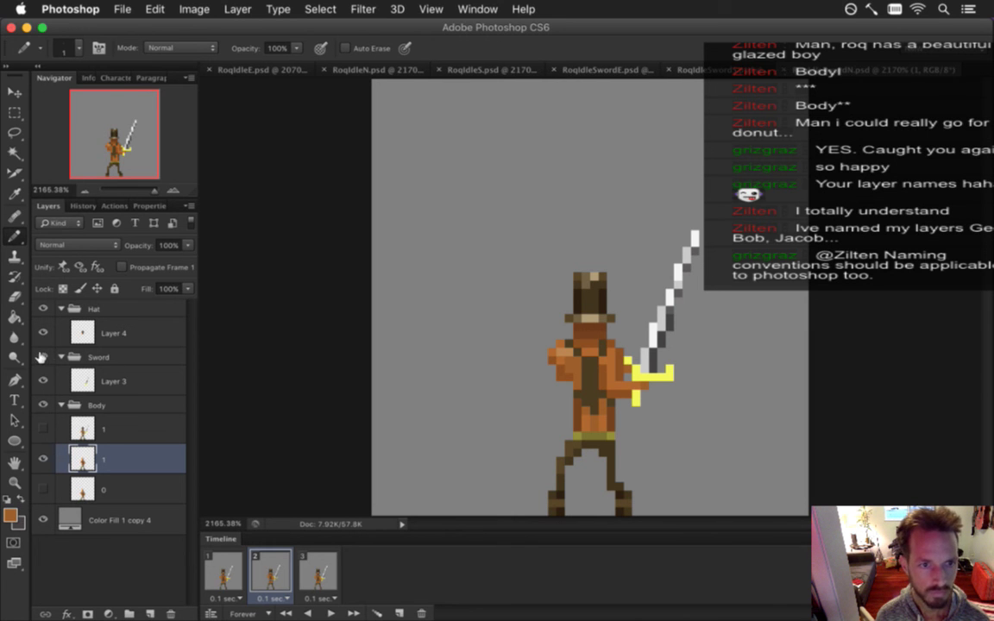
# Toggle the Sword and Hat groups off and on to examine the body beneath them
pyautogui.click(43, 357)
pyautogui.click(43, 356)
pyautogui.click(47, 308)
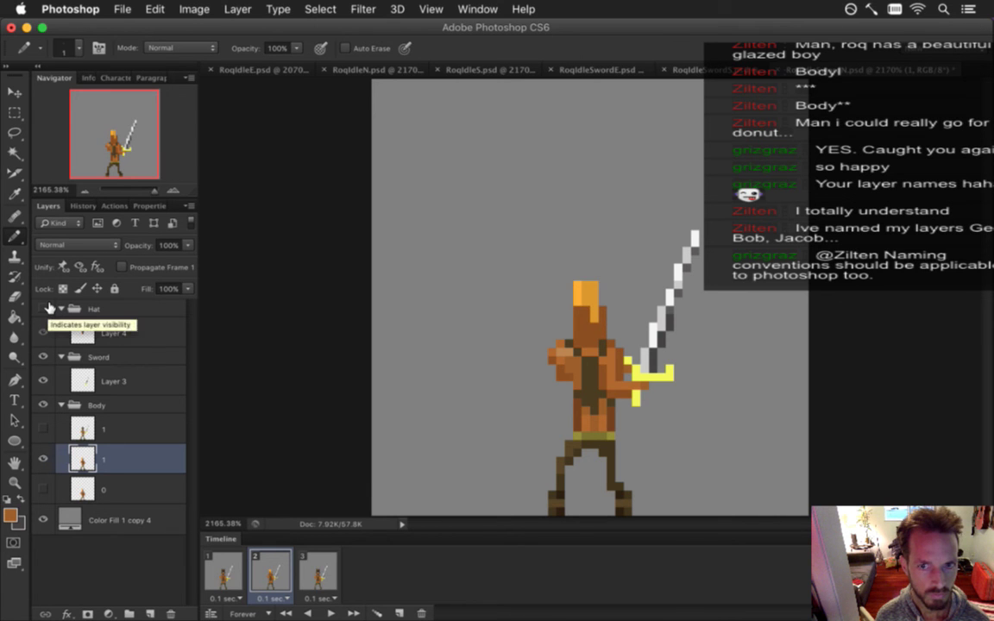
pyautogui.click(44, 308)
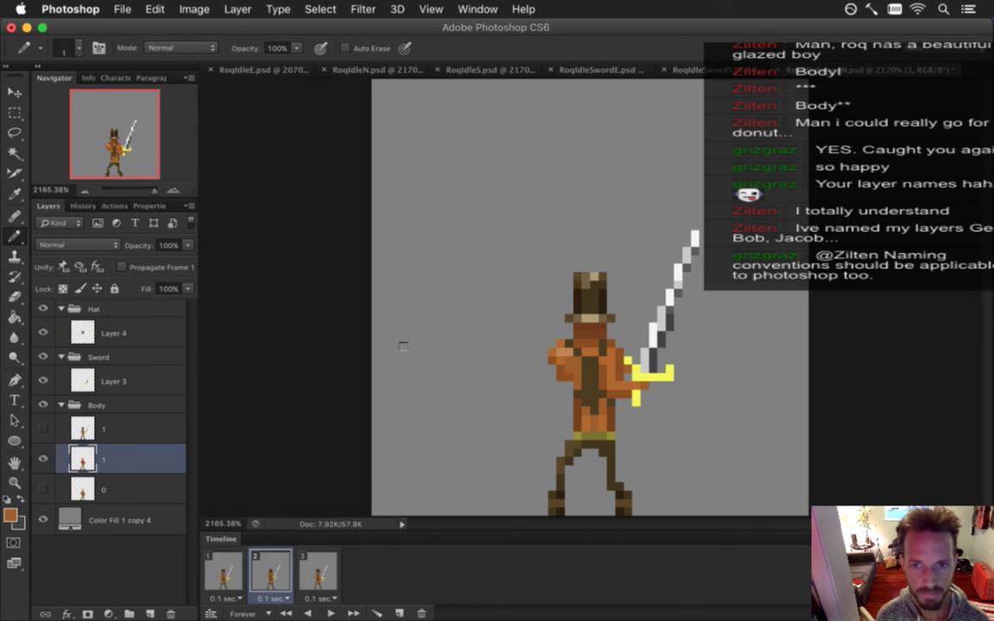
# Retouch the shading on the character's back and waist with the Pencil, using sampled darker brown skin tones
pyautogui.press('i')
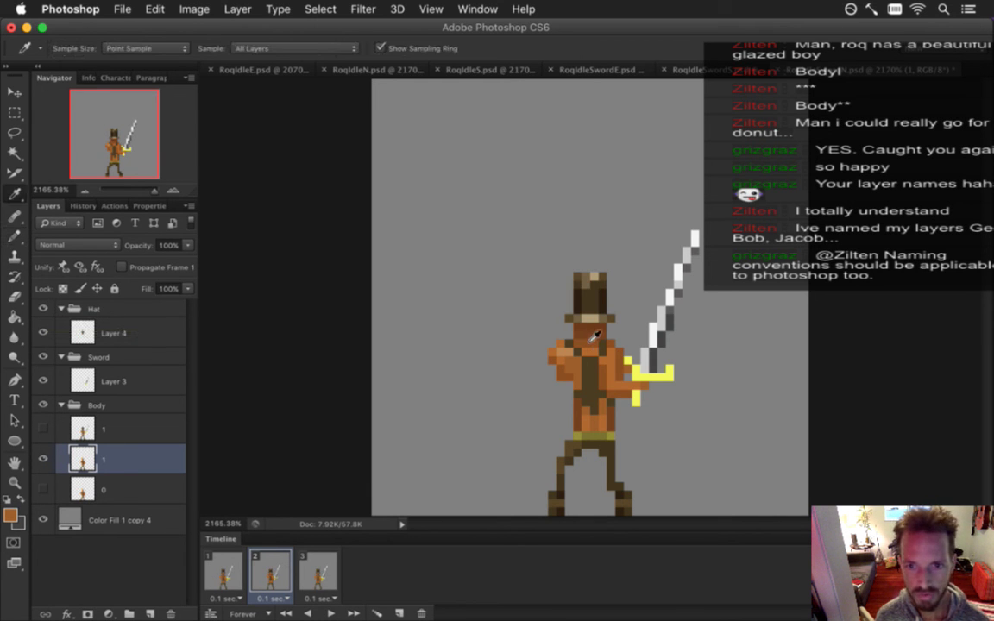
pyautogui.click(531, 308)
pyautogui.press('b')
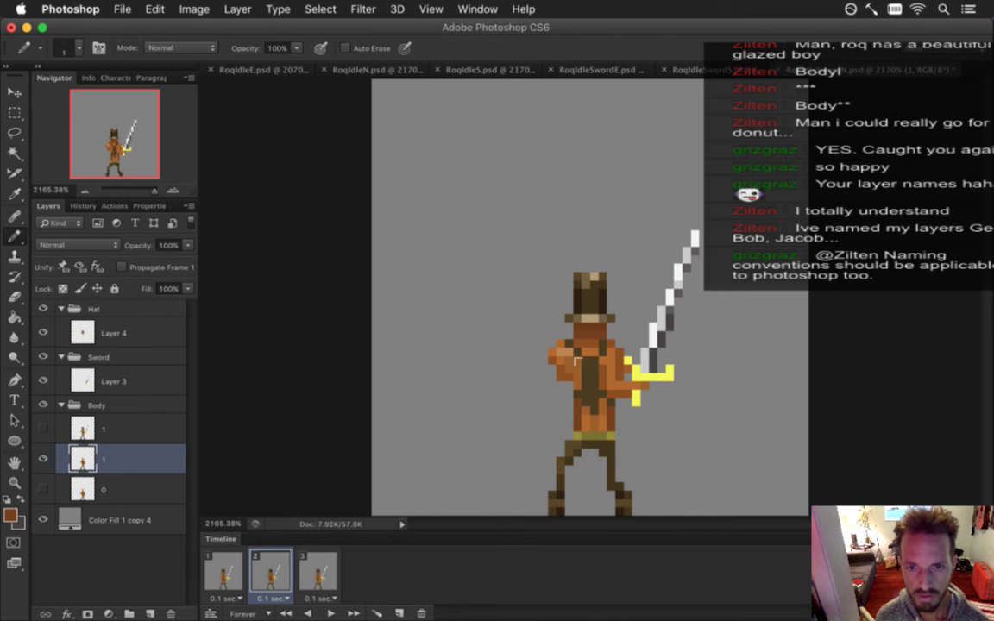
pyautogui.press('i')
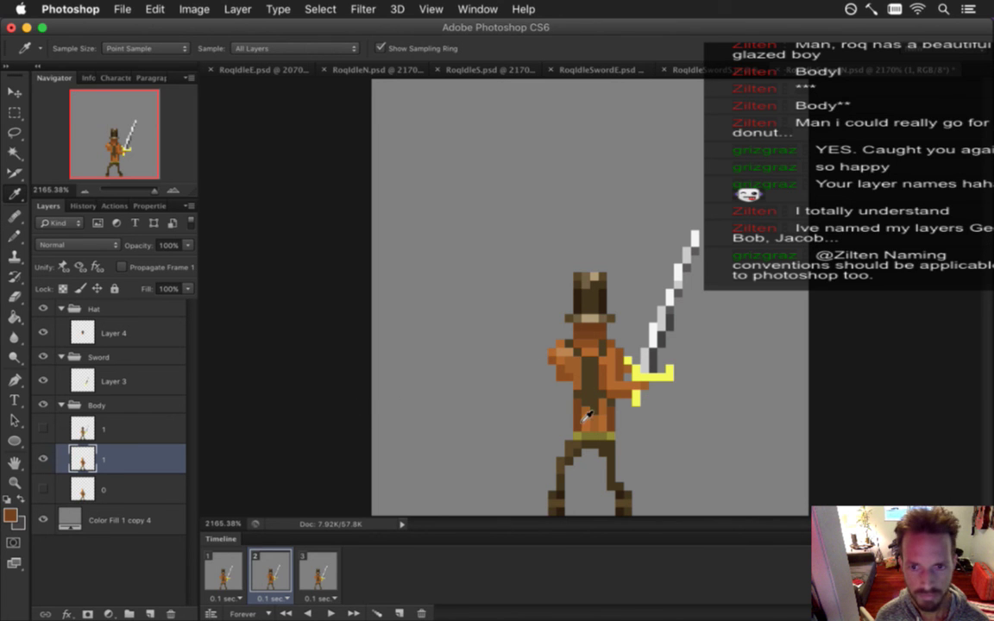
pyautogui.press('b')
pyautogui.press('i')
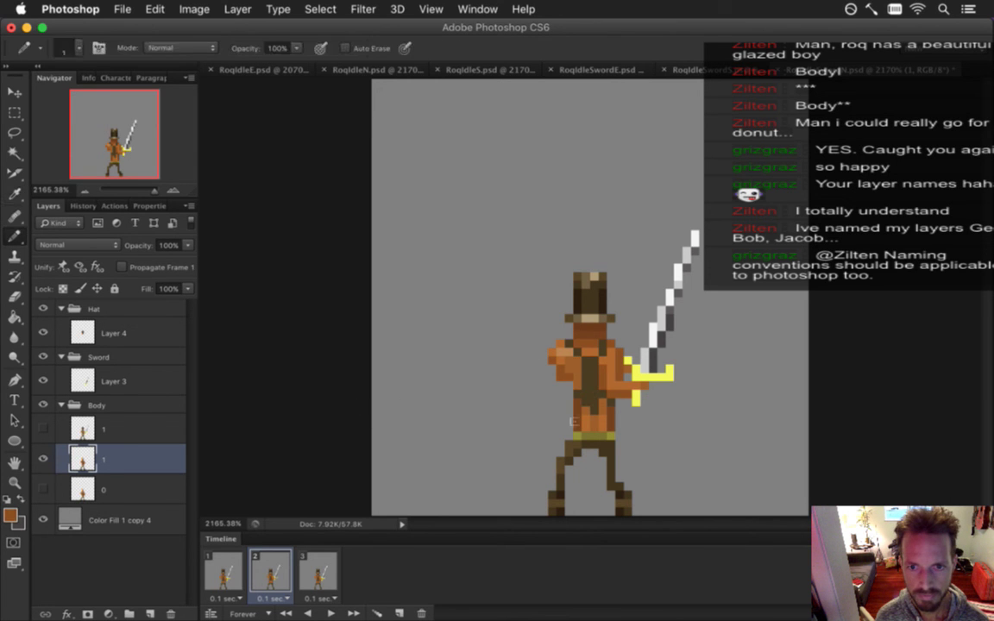
pyautogui.press('b')
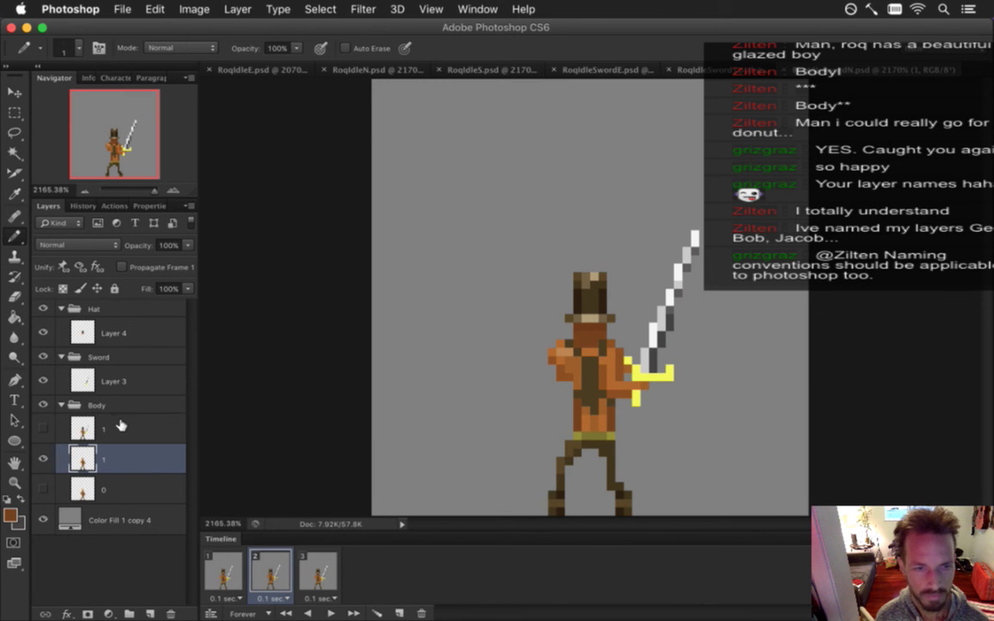
# Toggle the Hat group off and on to check the head beneath it, and save the document
pyautogui.click(45, 309)
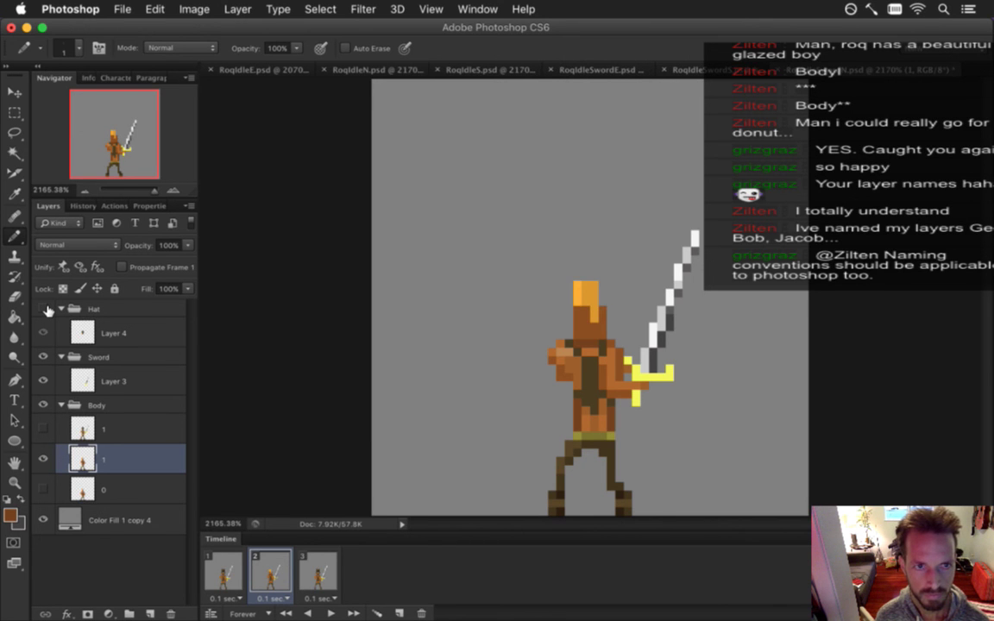
pyautogui.click(45, 309)
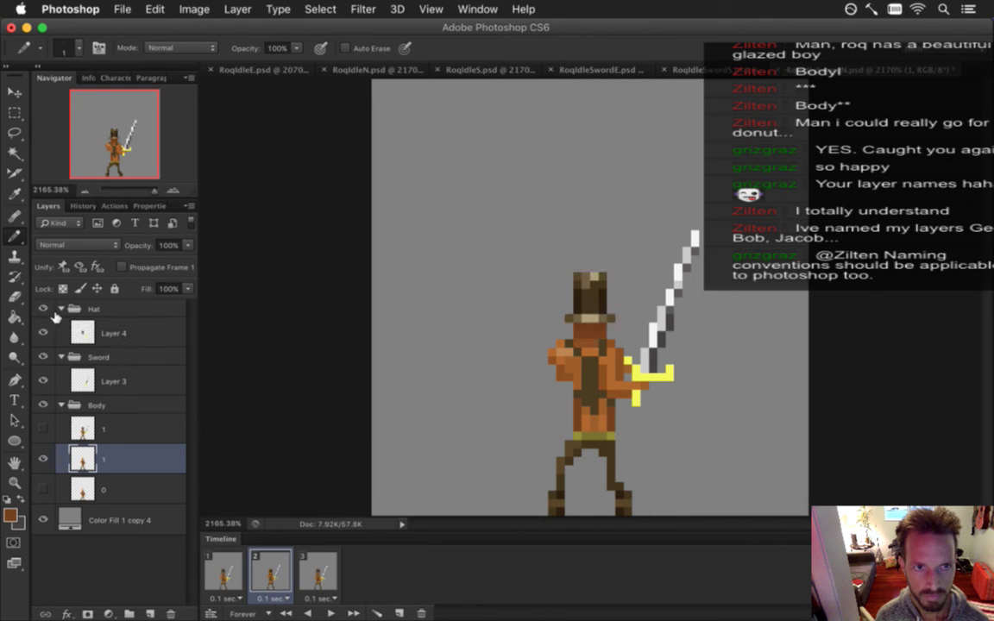
pyautogui.press('super+s')
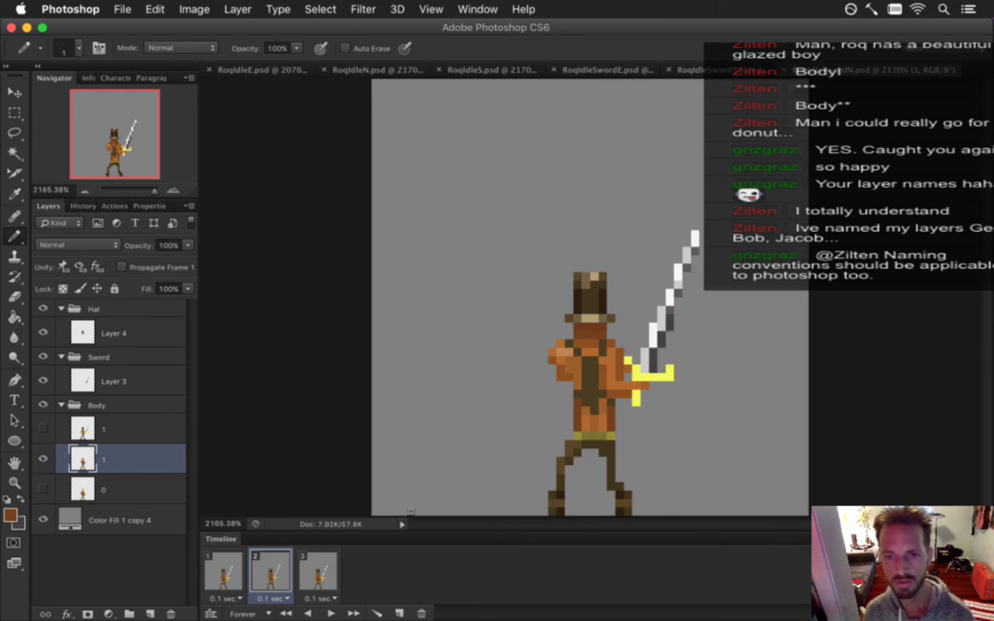
pyautogui.click(45, 308)
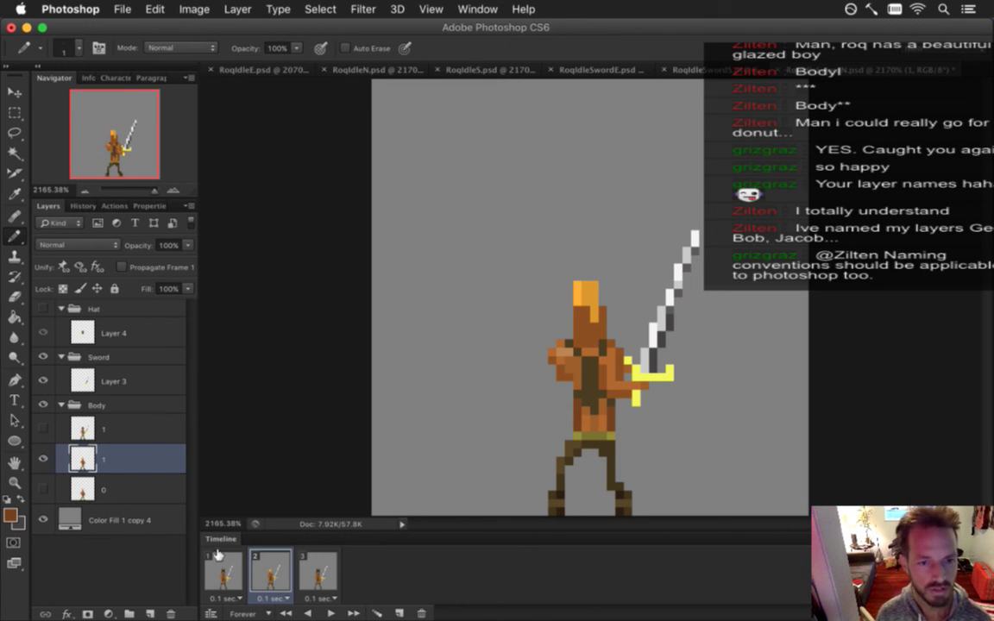
pyautogui.click(44, 309)
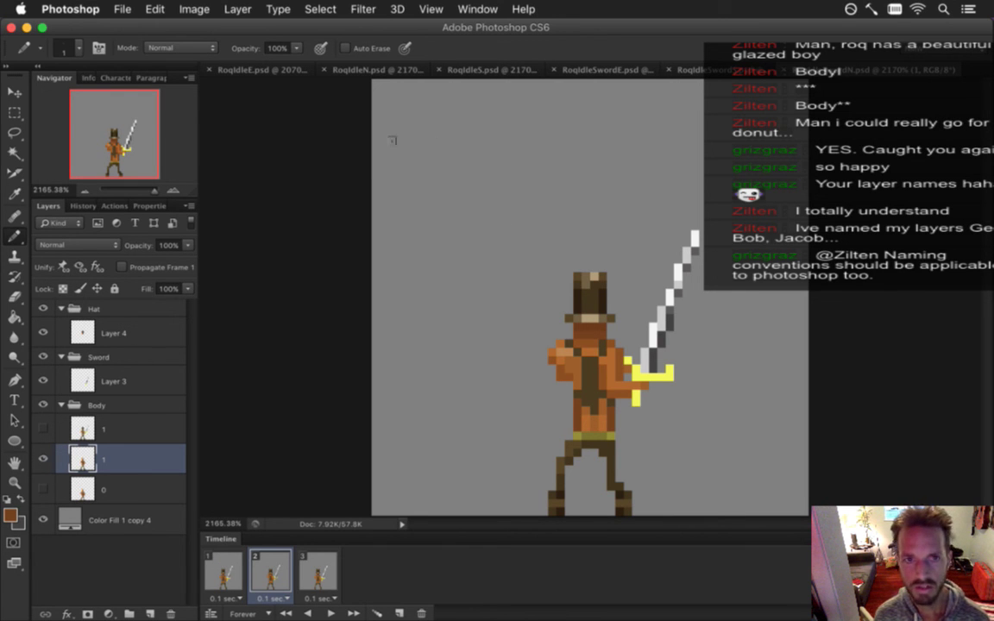
# Switch to RoqIdleSwordE.psd and sample the yellow colours from the sword's hilt
pyautogui.click(546, 64)
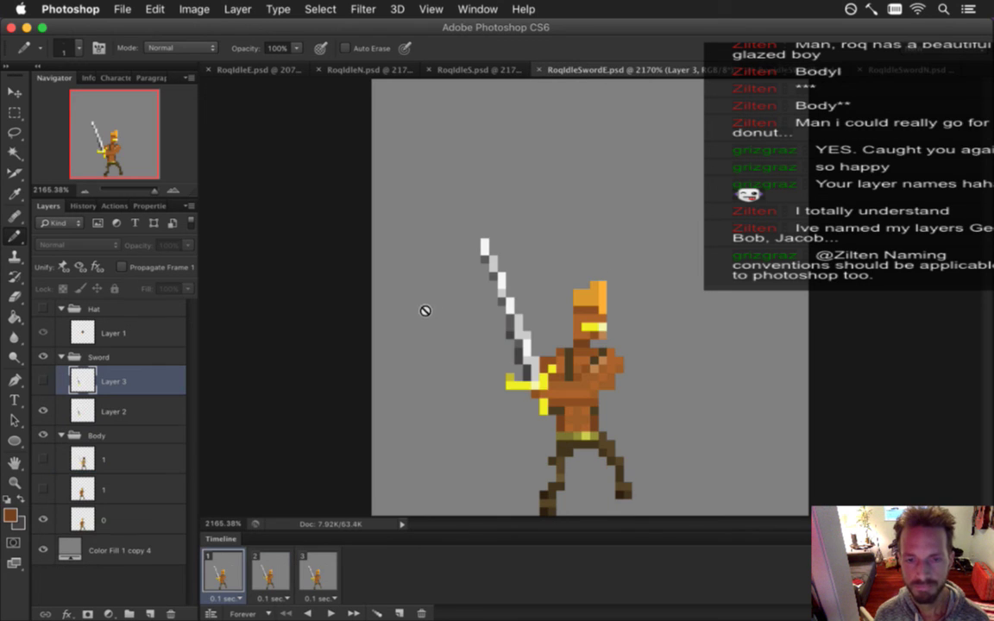
pyautogui.press('i')
pyautogui.click(536, 387)
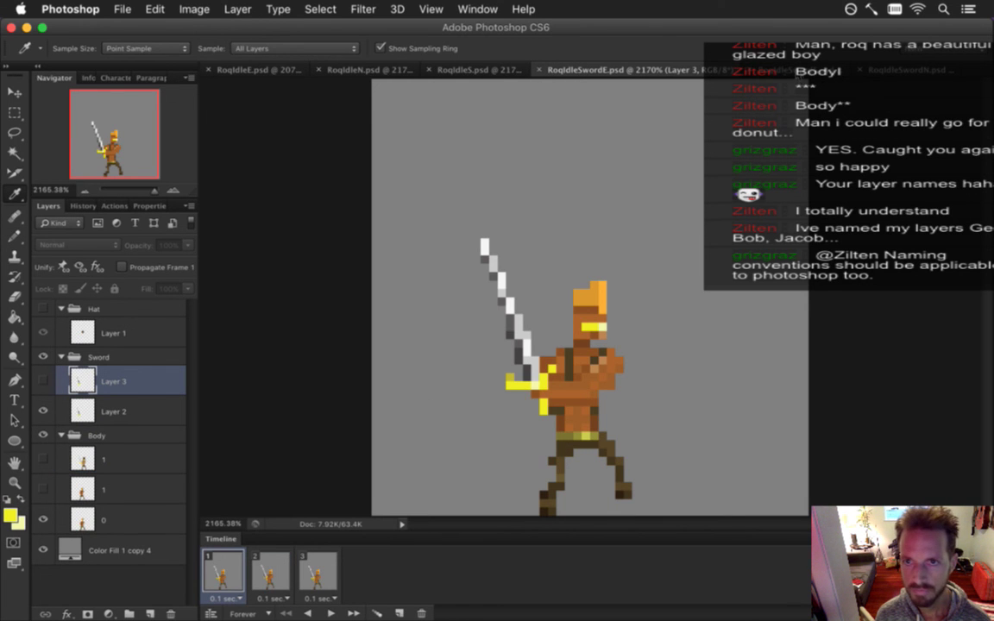
# Fill the sword hilt on Layer 3 of RoqIdleSwordN.psd with the sampled bright yellow and add a pale yellow highlight
pyautogui.click(906, 69)
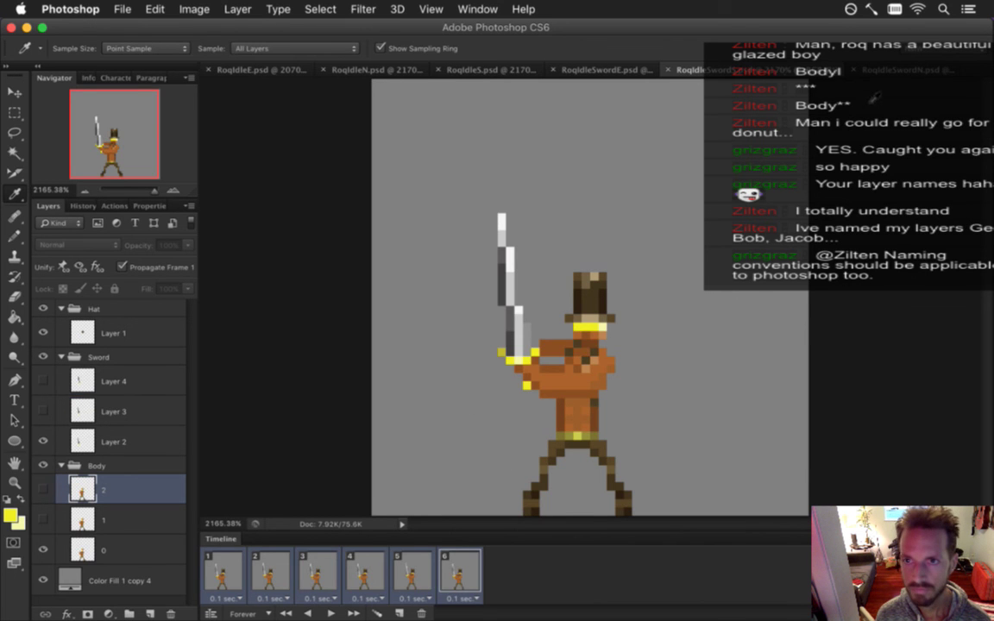
pyautogui.click(842, 69)
pyautogui.press('b')
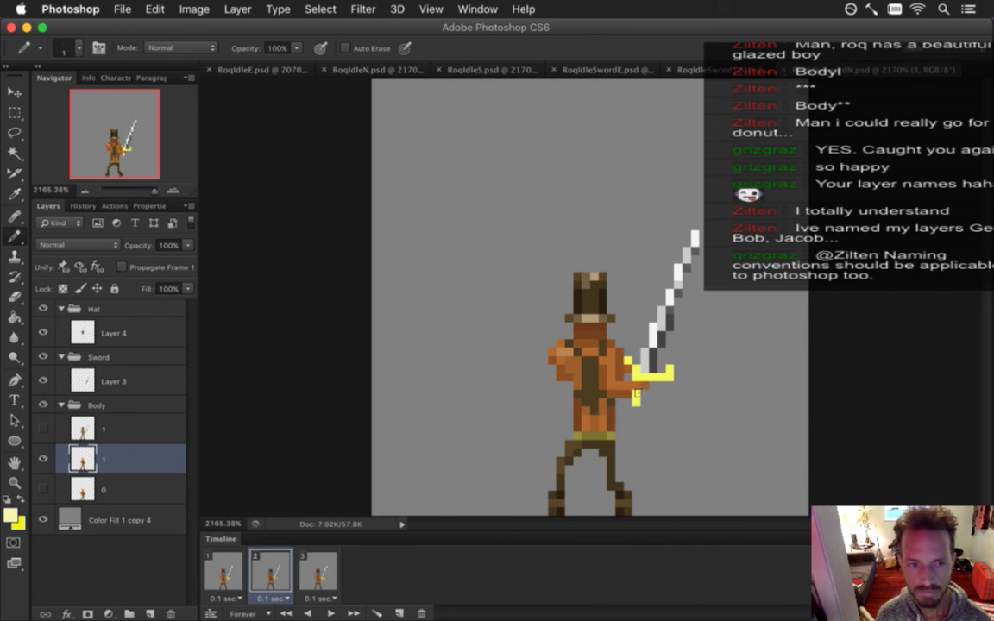
pyautogui.click(155, 381)
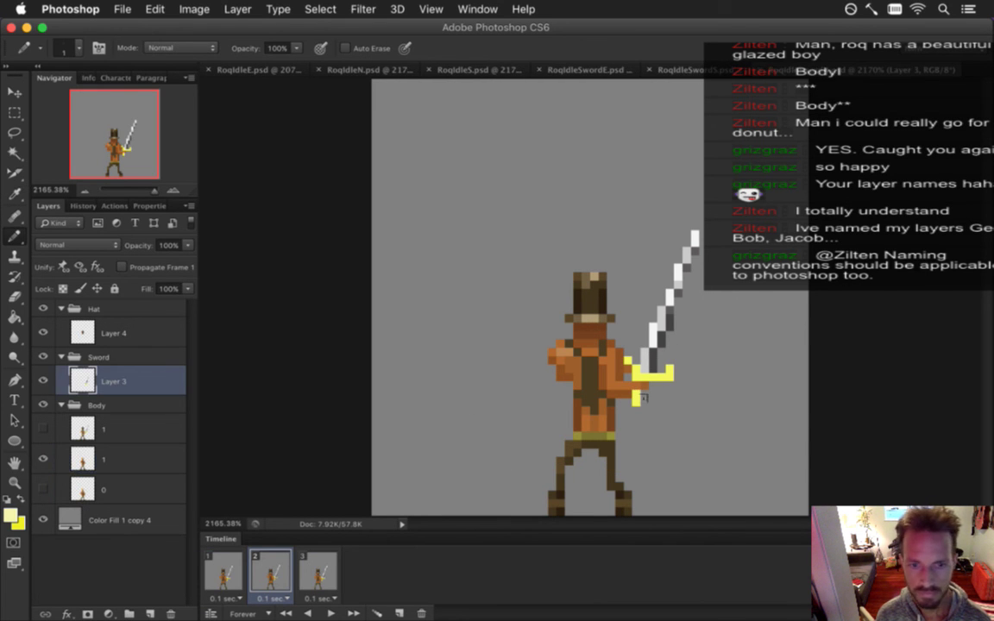
pyautogui.press('g')
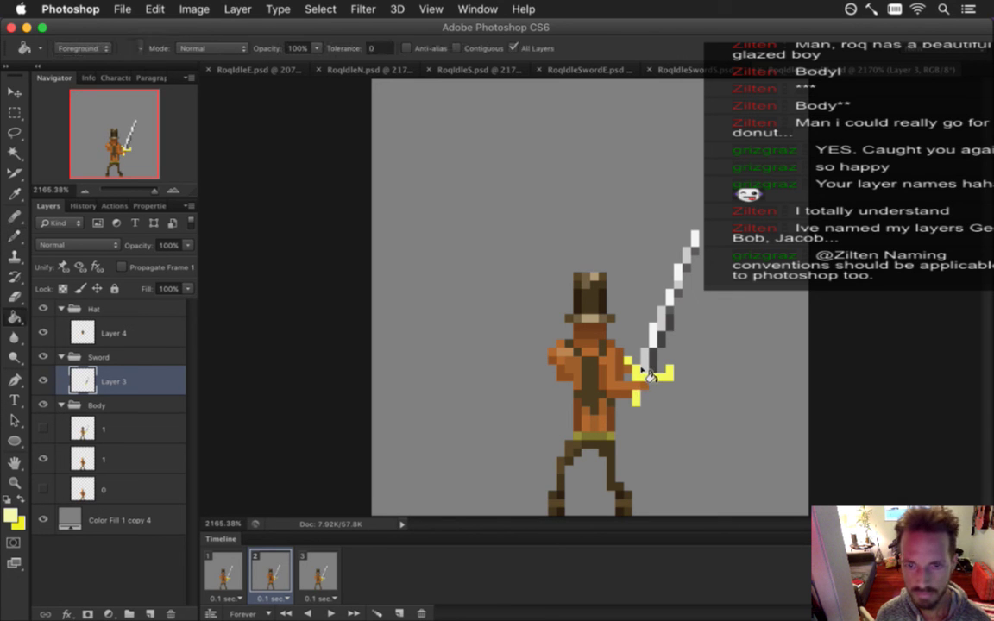
pyautogui.click(650, 376)
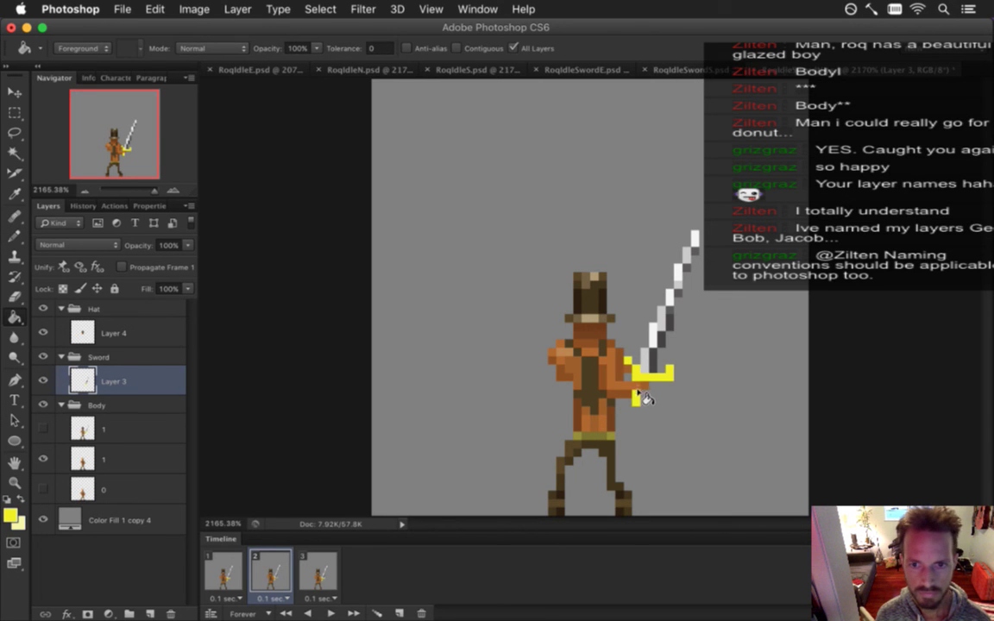
pyautogui.press('b')
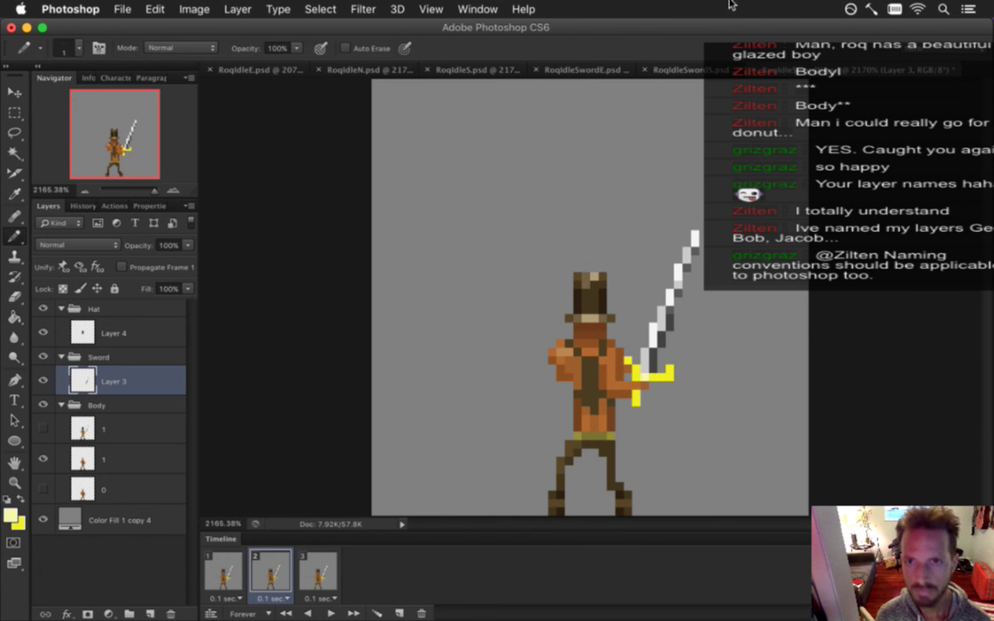
# Sample the dark yellow from the hilt in RoqIdleSwordE.psd and shade the outer crossguard tip in RoqIdleSwordN.psd with it
pyautogui.click(574, 69)
pyautogui.press('i')
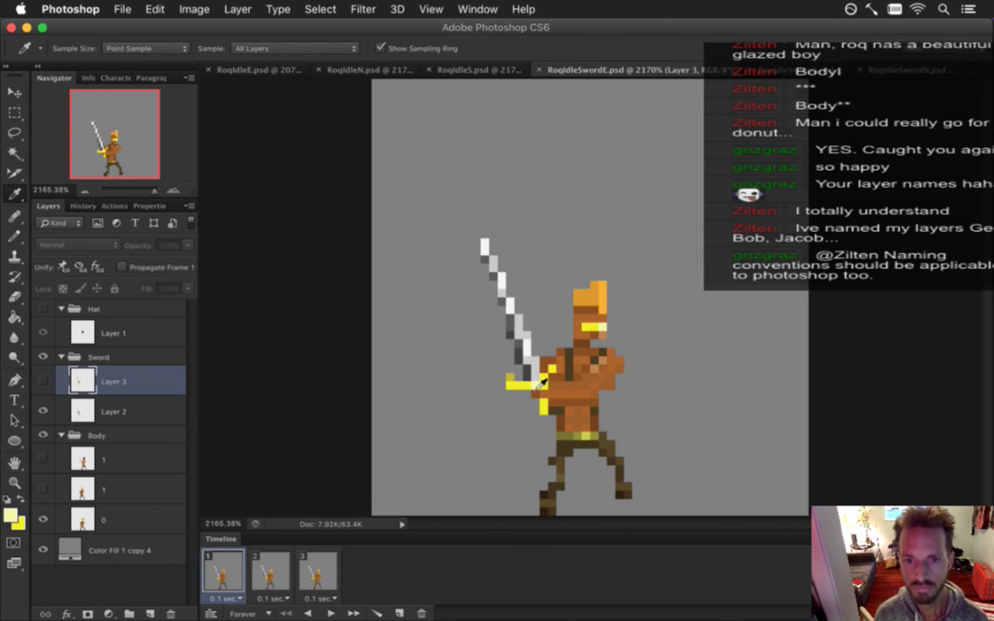
pyautogui.click(905, 69)
pyautogui.press('b')
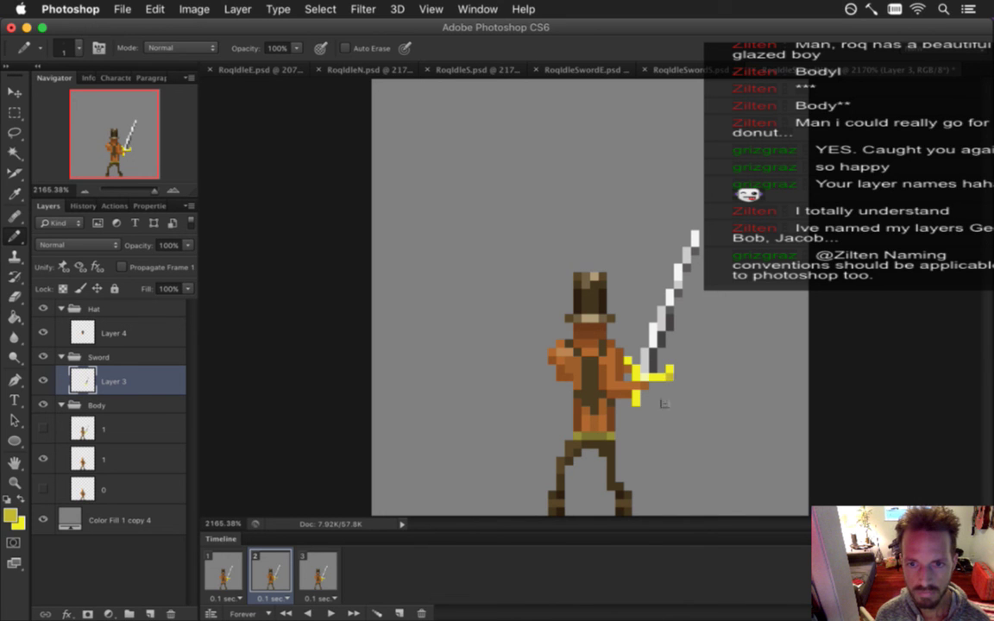
pyautogui.press('e')
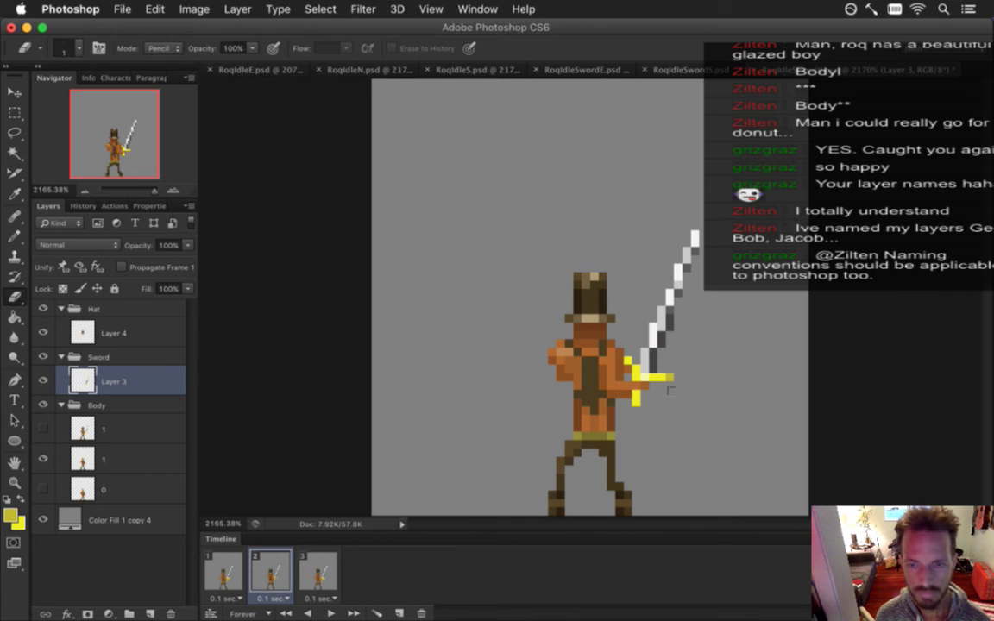
pyautogui.press('b')
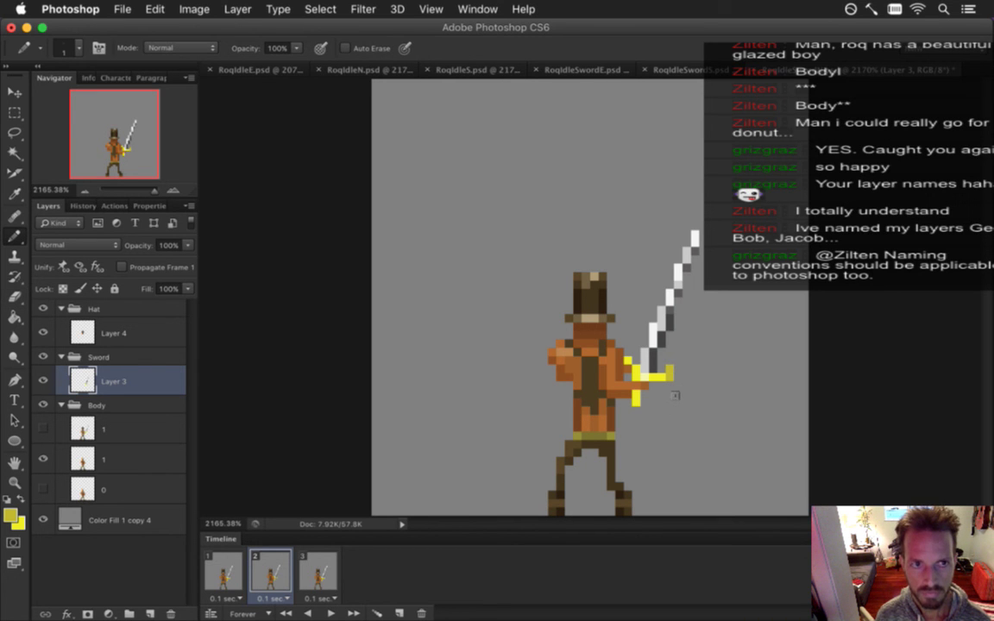
# Compare the frames of the sword idle animation and play all three in the timeline
pyautogui.click(317, 571)
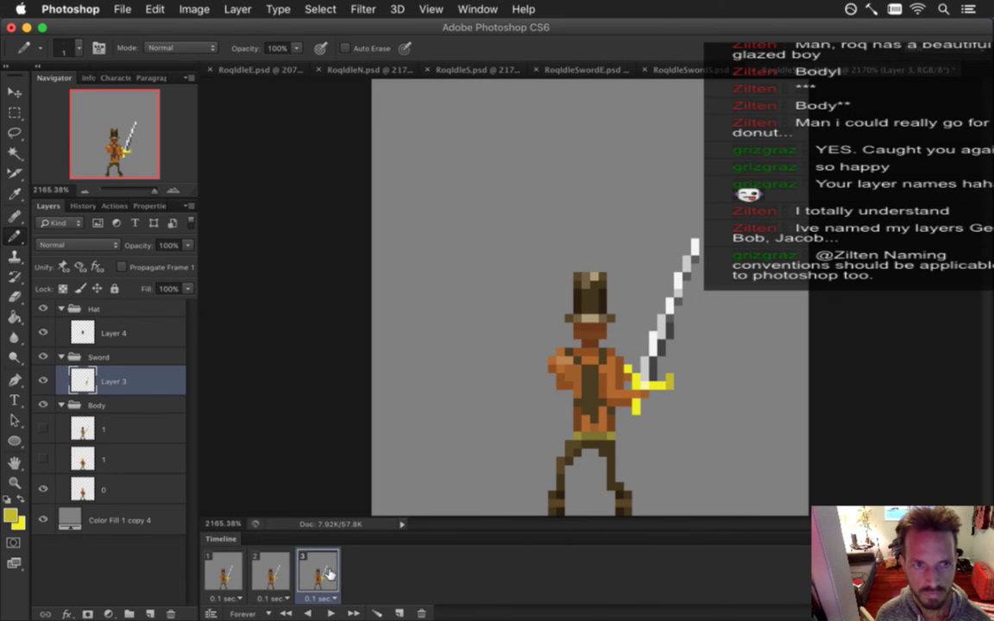
pyautogui.click(223, 574)
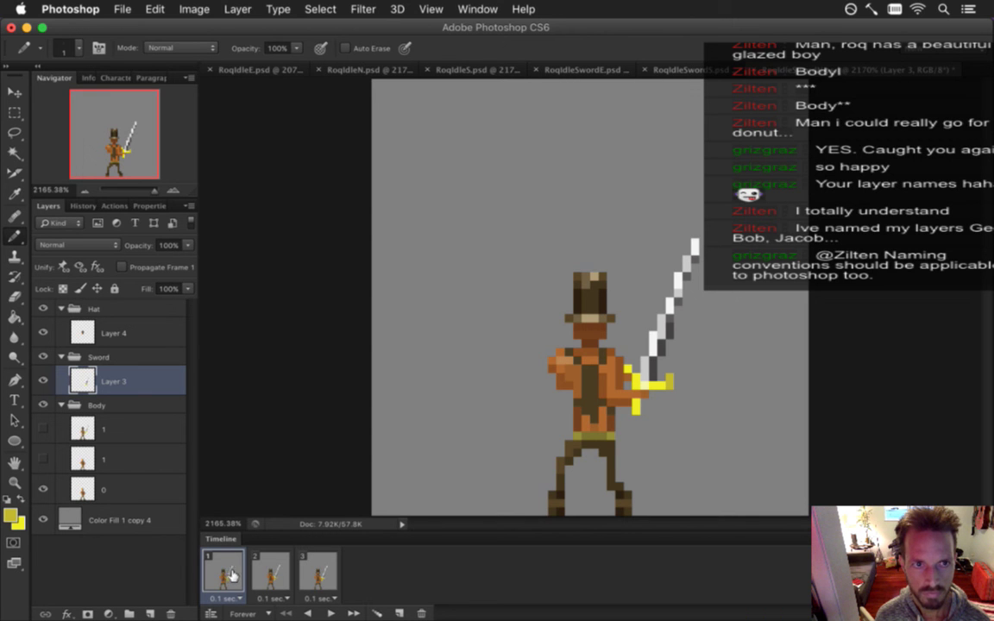
pyautogui.keyDown('shift'); pyautogui.click(317, 574); pyautogui.keyUp('shift')
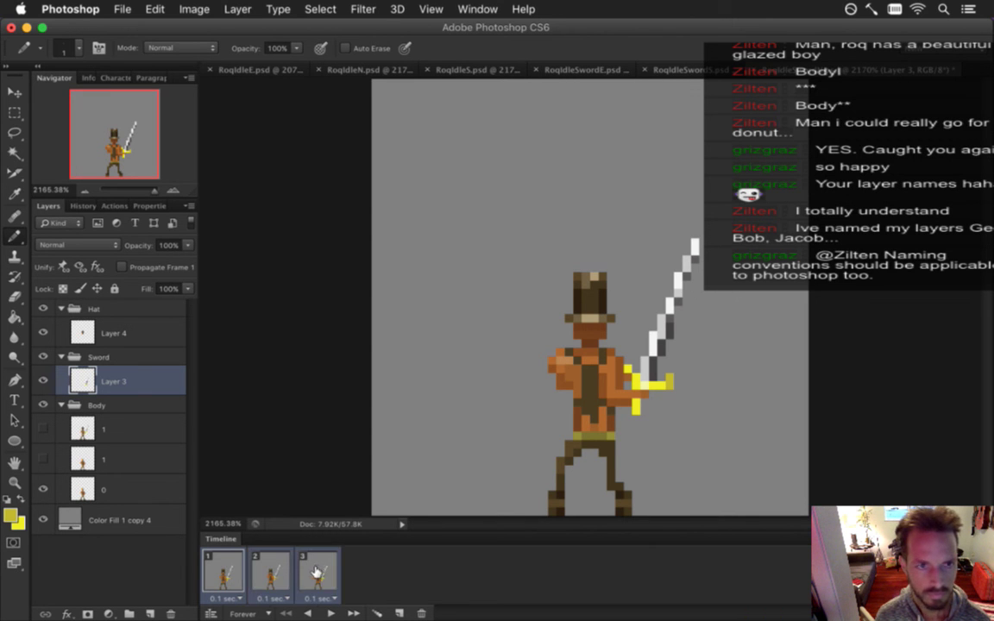
pyautogui.click(331, 613)
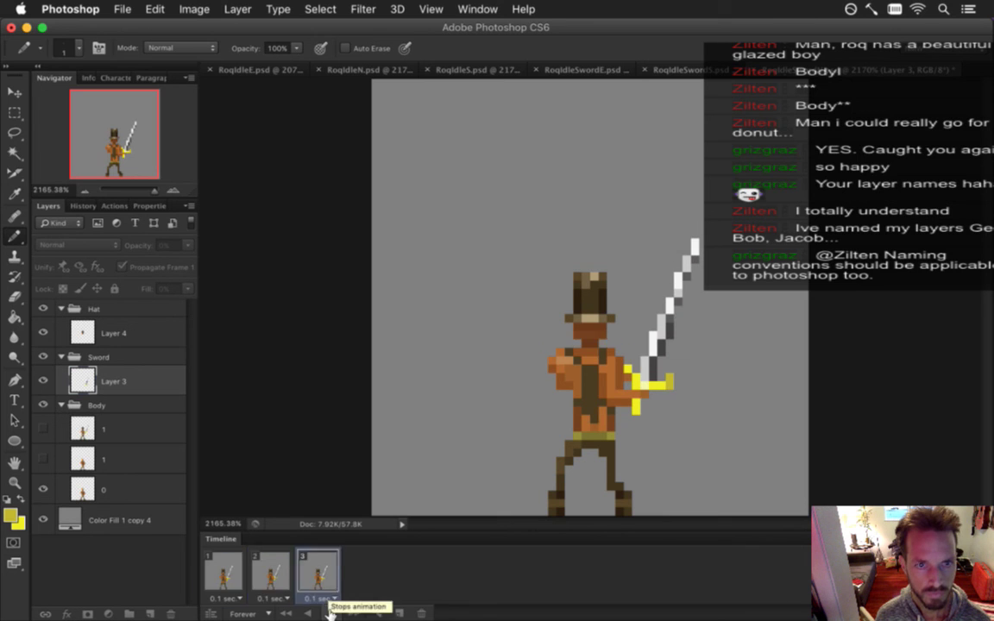
pyautogui.press('space')
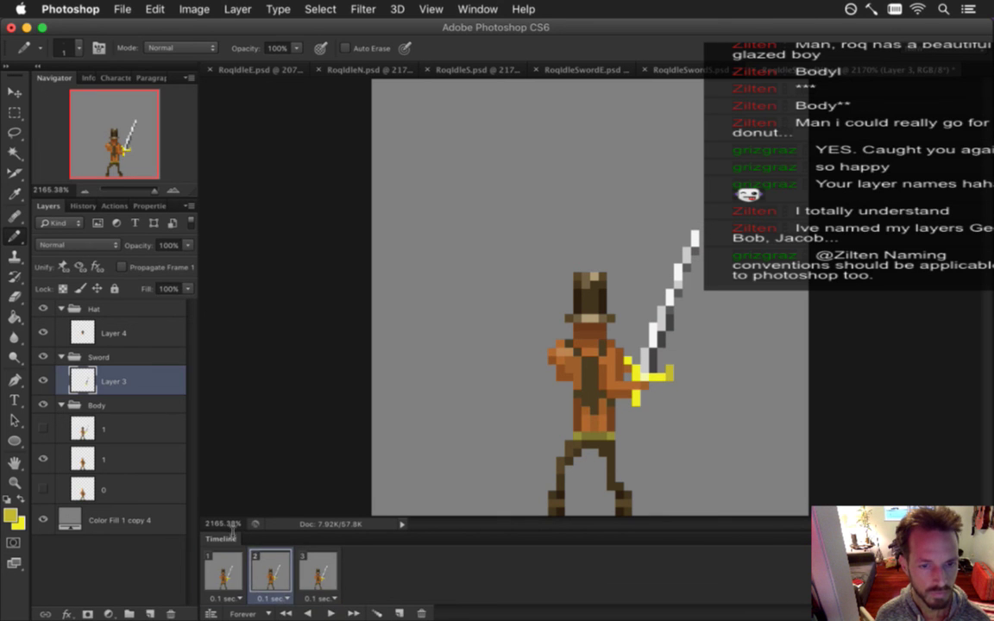
# Hide the Hat group in all three frames and play the animation without the hat
pyautogui.click(42, 308)
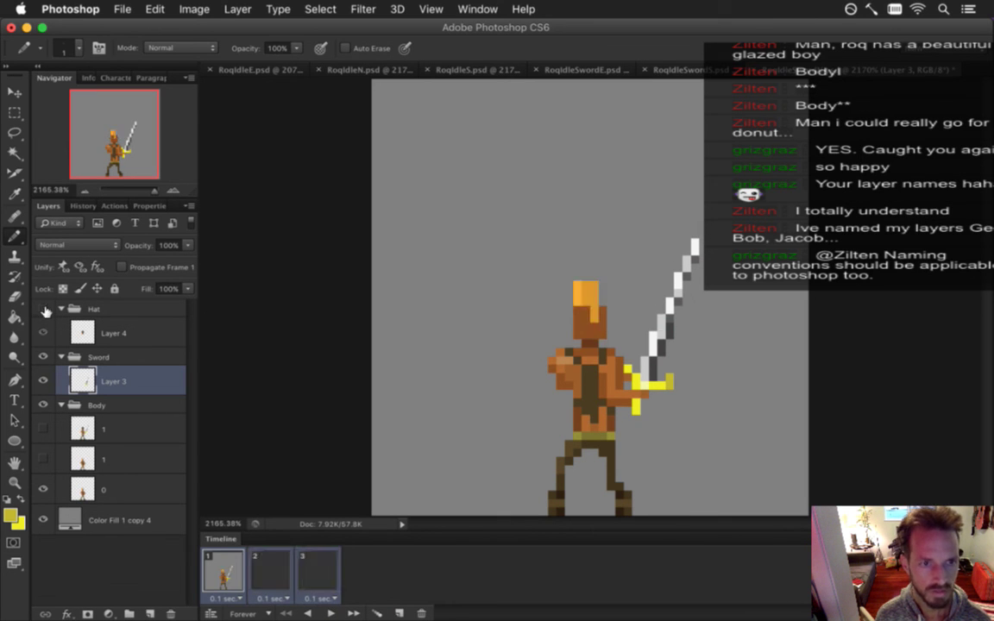
pyautogui.click(332, 612)
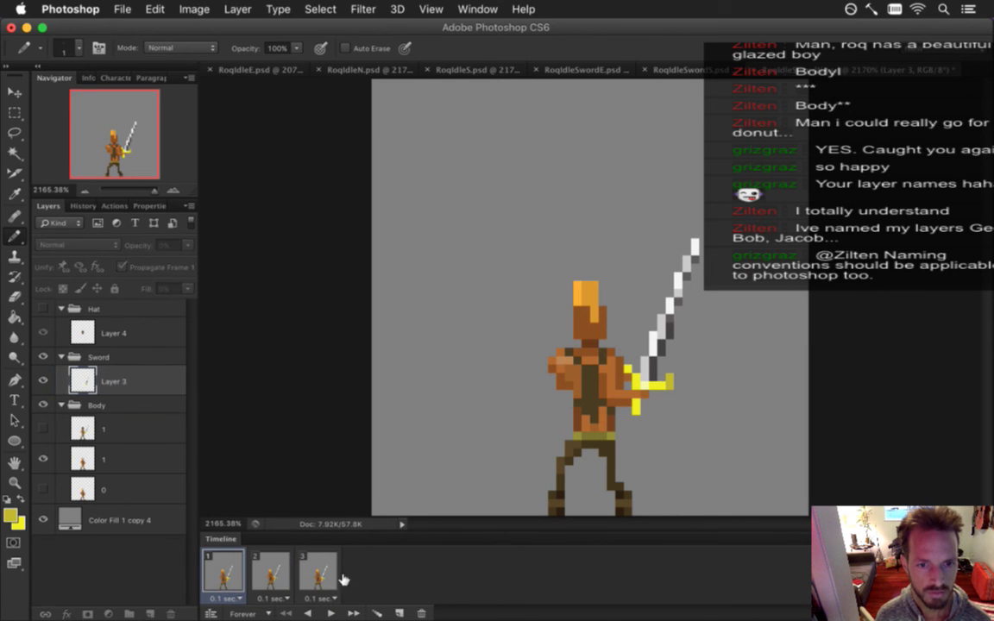
pyautogui.click(325, 610)
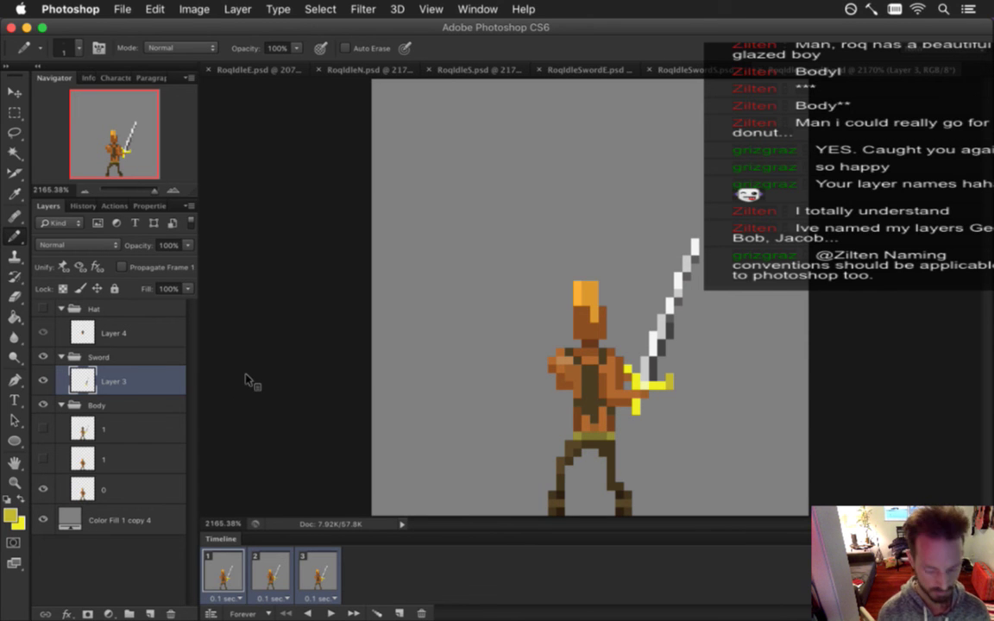
# Export the frames as PNG files and preview RoqIdleSwordN0.png in Finder's Shadow folder
pyautogui.hotkey('ctrl', 'alt', 'shift', 's')
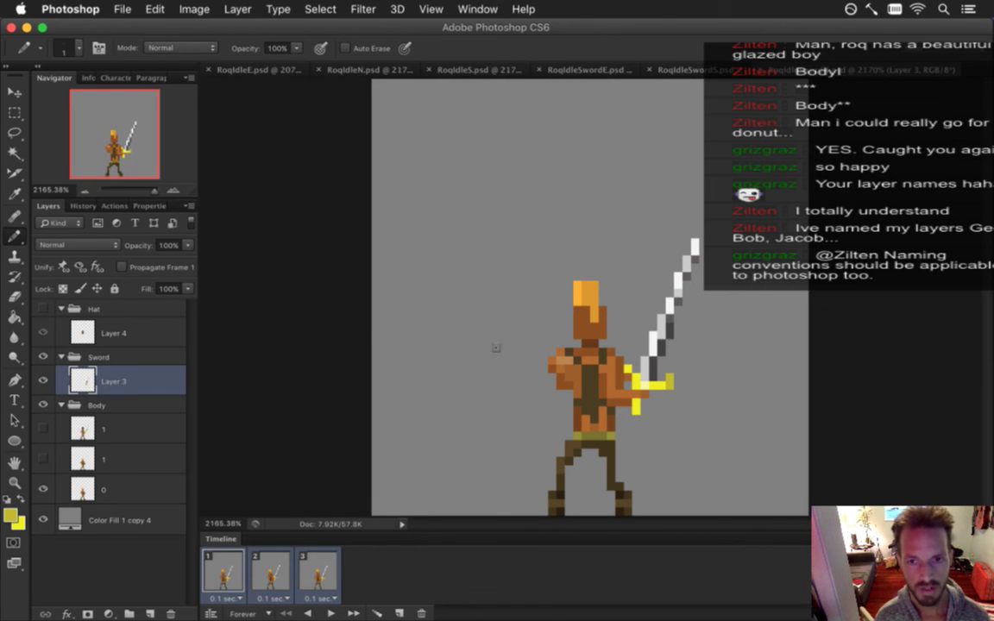
pyautogui.press('super+Tab')
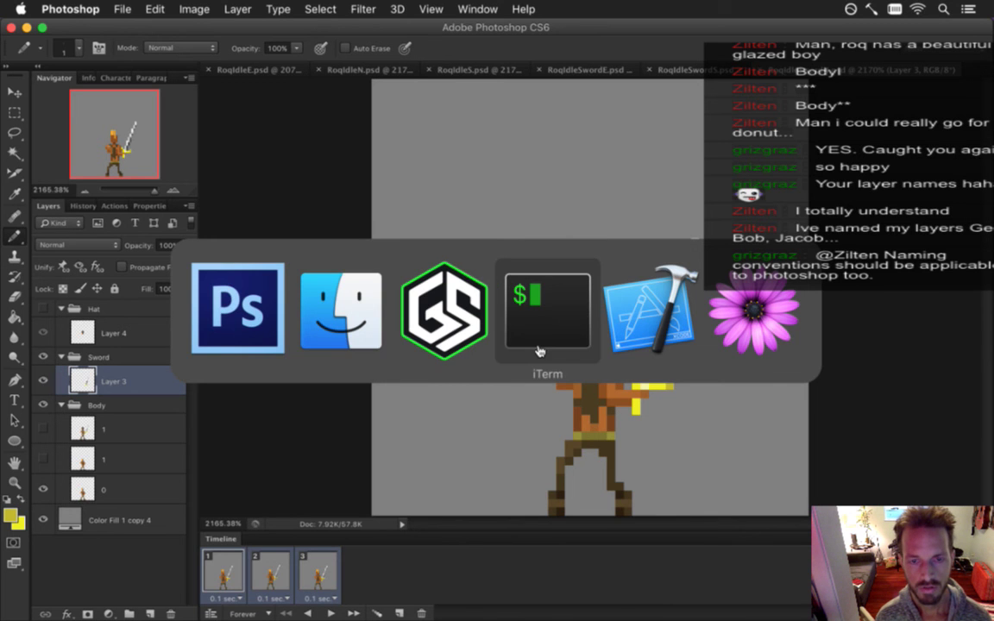
pyautogui.click(334, 338)
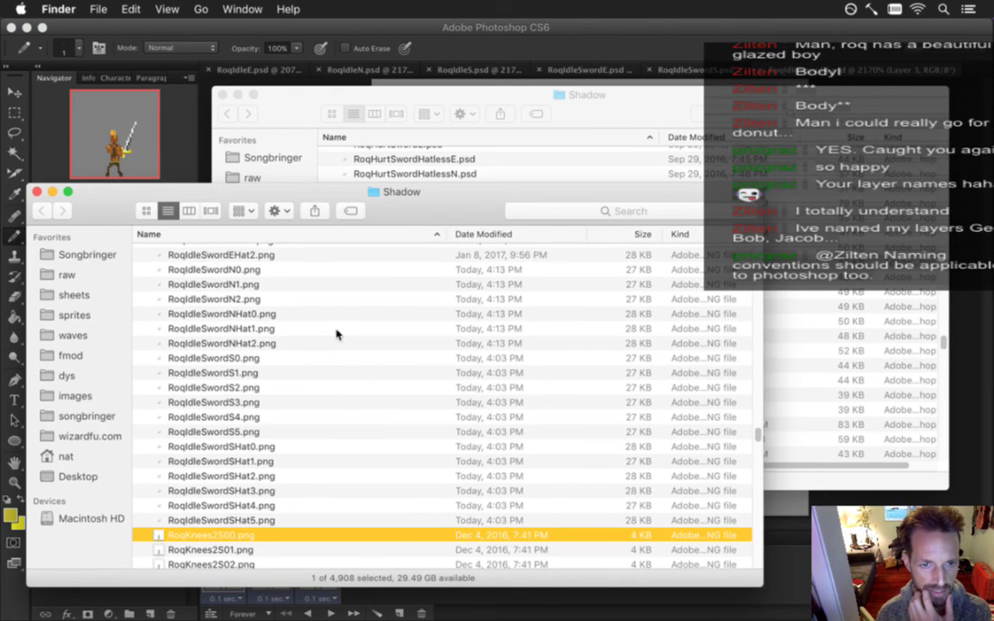
pyautogui.scroll(-3, 319, 386)
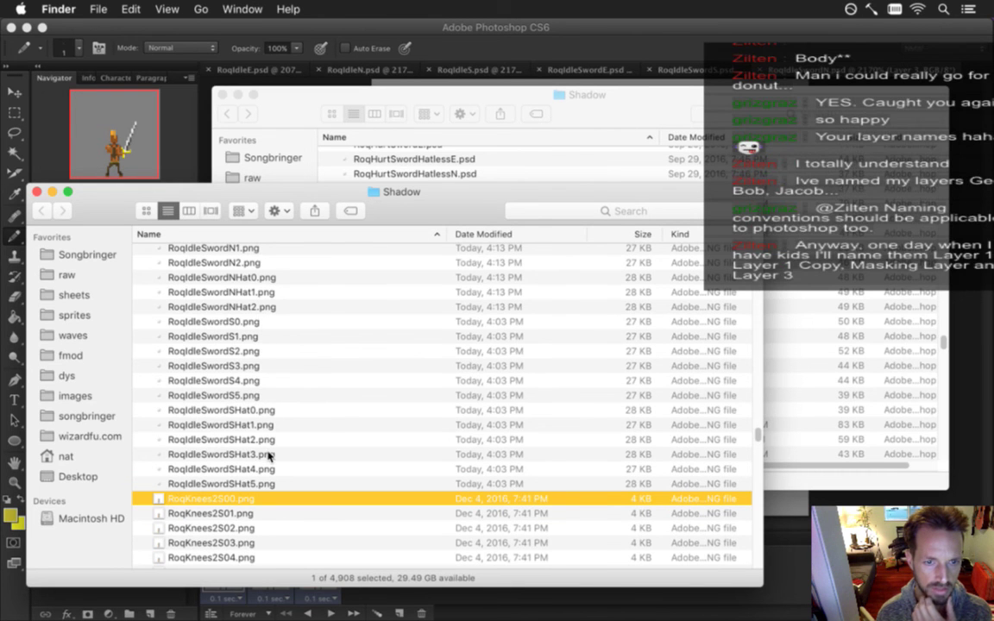
pyautogui.scroll(4, 266, 453)
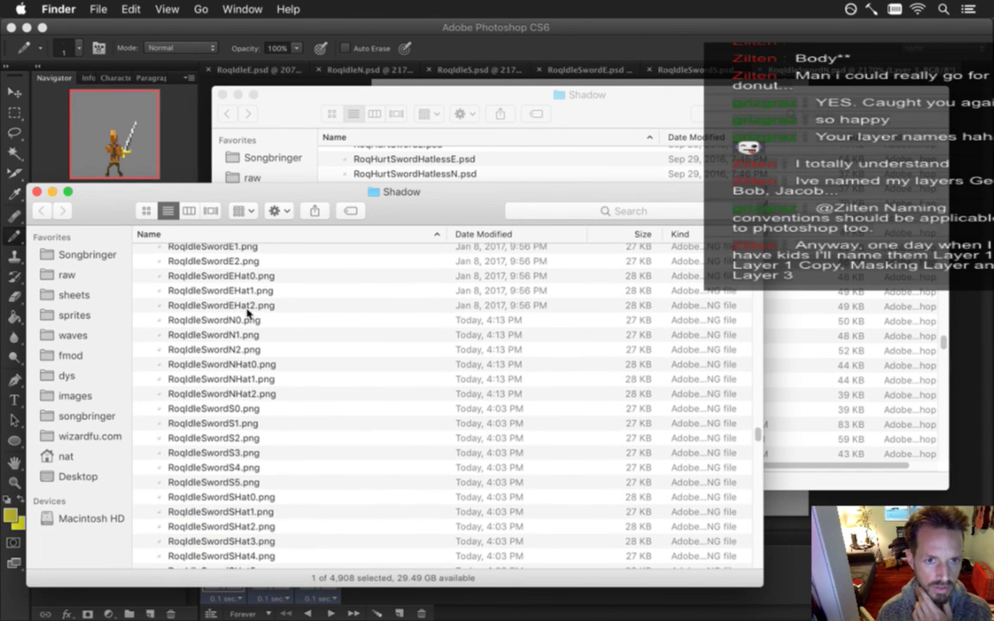
pyautogui.click(252, 321)
pyautogui.press('space')
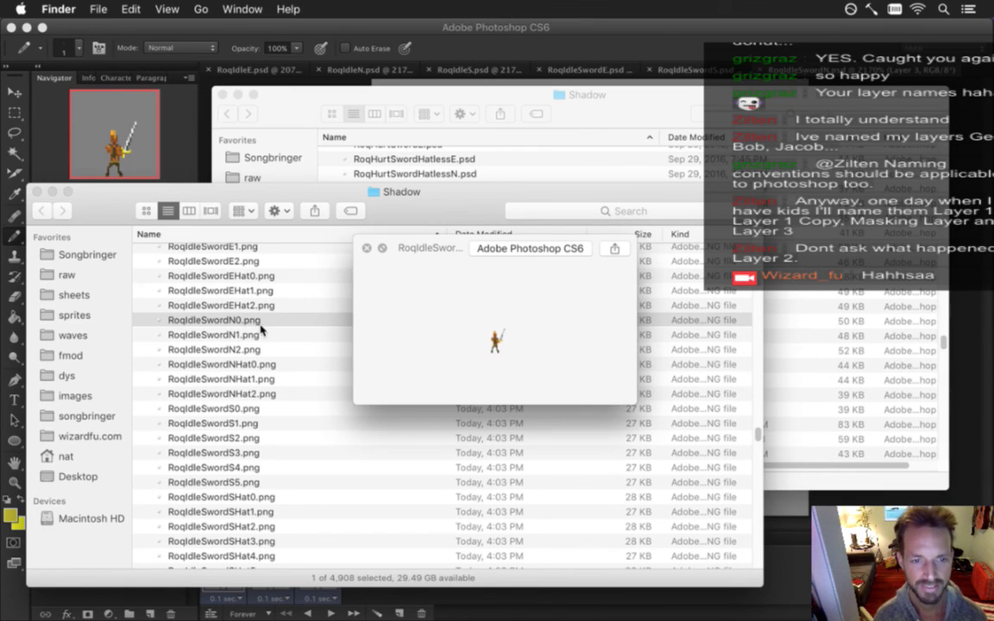
pyautogui.click(367, 247)
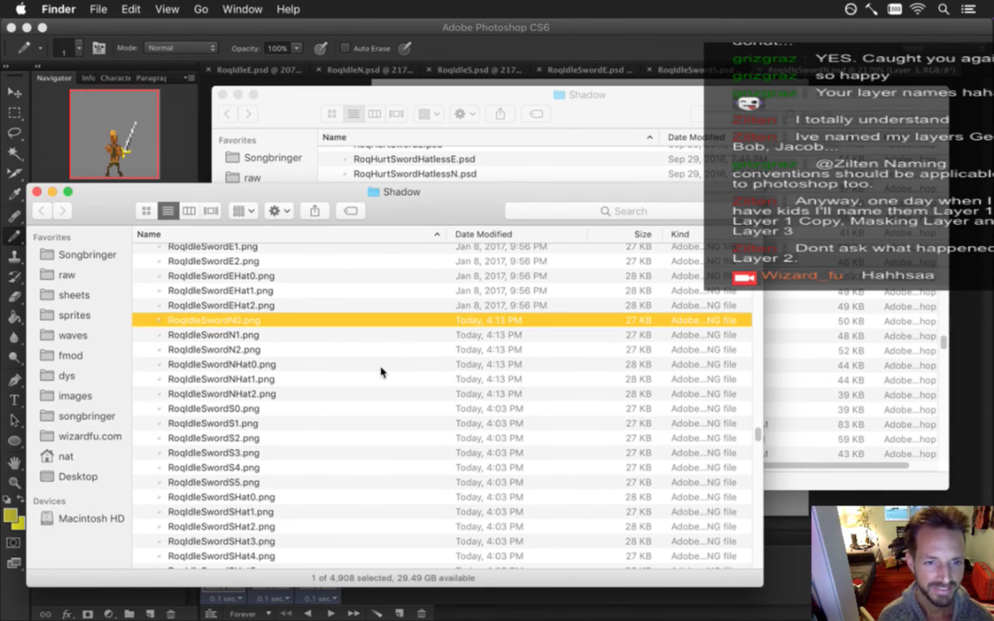
pyautogui.click(525, 40)
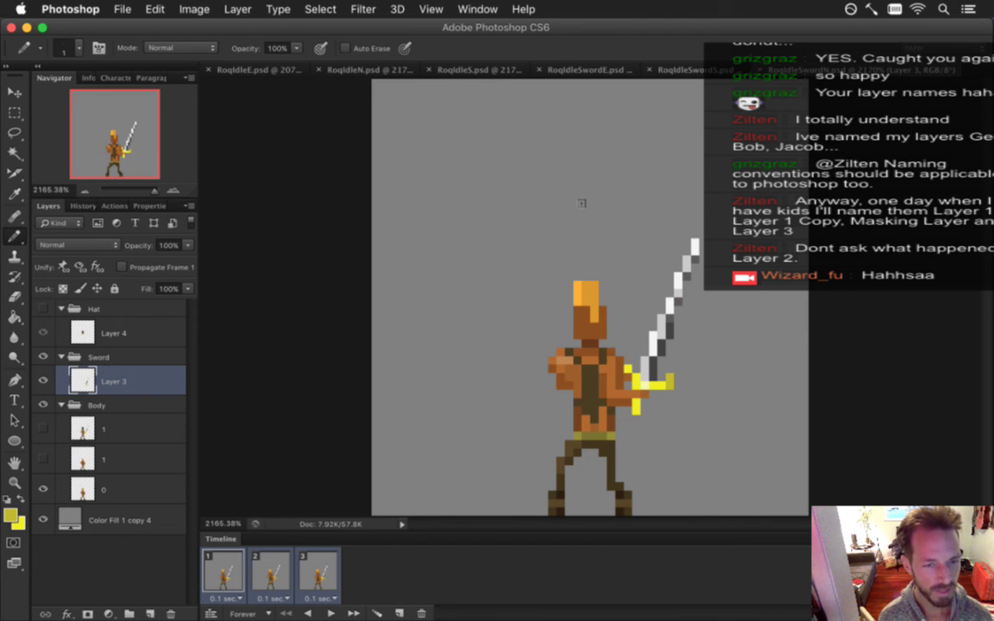
# Switch to Xcode, run the Songbringer project, and quit the game
pyautogui.press('super+Tab')
pyautogui.press('super+Tab')
pyautogui.press('super+Tab')
pyautogui.press('super+Tab')
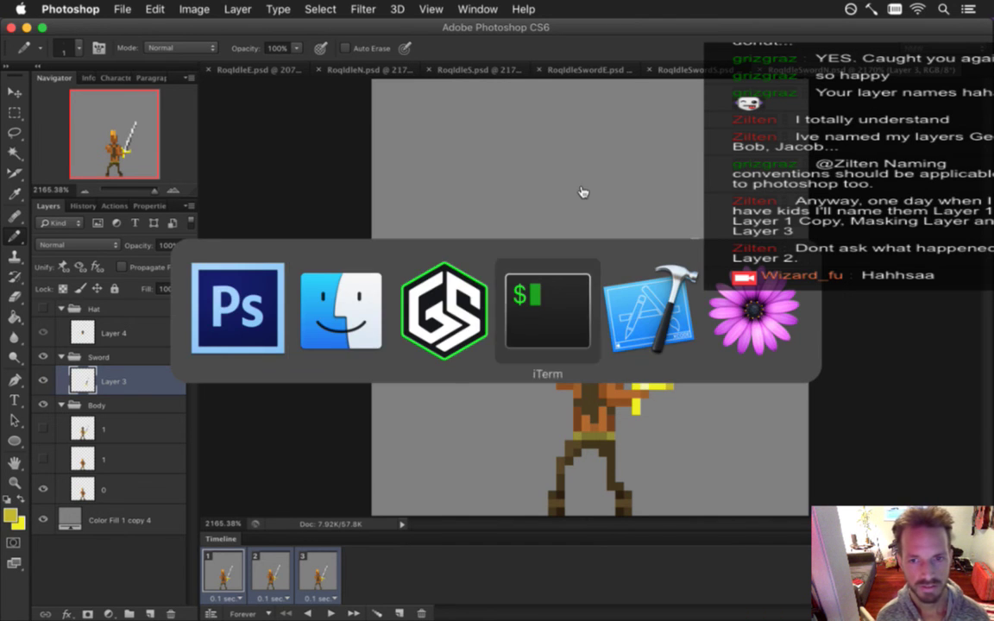
pyautogui.press('super+r')
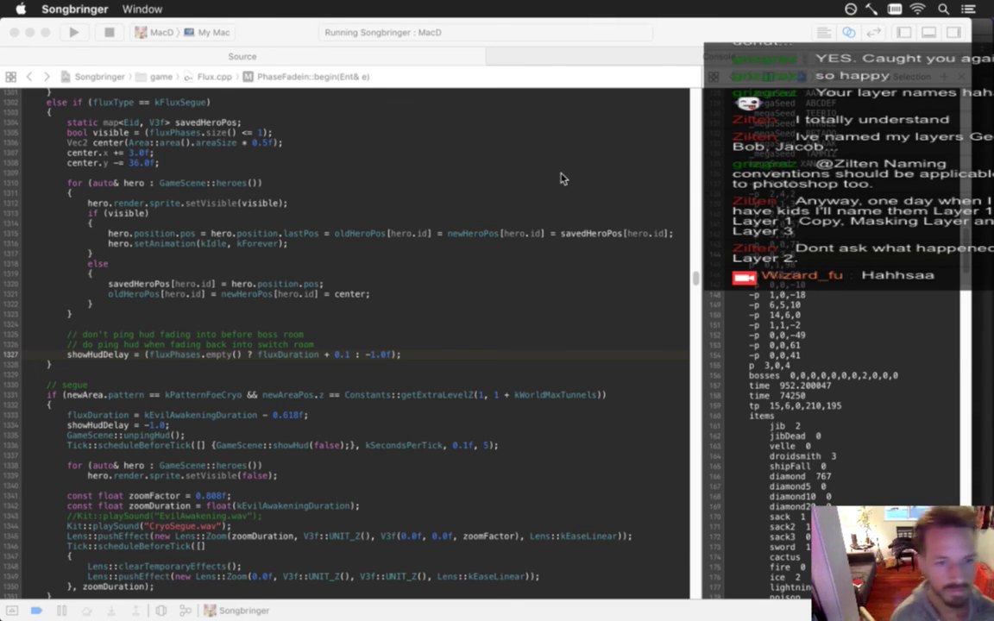
pyautogui.press('super+q')
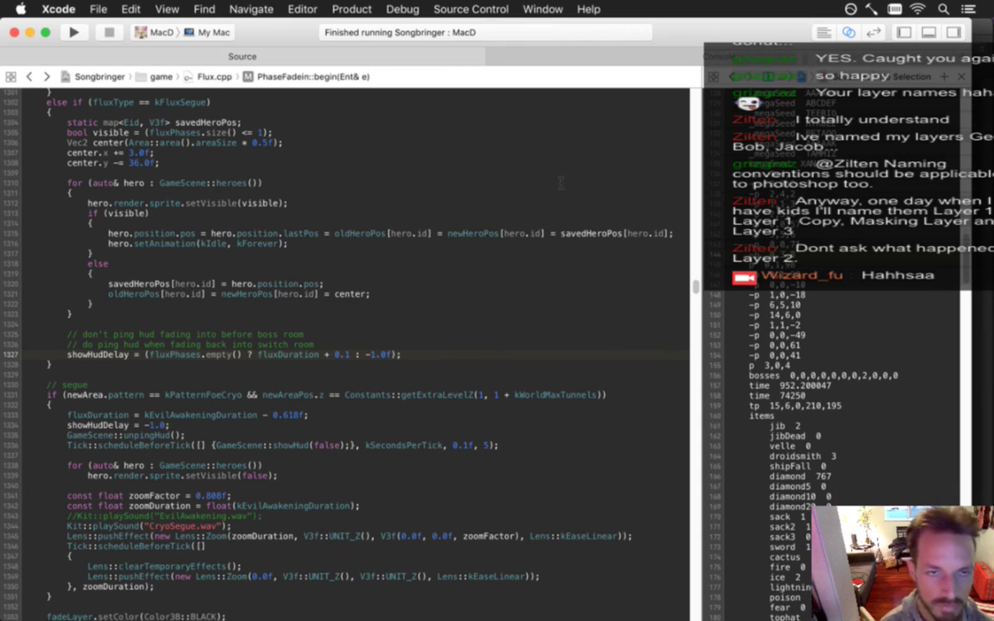
# Switch to TextMate and examine the RoqIdleSwordHatless animation entries in Log.txt
pyautogui.press('super+Tab')
pyautogui.press('super+Tab')
pyautogui.press('super+Tab')
pyautogui.press('super+Tab')
pyautogui.press('super+Tab')
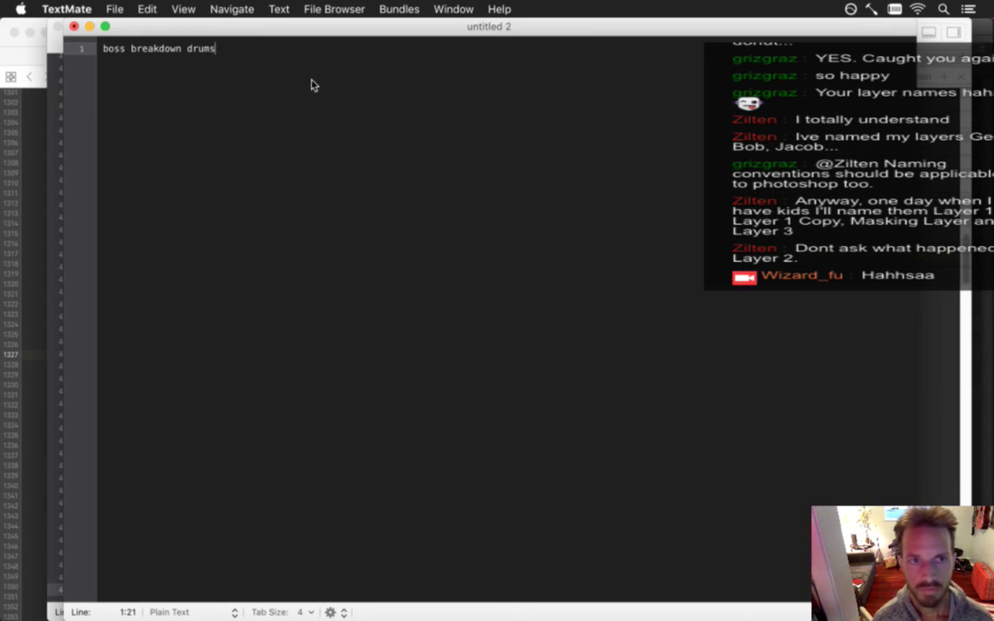
pyautogui.press('super+grave')
pyautogui.moveTo(226, 416); pyautogui.dragTo(286, 458)
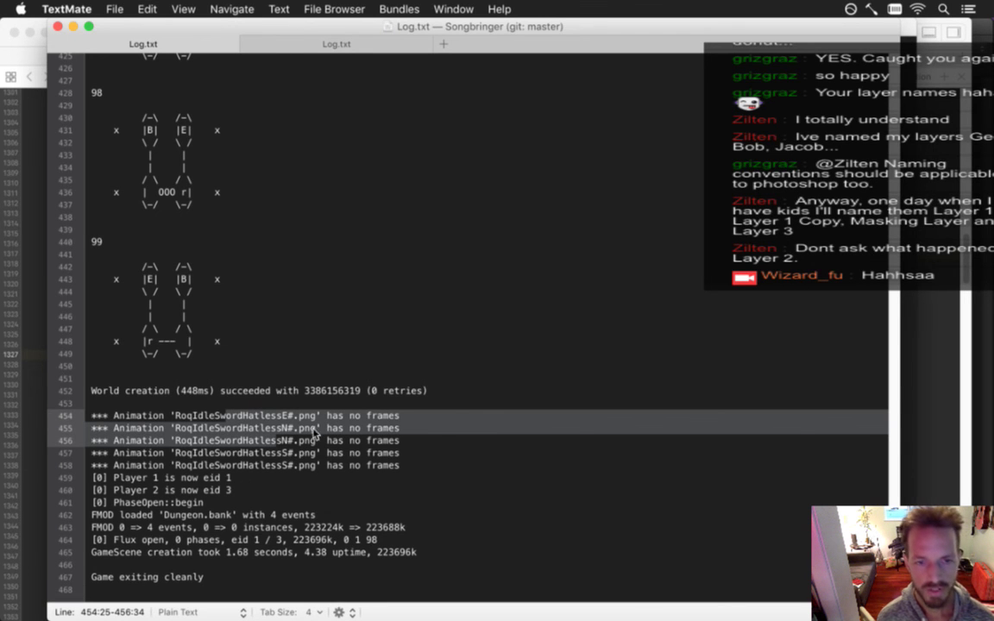
# Switch to iTerm and clear the terminal output
pyautogui.press('super+Tab')
pyautogui.press('super+Tab')
pyautogui.press('super+Tab')
pyautogui.press('super+Tab')
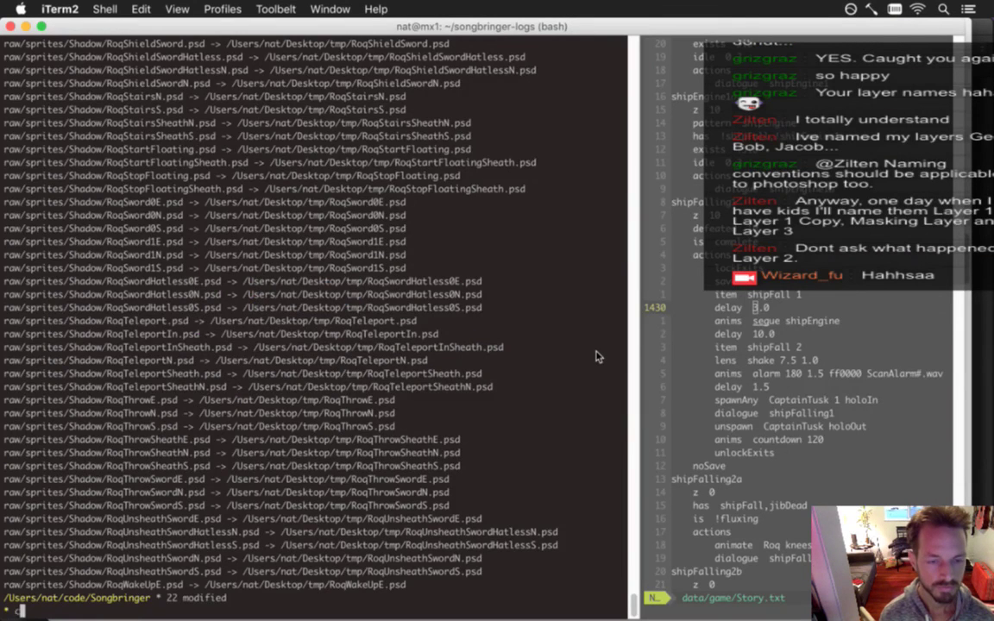
pyautogui.write('clear')
pyautogui.press('Return')
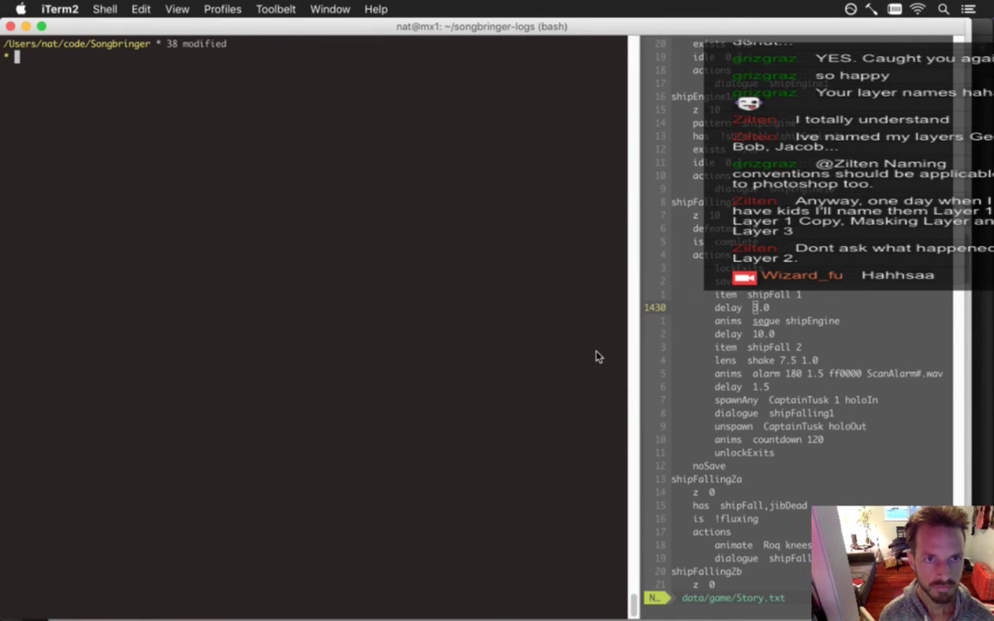
# Start Vim and open data/friends/Roq.txt with a tag lookup for roq
pyautogui.write('vim')
pyautogui.press('Return')
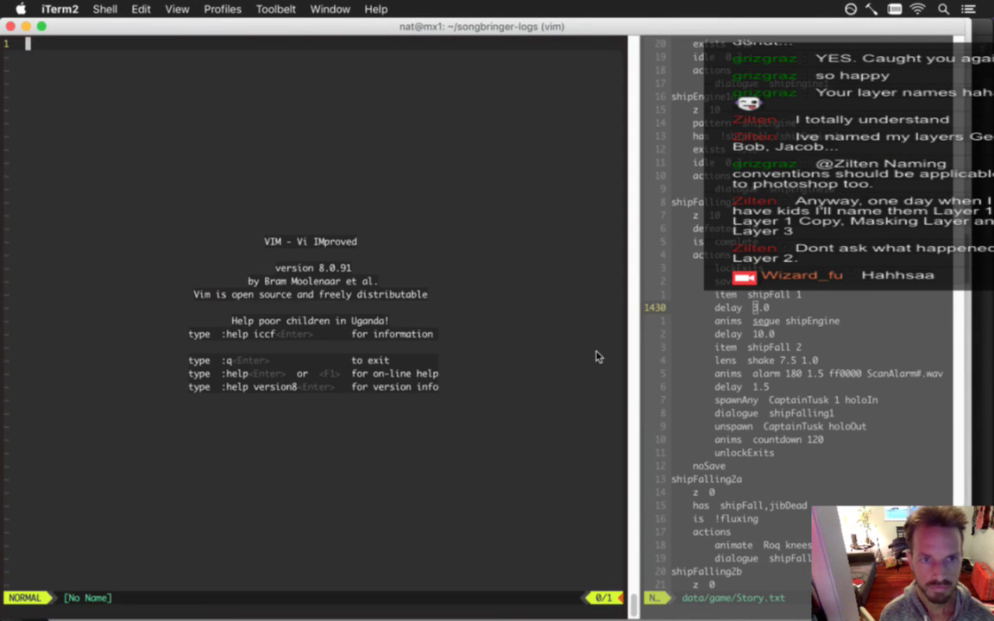
pyautogui.write(':tag roq')
pyautogui.press('Tab')
pyautogui.press('Return')
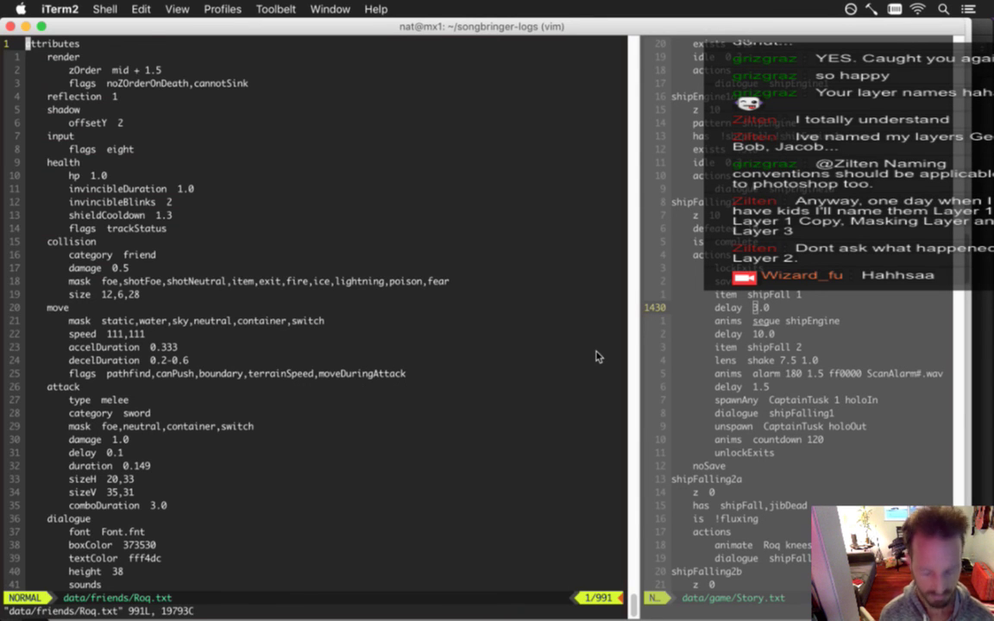
# Search Roq.txt for idlesword and set the idleN-sword animation's format to RoqIdleSwordNHat#.png
pyautogui.write(':')
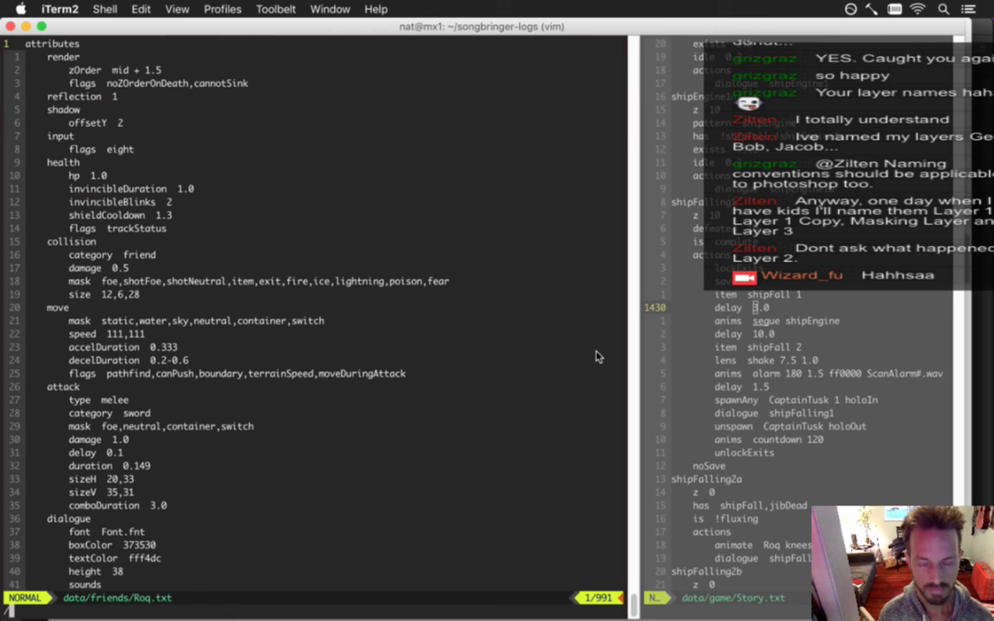
pyautogui.write('idlesword')
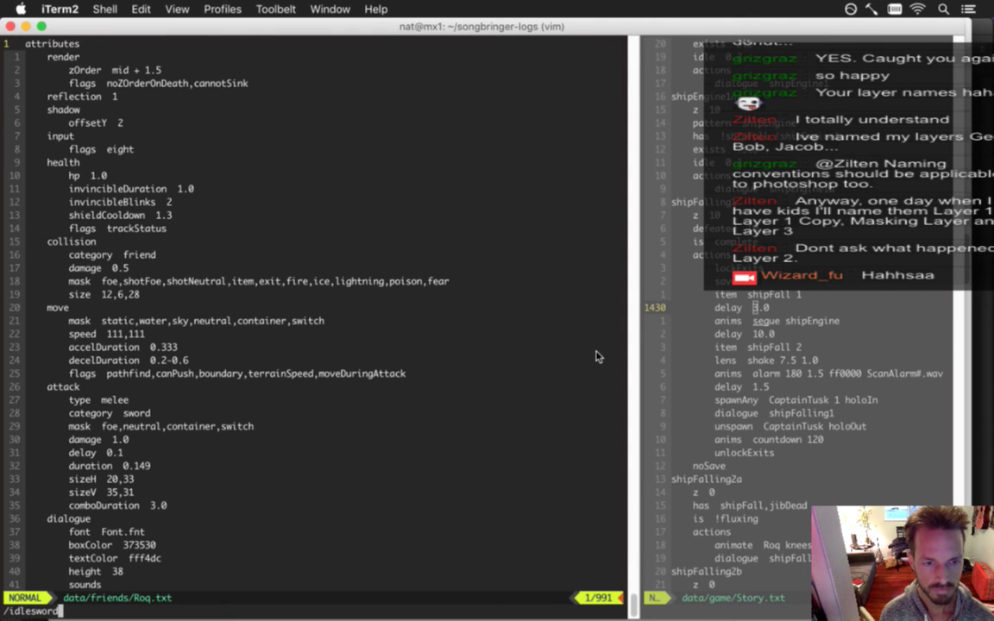
pyautogui.press('Return')
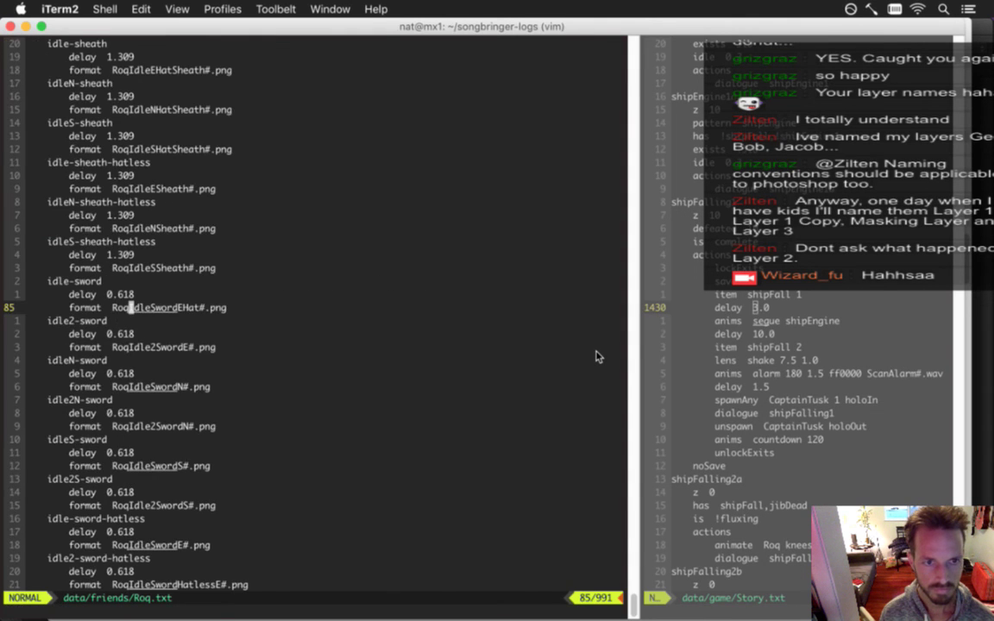
pyautogui.press('j')
pyautogui.press('j')
pyautogui.press('j')
pyautogui.press('j')
pyautogui.press('l')
pyautogui.press('l')
pyautogui.press('l')
pyautogui.press('l')
pyautogui.press('l')
pyautogui.press('l')
pyautogui.press('l')
pyautogui.press('l')
pyautogui.press('l')
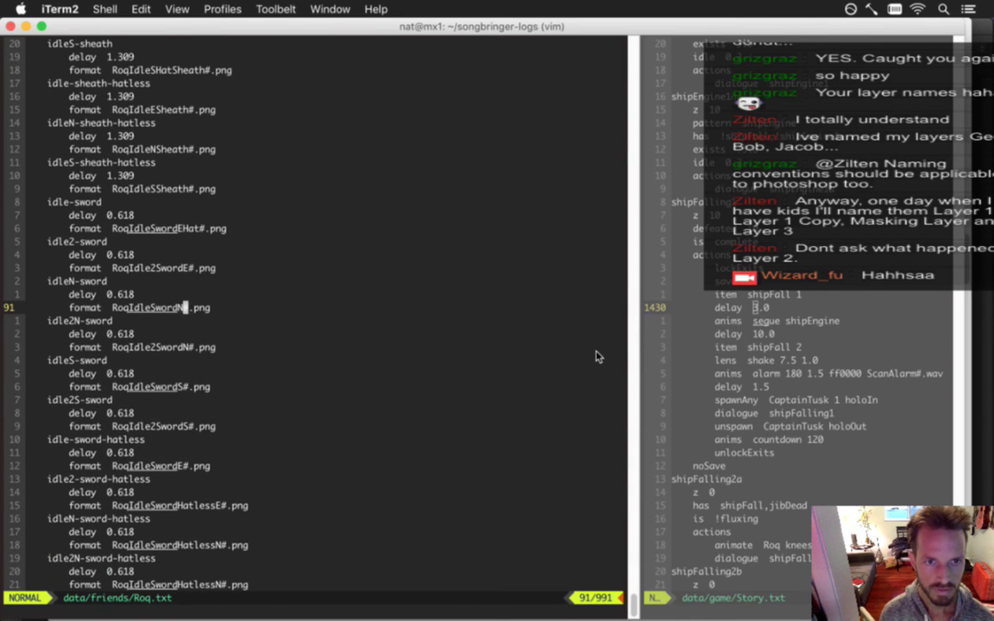
pyautogui.write('iN')
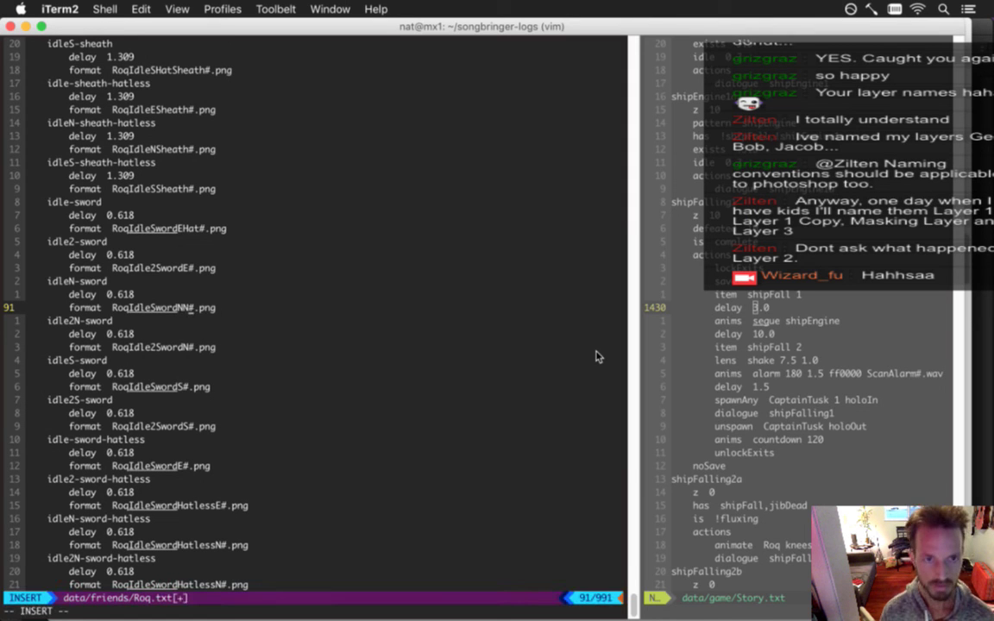
pyautogui.press('Delete')
pyautogui.write('Hat')
pyautogui.press('Escape')
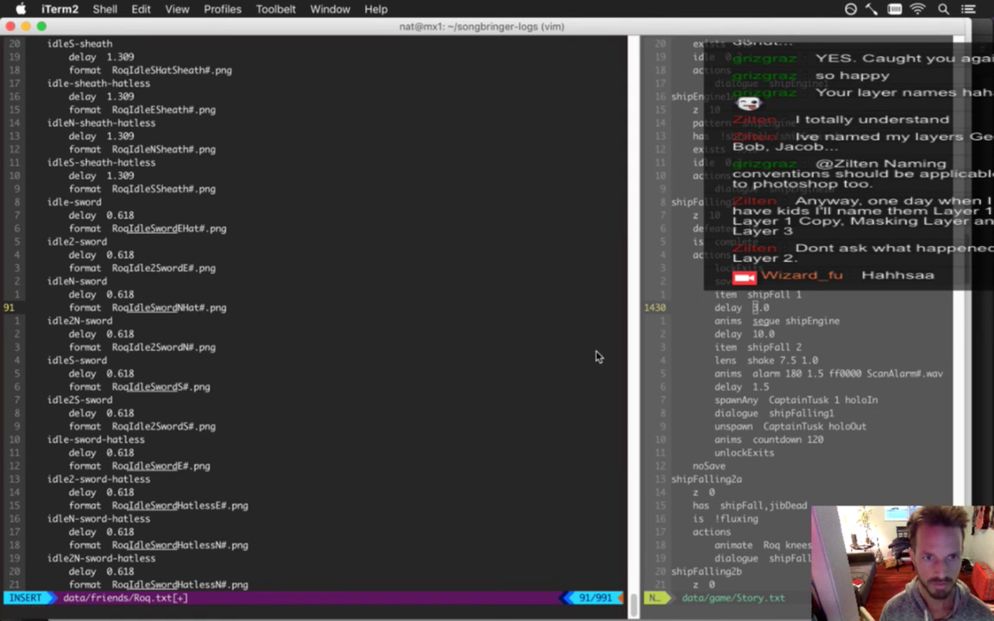
# Set the idleS-sword animation's format to RoqIdleSwordSHat#.png
pyautogui.press('j')
pyautogui.press('j')
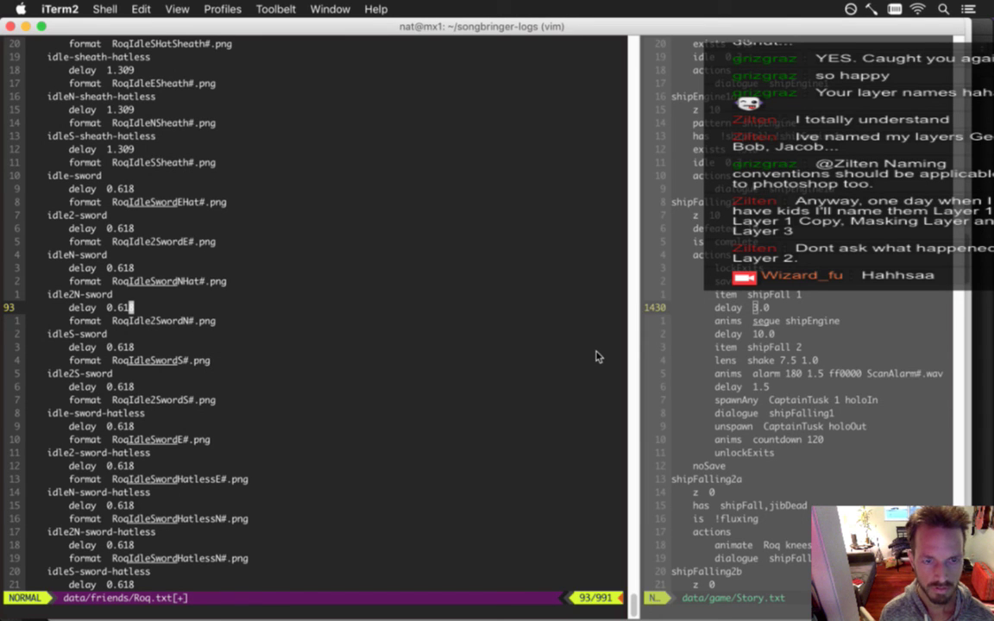
pyautogui.press('j')
pyautogui.press('j')
pyautogui.press('j')
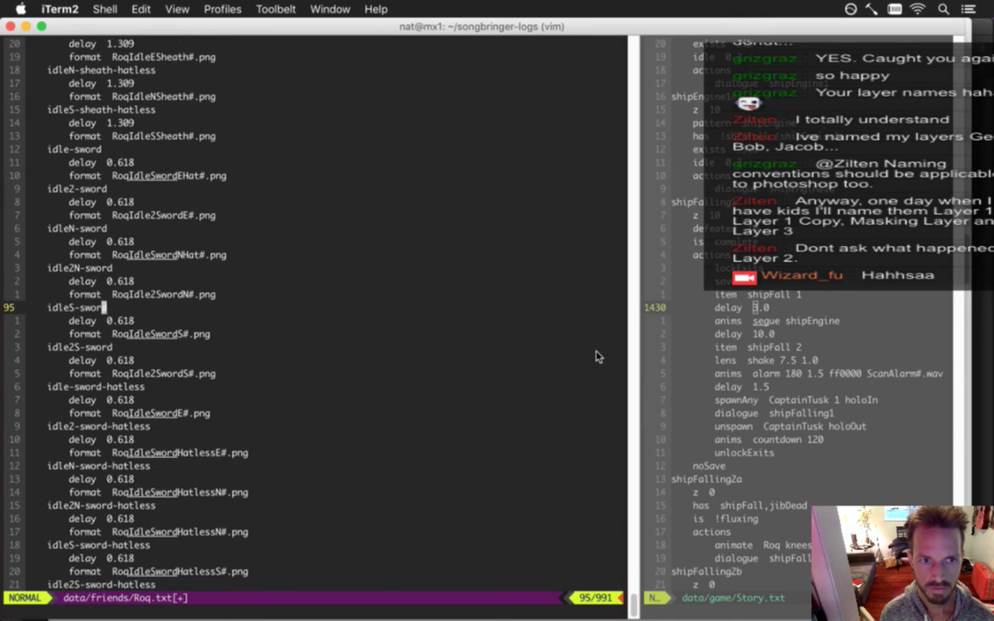
pyautogui.press('j')
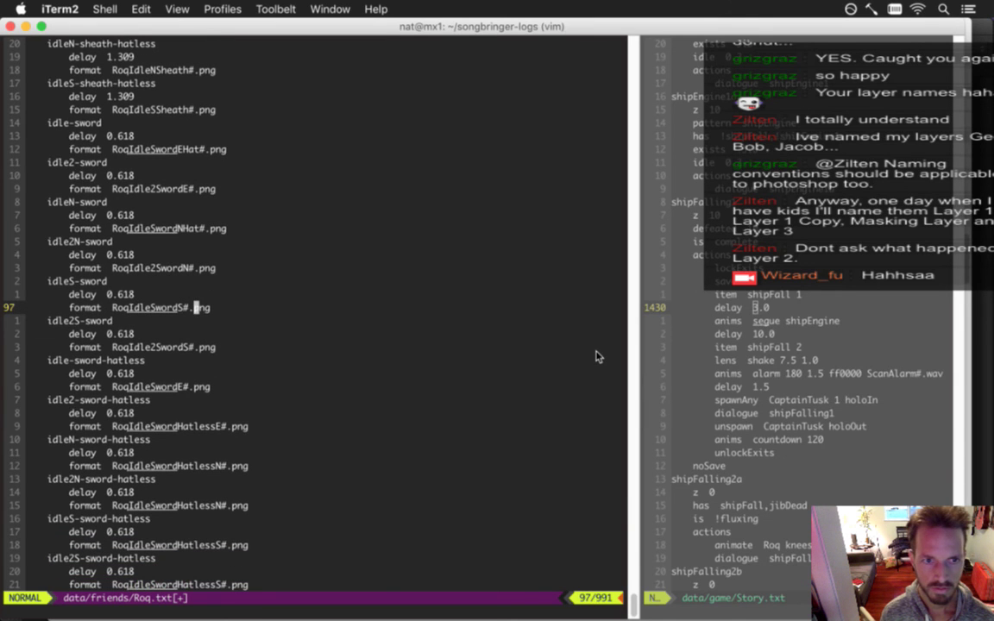
pyautogui.press('h')
pyautogui.press('h')
pyautogui.write('iHat')
pyautogui.press('Escape')
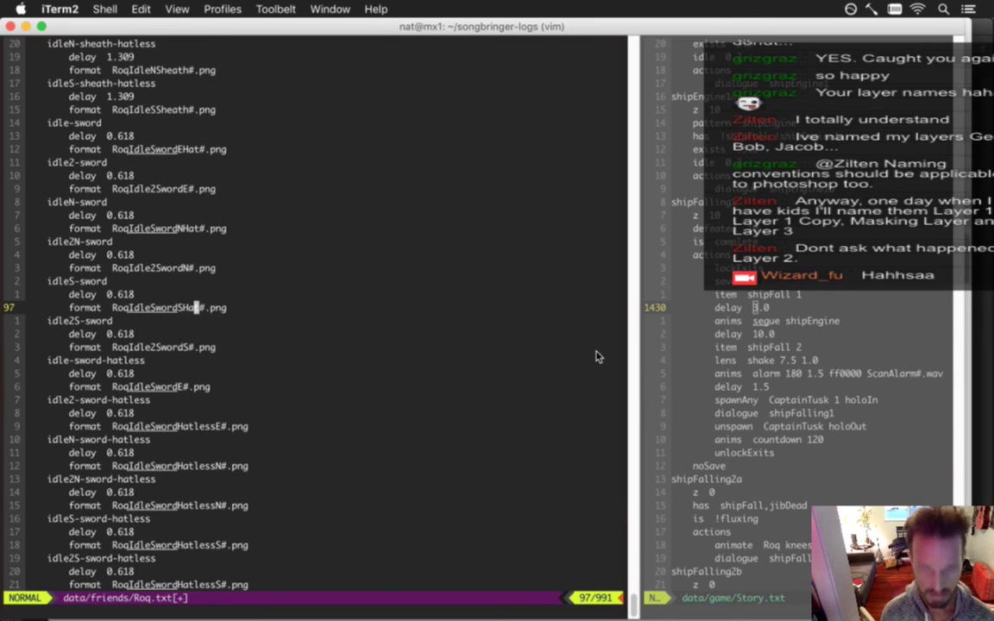
# Remove Hatless from the idleN-sword-hatless format so that it reads RoqIdleSwordN#.png
pyautogui.press('j')
pyautogui.press('j')
pyautogui.press('j')
pyautogui.press('j')
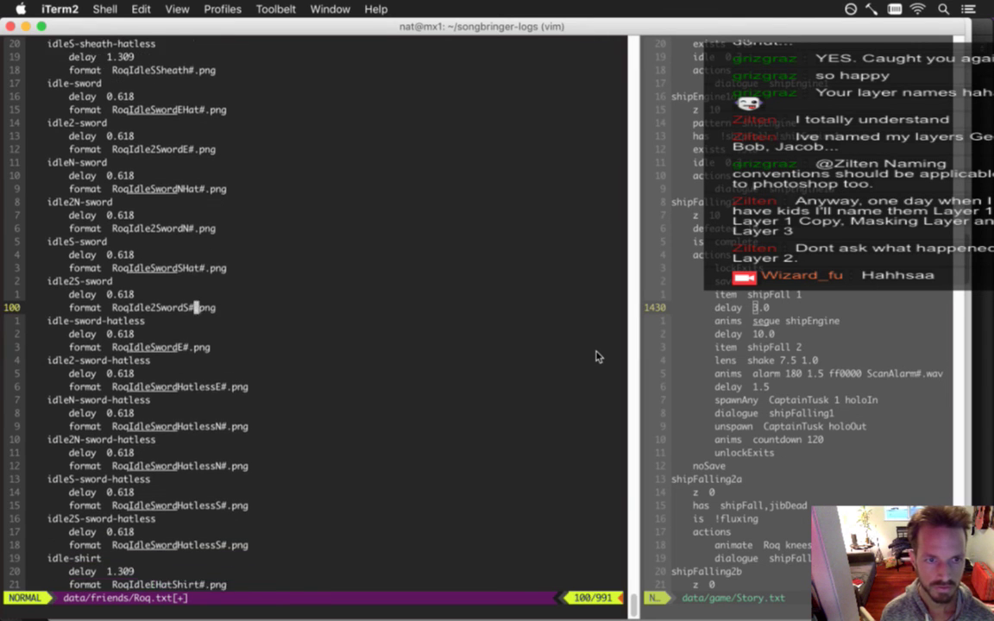
pyautogui.press('j')
pyautogui.press('j')
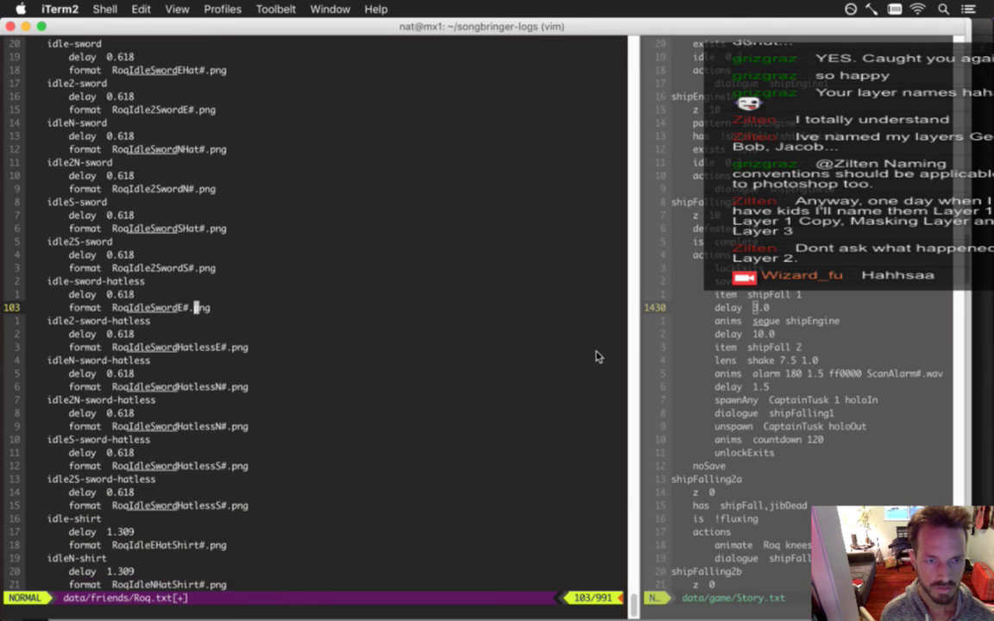
pyautogui.press('j')
pyautogui.press('j')
pyautogui.press('j')
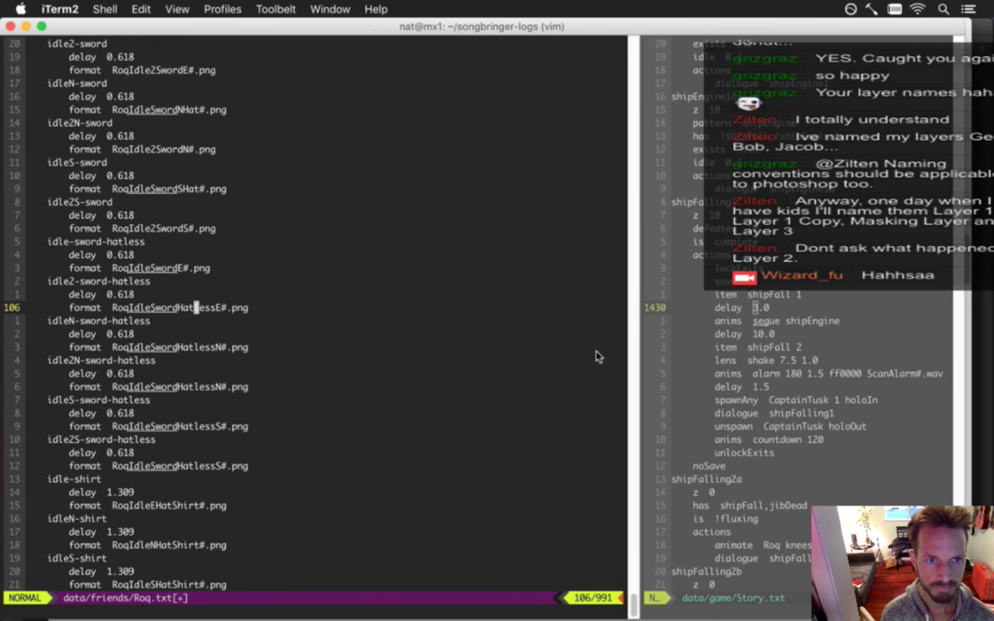
pyautogui.press('j')
pyautogui.press('j')
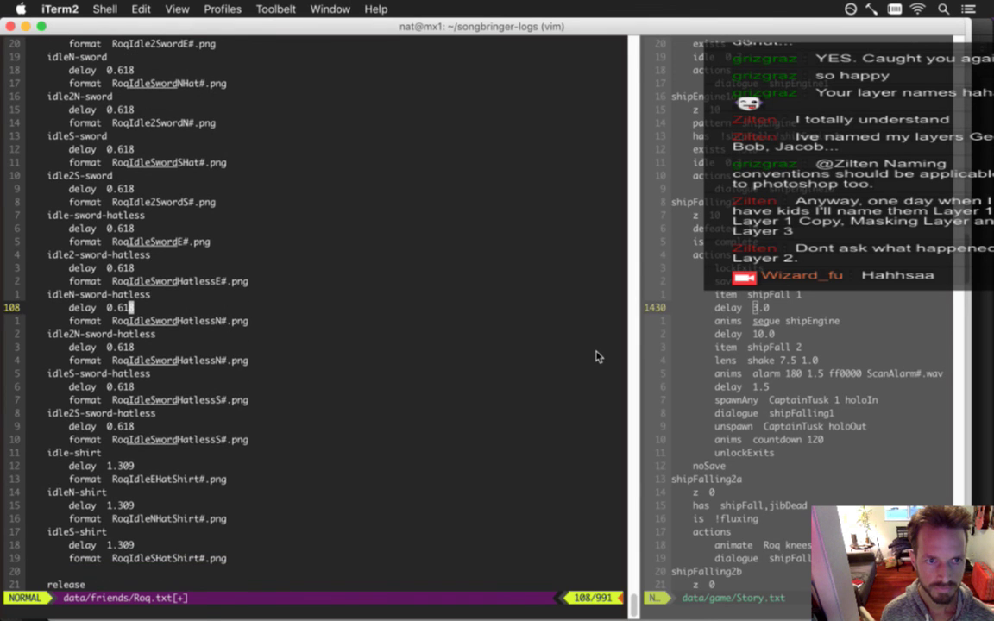
pyautogui.press('j')
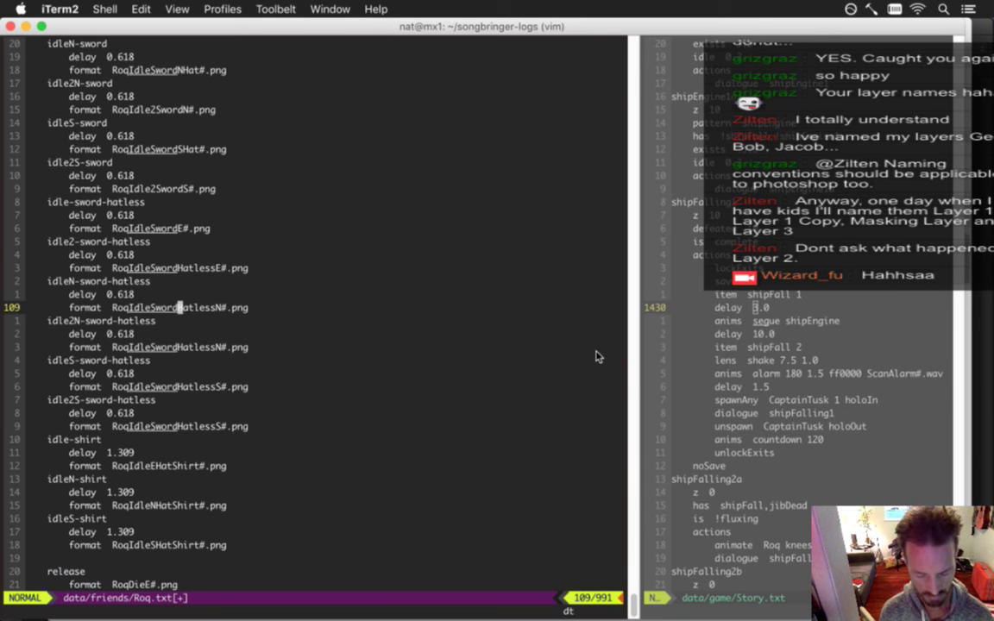
pyautogui.press('d')
pyautogui.press('t')
pyautogui.press('N')
# Remove Hatless from the idleS-sword-hatless format so that it reads RoqIdleSwordS#.png
pyautogui.press('j')
pyautogui.press('j')
pyautogui.press('j')
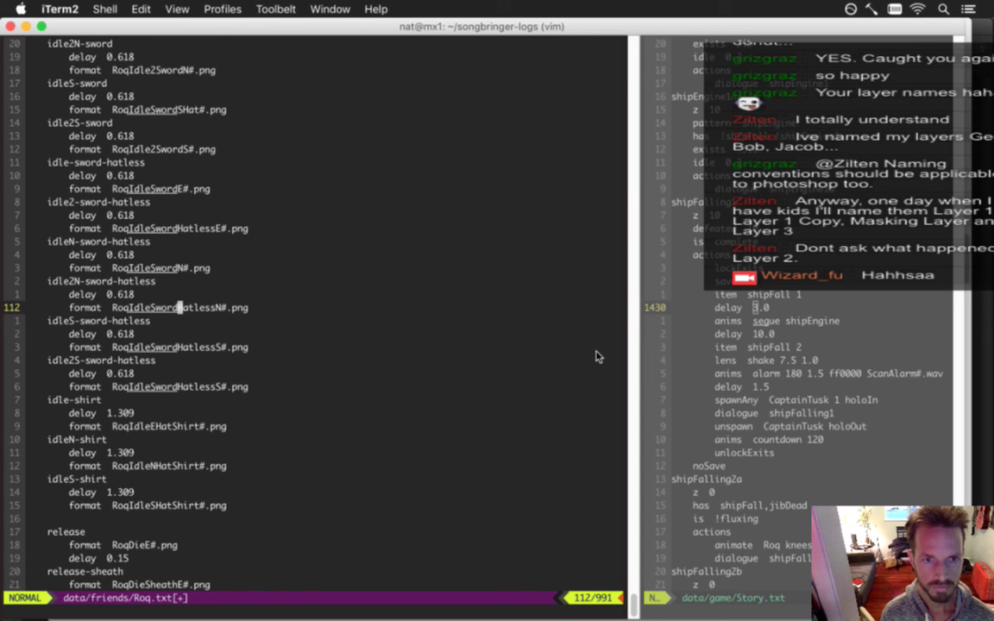
pyautogui.press('j')
pyautogui.press('j')
pyautogui.press('j')
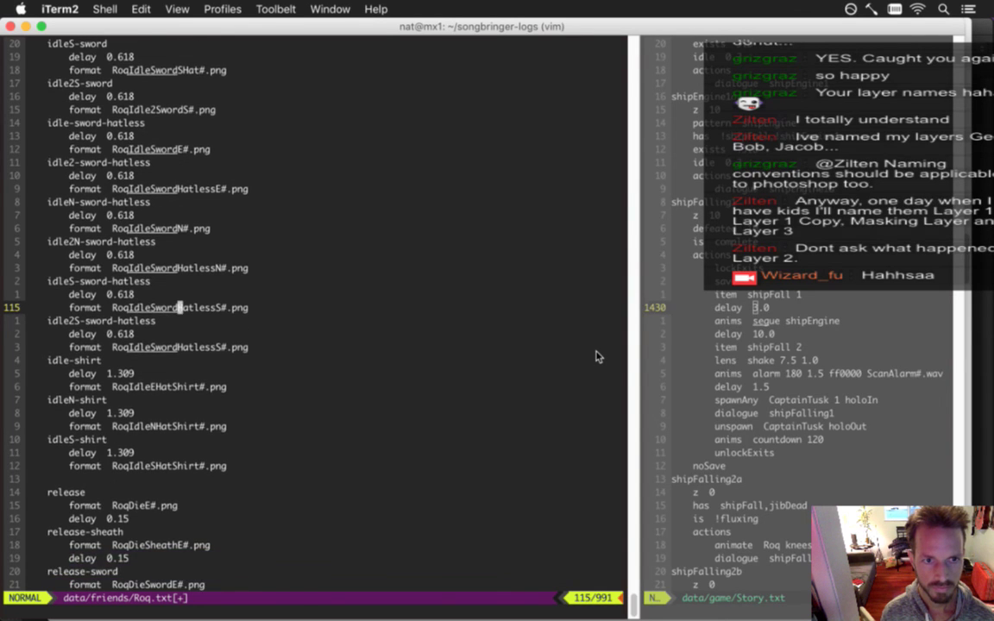
pyautogui.press('t')
pyautogui.press('S')
# Save Roq.txt, then build and run the Songbringer debug version
pyautogui.press('j')
pyautogui.press('j')
pyautogui.press('j')
pyautogui.press('j')
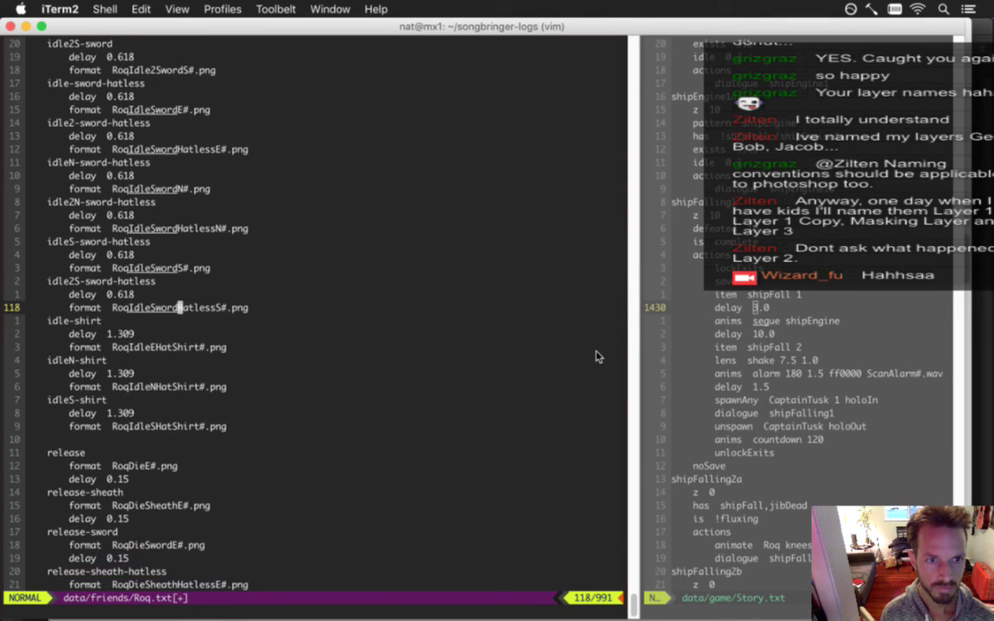
pyautogui.press('F5')
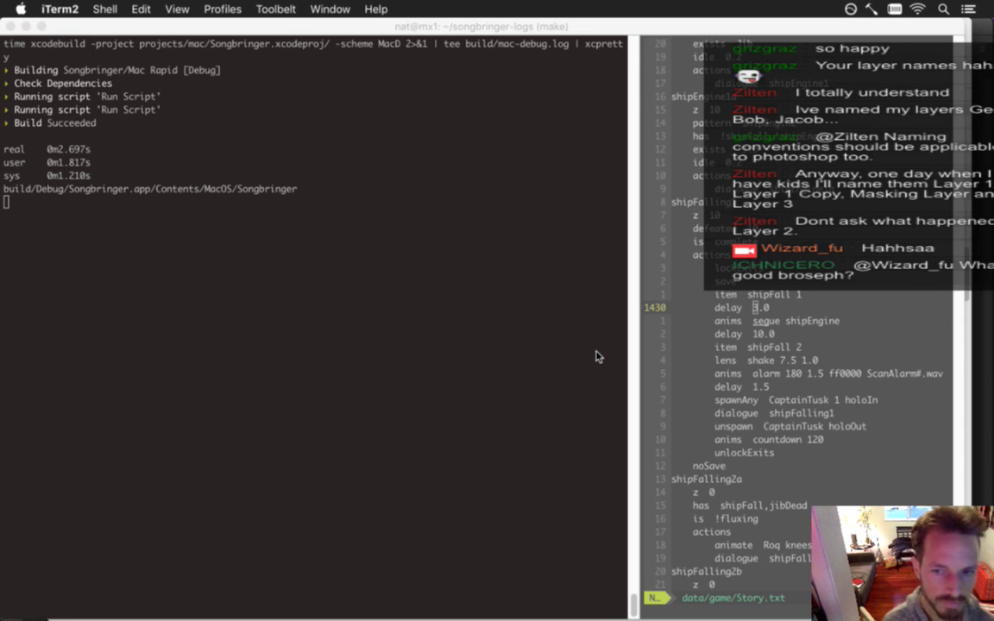
# Switch to TextMate, ignore the Songbringer crash report, and check the missing-frames animation entries in Log.txt
pyautogui.press('super+Tab')
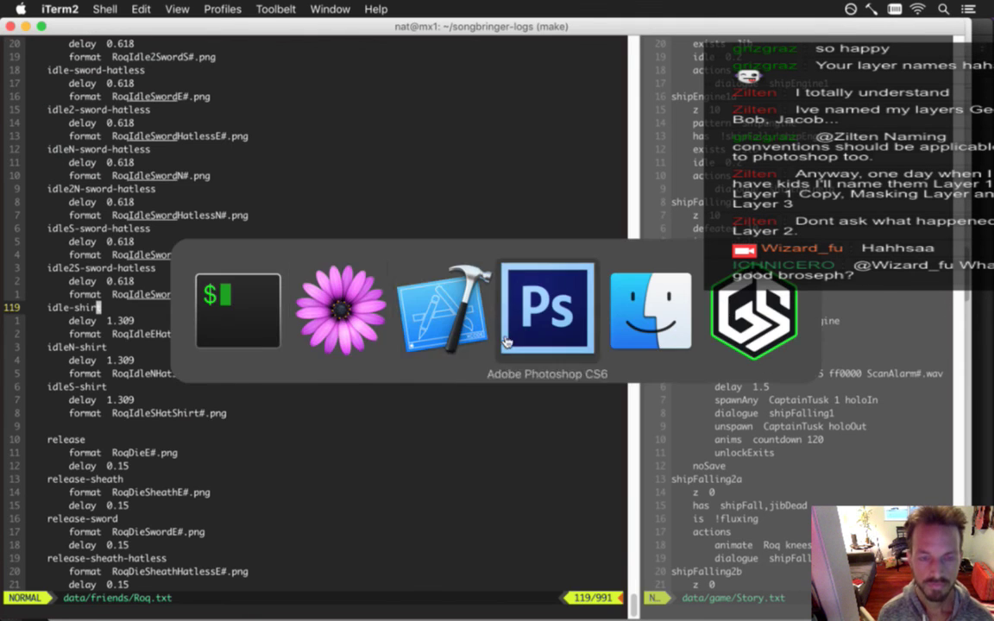
pyautogui.click(348, 348)
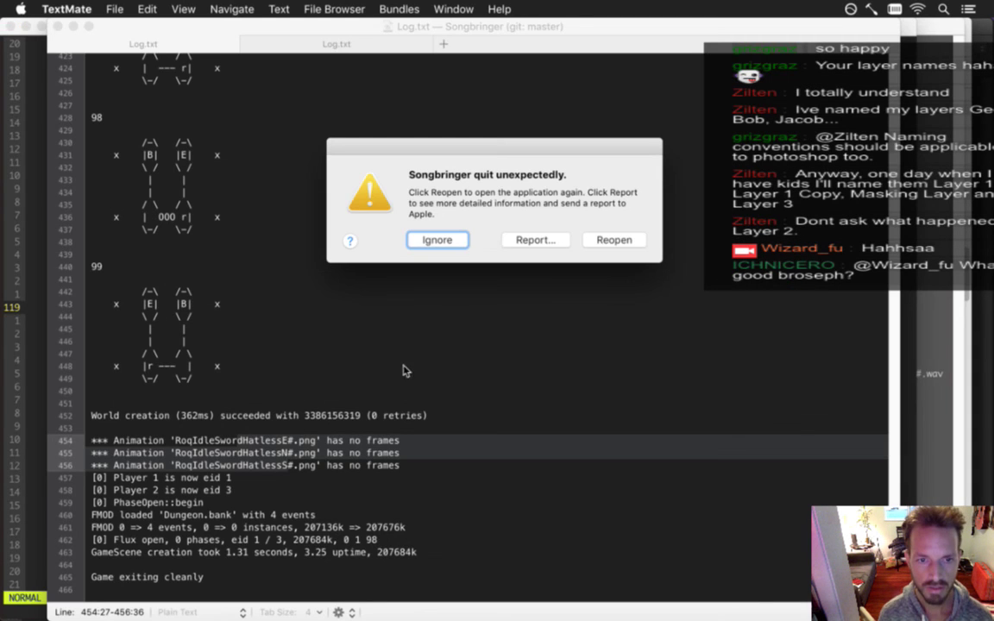
pyautogui.click(436, 240)
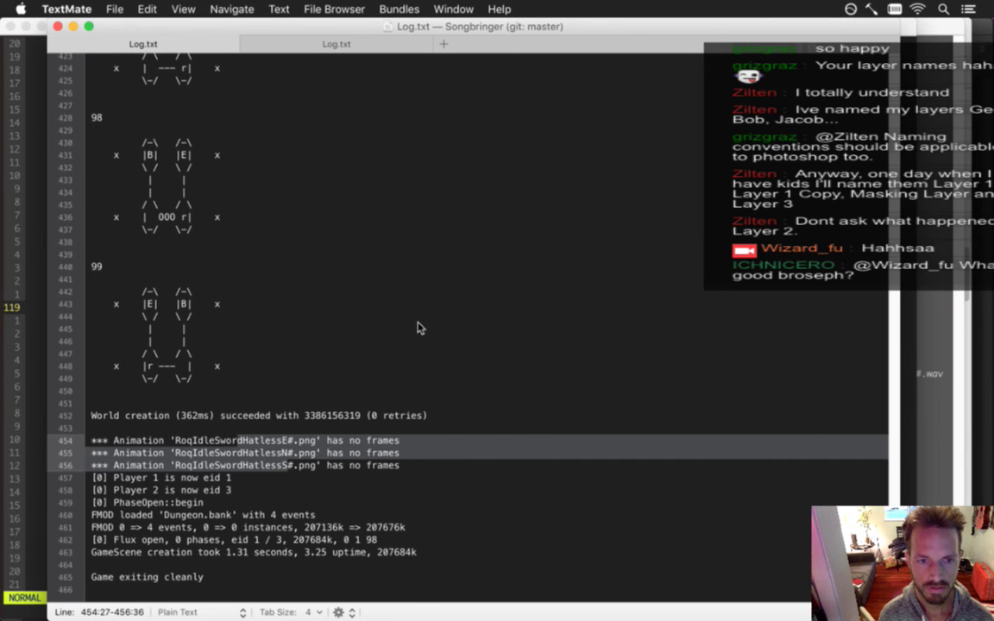
# Switch back to iTerm and shorten the idle2S-sword-hatless format to RoqIdleSwordS#.png
pyautogui.press('super+Tab')
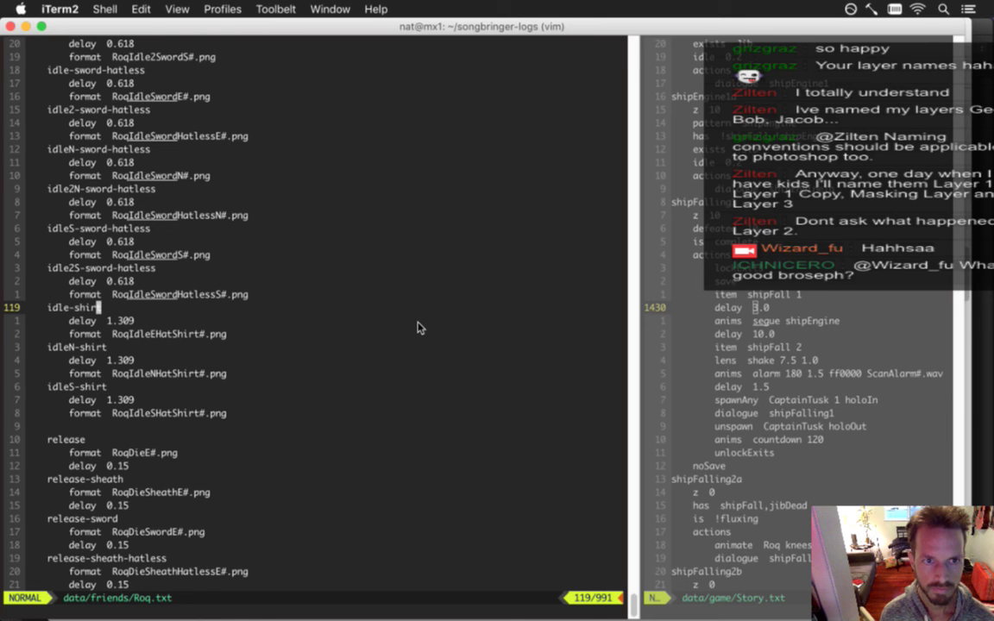
pyautogui.press('k')
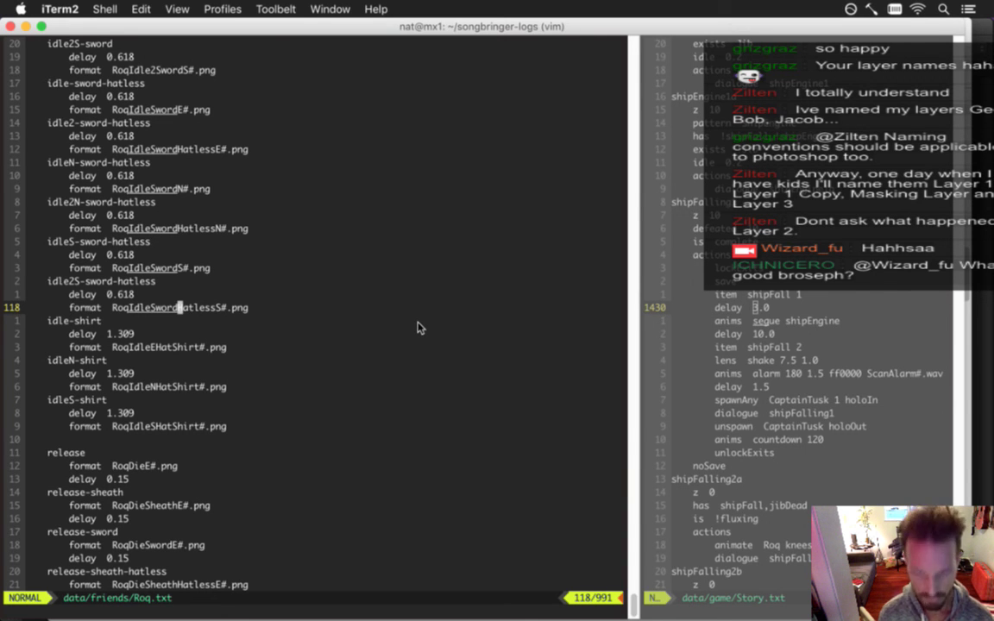
pyautogui.press('d')
pyautogui.press('t')
pyautogui.press('S')
# Shorten the idle2N-sword-hatless format to RoqIdleSwordN#.png and save Roq.txt
pyautogui.press('k')
pyautogui.press('k')
pyautogui.press('k')
pyautogui.press('k')
pyautogui.press('k')
pyautogui.press('k')
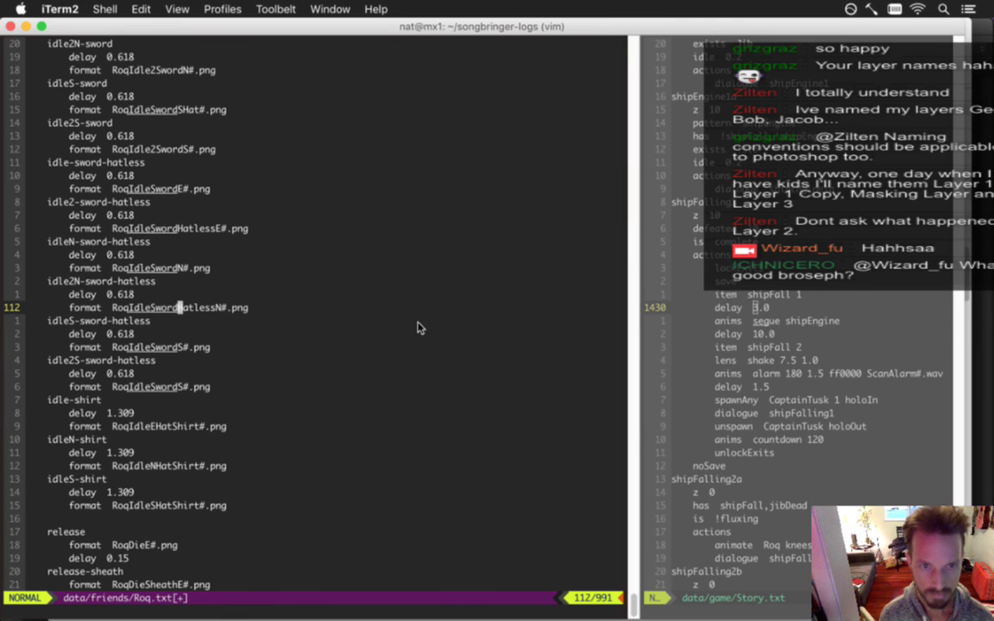
pyautogui.write('dtN:w')
pyautogui.press('Return')
# Shorten the idle2-sword-hatless format to RoqIdleSwordE#.png and save Roq.txt
pyautogui.press('k')
pyautogui.press('k')
pyautogui.press('k')
pyautogui.press('k')
pyautogui.press('k')
pyautogui.press('k')
pyautogui.press('k')
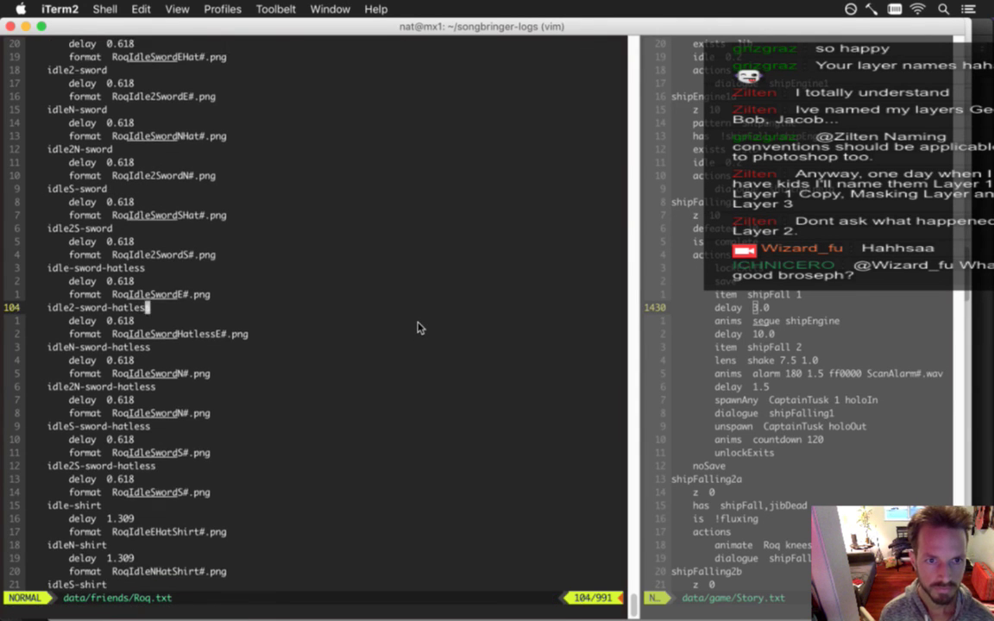
pyautogui.press('j')
pyautogui.write('fH')
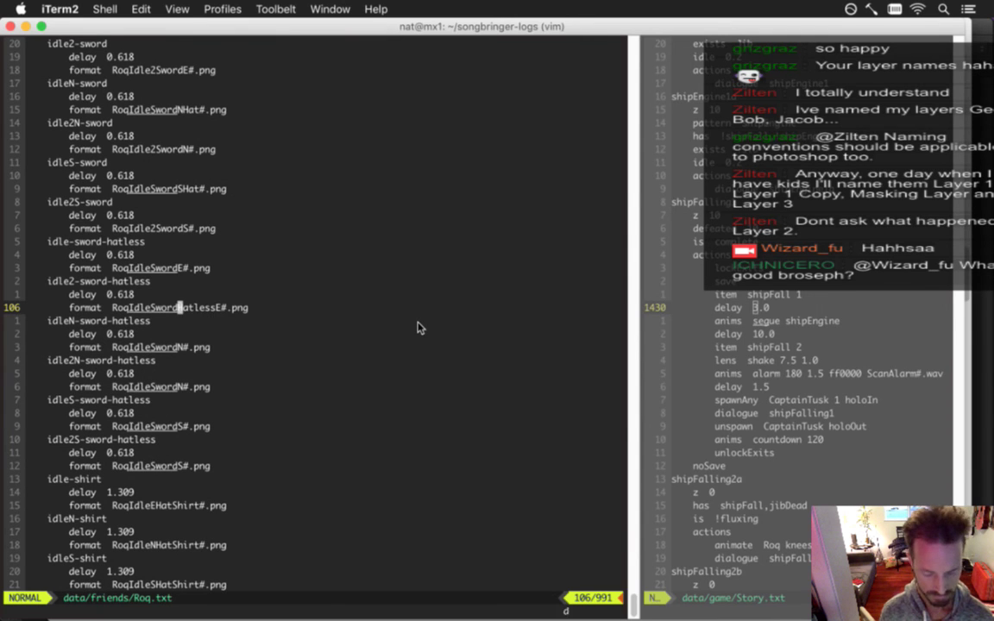
pyautogui.write('dtE:w')
pyautogui.press('Return')
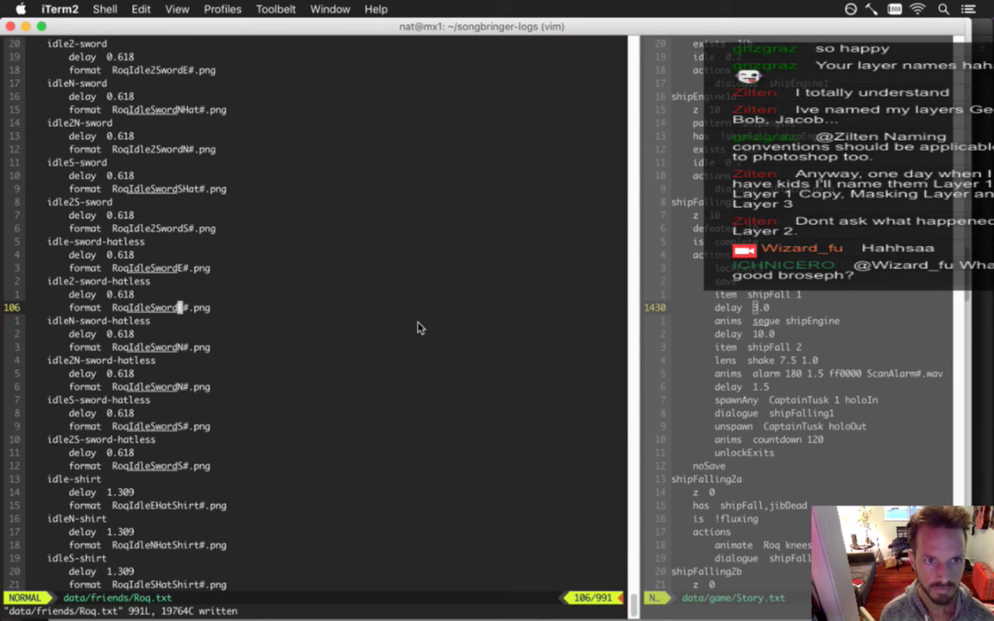
# Examine the format names of the idle sword and sword-hatless animation entries in Roq.txt
pyautogui.press('k')
pyautogui.press('k')
pyautogui.press('k')
pyautogui.press('k')
pyautogui.press('k')
pyautogui.press('k')
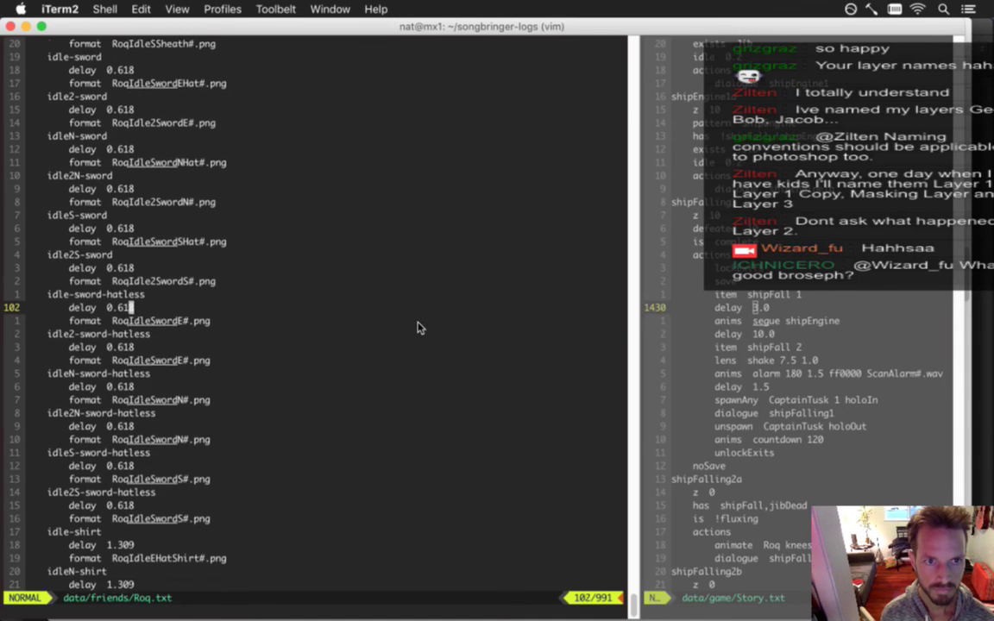
pyautogui.press('l')
pyautogui.press('l')
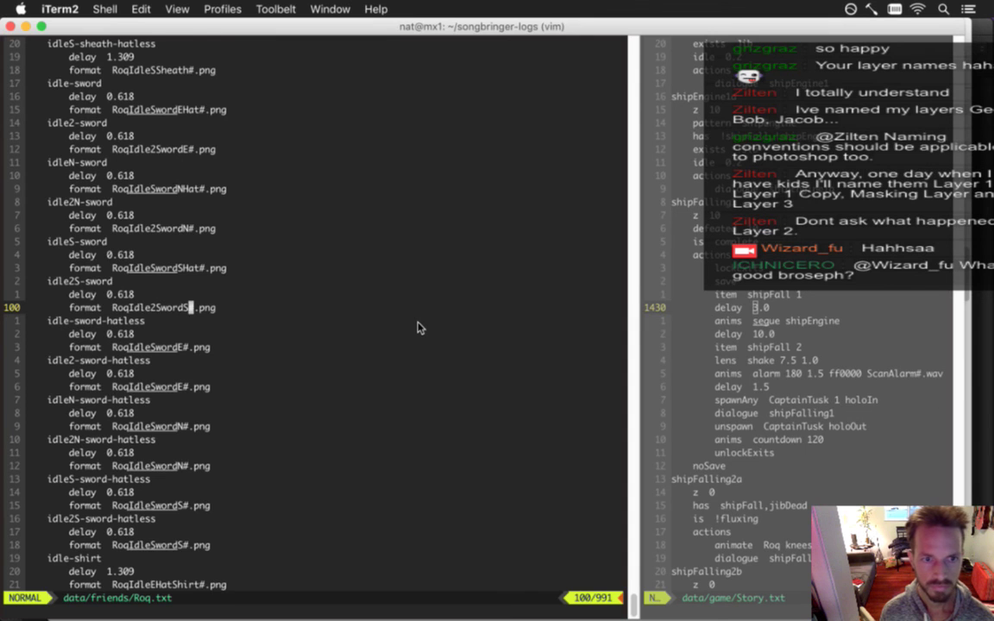
pyautogui.press('j')
pyautogui.press('j')
pyautogui.press('j')
pyautogui.press('j')
pyautogui.press('j')
pyautogui.press('j')
pyautogui.press('j')
pyautogui.press('j')
pyautogui.press('j')
pyautogui.press('j')
pyautogui.press('j')
pyautogui.press('k')
pyautogui.press('k')
pyautogui.press('k')
pyautogui.press('k')
pyautogui.press('k')
pyautogui.press('k')
pyautogui.press('k')
pyautogui.press('k')
pyautogui.press('k')
pyautogui.press('k')
pyautogui.press('k')
# Build and run Songbringer again, reopen its windows, check the game scene, and quit the game
pyautogui.press('F5')
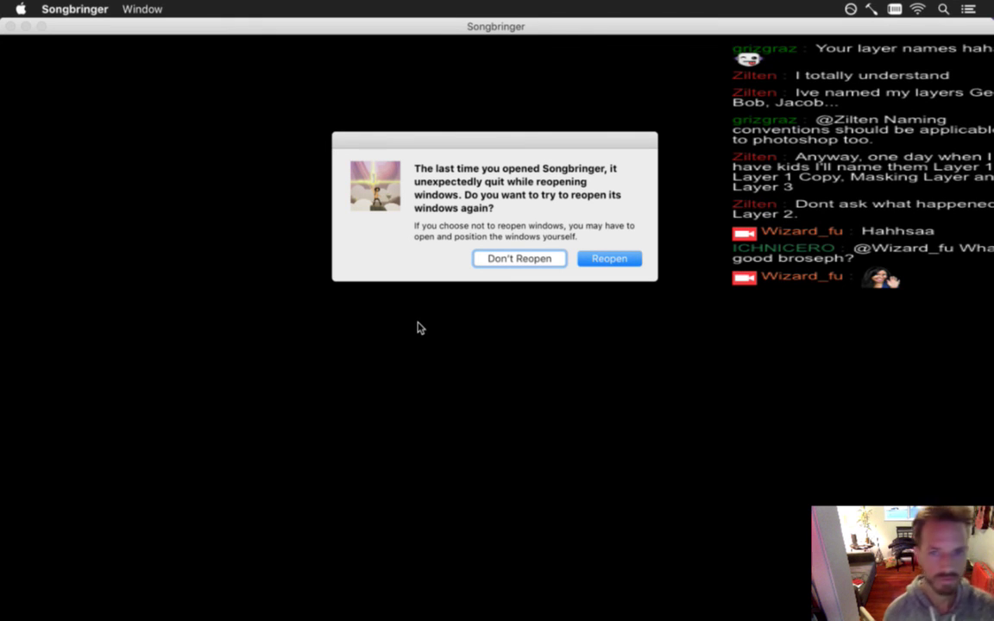
pyautogui.click(615, 259)
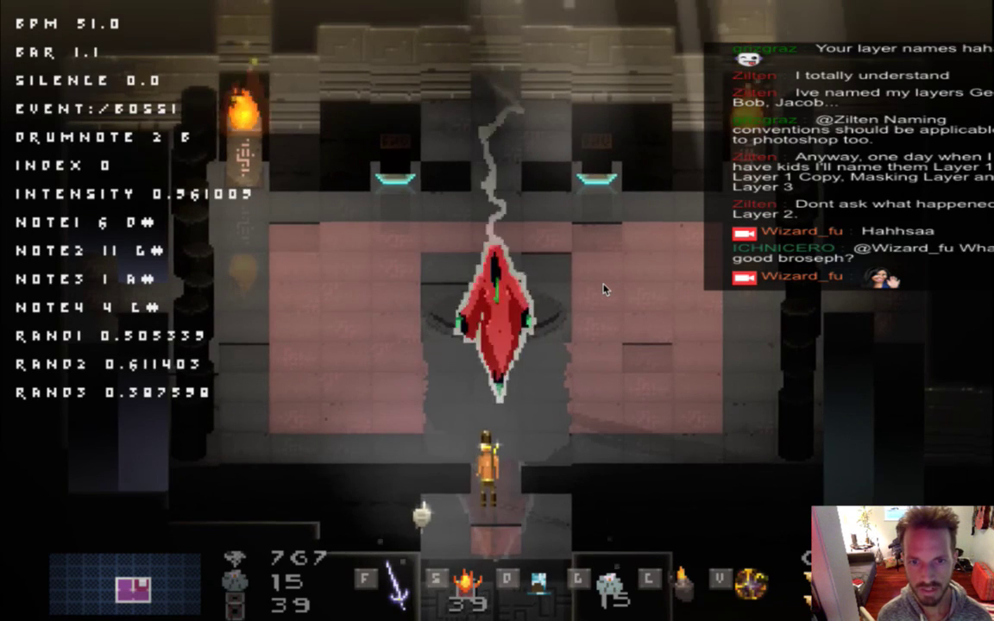
pyautogui.press('super+q')
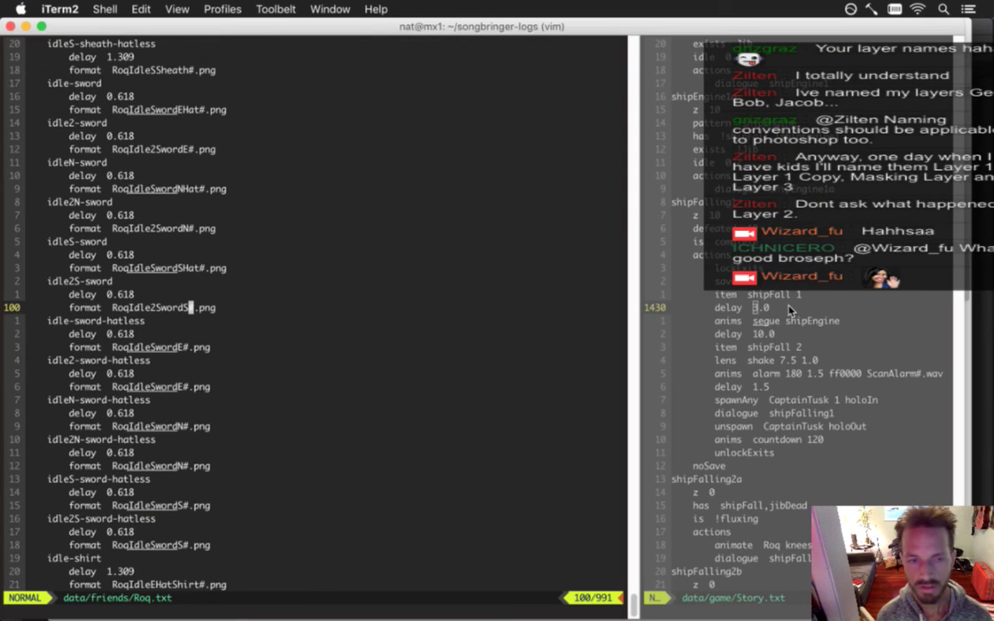
# In the Vim split showing Story.txt, go back through the previous jump locations to Saves.txt
pyautogui.hotkey('ctrl', 'o')
pyautogui.hotkey('ctrl', 'o')
pyautogui.hotkey('ctrl', 'o')
pyautogui.hotkey('ctrl', 'o')
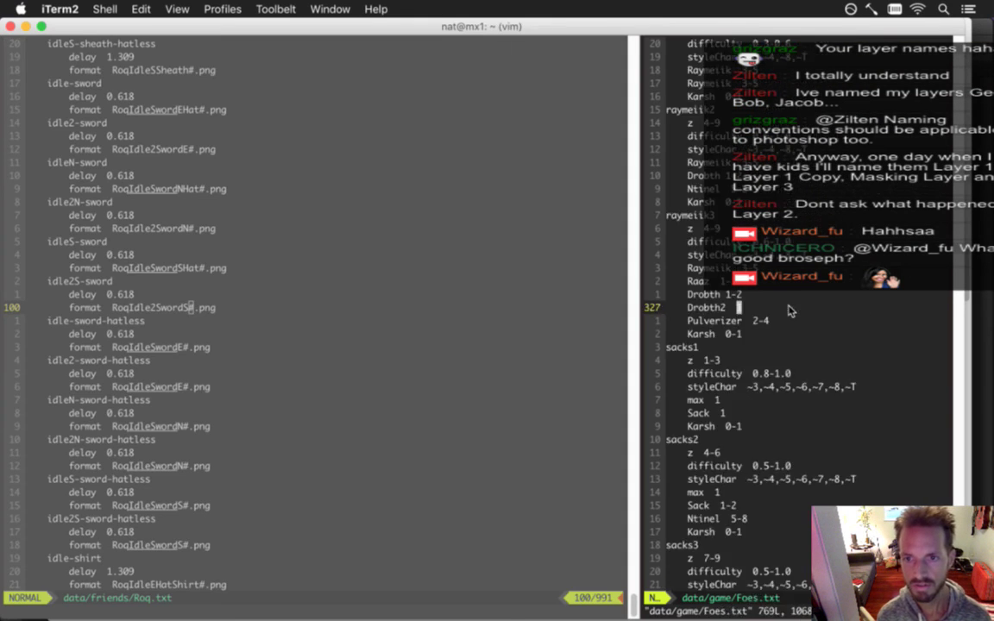
pyautogui.hotkey('ctrl', 'o')
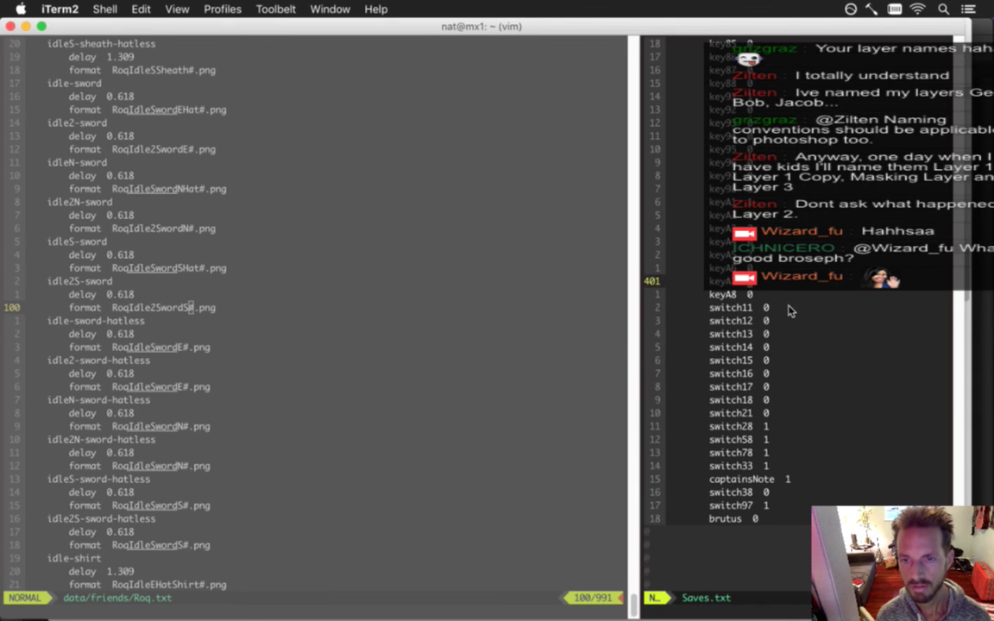
# In Saves.txt, go back up to the p position entries above the bosses line
pyautogui.scroll(20, 788, 310)
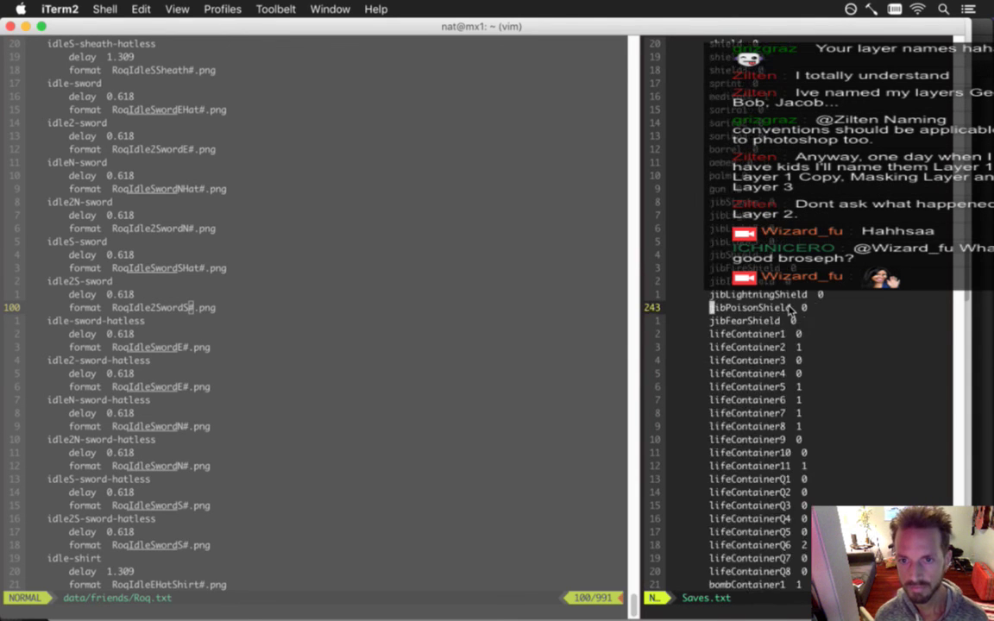
pyautogui.scroll(10, 788, 311)
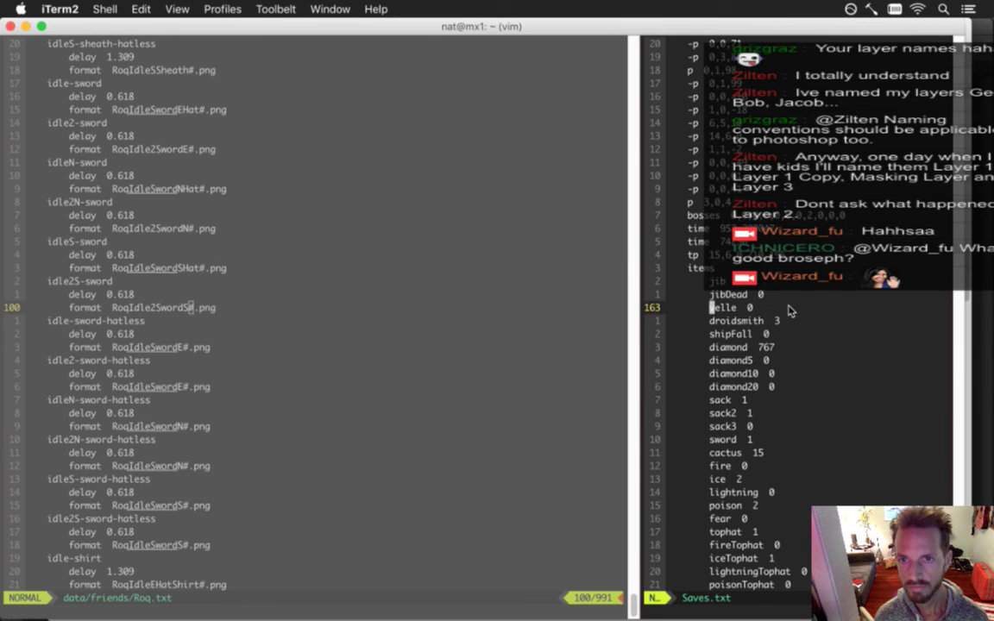
pyautogui.scroll(4, 788, 311)
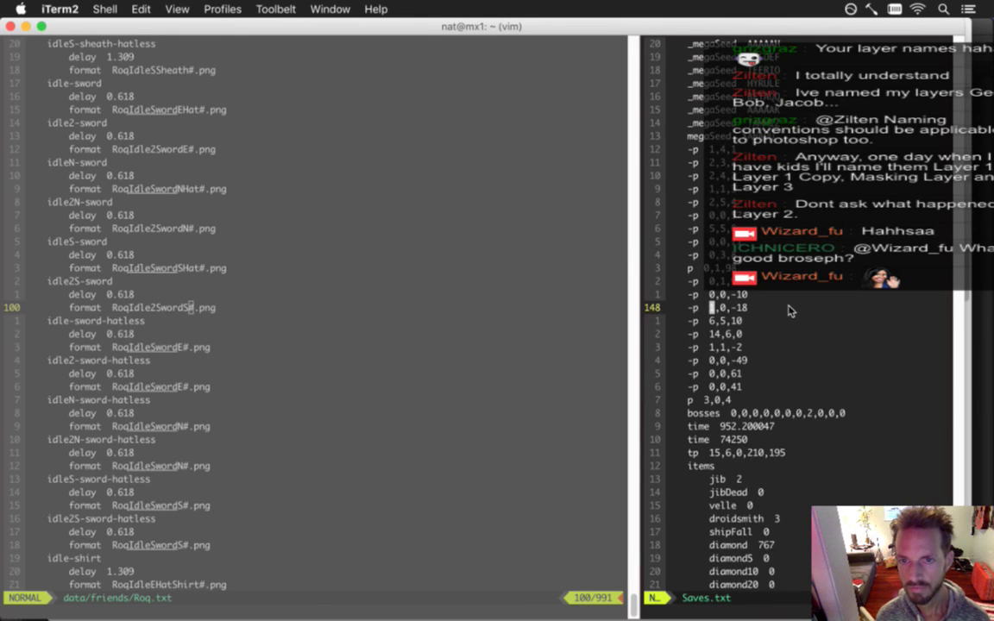
pyautogui.scroll(2, 788, 310)
# Save Saves.txt, run Songbringer to check the room Roq starts in, and quit the game
pyautogui.hotkey('ctrl', 'a')
pyautogui.write(':wq')
pyautogui.press('Return')
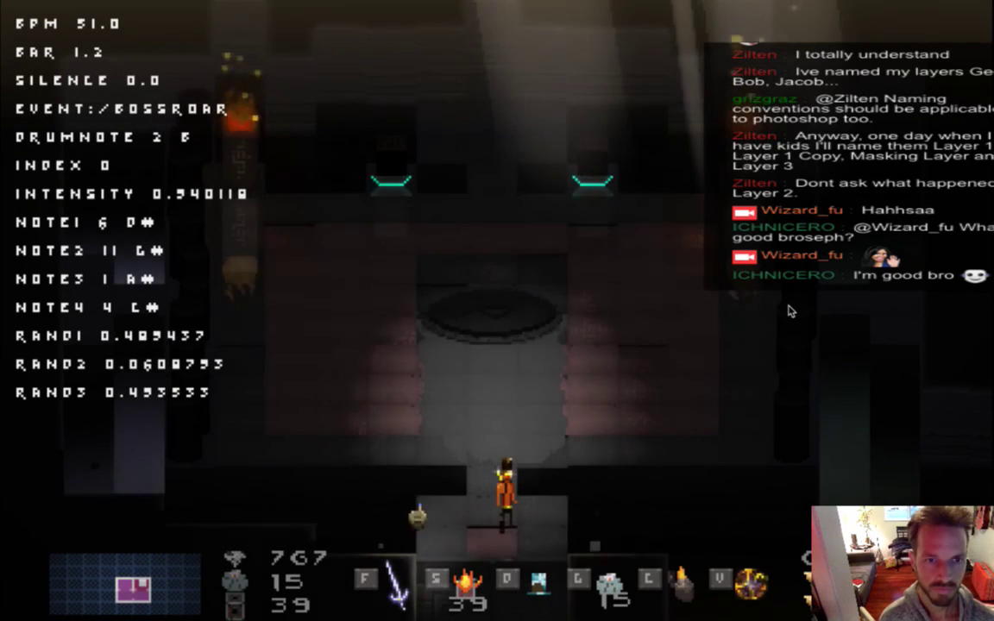
pyautogui.press('super+q')
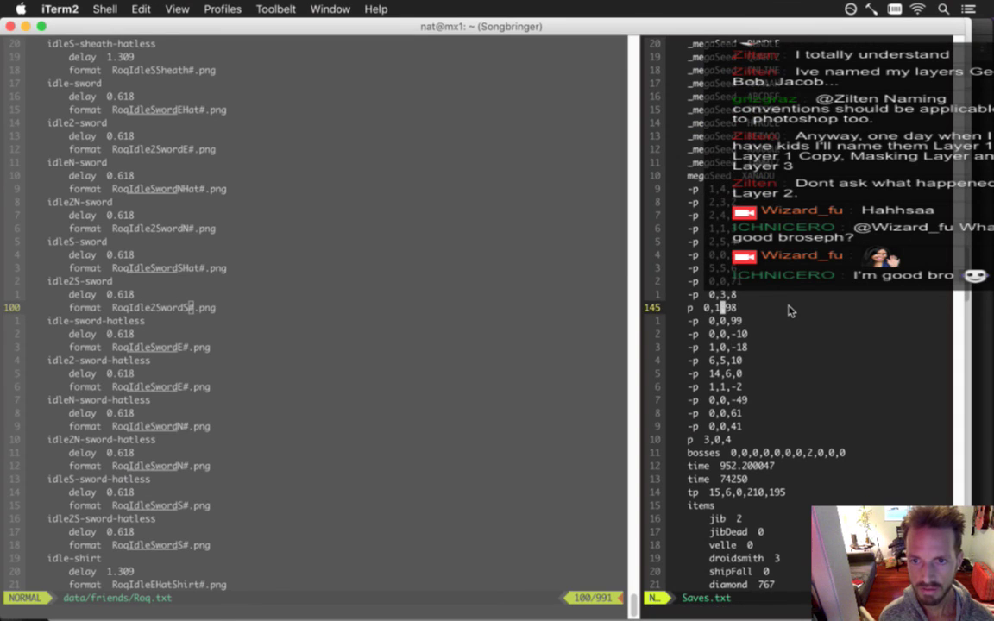
# Change the active p position line in Saves.txt to 0,0,98, save the file, and run Songbringer
pyautogui.press('j')
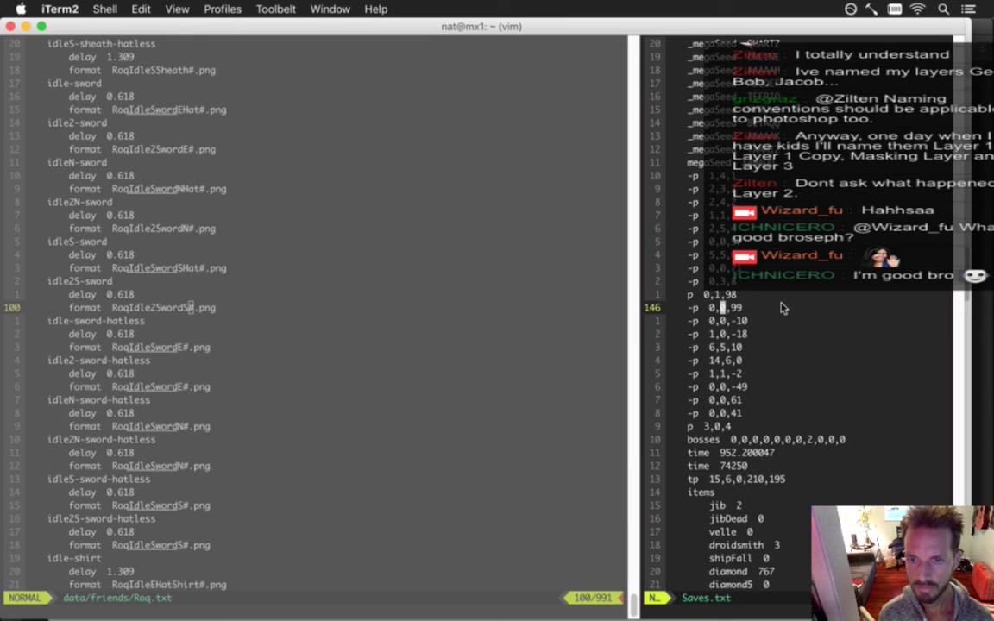
pyautogui.press('k')
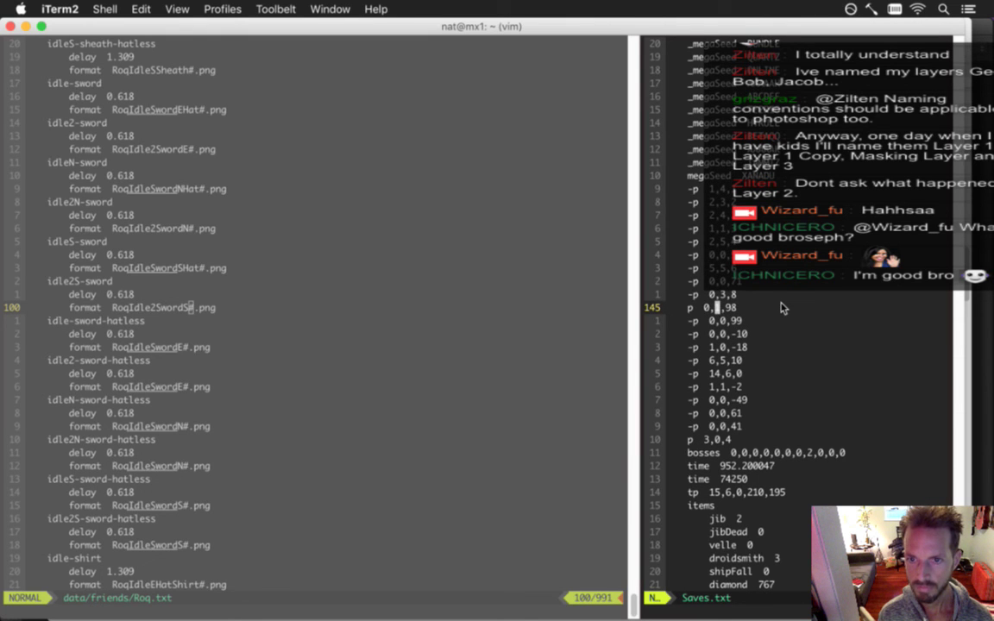
pyautogui.write(':w')
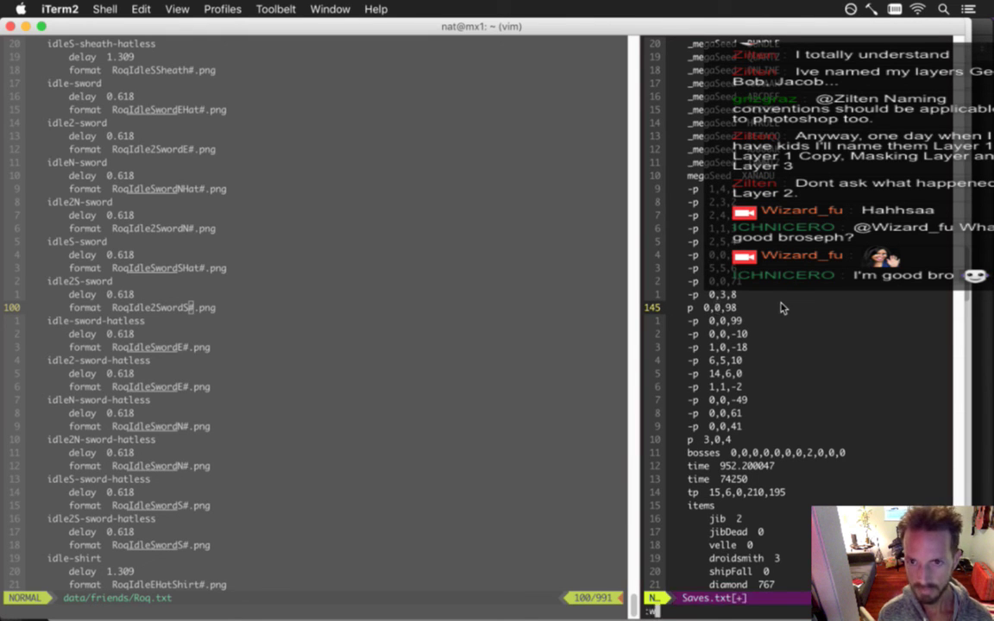
pyautogui.press('Return')
pyautogui.press('F5')
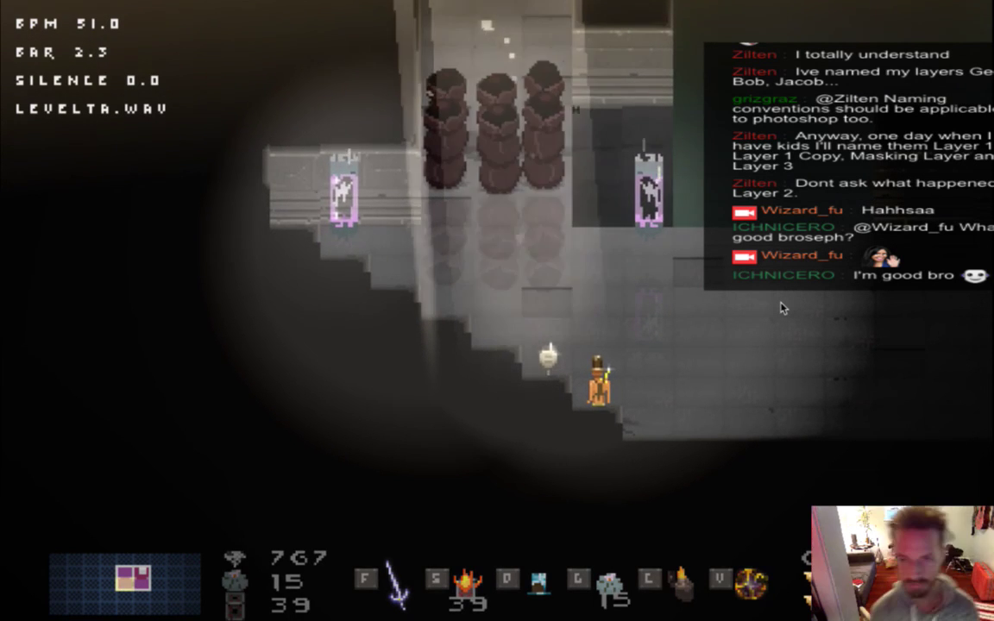
# Walk Roq around the room with the sword drawn to check the idle sword animations in several directions, and quit the game
pyautogui.press('d')
pyautogui.press('w')
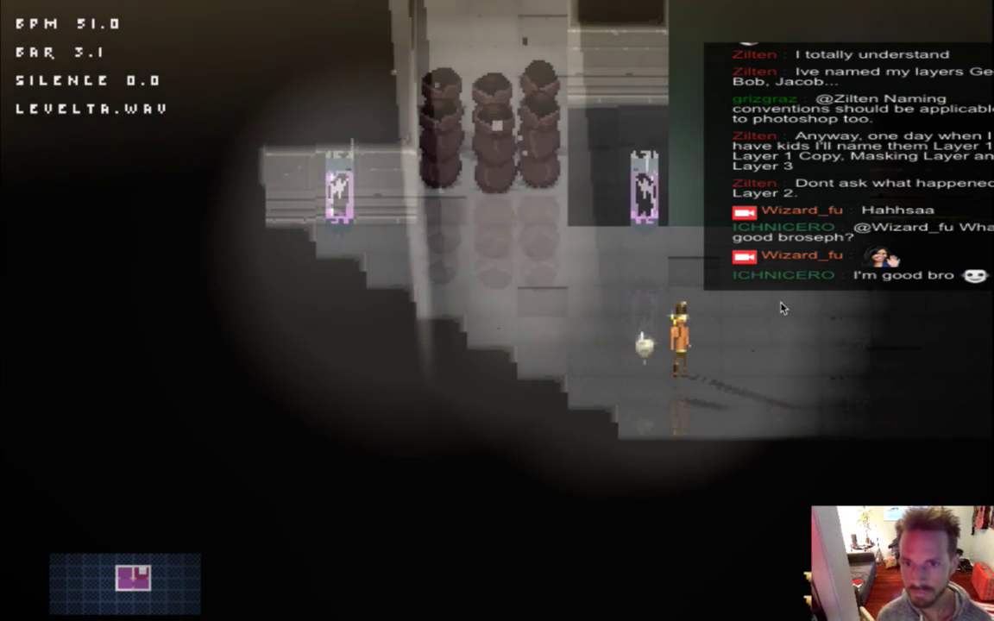
pyautogui.press('d')
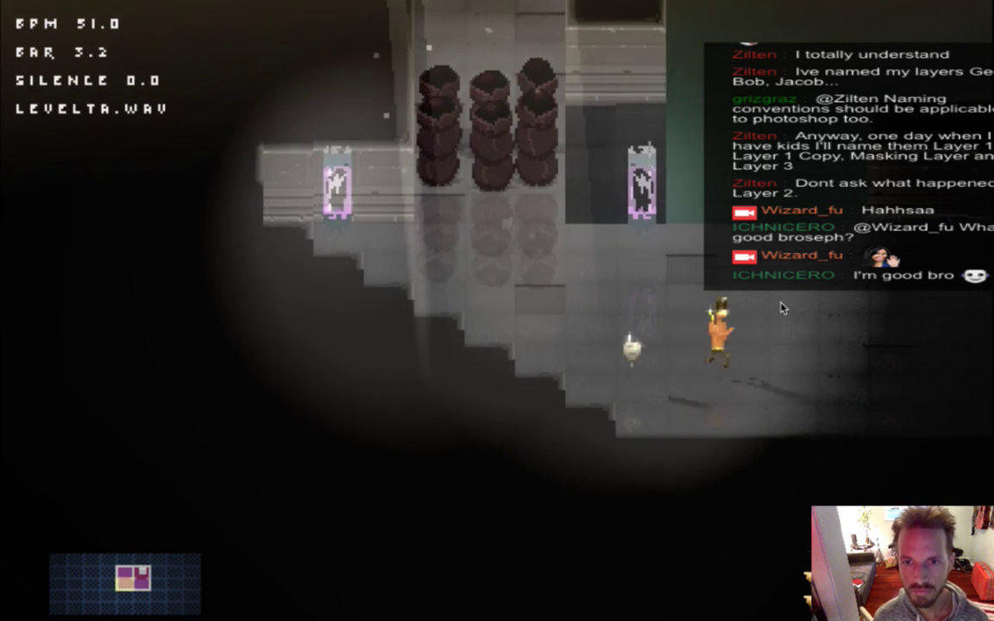
pyautogui.press('d')
pyautogui.press('w')
pyautogui.click(781, 308)
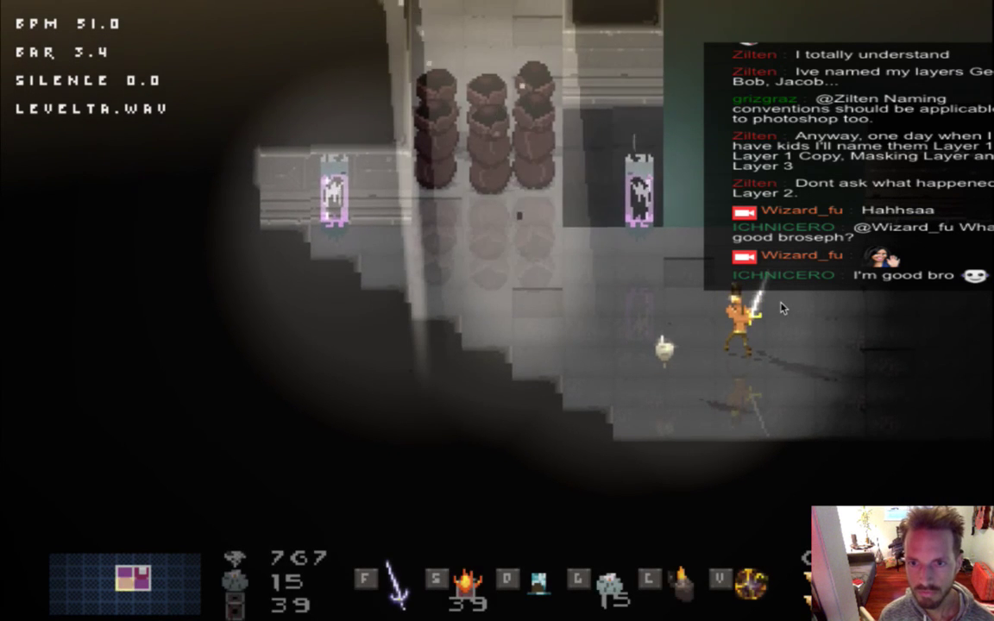
pyautogui.press('a')
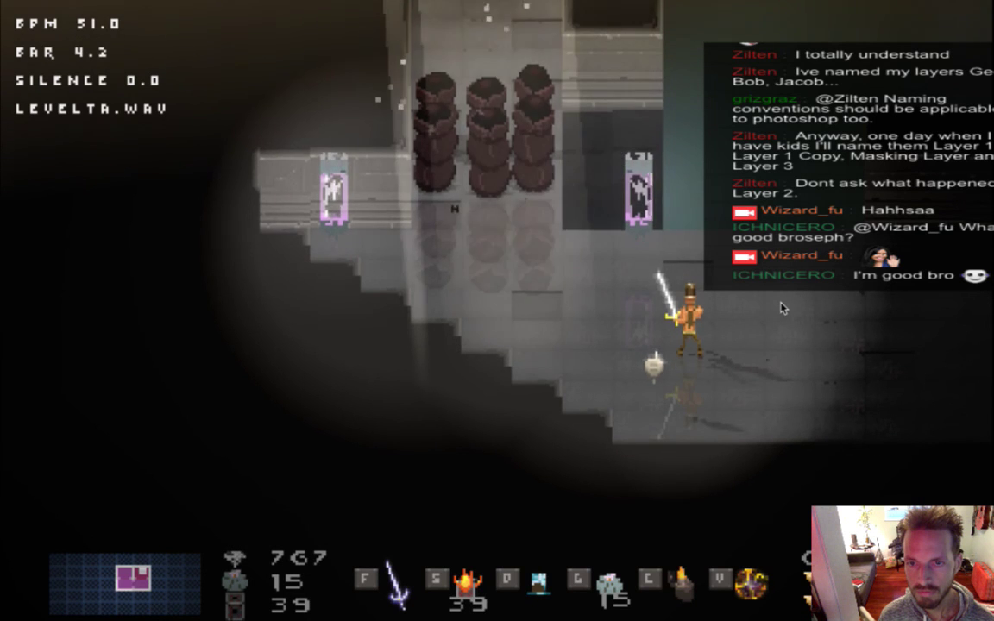
pyautogui.press('d')
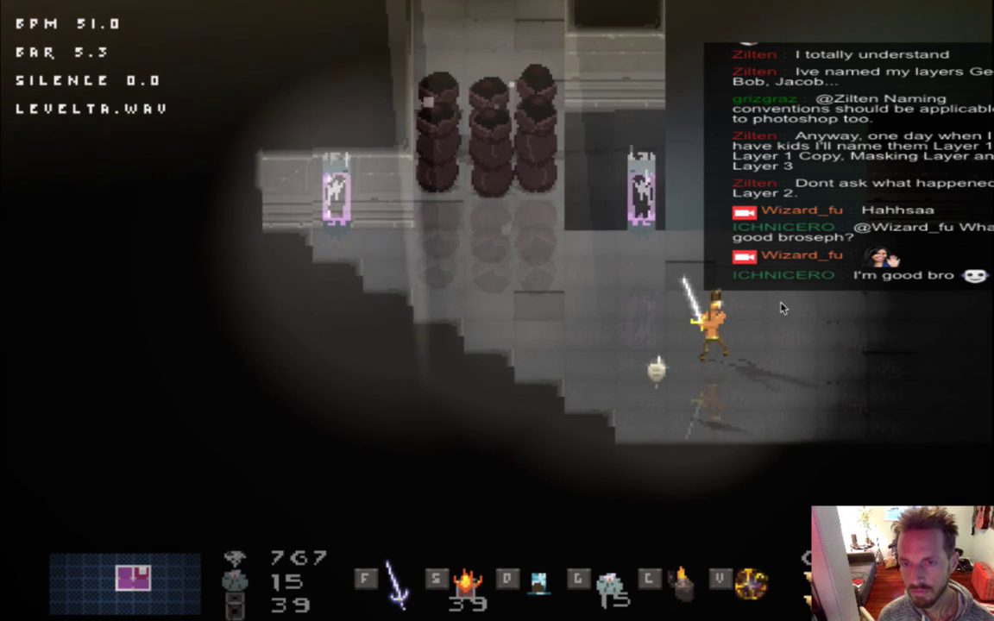
pyautogui.press('d')
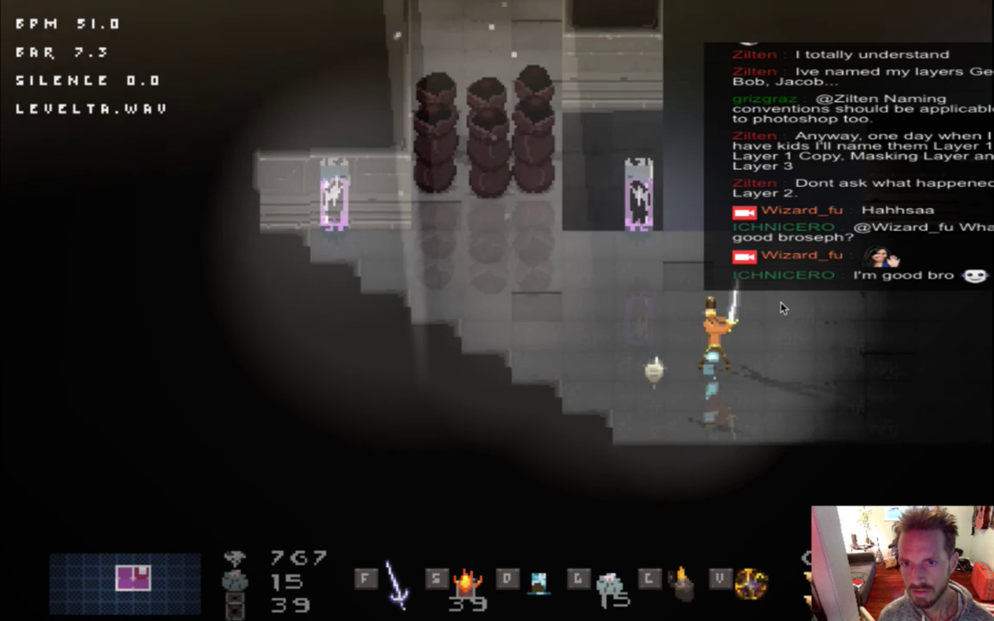
pyautogui.press('Left')
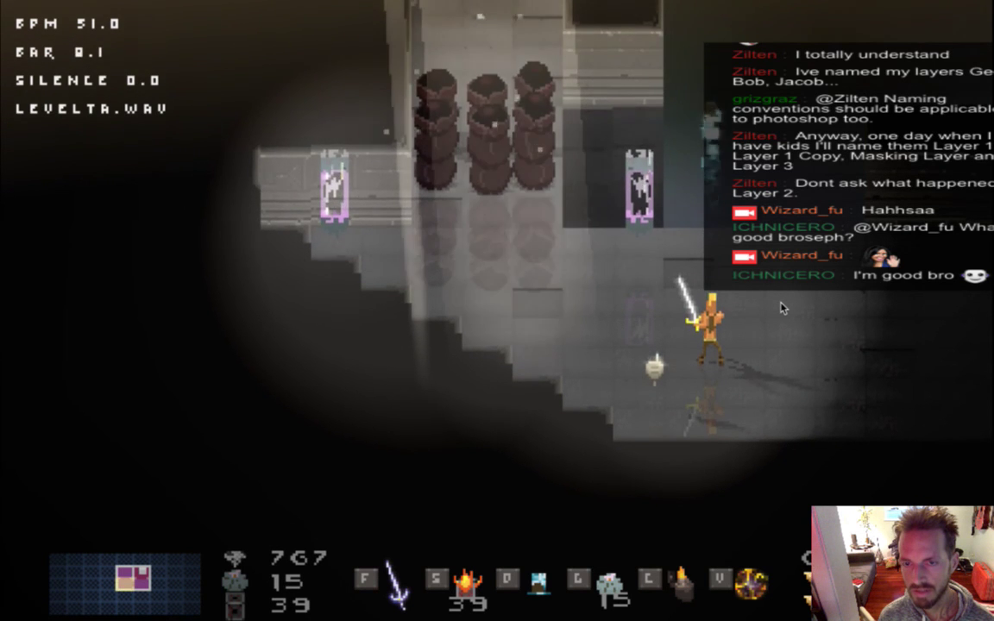
pyautogui.press('Up')
pyautogui.press('Right')
pyautogui.press('super+q')
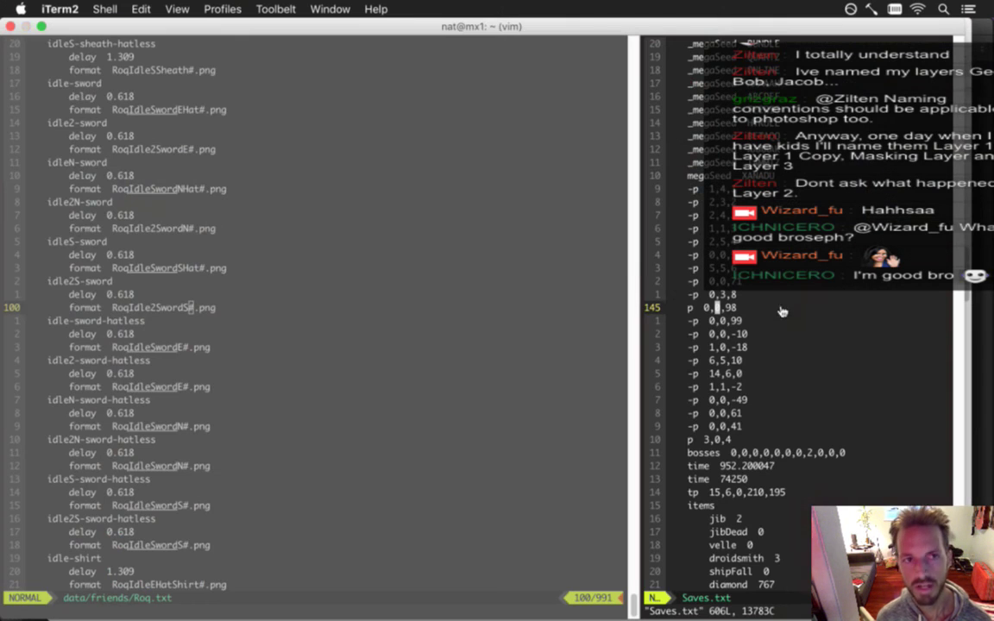
# Go to the Roq.txt terminal pane and close the file with Vim's :x command
pyautogui.click(566, 322)
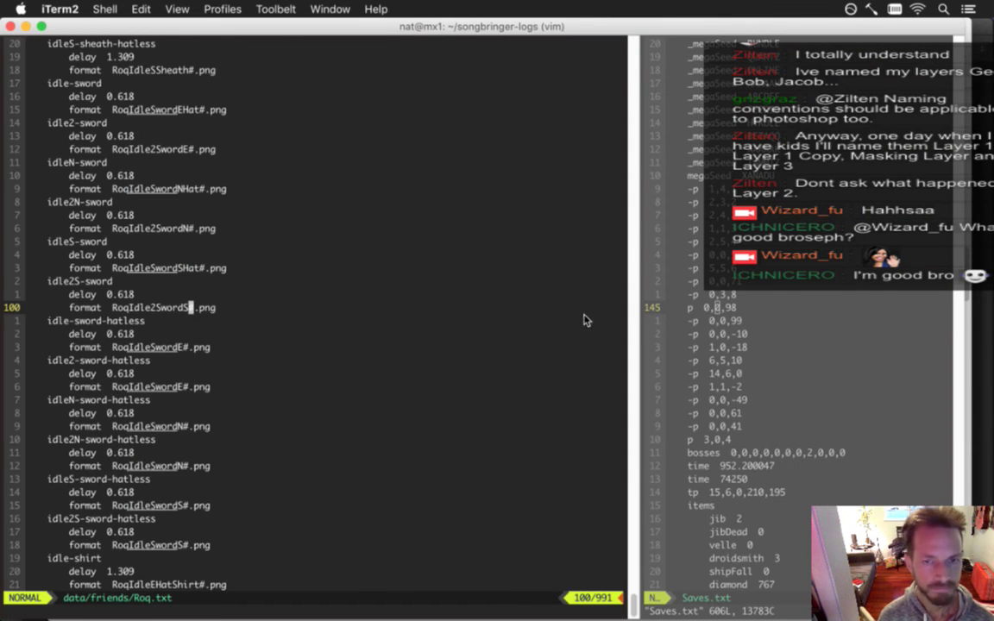
pyautogui.press('super+Tab')
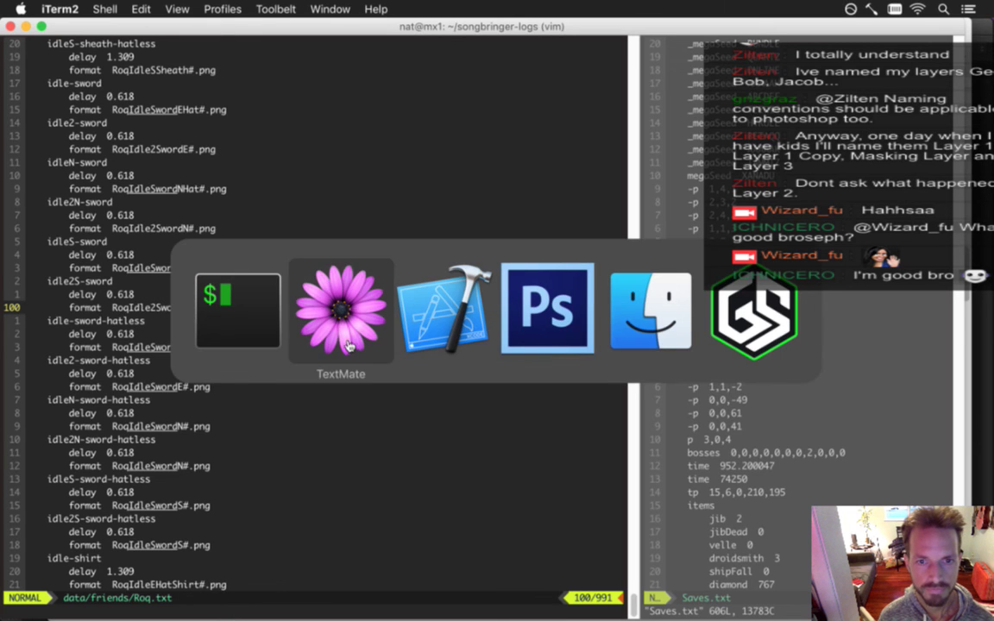
pyautogui.click(268, 345)
pyautogui.write(':q')
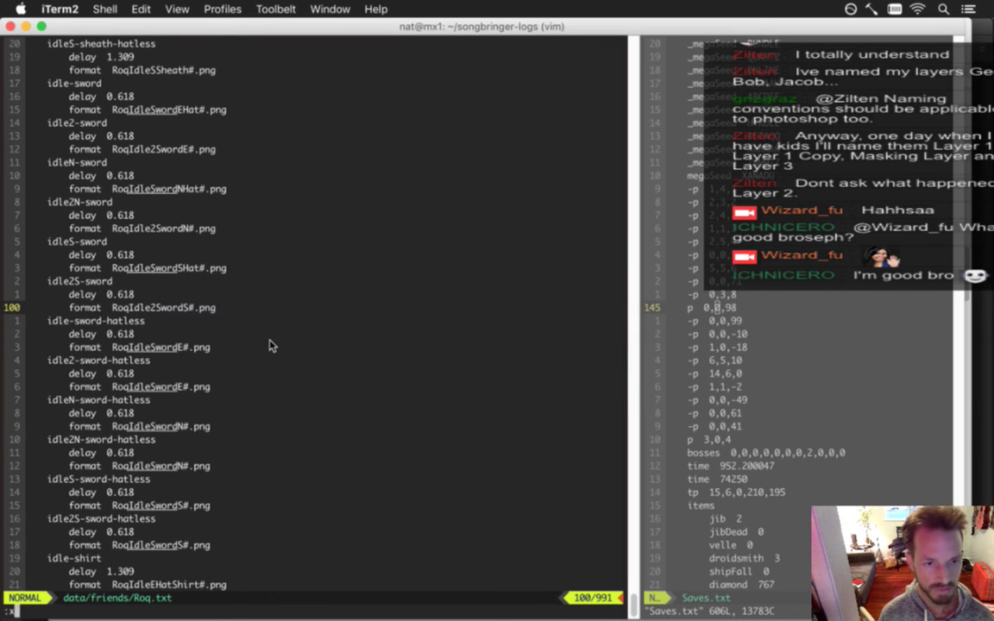
pyautogui.press('Return')
# Show the Songbringer repository status with gs and stage the new files with git addall
pyautogui.write('gs')
pyautogui.press('Return')
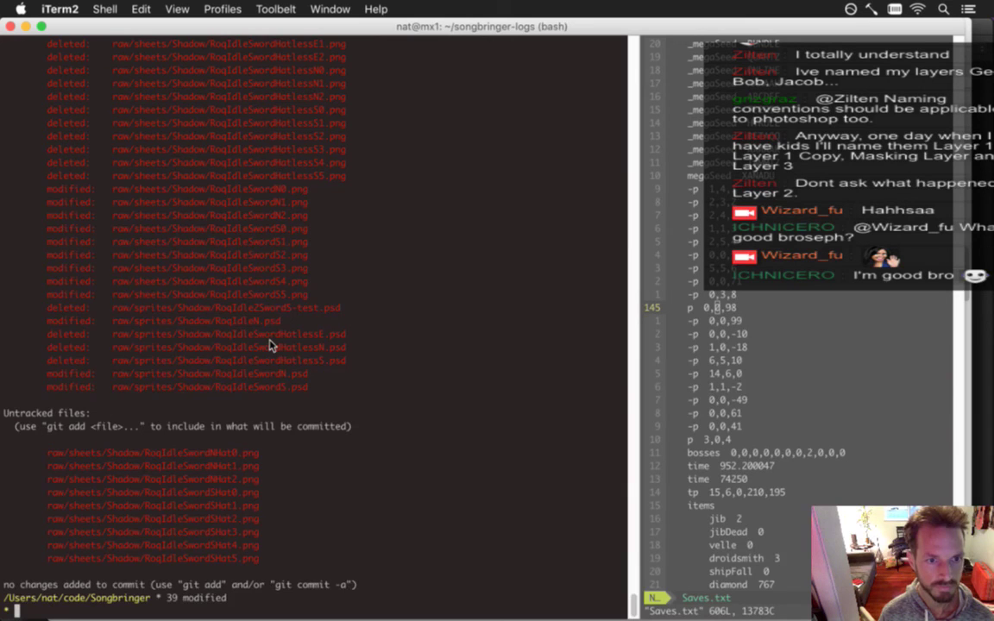
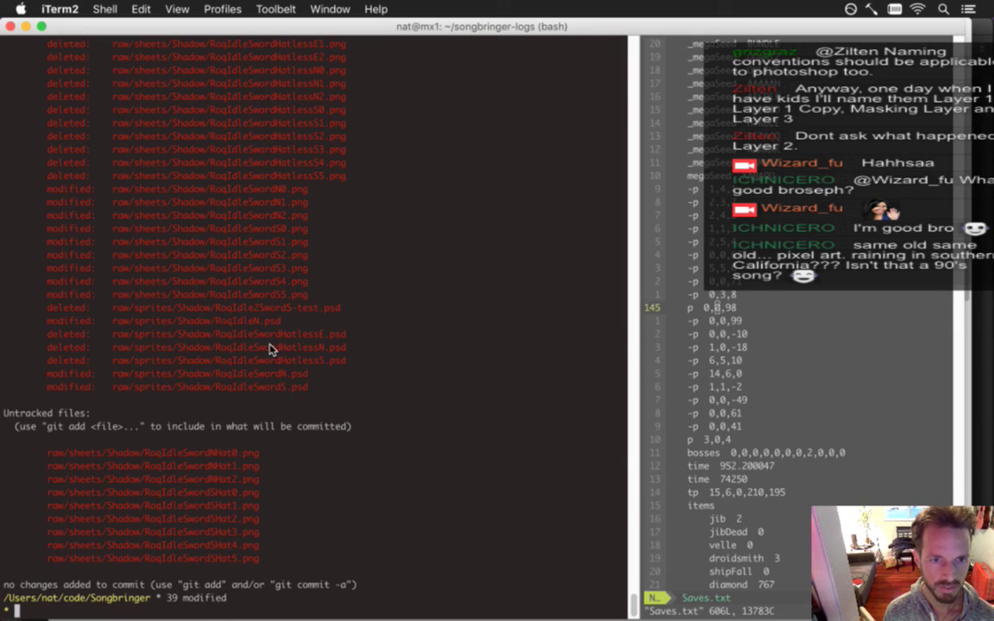
pyautogui.write('git addall')
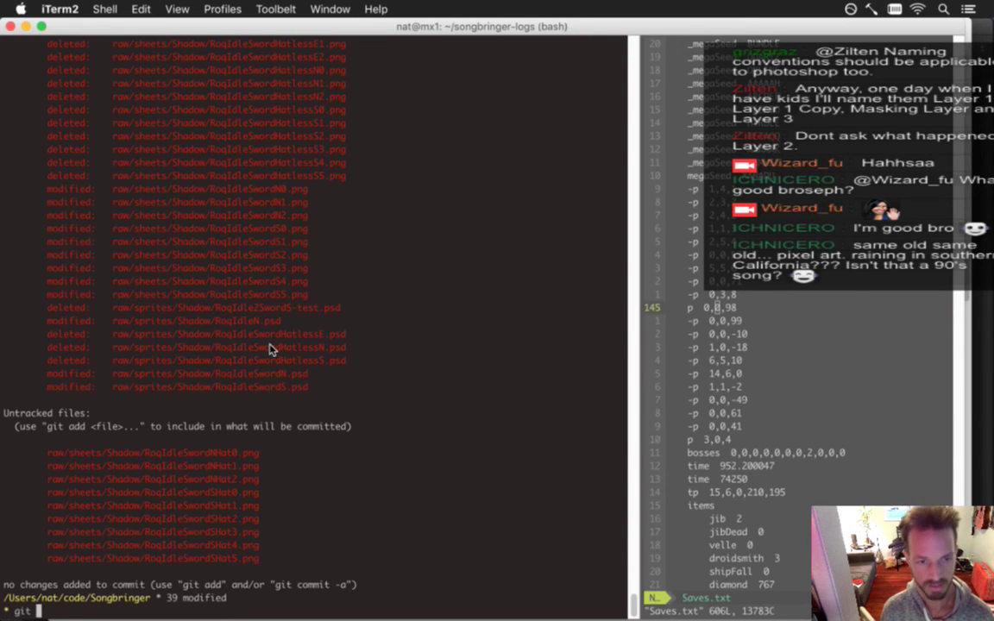
pyautogui.press('Return')
# Switch to Photoshop and close RoqIdleS.psd, RoqIdleN.psd and RoqIdleE.psd without saving, keeping the sword documents open
pyautogui.press('super+Tab')
pyautogui.press('super+Tab')
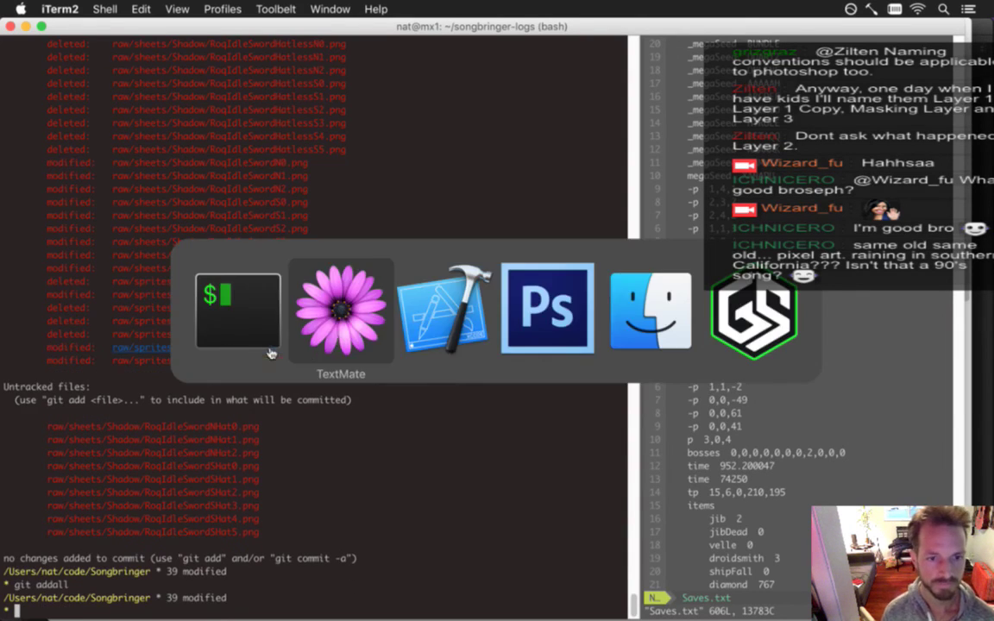
pyautogui.press('super+Tab')
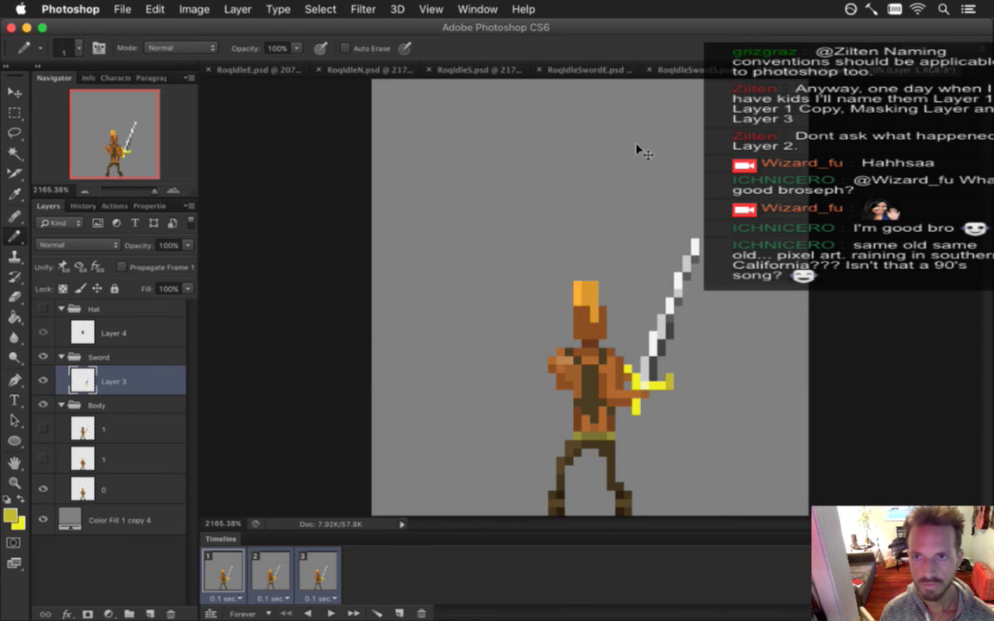
pyautogui.click(700, 74)
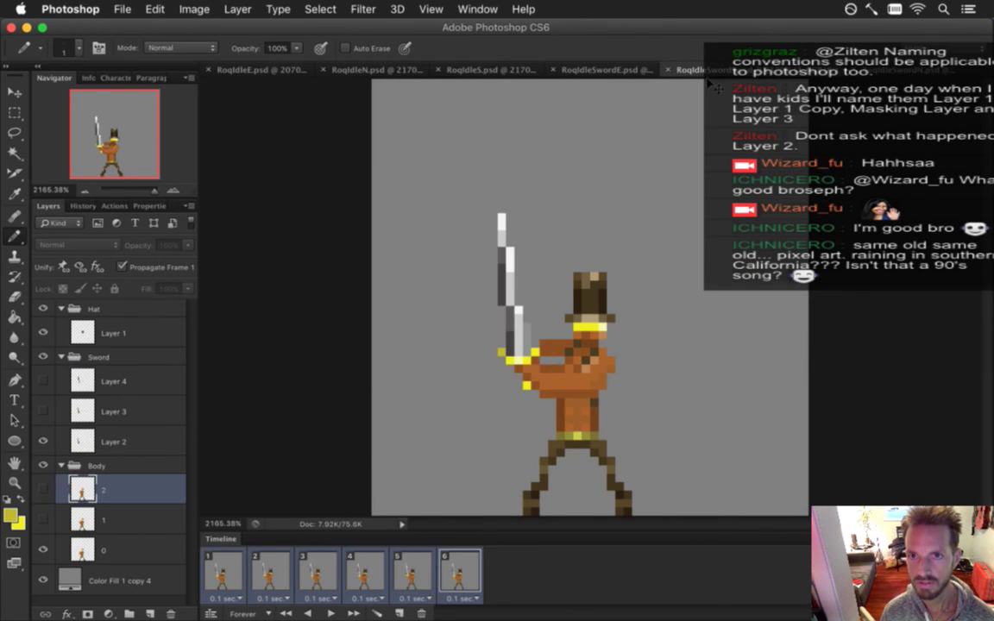
pyautogui.click(615, 78)
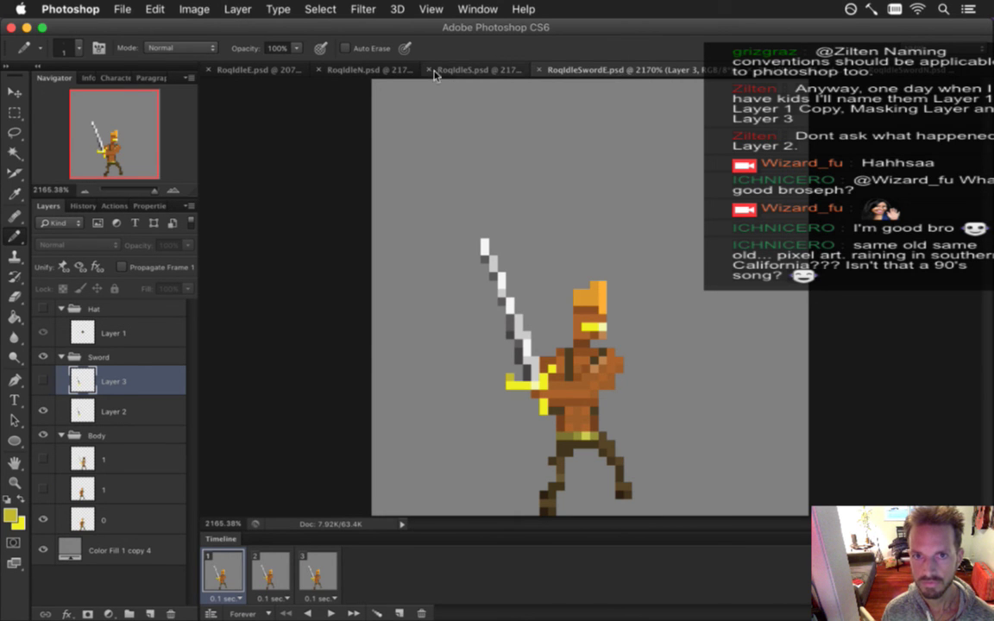
pyautogui.click(317, 70)
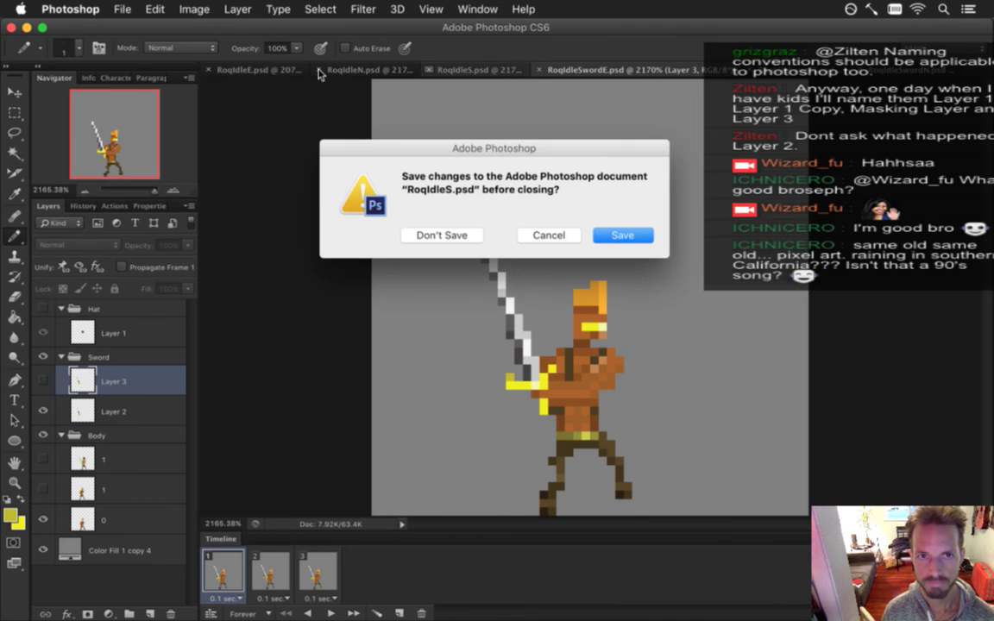
pyautogui.click(441, 235)
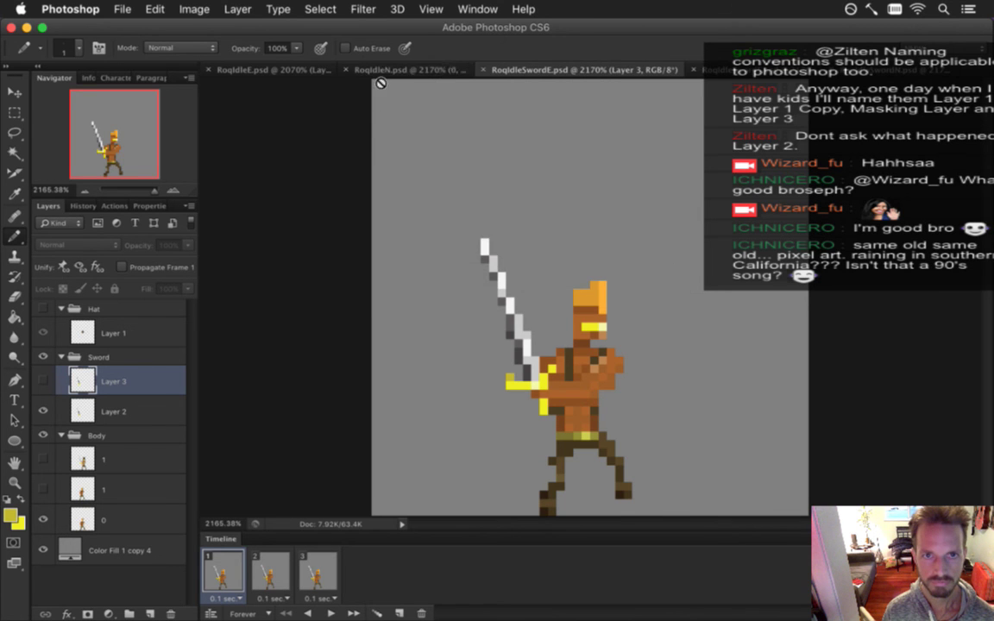
pyautogui.click(348, 70)
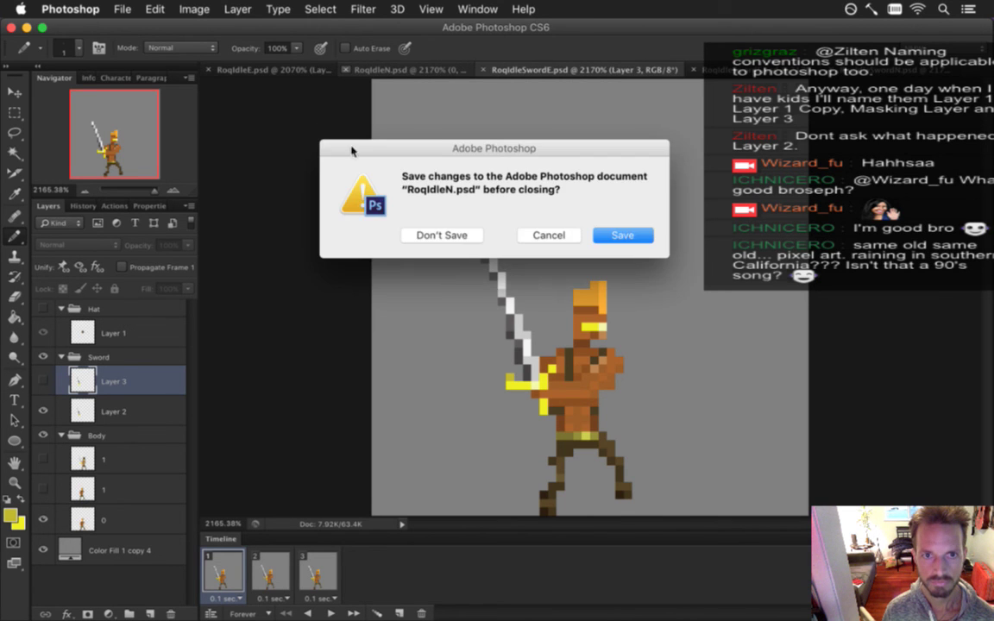
pyautogui.click(446, 234)
pyautogui.click(207, 69)
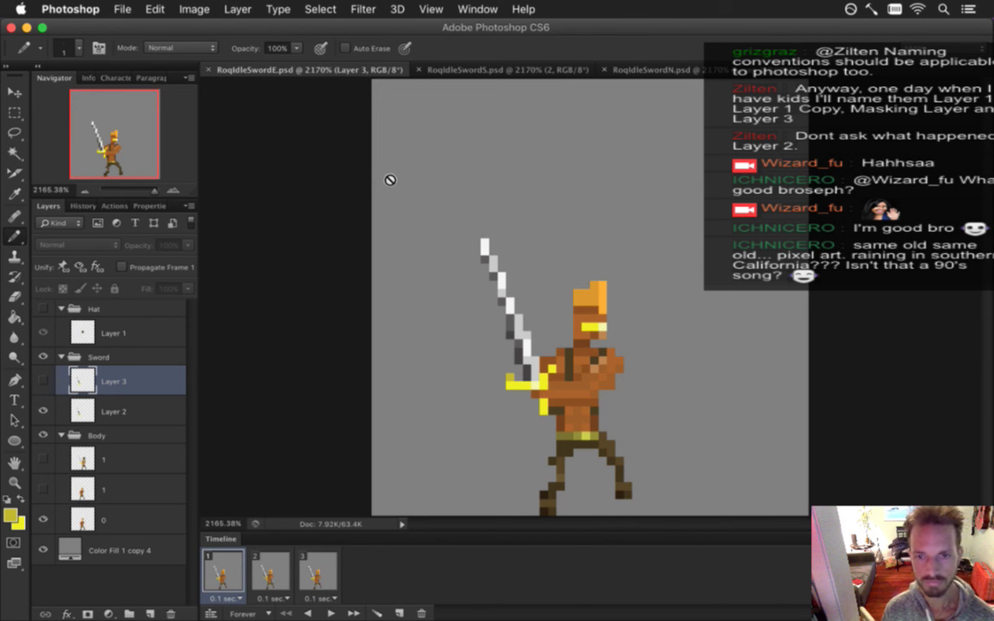
# Switch back to iTerm and recheck the repository status with gs
pyautogui.press('super+Tab')
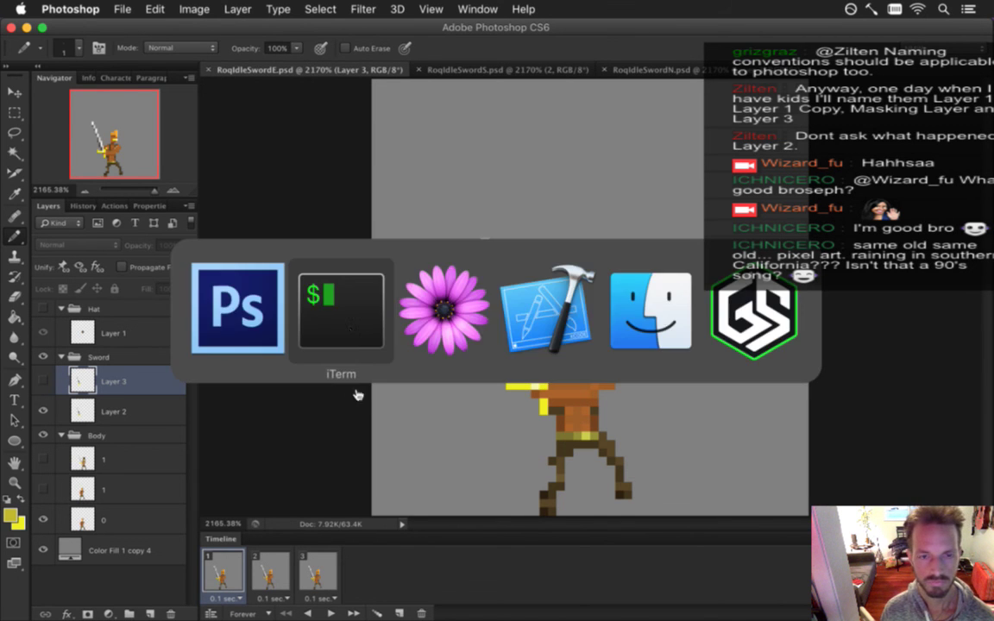
pyautogui.write('gs')
pyautogui.press('Return')
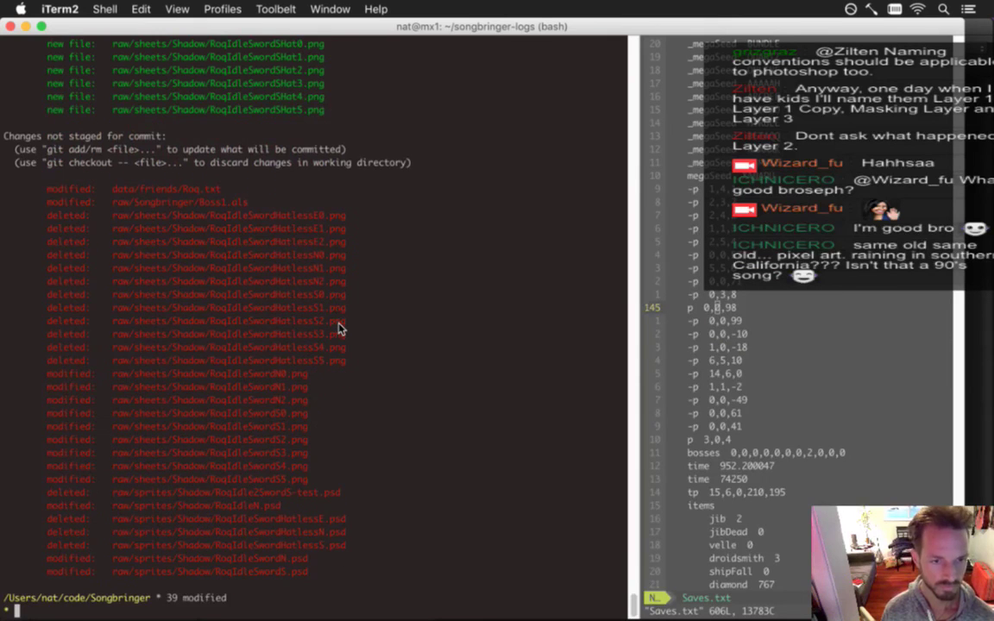
# Open the repository diff with the d command and review the changed sword animation formats in Roq.txt
pyautogui.write('d')
pyautogui.press('Return')
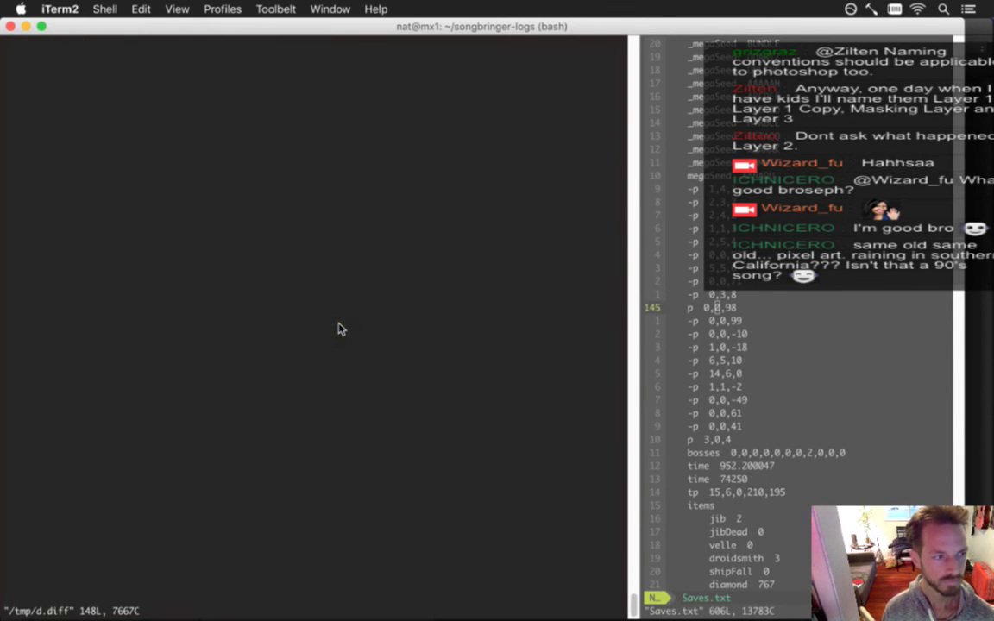
pyautogui.press('j')
pyautogui.press('j')
pyautogui.press('j')
pyautogui.press('j')
pyautogui.press('j')
pyautogui.press('j')
pyautogui.press('j')
pyautogui.press('j')
pyautogui.press('j')
pyautogui.press('j')
pyautogui.press('j')
pyautogui.press('j')
pyautogui.press('j')
pyautogui.press('j')
pyautogui.press('j')
pyautogui.press('j')
pyautogui.press('j')
pyautogui.press('j')
pyautogui.press('j')
pyautogui.press('j')
pyautogui.press('j')
pyautogui.press('j')
pyautogui.press('j')
pyautogui.press('j')
pyautogui.press('j')
pyautogui.press('j')
pyautogui.press('j')
pyautogui.press('j')
pyautogui.press('j')
pyautogui.press('j')
pyautogui.press('j')
pyautogui.press('j')
pyautogui.press('j')
pyautogui.press('j')
pyautogui.press('j')
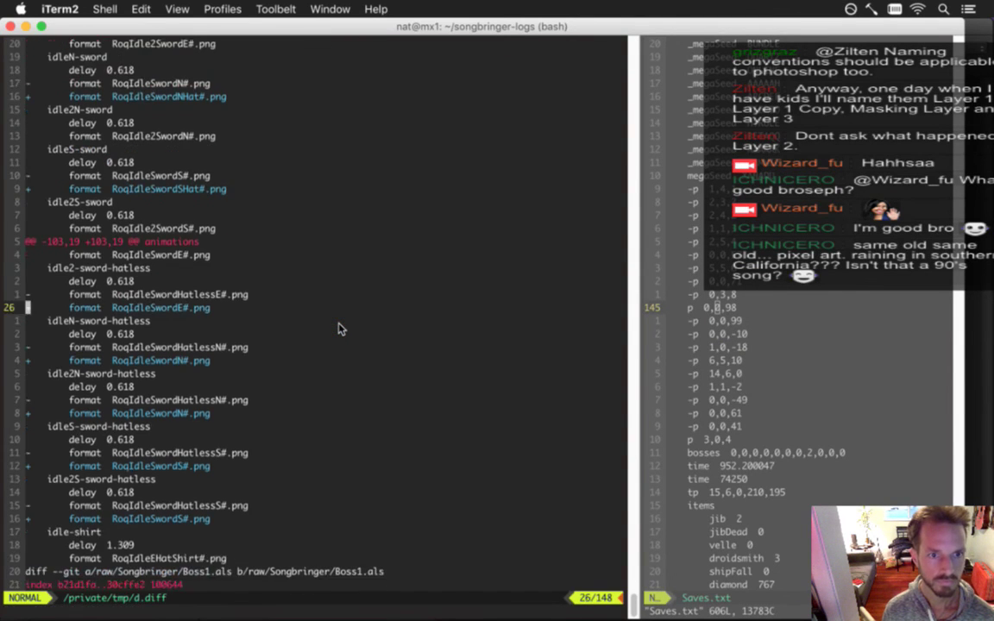
# Examine the remaining diff entries for the deleted hatless and modified RoqIdleSword sprite sheets
pyautogui.press('j')
pyautogui.press('j')
pyautogui.press('j')
pyautogui.press('j')
pyautogui.press('j')
pyautogui.press('j')
pyautogui.press('j')
pyautogui.press('j')
pyautogui.press('j')
pyautogui.press('j')
pyautogui.press('j')
pyautogui.press('j')
pyautogui.press('j')
pyautogui.press('j')
pyautogui.press('j')
pyautogui.press('j')
pyautogui.press('j')
pyautogui.press('j')
pyautogui.press('j')
pyautogui.press('j')
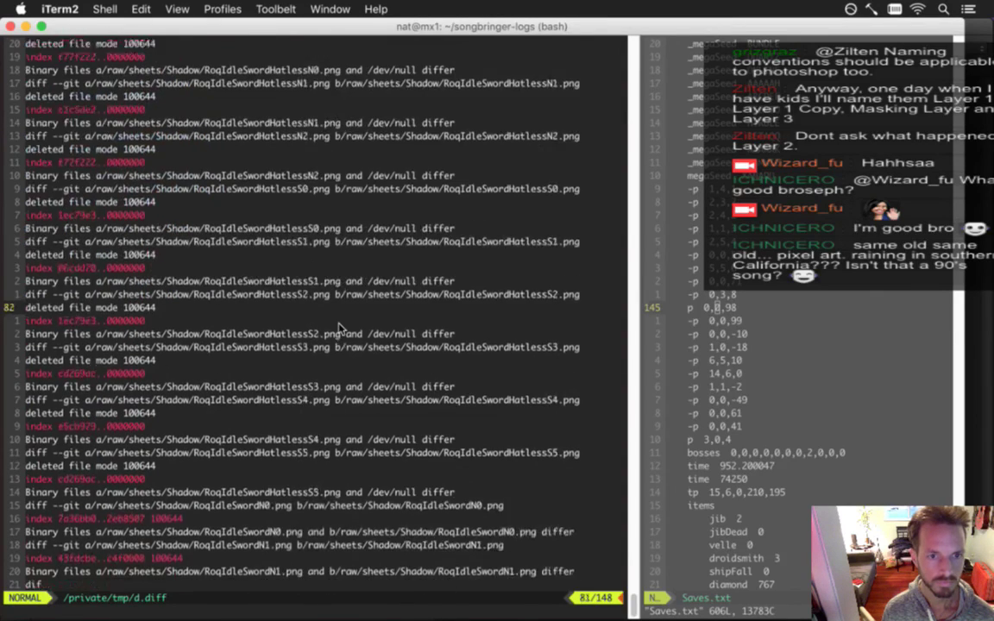
# Close the diff and recheck the repository status with gs
pyautogui.write(':q')
pyautogui.press('Return')
pyautogui.press('Return')
pyautogui.write('gs')
pyautogui.press('Return')
# Commit the staged changes with gc using the message "roq idle sword", and push the commit with gp
pyautogui.write('gca')
pyautogui.press('Return')
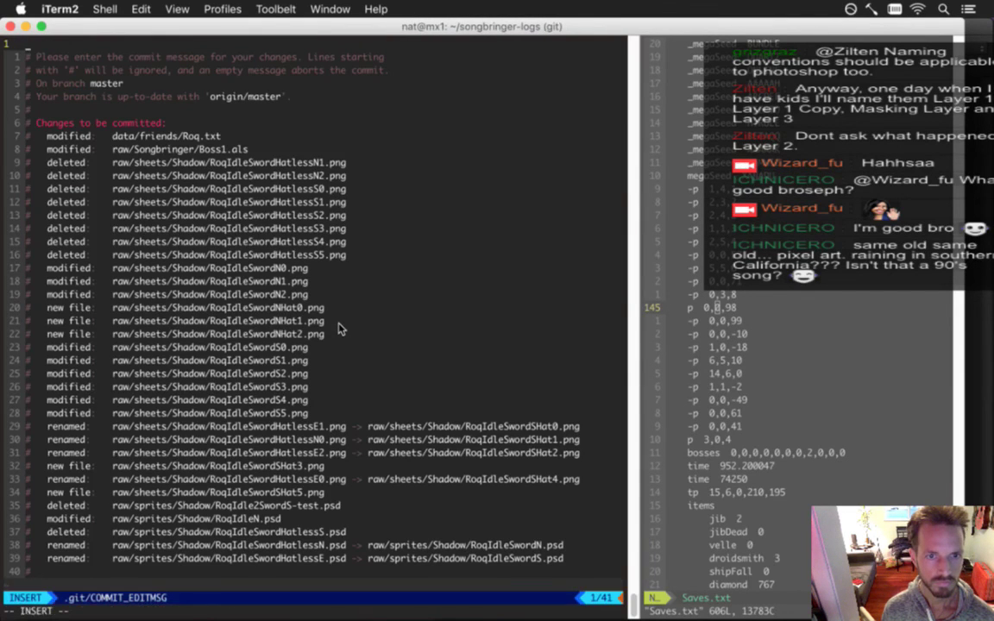
pyautogui.write('iroq')
pyautogui.write(' idle sword')
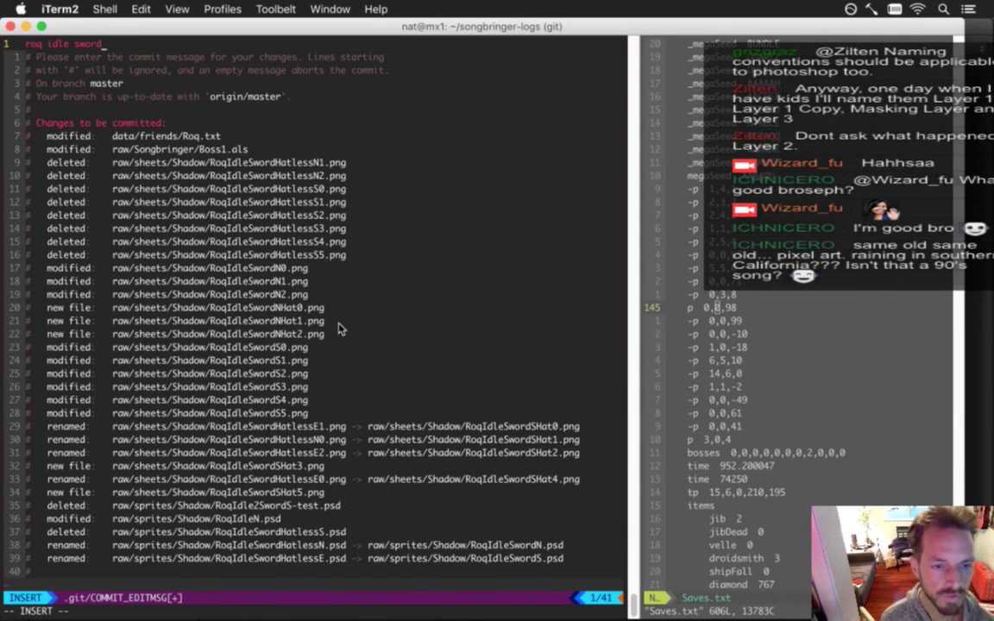
pyautogui.press('Escape')
pyautogui.write(':wq')
pyautogui.press('Return')
pyautogui.write('gp')
pyautogui.press('Return')
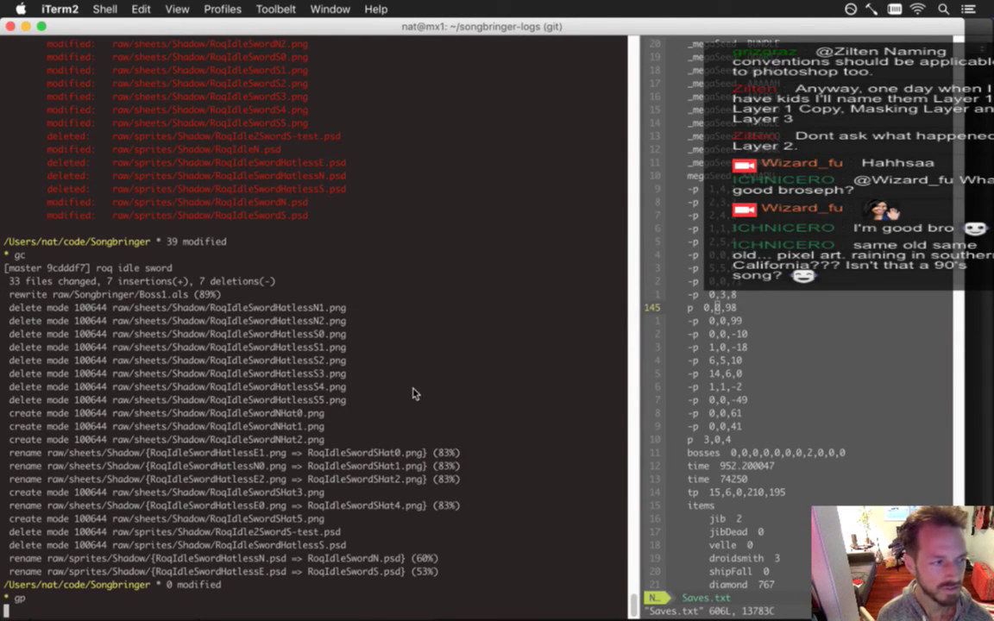
# Switch to Finder and open RoqIdle2SwordE, RoqIdle2SwordHatlessE, RoqIdle2SwordN and RoqIdle2SwordS.psd from the Shadow sprites folder in Photoshop CS6
pyautogui.press('super+Tab')
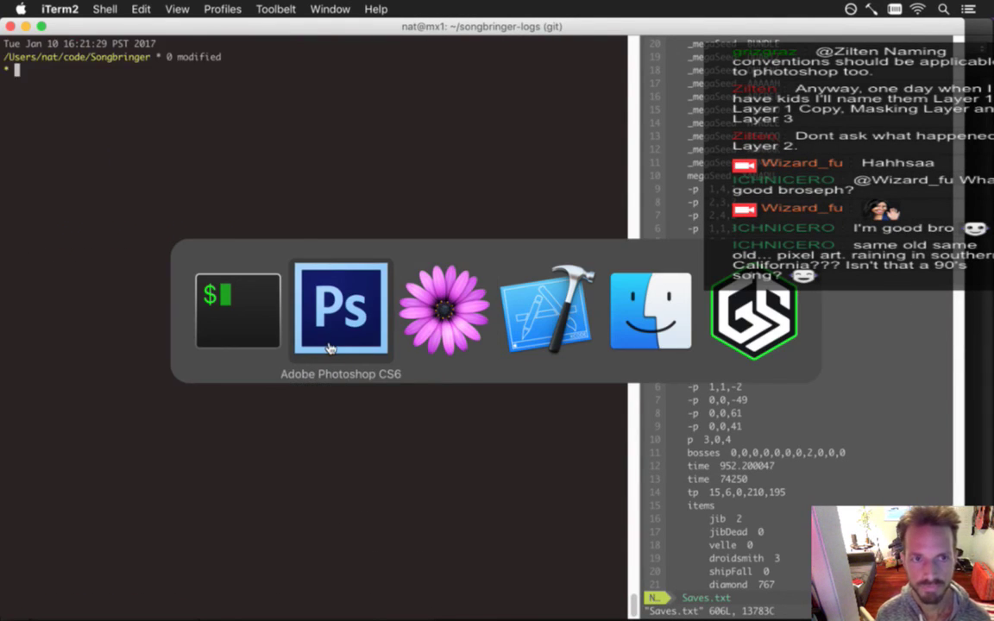
pyautogui.click(331, 348)
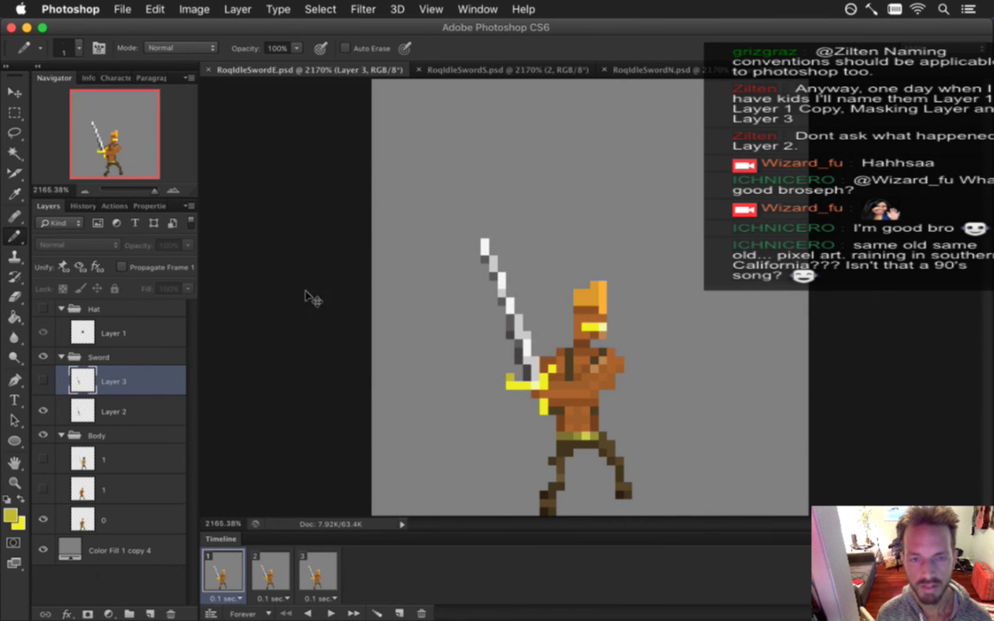
pyautogui.press('super+Tab')
pyautogui.click(637, 310)
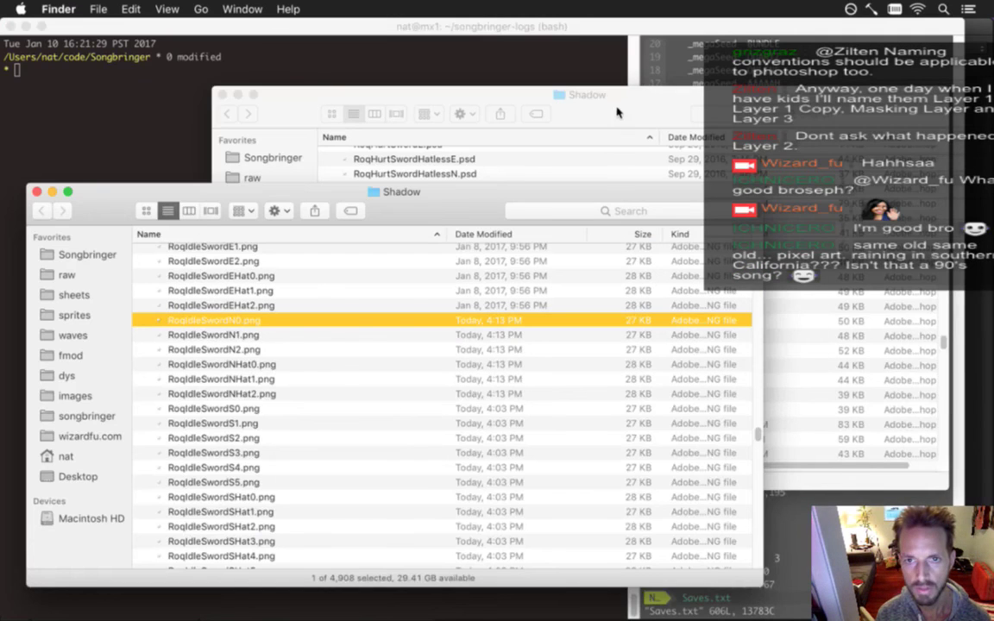
pyautogui.click(555, 95)
pyautogui.scroll(1, 610, 255)
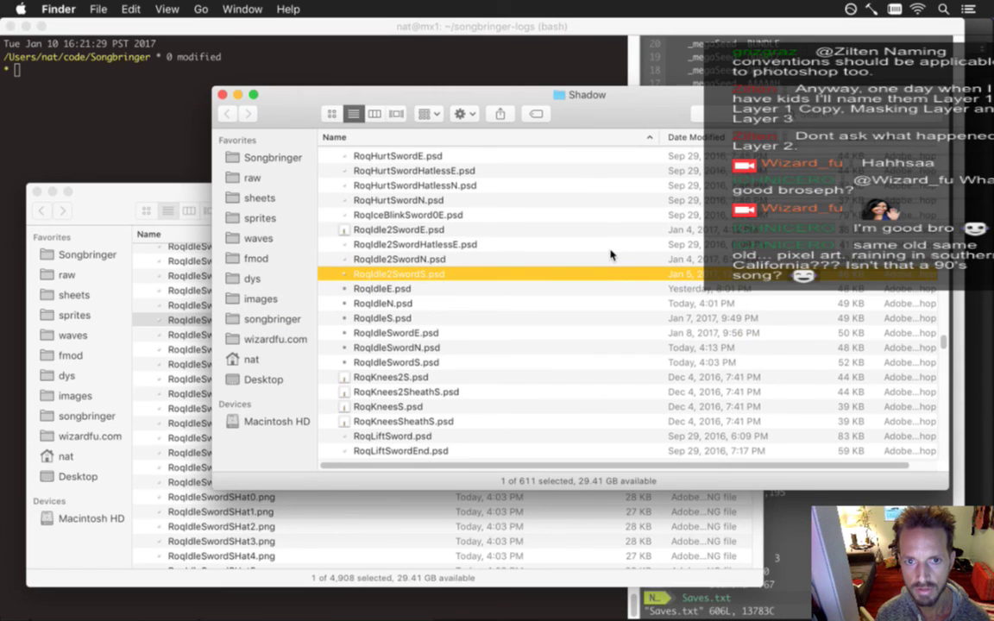
pyautogui.scroll(1, 610, 255)
pyautogui.click(466, 246)
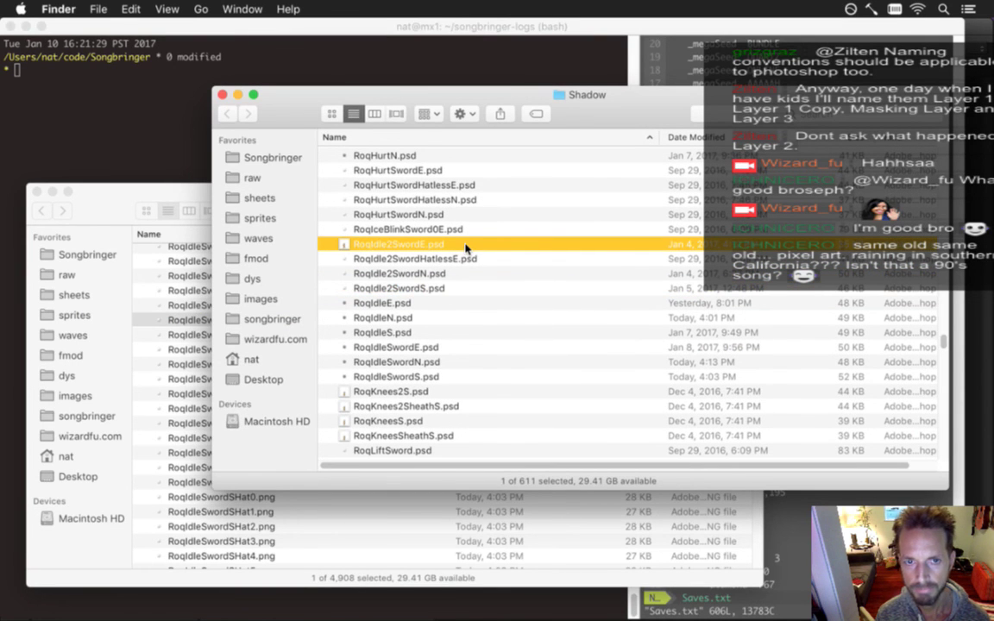
pyautogui.keyDown('shift'); pyautogui.click(453, 288); pyautogui.keyUp('shift')
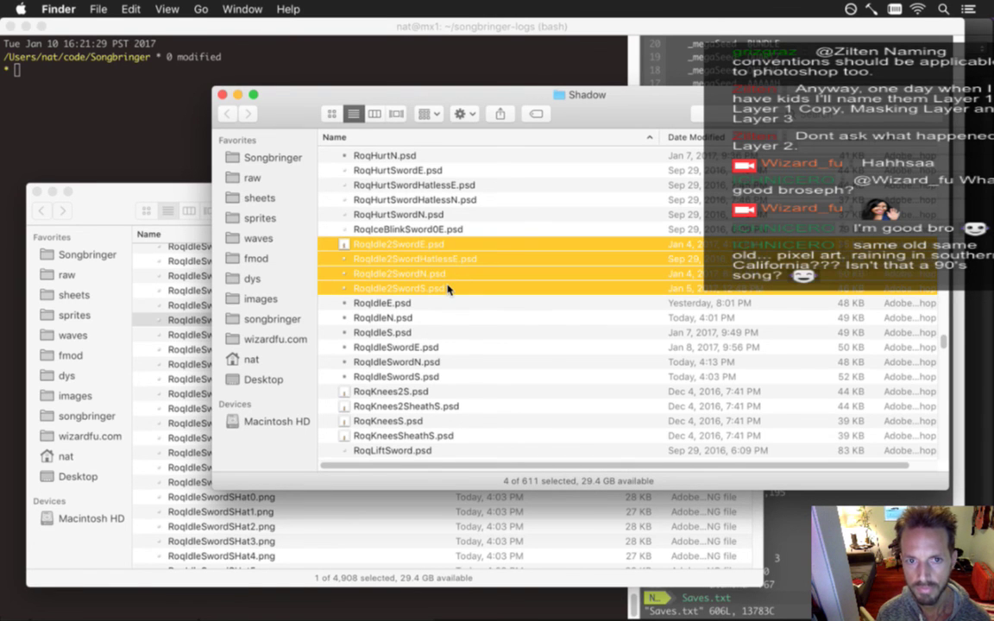
pyautogui.rightClick(447, 290)
pyautogui.moveTo(638, 332)
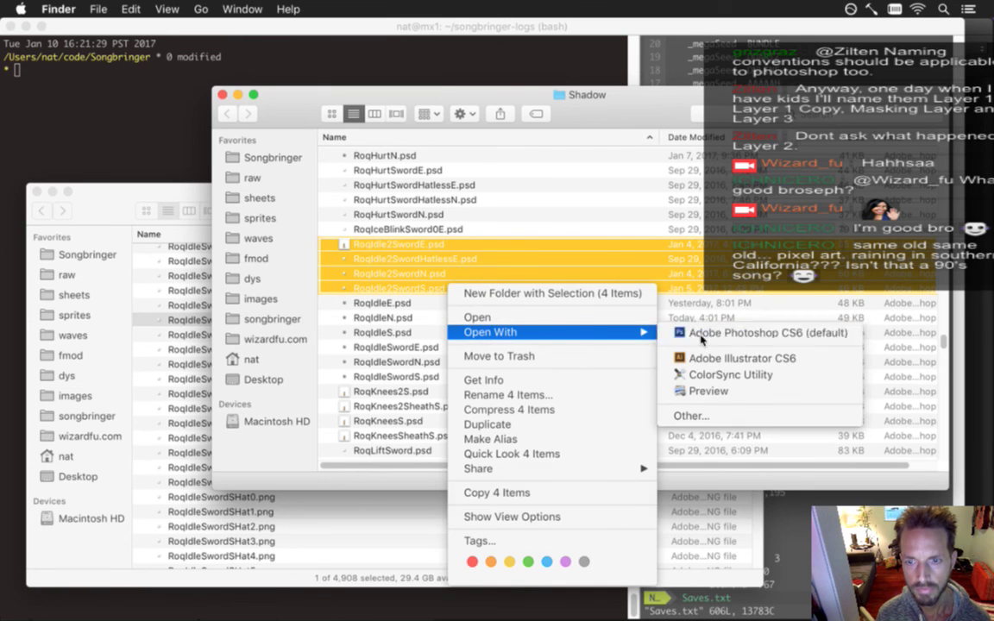
pyautogui.click(702, 340)
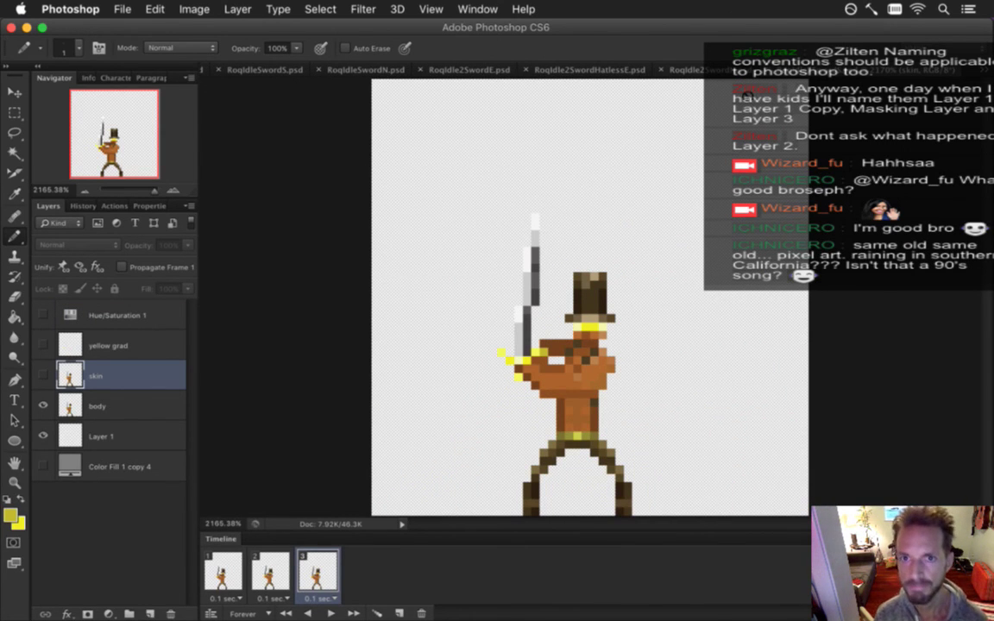
# Compare the opened RoqIdle2Sword E, N and HatlessE documents, and close RoqIdle2SwordHatlessE.psd
pyautogui.click(576, 73)
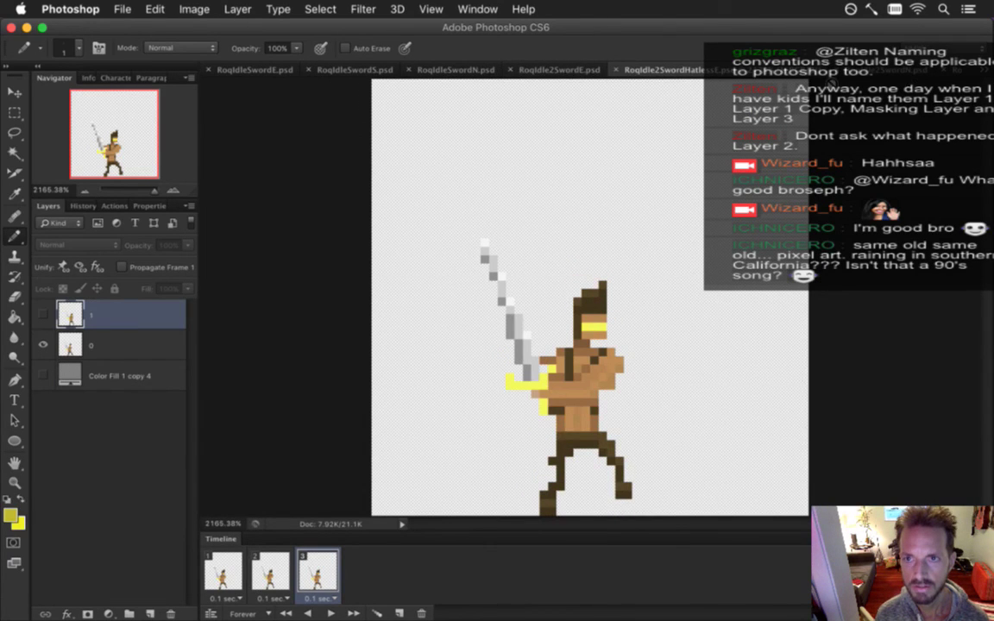
pyautogui.click(572, 71)
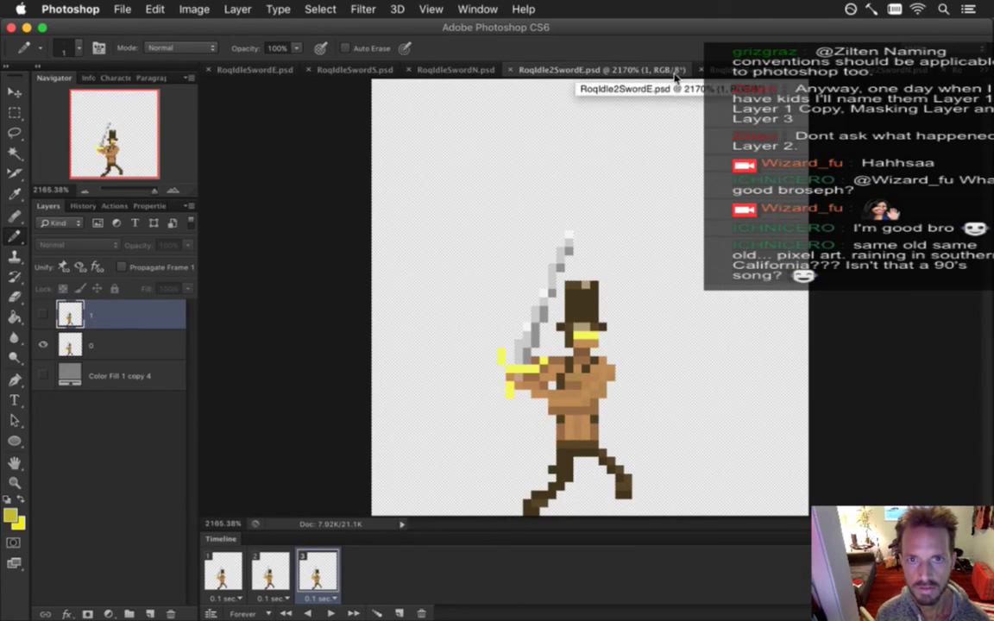
pyautogui.click(882, 76)
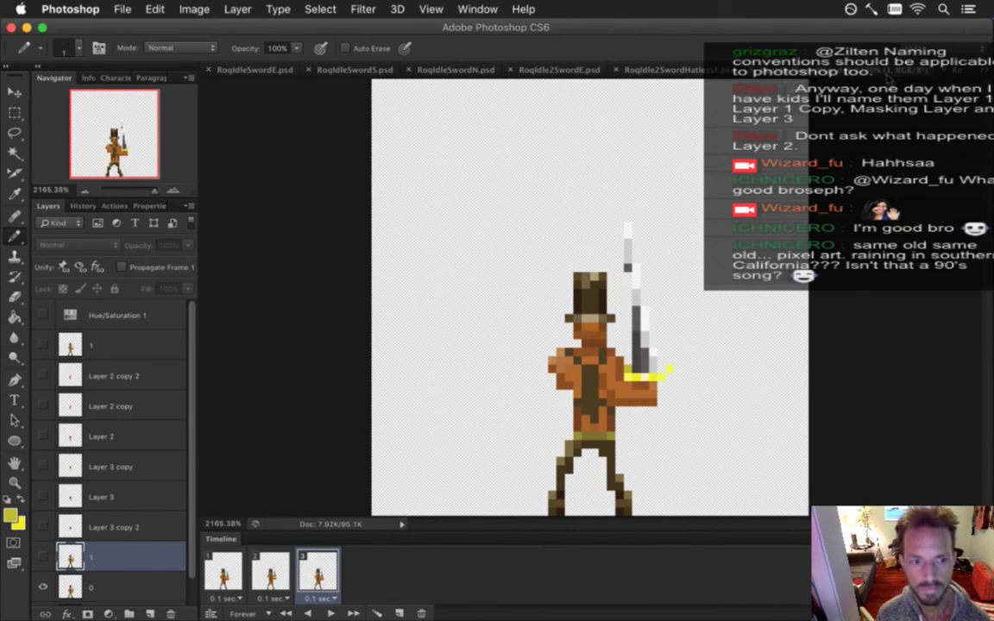
pyautogui.click(705, 72)
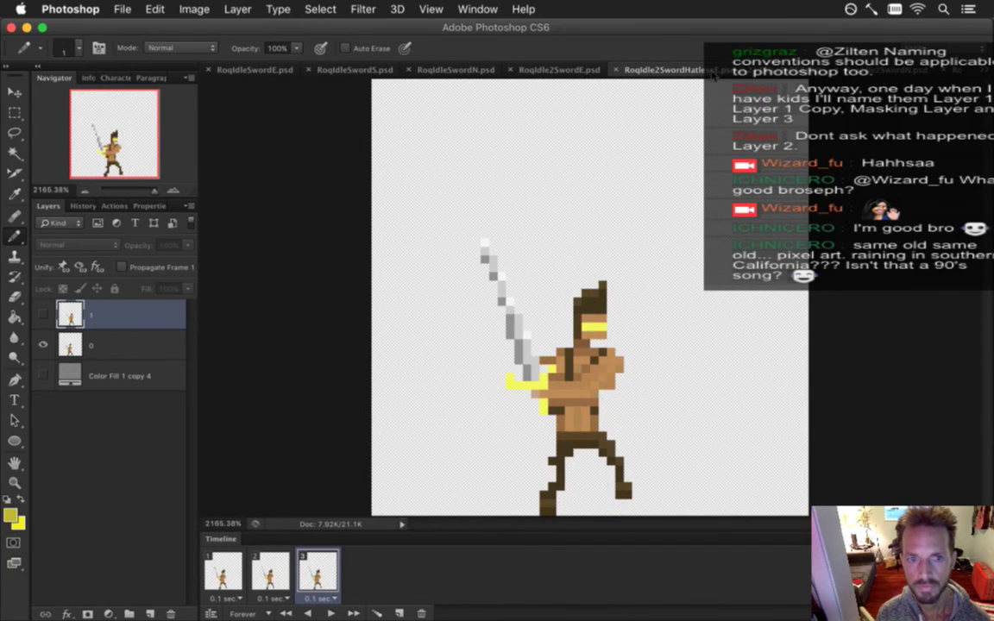
pyautogui.press('super+w')
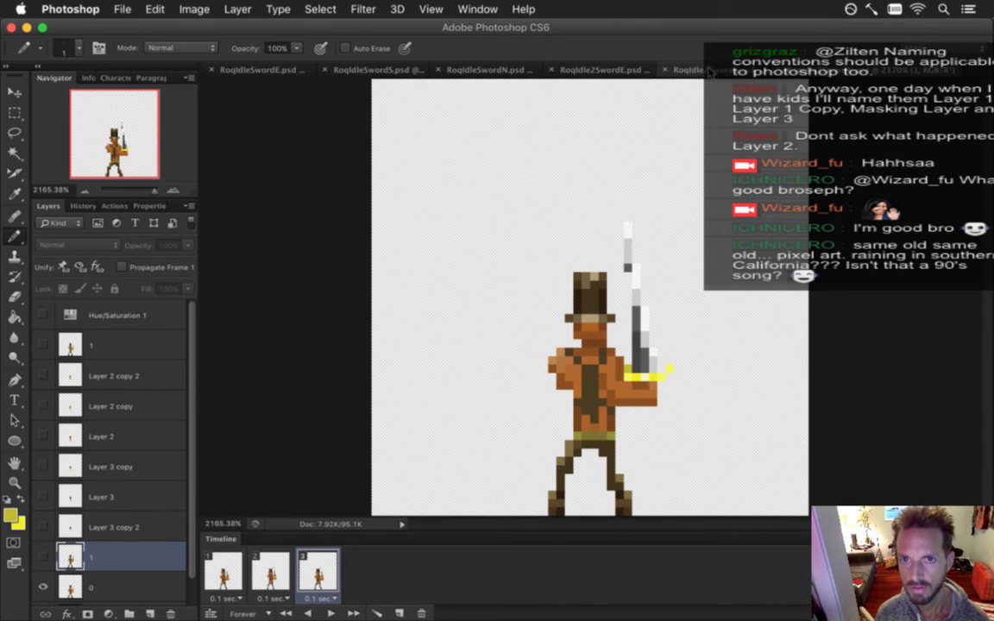
# Switch to Finder and move RoqIdle2SwordHatlessE.psd to the trash
pyautogui.press('super+Tab')
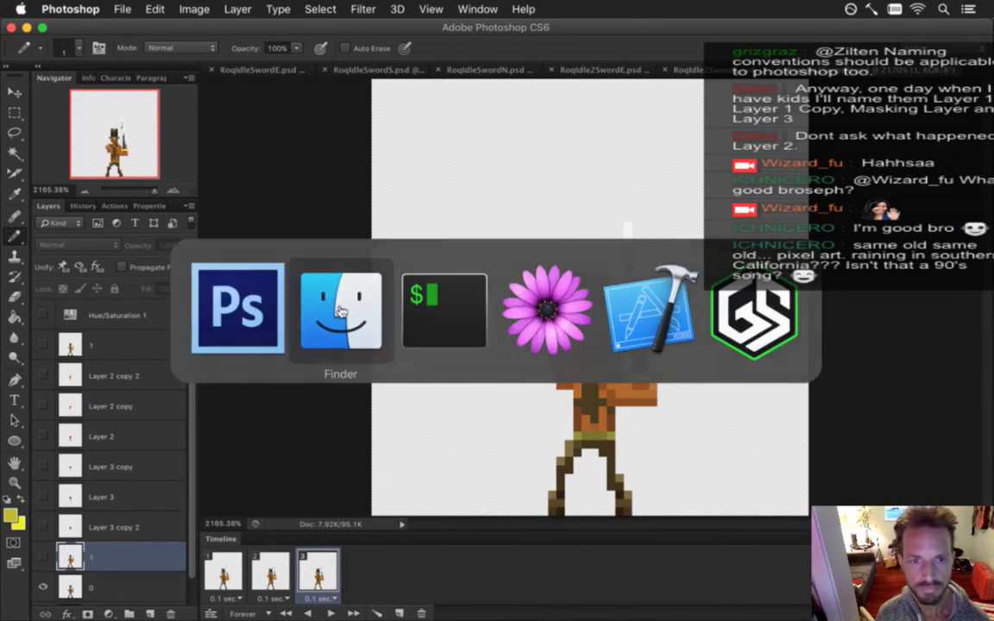
pyautogui.click(434, 259)
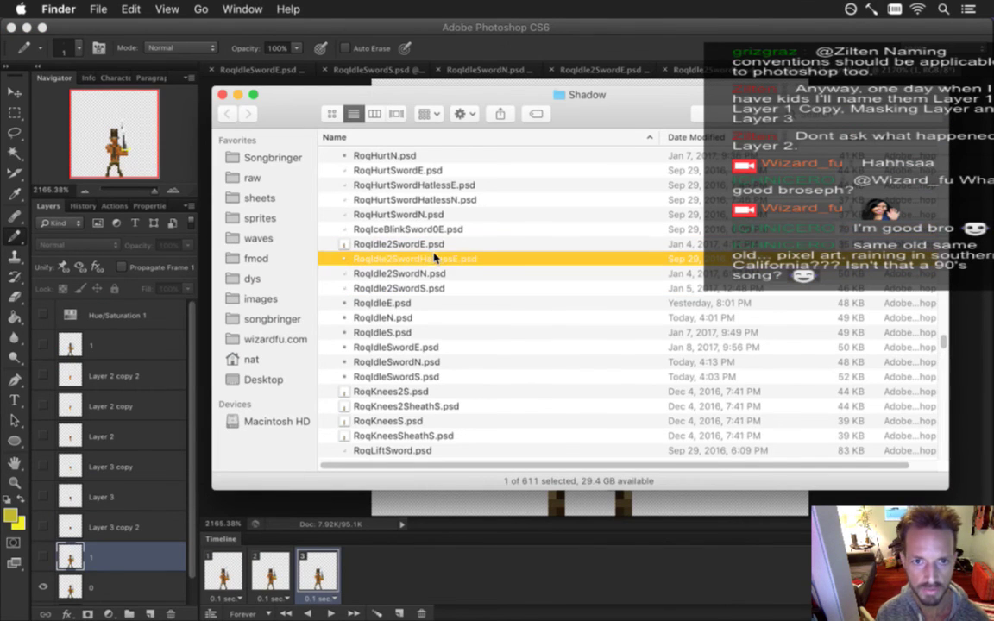
pyautogui.press('super+BackSpace')
pyautogui.click(466, 261)
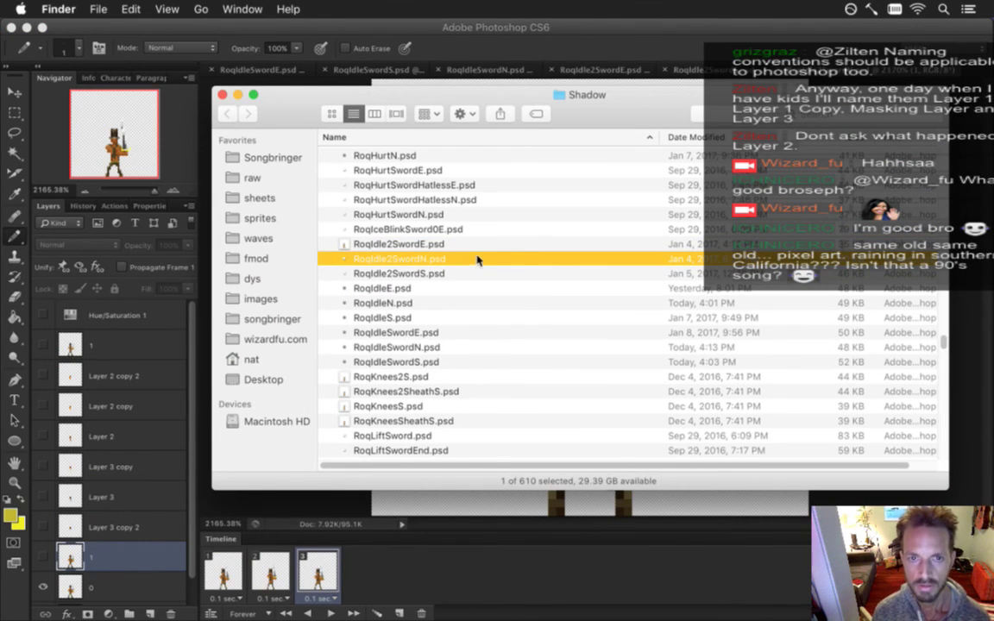
# In the other Shadow folder window, move all RoqIdle2Sword PNGs from RoqIdle2SwordE0.png through RoqIdle2SwordS2.png to the trash
pyautogui.press('super+grave')
pyautogui.scroll(4, 321, 280)
pyautogui.scroll(-10, 321, 278)
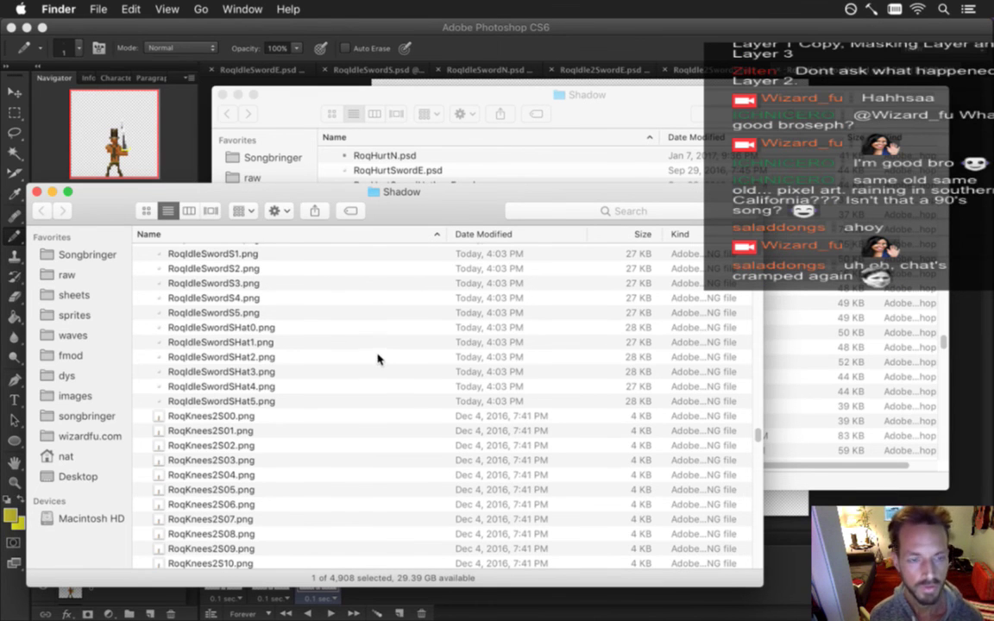
pyautogui.scroll(3, 373, 352)
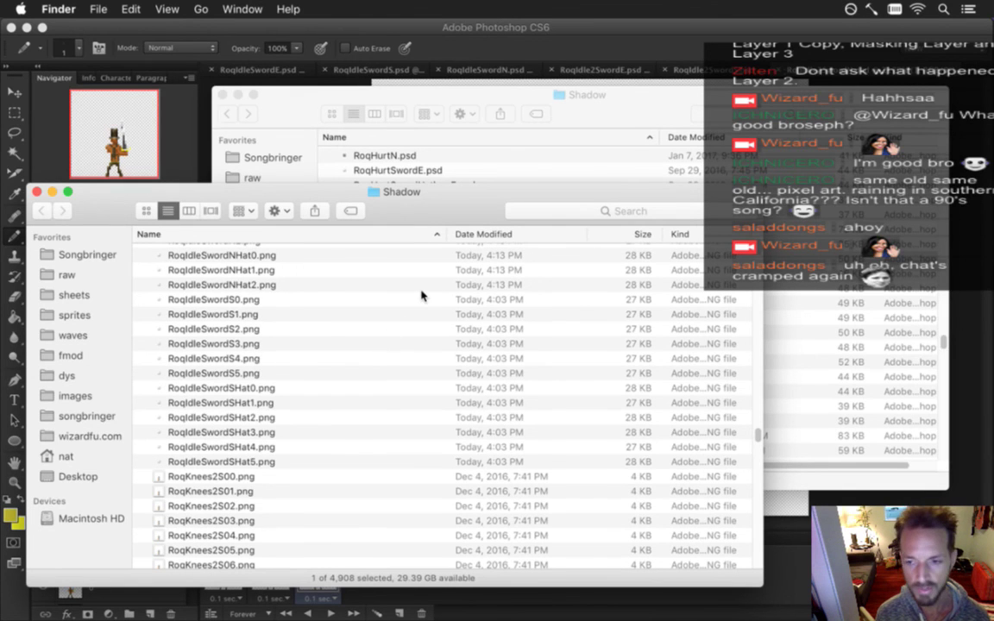
pyautogui.scroll(3, 442, 267)
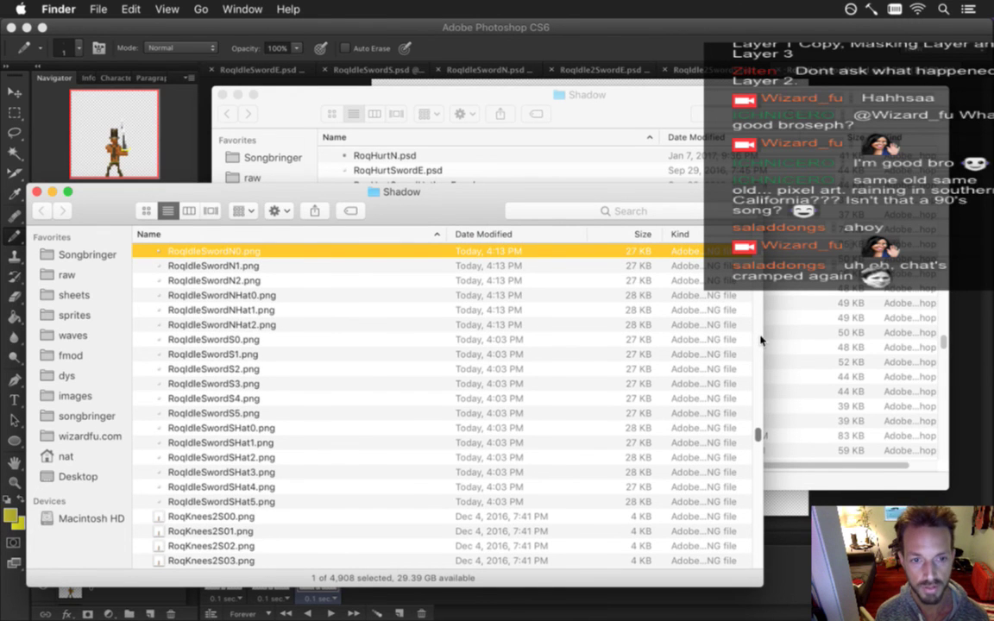
pyautogui.scroll(5, 417, 389)
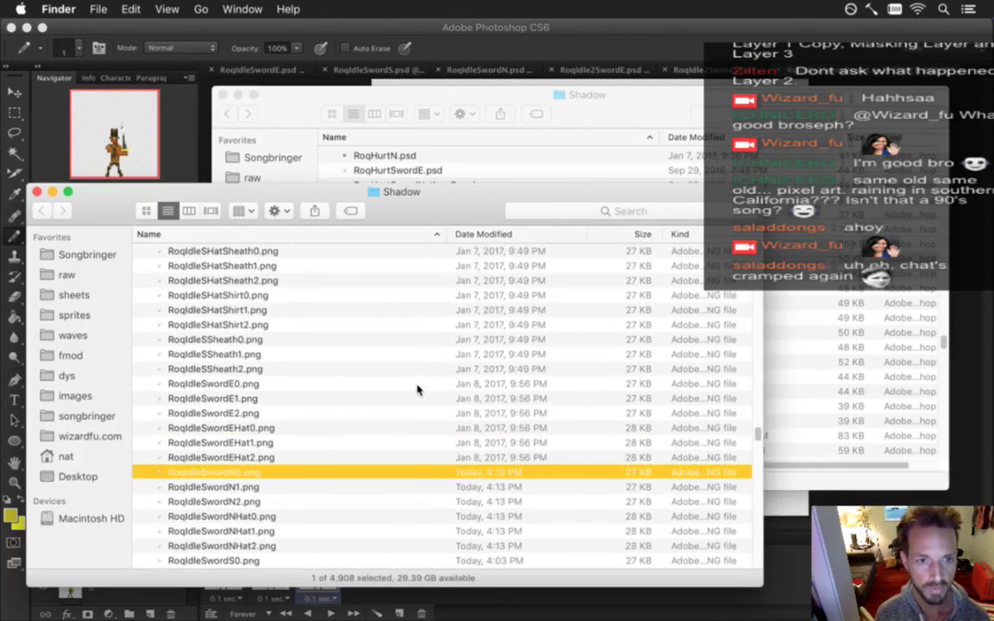
pyautogui.scroll(5, 416, 390)
pyautogui.scroll(5, 416, 388)
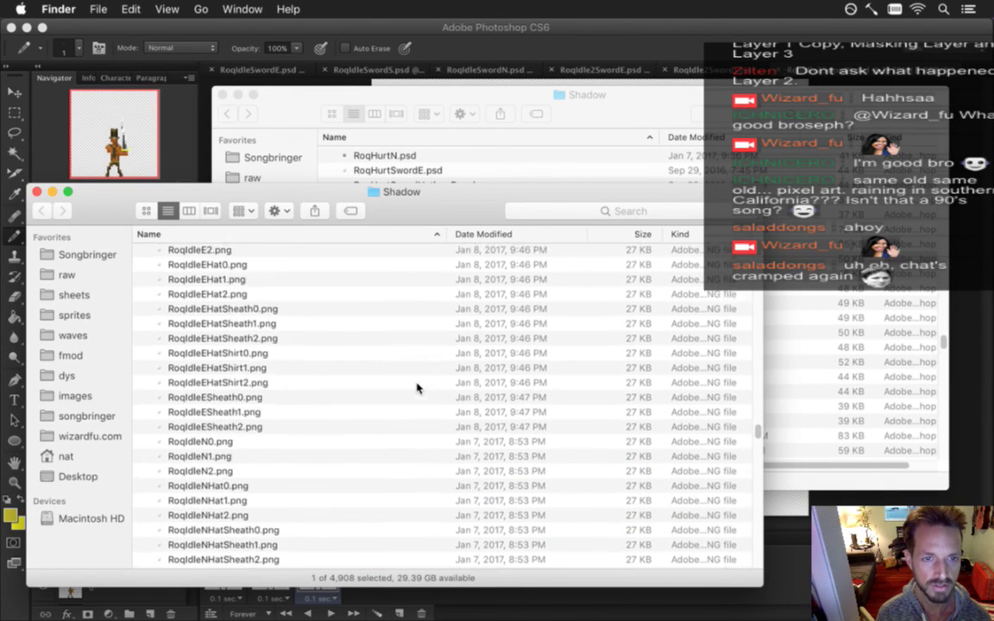
pyautogui.scroll(3, 417, 388)
pyautogui.scroll(3, 415, 388)
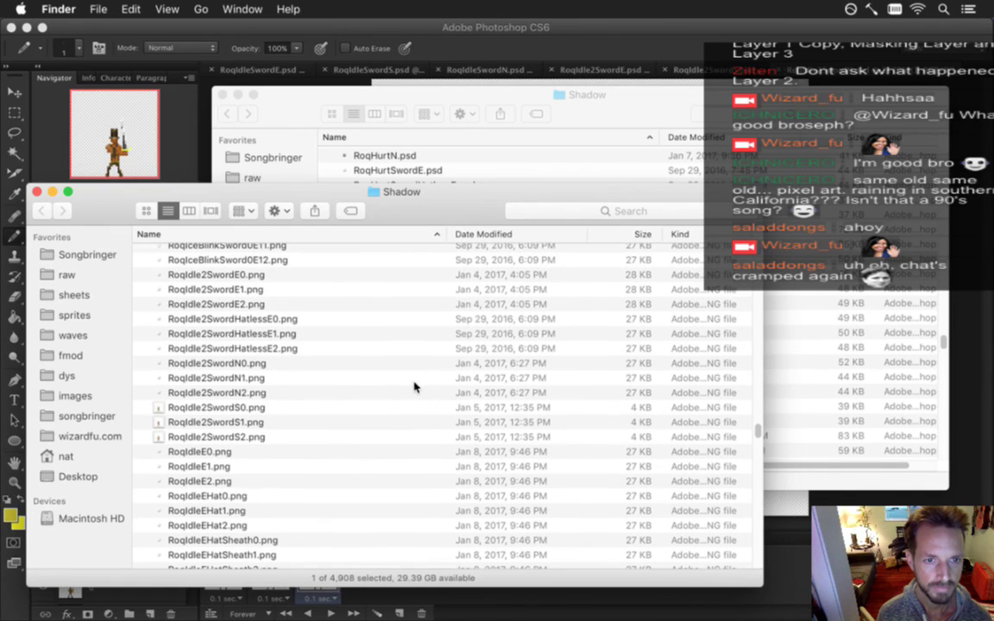
pyautogui.click(250, 276)
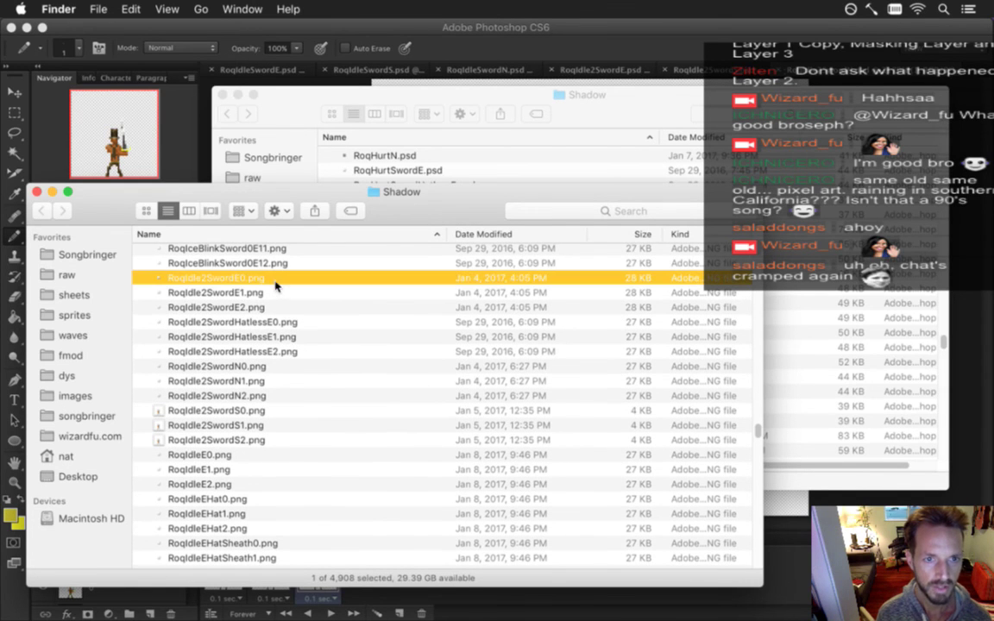
pyautogui.keyDown('shift'); pyautogui.click(287, 440); pyautogui.keyUp('shift')
pyautogui.press('super+BackSpace')
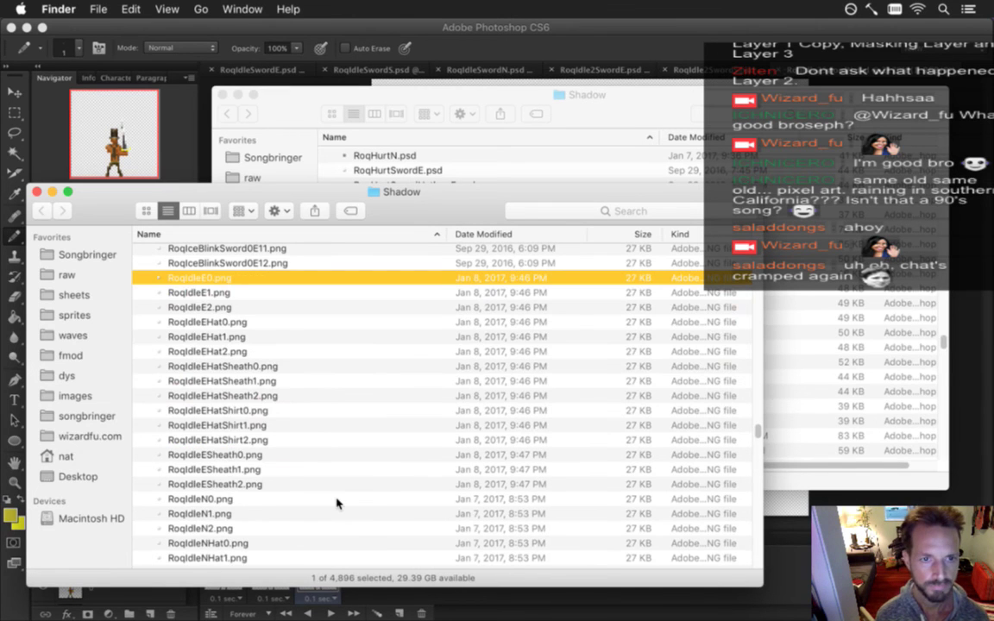
# Switch to Photoshop, show the Color Fill 1 copy 4 background across all three frames of RoqIdle2SwordN.psd, and select layer 0
pyautogui.click(577, 42)
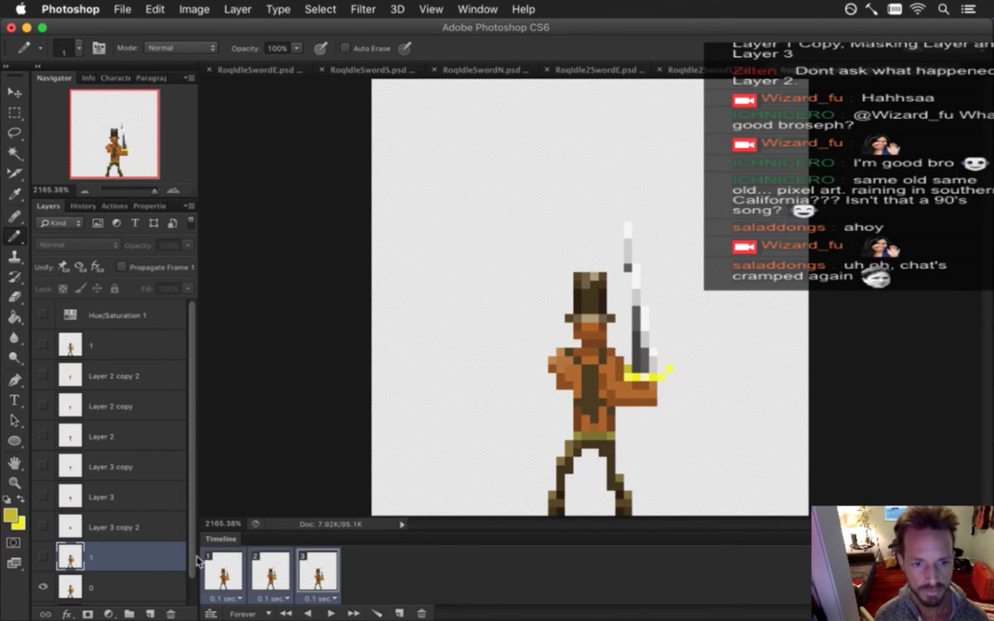
pyautogui.scroll(-1, 194, 567)
pyautogui.click(43, 590)
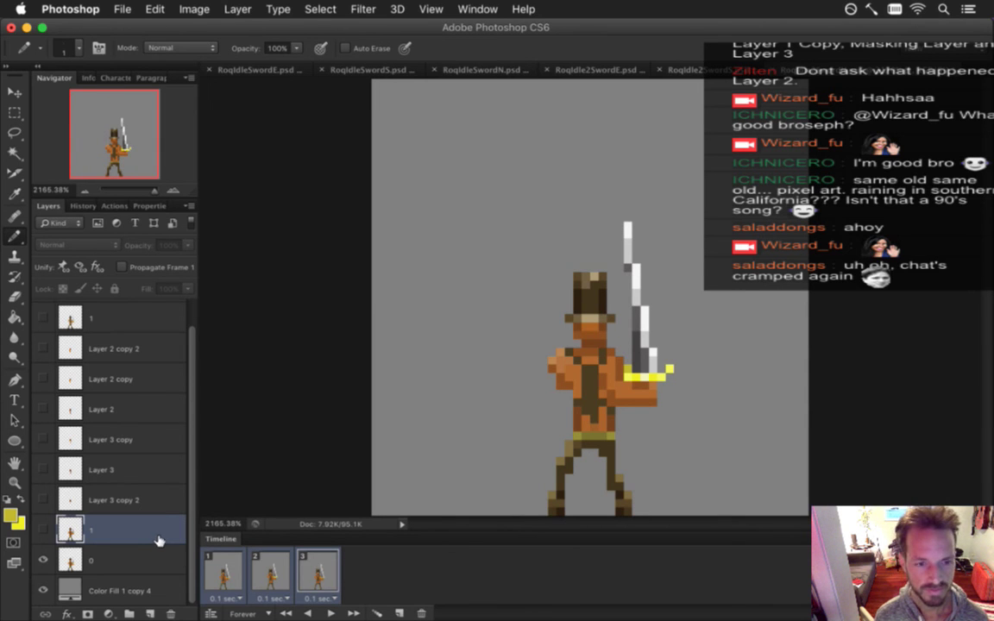
pyautogui.click(93, 559)
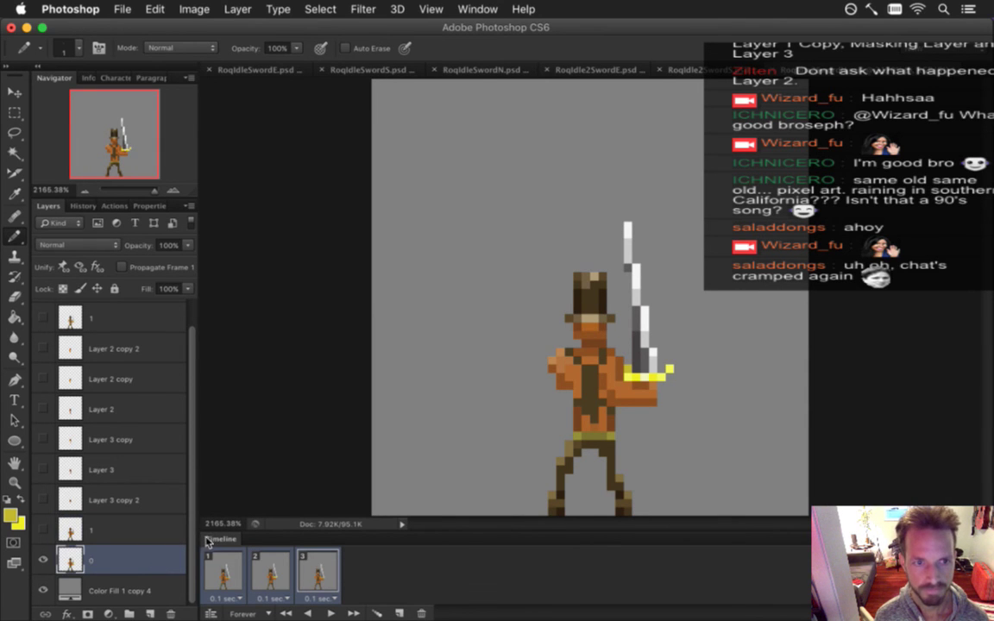
pyautogui.scroll(1, 188, 444)
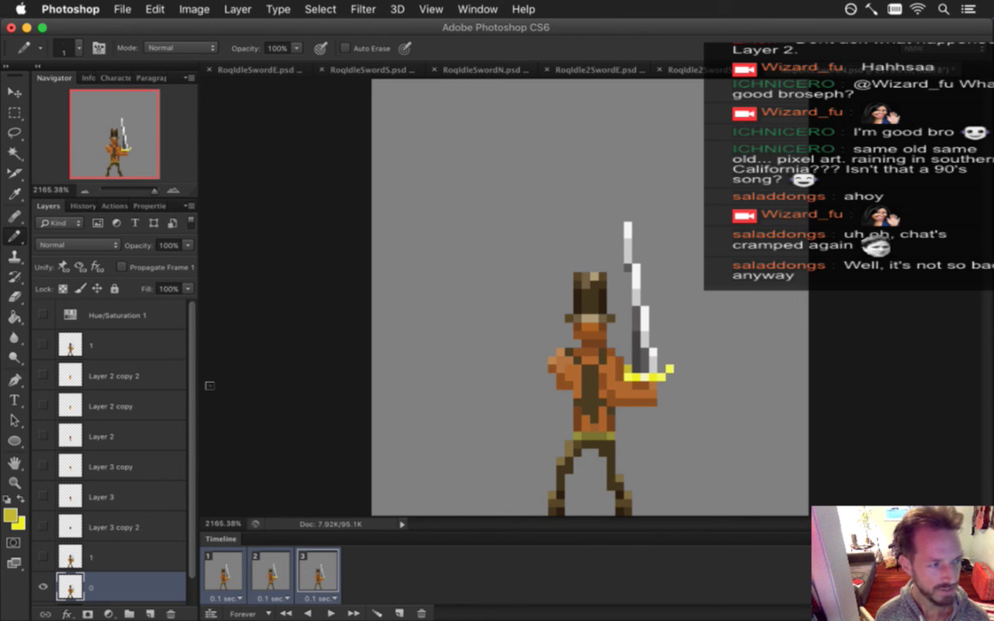
# Switch to Gameshow to check the live stream, minimize its window and return to Photoshop
pyautogui.moveTo(978, 406)
pyautogui.click(977, 434)
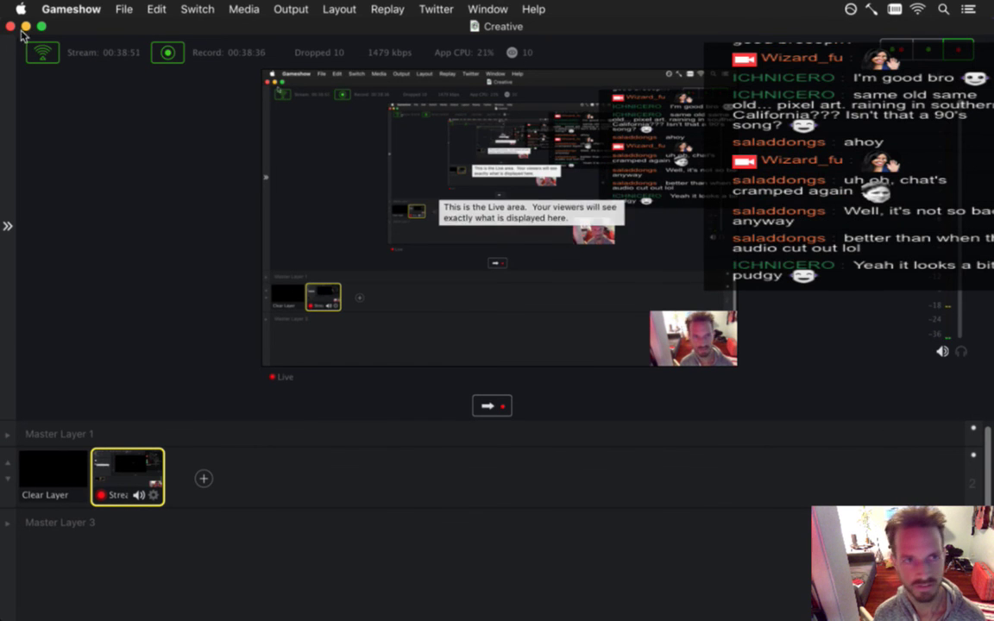
pyautogui.press('super+m')
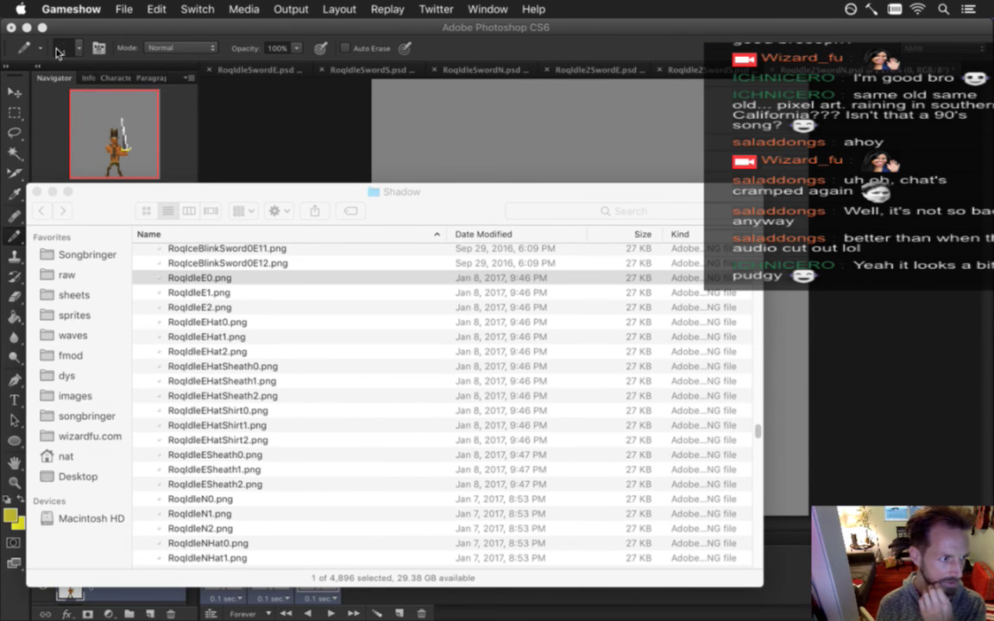
pyautogui.click(297, 119)
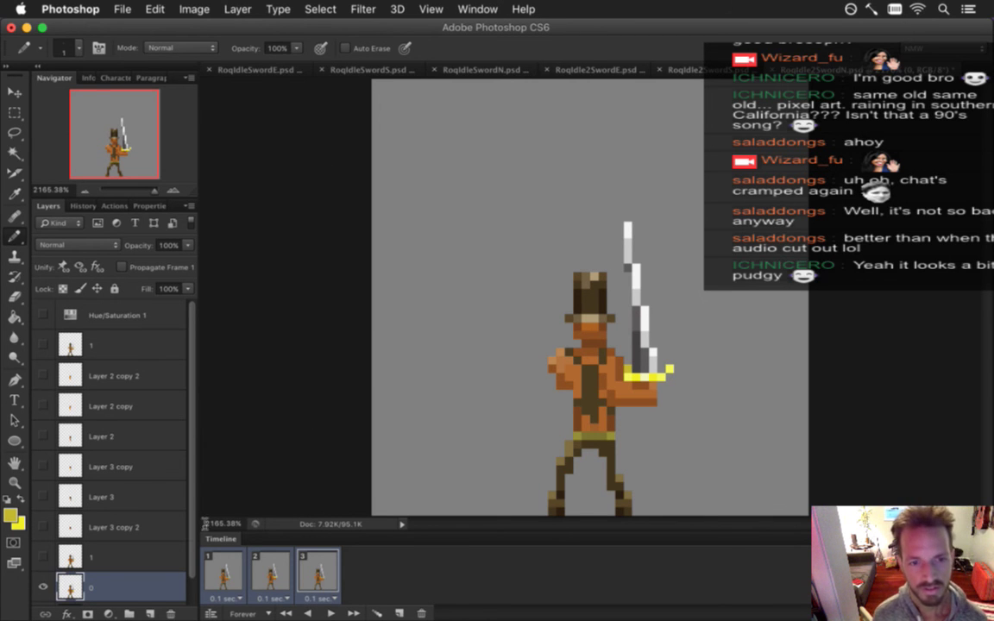
# Make frame 1 active and sample the brown of the sprite's trouser leg as the foreground colour
pyautogui.scroll(-1, 176, 487)
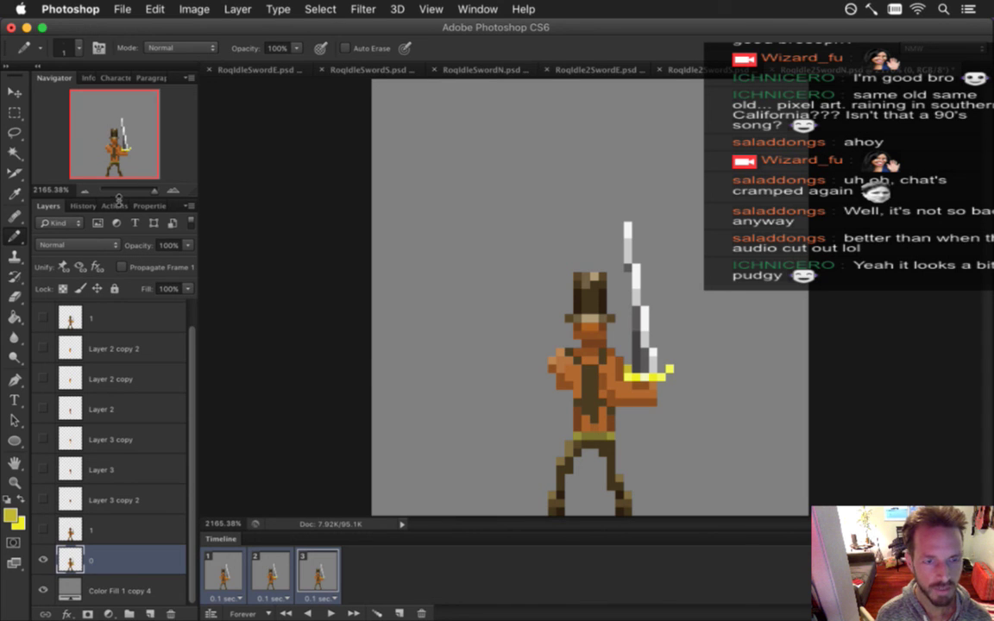
pyautogui.scroll(1, 190, 483)
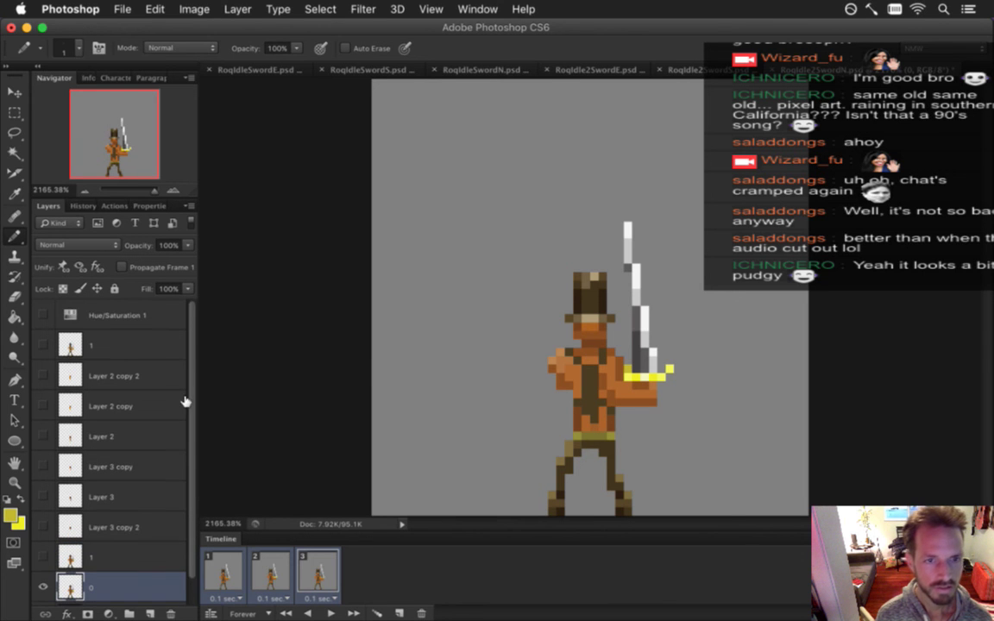
pyautogui.click(226, 569)
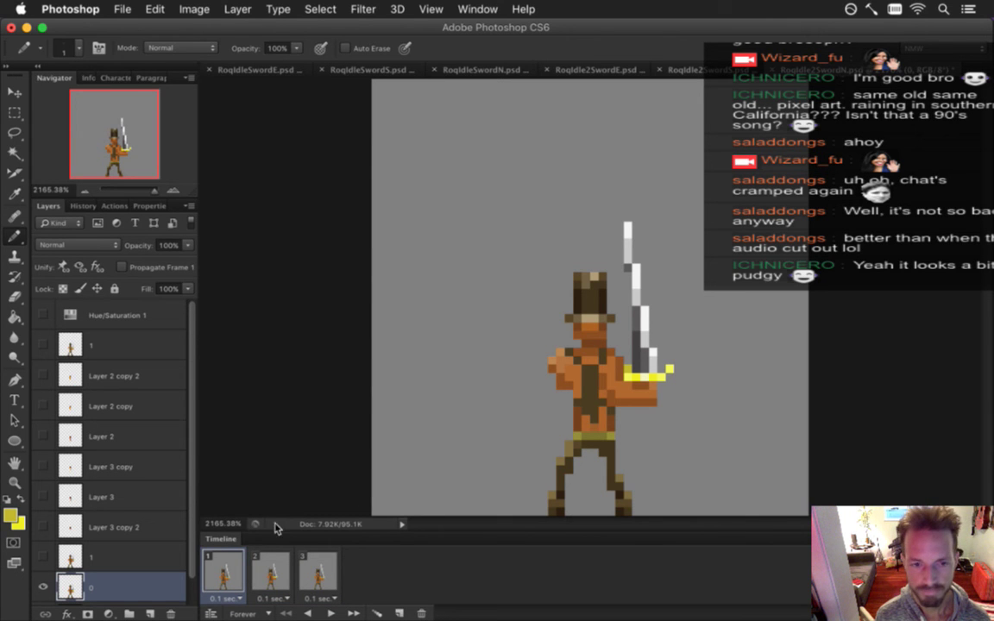
pyautogui.scroll(-1, 179, 494)
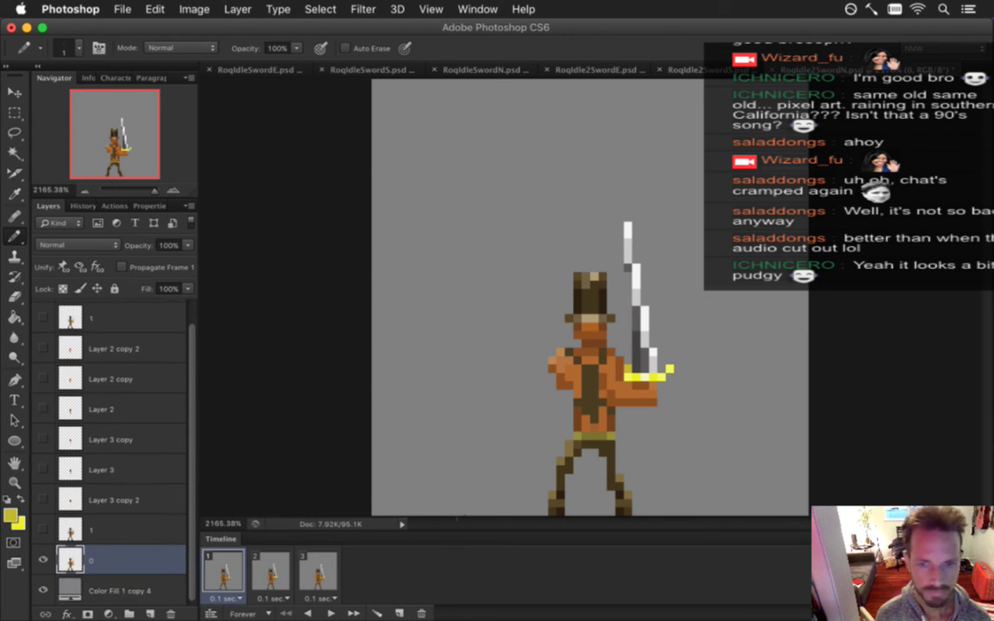
pyautogui.keyDown('alt'); pyautogui.click(565, 470); pyautogui.keyUp('alt')
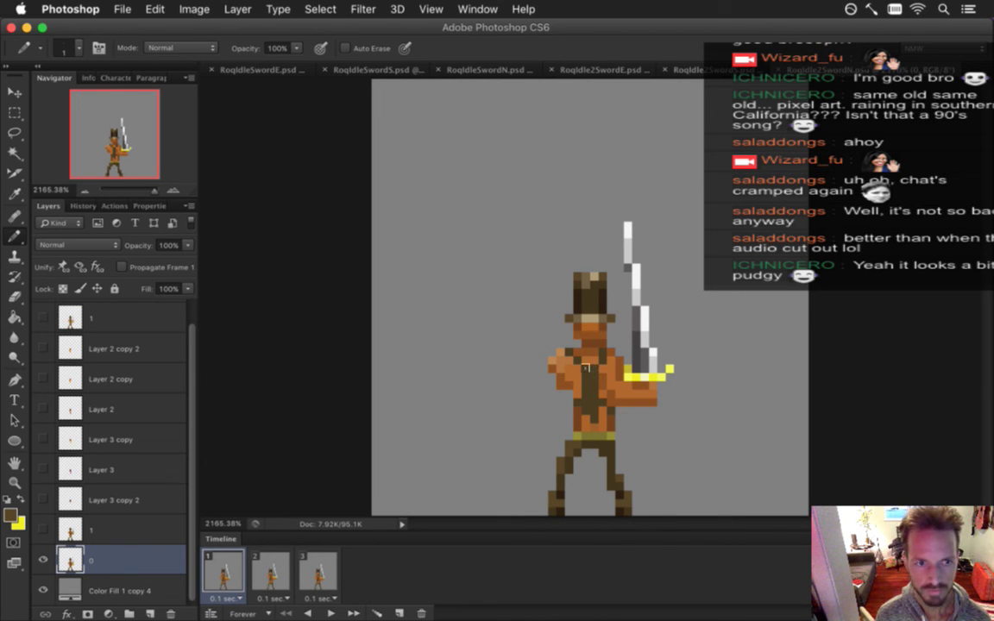
# Preview the hidden layers one by one and delete Layer 2 copy 2 through Layer 3 copy 2
pyautogui.click(147, 352)
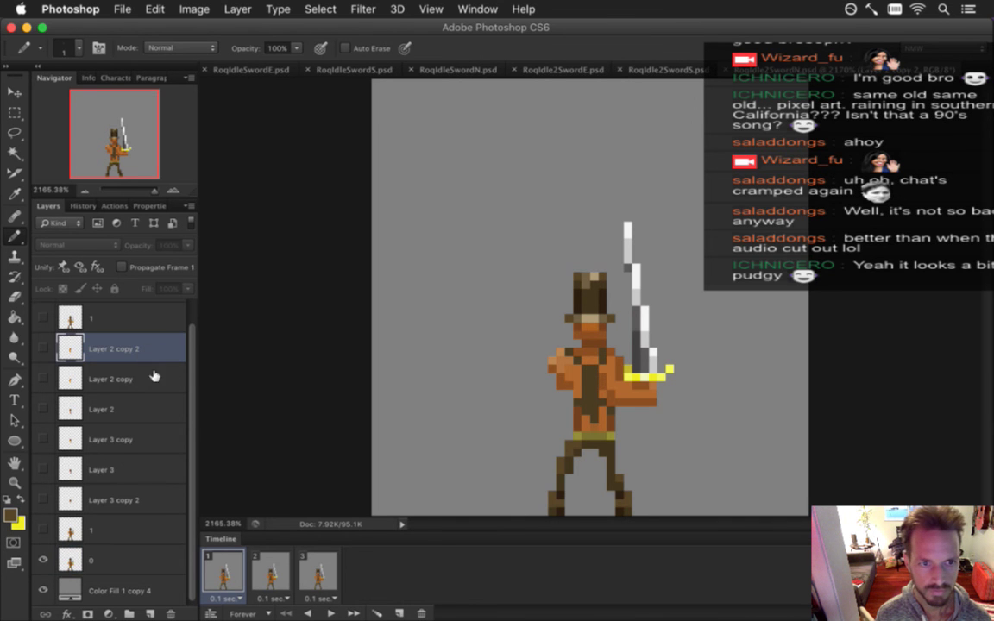
pyautogui.click(43, 348)
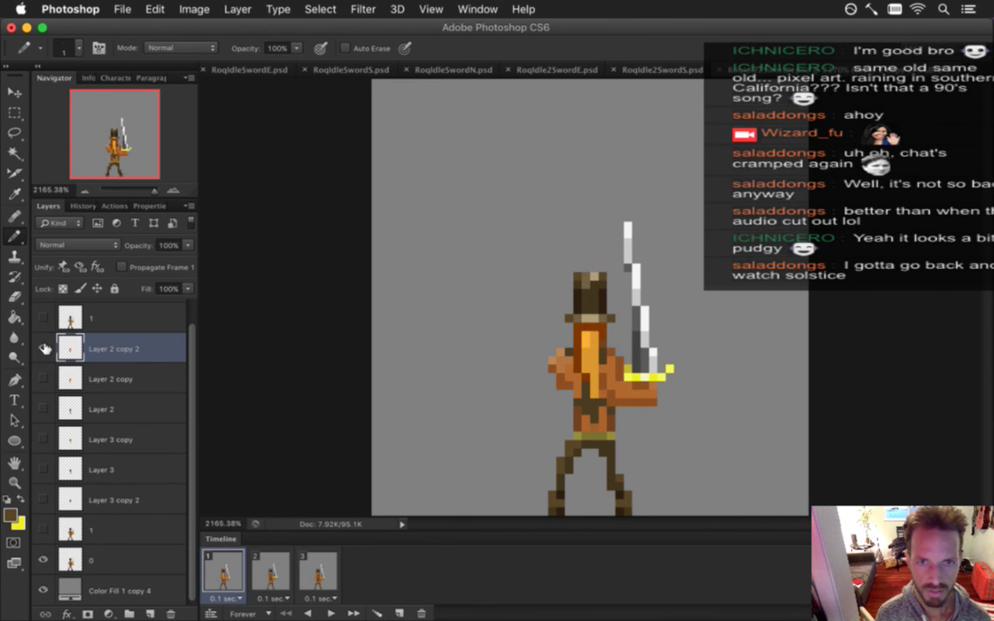
pyautogui.click(44, 348)
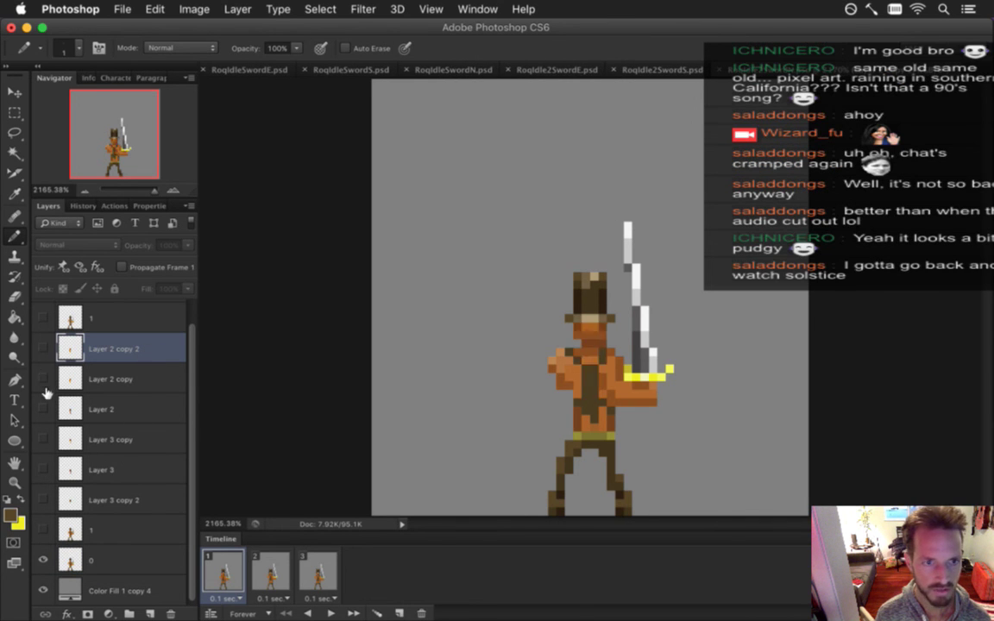
pyautogui.click(44, 407)
pyautogui.click(43, 379)
pyautogui.click(43, 439)
pyautogui.click(44, 469)
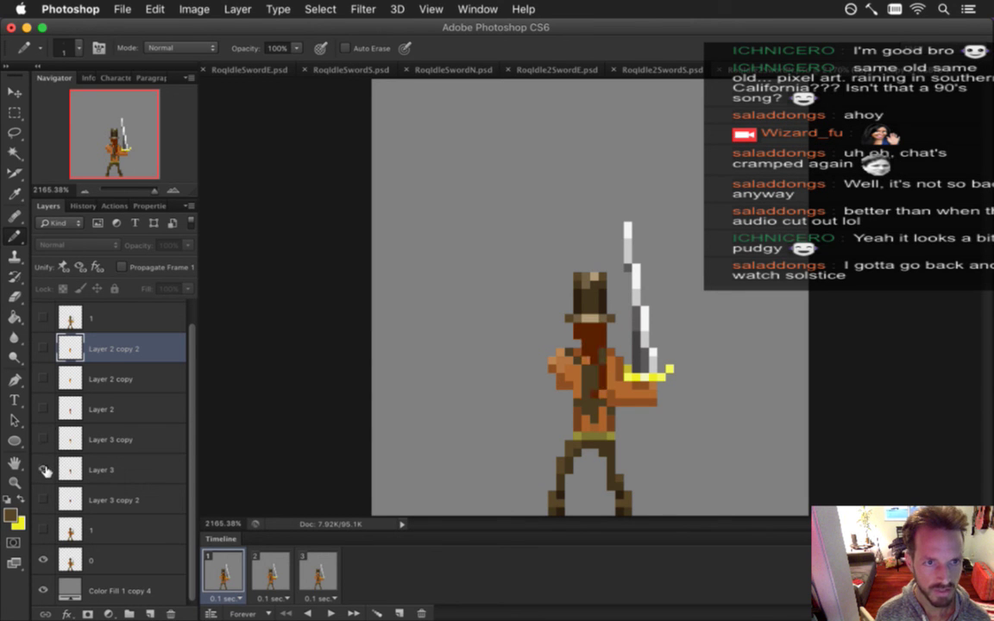
pyautogui.click(43, 469)
pyautogui.click(43, 499)
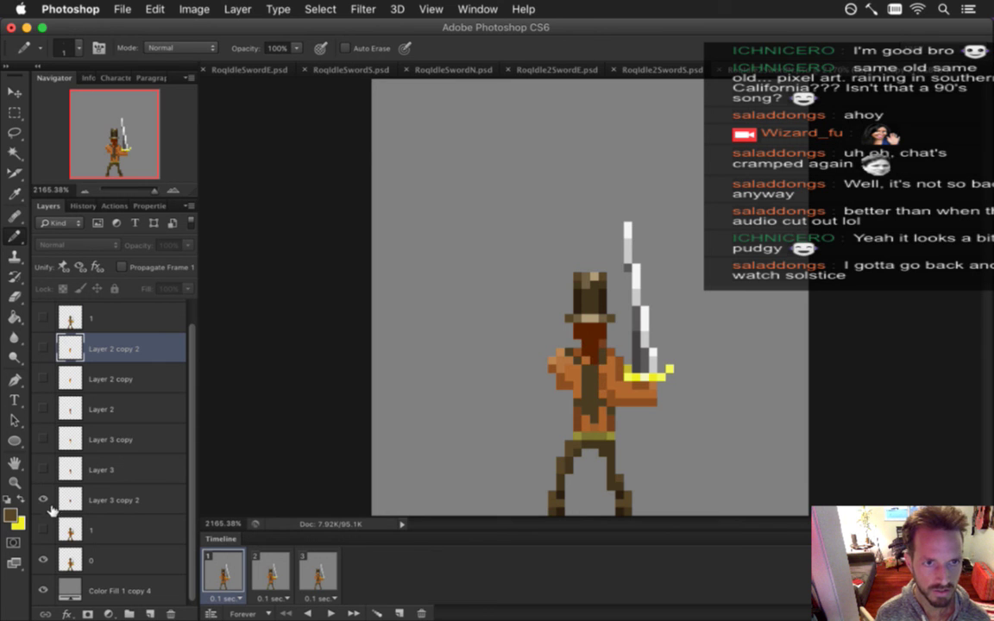
pyautogui.click(43, 529)
pyautogui.click(43, 530)
pyautogui.click(43, 500)
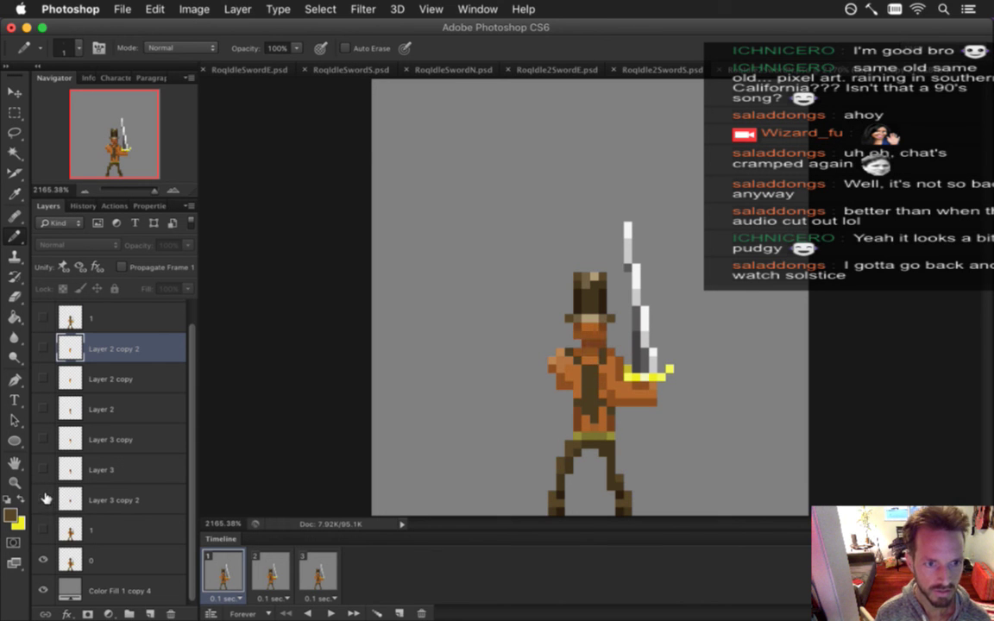
pyautogui.keyDown('shift'); pyautogui.click(137, 501); pyautogui.keyUp('shift')
pyautogui.click(170, 614)
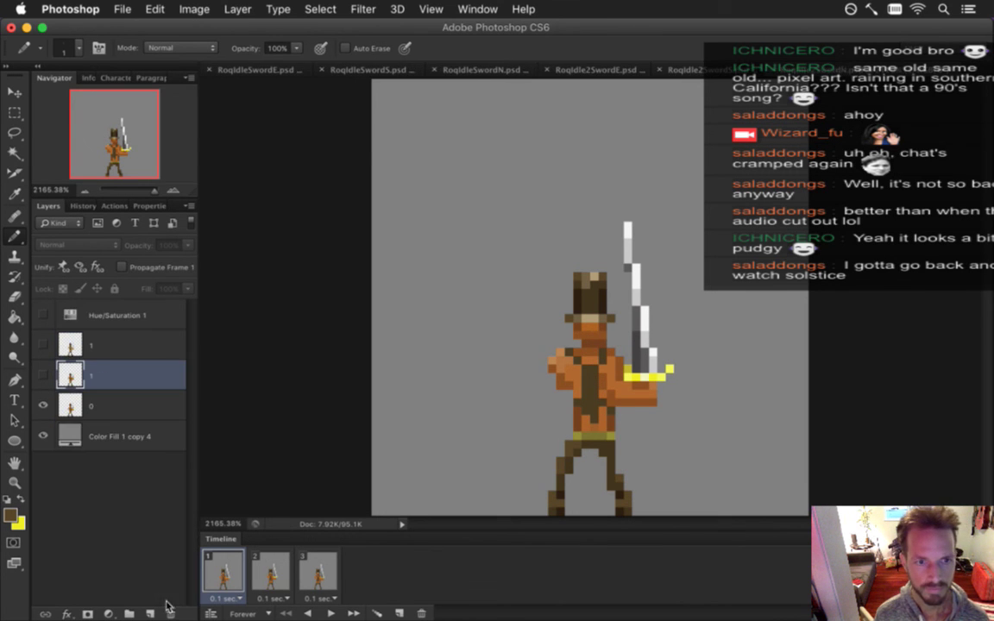
# Compare the three animation frames, then delete the upper of the two layers named 1
pyautogui.click(274, 574)
pyautogui.click(319, 563)
pyautogui.click(269, 571)
pyautogui.click(223, 572)
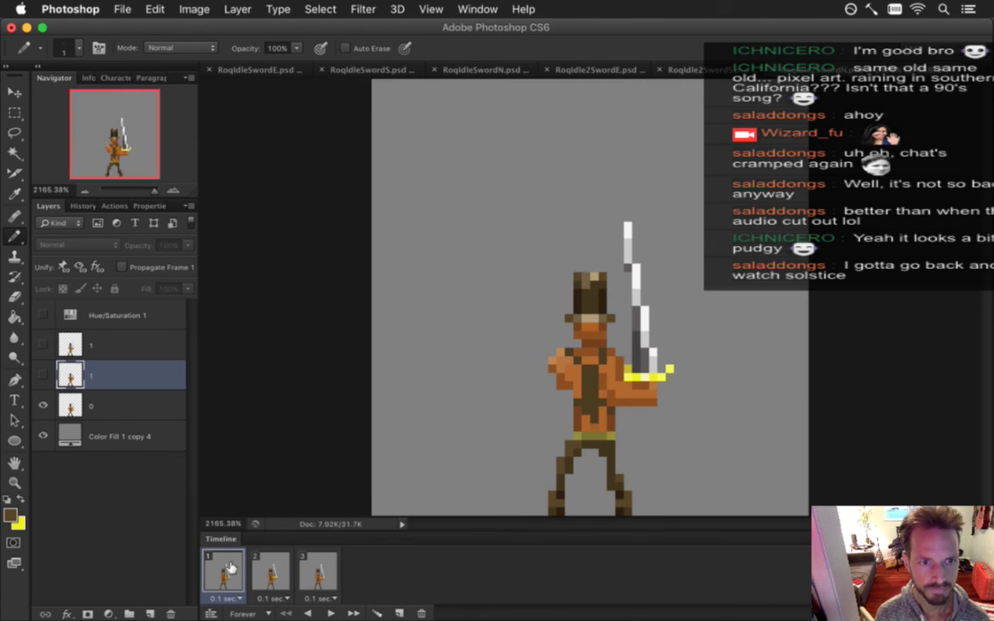
pyautogui.click(93, 345)
pyautogui.click(170, 614)
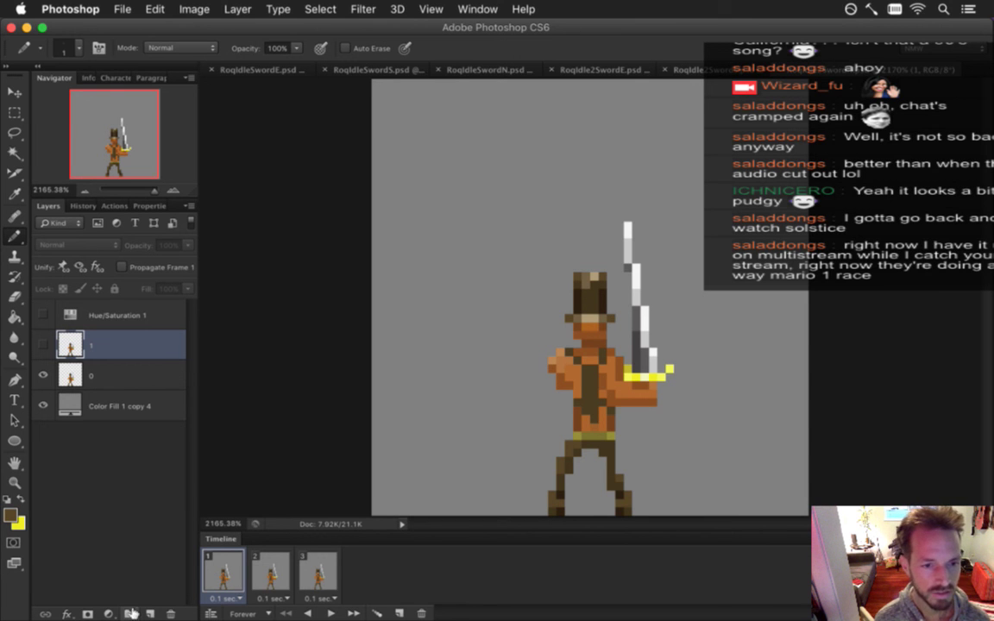
# Create a layer group named Body above layers 1 and 0
pyautogui.press('super+g')
pyautogui.doubleClick(101, 339)
pyautogui.write('Body')
pyautogui.press('Return')
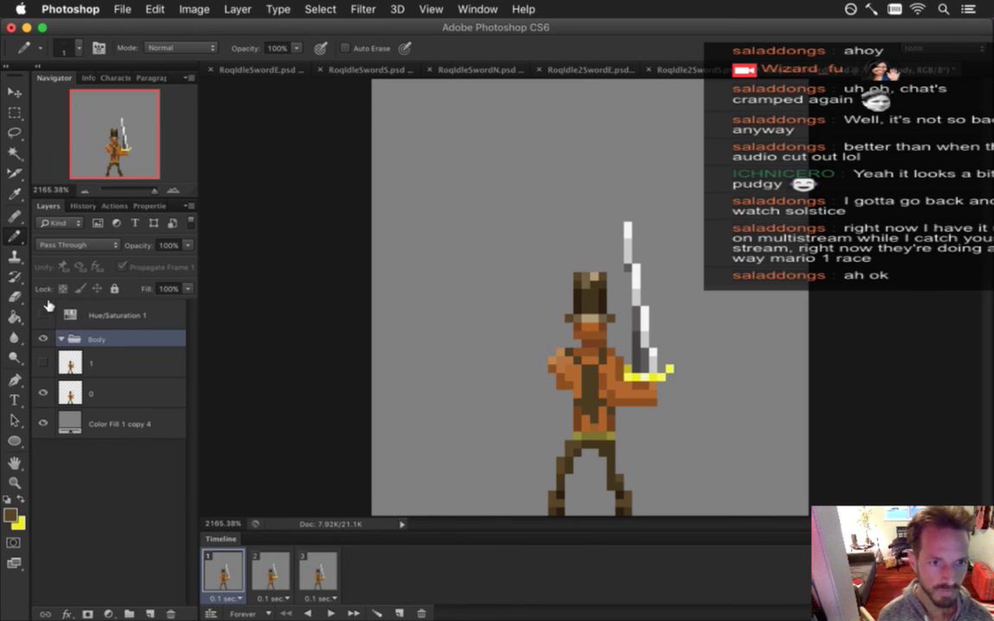
# Move layers 1 and 0 into the Body group and show the group in all three frames
pyautogui.click(102, 358)
pyautogui.keyDown('shift'); pyautogui.click(120, 391); pyautogui.keyUp('shift')
pyautogui.moveTo(104, 369); pyautogui.dragTo(110, 342)
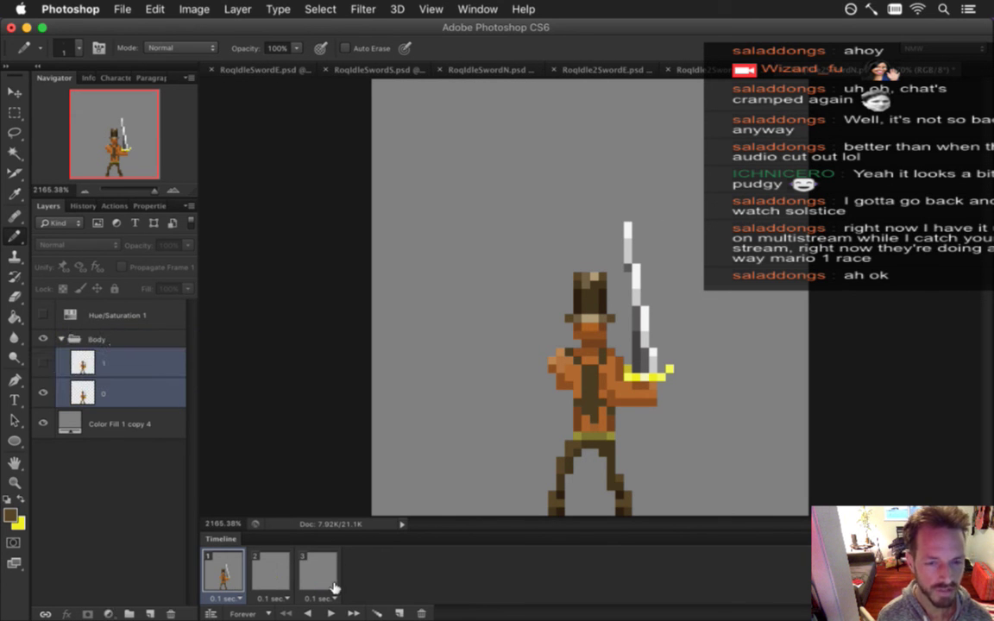
pyautogui.keyDown('shift'); pyautogui.click(318, 574); pyautogui.keyUp('shift')
pyautogui.click(44, 339)
pyautogui.click(43, 339)
pyautogui.click(82, 339)
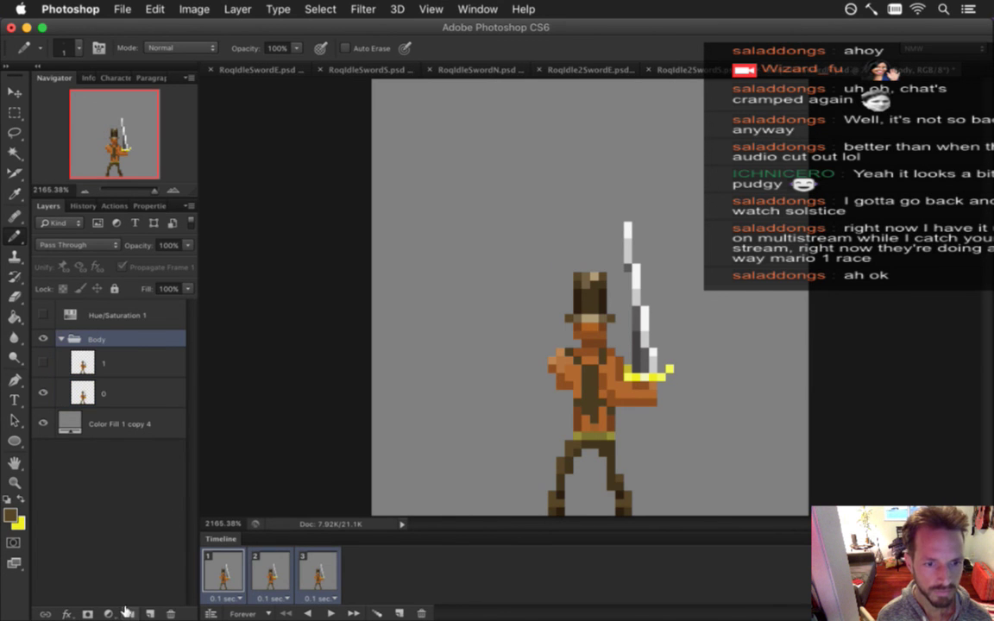
# Create a layer group named Hat above Body and another named Sword between them
pyautogui.press('super+g')
pyautogui.write('Hat')
pyautogui.press('Return')
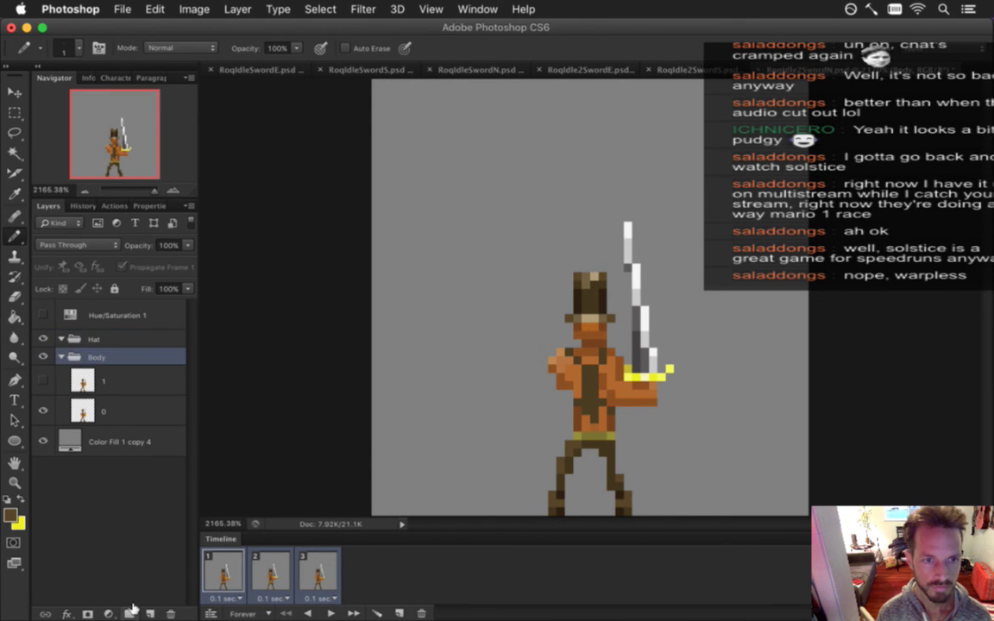
pyautogui.click(130, 612)
pyautogui.doubleClick(99, 358)
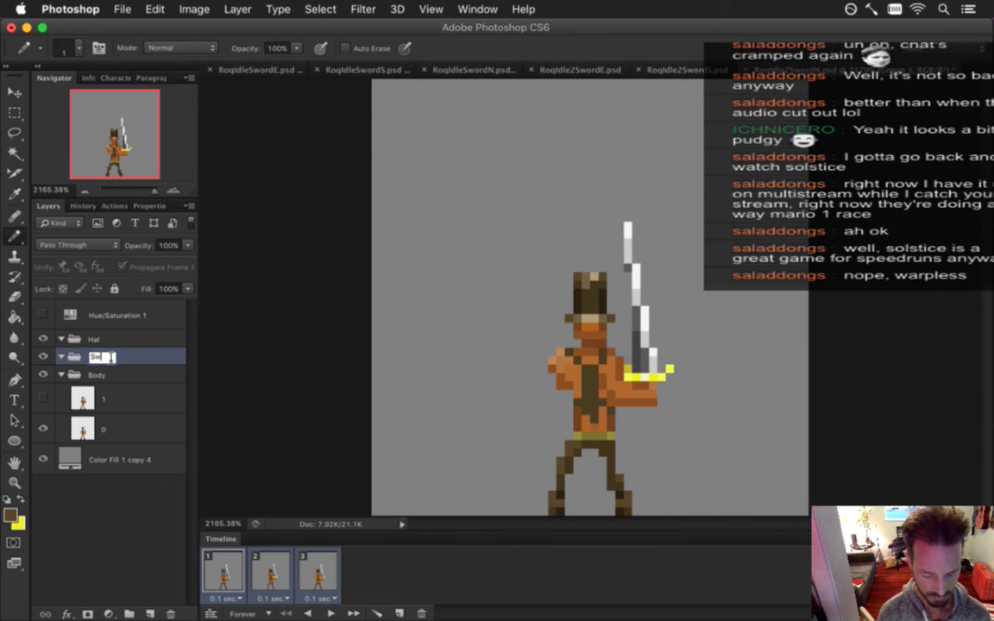
pyautogui.write('Sword')
pyautogui.press('Return')
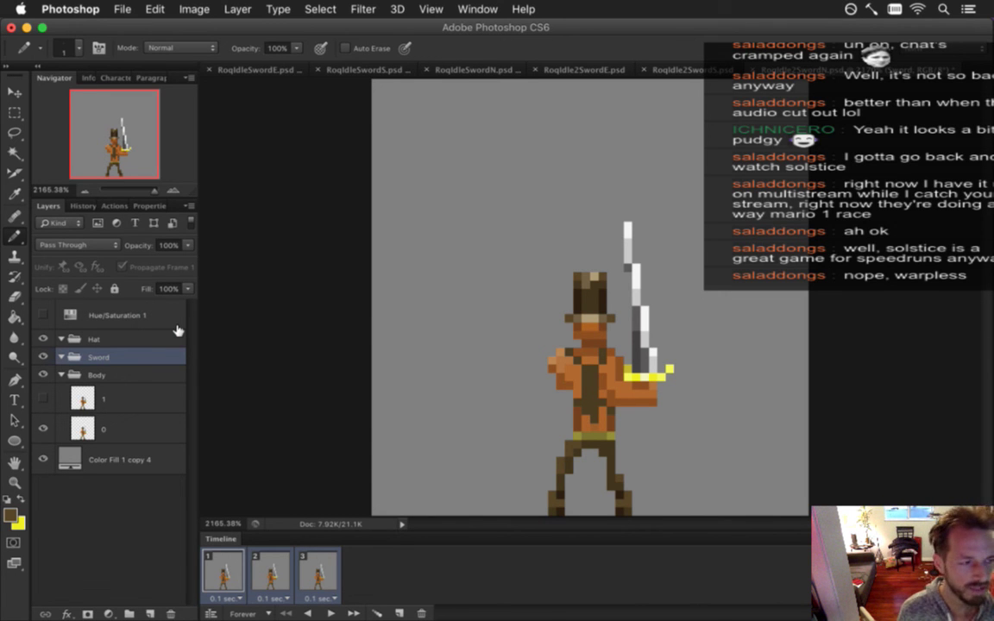
# In frame 1, cut the sword from layer 0 onto a new layer and move that layer into the Sword group
pyautogui.click(256, 577)
pyautogui.click(222, 570)
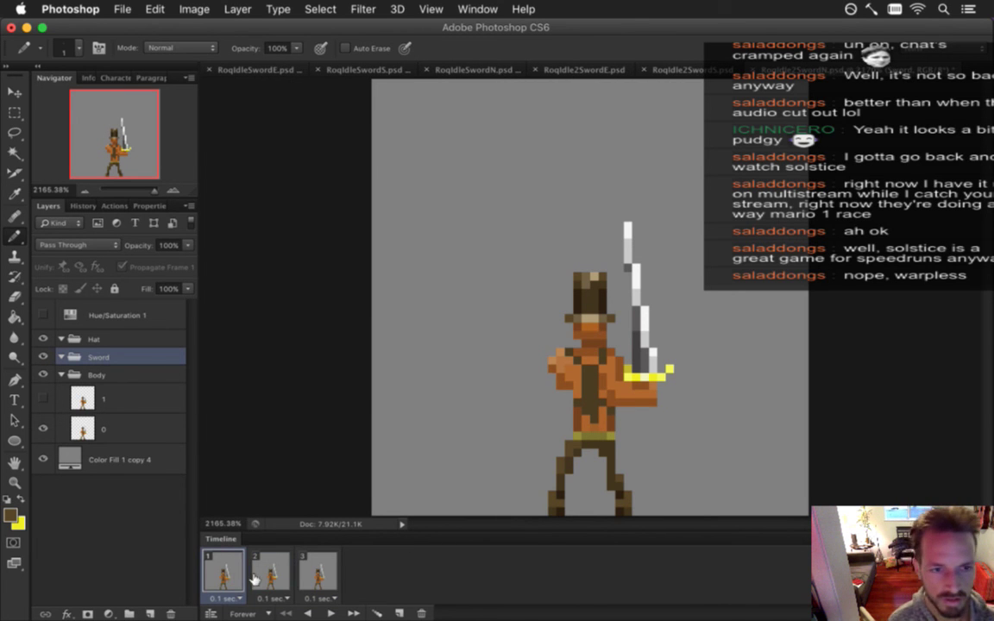
pyautogui.click(144, 431)
pyautogui.press('m')
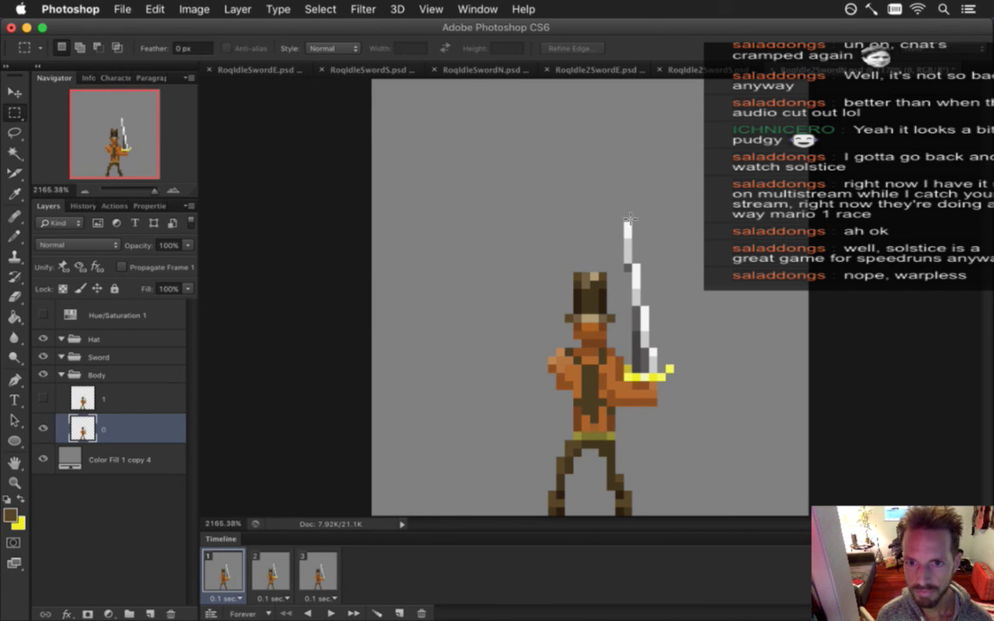
pyautogui.moveTo(623, 214); pyautogui.dragTo(690, 380)
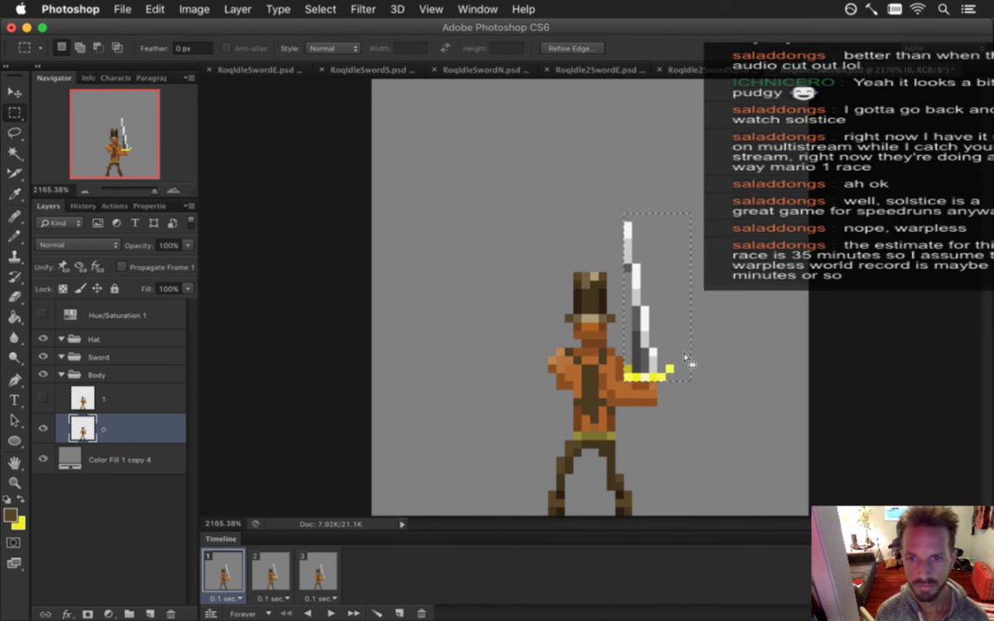
pyautogui.rightClick(649, 307)
pyautogui.press('Escape')
pyautogui.press('super+j')
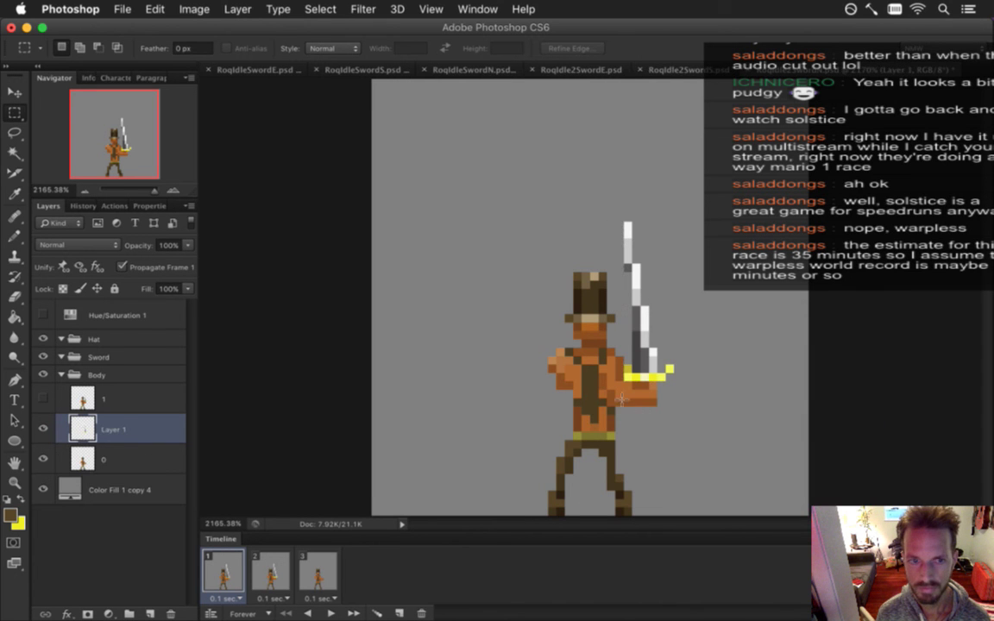
pyautogui.moveTo(87, 427); pyautogui.dragTo(90, 358)
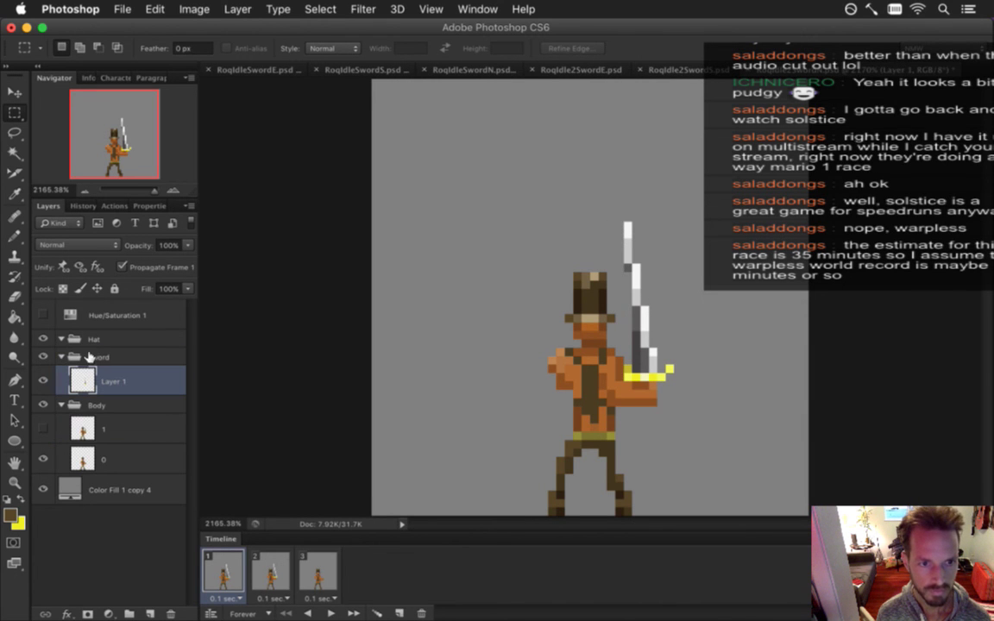
# Turn off Propagate Frame 1 for the cut-out sword layer and show the layer in all three frames
pyautogui.click(122, 267)
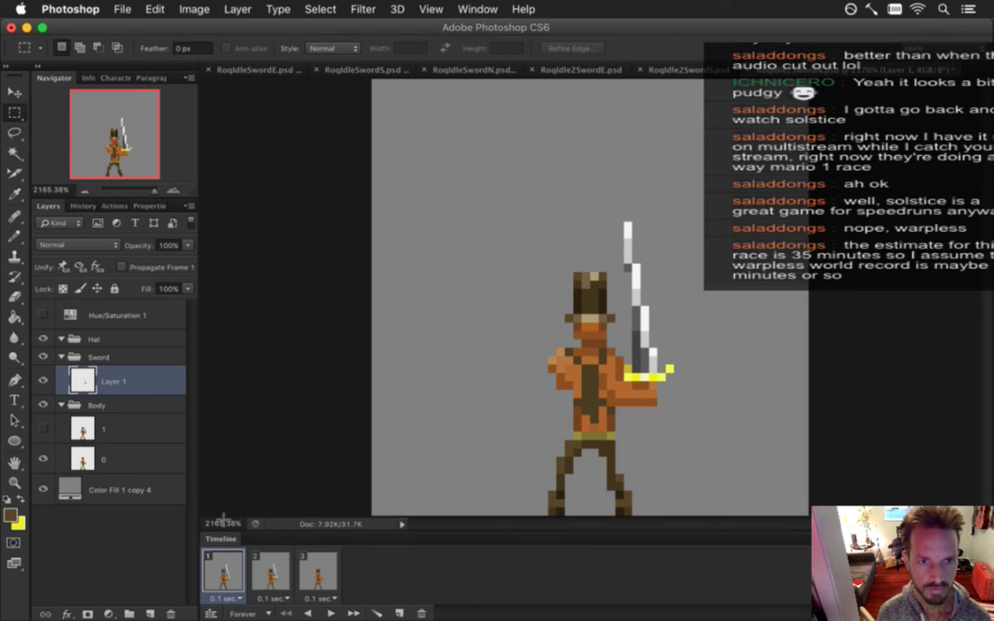
pyautogui.keyDown('shift'); pyautogui.click(315, 569); pyautogui.keyUp('shift')
pyautogui.click(44, 381)
pyautogui.click(44, 380)
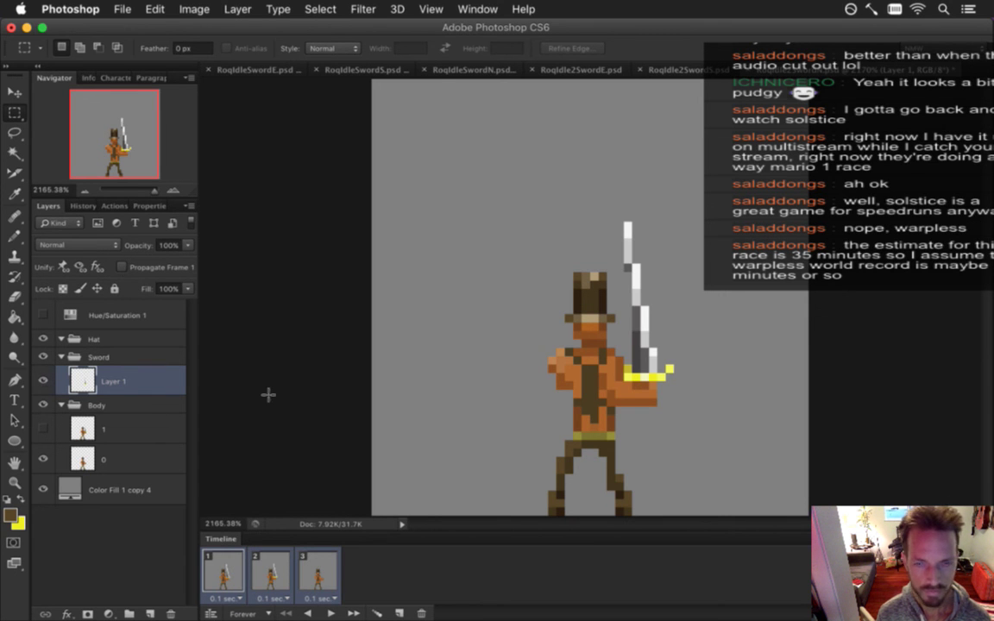
# Sample the hilt's yellow and pencil a pommel pixel below the sword hand on Layer 1
pyautogui.press('i')
pyautogui.click(660, 377)
pyautogui.press('b')
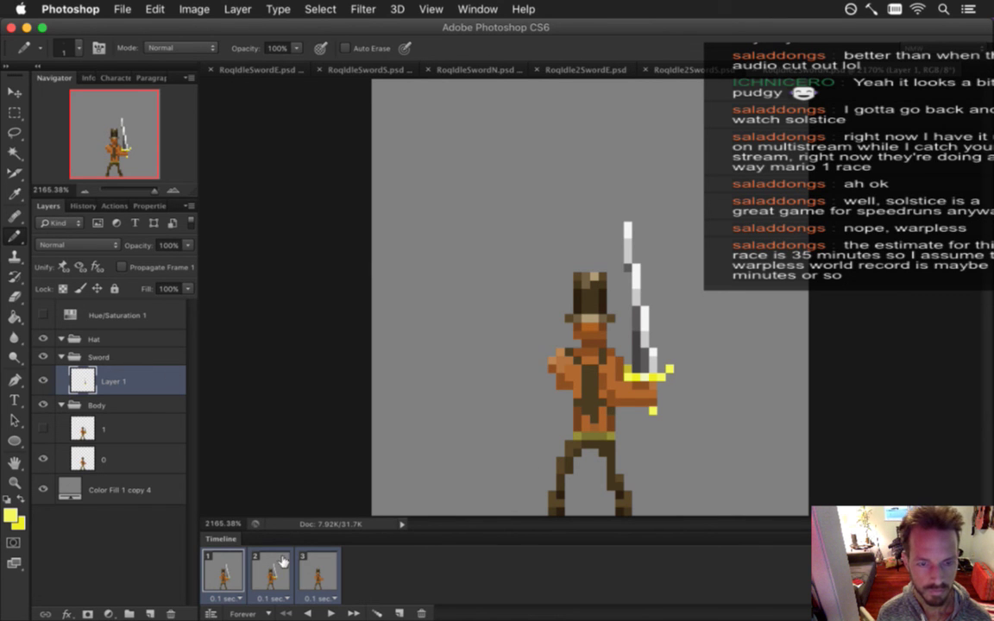
# Show the Hat and Sword groups in frame 3 and compare it with frame 2
pyautogui.click(318, 571)
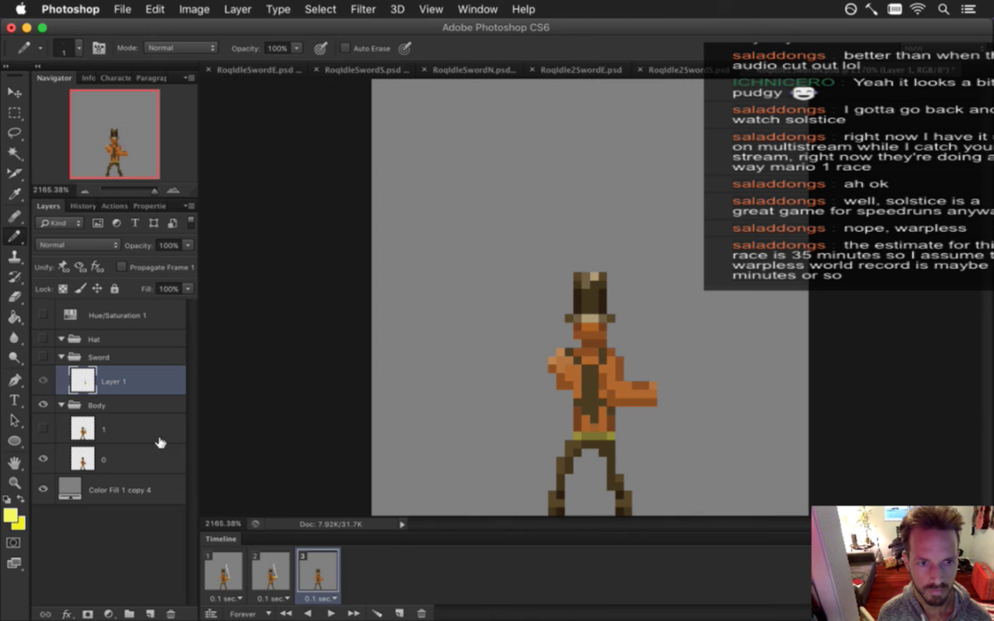
pyautogui.click(43, 339)
pyautogui.click(43, 357)
pyautogui.click(43, 339)
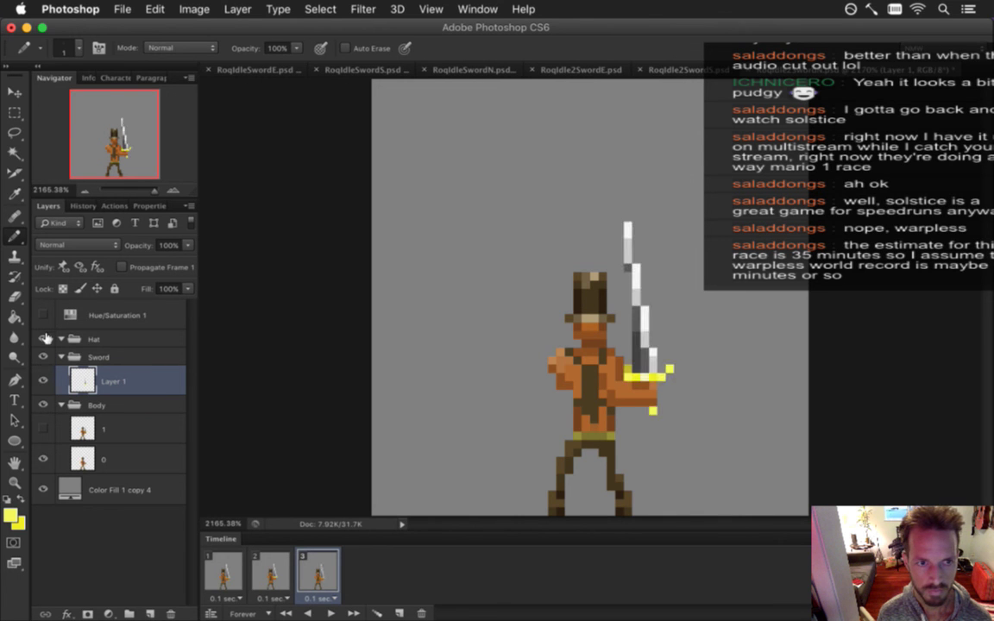
pyautogui.click(270, 573)
pyautogui.click(318, 576)
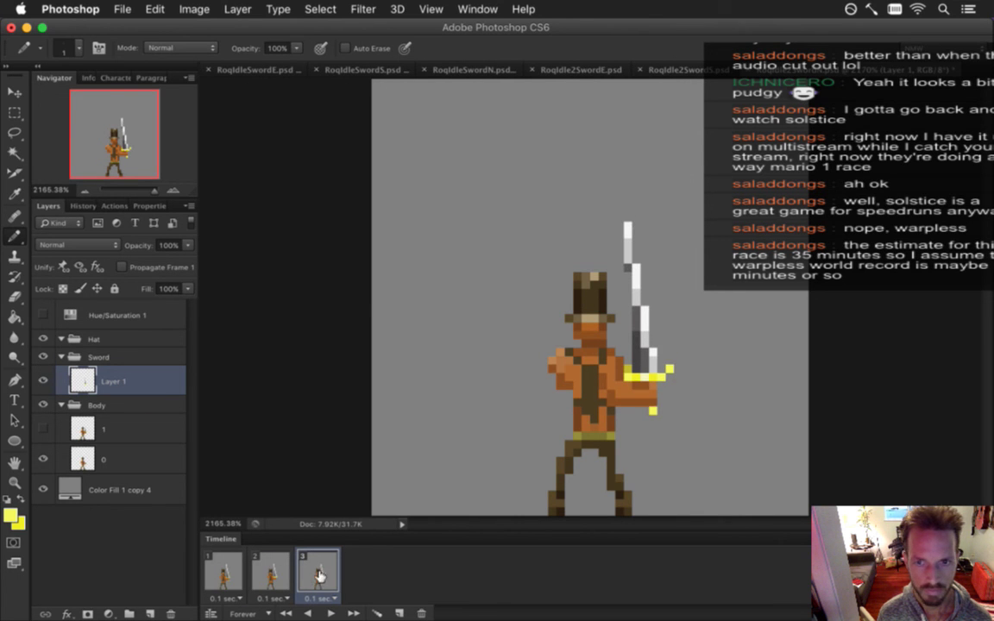
# In frame 2, select body layer 1 and show the Sword and Hat groups
pyautogui.click(267, 578)
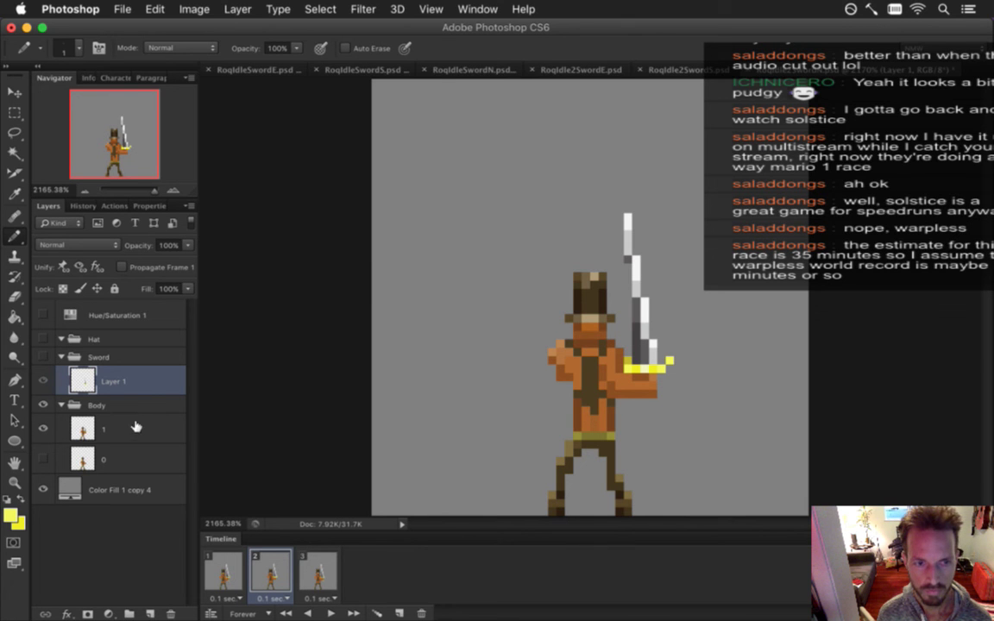
pyautogui.click(132, 428)
pyautogui.click(43, 356)
pyautogui.click(43, 339)
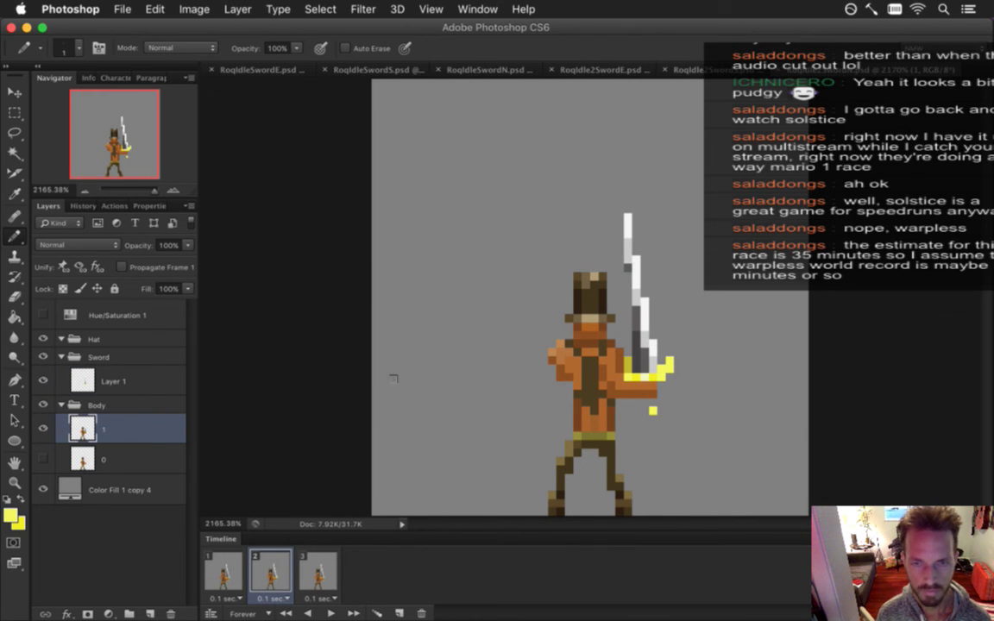
# Hide the Sword group in frame 2 and delete the old sword from body layer 1
pyautogui.click(43, 380)
pyautogui.press('e')
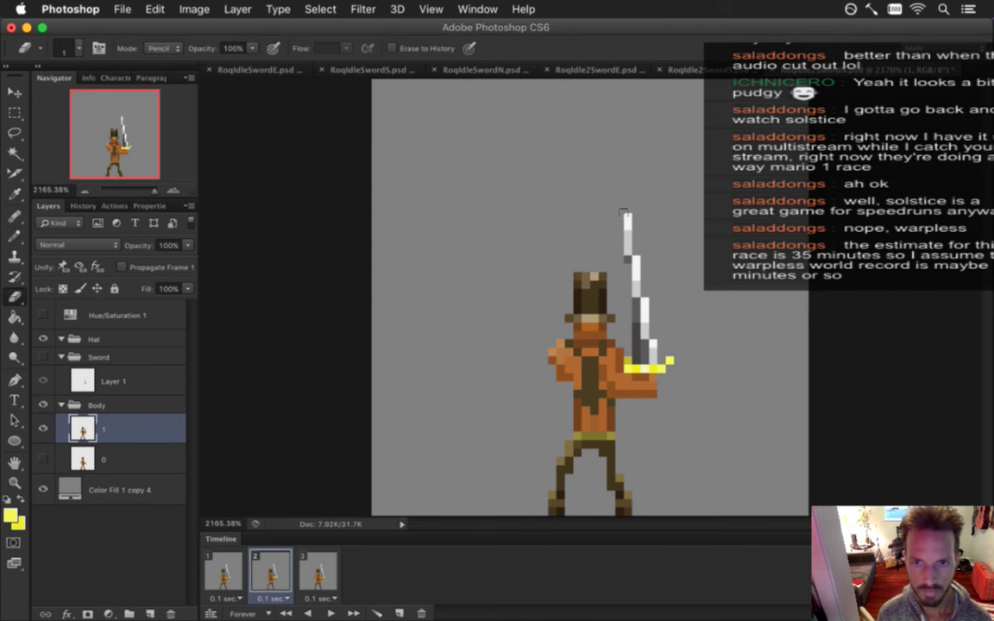
pyautogui.press('m')
pyautogui.moveTo(624, 207)
pyautogui.mouseDown()
pyautogui.moveTo(702, 371)
pyautogui.moveTo(710, 366)
pyautogui.mouseUp()
pyautogui.press('Delete')
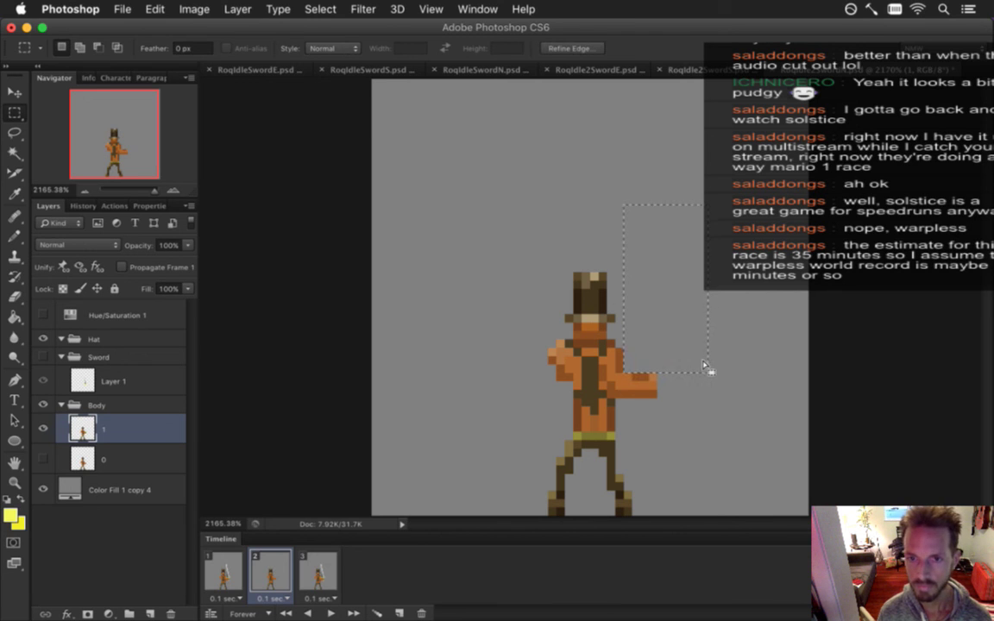
# Clear the old selection and delete the hat and head from body layer 1 in frame 2
pyautogui.hotkey('ctrl', 'd')
pyautogui.moveTo(548, 240); pyautogui.dragTo(644, 333)
pyautogui.press('Delete')
pyautogui.hotkey('ctrl', 'd')
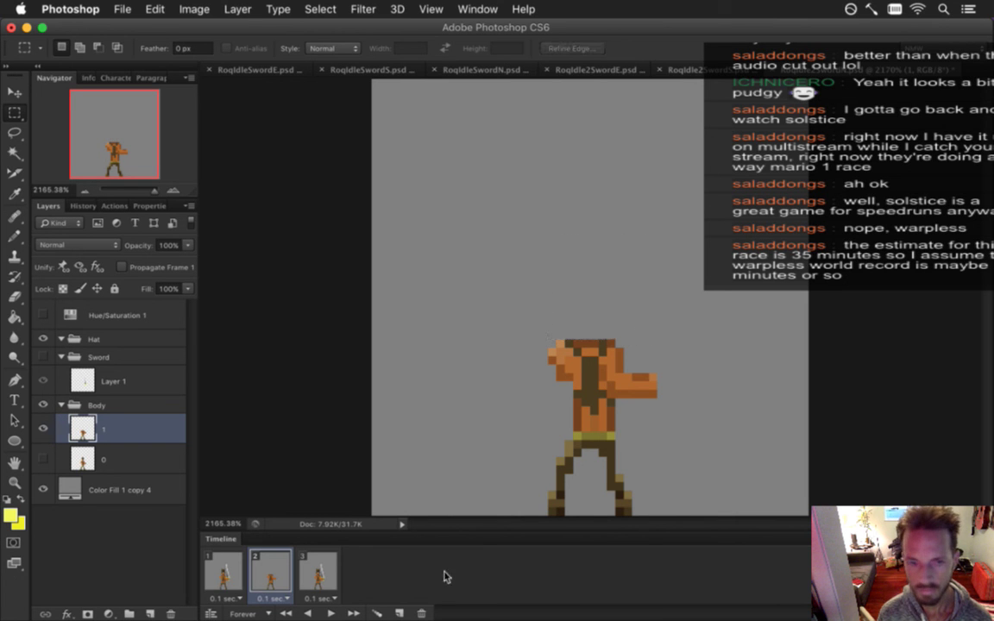
# In frame 1, cut the hat from body layer 0 onto its own layer and place it in the Hat group
pyautogui.click(231, 574)
pyautogui.press('super+s')
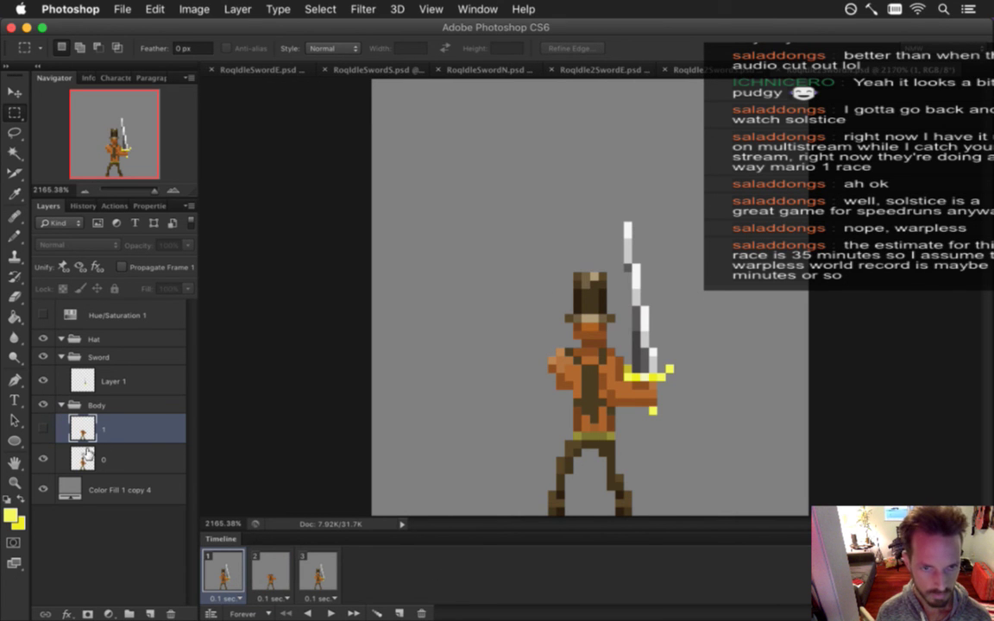
pyautogui.click(83, 455)
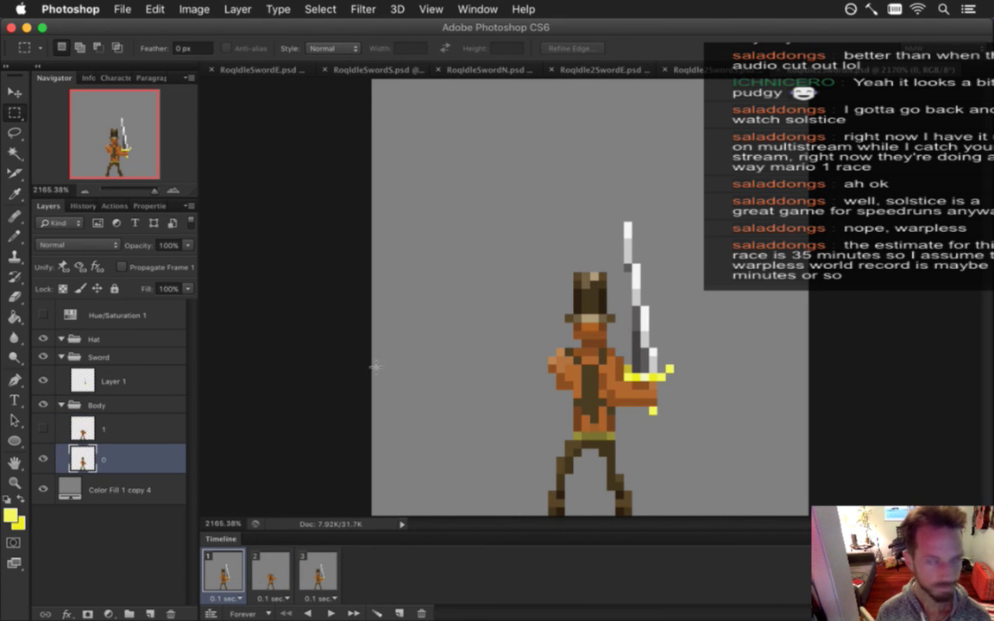
pyautogui.moveTo(540, 263); pyautogui.dragTo(624, 323)
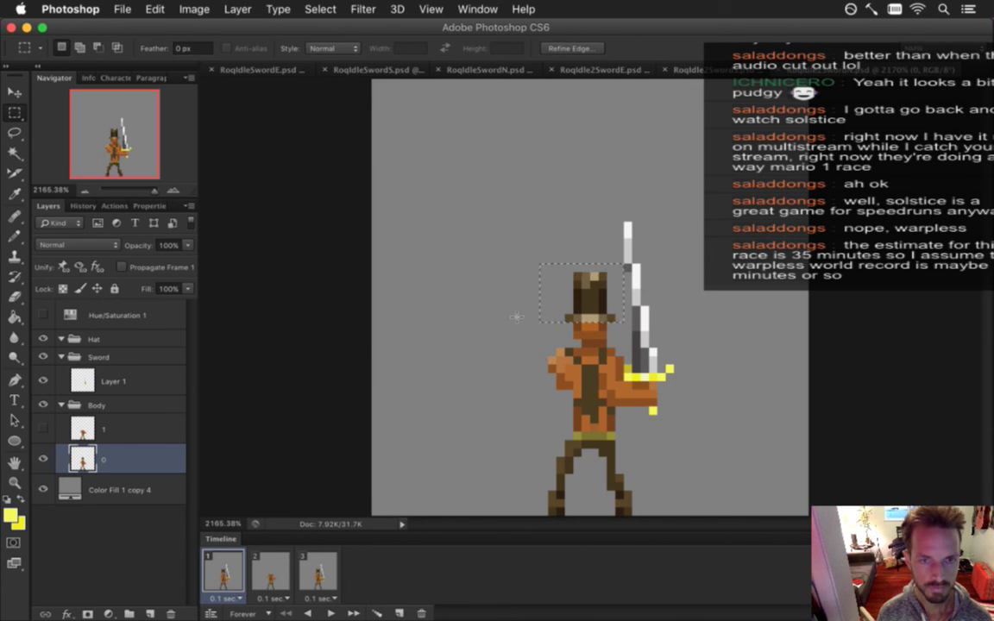
pyautogui.rightClick(565, 286)
pyautogui.click(608, 406)
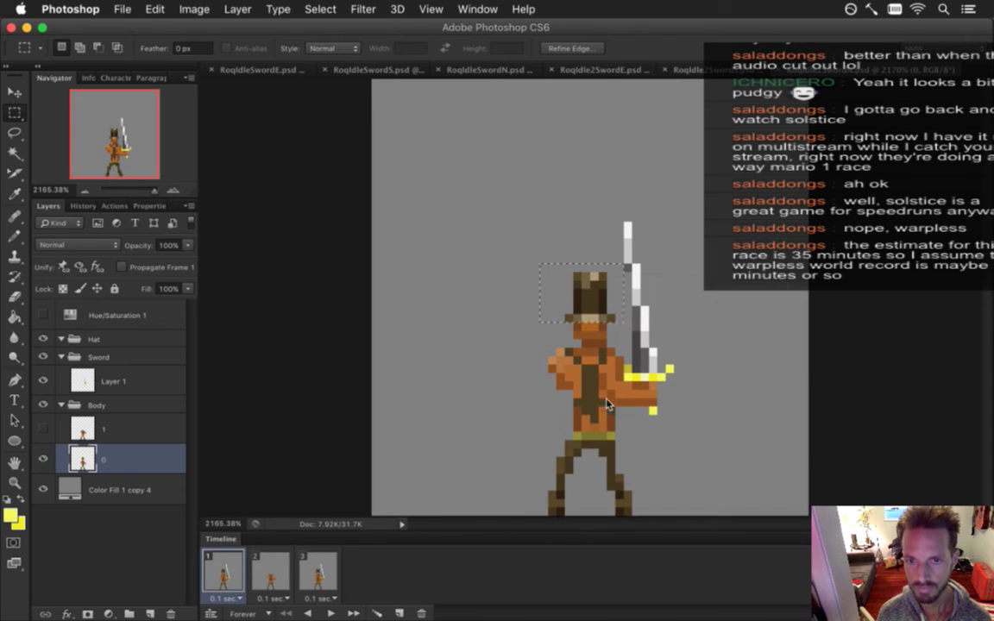
pyautogui.moveTo(116, 450); pyautogui.dragTo(95, 339)
pyautogui.click(124, 268)
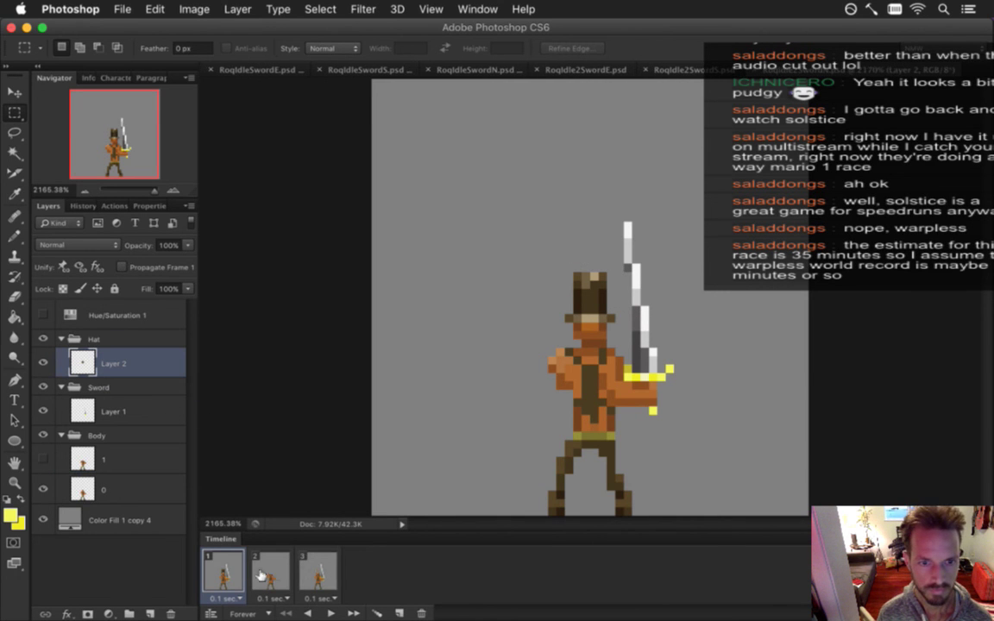
# Make the hat's Layer 2 visible in all three frames
pyautogui.keyDown('shift'); pyautogui.click(318, 572); pyautogui.keyUp('shift')
pyautogui.click(45, 363)
pyautogui.click(45, 364)
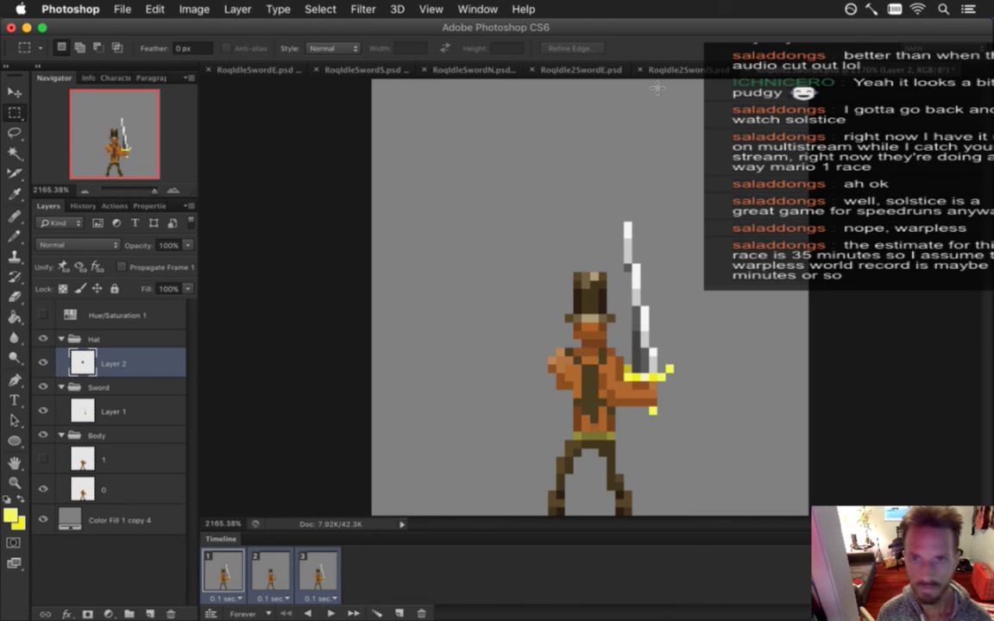
# Copy the hatless head from body layer 0 in RoqIdleSwordN.psd and return to RoqIdle2SwordN.psd
pyautogui.click(449, 69)
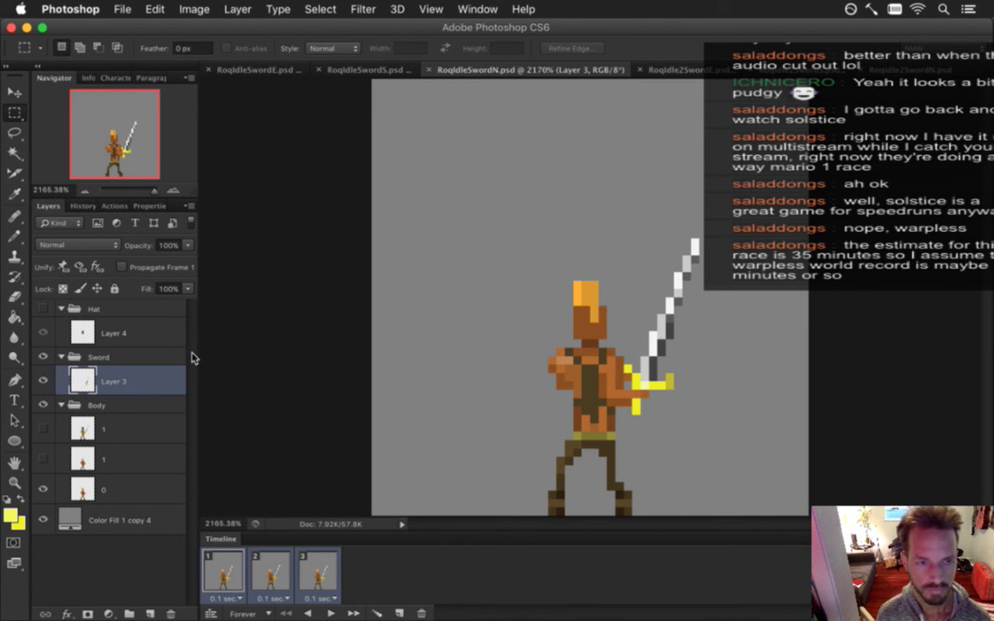
pyautogui.click(86, 489)
pyautogui.moveTo(555, 264); pyautogui.dragTo(623, 342)
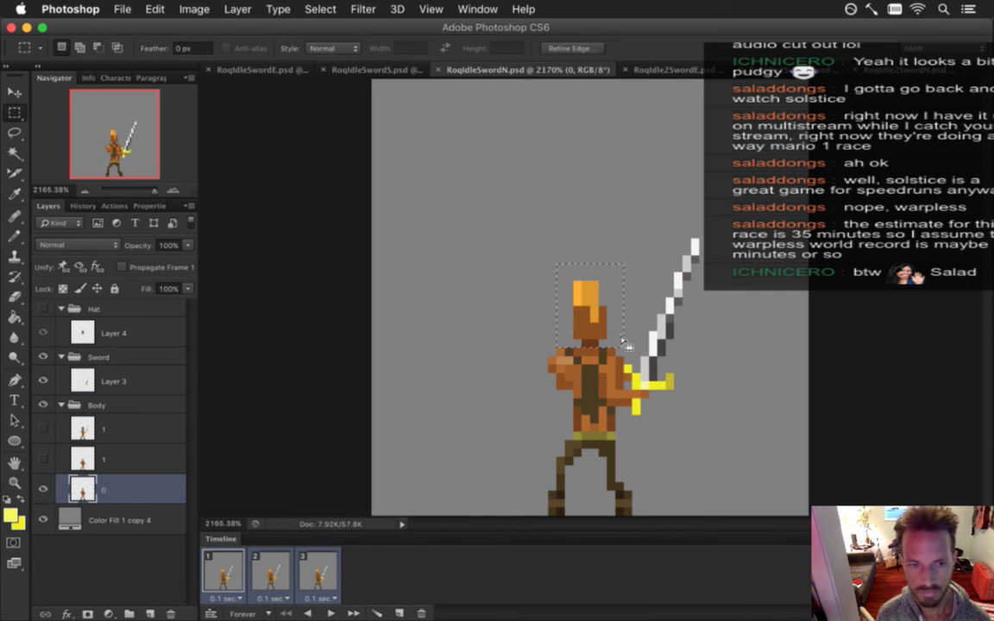
pyautogui.press('super+c')
pyautogui.hotkey('ctrl', 'Tab')
pyautogui.hotkey('ctrl', 'Tab')
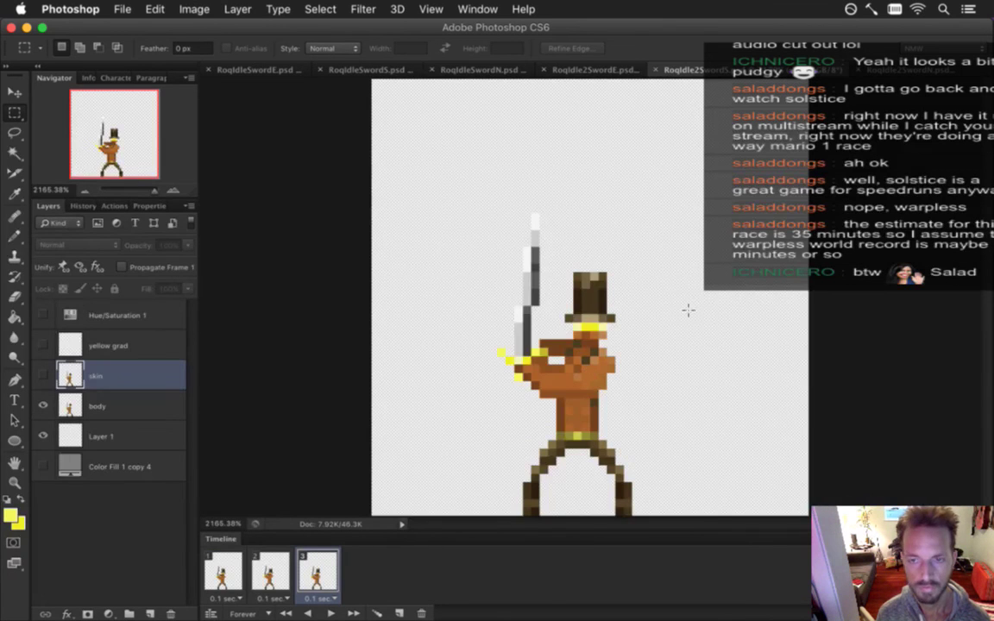
pyautogui.hotkey('ctrl', 'Tab')
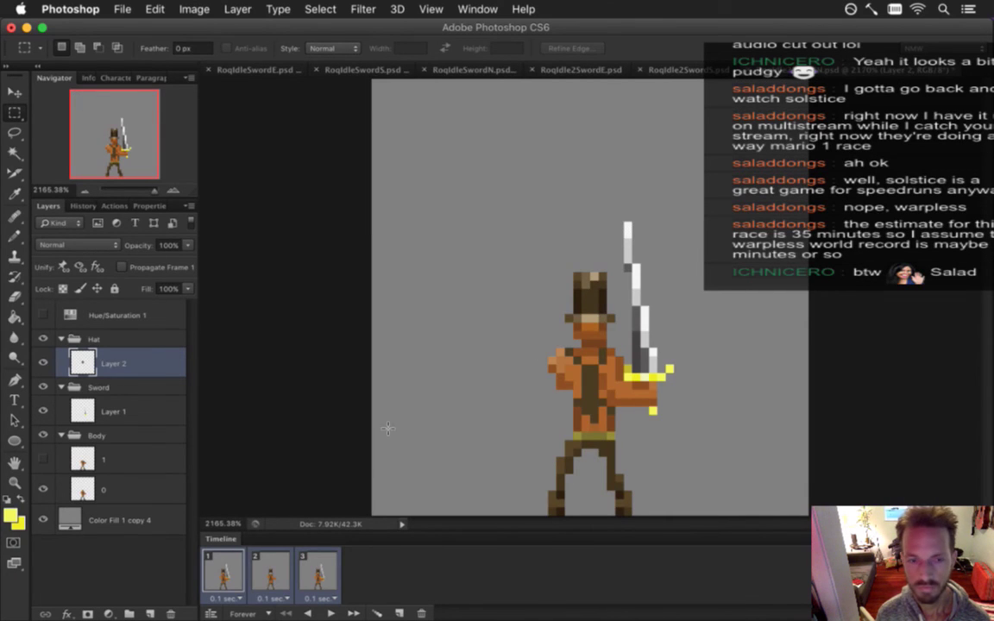
# In frame 1, hide the Hat and Sword groups and paste the copied head into the Body group
pyautogui.click(226, 577)
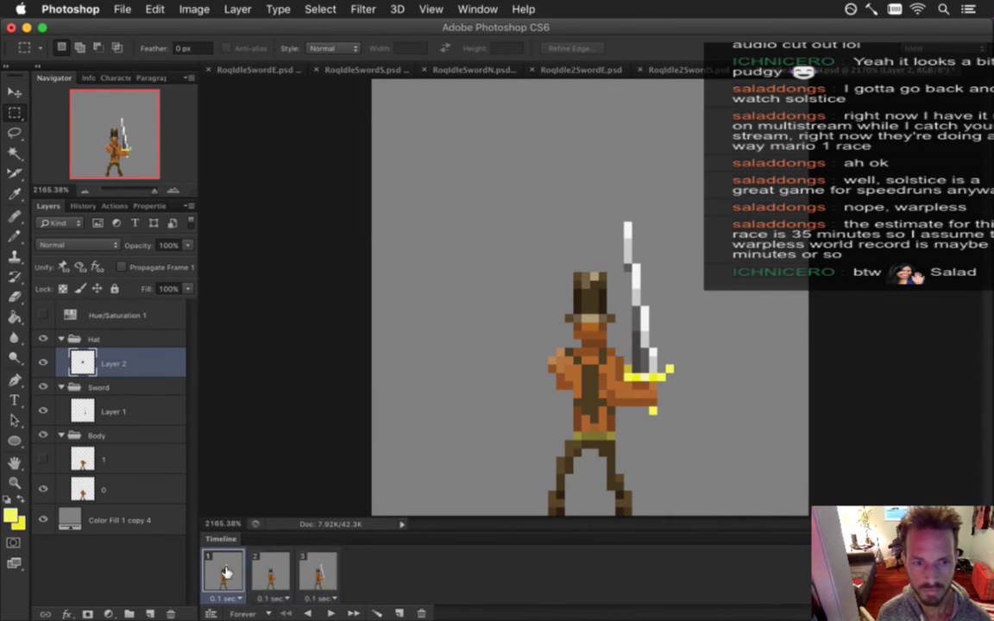
pyautogui.click(43, 339)
pyautogui.click(43, 387)
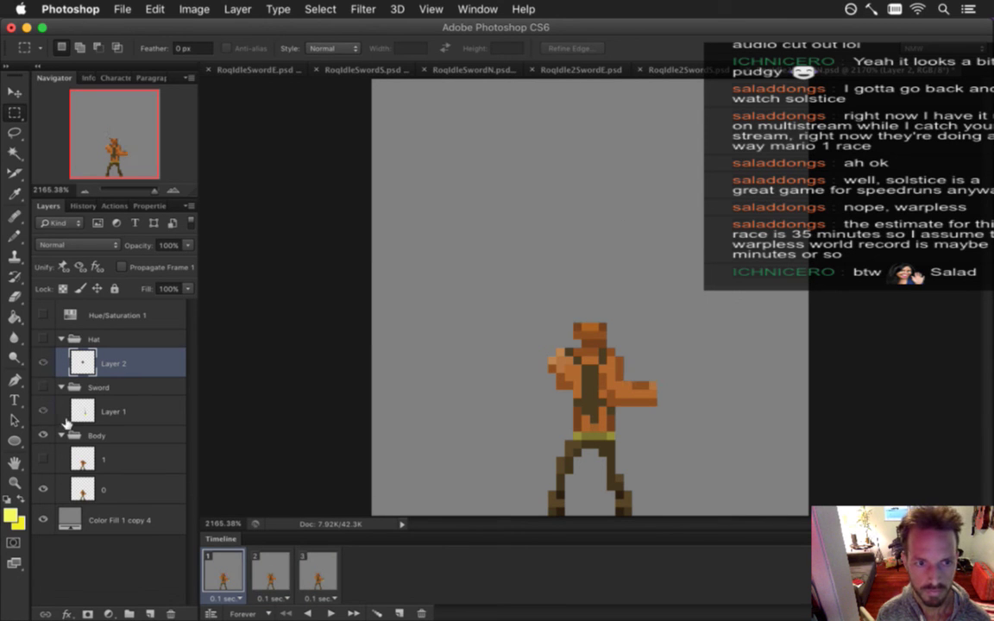
pyautogui.click(78, 436)
pyautogui.press('super+v')
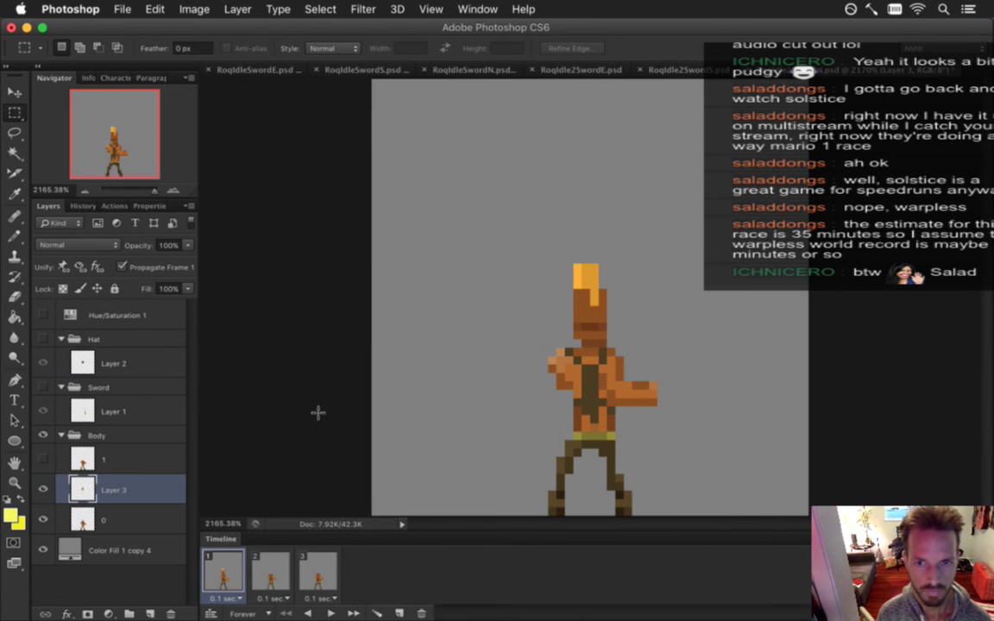
# Move the pasted head down two pixels onto the neck and place its layer beneath body layer 0
pyautogui.press('v')
pyautogui.press('Down')
pyautogui.press('m')
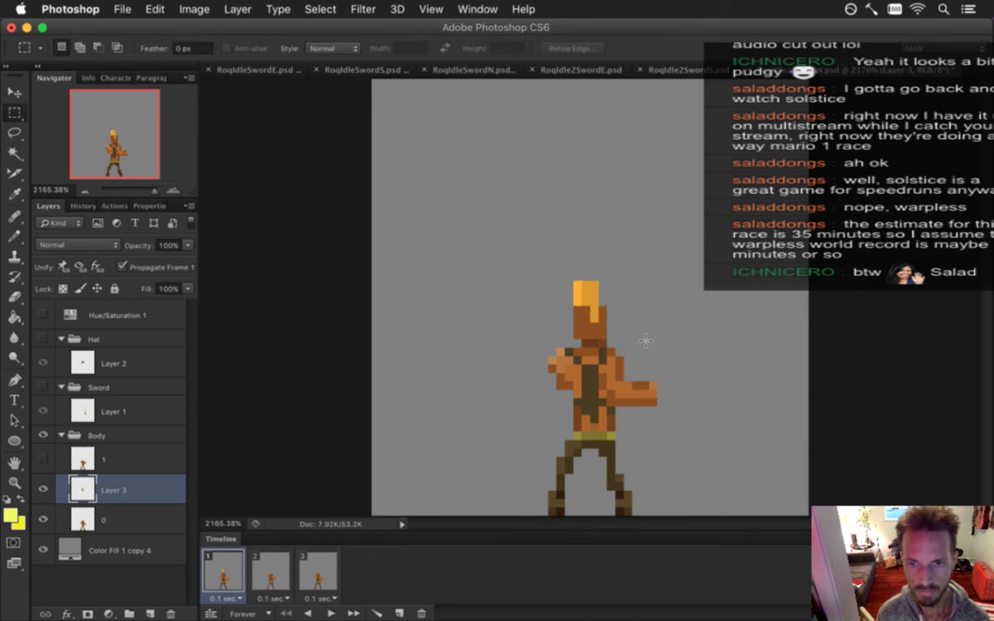
pyautogui.press('super+bracketleft')
# Delete the old head from body layer 0 and merge that layer with the pasted head's Layer 3
pyautogui.click(90, 489)
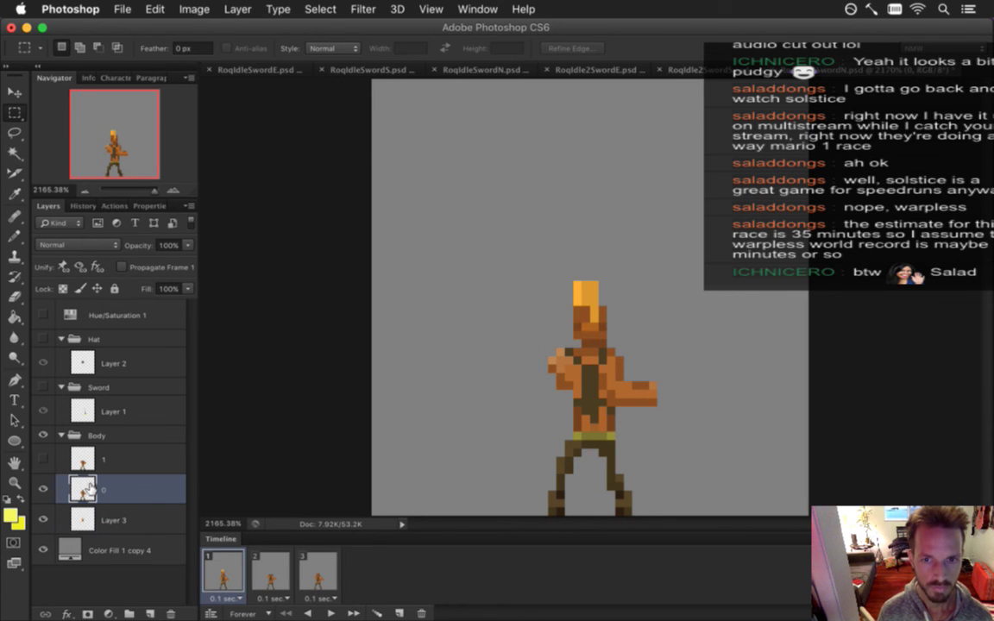
pyautogui.moveTo(518, 289); pyautogui.dragTo(629, 338)
pyautogui.press('super+d')
pyautogui.keyDown('shift'); pyautogui.click(135, 516); pyautogui.keyUp('shift')
pyautogui.rightClick(136, 516)
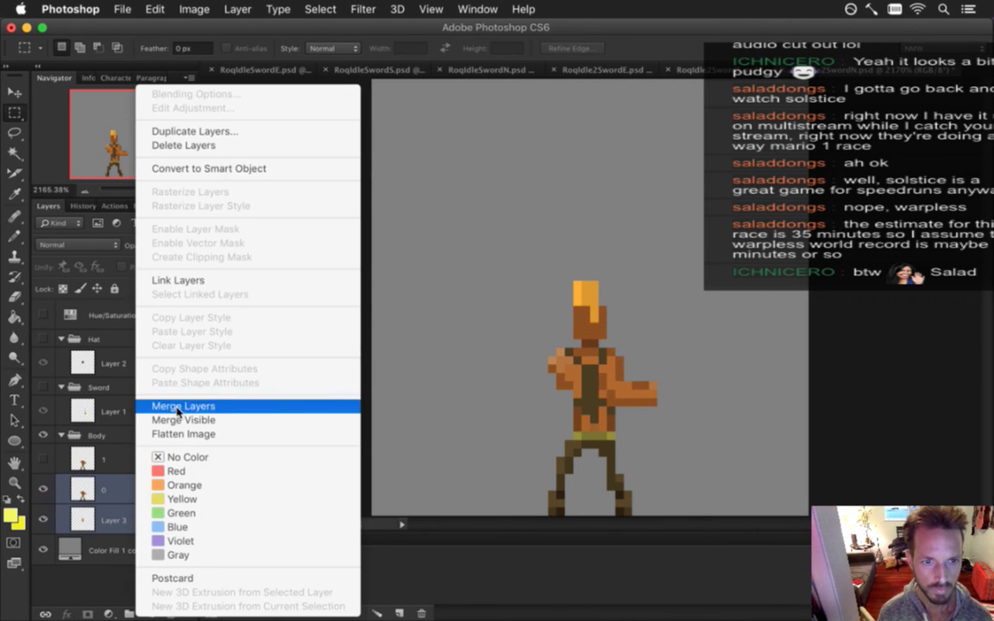
pyautogui.click(161, 369)
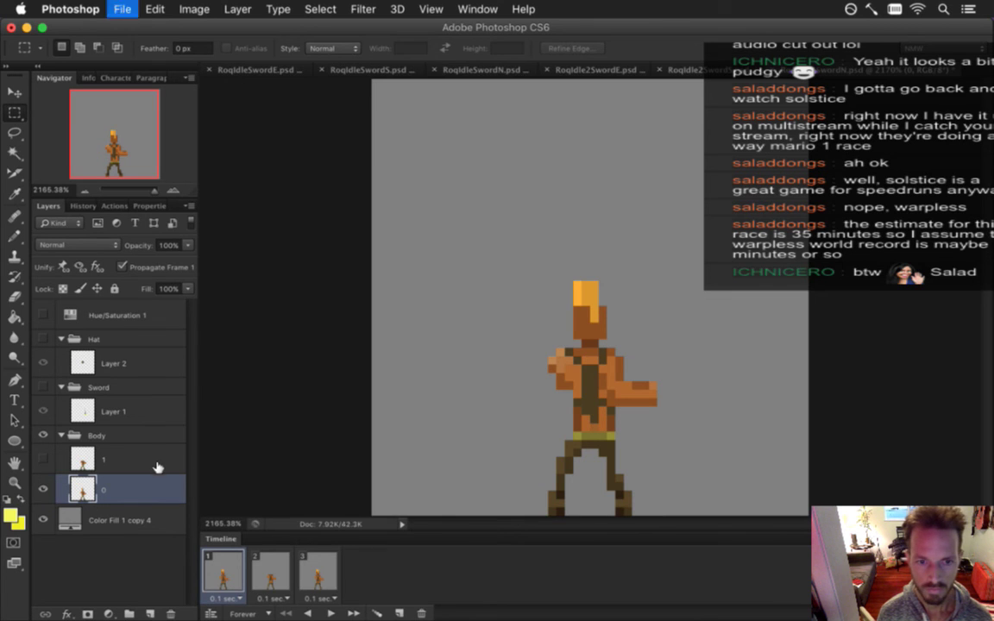
# In frame 2, paste the copied head above body layer 1 and move it down two pixels onto the shoulders
pyautogui.click(257, 572)
pyautogui.click(99, 460)
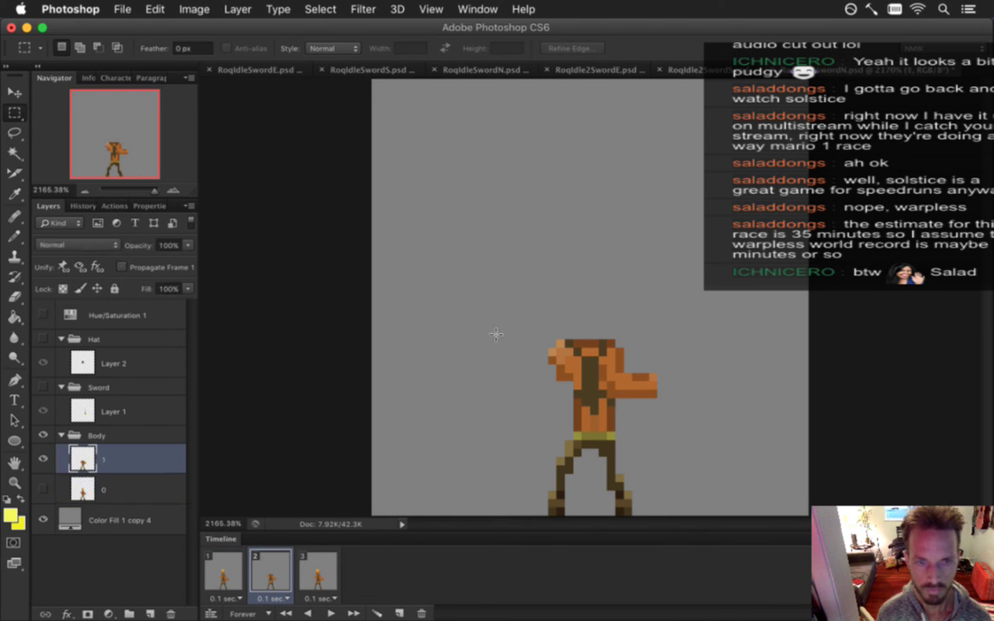
pyautogui.press('super+v')
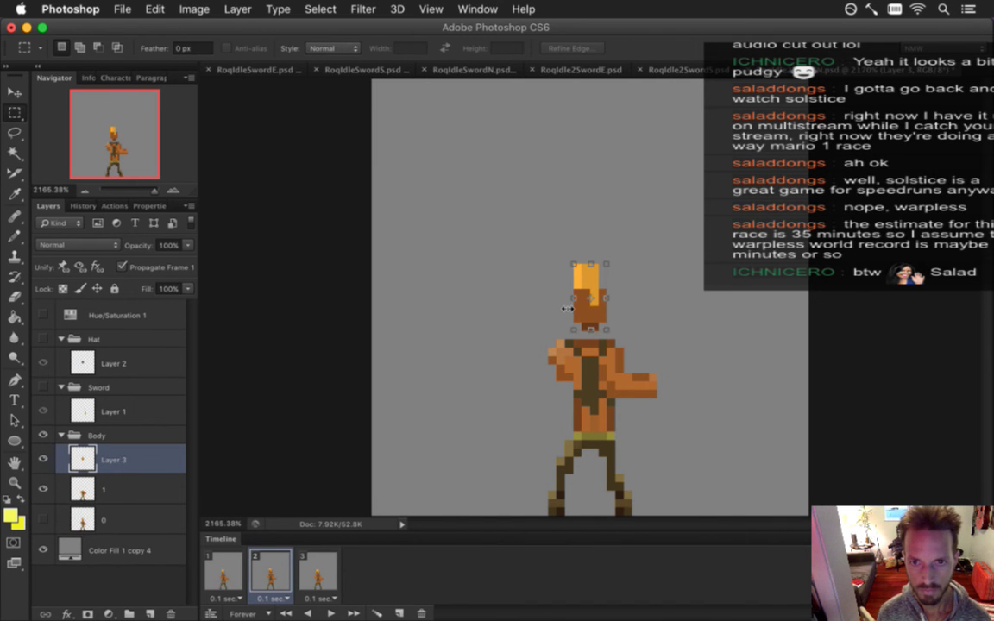
pyautogui.press('v')
pyautogui.moveTo(573, 315); pyautogui.dragTo(573, 322)
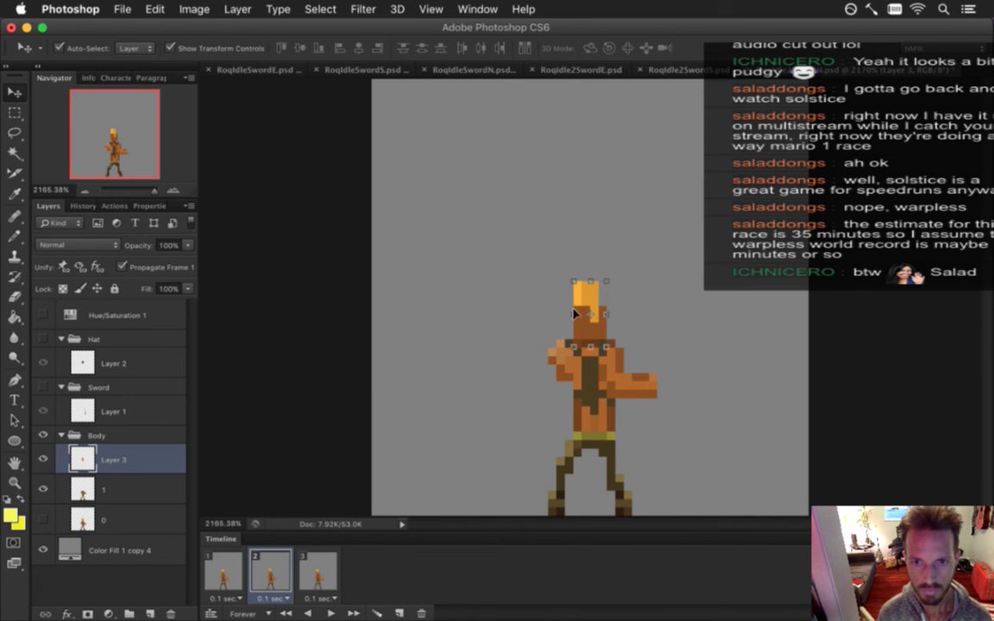
# Place the pasted head's Layer 3 beneath body layer 1 and merge the two layers
pyautogui.press('e')
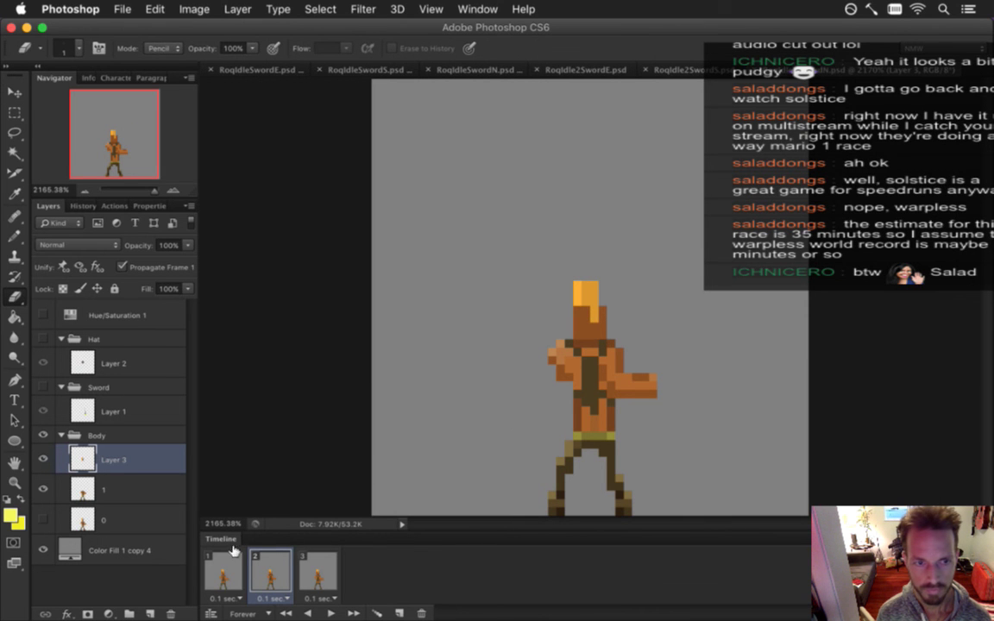
pyautogui.moveTo(108, 460); pyautogui.dragTo(135, 490)
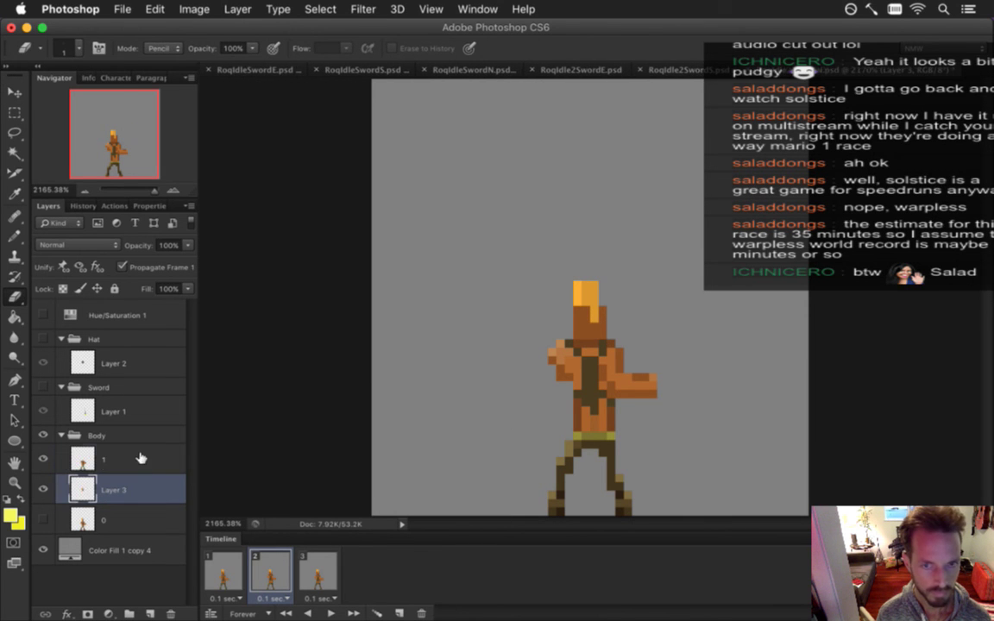
pyautogui.keyDown('shift'); pyautogui.click(123, 459); pyautogui.keyUp('shift')
pyautogui.rightClick(123, 458)
pyautogui.click(197, 407)
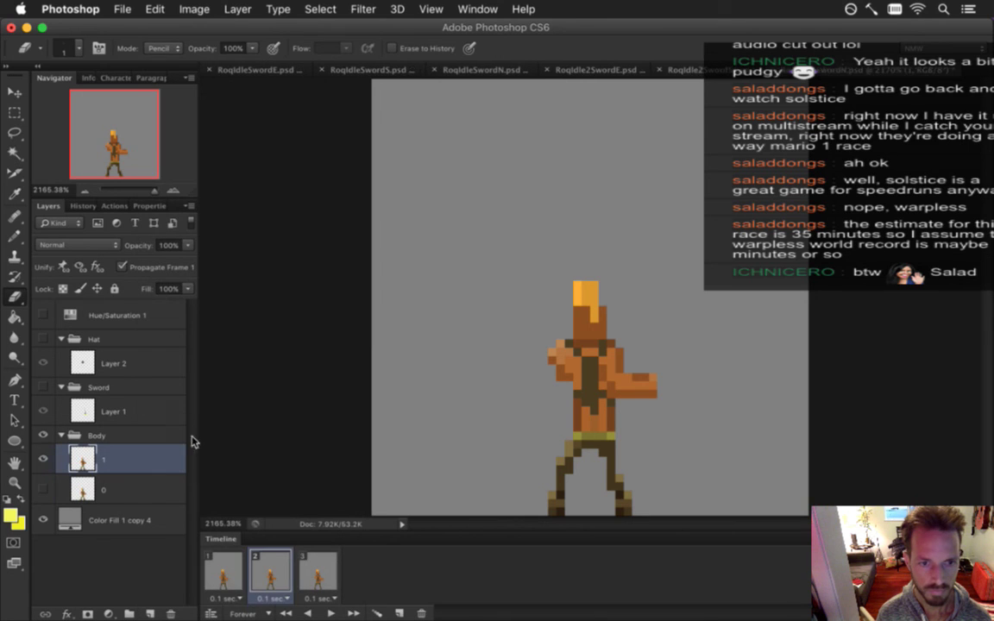
# Show the Sword group in frame 1, and nudge Layer 1's sword up one pixel in frame 2
pyautogui.click(223, 569)
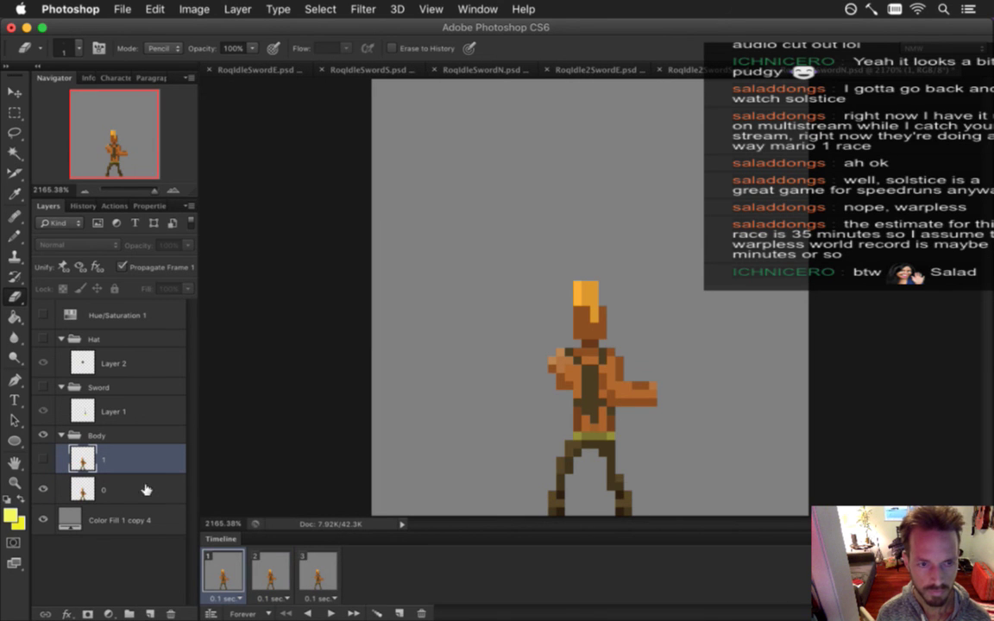
pyautogui.click(44, 388)
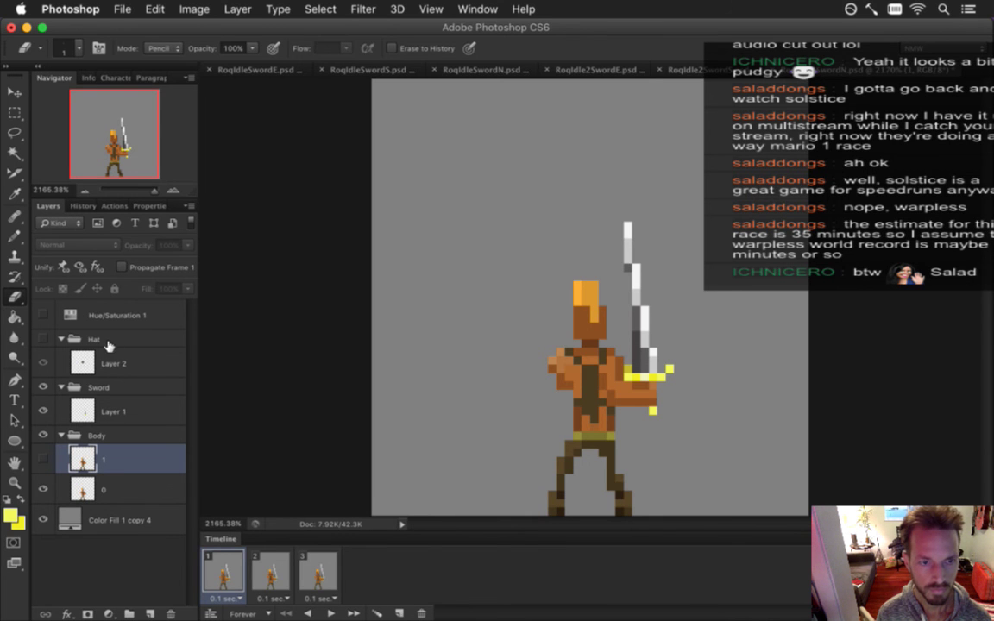
pyautogui.click(272, 570)
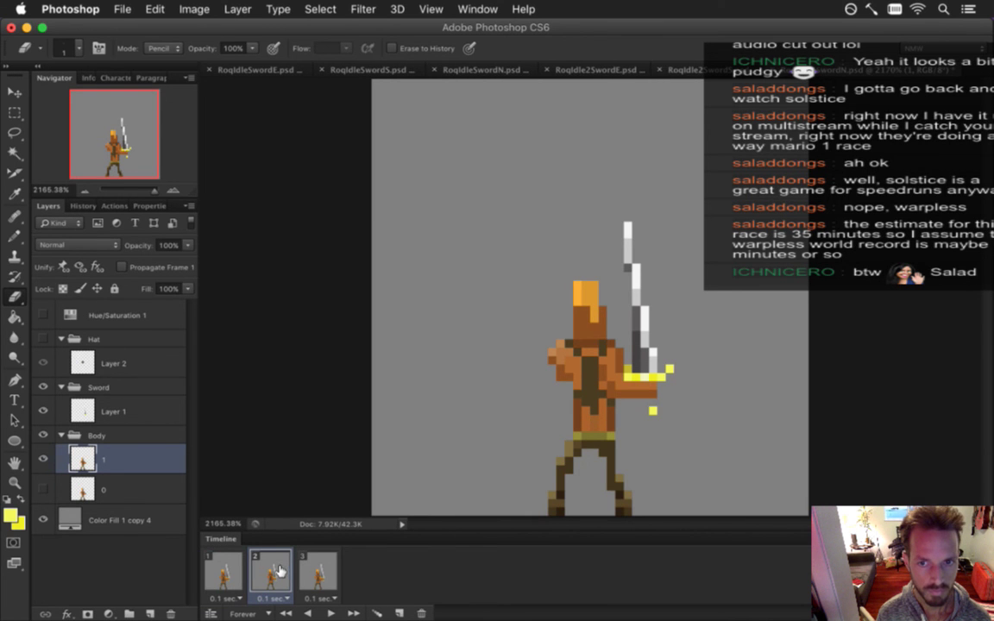
pyautogui.click(130, 411)
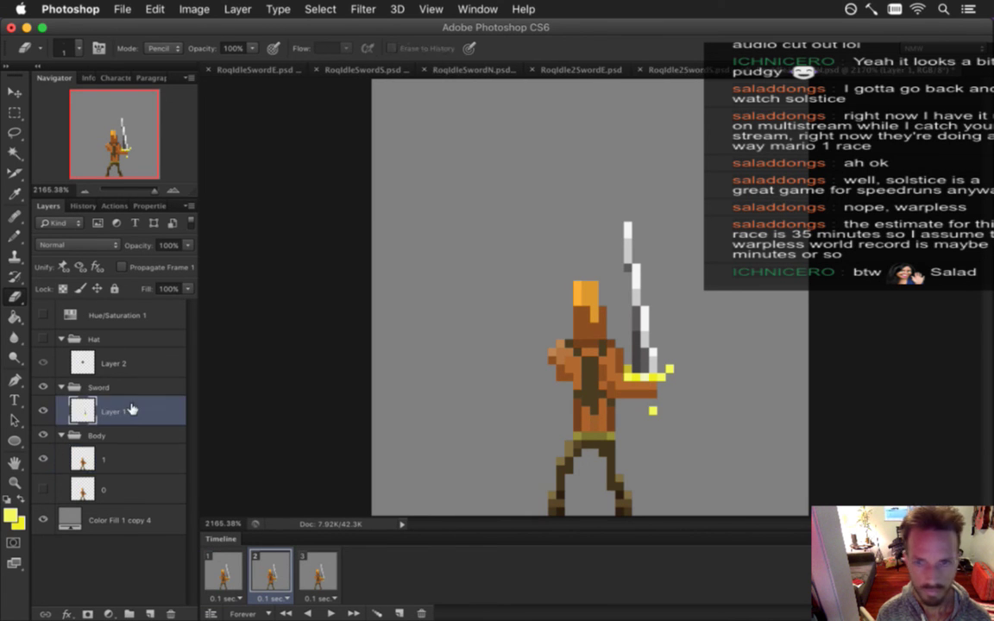
pyautogui.press('v')
pyautogui.press('m')
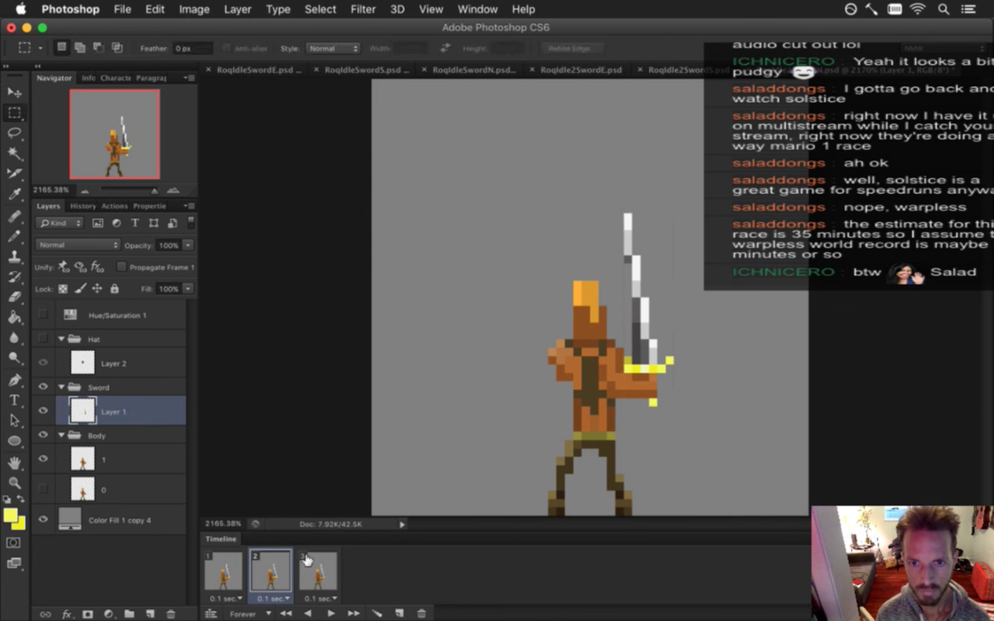
# Sample a brown from the leg and pencil over the lighter leg and boot pixels on body layer 1
pyautogui.click(71, 456)
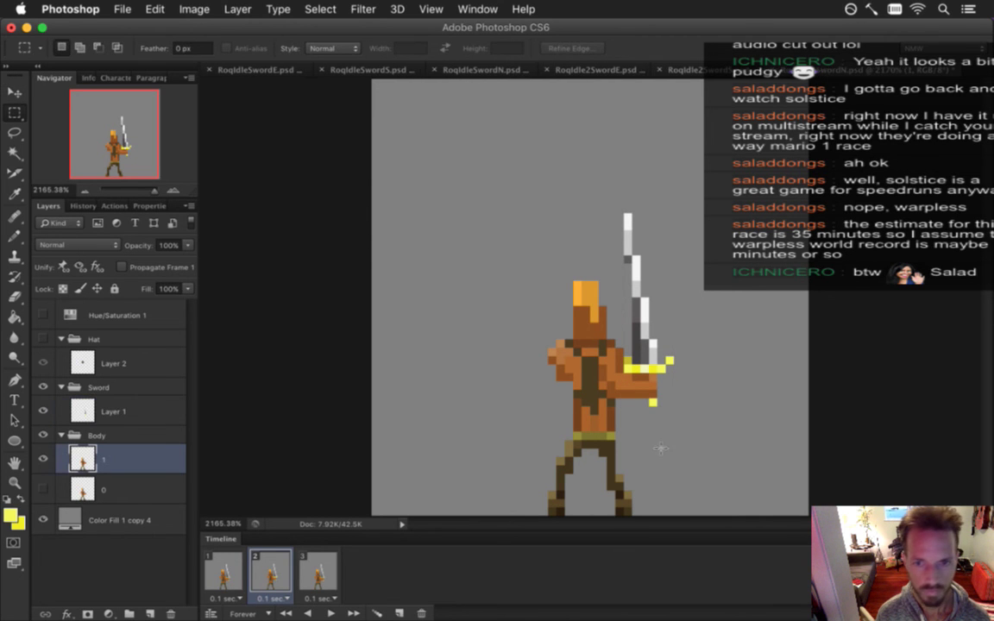
pyautogui.press('i')
pyautogui.click(569, 467)
pyautogui.press('b')
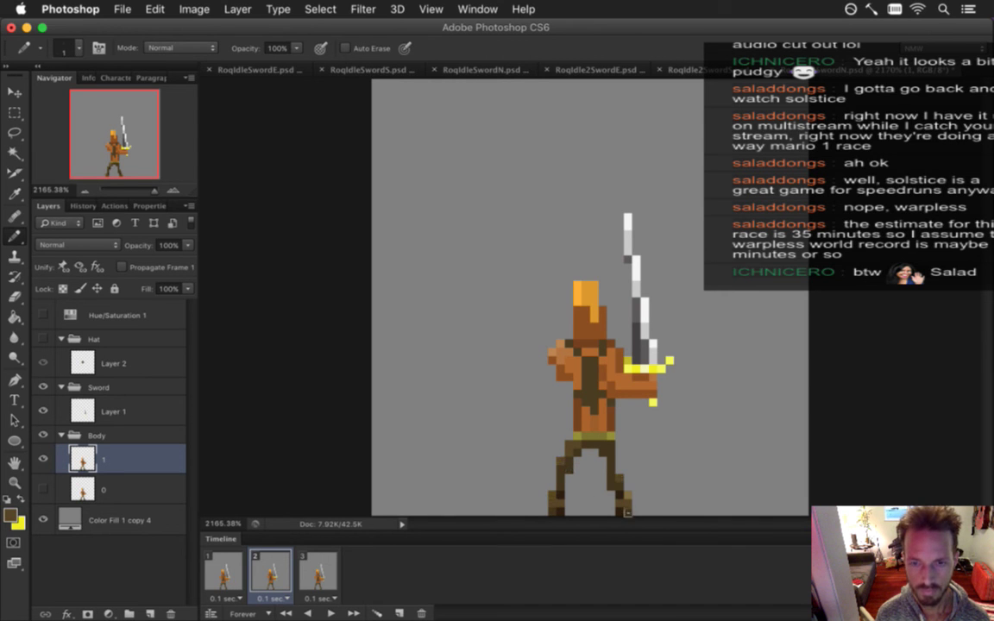
pyautogui.press('i')
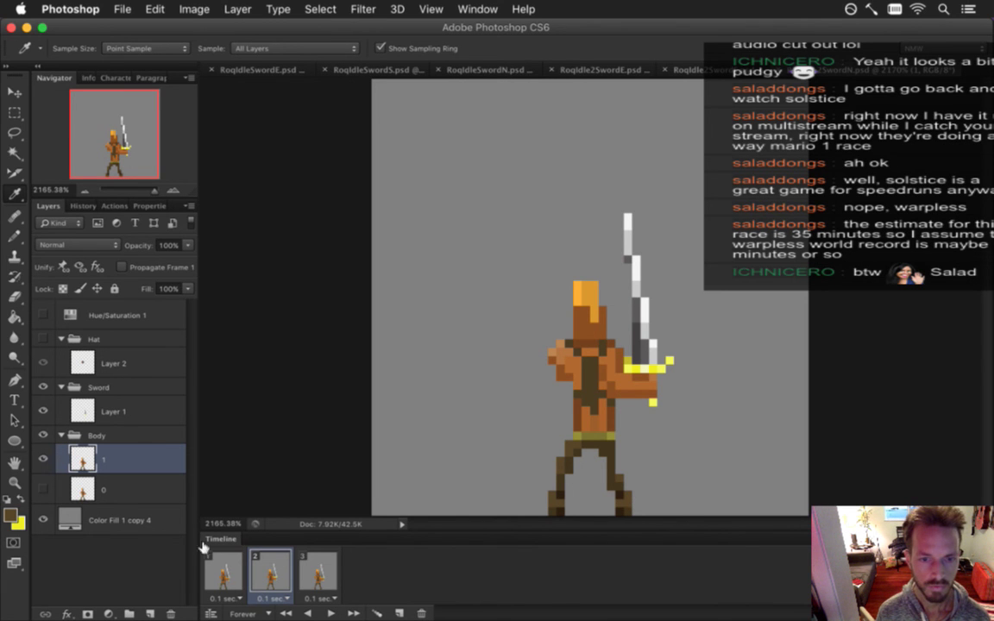
# Compare the body, head and sword positions in frame 2 against frames 1 and 3
pyautogui.click(223, 571)
pyautogui.click(274, 574)
pyautogui.click(223, 571)
pyautogui.click(280, 578)
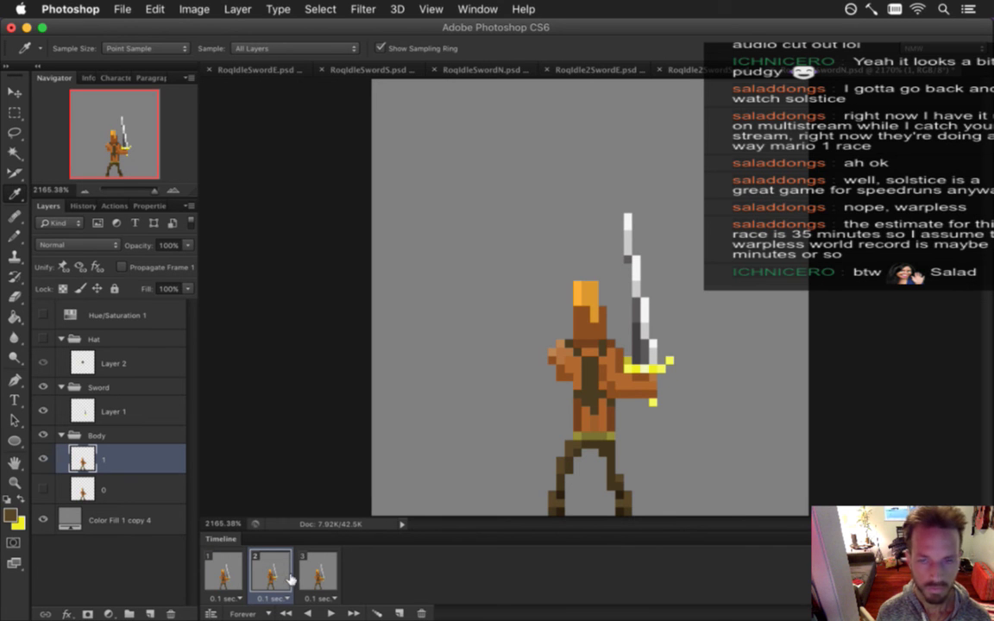
pyautogui.click(304, 576)
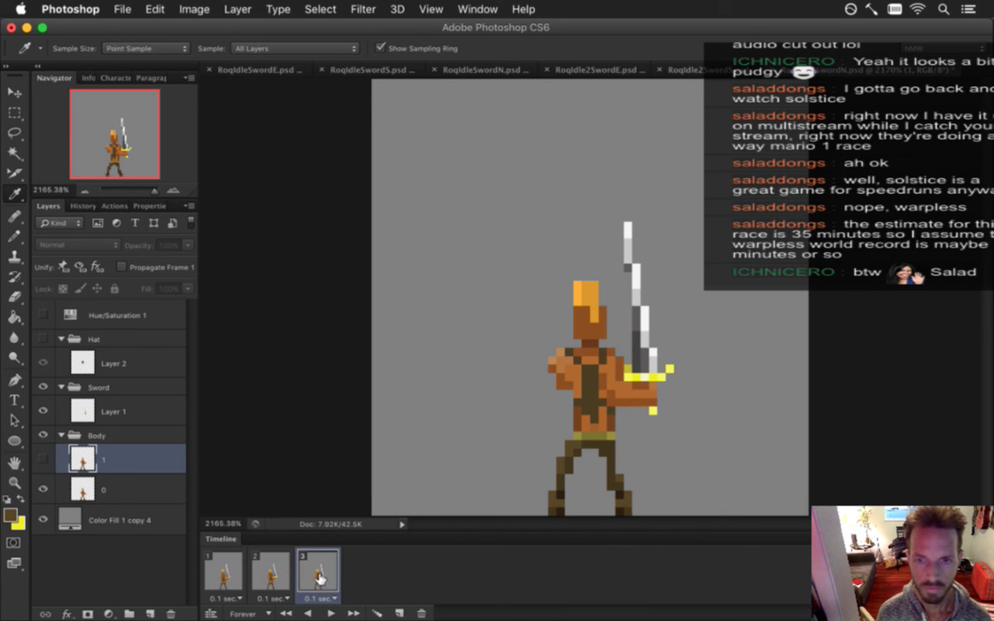
pyautogui.click(273, 573)
pyautogui.click(303, 574)
pyautogui.click(273, 566)
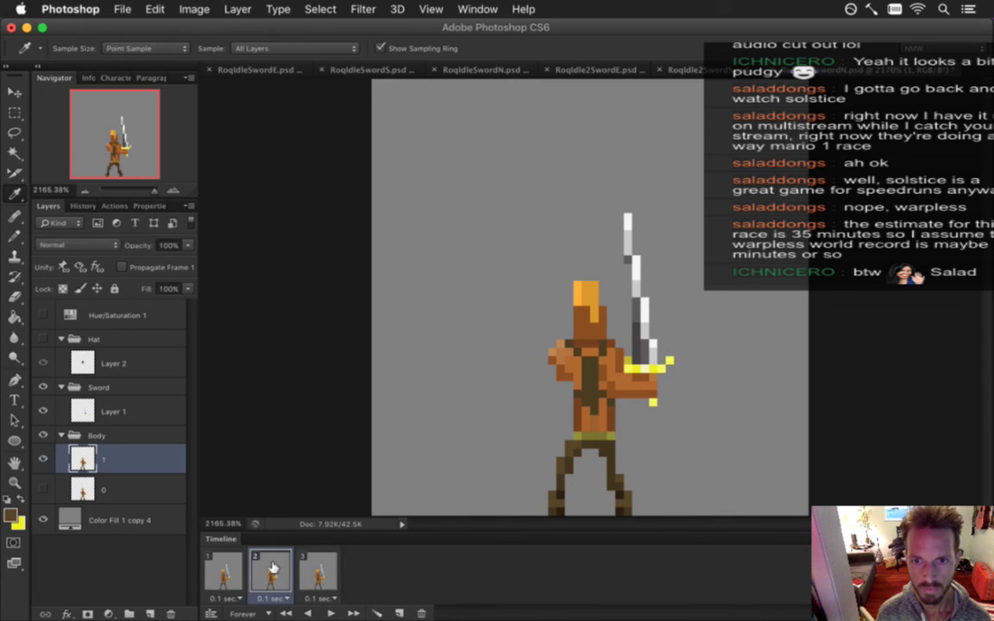
# Save the document with frame 1 active, and turn the Hat group back on in that frame
pyautogui.click(221, 568)
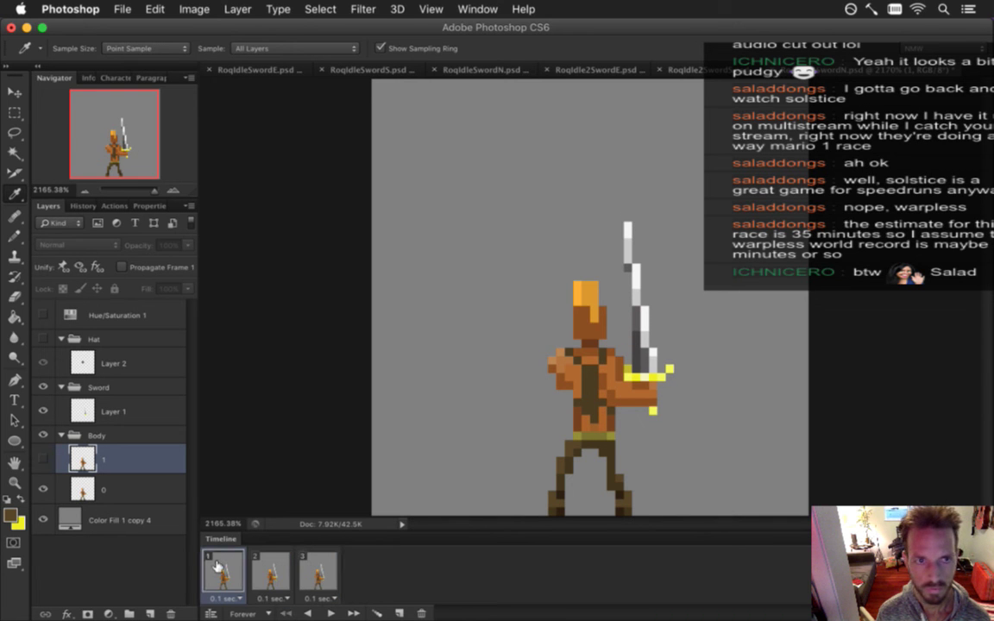
pyautogui.press('super+s')
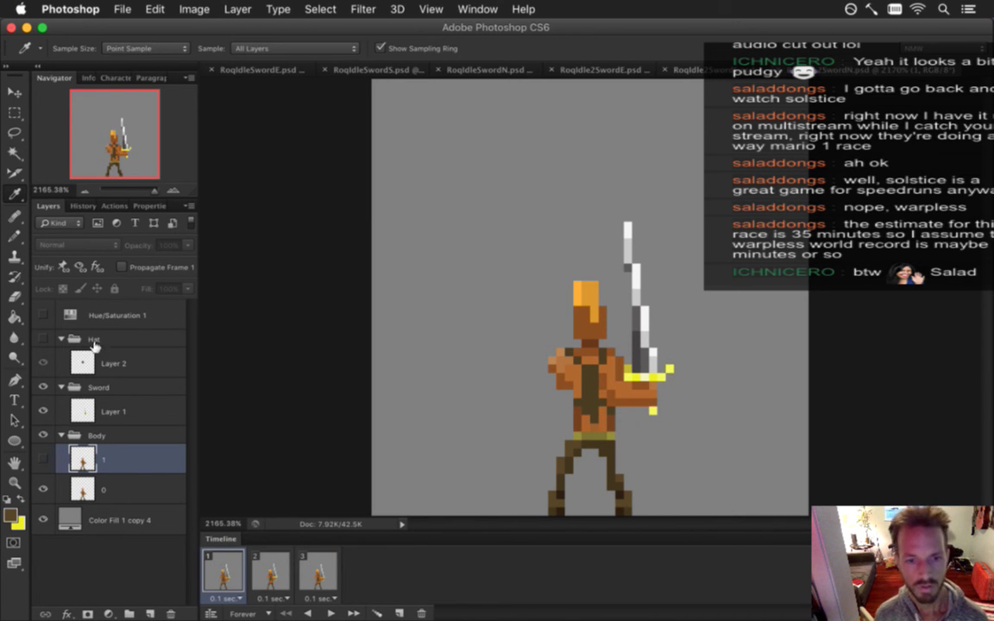
pyautogui.click(43, 339)
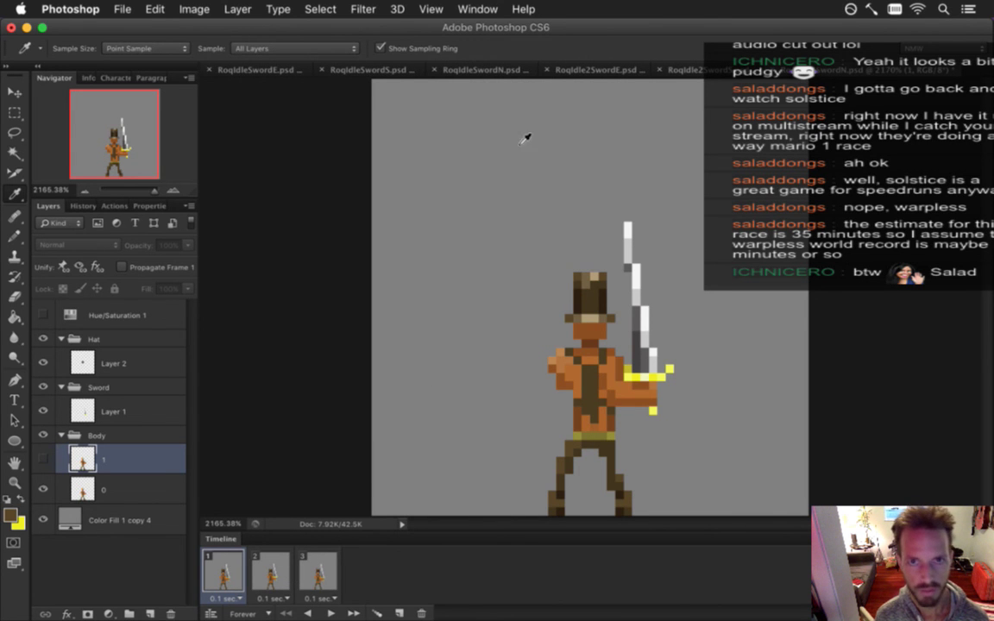
# In RoqIdleSwordN.psd, clear the head selection and show the Hat group across all three frames
pyautogui.click(447, 69)
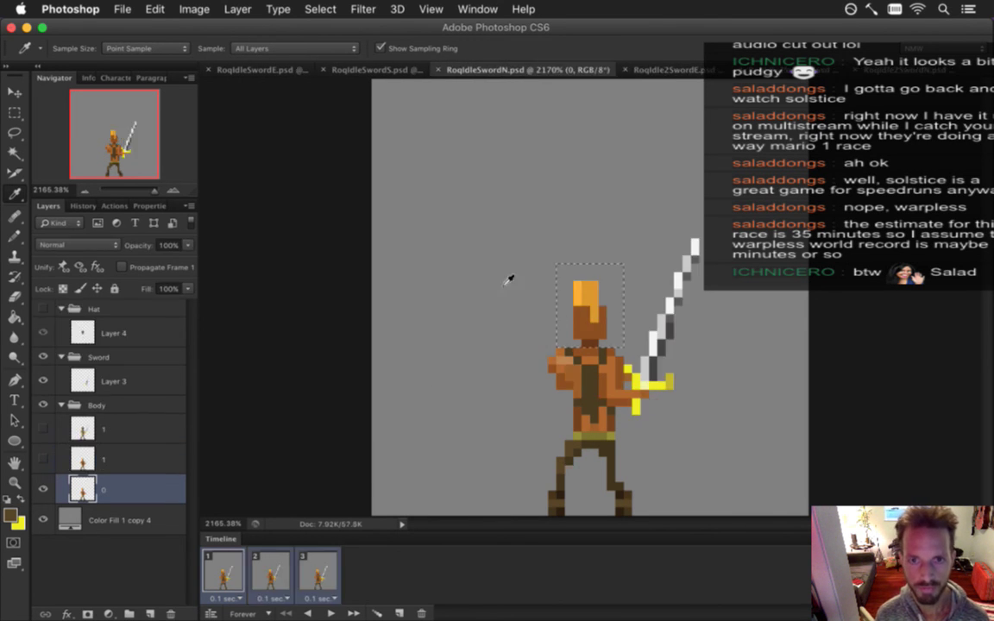
pyautogui.press('m')
pyautogui.press('super+d')
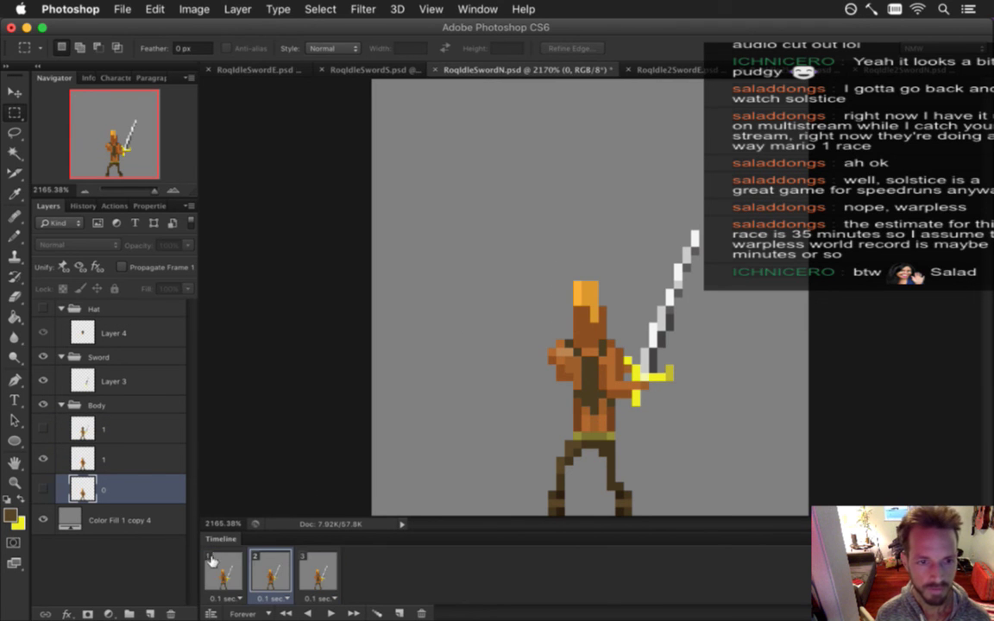
pyautogui.click(231, 562)
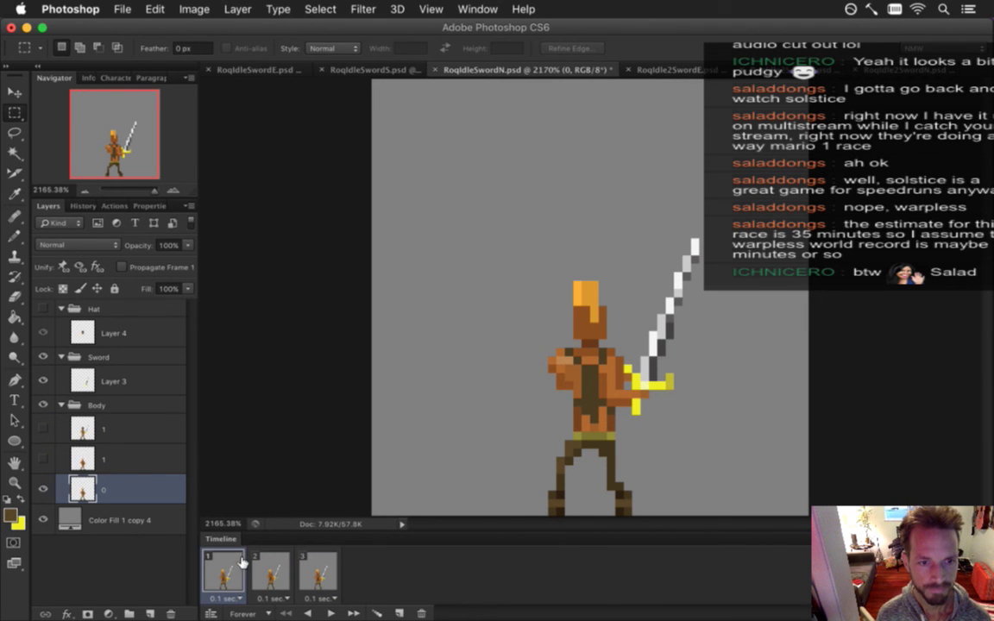
pyautogui.click(101, 333)
pyautogui.keyDown('shift'); pyautogui.click(314, 573); pyautogui.keyUp('shift')
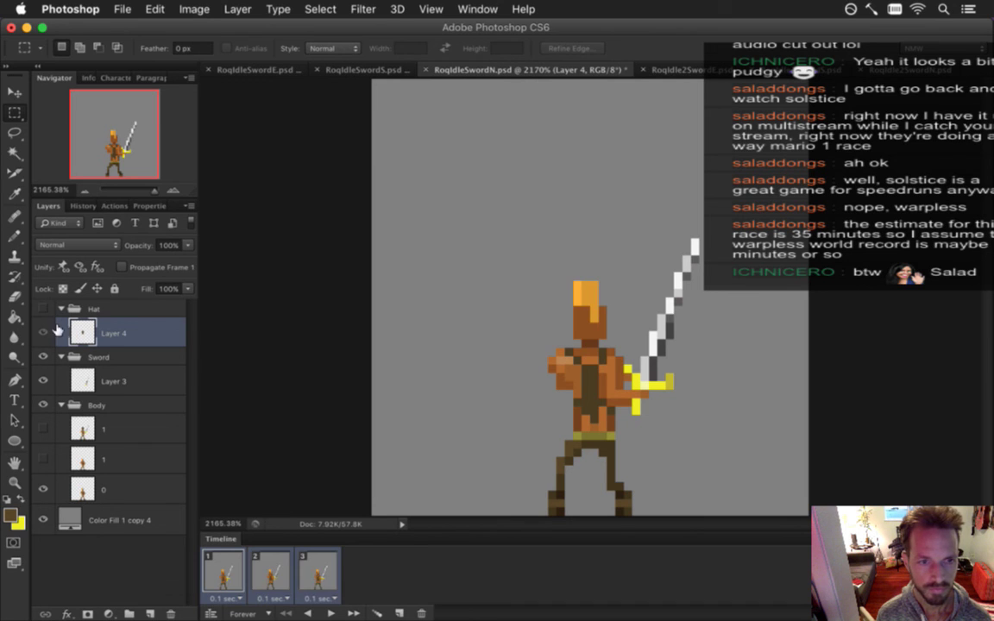
pyautogui.click(44, 308)
# Sample the shaded brown under this hat's brim and pencil it beneath the brim on hat Layer 2 in RoqIdle2SwordN.psd
pyautogui.press('i')
pyautogui.click(601, 332)
pyautogui.moveTo(602, 333); pyautogui.dragTo(531, 306)
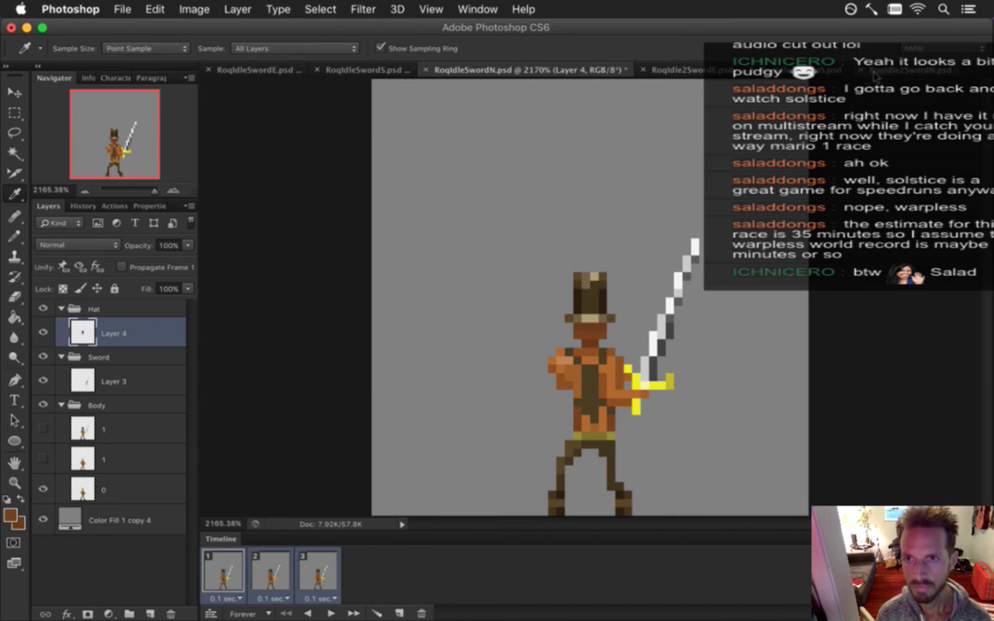
pyautogui.hotkey('ctrl', 'Tab')
pyautogui.hotkey('ctrl', 'Tab')
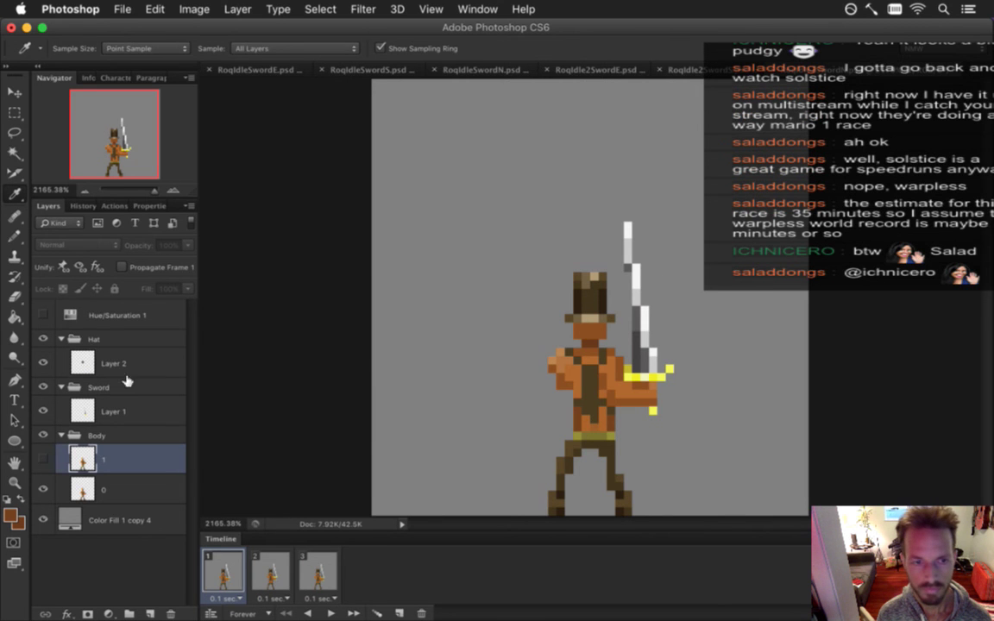
pyautogui.hotkey('ctrl', 'Tab')
pyautogui.press('b')
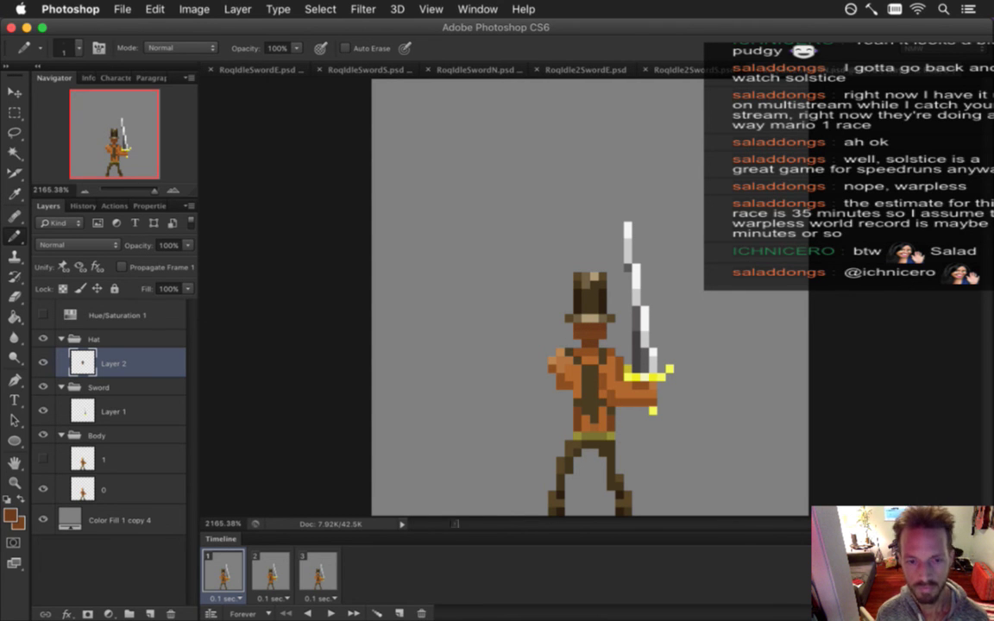
# Compare the shaded head and hat across frames 1, 2 and 3
pyautogui.click(277, 575)
pyautogui.click(313, 576)
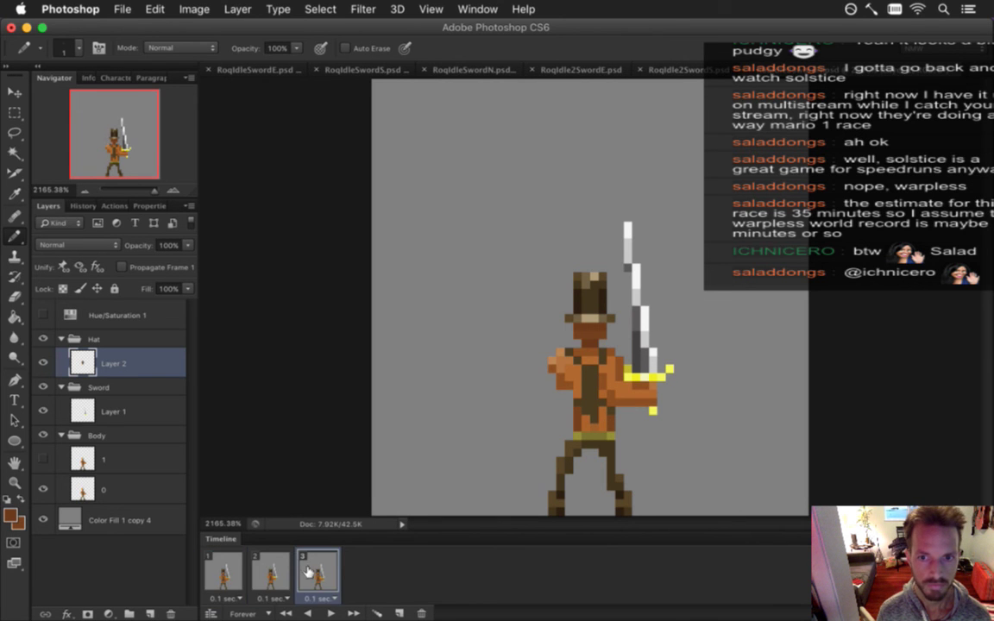
pyautogui.click(281, 574)
pyautogui.click(233, 575)
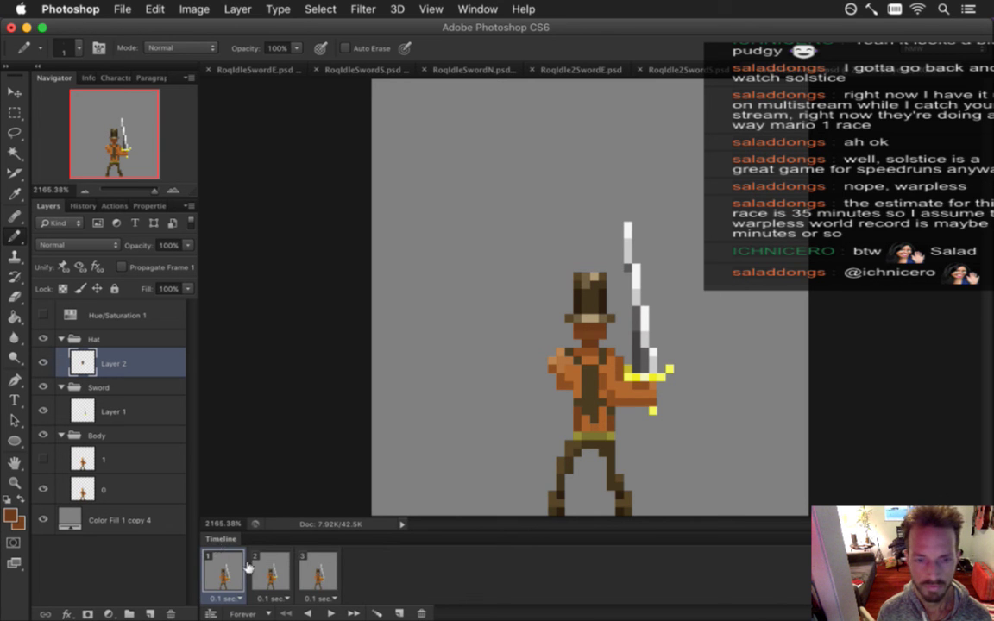
pyautogui.click(272, 574)
pyautogui.click(316, 573)
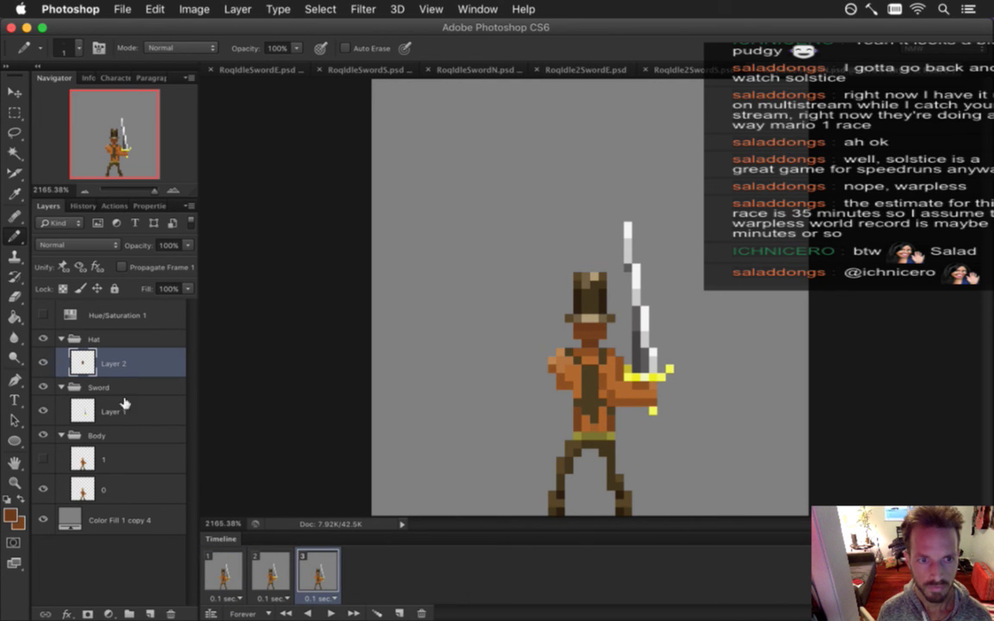
# Hide the Hat group in all three frames and play the hatless animation
pyautogui.click(229, 578)
pyautogui.click(43, 339)
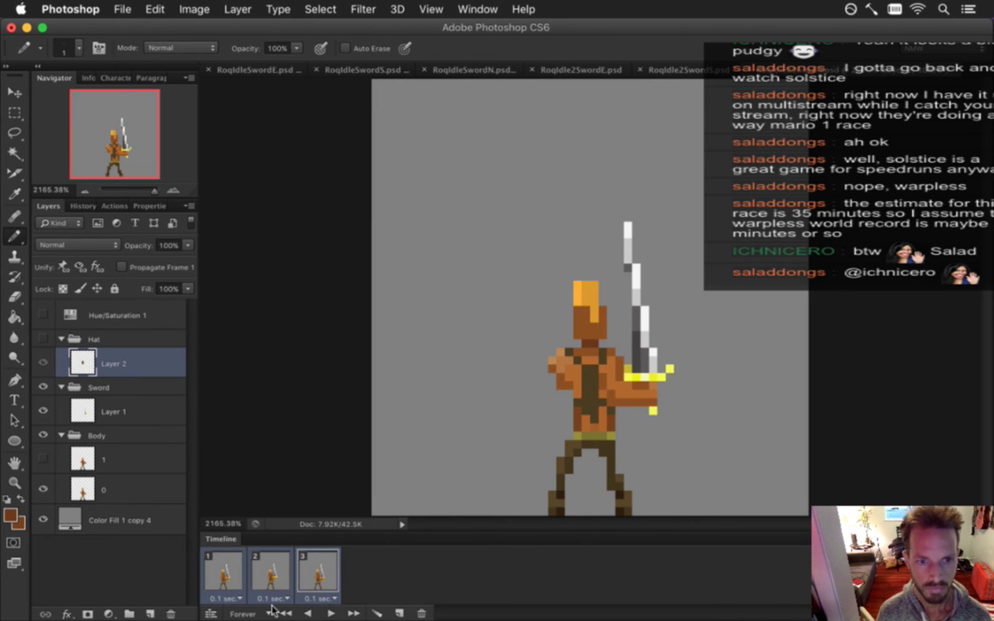
pyautogui.click(330, 613)
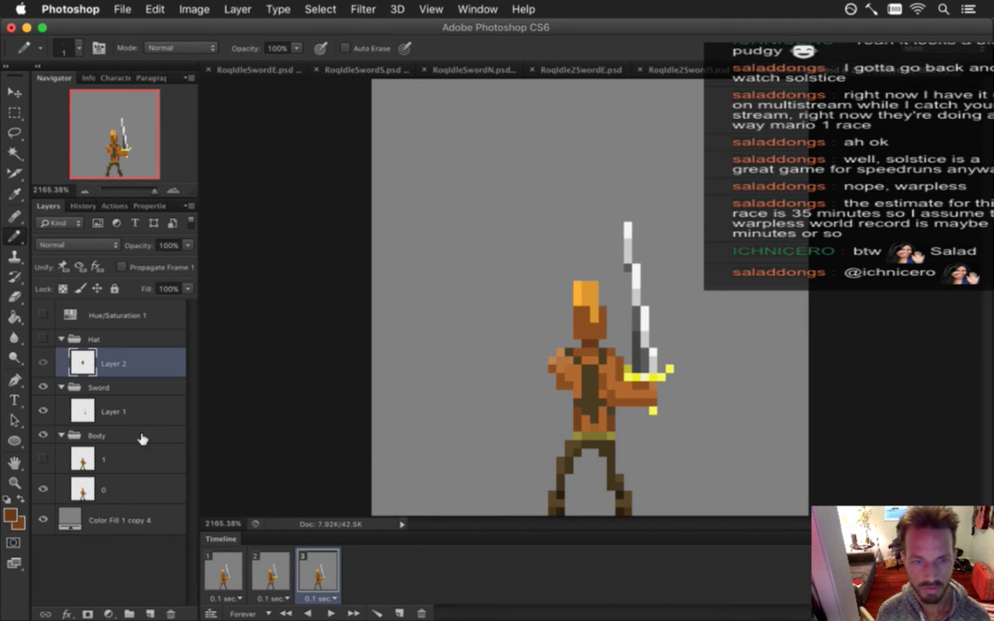
pyautogui.click(330, 612)
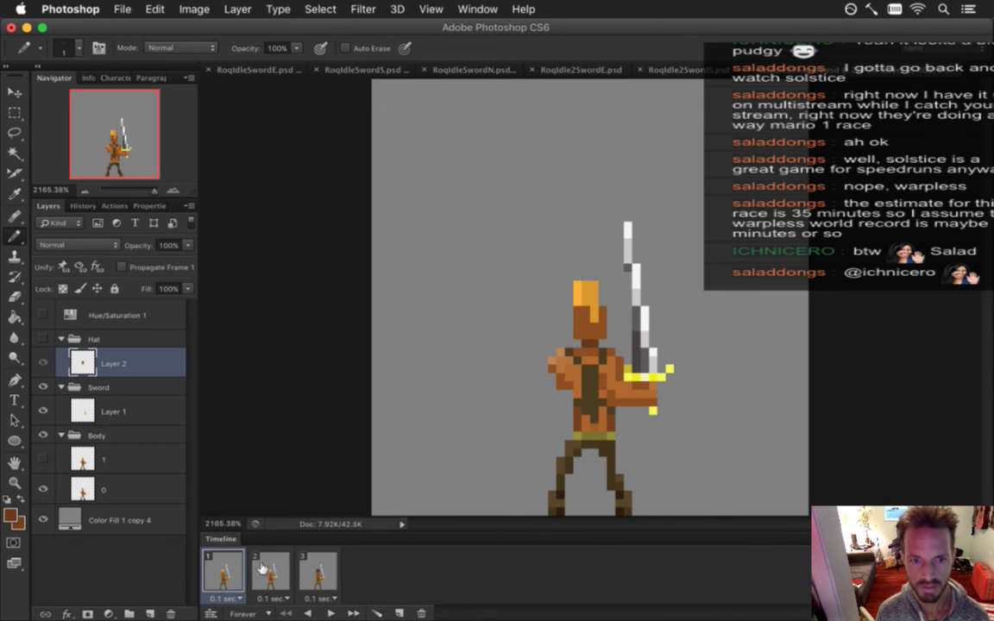
# Show the Hat group again in all three frames, play the animation and save the document
pyautogui.keyDown('shift'); pyautogui.click(267, 569); pyautogui.keyUp('shift')
pyautogui.click(43, 339)
pyautogui.click(331, 612)
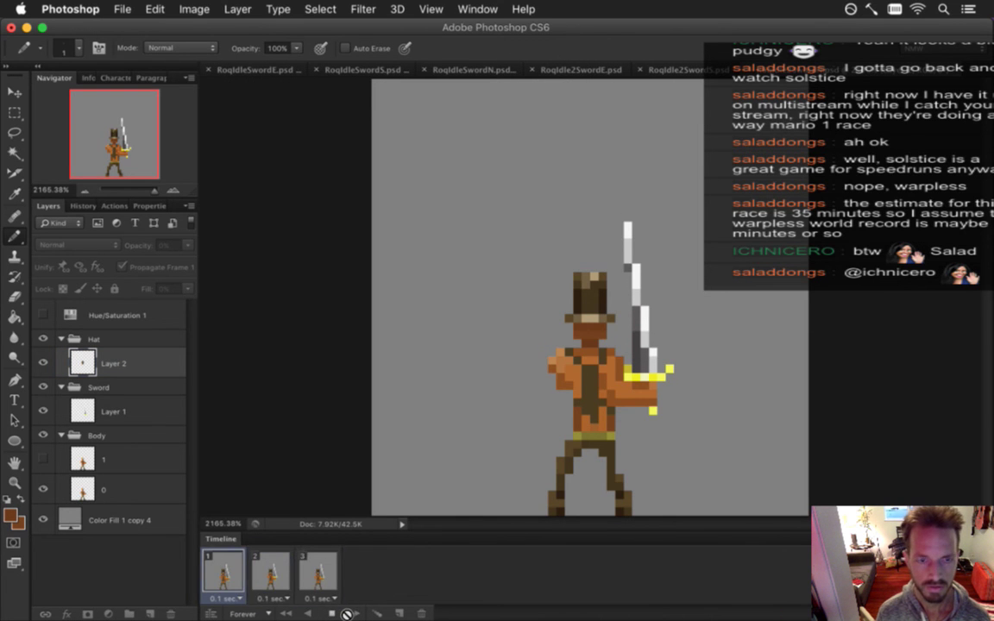
pyautogui.press('space')
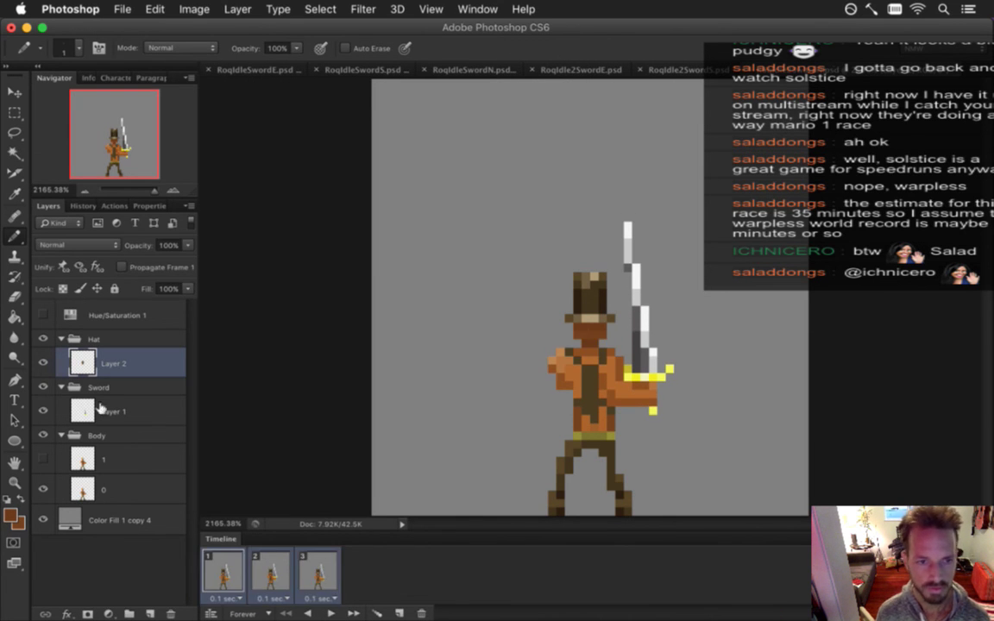
pyautogui.press('super+s')
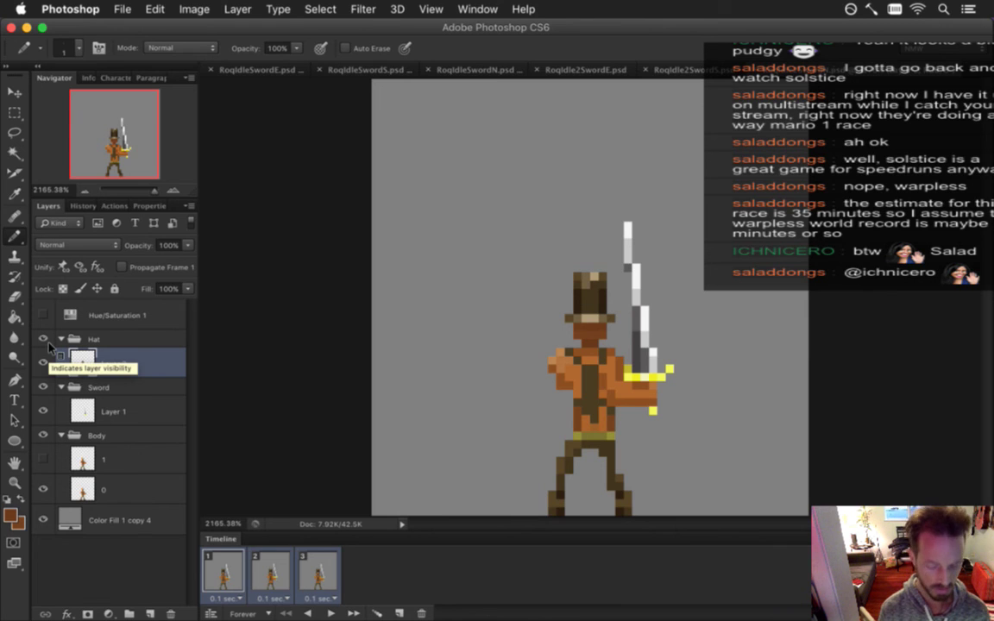
pyautogui.press('super+w')
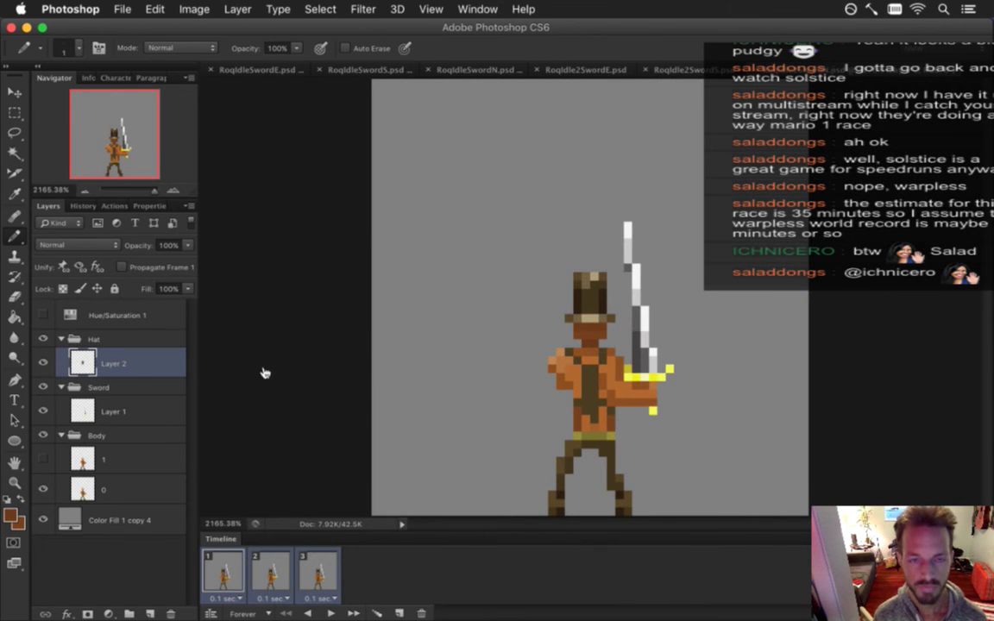
# In Finder's Shadow folder, preview the PNG frames from RoqIdle2SwordN0.png through RoqIdle2SwordNHat2.png
pyautogui.press('super+Tab')
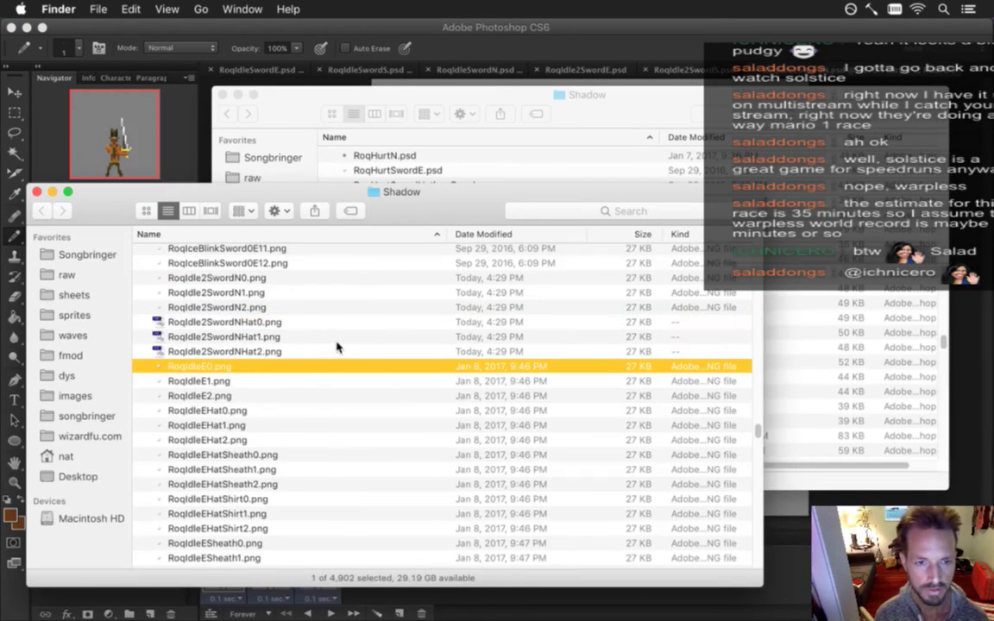
pyautogui.click(265, 295)
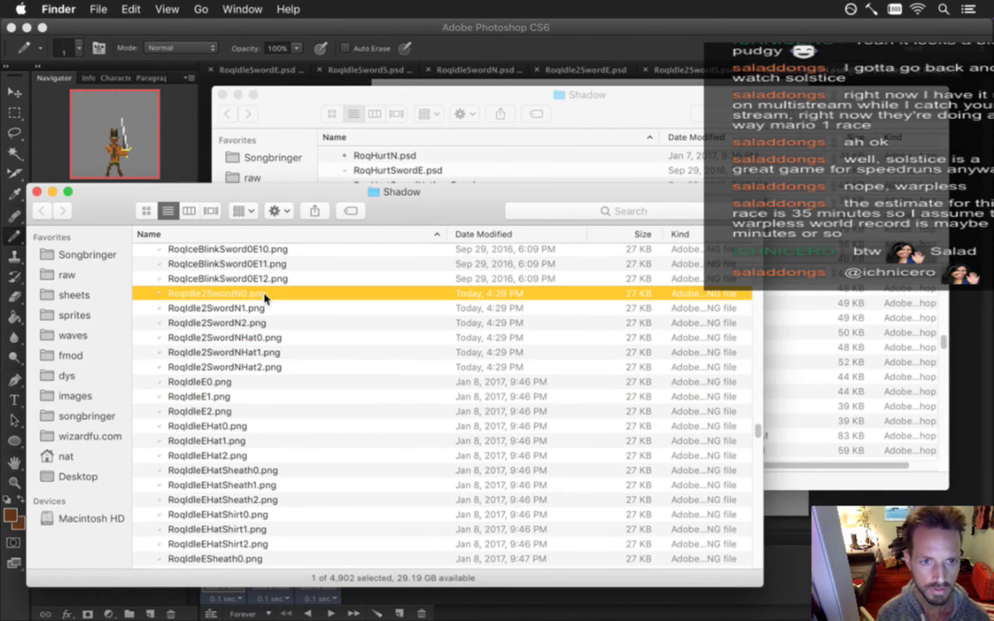
pyautogui.press('space')
pyautogui.press('Down')
pyautogui.press('Down')
pyautogui.press('Down')
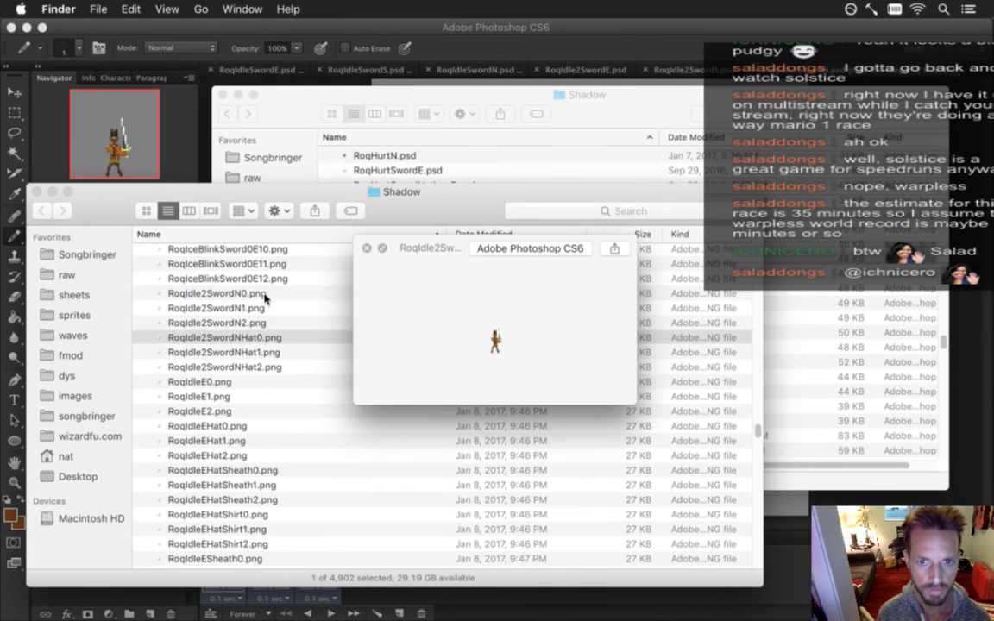
pyautogui.press('Down')
pyautogui.press('Down')
pyautogui.press('Down')
pyautogui.press('Up')
pyautogui.press('Up')
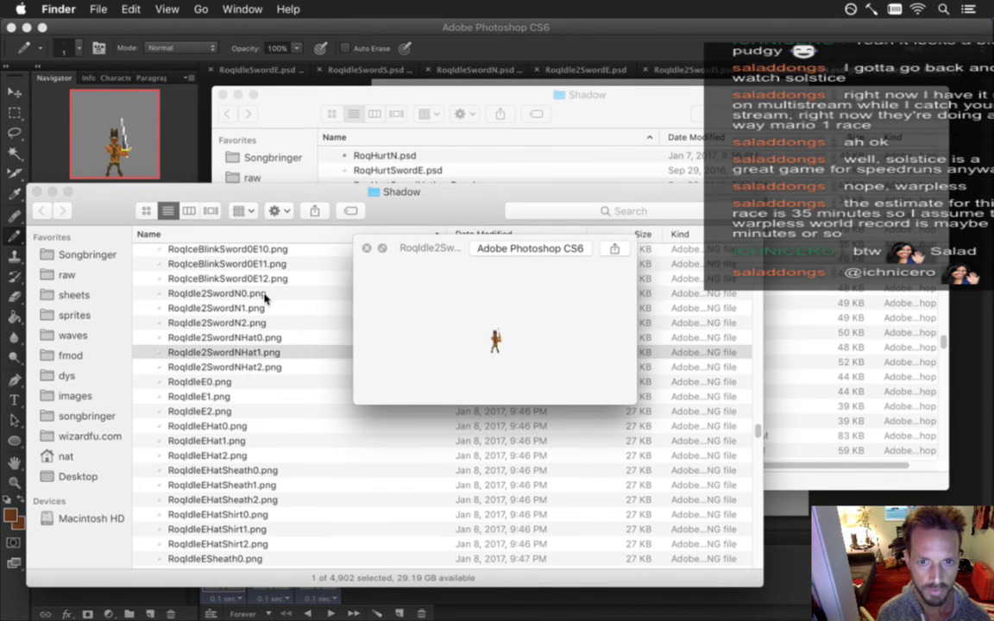
pyautogui.press('space')
# Return to Photoshop and show the Color Fill 1 copy 4 background in all frames of RoqIdle2SwordS.psd
pyautogui.press('super+Tab')
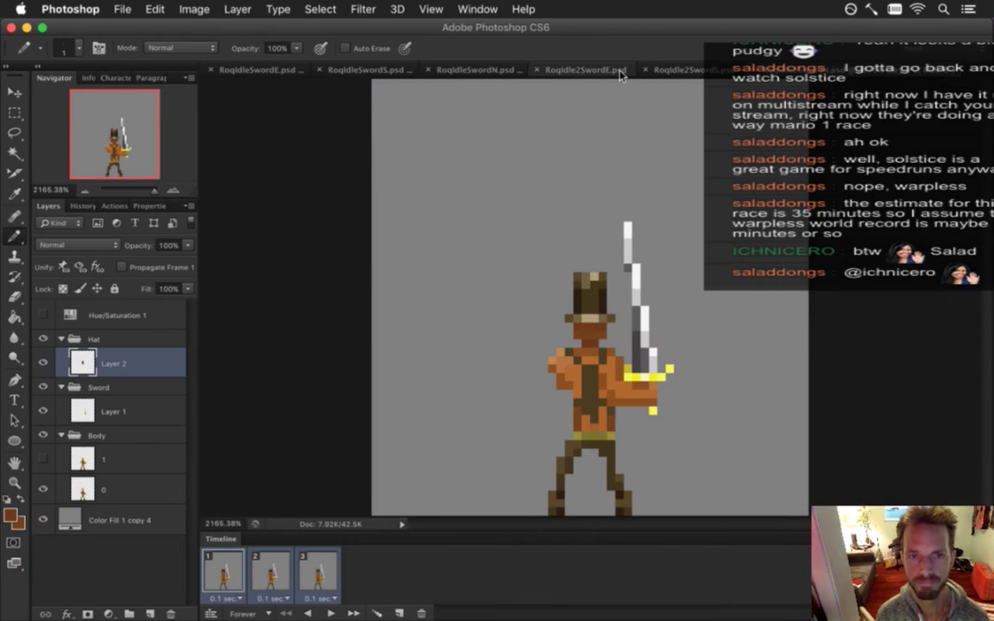
pyautogui.hotkey('ctrl', 'Tab')
pyautogui.hotkey('ctrl', 'Tab')
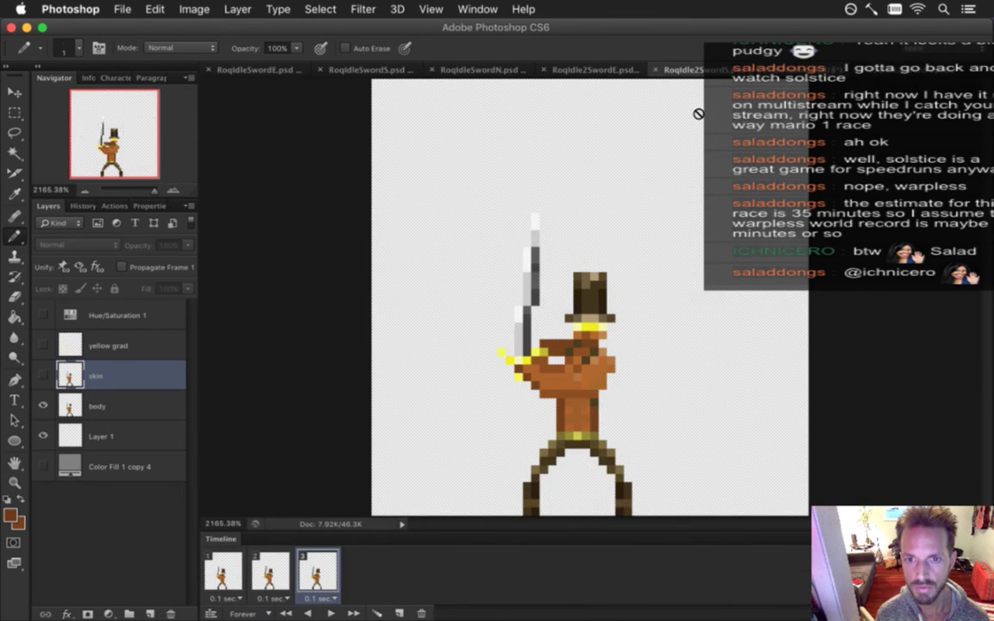
pyautogui.click(43, 466)
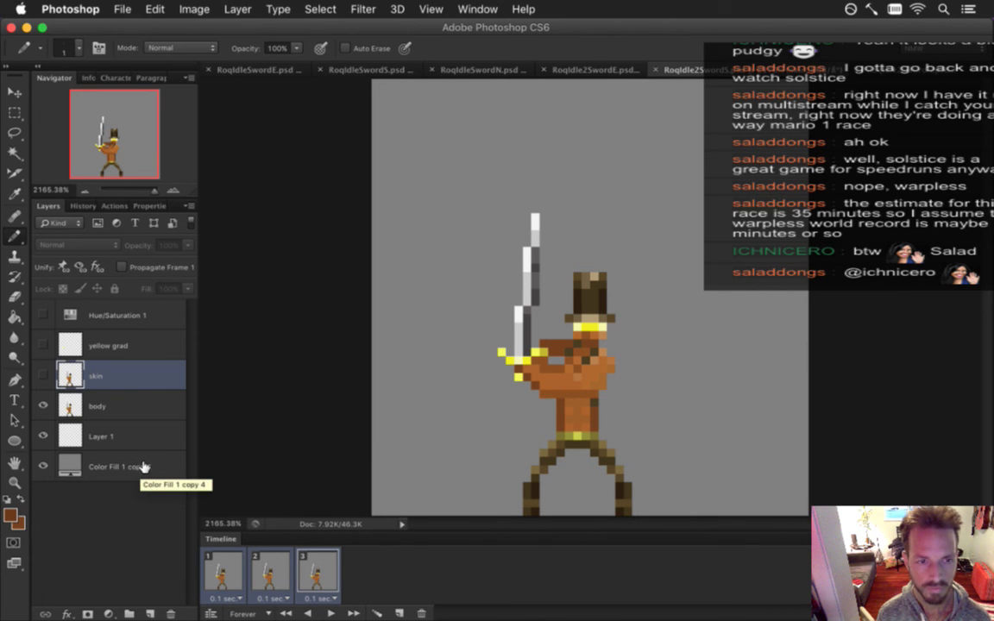
# Sample browns and pencil over the lighter leg pixels on the body layer, darkening the legs
pyautogui.click(119, 402)
pyautogui.keyDown('alt'); pyautogui.click(508, 408); pyautogui.keyUp('alt')
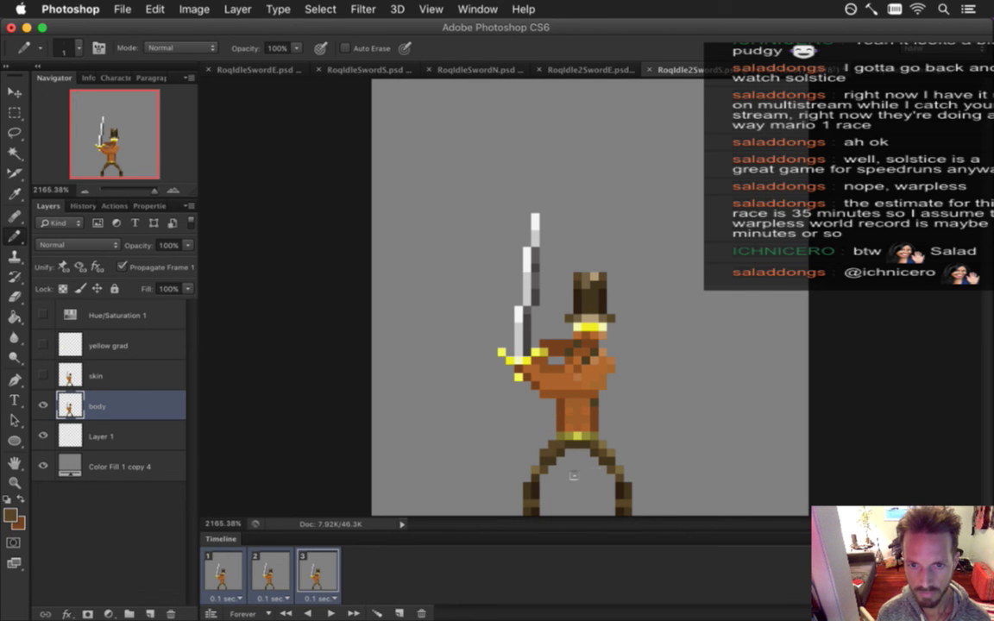
pyautogui.keyDown('alt'); pyautogui.click(510, 409); pyautogui.keyUp('alt')
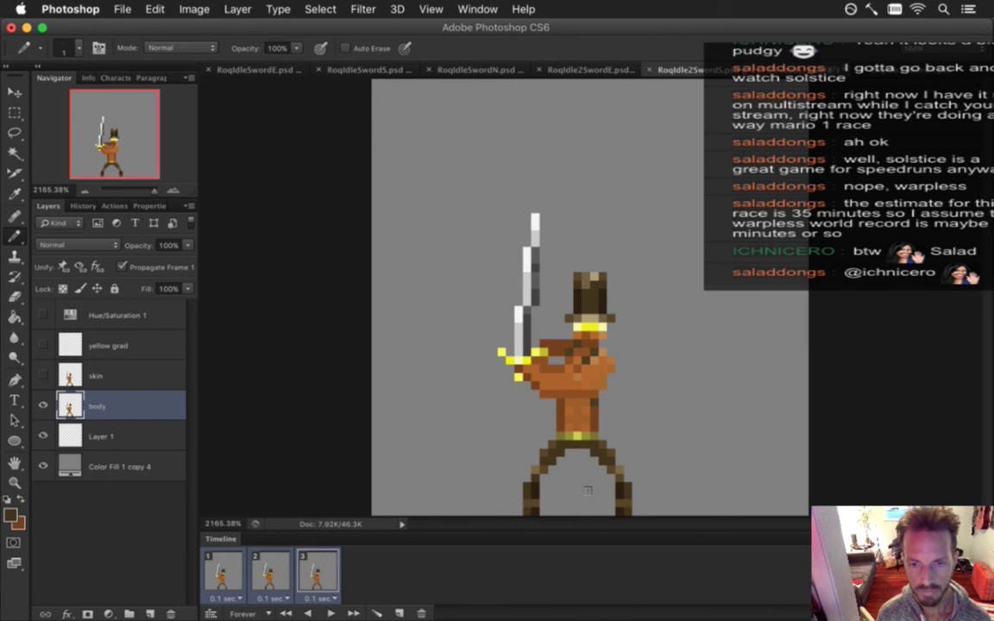
pyautogui.keyDown('alt'); pyautogui.click(541, 487); pyautogui.keyUp('alt')
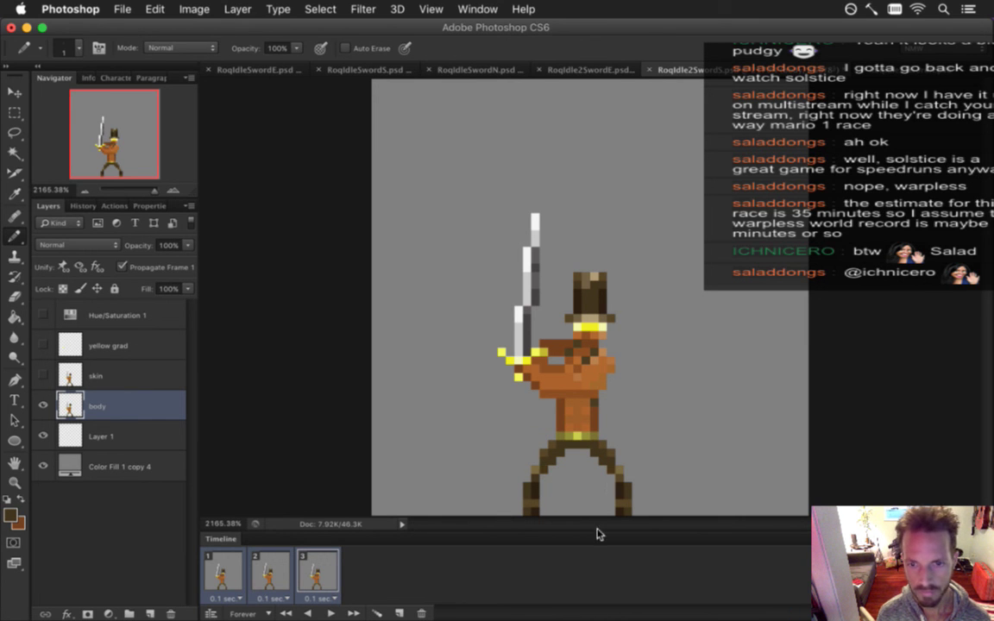
pyautogui.keyDown('alt'); pyautogui.click(488, 413); pyautogui.keyUp('alt')
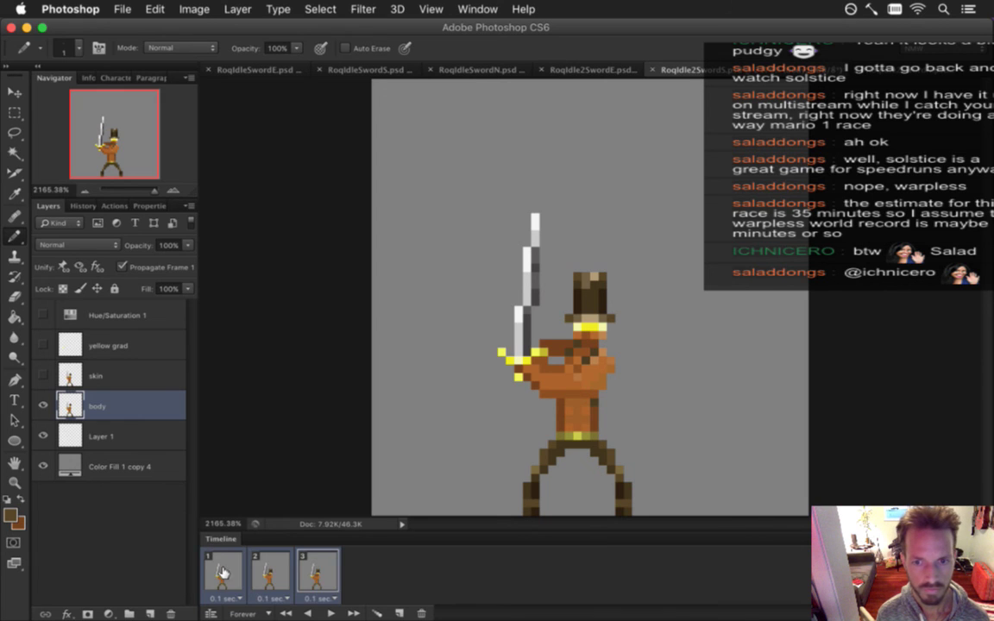
# In frame 2, sample the leg browns and pencil over the lighter leg pixels on the skin layer
pyautogui.click(269, 573)
pyautogui.hotkey('alt', ']')
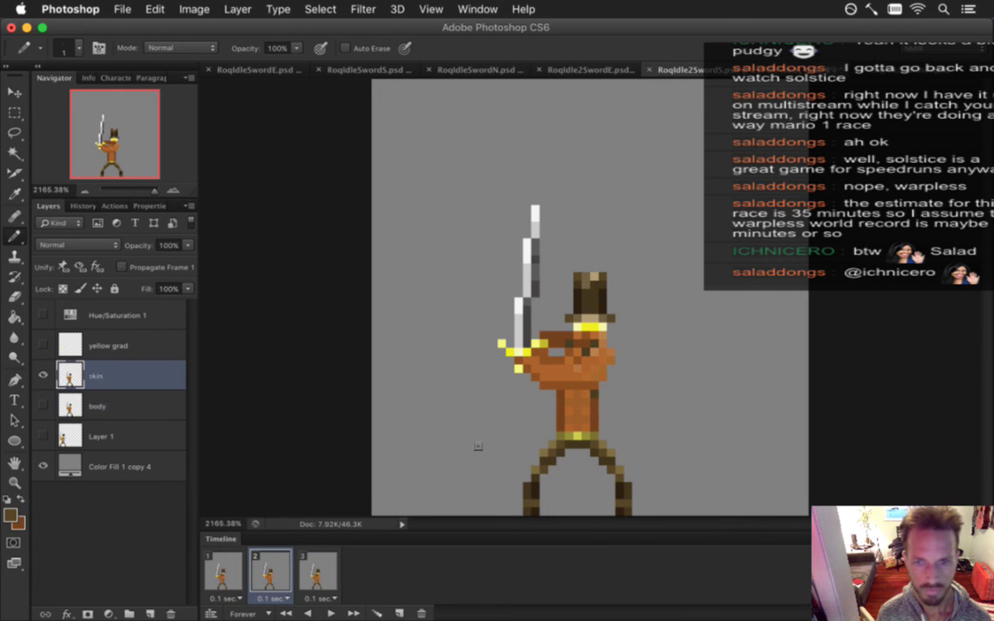
pyautogui.press('i')
pyautogui.click(557, 466)
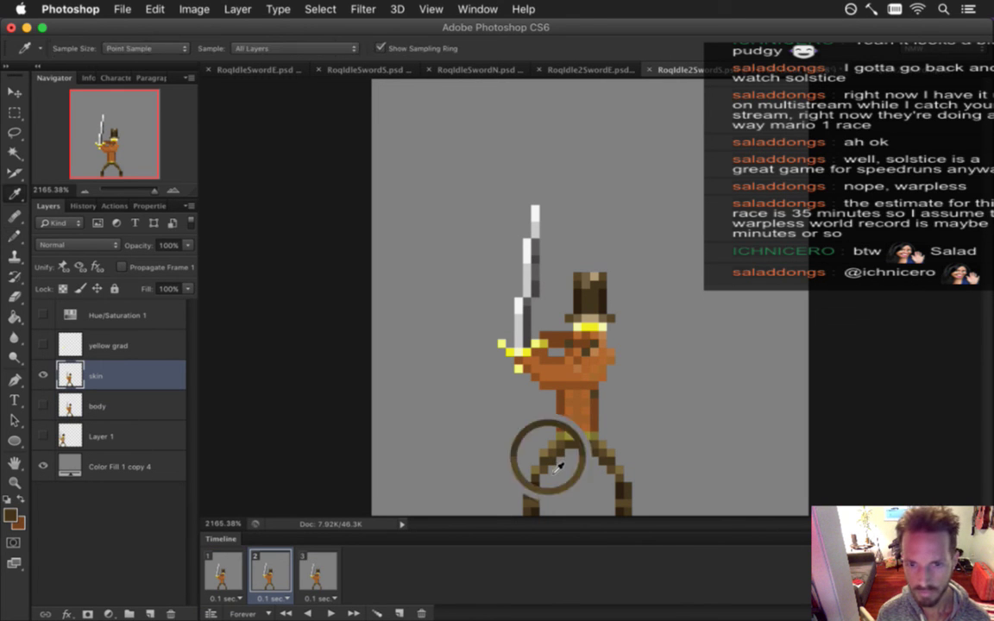
pyautogui.press('b')
pyautogui.press('i')
pyautogui.click(545, 478)
pyautogui.press('b')
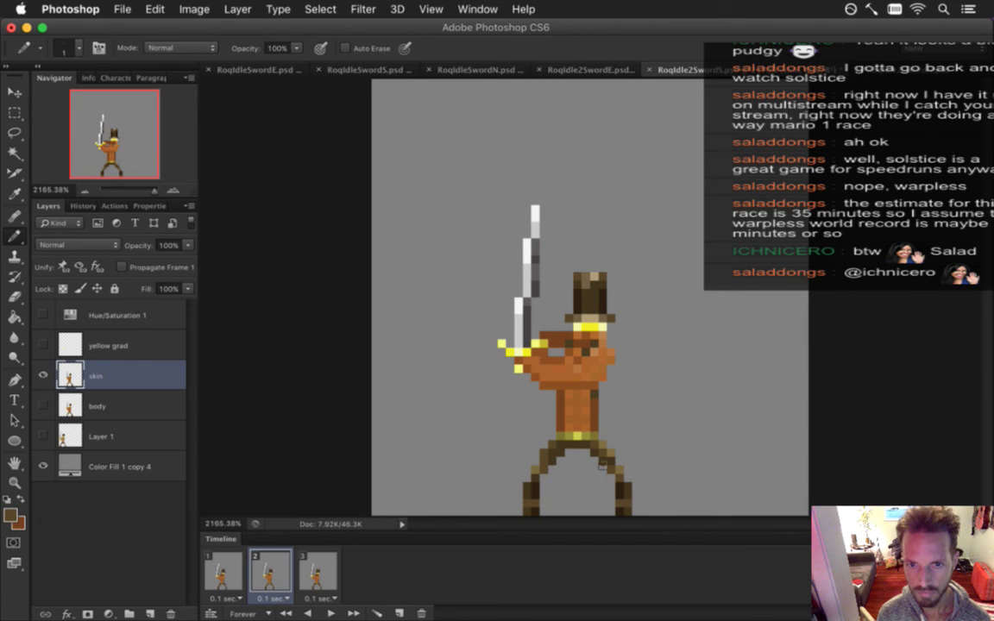
pyautogui.keyDown('alt'); pyautogui.click(600, 473); pyautogui.keyUp('alt')
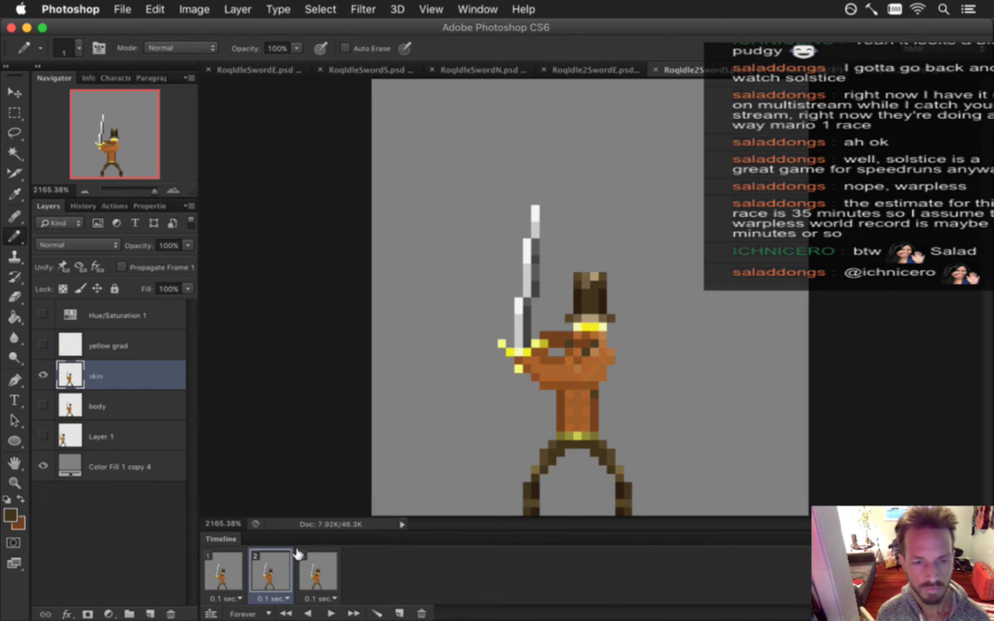
# In frame 1, add a layer group above the yellow grad layer and name it Body
pyautogui.click(238, 565)
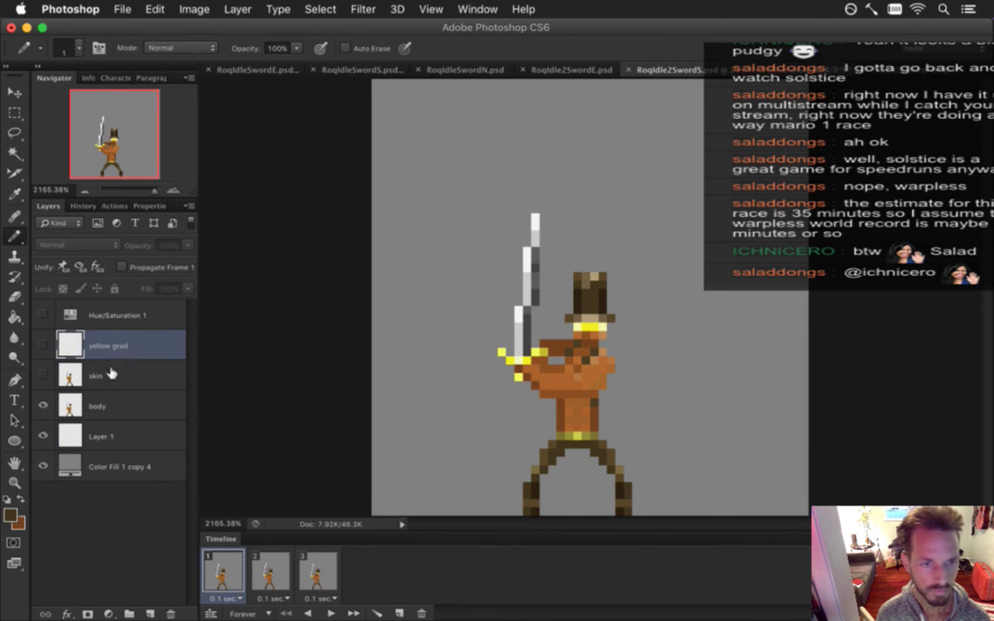
pyautogui.press('super+g')
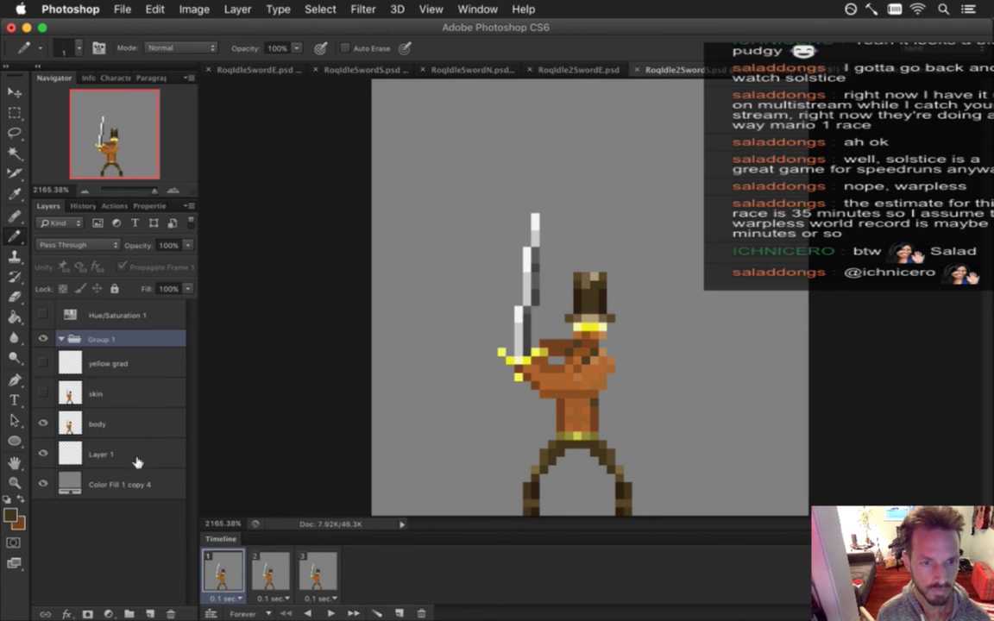
pyautogui.doubleClick(103, 340)
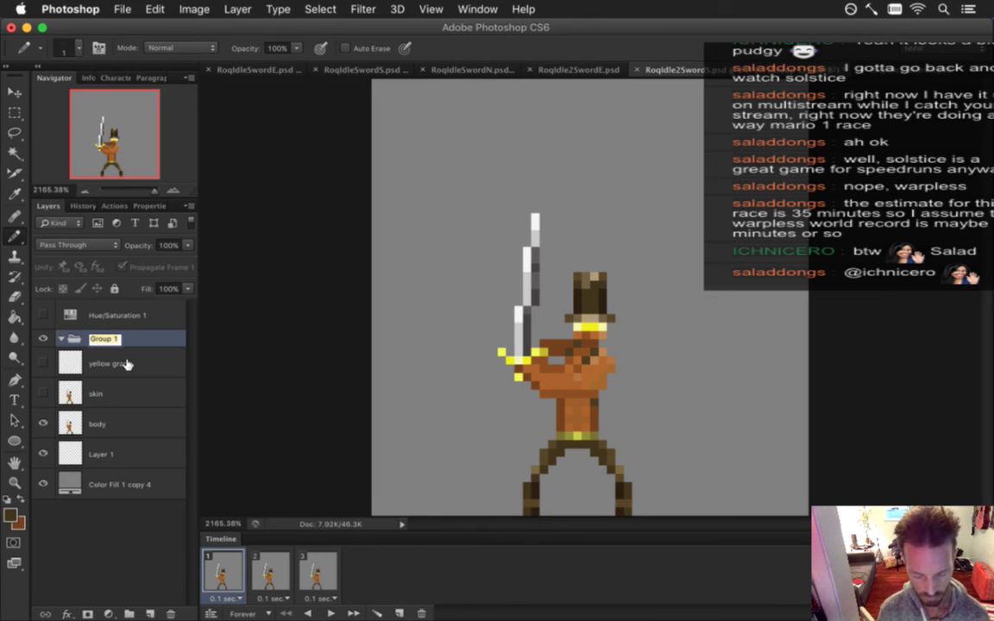
pyautogui.write('Body')
pyautogui.press('Return')
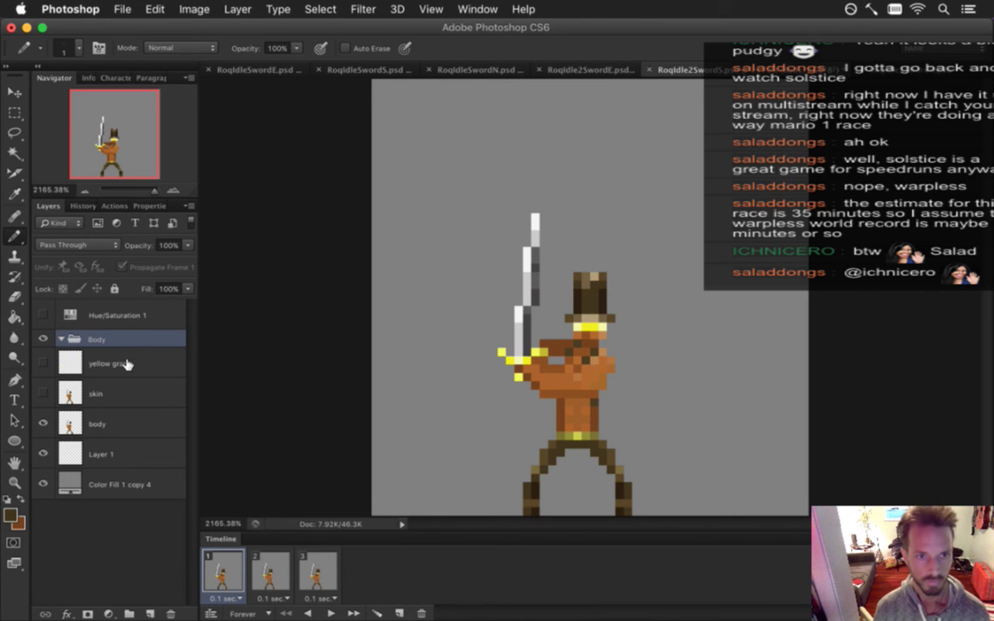
# Add two more layer groups above Body, named Sword and Hat, and save the document
pyautogui.press('super+g')
pyautogui.doubleClick(95, 340)
pyautogui.write('Sword')
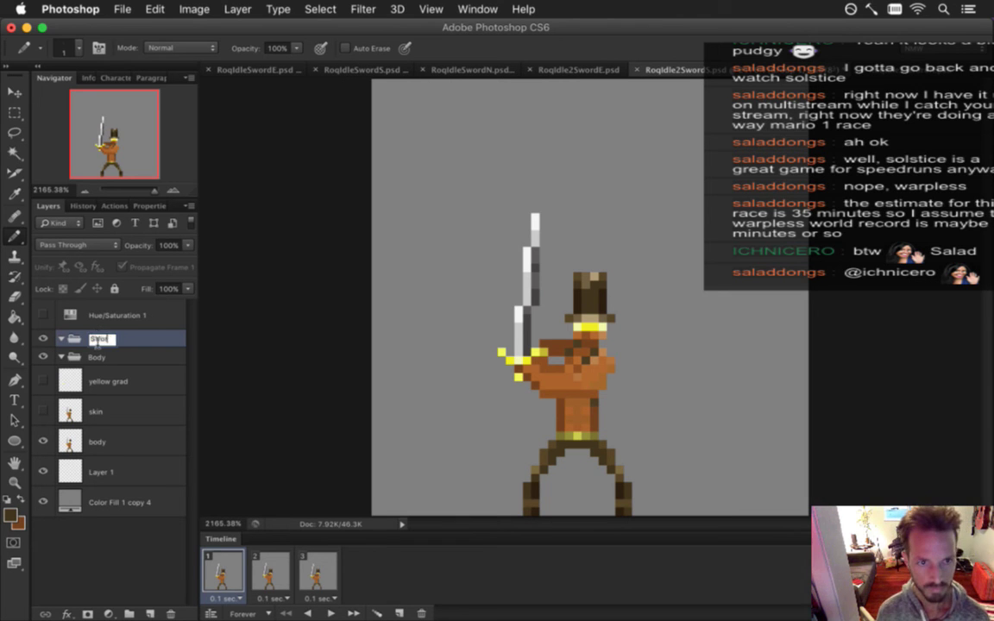
pyautogui.press('Return')
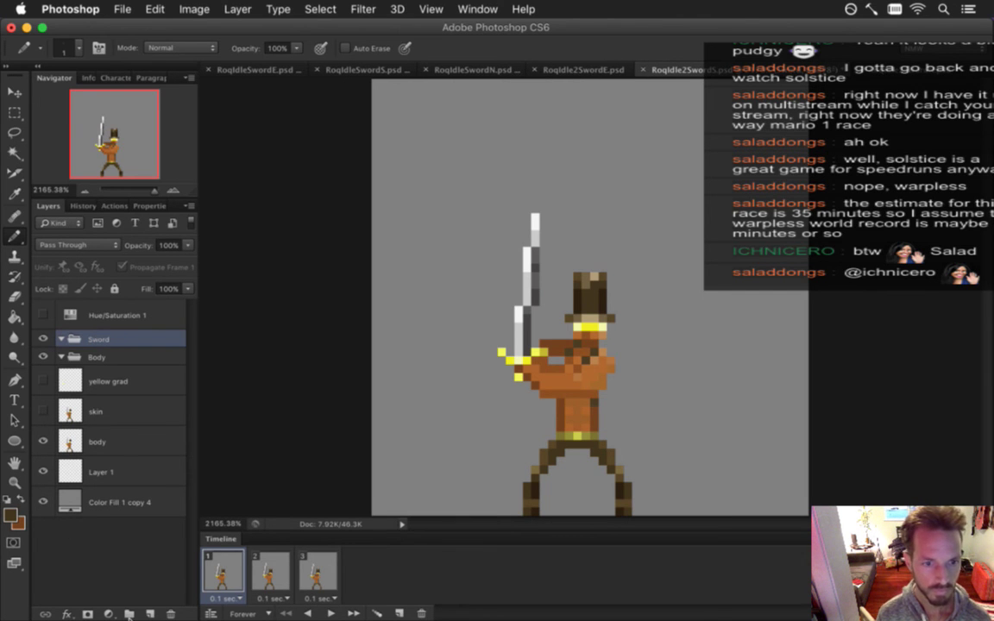
pyautogui.click(128, 613)
pyautogui.doubleClick(100, 339)
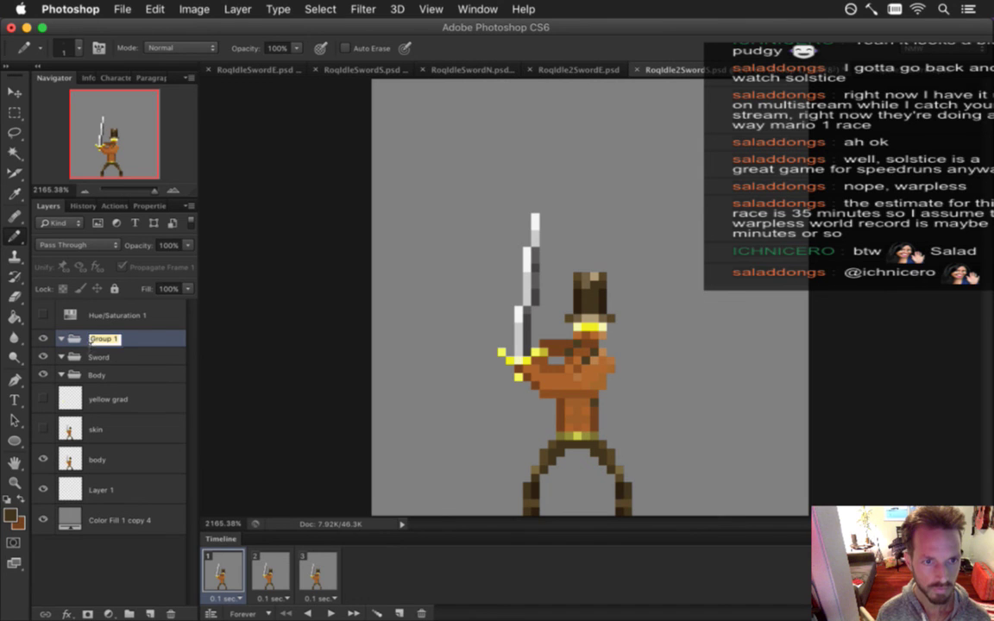
pyautogui.write('Hat')
pyautogui.press('Return')
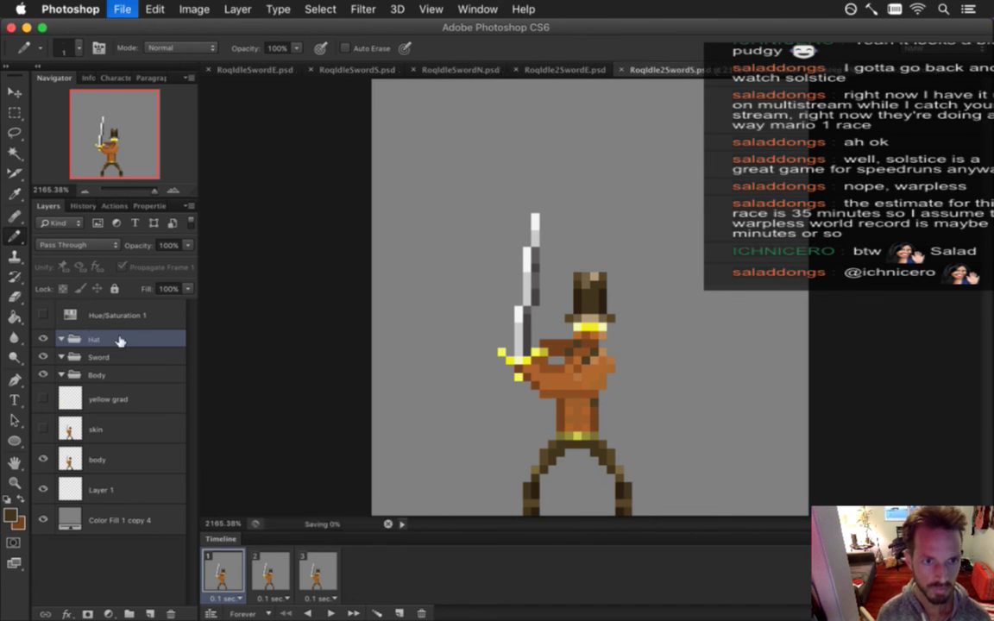
# Turn off Propagate Frame 1 for the body layer in frame 1 and save the document
pyautogui.click(108, 460)
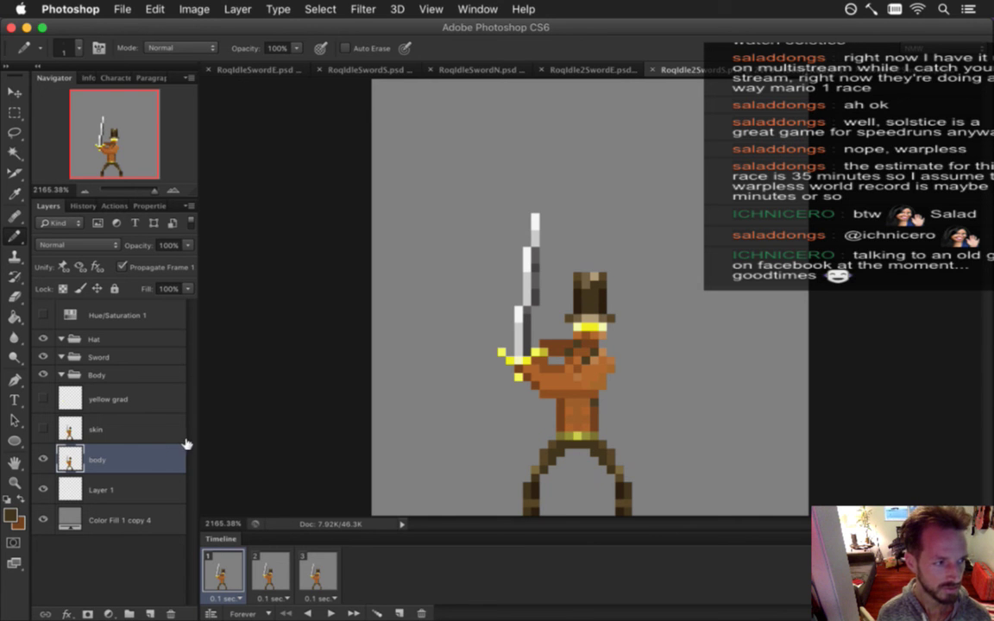
pyautogui.click(265, 574)
pyautogui.click(226, 574)
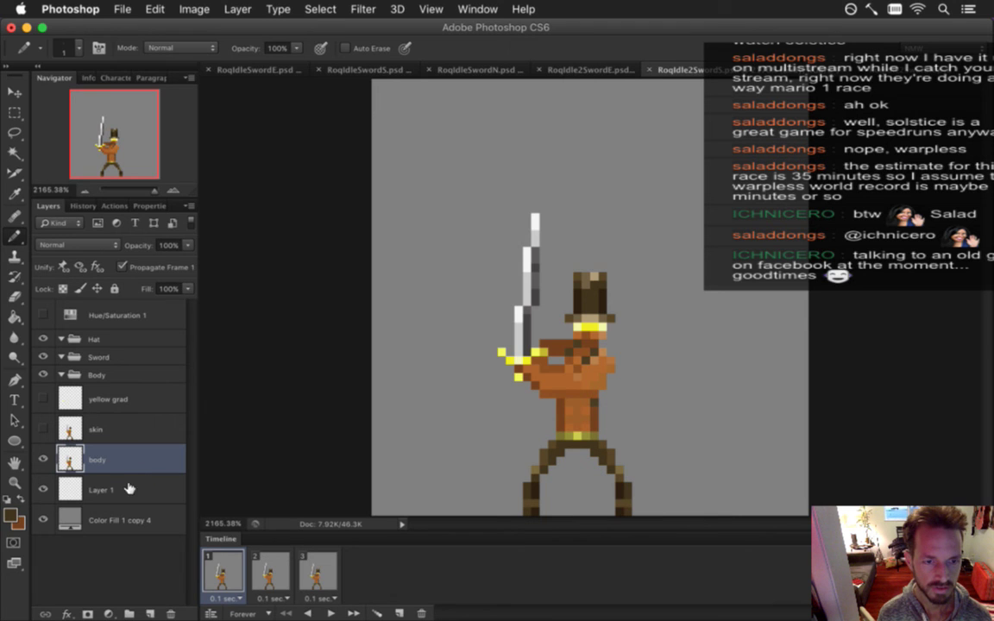
pyautogui.click(122, 267)
pyautogui.press('super+s')
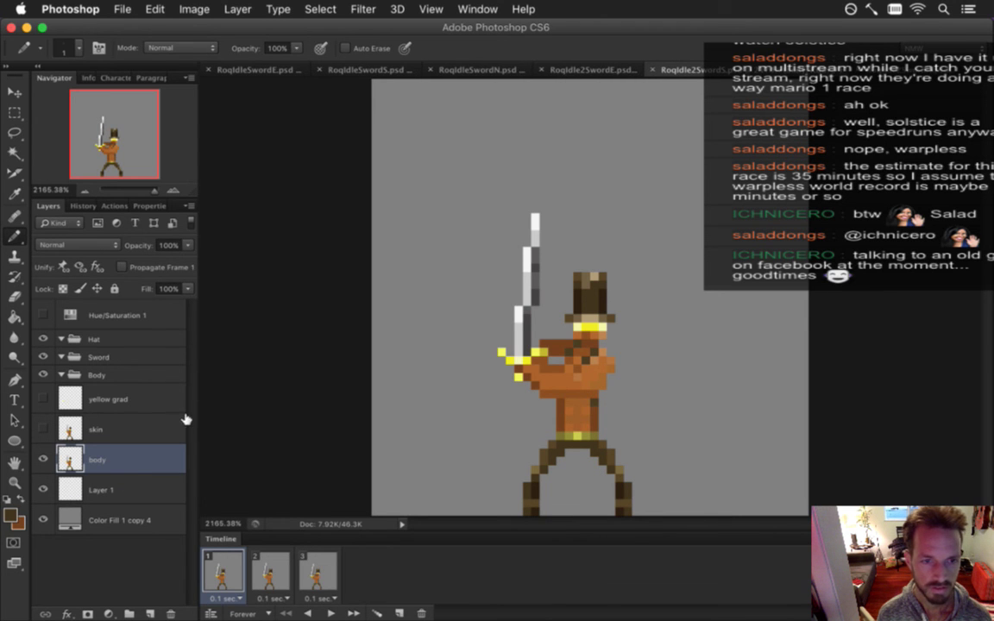
# Move the yellow grad, skin, body and Layer 1 layers into the Body group and show that group in all three frames
pyautogui.click(133, 484)
pyautogui.doubleClick(108, 399)
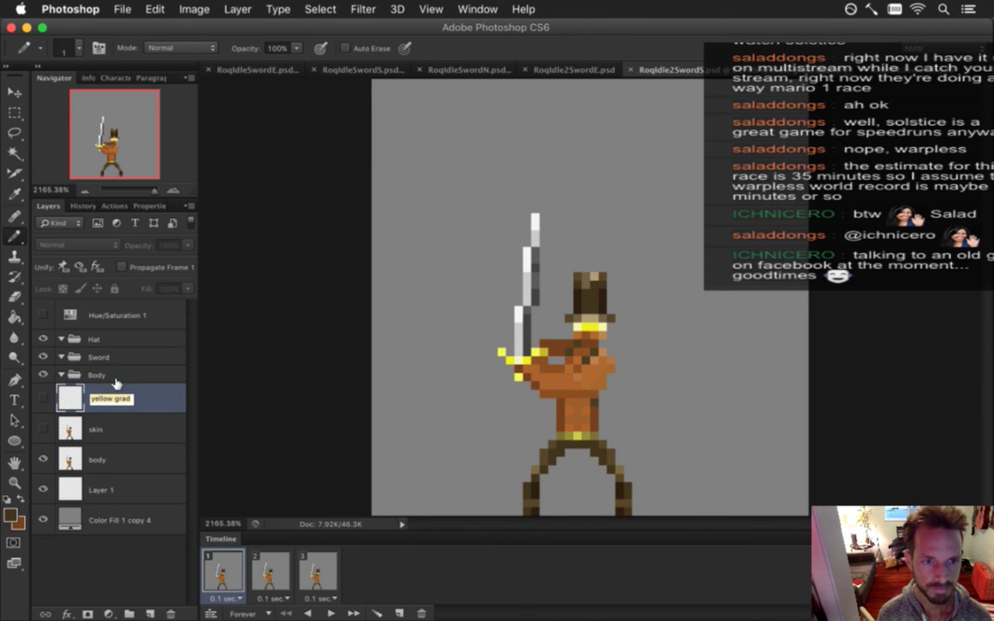
pyautogui.click(165, 396)
pyautogui.keyDown('shift'); pyautogui.click(137, 487); pyautogui.keyUp('shift')
pyautogui.moveTo(136, 487); pyautogui.dragTo(137, 376)
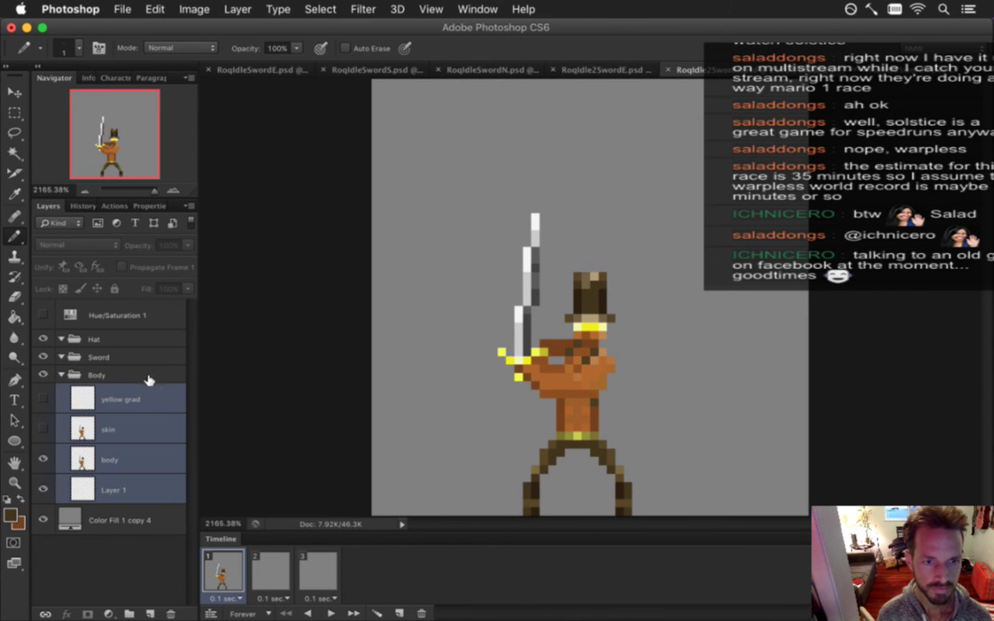
pyautogui.keyDown('shift'); pyautogui.click(317, 571); pyautogui.keyUp('shift')
pyautogui.click(44, 374)
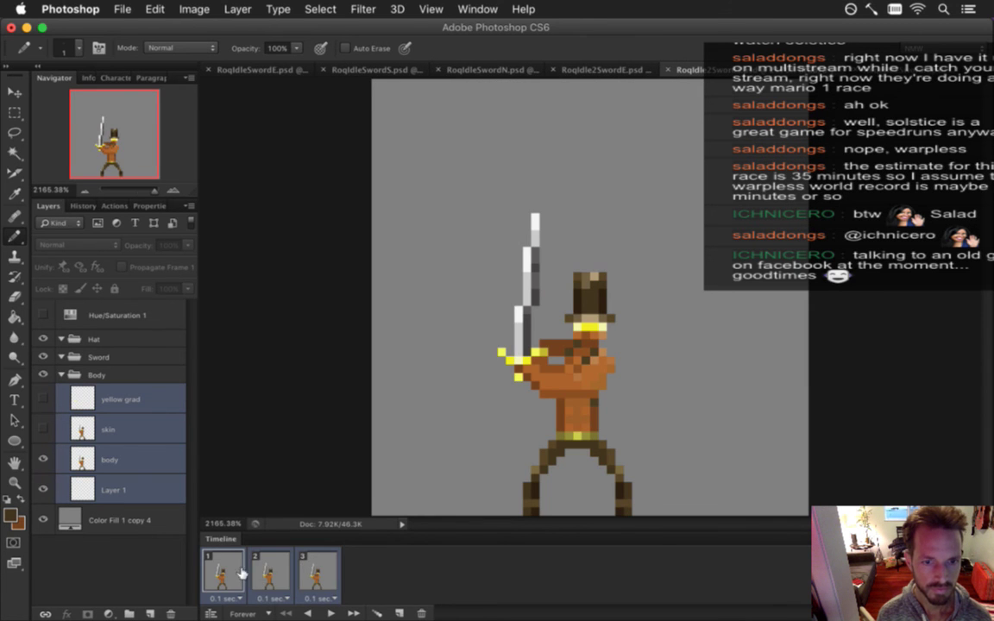
# Delete Layer 1 and the yellow grad layer from the Body group
pyautogui.click(147, 460)
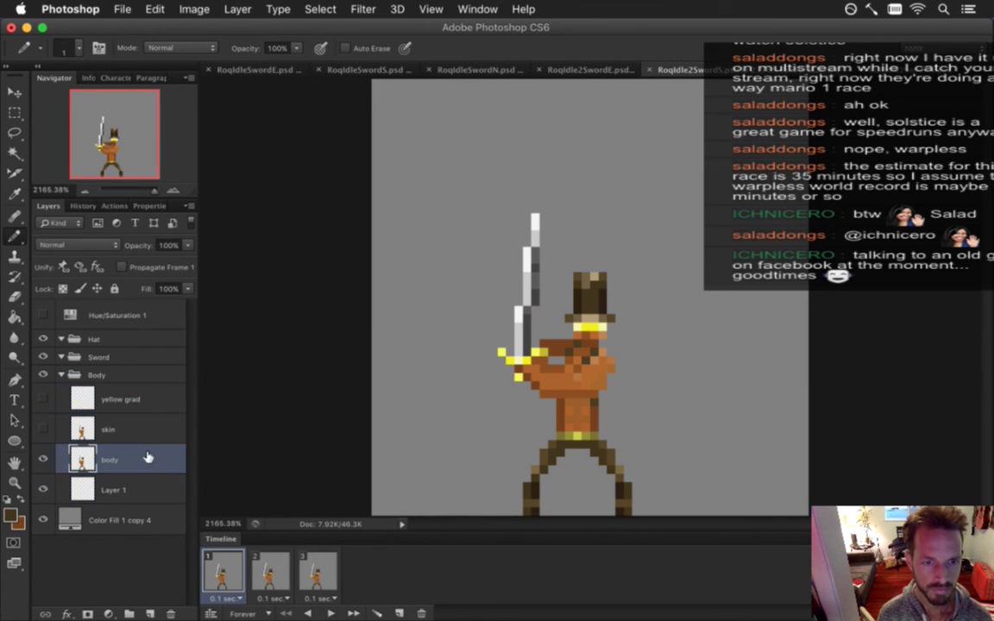
pyautogui.click(112, 489)
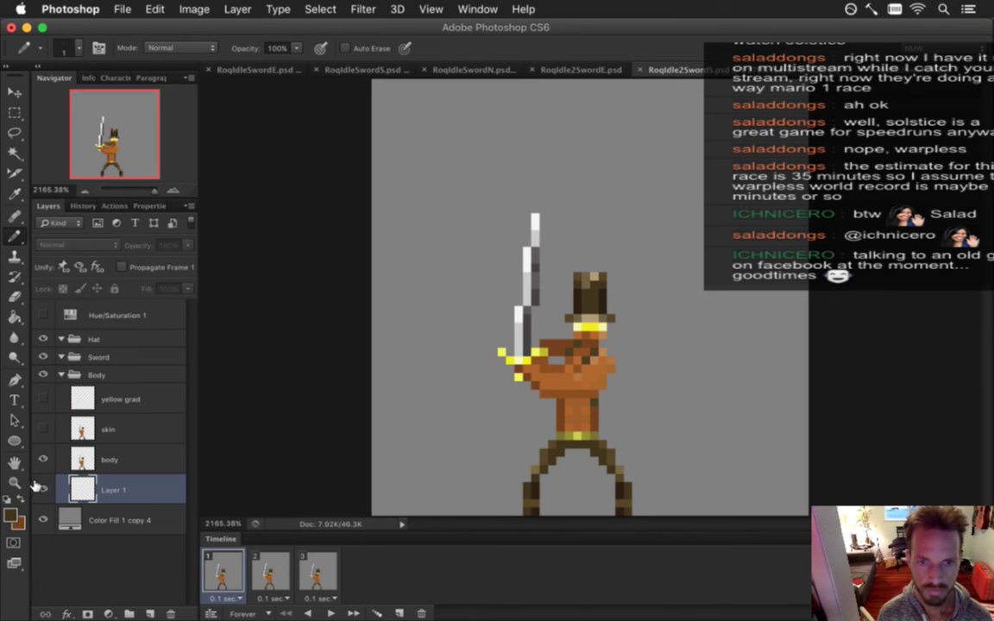
pyautogui.click(170, 614)
pyautogui.click(126, 400)
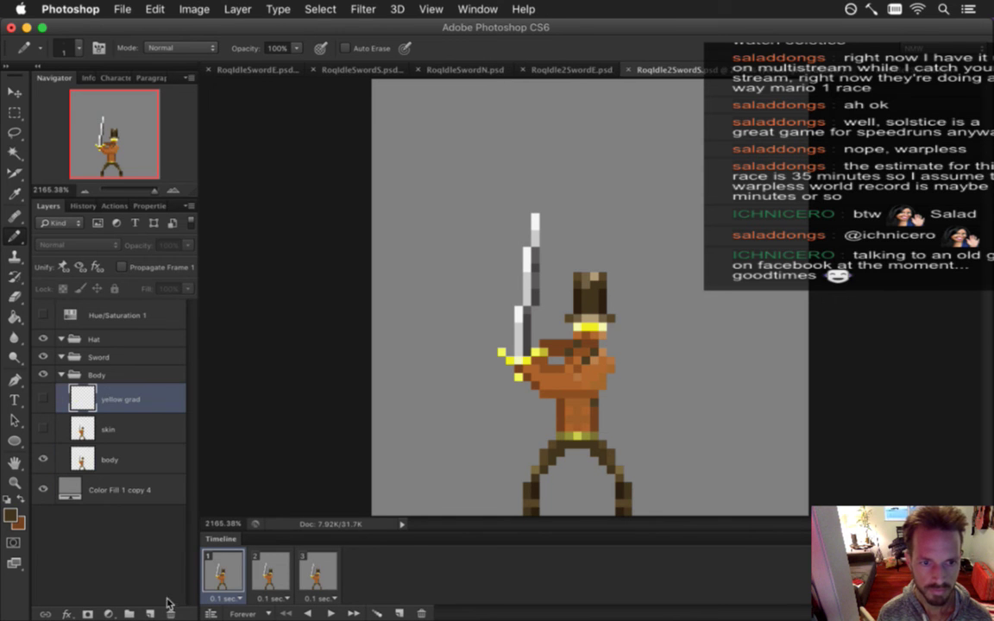
pyautogui.click(170, 613)
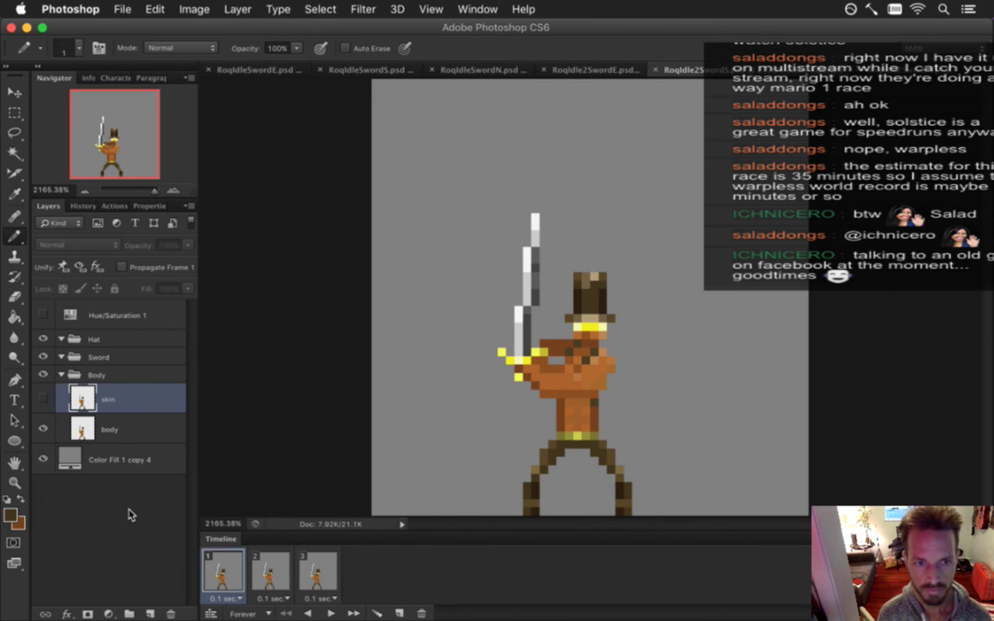
# Rename the body layer as 0 and the skin layer as 1
pyautogui.doubleClick(118, 429)
pyautogui.write('0')
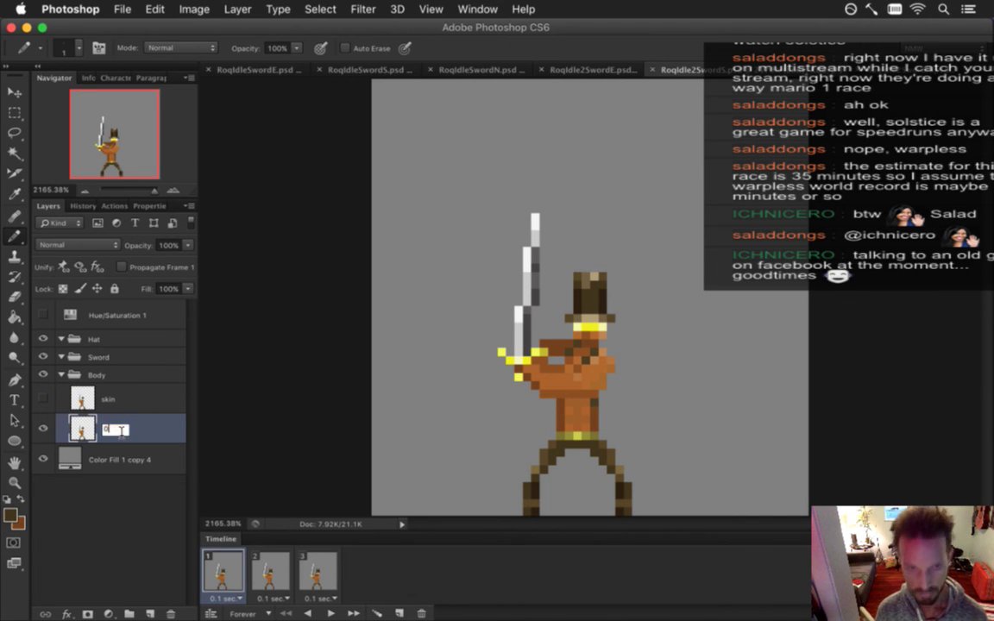
pyautogui.doubleClick(130, 402)
pyautogui.write('1')
pyautogui.press('Return')
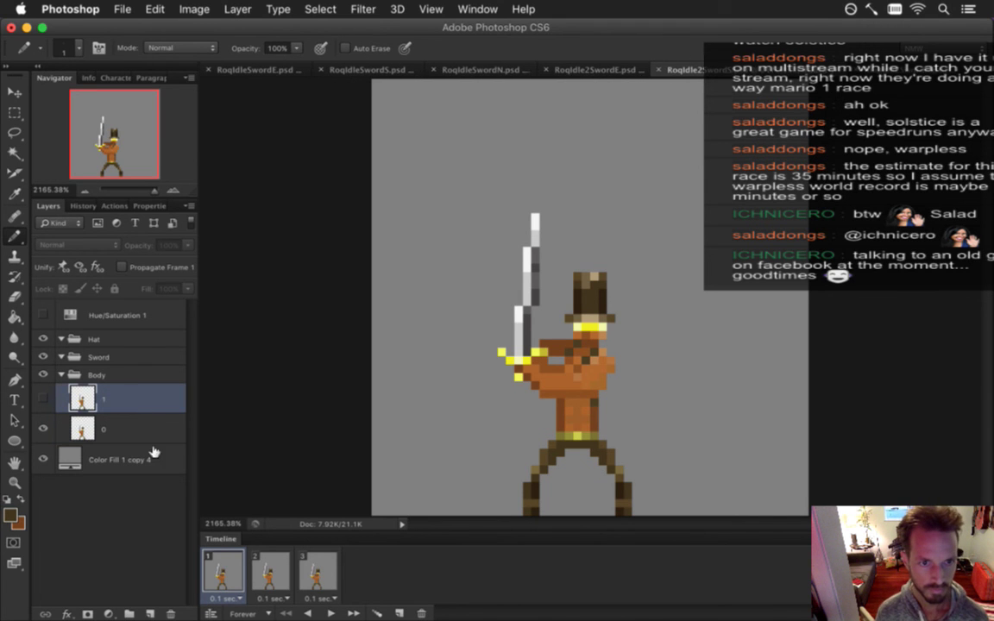
# Show the Sword and Hat groups in all three frames, and check frames 1 and 2
pyautogui.click(261, 571)
pyautogui.click(222, 571)
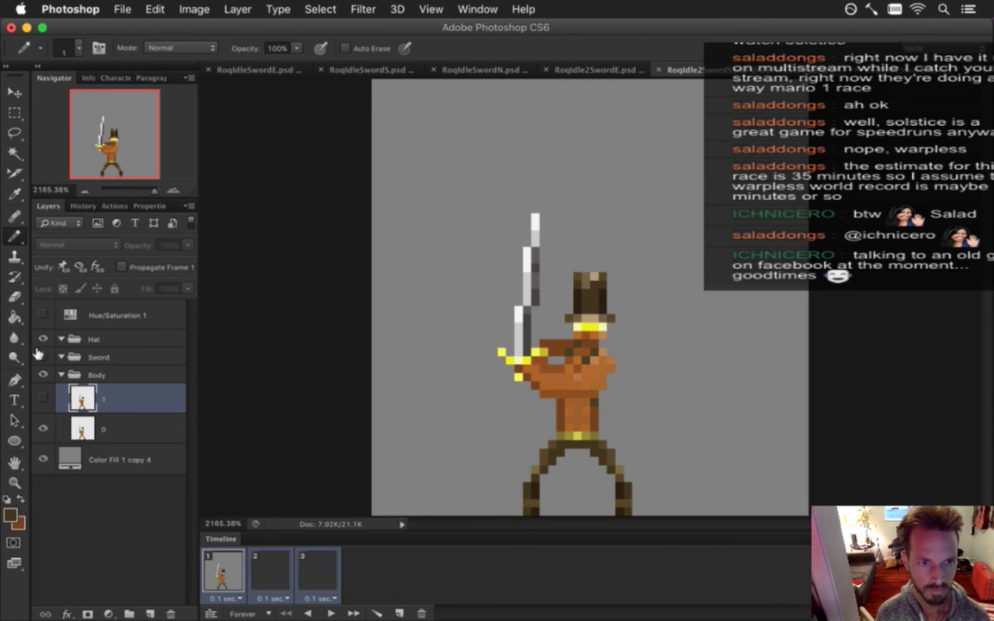
pyautogui.click(223, 571)
pyautogui.click(272, 576)
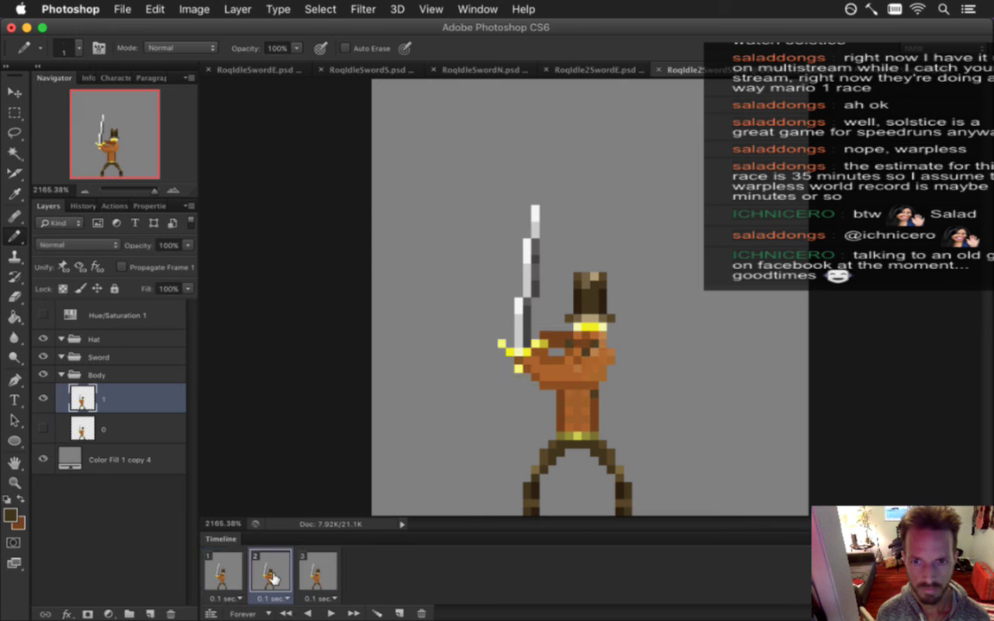
# In frame 1, select the sword pixels on layer 0, put them on their own layer and move it into the Sword group
pyautogui.click(224, 571)
pyautogui.click(131, 439)
pyautogui.press('m')
pyautogui.moveTo(471, 212)
pyautogui.mouseDown()
pyautogui.moveTo(501, 321)
pyautogui.moveTo(541, 362)
pyautogui.moveTo(541, 352)
pyautogui.mouseUp()
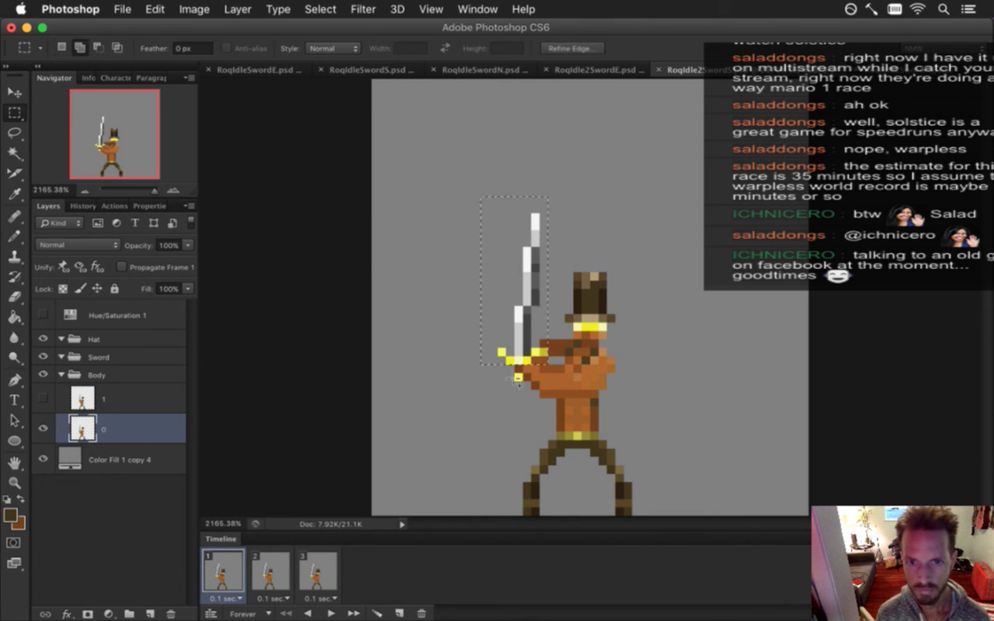
pyautogui.press('alt')
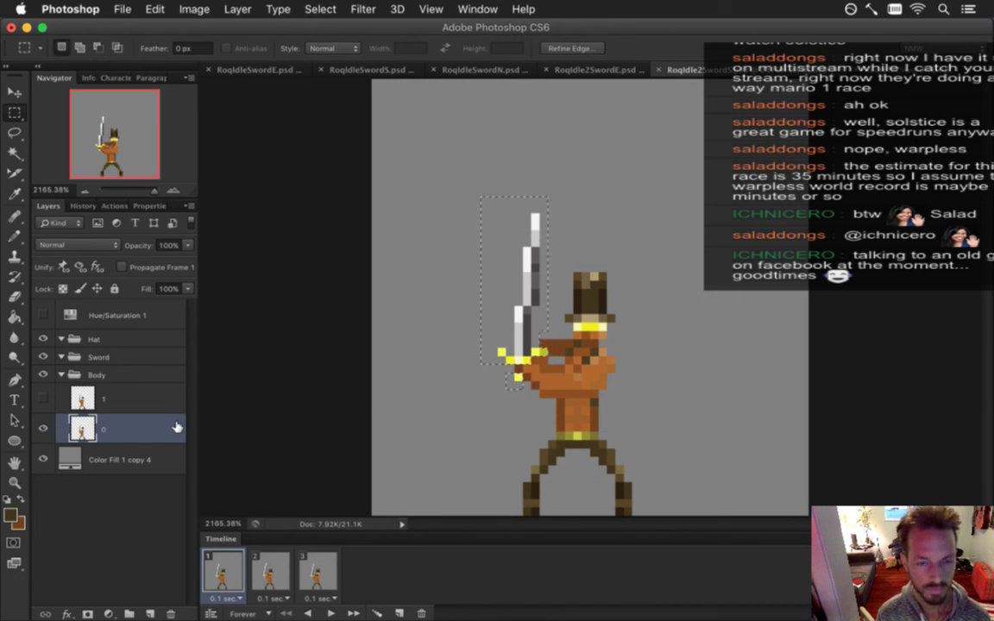
pyautogui.rightClick(496, 291)
pyautogui.click(546, 416)
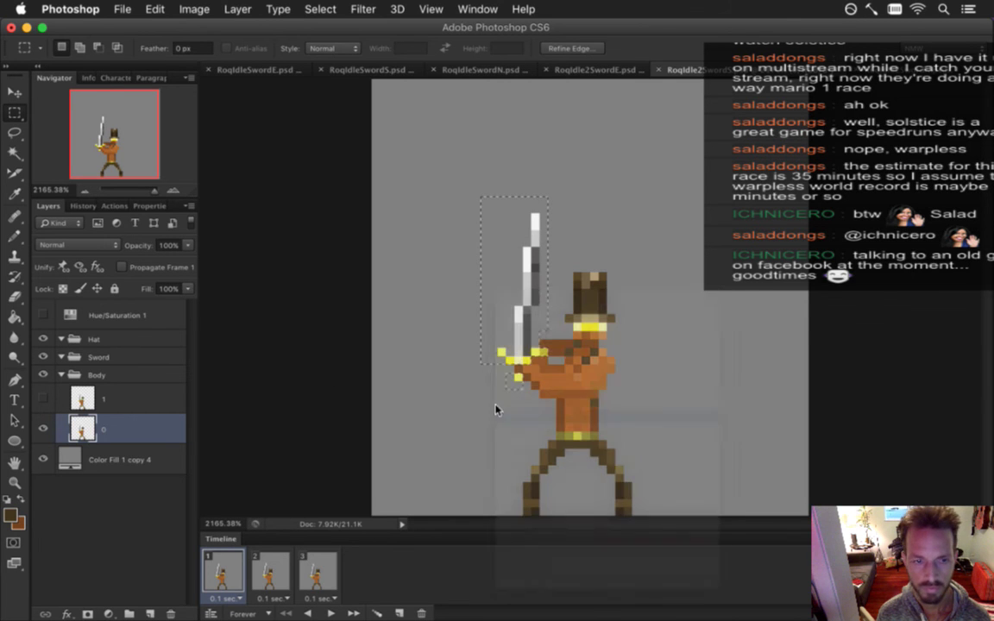
pyautogui.moveTo(79, 382); pyautogui.dragTo(126, 356)
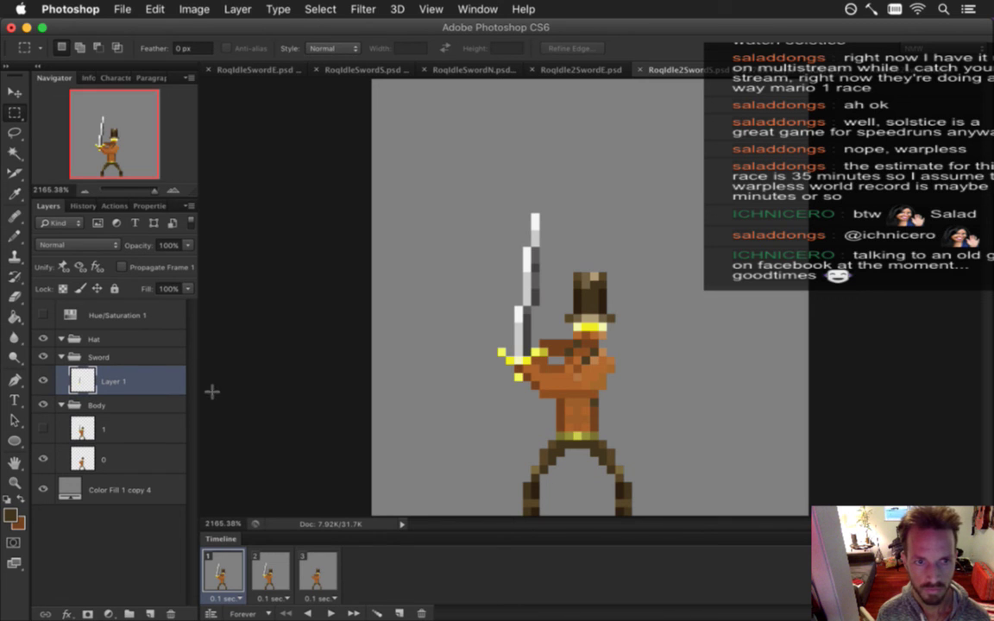
# In frame 2, select the sword pixels on layer 1, delete them and clear the selection
pyautogui.click(273, 570)
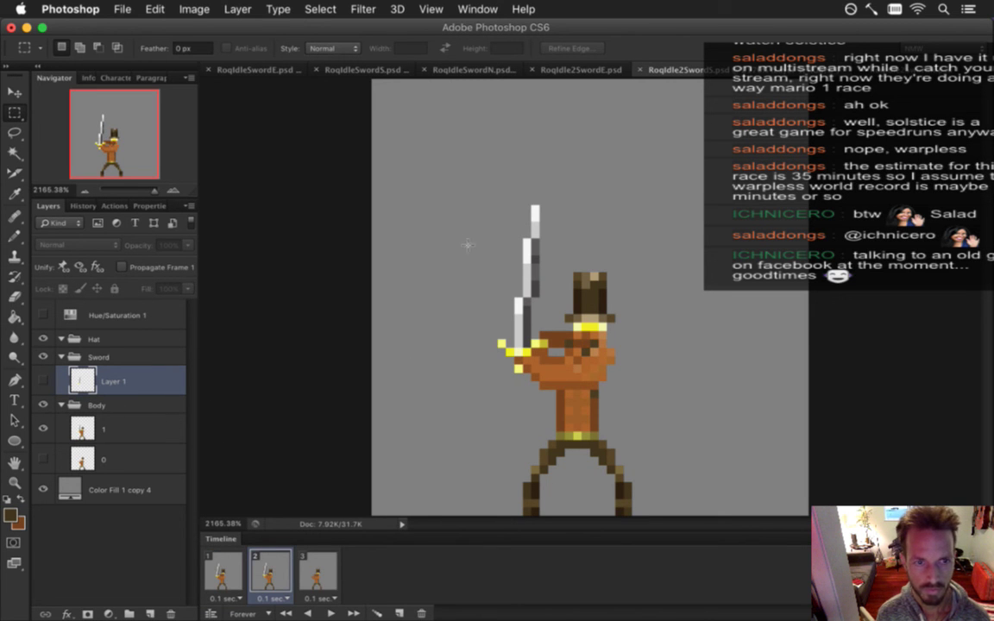
pyautogui.click(129, 430)
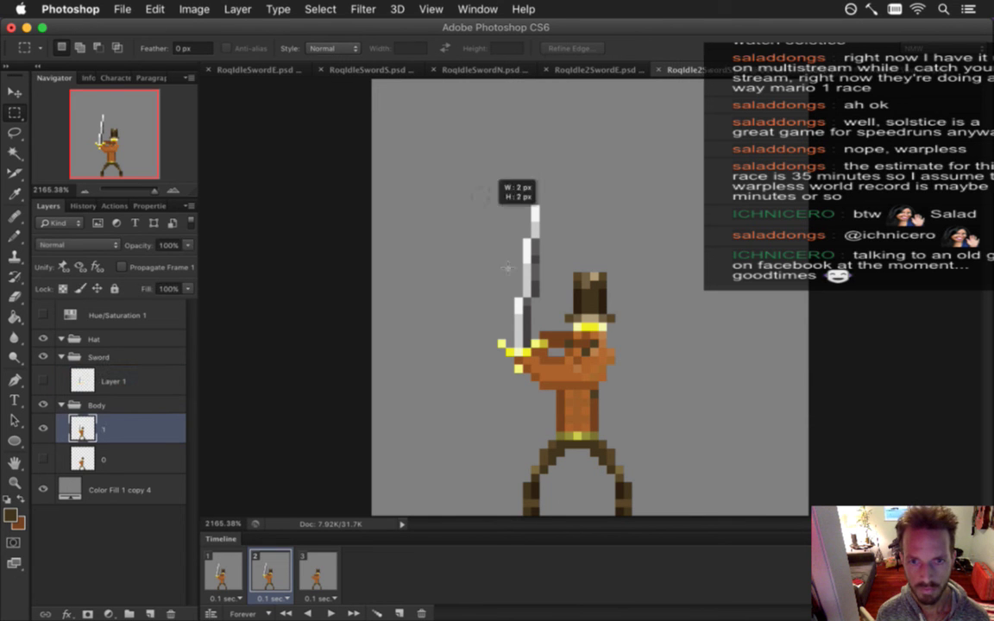
pyautogui.moveTo(472, 188); pyautogui.dragTo(524, 382)
pyautogui.moveTo(520, 300); pyautogui.dragTo(556, 336)
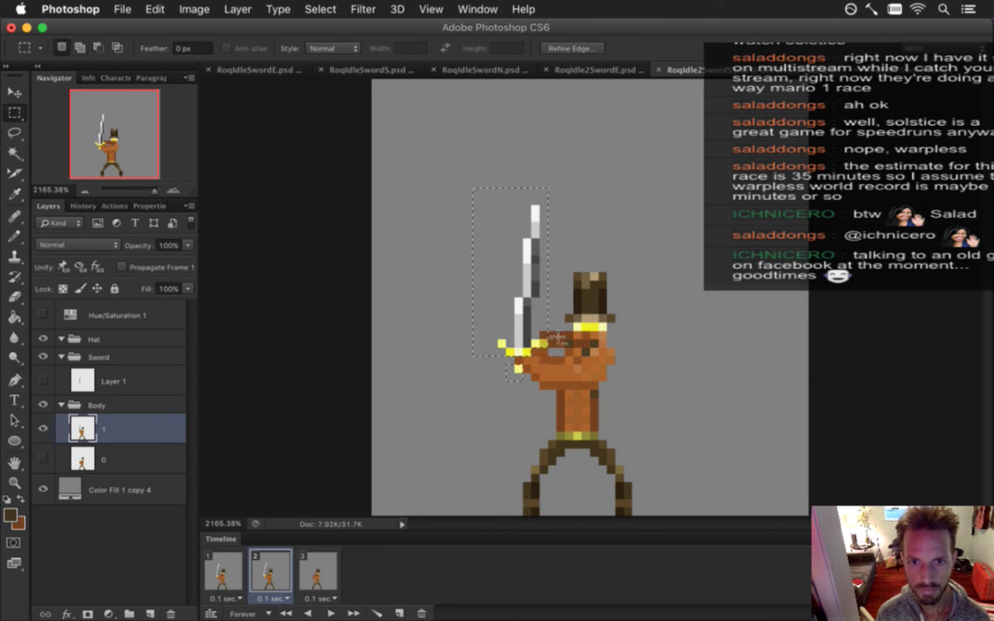
pyautogui.press('Delete')
pyautogui.hotkey('ctrl', 'd')
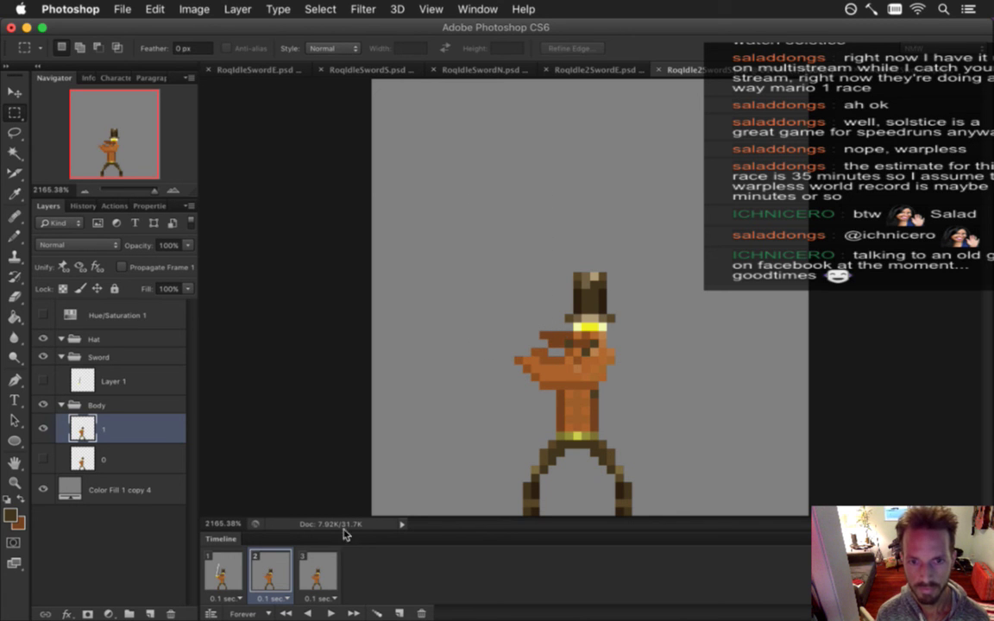
# Show the separate sword layer in frames 2 and 3, nudging it up one pixel in frame 2 to meet the hands
pyautogui.click(43, 380)
pyautogui.press('v')
pyautogui.press('Left')
pyautogui.press('Down')
pyautogui.click(83, 381)
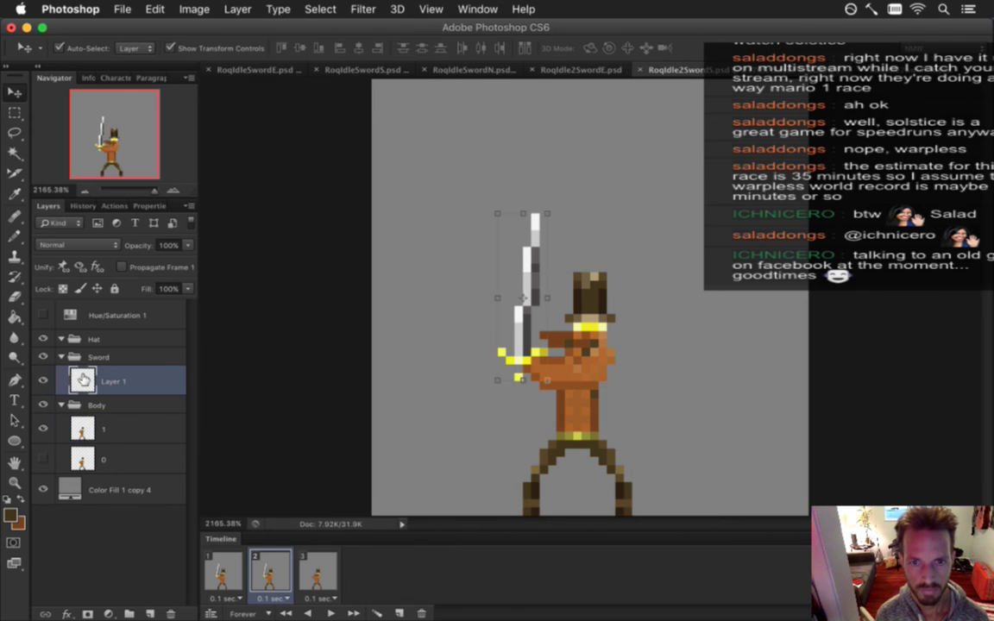
pyautogui.press('Up')
pyautogui.press('m')
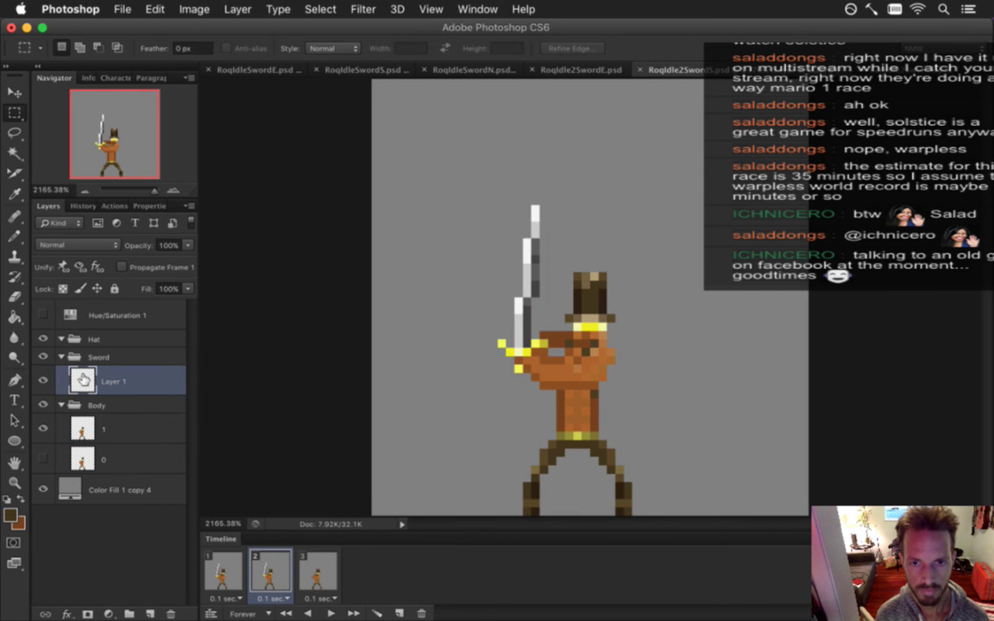
pyautogui.click(317, 571)
pyautogui.click(43, 381)
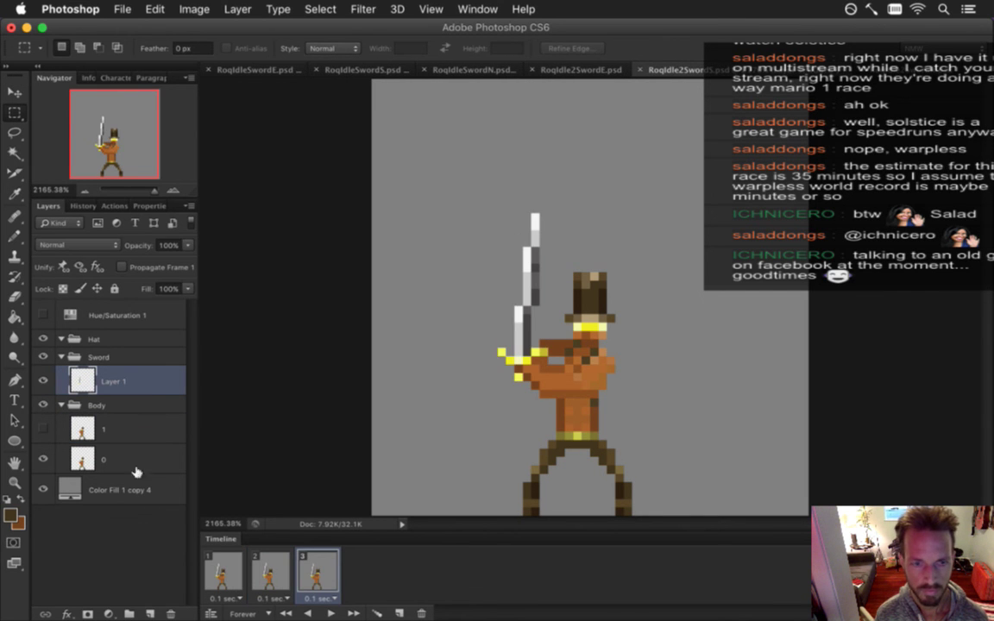
# In frame 1, sample the yellow of the eye band on layer 0 for the Pencil and check frames 2 and 3
pyautogui.click(223, 571)
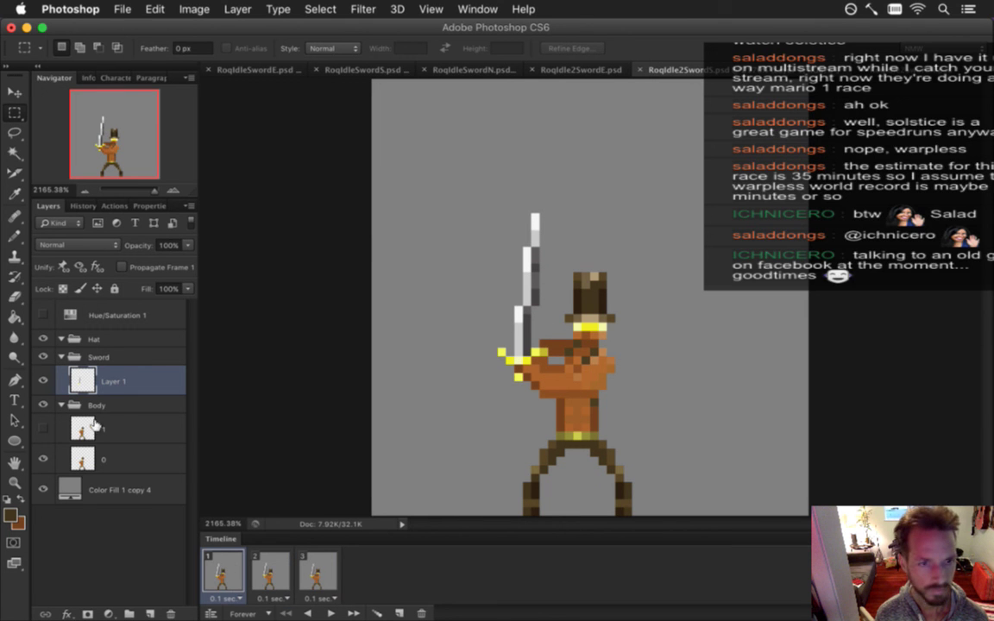
pyautogui.click(120, 459)
pyautogui.moveTo(603, 281); pyautogui.dragTo(561, 371)
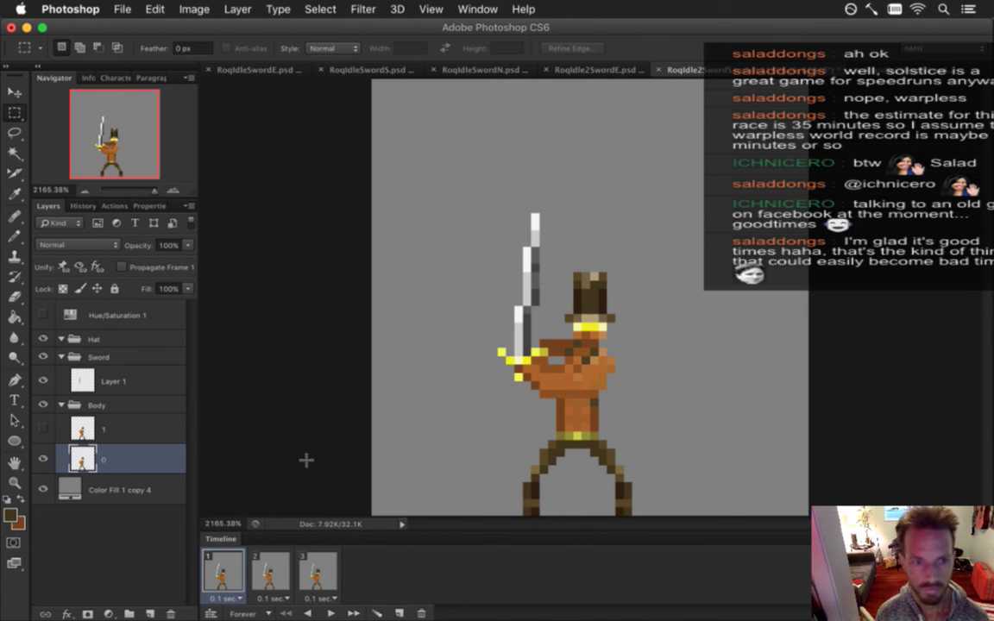
pyautogui.press('i')
pyautogui.click(591, 333)
pyautogui.press('b')
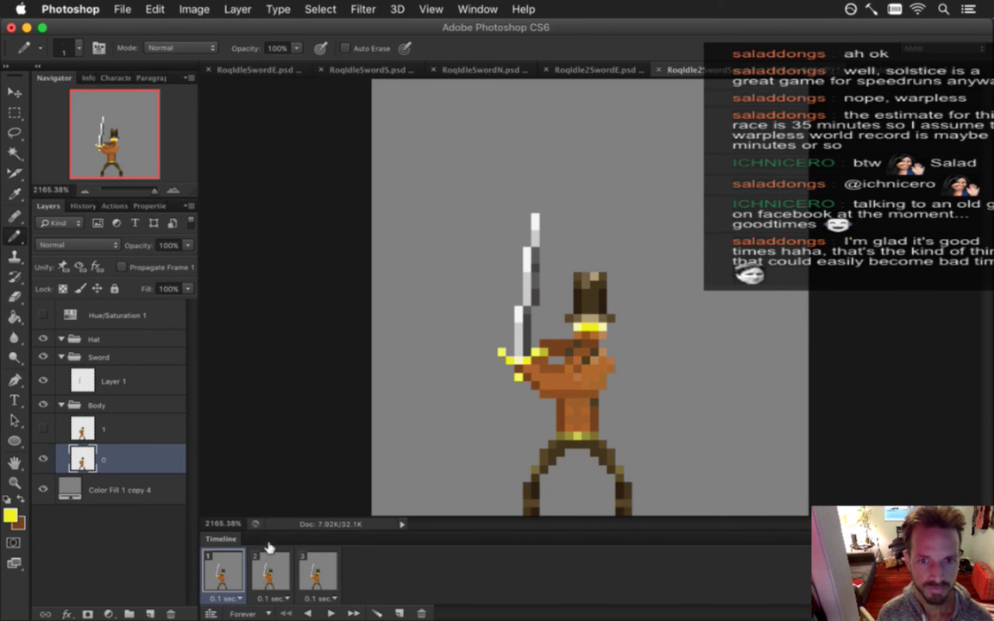
pyautogui.click(270, 572)
pyautogui.click(319, 573)
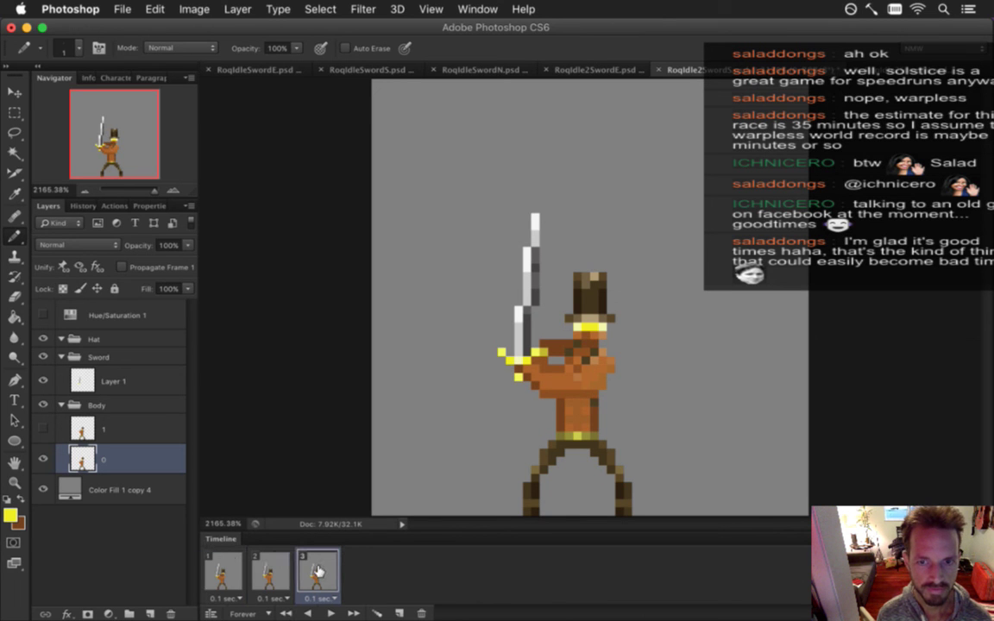
pyautogui.click(270, 572)
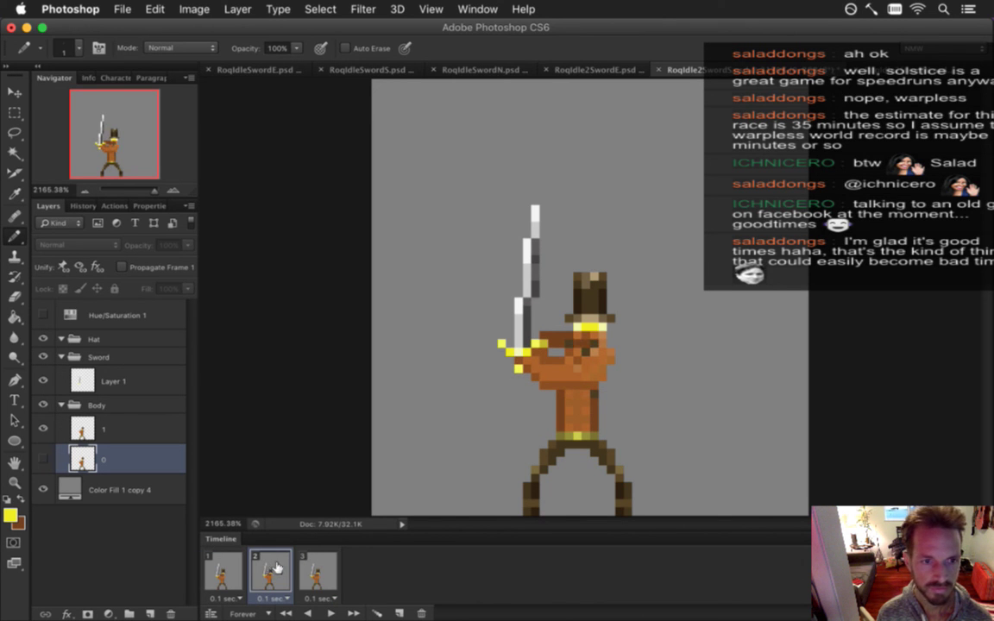
# In frame 1, cut the top hat from layer 0 onto its own layer and move it into the Hat group
pyautogui.click(222, 565)
pyautogui.press('m')
pyautogui.moveTo(556, 263)
pyautogui.mouseDown()
pyautogui.moveTo(618, 275)
pyautogui.moveTo(624, 318)
pyautogui.mouseUp()
pyautogui.rightClick(609, 304)
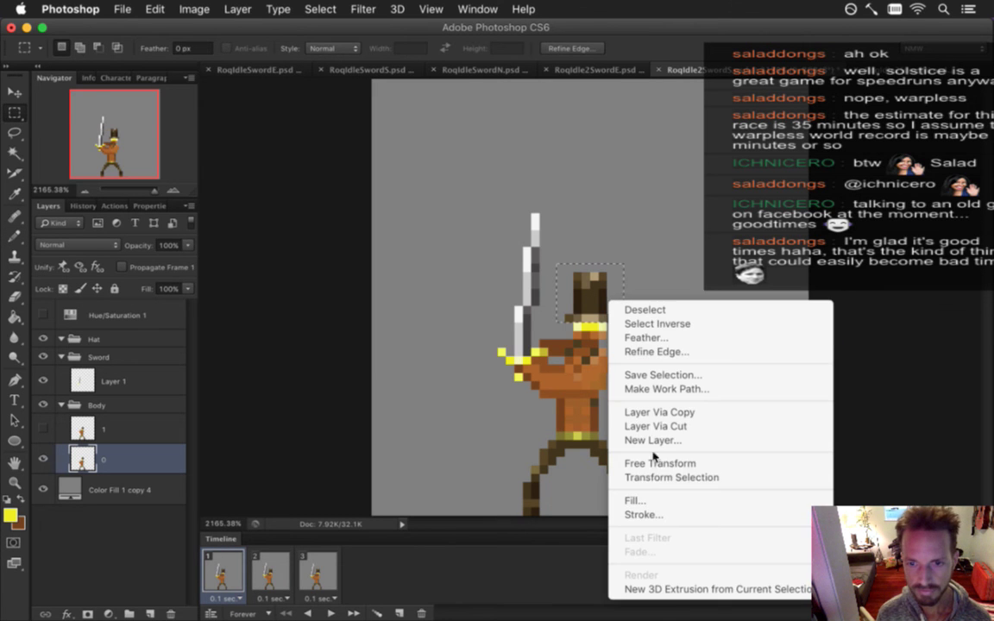
pyautogui.click(638, 426)
pyautogui.moveTo(112, 460); pyautogui.dragTo(112, 344)
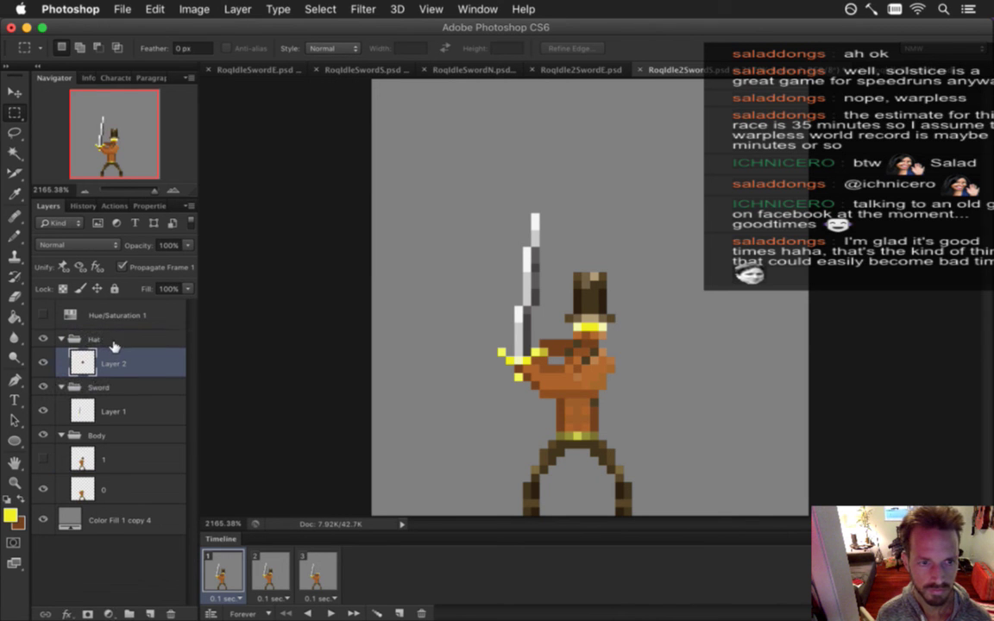
# Show the separate hat layer in frames 2 and 3, check each frame and save the file
pyautogui.press('.')
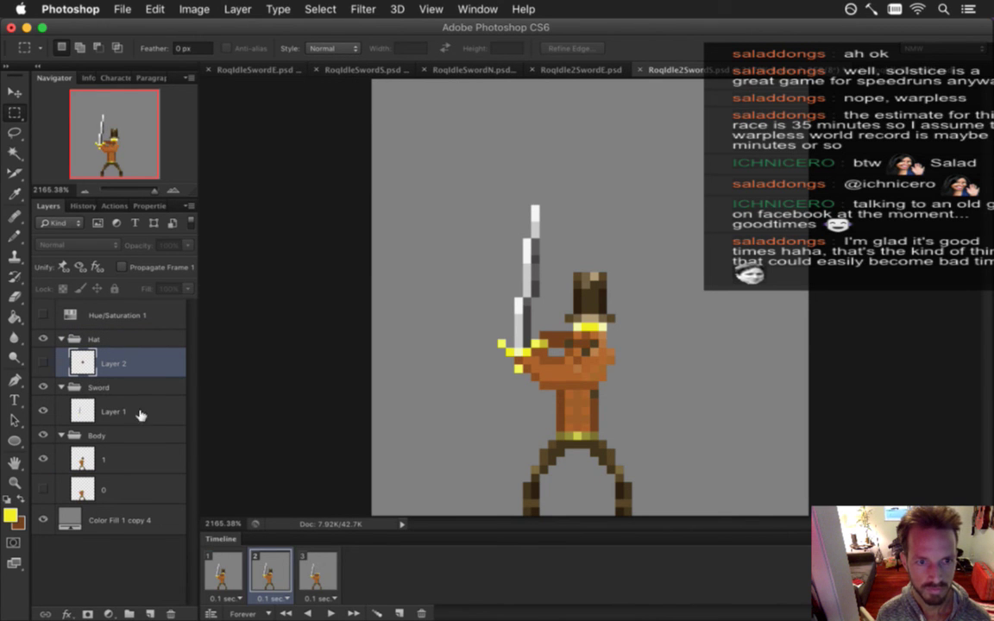
pyautogui.keyDown('shift'); pyautogui.click(309, 561); pyautogui.keyUp('shift')
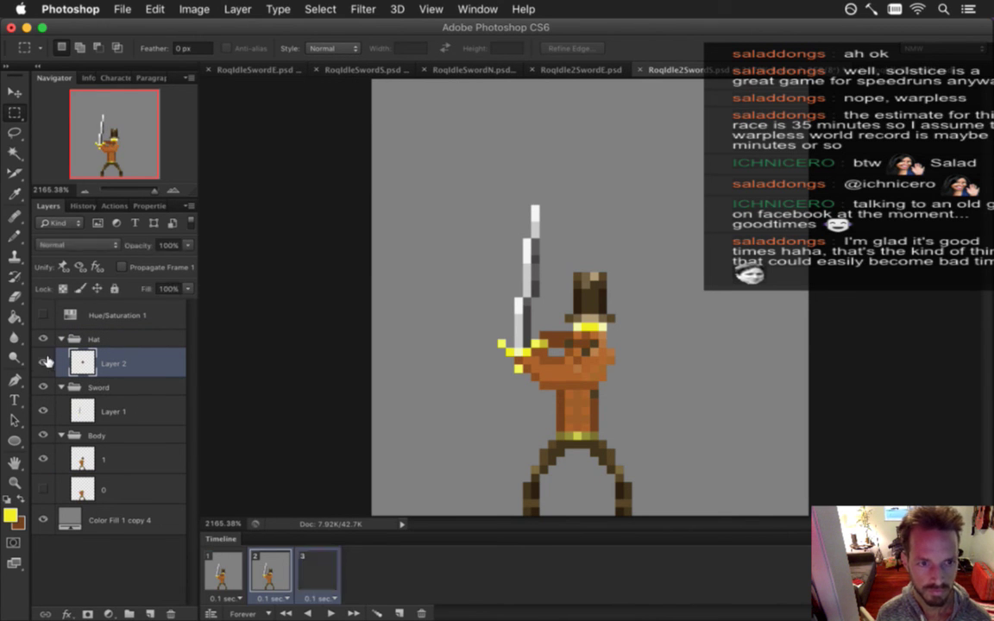
pyautogui.click(223, 569)
pyautogui.click(270, 569)
pyautogui.click(306, 570)
pyautogui.press('super+s')
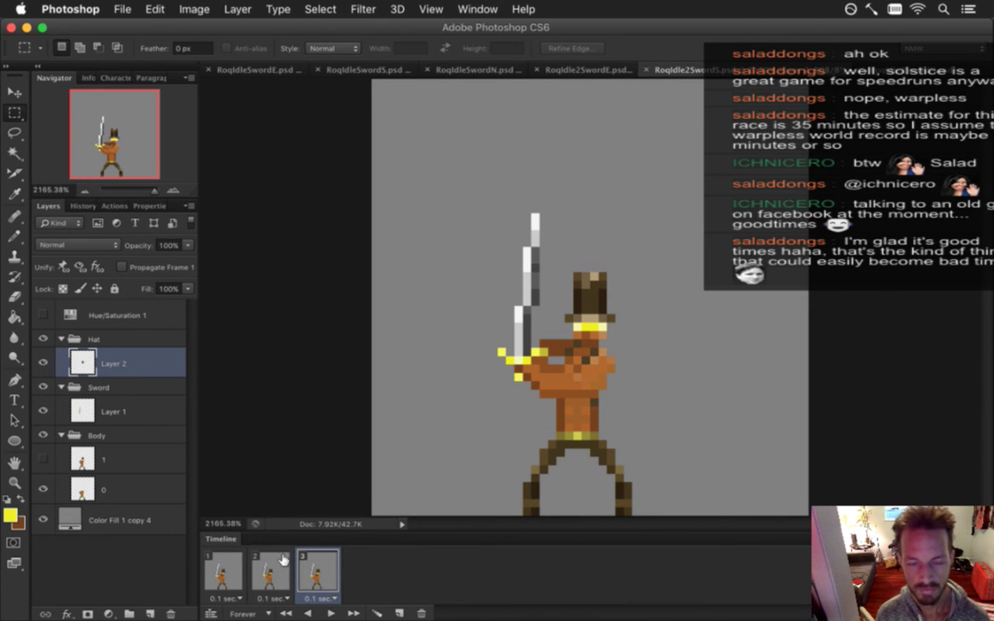
# In frame 2, select the hat pixels on layer 1, delete them and clear the selection
pyautogui.click(220, 565)
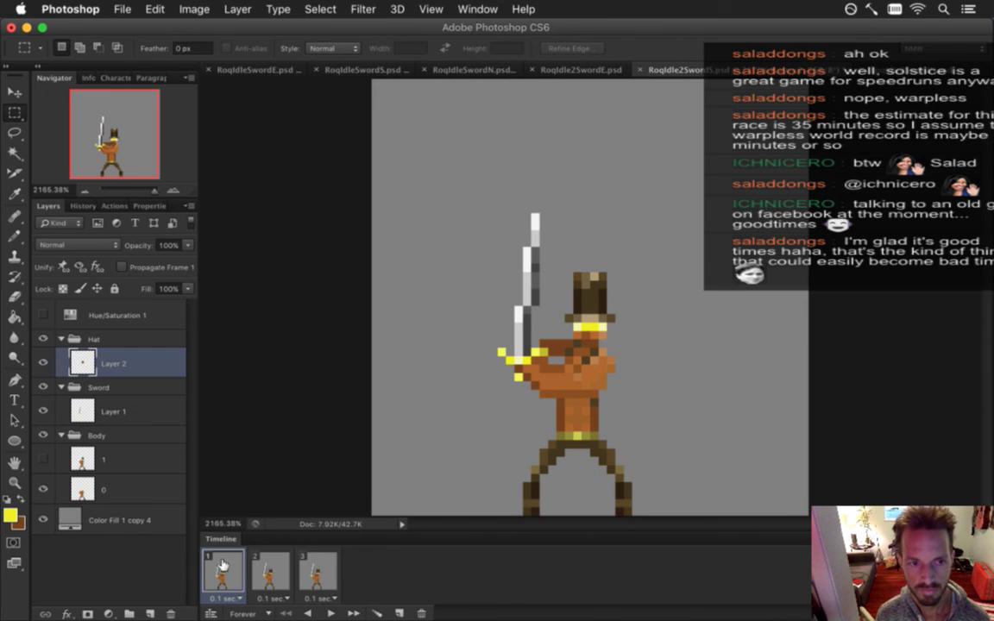
pyautogui.click(96, 462)
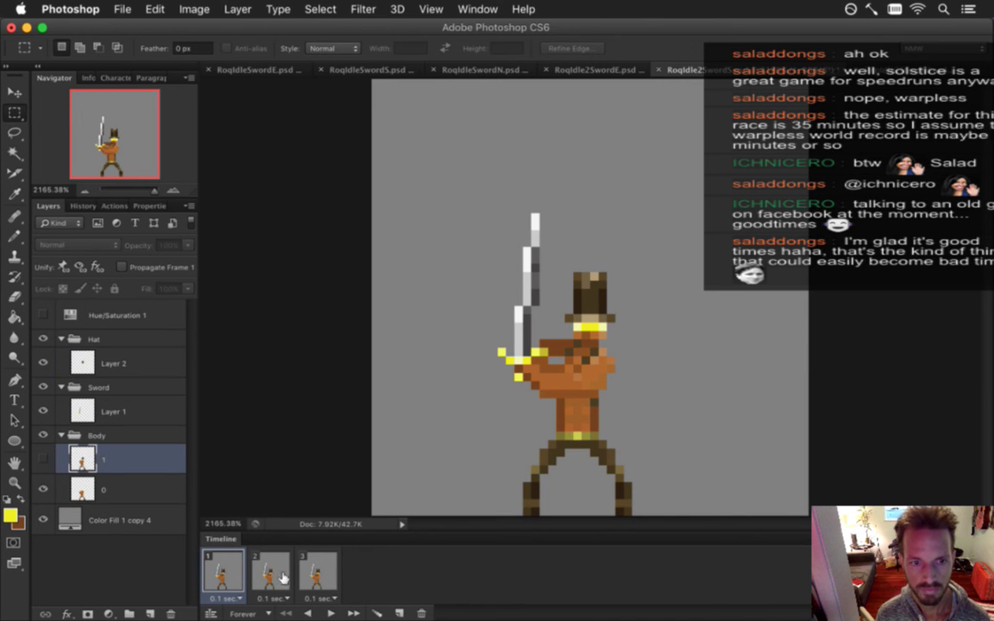
pyautogui.click(273, 571)
pyautogui.moveTo(559, 266); pyautogui.dragTo(622, 321)
pyautogui.click(500, 285)
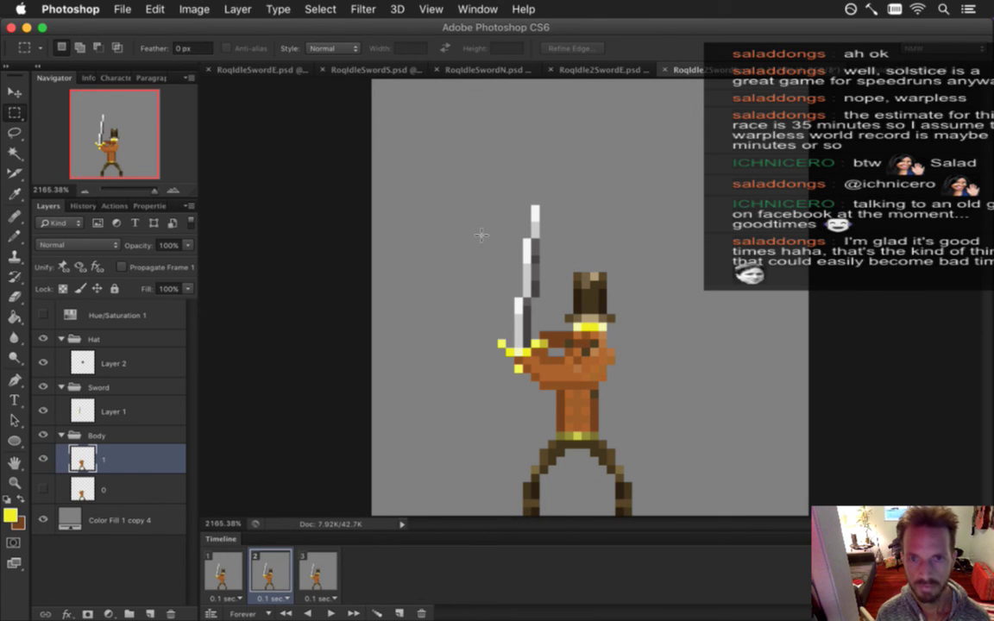
# In RoqIdleSwordS.psd, hide the Hat group and copy the bare head with the orange mohawk from layer 0
pyautogui.click(363, 71)
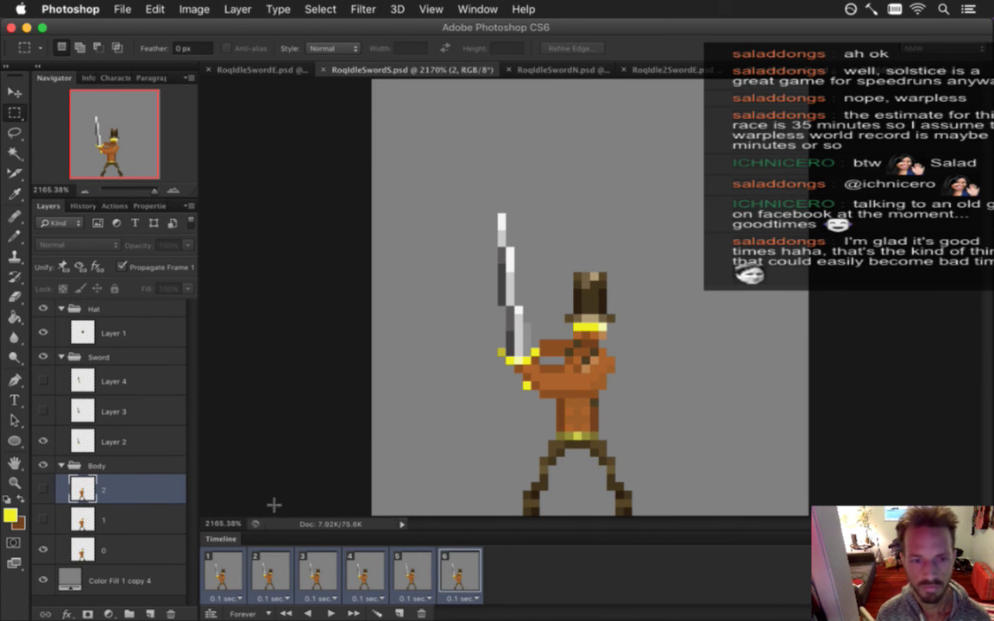
pyautogui.click(42, 308)
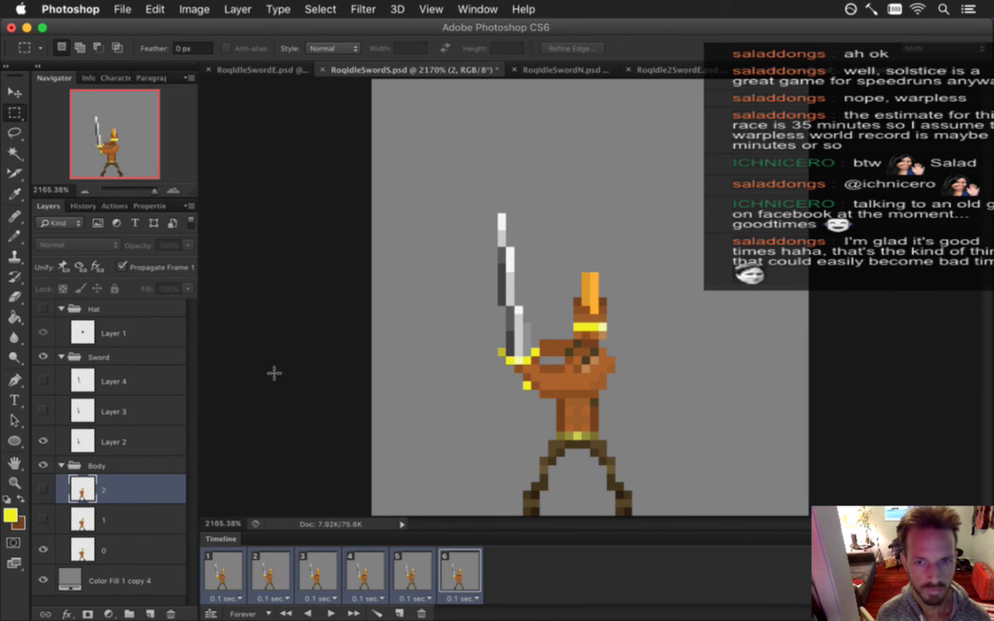
pyautogui.moveTo(547, 247); pyautogui.dragTo(623, 321)
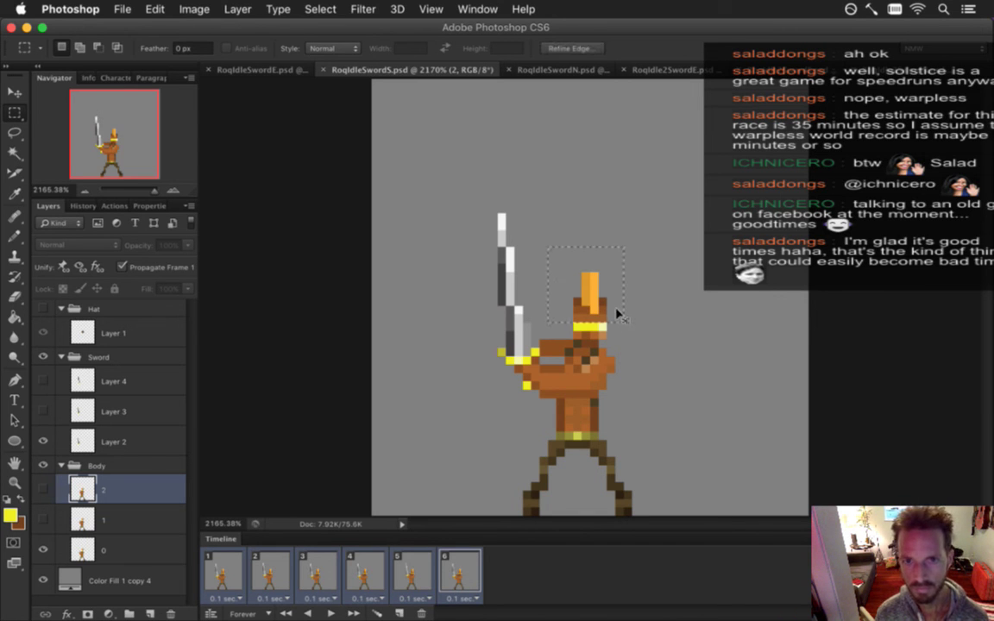
pyautogui.click(103, 548)
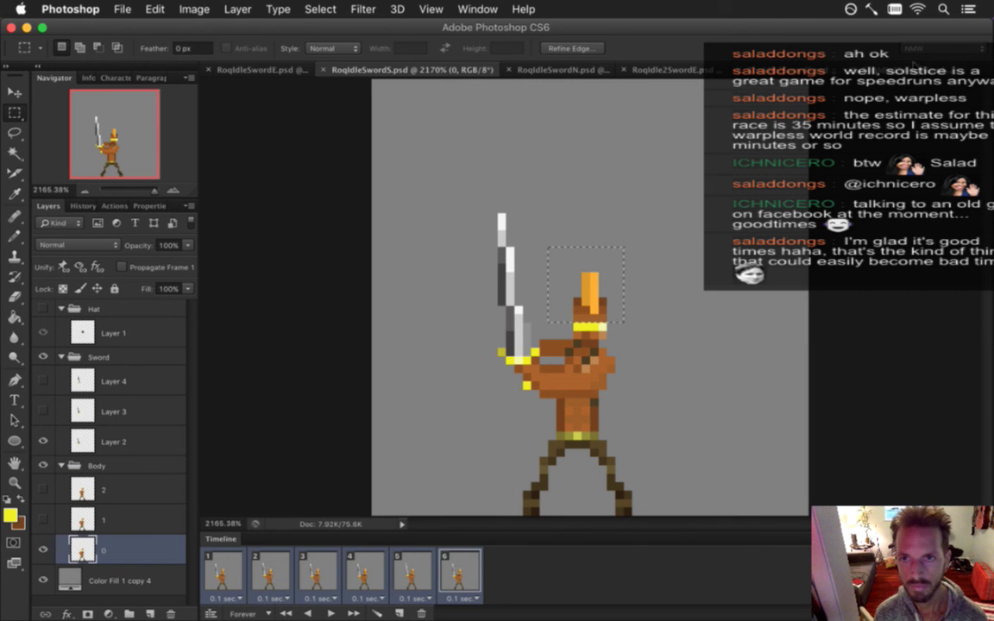
# Return to RoqIdle2SwordS.psd and hide the Hat group in all three frames
pyautogui.click(827, 69)
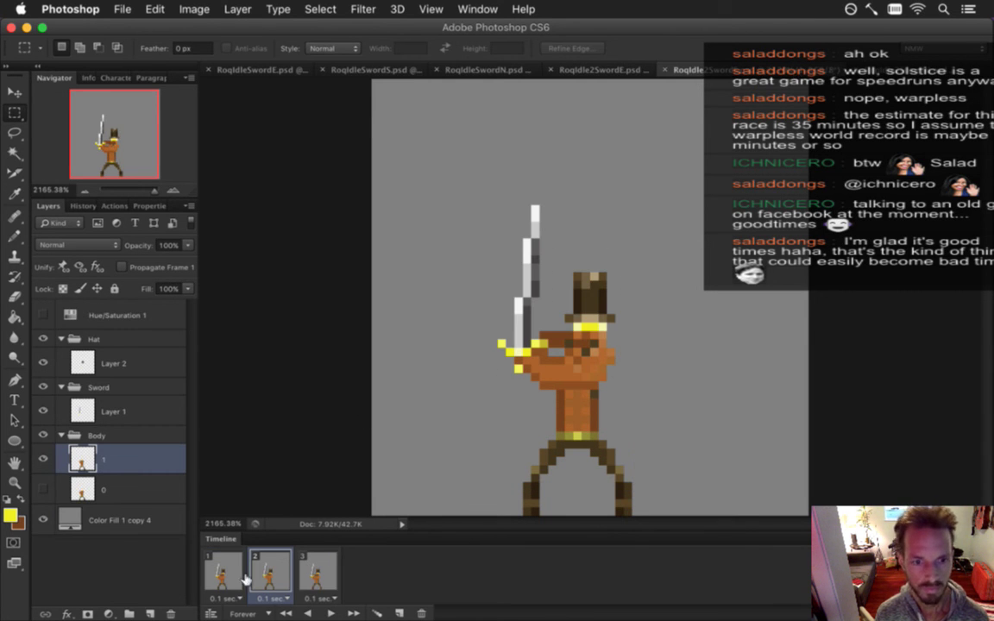
pyautogui.click(223, 573)
pyautogui.keyDown('shift'); pyautogui.click(318, 573); pyautogui.keyUp('shift')
pyautogui.click(42, 338)
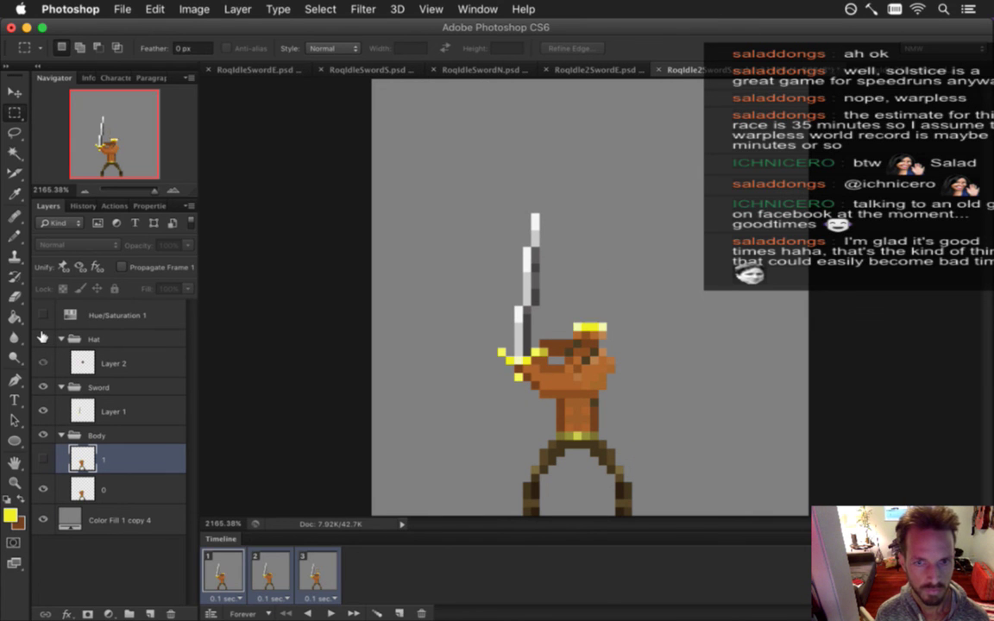
# In frame 1, paste the copied mohawk head, place it beneath layer 0 and merge the two layers
pyautogui.click(223, 563)
pyautogui.click(116, 489)
pyautogui.press('super+v')
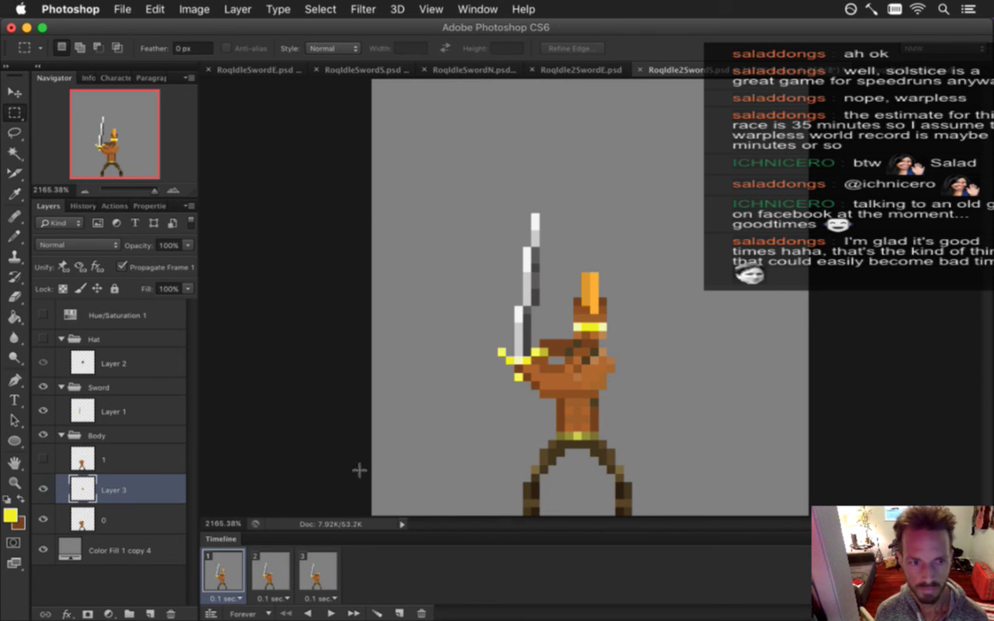
pyautogui.moveTo(89, 490); pyautogui.dragTo(89, 525)
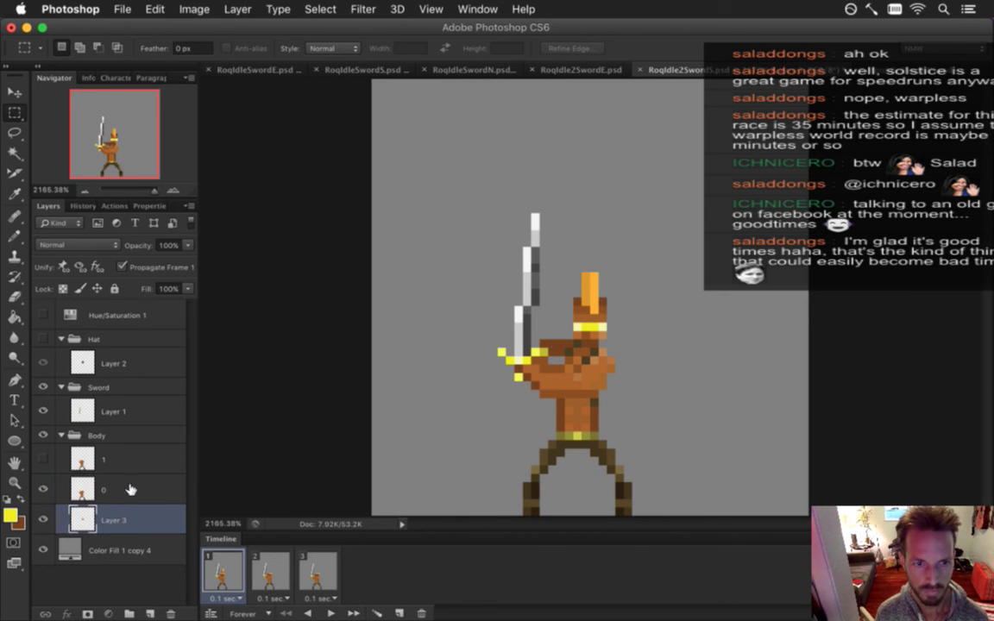
pyautogui.keyDown('shift'); pyautogui.click(116, 490); pyautogui.keyUp('shift')
pyautogui.rightClick(131, 491)
pyautogui.click(169, 406)
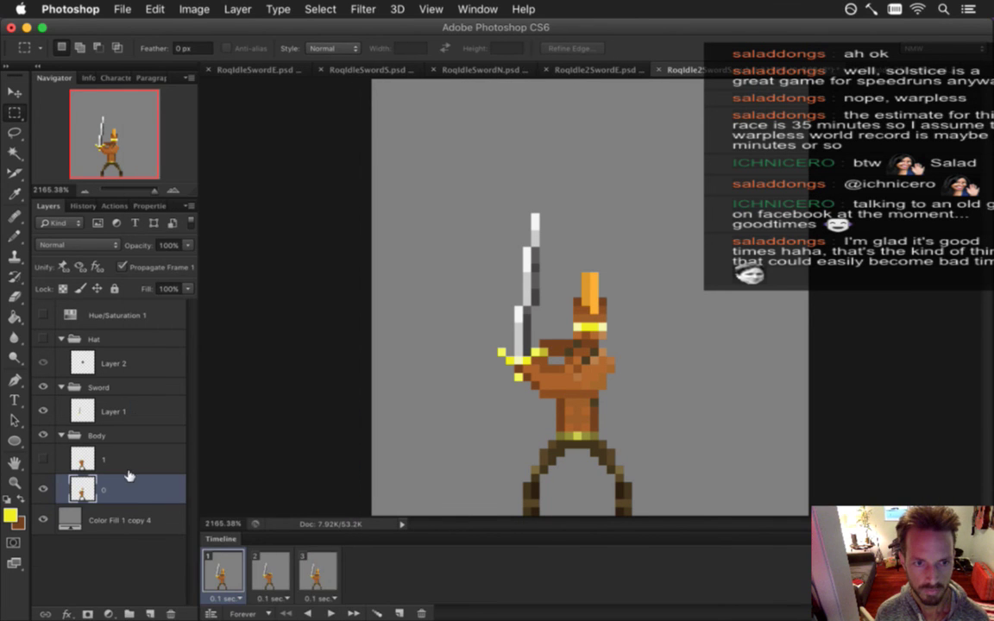
# In frame 2, paste the mohawk head, place it beneath layer 1 and merge the two layers
pyautogui.click(270, 572)
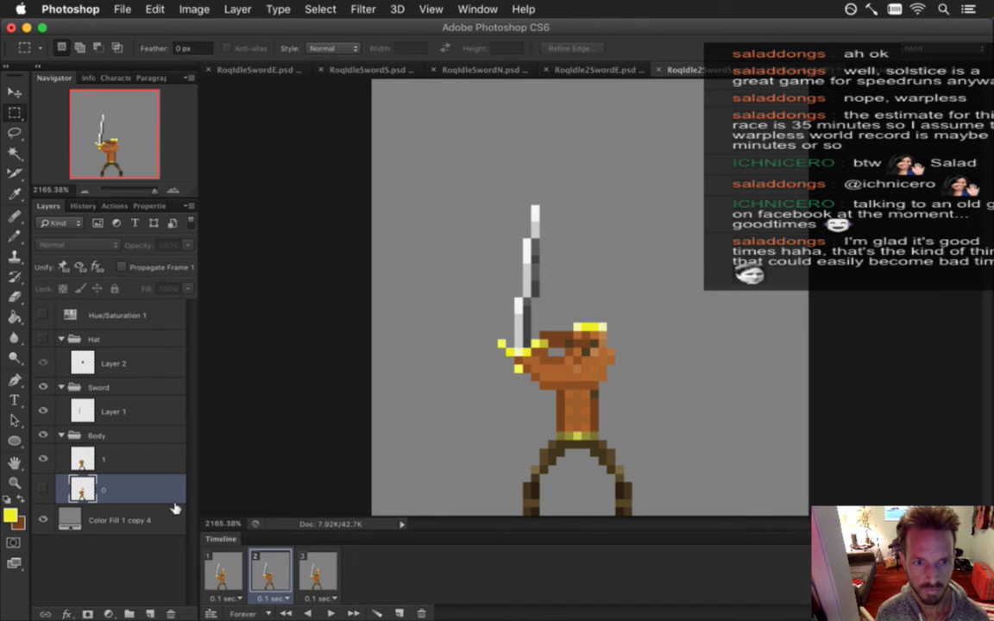
pyautogui.press('super+z')
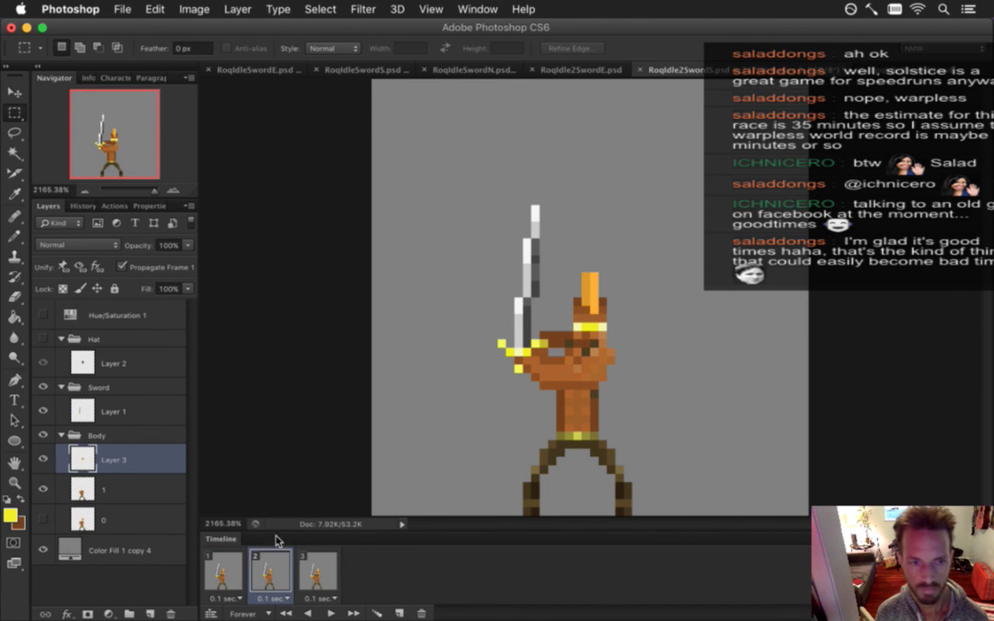
pyautogui.moveTo(93, 463); pyautogui.dragTo(93, 499)
pyautogui.keyDown('shift'); pyautogui.click(129, 459); pyautogui.keyUp('shift')
pyautogui.rightClick(129, 459)
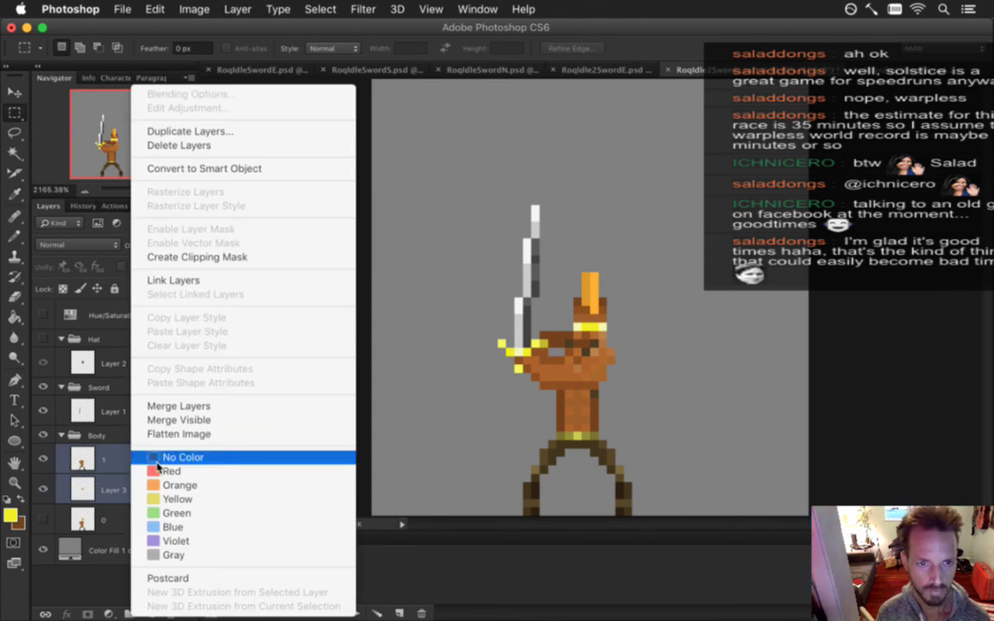
pyautogui.click(181, 408)
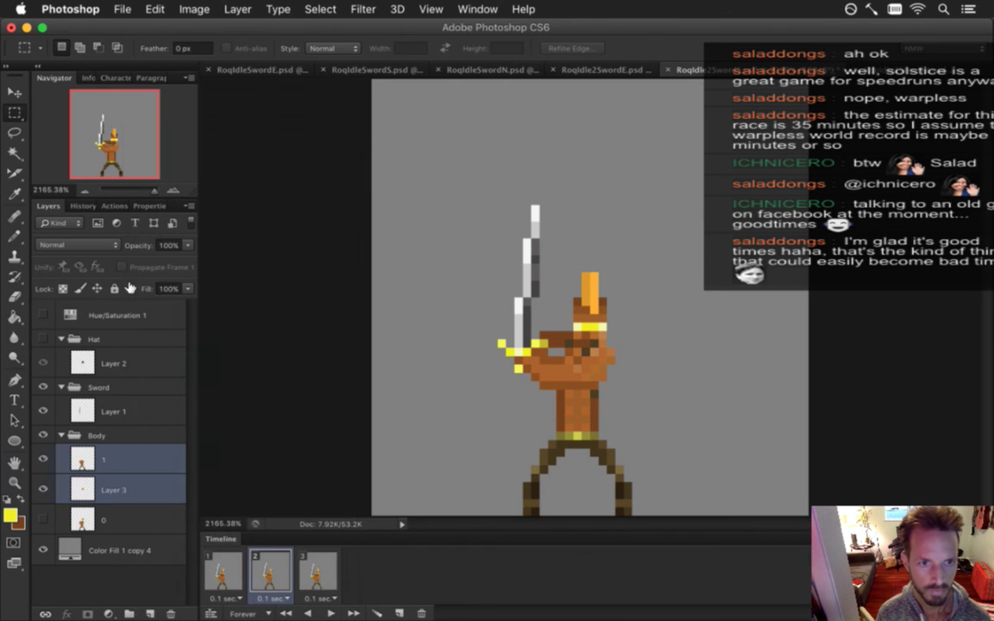
# Play the animation from frame 1 to check the hatless mohawk sprite, and stop it
pyautogui.click(231, 553)
pyautogui.click(332, 613)
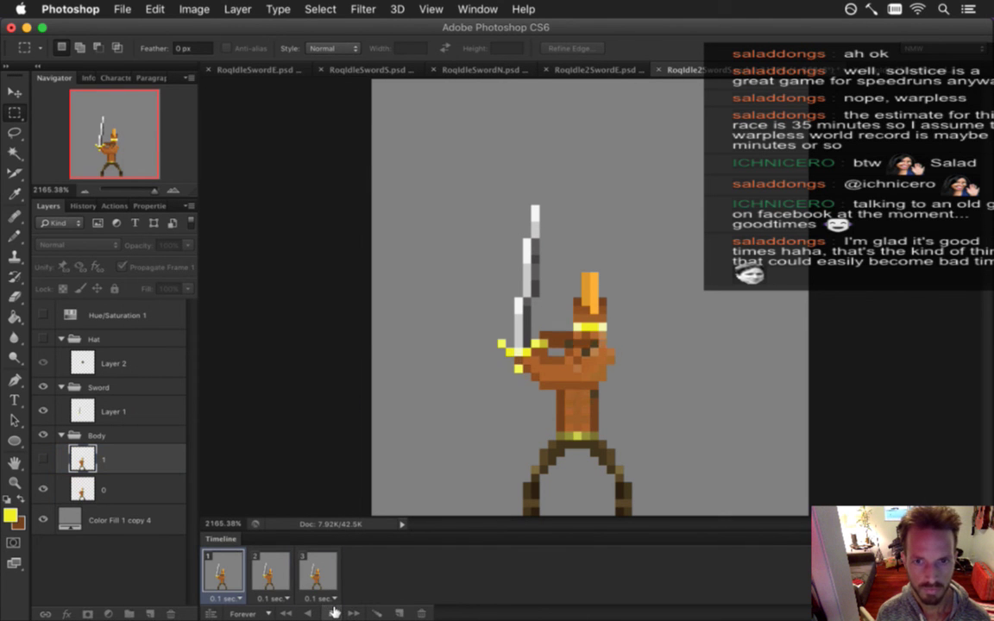
pyautogui.click(332, 613)
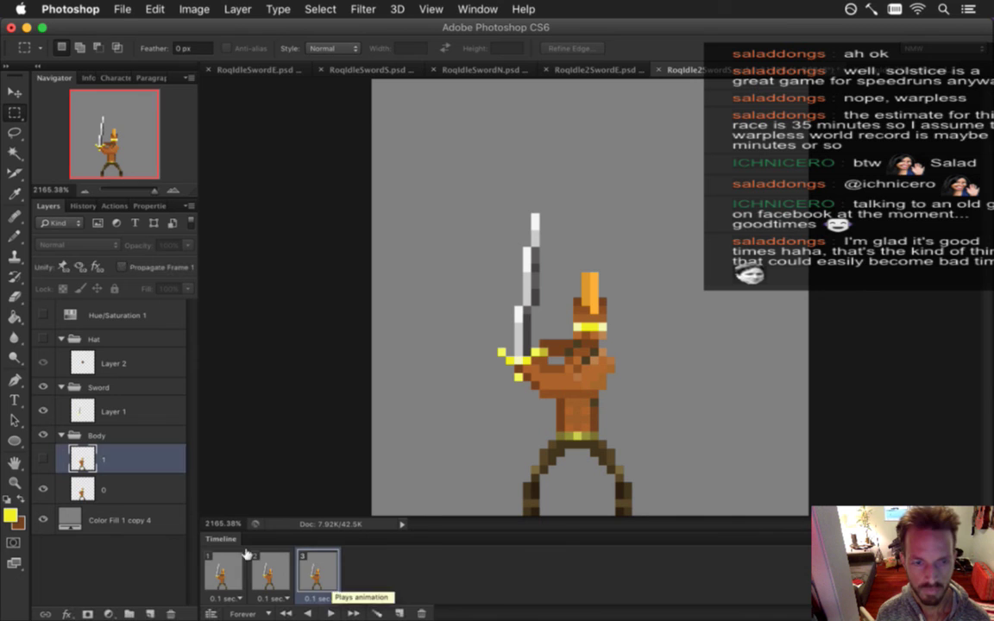
# Show the Hat group in all three frames and play the animation to check the sprite with its hat
pyautogui.keyDown('shift'); pyautogui.click(315, 572); pyautogui.keyUp('shift')
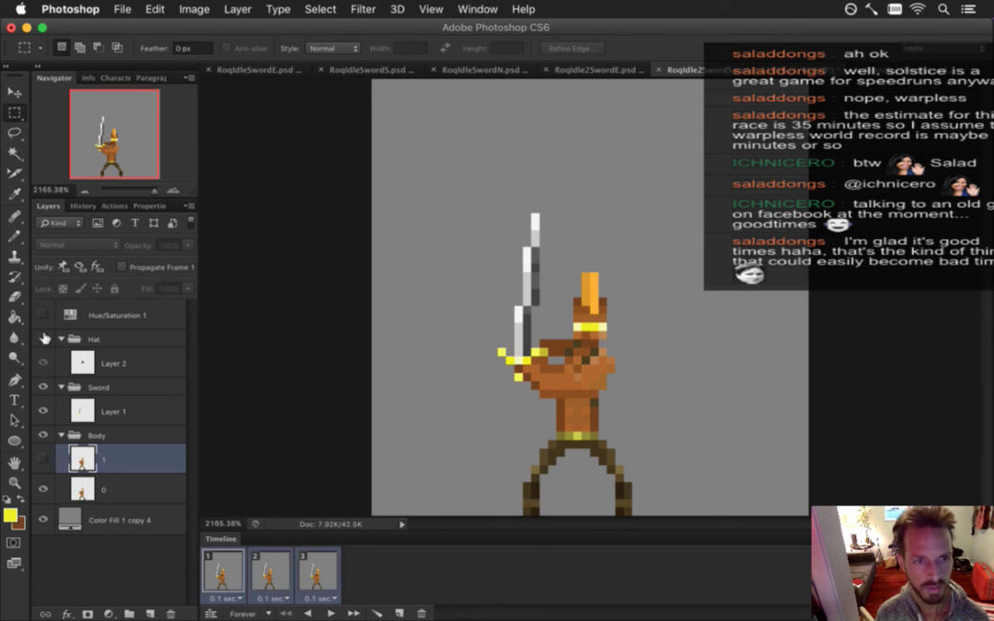
pyautogui.click(44, 338)
pyautogui.click(332, 612)
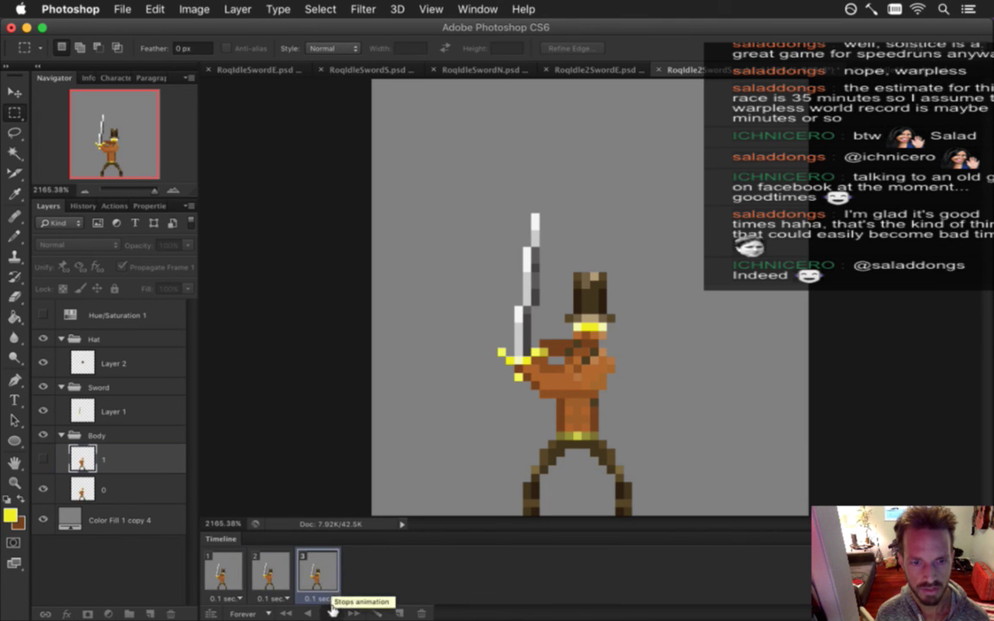
pyautogui.click(332, 613)
pyautogui.keyDown('shift'); pyautogui.click(218, 559); pyautogui.keyUp('shift')
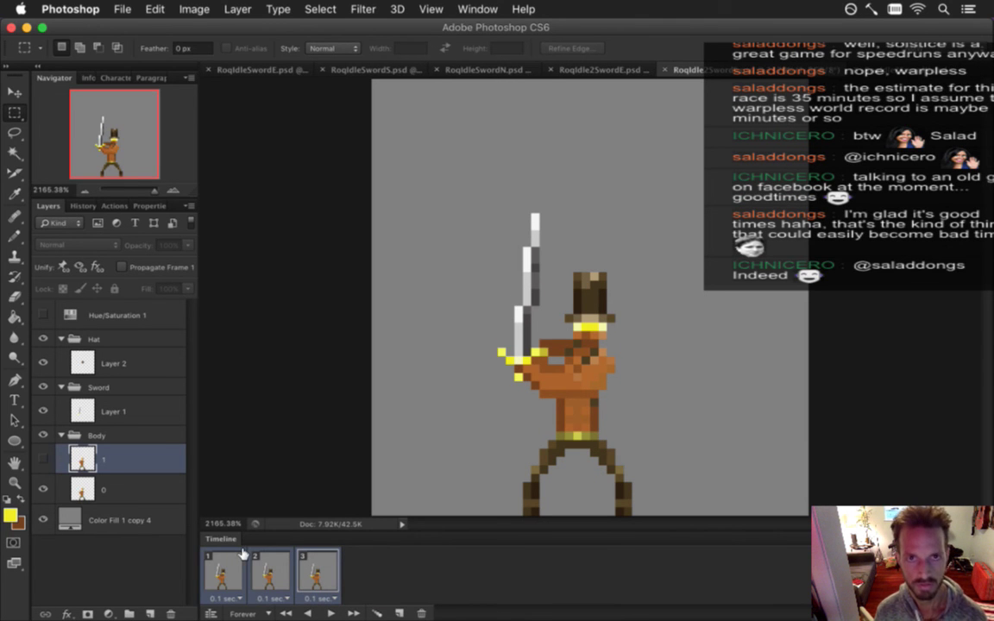
pyautogui.press('super+alt+n')
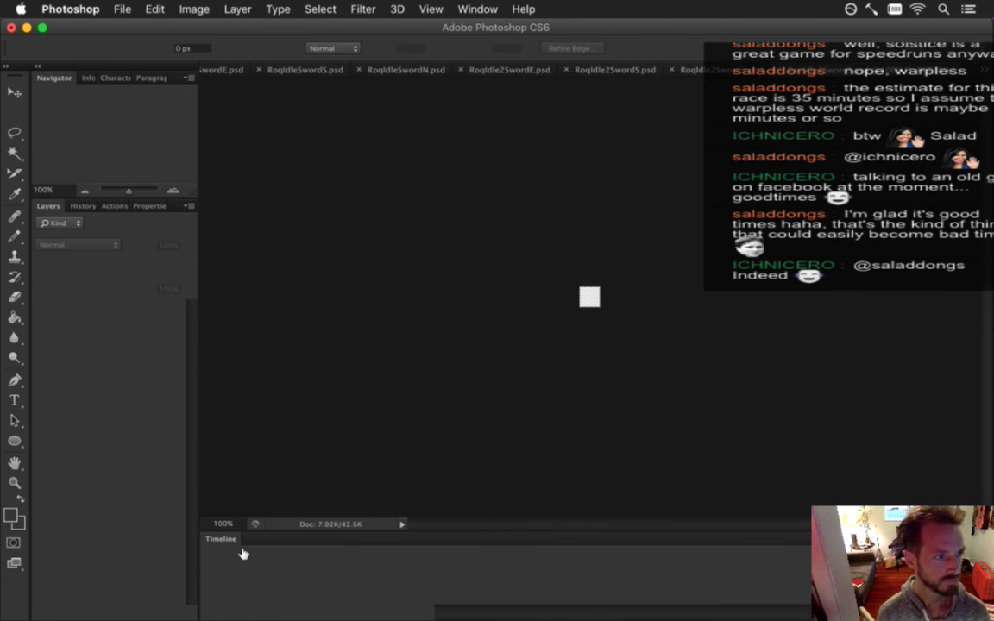
pyautogui.press('super+w')
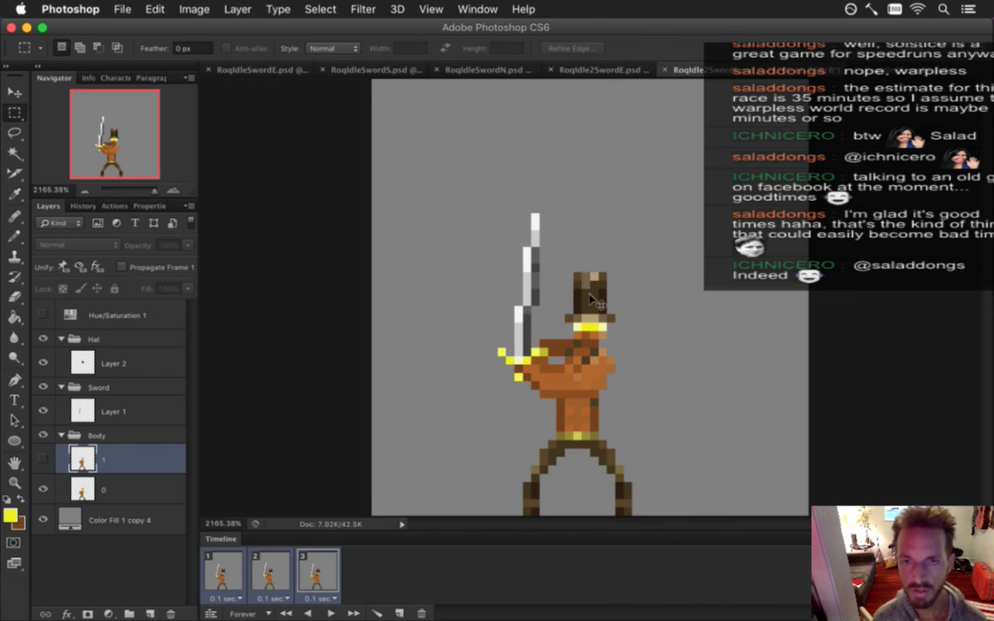
# Switch to RoqIdle2SwordE.psd and show its Color Fill background layer in all three frames
pyautogui.click(592, 74)
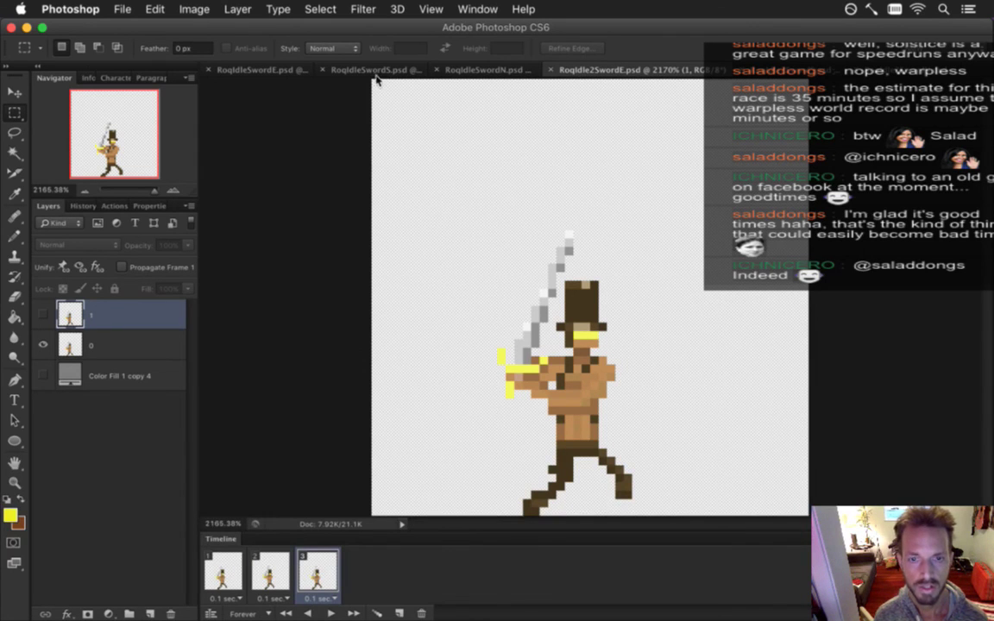
pyautogui.keyDown('shift'); pyautogui.click(233, 587); pyautogui.keyUp('shift')
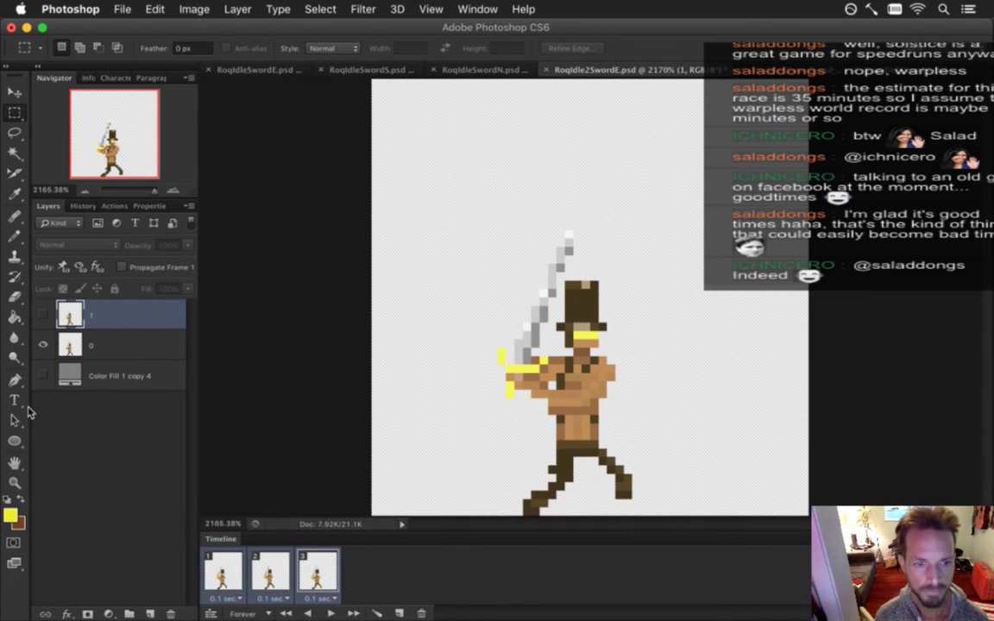
pyautogui.click(43, 375)
# Copy the mohawk sprite from frame 1 of RoqIdleSwordE.psd without its background, restore the background, and return to RoqIdle2SwordE.psd
pyautogui.click(283, 72)
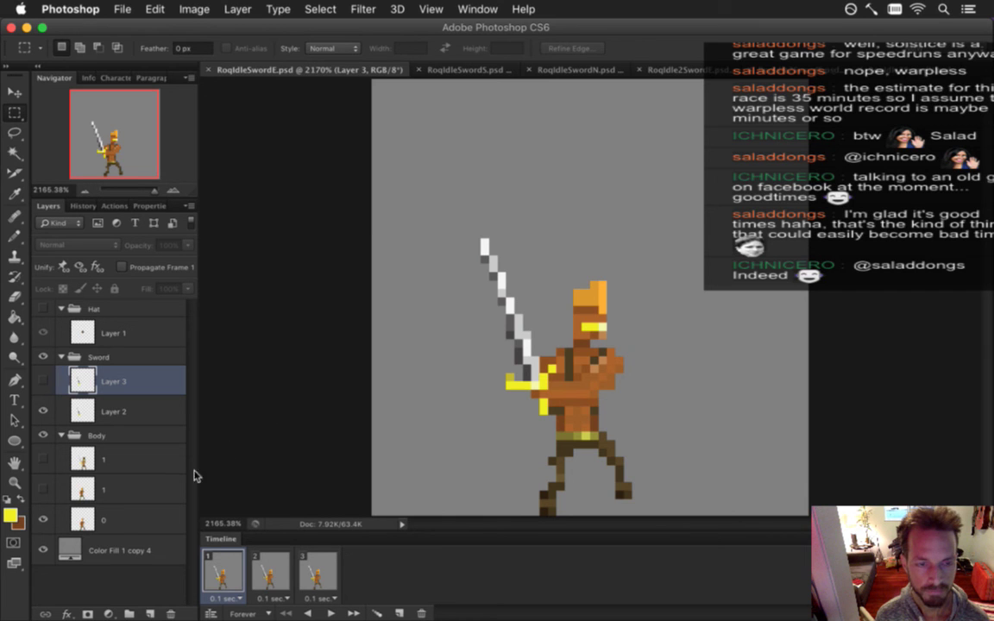
pyautogui.click(45, 550)
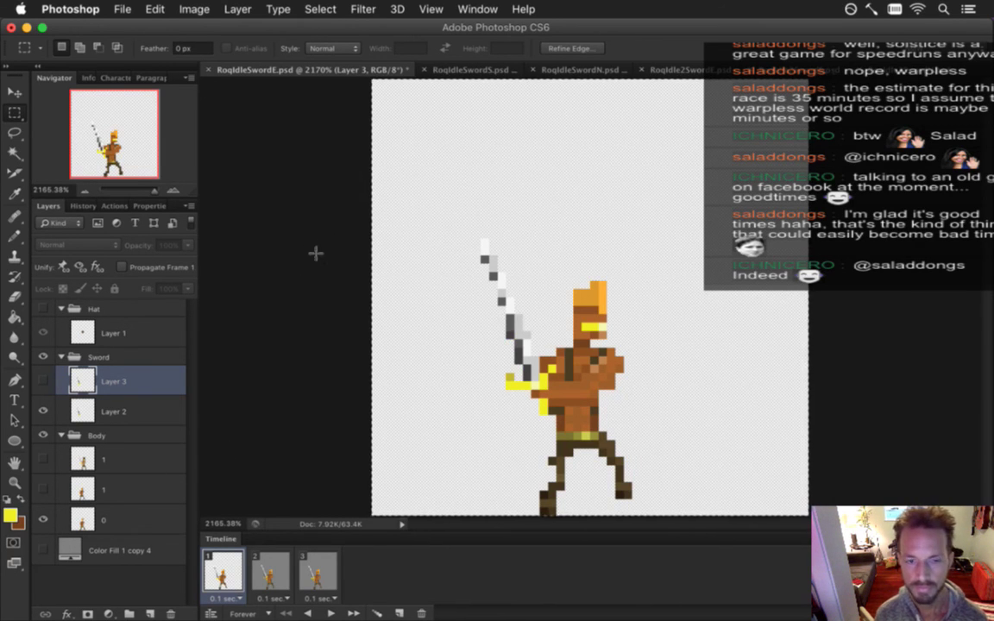
pyautogui.press('super+z')
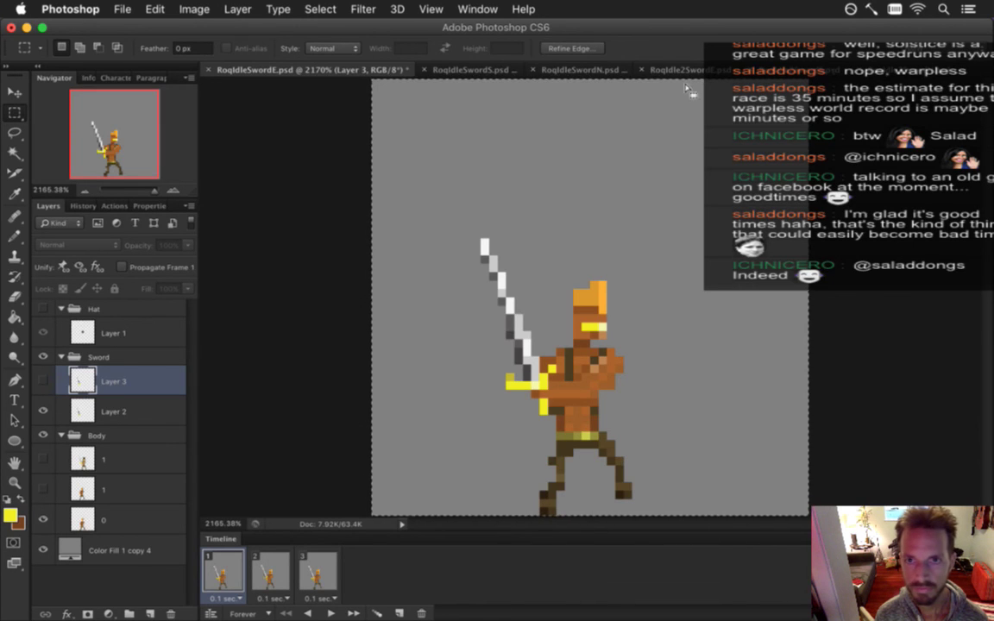
pyautogui.moveTo(681, 69)
pyautogui.mouseDown()
pyautogui.moveTo(755, 82)
pyautogui.moveTo(671, 74)
pyautogui.mouseUp()
pyautogui.click(628, 70)
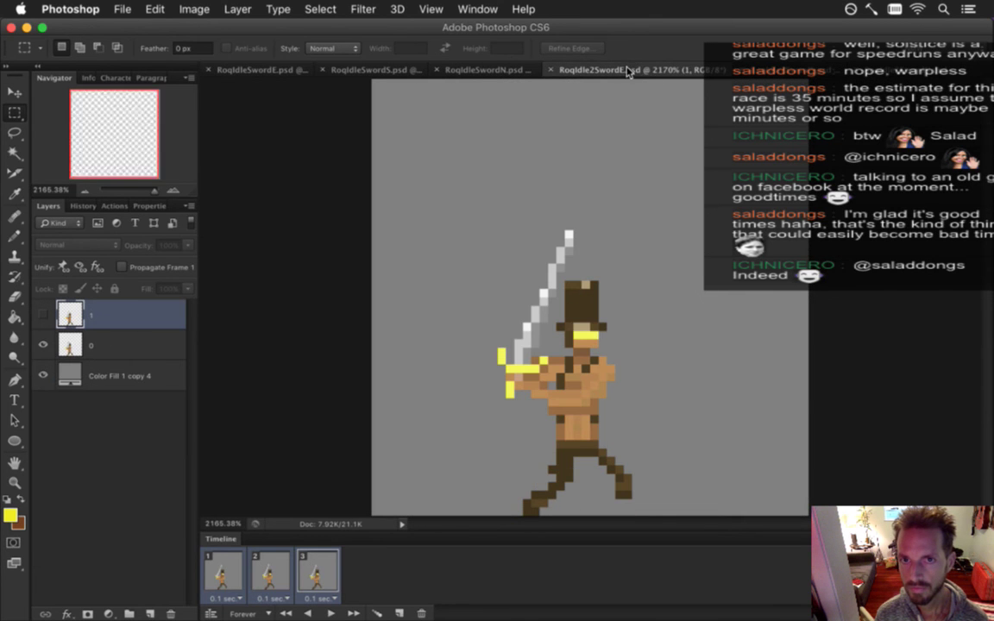
# Paste the mohawk sprite into frame 1 and place it to the right of the hatted sprite
pyautogui.click(222, 580)
pyautogui.press('super+v')
pyautogui.press('v')
pyautogui.moveTo(640, 248); pyautogui.dragTo(762, 339)
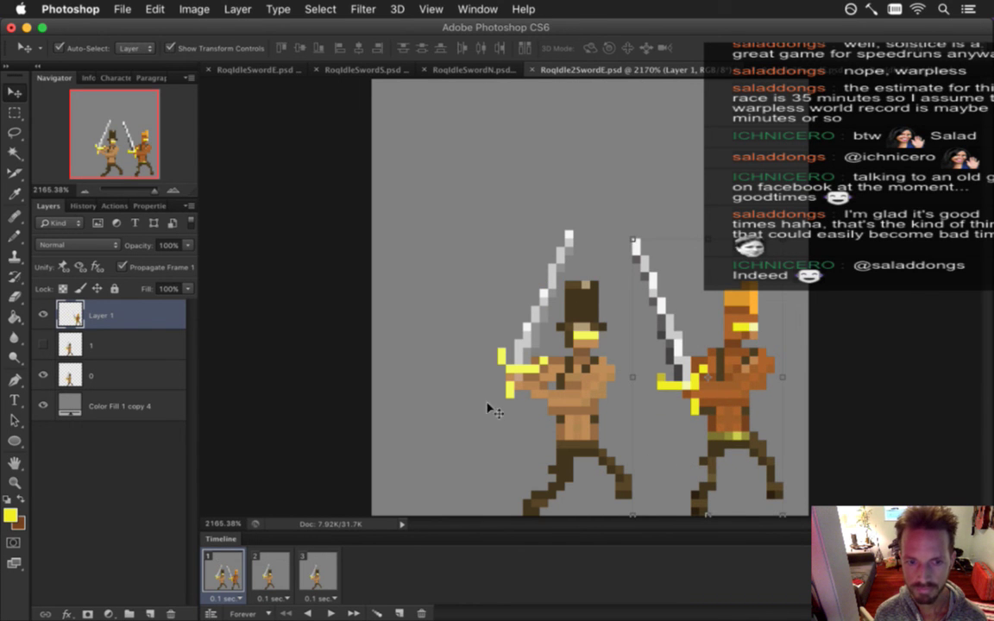
# Create two layer groups named Body and Sword above the sprite layers
pyautogui.click(129, 611)
pyautogui.doubleClick(117, 311)
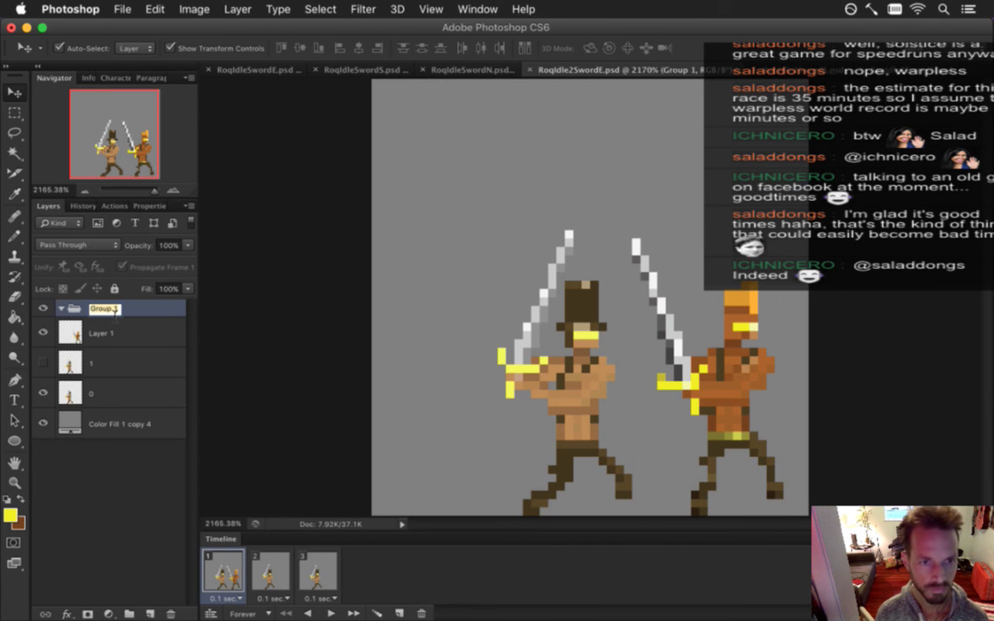
pyautogui.write('Body')
pyautogui.press('Return')
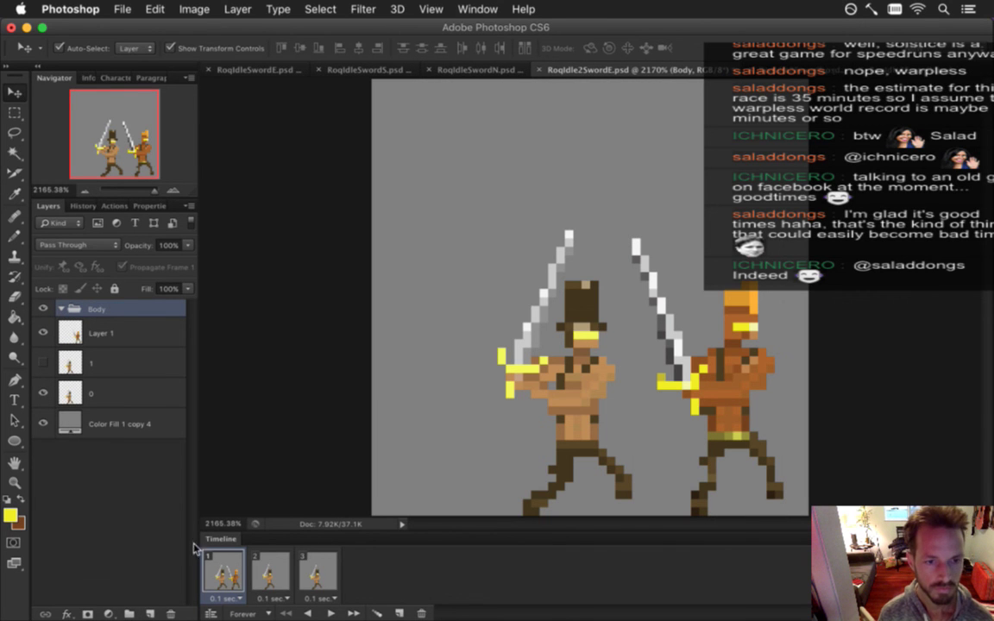
pyautogui.click(128, 612)
pyautogui.doubleClick(102, 311)
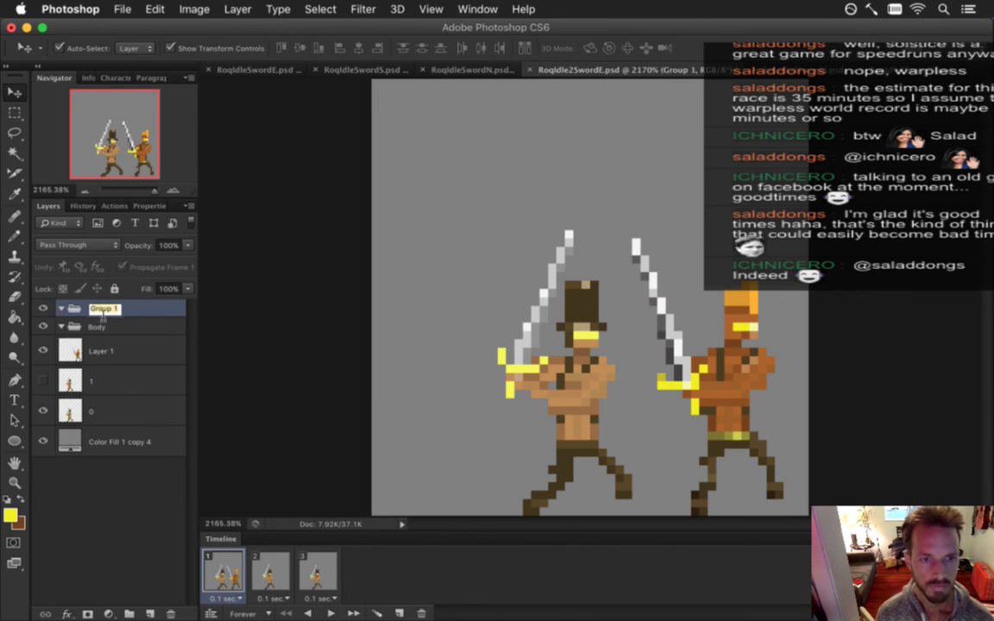
pyautogui.write('E')
pyautogui.write('word')
pyautogui.press('Return')
# Add a third layer group named Hat above the Sword group and save the document
pyautogui.click(128, 611)
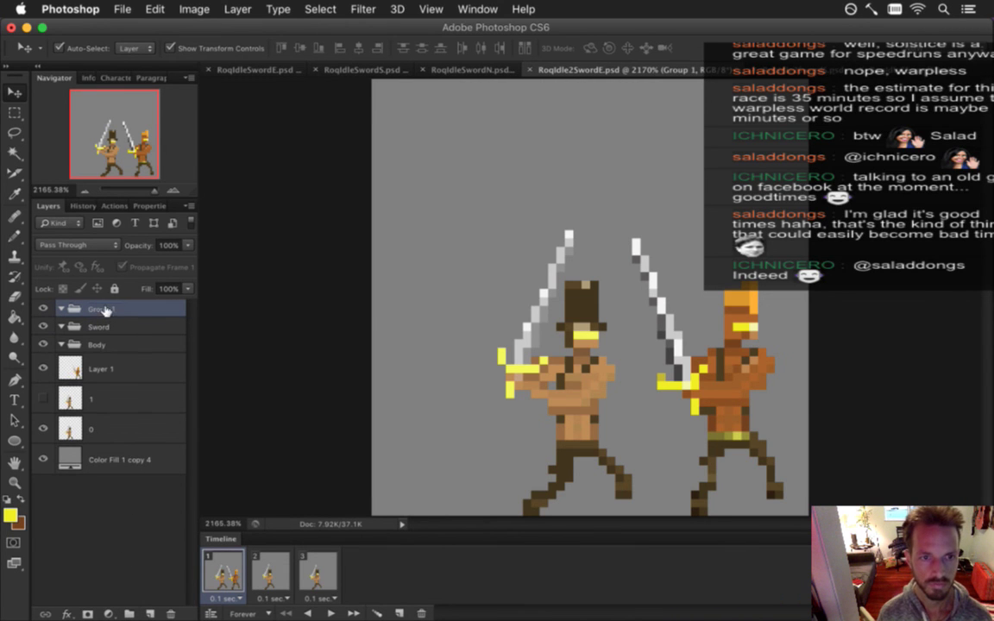
pyautogui.doubleClick(102, 310)
pyautogui.write('Hat')
pyautogui.press('Return')
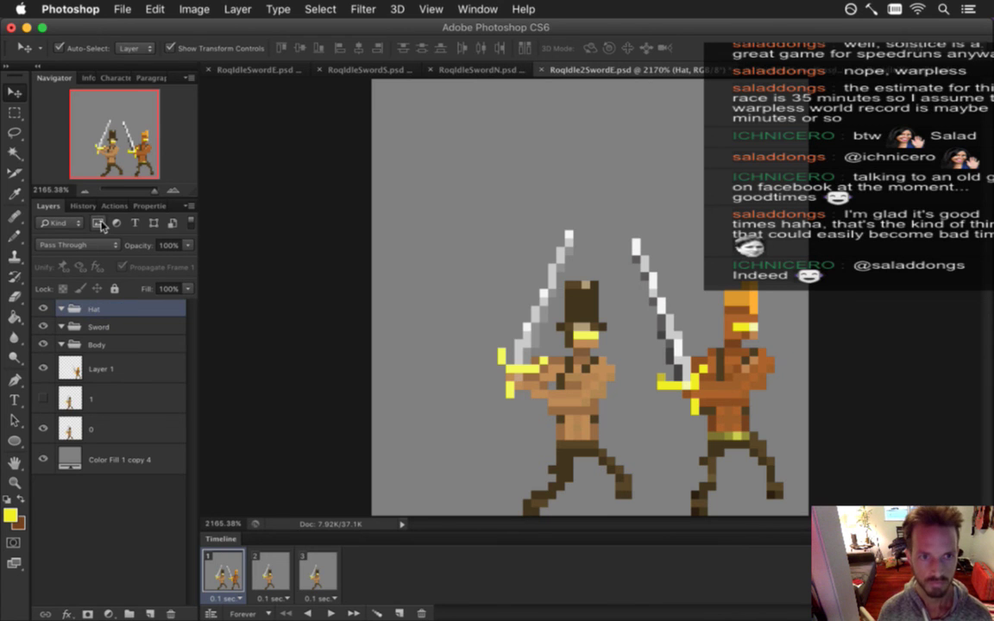
pyautogui.press('super+s')
# Move Layer 1 and layers 1 and 0 into the Body group and save the document
pyautogui.click(131, 369)
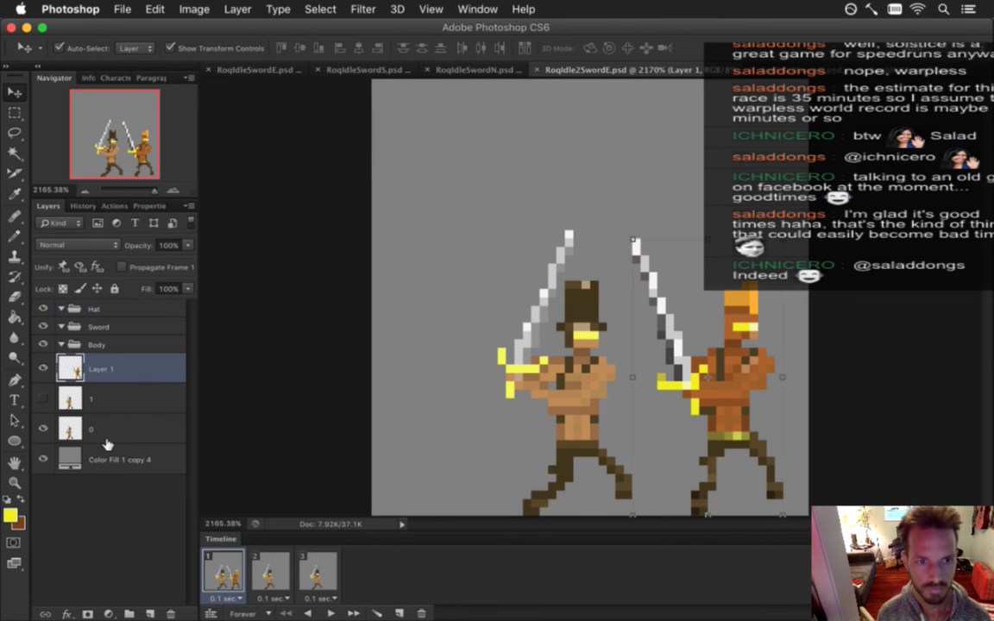
pyautogui.keyDown('shift'); pyautogui.click(106, 429); pyautogui.keyUp('shift')
pyautogui.moveTo(117, 376); pyautogui.dragTo(122, 349)
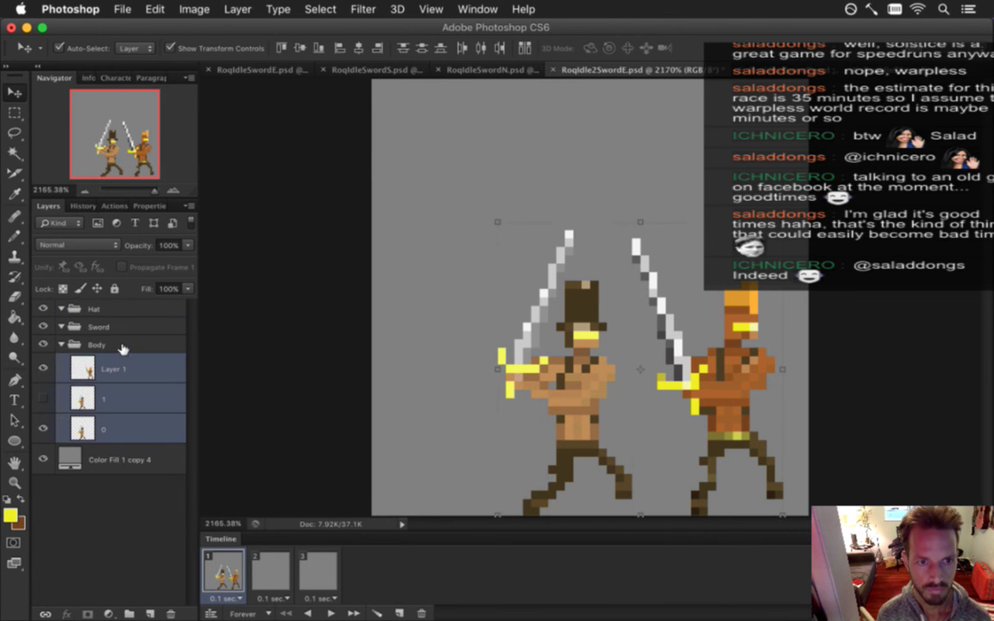
pyautogui.click(124, 344)
pyautogui.press('super+s')
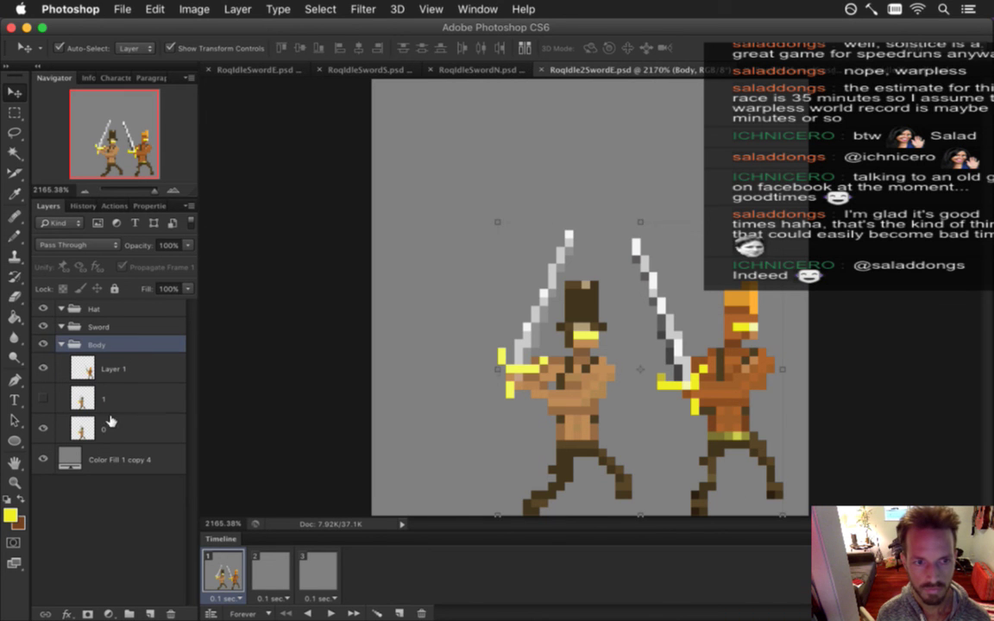
# On layer 0, sample the mohawk sprite's orange skin colour and erase the old sprite's top hat
pyautogui.click(109, 423)
pyautogui.press('m')
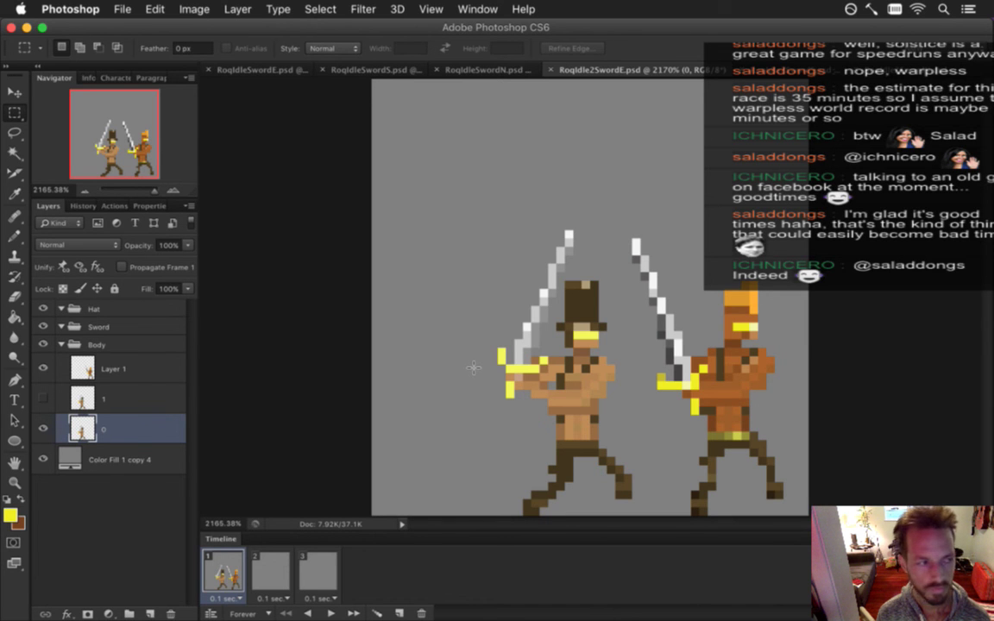
pyautogui.press('i')
pyautogui.click(737, 329)
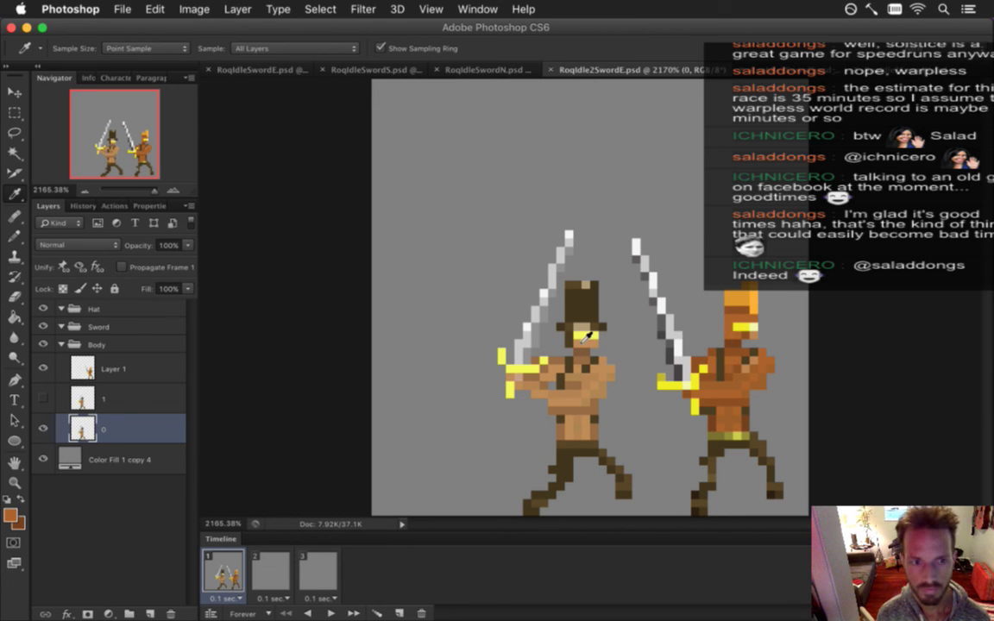
pyautogui.press('e')
pyautogui.moveTo(561, 339)
pyautogui.mouseDown()
pyautogui.moveTo(602, 339)
pyautogui.moveTo(564, 316)
pyautogui.moveTo(578, 302)
pyautogui.moveTo(591, 327)
pyautogui.moveTo(578, 324)
pyautogui.moveTo(592, 294)
pyautogui.mouseUp()
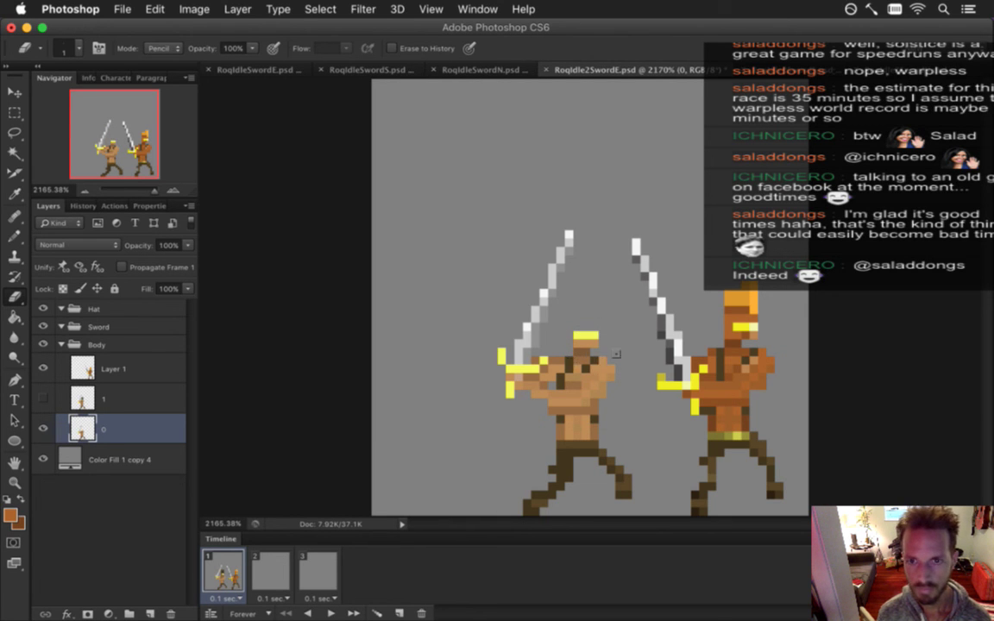
# On Layer 1, select the mohawk sprite's head and torso down to the belt with a rectangular marquee
pyautogui.press('i')
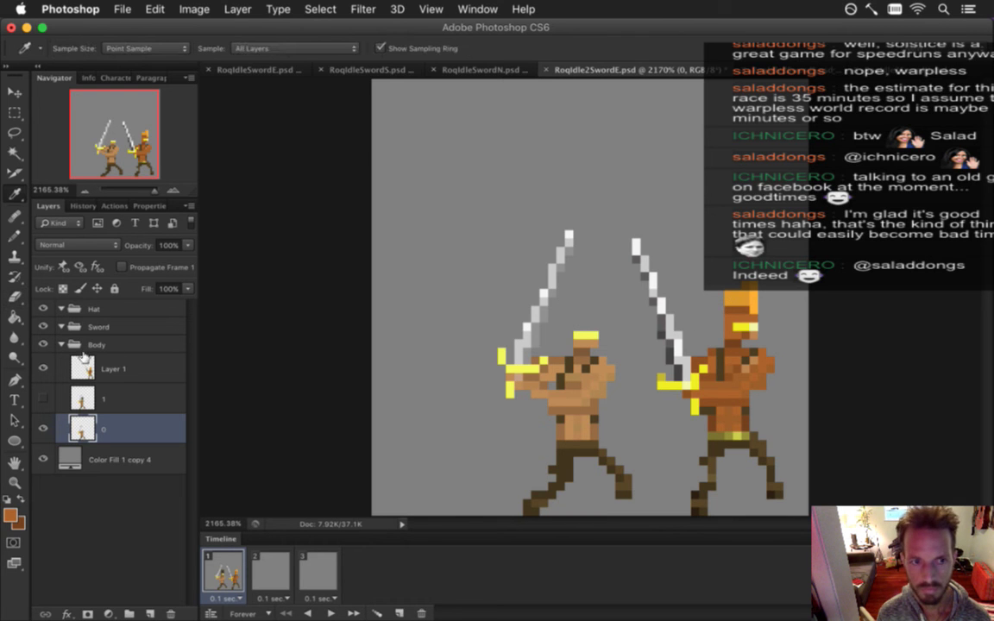
pyautogui.click(116, 368)
pyautogui.press('m')
pyautogui.moveTo(704, 260); pyautogui.dragTo(774, 345)
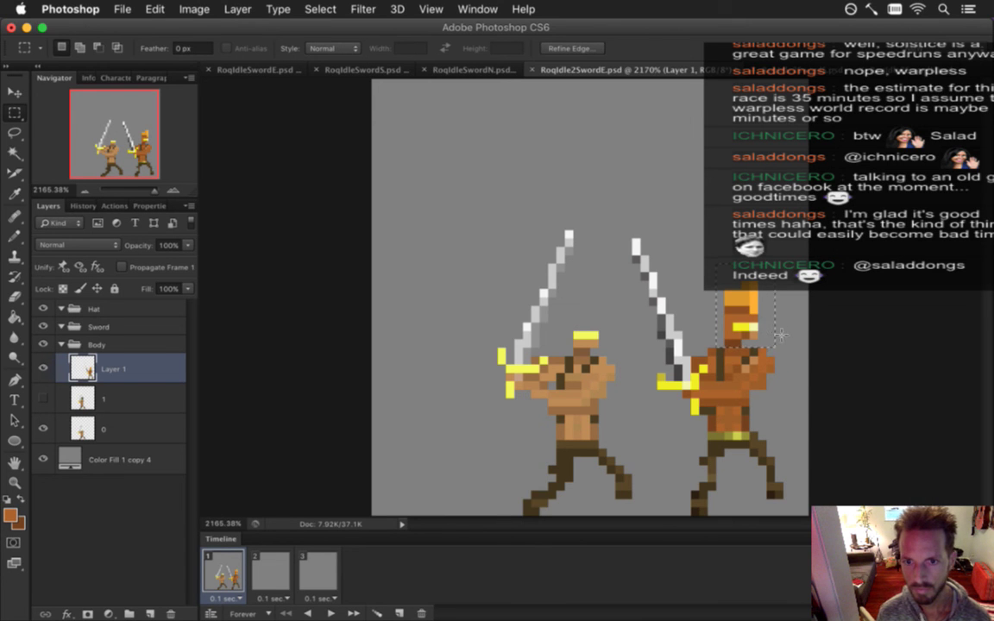
pyautogui.click(757, 329)
pyautogui.moveTo(709, 270); pyautogui.dragTo(785, 426)
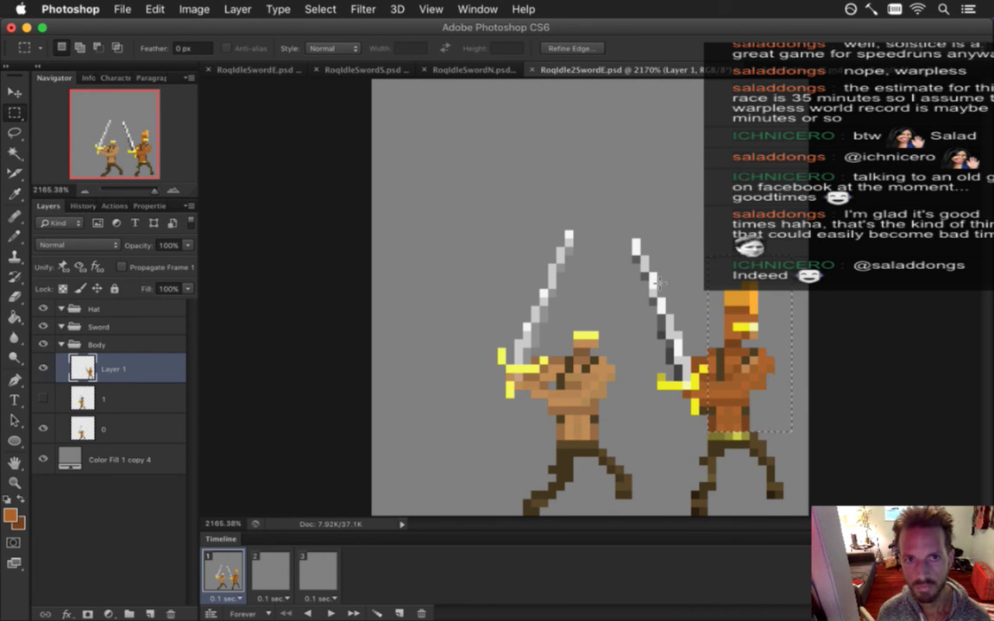
# In RoqIdleSwordE.psd, clear the selection, target layer 0 with the Eraser and step through the frames to compare the body poses
pyautogui.click(259, 70)
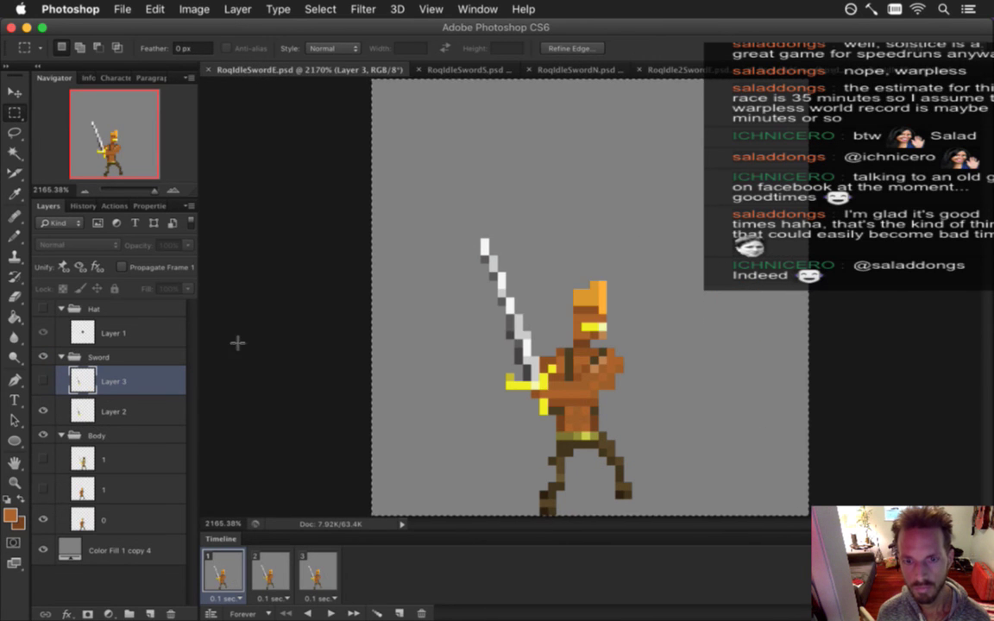
pyautogui.click(299, 408)
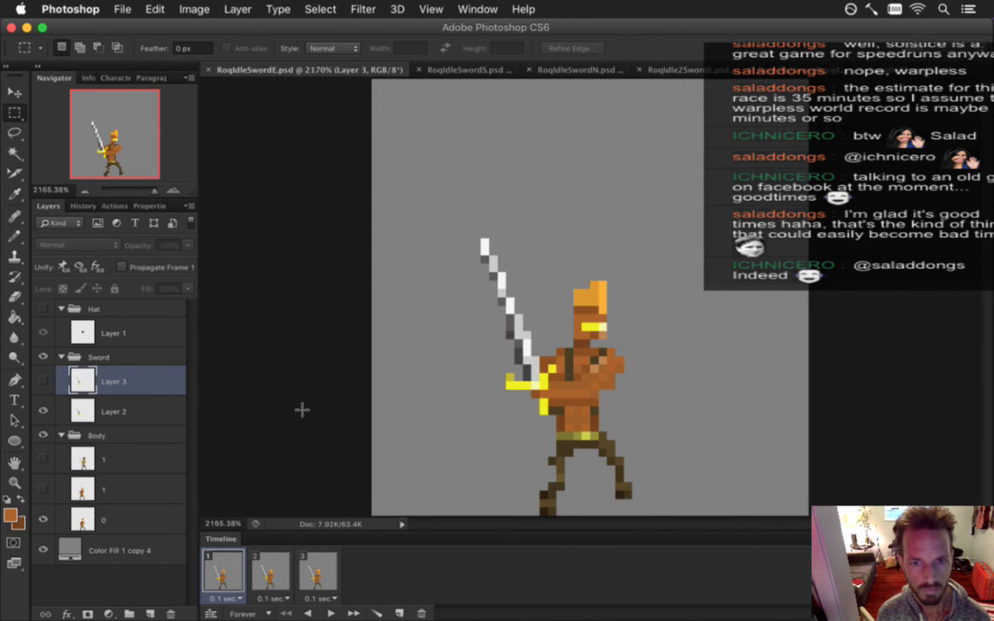
pyautogui.click(121, 517)
pyautogui.press('e')
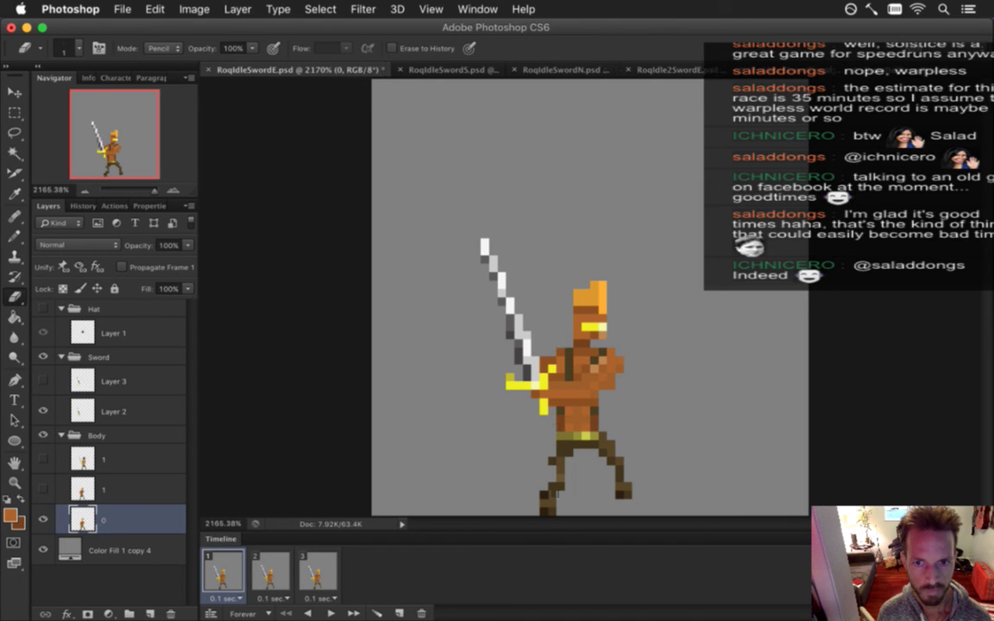
pyautogui.click(279, 572)
pyautogui.click(224, 573)
pyautogui.click(272, 573)
pyautogui.click(317, 573)
pyautogui.click(228, 567)
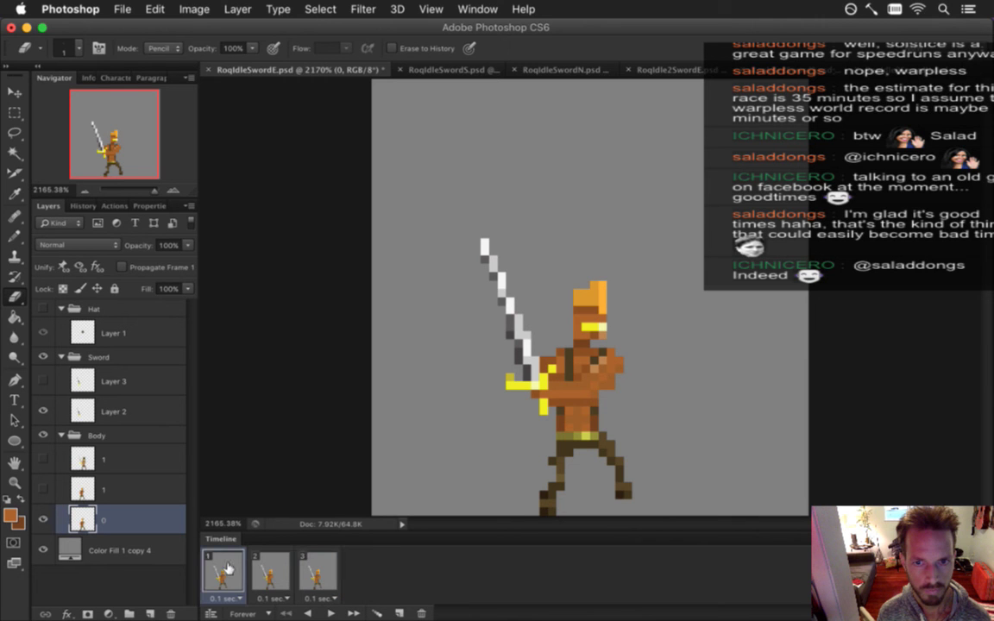
pyautogui.click(270, 571)
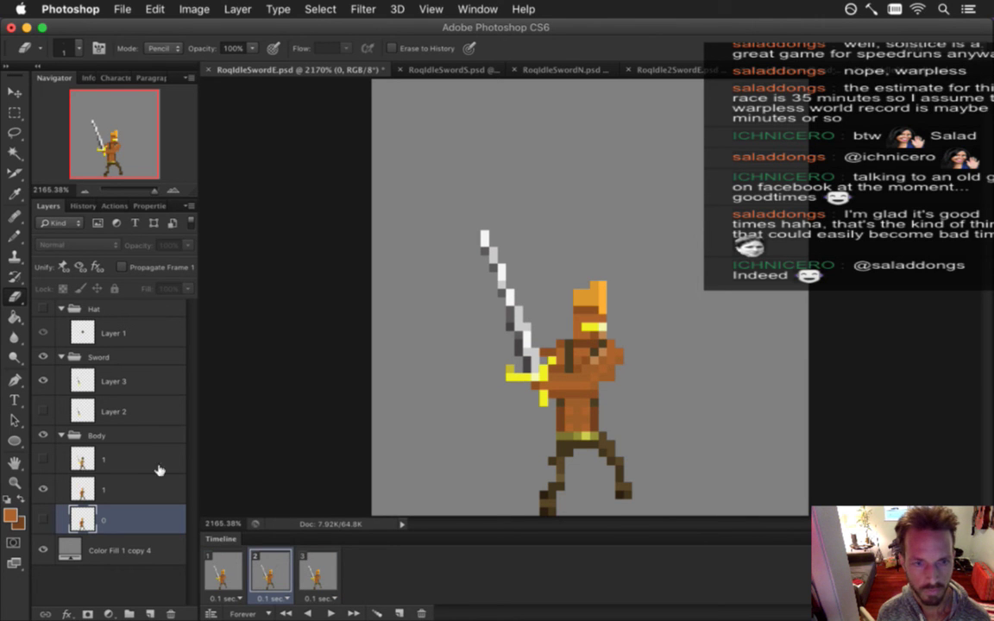
# Target the visible Body layer in frame 2 with the Pencil tool and compare all three frames again
pyautogui.click(99, 480)
pyautogui.press('b')
pyautogui.hotkey('shift', 'b')
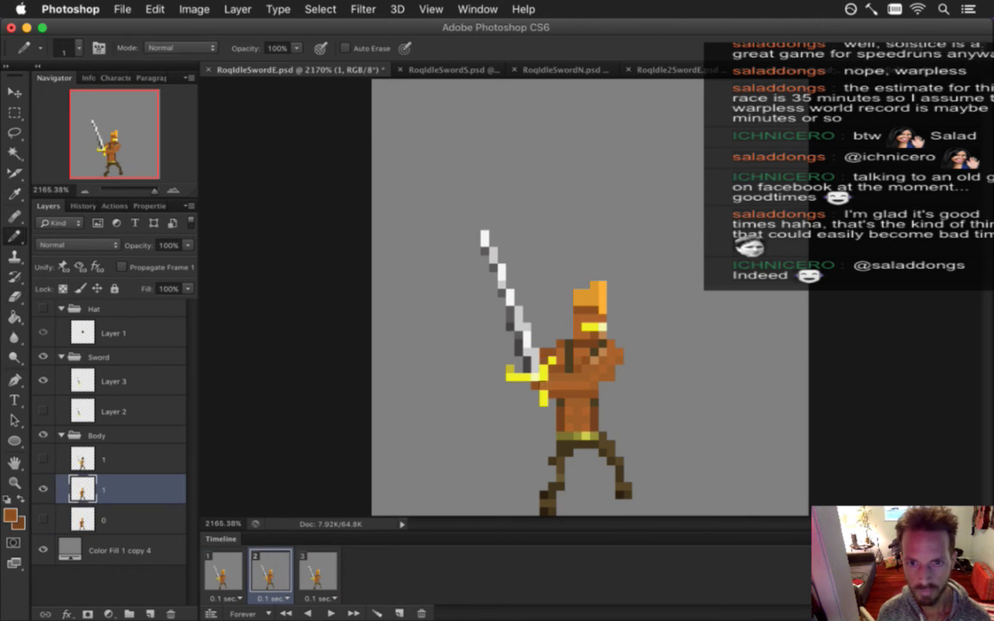
pyautogui.click(222, 570)
pyautogui.click(270, 569)
pyautogui.click(309, 571)
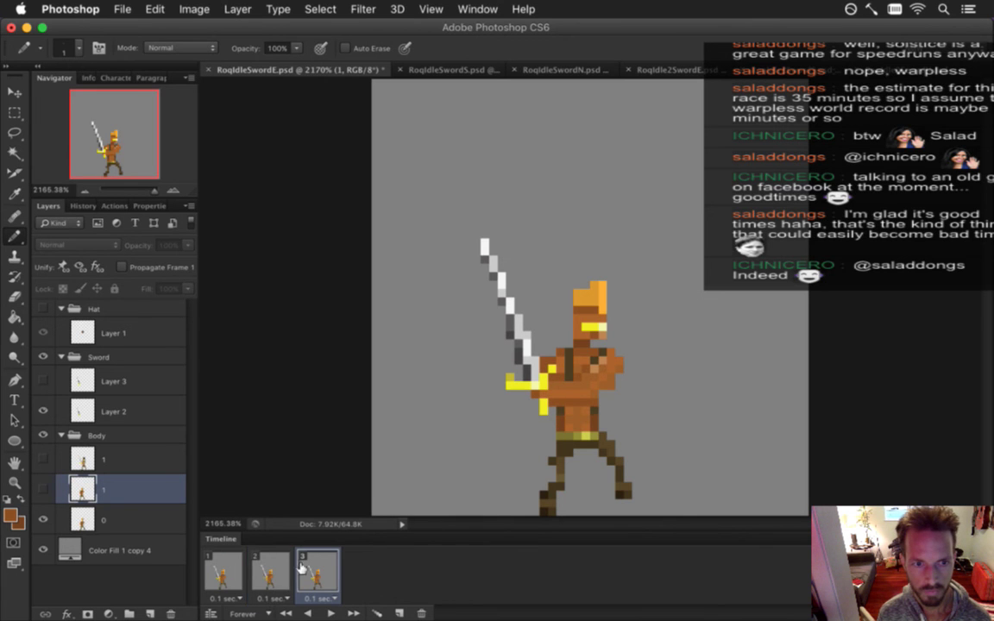
# Delete the unused upper layer 1 from the Body group, select all three frames, and return to RoqIdle2SwordE.psd
pyautogui.moveTo(121, 460); pyautogui.dragTo(170, 613)
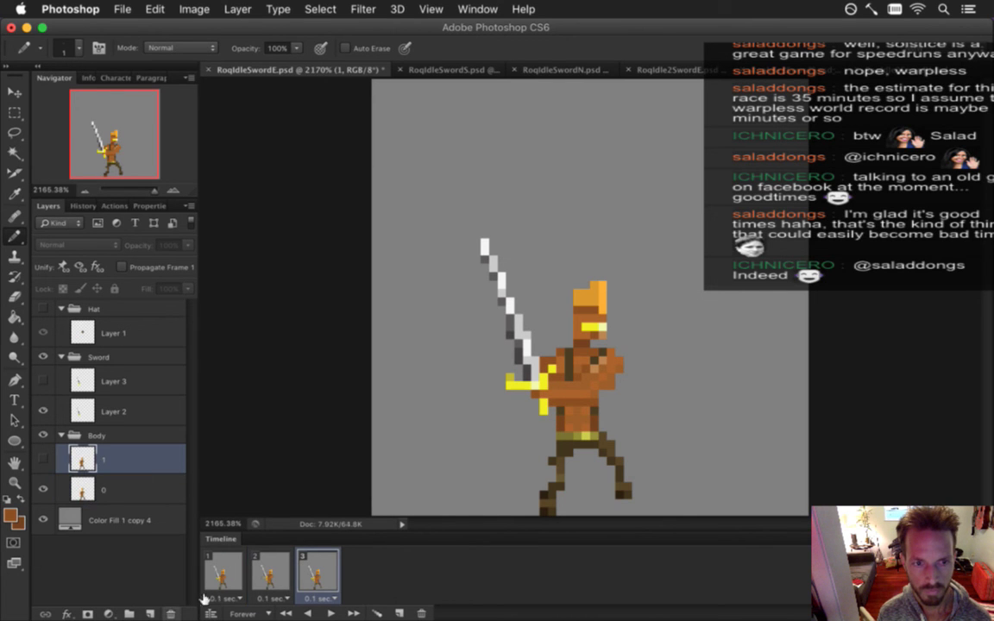
pyautogui.keyDown('shift'); pyautogui.click(226, 574); pyautogui.keyUp('shift')
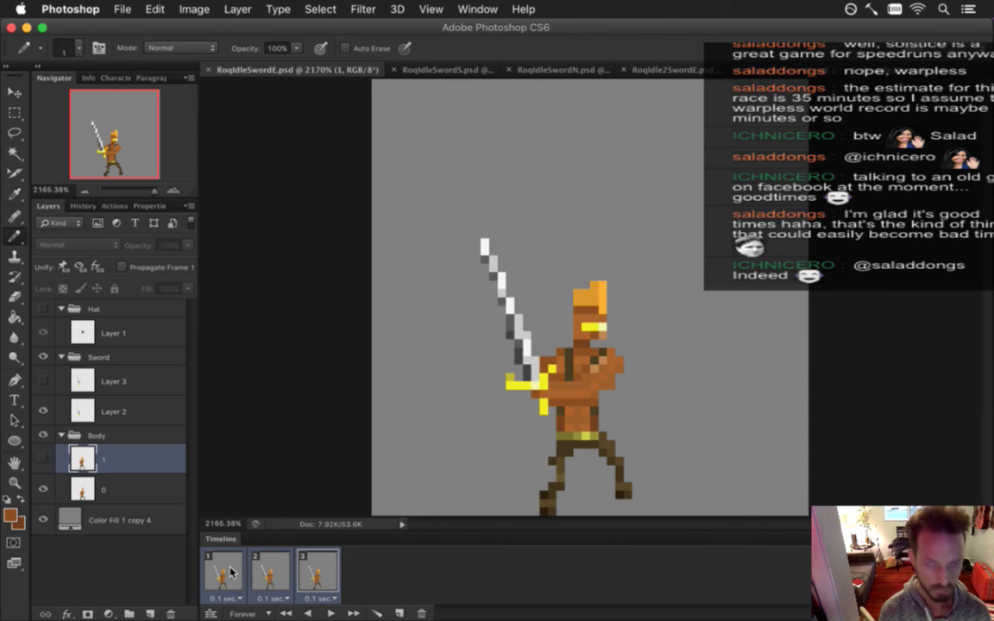
pyautogui.click(231, 563)
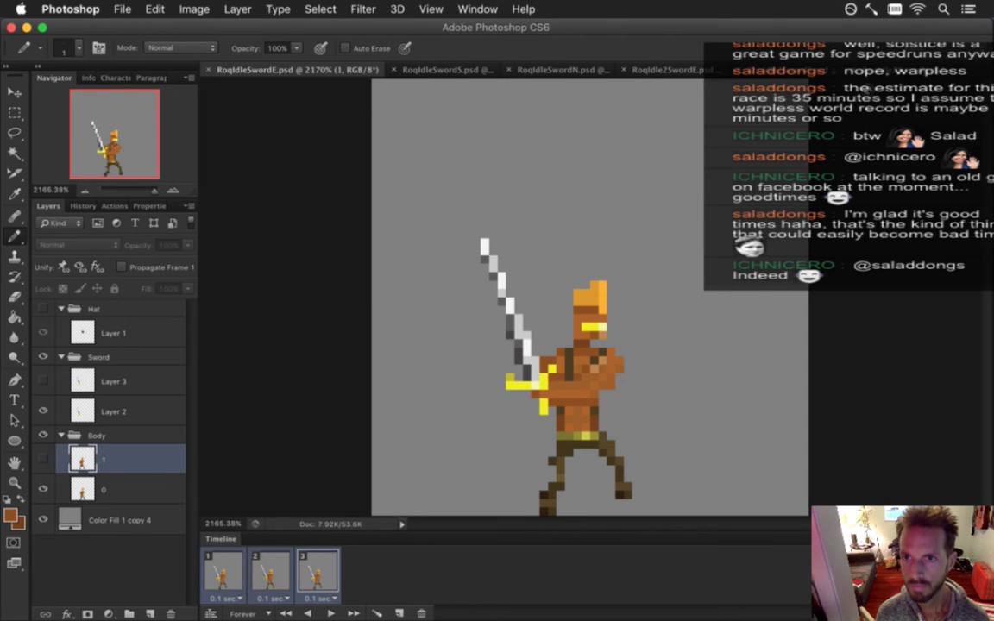
pyautogui.click(664, 69)
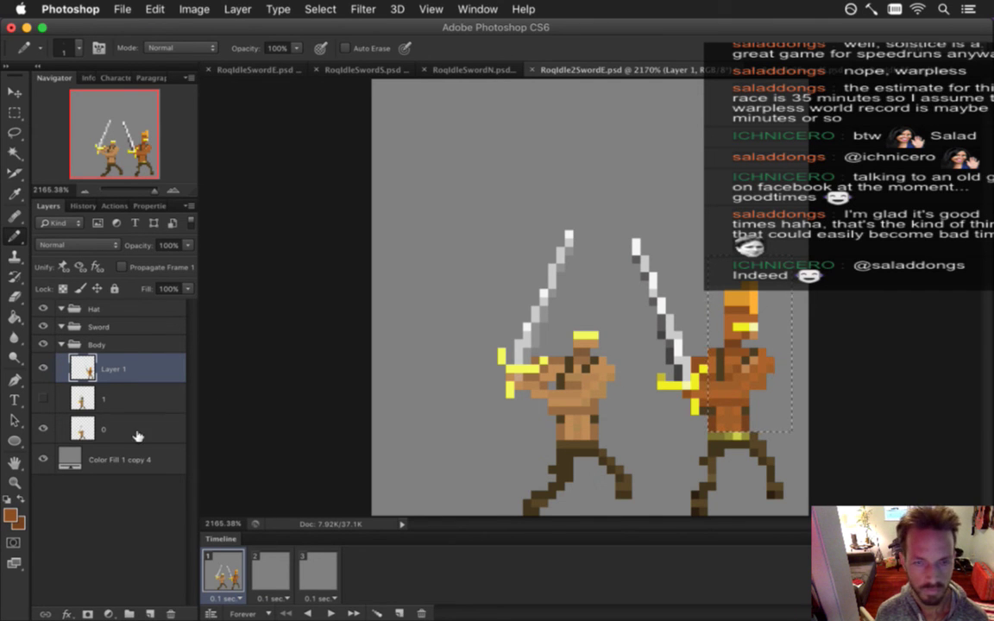
# Copy the selected head and torso of the right-hand figure to a new layer and align the copy over the left-hand figure's body
pyautogui.hotkey('ctrl', 'j')
pyautogui.press('v')
pyautogui.press('Left')
pyautogui.press('Left')
pyautogui.press('Up')
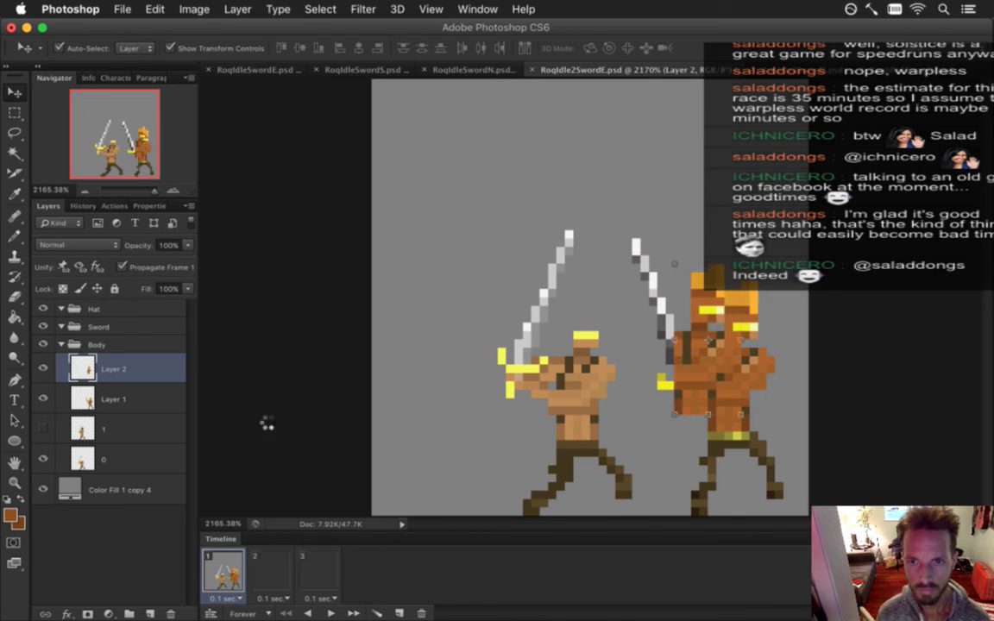
pyautogui.press('Left')
pyautogui.press('Left')
pyautogui.press('Left')
pyautogui.press('Left')
pyautogui.press('Left')
pyautogui.press('Left')
pyautogui.press('Left')
pyautogui.press('Left')
pyautogui.press('Down')
pyautogui.press('Down')
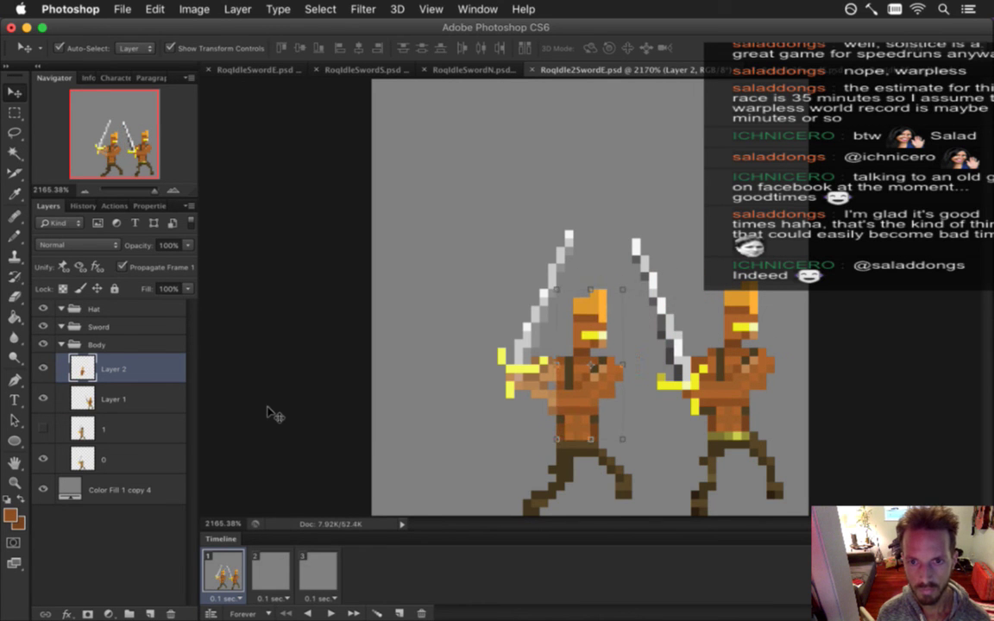
# Move the copied torso layer directly above layer 0 and merge the two layers
pyautogui.press('m')
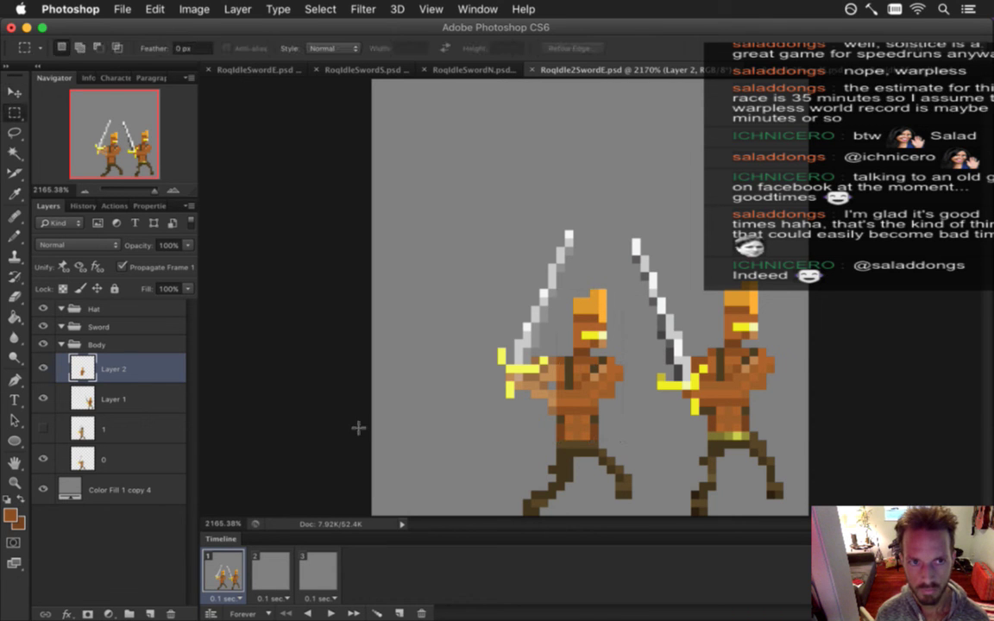
pyautogui.moveTo(83, 369); pyautogui.dragTo(89, 452)
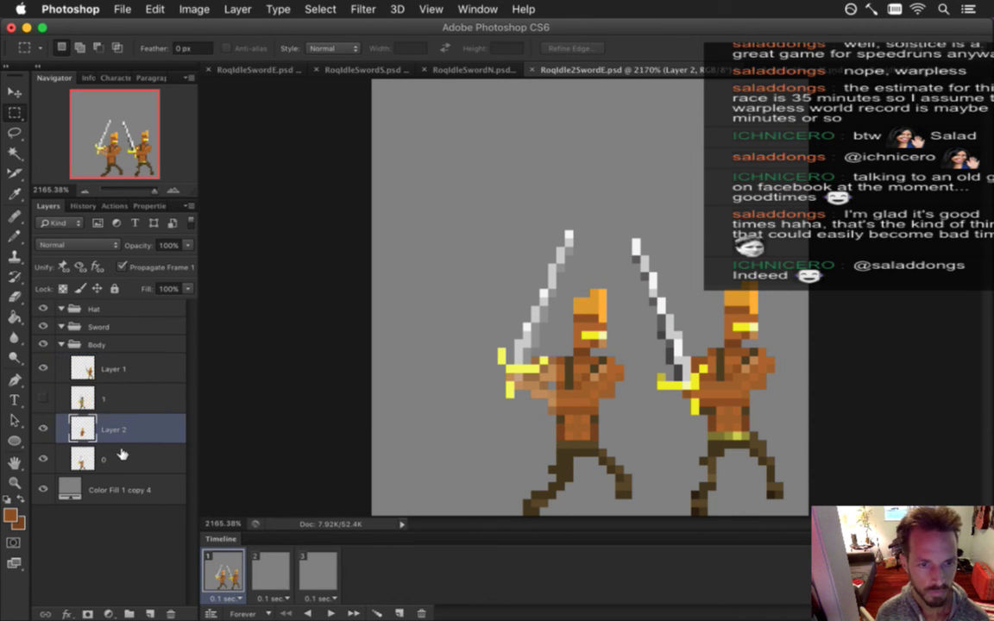
pyautogui.keyDown('shift'); pyautogui.click(121, 455); pyautogui.keyUp('shift')
pyautogui.rightClick(122, 454)
pyautogui.click(152, 406)
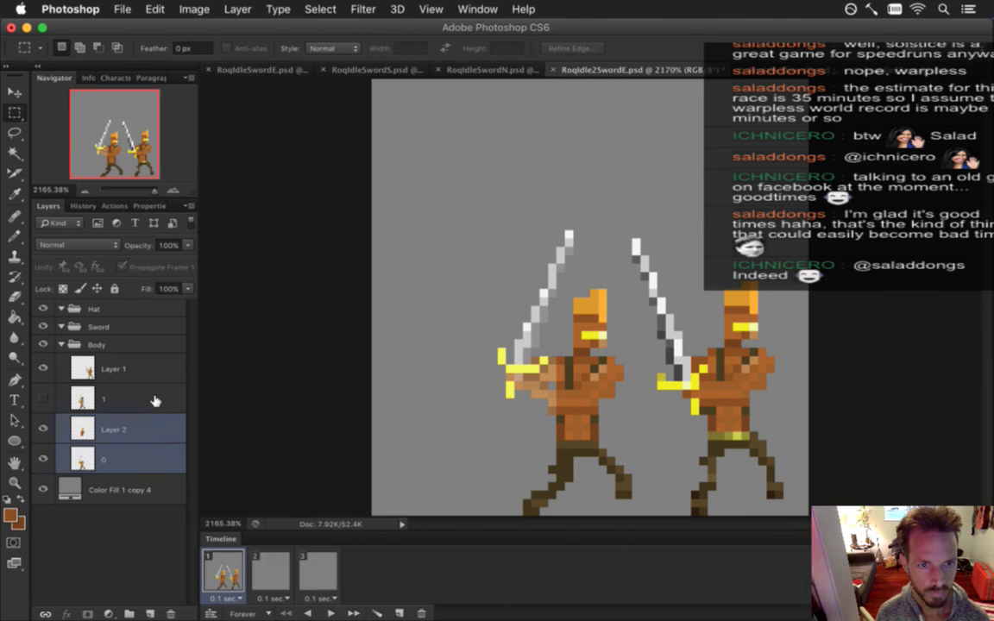
# Repaint the left figure's pale arm pixels with the darker orange-brown skin tones sampled from the artwork
pyautogui.press('i')
pyautogui.press('b')
pyautogui.keyDown('alt'); pyautogui.click(500, 350); pyautogui.keyUp('alt')
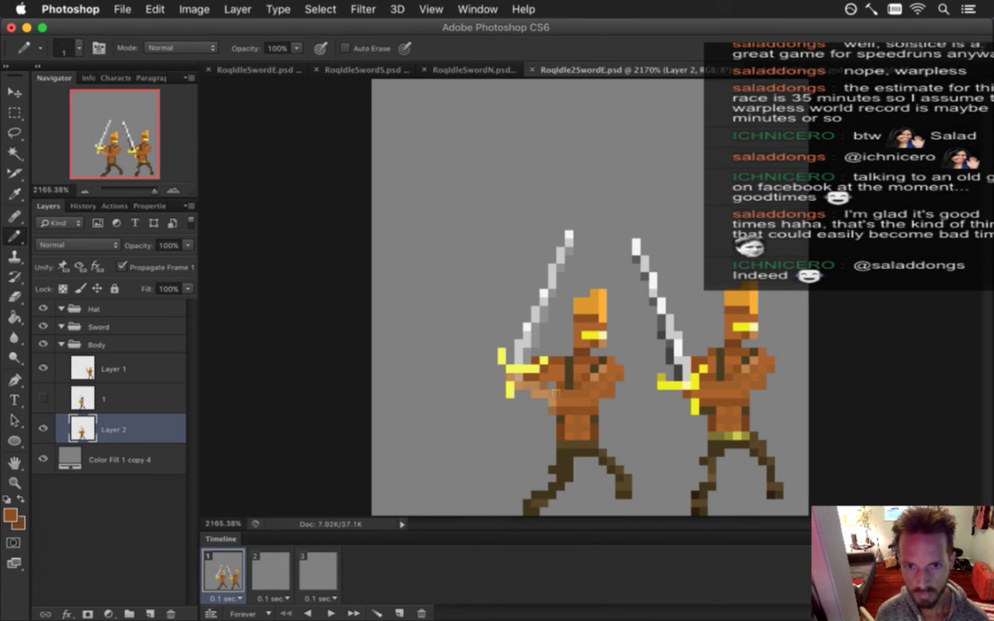
pyautogui.keyDown('alt'); pyautogui.click(514, 363); pyautogui.keyUp('alt')
pyautogui.press('i')
pyautogui.press('b')
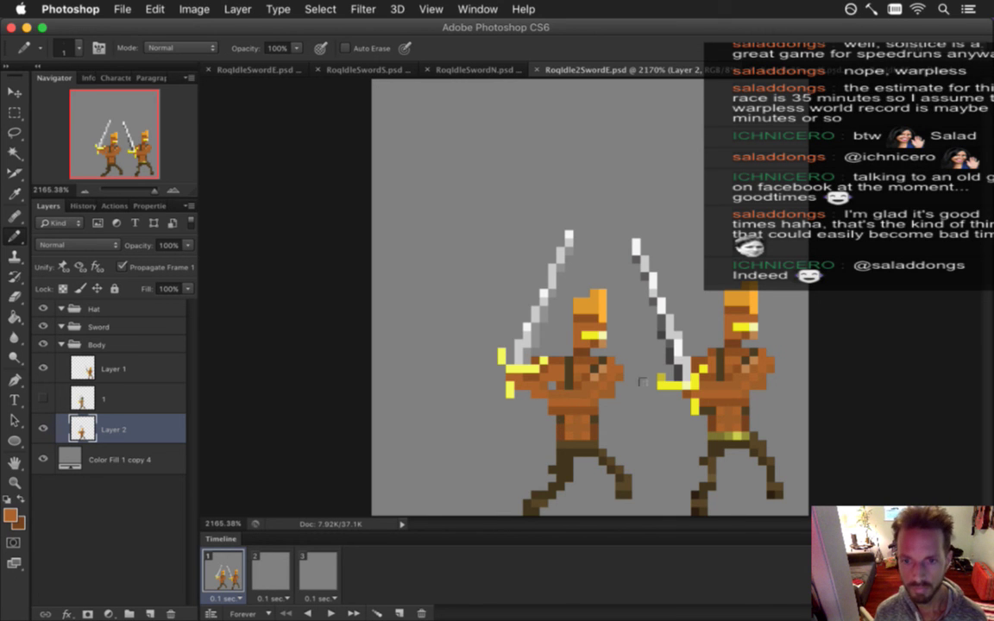
# Paint an olive belt with lighter yellow-green buckle pixels across the left figure's waist, matching the right figure's belt colours
pyautogui.keyDown('alt'); pyautogui.click(658, 402); pyautogui.keyUp('alt')
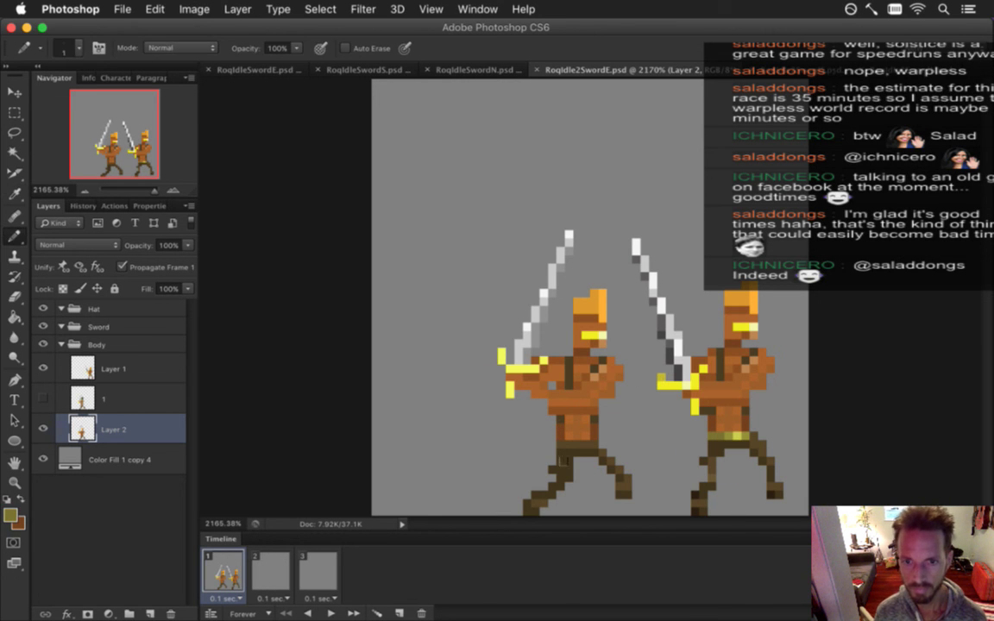
pyautogui.moveTo(558, 445); pyautogui.dragTo(599, 445)
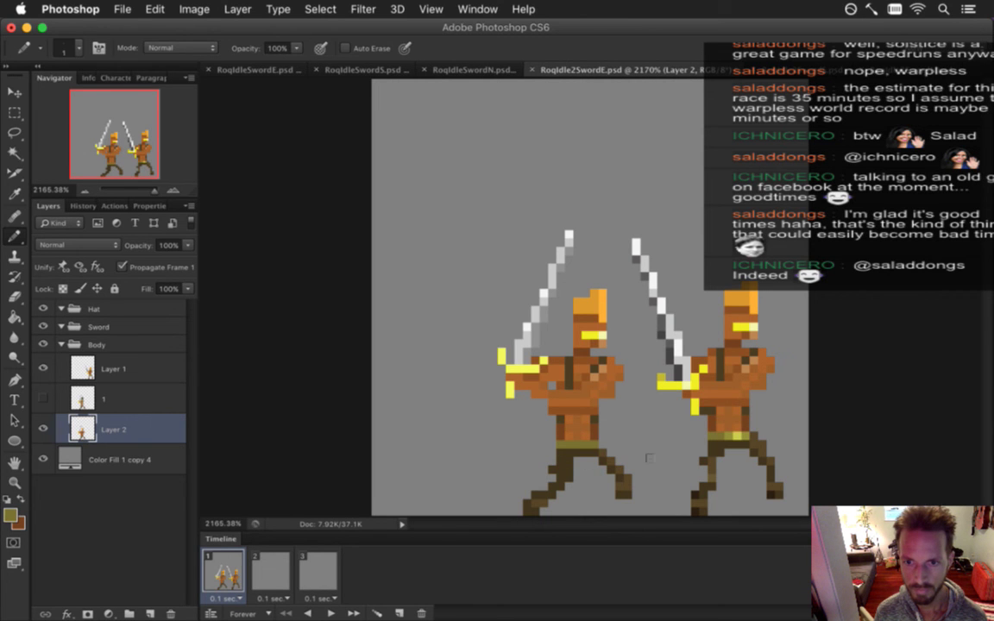
pyautogui.keyDown('alt'); pyautogui.click(669, 398); pyautogui.keyUp('alt')
pyautogui.keyDown('alt'); pyautogui.click(660, 395); pyautogui.keyUp('alt')
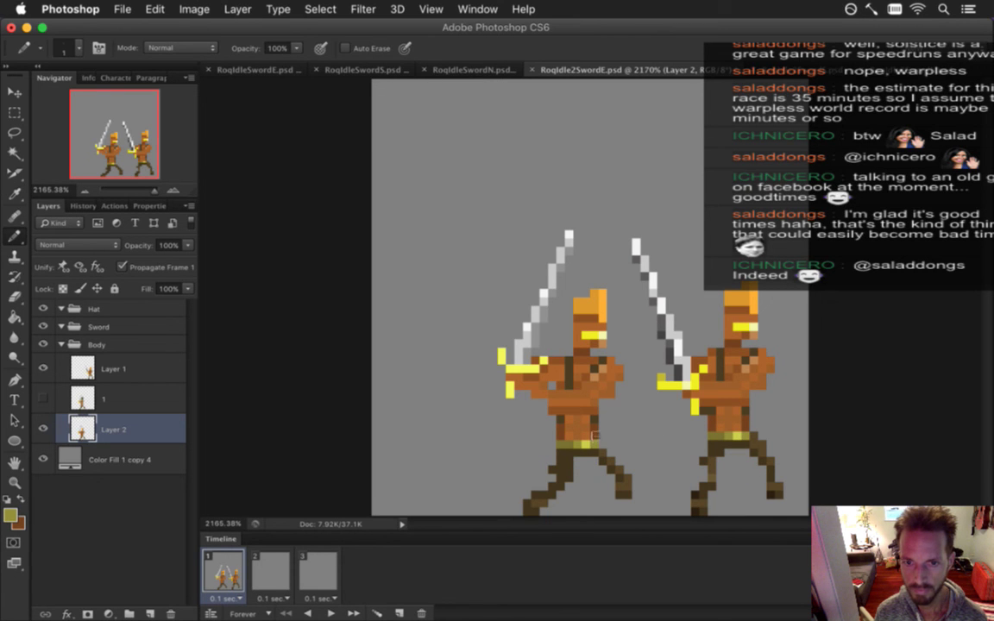
# Shade the left figure's trousers and boots with brown tones sampled from the right figure's legs
pyautogui.press('i')
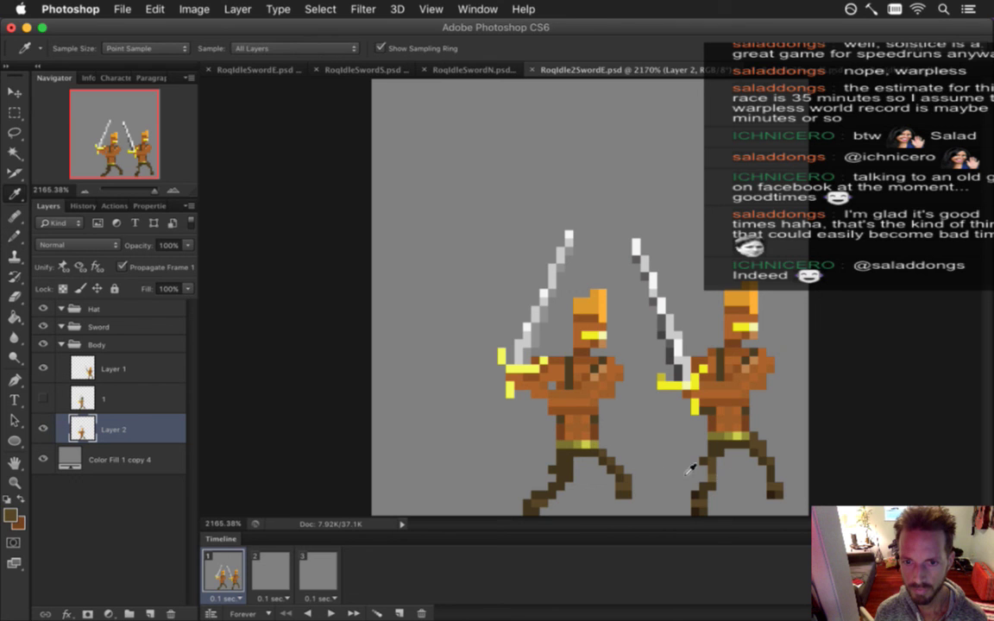
pyautogui.click(719, 478)
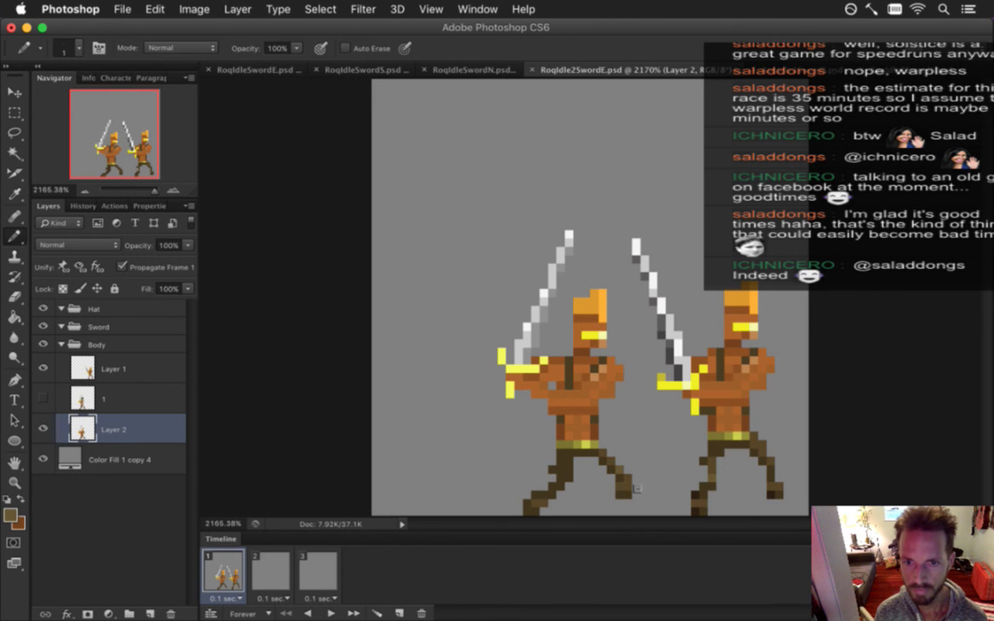
pyautogui.click(649, 423)
pyautogui.press('b')
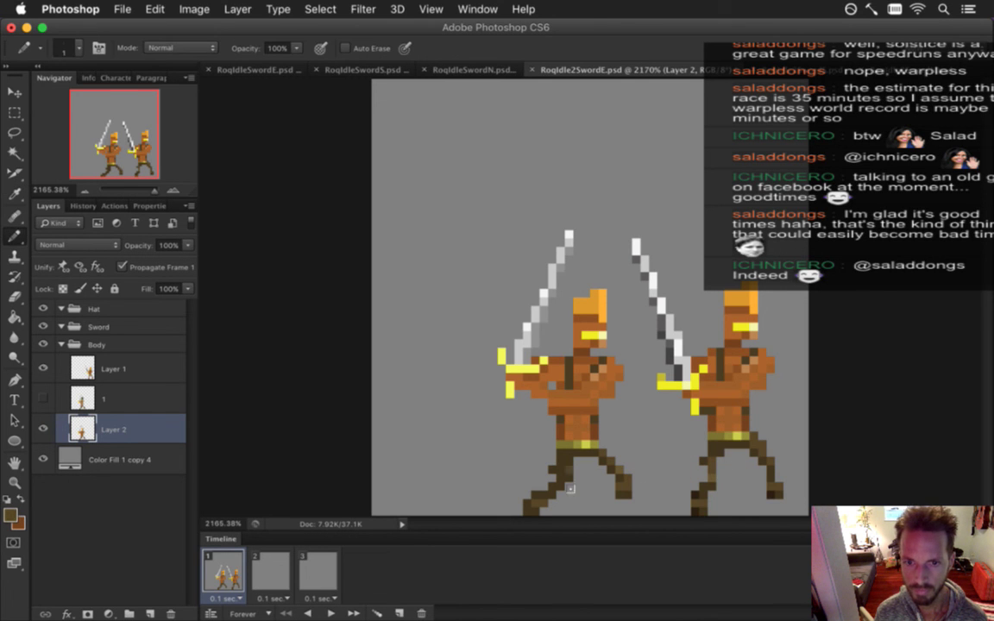
pyautogui.press('alt')
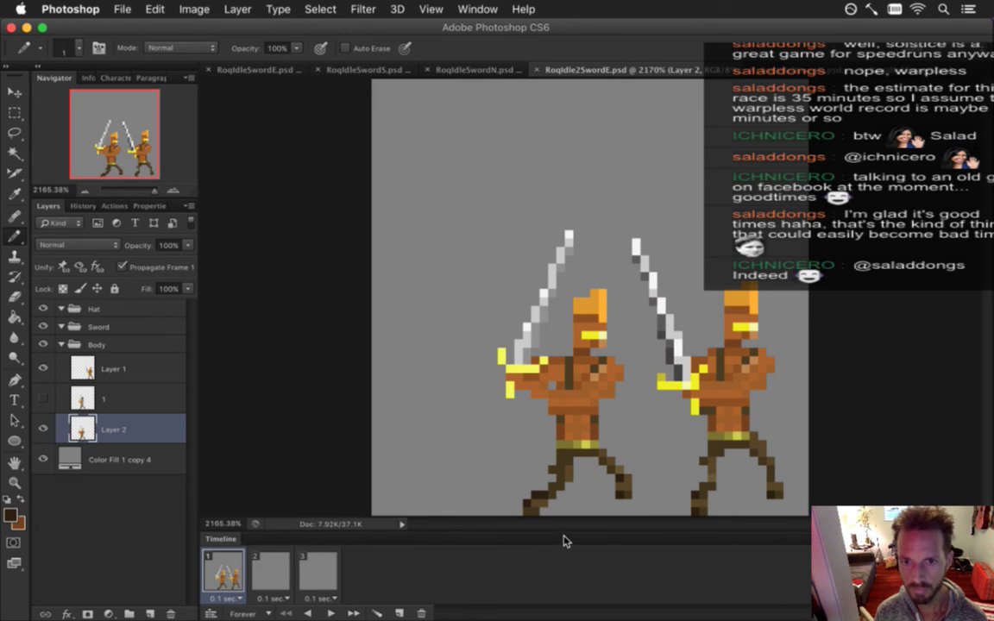
# Fill the gap between the left figure's arms with sampled orange-brown and clean up the arm's outline
pyautogui.keyDown('alt'); pyautogui.click(552, 405); pyautogui.keyUp('alt')
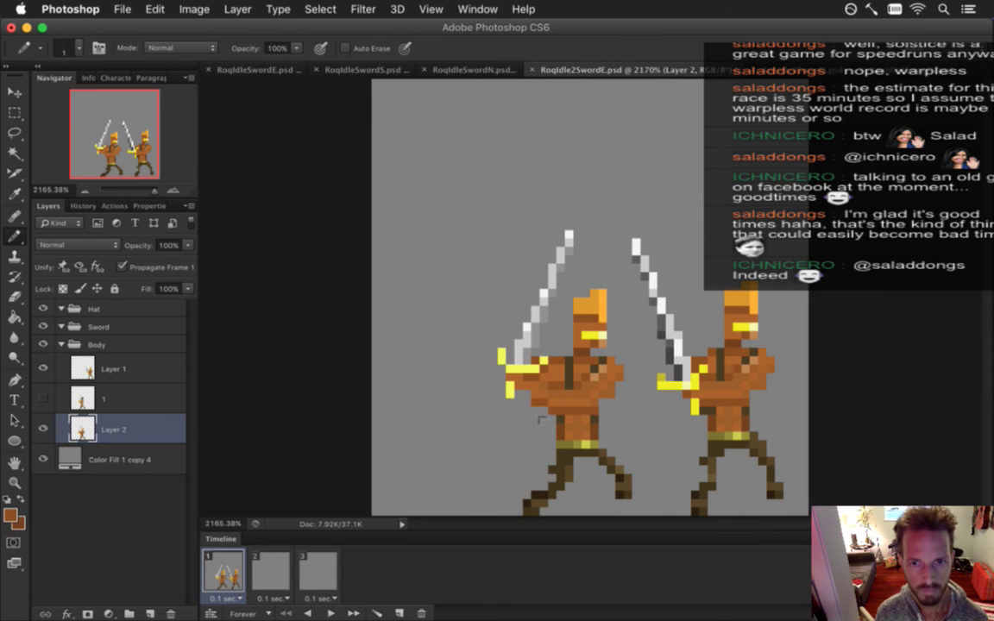
pyautogui.press('e')
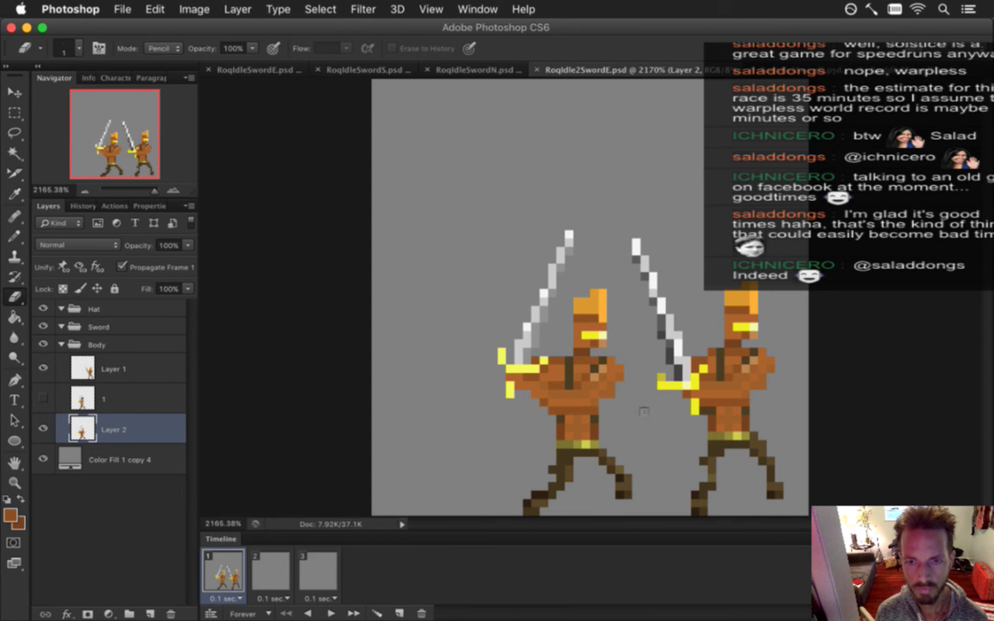
# Recolour the left figure's sword hilt bright yellow, adding a pale highlight and a darker gold pixel at its tip
pyautogui.press('i')
pyautogui.click(678, 391)
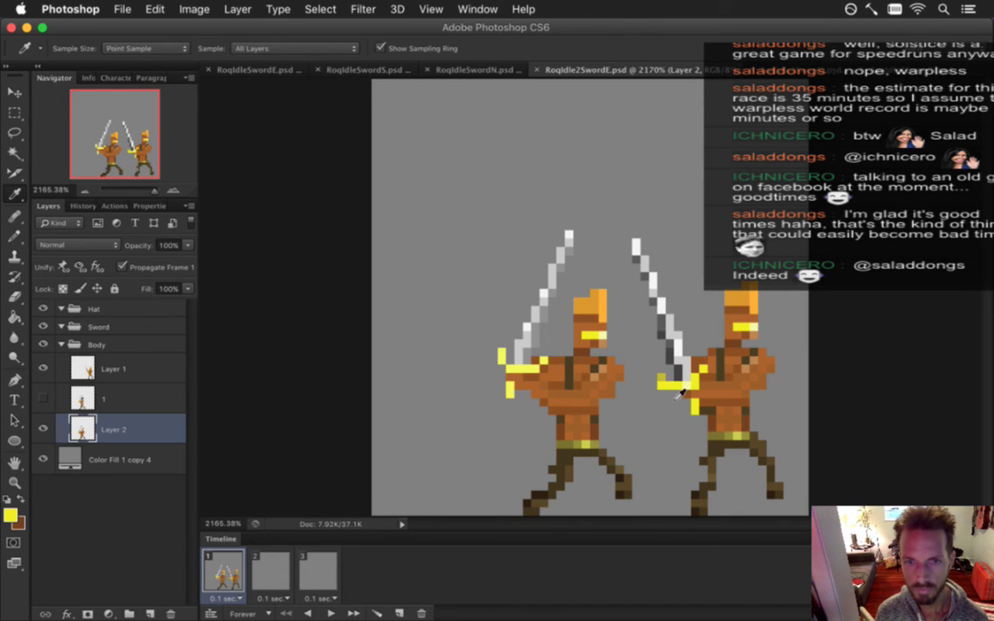
pyautogui.press('g')
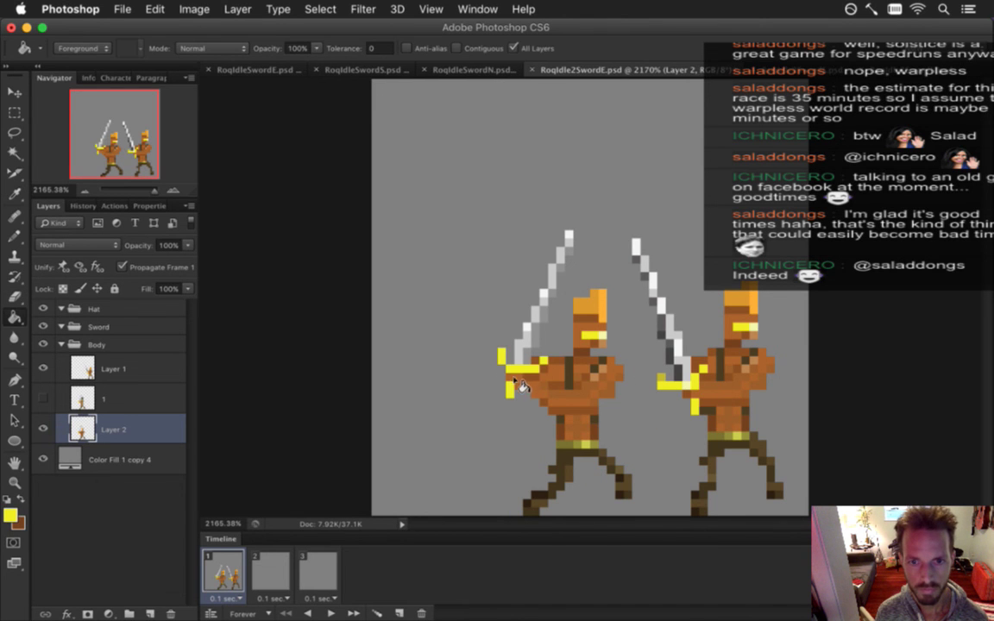
pyautogui.press('i')
pyautogui.click(690, 392)
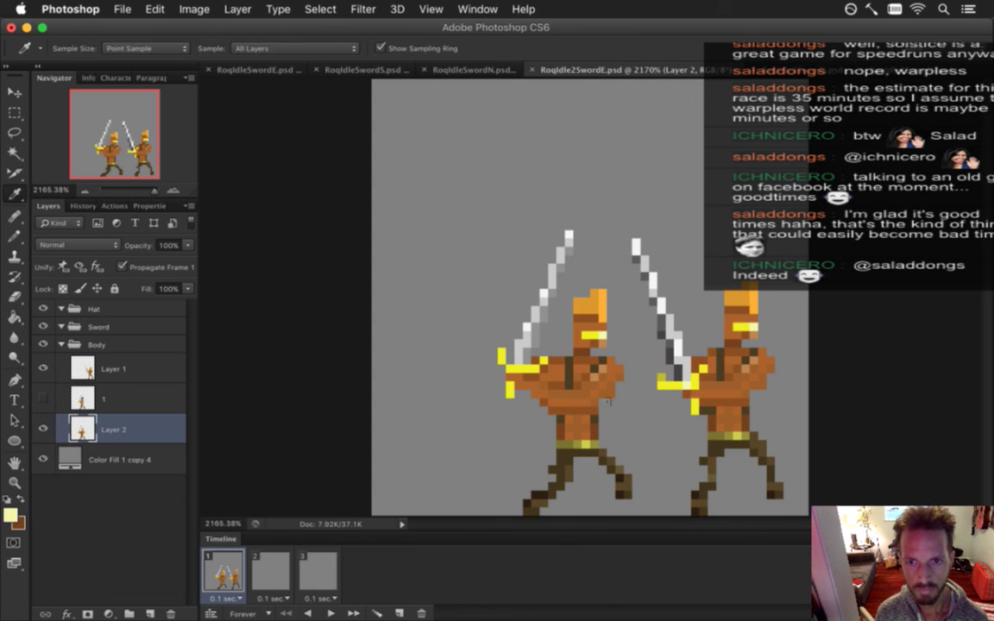
pyautogui.press('b')
pyautogui.press('i')
pyautogui.click(595, 335)
pyautogui.press('b')
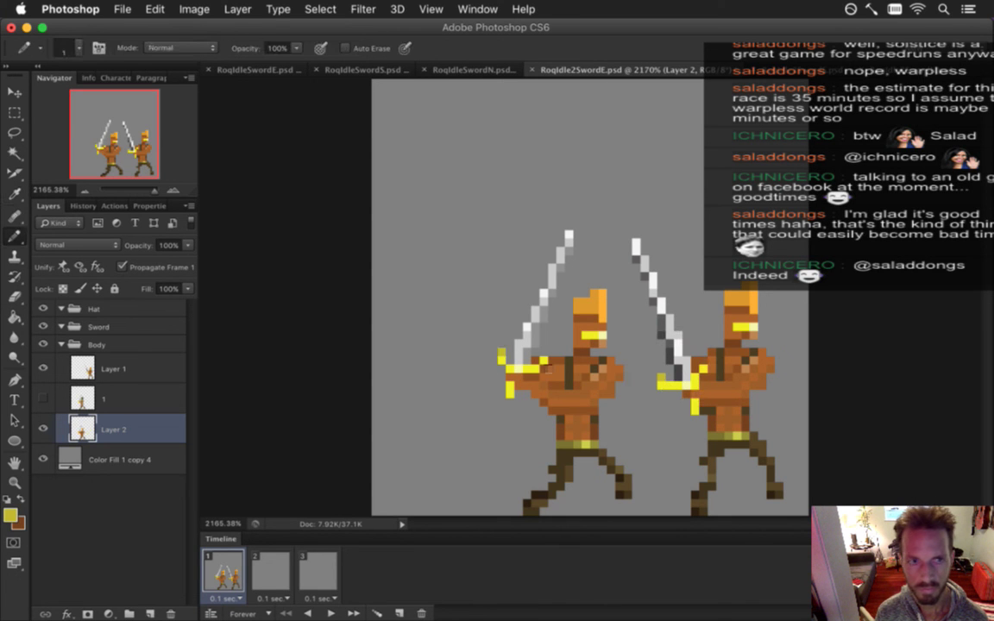
# Darken the shadow pixels along the left figure's sword blade with dark grey from the right figure's blade
pyautogui.press('i')
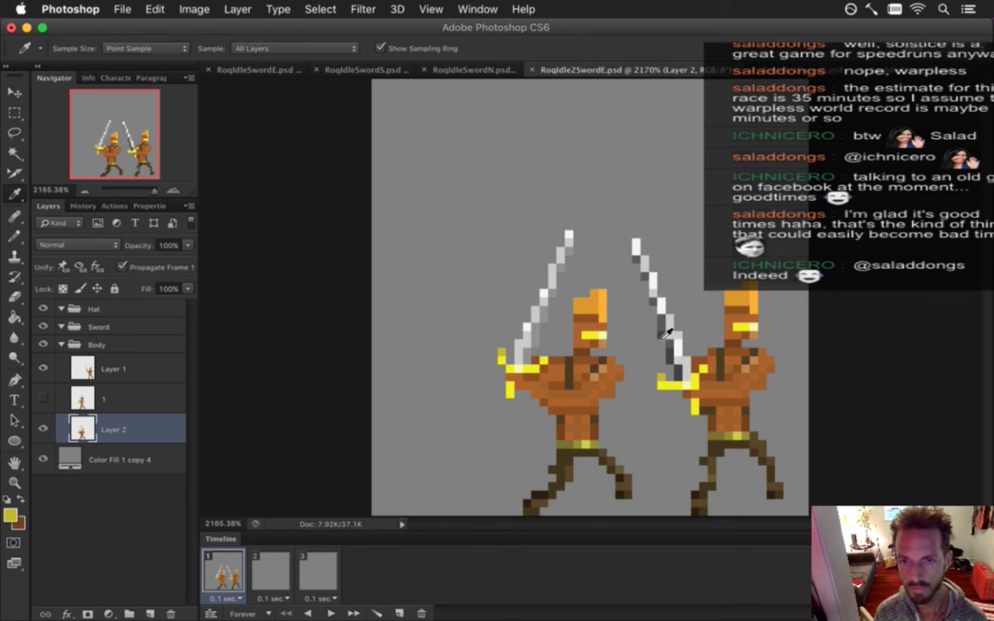
pyautogui.click(600, 302)
pyautogui.press('b')
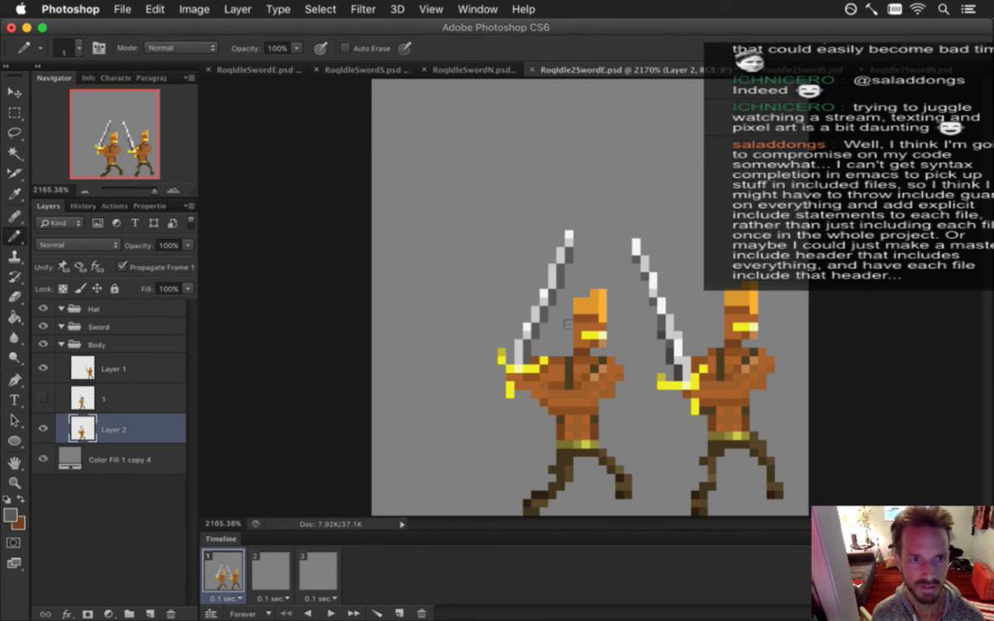
pyautogui.press('e')
pyautogui.press('b')
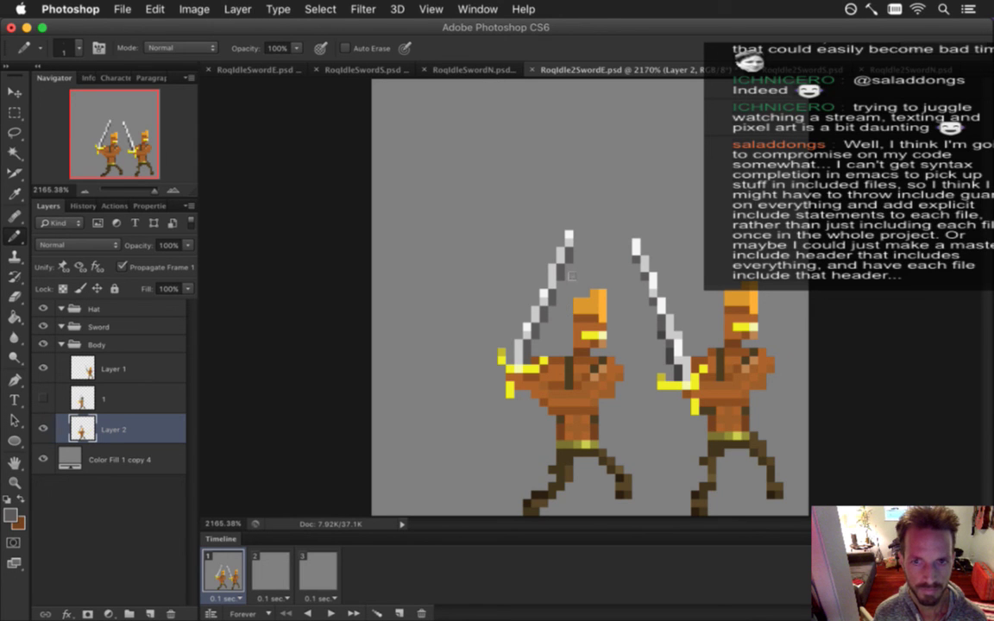
pyautogui.press('e')
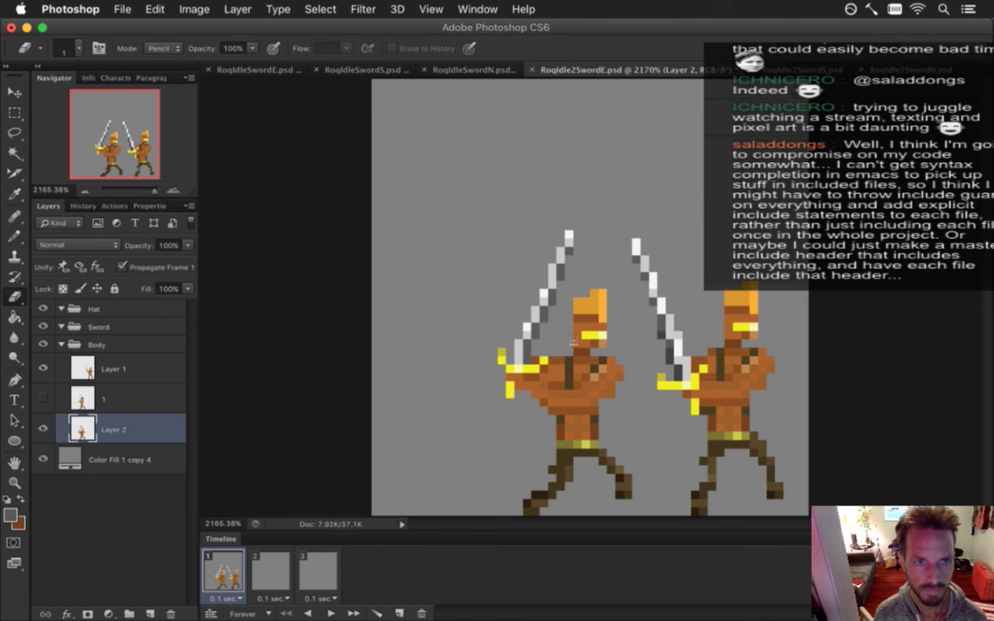
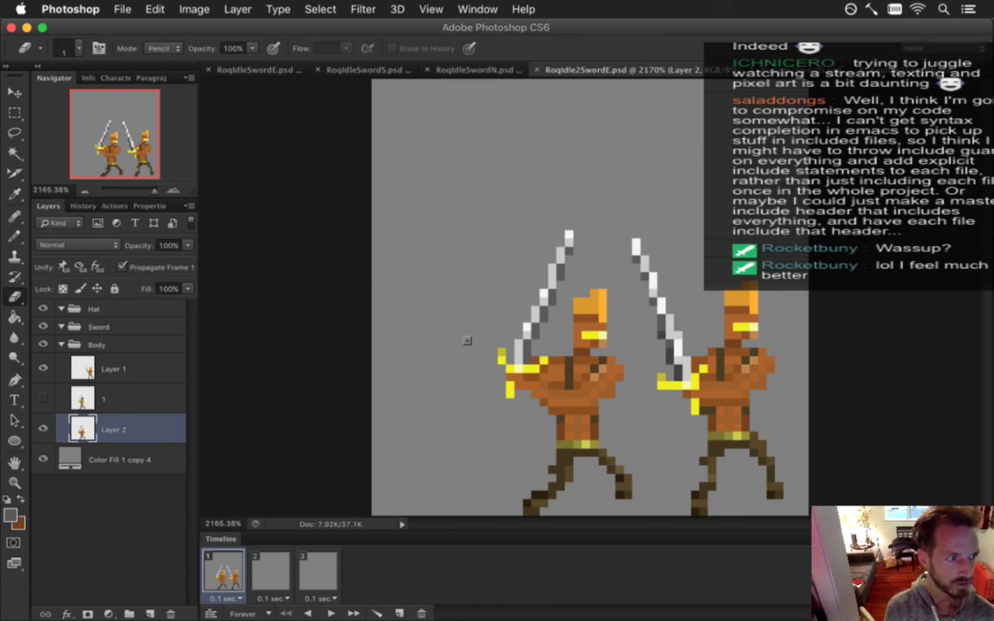
# Switch to Xcode and go to the header includes at the start of Flux.cpp
pyautogui.press('super+Tab')
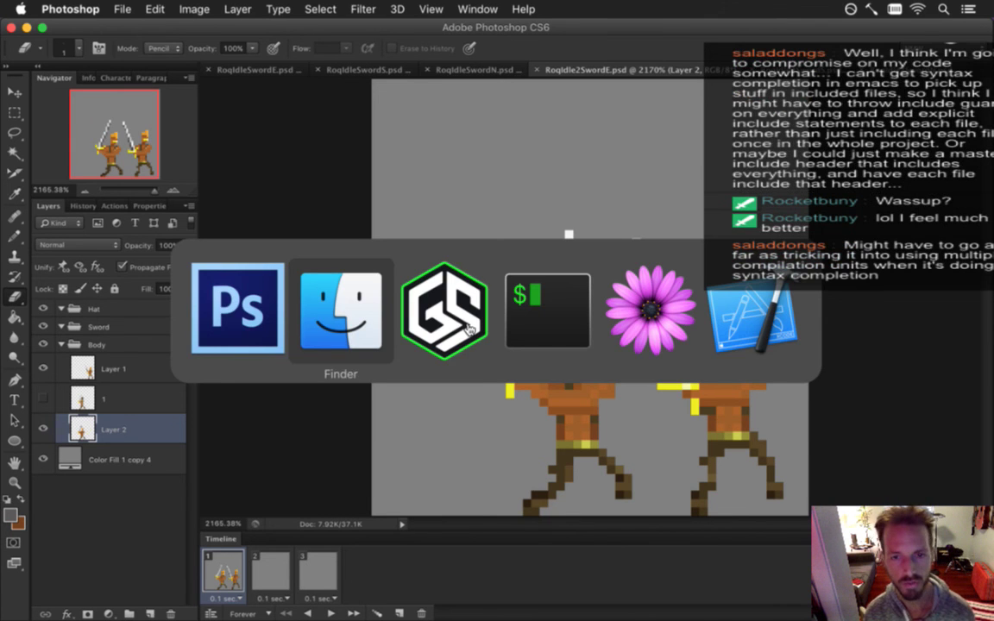
pyautogui.press('super+Tab')
pyautogui.press('super+Tab')
pyautogui.press('super+Tab')
pyautogui.press('super+Tab')
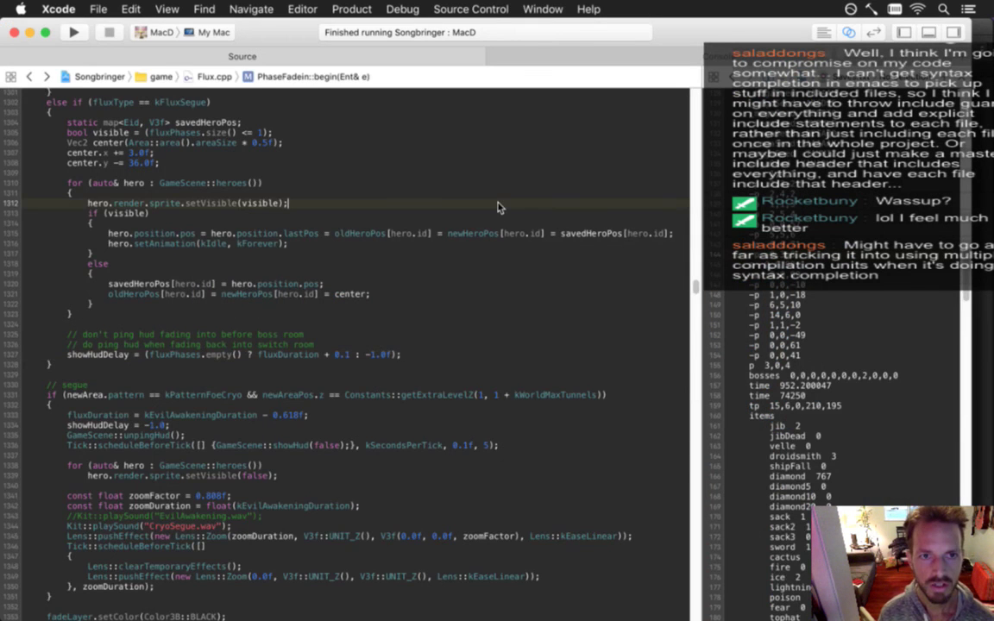
pyautogui.press('super+Up')
pyautogui.press('Down')
pyautogui.press('Down')
pyautogui.press('Down')
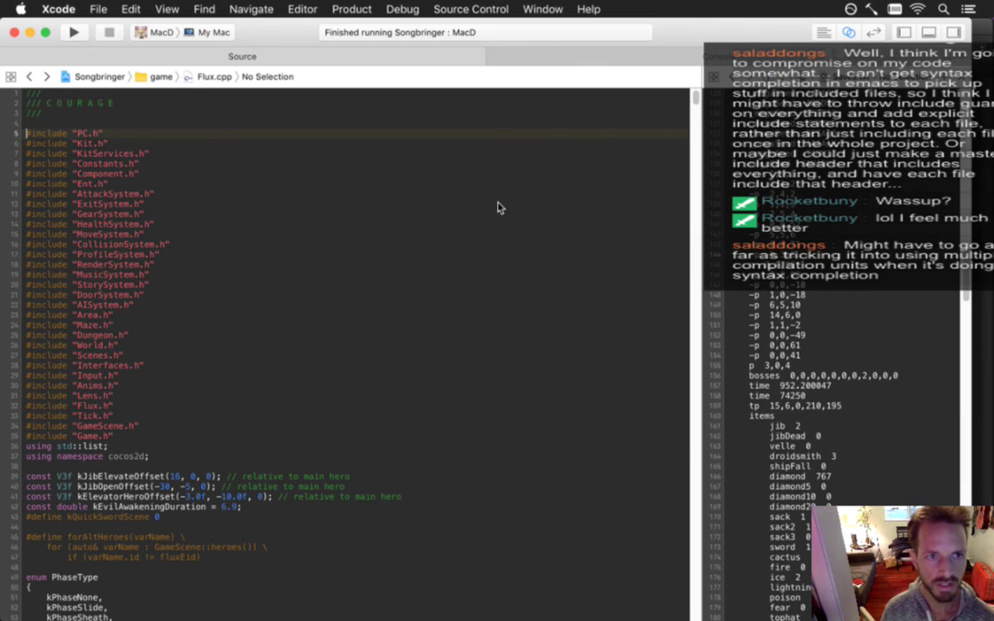
# Examine the block of header includes in Flux.cpp by highlighting the lines from PC.h to Game.h
pyautogui.hotkey('shift', 'Down')
pyautogui.hotkey('shift', 'Down')
pyautogui.hotkey('shift', 'Down')
pyautogui.hotkey('shift', 'Down')
pyautogui.hotkey('shift', 'Down')
pyautogui.hotkey('shift', 'Down')
pyautogui.hotkey('shift', 'Down')
pyautogui.hotkey('shift', 'Down')
pyautogui.hotkey('shift', 'Down')
pyautogui.hotkey('shift', 'Down')
pyautogui.hotkey('shift', 'Down')
pyautogui.hotkey('shift', 'Down')
pyautogui.hotkey('shift', 'Down')
pyautogui.hotkey('shift', 'Down')
pyautogui.hotkey('shift', 'Down')
pyautogui.hotkey('shift', 'Down')
pyautogui.hotkey('shift', 'Down')
pyautogui.hotkey('shift', 'Down')
pyautogui.hotkey('shift', 'Down')
pyautogui.hotkey('shift', 'Down')
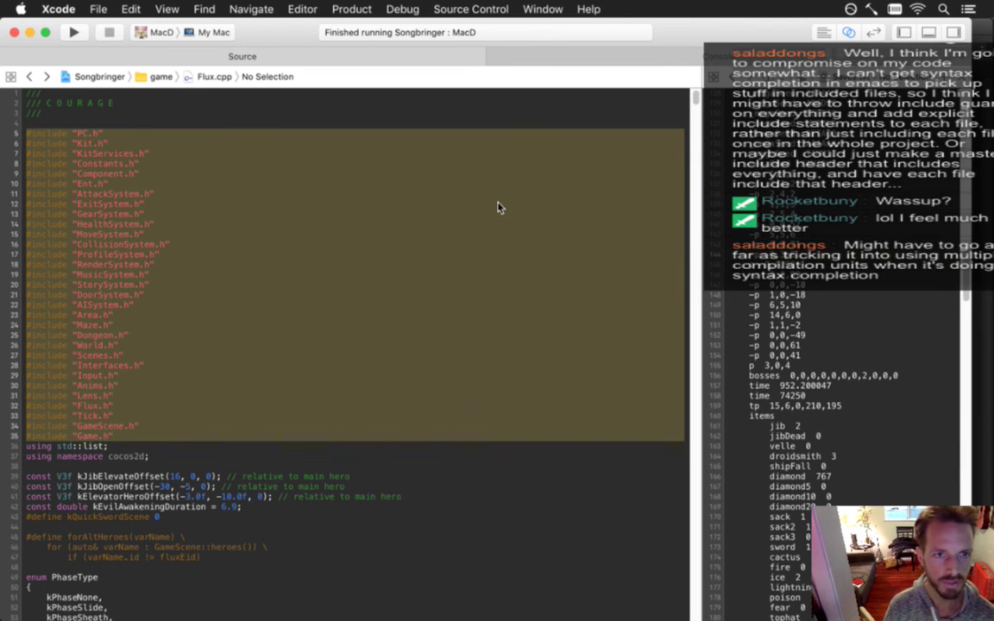
pyautogui.press('Right')
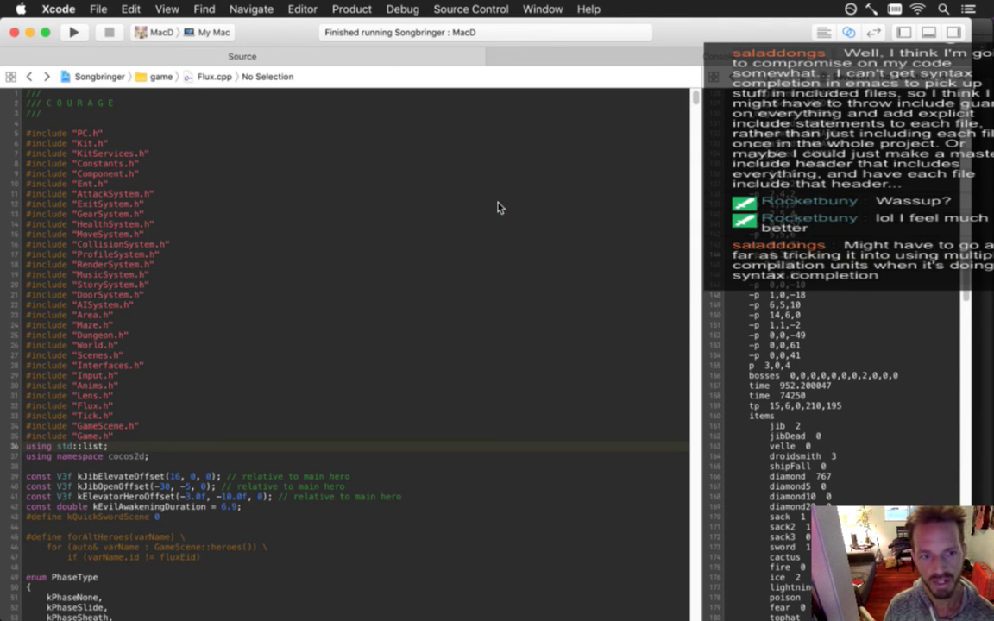
pyautogui.hotkey('shift', 'Up')
pyautogui.hotkey('shift', 'Up')
pyautogui.hotkey('shift', 'Up')
pyautogui.hotkey('shift', 'Up')
pyautogui.hotkey('shift', 'Up')
pyautogui.hotkey('shift', 'Up')
pyautogui.hotkey('shift', 'Up')
pyautogui.hotkey('shift', 'Up')
pyautogui.hotkey('shift', 'Up')
pyautogui.hotkey('shift', 'Up')
pyautogui.hotkey('shift', 'Up')
pyautogui.hotkey('shift', 'Up')
pyautogui.hotkey('shift', 'Up')
pyautogui.hotkey('shift', 'Up')
pyautogui.hotkey('shift', 'Up')
pyautogui.hotkey('shift', 'Up')
pyautogui.hotkey('shift', 'Up')
pyautogui.hotkey('shift', 'Up')
pyautogui.hotkey('shift', 'Up')
pyautogui.hotkey('shift', 'Up')
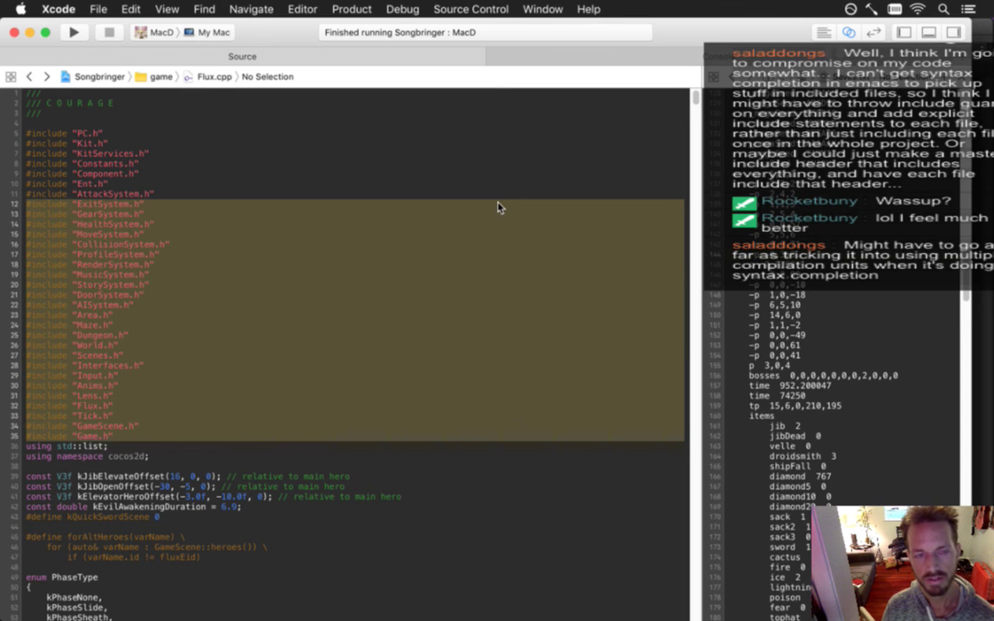
pyautogui.press('Up')
pyautogui.press('Up')
pyautogui.press('Up')
pyautogui.press('Up')
pyautogui.press('Up')
pyautogui.press('Up')
pyautogui.press('Up')
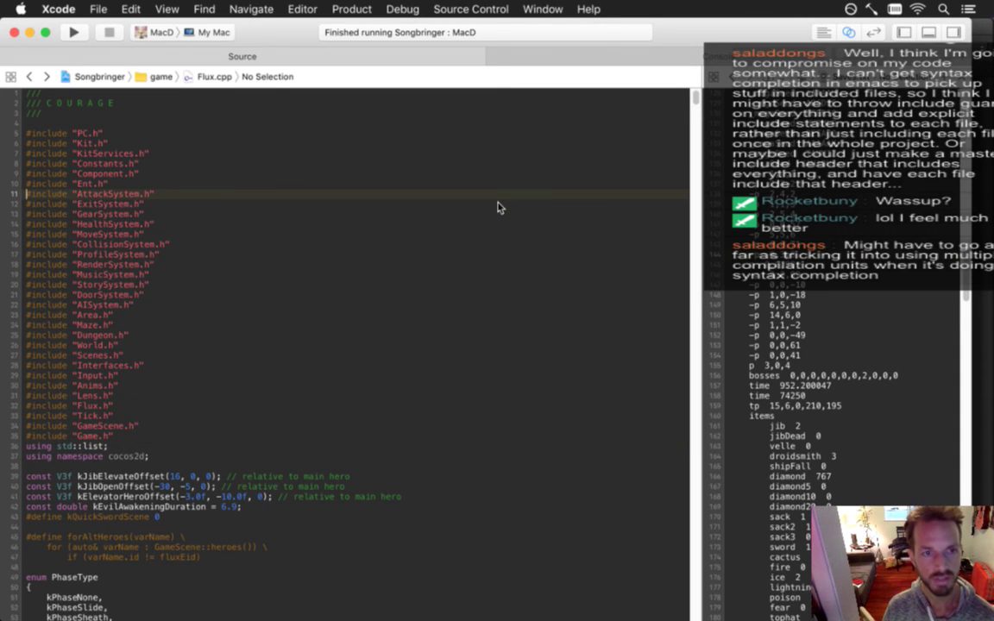
pyautogui.hotkey('shift', 'Down')
pyautogui.hotkey('shift', 'Down')
pyautogui.hotkey('shift', 'Down')
pyautogui.hotkey('shift', 'Down')
pyautogui.hotkey('shift', 'Down')
pyautogui.hotkey('shift', 'Down')
pyautogui.hotkey('shift', 'Down')
pyautogui.hotkey('shift', 'Down')
pyautogui.hotkey('shift', 'Down')
pyautogui.hotkey('shift', 'Down')
pyautogui.hotkey('shift', 'Down')
pyautogui.hotkey('shift', 'Down')
pyautogui.hotkey('shift', 'Down')
pyautogui.hotkey('shift', 'Down')
pyautogui.hotkey('shift', 'Down')
pyautogui.hotkey('shift', 'Down')
pyautogui.hotkey('shift', 'Down')
pyautogui.hotkey('shift', 'Down')
pyautogui.hotkey('shift', 'Down')
pyautogui.hotkey('shift', 'Down')
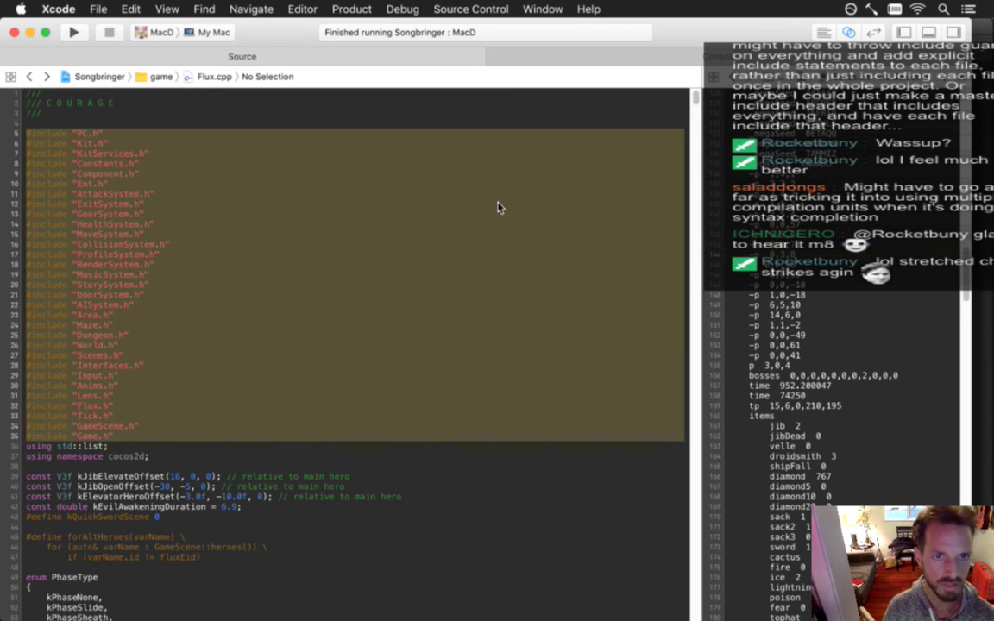
pyautogui.press('Up')
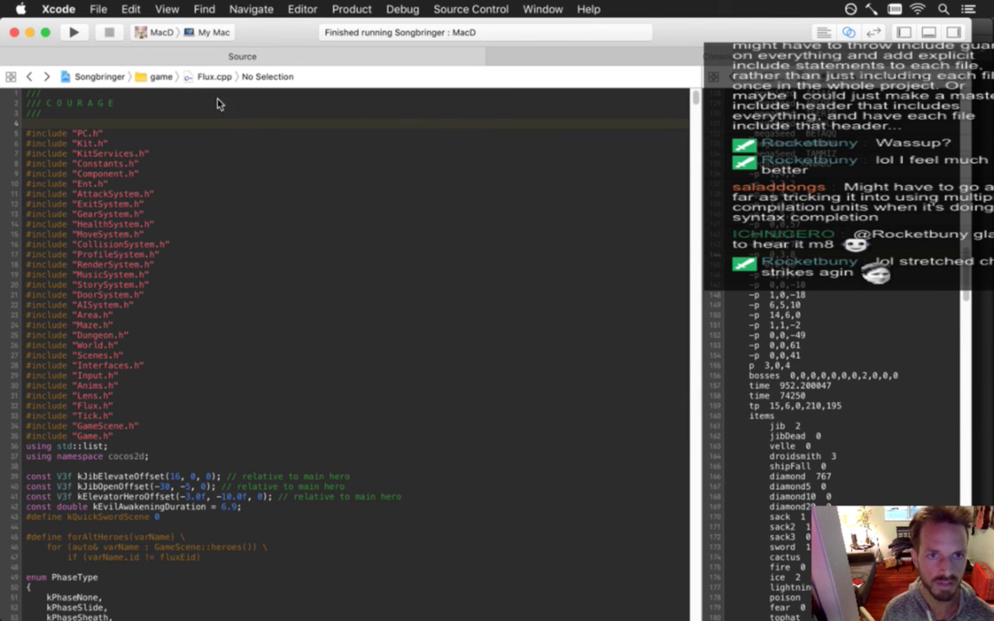
pyautogui.moveTo(42, 127); pyautogui.dragTo(209, 433)
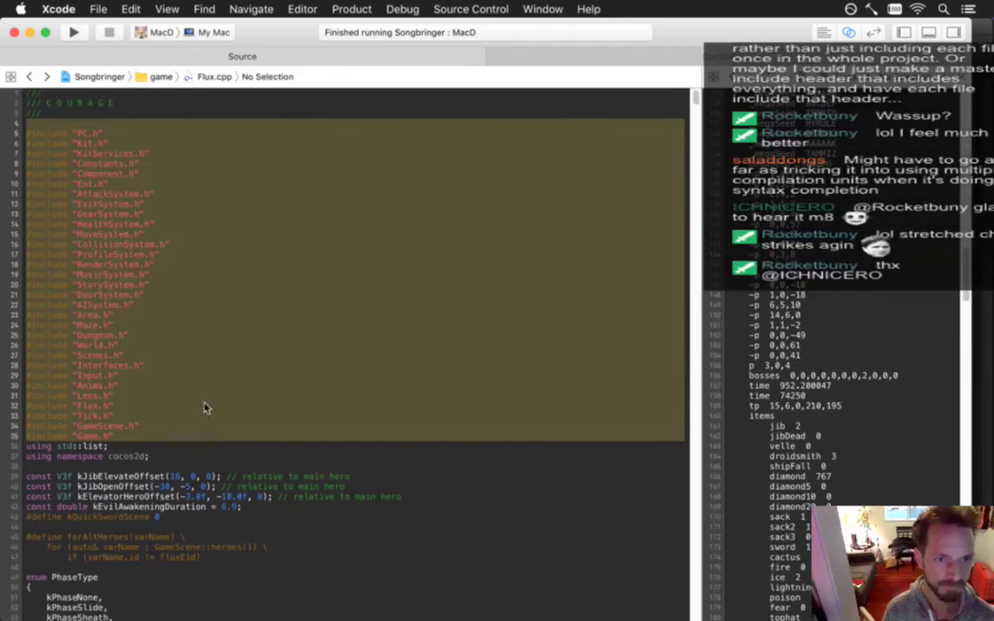
# Switch back to RoqIdle2SwordE.psd in Photoshop and sample near-white from the left figure's blade as the Pencil colour
pyautogui.click(187, 191)
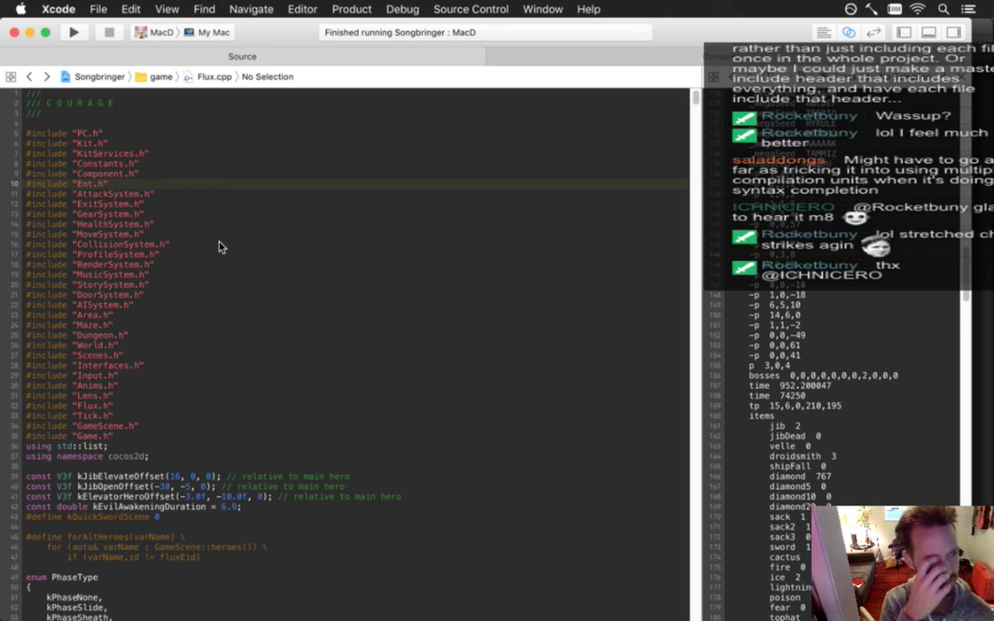
pyautogui.press('super+Tab')
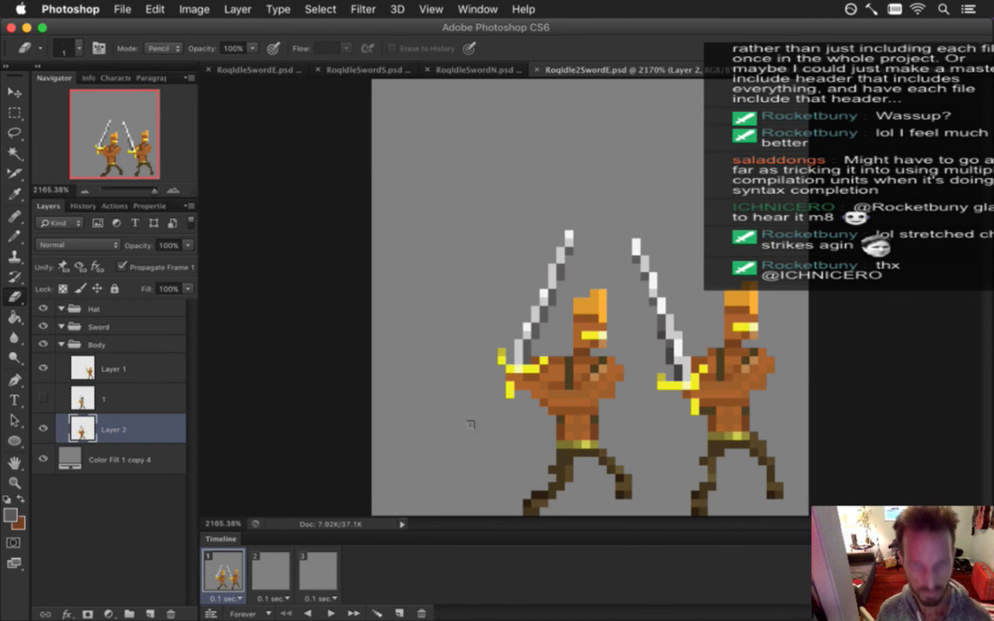
pyautogui.press('i')
pyautogui.click(525, 350)
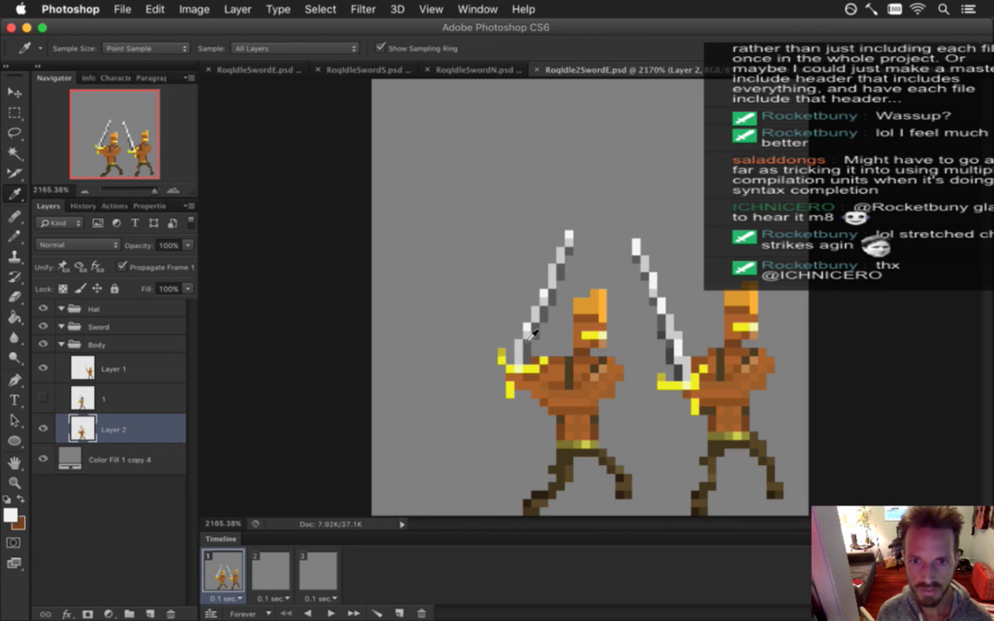
pyautogui.press('b')
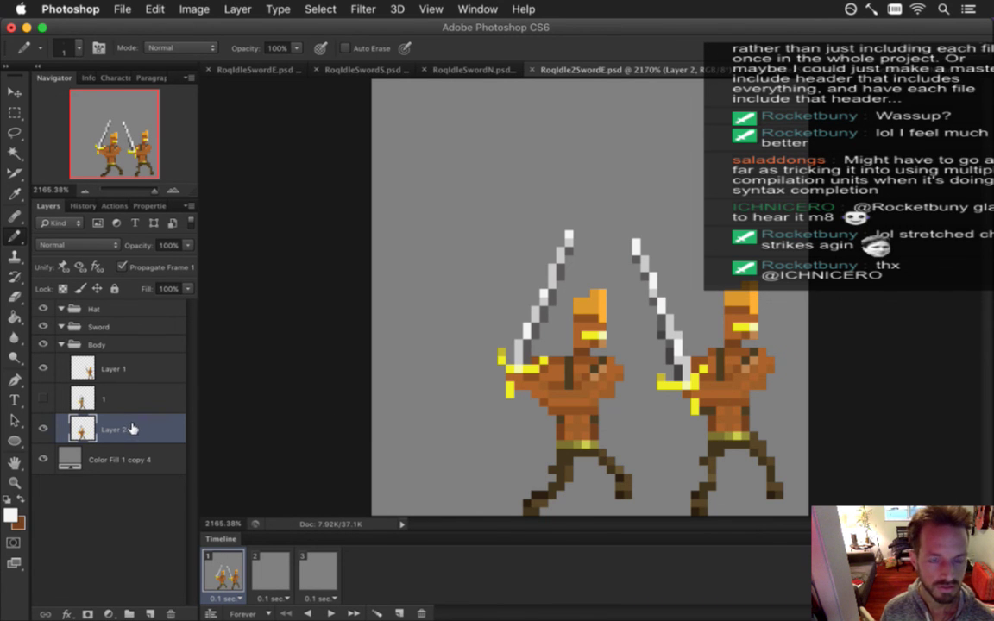
# Cut the left figure's sword and hilt out of Layer 2 onto a separate new layer, excluding the arm from the selection
pyautogui.press('m')
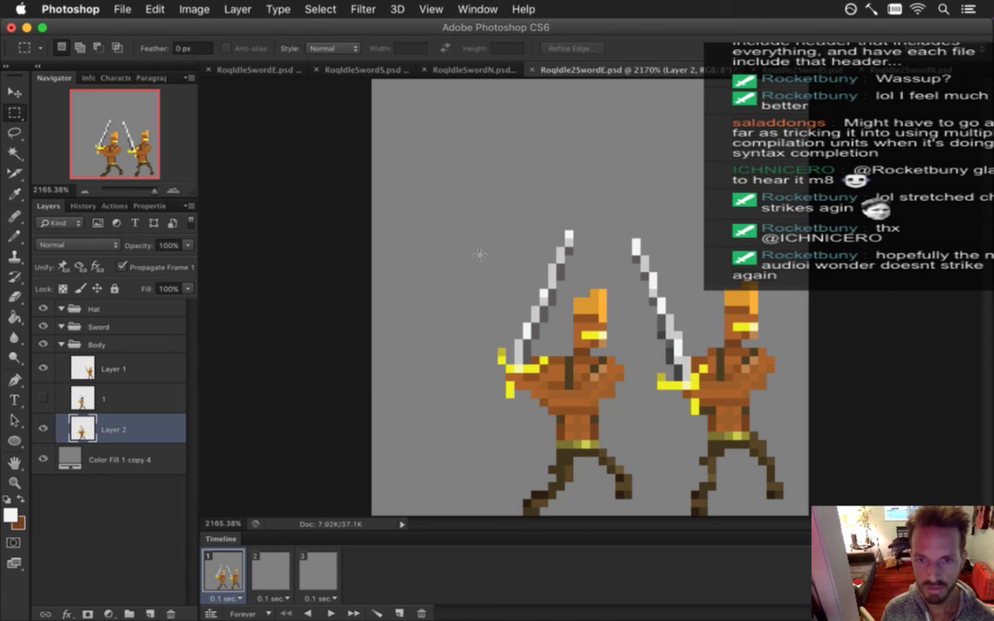
pyautogui.moveTo(440, 212); pyautogui.dragTo(546, 350)
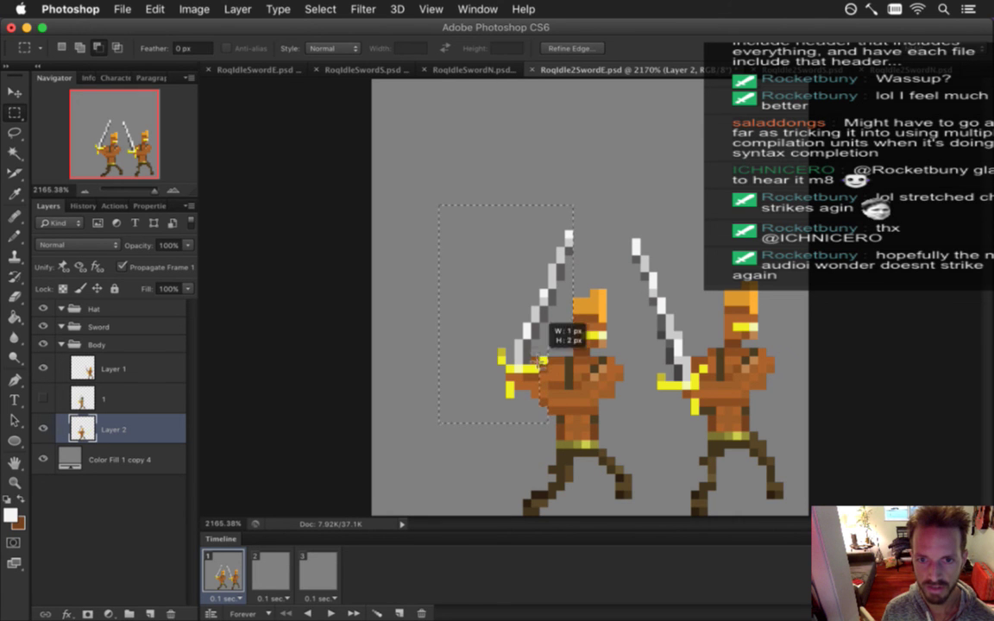
pyautogui.moveTo(519, 354); pyautogui.dragTo(543, 391)
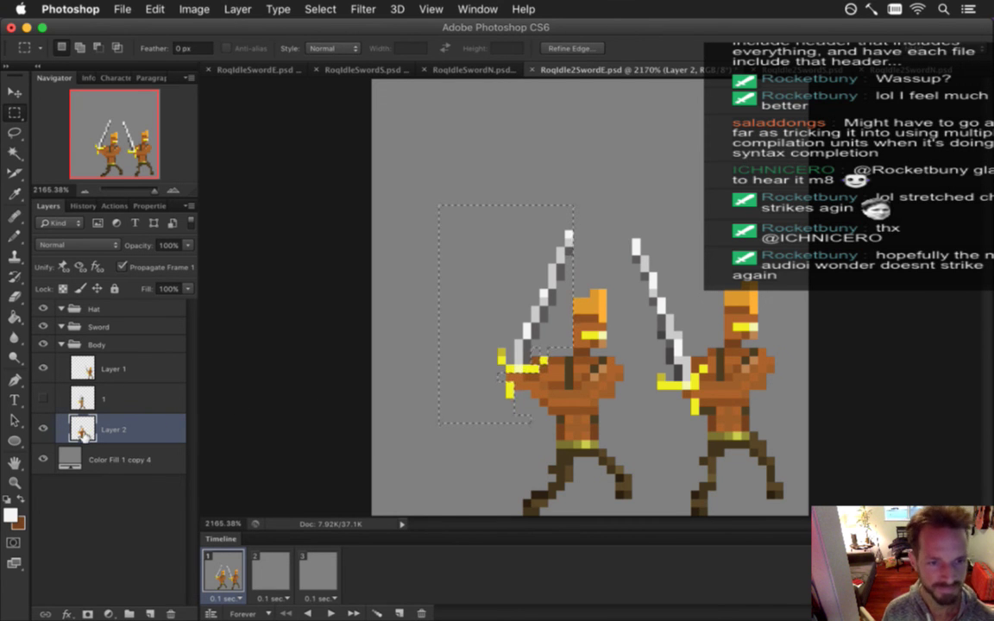
pyautogui.rightClick(488, 380)
pyautogui.click(518, 442)
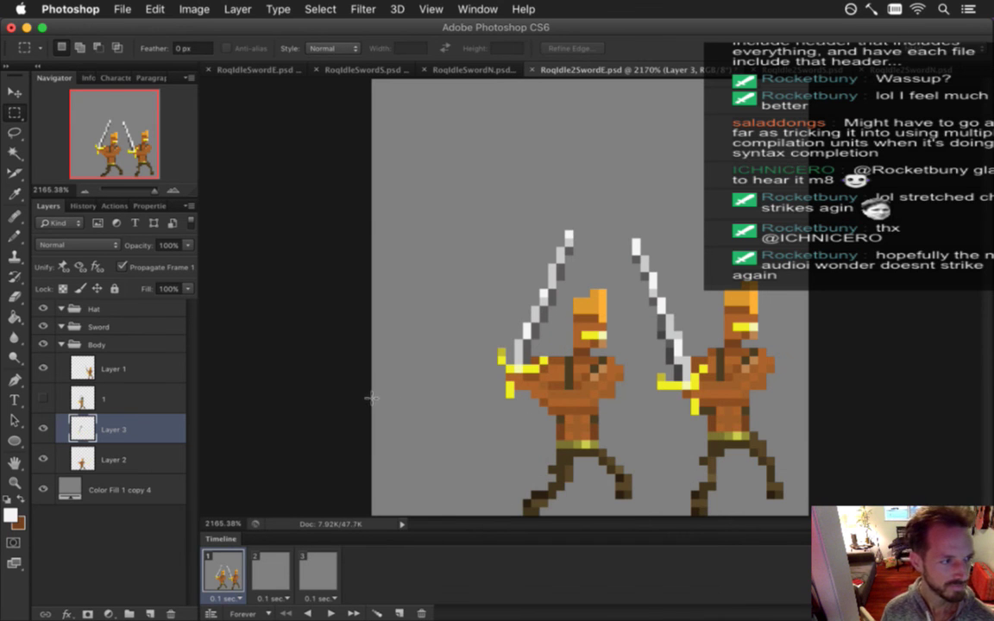
# Put the new sword layer inside the Sword group and turn off Propagate Frame 1 for it
pyautogui.moveTo(82, 429); pyautogui.dragTo(98, 342)
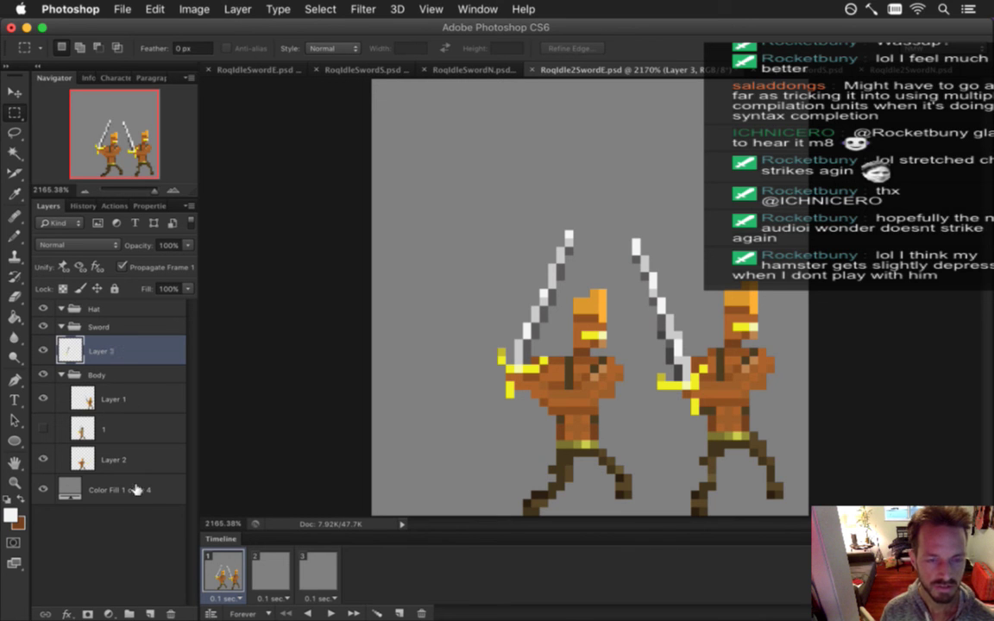
pyautogui.moveTo(76, 327); pyautogui.dragTo(105, 335)
pyautogui.click(122, 266)
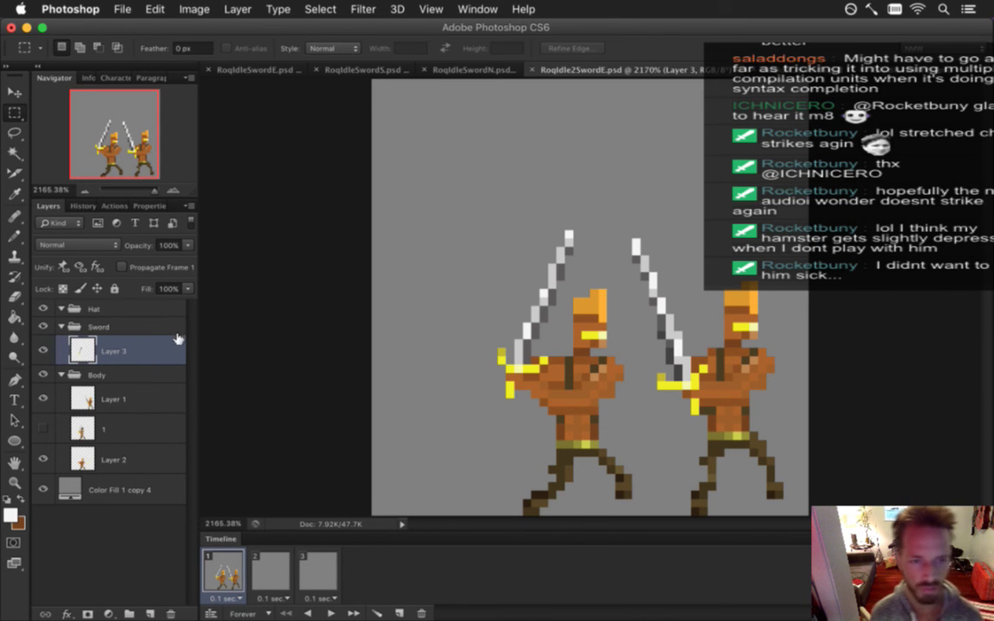
# Check the separation of sword and body by hiding and showing the sword layer repeatedly
pyautogui.click(45, 352)
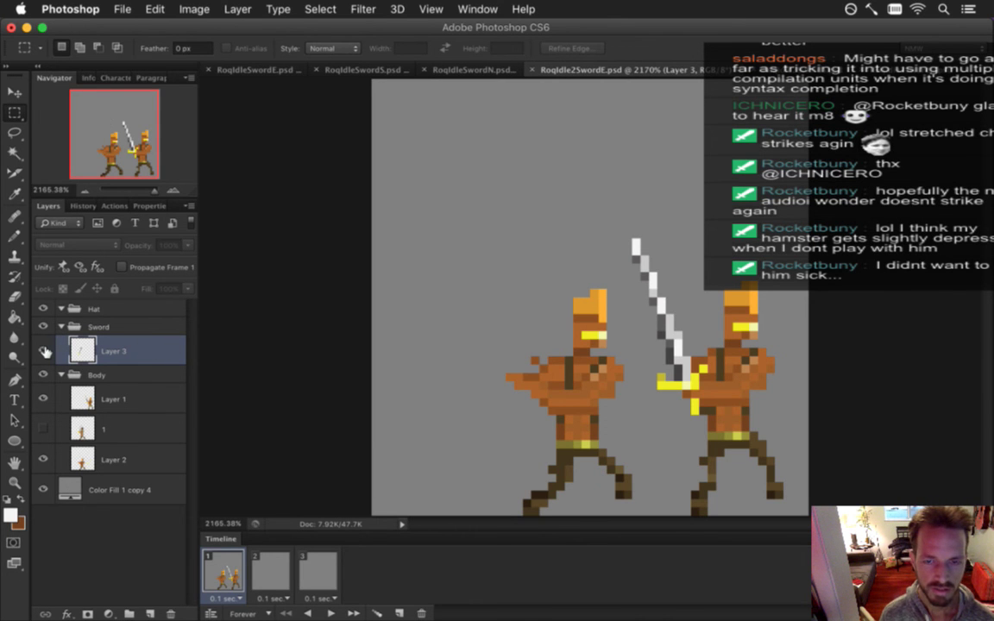
pyautogui.click(45, 351)
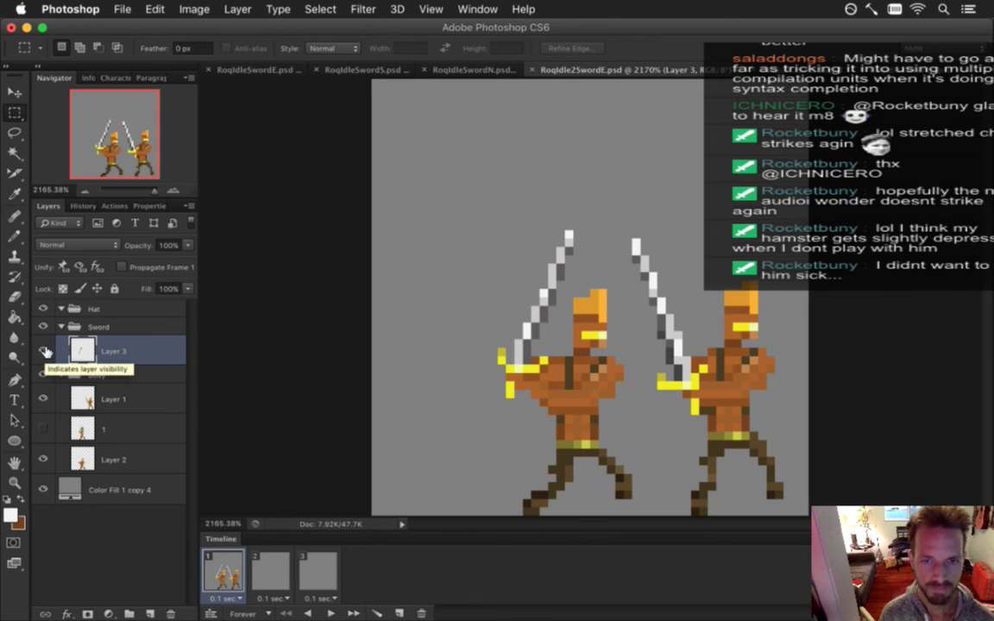
pyautogui.click(45, 352)
pyautogui.click(45, 351)
pyautogui.click(45, 351)
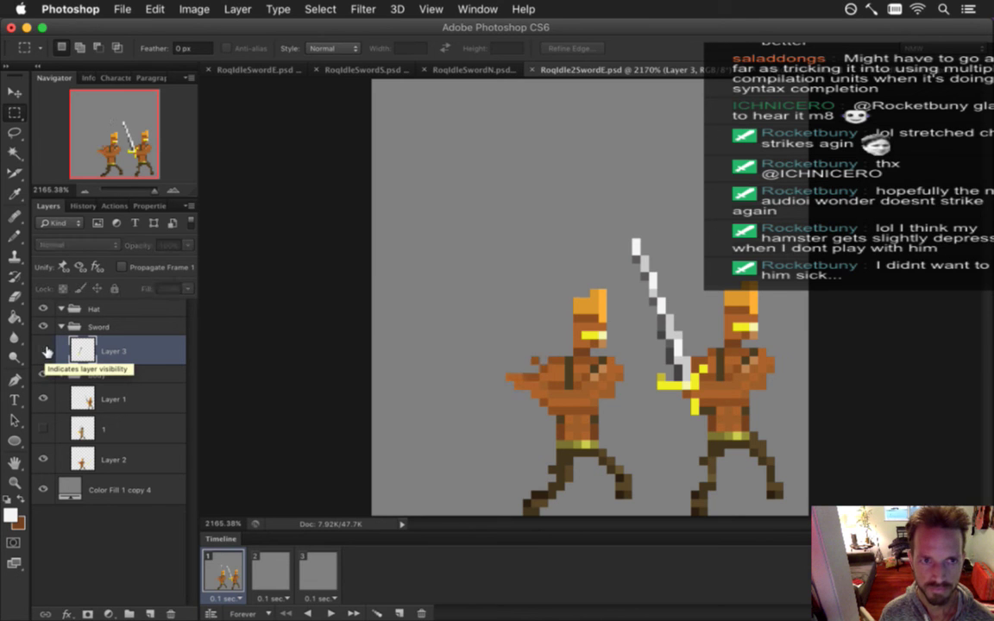
pyautogui.click(44, 351)
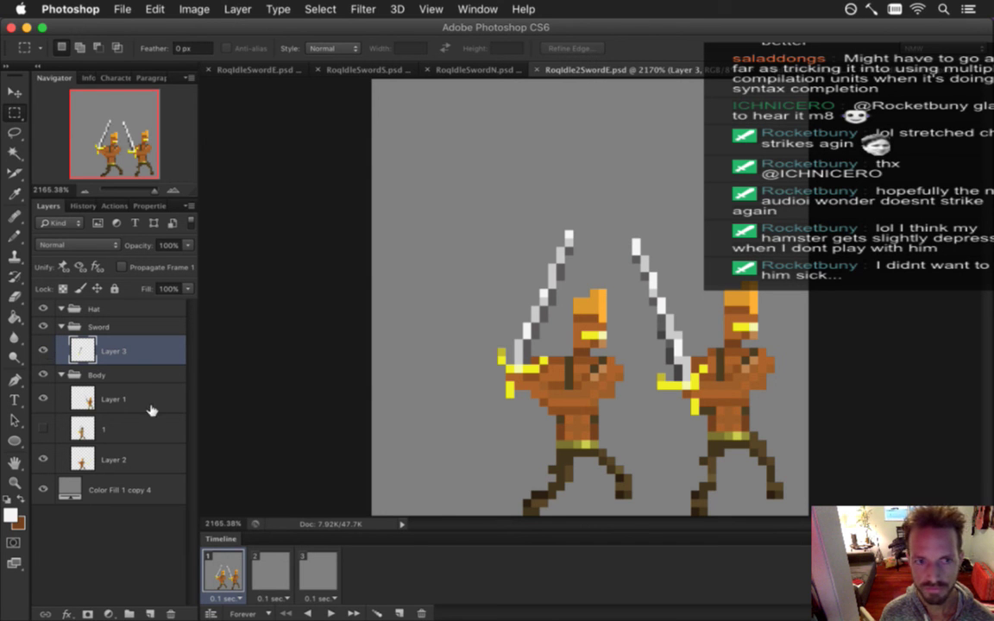
# Delete Layer 1 with the right-hand reference figure from the Body group
pyautogui.click(114, 402)
pyautogui.click(171, 613)
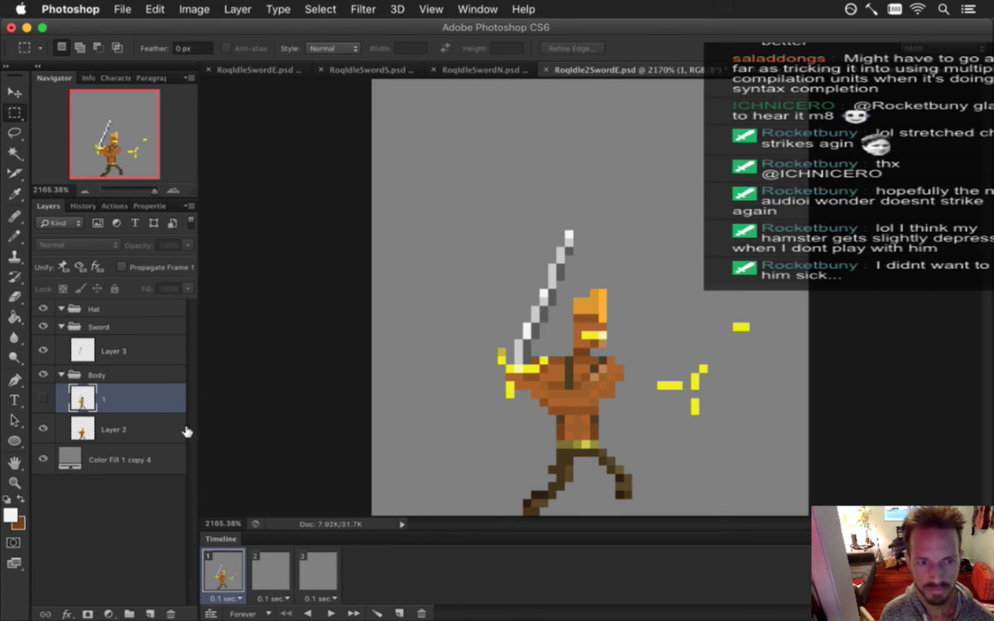
# Erase the stray yellow hilt and eye pixels beside the figure on Layer 2 and turn off the layer's Propagate Frame 1
pyautogui.press('e')
pyautogui.click(643, 330)
pyautogui.press('Return')
pyautogui.click(100, 428)
pyautogui.moveTo(687, 367)
pyautogui.mouseDown()
pyautogui.moveTo(668, 402)
pyautogui.moveTo(698, 424)
pyautogui.moveTo(732, 348)
pyautogui.mouseUp()
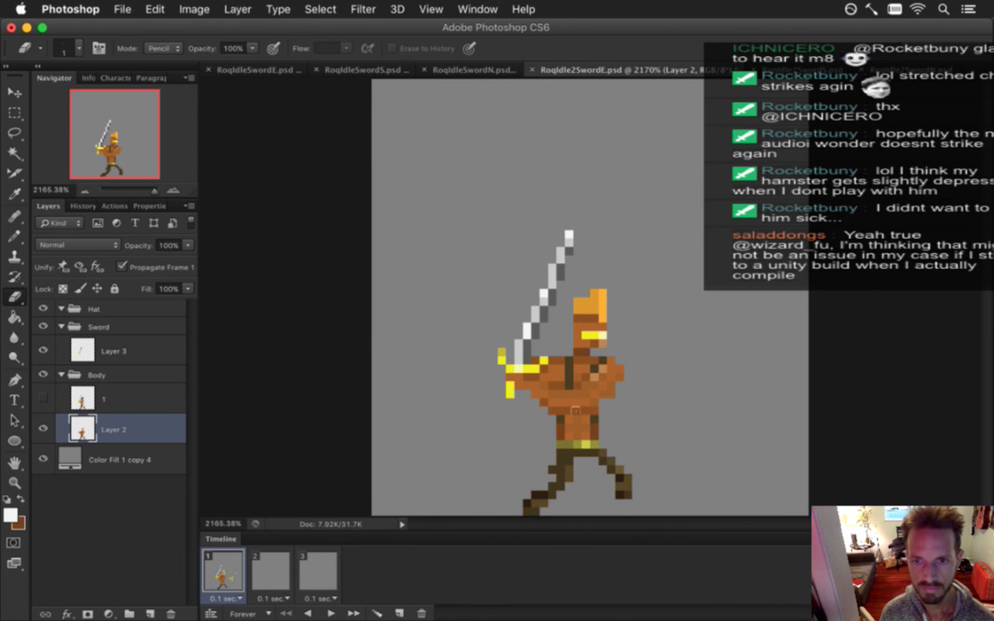
pyautogui.click(122, 267)
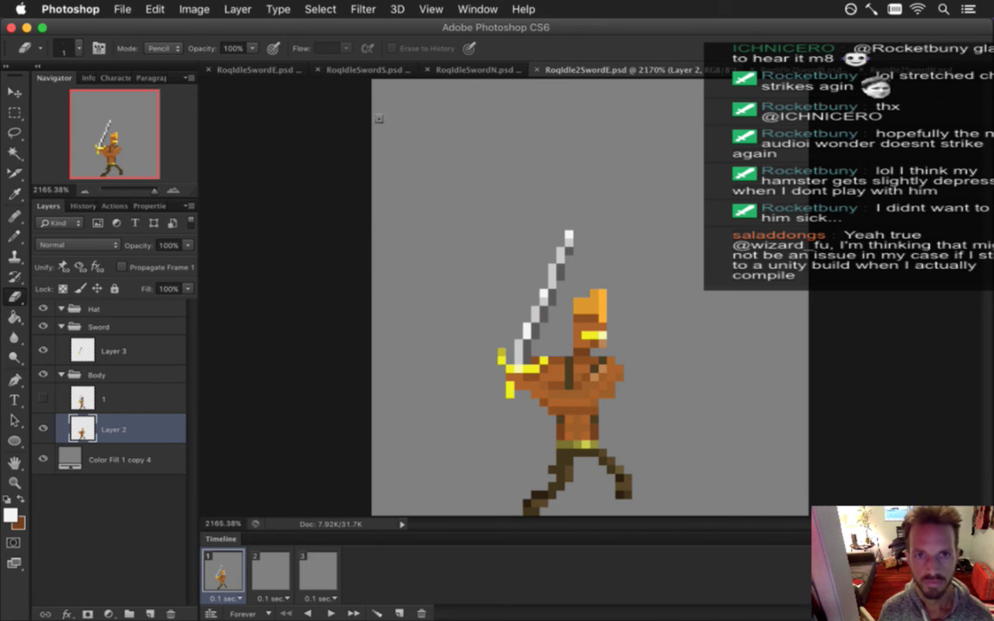
# Copy the top hat from the Hat group in RoqIdleSwordE.psd and paste it into the Hat group of RoqIdle2SwordE.psd
pyautogui.click(268, 74)
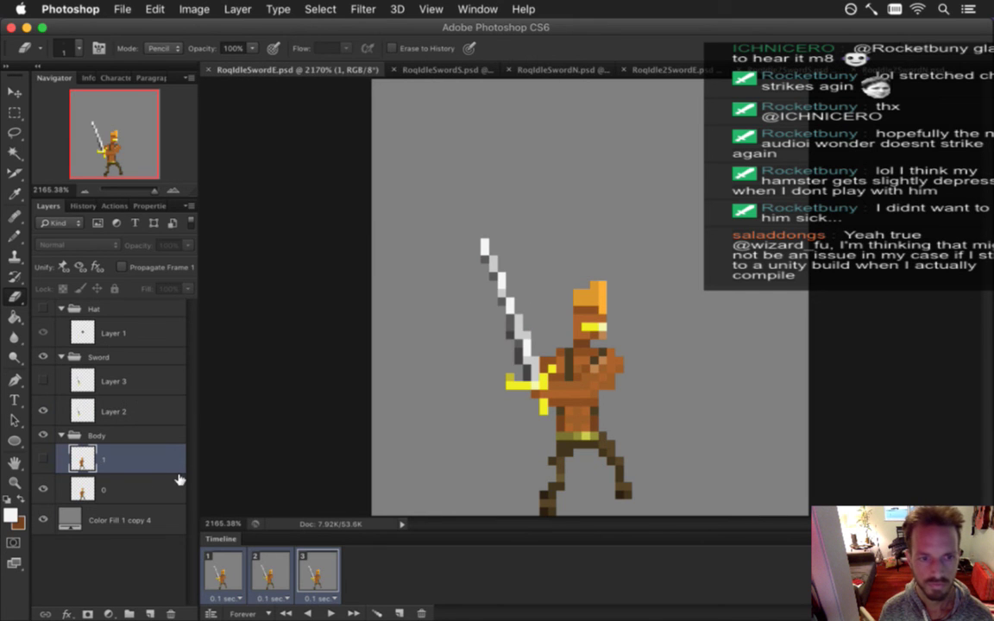
pyautogui.click(98, 336)
pyautogui.press('super+a')
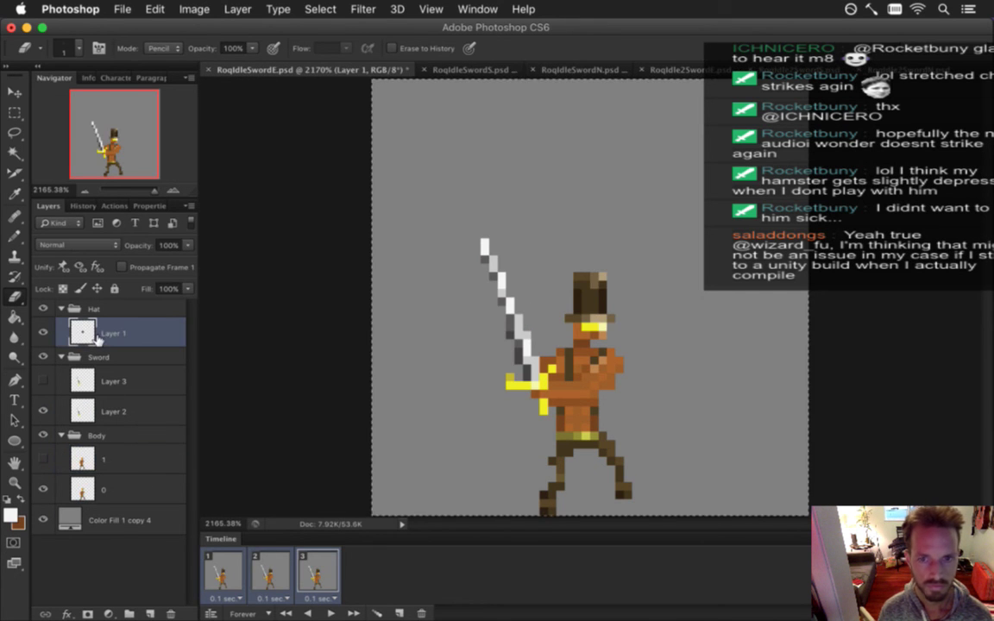
pyautogui.press('super+c')
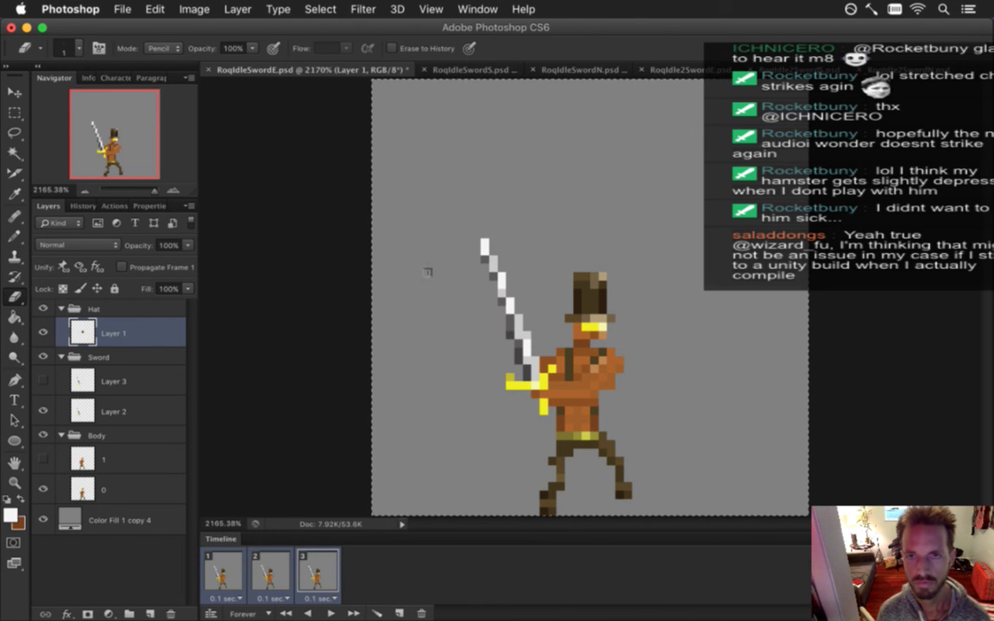
pyautogui.click(675, 69)
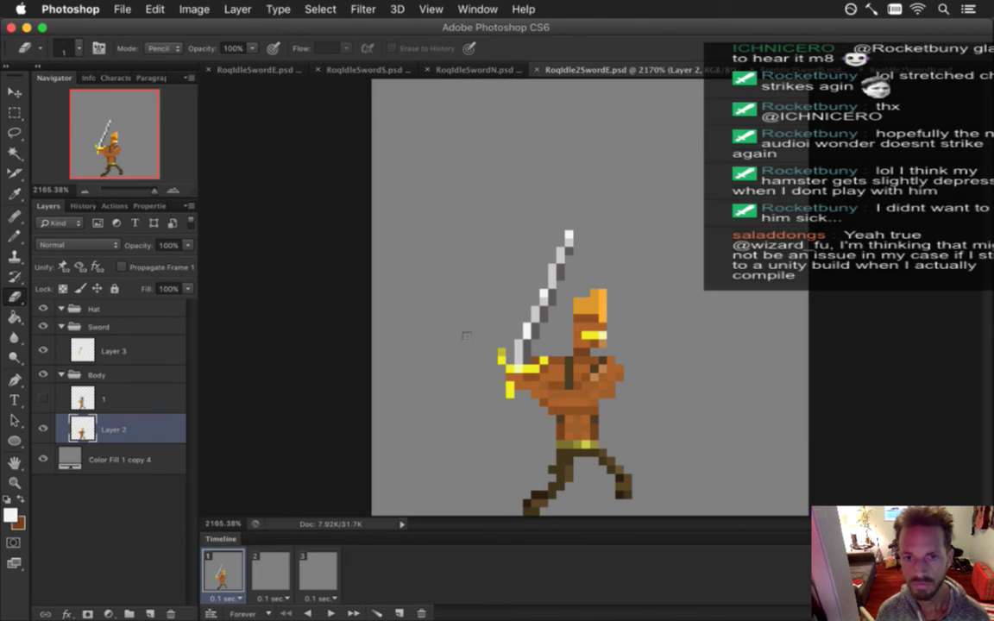
pyautogui.click(127, 309)
pyautogui.press('super+v')
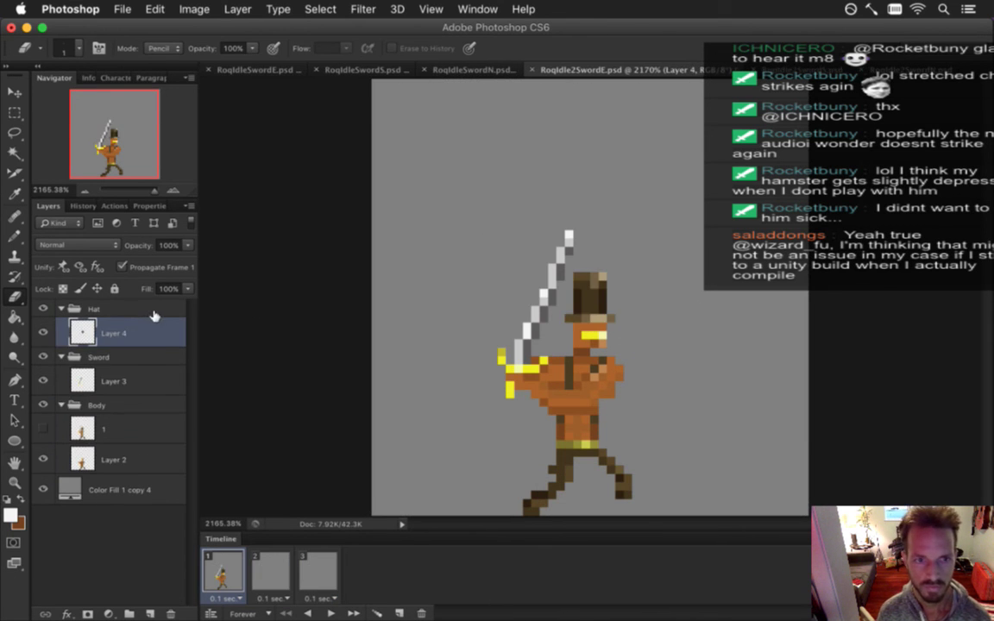
# Extend the figure to the other two timeline frames, making the body on Layer 2 visible in frame 3
pyautogui.keyDown('shift'); pyautogui.click(317, 572); pyautogui.keyUp('shift')
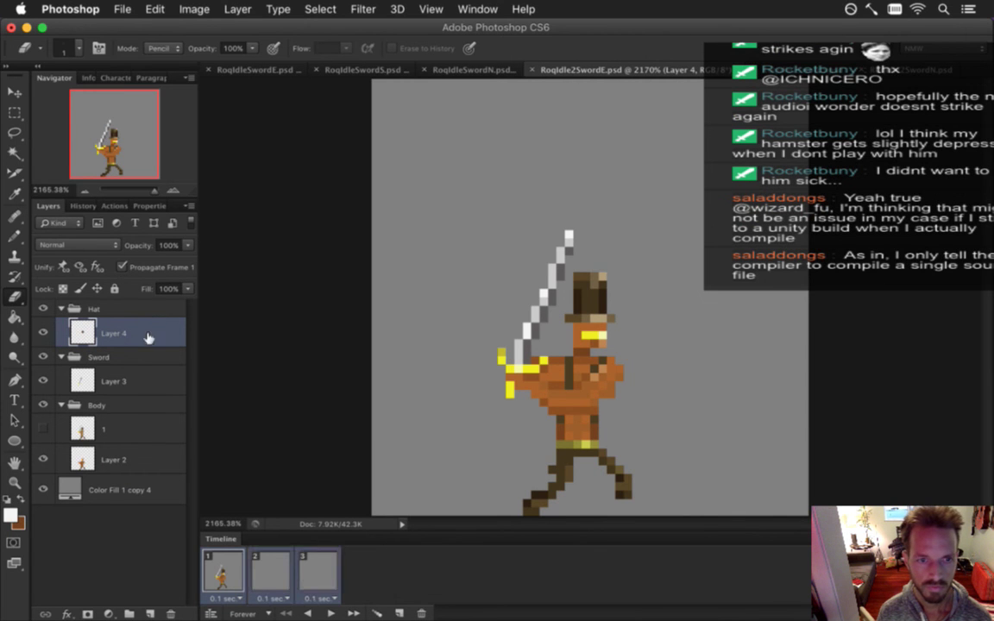
pyautogui.press('space')
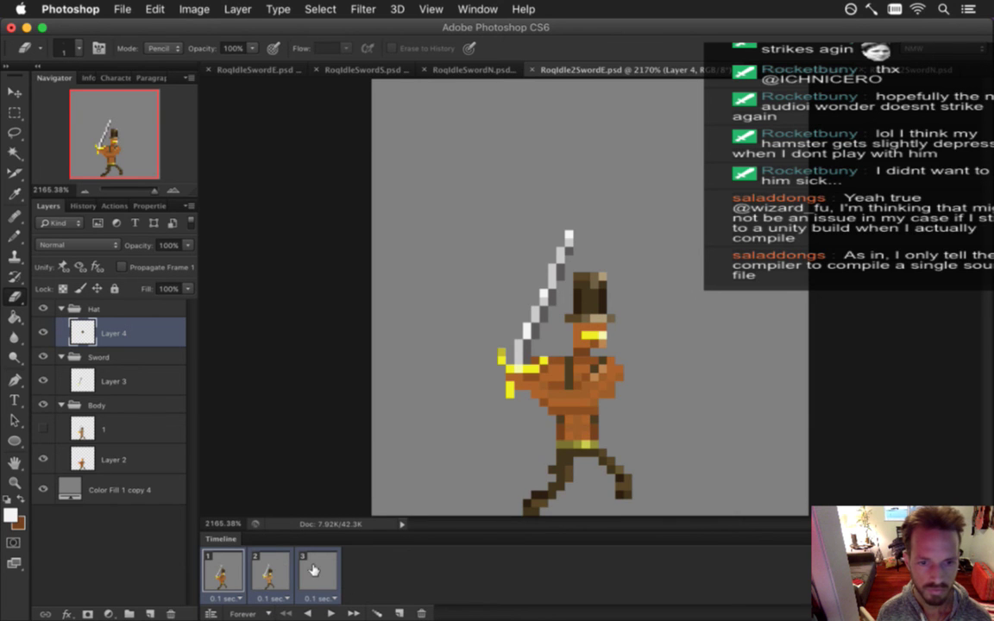
pyautogui.press('space')
pyautogui.click(43, 459)
# Move the body on Layer 2 in frame 3 right and up until its head sits directly under the top hat
pyautogui.press('v')
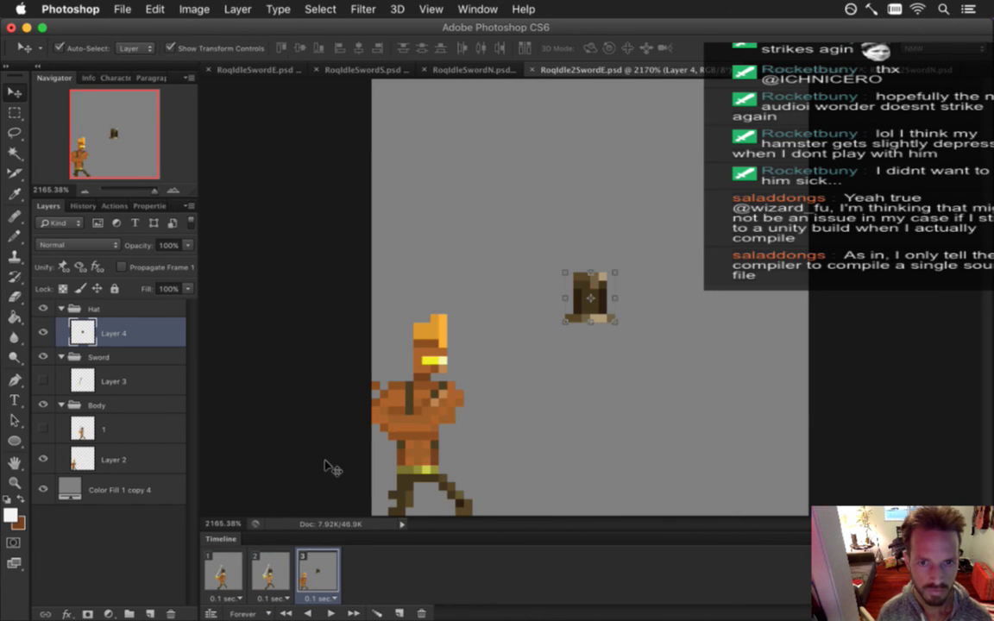
pyautogui.click(107, 455)
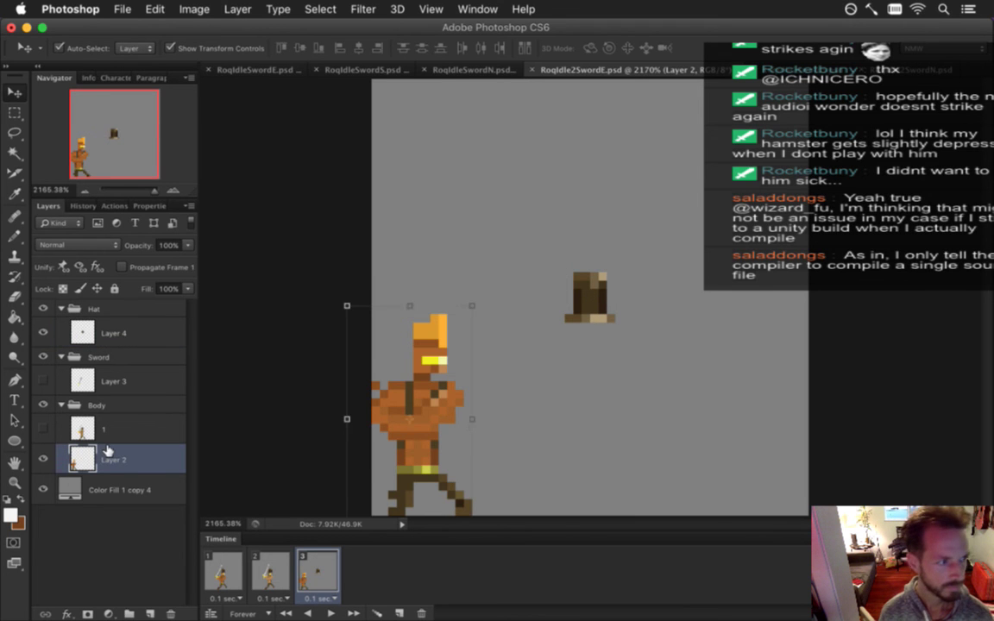
pyautogui.press('Up')
pyautogui.press('Up')
pyautogui.press('Up')
pyautogui.press('Right')
pyautogui.press('Right')
pyautogui.press('Right')
pyautogui.press('Right')
pyautogui.press('Right')
pyautogui.press('Right')
pyautogui.press('Right')
pyautogui.press('Right')
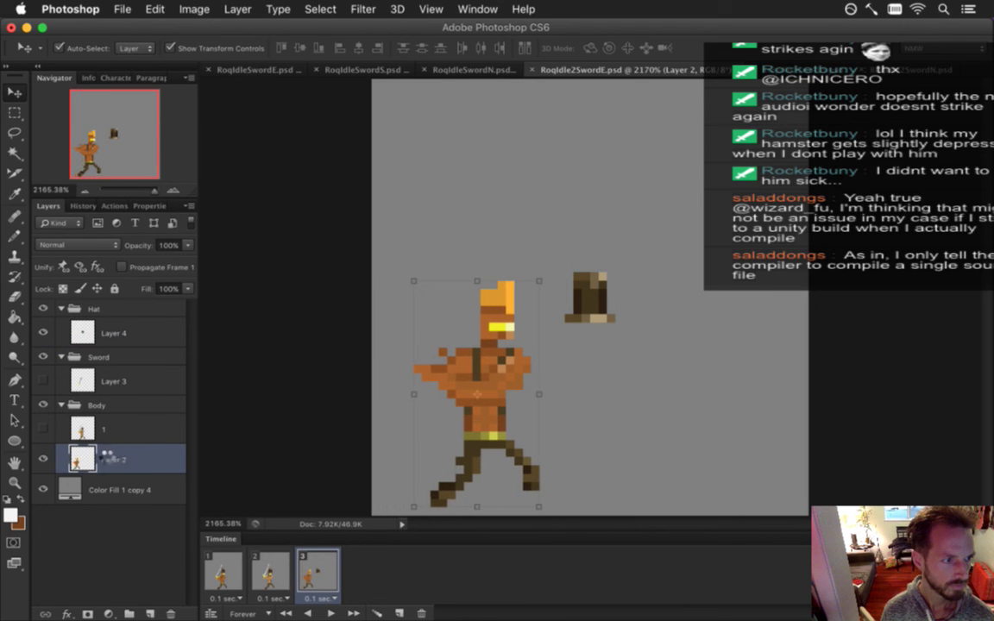
pyautogui.press('Right')
pyautogui.press('Right')
pyautogui.press('Right')
pyautogui.press('Up')
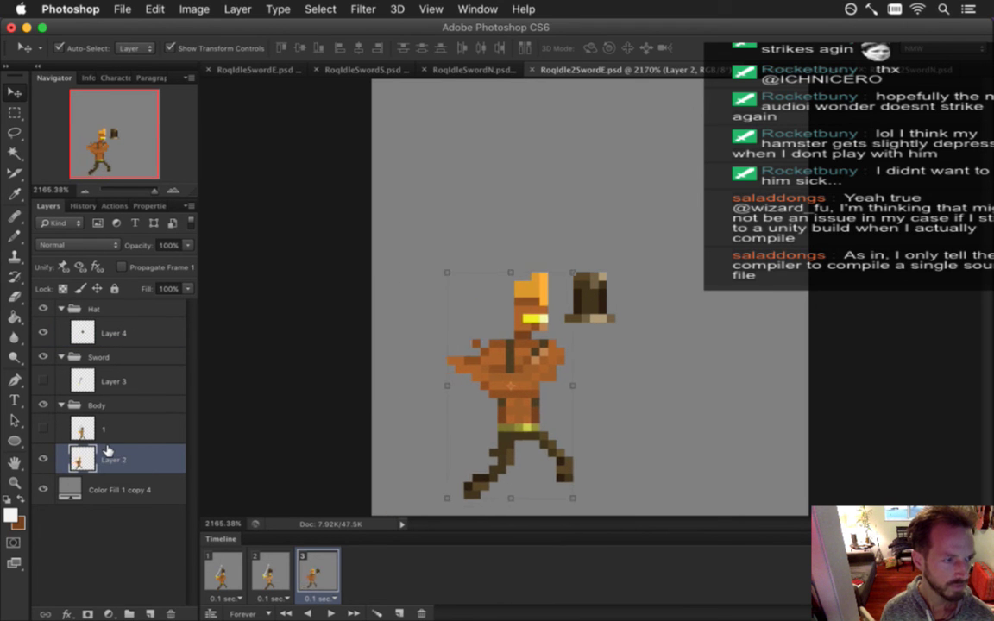
pyautogui.press('Right')
pyautogui.press('Right')
pyautogui.press('Right')
pyautogui.press('Right')
pyautogui.press('Right')
pyautogui.press('Right')
pyautogui.press('Right')
pyautogui.press('Down')
pyautogui.press('Down')
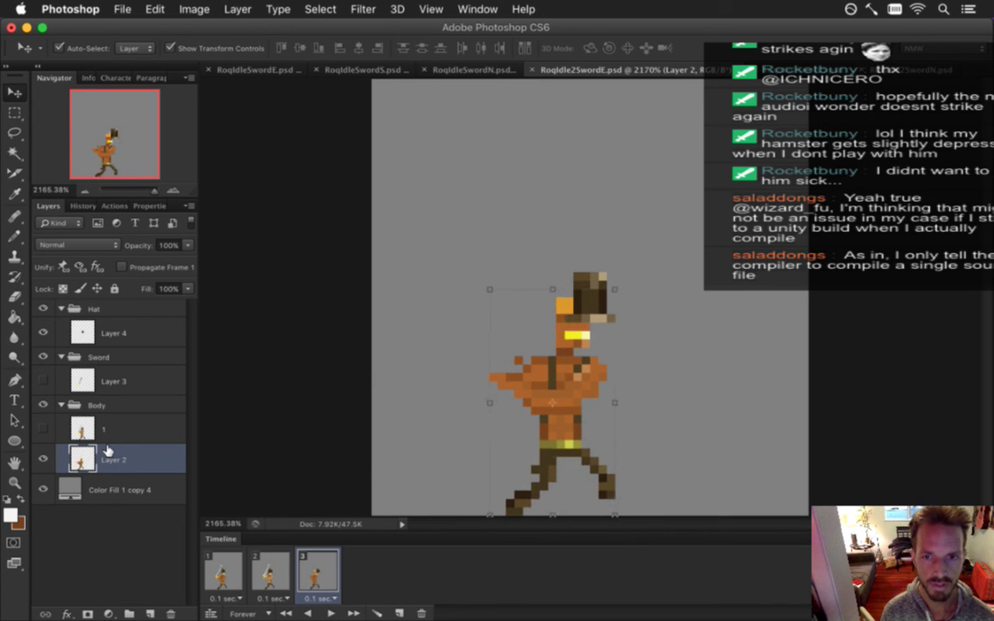
pyautogui.press('Right')
pyautogui.press('Right')
pyautogui.press('Left')
pyautogui.press('Right')
pyautogui.press('Left')
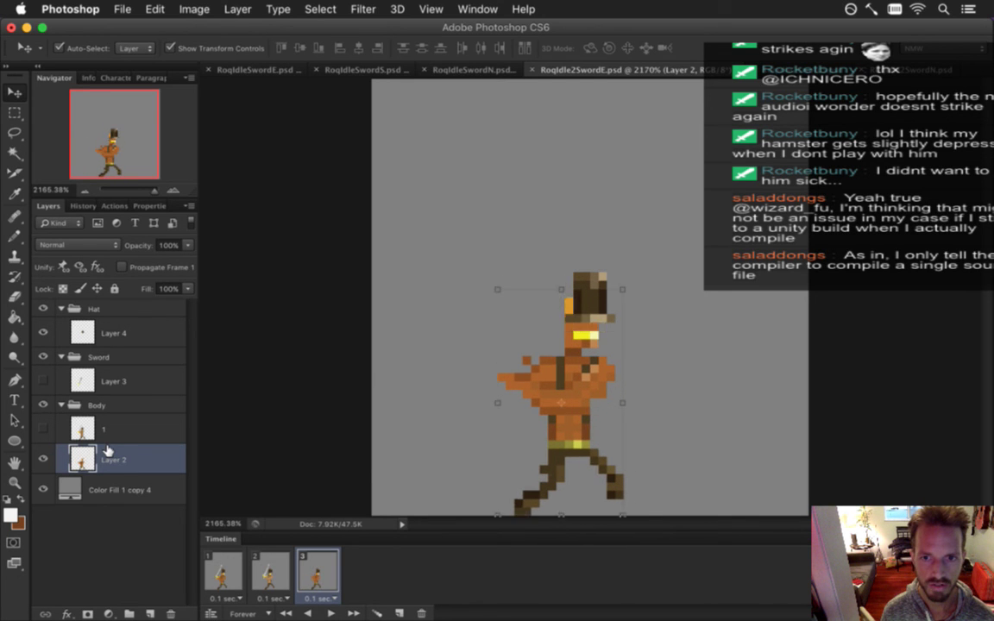
pyautogui.press('Up')
pyautogui.press('Down')
pyautogui.press('m')
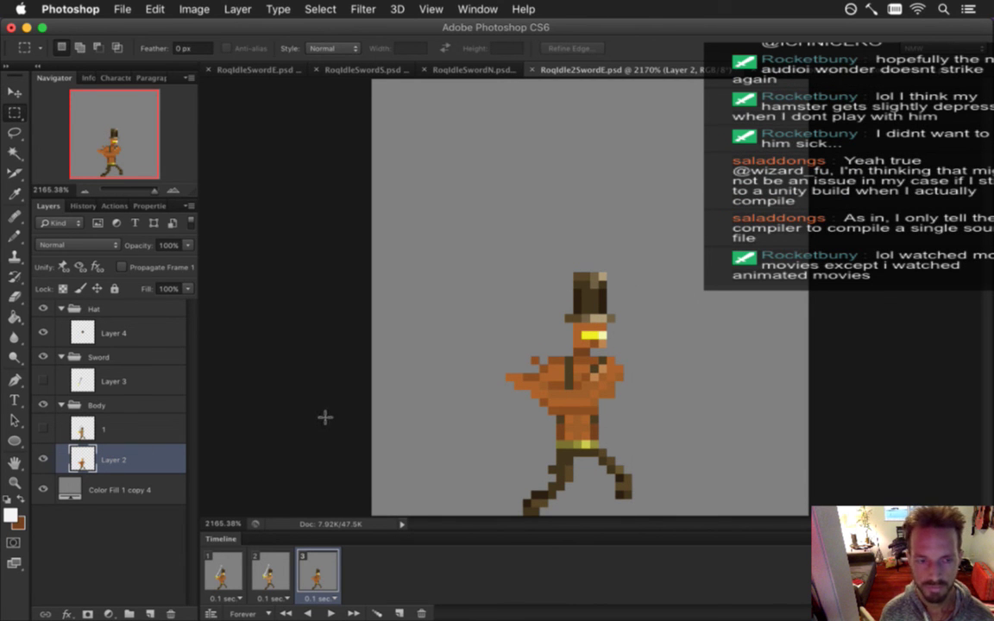
# Compare the three frames and lower the top hat on Layer 4 by one pixel in frame 3
pyautogui.click(237, 572)
pyautogui.click(271, 571)
pyautogui.click(321, 572)
pyautogui.click(108, 334)
pyautogui.press('v')
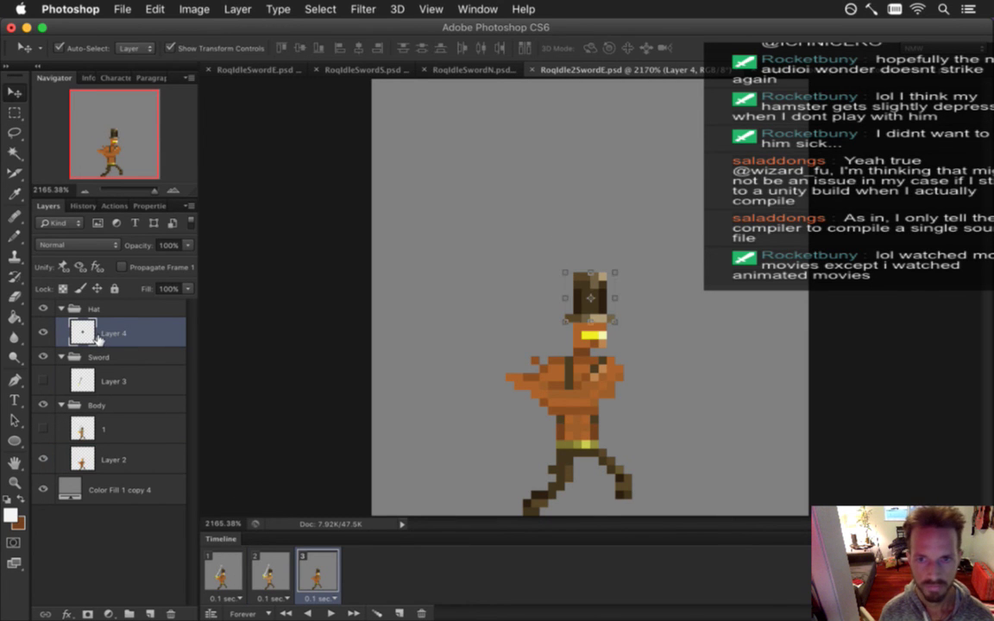
pyautogui.press('Down')
pyautogui.press('m')
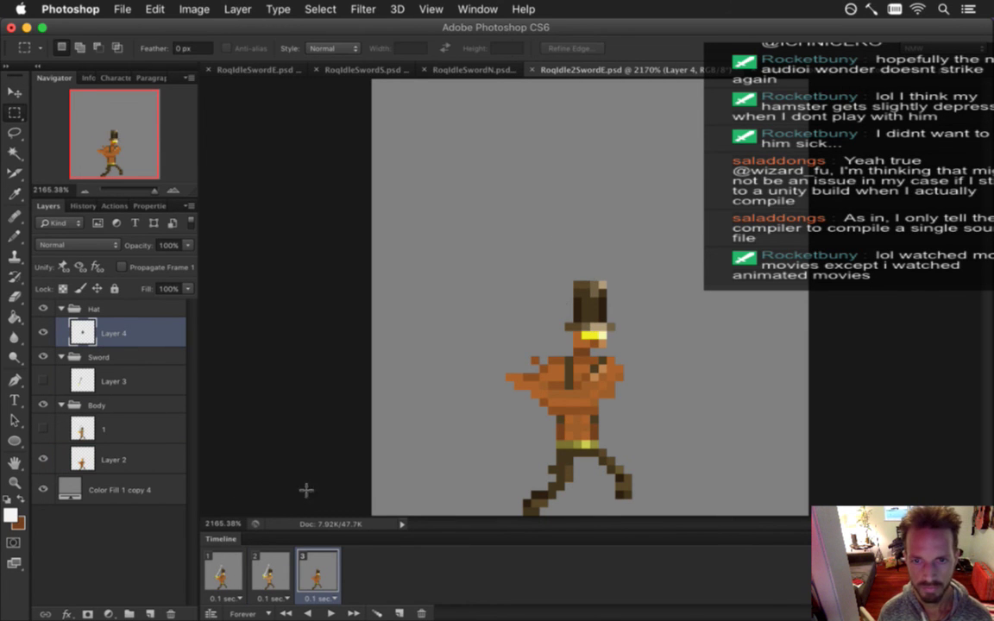
# In frame 1, lower the top hat on Layer 4 by one pixel
pyautogui.click(223, 570)
pyautogui.press('v')
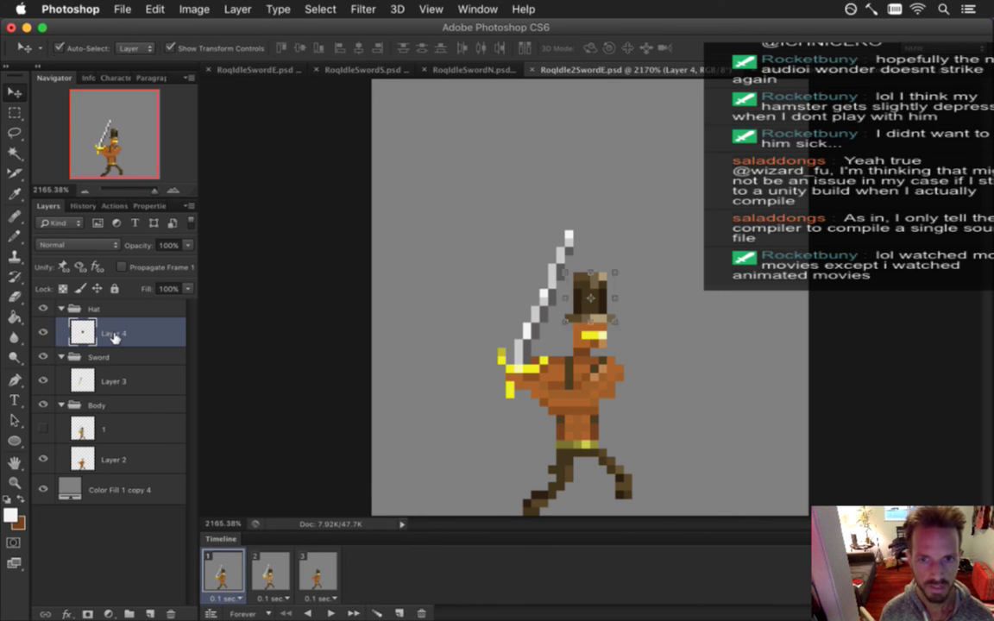
pyautogui.press('Down')
pyautogui.press('Down')
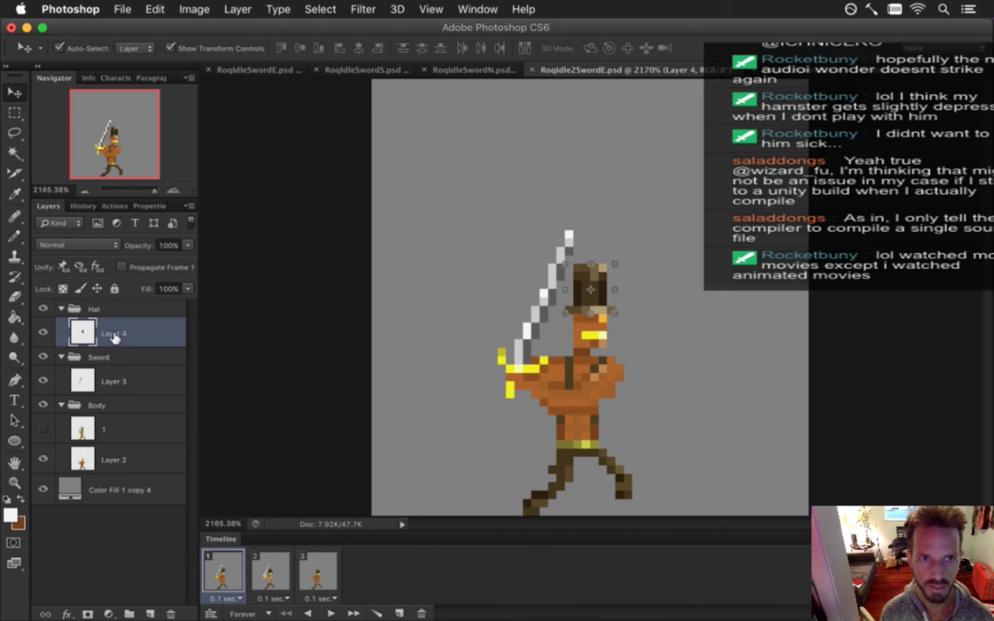
pyautogui.press('m')
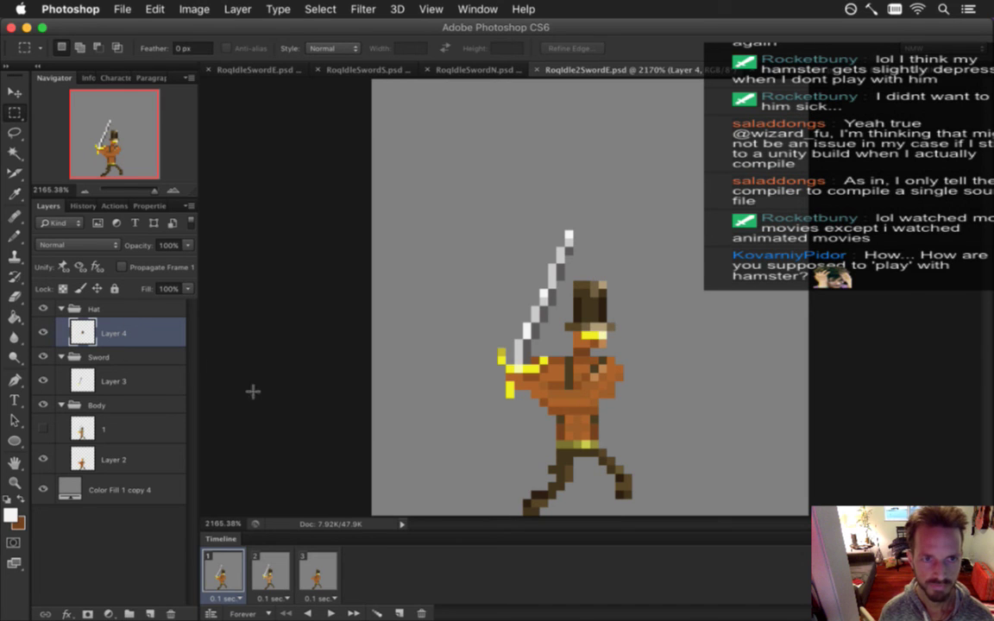
# In frame 2, shift the top hat on Layer 4 one pixel left and one down over the old figure's hat
pyautogui.click(272, 571)
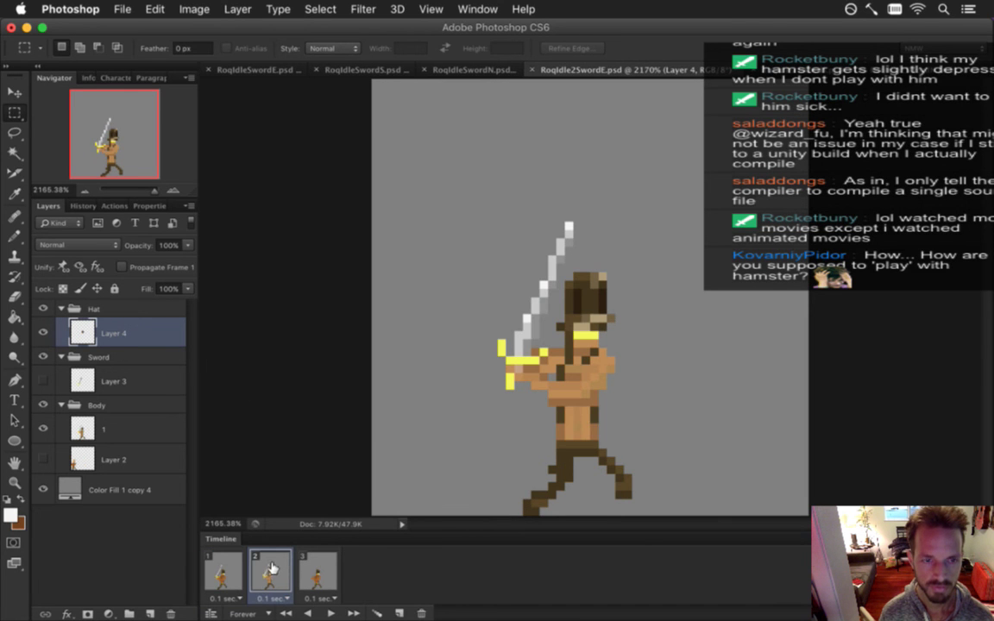
pyautogui.press('v')
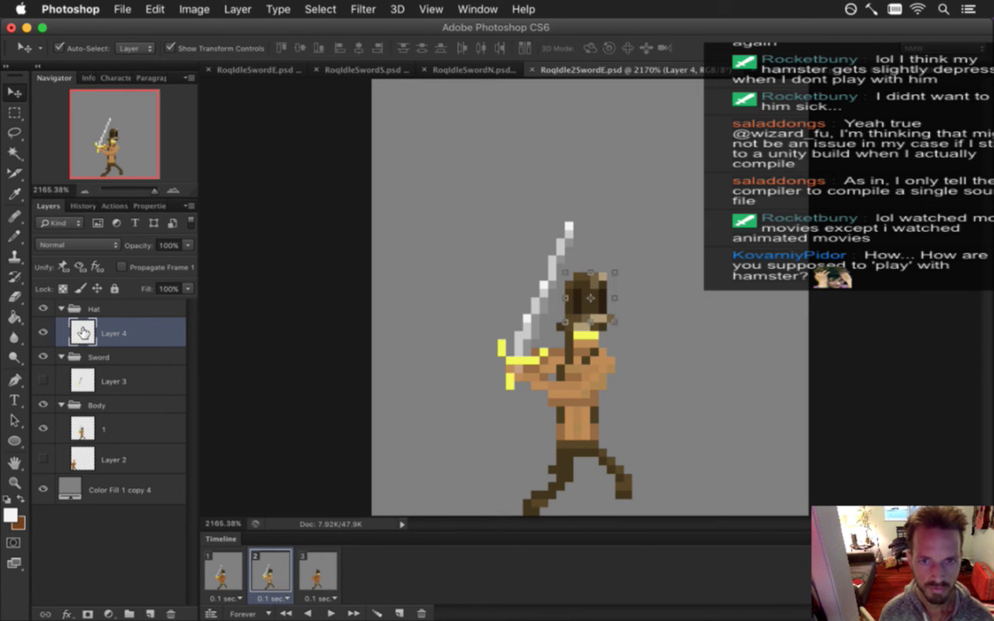
pyautogui.press('m')
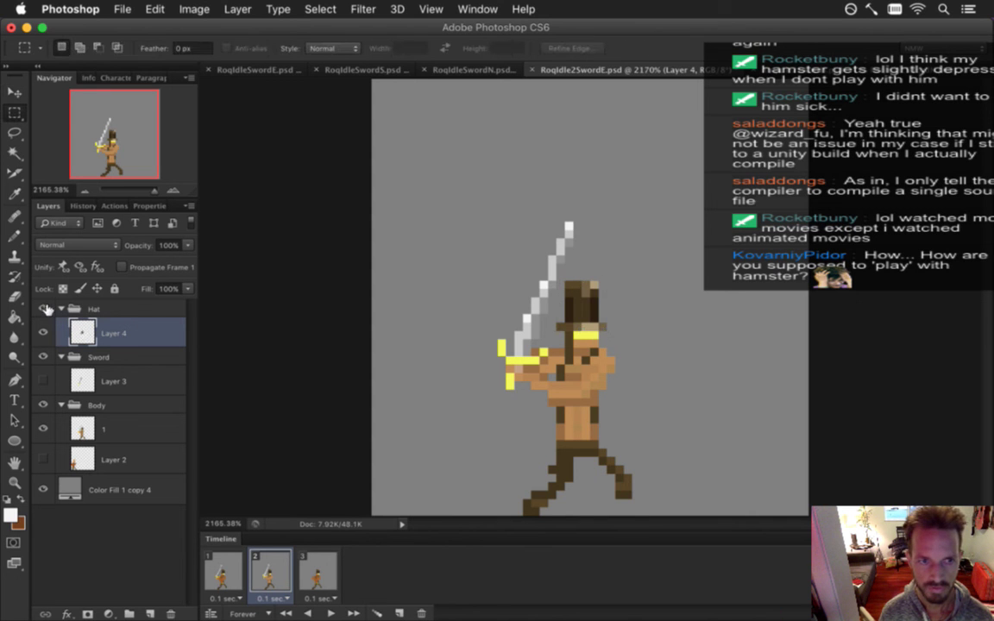
# In frame 2, show the sword on Layer 3 and raise it one pixel onto the old figure's sword, with the Hat and Sword groups hidden
pyautogui.click(41, 379)
pyautogui.press('v')
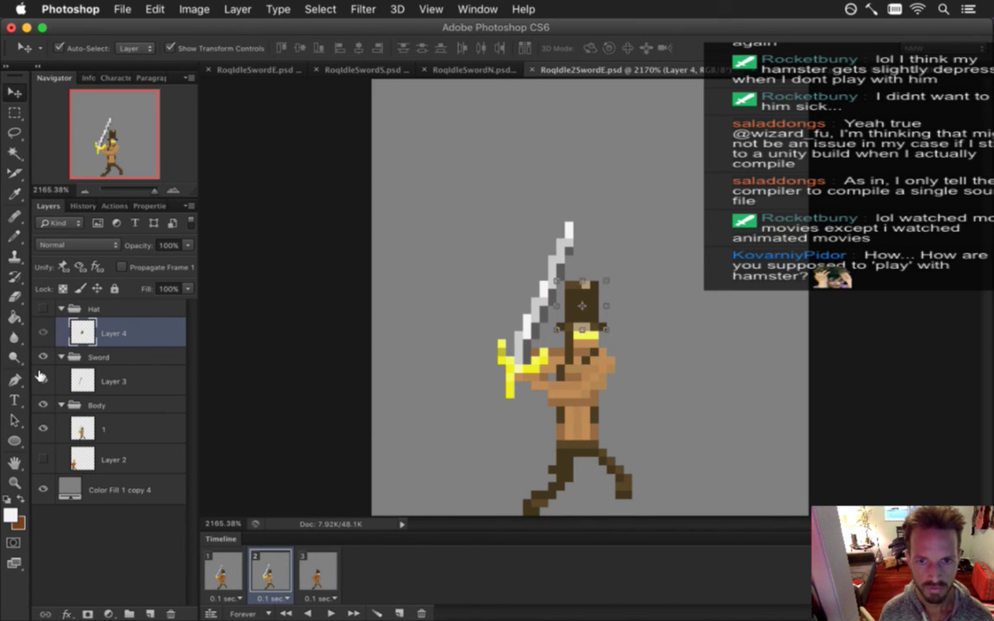
pyautogui.click(90, 371)
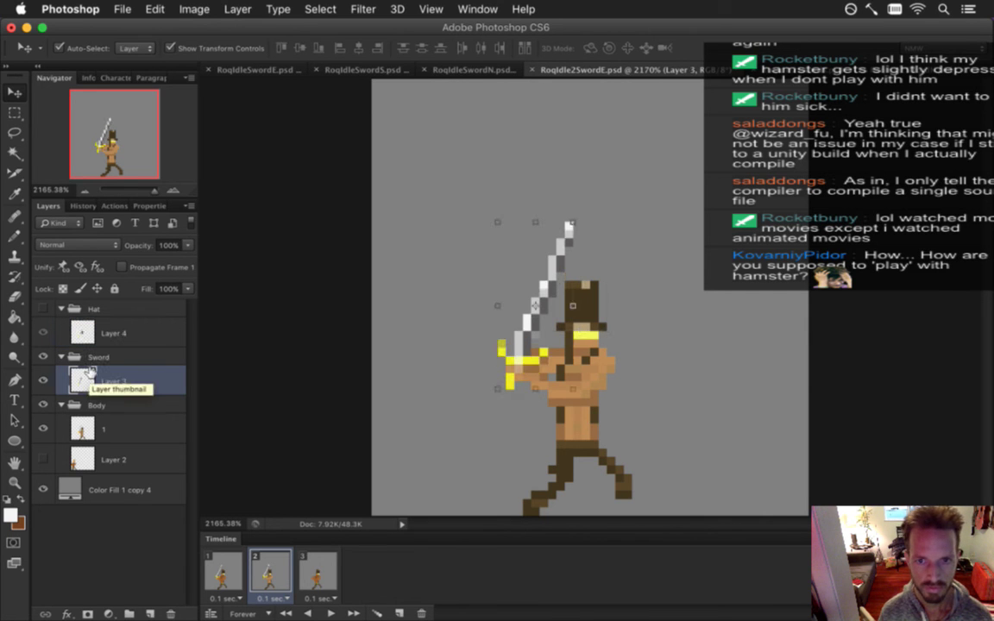
pyautogui.press('m')
pyautogui.click(42, 358)
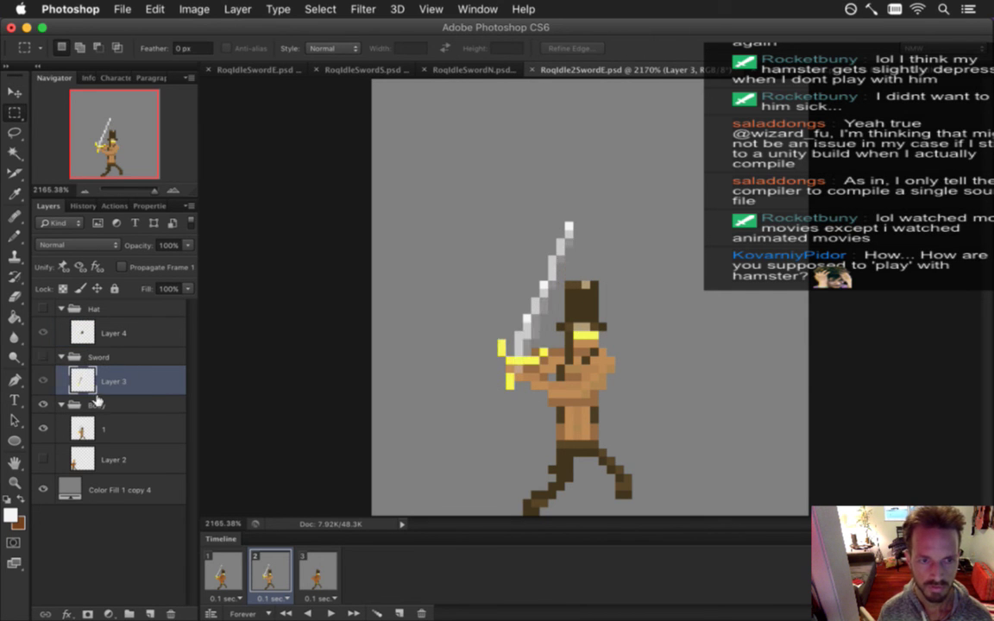
# Duplicate Layer 2, show the copy in frame 2, align it with the old figure's body, and hide layer 1 there
pyautogui.click(110, 428)
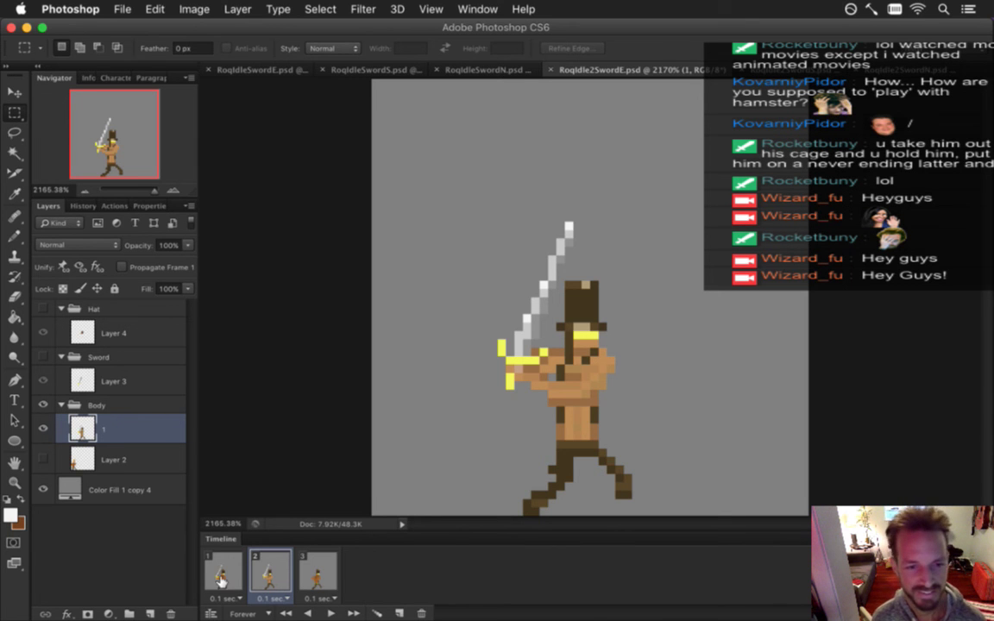
pyautogui.click(222, 576)
pyautogui.click(268, 577)
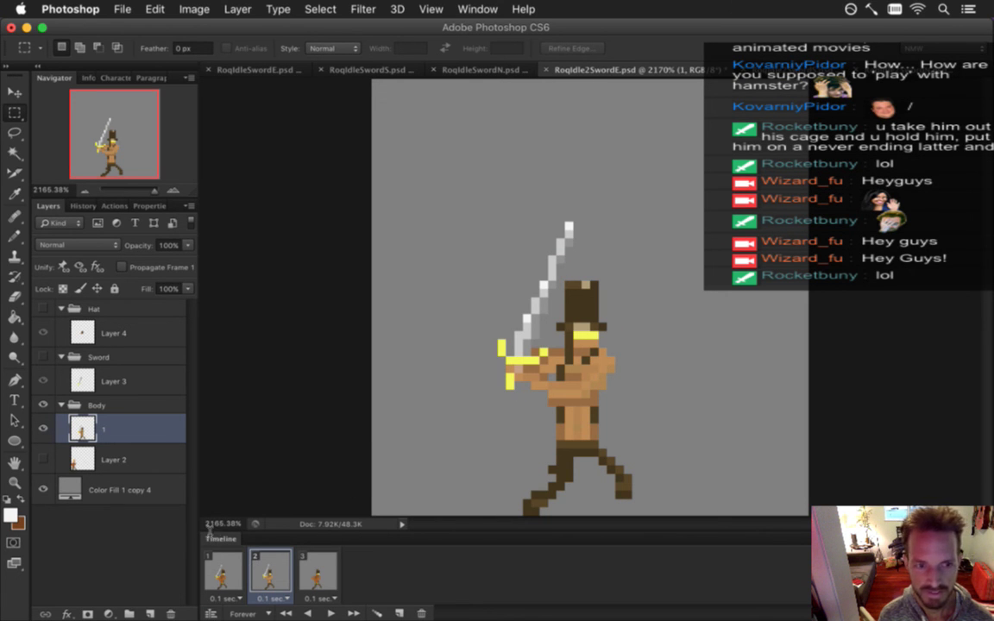
pyautogui.click(87, 463)
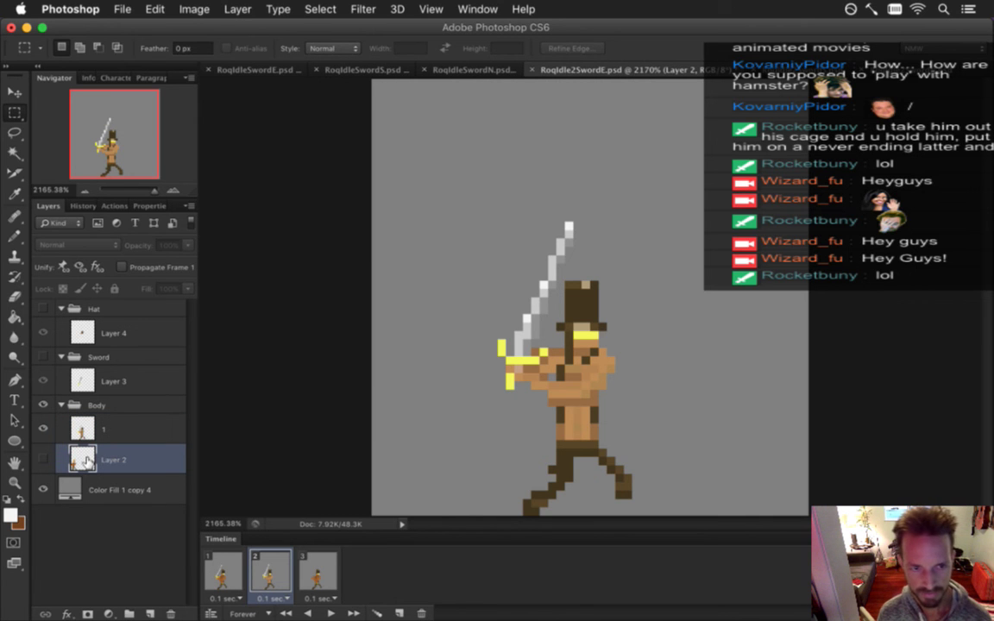
pyautogui.press('super+j')
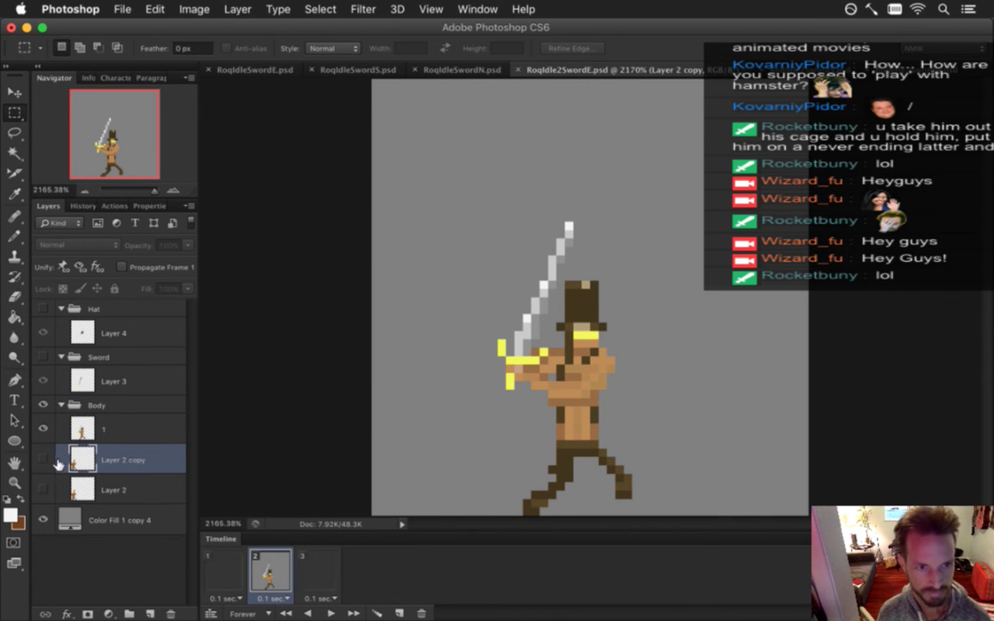
pyautogui.click(43, 460)
pyautogui.press('v')
pyautogui.moveTo(414, 388); pyautogui.dragTo(573, 364)
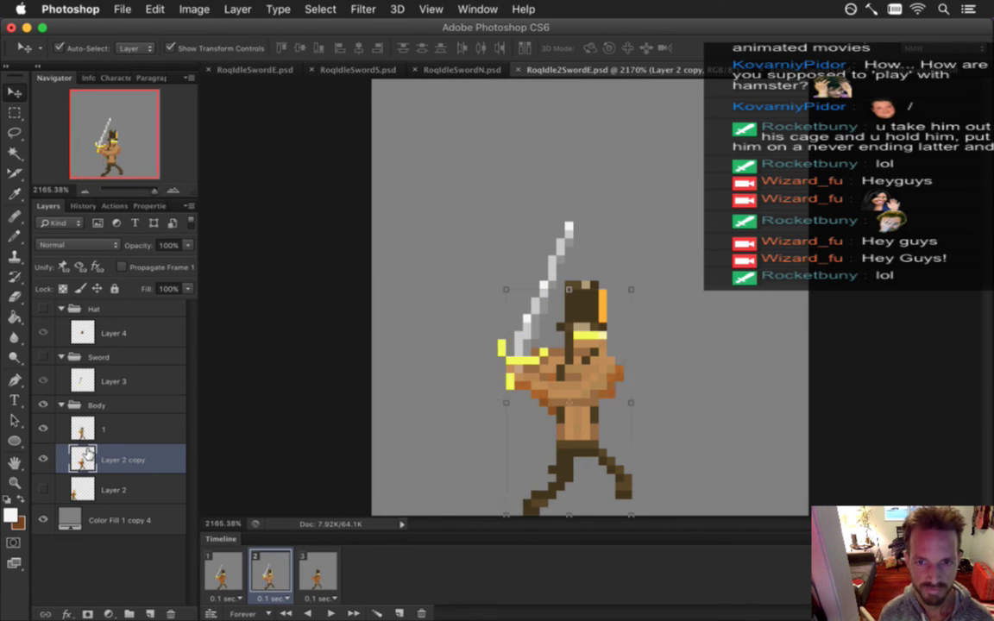
pyautogui.click(44, 428)
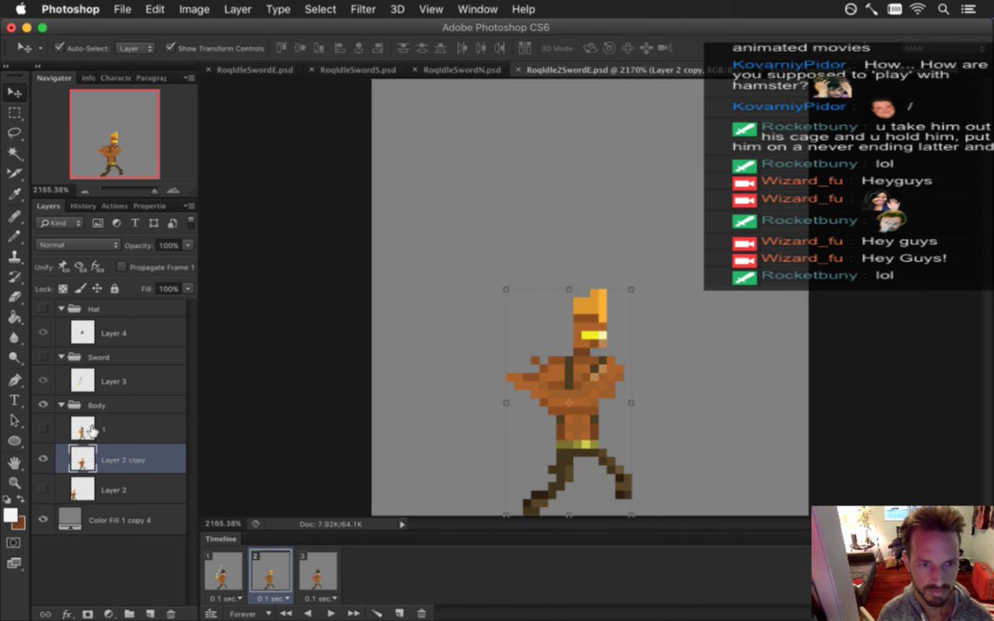
# On Layer 2 copy, select the band with the chest and arms, raise it one pixel, and deselect
pyautogui.press('m')
pyautogui.moveTo(480, 356); pyautogui.dragTo(688, 403)
pyautogui.press('v')
pyautogui.press('Up')
pyautogui.press('m')
pyautogui.hotkey('ctrl', 'd')
# Fill the one-pixel gap above the waist with the Pencil, using dark strap, brown and orange skin colours sampled from the figure
pyautogui.press('i')
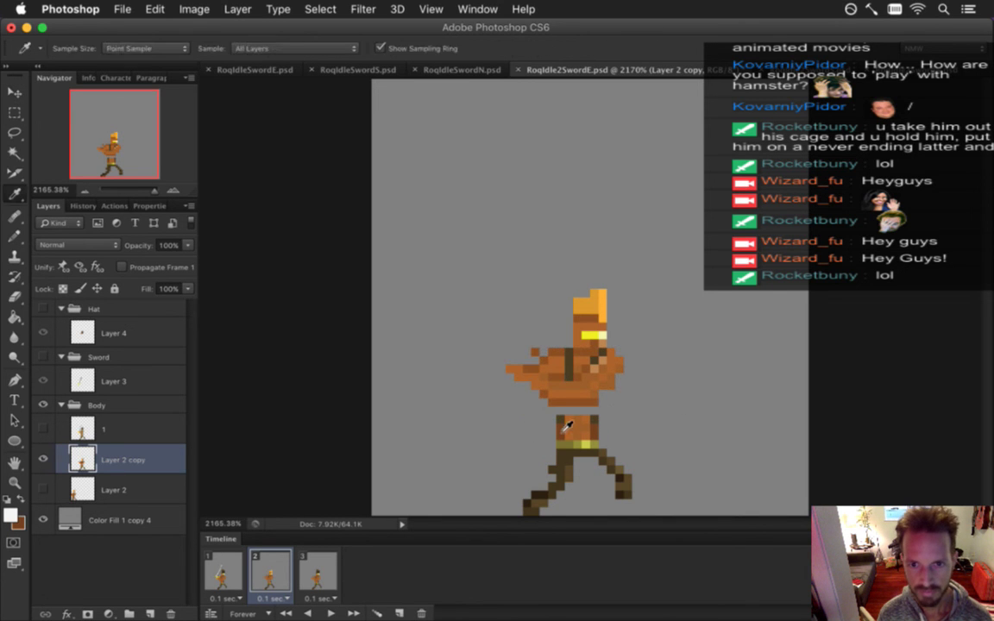
pyautogui.click(566, 424)
pyautogui.press('b')
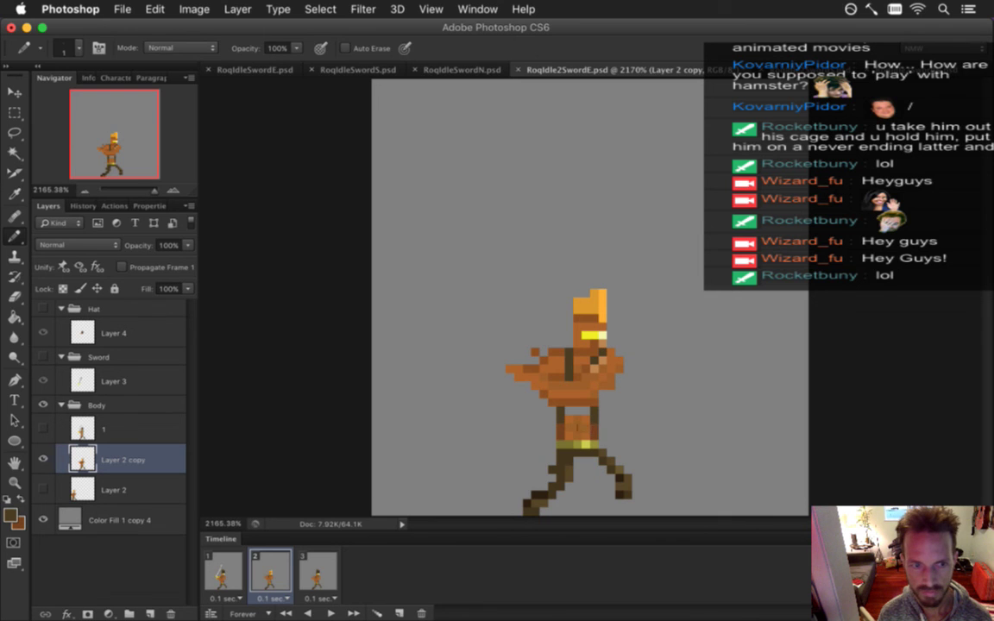
pyautogui.keyDown('alt'); pyautogui.click(507, 396); pyautogui.keyUp('alt')
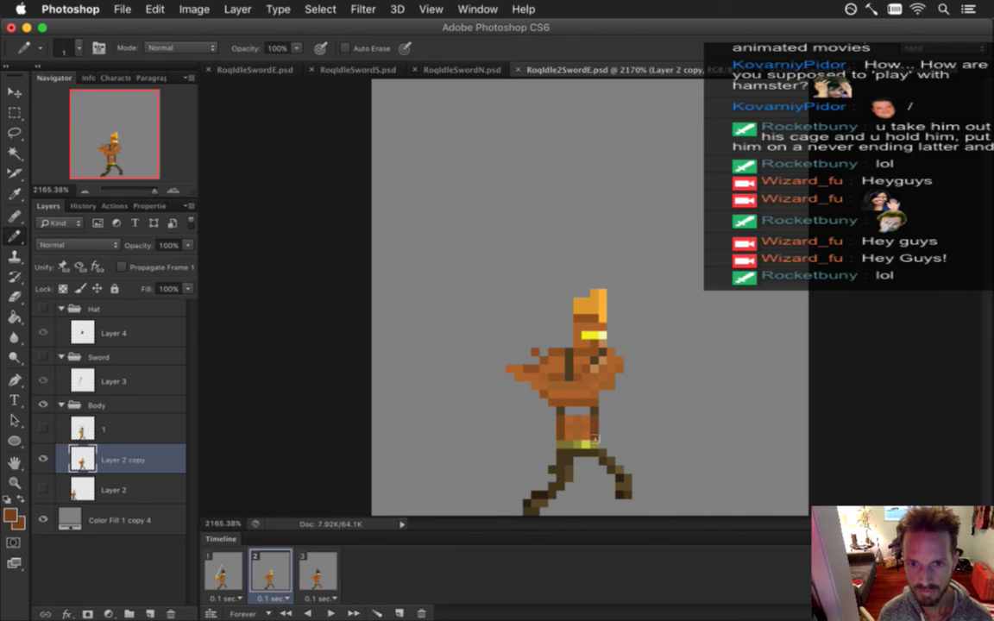
pyautogui.keyDown('alt'); pyautogui.click(523, 380); pyautogui.keyUp('alt')
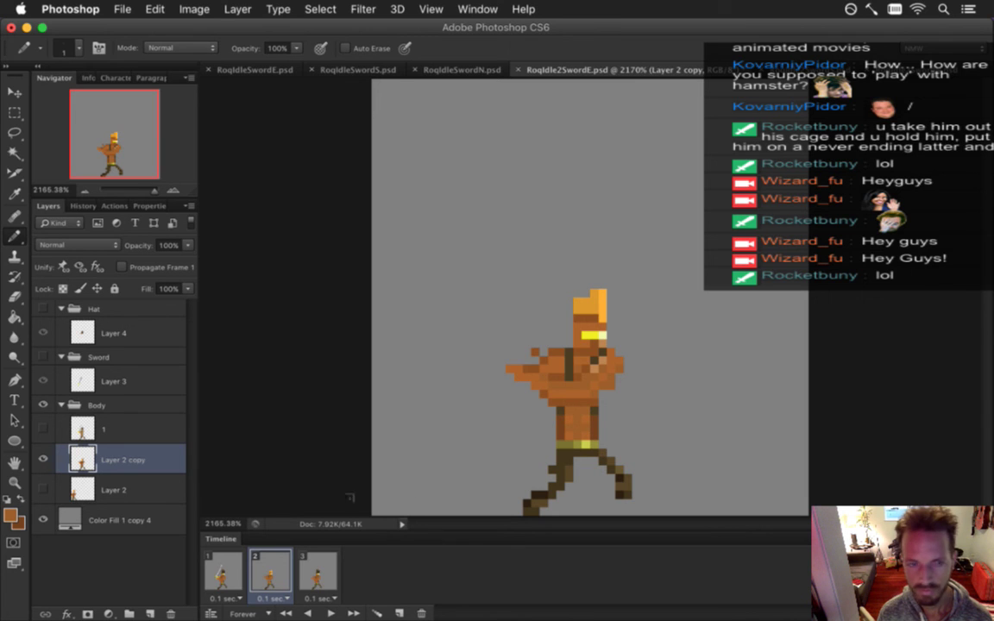
# Show the Sword and Hat groups again and nudge the top hat on Layer 4 one pixel right in frame 2
pyautogui.click(43, 357)
pyautogui.click(43, 308)
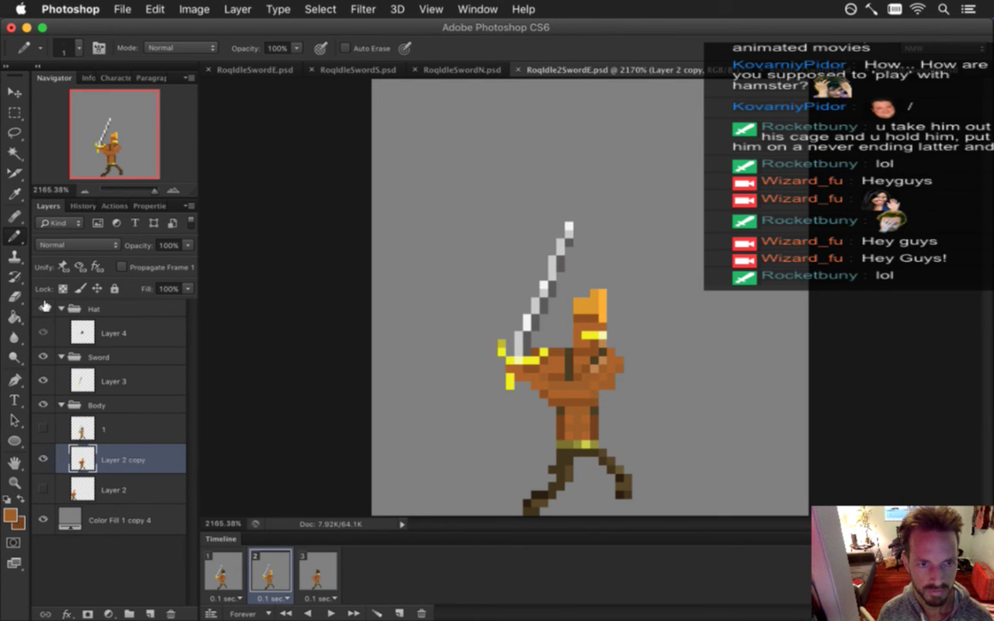
pyautogui.click(109, 336)
pyautogui.press('v')
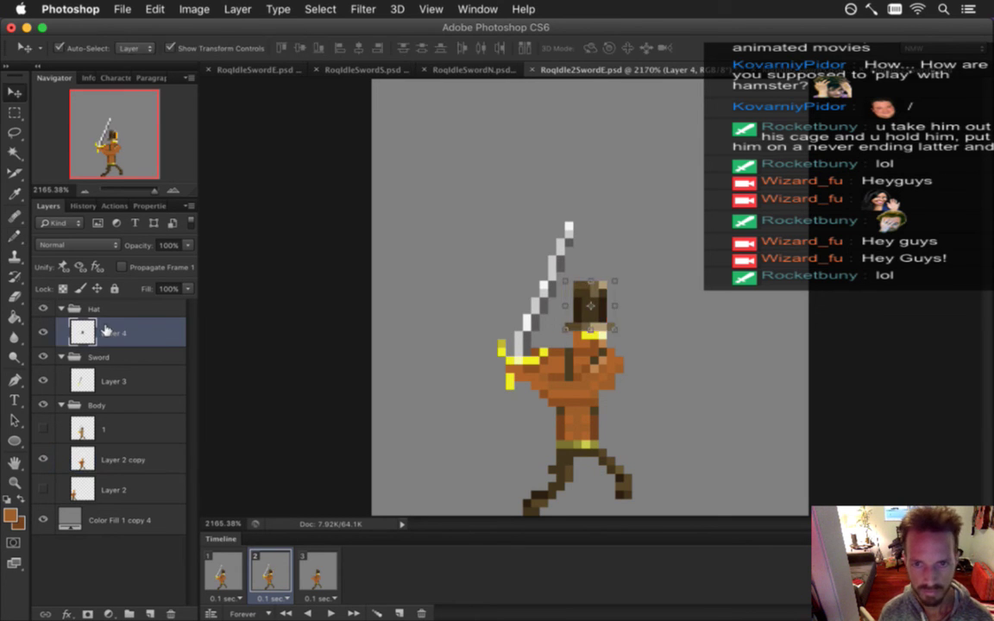
pyautogui.press('m')
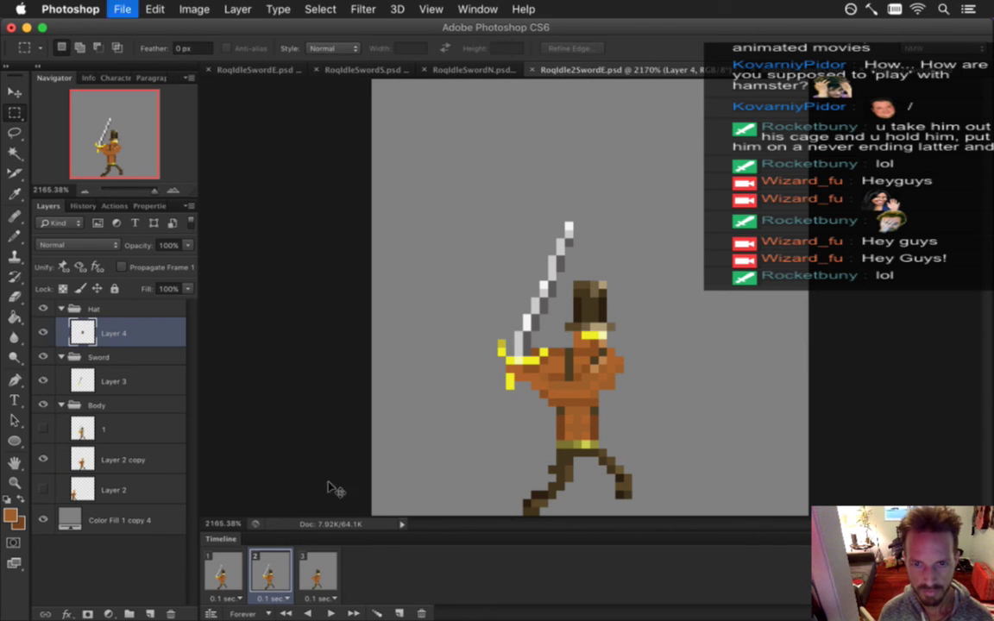
# Make the sword on Layer 3 visible in frame 3 and delete the old merged layer 1 from the Body group
pyautogui.click(310, 572)
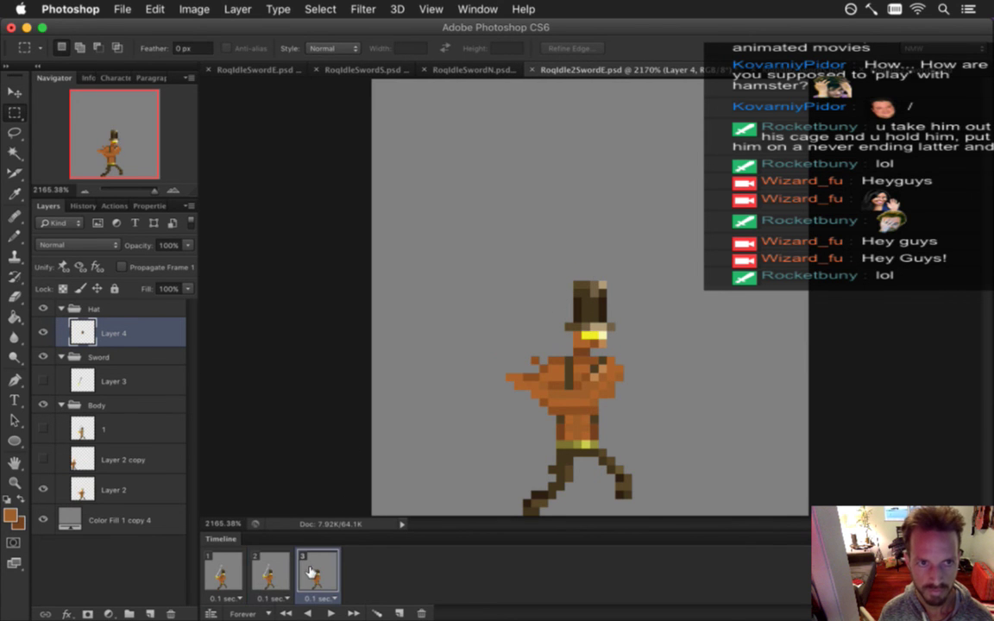
pyautogui.click(44, 380)
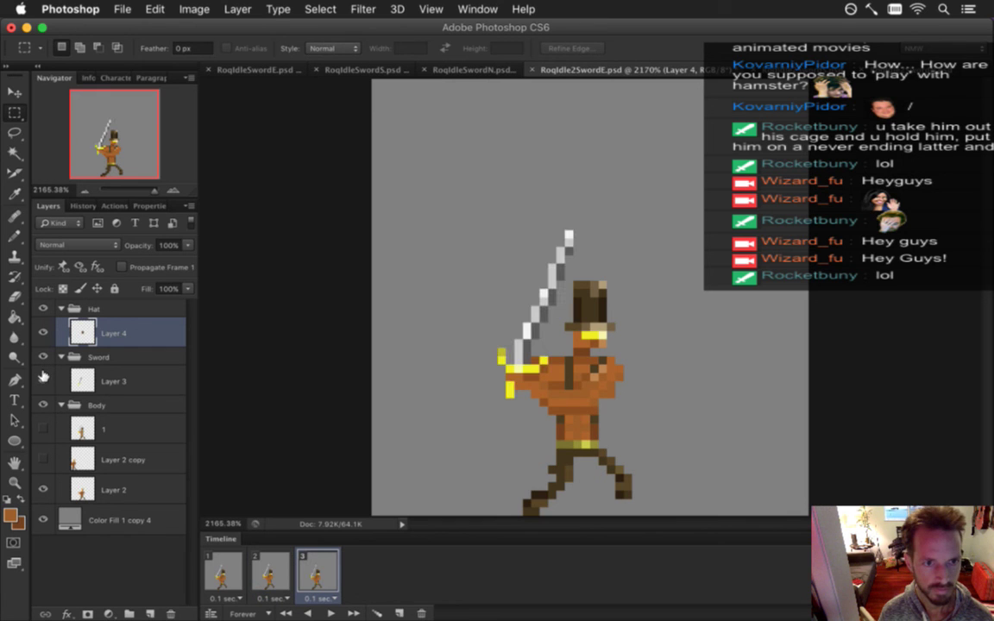
pyautogui.click(90, 429)
pyautogui.click(223, 573)
pyautogui.click(269, 573)
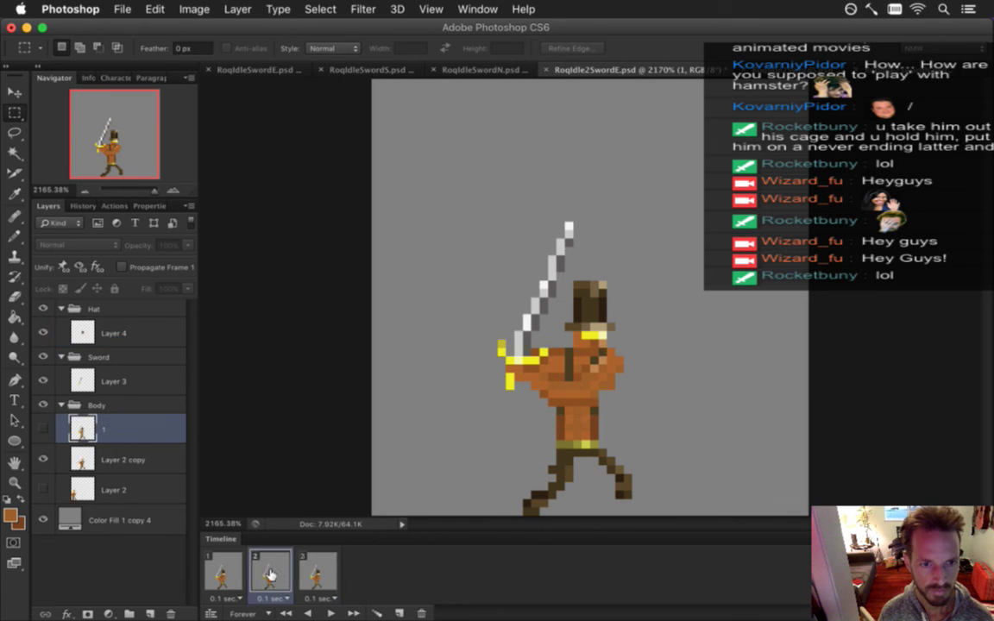
pyautogui.click(171, 611)
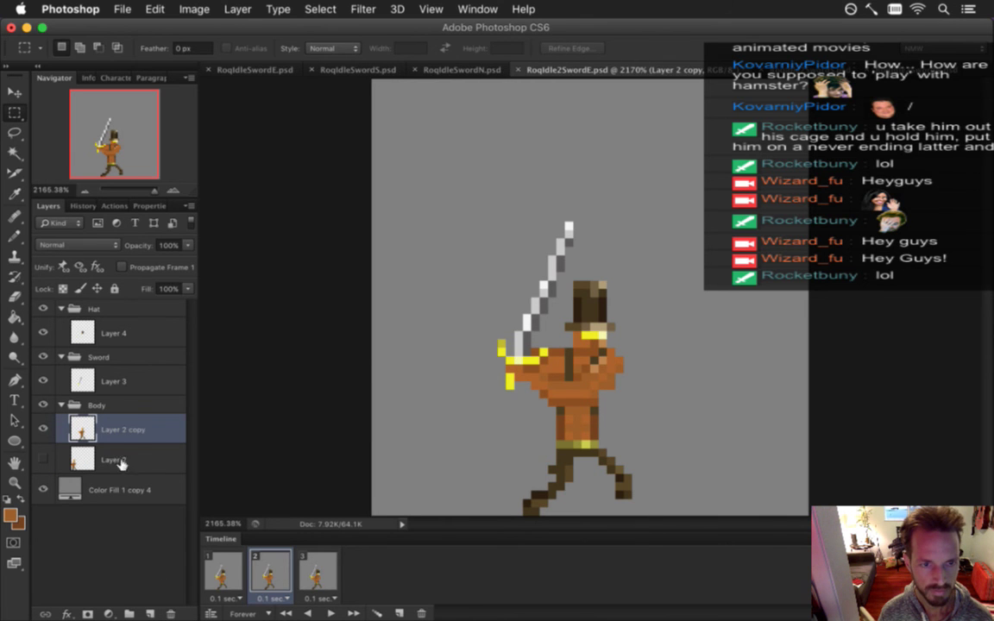
# Rename the body layers: Layer 2 as 0 and Layer 2 copy as 1
pyautogui.doubleClick(117, 459)
pyautogui.write('0')
pyautogui.press('Return')
pyautogui.doubleClick(115, 428)
pyautogui.write('1')
pyautogui.press('Return')
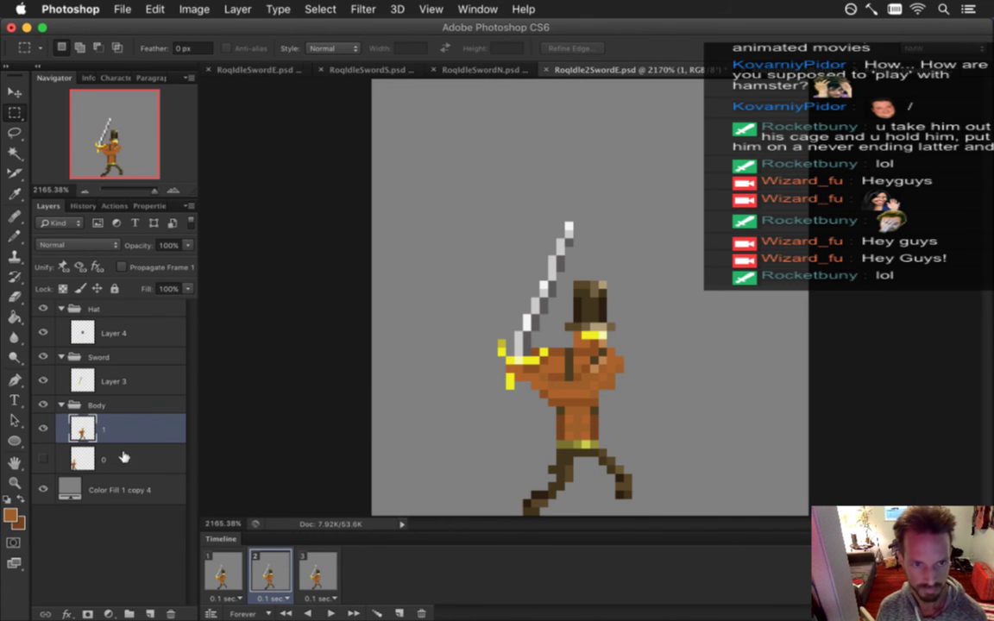
# Play the three-frame animation with the hat shown, and stop it
pyautogui.click(240, 573)
pyautogui.click(330, 612)
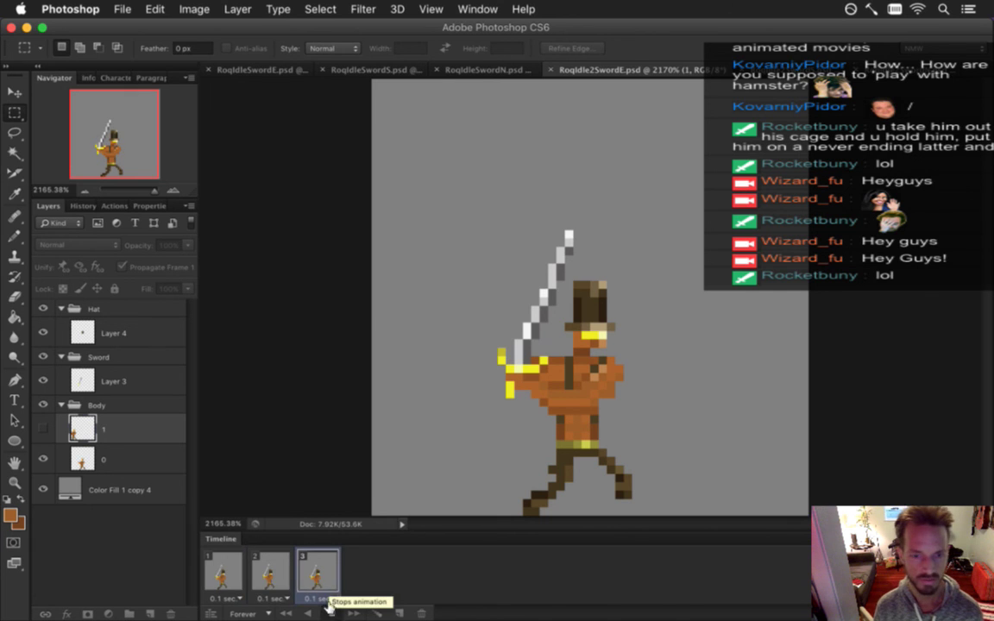
pyautogui.click(331, 612)
# Preview the animation with the Hat group hidden in all three frames, and show the group again
pyautogui.keyDown('shift'); pyautogui.click(248, 584); pyautogui.keyUp('shift')
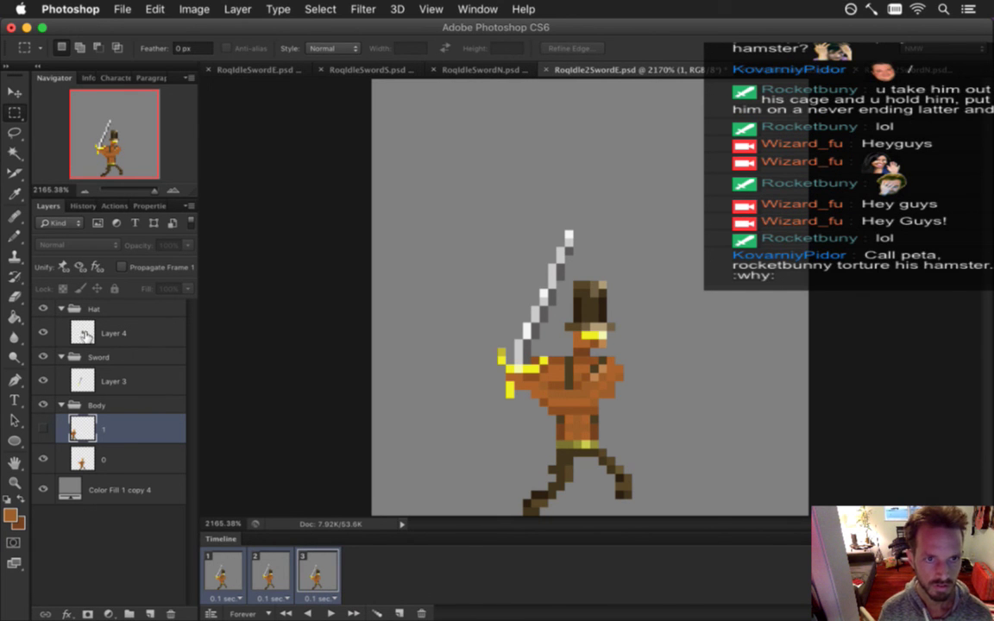
pyautogui.click(43, 309)
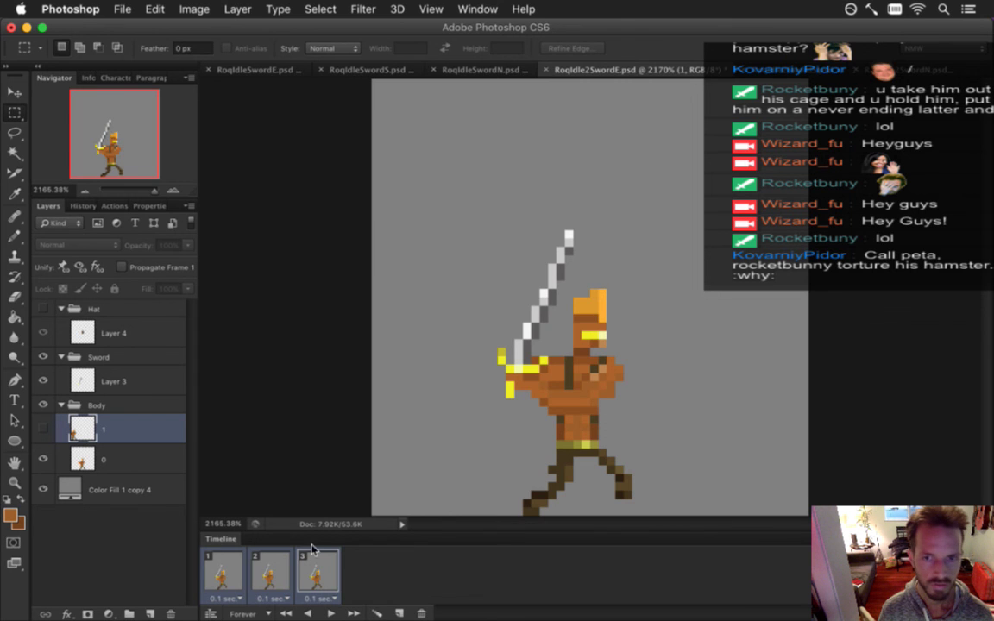
pyautogui.click(332, 613)
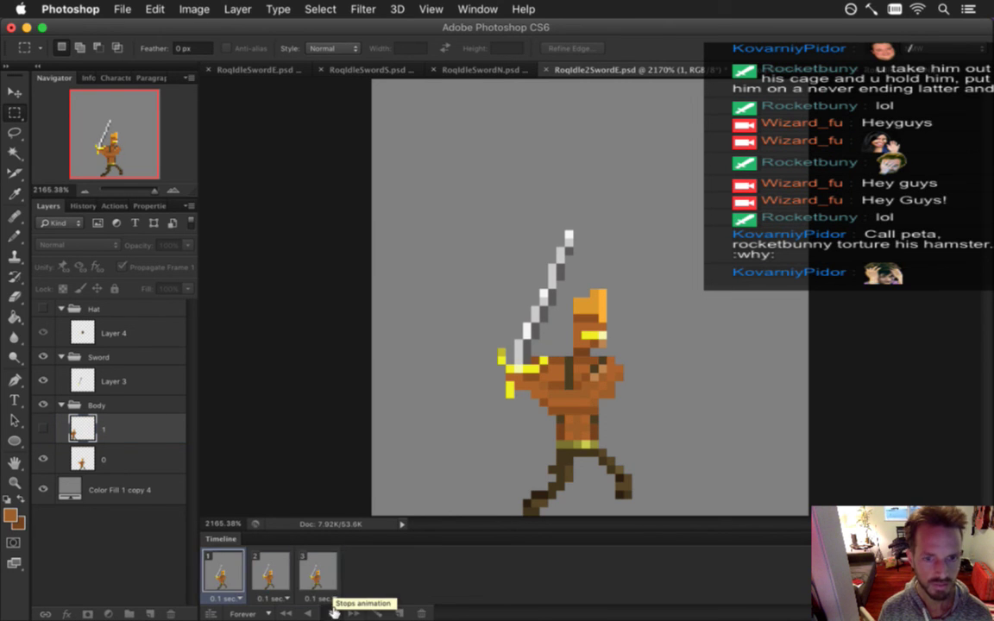
pyautogui.click(333, 612)
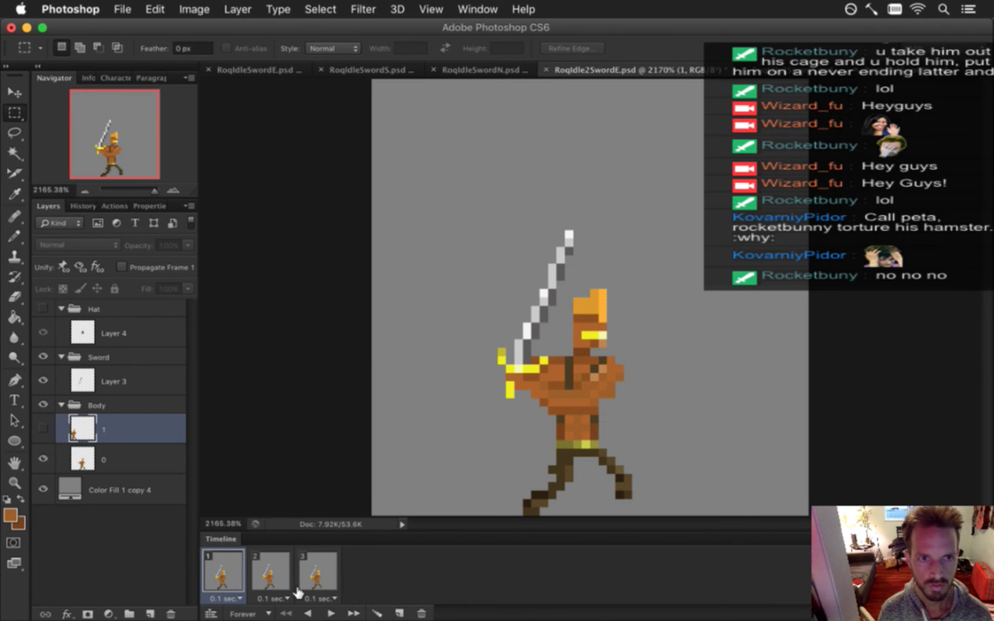
pyautogui.keyDown('shift'); pyautogui.click(302, 582); pyautogui.keyUp('shift')
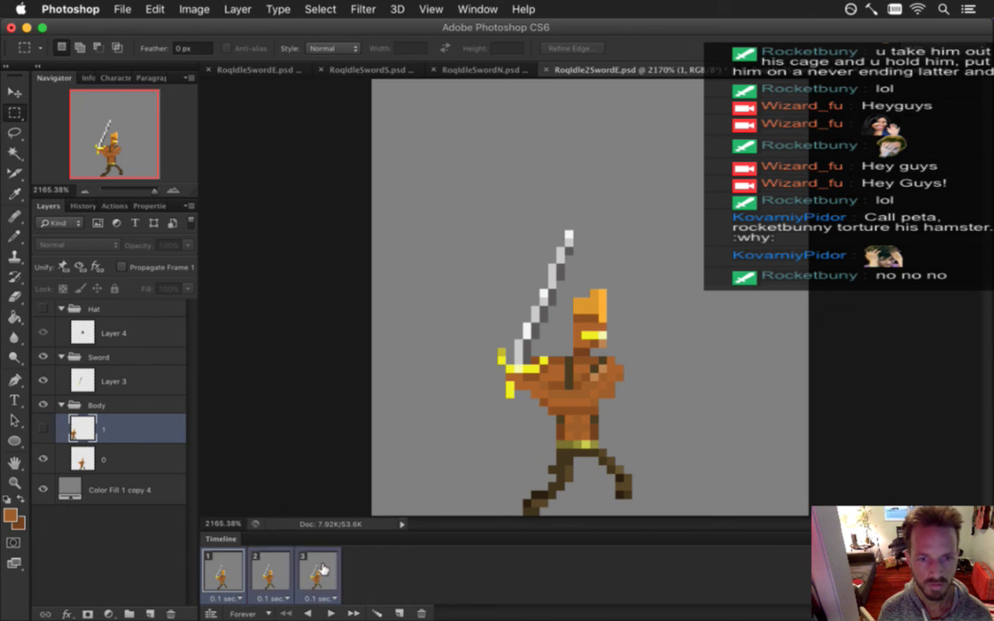
pyautogui.click(41, 308)
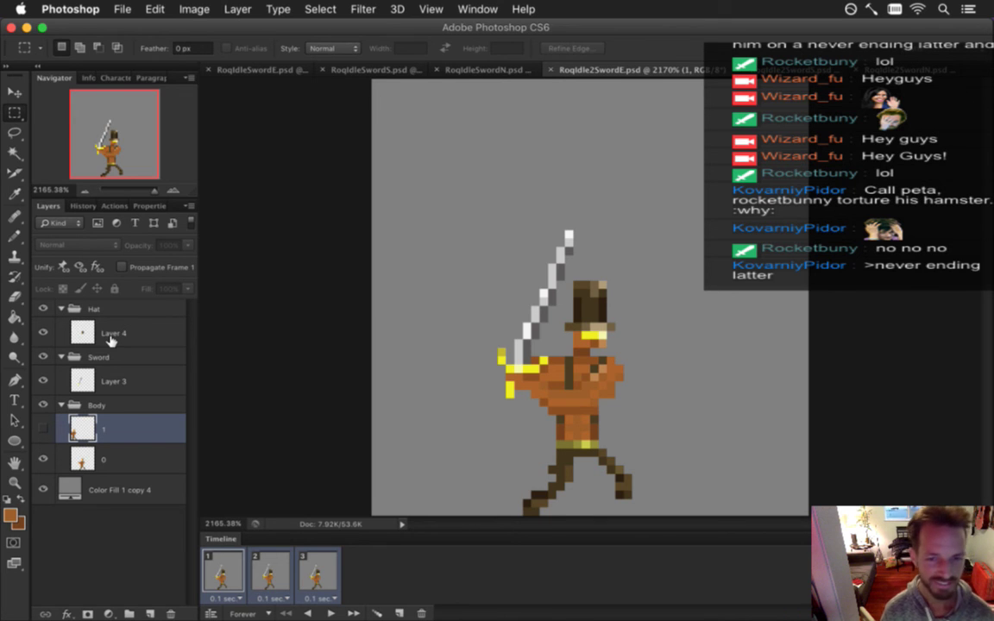
# Switch to Finder to bring up the Shadow folder with the sprite PNG files
pyautogui.press('super+Tab')
pyautogui.press('super+Tab')
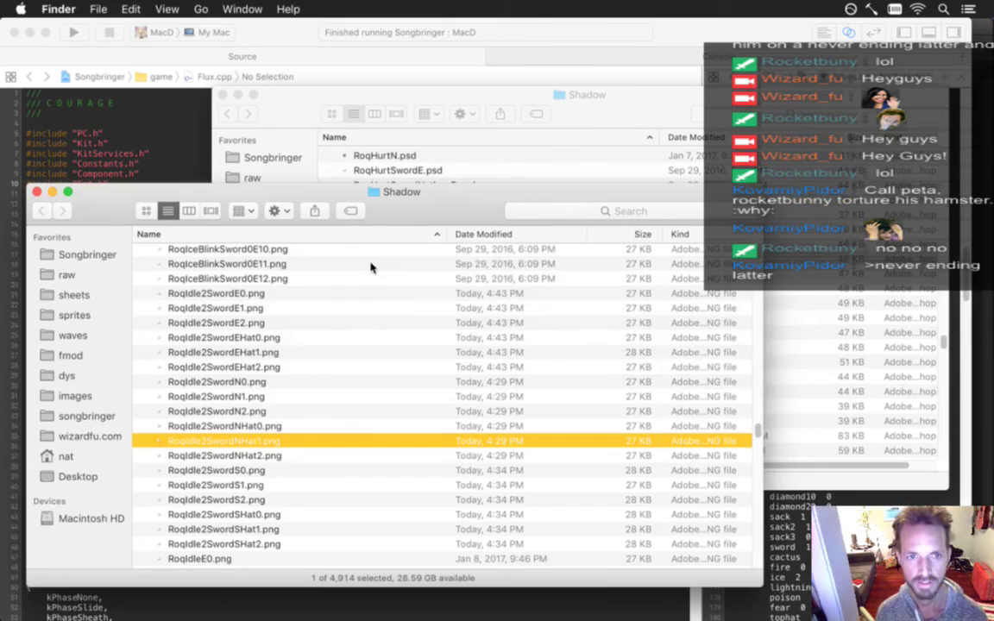
# Preview the RoqIdle2Sword PNG sprites one after another, starting from RoqIdle2SwordE0.png and continuing through the N and S frames
pyautogui.scroll(-1, 312, 422)
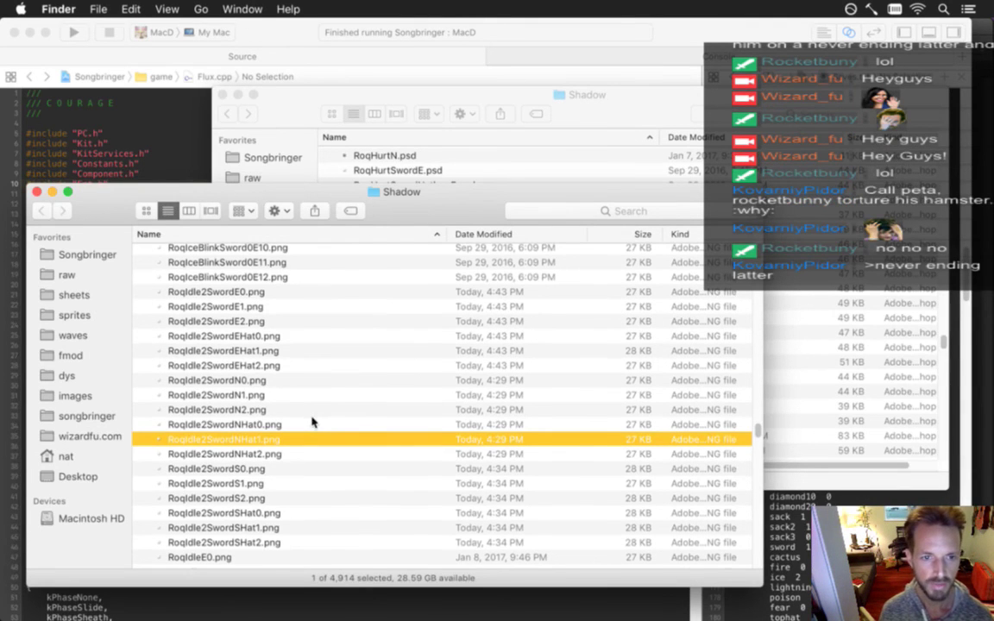
pyautogui.scroll(-1, 313, 419)
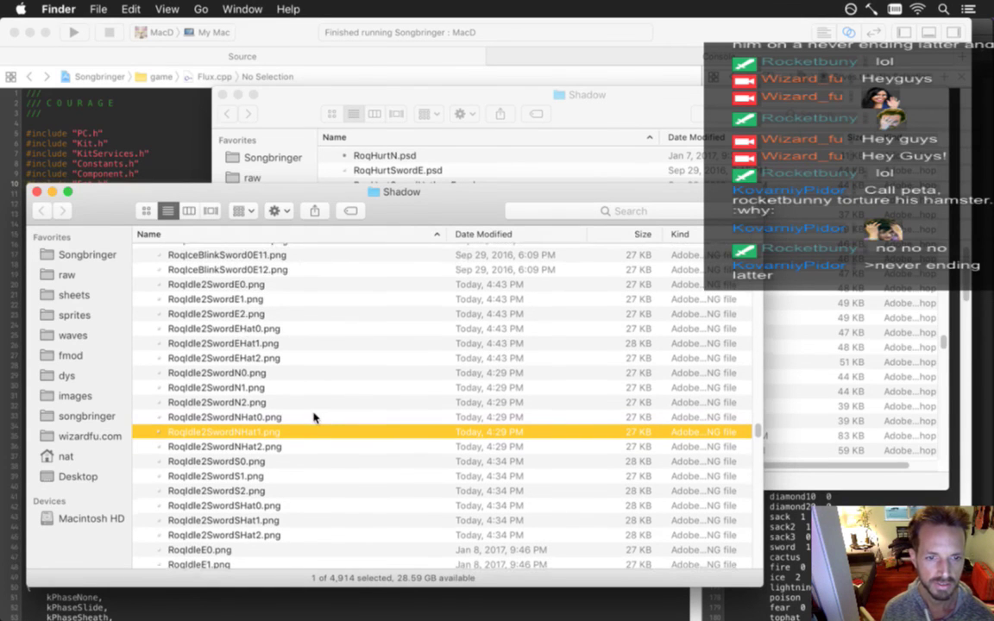
pyautogui.scroll(-1, 314, 418)
pyautogui.click(299, 317)
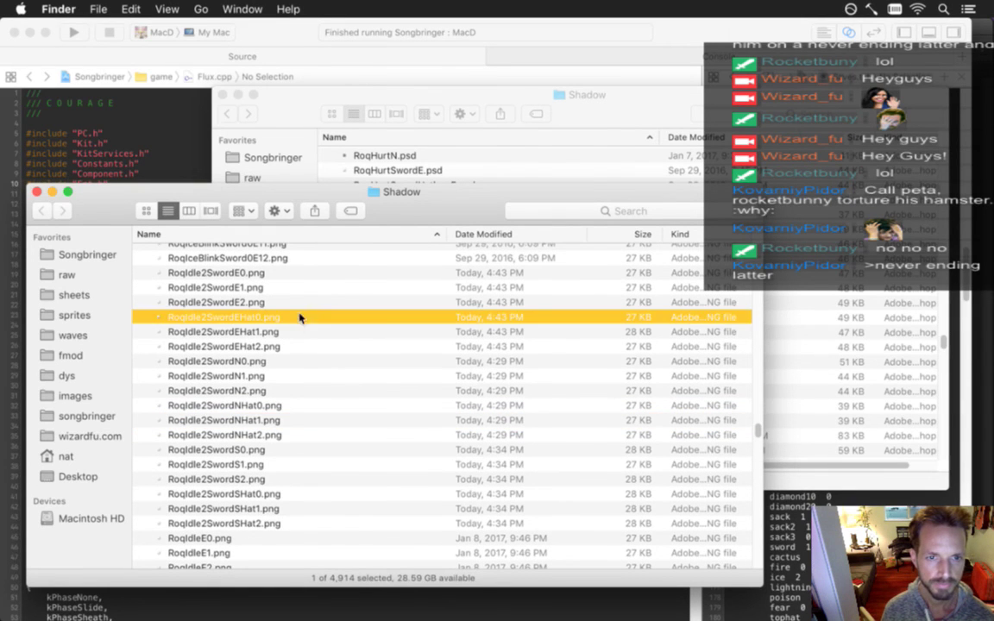
pyautogui.click(300, 273)
pyautogui.press('space')
pyautogui.press('Down')
pyautogui.press('Down')
pyautogui.press('Down')
pyautogui.press('Down')
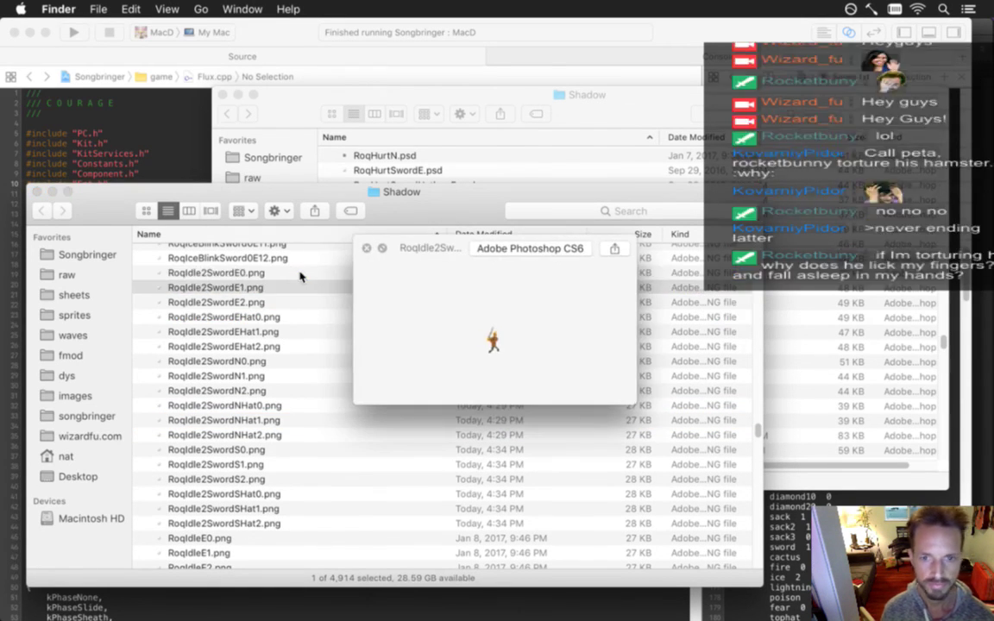
pyautogui.press('Down')
pyautogui.press('Down')
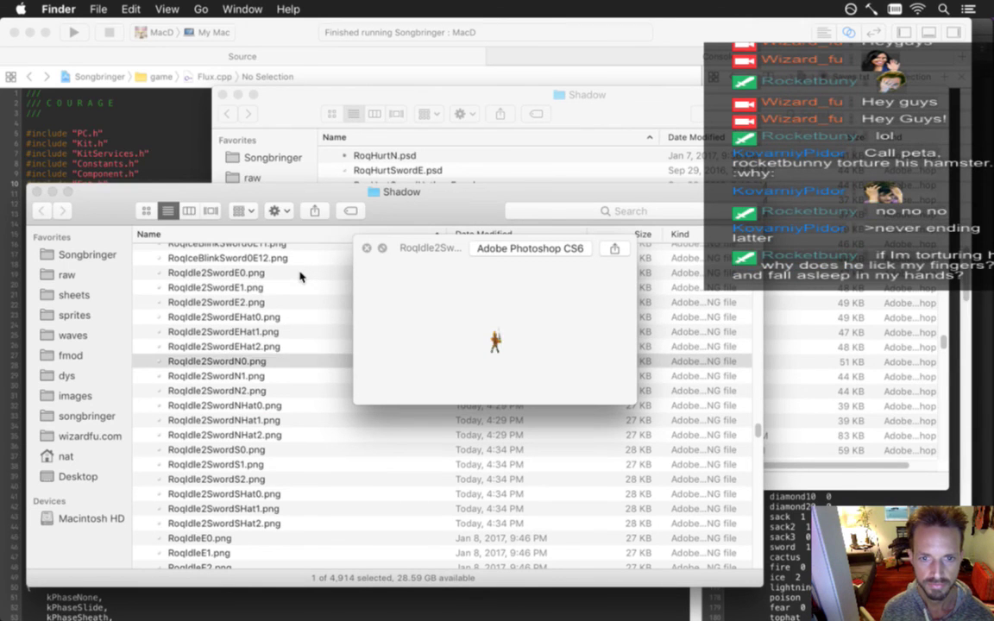
pyautogui.press('Down')
pyautogui.press('Down')
pyautogui.press('Down')
pyautogui.press('Down')
pyautogui.press('Down')
pyautogui.press('Down')
pyautogui.press('Down')
pyautogui.press('Down')
pyautogui.press('Down')
pyautogui.press('Down')
pyautogui.press('Down')
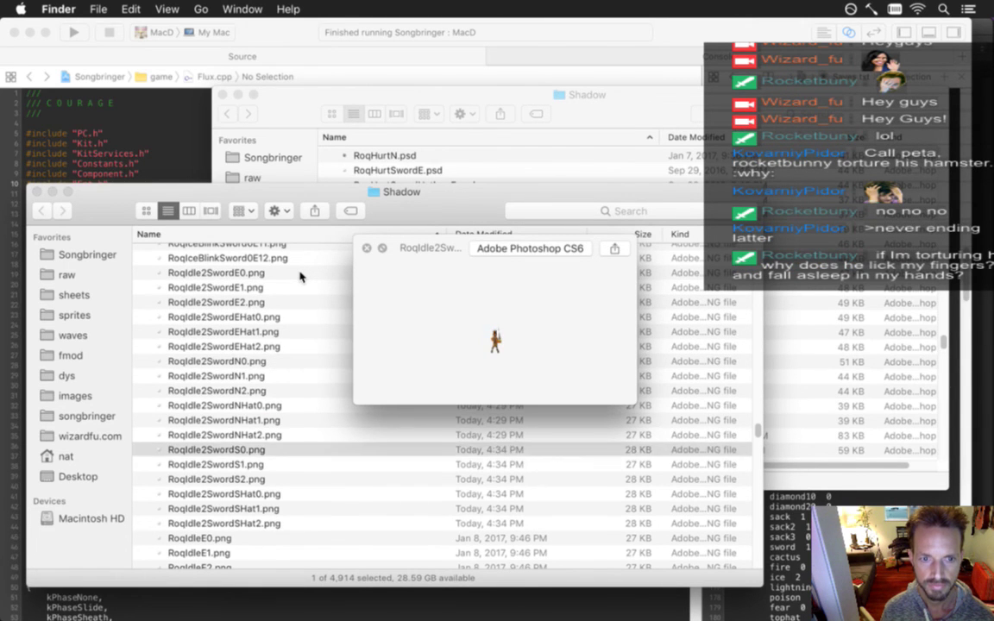
pyautogui.press('Up')
pyautogui.press('Up')
pyautogui.press('Up')
pyautogui.press('space')
# Switch to iTerm, start Vim and open Roq.txt through its tag
pyautogui.press('super+Tab')
pyautogui.press('super+Tab')
pyautogui.press('super+Tab')
pyautogui.press('super+Tab')
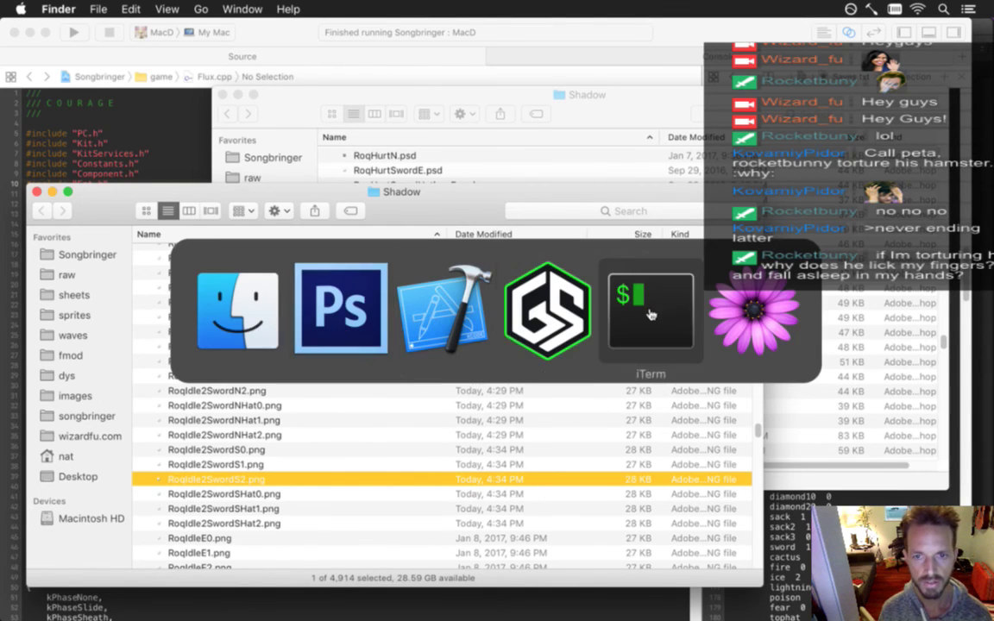
pyautogui.write('fg')
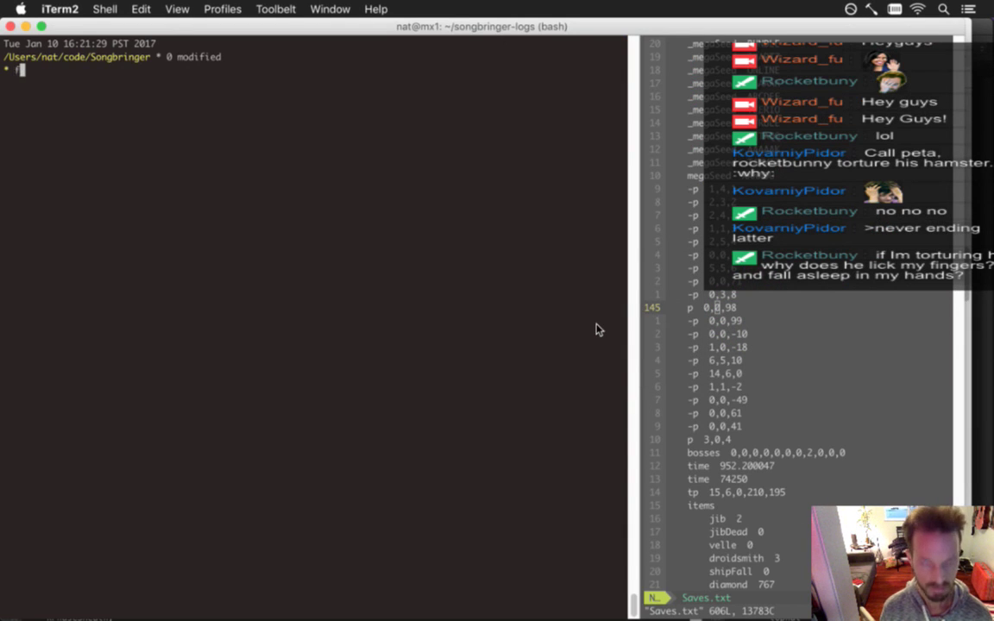
pyautogui.press('Return')
pyautogui.write('vim')
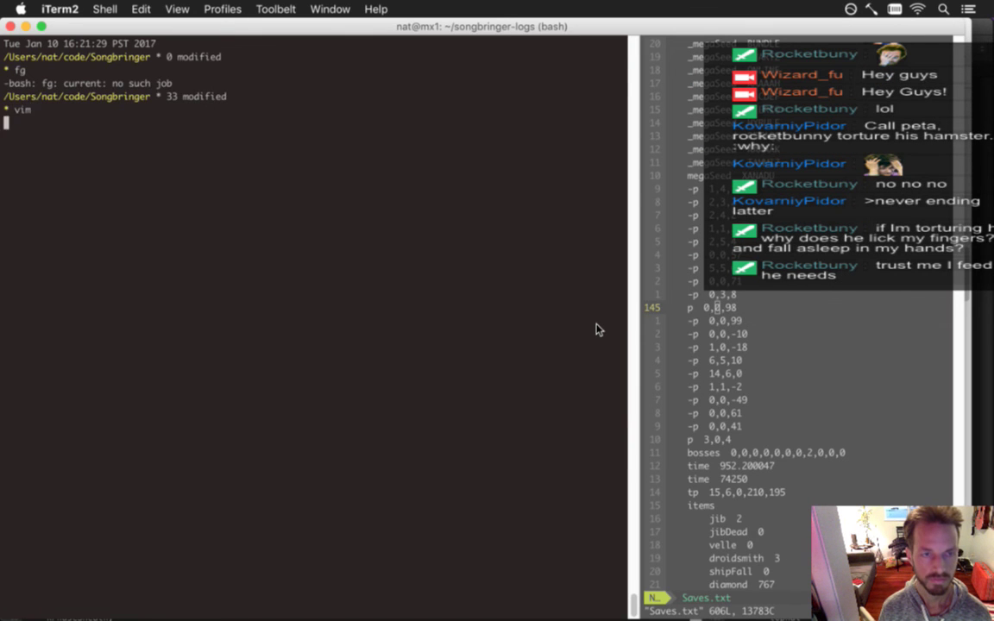
pyautogui.press('Return')
pyautogui.write(':tag Roq.txt')
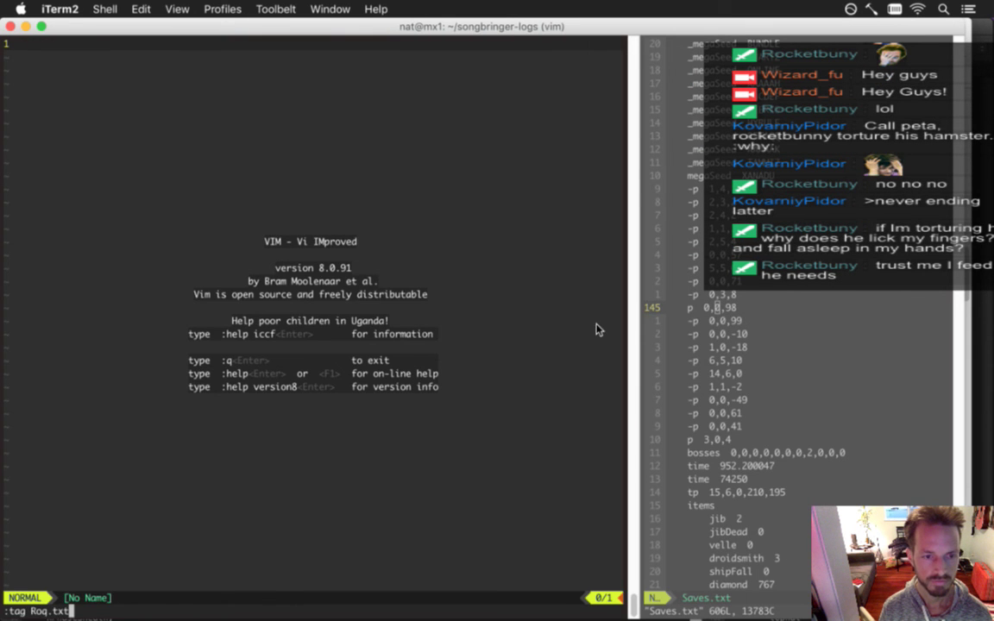
pyautogui.press('Return')
# Find the idle2-sword entry and change its format to RoqIdle2SwordEHat#.png
pyautogui.write('/idle2')
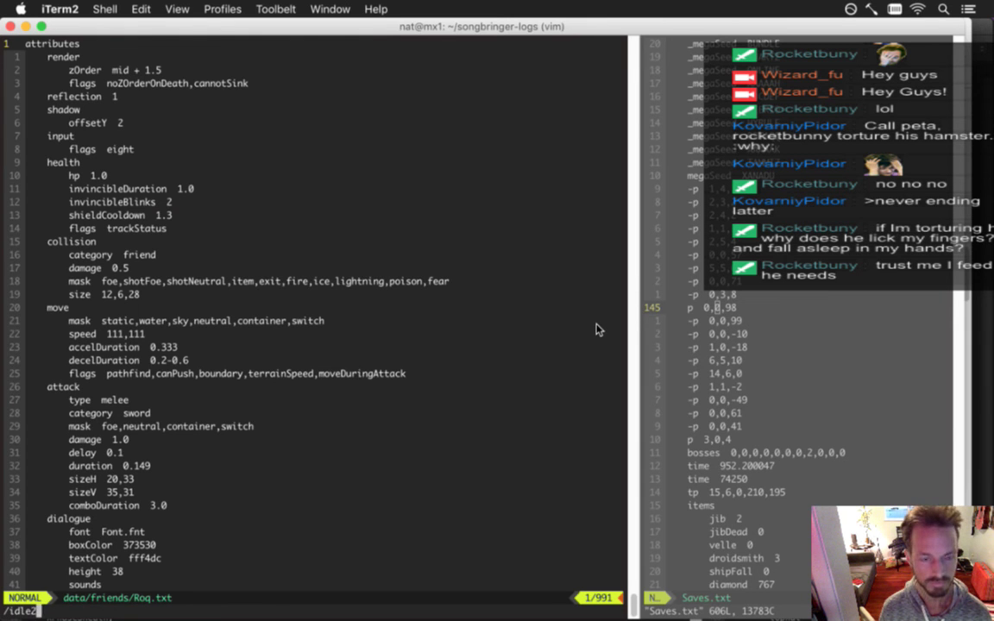
pyautogui.write('sw')
pyautogui.press('Return')
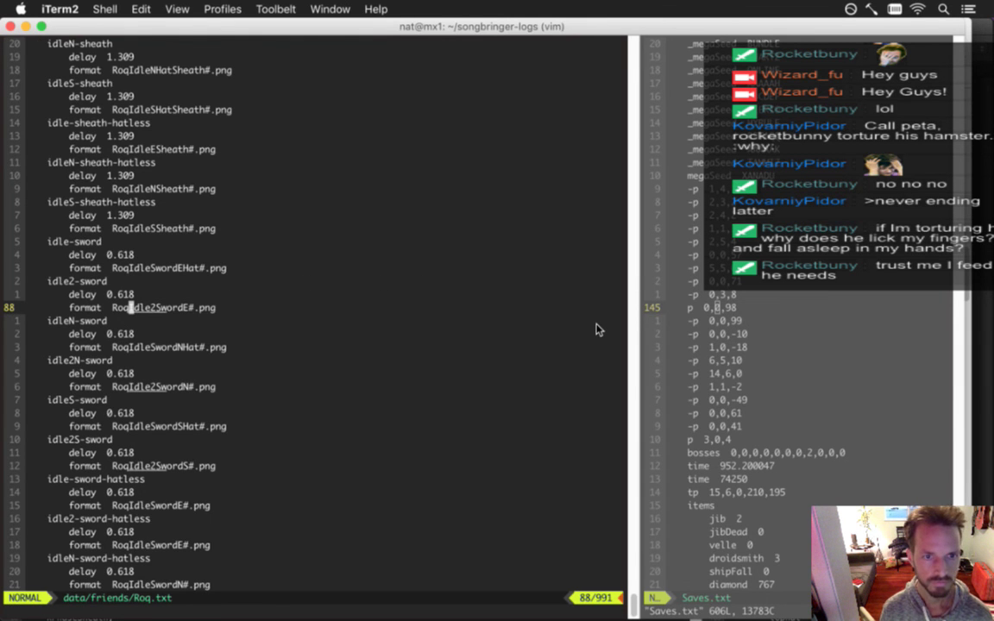
pyautogui.press('e')
pyautogui.press('l')
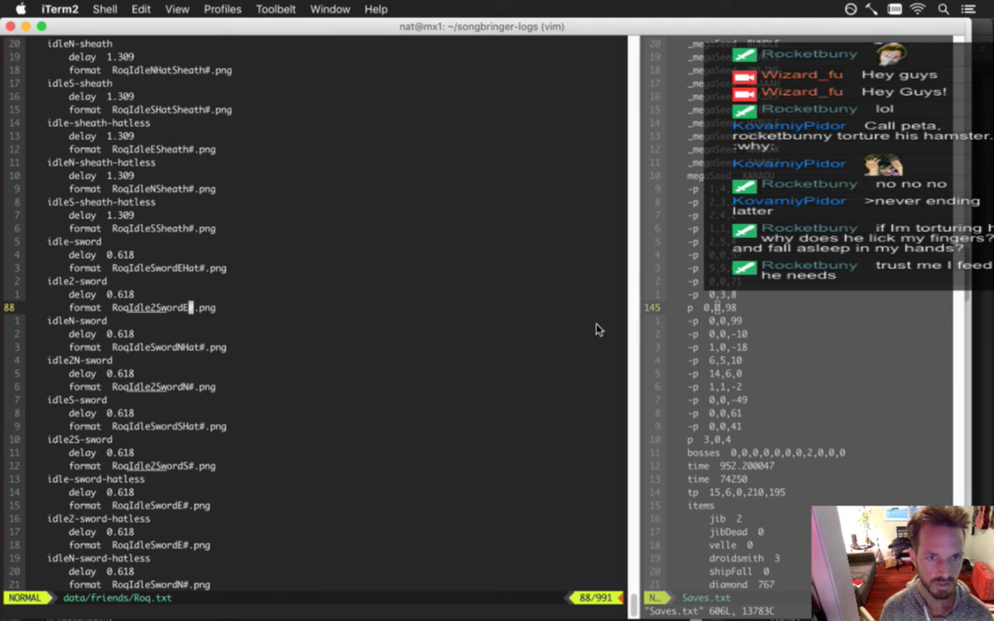
pyautogui.write('iHat')
pyautogui.press('Escape')
# Check the order and format lines of the sword idle entries from idle2-sword down to idleS-sword
pyautogui.press('j')
pyautogui.press('j')
pyautogui.press('j')
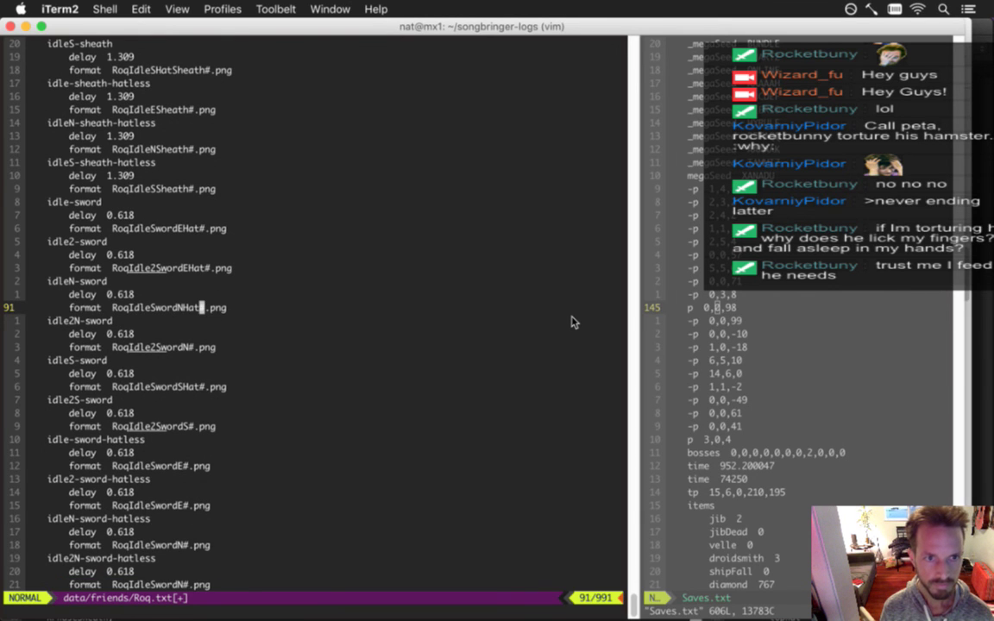
pyautogui.press('j')
pyautogui.press('j')
pyautogui.press('j')
pyautogui.press('j')
pyautogui.press('j')
pyautogui.press('j')
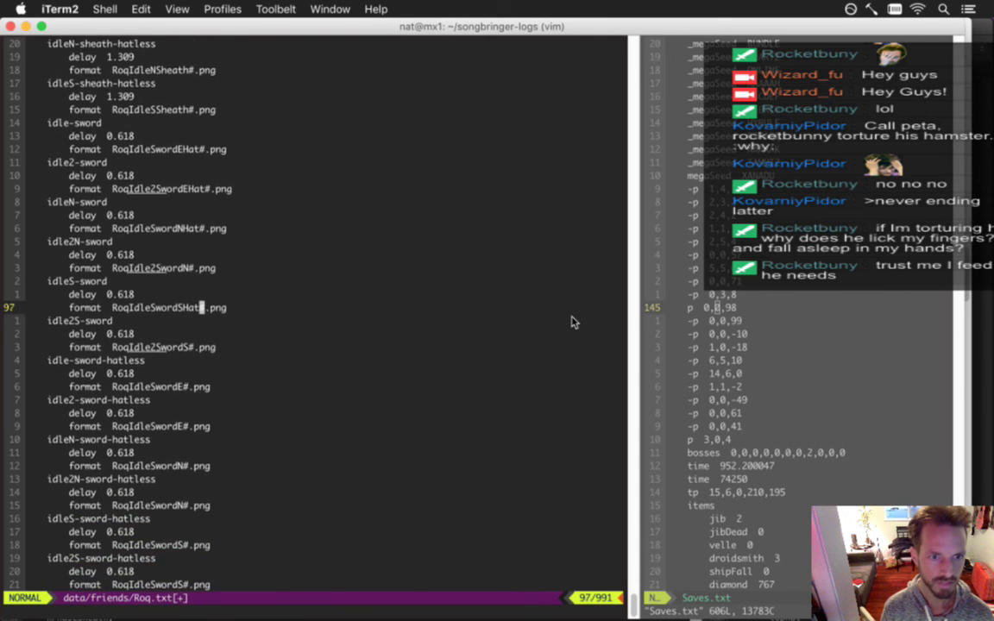
pyautogui.press('k')
pyautogui.press('k')
pyautogui.press('k')
pyautogui.press('k')
pyautogui.press('k')
pyautogui.press('k')
pyautogui.press('k')
pyautogui.press('k')
pyautogui.press('k')
pyautogui.press('k')
pyautogui.press('k')
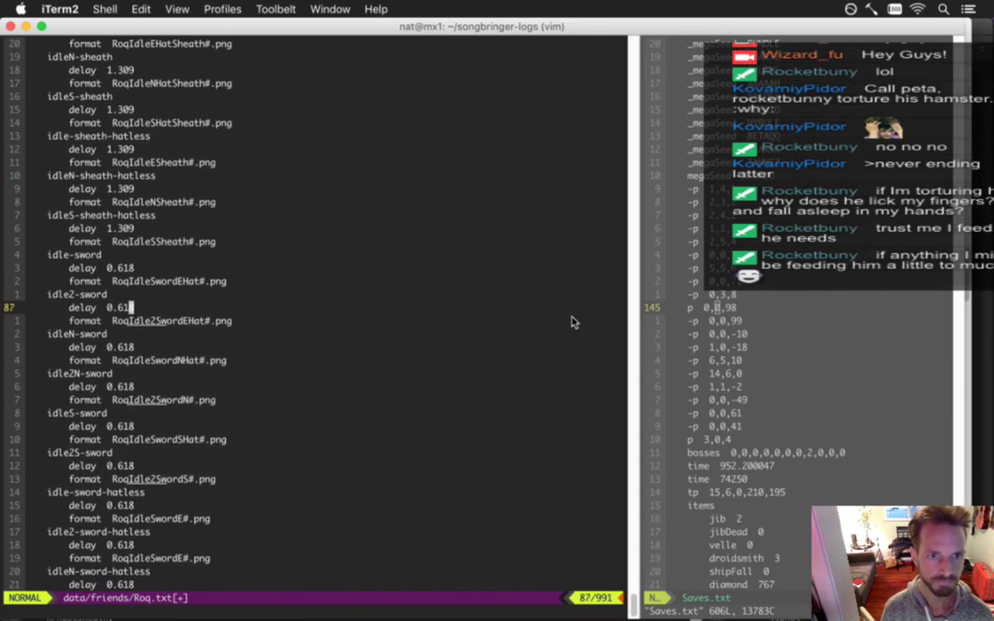
# Move the three-line idle2-sword entry to just below the idleN-sword entry
pyautogui.hotkey('shift', 'v')
pyautogui.press('j')
pyautogui.press('j')
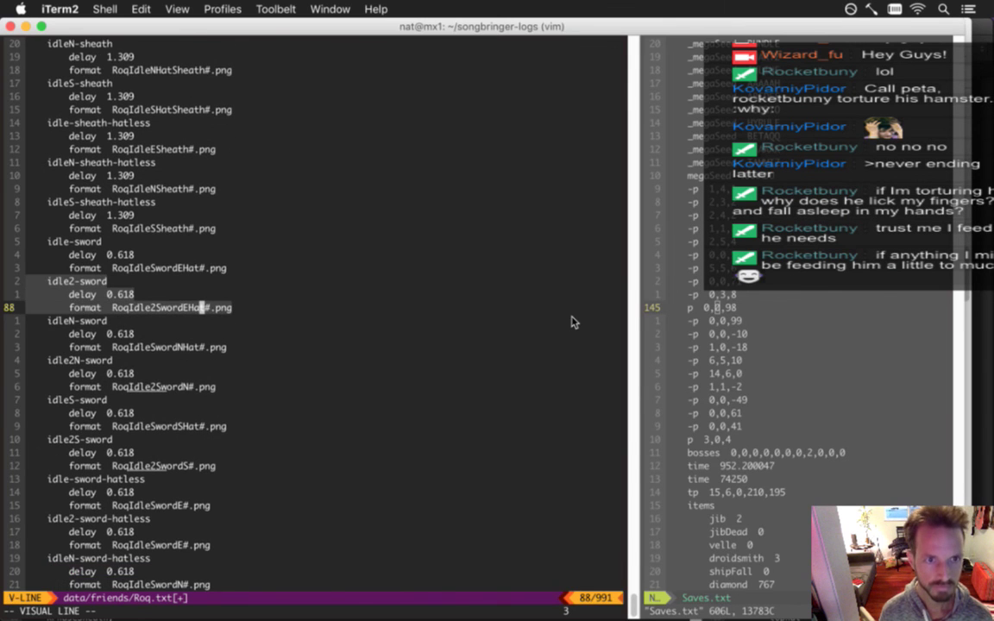
pyautogui.press('d')
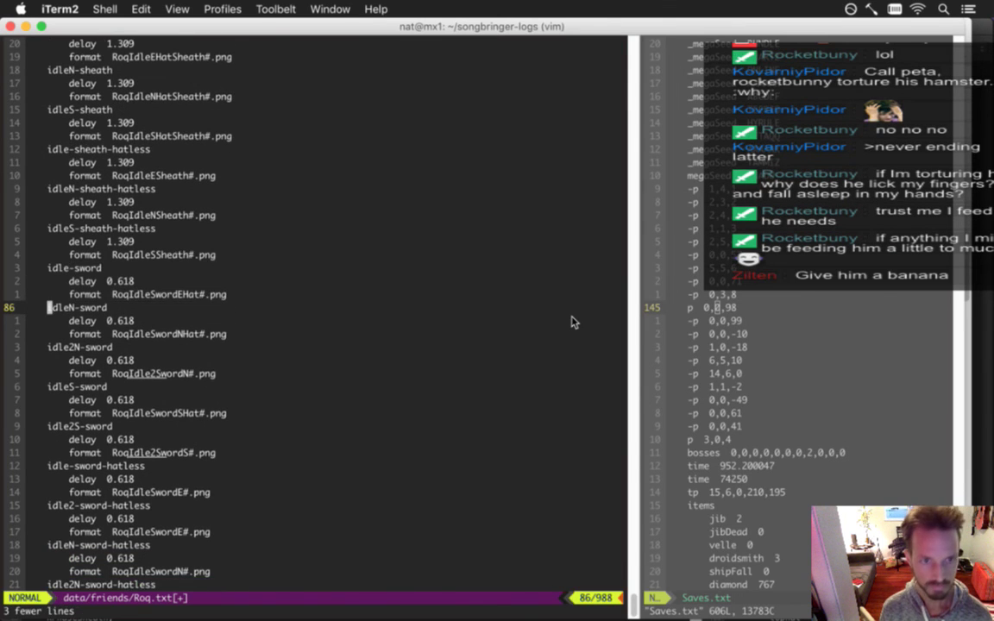
pyautogui.press('j')
pyautogui.press('j')
pyautogui.press('j')
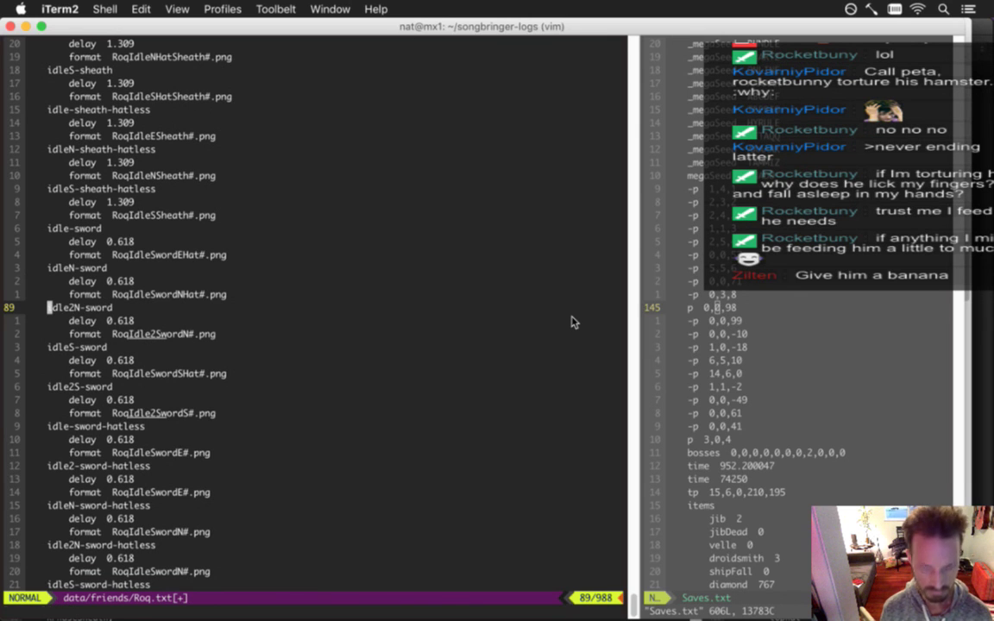
pyautogui.press('P')
# Move the idle2-sword and idle2N-sword entries together to just below the idleS-sword entry
pyautogui.press('V')
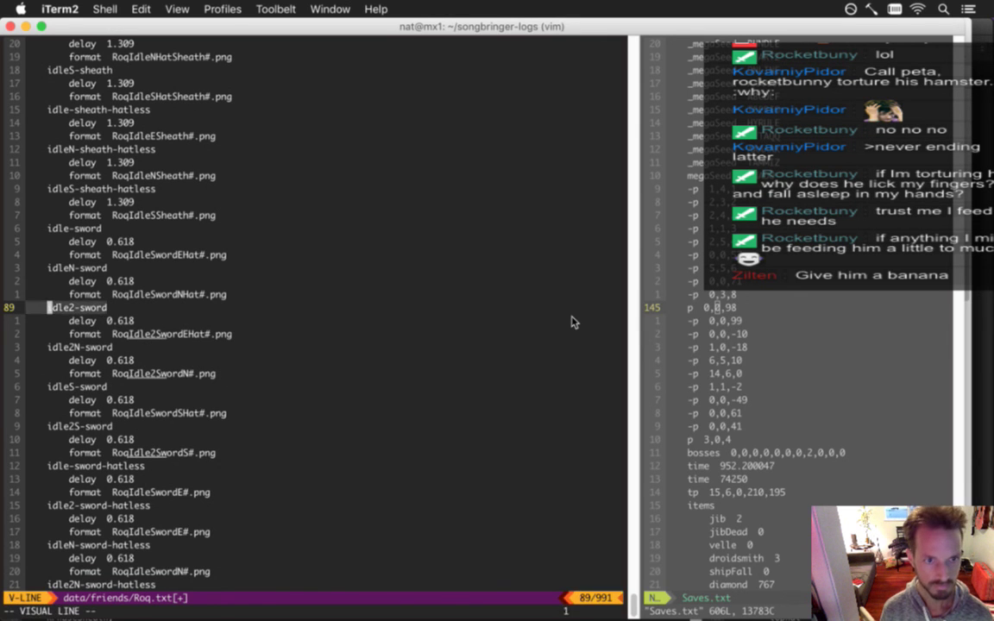
pyautogui.press('j')
pyautogui.press('j')
pyautogui.press('j')
pyautogui.press('j')
pyautogui.press('j')
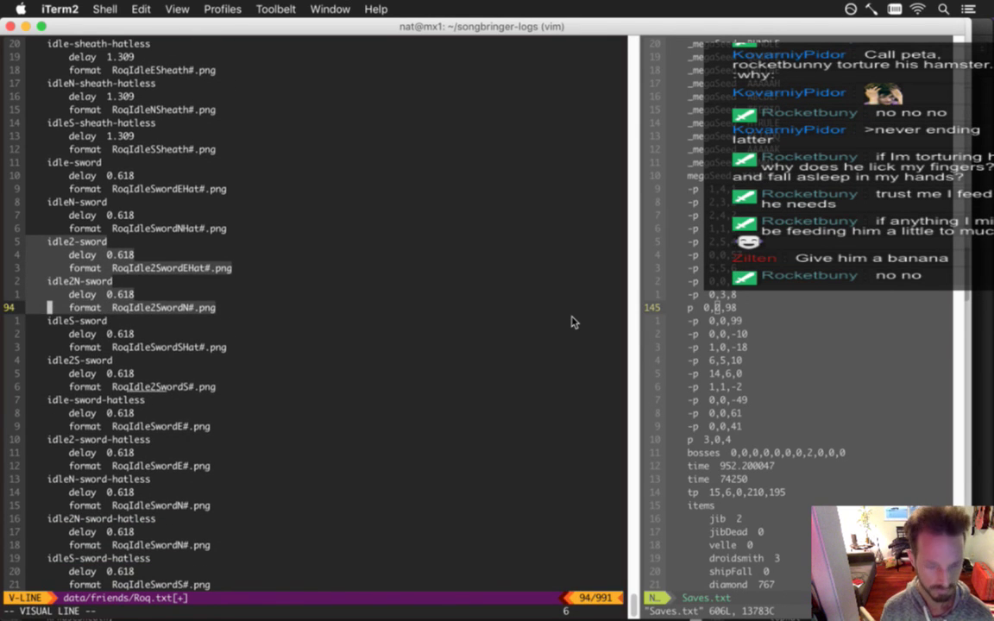
pyautogui.press('d')
pyautogui.press('j')
pyautogui.press('j')
pyautogui.press('j')
pyautogui.press('P')
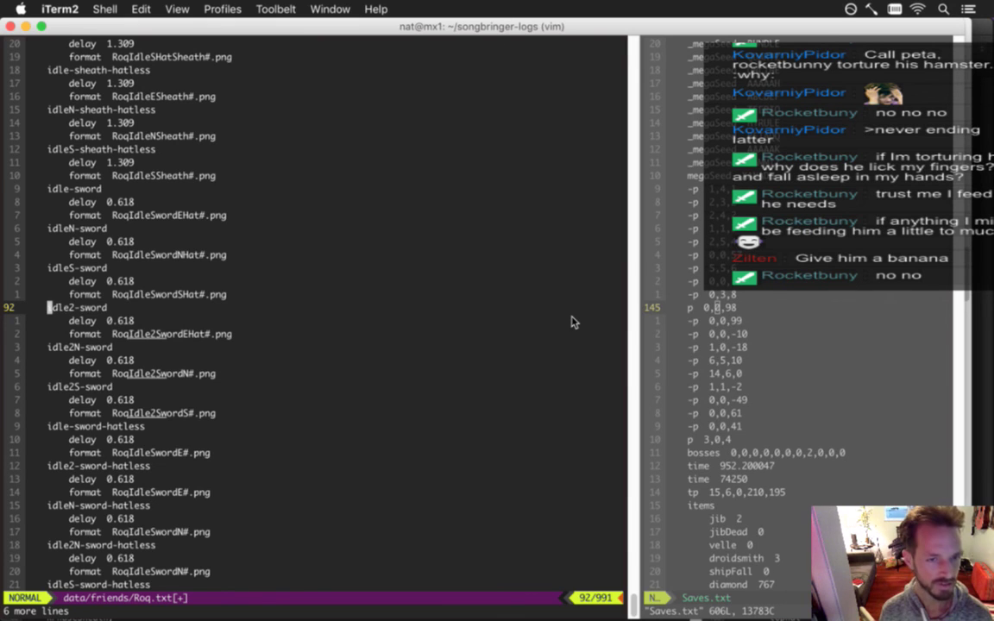
# Move the idle2-sword, idle2N-sword and idle2S-sword entries to just below idle-sword-hatless
pyautogui.press('V')
pyautogui.press('j')
pyautogui.press('j')
pyautogui.press('j')
pyautogui.press('j')
pyautogui.press('j')
pyautogui.press('j')
pyautogui.press('j')
pyautogui.press('j')
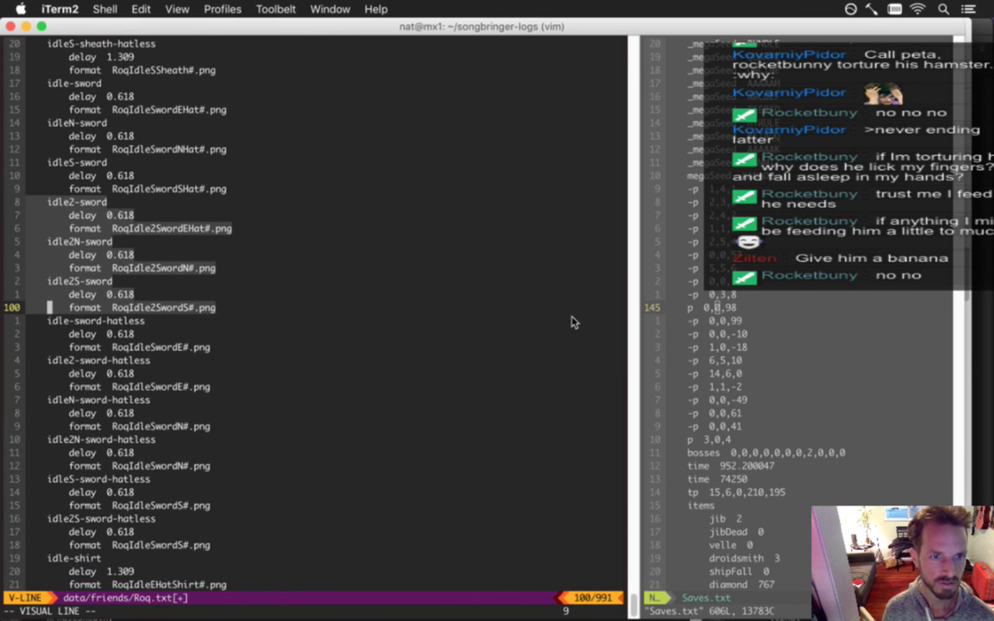
pyautogui.press('d')
pyautogui.press('j')
pyautogui.press('j')
pyautogui.press('j')
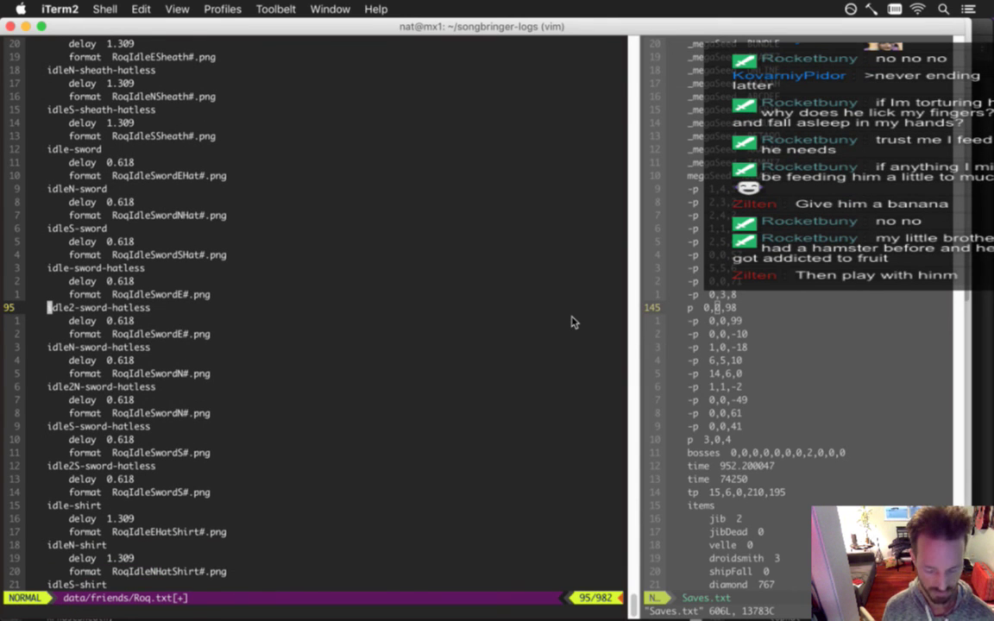
pyautogui.press('P')
# Move the four entries from idle2-sword through idle2-sword-hatless to just below idleN-sword-hatless
pyautogui.press('V')
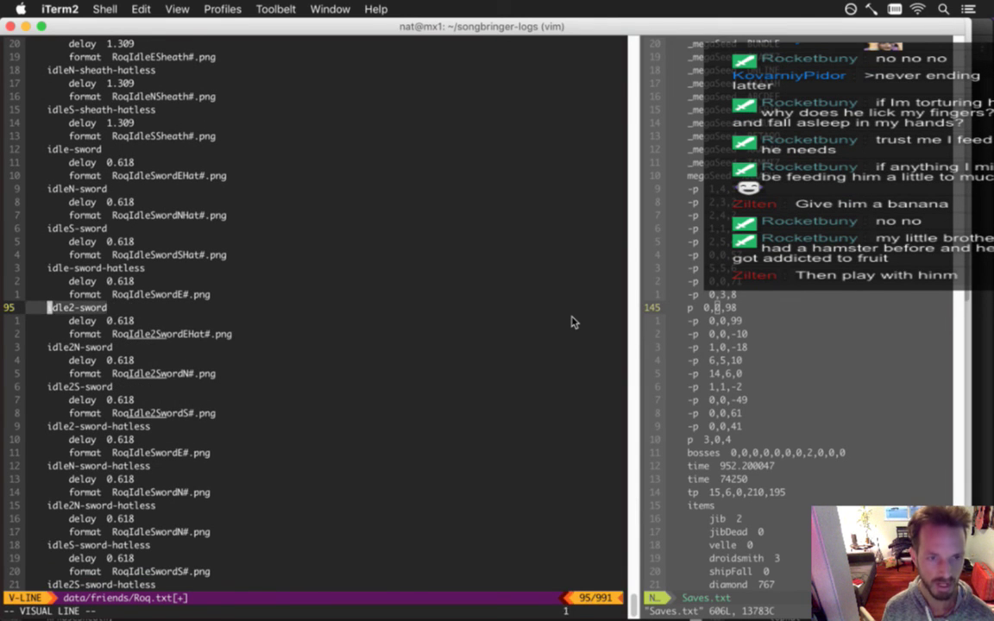
pyautogui.press('j')
pyautogui.press('j')
pyautogui.press('j')
pyautogui.press('j')
pyautogui.press('j')
pyautogui.press('j')
pyautogui.press('j')
pyautogui.press('j')
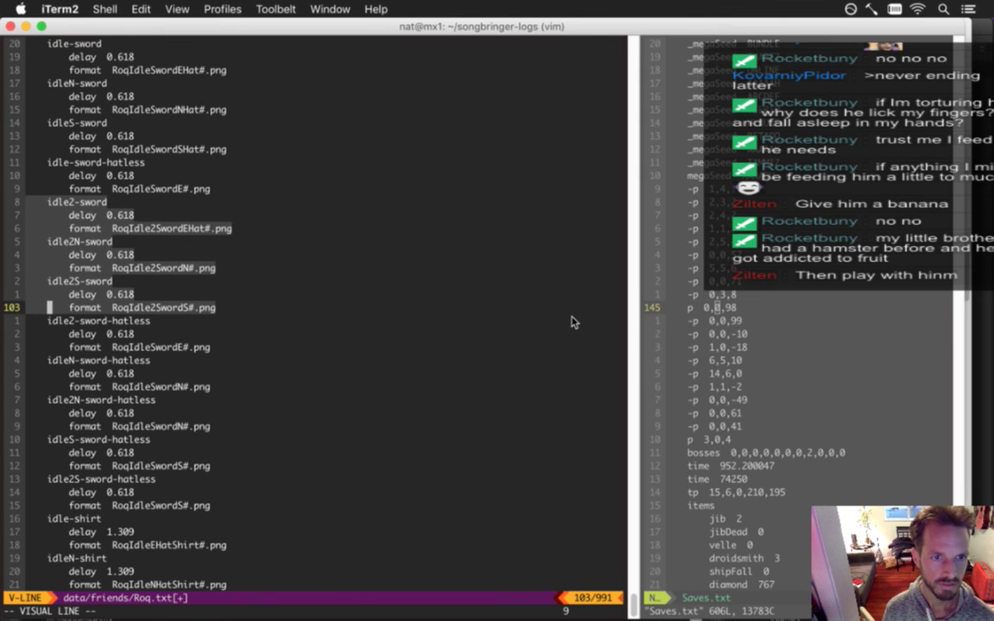
pyautogui.press('j')
pyautogui.press('j')
pyautogui.press('j')
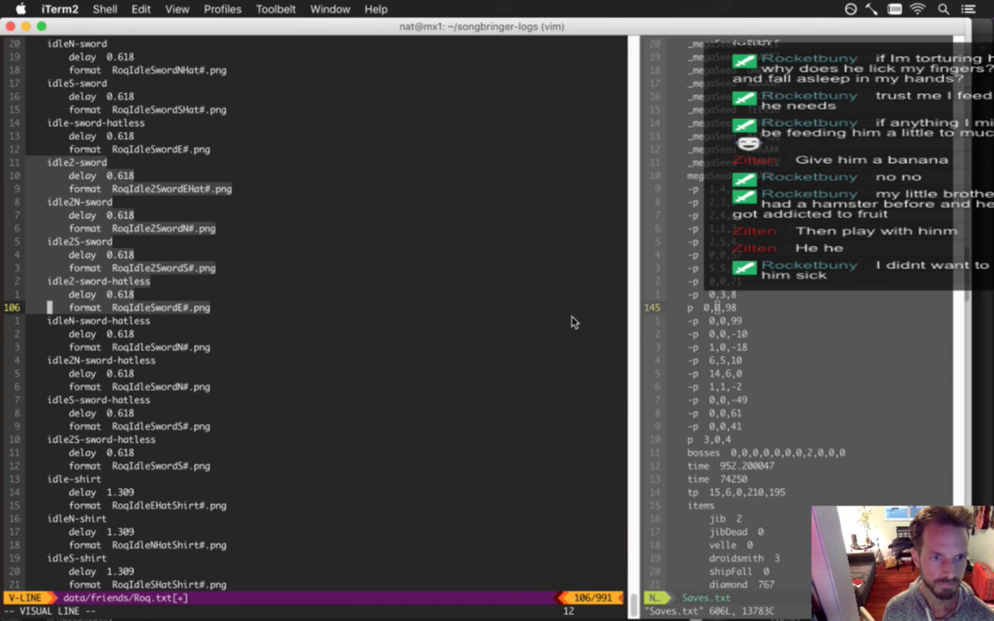
pyautogui.press('d')
pyautogui.press('j')
pyautogui.press('j')
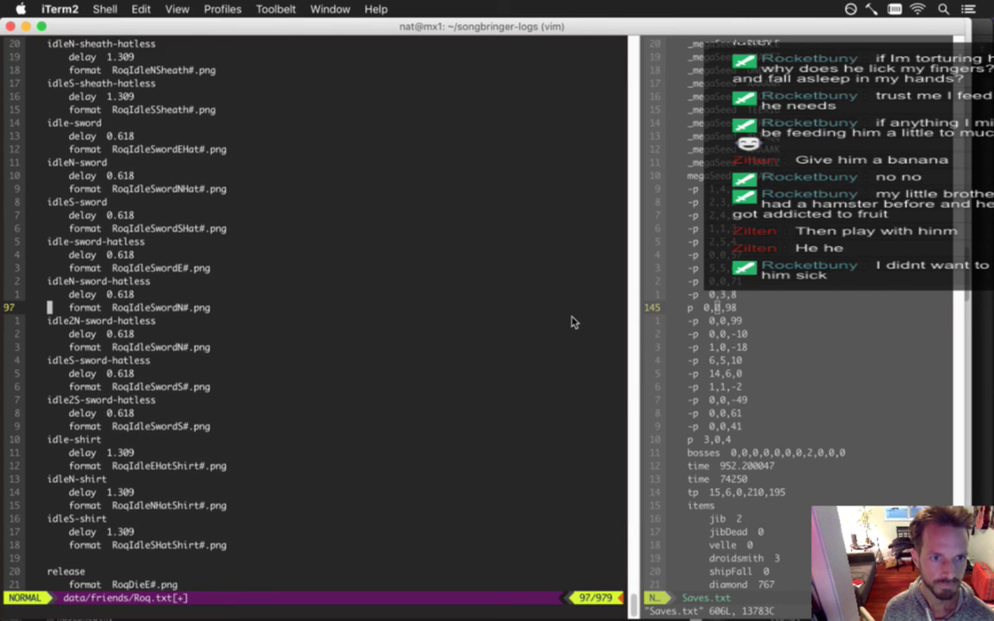
pyautogui.press('j')
pyautogui.press('P')
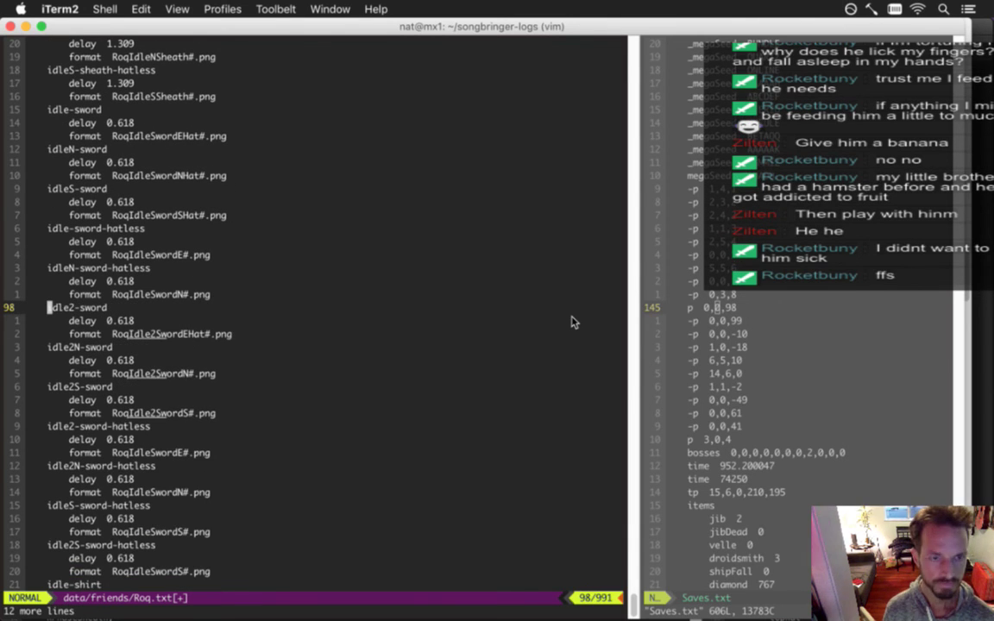
# Move the five entries from idle2-sword through idle2N-sword-hatless to just below idleS-sword-hatless
pyautogui.press('V')
pyautogui.press('j')
pyautogui.press('j')
pyautogui.press('j')
pyautogui.press('j')
pyautogui.press('j')
pyautogui.press('j')
pyautogui.press('j')
pyautogui.press('j')
pyautogui.press('j')
pyautogui.press('j')
pyautogui.press('j')
pyautogui.press('j')
pyautogui.press('j')
pyautogui.press('j')
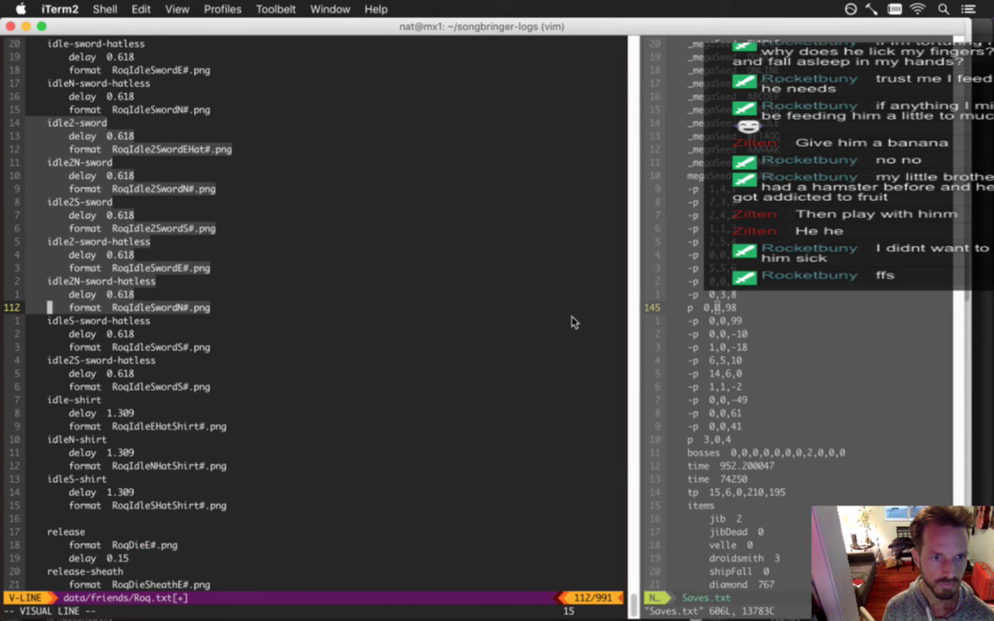
pyautogui.press('d')
pyautogui.press('j')
pyautogui.press('j')
pyautogui.press('j')
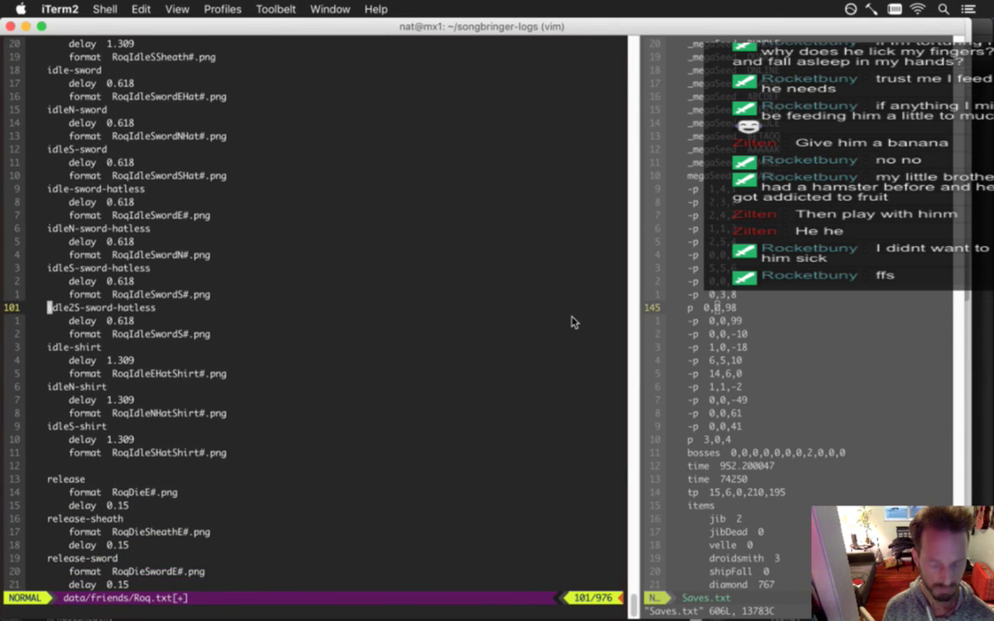
pyautogui.press('P')
pyautogui.press('V')
pyautogui.press('j')
pyautogui.press('j')
pyautogui.press('j')
pyautogui.press('j')
pyautogui.press('j')
pyautogui.press('j')
pyautogui.press('j')
pyautogui.press('j')
pyautogui.press('j')
pyautogui.press('j')
pyautogui.press('j')
pyautogui.press('j')
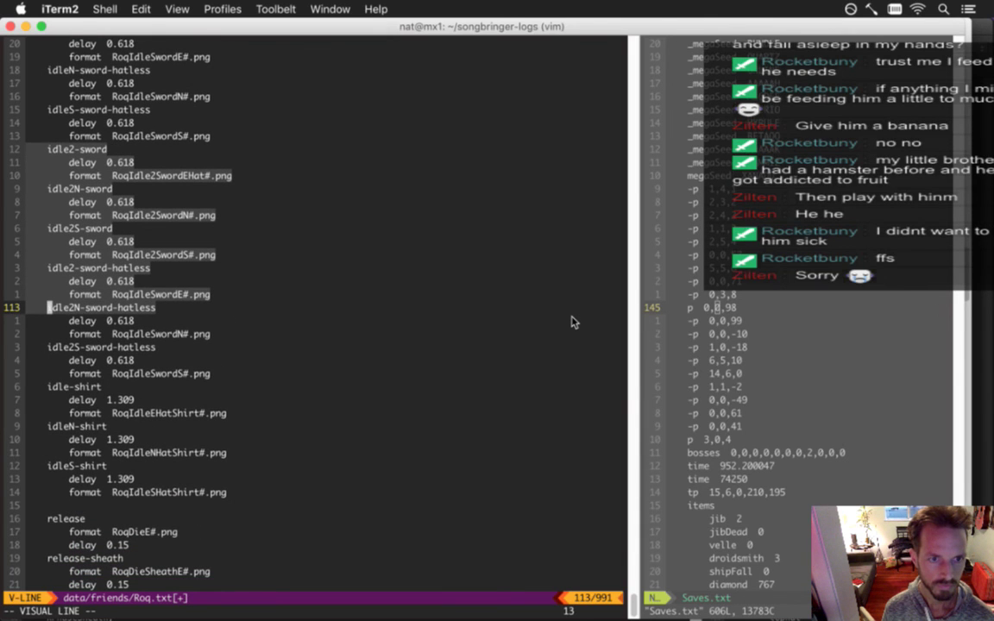
pyautogui.press('k')
pyautogui.press('k')
pyautogui.press('k')
pyautogui.press('k')
pyautogui.press('k')
pyautogui.press('k')
pyautogui.press('k')
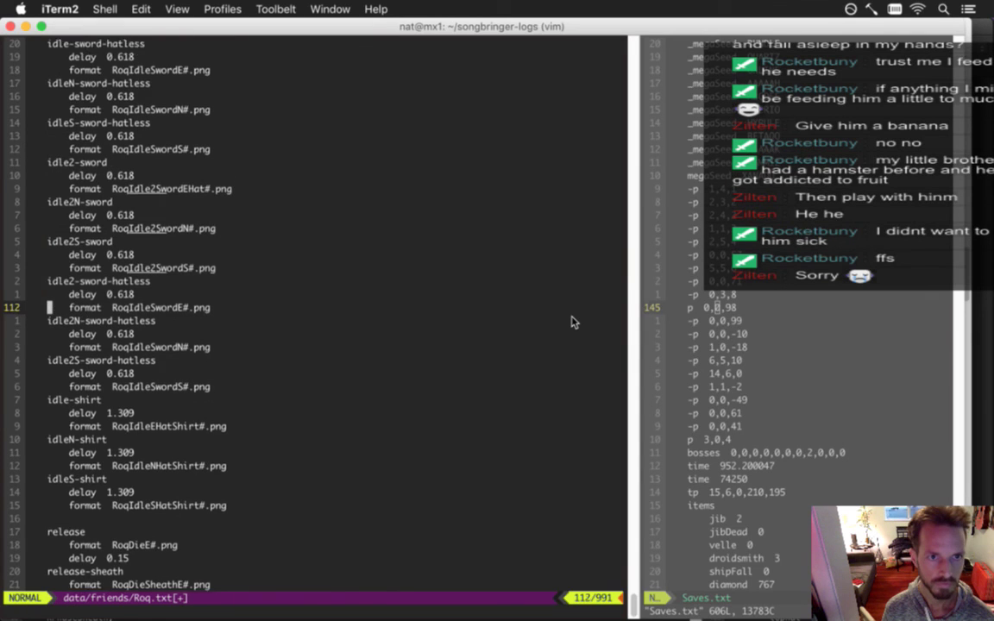
# Save the changes to Roq.txt
pyautogui.press('k')
pyautogui.press('k')
pyautogui.write(':w')
pyautogui.press('Return')
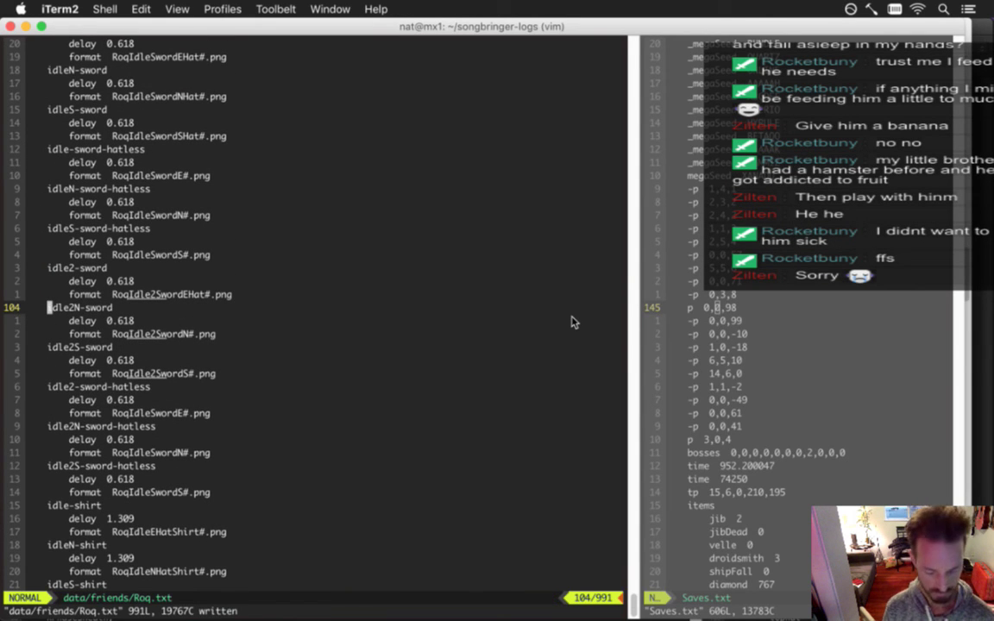
# Search Roq.txt for idle2 and go through every match to examine the entries that use it
pyautogui.press('g')
pyautogui.press('g')
pyautogui.write('/idle2')
pyautogui.press('Return')
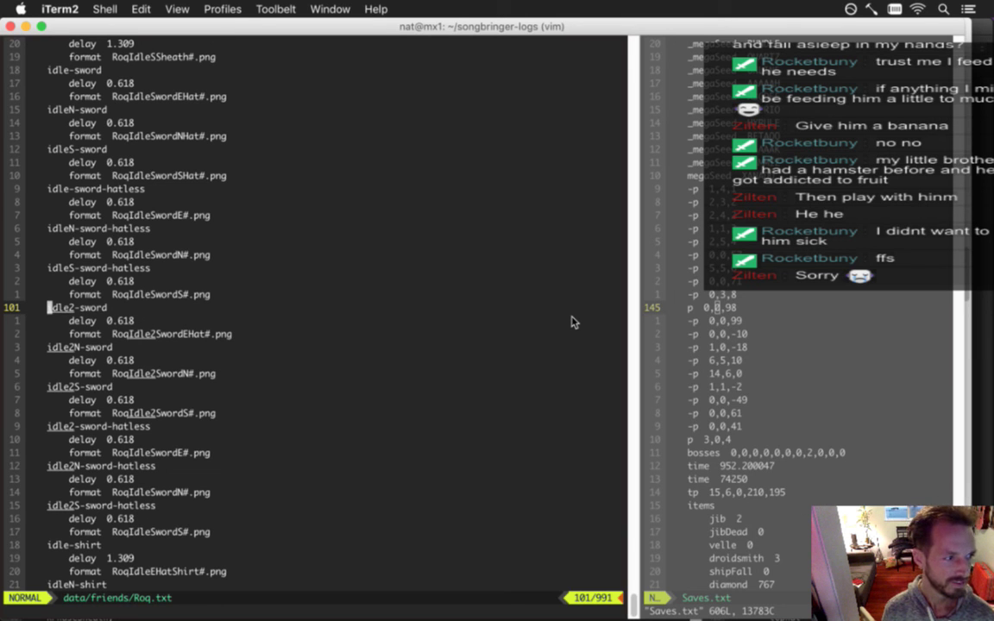
pyautogui.press('n')
pyautogui.press('n')
pyautogui.press('n')
pyautogui.press('n')
pyautogui.press('n')
pyautogui.press('n')
pyautogui.press('n')
pyautogui.press('n')
pyautogui.press('n')
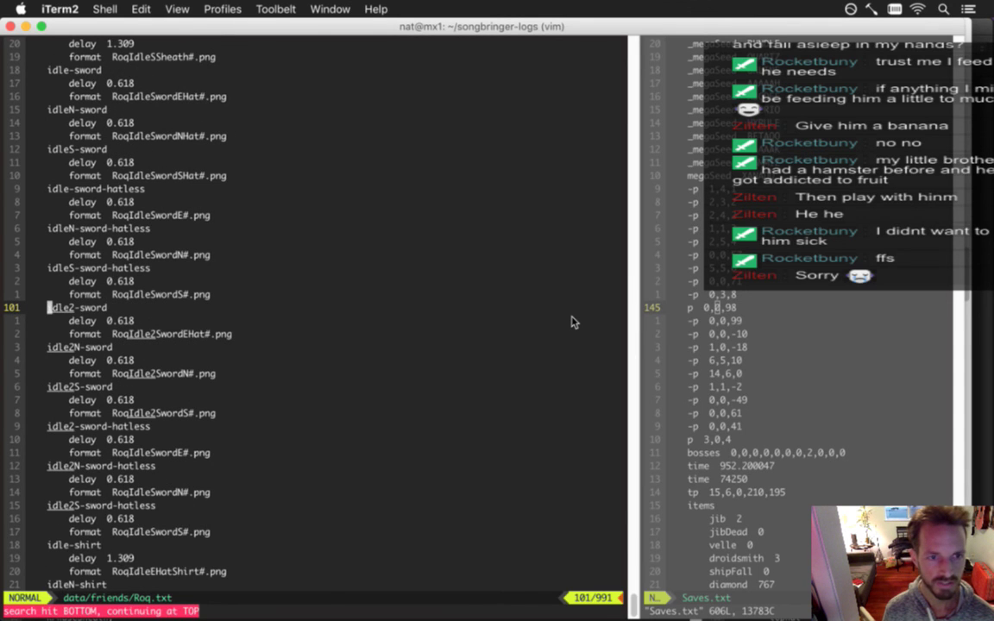
# Change the format of the idle2N-sword entry to RoqIdle2SwordNHat#.png
pyautogui.press('j')
pyautogui.press('j')
pyautogui.press('j')
pyautogui.press('j')
pyautogui.press('j')
pyautogui.press('j')
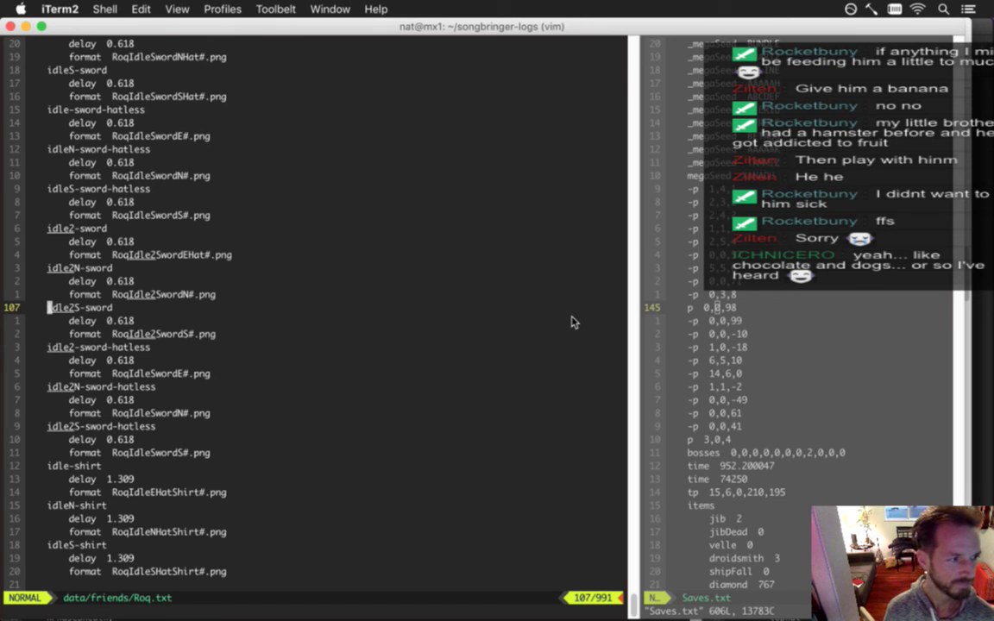
pyautogui.press('j')
pyautogui.press('j')
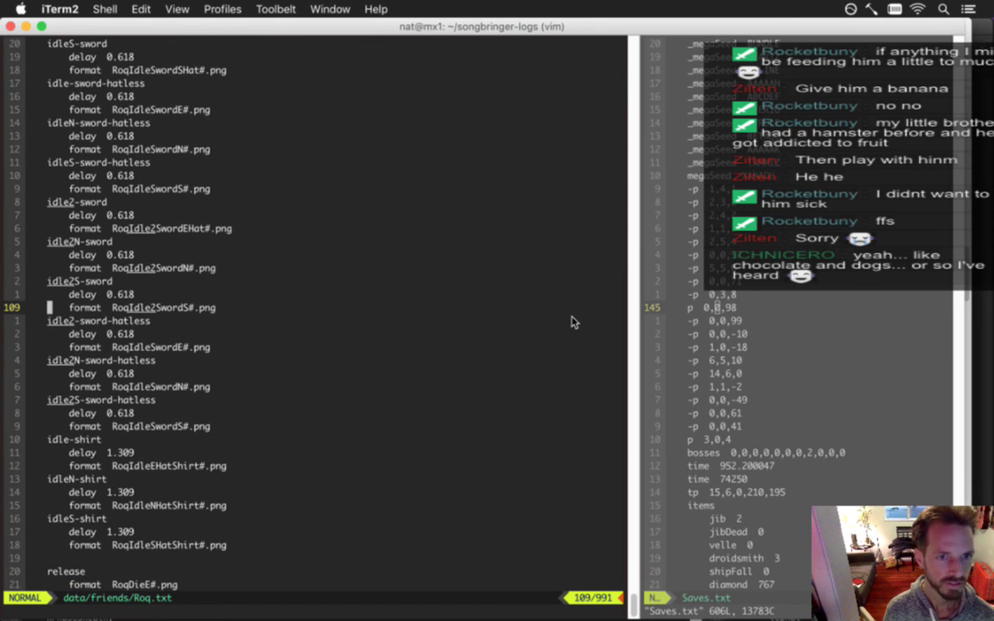
pyautogui.press('k')
pyautogui.press('k')
pyautogui.press('k')
pyautogui.press('k')
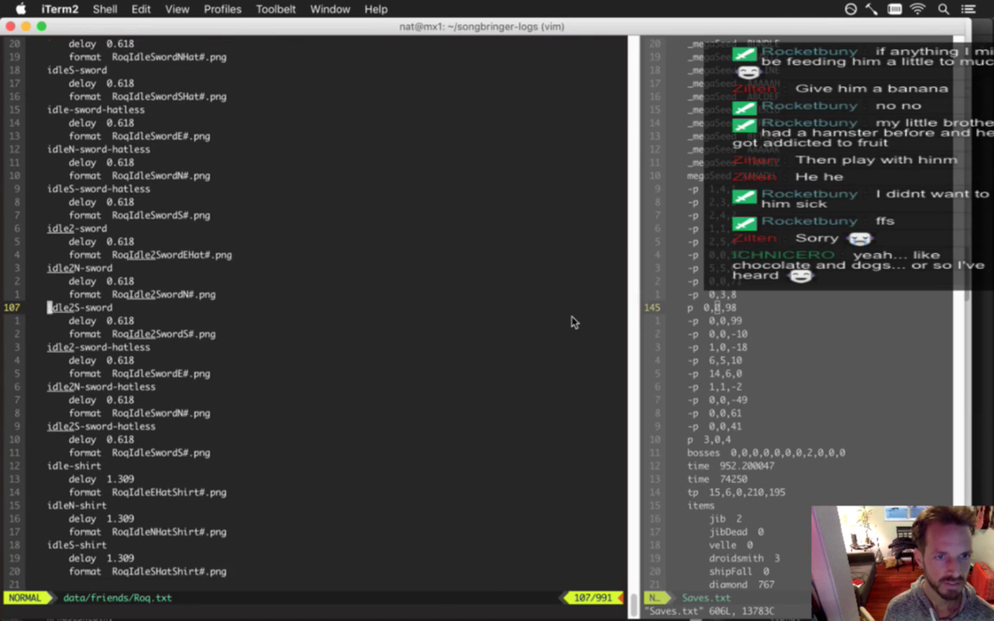
pyautogui.press('k')
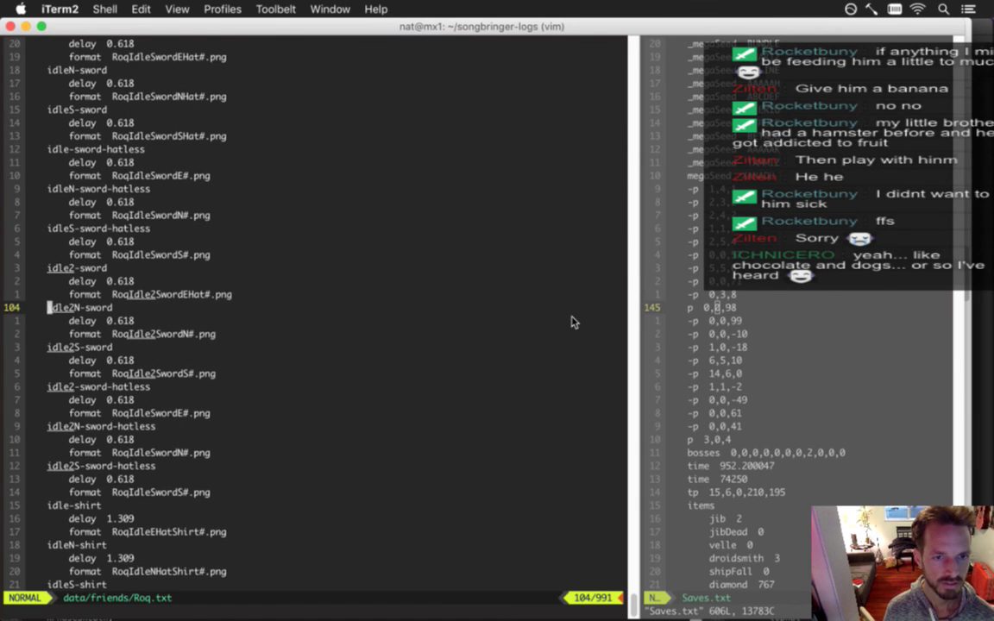
pyautogui.press('j')
pyautogui.press('j')
pyautogui.press('w')
pyautogui.press('w')
pyautogui.press('l')
pyautogui.press('l')
pyautogui.press('l')
pyautogui.press('l')
pyautogui.press('l')
pyautogui.press('l')
pyautogui.press('l')
pyautogui.press('l')
pyautogui.press('l')
pyautogui.press('l')
pyautogui.press('l')
pyautogui.press('l')
pyautogui.press('l')
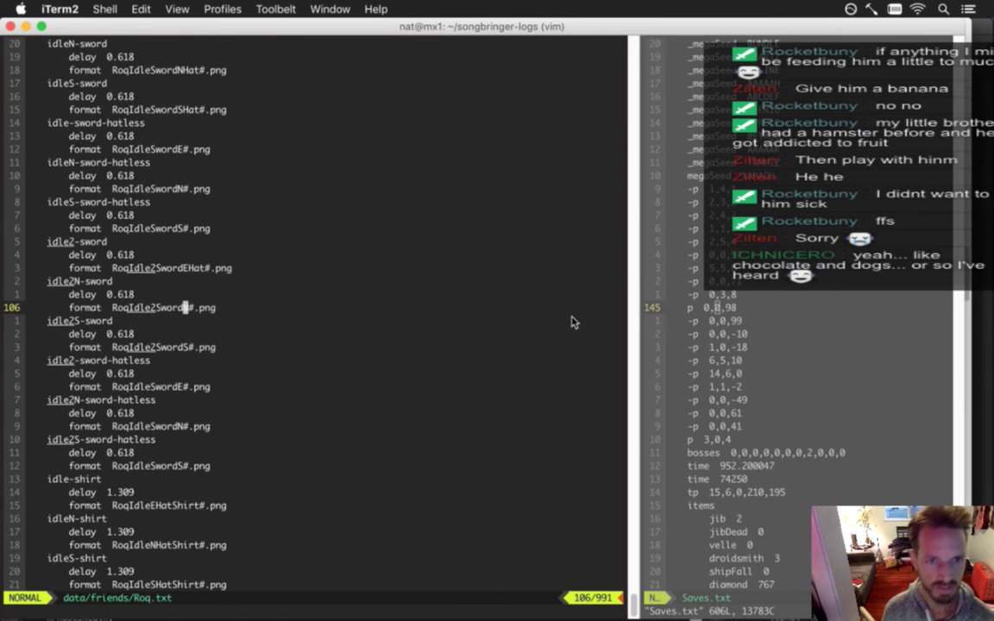
pyautogui.write('a')
pyautogui.write('Hat')
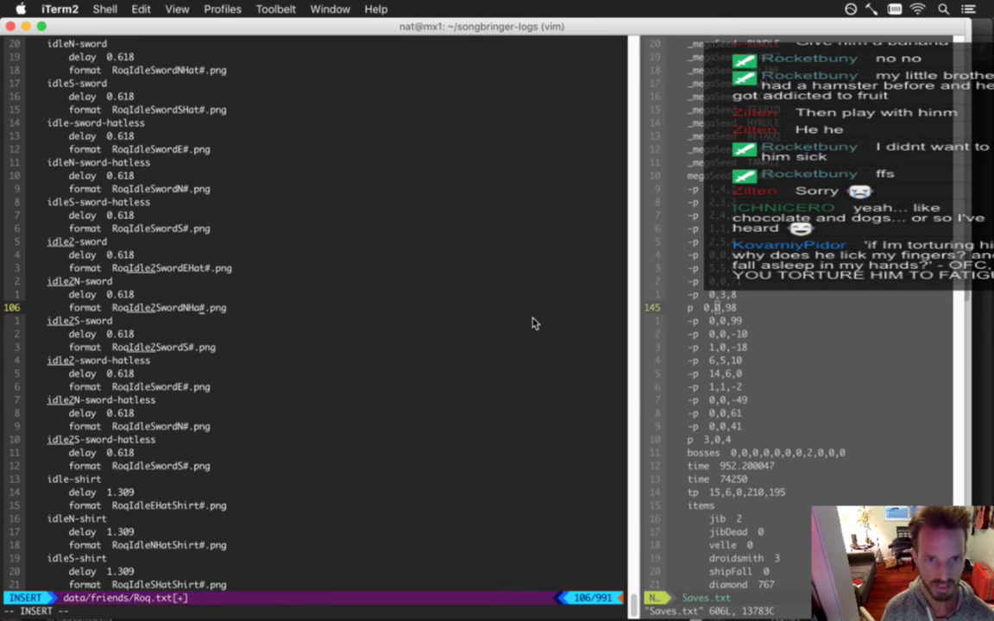
pyautogui.press('Escape')
# Change the format of the idle2S-sword entry to RoqIdle2SwordSHat#.png and save Roq.txt
pyautogui.press('j')
pyautogui.press('j')
pyautogui.press('j')
pyautogui.write('iHat')
pyautogui.press('Escape')
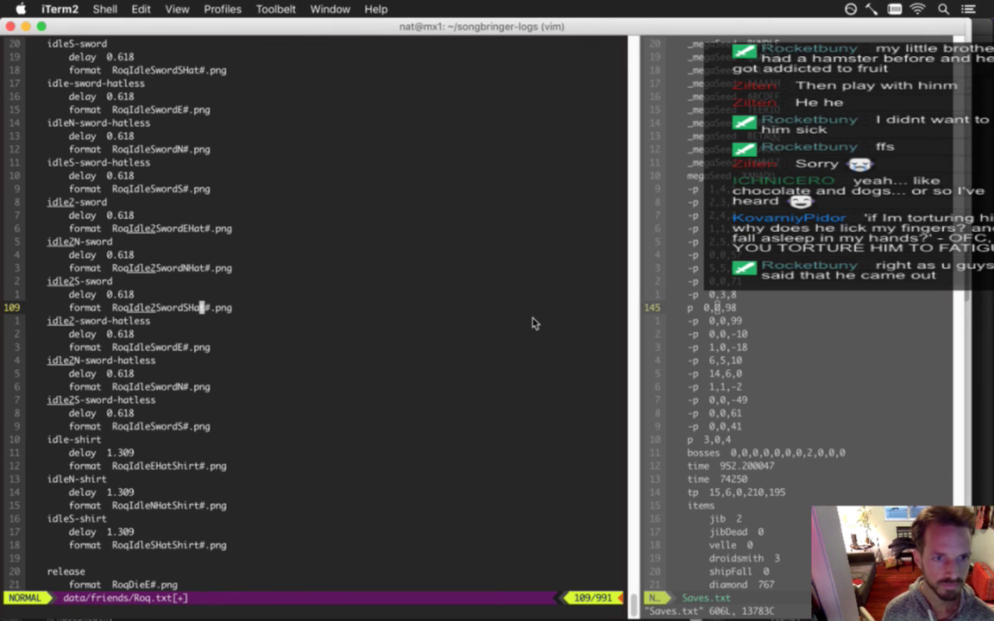
pyautogui.press('j')
pyautogui.press('j')
pyautogui.press('j')
pyautogui.press('j')
pyautogui.press('j')
pyautogui.press('j')
pyautogui.press('j')
pyautogui.press('j')
pyautogui.press('j')
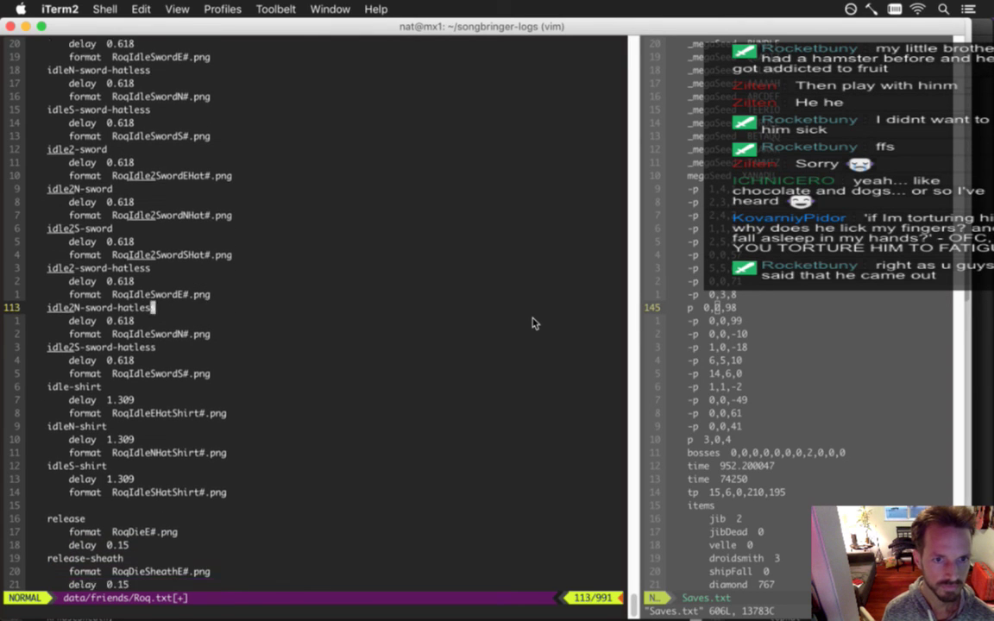
pyautogui.write(':w')
pyautogui.press('Return')
# Run the game to test the hat versions of the idle2 sword animations
pyautogui.press('k')
pyautogui.press('k')
pyautogui.press('k')
pyautogui.press('k')
pyautogui.press('k')
pyautogui.press('k')
pyautogui.press('k')
pyautogui.press('k')
pyautogui.press('k')
pyautogui.press('k')
pyautogui.press('k')
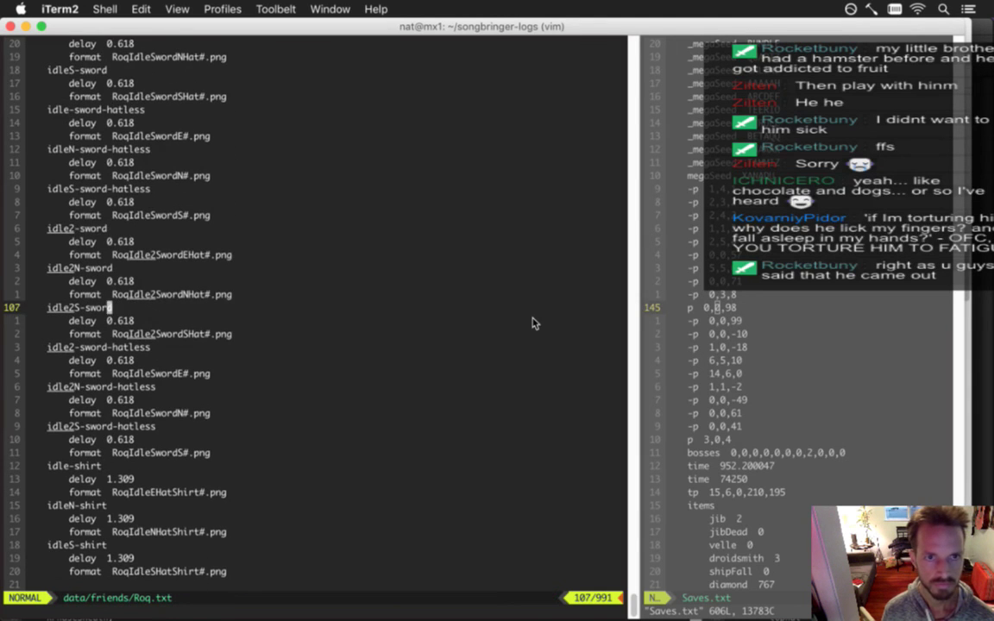
pyautogui.press('k')
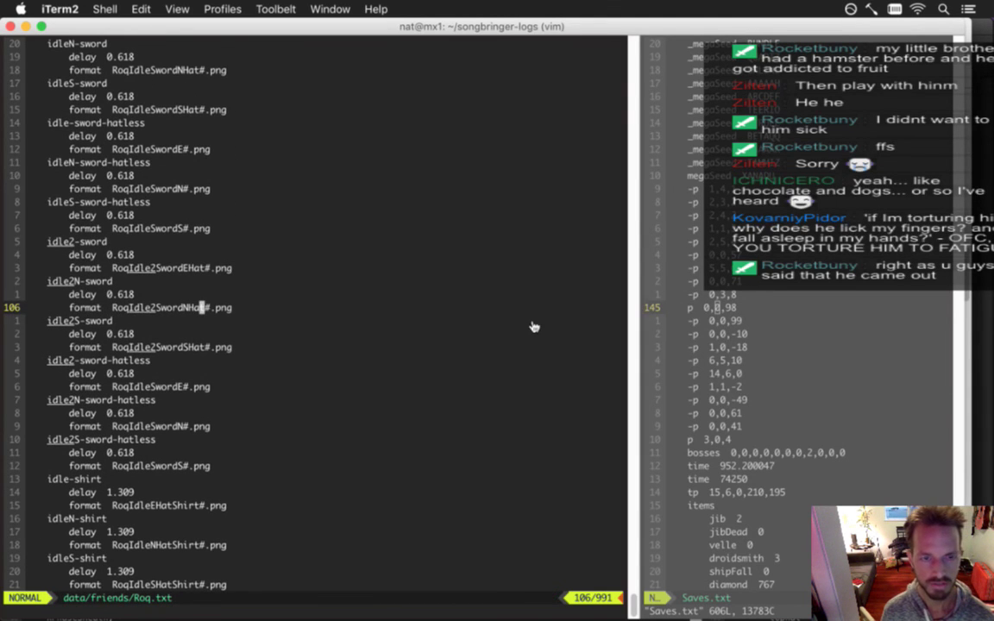
pyautogui.press('F5')
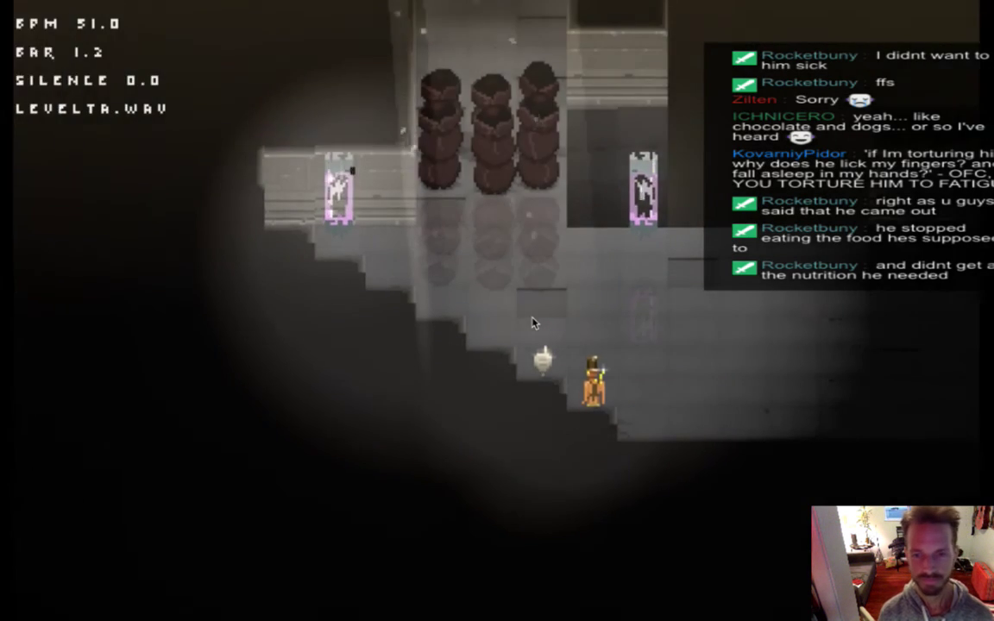
# Move Roq around with his sword drawn to check the idle animations with the hat, and quit the game
pyautogui.press('Right')
pyautogui.press('Up')
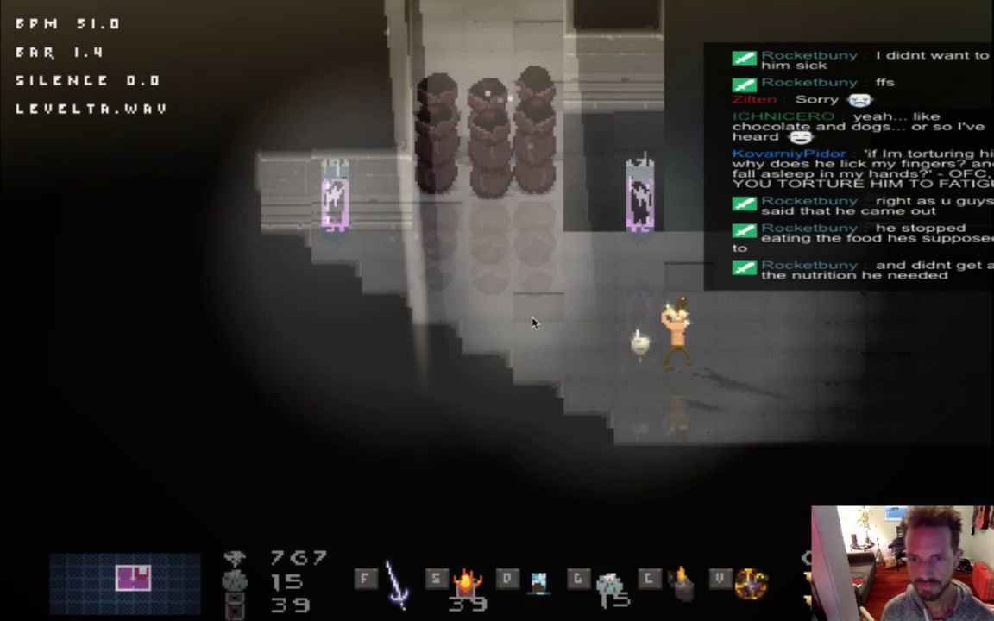
pyautogui.press('f')
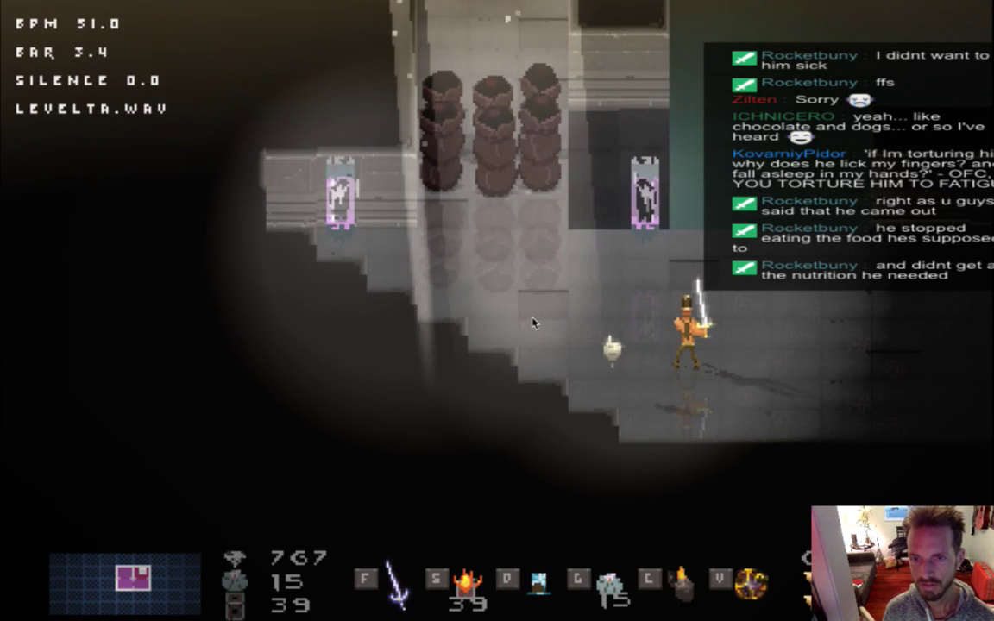
pyautogui.press('Right')
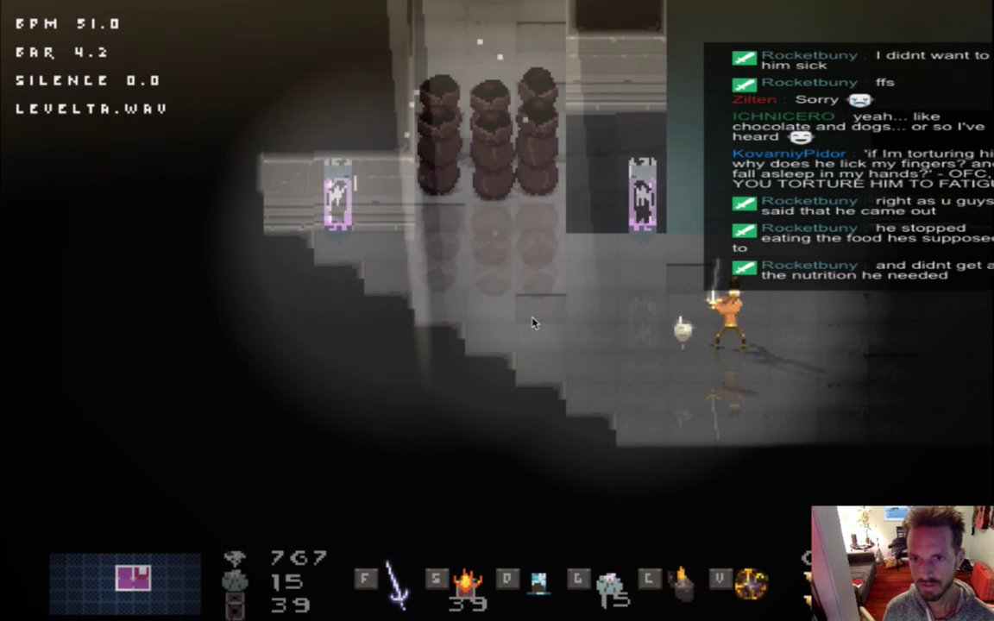
pyautogui.press('Down')
pyautogui.press('Right')
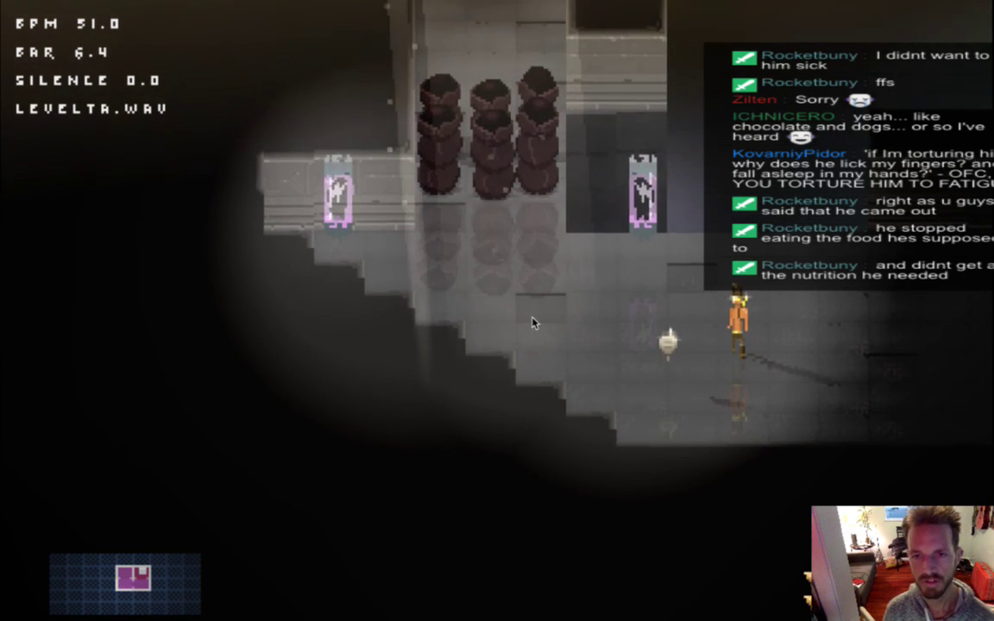
pyautogui.press('super+q')
pyautogui.press('Return')
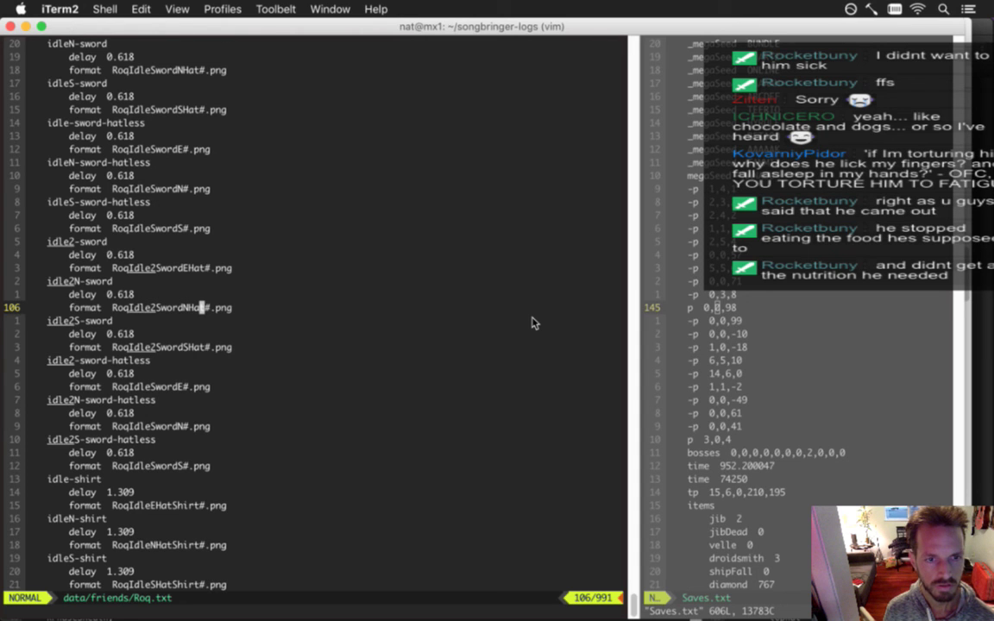
# Change the format of the idle2-sword-hatless entry to RoqIdle2SwordE#.png
pyautogui.press('j')
pyautogui.press('j')
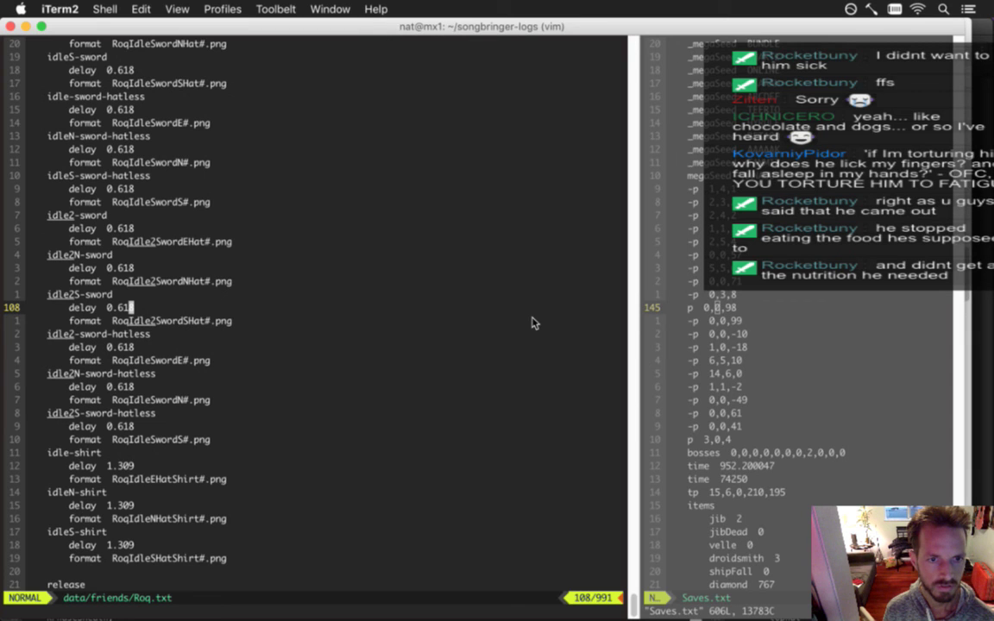
pyautogui.press('j')
pyautogui.press('j')
pyautogui.press('j')
pyautogui.press('j')
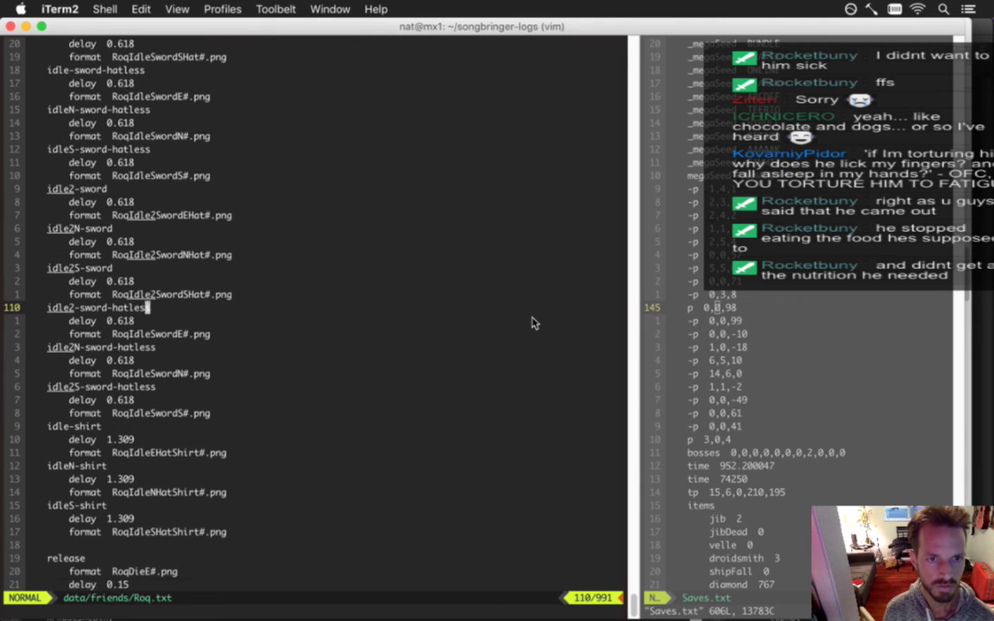
pyautogui.press('h')
pyautogui.press('h')
pyautogui.press('h')
pyautogui.press('h')
pyautogui.press('h')
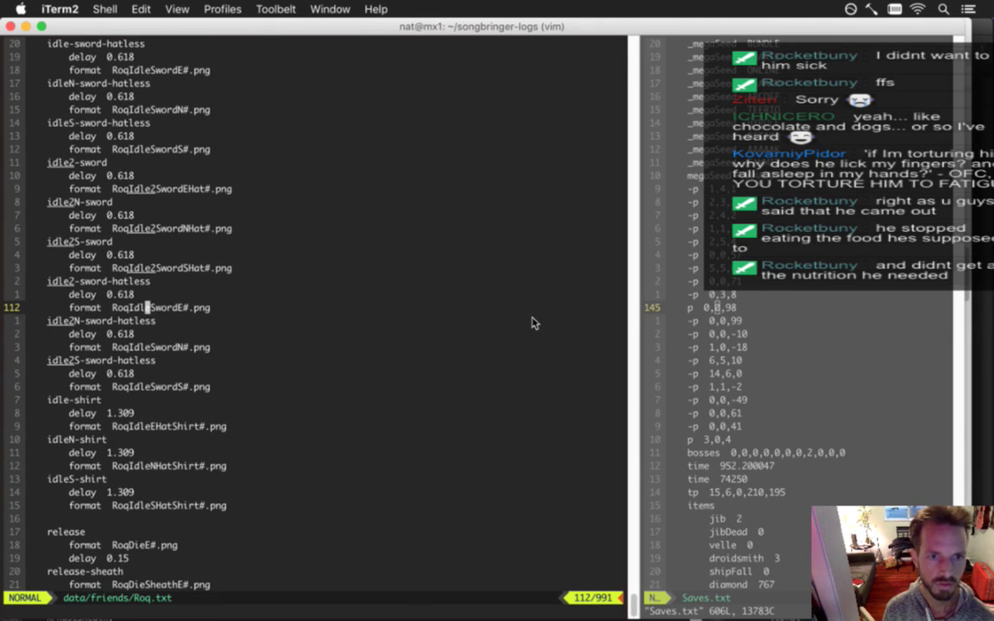
pyautogui.write('i2')
pyautogui.press('Escape')
# Change the idle2N-sword-hatless and idle2S-sword-hatless formats to RoqIdle2SwordN#.png and RoqIdle2SwordS#.png, and save Roq.txt
pyautogui.press('j')
pyautogui.press('j')
pyautogui.press('j')
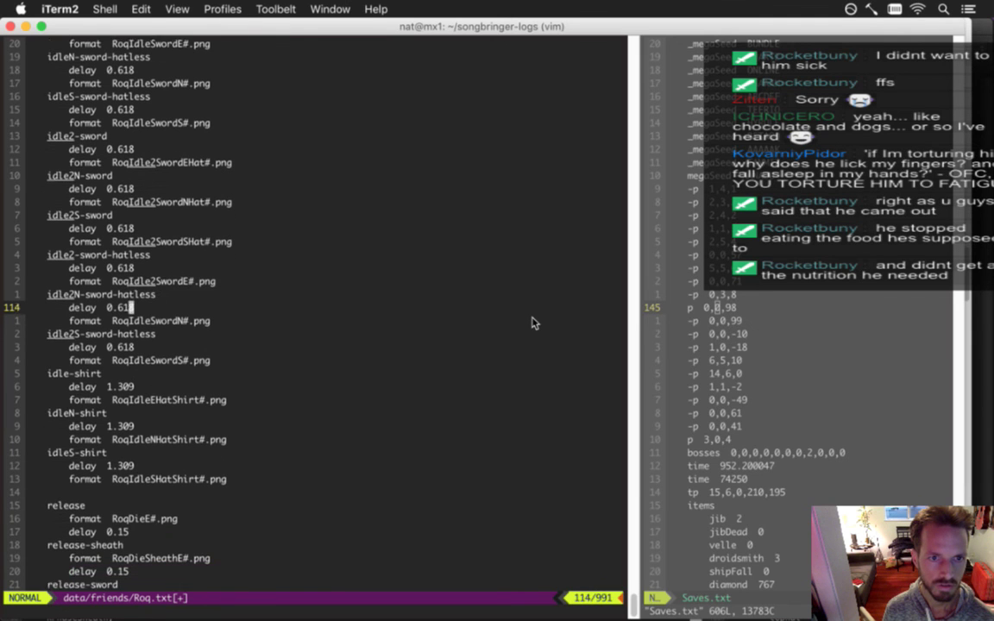
pyautogui.press('.')
pyautogui.press('j')
pyautogui.press('j')
pyautogui.press('j')
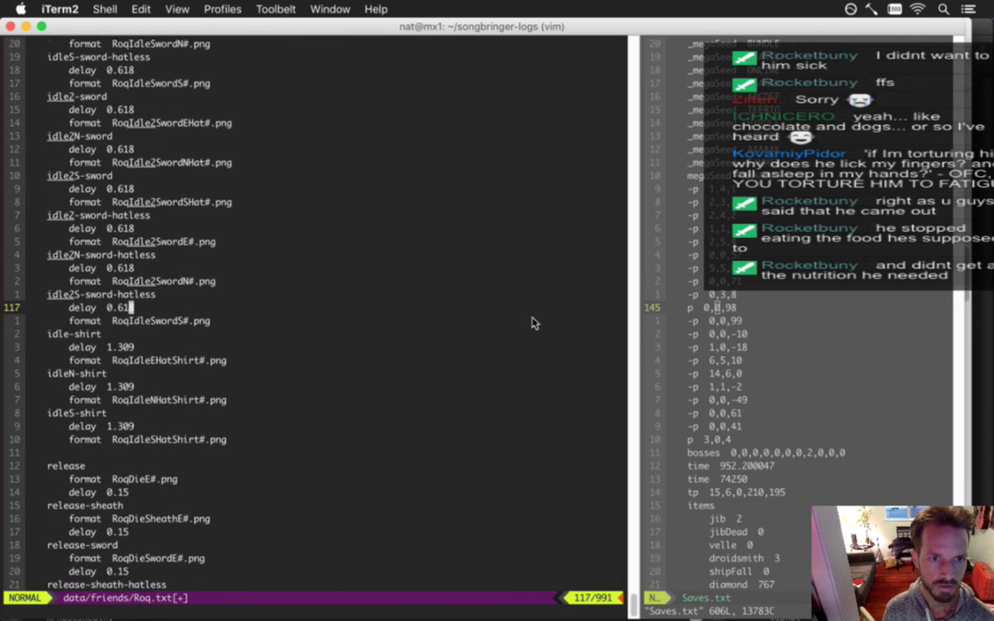
pyautogui.write(':w')
pyautogui.press('Return')
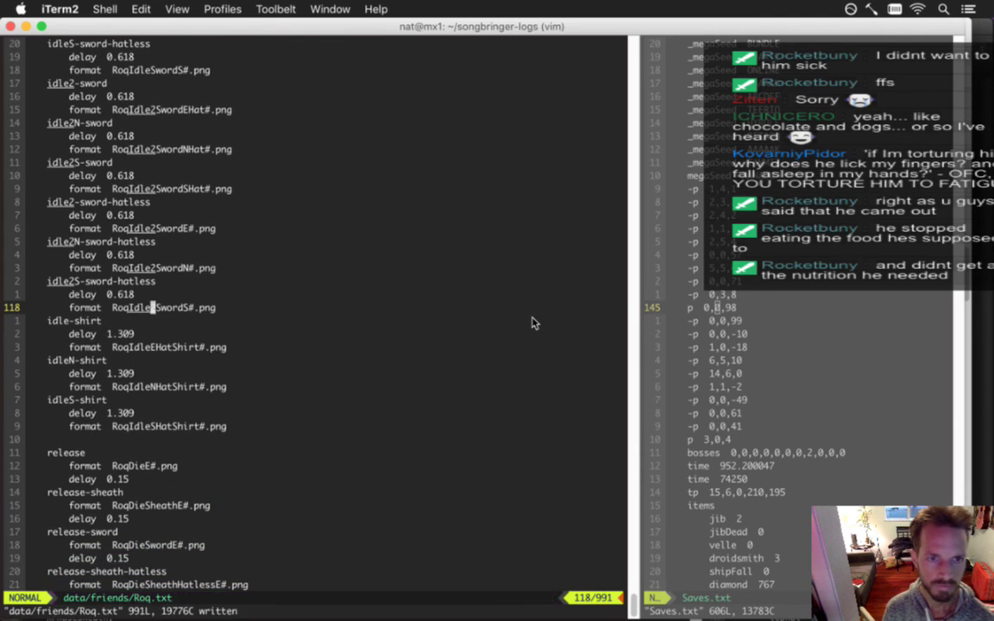
# Run the game again with the updated hatless sword entries
pyautogui.press('k')
pyautogui.press('k')
pyautogui.press('k')
pyautogui.press('k')
pyautogui.press('k')
pyautogui.press('k')
pyautogui.press('k')
pyautogui.press('k')
pyautogui.press('F5')
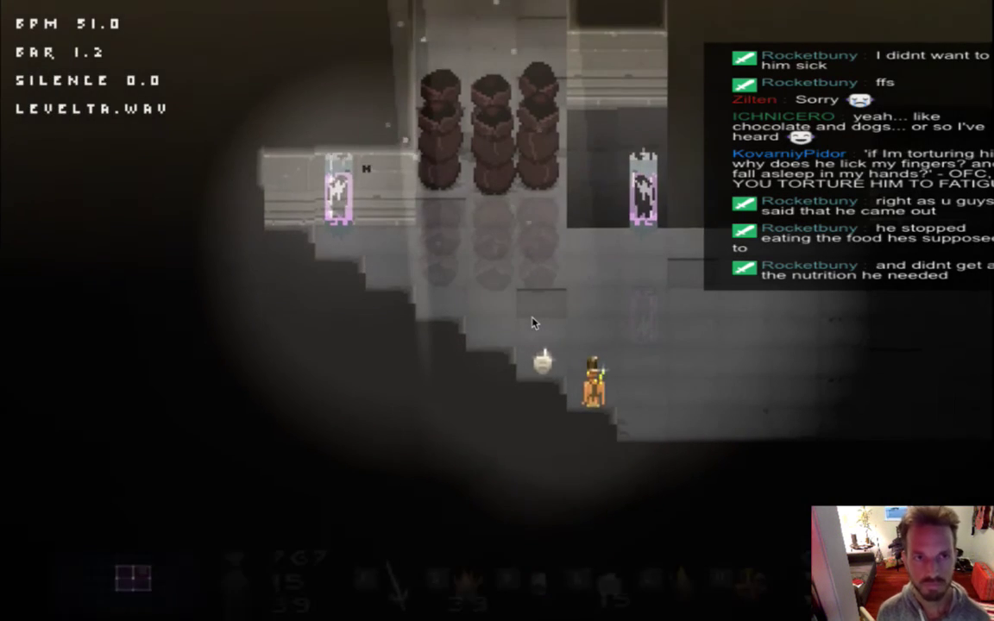
# Move Roq away from his starting spot and draw his sword
pyautogui.press('Right')
pyautogui.press('Up')
pyautogui.press('Right')
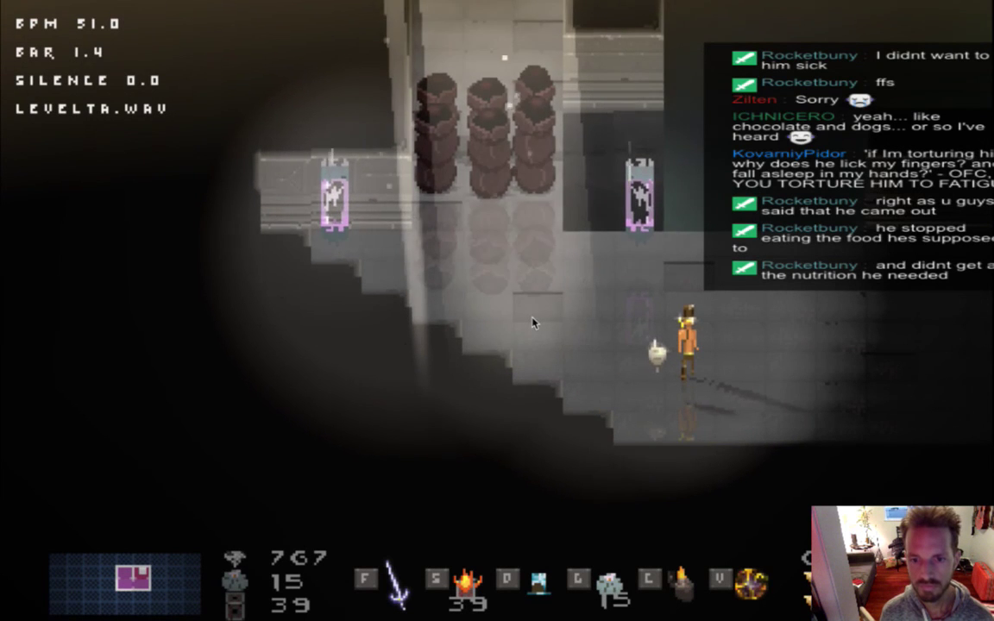
pyautogui.press('f')
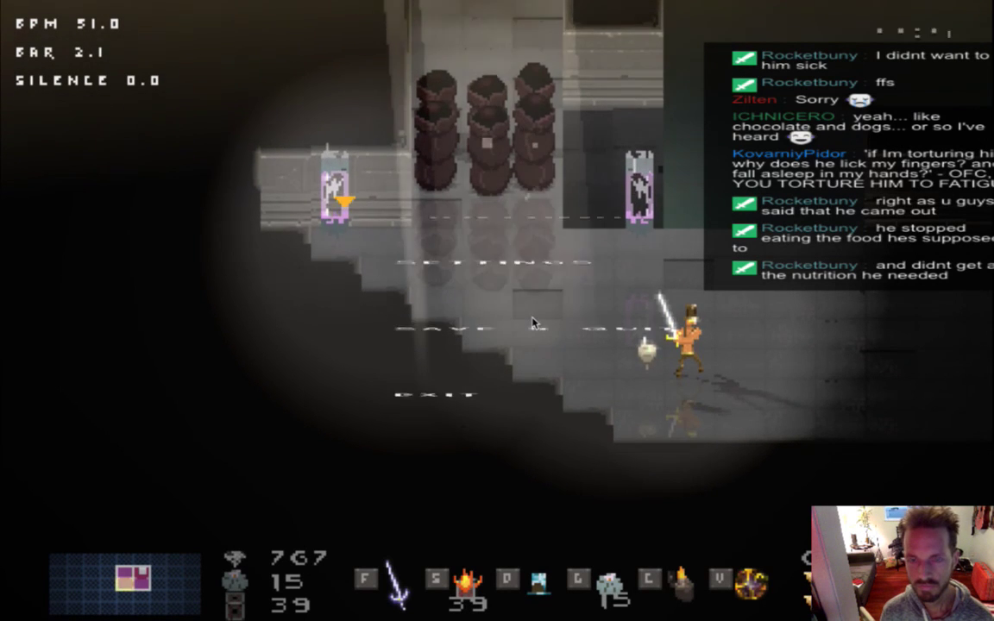
# Change the FPS option in the game's display settings and return to play
pyautogui.press('Escape')
pyautogui.press('Down')
pyautogui.press('Return')
pyautogui.press('Return')
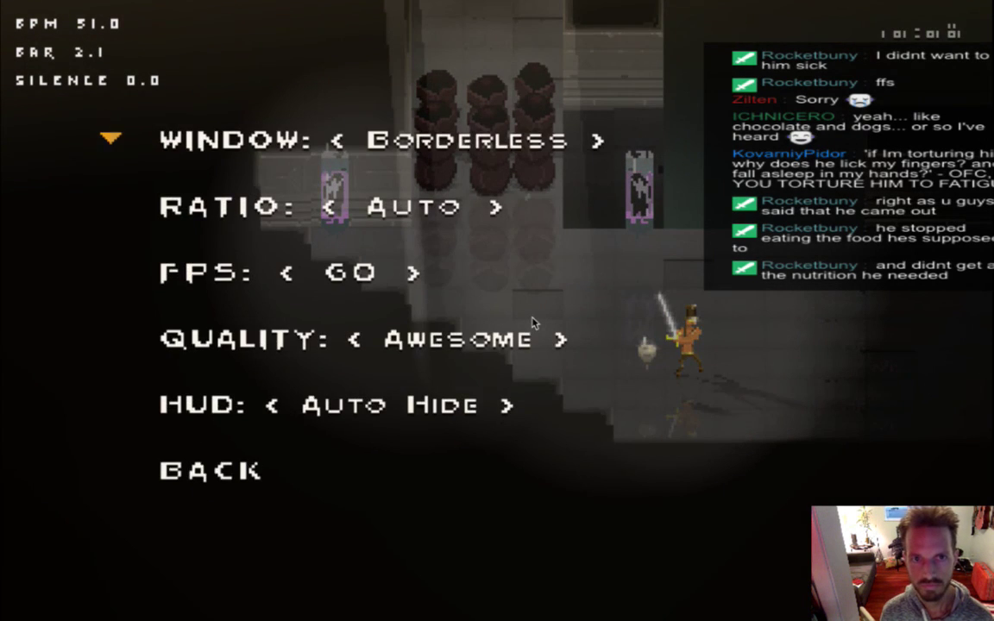
pyautogui.press('Down')
pyautogui.press('Down')
pyautogui.press('Left')
pyautogui.press('Escape')
pyautogui.press('Escape')
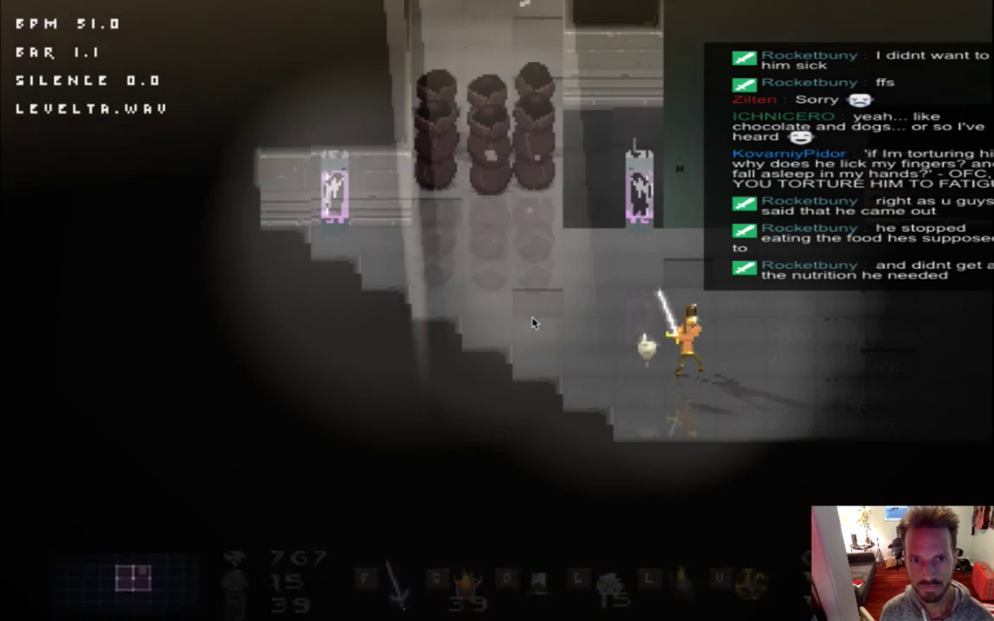
# Swing Roq's sword sideways and upward to check his idle2 sword animations, and switch back to Roq.txt in iTerm2
pyautogui.press('f')
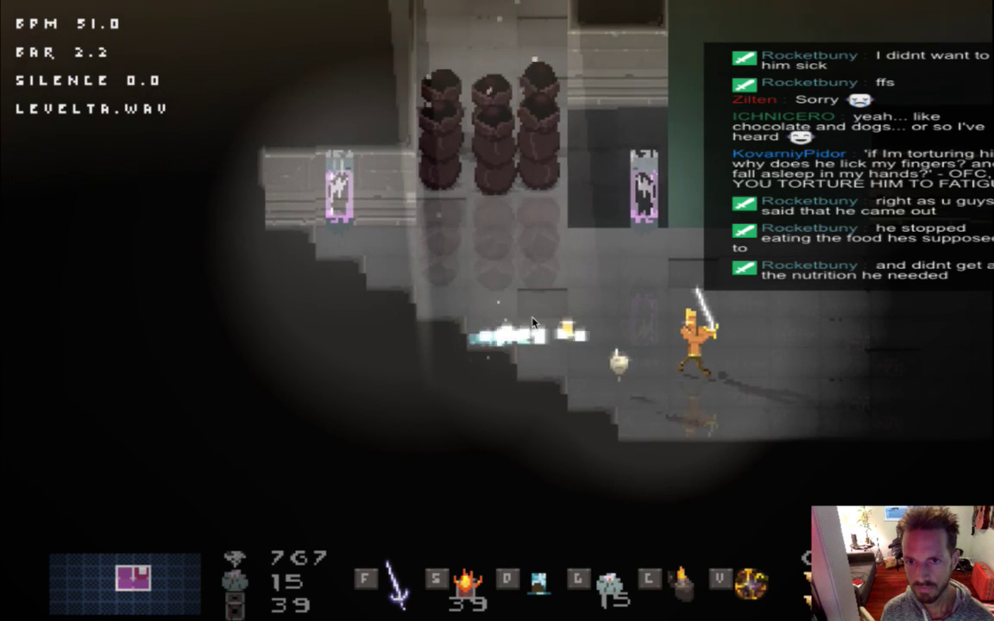
pyautogui.press('f')
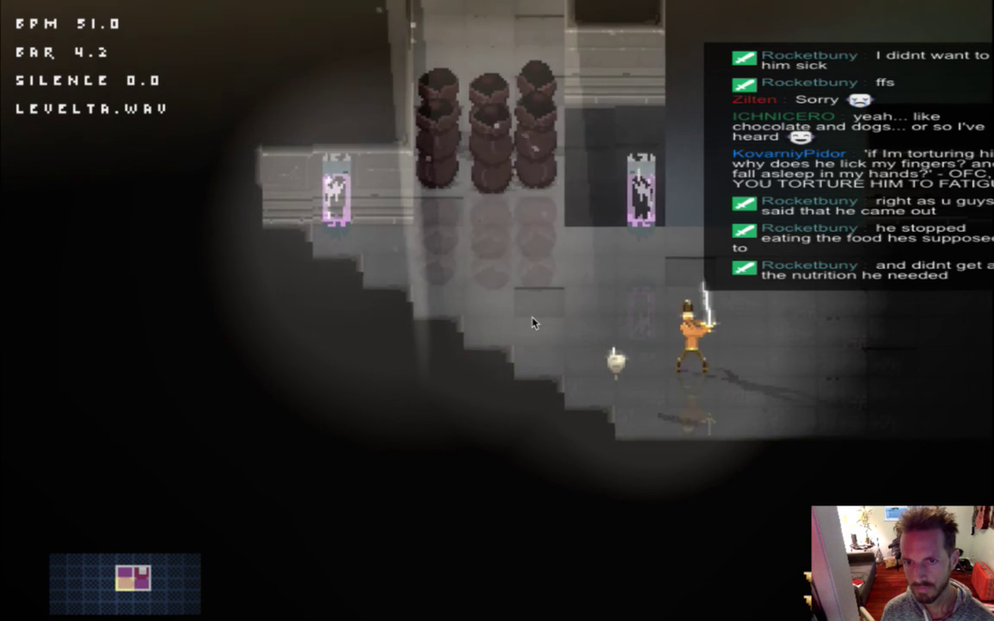
pyautogui.press('w')
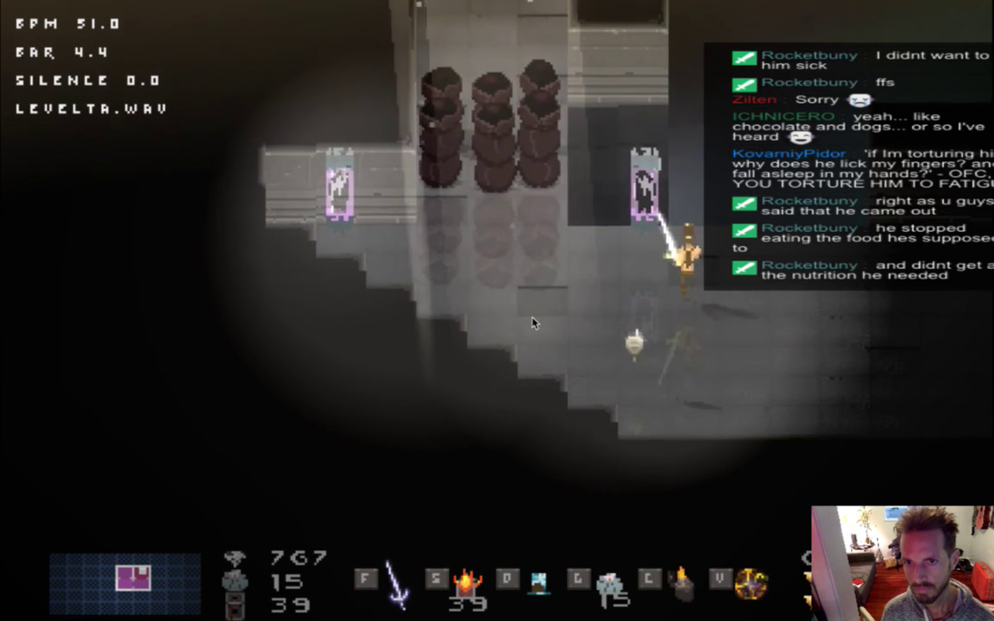
pyautogui.press('w')
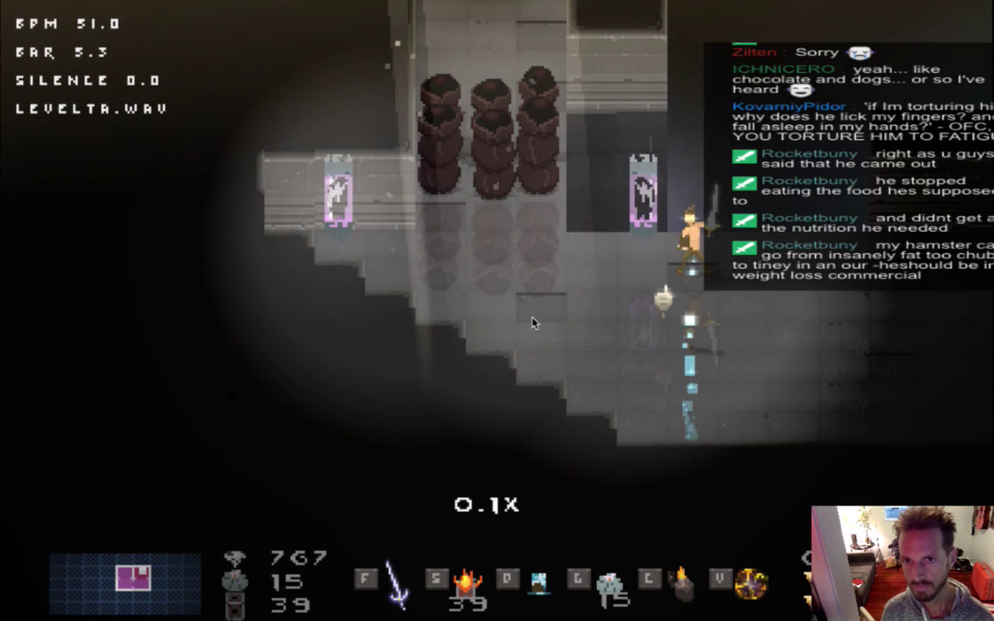
pyautogui.press('super+Tab')
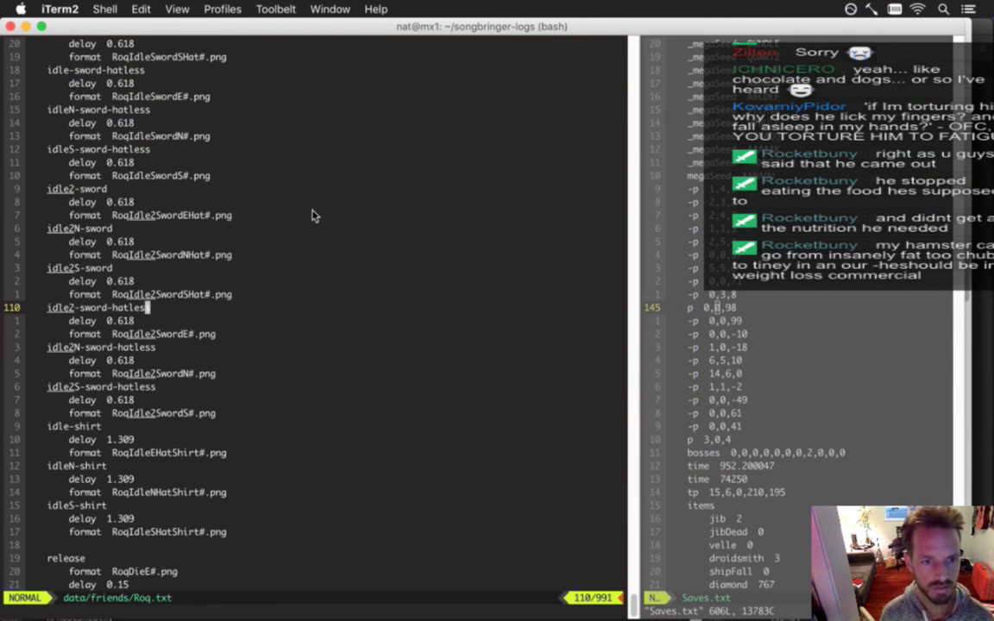
pyautogui.press('k')
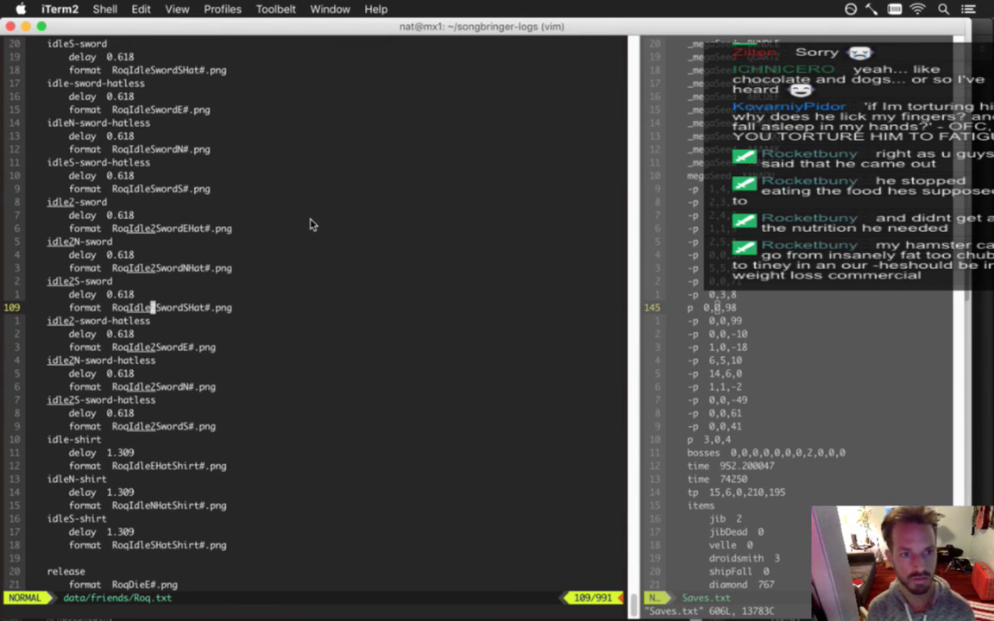
# Look over the idle2 sword entries in Roq.txt, suspend the editor, and show the Songbringer repository's git status
pyautogui.press('k')
pyautogui.press('k')
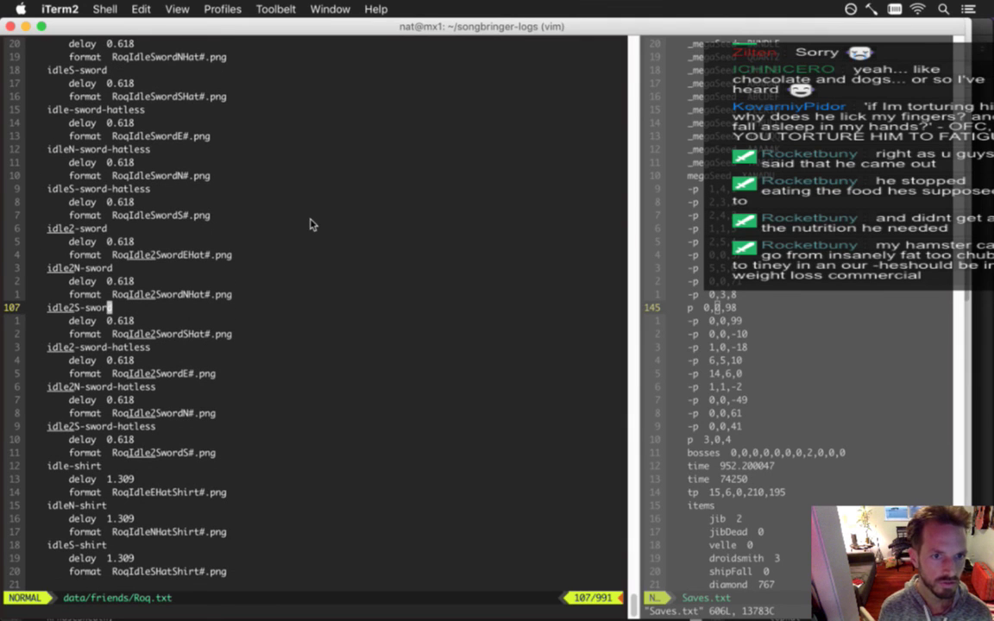
pyautogui.press('j')
pyautogui.press('j')
pyautogui.press('j')
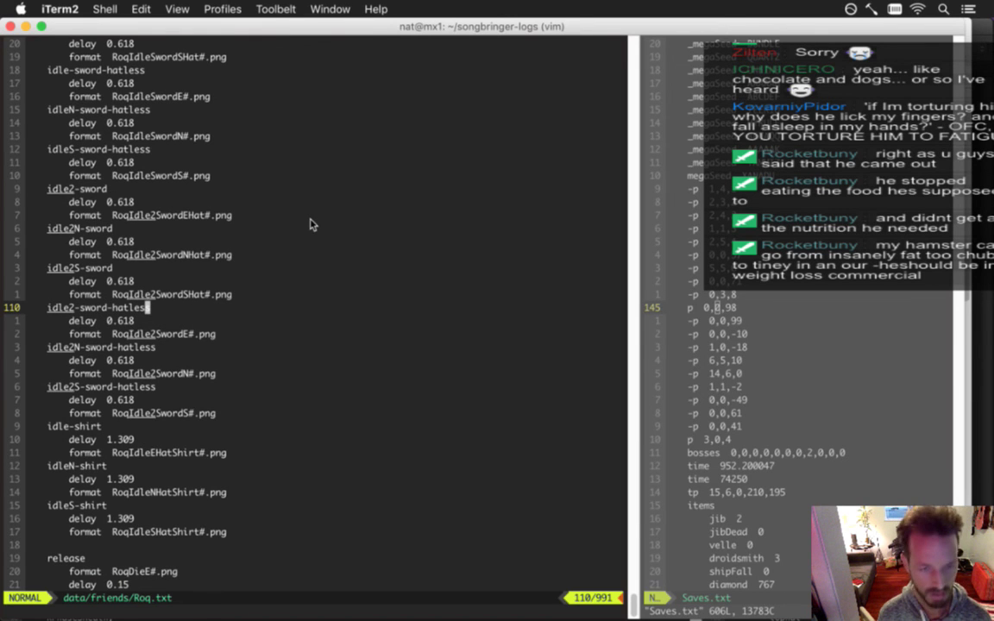
pyautogui.hotkey('ctrl', 'z')
pyautogui.write('gs')
pyautogui.press('Return')
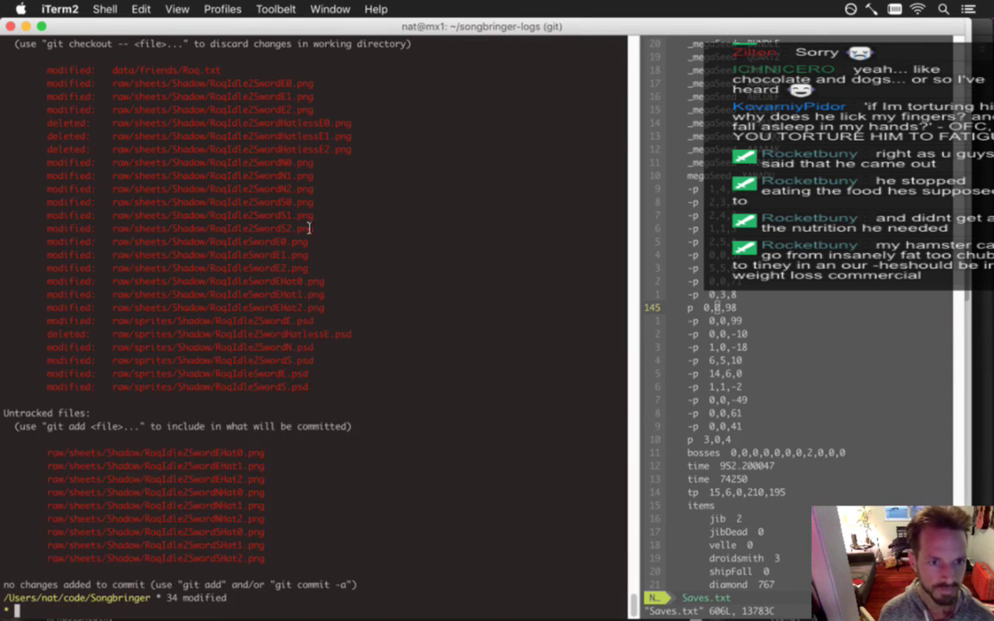
# Stage all modified, deleted and untracked files in the repository with git addall
pyautogui.write('git ddal')
pyautogui.press('BackSpace')
pyautogui.press('BackSpace')
pyautogui.press('BackSpace')
pyautogui.press('BackSpace')
pyautogui.write('addall')
pyautogui.press('Return')
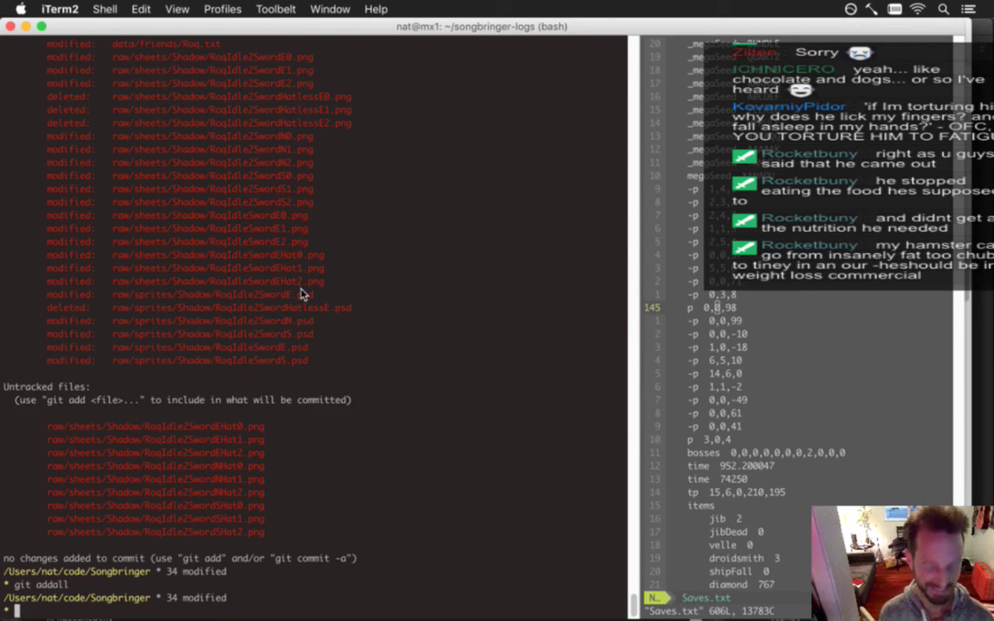
# Review the repository diff from the reordered idle2 sword entries in Roq.txt through the changed sprite files, and close it
pyautogui.write('gd')
pyautogui.press('Return')
pyautogui.press('j')
pyautogui.press('j')
pyautogui.press('j')
pyautogui.press('j')
pyautogui.press('j')
pyautogui.press('j')
pyautogui.press('j')
pyautogui.press('j')
pyautogui.press('j')
pyautogui.press('j')
pyautogui.press('j')
pyautogui.press('j')
pyautogui.press('j')
pyautogui.press('j')
pyautogui.press('j')
pyautogui.press('j')
pyautogui.press('j')
pyautogui.press('j')
pyautogui.press('j')
pyautogui.press('j')
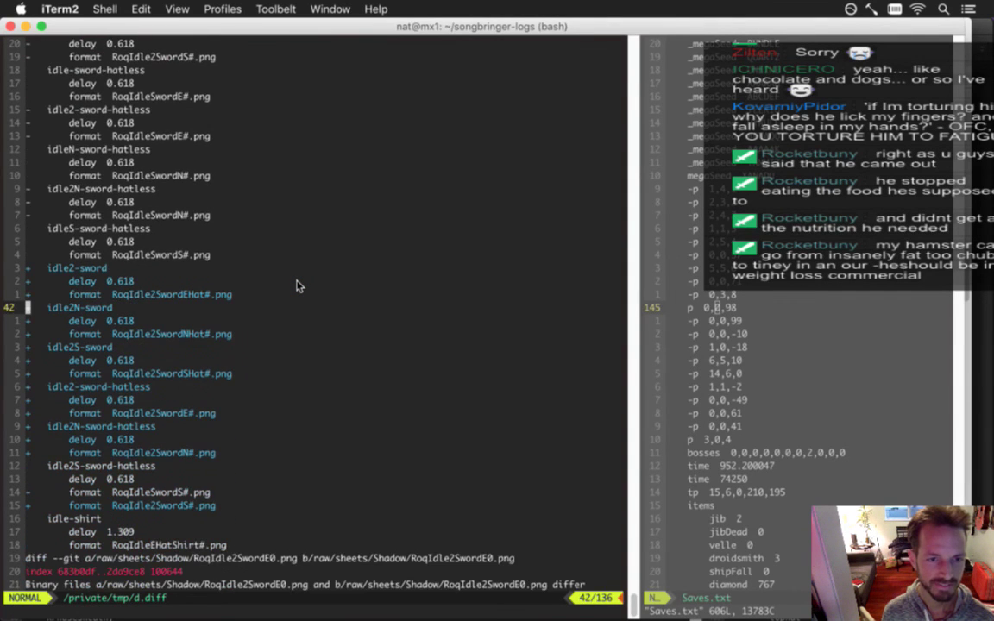
pyautogui.press('j')
pyautogui.press('j')
pyautogui.press('j')
pyautogui.press('j')
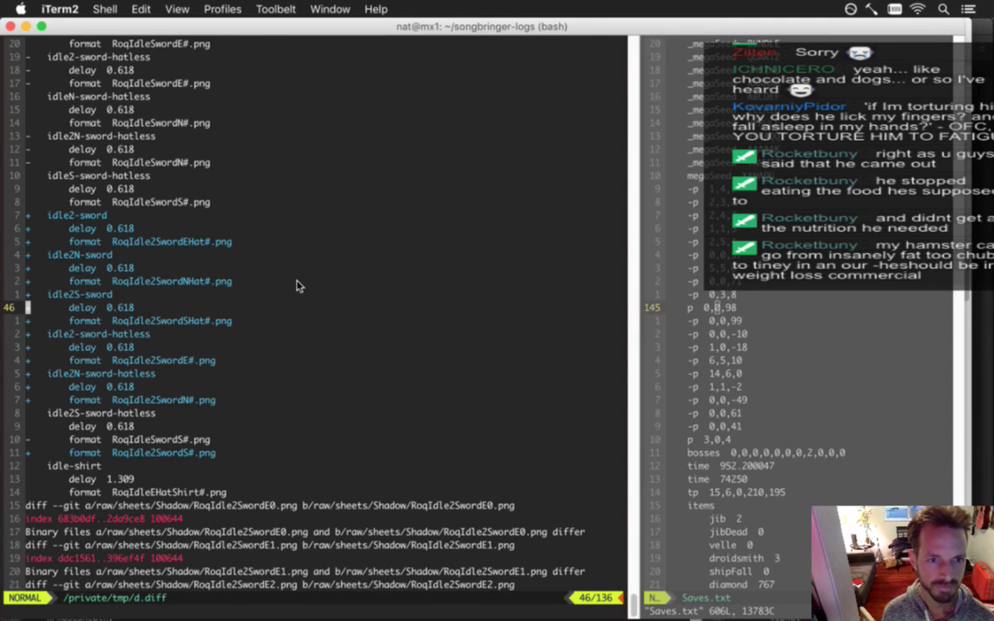
pyautogui.press('j')
pyautogui.press('j')
pyautogui.press('j')
pyautogui.press('j')
pyautogui.press('j')
pyautogui.press('j')
pyautogui.press('j')
pyautogui.press('j')
pyautogui.press('j')
pyautogui.press('j')
pyautogui.press('j')
pyautogui.press('j')
pyautogui.press('j')
pyautogui.press('j')
pyautogui.press('j')
pyautogui.press('j')
pyautogui.press('j')
pyautogui.press('j')
pyautogui.press('j')
pyautogui.press('j')
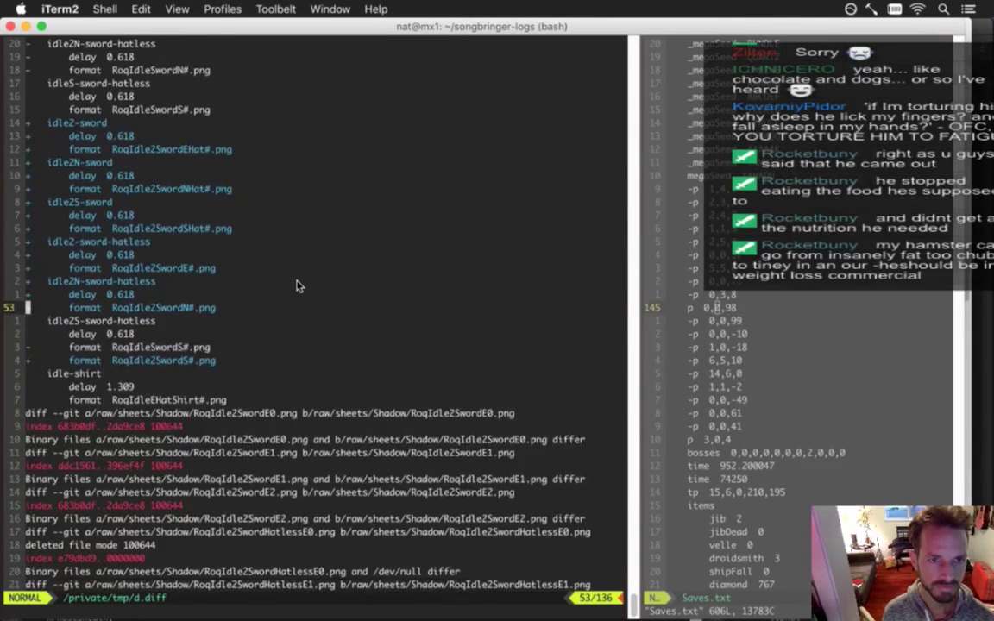
pyautogui.press('j')
pyautogui.press('j')
pyautogui.press('j')
pyautogui.press('j')
pyautogui.press('j')
pyautogui.press('j')
pyautogui.press('j')
pyautogui.press('j')
pyautogui.press('j')
pyautogui.press('j')
pyautogui.press('j')
pyautogui.press('j')
pyautogui.press('j')
pyautogui.press('j')
pyautogui.press('j')
pyautogui.press('j')
pyautogui.press('j')
pyautogui.press('j')
pyautogui.press('j')
pyautogui.press('j')
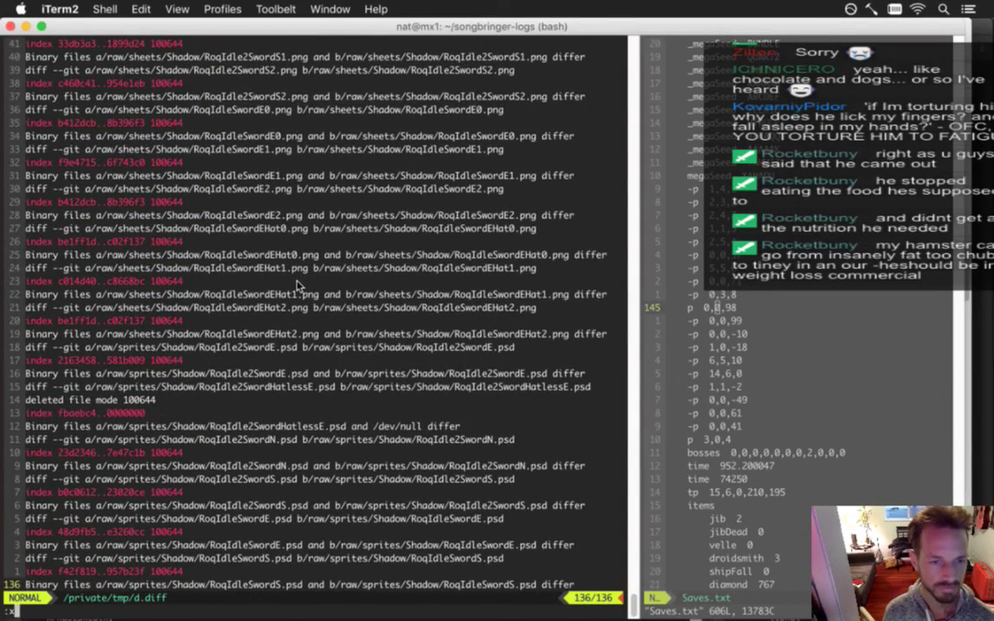
pyautogui.write(':q')
pyautogui.press('Return')
# Switch to Photoshop, close the RoqIdle2Sword sprite documents, and return to iTerm2
pyautogui.press('super+Tab')
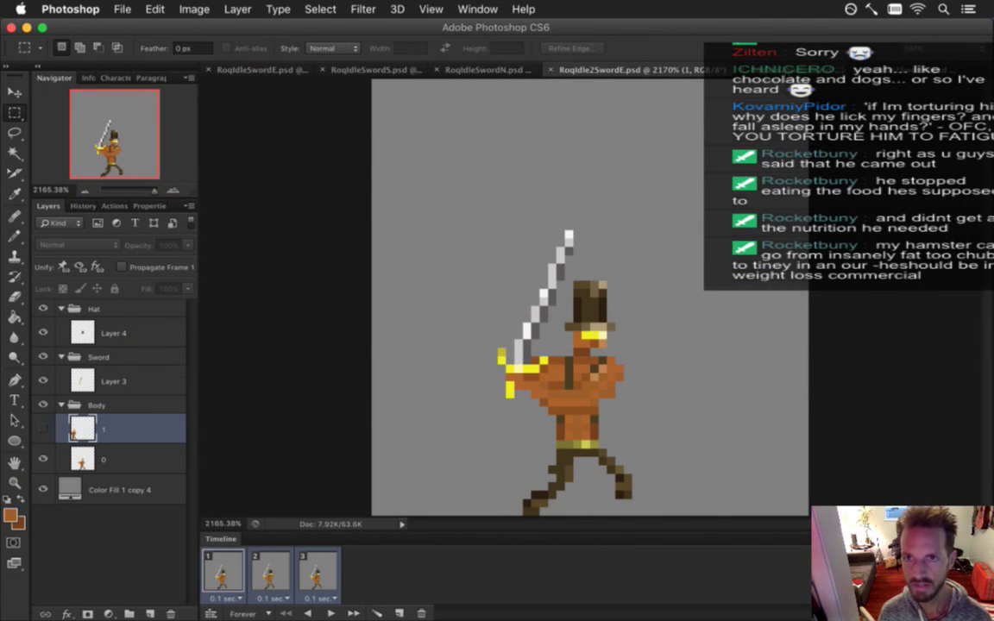
pyautogui.hotkey('ctrl', 'Tab')
pyautogui.hotkey('ctrl', 'Tab')
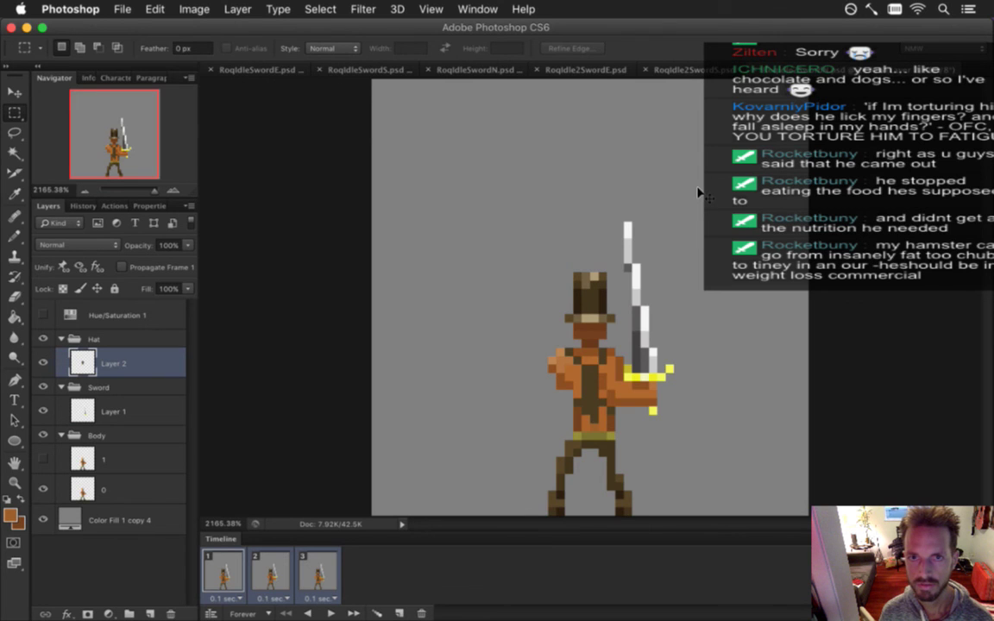
pyautogui.hotkey('ctrl', 'Tab')
pyautogui.hotkey('ctrl', 'Tab')
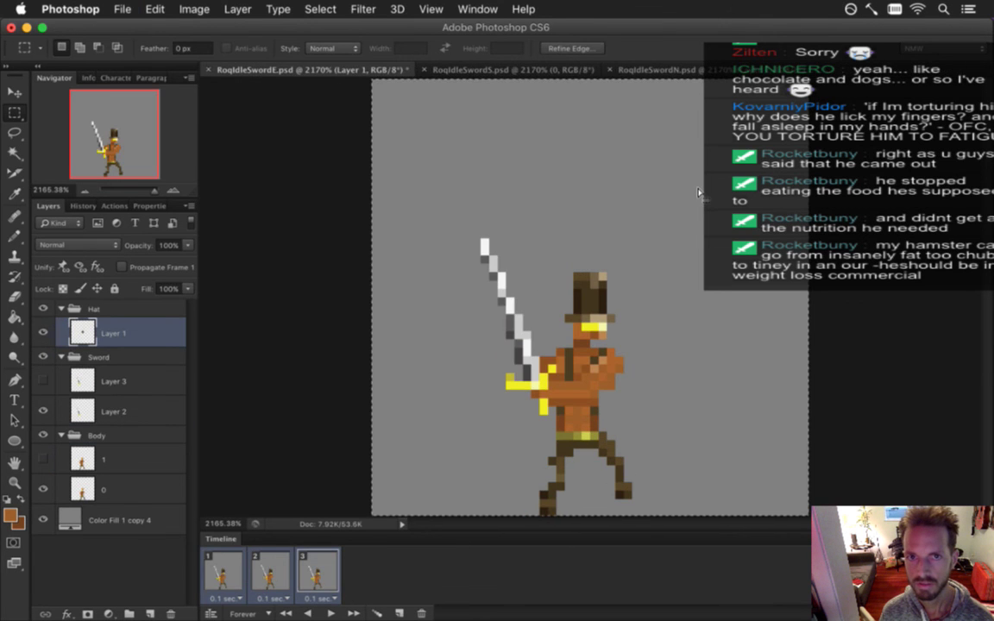
pyautogui.press('super+Tab')
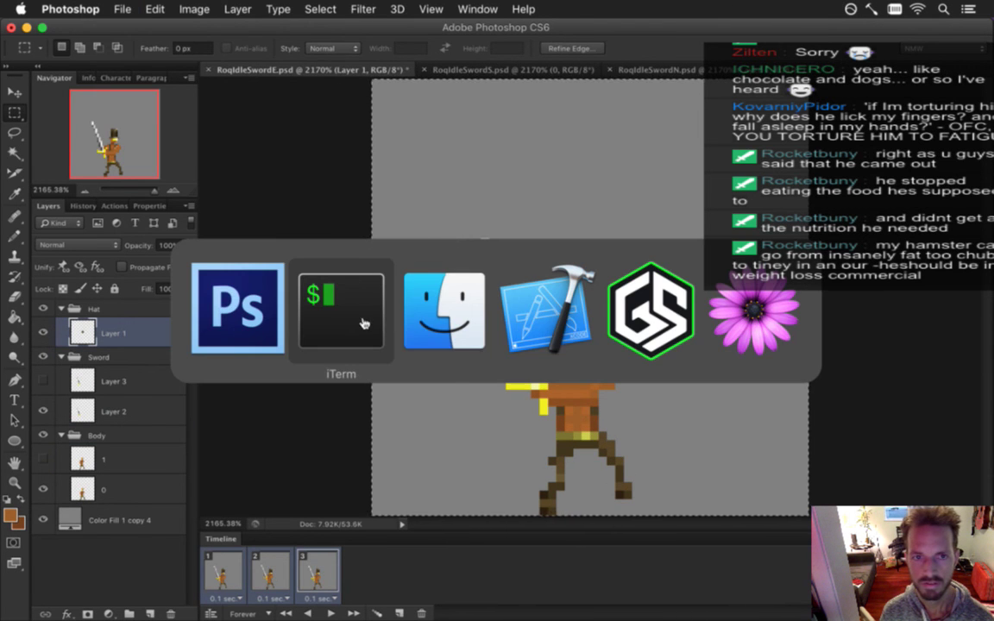
pyautogui.click(309, 330)
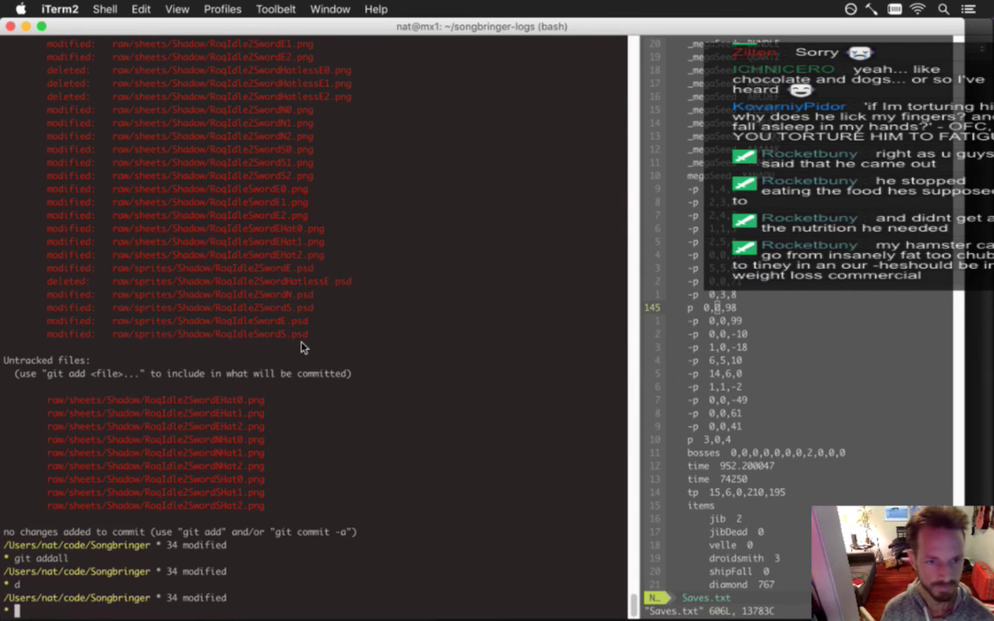
# Commit the staged changes with the message "roq idle2 sword" and push the commit
pyautogui.write('gc')
pyautogui.press('Return')
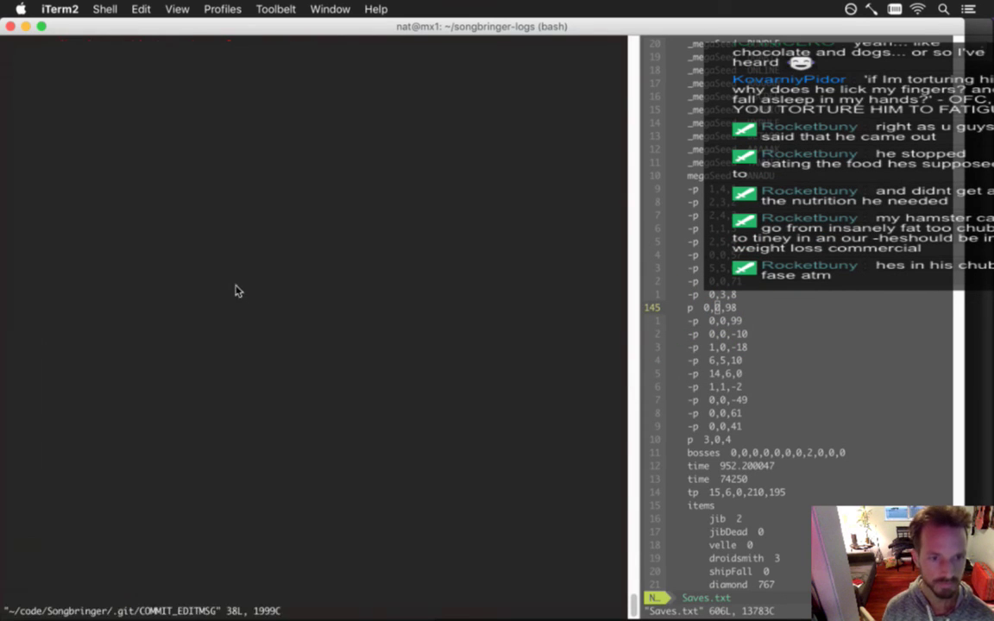
pyautogui.write('iroq idle2 sword')
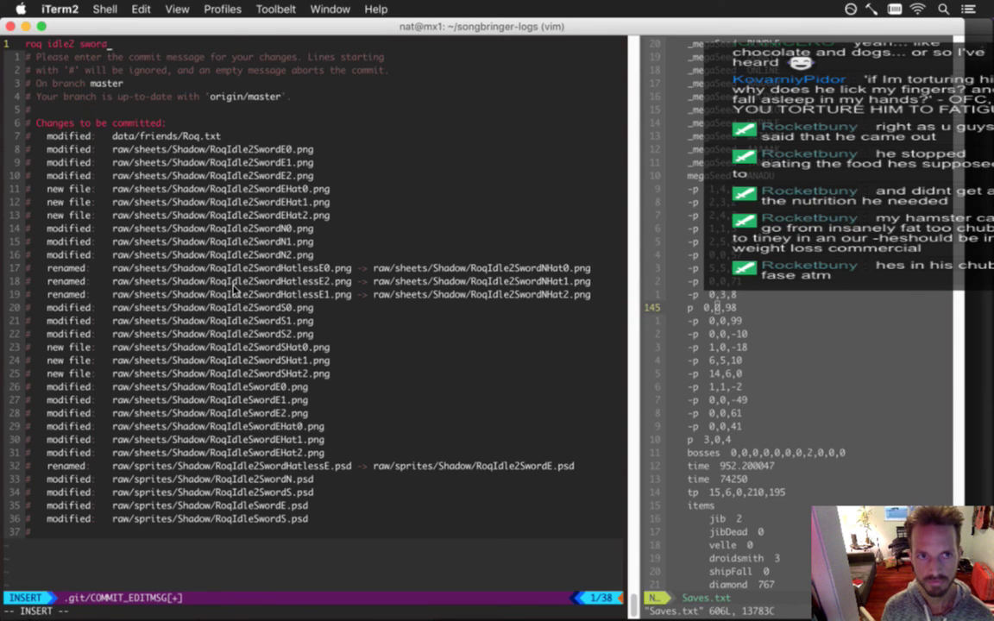
pyautogui.press('Escape')
pyautogui.write(':wq')
pyautogui.press('Return')
pyautogui.write('gp')
pyautogui.press('Return')
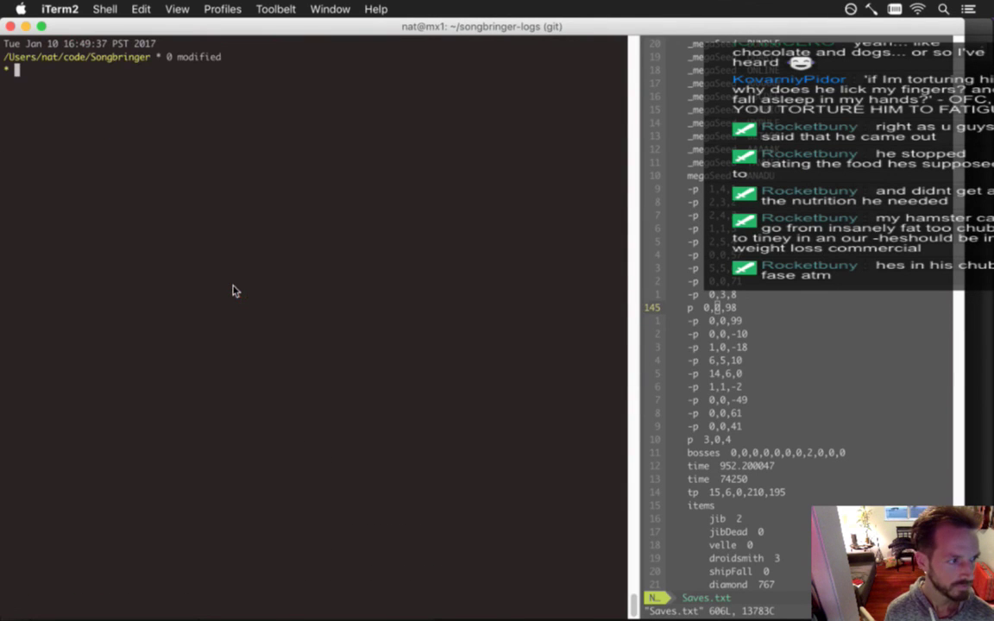
# Switch to Finder and look through the Roq PSD files in the Shadow sprites folder for the next animation to work on
pyautogui.press('super+Tab')
pyautogui.press('super+Tab')
pyautogui.press('super+Tab')
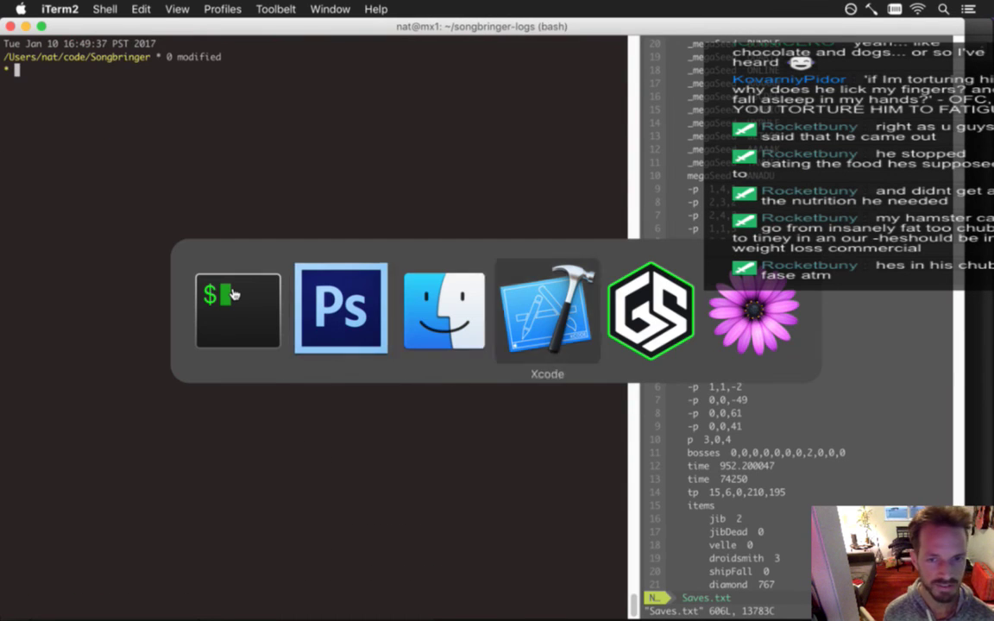
pyautogui.press('super+Tab')
pyautogui.press('super+Tab')
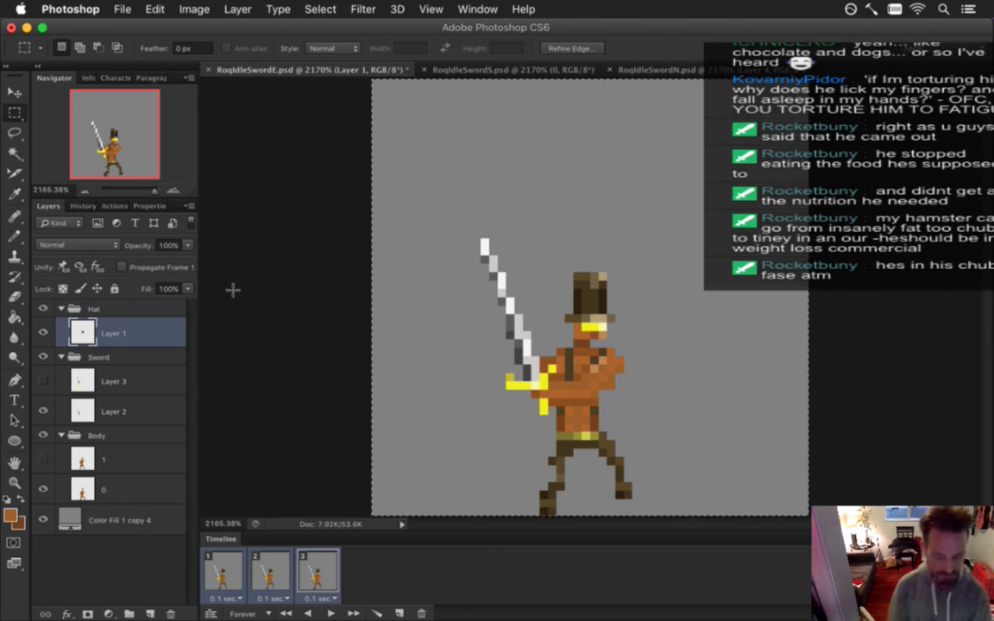
pyautogui.press('super+Tab')
pyautogui.click(543, 341)
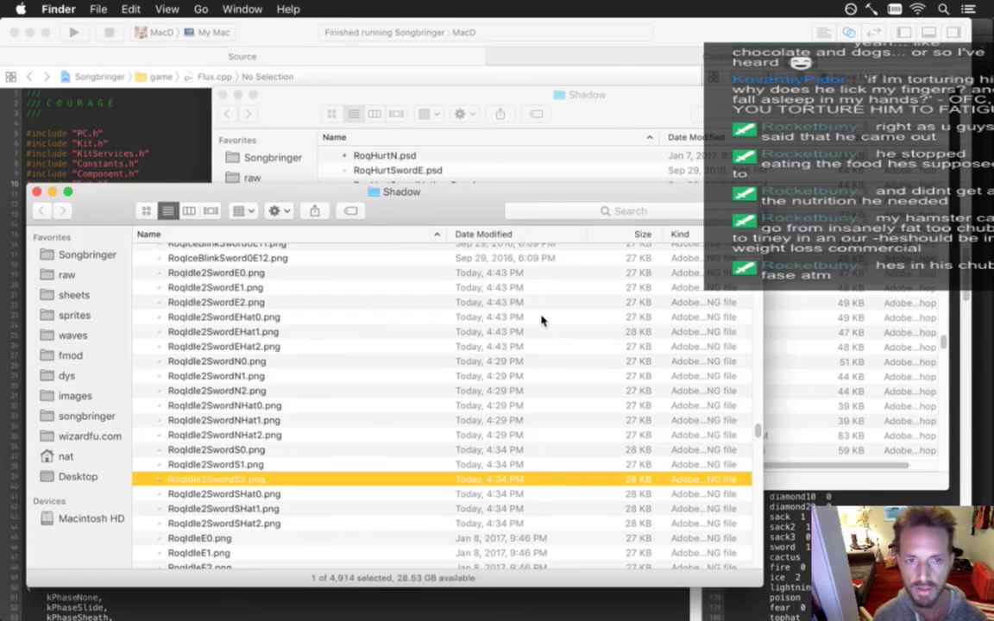
pyautogui.click(575, 172)
pyautogui.scroll(1, 623, 251)
pyautogui.scroll(-1, 613, 253)
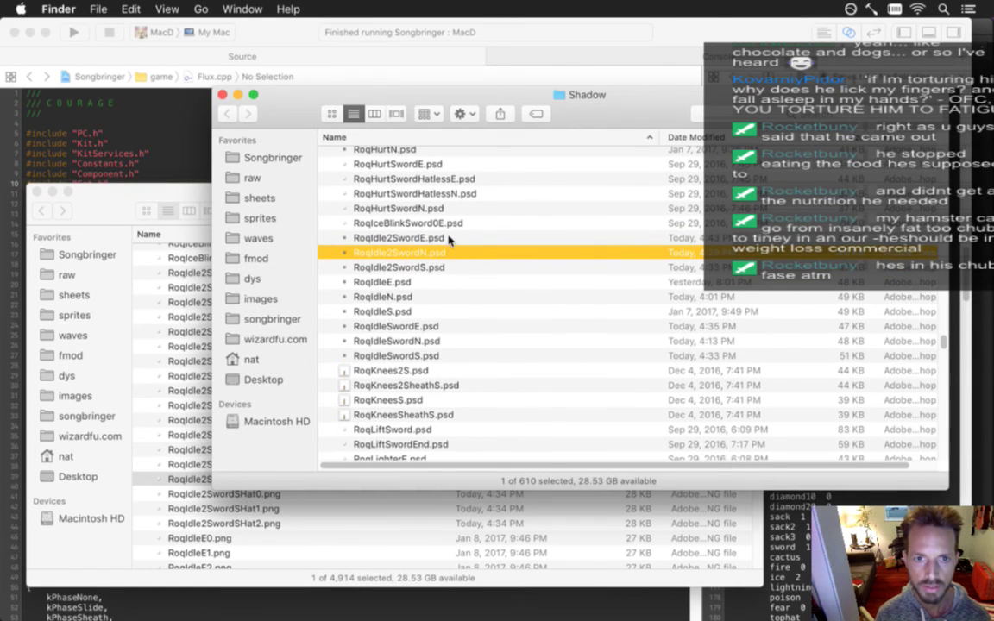
pyautogui.scroll(-2, 442, 278)
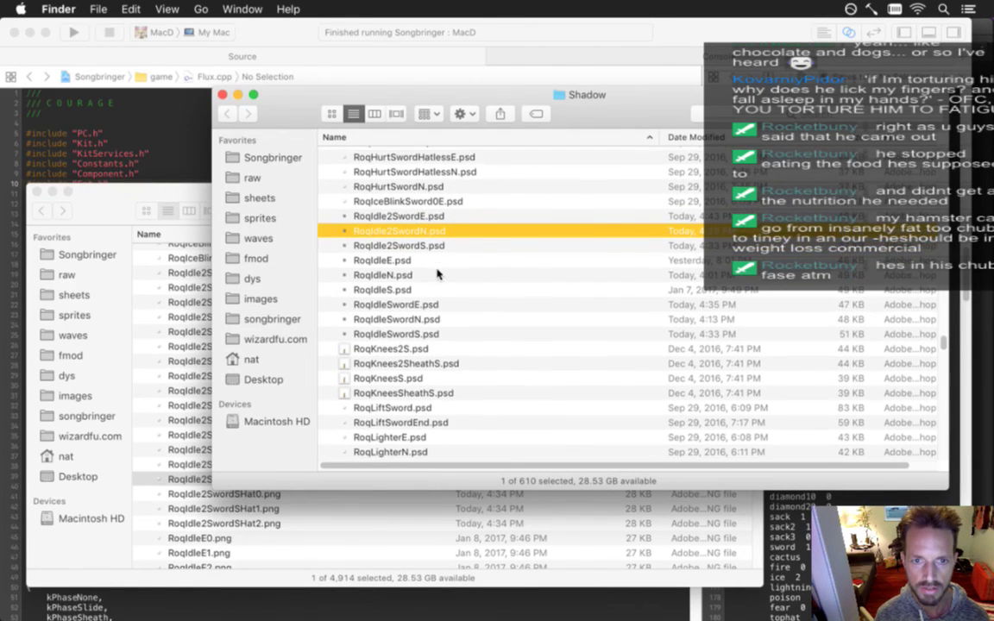
pyautogui.scroll(-1, 436, 276)
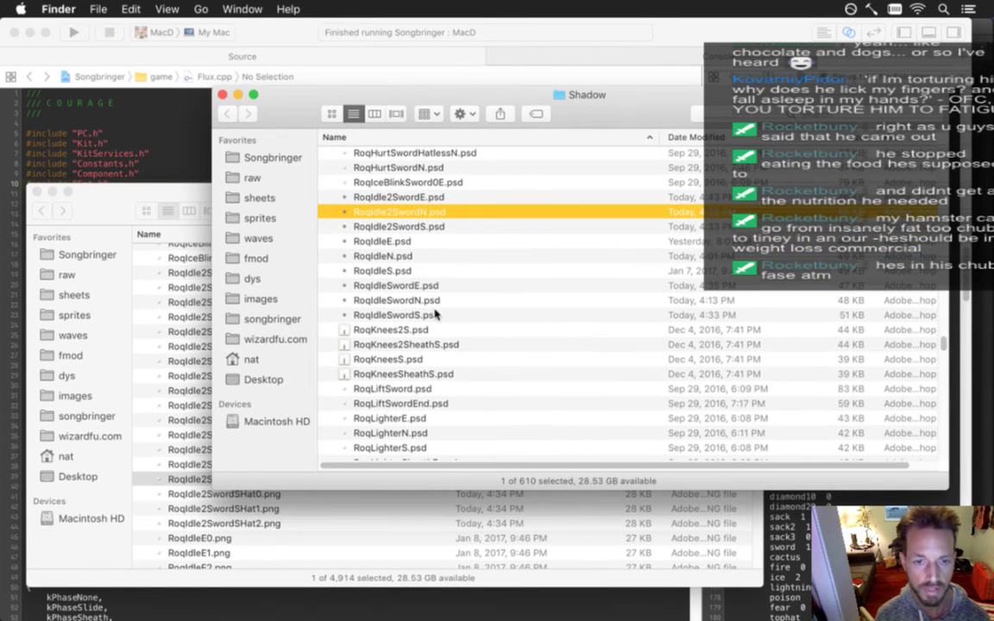
pyautogui.scroll(-8, 440, 313)
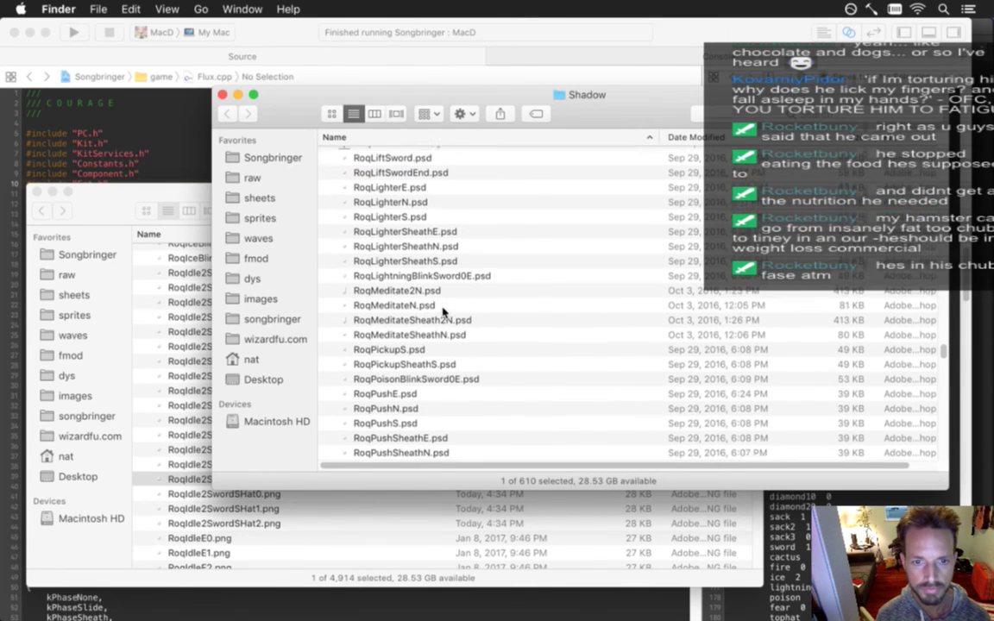
pyautogui.scroll(-1, 442, 312)
pyautogui.scroll(15, 442, 312)
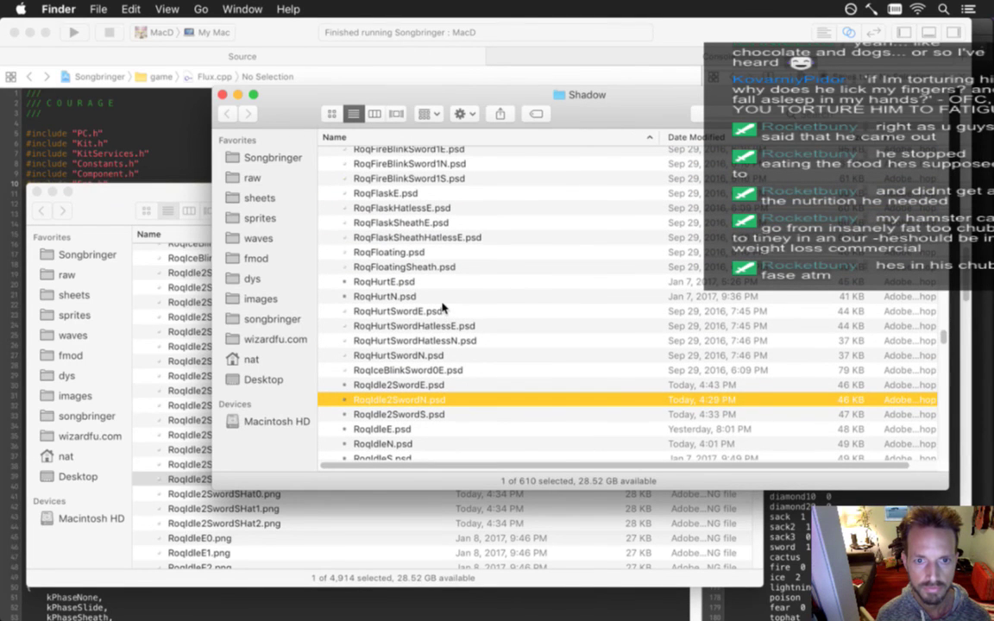
pyautogui.scroll(5, 443, 308)
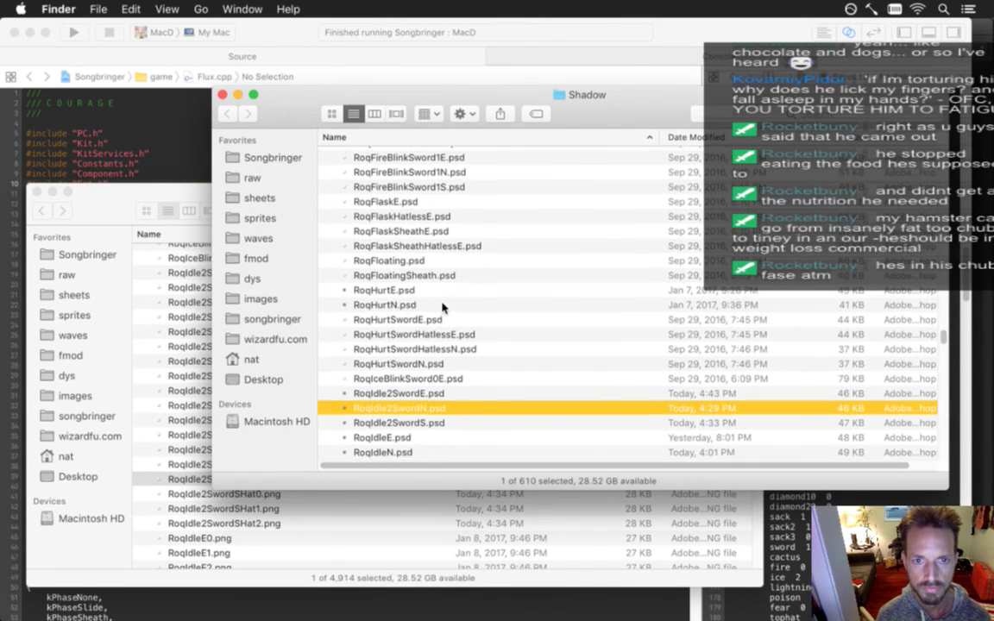
pyautogui.scroll(-10, 443, 307)
pyautogui.scroll(-15, 443, 309)
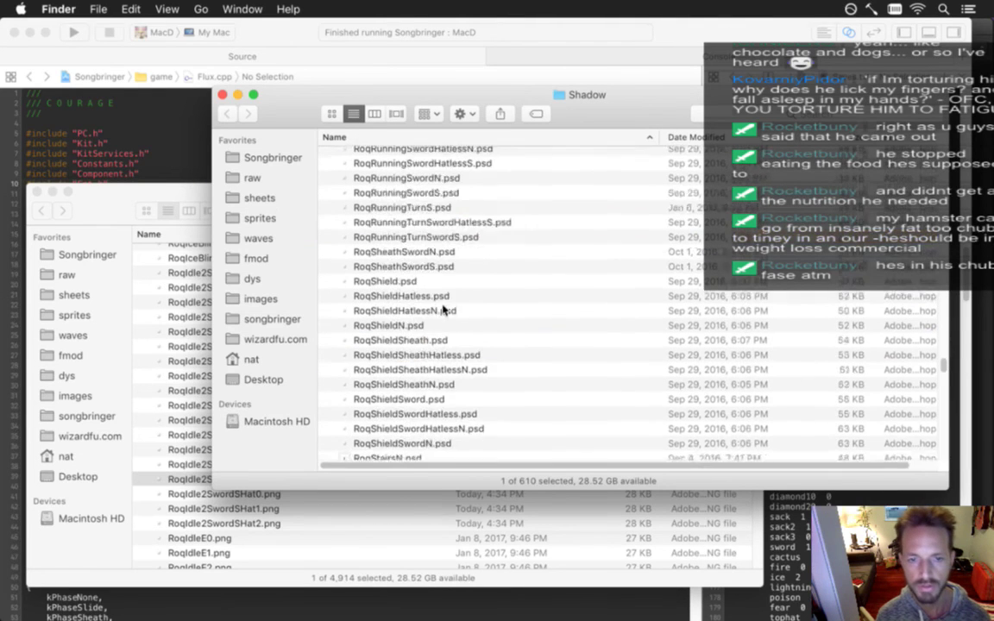
pyautogui.scroll(4, 442, 308)
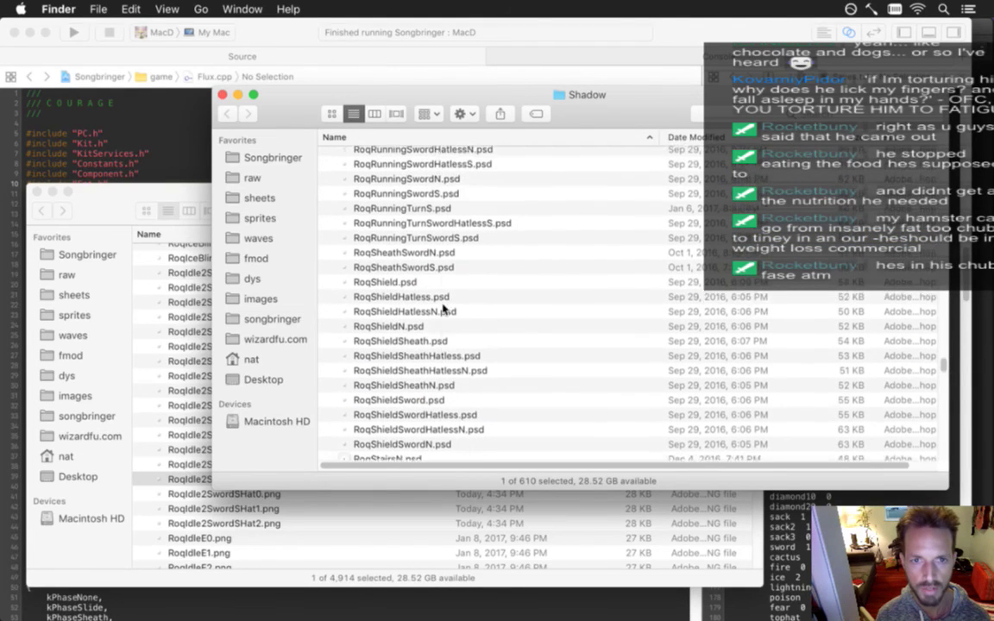
pyautogui.scroll(-10, 443, 308)
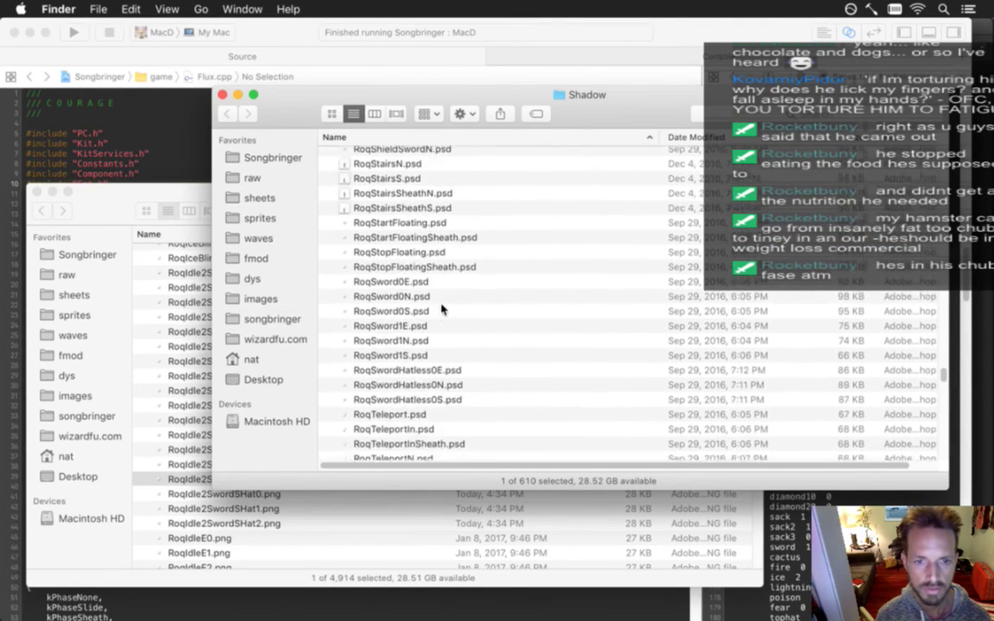
pyautogui.scroll(-5, 442, 308)
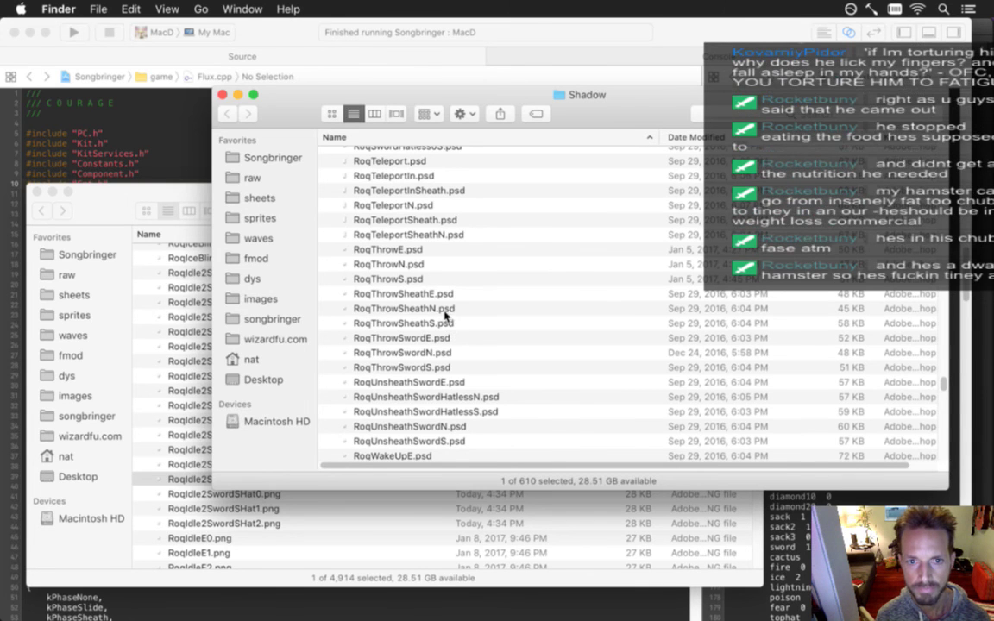
# Open RoqThrowE.psd, RoqThrowN.psd and RoqThrowS.psd together from Finder in Adobe Photoshop CS6
pyautogui.click(418, 250)
pyautogui.hotkey('shift', 'Down')
pyautogui.hotkey('shift', 'Down')
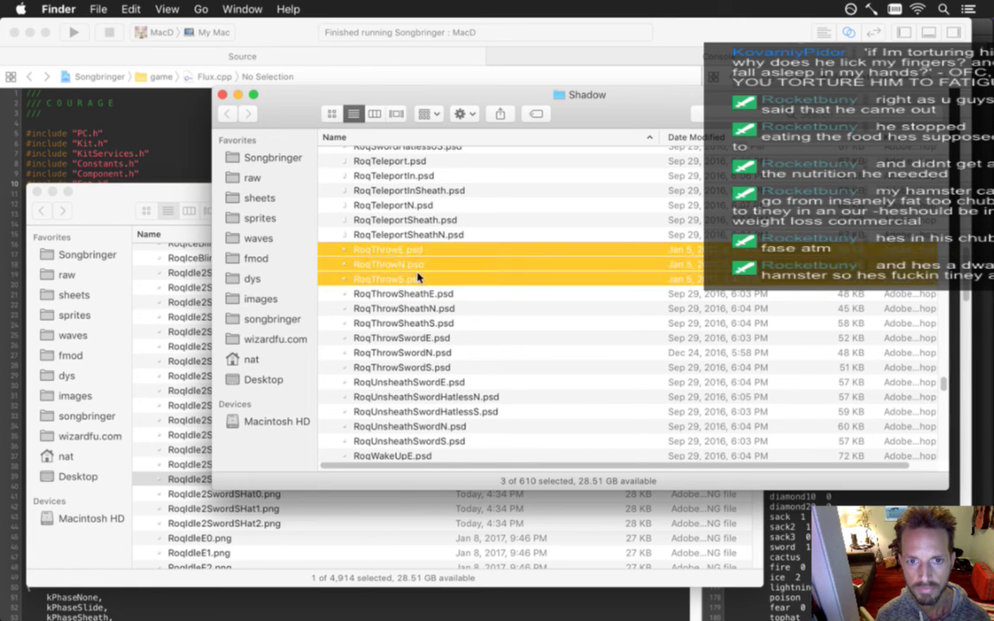
pyautogui.rightClick(419, 250)
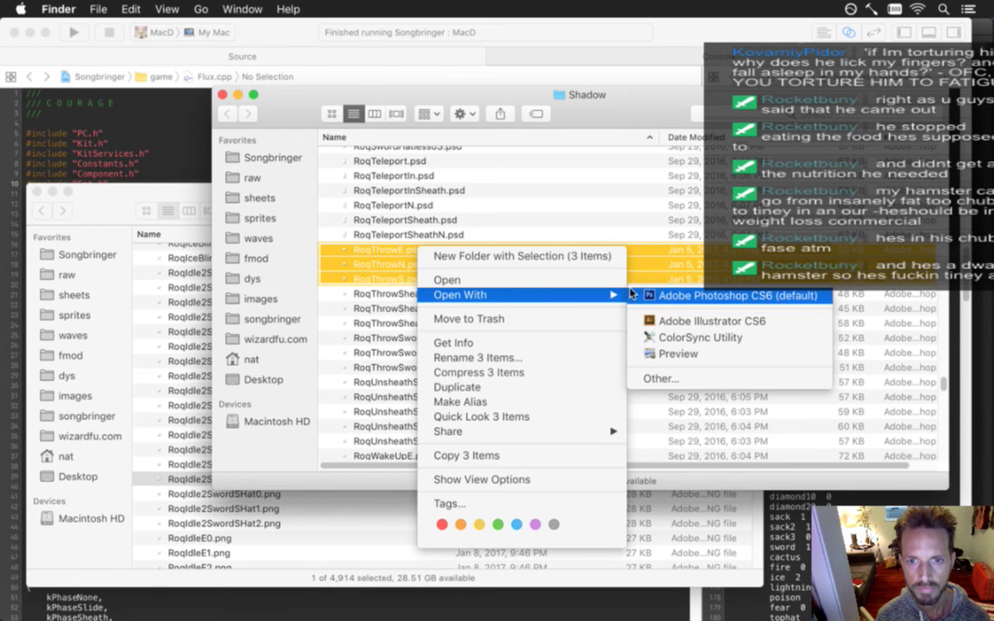
pyautogui.click(640, 294)
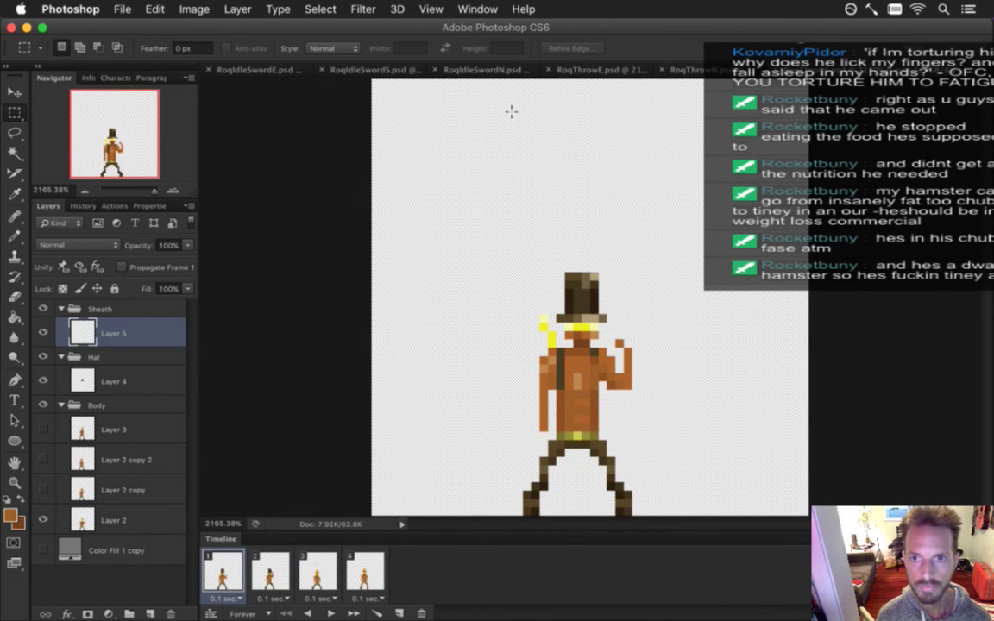
# In RoqThrowE.psd, select all four animation frames and show the grey Color Fill 1 copy background layer
pyautogui.click(571, 70)
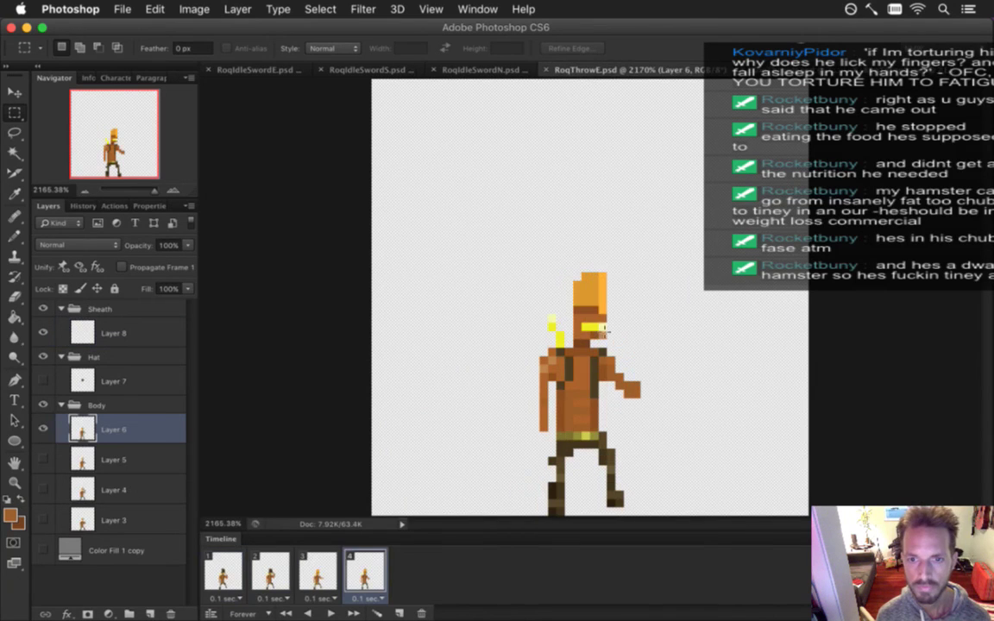
pyautogui.keyDown('shift'); pyautogui.click(222, 571); pyautogui.keyUp('shift')
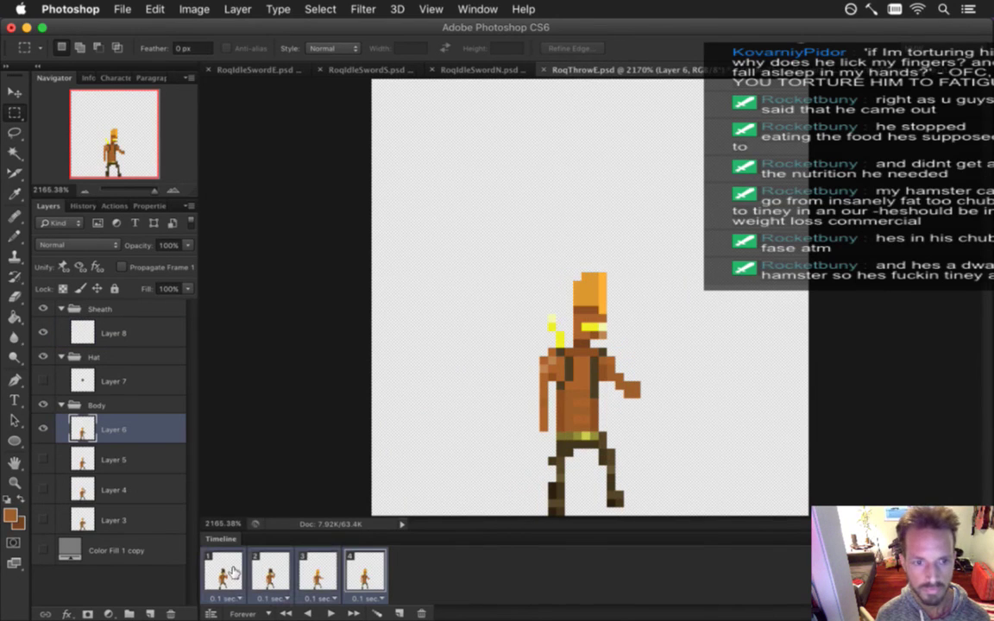
pyautogui.click(43, 549)
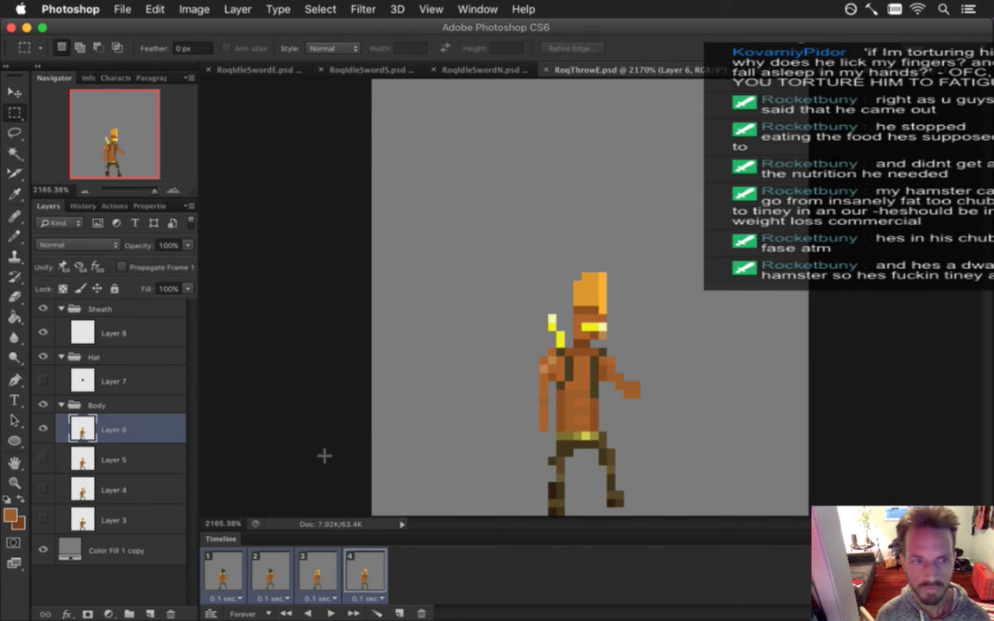
# Switch to Finder and move RoqThrowSheathE.psd, RoqThrowSheathN.psd and RoqThrowSheathS.psd from the Shadow folder to the trash
pyautogui.press('super+Tab')
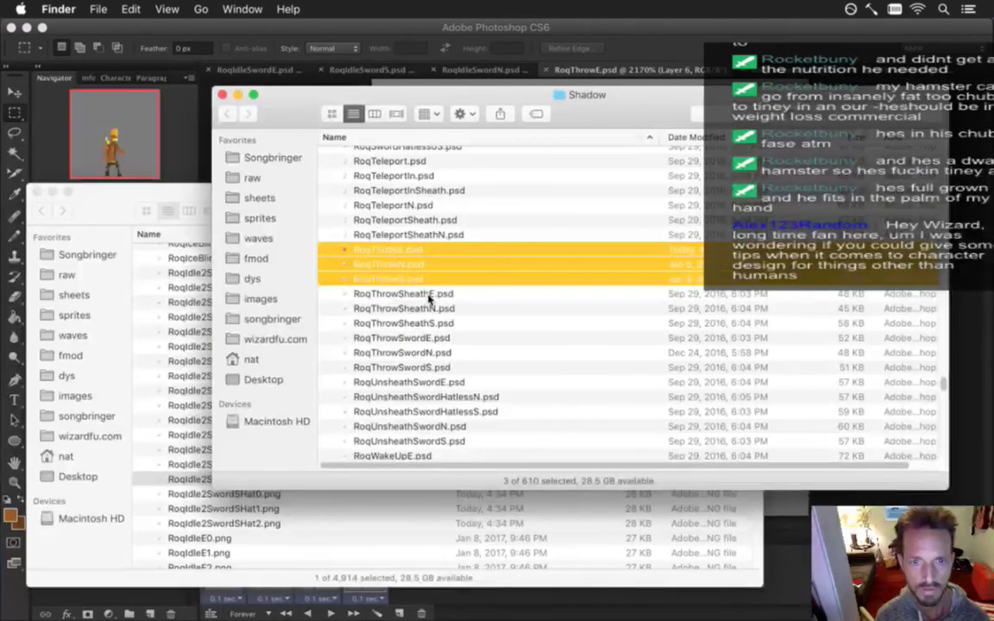
pyautogui.click(429, 297)
pyautogui.keyDown('shift'); pyautogui.click(393, 324); pyautogui.keyUp('shift')
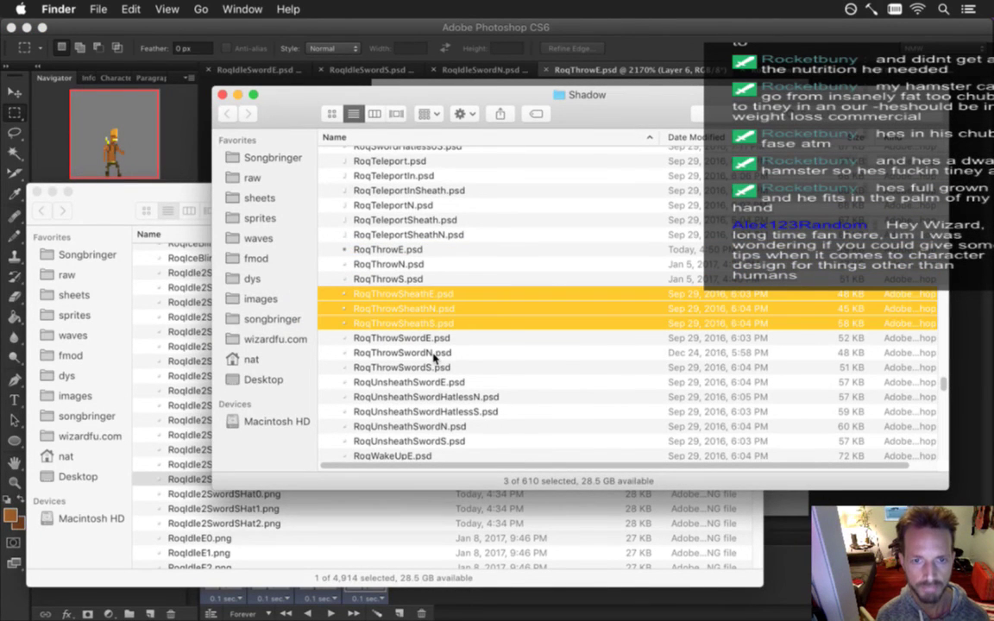
pyautogui.press('super+BackSpace')
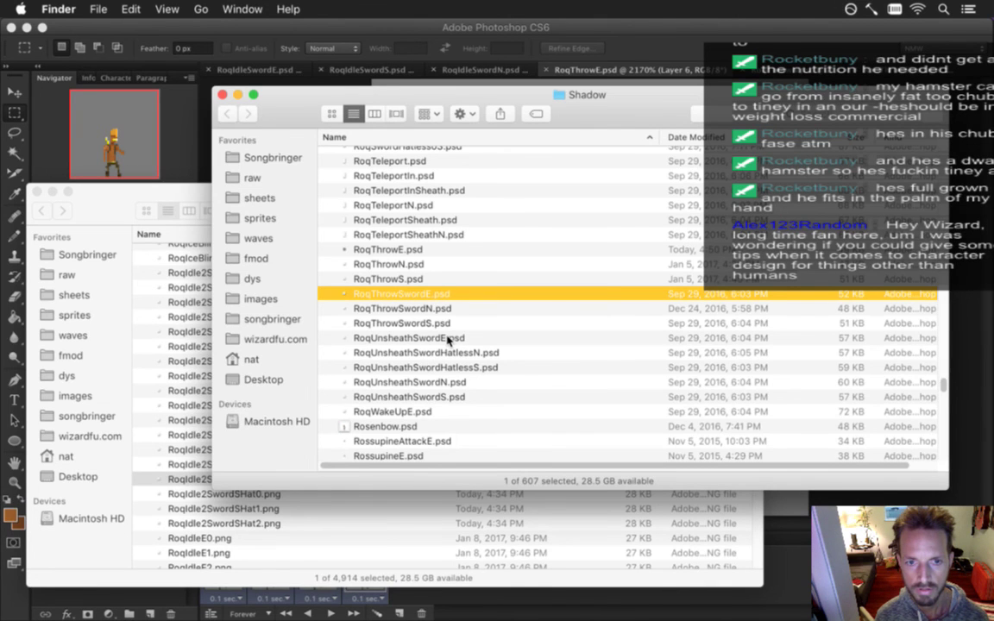
# Back in Photoshop, show the grey Color Fill background layer across all animation frames in RoqThrowN.psd and RoqThrowS.psd
pyautogui.press('super+Tab')
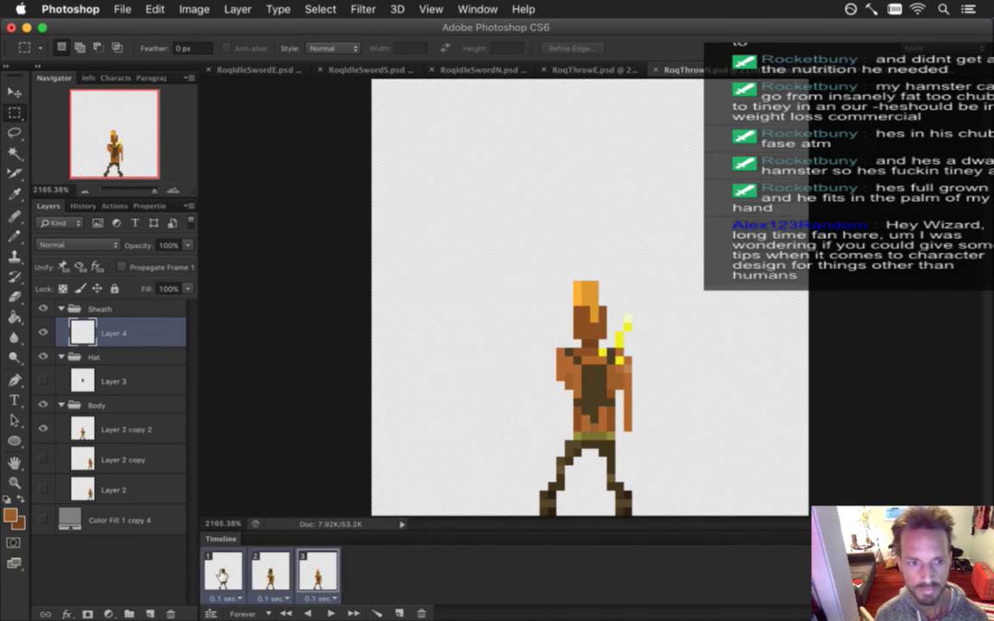
pyautogui.click(43, 519)
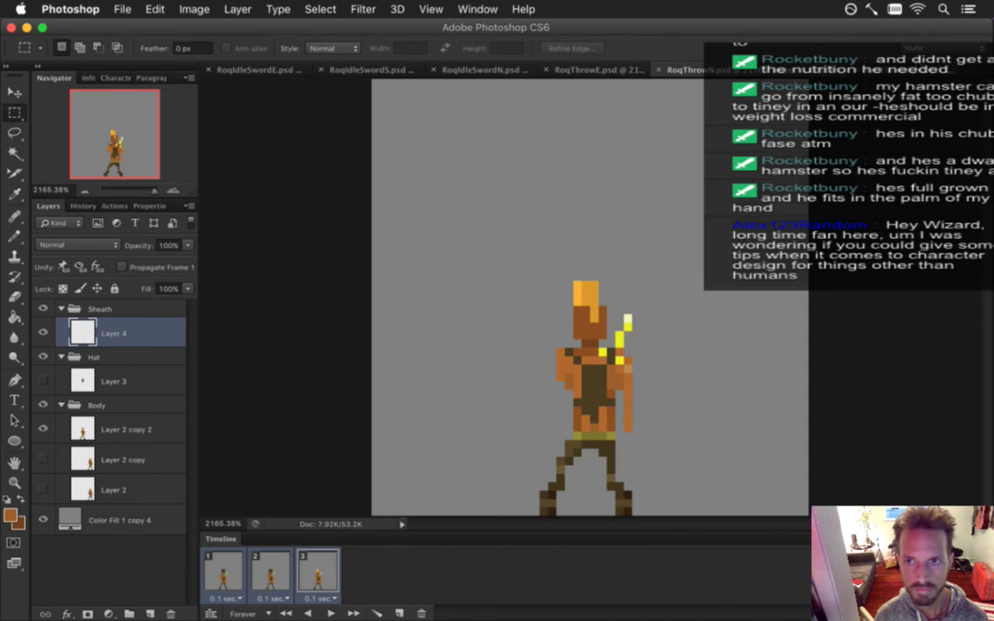
pyautogui.hotkey('ctrl', 'shift', 'Tab')
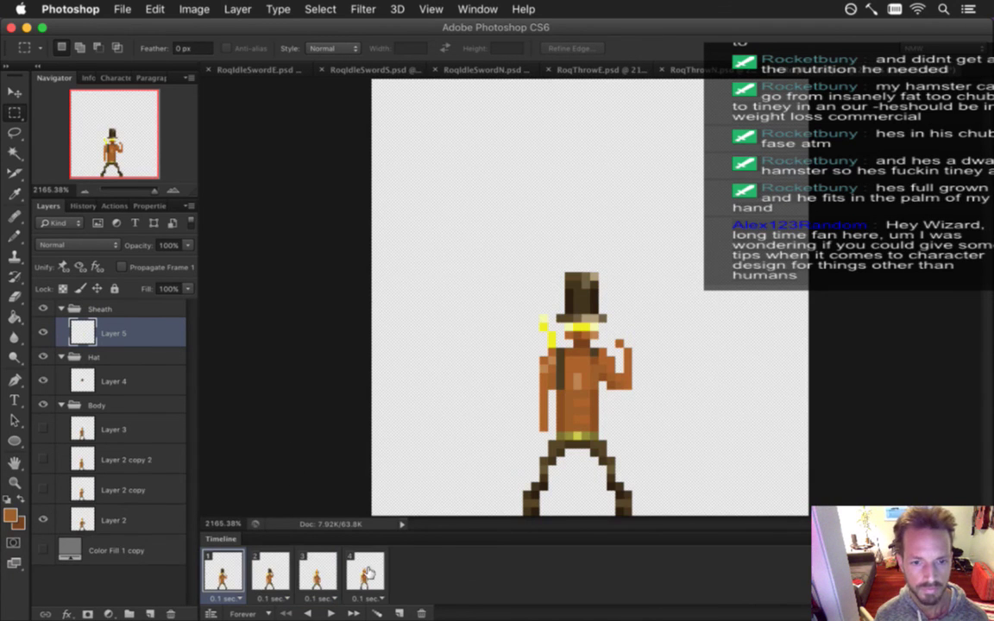
pyautogui.click(43, 550)
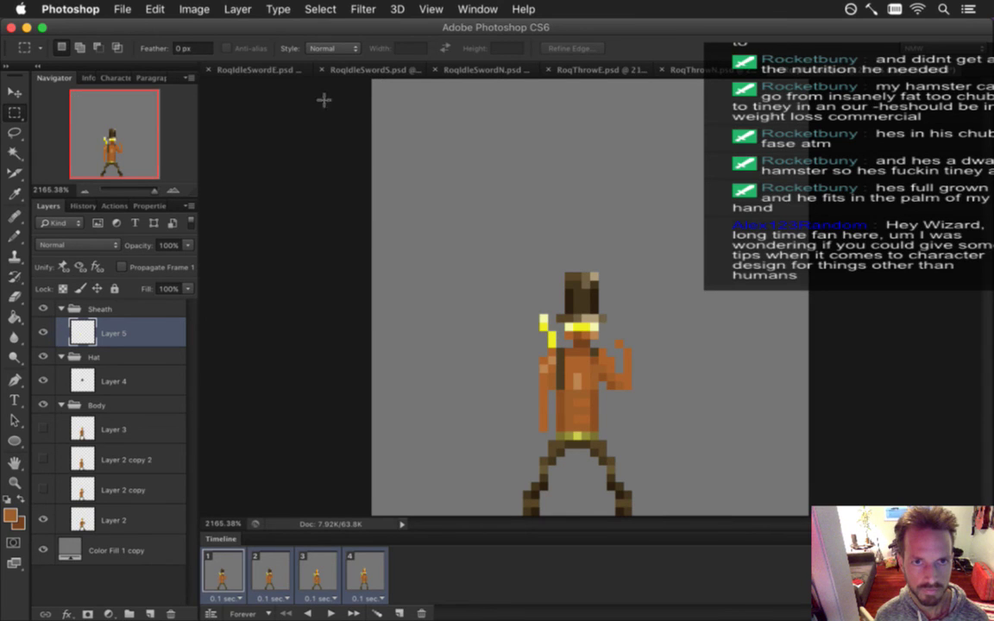
# Close RoqIdleSwordE.psd, RoqIdleSwordS.psd and RoqIdleSwordN.psd without saving changes, and bring RoqThrowE.psd to the front
pyautogui.click(210, 70)
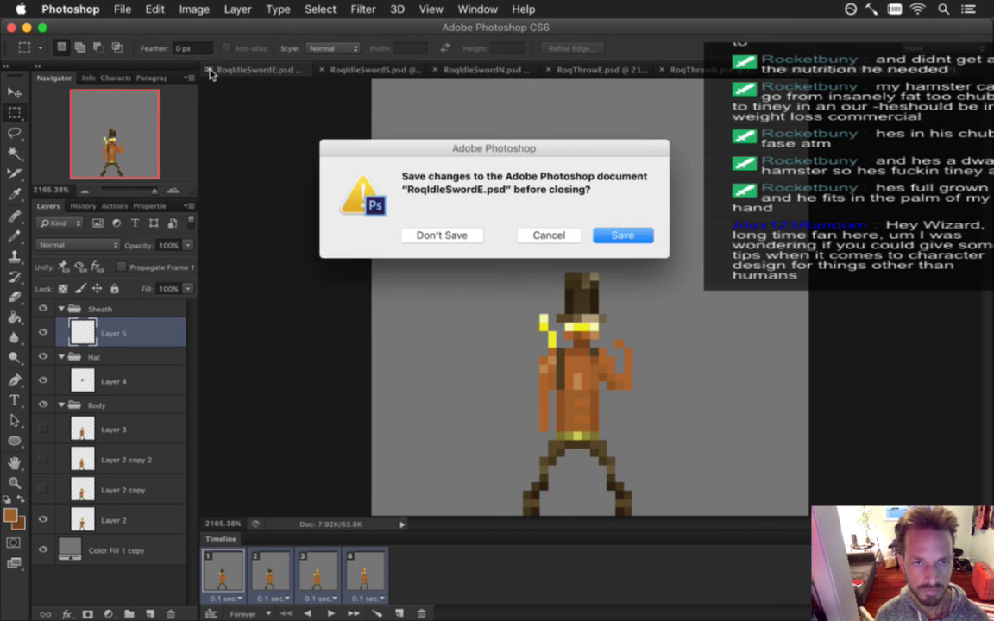
pyautogui.click(456, 236)
pyautogui.click(210, 70)
pyautogui.click(211, 71)
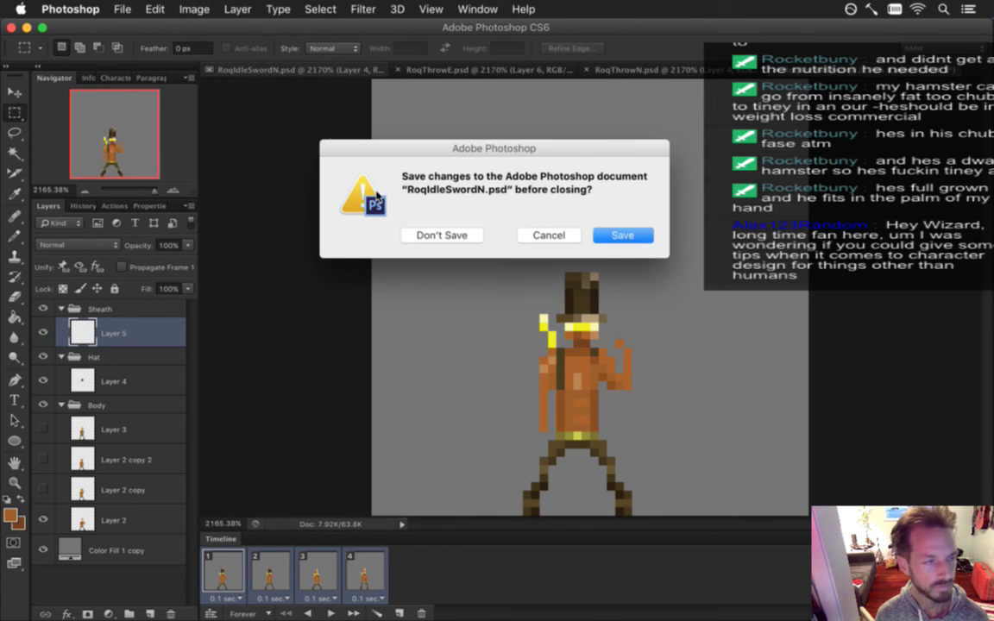
pyautogui.click(449, 235)
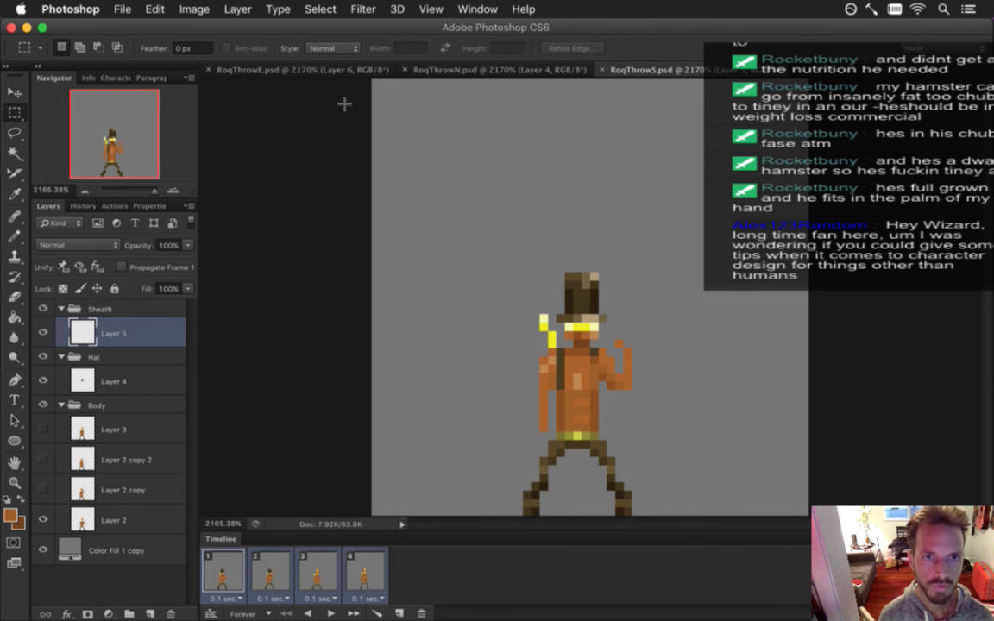
pyautogui.click(317, 70)
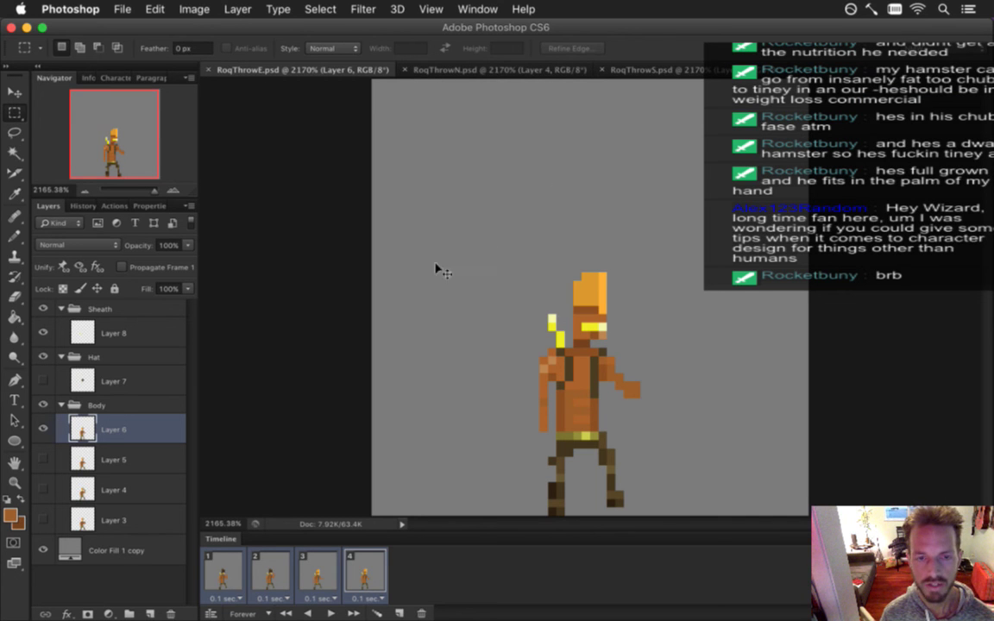
# From Finder, open RoqThrowSwordE.psd, RoqThrowSwordN.psd and RoqThrowSwordS.psd together in Adobe Photoshop CS6
pyautogui.press('super+Tab')
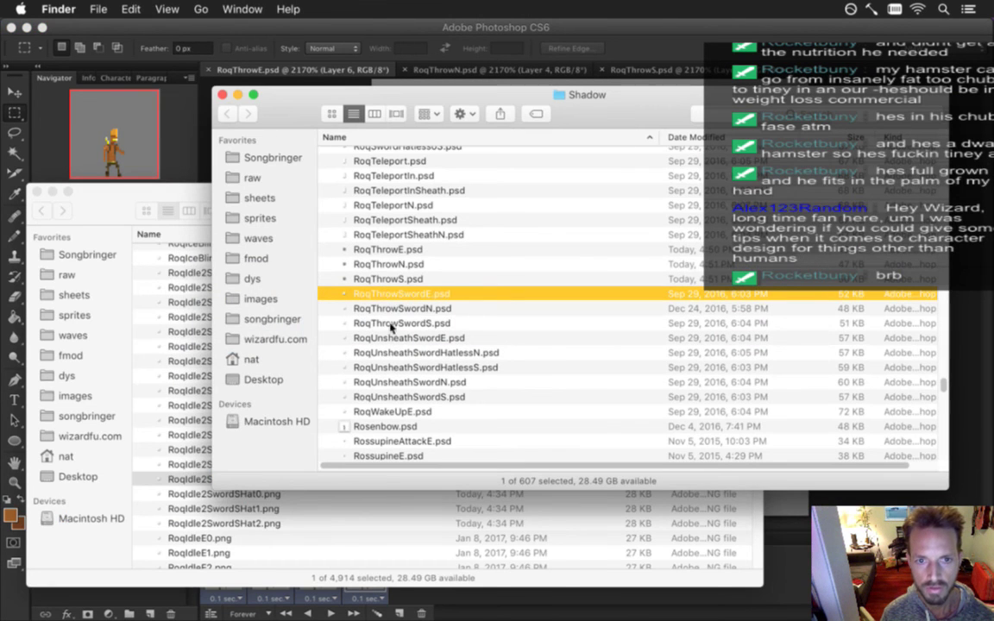
pyautogui.keyDown('shift'); pyautogui.click(419, 323); pyautogui.keyUp('shift')
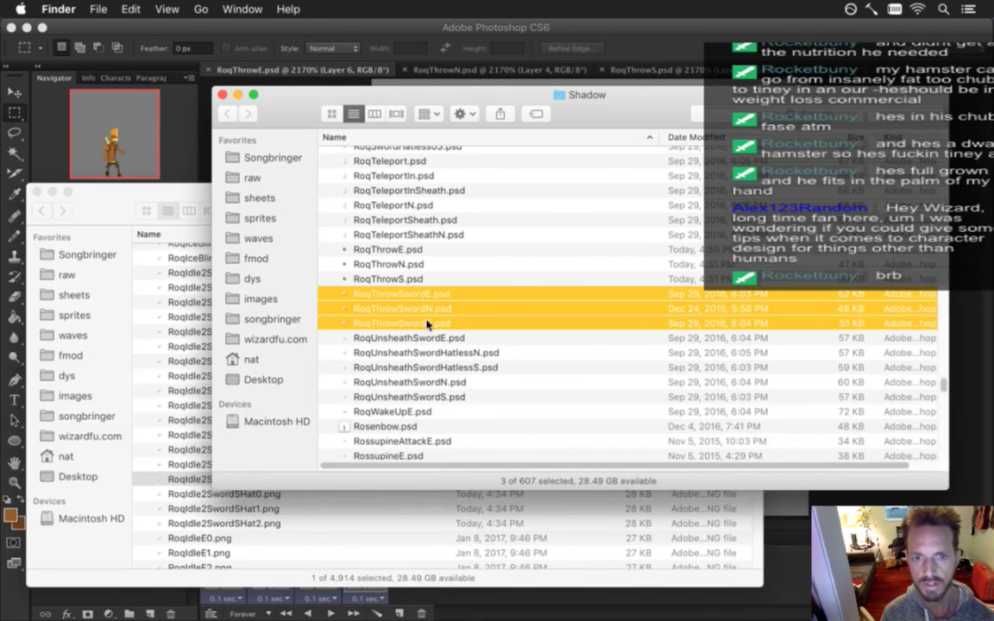
pyautogui.rightClick(427, 318)
pyautogui.moveTo(580, 363)
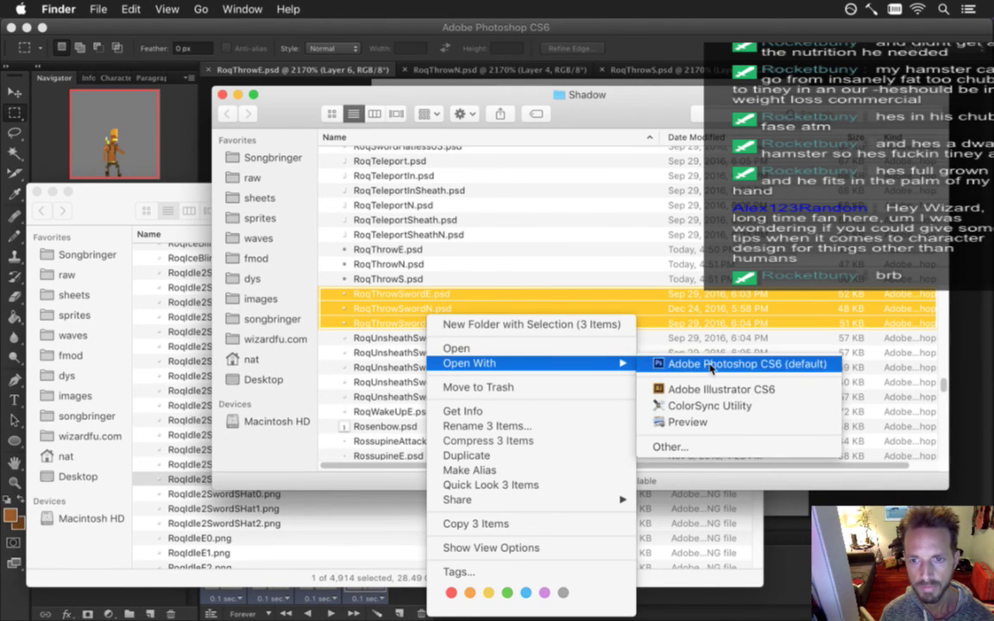
pyautogui.click(681, 363)
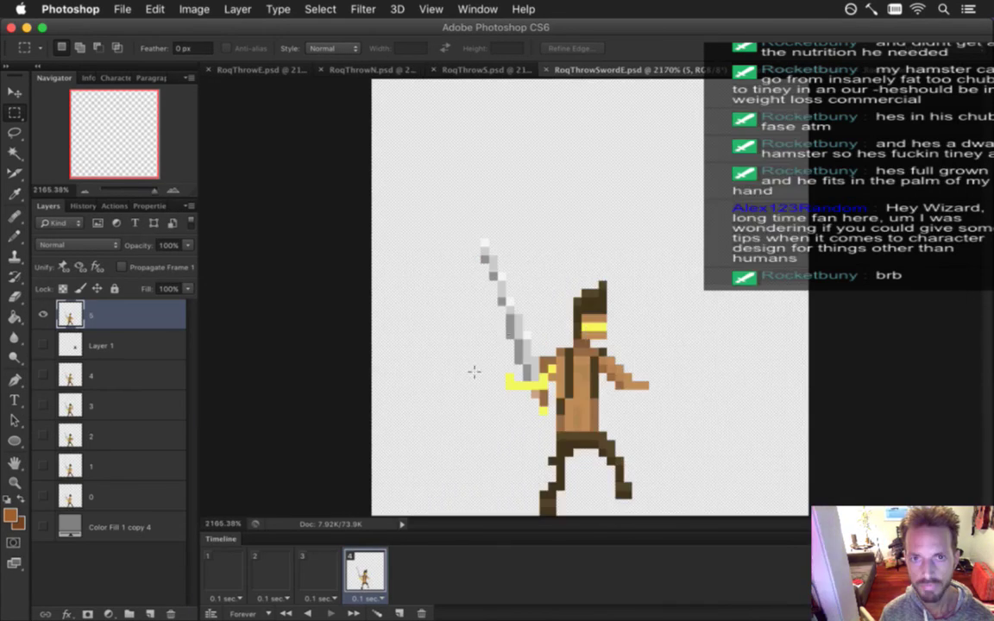
# In the Finder window with the exported Shadow PNGs, move all RoqThrowSword files, from RoqThrowSwordE0.png through RoqThrowSwordS3.png, to the trash
pyautogui.press('super+Tab')
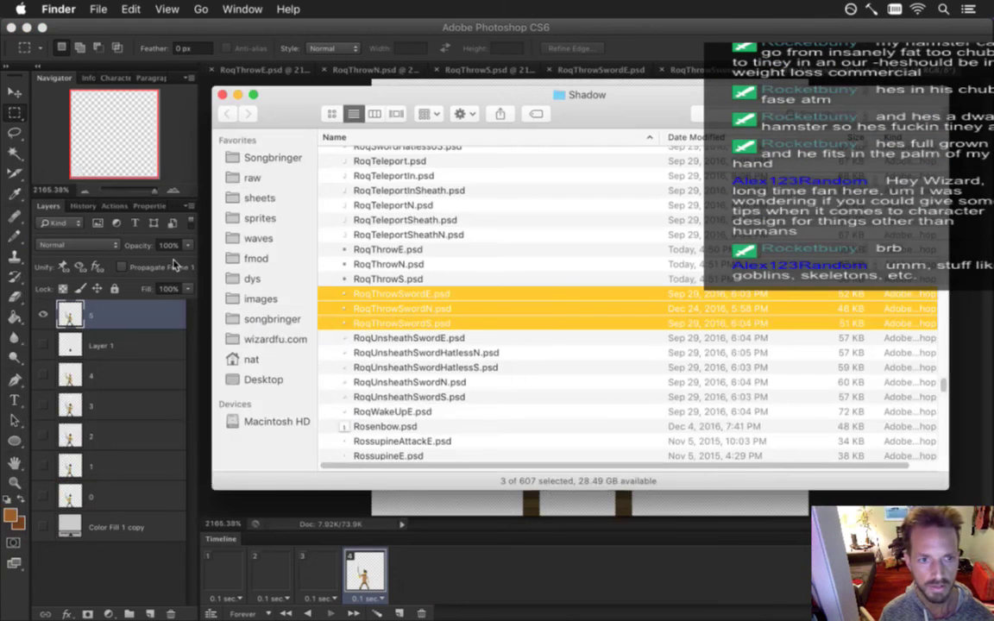
pyautogui.press('super+grave')
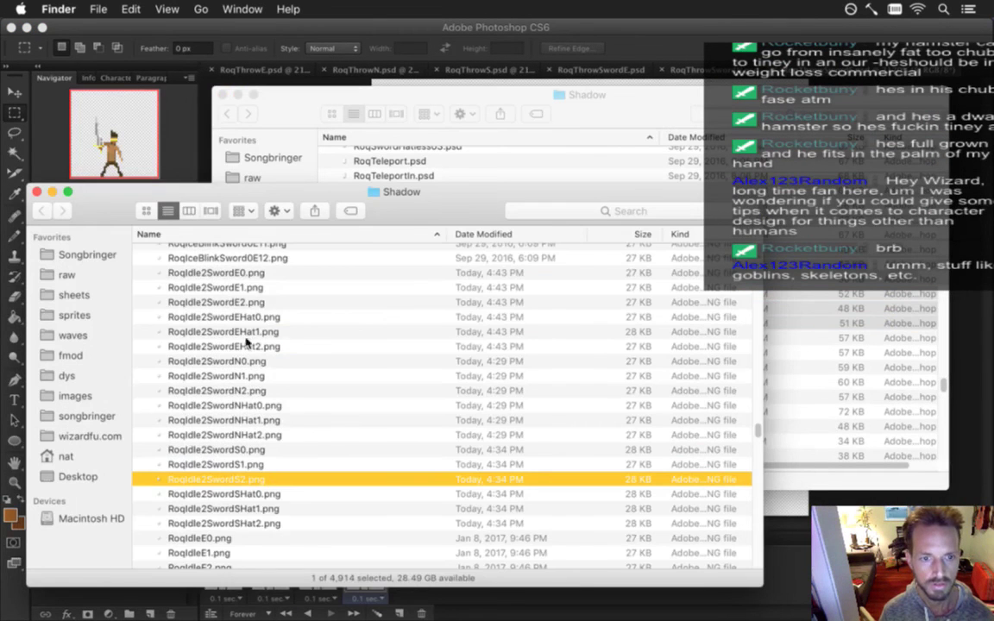
pyautogui.scroll(-15, 238, 320)
pyautogui.scroll(-15, 246, 335)
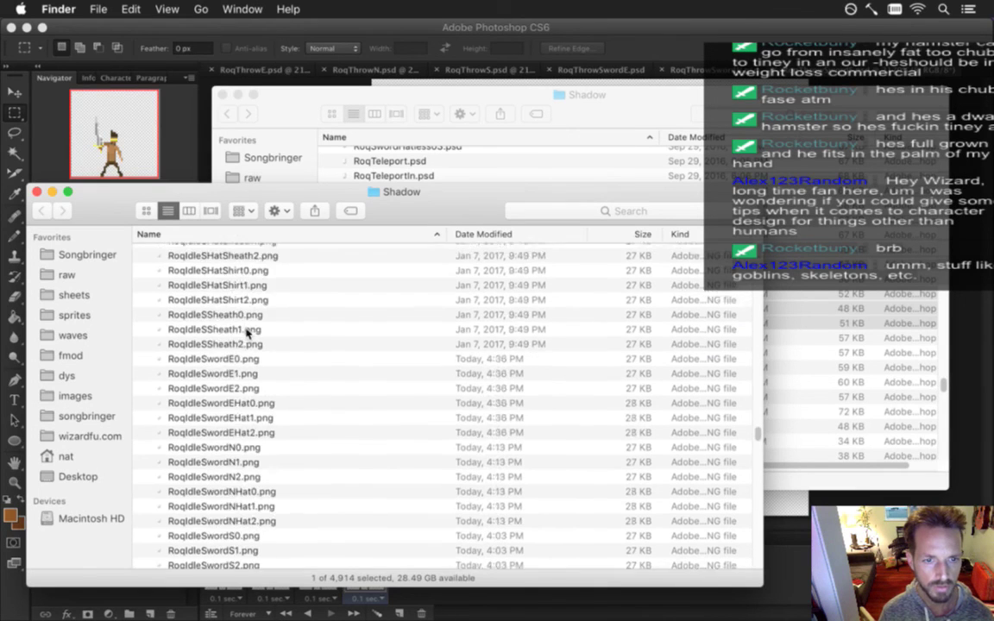
pyautogui.scroll(-1, 247, 333)
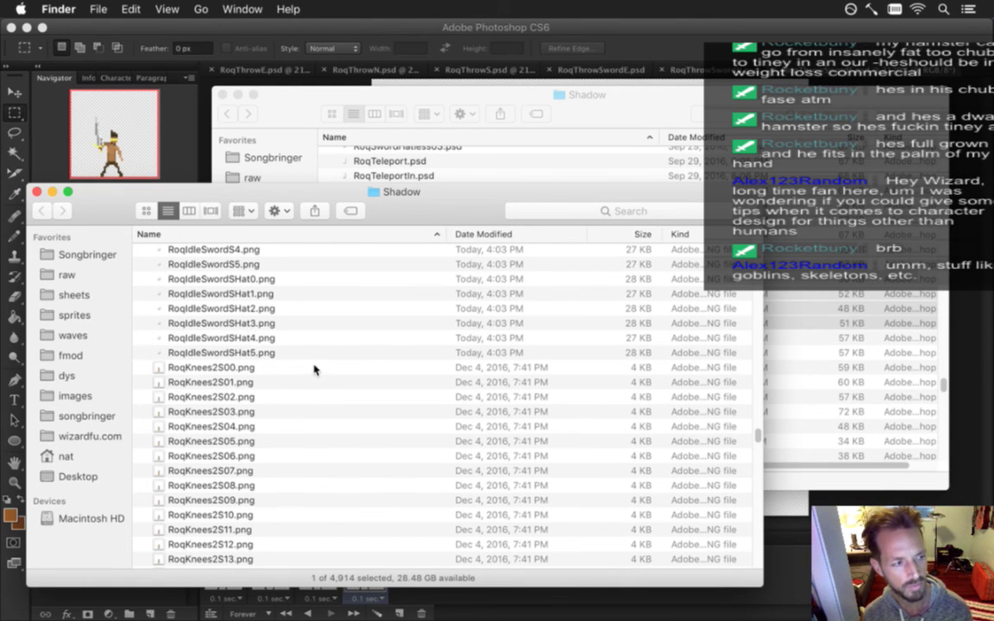
pyautogui.scroll(-5, 314, 371)
pyautogui.scroll(-15, 314, 369)
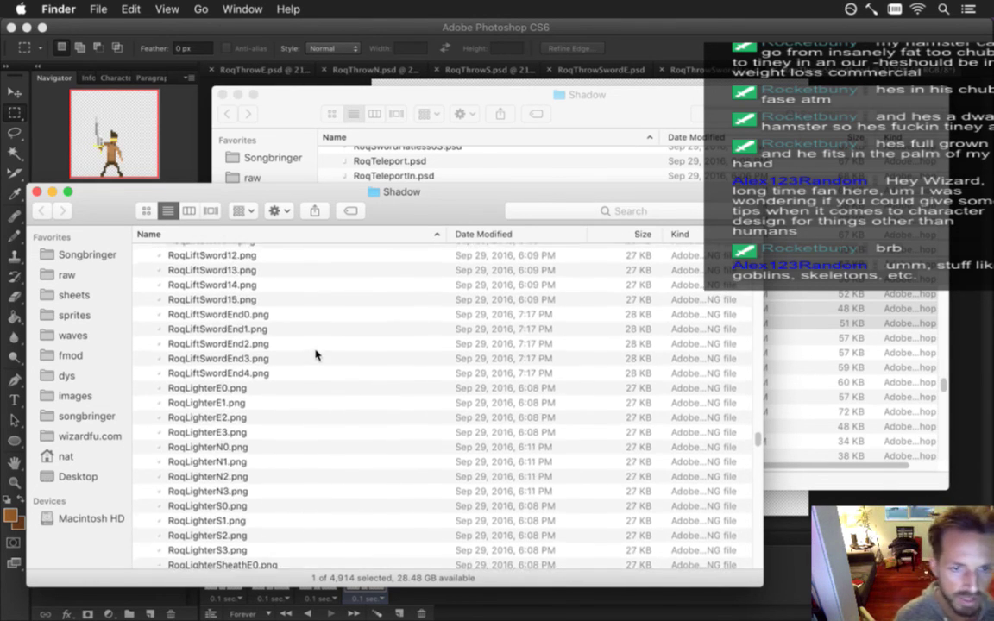
pyautogui.scroll(-15, 314, 352)
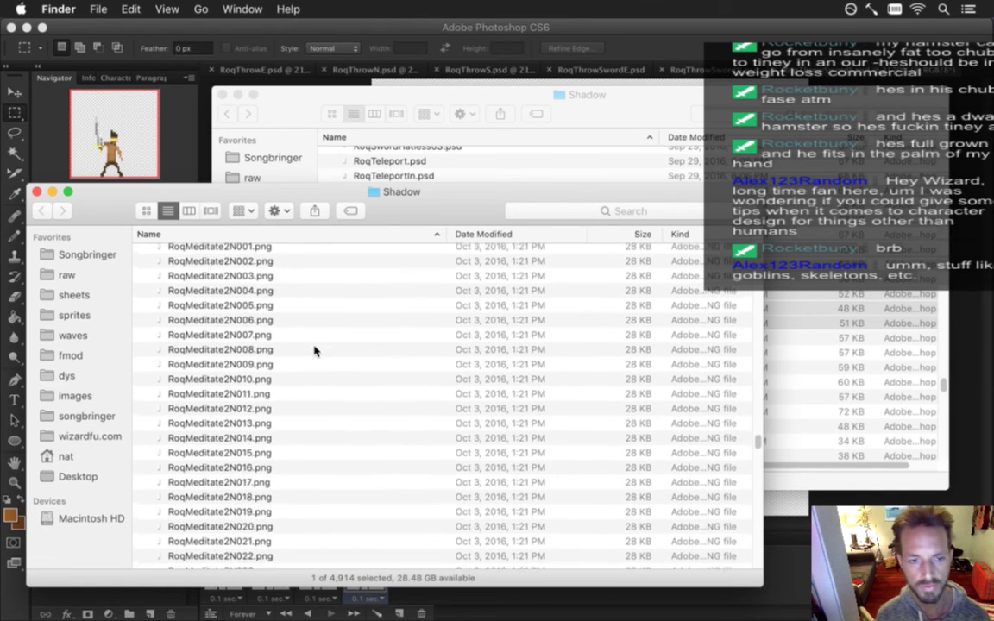
pyautogui.scroll(-15, 314, 349)
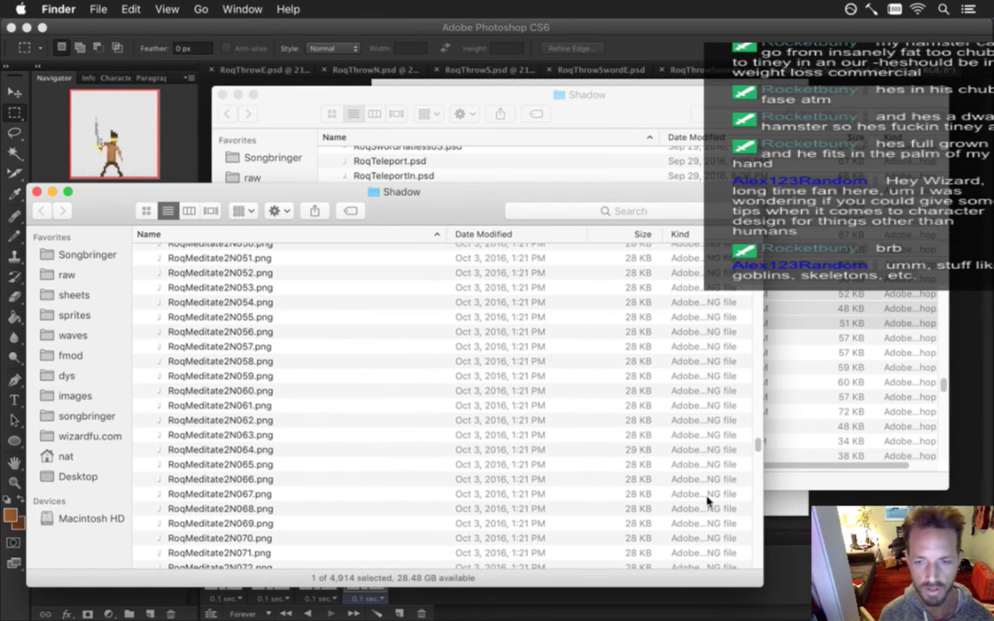
pyautogui.scroll(-15, 756, 499)
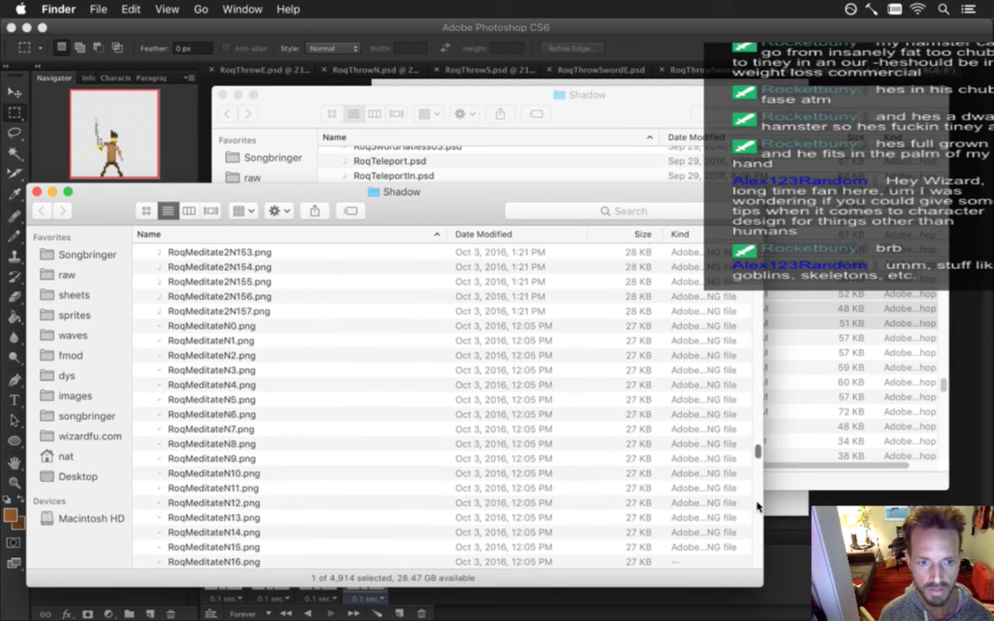
pyautogui.scroll(-15, 756, 507)
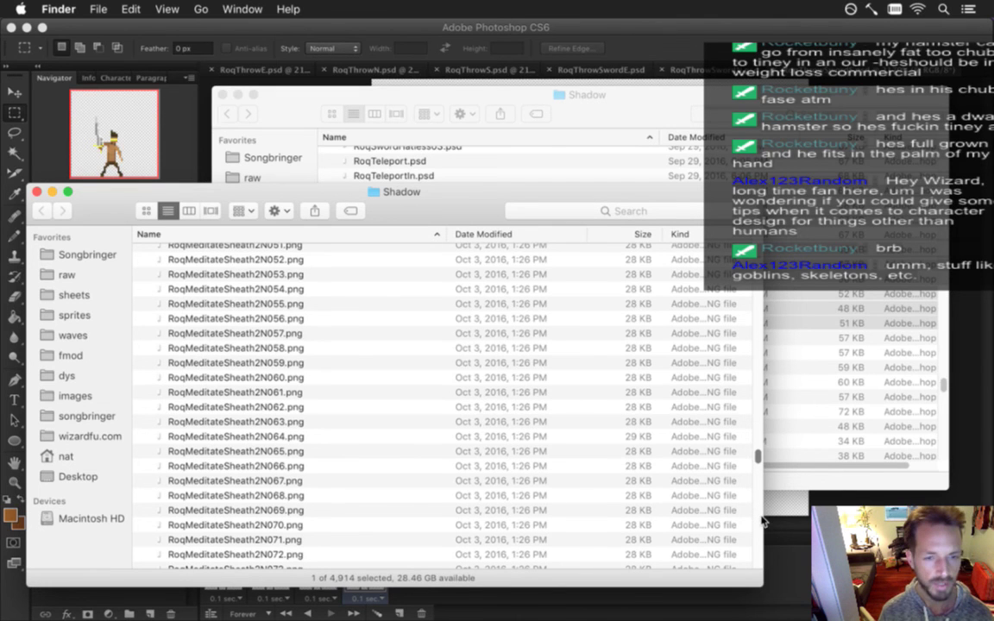
pyautogui.scroll(-6, 756, 530)
pyautogui.scroll(-8, 757, 539)
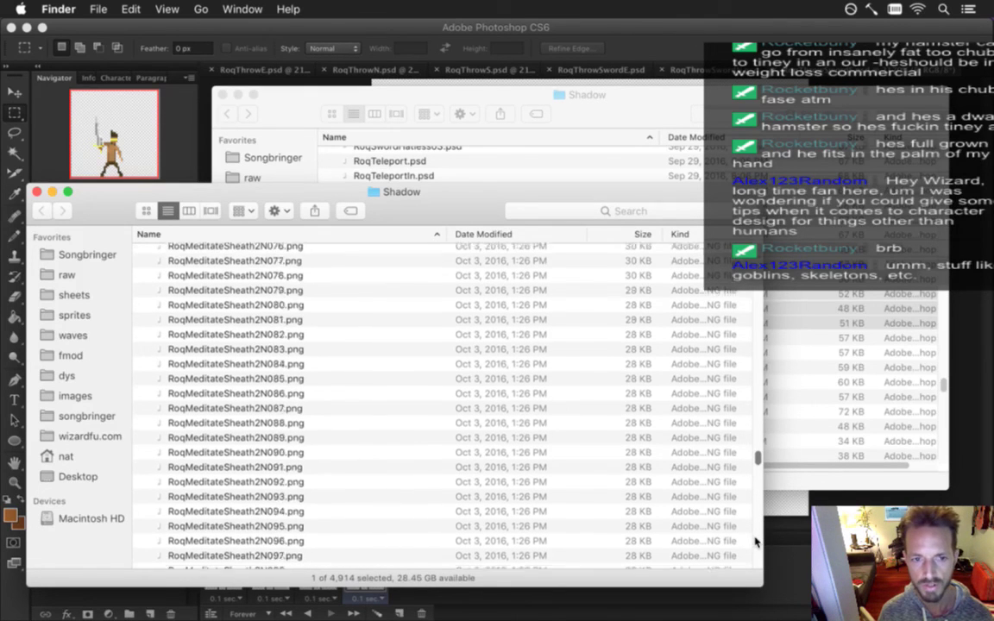
pyautogui.scroll(-7, 759, 518)
pyautogui.scroll(-7, 759, 517)
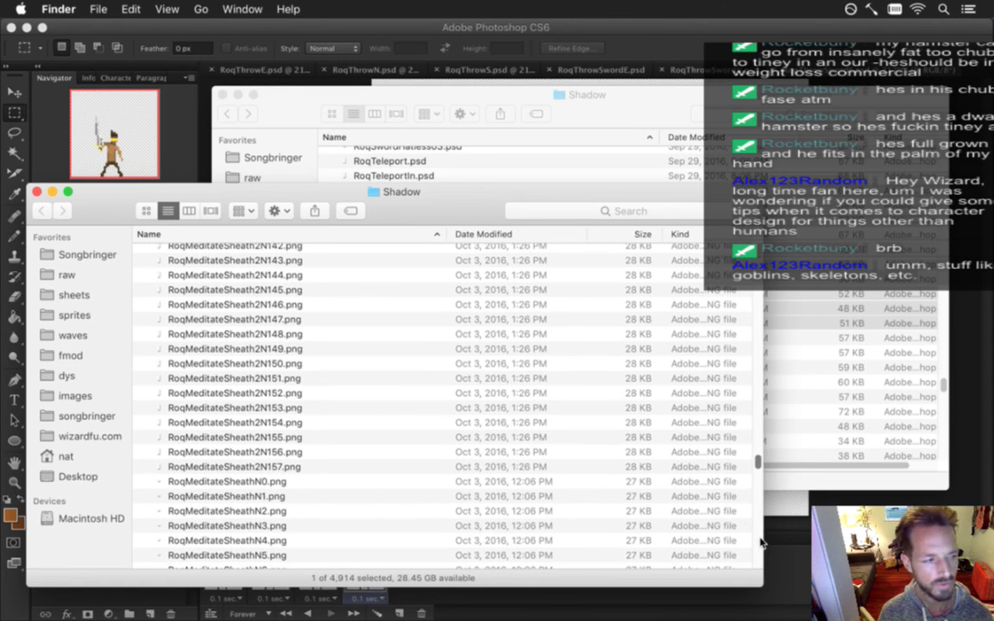
pyautogui.scroll(-15, 760, 542)
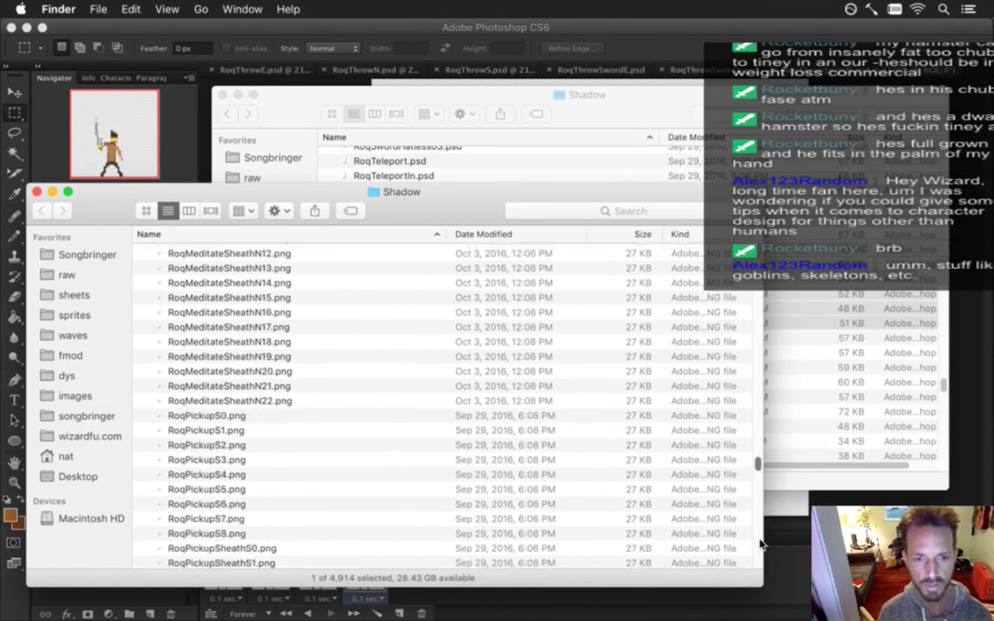
pyautogui.scroll(-12, 760, 544)
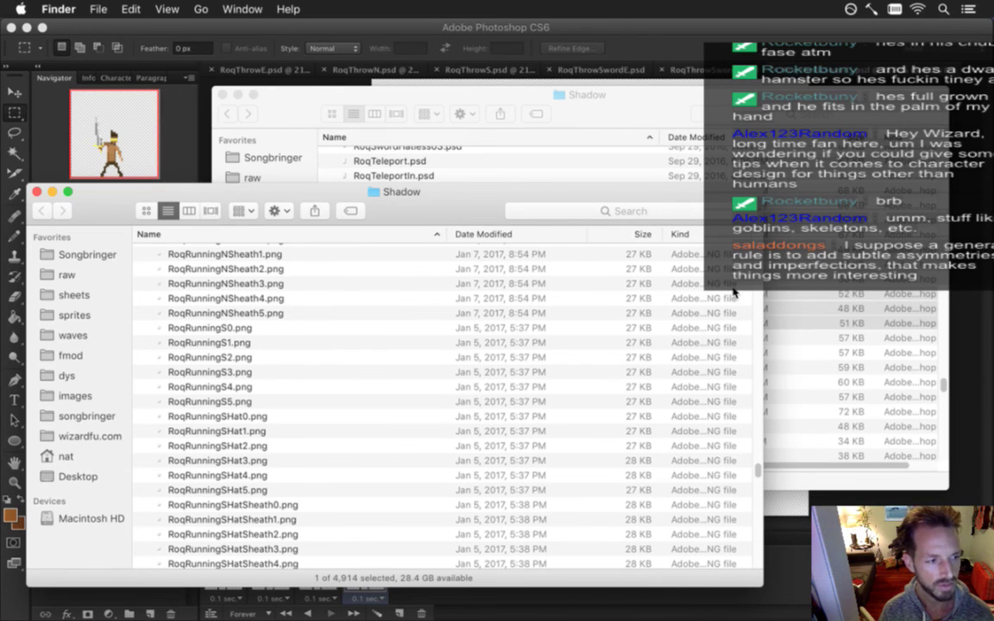
pyautogui.scroll(-20, 613, 397)
pyautogui.scroll(-20, 608, 395)
pyautogui.scroll(-15, 608, 395)
pyautogui.scroll(-15, 759, 540)
pyautogui.scroll(-5, 758, 540)
pyautogui.scroll(-20, 758, 540)
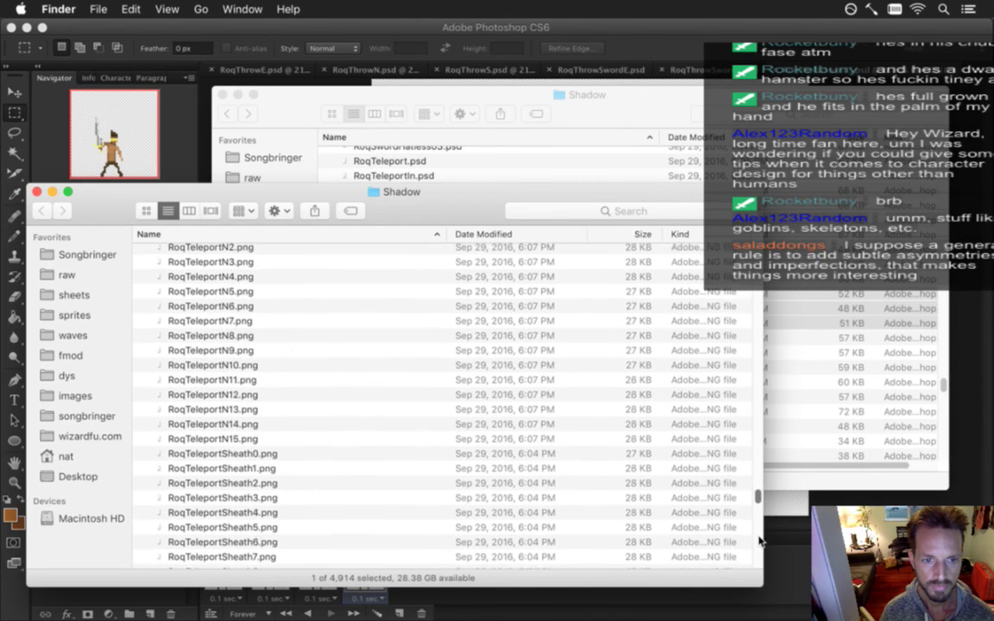
pyautogui.scroll(-20, 758, 552)
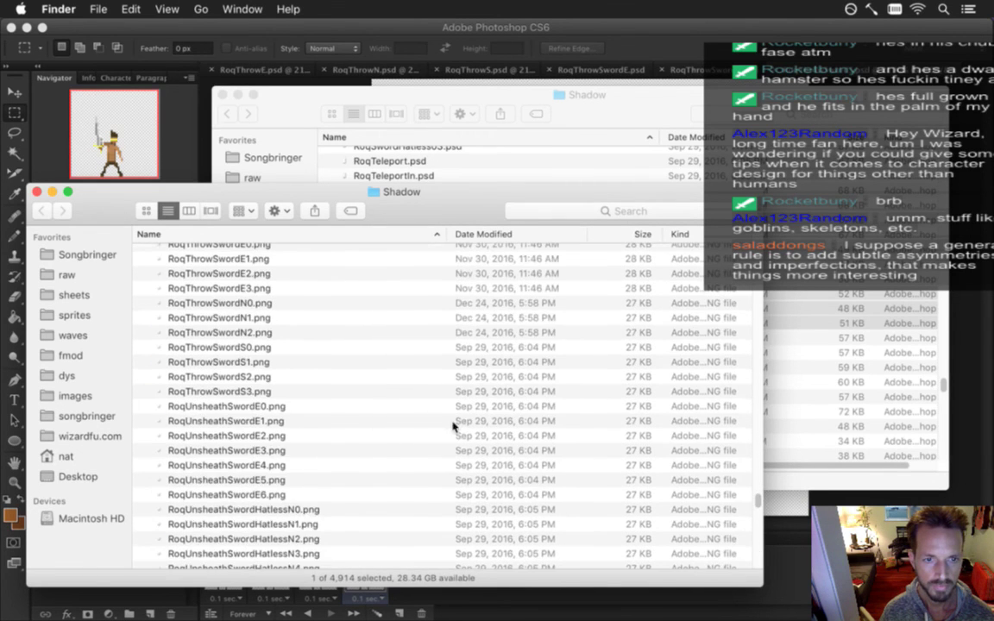
pyautogui.scroll(4, 395, 420)
pyautogui.click(287, 385)
pyautogui.scroll(-1, 319, 441)
pyautogui.scroll(2, 317, 439)
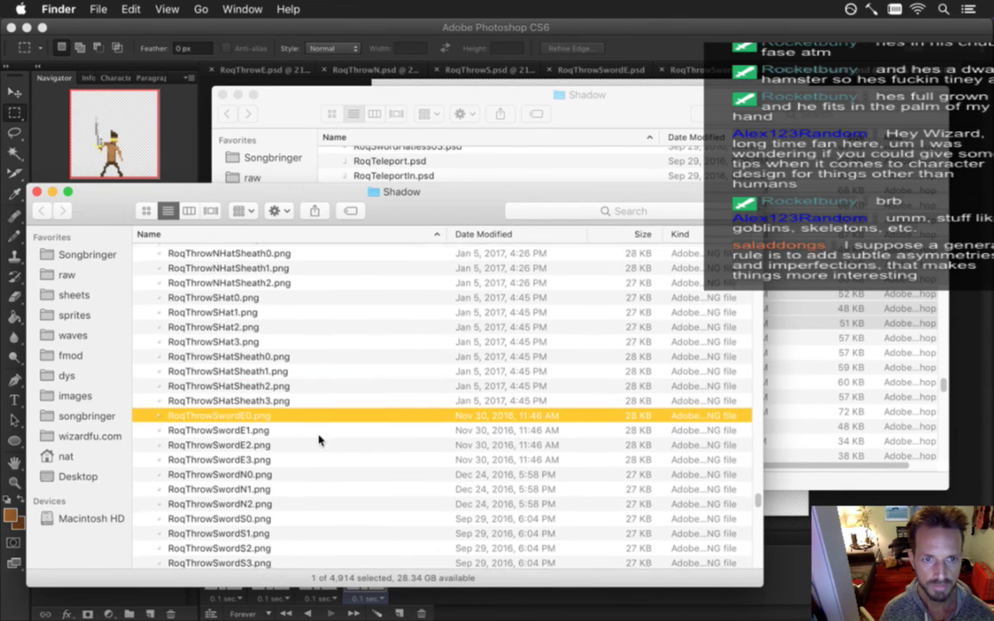
pyautogui.scroll(-4, 317, 444)
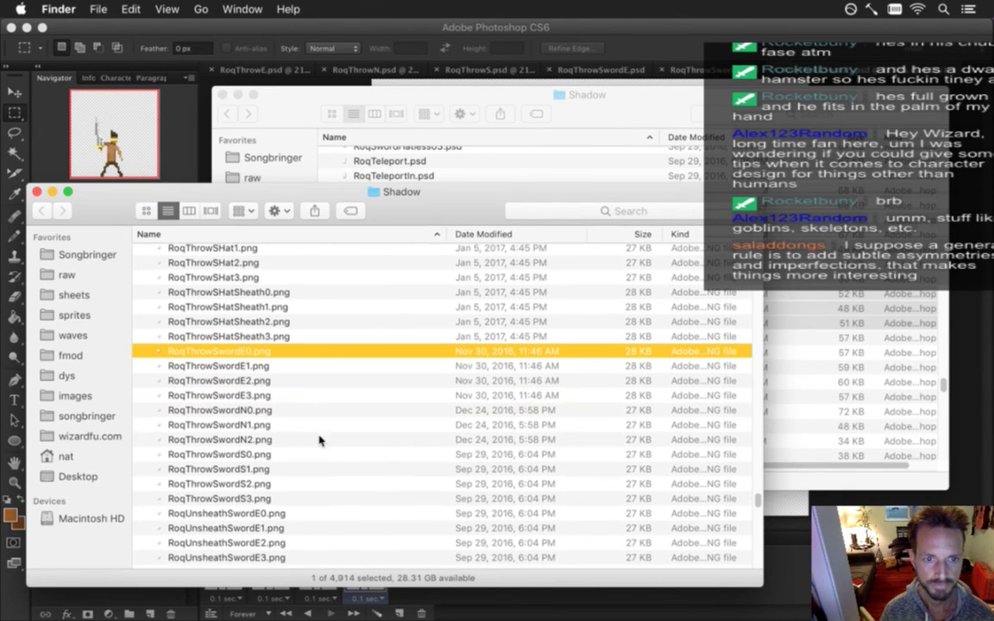
pyautogui.keyDown('shift'); pyautogui.click(313, 497); pyautogui.keyUp('shift')
pyautogui.press('super+BackSpace')
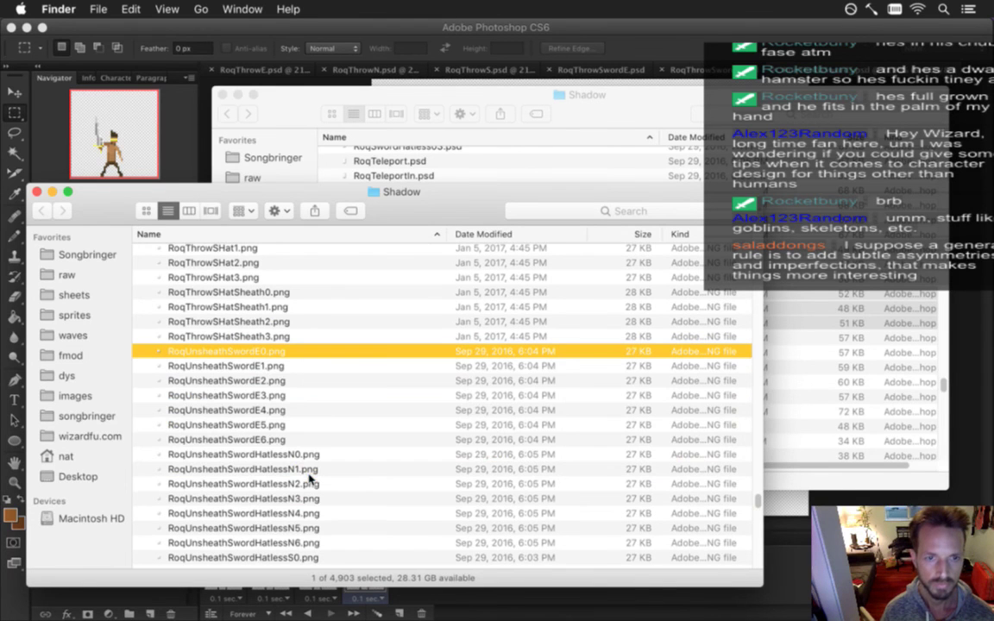
# Switch to iTerm2 and bring the suspended vim session editing data/friends/Roq.txt back to the foreground
pyautogui.scroll(3, 303, 480)
pyautogui.scroll(5, 302, 480)
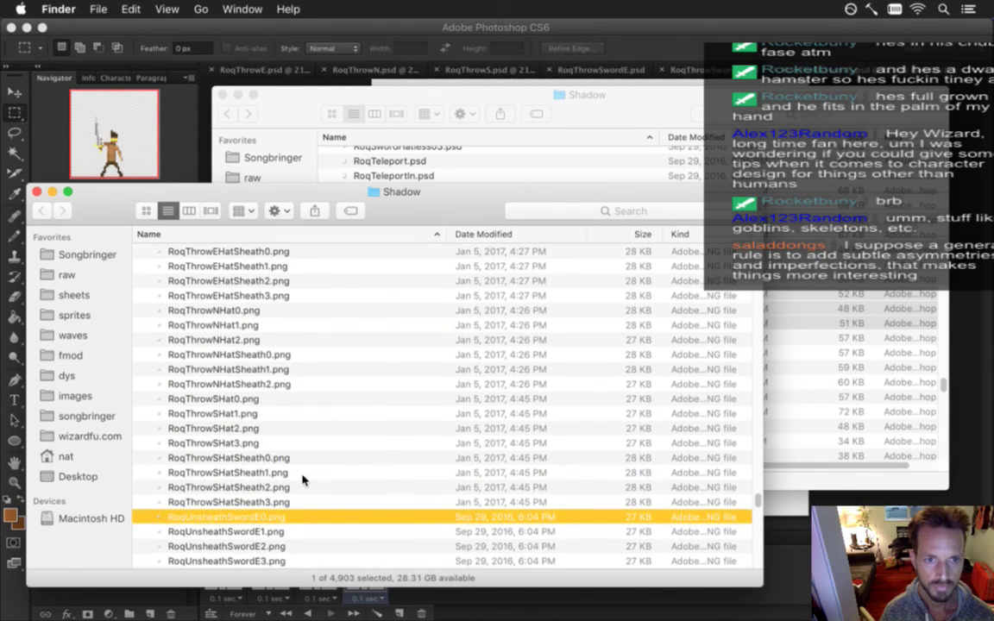
pyautogui.scroll(1, 302, 480)
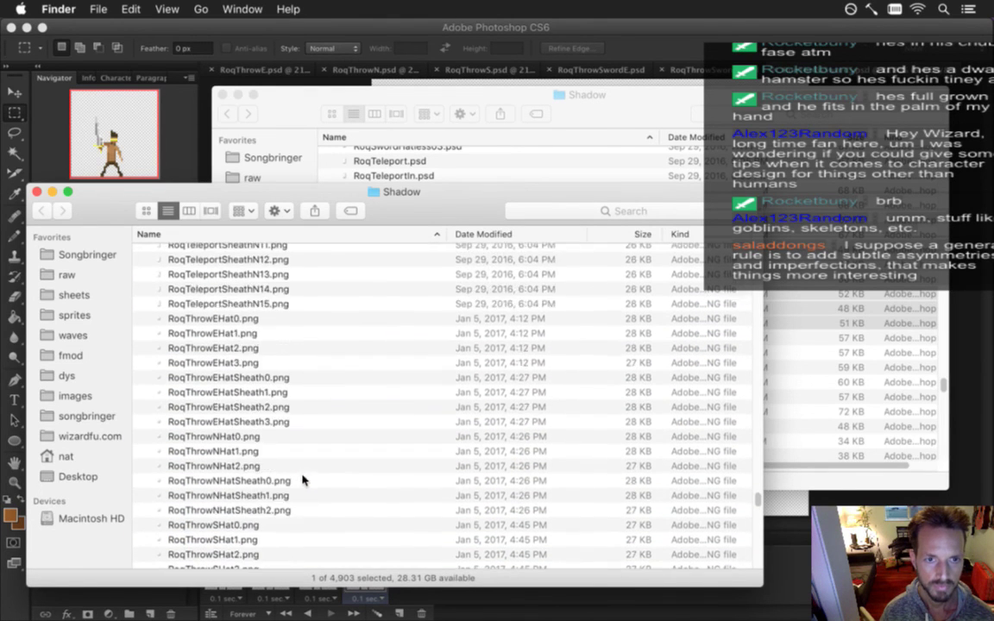
pyautogui.press('super+Tab')
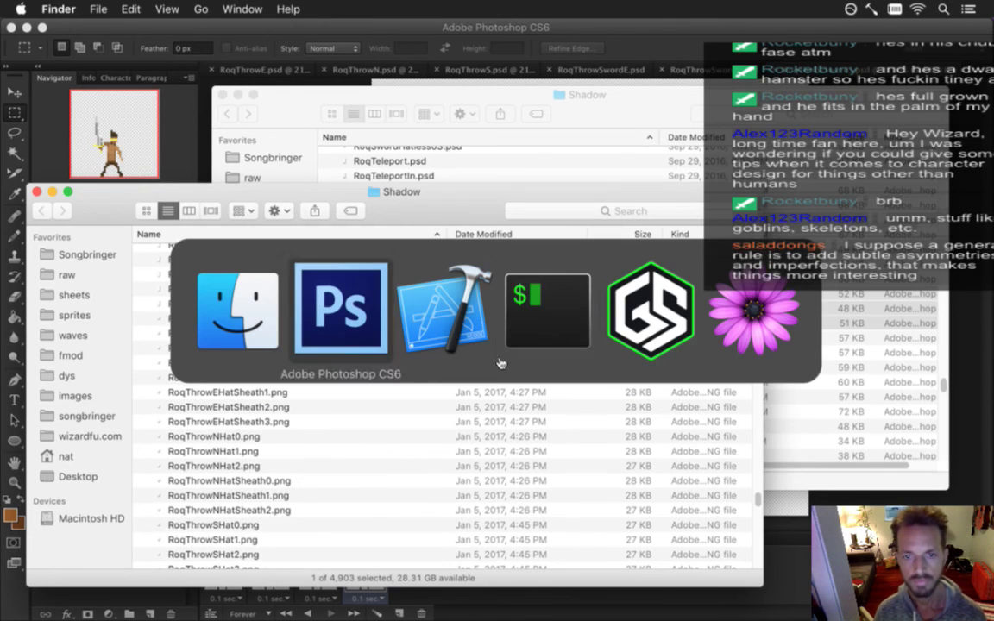
pyautogui.click(548, 334)
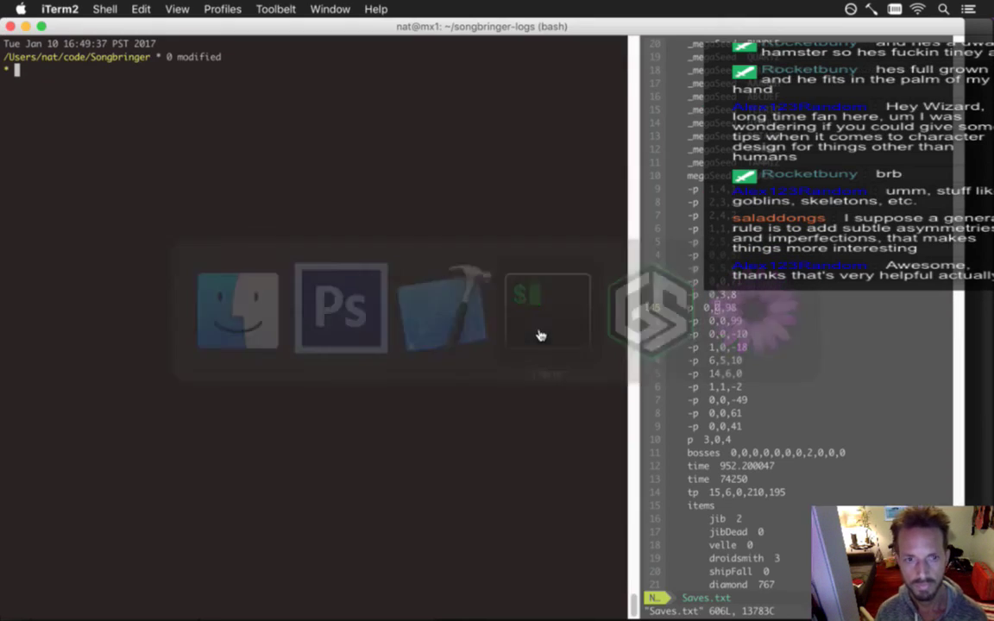
pyautogui.write('vi')
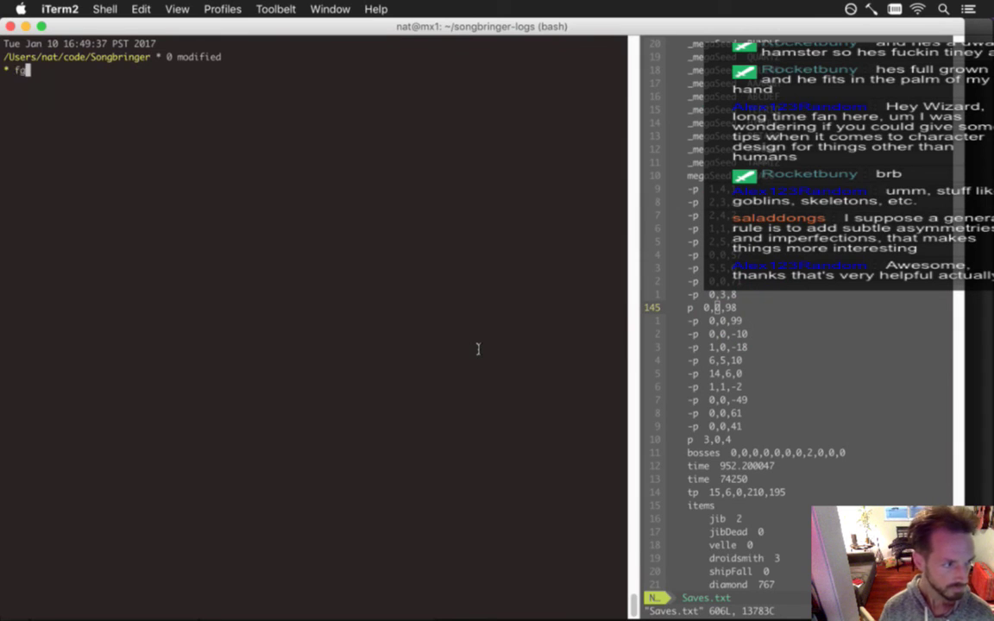
pyautogui.press('Return')
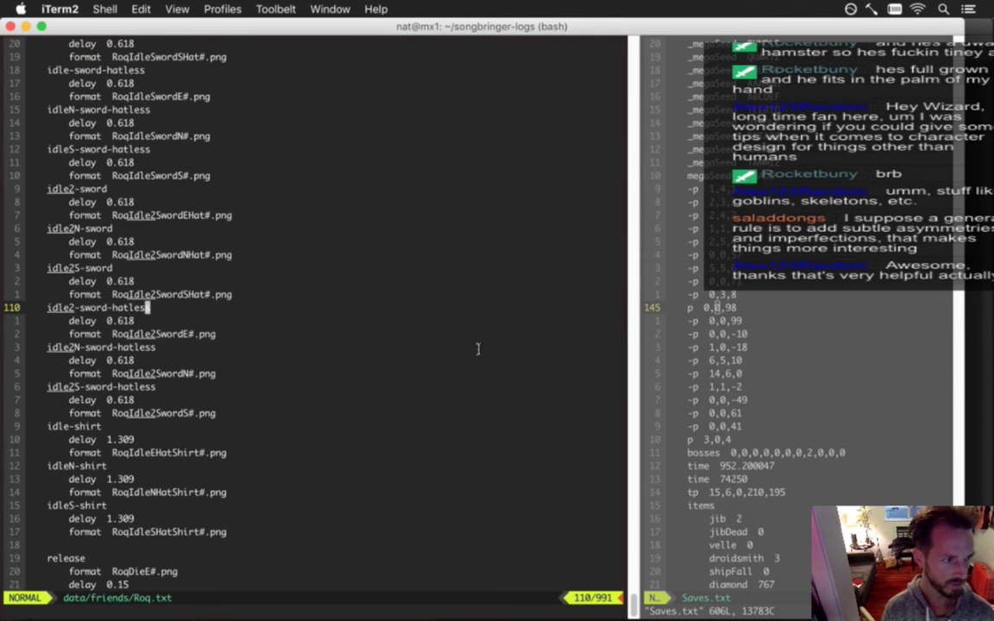
# Search Roq.txt for "throw" to reach the throw animation entries
pyautogui.press('j')
pyautogui.press('j')
pyautogui.write('/throw')
pyautogui.press('Return')
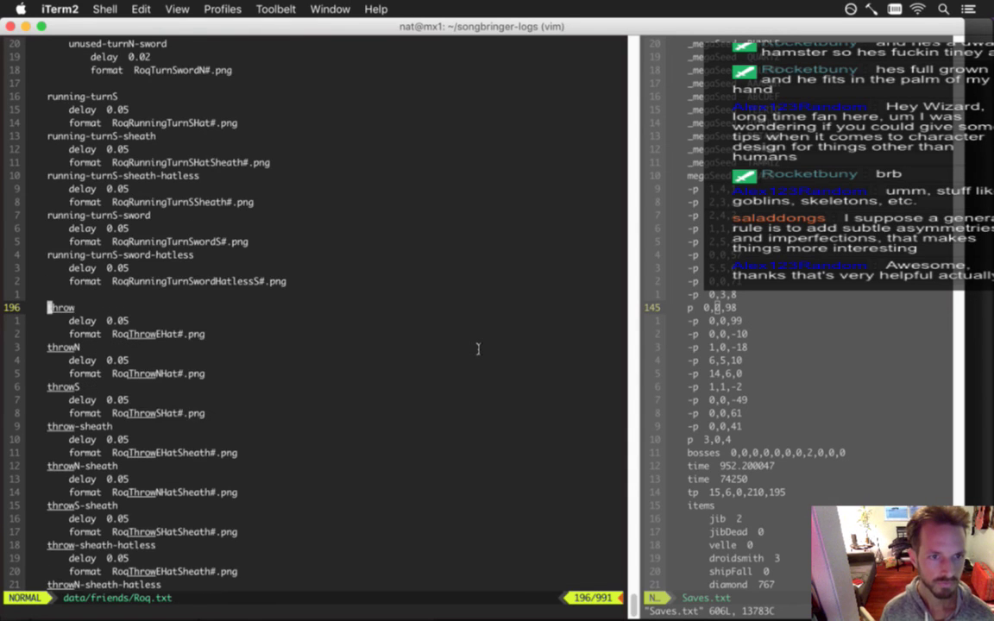
# Review the format names of the throw, throw-sheath, throw-sword and hatless animation entries in Roq.txt
pyautogui.press('j')
pyautogui.press('j')
pyautogui.press('j')
pyautogui.press('j')
pyautogui.press('j')
pyautogui.press('j')
pyautogui.press('j')
pyautogui.press('j')
pyautogui.press('j')
pyautogui.press('j')
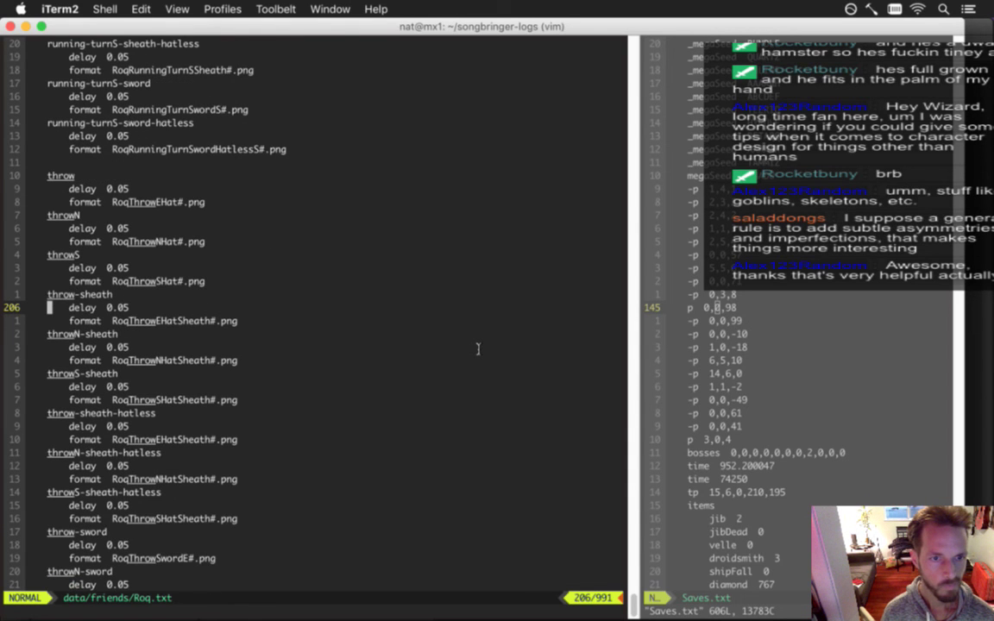
pyautogui.press('j')
pyautogui.press('j')
pyautogui.press('j')
pyautogui.press('j')
pyautogui.press('j')
pyautogui.press('j')
pyautogui.press('j')
pyautogui.press('j')
pyautogui.press('j')
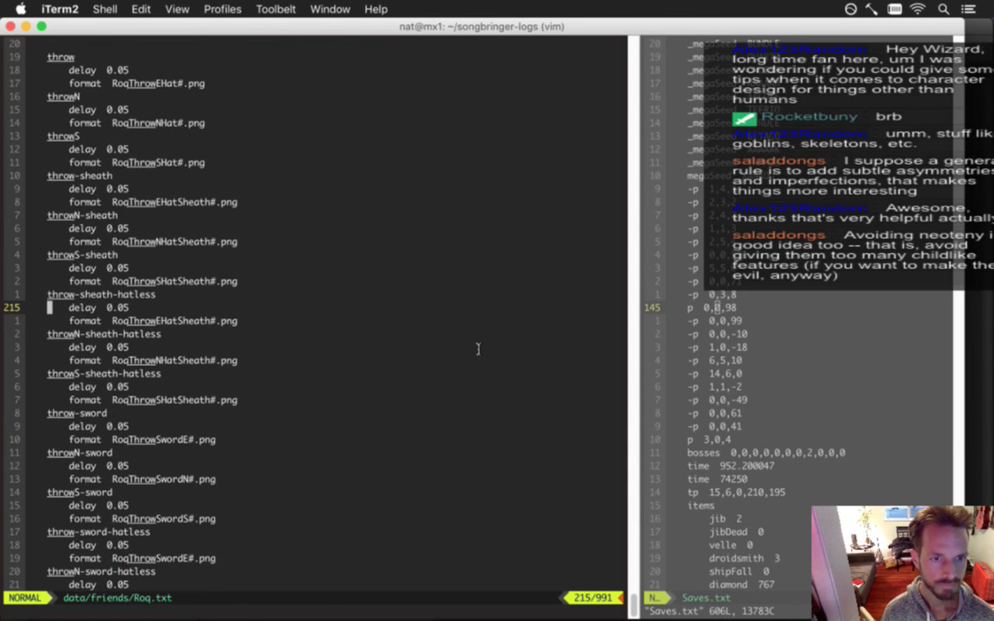
pyautogui.press('j')
pyautogui.press('j')
pyautogui.press('j')
pyautogui.press('j')
pyautogui.press('j')
pyautogui.press('j')
pyautogui.press('j')
pyautogui.press('j')
pyautogui.press('j')
pyautogui.press('k')
pyautogui.press('k')
pyautogui.press('k')
pyautogui.press('k')
pyautogui.press('k')
pyautogui.press('k')
pyautogui.press('k')
pyautogui.press('k')
pyautogui.press('k')
pyautogui.press('k')
pyautogui.press('k')
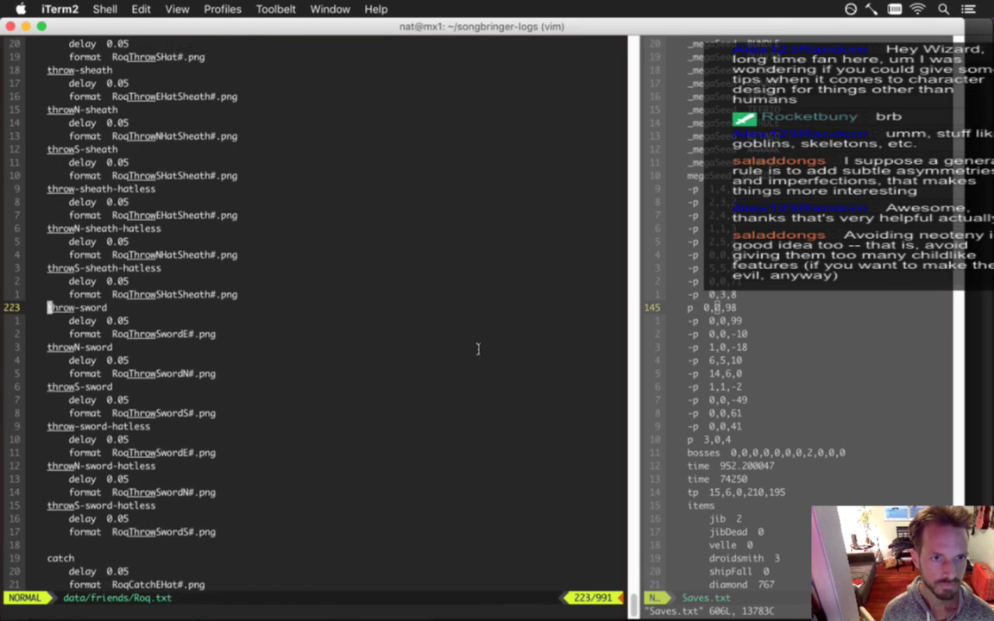
pyautogui.press('j')
pyautogui.press('j')
pyautogui.press('j')
pyautogui.press('j')
pyautogui.press('j')
pyautogui.press('j')
pyautogui.press('j')
pyautogui.press('j')
pyautogui.press('j')
pyautogui.press('j')
pyautogui.press('j')
pyautogui.press('j')
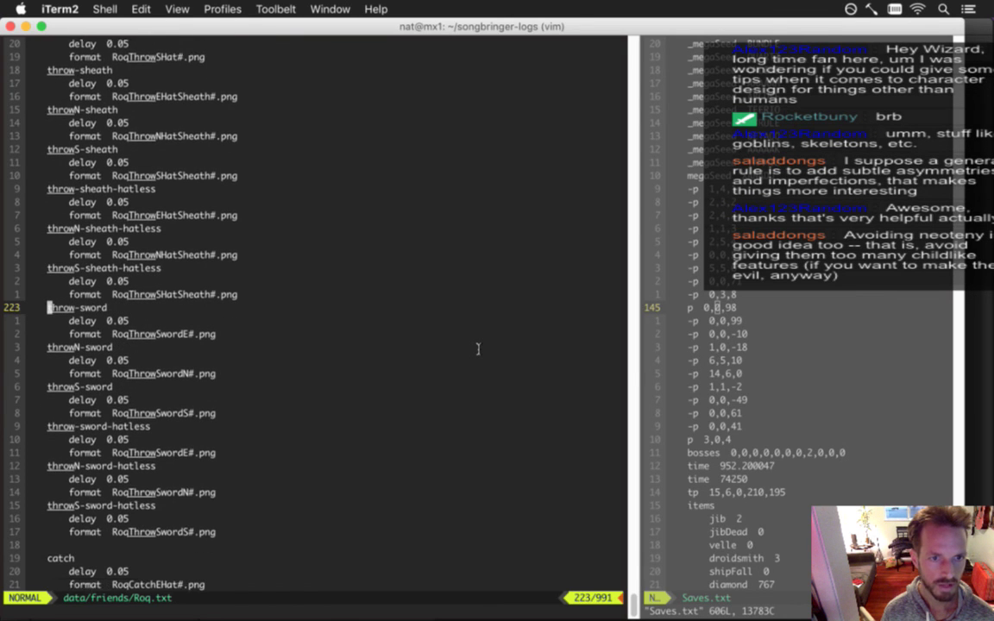
# Change the throw-sword entry's format to RoqThrowSwordEHat#.png
pyautogui.press('l')
pyautogui.press('l')
pyautogui.press('l')
pyautogui.press('l')
pyautogui.press('l')
pyautogui.press('l')
pyautogui.press('l')
pyautogui.press('l')
pyautogui.press('l')
pyautogui.press('l')
pyautogui.press('l')
pyautogui.press('l')
pyautogui.press('l')
pyautogui.press('l')
pyautogui.press('l')
pyautogui.press('l')
pyautogui.press('l')
pyautogui.press('l')
pyautogui.press('l')
pyautogui.press('l')
pyautogui.press('l')
pyautogui.press('l')
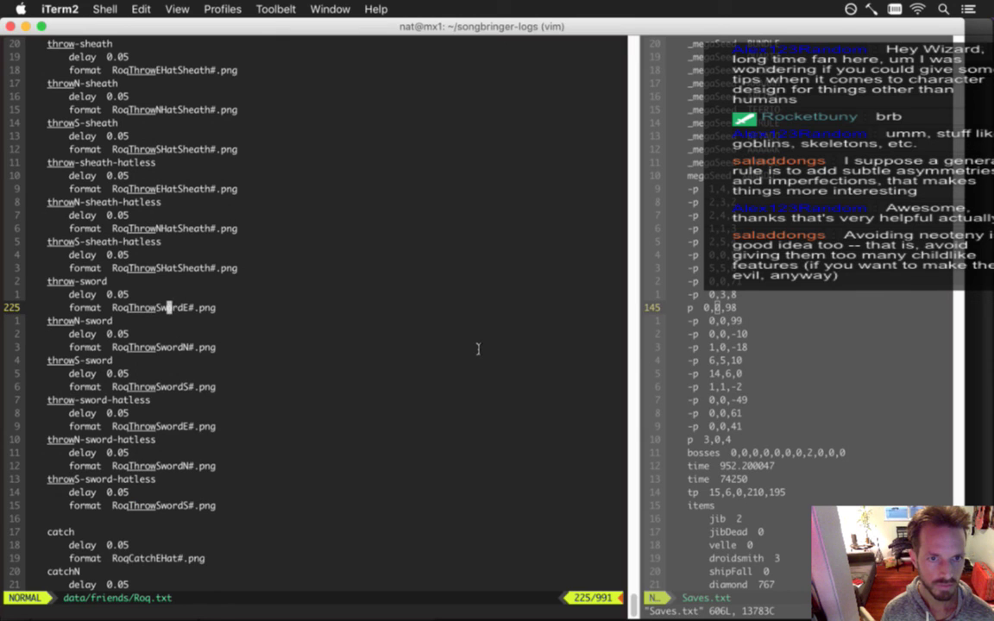
pyautogui.press('j')
pyautogui.press('j')
pyautogui.press('k')
pyautogui.press('k')
pyautogui.press('h')
pyautogui.press('h')
pyautogui.press('h')
pyautogui.press('h')
pyautogui.press('h')
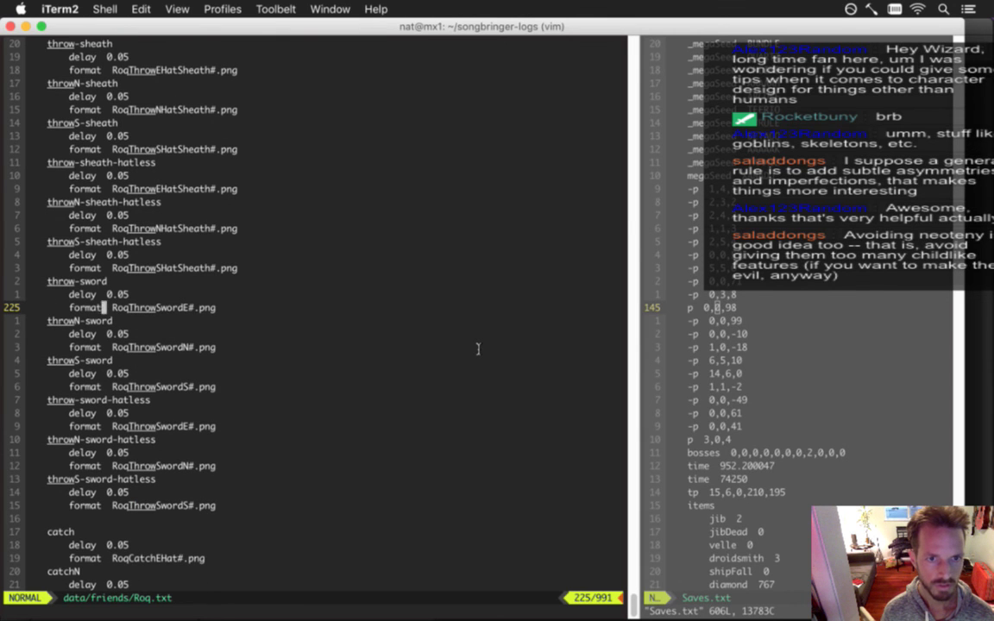
pyautogui.write('wiHat')
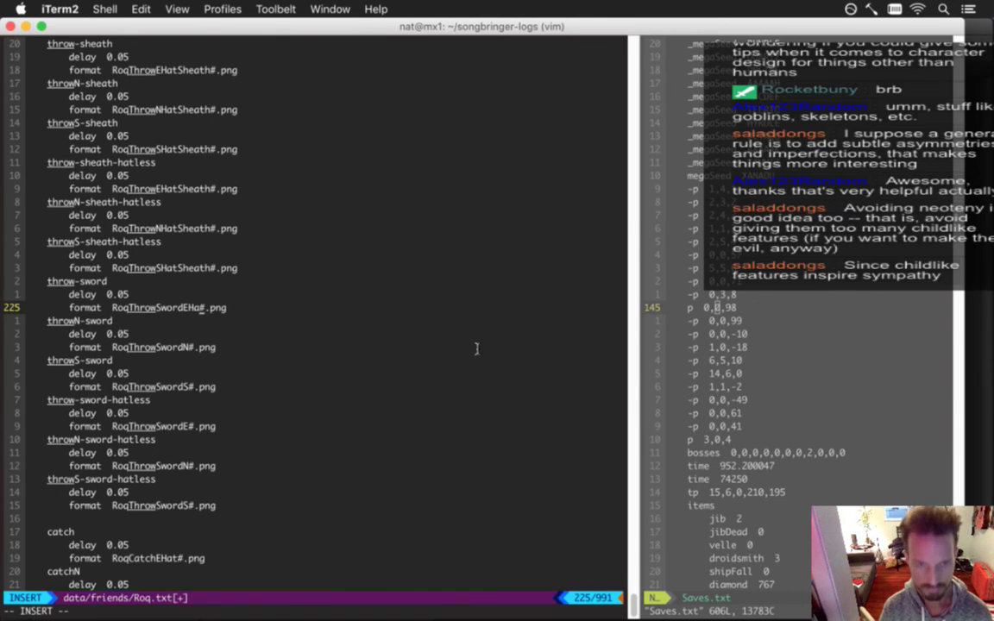
pyautogui.press('Escape')
# Change the throwN-sword and throwS-sword formats to RoqThrowSwordNHat#.png and RoqThrowSwordSHat#.png, and save Roq.txt
pyautogui.press('j')
pyautogui.press('j')
pyautogui.press('j')
pyautogui.press('h')
pyautogui.press('h')
pyautogui.press('.')
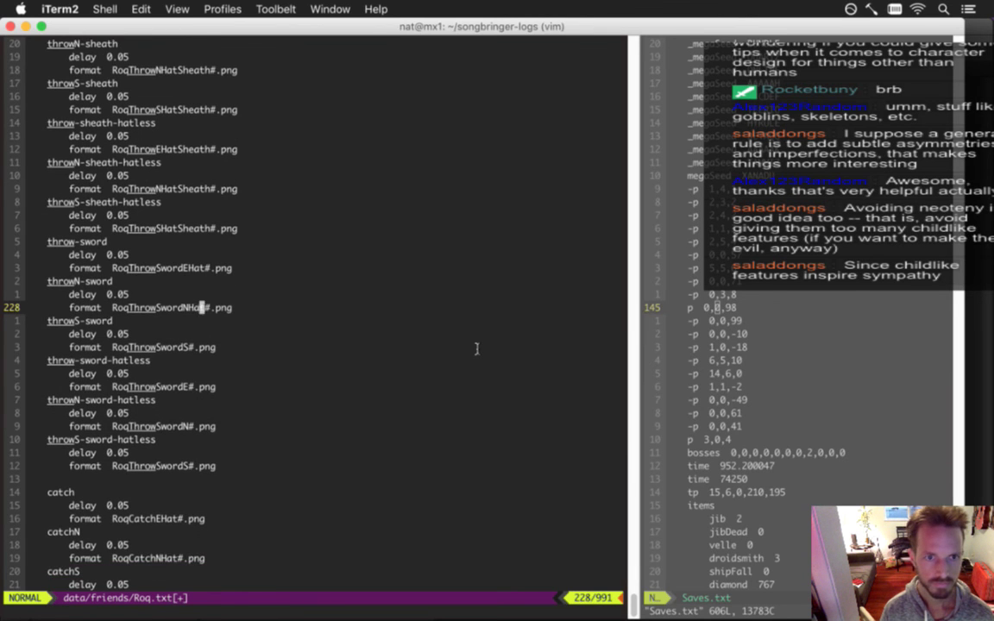
pyautogui.press('j')
pyautogui.press('j')
pyautogui.press('j')
pyautogui.press('h')
pyautogui.press('h')
pyautogui.press('.')
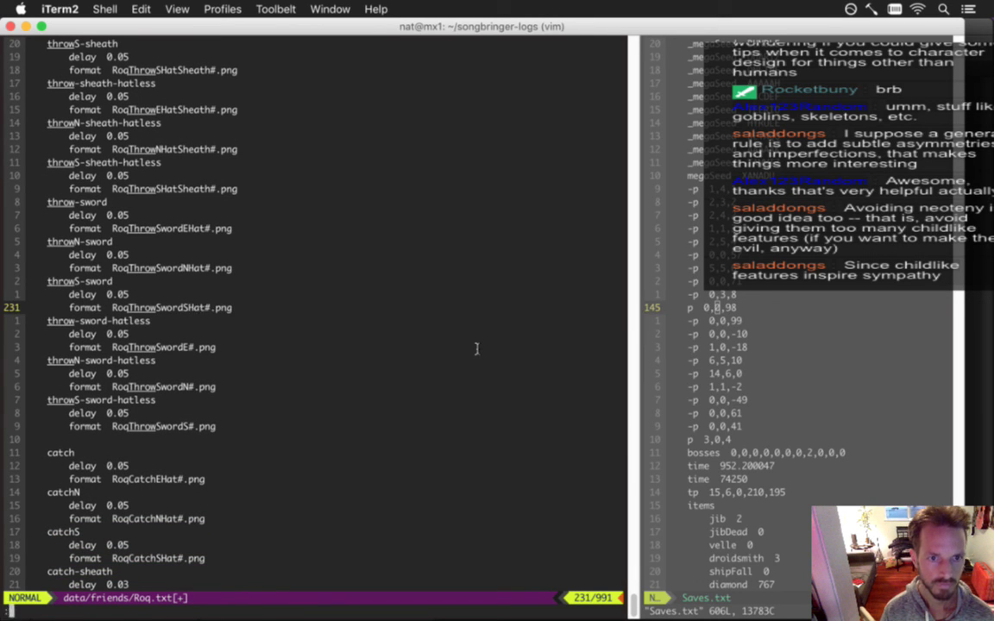
pyautogui.write(':w')
pyautogui.press('Return')
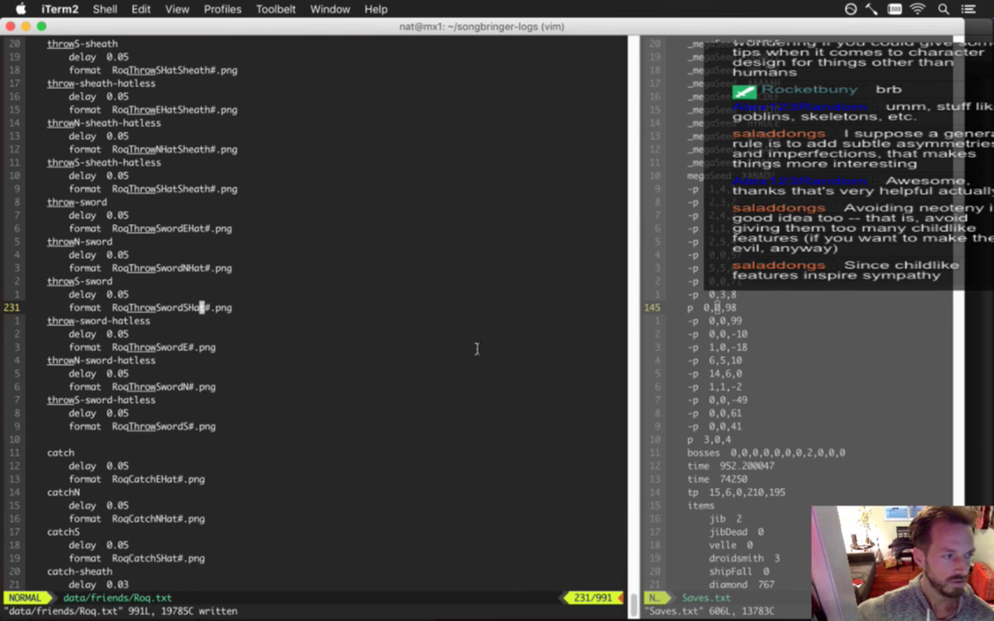
# Switch to Photoshop and show the Color Fill 1 copy layer across all four animation frames of RoqThrowSwordS.psd
pyautogui.press('super+Tab')
pyautogui.press('super+Tab')
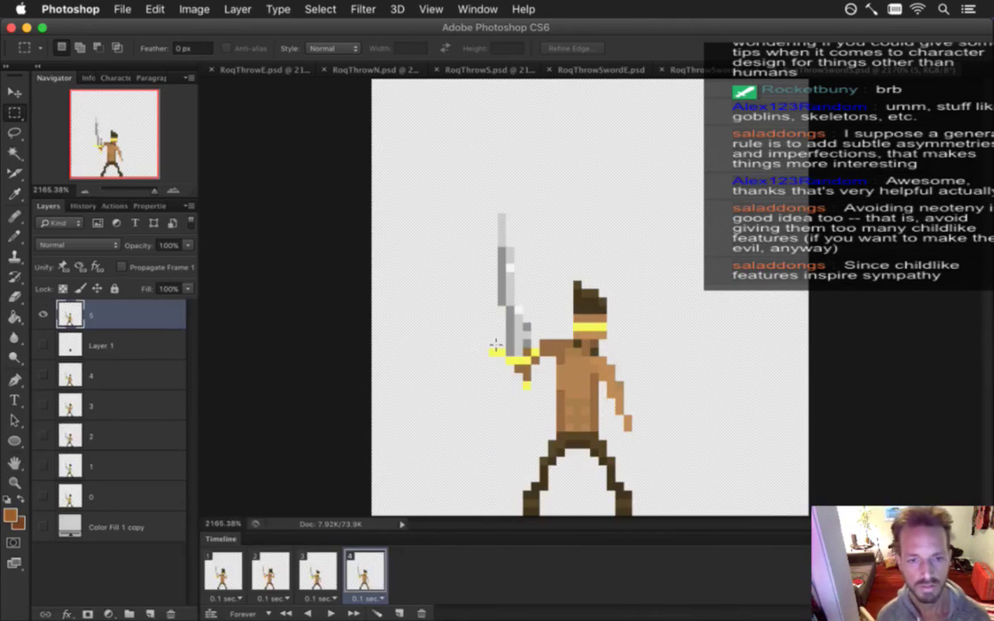
pyautogui.keyDown('shift'); pyautogui.click(223, 569); pyautogui.keyUp('shift')
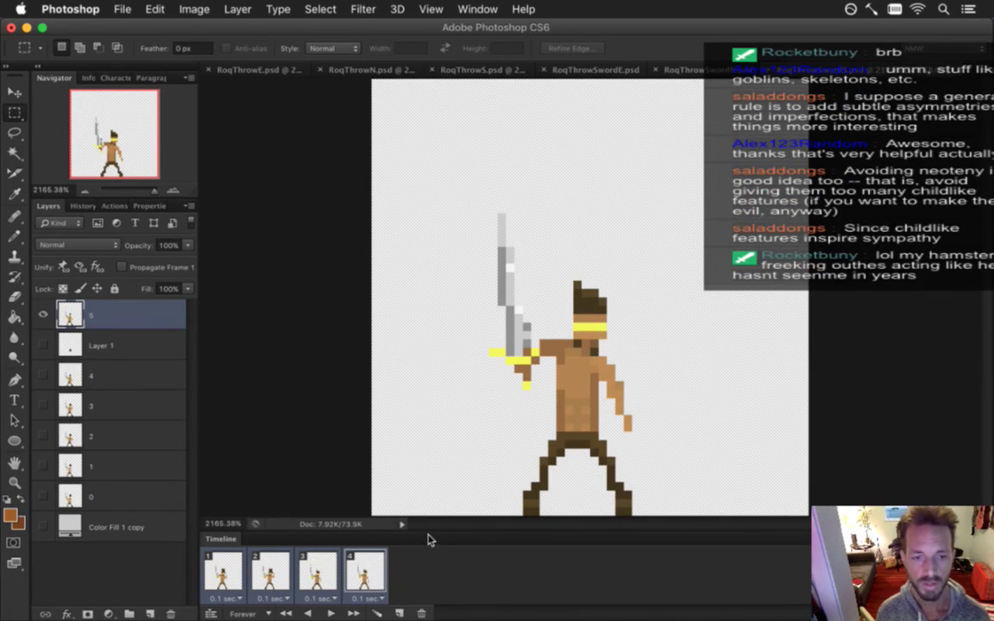
pyautogui.click(479, 70)
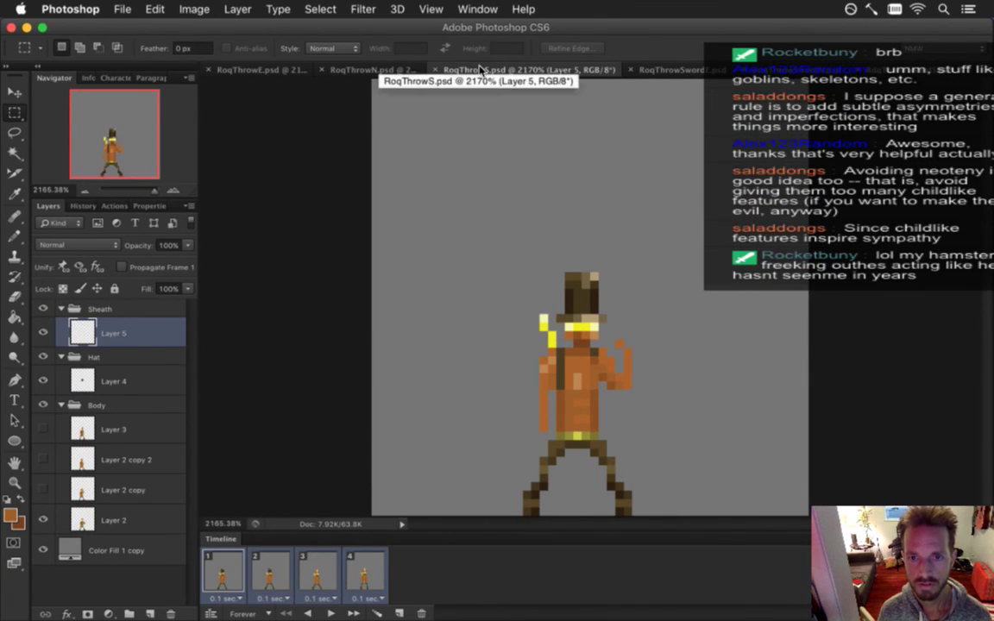
pyautogui.click(594, 69)
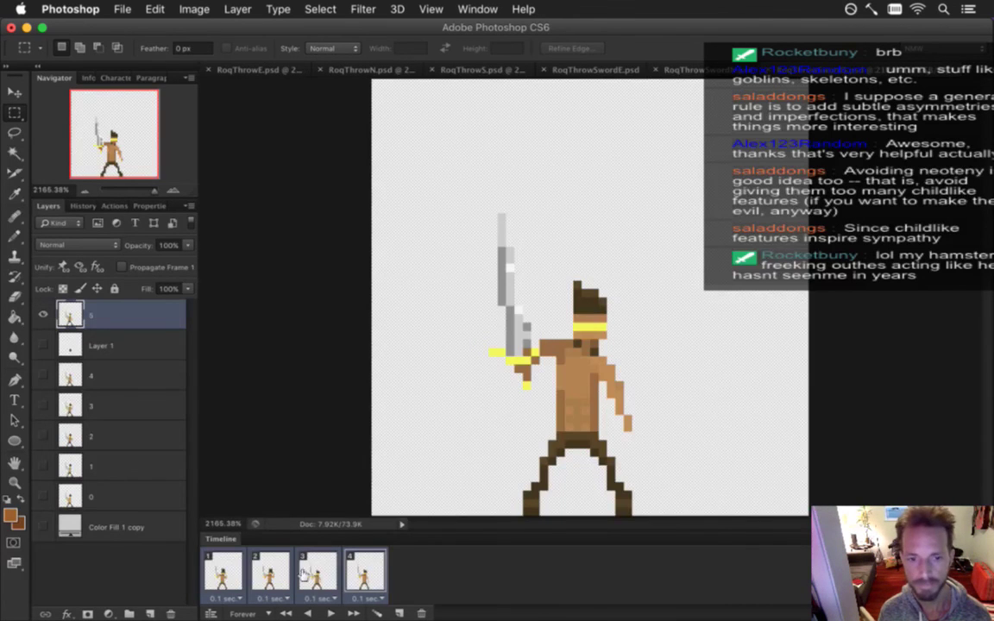
pyautogui.click(43, 527)
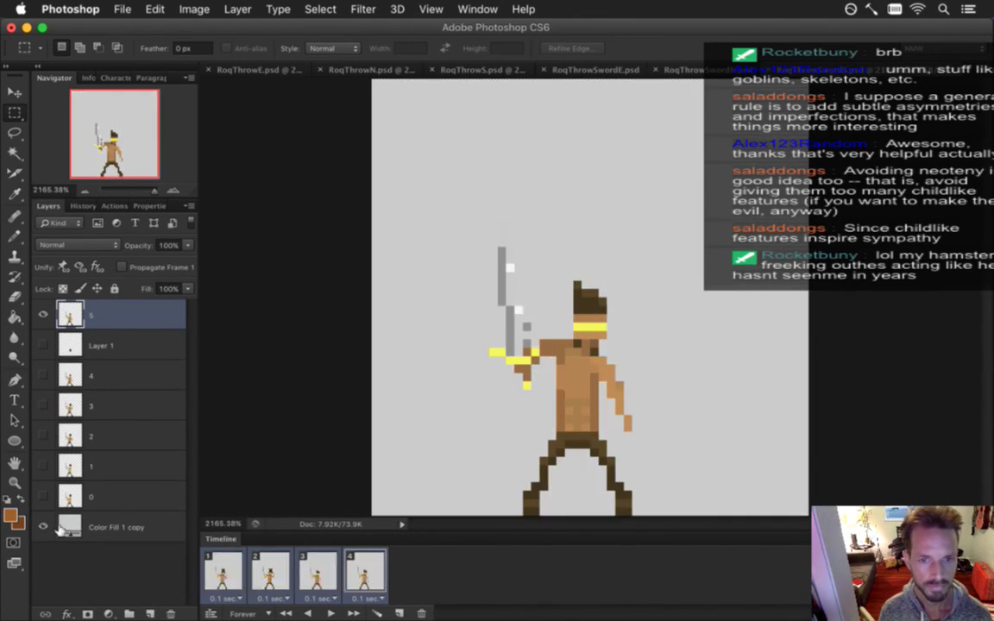
# Darken the Color Fill 1 copy layer to grey 7b7b7b with 48% brightness
pyautogui.doubleClick(69, 526)
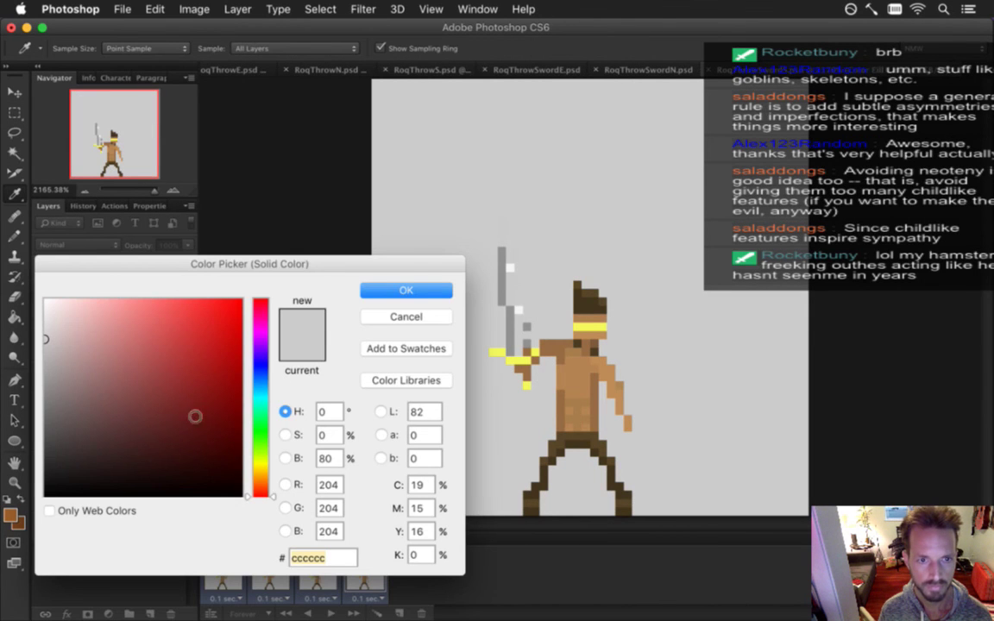
pyautogui.click(284, 458)
pyautogui.moveTo(256, 394); pyautogui.dragTo(261, 402)
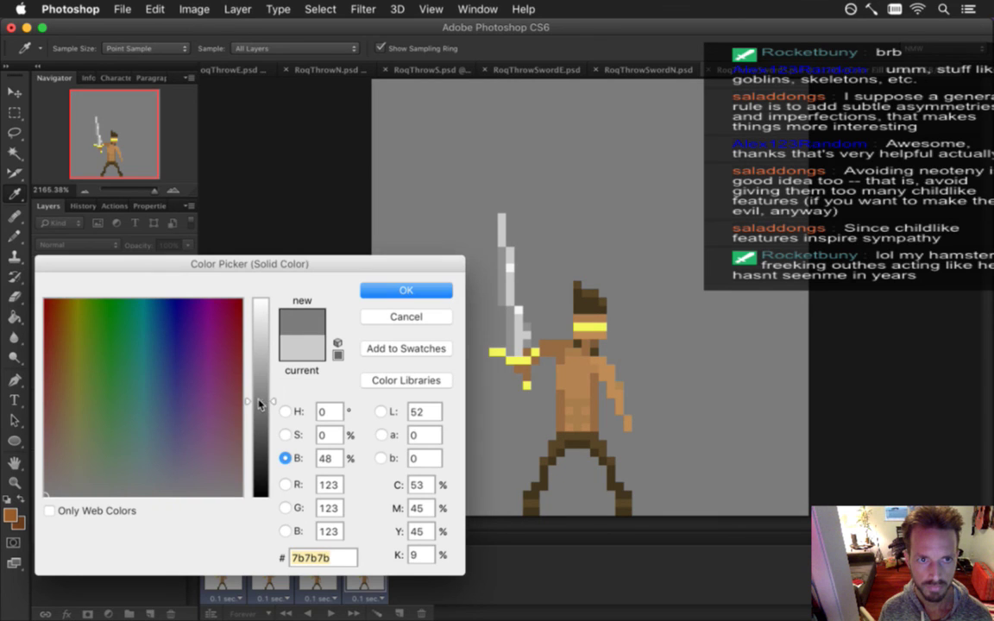
pyautogui.click(406, 291)
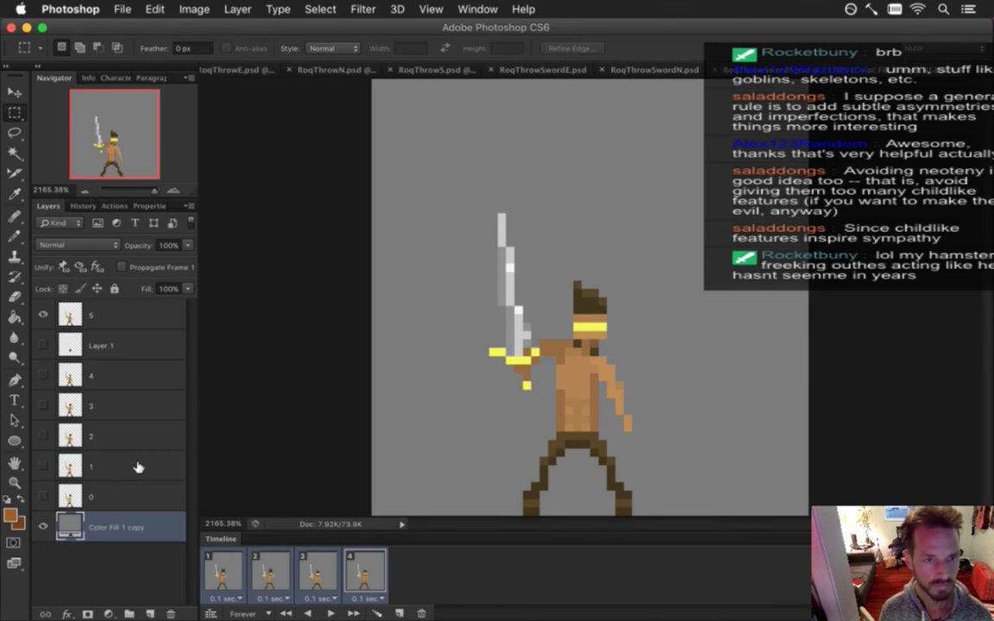
# Step through the four frames of RoqThrowSwordS.psd and delete the unused layers 1, 0 and Layer 1
pyautogui.click(233, 580)
pyautogui.click(286, 578)
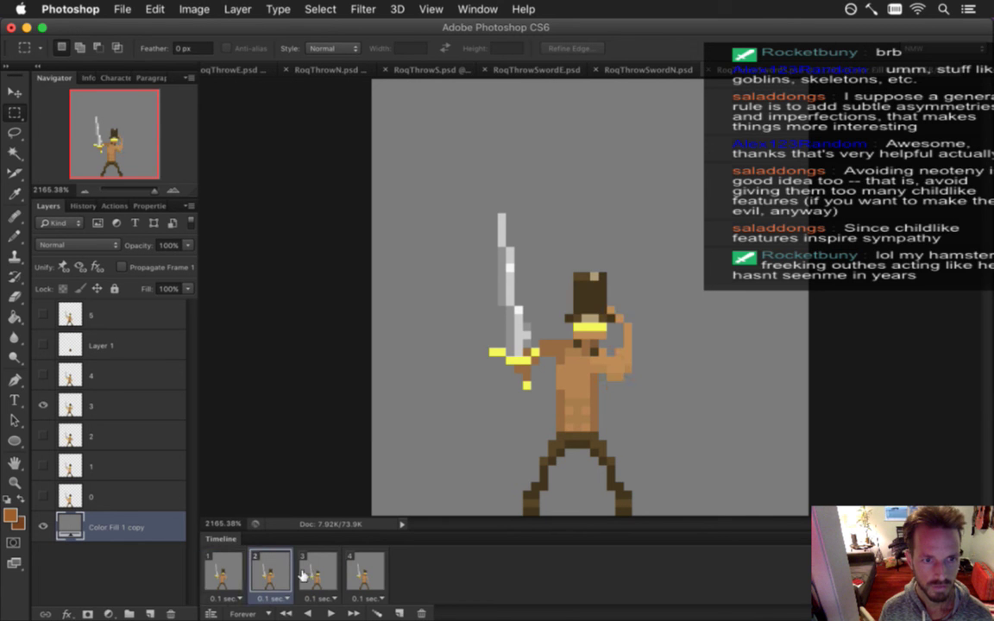
pyautogui.click(315, 578)
pyautogui.click(363, 573)
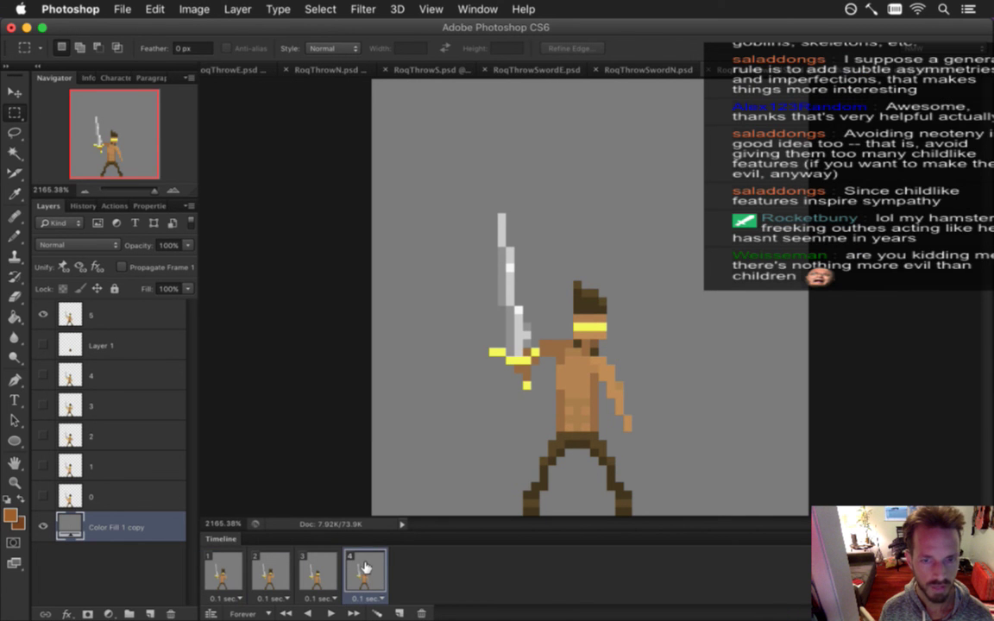
pyautogui.click(222, 567)
pyautogui.click(111, 466)
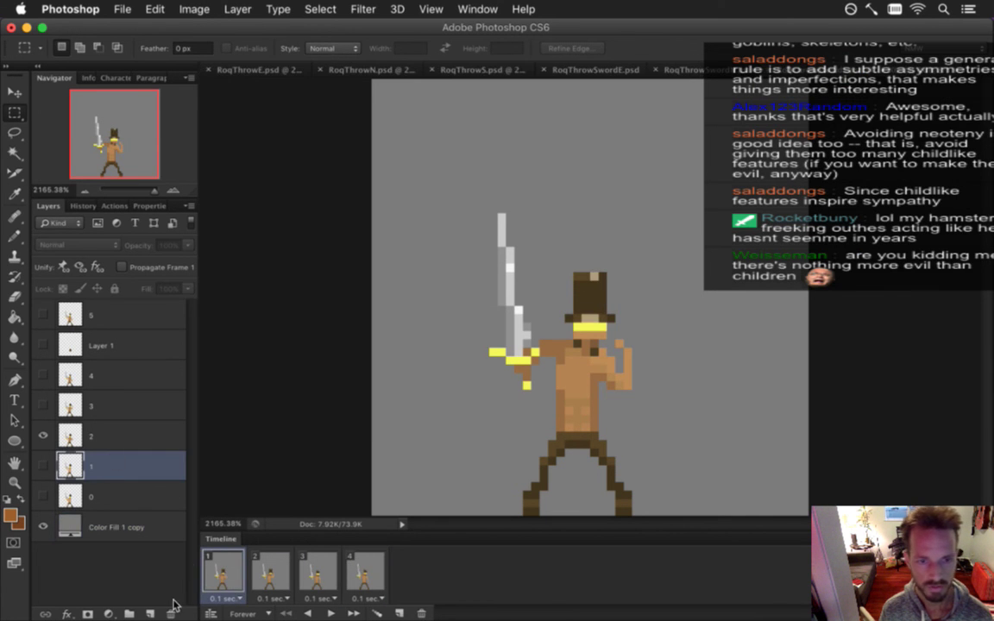
pyautogui.press('BackSpace')
pyautogui.press('BackSpace')
pyautogui.moveTo(83, 346); pyautogui.dragTo(169, 614)
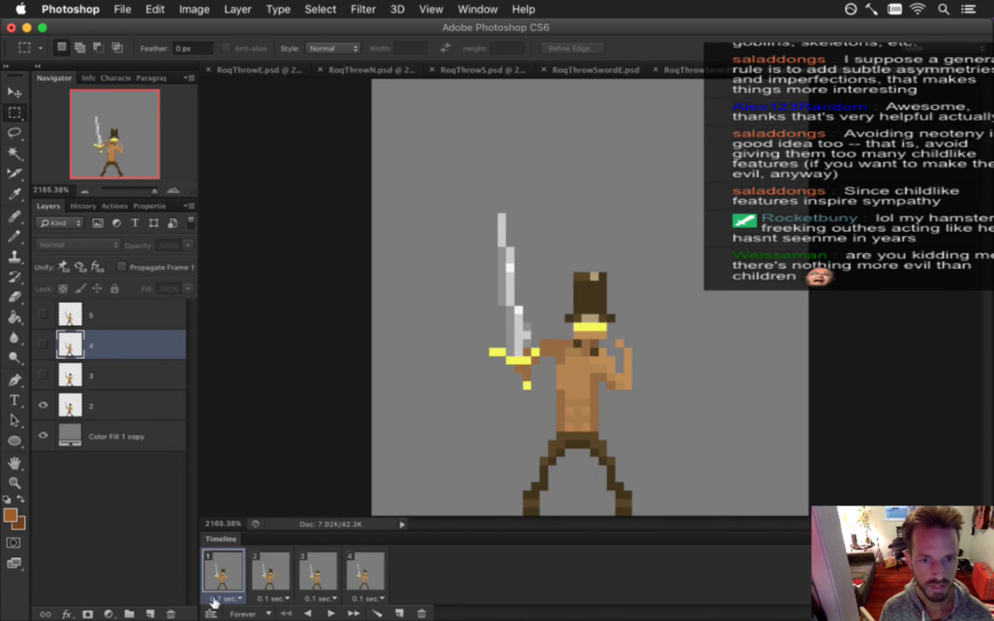
# Check the remaining animation frames, return to frame 1 and save RoqThrowSwordS.psd
pyautogui.click(269, 569)
pyautogui.click(319, 571)
pyautogui.click(362, 570)
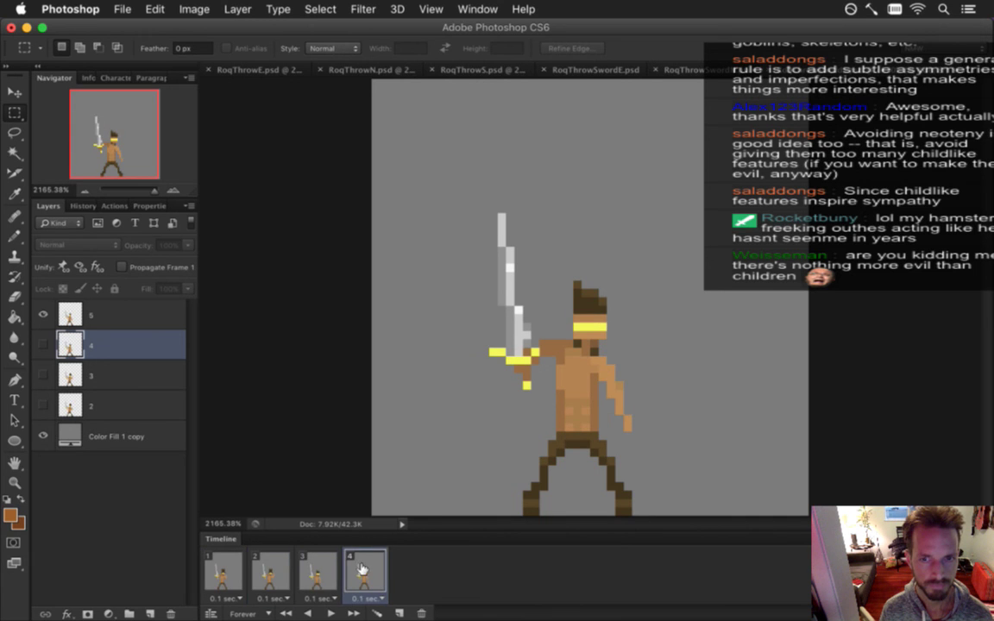
pyautogui.click(222, 570)
pyautogui.press('super+s')
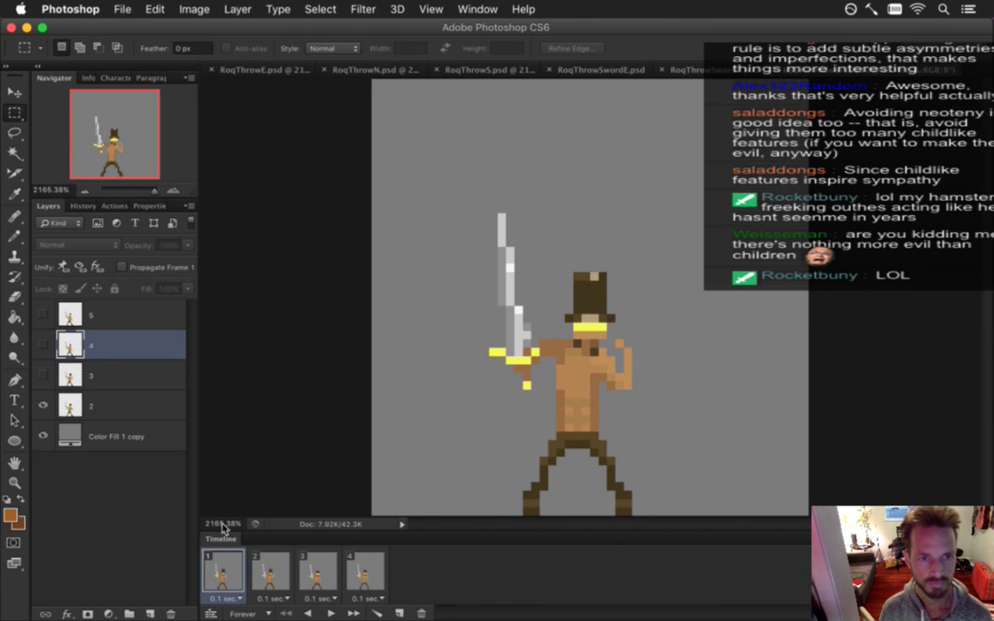
# Add a layer group named Body above layer 5 in RoqThrowSwordS.psd
pyautogui.click(124, 313)
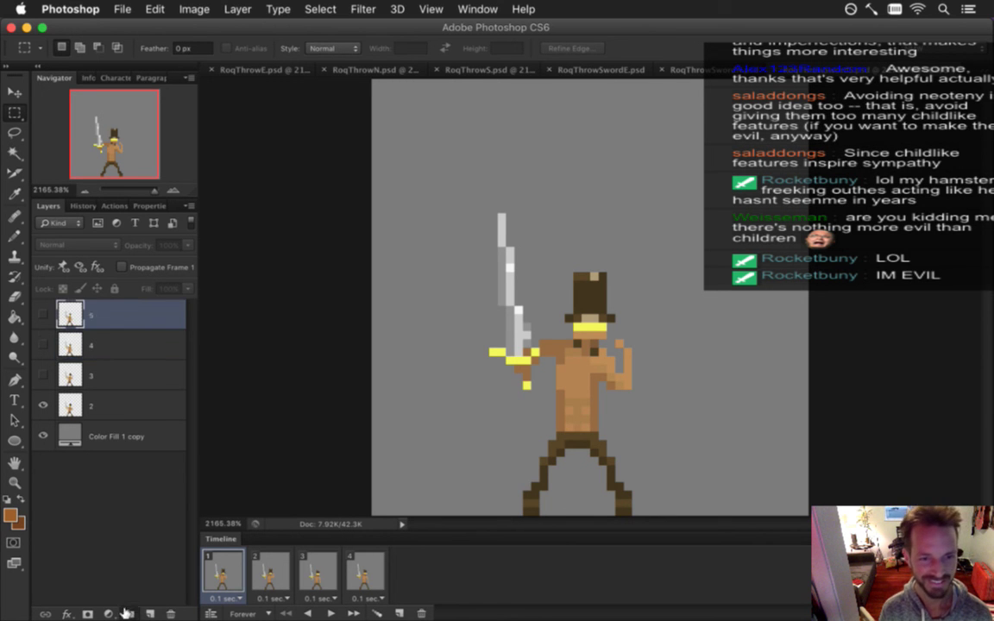
pyautogui.click(128, 613)
pyautogui.doubleClick(101, 311)
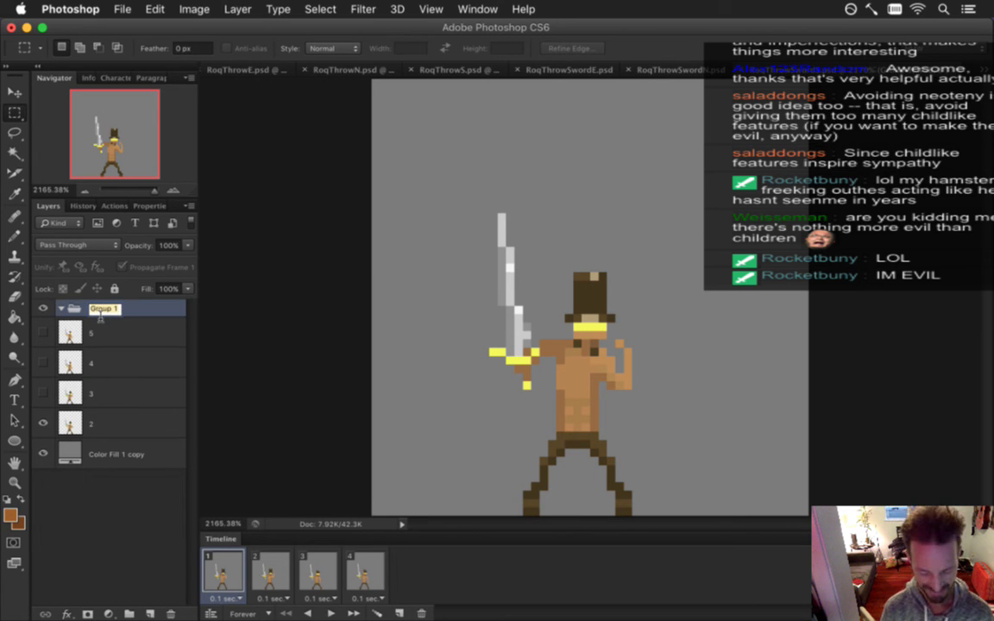
pyautogui.write('Body')
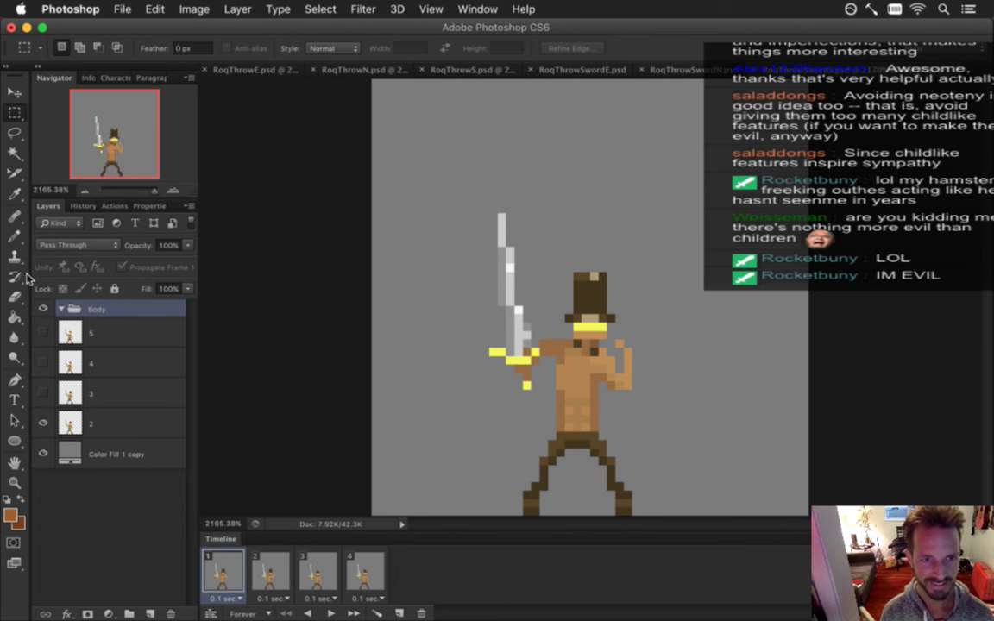
pyautogui.click(126, 342)
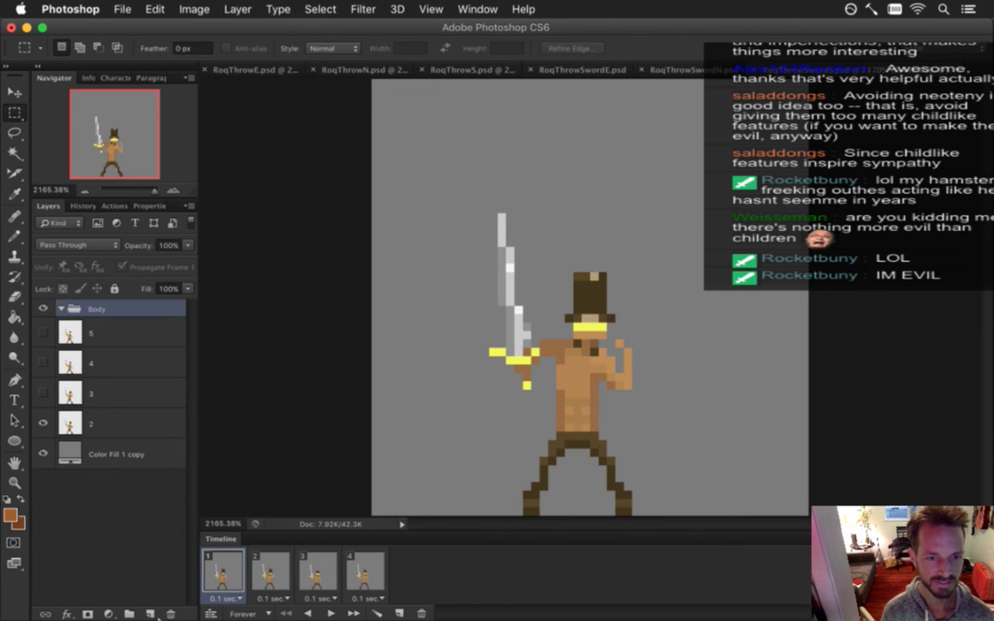
# Add two layer groups named Sword and Hat above the Body group in RoqThrowSwordS.psd
pyautogui.click(128, 613)
pyautogui.doubleClick(101, 308)
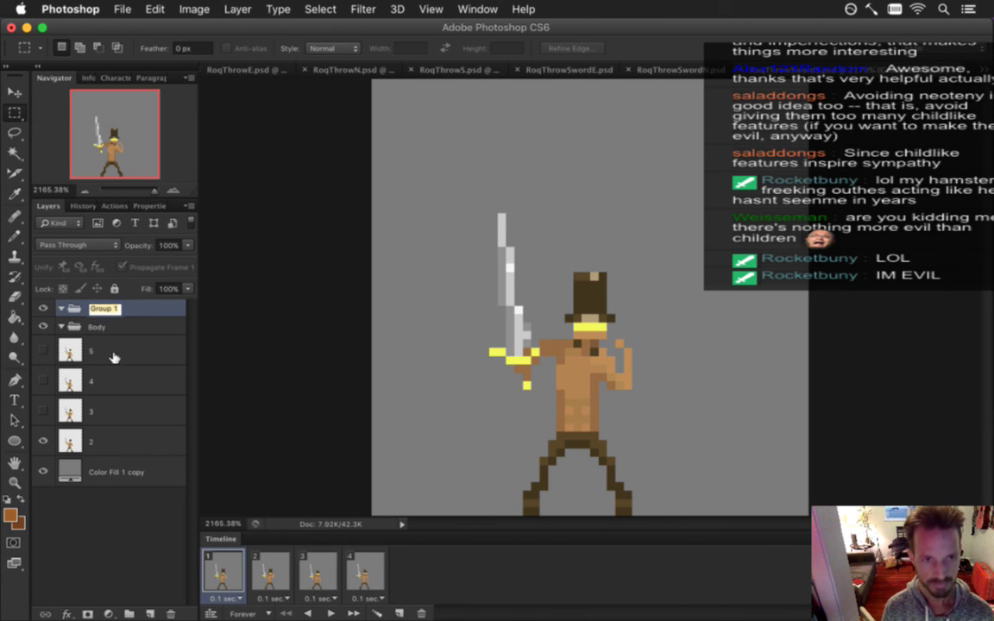
pyautogui.write('Sword')
pyautogui.press('Return')
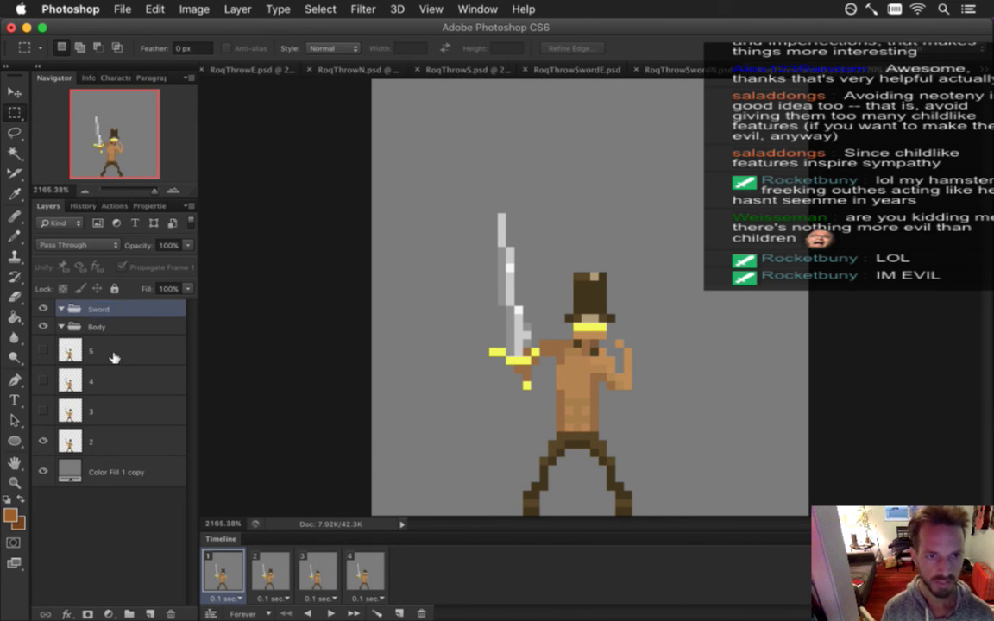
pyautogui.press('super+g')
pyautogui.doubleClick(96, 311)
pyautogui.press('BackSpace')
pyautogui.write('Hat')
pyautogui.press('Return')
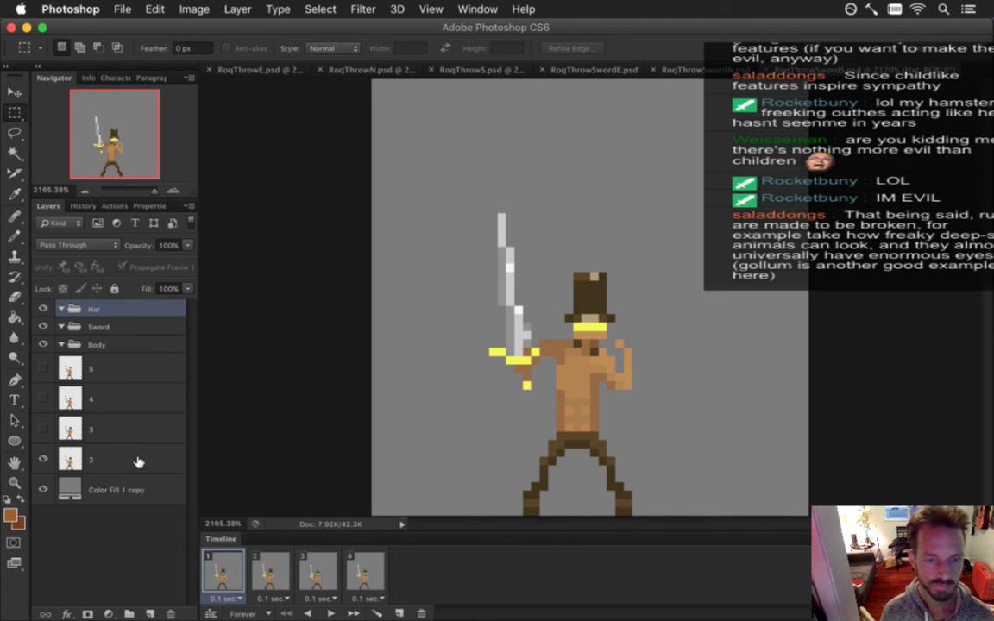
# With all four frames selected, move layers 5, 4, 3 and 2 into the Body group and compare frames 1 and 2
pyautogui.keyDown('shift'); pyautogui.click(364, 569); pyautogui.keyUp('shift')
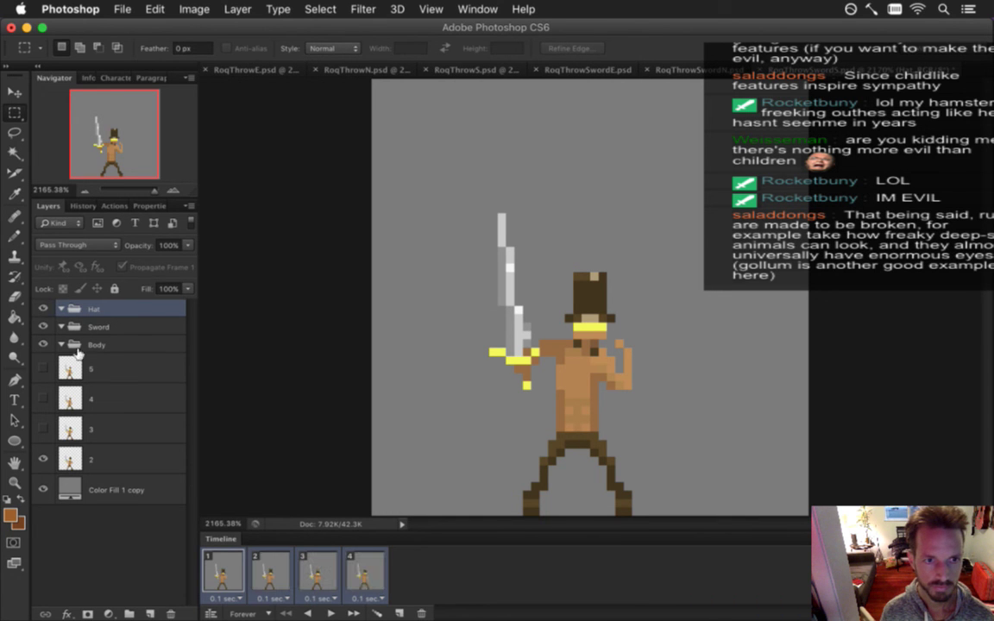
pyautogui.click(121, 370)
pyautogui.keyDown('shift'); pyautogui.click(104, 459); pyautogui.keyUp('shift')
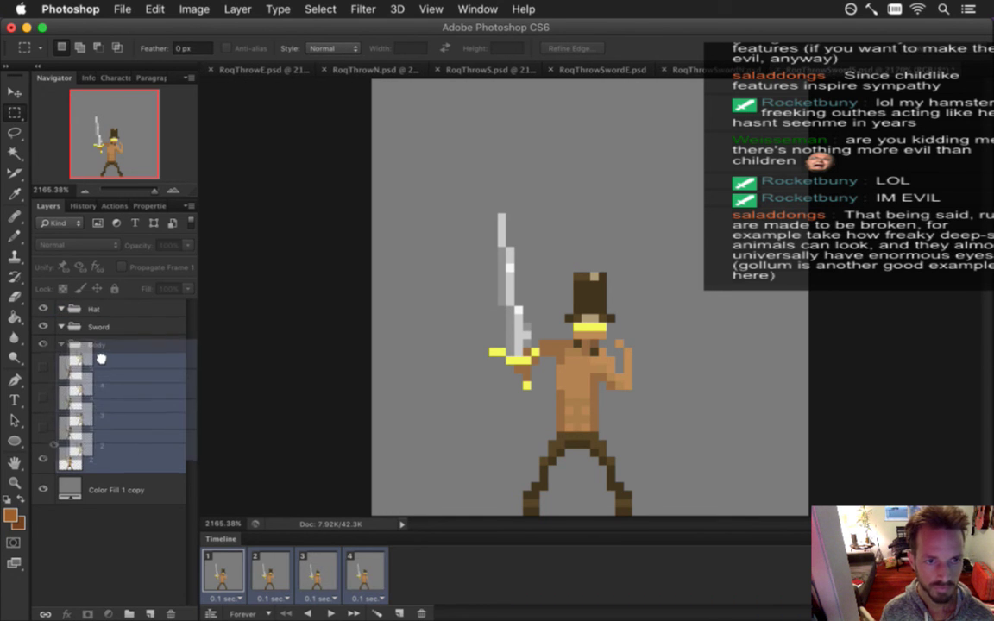
pyautogui.click(223, 569)
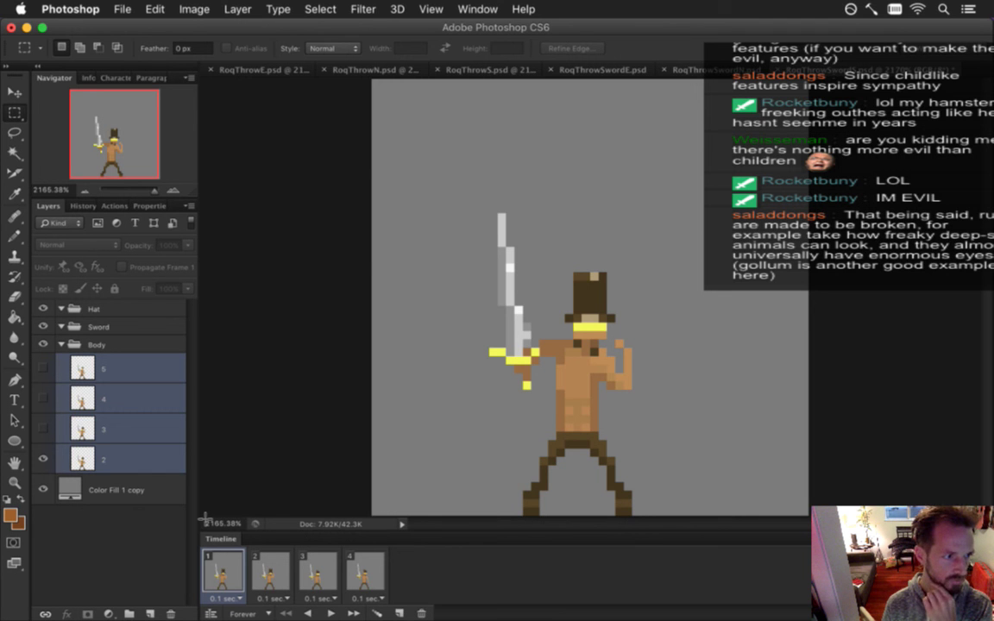
pyautogui.click(255, 570)
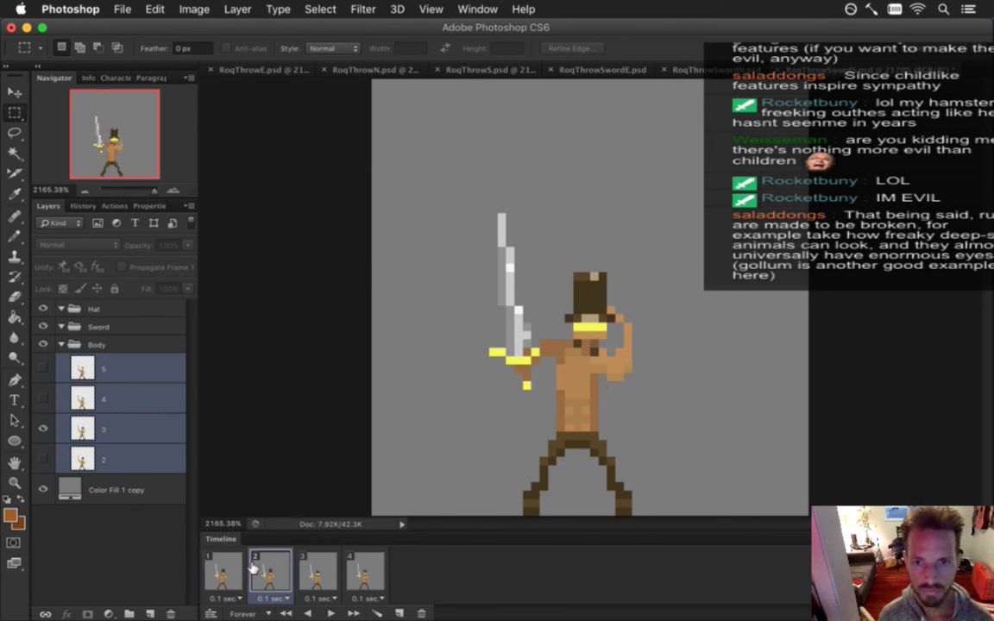
pyautogui.click(226, 569)
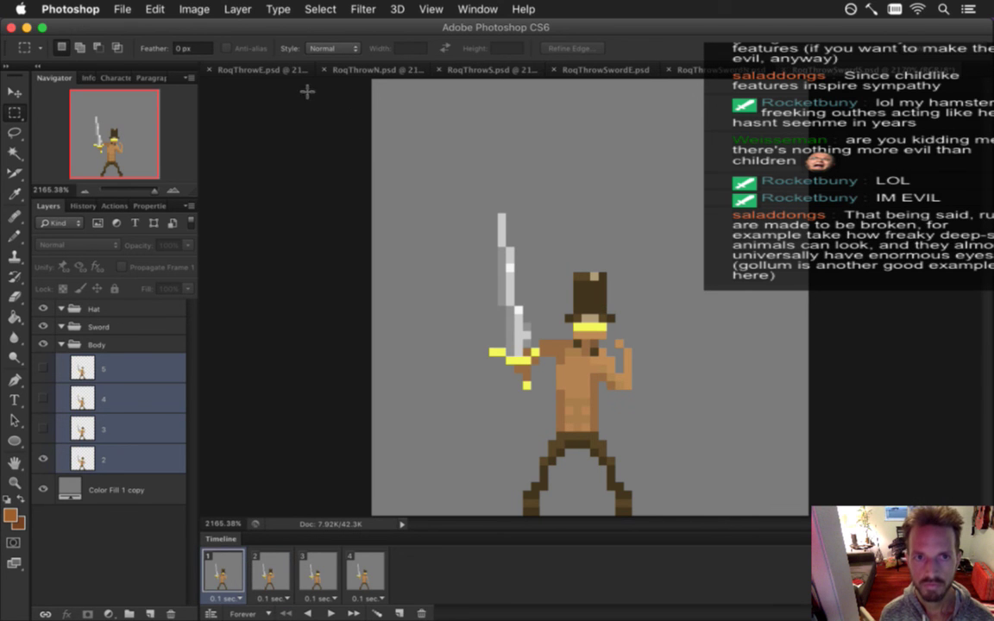
# In frame 1 of RoqThrowS.psd, pencil the sheath handle's yellow over the light left-end pixel of the eye band on Layer 2
pyautogui.click(471, 69)
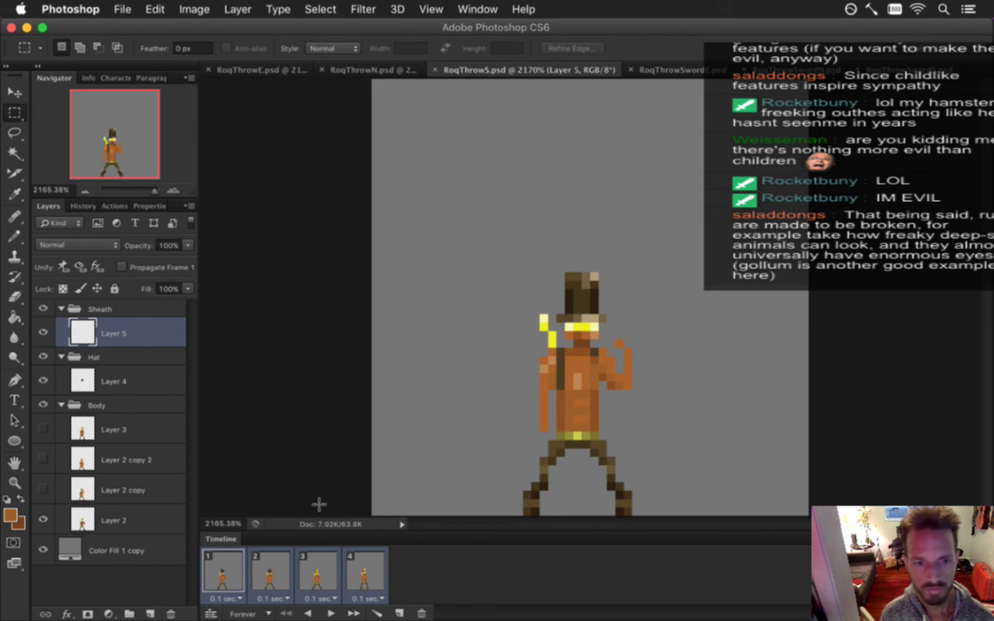
pyautogui.click(220, 559)
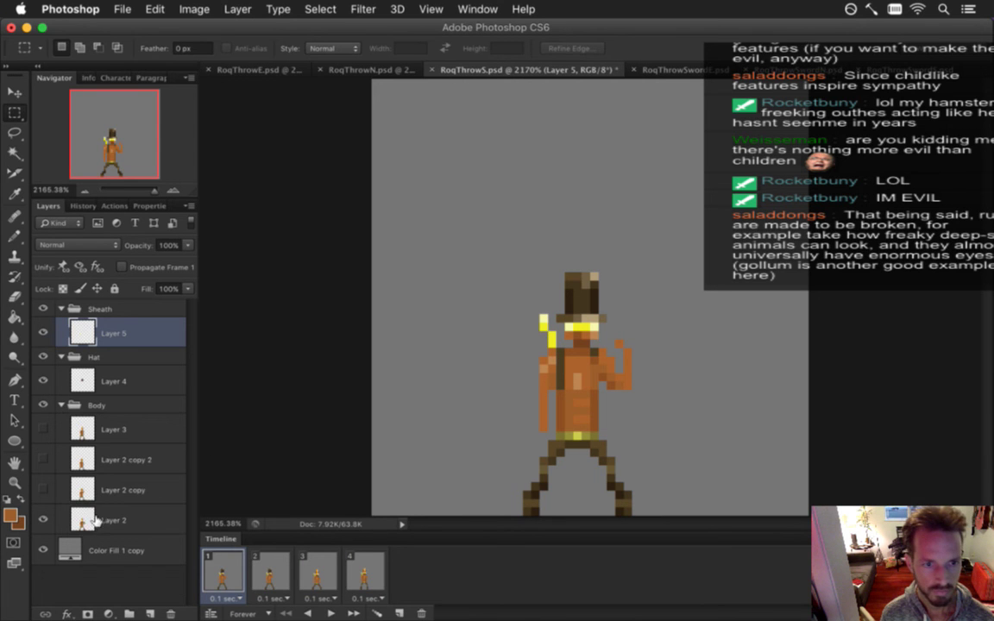
pyautogui.click(121, 520)
pyautogui.press('b')
pyautogui.keyDown('alt'); pyautogui.click(543, 328); pyautogui.keyUp('alt')
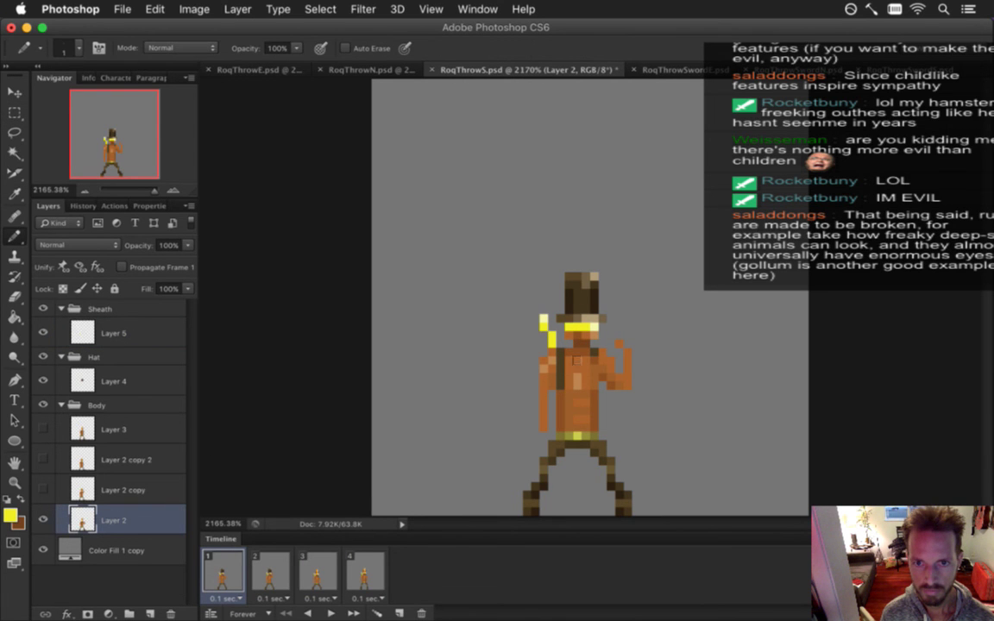
# Recolor the eye band's light left-end pixel yellow on the body layers of frames 2, 3 and 4, and save RoqThrowS.psd
pyautogui.click(271, 571)
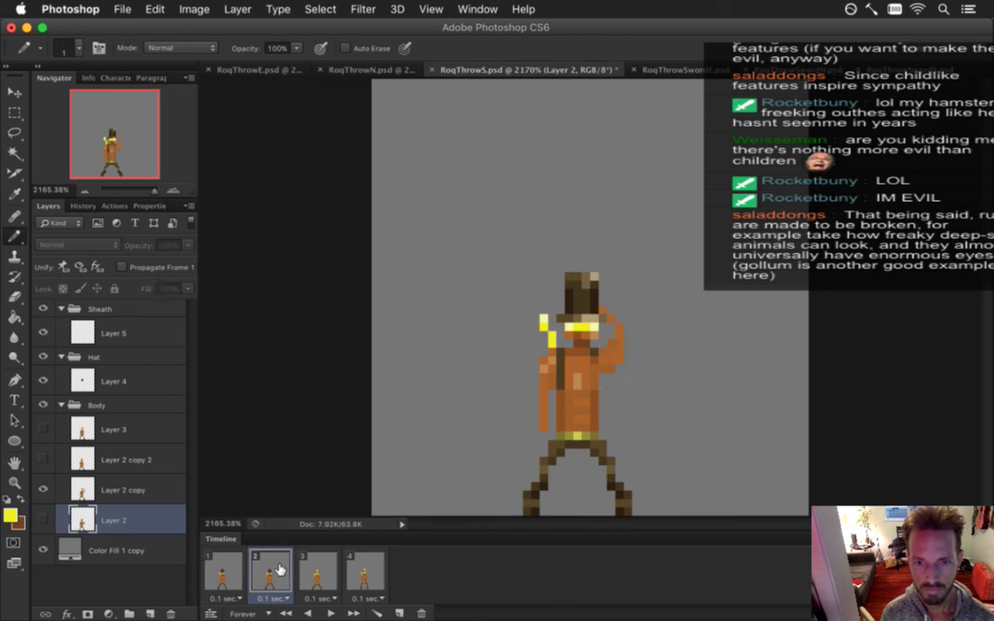
pyautogui.click(97, 485)
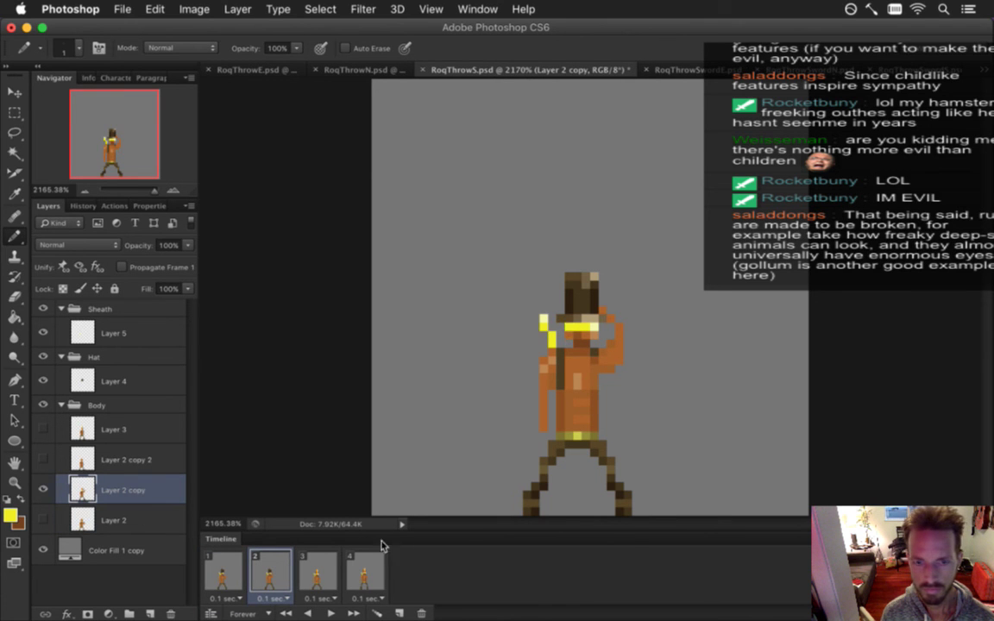
pyautogui.click(318, 571)
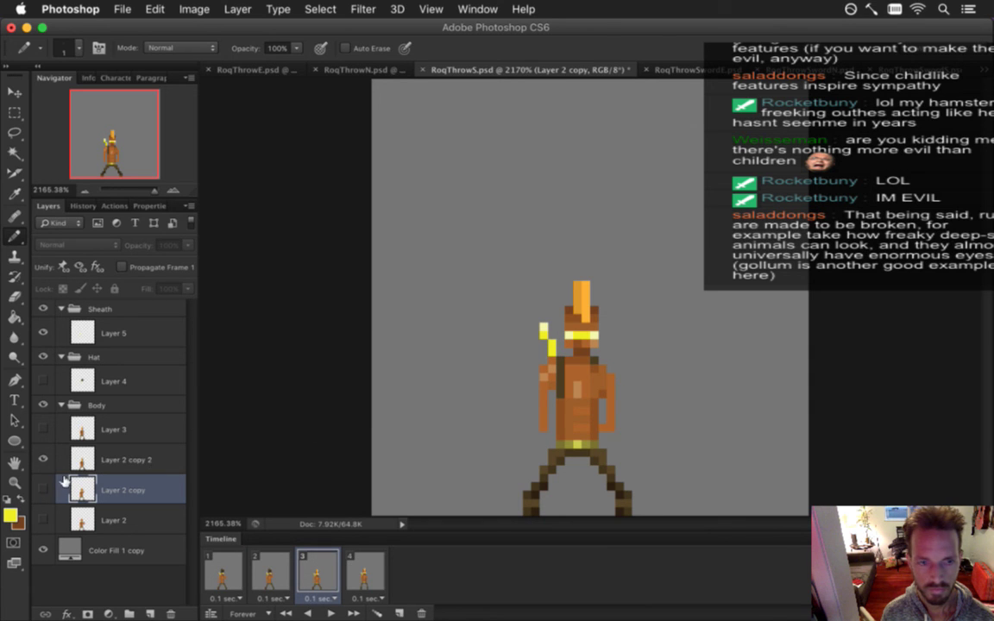
pyautogui.click(121, 459)
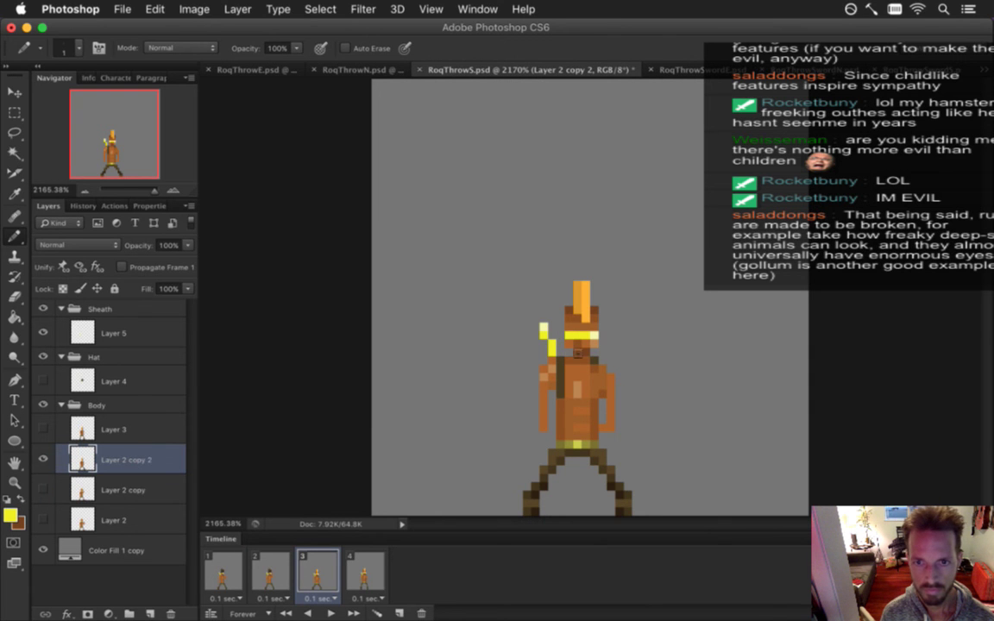
pyautogui.press('Right')
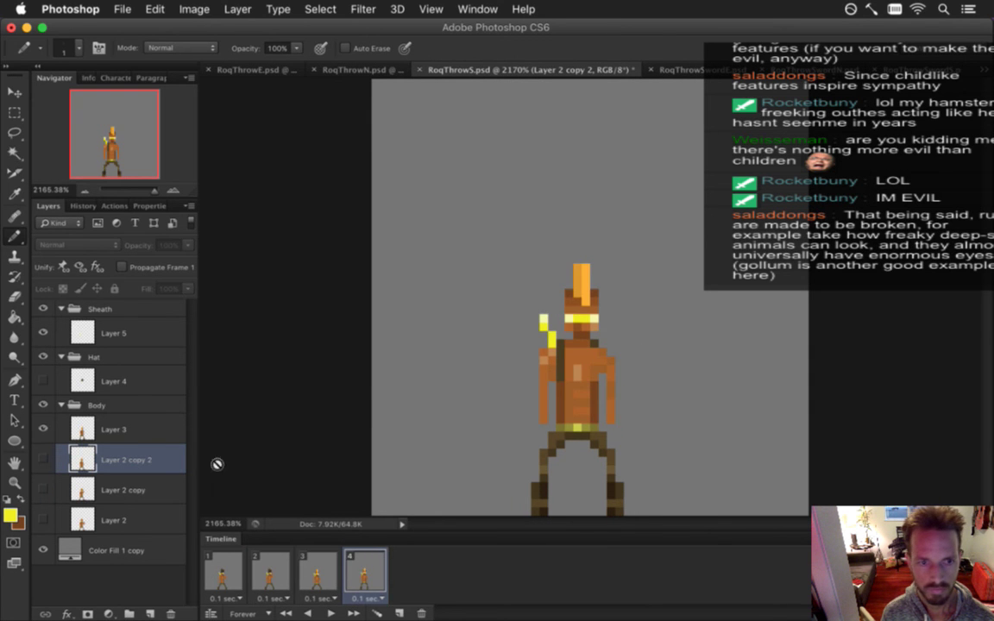
pyautogui.click(117, 429)
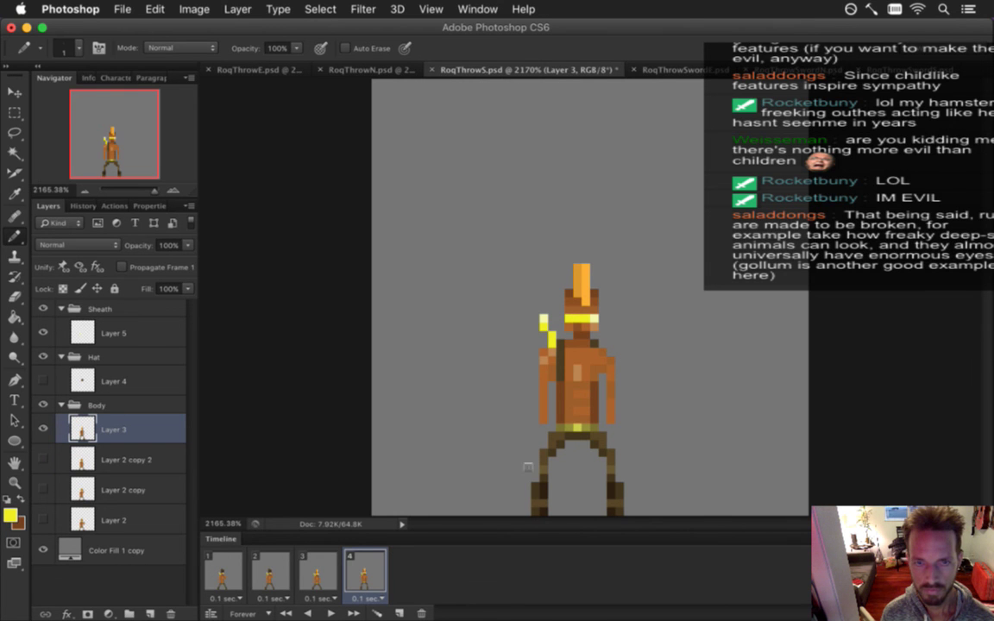
pyautogui.press('super+s')
pyautogui.keyDown('shift'); pyautogui.click(222, 569); pyautogui.keyUp('shift')
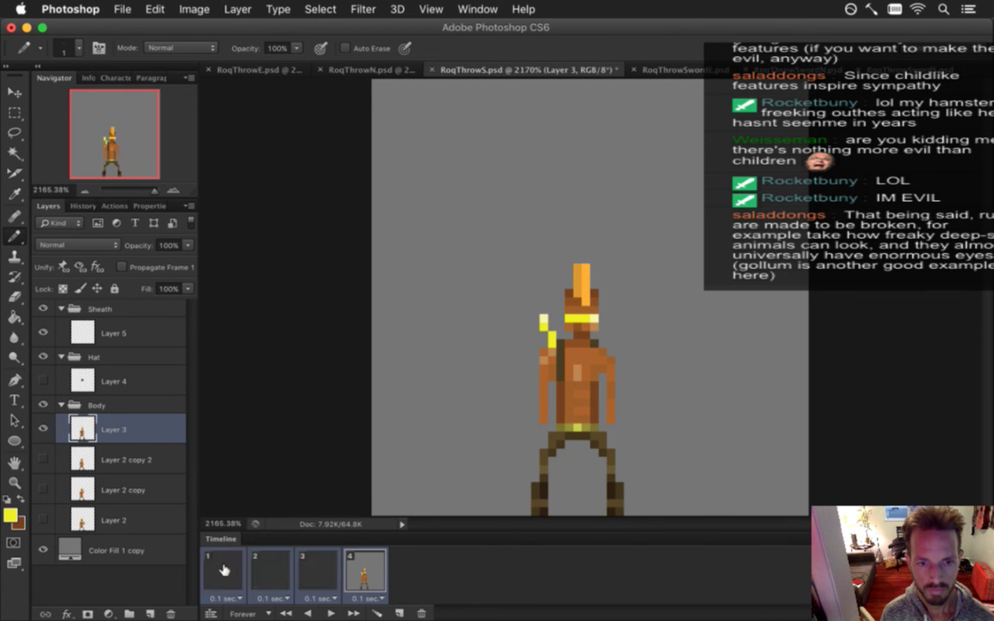
pyautogui.press('super+s')
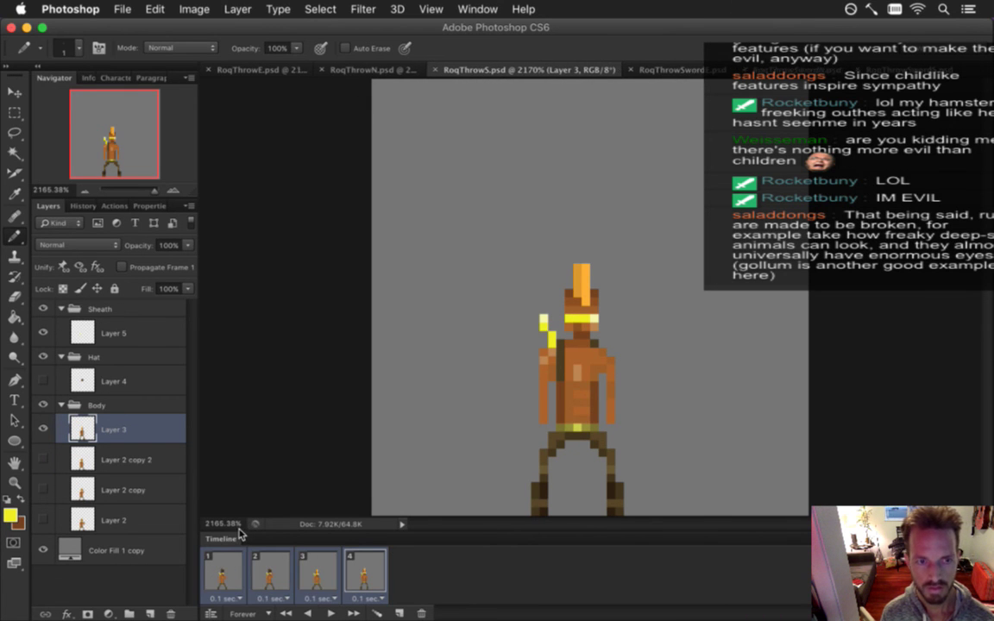
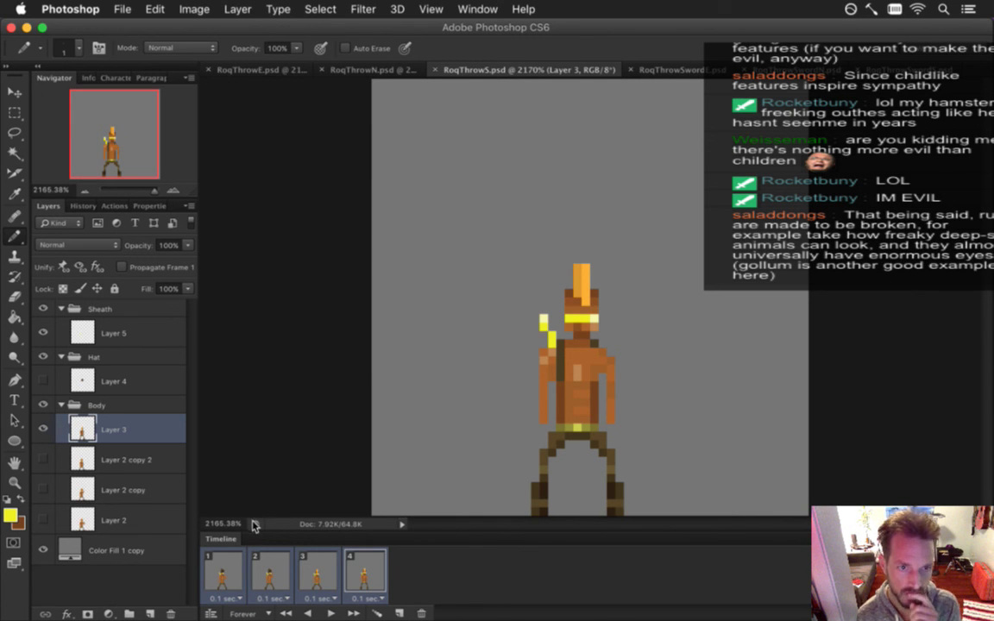
# Select the hat's Layer 4 and compare frame 1 with the Hat group hidden and shown
pyautogui.click(82, 354)
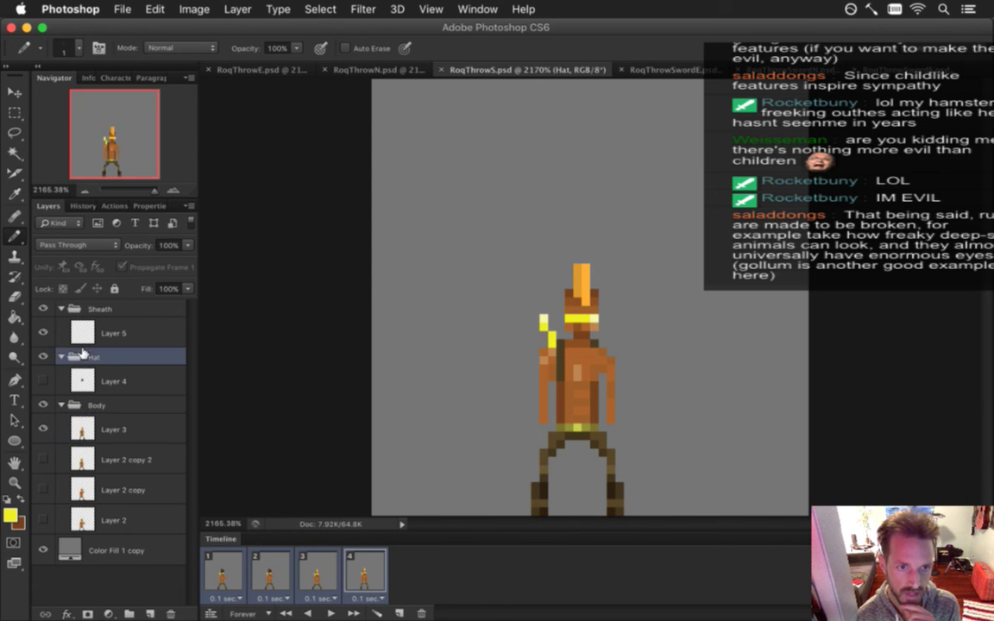
pyautogui.click(91, 381)
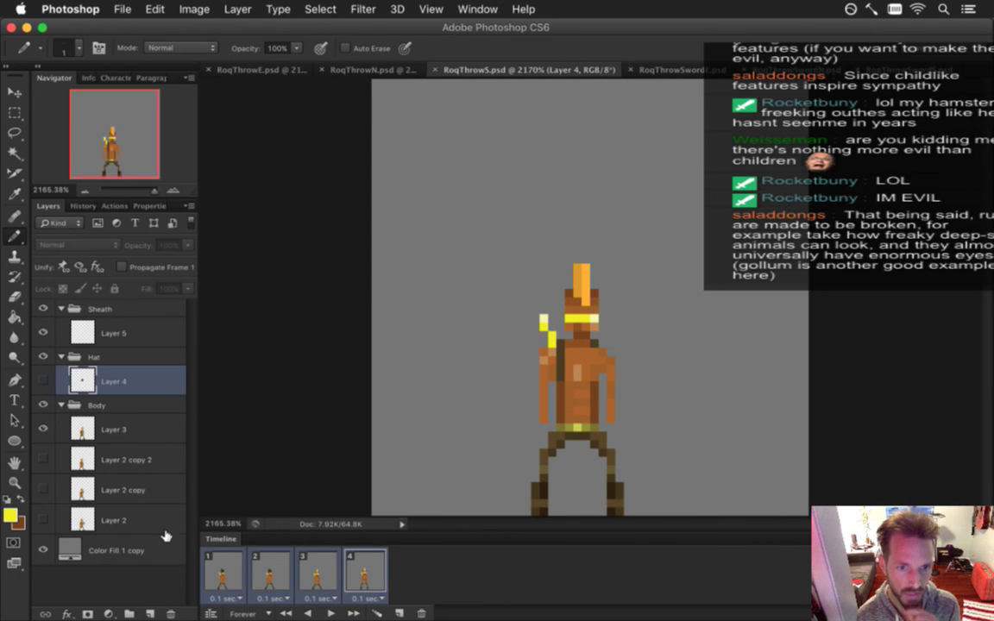
pyautogui.click(241, 562)
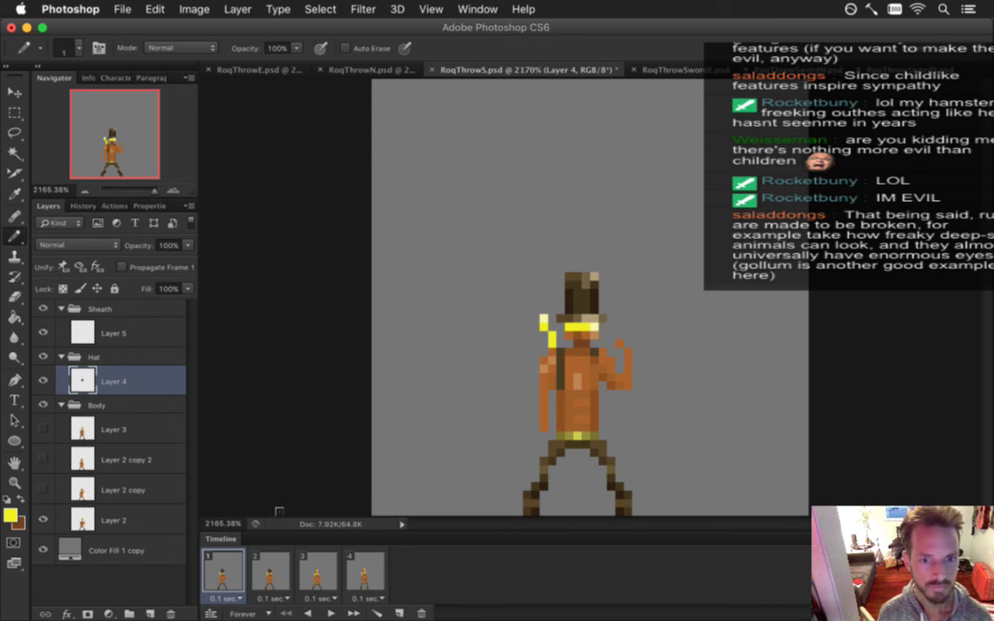
pyautogui.click(43, 356)
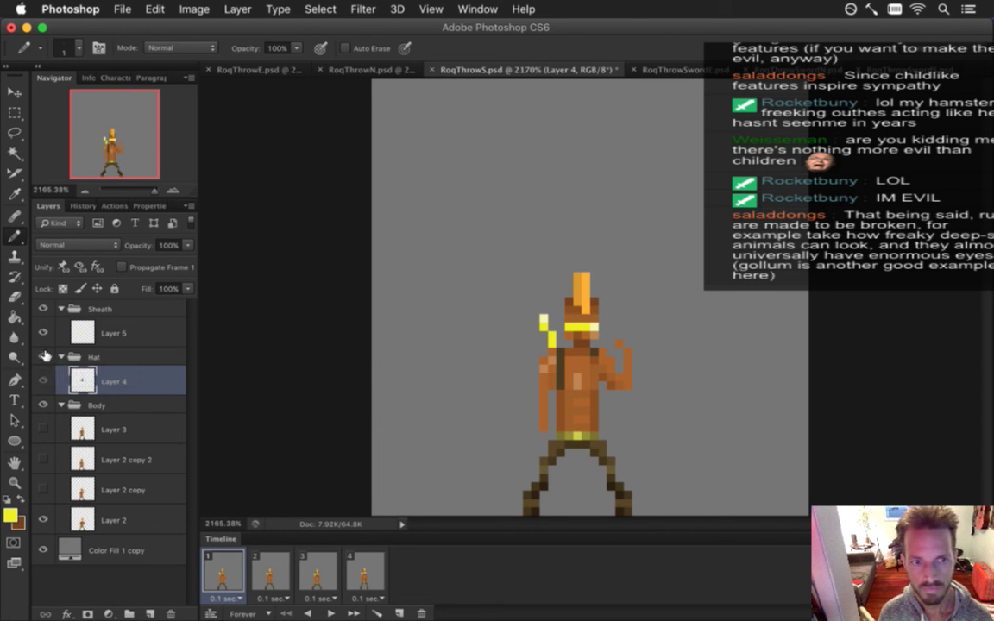
pyautogui.click(44, 356)
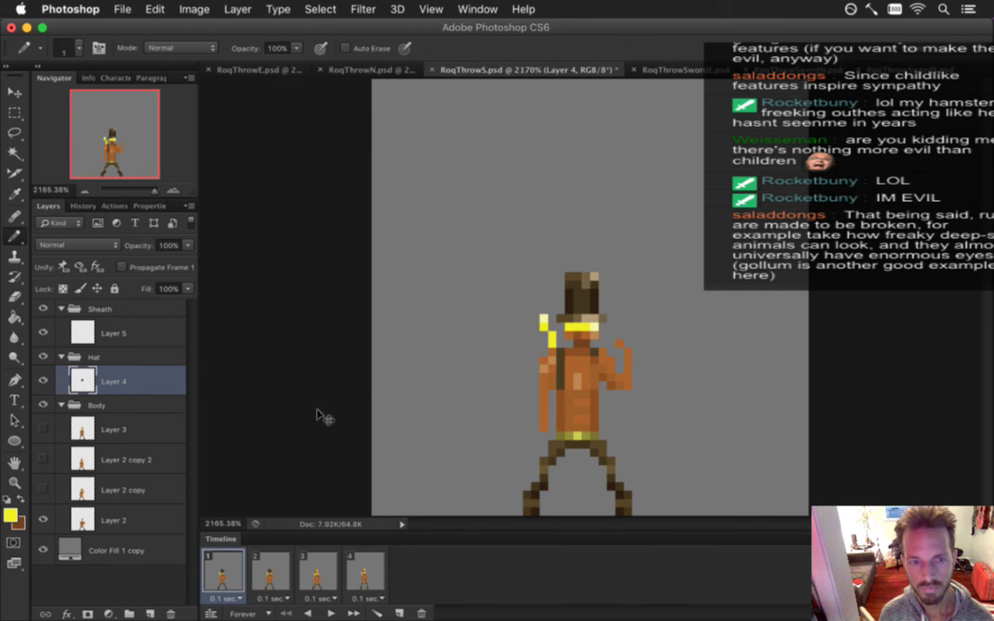
# Check the exported RoqThrow PNG files in Finder, return to Photoshop and save RoqThrowS.psd
pyautogui.press('super+Tab')
pyautogui.press('Tab')
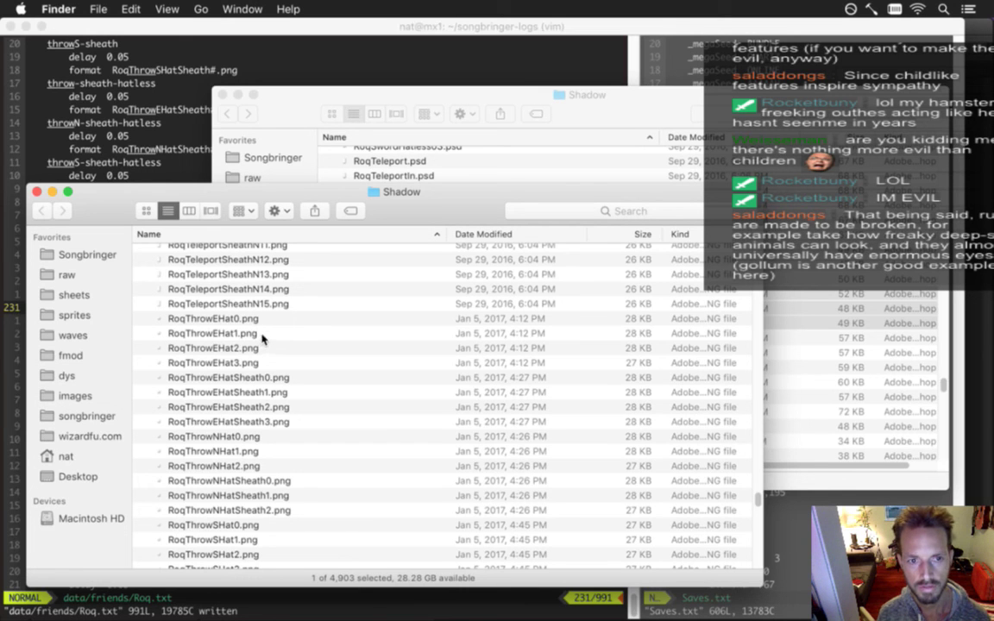
pyautogui.press('super+Tab')
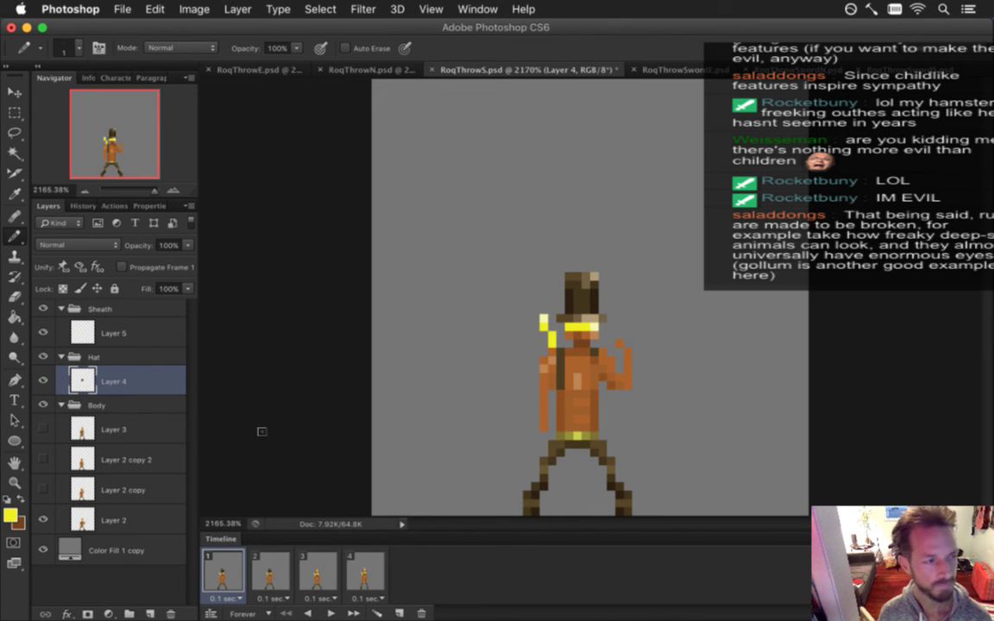
pyautogui.press('super+s')
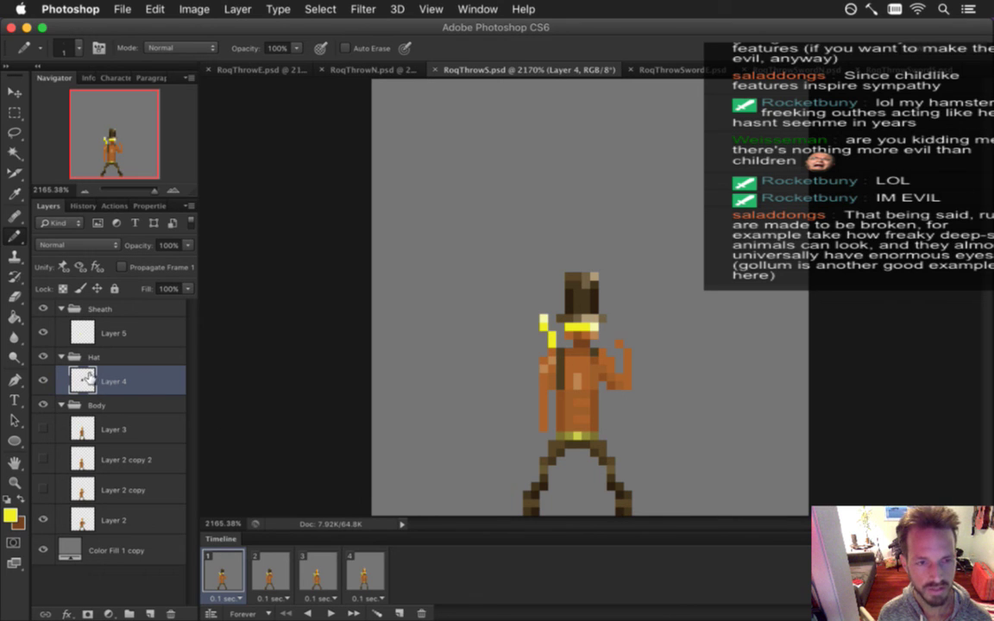
# Move the hat's Layer 4 into the Body group directly above Layer 2, duplicate it and hide the copy in frame 1
pyautogui.moveTo(83, 379); pyautogui.dragTo(80, 490)
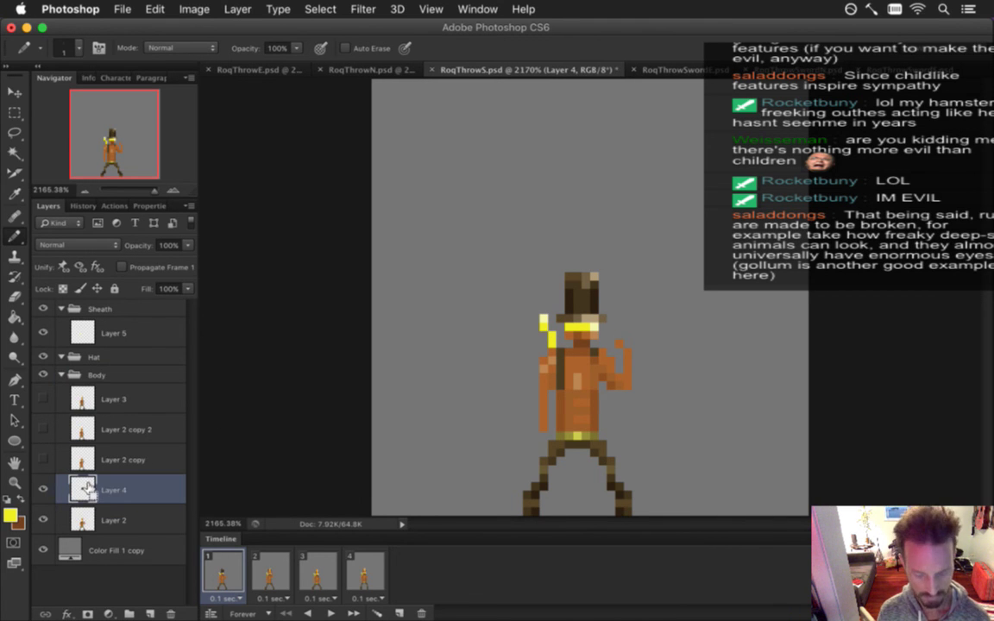
pyautogui.click(69, 484)
pyautogui.click(42, 489)
# In frame 2, show Layer 4 copy instead of Layer 4, place it above Layer 2 copy, and compare with frame 1
pyautogui.click(264, 571)
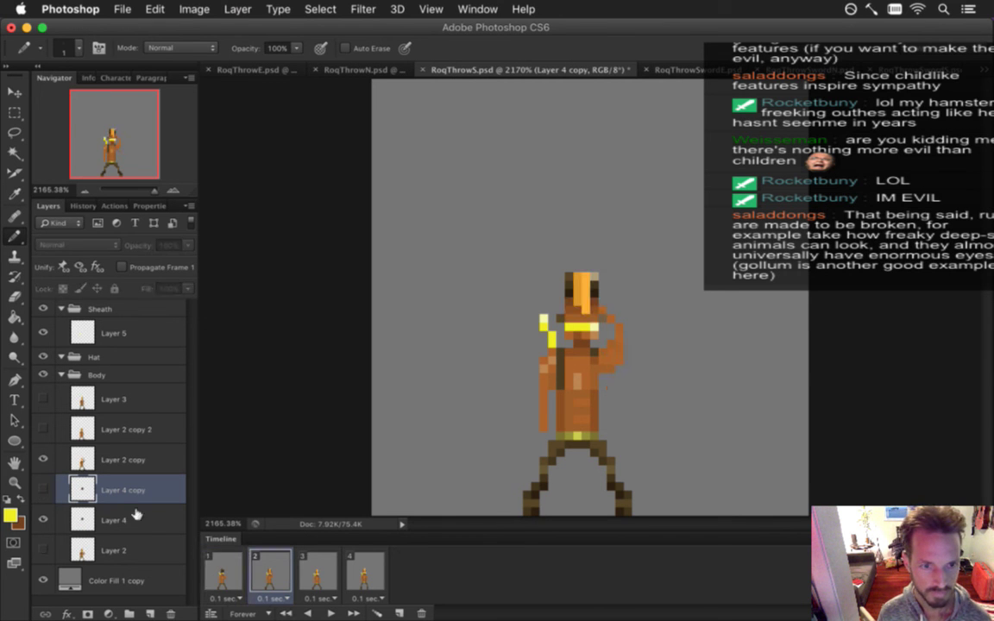
pyautogui.click(42, 489)
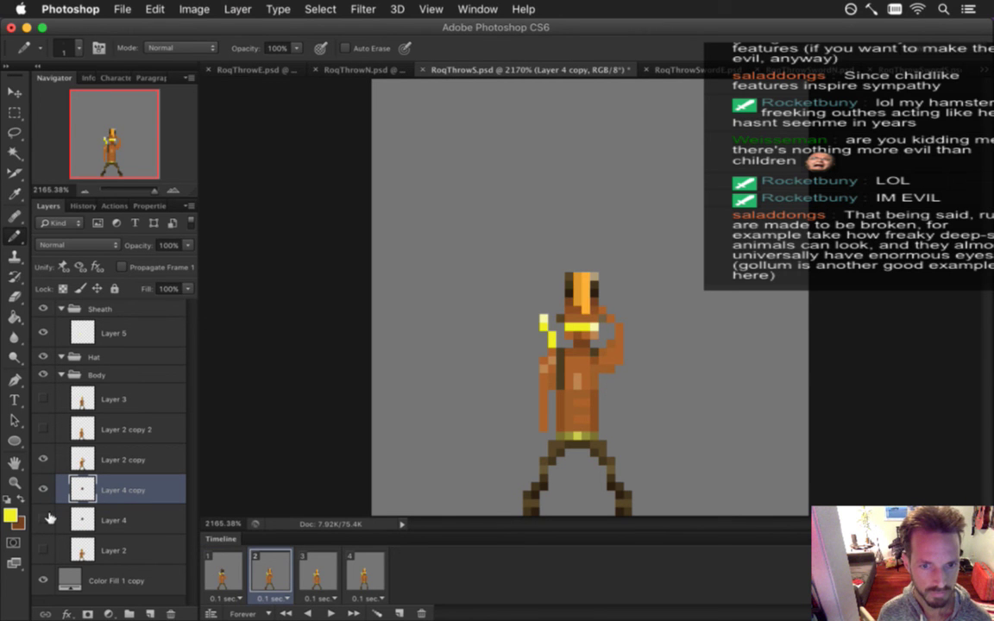
pyautogui.moveTo(82, 493); pyautogui.dragTo(97, 446)
pyautogui.click(224, 571)
pyautogui.click(265, 564)
pyautogui.click(223, 570)
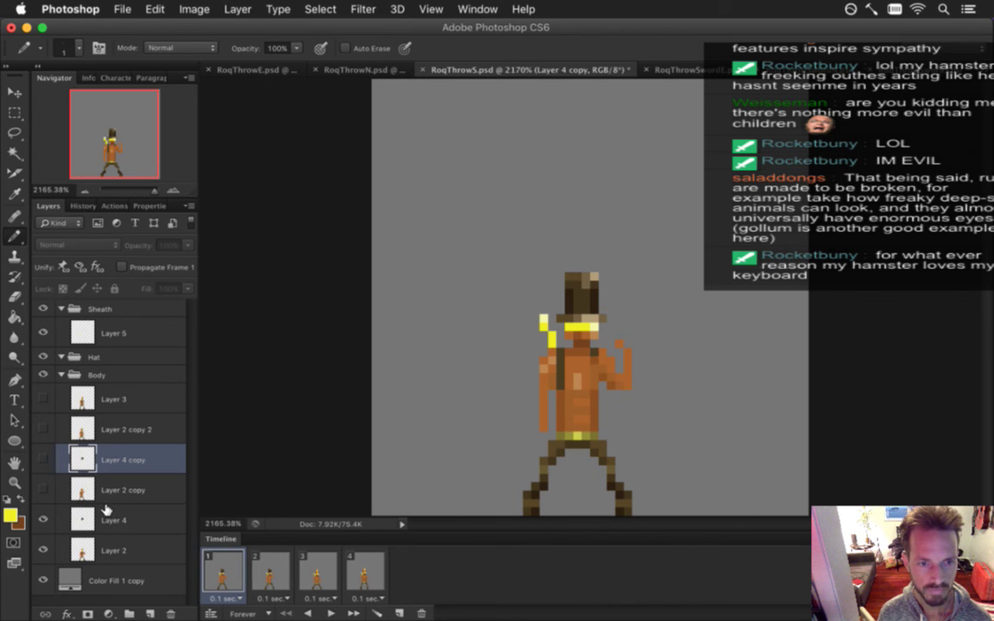
# Merge Layer 4 with Layer 2 so the hat becomes part of frame 1's body layer
pyautogui.click(130, 527)
pyautogui.keyDown('shift'); pyautogui.click(130, 544); pyautogui.keyUp('shift')
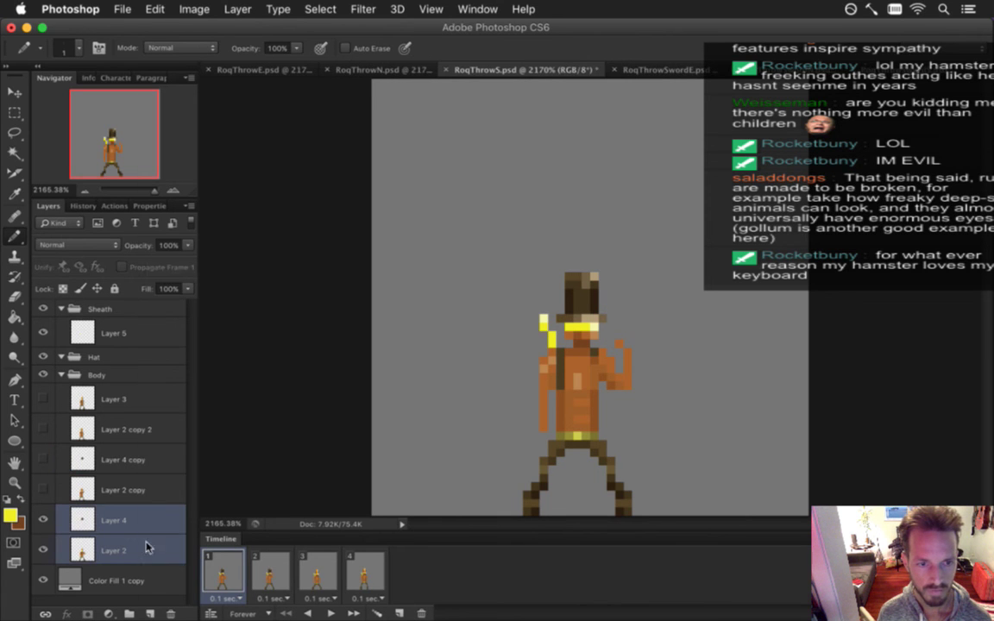
pyautogui.rightClick(132, 544)
pyautogui.click(204, 463)
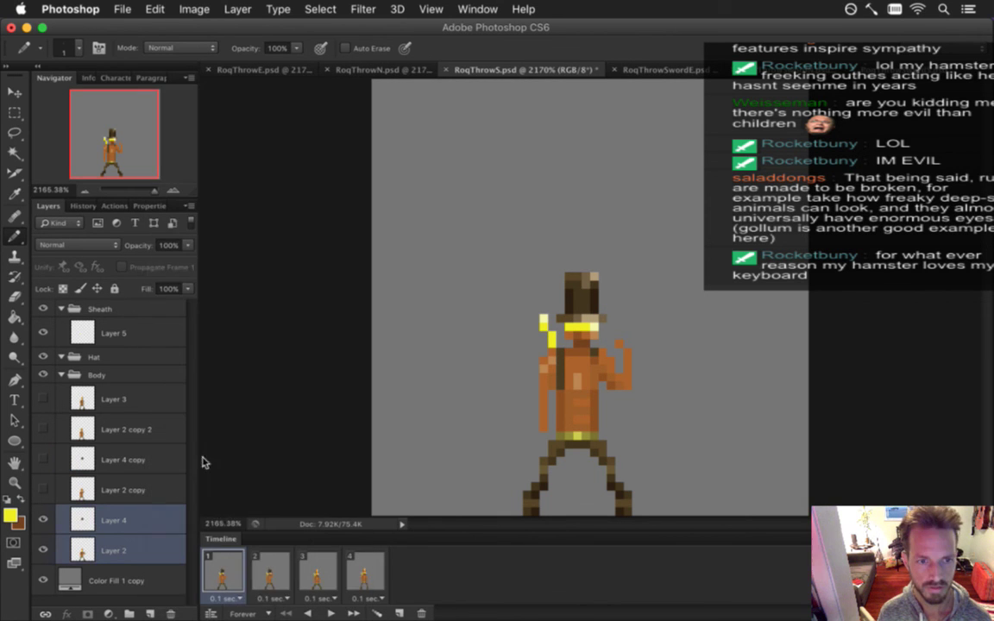
# In frame 2, merge Layer 4 copy with Layer 2 copy so the hat becomes part of the body layer
pyautogui.click(266, 571)
pyautogui.click(112, 490)
pyautogui.keyDown('shift'); pyautogui.click(132, 460); pyautogui.keyUp('shift')
pyautogui.rightClick(131, 459)
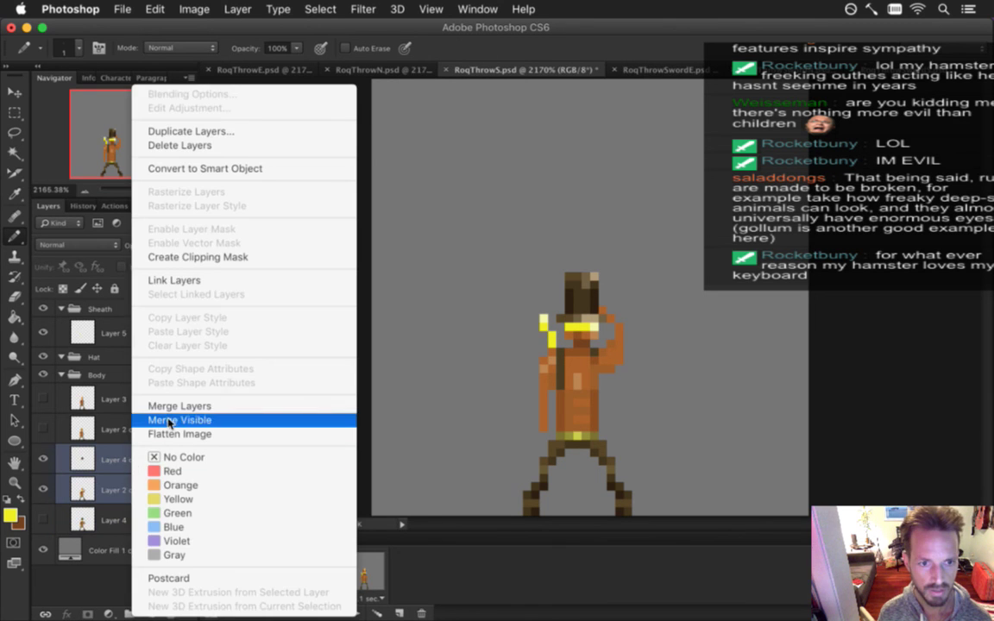
pyautogui.click(203, 405)
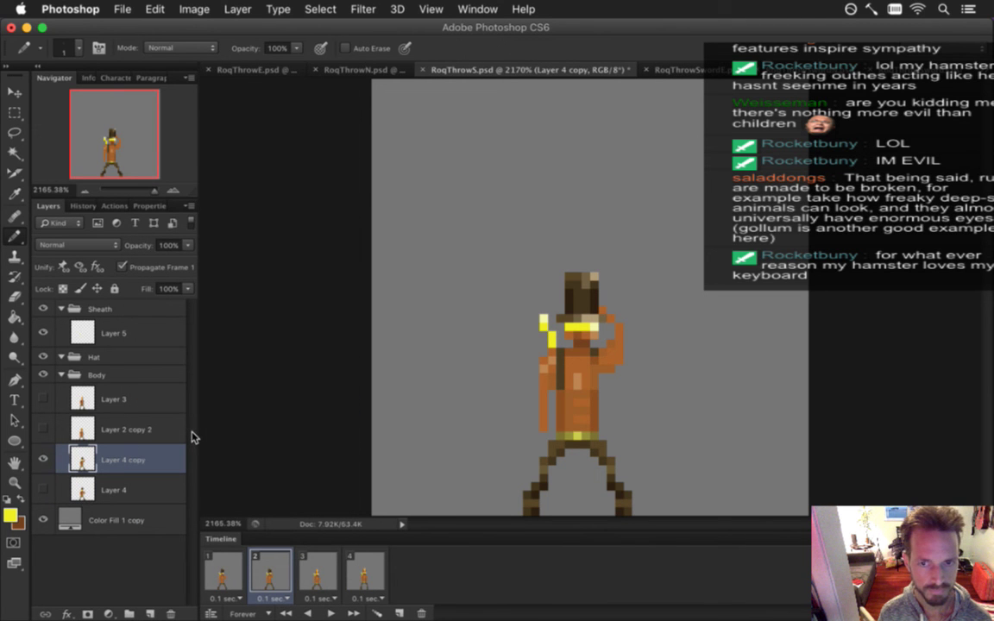
# Delete the empty Hat group and rename the Body group to Hat
pyautogui.click(108, 357)
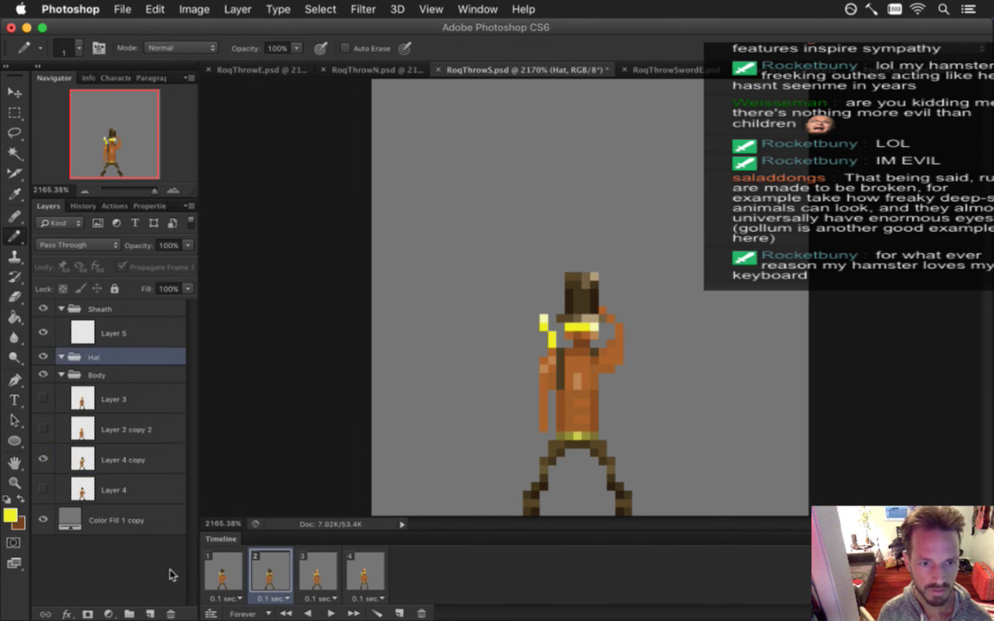
pyautogui.press('Delete')
pyautogui.doubleClick(100, 358)
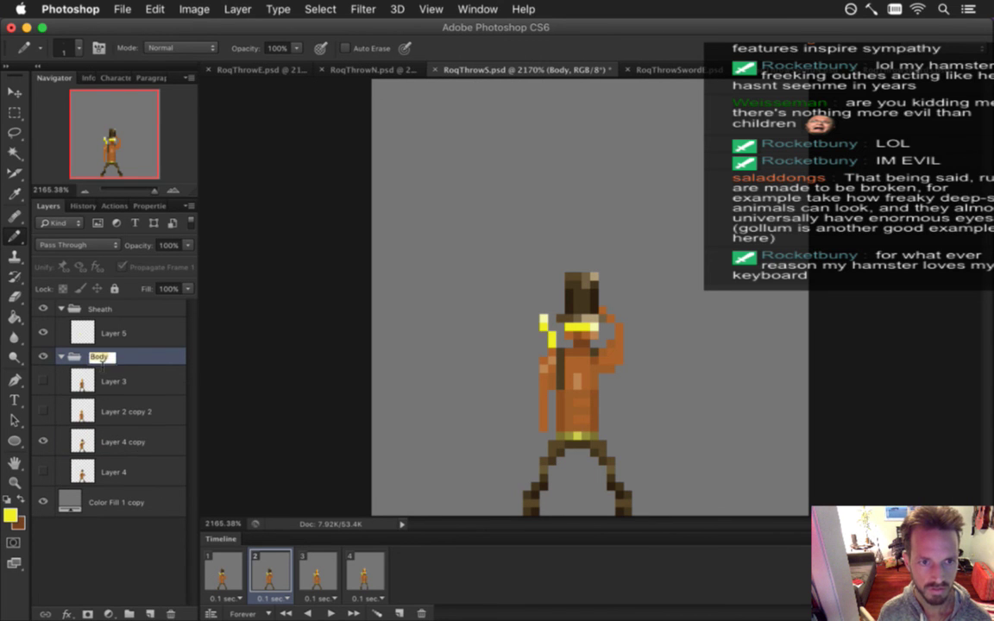
pyautogui.write('Hat')
pyautogui.press('Return')
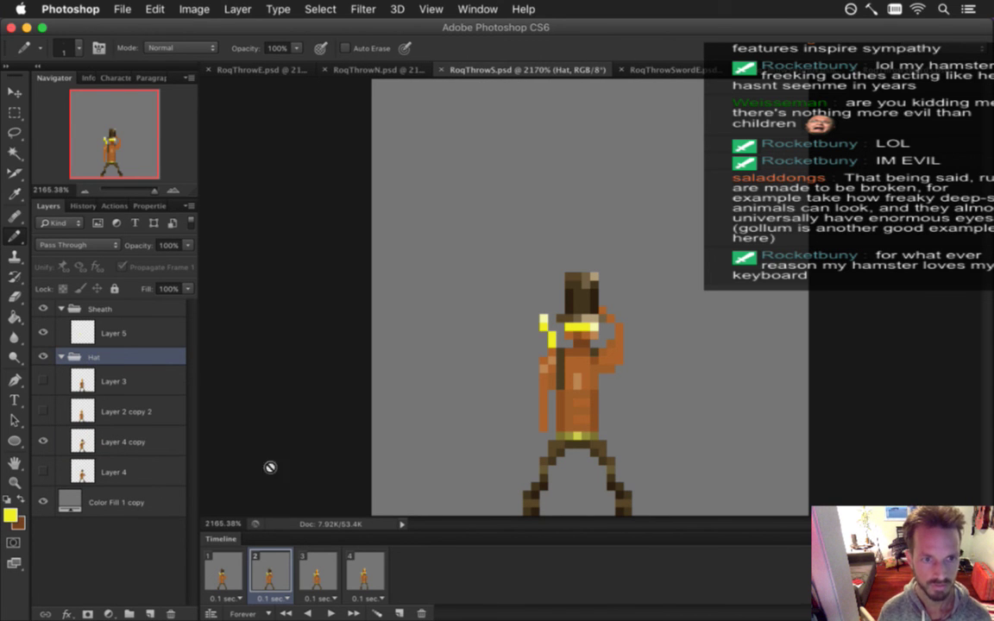
# Check the animation frame by frame and in playback, then save RoqThrowS.psd
pyautogui.click(222, 571)
pyautogui.click(317, 572)
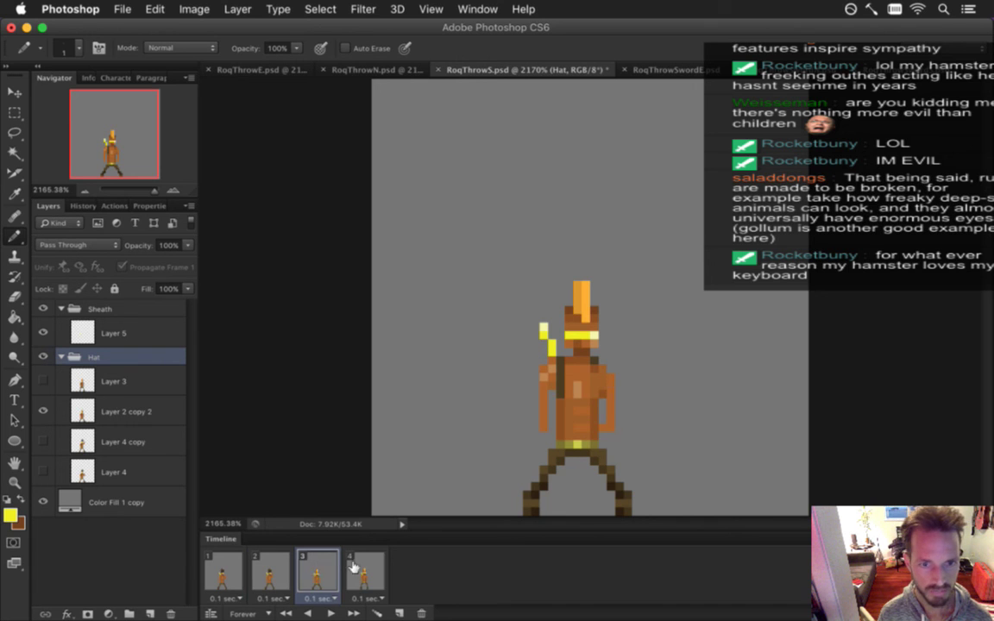
pyautogui.click(354, 571)
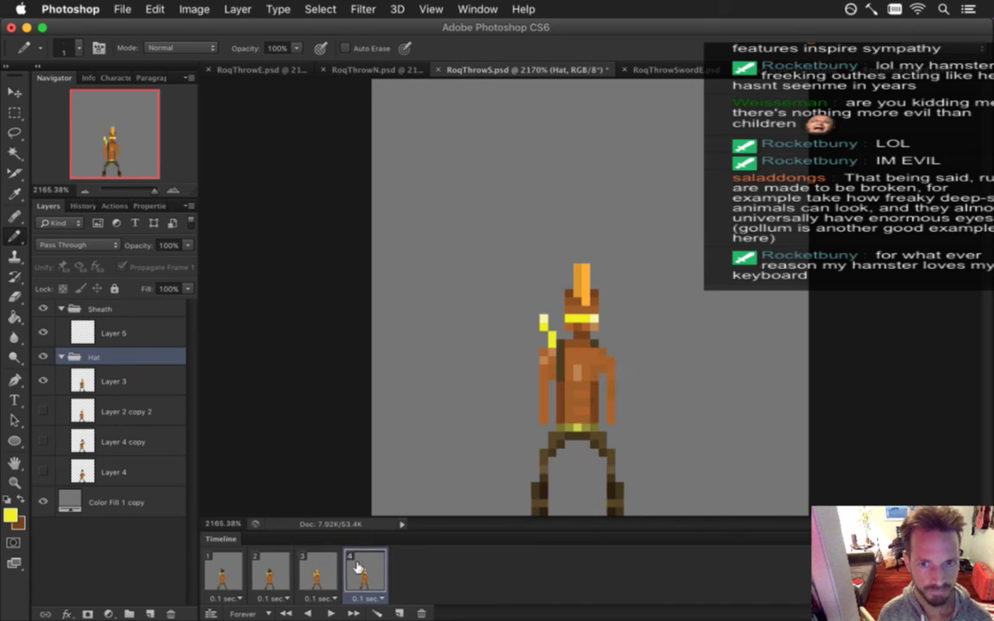
pyautogui.click(330, 612)
pyautogui.click(330, 611)
pyautogui.press('super+s')
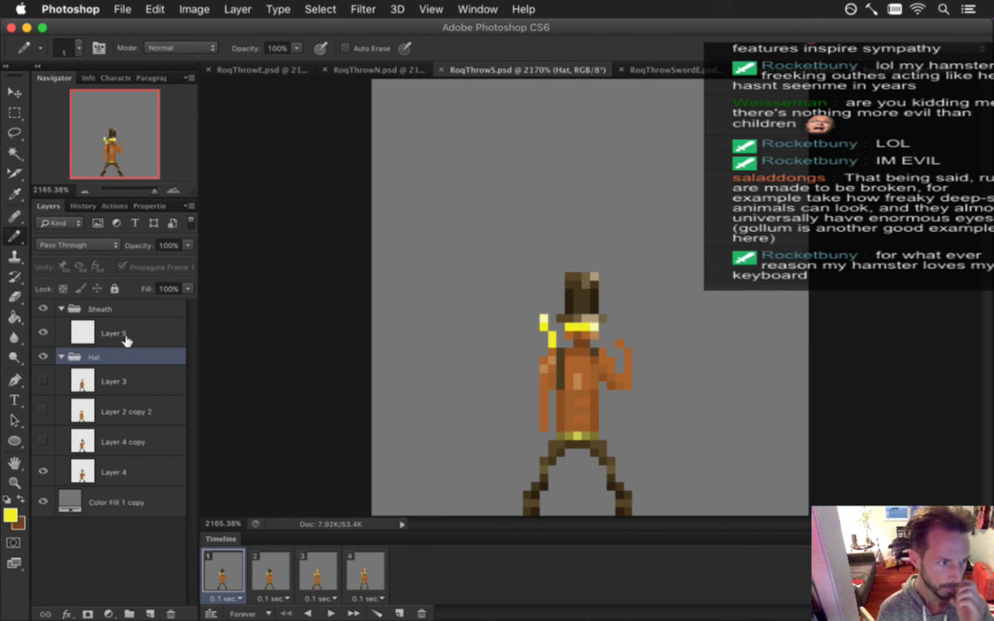
# Switch to iTerm2, suspend the running vim session and open raw/RoqExport.jsx in vim
pyautogui.press('super+Tab')
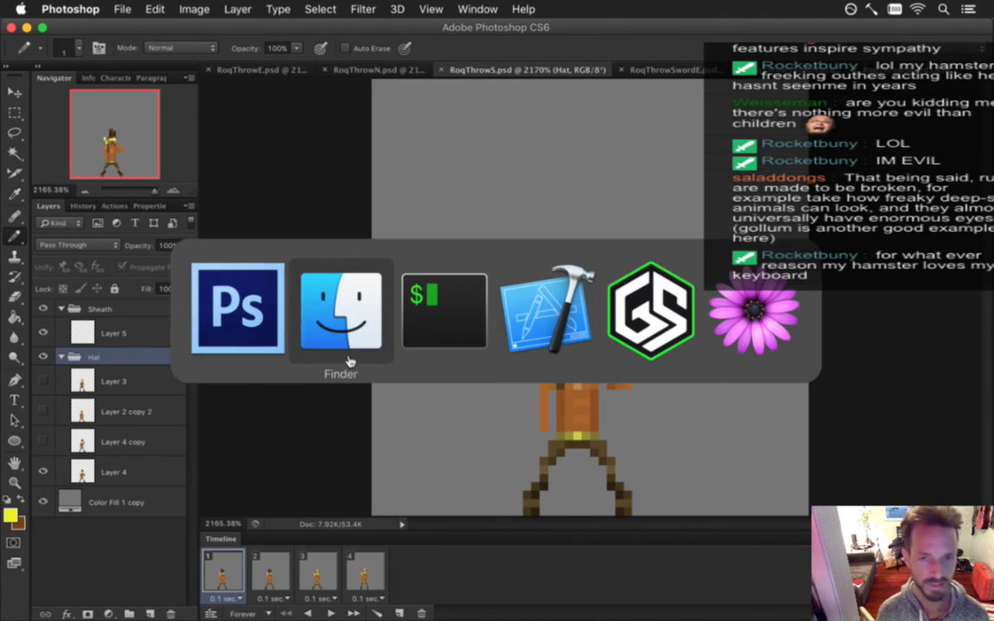
pyautogui.press('super+Tab')
pyautogui.press('super+Tab')
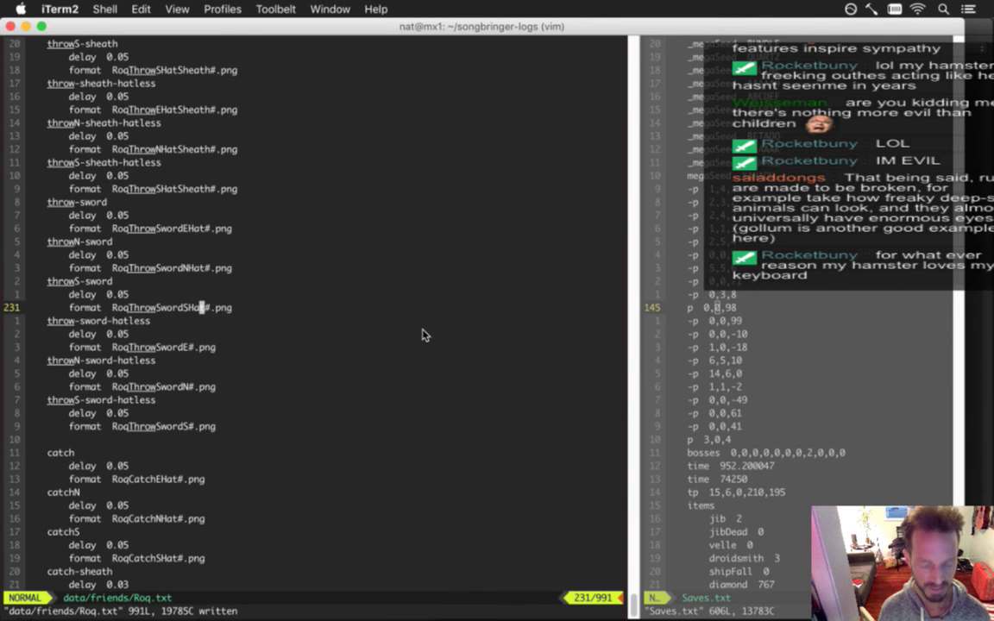
pyautogui.hotkey('ctrl', 'z')
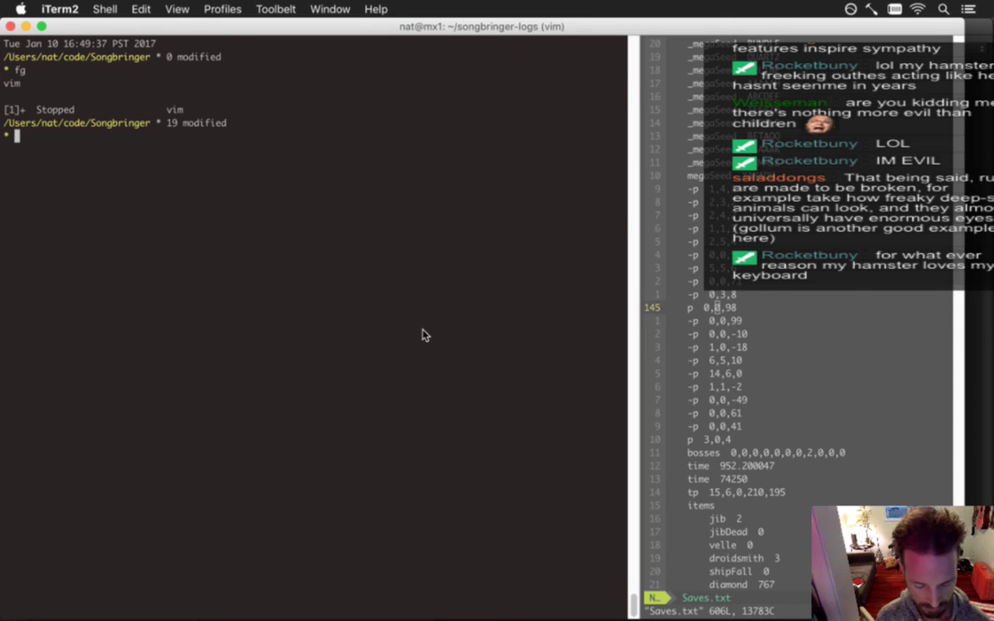
pyautogui.write('vim ')
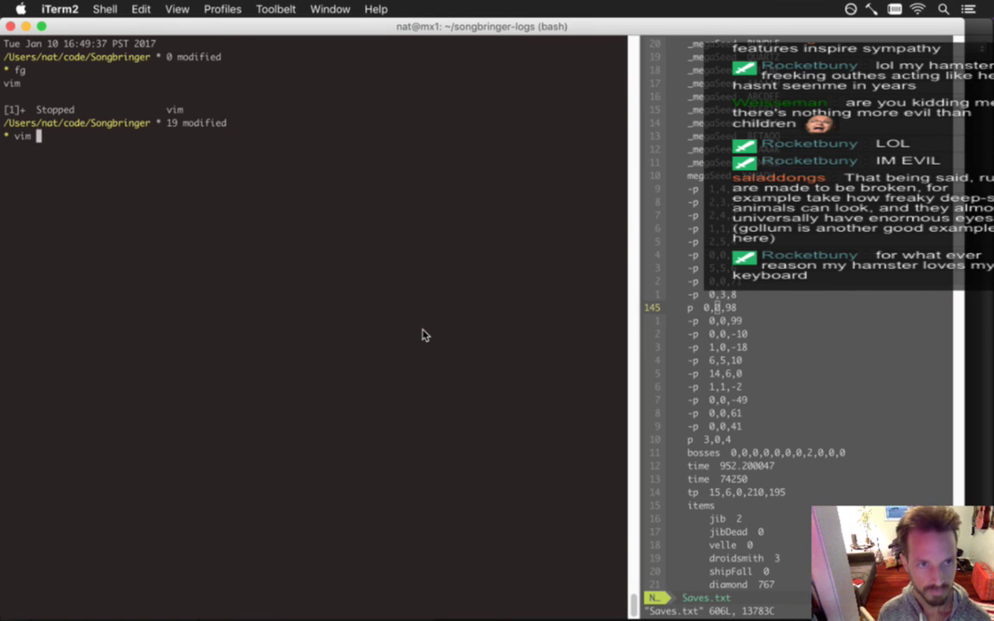
pyautogui.write('raw/roqr')
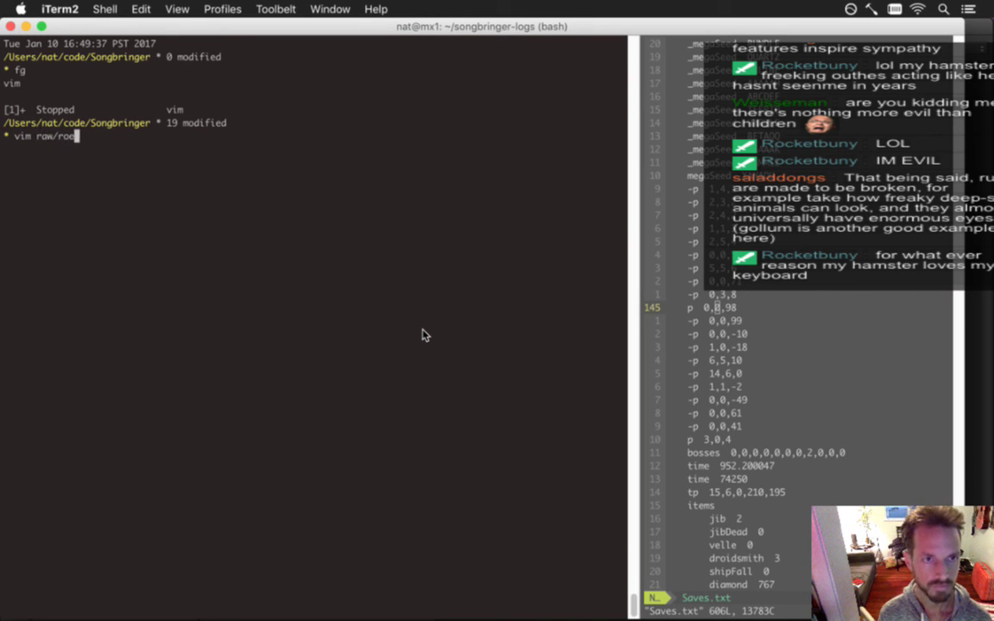
pyautogui.press('BackSpace')
pyautogui.press('Tab')
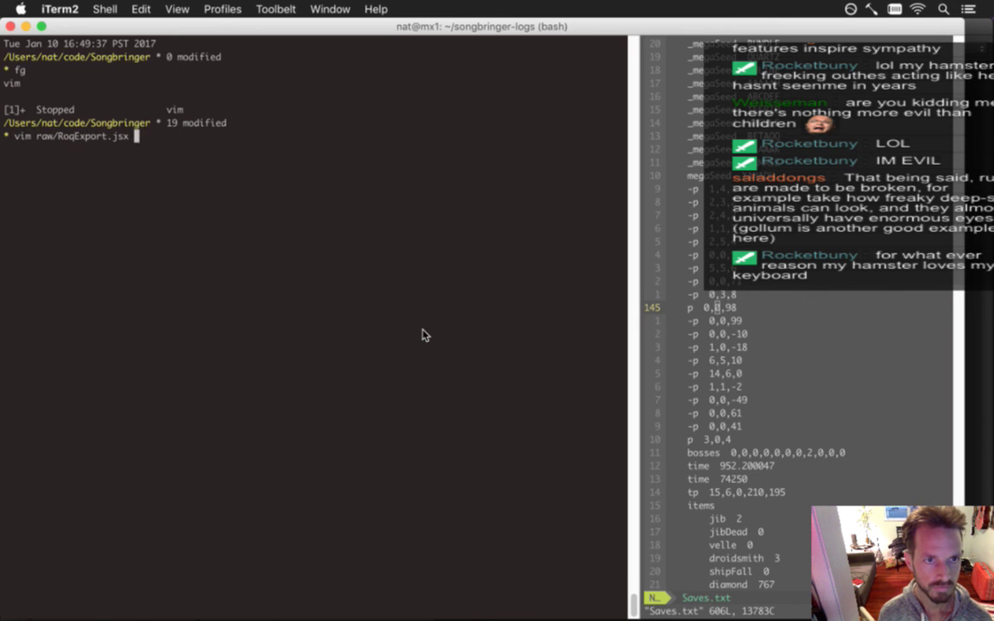
pyautogui.press('Return')
# Copy the ["Body", "Hat", "Sheath"] entry to the end of the skins array in doExports
pyautogui.press('G')
pyautogui.press('{')
pyautogui.press('{')
pyautogui.press('k')
pyautogui.press('k')
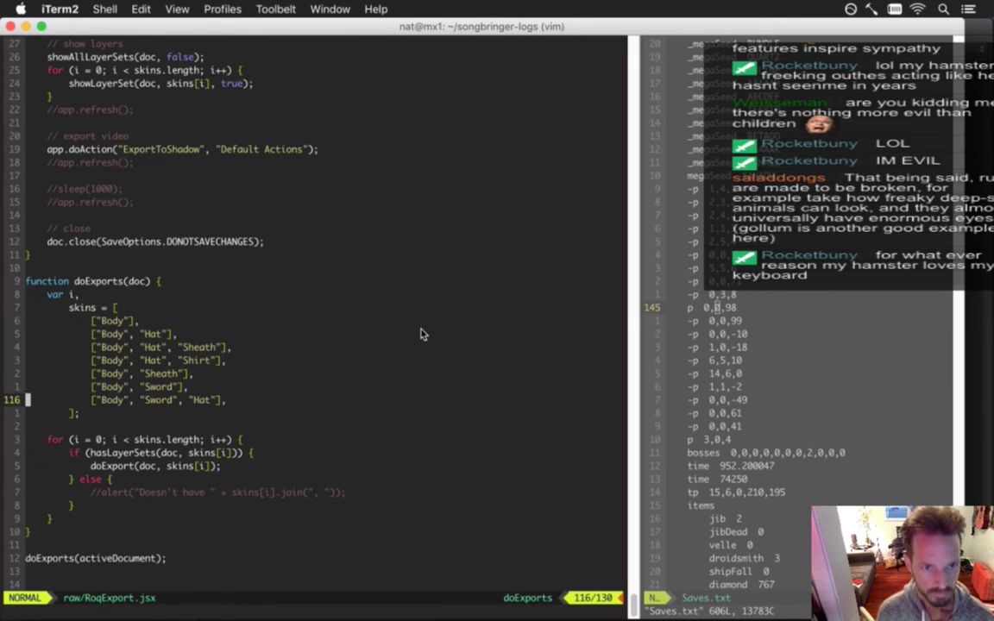
pyautogui.press('k')
pyautogui.press('k')
pyautogui.press('k')
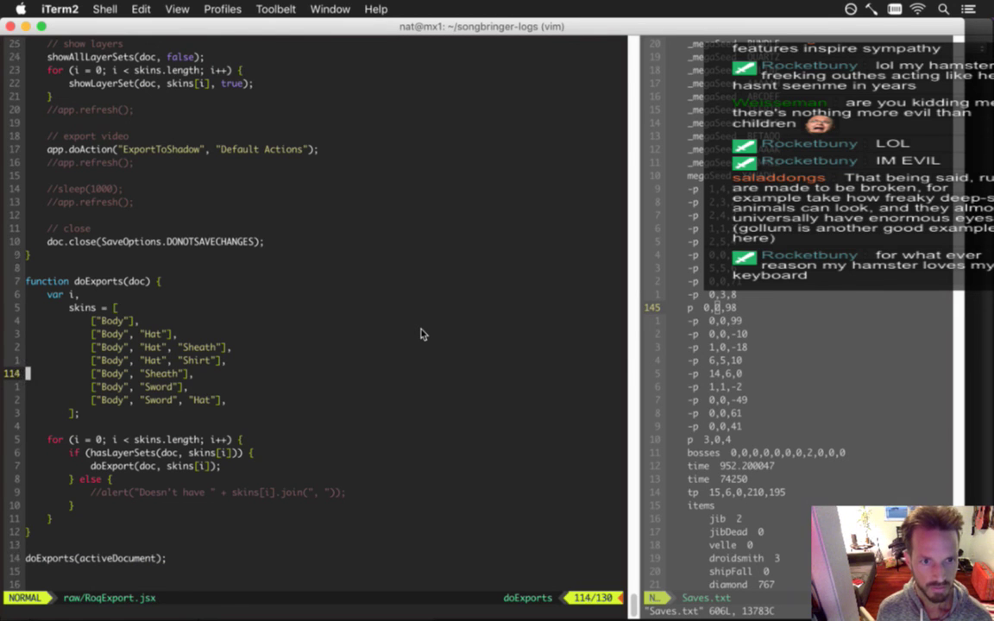
pyautogui.press('k')
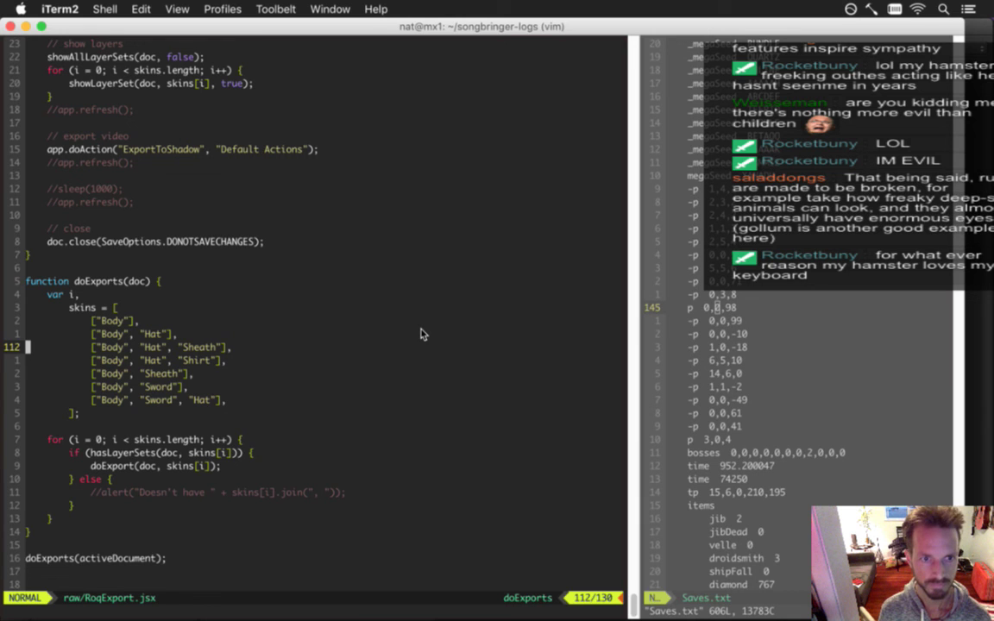
pyautogui.press('j')
pyautogui.press('j')
pyautogui.press('j')
pyautogui.press('j')
pyautogui.press('j')
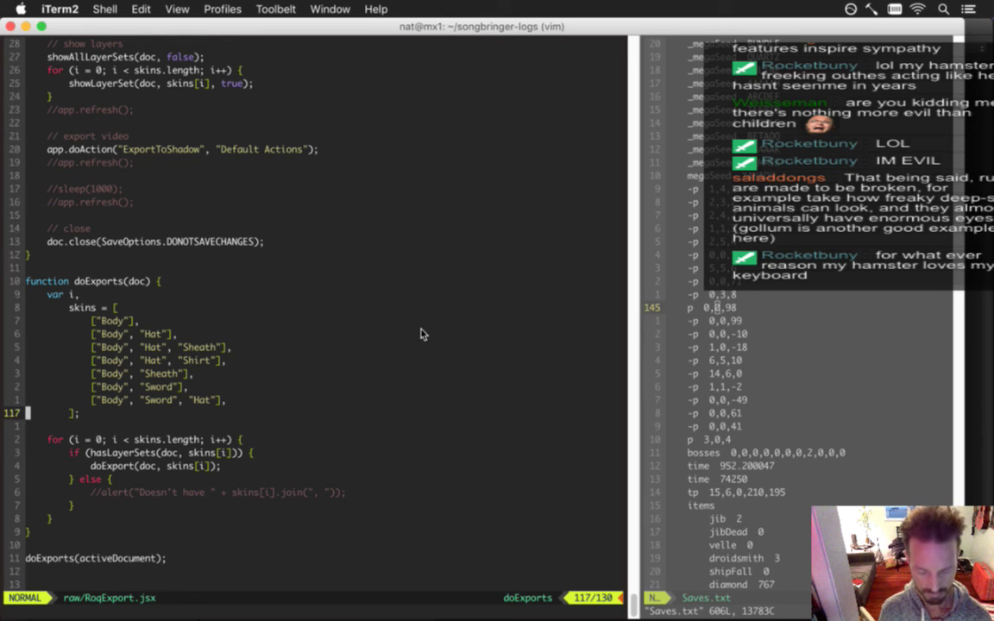
pyautogui.press('P')
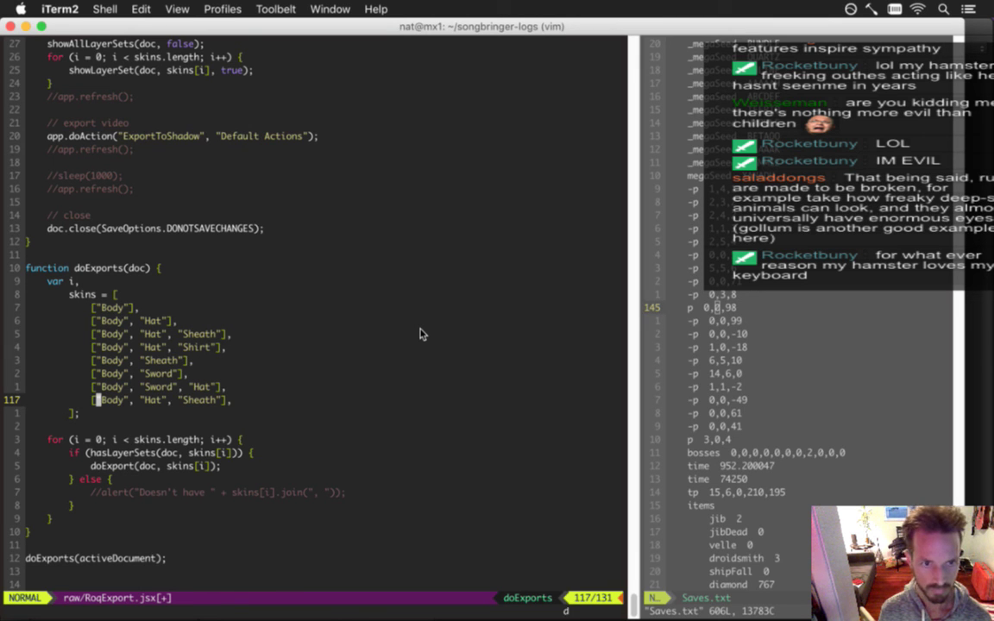
# Remove "Body" from the copied skins entry, leaving ["Hat", "Sheath"], and save RoqExport.jsx
pyautogui.press('d')
pyautogui.press('W')
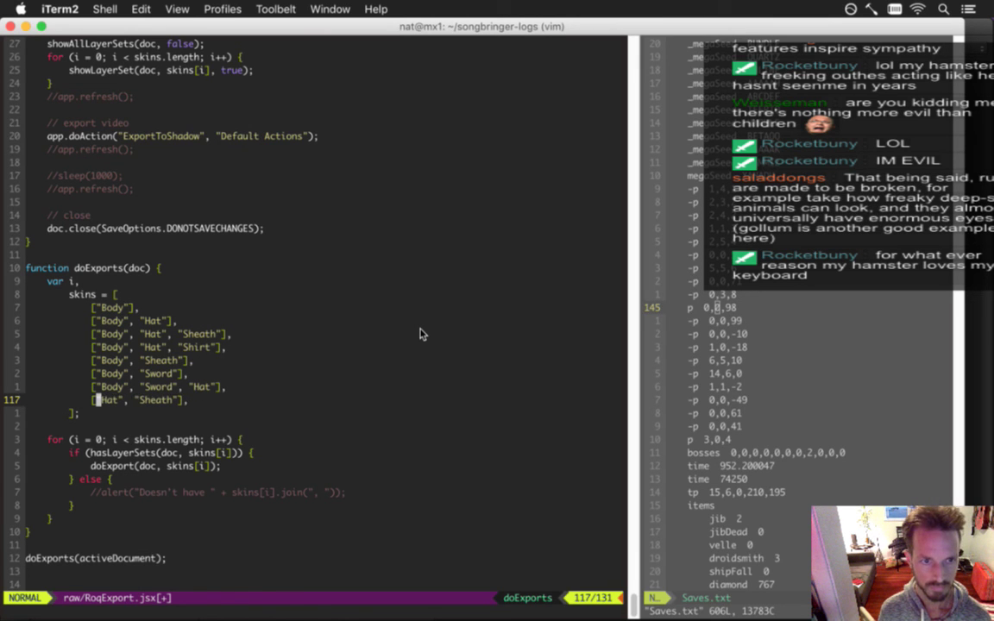
pyautogui.write(':w')
pyautogui.press('Return')
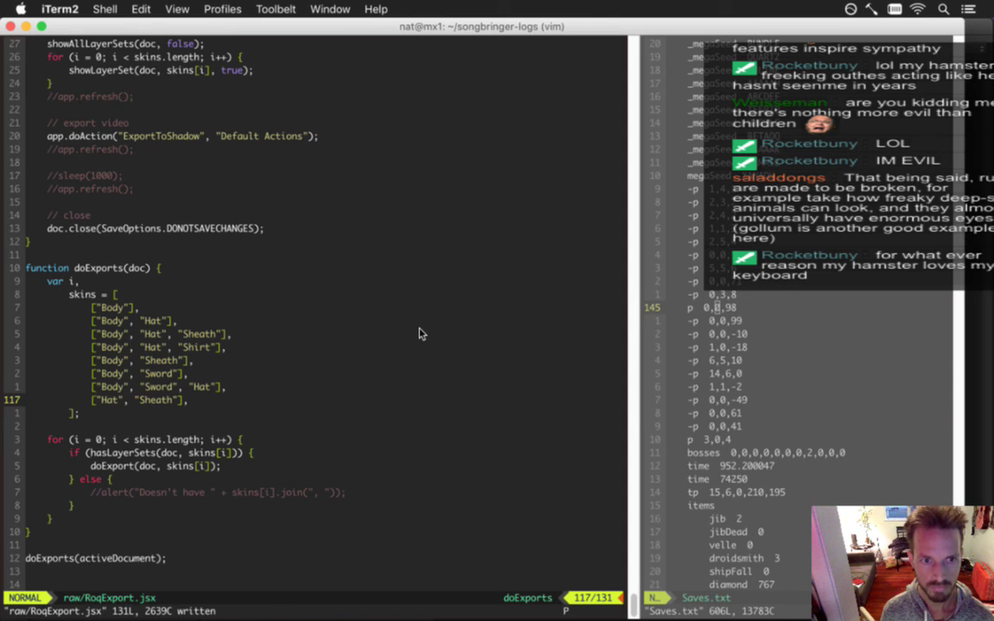
# Duplicate the ["Hat", "Sheath"] entry, delete both copies from the skins array and save RoqExport.jsx
pyautogui.press('y')
pyautogui.press('y')
pyautogui.press('P')
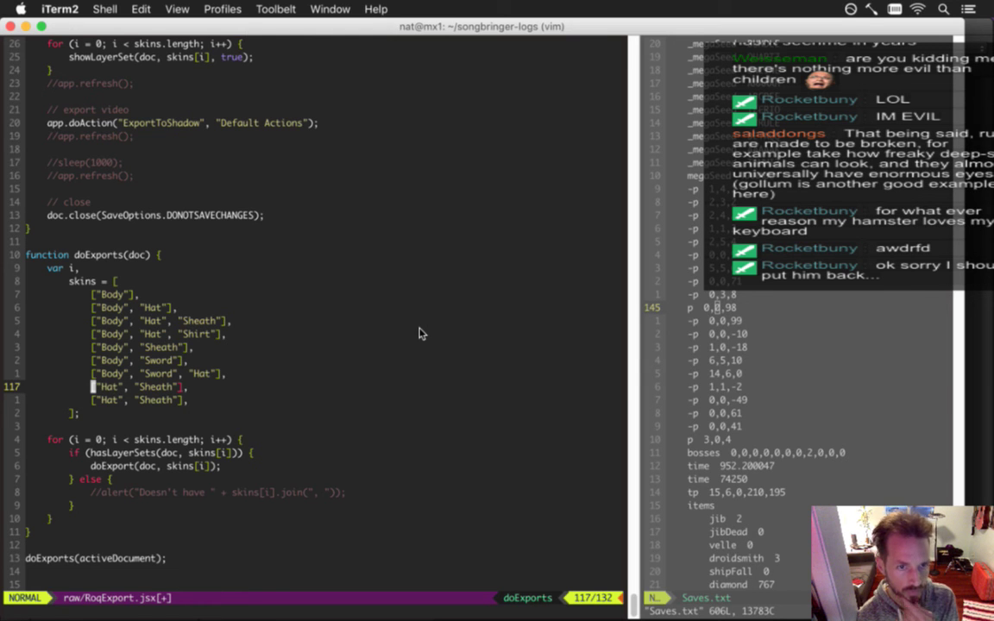
pyautogui.press('d')
pyautogui.press('d')
pyautogui.press('d')
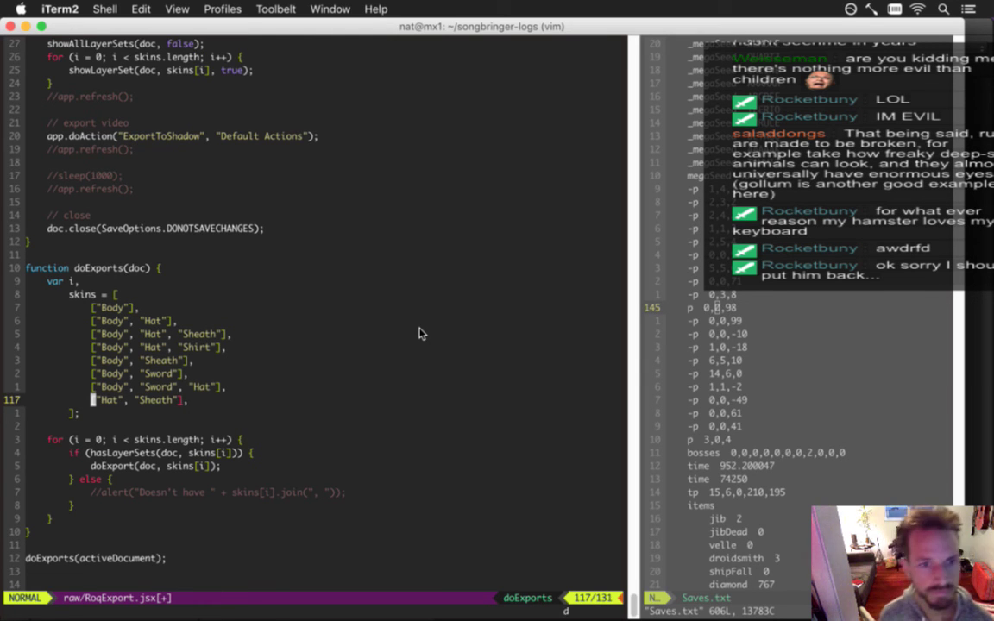
pyautogui.write('d:w')
pyautogui.press('Return')
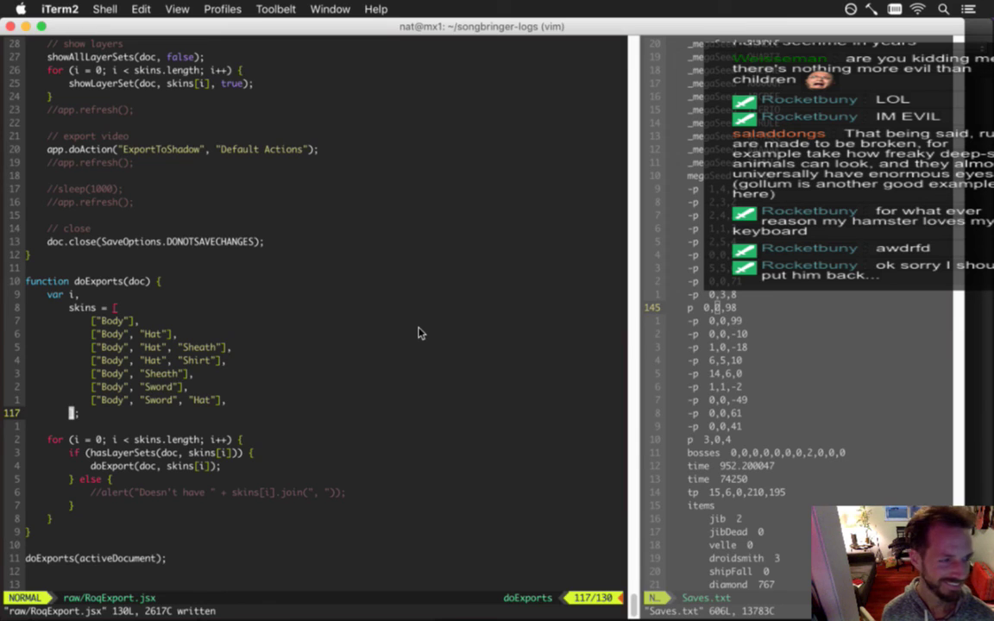
# Switch to Photoshop and hide the Color Fill 1 copy background in all four frames of RoqThrowS.psd
pyautogui.press('super+Tab')
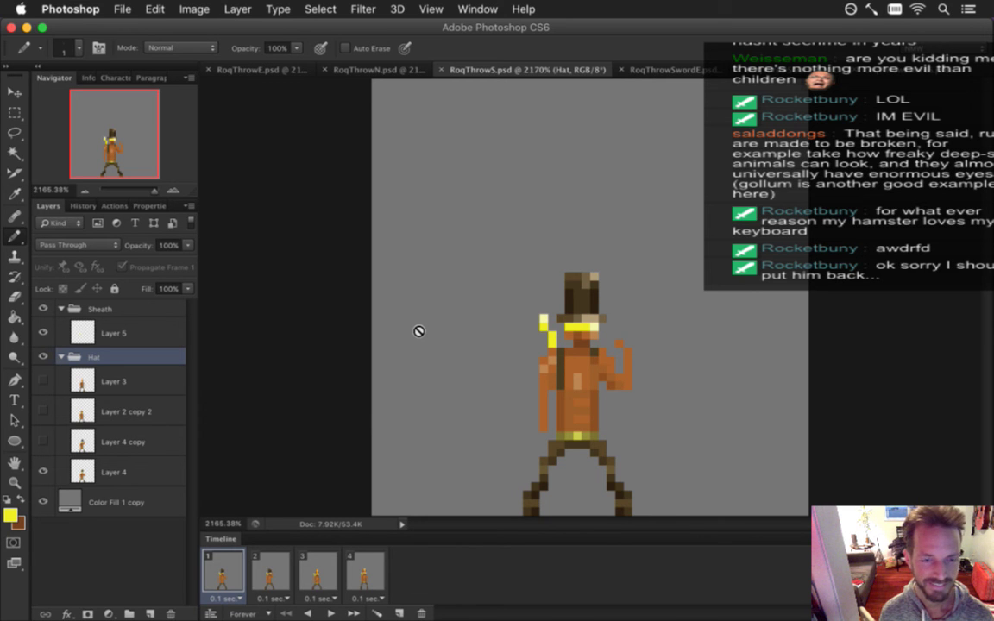
pyautogui.keyDown('shift'); pyautogui.click(367, 569); pyautogui.keyUp('shift')
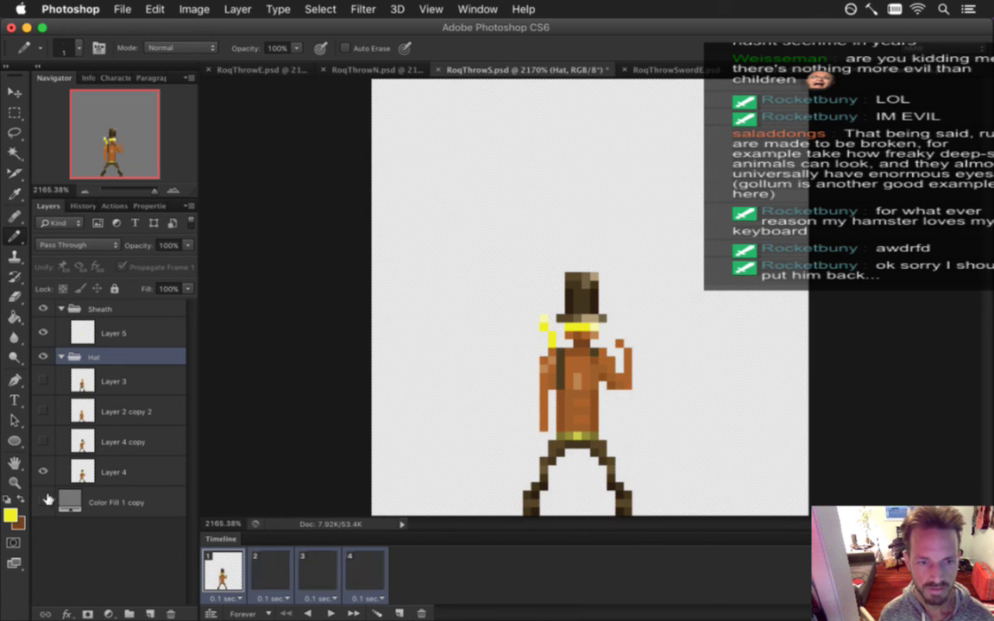
pyautogui.click(43, 502)
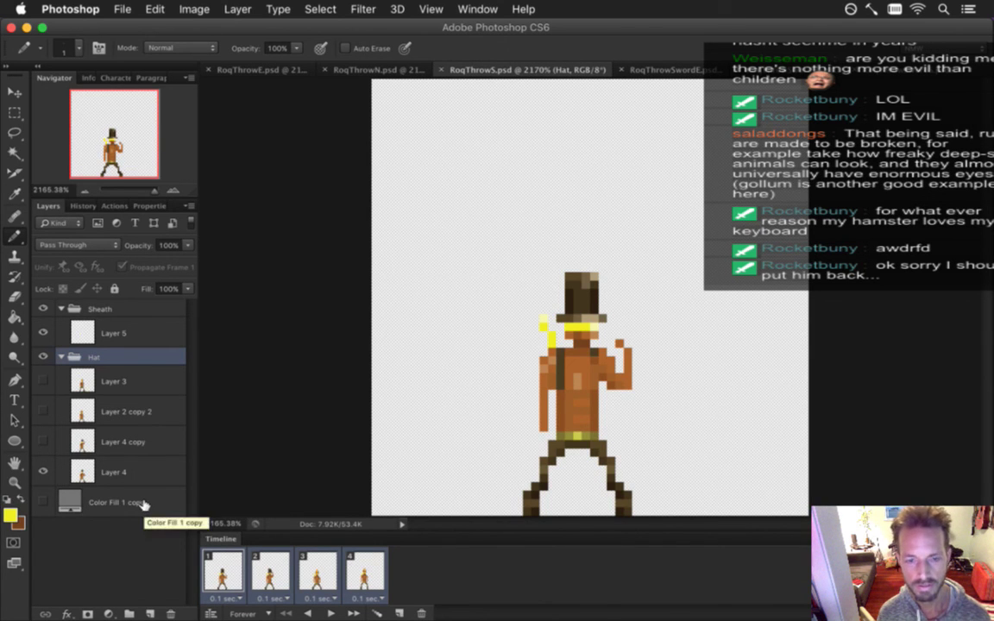
# Render all frames as a PNG image sequence named RoqThrowSHatSheath.png in the Shadow folder
pyautogui.press('super+alt+shift+r')
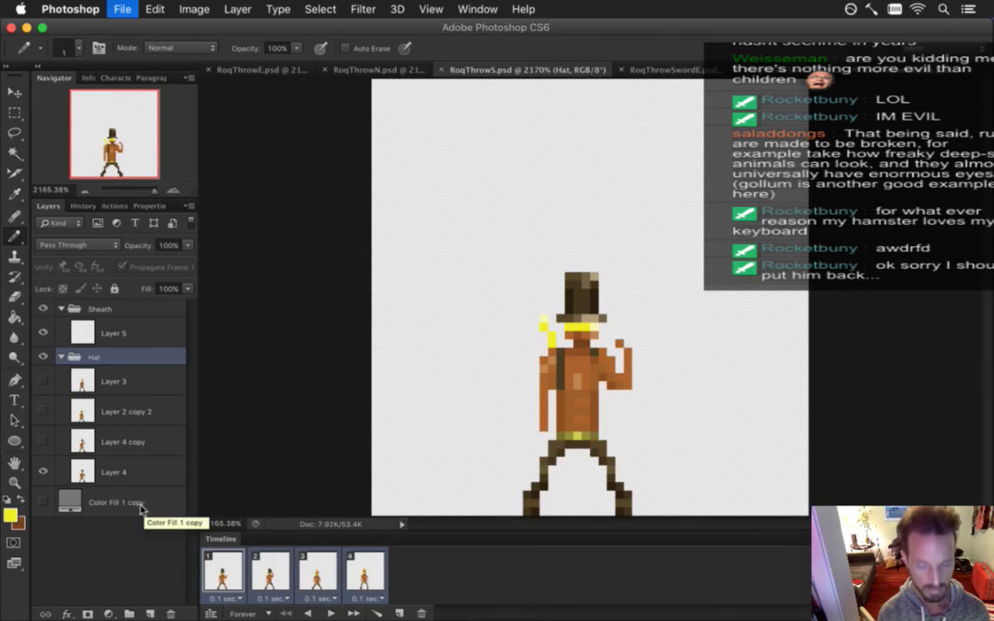
pyautogui.press('Left')
pyautogui.press('Left')
pyautogui.press('Left')
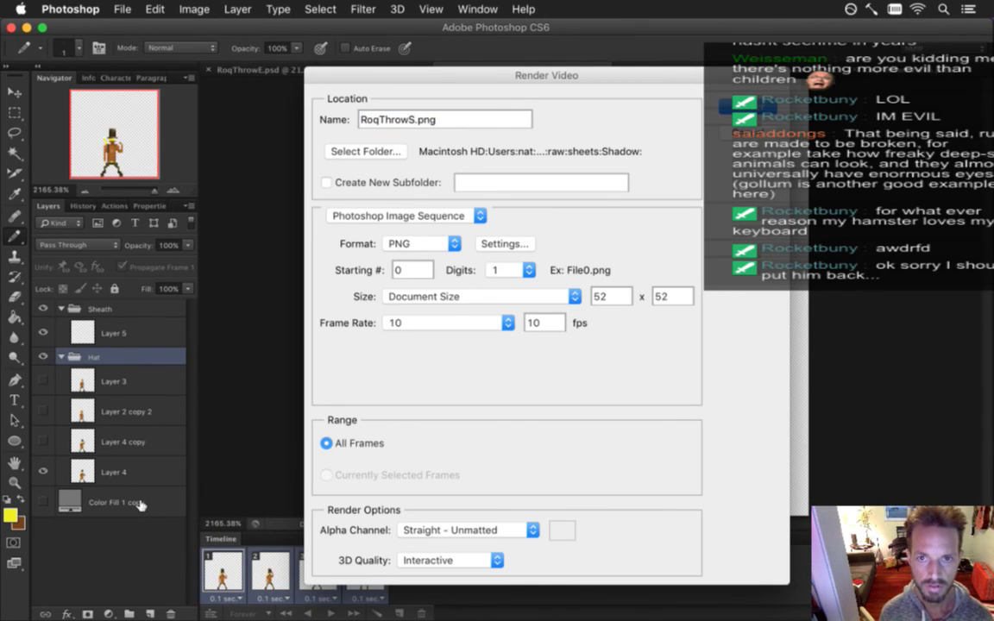
pyautogui.write('Hat')
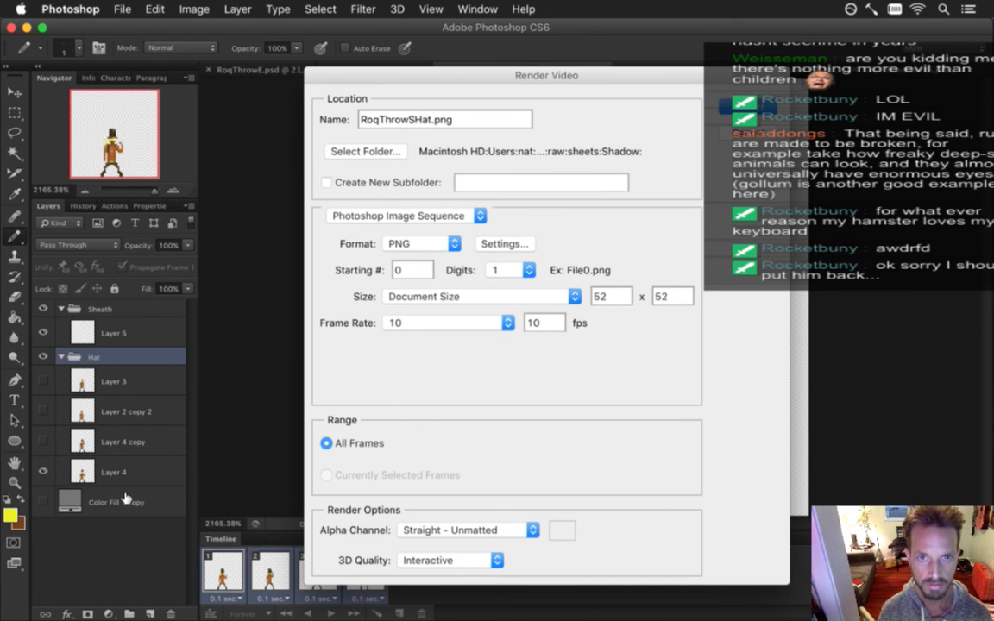
pyautogui.write('Sheath')
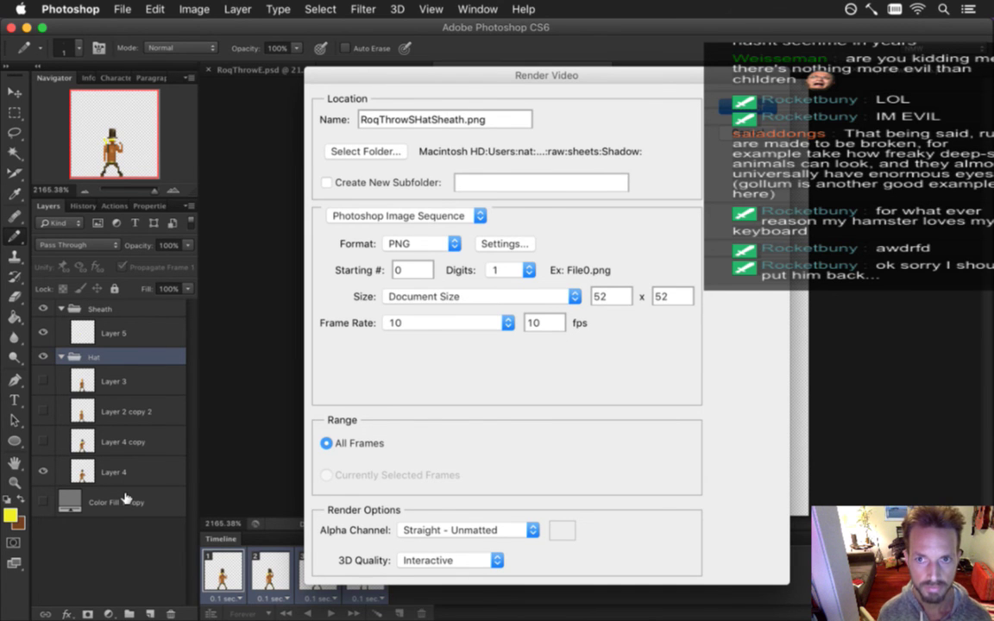
pyautogui.press('Return')
pyautogui.press('Return')
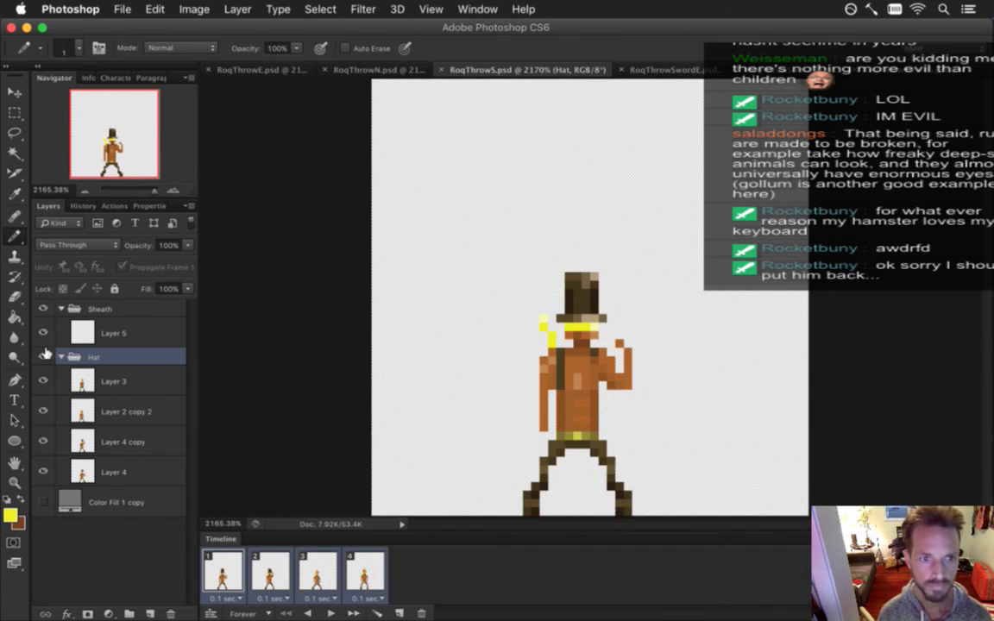
# Hide the Sheath group and render all frames as a PNG image sequence named RoqThrowSHat.png
pyautogui.click(43, 308)
pyautogui.press('super+alt+shift+r')
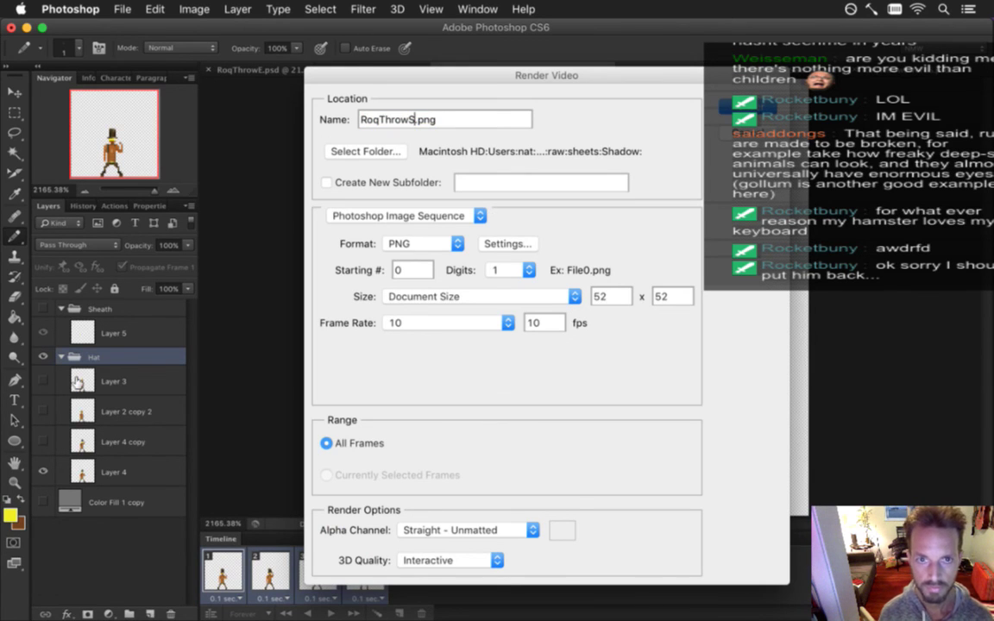
pyautogui.write('Hat')
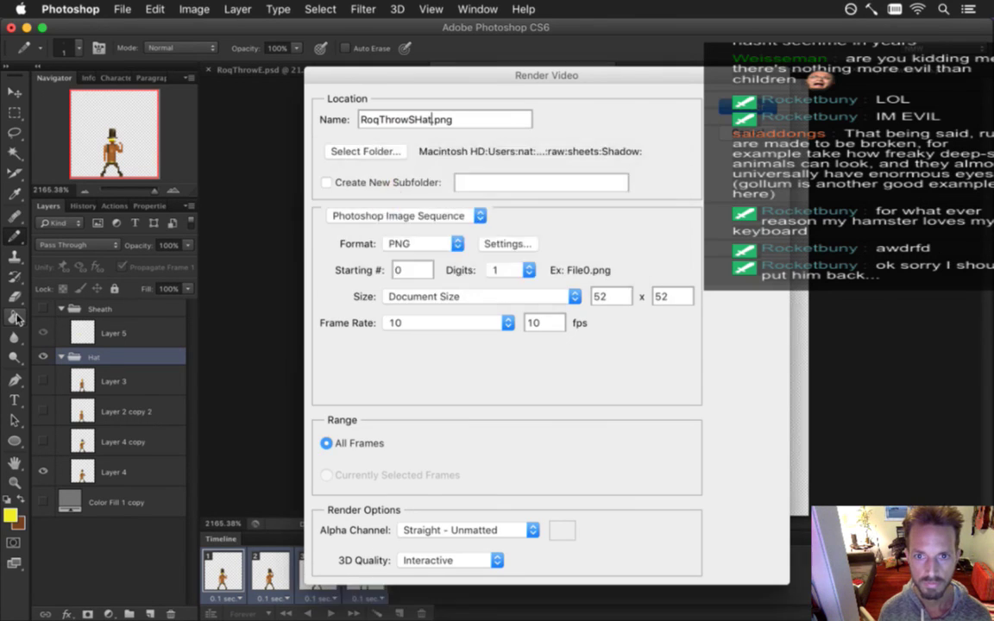
pyautogui.press('Return')
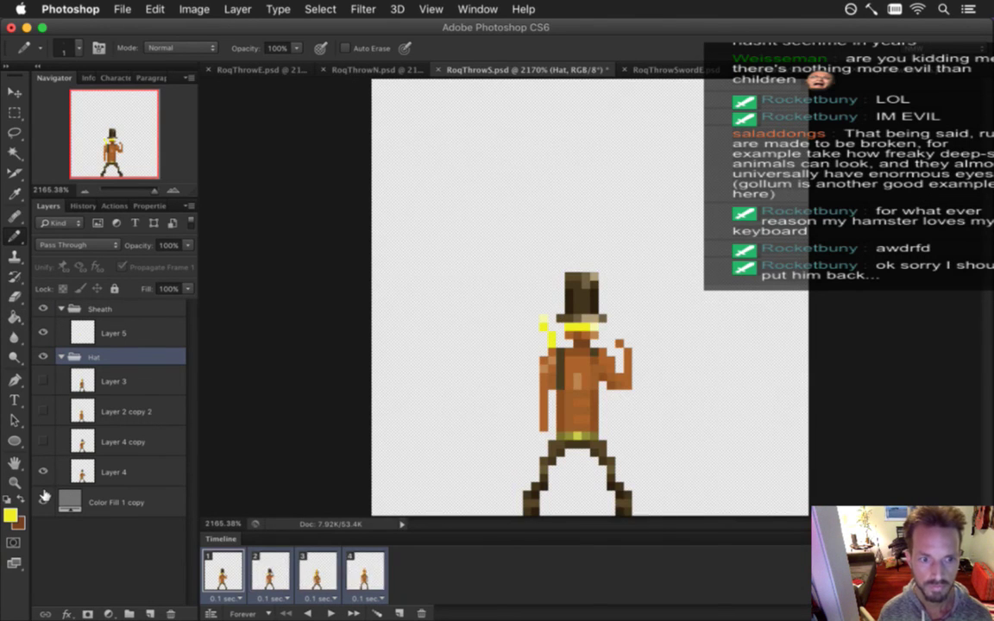
# Show the Color Fill 1 copy background in RoqThrowS.psd and save the file
pyautogui.click(44, 498)
pyautogui.hotkey('ctrl', 's')
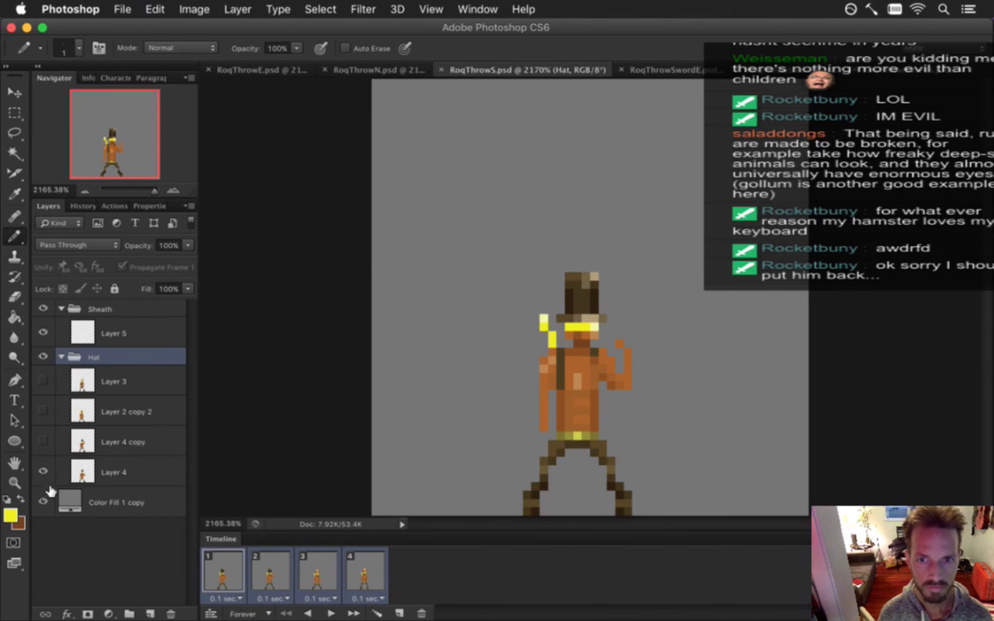
pyautogui.click(377, 70)
pyautogui.click(258, 70)
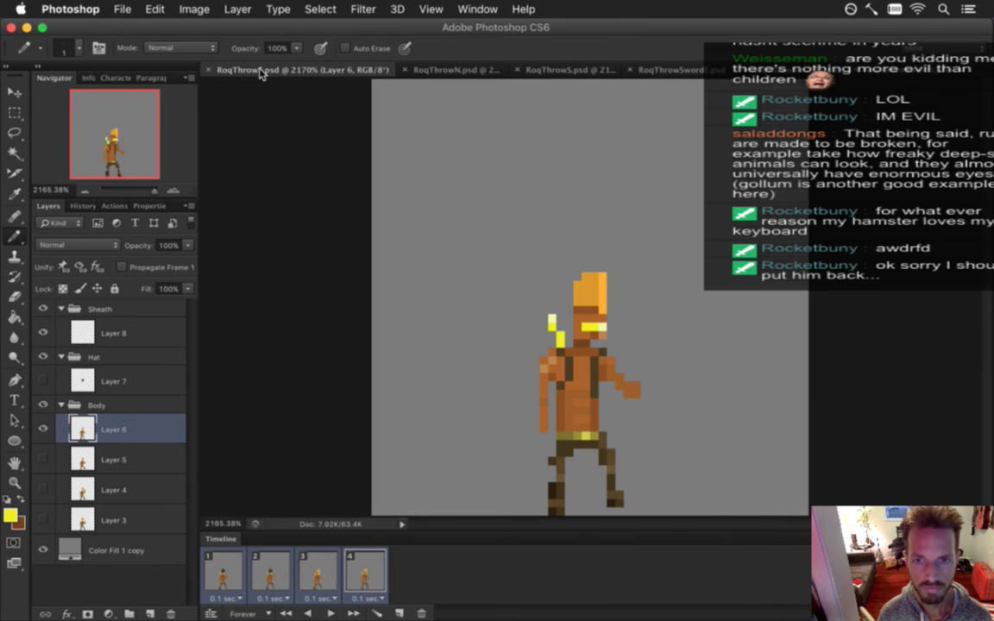
pyautogui.click(479, 71)
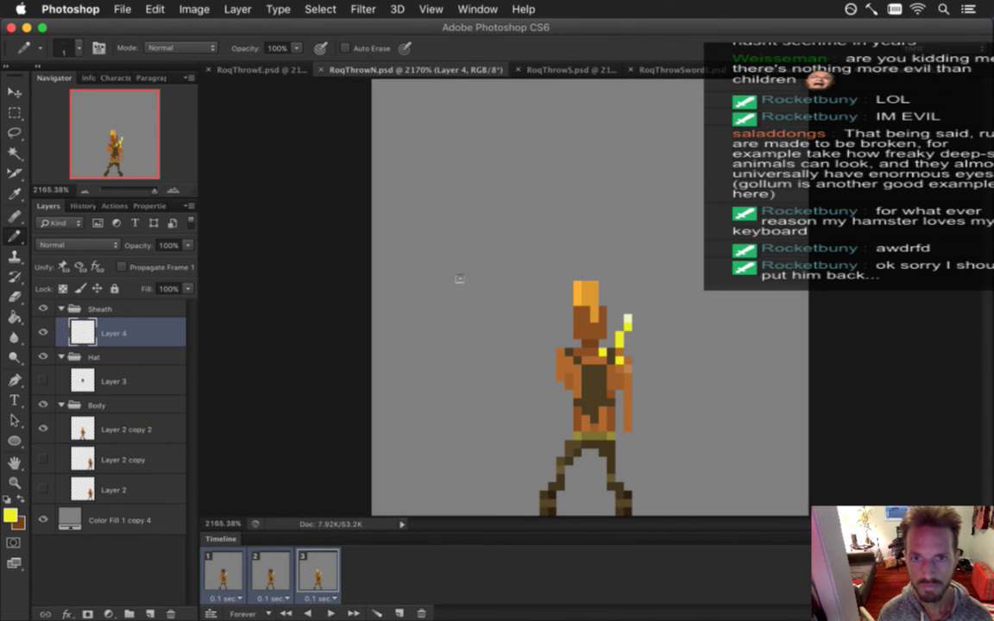
pyautogui.click(559, 69)
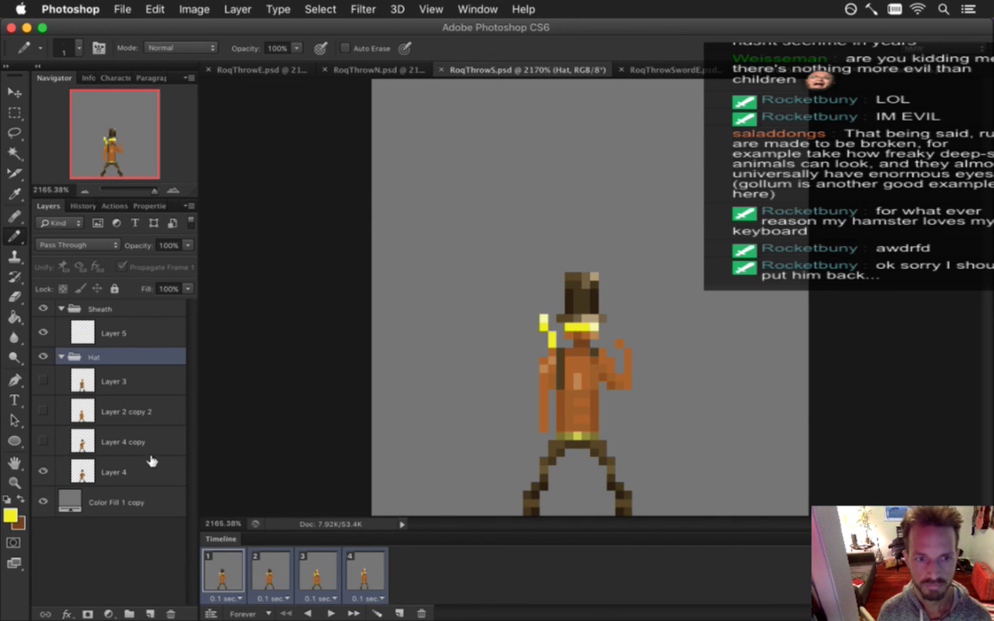
# Copy Layer 4 from RoqThrowS.psd into RoqThrowSwordS.psd above layer 2 and place it beside the sword figure as a colour reference
pyautogui.click(155, 470)
pyautogui.press('super+a')
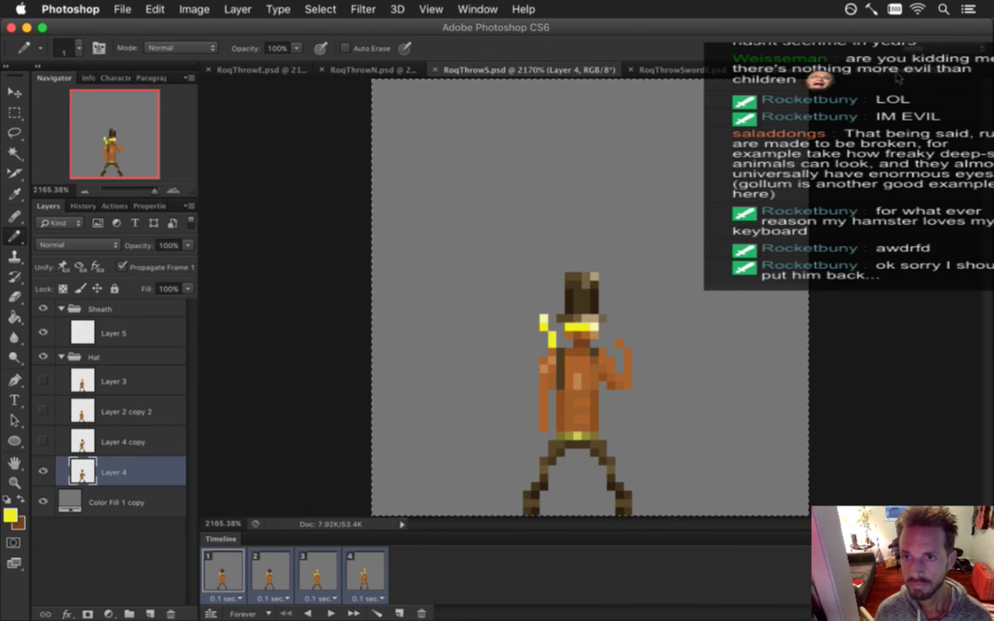
pyautogui.click(725, 69)
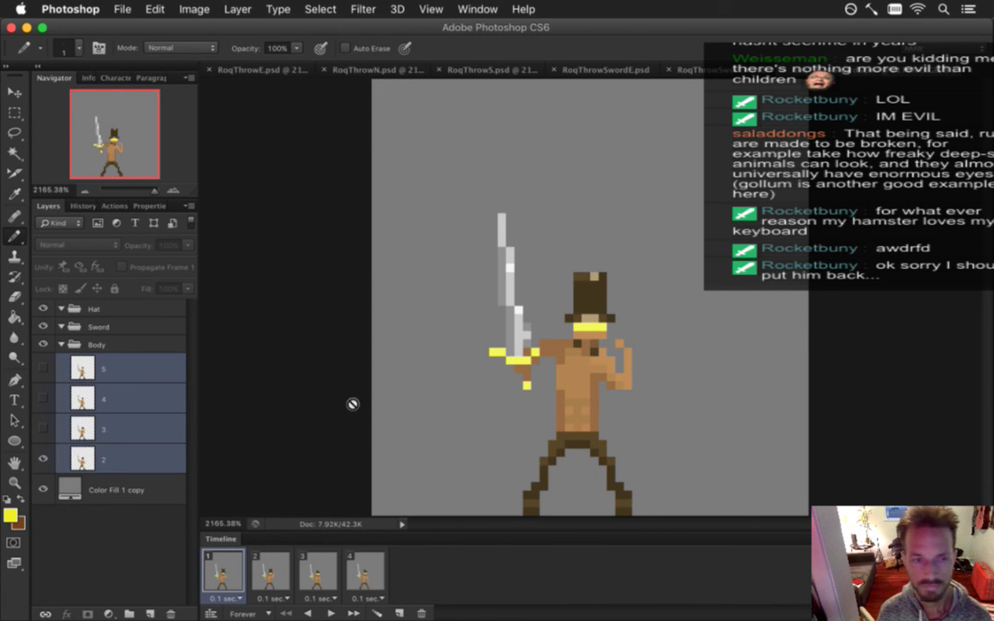
pyautogui.click(103, 458)
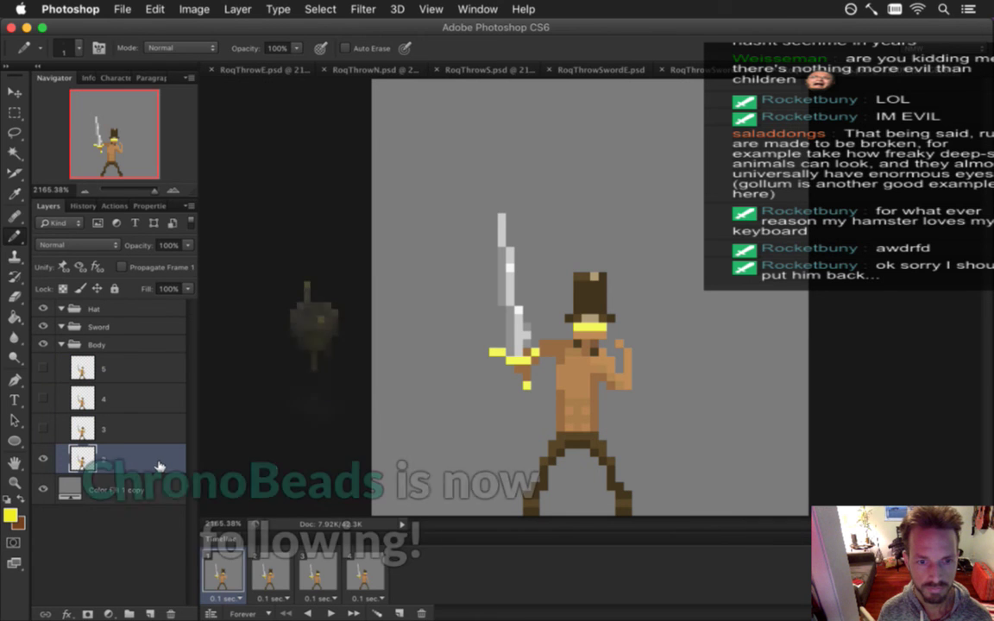
pyautogui.moveTo(423, 512); pyautogui.dragTo(423, 411)
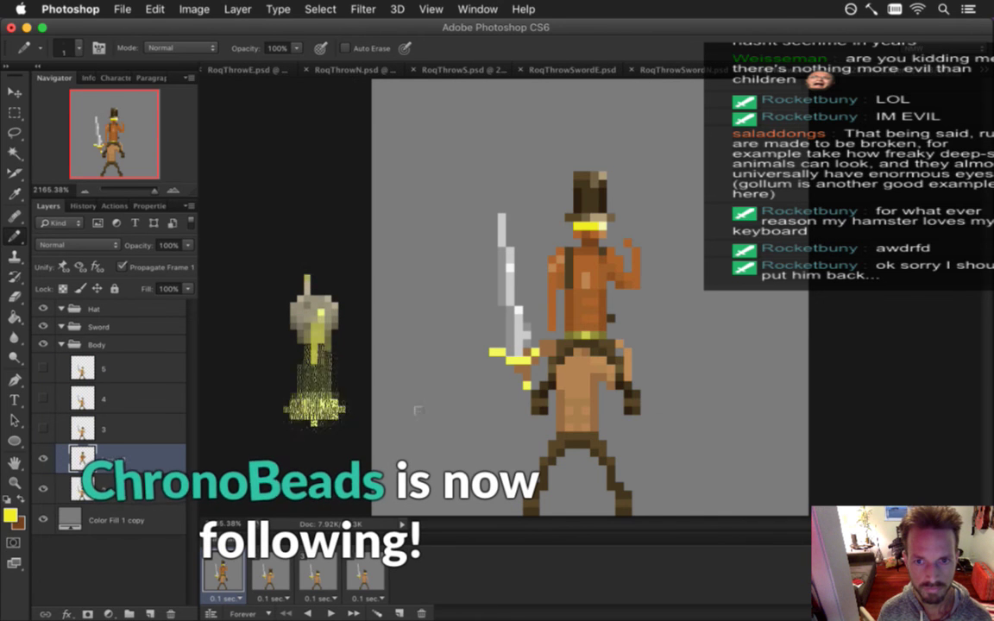
pyautogui.press('v')
pyautogui.moveTo(589, 239); pyautogui.dragTo(731, 357)
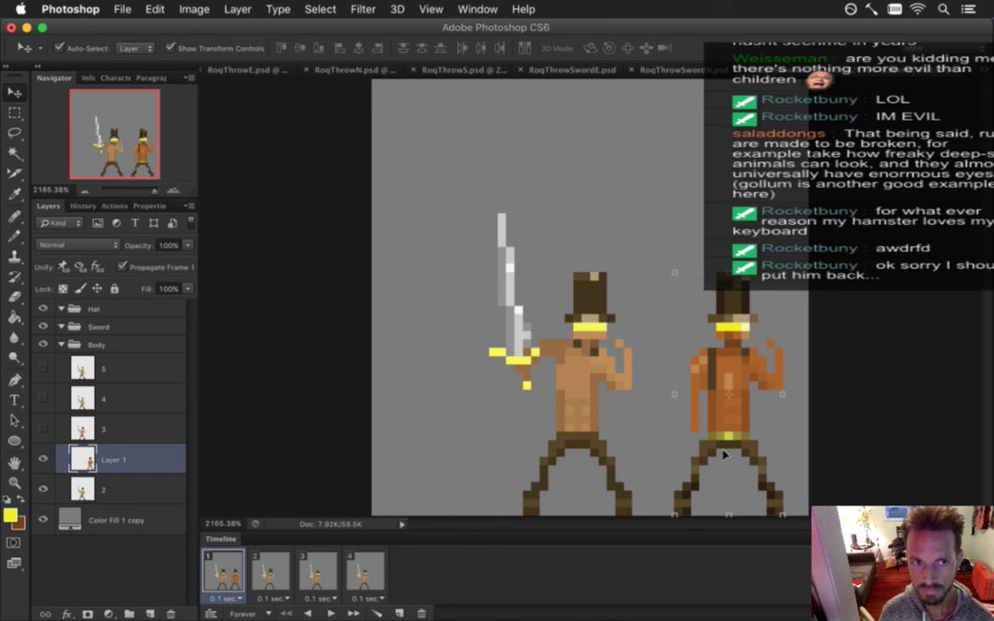
# Recolour the sword figure's skin on layer 2 with the reference's orange, fill its sword arm with the darker brown, and save
pyautogui.press('m')
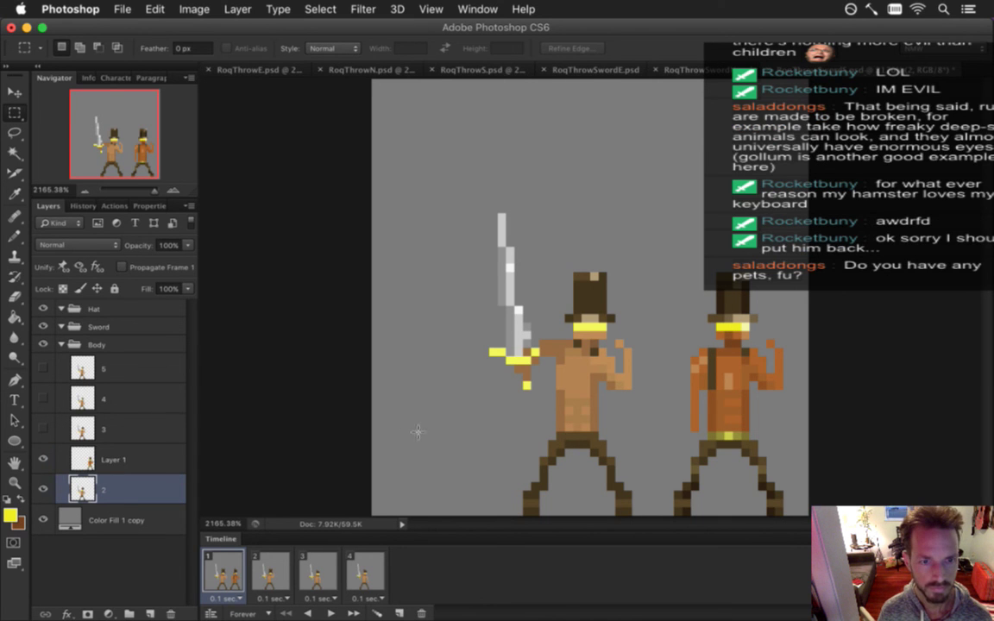
pyautogui.press('i')
pyautogui.click(642, 373)
pyautogui.press('g')
pyautogui.click(595, 412)
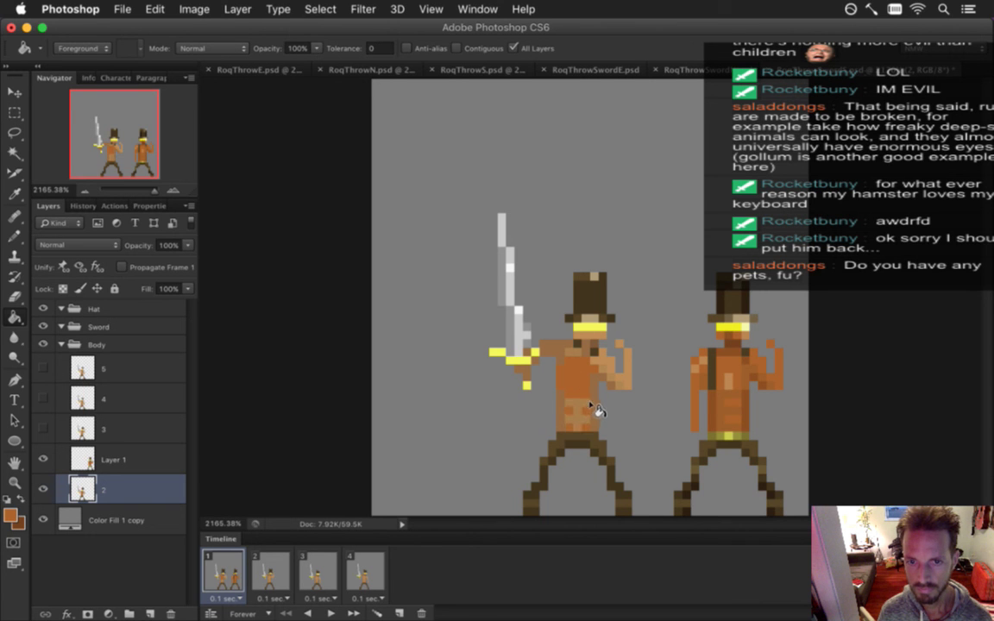
pyautogui.click(625, 373)
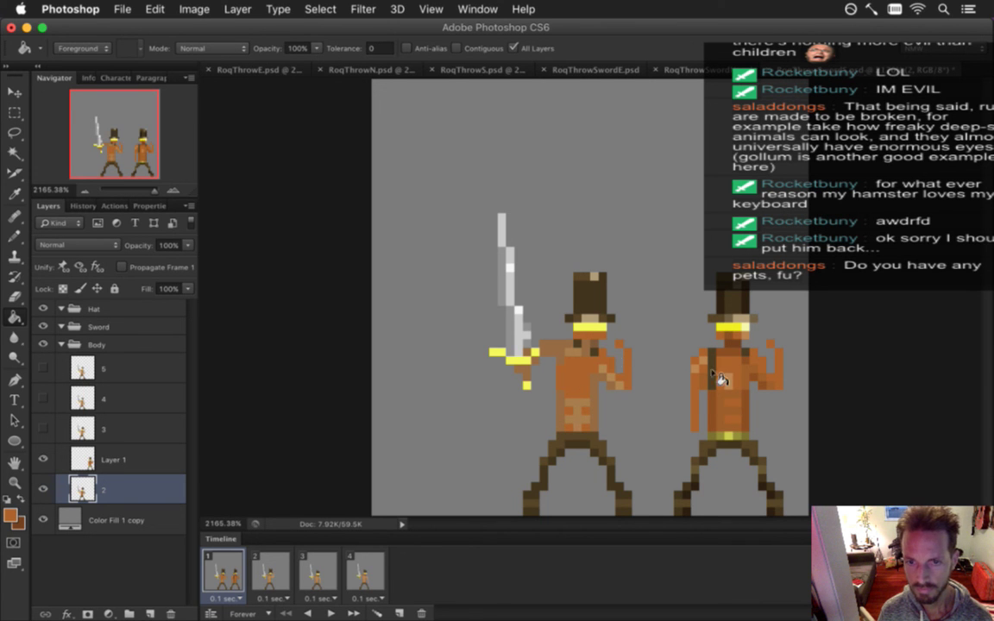
pyautogui.press('i')
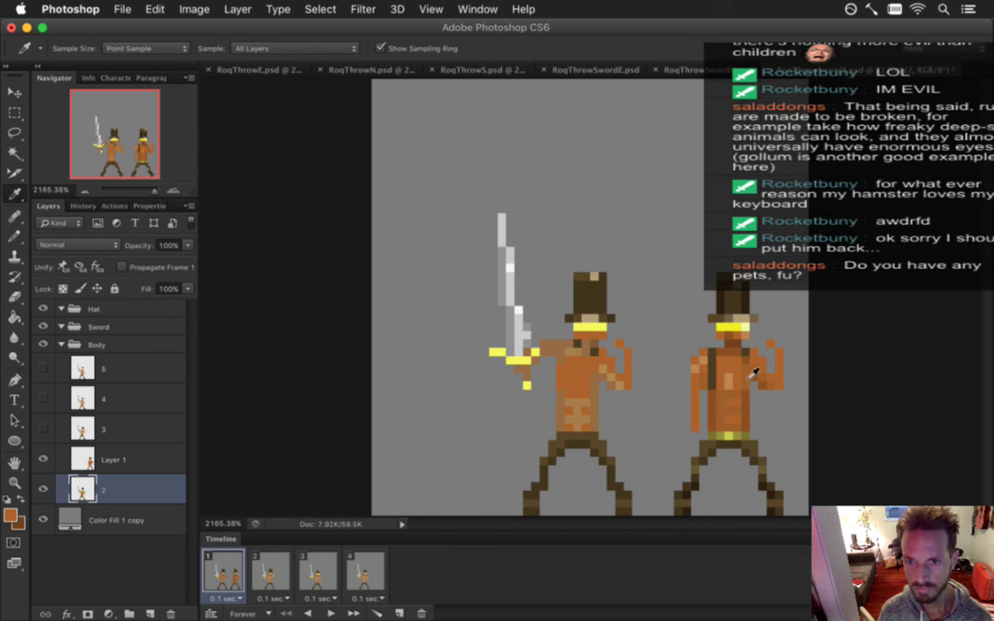
pyautogui.press('g')
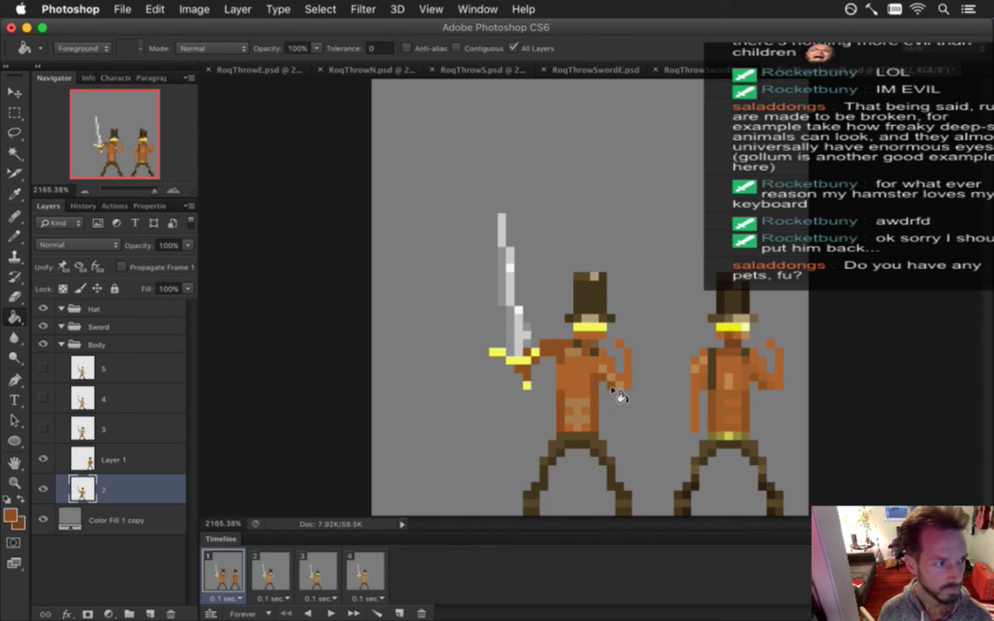
pyautogui.press('super+s')
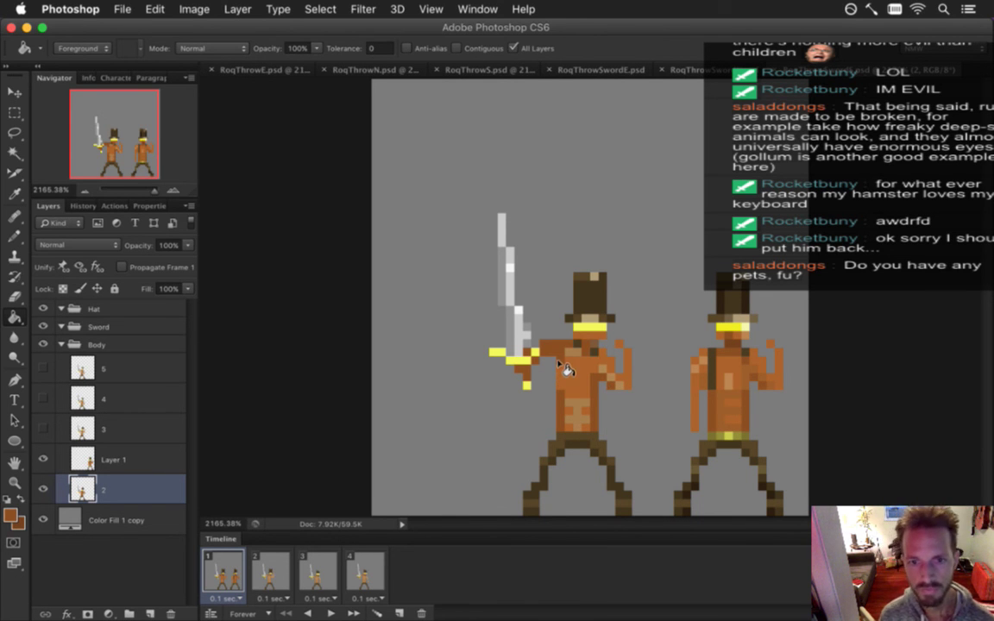
# Recolour the muscle shading on the sword figure's torso and bent arm with the reference's mid-brown skin tones
pyautogui.press('i')
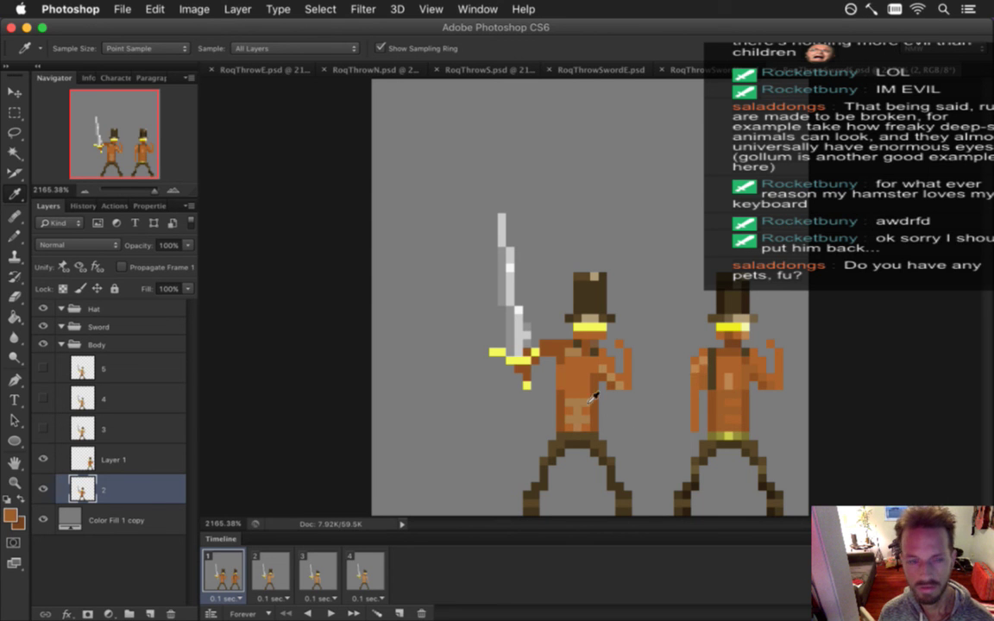
pyautogui.press('g')
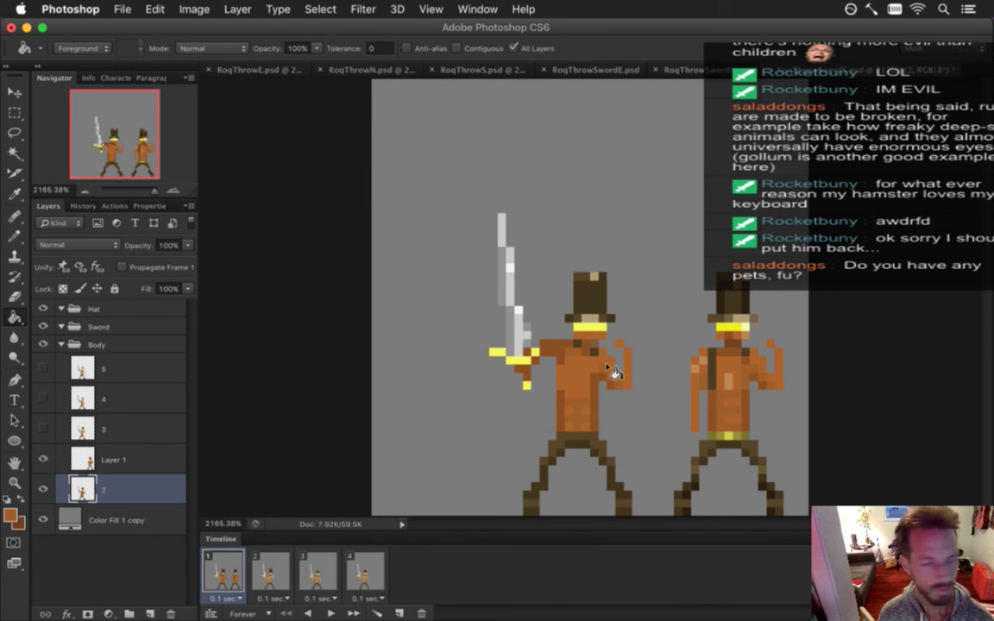
pyautogui.press('i')
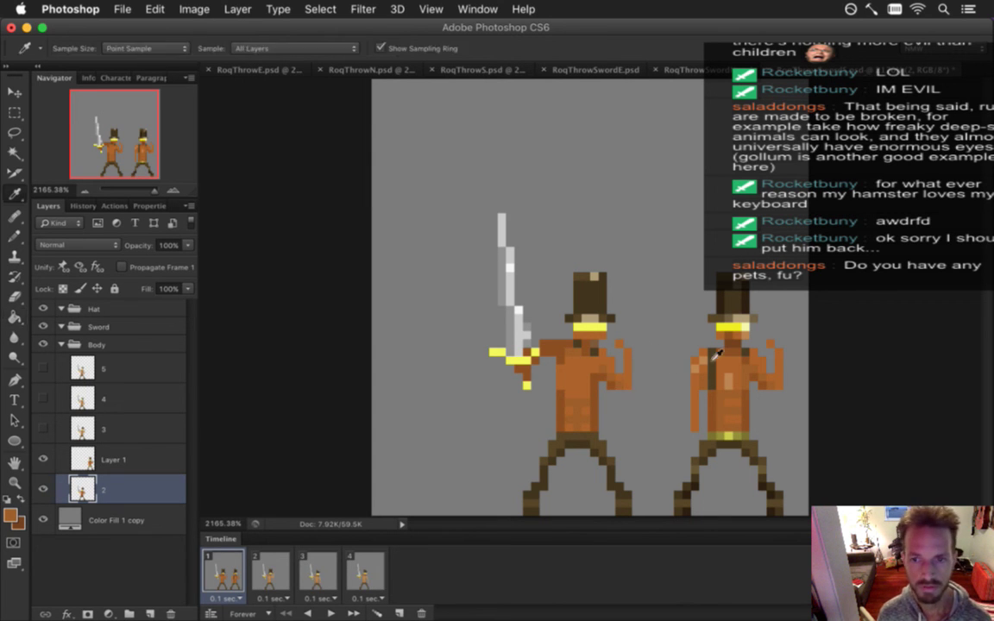
pyautogui.press('b')
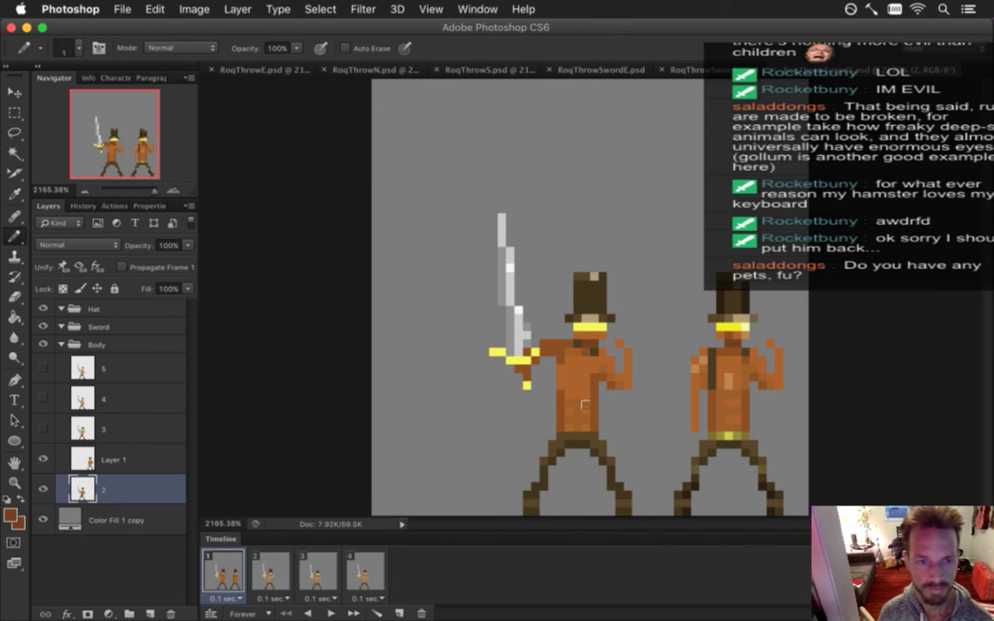
# Recolour the sword figure's eye band and sword hilt with the reference's bright yellow and add pale highlight pixels to both
pyautogui.press('i')
pyautogui.click(732, 330)
pyautogui.press('b')
pyautogui.press('i')
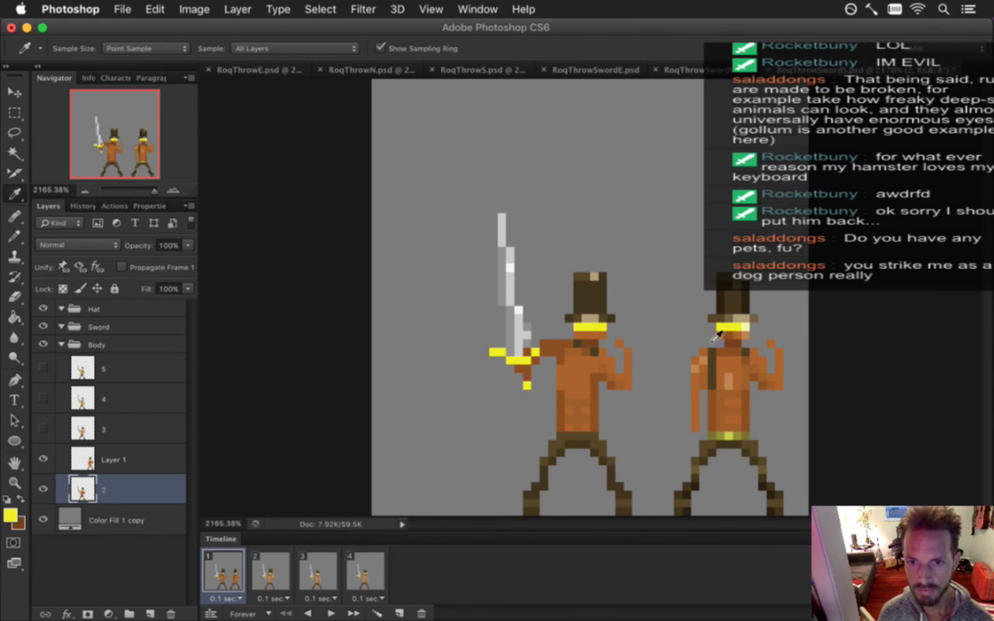
pyautogui.press('g')
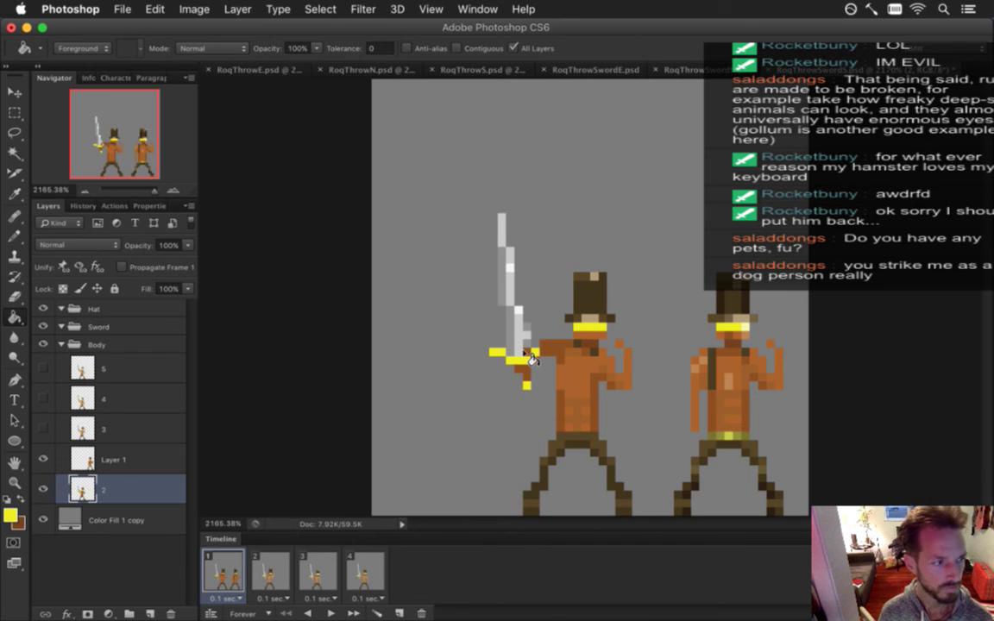
pyautogui.press('i')
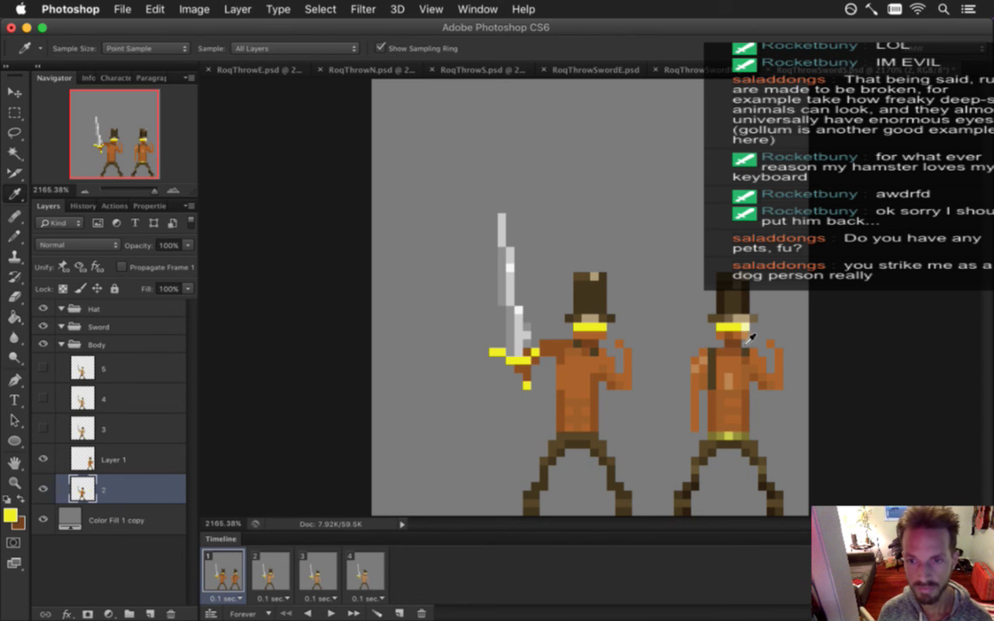
pyautogui.press('b')
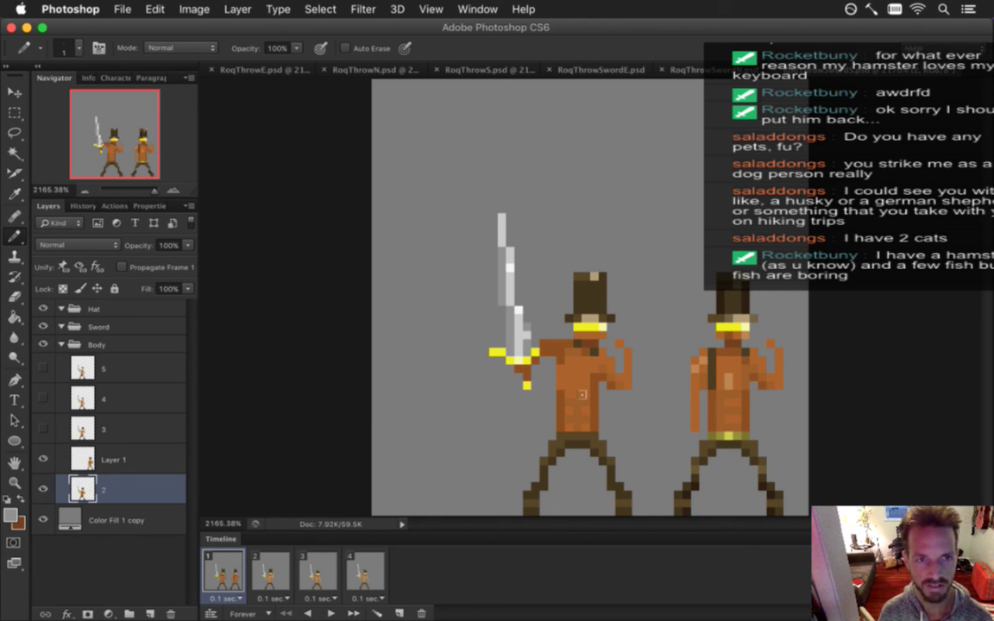
# Draw light tan highlights on the sword figure's chest using the reference's highlight colour and save
pyautogui.keyDown('alt'); pyautogui.click(729, 380); pyautogui.keyUp('alt')
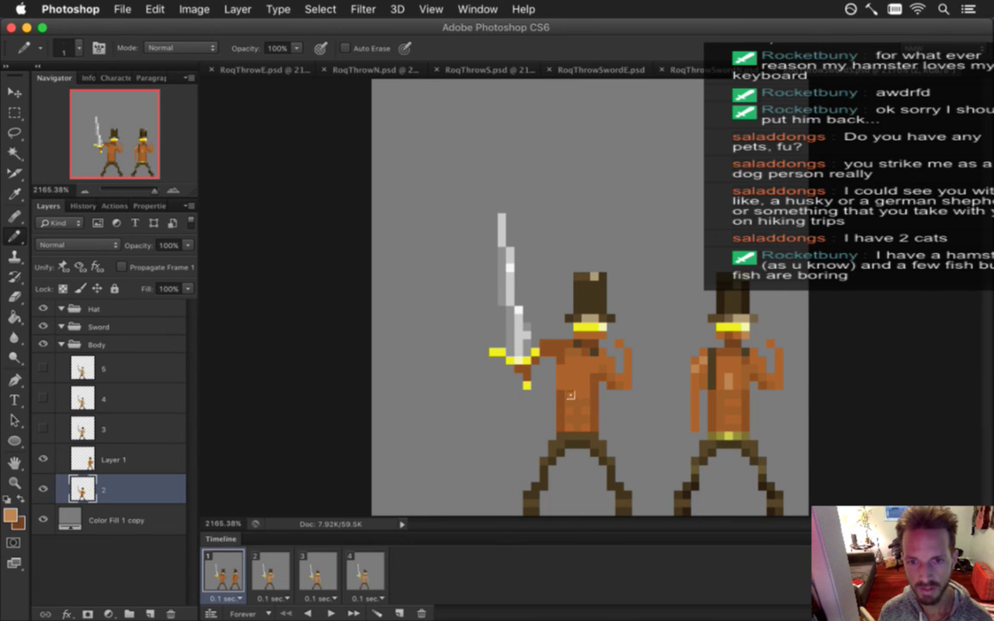
pyautogui.moveTo(572, 395); pyautogui.dragTo(572, 428)
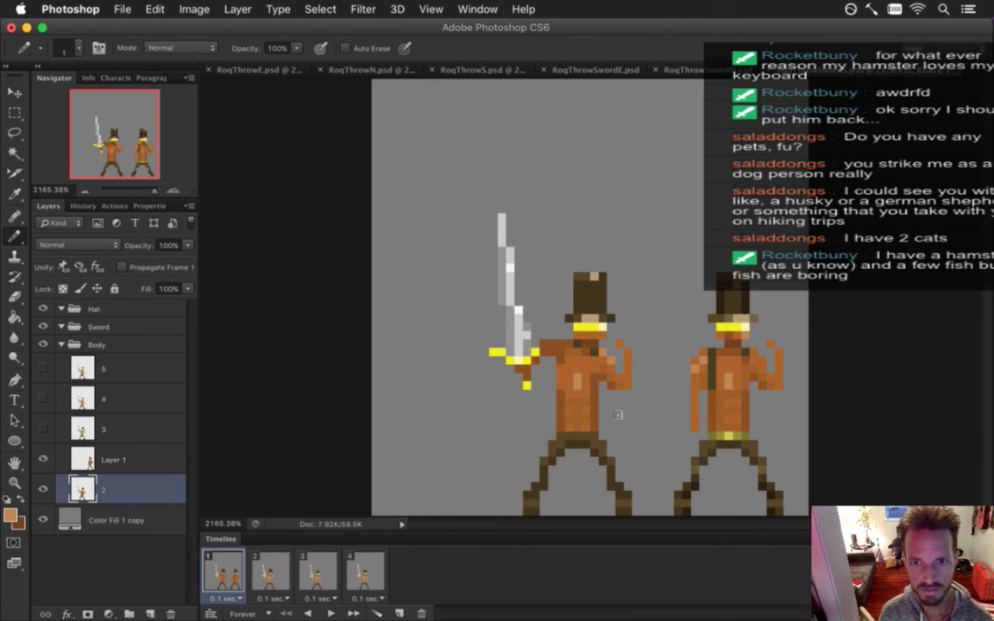
pyautogui.press('super+s')
# Draw a dark brown vertical strap down the sword figure's chest below the shoulder and save
pyautogui.press('i')
pyautogui.click(593, 412)
pyautogui.press('b')
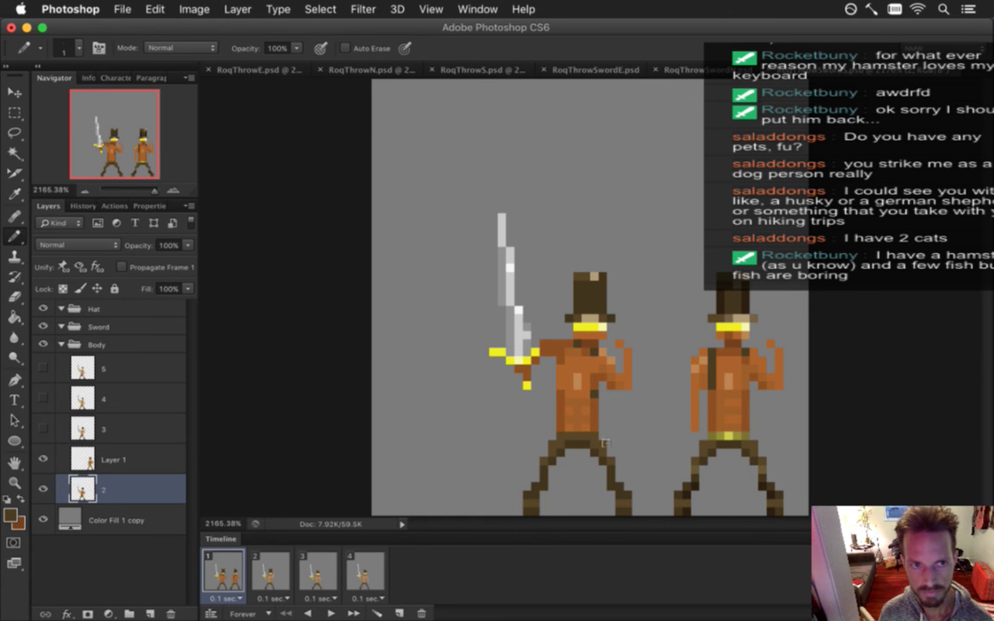
pyautogui.moveTo(594, 381); pyautogui.dragTo(595, 402)
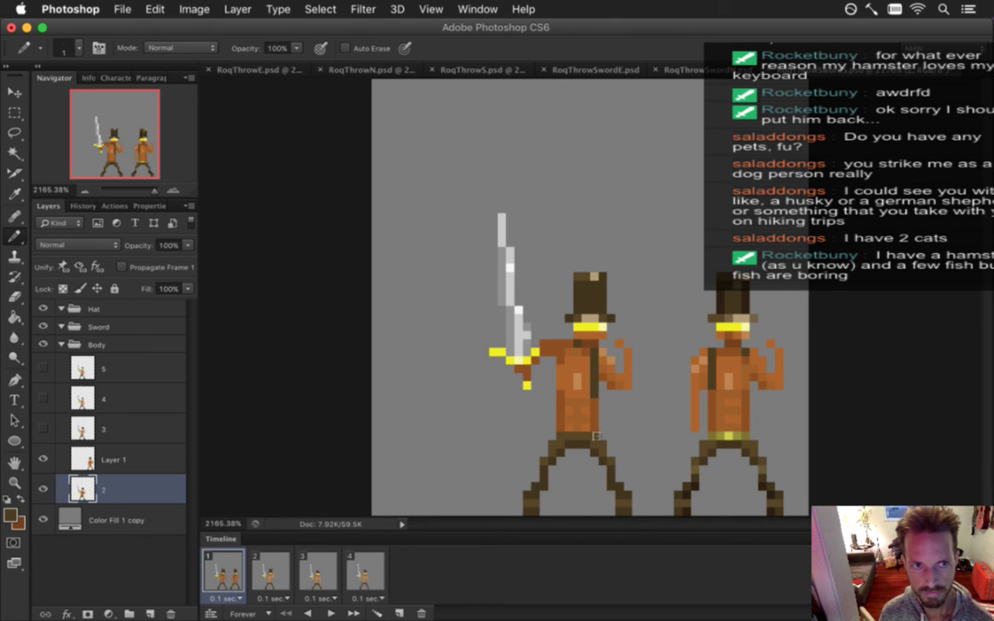
pyautogui.press('super+s')
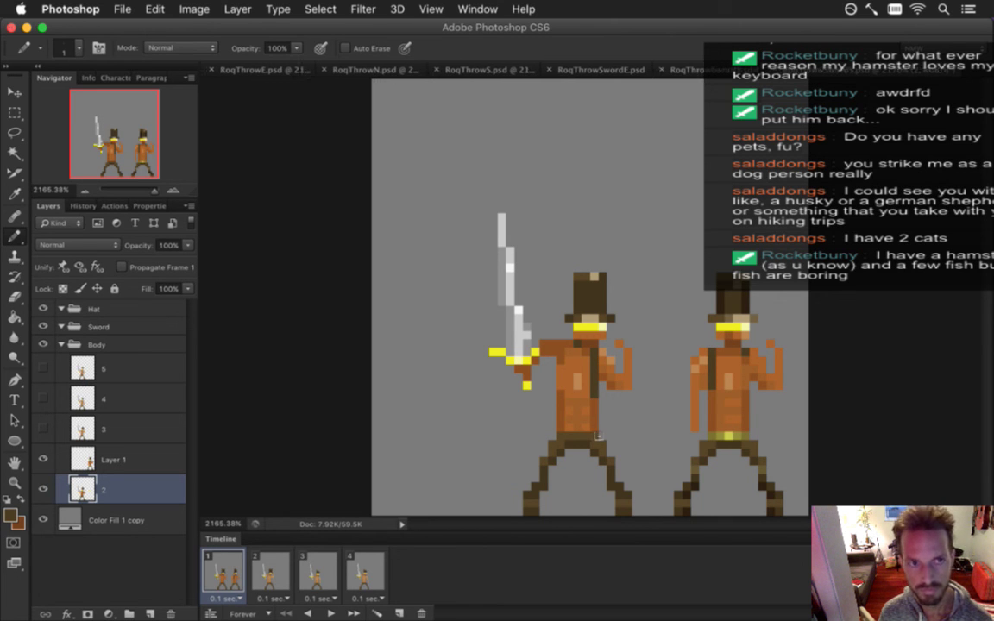
# Paint the sword figure's belt olive with a bright yellow-green buckle, matching the reference figure, and save
pyautogui.press('i')
pyautogui.click(715, 438)
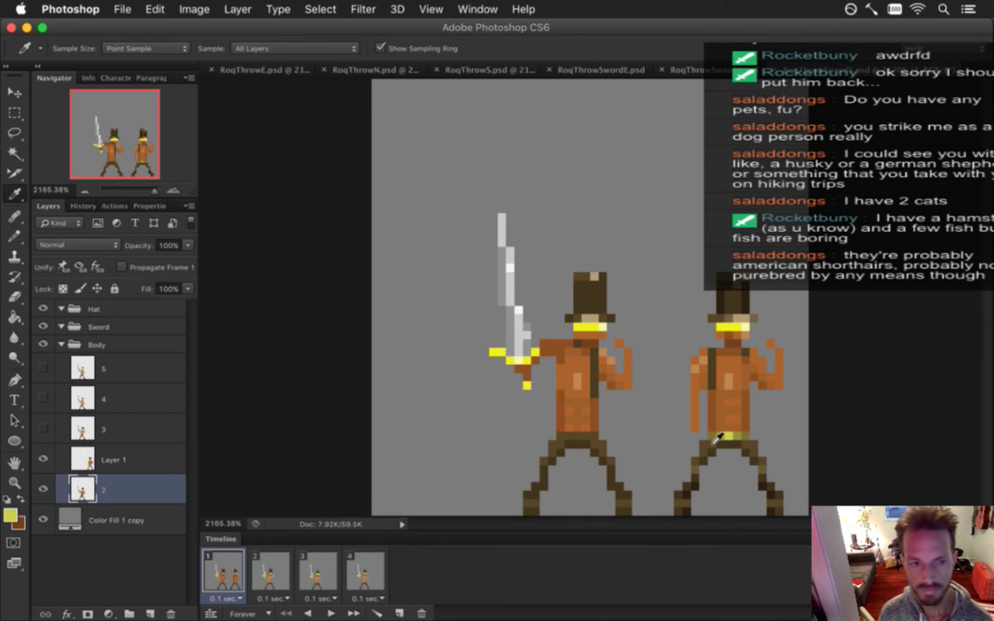
pyautogui.press('b')
pyautogui.click(577, 434)
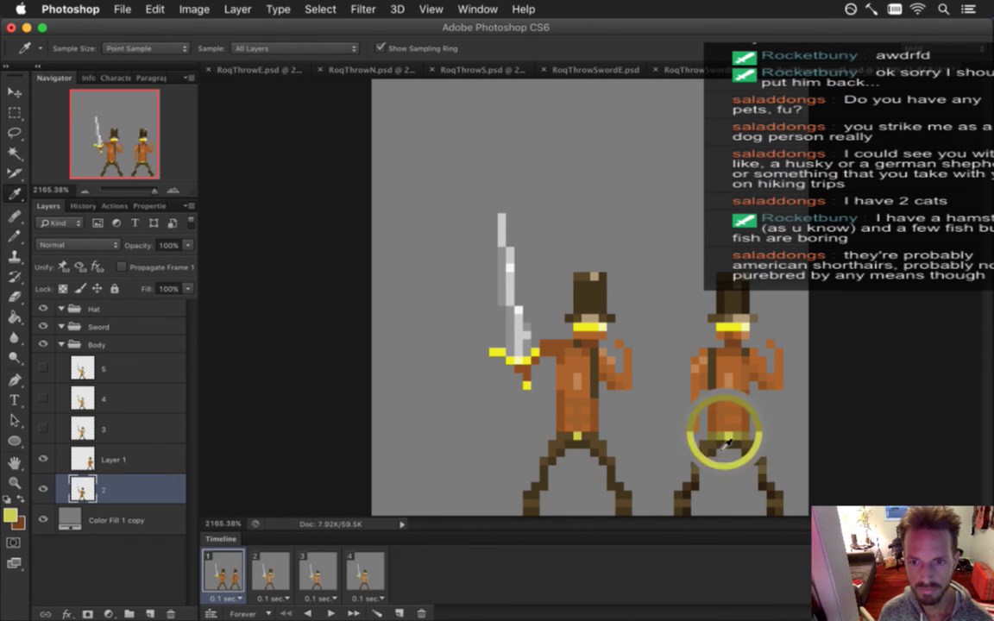
pyautogui.press('i')
pyautogui.click(716, 427)
pyautogui.press('b')
pyautogui.press('super+s')
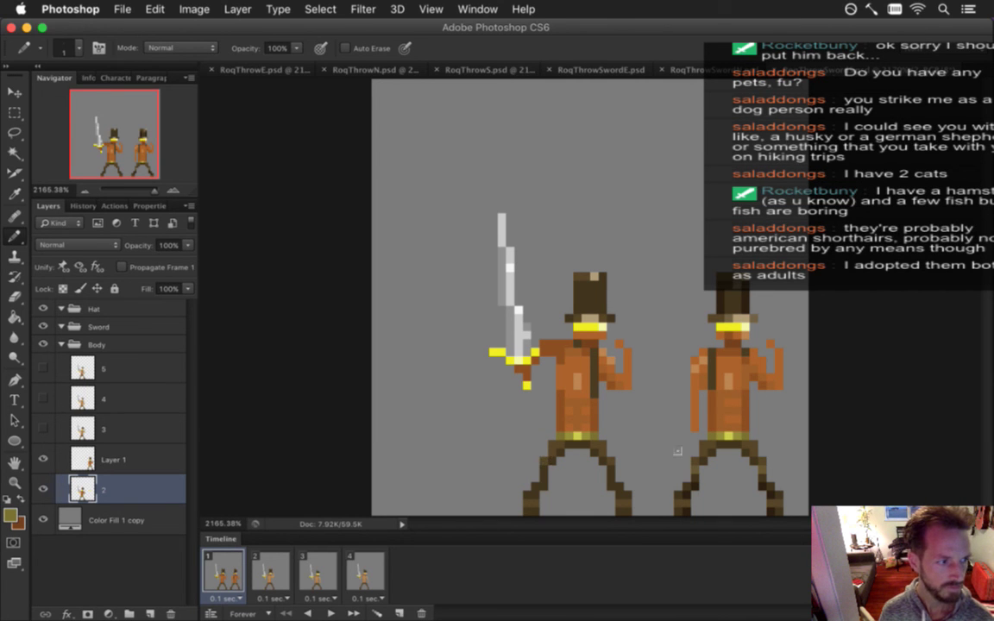
pyautogui.press('i')
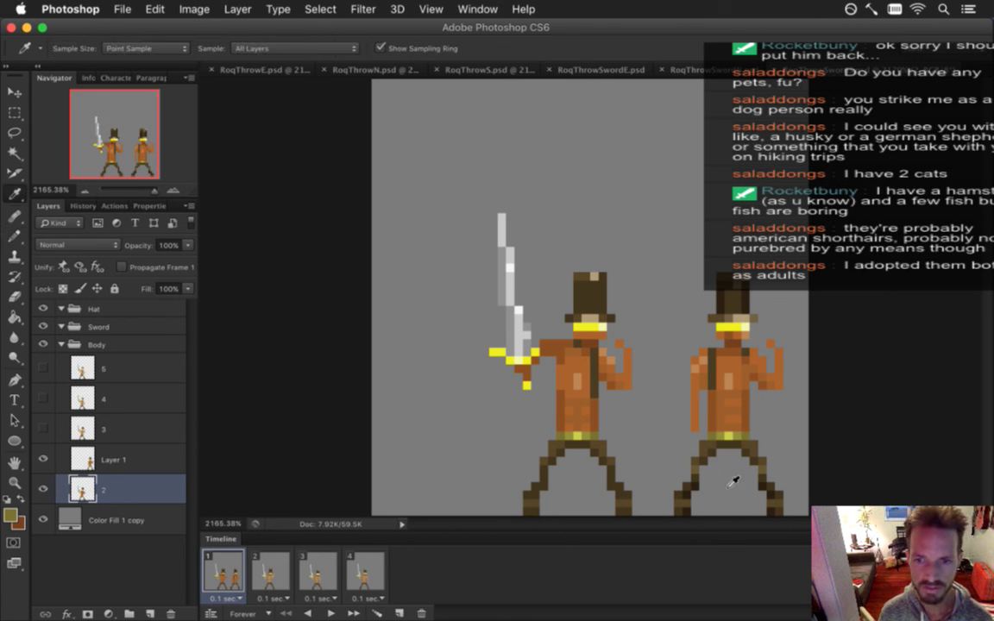
# Shade the left figure's legs on layer 2 with dark and lighter browns sampled from the right figure's legs
pyautogui.click(695, 503)
pyautogui.press('b')
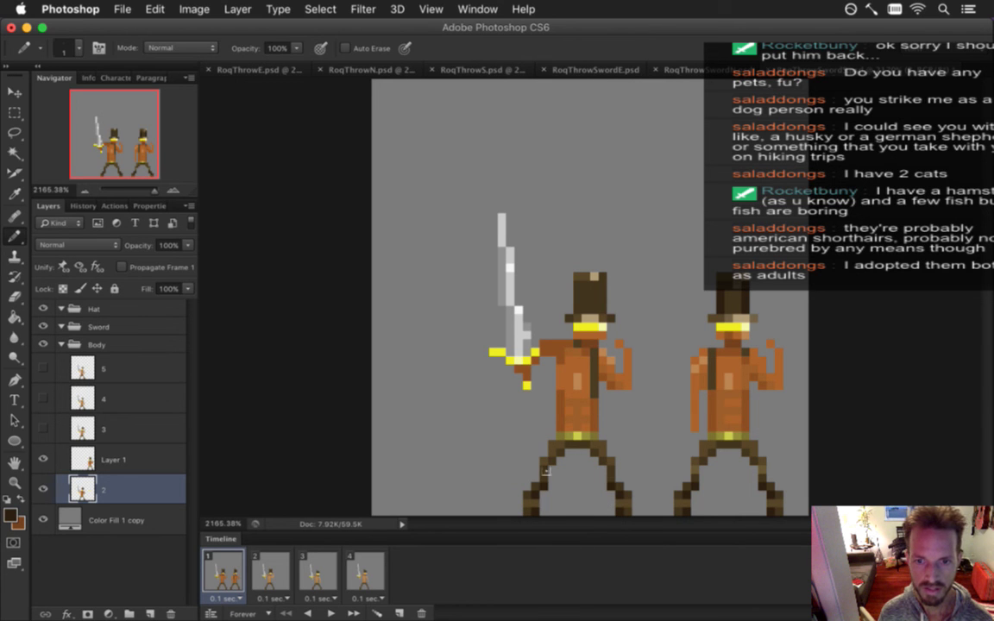
pyautogui.keyDown('alt'); pyautogui.click(681, 471); pyautogui.keyUp('alt')
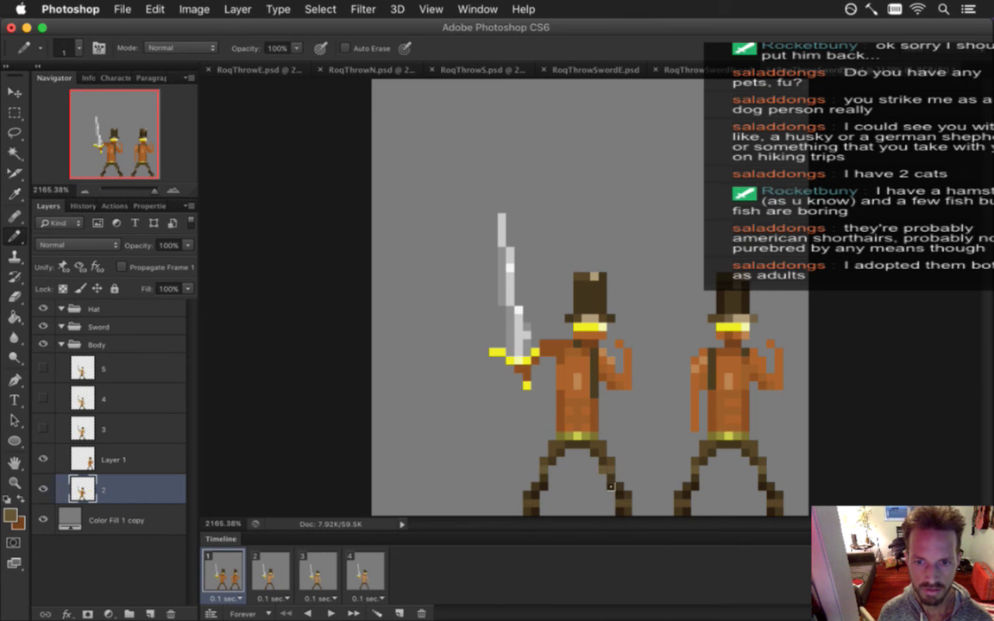
pyautogui.press('e')
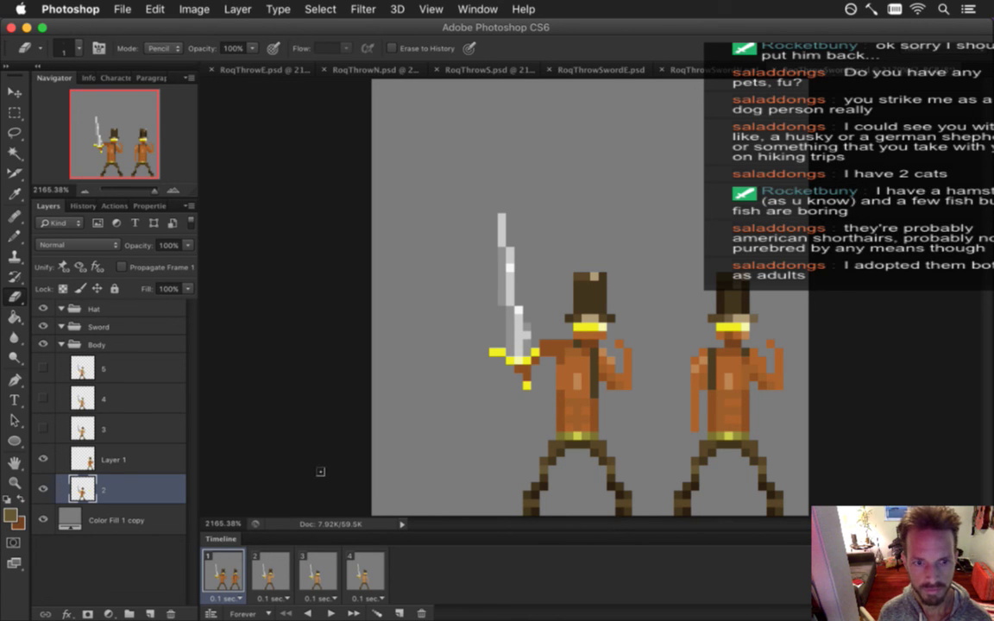
# Rename the Body group as Hat and delete the empty Hat group above Sword
pyautogui.press('m')
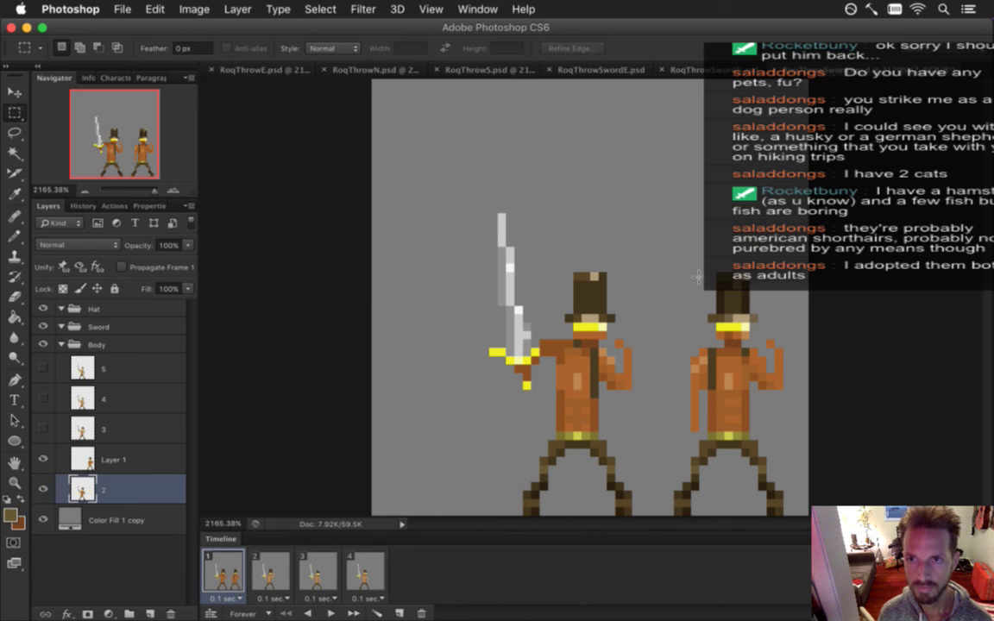
pyautogui.moveTo(690, 274); pyautogui.dragTo(774, 317)
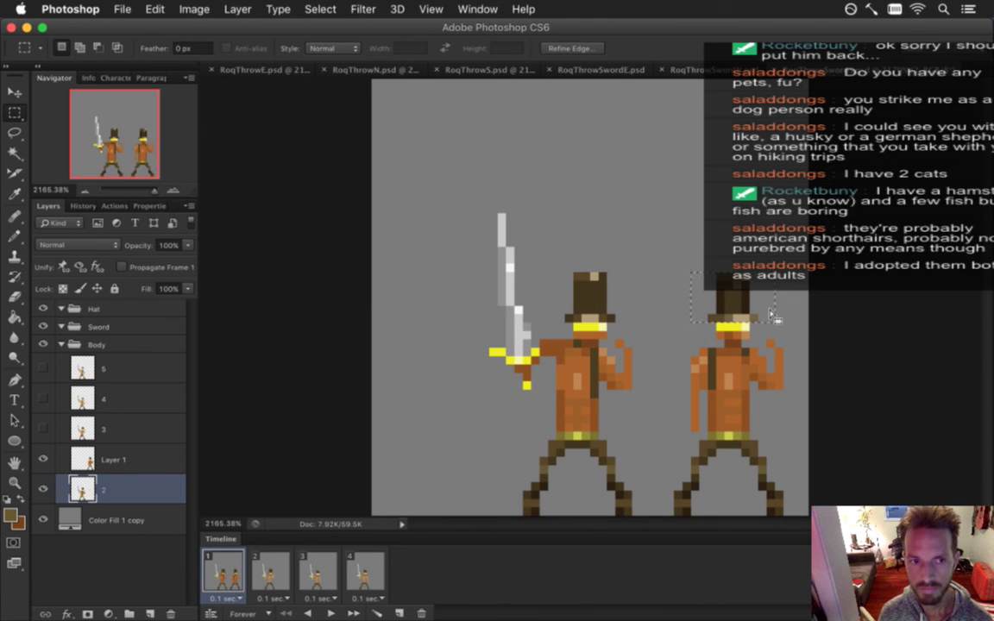
pyautogui.doubleClick(98, 345)
pyautogui.write('Hat')
pyautogui.press('Return')
pyautogui.click(93, 310)
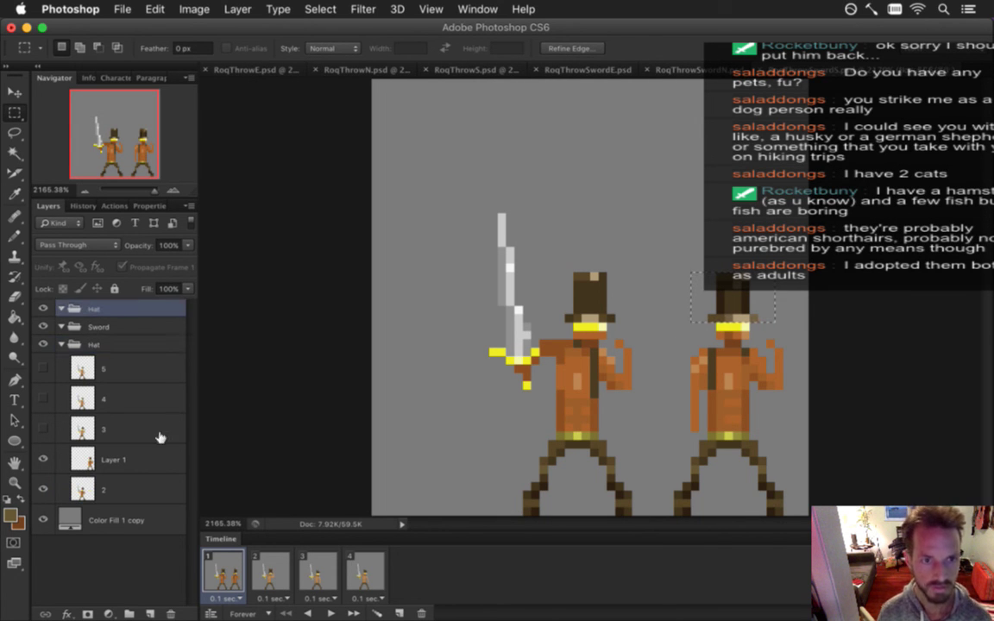
pyautogui.click(170, 613)
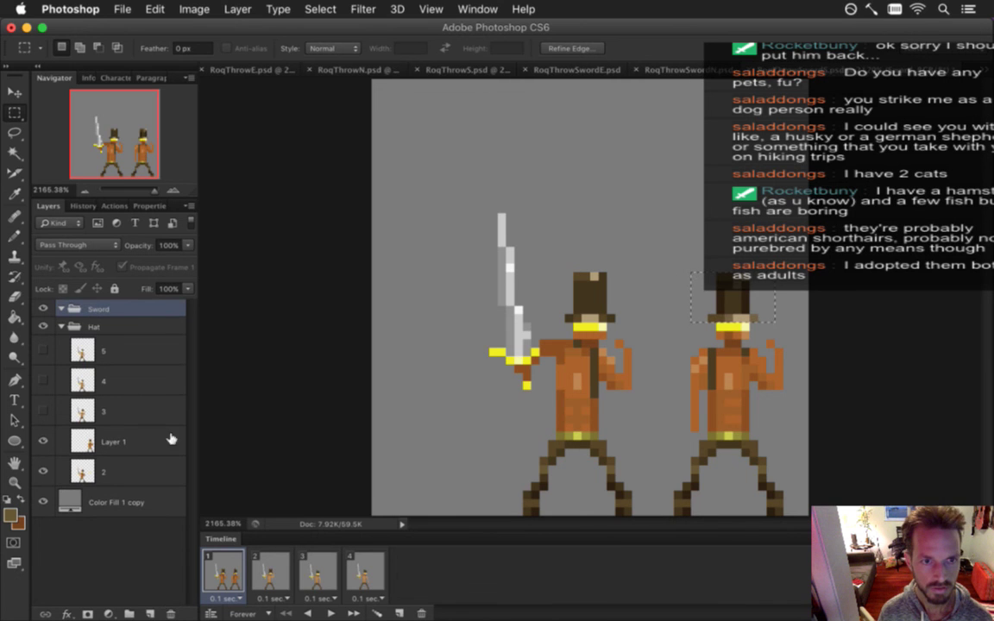
pyautogui.click(117, 325)
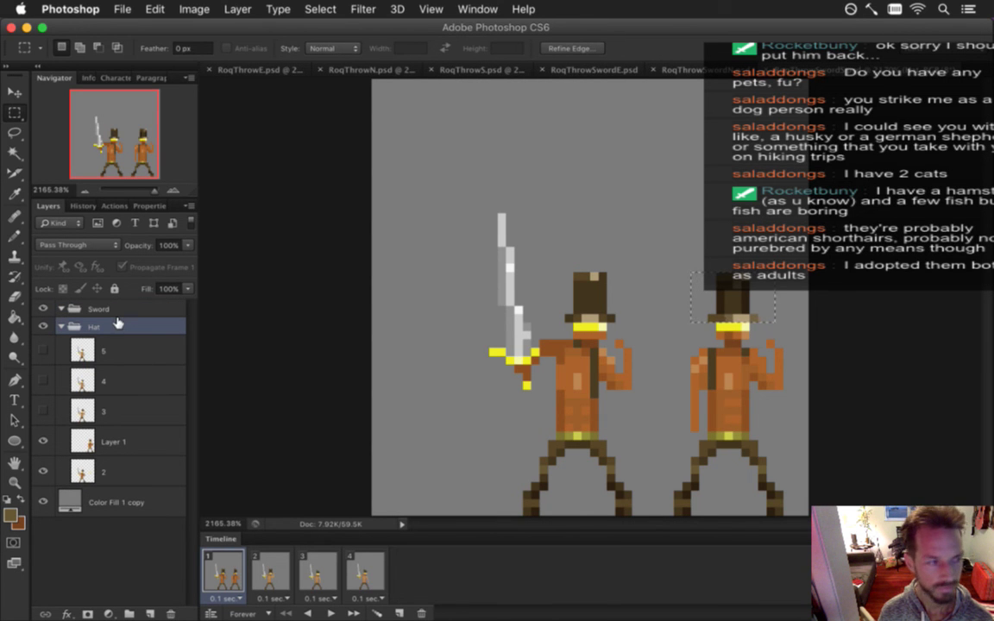
# Copy the right figure's top hat on Layer 1 onto the left figure's head
pyautogui.click(646, 355)
pyautogui.click(168, 440)
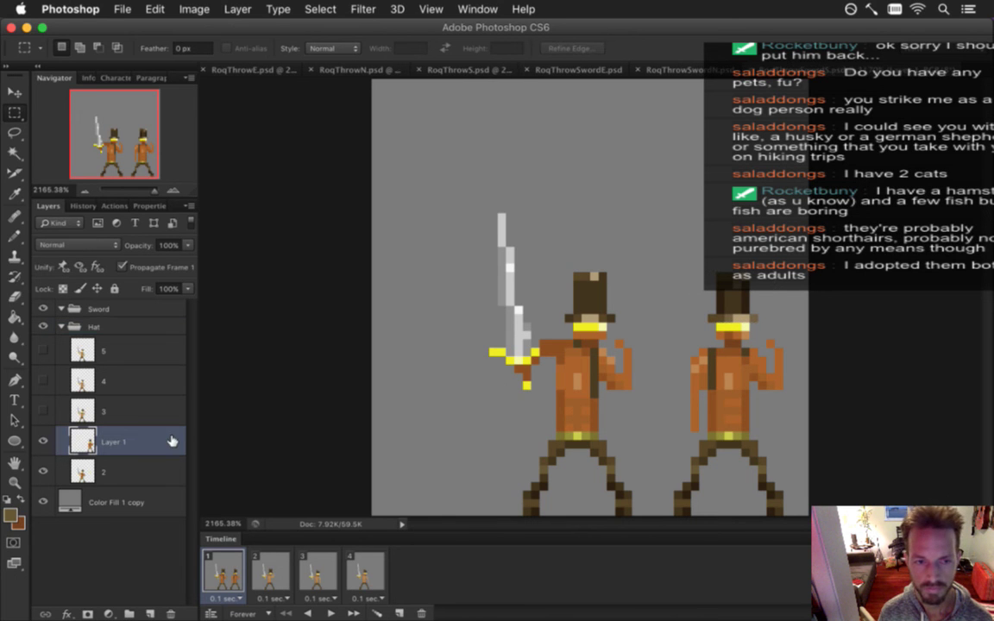
pyautogui.moveTo(700, 275); pyautogui.dragTo(595, 284)
pyautogui.press('v')
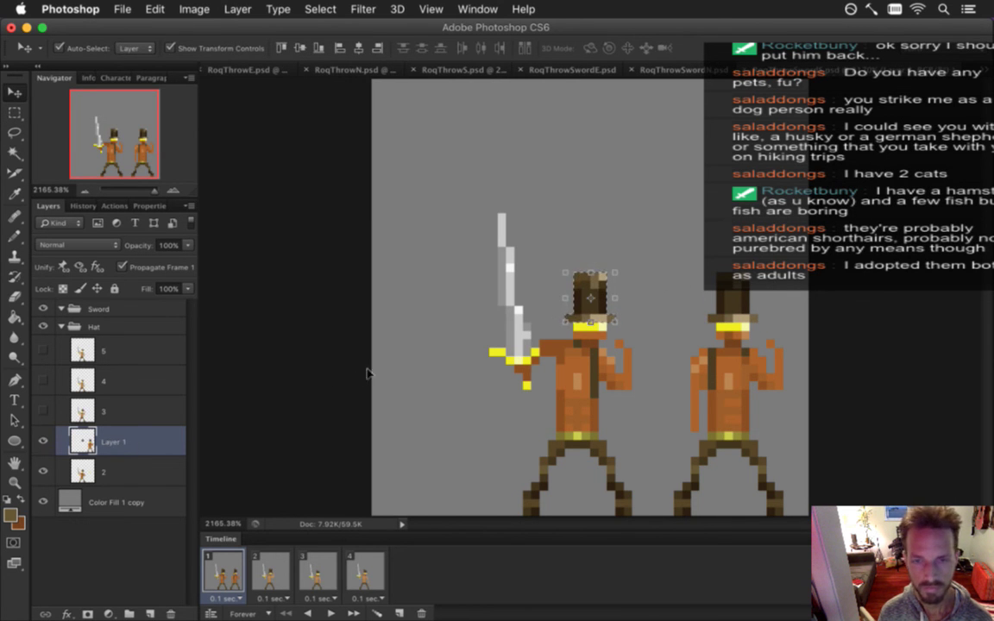
# Cut the copied hat out of Layer 1 onto its own layer
pyautogui.rightClick(588, 280)
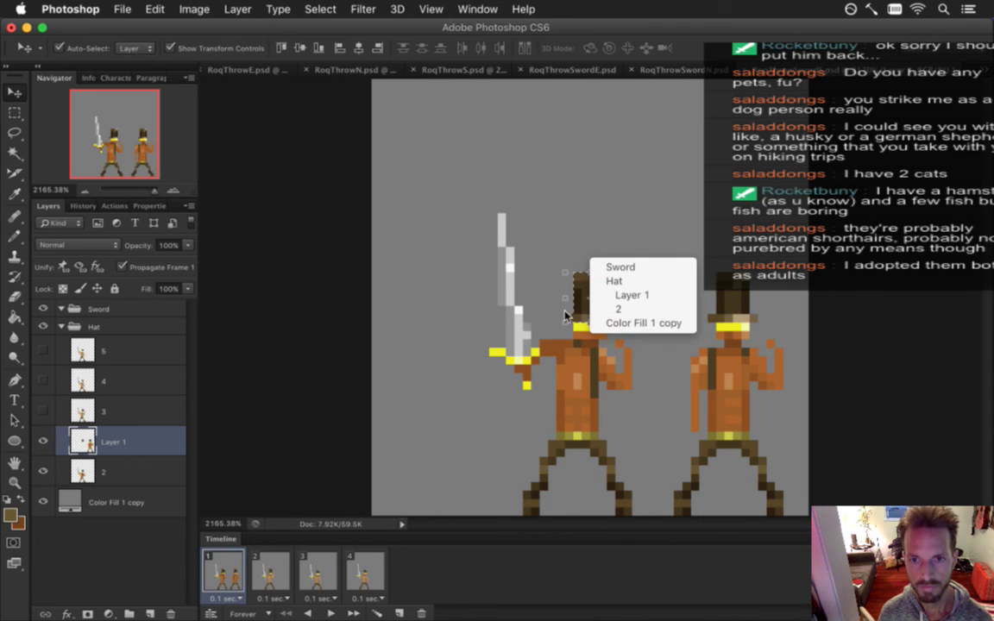
pyautogui.click(617, 293)
pyautogui.press('m')
pyautogui.rightClick(588, 280)
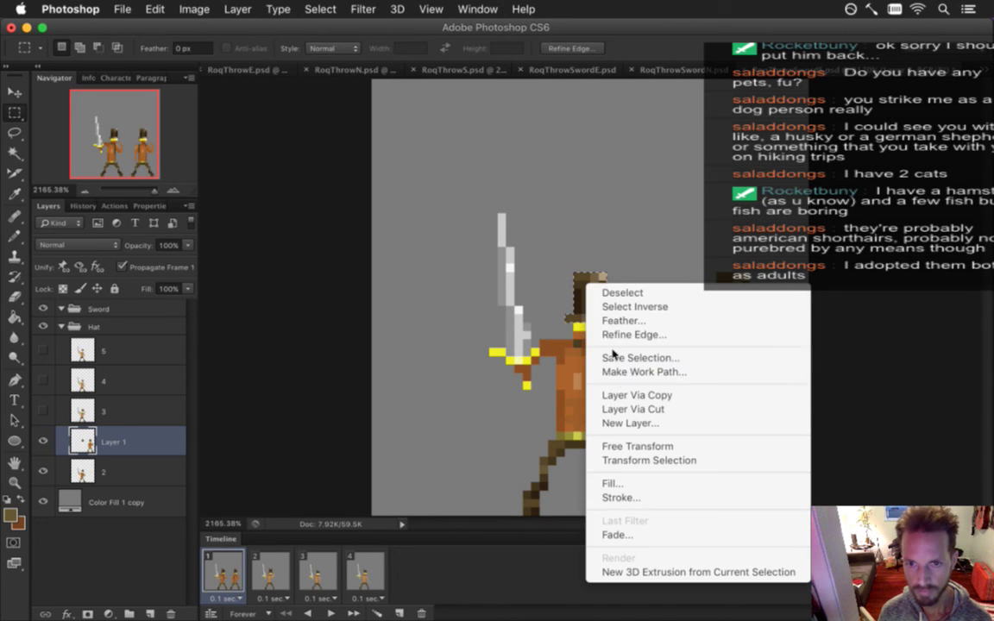
pyautogui.click(617, 411)
# Place the new hat layer beneath Layer 1 and merge it with layer 2
pyautogui.moveTo(86, 440); pyautogui.dragTo(173, 473)
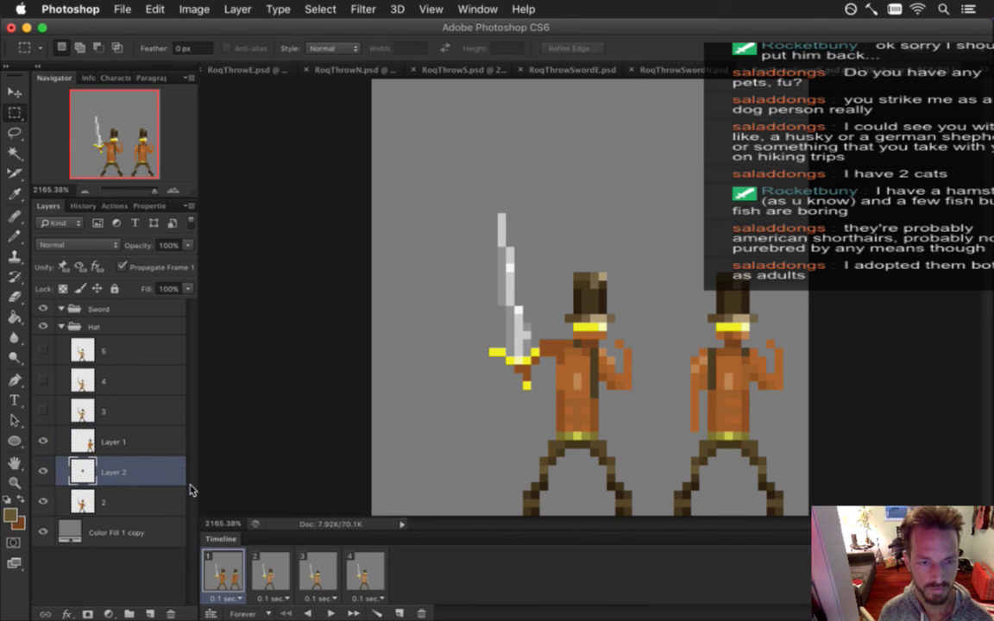
pyautogui.keyDown('shift'); pyautogui.click(144, 502); pyautogui.keyUp('shift')
pyautogui.rightClick(146, 500)
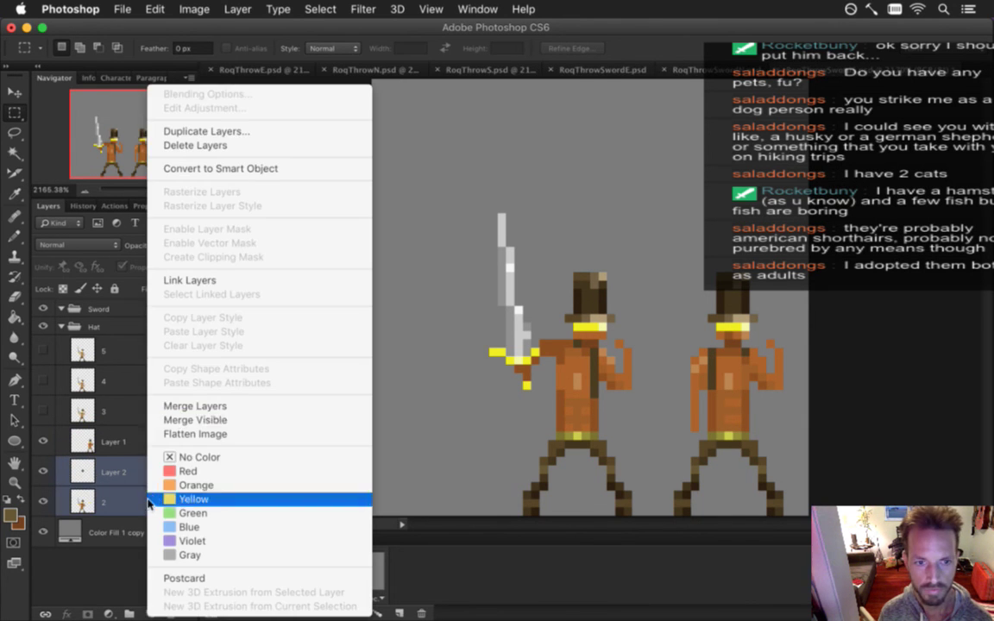
pyautogui.click(177, 407)
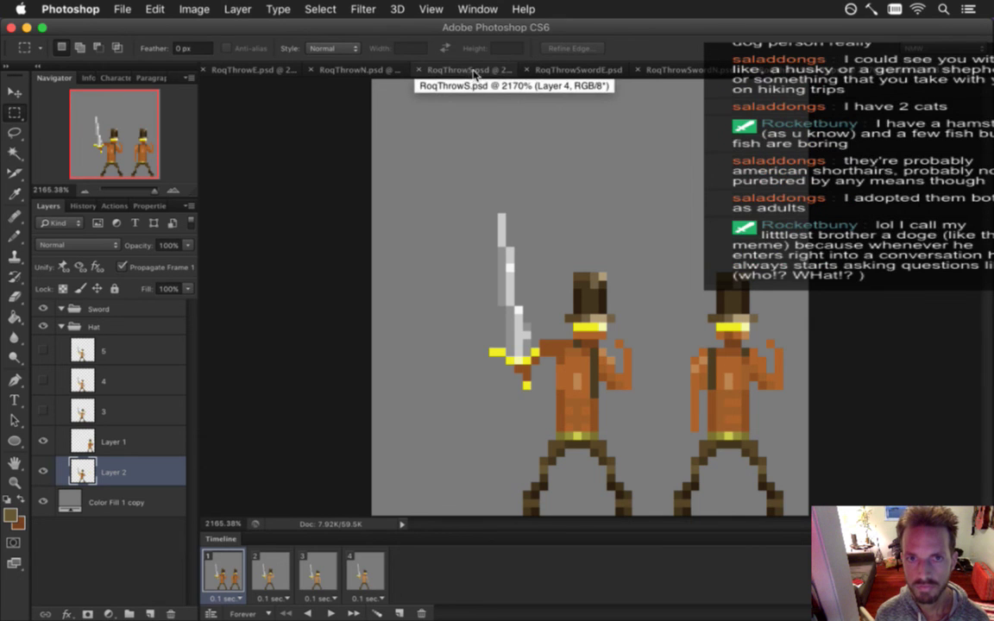
# Open the recent file RoqIdle2SwordS.psd as a color reference for the sword
pyautogui.click(576, 71)
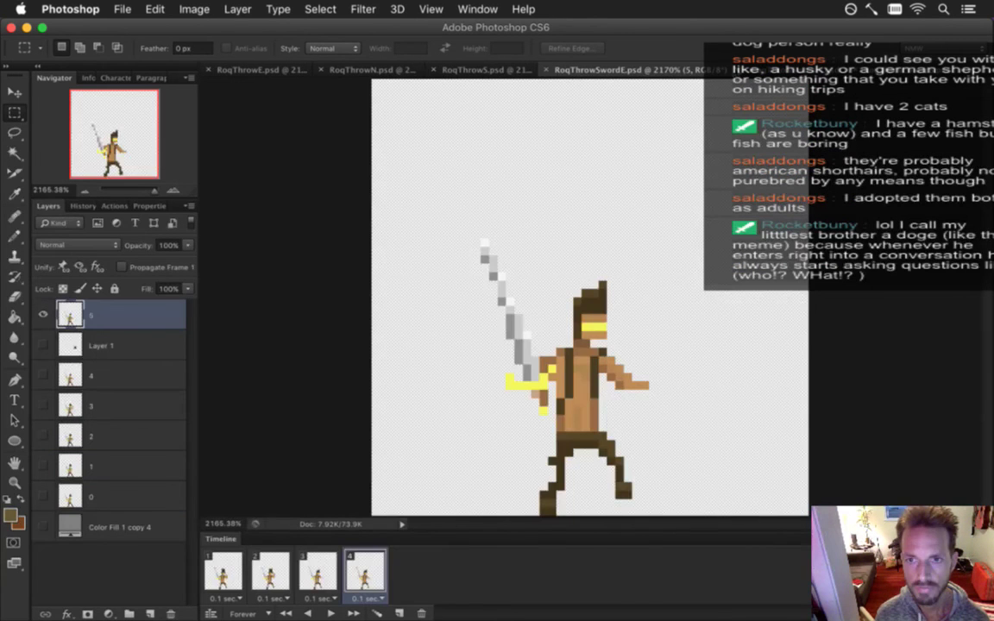
pyautogui.click(794, 67)
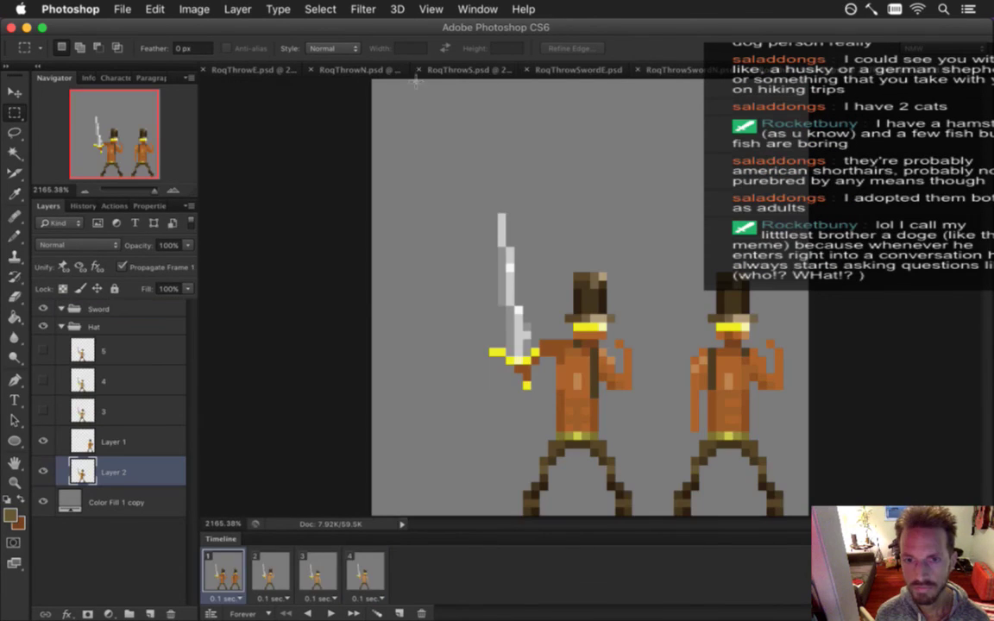
pyautogui.click(119, 9)
pyautogui.moveTo(172, 102)
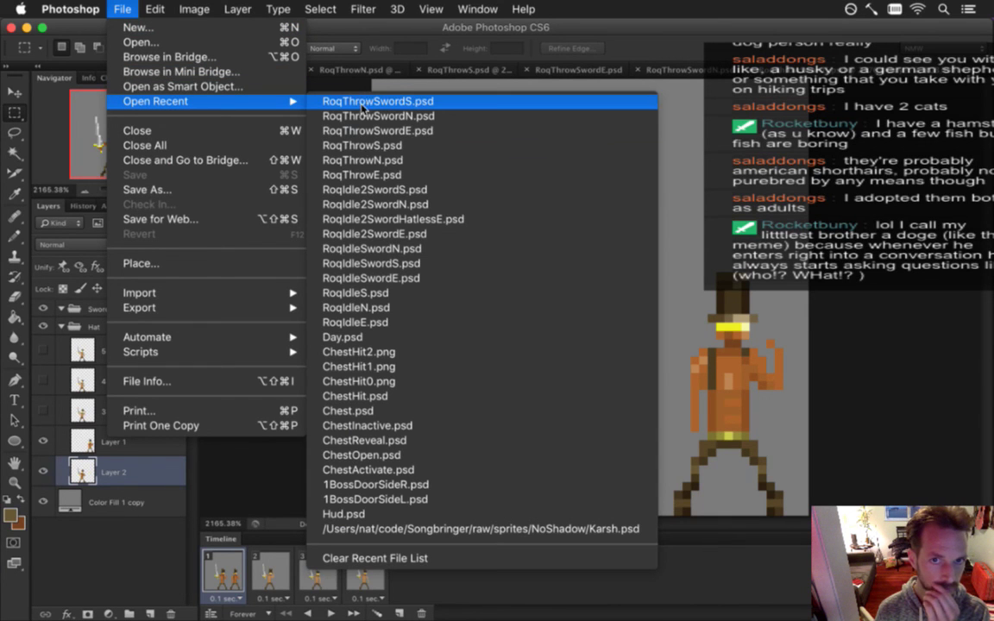
pyautogui.click(384, 191)
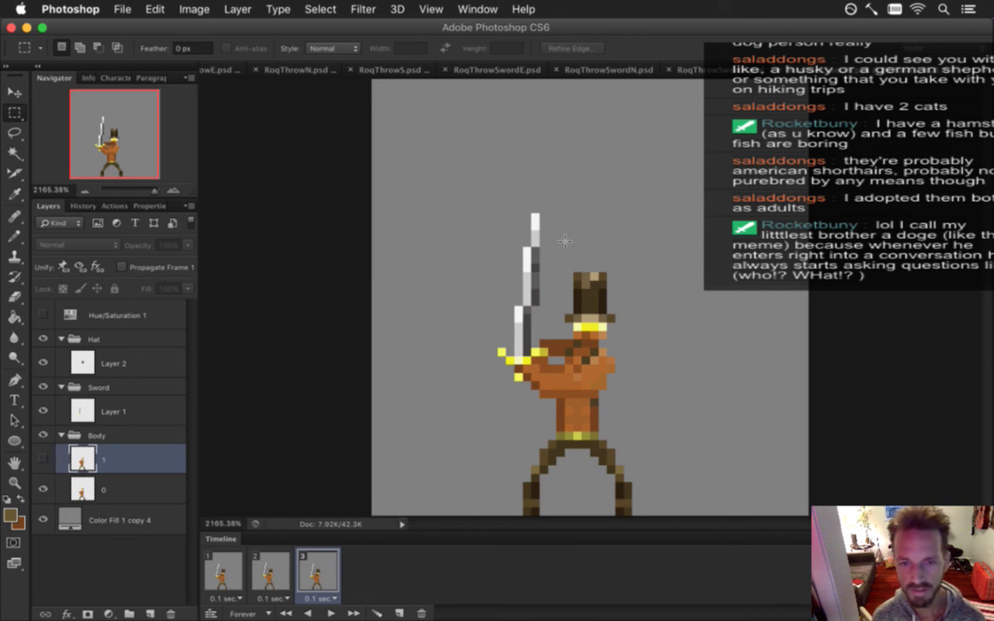
# Sample the reference blade's dark grays from layer 0 and paint them along the shadow edge of the sword in RoqThrowSwordS.psd
pyautogui.press('i')
pyautogui.click(86, 489)
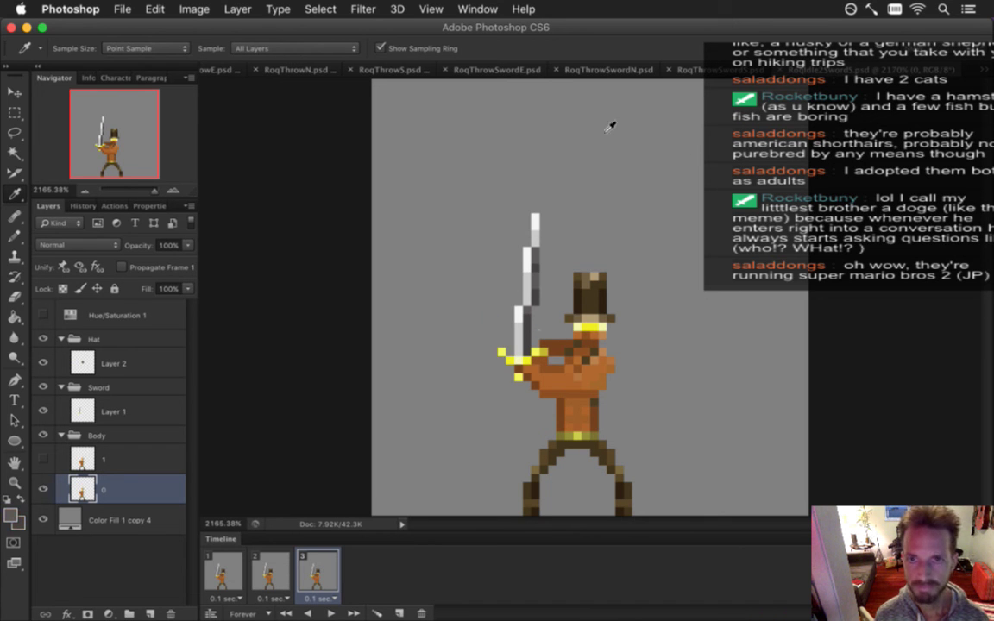
pyautogui.click(692, 70)
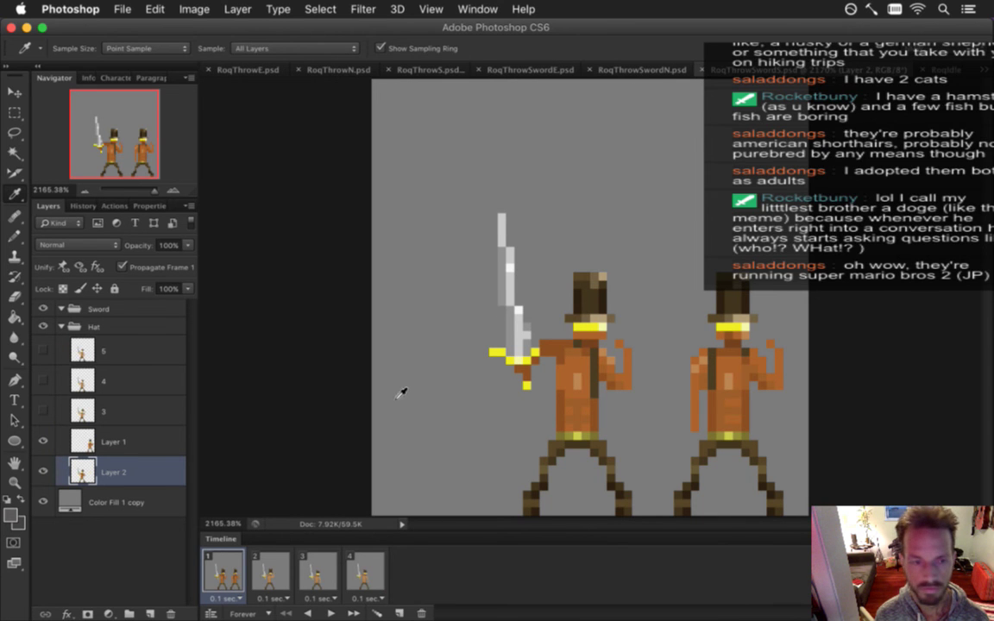
pyautogui.press('b')
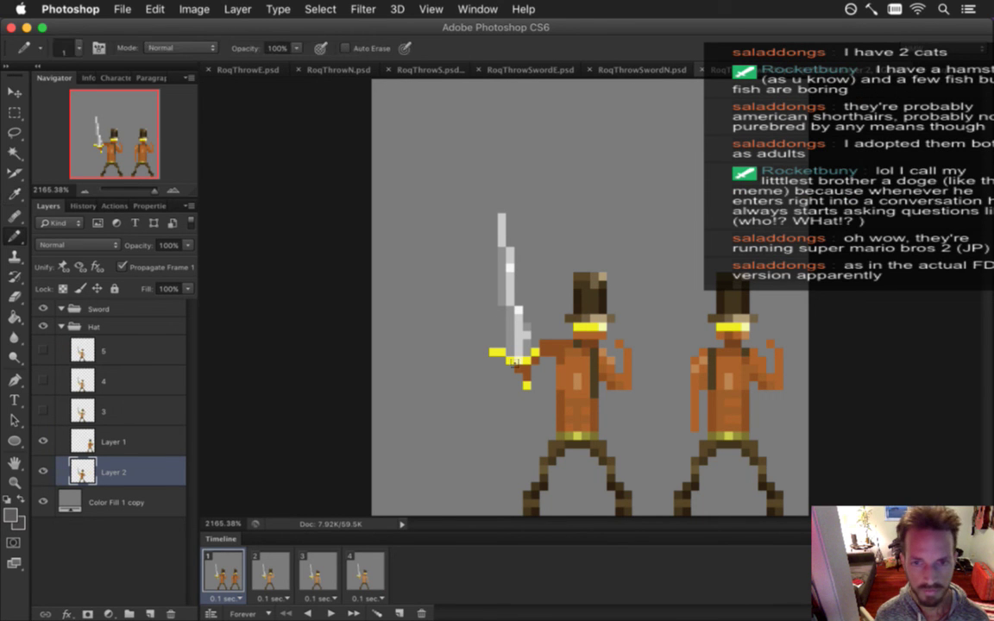
pyautogui.moveTo(503, 254); pyautogui.dragTo(502, 293)
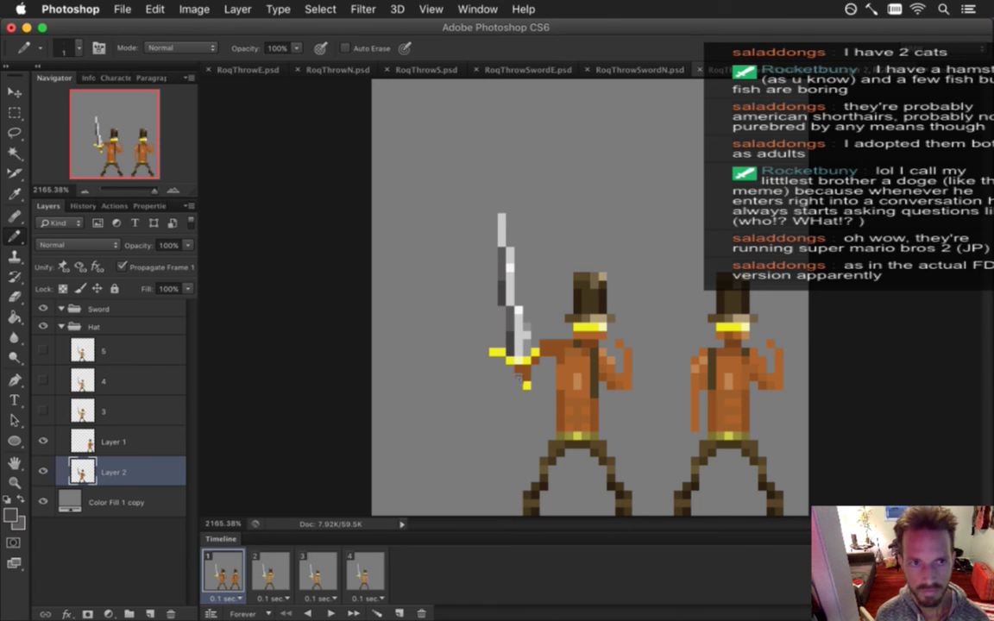
# Repaint the blade's lit side with light gray and white highlight pixels to match the reference sword
pyautogui.keyDown('alt'); pyautogui.click(474, 314); pyautogui.keyUp('alt')
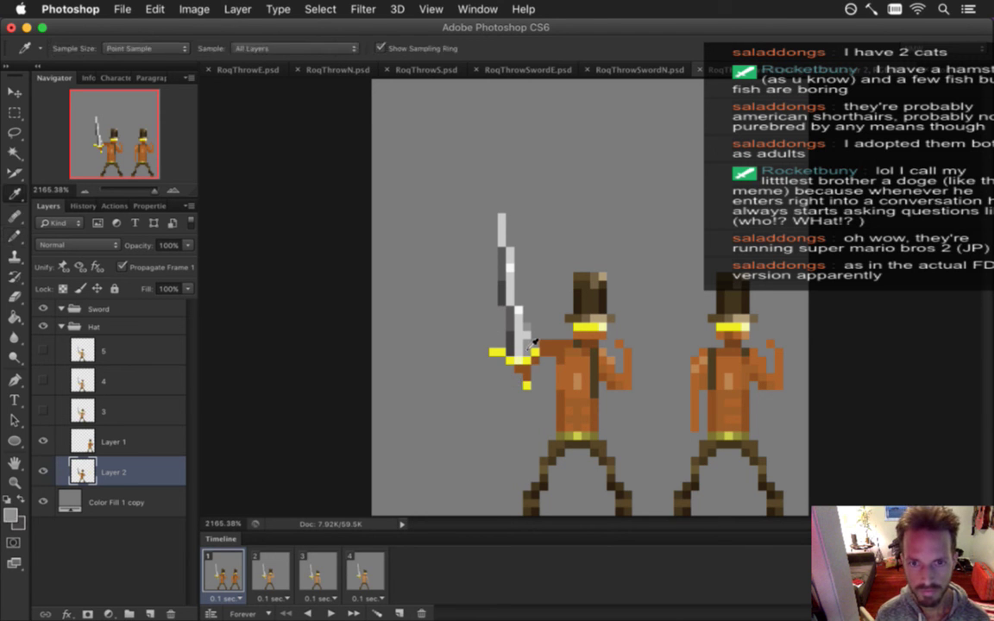
pyautogui.keyDown('alt'); pyautogui.click(502, 226); pyautogui.keyUp('alt')
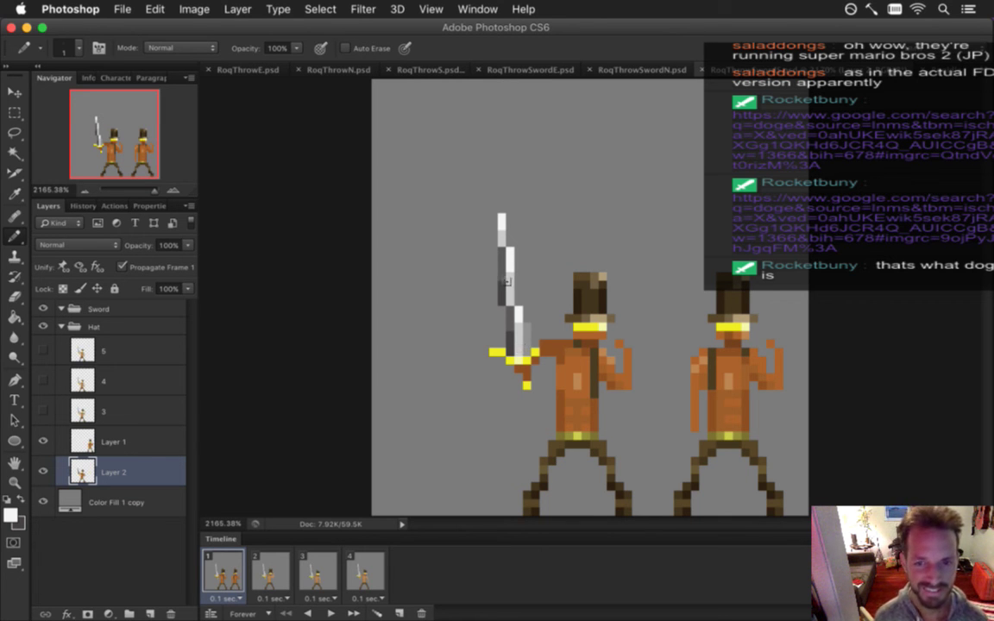
pyautogui.click(252, 573)
pyautogui.click(240, 573)
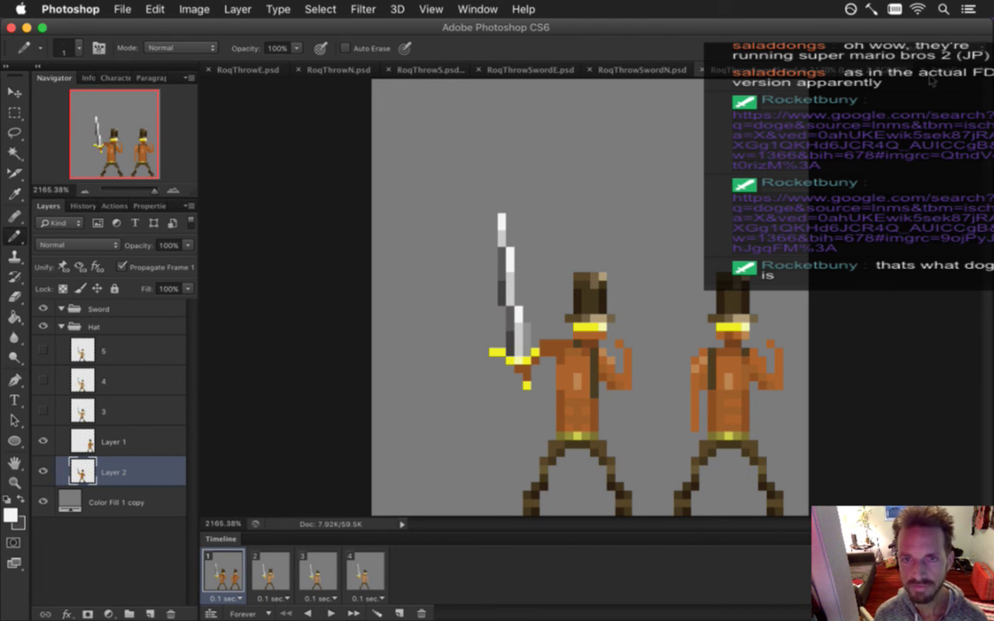
# Touch up the sword's guard using the yellow from RoqIdle2SwordS.psd, removing its outermost pixel at the far end, and save RoqThrowSwordS.psd
pyautogui.click(851, 69)
pyautogui.press('i')
pyautogui.click(516, 357)
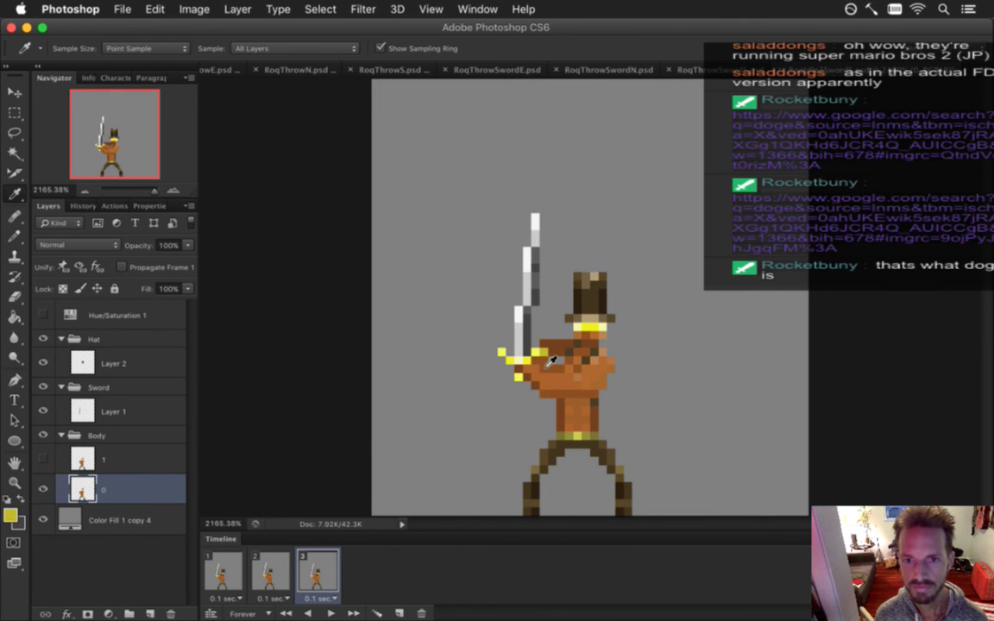
pyautogui.click(597, 72)
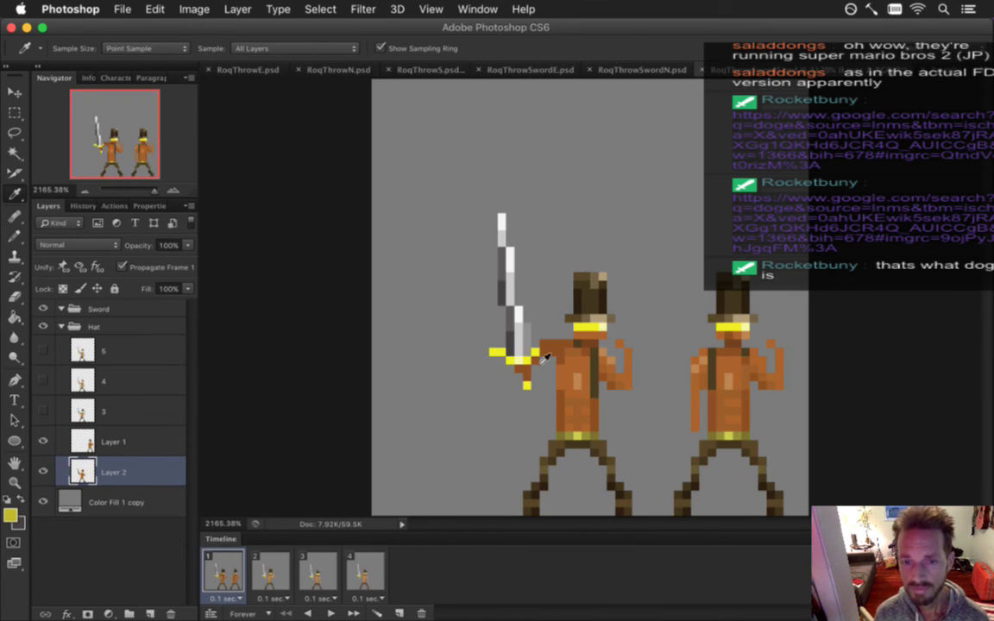
pyautogui.press('b')
pyautogui.click(494, 353)
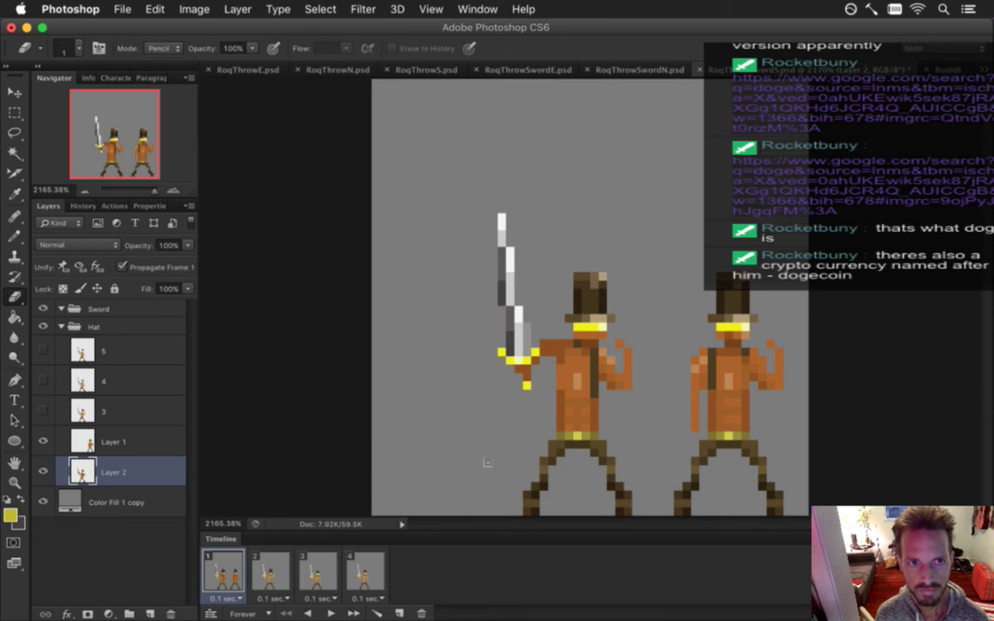
pyautogui.press('super+s')
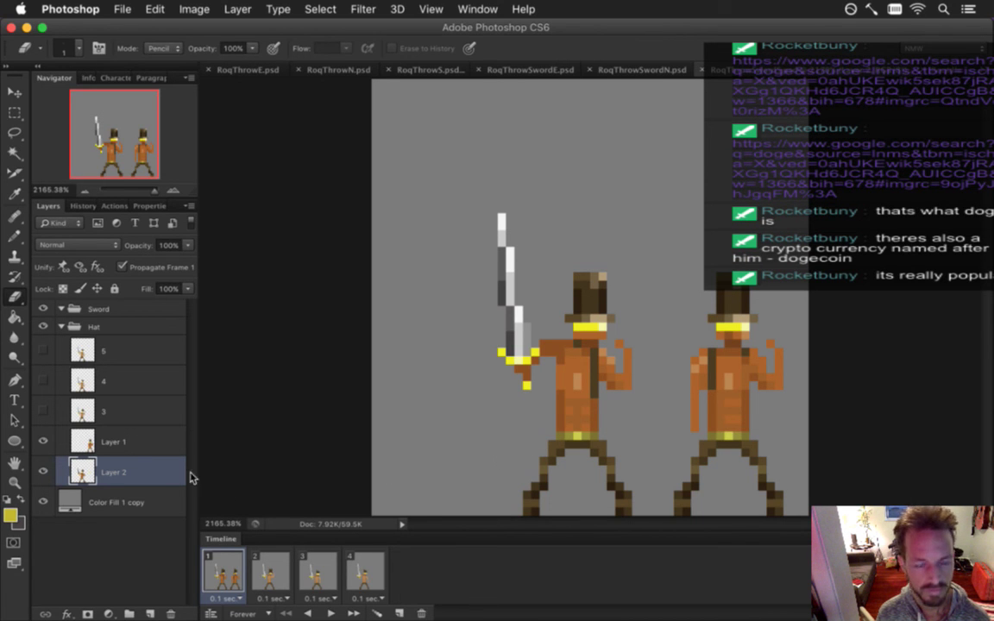
# Delete Layer 1 with the duplicate figure and clear the leftover yellow eye strip from the canvas
pyautogui.moveTo(155, 443); pyautogui.dragTo(171, 609)
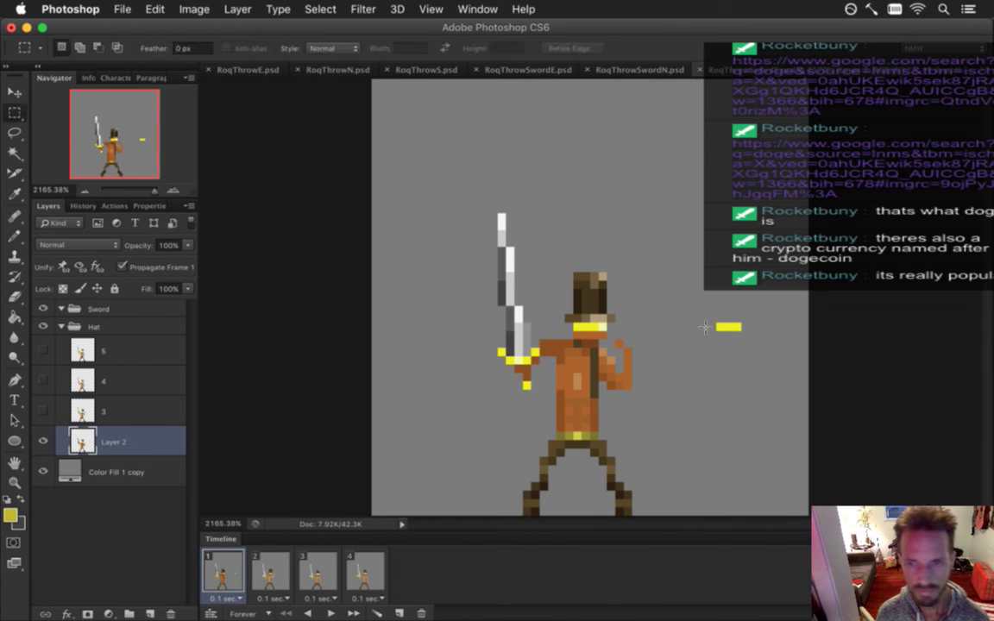
pyautogui.click(270, 570)
pyautogui.click(230, 568)
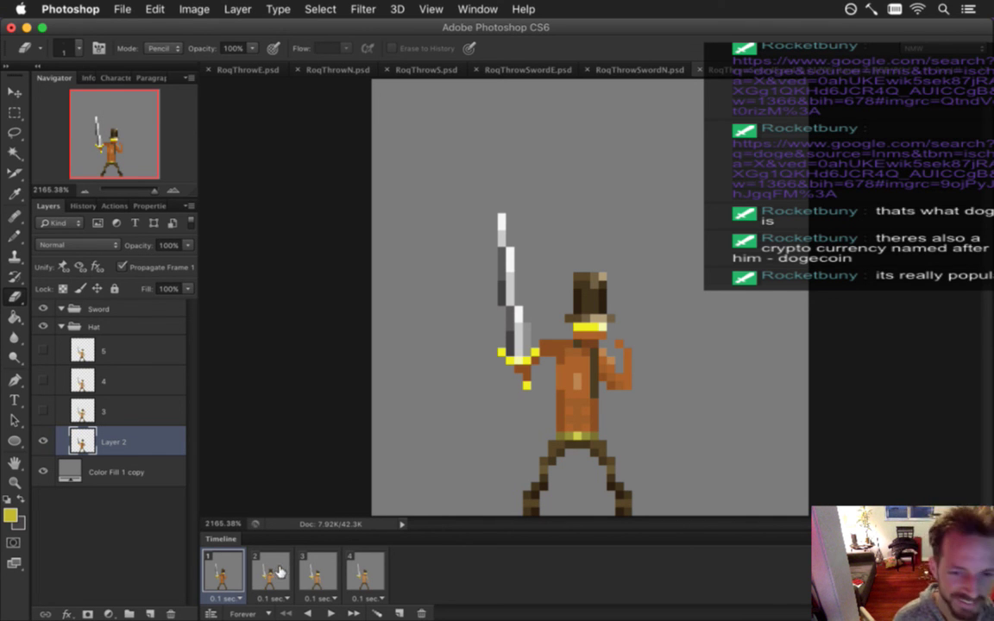
# Cut the sword out of Layer 2 onto its own layer and move it into the Sword group, keeping Propagate Frame 1 off
pyautogui.click(122, 267)
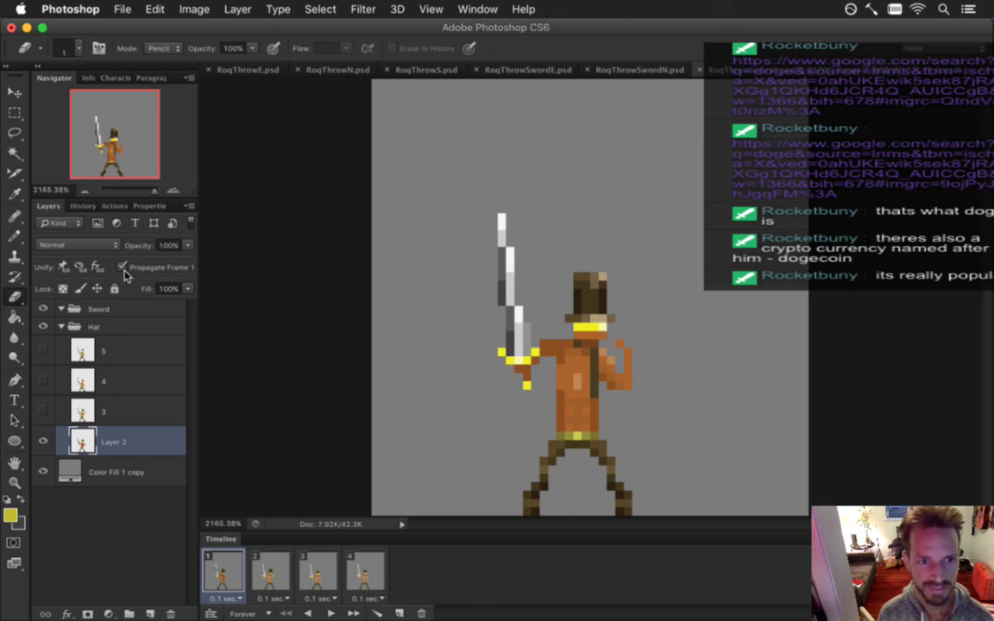
pyautogui.click(108, 411)
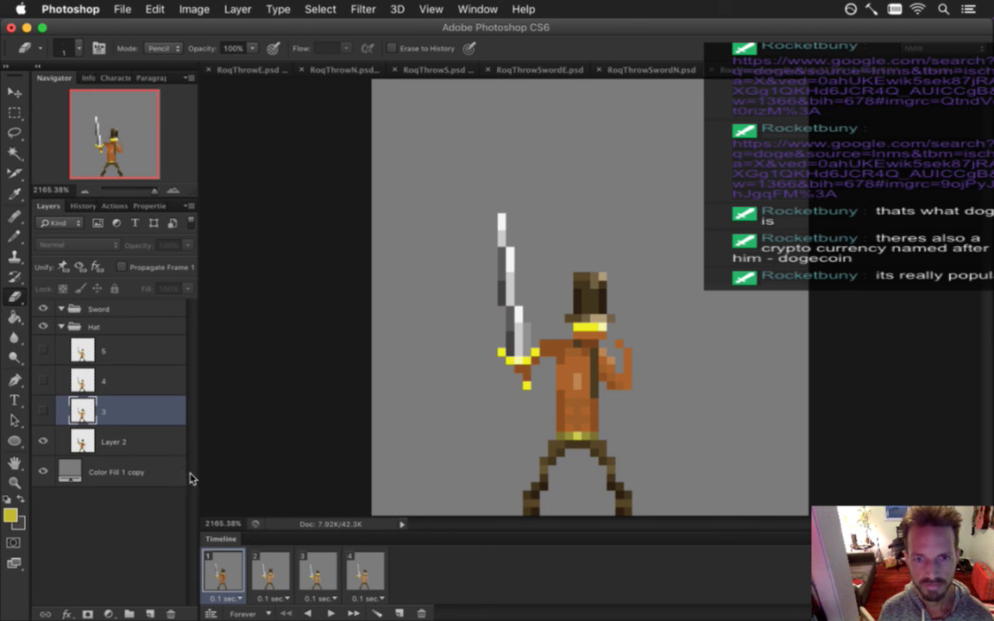
pyautogui.click(136, 438)
pyautogui.press('m')
pyautogui.moveTo(472, 207); pyautogui.dragTo(541, 396)
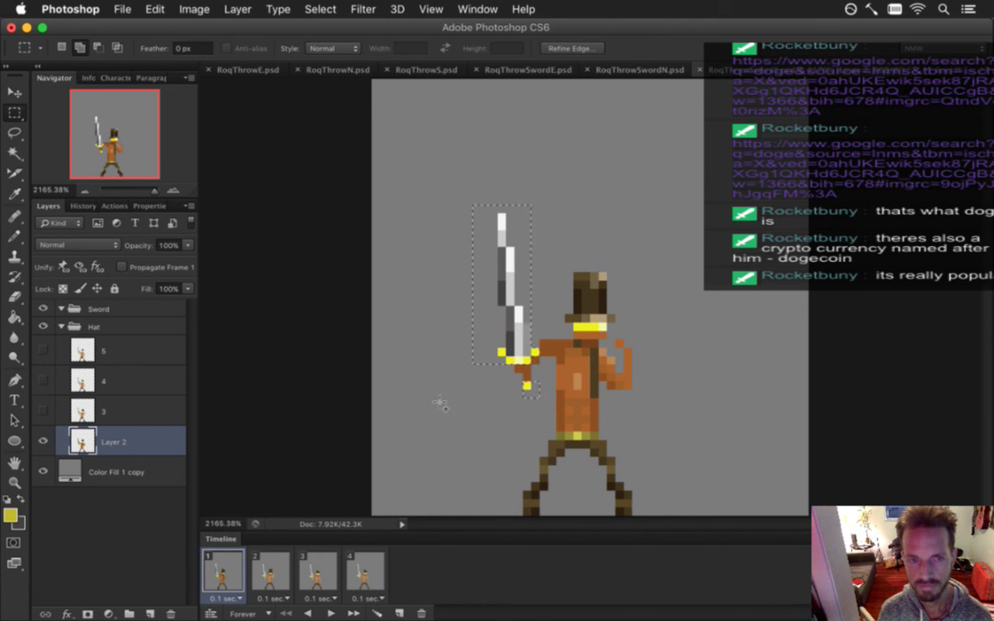
pyautogui.rightClick(516, 293)
pyautogui.click(564, 405)
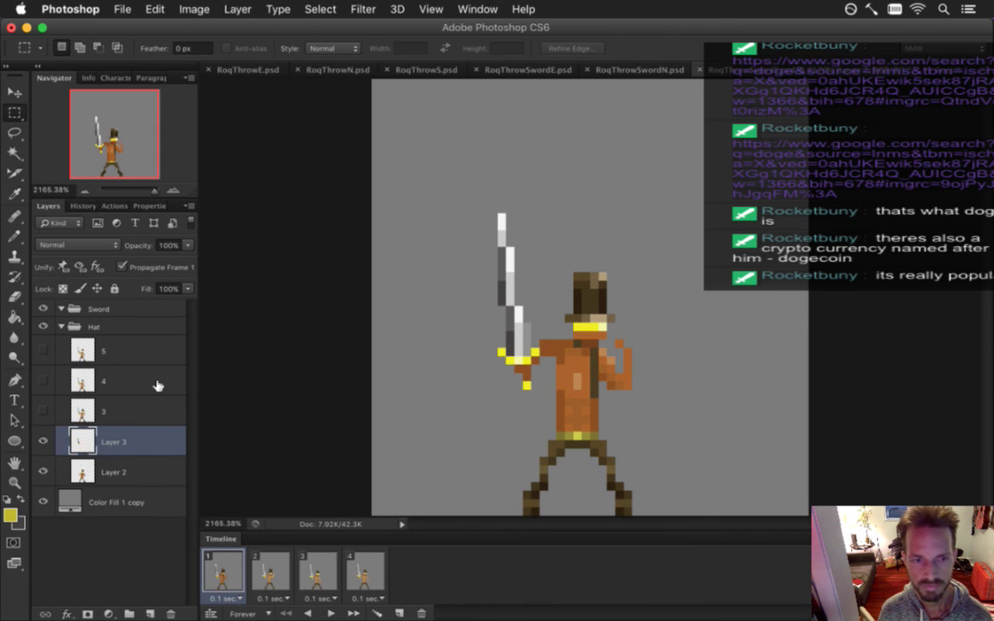
pyautogui.moveTo(82, 441); pyautogui.dragTo(92, 318)
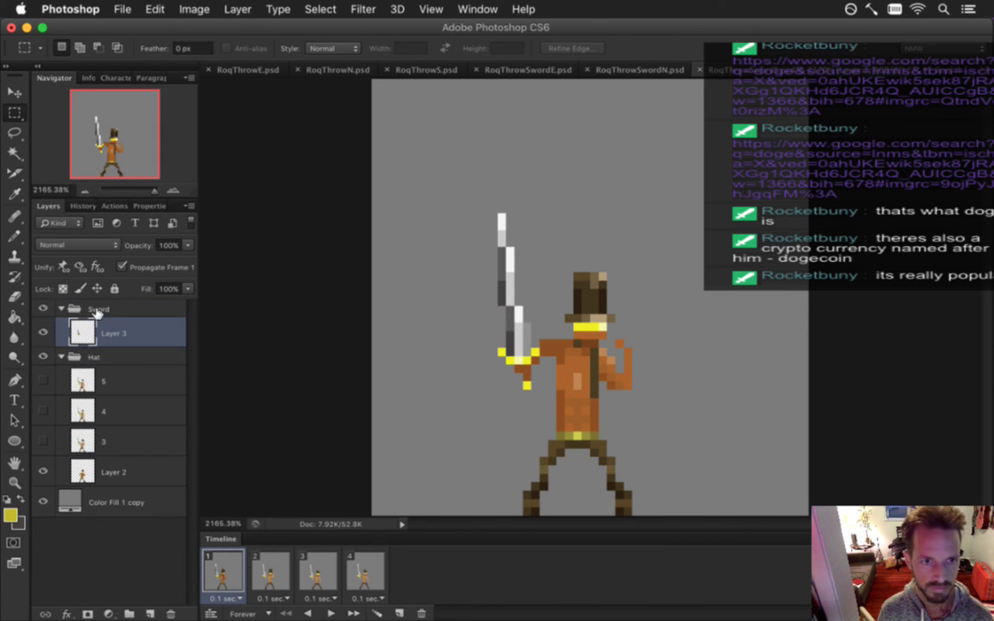
pyautogui.click(123, 267)
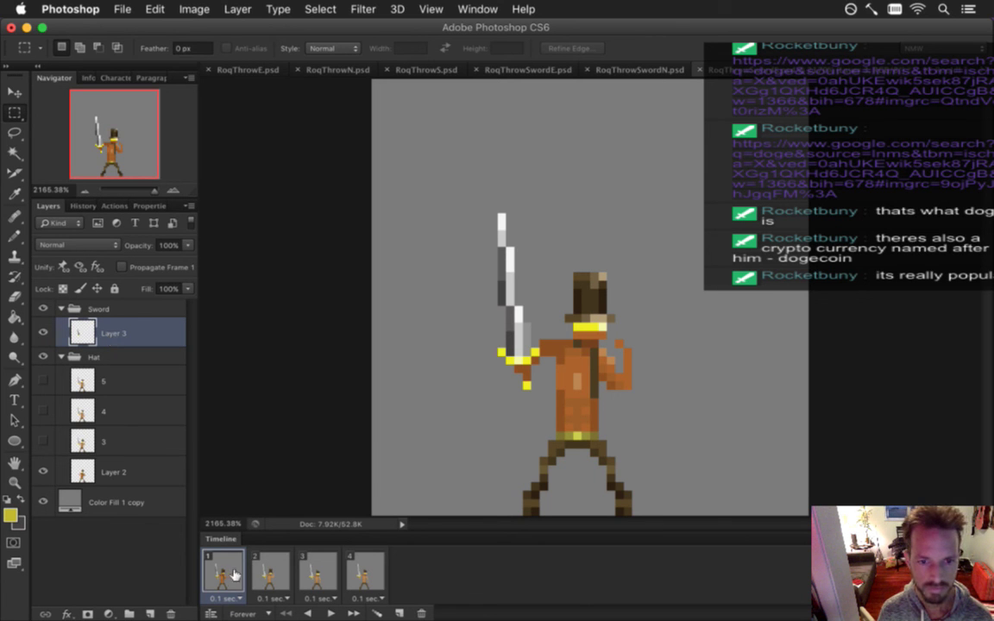
# Compare frames 1 and 2 and toggle the Sword group's visibility to check which frames use the separated sword
pyautogui.click(272, 571)
pyautogui.click(223, 571)
pyautogui.click(43, 309)
pyautogui.click(43, 308)
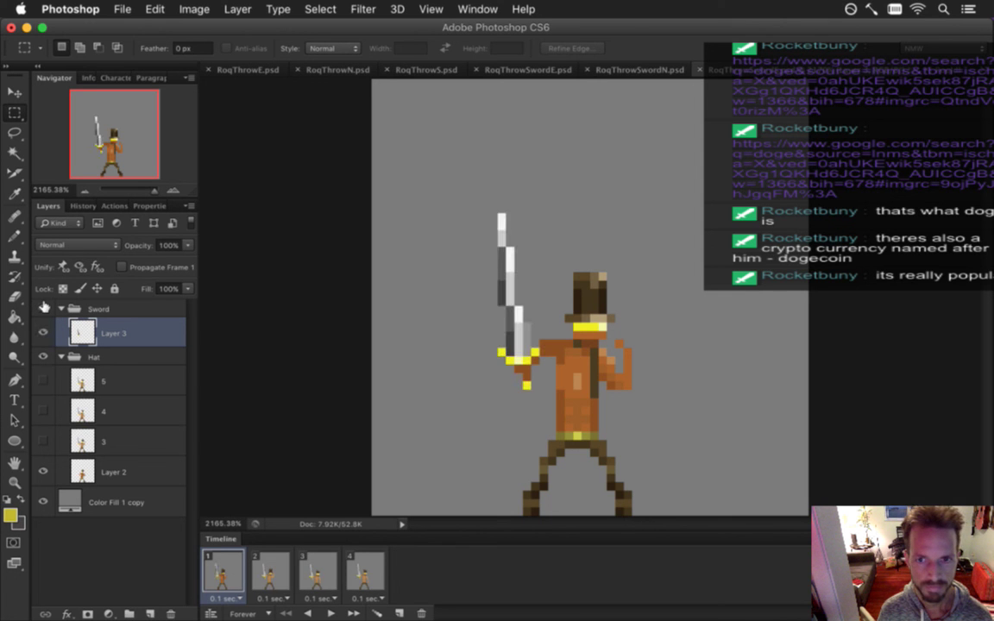
pyautogui.click(273, 571)
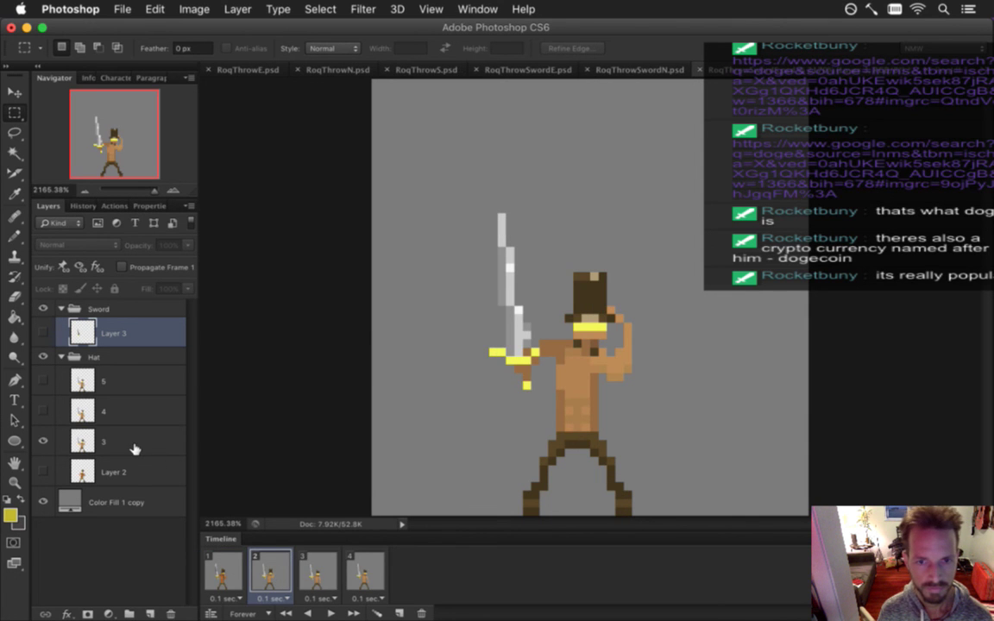
pyautogui.click(224, 574)
pyautogui.click(258, 574)
pyautogui.click(233, 574)
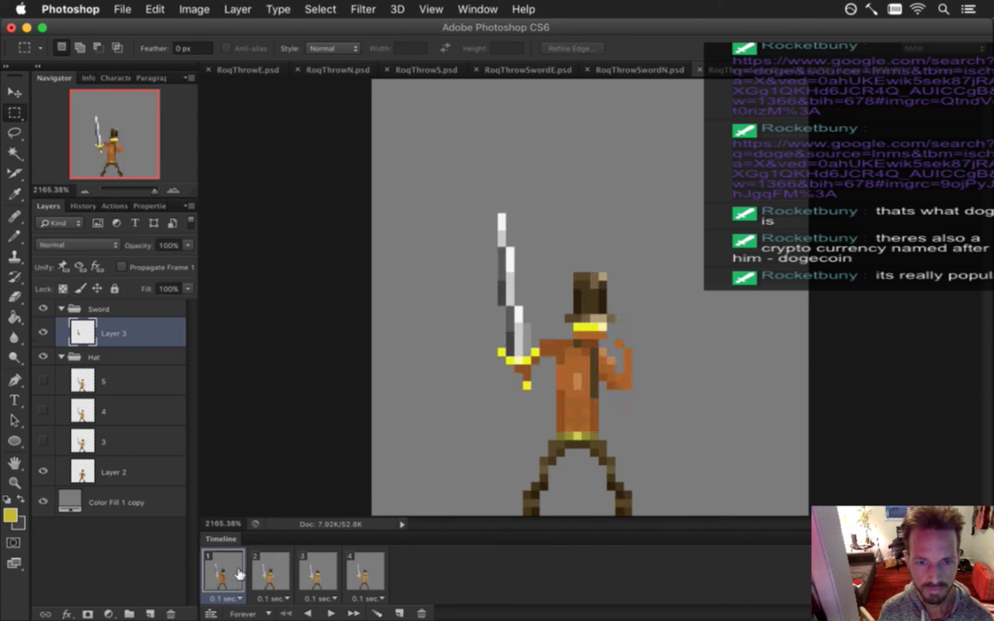
# Switch to frame 2 and rename Layer 2 as 0
pyautogui.click(268, 573)
pyautogui.click(119, 476)
pyautogui.doubleClick(114, 473)
pyautogui.write('2')
pyautogui.press('Return')
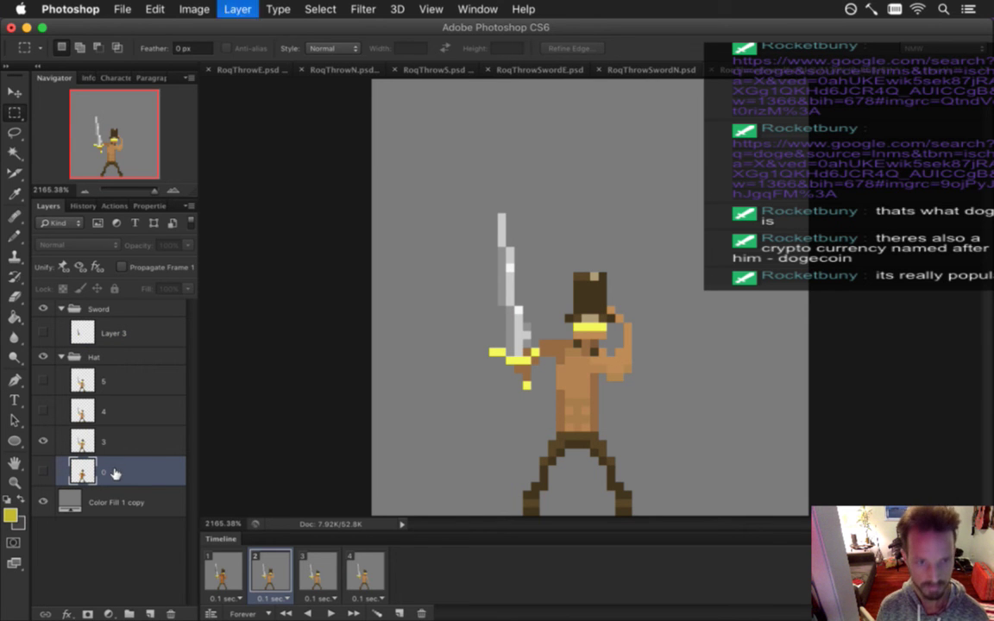
# Duplicate layer 0, make the copy visible in frame 2 and move it beside the figure as a color reference
pyautogui.press('super+j')
pyautogui.click(43, 470)
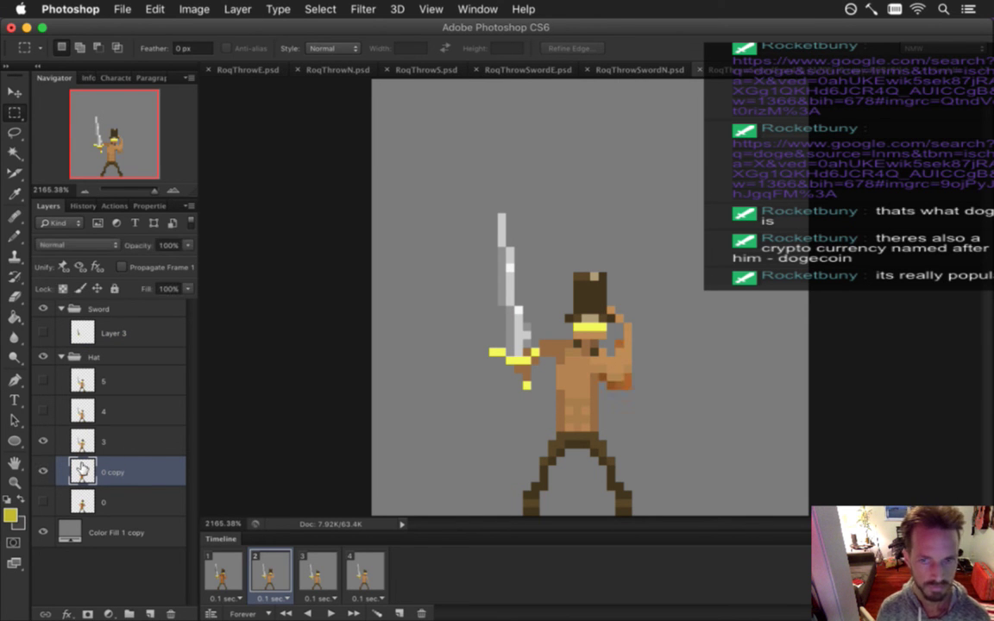
pyautogui.press('v')
pyautogui.moveTo(565, 359); pyautogui.dragTo(724, 359)
pyautogui.click(59, 47)
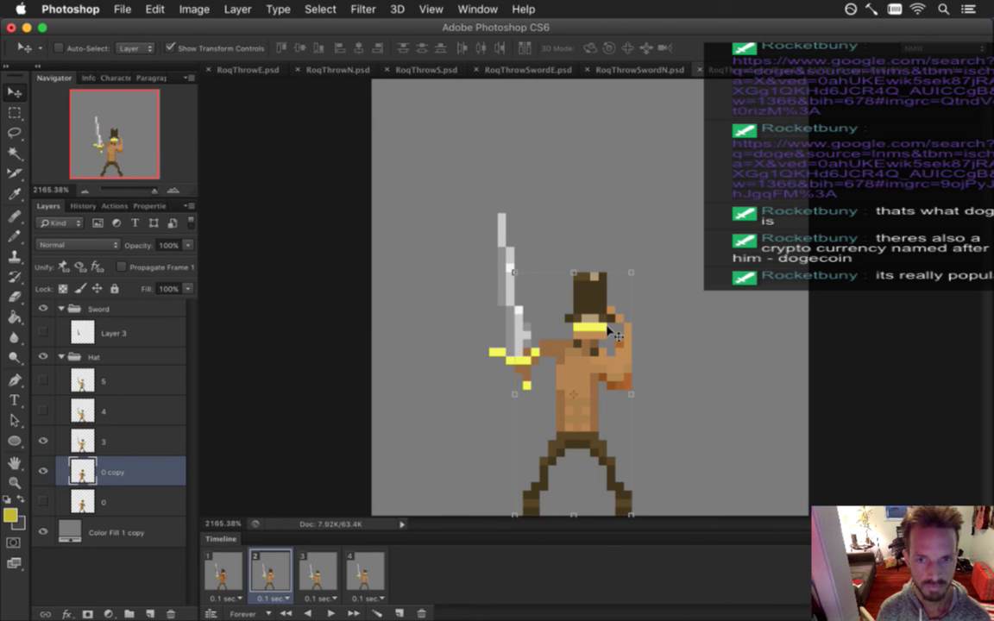
pyautogui.moveTo(599, 335); pyautogui.dragTo(742, 335)
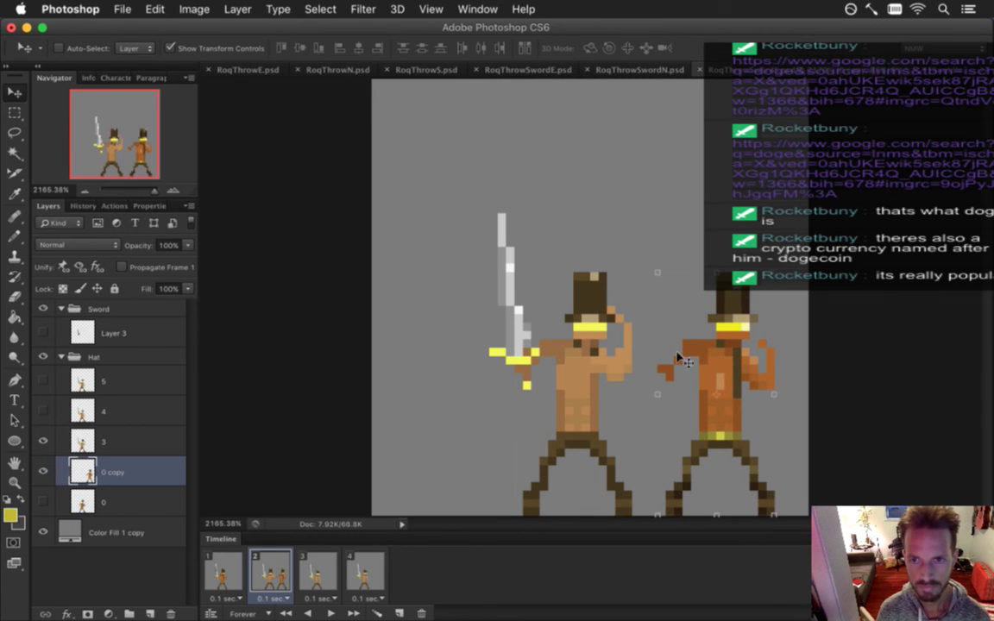
# Recolor the face and raised arm on layer 3 with the orange skin tones sampled from the reference figure, adding a lighter highlight pixel
pyautogui.press('m')
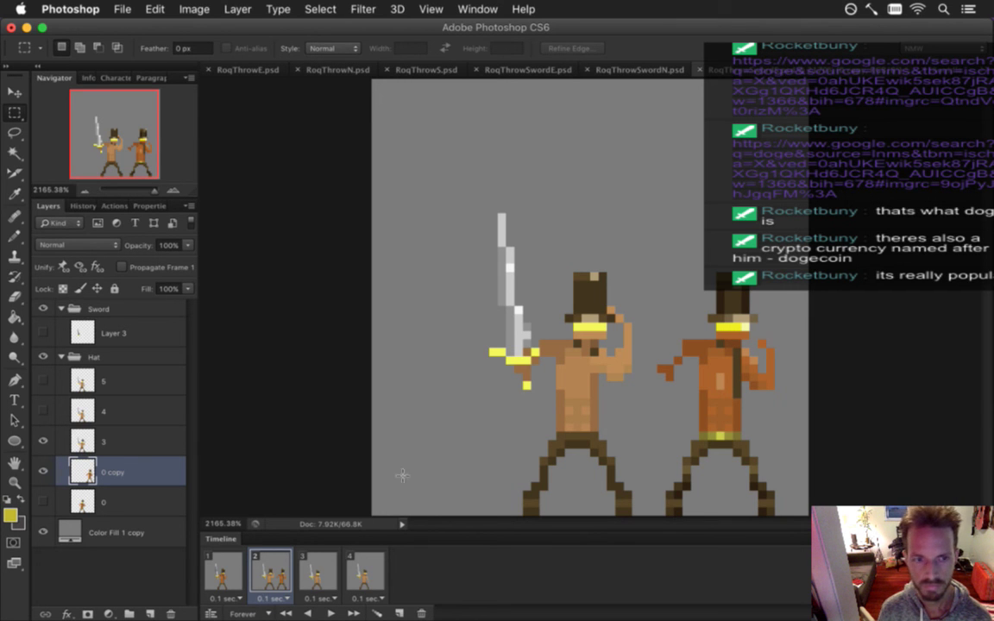
pyautogui.click(124, 443)
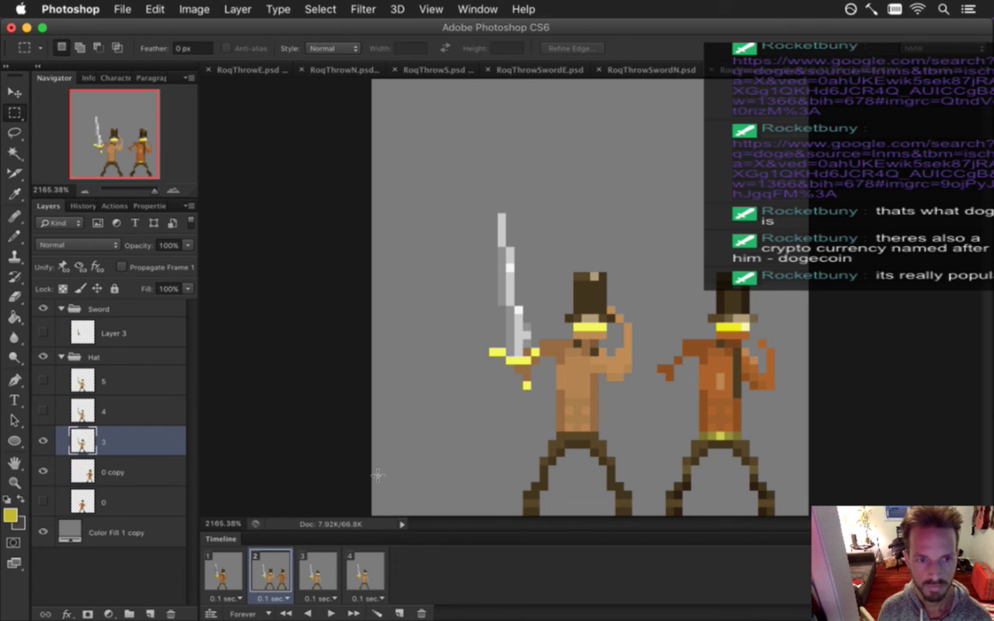
pyautogui.press('i')
pyautogui.click(774, 385)
pyautogui.press('b')
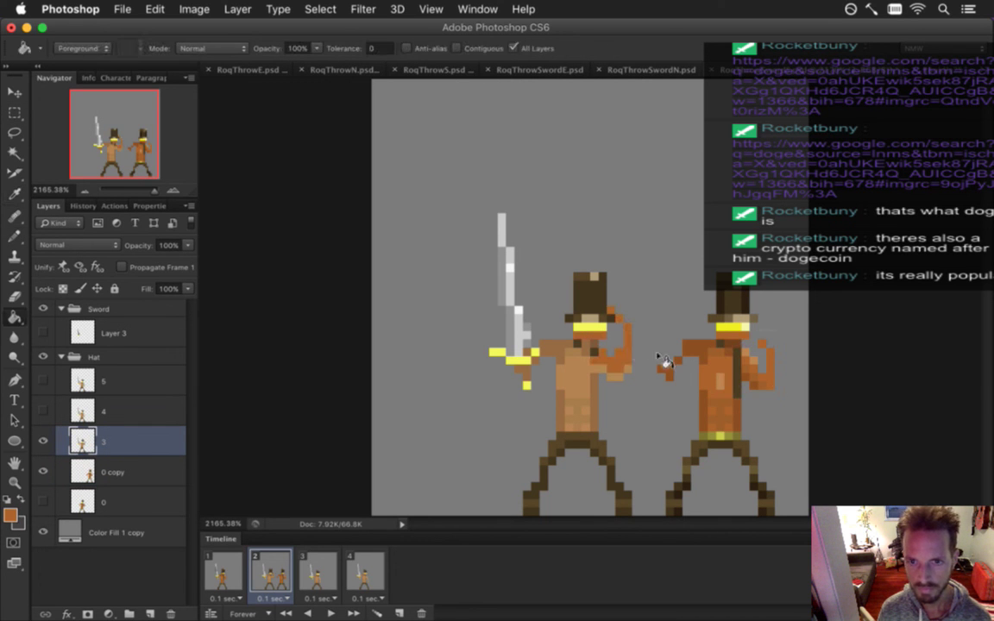
pyautogui.press('i')
pyautogui.press('g')
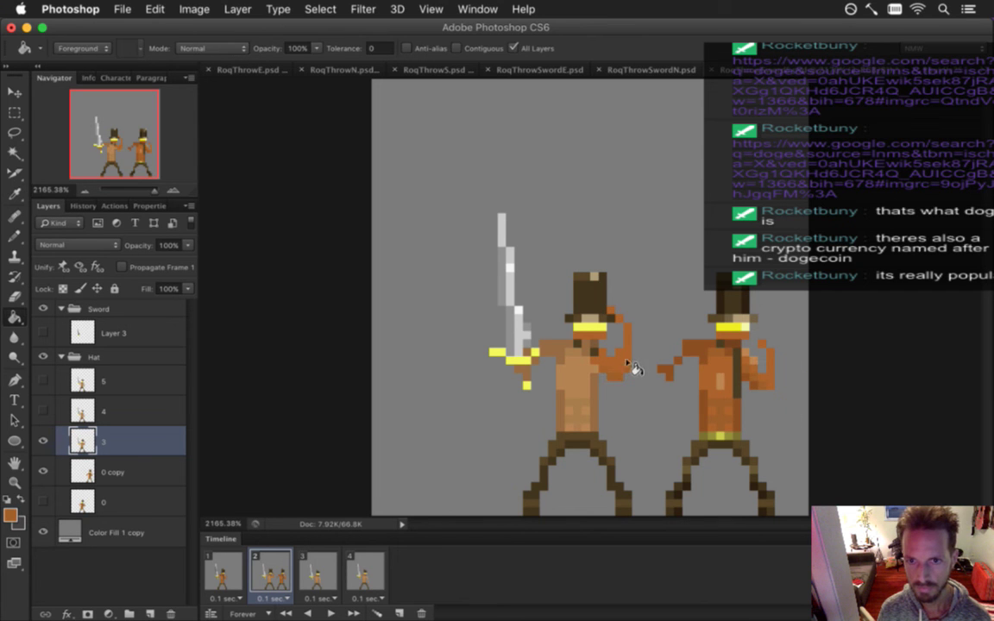
pyautogui.press('b')
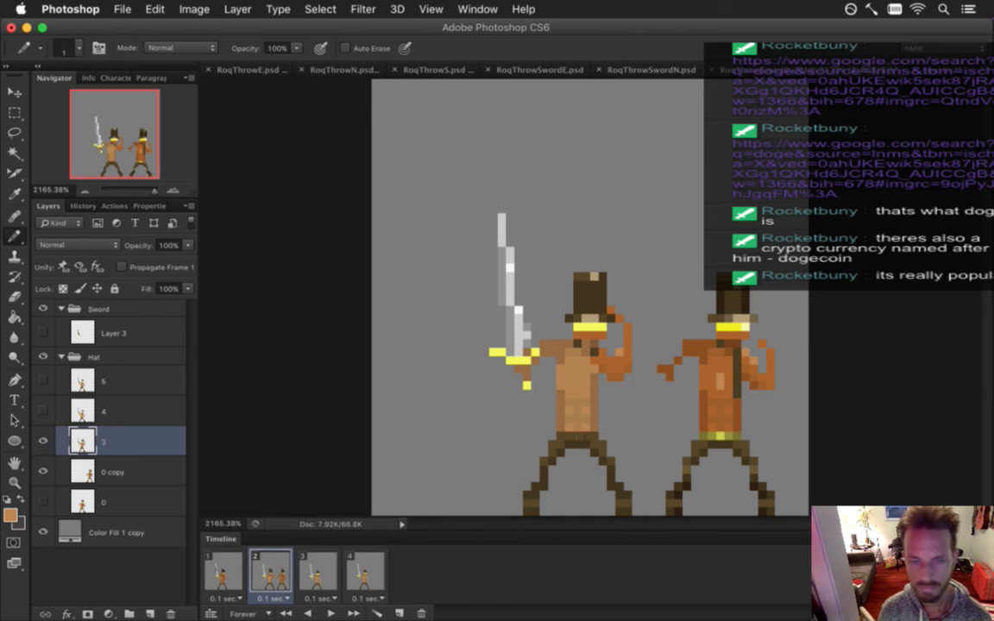
# Erase the raised arm from the 0 copy layer, place the layer above layer 3 and align it over the original figure
pyautogui.press('e')
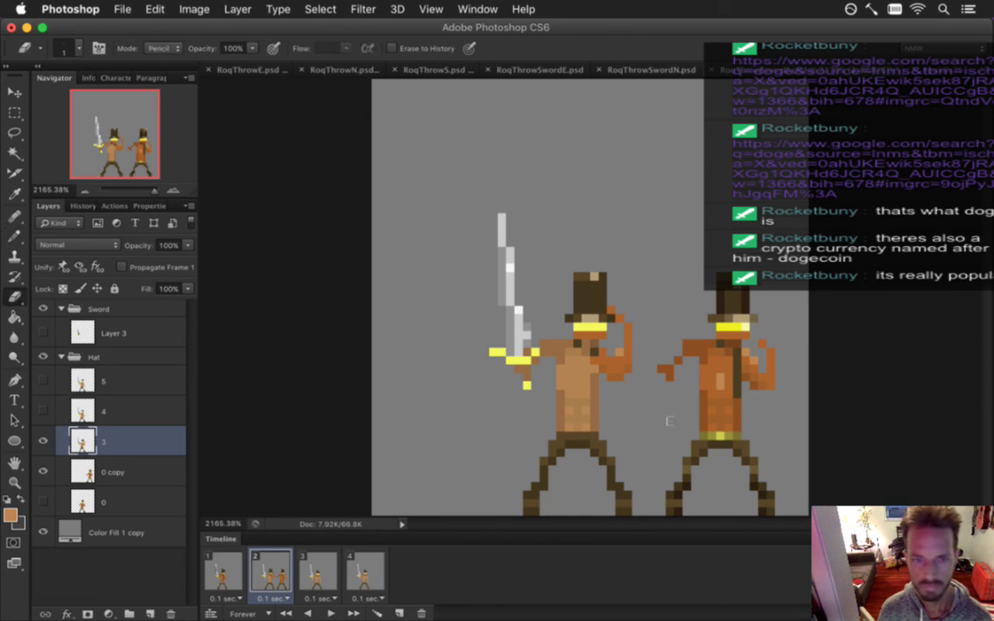
pyautogui.click(135, 471)
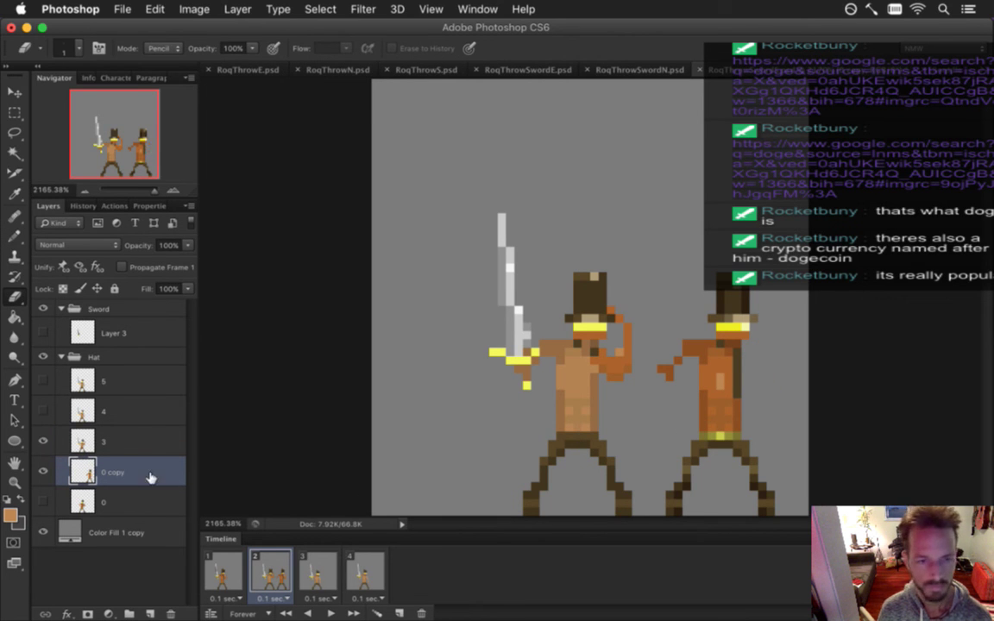
pyautogui.moveTo(89, 470); pyautogui.dragTo(112, 440)
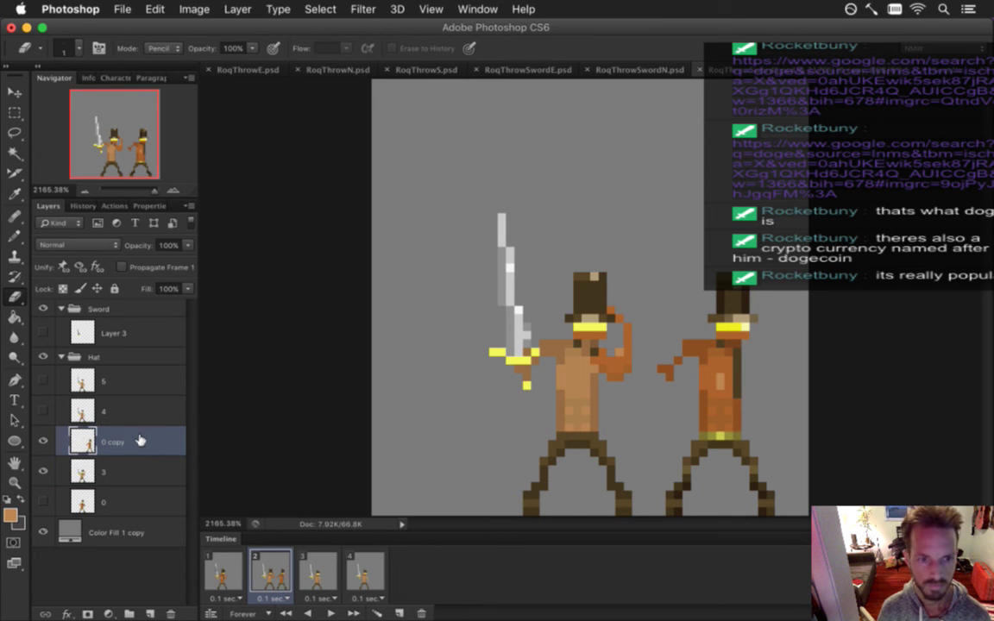
pyautogui.press('v')
pyautogui.moveTo(716, 347); pyautogui.dragTo(587, 338)
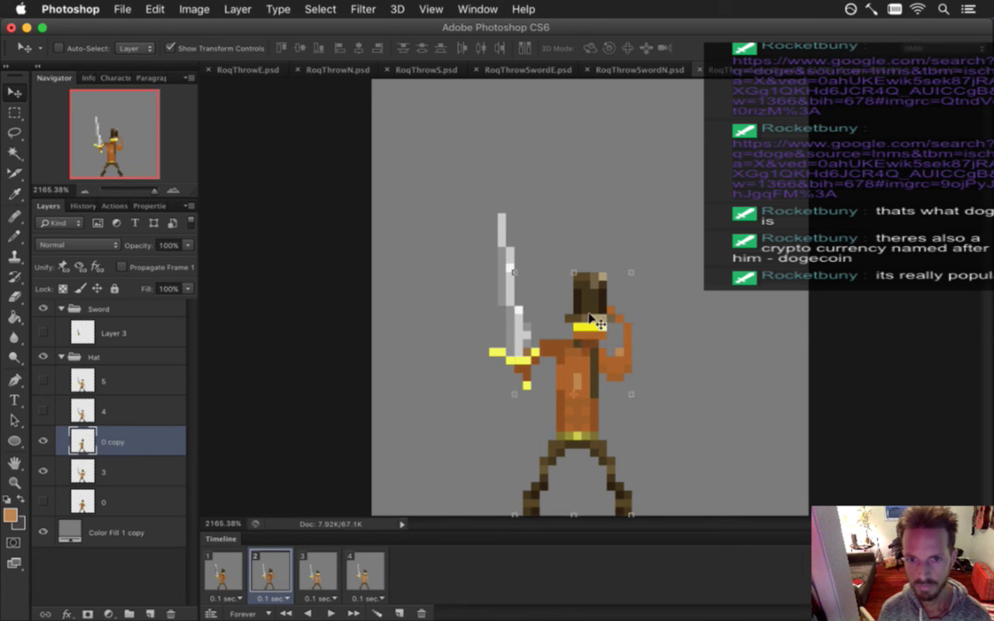
# Merge the 0 copy layer with layer 3 and rename the merged layer as 1
pyautogui.press('m')
pyautogui.keyDown('shift'); pyautogui.click(127, 470); pyautogui.keyUp('shift')
pyautogui.rightClick(127, 470)
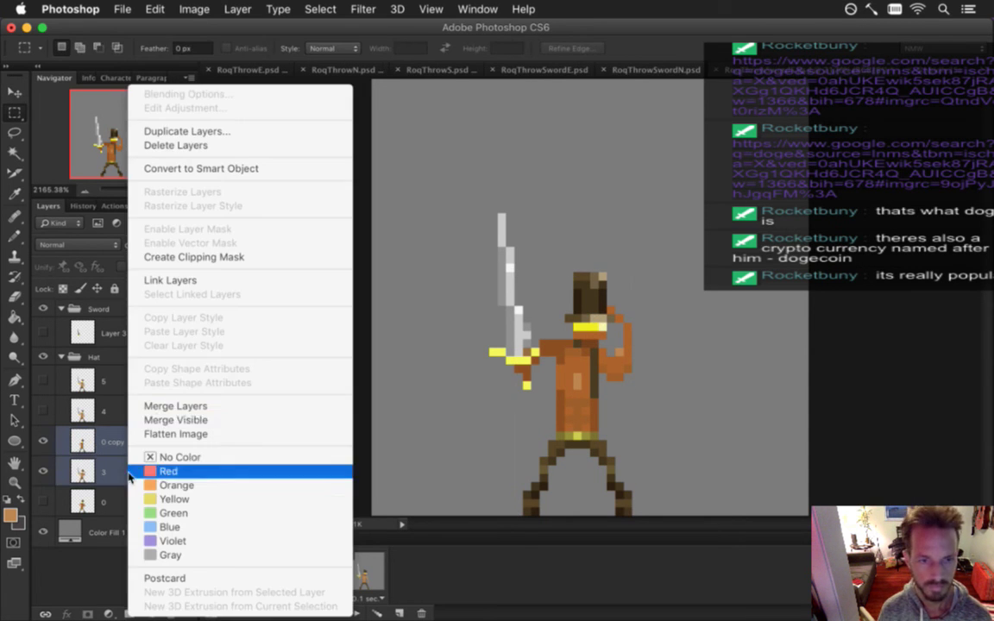
pyautogui.click(159, 410)
pyautogui.doubleClick(107, 442)
pyautogui.write('1')
pyautogui.press('Return')
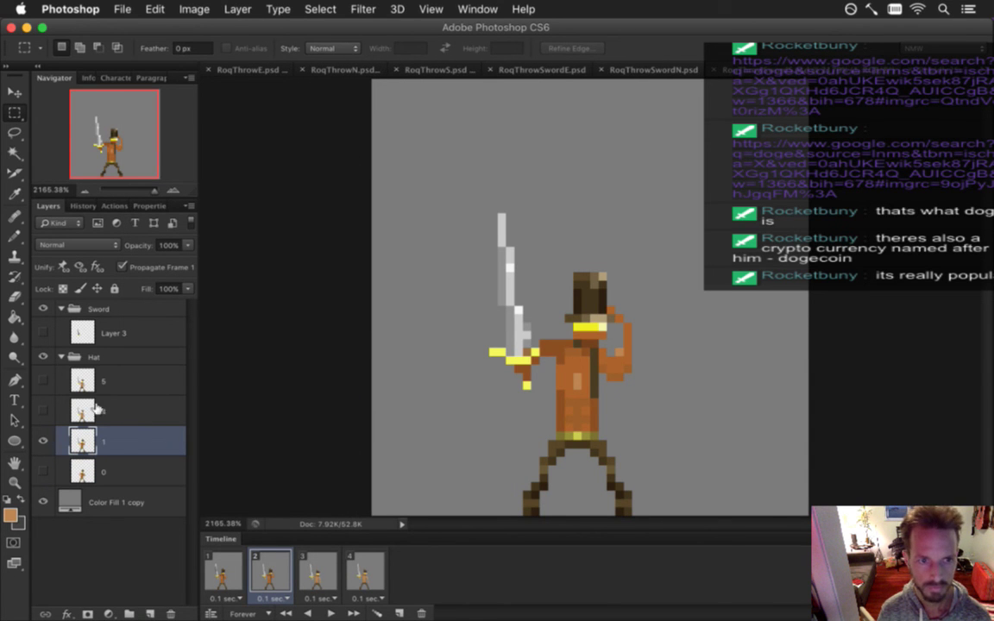
# Cut the old sword out of layer 1 and show the Sword group's Layer 3 in frame 2 instead
pyautogui.moveTo(455, 205); pyautogui.dragTo(540, 406)
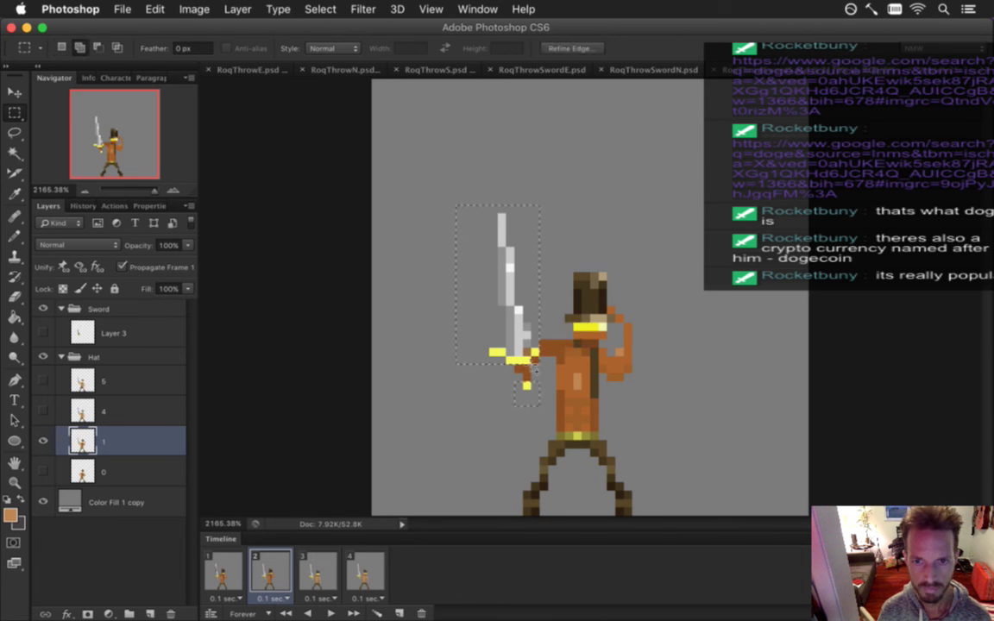
pyautogui.moveTo(541, 326); pyautogui.dragTo(542, 370)
pyautogui.hotkey('ctrl', 'x')
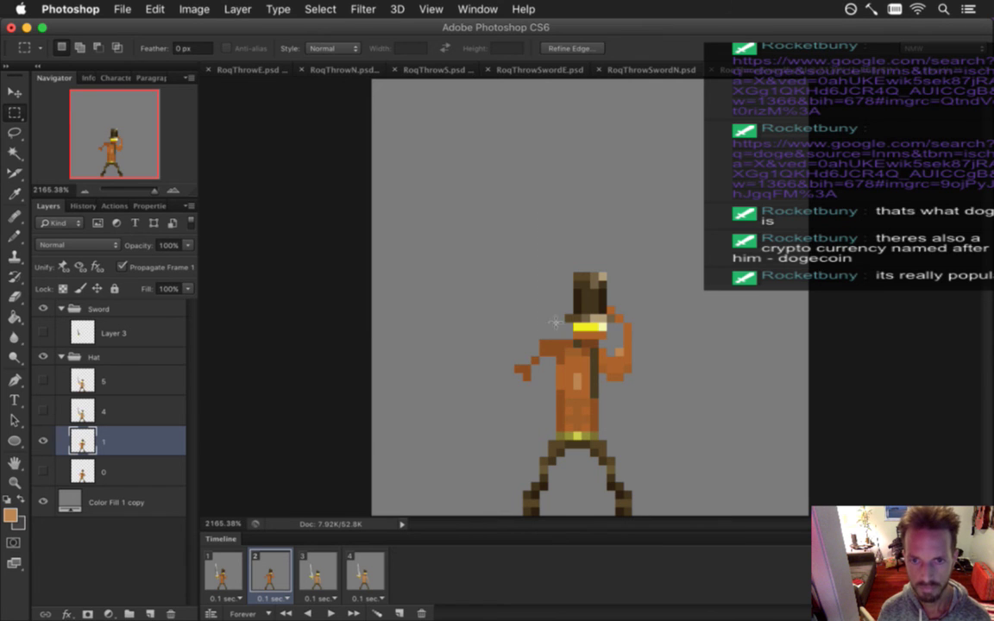
pyautogui.click(45, 332)
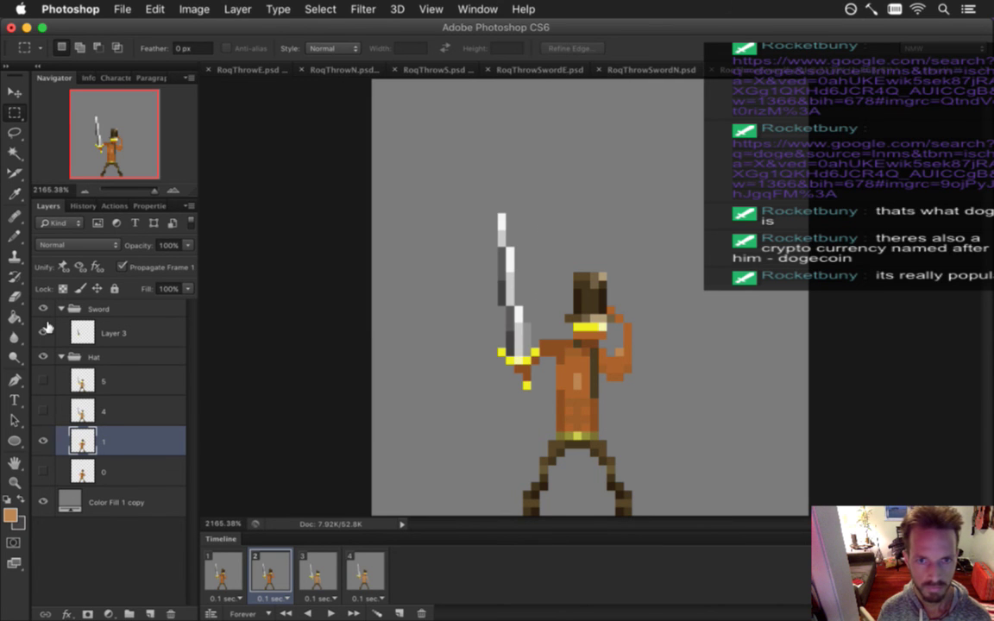
pyautogui.click(222, 572)
pyautogui.click(267, 576)
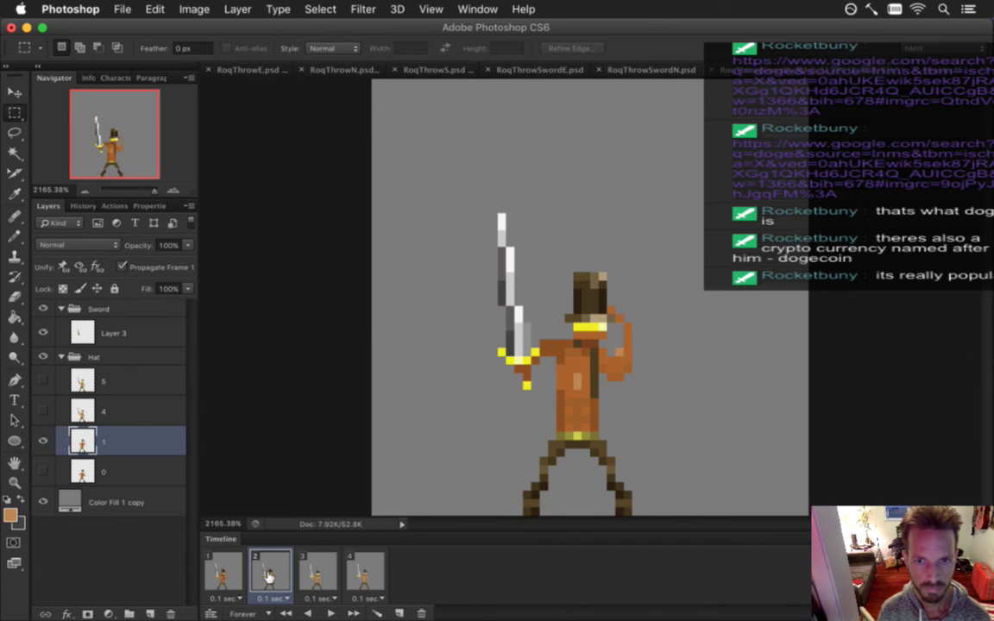
# In frame 1, paint a dark brown shadow down the lower torso's edge on layer 0 and clean up stray pixels
pyautogui.click(228, 566)
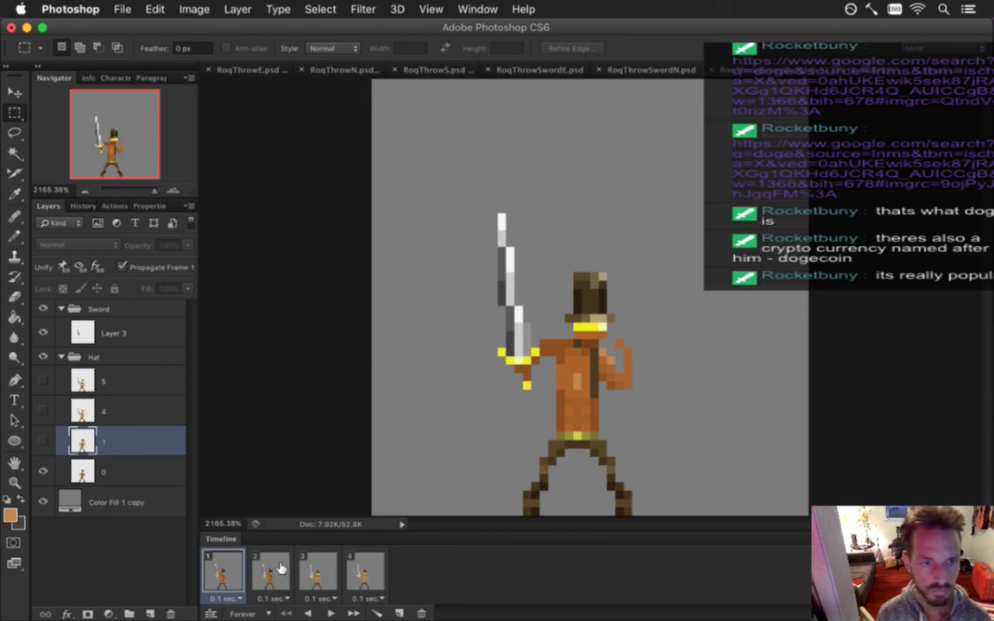
pyautogui.click(103, 471)
pyautogui.press('i')
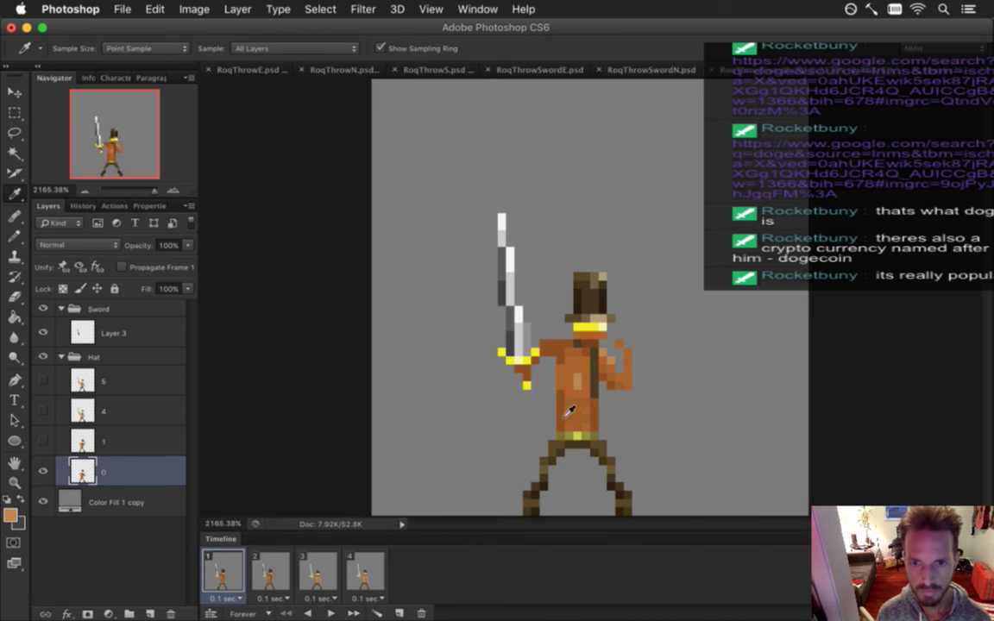
pyautogui.click(535, 319)
pyautogui.press('b')
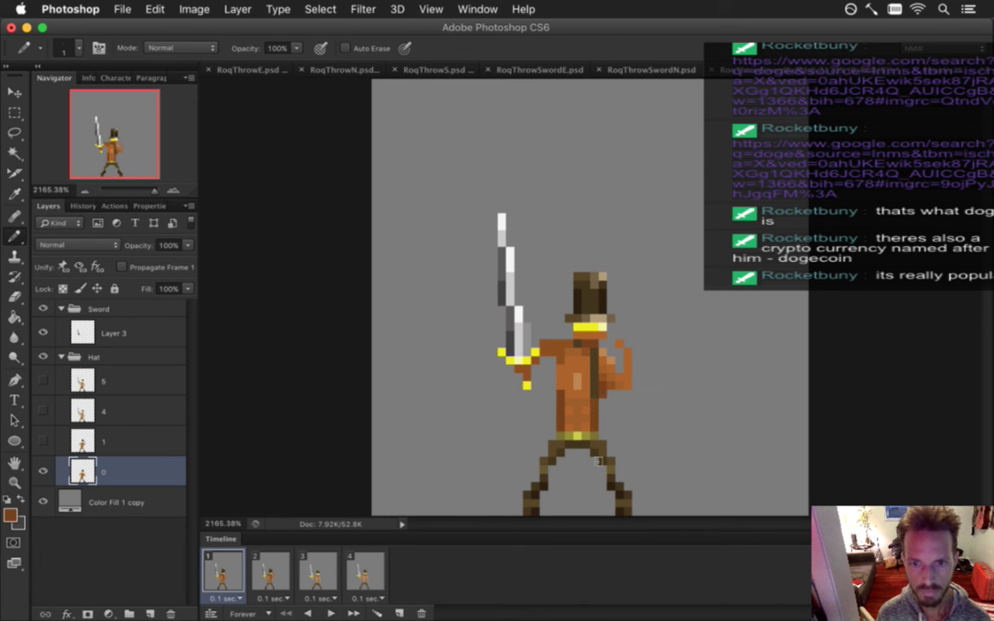
pyautogui.press('e')
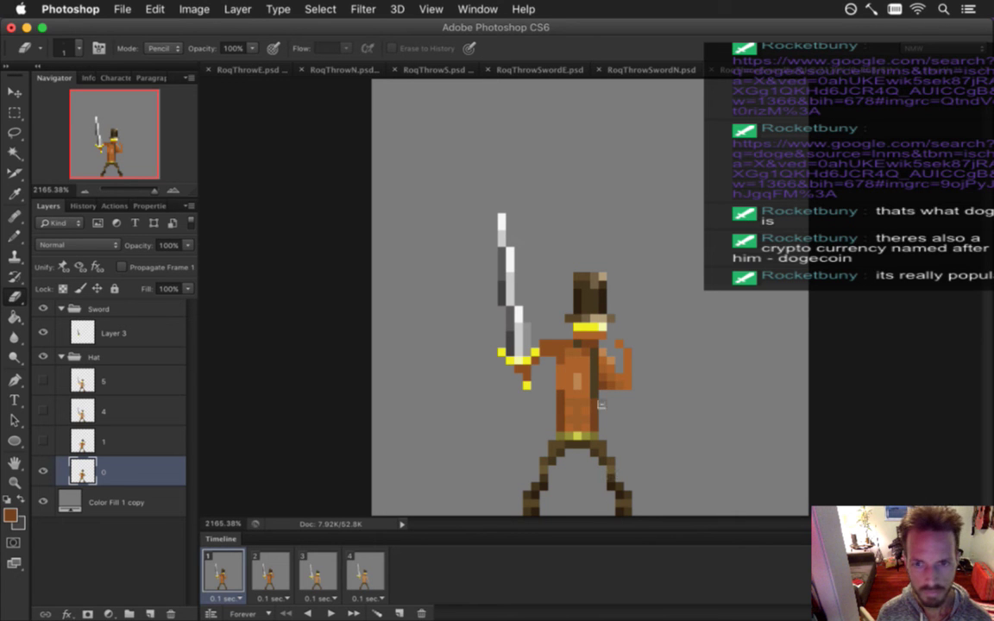
# In frame 2, paint the same dark brown torso shadow on layer 1 and compare it against frame 1
pyautogui.press('Right')
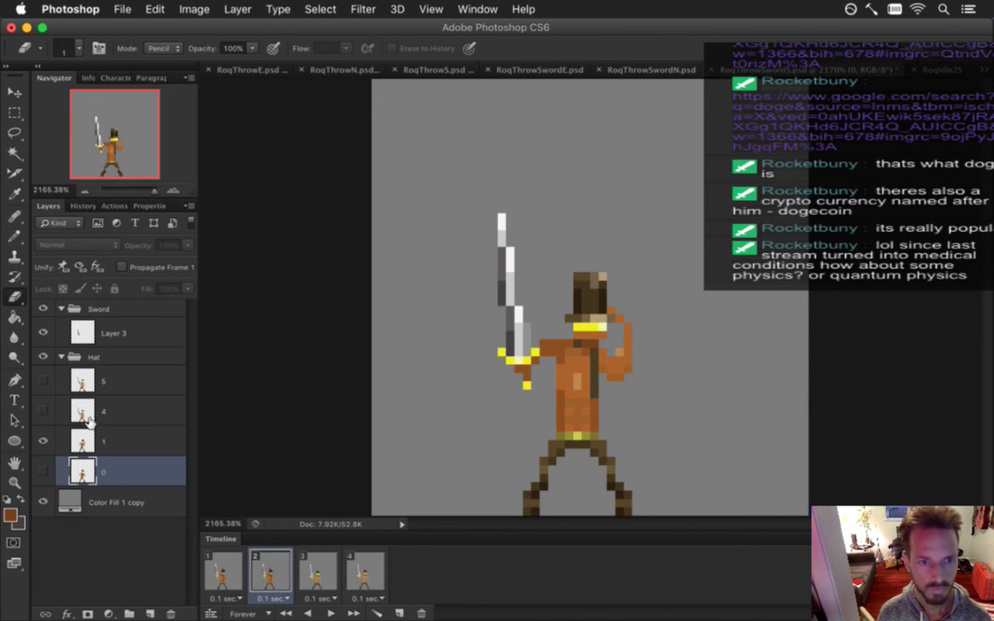
pyautogui.click(121, 442)
pyautogui.press('b')
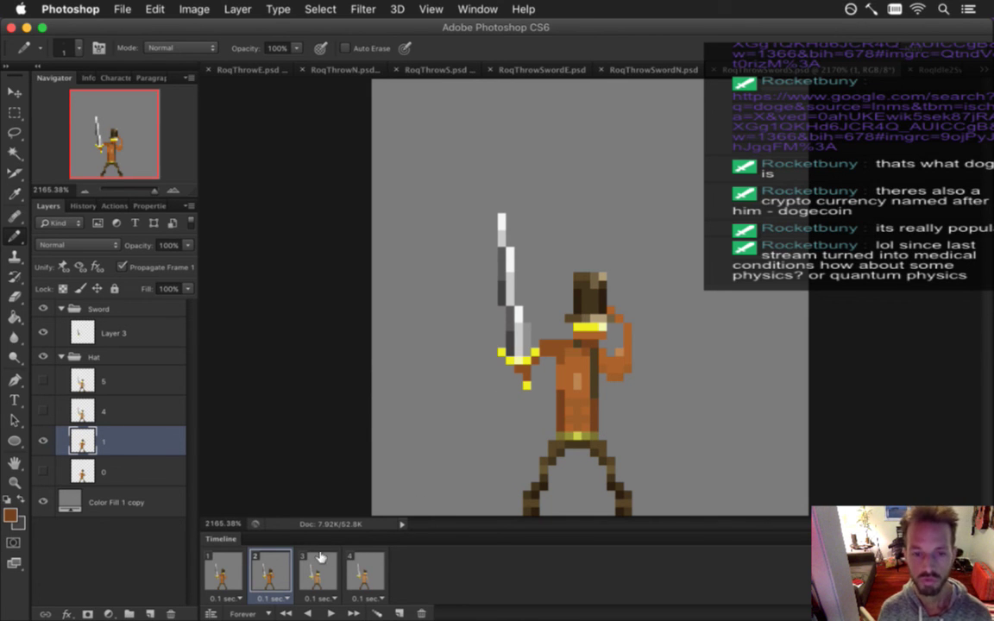
pyautogui.click(222, 569)
pyautogui.click(259, 571)
pyautogui.click(243, 565)
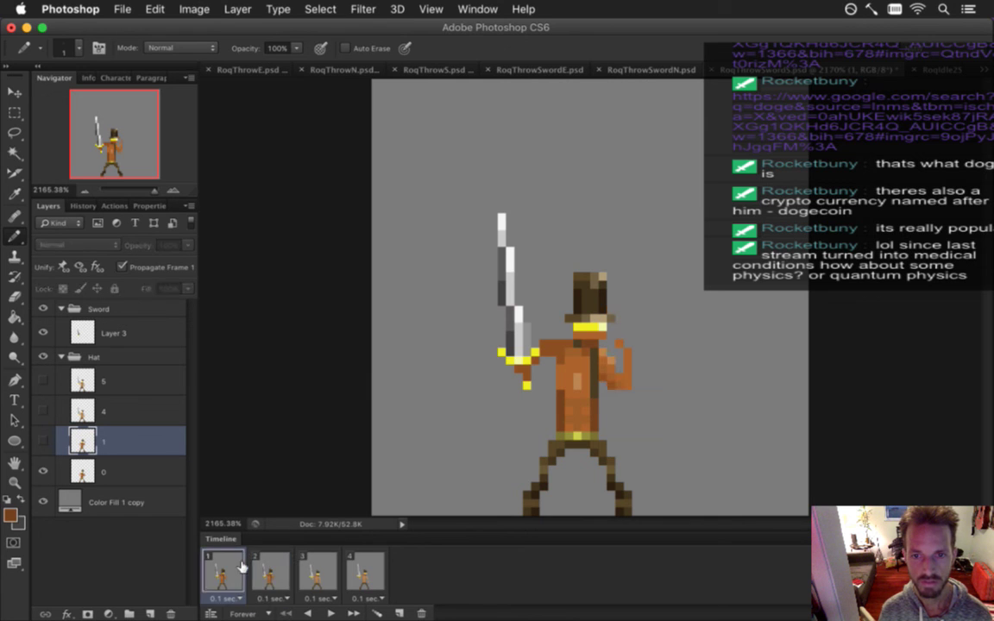
# Compare frames 1 and 2 and touch up the raised arm on layer 1 in frame 2 with a sampled skin brown
pyautogui.click(257, 570)
pyautogui.click(231, 571)
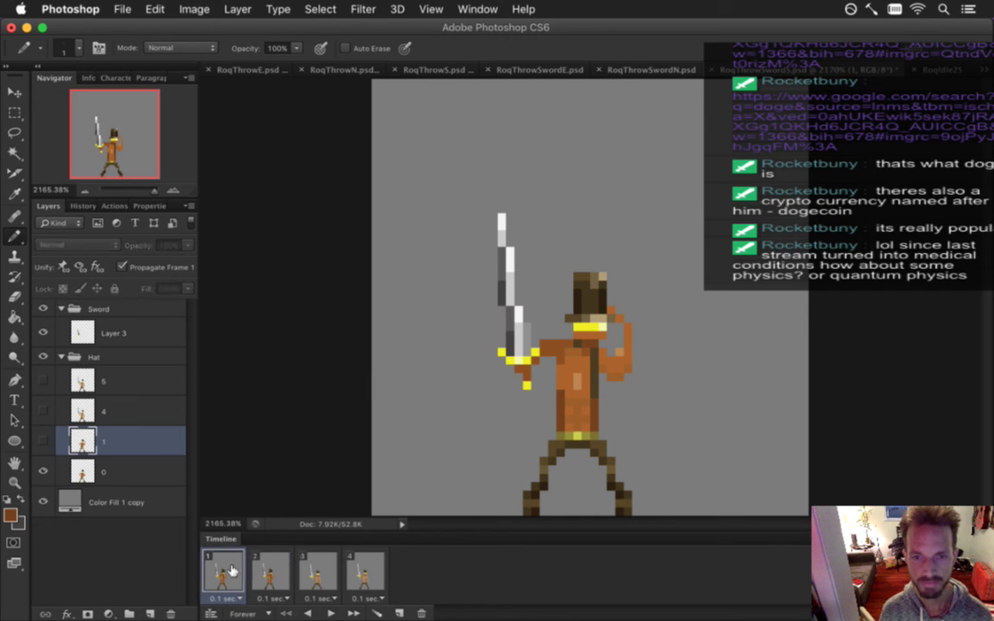
pyautogui.click(269, 571)
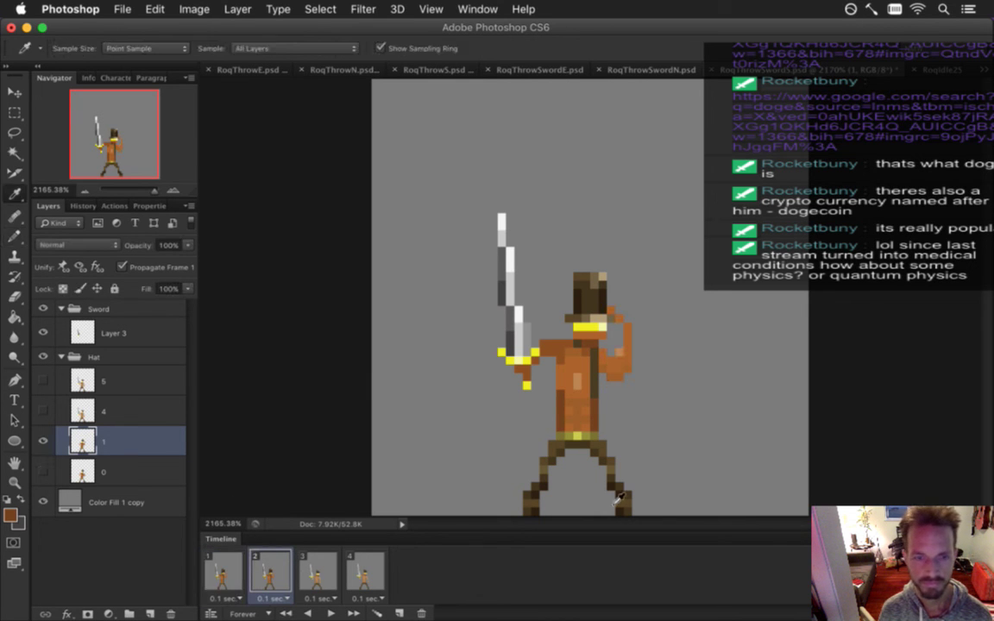
pyautogui.keyDown('alt'); pyautogui.click(594, 373); pyautogui.keyUp('alt')
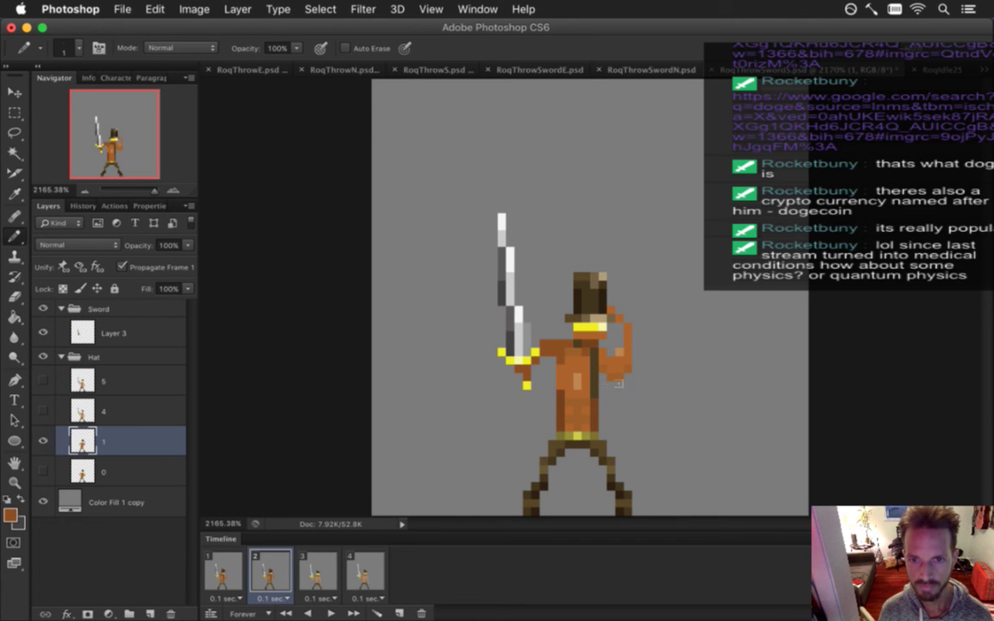
# In frame 1, touch up the shading on layer 0 with a sampled darker brown and compare it against frame 2
pyautogui.click(218, 577)
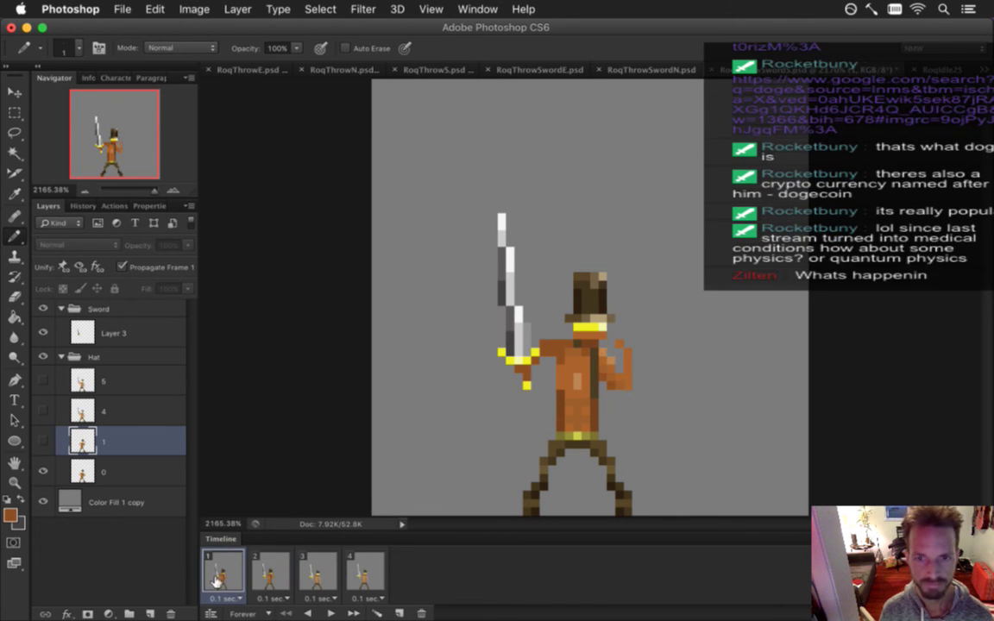
pyautogui.click(112, 471)
pyautogui.keyDown('alt'); pyautogui.click(593, 350); pyautogui.keyUp('alt')
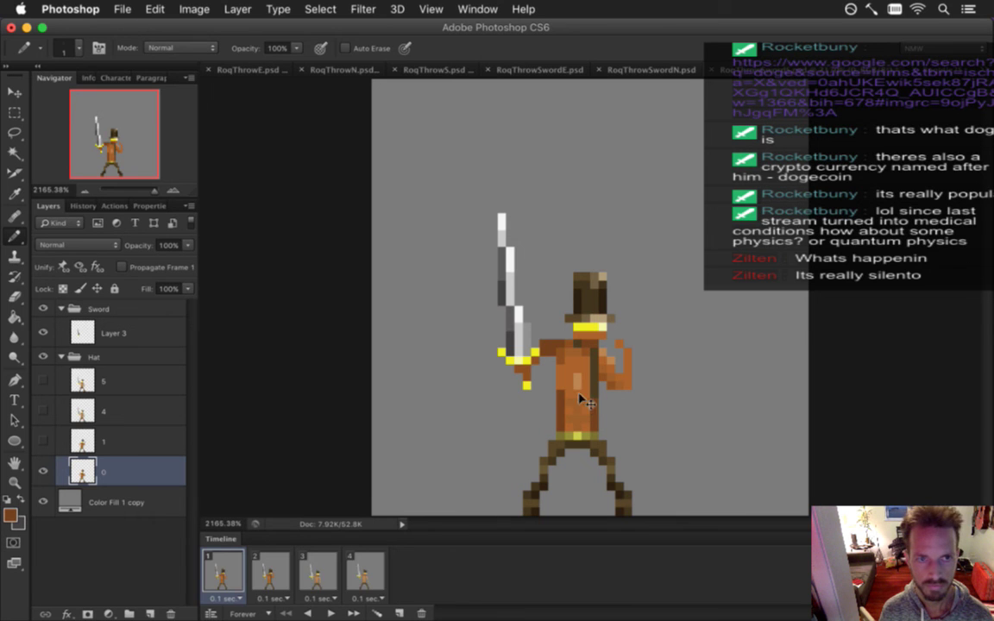
pyautogui.click(270, 570)
pyautogui.click(223, 570)
pyautogui.click(276, 568)
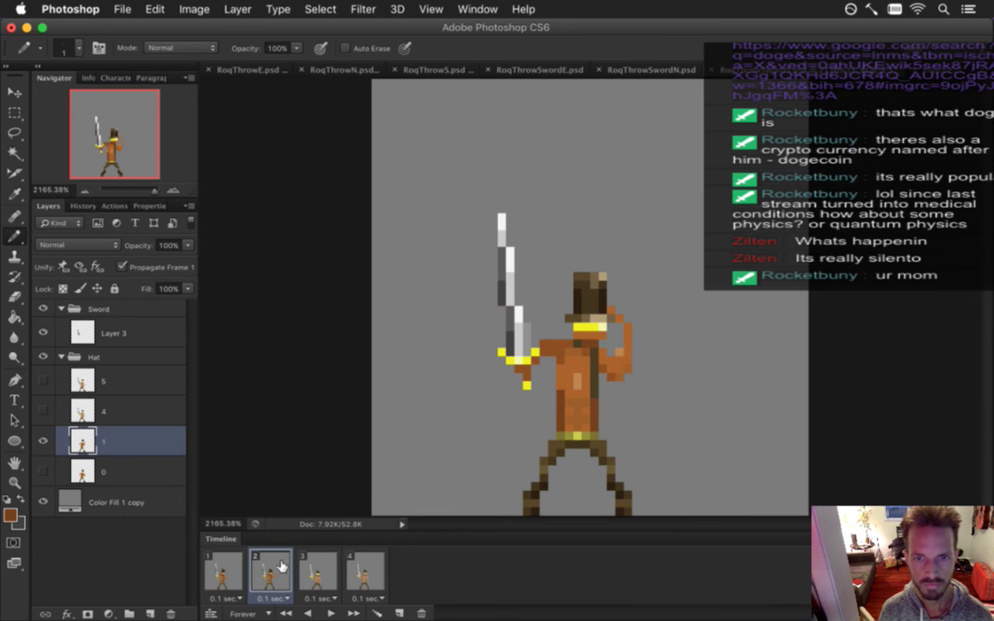
# In frame 3, duplicate layer 1, show the copy and place it beside the old sprite
pyautogui.click(319, 571)
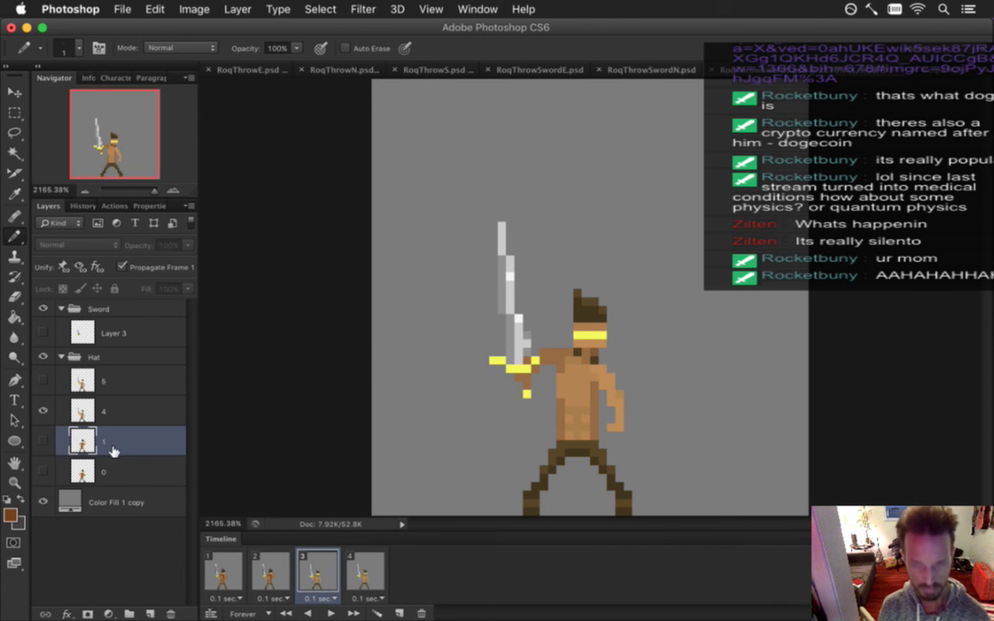
pyautogui.press('super+j')
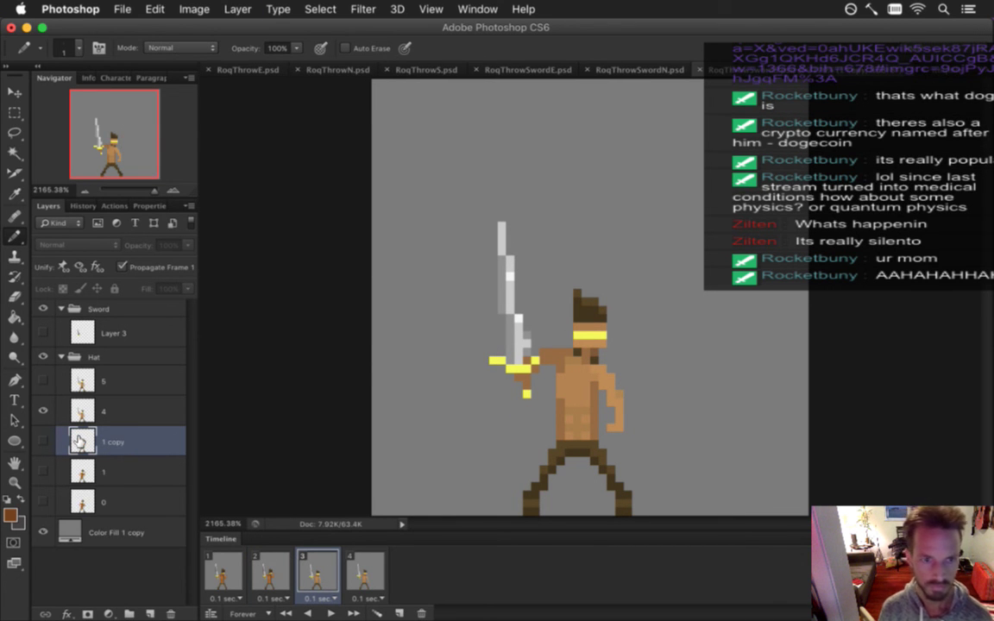
pyautogui.click(43, 442)
pyautogui.press('v')
pyautogui.moveTo(557, 356); pyautogui.dragTo(697, 381)
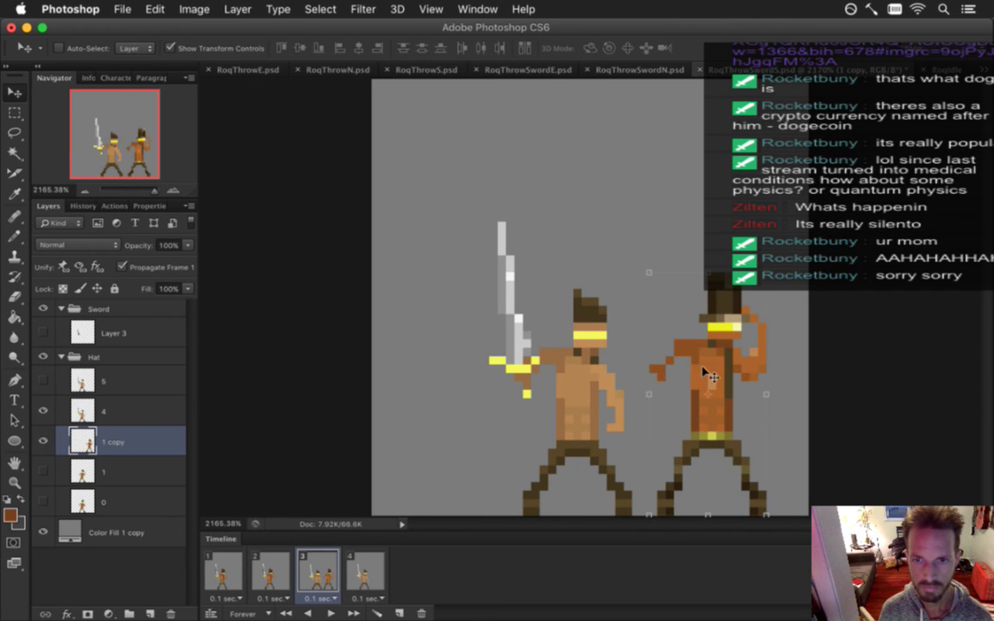
# Shift the upper body on the 1 copy layer down by one pixel, leaving the legs in place
pyautogui.press('m')
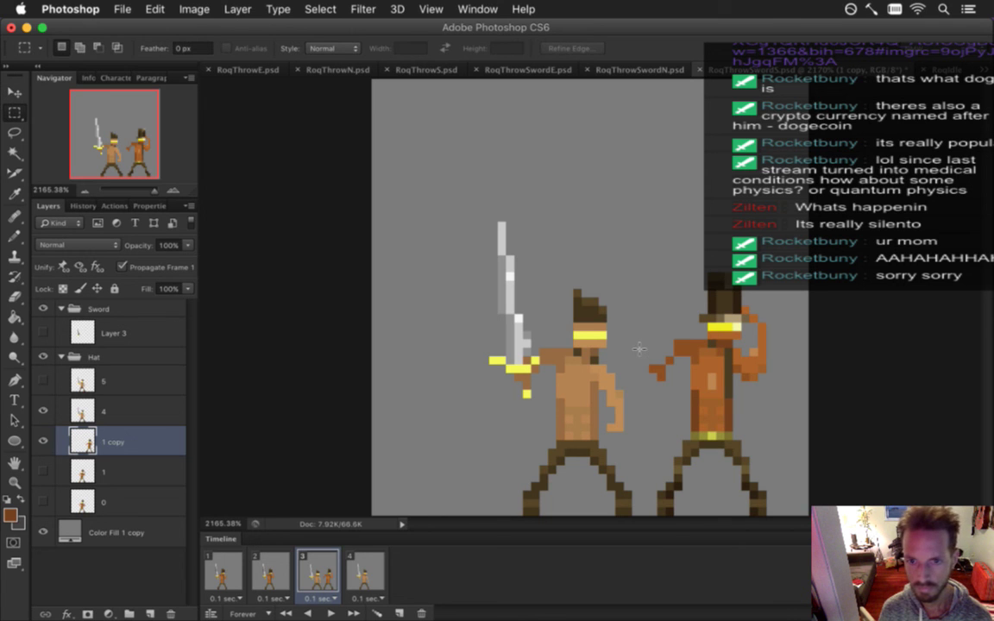
pyautogui.moveTo(635, 265); pyautogui.dragTo(787, 456)
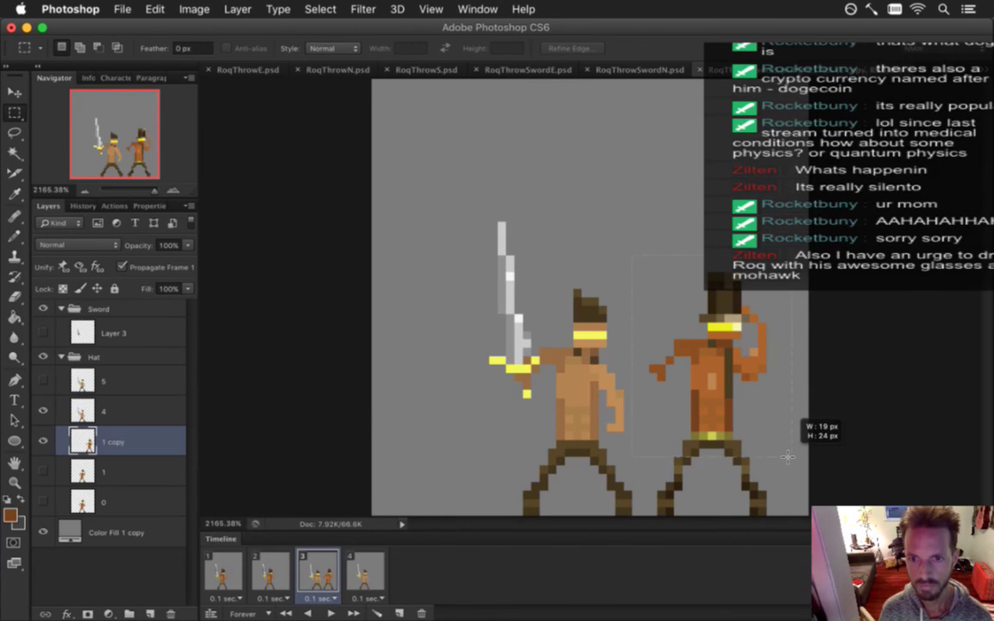
pyautogui.press('super+Down')
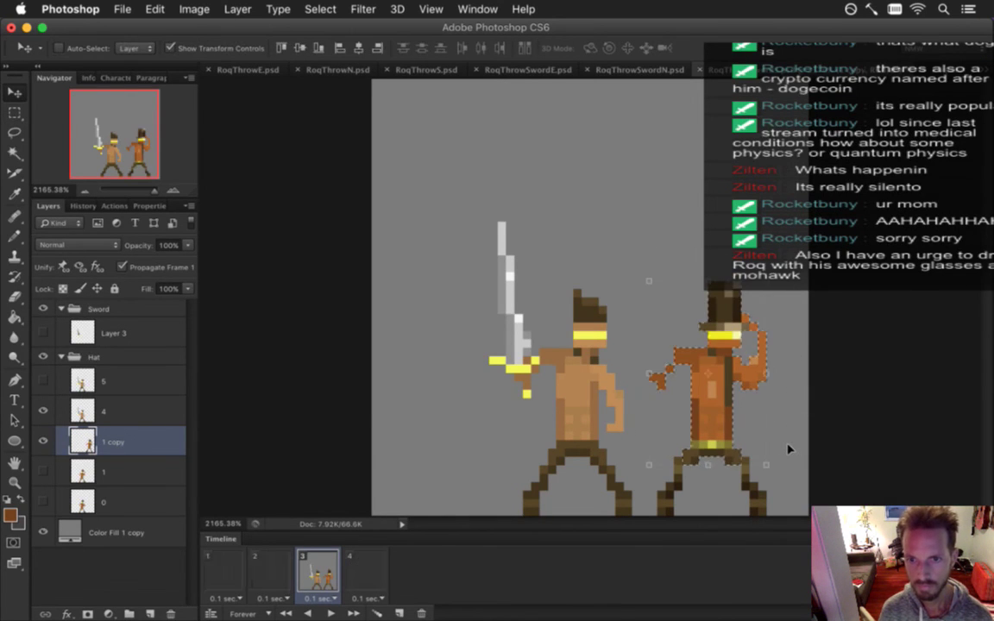
pyautogui.press('super+d')
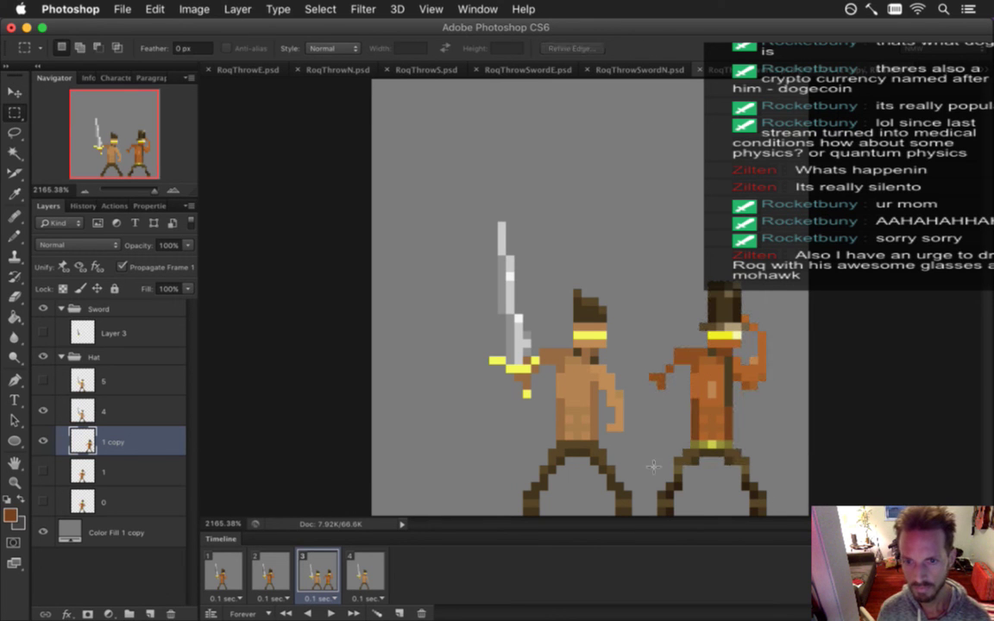
# Erase the hat and the raised arm from the 1 copy layer
pyautogui.press('i')
pyautogui.click(632, 416)
pyautogui.press('b')
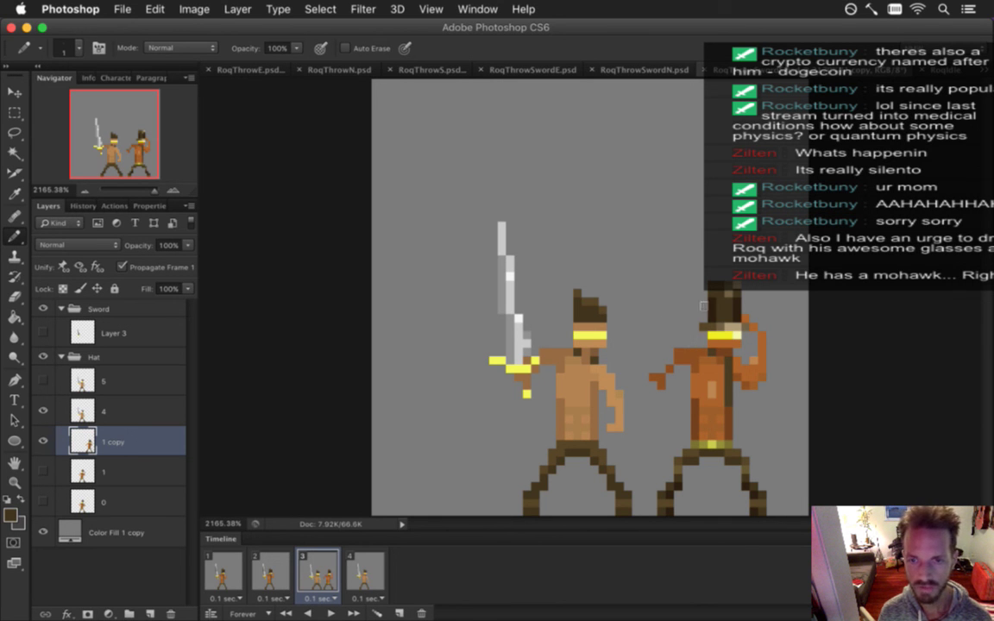
pyautogui.press('e')
pyautogui.moveTo(712, 294)
pyautogui.mouseDown()
pyautogui.moveTo(733, 289)
pyautogui.moveTo(718, 319)
pyautogui.moveTo(721, 284)
pyautogui.moveTo(743, 322)
pyautogui.mouseUp()
pyautogui.moveTo(760, 382)
pyautogui.mouseDown()
pyautogui.moveTo(756, 332)
pyautogui.moveTo(749, 398)
pyautogui.mouseUp()
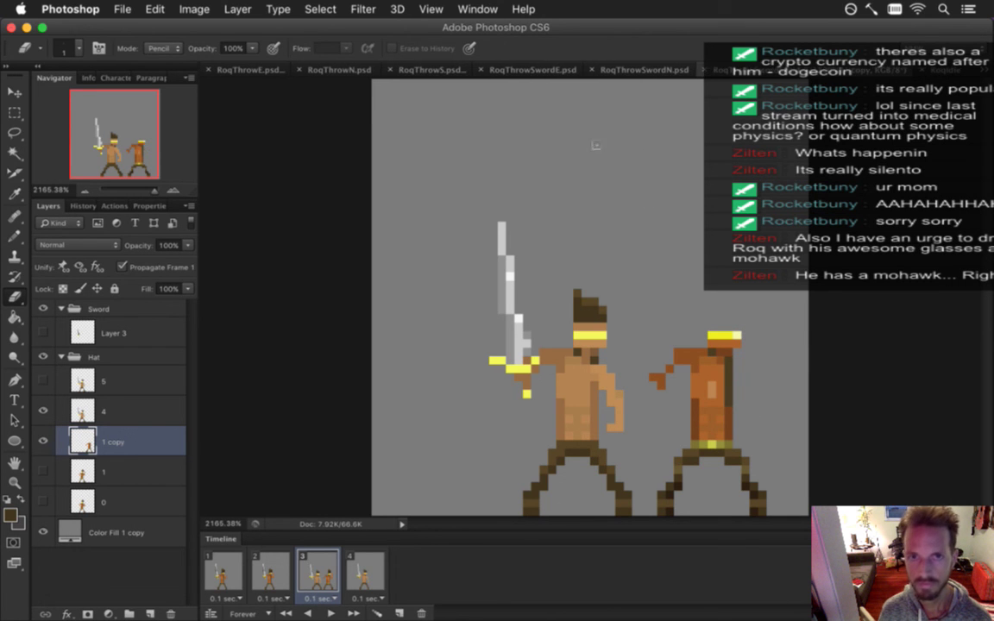
# In frame 3 of RoqThrowS.psd, copy the mohawk and upper head from Layer 2 copy 2
pyautogui.click(252, 69)
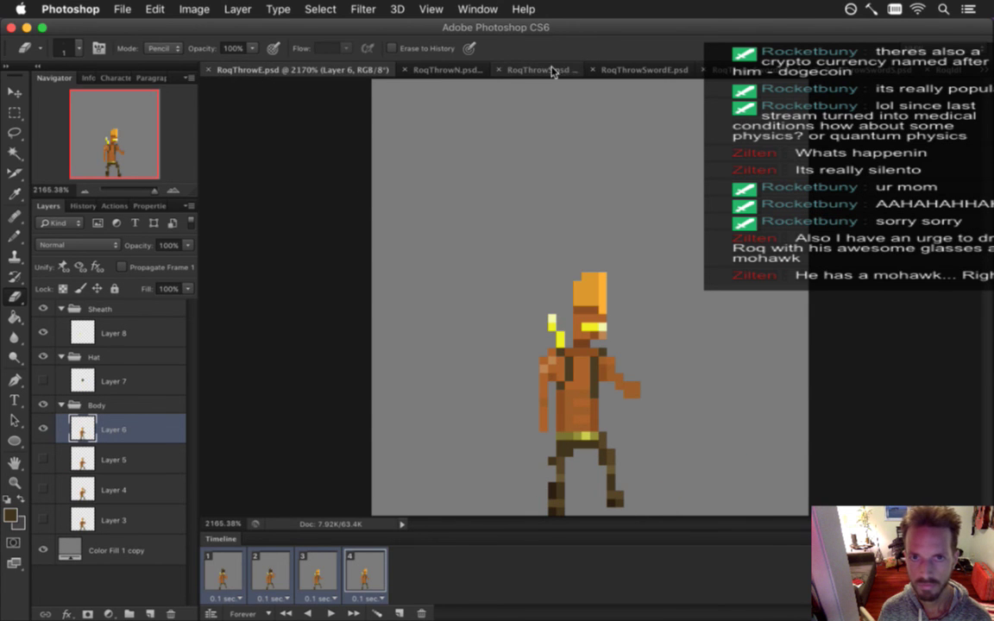
pyautogui.click(517, 69)
pyautogui.click(321, 566)
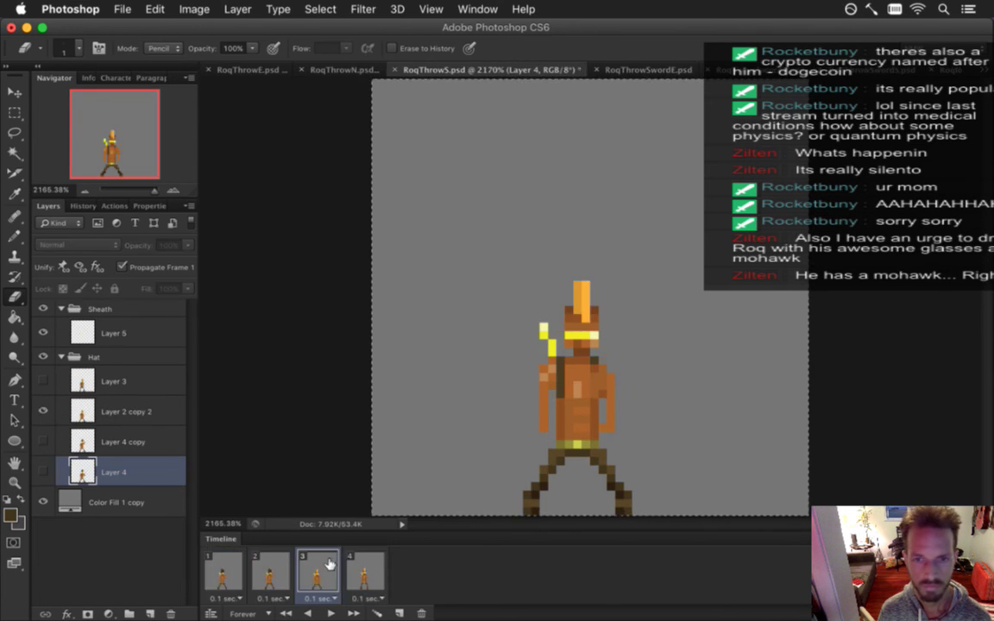
pyautogui.press('m')
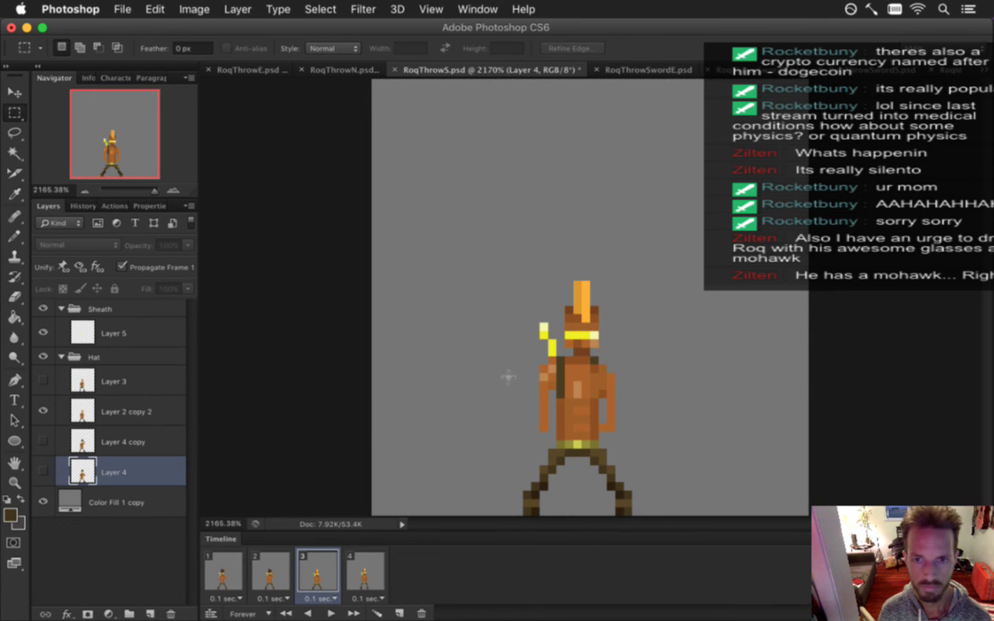
pyautogui.moveTo(561, 285); pyautogui.dragTo(615, 332)
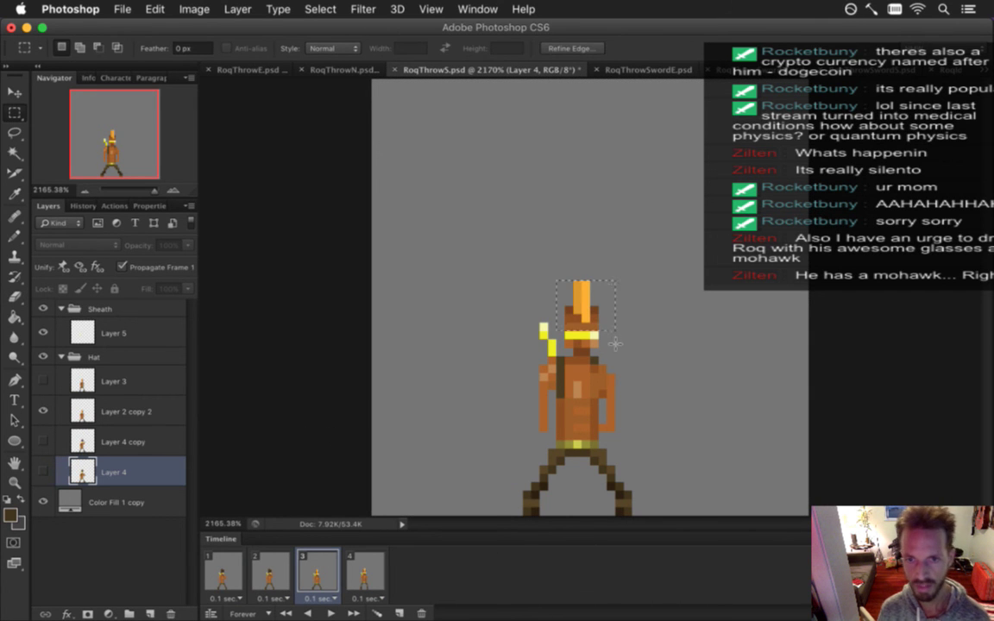
pyautogui.click(129, 413)
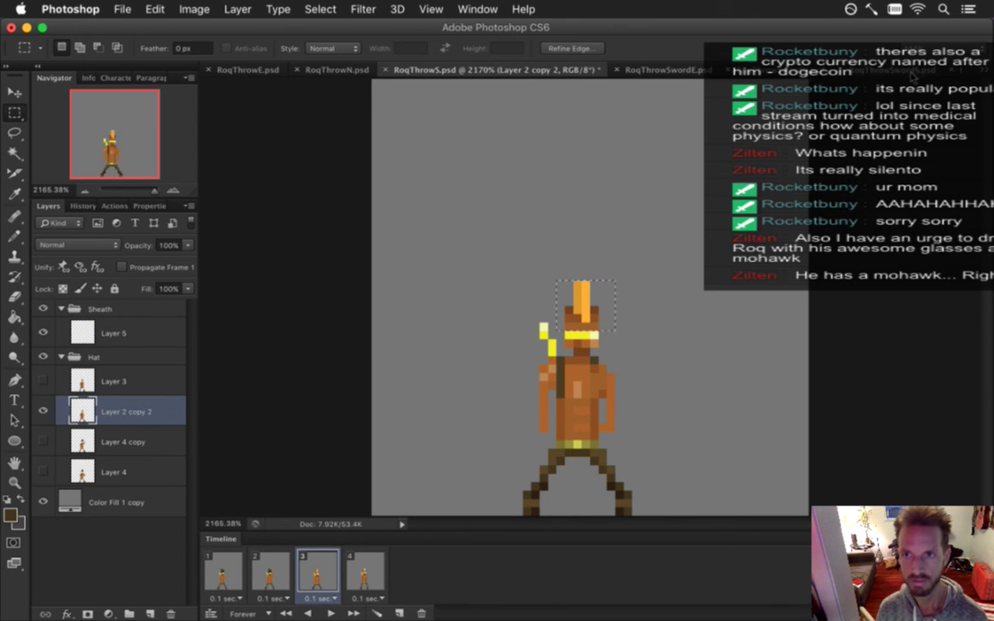
# Paste the mohawk head above the 1 copy layer in RoqThrowSwordS.psd and fit it onto the duplicated body
pyautogui.hotkey('ctrl', 'Tab')
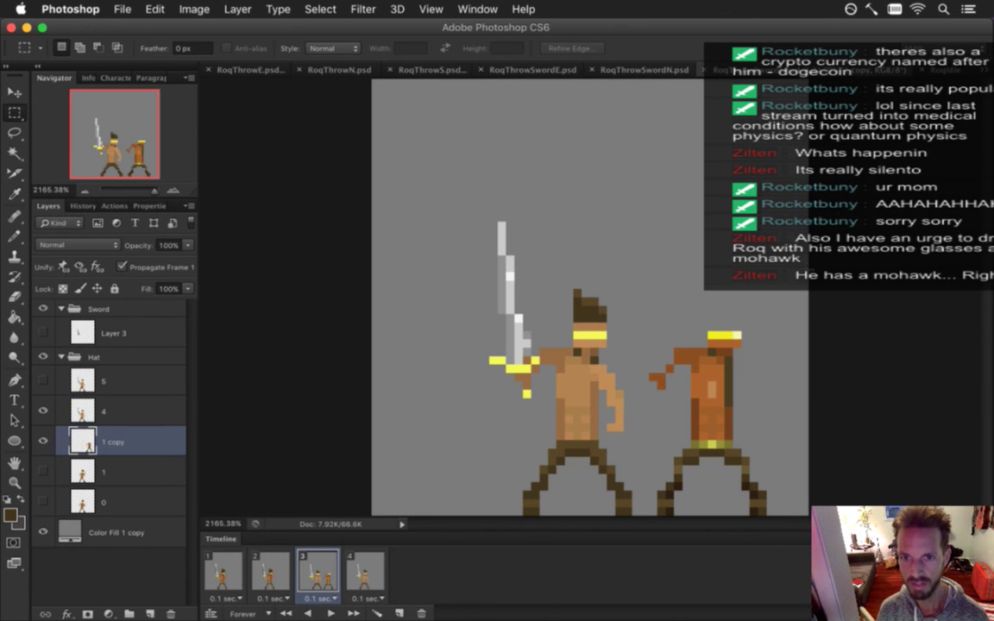
pyautogui.click(129, 409)
pyautogui.click(131, 439)
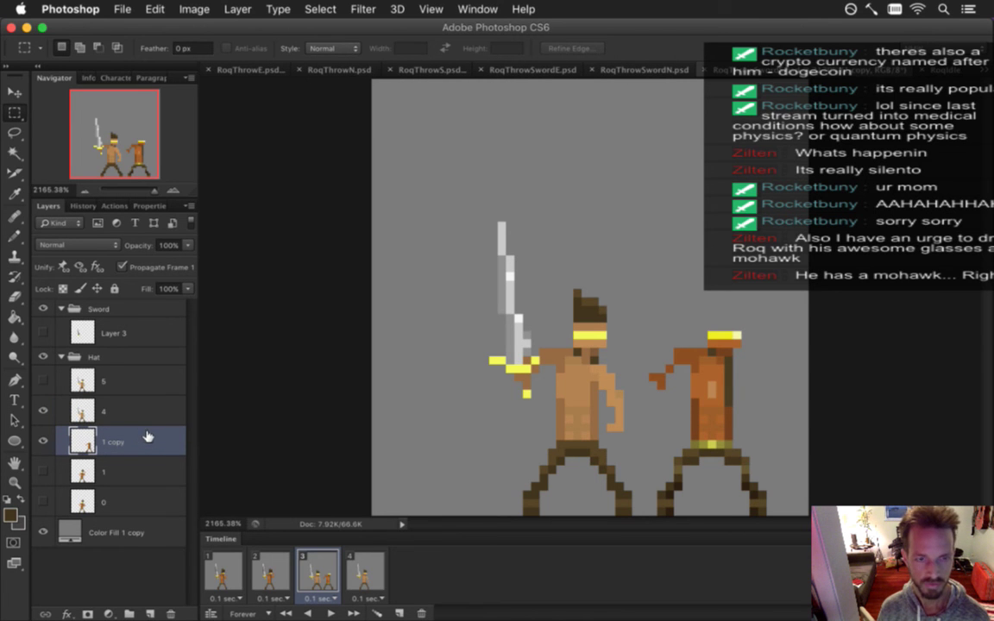
pyautogui.hotkey('ctrl', 'v')
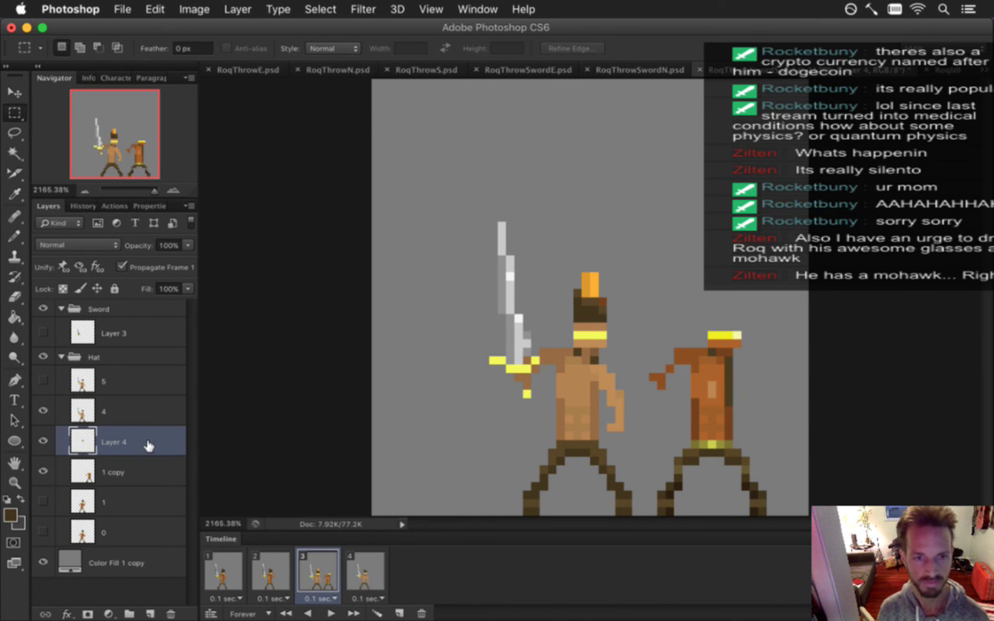
pyautogui.press('v')
pyautogui.moveTo(585, 285); pyautogui.dragTo(719, 298)
pyautogui.press('m')
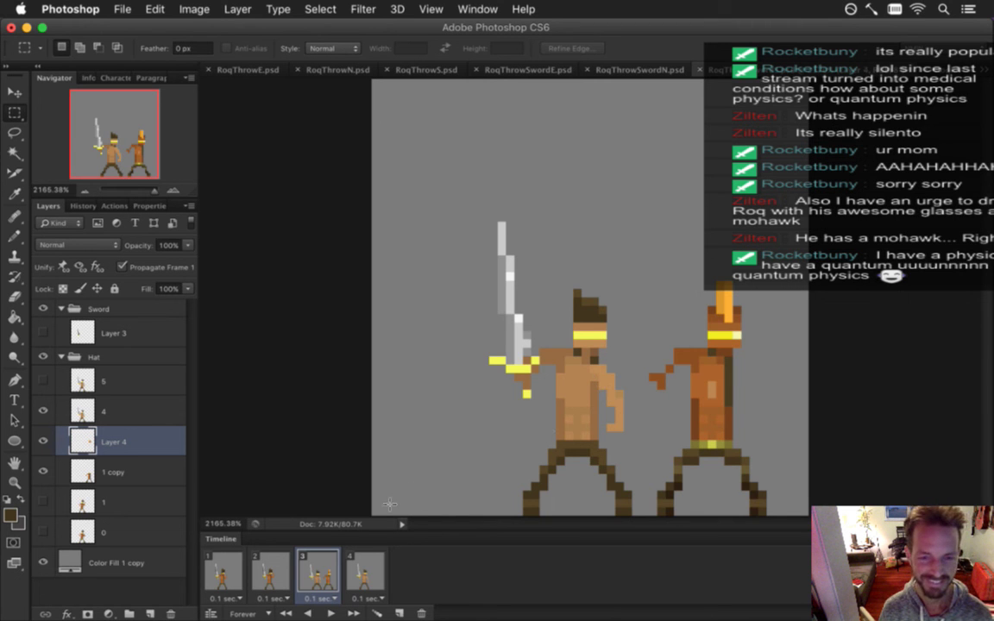
# Merge the pasted mohawk layer with the 1 copy layer
pyautogui.keyDown('shift'); pyautogui.click(129, 471); pyautogui.keyUp('shift')
pyautogui.rightClick(138, 470)
pyautogui.click(164, 405)
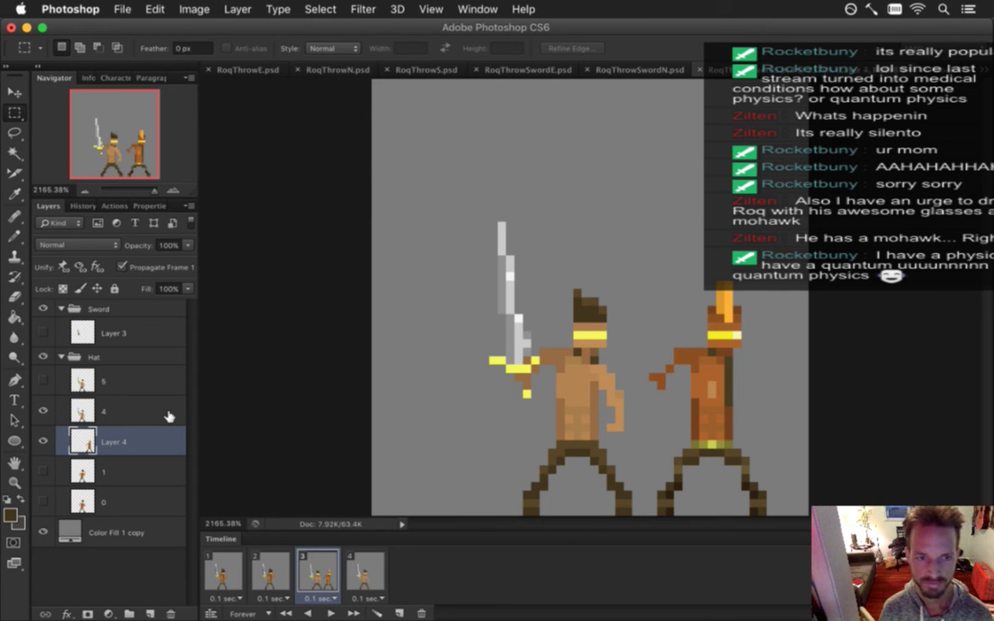
# Paint a lowered arm on the recolored figure in Layer 4 using sampled orange and brown skin tones
pyautogui.press('i')
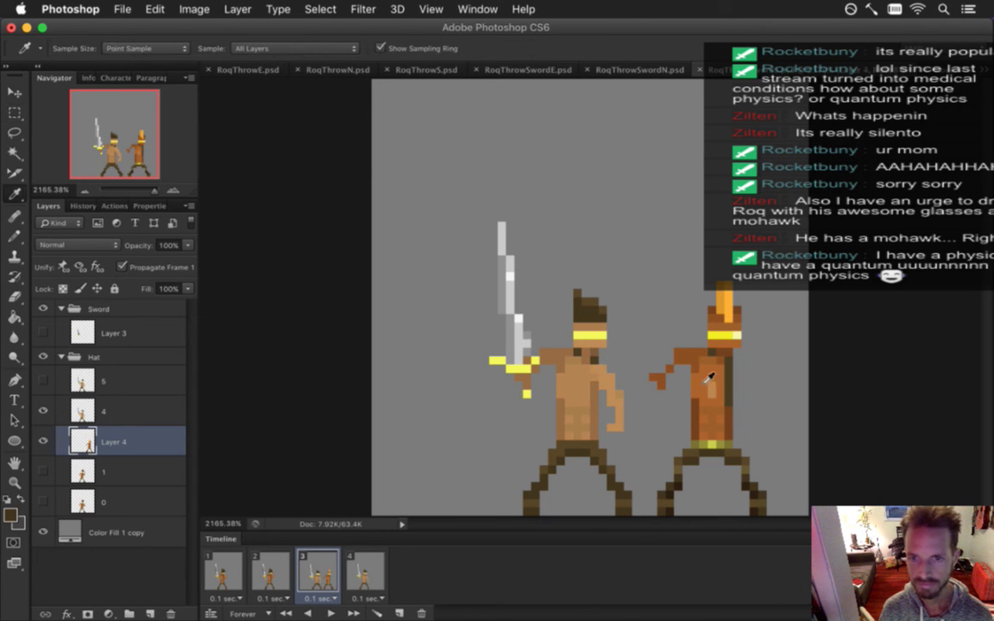
pyautogui.click(649, 347)
pyautogui.press('b')
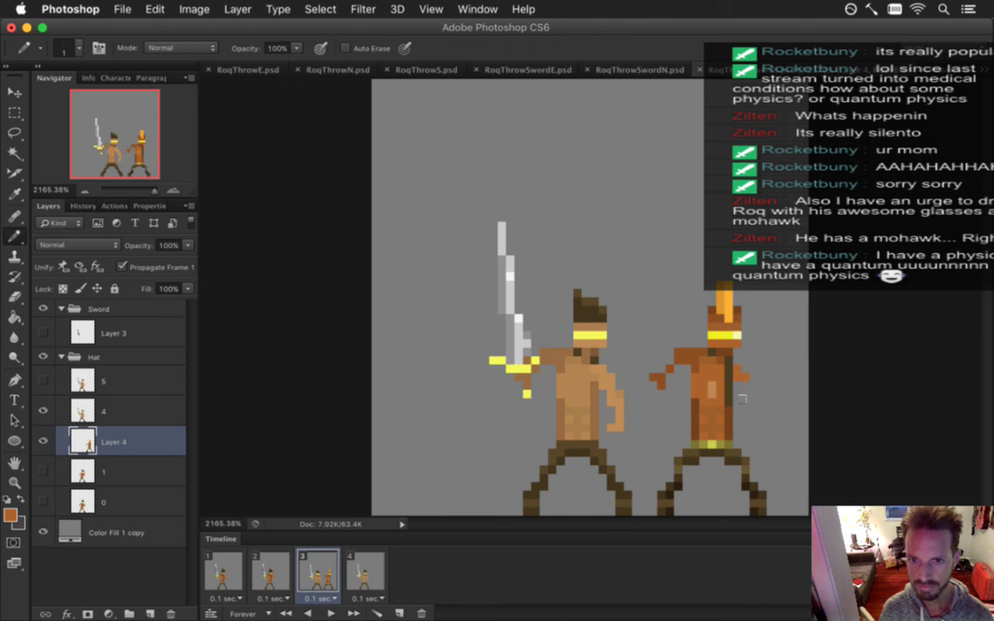
pyautogui.click(749, 414)
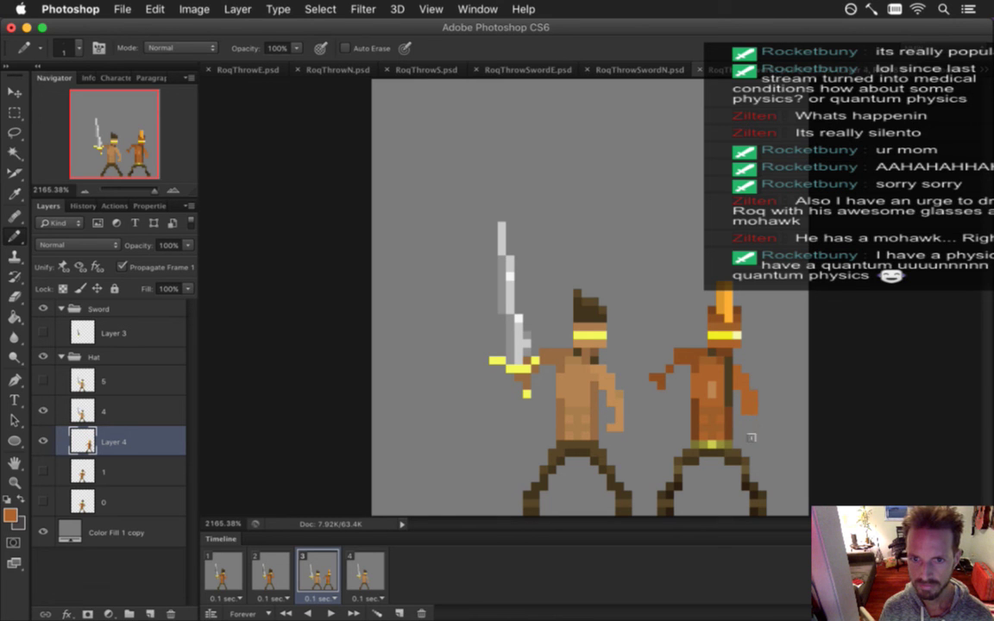
pyautogui.keyDown('alt'); pyautogui.click(677, 387); pyautogui.keyUp('alt')
pyautogui.keyDown('alt'); pyautogui.click(653, 400); pyautogui.keyUp('alt')
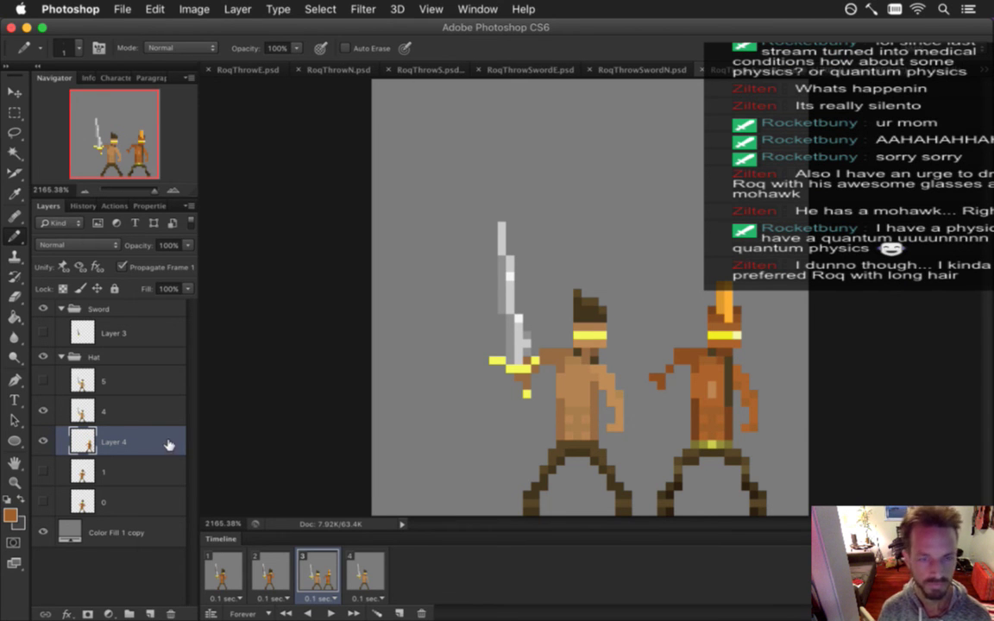
# Move Layer 4 above the layer named 4 in the Hat group
pyautogui.press('v')
pyautogui.moveTo(169, 444); pyautogui.dragTo(86, 395)
pyautogui.click(126, 267)
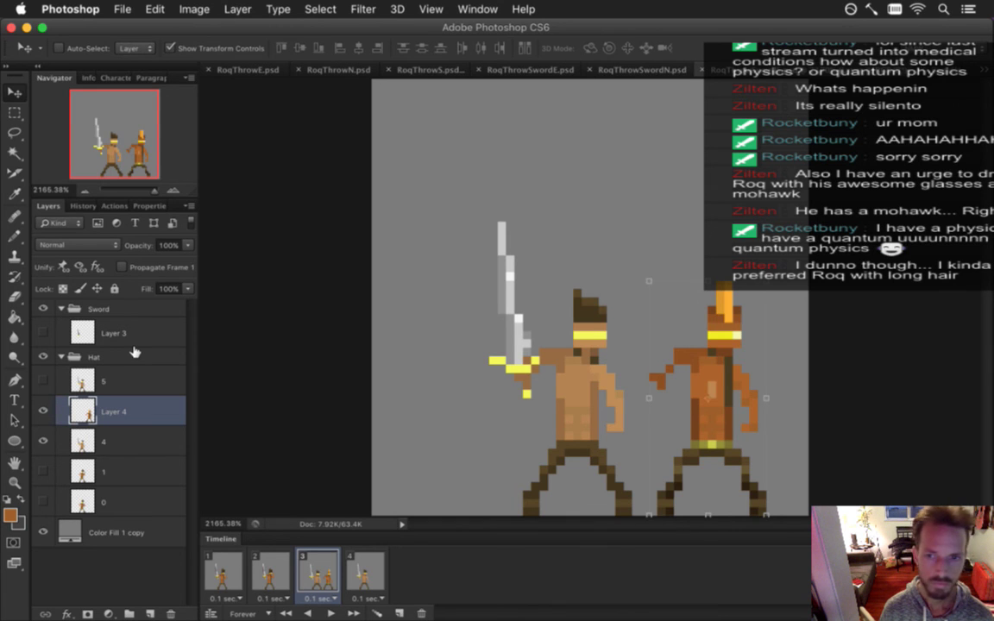
# Nudge the recolored figure on Layer 4 sideways until it lines up over the old sprite's body
pyautogui.press('Left')
pyautogui.press('Left')
pyautogui.press('Left')
pyautogui.press('Left')
pyautogui.press('Left')
pyautogui.press('Left')
pyautogui.press('Left')
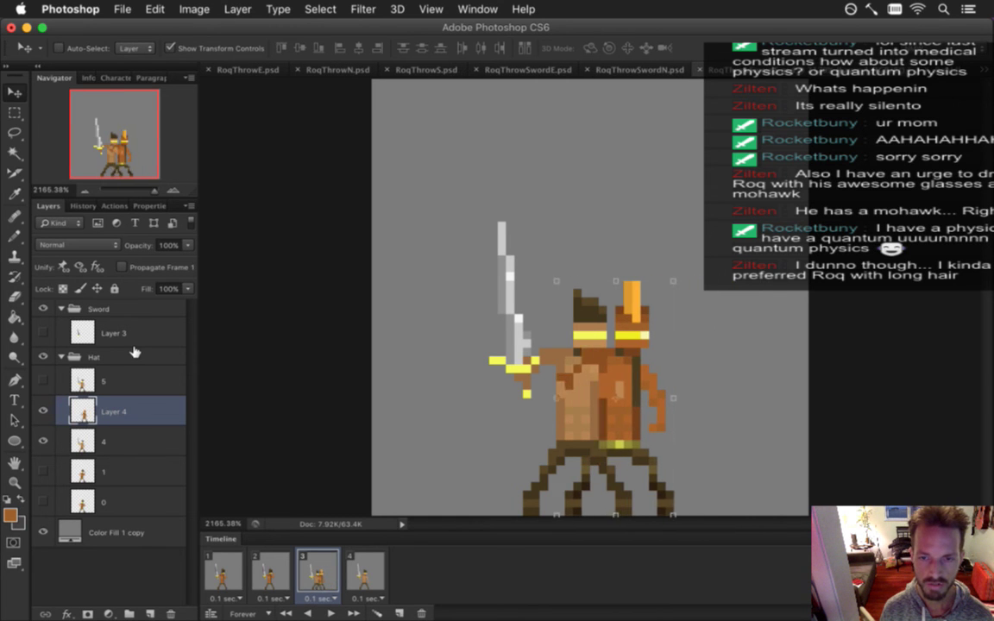
pyautogui.press('Left')
pyautogui.press('Left')
pyautogui.press('Left')
pyautogui.press('Left')
pyautogui.press('Left')
pyautogui.press('Left')
pyautogui.press('Right')
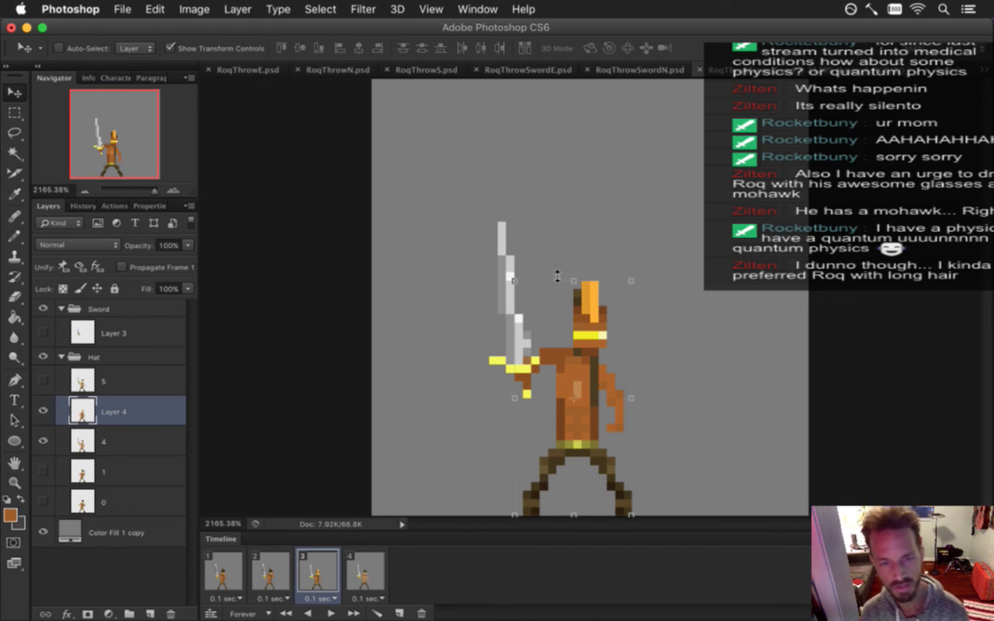
# Erase the old sword and stray old hair pixels from the layer named 4 in frame 3
pyautogui.press('m')
pyautogui.press('e')
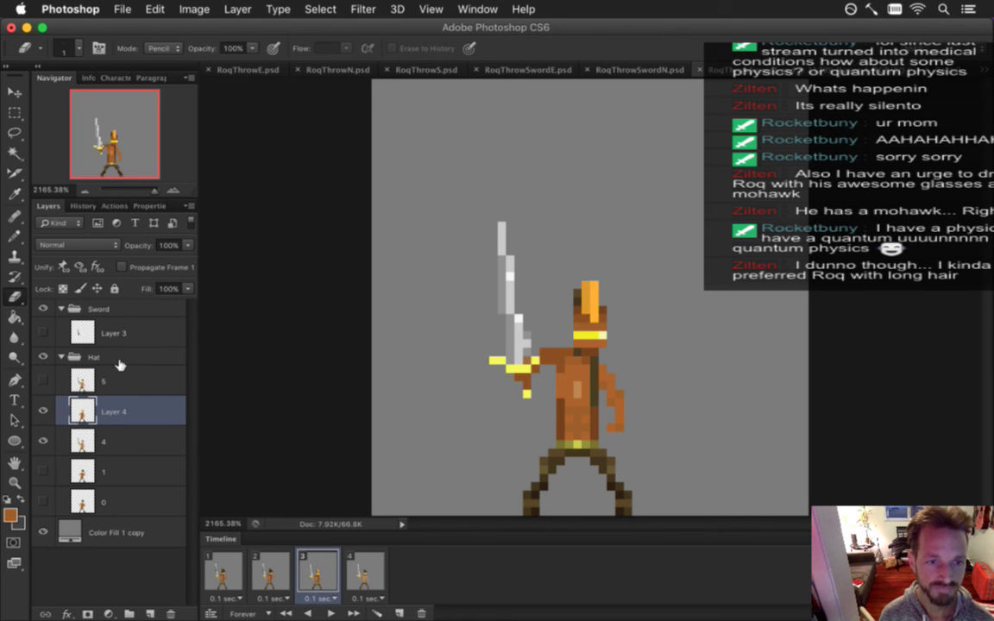
pyautogui.click(107, 433)
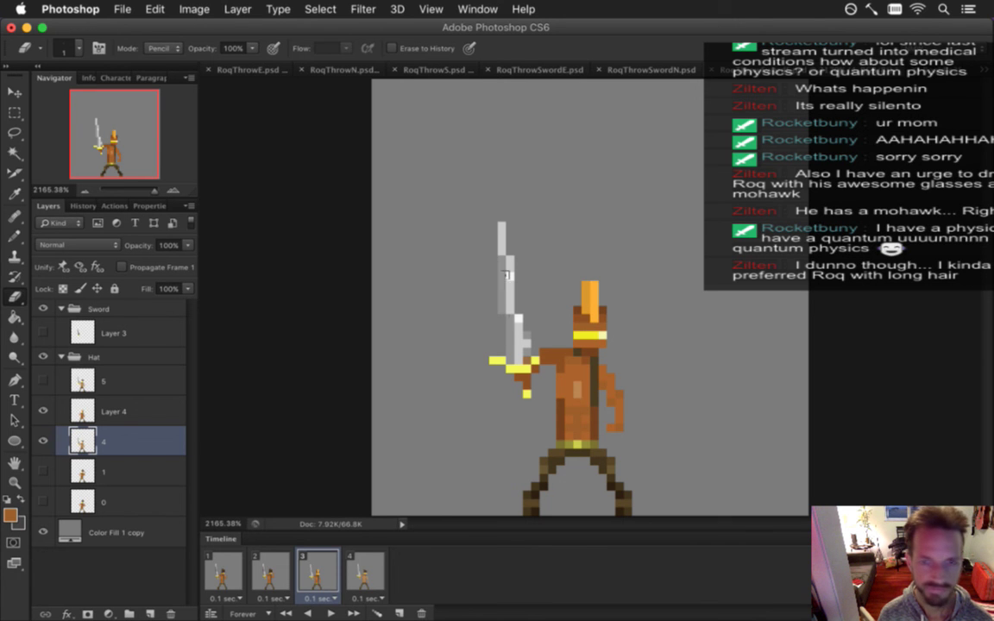
pyautogui.moveTo(501, 205); pyautogui.dragTo(499, 330)
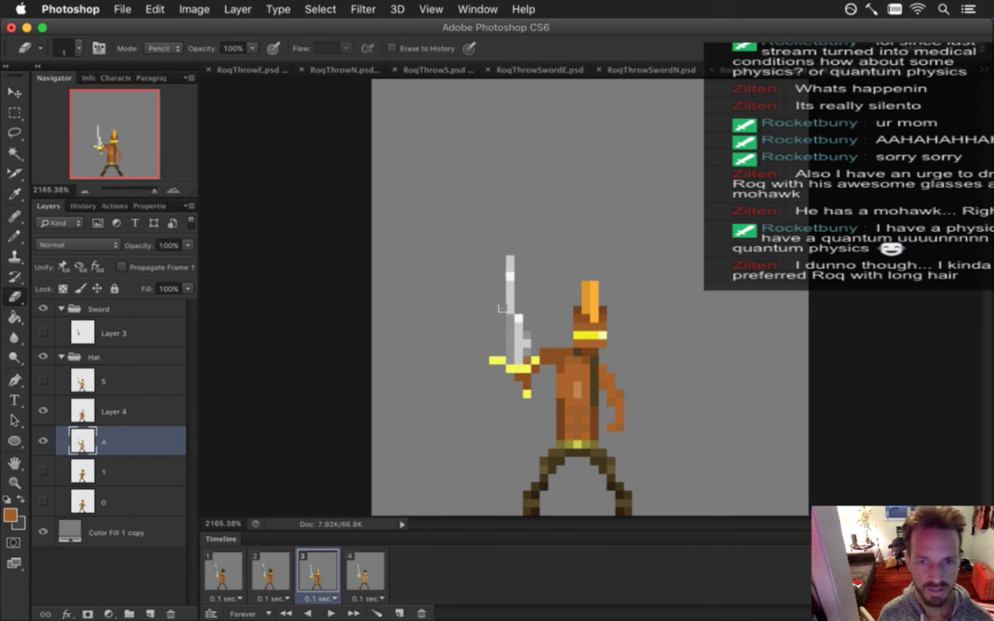
pyautogui.moveTo(504, 273)
pyautogui.mouseDown()
pyautogui.moveTo(509, 352)
pyautogui.moveTo(487, 362)
pyautogui.moveTo(480, 341)
pyautogui.mouseUp()
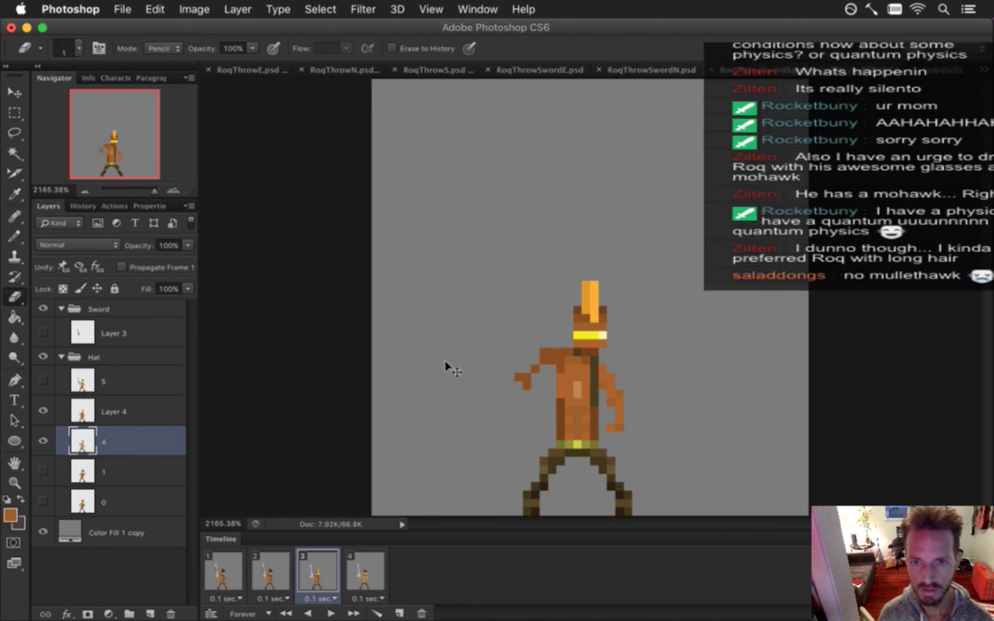
# Show the Layer 3 sword in frame 3, nudge it down one pixel into the figure's hand, and save the file
pyautogui.click(42, 333)
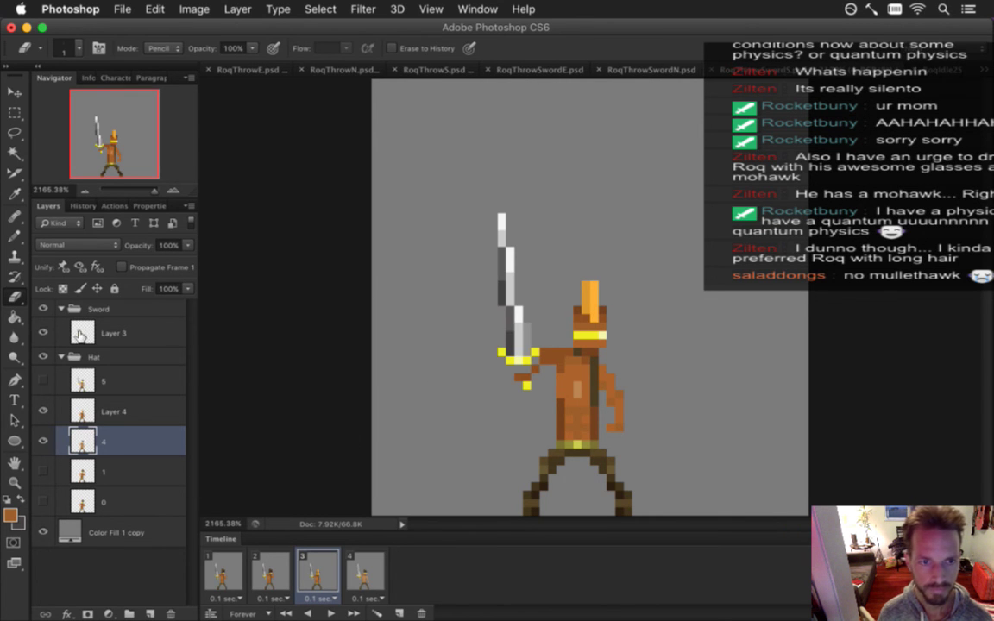
pyautogui.click(80, 335)
pyautogui.press('v')
pyautogui.press('Down')
pyautogui.press('m')
pyautogui.press('super+d')
pyautogui.press('super+s')
# Compare the figure and sword positions across frames 1, 2 and 3 of the animation
pyautogui.click(226, 574)
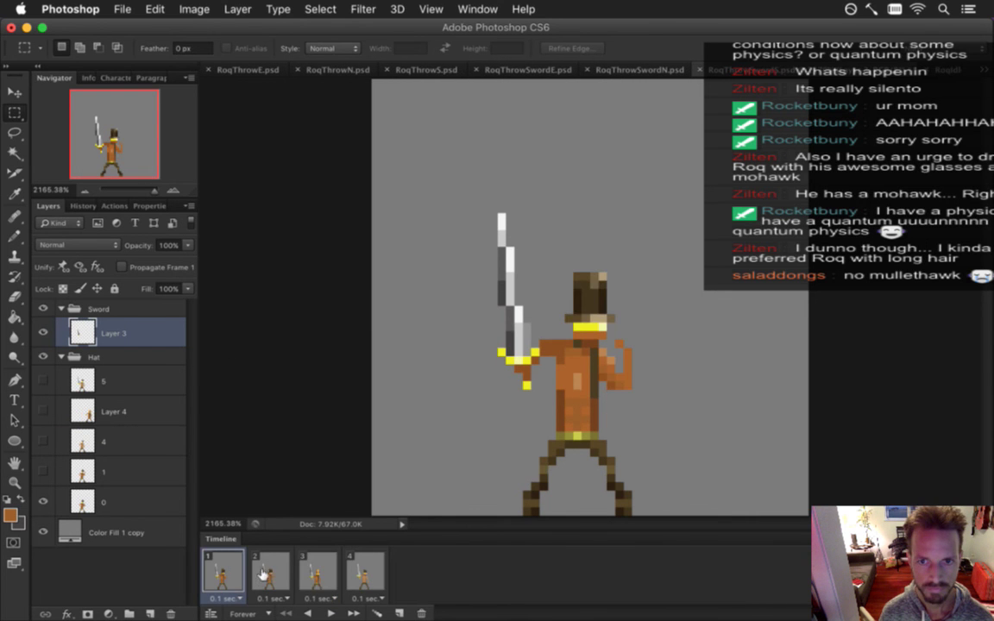
pyautogui.click(318, 576)
pyautogui.click(223, 573)
pyautogui.click(277, 573)
pyautogui.click(318, 567)
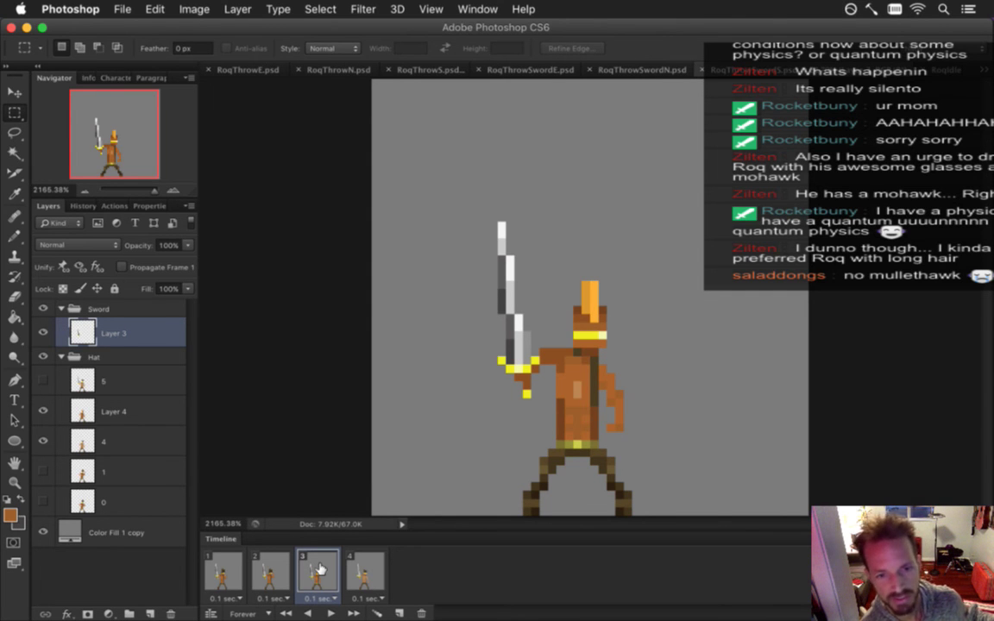
pyautogui.click(231, 566)
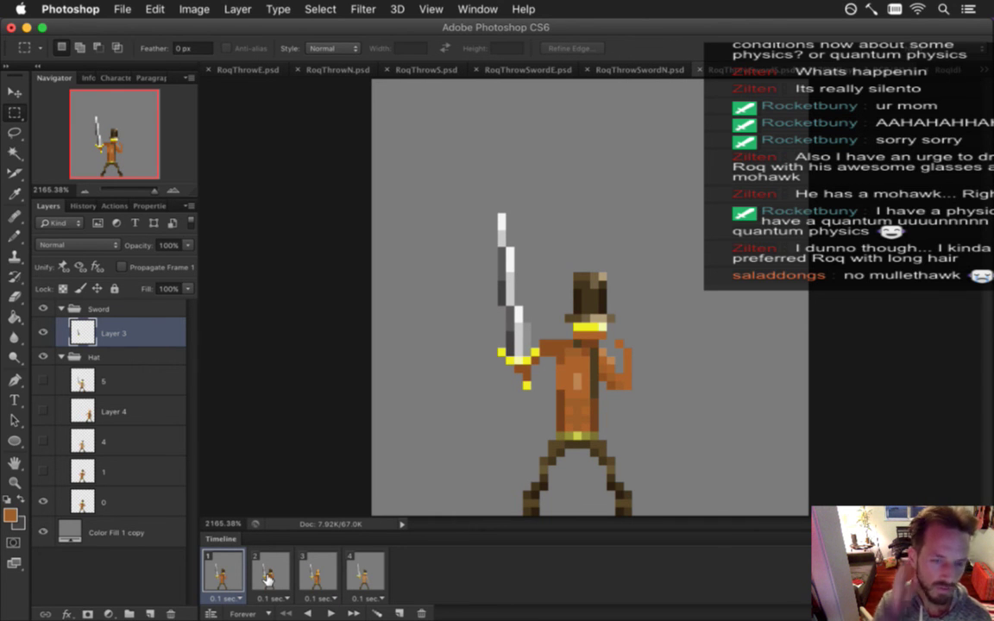
pyautogui.click(317, 572)
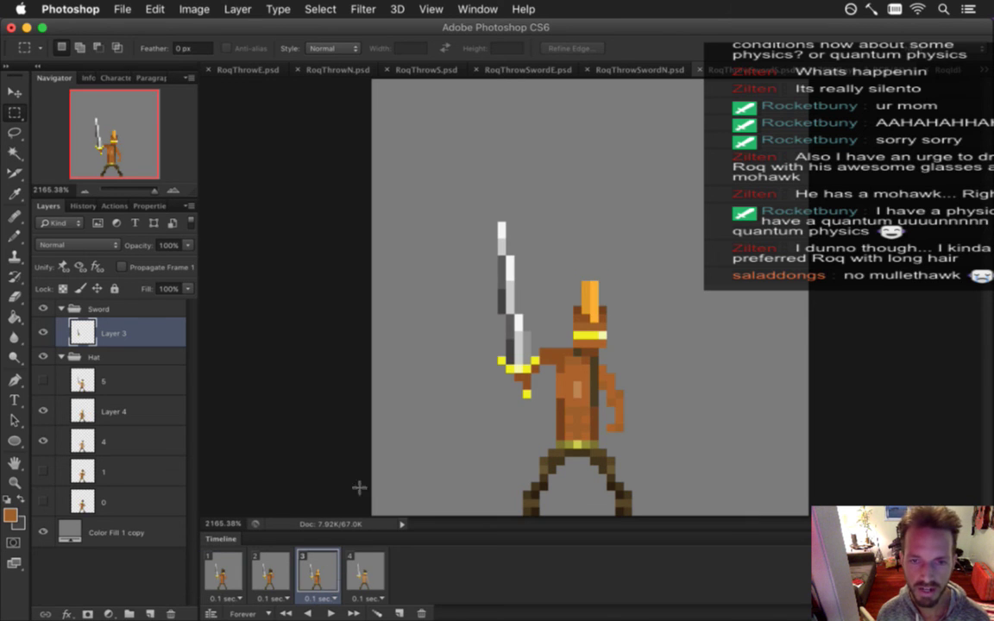
# Examine the back of the head in RoqThrowSwordN.psd, then return to RoqThrowSwordS.psd
pyautogui.click(634, 72)
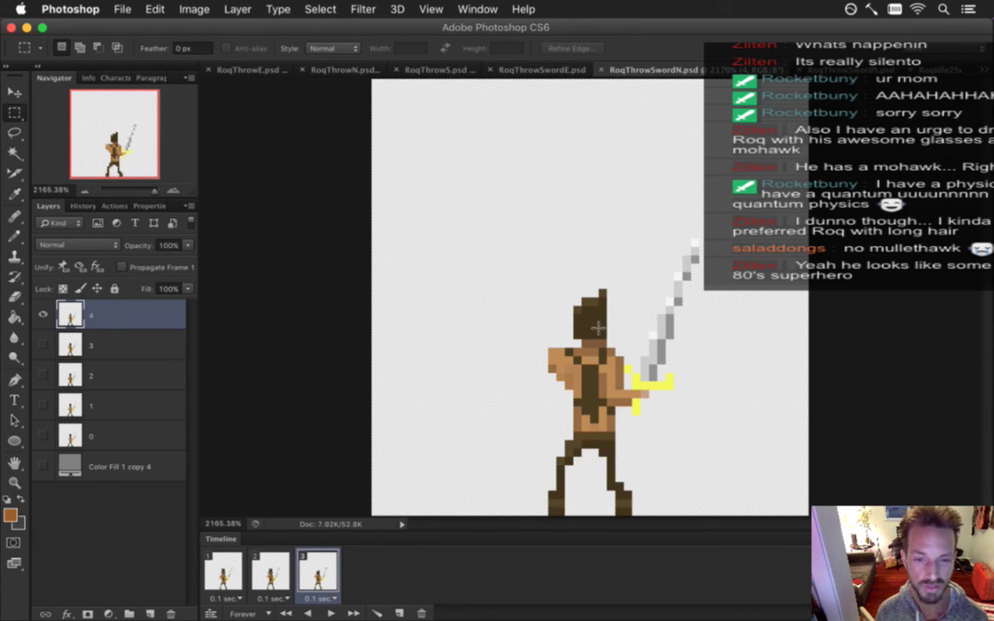
pyautogui.moveTo(580, 325); pyautogui.dragTo(600, 337)
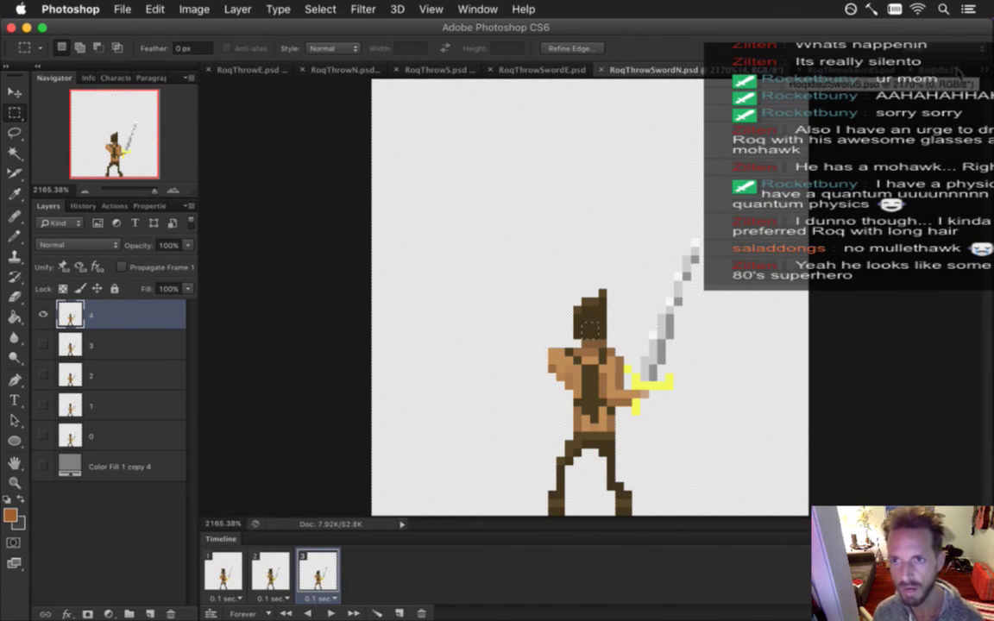
pyautogui.click(789, 69)
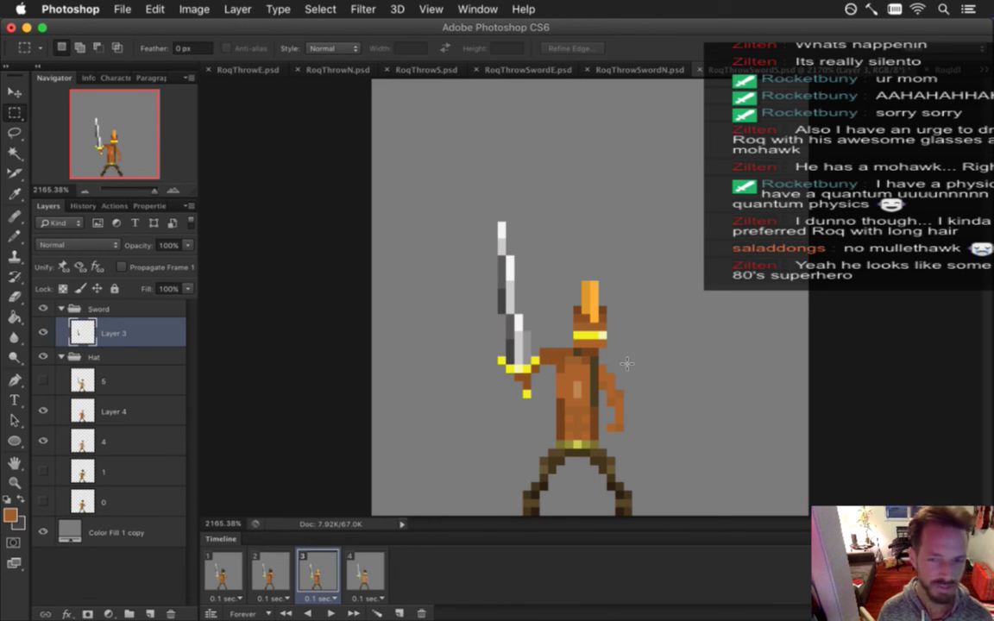
# Check frames 2 to 4 and delete the layer named 4 from the Hat group
pyautogui.click(267, 572)
pyautogui.click(317, 572)
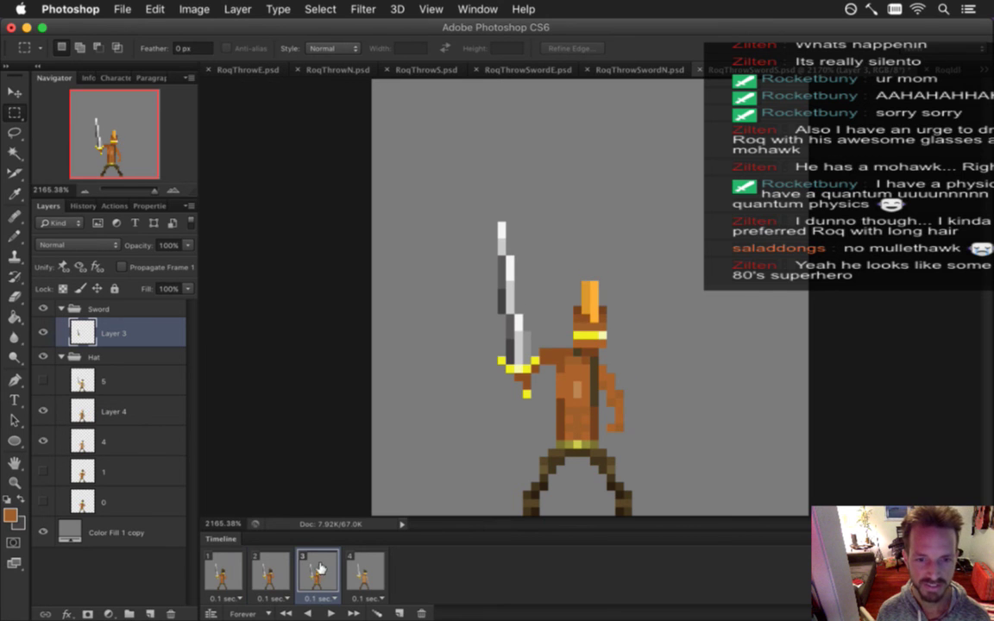
pyautogui.click(377, 566)
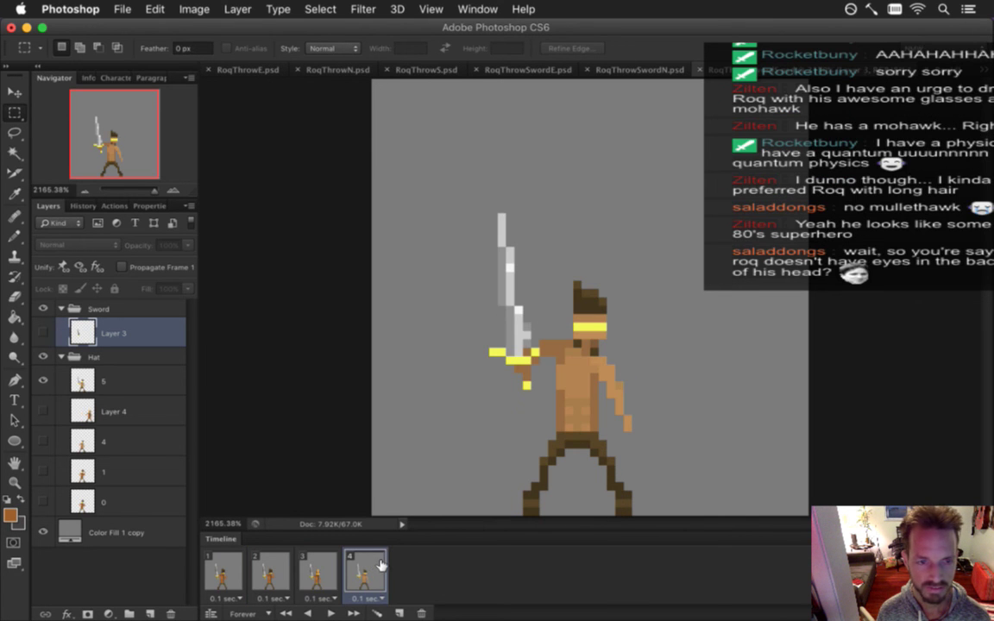
pyautogui.click(327, 577)
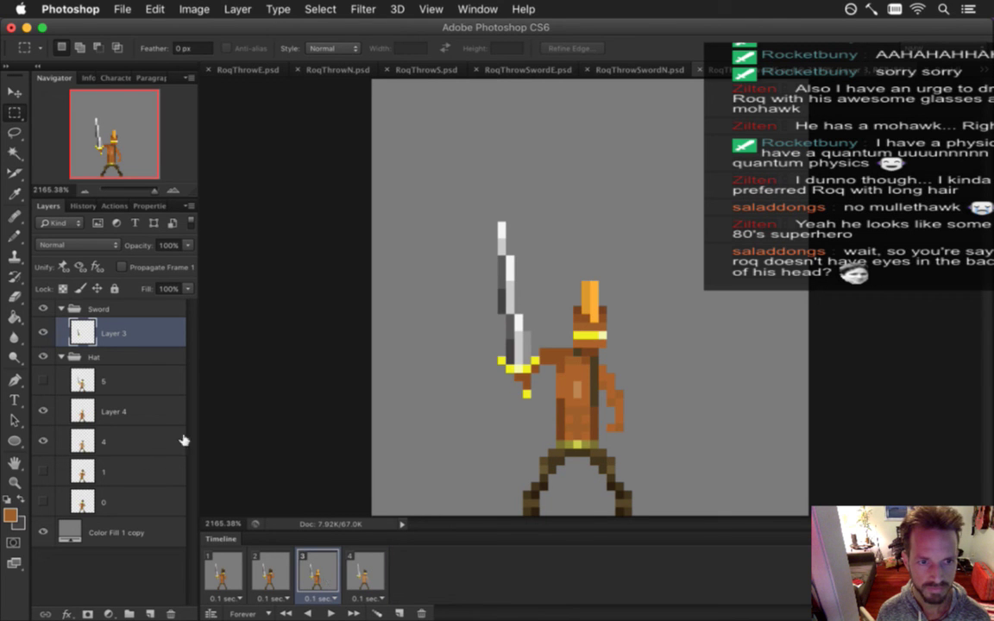
pyautogui.click(131, 442)
pyautogui.click(172, 611)
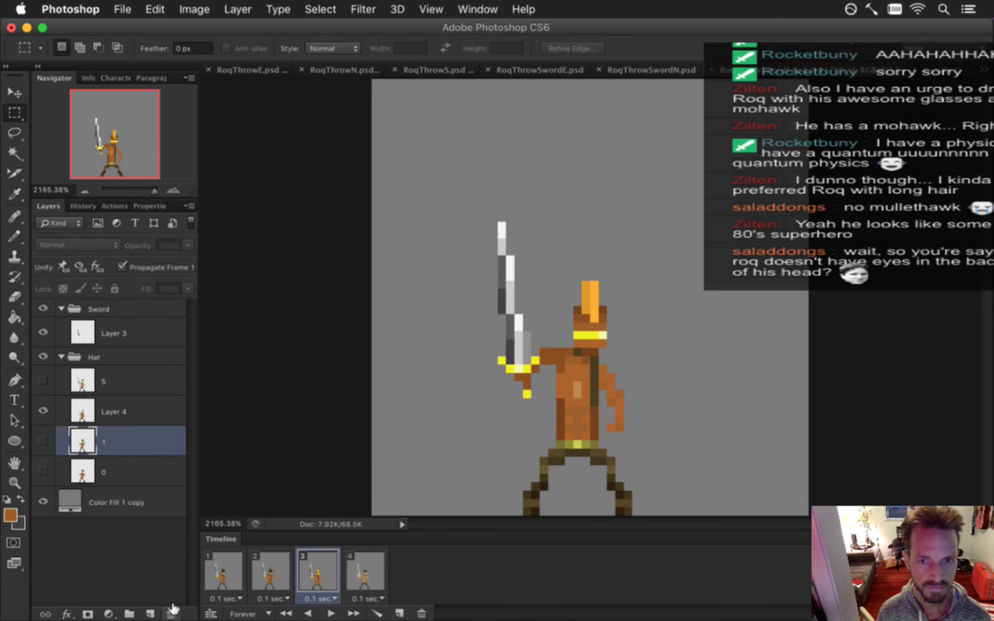
# Compare the recolored figure on Layer 4 in frame 3 with frame 2
pyautogui.click(269, 573)
pyautogui.click(318, 576)
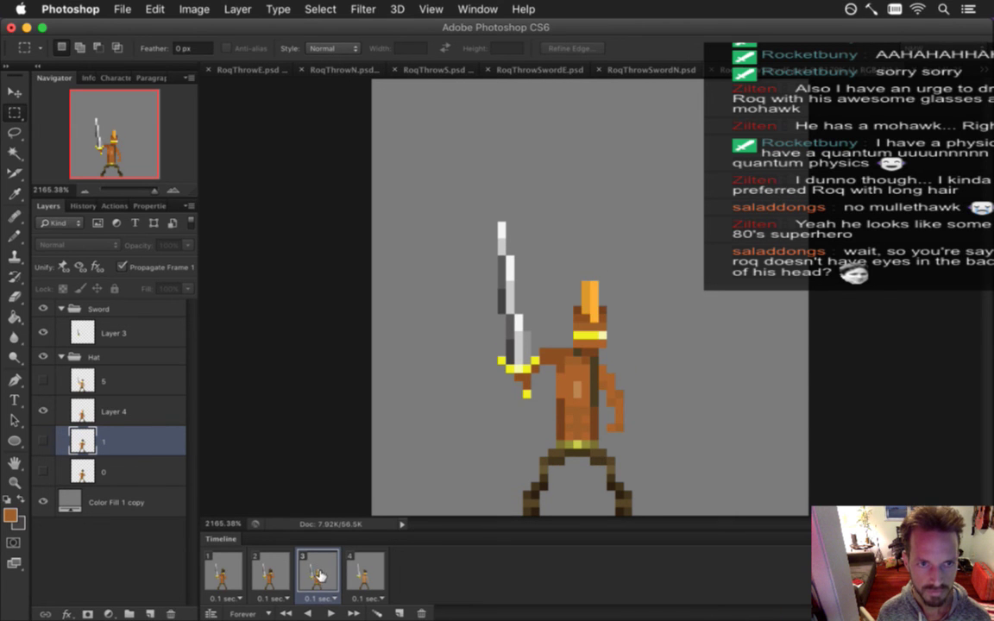
pyautogui.click(121, 412)
pyautogui.press('b')
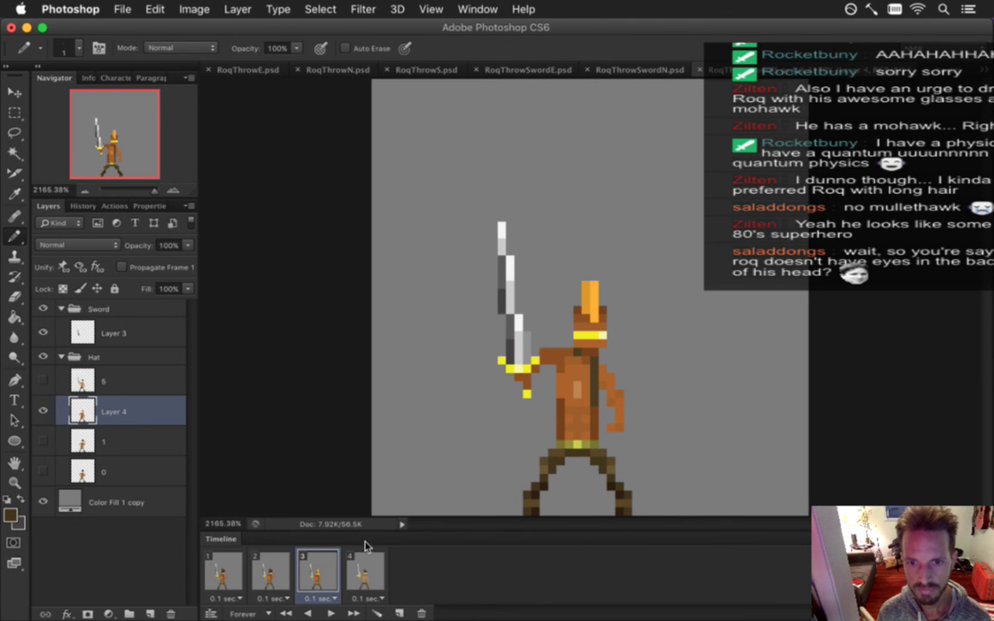
pyautogui.click(267, 571)
pyautogui.click(311, 574)
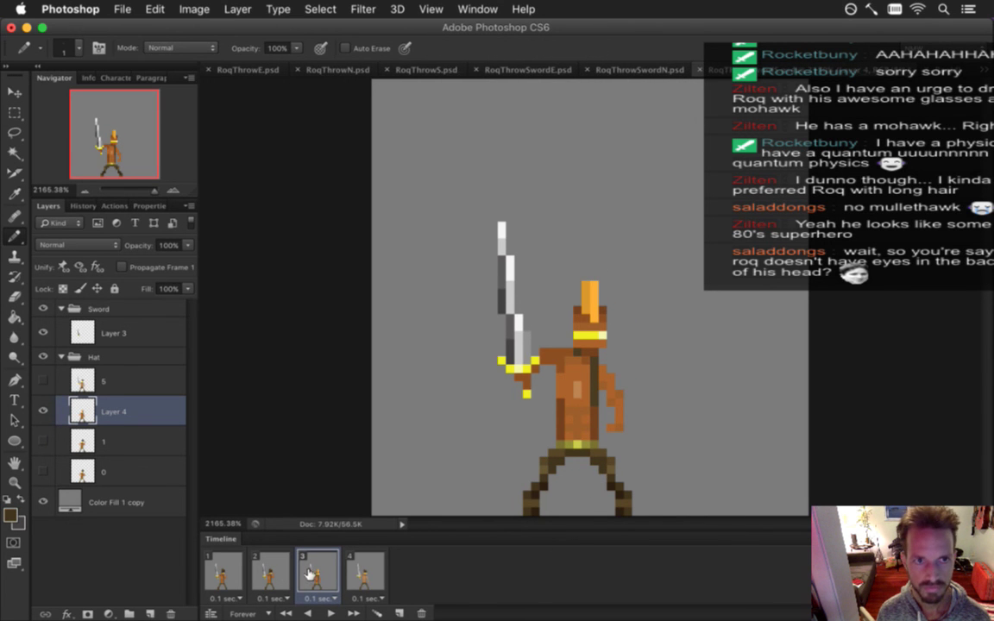
# Duplicate Layer 4 and make the copy visible in frame 4
pyautogui.click(346, 571)
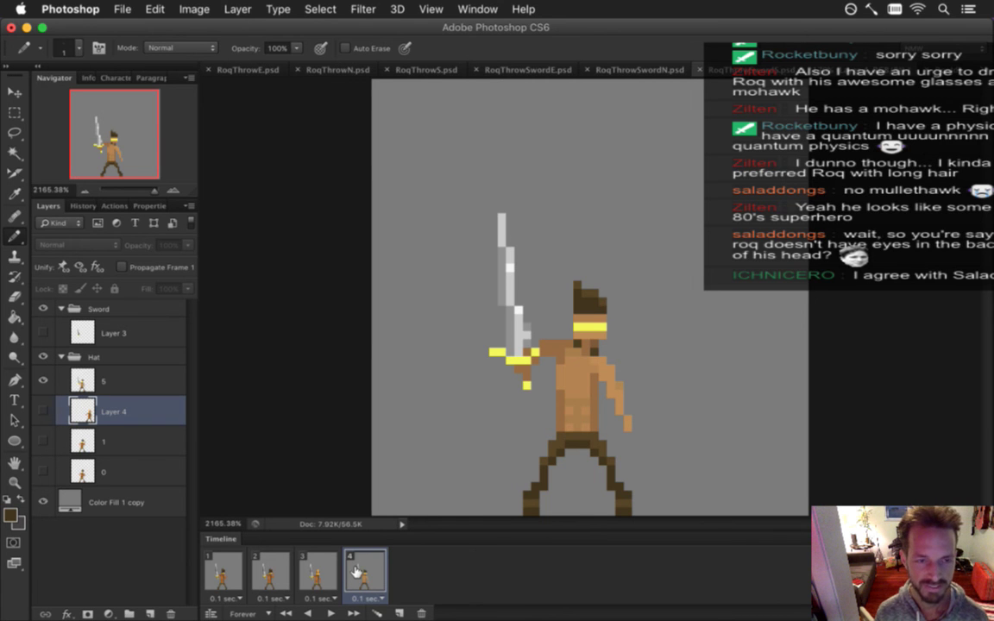
pyautogui.click(317, 573)
pyautogui.click(360, 571)
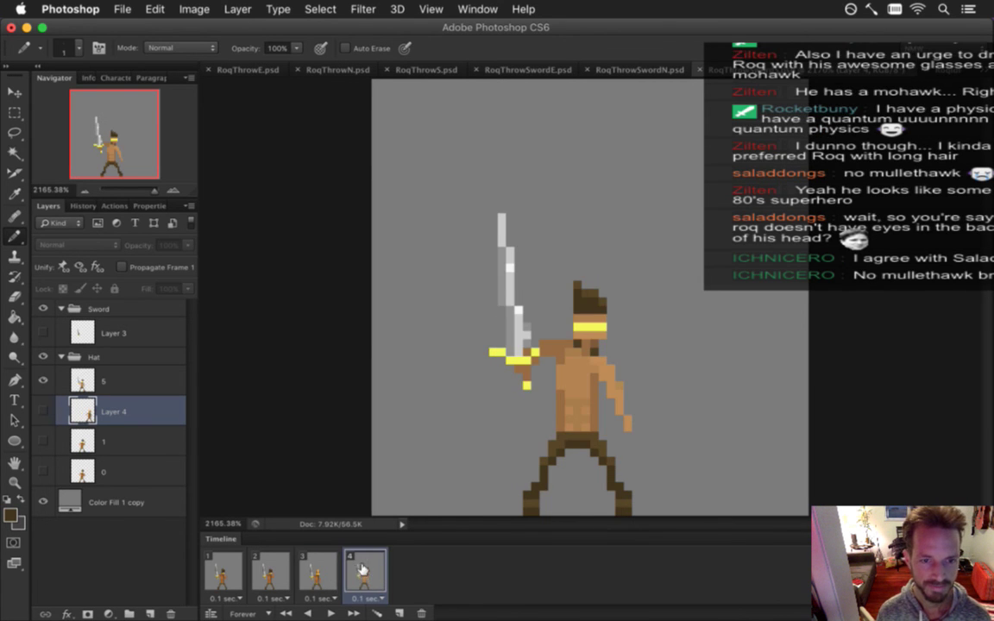
pyautogui.press('super+j')
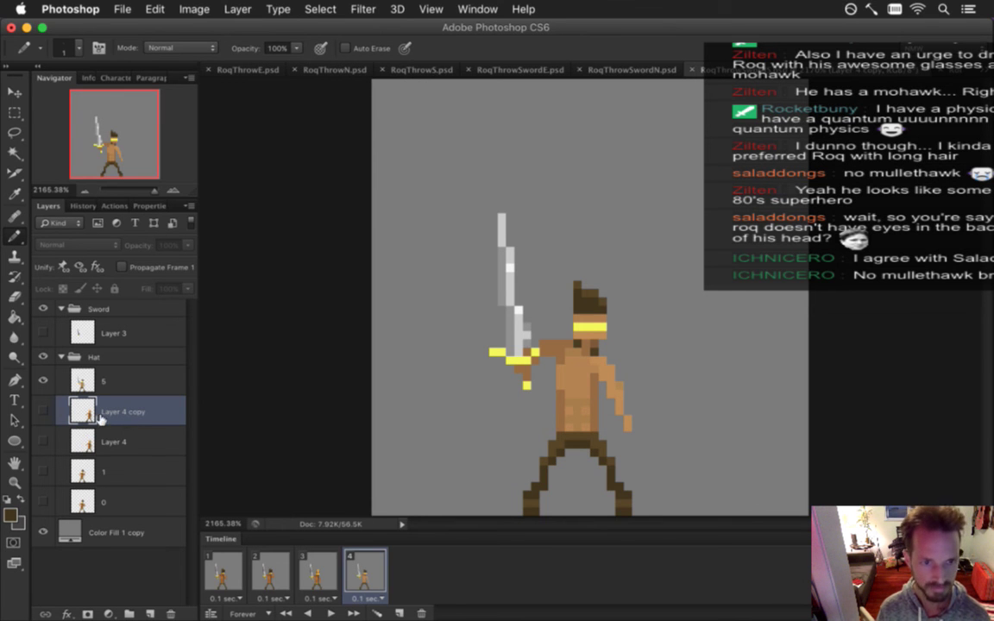
pyautogui.click(43, 412)
pyautogui.press('v')
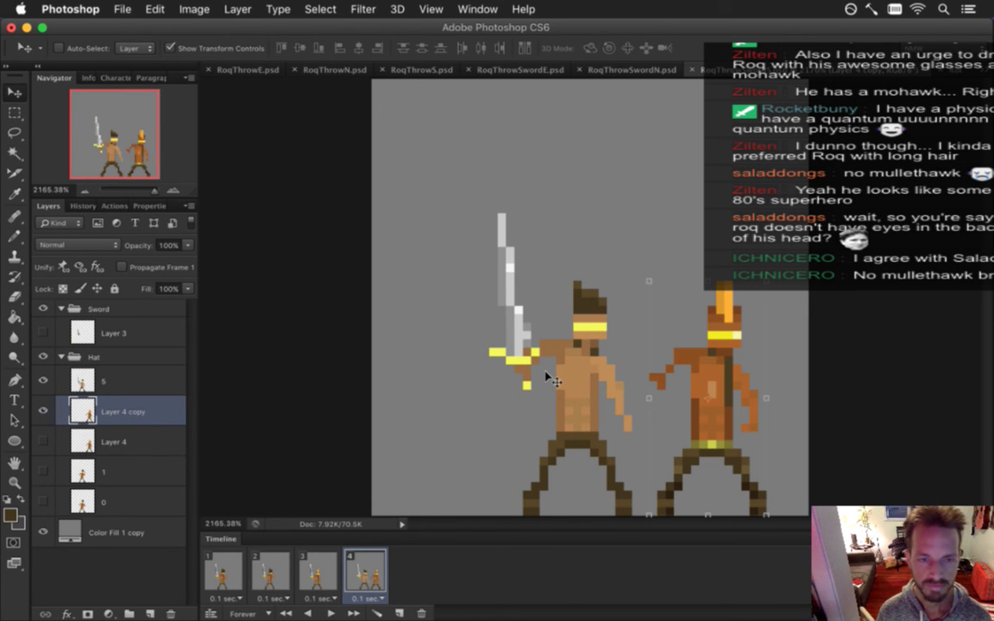
# Shift the upper body of the figure on Layer 4 copy up one pixel, leaving the lower legs in place
pyautogui.press('m')
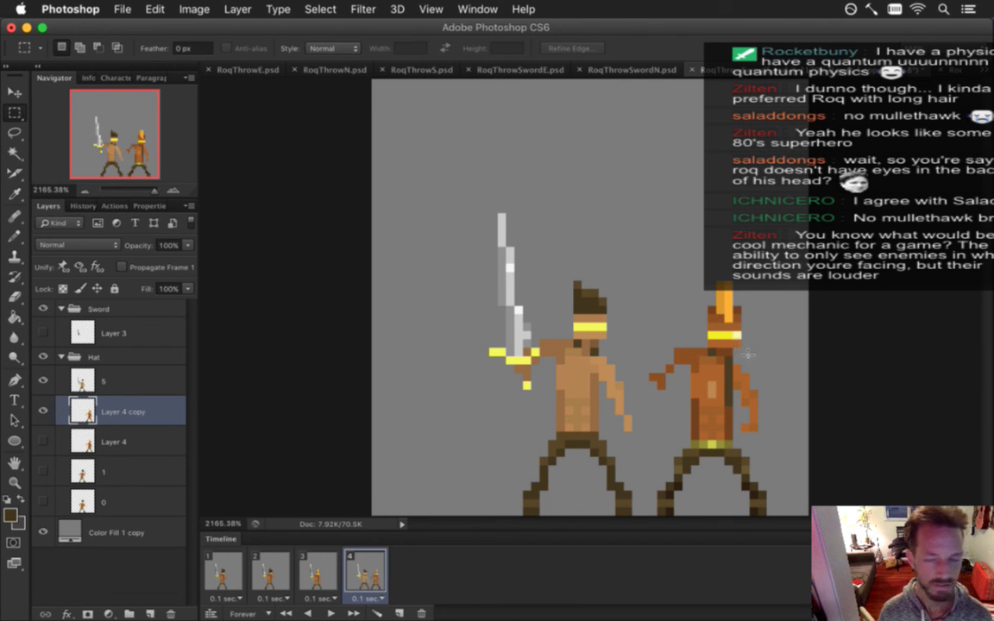
pyautogui.click(328, 559)
pyautogui.click(380, 563)
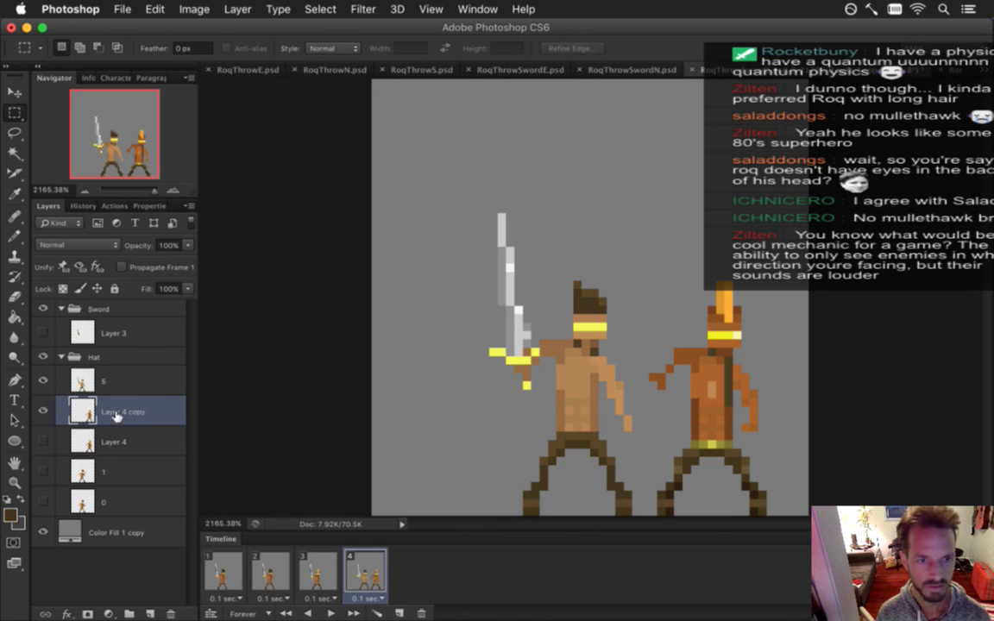
pyautogui.press('super')
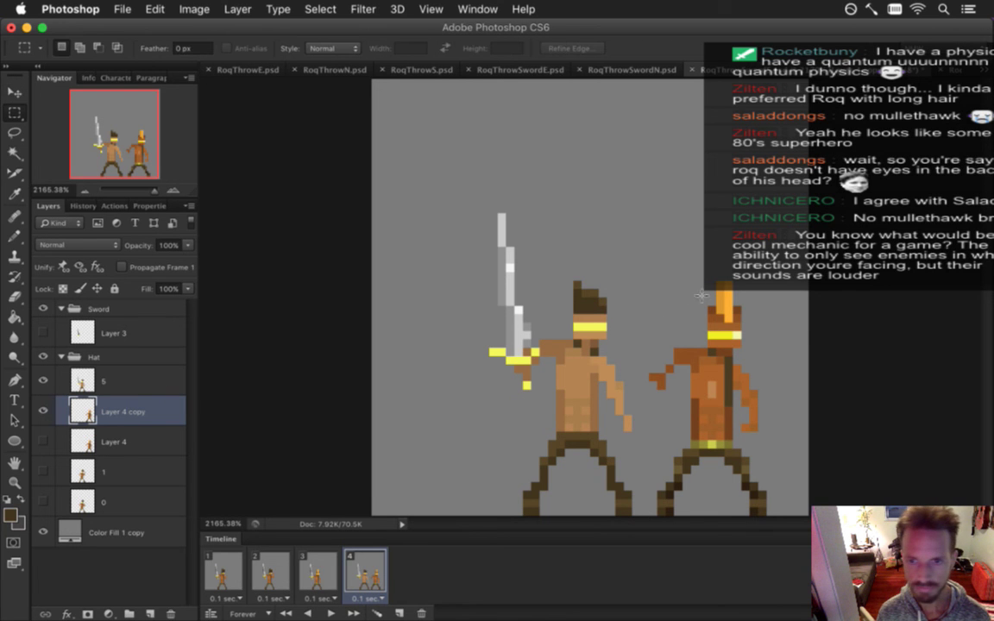
pyautogui.moveTo(664, 253); pyautogui.dragTo(794, 456)
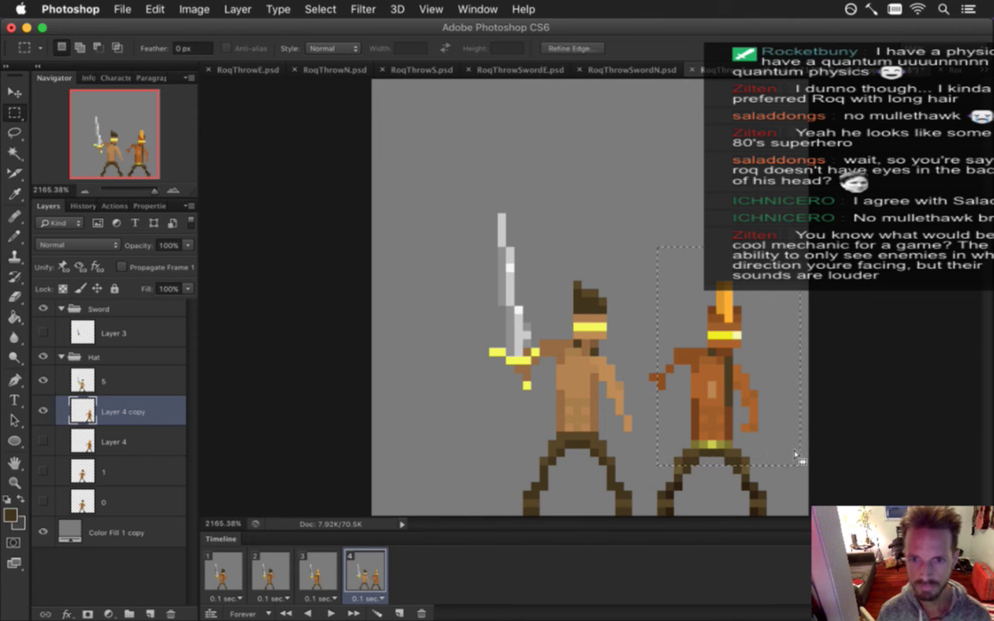
pyautogui.press('v')
pyautogui.press('super+d')
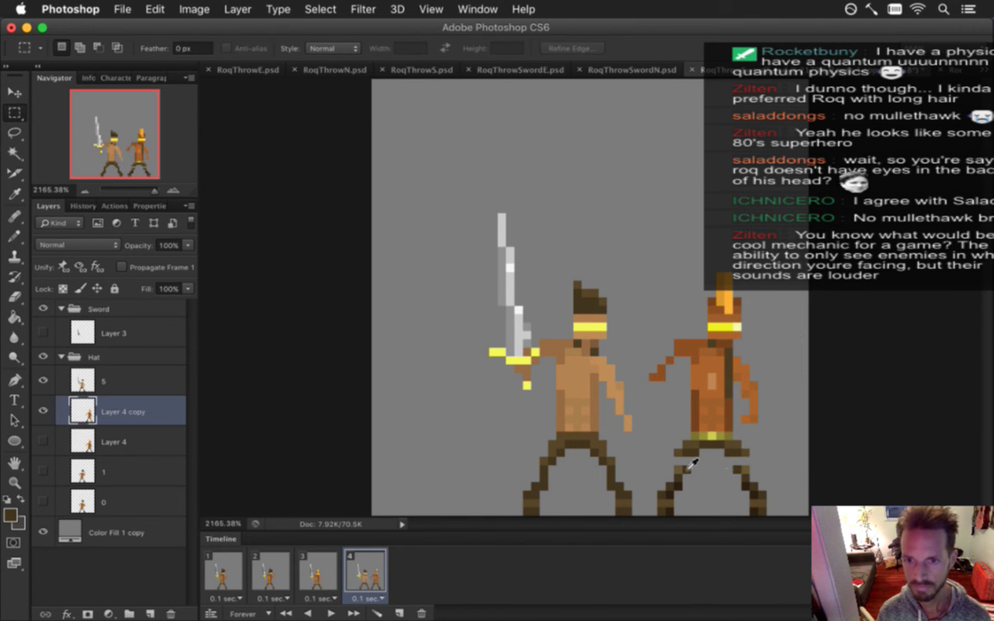
# Redraw the broken upper legs on Layer 4 copy with sampled brown trouser colors to close the gap
pyautogui.press('i')
pyautogui.click(694, 444)
pyautogui.press('e')
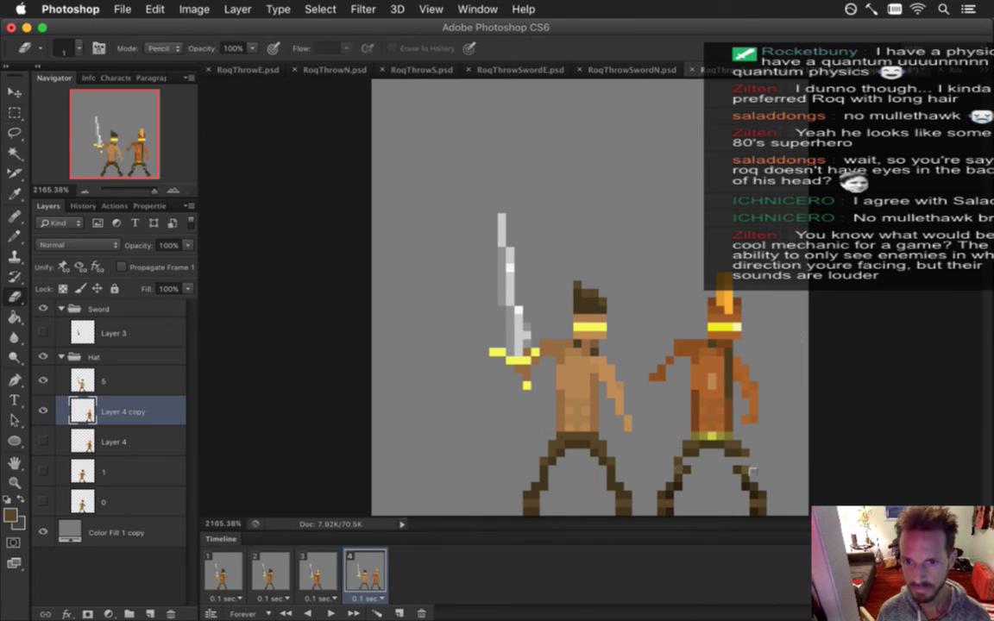
pyautogui.press('b')
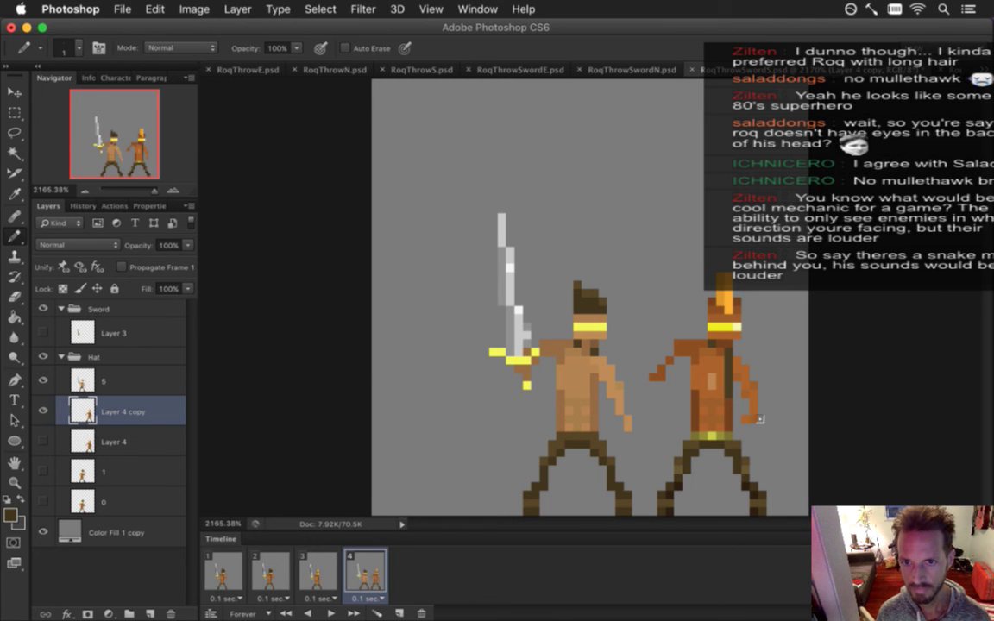
# Reshape the lowered arm on Layer 4 copy so the forearm and hand angle outward like the old sprite's
pyautogui.press('e')
pyautogui.press('b')
pyautogui.press('e')
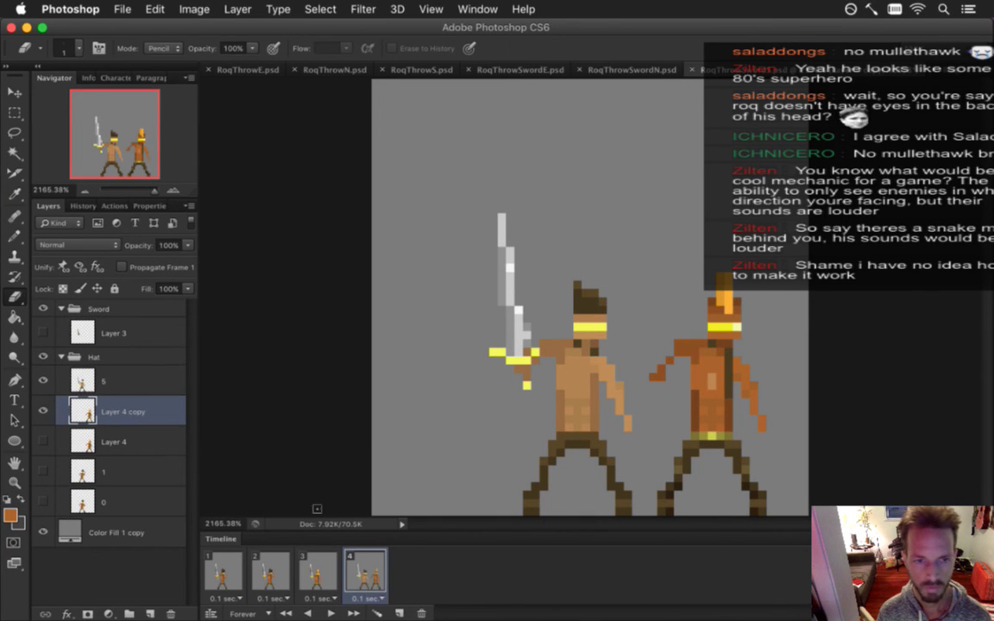
# Move Layer 4 copy above the layer named 5 in the Hat group
pyautogui.click(113, 381)
pyautogui.moveTo(102, 411); pyautogui.dragTo(94, 372)
pyautogui.press('v')
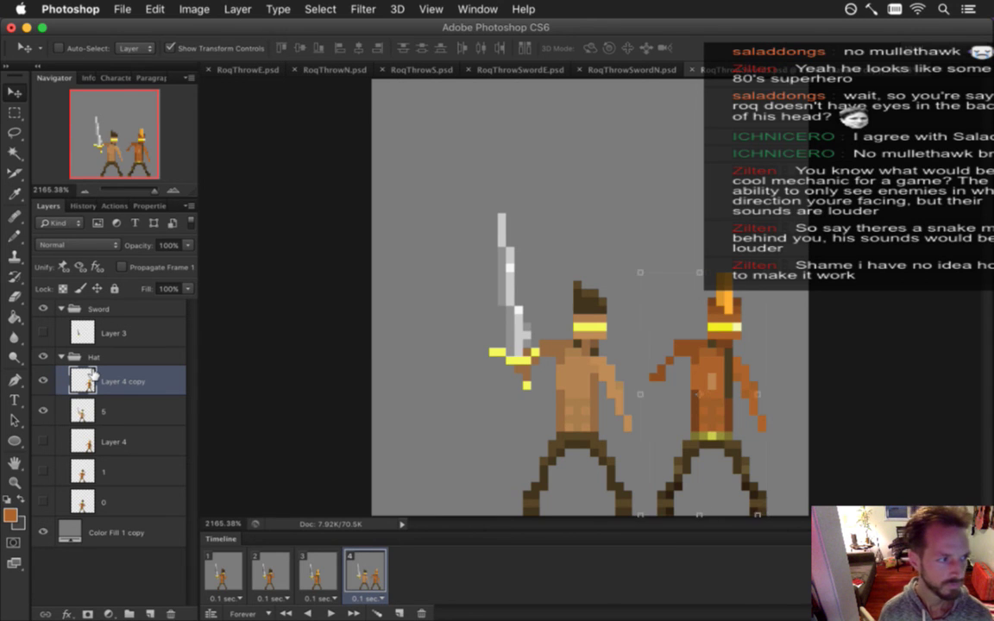
# Nudge the figure on Layer 4 copy 16 pixels left so it covers the old sprite's body
pyautogui.press('Left')
pyautogui.press('Left')
pyautogui.press('Left')
pyautogui.press('Left')
pyautogui.press('Left')
pyautogui.press('Left')
pyautogui.press('Left')
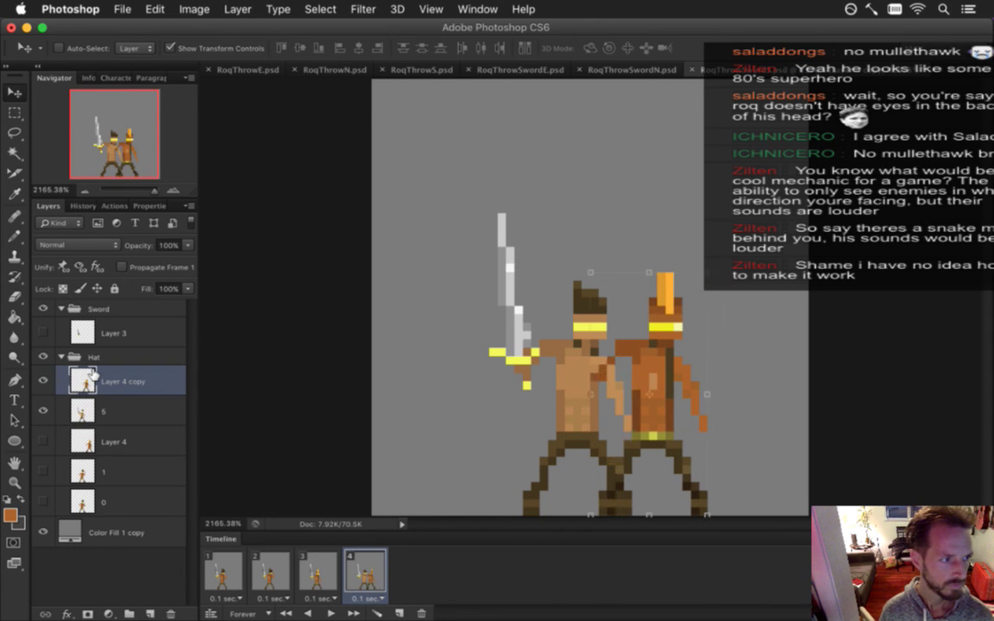
pyautogui.press('Left')
pyautogui.press('Left')
pyautogui.press('Left')
pyautogui.press('Left')
pyautogui.press('Left')
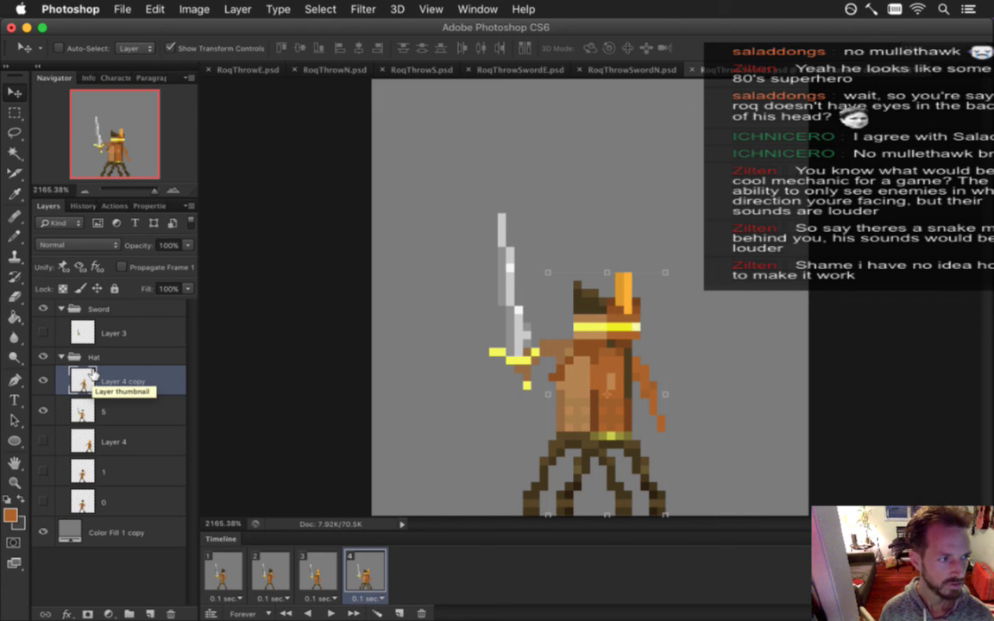
pyautogui.press('Left')
pyautogui.press('Left')
pyautogui.press('Left')
pyautogui.press('Left')
pyautogui.press('m')
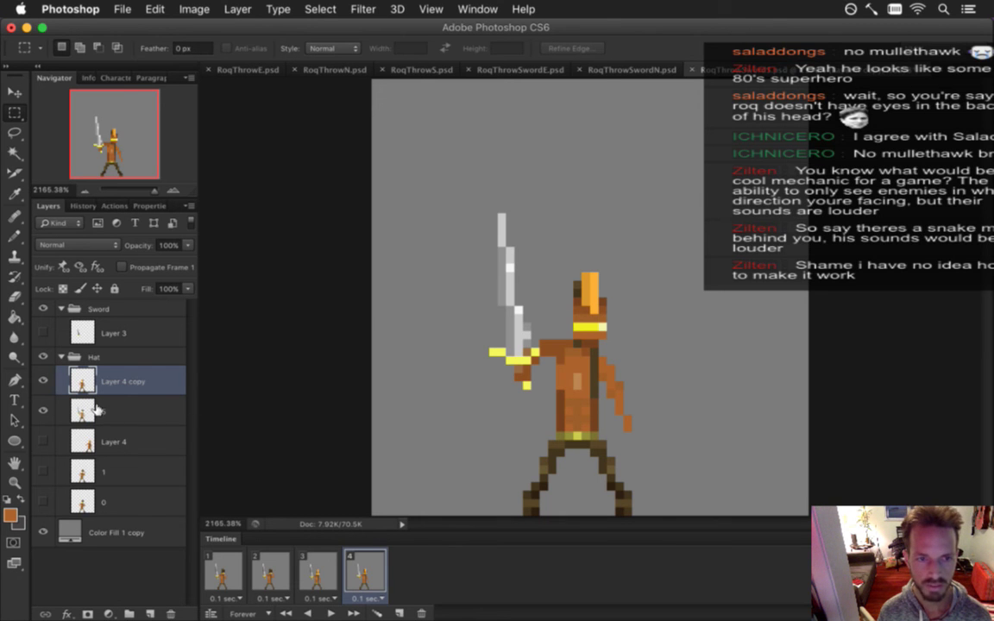
# Erase the leftover dark pixels beside the mohawk and delete the layer named 5 from the Hat group
pyautogui.press('e')
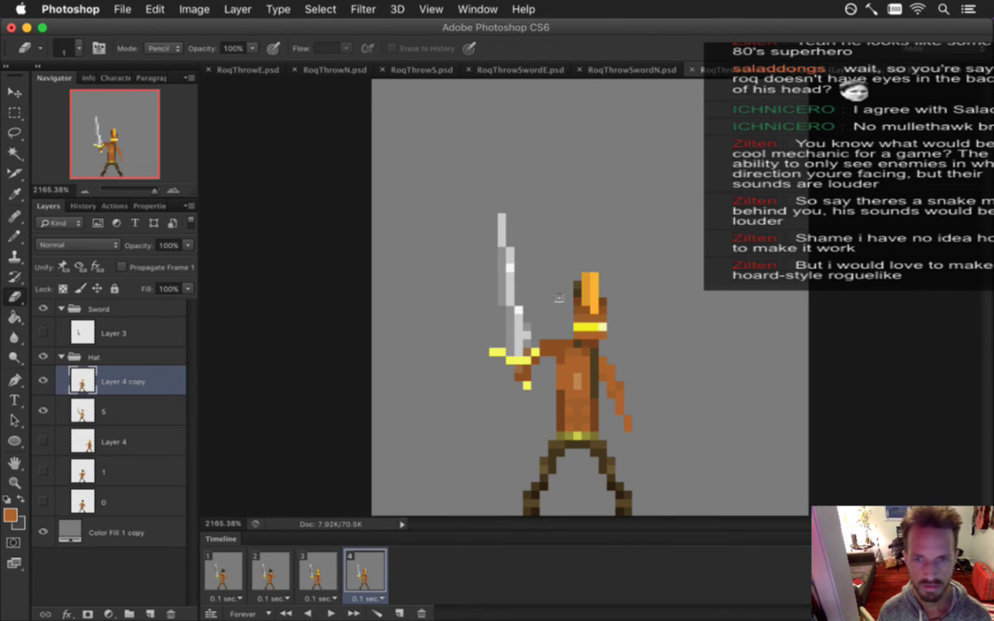
pyautogui.click(160, 405)
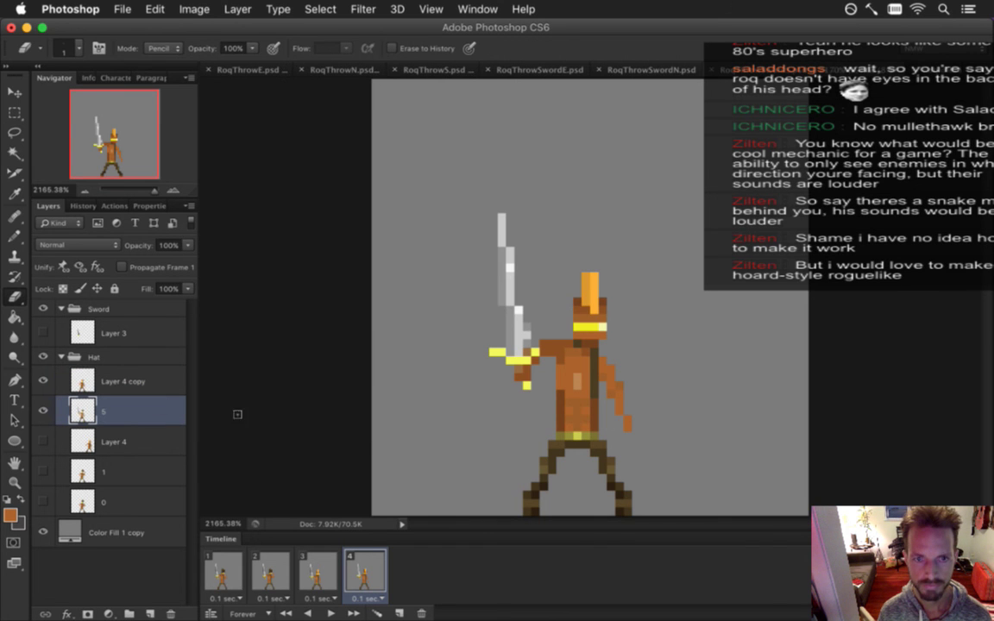
pyautogui.press('Delete')
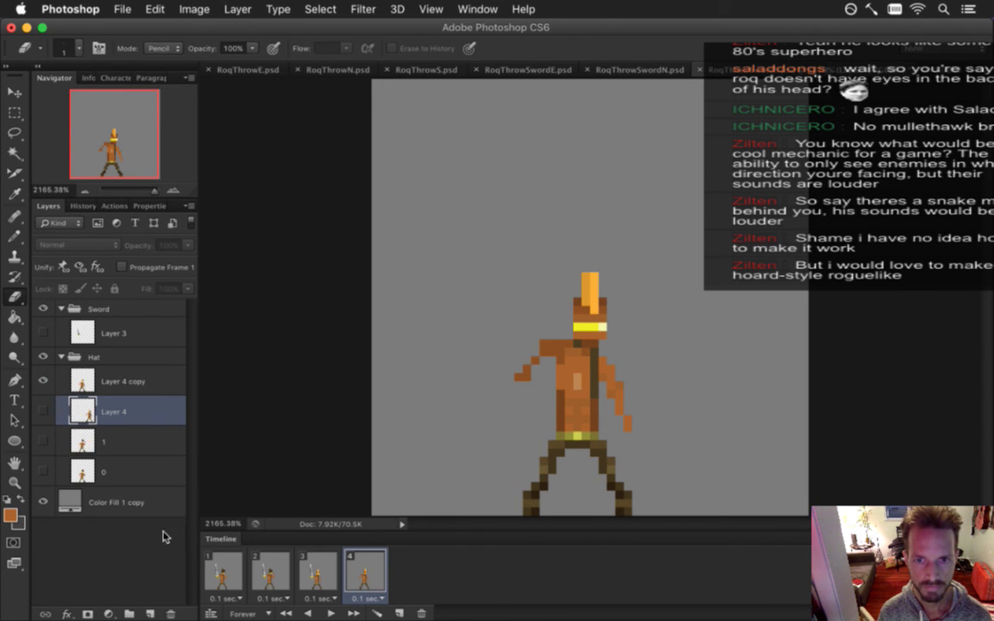
# Show the sword on Layer 3 in frame 4, seated in the figure's raised hand
pyautogui.hotkey('alt', ']')
pyautogui.click(43, 332)
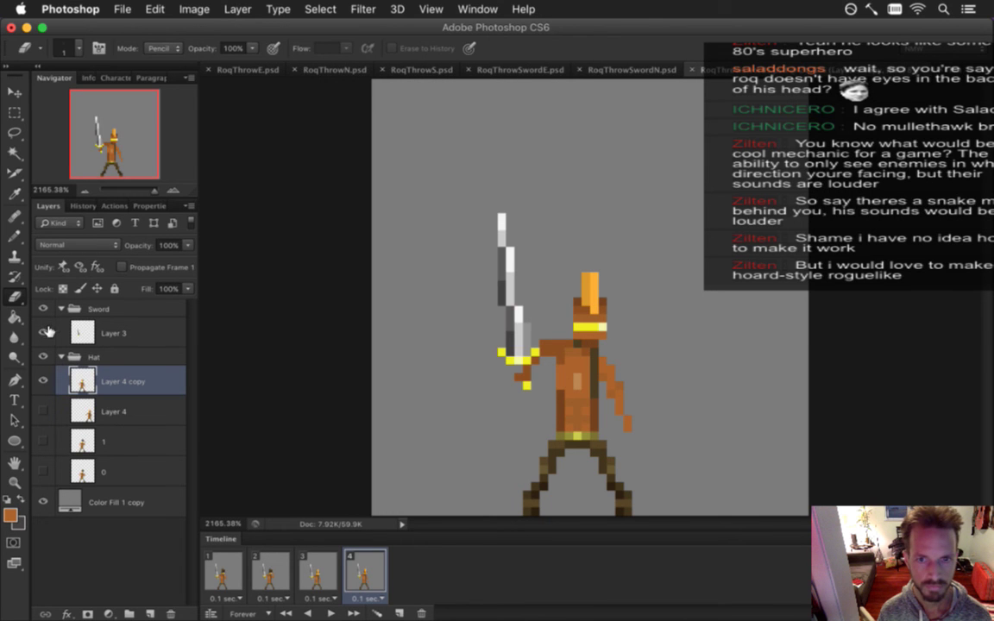
pyautogui.press('v')
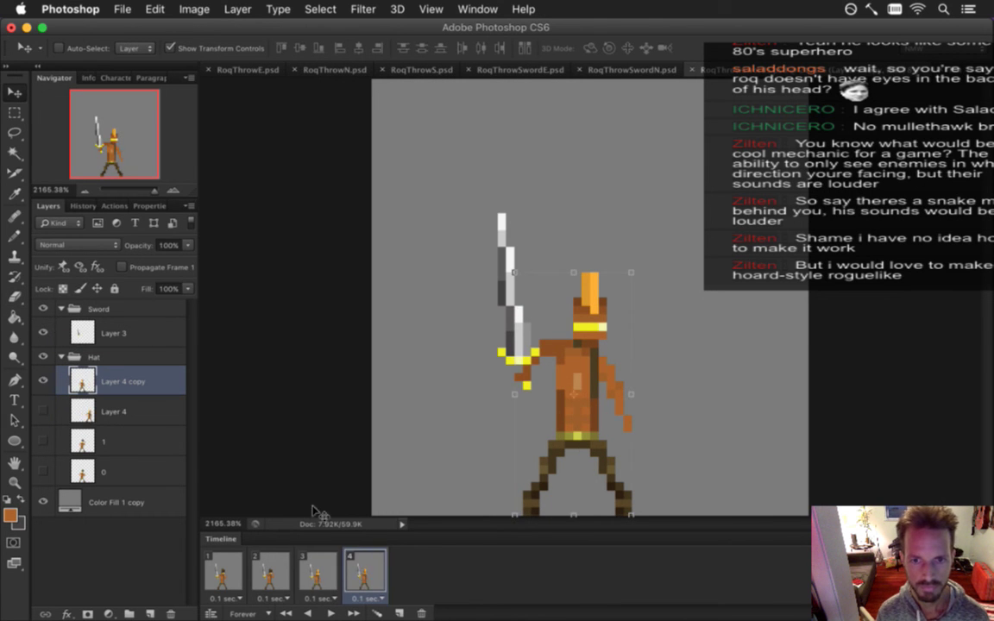
pyautogui.click(86, 333)
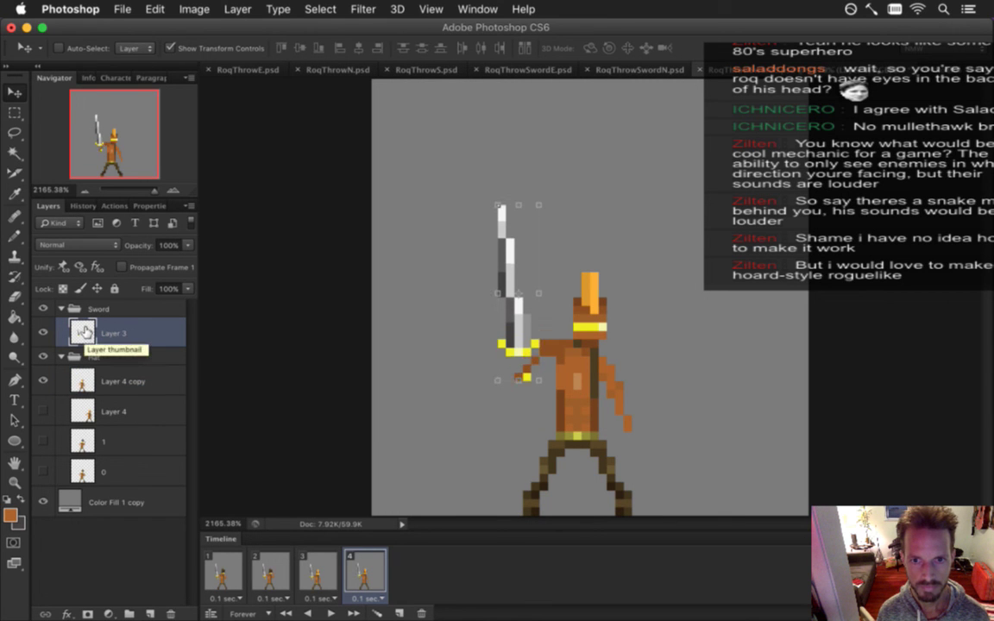
pyautogui.press('m')
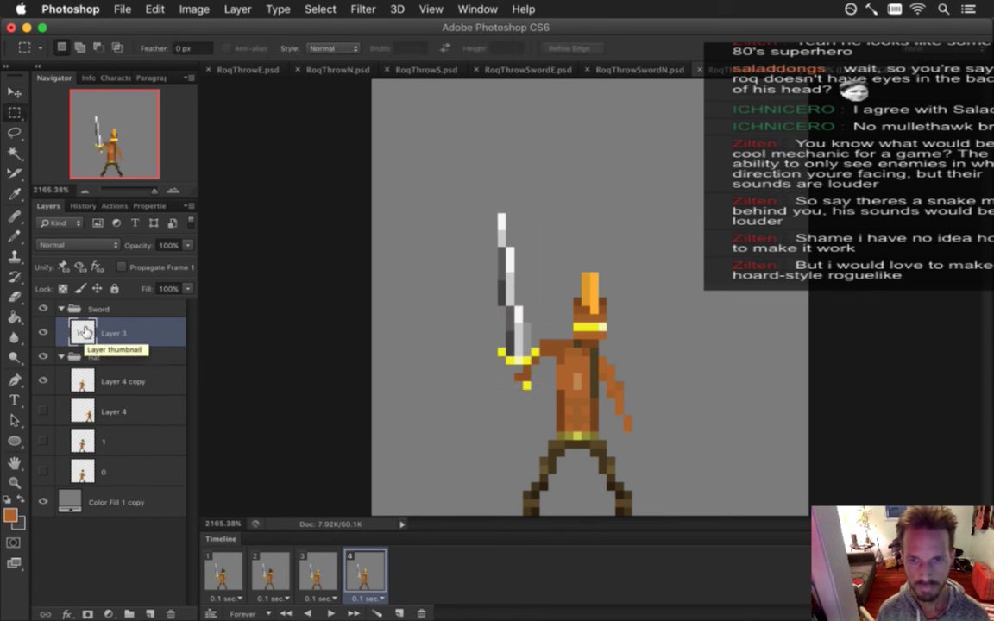
# Step through frames 1 to 4 to compare the sword and body positions between frames
pyautogui.click(315, 571)
pyautogui.click(269, 569)
pyautogui.click(223, 570)
pyautogui.click(269, 569)
pyautogui.click(315, 571)
pyautogui.click(366, 573)
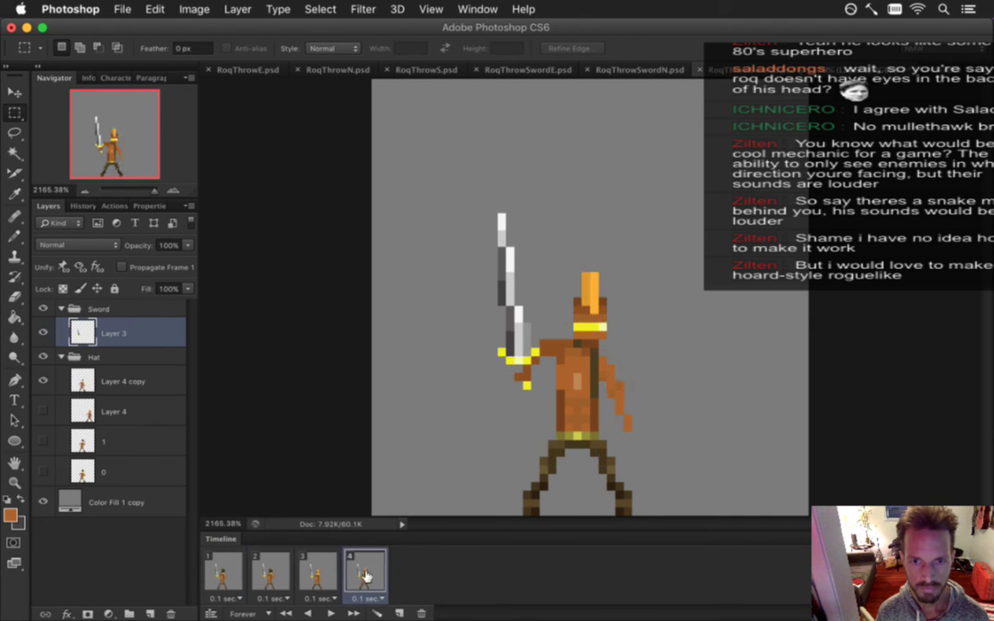
pyautogui.click(315, 571)
pyautogui.click(268, 569)
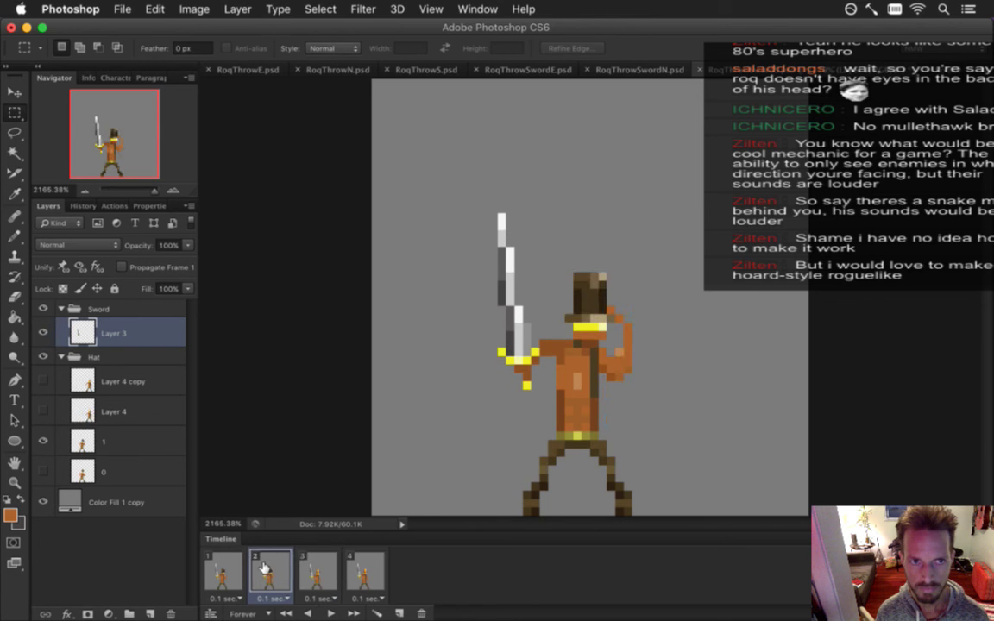
pyautogui.click(309, 571)
pyautogui.click(366, 573)
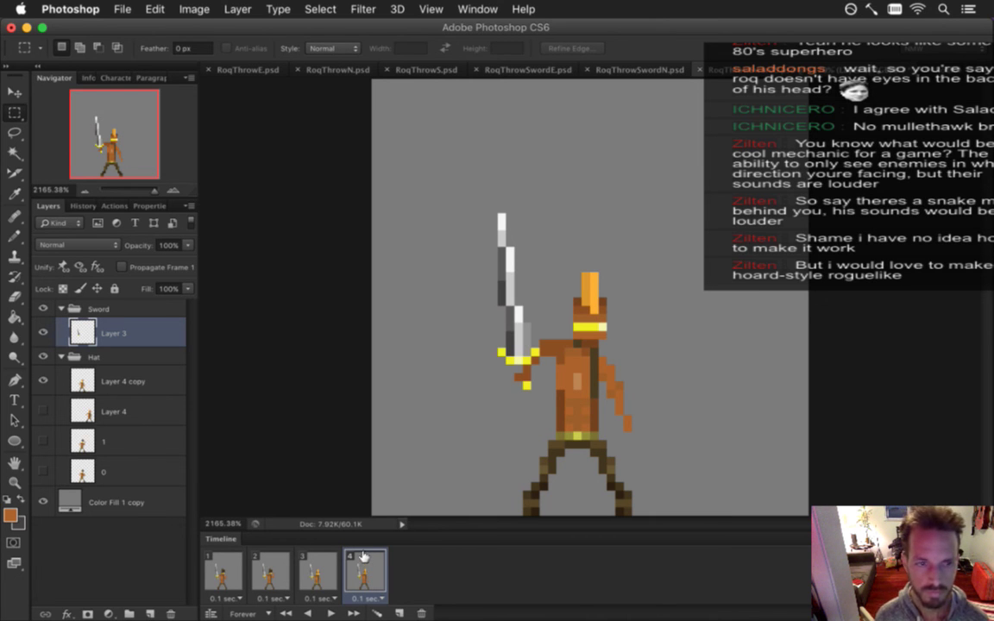
# Fill in the sword hand below the hilt on Layer 4 copy with sampled dark brown skin pixels
pyautogui.press('i')
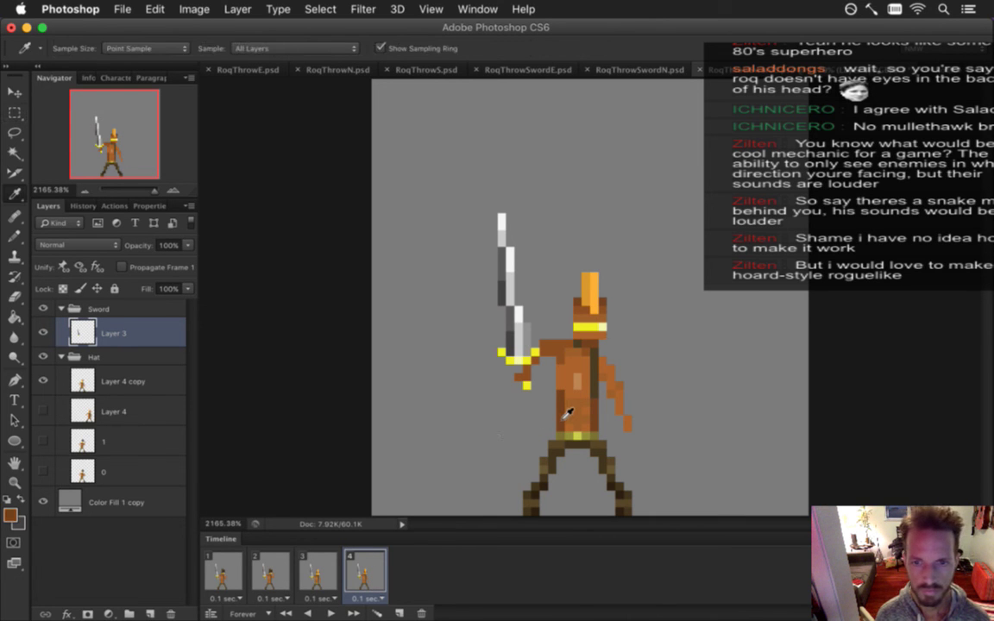
pyautogui.press('b')
pyautogui.click(122, 381)
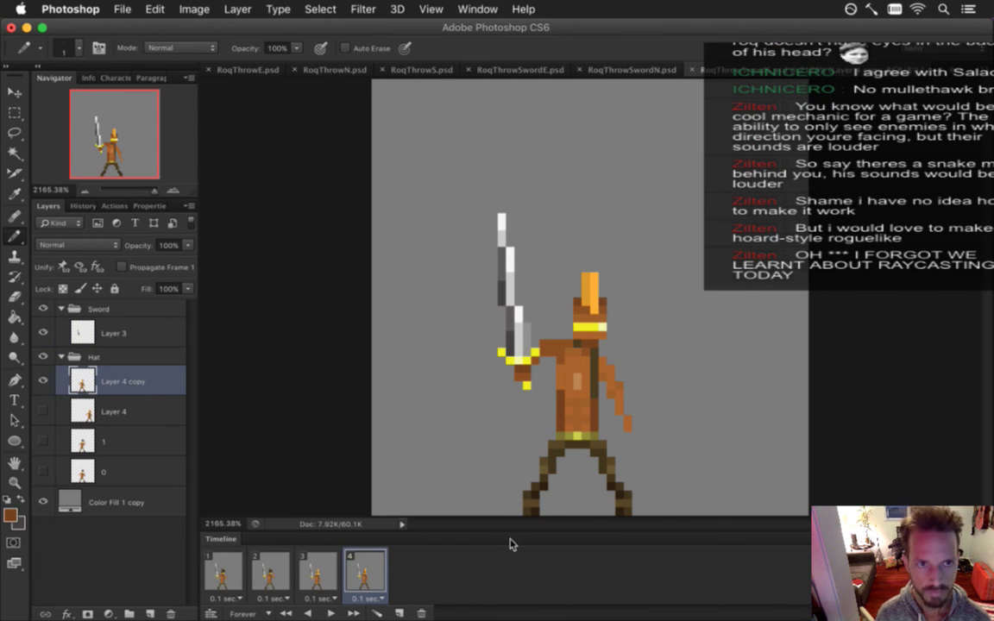
# Compare the sword hand in all four frames, checking it on Layer 4, layer 0 and layer 1
pyautogui.click(323, 565)
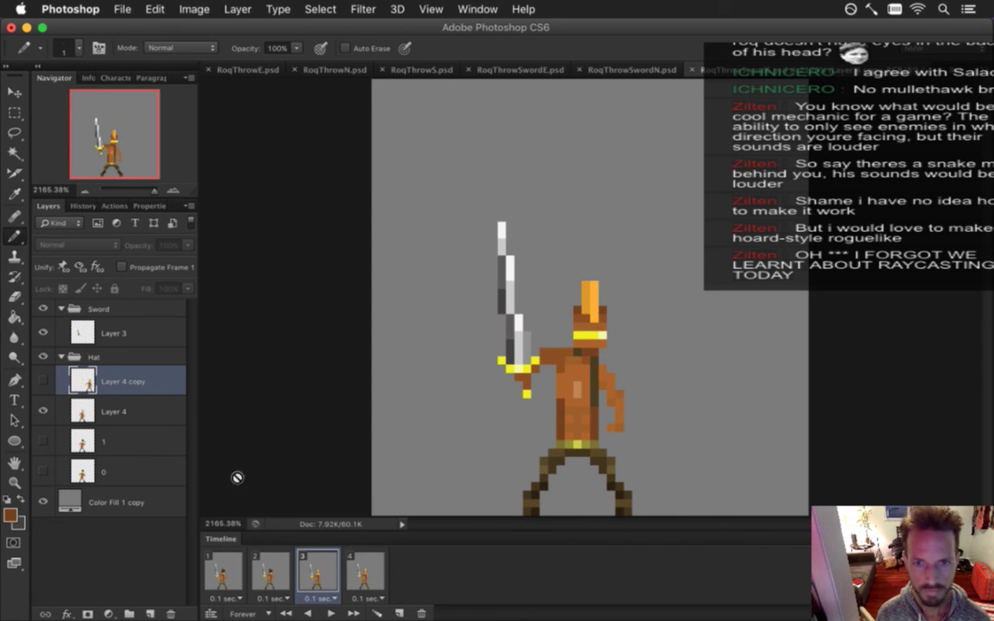
pyautogui.click(86, 411)
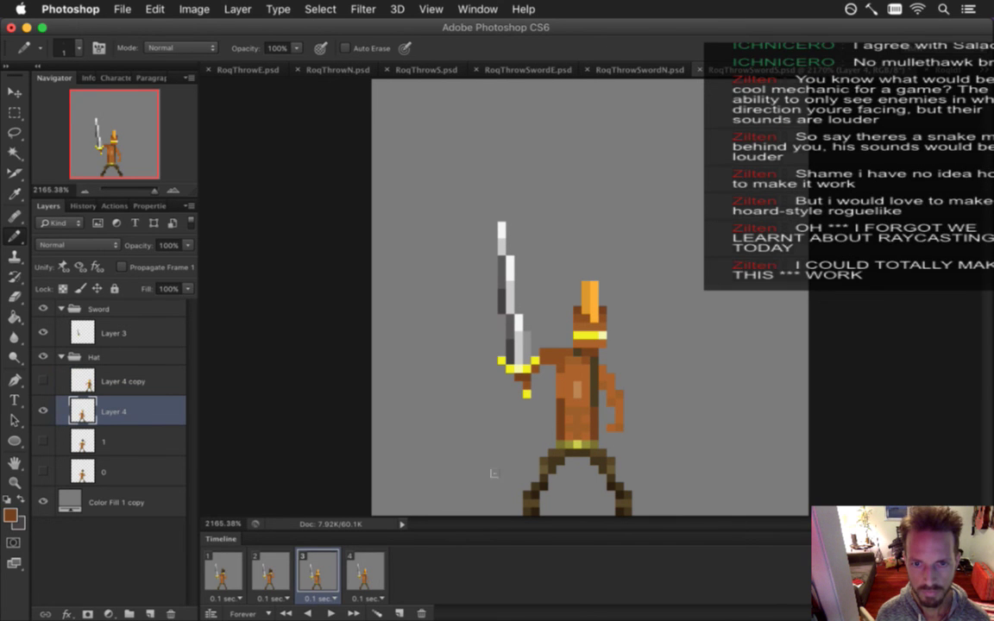
pyautogui.click(358, 573)
pyautogui.click(323, 572)
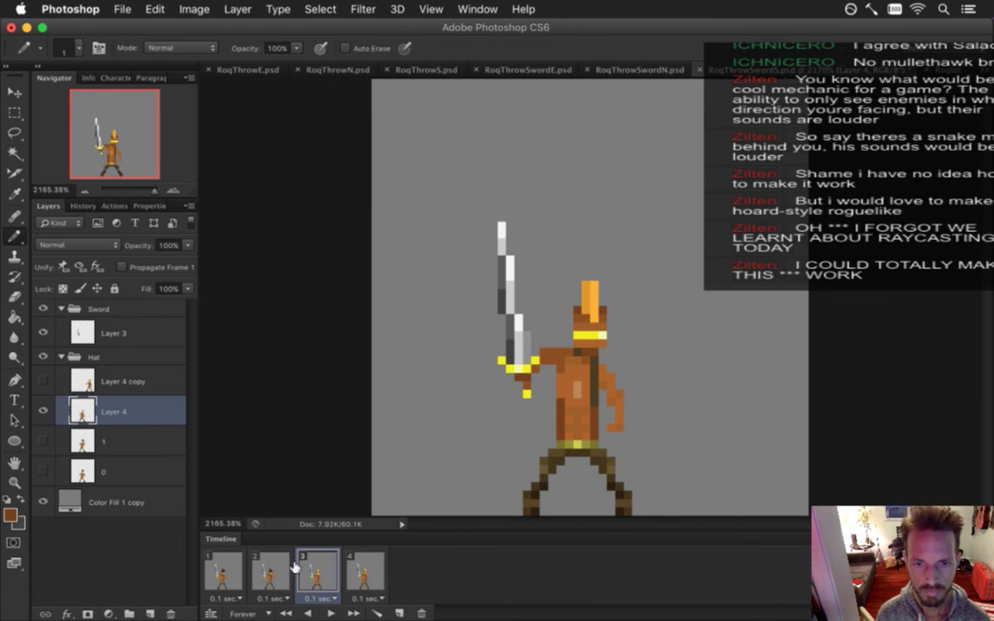
pyautogui.click(358, 565)
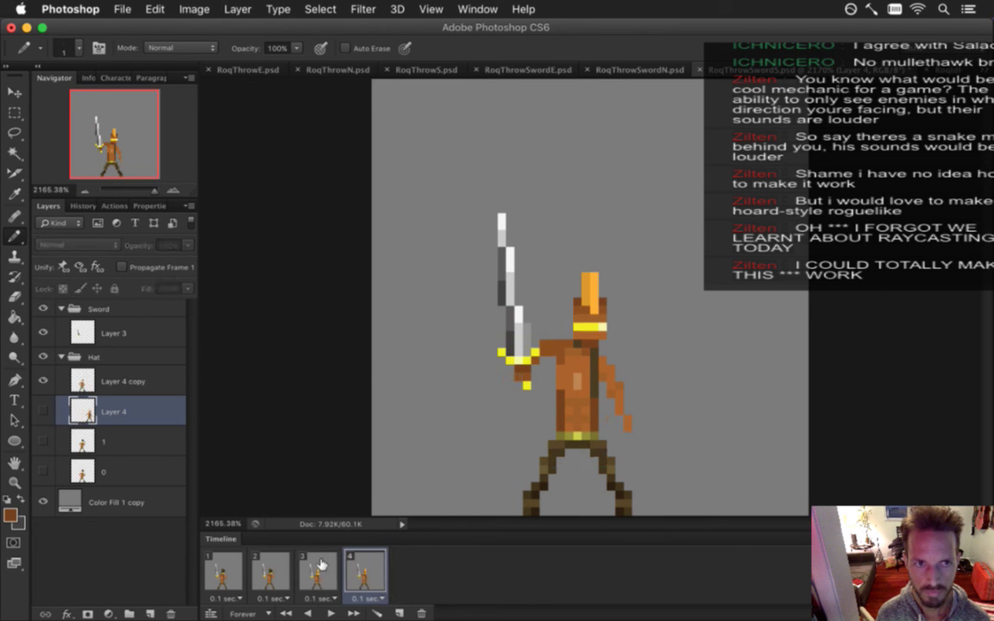
pyautogui.click(321, 565)
pyautogui.click(281, 565)
pyautogui.click(223, 569)
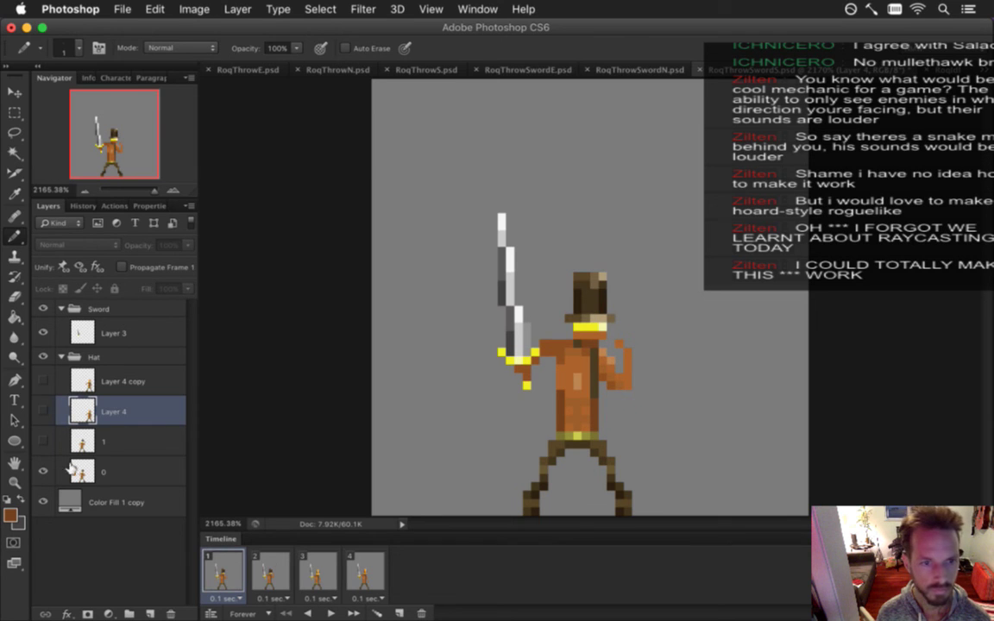
pyautogui.click(129, 472)
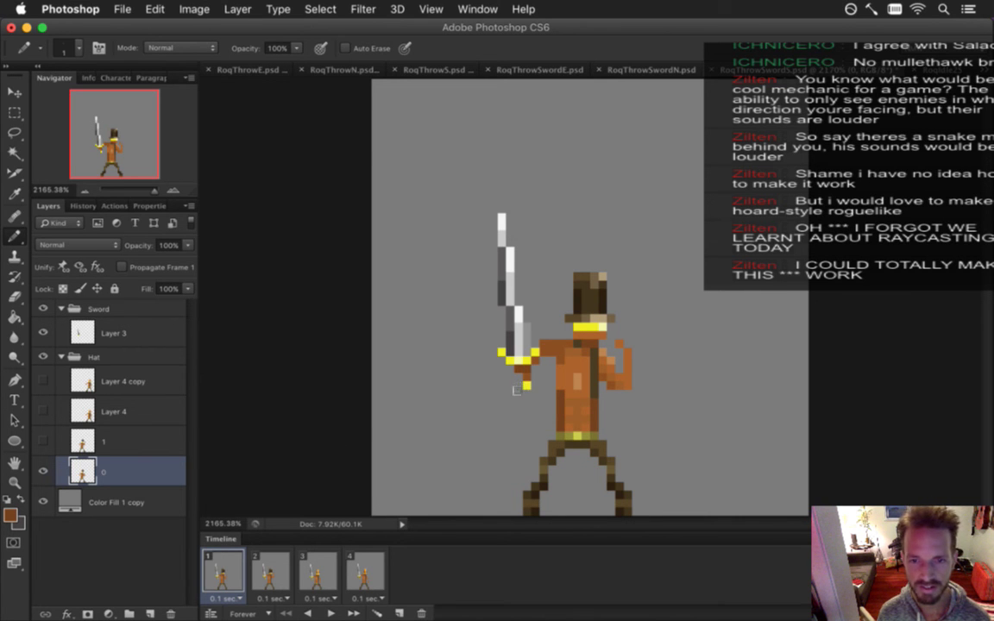
pyautogui.click(270, 571)
pyautogui.click(95, 442)
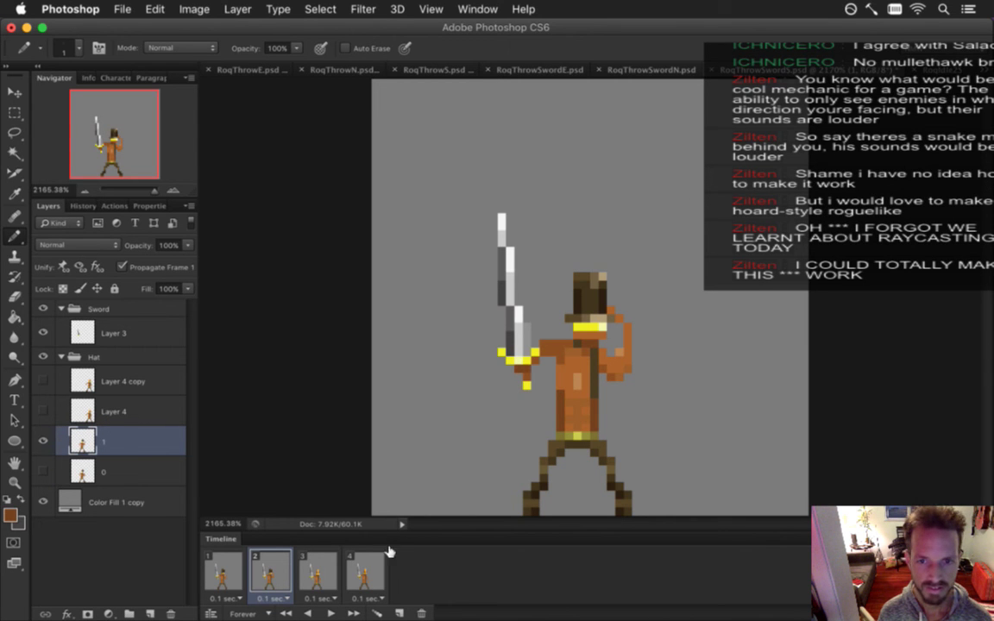
pyautogui.click(313, 571)
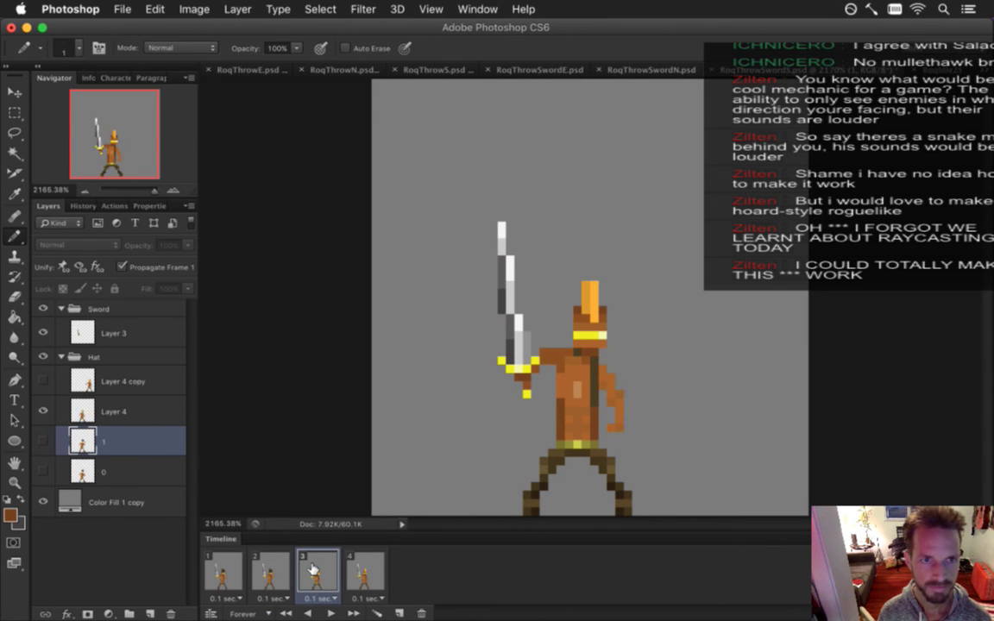
pyautogui.click(354, 565)
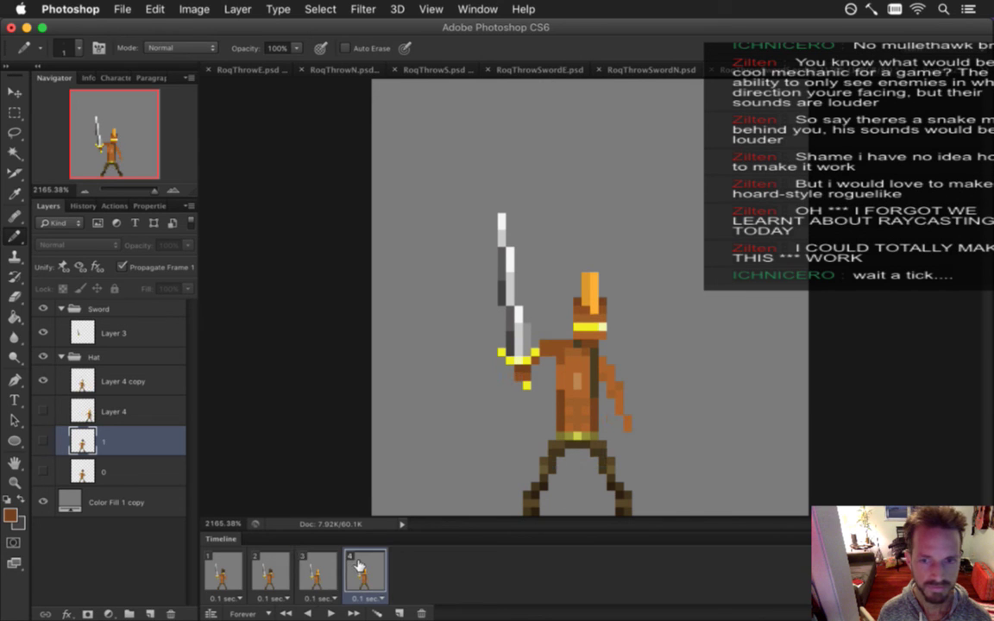
# Play the animation and compare the figure in frame 4 with frames 3 and 1
pyautogui.click(330, 613)
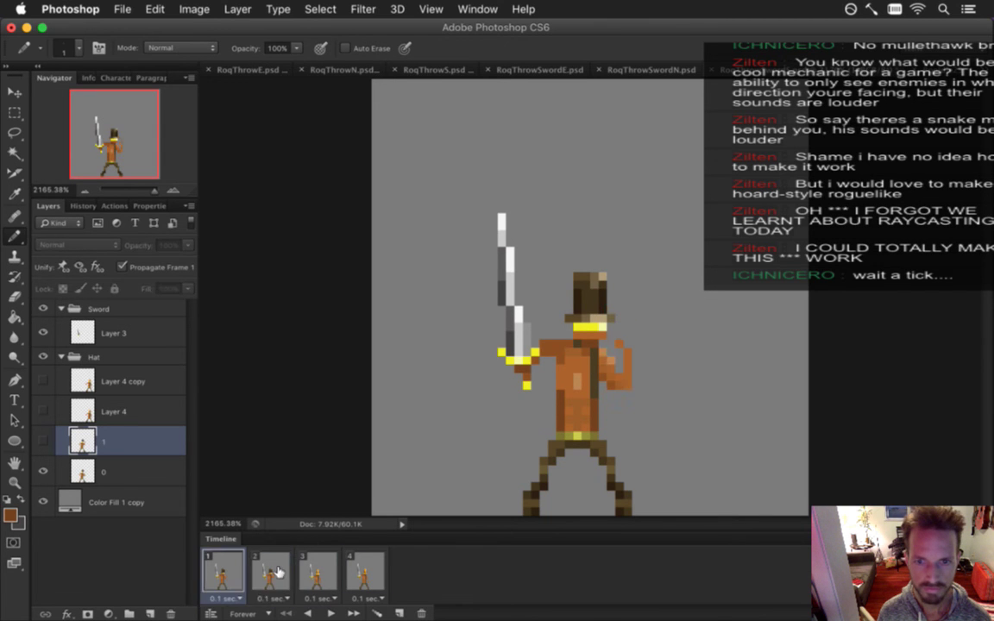
pyautogui.click(333, 572)
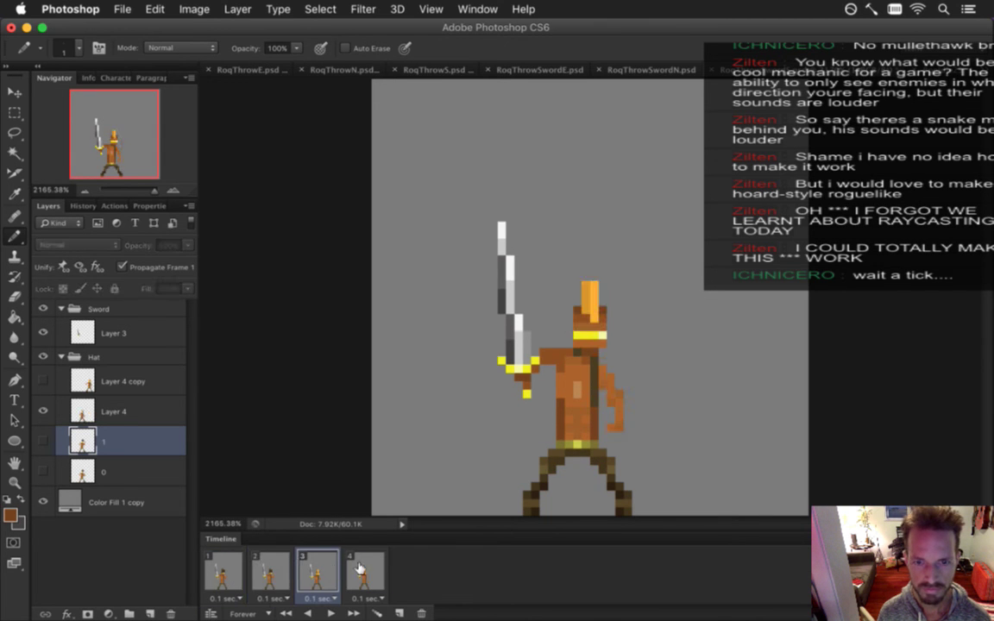
pyautogui.click(362, 569)
pyautogui.click(323, 572)
pyautogui.click(360, 572)
pyautogui.click(230, 564)
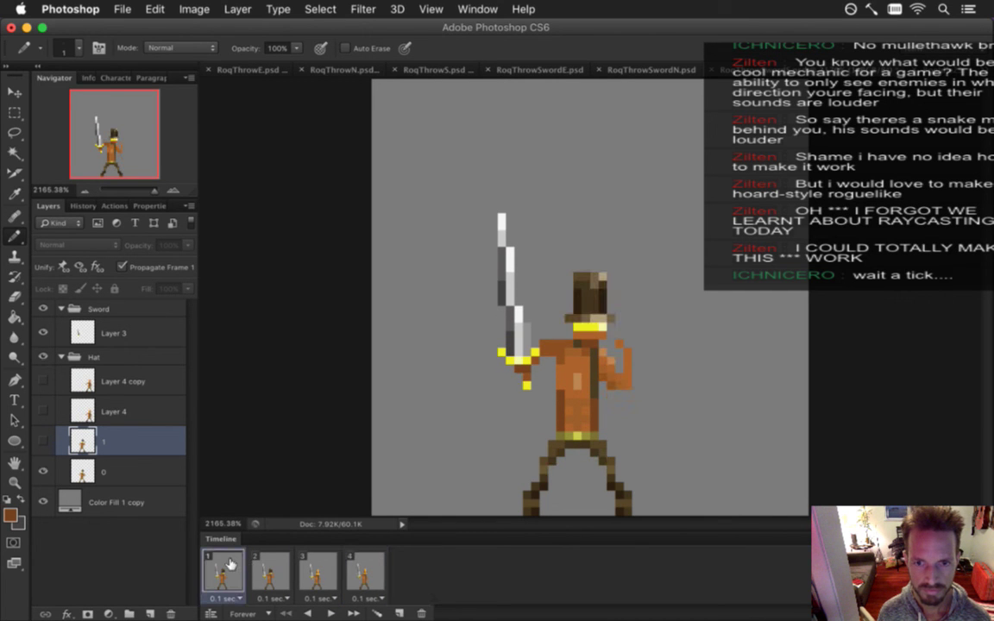
pyautogui.click(370, 566)
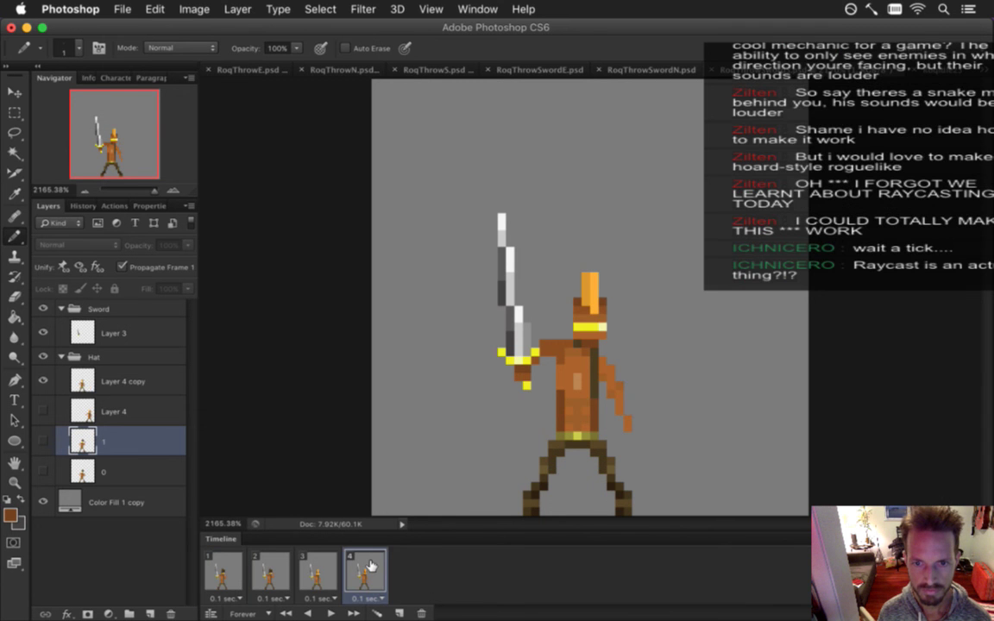
pyautogui.click(224, 565)
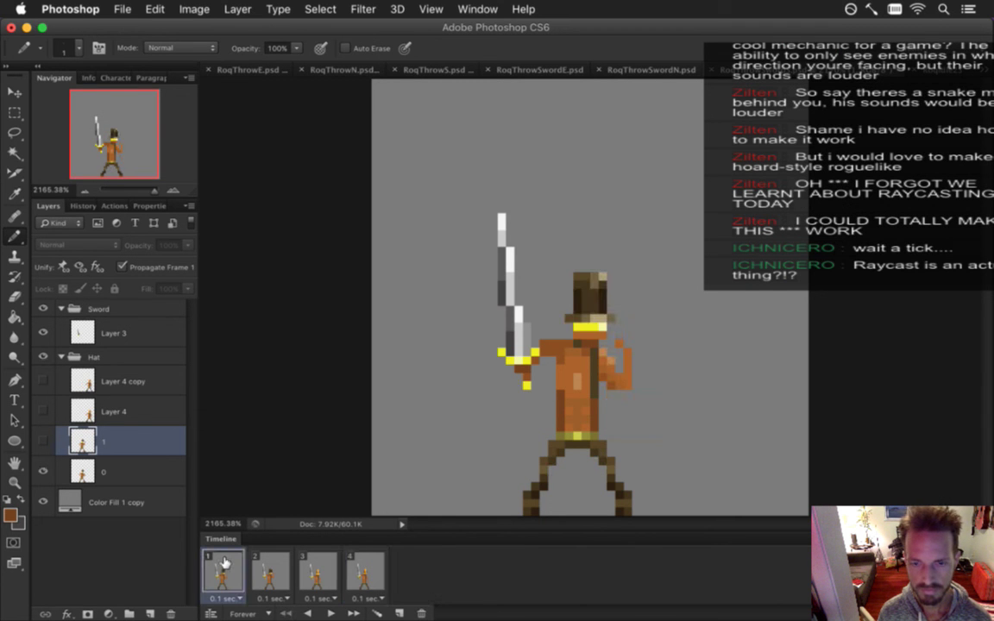
pyautogui.click(364, 567)
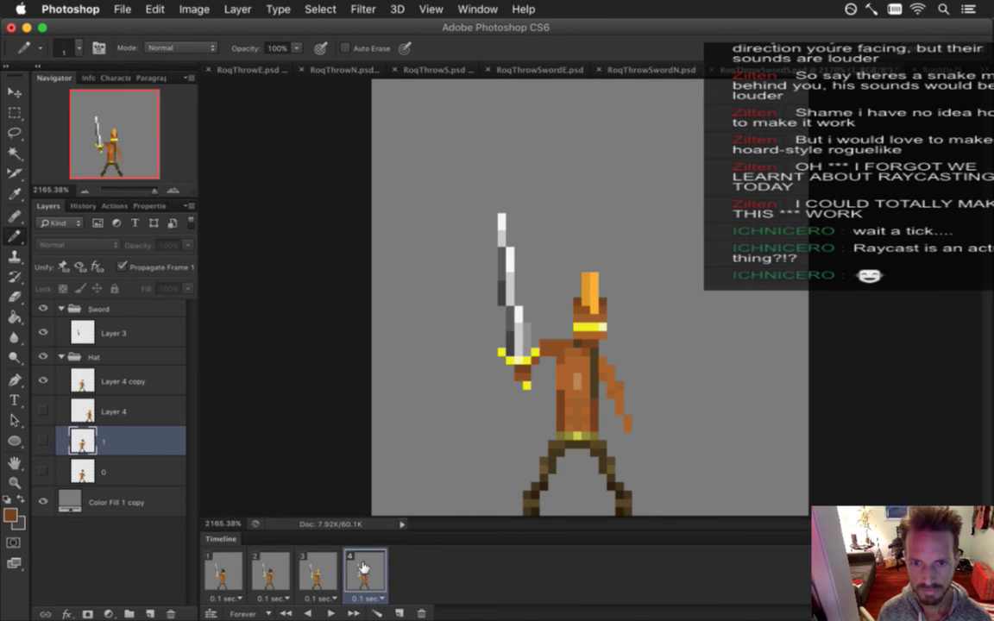
# Touch up the trouser legs on Layer 4 copy with a sampled brown and compare them with frame 1
pyautogui.click(129, 382)
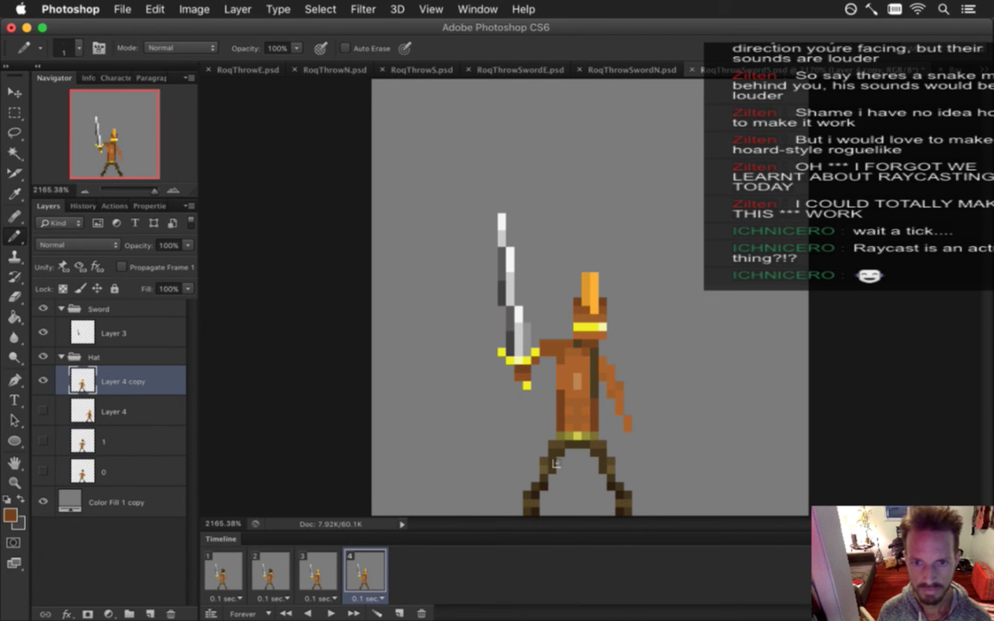
pyautogui.press('e')
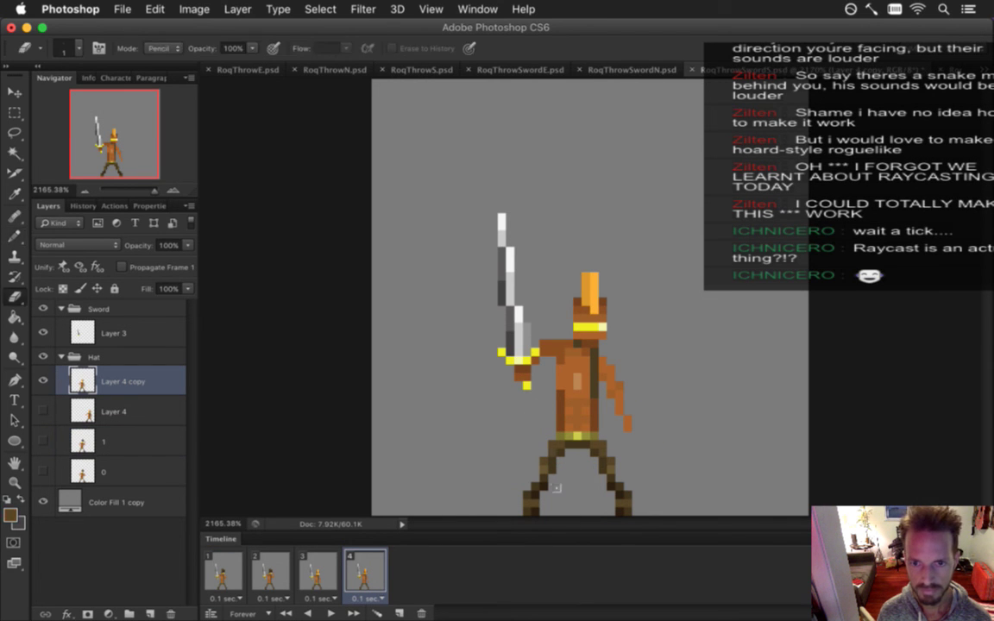
pyautogui.click(226, 571)
pyautogui.click(367, 567)
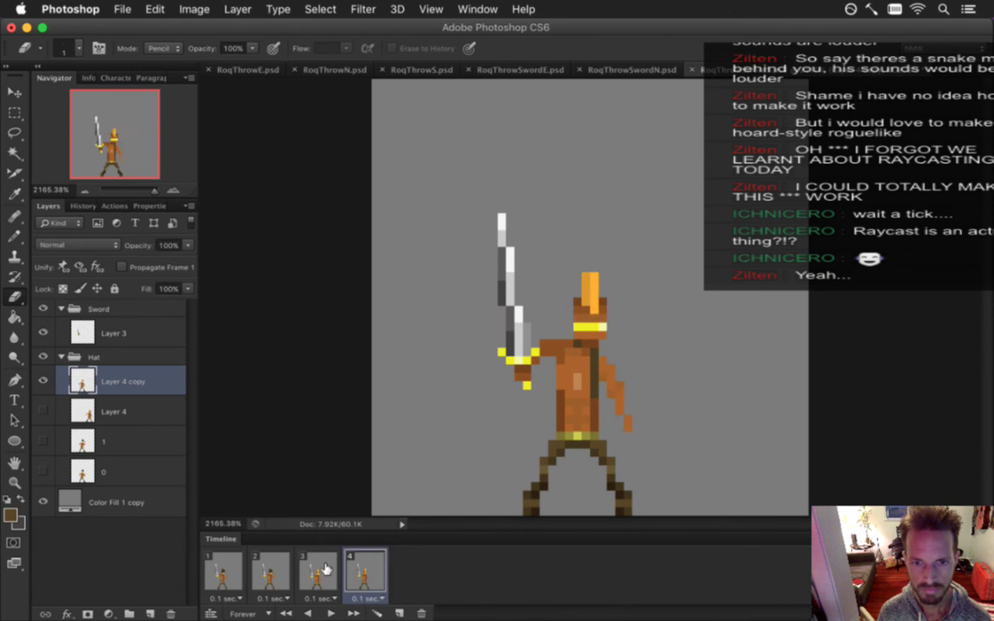
# Compare frames 3 and 4 and play the animation from frame 1 to review the motion
pyautogui.click(318, 569)
pyautogui.click(355, 568)
pyautogui.click(322, 567)
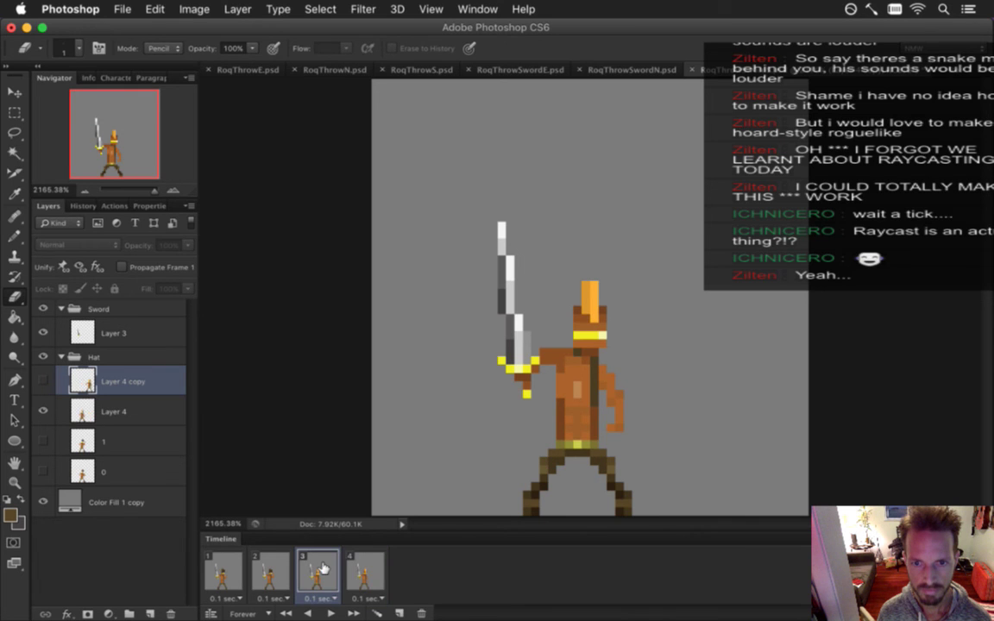
pyautogui.click(220, 569)
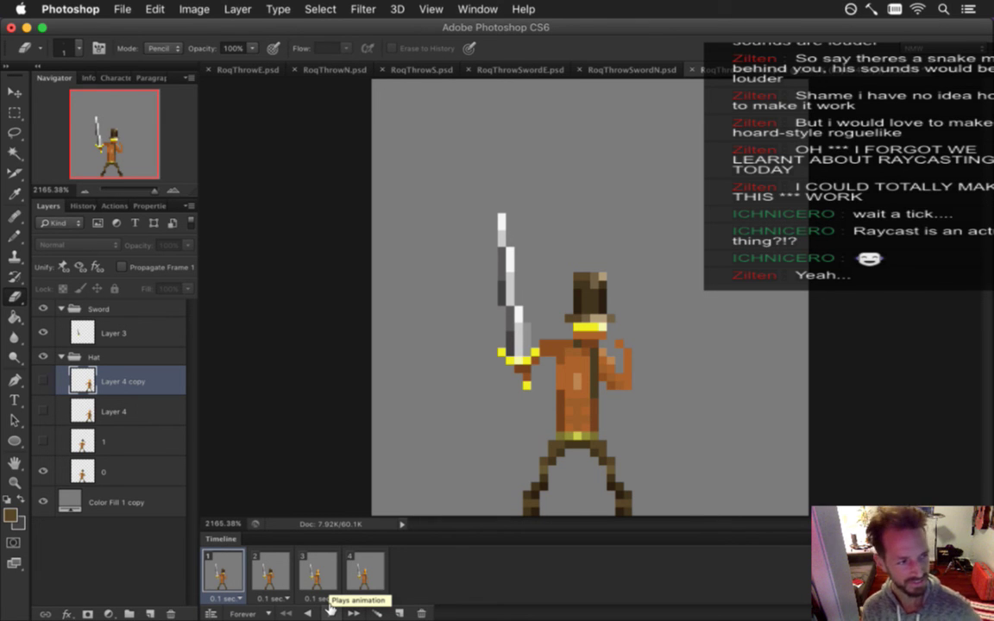
pyautogui.click(333, 612)
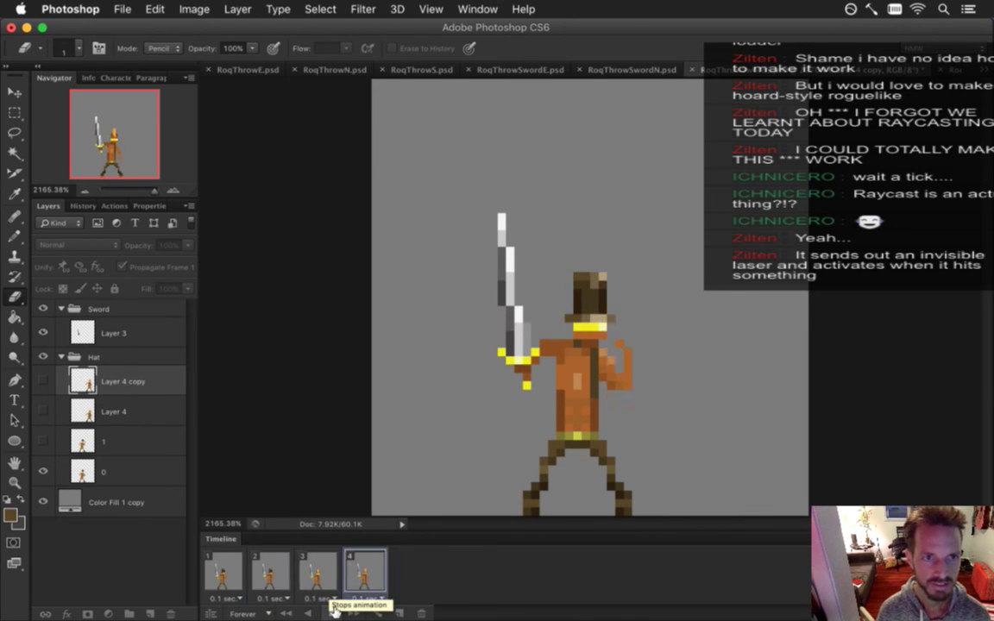
pyautogui.click(335, 609)
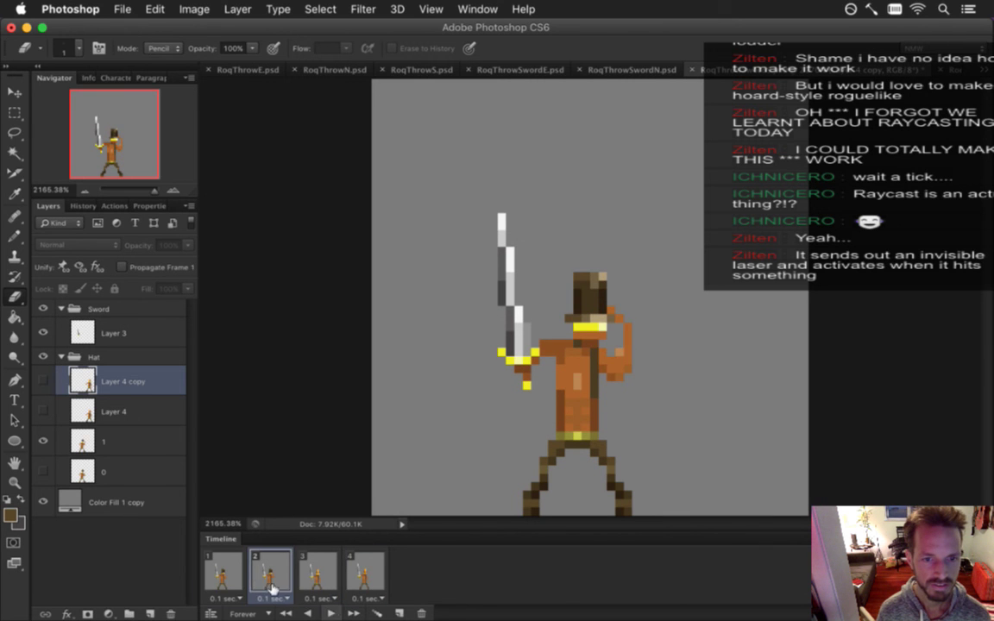
# Touch up the sword hand with a sampled skin brown in frames 1 to 3, on layers 0, 1 and Layer 4
pyautogui.click(241, 577)
pyautogui.click(102, 469)
pyautogui.press('i')
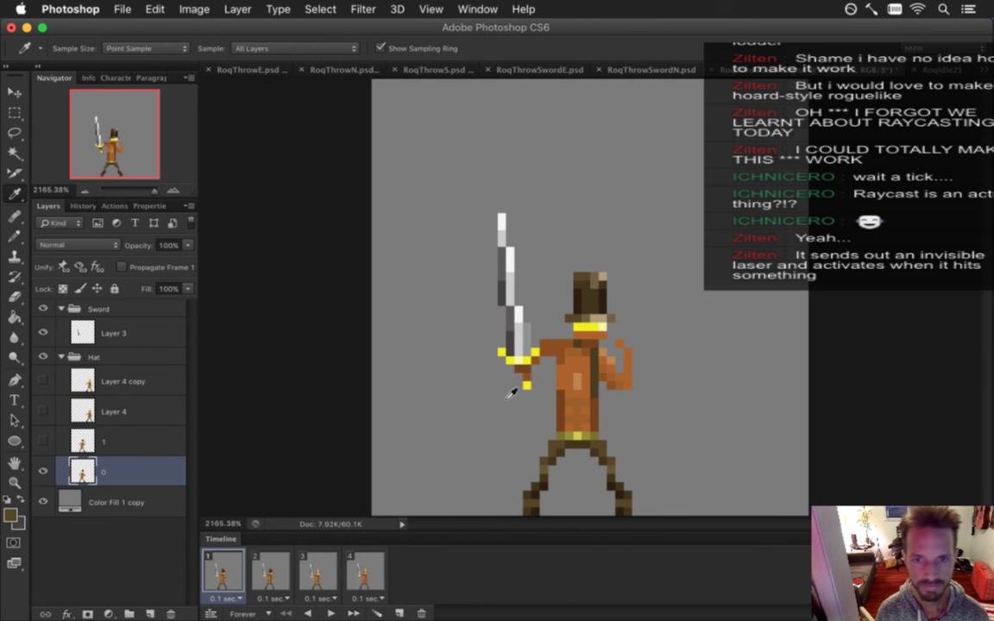
pyautogui.press('b')
pyautogui.click(284, 569)
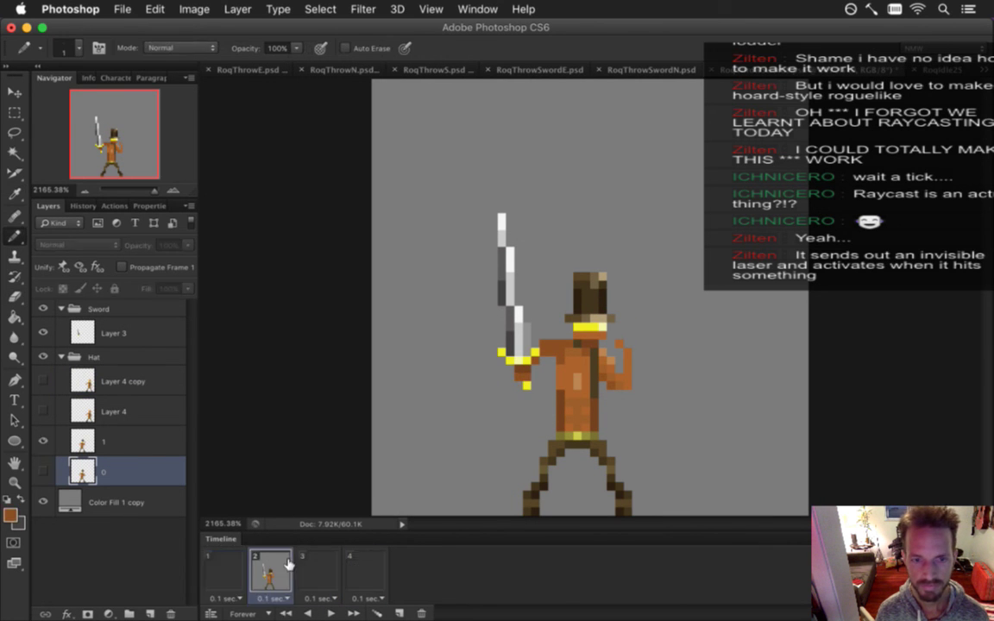
pyautogui.click(121, 442)
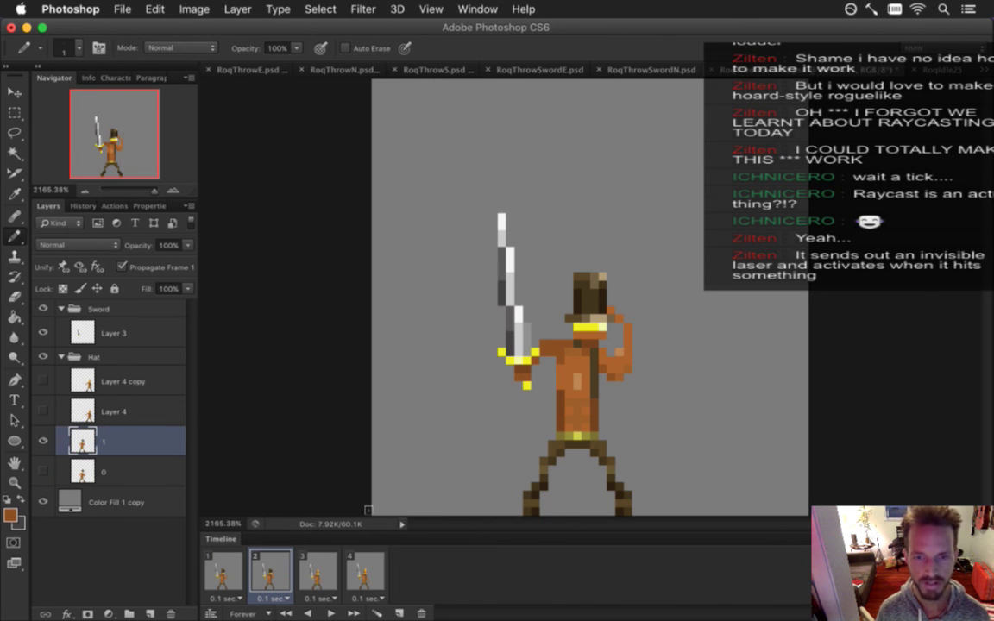
pyautogui.click(317, 569)
pyautogui.click(87, 410)
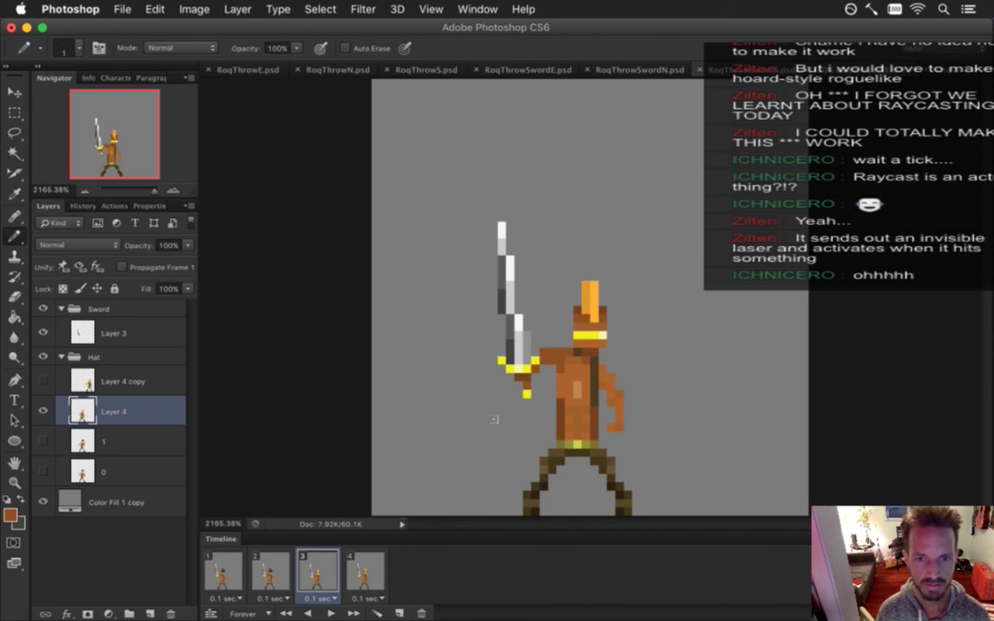
# Check frame 4 and play the four-frame animation to review the motion
pyautogui.click(362, 571)
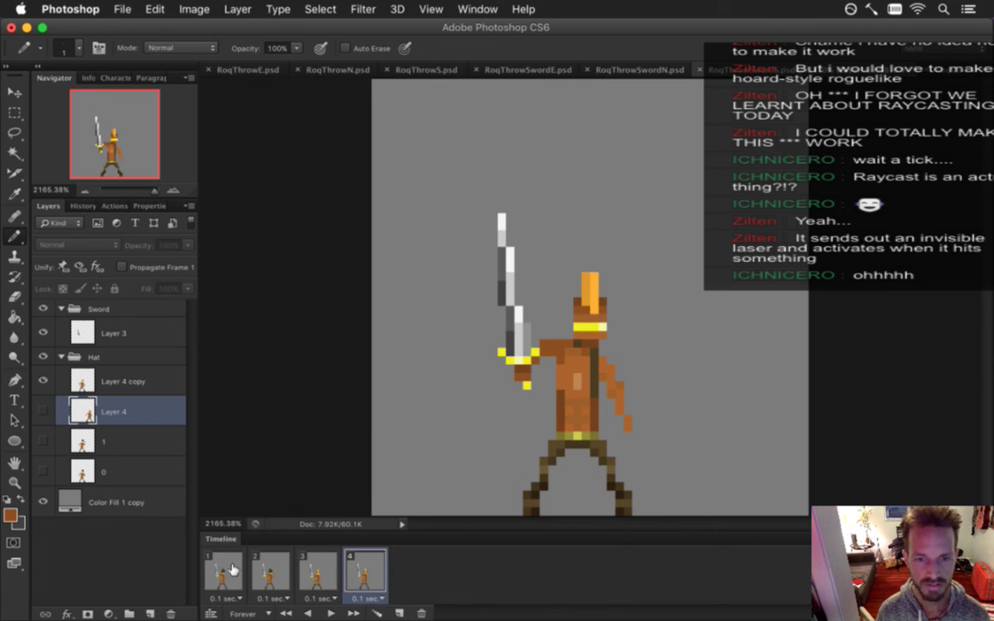
pyautogui.click(332, 613)
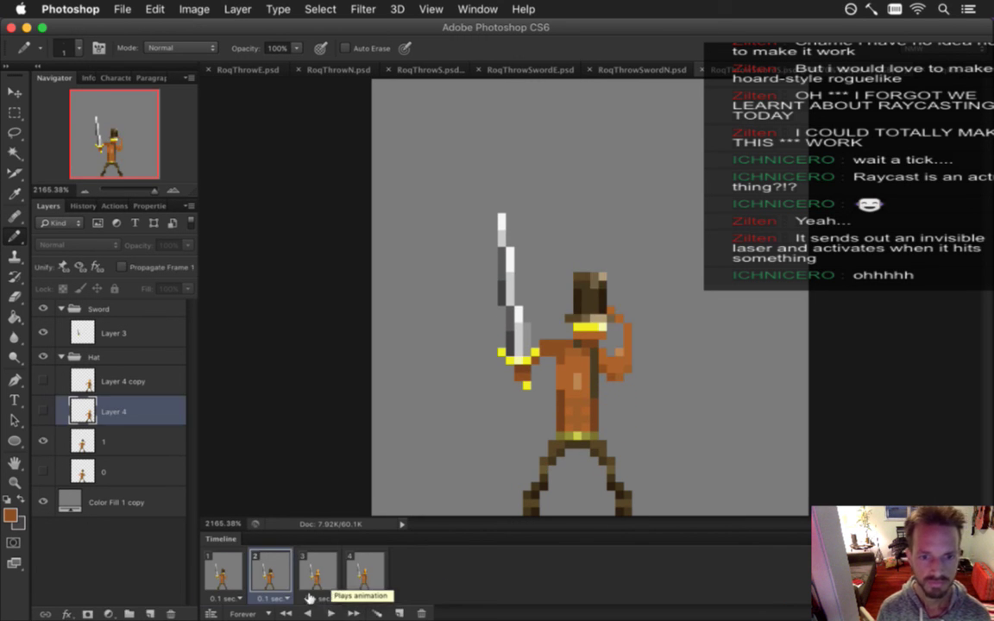
pyautogui.click(331, 613)
# Select all four frames, check the Sword group's visibility and hide the Color Fill 1 copy background
pyautogui.keyDown('shift'); pyautogui.click(347, 575); pyautogui.keyUp('shift')
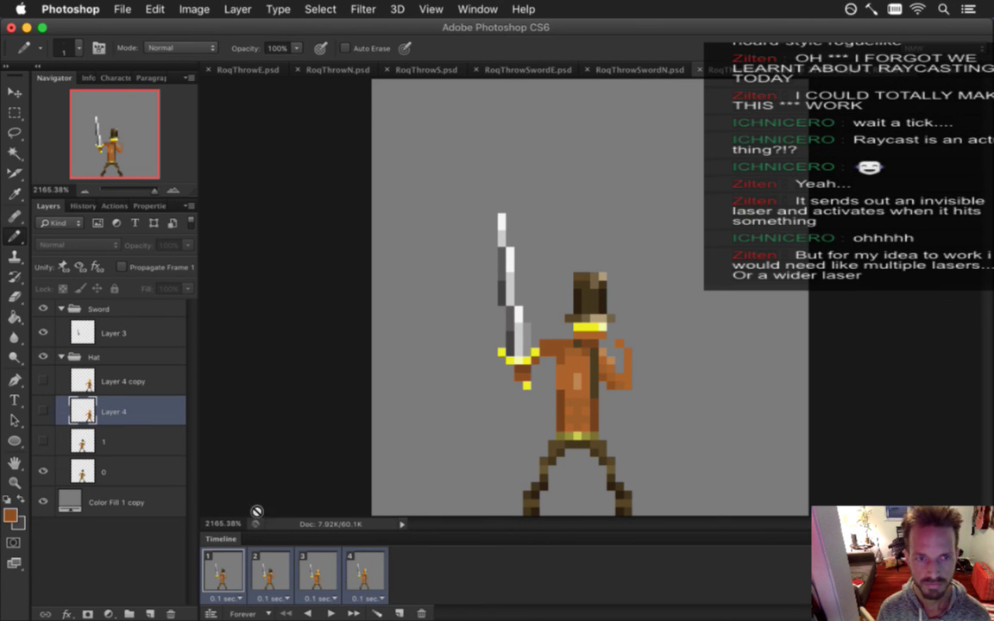
pyautogui.click(41, 308)
pyautogui.click(41, 307)
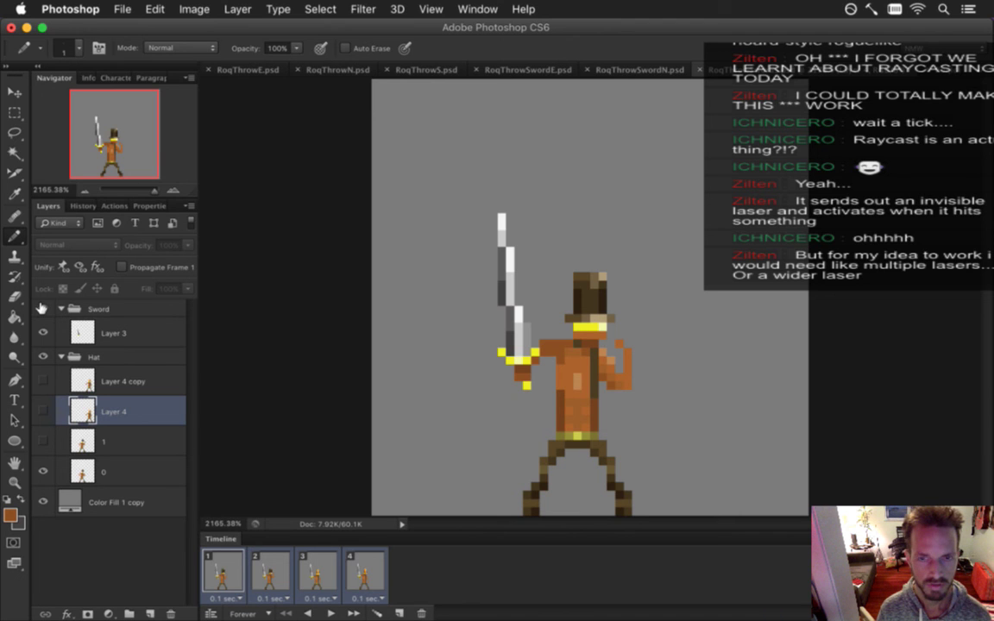
pyautogui.click(42, 308)
pyautogui.click(42, 308)
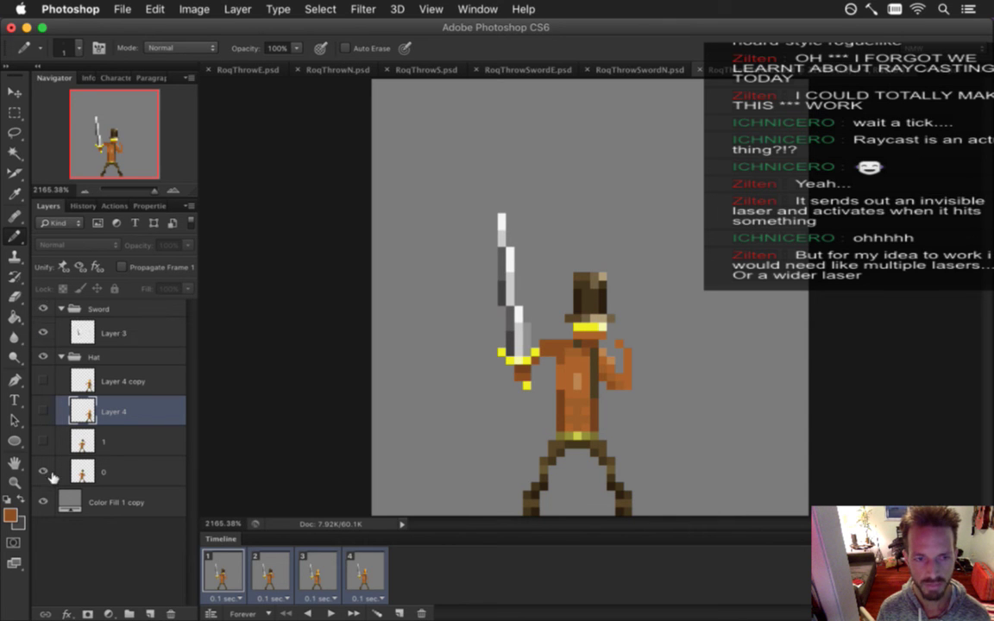
pyautogui.click(45, 501)
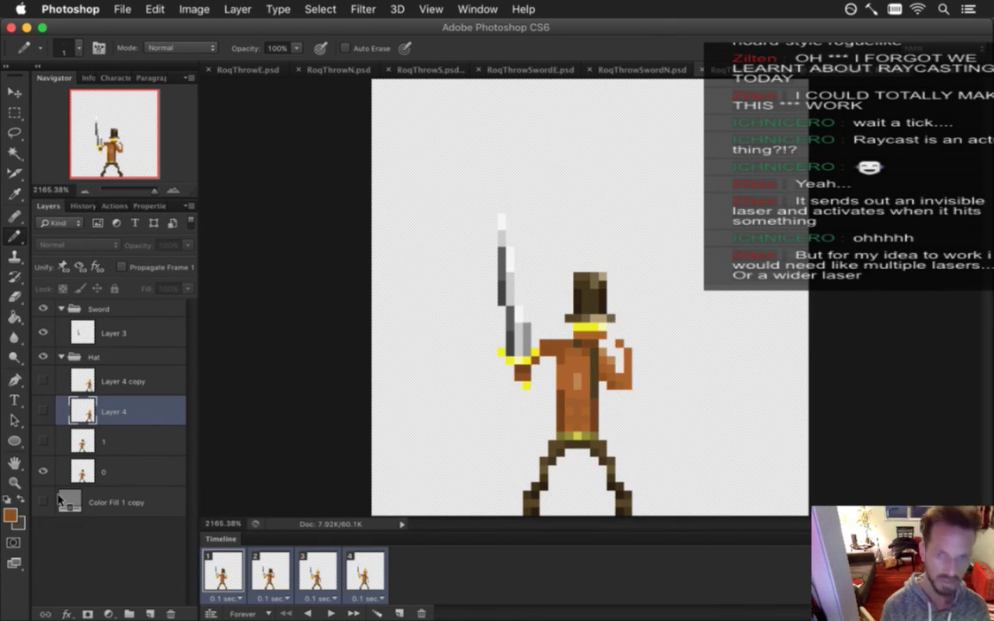
# Start a Render Video export and name the output RoqThrowSwordSHat.png
pyautogui.press('super+alt+shift+r')
pyautogui.press('Left')
pyautogui.press('Left')
pyautogui.press('Left')
pyautogui.press('Left')
pyautogui.press('Left')
pyautogui.press('Left')
pyautogui.press('Left')
pyautogui.press('Left')
pyautogui.press('Left')
pyautogui.press('Left')
pyautogui.press('Left')
pyautogui.write('Hat')
# Check the existing throw sprite names in Finder's Shadow folder and render the frames as a PNG image sequence
pyautogui.press('super+Tab')
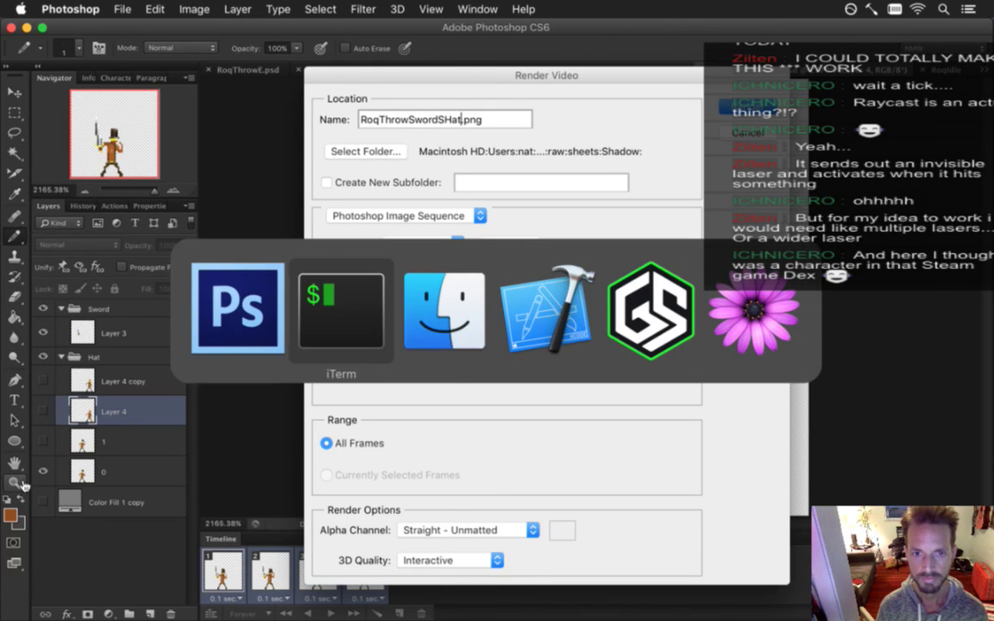
pyautogui.press('super+Tab')
pyautogui.click(119, 216)
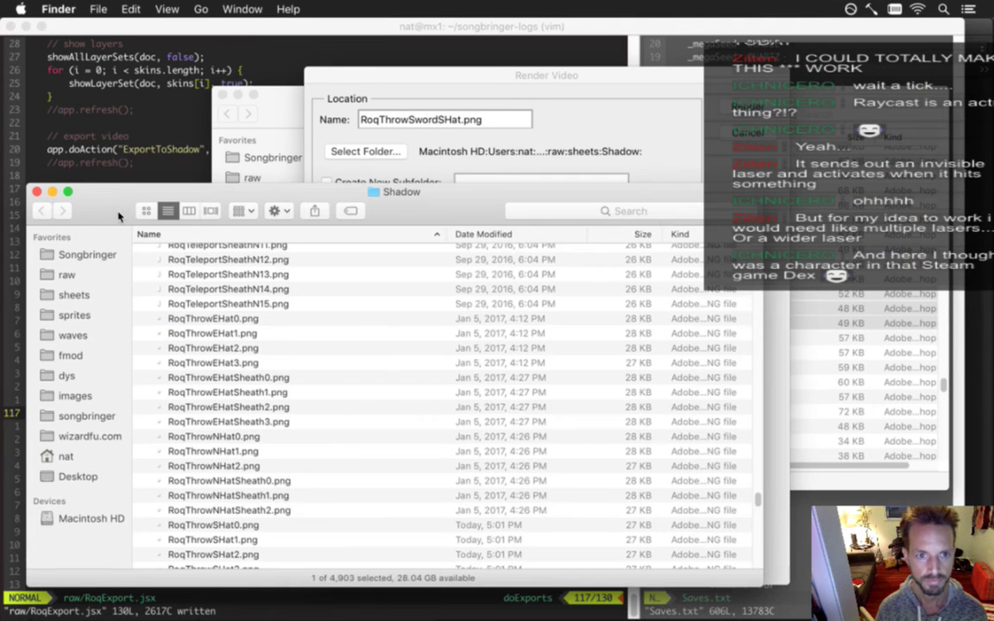
pyautogui.scroll(-5, 203, 361)
pyautogui.scroll(-3, 220, 361)
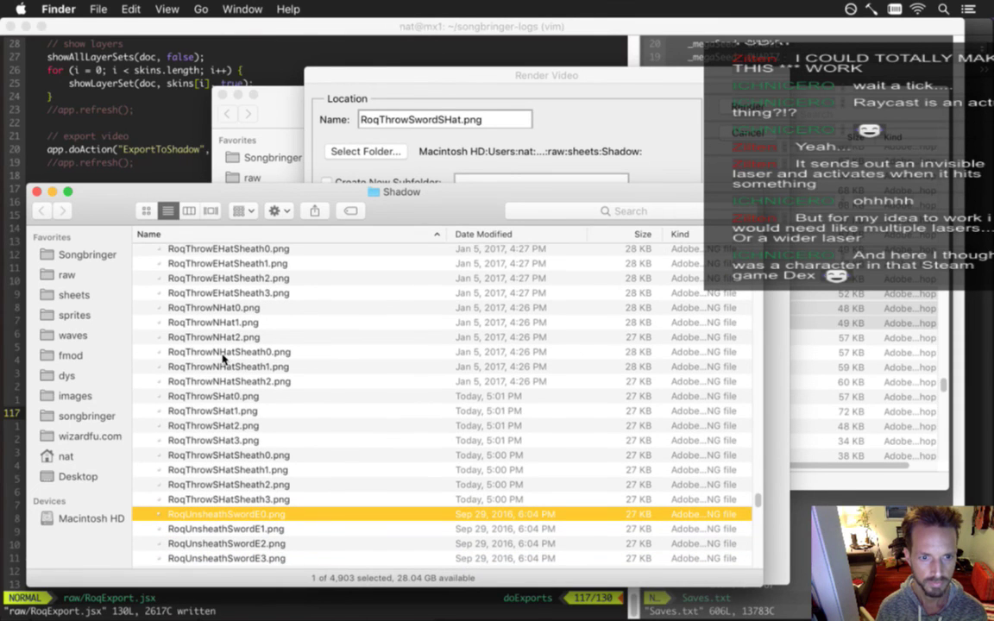
pyautogui.scroll(-2, 224, 359)
pyautogui.press('super+Tab')
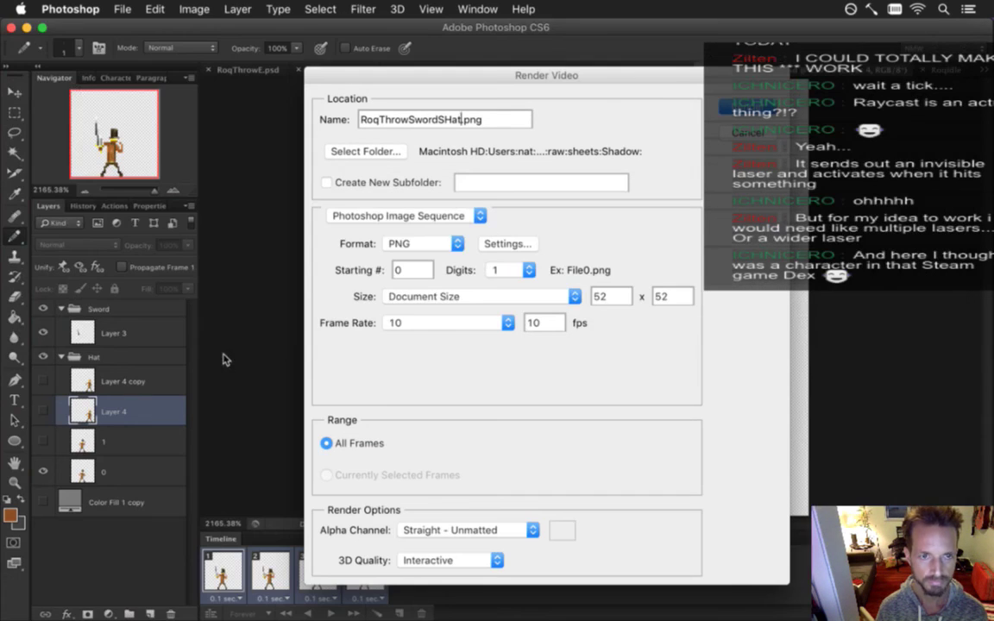
pyautogui.click(745, 106)
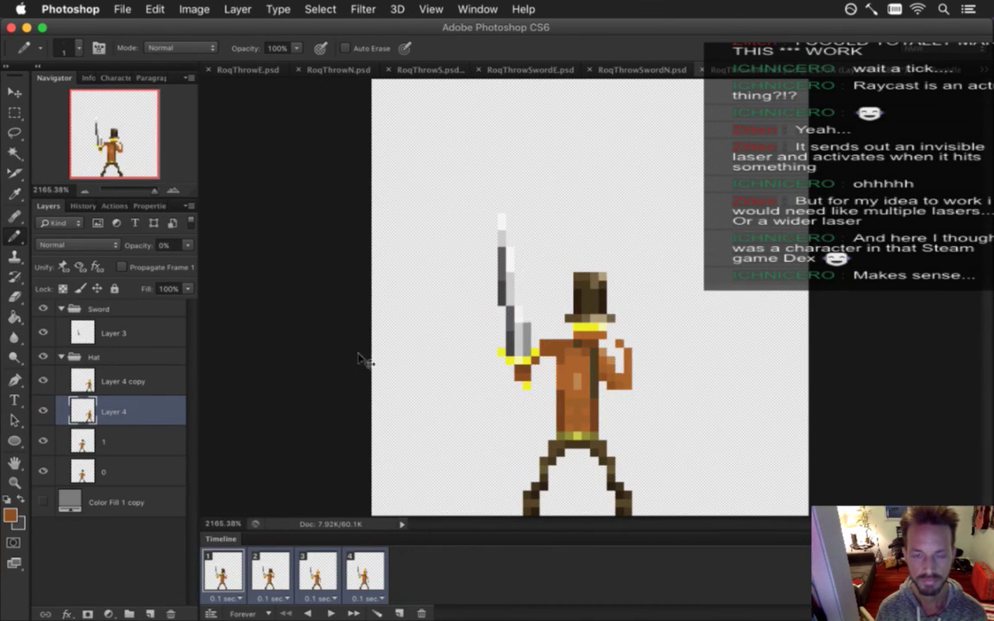
# Preview the RoqThrowSHatSheath and exported RoqThrowSwordSHat images in Finder's Shadow folder and return to Photoshop
pyautogui.press('super+Tab')
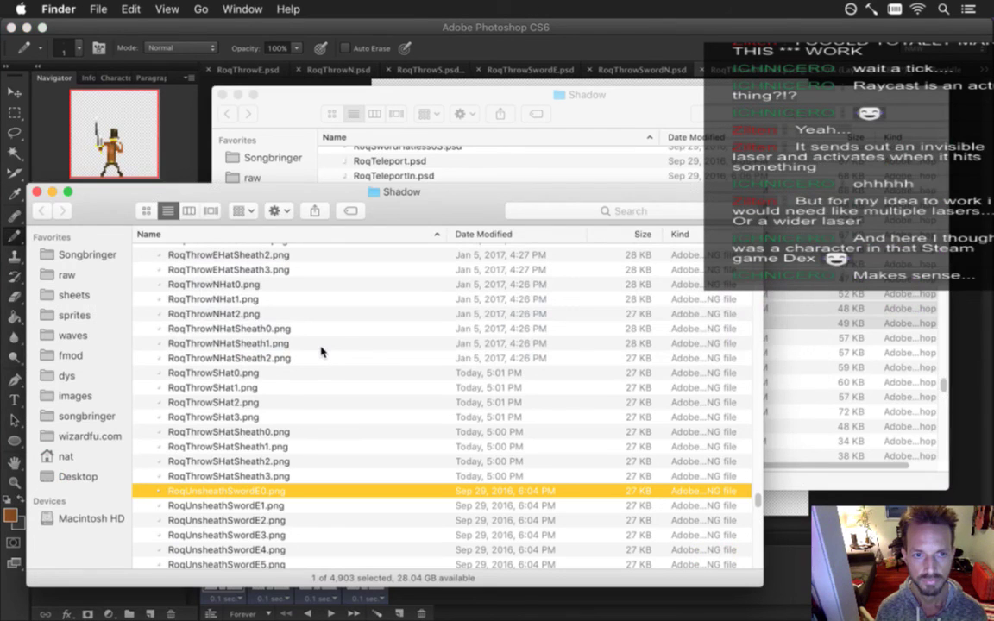
pyautogui.click(291, 433)
pyautogui.press('space')
pyautogui.press('Down')
pyautogui.press('Down')
pyautogui.press('Down')
pyautogui.press('space')
pyautogui.press('Down')
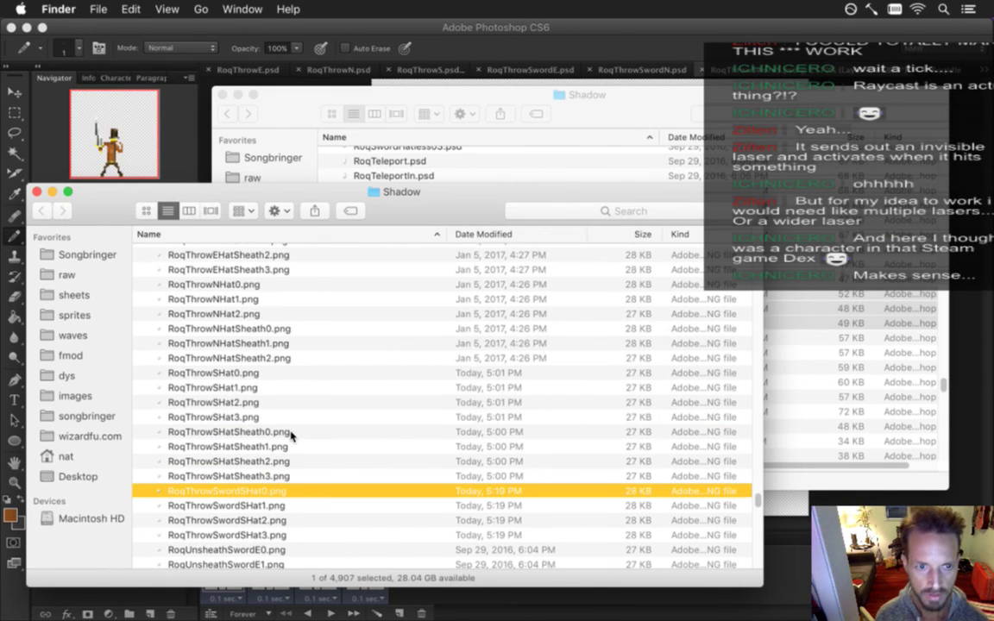
pyautogui.press('space')
pyautogui.press('Down')
pyautogui.press('Down')
pyautogui.press('Down')
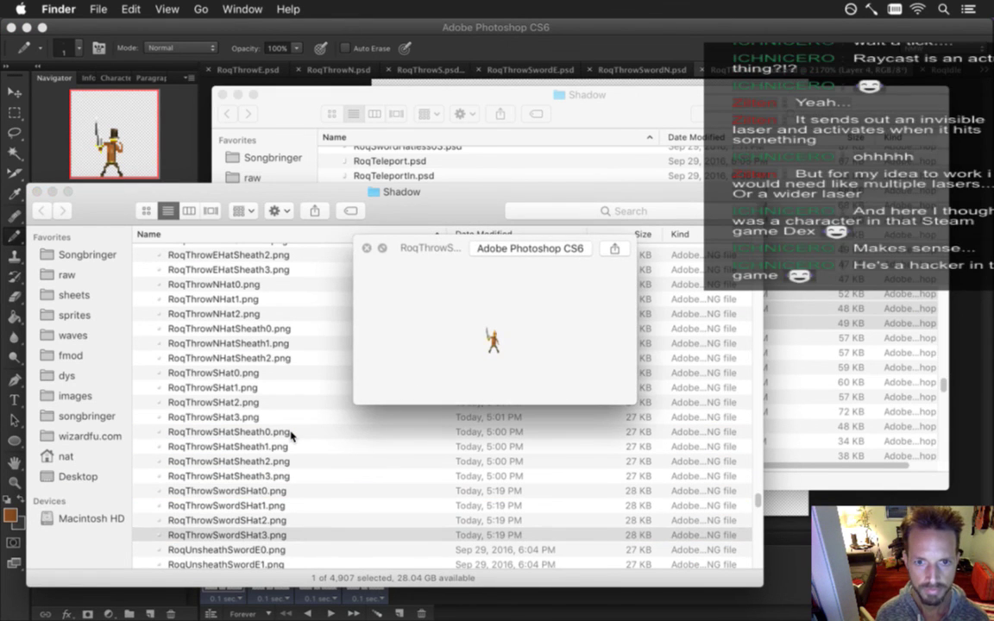
pyautogui.press('space')
pyautogui.press('super+Tab')
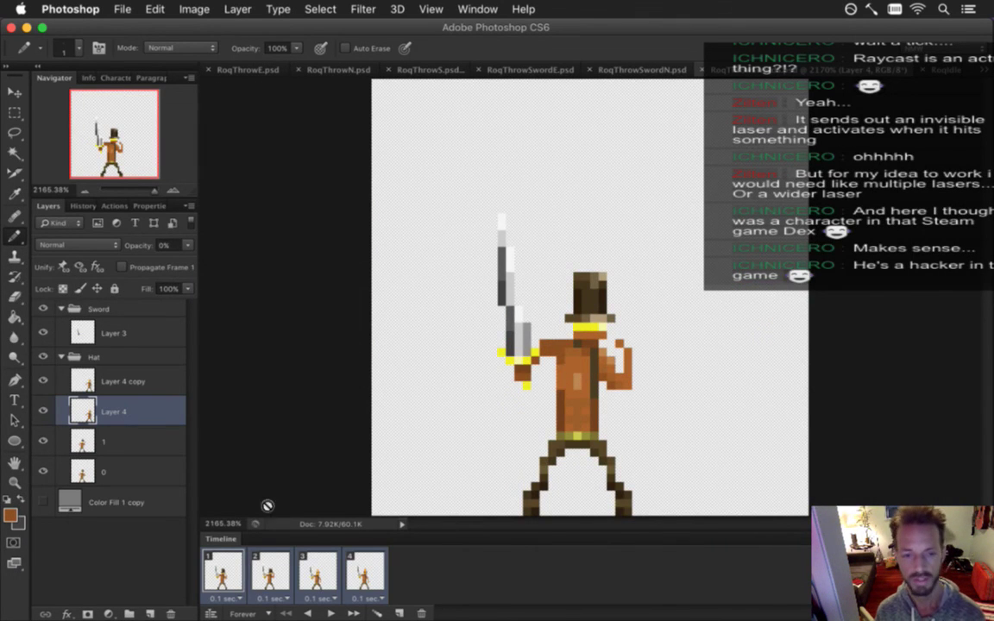
# Show the Color Fill 1 copy background again, compare frames 1 and 2, and save the document
pyautogui.click(43, 502)
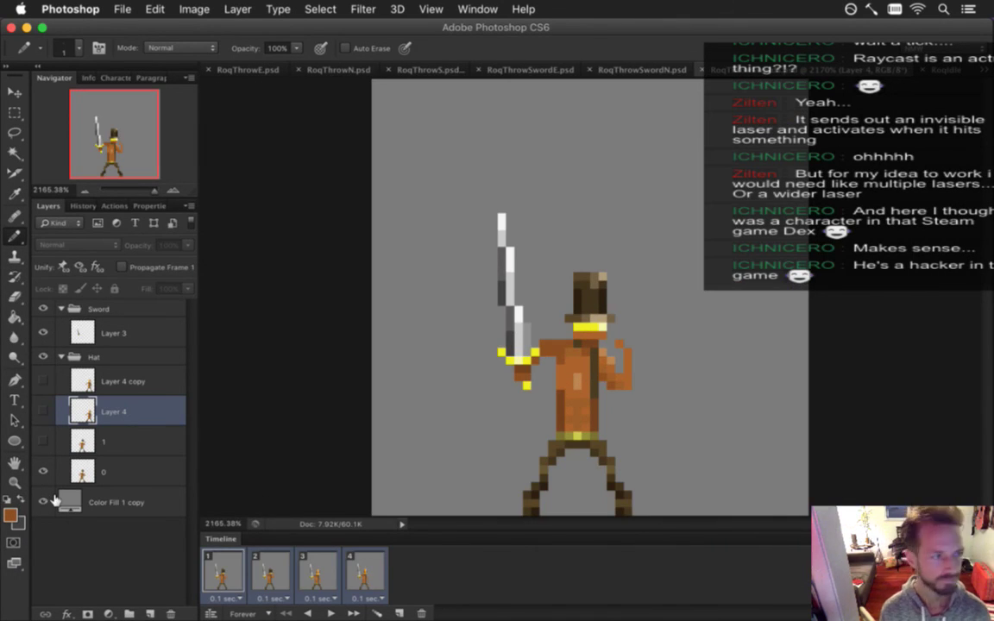
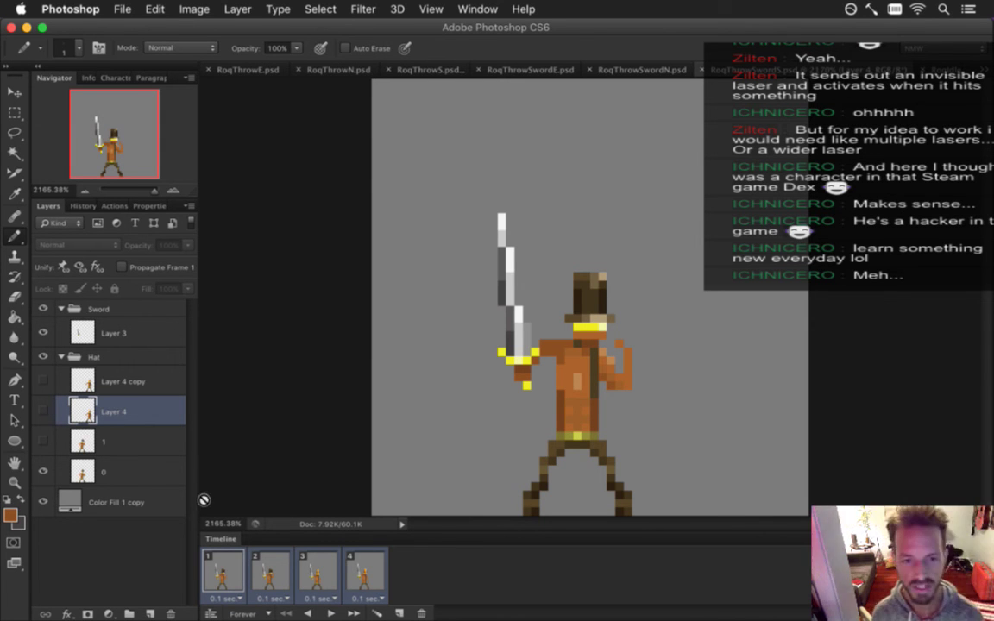
pyautogui.click(226, 571)
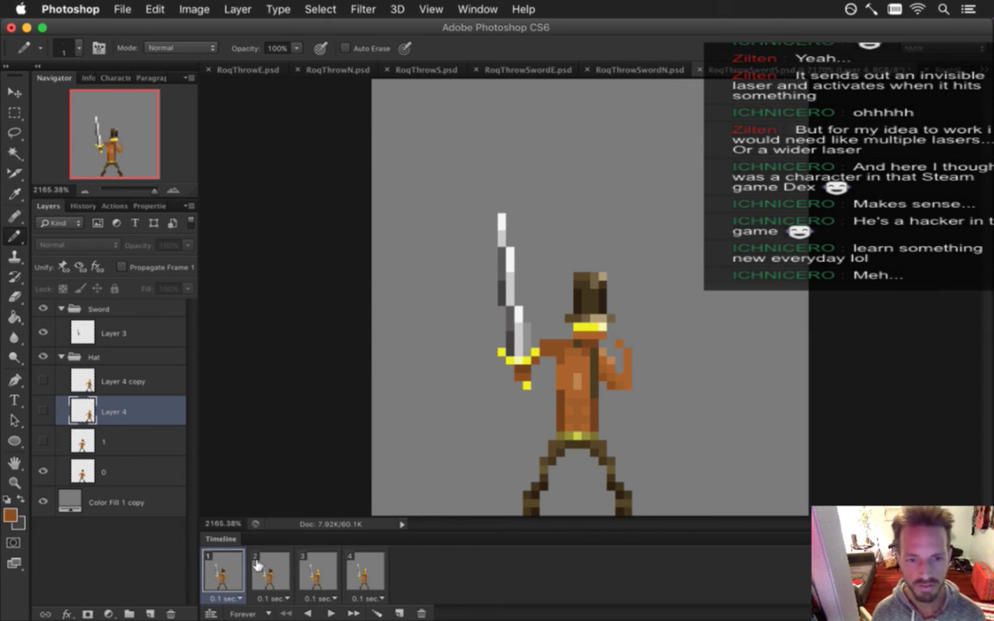
pyautogui.click(257, 565)
pyautogui.click(235, 566)
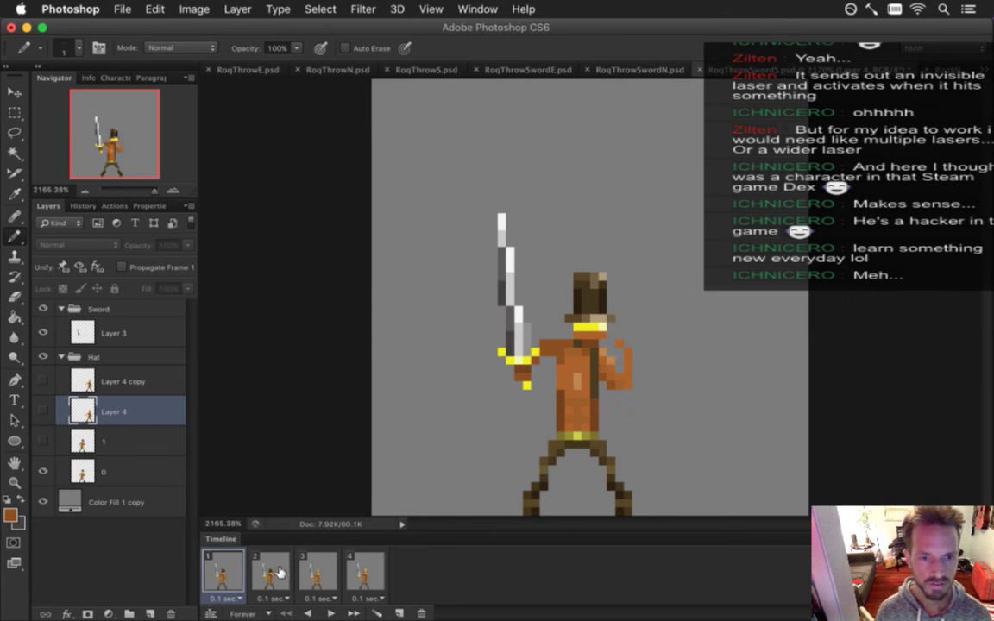
pyautogui.click(280, 572)
pyautogui.click(226, 571)
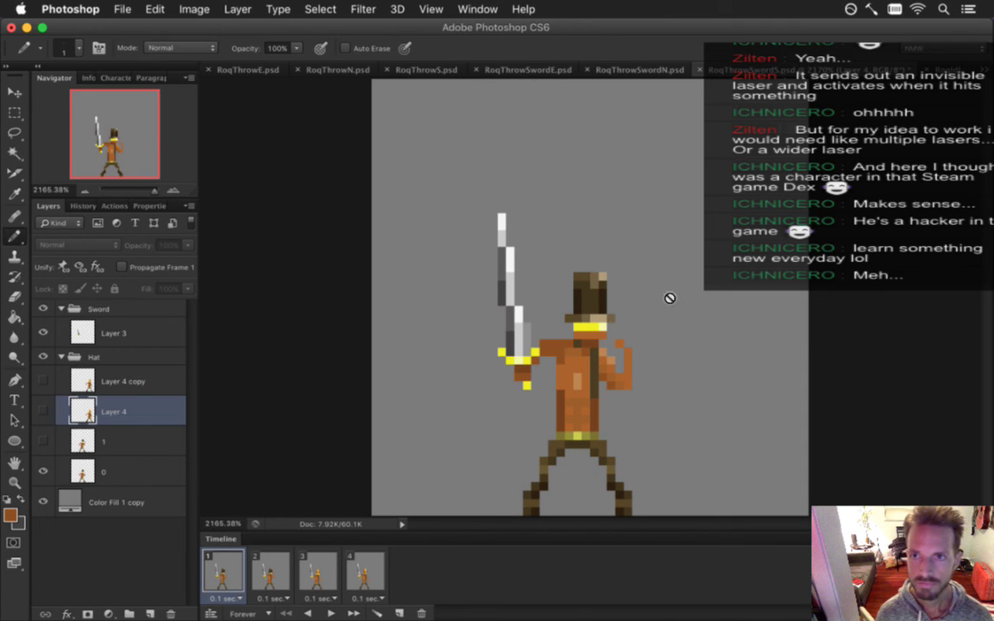
pyautogui.press('super+s')
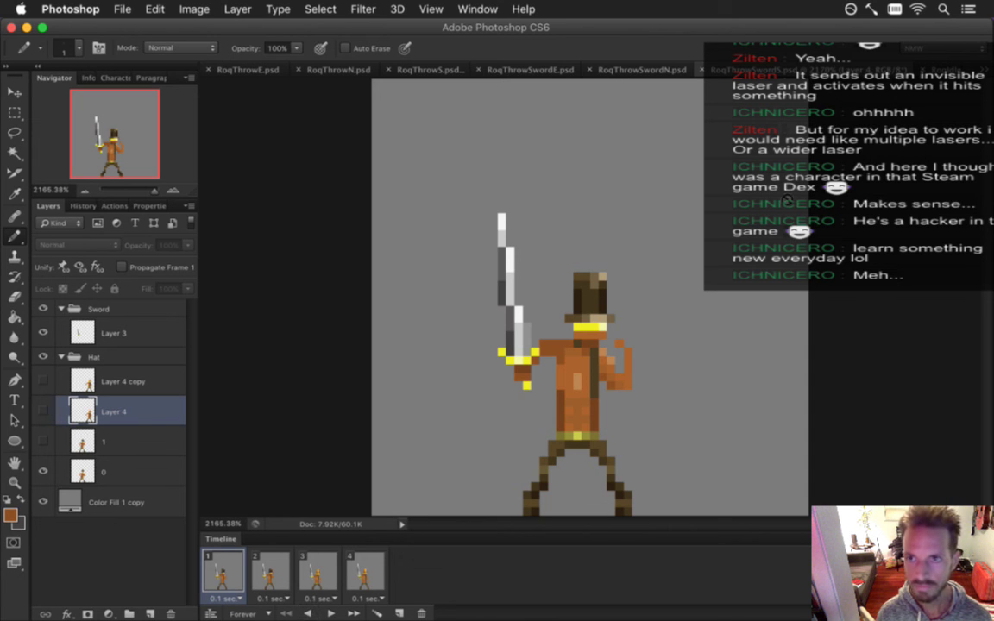
# Close the idle reference document and RoqThrowSwordS.psd, leaving RoqThrowSwordN.psd in view
pyautogui.click(738, 67)
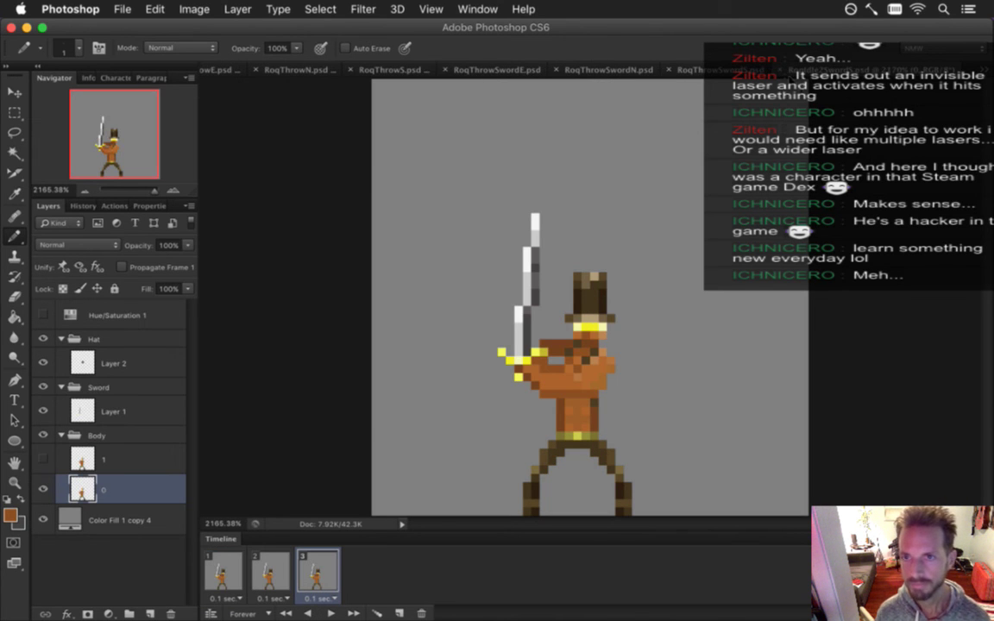
pyautogui.click(712, 71)
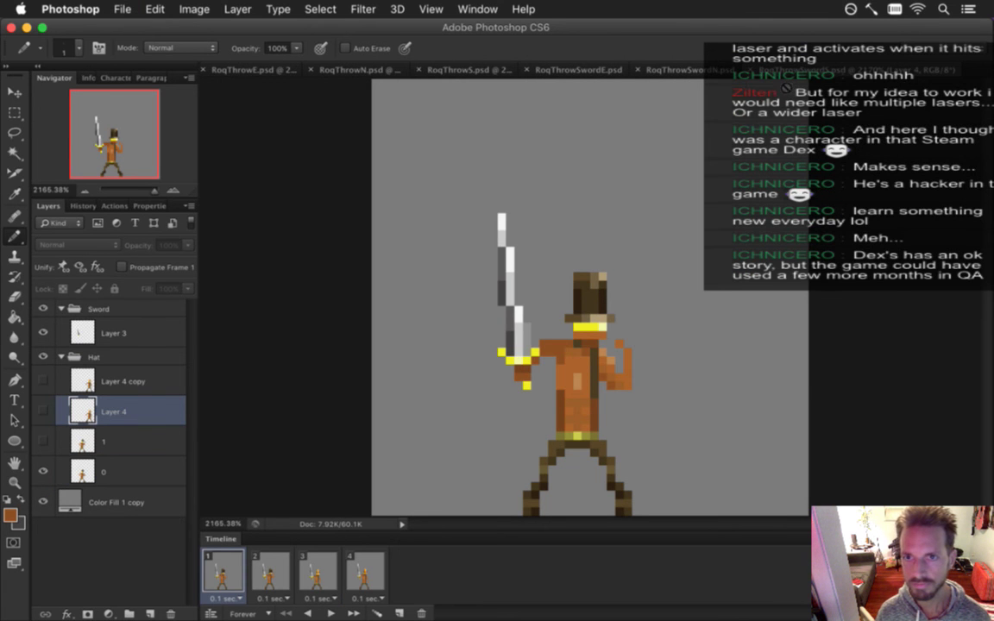
pyautogui.click(697, 73)
pyautogui.press('m')
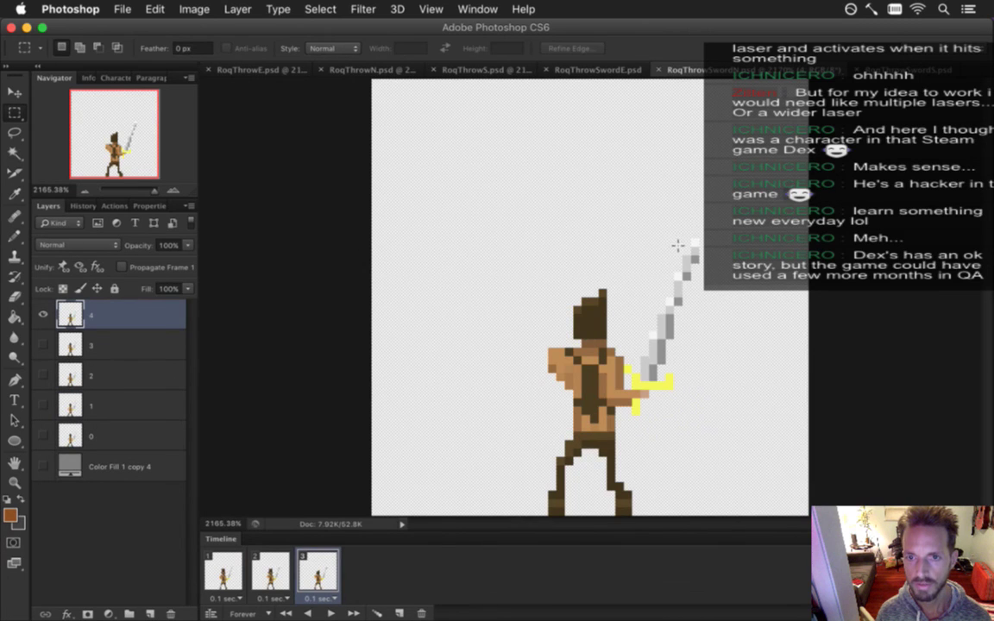
pyautogui.hotkey('ctrl', 'Tab')
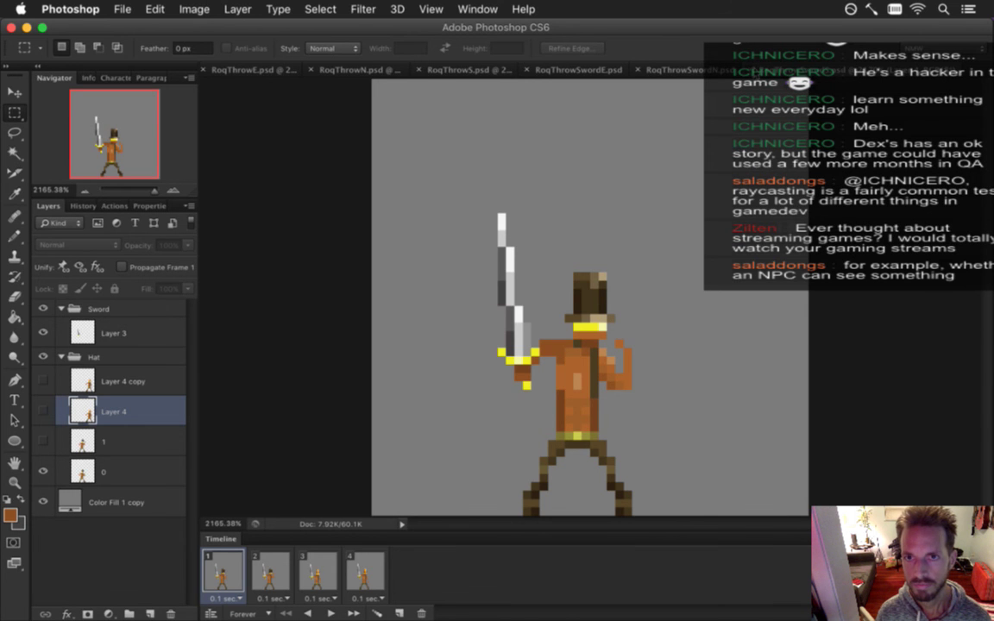
pyautogui.click(675, 68)
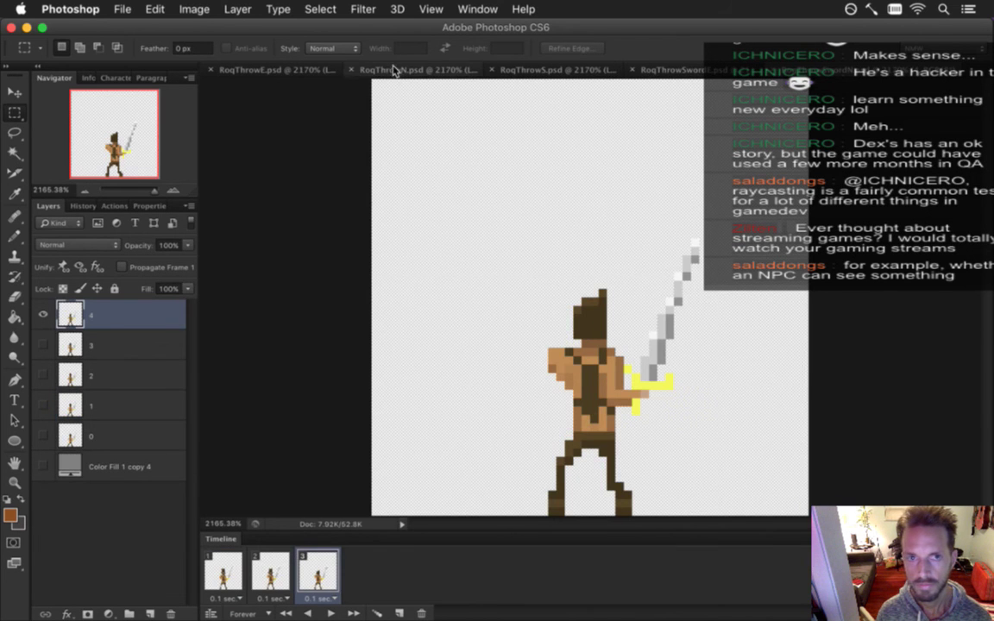
# Close RoqThrowS.psd without saving and switch to RoqThrowN.psd
pyautogui.click(491, 70)
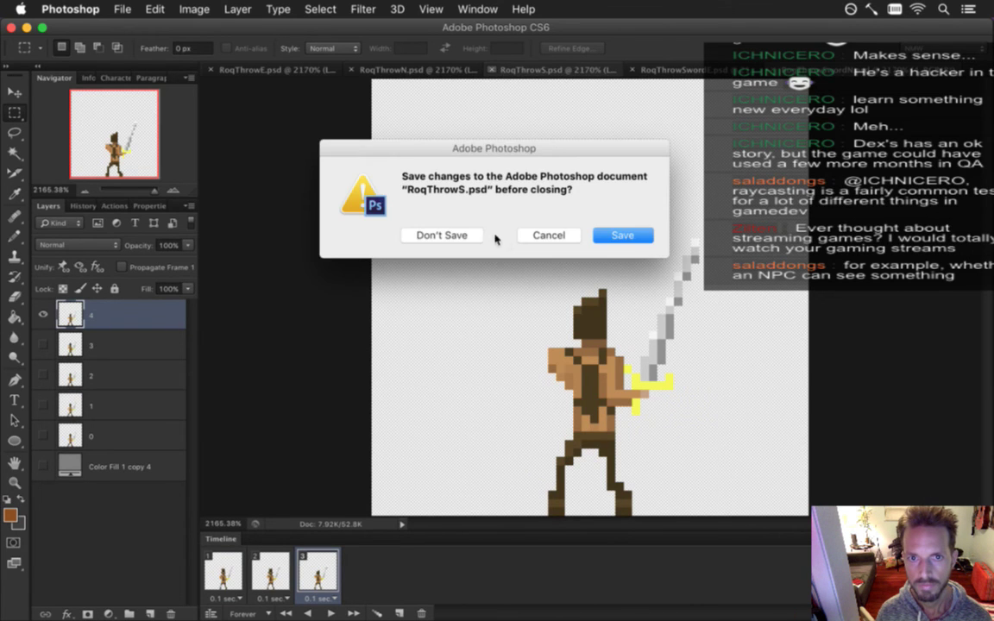
pyautogui.click(464, 235)
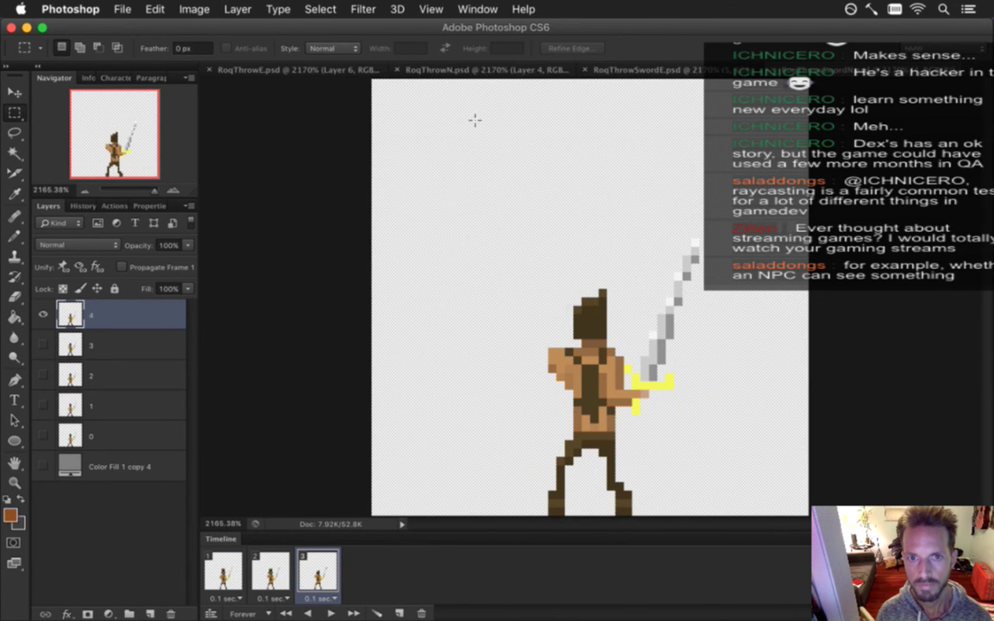
pyautogui.click(460, 71)
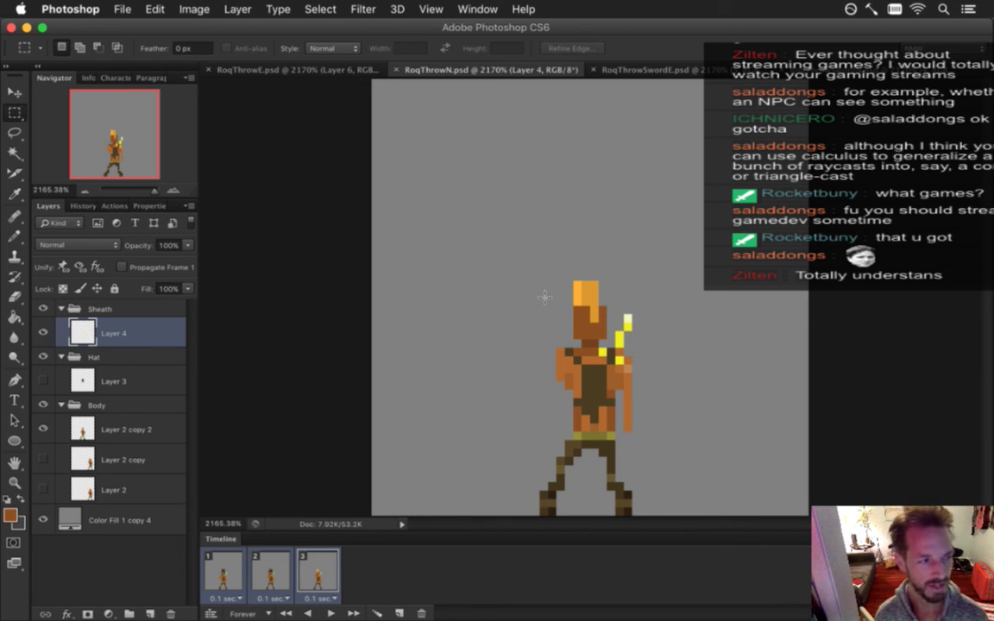
# Switch to Steam and look at the game library
pyautogui.moveTo(992, 413)
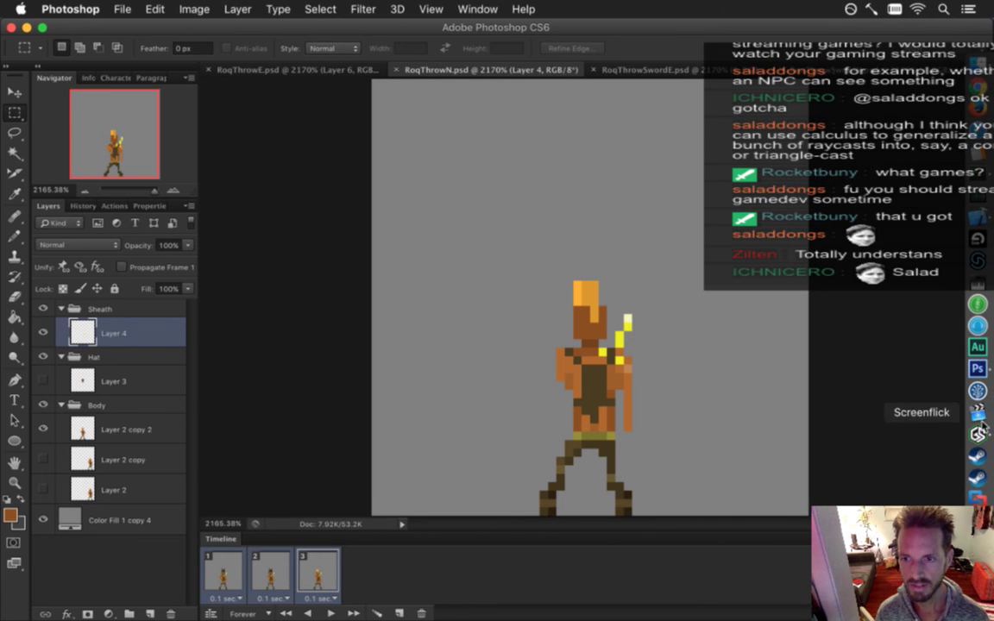
pyautogui.click(984, 455)
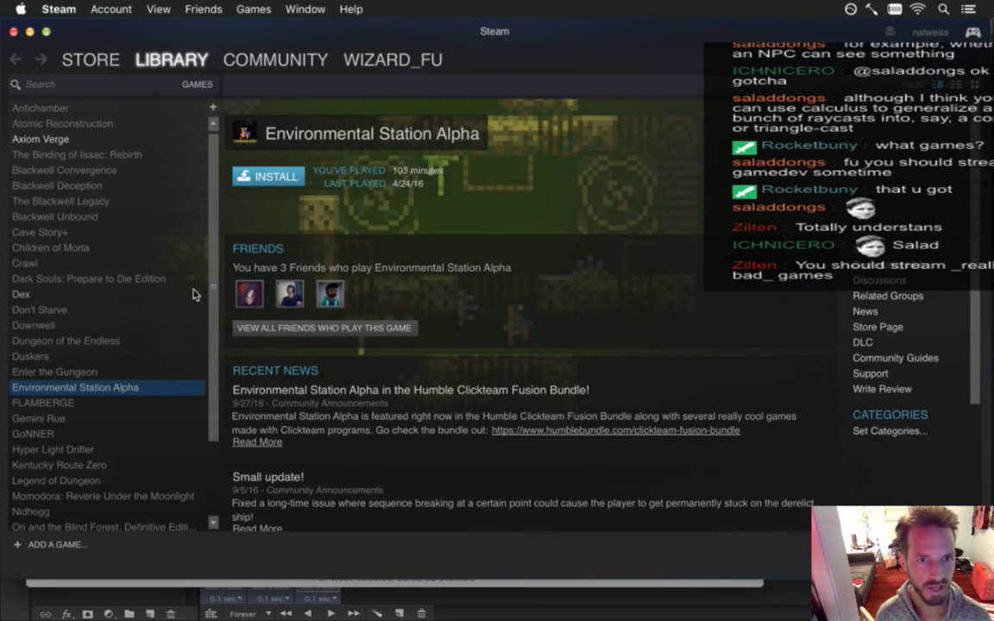
# Review the library pages of Axiom Verge, Antichamber, The Binding of Isaac: Rebirth, Blackwell Convergence, Cave Story+ and Children of Morta
pyautogui.click(110, 137)
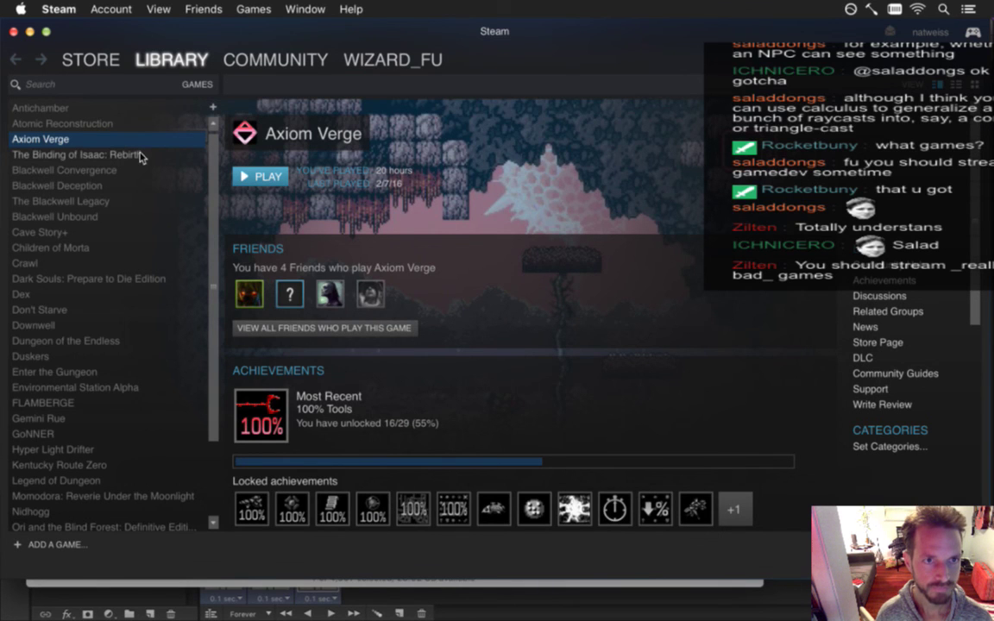
pyautogui.click(117, 109)
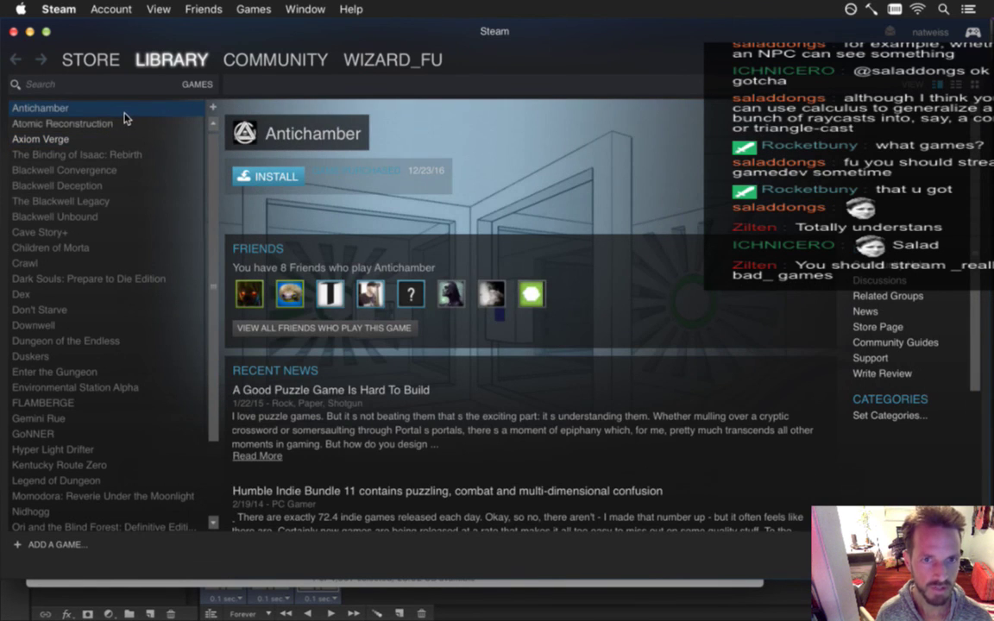
pyautogui.click(134, 155)
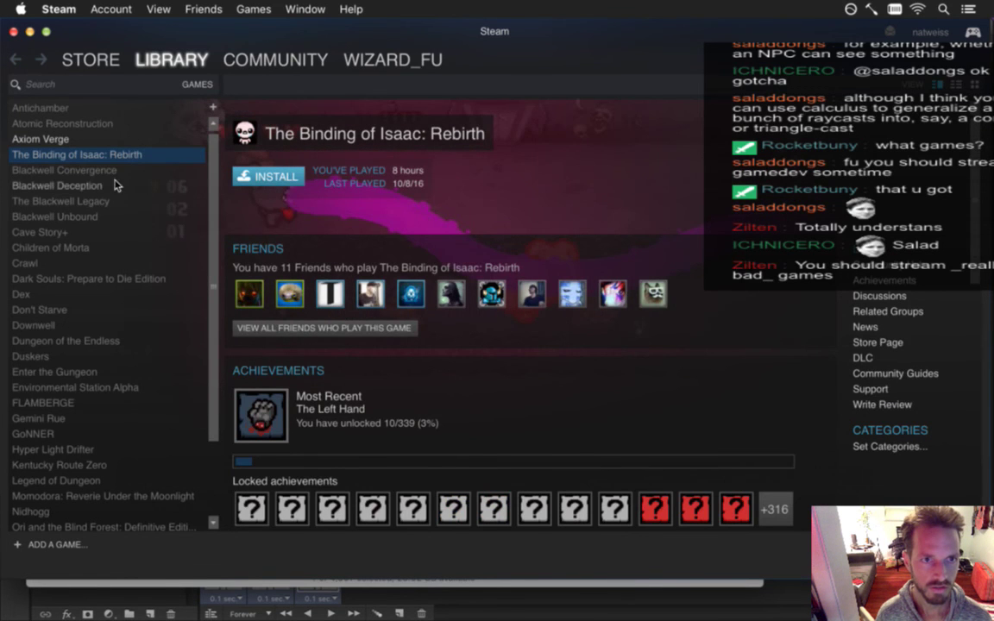
pyautogui.press('Down')
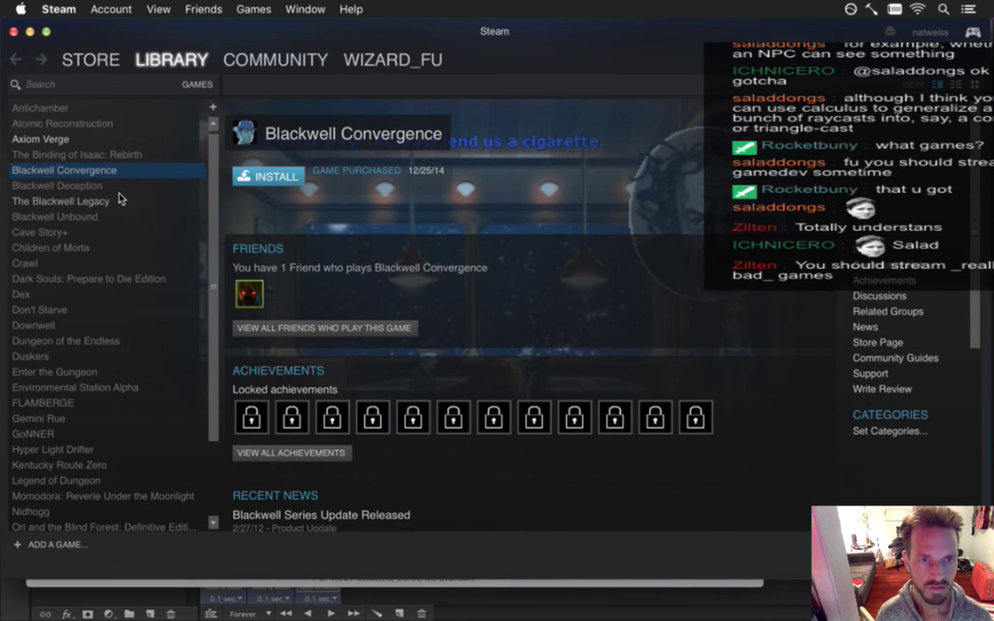
pyautogui.scroll(-2, 129, 204)
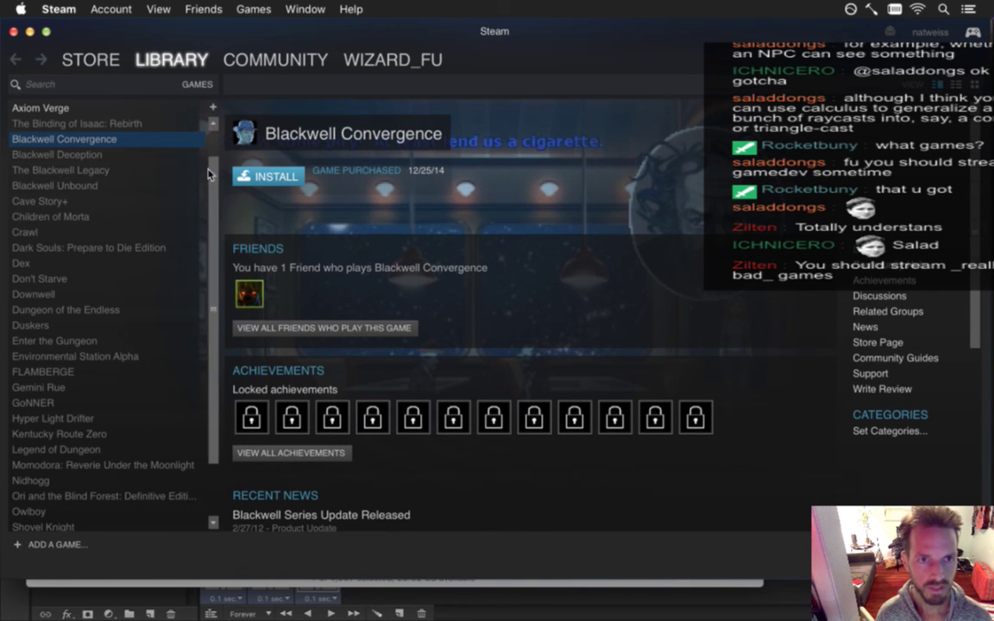
pyautogui.click(123, 201)
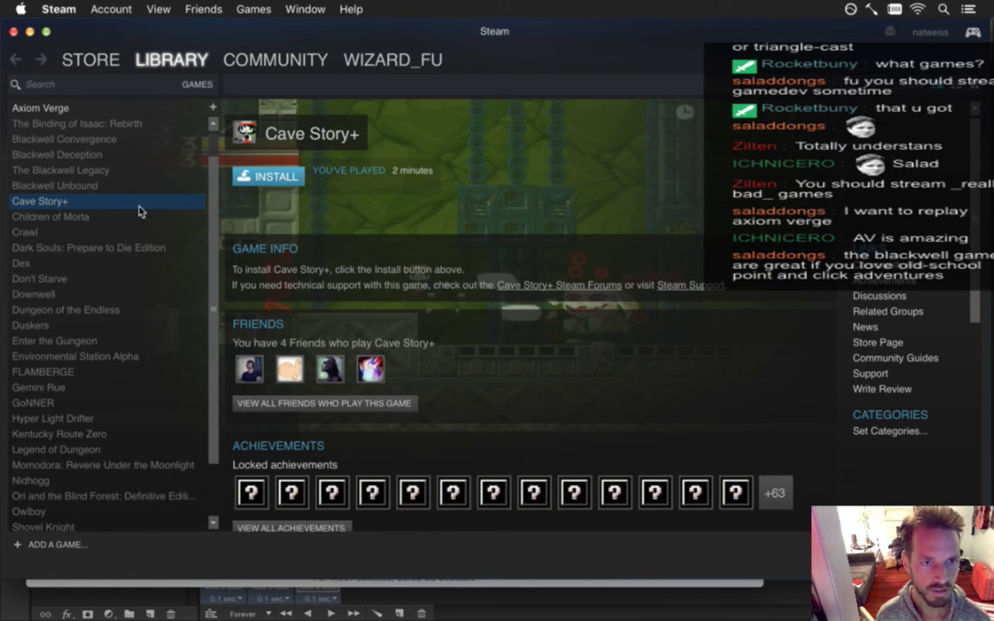
pyautogui.click(83, 217)
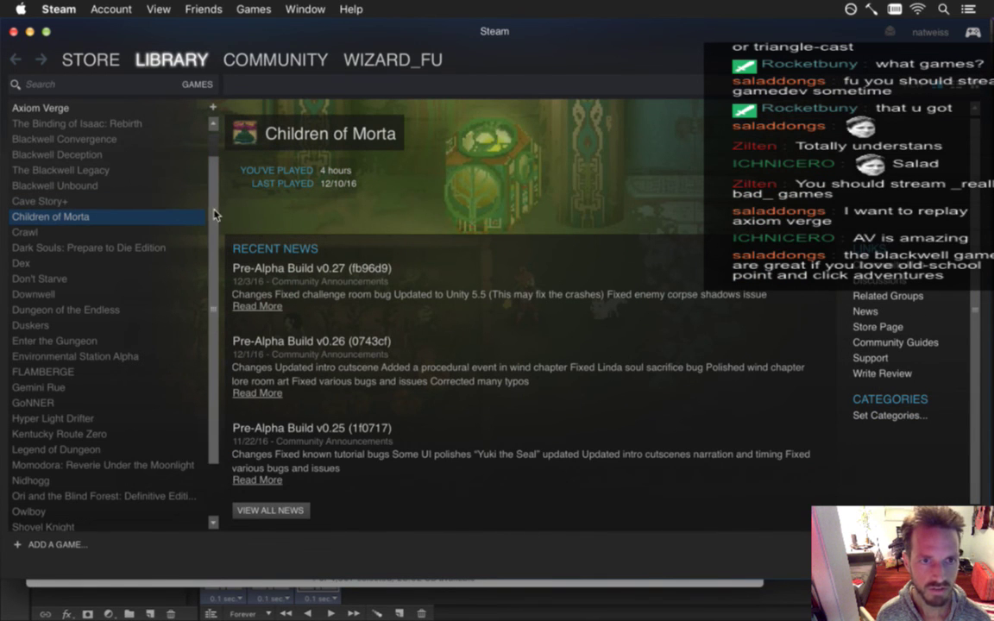
# Review the library pages of the games from Crawl through Duskers one by one, including Dark Souls, Dex, Don't Starve and Downwell
pyautogui.scroll(-2, 216, 259)
pyautogui.scroll(-2, 216, 259)
pyautogui.click(62, 166)
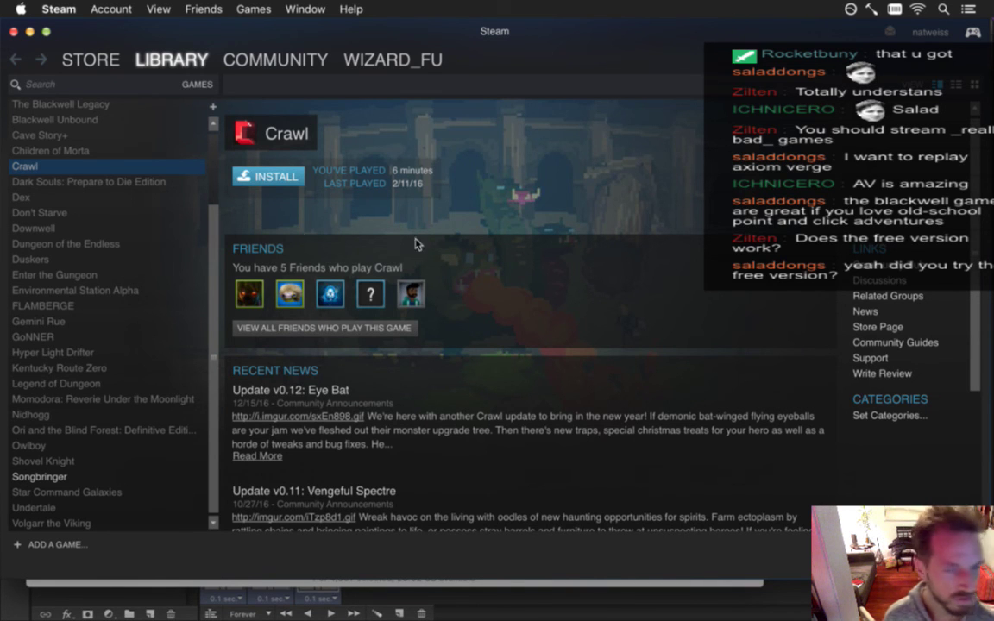
pyautogui.click(121, 187)
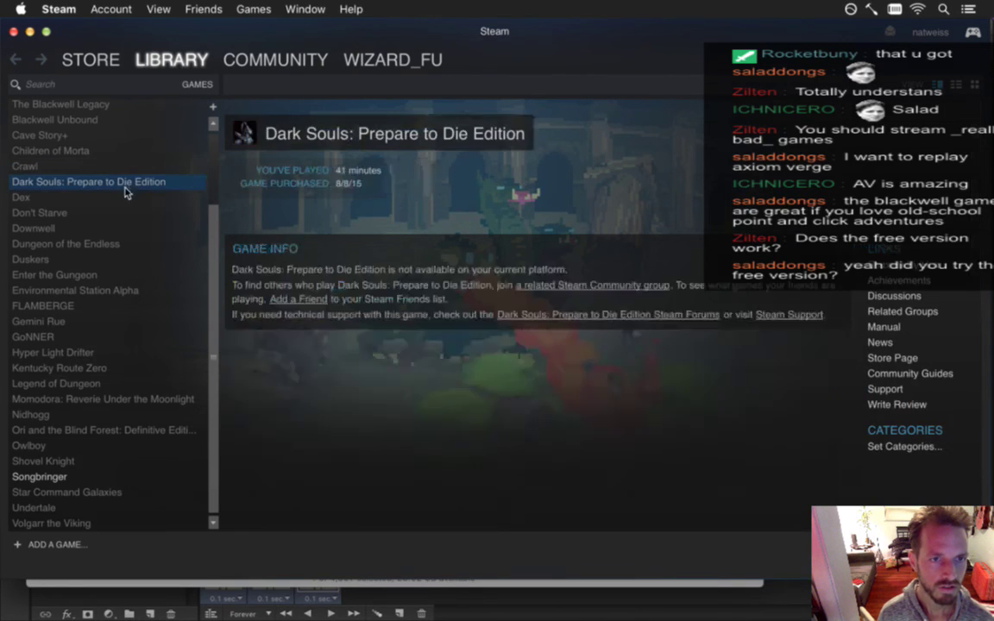
pyautogui.click(118, 200)
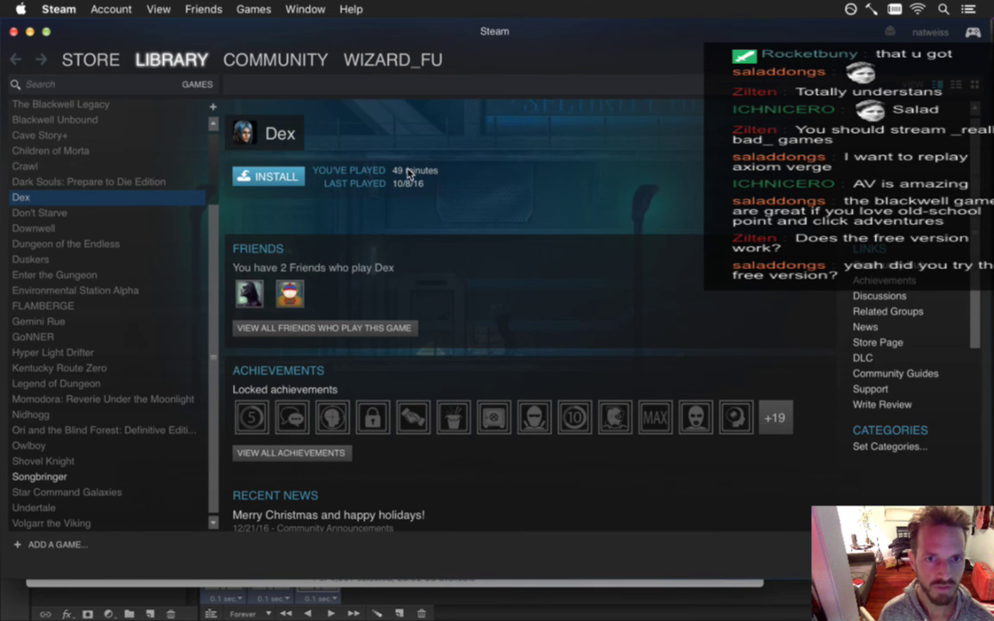
pyautogui.click(134, 215)
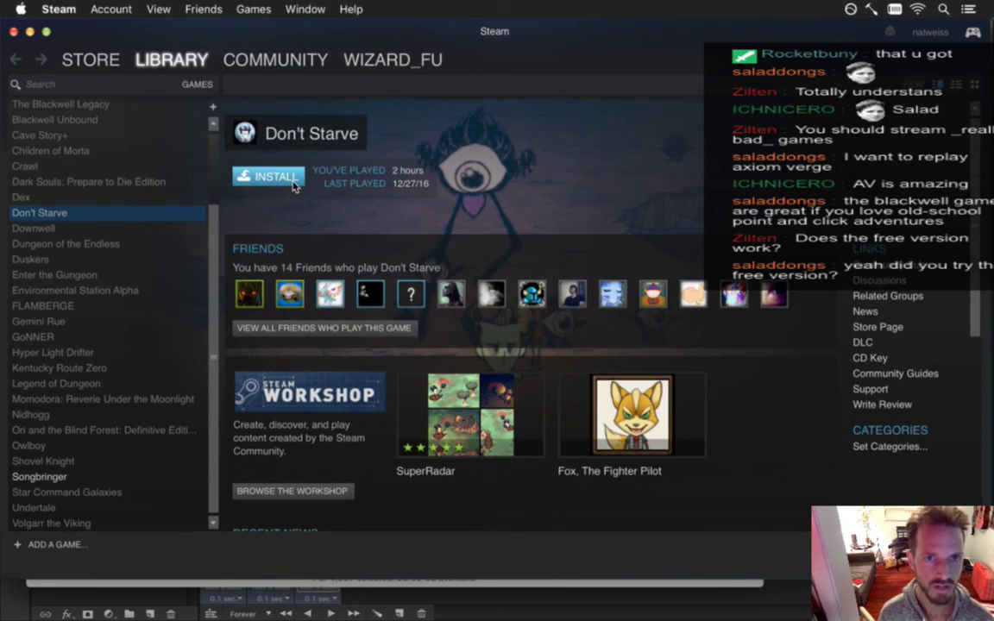
pyautogui.click(115, 226)
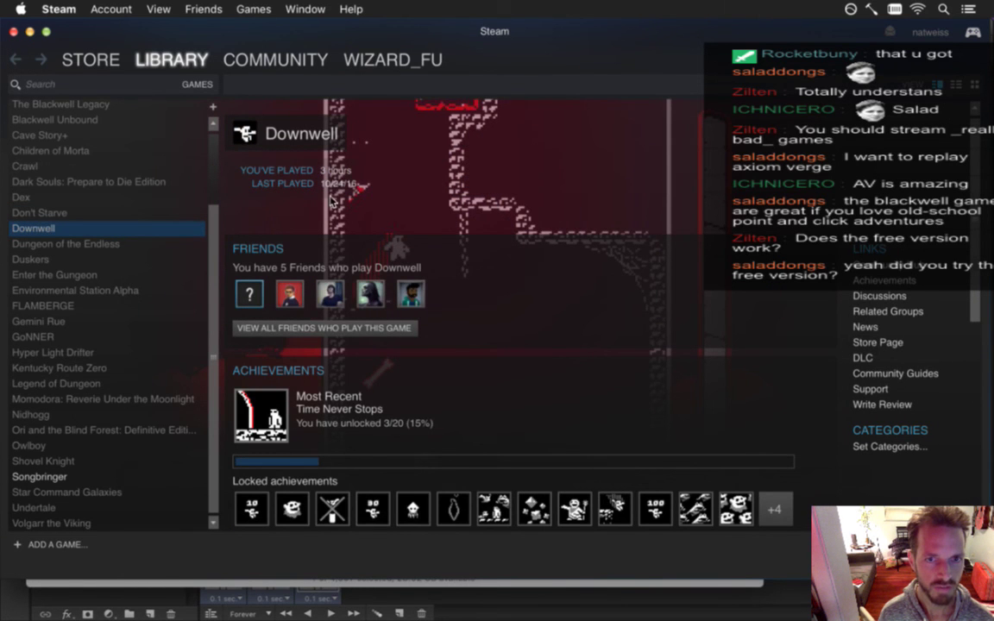
pyautogui.click(137, 244)
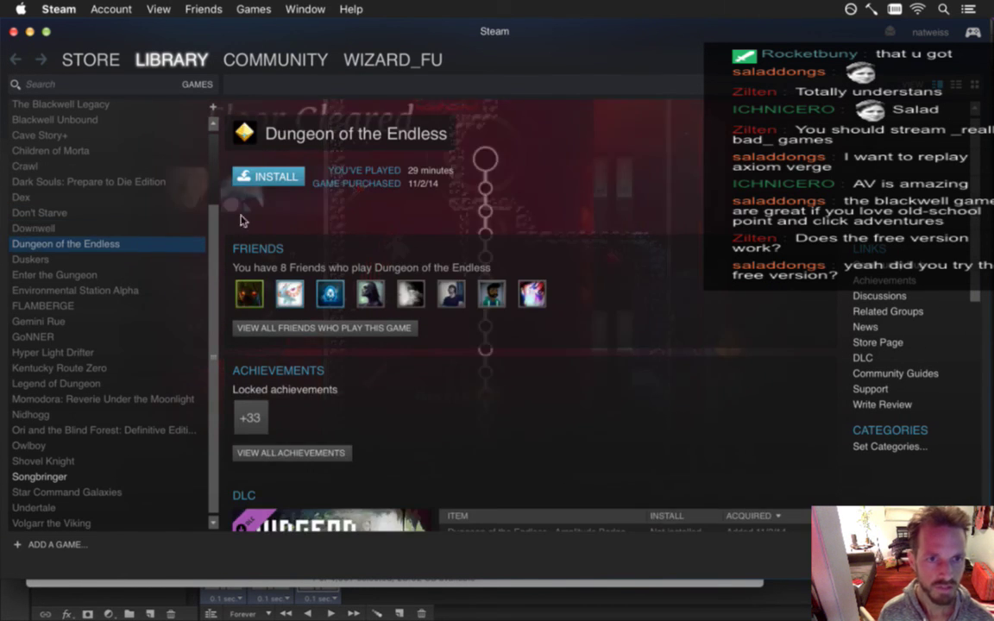
pyautogui.click(184, 260)
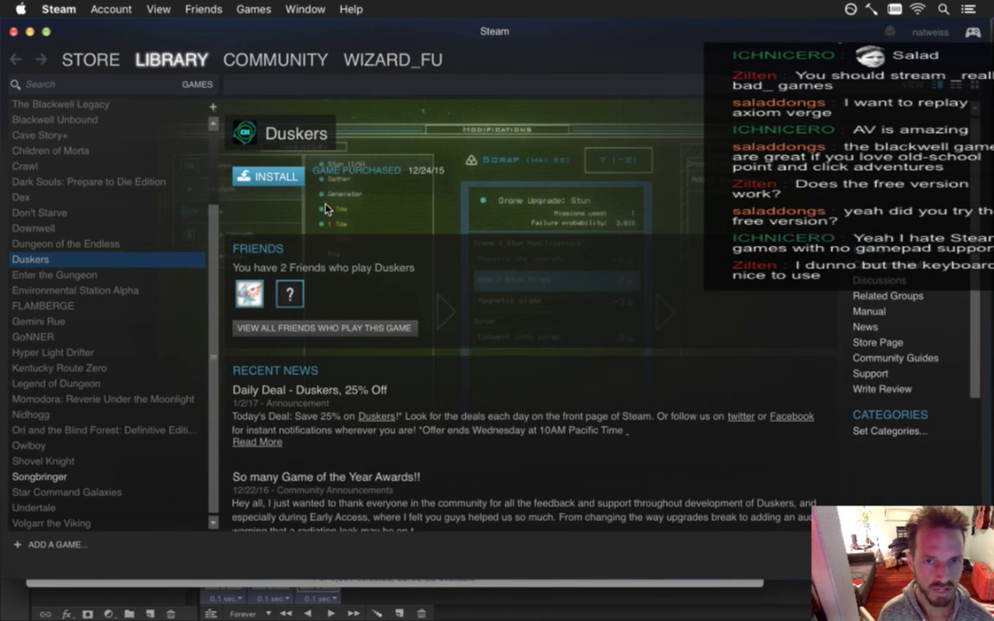
# Review each game's library page from Enter the Gungeon through Momodora: Reverie Under the Moonlight
pyautogui.click(189, 277)
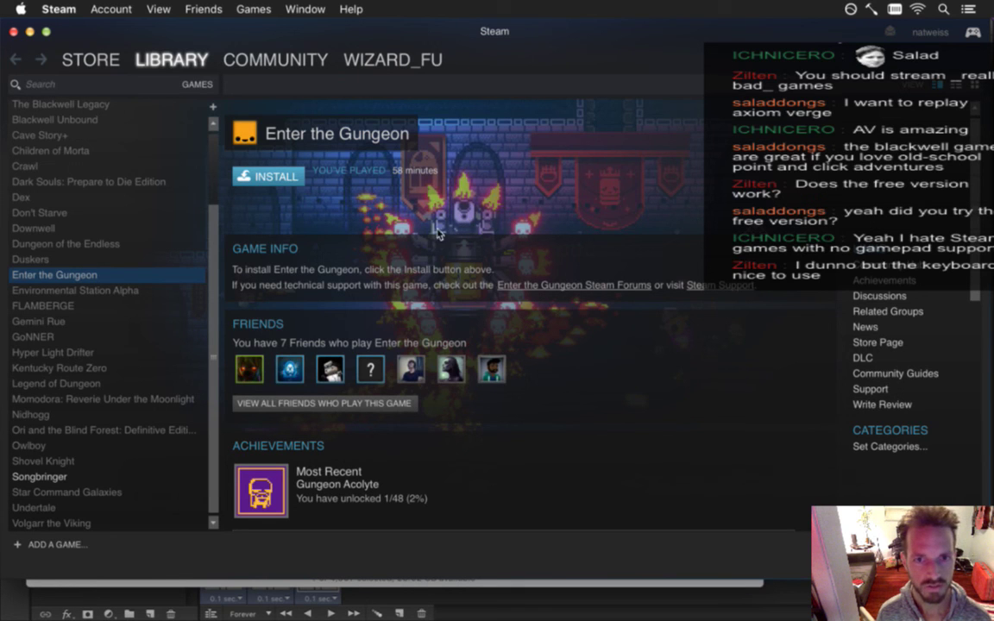
pyautogui.click(155, 293)
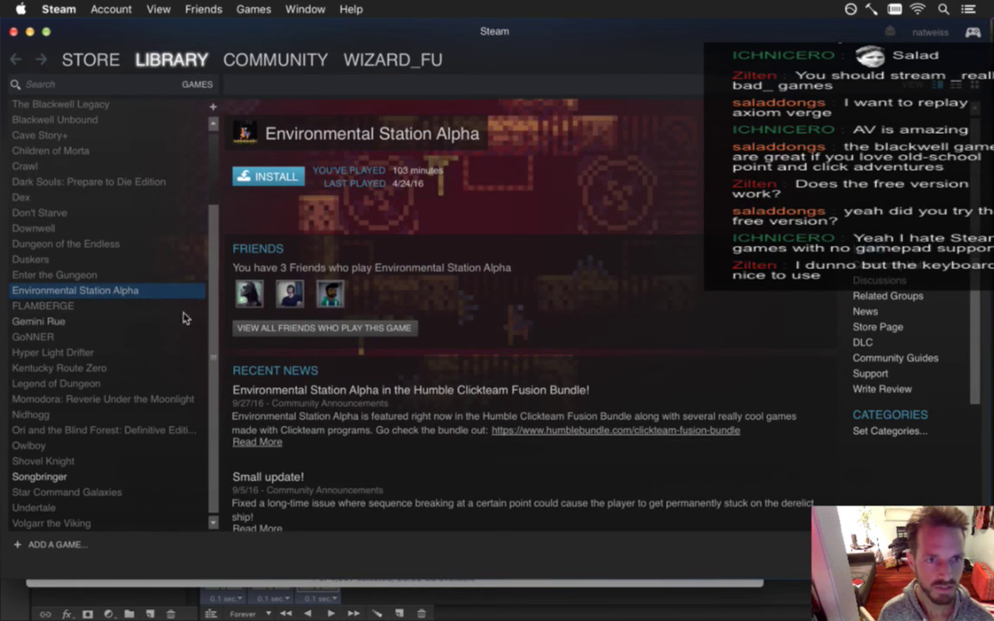
pyautogui.click(157, 306)
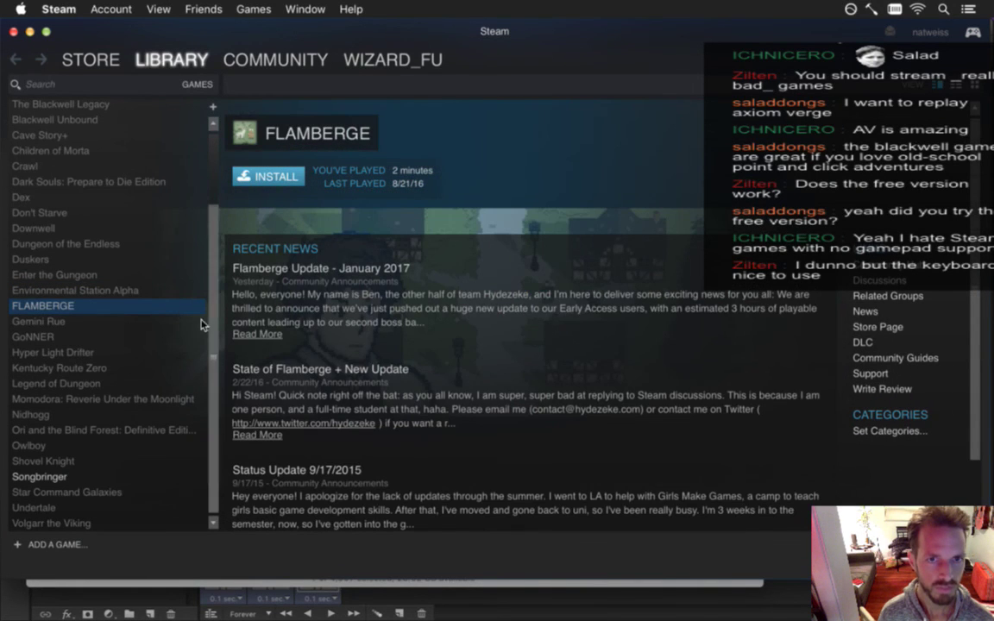
pyautogui.click(169, 325)
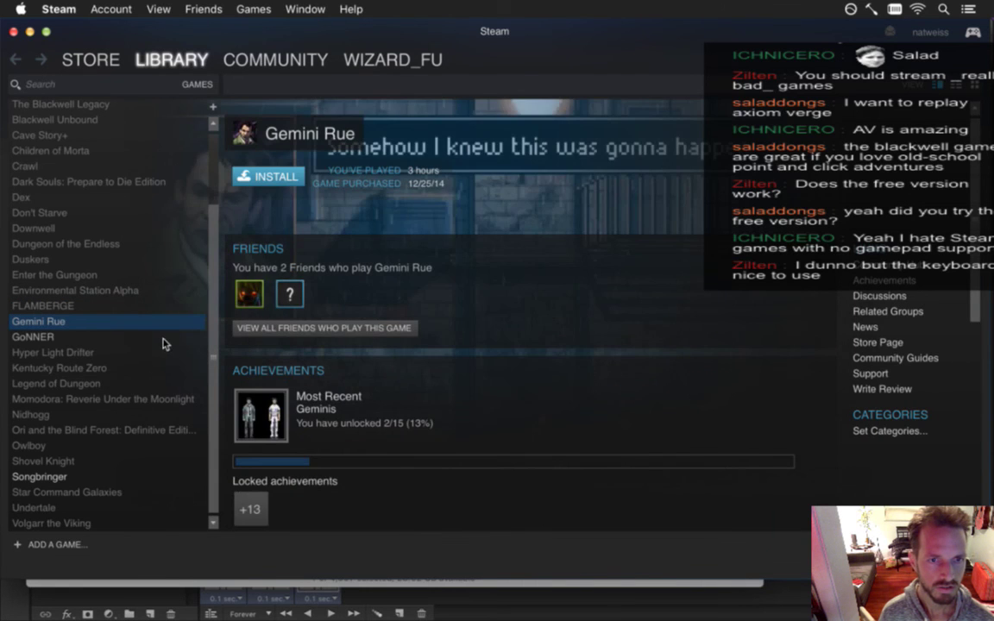
pyautogui.click(168, 338)
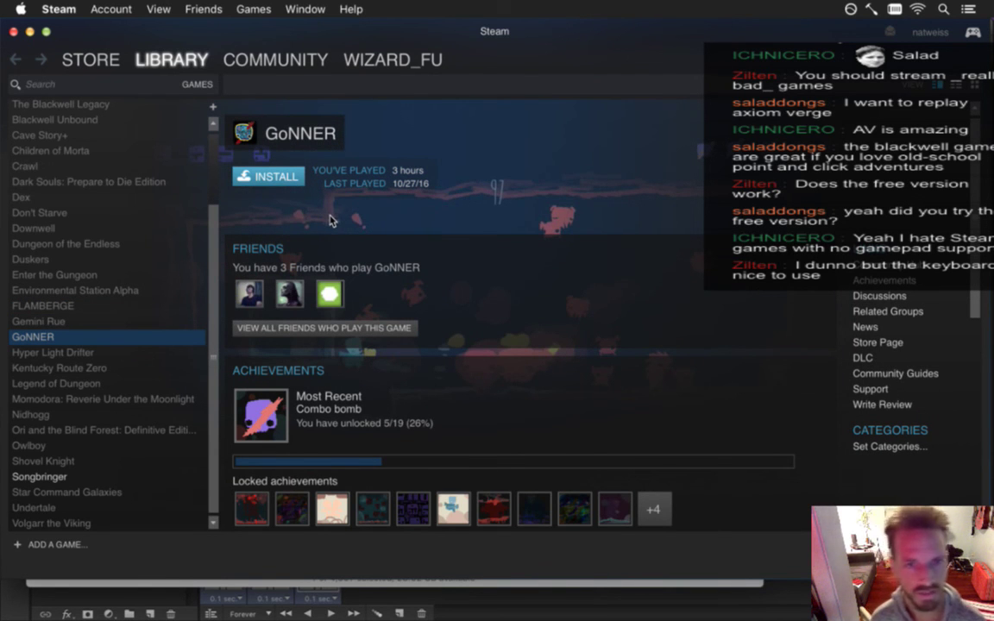
pyautogui.click(131, 350)
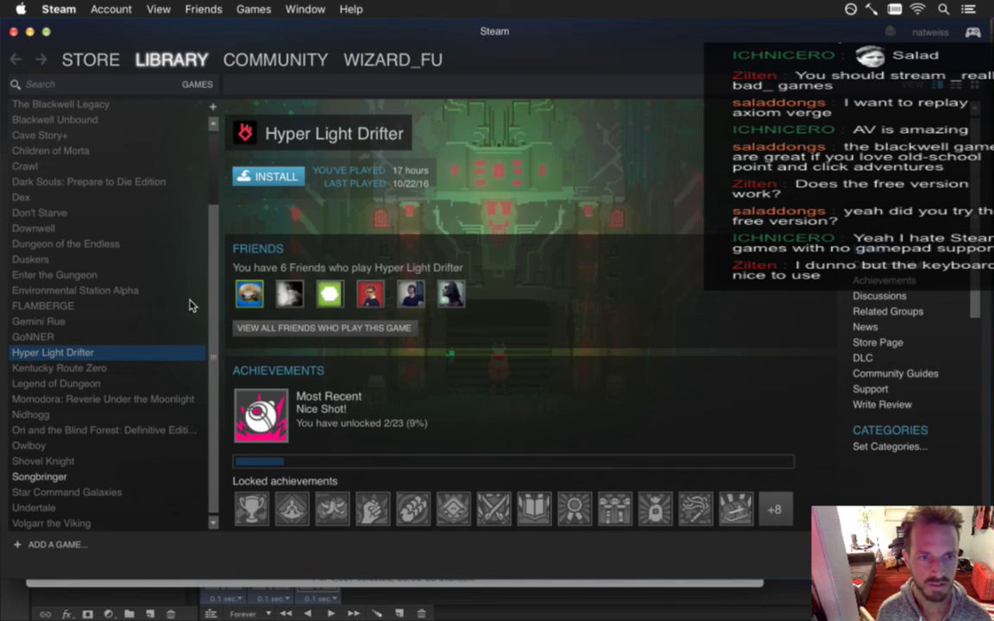
pyautogui.click(125, 370)
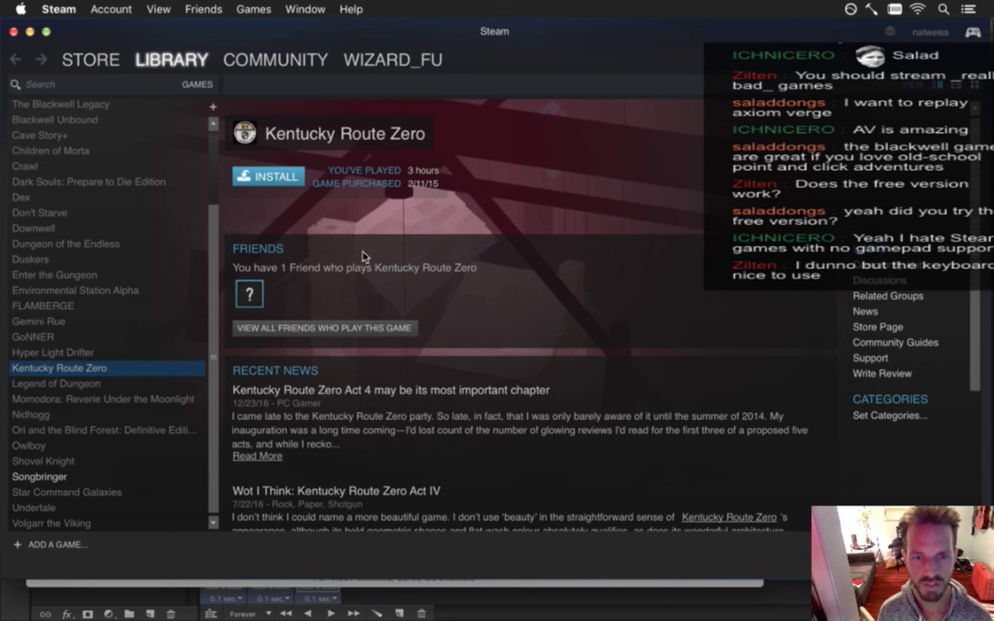
pyautogui.click(126, 386)
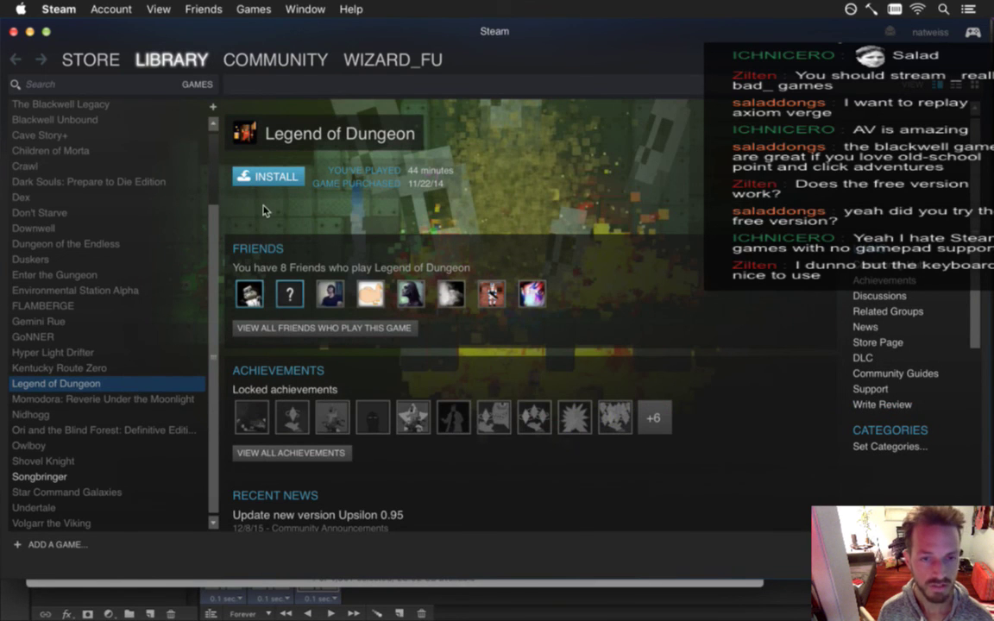
pyautogui.click(138, 402)
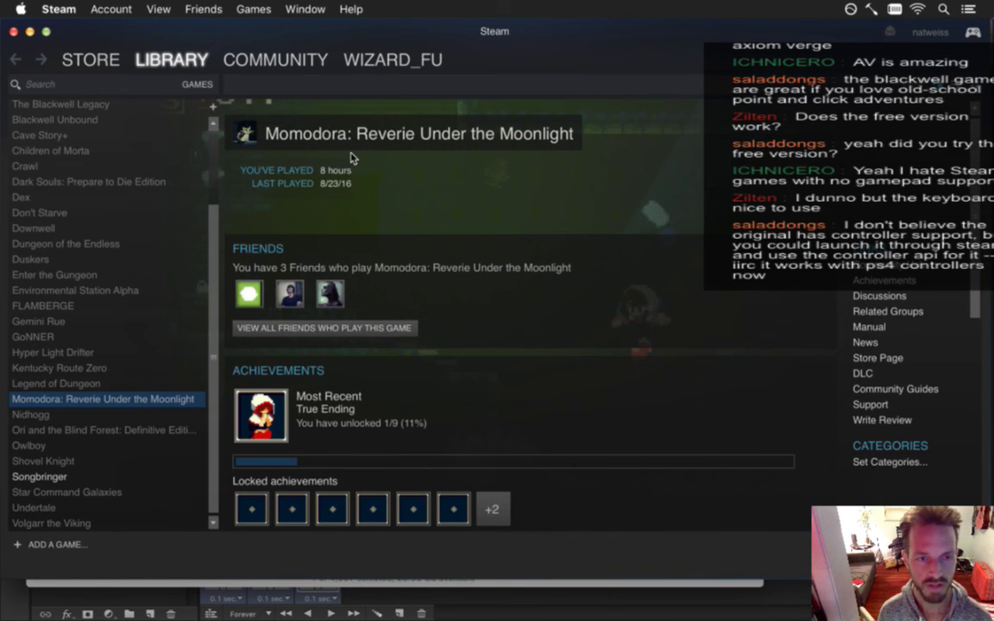
# Look at the library pages of Nidhogg, Ori and the Blind Forest, Owlboy and Shovel Knight, revisiting Nidhogg and Shovel Knight
pyautogui.click(71, 416)
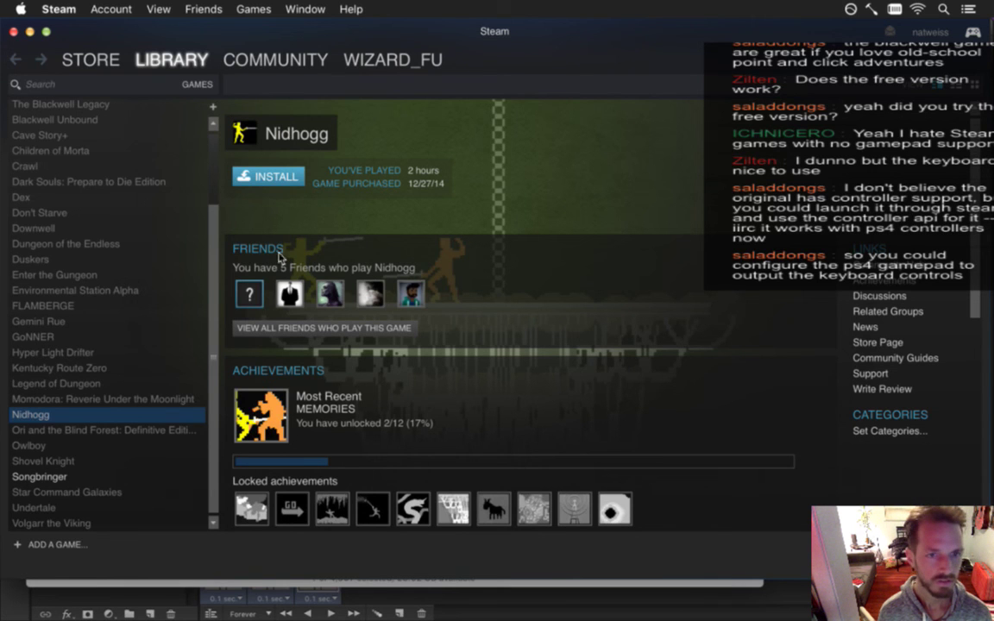
pyautogui.click(150, 430)
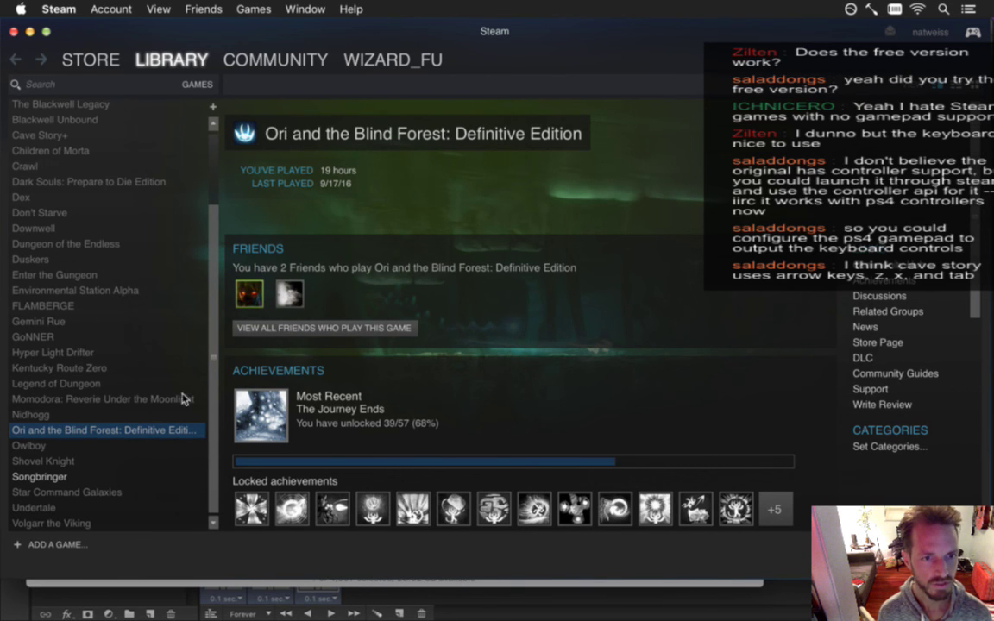
pyautogui.click(135, 459)
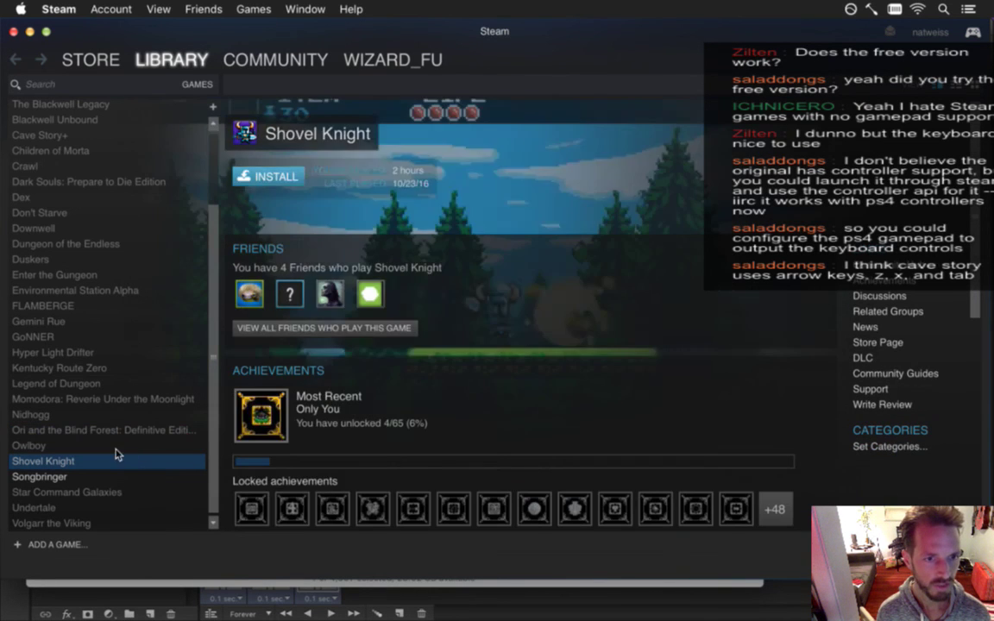
pyautogui.click(120, 446)
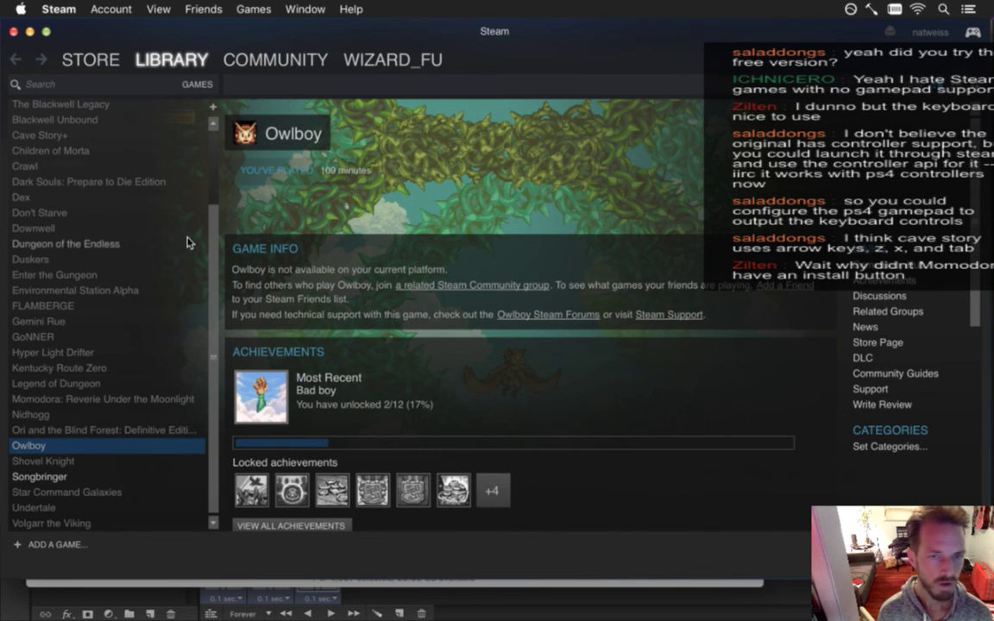
pyautogui.click(120, 398)
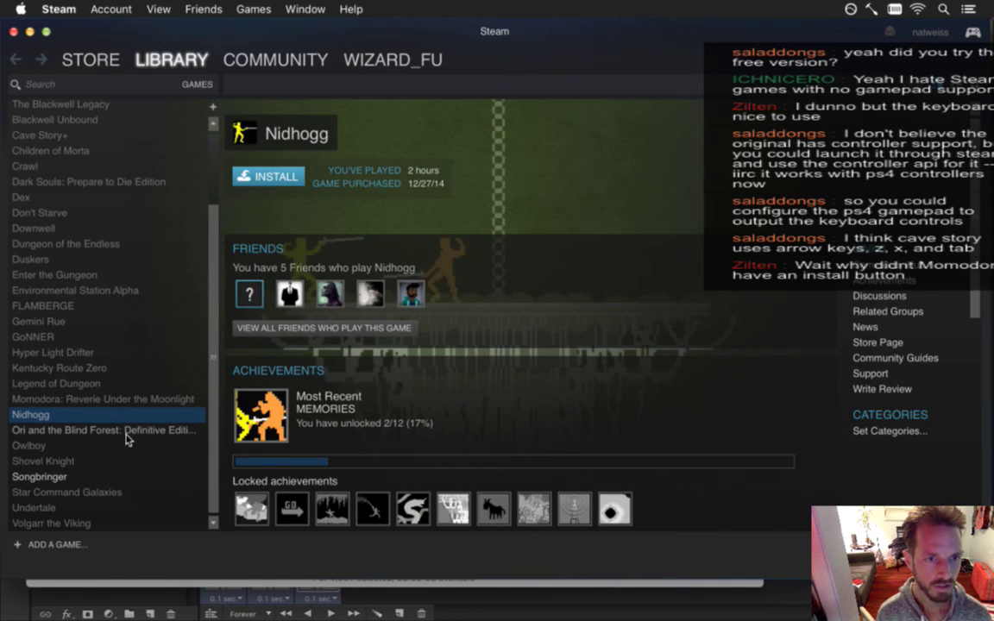
pyautogui.click(99, 460)
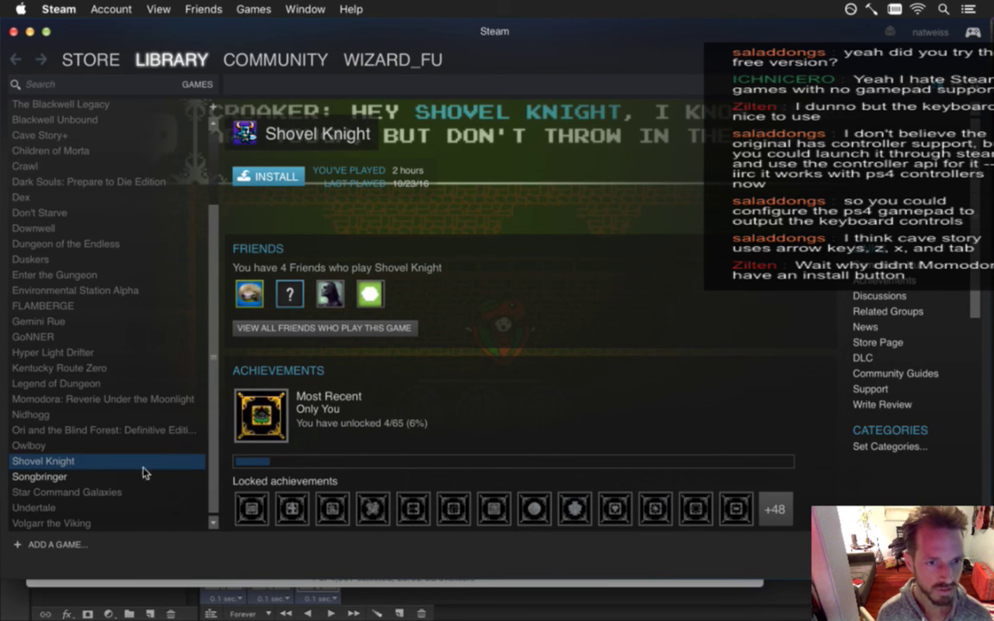
# Look at the library pages of Star Command Galaxies, Undertale and Volgarr the Viking
pyautogui.click(129, 493)
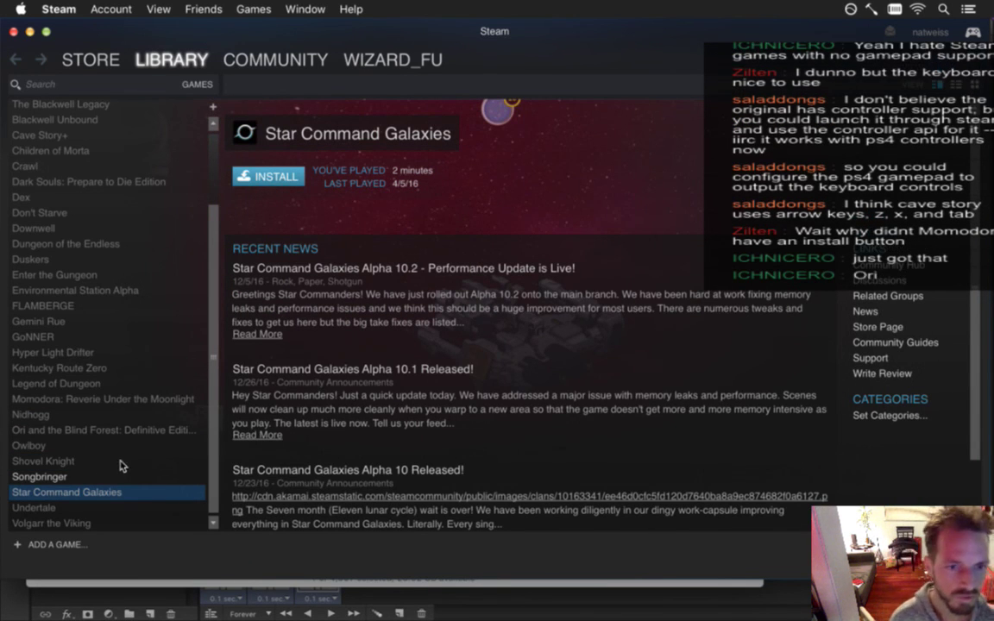
pyautogui.click(105, 508)
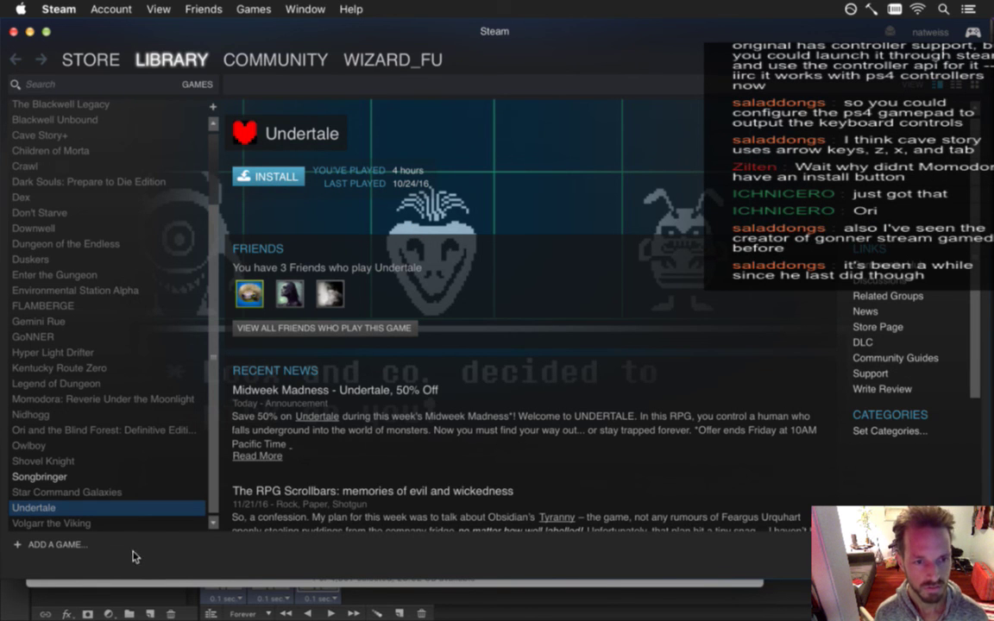
pyautogui.click(95, 524)
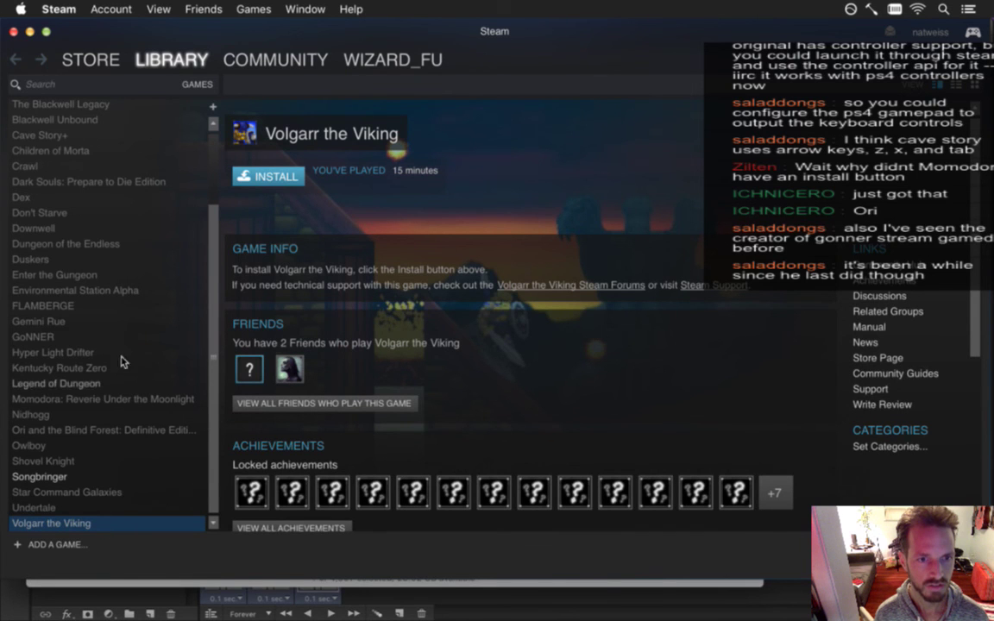
# Look over the whole game list once more and return to Owlboy's library page
pyautogui.moveTo(210, 260); pyautogui.dragTo(213, 236)
pyautogui.scroll(5, 213, 236)
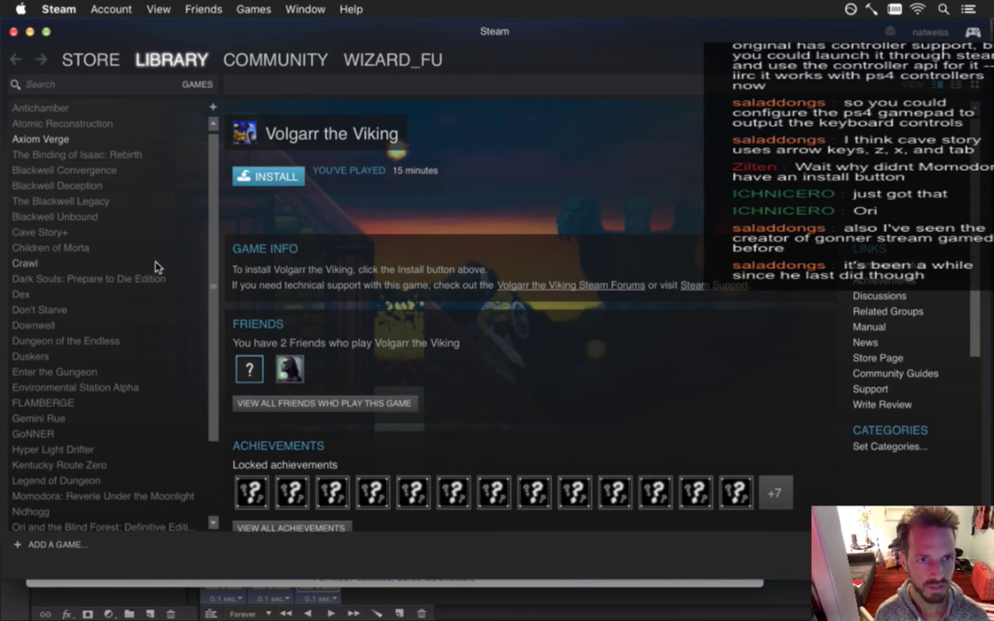
pyautogui.moveTo(215, 249); pyautogui.dragTo(227, 402)
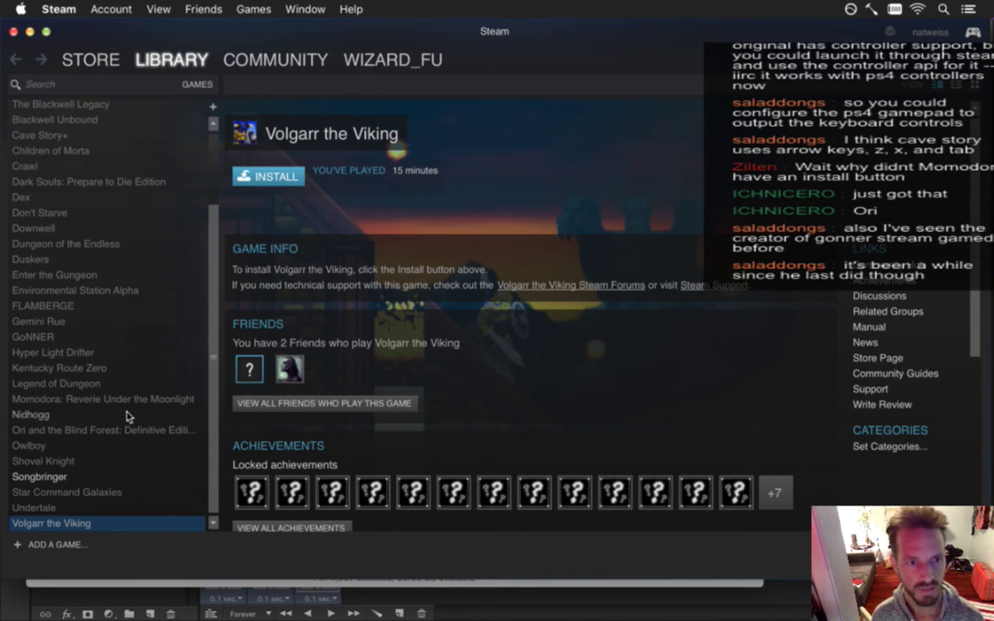
pyautogui.click(129, 445)
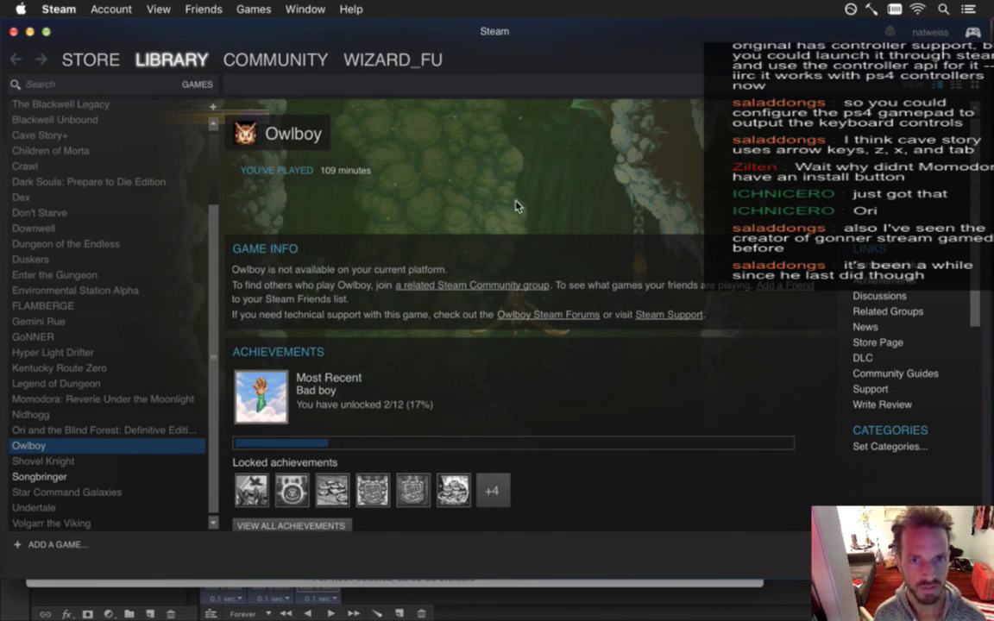
# Close the Steam library and open GoNNER's app page on steamspy.com in Chrome
pyautogui.press('super+w')
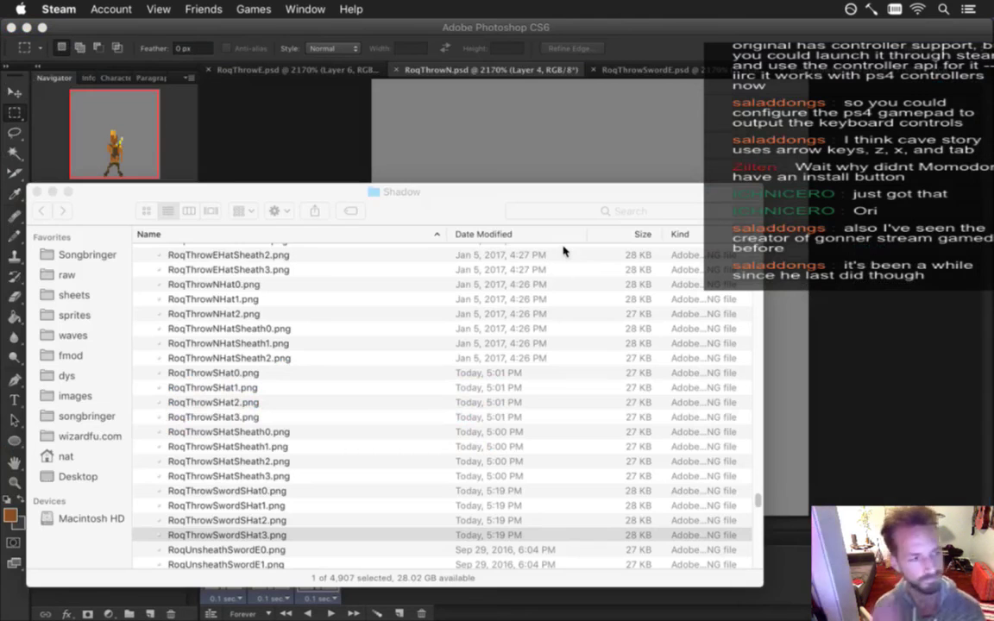
pyautogui.press('super+Tab')
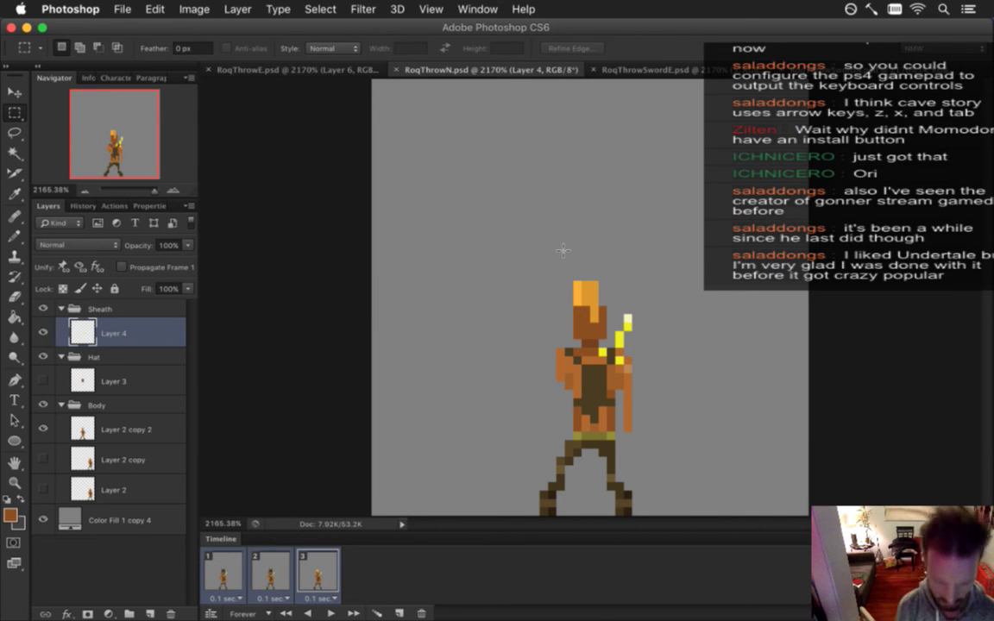
pyautogui.moveTo(992, 371)
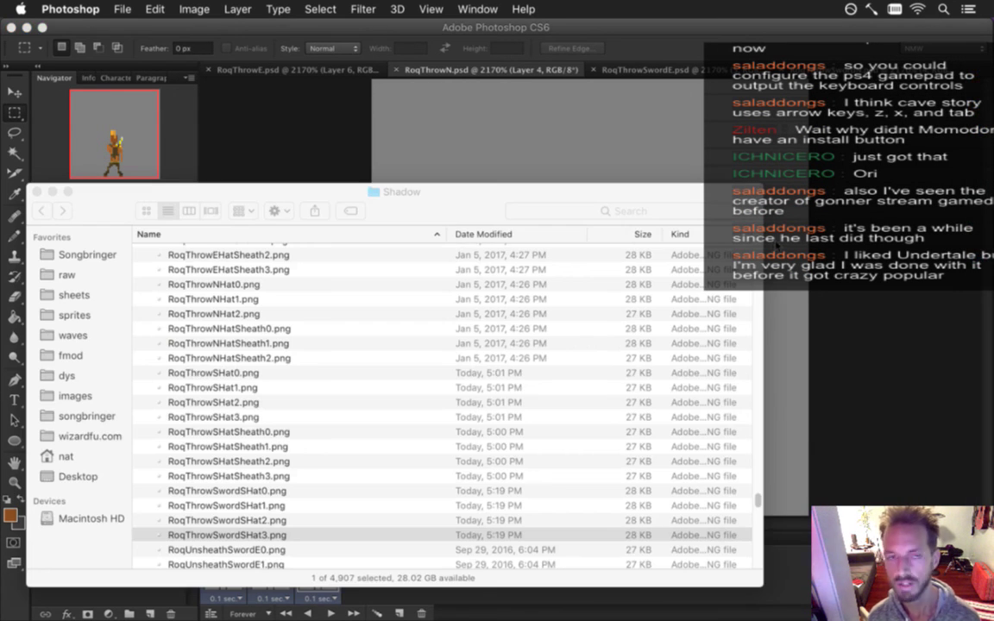
pyautogui.click(977, 304)
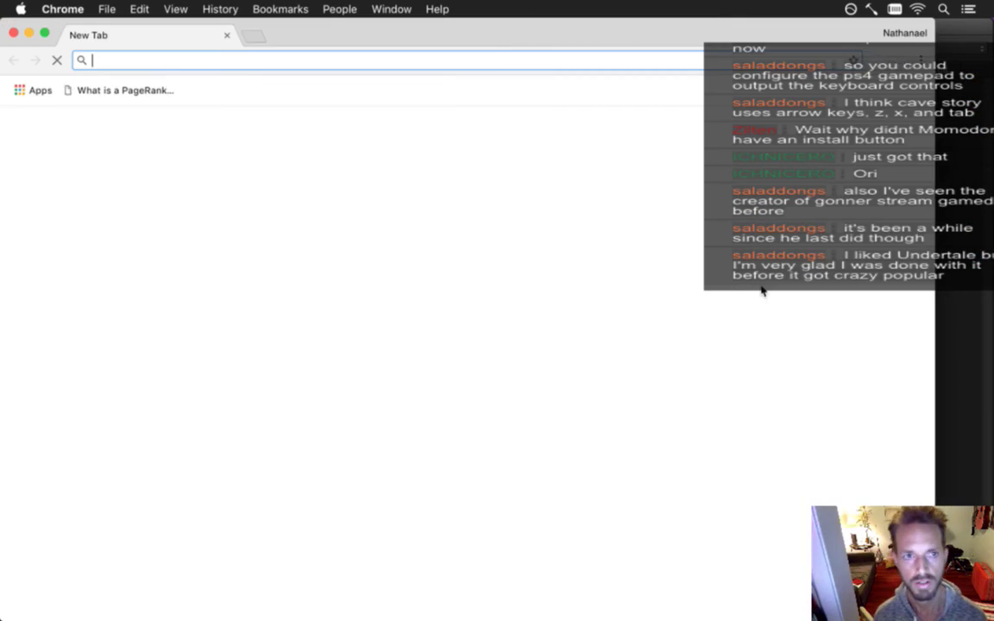
pyautogui.write('steamspy.com')
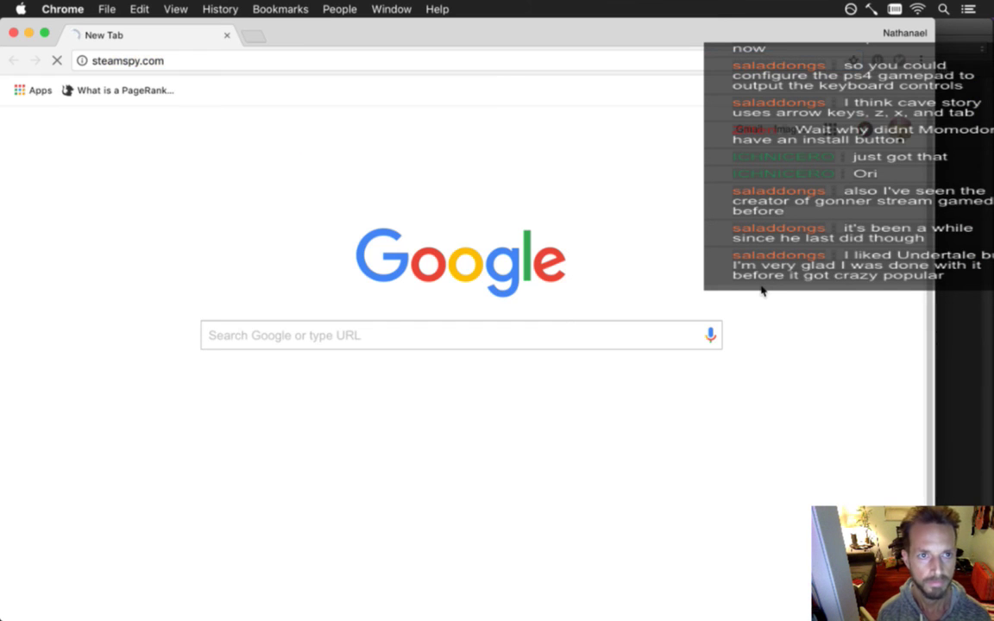
pyautogui.press('Return')
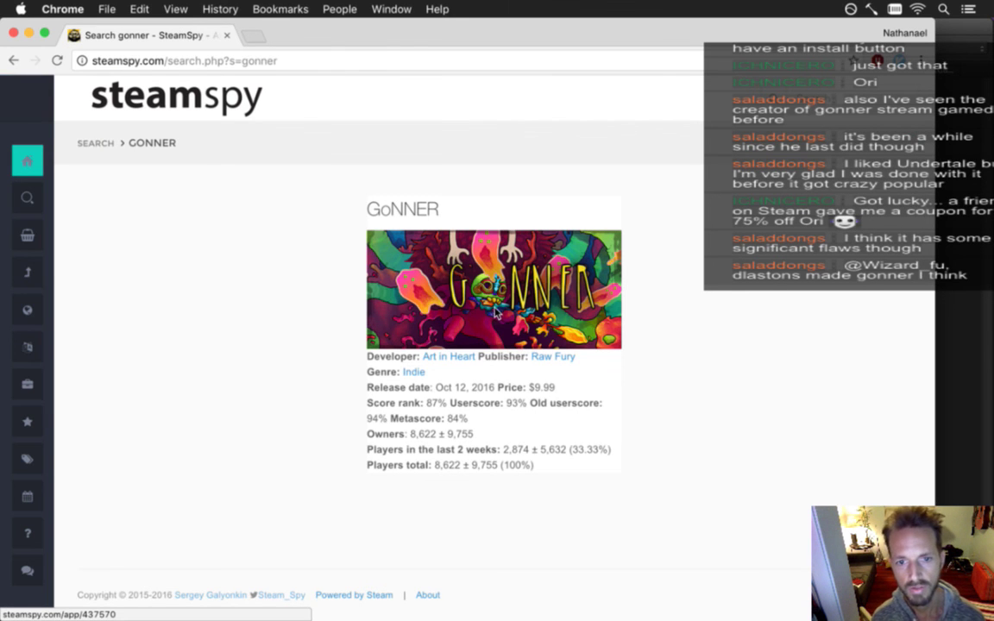
pyautogui.click(444, 278)
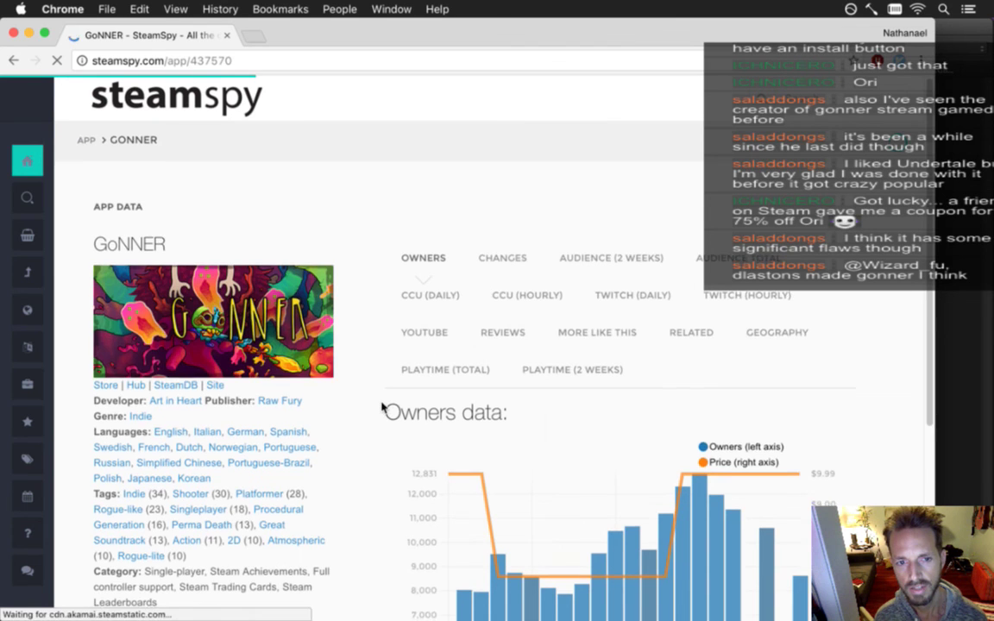
# Examine GoNNER's owners chart and its sales, price and playtime statistics
pyautogui.scroll(-5, 383, 405)
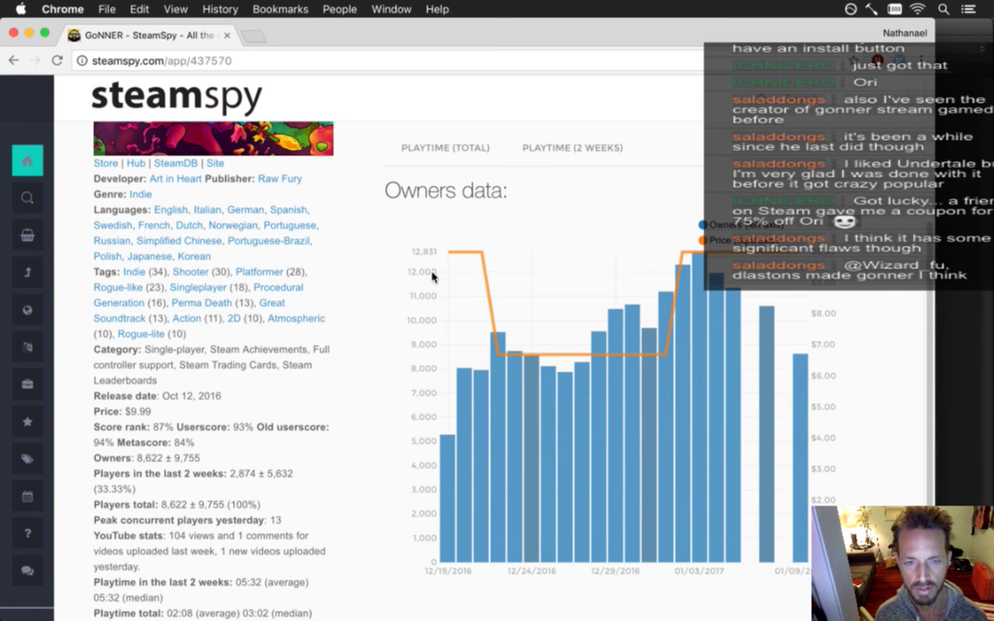
pyautogui.scroll(5, 444, 296)
pyautogui.scroll(-1, 444, 296)
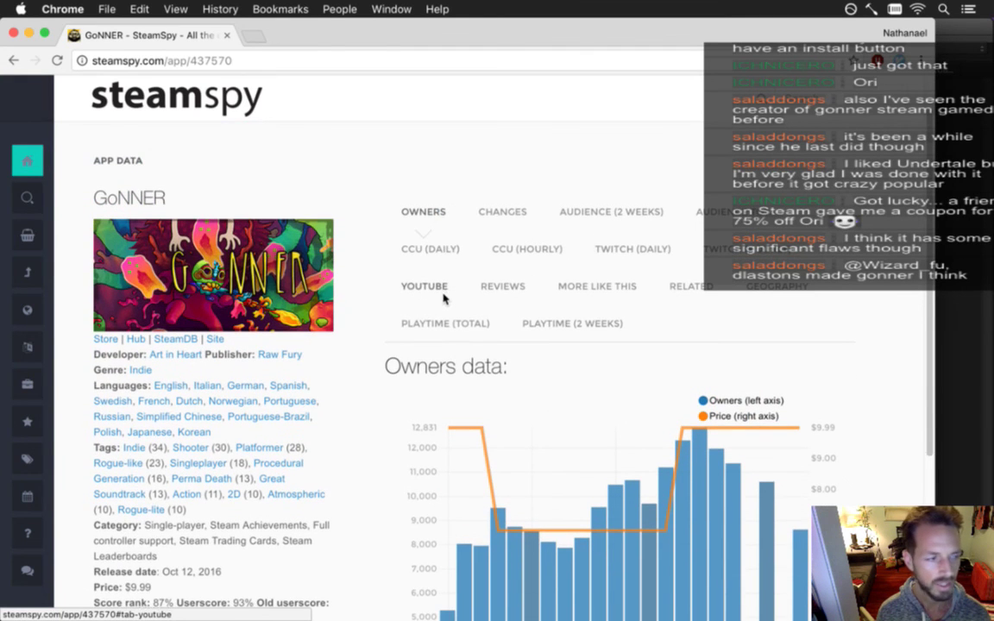
pyautogui.scroll(-5, 530, 367)
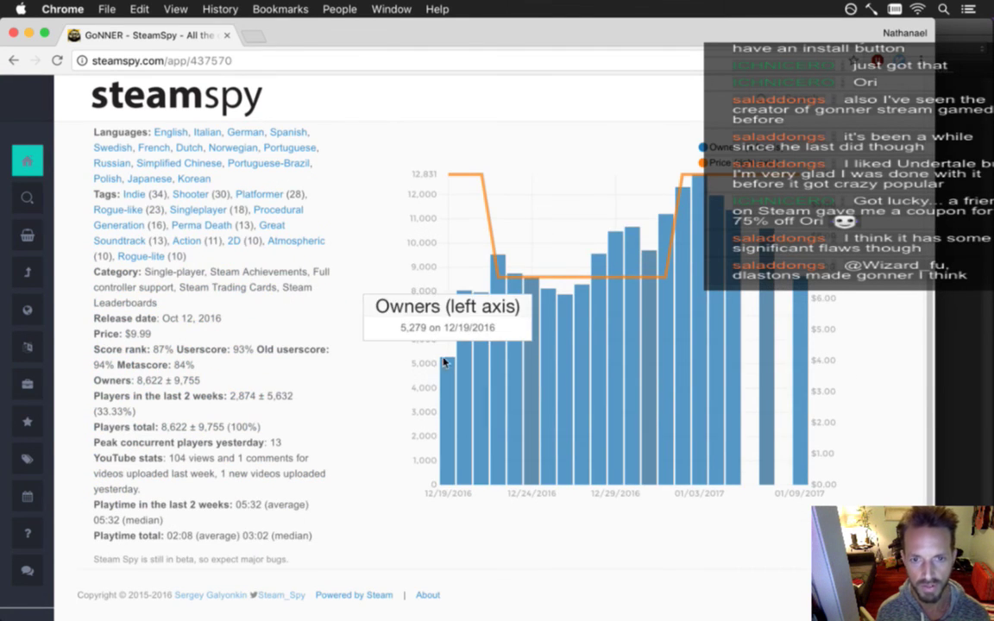
pyautogui.moveTo(447, 369)
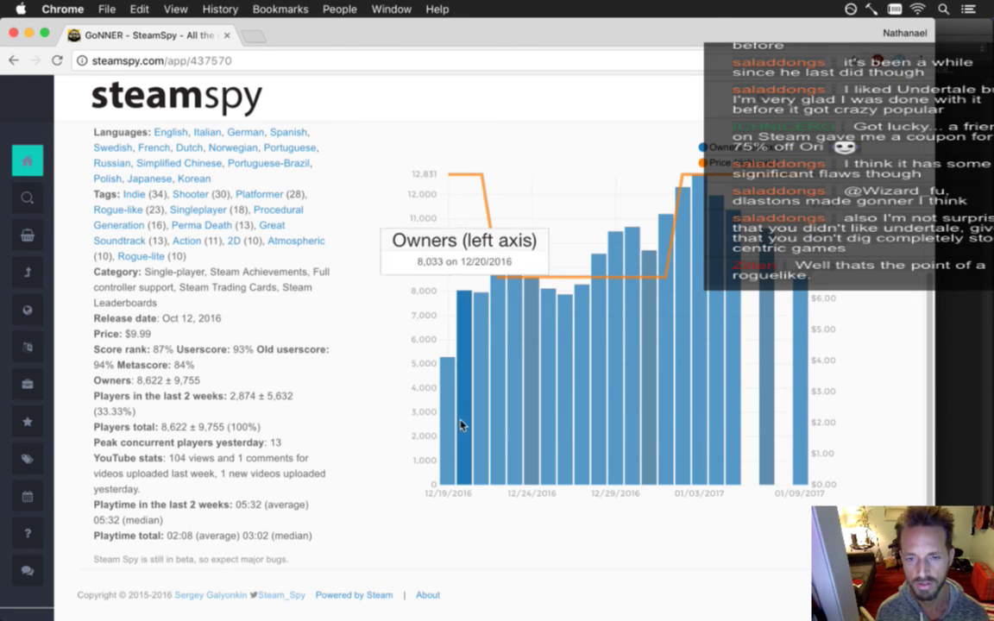
pyautogui.moveTo(449, 444)
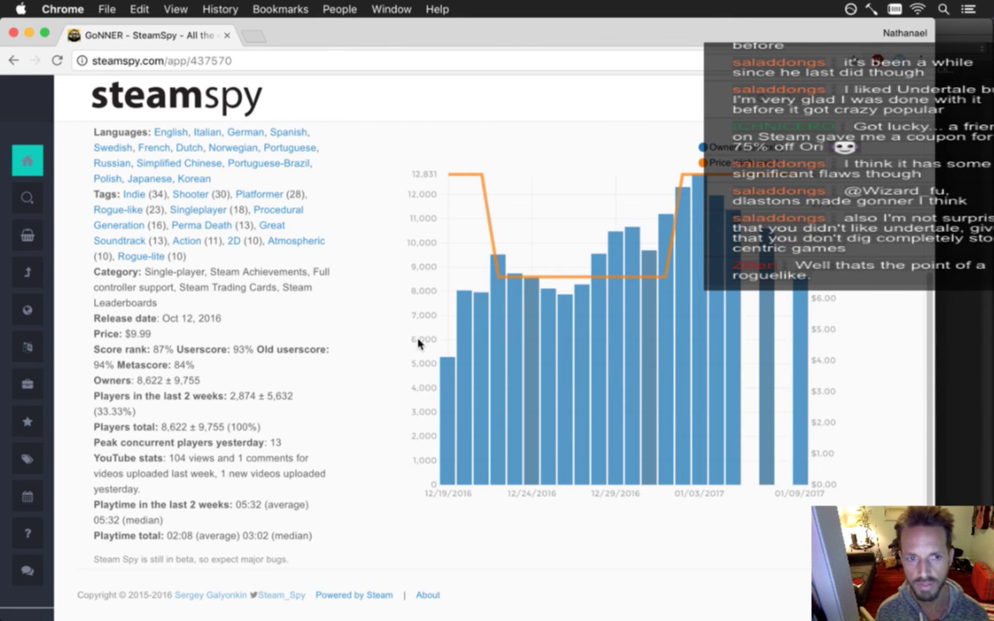
pyautogui.scroll(1, 417, 345)
pyautogui.scroll(2, 417, 345)
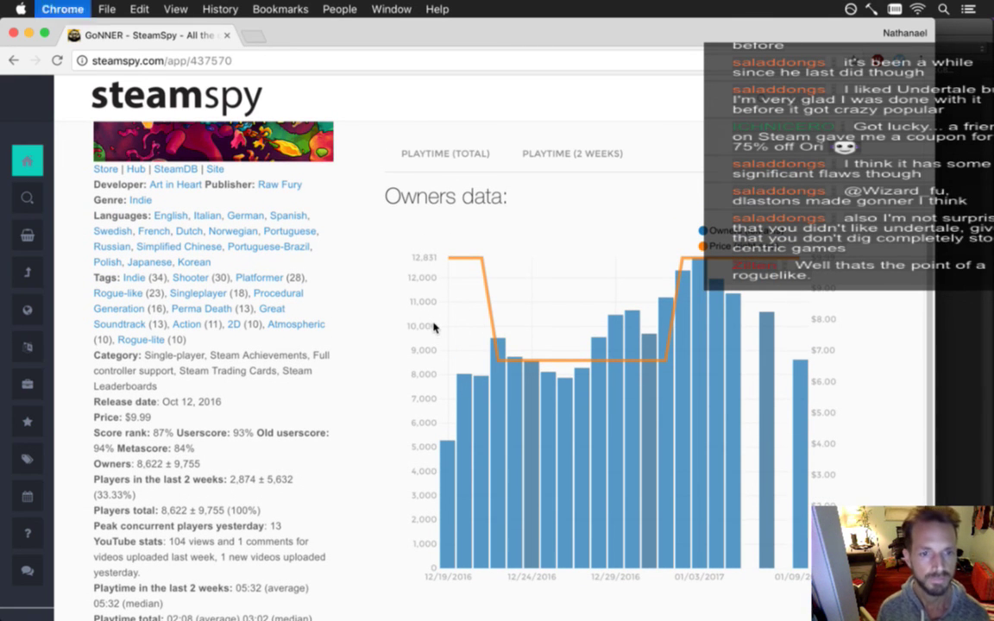
# Switch back to Photoshop and compare the three animation frames of RoqThrowN.psd
pyautogui.press('super+Tab')
pyautogui.press('Escape')
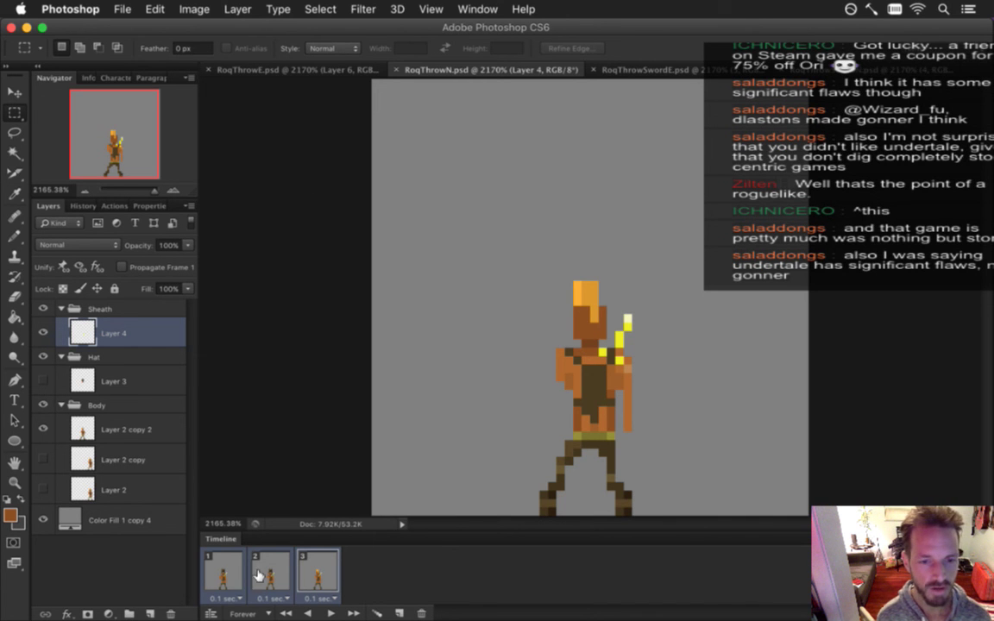
pyautogui.click(229, 572)
pyautogui.click(270, 571)
pyautogui.click(318, 571)
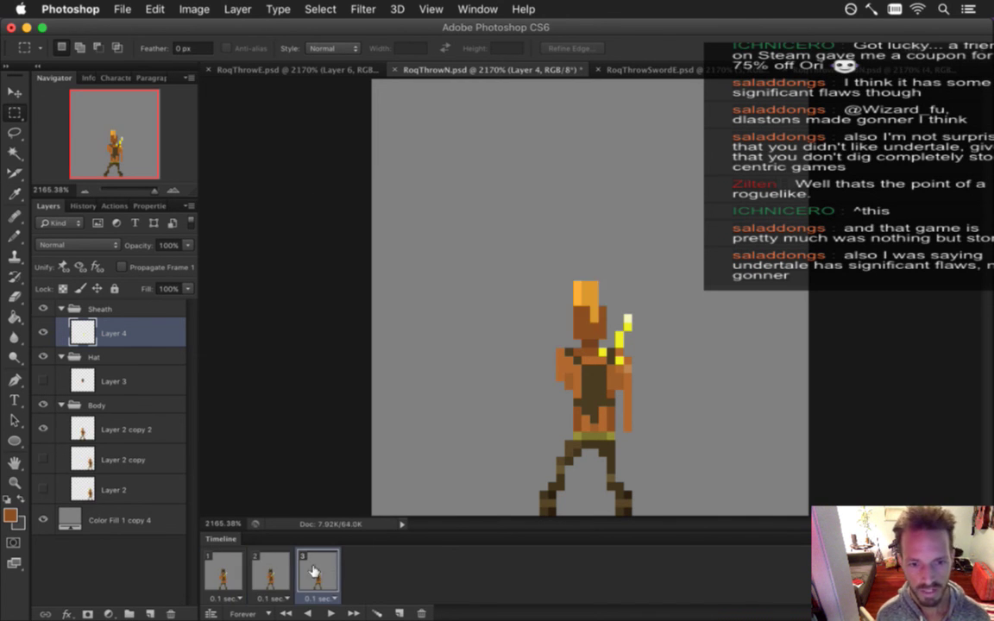
pyautogui.click(271, 572)
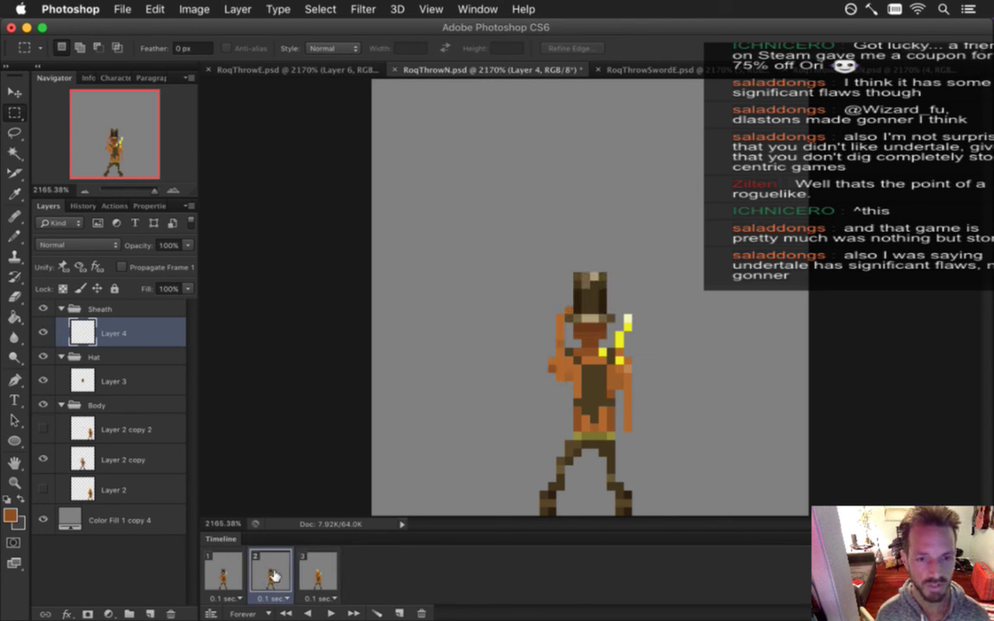
pyautogui.click(316, 572)
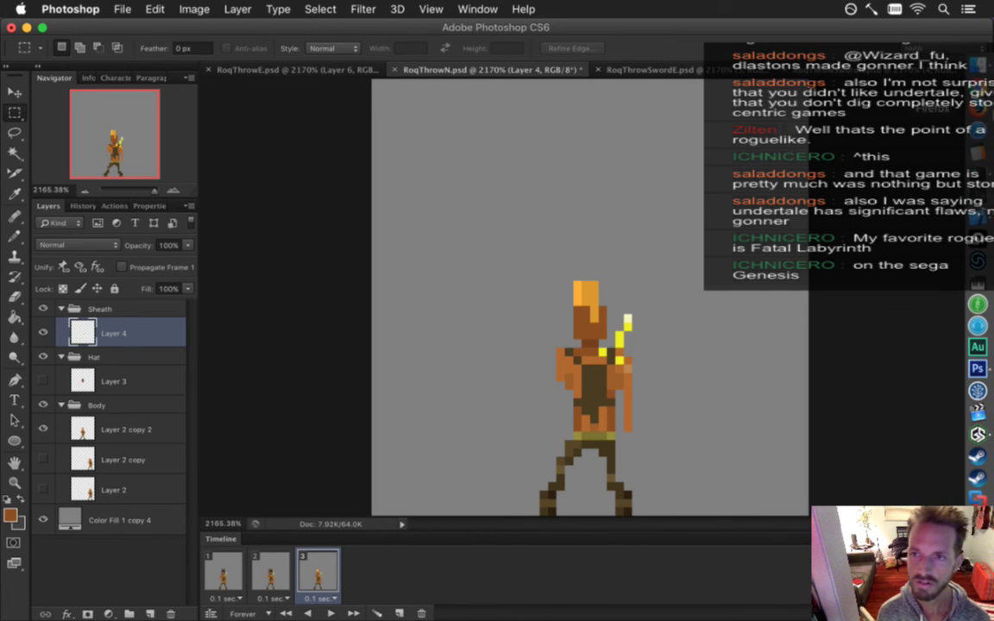
# Search Google in Chrome for "fatal labyrinth" and show the image results
pyautogui.click(978, 173)
pyautogui.click(978, 226)
pyautogui.write('fatal labyrinth')
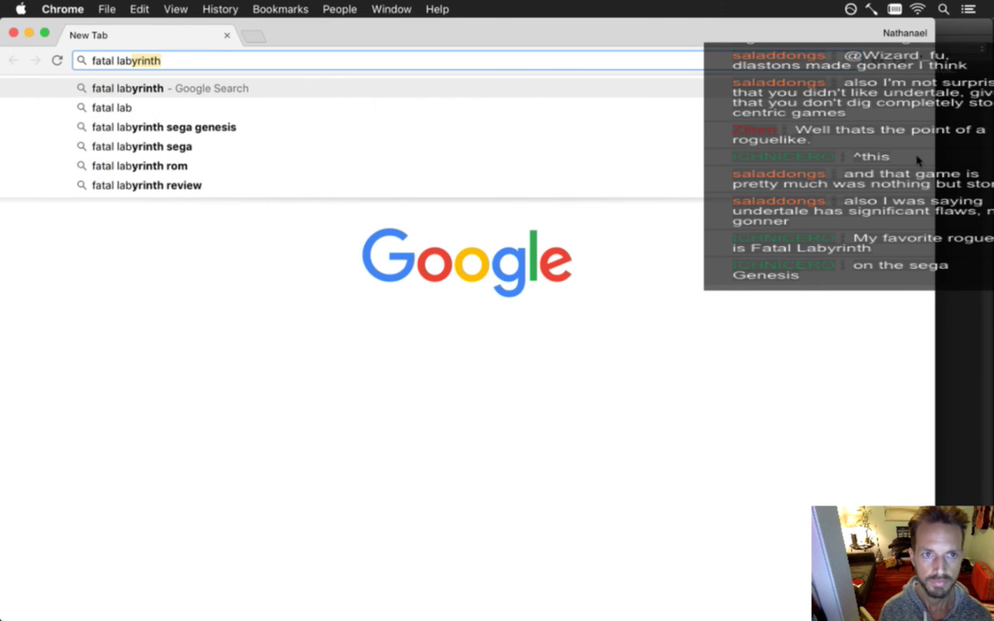
pyautogui.press('Return')
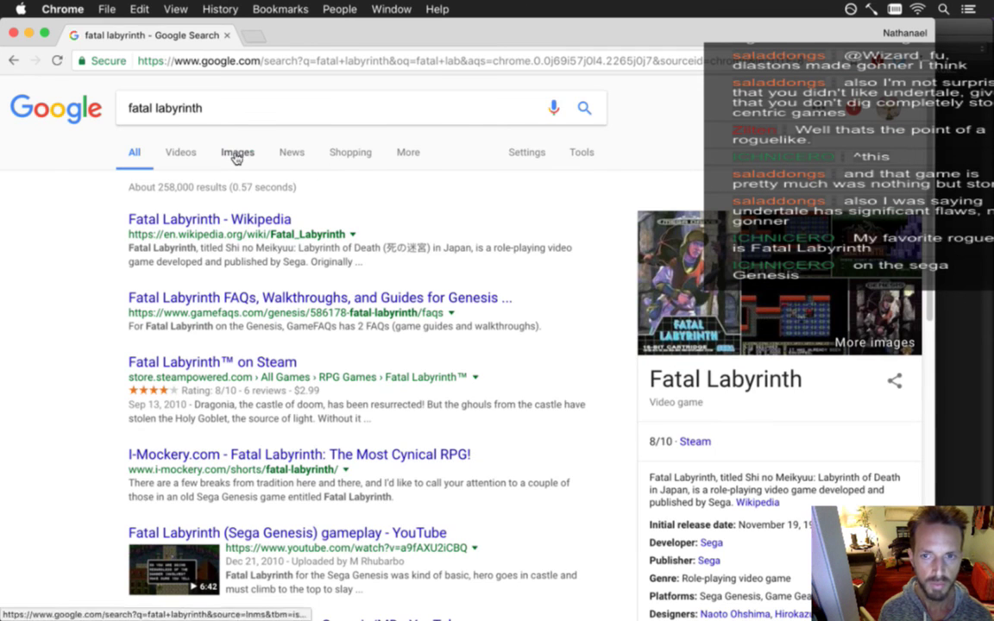
pyautogui.click(237, 153)
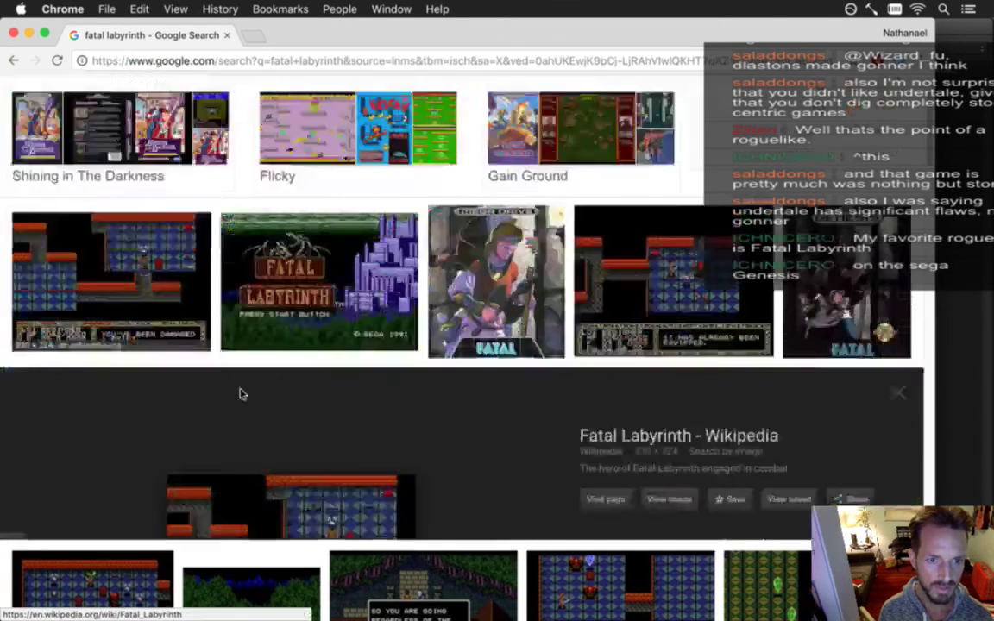
# View the Wikipedia gameplay screenshot of Fatal Labyrinth enlarged, close it and browse the other image results
pyautogui.click(142, 373)
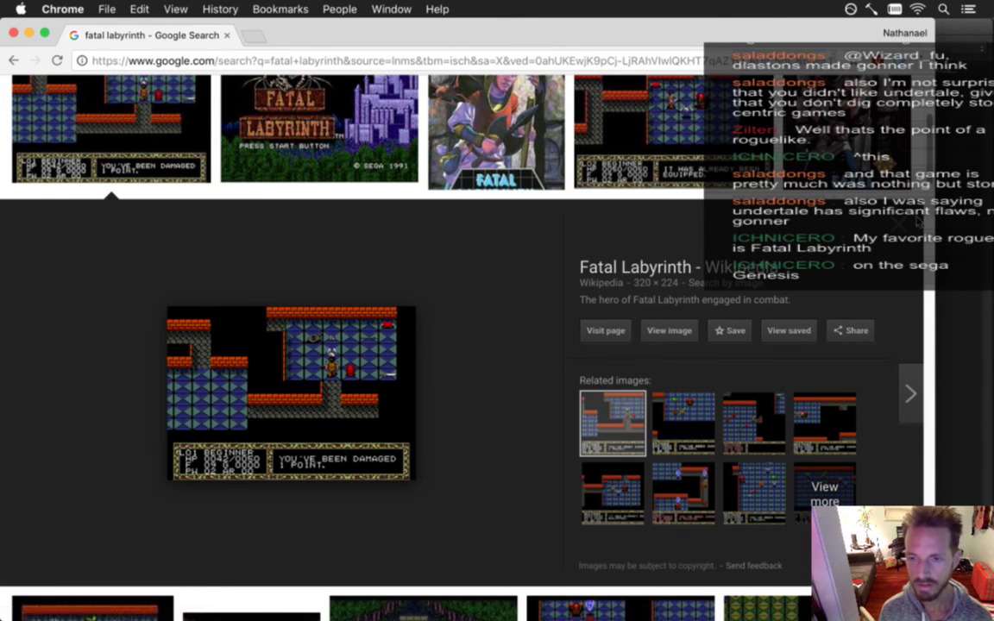
pyautogui.press('Escape')
pyautogui.scroll(-1, 888, 228)
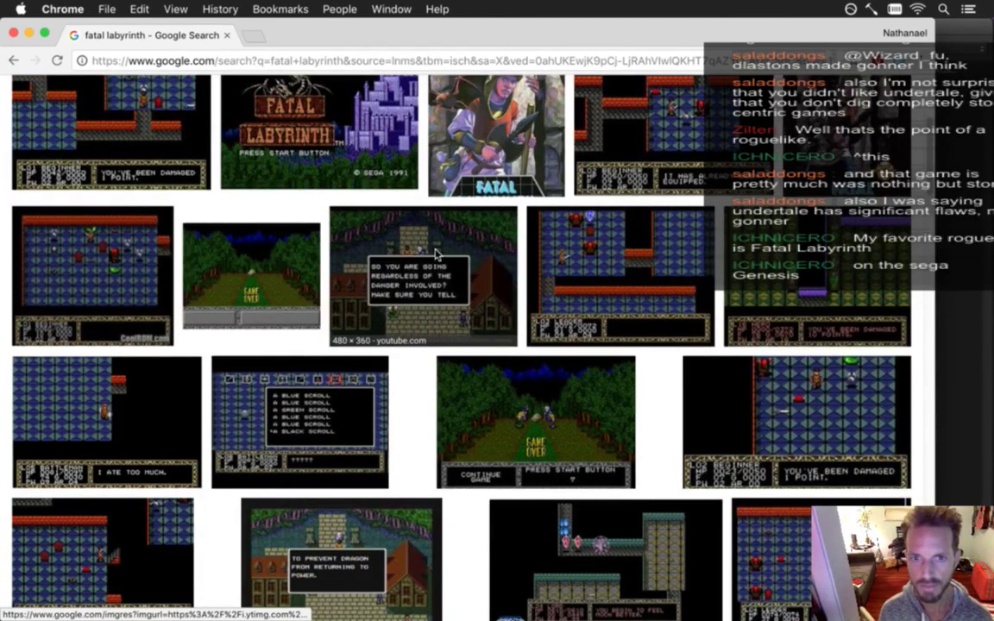
pyautogui.scroll(-10, 557, 395)
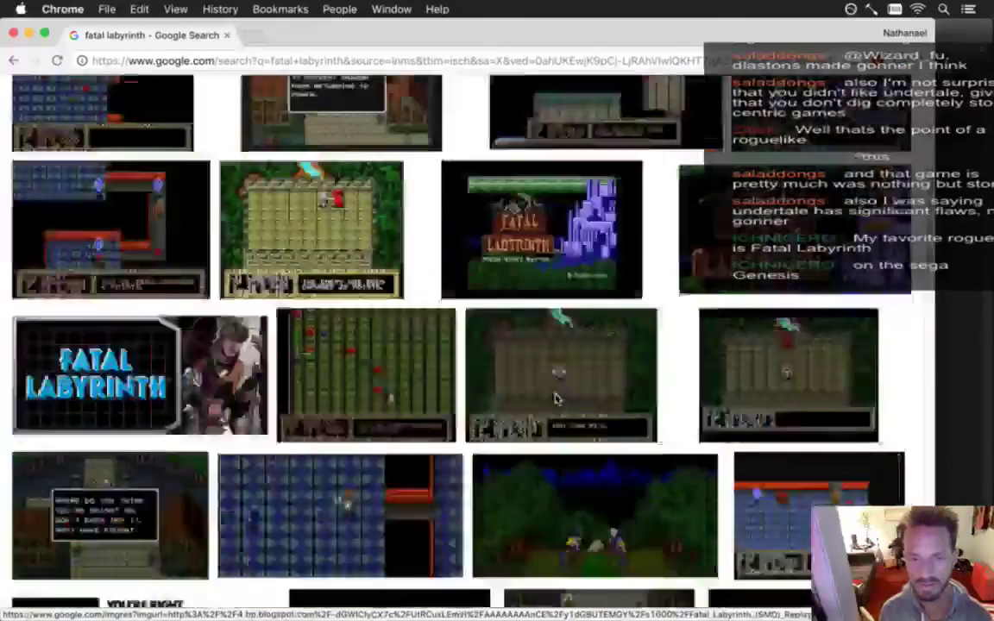
pyautogui.scroll(15, 557, 395)
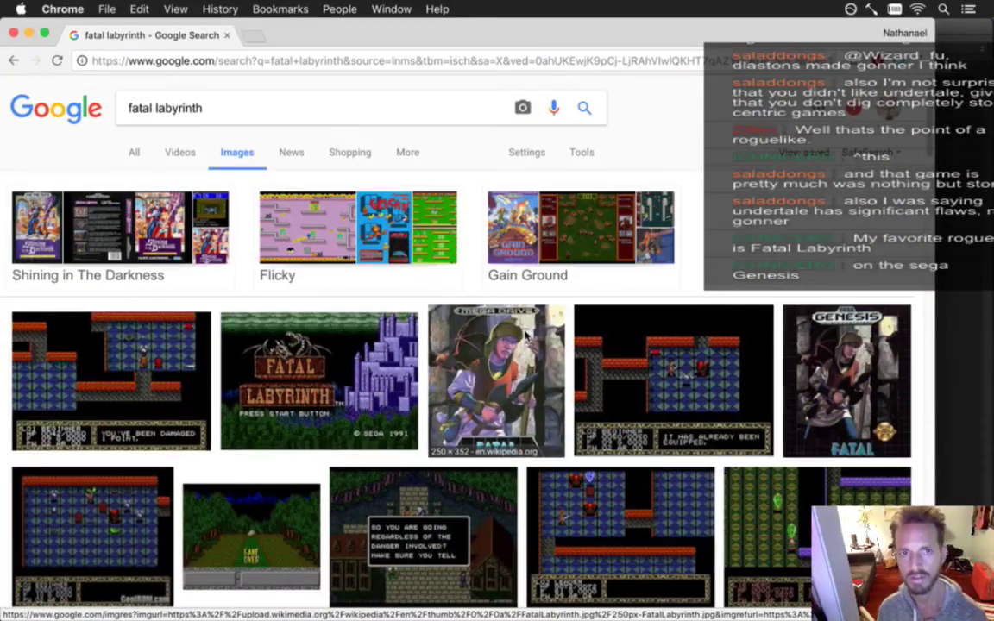
# Return to Photoshop and show the Color Fill 1 copy 4 background in all three frames of the north-facing sword-throw document
pyautogui.press('super+Tab')
pyautogui.press('Escape')
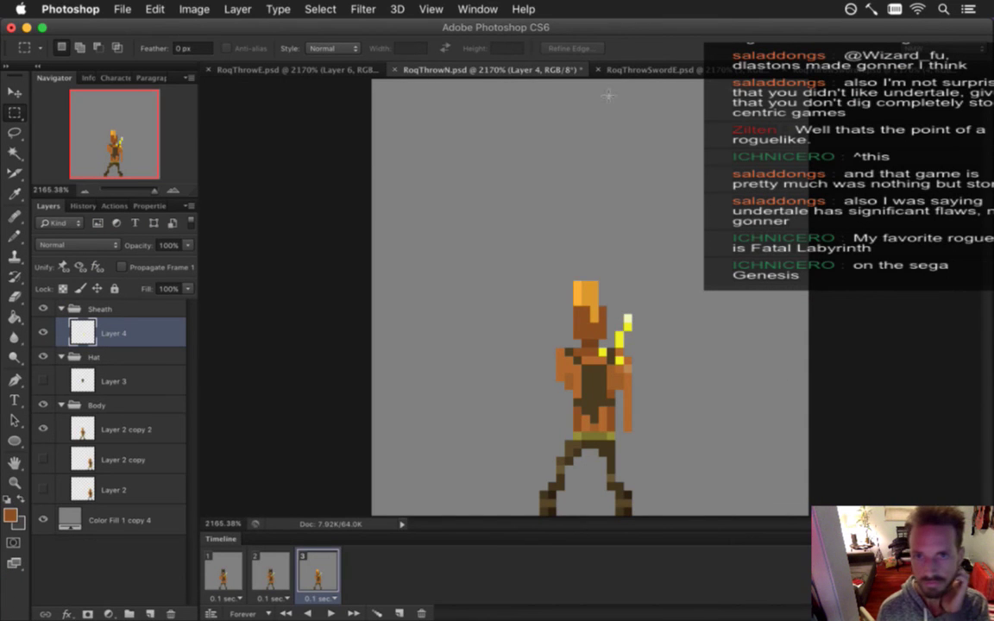
pyautogui.hotkey('ctrl', 'Tab')
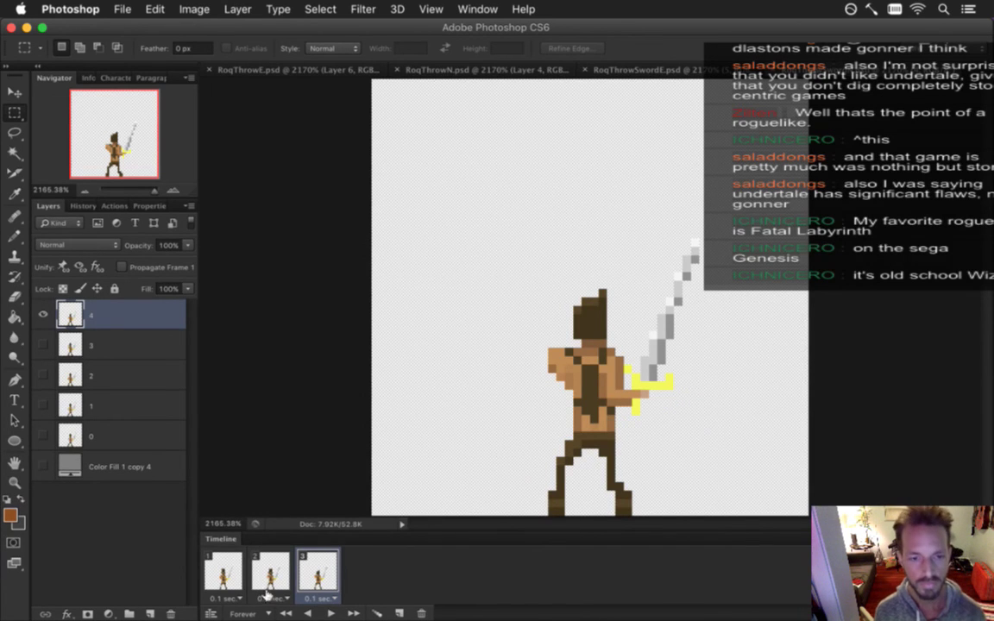
pyautogui.keyDown('shift'); pyautogui.click(223, 570); pyautogui.keyUp('shift')
pyautogui.click(42, 466)
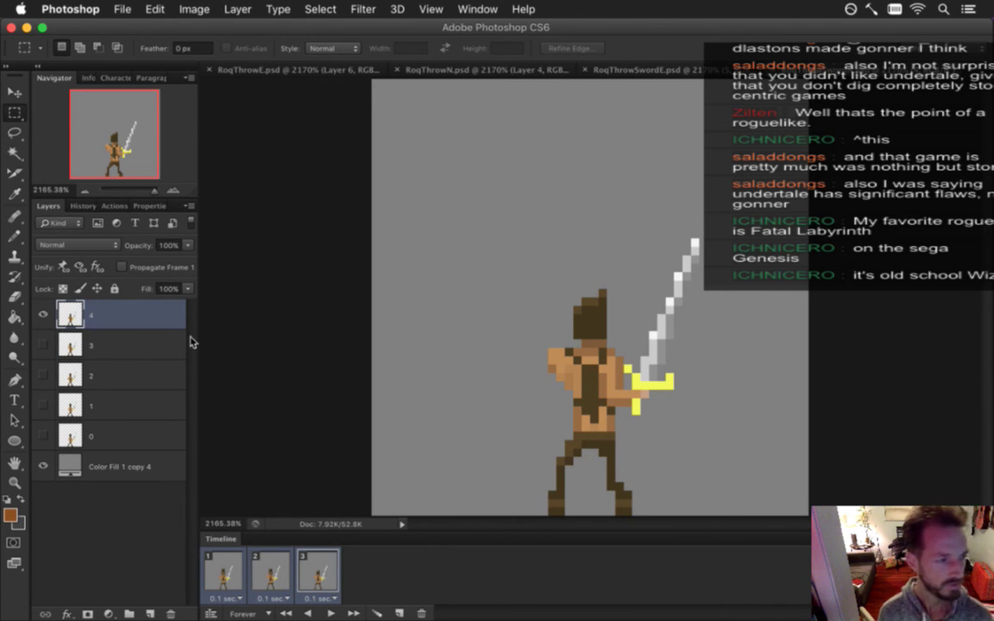
# Review the three frames of the north-facing sword-throw animation and the layer each one shows
pyautogui.click(223, 572)
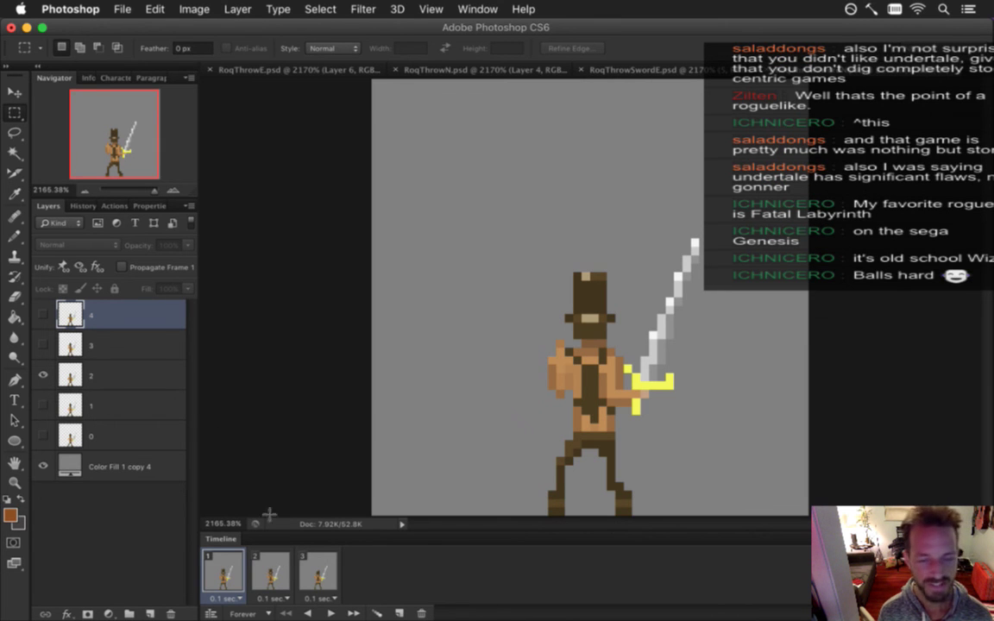
pyautogui.click(272, 570)
pyautogui.click(324, 566)
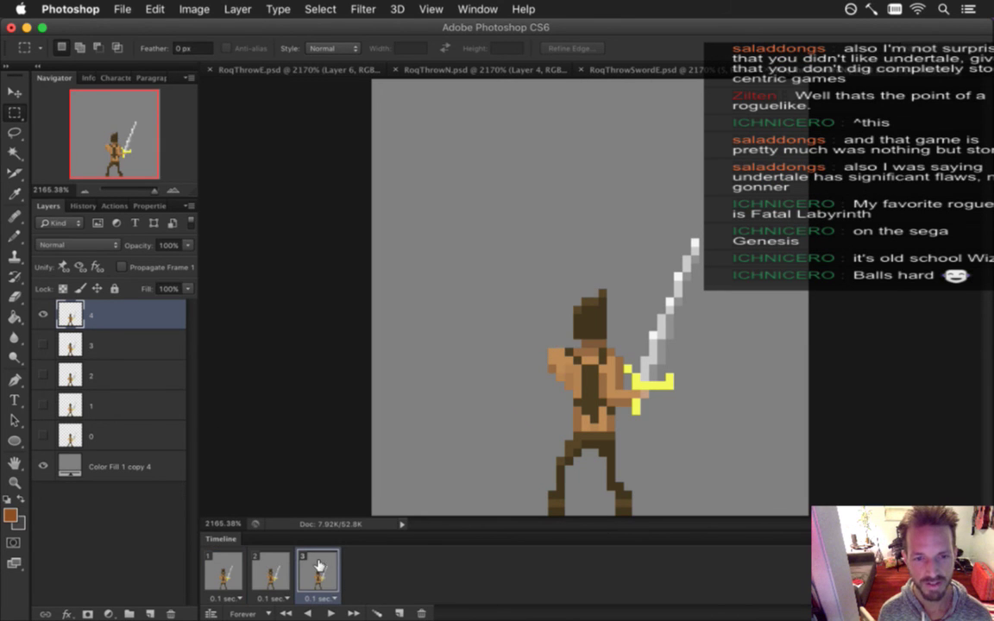
pyautogui.click(239, 565)
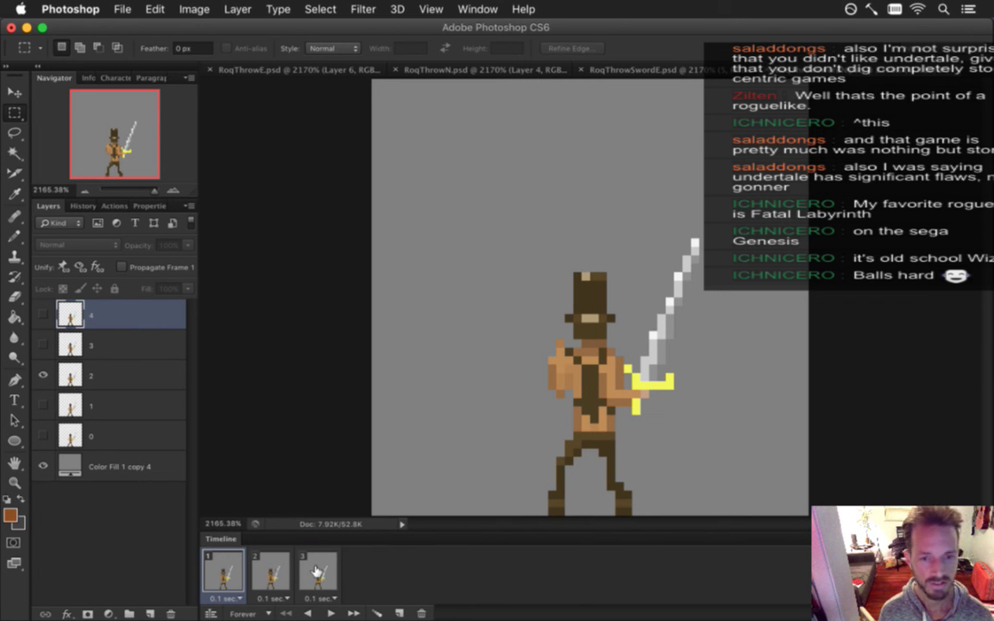
pyautogui.keyDown('shift'); pyautogui.click(284, 569); pyautogui.keyUp('shift')
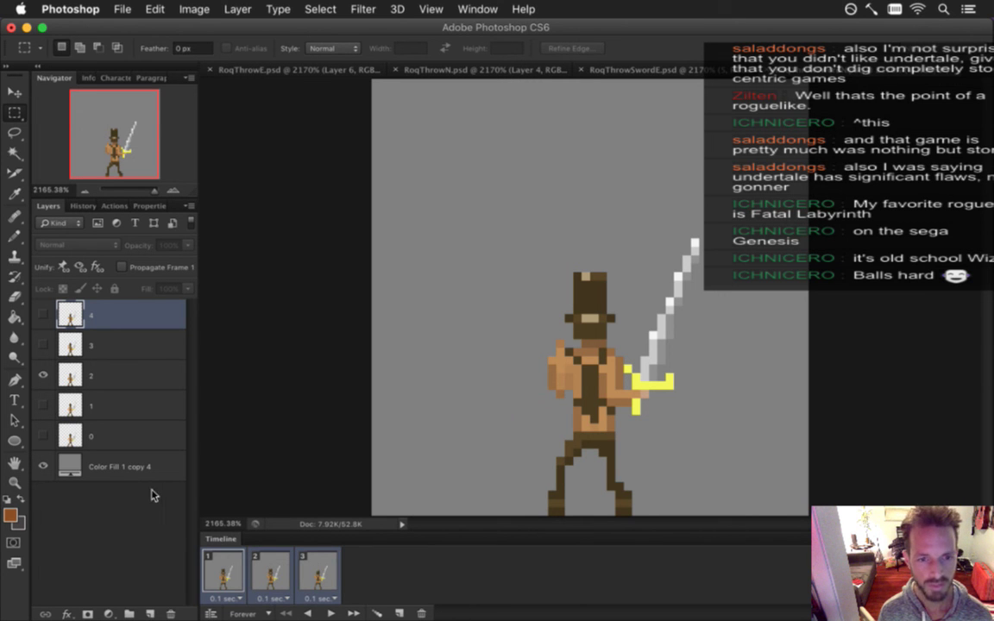
pyautogui.click(223, 571)
pyautogui.click(265, 568)
pyautogui.click(316, 571)
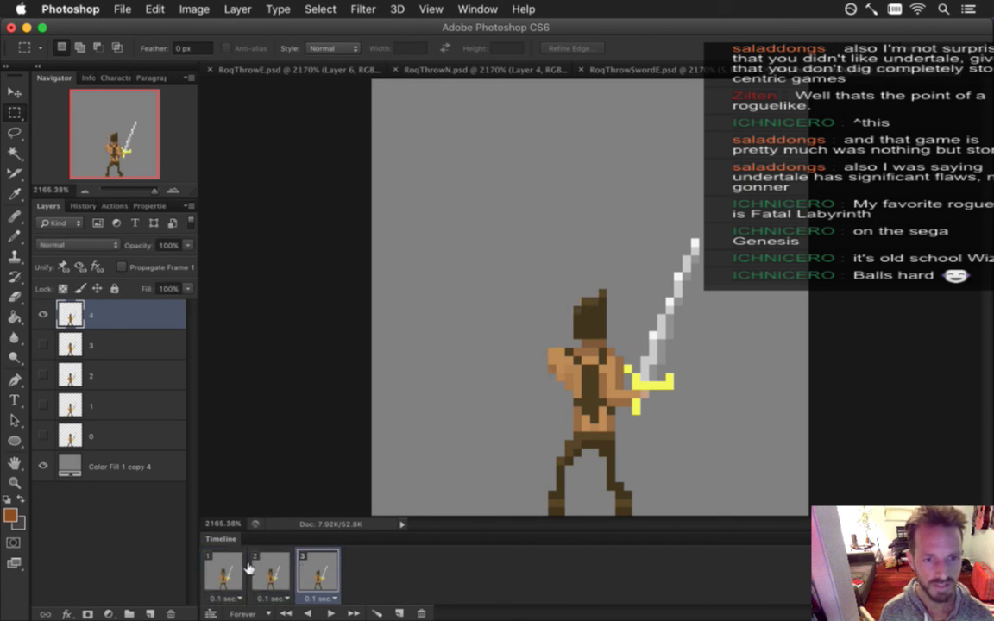
# Delete layers 0 and 1 from the north-facing sword-throw document and check all three frames
pyautogui.click(226, 572)
pyautogui.moveTo(102, 434); pyautogui.dragTo(170, 613)
pyautogui.moveTo(105, 409); pyautogui.dragTo(170, 613)
pyautogui.click(309, 571)
pyautogui.click(273, 572)
pyautogui.click(222, 571)
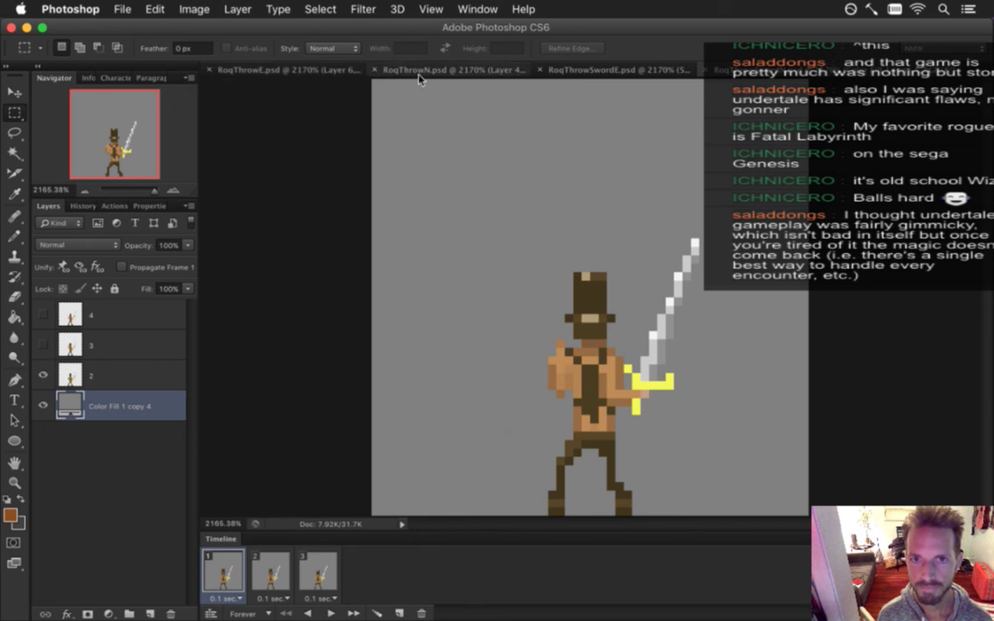
# Switch to the RoqThrowN.psd document and compare the character's poses across its three frames
pyautogui.click(487, 70)
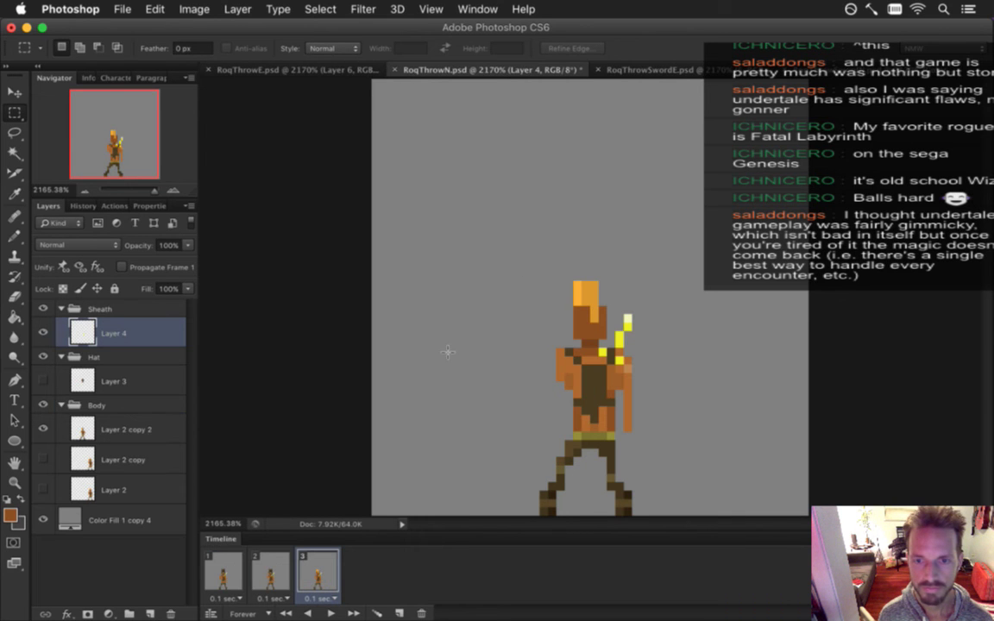
pyautogui.click(272, 573)
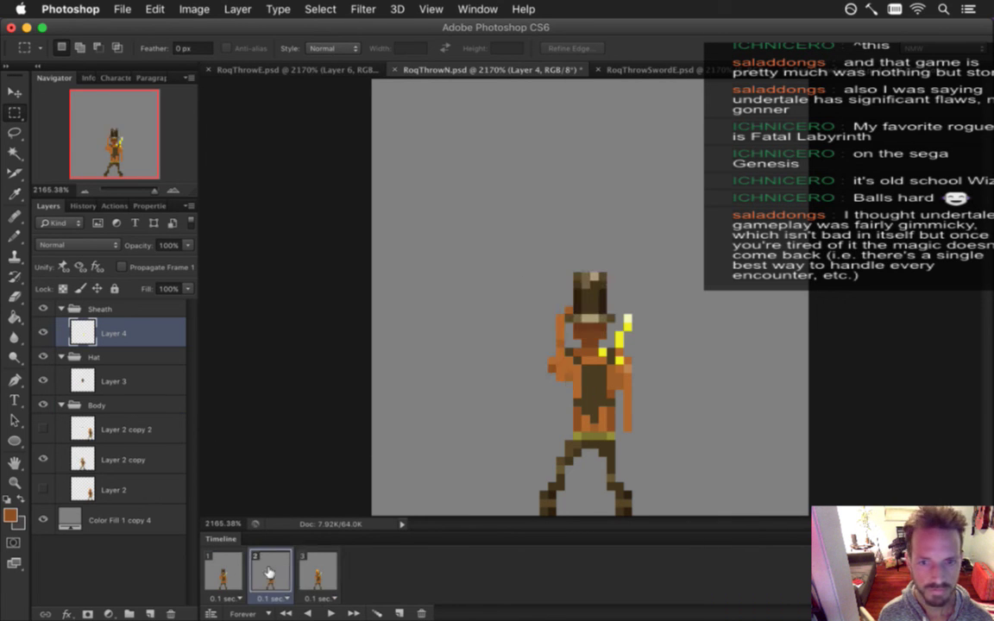
pyautogui.click(228, 574)
pyautogui.click(271, 573)
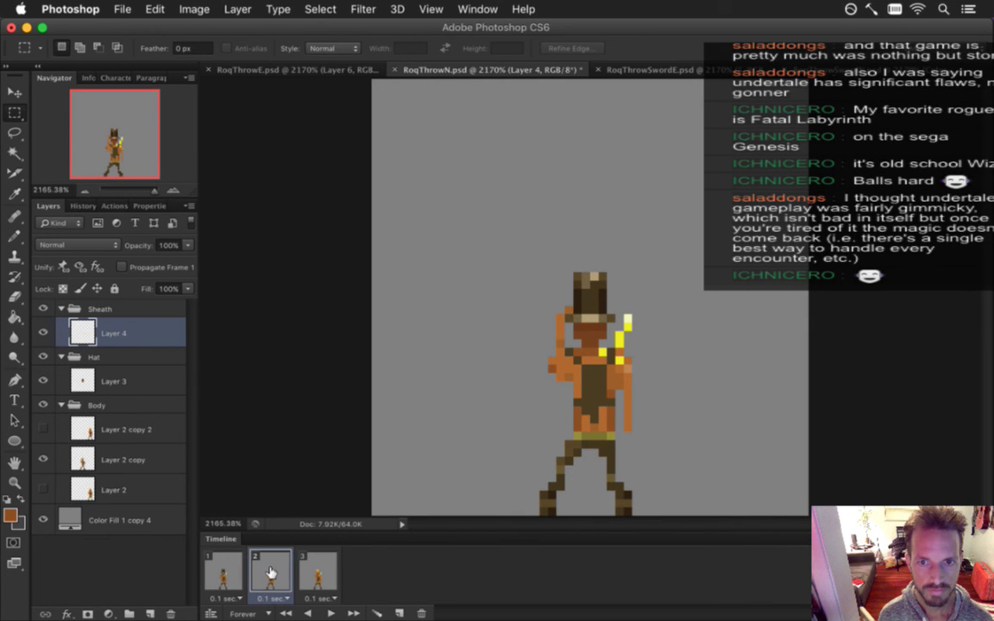
pyautogui.click(225, 571)
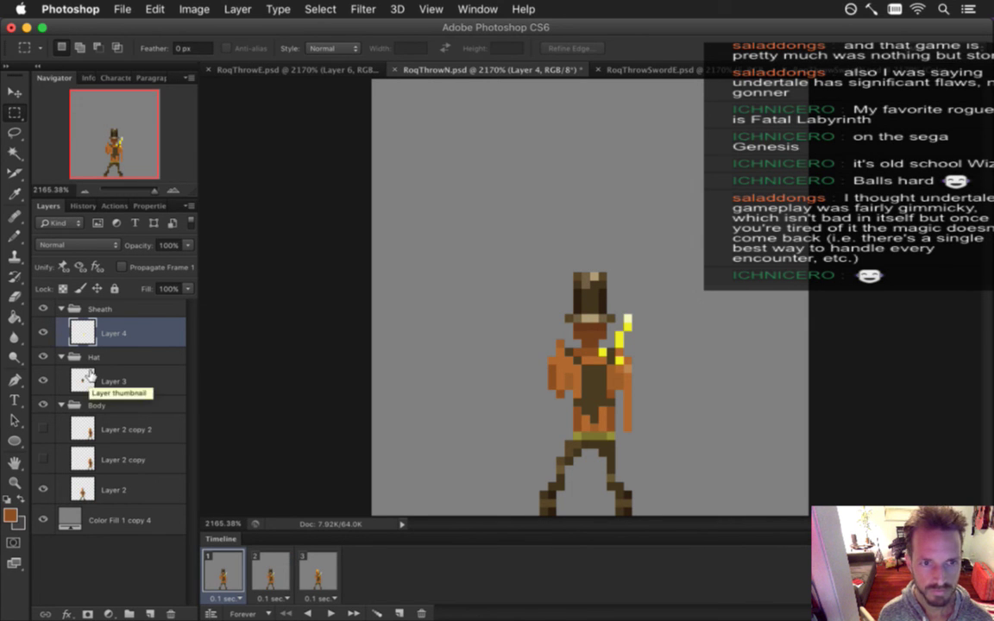
# Copy the first frame's sheathed character without the background and paste it beside the character in the north-facing sword-throw document
pyautogui.hotkey('ctrl', 'a')
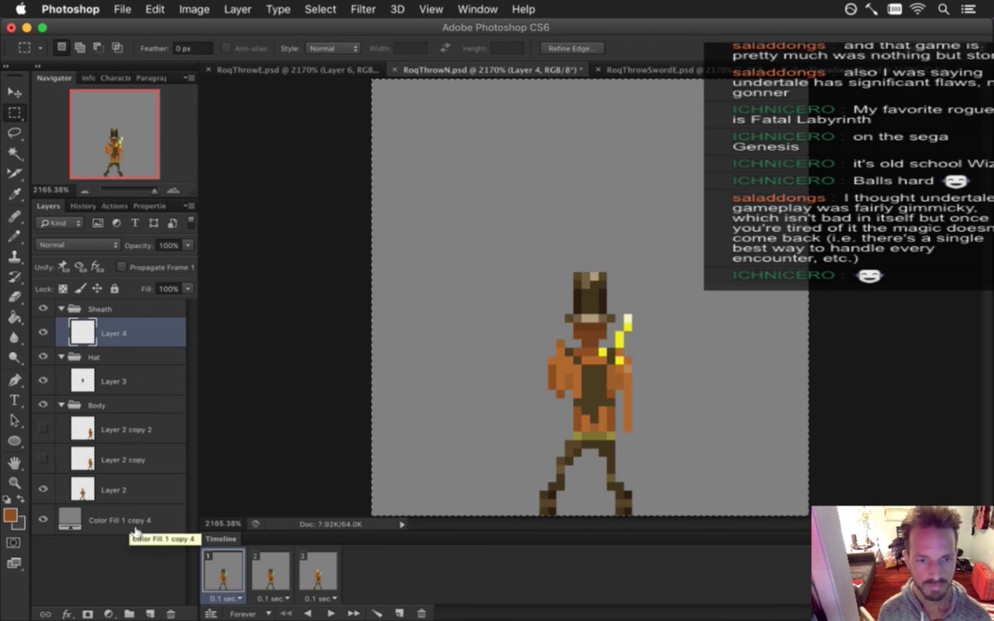
pyautogui.click(43, 519)
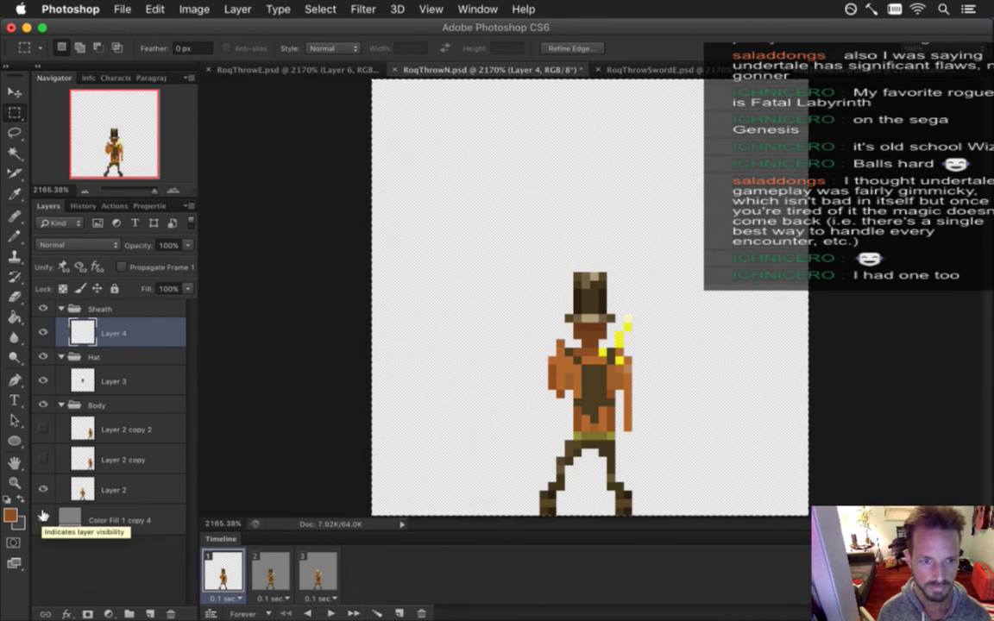
pyautogui.click(43, 515)
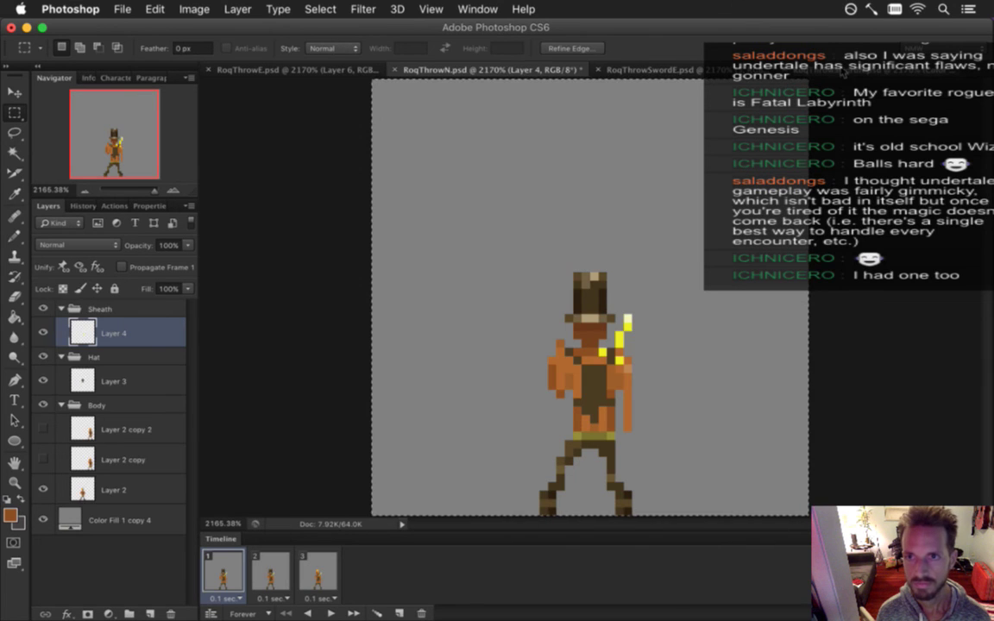
pyautogui.click(752, 69)
pyautogui.press('super+v')
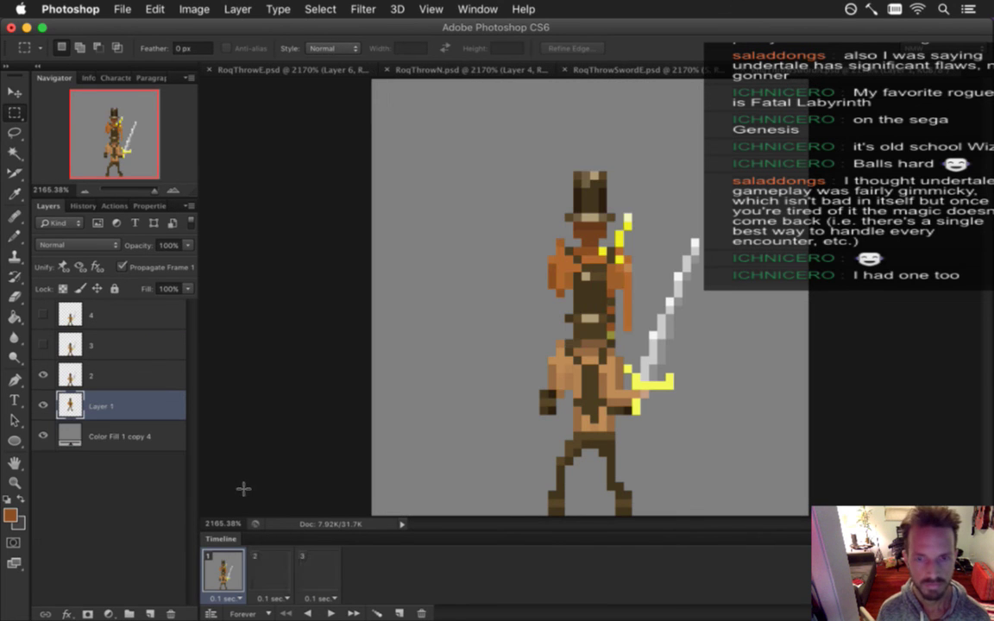
pyautogui.press('v')
pyautogui.moveTo(568, 198); pyautogui.dragTo(441, 300)
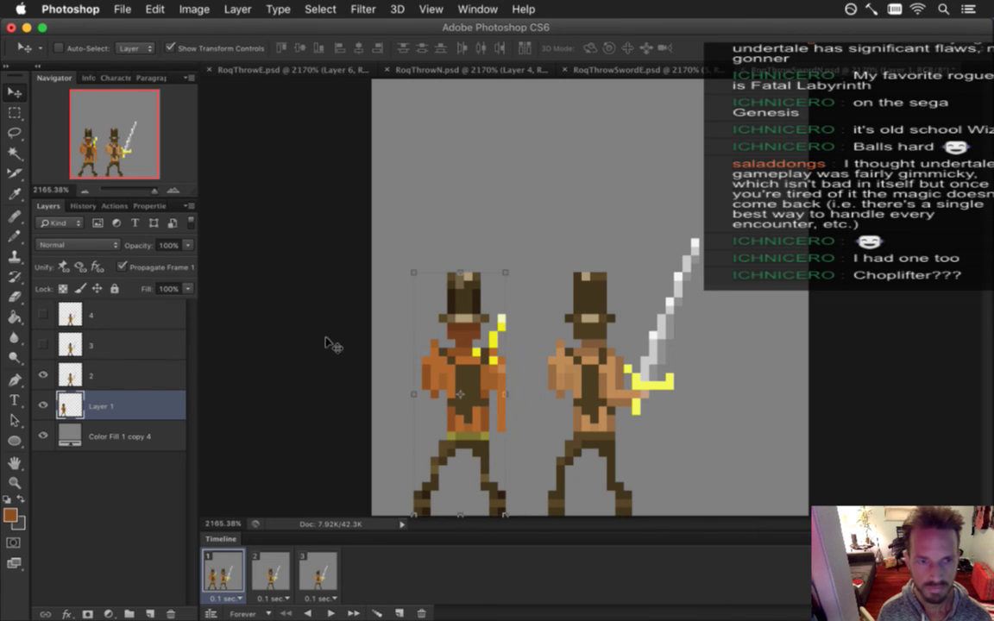
# Try moving the pasted sheathed character above layer 4, undo the reordering and delete the pasted layer
pyautogui.moveTo(68, 404); pyautogui.dragTo(77, 316)
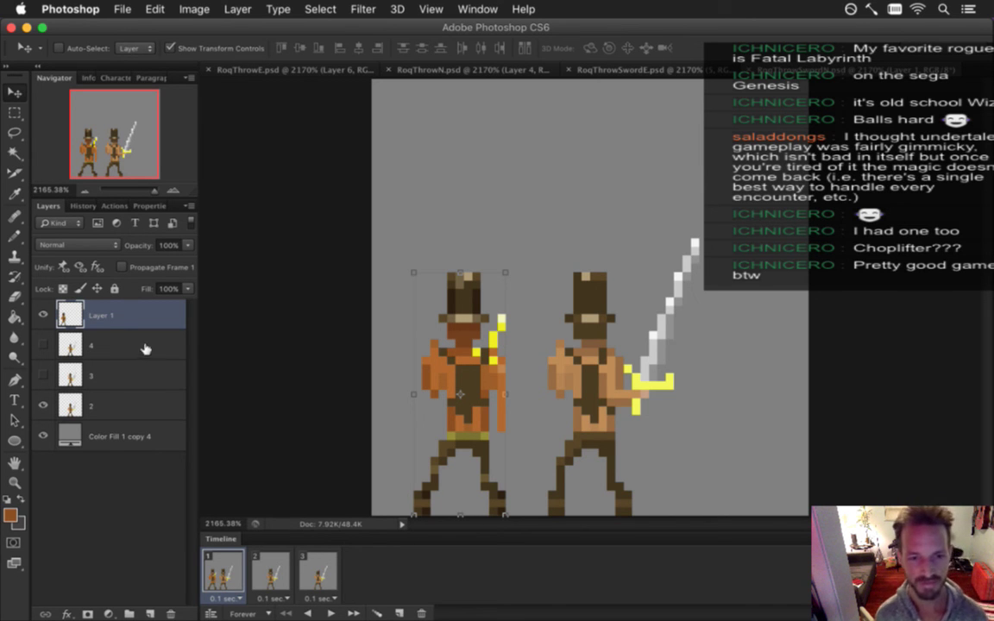
pyautogui.press('m')
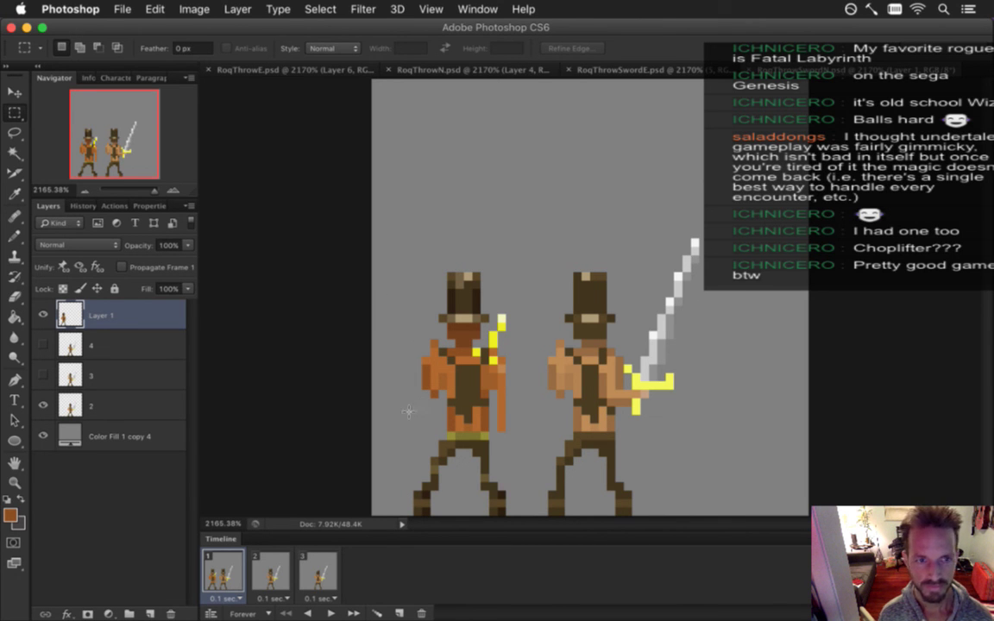
pyautogui.press('super+bracketleft')
pyautogui.press('super+bracketleft')
pyautogui.press('super+bracketleft')
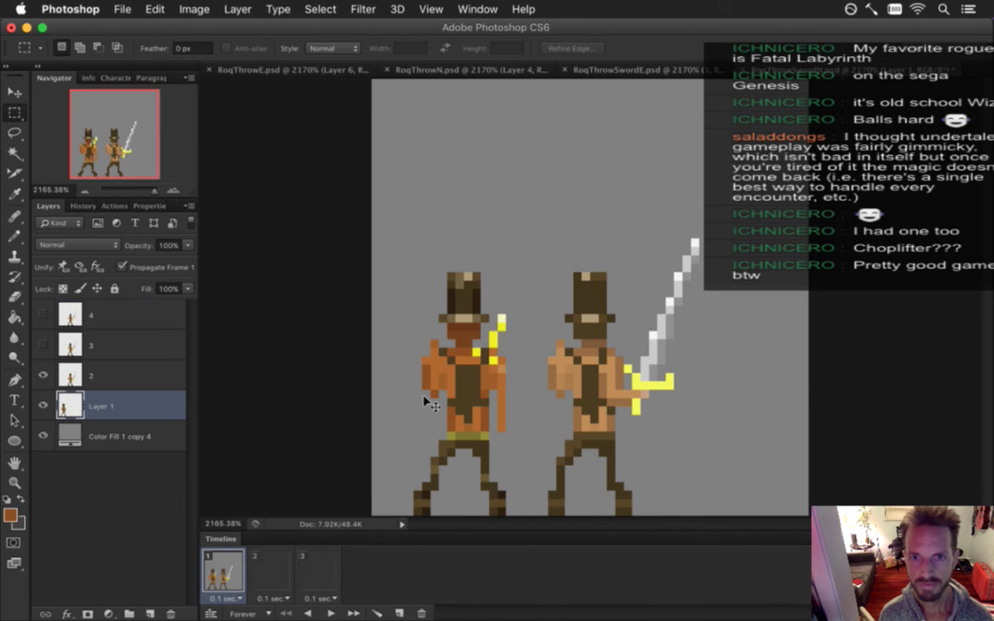
pyautogui.press('Delete')
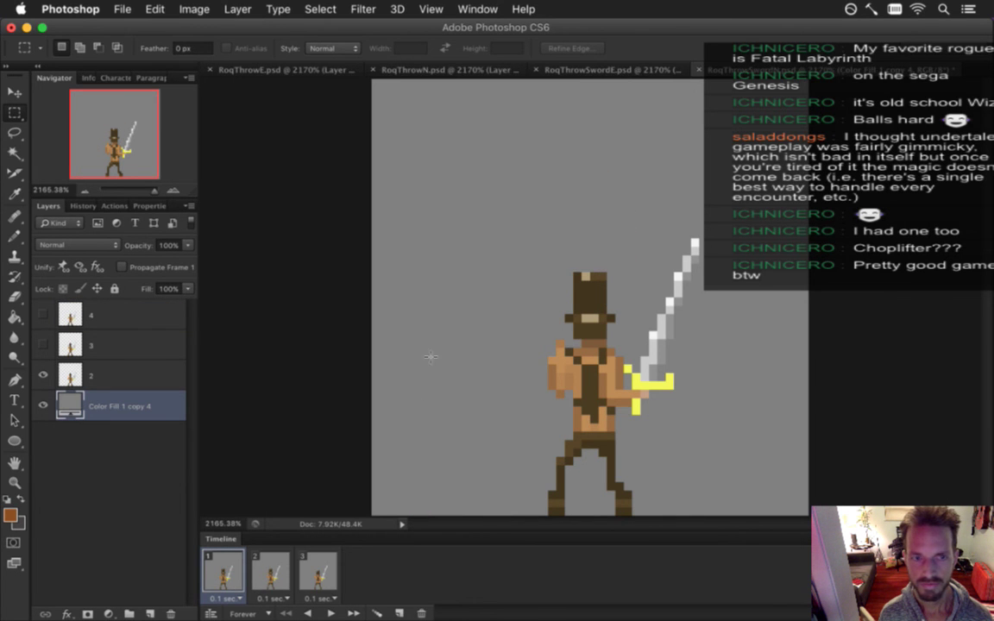
# Return to RoqThrowN.psd and hide the Sheath group in all three frames
pyautogui.click(456, 71)
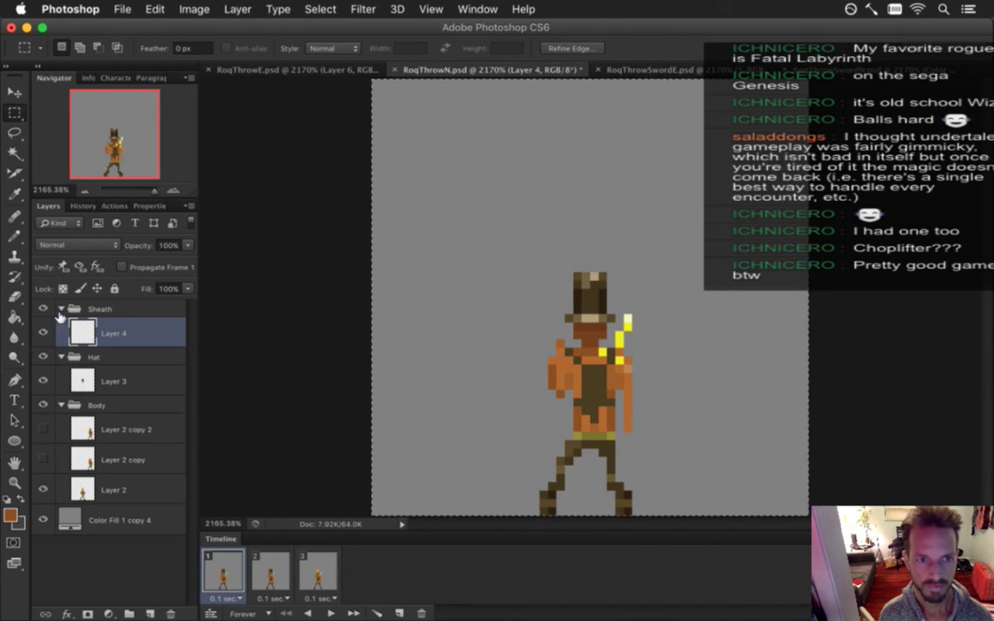
pyautogui.keyDown('shift'); pyautogui.click(317, 573); pyautogui.keyUp('shift')
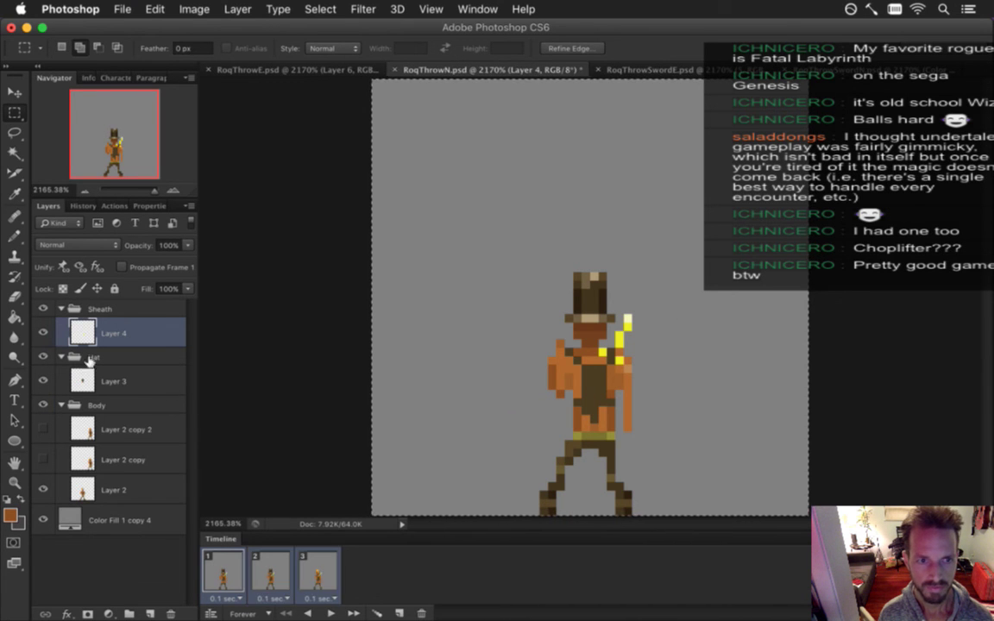
pyautogui.click(44, 308)
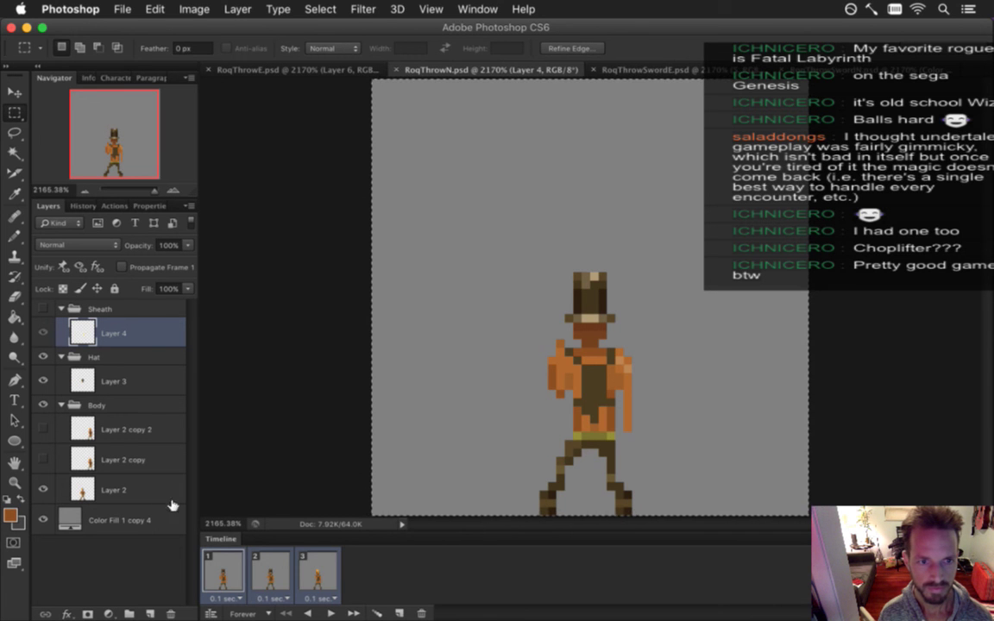
# Hide frame 1's background, copy its sheathless character and paste it beside the sword character as the top layer of the north-facing sword-throw document
pyautogui.click(226, 574)
pyautogui.click(43, 520)
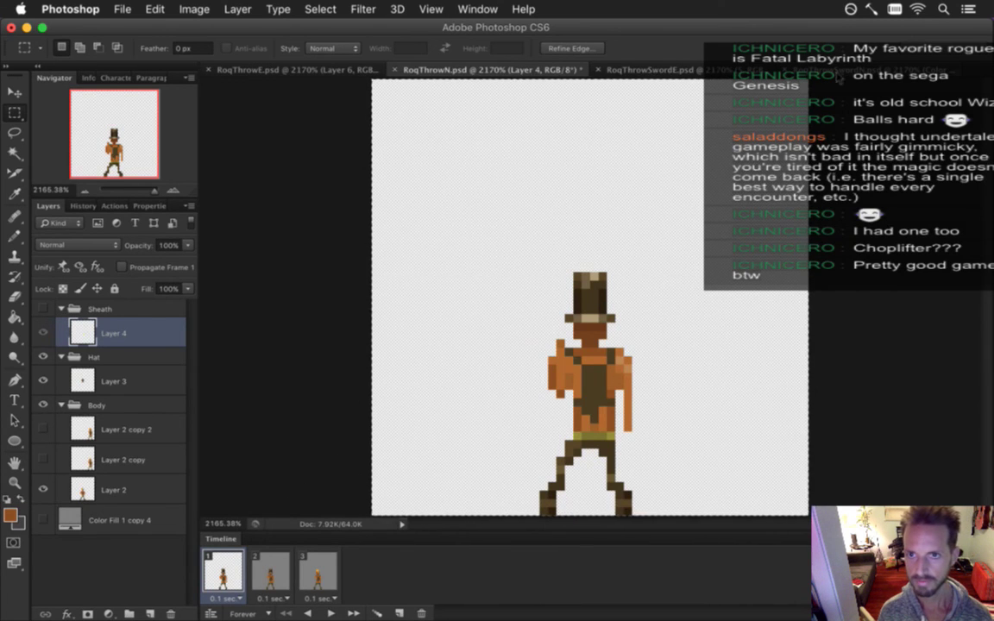
pyautogui.hotkey('ctrl', 'Tab')
pyautogui.press('super+v')
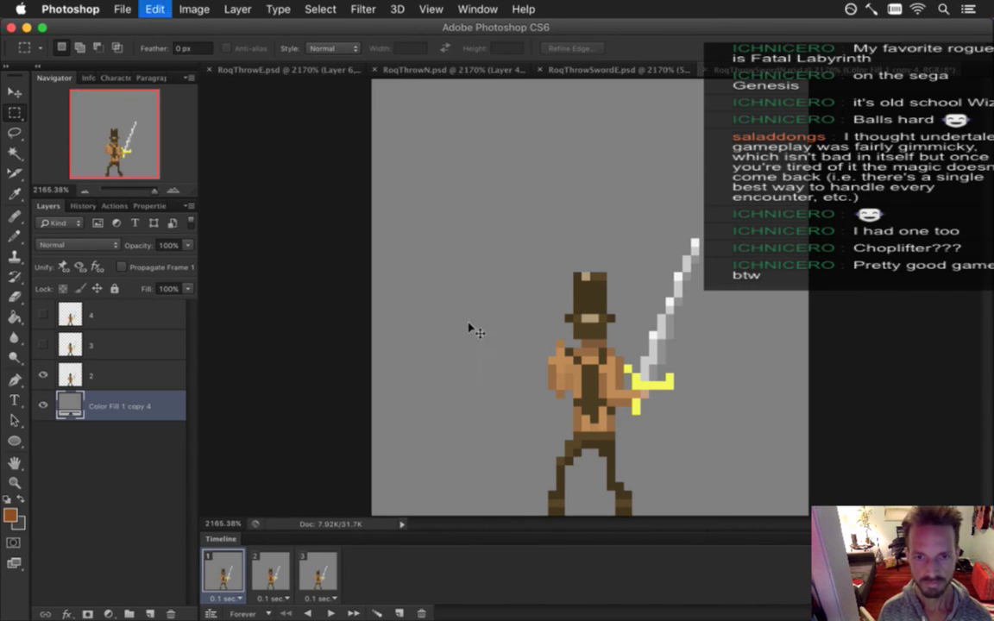
pyautogui.press('v')
pyautogui.moveTo(617, 233); pyautogui.dragTo(498, 333)
pyautogui.moveTo(129, 403); pyautogui.dragTo(123, 270)
# Create two layer groups above the character layers and name them Hat and Sword
pyautogui.click(129, 614)
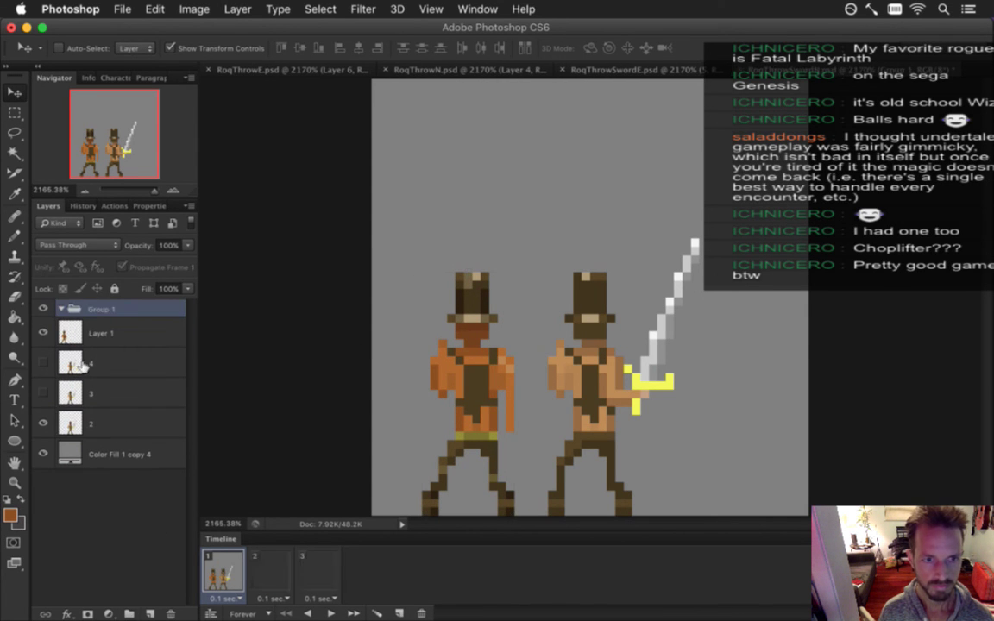
pyautogui.doubleClick(102, 309)
pyautogui.write('Hat')
pyautogui.press('Return')
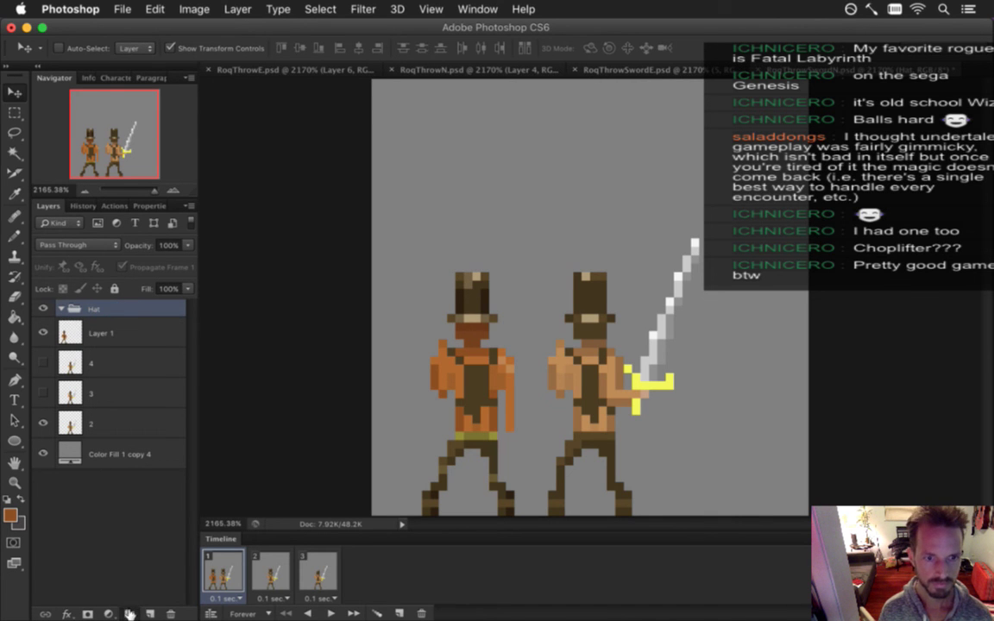
pyautogui.click(128, 613)
pyautogui.doubleClick(100, 311)
pyautogui.write('Sword')
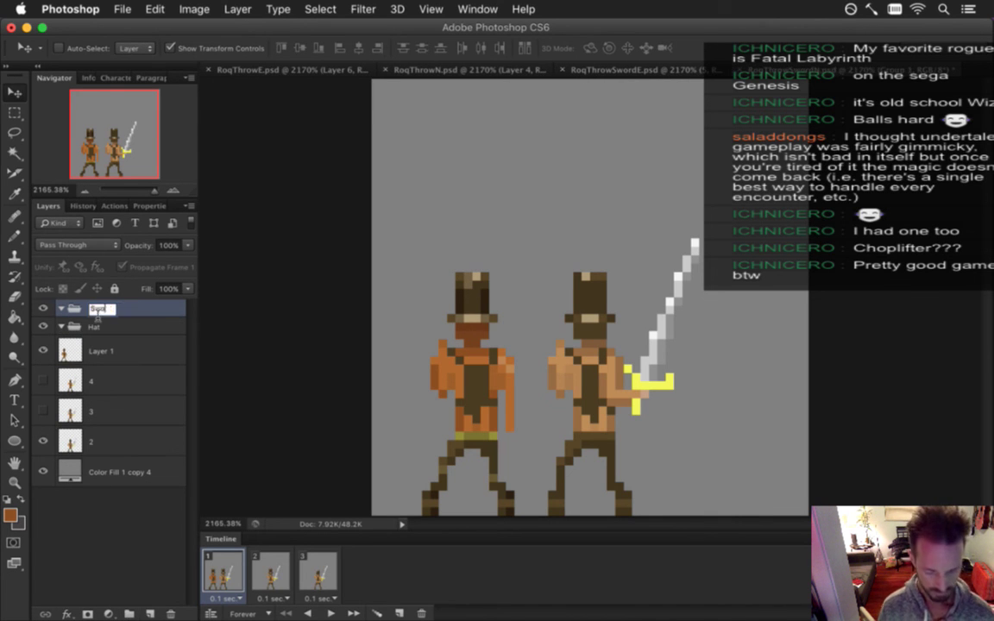
pyautogui.press('Return')
# Move Layer 1 and layers 4, 3 and 2 into the Hat group
pyautogui.click(129, 352)
pyautogui.keyDown('shift'); pyautogui.click(115, 442); pyautogui.keyUp('shift')
pyautogui.moveTo(116, 442); pyautogui.dragTo(127, 329)
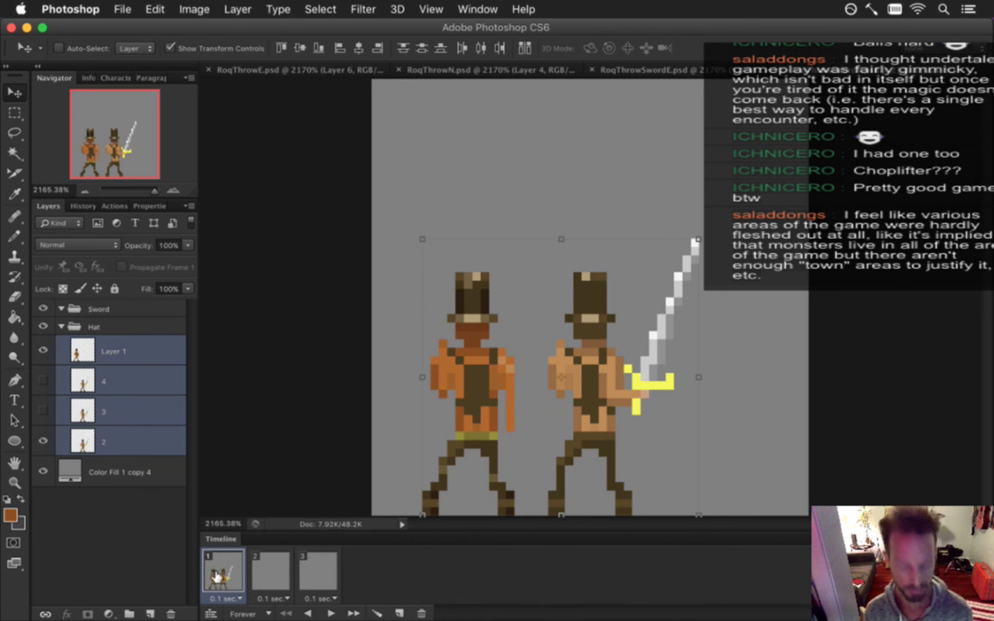
# Select only Layer 1 and compare frames 1 and 2 of the sword-throw animation
pyautogui.press('m')
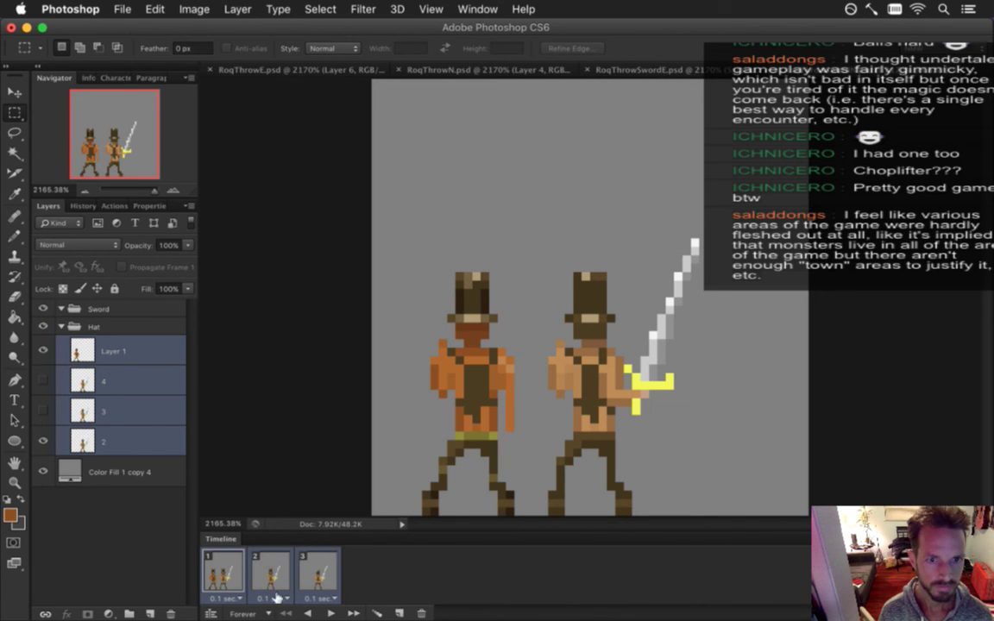
pyautogui.click(233, 565)
pyautogui.click(266, 567)
pyautogui.click(249, 567)
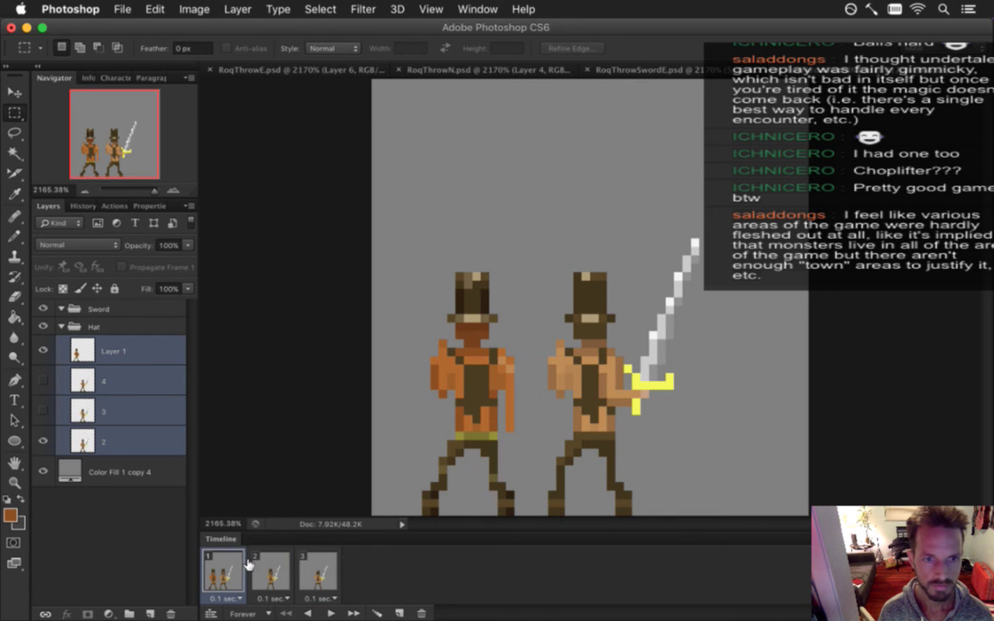
pyautogui.click(127, 352)
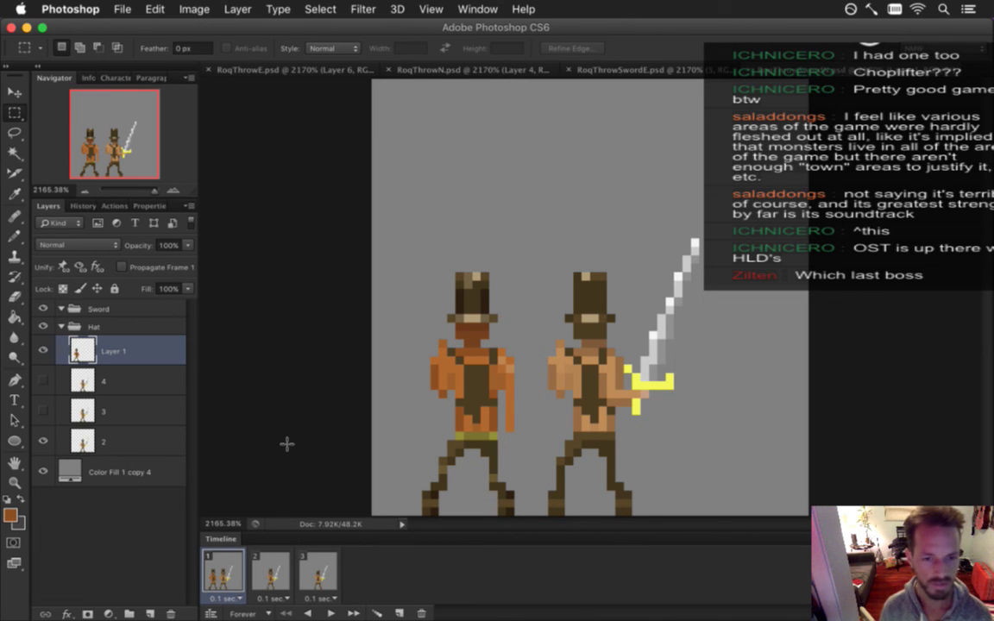
pyautogui.click(287, 569)
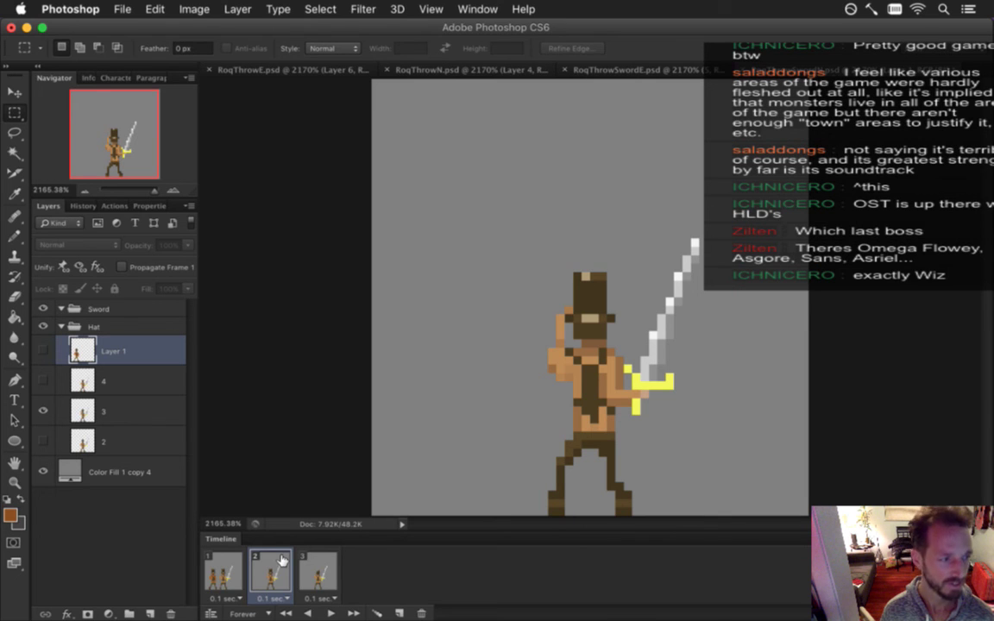
pyautogui.click(239, 566)
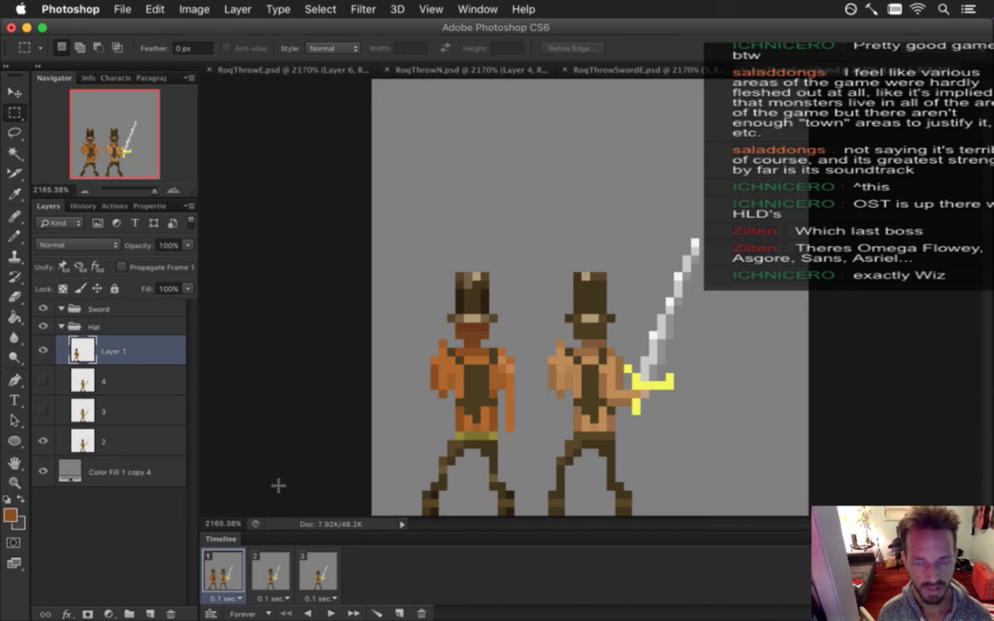
pyautogui.click(263, 571)
pyautogui.click(232, 572)
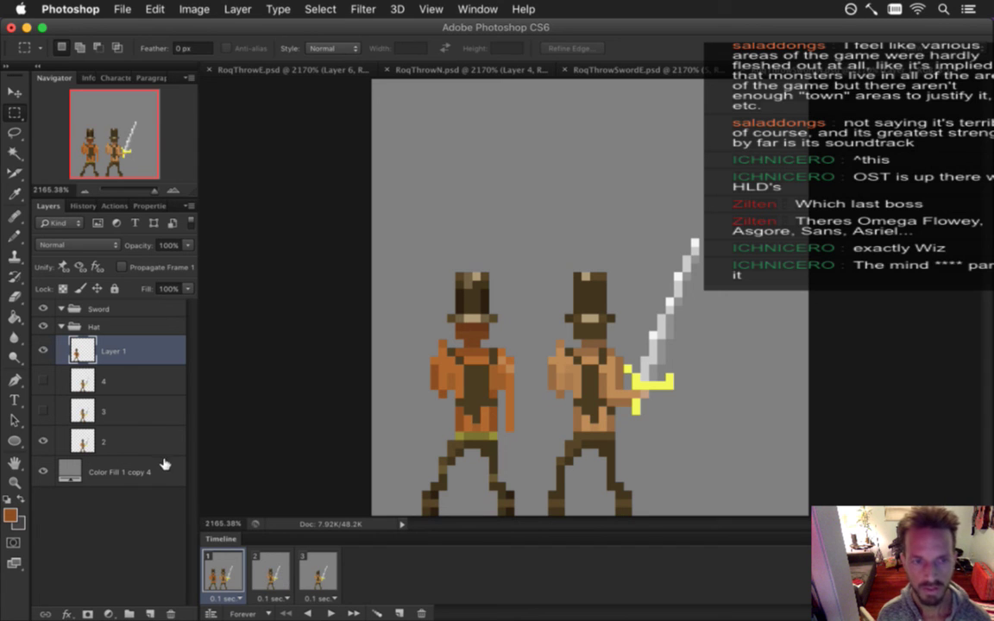
# Overlay the pasted character on the sword character to compare them, move it back beside it and deselect
pyautogui.press('v')
pyautogui.press('m')
pyautogui.moveTo(373, 273); pyautogui.dragTo(530, 583)
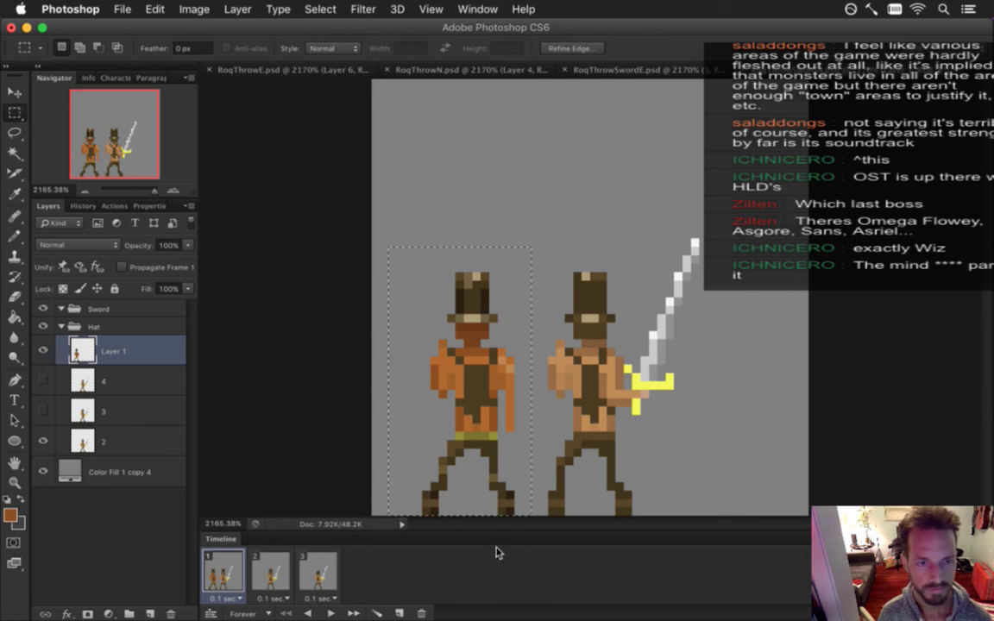
pyautogui.press('v')
pyautogui.moveTo(475, 362); pyautogui.dragTo(596, 364)
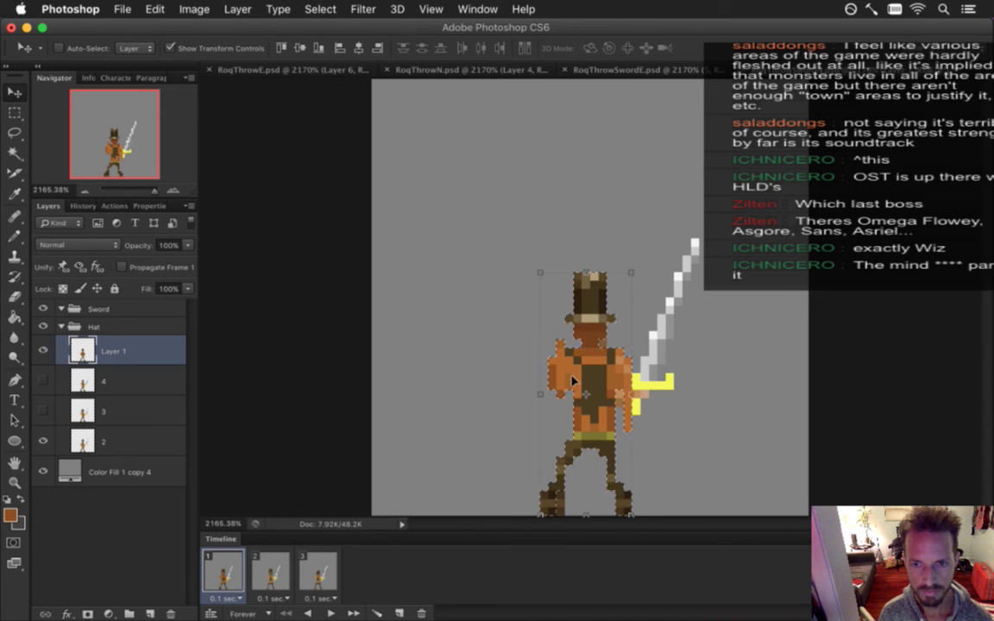
pyautogui.moveTo(573, 380); pyautogui.dragTo(470, 328)
pyautogui.hotkey('ctrl', 'd')
# Erase the pasted character's lowered arm and repaint the shoulder and back strap beside it with sampled skin and strap colours
pyautogui.press('e')
pyautogui.moveTo(501, 365); pyautogui.dragTo(507, 427)
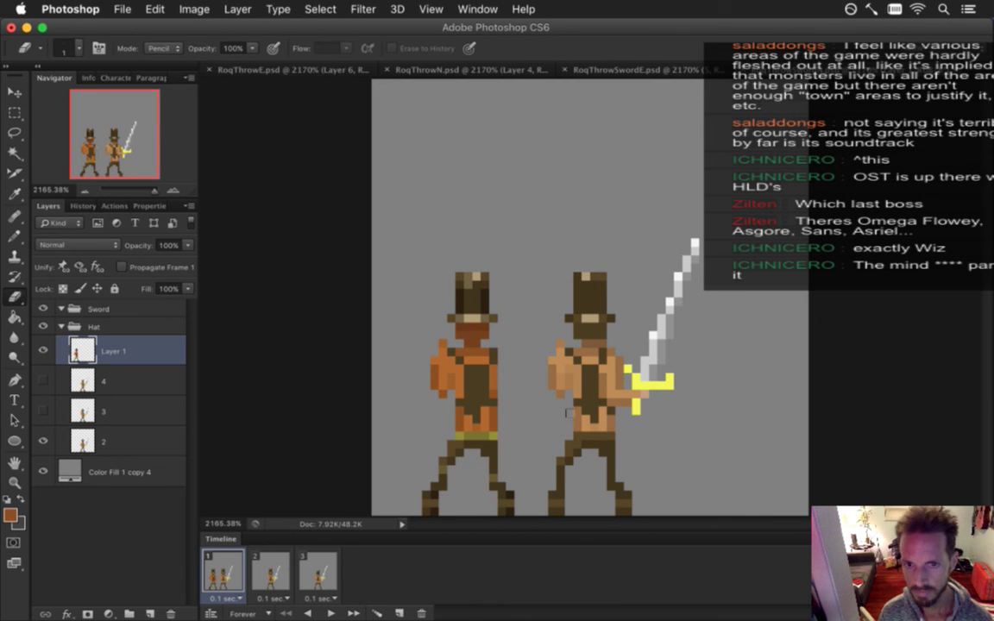
pyautogui.press('i')
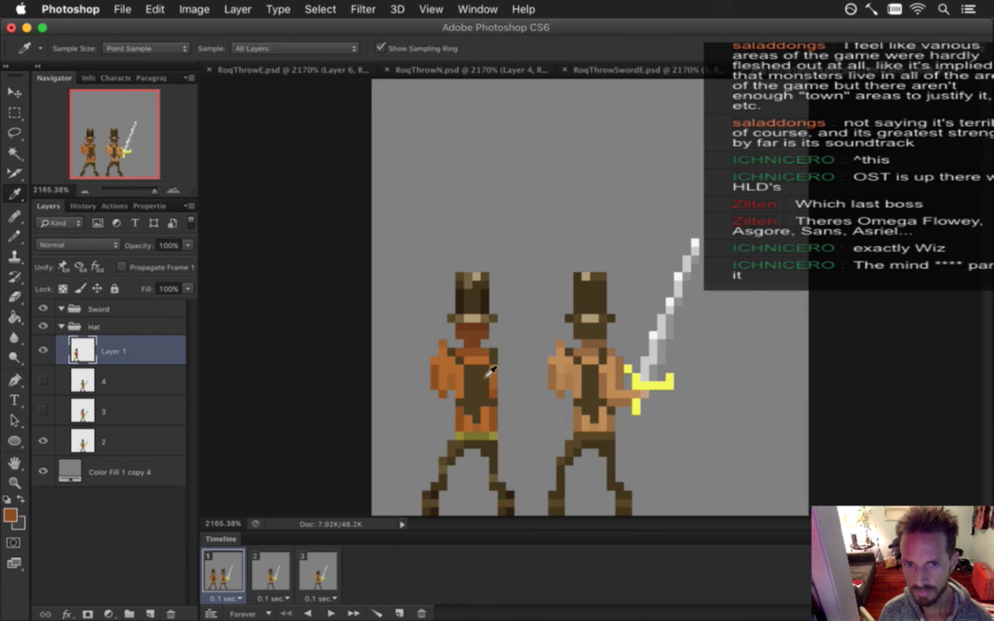
pyautogui.click(436, 339)
pyautogui.press('b')
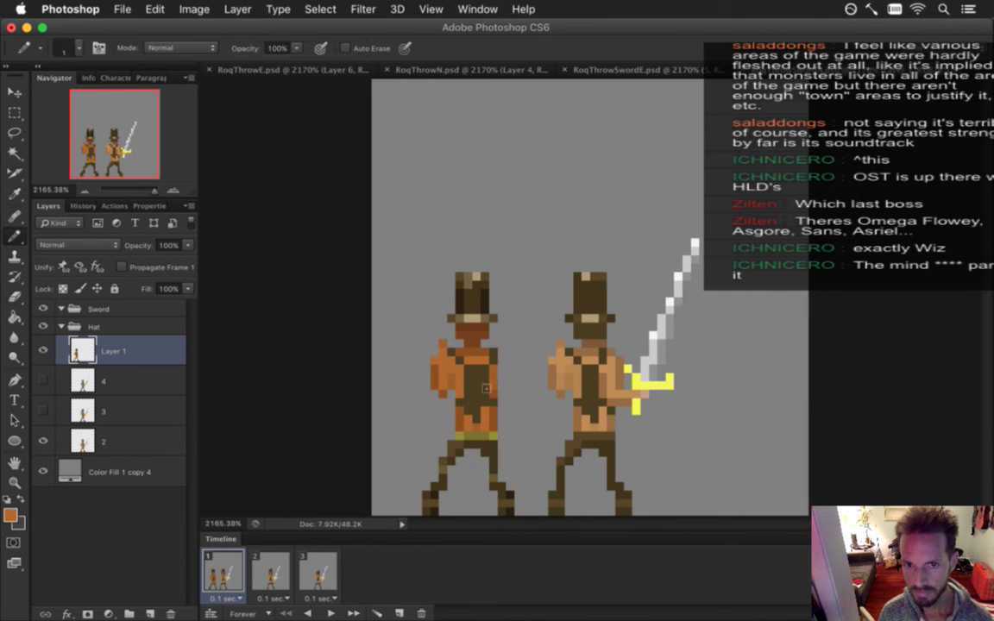
pyautogui.keyDown('alt'); pyautogui.click(489, 382); pyautogui.keyUp('alt')
pyautogui.keyDown('alt'); pyautogui.click(486, 378); pyautogui.keyUp('alt')
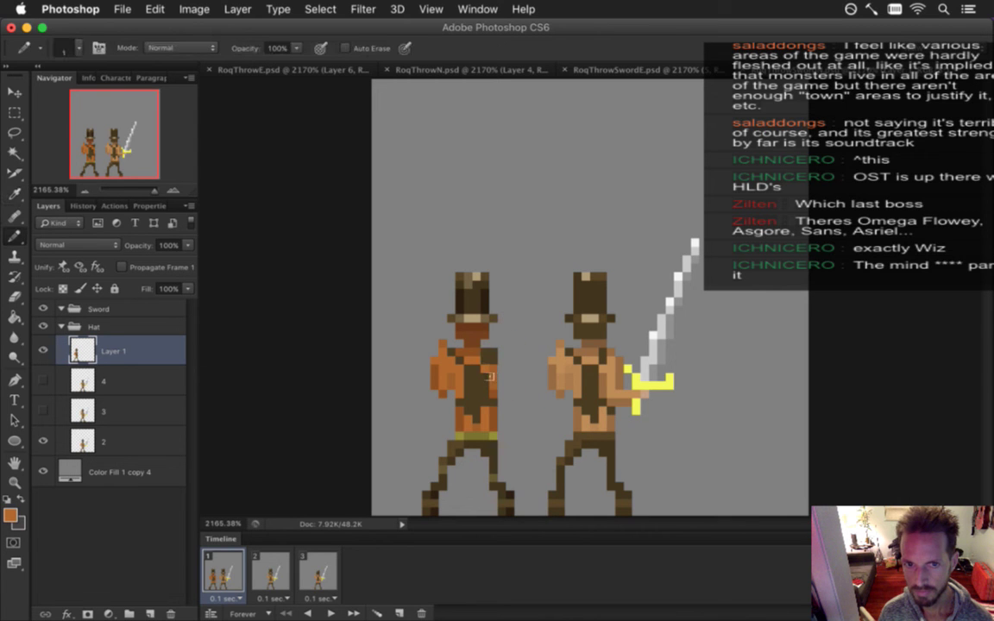
pyautogui.keyDown('alt'); pyautogui.click(485, 363); pyautogui.keyUp('alt')
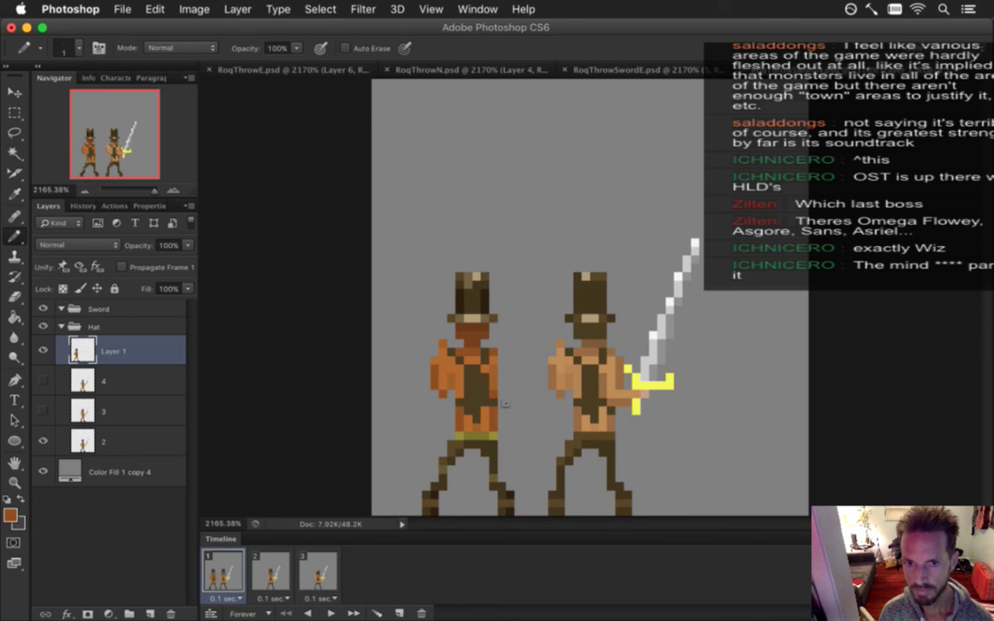
pyautogui.keyDown('alt'); pyautogui.click(445, 345); pyautogui.keyUp('alt')
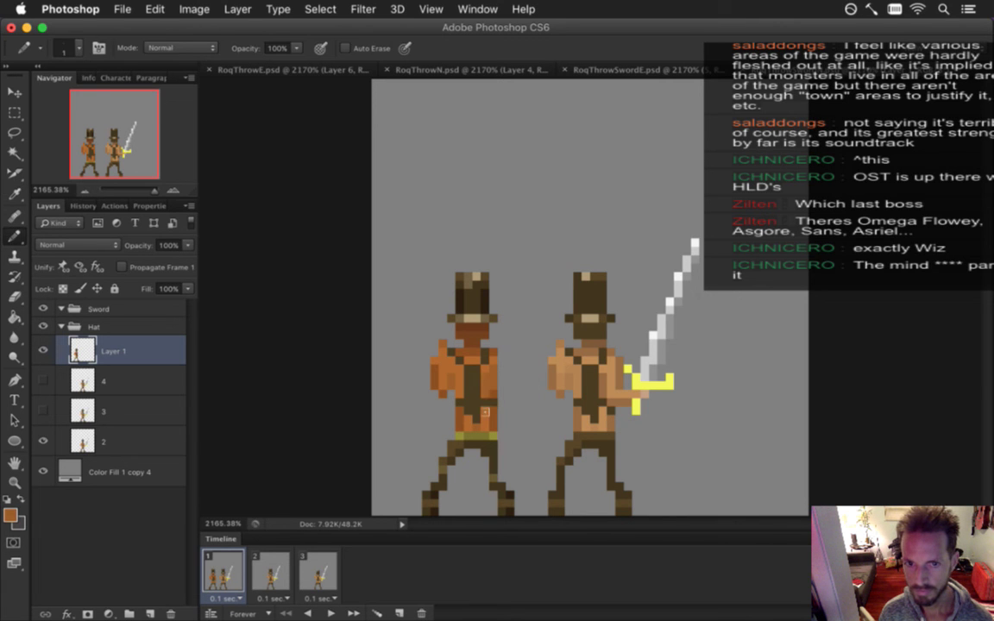
# Paint the pasted character's bent sword arm, with forearm and hand held outward, in skin tones sampled from its body
pyautogui.press('alt')
pyautogui.moveTo(503, 403); pyautogui.dragTo(516, 404)
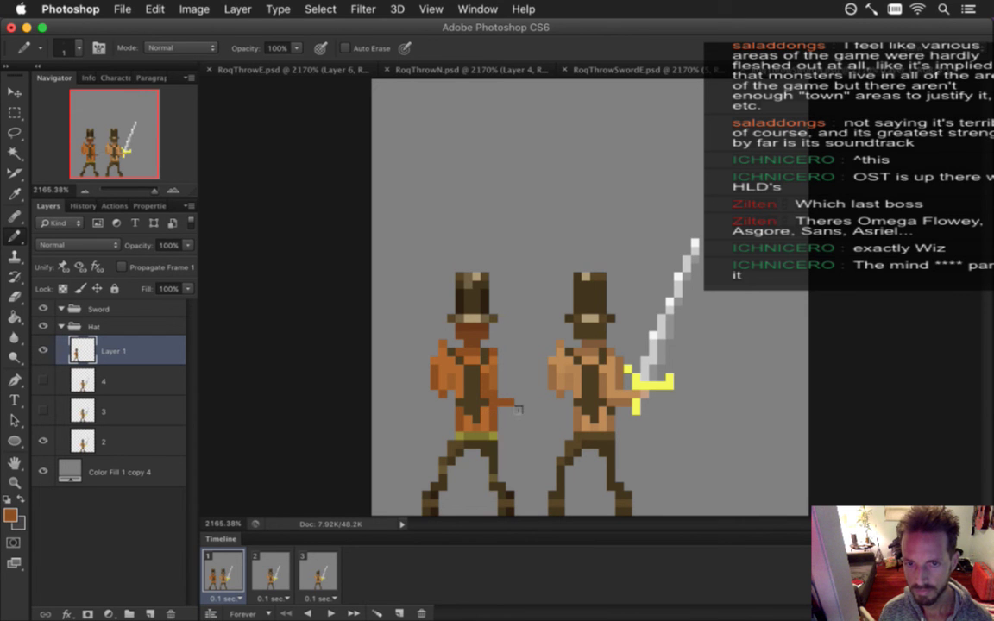
pyautogui.press('alt')
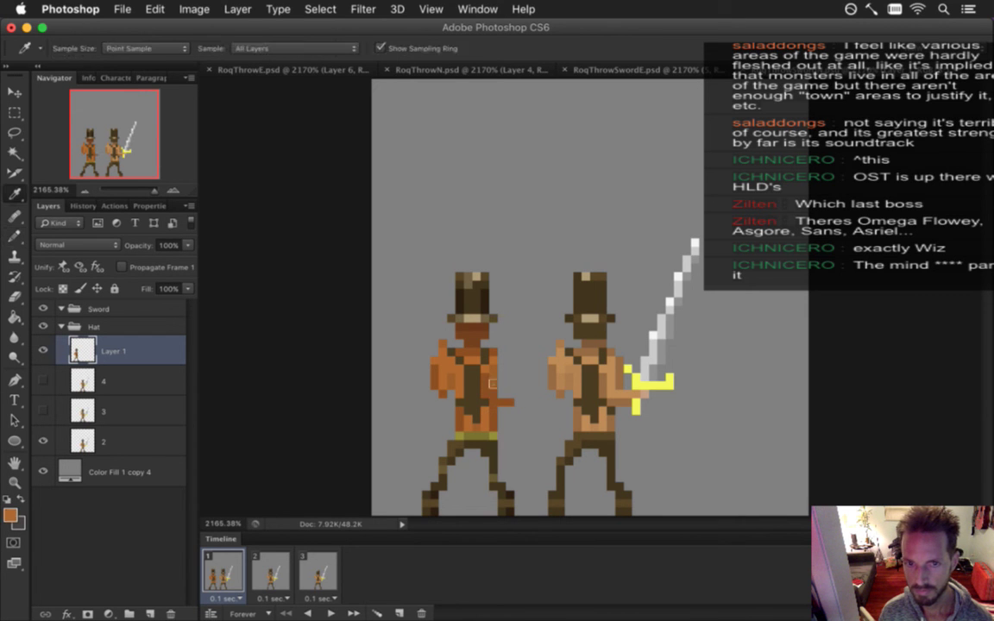
pyautogui.moveTo(494, 406); pyautogui.dragTo(505, 413)
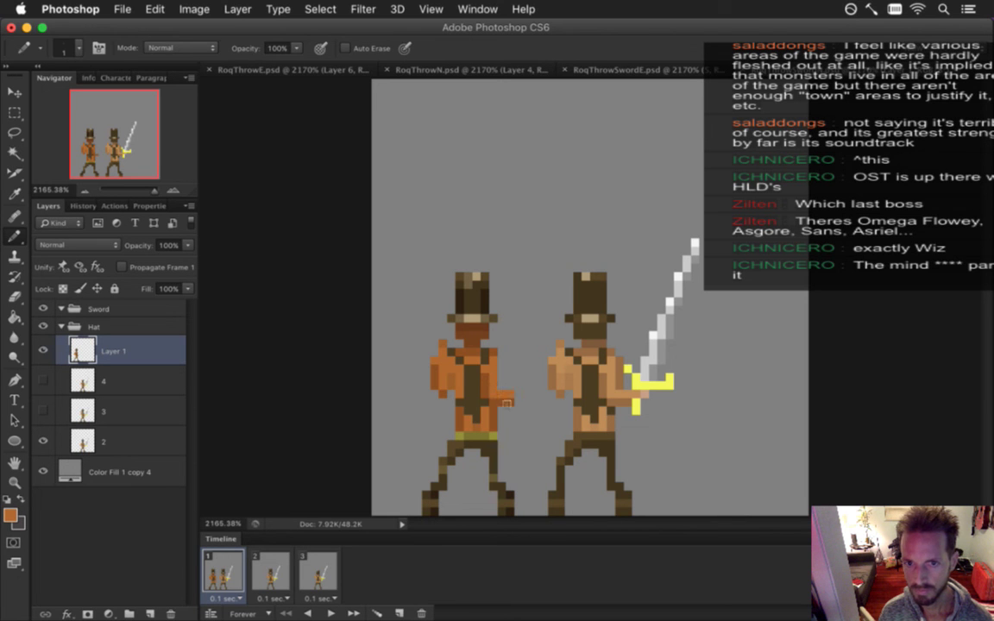
pyautogui.keyDown('alt'); pyautogui.click(499, 382); pyautogui.keyUp('alt')
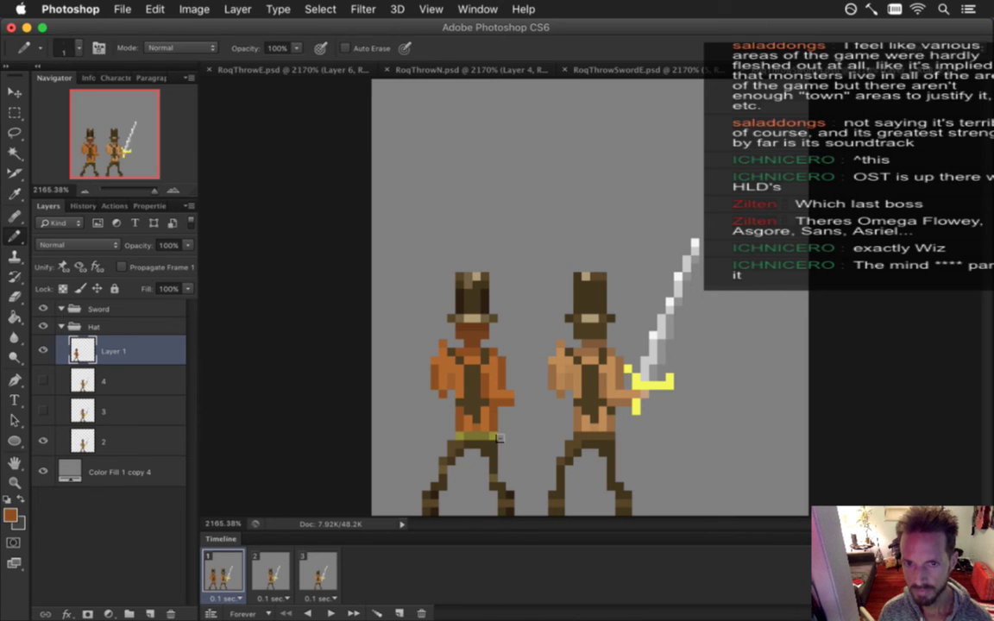
pyautogui.keyDown('alt'); pyautogui.click(453, 358); pyautogui.keyUp('alt')
pyautogui.click(518, 396)
pyautogui.keyDown('alt'); pyautogui.click(461, 364); pyautogui.keyUp('alt')
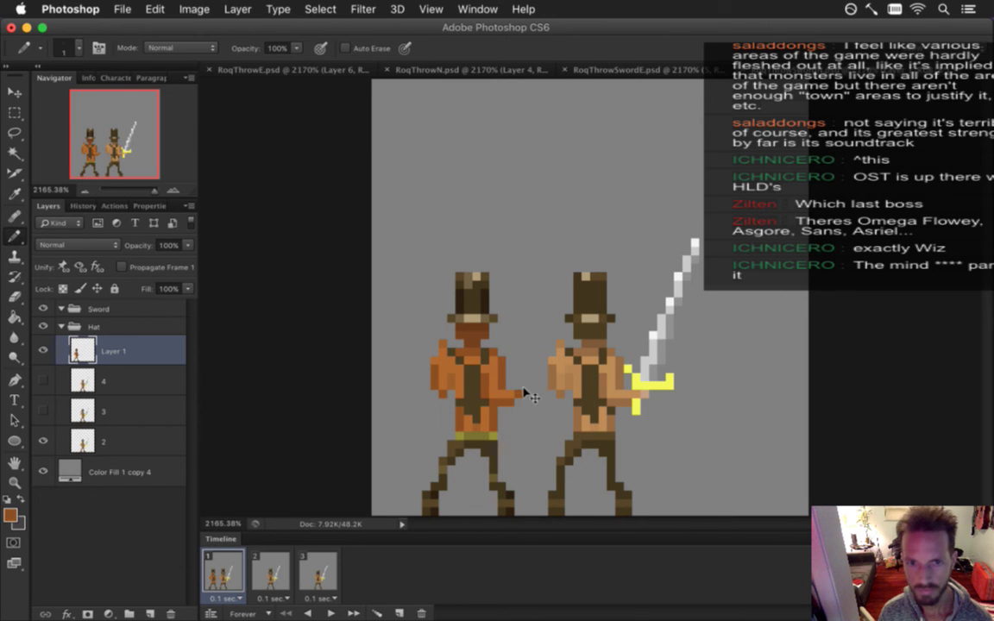
pyautogui.keyDown('alt'); pyautogui.click(470, 309); pyautogui.keyUp('alt')
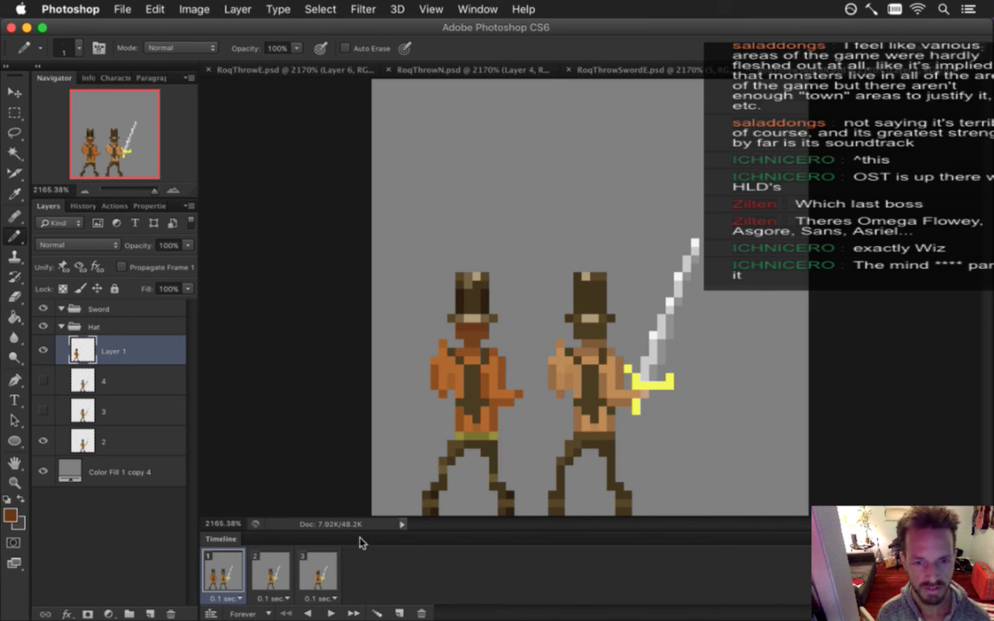
# Compare frames 1 and 2, overlay the repainted character on the sword character, and move it back beside it
pyautogui.click(273, 572)
pyautogui.click(226, 573)
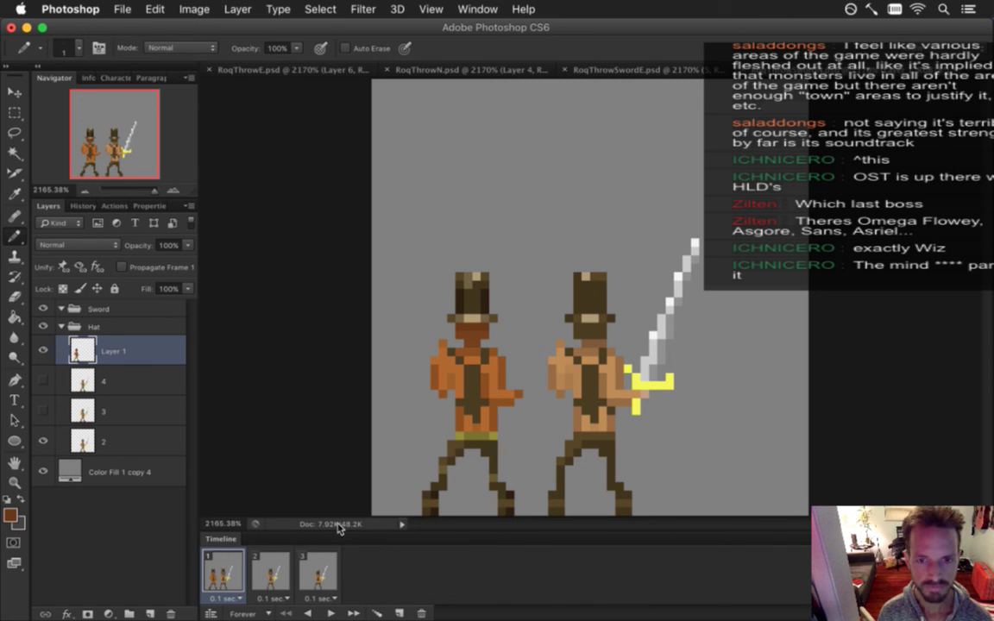
pyautogui.press('v')
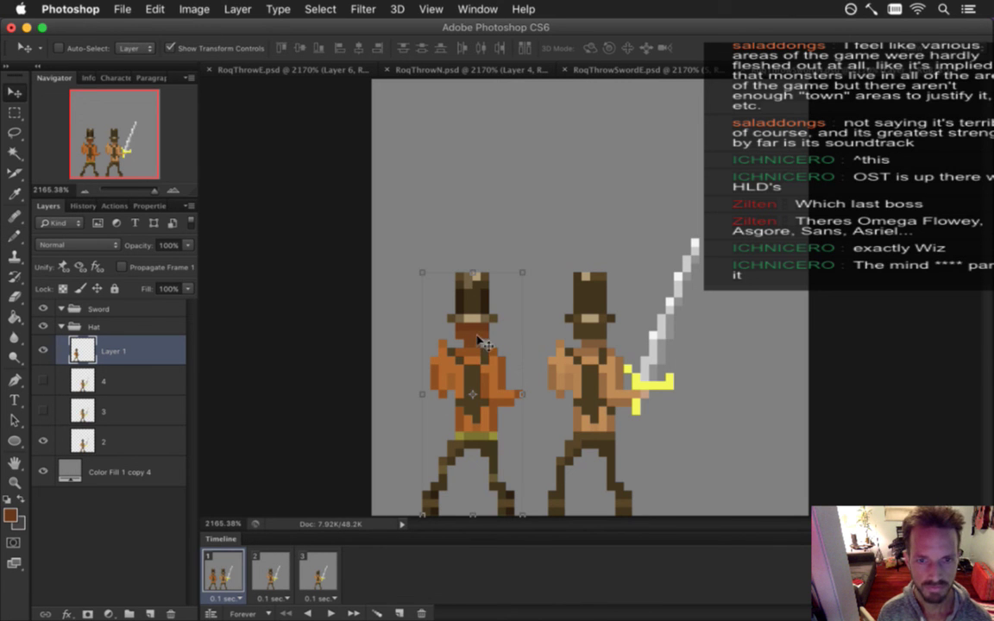
pyautogui.moveTo(479, 336); pyautogui.dragTo(602, 339)
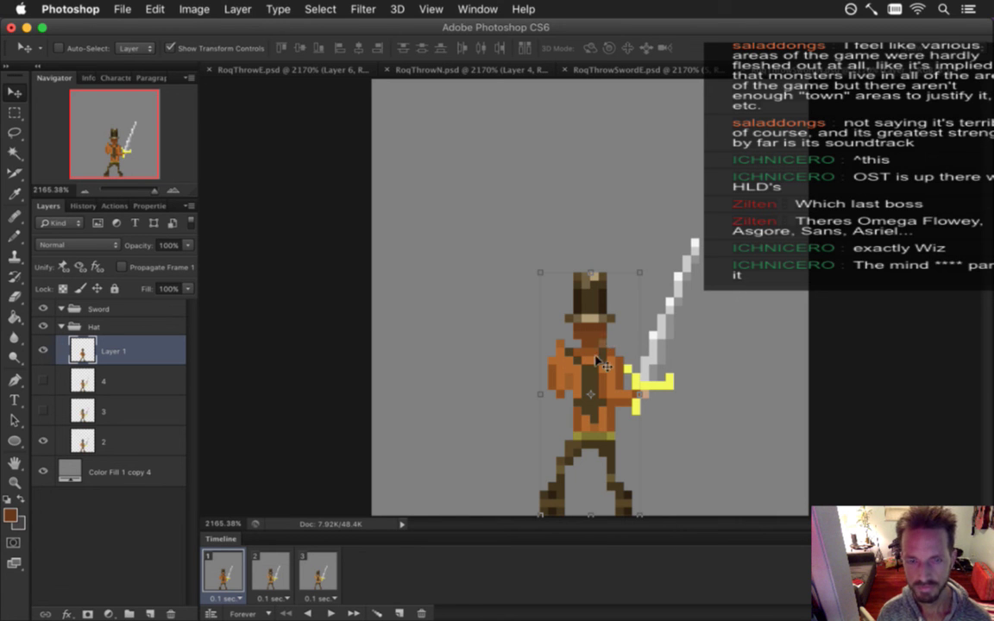
pyautogui.moveTo(589, 350); pyautogui.dragTo(462, 350)
# Cut the sword from layer 2 onto its own layer and place it in the Sword group with Propagate Frame 1 off
pyautogui.press('m')
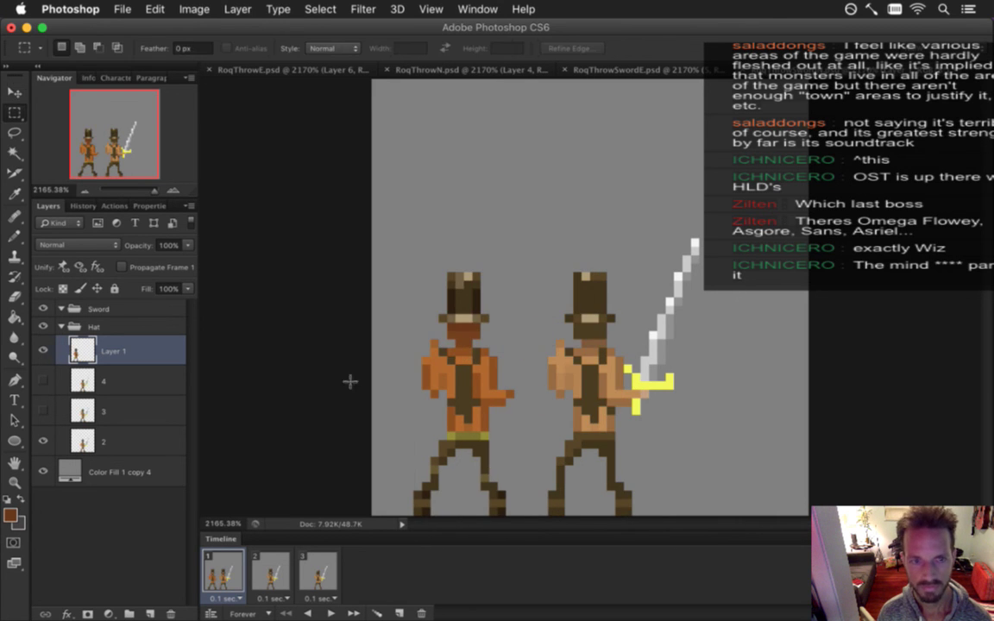
pyautogui.click(146, 449)
pyautogui.moveTo(624, 237); pyautogui.dragTo(634, 412)
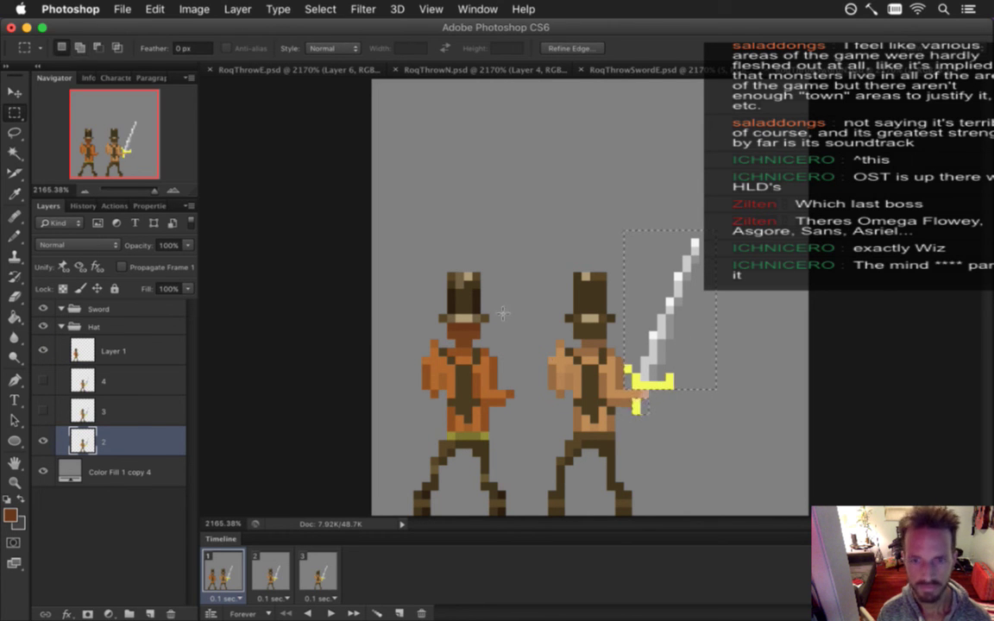
pyautogui.press('v')
pyautogui.rightClick(674, 302)
pyautogui.press('Escape')
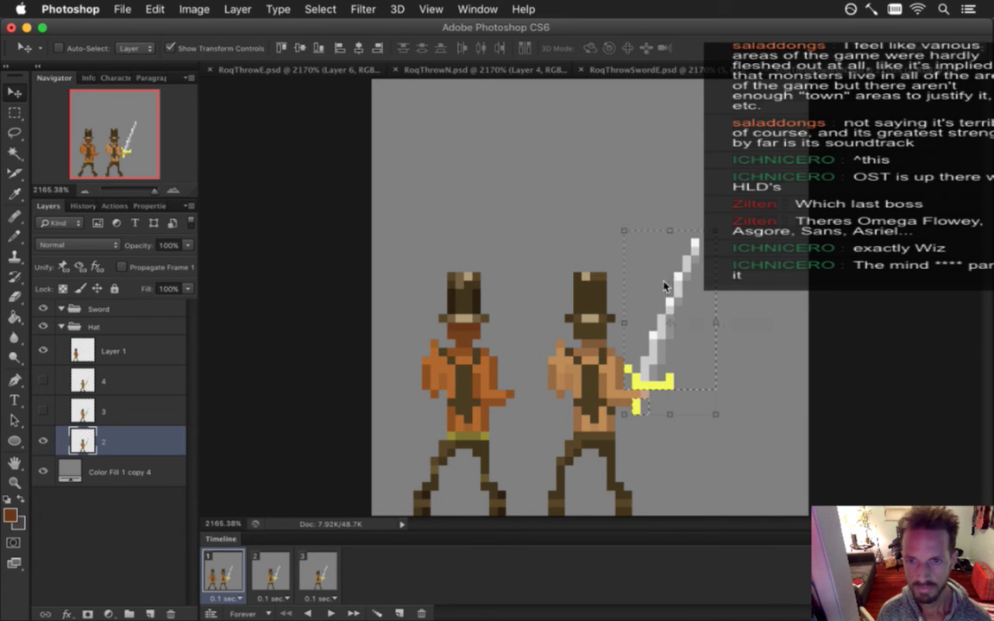
pyautogui.press('m')
pyautogui.rightClick(666, 284)
pyautogui.click(710, 405)
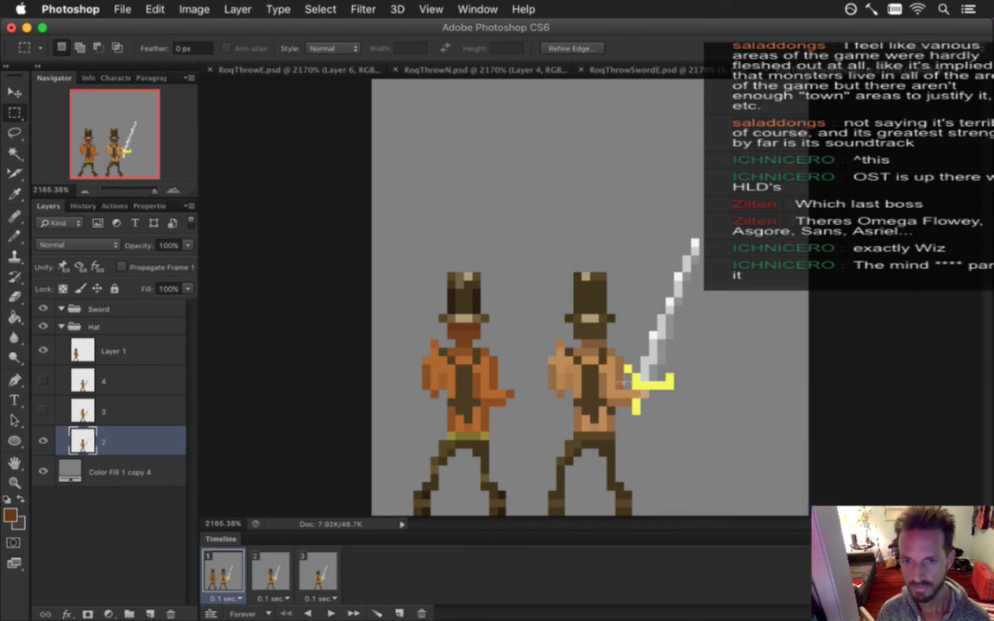
pyautogui.moveTo(102, 443); pyautogui.dragTo(97, 309)
pyautogui.click(122, 267)
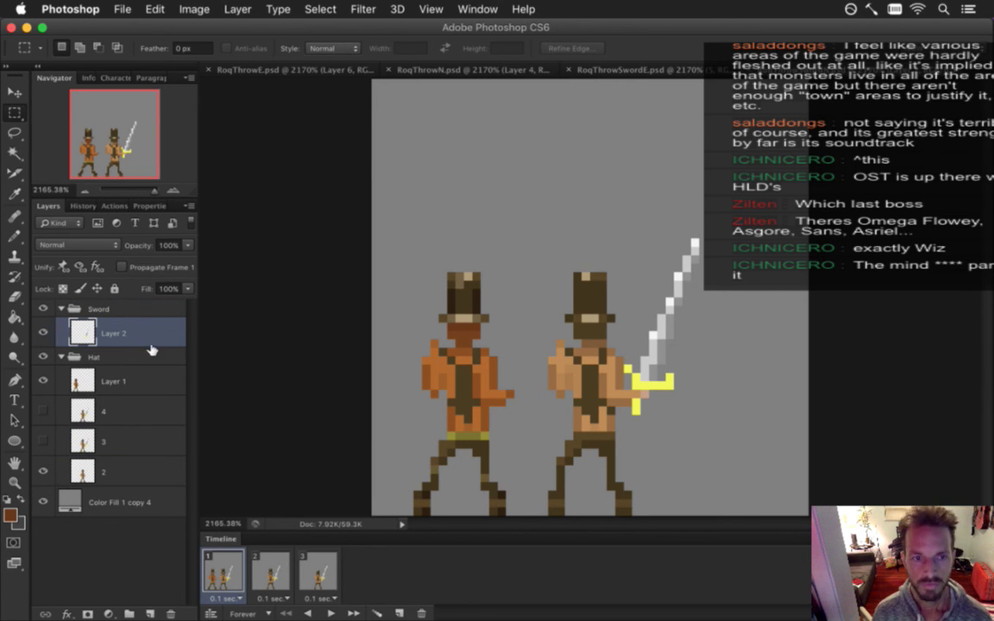
# Hide the Sword group and align the repainted character on Layer 1 exactly over the old character
pyautogui.click(42, 309)
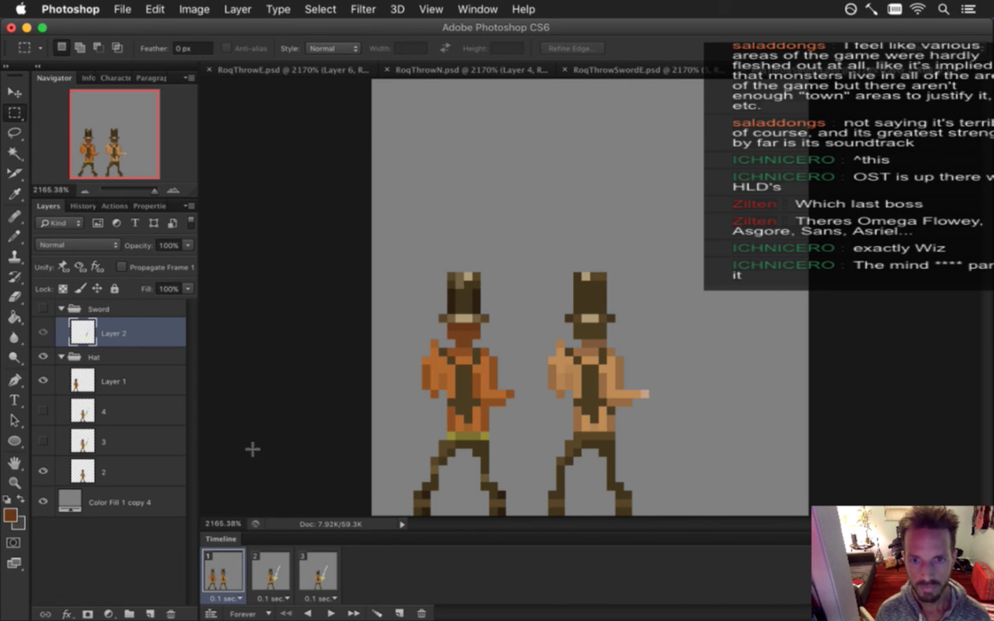
pyautogui.click(99, 470)
pyautogui.press('v')
pyautogui.click(120, 382)
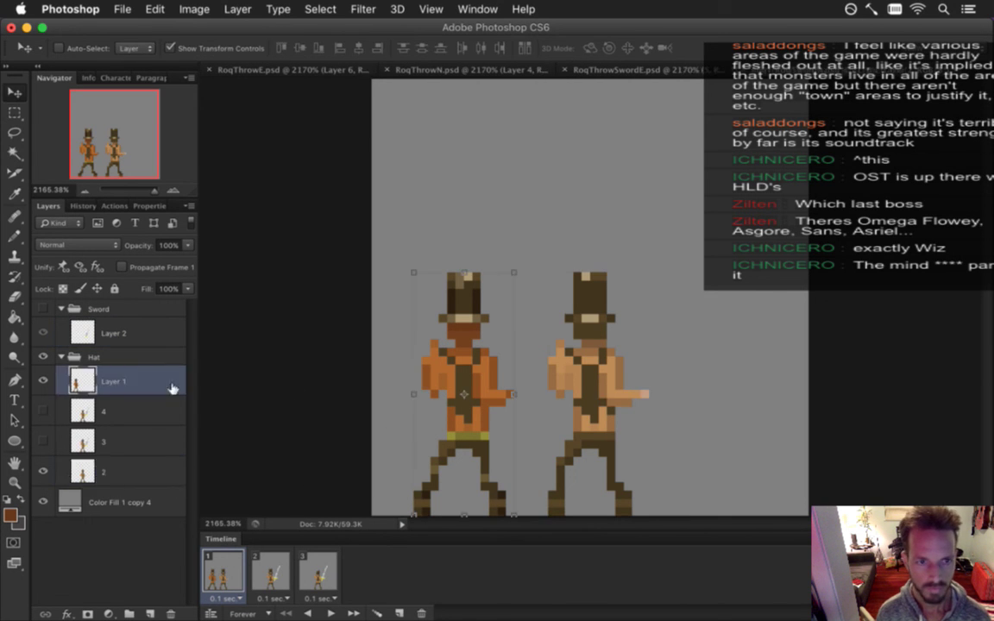
pyautogui.moveTo(479, 341); pyautogui.dragTo(608, 343)
pyautogui.press('m')
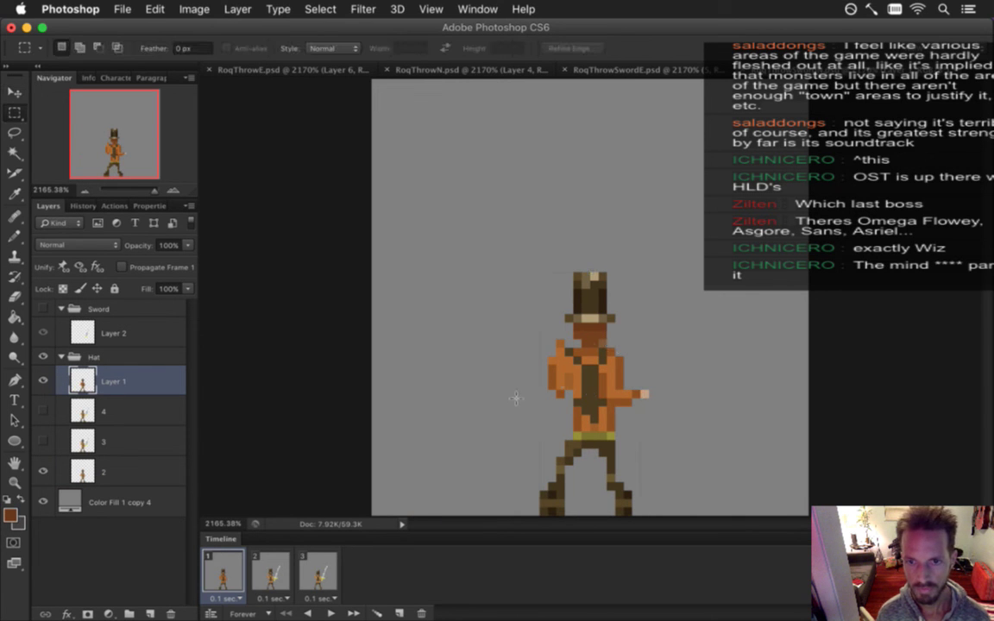
# Replace old layer 2 with the repainted character's layer, name it 0, and show the Sword group again
pyautogui.moveTo(94, 382); pyautogui.dragTo(170, 613)
pyautogui.doubleClick(121, 442)
pyautogui.write('0')
pyautogui.press('Return')
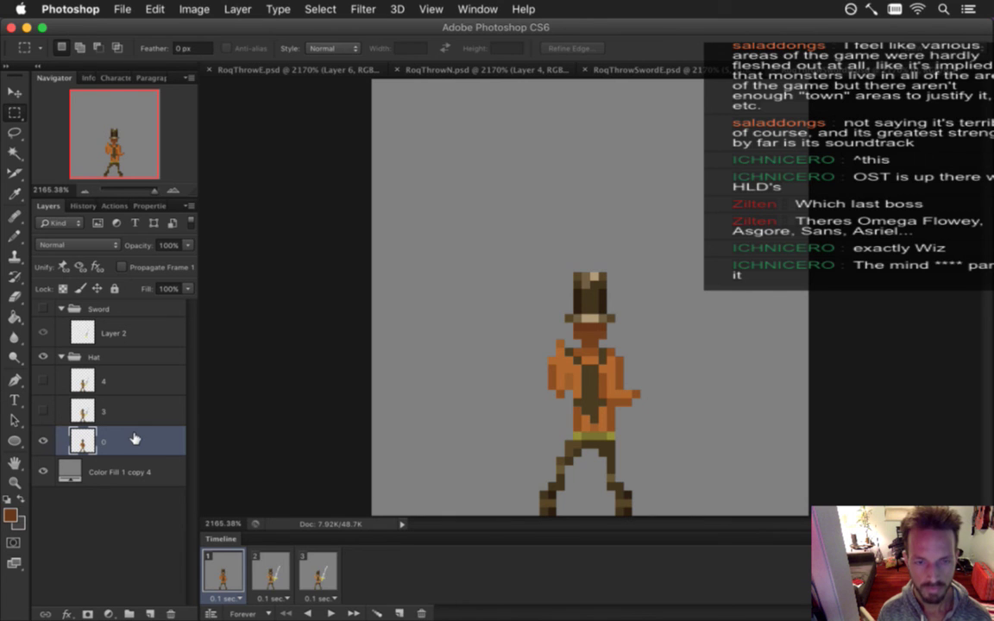
pyautogui.click(43, 308)
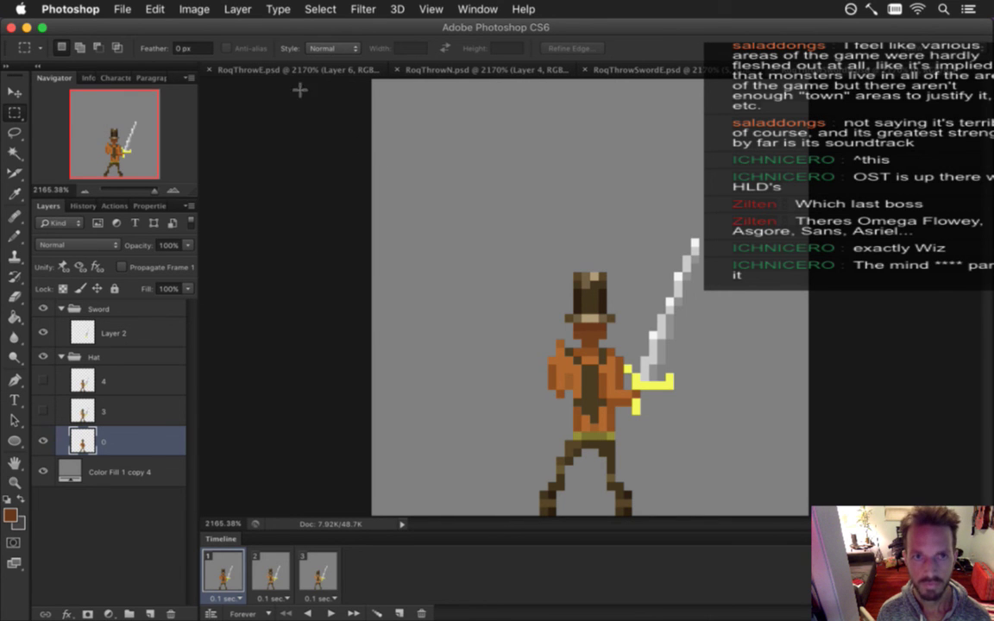
# Open the recent file RoqIdleSwordN.psd and copy the whole sword from Layer 3 in its Sword group
pyautogui.click(634, 71)
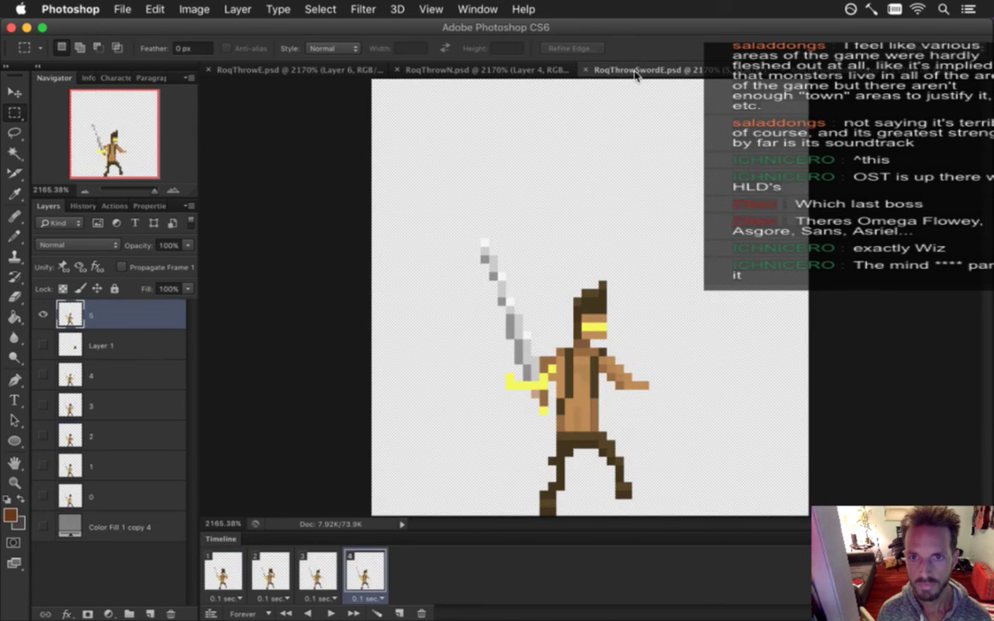
pyautogui.click(123, 8)
pyautogui.moveTo(155, 9)
pyautogui.moveTo(123, 9)
pyautogui.moveTo(216, 101)
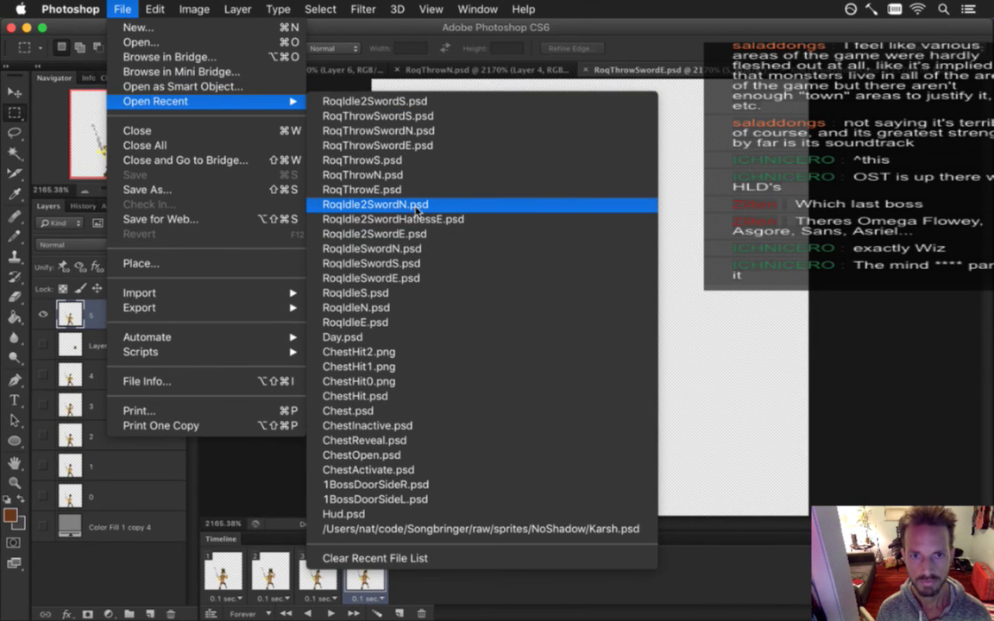
pyautogui.click(421, 249)
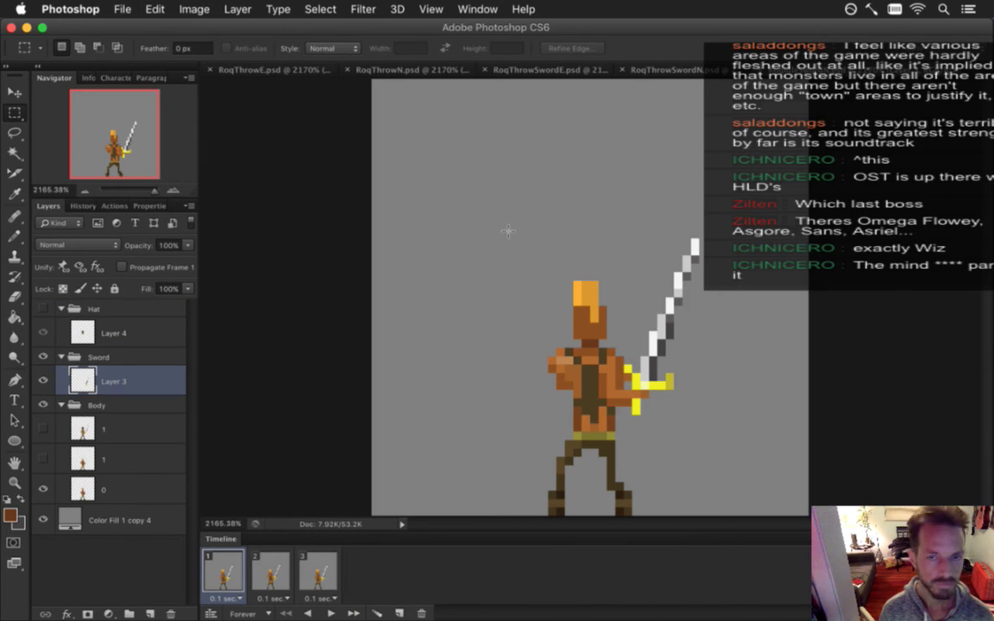
pyautogui.moveTo(716, 221); pyautogui.dragTo(623, 432)
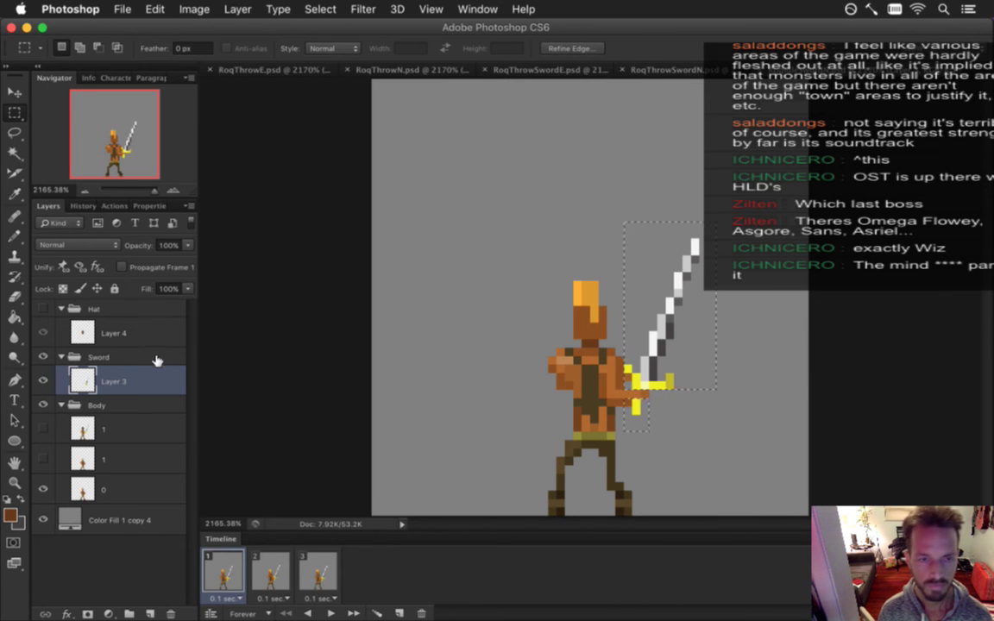
pyautogui.press('super+a')
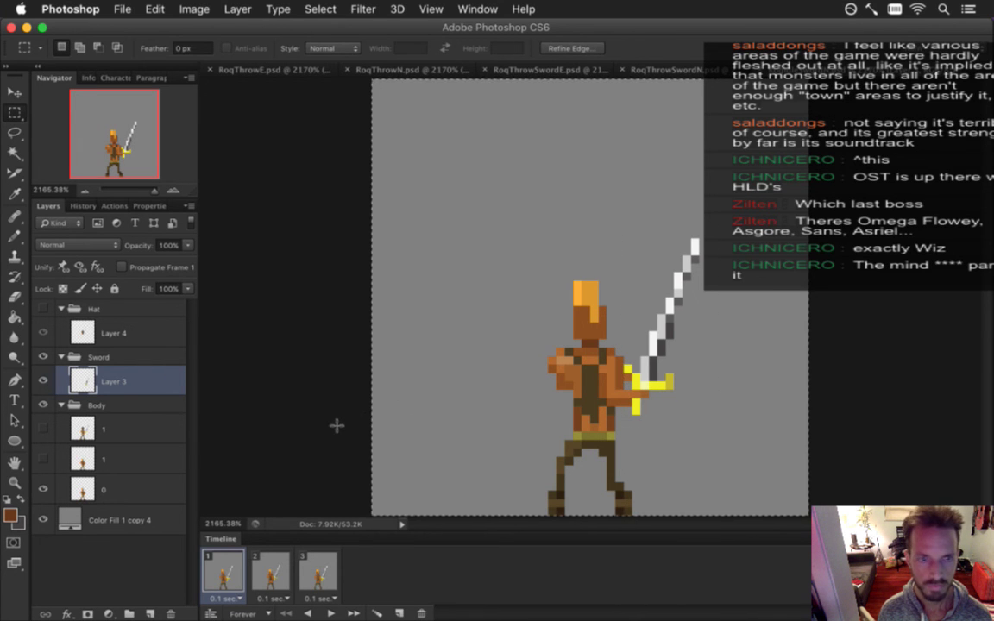
# Paste the sword into RoqThrowSwordN.psd, align it over the old sword, and move it into the Sword group without Propagate Frame 1
pyautogui.click(691, 70)
pyautogui.press('super+v')
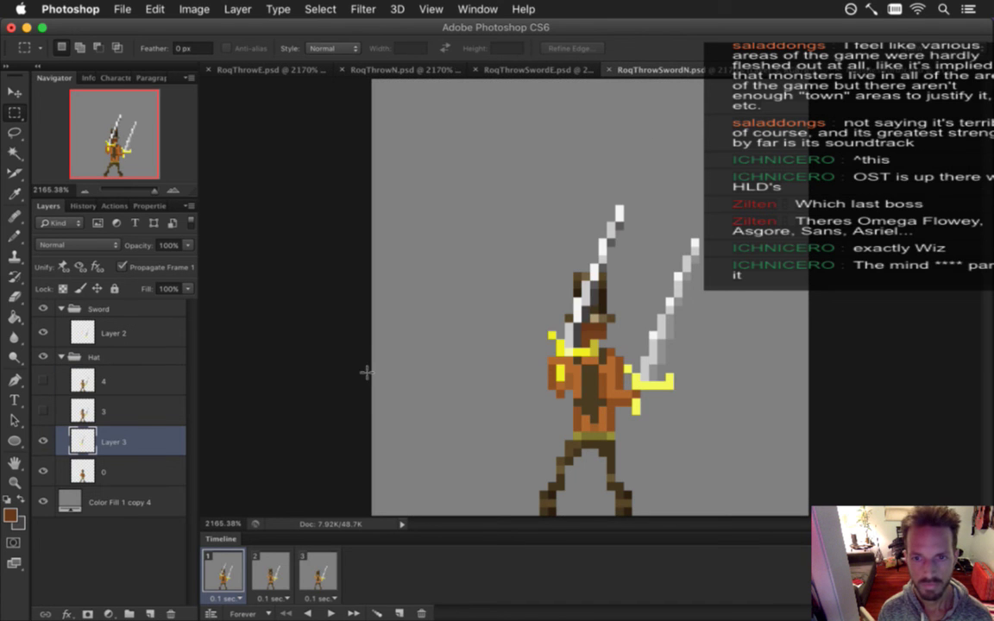
pyautogui.press('v')
pyautogui.moveTo(577, 281); pyautogui.dragTo(643, 313)
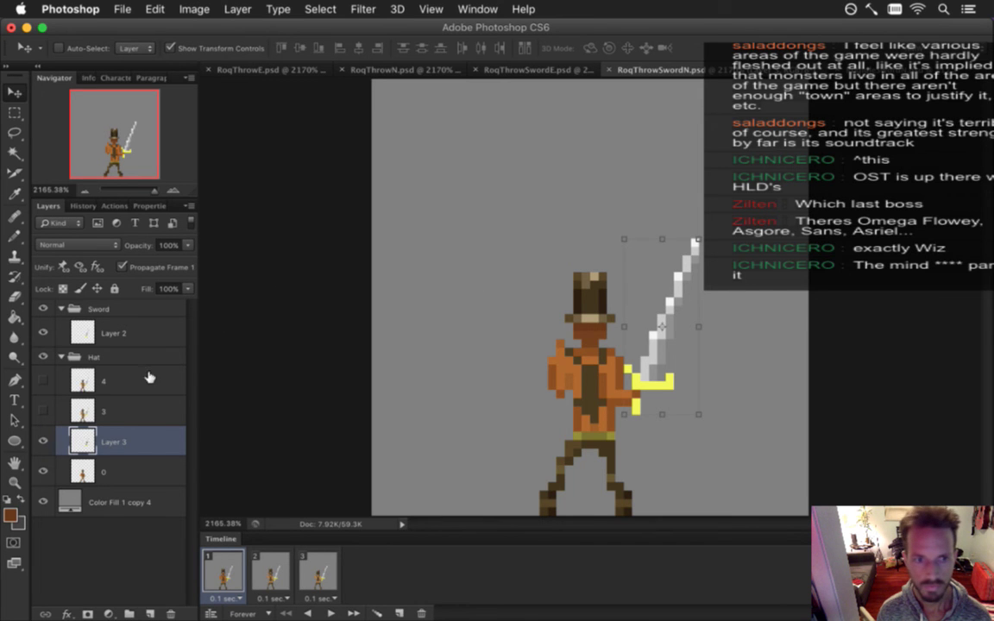
pyautogui.moveTo(87, 440); pyautogui.dragTo(91, 314)
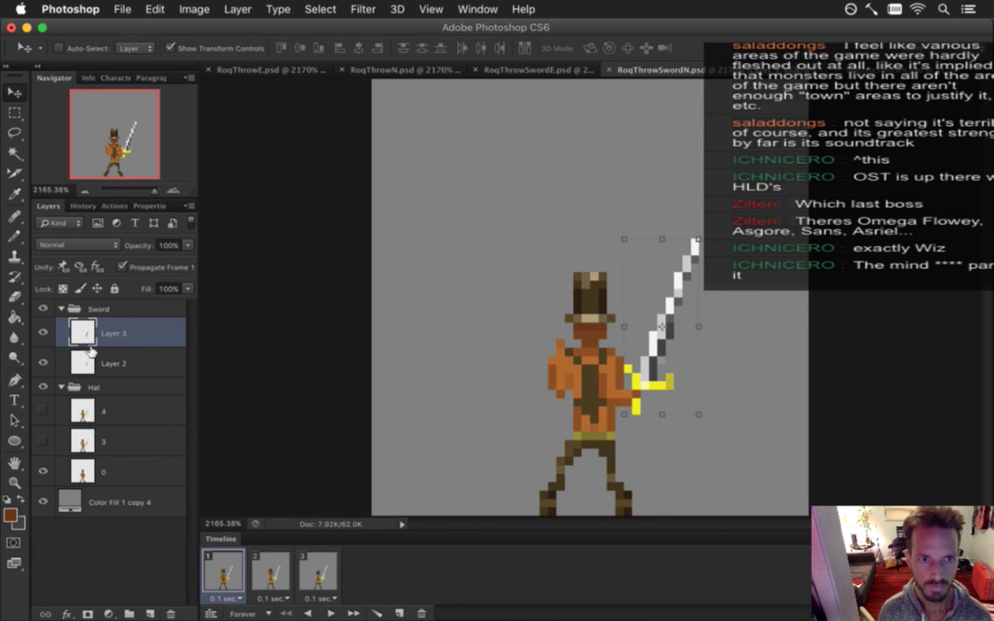
pyautogui.click(122, 268)
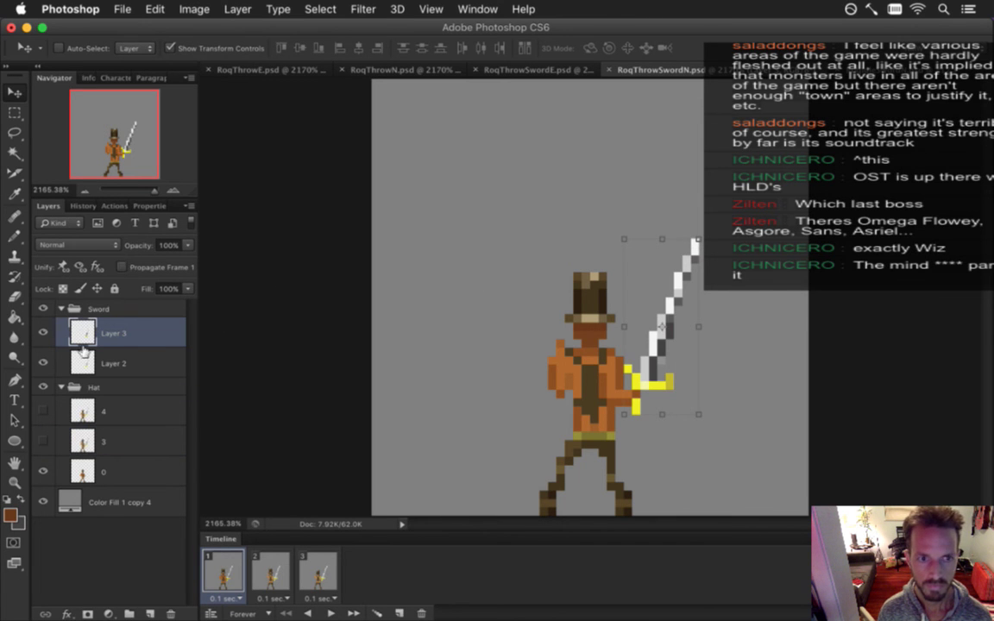
# Delete the old sword on Layer 2 and save RoqThrowSwordN.psd
pyautogui.click(95, 363)
pyautogui.press('Delete')
pyautogui.press('super+s')
pyautogui.press('m')
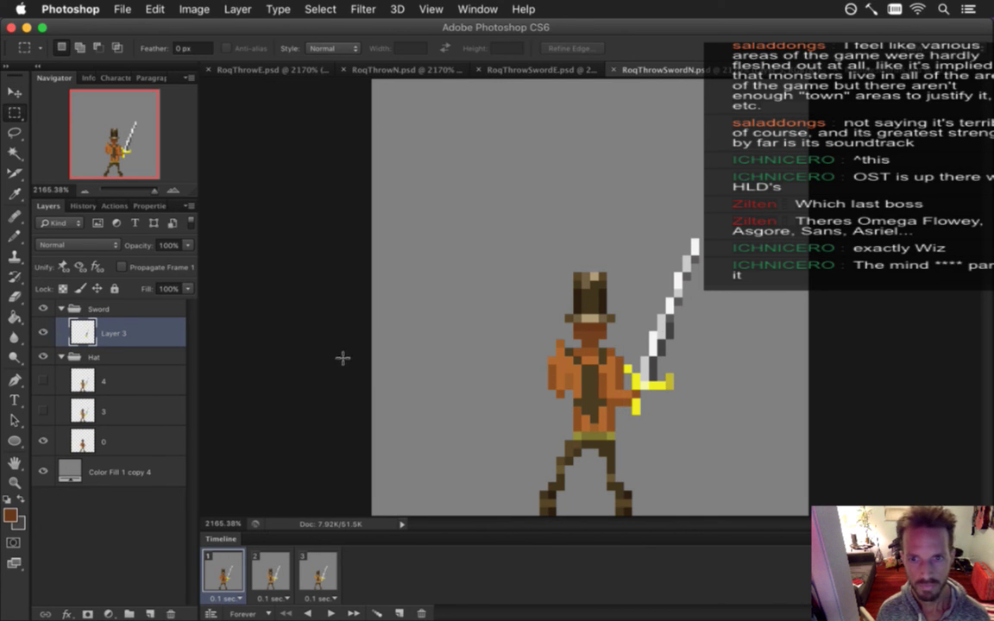
# On frame 2, duplicate the Hat group's layer 0, show the copy and rename it 1
pyautogui.click(274, 565)
pyautogui.click(233, 565)
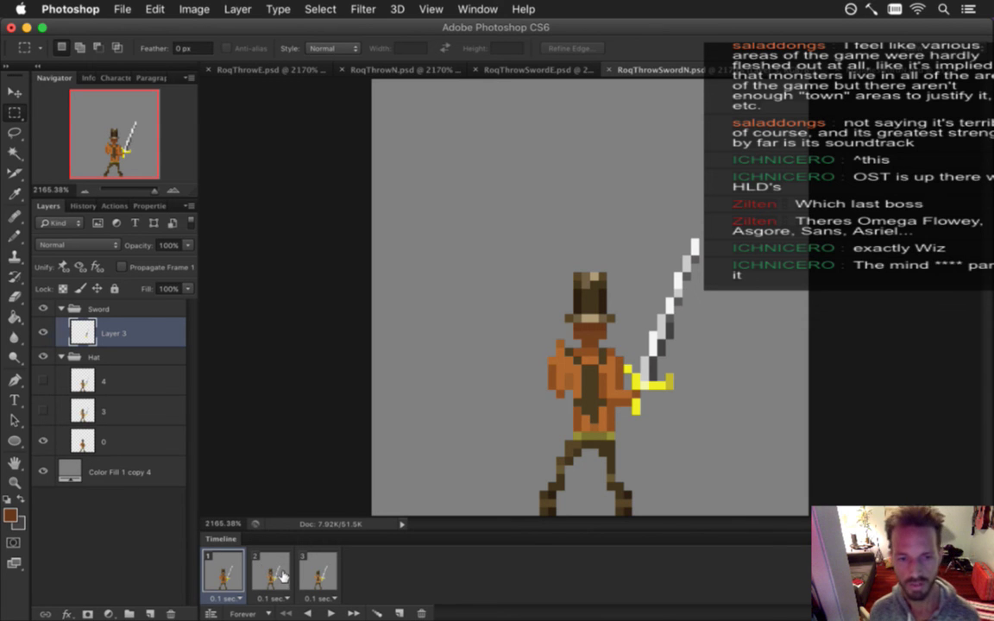
pyautogui.click(276, 575)
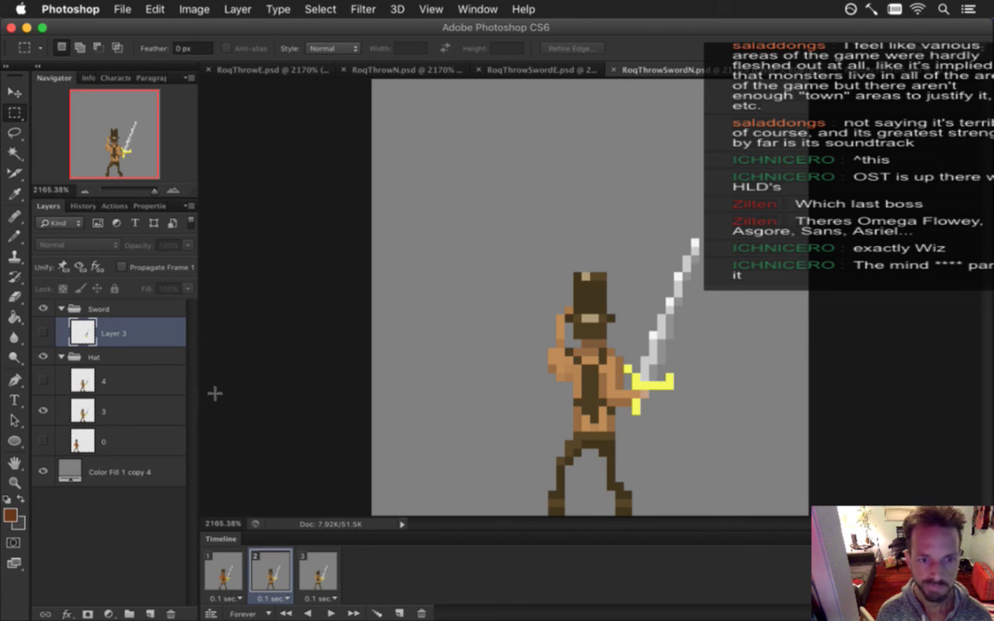
pyautogui.click(115, 435)
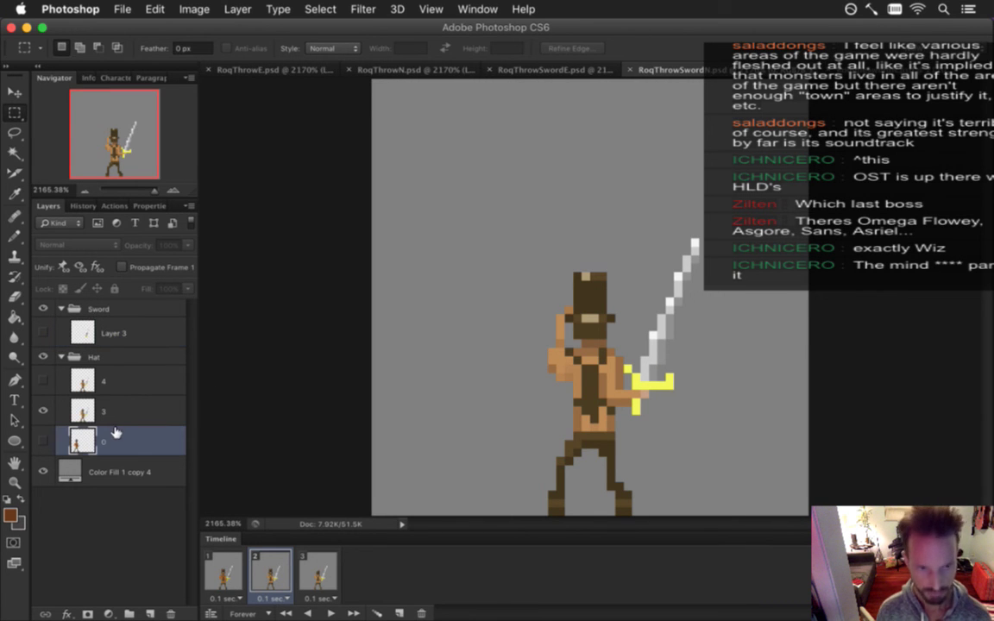
pyautogui.press('super+j')
pyautogui.click(44, 441)
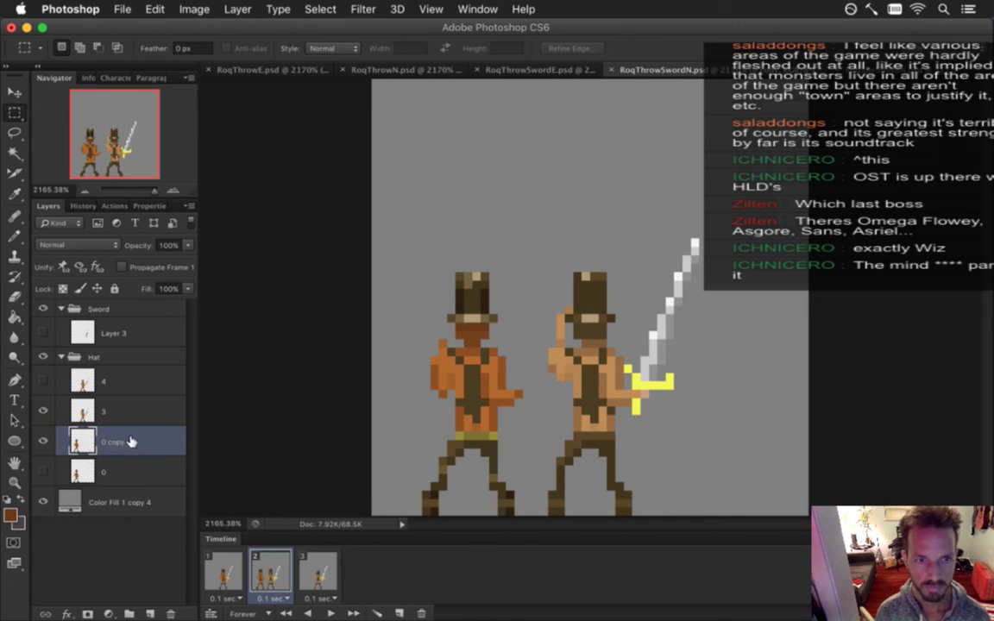
pyautogui.doubleClick(118, 441)
pyautogui.write('1')
pyautogui.press('Return')
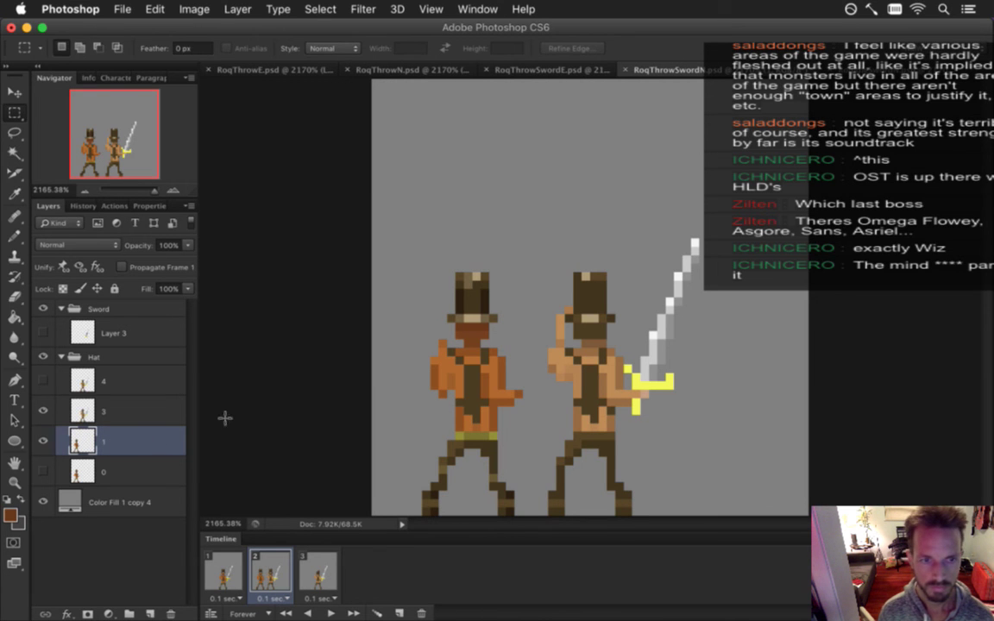
# Repaint layer 1's bent arm with the Pencil in sampled skin tones so it reaches up to the hat brim
pyautogui.press('i')
pyautogui.press('b')
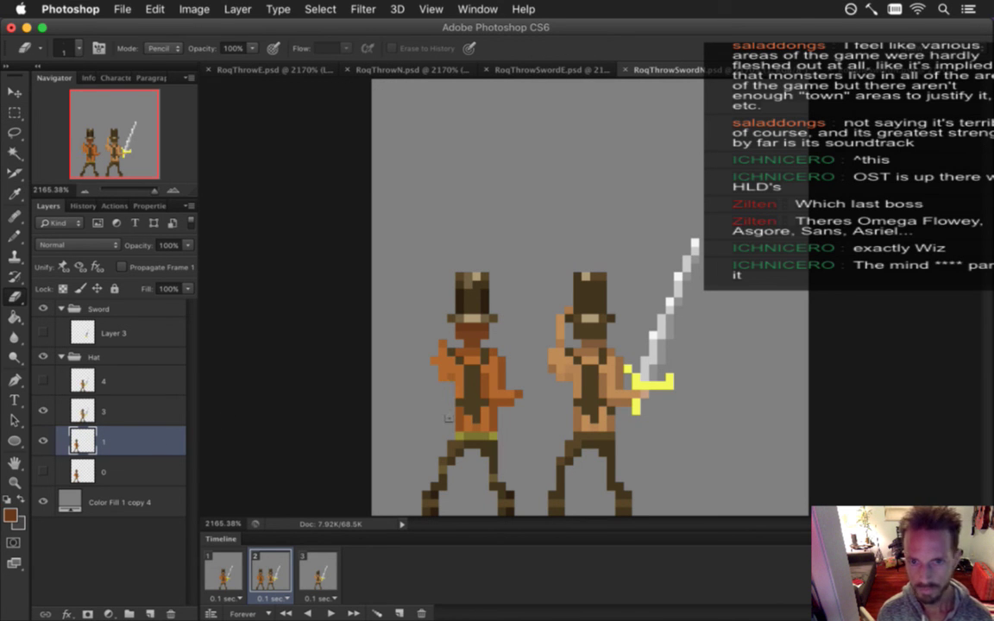
pyautogui.press('i')
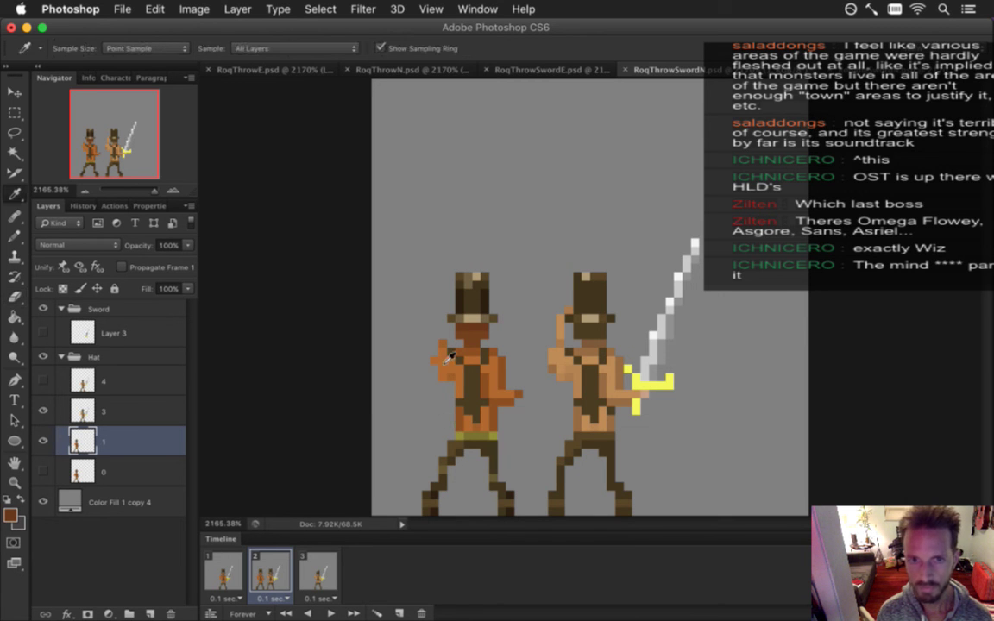
pyautogui.click(446, 368)
pyautogui.press('b')
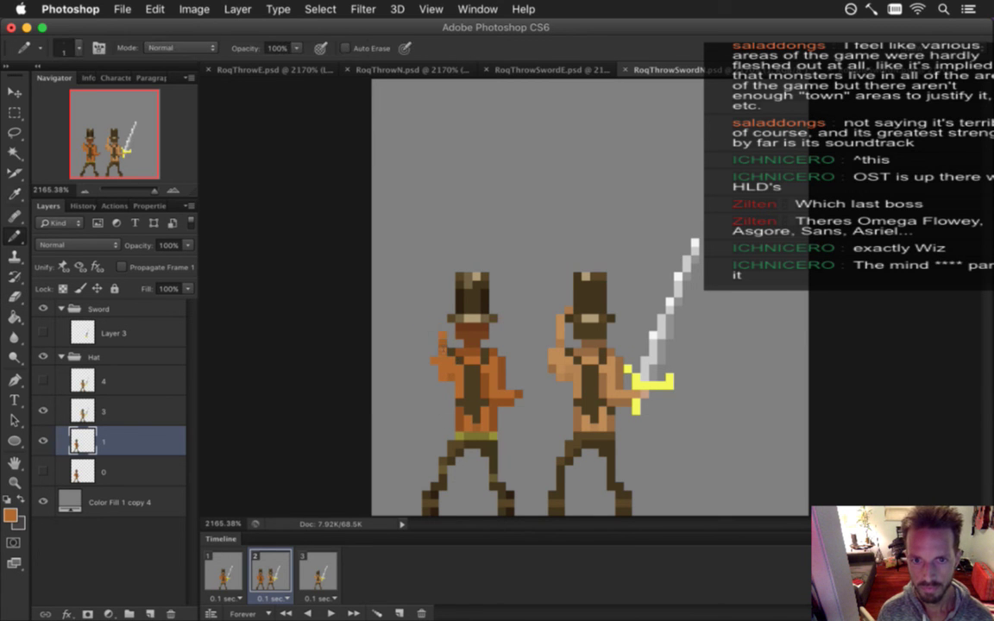
pyautogui.keyDown('alt'); pyautogui.click(448, 353); pyautogui.keyUp('alt')
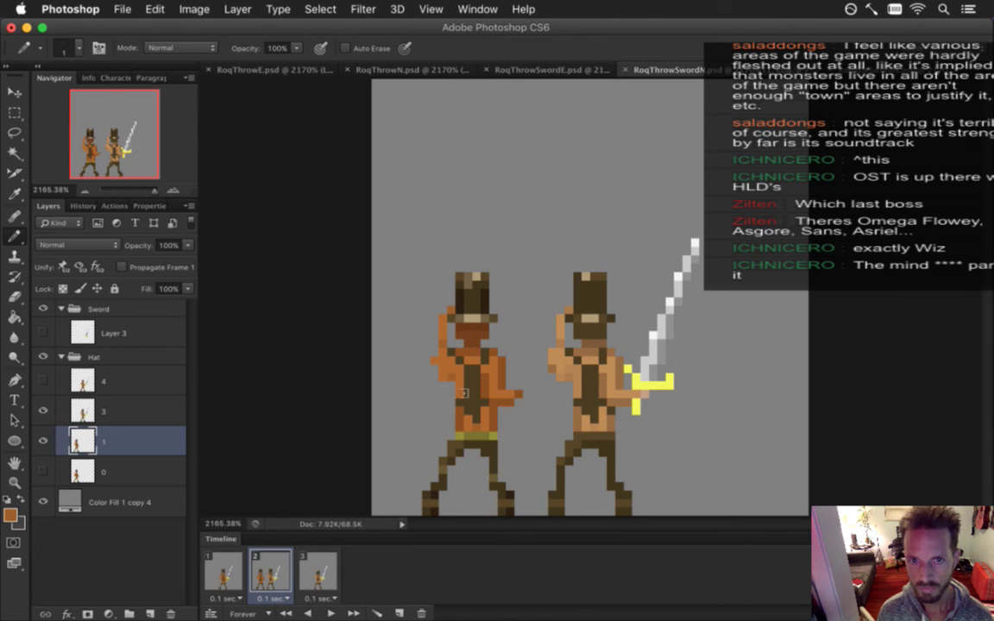
pyautogui.keyDown('alt'); pyautogui.click(440, 350); pyautogui.keyUp('alt')
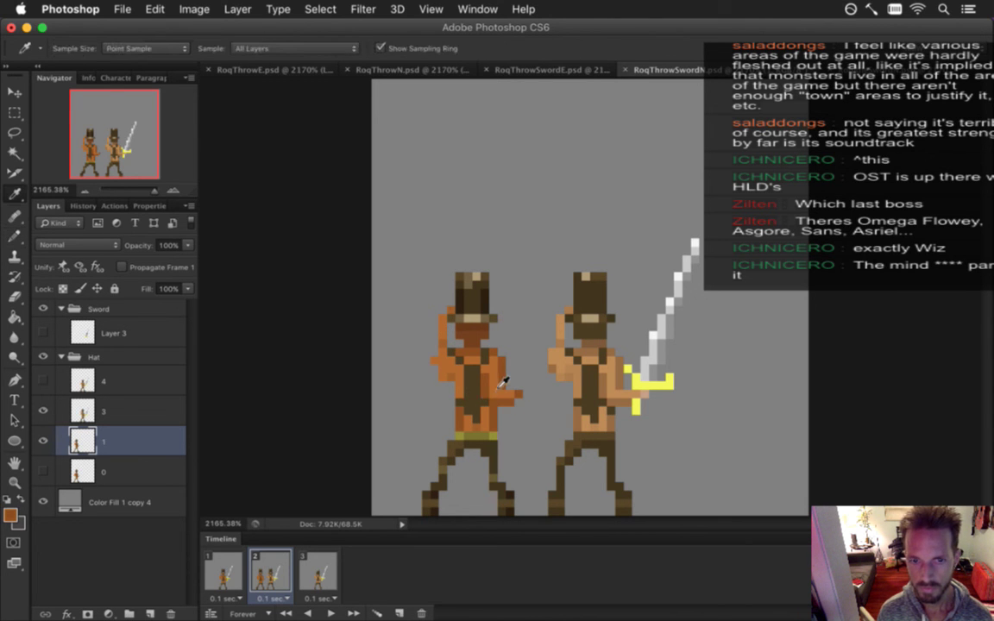
pyautogui.keyDown('alt'); pyautogui.click(436, 386); pyautogui.keyUp('alt')
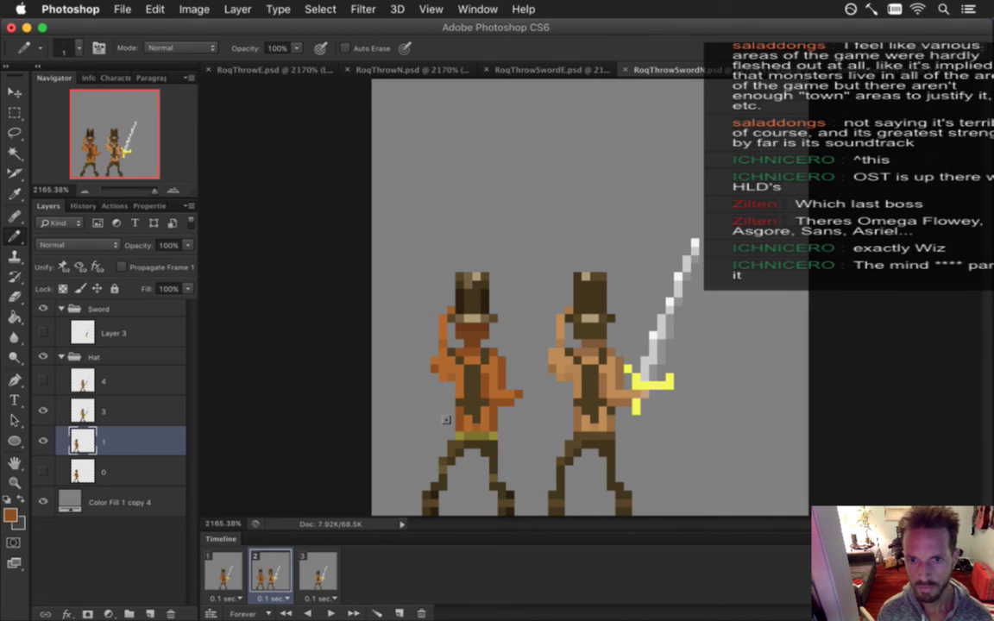
pyautogui.press('alt')
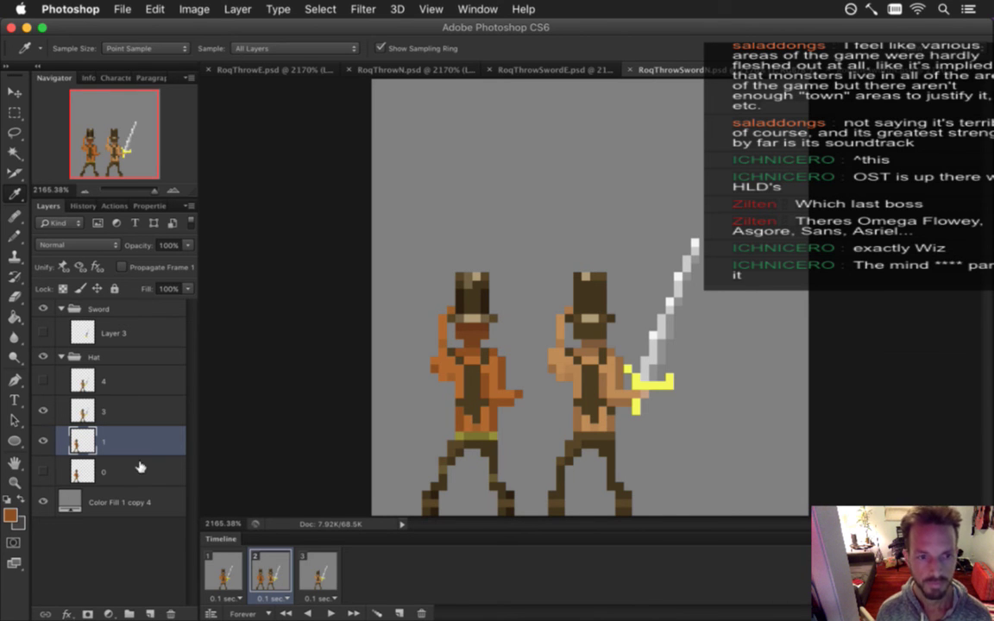
# Align layer 1 over the old character, swap old layer 3 for the sword's Layer 3 in this frame, and save
pyautogui.press('v')
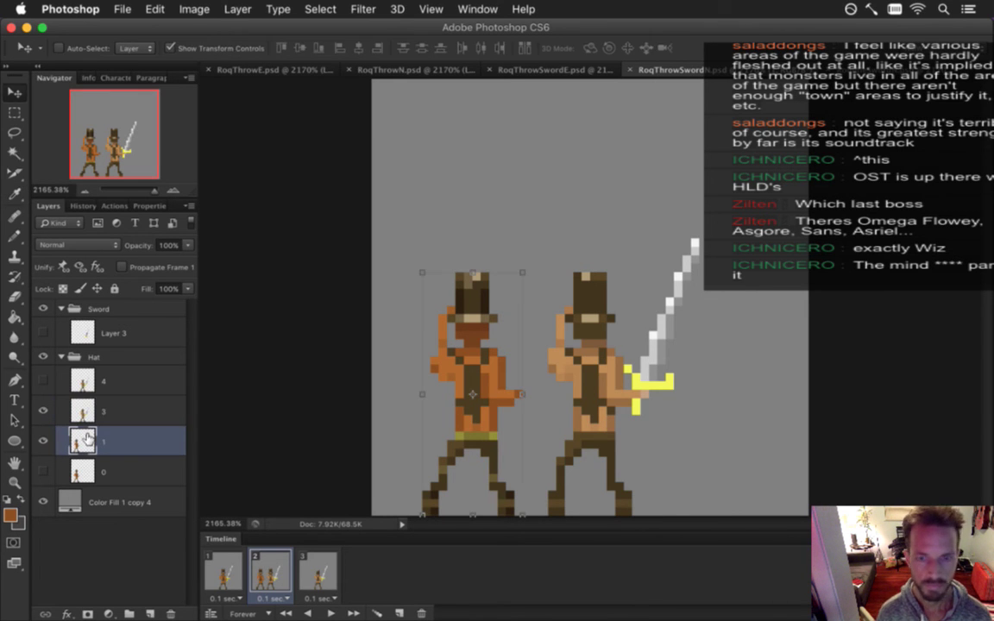
pyautogui.moveTo(485, 328); pyautogui.dragTo(604, 338)
pyautogui.press('Left')
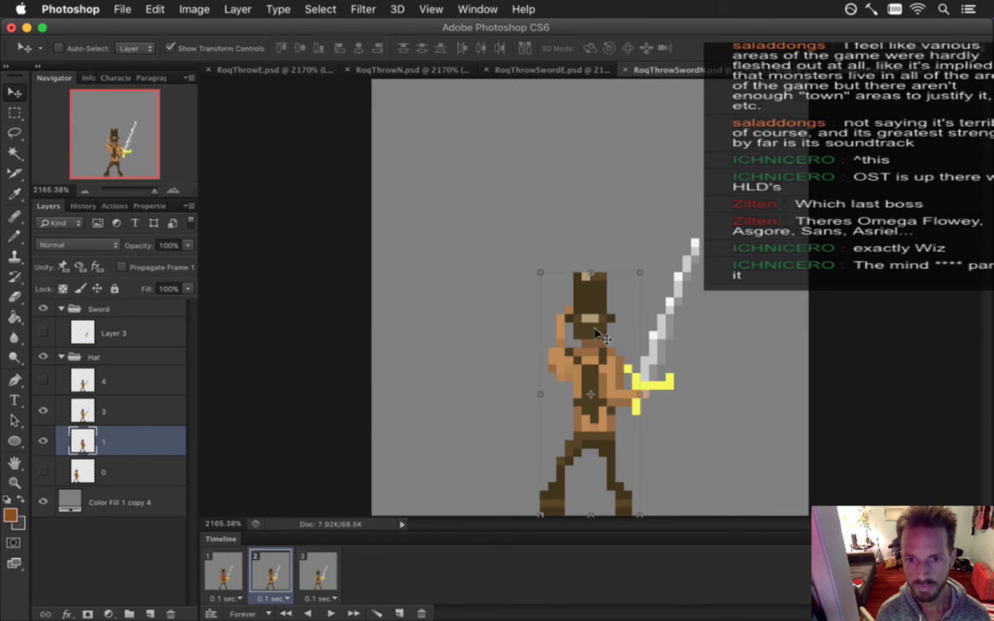
pyautogui.click(41, 411)
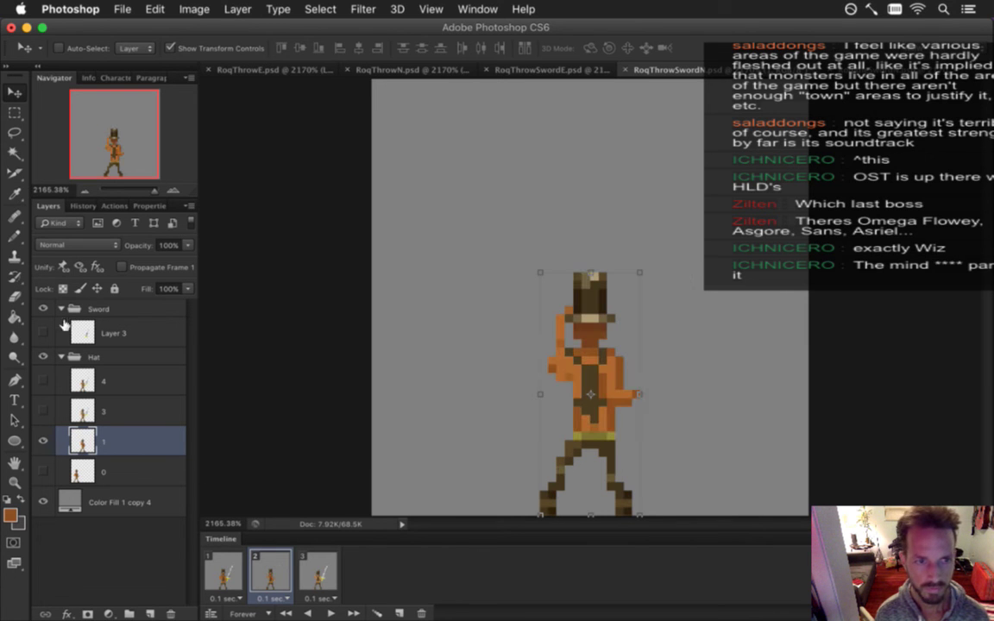
pyautogui.click(43, 333)
pyautogui.press('super+s')
pyautogui.press('m')
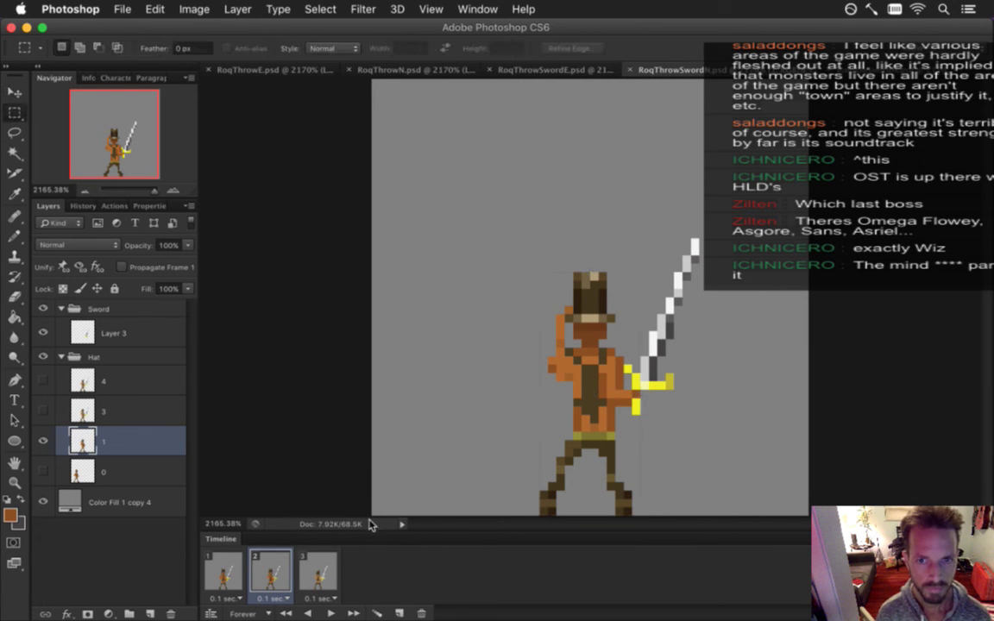
# Compare the three frames, and on frame 3 duplicate layer 1, name the copy 2 and show it
pyautogui.click(222, 569)
pyautogui.click(290, 573)
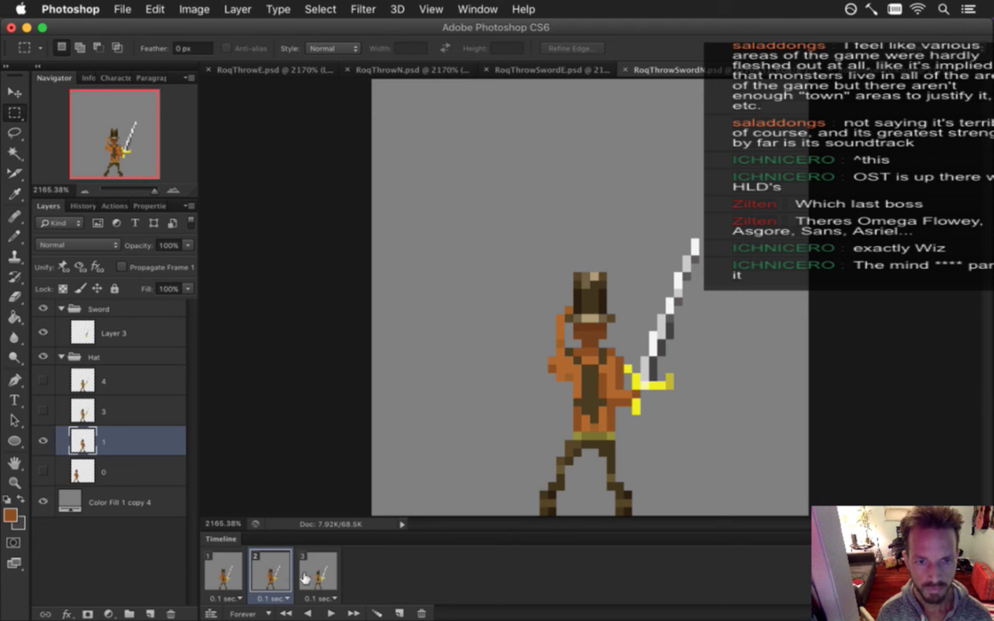
pyautogui.click(319, 574)
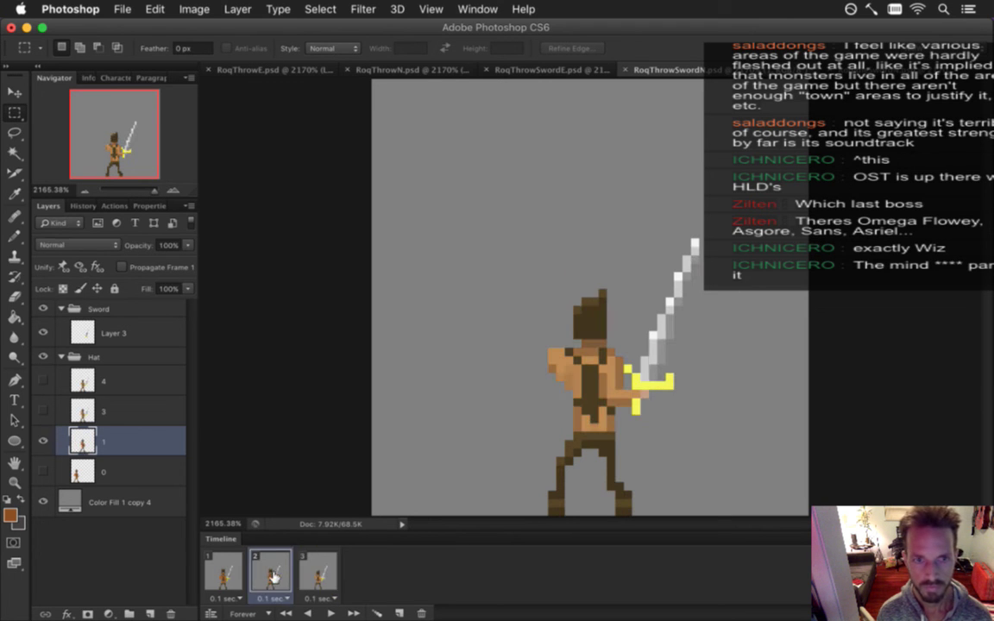
pyautogui.click(223, 571)
pyautogui.click(268, 571)
pyautogui.click(318, 572)
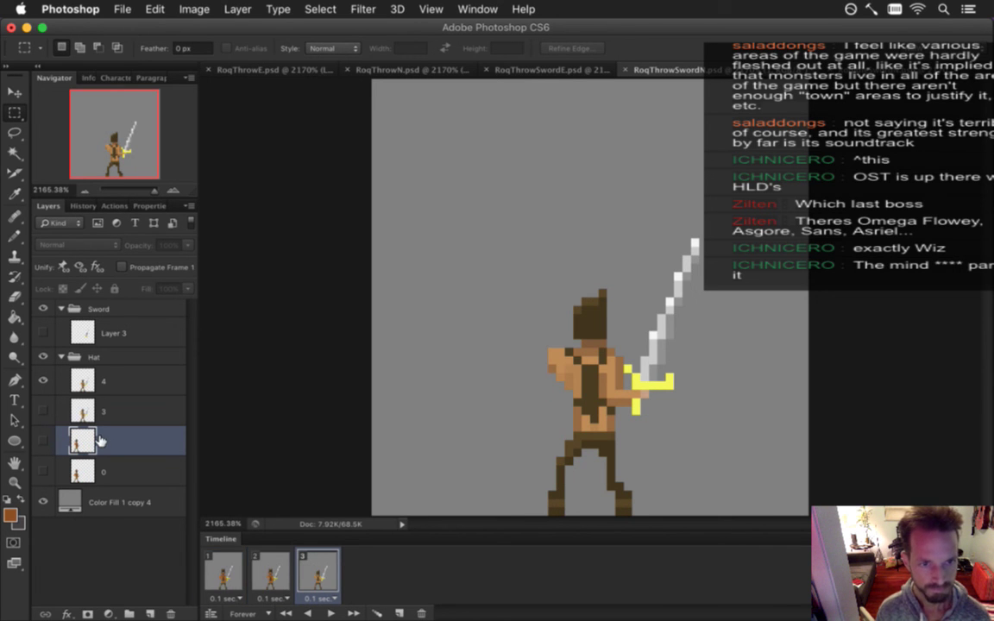
pyautogui.press('super+j')
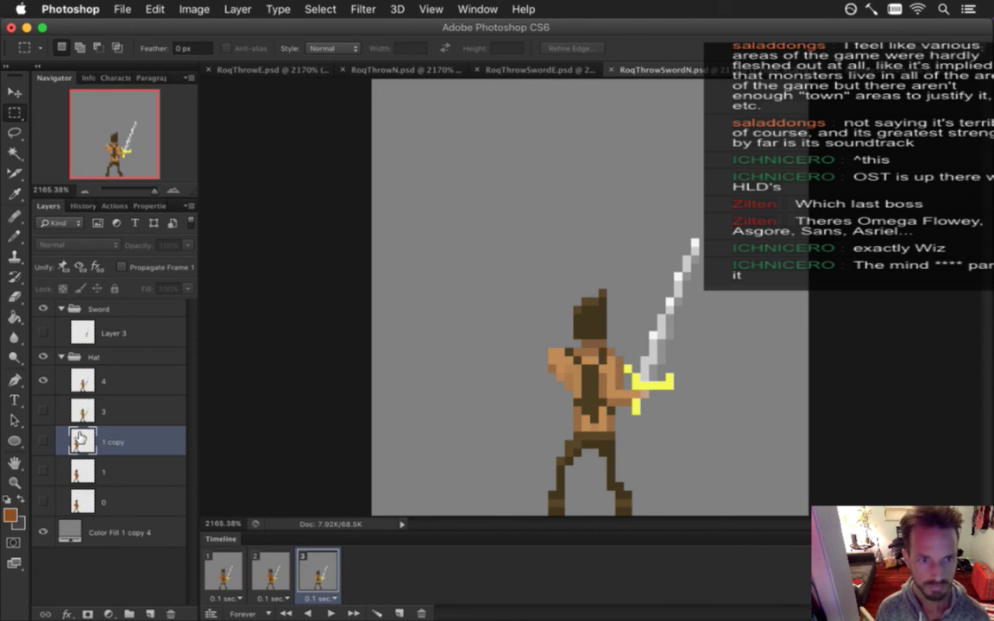
pyautogui.doubleClick(108, 442)
pyautogui.write('2')
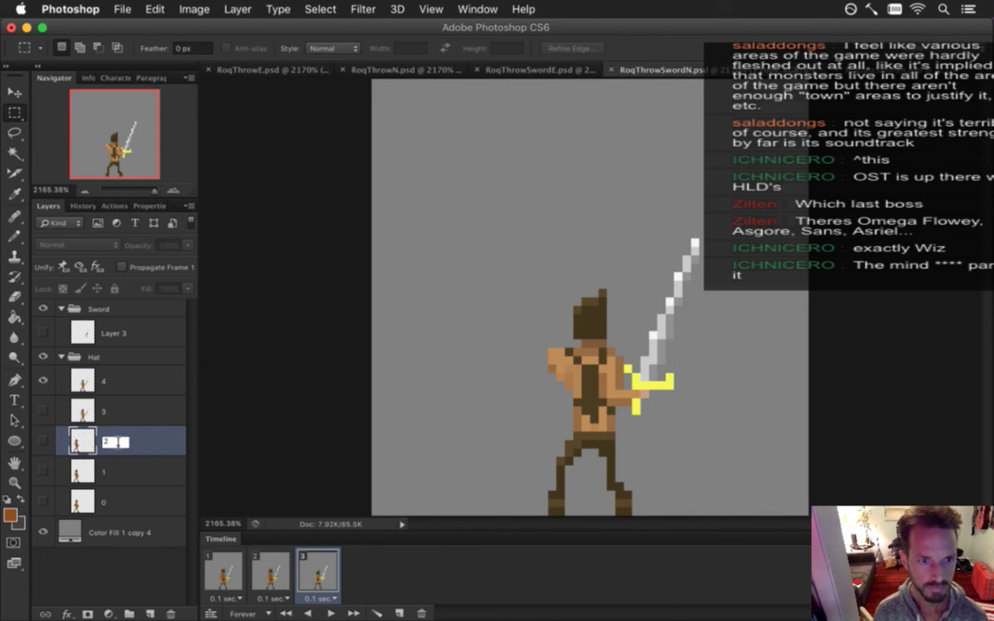
pyautogui.press('Return')
pyautogui.click(43, 441)
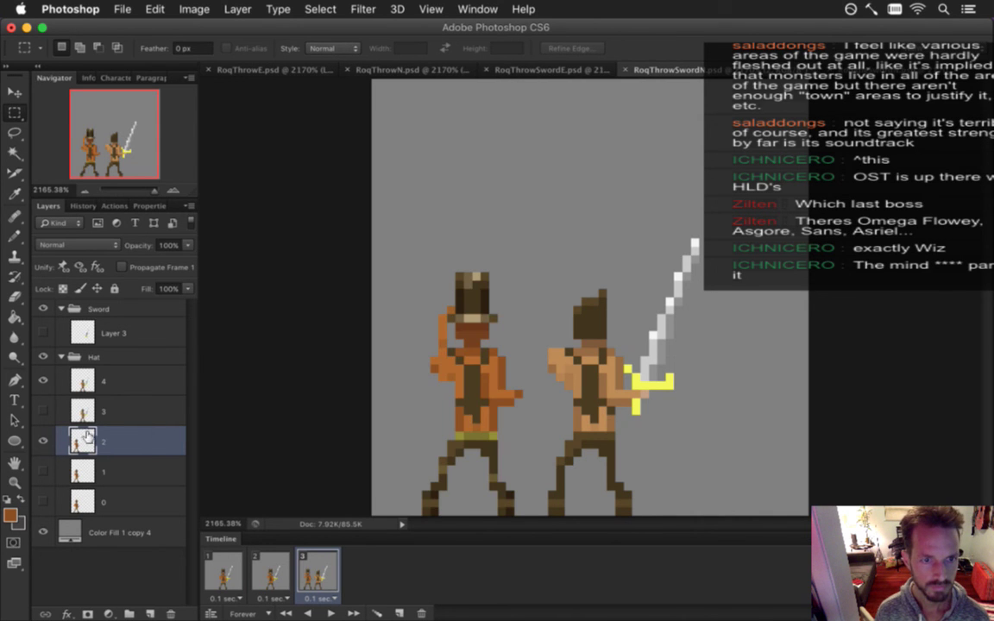
# Delete the old layer 3 from the Hat group and compare frames 2 and 3
pyautogui.click(273, 563)
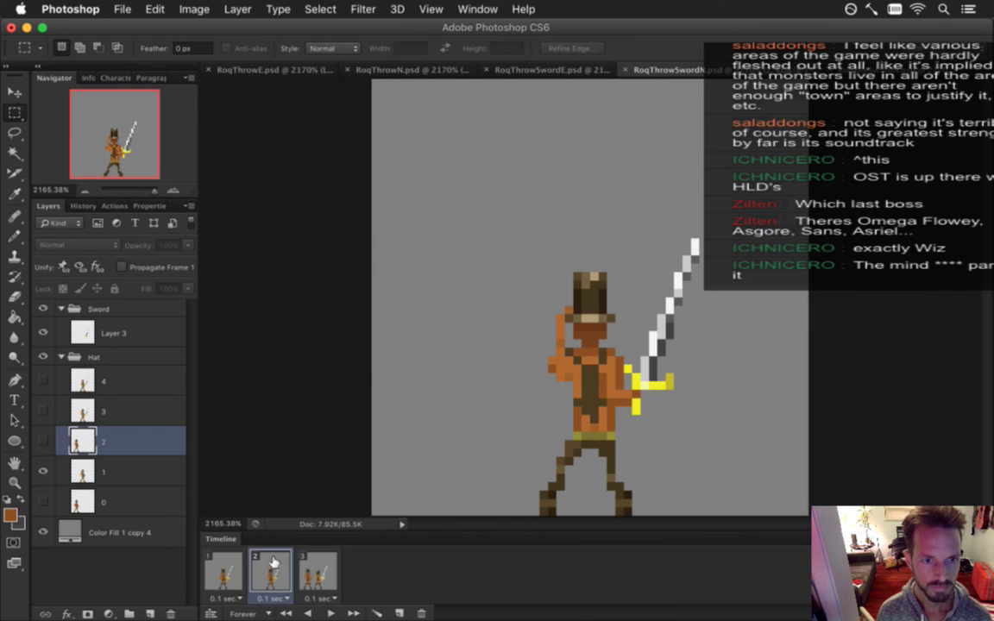
pyautogui.click(222, 565)
pyautogui.click(272, 565)
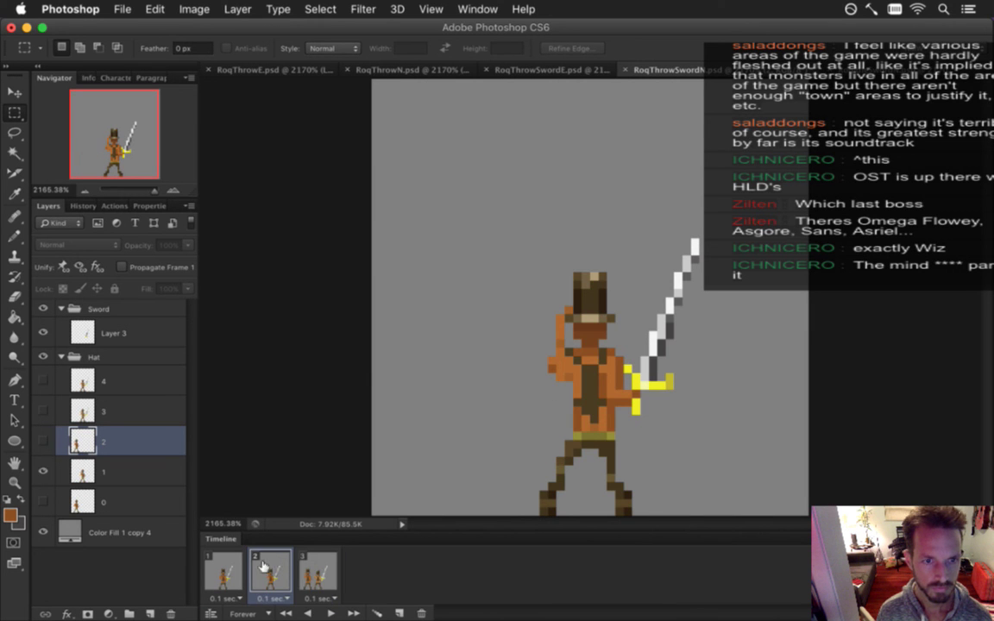
pyautogui.click(308, 563)
pyautogui.click(94, 408)
pyautogui.press('BackSpace')
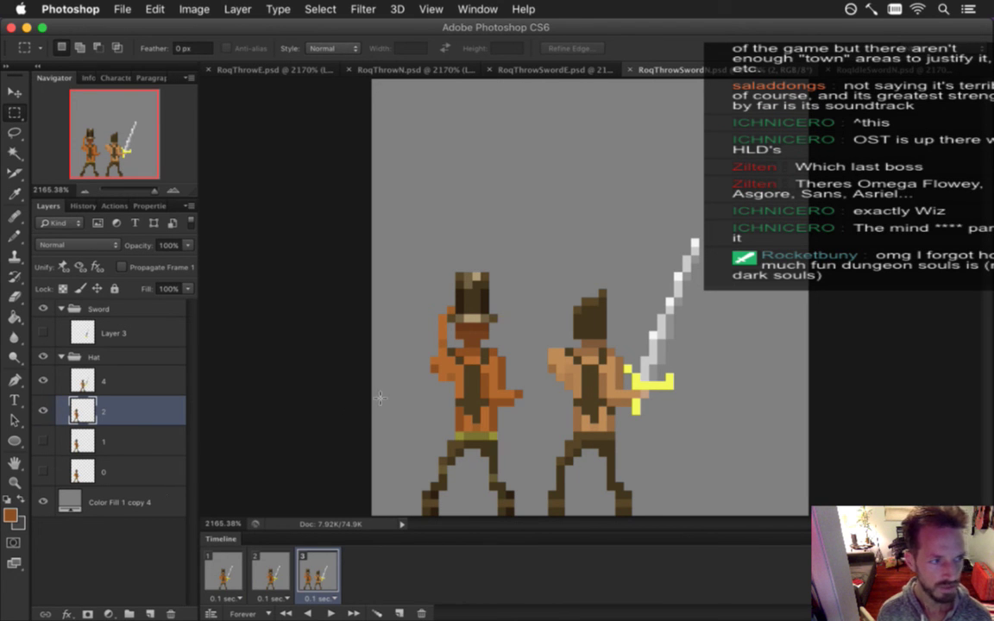
pyautogui.click(270, 571)
pyautogui.click(320, 567)
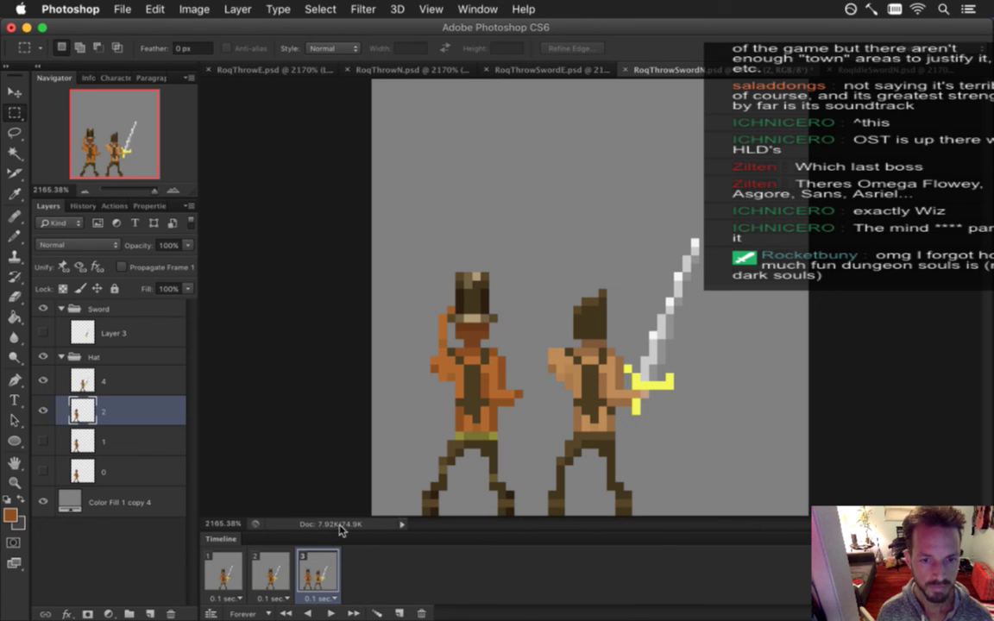
# In RoqThrowN.psd, show Color Fill 1 copy 4 and the Sheath group across all three frames
pyautogui.click(429, 72)
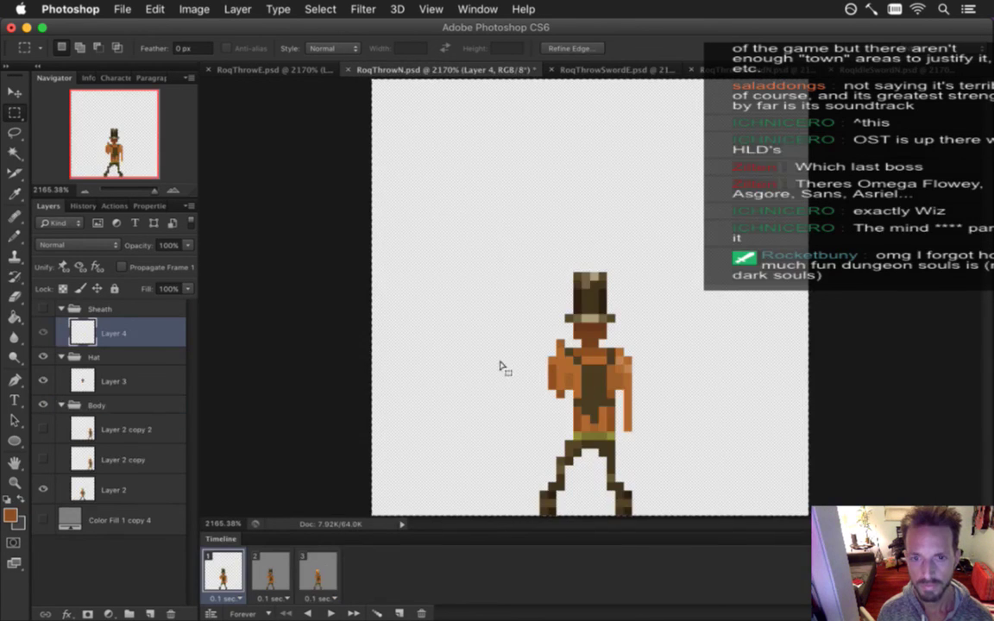
pyautogui.click(318, 569)
pyautogui.keyDown('shift'); pyautogui.click(223, 569); pyautogui.keyUp('shift')
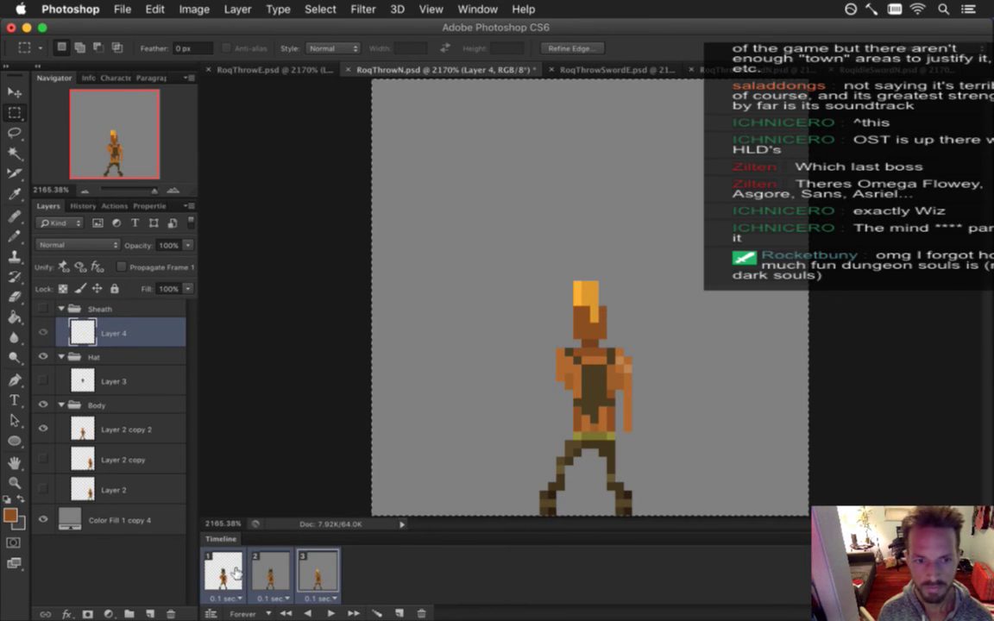
pyautogui.click(47, 520)
pyautogui.click(47, 520)
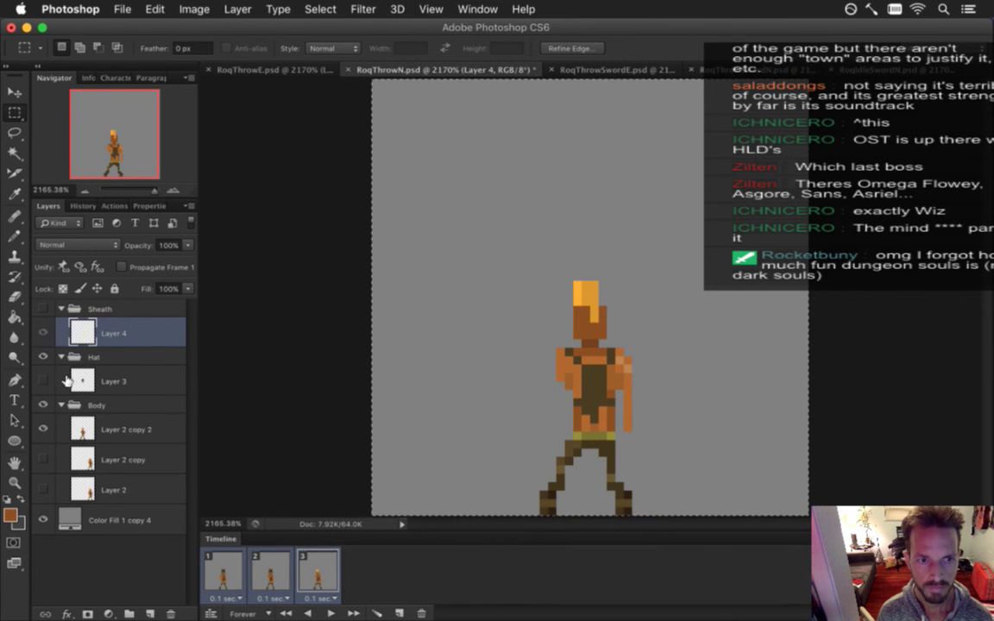
pyautogui.click(43, 309)
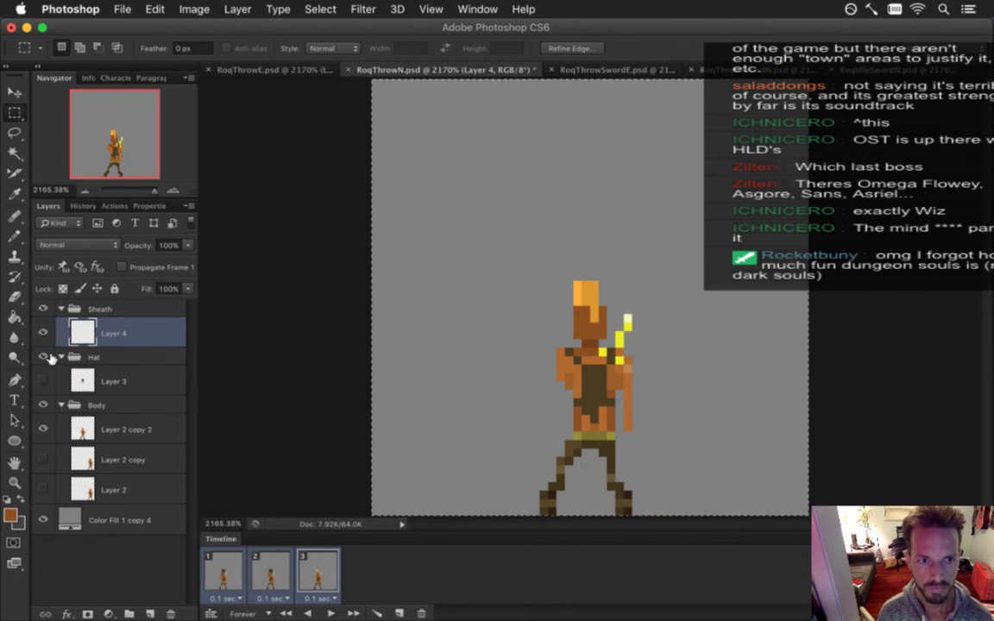
# Hide the hat on Layer 3 across all frames, and show it again on frames 1 and 2
pyautogui.click(43, 380)
pyautogui.click(43, 380)
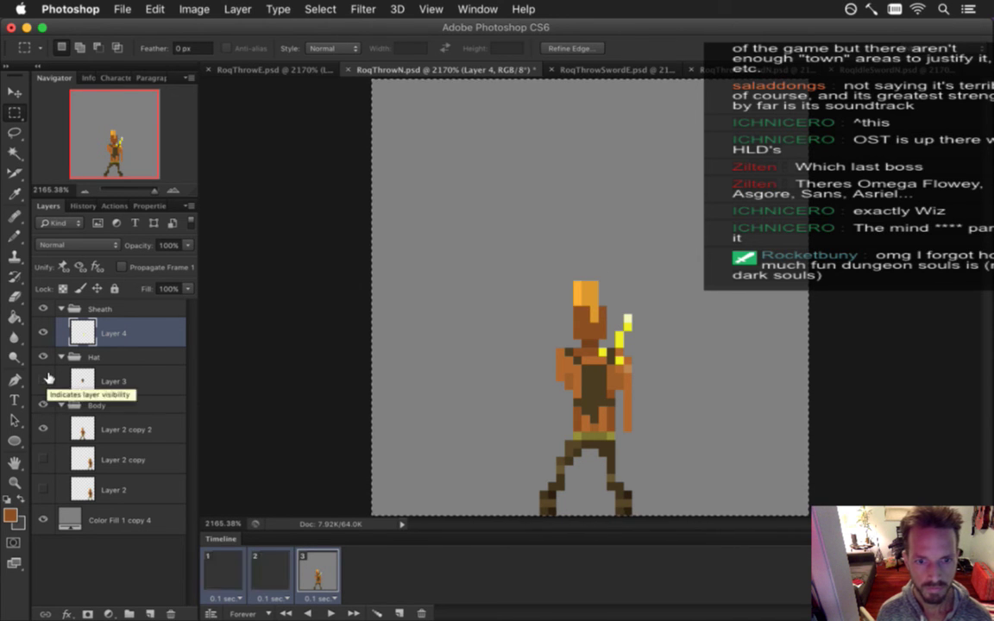
pyautogui.click(222, 537)
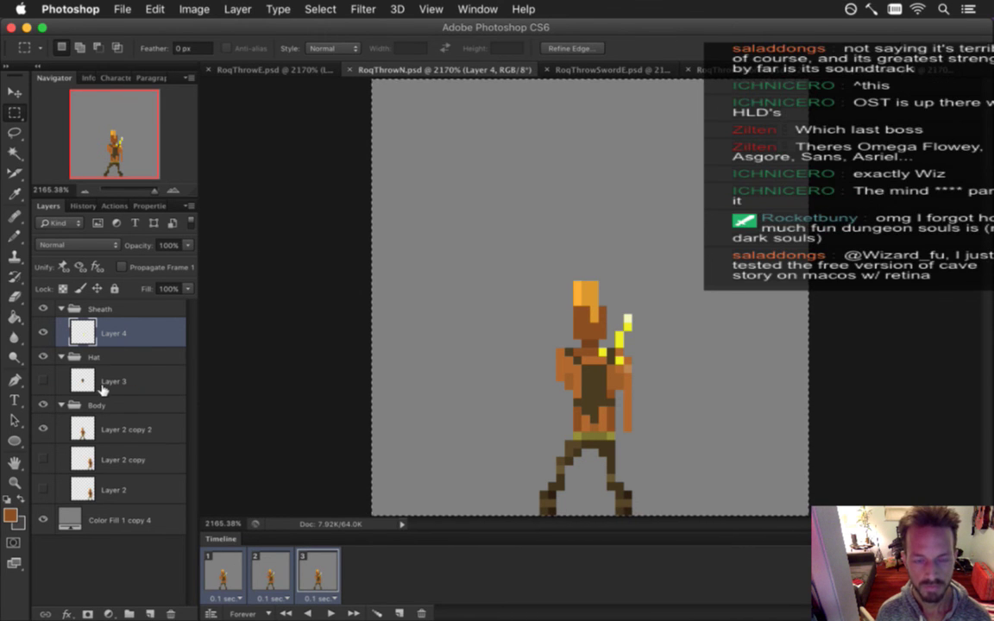
pyautogui.click(272, 569)
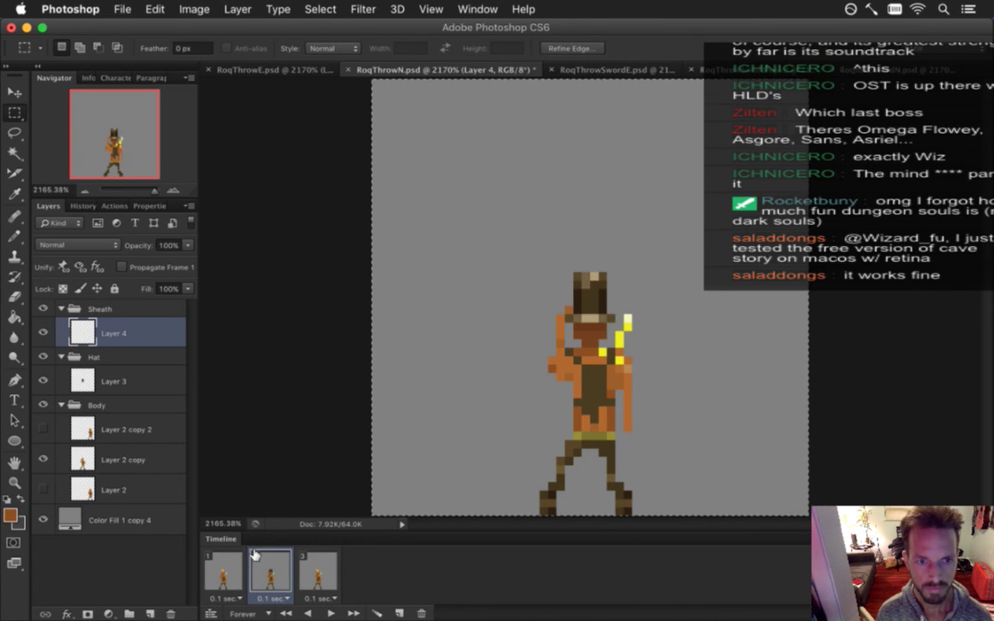
pyautogui.click(242, 564)
pyautogui.click(43, 380)
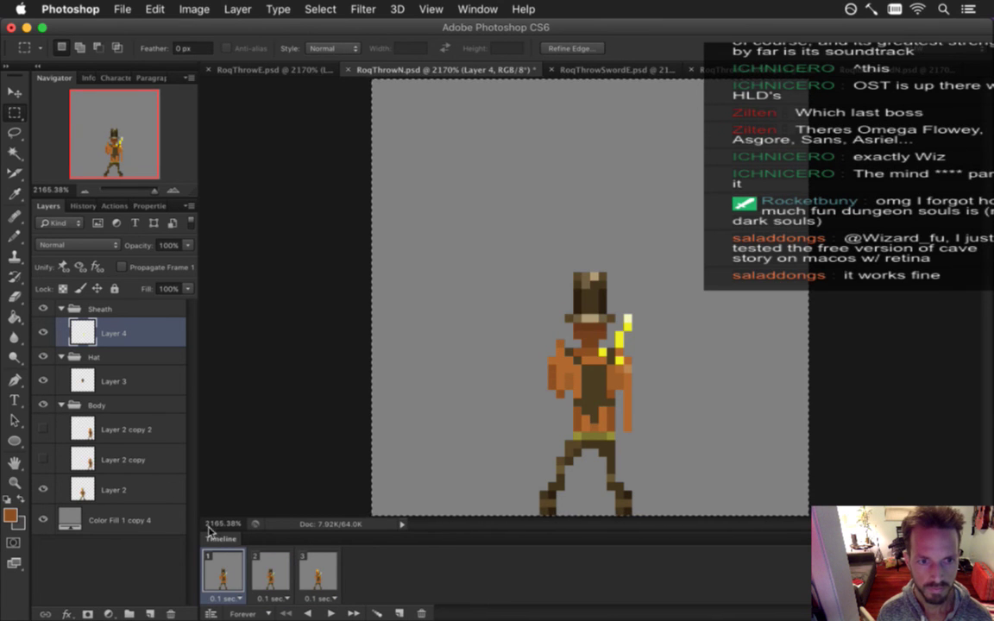
# Step through the three RoqThrowN frames and play the animation to check the hat and sheath
pyautogui.click(287, 572)
pyautogui.click(316, 571)
pyautogui.click(222, 569)
pyautogui.click(272, 569)
pyautogui.click(316, 570)
pyautogui.click(220, 566)
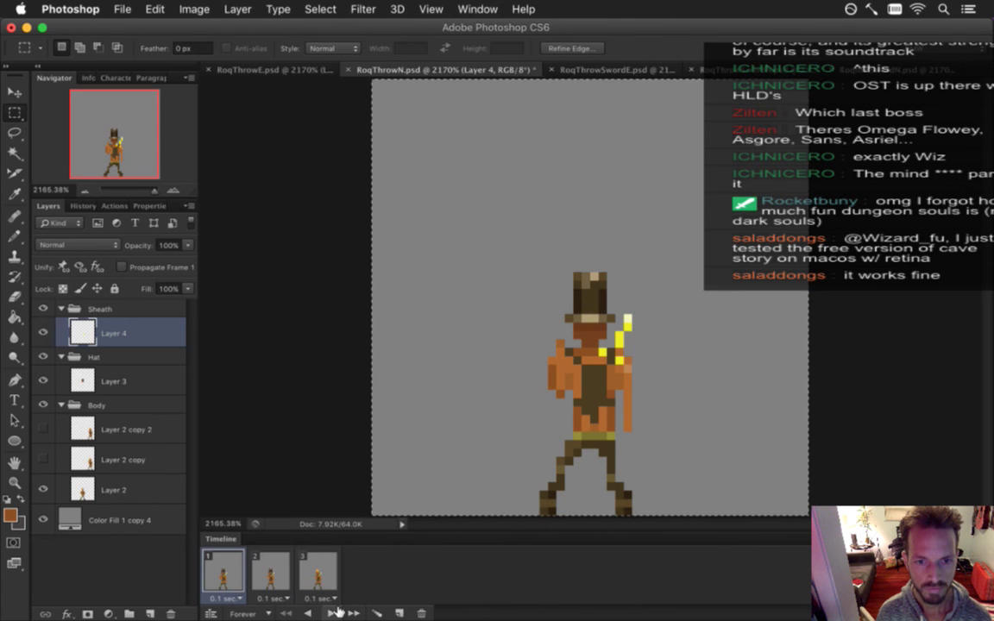
pyautogui.click(331, 612)
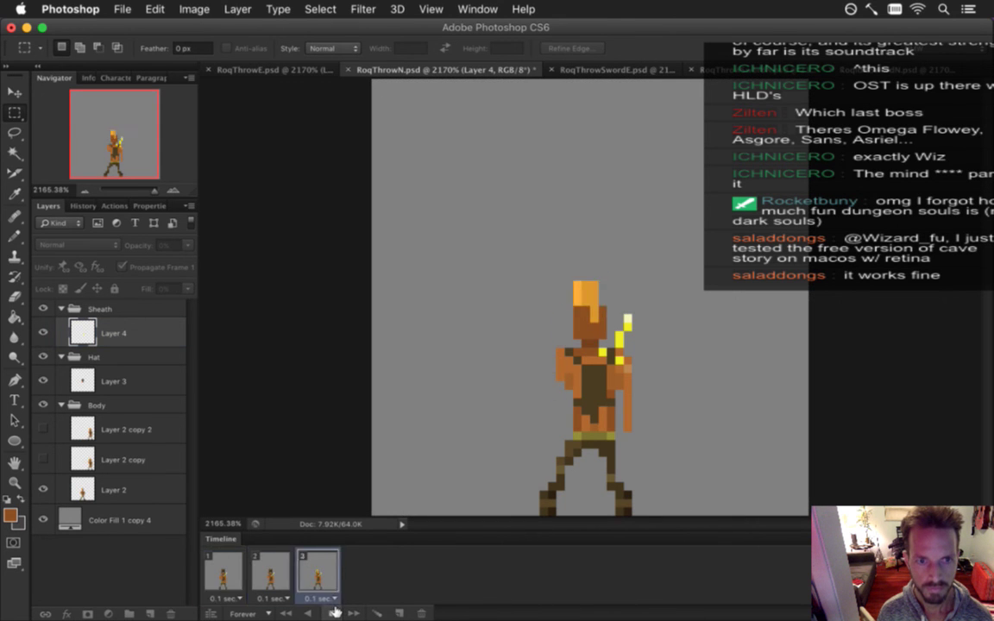
pyautogui.click(330, 612)
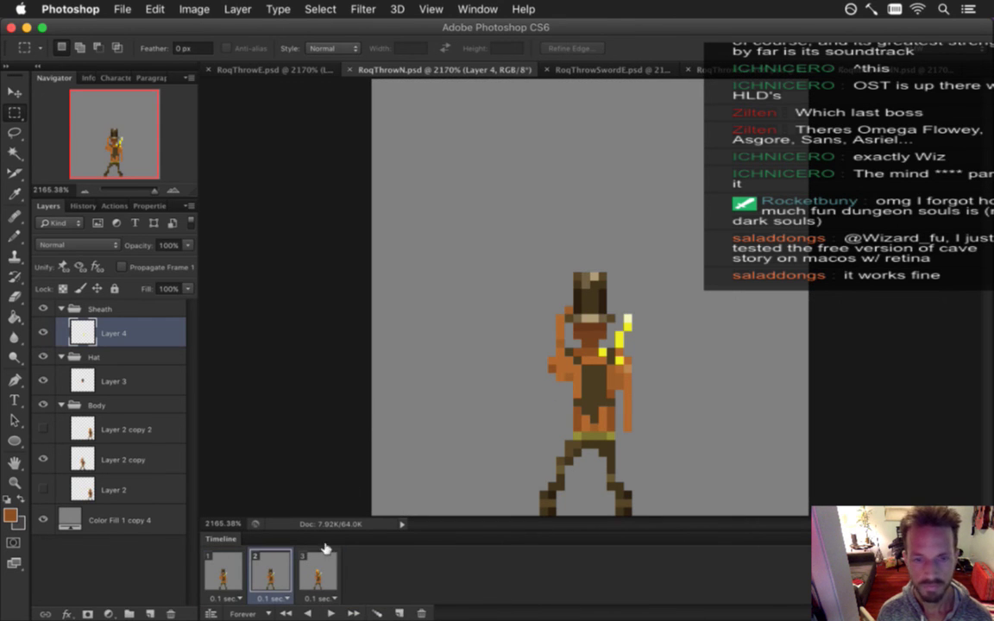
# Select the entire canvas on frame 3's Layer 2 copy 2 in RoqThrowN.psd, and switch to RoqIdleSwordN.psd
pyautogui.click(325, 556)
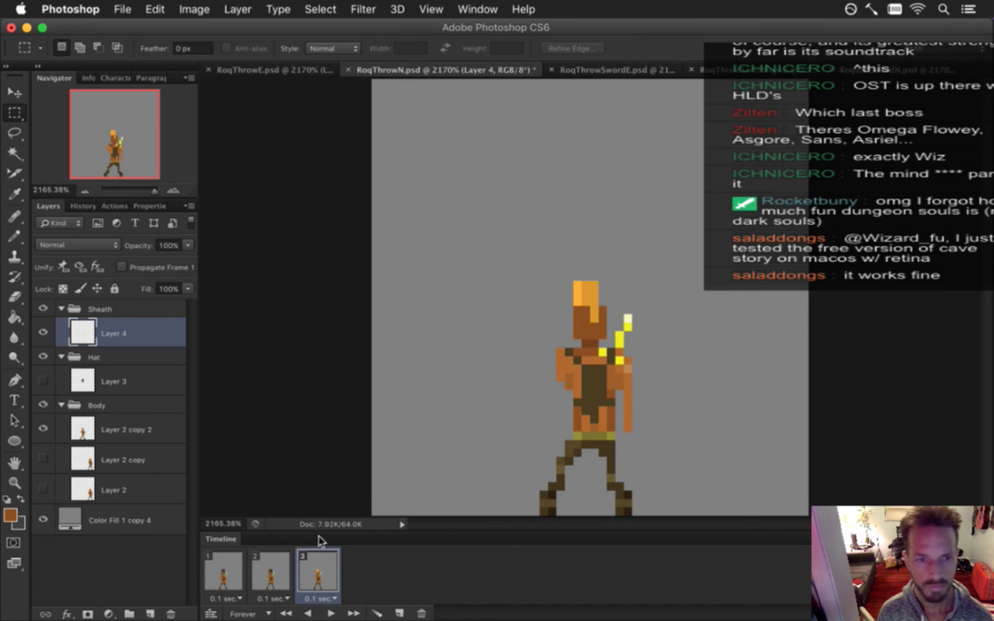
pyautogui.click(129, 424)
pyautogui.press('super+a')
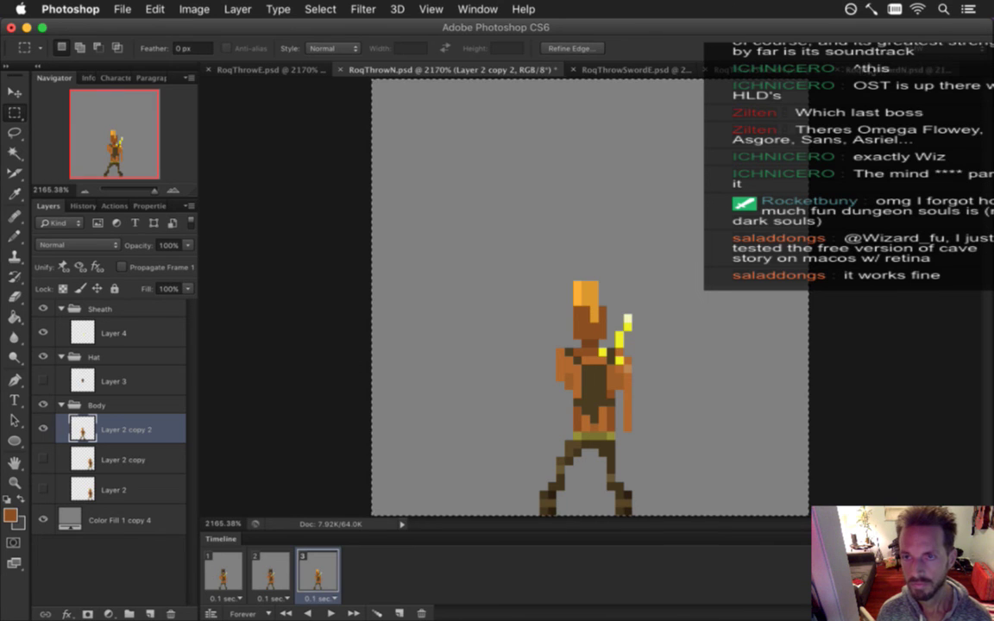
pyautogui.click(755, 69)
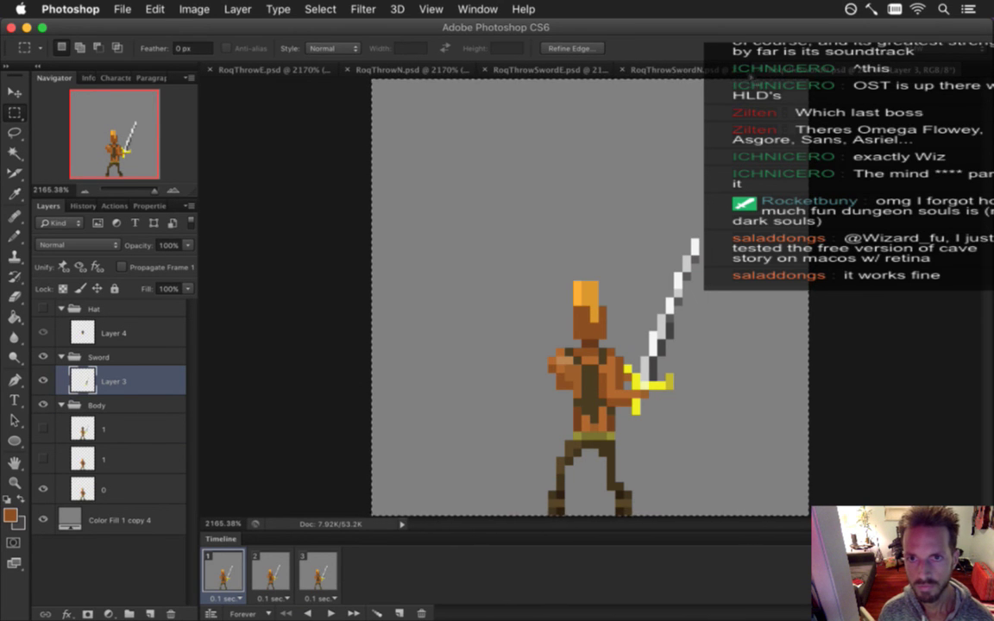
# Paste the copied blond-haired sprite into frame 3 of RoqThrowSwordN.psd and move it above the two existing figures
pyautogui.hotkey('ctrl', 'Tab')
pyautogui.click(759, 70)
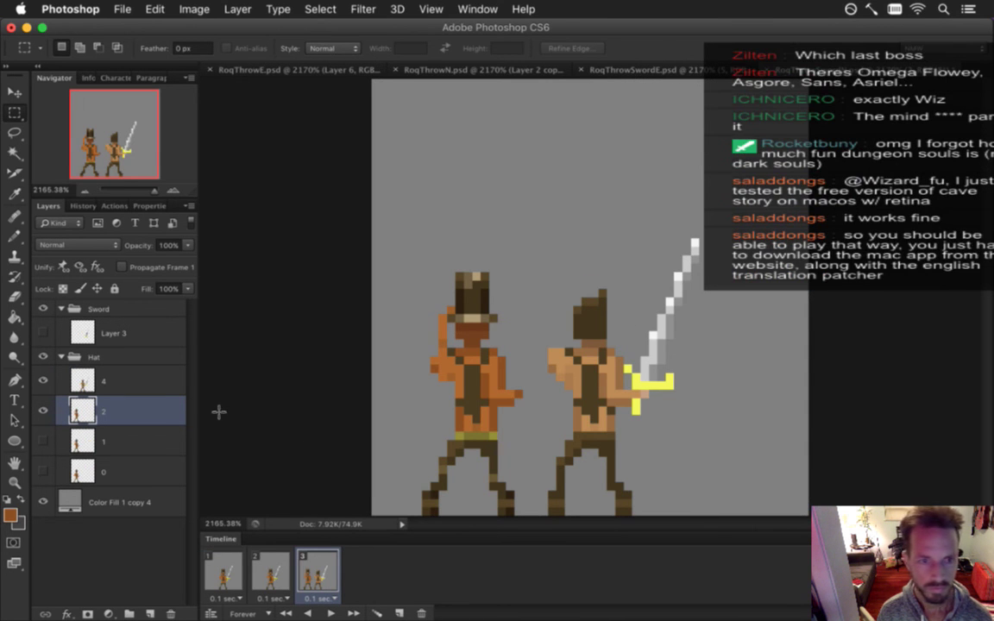
pyautogui.press('super+v')
pyautogui.moveTo(150, 407); pyautogui.dragTo(85, 380)
pyautogui.press('v')
pyautogui.moveTo(594, 234); pyautogui.dragTo(543, 175)
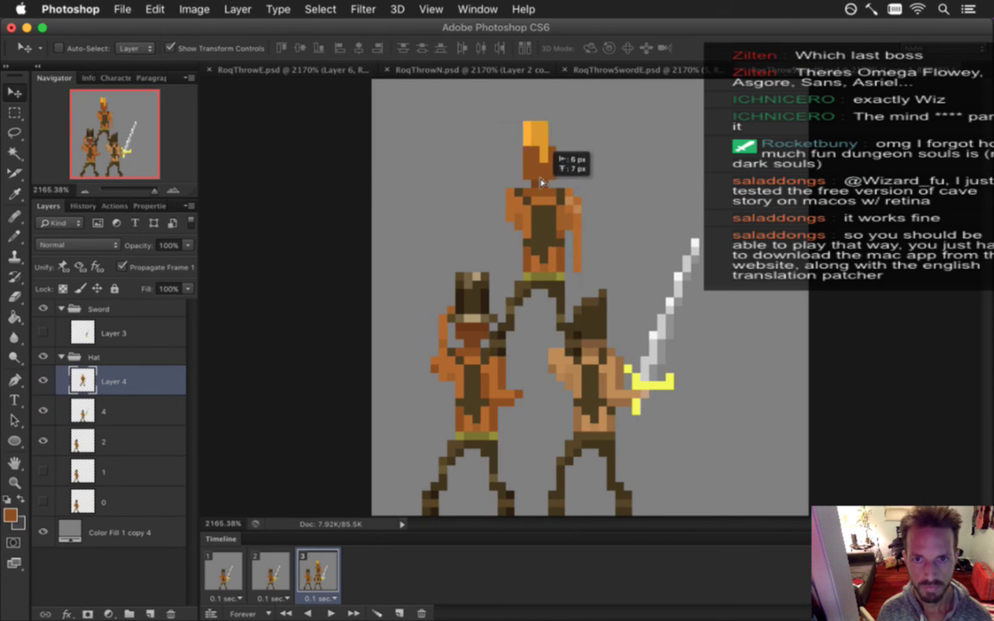
# Delete the pasted sprite's torso, arms and legs, keeping only its blond head
pyautogui.press('m')
pyautogui.moveTo(479, 182); pyautogui.dragTo(636, 382)
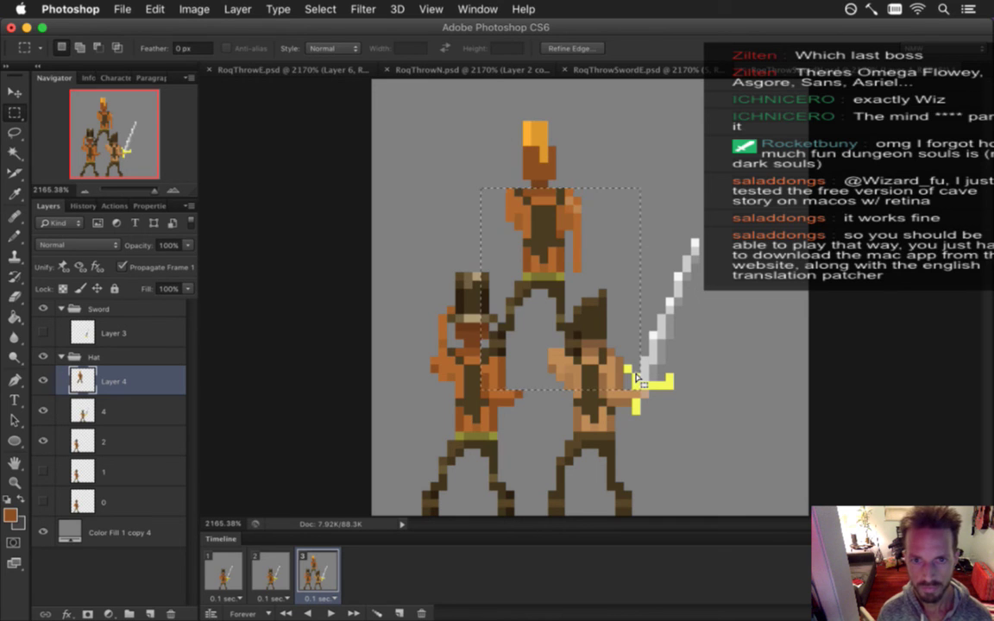
pyautogui.press('Delete')
pyautogui.press('super+d')
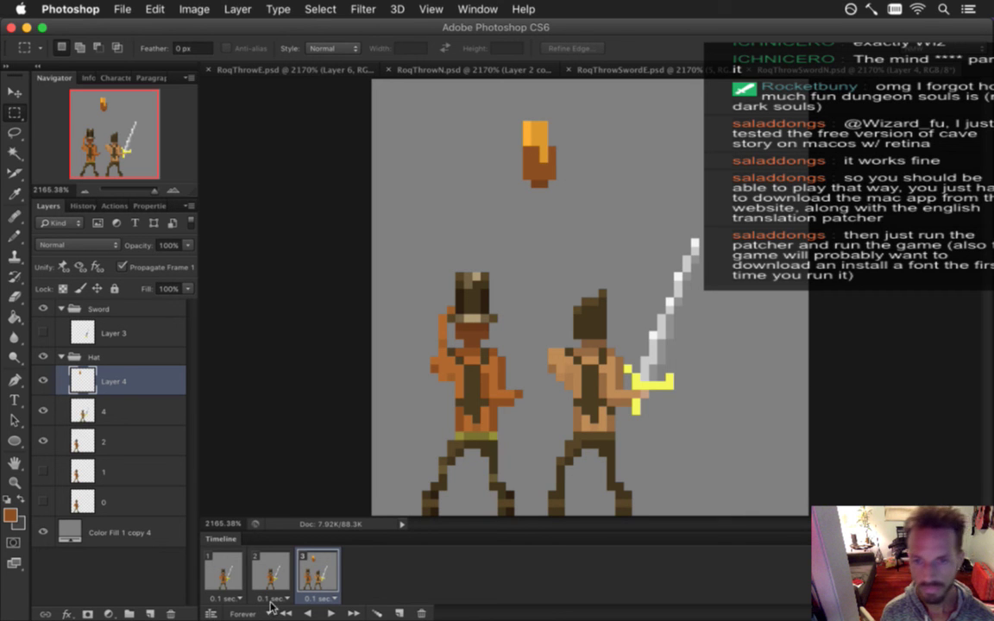
# Erase the raised arm beside the hat on layer 2 and retouch the shoulder pixels with sampled skin colour
pyautogui.click(82, 443)
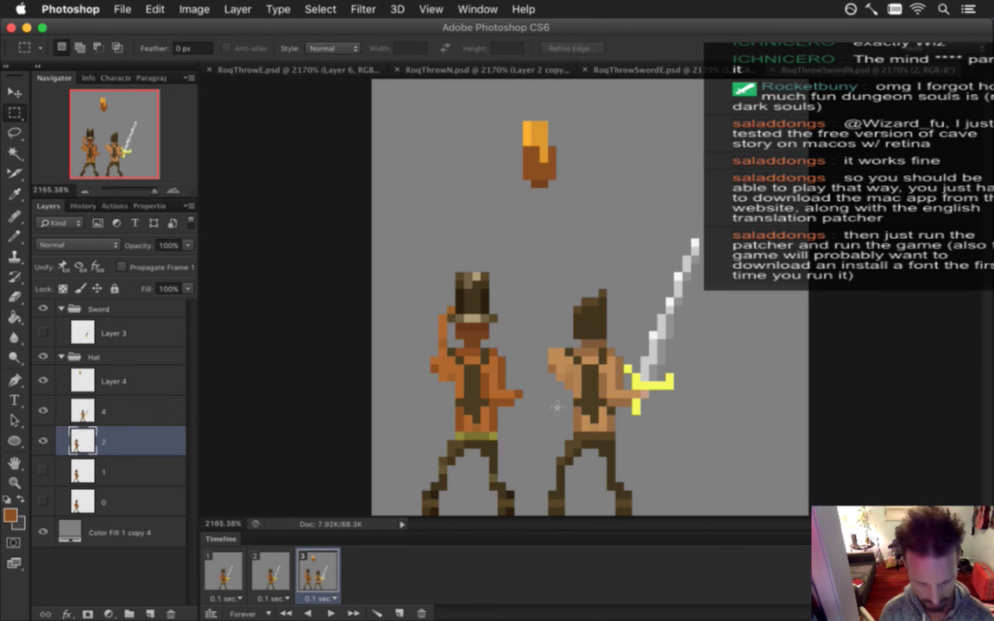
pyautogui.press('e')
pyautogui.moveTo(443, 357); pyautogui.dragTo(441, 333)
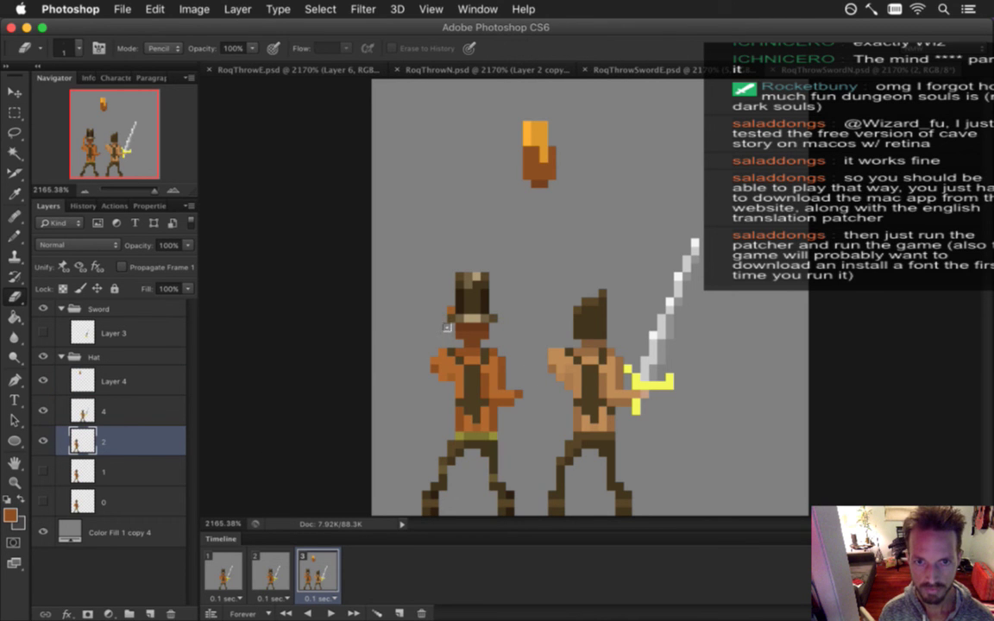
pyautogui.press('b')
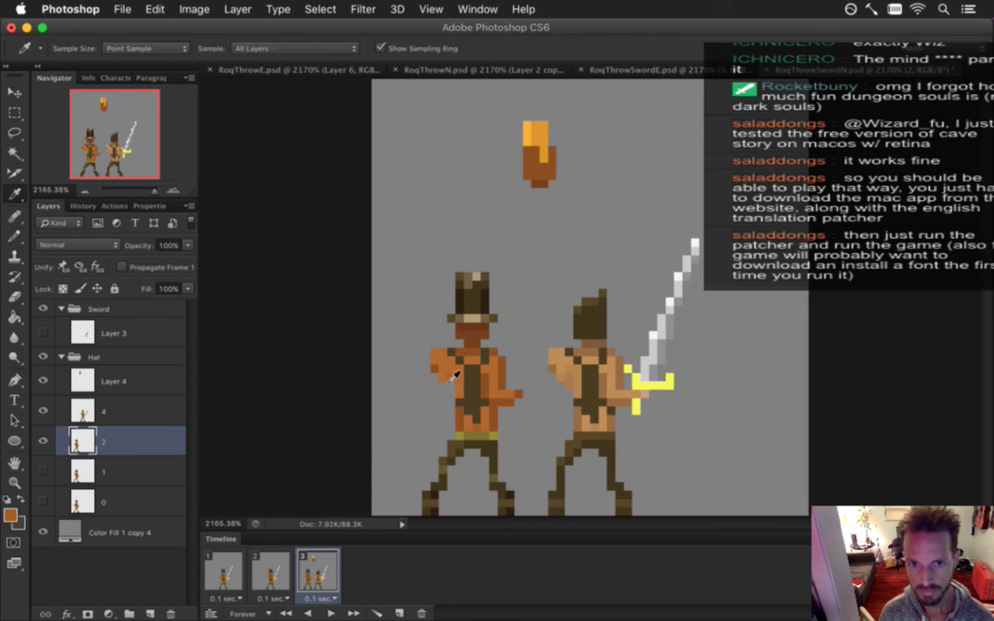
pyautogui.keyDown('alt'); pyautogui.click(411, 345); pyautogui.keyUp('alt')
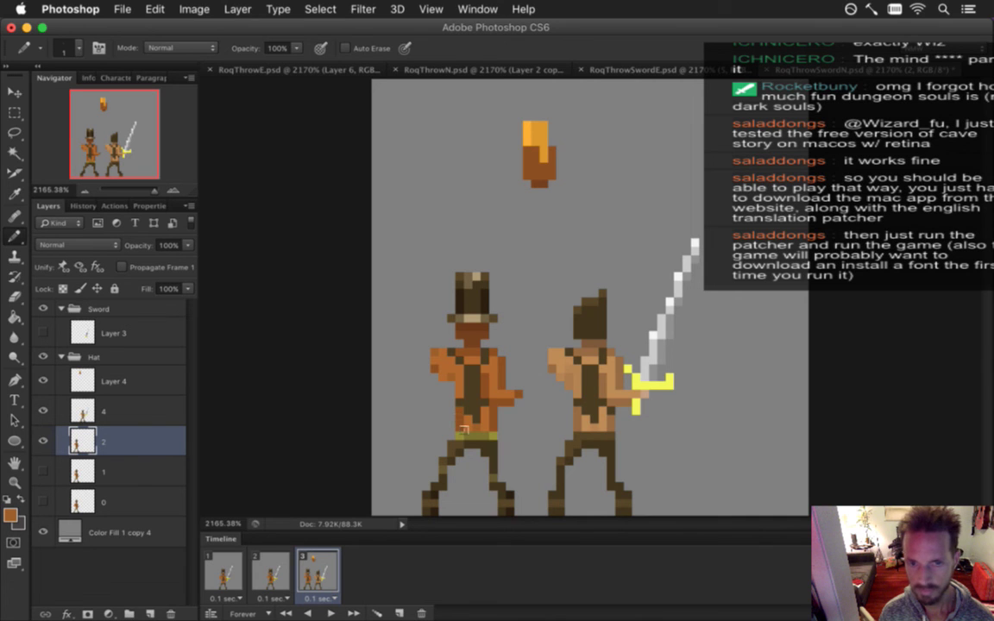
pyautogui.keyDown('alt'); pyautogui.click(407, 343); pyautogui.keyUp('alt')
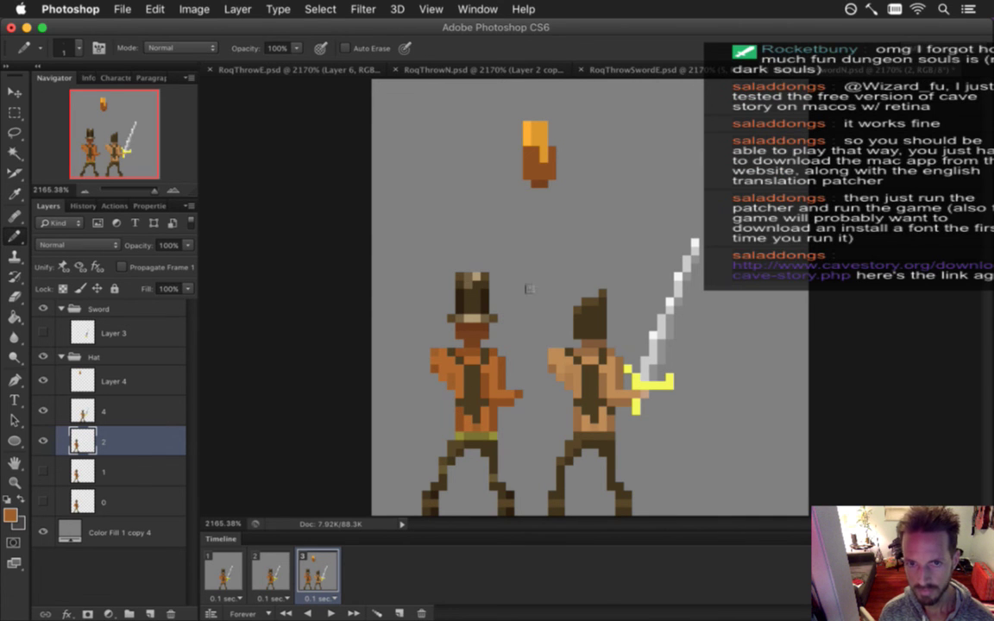
# Move the blond head on Layer 4 onto the hatted figure's neck and flip it horizontally
pyautogui.click(86, 381)
pyautogui.press('v')
pyautogui.moveTo(535, 132); pyautogui.dragTo(470, 286)
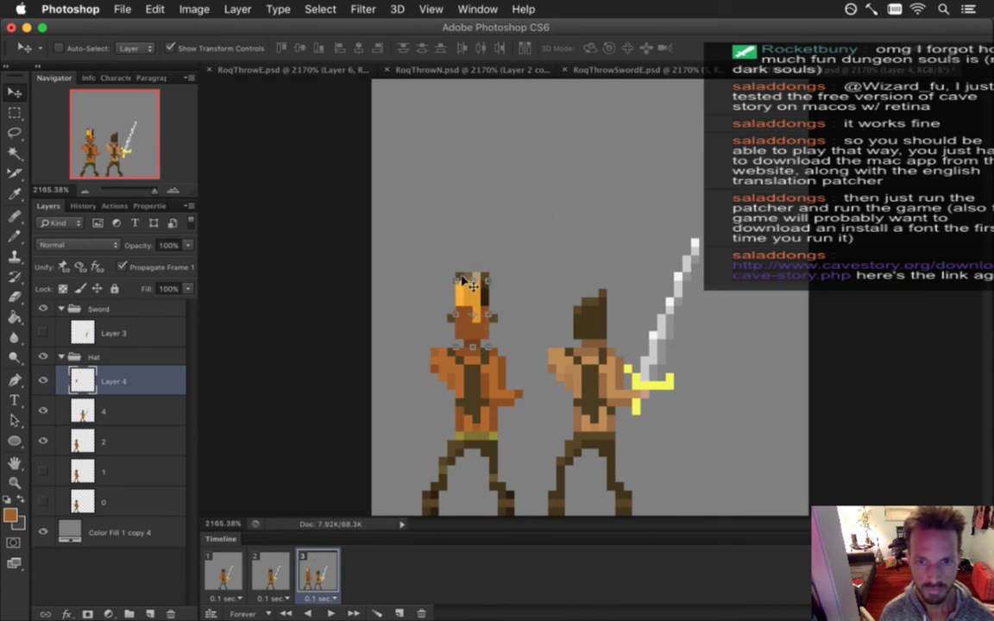
pyautogui.press('m')
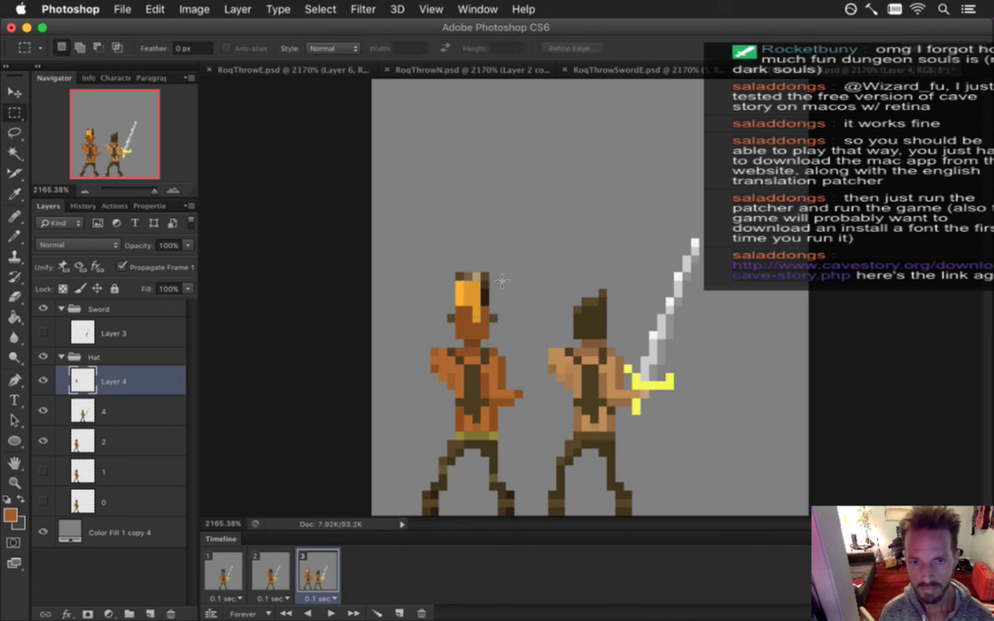
pyautogui.press('super+t')
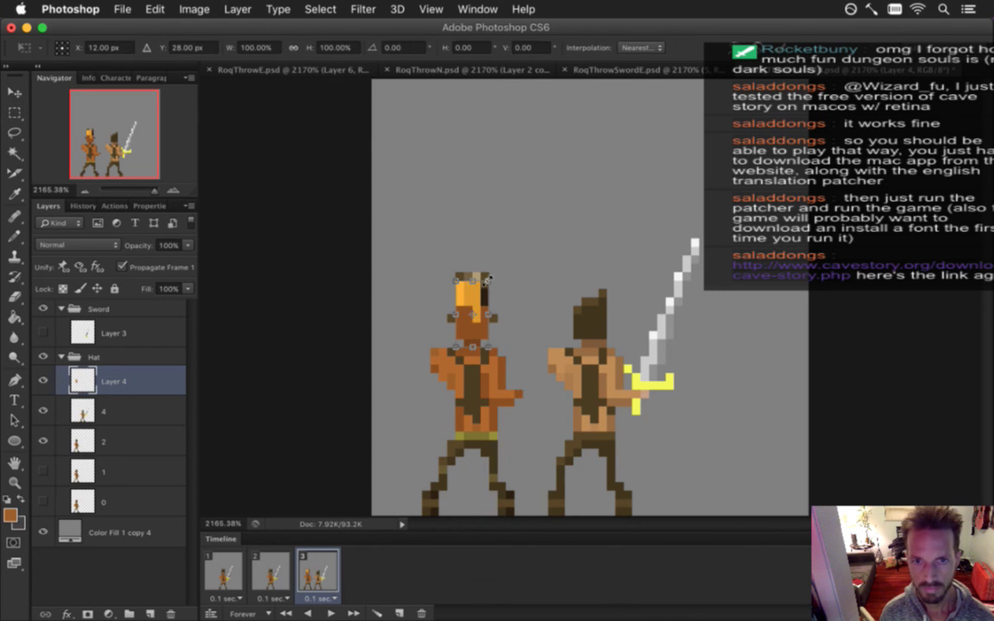
pyautogui.rightClick(481, 291)
pyautogui.click(528, 494)
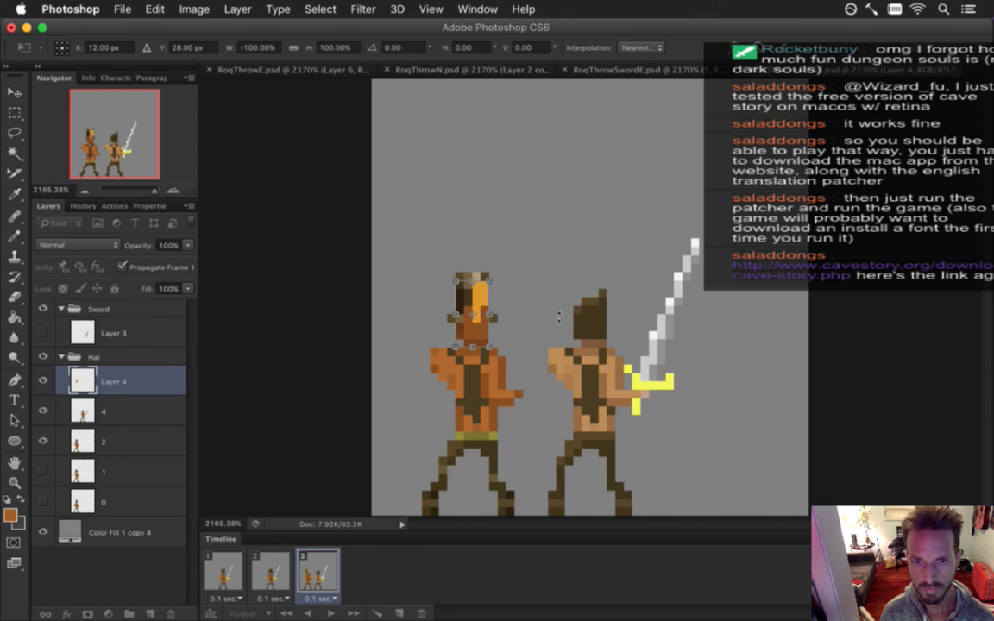
pyautogui.press('Return')
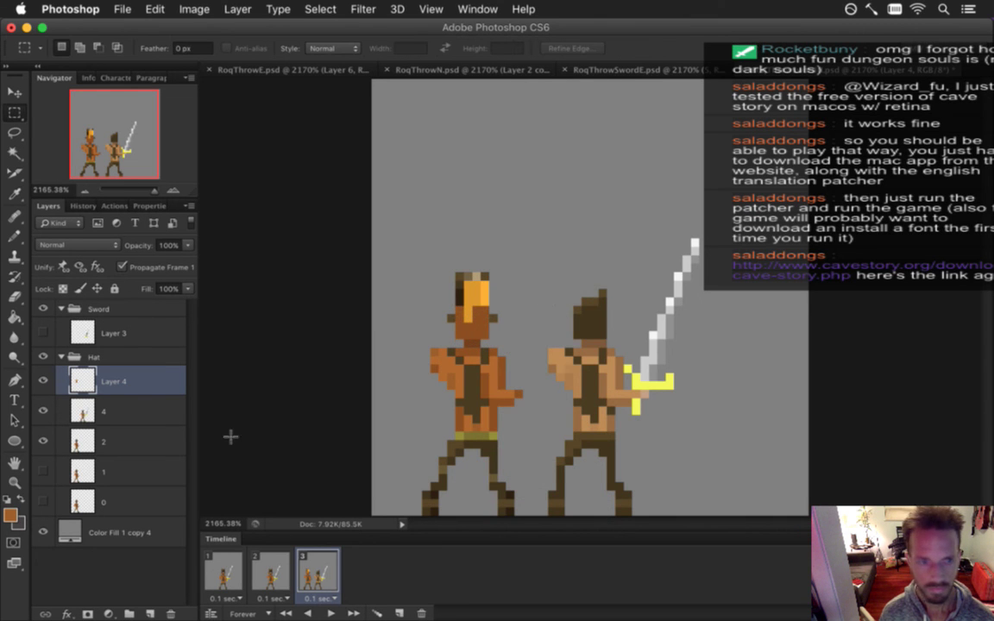
# Delete the old hatted head from layer 2 beneath the blond head
pyautogui.click(95, 440)
pyautogui.moveTo(417, 261)
pyautogui.mouseDown()
pyautogui.moveTo(487, 275)
pyautogui.moveTo(508, 344)
pyautogui.mouseUp()
pyautogui.press('BackSpace')
pyautogui.press('super+d')
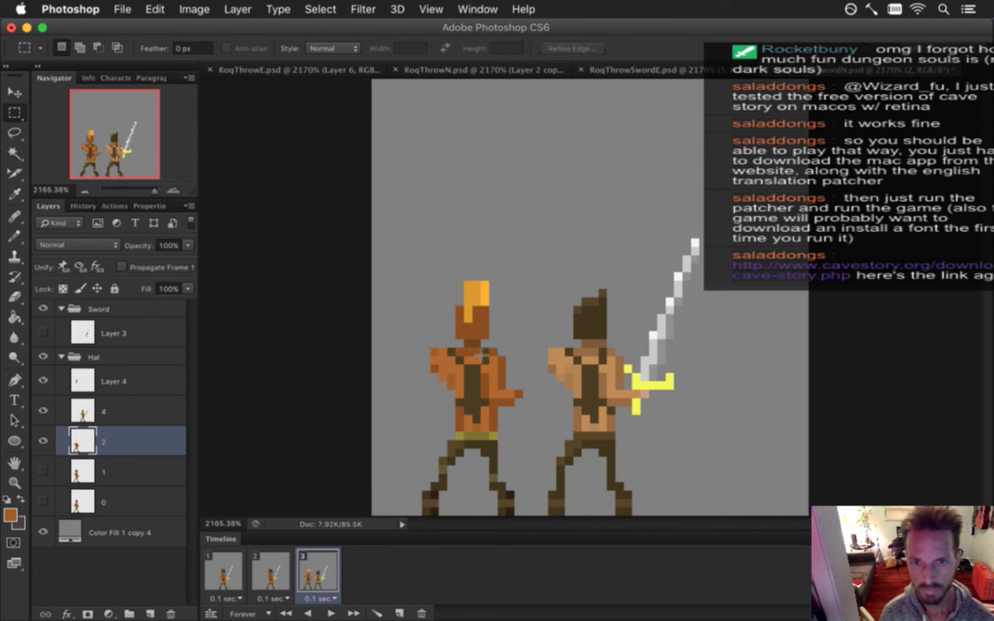
# Merge layers 4 and 2 in the Hat group and name the merged layer 2
pyautogui.keyDown('shift'); pyautogui.click(121, 412); pyautogui.keyUp('shift')
pyautogui.rightClick(132, 411)
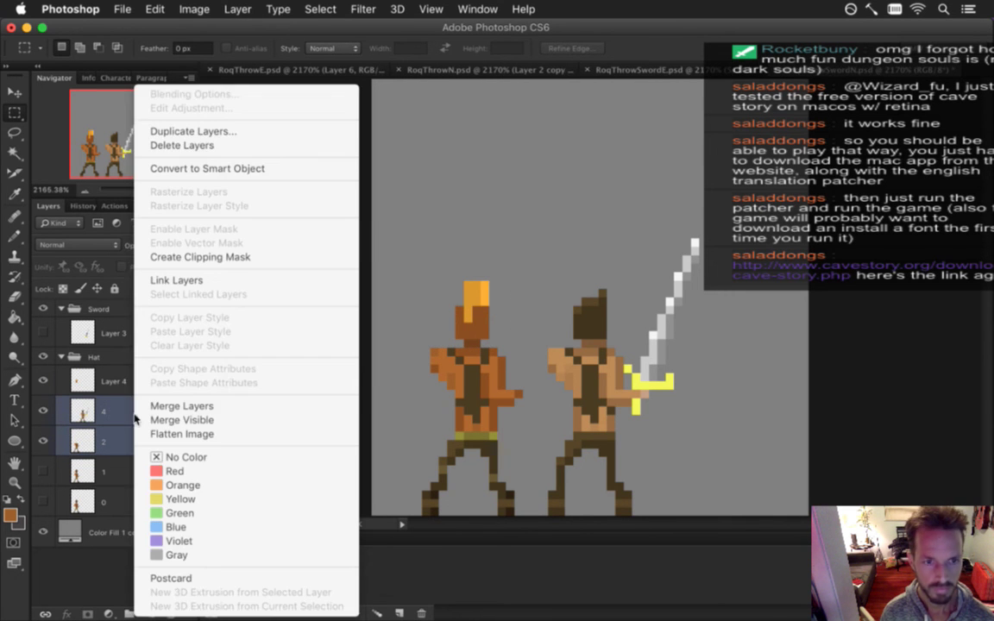
pyautogui.click(170, 407)
pyautogui.doubleClick(105, 412)
pyautogui.write('2')
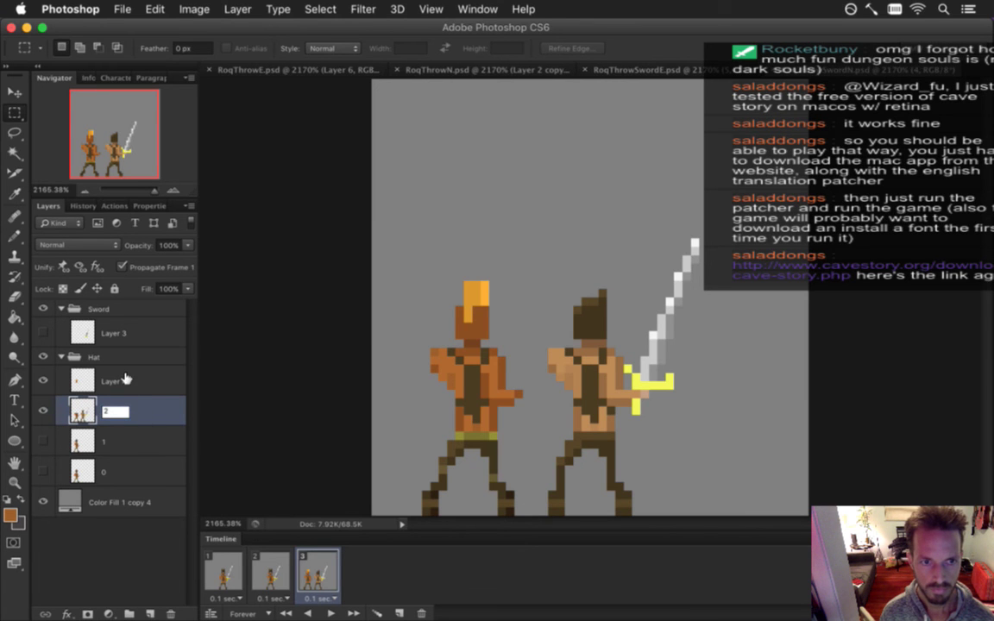
pyautogui.click(150, 406)
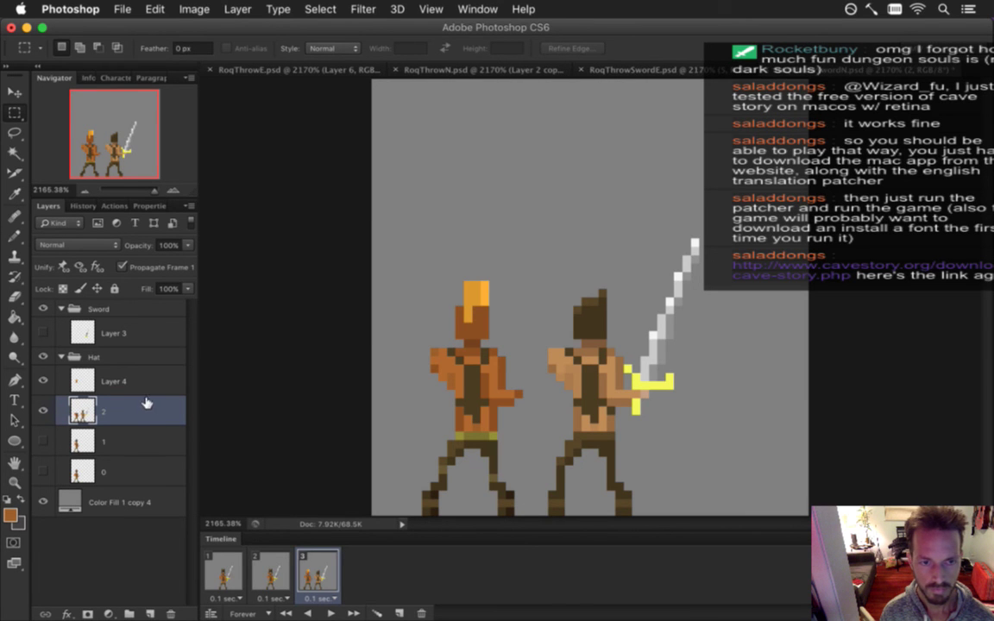
# Merge the blond head on Layer 4 with the body layer and rename the result 2
pyautogui.click(143, 382)
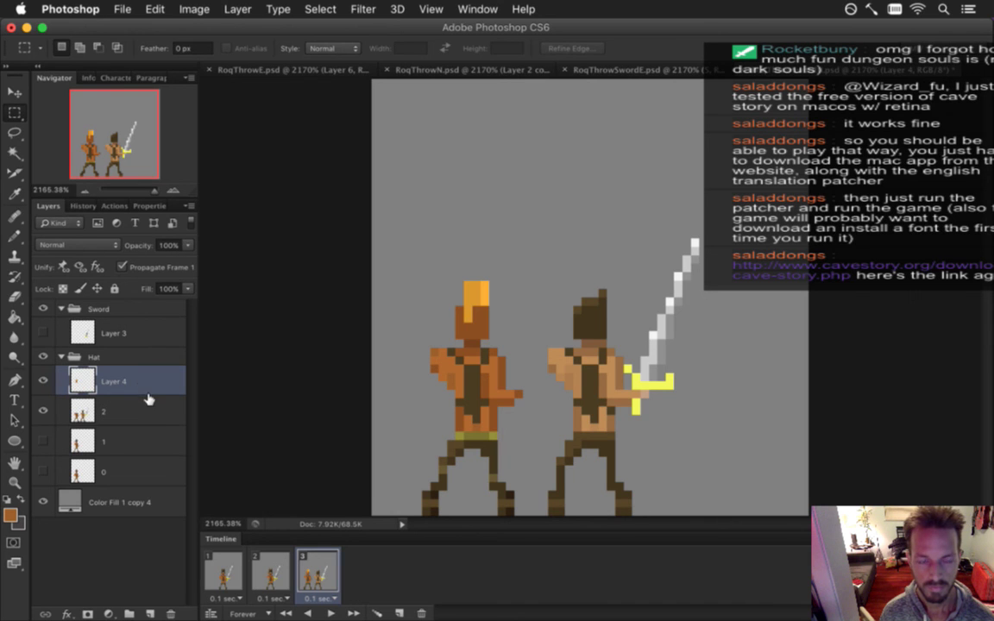
pyautogui.keyDown('shift'); pyautogui.click(148, 402); pyautogui.keyUp('shift')
pyautogui.rightClick(149, 403)
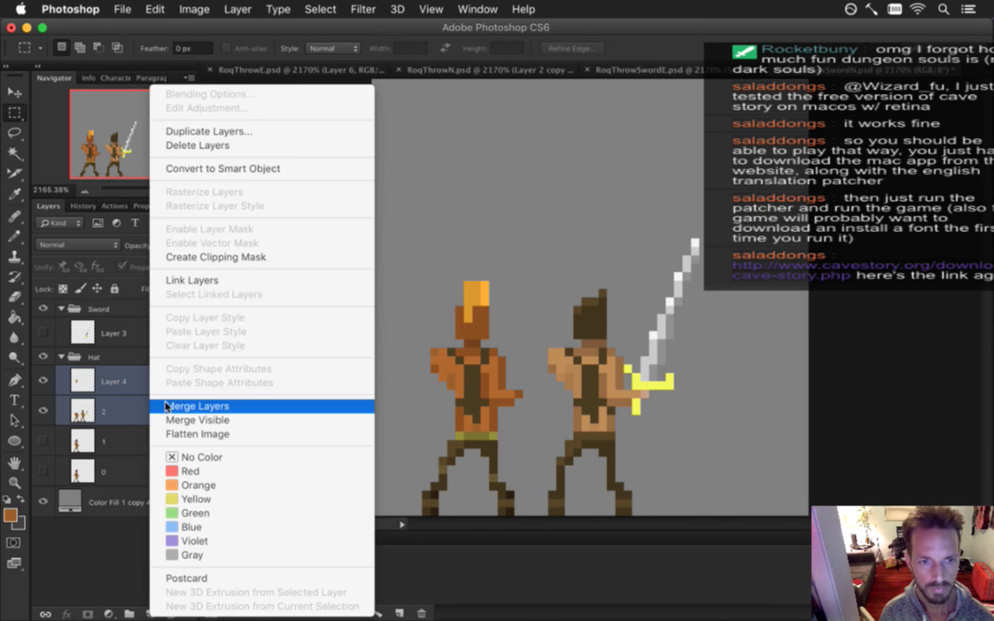
pyautogui.click(167, 405)
pyautogui.doubleClick(114, 382)
pyautogui.write('2')
pyautogui.press('Return')
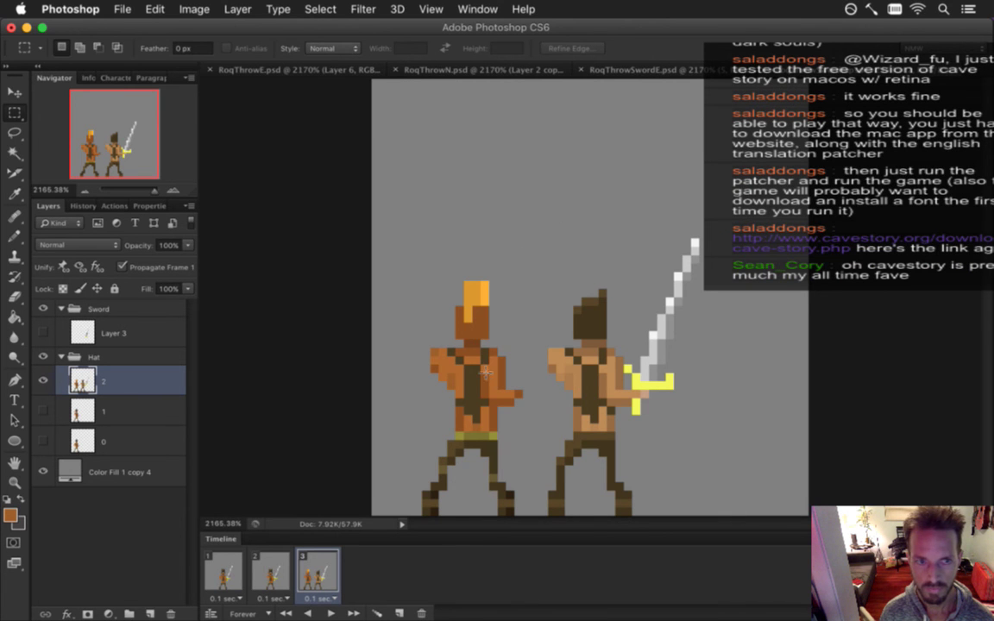
# Delete the pale reference figure and its sword from layer 2
pyautogui.moveTo(396, 247); pyautogui.dragTo(530, 569)
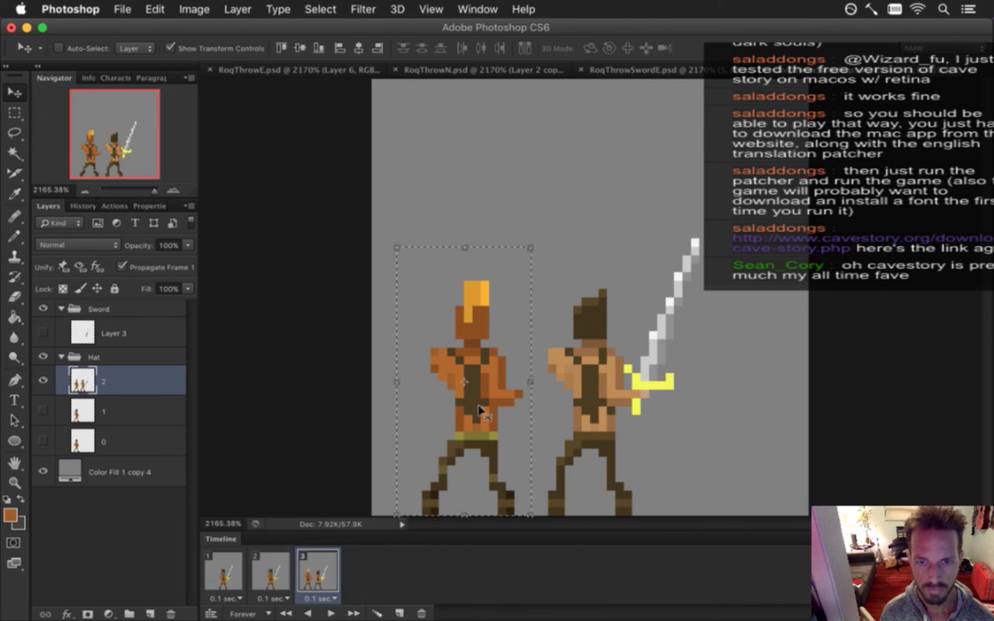
pyautogui.moveTo(548, 163); pyautogui.dragTo(697, 571)
pyautogui.press('Delete')
pyautogui.hotkey('ctrl', 'd')
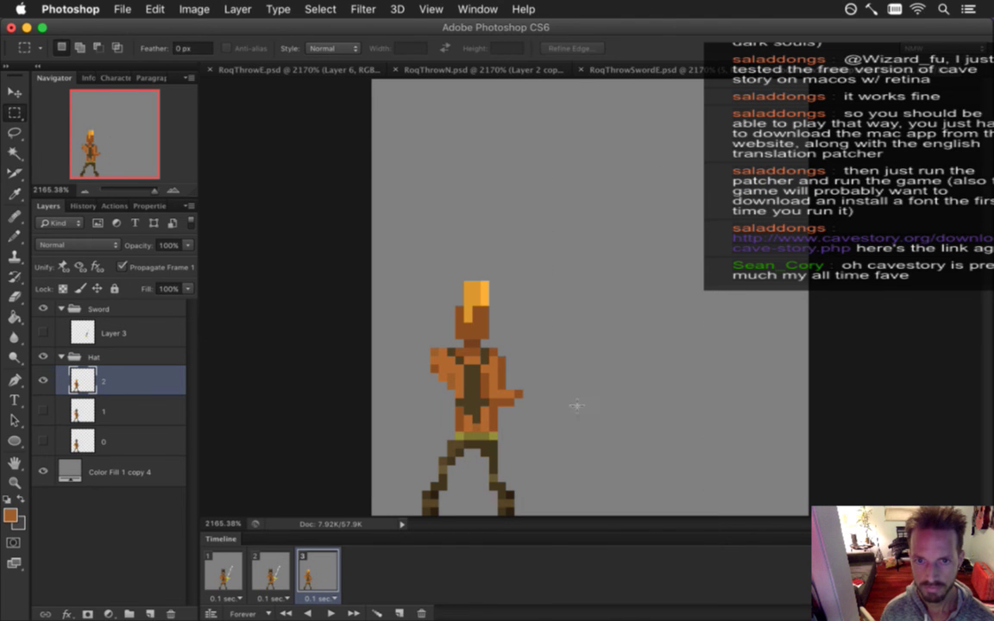
# Move the blond figure across to the deleted reference figure's position and show the sword's Layer 3 in frame 3
pyautogui.press('v')
pyautogui.moveTo(508, 354); pyautogui.dragTo(601, 354)
pyautogui.press('m')
pyautogui.click(271, 574)
pyautogui.click(315, 579)
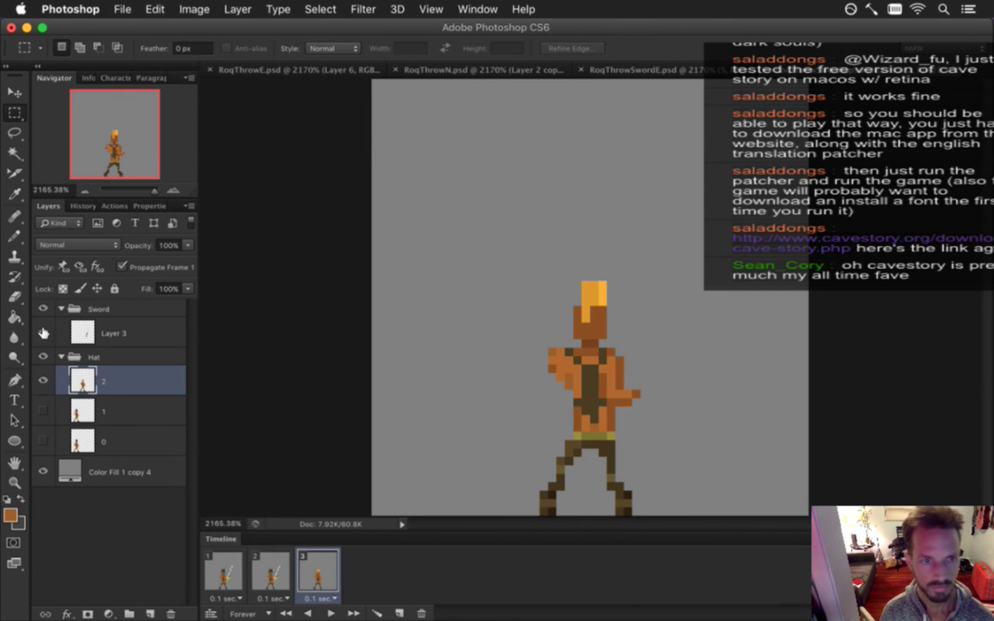
pyautogui.click(44, 333)
# Preview the animation and compare the figure's pose across frames 1, 2 and 3
pyautogui.click(223, 571)
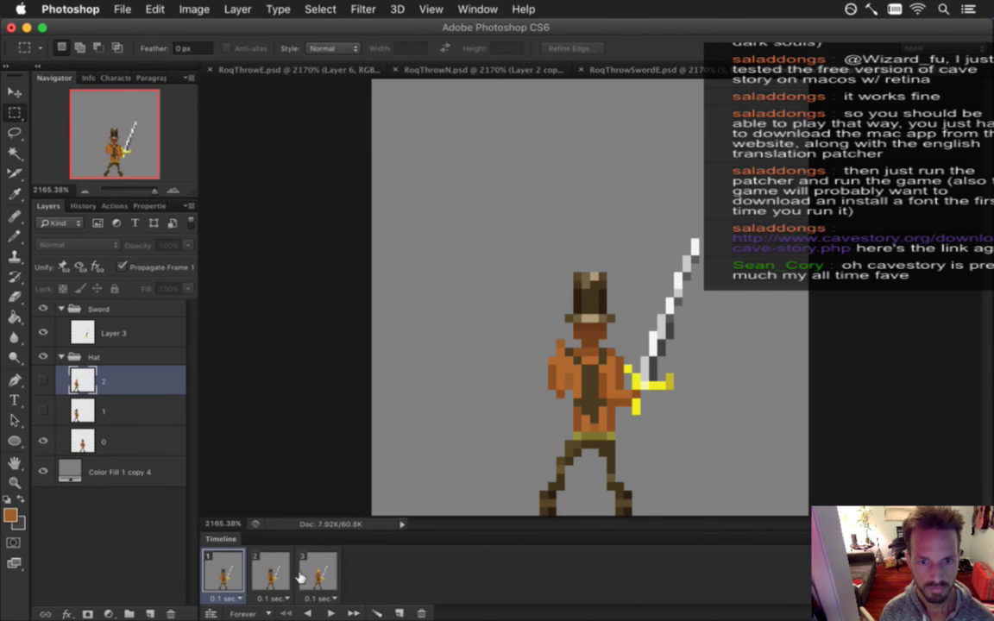
pyautogui.click(334, 610)
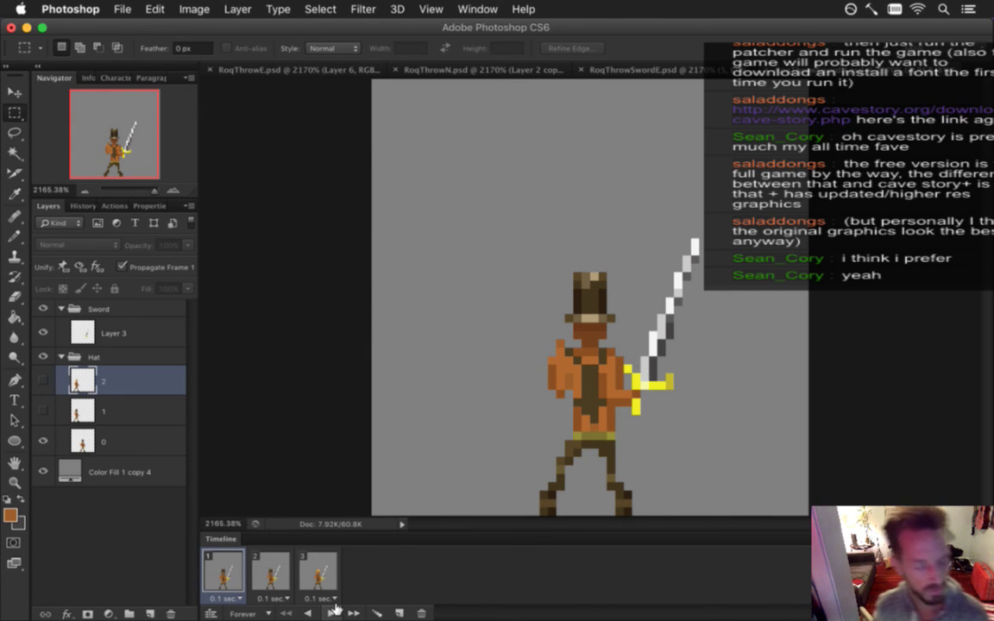
pyautogui.click(287, 576)
pyautogui.click(323, 576)
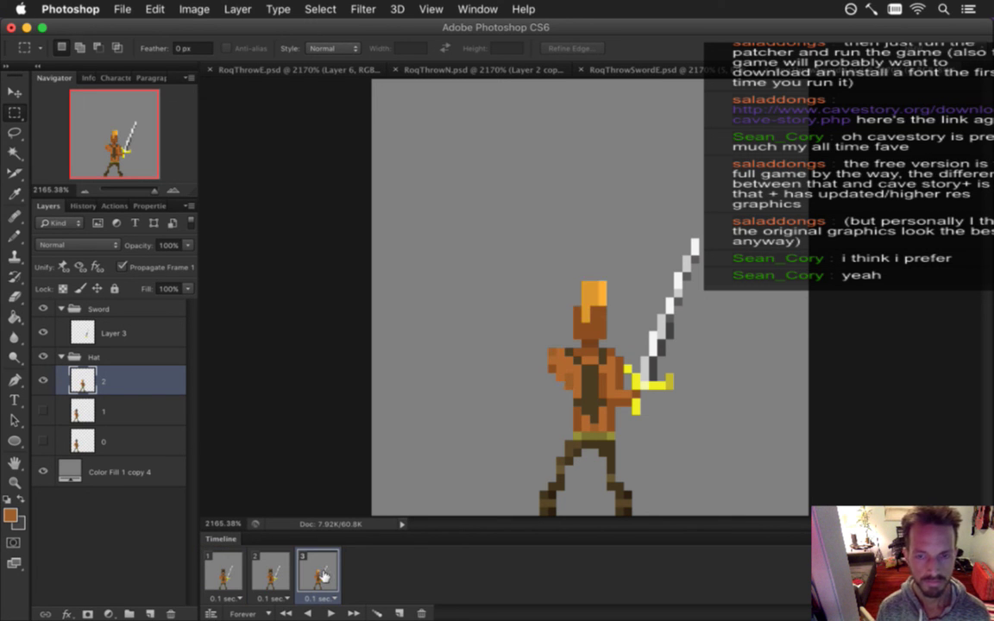
pyautogui.click(226, 575)
pyautogui.click(271, 576)
pyautogui.click(318, 578)
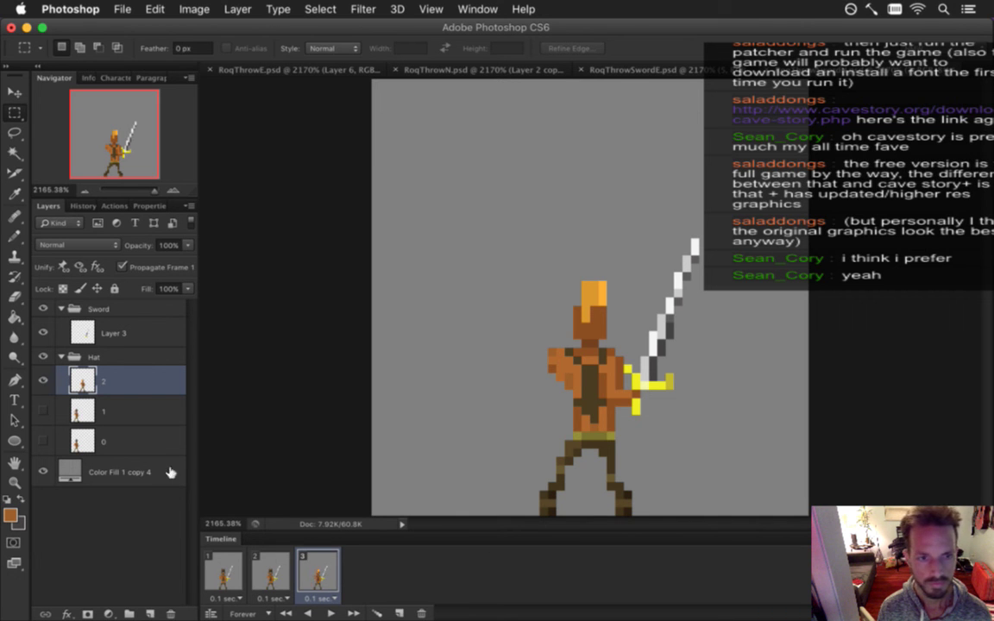
# Shade the upper part of the sword's pommel on Layer 3 with the dark yellow of the guard
pyautogui.click(95, 335)
pyautogui.press('i')
pyautogui.click(636, 403)
pyautogui.press('b')
pyautogui.keyDown('ctrl'); pyautogui.click(632, 422); pyautogui.keyUp('ctrl')
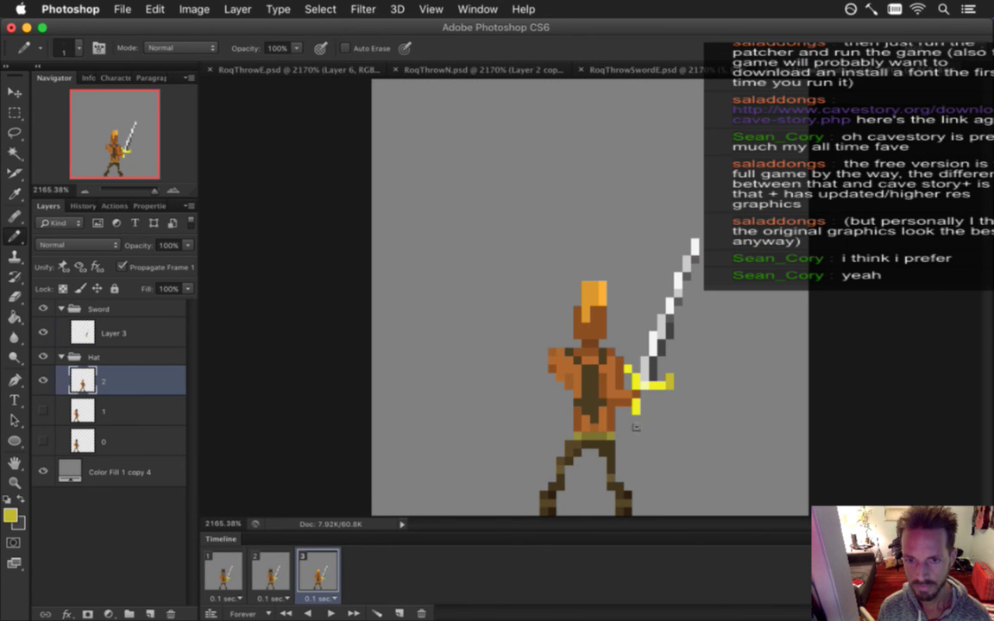
pyautogui.click(121, 333)
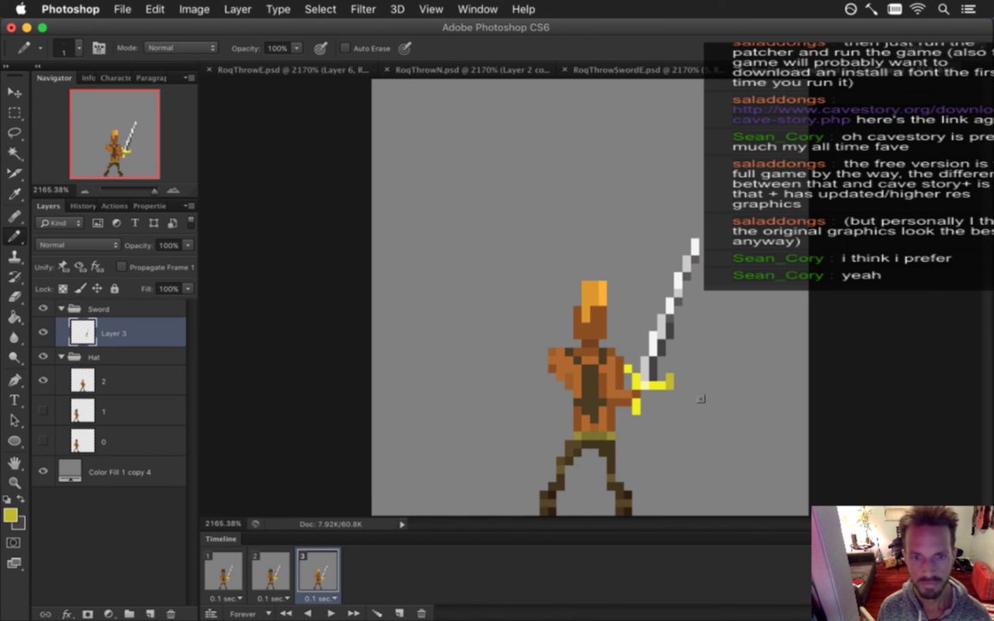
# Step through the three frames and play the animation to check the shaded sword
pyautogui.click(277, 569)
pyautogui.click(222, 568)
pyautogui.click(263, 568)
pyautogui.click(304, 565)
pyautogui.click(332, 612)
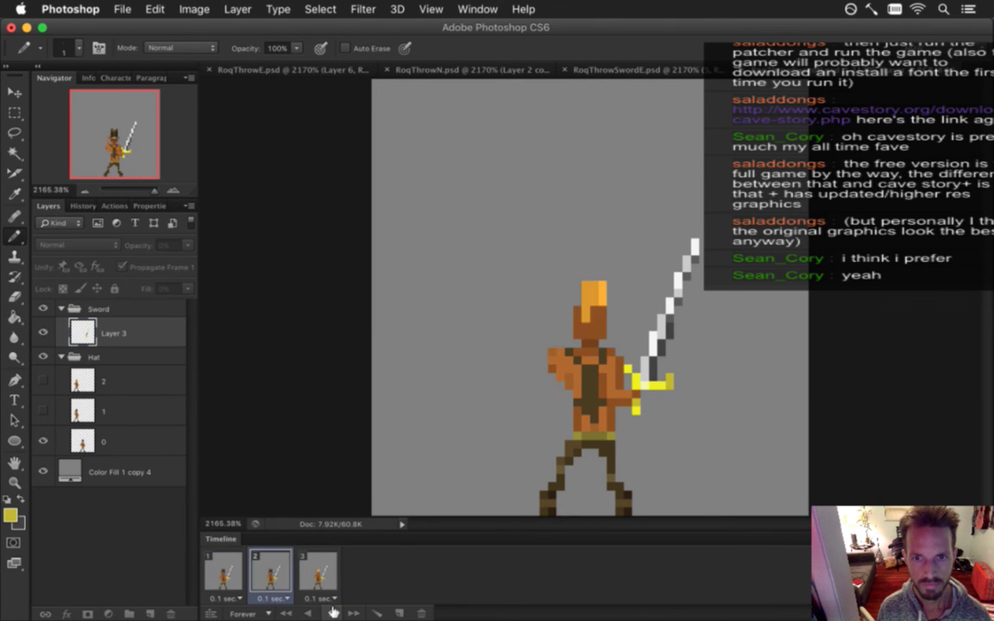
pyautogui.click(331, 613)
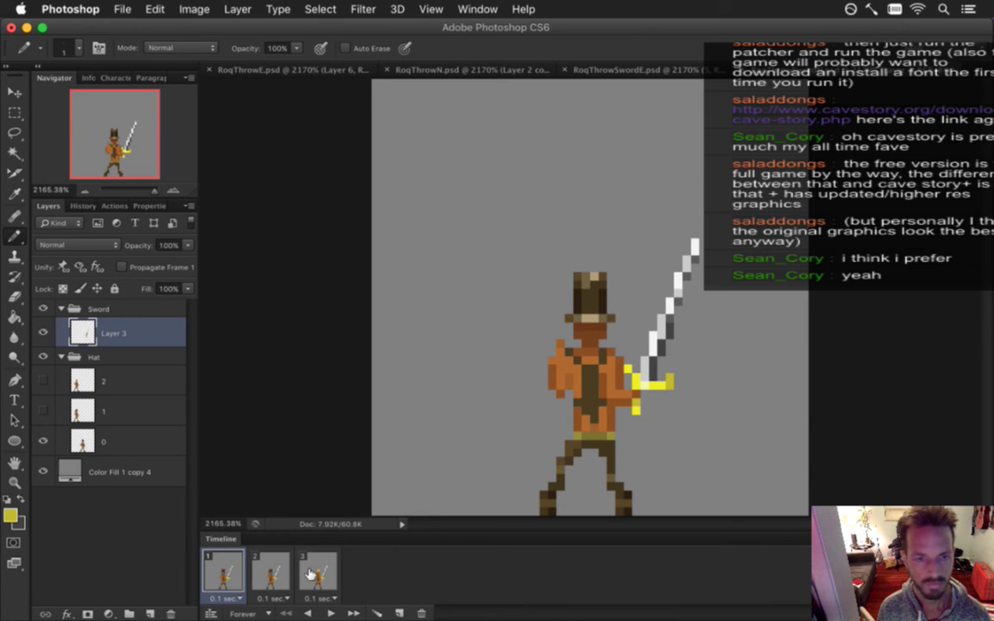
# Hide the Color Fill 1 copy 4 background in all frames and save the document
pyautogui.click(43, 472)
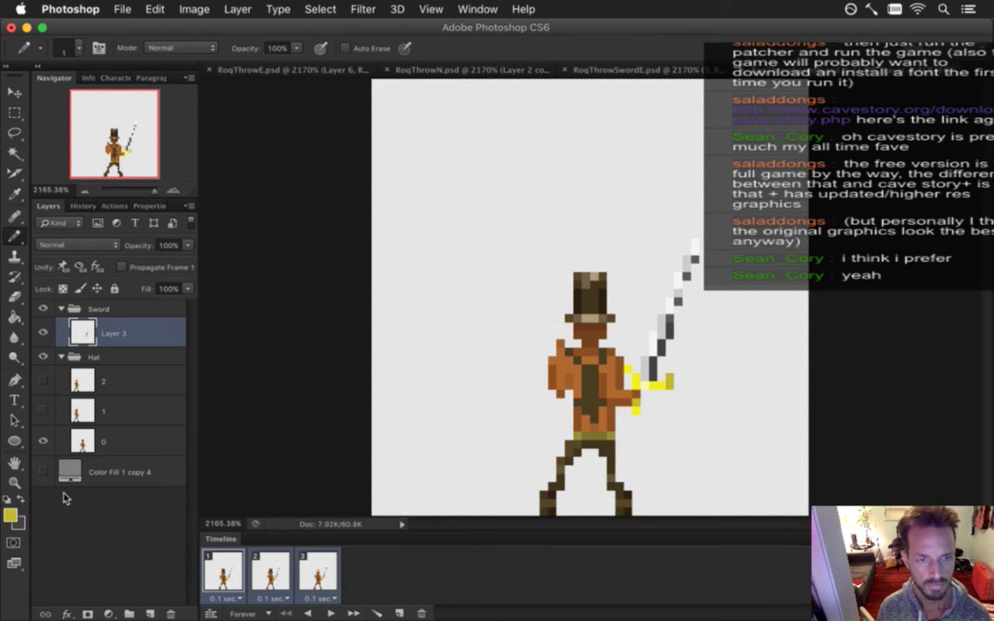
pyautogui.press('super+s')
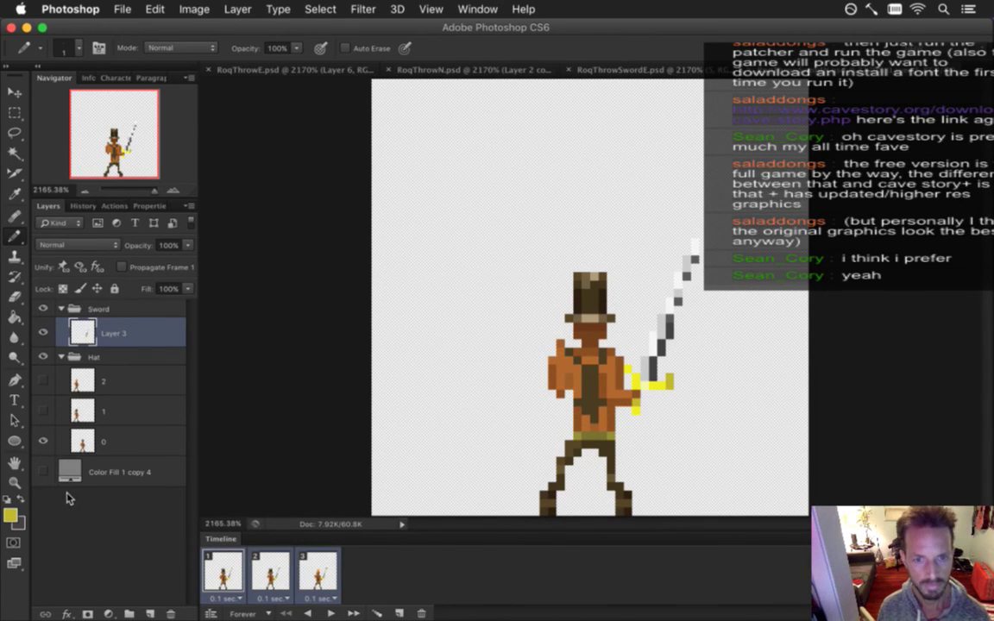
# Render all frames as a PNG image sequence named RoqThrowSwordNHat.png, and show the Color Fill 1 copy 4 background again
pyautogui.press('super+alt+shift+s')
pyautogui.press('Right')
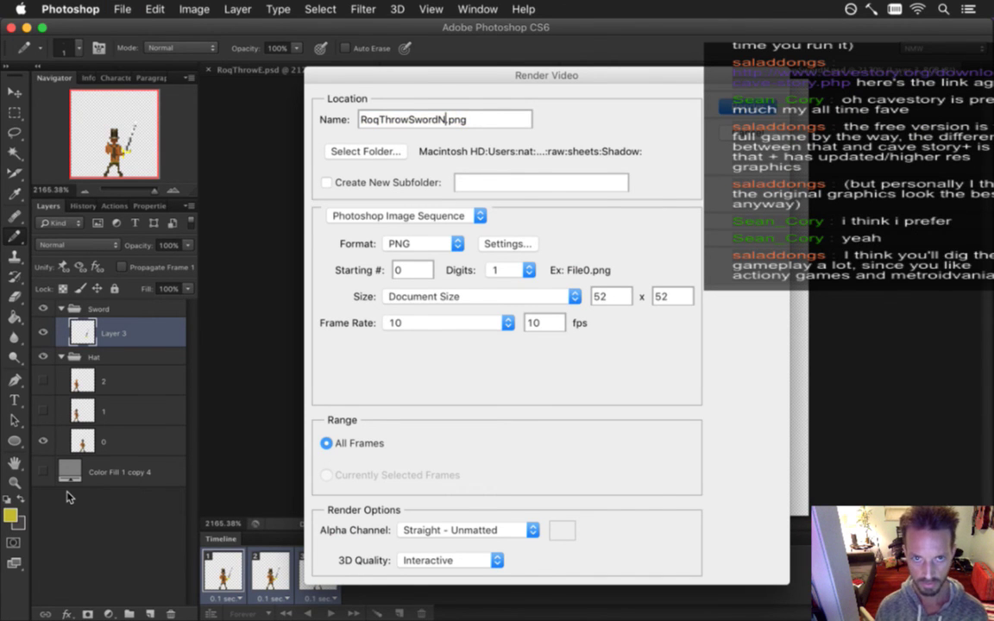
pyautogui.press('Return')
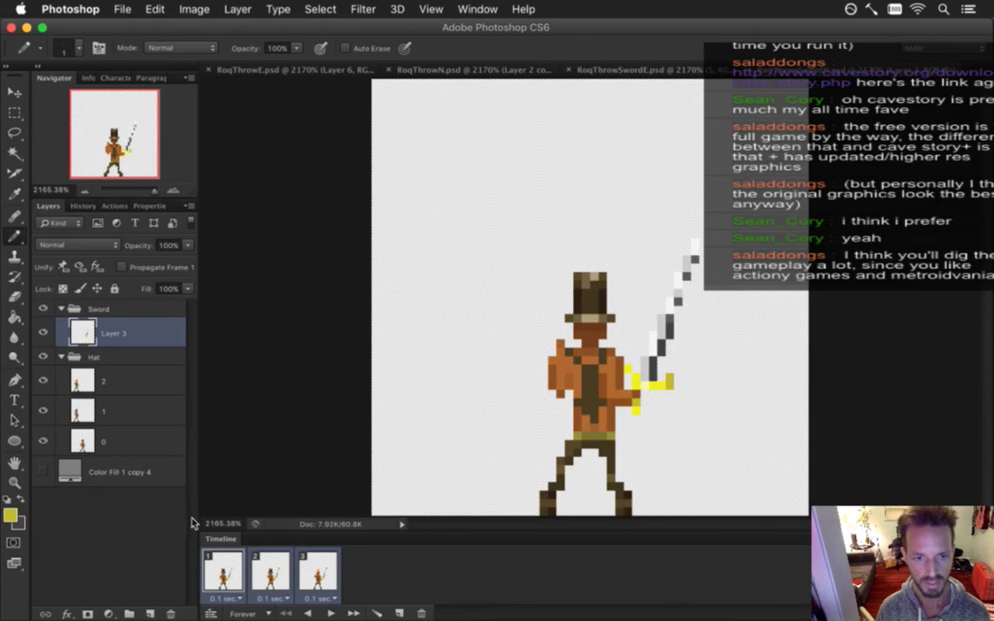
pyautogui.click(43, 472)
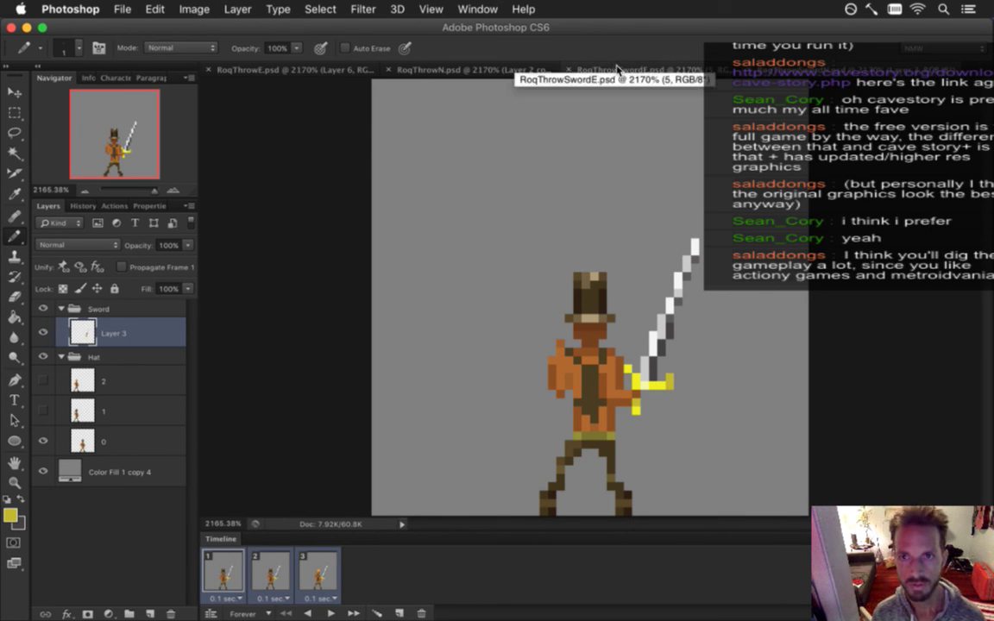
# Switch to Finder, preview the exported RoqThrowSwordNHat PNG files in the Shadow folder, and return to Photoshop
pyautogui.press('super+Tab')
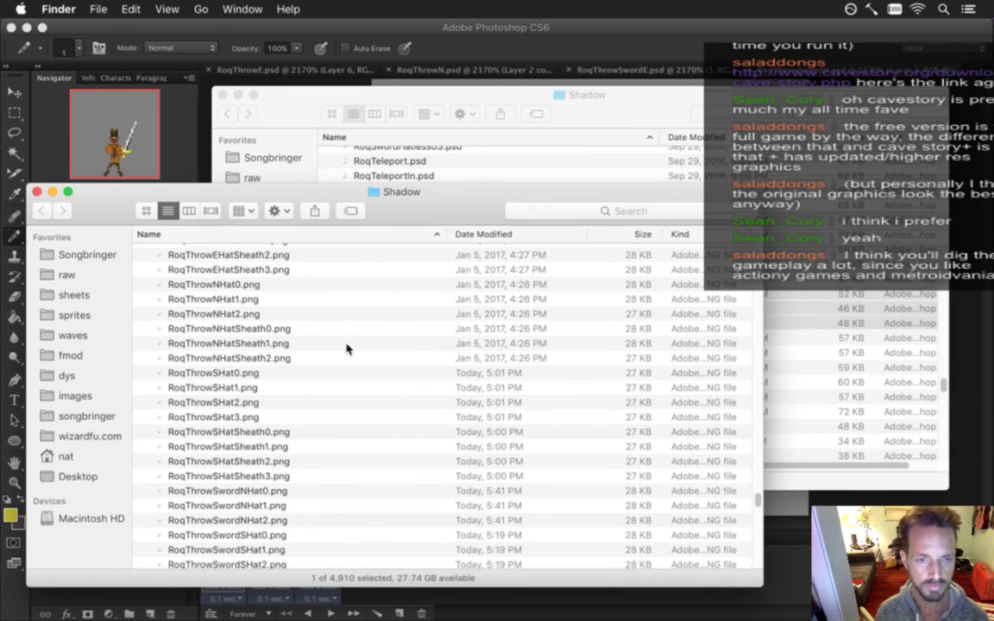
pyautogui.scroll(-2, 345, 348)
pyautogui.scroll(-3, 346, 348)
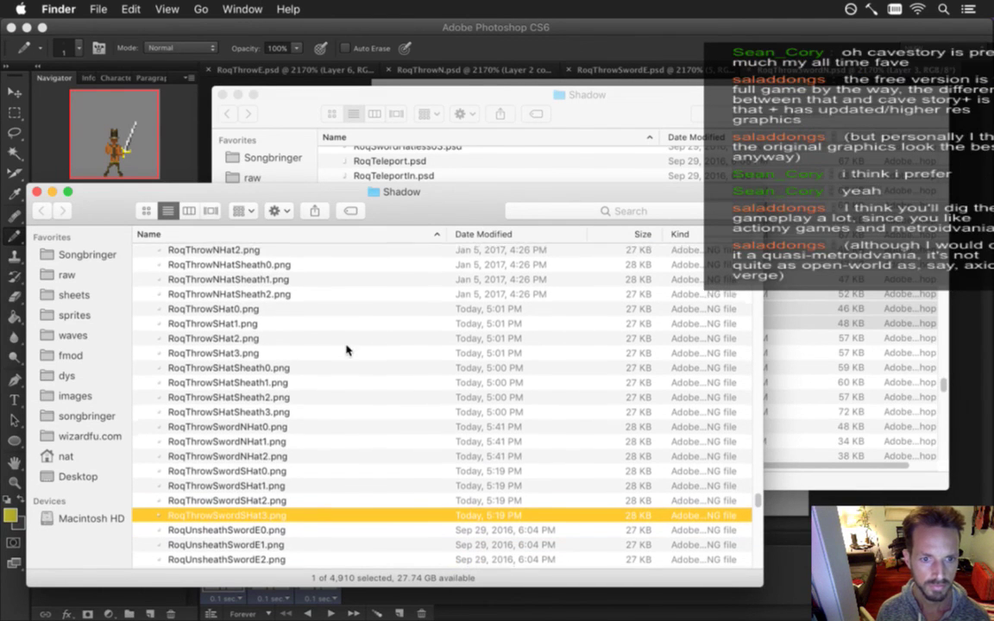
pyautogui.click(288, 369)
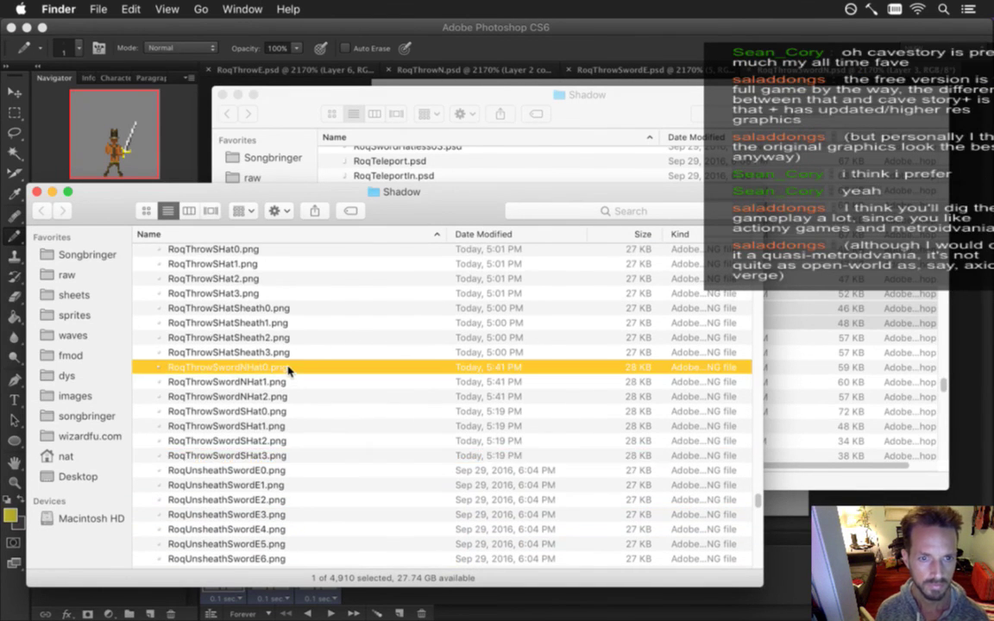
pyautogui.press('space')
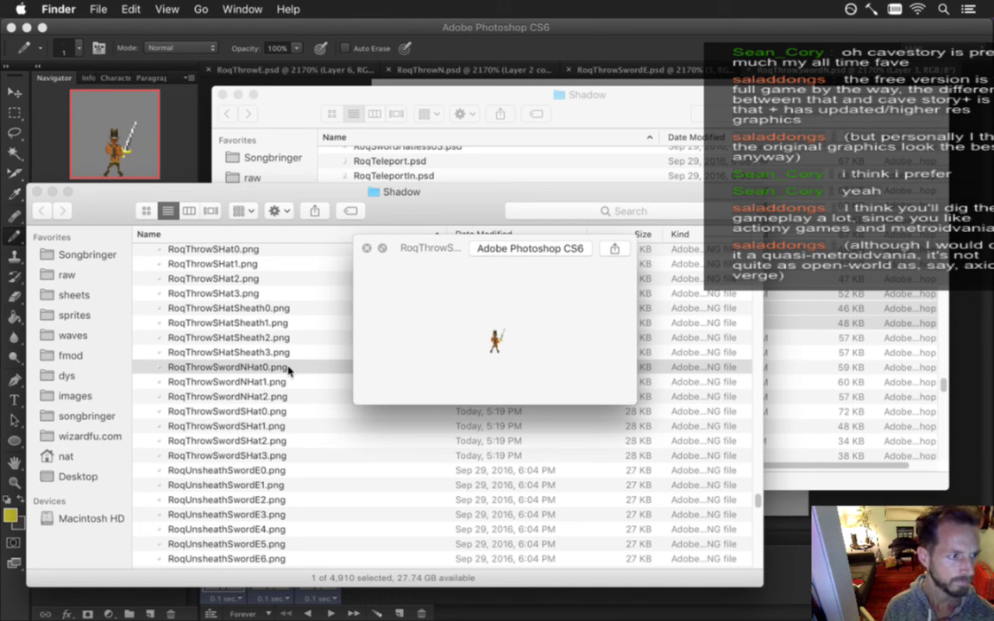
pyautogui.press('Down')
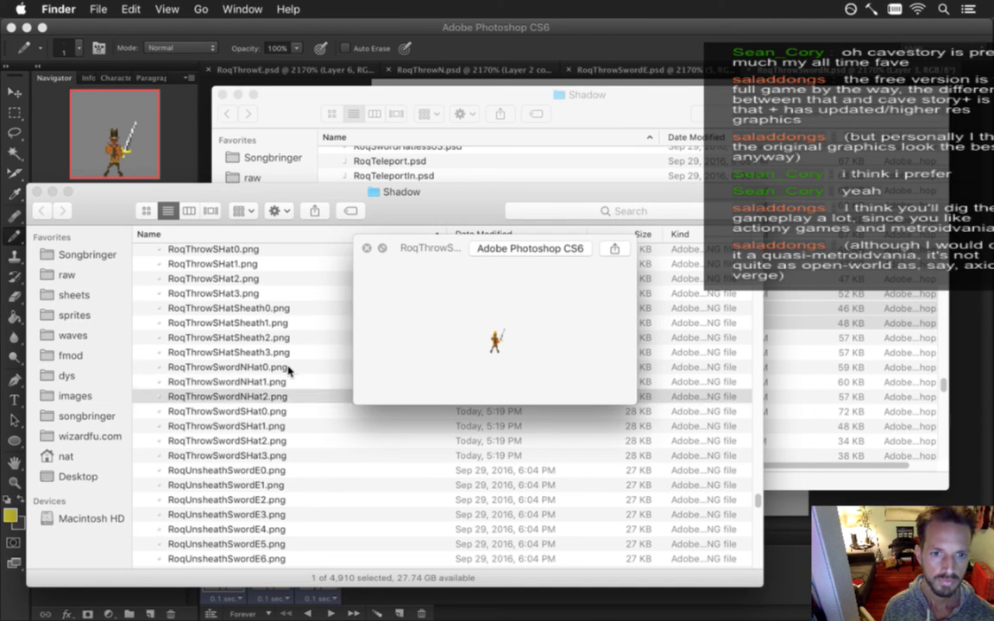
pyautogui.press('Up')
pyautogui.press('Up')
pyautogui.press('Down')
pyautogui.press('Down')
pyautogui.press('space')
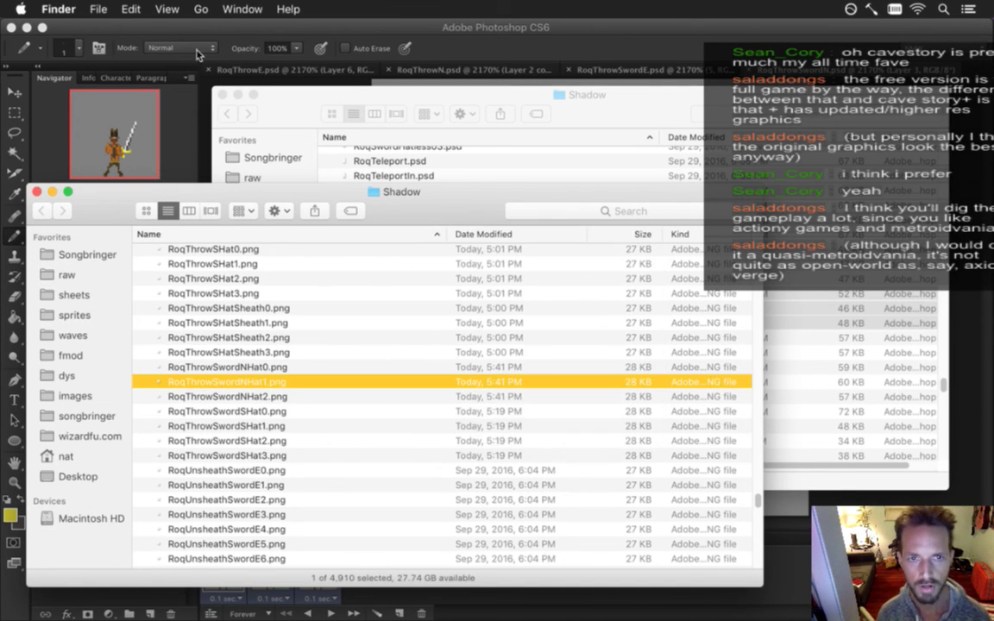
pyautogui.click(388, 62)
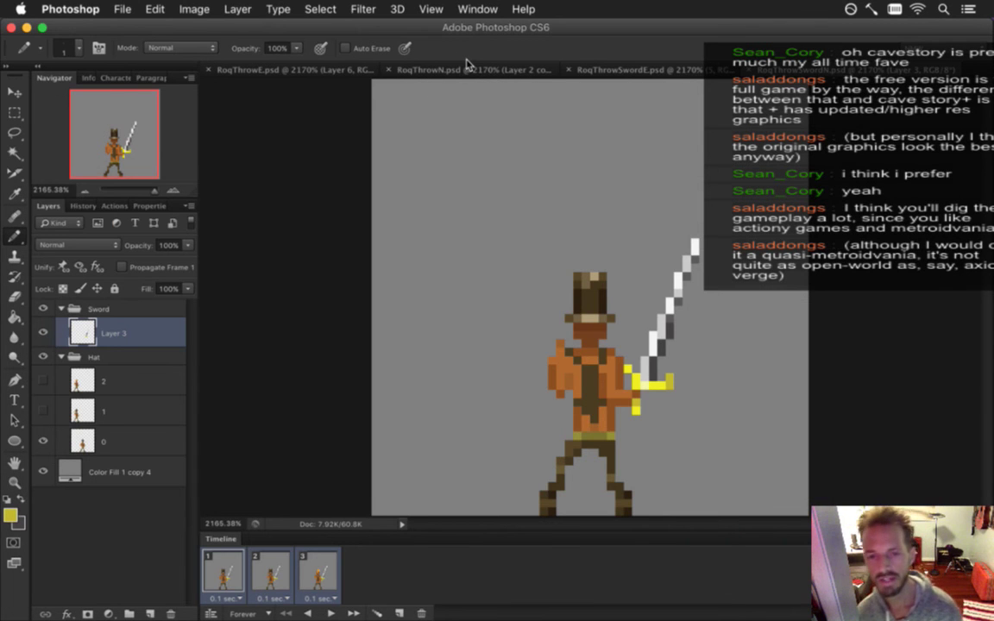
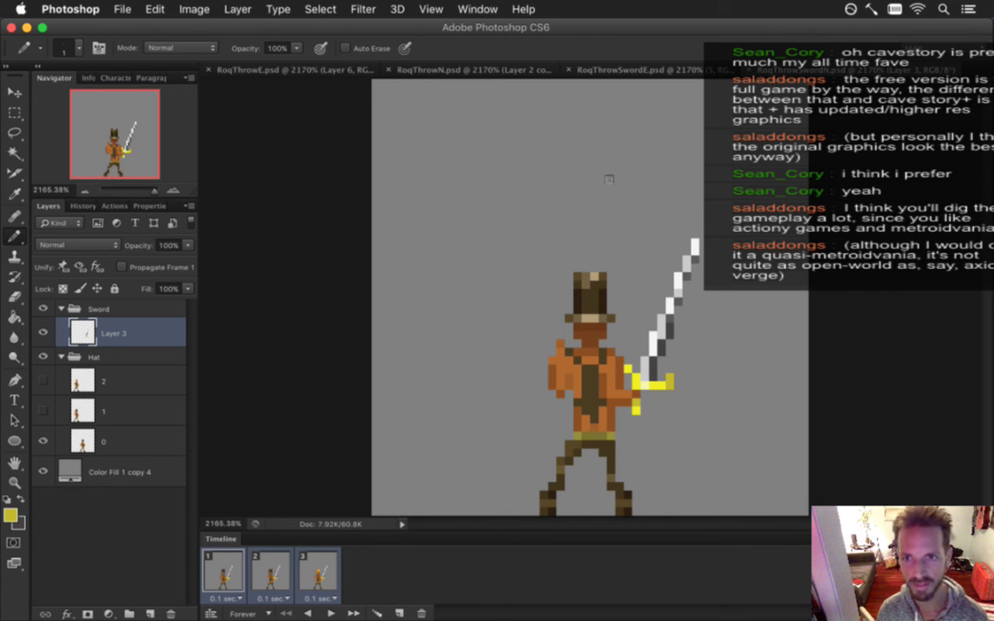
# Close the RoqThrowN.psd and RoqThrowSwordN.psd documents
pyautogui.click(509, 68)
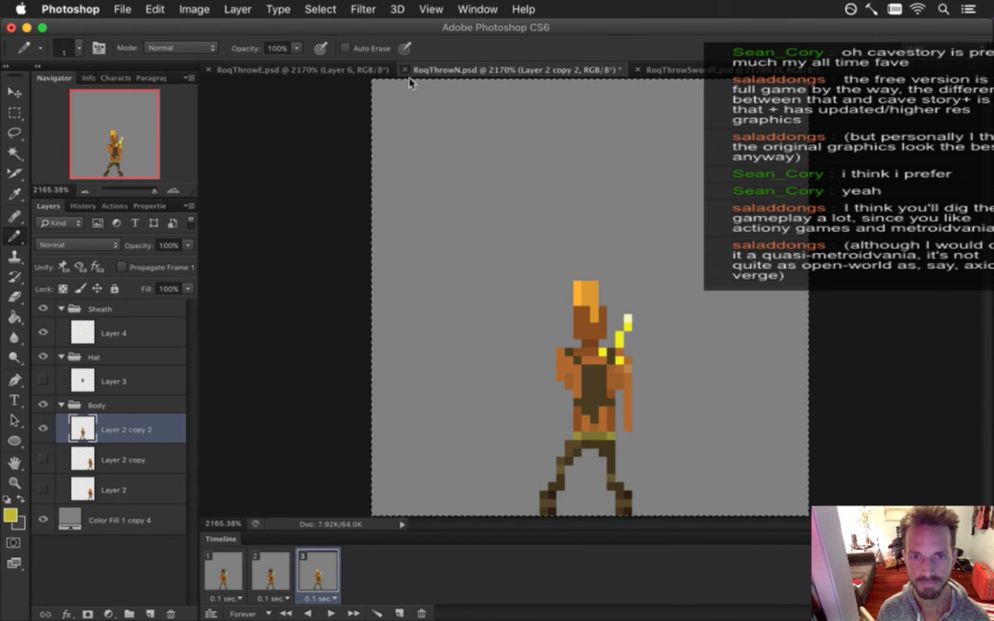
pyautogui.press('super+w')
pyautogui.click(460, 231)
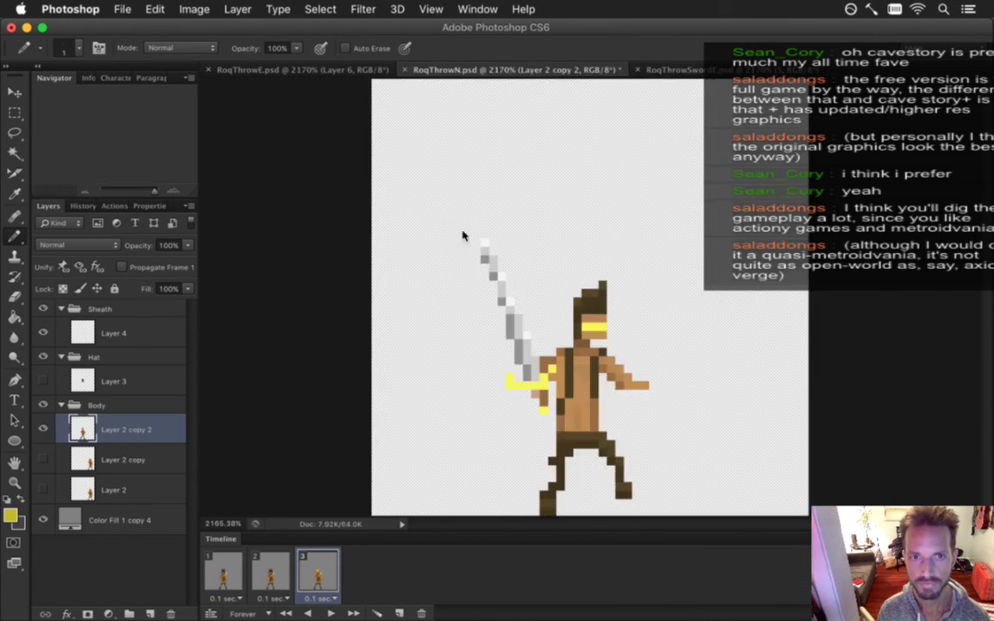
# Bring up RoqThrowSwordE.psd and show its Color Fill 1 copy 4 background in all four frames
pyautogui.click(356, 72)
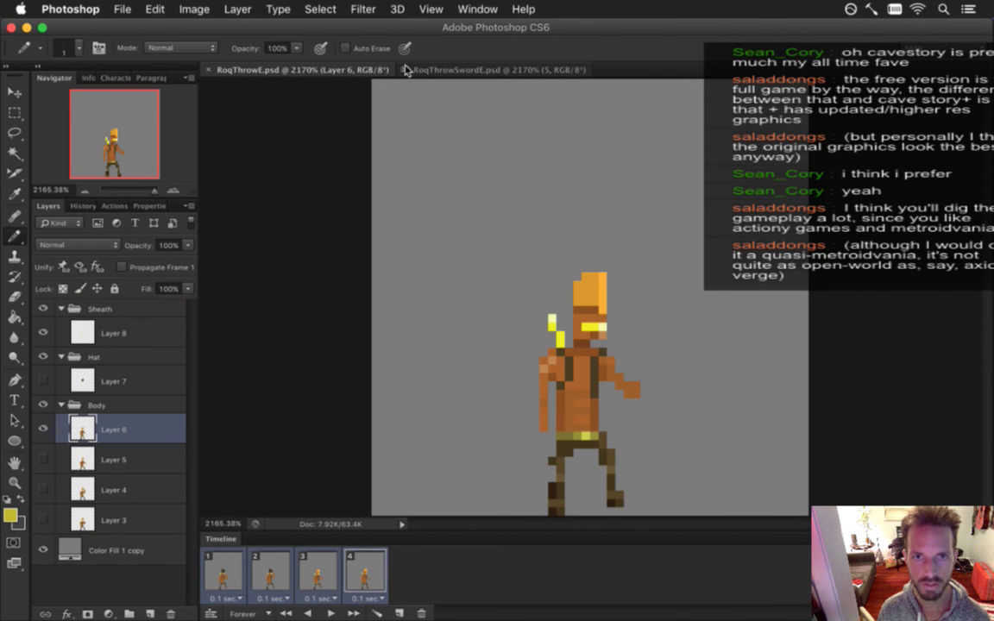
pyautogui.click(440, 72)
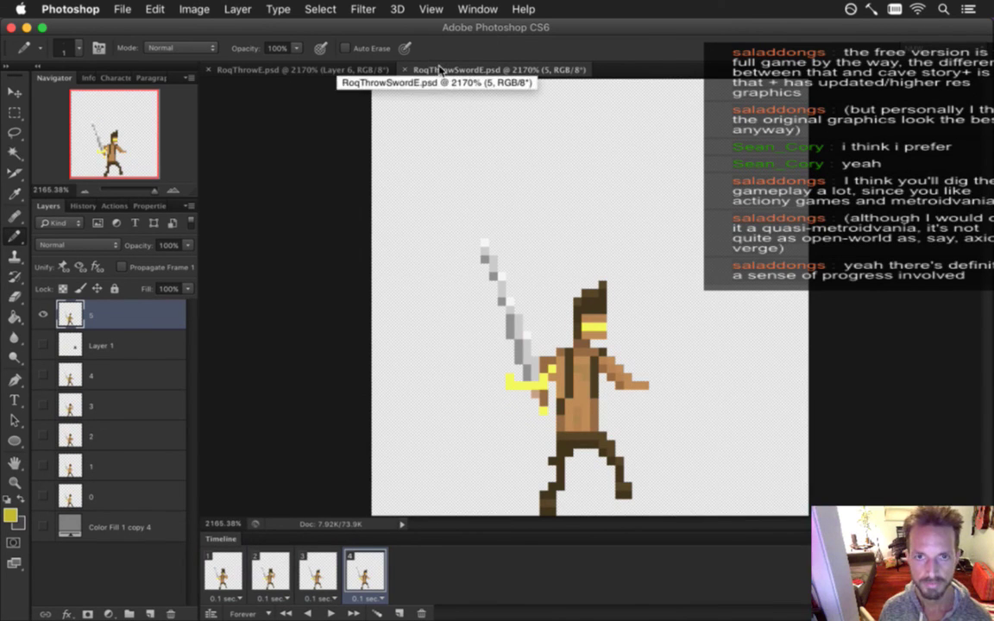
pyautogui.click(44, 525)
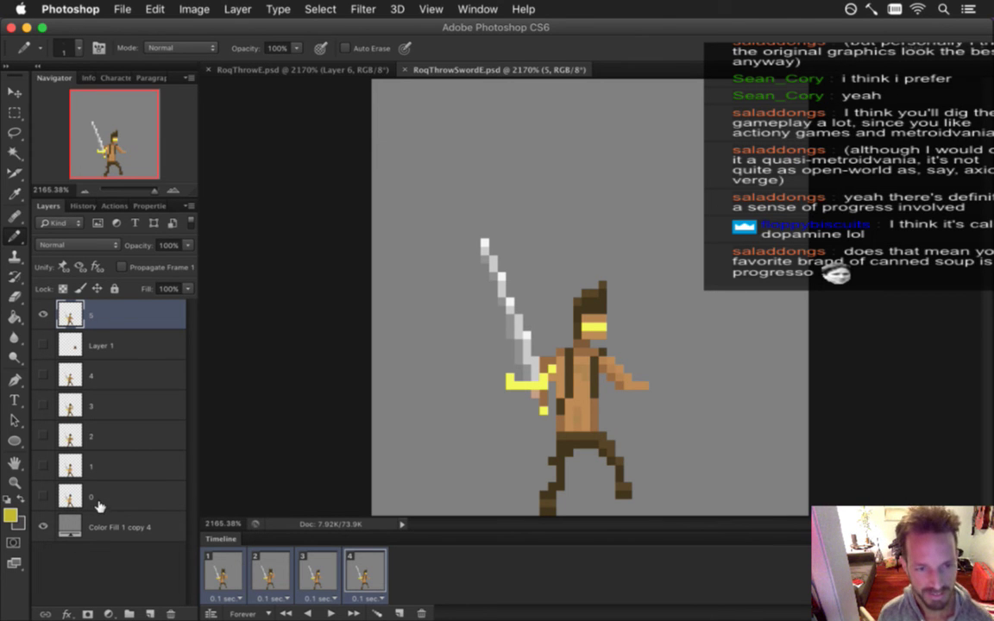
# Check which layers the frames use and delete the unused layers 0 and 1
pyautogui.click(121, 501)
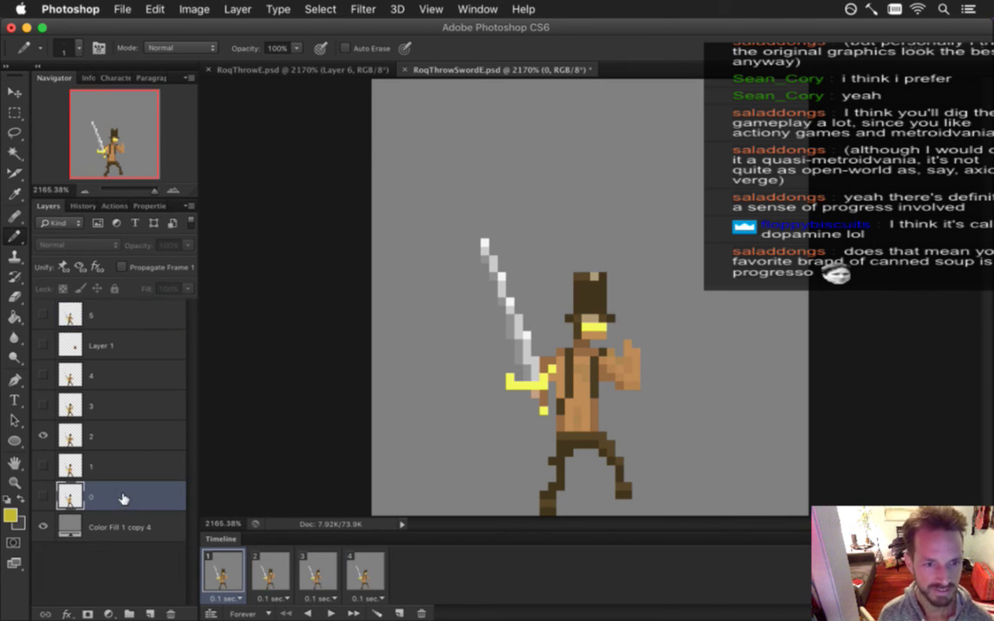
pyautogui.click(272, 574)
pyautogui.click(326, 576)
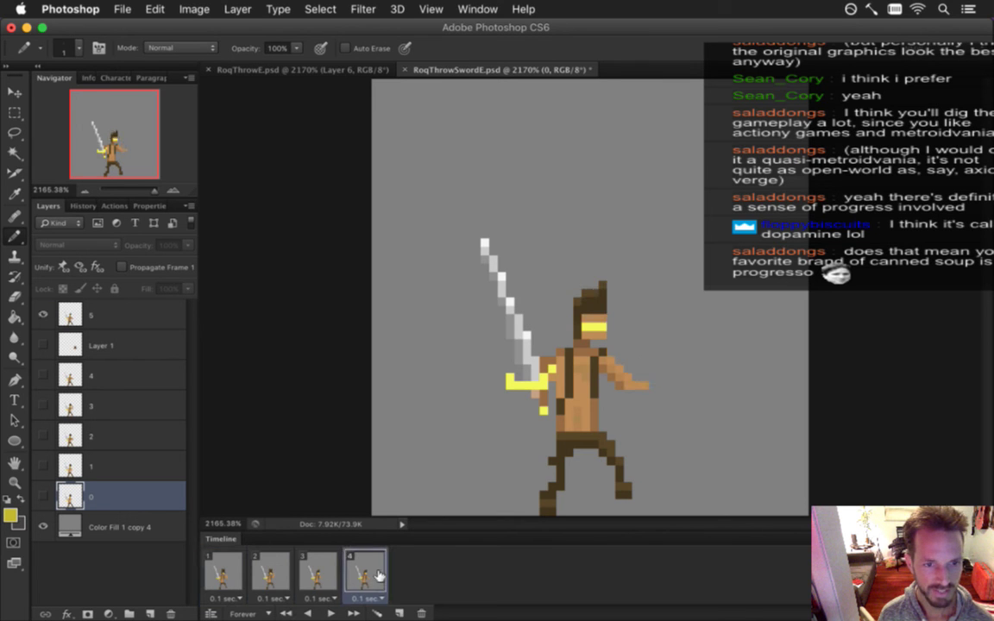
pyautogui.click(270, 573)
pyautogui.click(222, 573)
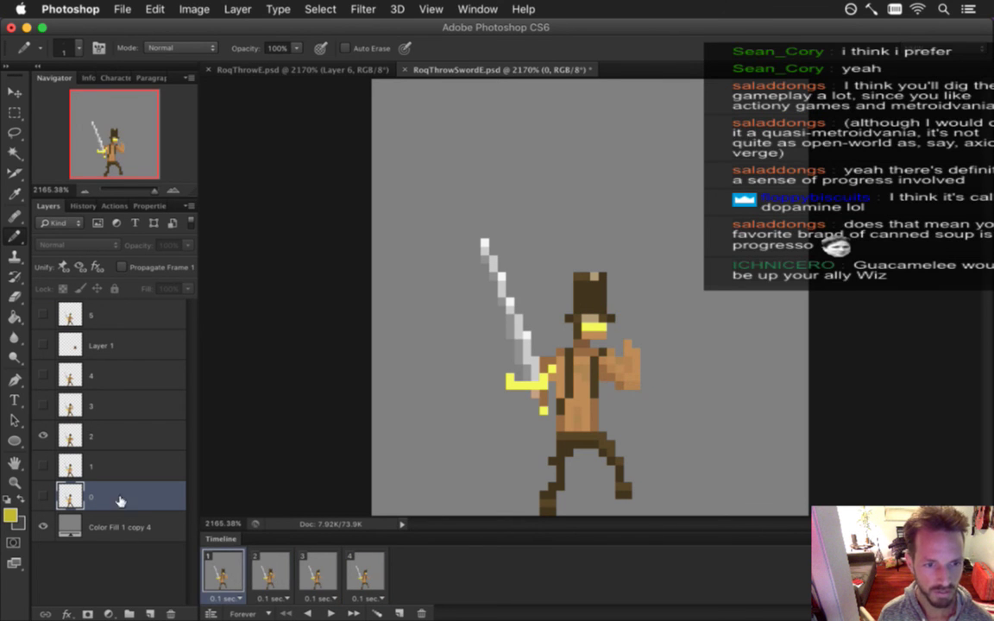
pyautogui.click(170, 613)
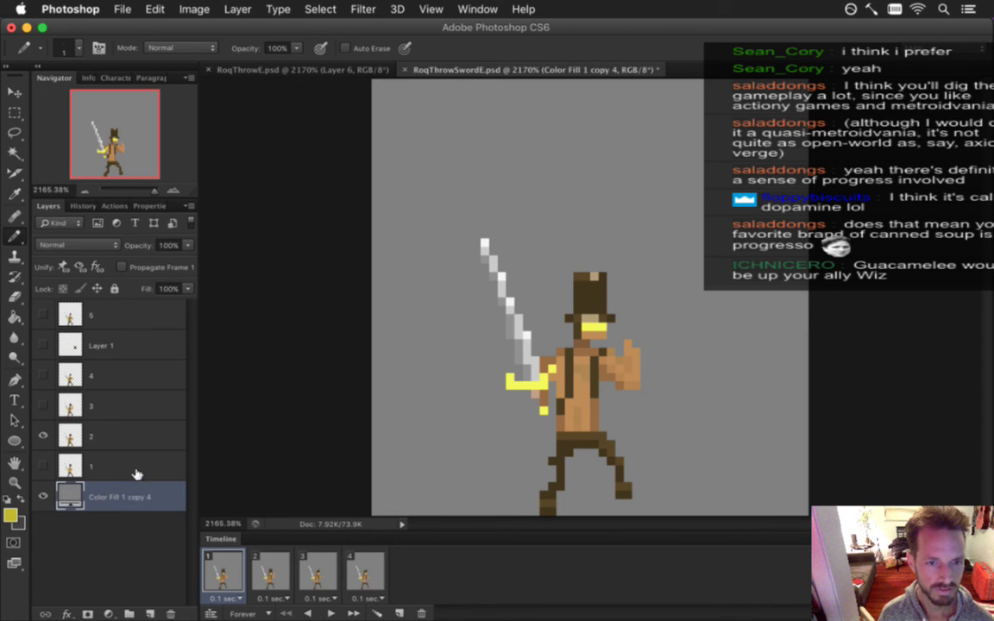
pyautogui.click(170, 613)
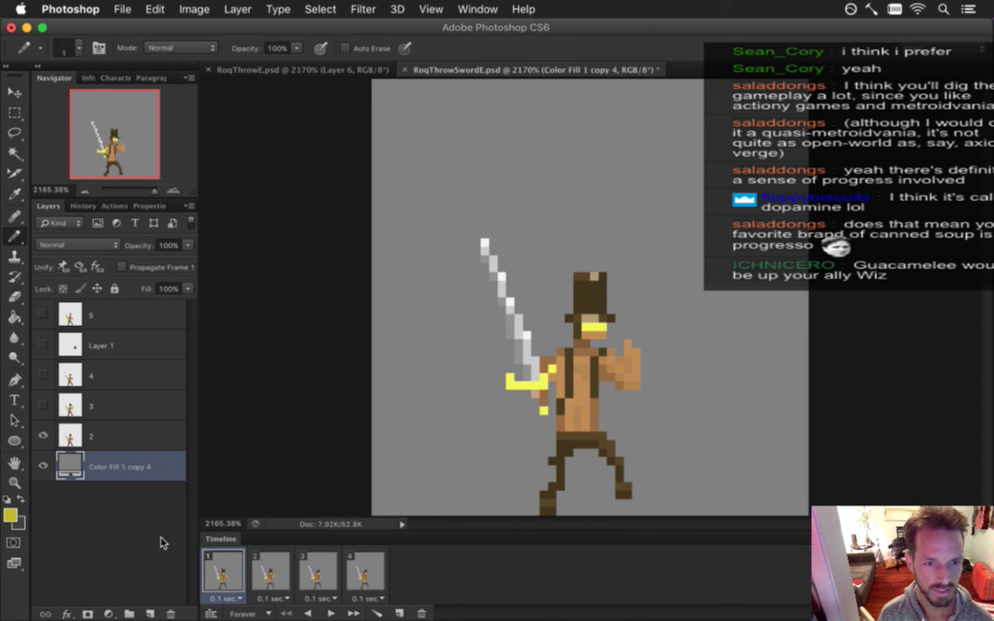
# Delete the unused layer named Layer 1 and step through the four frames to check the remaining layers
pyautogui.click(284, 578)
pyautogui.click(317, 574)
pyautogui.click(358, 574)
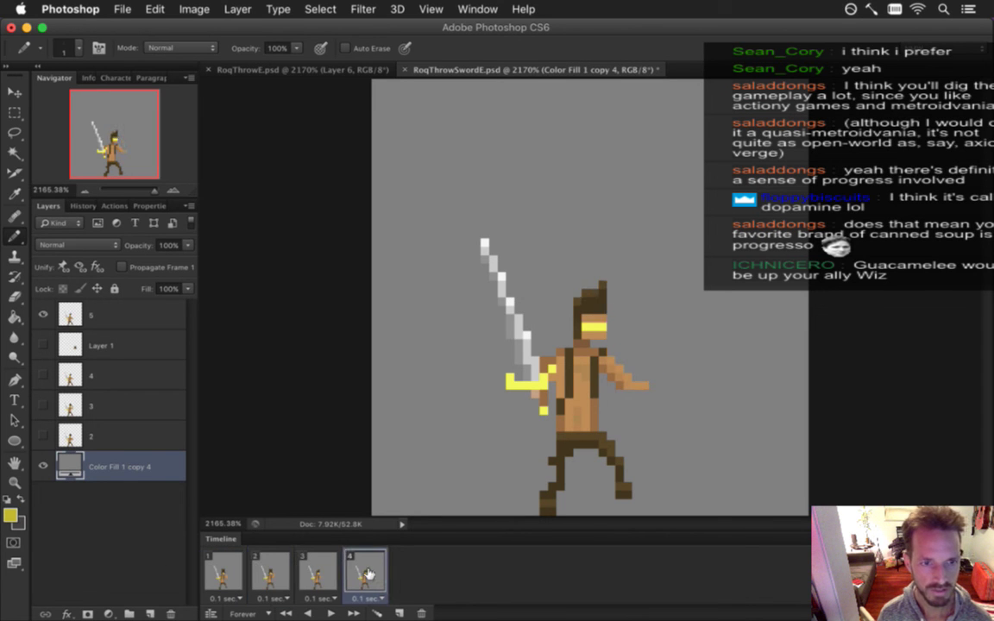
pyautogui.click(101, 344)
pyautogui.click(170, 612)
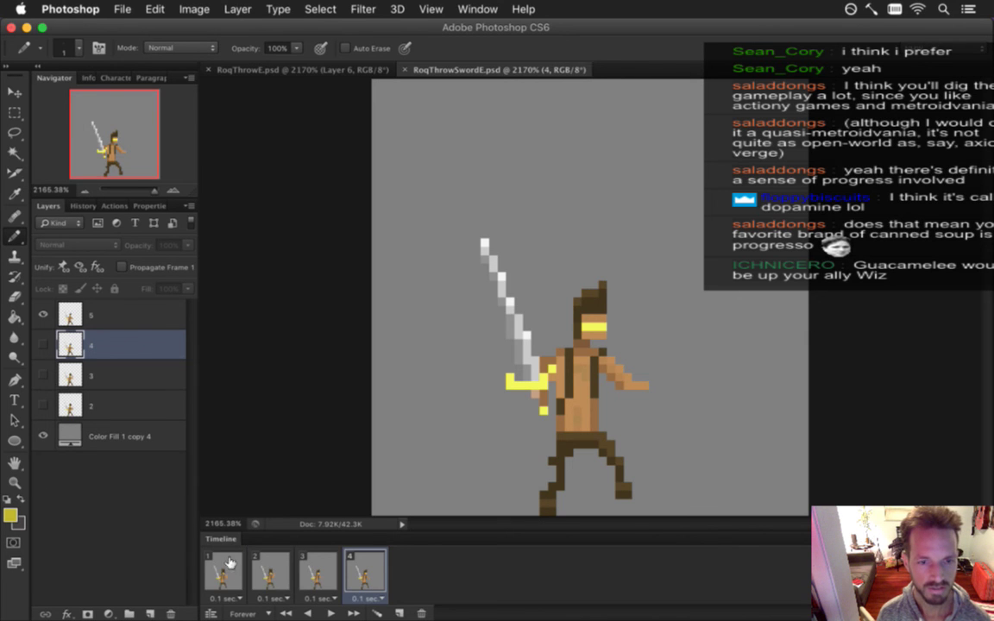
pyautogui.click(273, 573)
pyautogui.click(317, 576)
pyautogui.click(362, 576)
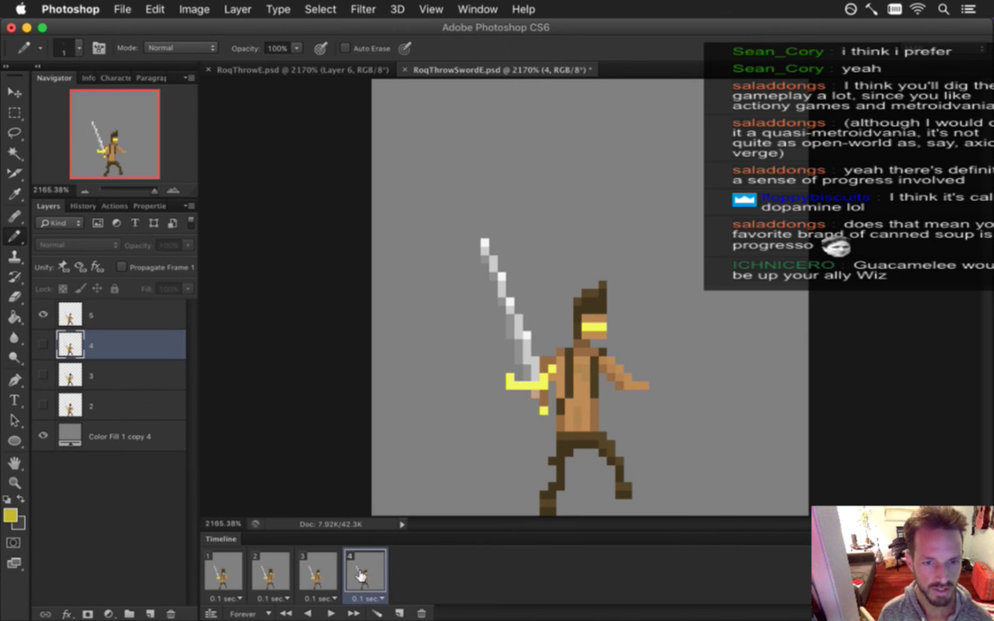
pyautogui.click(220, 574)
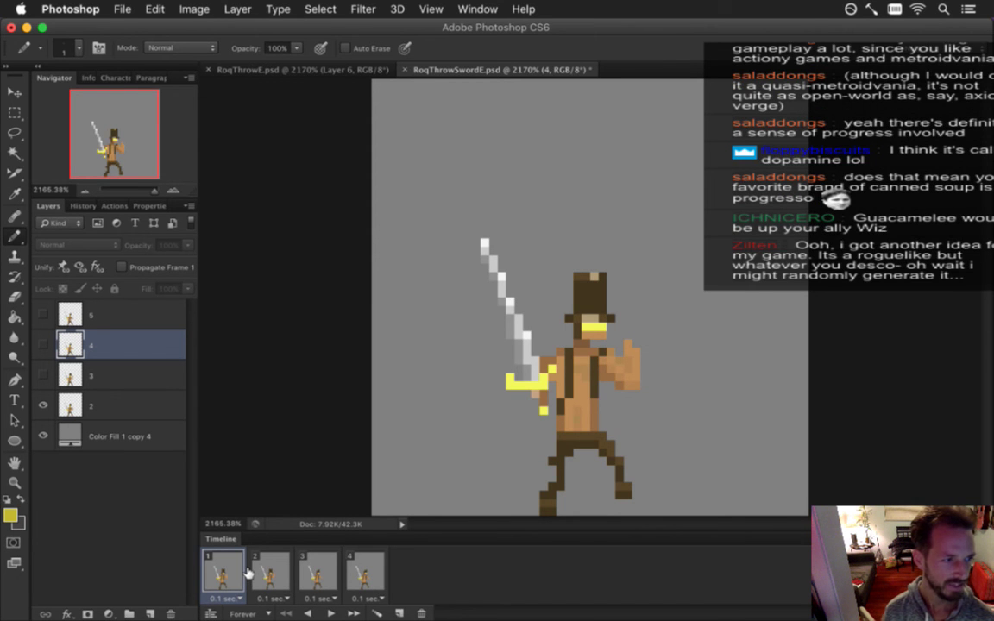
# Switch to Chrome and search Google for "guacamelee"
pyautogui.moveTo(979, 216)
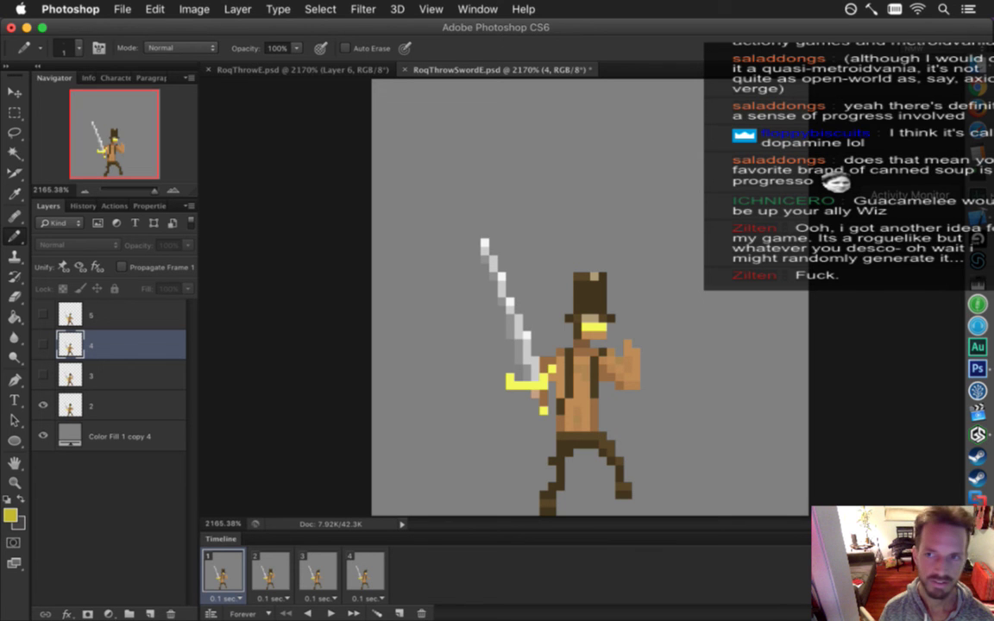
pyautogui.click(977, 87)
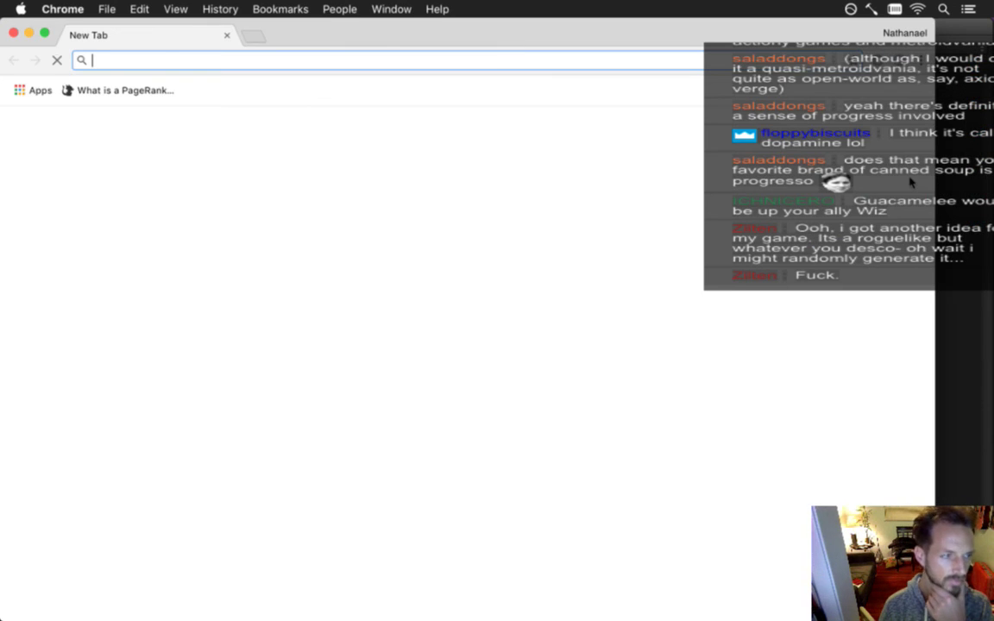
pyautogui.write('guacamelee')
pyautogui.press('Return')
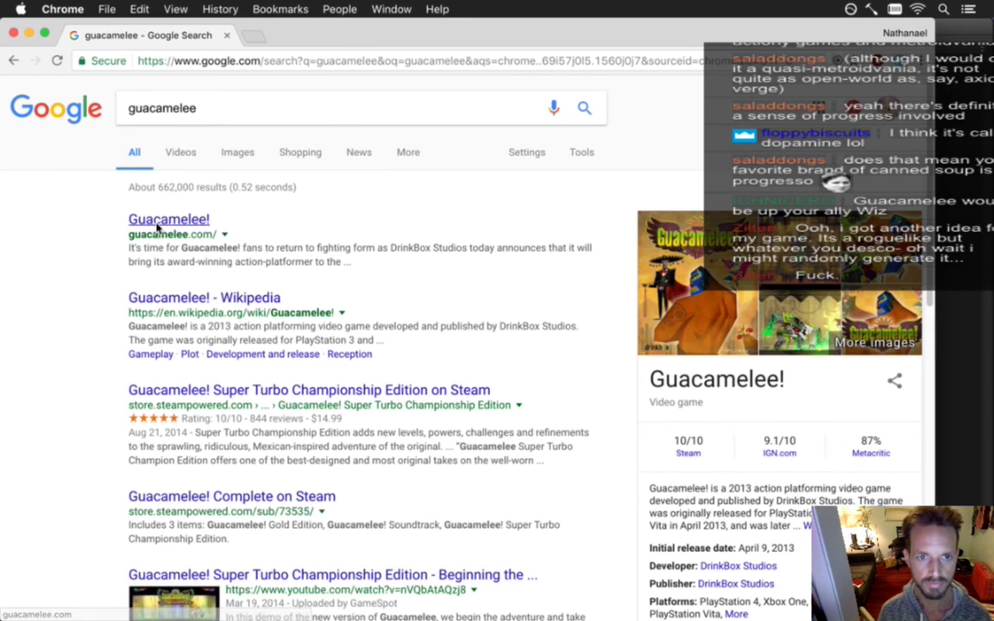
# Browse the image results for Guacamelee to examine the game's artwork, and return to the web results
pyautogui.click(249, 154)
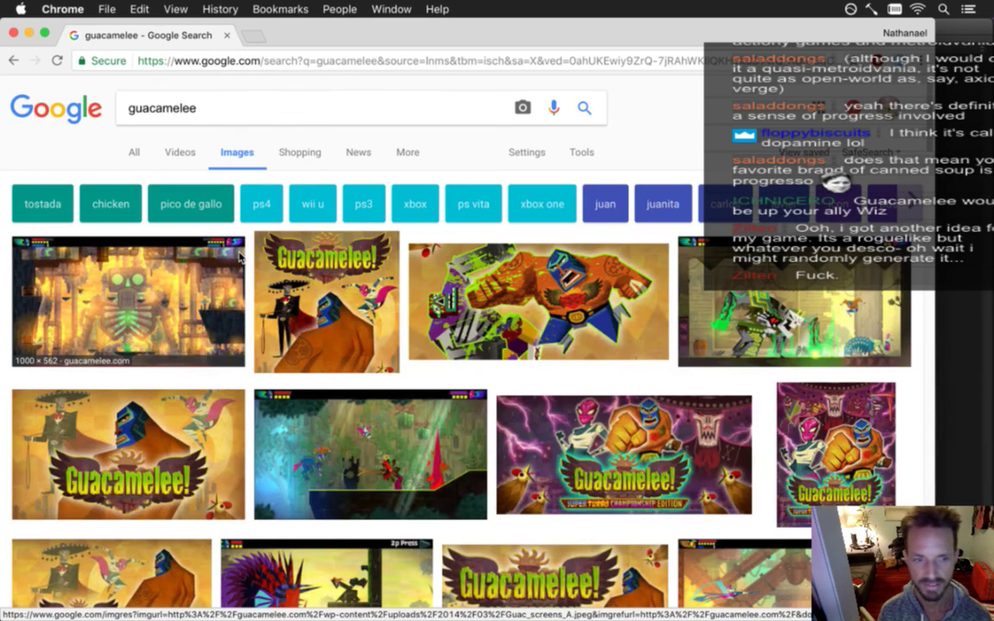
pyautogui.scroll(-5, 240, 258)
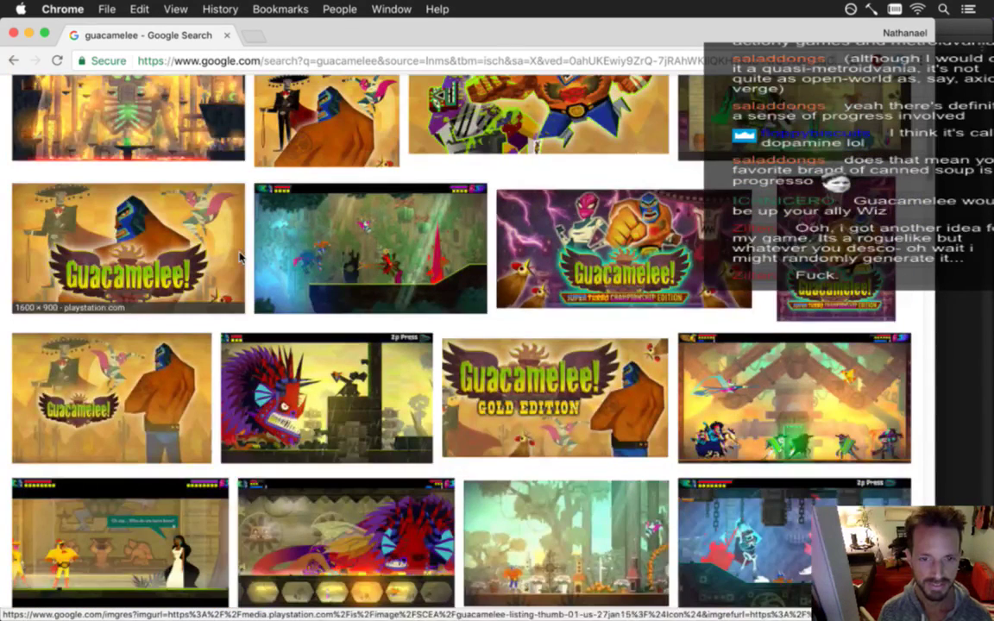
pyautogui.click(240, 257)
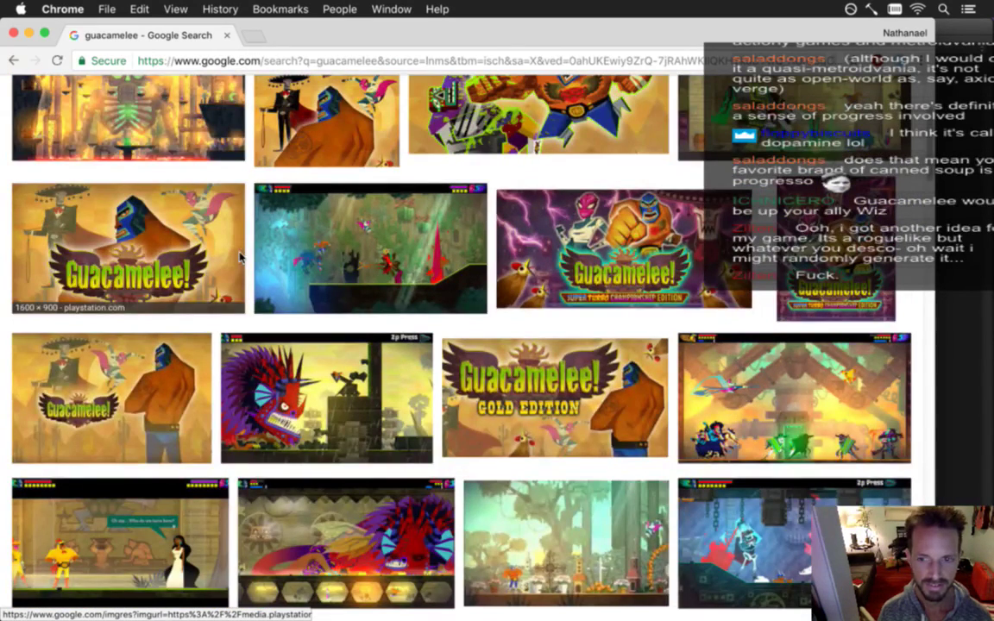
pyautogui.scroll(-5, 239, 257)
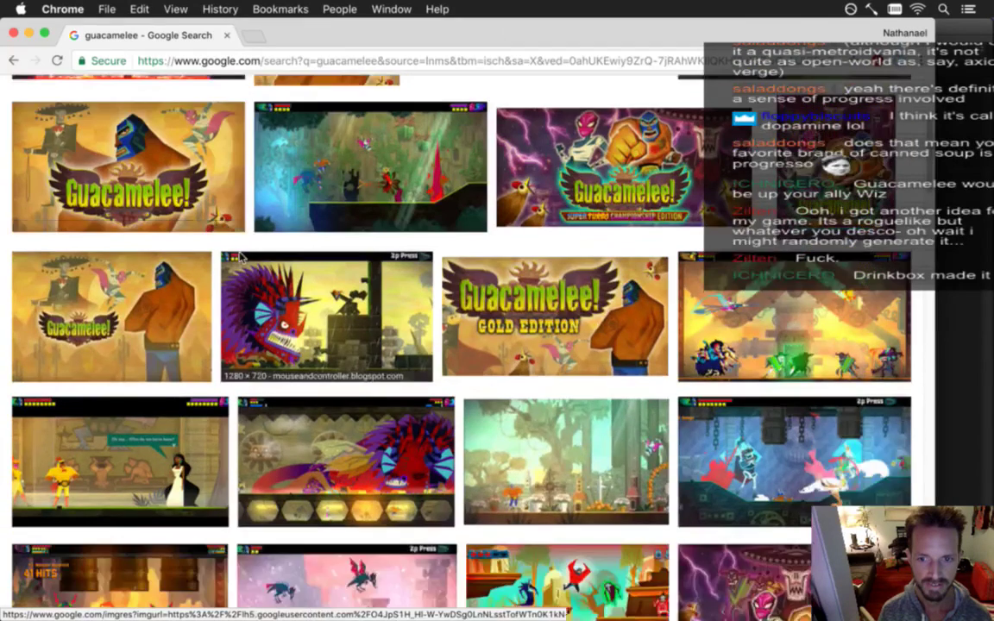
pyautogui.scroll(-10, 240, 257)
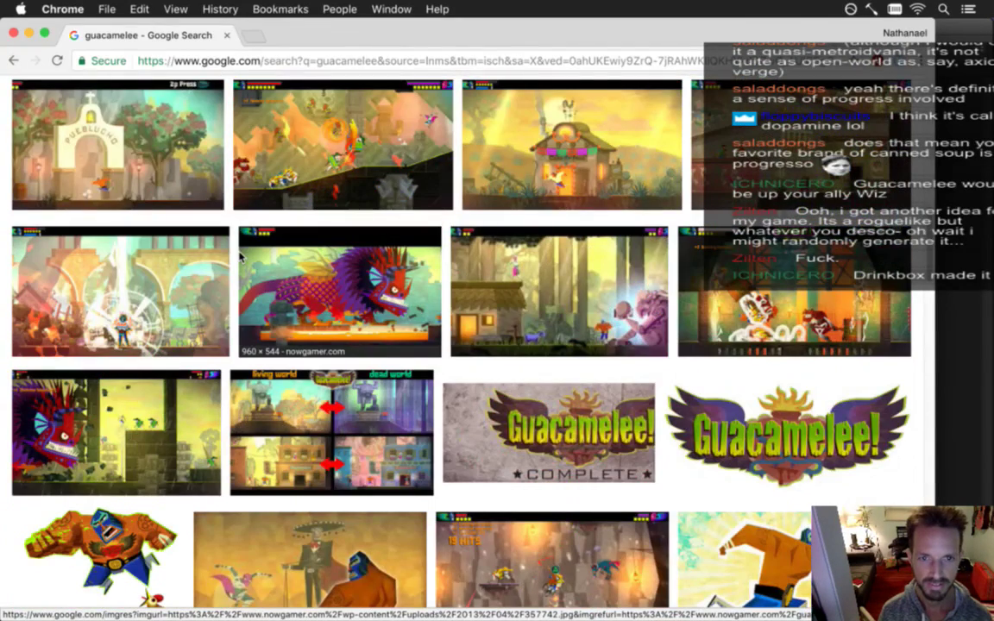
pyautogui.scroll(15, 240, 257)
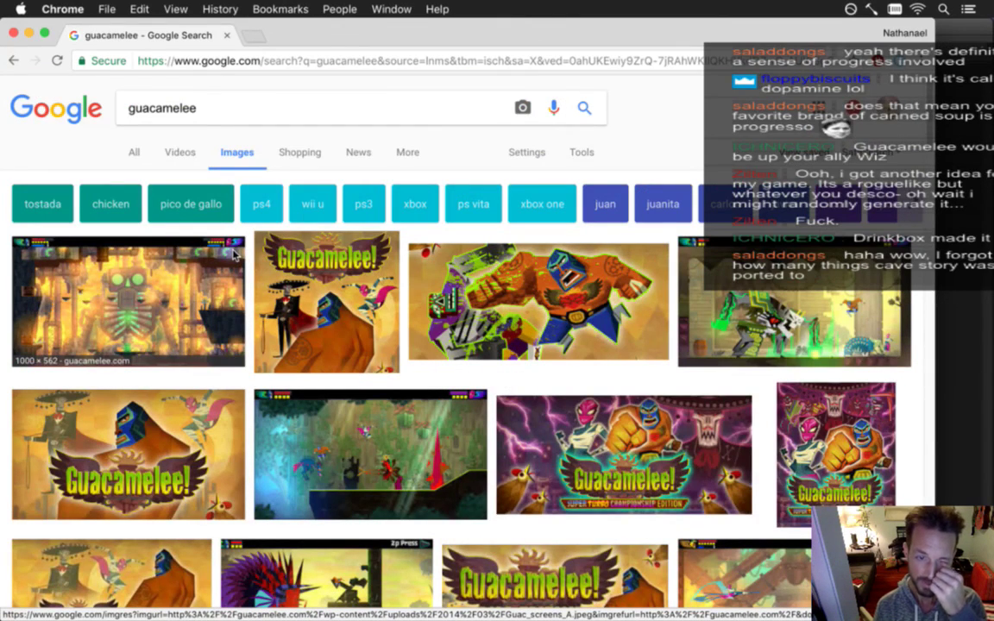
pyautogui.click(13, 60)
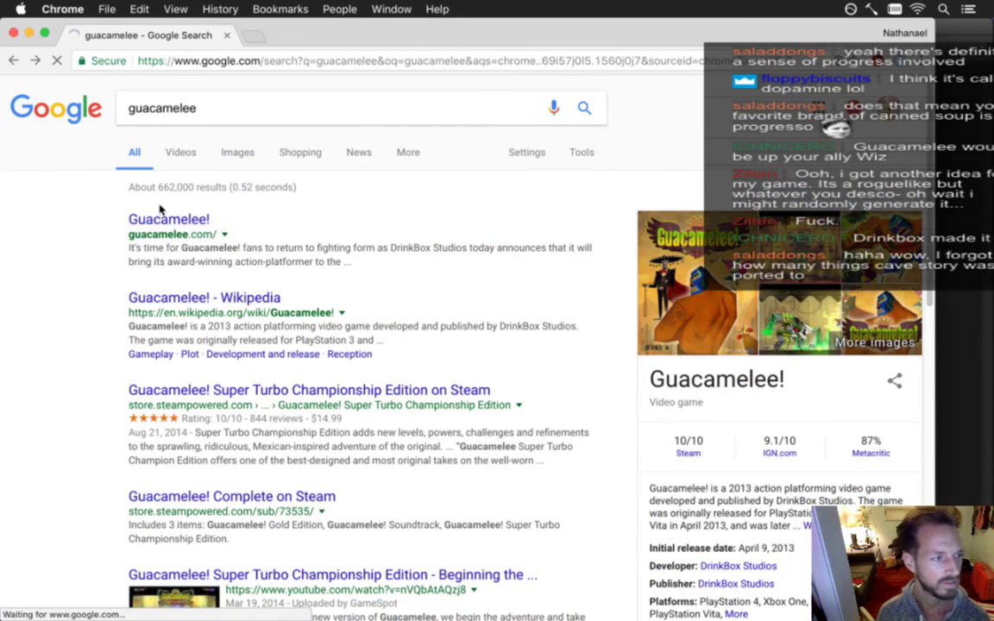
# Open the official guacamelee.com site from the search results, look through its About page, and close it
pyautogui.click(161, 213)
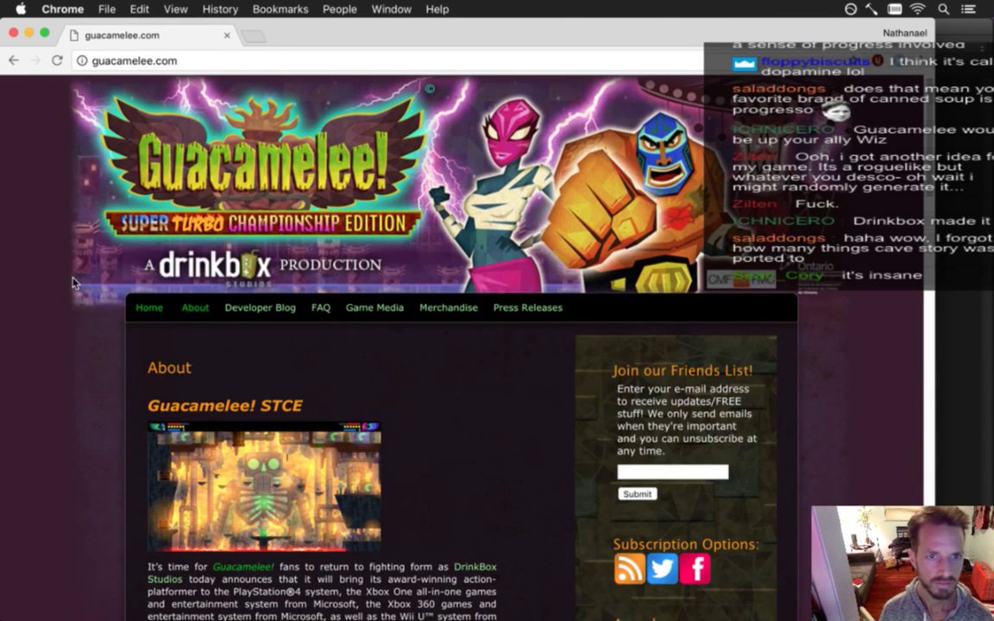
pyautogui.scroll(-1, 74, 283)
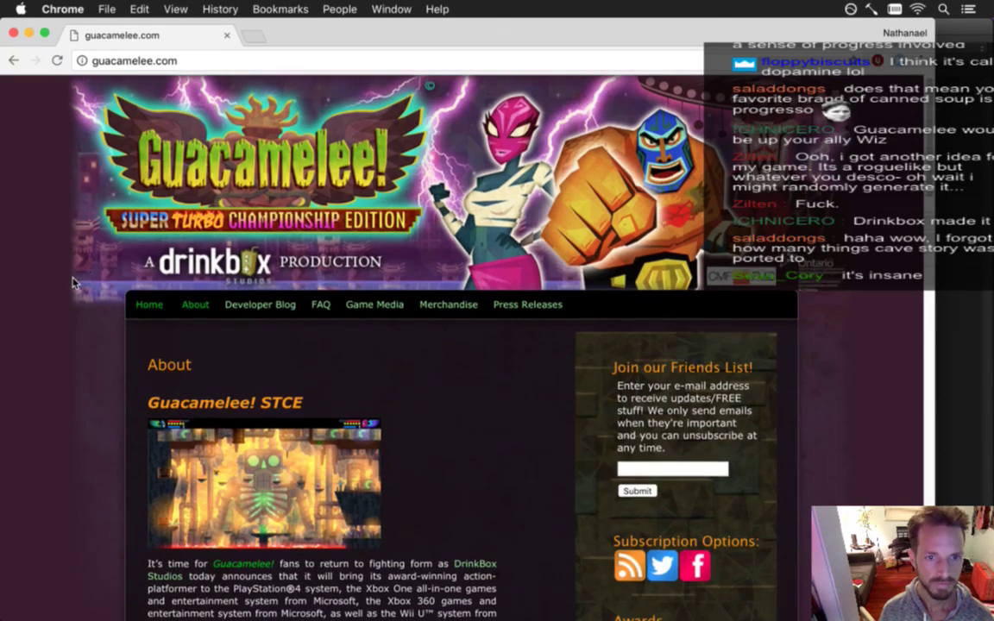
pyautogui.scroll(-10, 73, 283)
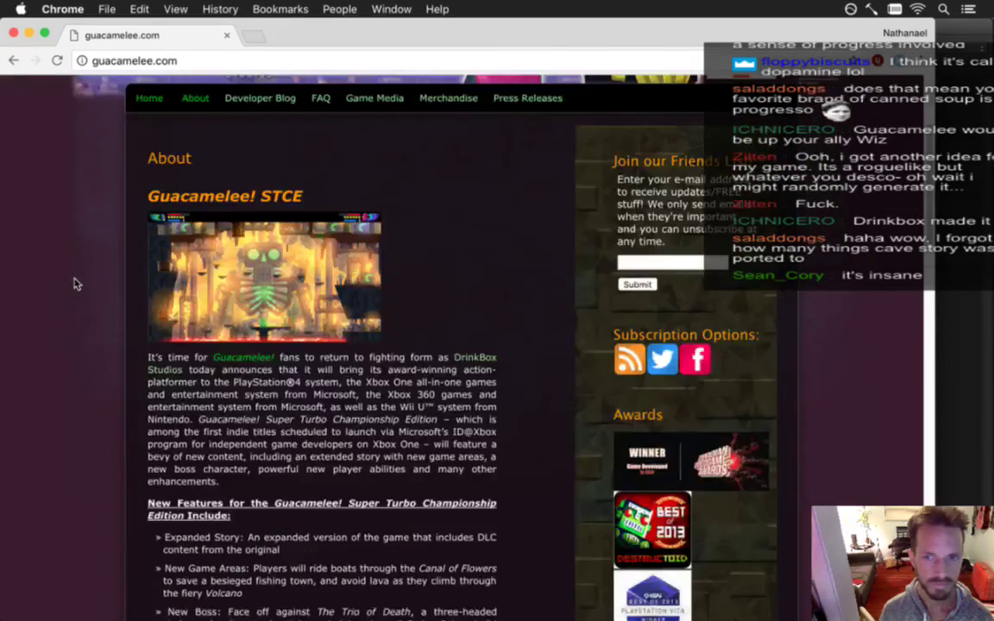
pyautogui.scroll(8, 73, 284)
pyautogui.scroll(-15, 73, 283)
pyautogui.scroll(8, 74, 283)
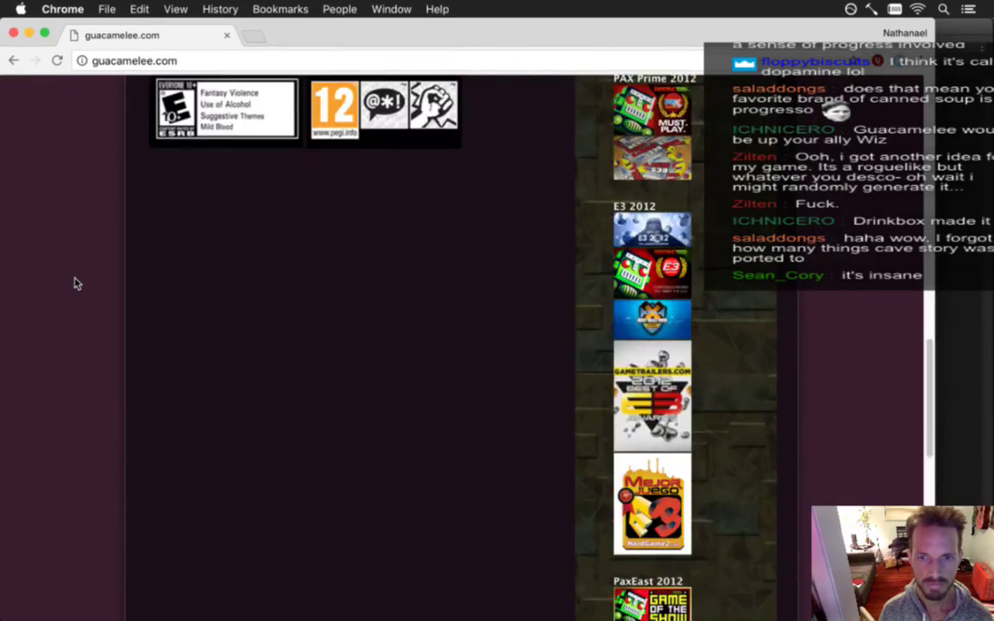
pyautogui.scroll(3, 74, 283)
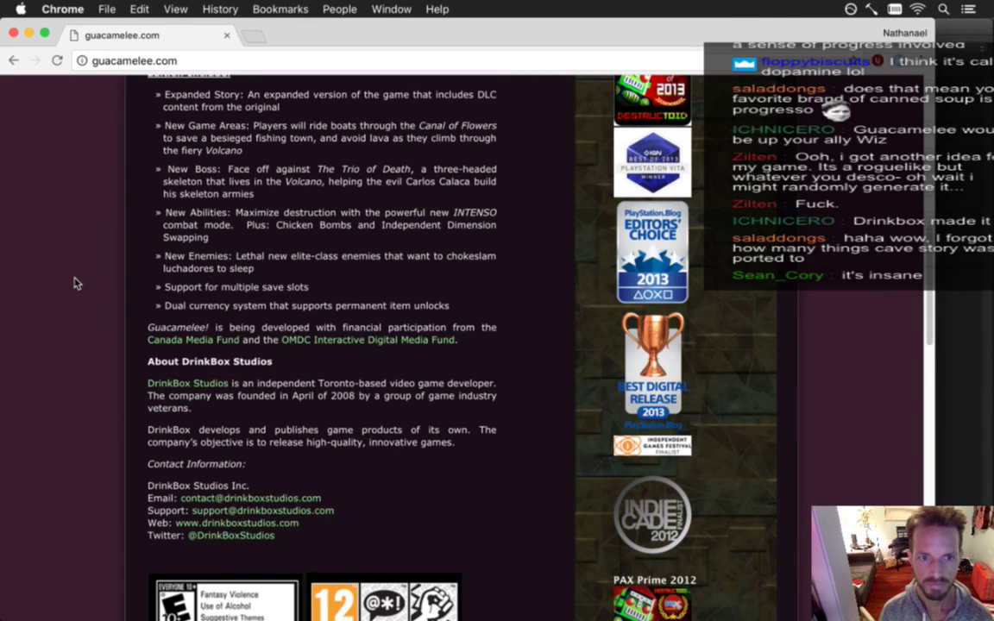
pyautogui.scroll(9, 75, 283)
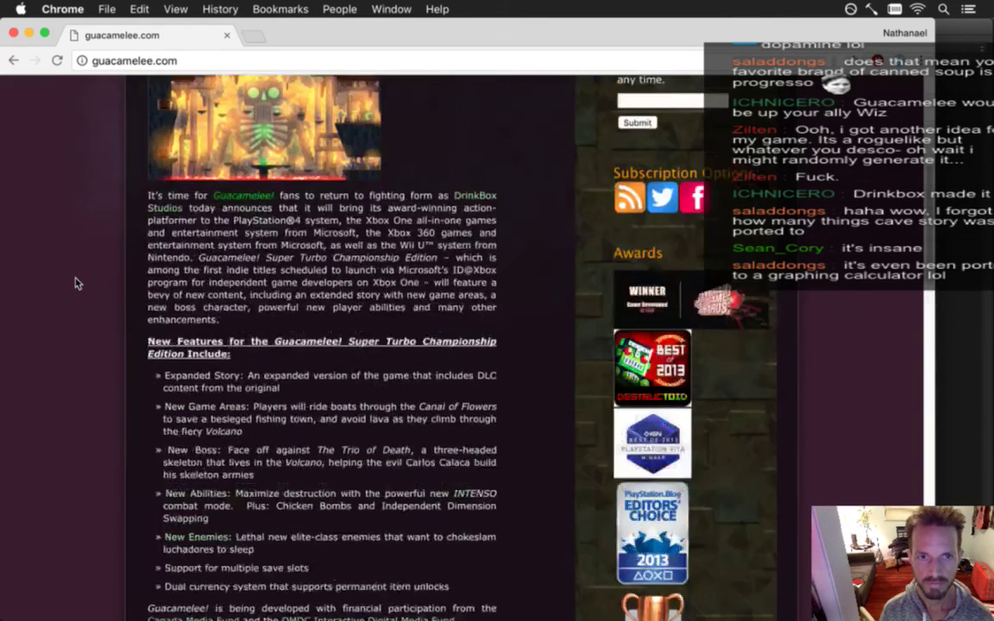
pyautogui.scroll(5, 74, 283)
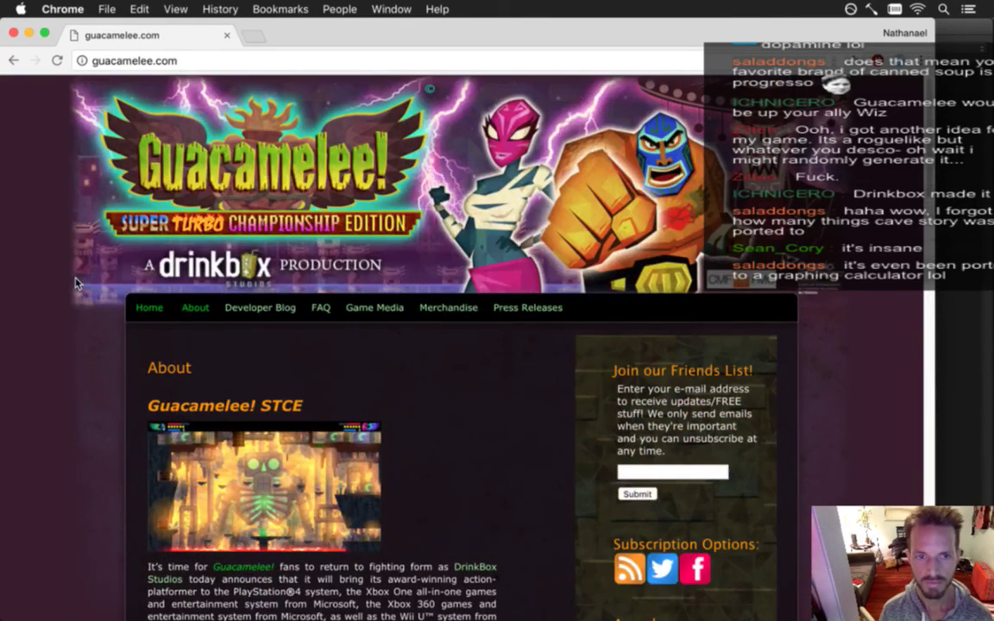
pyautogui.scroll(-20, 76, 283)
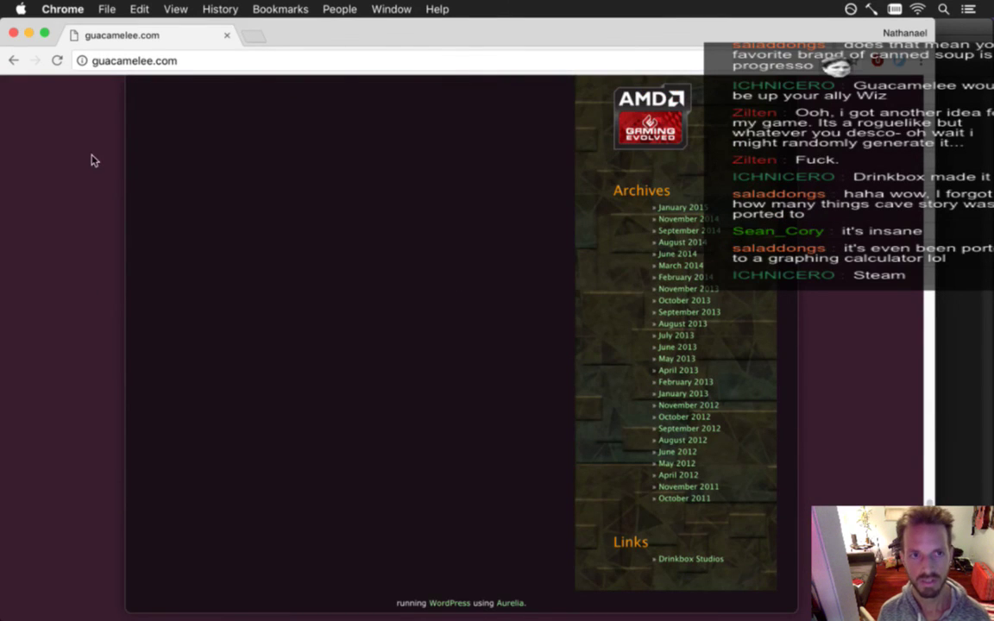
pyautogui.press('super+w')
pyautogui.click(276, 145)
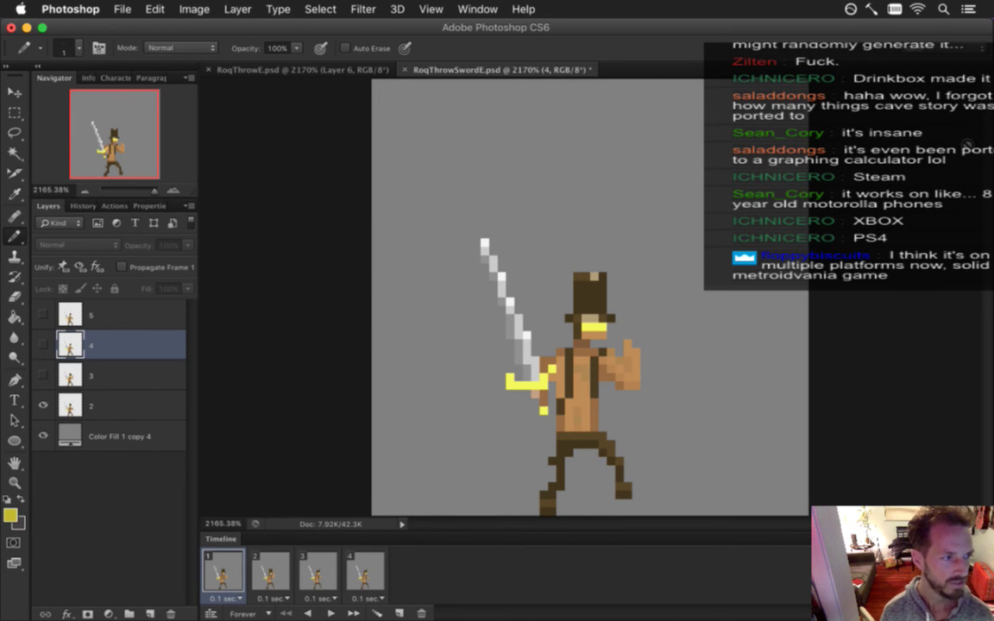
# Switch to Chrome and search Google for "steam guacamelee"
pyautogui.moveTo(991, 134)
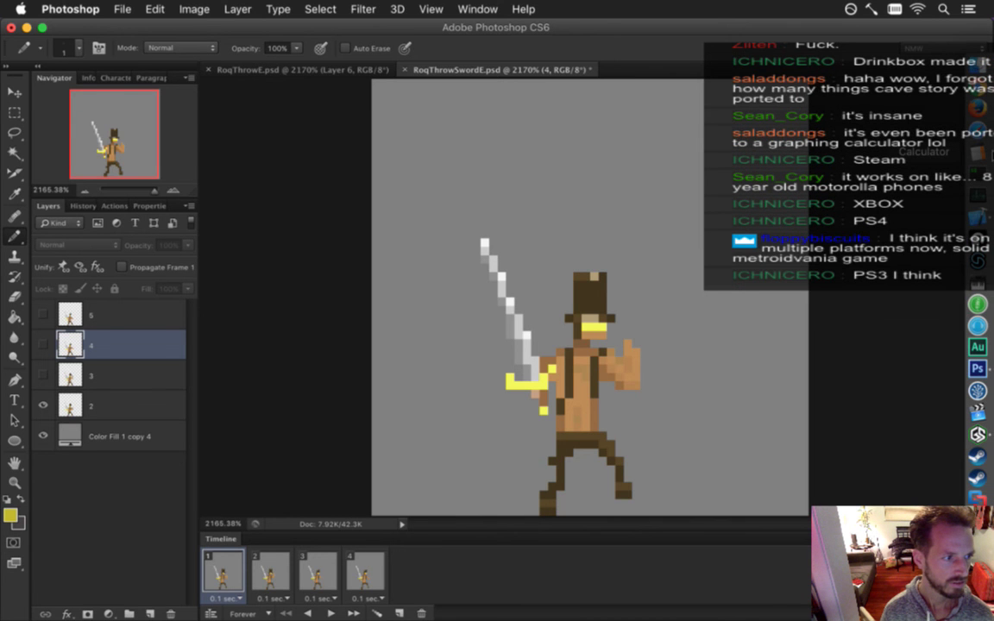
pyautogui.click(978, 107)
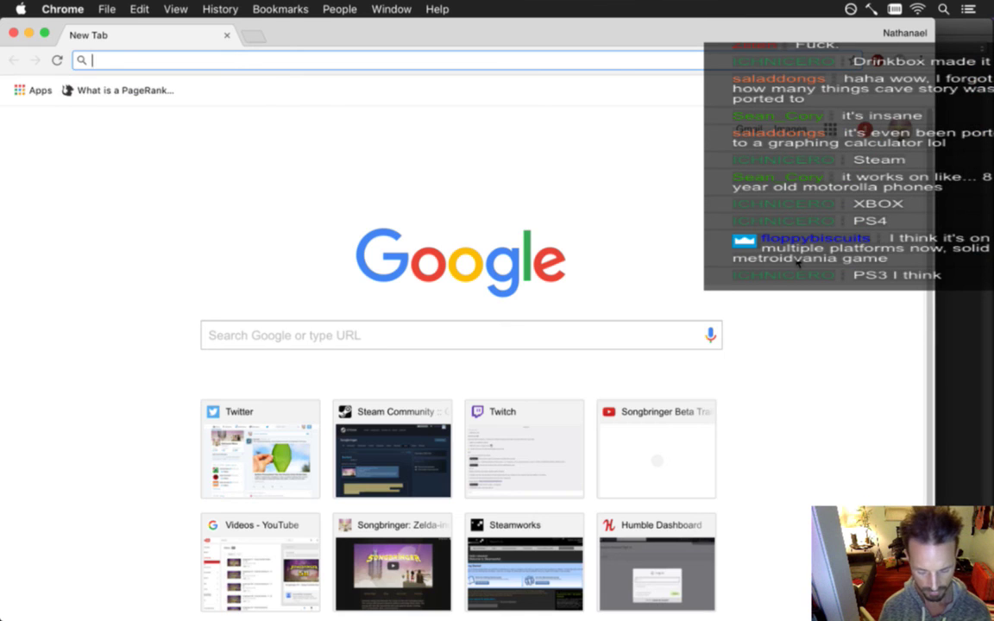
pyautogui.write('steam guac')
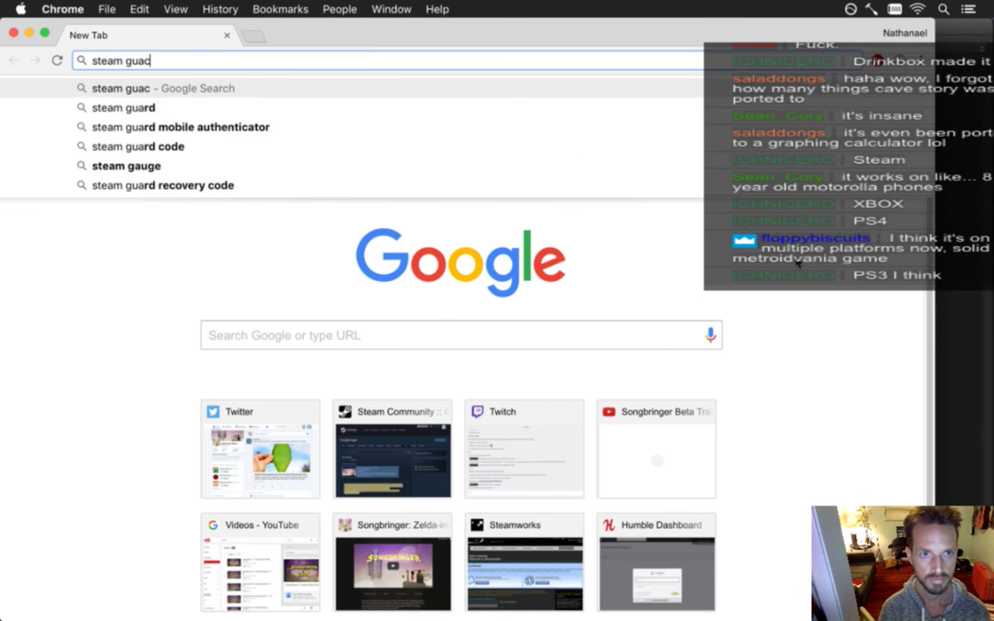
pyautogui.write('am')
pyautogui.press('Return')
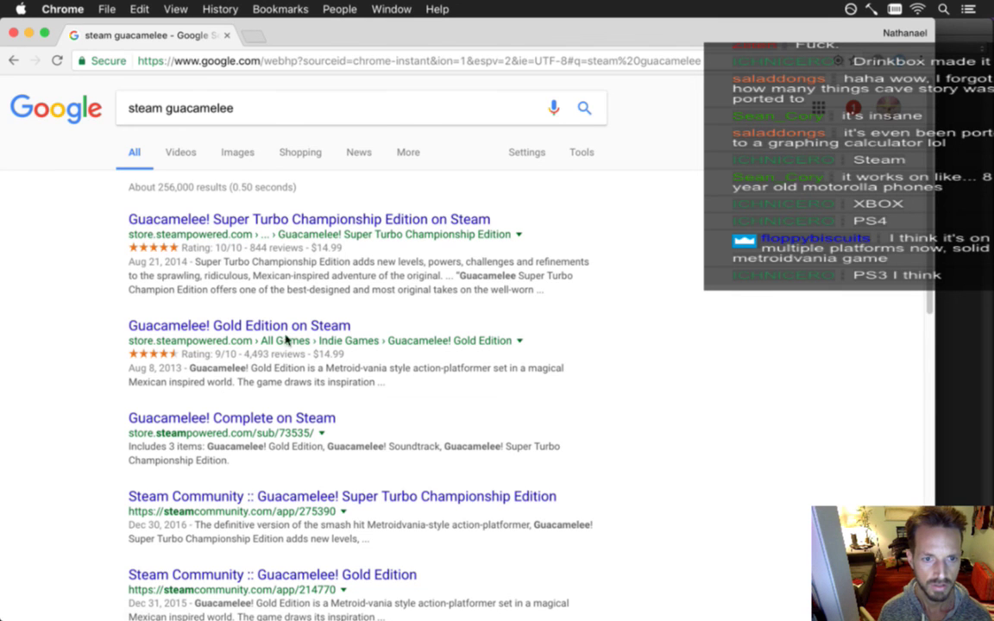
# Examine the items included in the Guacamelee! Complete package on Steam and return to the search results
pyautogui.click(273, 418)
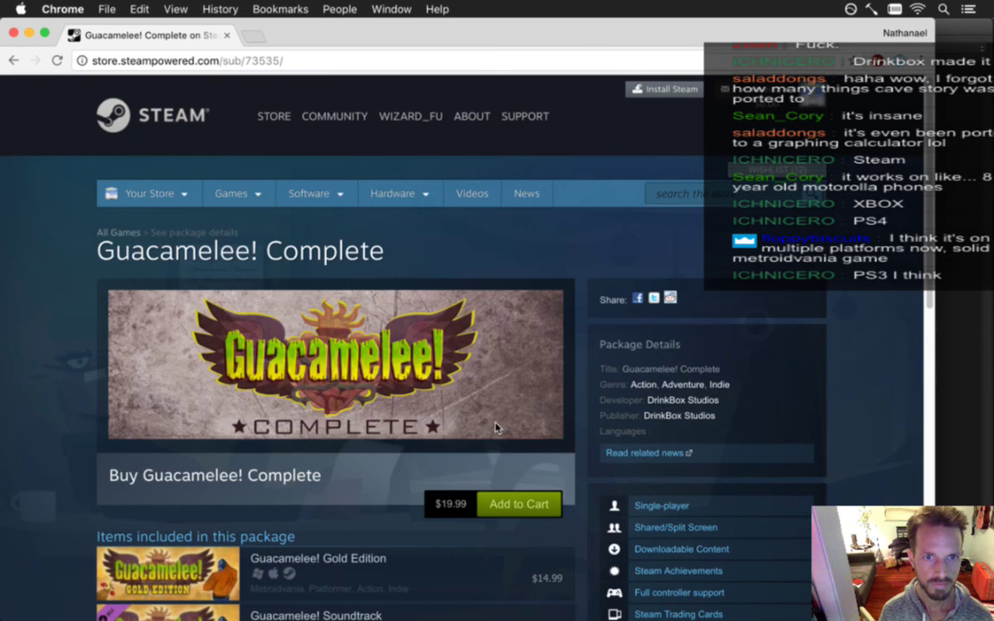
pyautogui.scroll(-5, 362, 259)
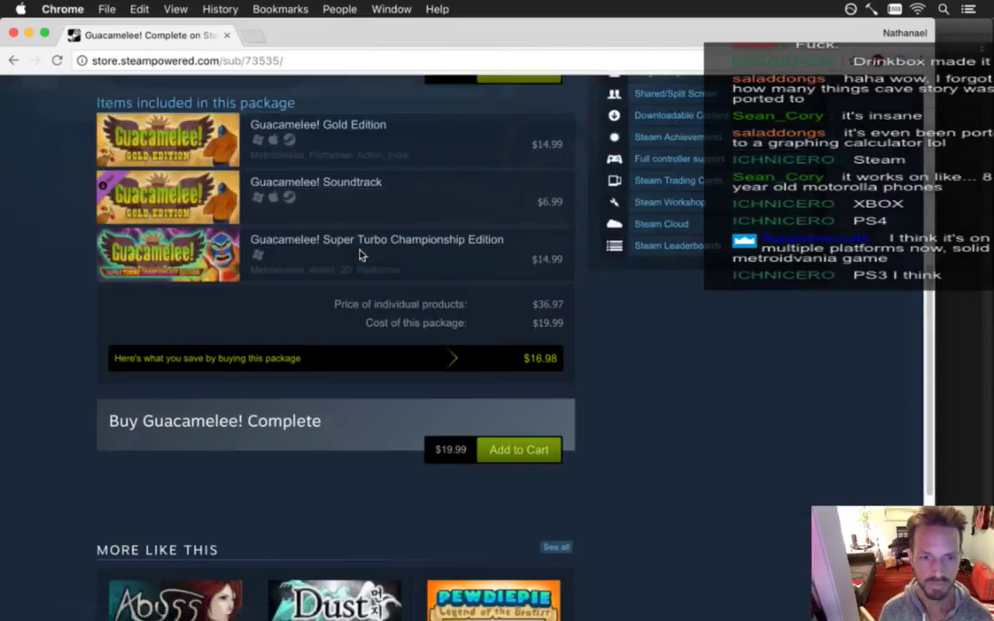
pyautogui.scroll(1, 349, 265)
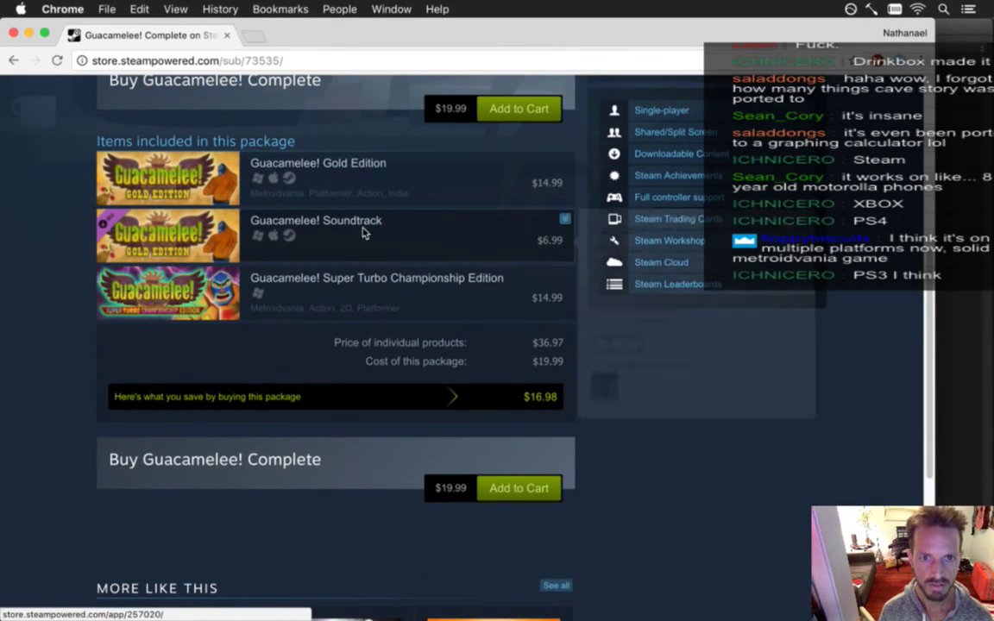
pyautogui.scroll(4, 362, 232)
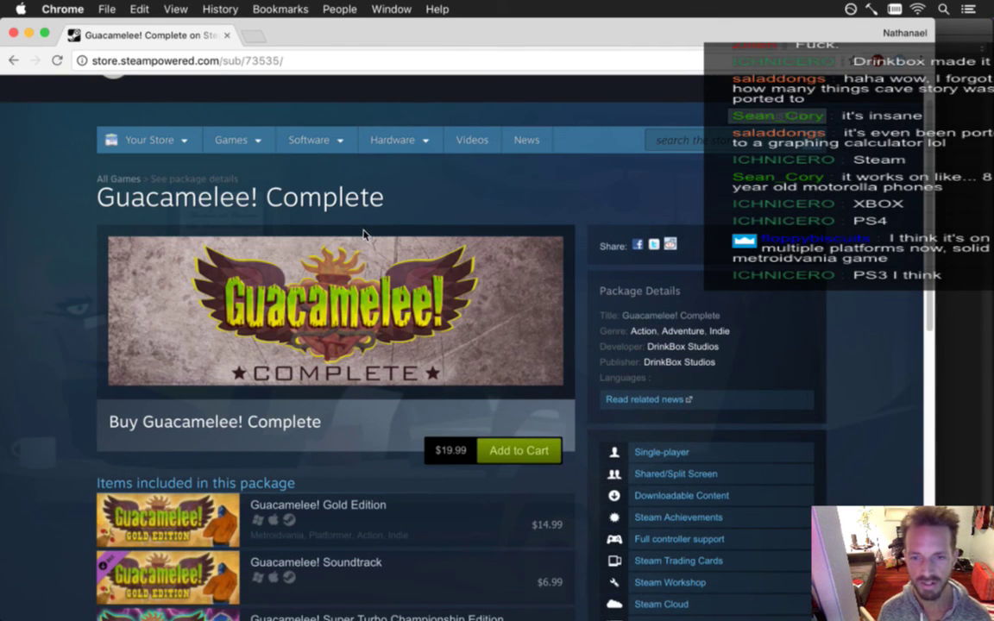
pyautogui.hscroll(-5, 298, 329)
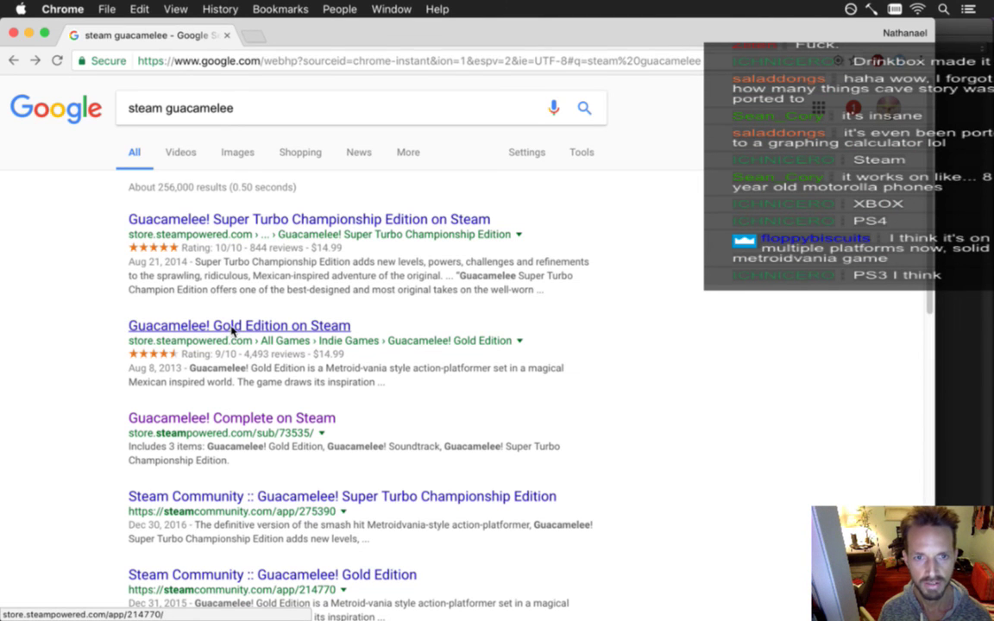
# Open the Steam page of Guacamelee! Super Turbo Championship Edition and read its reviews and edition description
pyautogui.click(222, 226)
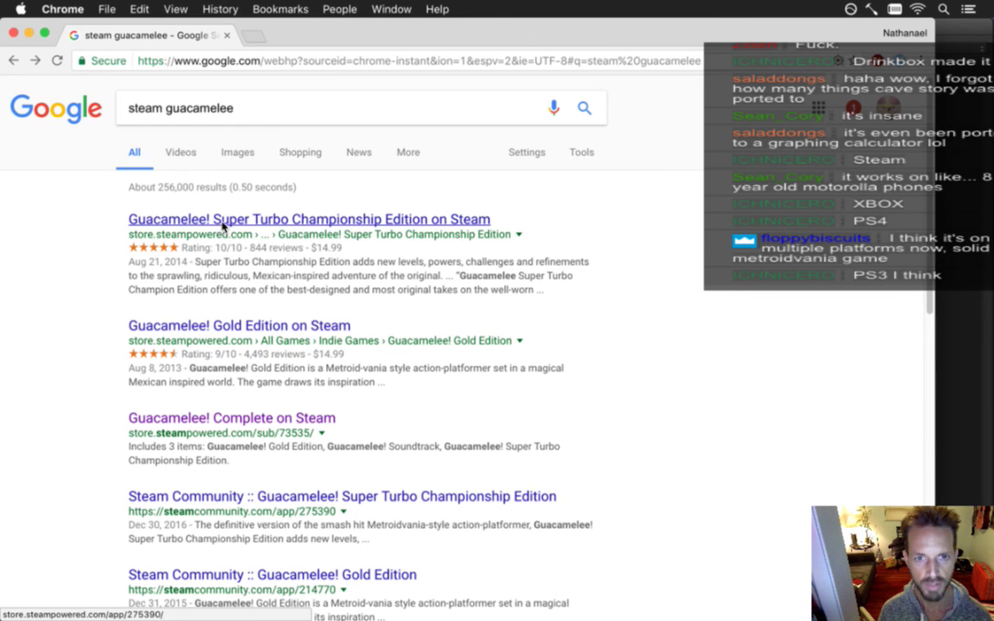
pyautogui.click(222, 226)
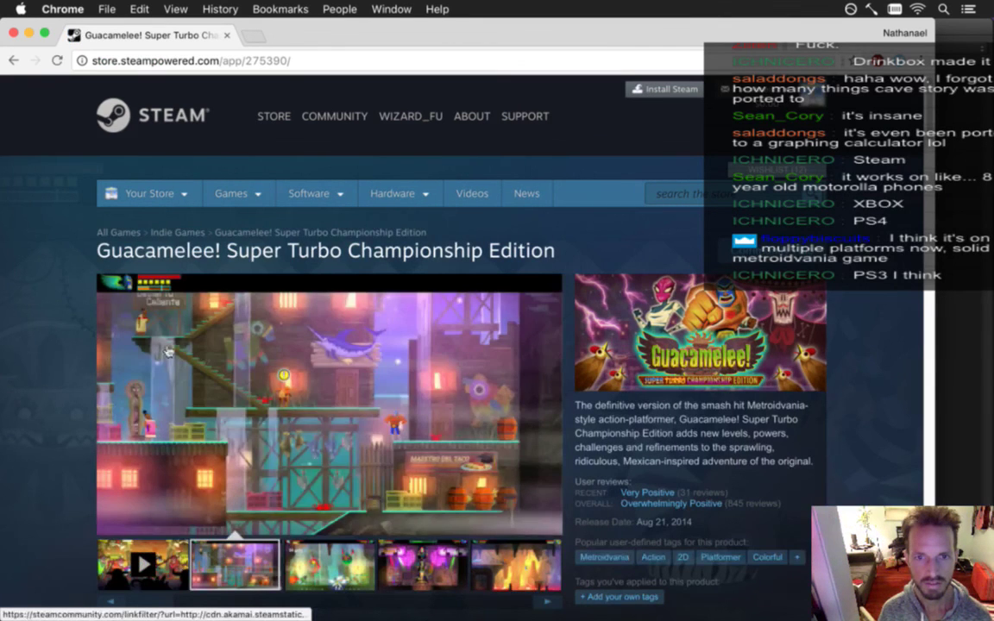
pyautogui.scroll(-4, 72, 355)
pyautogui.scroll(-8, 72, 356)
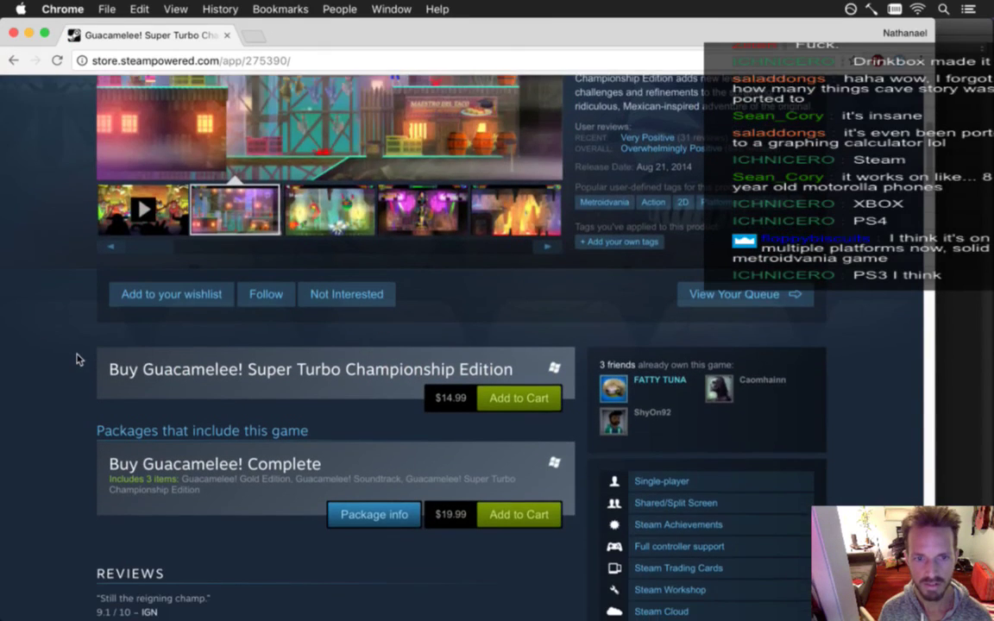
pyautogui.scroll(-5, 78, 358)
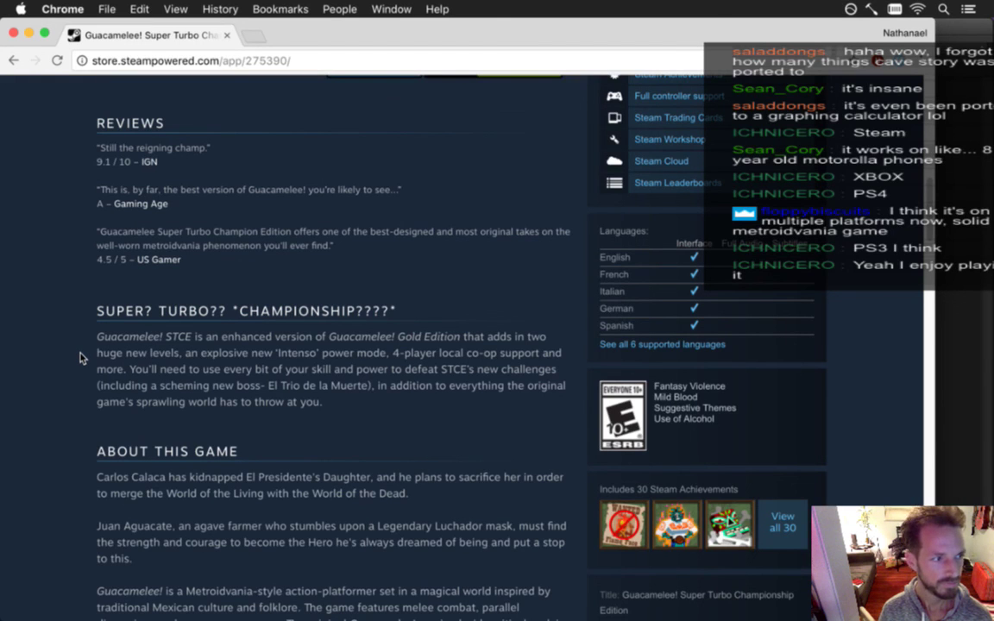
pyautogui.scroll(1, 81, 358)
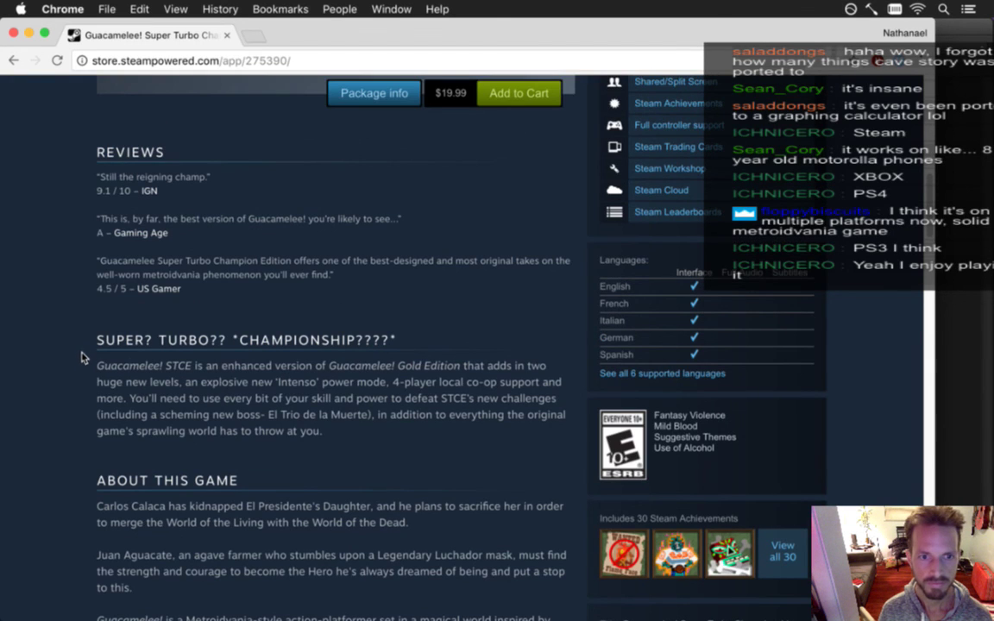
pyautogui.moveTo(130, 366); pyautogui.dragTo(231, 402)
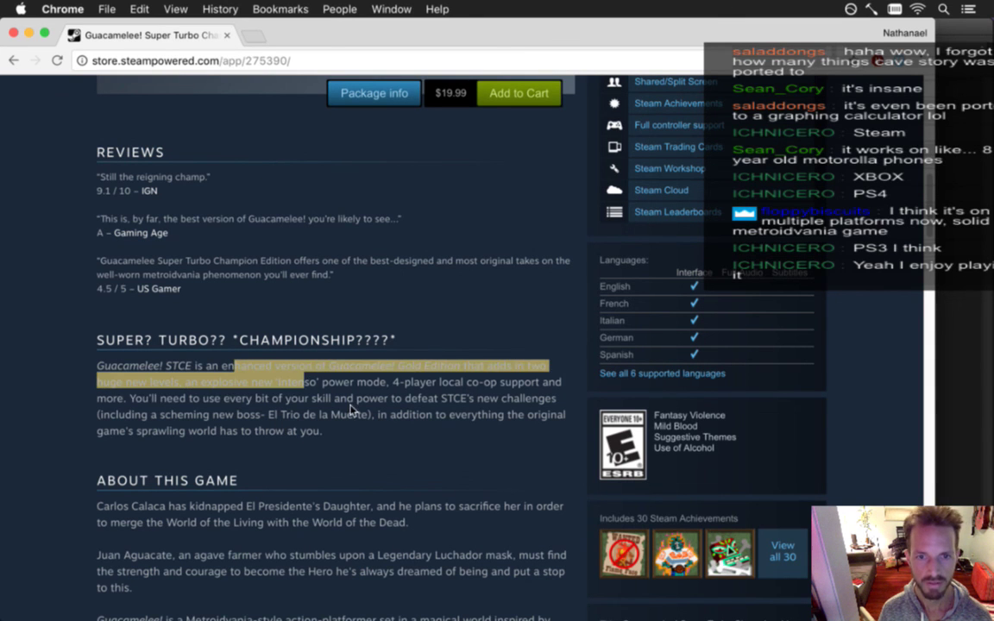
# Add Guacamelee! Super Turbo Championship Edition to the Steam wishlist
pyautogui.scroll(10, 349, 413)
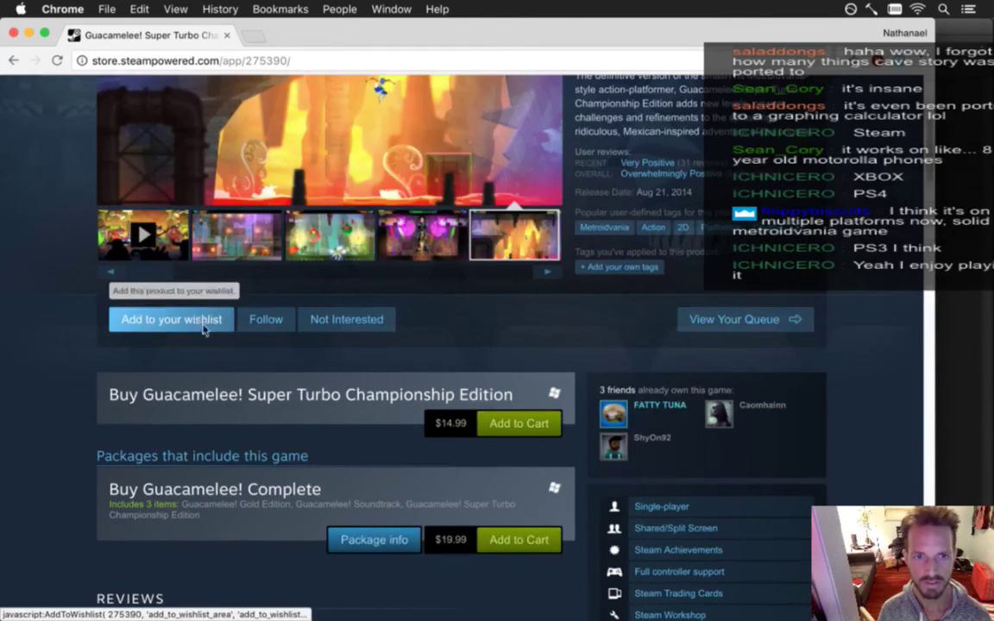
pyautogui.scroll(3, 200, 321)
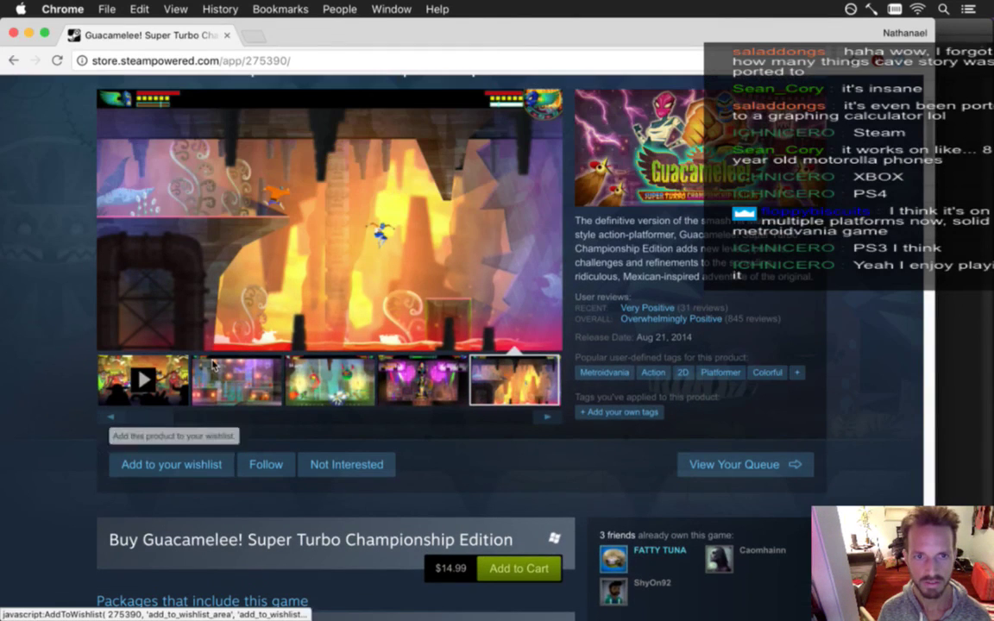
pyautogui.click(188, 466)
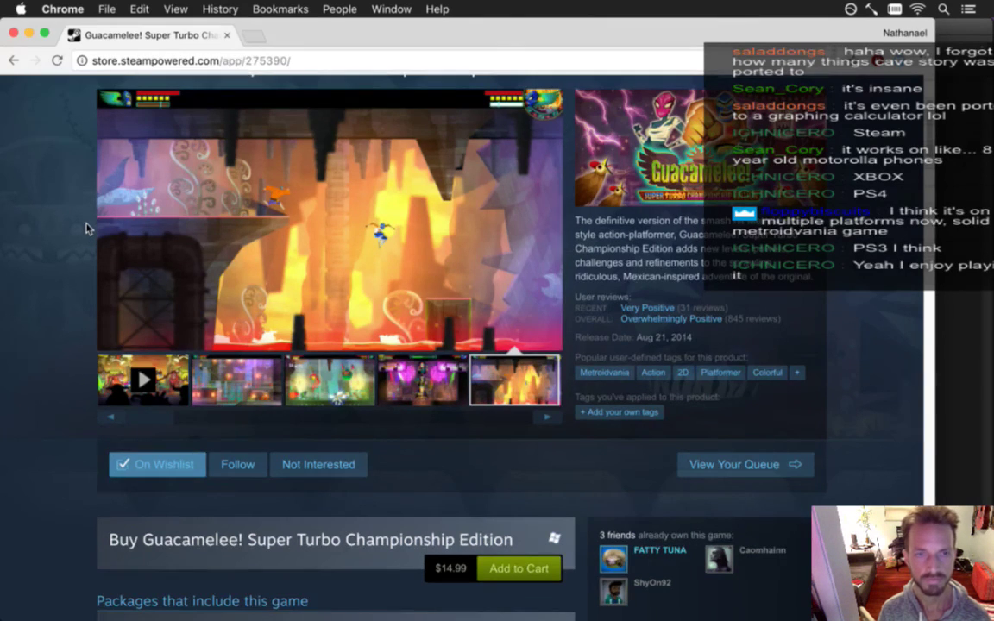
# Switch back to Photoshop and create a layer group named Hat above layer 5 in RoqThrowSwordE.psd
pyautogui.press('super+Tab')
pyautogui.click(282, 215)
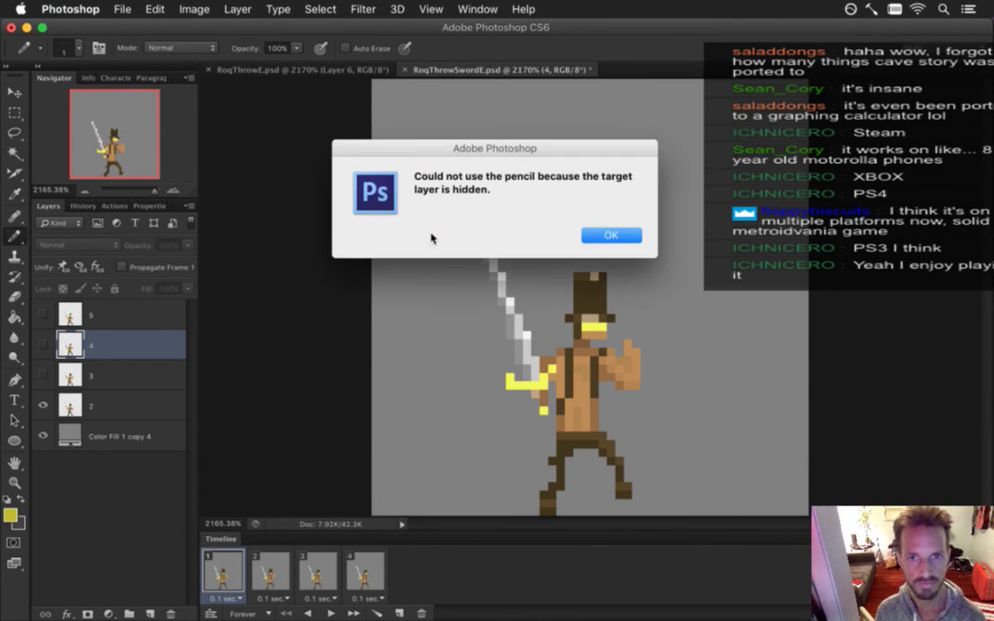
pyautogui.click(609, 235)
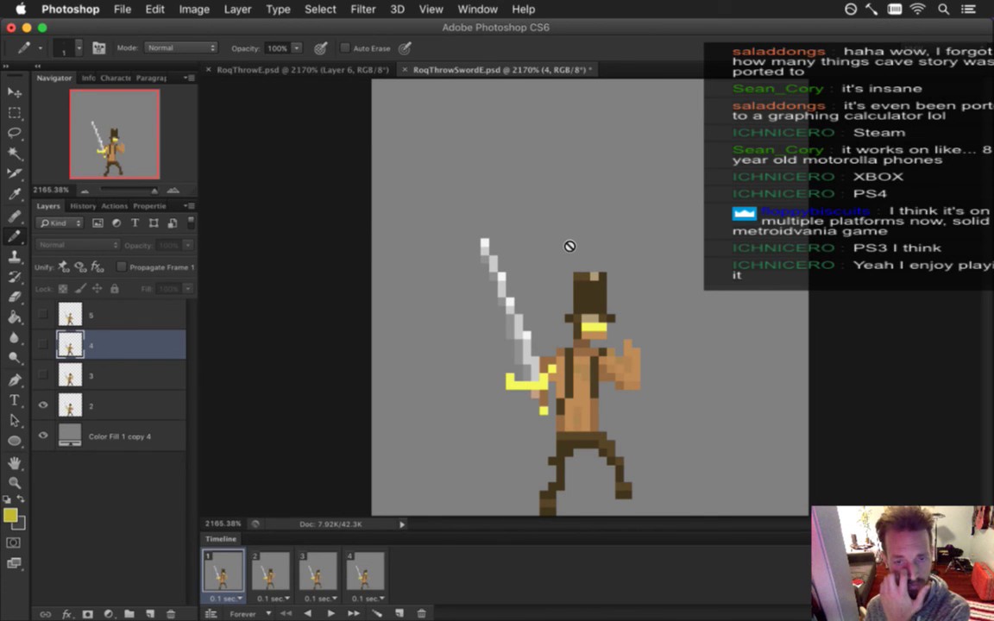
pyautogui.click(154, 319)
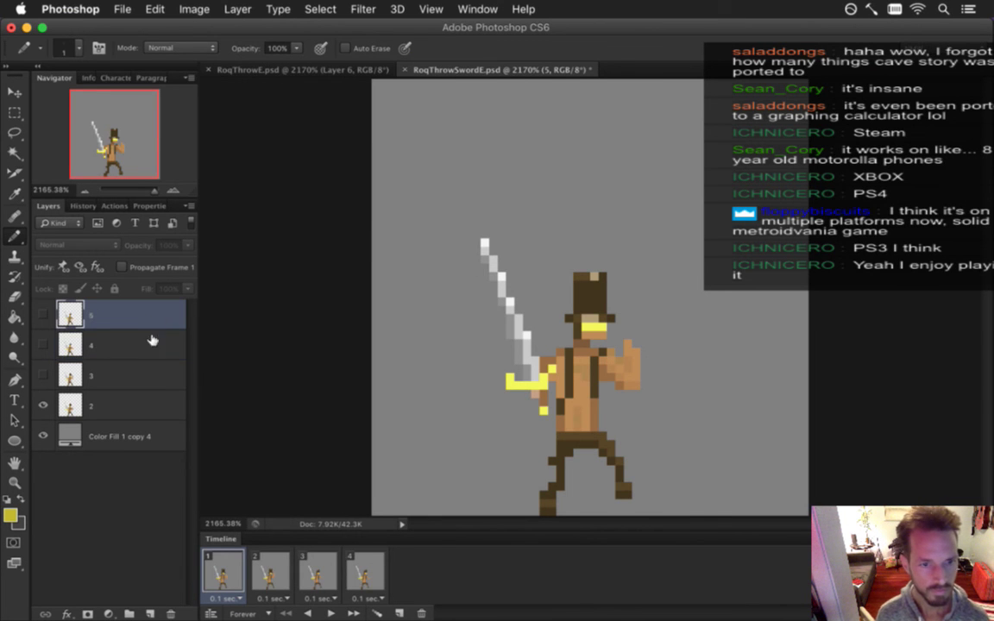
pyautogui.click(129, 614)
pyautogui.doubleClick(102, 309)
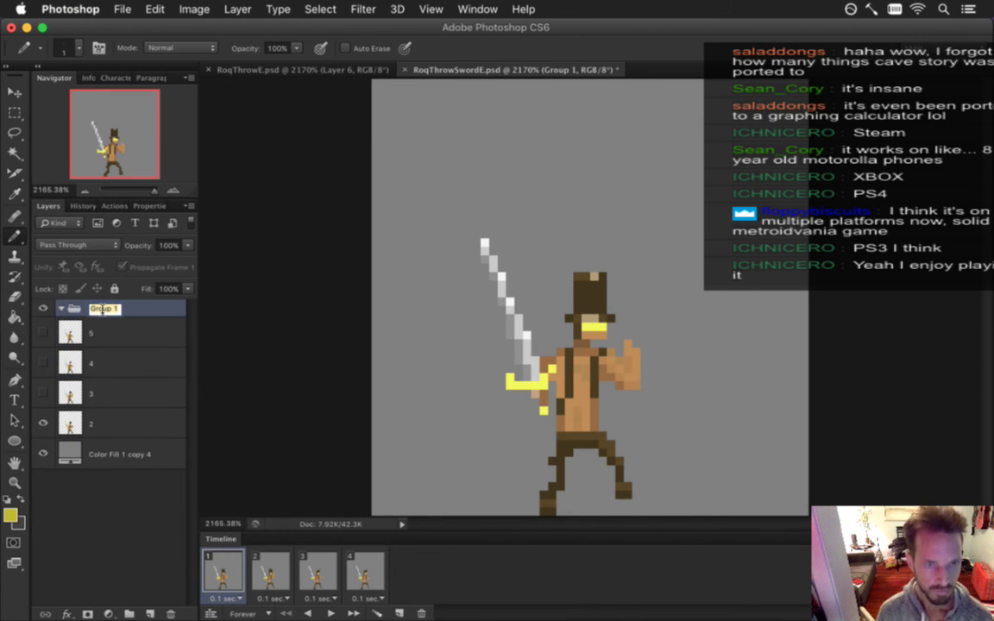
pyautogui.write('Hat')
pyautogui.press('Return')
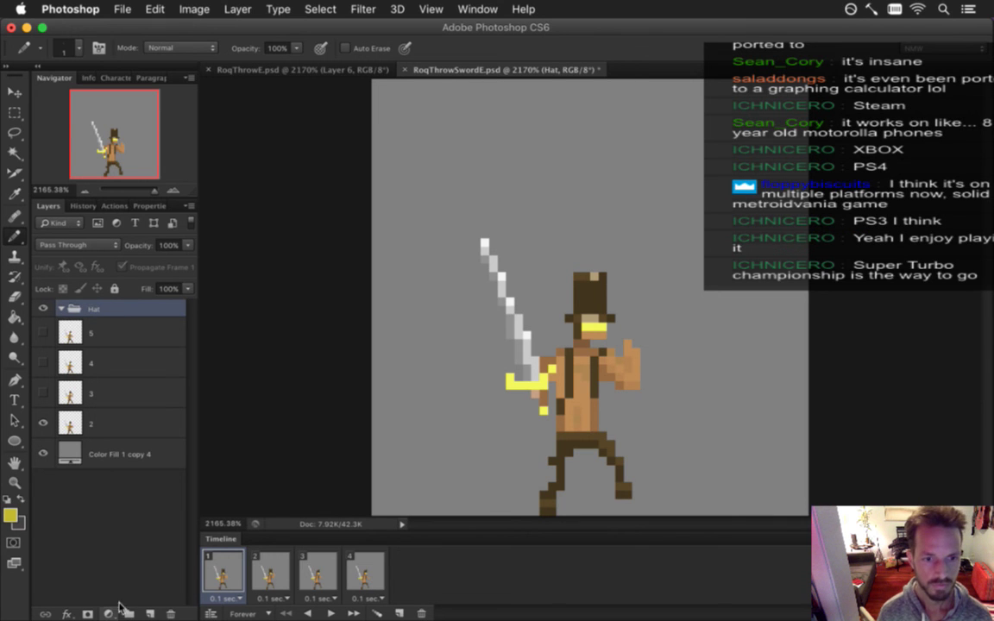
# Create another layer group named Sword above the Hat group and save the document
pyautogui.click(128, 613)
pyautogui.doubleClick(102, 308)
pyautogui.write('Sword')
pyautogui.press('Return')
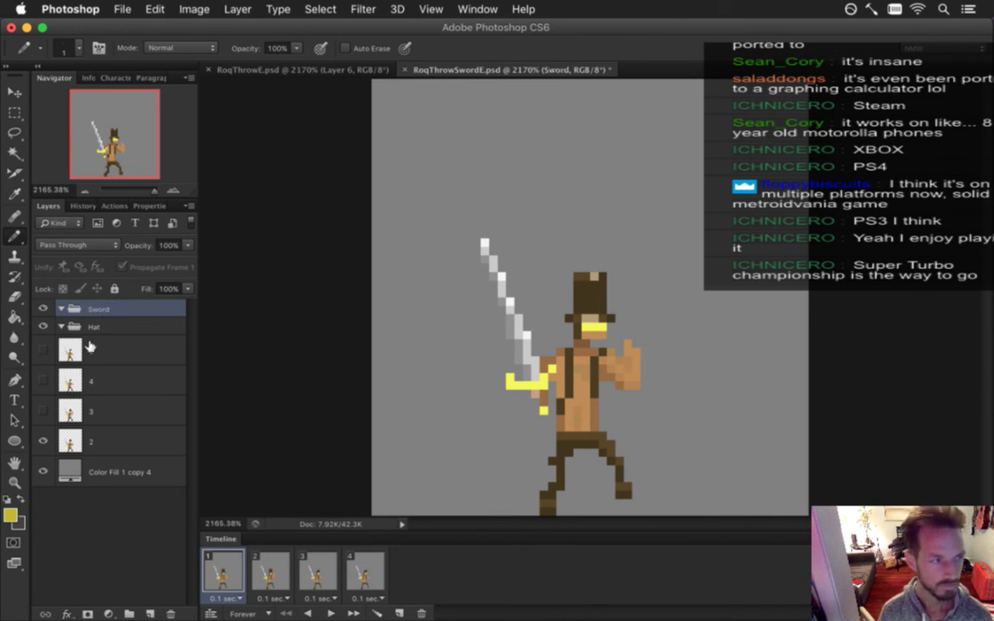
pyautogui.press('super+s')
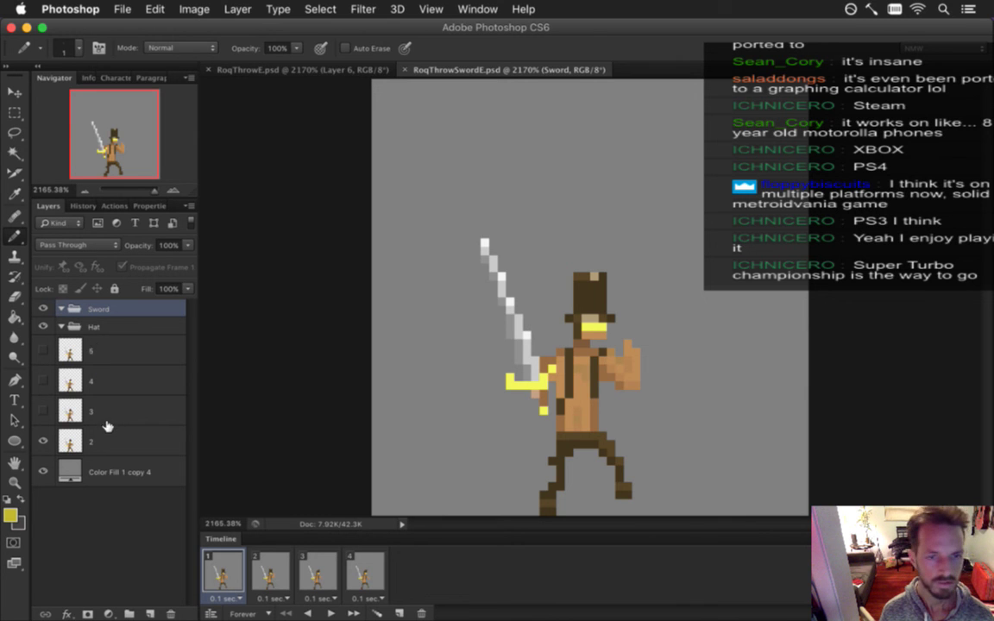
# Move layers 2 through 5 into the Hat group and toggle the group's visibility to check its contents
pyautogui.click(110, 350)
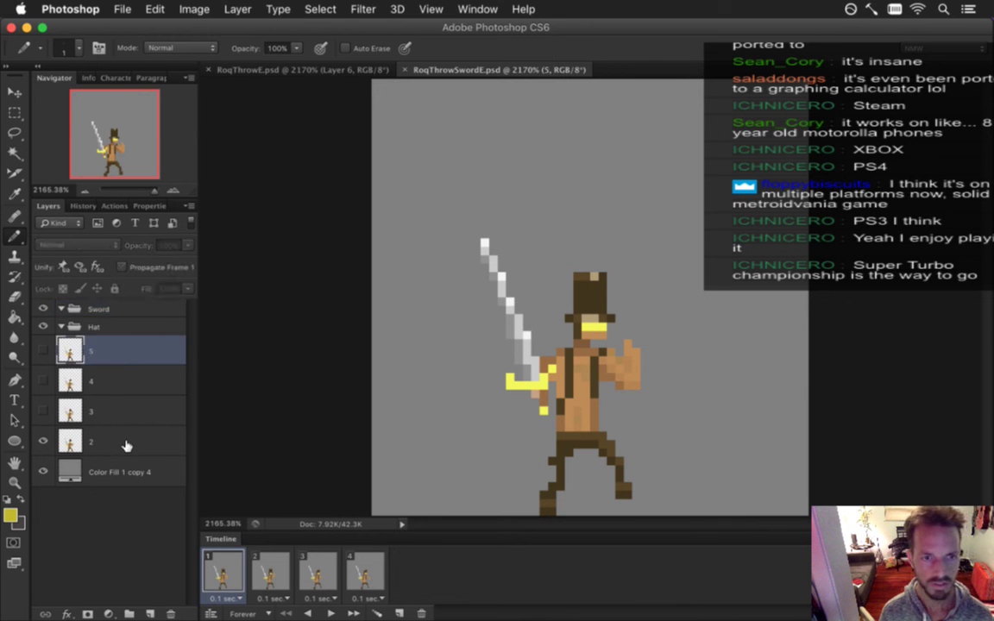
pyautogui.click(126, 442)
pyautogui.keyDown('shift'); pyautogui.click(97, 353); pyautogui.keyUp('shift')
pyautogui.moveTo(106, 346); pyautogui.dragTo(102, 328)
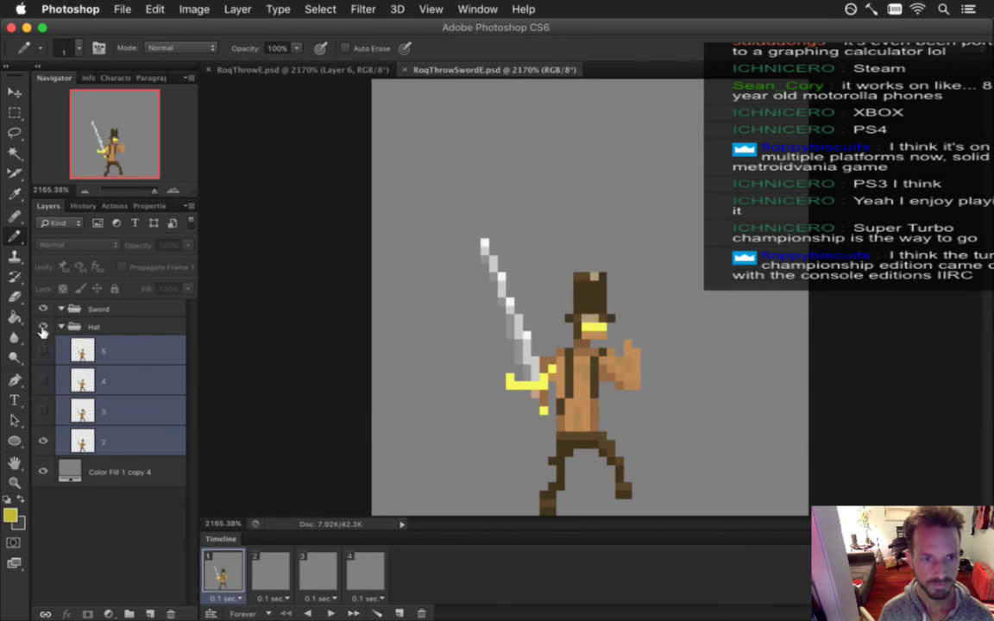
pyautogui.click(45, 325)
pyautogui.click(44, 325)
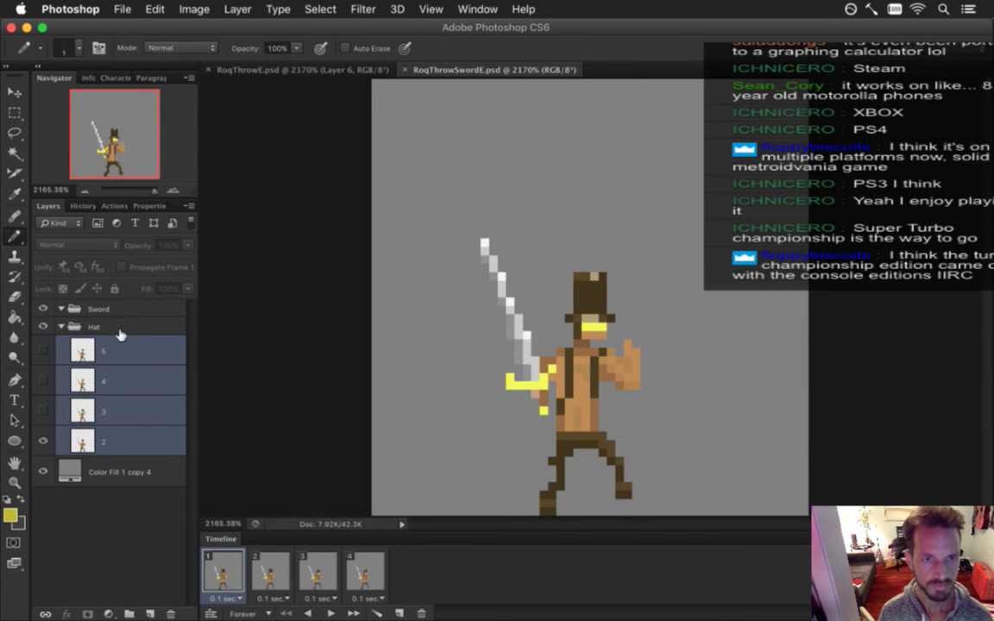
# Copy the merged figure from frame 1 of RoqThrowE.psd without its grey background, leaving the Color Fill 1 copy layer visible
pyautogui.click(243, 69)
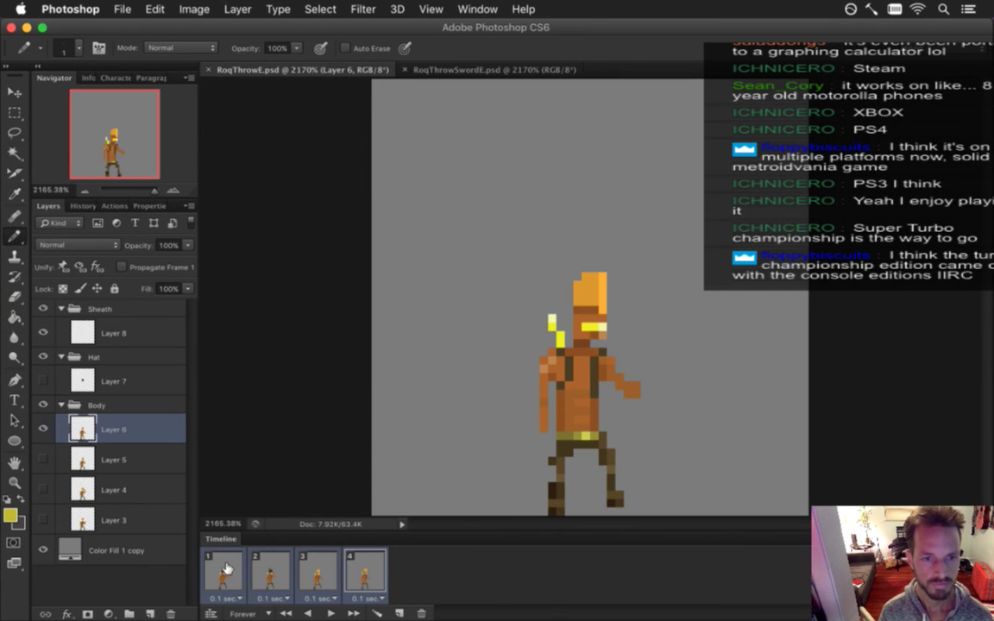
pyautogui.click(227, 565)
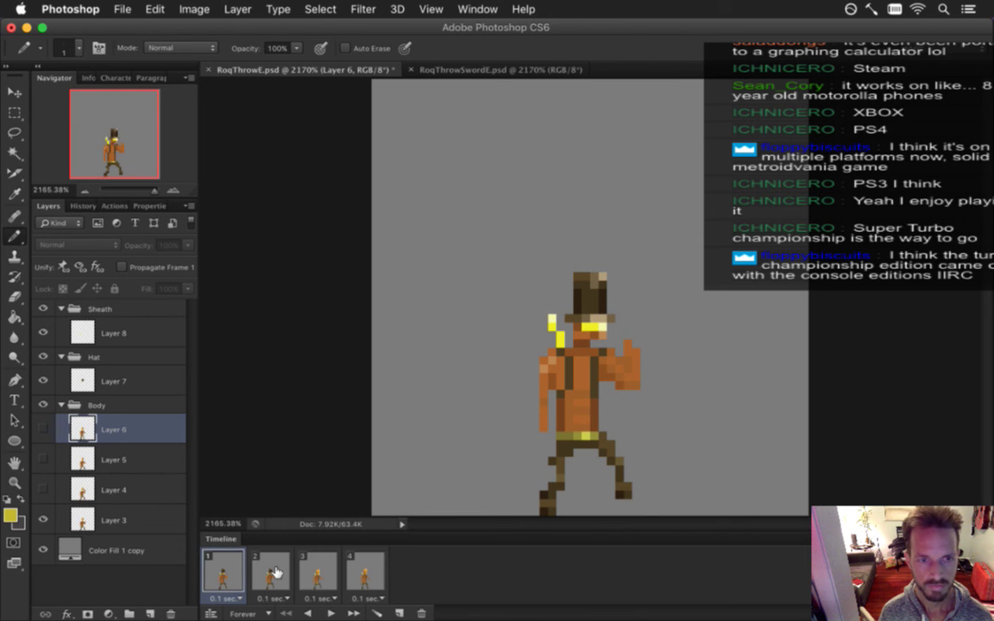
pyautogui.press('super+a')
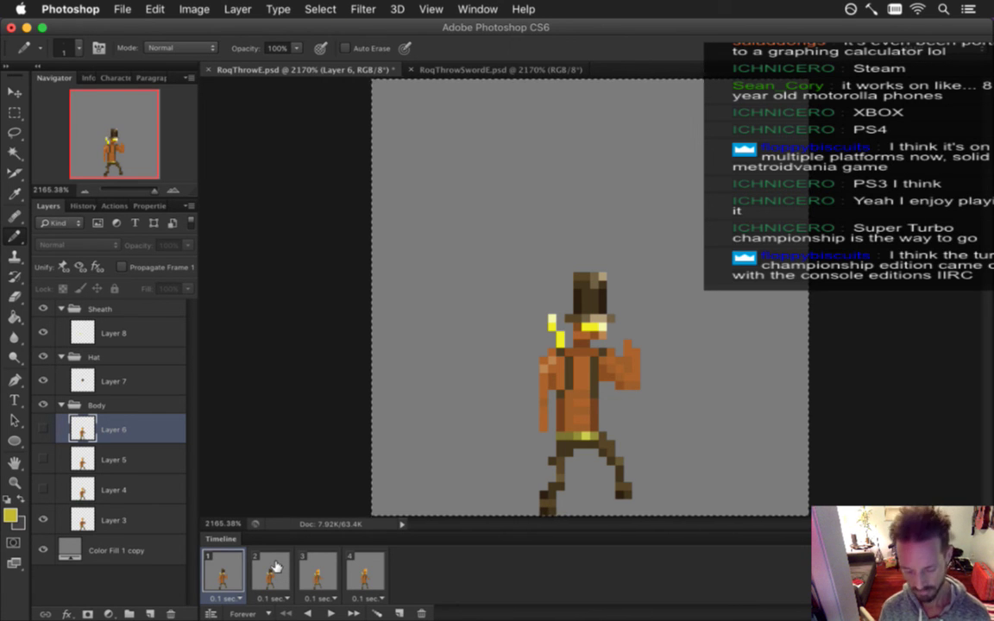
pyautogui.press('super+c')
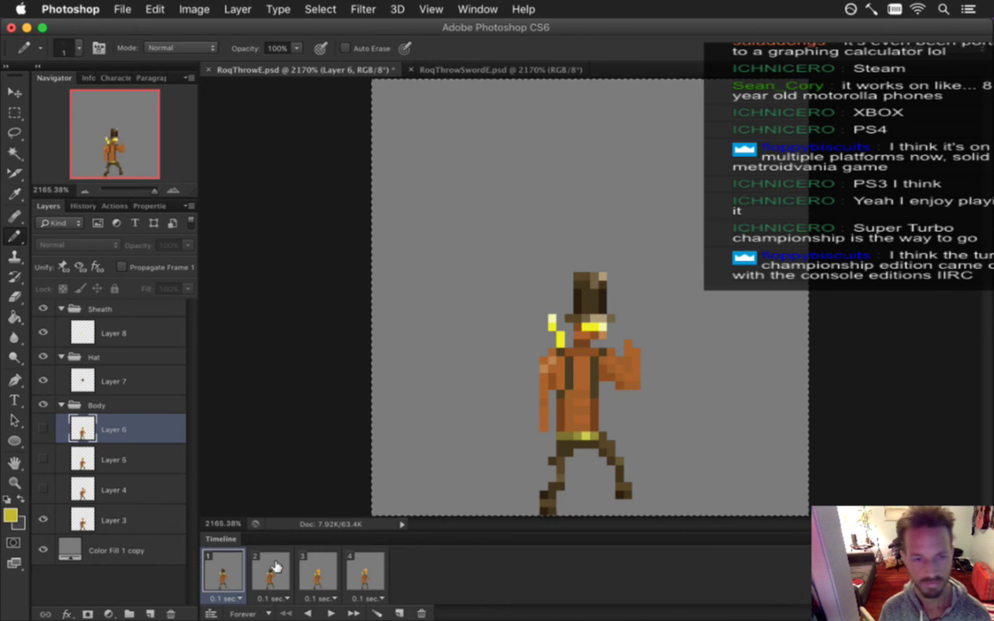
pyautogui.click(42, 549)
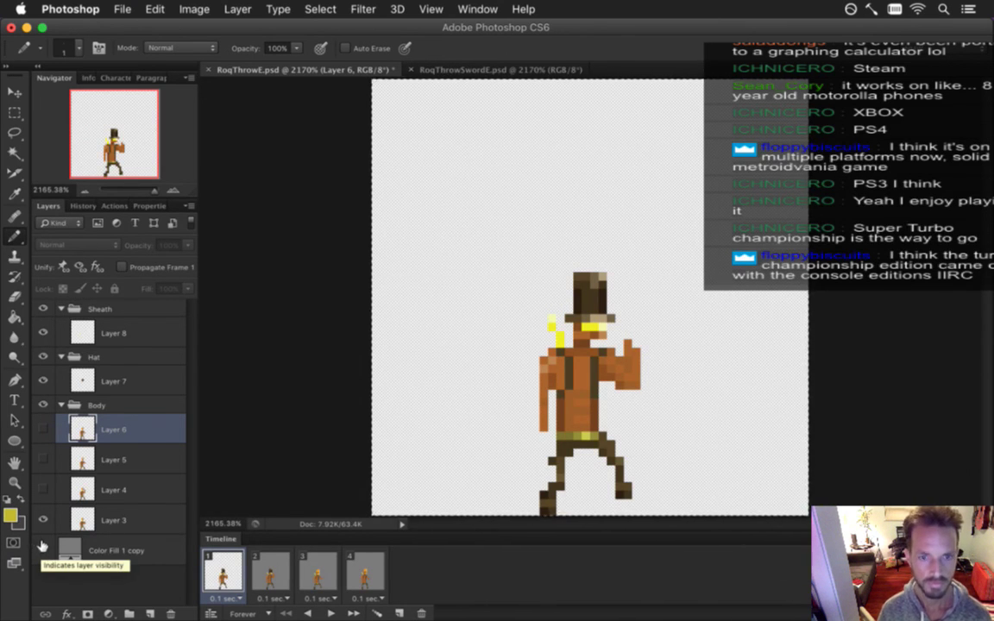
pyautogui.click(41, 549)
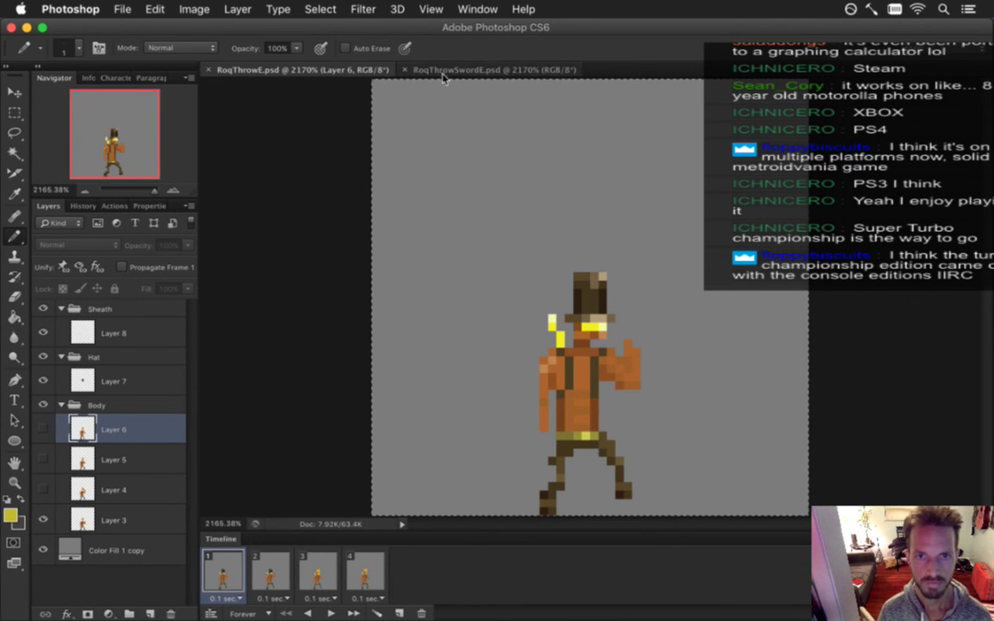
# Paste the copied figure above layer 5 in RoqThrowSwordE.psd and place it beside the sword-holding figure at the same height
pyautogui.click(427, 70)
pyautogui.click(135, 352)
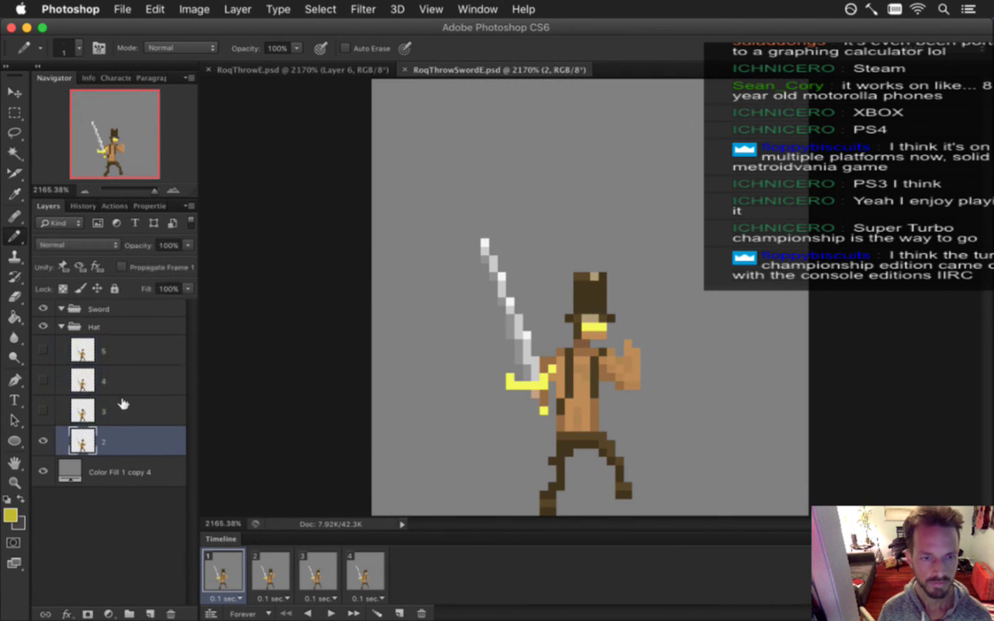
pyautogui.press('super+v')
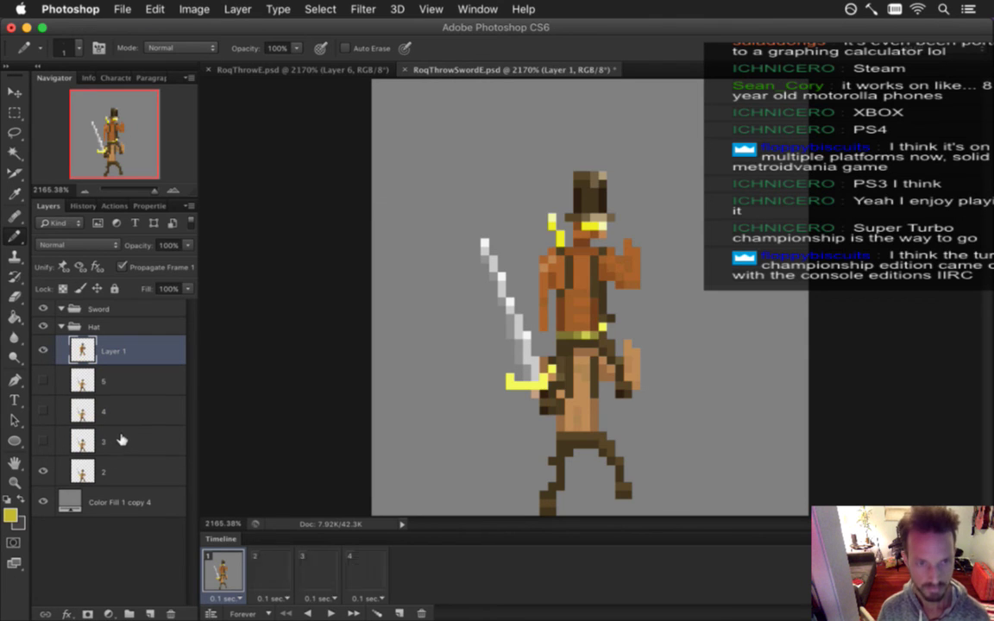
pyautogui.press('v')
pyautogui.moveTo(561, 241); pyautogui.dragTo(731, 357)
pyautogui.press('Left')
pyautogui.press('Left')
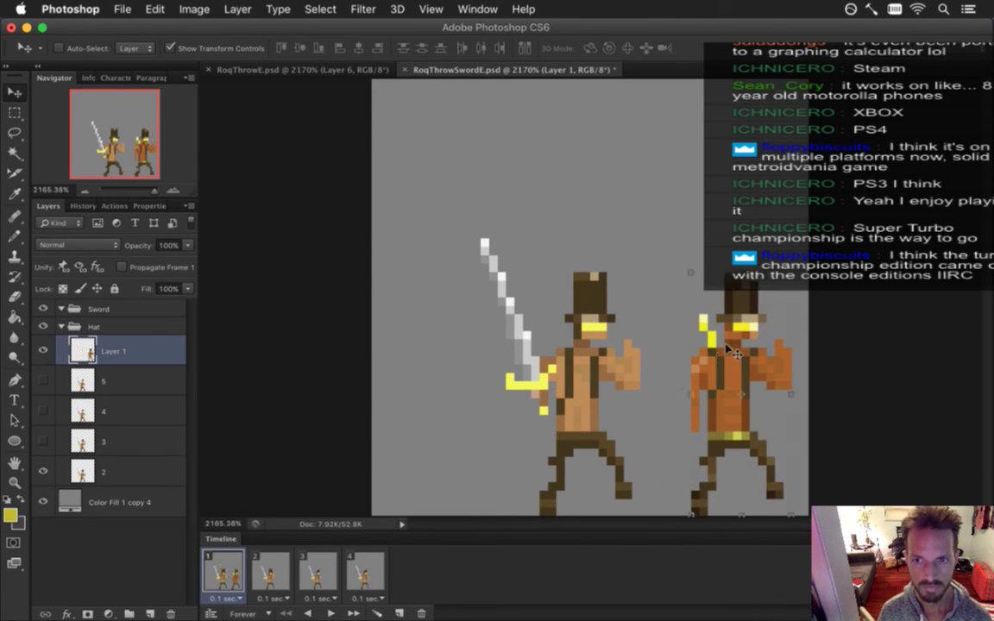
# Erase the hanging rear arm and the yellow hilt behind the shoulder from the pasted figure on Layer 1
pyautogui.press('m')
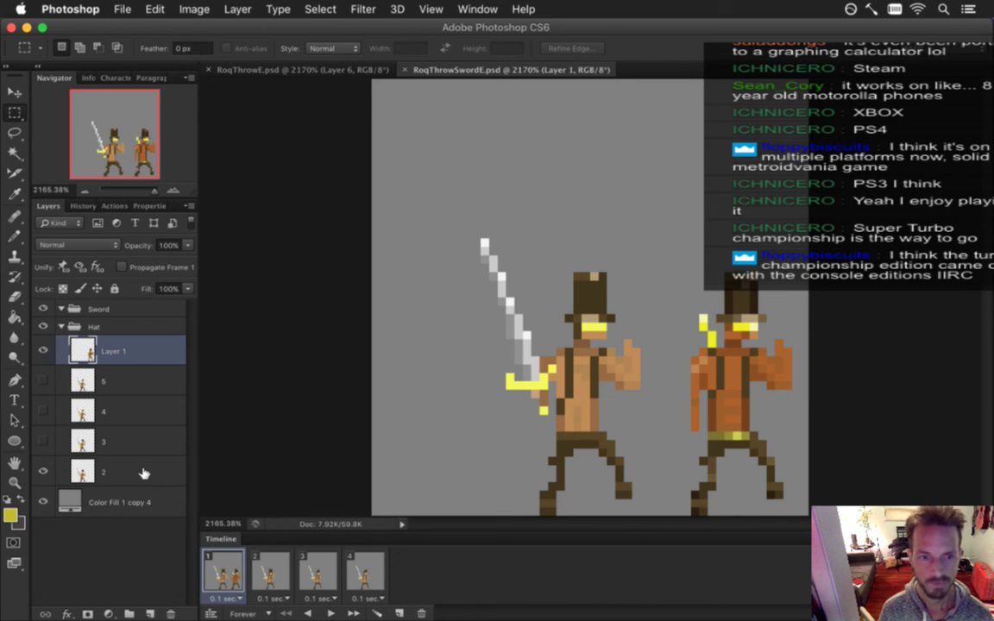
pyautogui.click(164, 470)
pyautogui.press('b')
pyautogui.press('m')
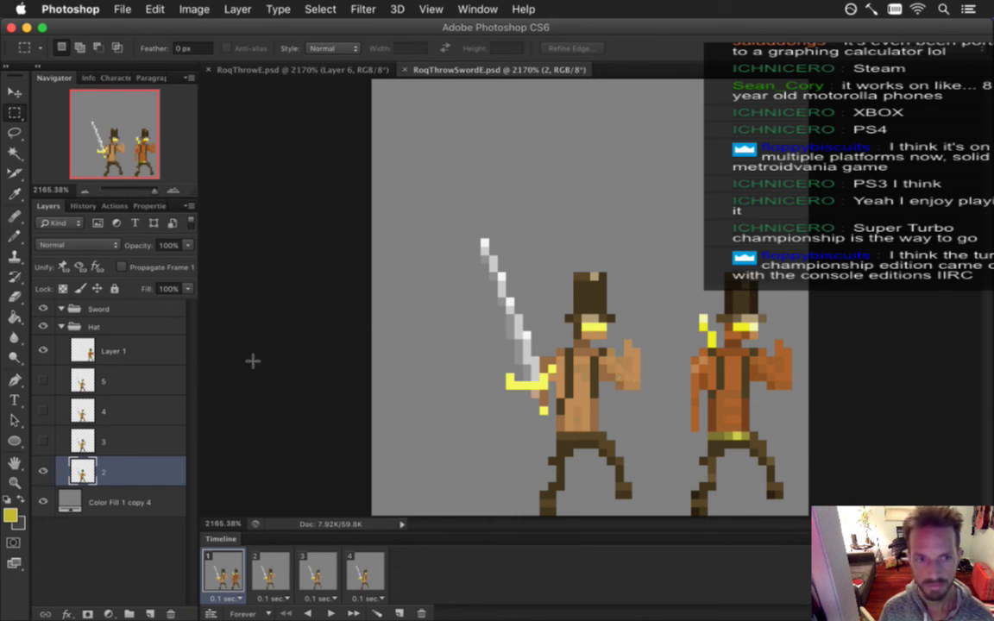
pyautogui.click(149, 351)
pyautogui.press('e')
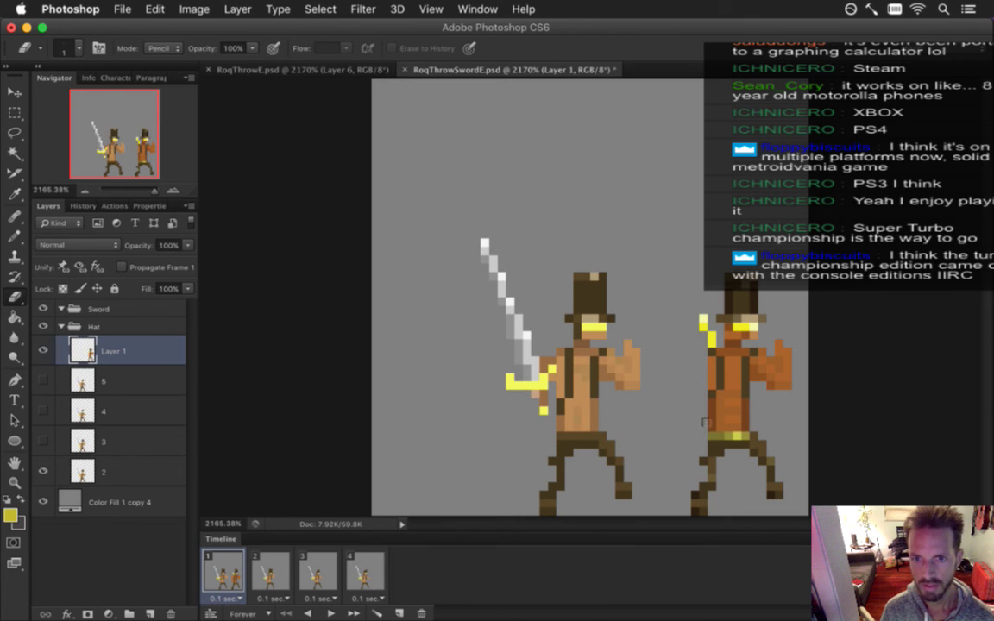
pyautogui.moveTo(707, 362); pyautogui.dragTo(703, 332)
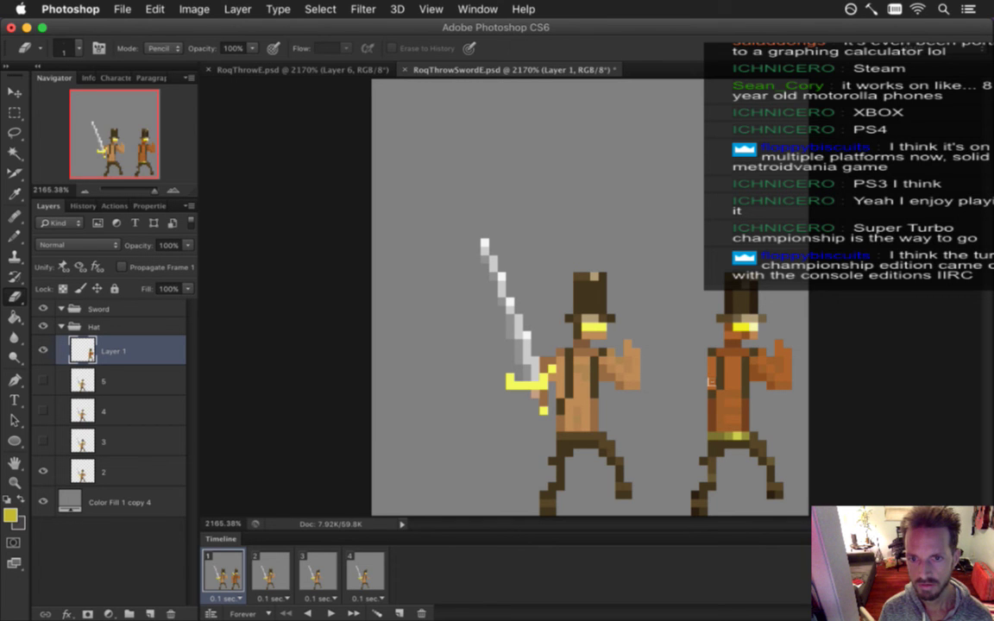
# Align the pasted figure over the sword-holding figure, place its layer directly above layer 2 and merge the two layers
pyautogui.press('v')
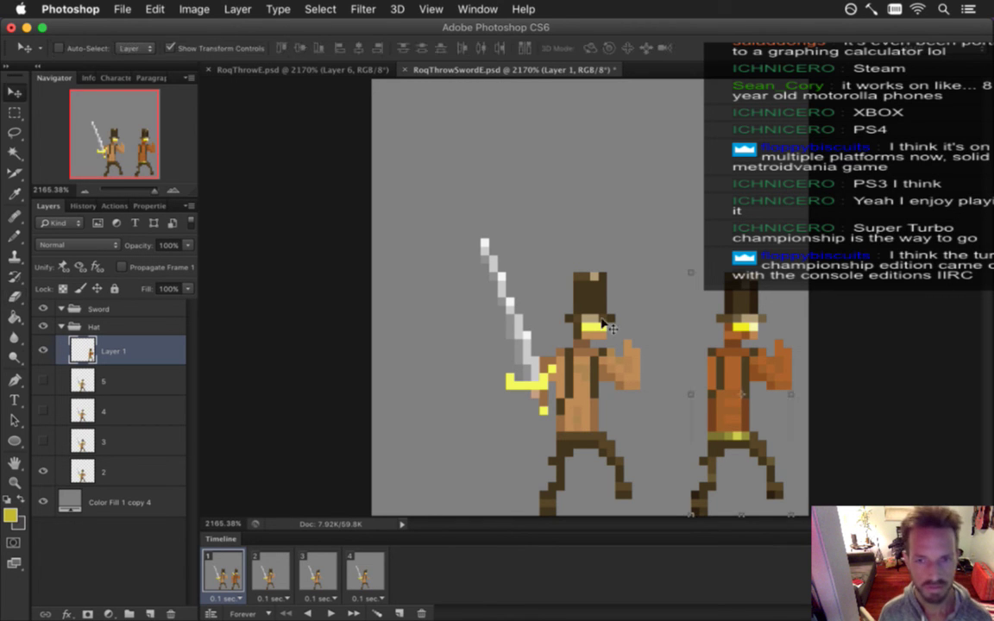
pyautogui.moveTo(760, 331); pyautogui.dragTo(605, 329)
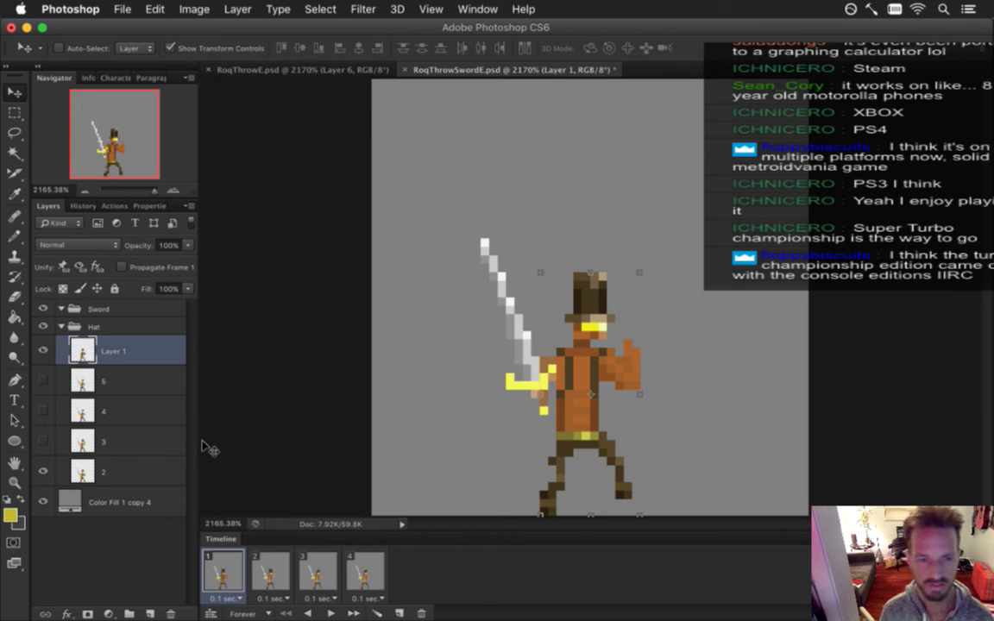
pyautogui.moveTo(82, 349); pyautogui.dragTo(99, 457)
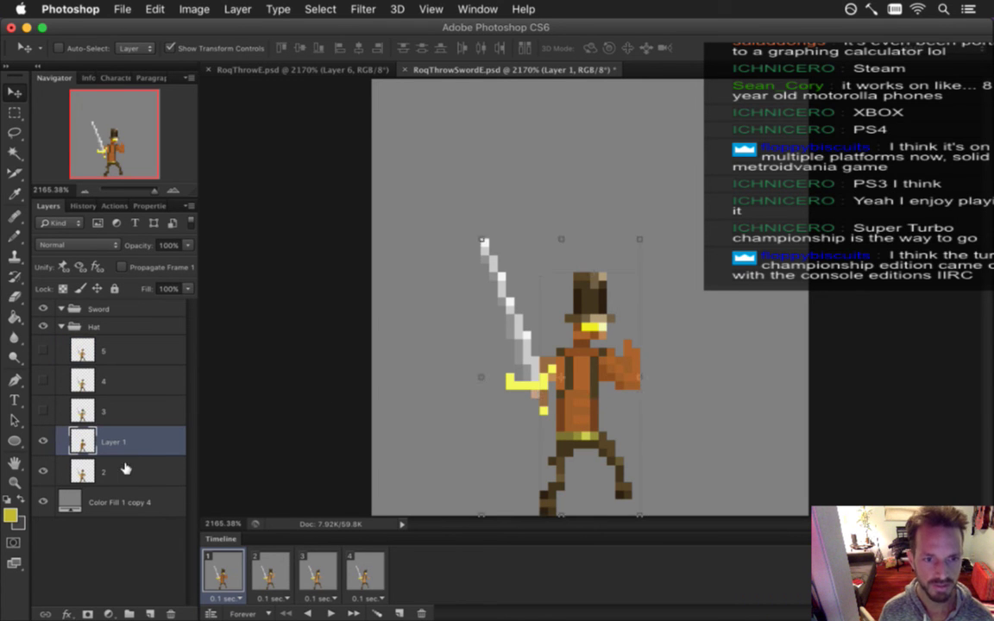
pyautogui.keyDown('shift'); pyautogui.click(124, 470); pyautogui.keyUp('shift')
pyautogui.rightClick(126, 470)
pyautogui.click(172, 407)
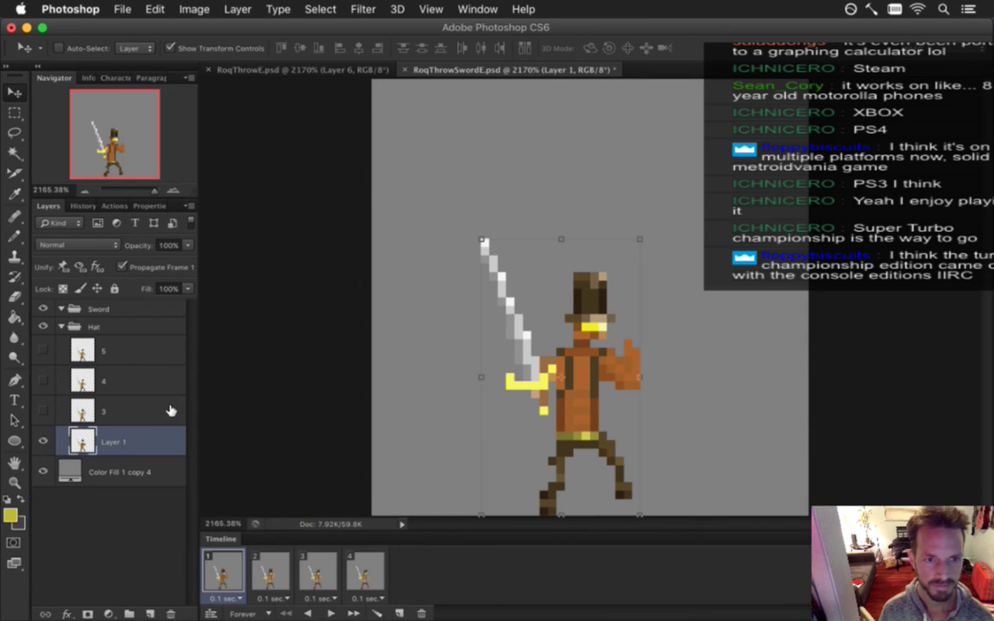
# Cut the sword's blade, guard and pommel pixels from Layer 1 to a new layer and place it in the Sword group
pyautogui.press('m')
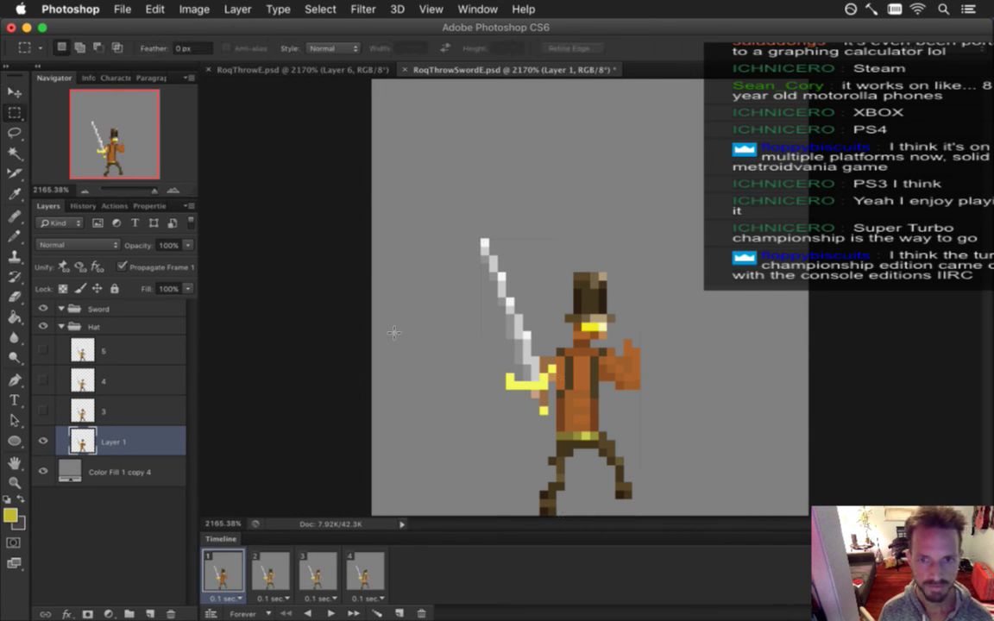
pyautogui.moveTo(454, 238); pyautogui.dragTo(552, 371)
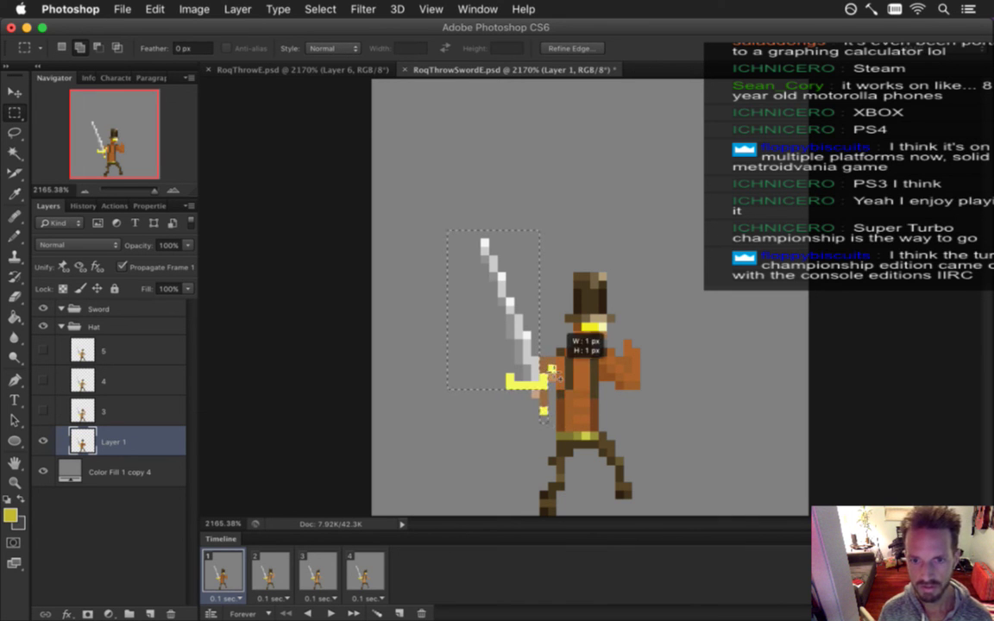
pyautogui.rightClick(492, 315)
pyautogui.click(552, 438)
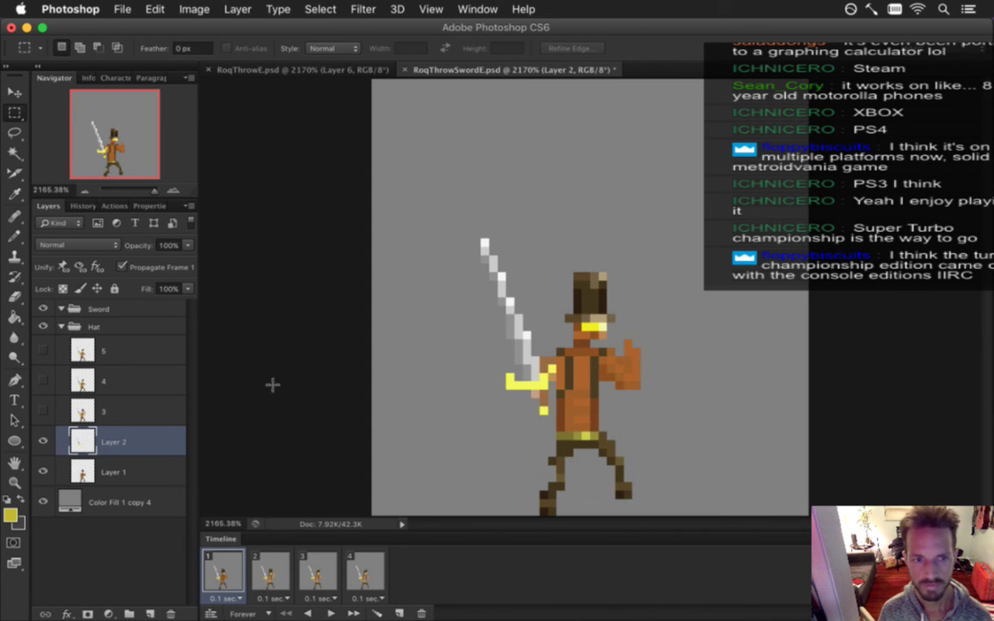
pyautogui.moveTo(90, 441); pyautogui.dragTo(113, 317)
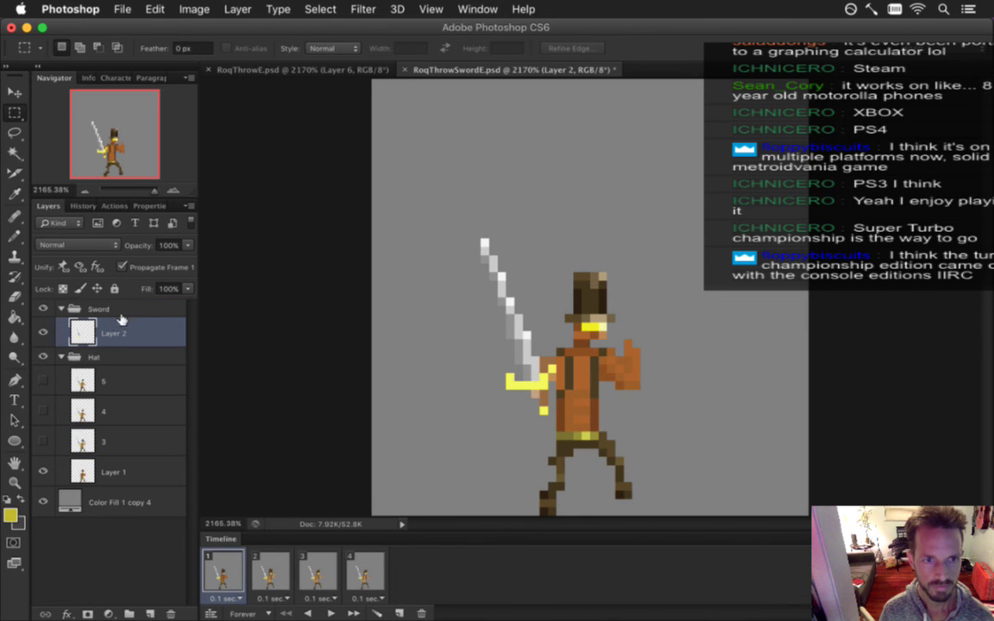
# Turn off Propagate Frame 1 for the sword layer and hide the Sword group in frame 1
pyautogui.click(43, 308)
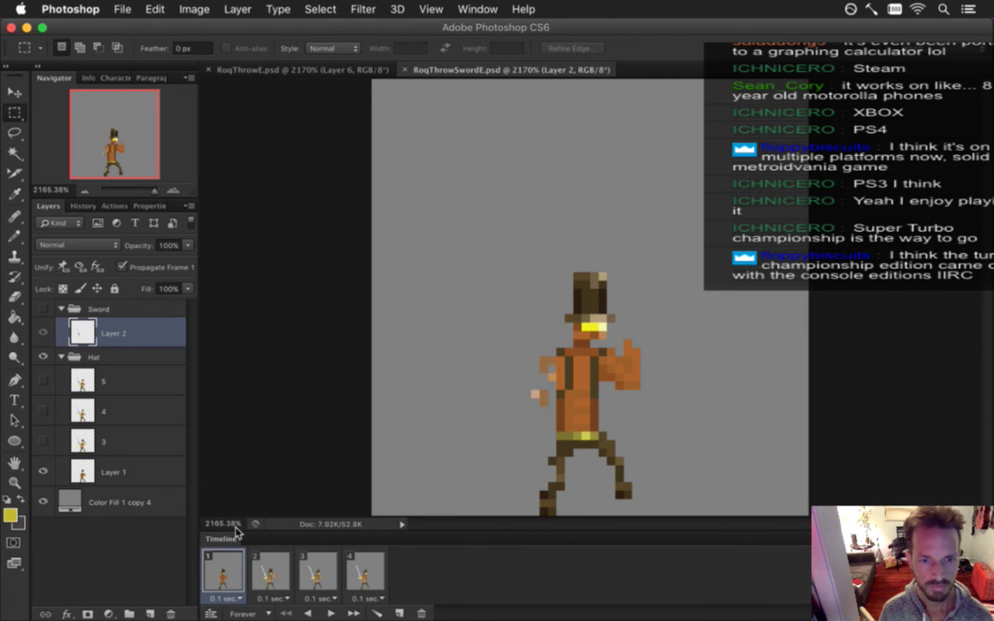
pyautogui.keyDown('shift'); pyautogui.click(362, 578); pyautogui.keyUp('shift')
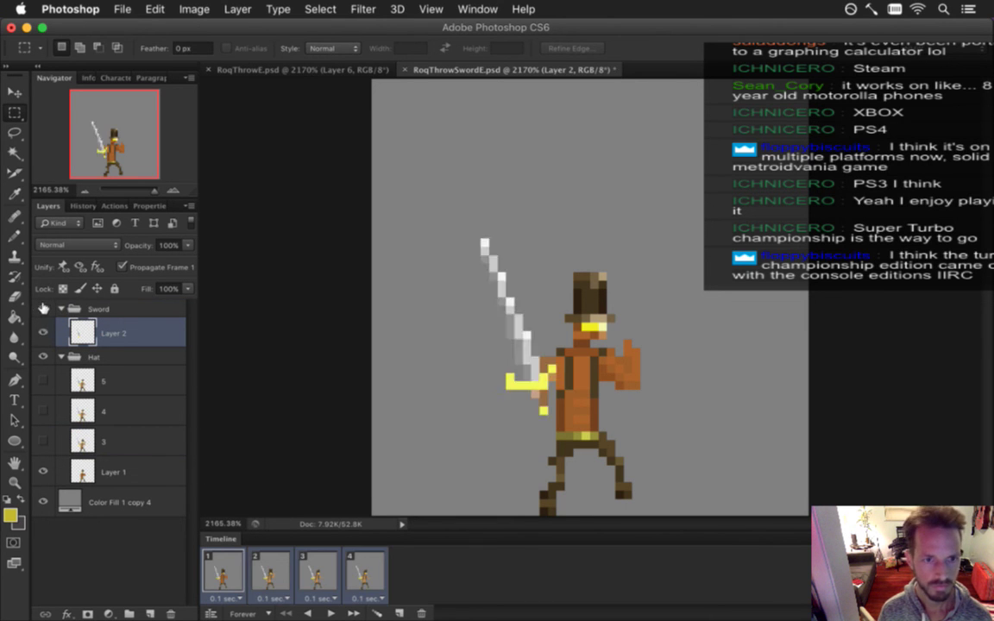
pyautogui.click(122, 267)
pyautogui.click(228, 570)
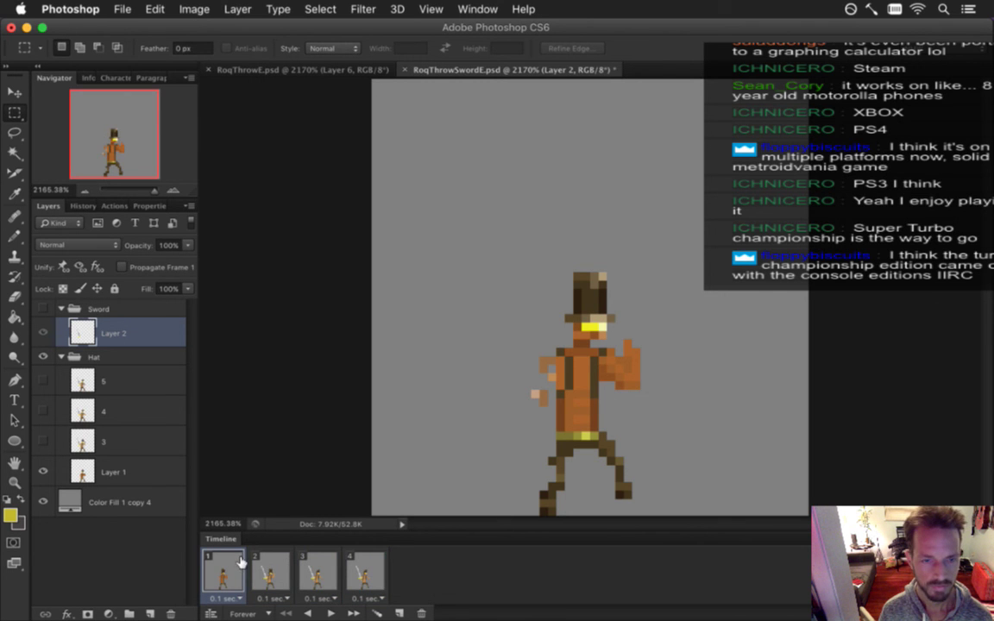
# Repaint the pale sword-hand pixels on Layer 1 with the darker brown sampled from the body, checking them against the sword
pyautogui.click(160, 441)
pyautogui.click(164, 466)
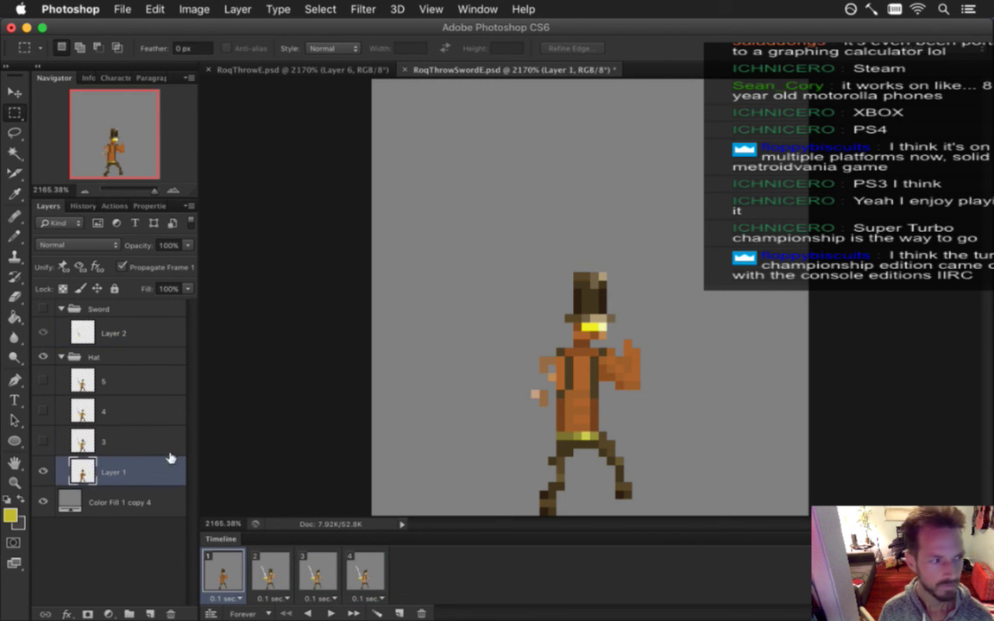
pyautogui.press('b')
pyautogui.keyDown('alt'); pyautogui.click(561, 378); pyautogui.keyUp('alt')
pyautogui.click(542, 385)
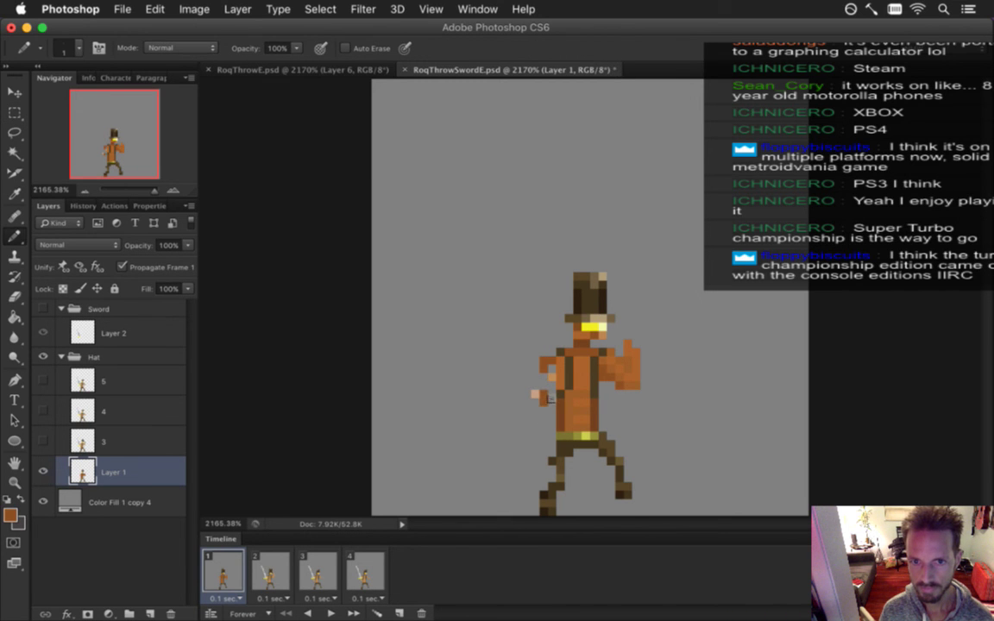
pyautogui.press('e')
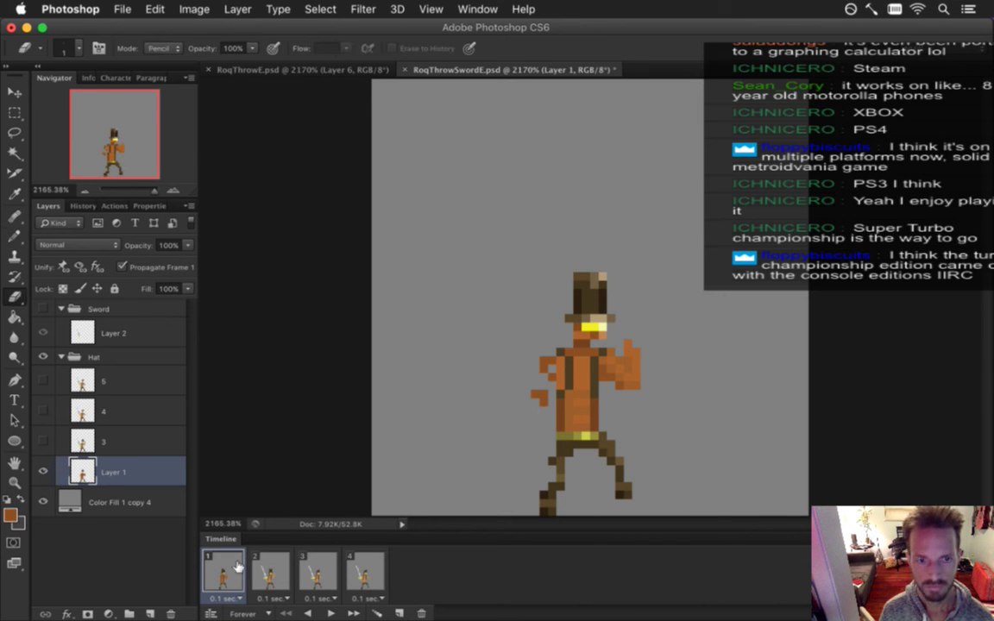
pyautogui.click(45, 308)
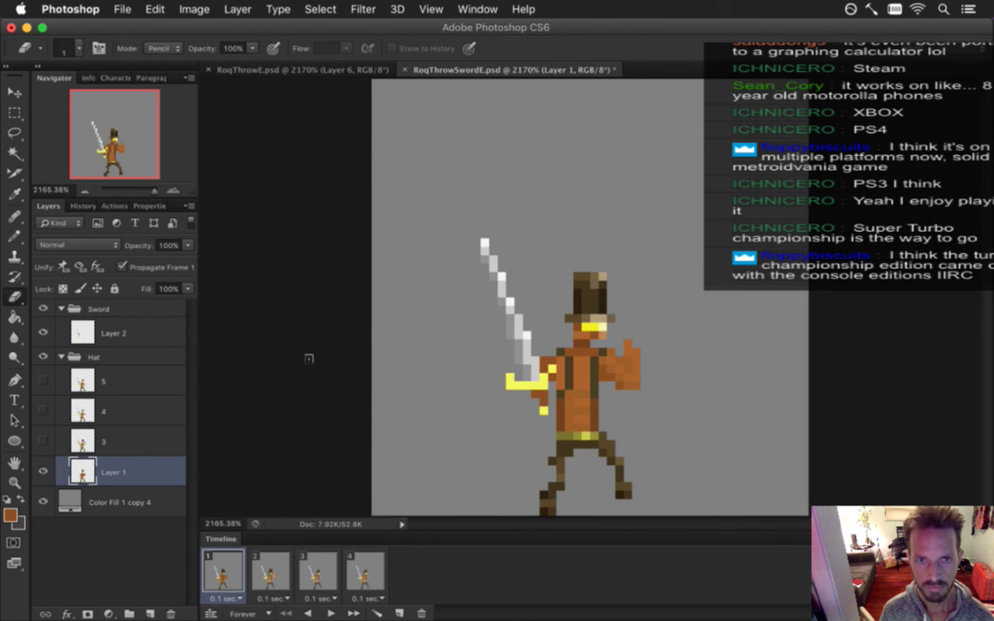
pyautogui.click(45, 308)
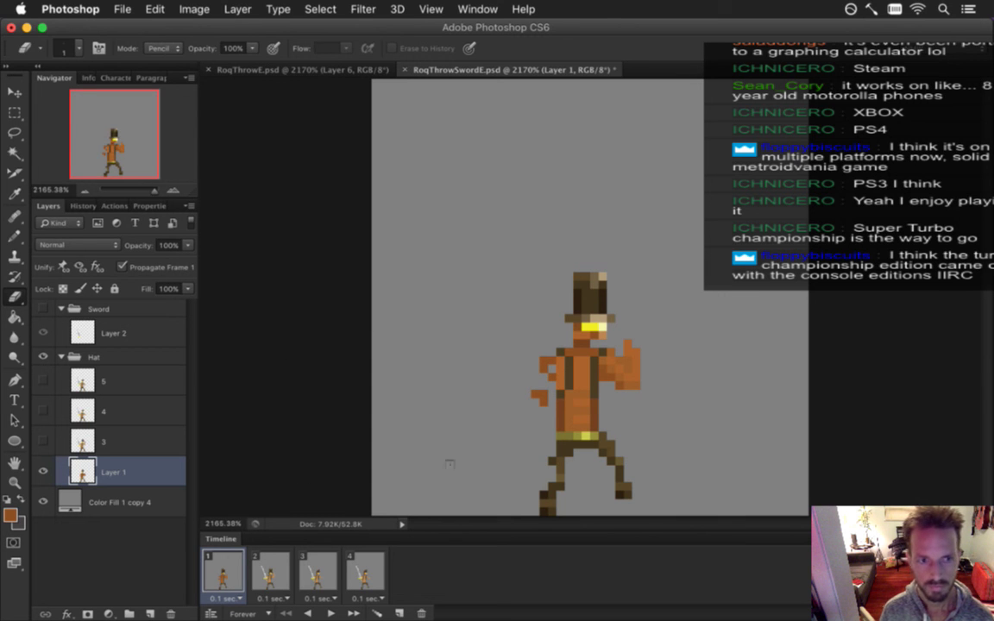
# Fill the gap in the sword arm and hand on Layer 1 with the skin colour and show the Sword group again
pyautogui.press('b')
pyautogui.moveTo(550, 386)
pyautogui.mouseDown()
pyautogui.moveTo(535, 381)
pyautogui.moveTo(541, 398)
pyautogui.mouseUp()
pyautogui.press('i')
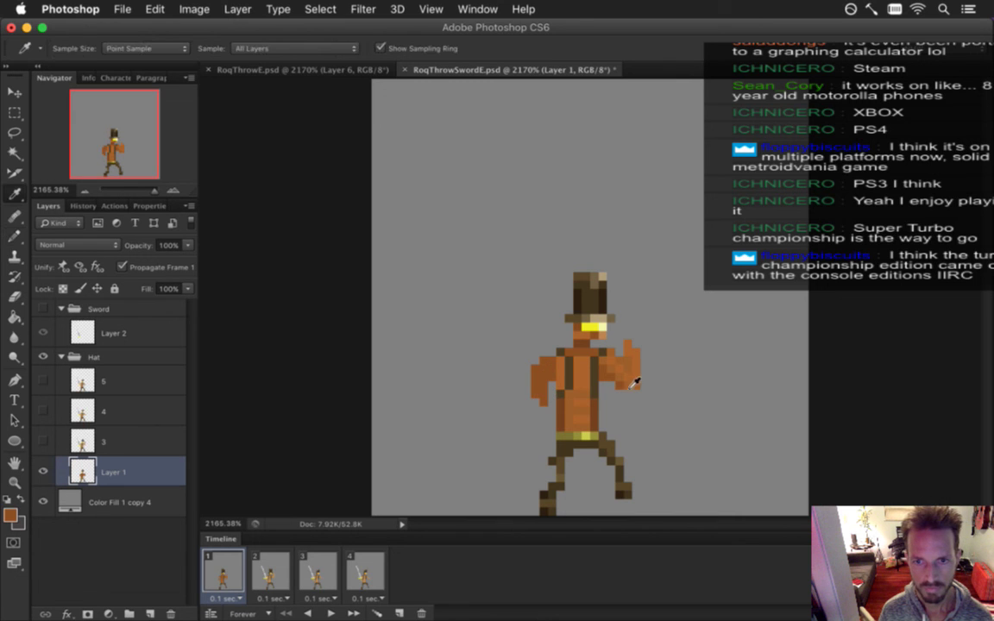
pyautogui.press('b')
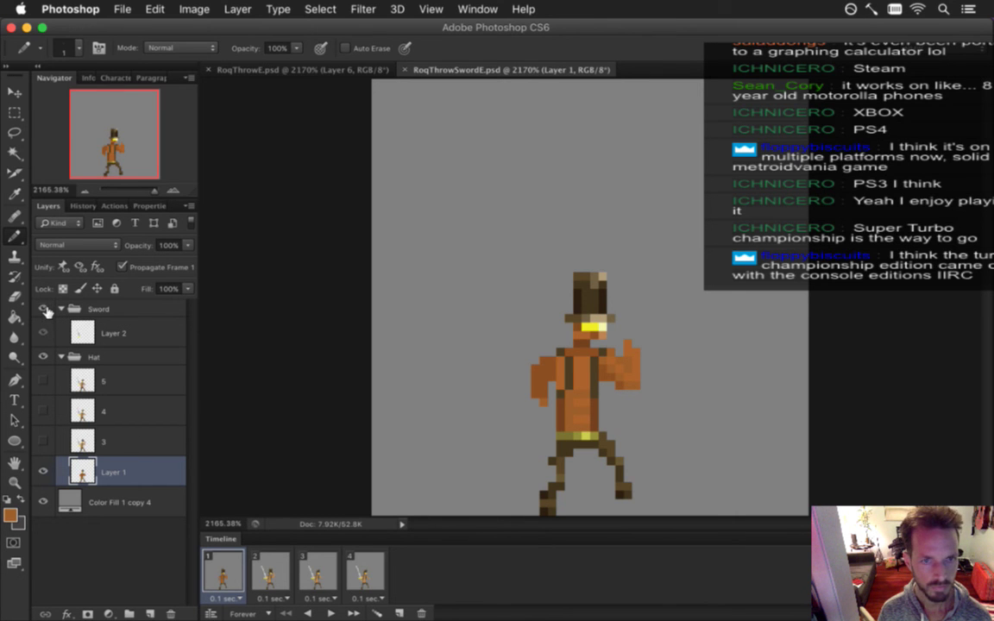
pyautogui.click(43, 309)
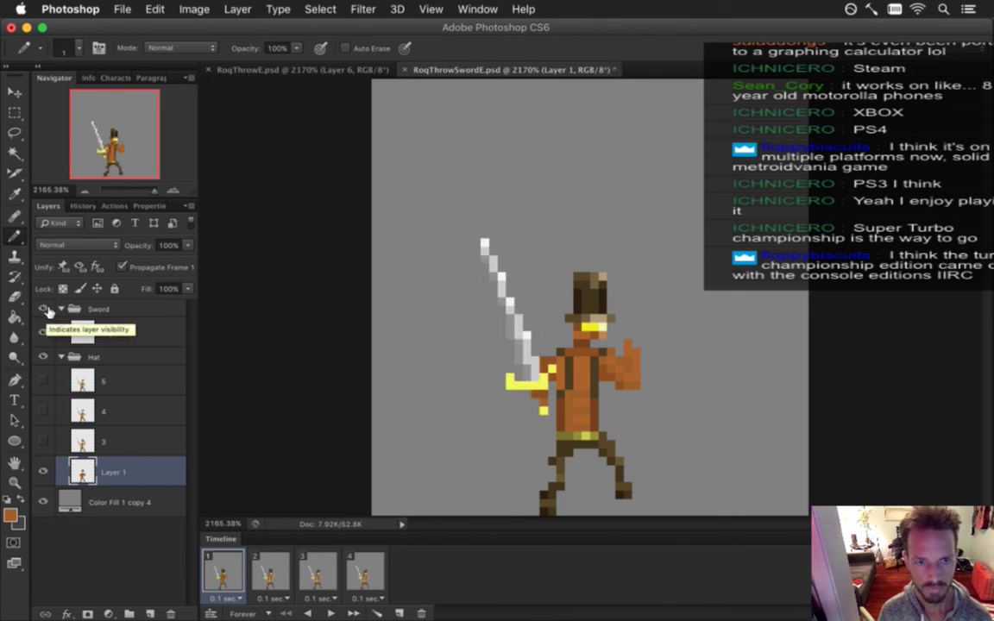
# Go to frame 2 of the animation and rename Layer 1 as 0
pyautogui.click(272, 577)
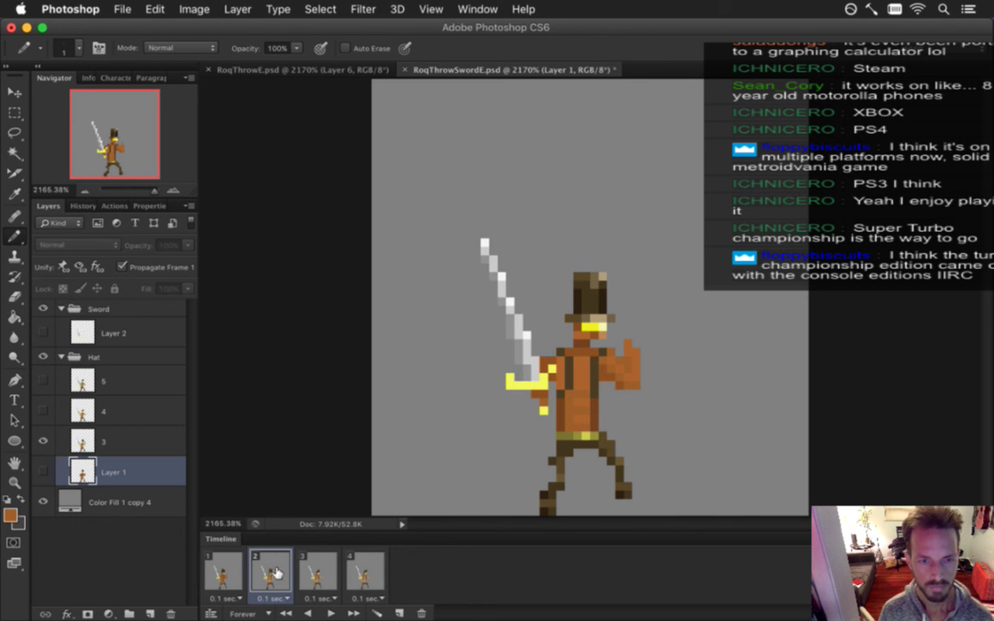
pyautogui.doubleClick(117, 471)
pyautogui.write('0')
pyautogui.press('Return')
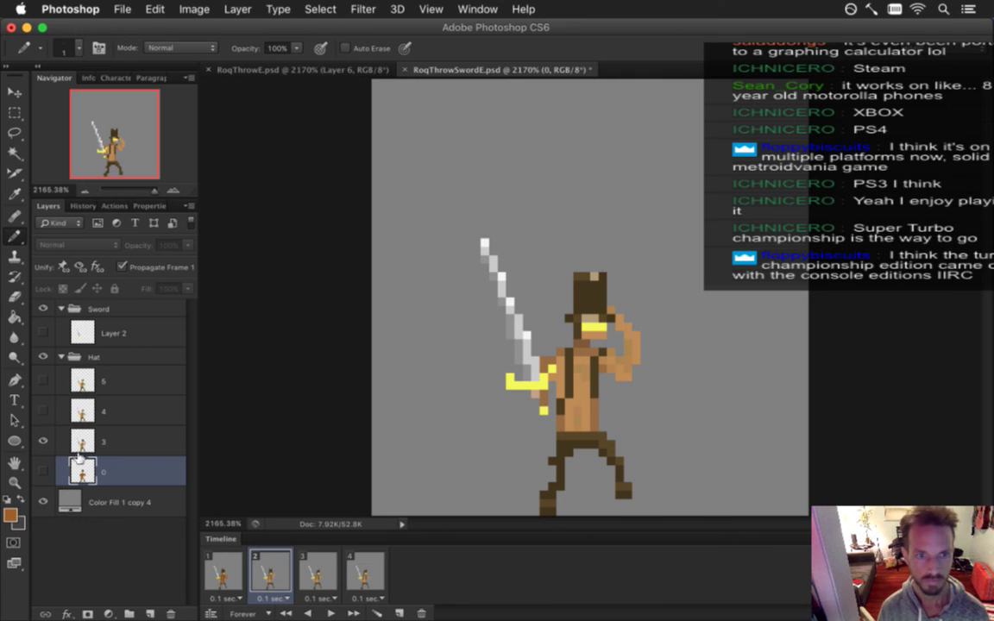
# Duplicate layer 0 in frame 2, show the copy and place it beside the old pale figure
pyautogui.click(112, 411)
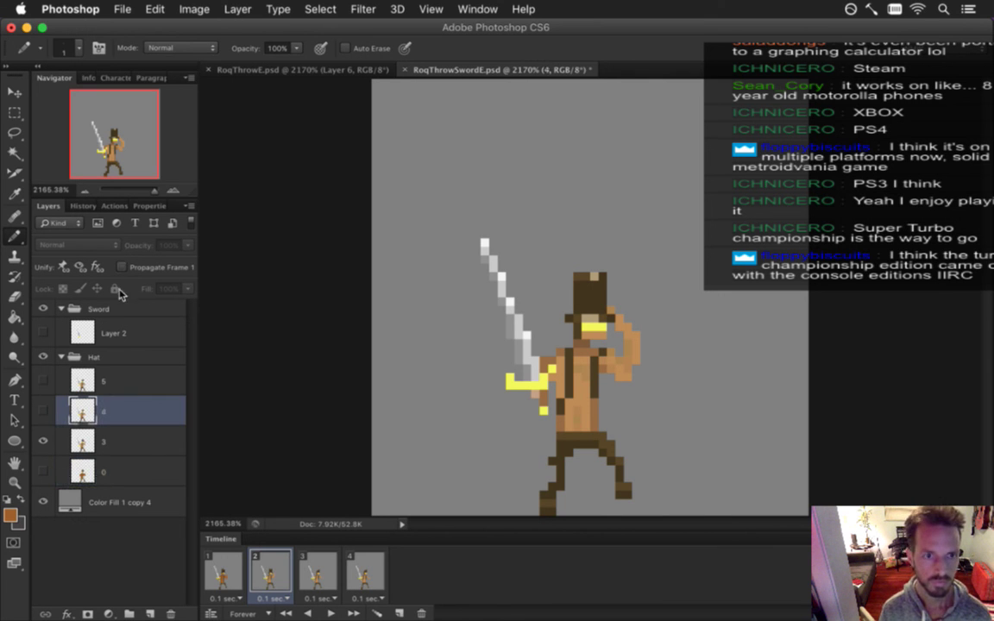
pyautogui.click(124, 438)
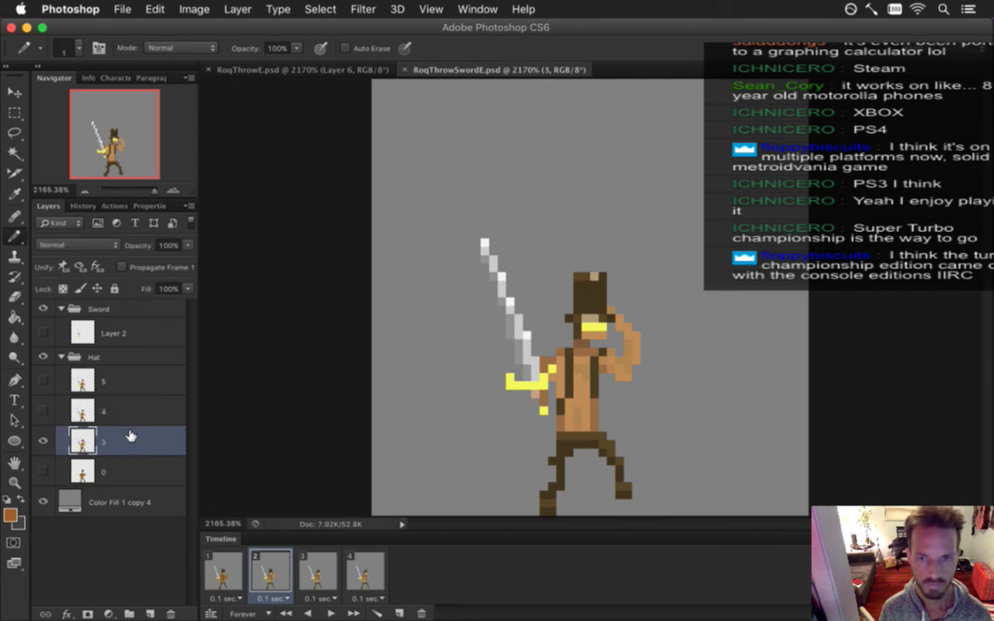
pyautogui.click(128, 470)
pyautogui.press('super+j')
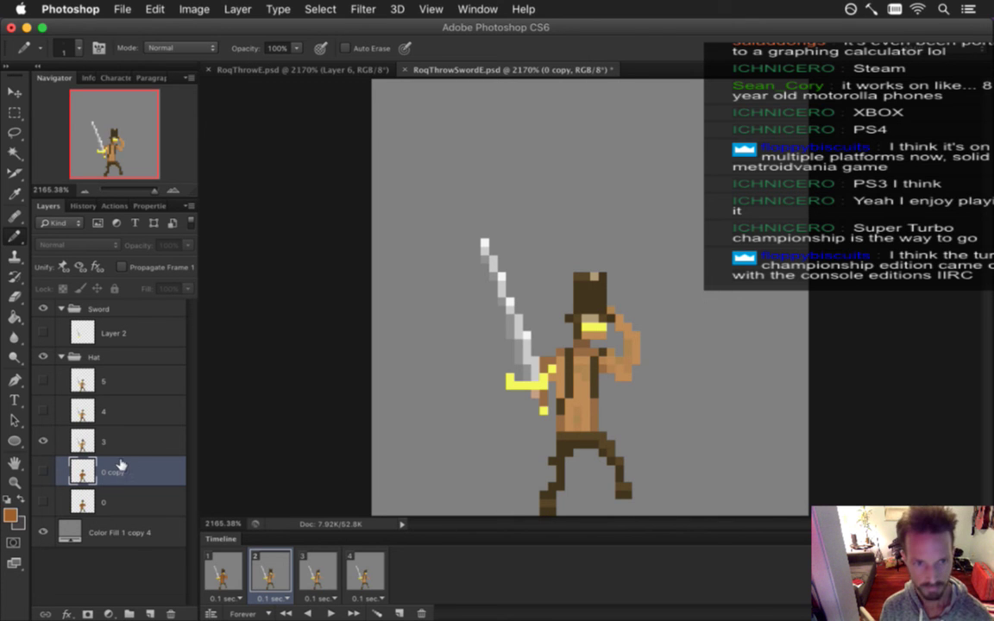
pyautogui.press('v')
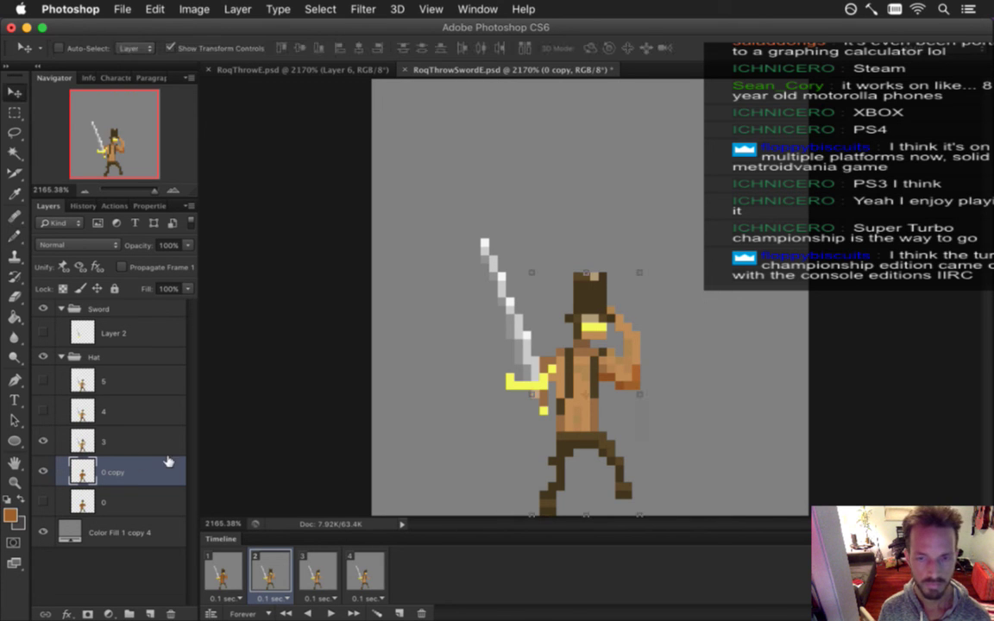
pyautogui.moveTo(553, 304)
pyautogui.mouseDown()
pyautogui.moveTo(654, 333)
pyautogui.moveTo(744, 333)
pyautogui.mouseUp()
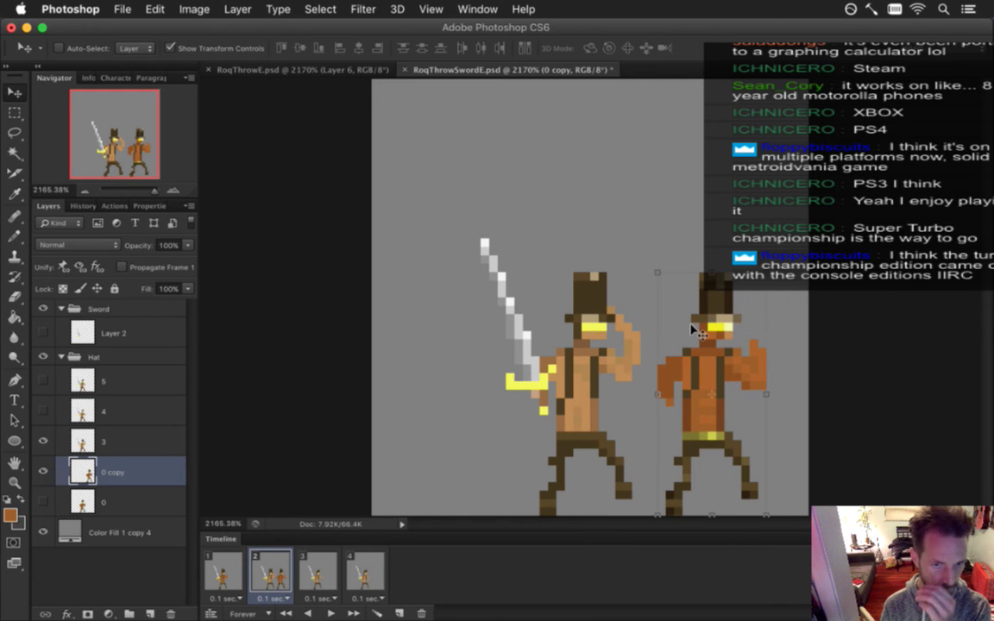
pyautogui.press('m')
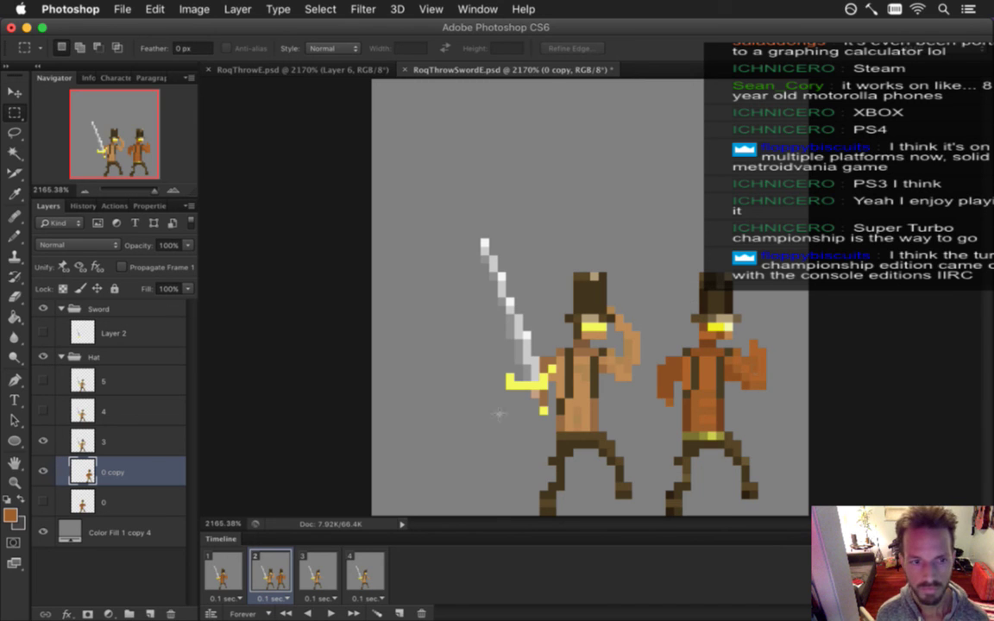
# Erase the thumbs-up forearm on the 0 copy layer and redraw it raised to the hat brim in the body's brown skin colours
pyautogui.press('b')
pyautogui.moveTo(740, 372); pyautogui.dragTo(764, 402)
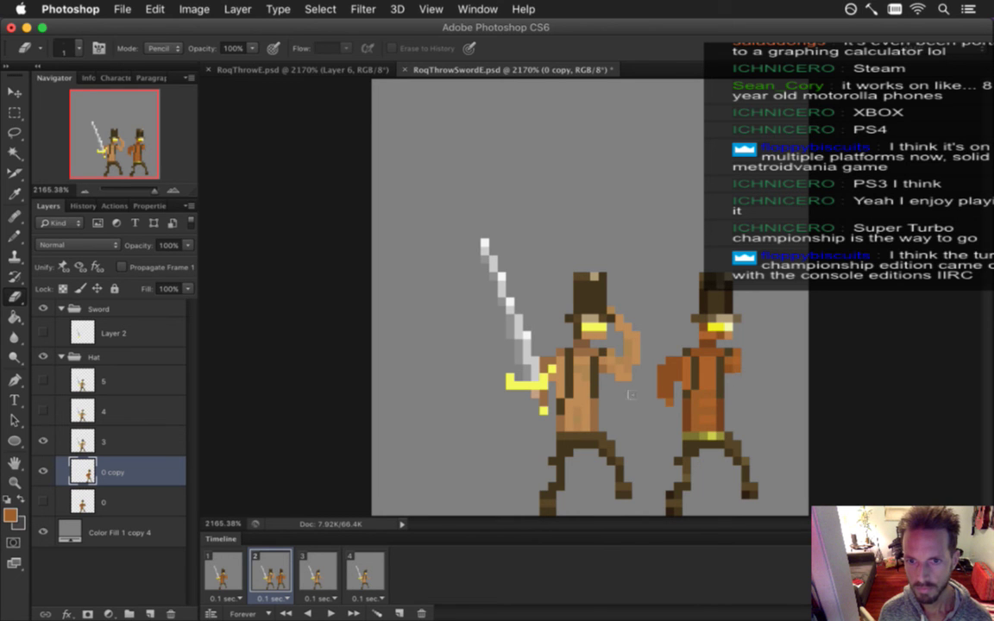
pyautogui.press('i')
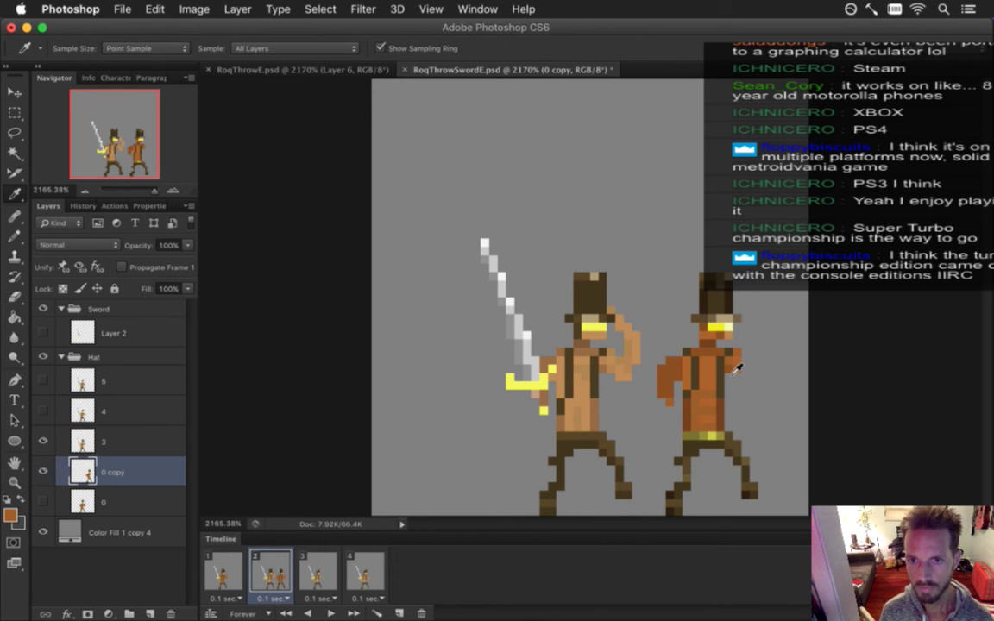
pyautogui.press('b')
pyautogui.moveTo(744, 363); pyautogui.dragTo(754, 363)
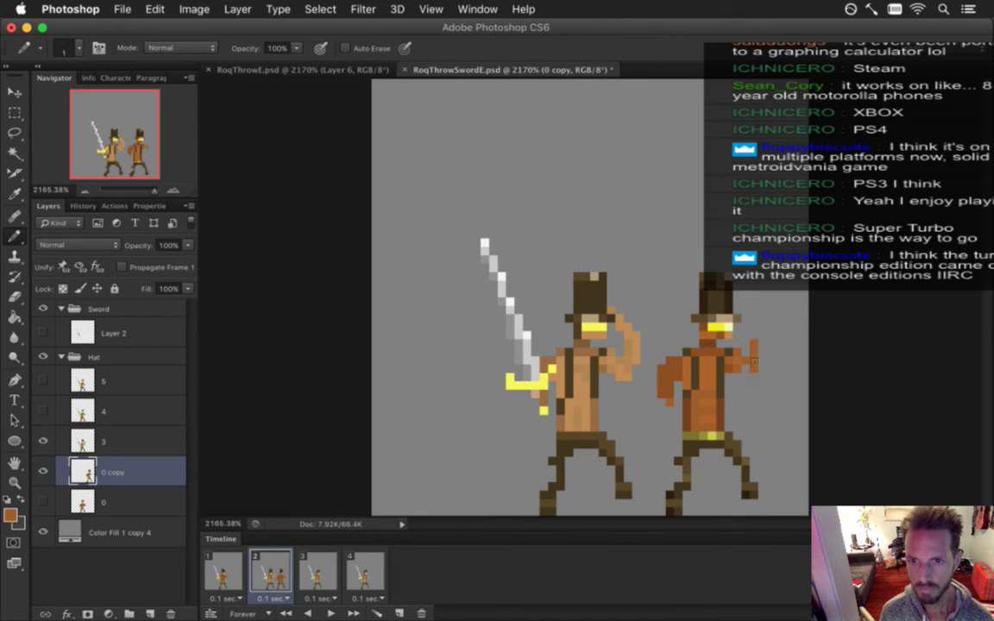
pyautogui.keyDown('alt'); pyautogui.click(624, 336); pyautogui.keyUp('alt')
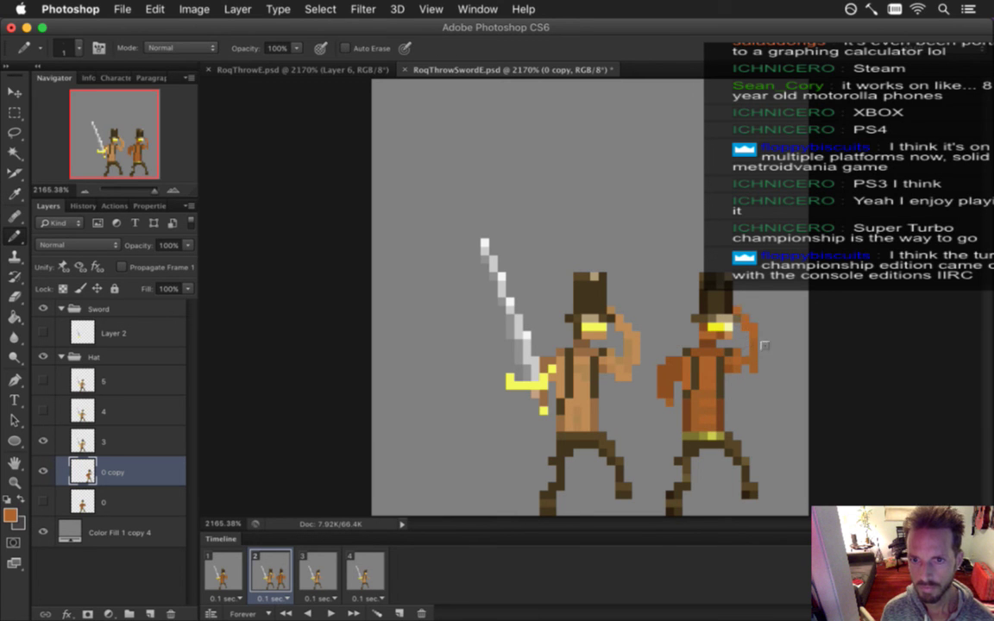
pyautogui.moveTo(760, 353); pyautogui.dragTo(762, 374)
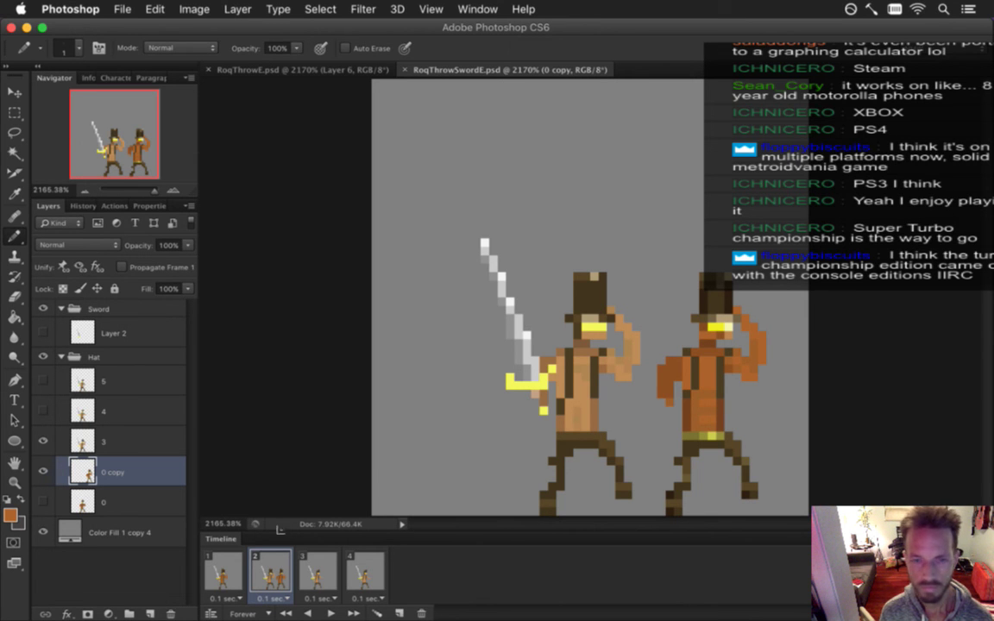
# Rename the 0 copy layer as 1
pyautogui.doubleClick(114, 473)
pyautogui.write('1')
pyautogui.press('Return')
# Move the recoloured figure on layer 1 onto the old figure's position and delete the old layer 3
pyautogui.press('v')
pyautogui.moveTo(620, 324); pyautogui.dragTo(509, 326)
pyautogui.press('m')
pyautogui.click(130, 441)
pyautogui.click(167, 610)
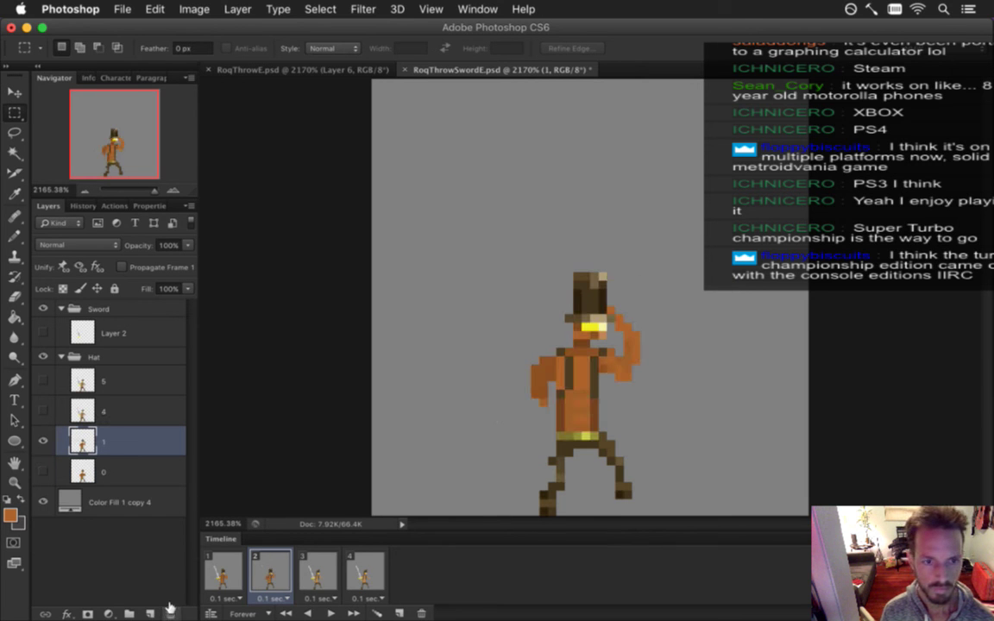
# Show the sword layer in frame 2 and compare the frame with frame 1
pyautogui.click(226, 567)
pyautogui.click(258, 561)
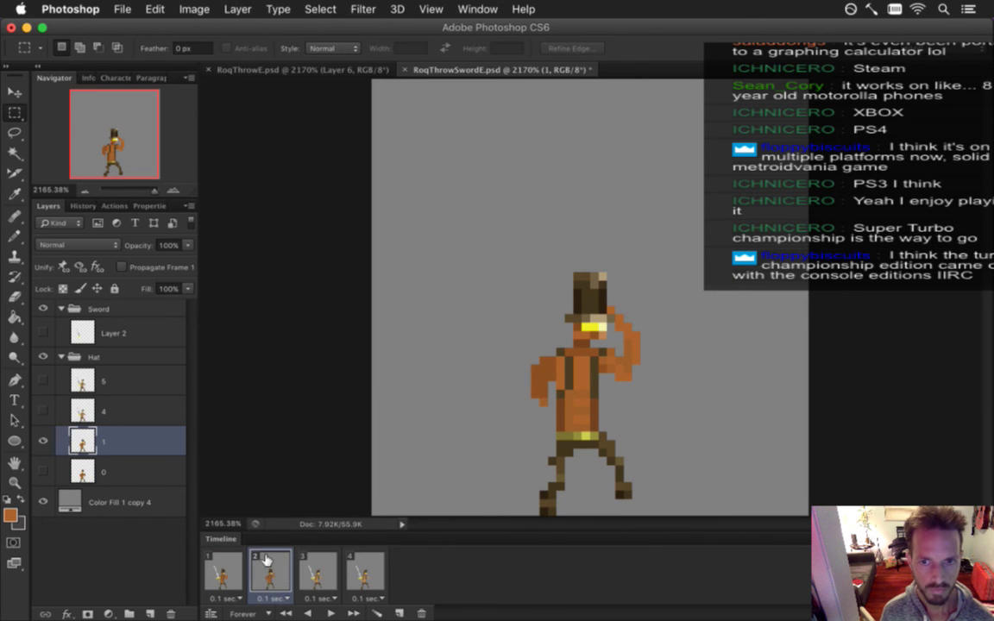
pyautogui.click(43, 308)
pyautogui.click(223, 568)
pyautogui.click(274, 569)
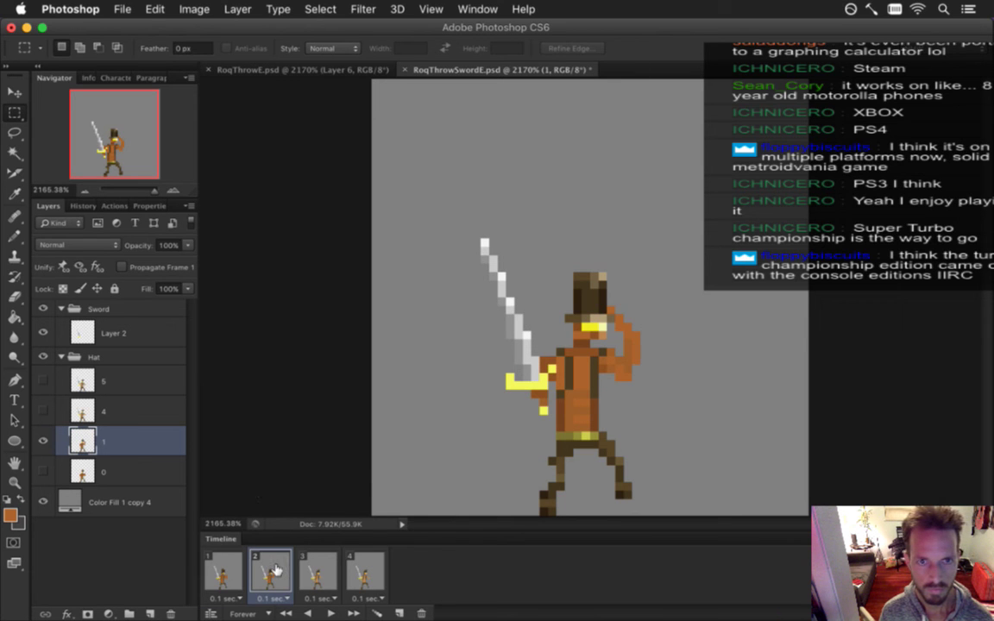
# Duplicate layer 1 in frame 3, show the copy and place it beside the old figure with the outstretched arm
pyautogui.click(321, 571)
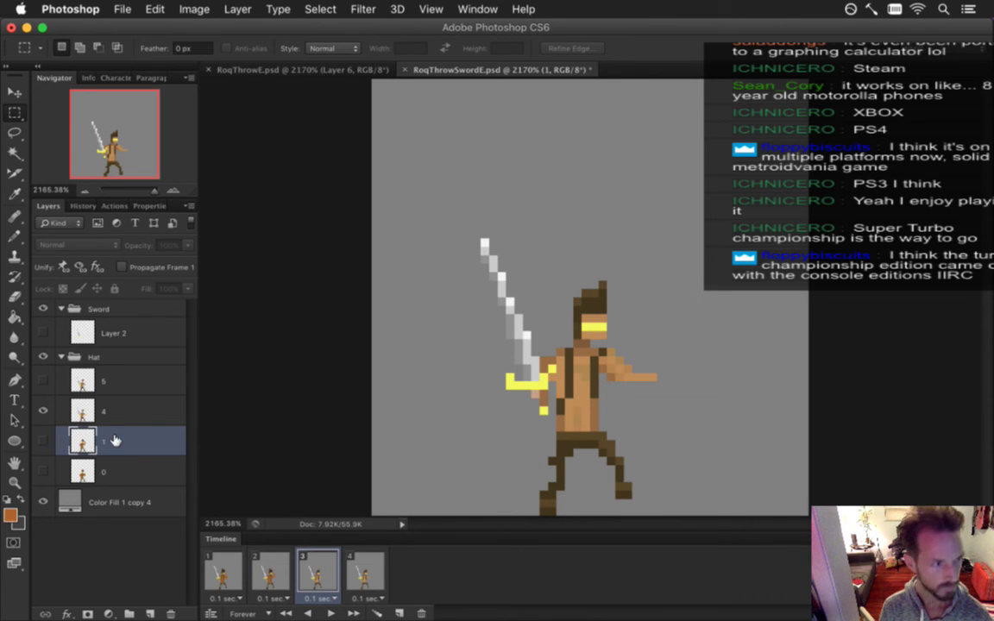
pyautogui.press('super+j')
pyautogui.click(43, 442)
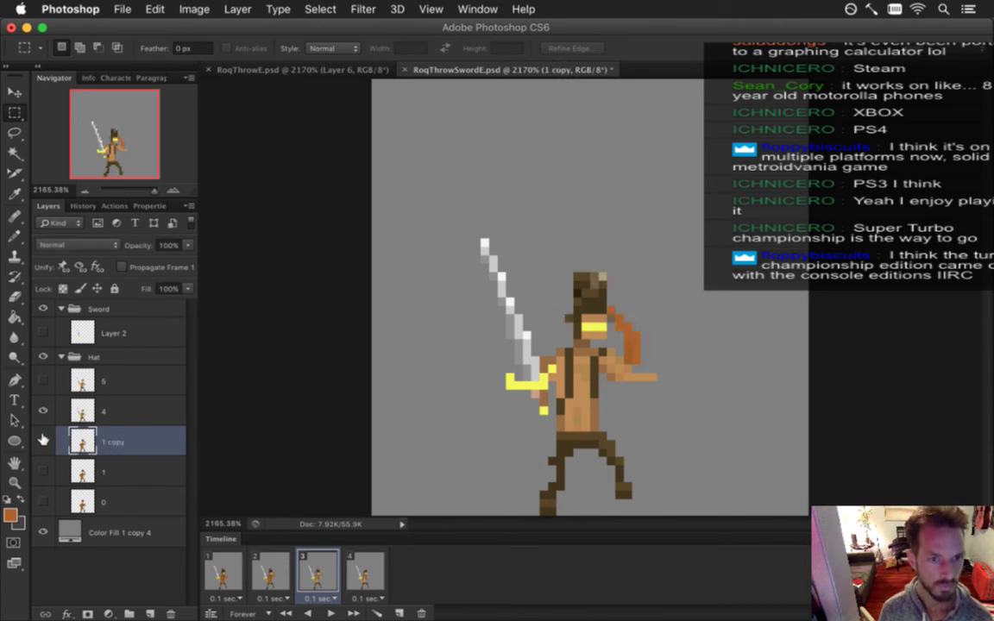
pyautogui.click(171, 443)
pyautogui.press('v')
pyautogui.moveTo(532, 381); pyautogui.dragTo(687, 348)
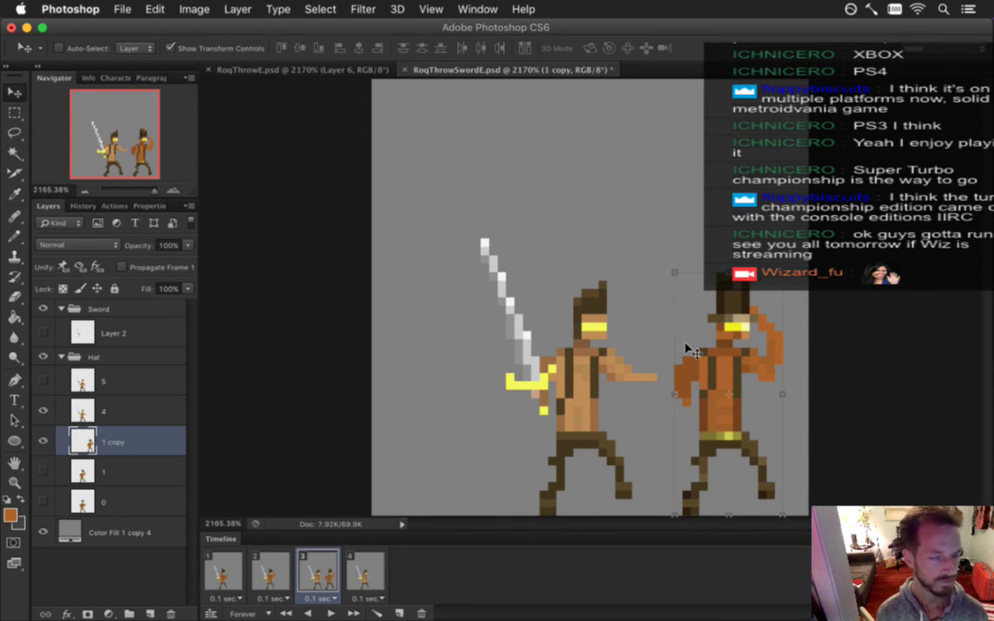
pyautogui.press('m')
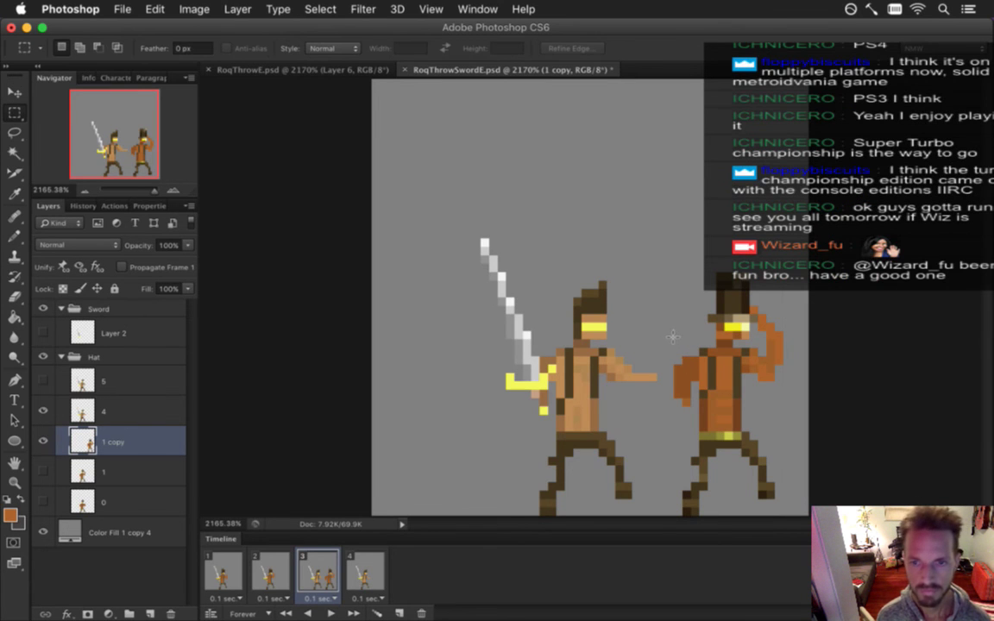
pyautogui.press('super+Left')
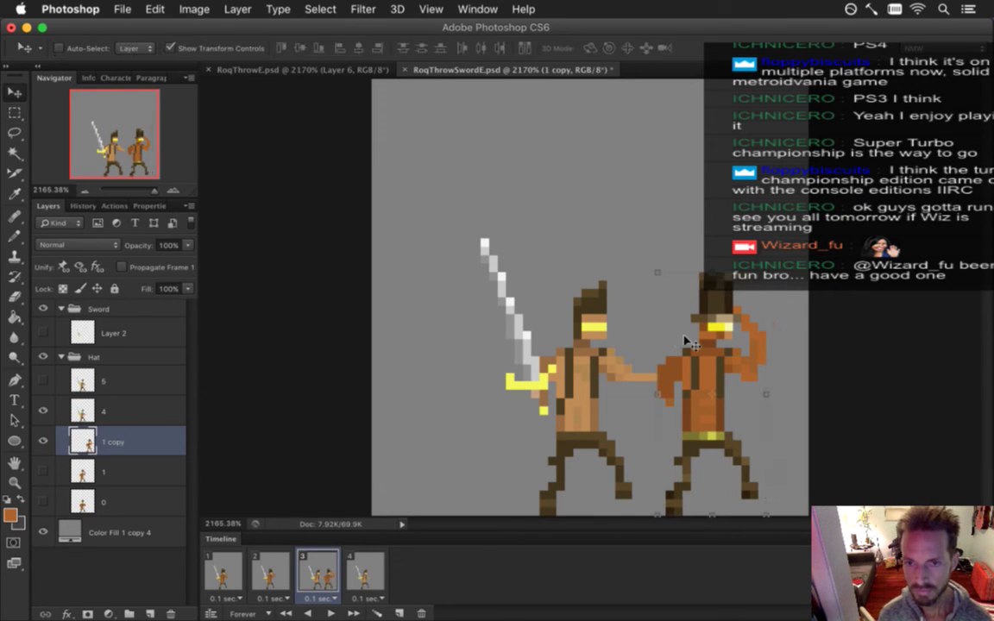
# Erase the raised forearm and the whole hat from the 1 copy layer and save RoqThrowSwordE.psd
pyautogui.press('e')
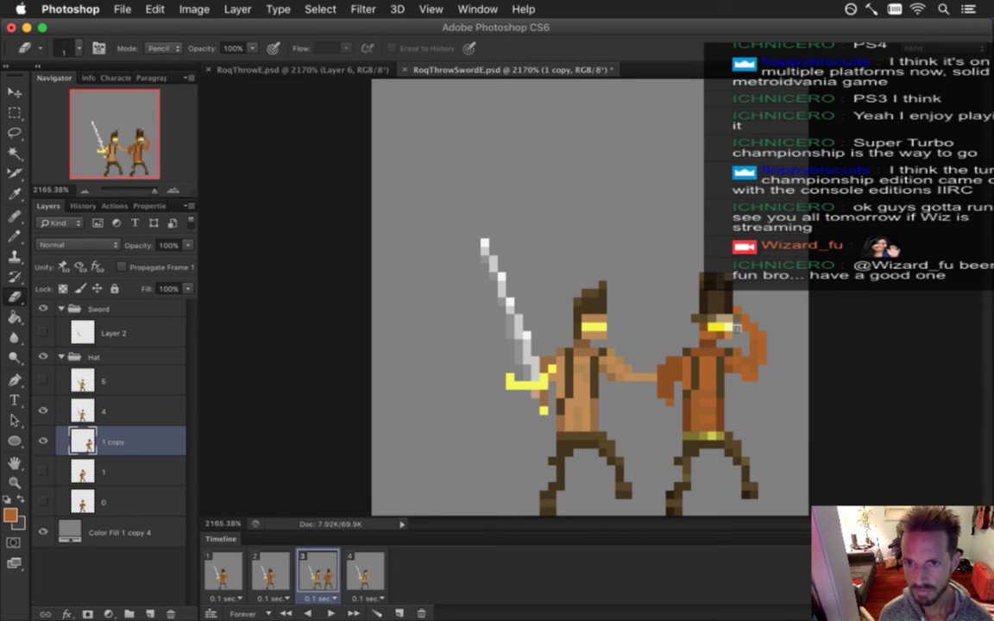
pyautogui.moveTo(742, 328); pyautogui.dragTo(755, 360)
pyautogui.click(755, 360)
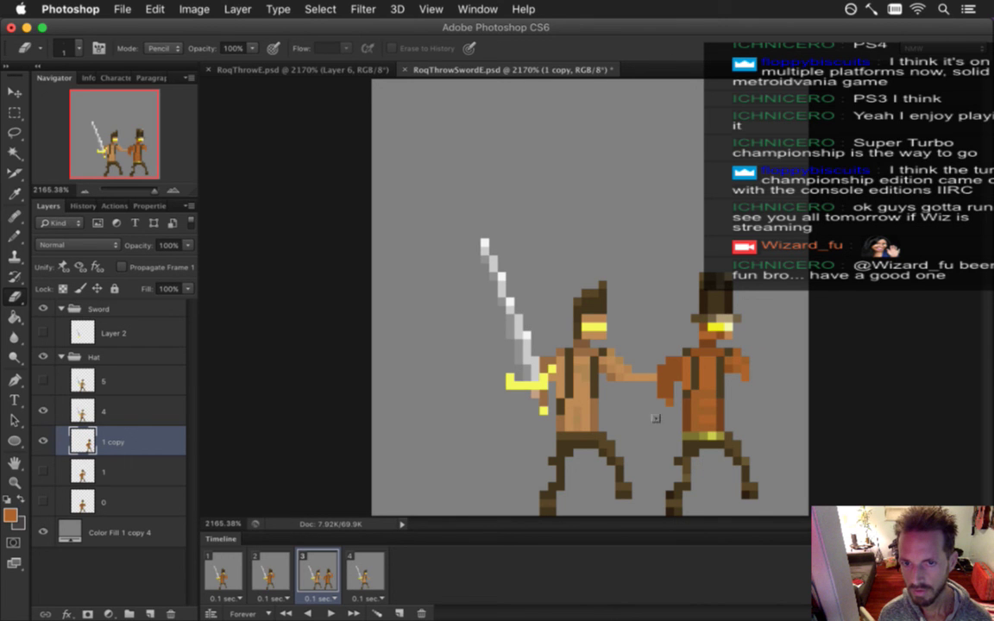
pyautogui.moveTo(709, 318)
pyautogui.mouseDown()
pyautogui.moveTo(730, 318)
pyautogui.moveTo(707, 284)
pyautogui.mouseUp()
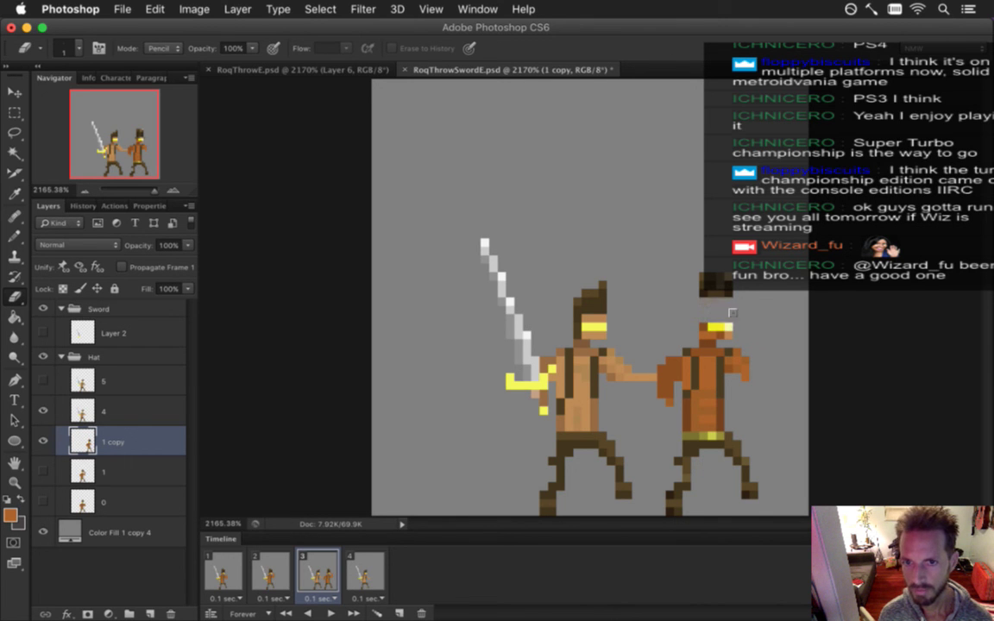
pyautogui.press('super+s')
# Copy the hatless head with orange hair from Layer 6 in frame 4 of RoqThrowE.psd
pyautogui.click(284, 69)
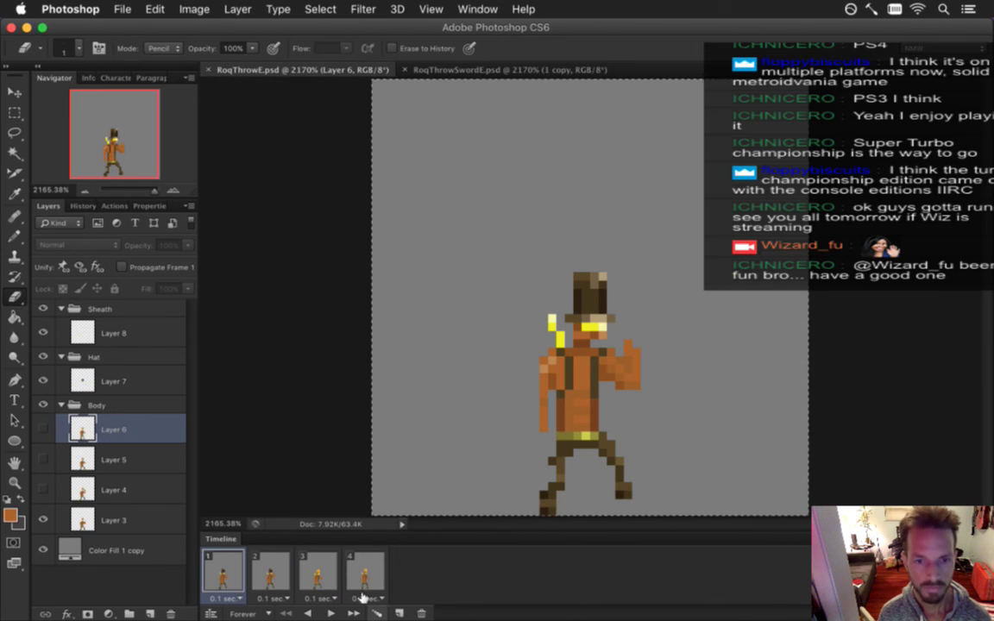
pyautogui.click(352, 562)
pyautogui.press('m')
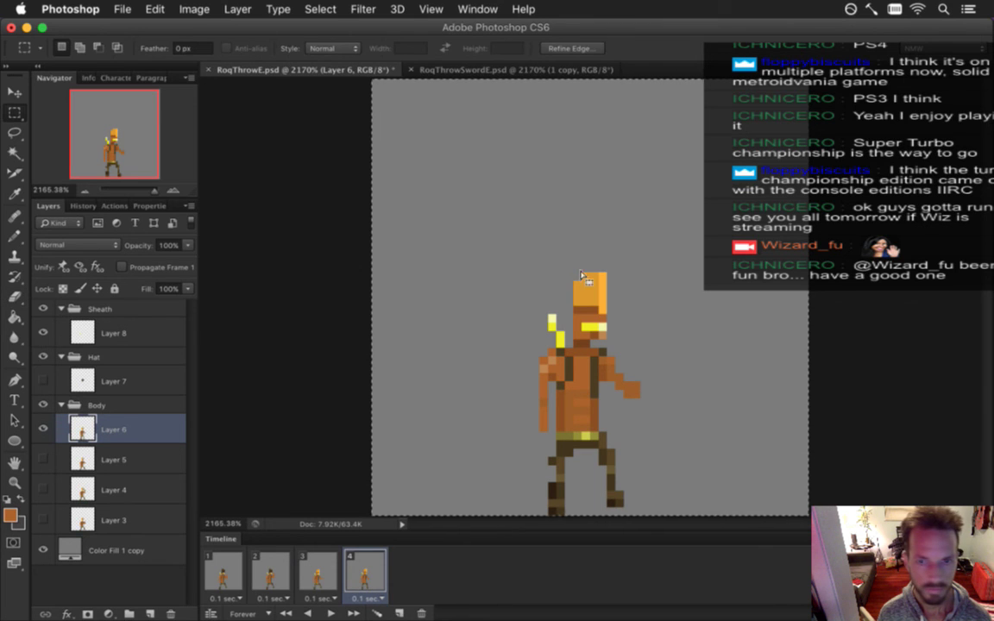
pyautogui.moveTo(572, 247); pyautogui.dragTo(624, 338)
pyautogui.press('super+c')
# Paste the orange-haired head into RoqThrowSwordE.psd, align it on the recoloured figure and merge it with the 1 copy layer
pyautogui.click(527, 70)
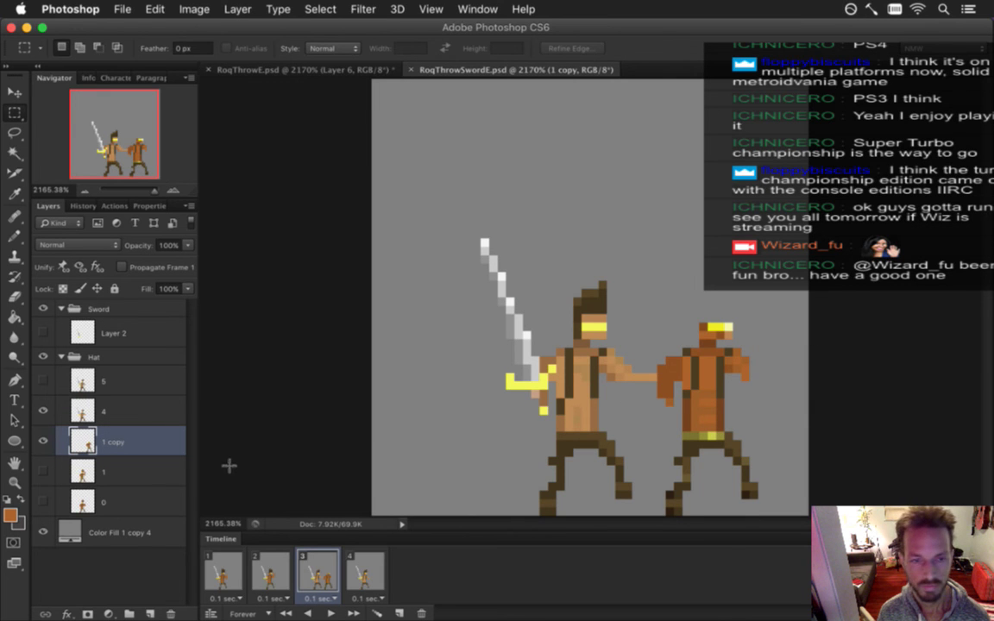
pyautogui.press('super+v')
pyautogui.press('v')
pyautogui.moveTo(609, 293); pyautogui.dragTo(701, 274)
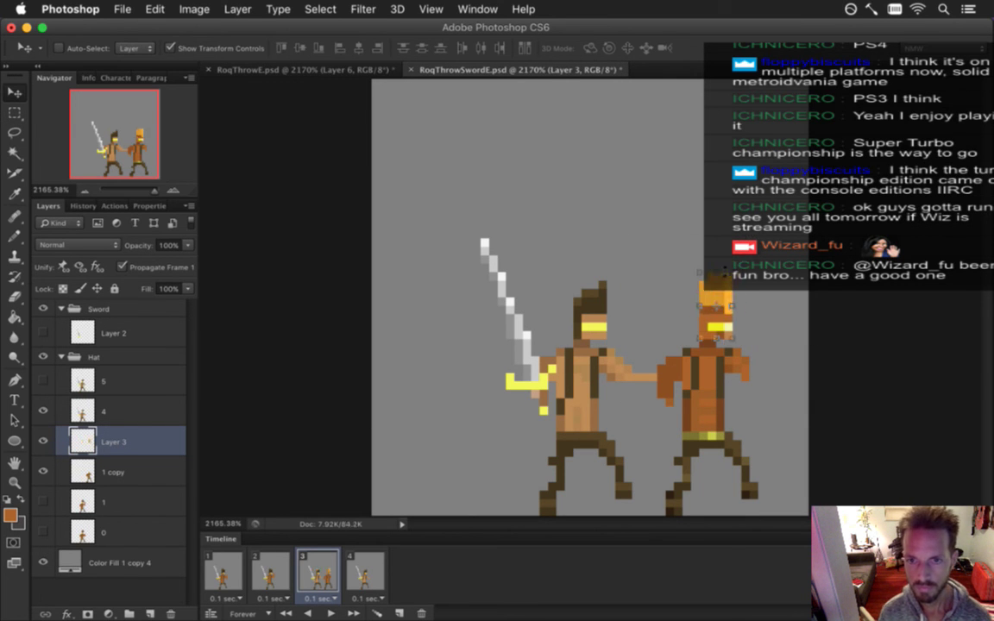
pyautogui.press('m')
pyautogui.keyDown('shift'); pyautogui.click(166, 472); pyautogui.keyUp('shift')
pyautogui.rightClick(166, 472)
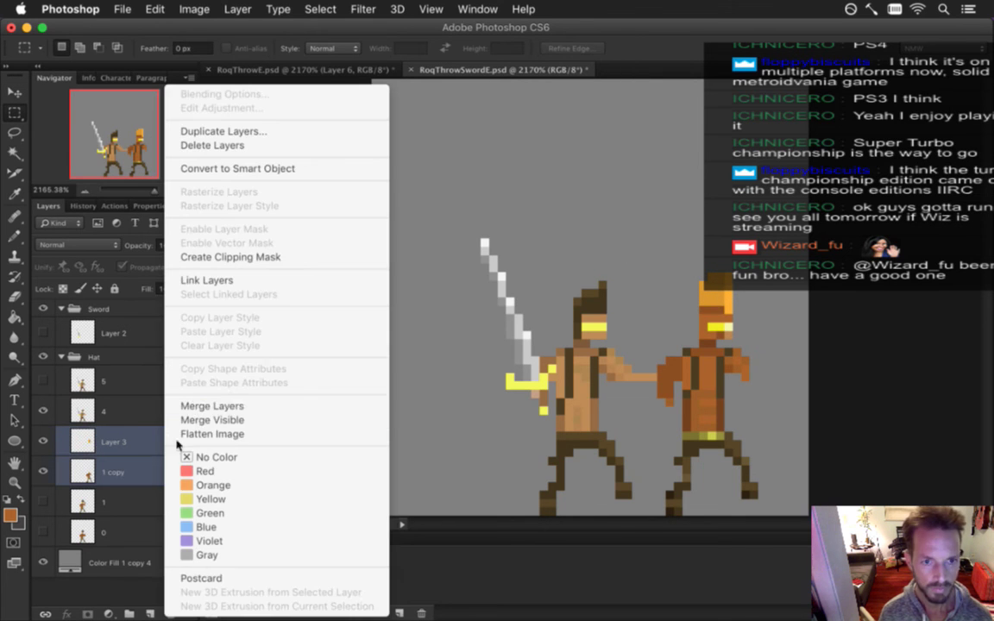
pyautogui.click(196, 407)
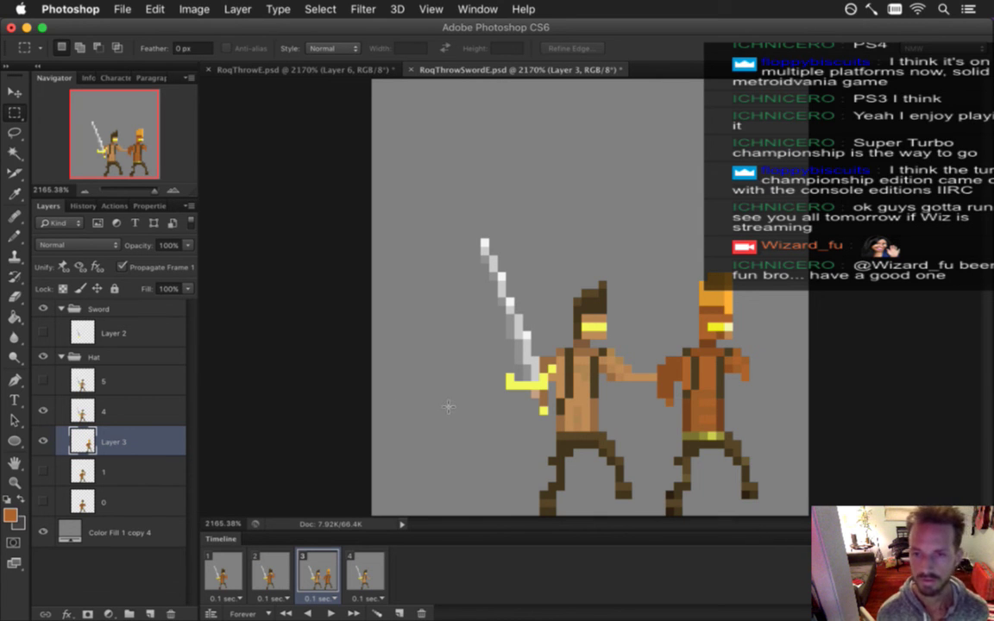
# Sample the arm's skin tone and pencil in the first forearm pixel at the recoloured figure's elbow on Layer 3
pyautogui.click(270, 571)
pyautogui.click(301, 576)
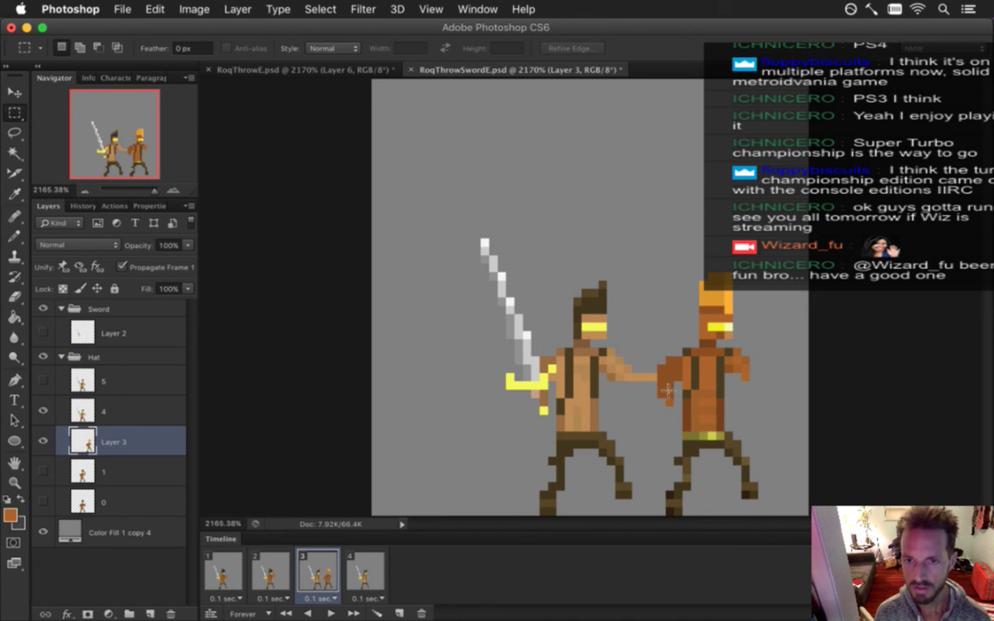
pyautogui.press('i')
pyautogui.click(750, 388)
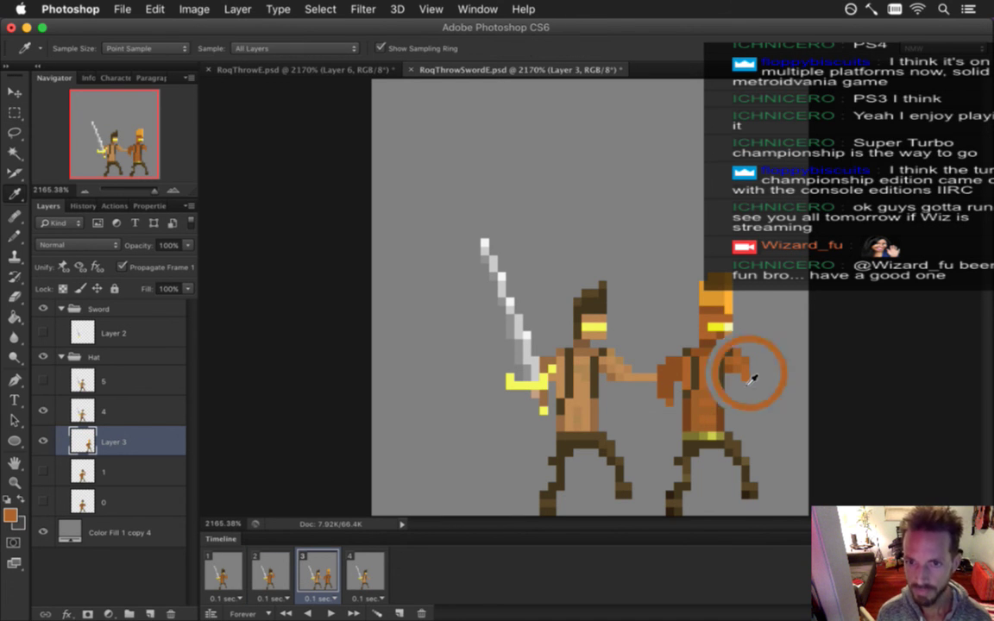
pyautogui.press('b')
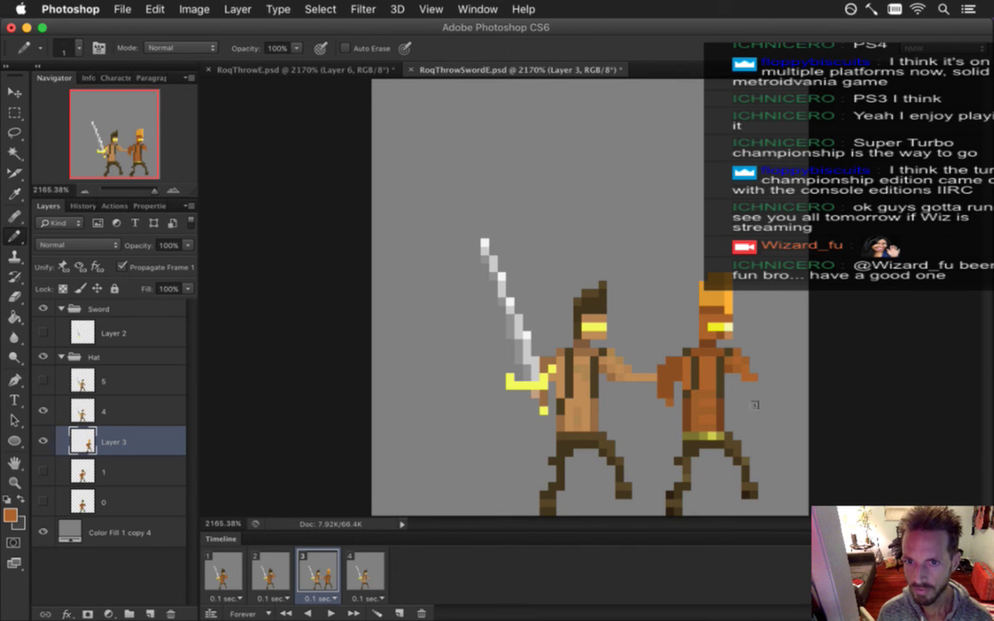
pyautogui.keyDown('alt'); pyautogui.click(732, 381); pyautogui.keyUp('alt')
pyautogui.keyDown('alt'); pyautogui.click(672, 352); pyautogui.keyUp('alt')
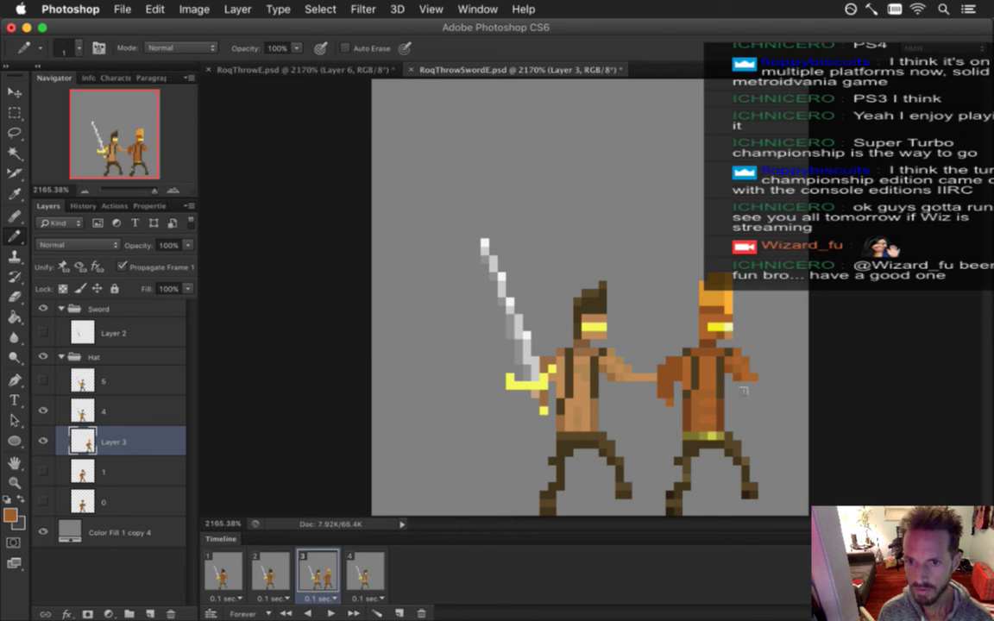
# Extend the forearm horizontally to match the old figure's outstretched arm, shade the elbow with sampled tones and save the file
pyautogui.press('i')
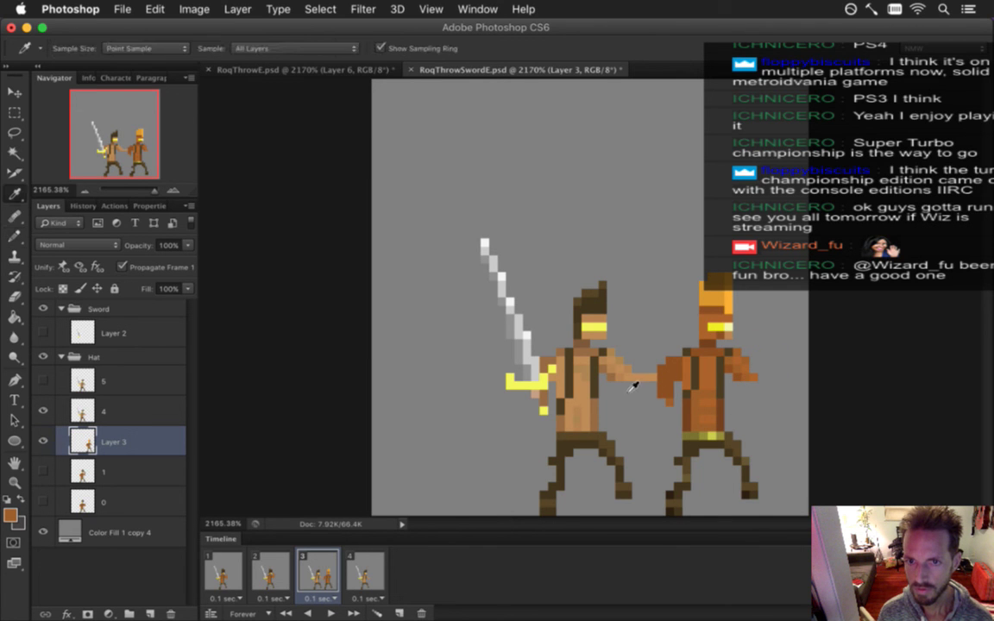
pyautogui.keyDown('alt'); pyautogui.click(754, 377); pyautogui.keyUp('alt')
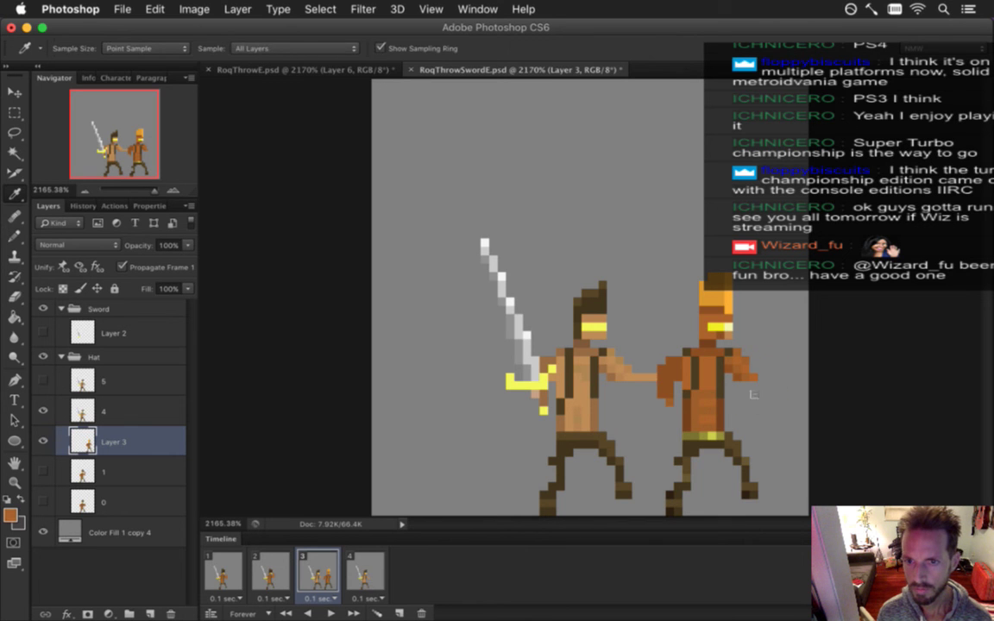
pyautogui.click(767, 377)
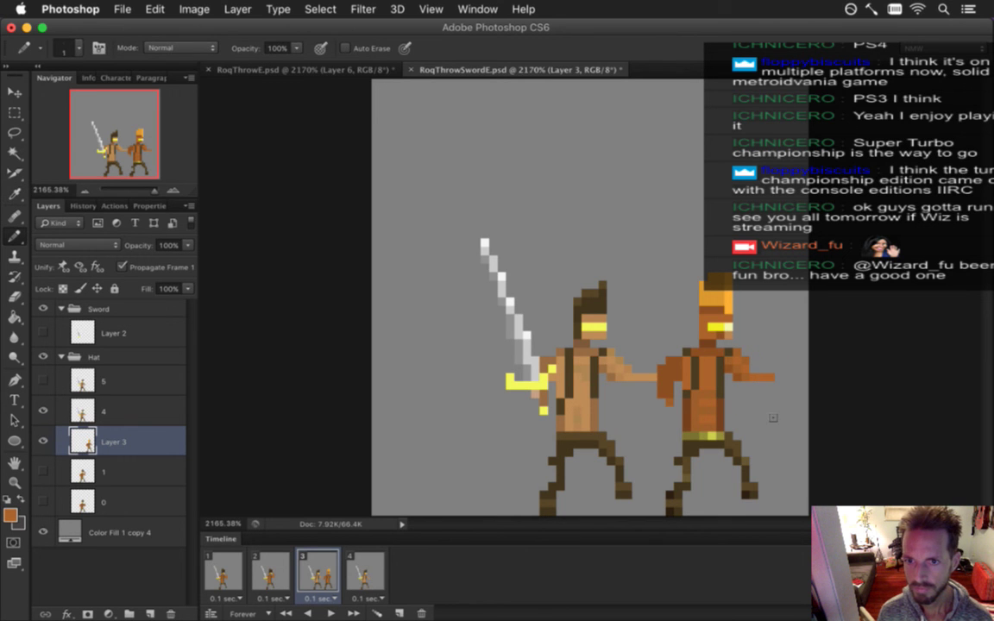
pyautogui.click(759, 383)
pyautogui.press('i')
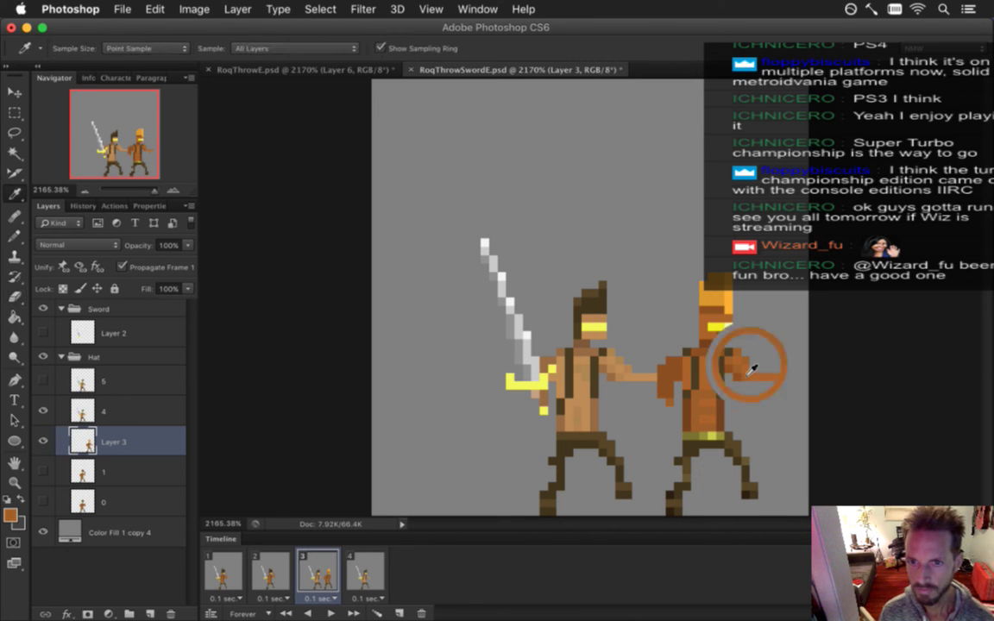
pyautogui.press('b')
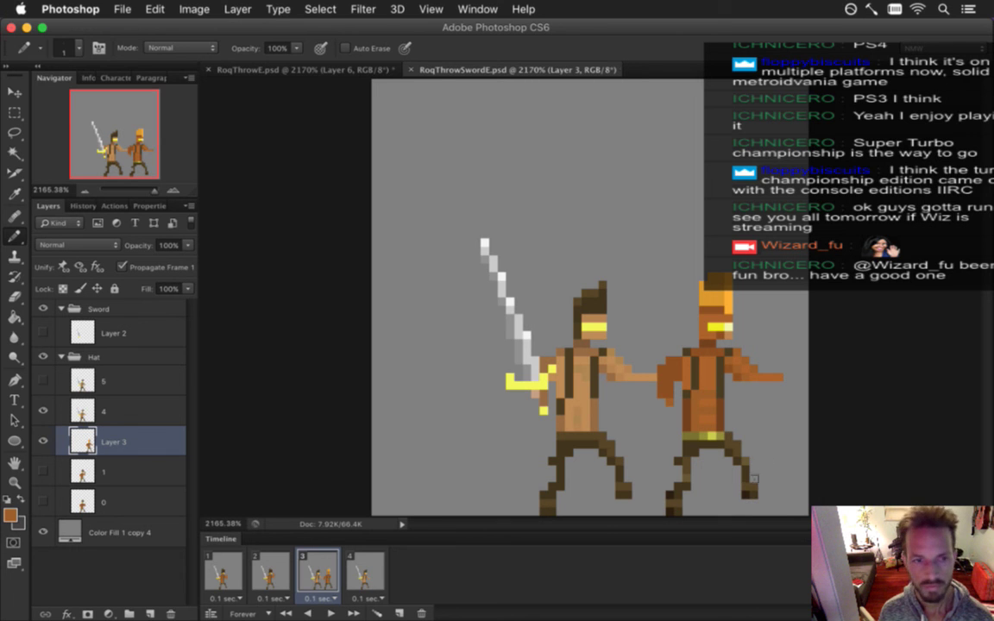
# Move the recoloured figure on Layer 3 onto the old figure in frame 3 and delete the old layer 4
pyautogui.press('v')
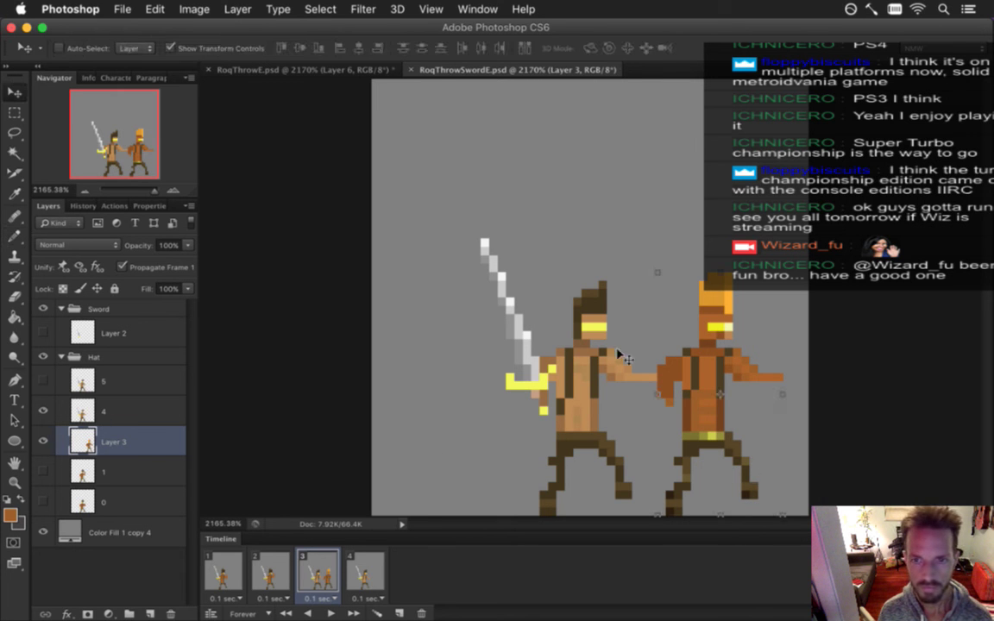
pyautogui.moveTo(695, 335); pyautogui.dragTo(576, 333)
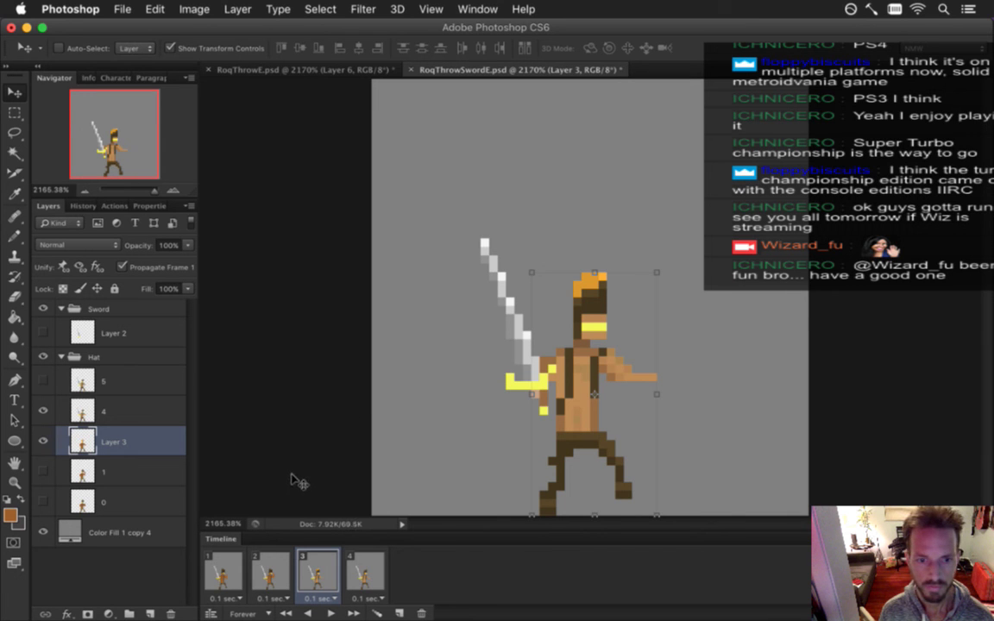
pyautogui.click(138, 411)
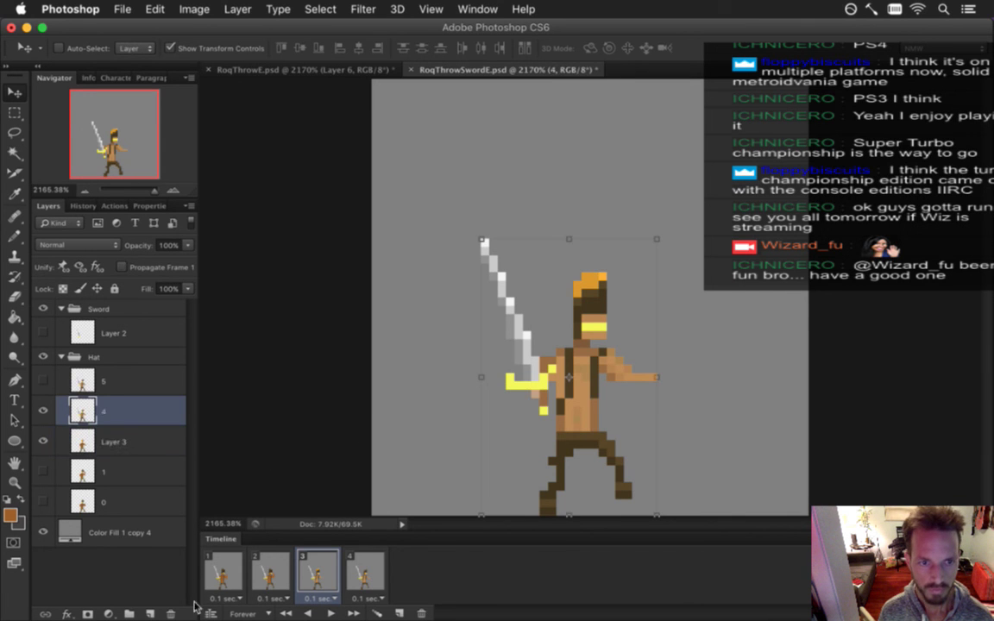
pyautogui.click(170, 610)
# Rename the recoloured figure's layer as 2 and show Layer 2 of the Sword group in frame 3
pyautogui.doubleClick(129, 411)
pyautogui.write('2')
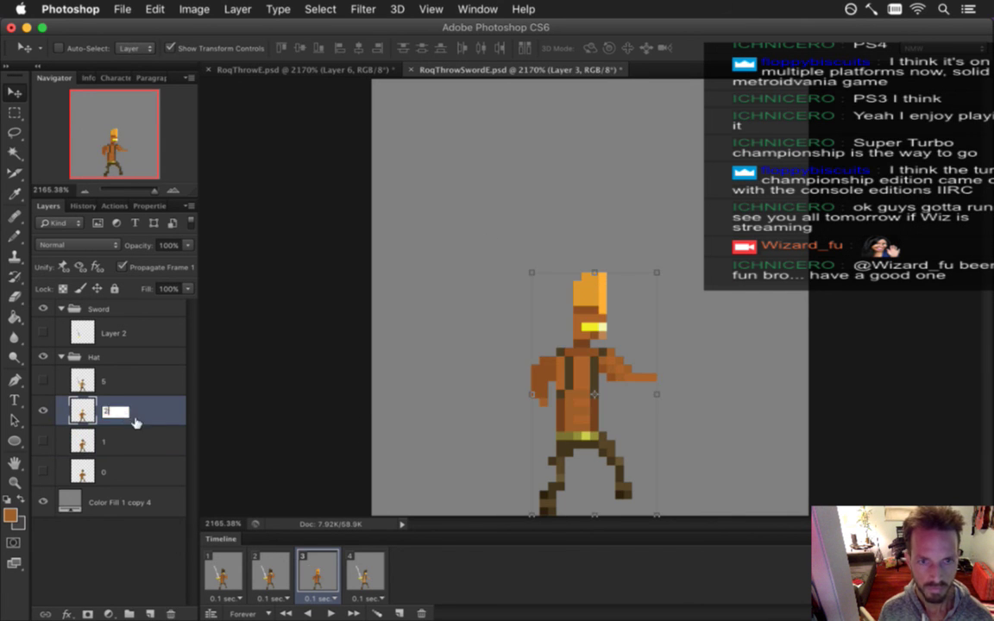
pyautogui.press('Return')
pyautogui.click(43, 332)
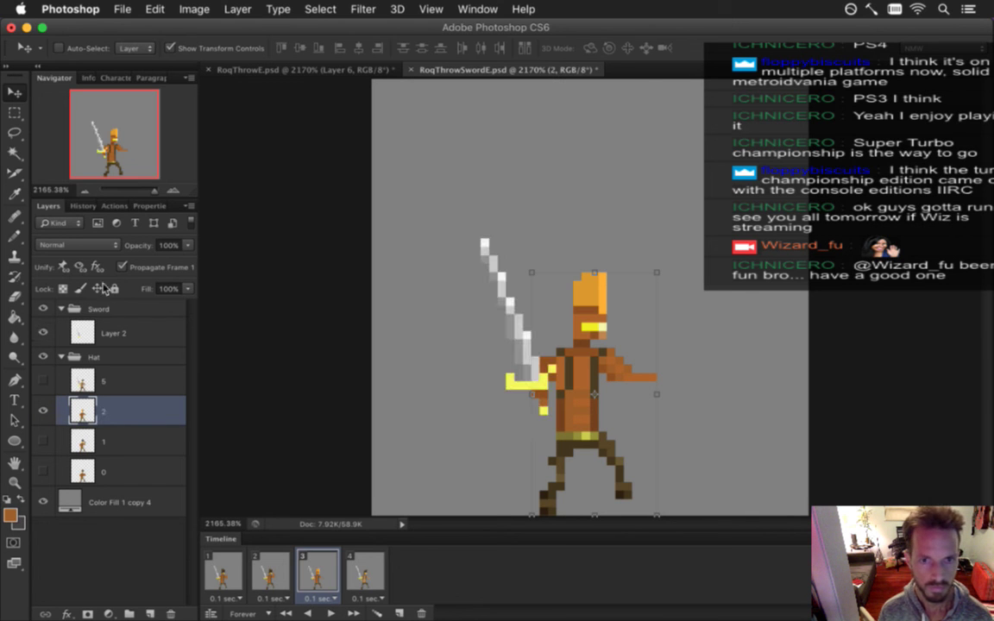
# Step through animation frames 1 to 4 to compare the rebuilt frame 3 with its neighbours
pyautogui.click(223, 571)
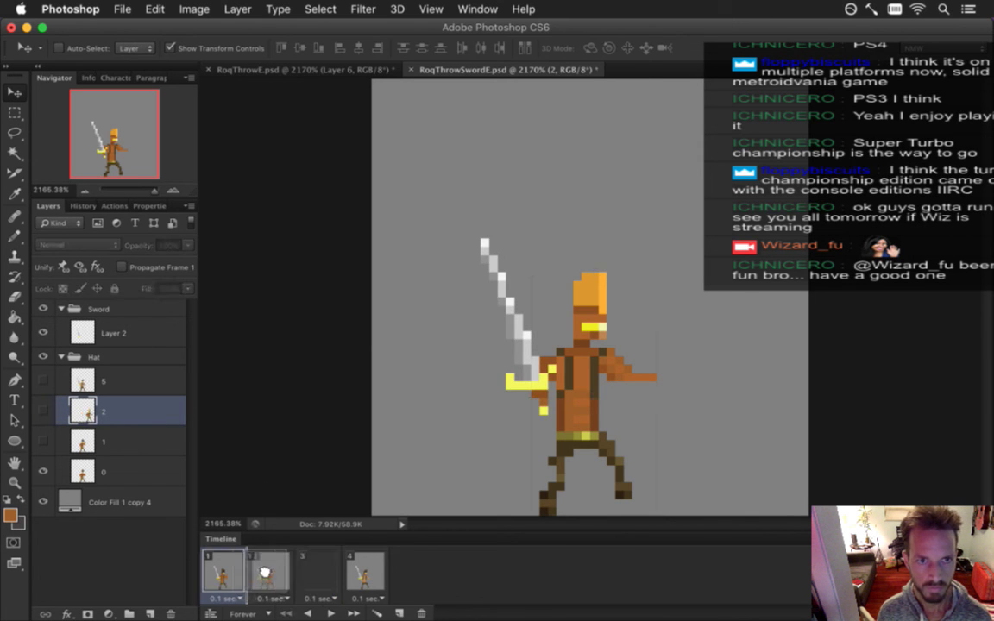
pyautogui.click(318, 573)
pyautogui.click(222, 574)
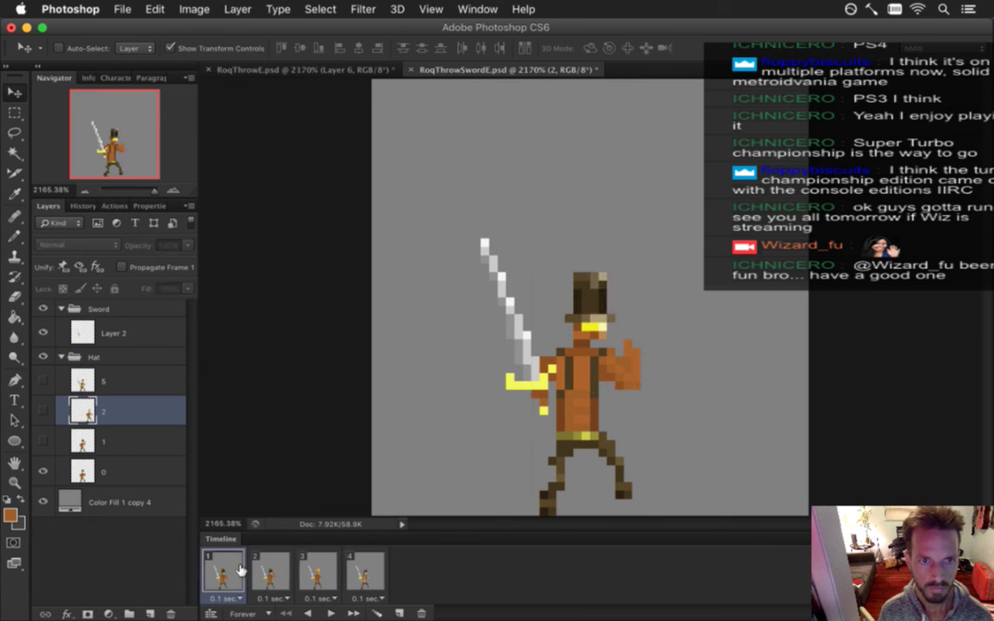
pyautogui.click(272, 573)
pyautogui.click(307, 573)
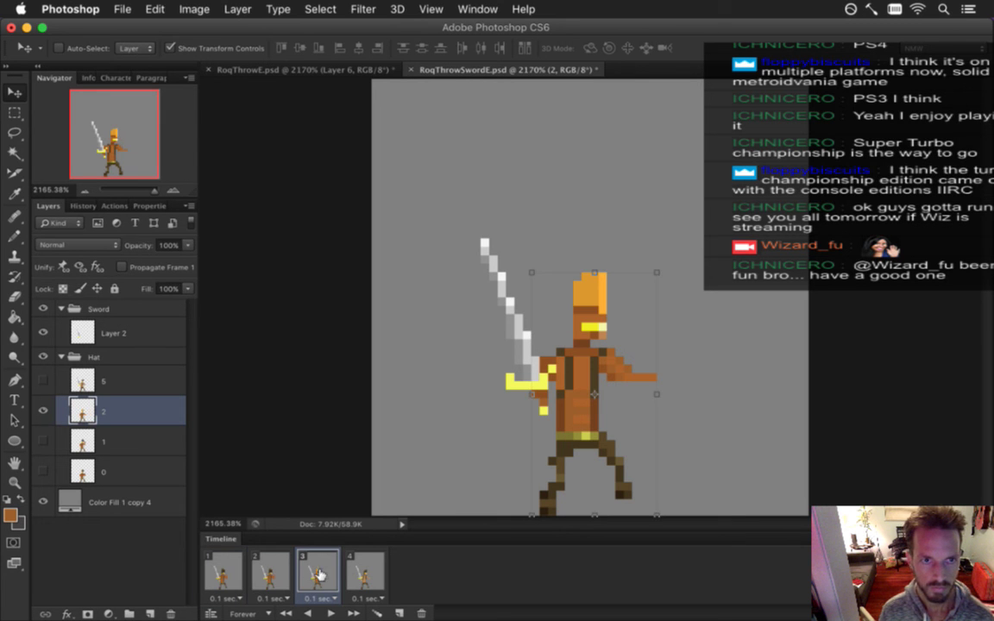
pyautogui.click(362, 574)
pyautogui.click(319, 575)
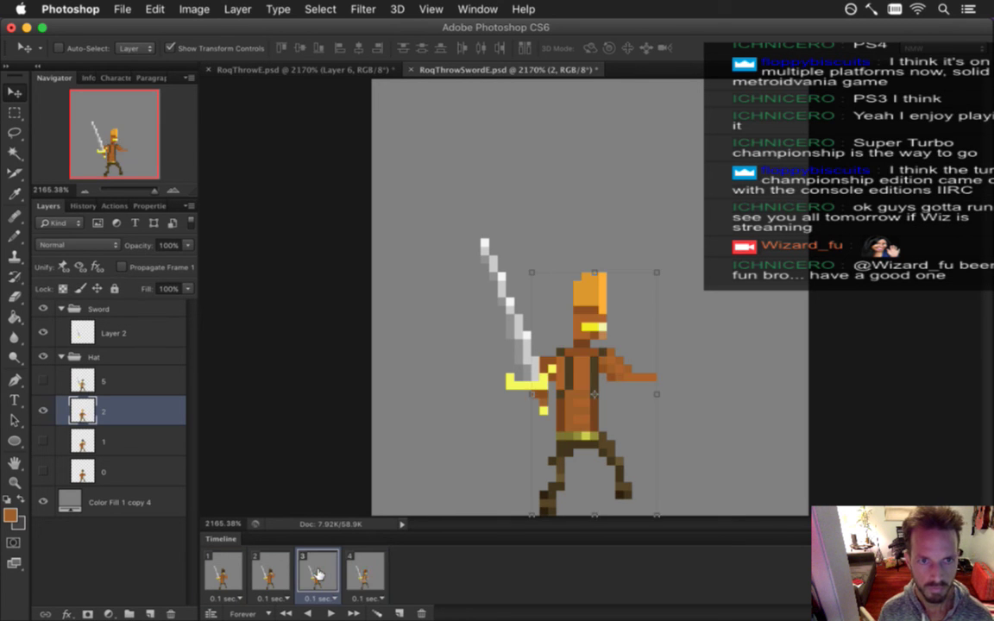
pyautogui.click(290, 573)
pyautogui.click(326, 573)
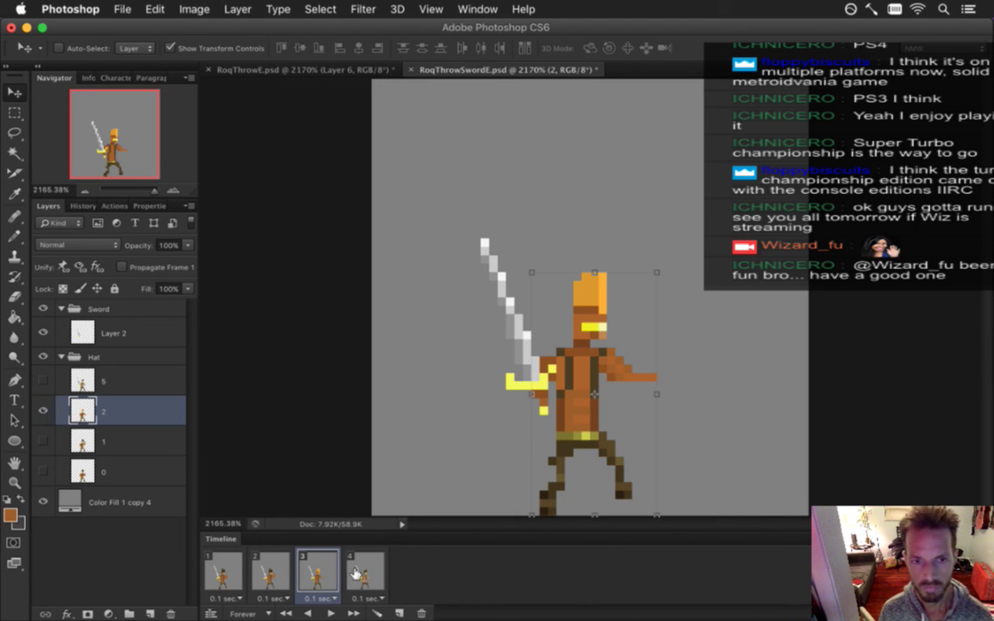
# Duplicate layer 2 of the Hat group in frame 4 and show the copy
pyautogui.click(354, 574)
pyautogui.press('super+j')
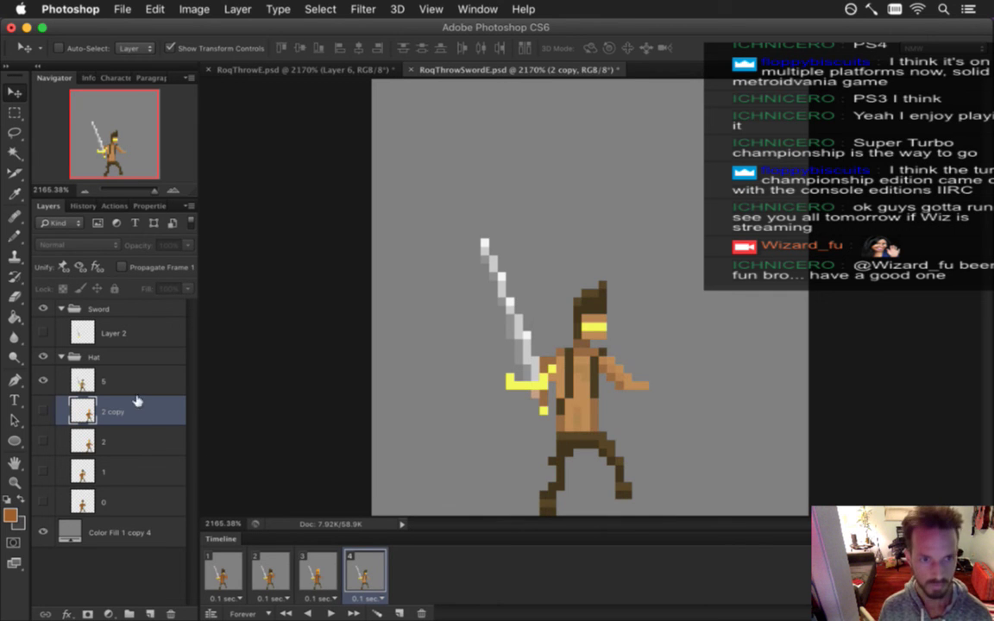
pyautogui.click(43, 412)
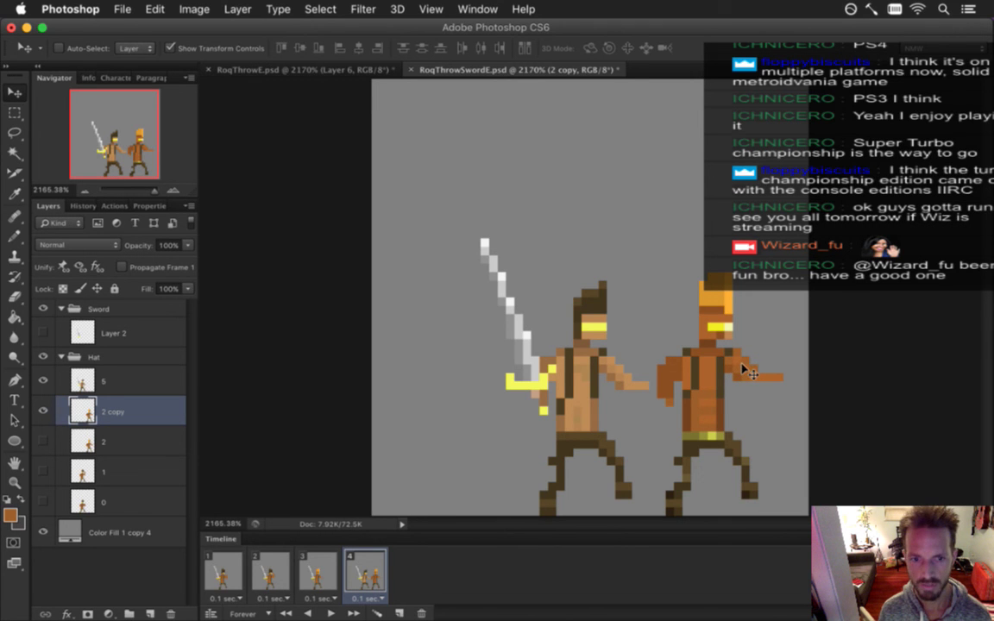
# Select the outstretched arm on the 2 copy layer and shift it one pixel down
pyautogui.press('m')
pyautogui.moveTo(732, 341); pyautogui.dragTo(786, 391)
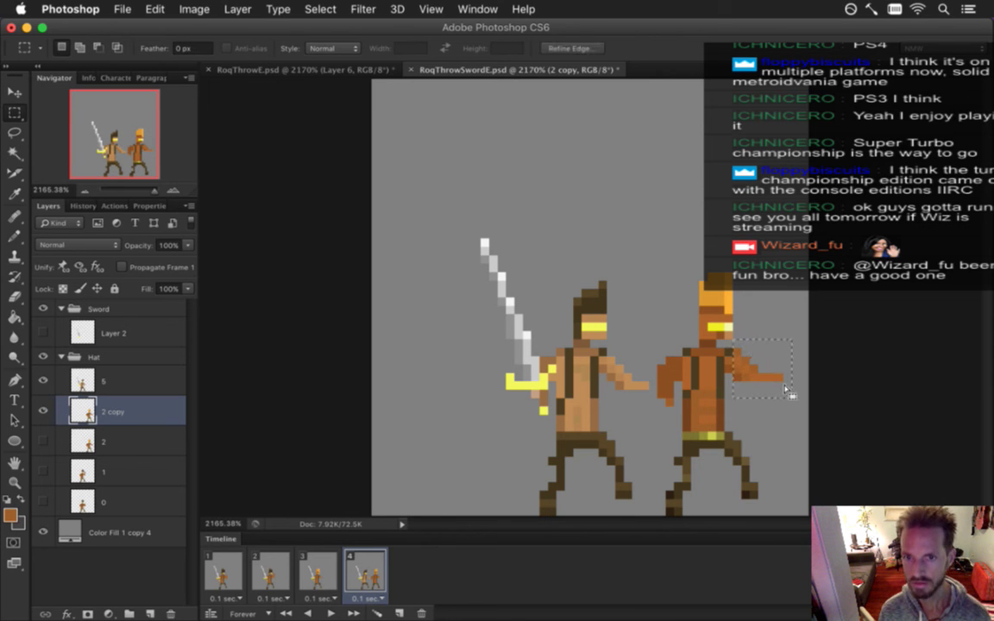
pyautogui.press('v')
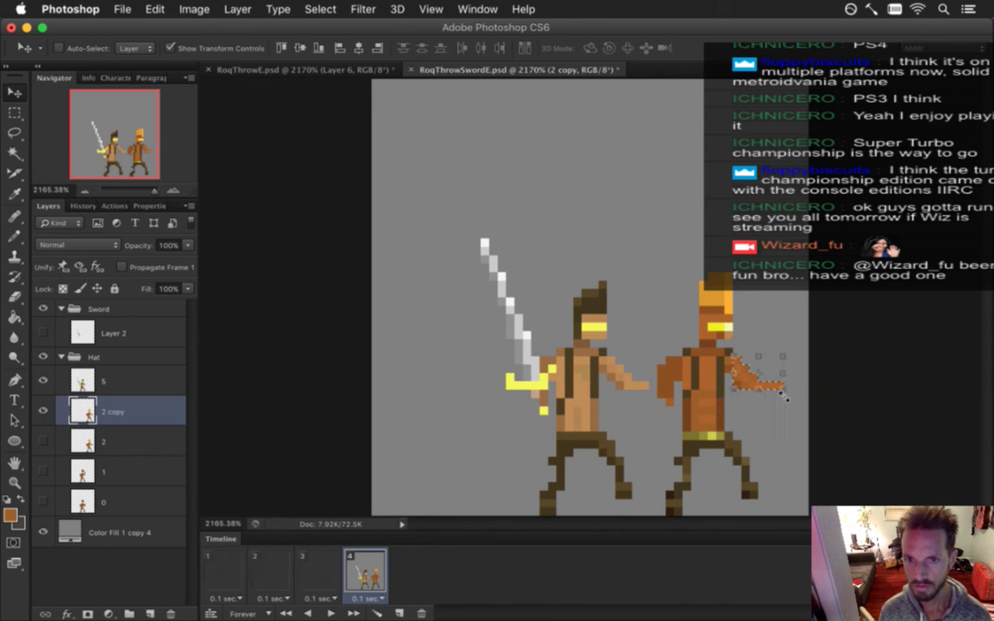
pyautogui.press('m')
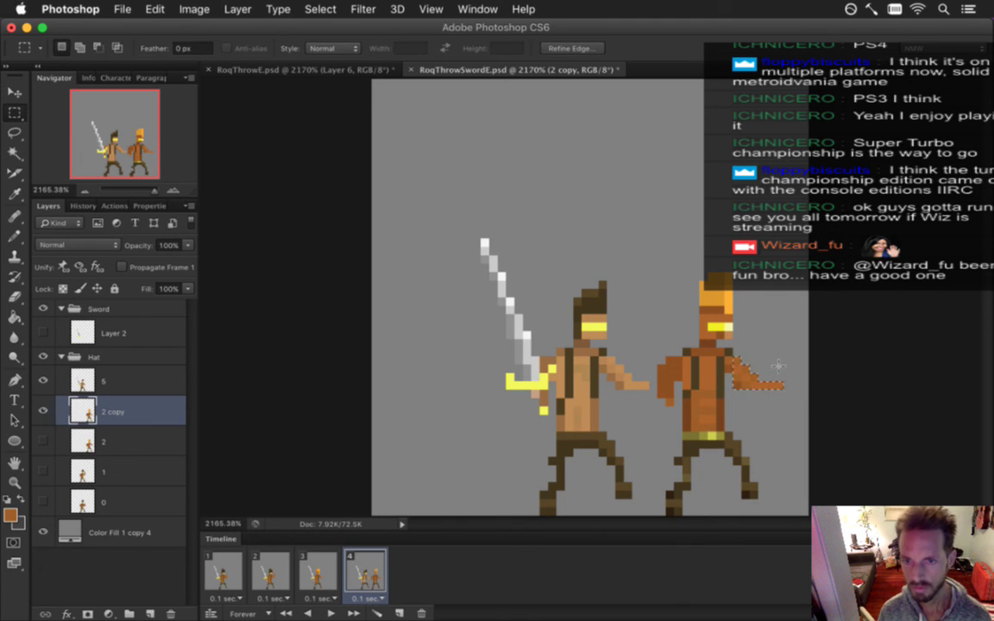
# Retouch the lowered arm's shoulder and elbow pixels with sampled skin tones, erase the end pixel of the hand and save the file
pyautogui.press('b')
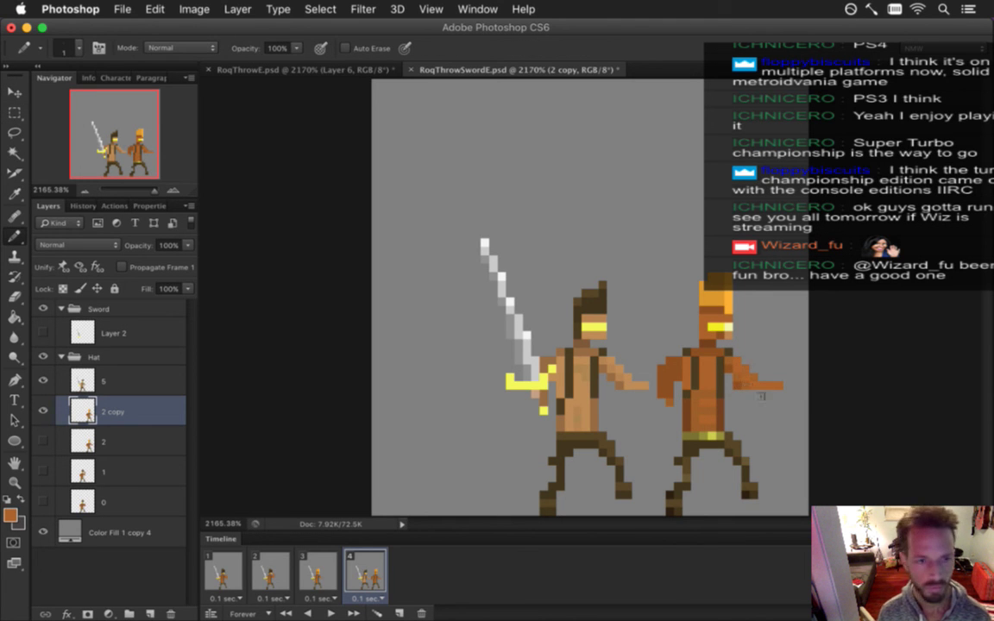
pyautogui.keyDown('alt'); pyautogui.click(655, 331); pyautogui.keyUp('alt')
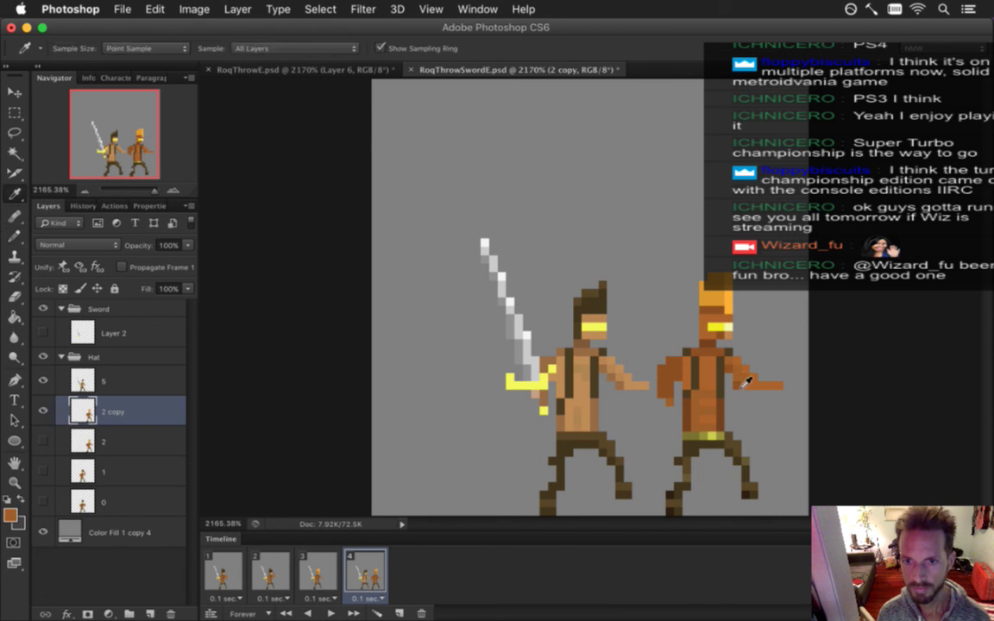
pyautogui.press('e')
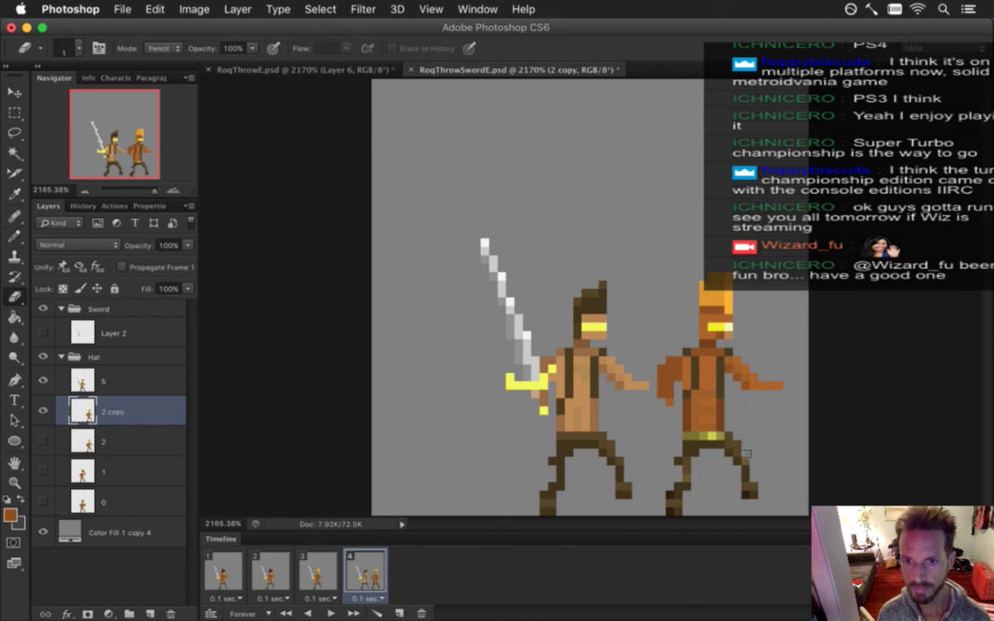
pyautogui.click(778, 386)
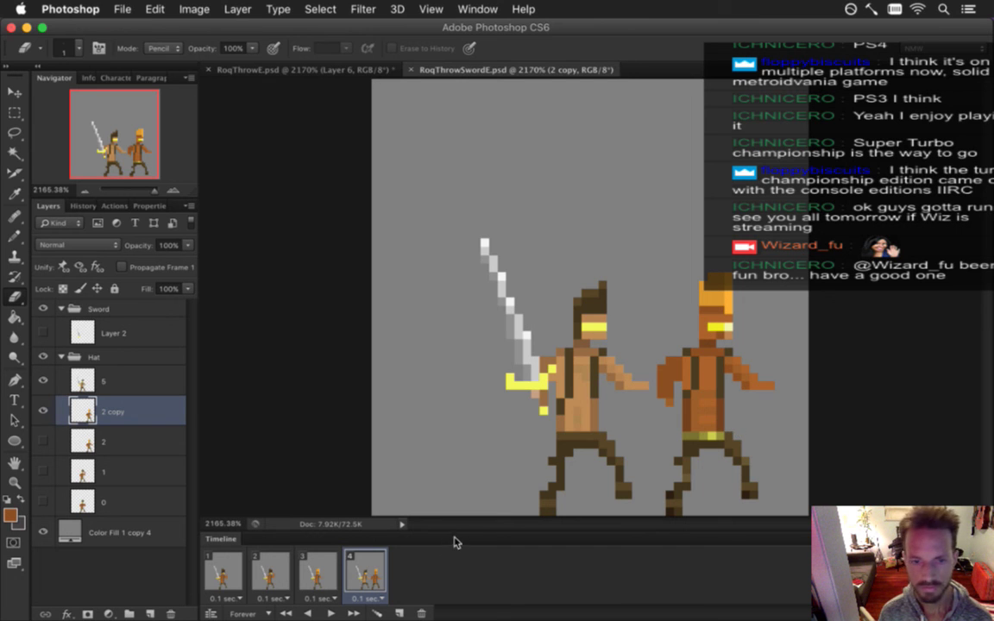
# Move the recoloured figure on the 2 copy layer onto the old figure in frame 4
pyautogui.press('v')
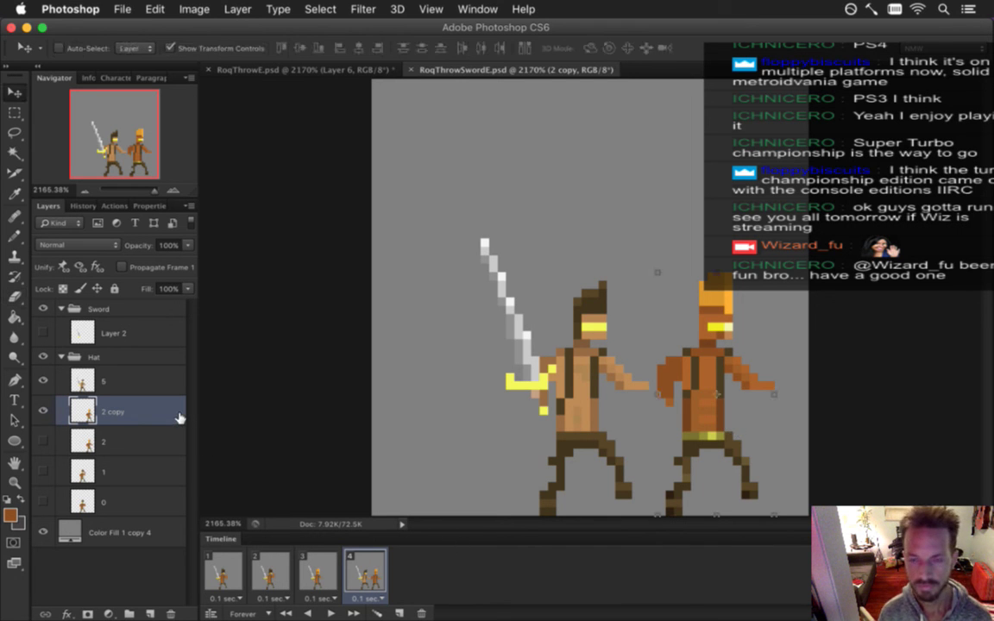
pyautogui.moveTo(707, 347); pyautogui.dragTo(591, 349)
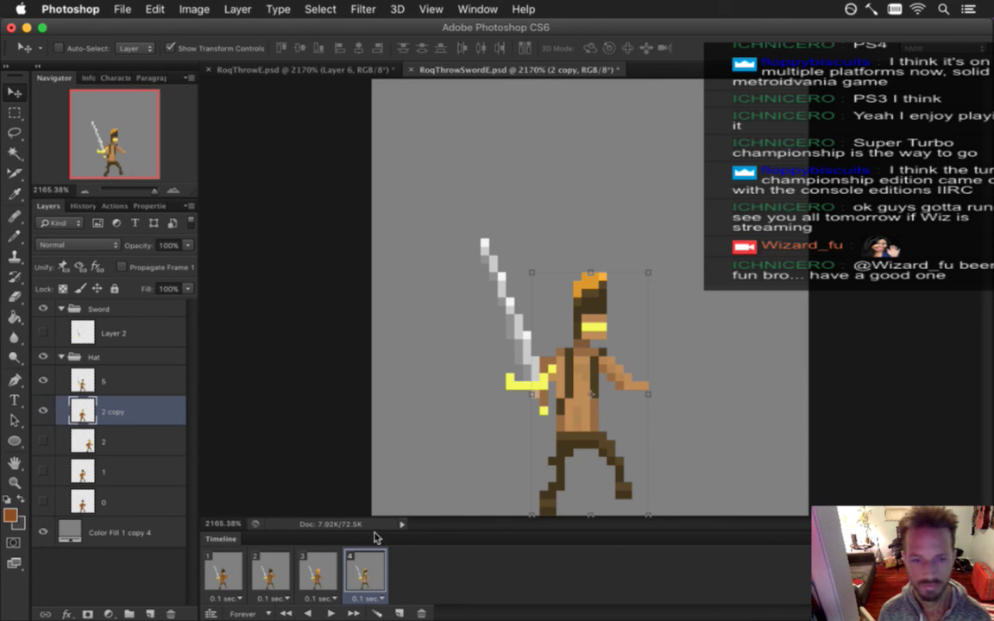
pyautogui.click(130, 387)
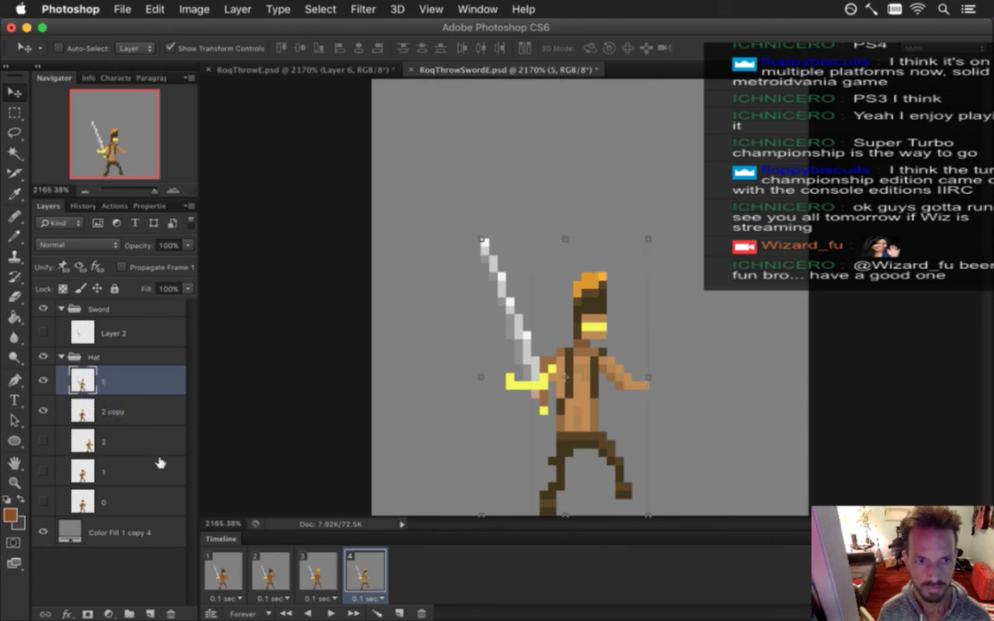
pyautogui.click(172, 614)
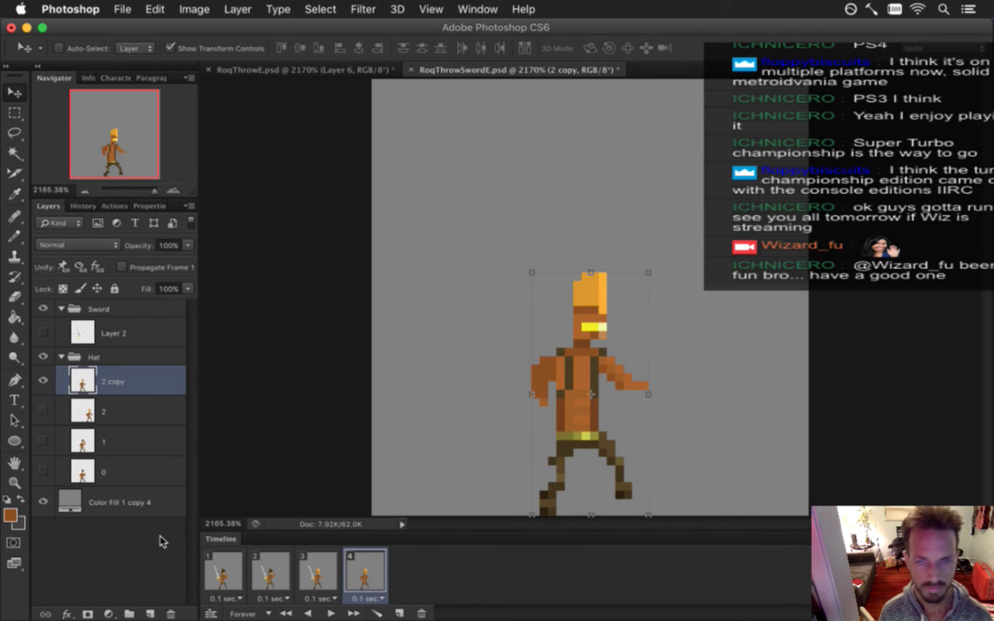
pyautogui.hotkey('ctrl', 'z')
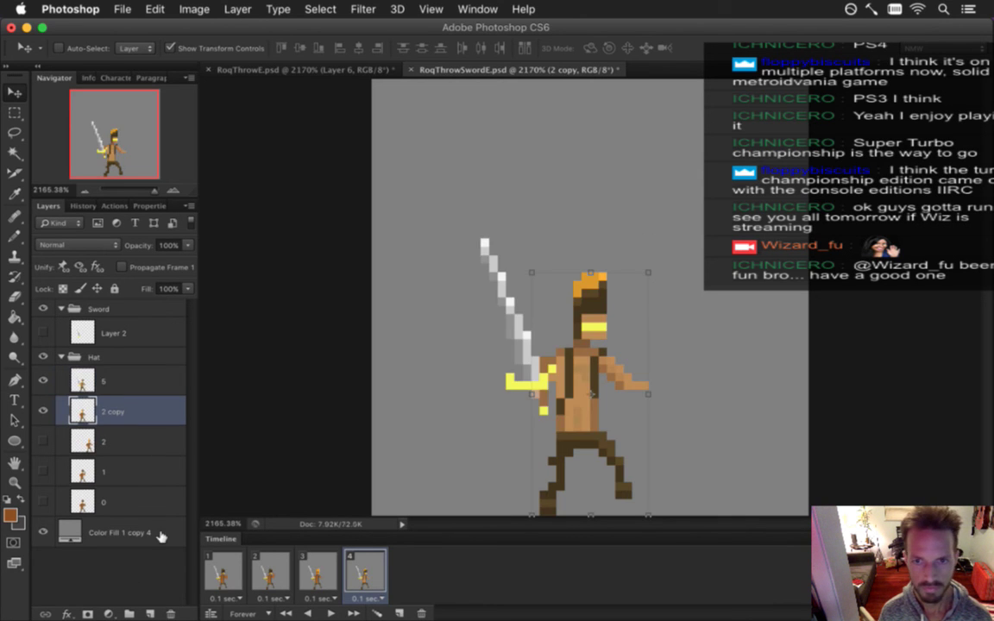
pyautogui.click(170, 613)
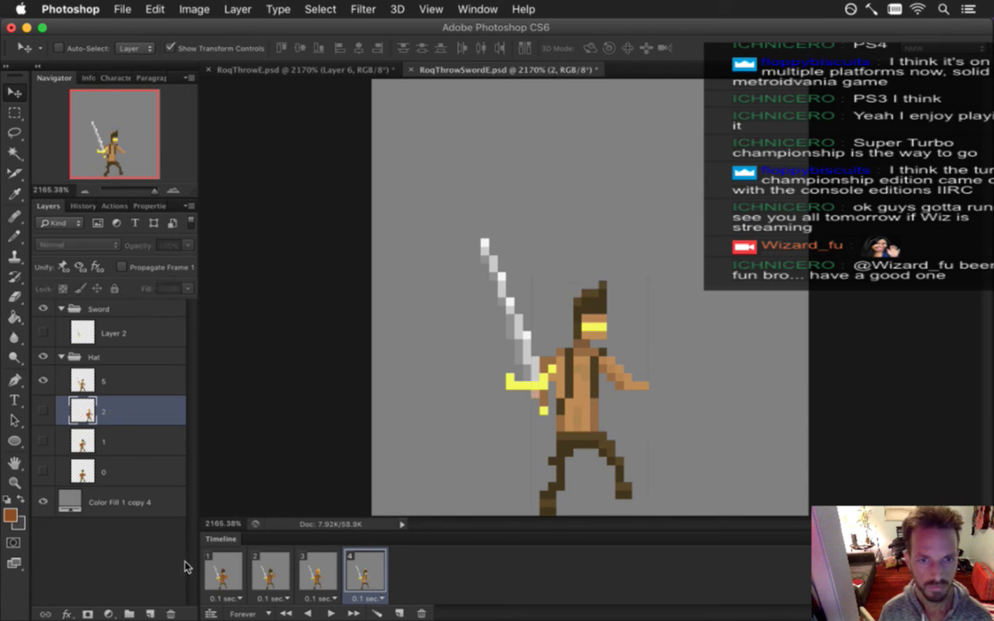
# Delete the old layer 5 from the Hat group and rename the 2 copy layer as 3
pyautogui.click(129, 381)
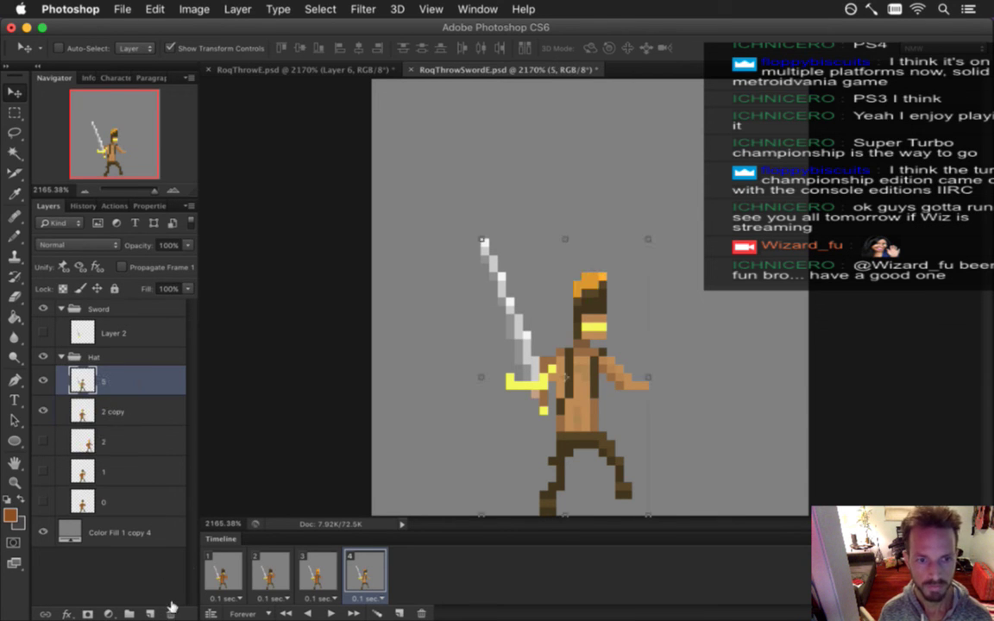
pyautogui.hotkey('ctrl', 'z')
pyautogui.doubleClick(121, 385)
pyautogui.write('3')
pyautogui.press('Return')
# Compare frames 3 and 4 and show Layer 2 of the Sword group in frame 4
pyautogui.click(321, 568)
pyautogui.click(367, 569)
pyautogui.click(43, 333)
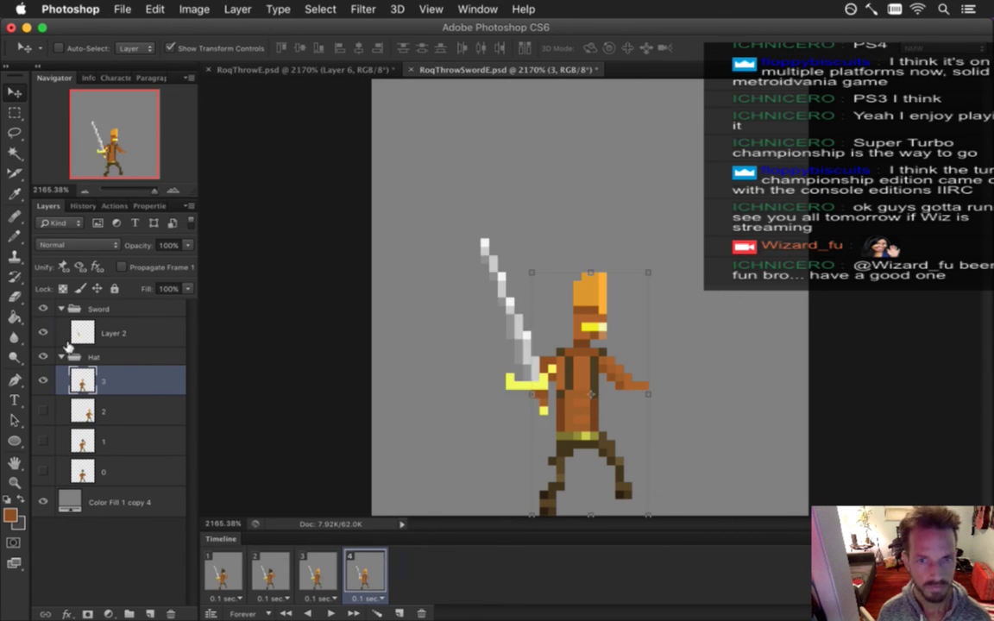
# Play the four-frame sword-throw animation from frame 1 and stop the playback
pyautogui.click(222, 572)
pyautogui.click(334, 612)
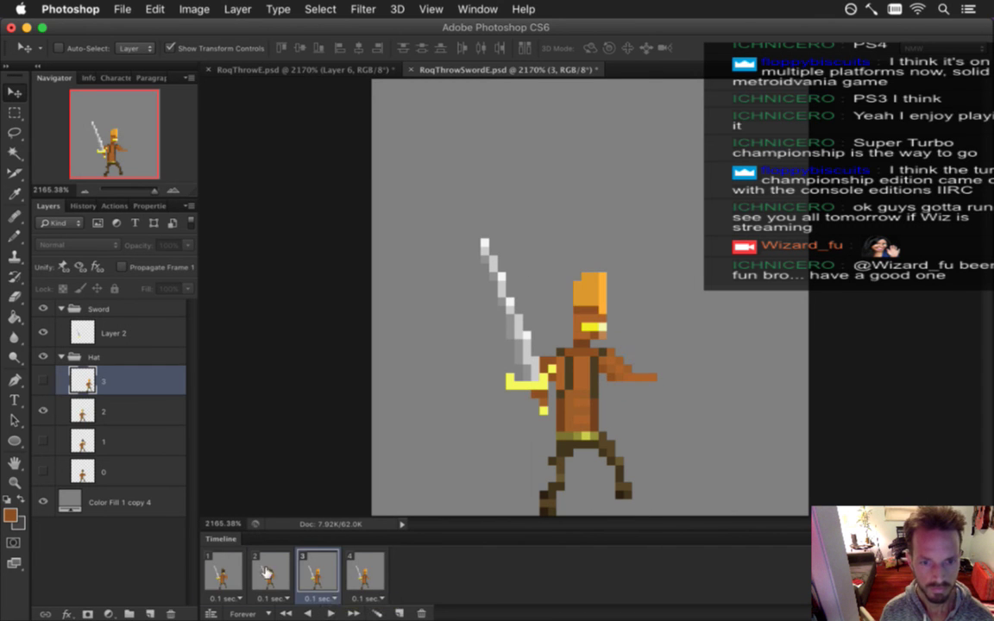
pyautogui.click(336, 611)
# Render all four frames without the grey fill layer as the PNG sequence RoqThrowSwordEHat.png, and show the fill again
pyautogui.keyDown('shift'); pyautogui.click(367, 571); pyautogui.keyUp('shift')
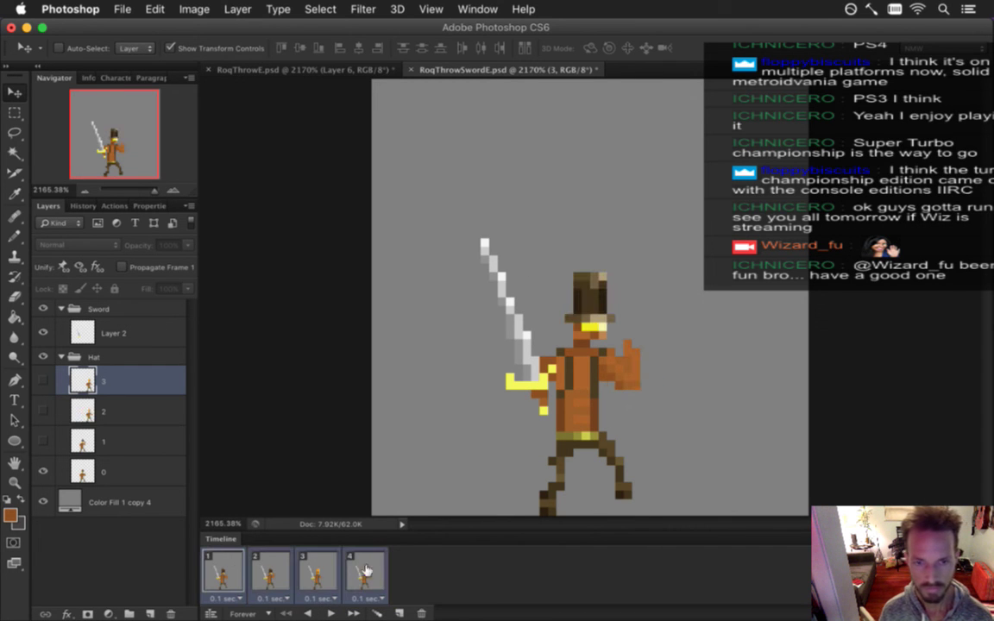
pyautogui.click(43, 503)
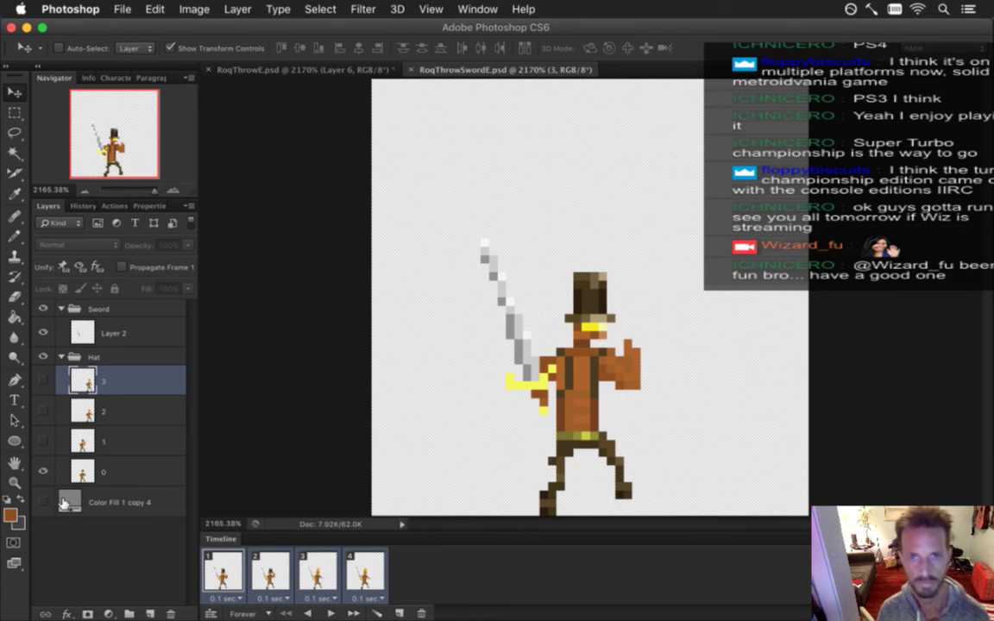
pyautogui.press('super+alt+shift+r')
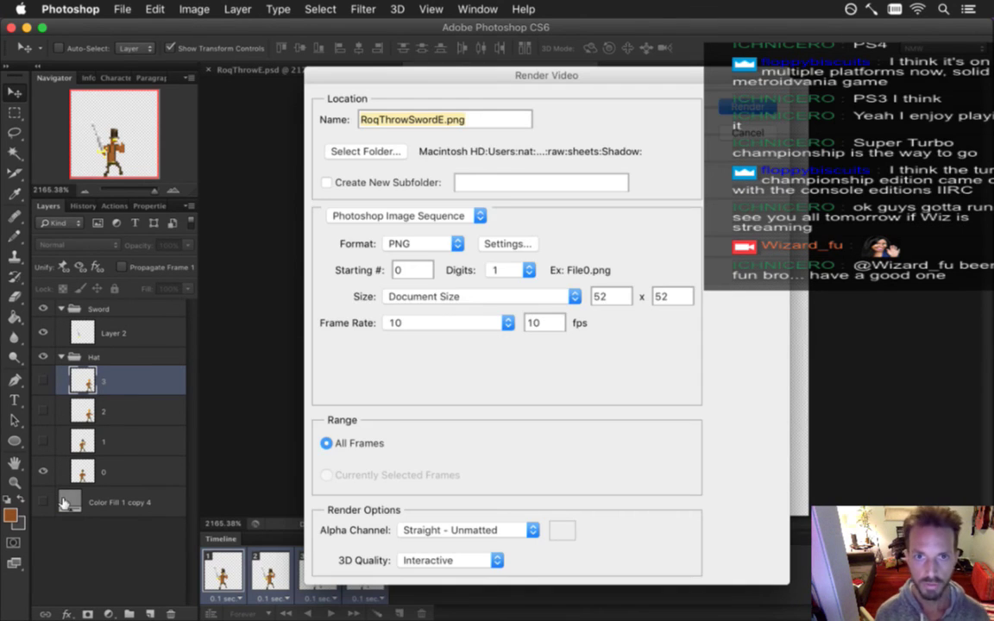
pyautogui.press('Right')
pyautogui.write('Hat')
pyautogui.press('Return')
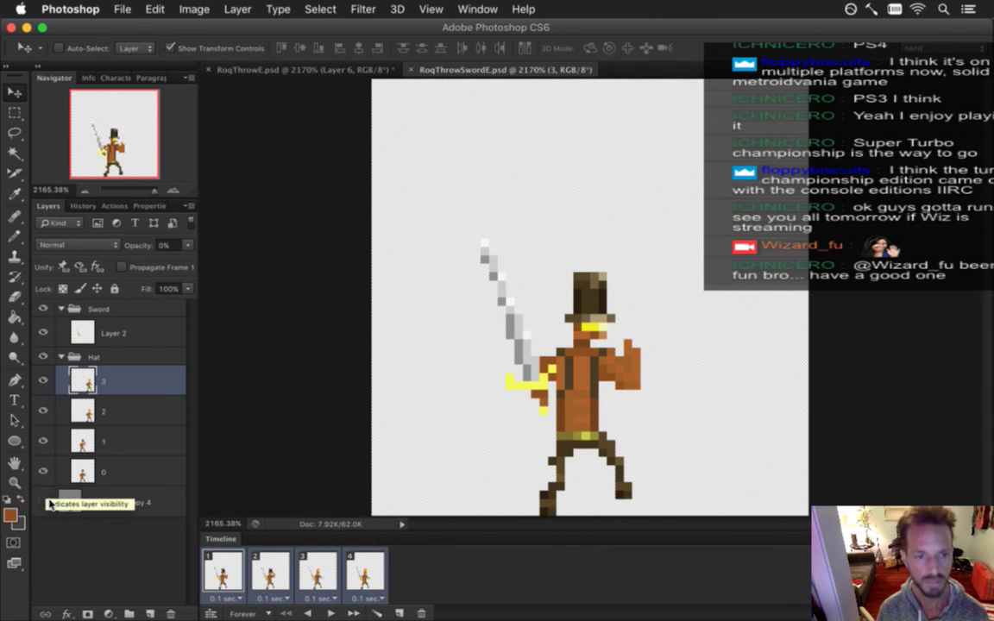
pyautogui.click(43, 500)
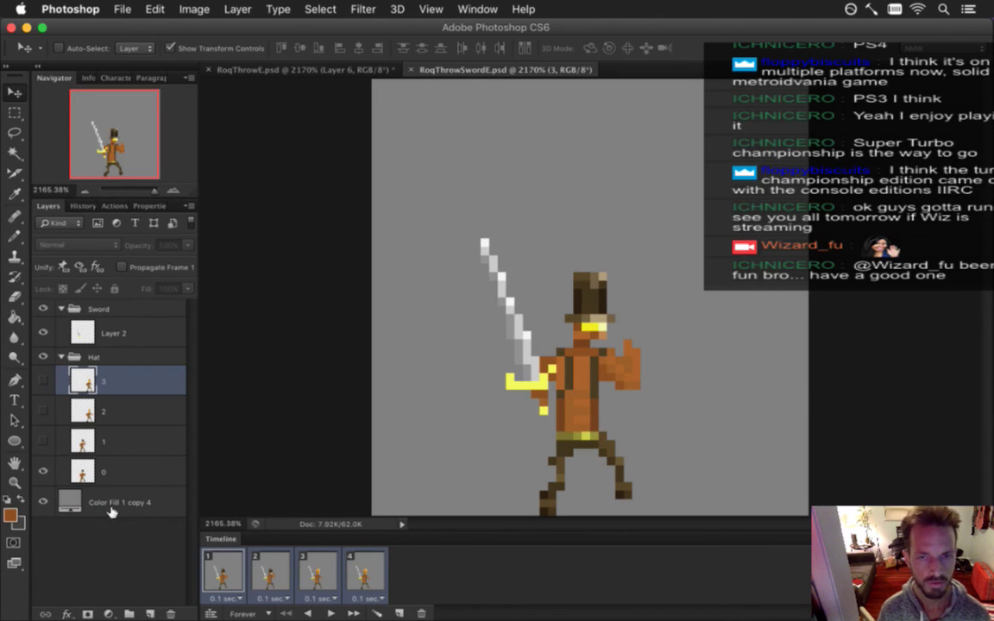
# Switch to Xcode, make a test run of Songbringer, quit the game and stop the debug session
pyautogui.press('super+Tab')
pyautogui.press('super+Tab')
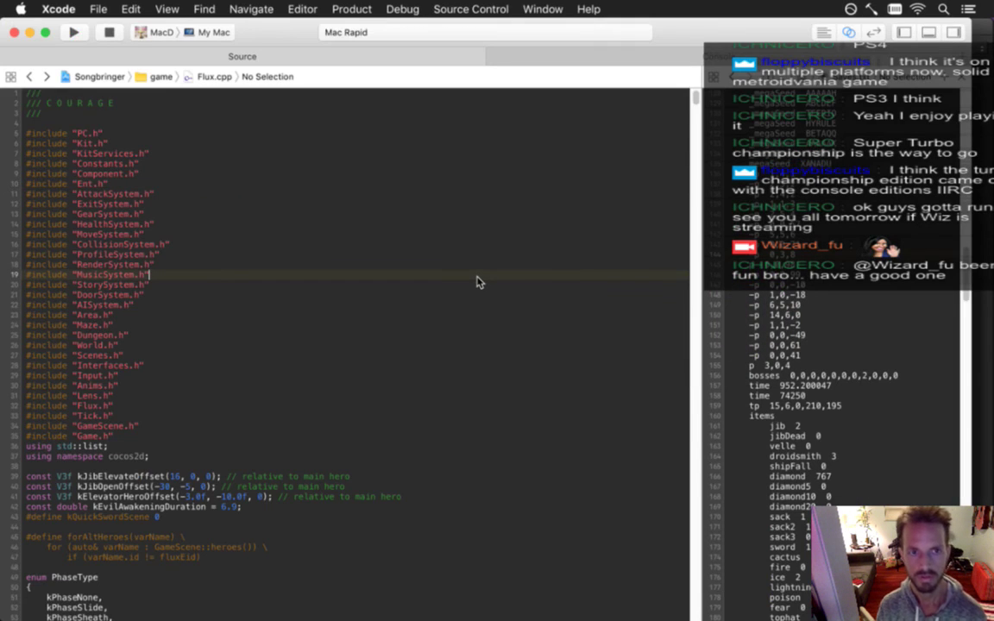
pyautogui.press('super+r')
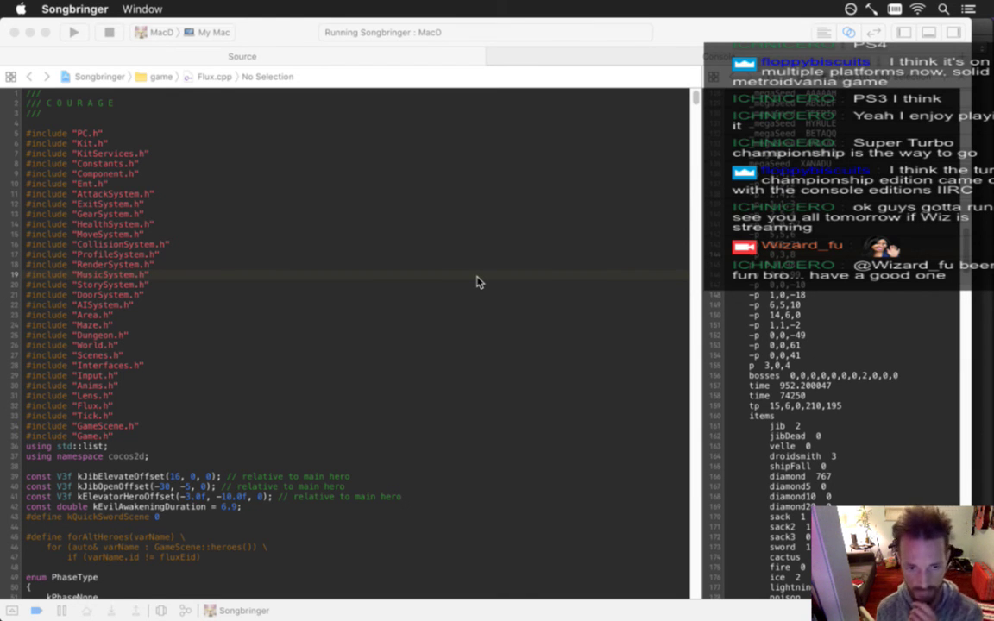
pyautogui.press('super+q')
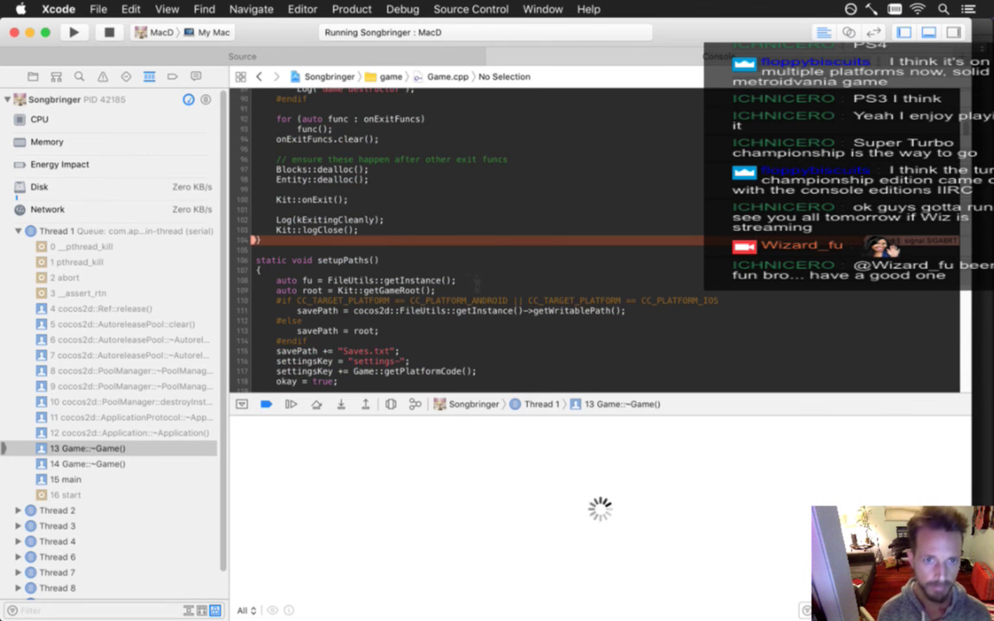
pyautogui.scroll(3, 279, 191)
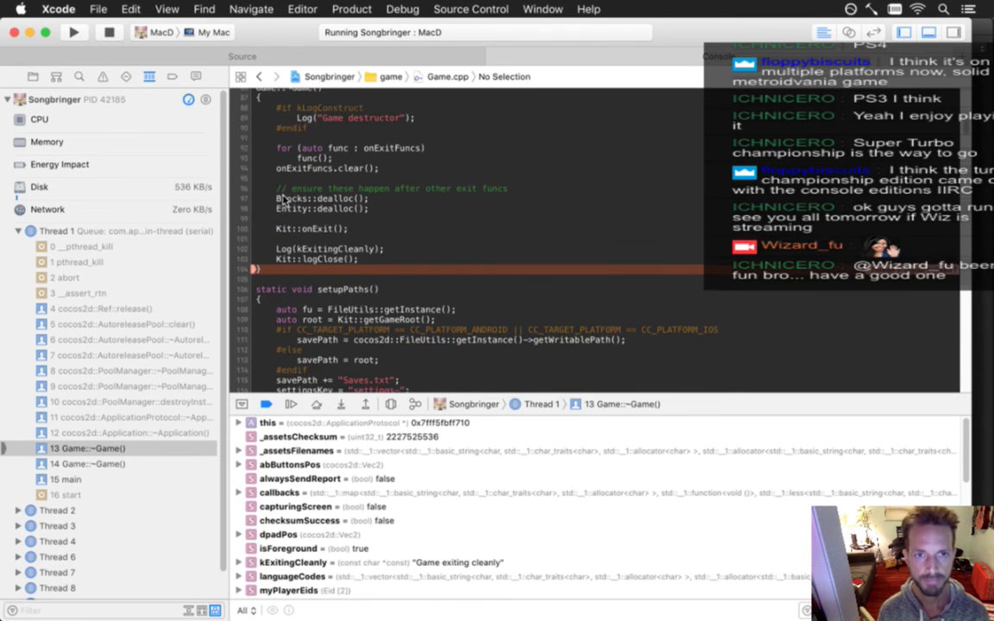
pyautogui.click(109, 32)
# Switch to TextMate and examine the RoqThrowSword animation messages at the end of Log.txt
pyautogui.press('super+Tab')
pyautogui.press('super+Tab')
pyautogui.press('super+Tab')
pyautogui.press('super+Tab')
pyautogui.press('super+Tab')
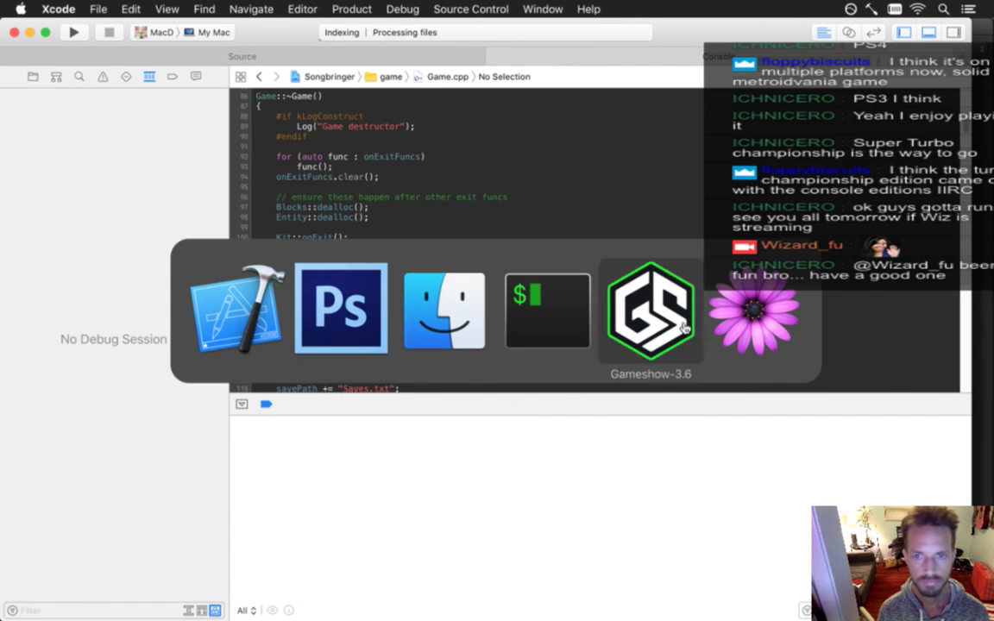
pyautogui.click(261, 440)
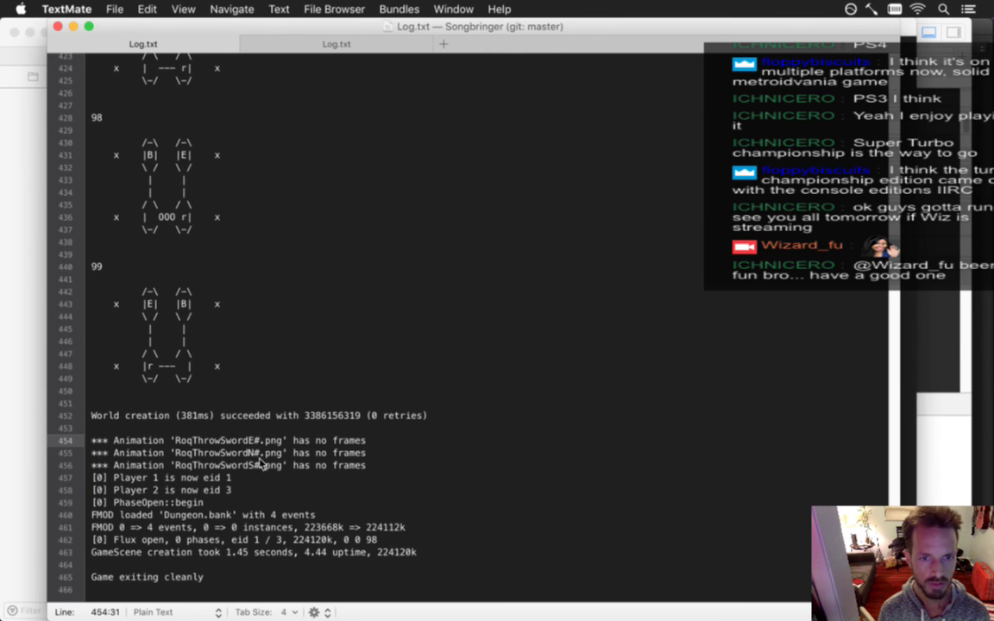
# Switch to iTerm, close the RoqExport.jsx buffer in vim and open Roq.txt
pyautogui.press('super+Tab')
pyautogui.click(631, 359)
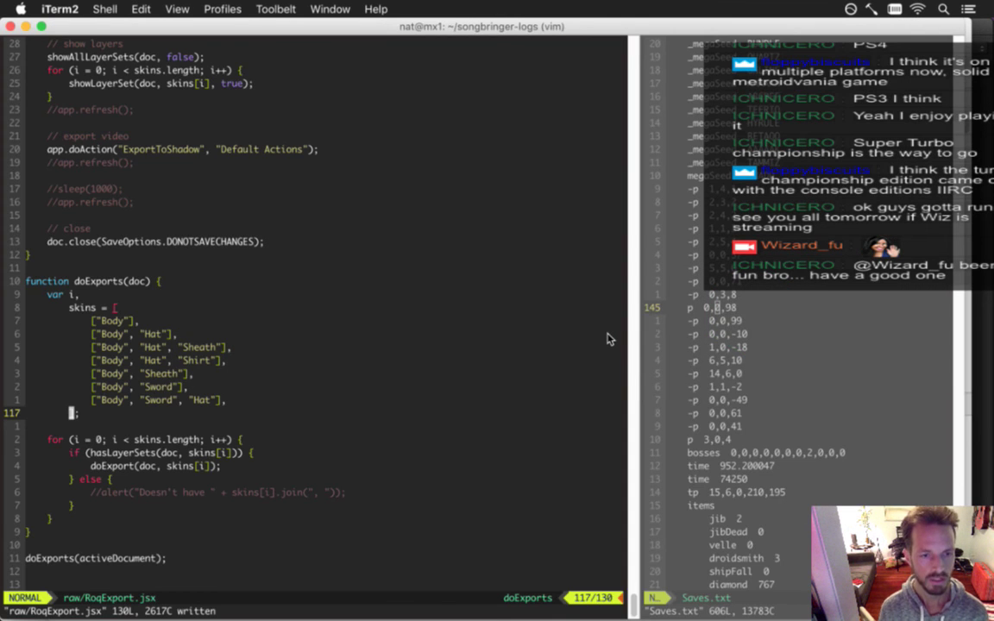
pyautogui.write(':bd')
pyautogui.press('Return')
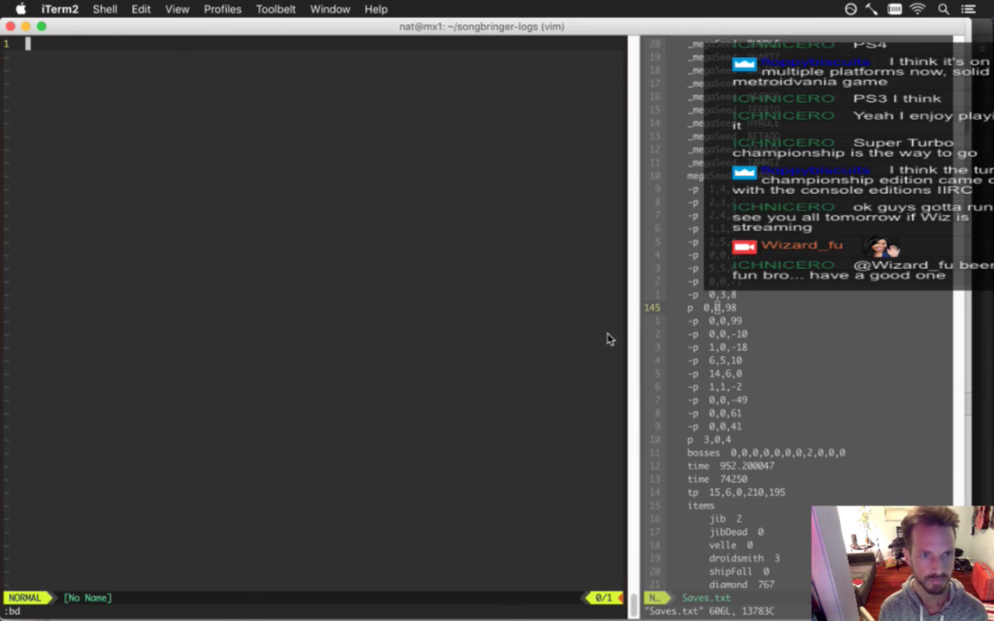
pyautogui.write(':find Roq.txt')
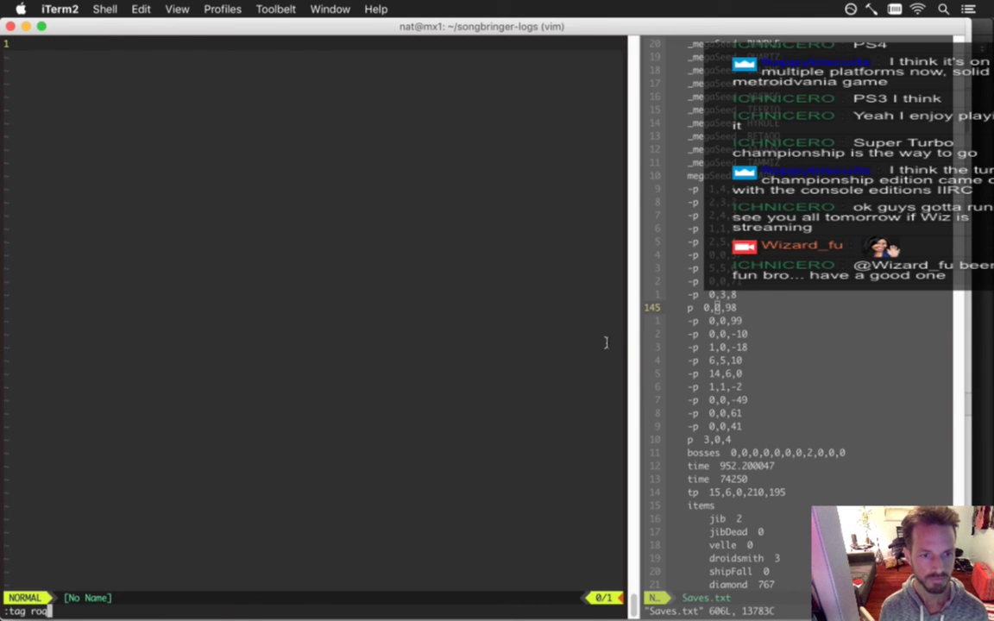
pyautogui.press('Return')
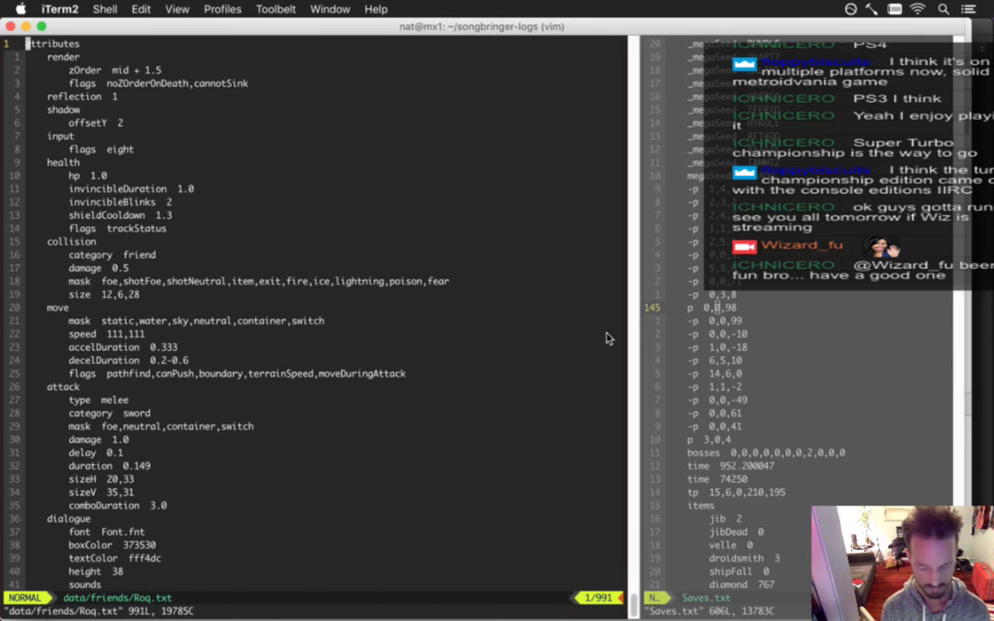
# Check the missing animation name in the log and search Roq.txt for ThrowSwordE
pyautogui.press('super+Tab')
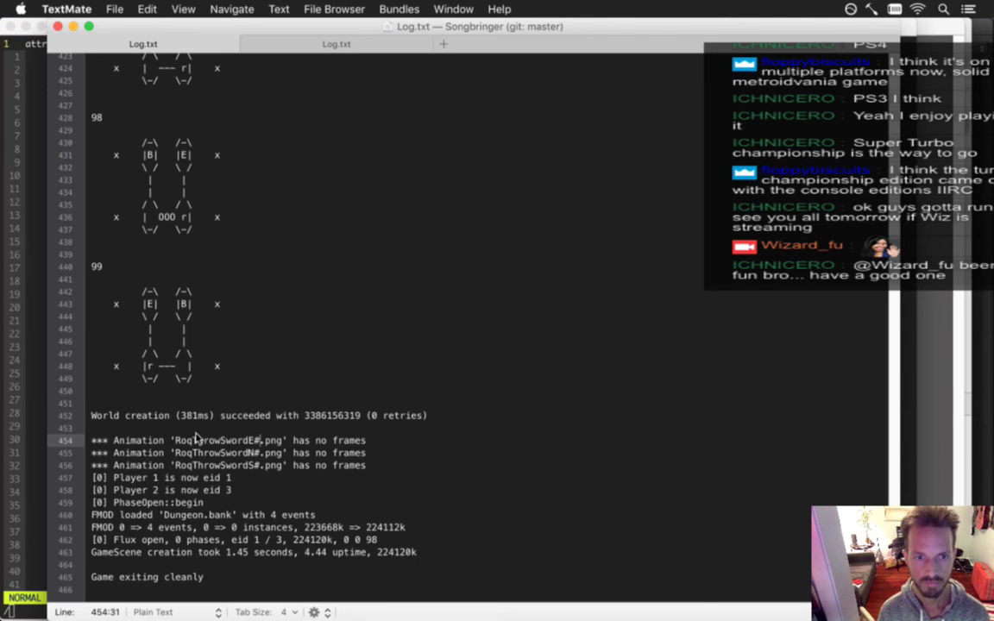
pyautogui.moveTo(192, 440); pyautogui.dragTo(249, 442)
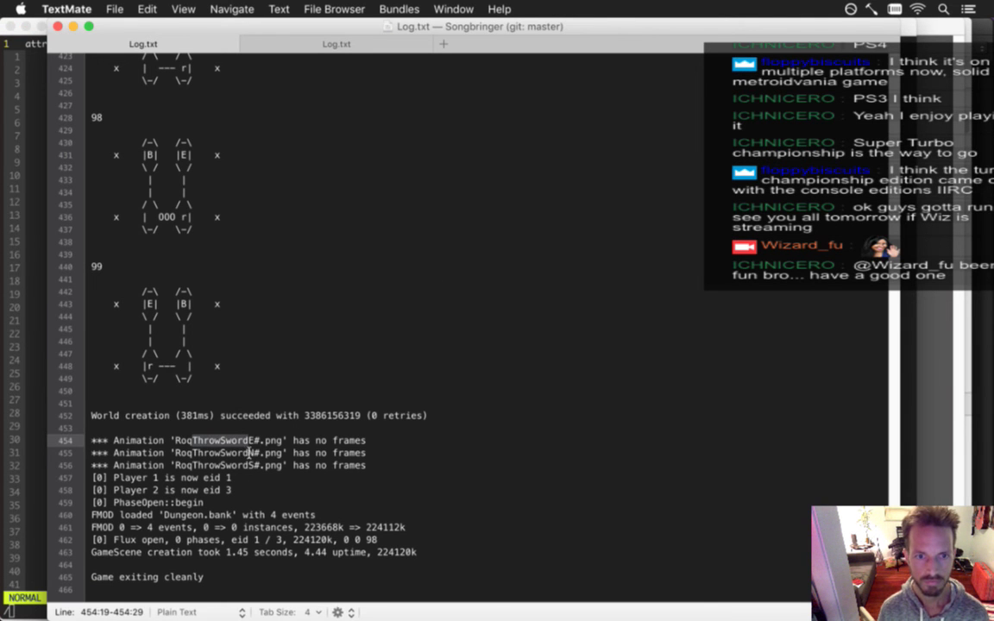
pyautogui.press('super+Tab')
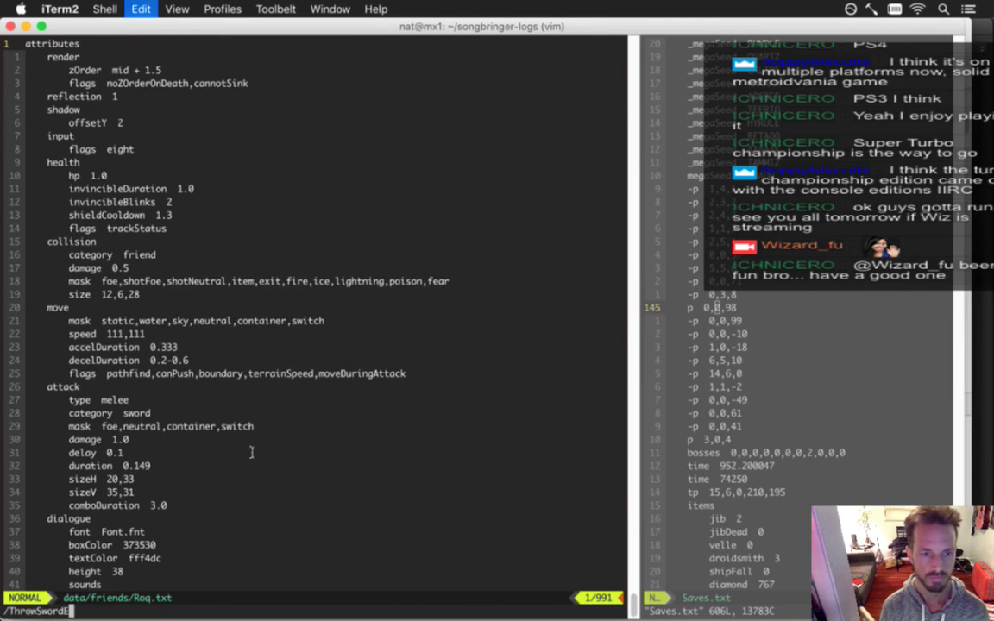
pyautogui.write('/')
pyautogui.write('ThrowSwordE')
pyautogui.press('Return')
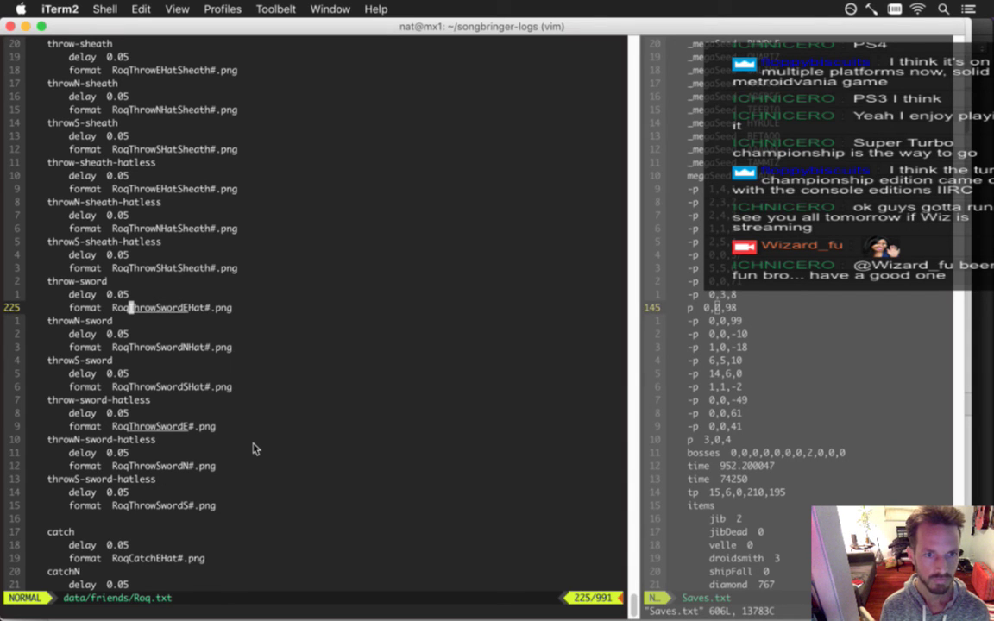
# Change the format of the throw-sword-hatless entry to RoqThrowSwordEHat#.png
pyautogui.press('j')
pyautogui.press('j')
pyautogui.press('j')
pyautogui.press('j')
pyautogui.press('j')
pyautogui.press('j')
pyautogui.press('j')
pyautogui.press('j')
pyautogui.press('j')
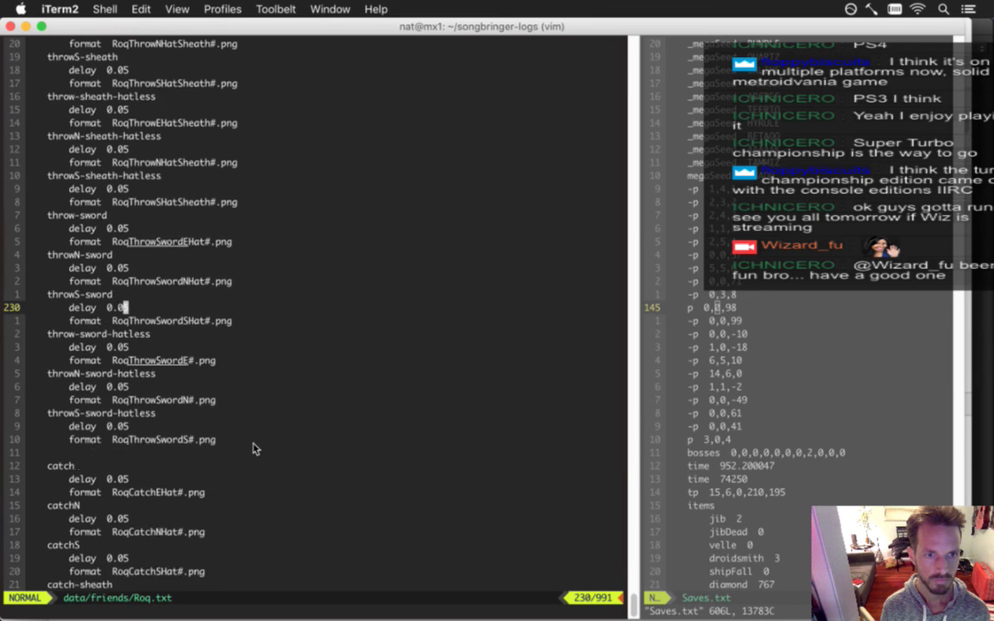
pyautogui.press('l')
pyautogui.press('l')
pyautogui.press('l')
pyautogui.press('l')
pyautogui.press('l')
pyautogui.press('l')
pyautogui.press('l')
pyautogui.press('l')
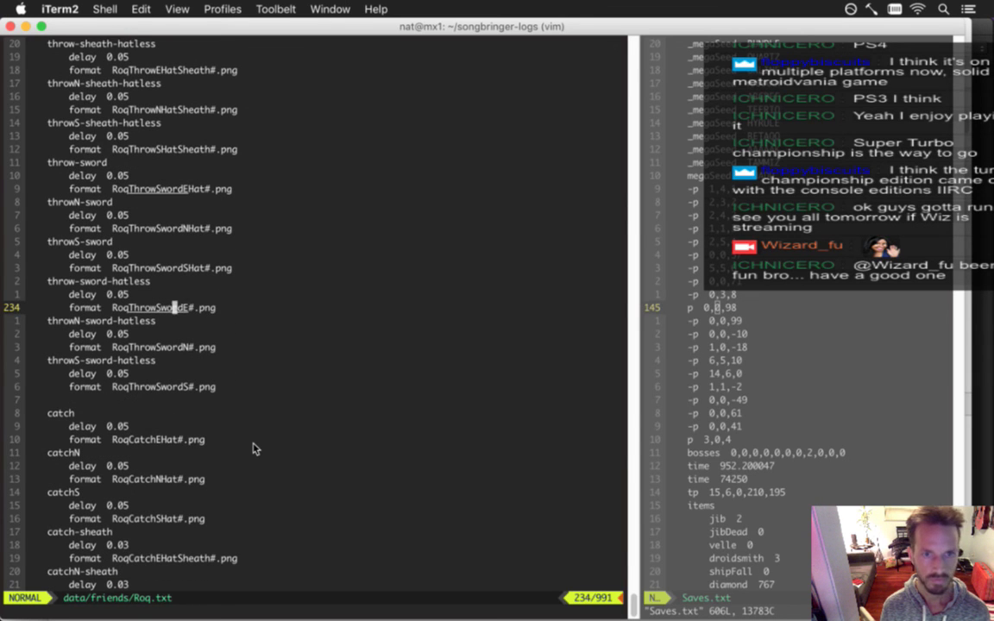
pyautogui.write('i')
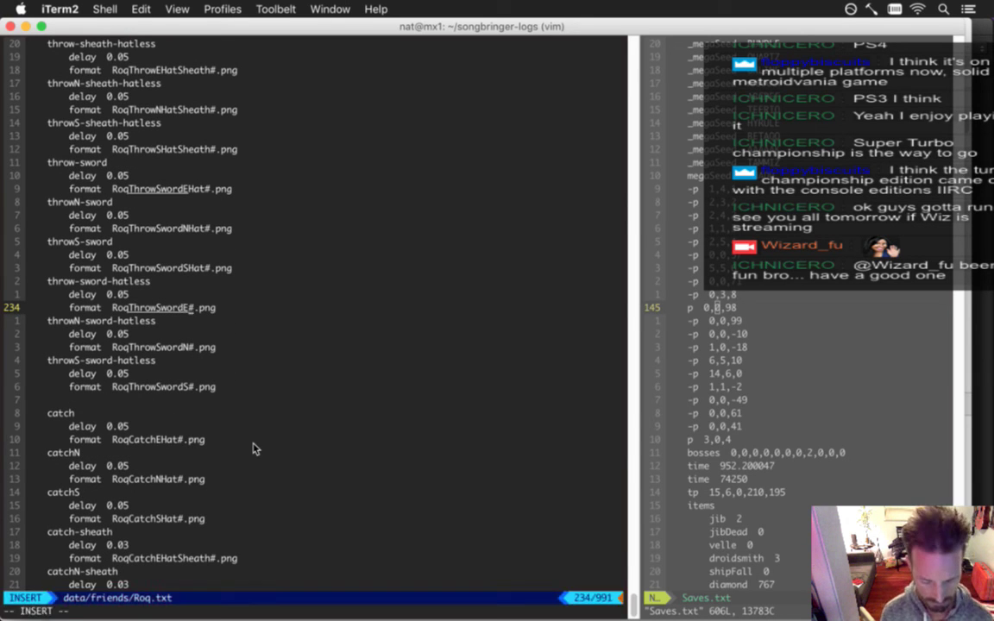
pyautogui.write('Hat')
pyautogui.press('Escape')
# Change the throwN-sword-hatless and throwS-sword-hatless formats to RoqThrowSwordNHat#.png and RoqThrowSwordSHat#.png, and save Roq.txt
pyautogui.press('j')
pyautogui.press('j')
pyautogui.press('j')
pyautogui.write('iHat')
pyautogui.press('Escape')
pyautogui.press('j')
pyautogui.press('j')
pyautogui.press('j')
pyautogui.write('iHat')
pyautogui.press('Escape')
pyautogui.write(':w')
pyautogui.press('Return')
# Review the throw-sword entries in Roq.txt, going back up to the throw-sword delay line
pyautogui.press('k')
pyautogui.press('k')
pyautogui.press('k')
pyautogui.press('k')
pyautogui.press('k')
pyautogui.press('k')
pyautogui.press('k')
pyautogui.press('k')
pyautogui.press('k')
pyautogui.press('k')
pyautogui.press('k')
pyautogui.press('k')
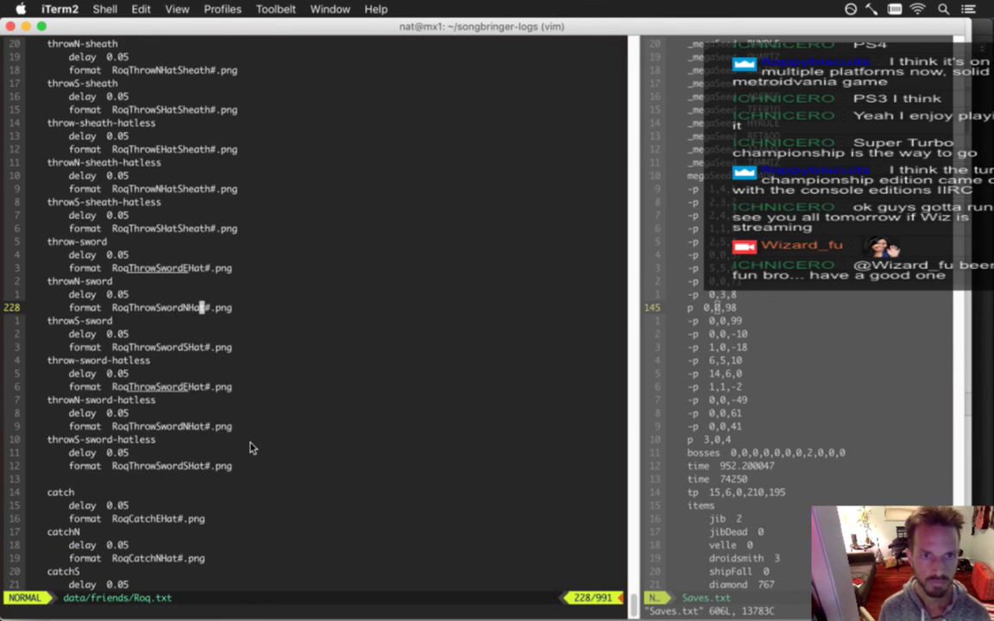
pyautogui.press('k')
pyautogui.press('k')
pyautogui.press('k')
pyautogui.press('k')
# Run Songbringer, test the hat throw and attacks with the sword drawn, and return to iTerm
pyautogui.press('F5')
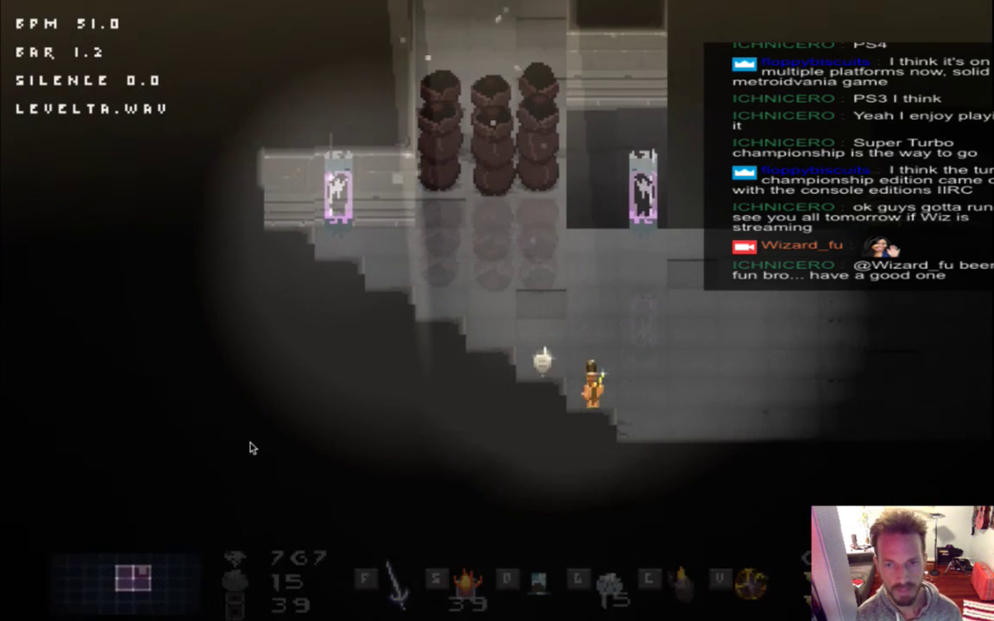
pyautogui.press('Up')
pyautogui.press('f')
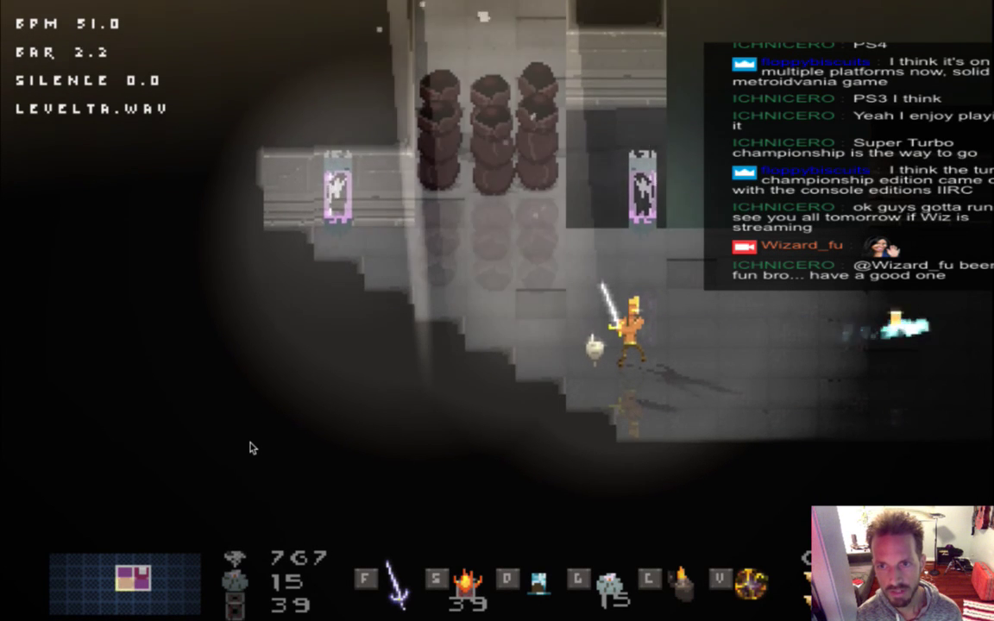
pyautogui.press('f')
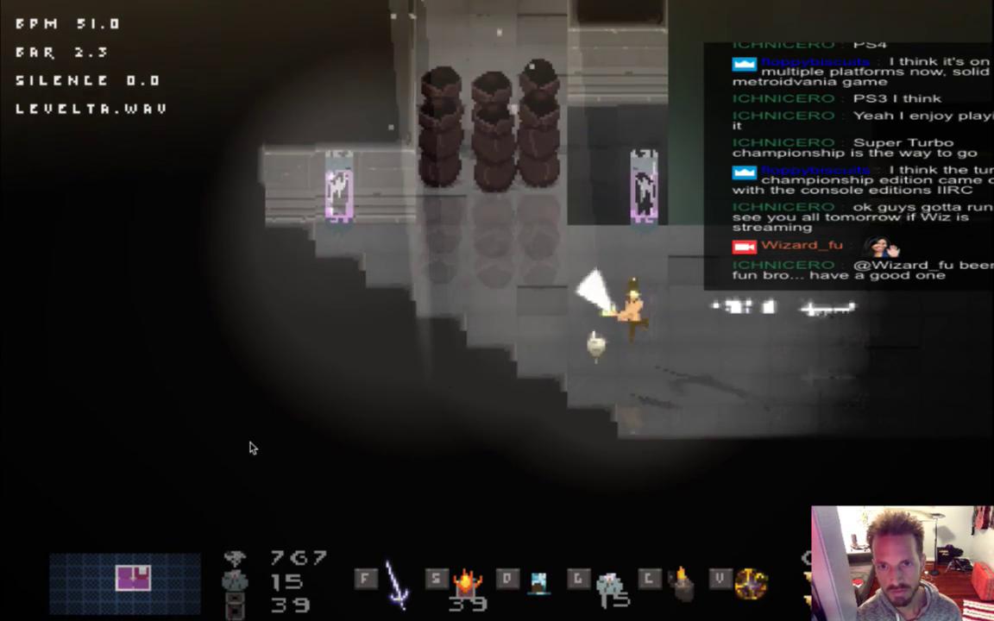
pyautogui.press('f')
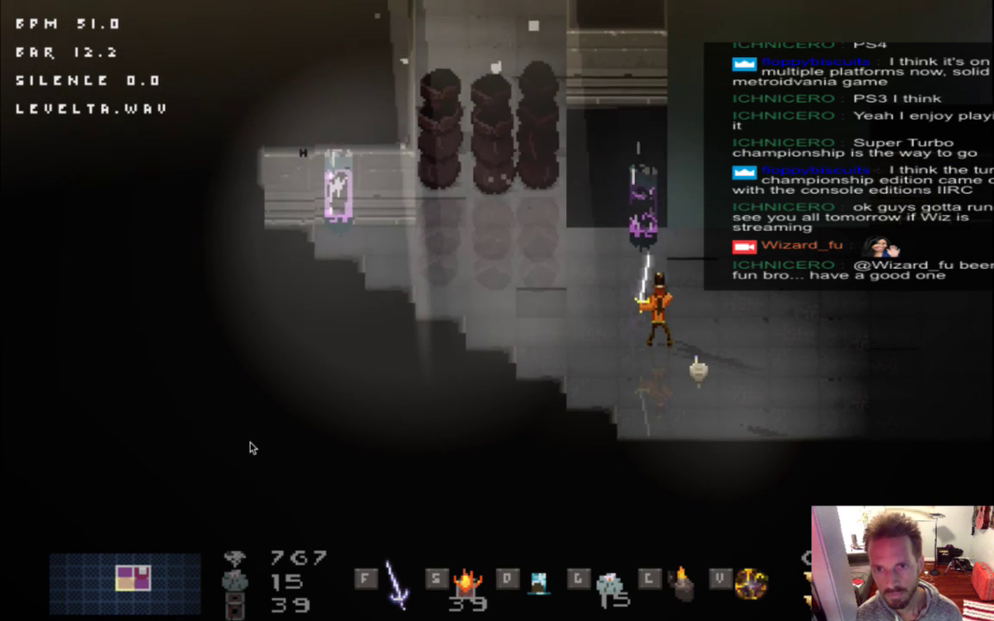
pyautogui.press('super+Tab')
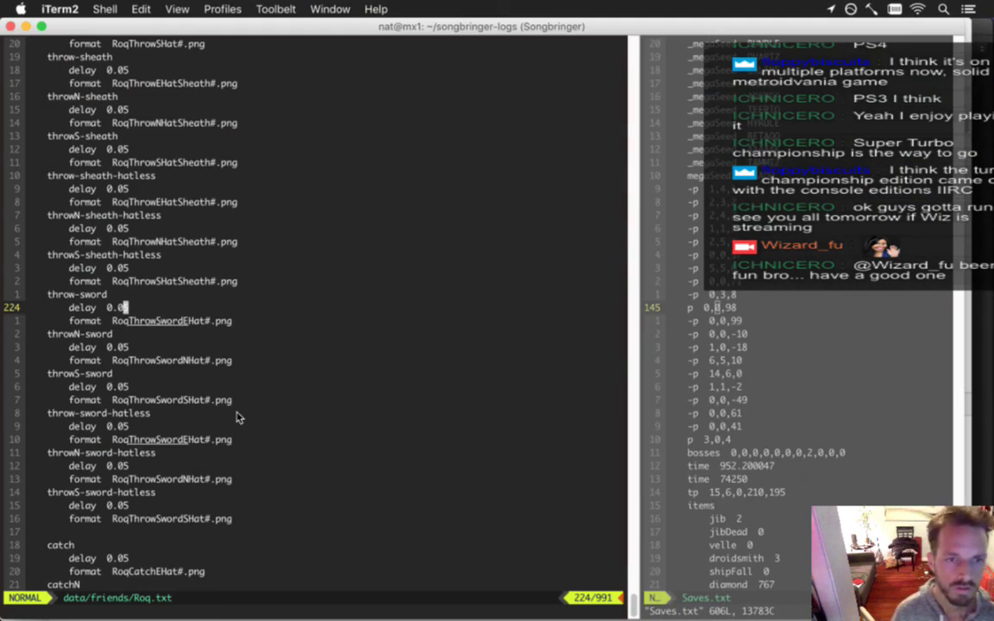
# Switch to Finder to check the RoqThrowSword PNG and PSD files in the Shadow folders, and return to iTerm
pyautogui.press('super+Tab')
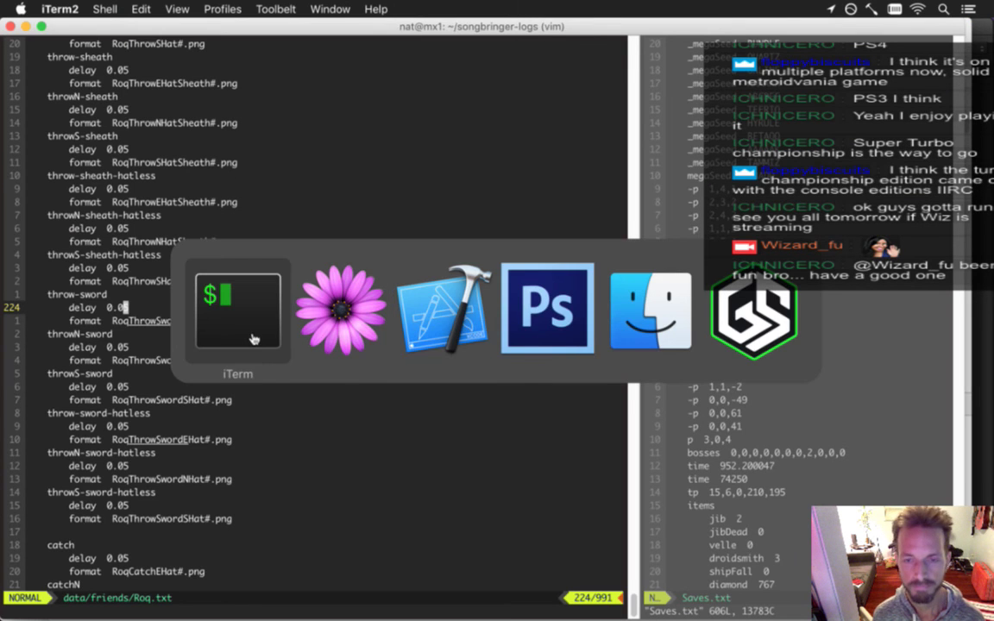
pyautogui.click(609, 336)
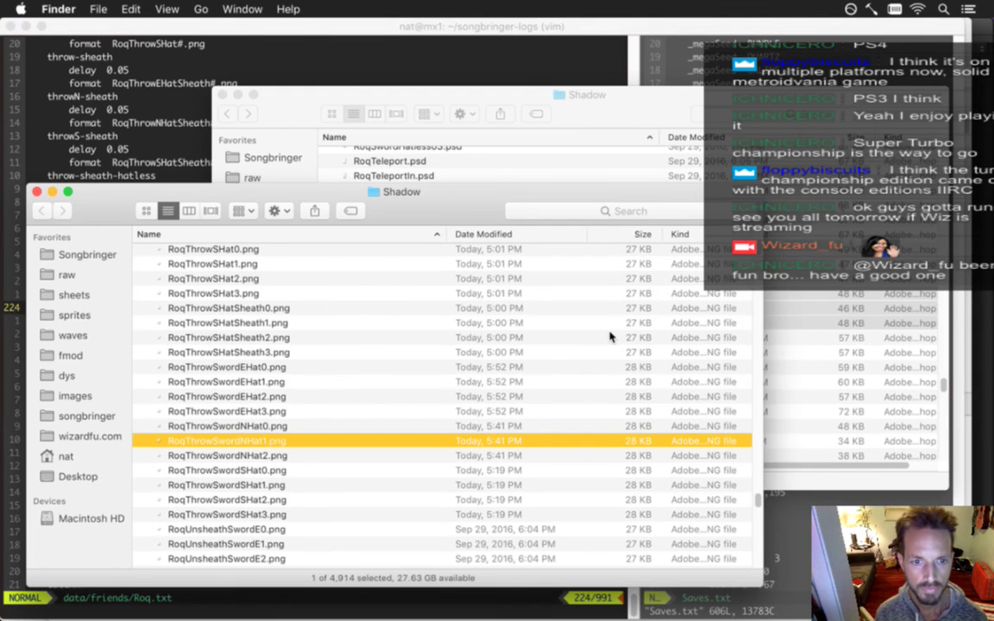
pyautogui.click(601, 108)
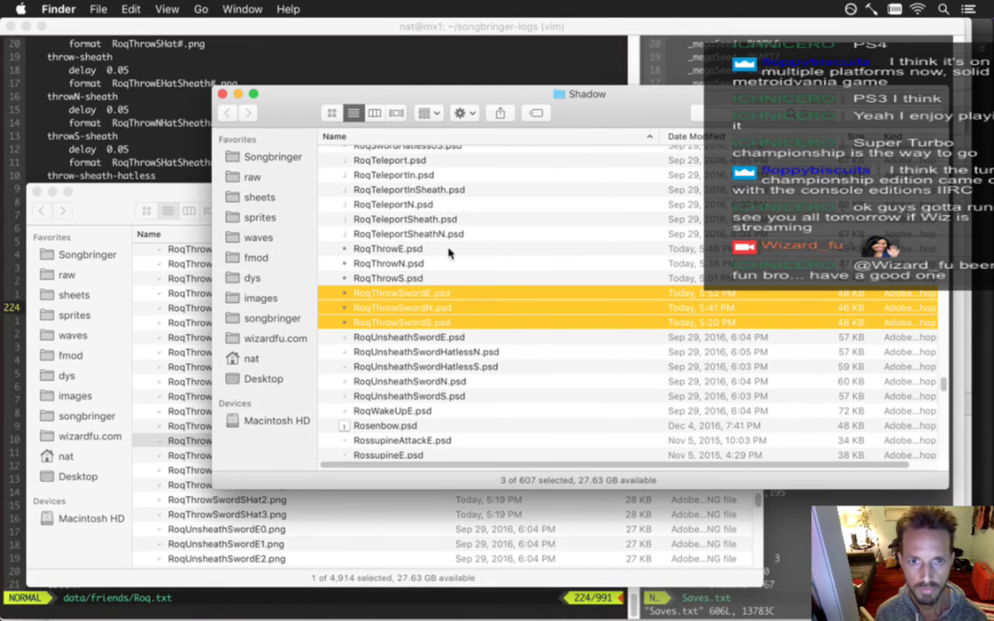
pyautogui.click(115, 129)
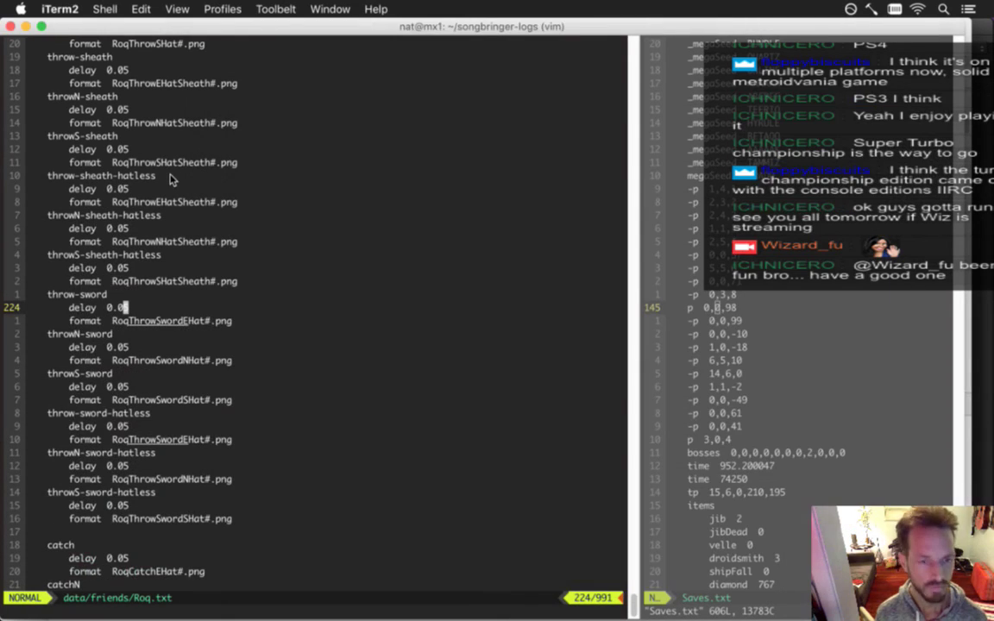
# Suspend the editor, check the repository's git status and stage all changes with git addall
pyautogui.hotkey('ctrl', 'z')
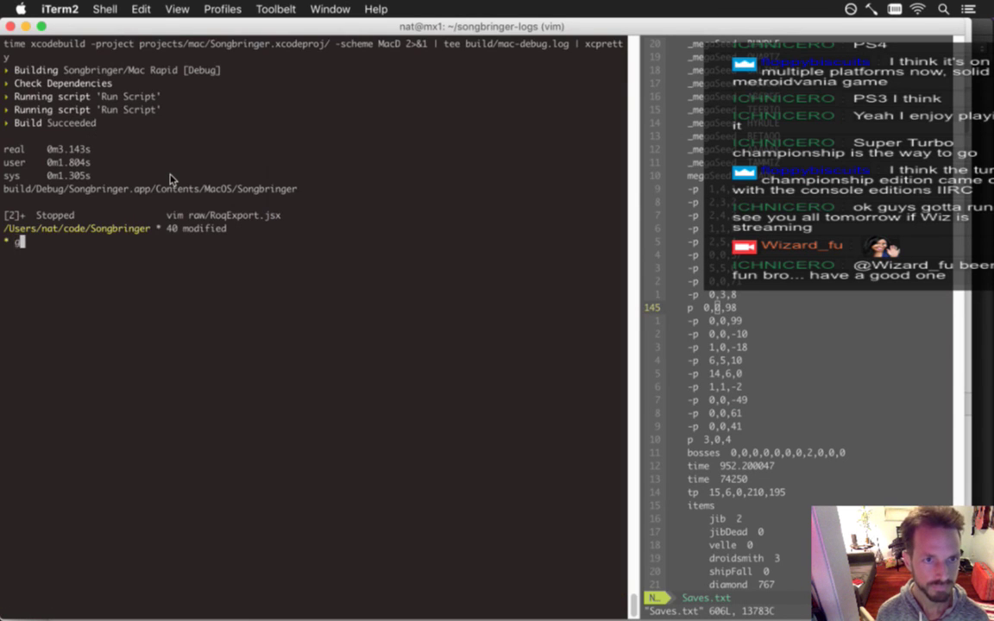
pyautogui.write('gs')
pyautogui.press('Return')
pyautogui.write('git addall')
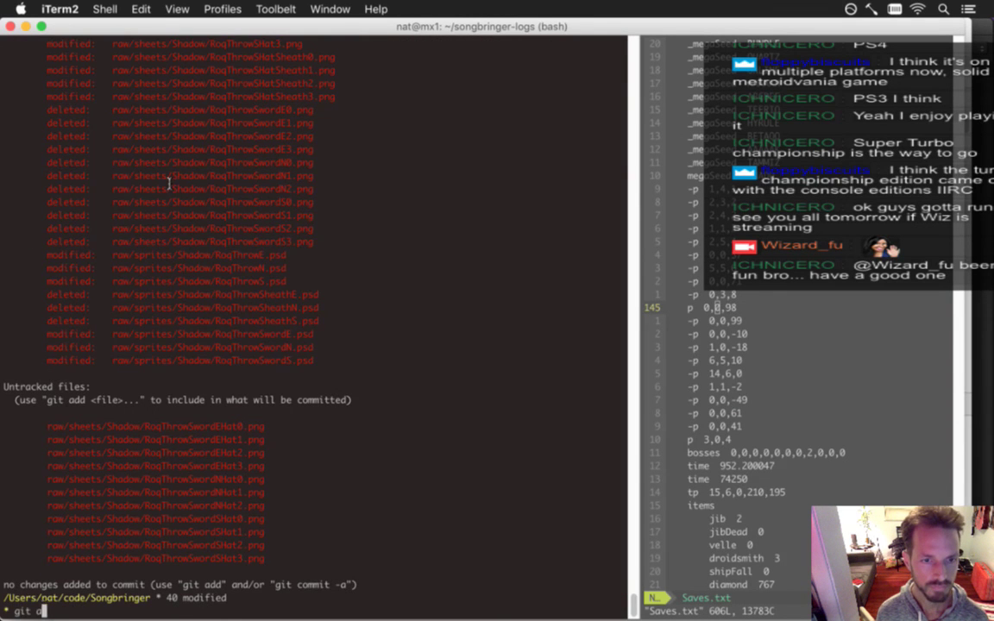
pyautogui.press('Return')
# Review the diff of the pending changes through to its last line and close it
pyautogui.write('gd')
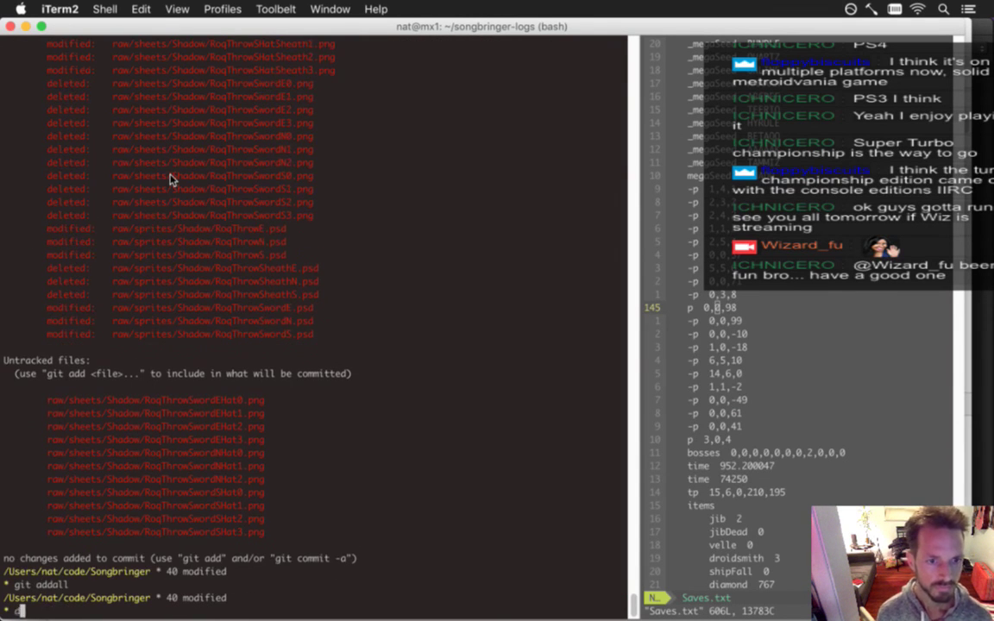
pyautogui.press('Return')
pyautogui.press('j')
pyautogui.press('j')
pyautogui.press('j')
pyautogui.press('j')
pyautogui.press('j')
pyautogui.press('j')
pyautogui.press('j')
pyautogui.press('j')
pyautogui.press('j')
pyautogui.press('j')
pyautogui.press('j')
pyautogui.press('j')
pyautogui.press('j')
pyautogui.press('j')
pyautogui.write('G')
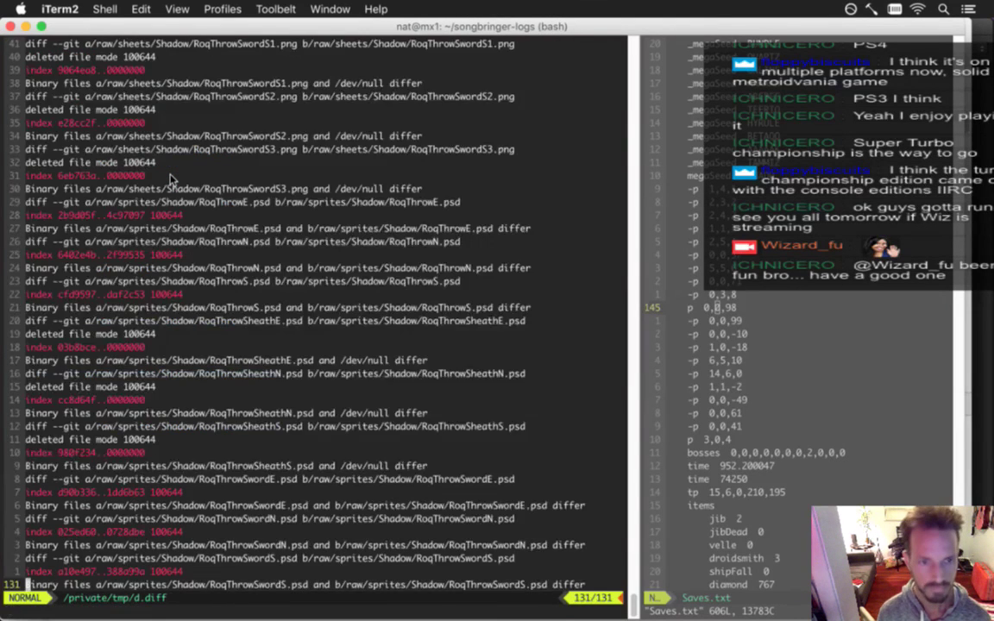
pyautogui.write(':q')
pyautogui.press('Return')
# Start a git commit with gc and enter the message "roq throw sword"
pyautogui.write('gc')
pyautogui.press('Return')
pyautogui.write('iroq thro')
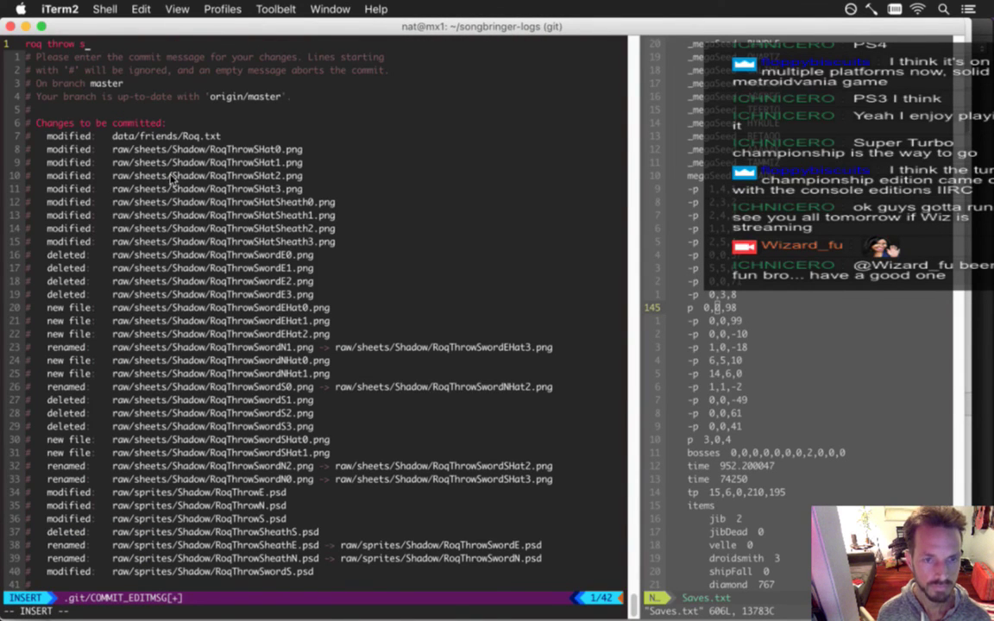
pyautogui.write('w sword')
pyautogui.press('Escape')
# Examine the list of changes to be committed, down to the end of the commit message file
pyautogui.press('j')
pyautogui.press('j')
pyautogui.press('j')
pyautogui.press('j')
pyautogui.press('j')
pyautogui.press('j')
pyautogui.press('j')
pyautogui.press('j')
pyautogui.press('j')
pyautogui.press('j')
pyautogui.press('j')
pyautogui.press('j')
pyautogui.press('j')
pyautogui.press('j')
pyautogui.press('j')
pyautogui.press('j')
pyautogui.press('j')
pyautogui.press('j')
pyautogui.press('j')
pyautogui.press('j')
pyautogui.press('j')
pyautogui.press('j')
pyautogui.press('j')
pyautogui.press('j')
pyautogui.press('j')
pyautogui.press('j')
pyautogui.press('j')
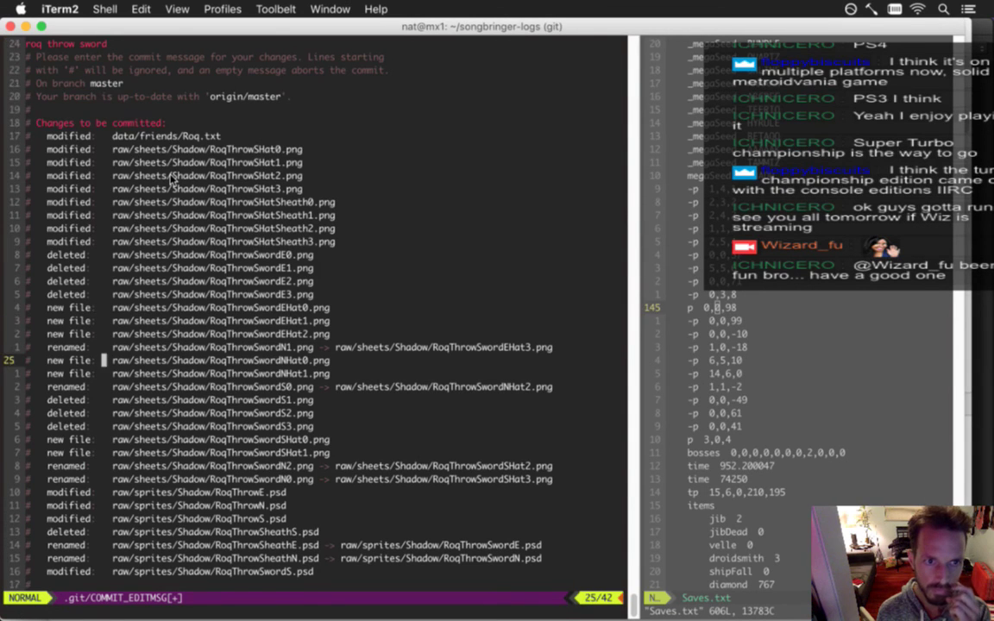
pyautogui.press('j')
pyautogui.press('j')
pyautogui.press('j')
pyautogui.press('j')
pyautogui.press('j')
pyautogui.press('j')
pyautogui.press('j')
pyautogui.press('j')
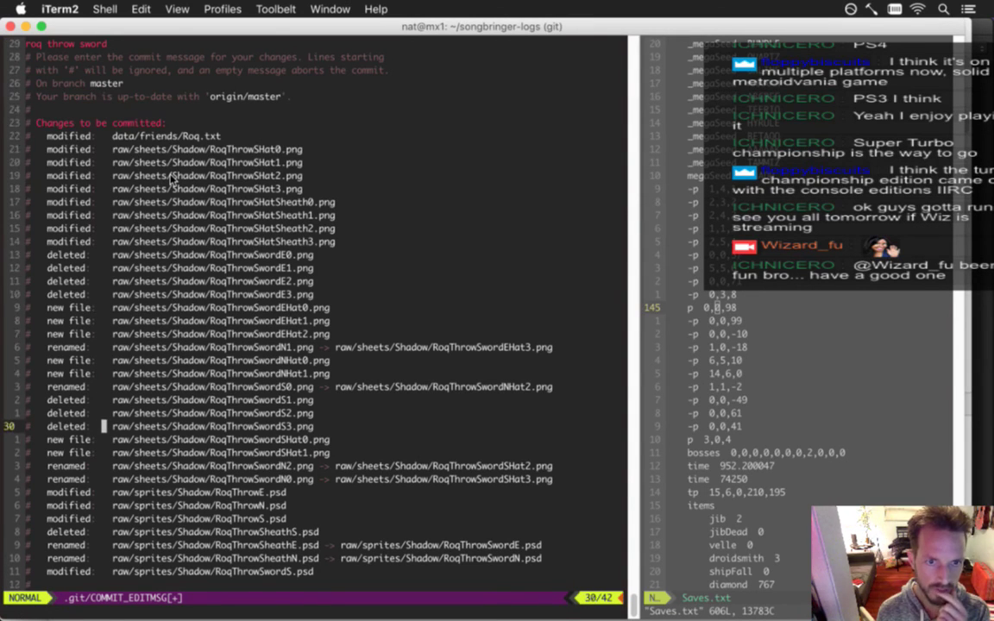
pyautogui.press('j')
pyautogui.press('j')
pyautogui.press('j')
pyautogui.press('j')
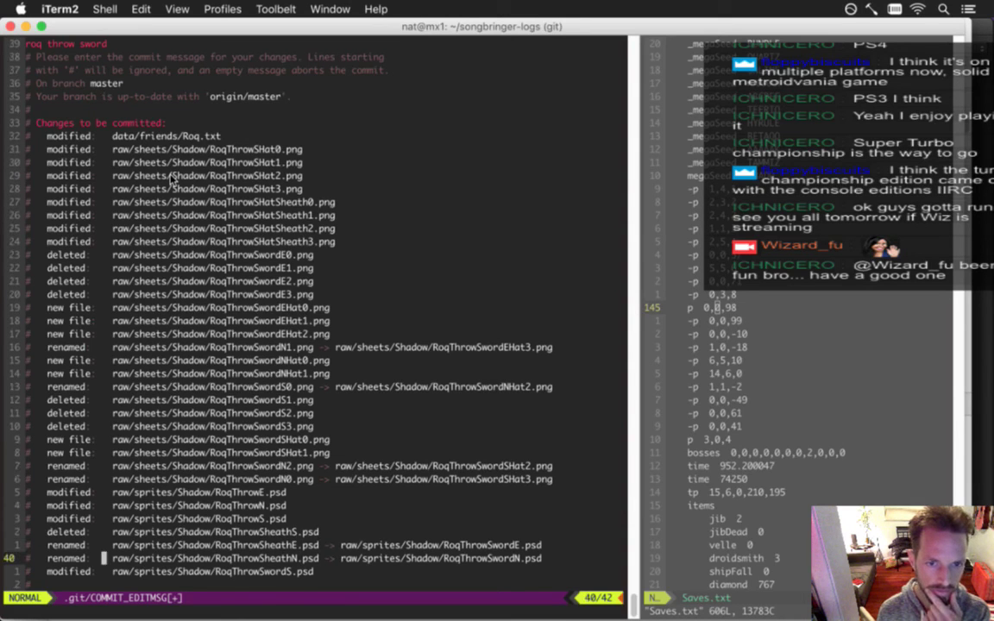
pyautogui.press('j')
pyautogui.press('j')
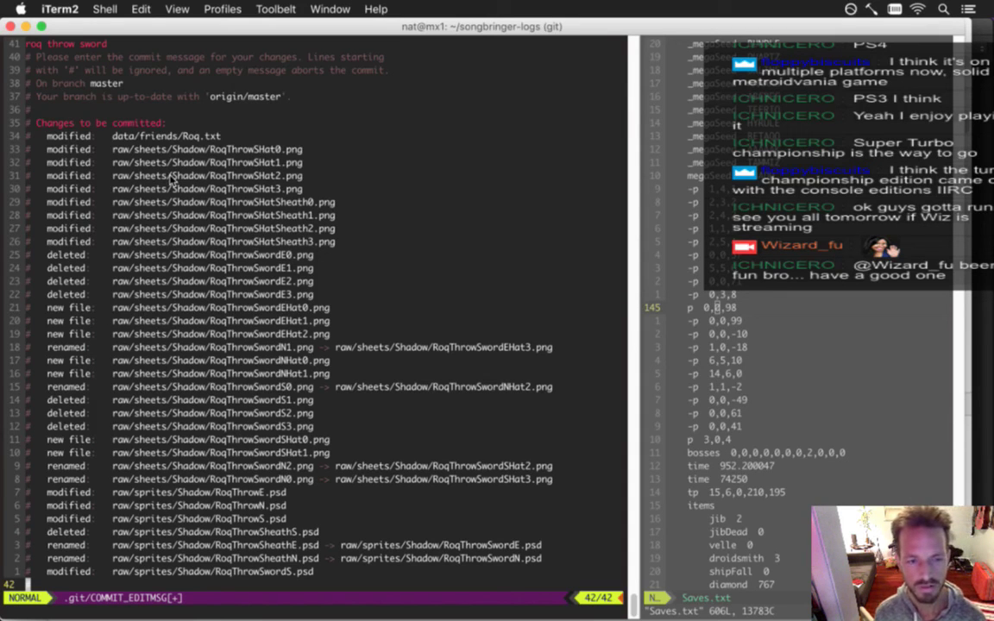
# Save the commit message to complete the commit, and push it with gp
pyautogui.write(':wq')
pyautogui.press('Return')
pyautogui.write('dp')
pyautogui.press('Return')
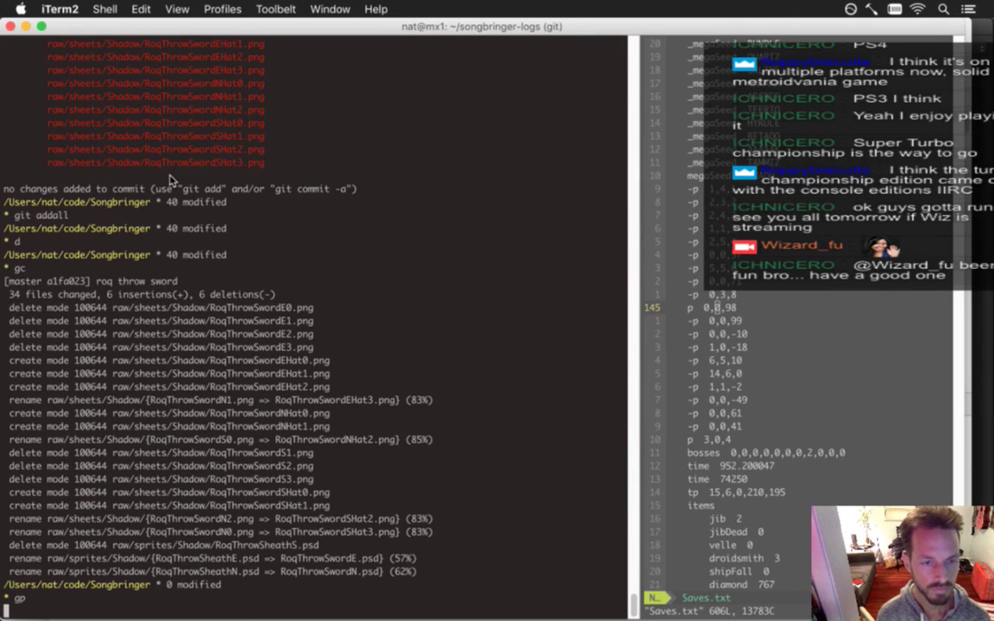
# Switch to Finder and delete RoqUnsheathSwordHatlessN.psd and RoqUnsheathSwordHatlessS.psd from the Shadow sprites folder
pyautogui.press('super+Tab')
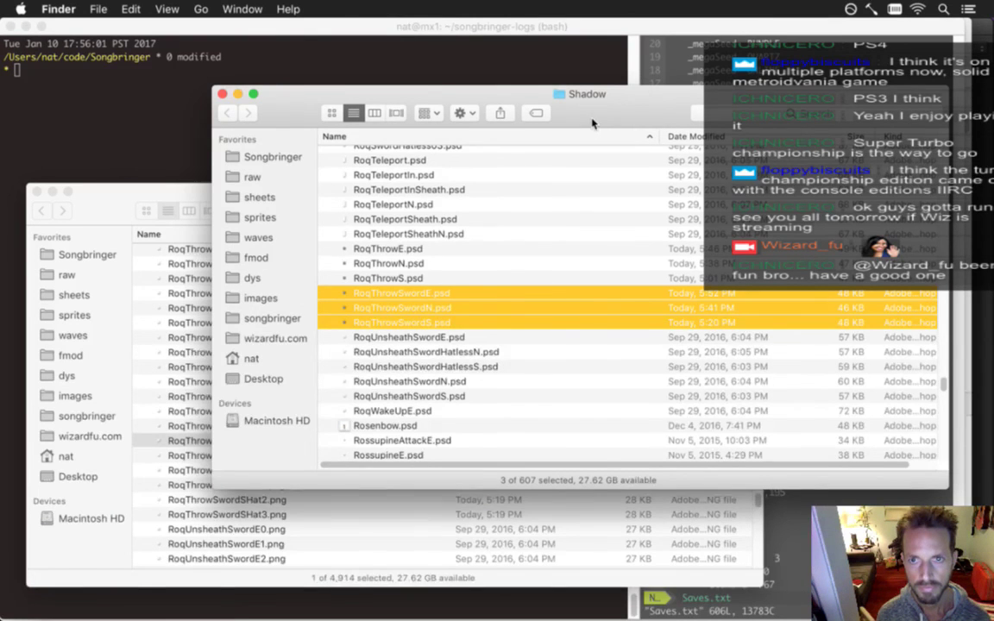
pyautogui.moveTo(592, 123); pyautogui.dragTo(580, 128)
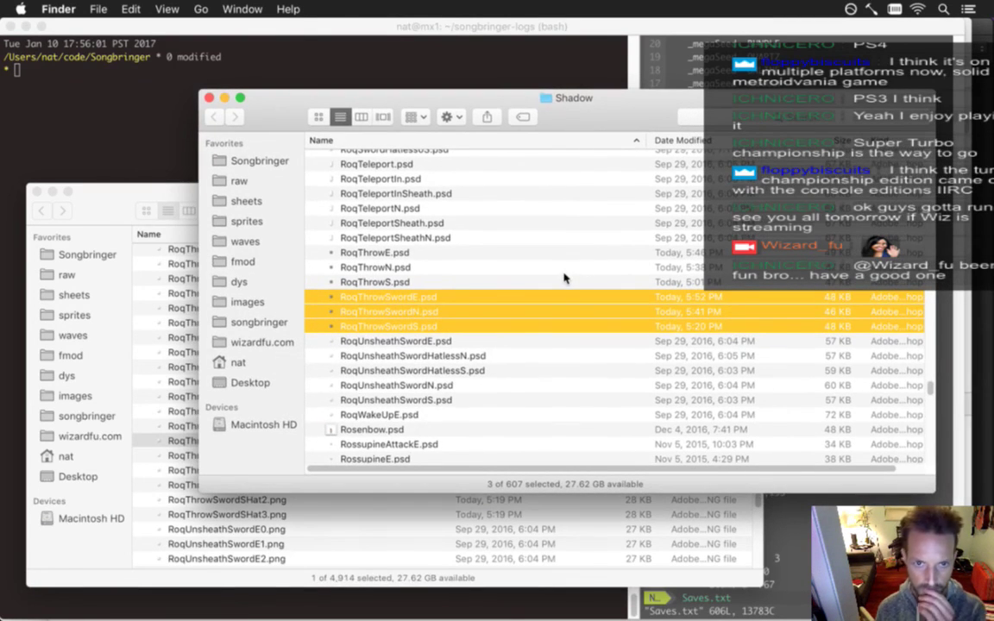
pyautogui.scroll(1, 564, 278)
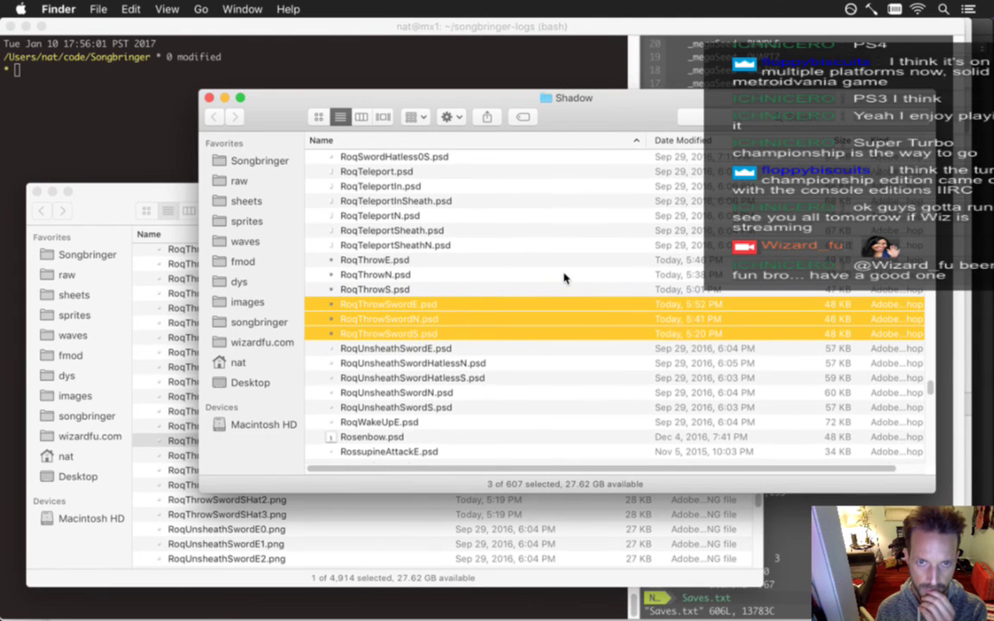
pyautogui.scroll(5, 563, 277)
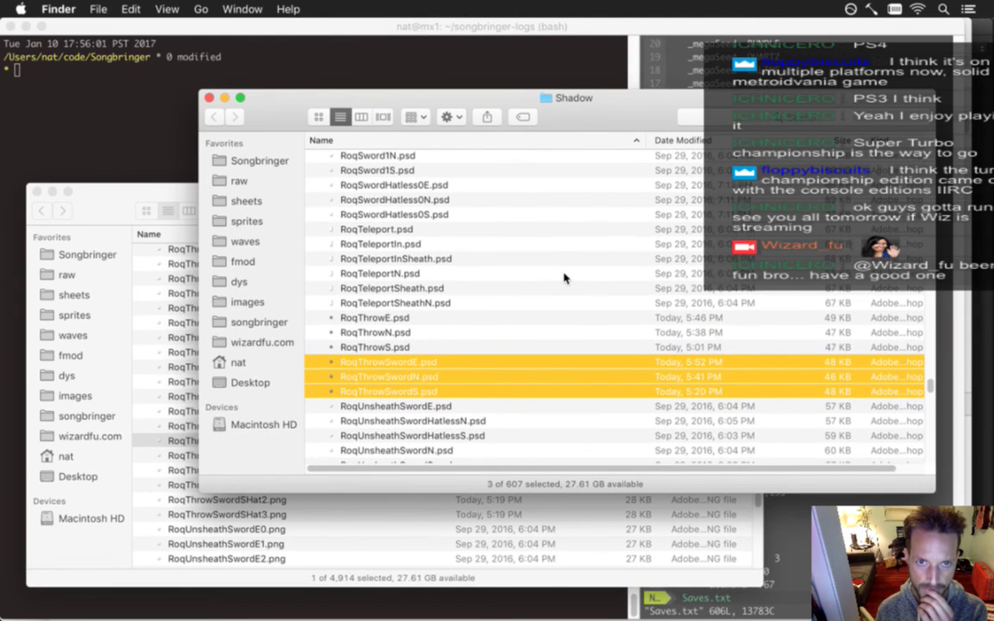
pyautogui.scroll(4, 563, 277)
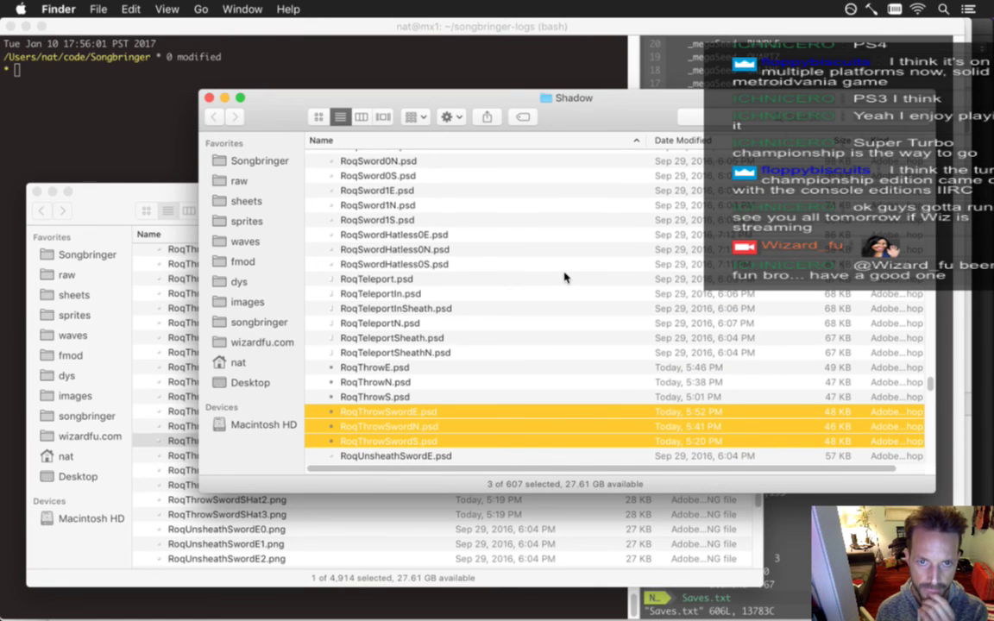
pyautogui.scroll(-12, 565, 276)
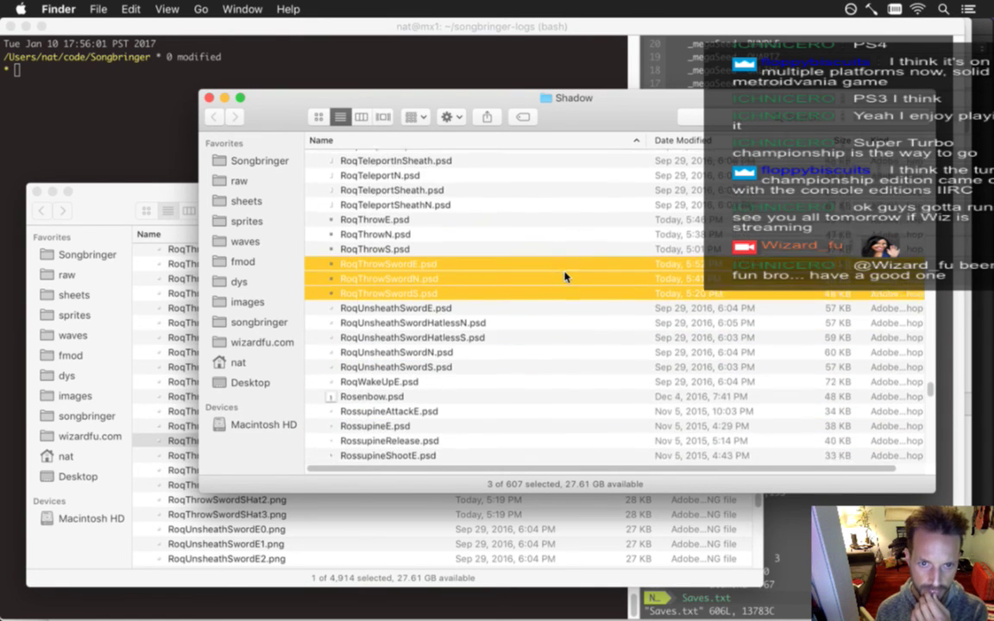
pyautogui.scroll(-5, 565, 276)
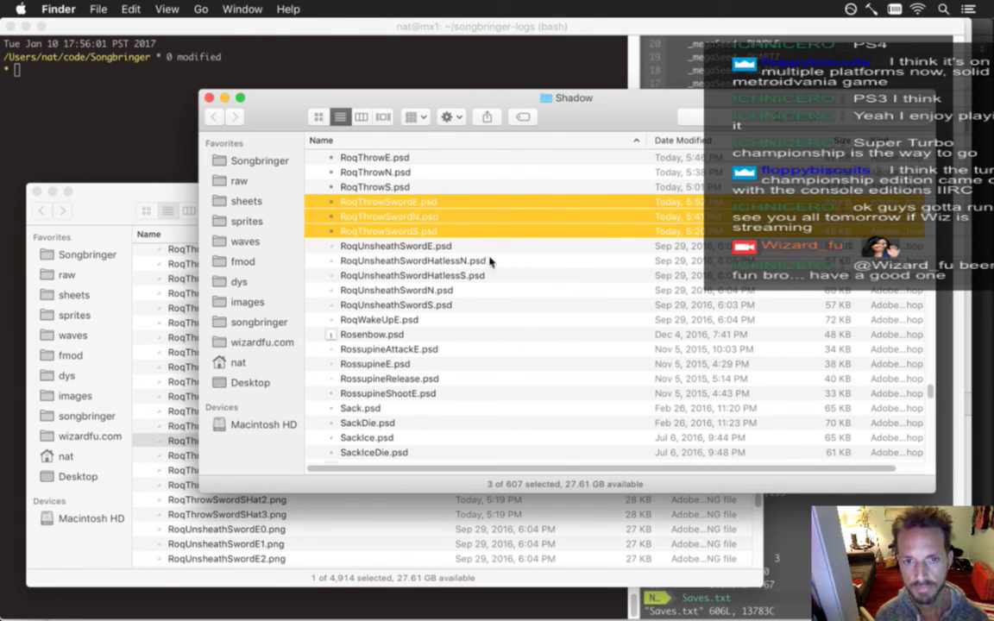
pyautogui.click(452, 247)
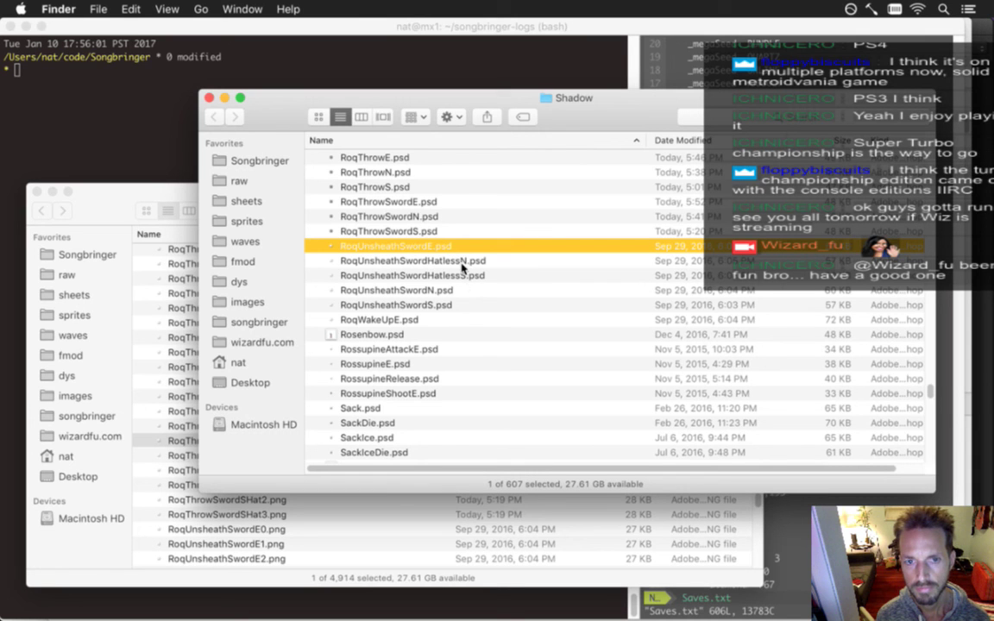
pyautogui.click(464, 263)
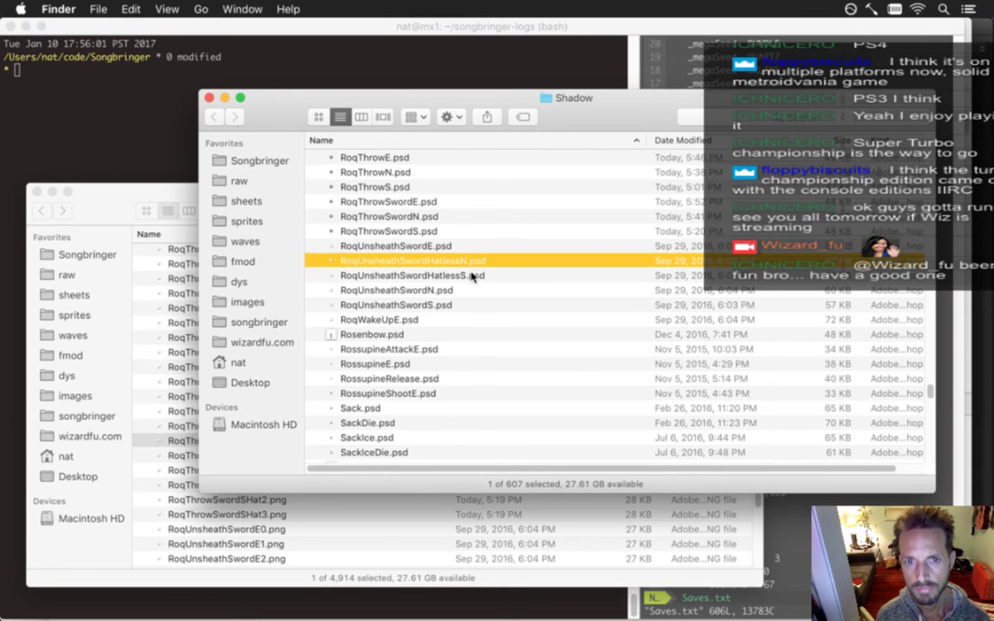
pyautogui.keyDown('shift'); pyautogui.click(470, 275); pyautogui.keyUp('shift')
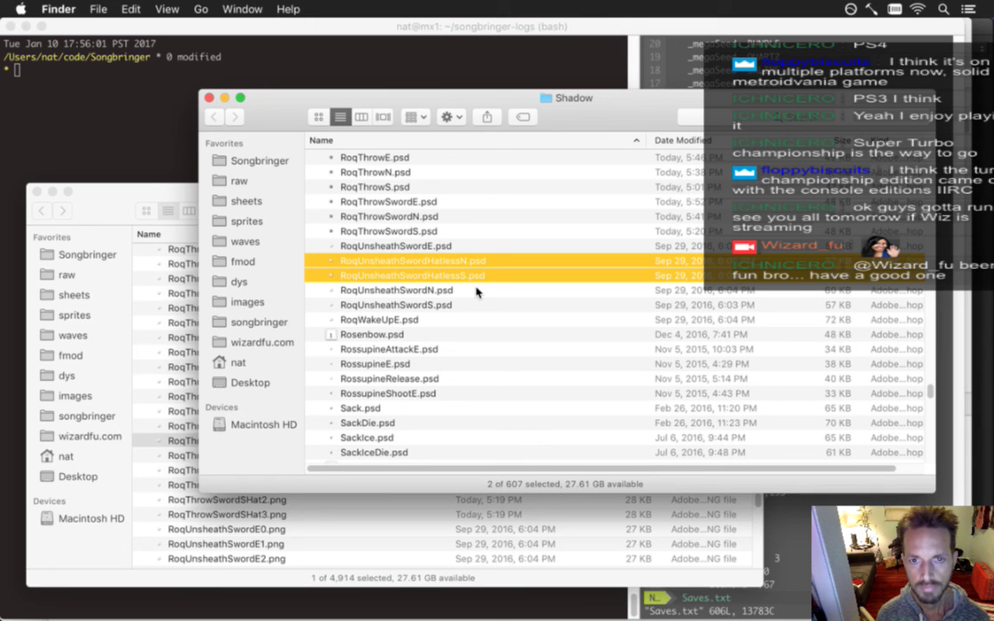
pyautogui.press('super+BackSpace')
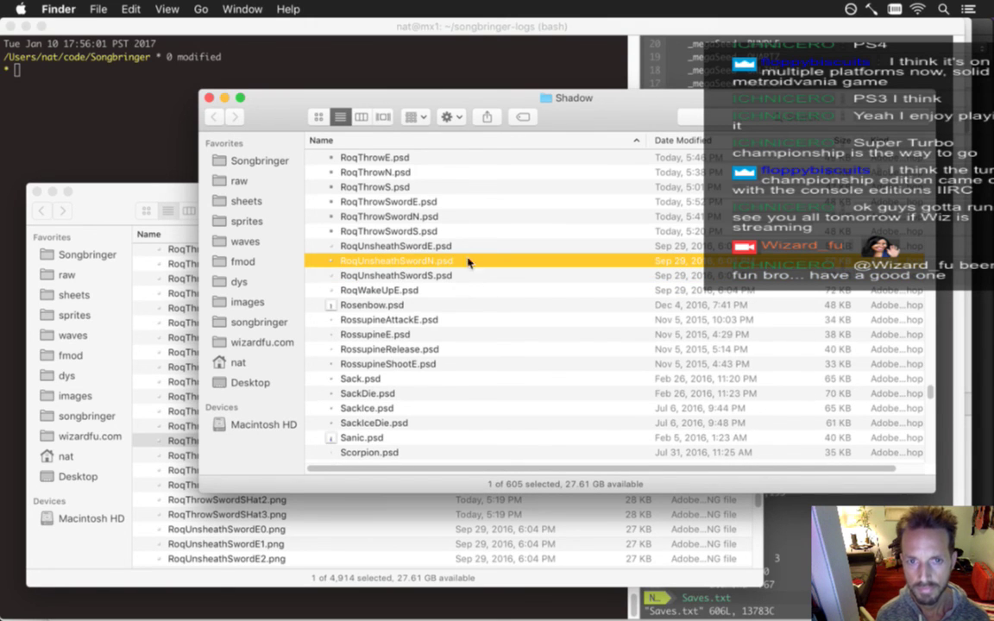
# Switch to Photoshop and close RoqThrowSwordE.psd and RoqThrowE.psd without saving
pyautogui.press('super+Tab')
pyautogui.press('super+Tab')
pyautogui.press('super+Tab')
pyautogui.press('super+Tab')
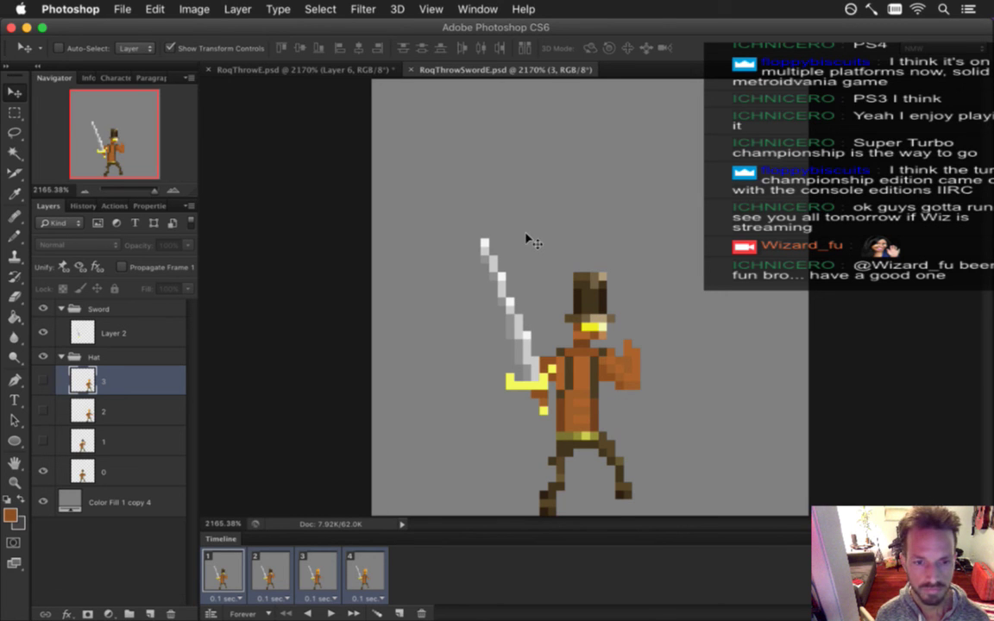
pyautogui.press('super+w')
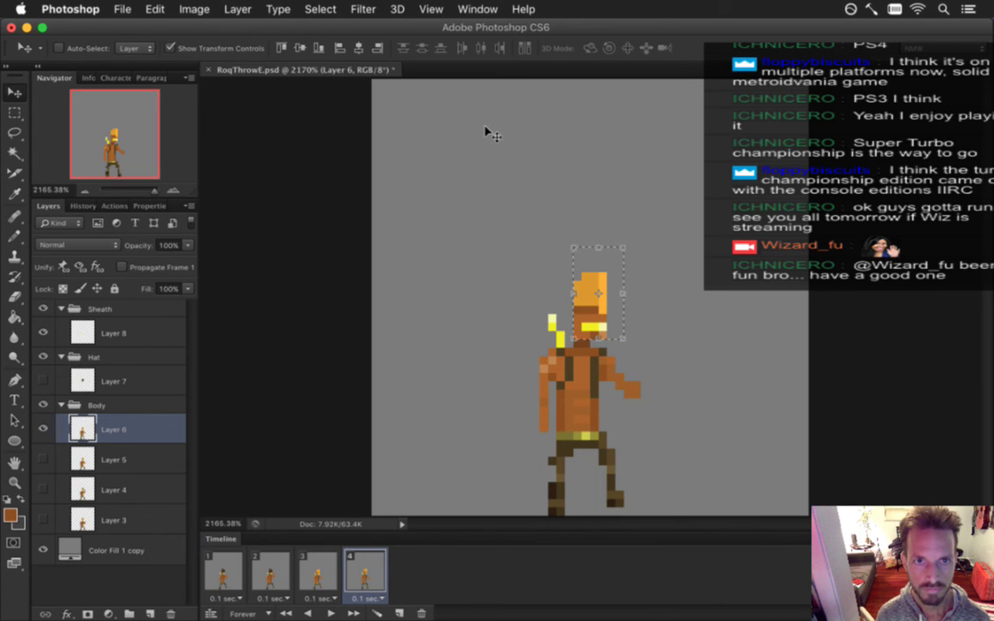
pyautogui.press('super+d')
pyautogui.press('m')
pyautogui.press('super+w')
pyautogui.click(452, 229)
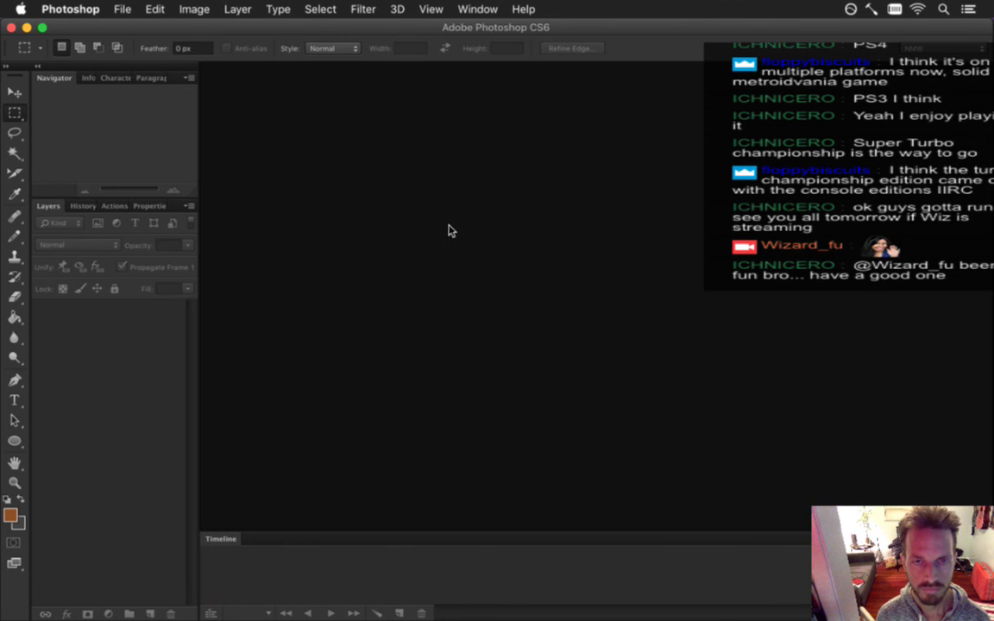
# Return to Finder and open RoqUnsheathSwordE.psd, RoqUnsheathSwordN.psd and RoqUnsheathSwordS.psd in Photoshop
pyautogui.press('super+Tab')
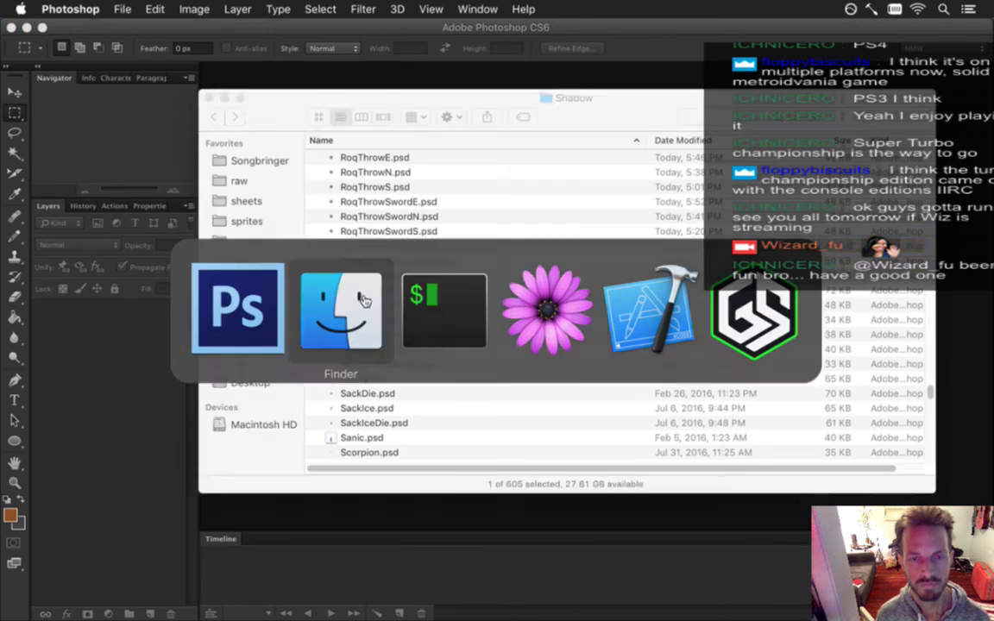
pyautogui.keyDown('shift'); pyautogui.click(457, 275); pyautogui.keyUp('shift')
pyautogui.rightClick(460, 275)
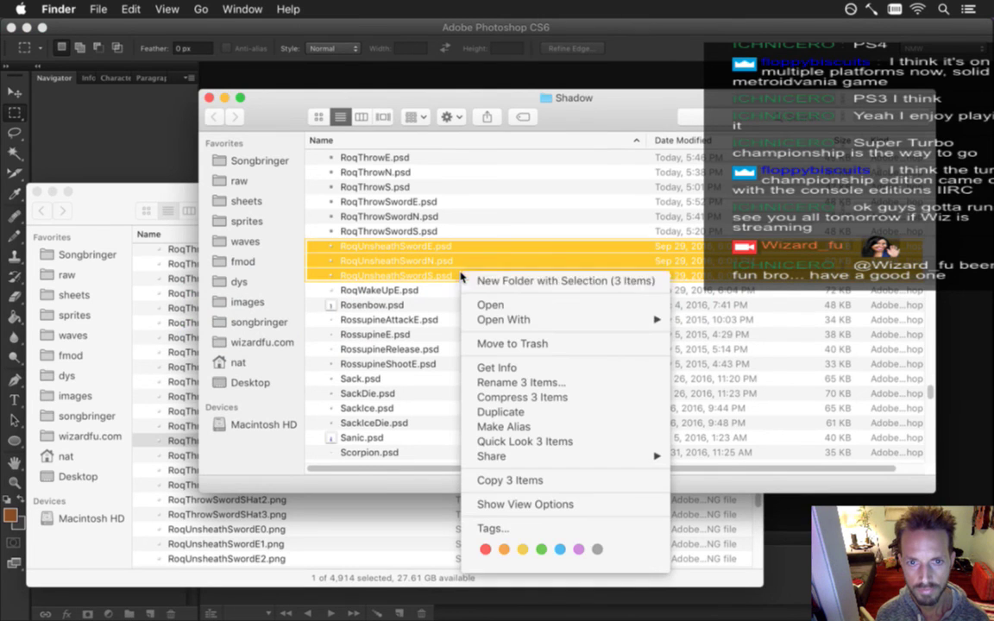
pyautogui.moveTo(505, 290)
pyautogui.click(639, 295)
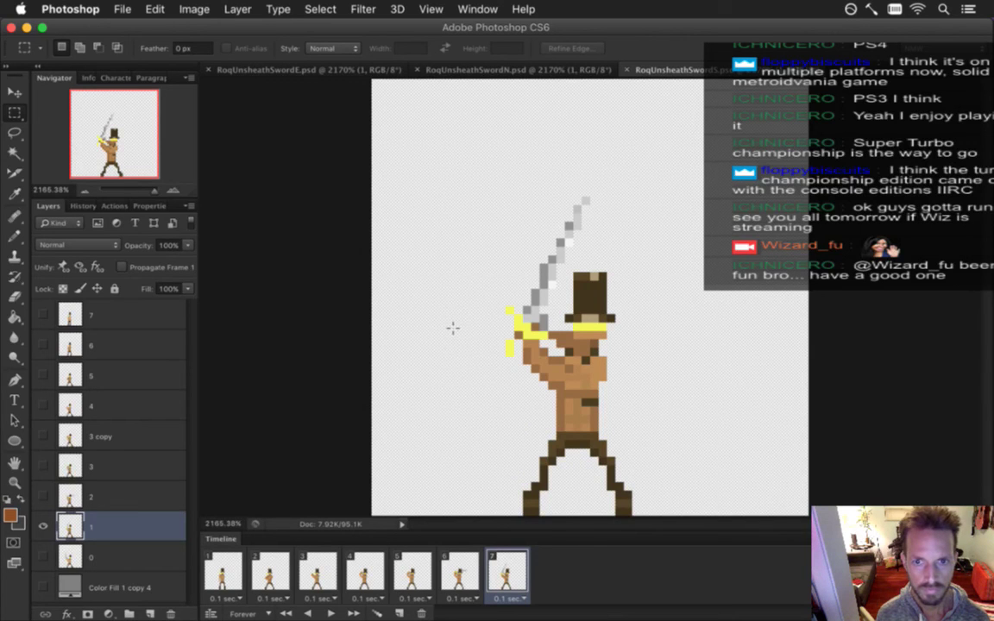
# In Finder, delete all RoqUnsheathSword PNG files, from E0 to S6, from the Shadow sheets folder and return to the PSD folder window
pyautogui.press('super+Tab')
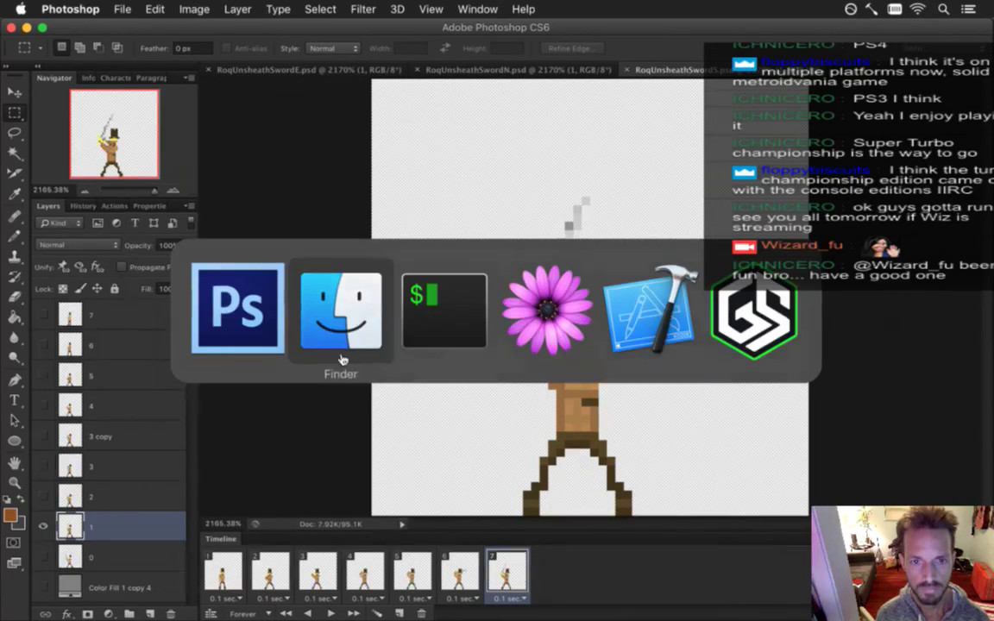
pyautogui.click(279, 448)
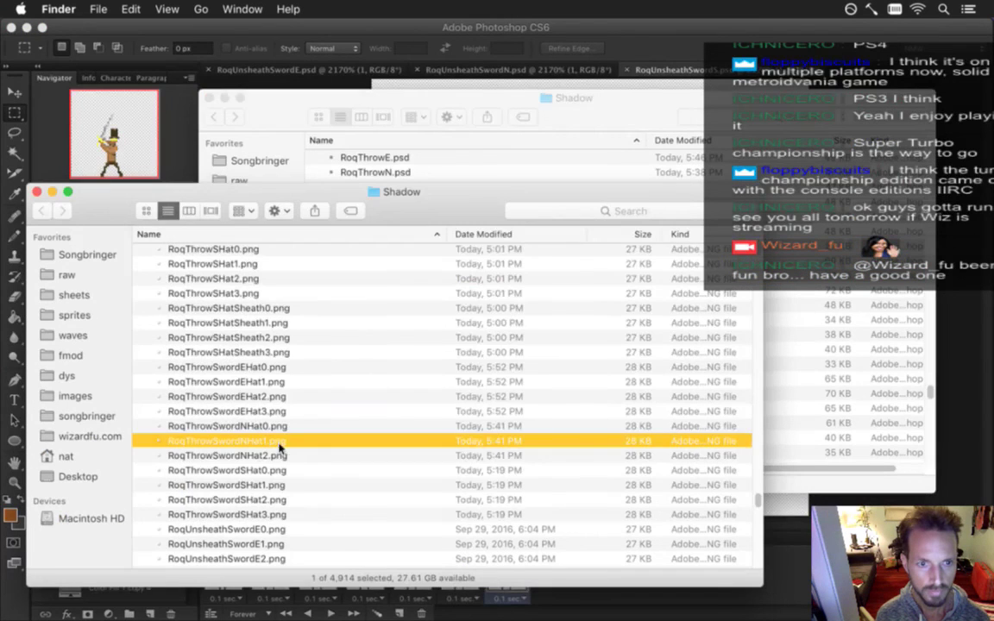
pyautogui.press('Down')
pyautogui.press('Down')
pyautogui.press('Down')
pyautogui.press('Down')
pyautogui.press('Down')
pyautogui.press('Down')
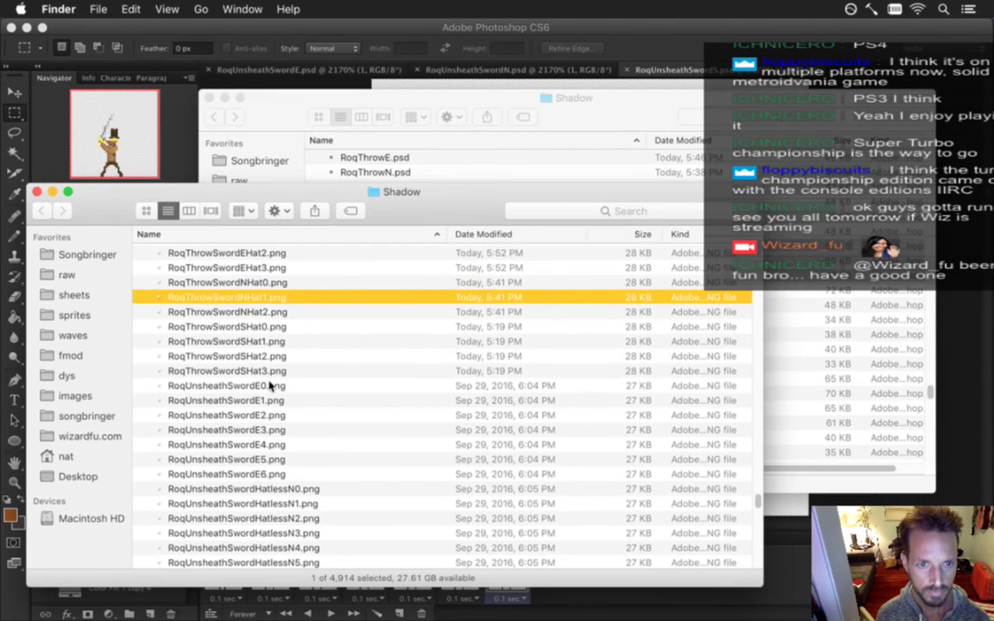
pyautogui.scroll(-5, 318, 431)
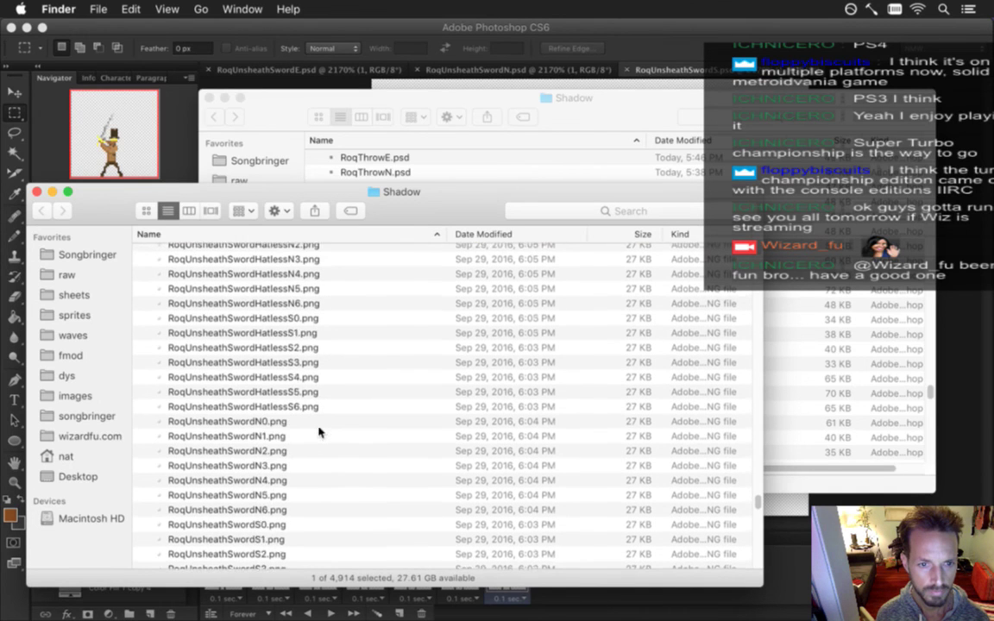
pyautogui.scroll(6, 319, 432)
pyautogui.scroll(-5, 318, 431)
pyautogui.scroll(-3, 318, 431)
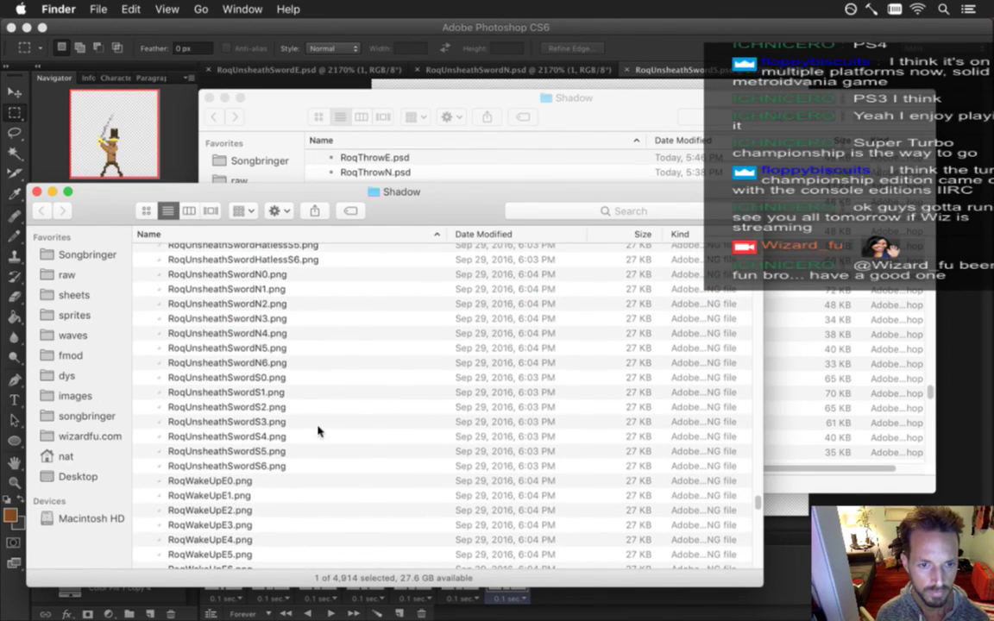
pyautogui.keyDown('shift'); pyautogui.click(272, 423); pyautogui.keyUp('shift')
pyautogui.press('super+BackSpace')
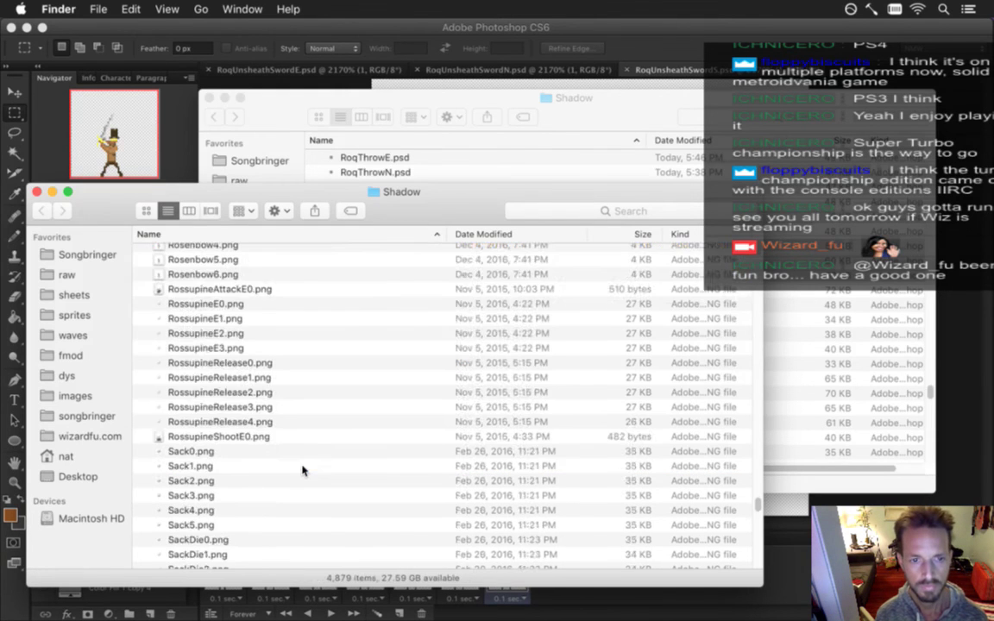
pyautogui.scroll(3, 299, 461)
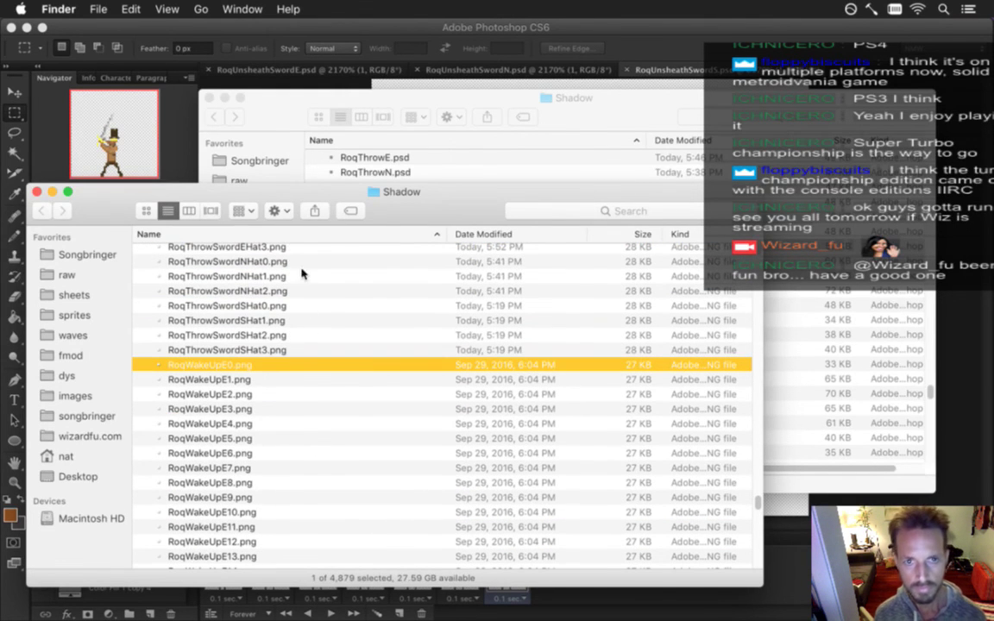
pyautogui.click(257, 127)
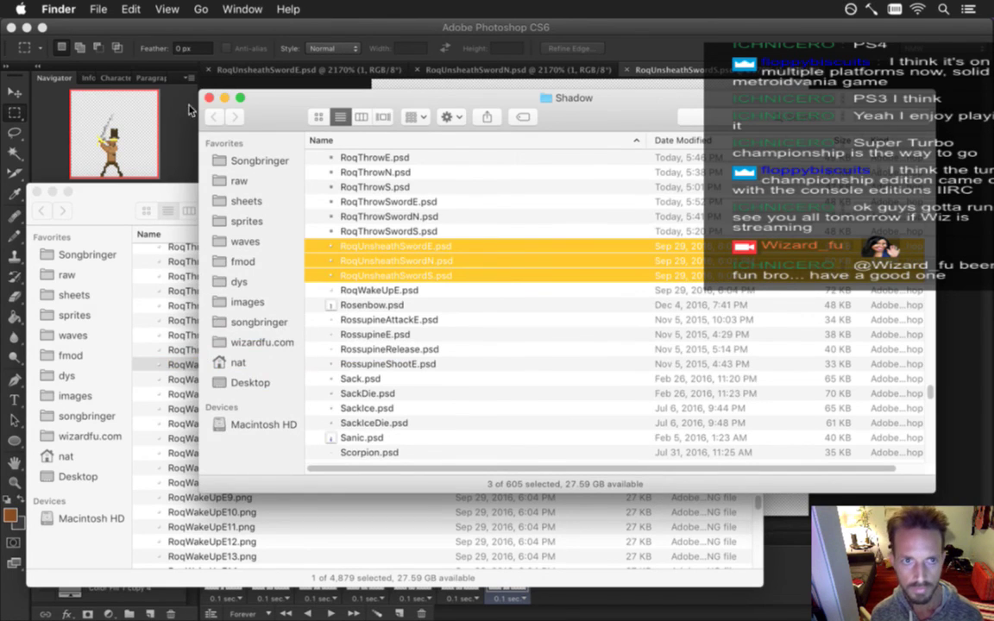
# Switch to Photoshop and open RoqIdleSwordE.psd from the recent files
pyautogui.click(215, 78)
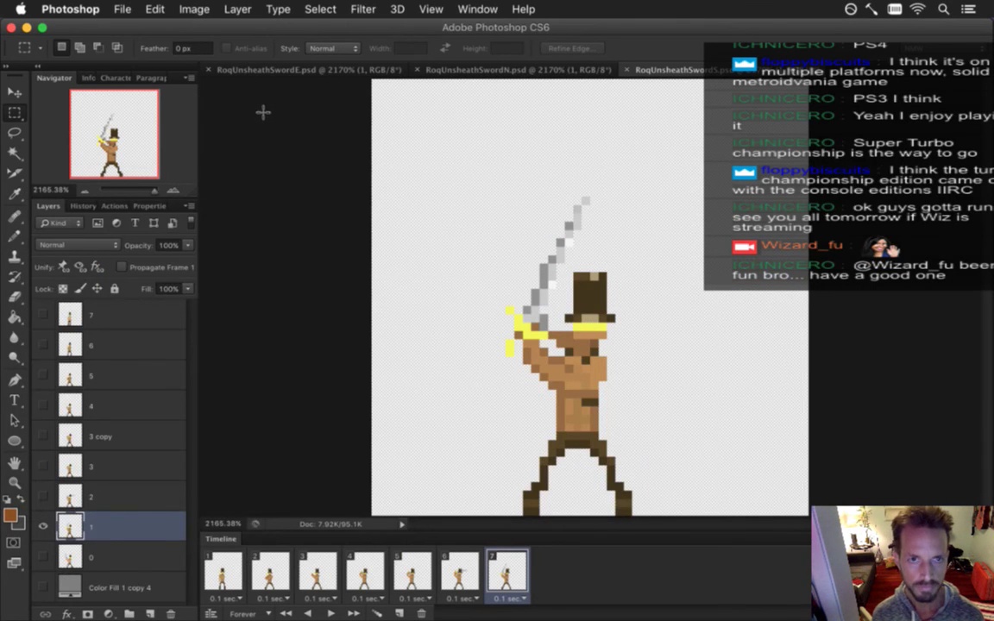
pyautogui.click(122, 10)
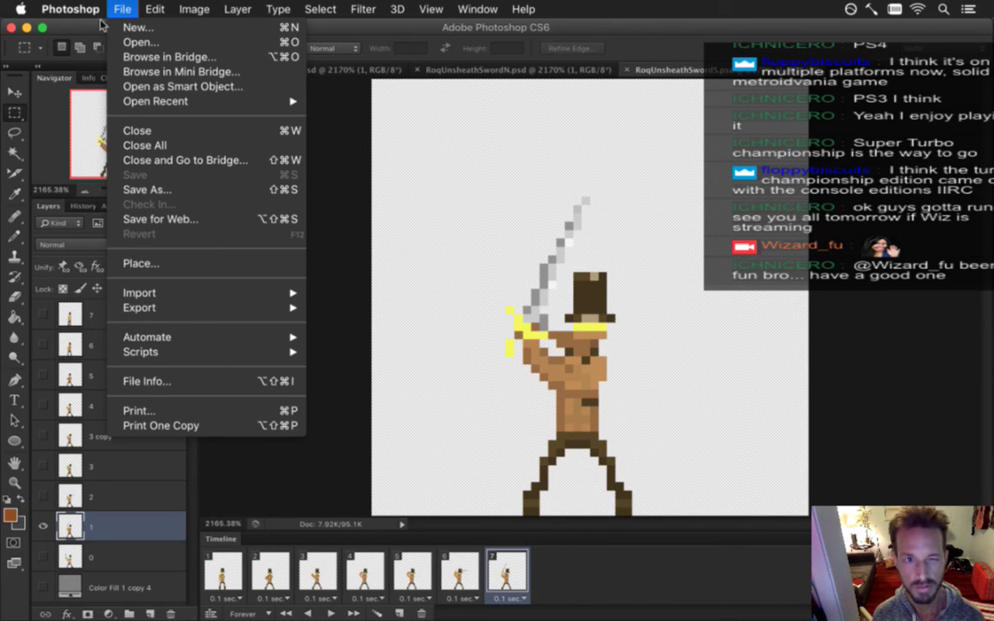
pyautogui.click(121, 9)
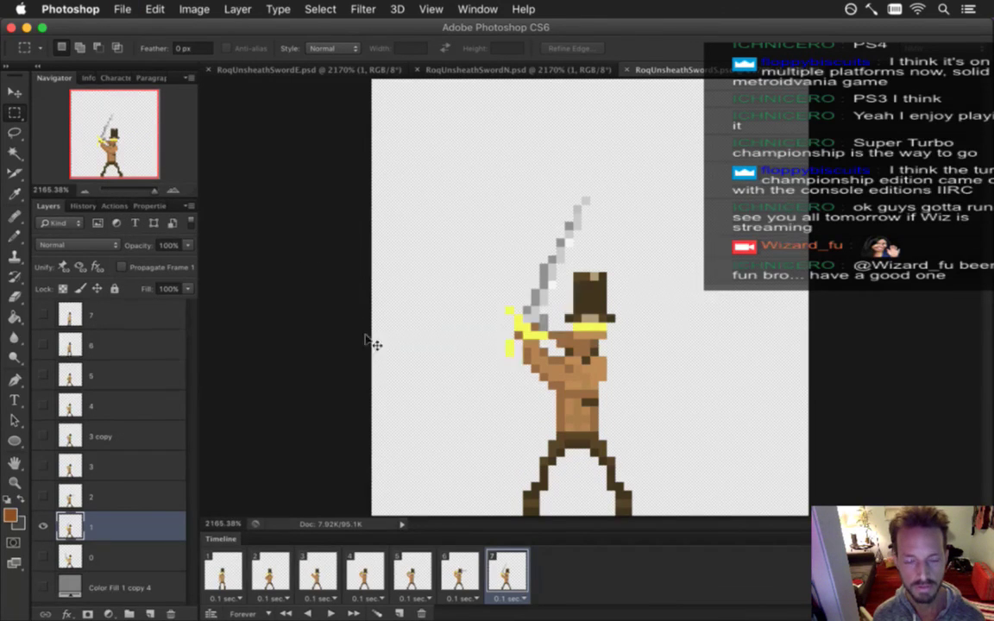
pyautogui.press('super+Tab')
pyautogui.click(128, 37)
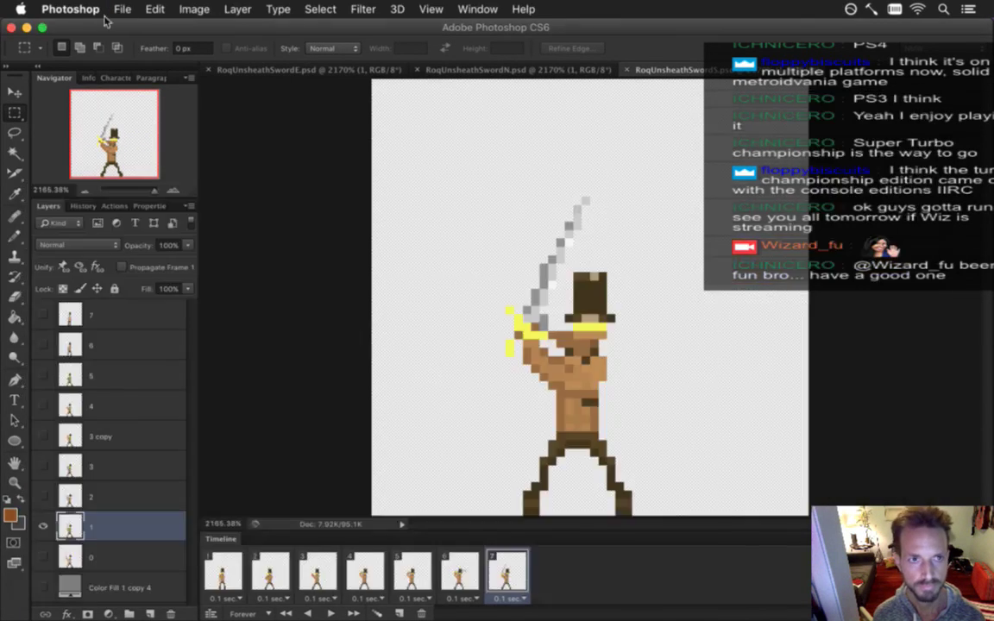
pyautogui.click(122, 10)
pyautogui.moveTo(177, 104)
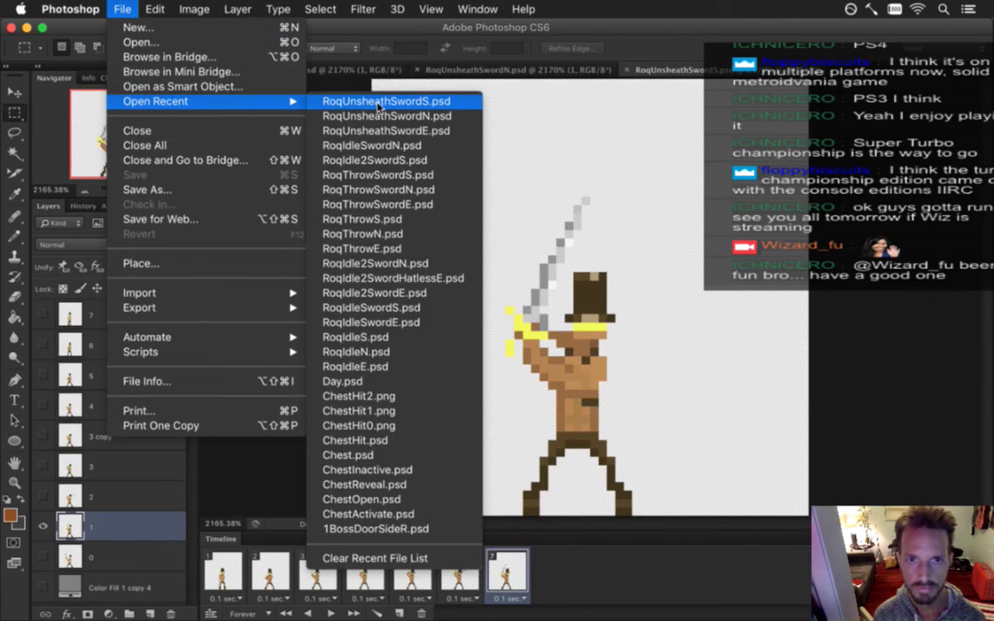
pyautogui.click(394, 325)
# Open RoqIdle2SwordN.psd and RoqIdleSwordS.psd from the recent files
pyautogui.click(123, 9)
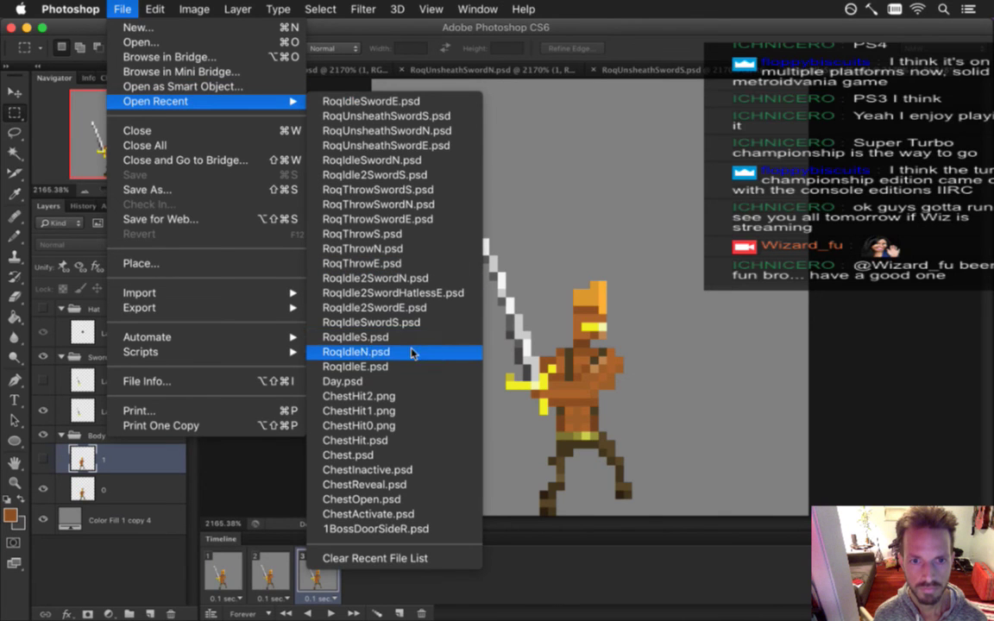
pyautogui.click(407, 278)
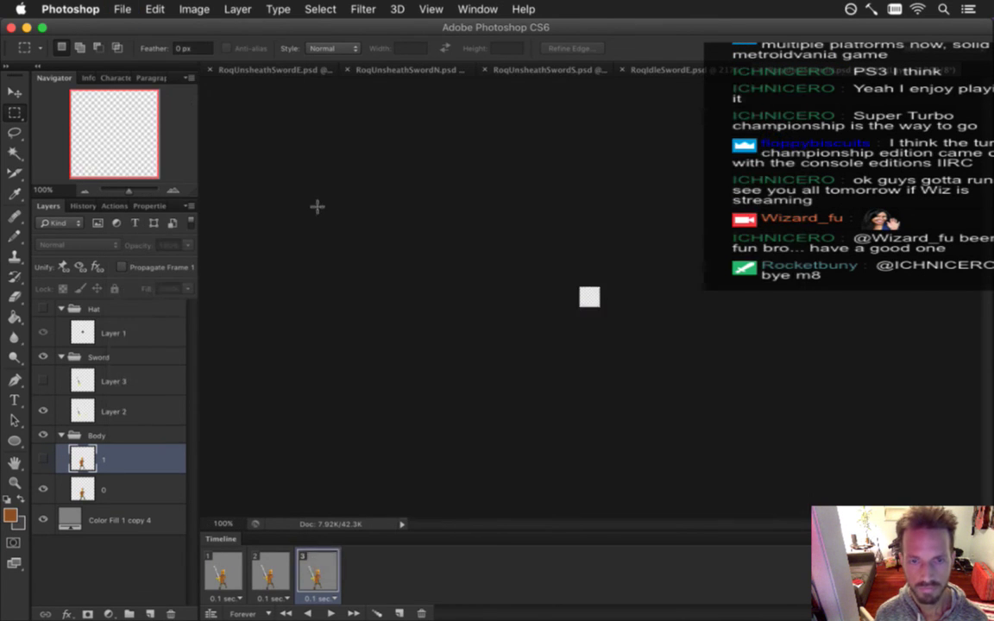
pyautogui.click(123, 9)
pyautogui.moveTo(181, 101)
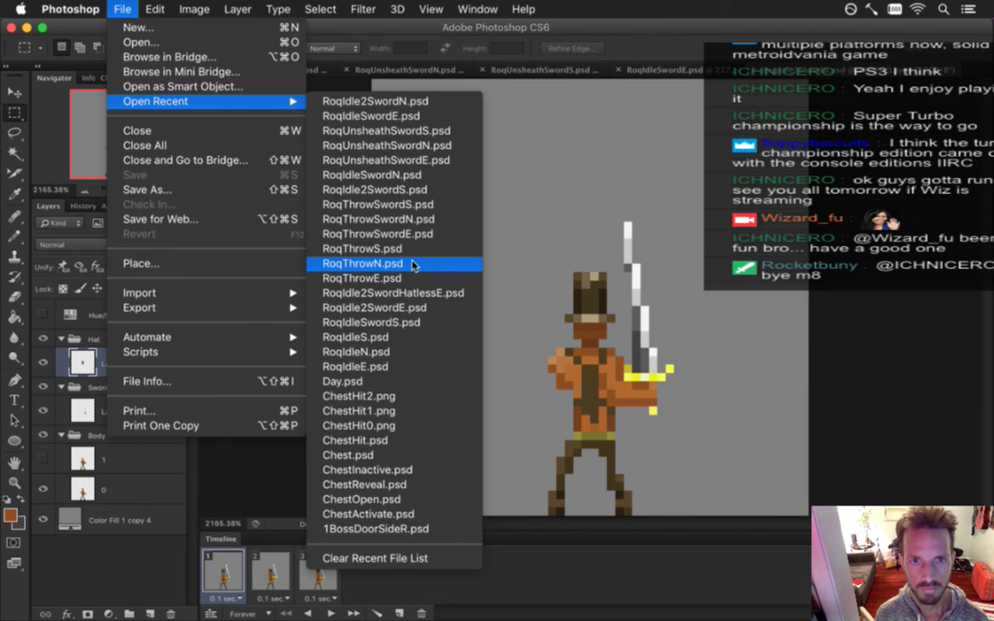
pyautogui.click(427, 323)
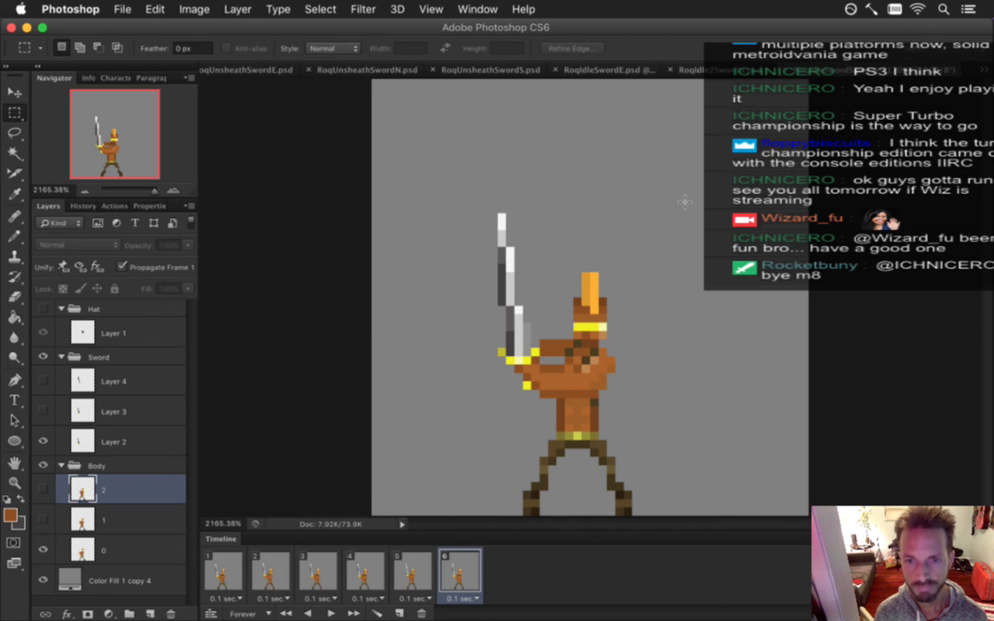
# In RoqIdleSwordS.psd, copy the merged sprite with the Color Fill 1 copy 4 background hidden, and restore the background
pyautogui.press('super+a')
pyautogui.click(44, 577)
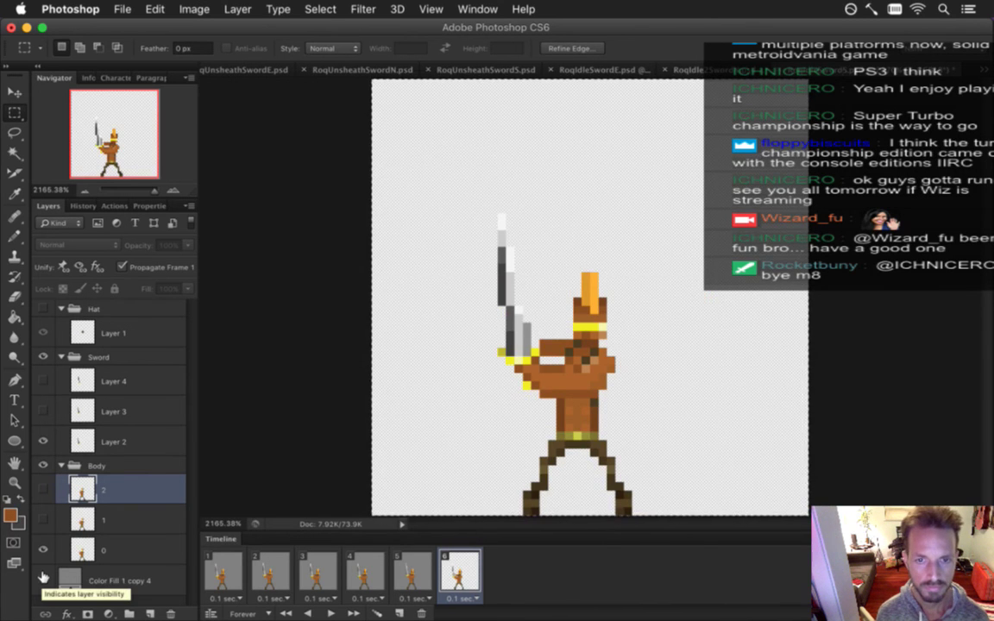
pyautogui.click(43, 579)
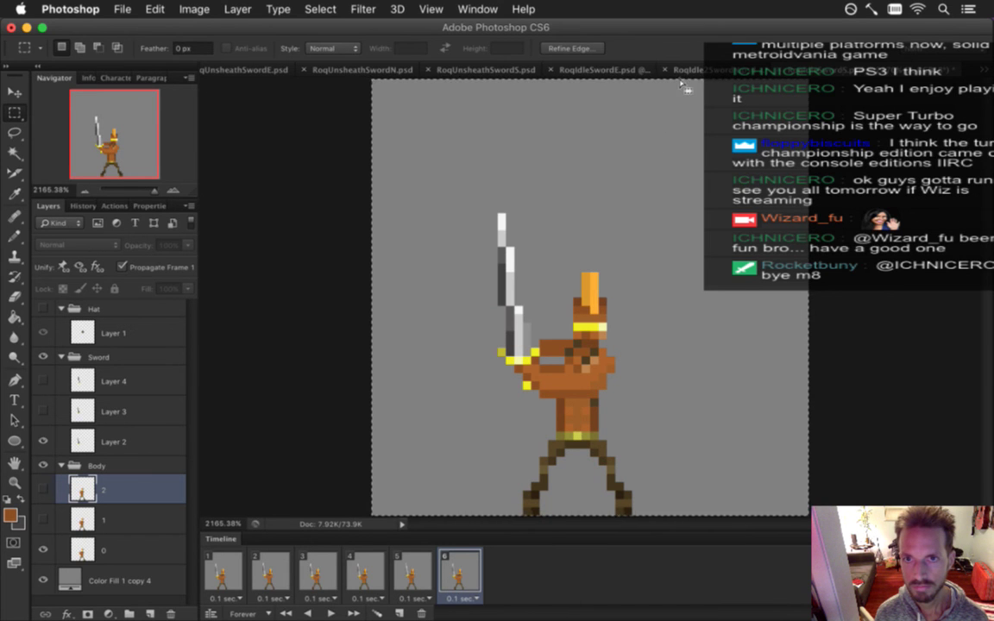
# In RoqUnsheathSwordS.psd, show the gray fill background in all frames and paste the idle sprite beside Roq in frame 7
pyautogui.click(499, 71)
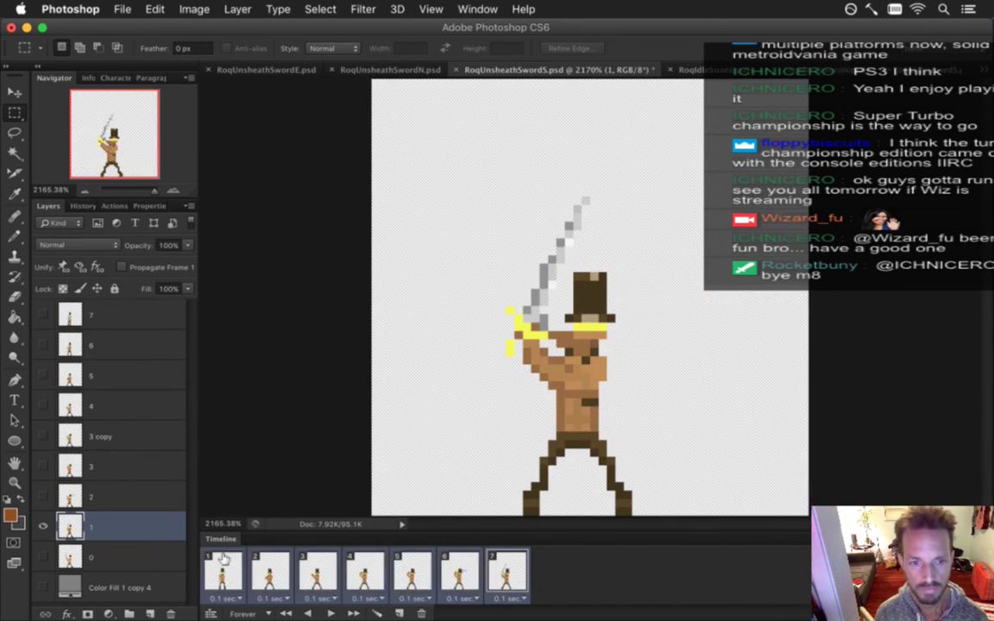
pyautogui.click(43, 586)
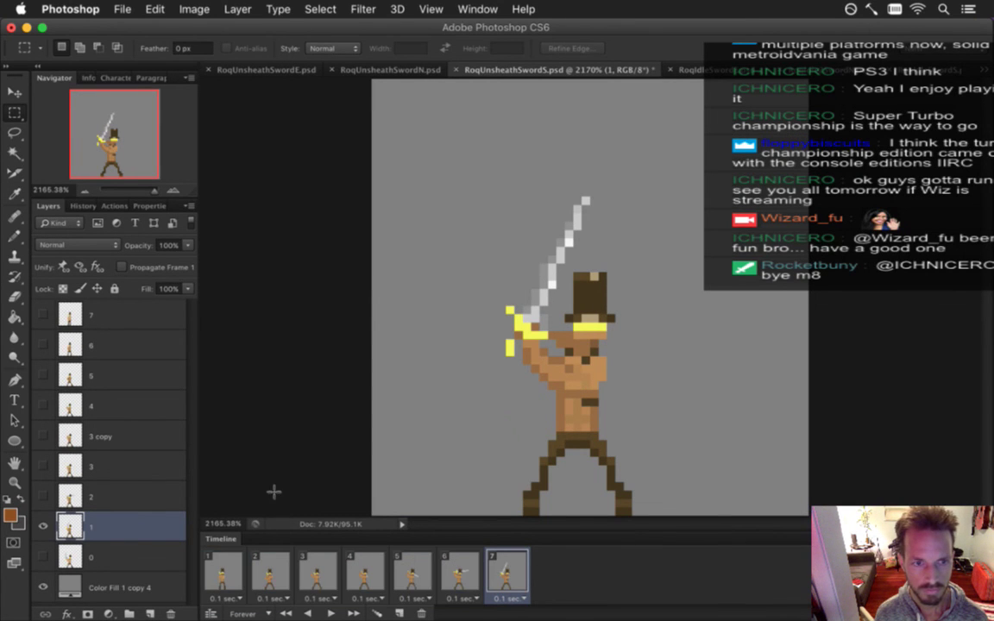
pyautogui.press('super+v')
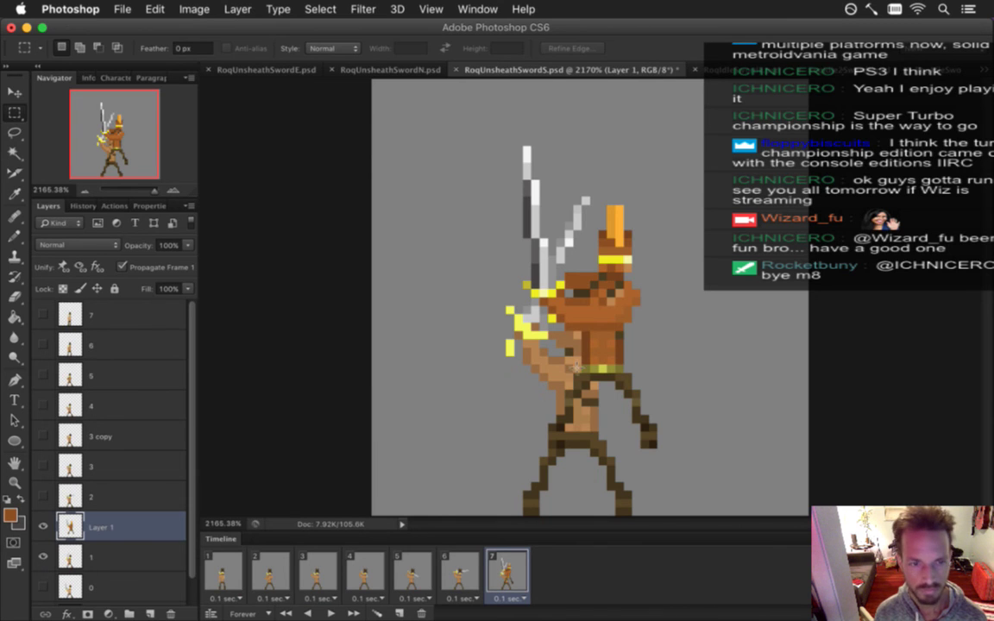
pyautogui.press('v')
pyautogui.moveTo(552, 273); pyautogui.dragTo(736, 360)
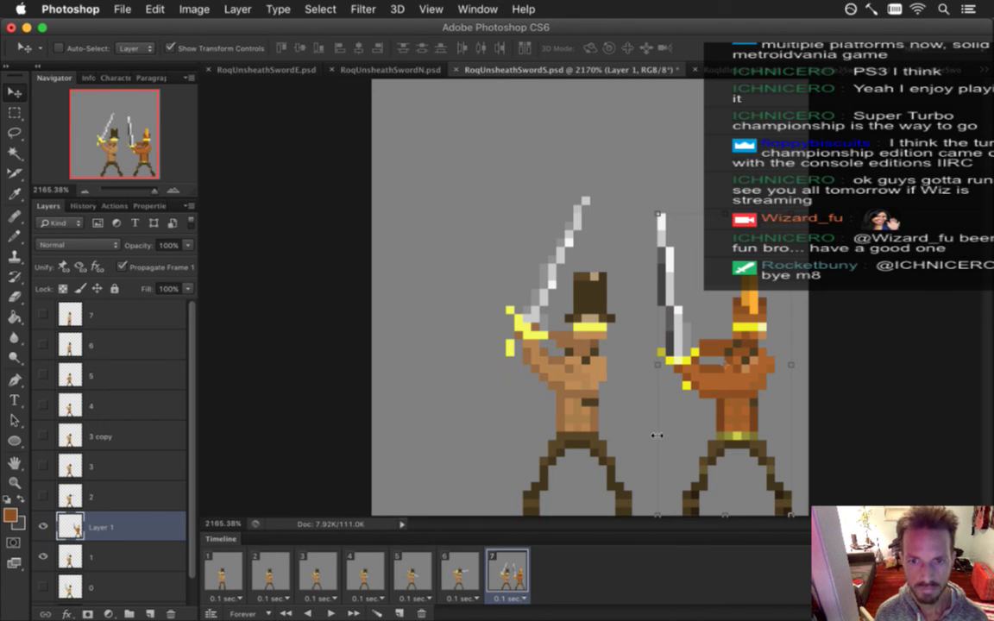
pyautogui.press('m')
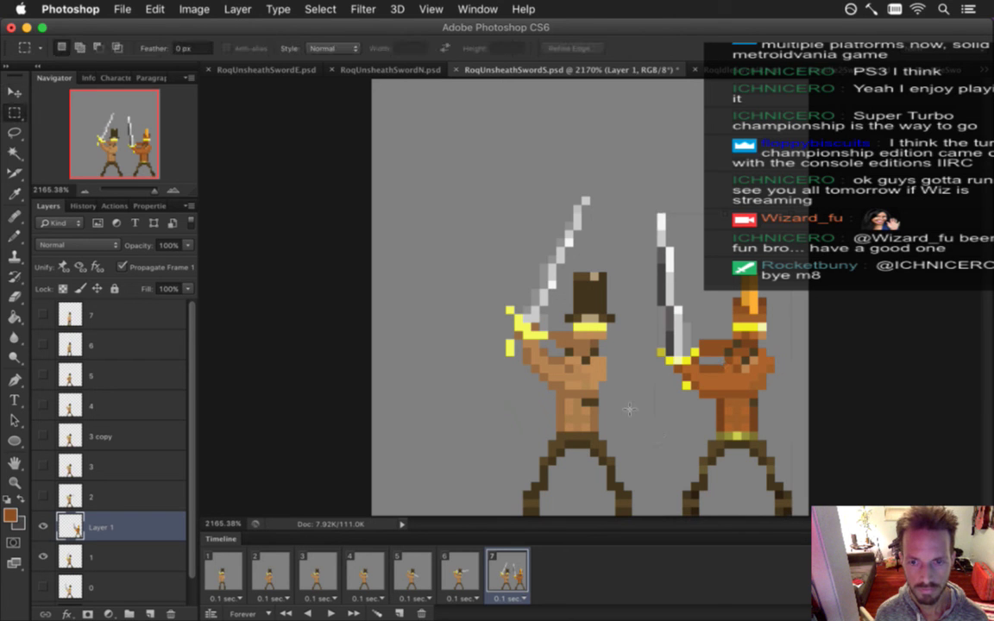
# Step back and forth through all seven RoqUnsheathSwordS.psd frames to examine the unsheathing poses, ending on frame 7
pyautogui.click(457, 571)
pyautogui.click(412, 573)
pyautogui.click(364, 574)
pyautogui.click(317, 574)
pyautogui.click(270, 573)
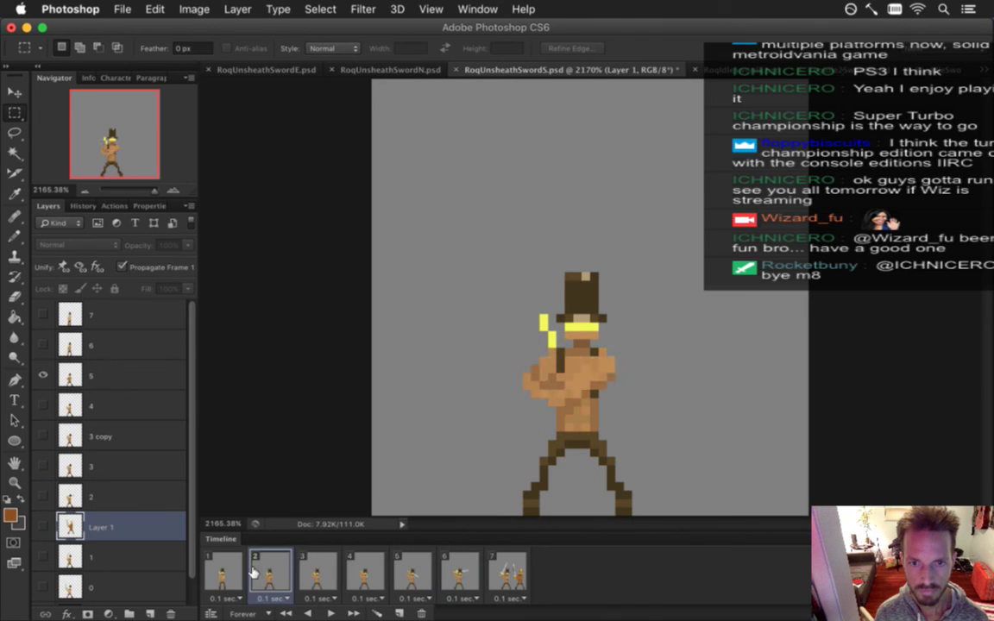
pyautogui.click(232, 573)
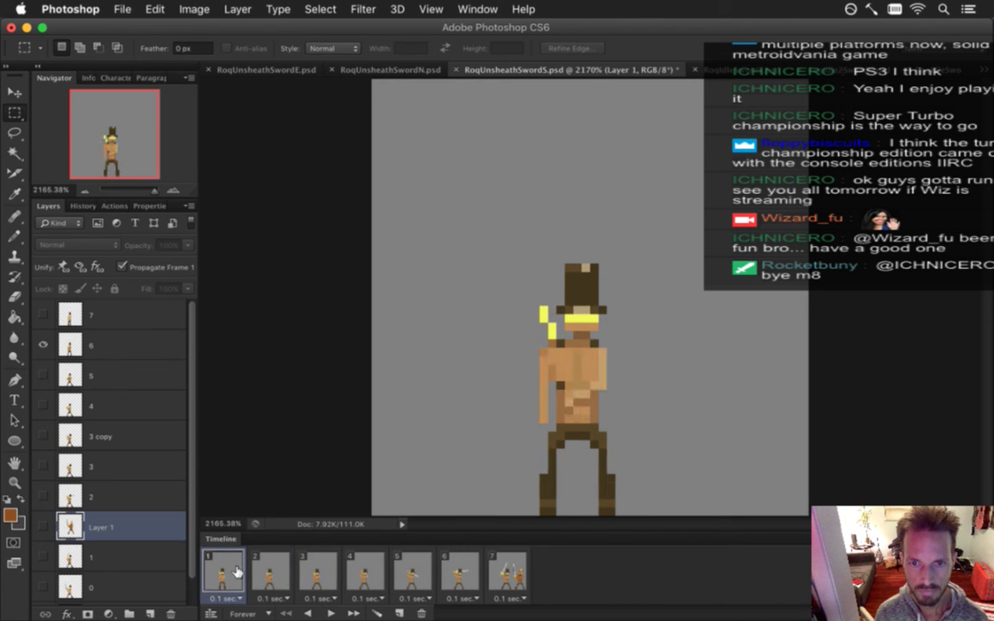
pyautogui.click(275, 574)
pyautogui.click(319, 574)
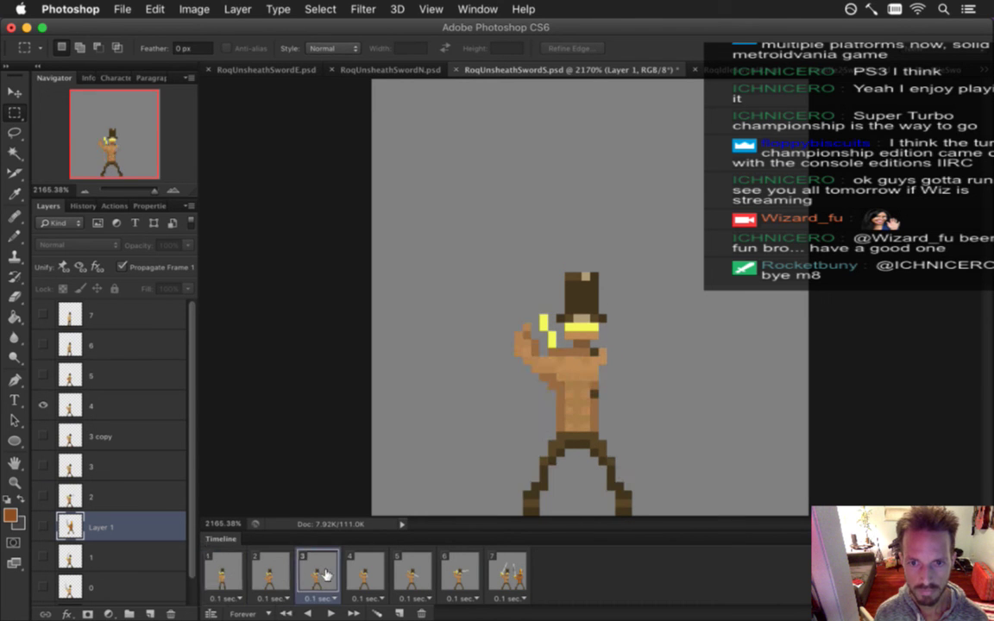
pyautogui.click(363, 573)
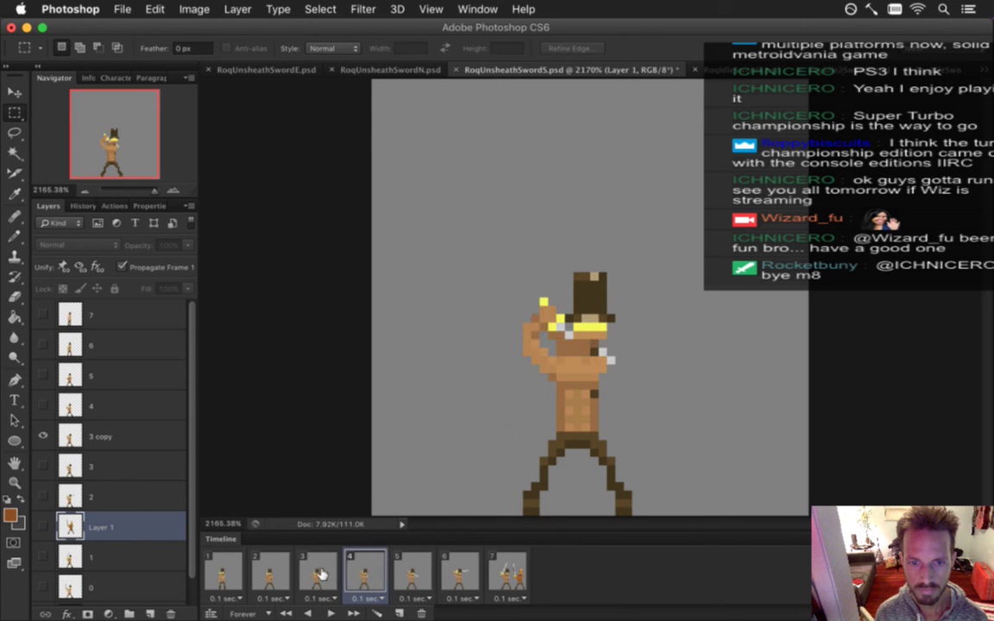
pyautogui.click(316, 573)
pyautogui.click(270, 573)
pyautogui.click(318, 573)
pyautogui.click(365, 572)
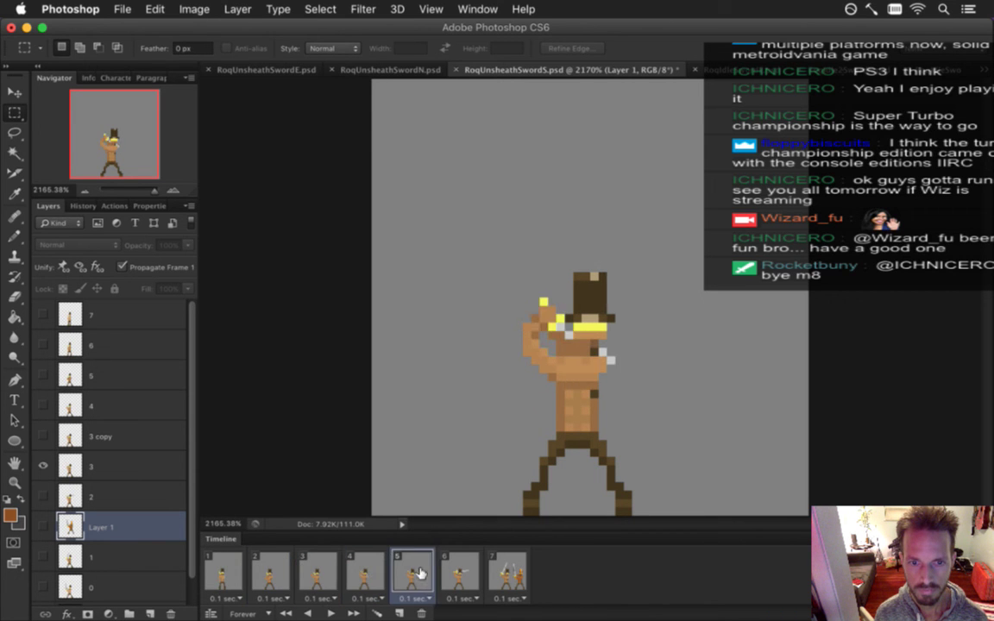
pyautogui.click(461, 571)
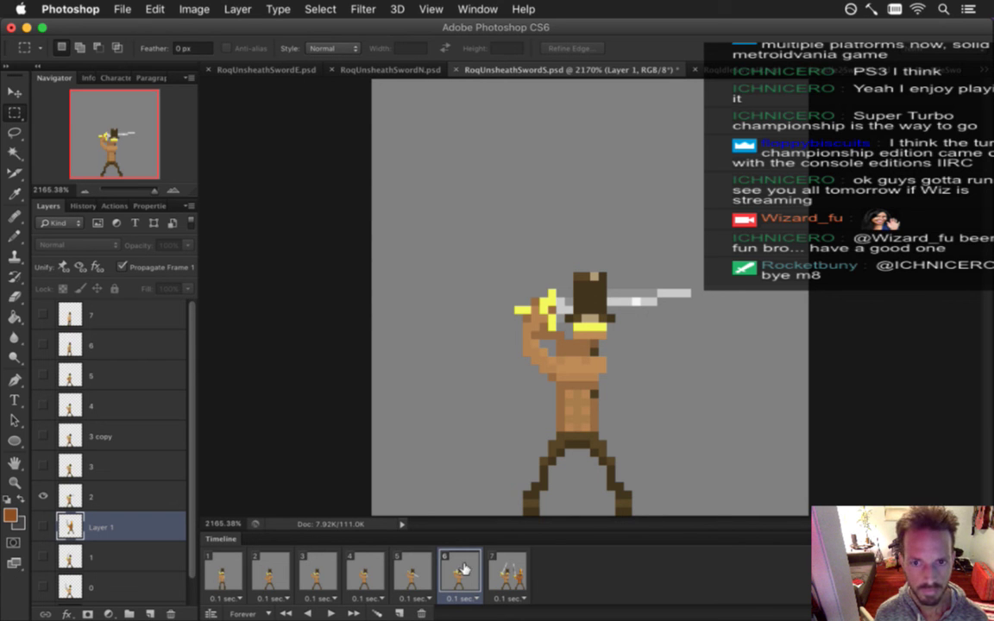
pyautogui.click(508, 572)
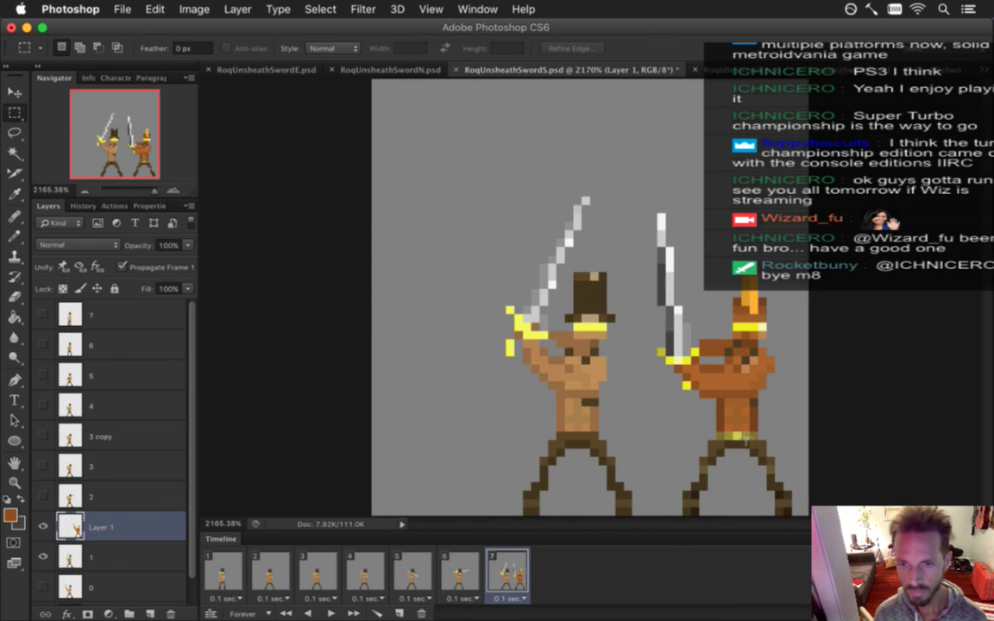
# Copy the idle sprite's belt and legs in frame 7 and paste them exactly over Roq's legs in frame 6
pyautogui.moveTo(674, 433); pyautogui.dragTo(807, 509)
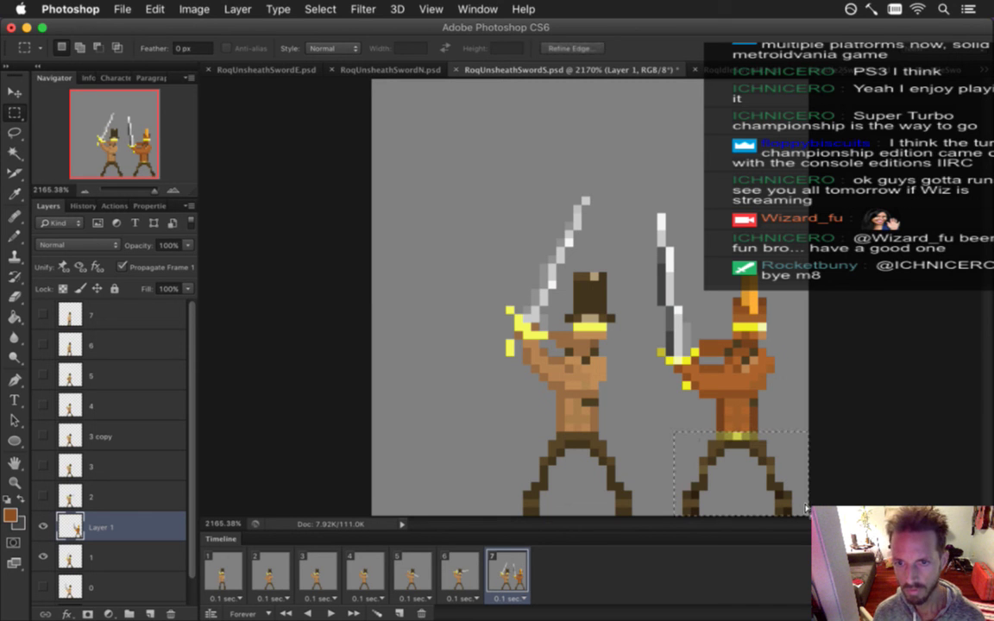
pyautogui.click(463, 570)
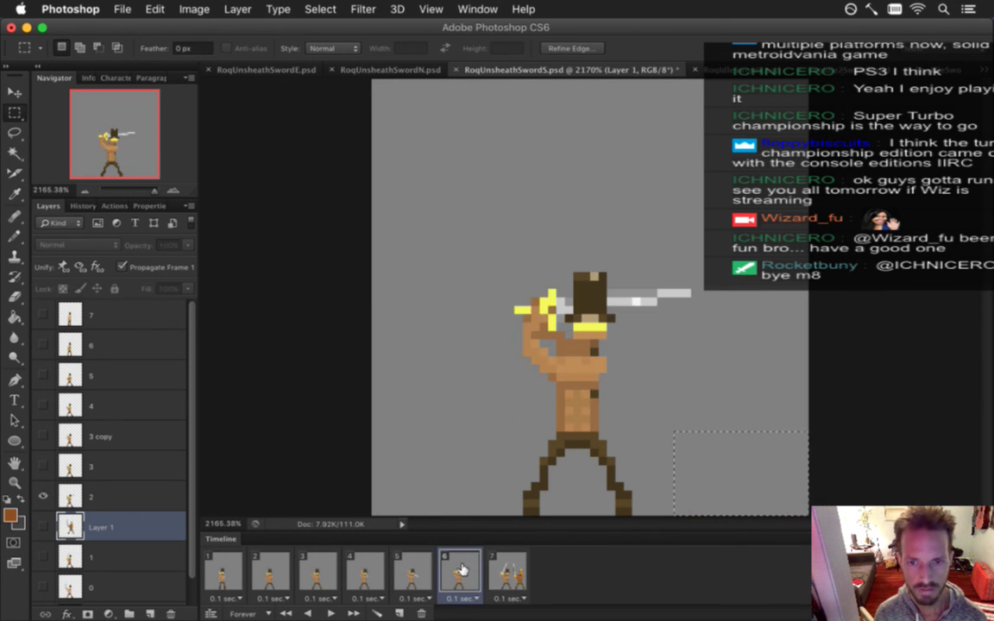
pyautogui.click(142, 498)
pyautogui.hotkey('ctrl', 'v')
pyautogui.press('v')
pyautogui.moveTo(729, 458); pyautogui.dragTo(576, 451)
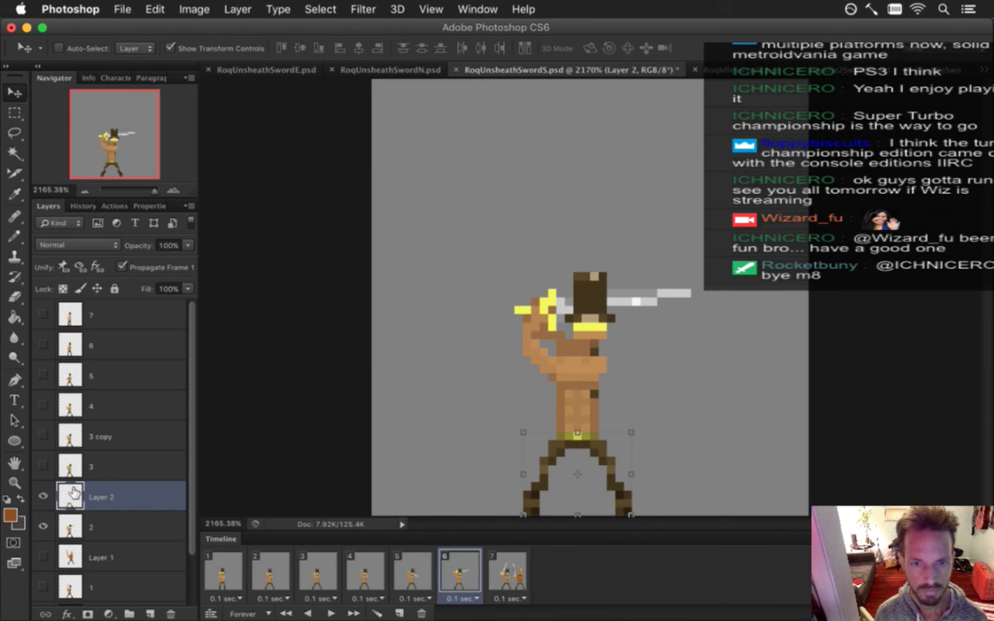
# Merge the pasted legs layer with layer 2 of frame 6
pyautogui.keyDown('shift'); pyautogui.click(128, 518); pyautogui.keyUp('shift')
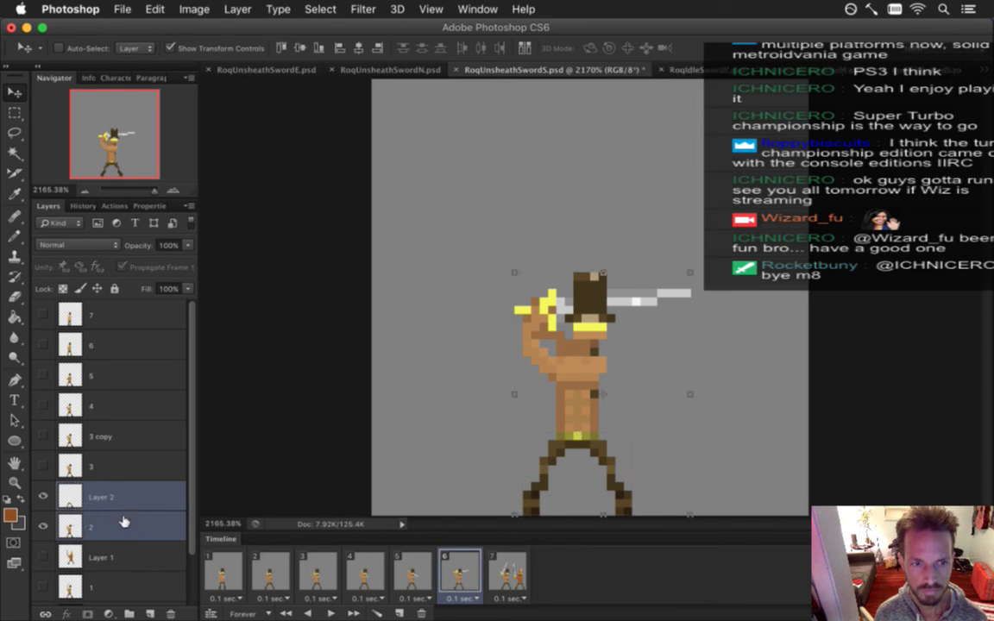
pyautogui.rightClick(129, 519)
pyautogui.click(160, 405)
pyautogui.press('m')
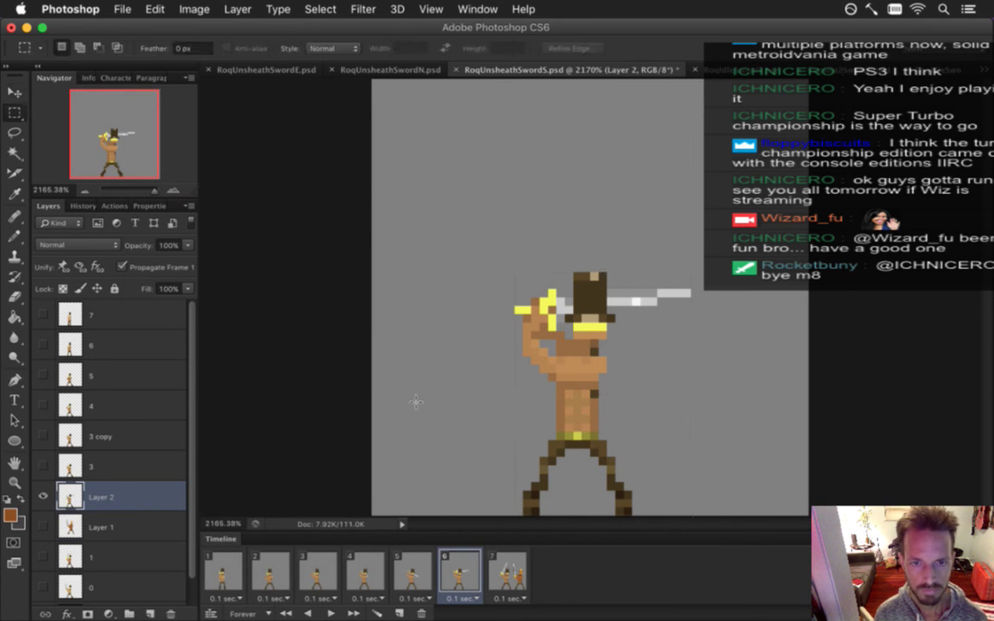
# Paste the belt and legs above layer 3 in frame 5 and align them over Roq's existing legs
pyautogui.click(403, 584)
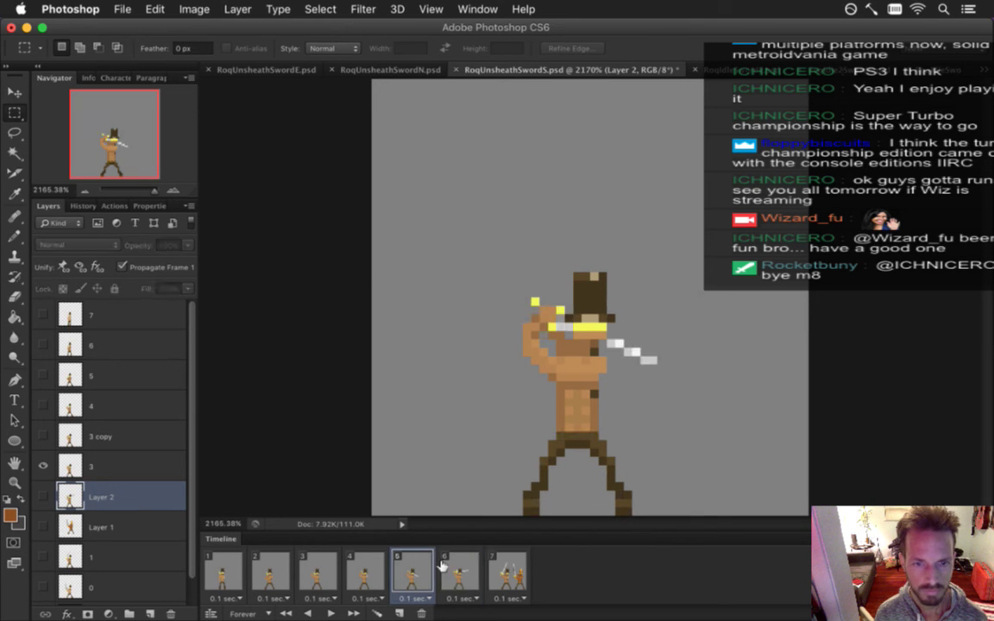
pyautogui.click(459, 563)
pyautogui.click(411, 572)
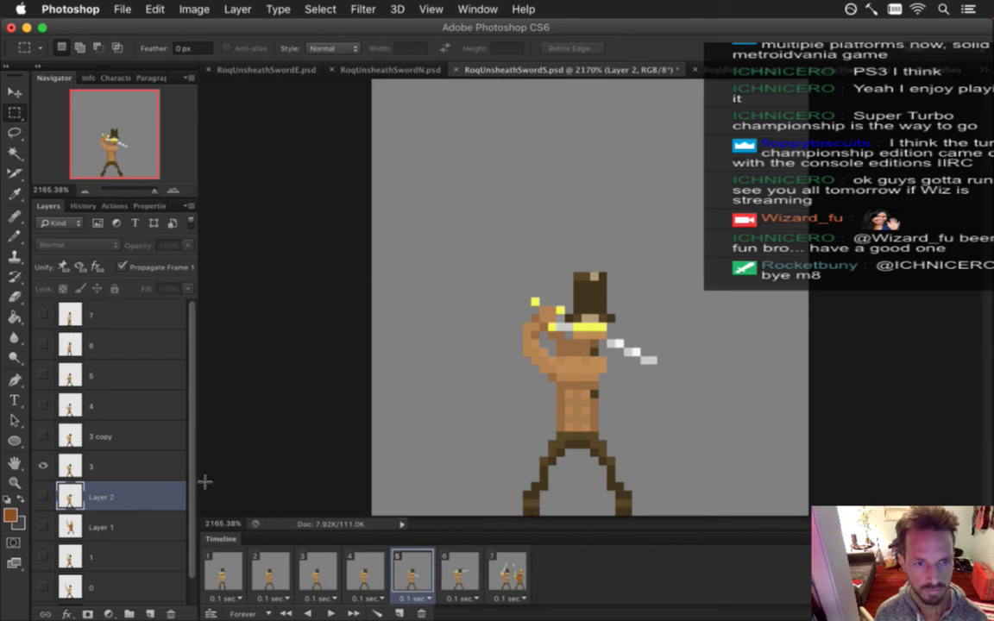
pyautogui.click(132, 457)
pyautogui.press('super+v')
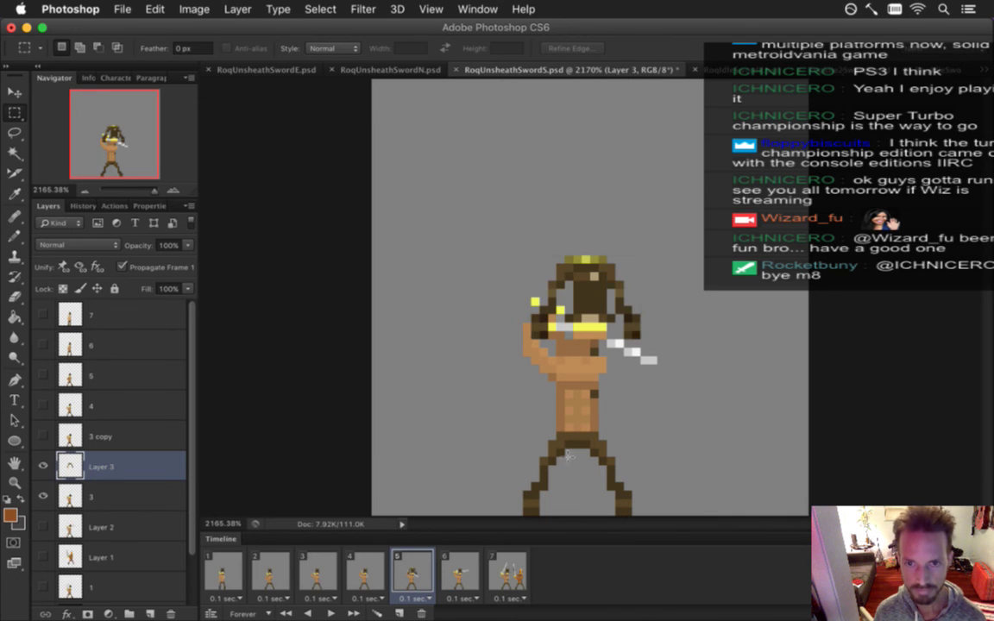
pyautogui.press('v')
pyautogui.moveTo(623, 277); pyautogui.dragTo(614, 474)
# Merge the pasted legs layer with layer 3 of frame 5
pyautogui.keyDown('shift'); pyautogui.click(125, 496); pyautogui.keyUp('shift')
pyautogui.rightClick(125, 496)
pyautogui.click(172, 405)
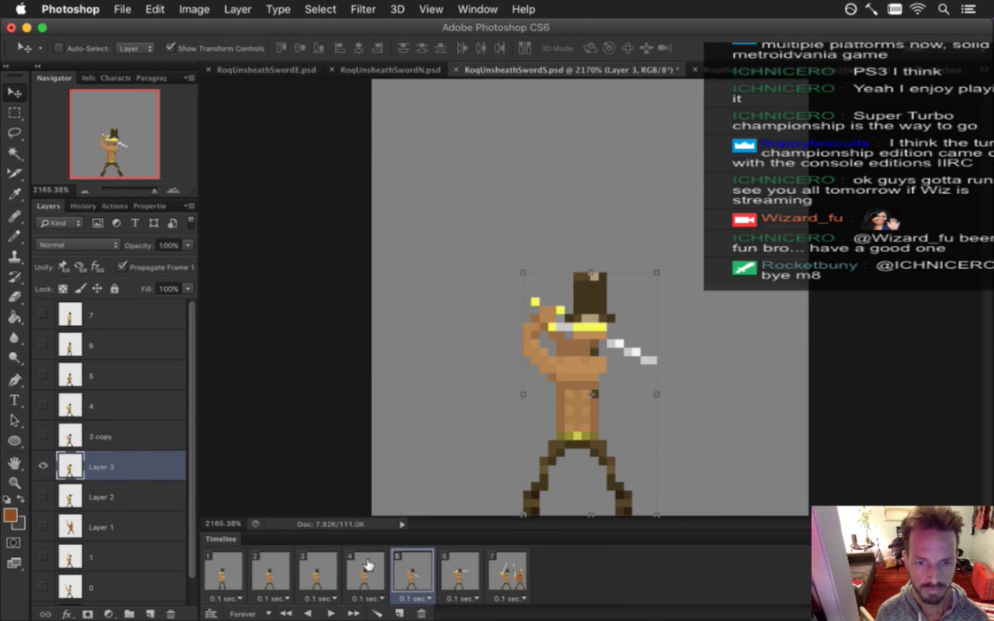
# Examine the legs in frames 4 to 1, compare them with frame 7, and return to frame 1
pyautogui.click(358, 569)
pyautogui.click(304, 569)
pyautogui.click(268, 571)
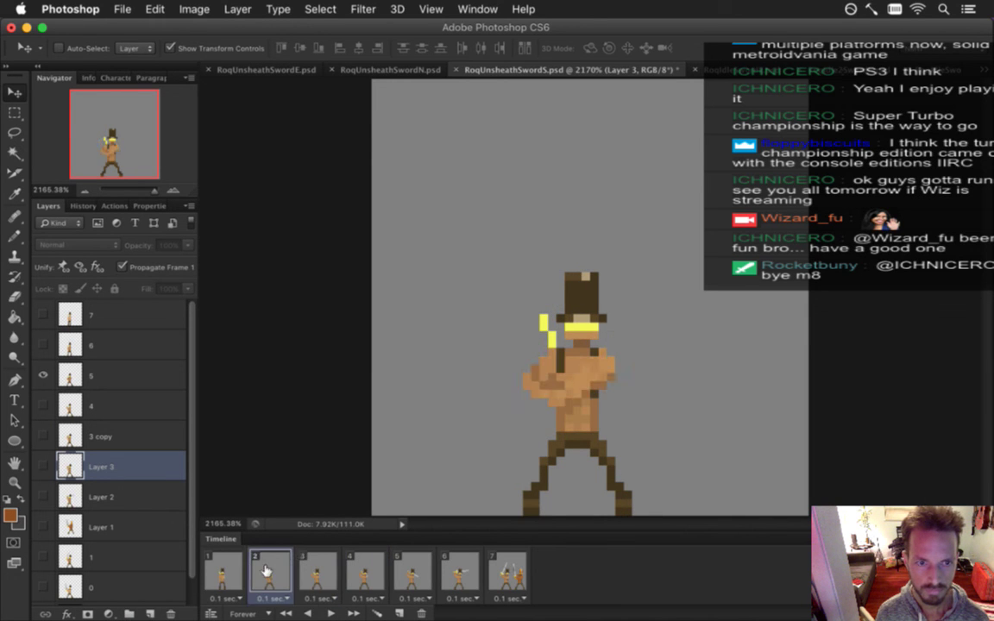
pyautogui.click(222, 571)
pyautogui.click(509, 574)
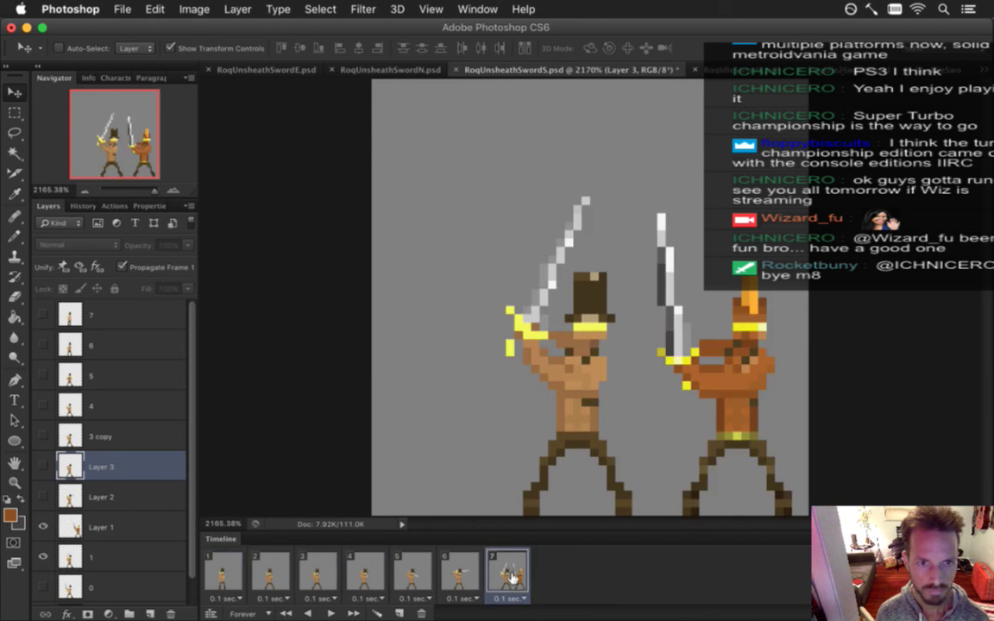
pyautogui.click(220, 561)
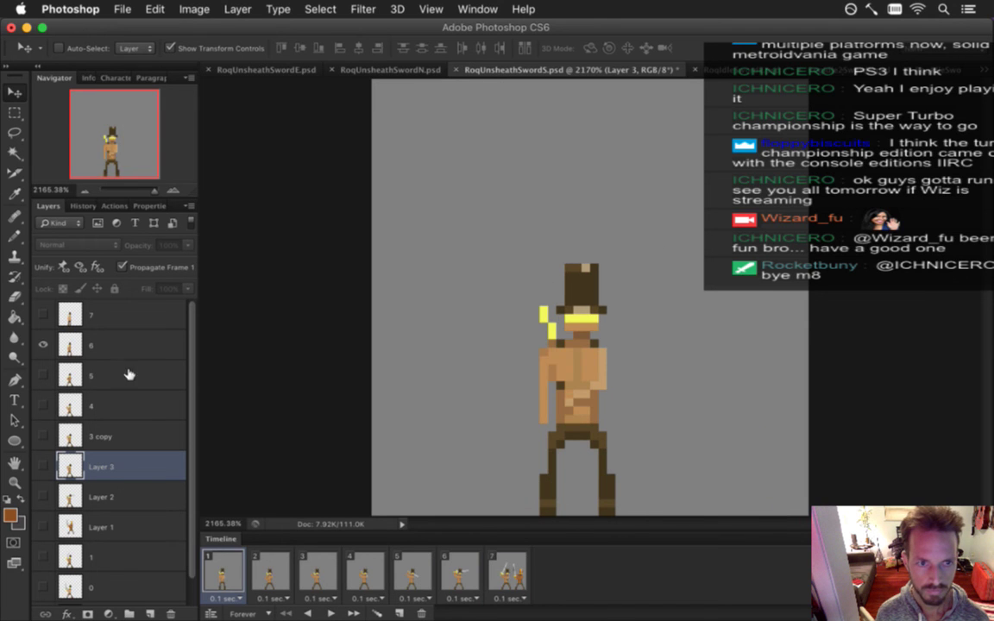
# Delete the unused layer 7 and check frames 2 to 7 for the layers each one shows
pyautogui.click(129, 318)
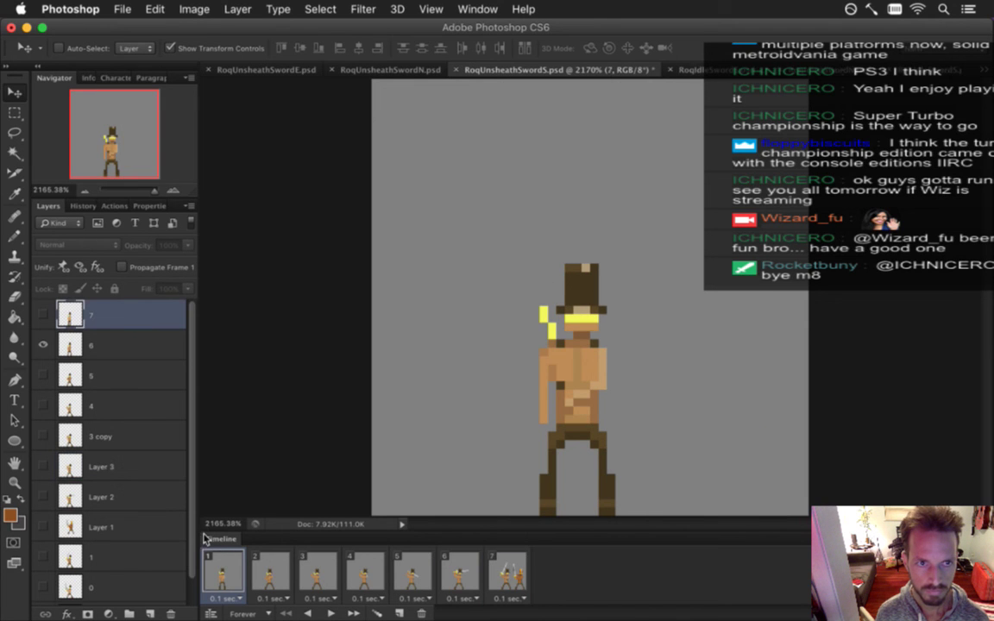
pyautogui.click(170, 612)
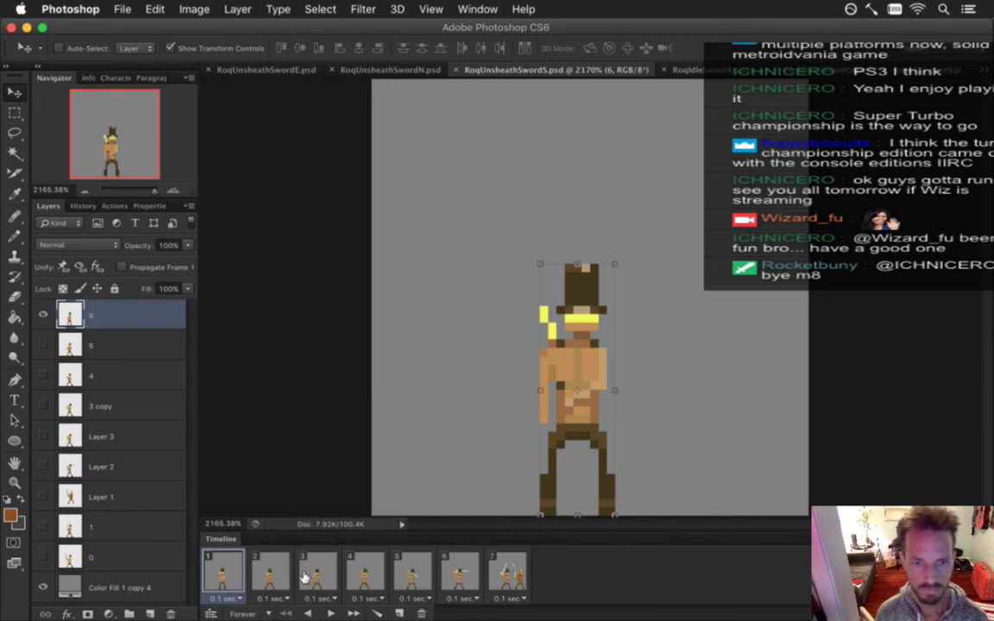
pyautogui.click(272, 573)
pyautogui.click(318, 572)
pyautogui.click(397, 574)
pyautogui.click(362, 574)
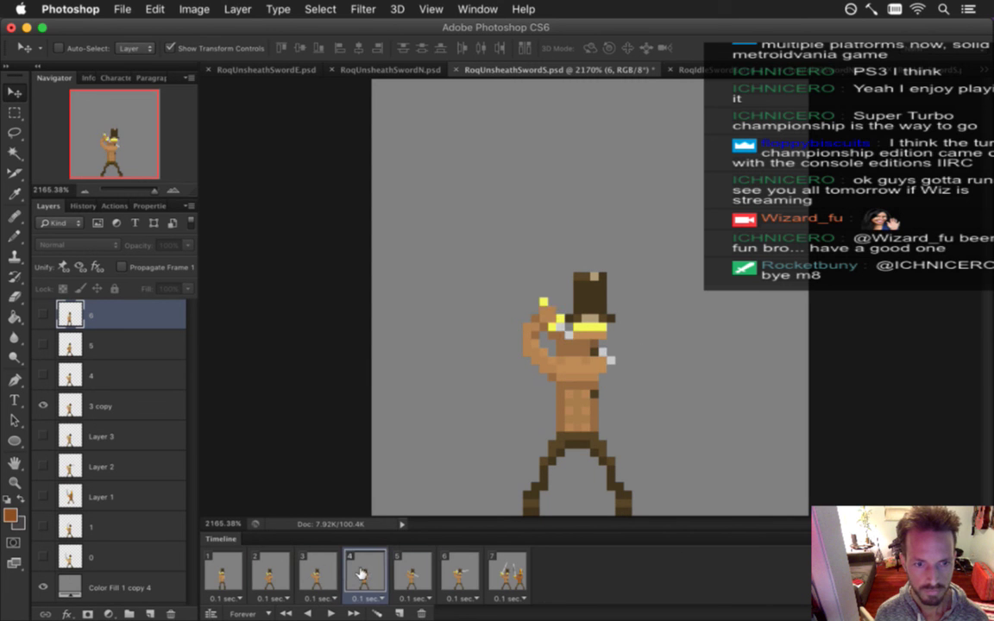
pyautogui.click(411, 574)
pyautogui.click(459, 574)
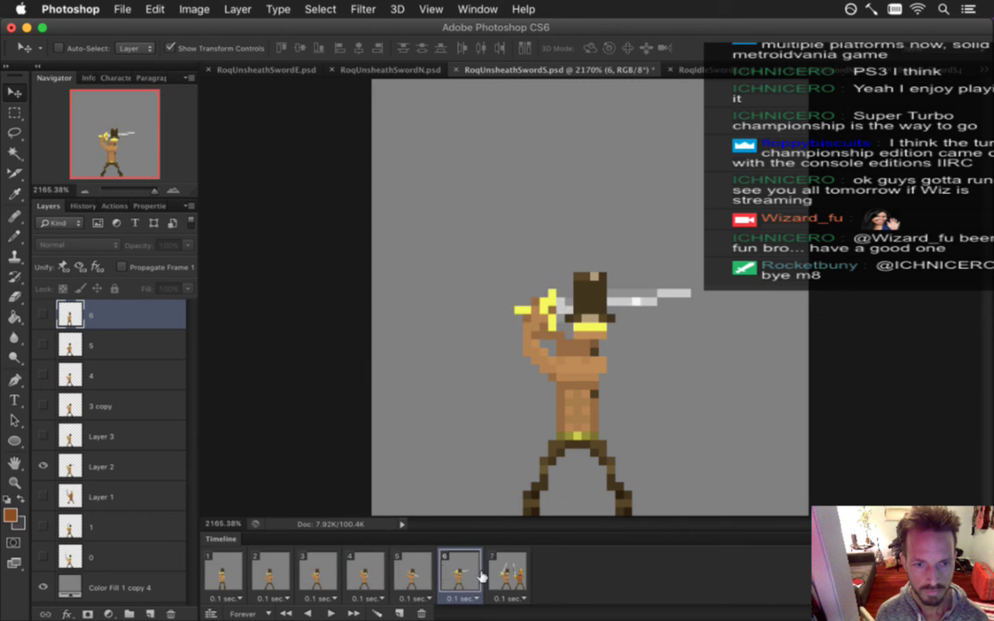
pyautogui.click(505, 575)
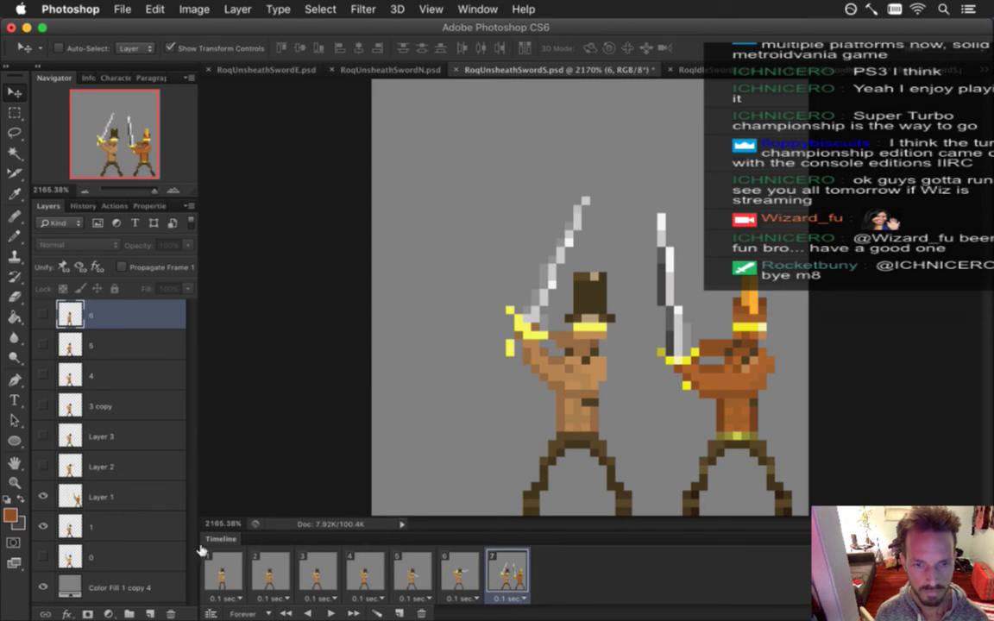
# Delete the unused layer 0 and turn off frame 1 propagation for the Color Fill 1 copy 4 layer
pyautogui.click(121, 557)
pyautogui.moveTo(155, 553); pyautogui.dragTo(171, 613)
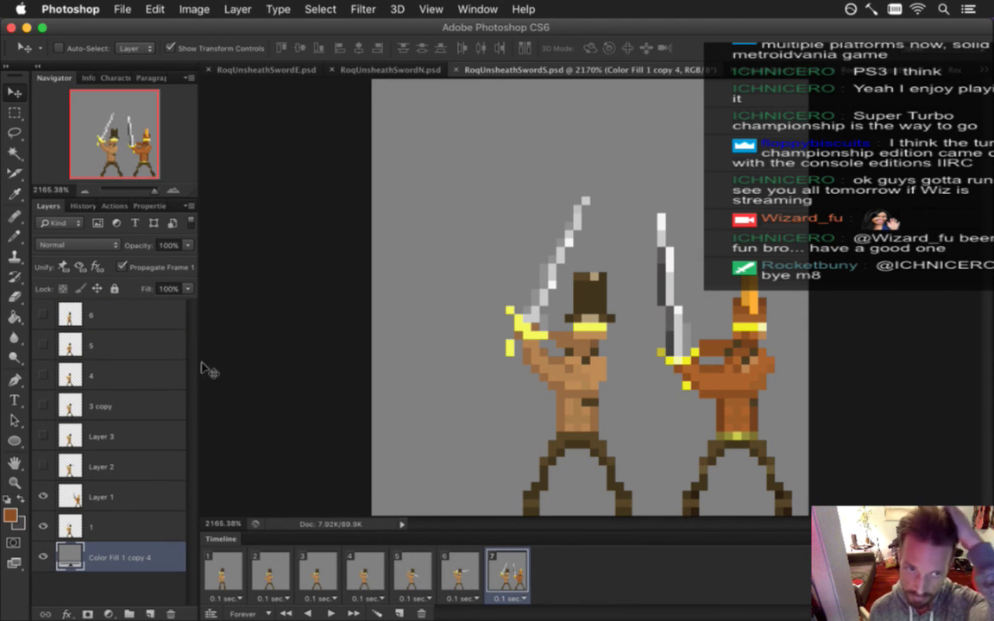
pyautogui.click(122, 267)
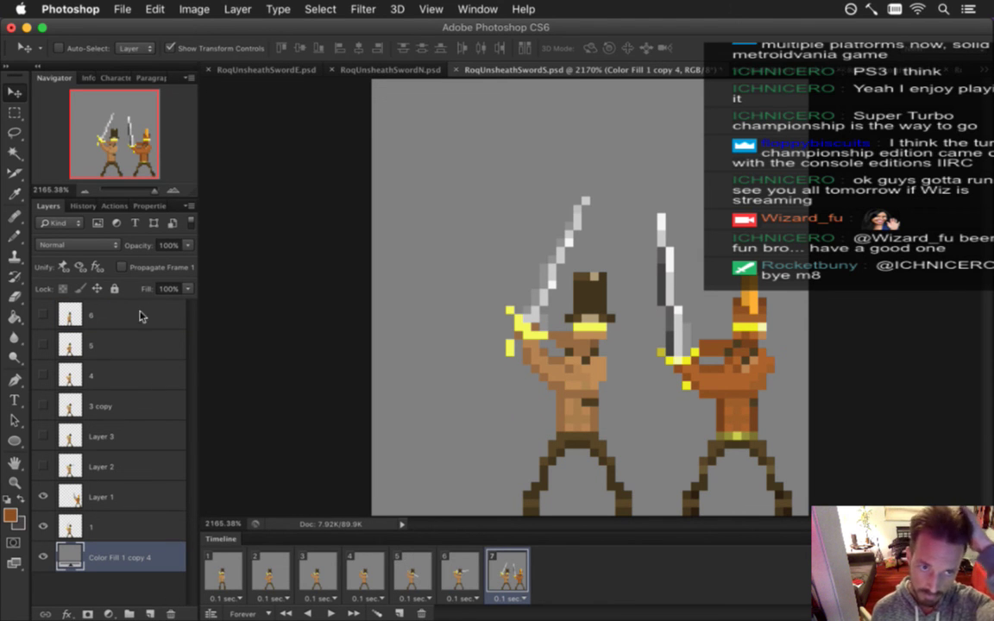
# Paste the belt and legs above layer 3 copy in frame 4 and align them over Roq's existing legs
pyautogui.click(459, 574)
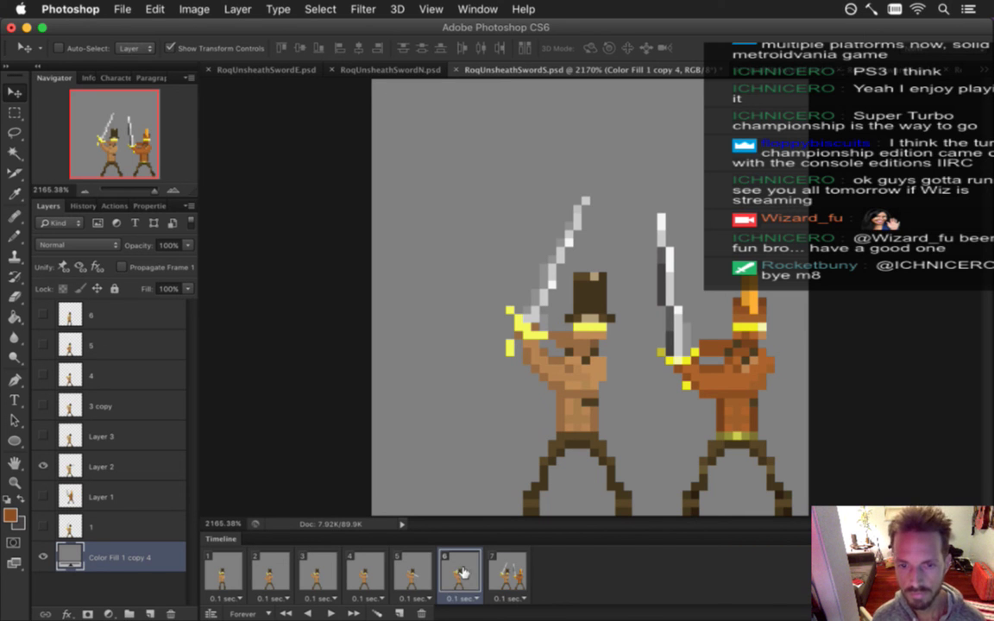
pyautogui.click(412, 574)
pyautogui.click(365, 574)
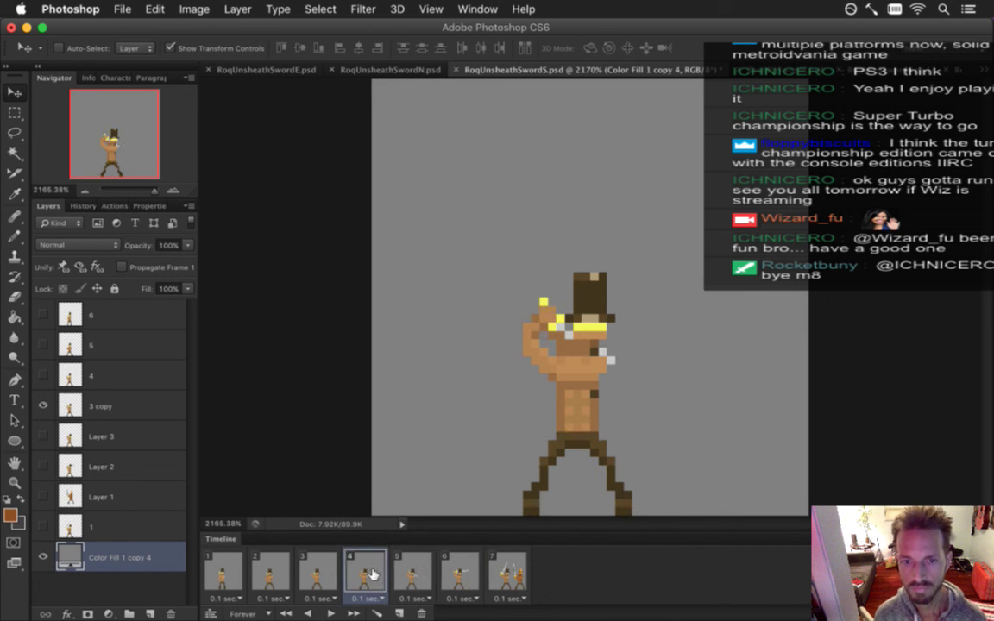
pyautogui.click(103, 404)
pyautogui.press('super+v')
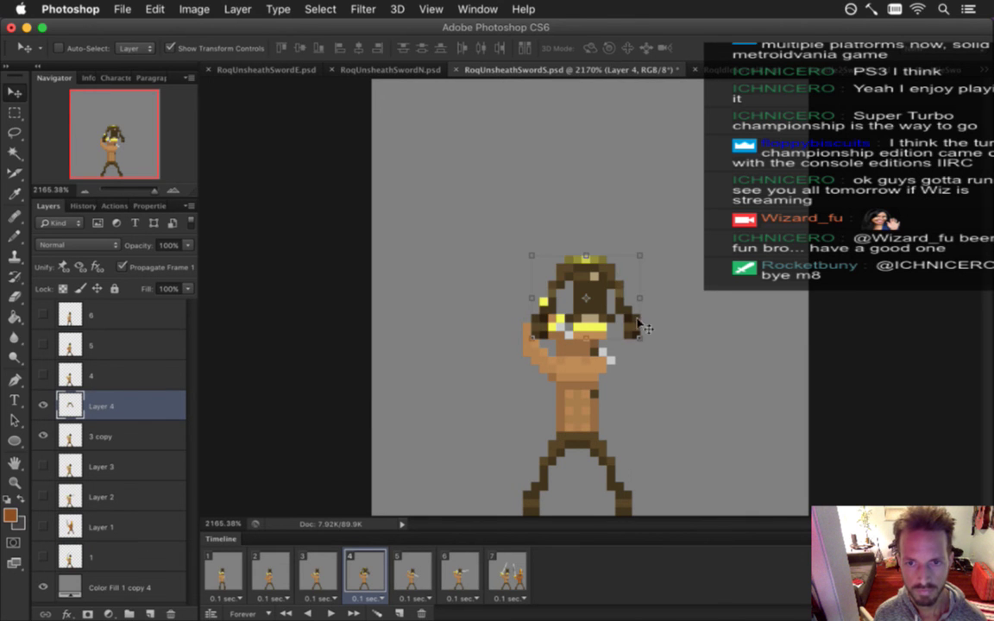
pyautogui.moveTo(560, 252); pyautogui.dragTo(616, 450)
# Merge the pasted legs layer with layer 3 copy of frame 4
pyautogui.keyDown('shift'); pyautogui.click(168, 440); pyautogui.keyUp('shift')
pyautogui.rightClick(154, 394)
pyautogui.click(198, 406)
# Paste the belt and legs above layer 4 in frame 3 and align them over Roq's existing legs
pyautogui.click(321, 556)
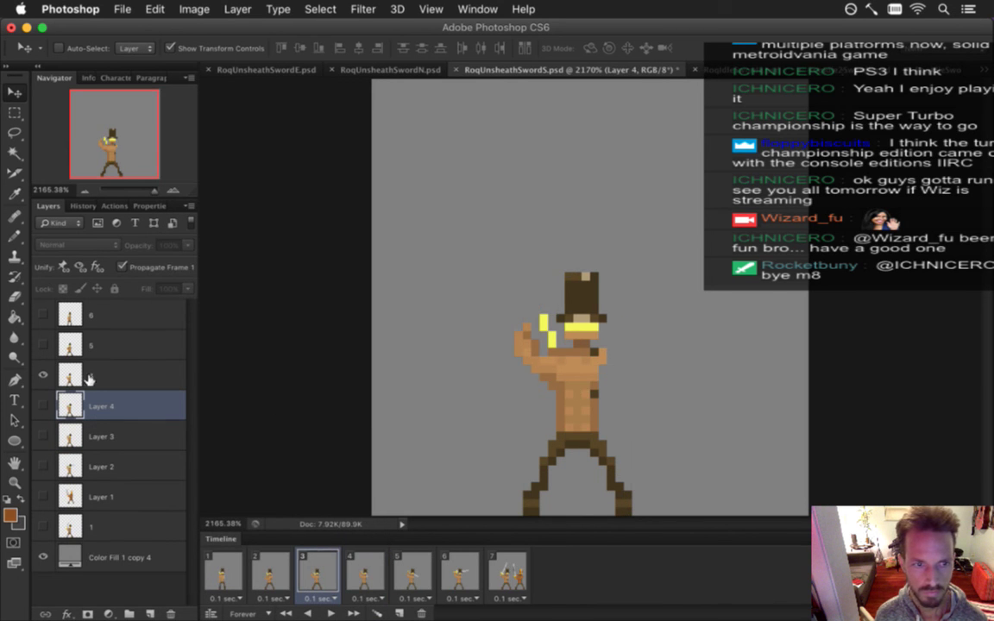
pyautogui.click(98, 374)
pyautogui.press('super+t')
pyautogui.press('super+j')
pyautogui.moveTo(586, 328); pyautogui.dragTo(603, 443)
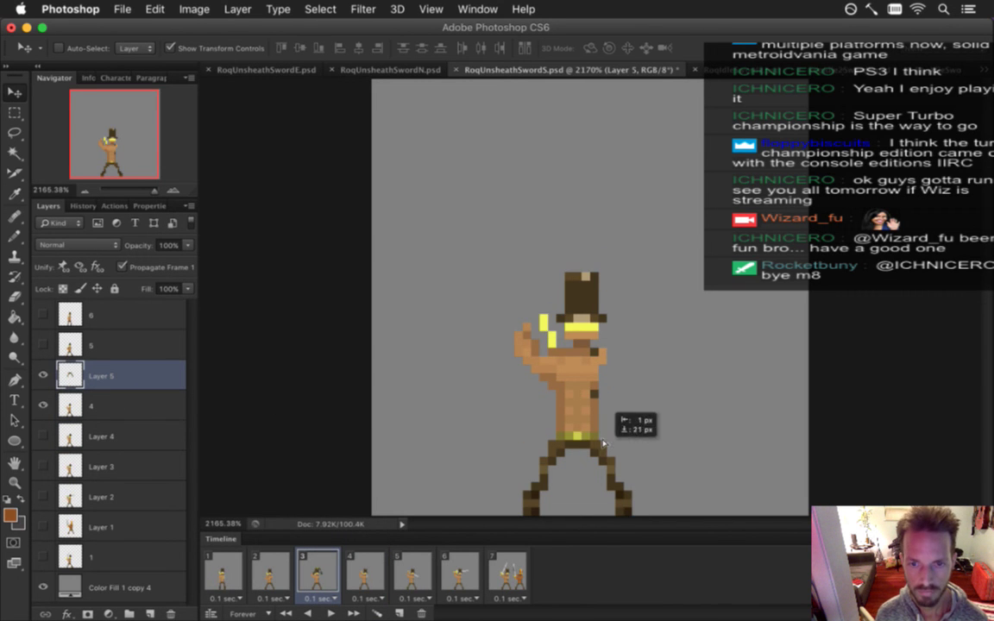
# Merge the pasted legs layer with layer 4 of frame 3
pyautogui.keyDown('shift'); pyautogui.click(121, 405); pyautogui.keyUp('shift')
pyautogui.rightClick(137, 407)
pyautogui.click(140, 406)
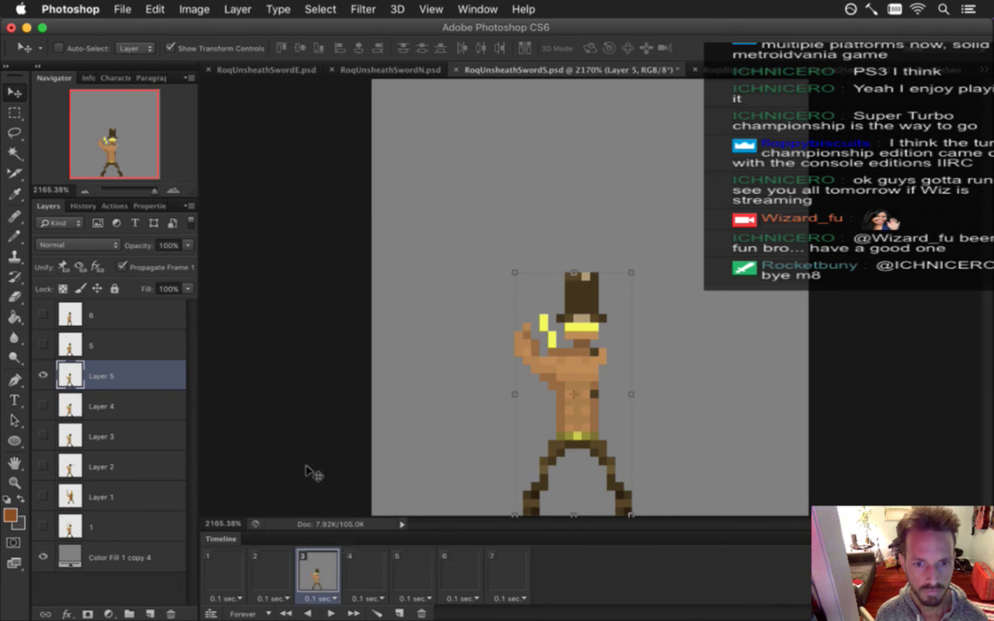
# Paste the belt and legs above layer 5 in frame 2 and align them over Roq's existing legs
pyautogui.click(270, 574)
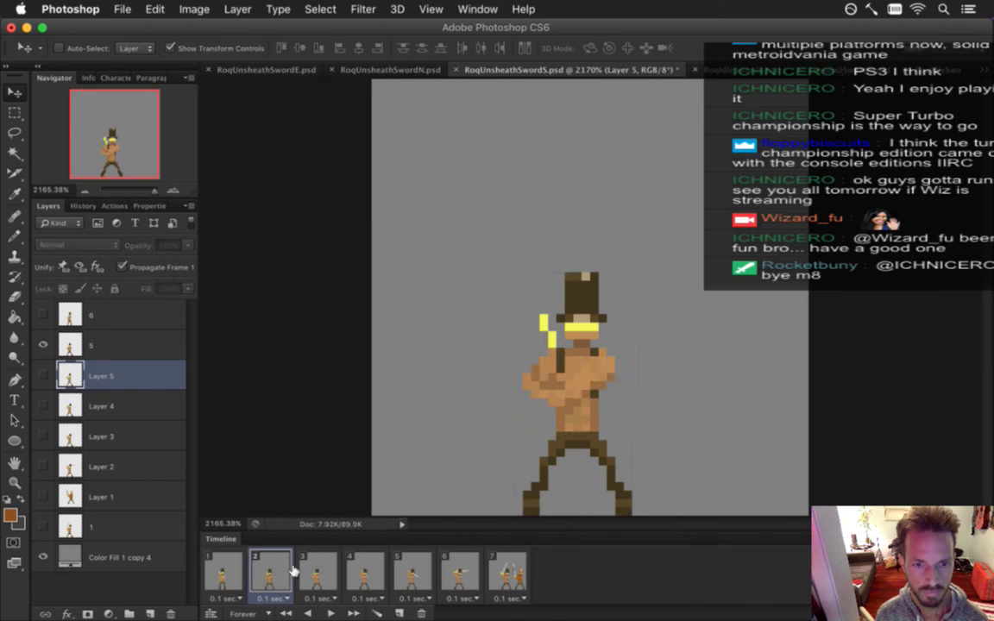
pyautogui.click(120, 345)
pyautogui.hotkey('ctrl', 'v')
pyautogui.moveTo(609, 246); pyautogui.dragTo(617, 434)
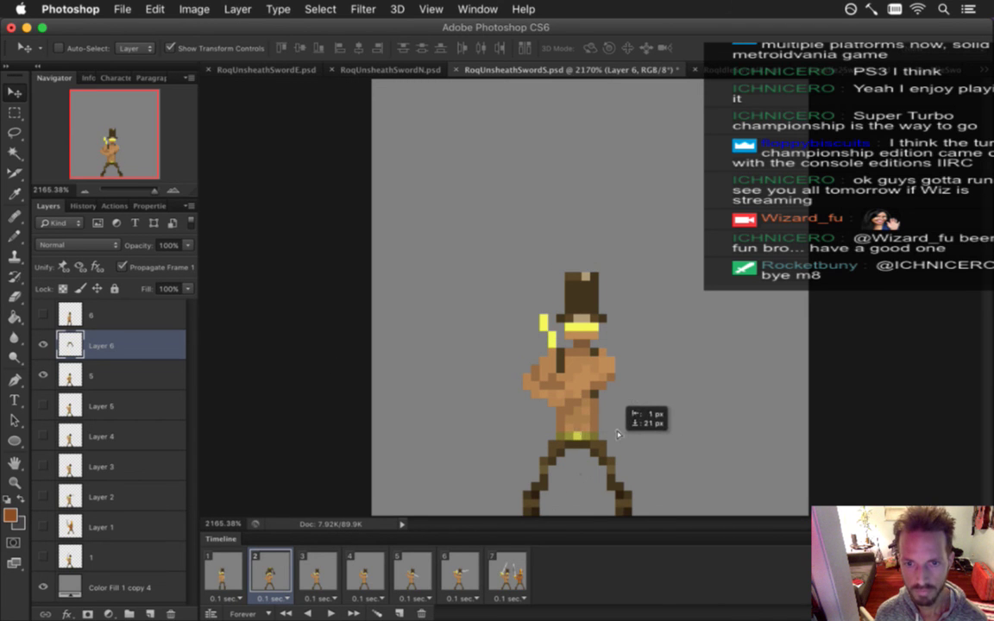
# Merge the pasted legs layer with layer 5 of frame 2
pyautogui.keyDown('shift'); pyautogui.click(129, 377); pyautogui.keyUp('shift')
pyautogui.rightClick(134, 379)
pyautogui.click(181, 406)
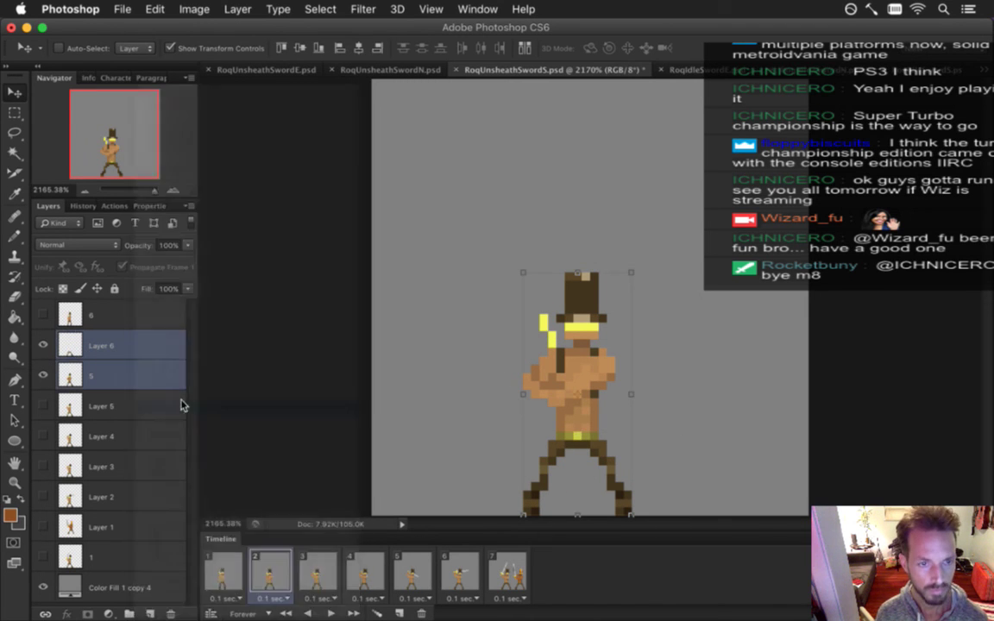
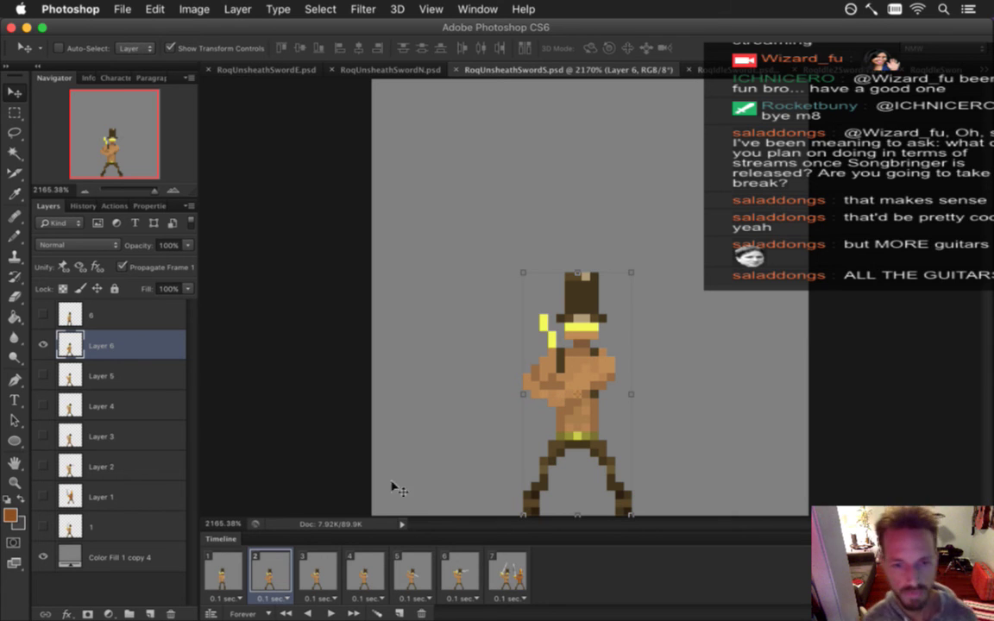
# Compare frames 1, 2 and 6, and copy the reference sprite's head and orange-crested hat from Layer 1 in frame 7
pyautogui.click(220, 566)
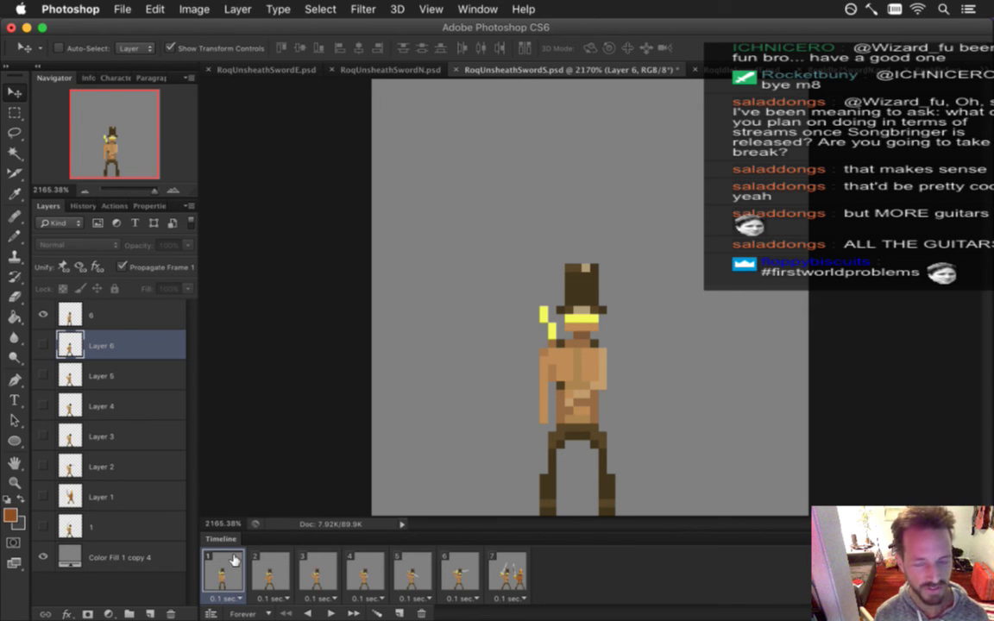
pyautogui.click(262, 570)
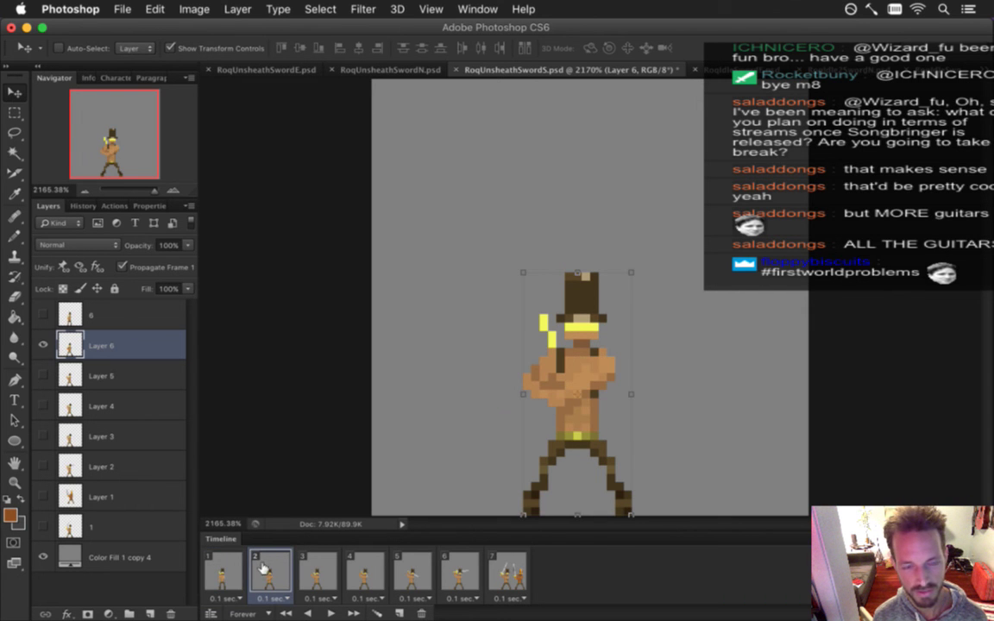
pyautogui.click(222, 569)
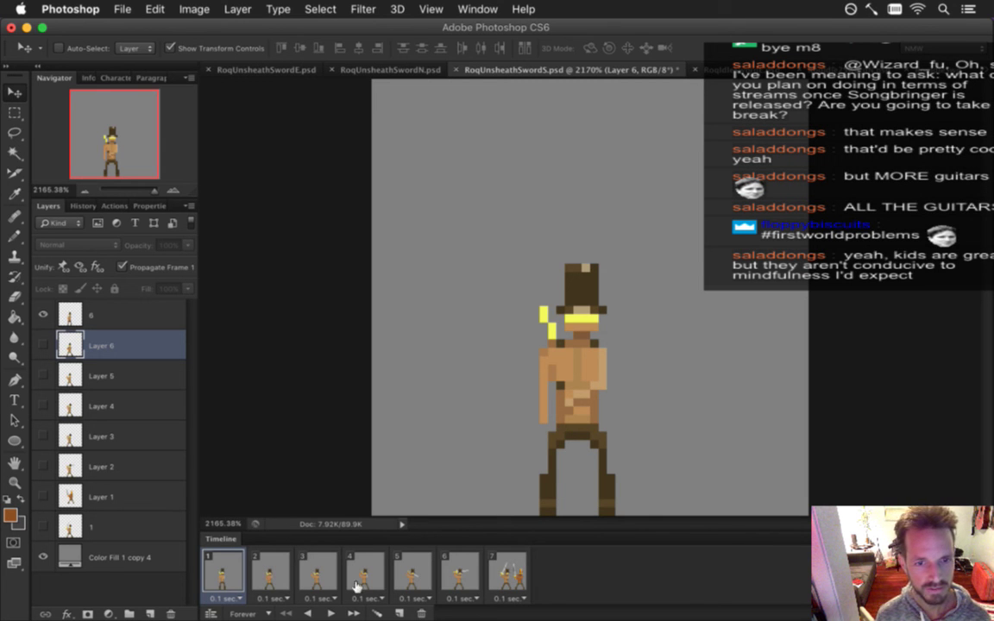
pyautogui.click(462, 571)
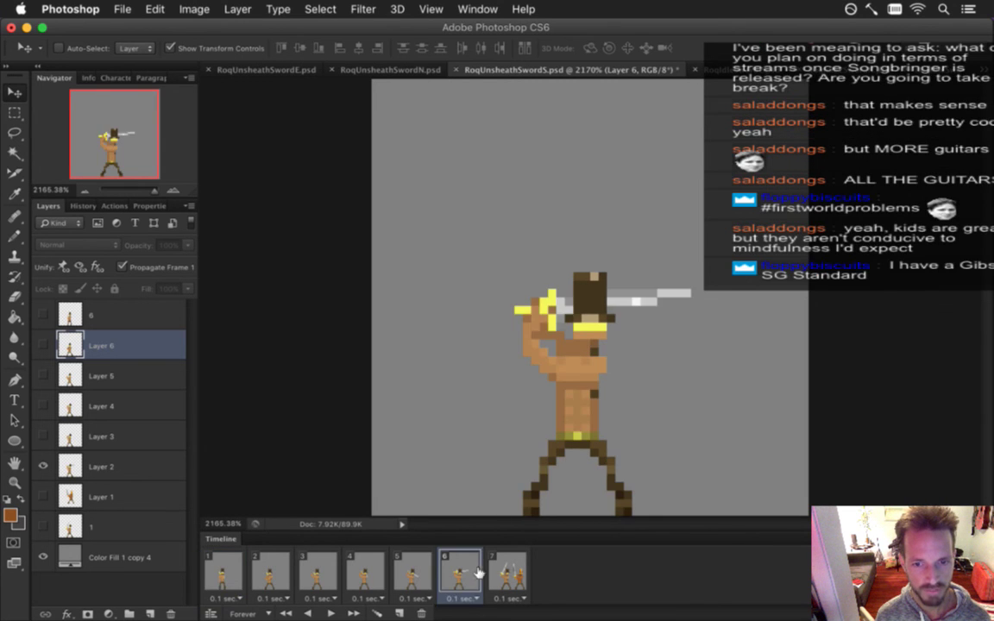
pyautogui.click(507, 569)
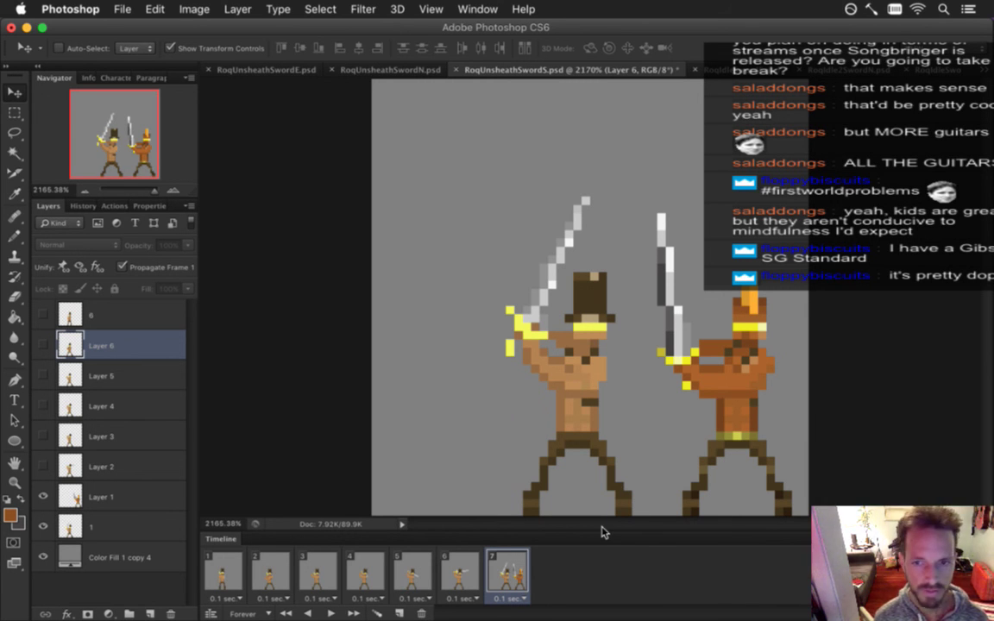
pyautogui.press('m')
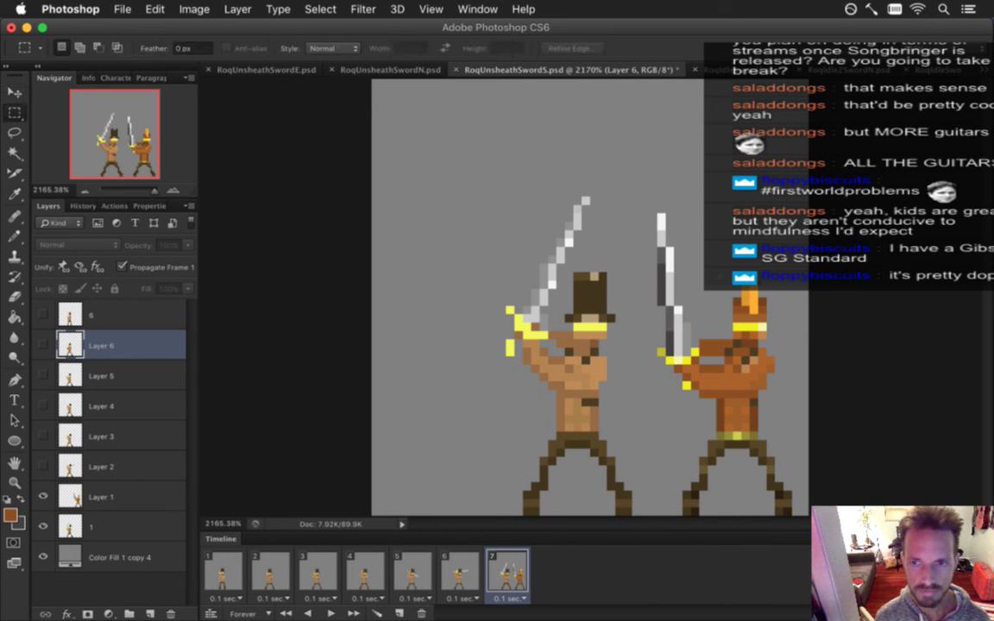
pyautogui.moveTo(675, 192); pyautogui.dragTo(769, 337)
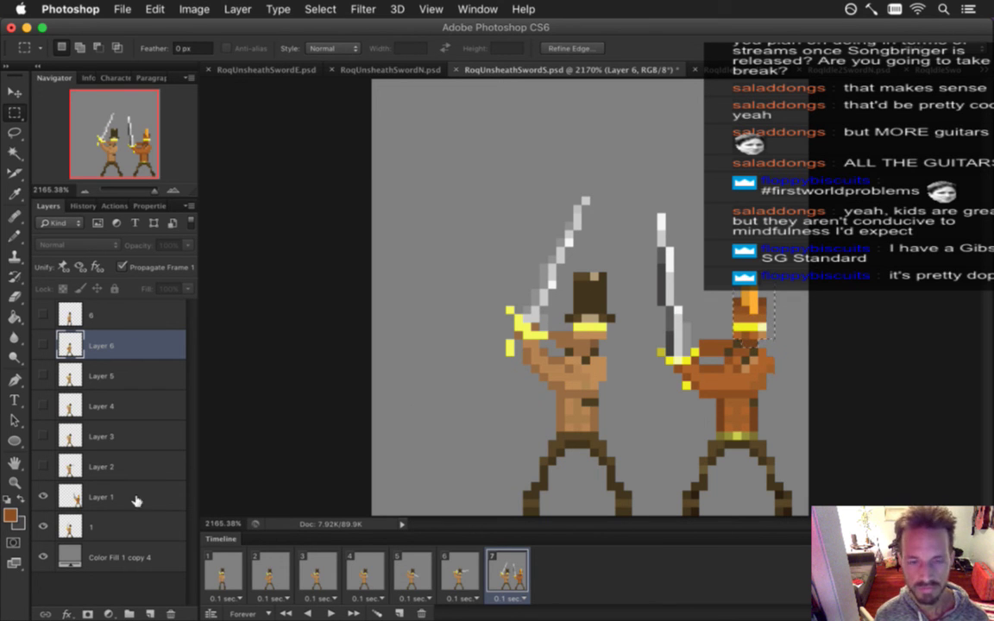
pyautogui.click(84, 496)
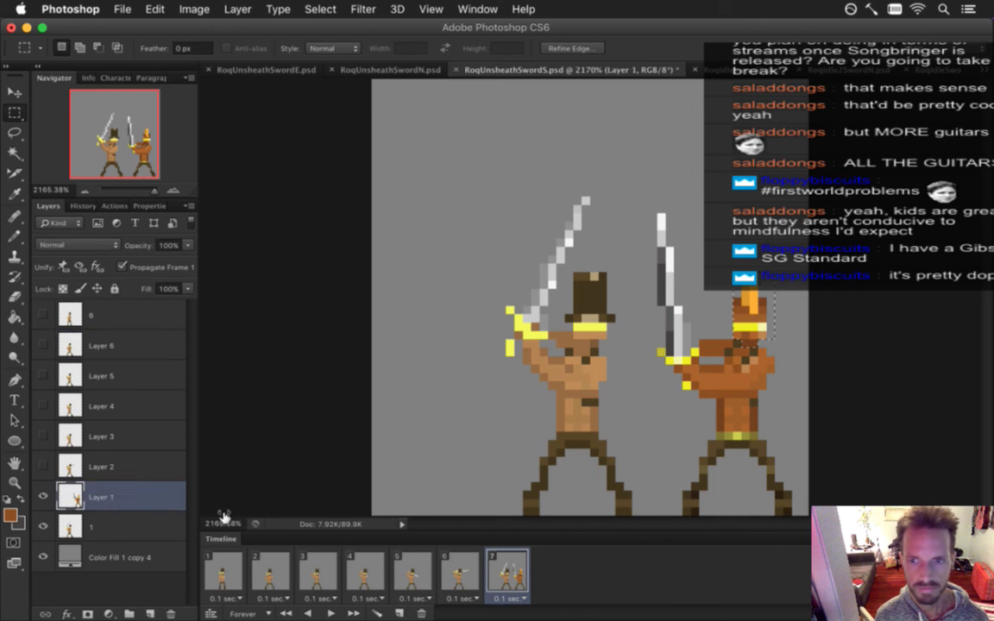
# Paste the copied head above Layer 2 in frame 6 and align it over Roq's existing head
pyautogui.click(462, 574)
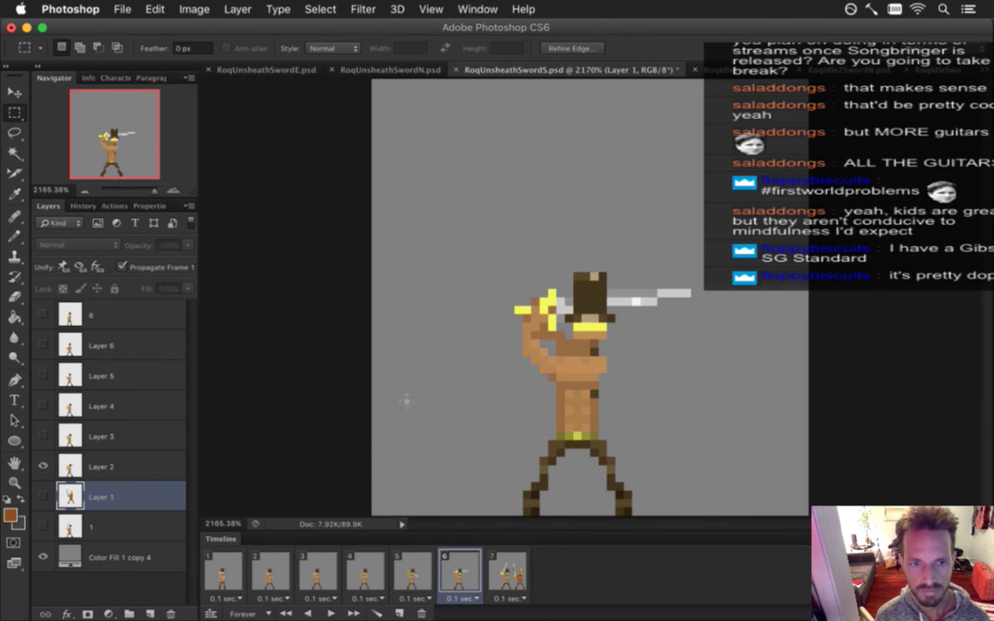
pyautogui.click(143, 466)
pyautogui.hotkey('ctrl', 'v')
pyautogui.press('v')
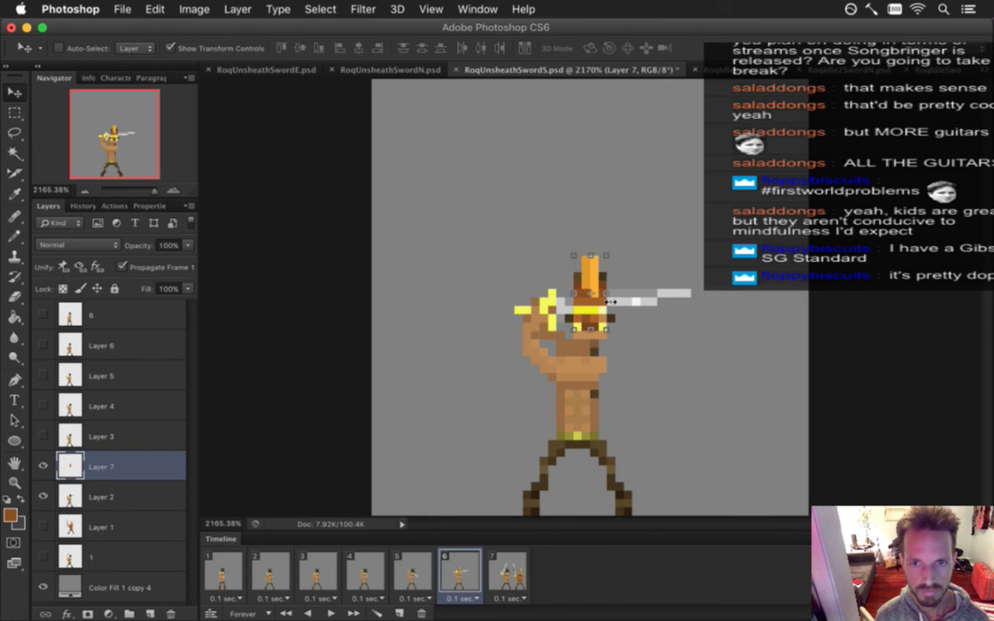
pyautogui.moveTo(601, 272); pyautogui.dragTo(589, 293)
# Erase the old top hat's leftover pixels around the new head on Layer 2 in frame 6
pyautogui.press('m')
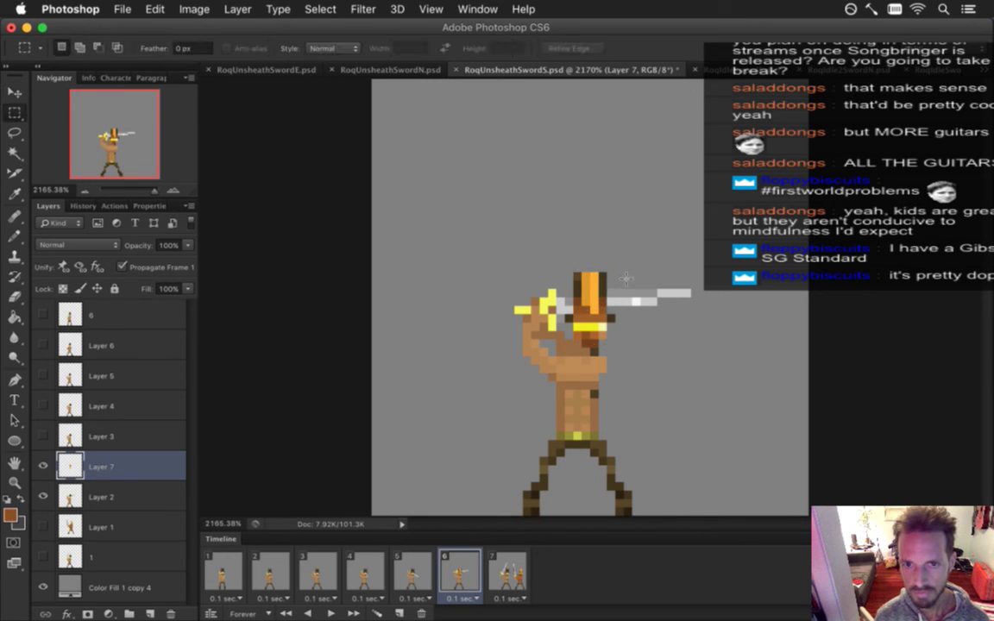
pyautogui.press('b')
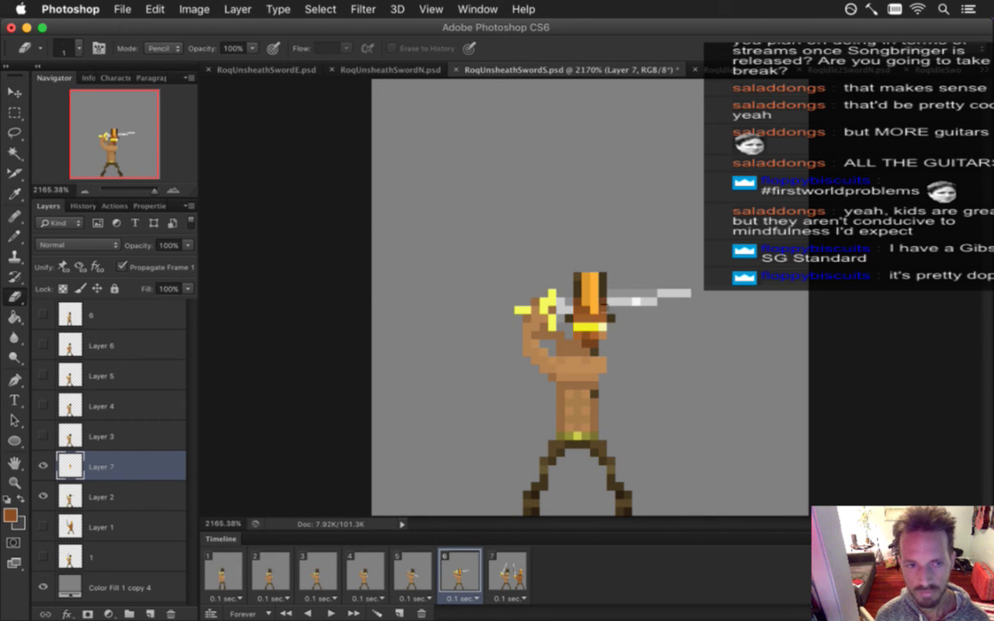
pyautogui.click(121, 497)
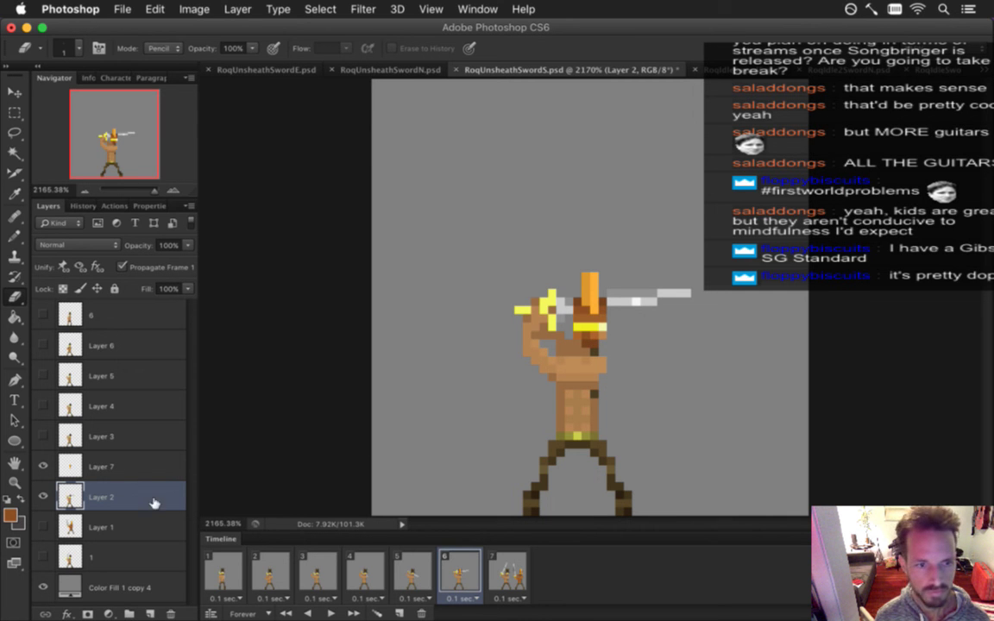
# Merge the pasted head layer with Layer 2 of frame 6
pyautogui.keyDown('shift'); pyautogui.click(133, 466); pyautogui.keyUp('shift')
pyautogui.rightClick(142, 464)
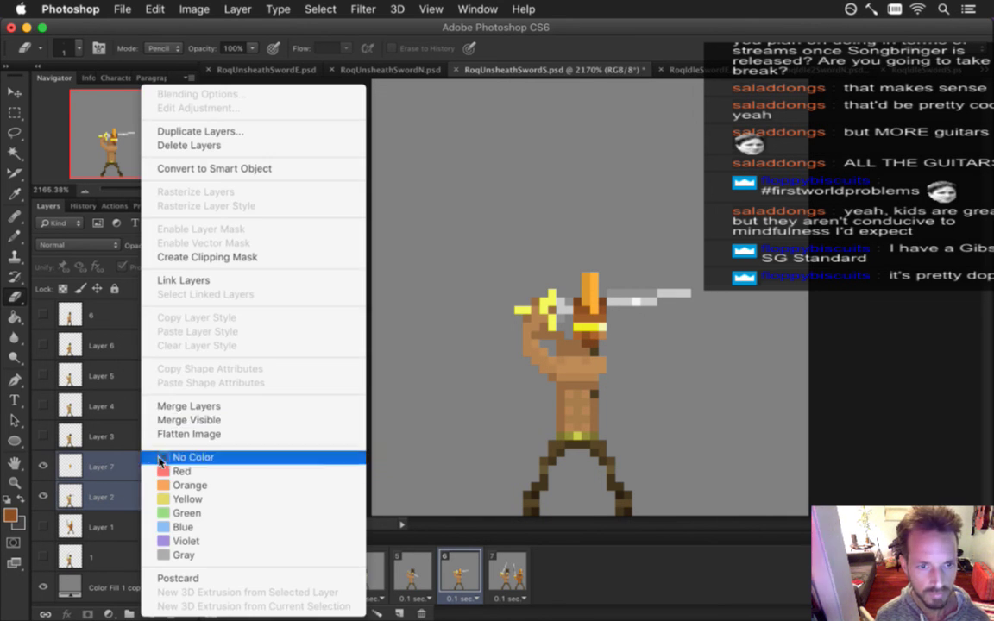
pyautogui.click(185, 406)
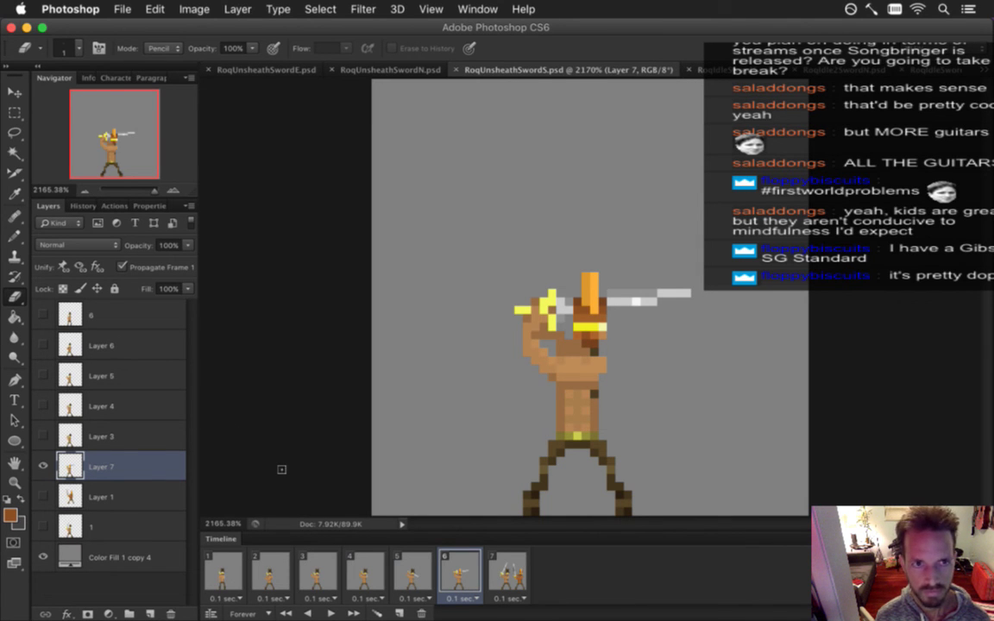
# Paste the copied head above Layer 3 in frame 5 and align it over Roq's existing head
pyautogui.click(409, 571)
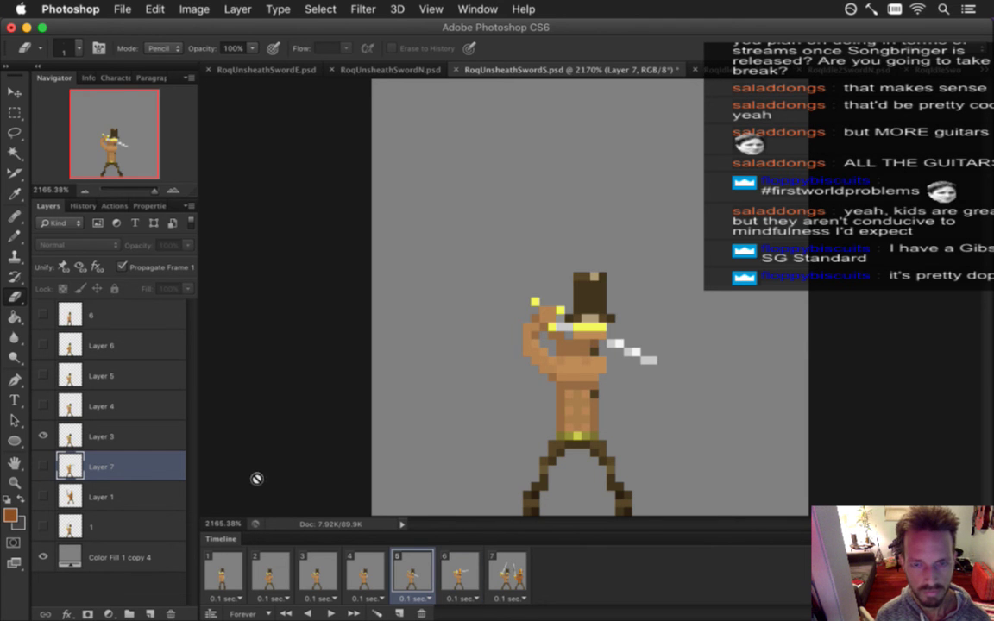
pyautogui.click(166, 435)
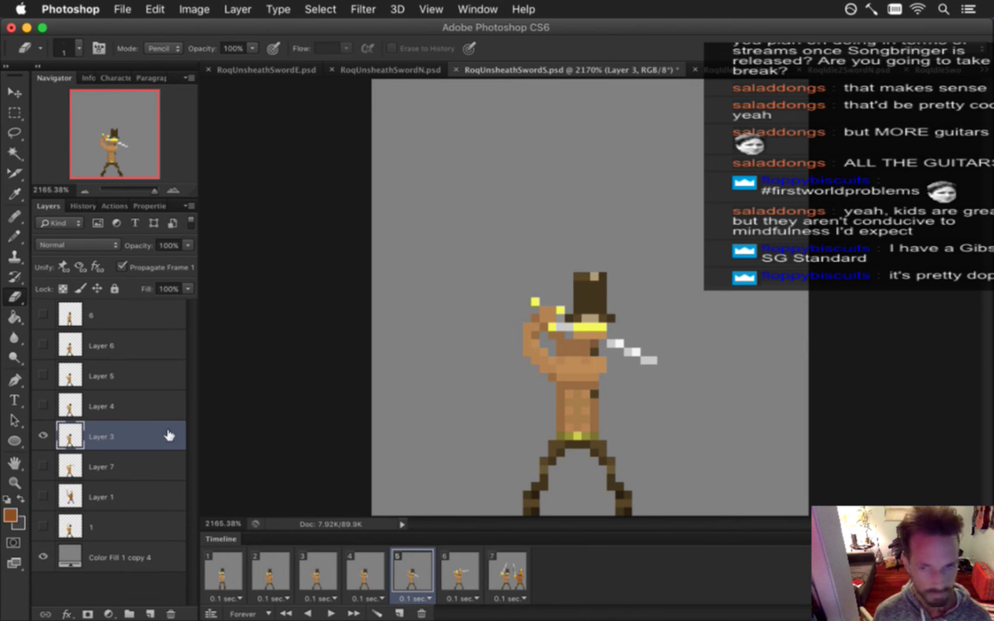
pyautogui.press('super+v')
pyautogui.press('v')
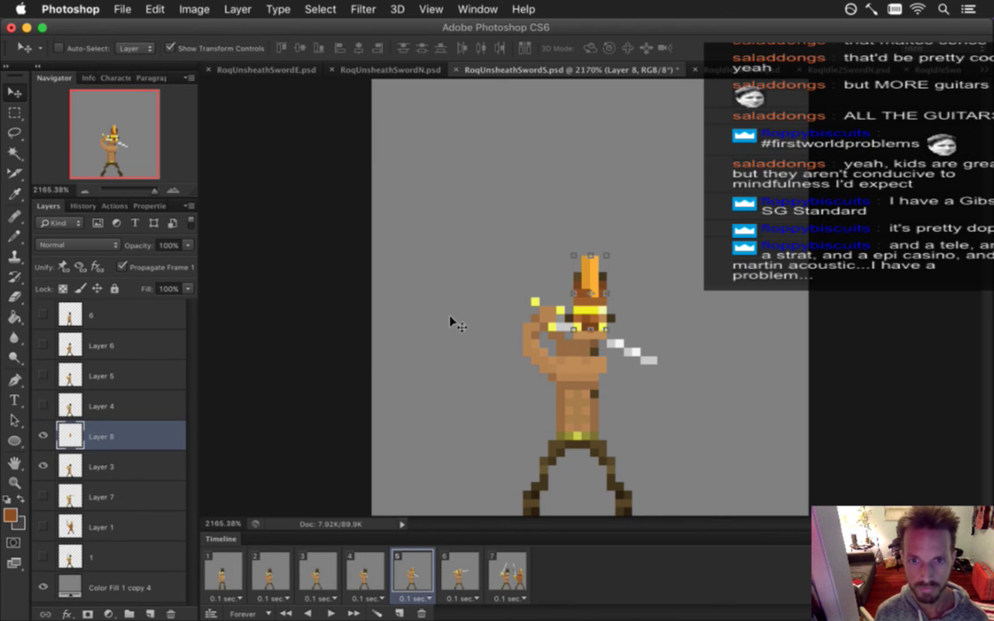
pyautogui.press('Down')
pyautogui.press('Down')
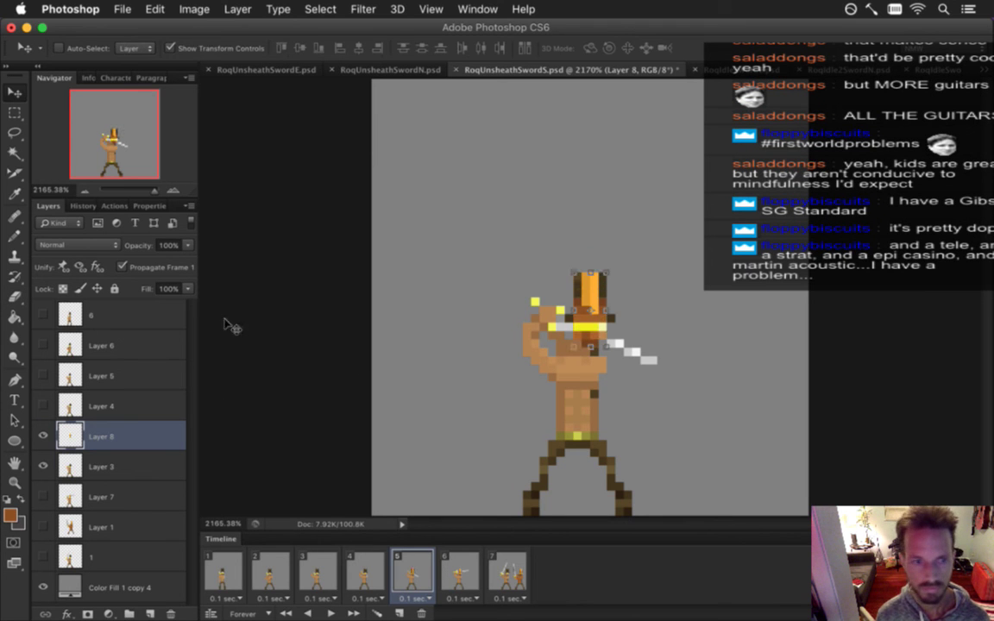
# Erase the old top hat's leftover pixels on Layer 3 in frame 5 and merge the pasted head layer into it
pyautogui.click(147, 464)
pyautogui.press('b')
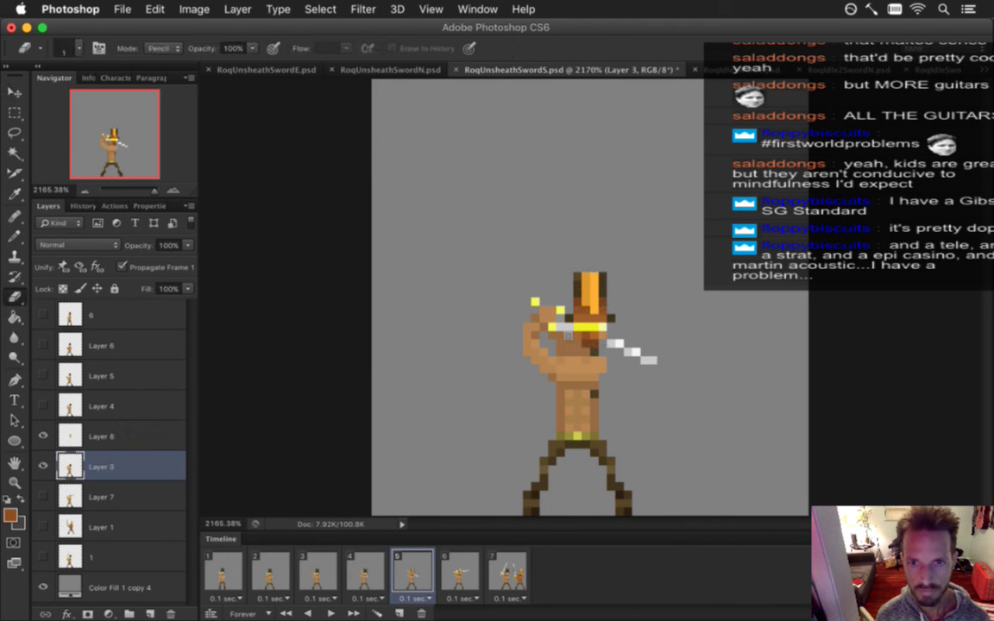
pyautogui.moveTo(577, 296); pyautogui.dragTo(577, 284)
pyautogui.press('super+z')
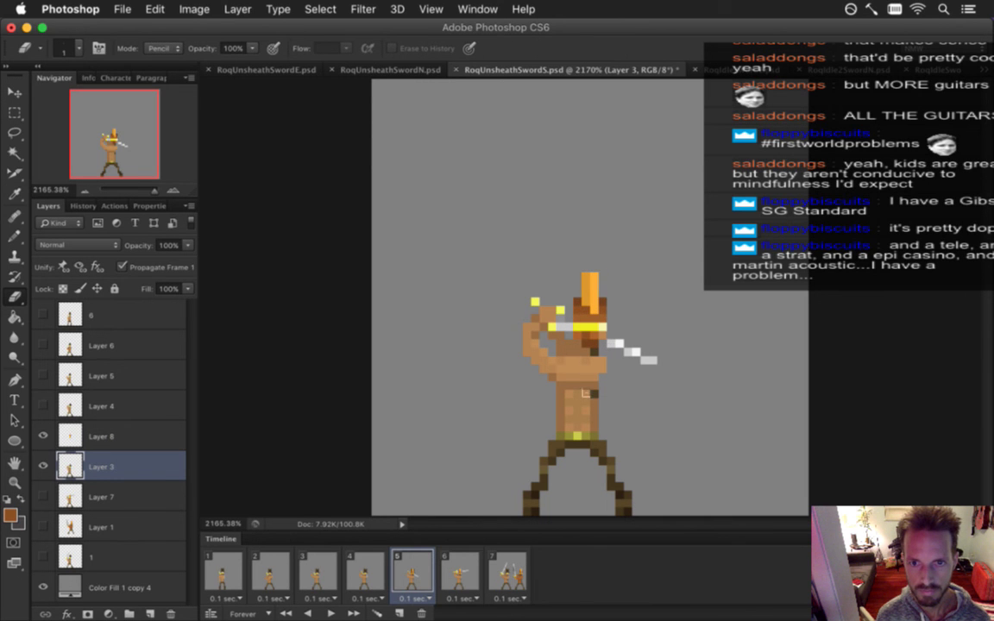
pyautogui.keyDown('shift'); pyautogui.click(136, 437); pyautogui.keyUp('shift')
pyautogui.rightClick(135, 436)
pyautogui.click(184, 412)
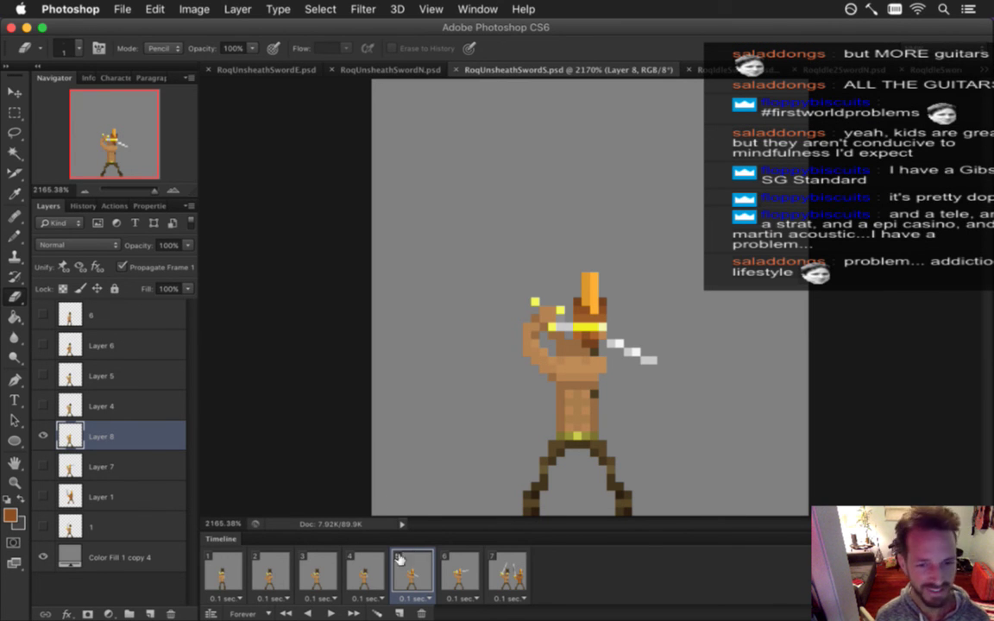
# Paste the copied head above Layer 4 in frame 4 and align it over Roq's existing head
pyautogui.click(364, 568)
pyautogui.click(410, 569)
pyautogui.click(385, 569)
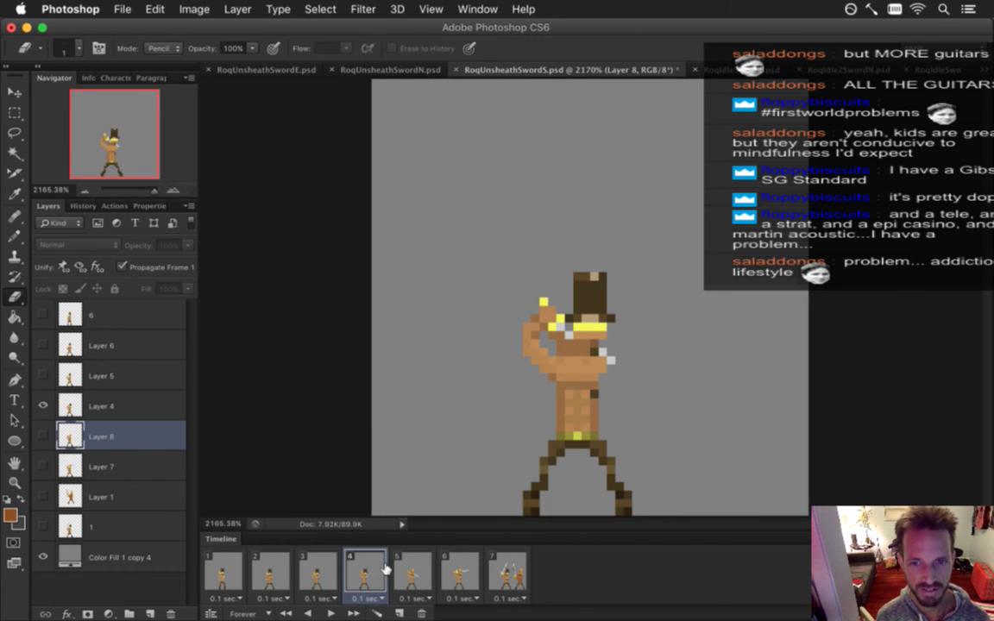
pyautogui.click(149, 408)
pyautogui.hotkey('ctrl', 'v')
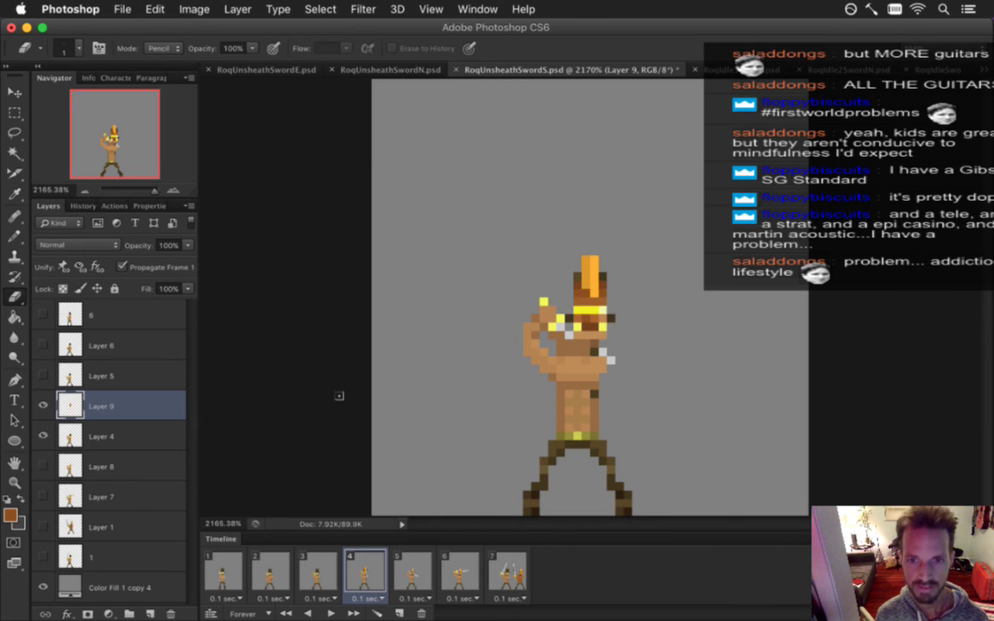
pyautogui.press('v')
pyautogui.press('m')
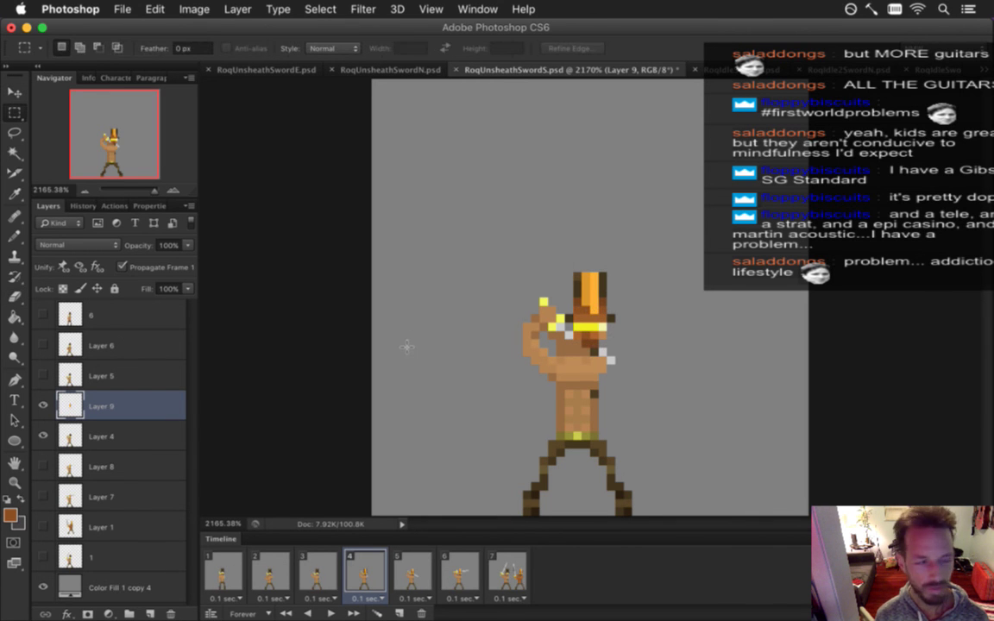
pyautogui.press('e')
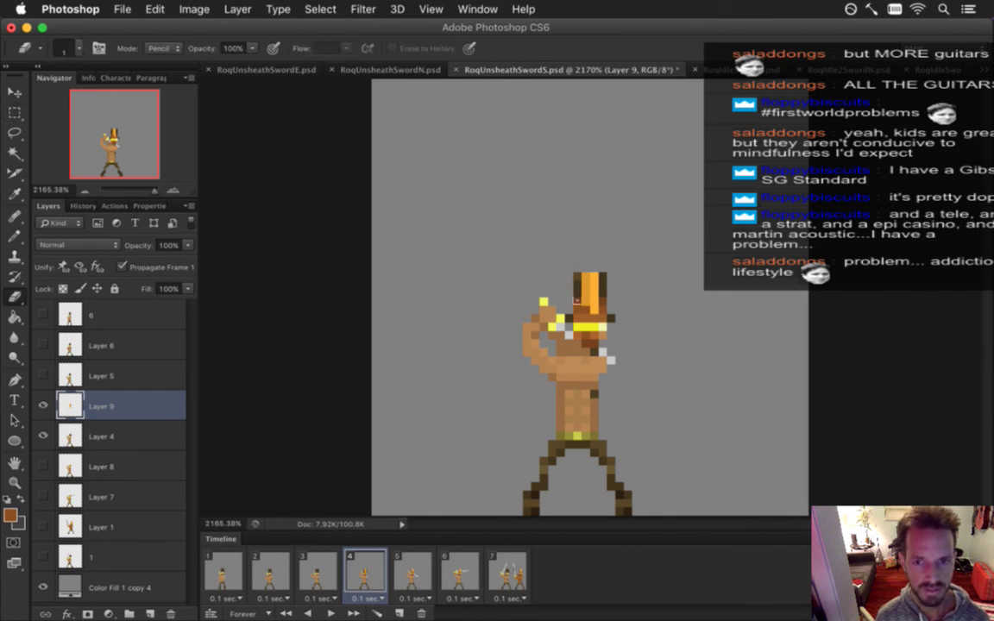
# Erase the old top hat's leftover pixels around the new head on Layer 4 in frame 4
pyautogui.click(102, 437)
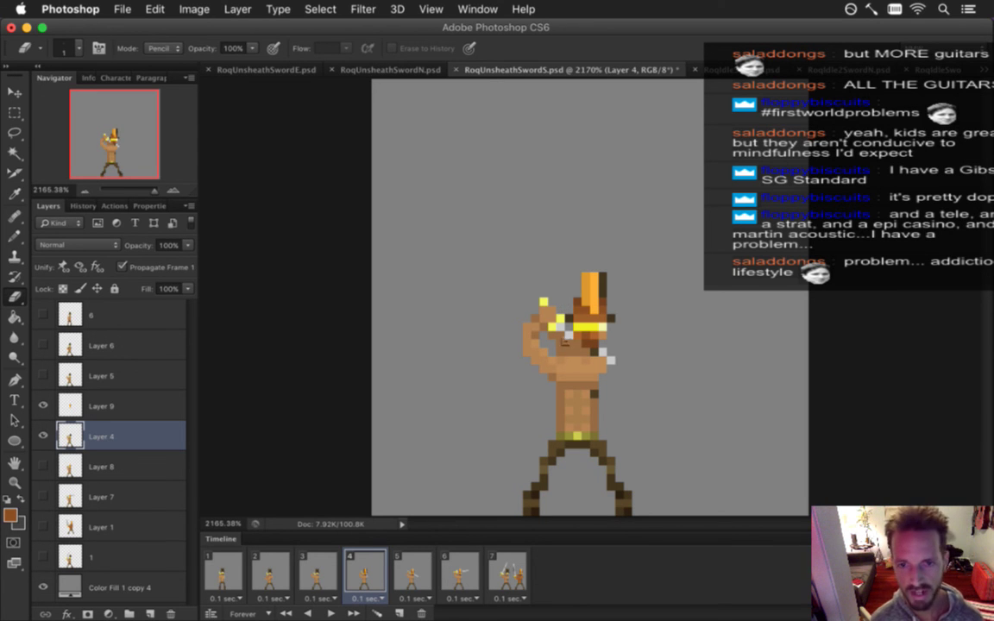
pyautogui.moveTo(603, 309); pyautogui.dragTo(607, 277)
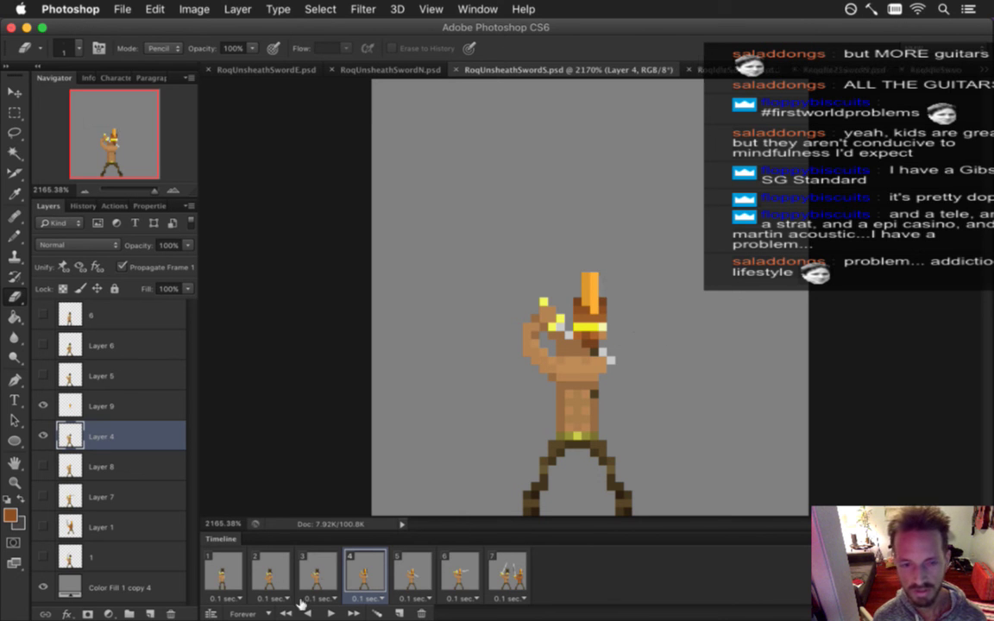
pyautogui.click(316, 571)
pyautogui.click(343, 571)
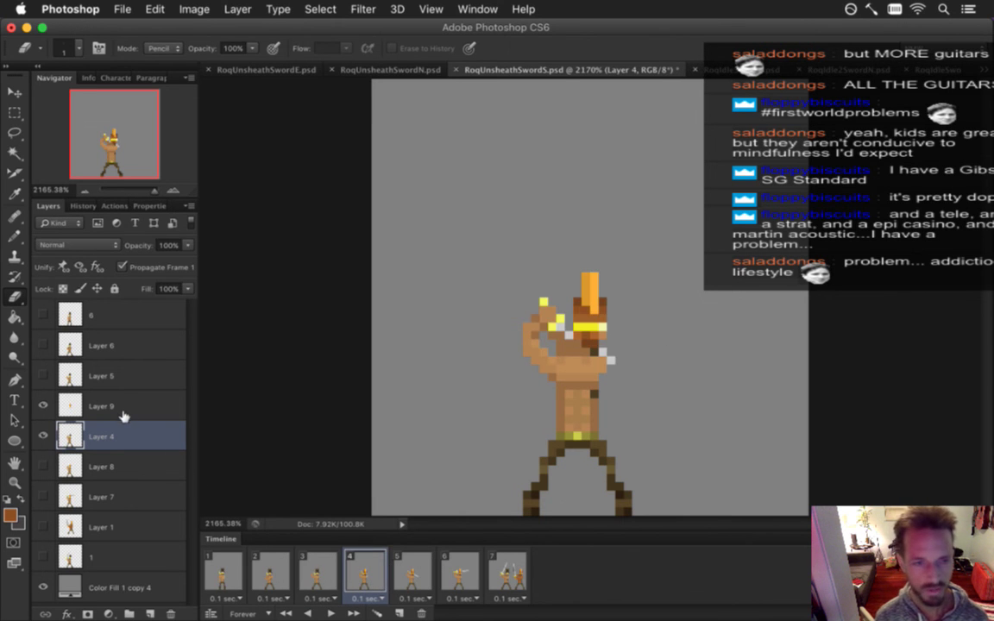
# Merge the pasted head layer with Layer 4 and save the document with Propagate Frame 1 turned off
pyautogui.keyDown('shift'); pyautogui.click(129, 405); pyautogui.keyUp('shift')
pyautogui.rightClick(147, 413)
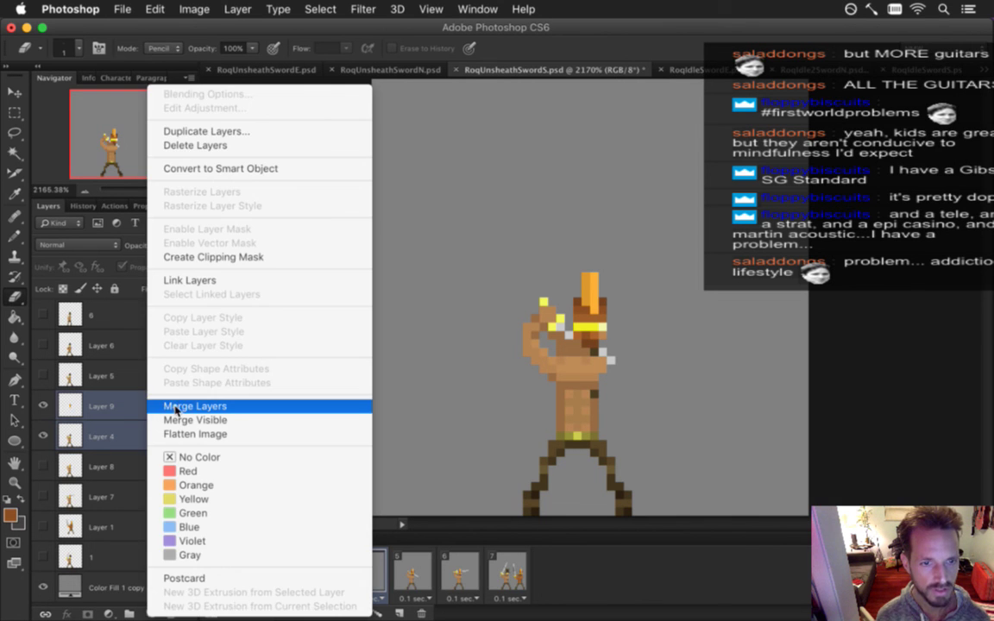
pyautogui.click(173, 406)
pyautogui.click(122, 267)
pyautogui.press('super+s')
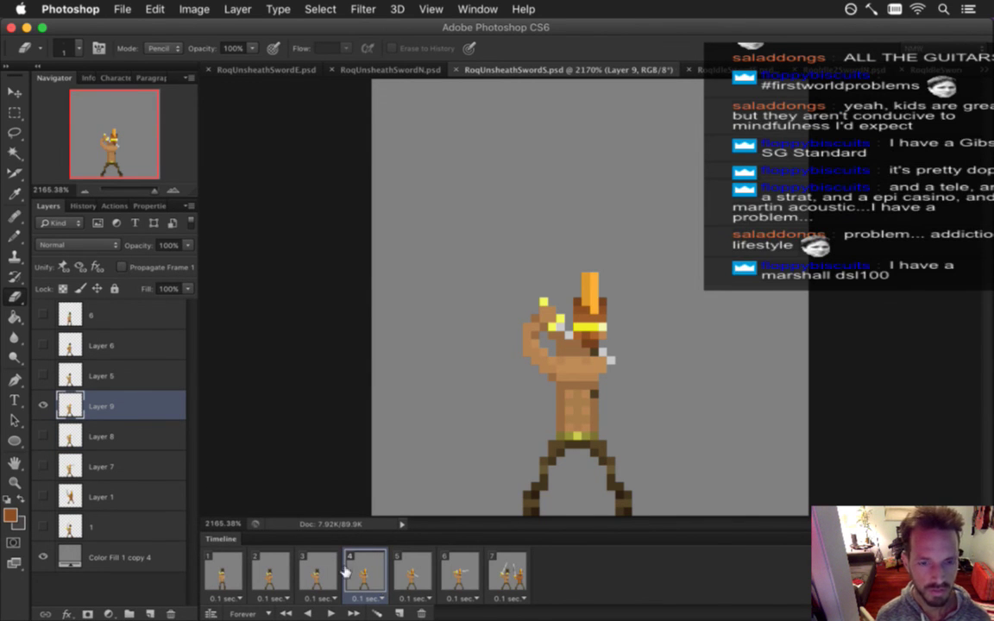
# Paste the copied head above Layer 5 in frame 3 and align it over Roq's existing head
pyautogui.click(317, 571)
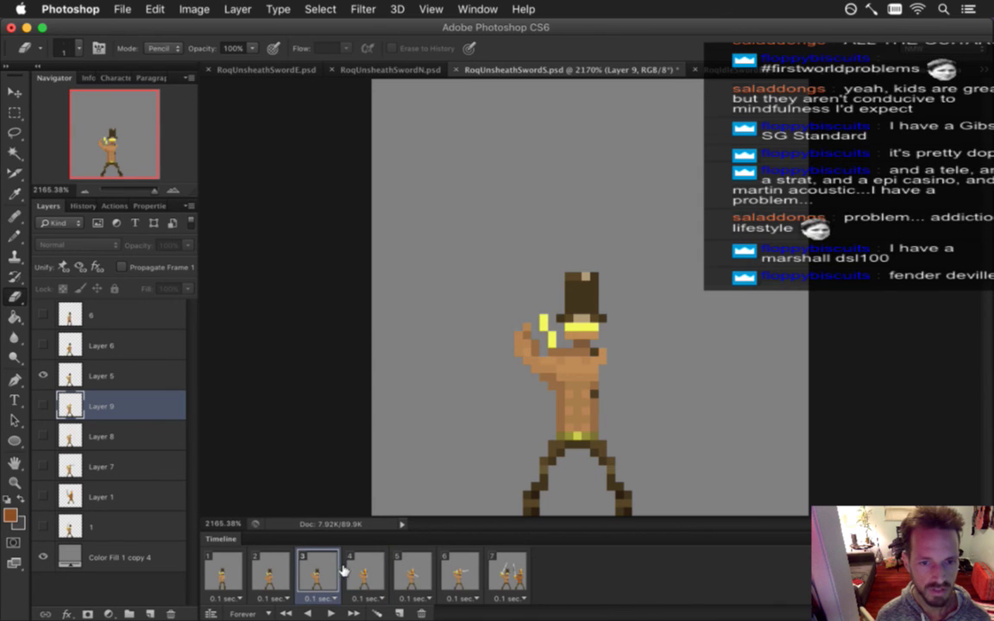
pyautogui.click(133, 378)
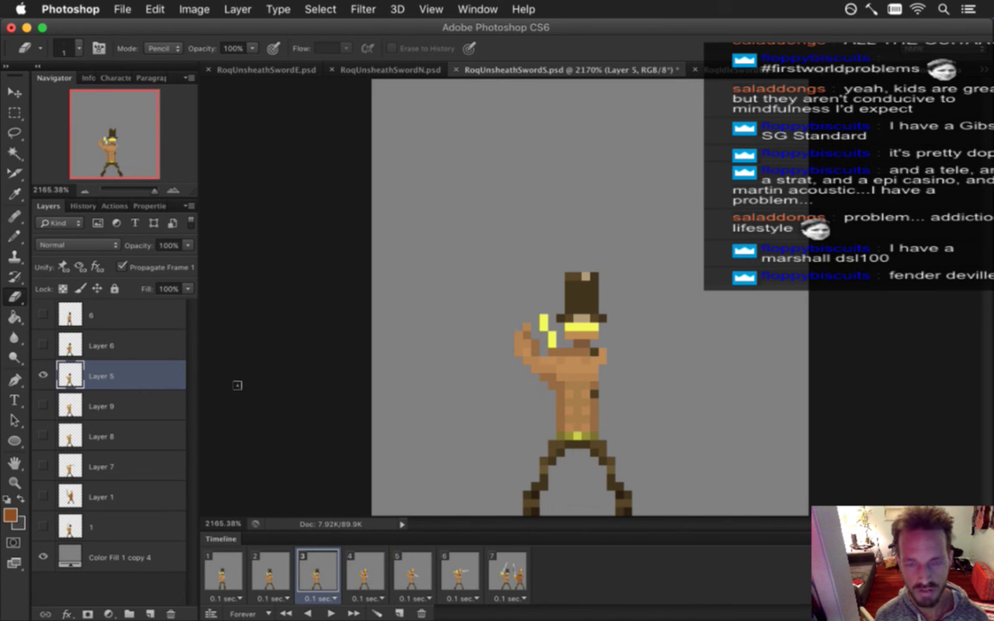
pyautogui.press('super+v')
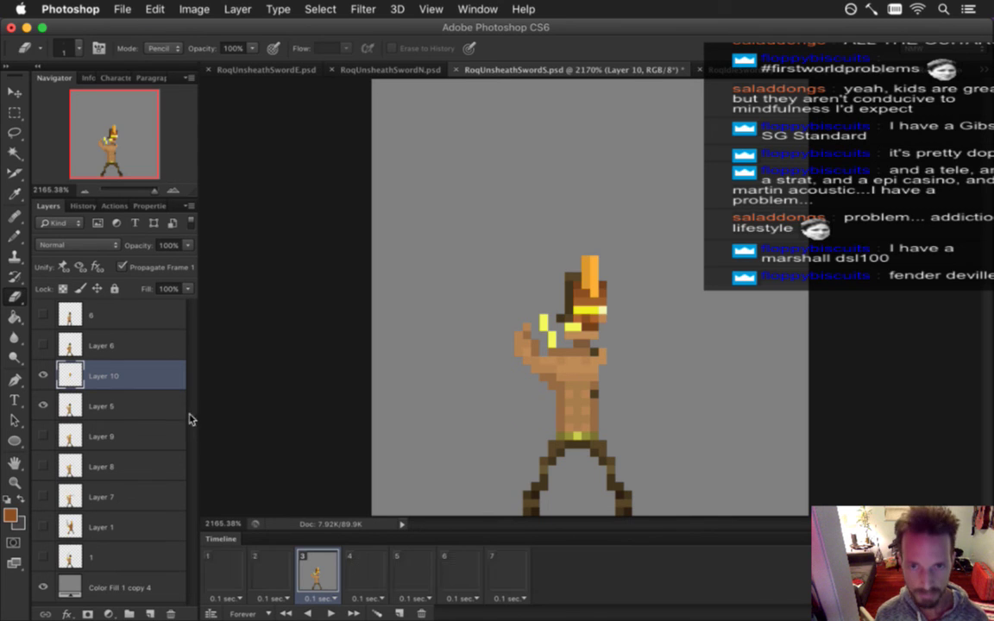
pyautogui.press('v')
pyautogui.press('Down')
pyautogui.press('e')
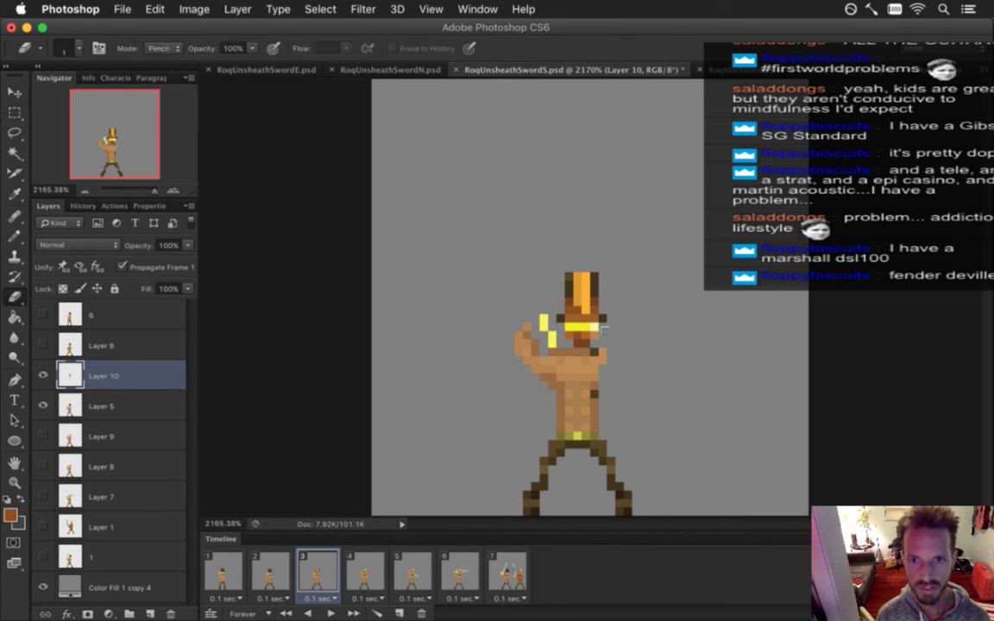
# Merge the pasted head layer with Layer 5 in frame 3 and erase the old top hat's leftover pixels
pyautogui.keyDown('shift'); pyautogui.click(127, 403); pyautogui.keyUp('shift')
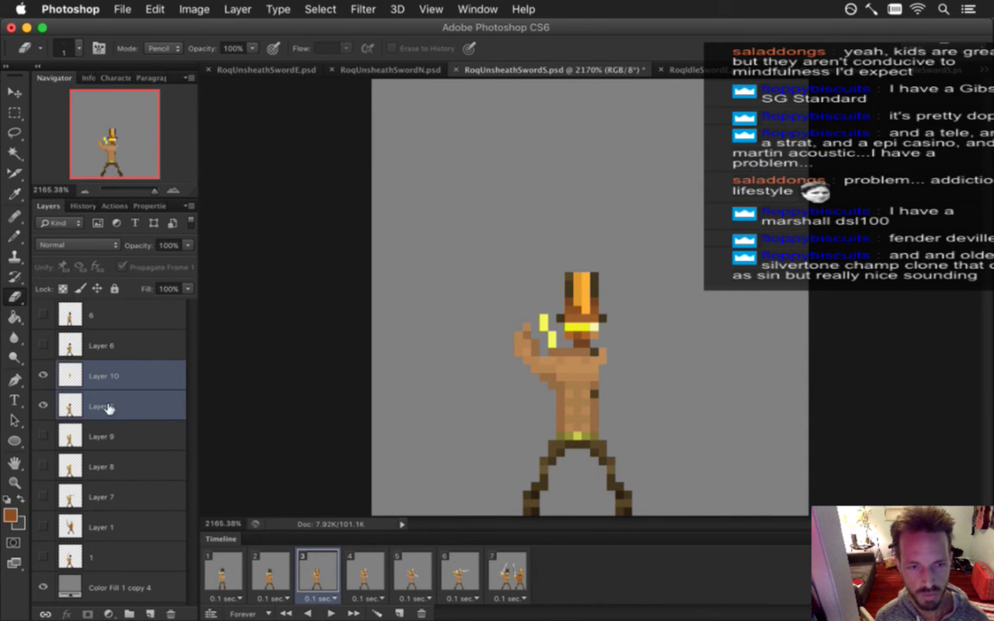
pyautogui.rightClick(102, 371)
pyautogui.click(144, 406)
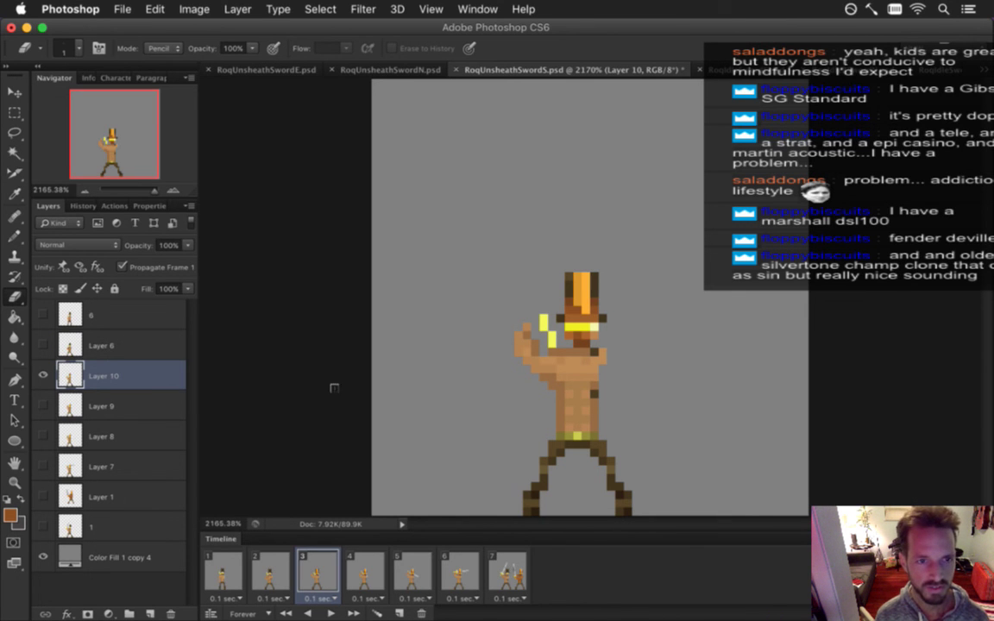
pyautogui.moveTo(568, 332)
pyautogui.mouseDown()
pyautogui.moveTo(566, 287)
pyautogui.moveTo(595, 293)
pyautogui.moveTo(594, 306)
pyautogui.mouseUp()
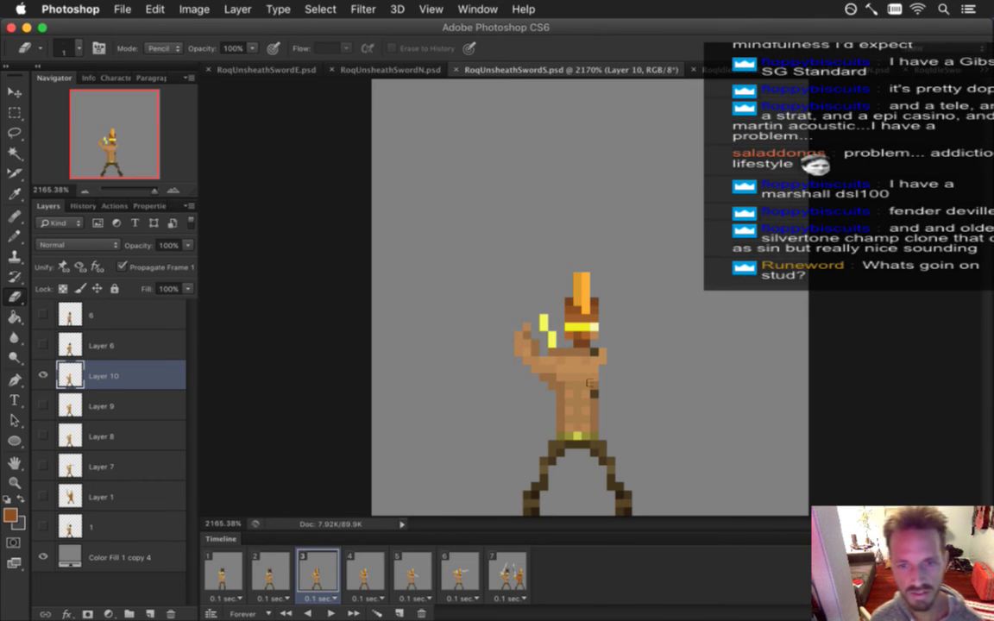
# Paste the copied head above Layer 6 in frame 2 and align it over Roq's existing head
pyautogui.click(269, 571)
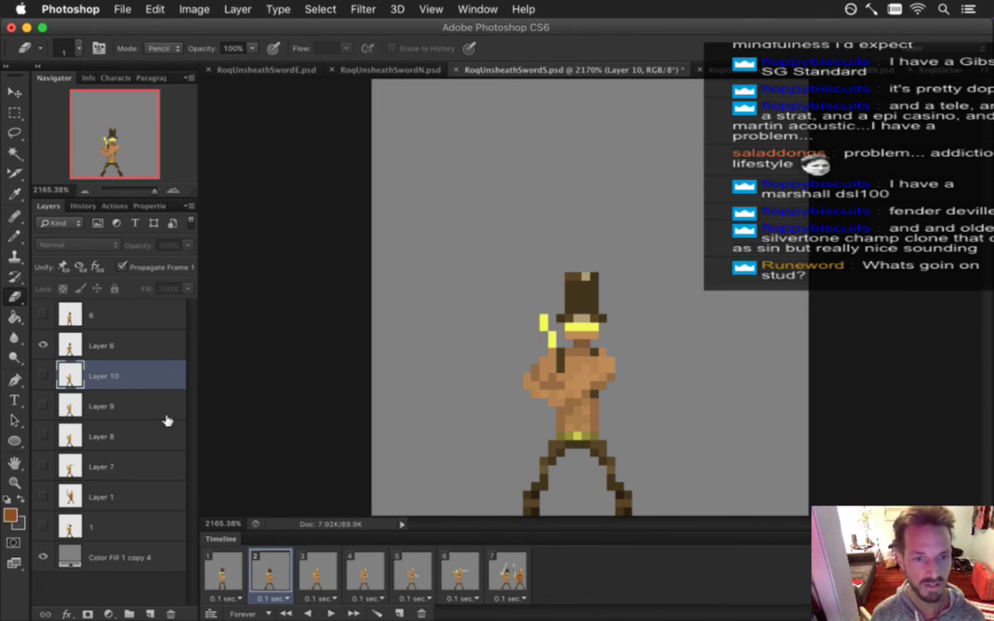
pyautogui.click(172, 359)
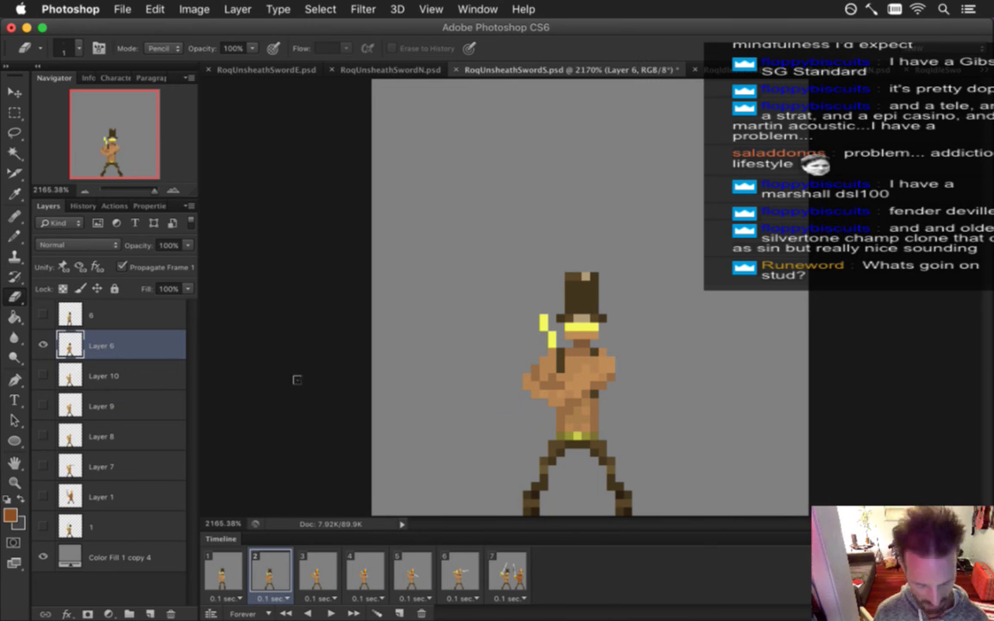
pyautogui.press('super+v')
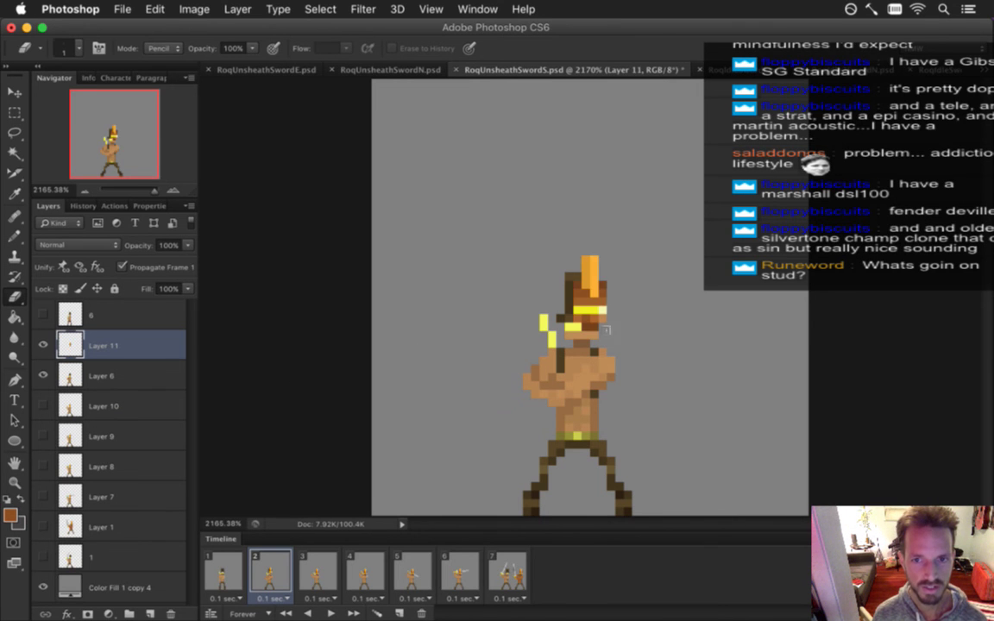
pyautogui.press('v')
pyautogui.moveTo(601, 275); pyautogui.dragTo(600, 287)
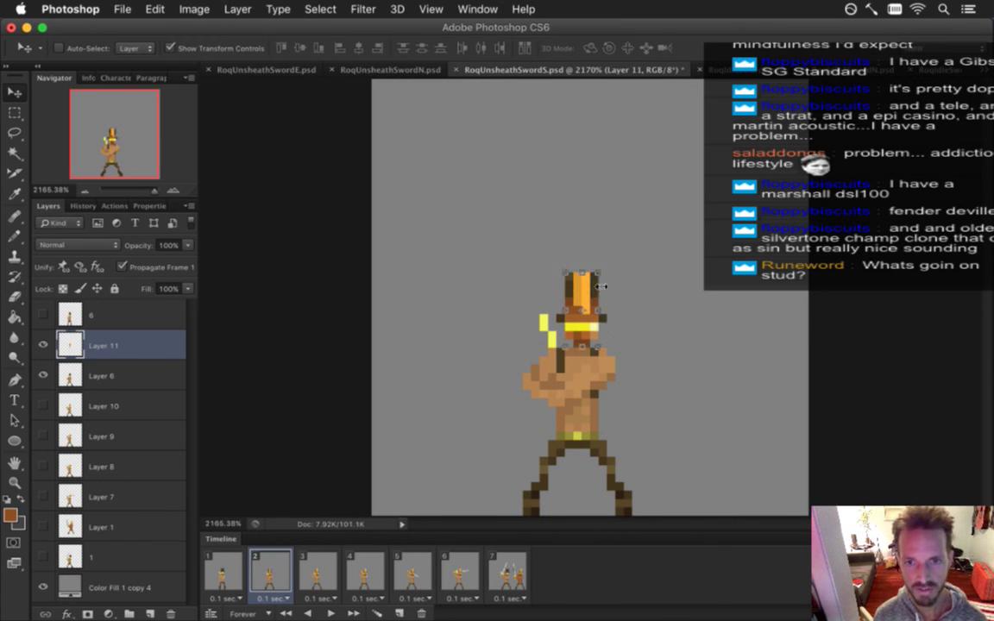
pyautogui.press('m')
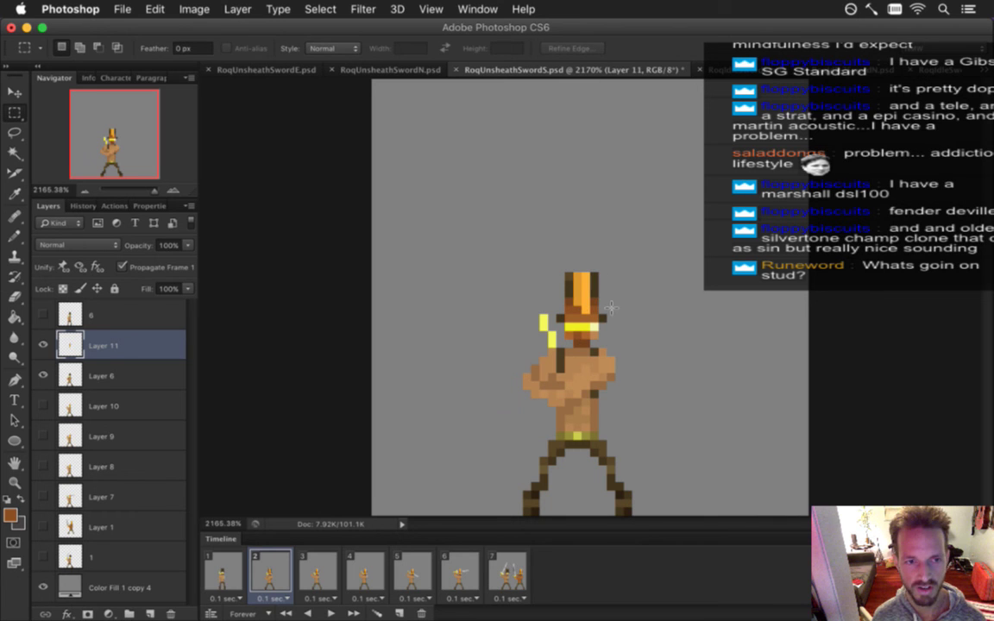
# Merge the pasted head layer with Layer 6 in frame 2 and erase the old top hat's leftover pixels
pyautogui.keyDown('shift'); pyautogui.click(145, 377); pyautogui.keyUp('shift')
pyautogui.rightClick(145, 378)
pyautogui.click(194, 406)
pyautogui.press('b')
pyautogui.click(562, 312)
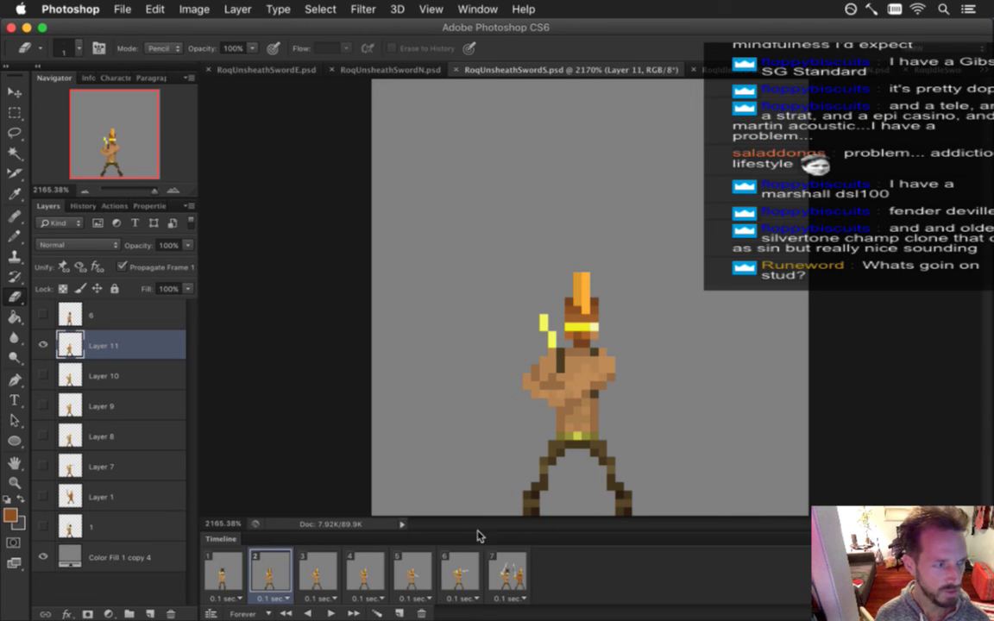
# Paste the copied head above the layer named 6 in frame 1 and align it over Roq's existing head
pyautogui.click(223, 571)
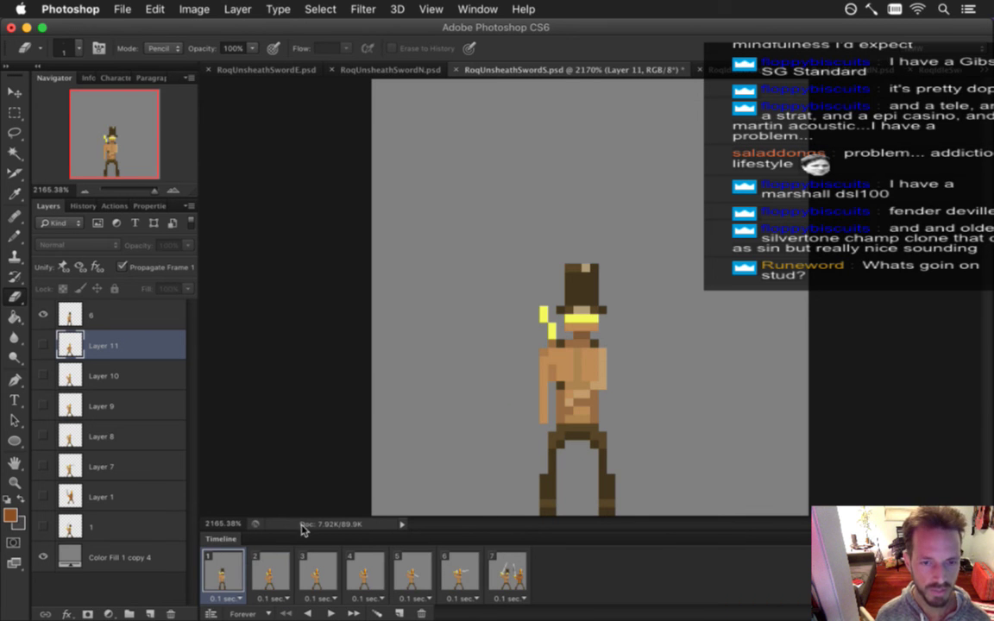
pyautogui.click(129, 325)
pyautogui.press('super+v')
pyautogui.press('v')
pyautogui.press('Left')
pyautogui.press('Down')
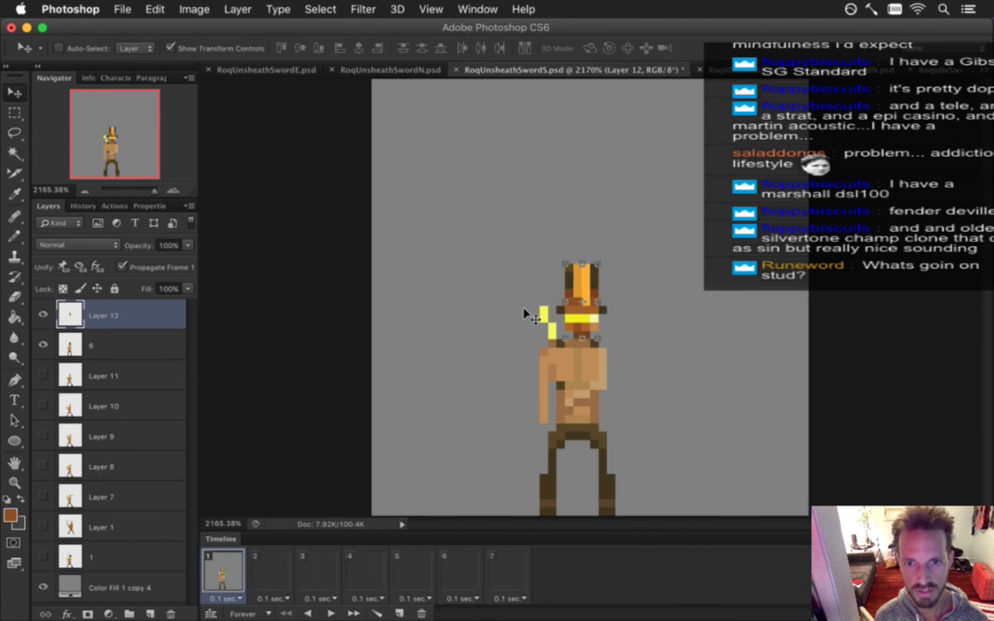
pyautogui.press('b')
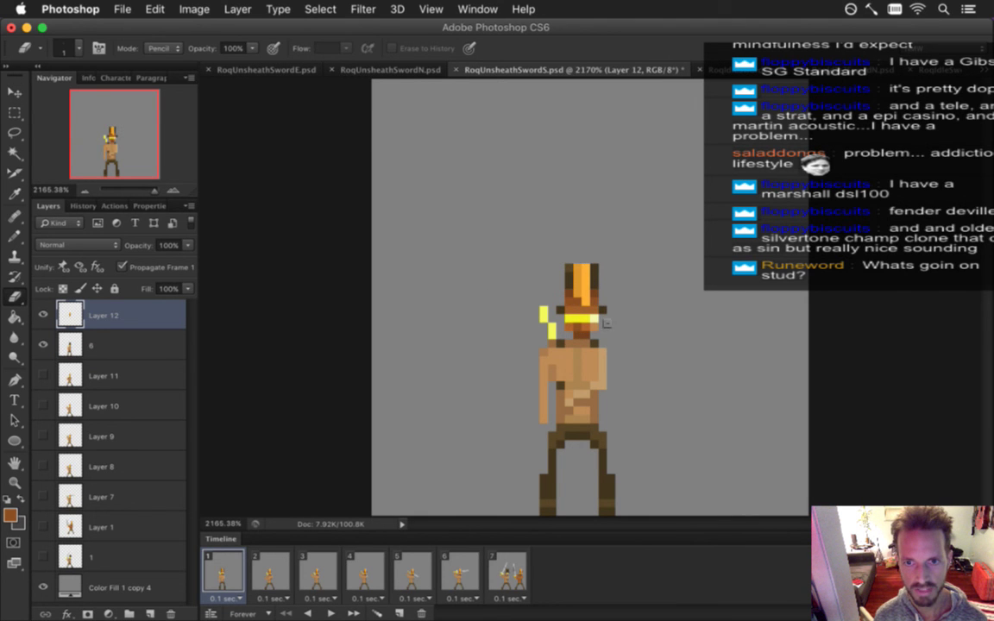
# Merge the pasted head with the layer named 6 in frame 1 and erase the old top hat's leftover pixels
pyautogui.keyDown('shift'); pyautogui.click(120, 345); pyautogui.keyUp('shift')
pyautogui.rightClick(127, 345)
pyautogui.click(186, 407)
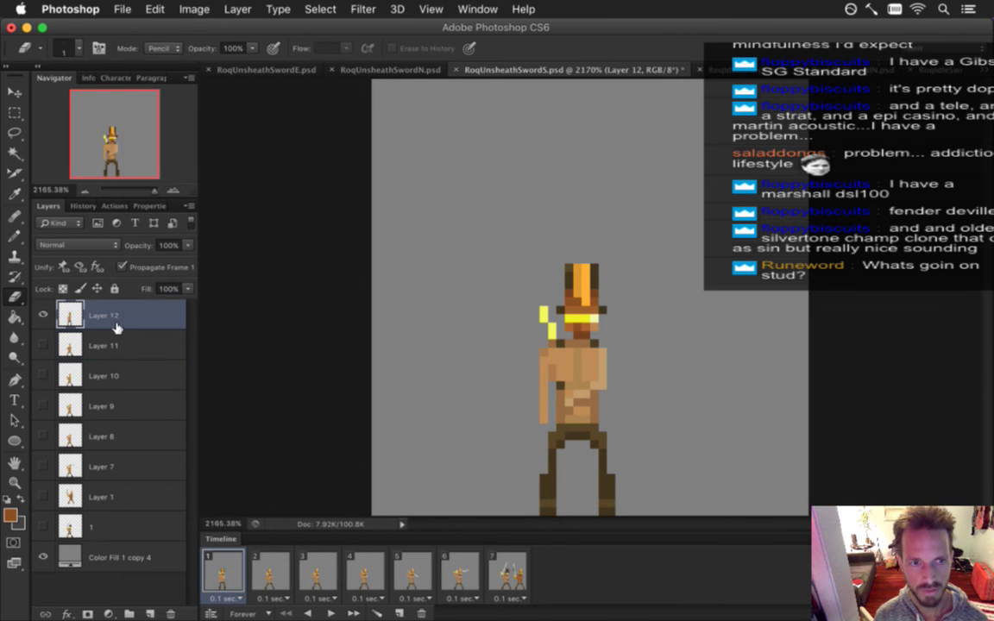
pyautogui.moveTo(559, 329)
pyautogui.mouseDown()
pyautogui.moveTo(572, 278)
pyautogui.moveTo(587, 269)
pyautogui.moveTo(601, 321)
pyautogui.mouseUp()
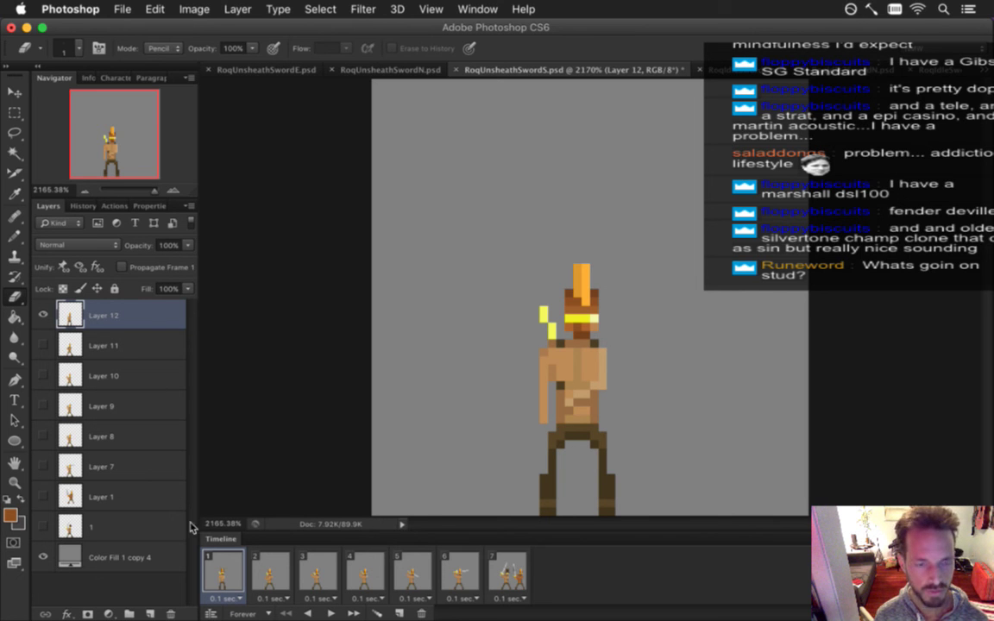
# Create a layer group named Body above Layer 12 and select Layer 12 beneath it
pyautogui.click(129, 613)
pyautogui.doubleClick(99, 311)
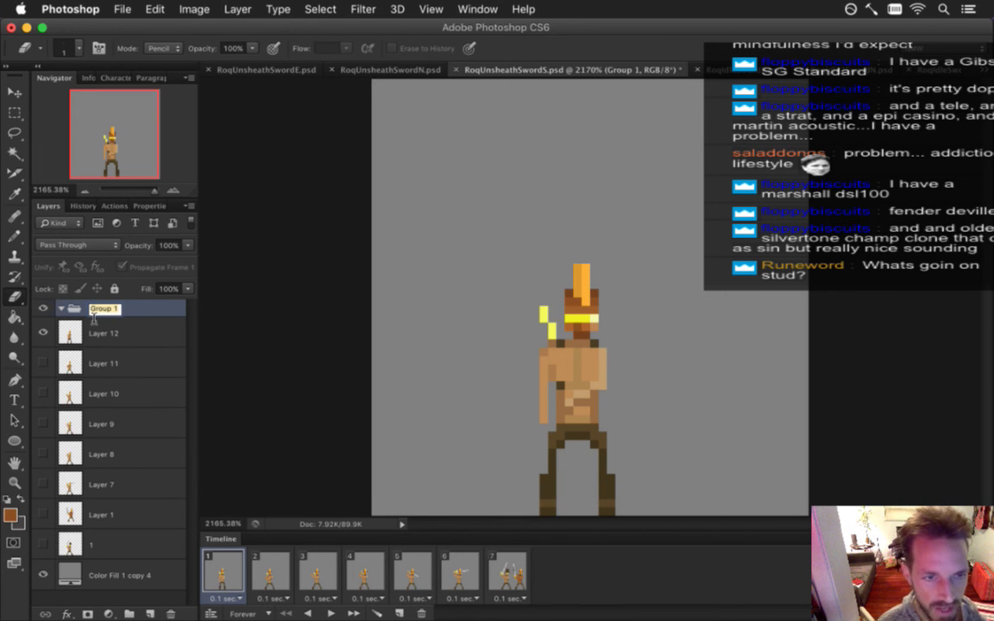
pyautogui.write('Body')
pyautogui.press('Return')
pyautogui.click(130, 334)
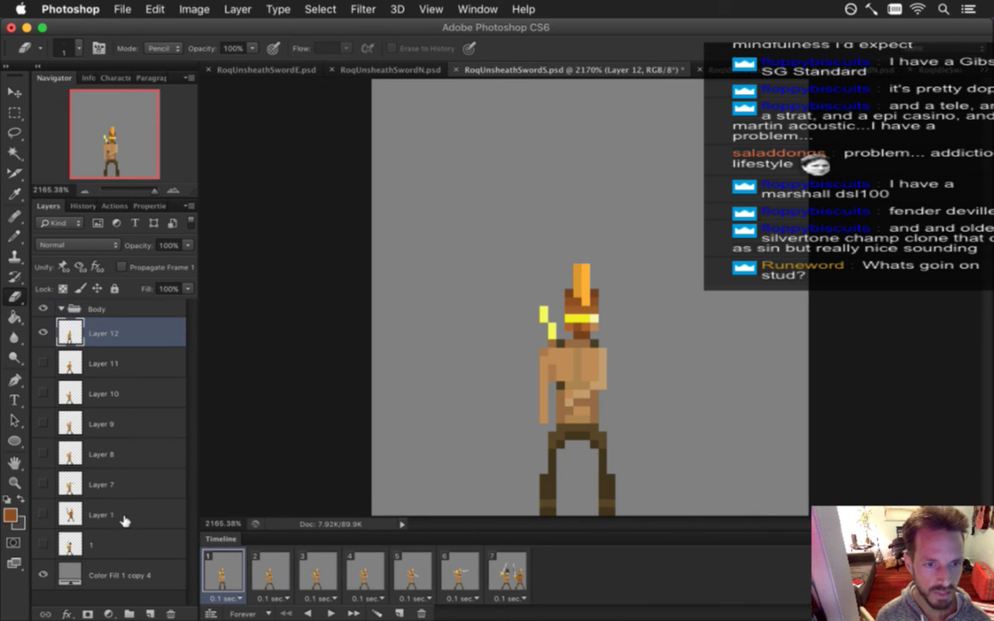
# Move all the sprite layers from Layer 12 down to layer 1 into the Body group
pyautogui.keyDown('shift'); pyautogui.click(98, 546); pyautogui.keyUp('shift')
pyautogui.moveTo(103, 357); pyautogui.dragTo(116, 312)
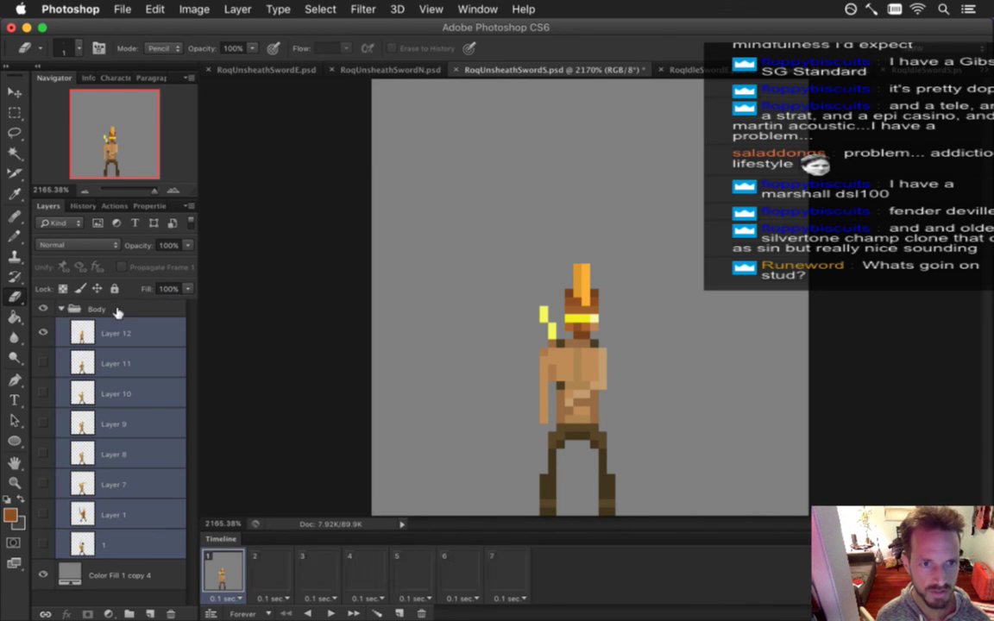
pyautogui.click(119, 312)
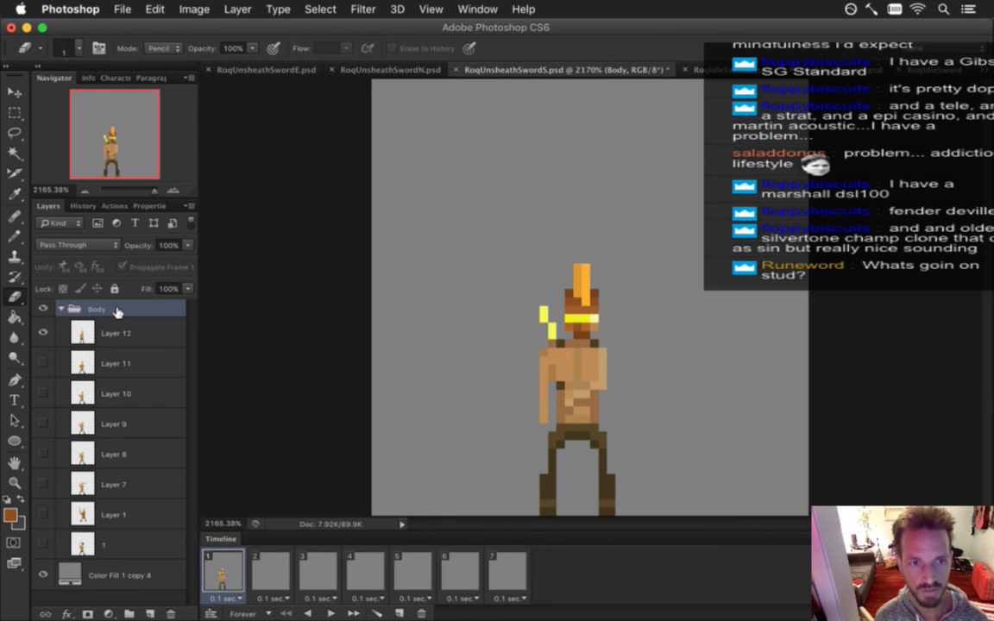
# Add a group named Hat above the Body group and make it visible across all seven animation frames
pyautogui.click(128, 614)
pyautogui.doubleClick(104, 308)
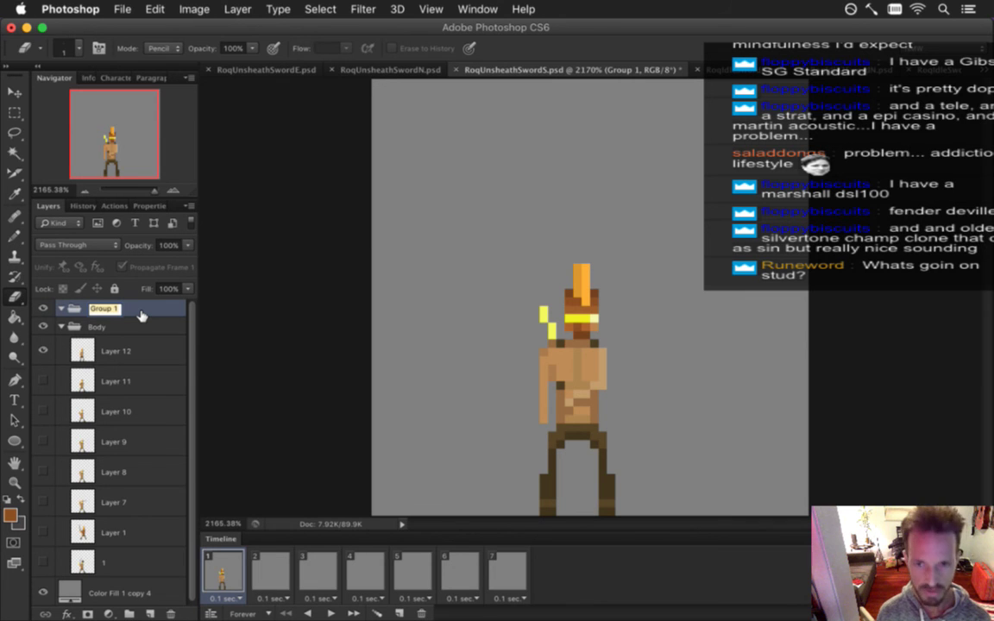
pyautogui.write('Hat')
pyautogui.press('Return')
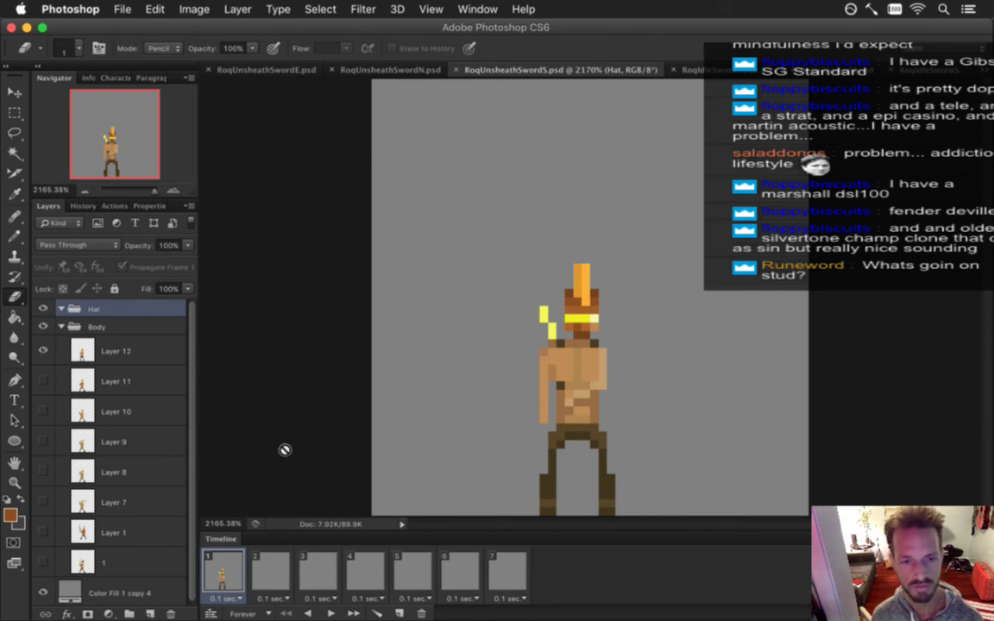
pyautogui.keyDown('shift'); pyautogui.click(508, 564); pyautogui.keyUp('shift')
pyautogui.click(43, 308)
pyautogui.click(44, 308)
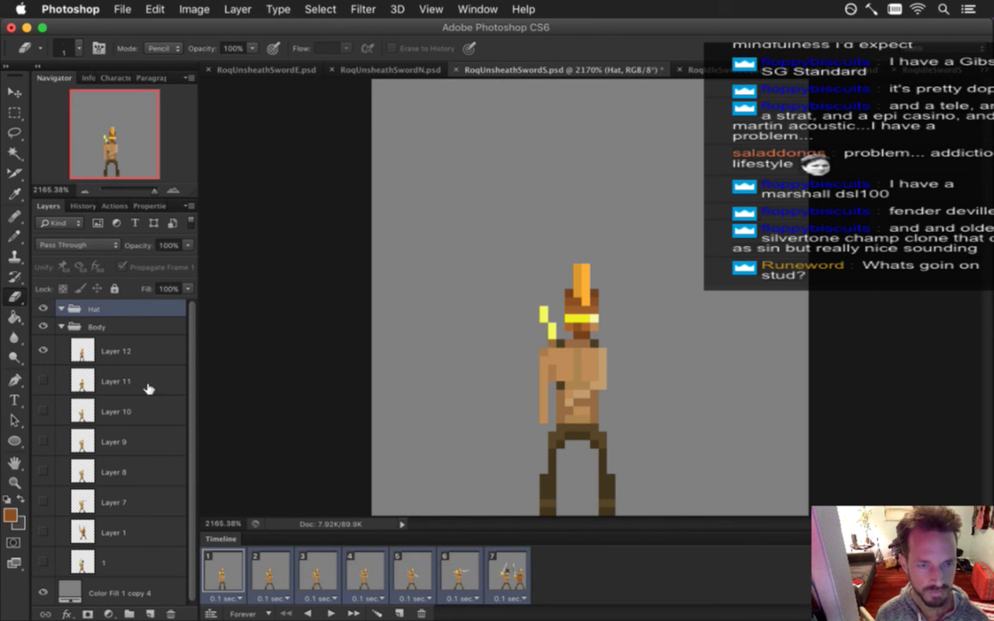
# In frame 7, copy the reference figure's belt and legs from Layer 1 onto a new layer and move them over the top-hat figure's legs
pyautogui.click(505, 569)
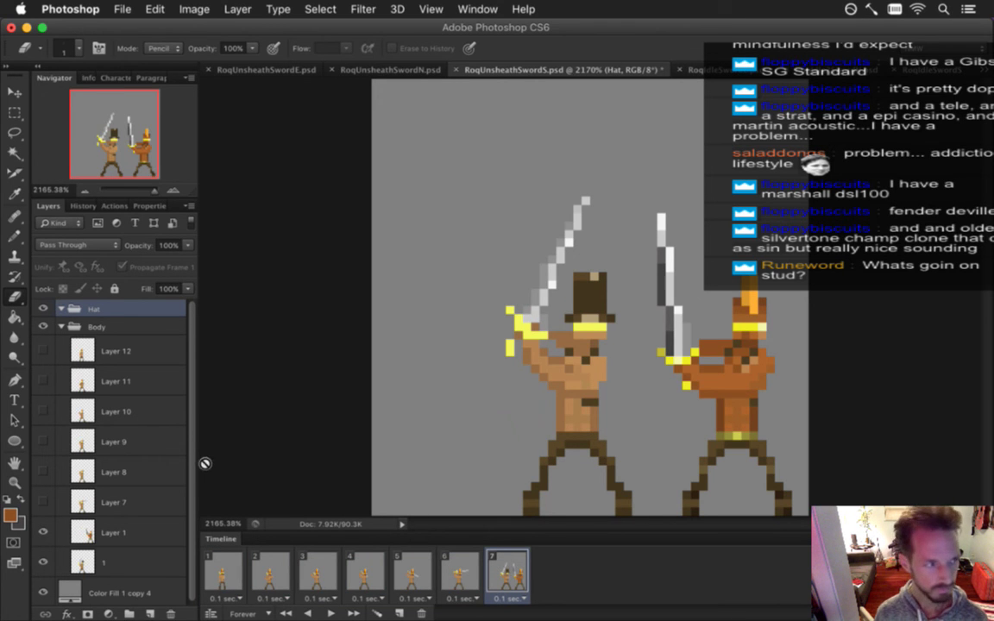
pyautogui.click(128, 557)
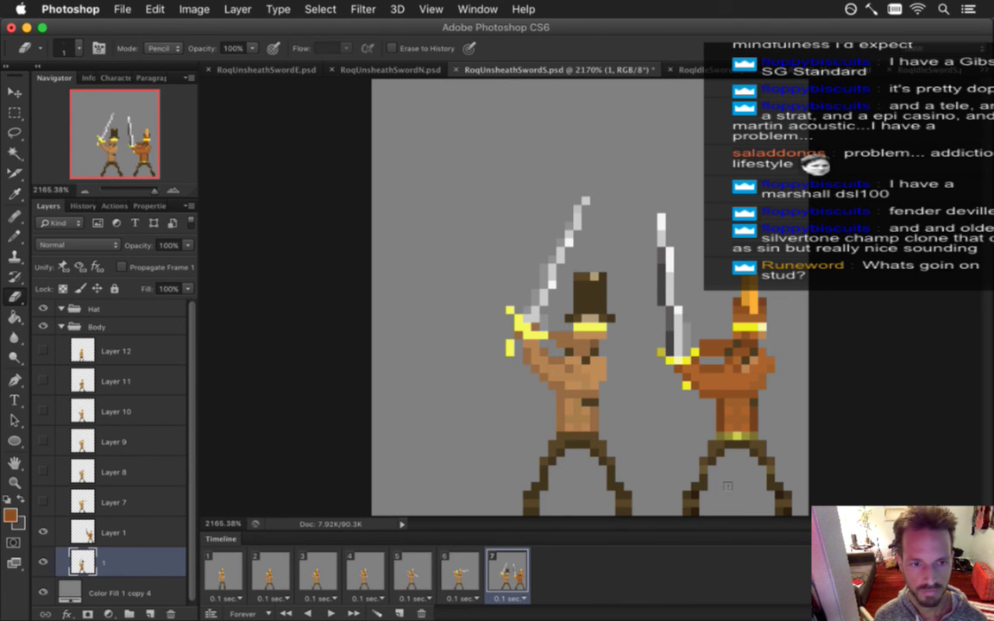
pyautogui.click(123, 532)
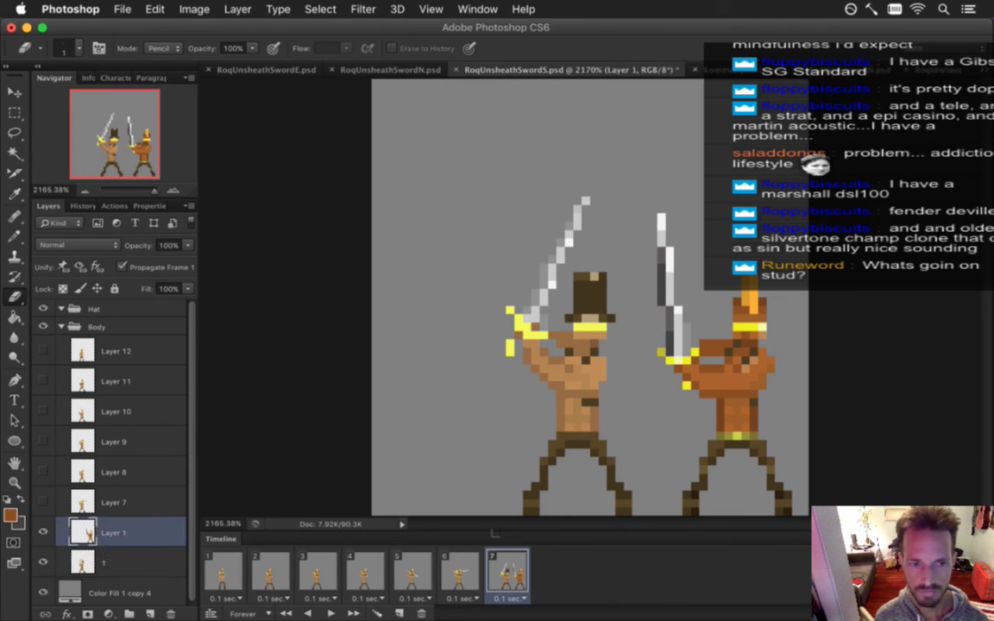
pyautogui.press('m')
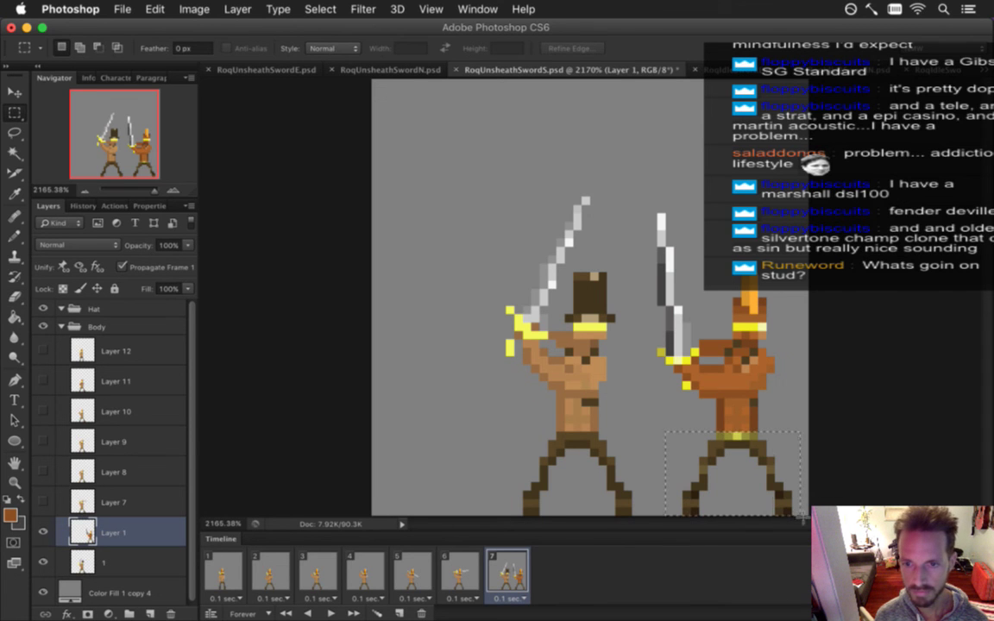
pyautogui.moveTo(665, 432); pyautogui.dragTo(801, 510)
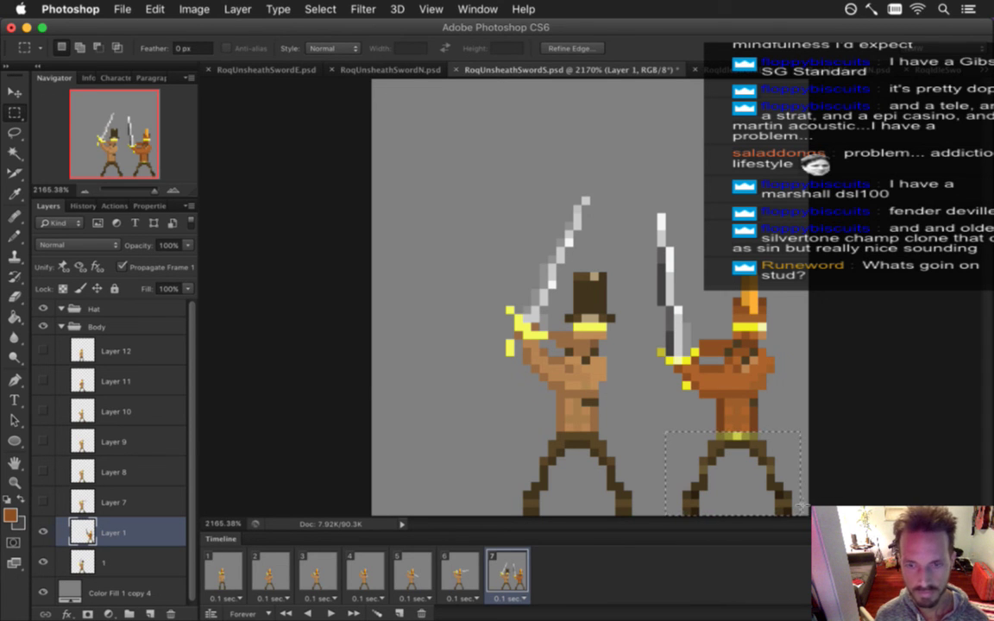
pyautogui.hotkey('ctrl', 'j')
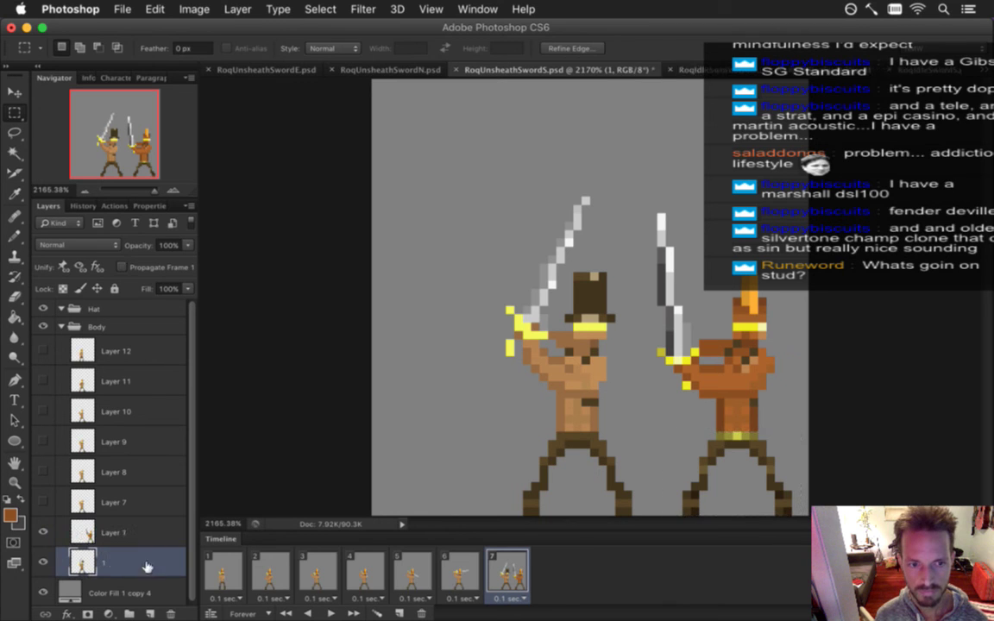
pyautogui.press('v')
pyautogui.moveTo(751, 455); pyautogui.dragTo(599, 455)
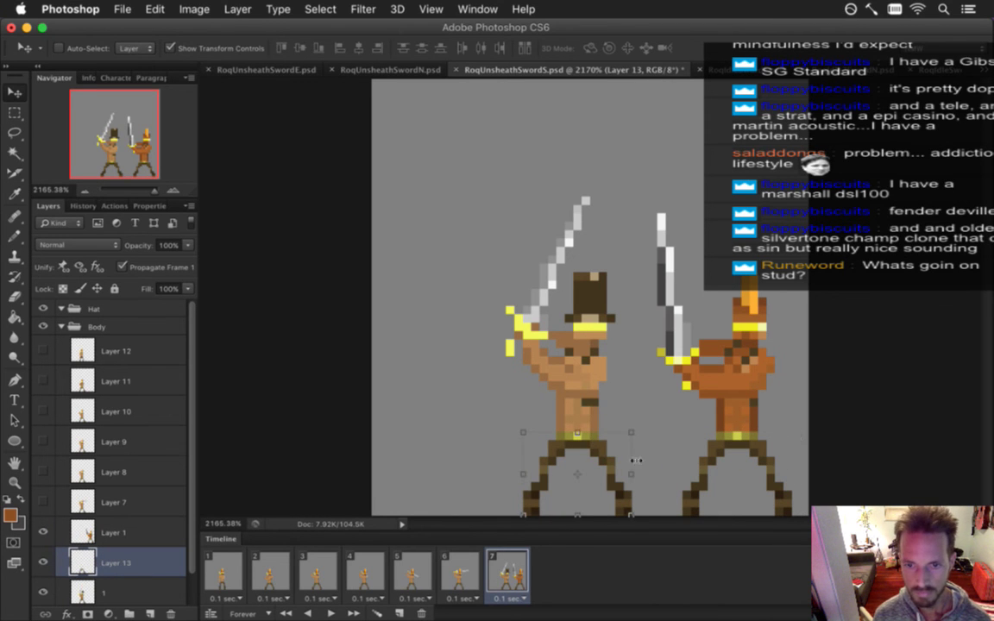
# Copy the reference figure's plumed head from Layer 1 onto its own new layer
pyautogui.press('m')
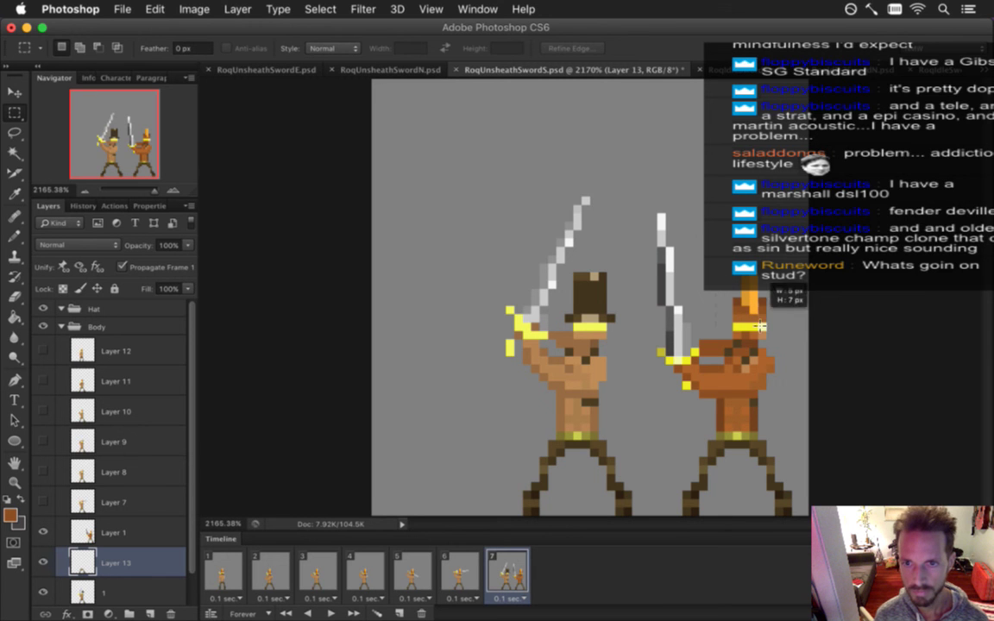
pyautogui.moveTo(716, 301); pyautogui.dragTo(753, 342)
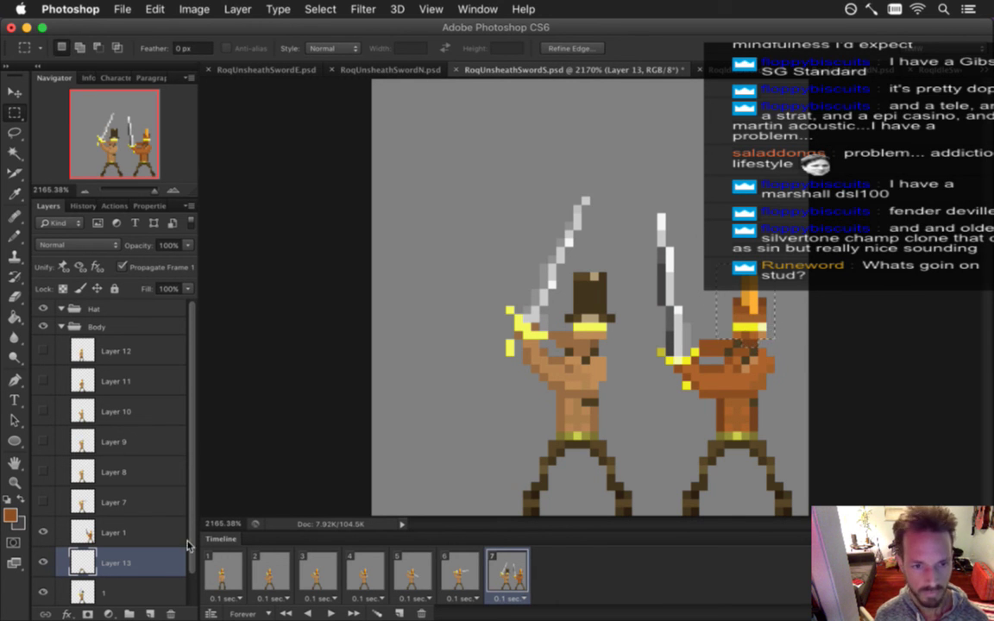
pyautogui.scroll(-2, 176, 528)
pyautogui.click(118, 502)
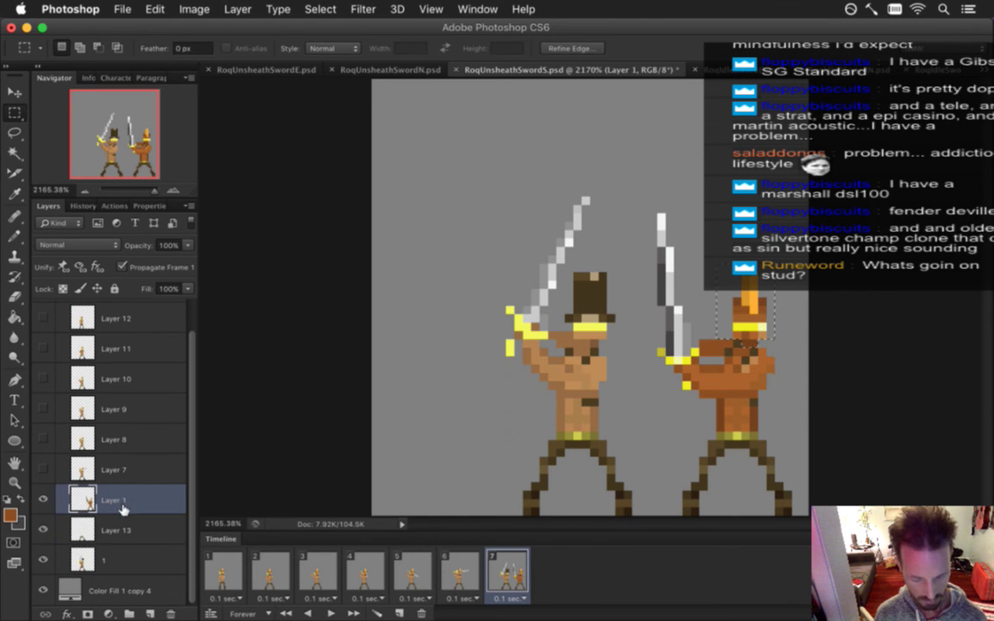
pyautogui.hotkey('ctrl', 'j')
pyautogui.press('v')
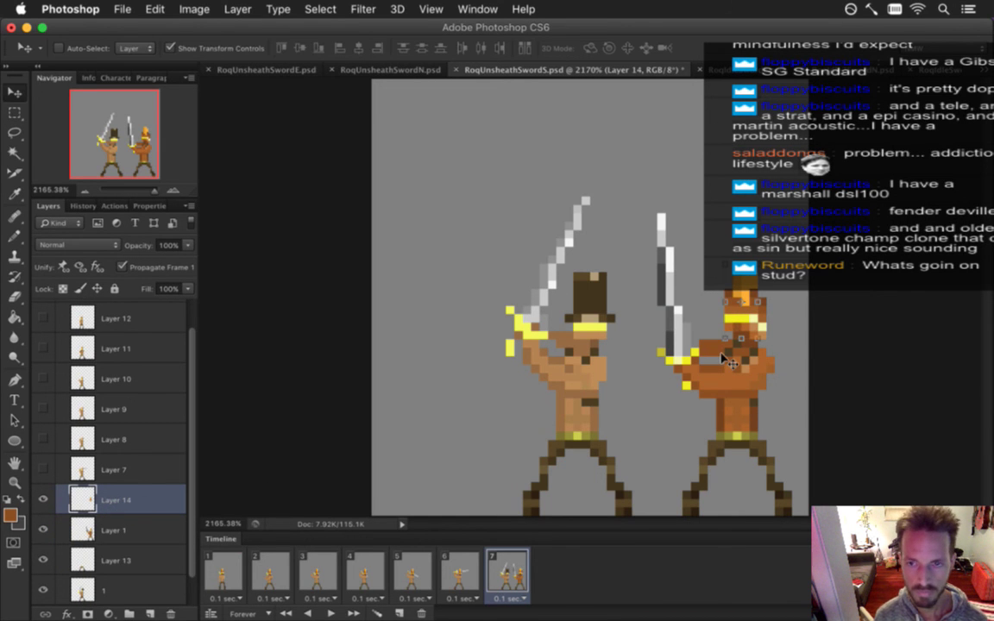
# Move the copied plumed head over the top-hat figure's head, aligning the yellow headbands
pyautogui.press('Left')
pyautogui.press('Left')
pyautogui.press('Left')
pyautogui.press('Left')
pyautogui.press('Up')
pyautogui.press('Up')
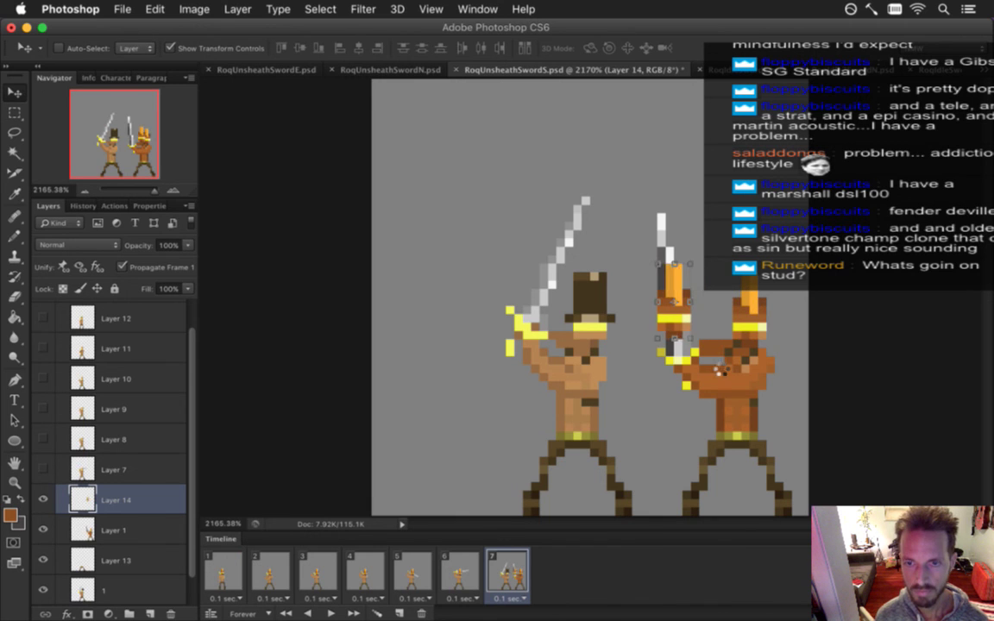
pyautogui.moveTo(670, 285); pyautogui.dragTo(594, 295)
pyautogui.press('Right')
pyautogui.press('Up')
pyautogui.press('m')
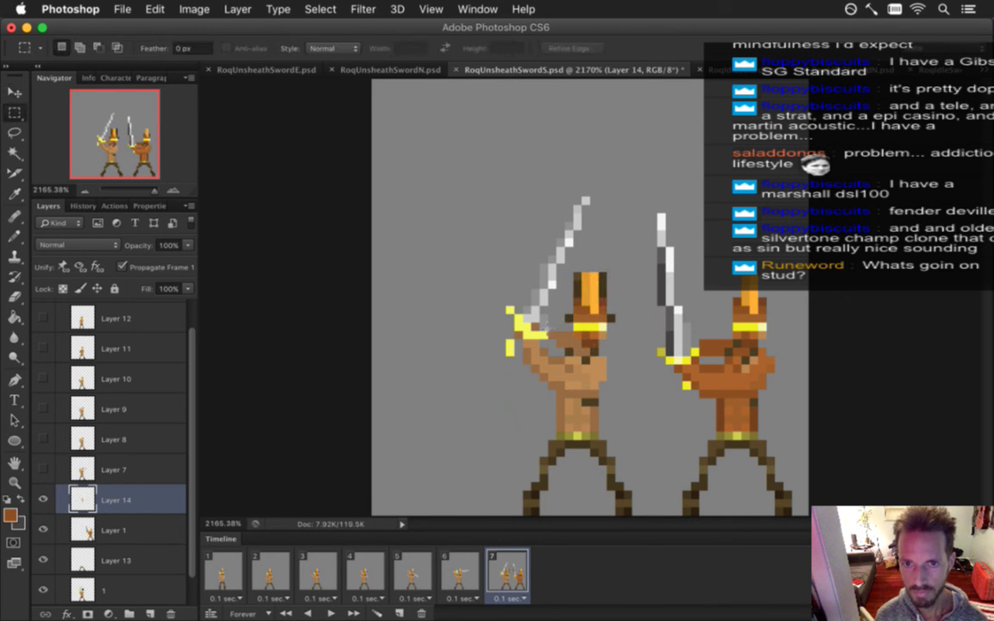
# Place the copied head layer below Layer 1 and merge it with Layer 13 and layer 1
pyautogui.moveTo(104, 500); pyautogui.dragTo(124, 544)
pyautogui.rightClick(122, 590)
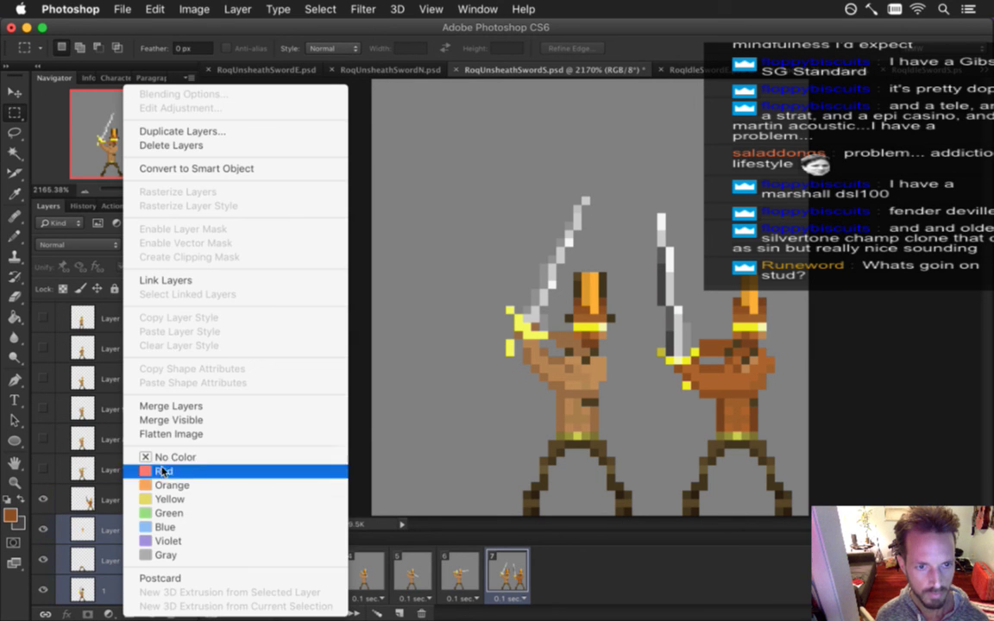
pyautogui.click(172, 404)
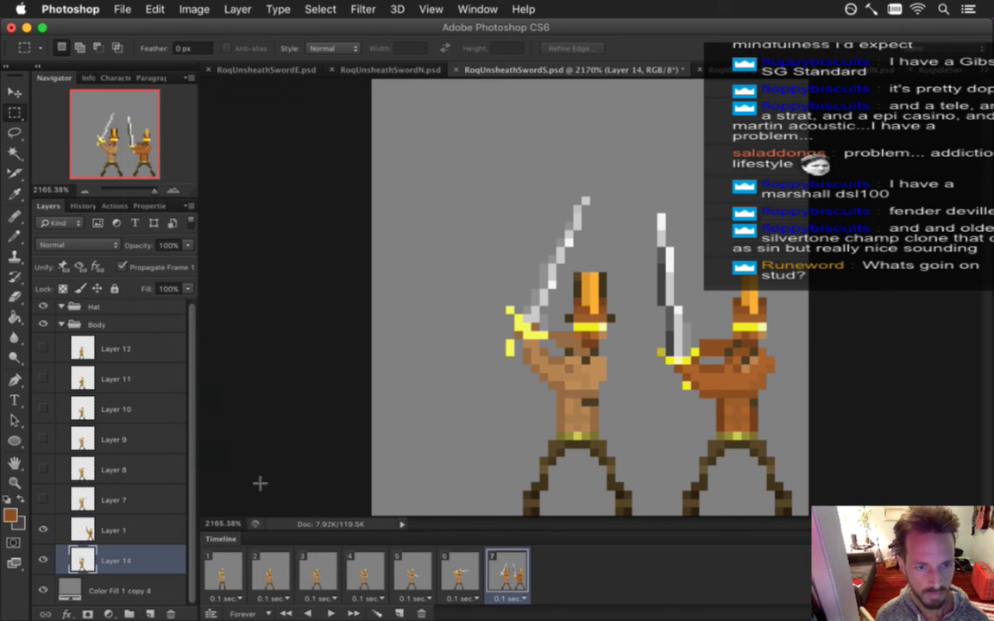
# Erase the leftover dark top-hat pixels around the plumed head on the merged layer
pyautogui.press('b')
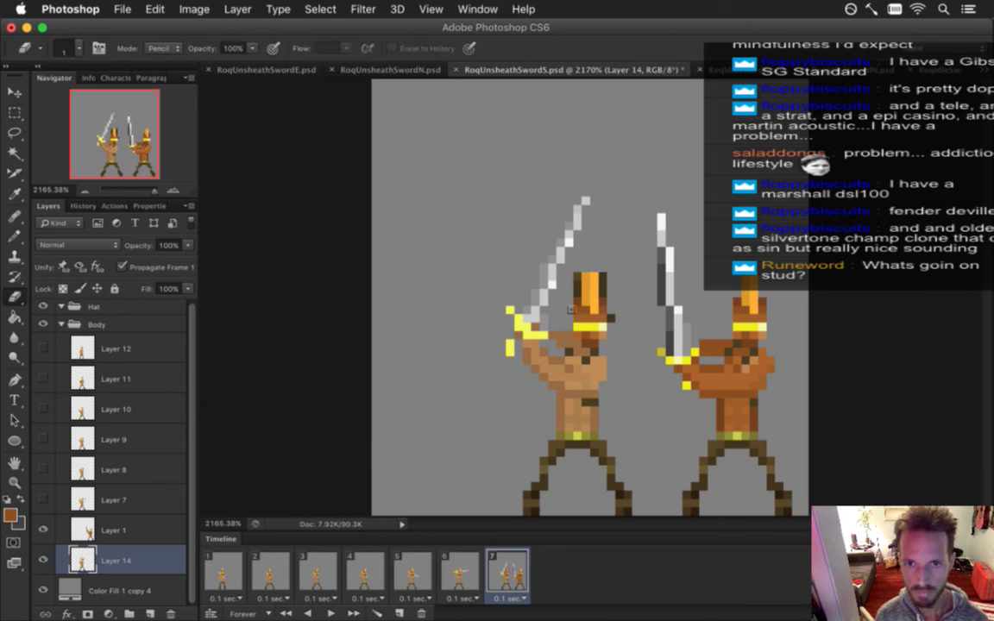
pyautogui.moveTo(571, 298); pyautogui.dragTo(603, 308)
pyautogui.press('super+z')
# Recolor the merged figure's arms, chest and shading with the orange-brown skin tones sampled from the reference figure
pyautogui.press('i')
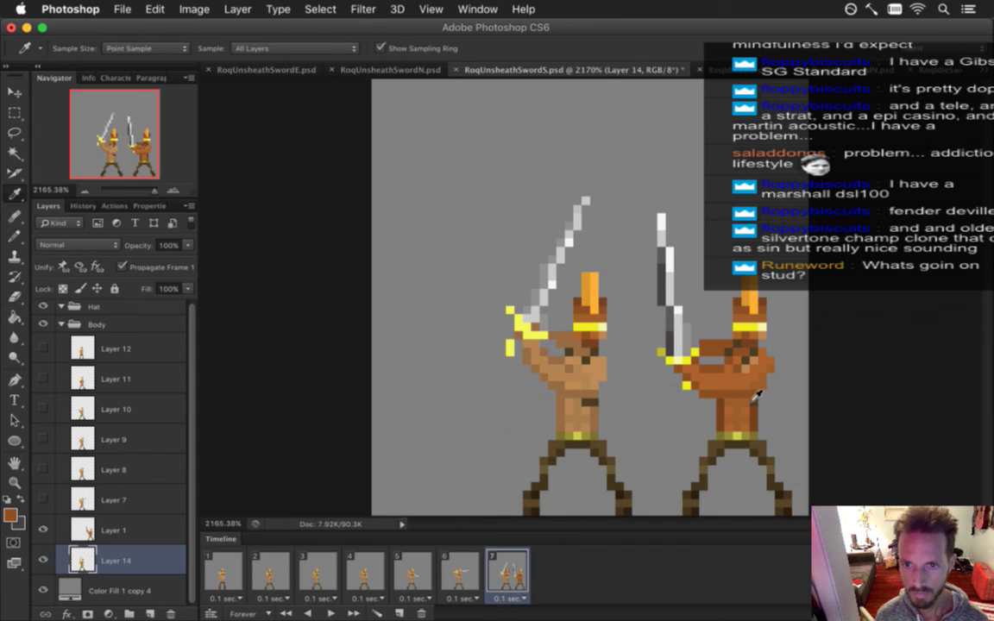
pyautogui.press('g')
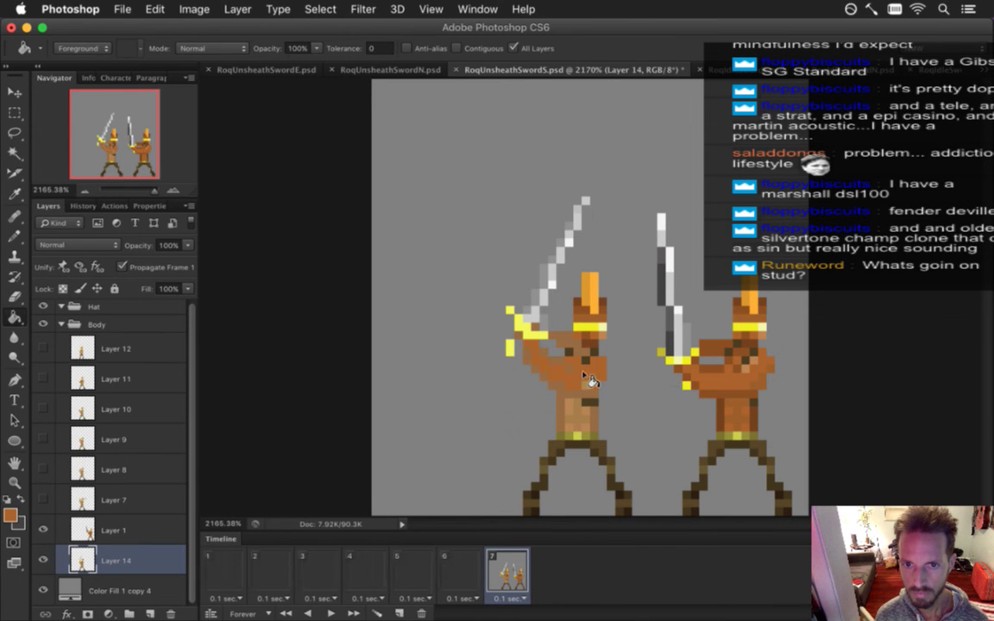
pyautogui.press('i')
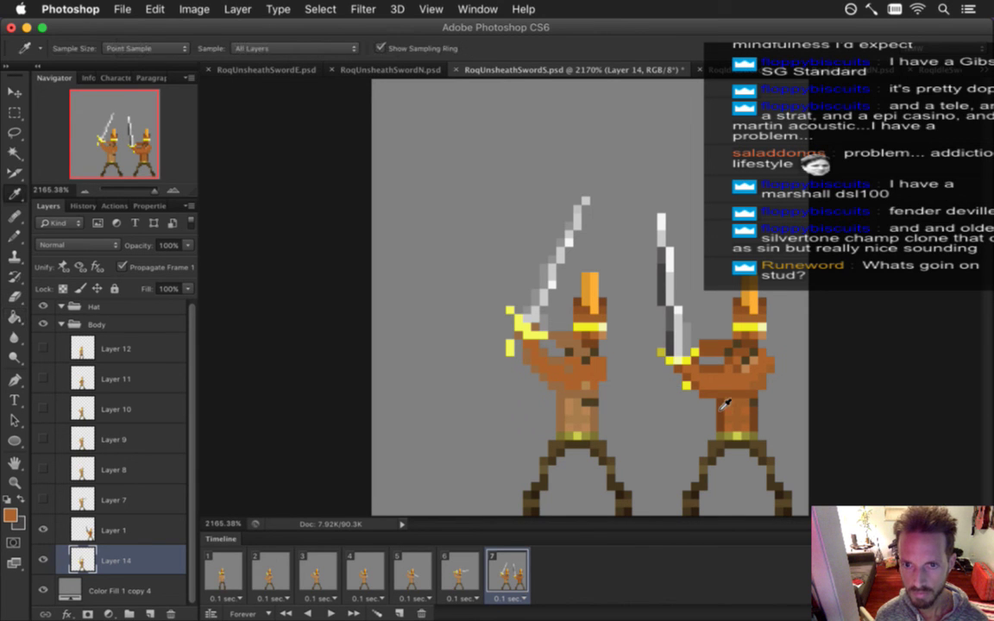
pyautogui.press('b')
pyautogui.moveTo(599, 417); pyautogui.dragTo(603, 406)
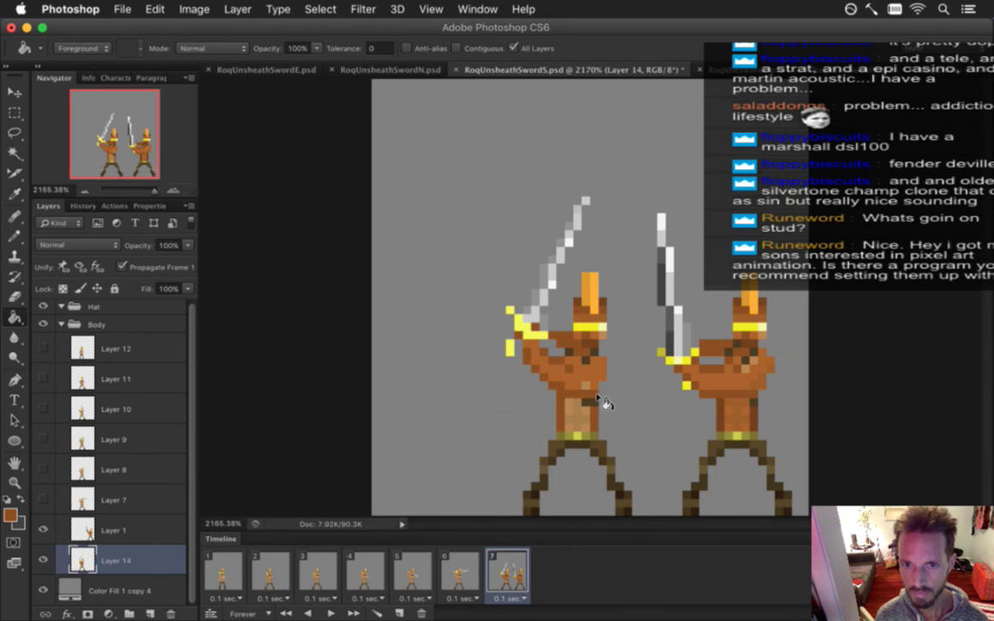
# Clean up the dark belly pixels and recolor the merged figure's abdomen with the reference figure's orange-brown tones
pyautogui.press('i')
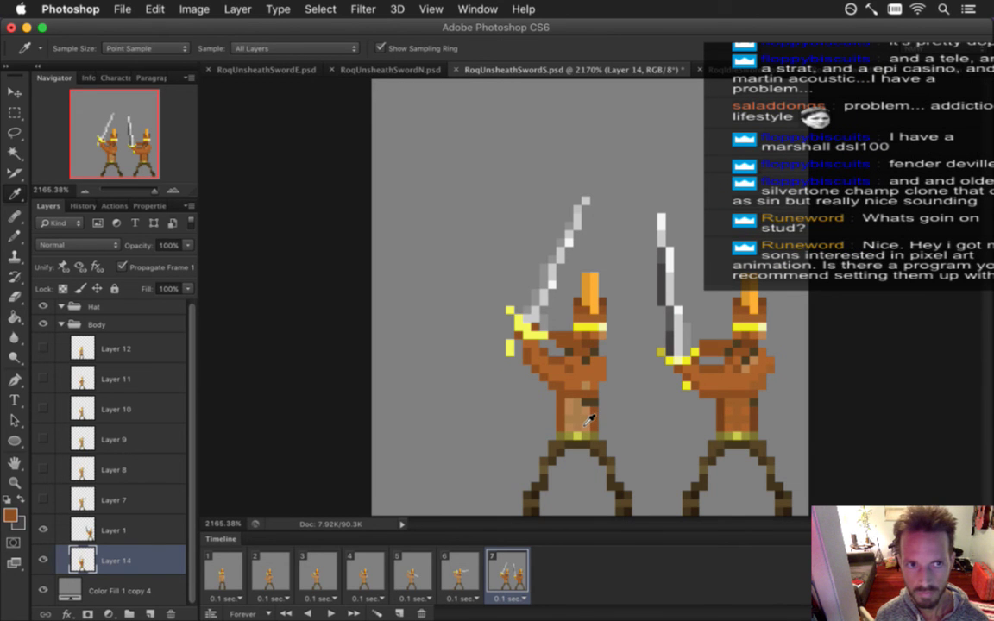
pyautogui.press('b')
pyautogui.press('alt')
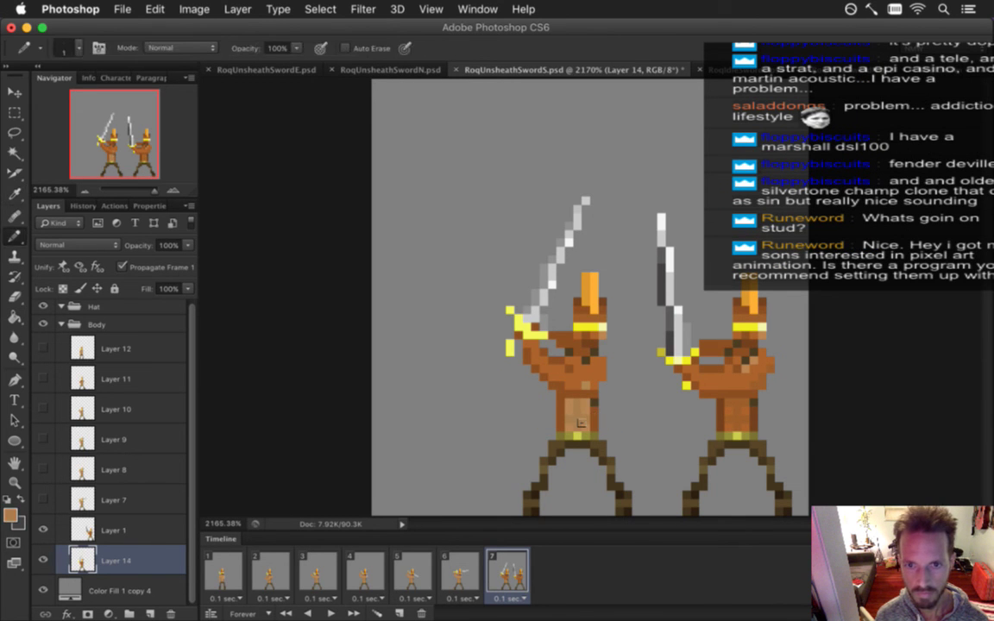
pyautogui.press('alt')
pyautogui.press('g')
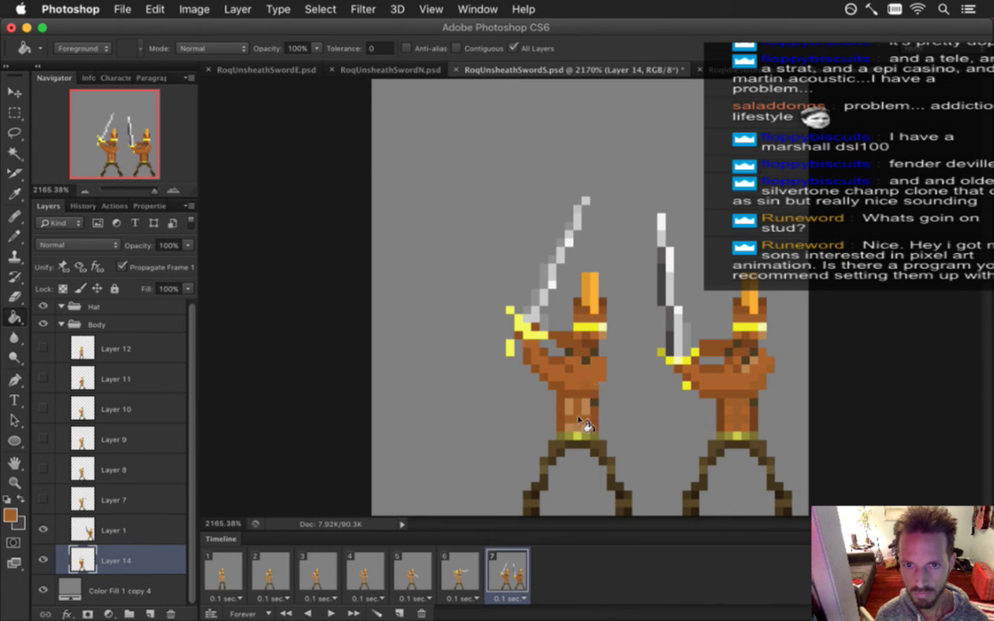
pyautogui.press('alt')
pyautogui.press('alt')
pyautogui.press('b')
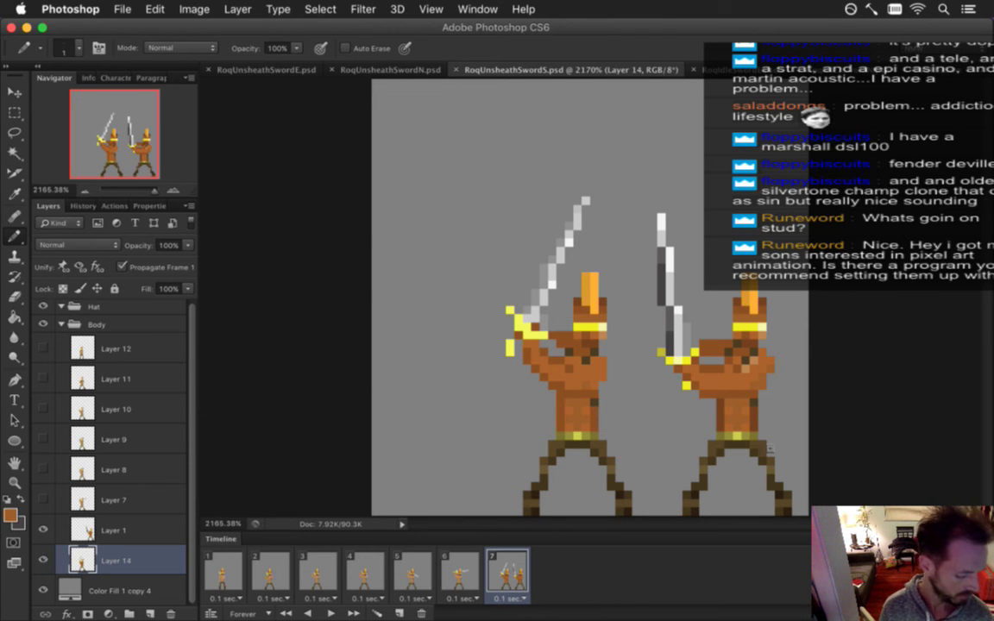
# In frame 7, sample the reference figure's light tan chest highlight and pencil it onto the merged figure's chest
pyautogui.click(457, 571)
pyautogui.click(509, 569)
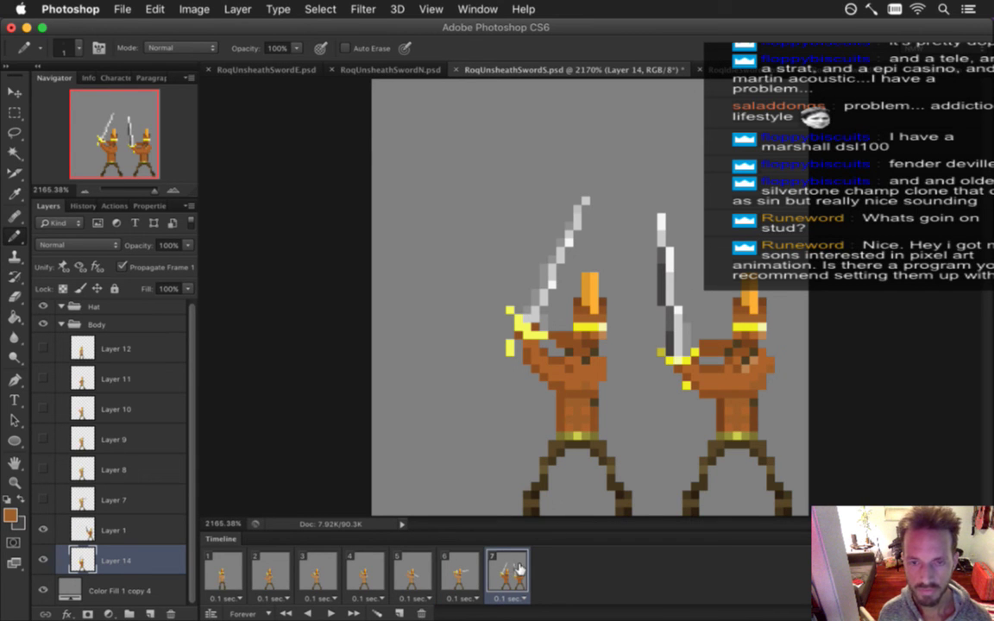
pyautogui.press('i')
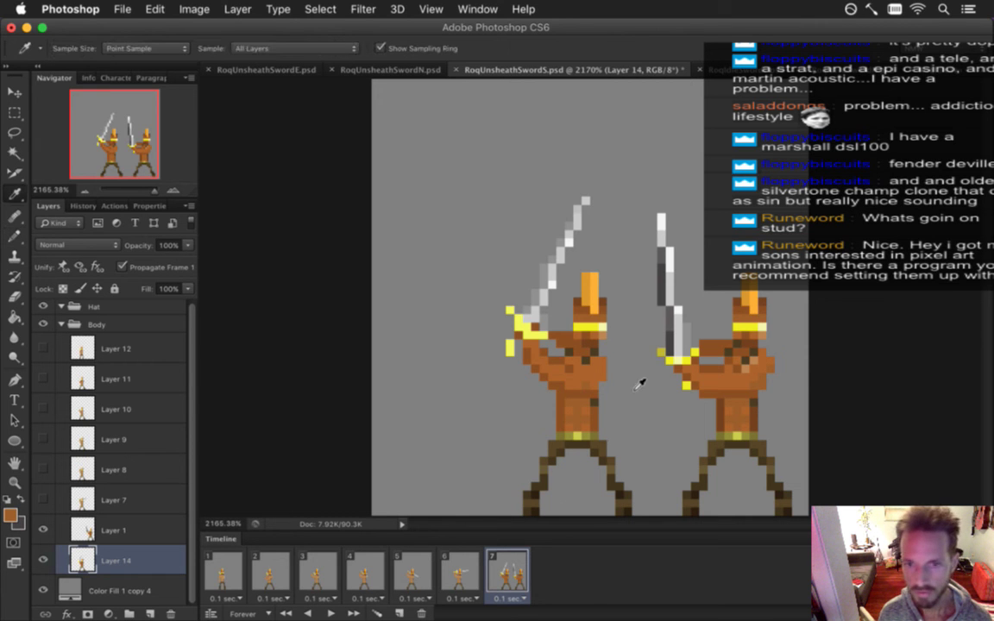
pyautogui.click(671, 338)
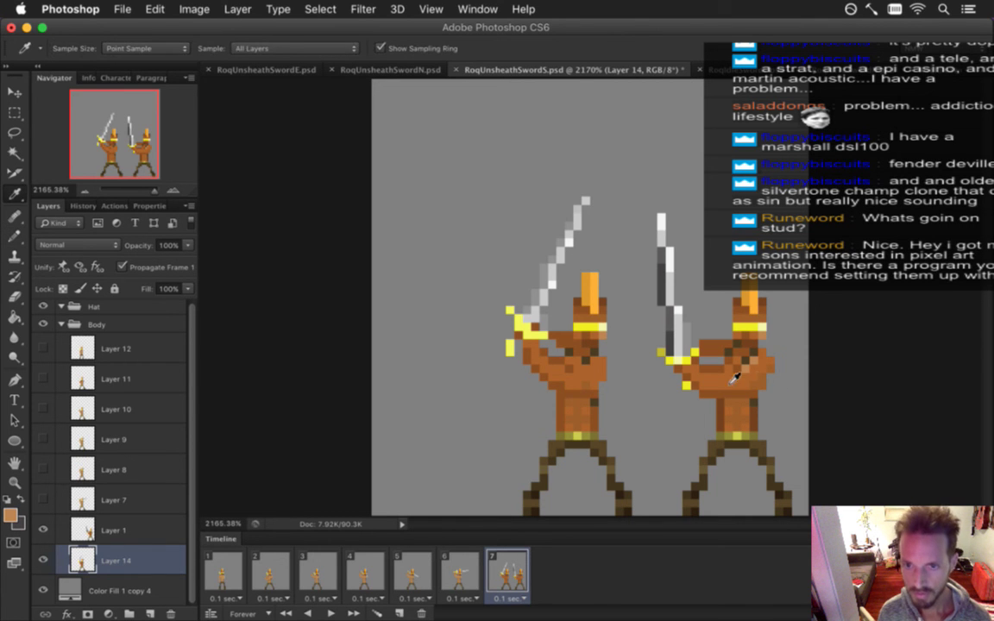
pyautogui.press('b')
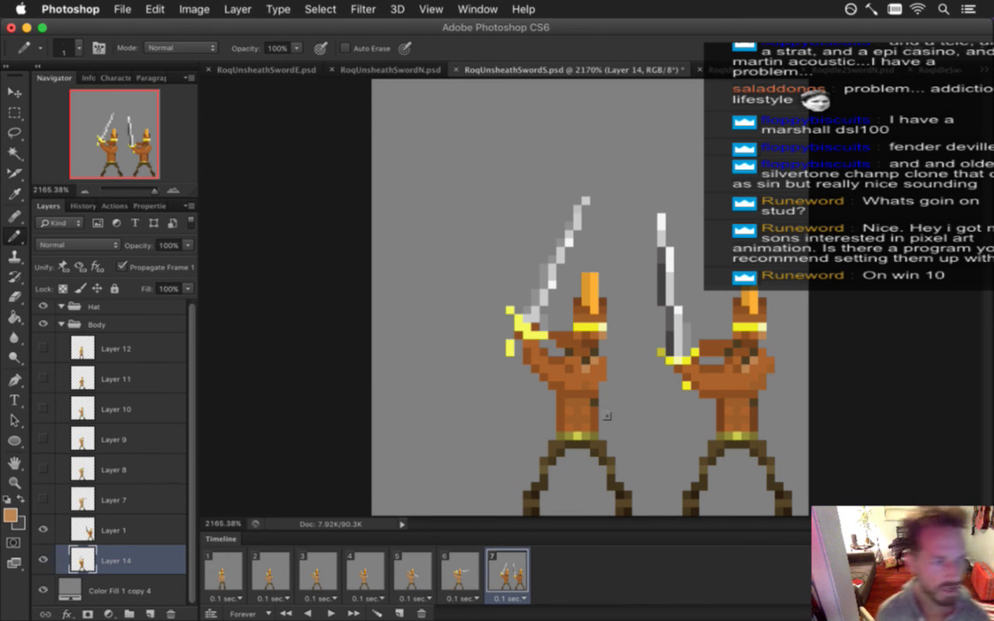
# Switch to Chrome and run a Google search for aseprite
pyautogui.moveTo(984, 87)
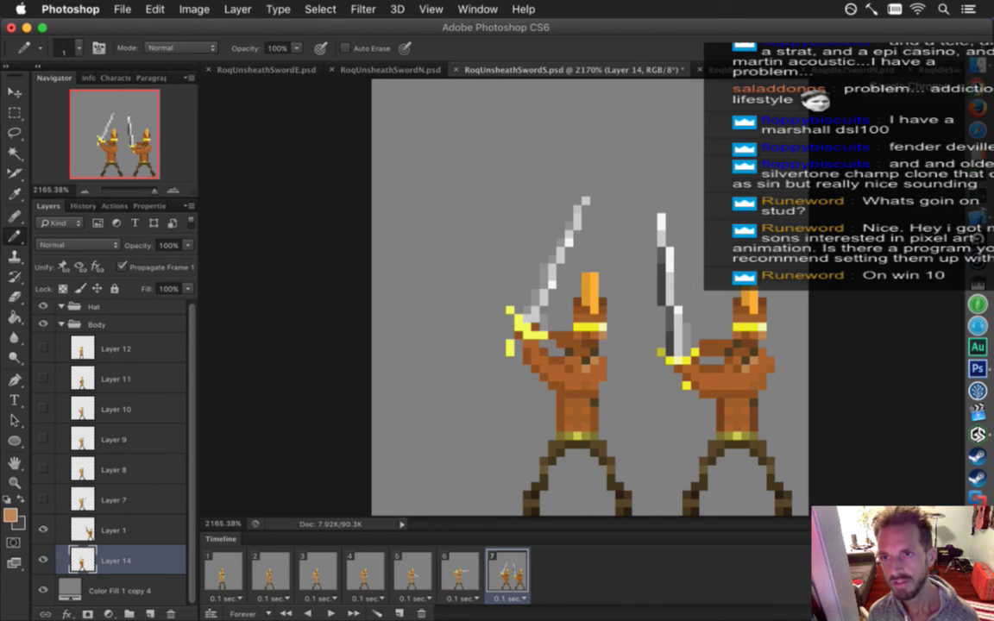
pyautogui.click(978, 108)
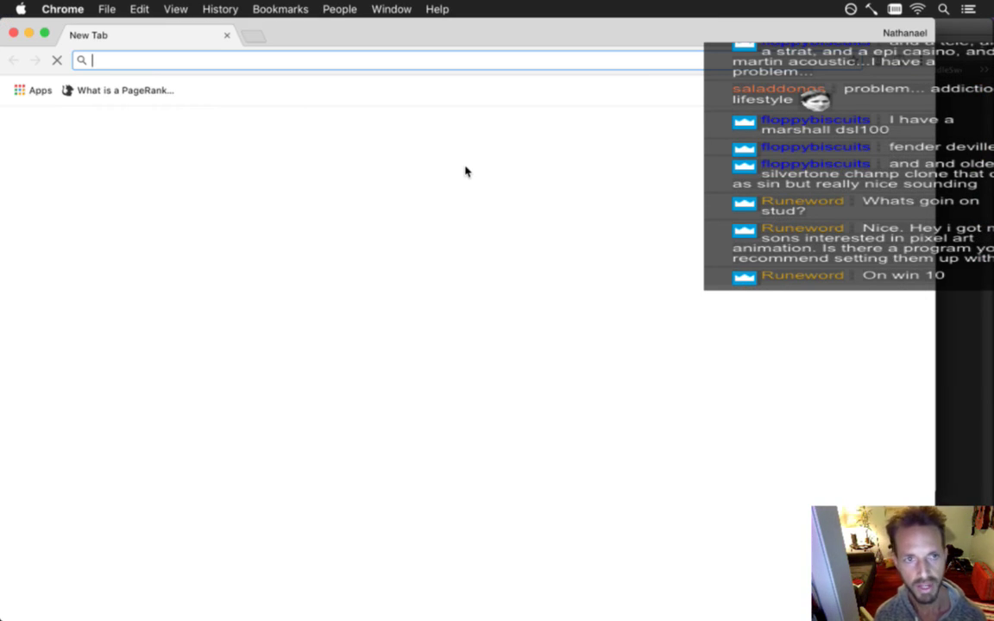
pyautogui.press('super+Tab')
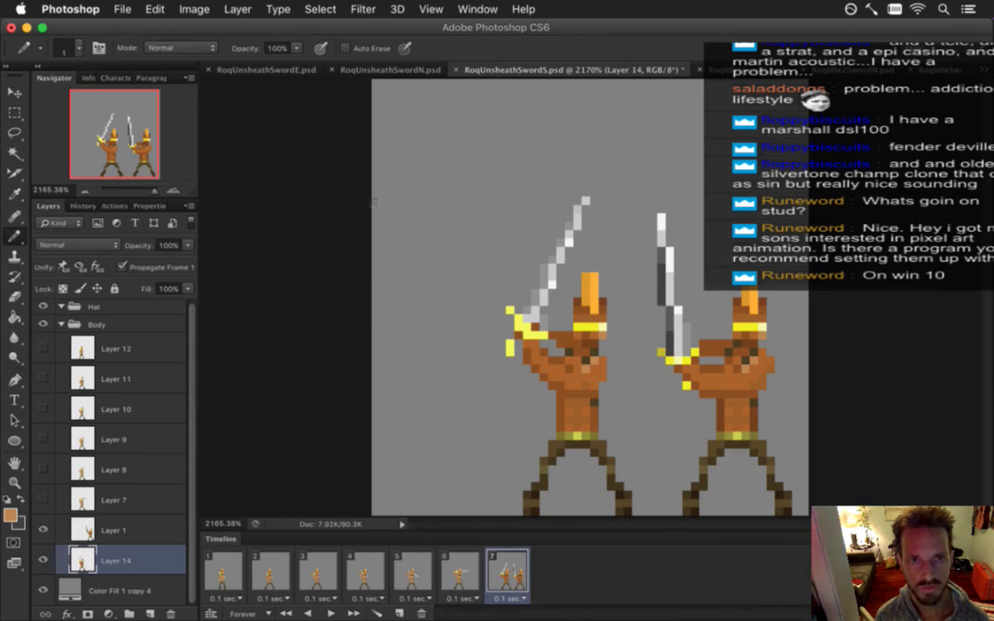
pyautogui.press('super+Tab')
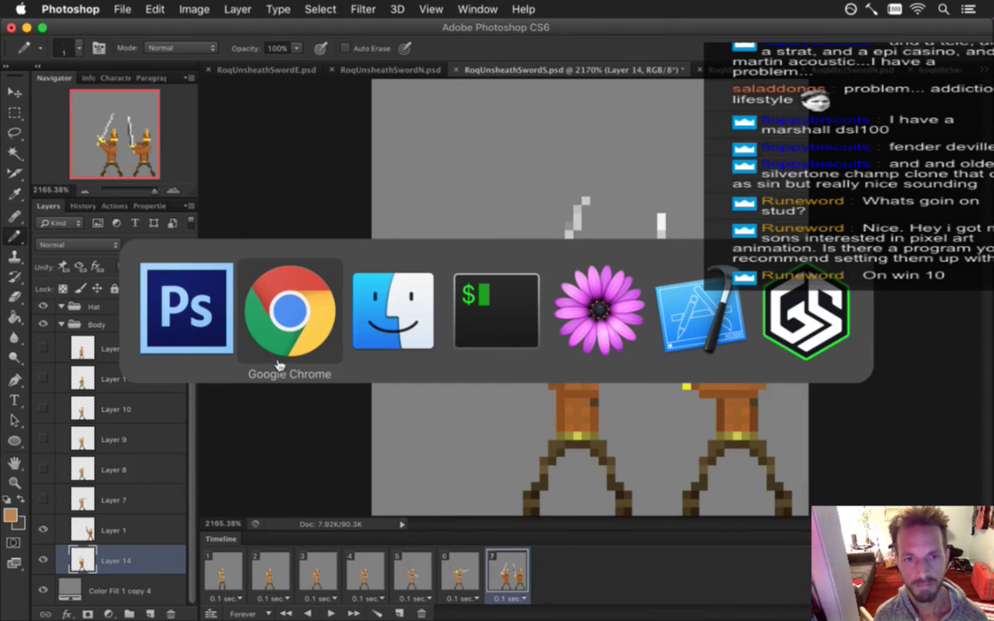
pyautogui.press('super+Tab')
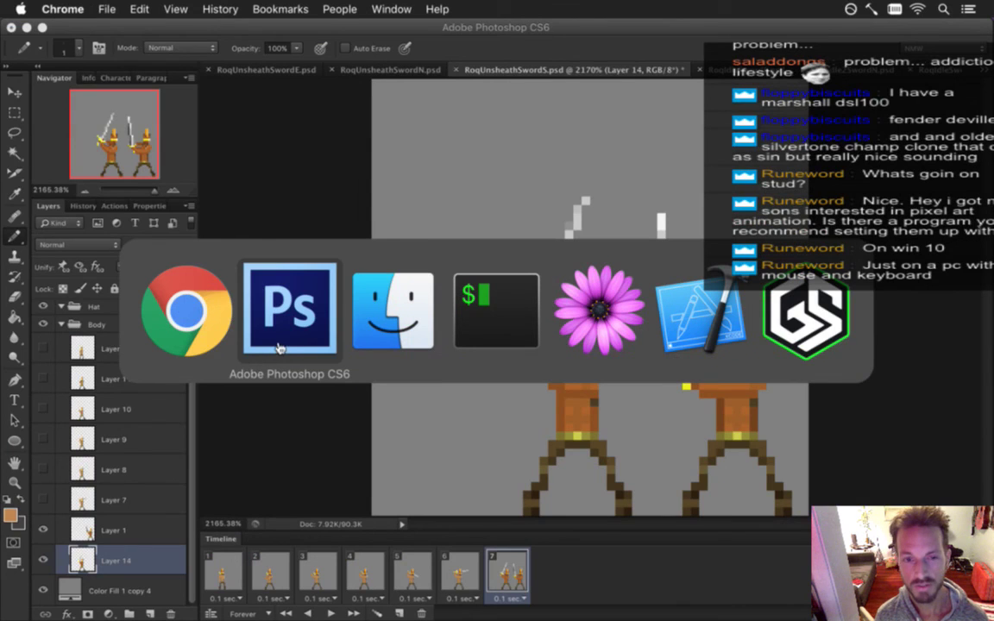
pyautogui.click(231, 303)
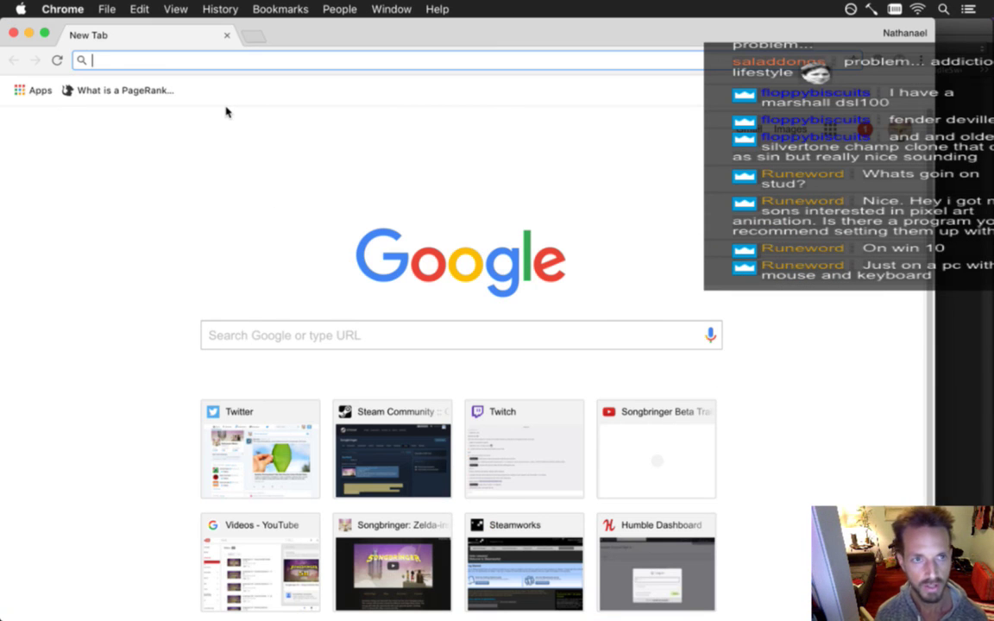
pyautogui.write('aseprite')
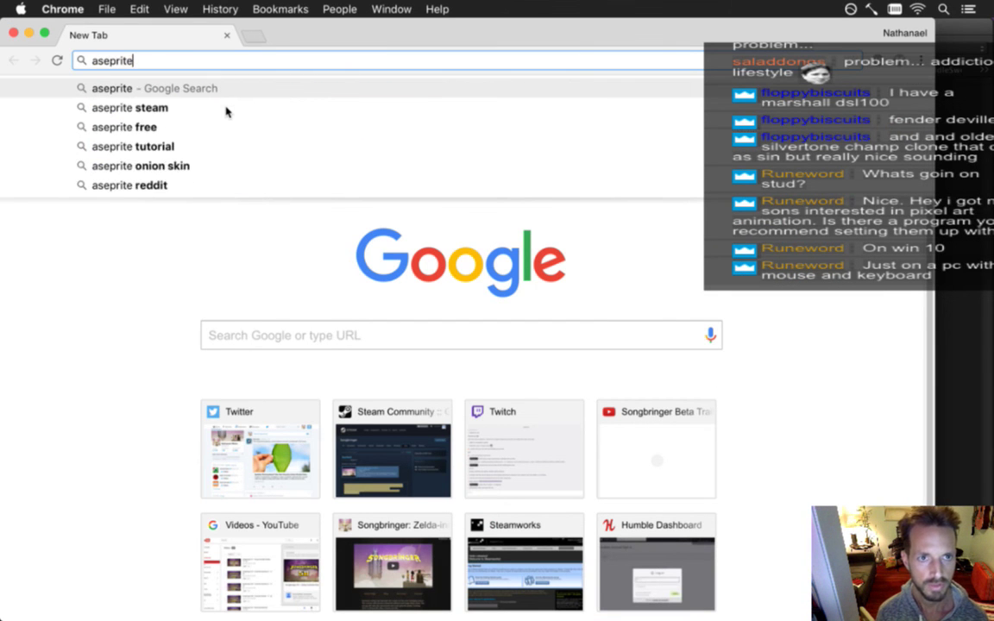
pyautogui.press('Return')
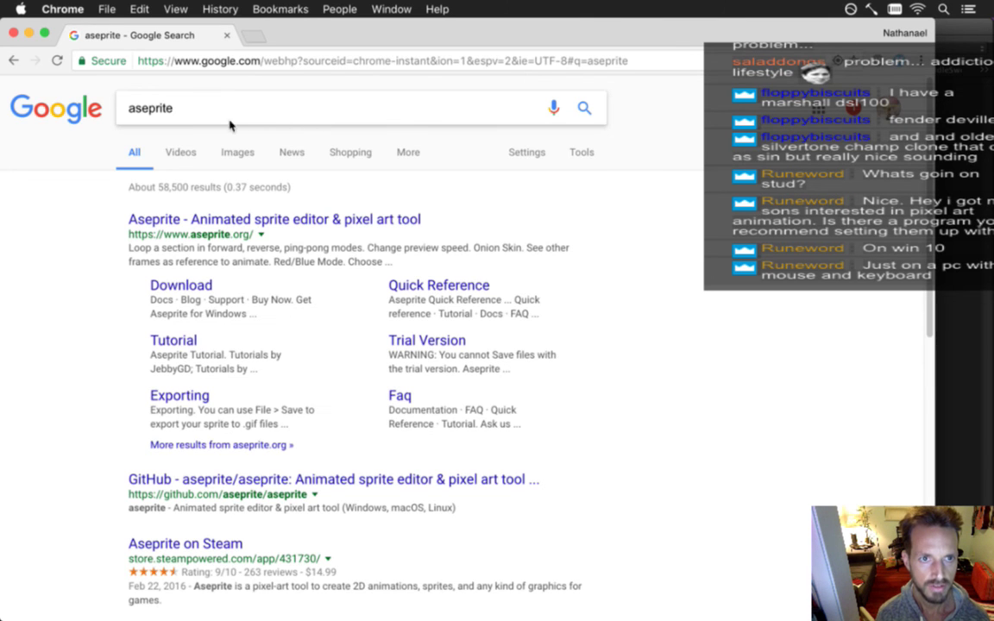
# Look through the aseprite search results and switch back to Photoshop
pyautogui.click(217, 223)
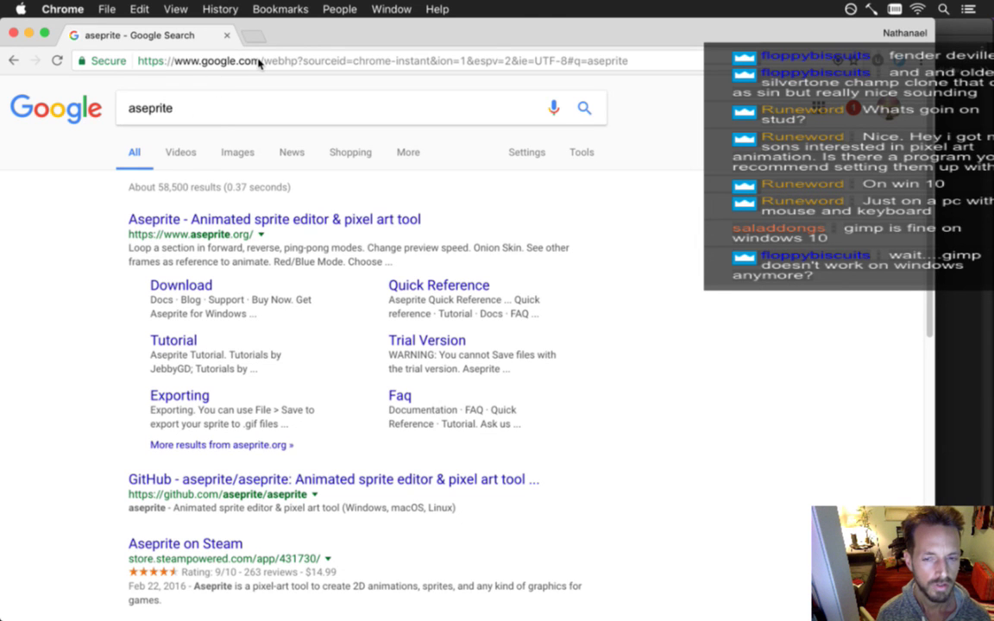
pyautogui.scroll(-10, 262, 263)
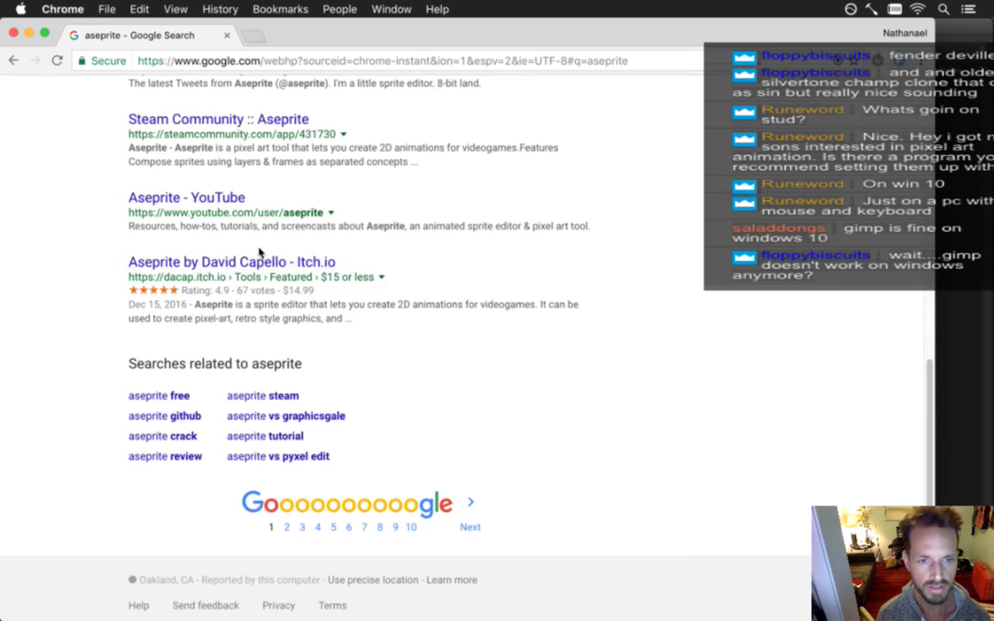
pyautogui.scroll(5, 257, 252)
pyautogui.scroll(5, 256, 246)
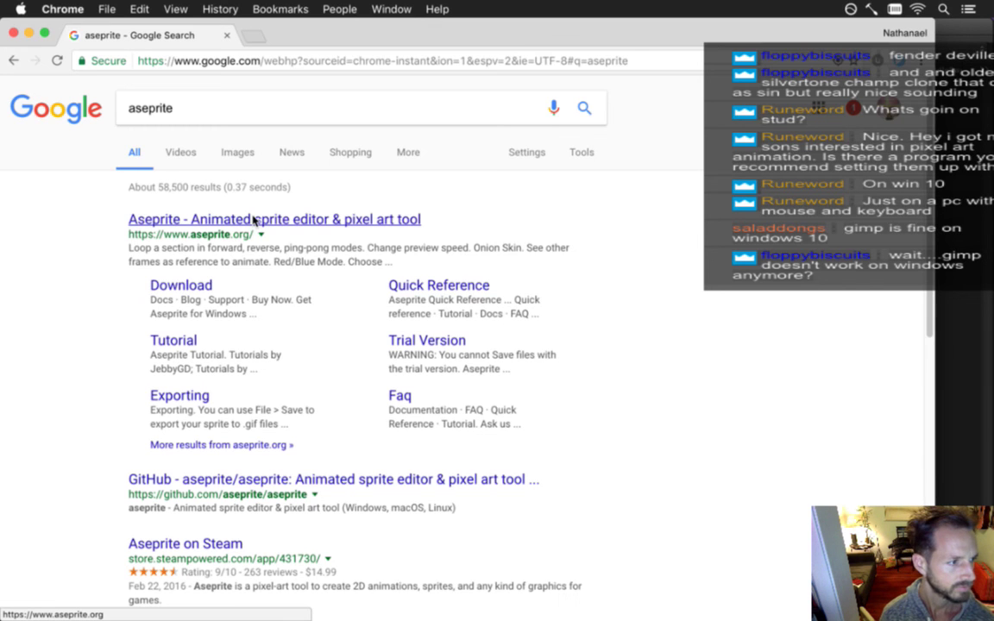
pyautogui.press('super+Tab')
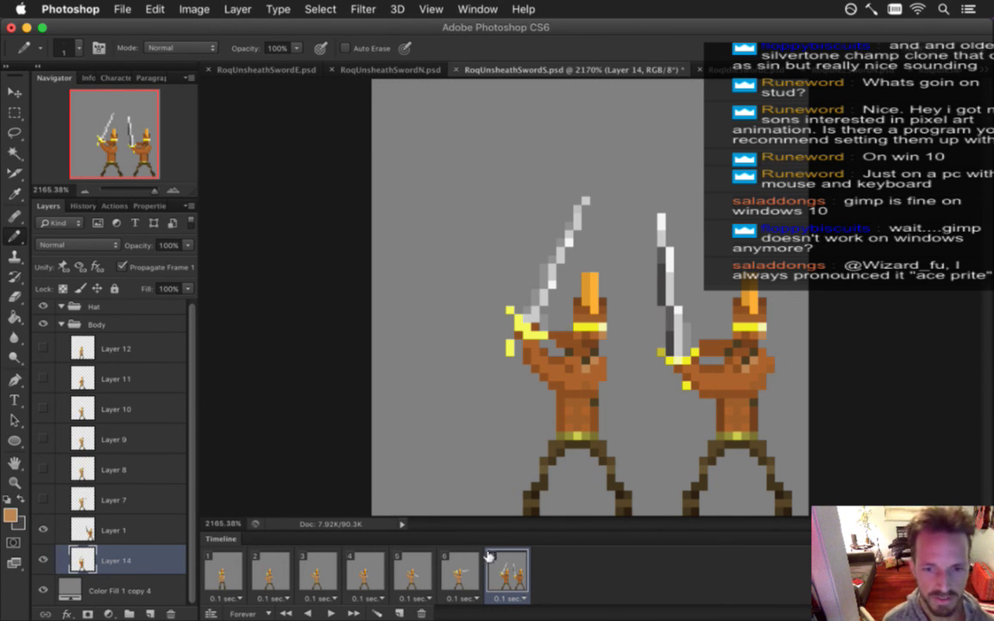
# In frame 7, touch up the merged figure's arm edges with sampled brown and the eraser, and save the document
pyautogui.click(459, 572)
pyautogui.click(508, 572)
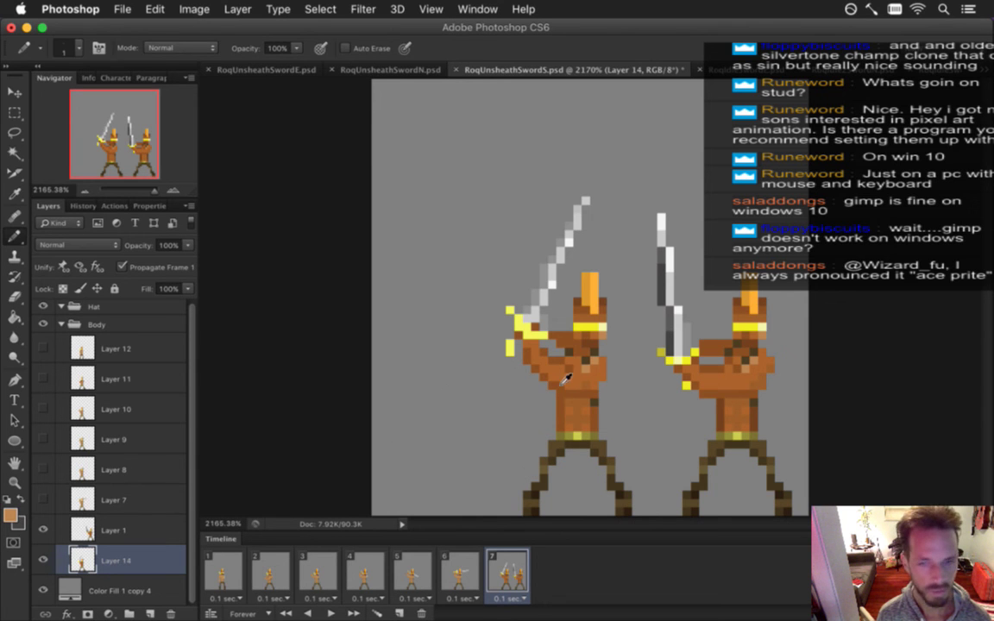
pyautogui.press('i')
pyautogui.press('b')
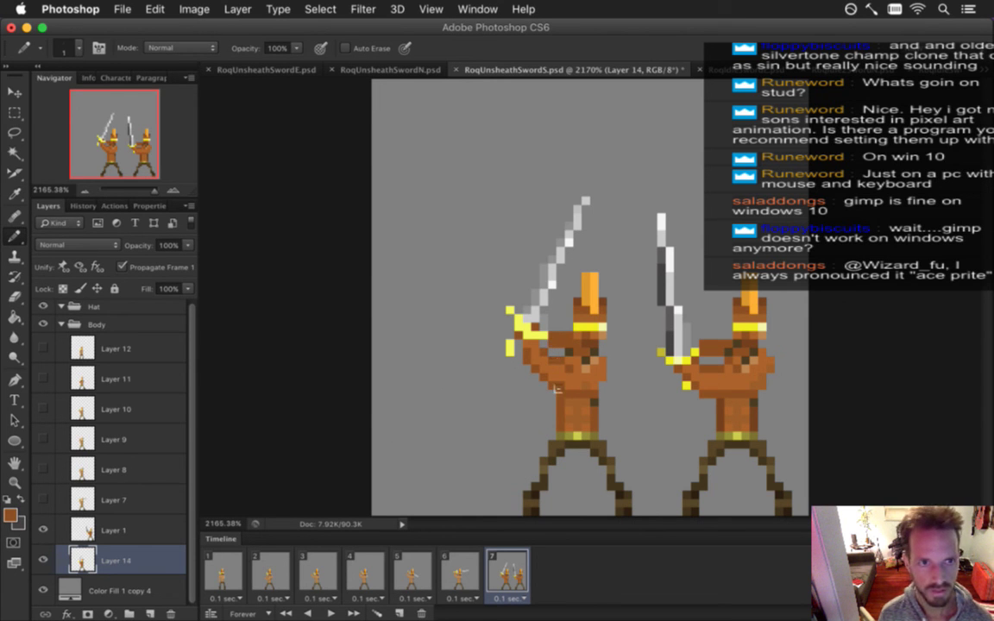
pyautogui.press('e')
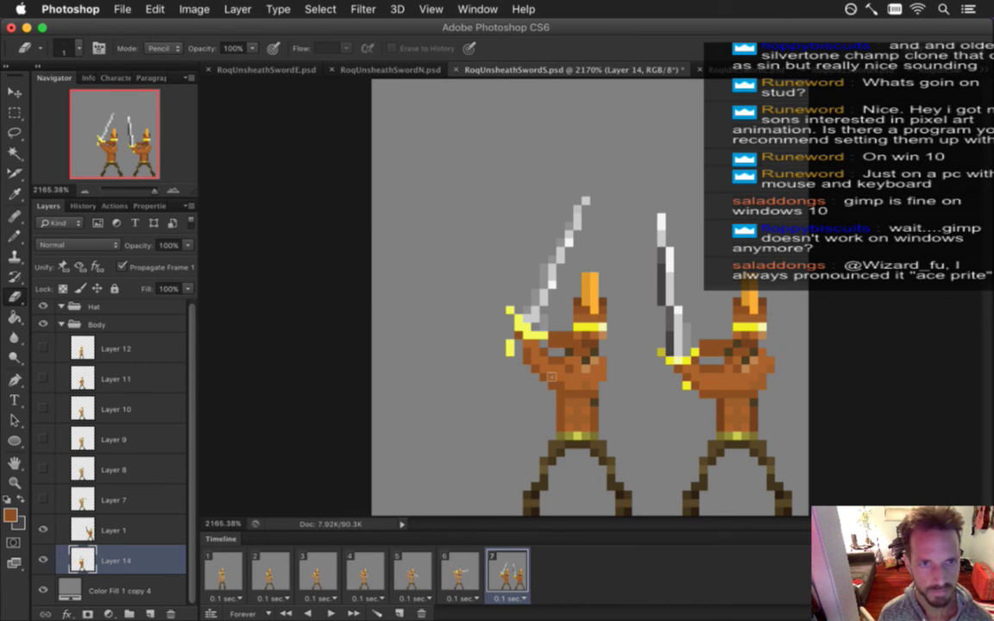
pyautogui.press('i')
pyautogui.click(488, 291)
pyautogui.press('b')
pyautogui.press('e')
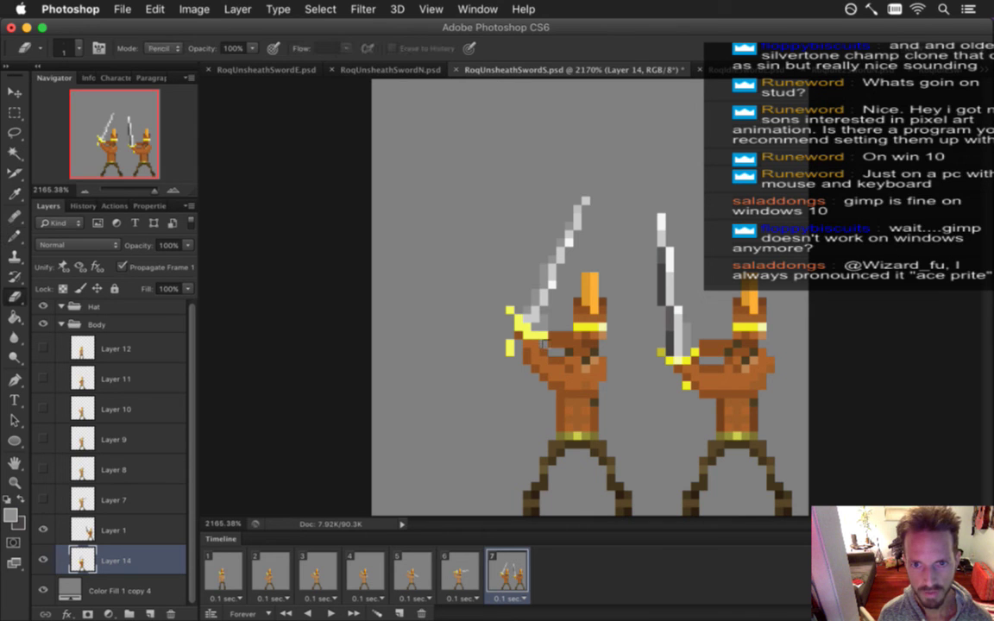
pyautogui.press('super+s')
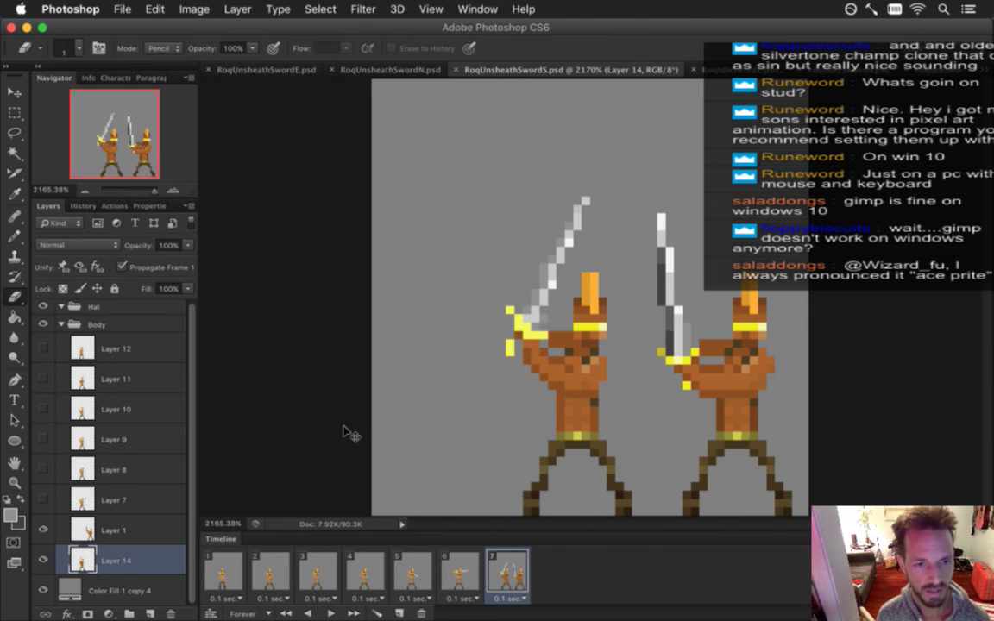
# Sample the reference sword's dark gray and pencil it along the shaded edge of the merged figure's blade
pyautogui.press('i')
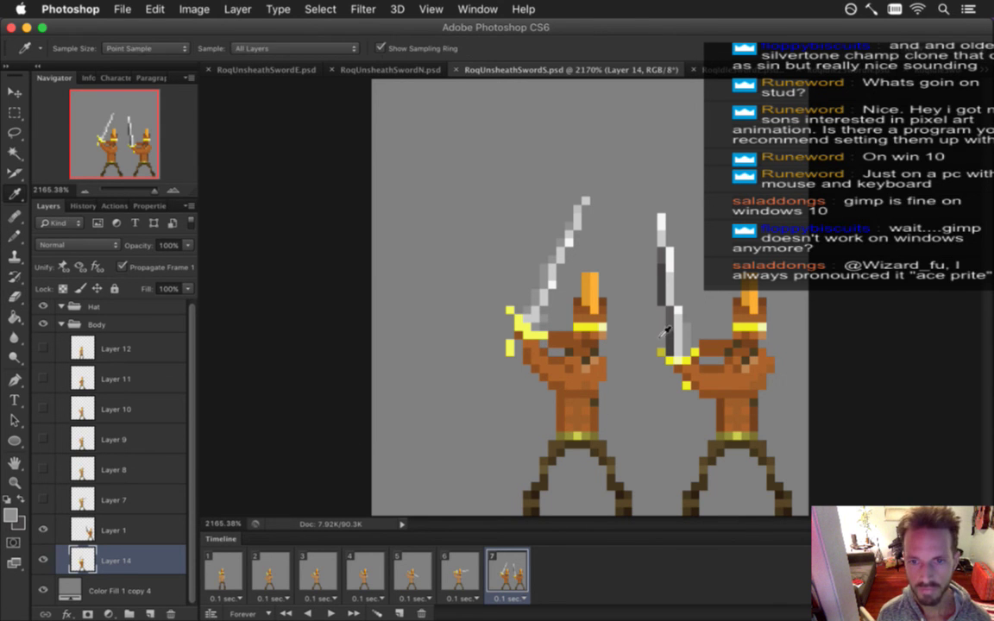
pyautogui.click(609, 312)
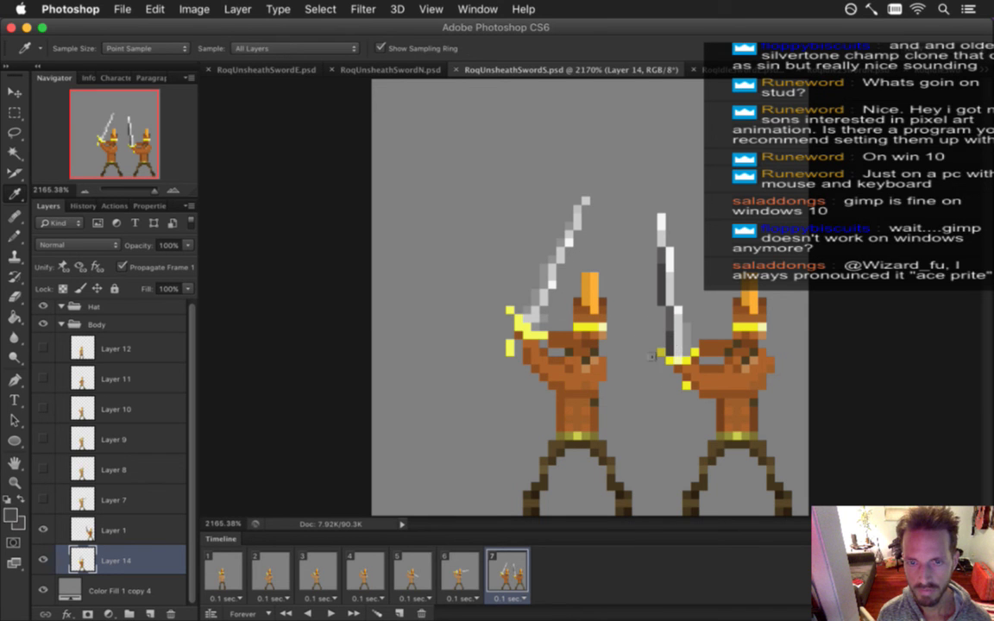
pyautogui.press('b')
pyautogui.click(543, 311)
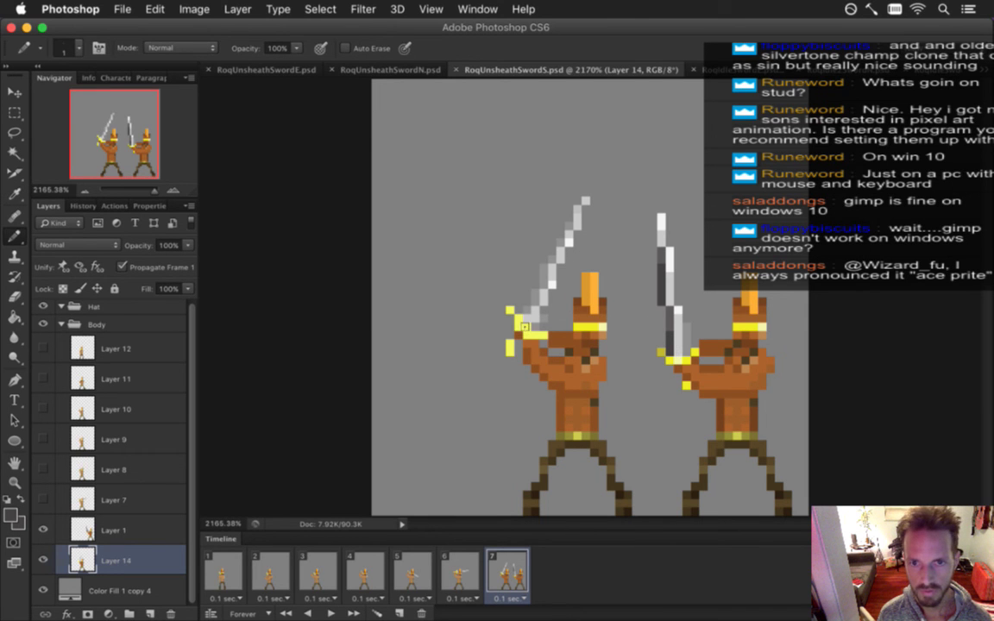
pyautogui.click(544, 287)
pyautogui.click(552, 276)
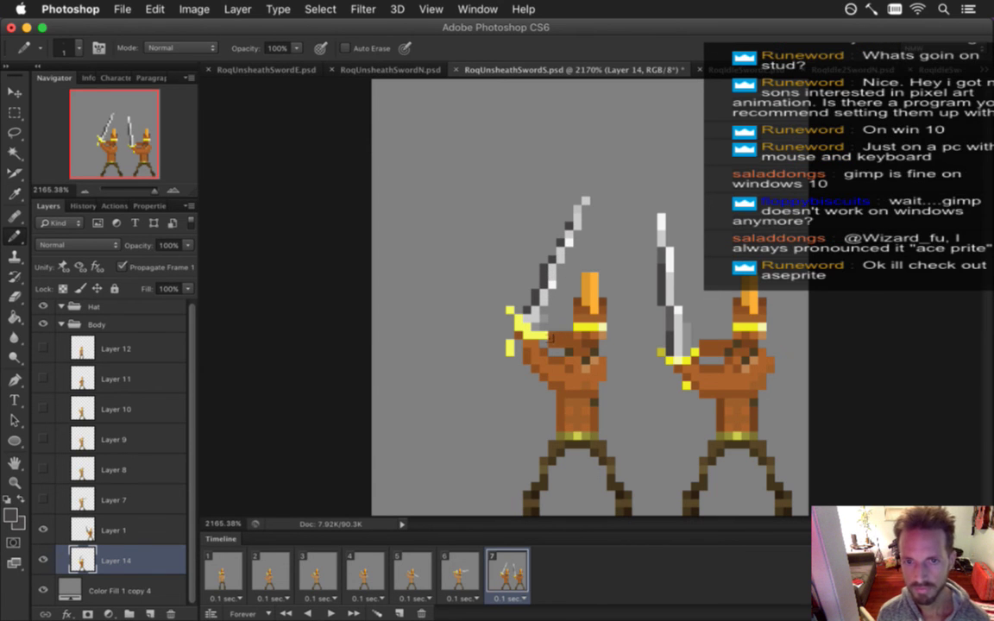
# Erase the stray gray pixels beside the merged figure's hilt and pencil sampled light-gray and white highlights along its blade and tip
pyautogui.press('e')
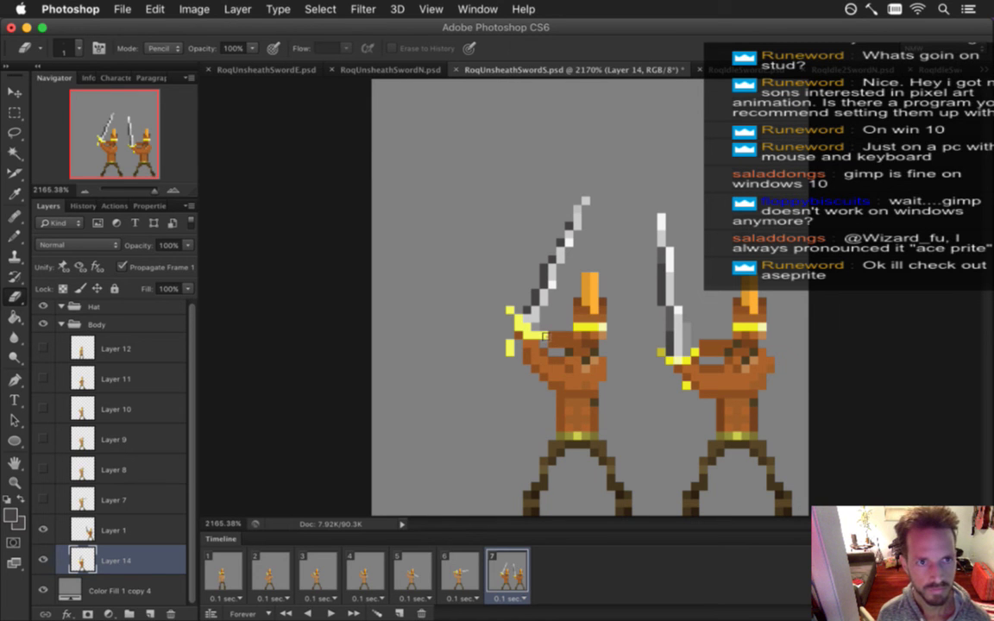
pyautogui.press('i')
pyautogui.click(552, 299)
pyautogui.press('b')
pyautogui.keyDown('alt'); pyautogui.click(551, 299); pyautogui.keyUp('alt')
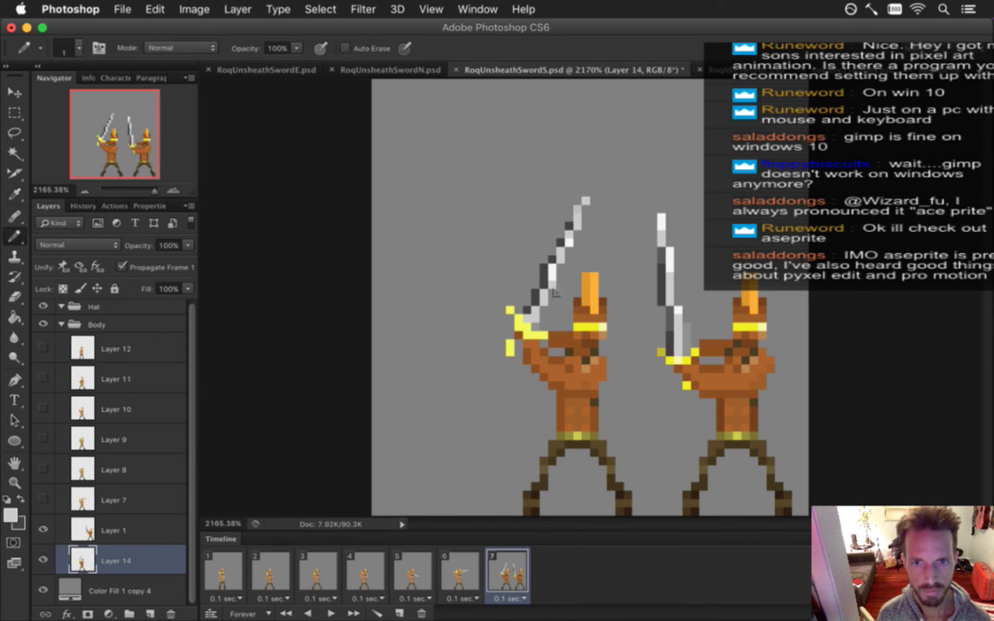
pyautogui.keyDown('alt'); pyautogui.click(572, 228); pyautogui.keyUp('alt')
pyautogui.click(585, 201)
pyautogui.keyDown('alt'); pyautogui.click(583, 316); pyautogui.keyUp('alt')
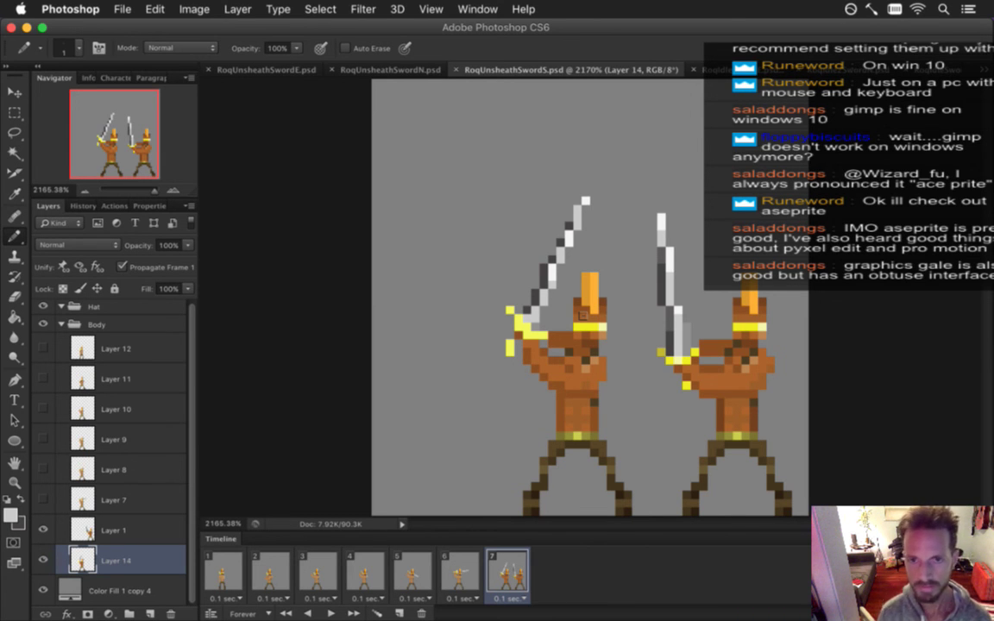
pyautogui.click(566, 245)
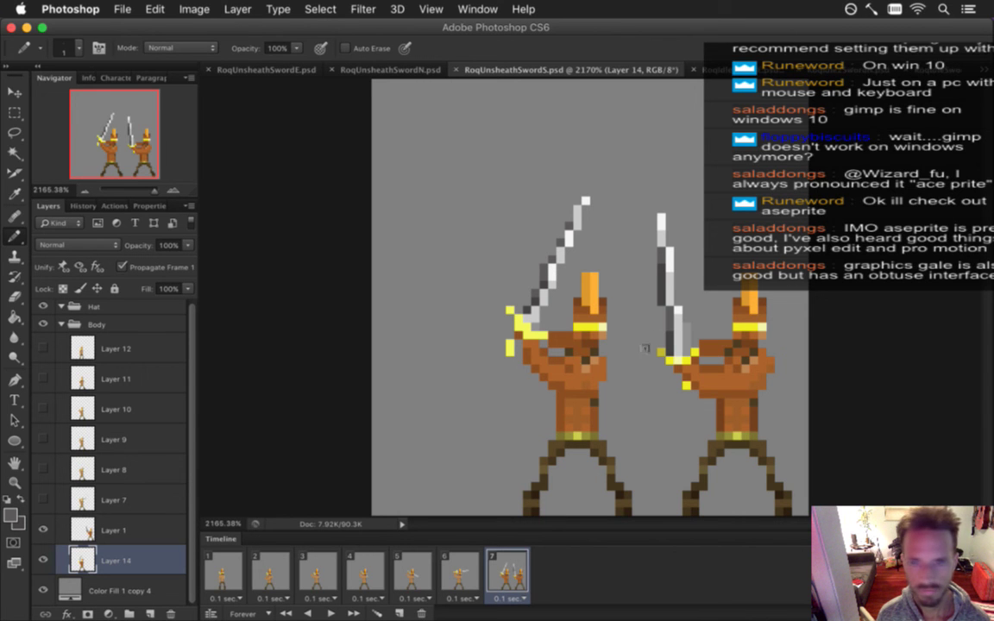
# Recolor the merged figure's sword hilt with the reference's bright yellow and add a pale yellow highlight
pyautogui.press('i')
pyautogui.click(509, 326)
pyautogui.press('g')
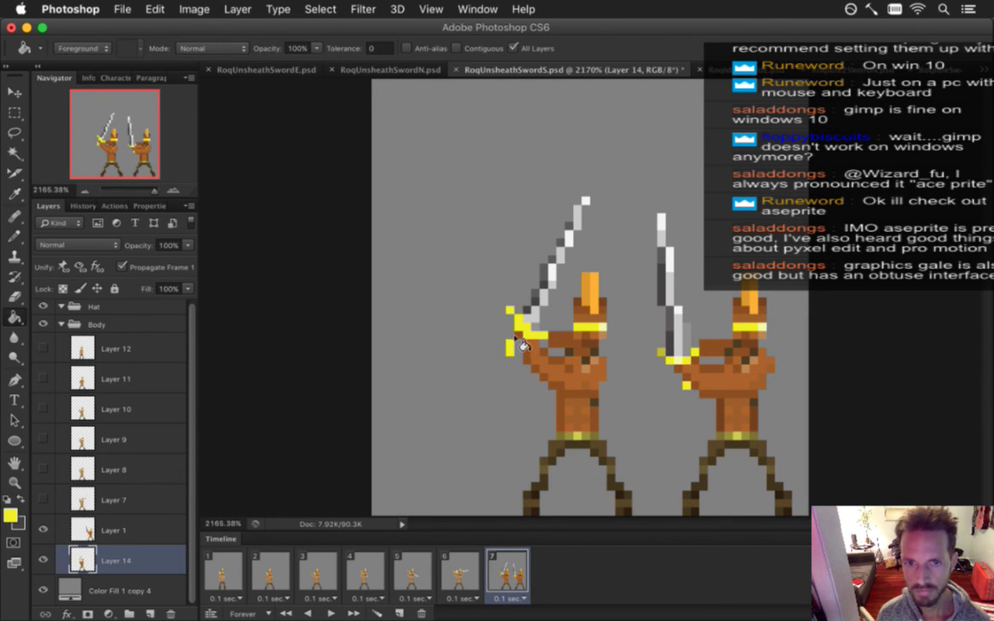
pyautogui.press('b')
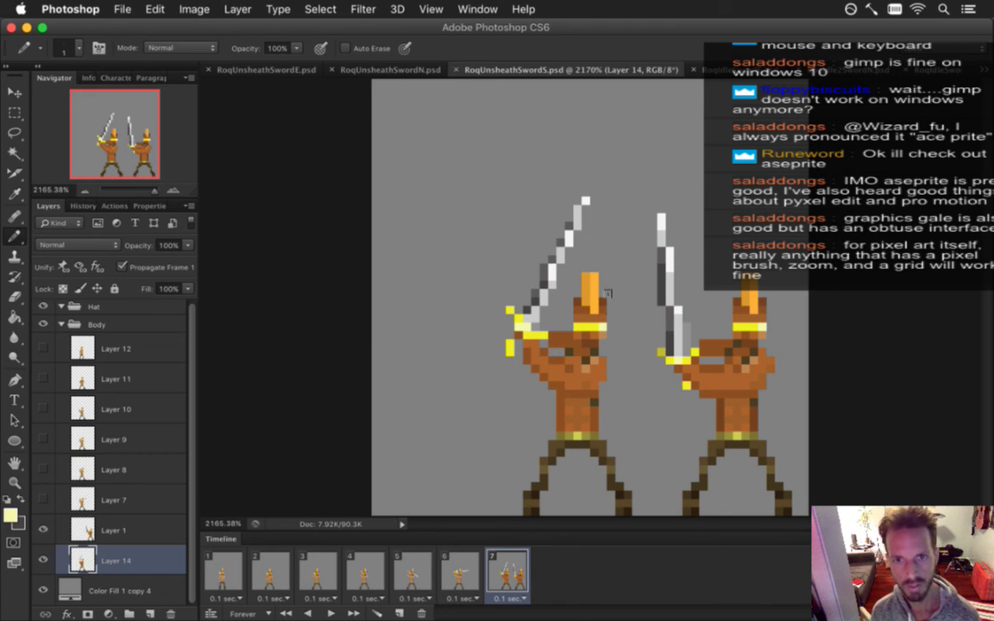
pyautogui.keyDown('alt'); pyautogui.click(599, 262); pyautogui.keyUp('alt')
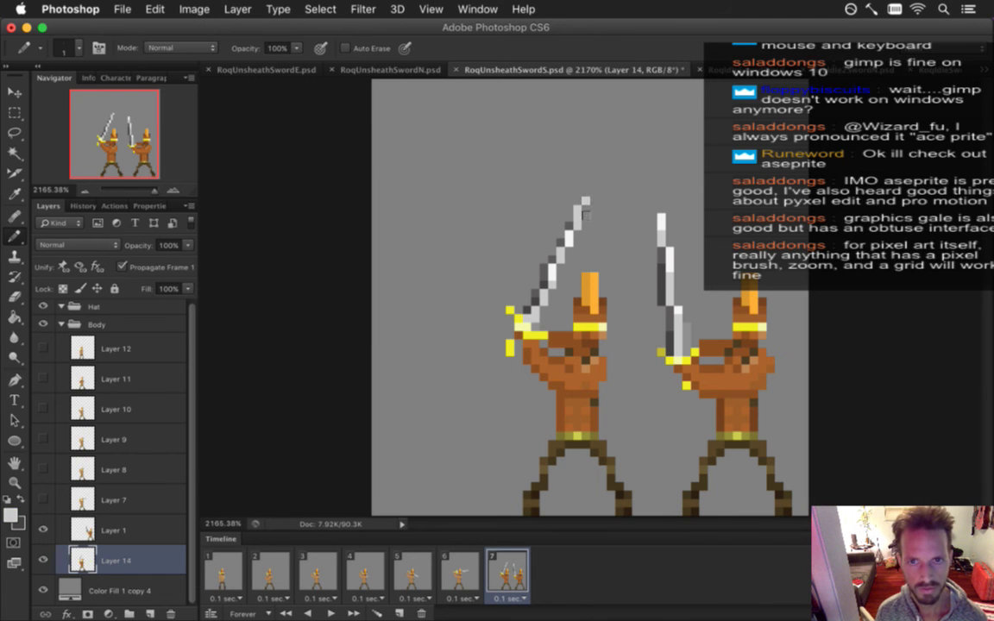
pyautogui.press('super+z')
pyautogui.press('super+z')
pyautogui.press('super+z')
pyautogui.press('super+z')
pyautogui.press('super+z')
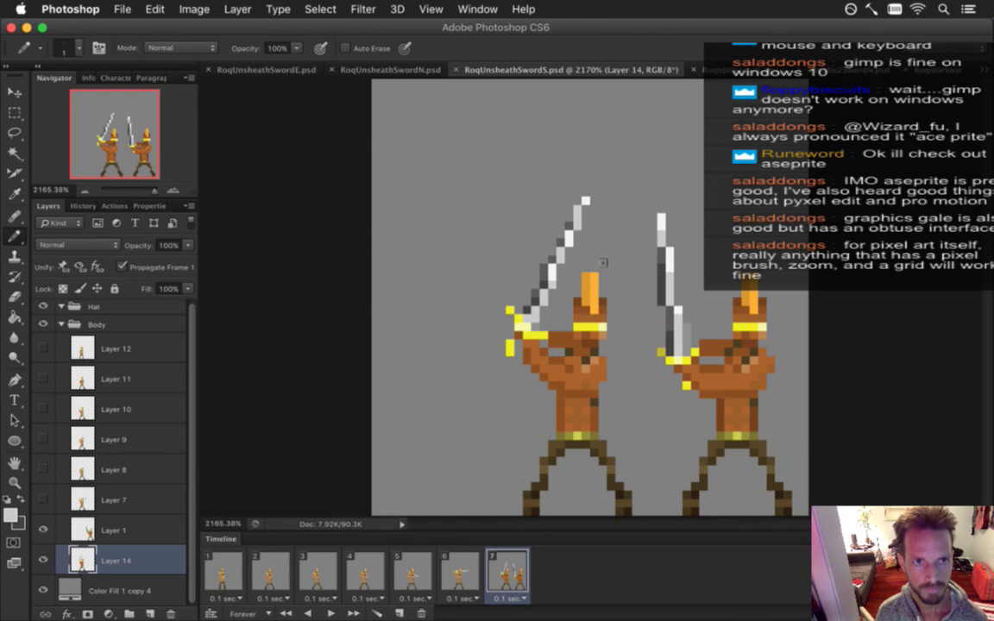
# Make Layer 1, the reference figure's layer, visible in frame 6
pyautogui.click(105, 530)
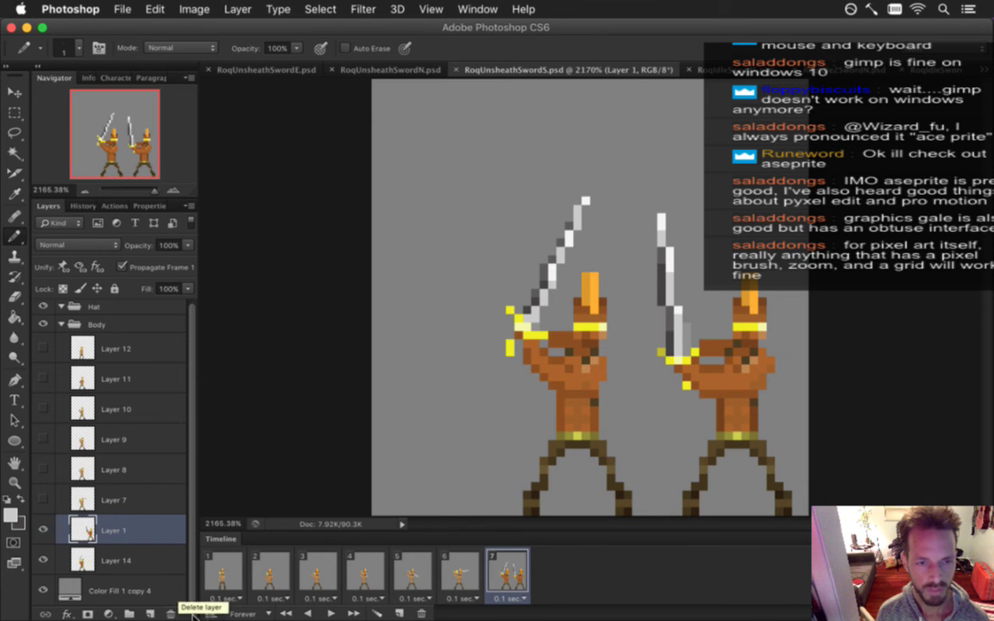
pyautogui.click(480, 571)
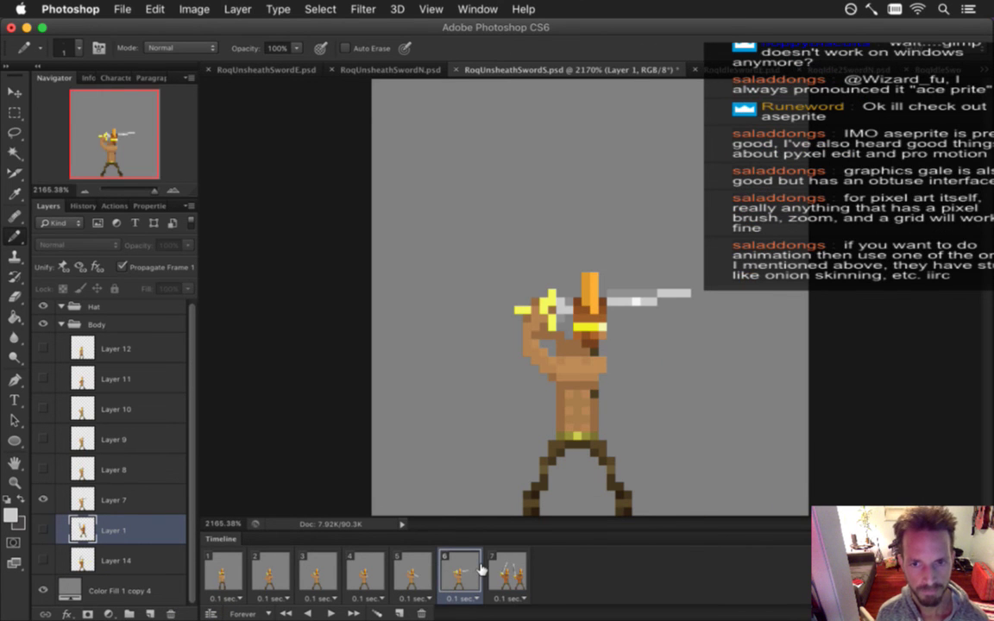
pyautogui.click(43, 530)
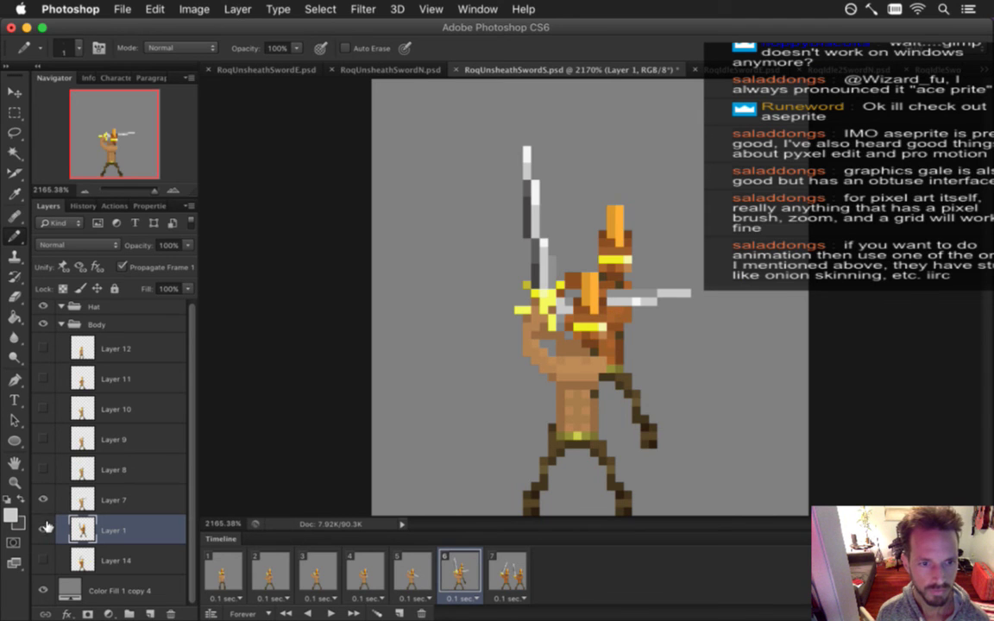
# Move Layer 7 to the top of the Body group and make it visible in frames 1 through 6
pyautogui.moveTo(52, 474); pyautogui.dragTo(86, 339)
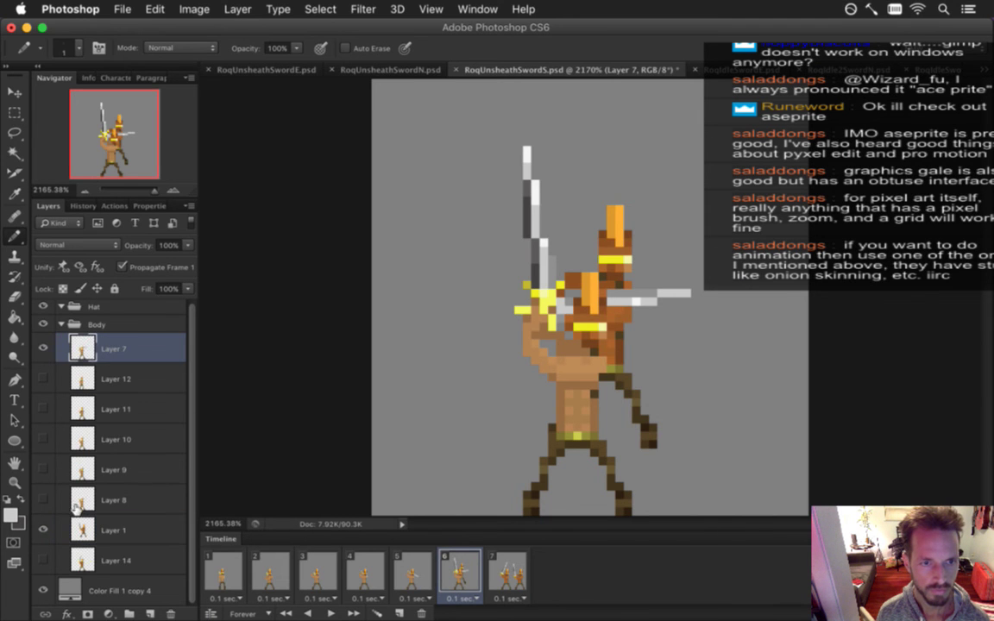
pyautogui.click(122, 350)
pyautogui.keyDown('shift'); pyautogui.click(223, 569); pyautogui.keyUp('shift')
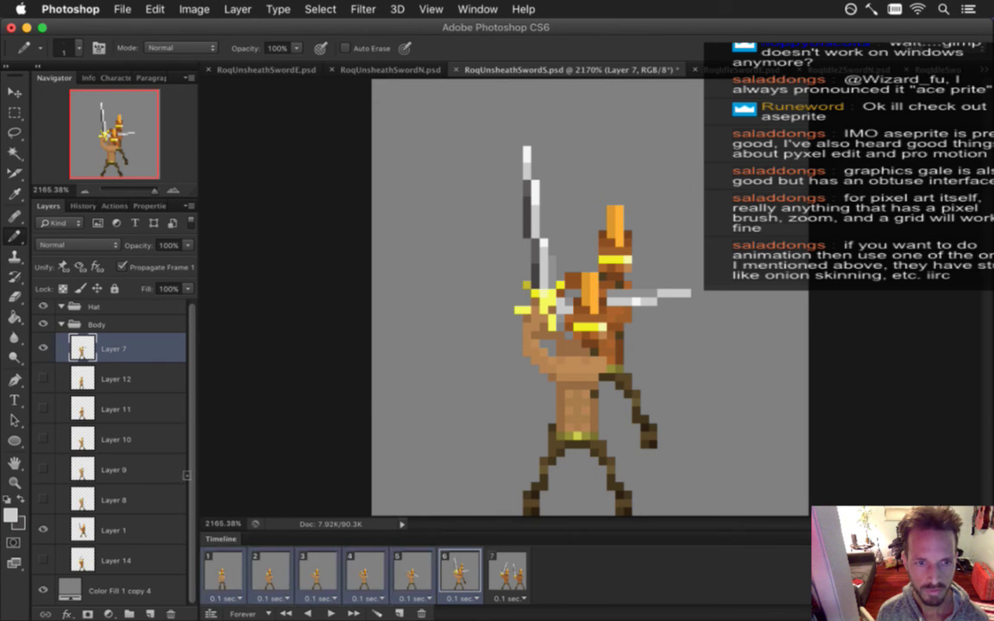
pyautogui.click(45, 346)
pyautogui.click(45, 347)
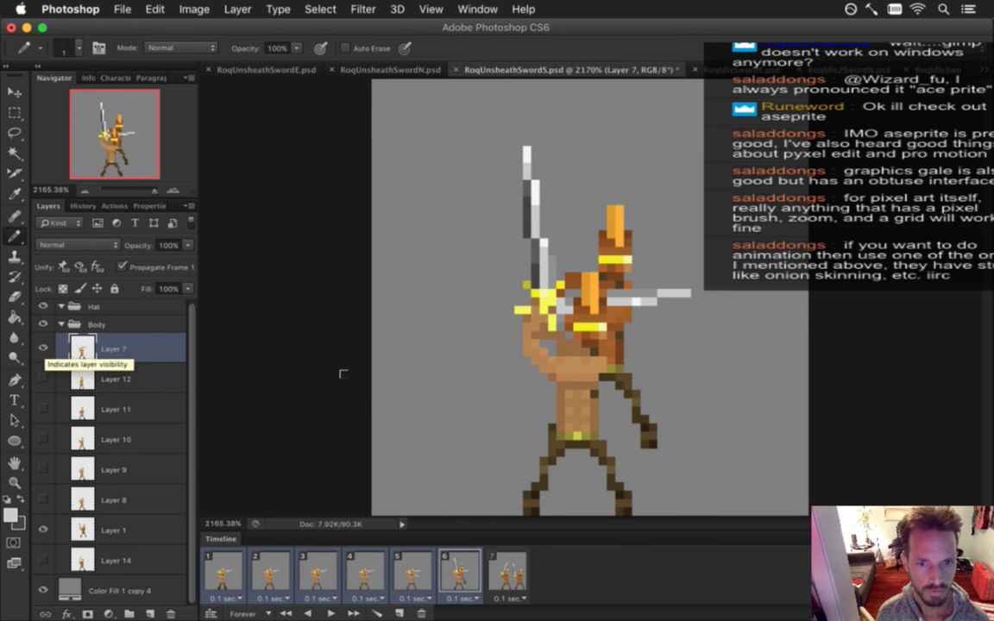
# Make Layer 7 visible only in frame 6 and place it directly below Layer 8 in the Body group
pyautogui.press('v')
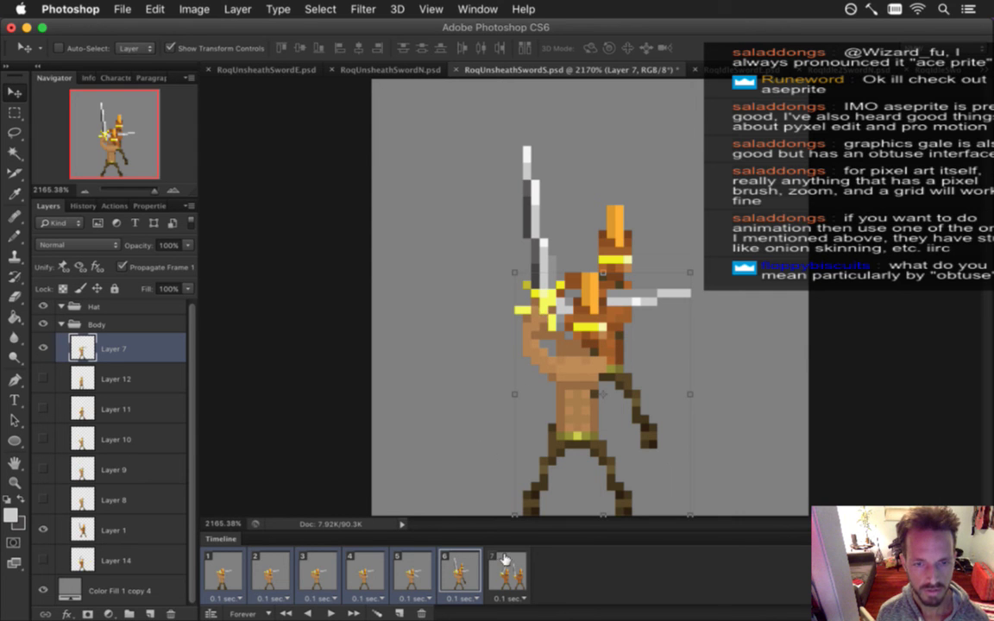
pyautogui.click(41, 349)
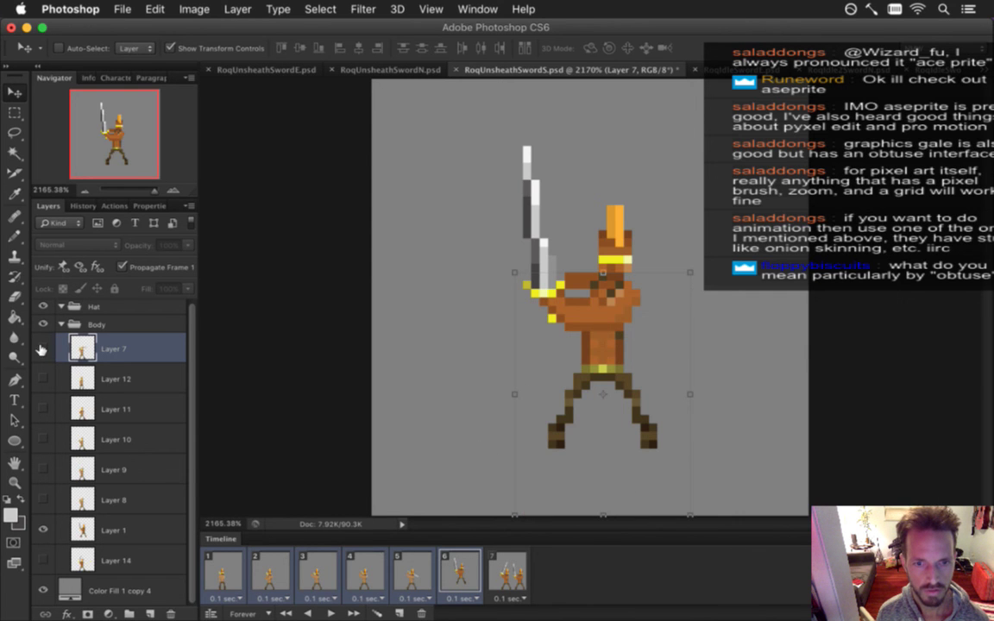
pyautogui.click(412, 572)
pyautogui.click(459, 571)
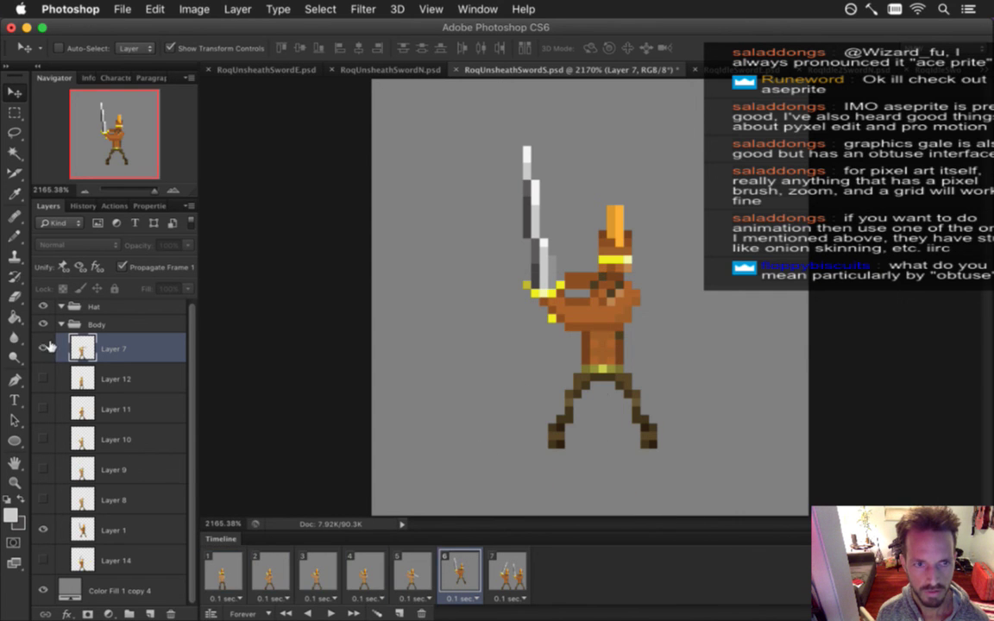
pyautogui.click(42, 349)
pyautogui.moveTo(87, 349); pyautogui.dragTo(109, 566)
pyautogui.click(507, 571)
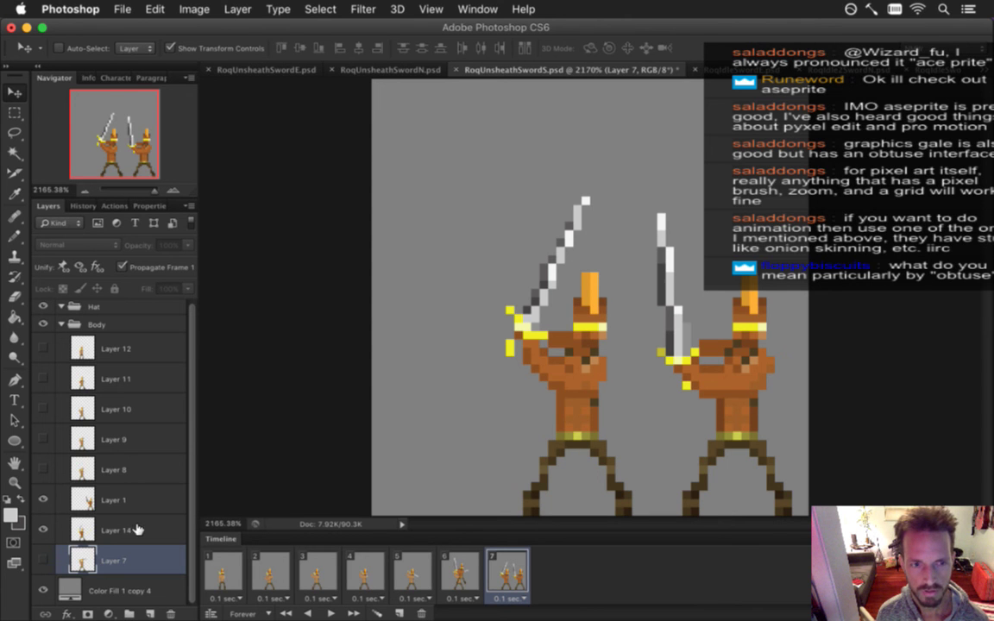
pyautogui.moveTo(79, 502)
pyautogui.mouseDown()
pyautogui.moveTo(81, 483)
pyautogui.moveTo(87, 490)
pyautogui.mouseUp()
pyautogui.click(470, 574)
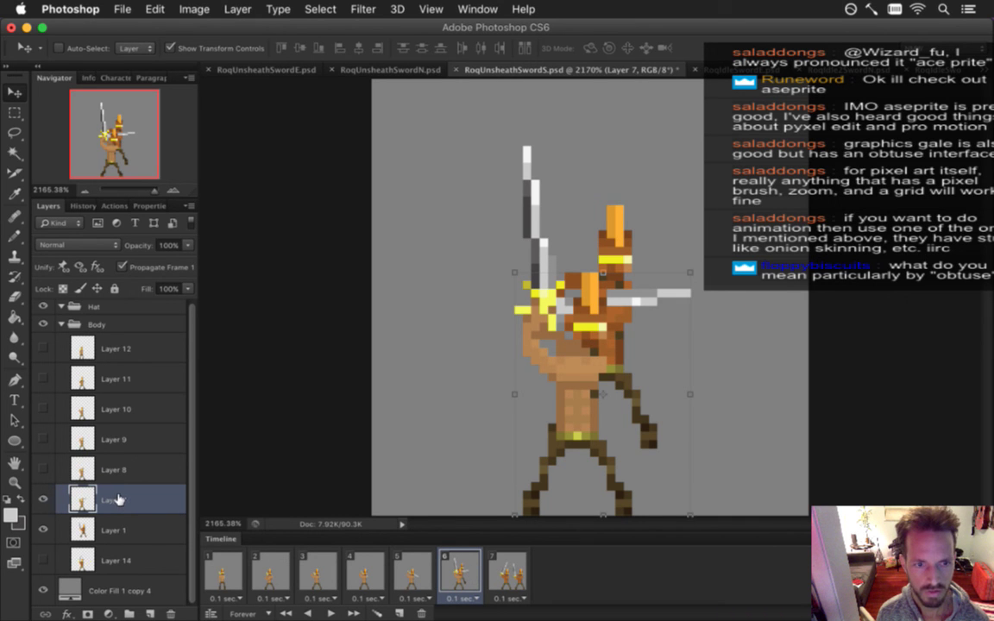
# Move Layer 1, the reference figure's layer, to the top of the Body group and keep it visible in frames 1 through 6
pyautogui.click(95, 530)
pyautogui.moveTo(80, 440); pyautogui.dragTo(81, 341)
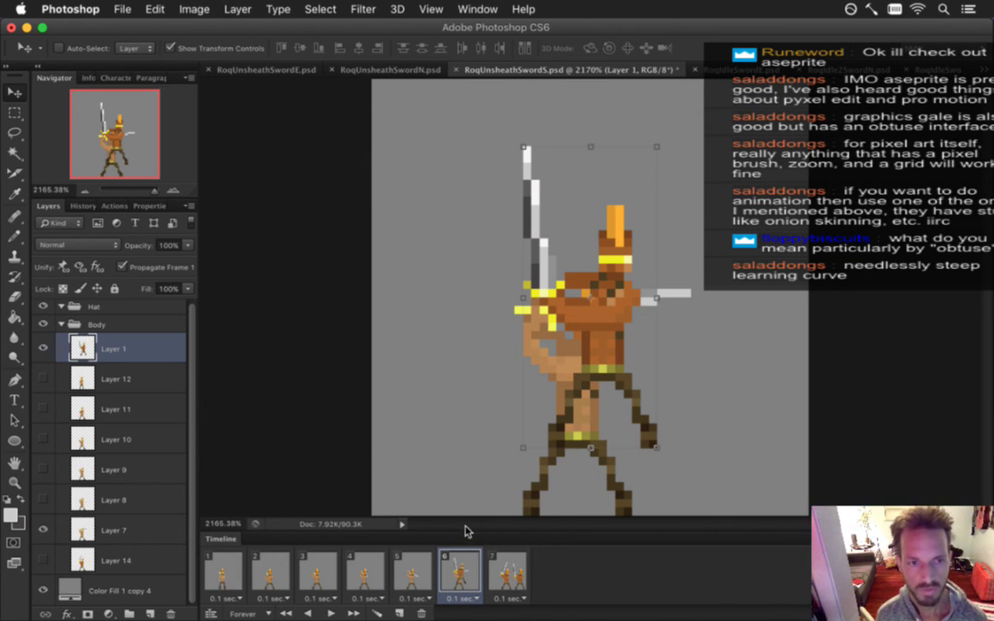
pyautogui.click(412, 571)
pyautogui.click(459, 571)
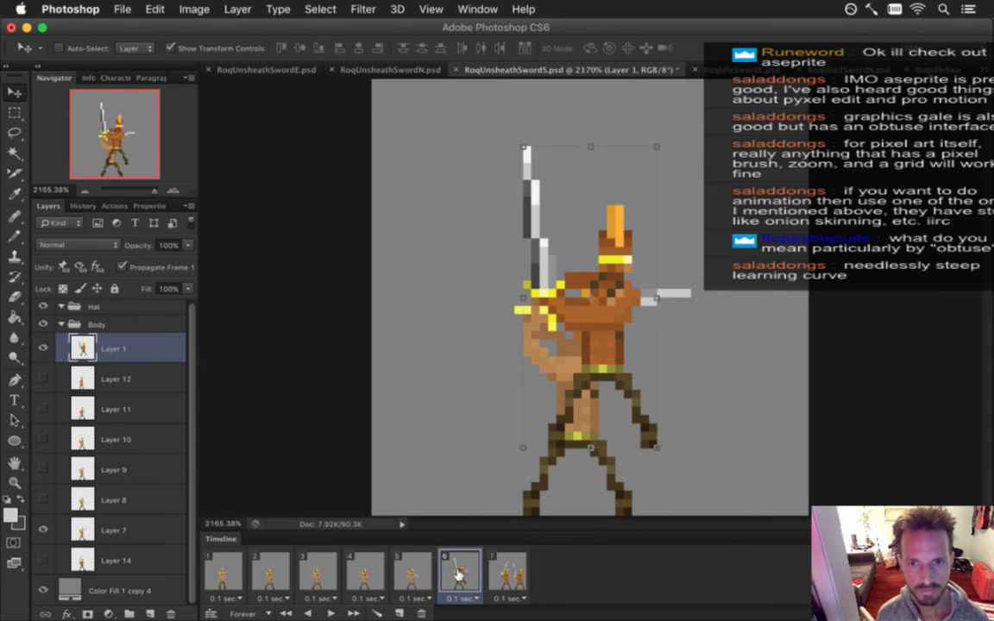
pyautogui.click(509, 576)
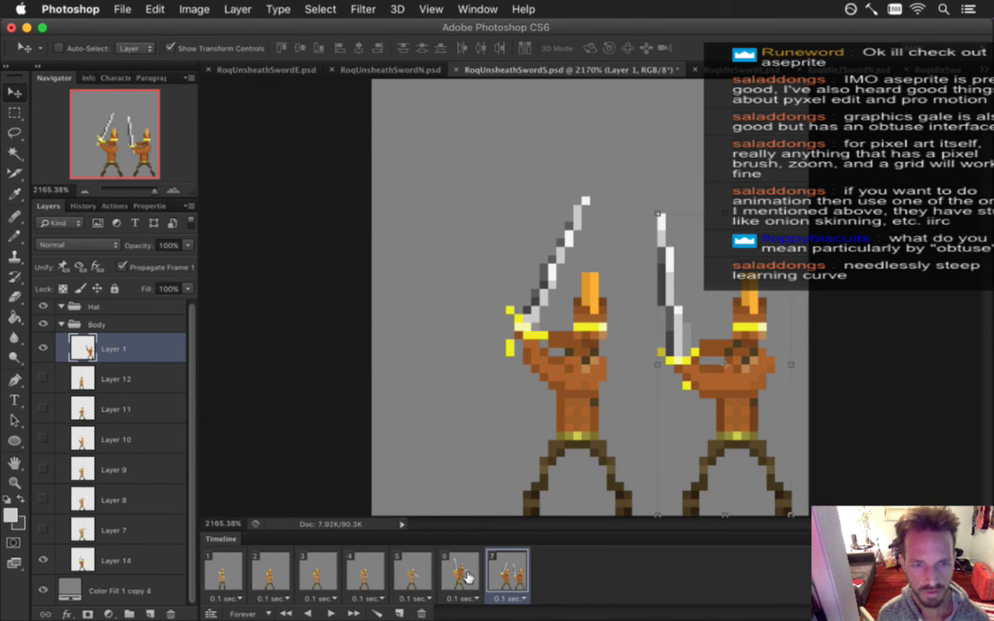
pyautogui.click(466, 573)
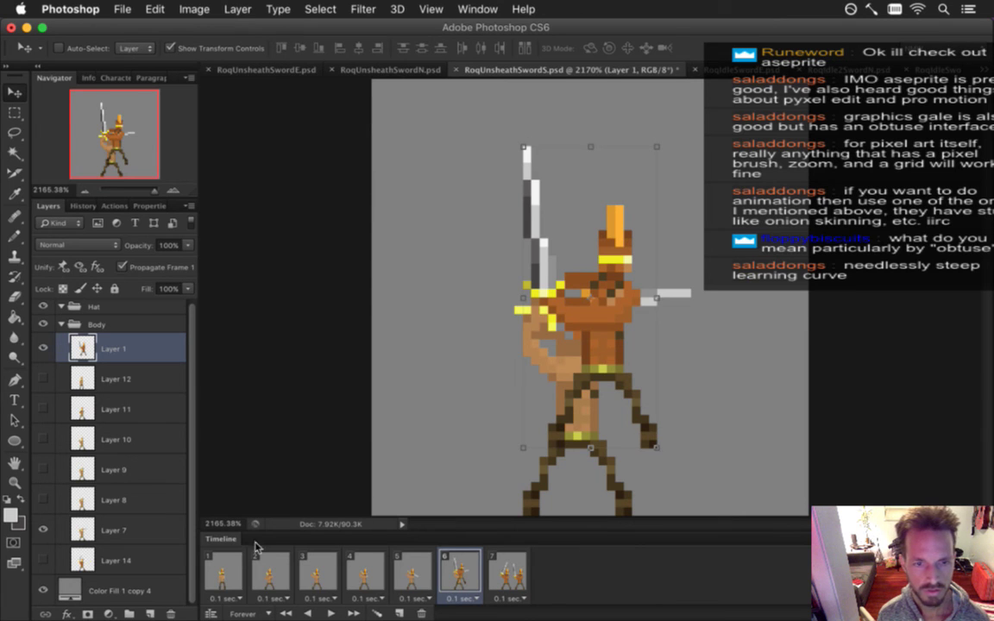
pyautogui.hotkey('ctrl', 'a')
pyautogui.click(44, 348)
pyautogui.click(45, 347)
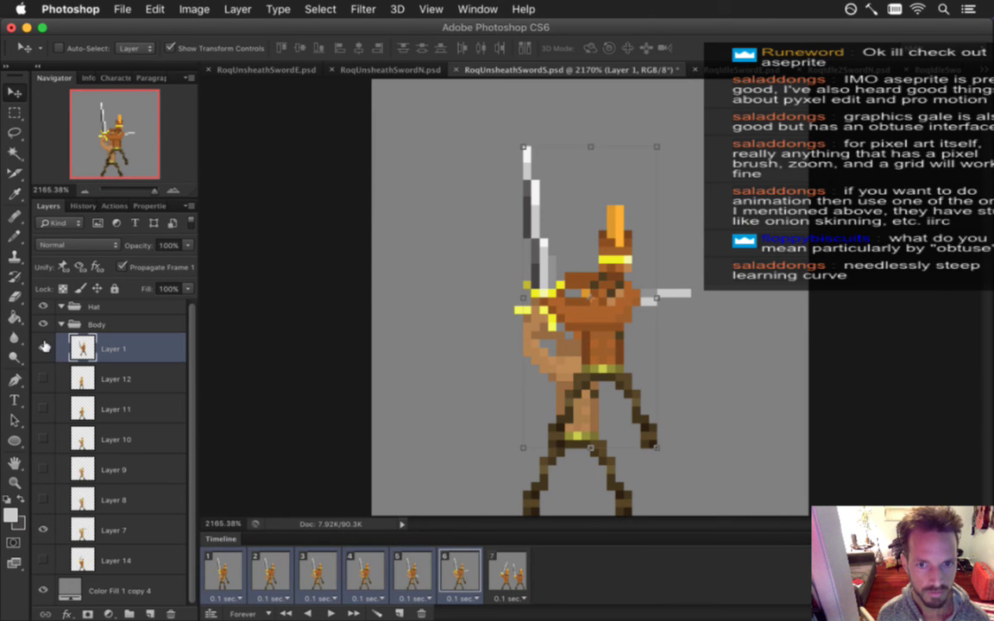
# Move the reference figure in frames 1 through 6 down and to the right, clear of the other figure's sword
pyautogui.moveTo(592, 328); pyautogui.dragTo(727, 403)
pyautogui.press('Left')
pyautogui.press('m')
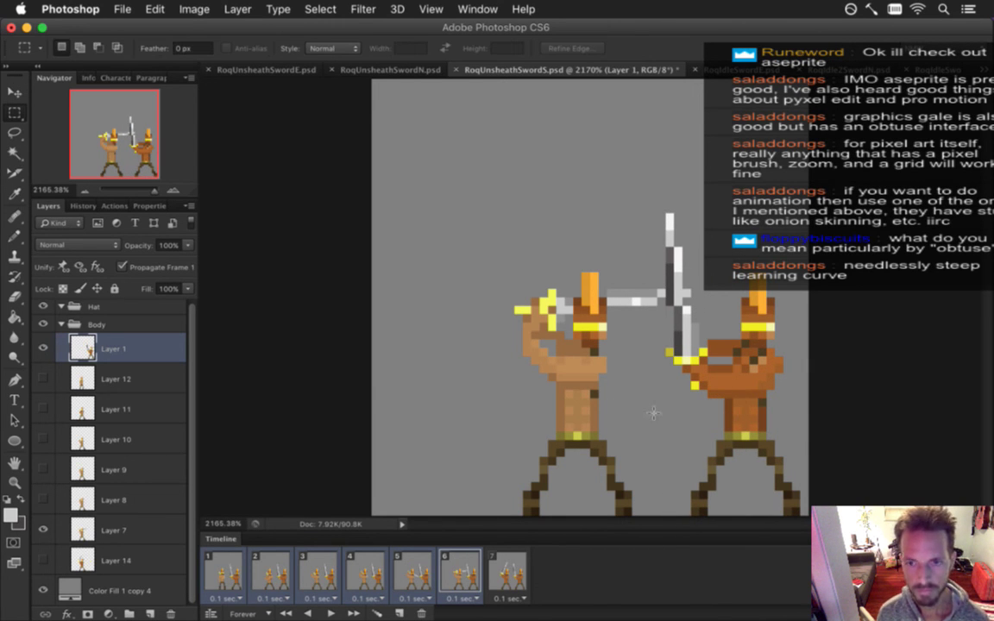
pyautogui.press('v')
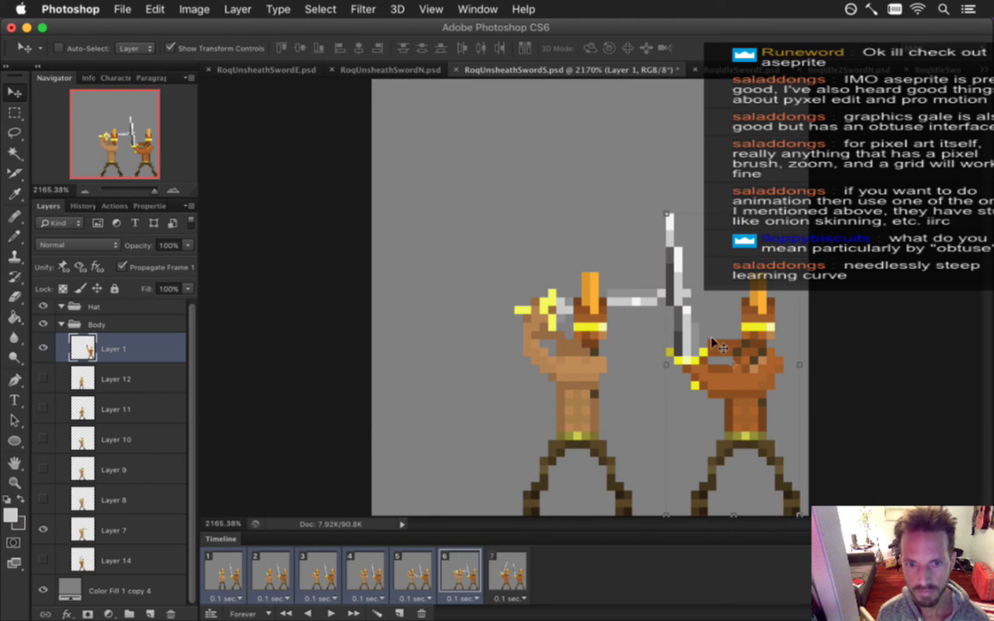
pyautogui.press('Right')
pyautogui.press('Right')
pyautogui.press('Right')
pyautogui.press('Right')
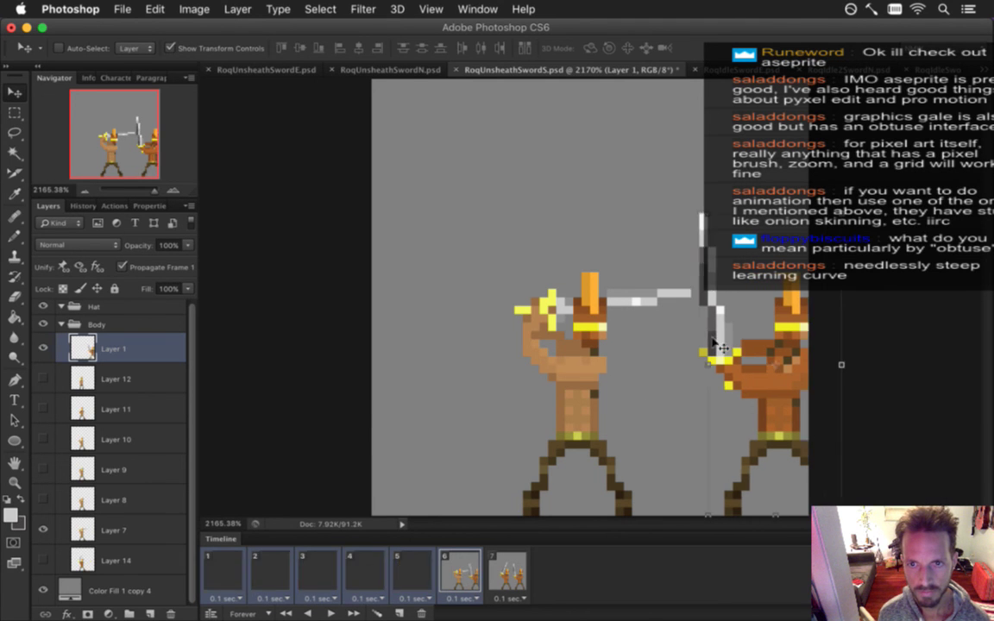
pyautogui.press('Left')
pyautogui.press('m')
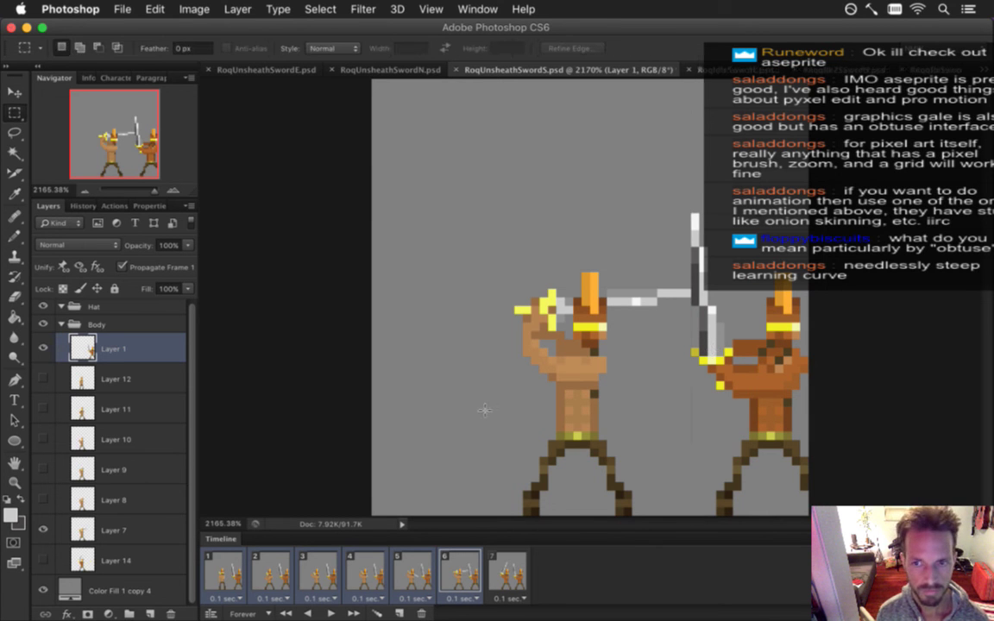
# Hide Layer 1, the reference figure, in frame 7 and save the document
pyautogui.click(472, 576)
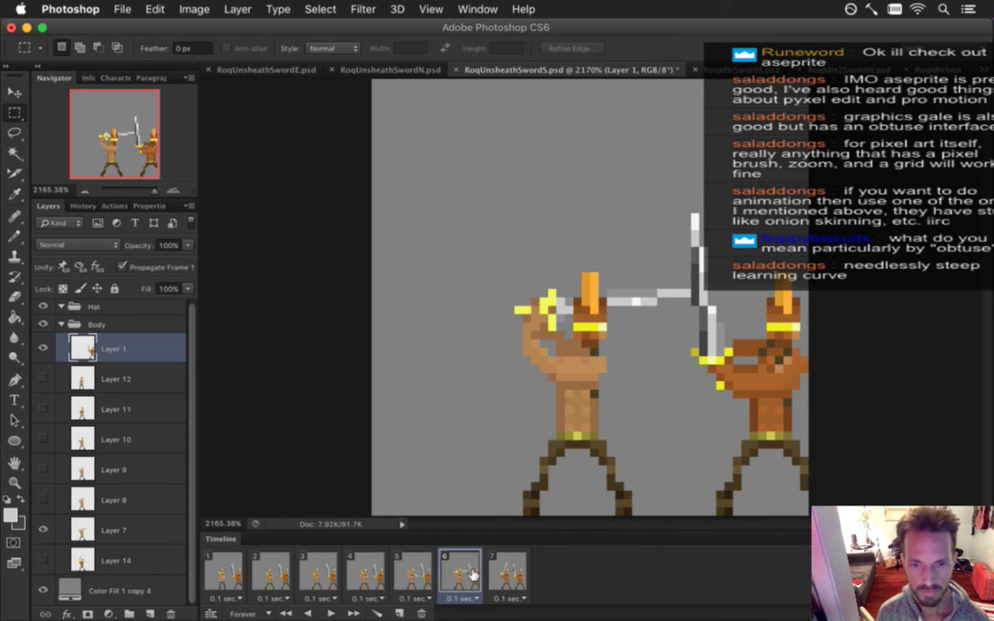
pyautogui.click(508, 574)
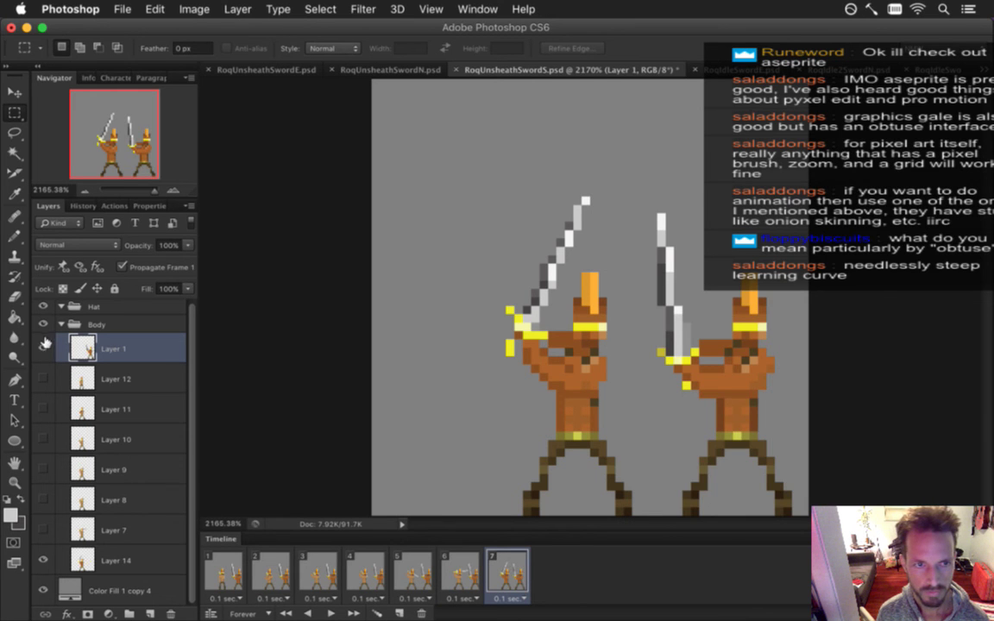
pyautogui.click(43, 347)
pyautogui.press('super+s')
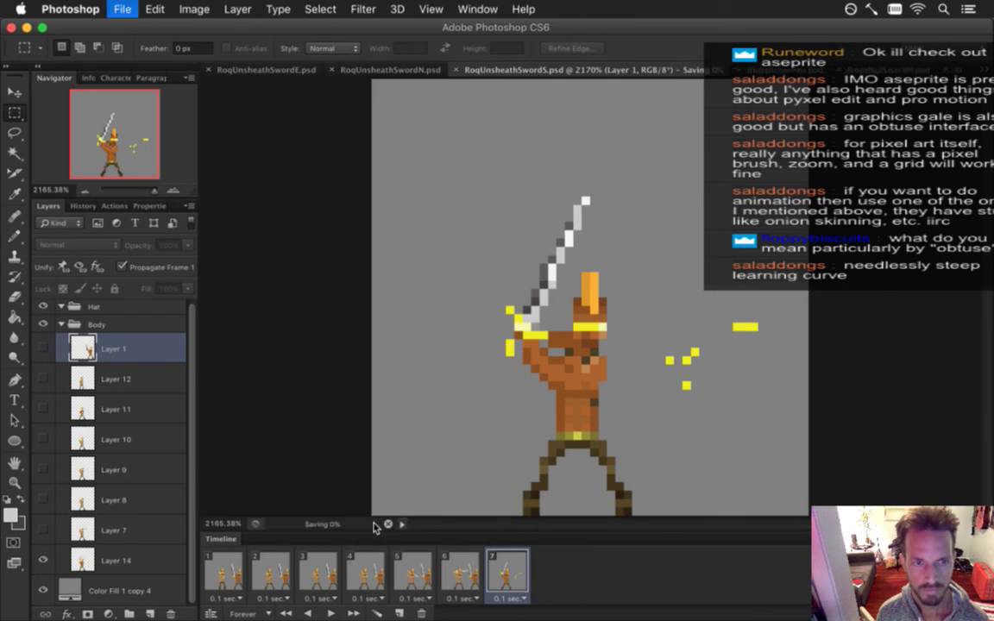
# Erase the stray yellow pixels beside the figure on Layer 14 in frame 7 and save the document
pyautogui.click(113, 561)
pyautogui.press('e')
pyautogui.moveTo(665, 376)
pyautogui.mouseDown()
pyautogui.moveTo(697, 365)
pyautogui.moveTo(687, 396)
pyautogui.moveTo(698, 417)
pyautogui.moveTo(699, 379)
pyautogui.moveTo(687, 376)
pyautogui.moveTo(732, 350)
pyautogui.moveTo(756, 327)
pyautogui.mouseUp()
pyautogui.press('super+s')
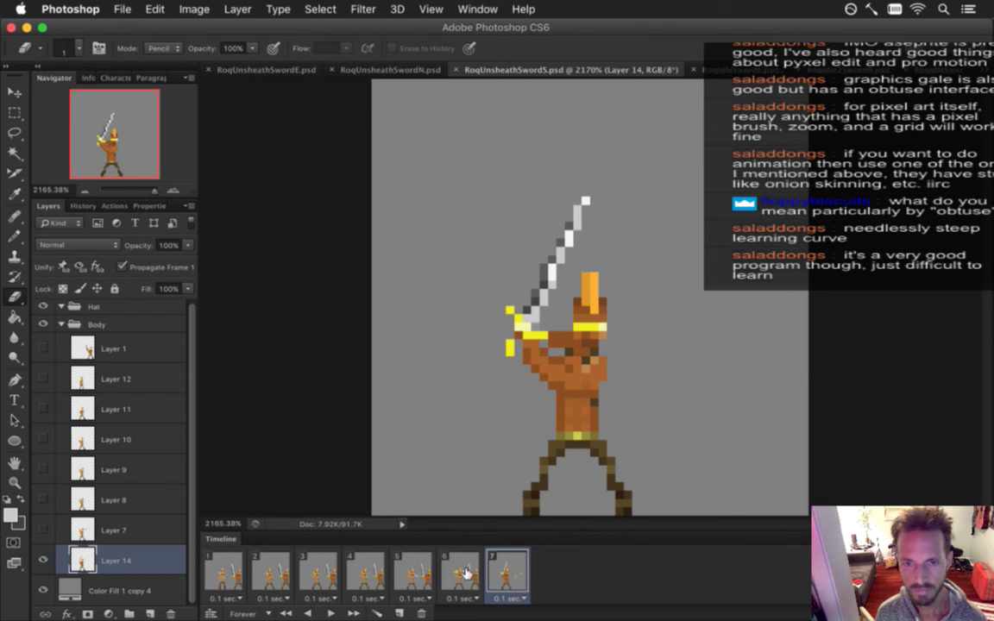
# Rename Layer 14 as 0 and Layer 7 as 1
pyautogui.click(459, 573)
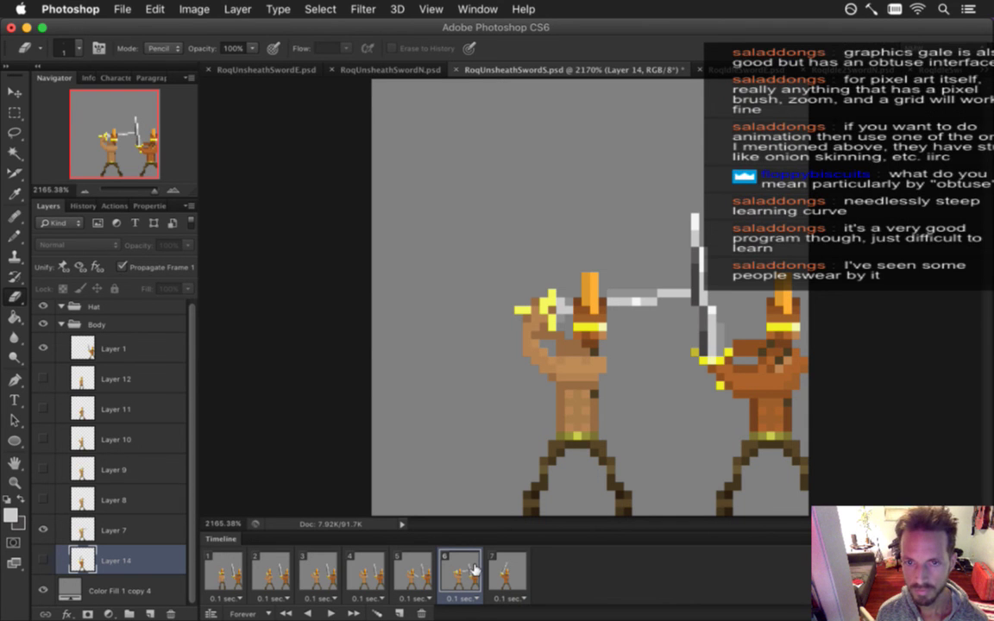
pyautogui.doubleClick(115, 561)
pyautogui.write('0')
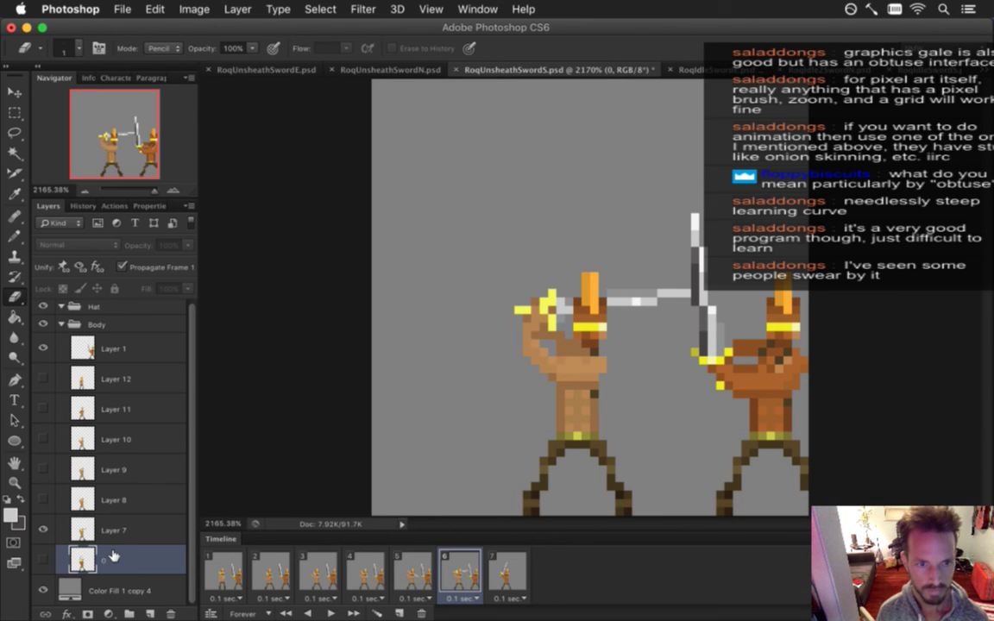
pyautogui.doubleClick(114, 529)
pyautogui.write('1')
pyautogui.press('Return')
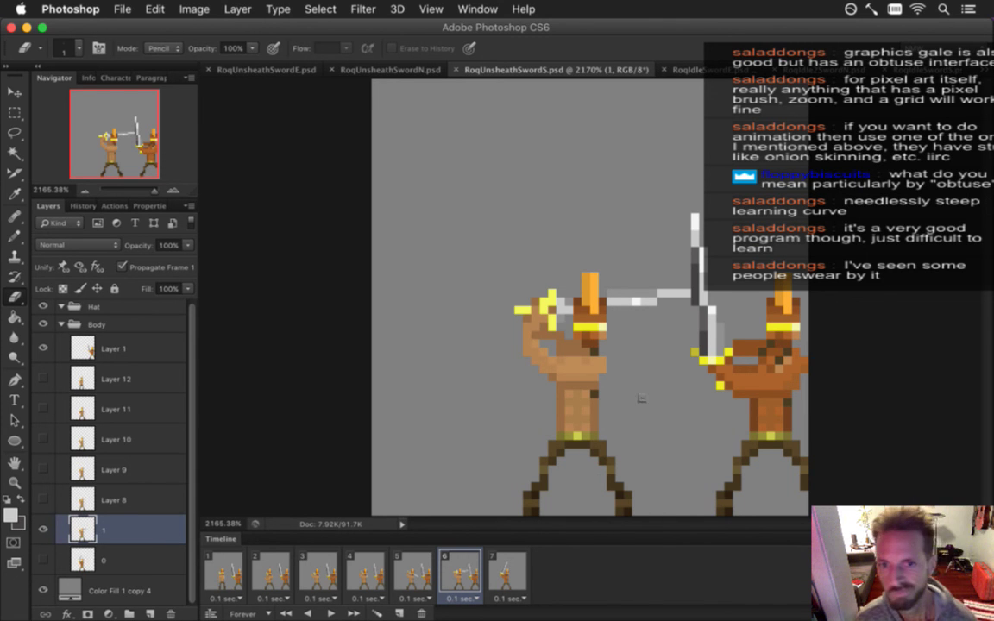
# Recolor the frame 6 figure's arms and torso on layer 1 with the reference figure's orange-brown skin tones
pyautogui.press('i')
pyautogui.click(748, 364)
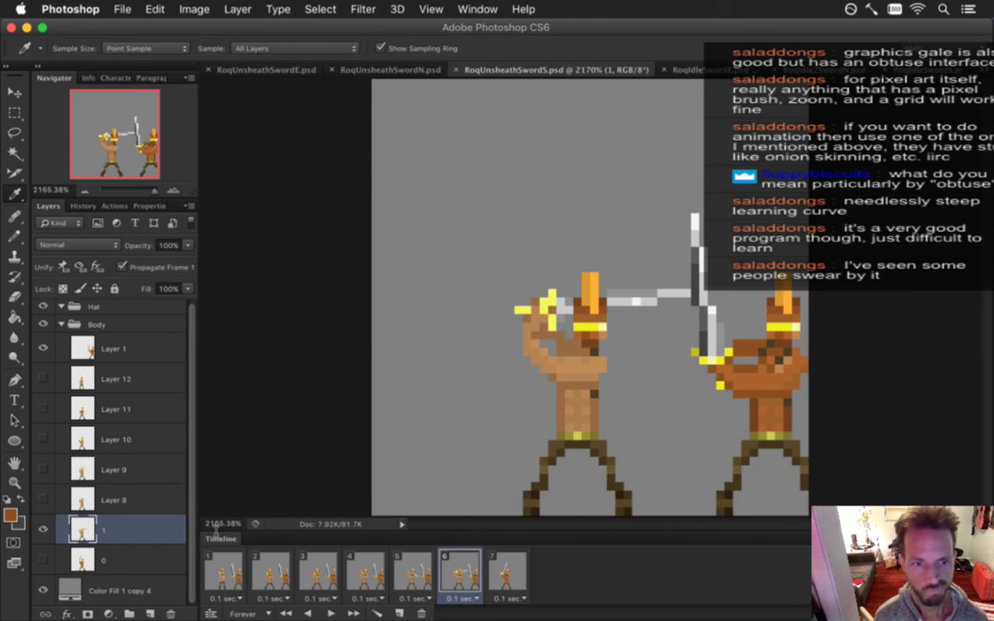
pyautogui.press('g')
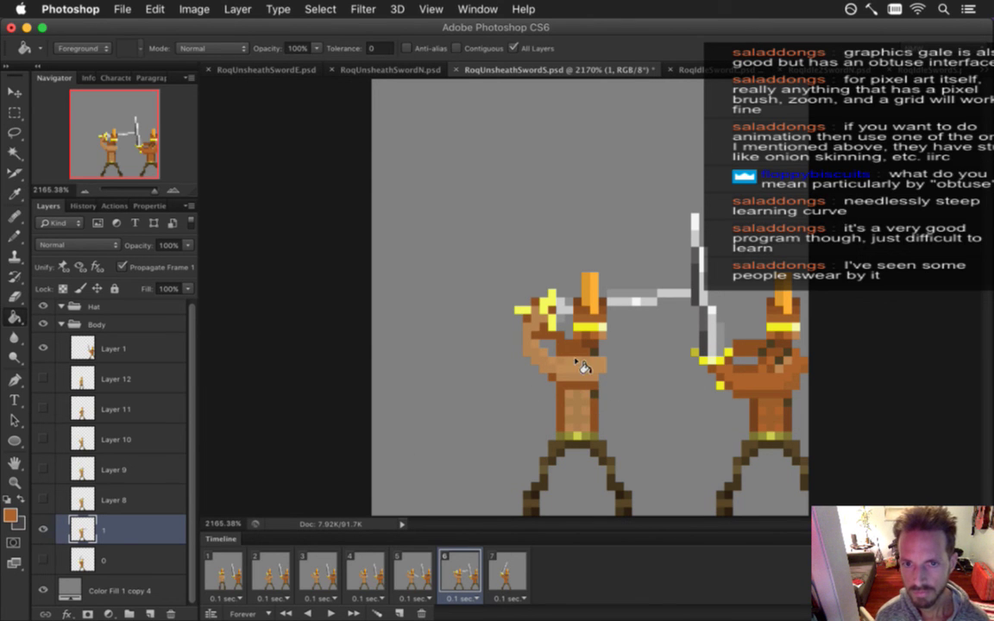
pyautogui.press('i')
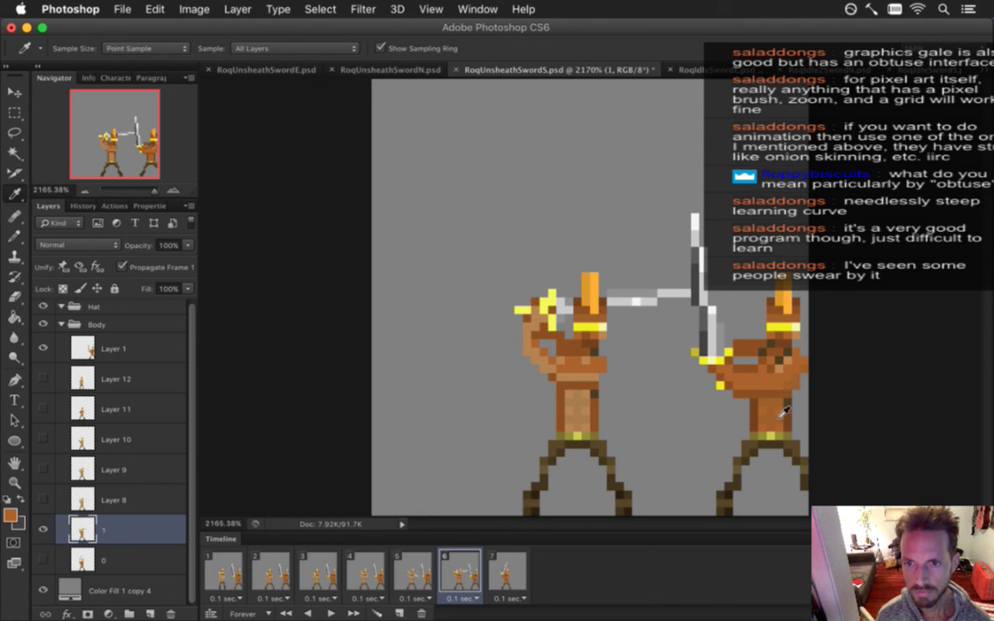
pyautogui.press('g')
pyautogui.click(592, 358)
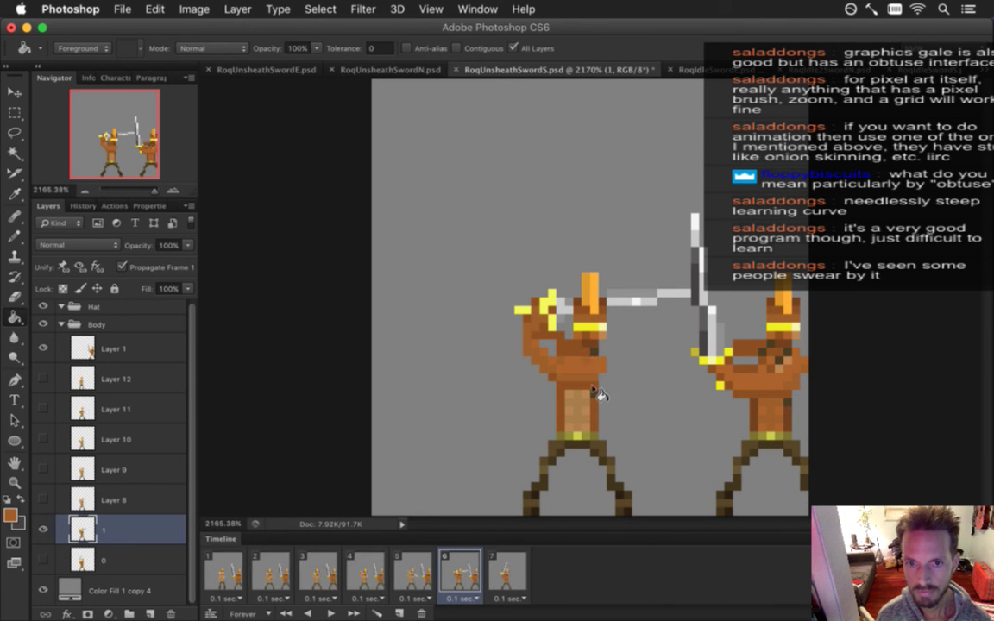
pyautogui.press('i')
pyautogui.press('b')
pyautogui.press('g')
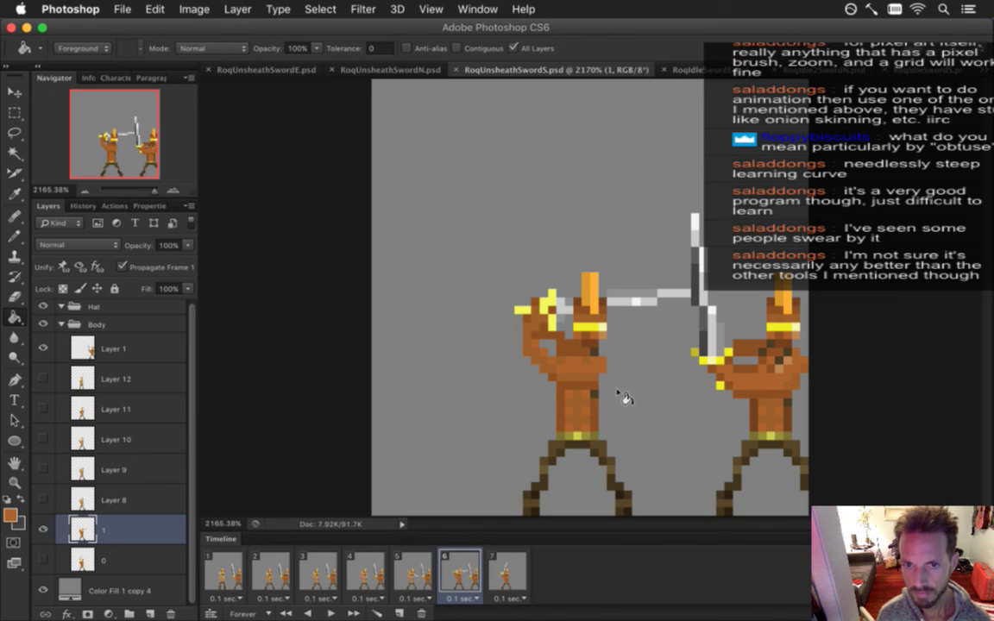
# Fill the frame 6 sword hilt with the reference's bright yellow and pencil in a pale yellow highlight
pyautogui.keyDown('alt'); pyautogui.click(709, 353); pyautogui.keyUp('alt')
pyautogui.click(553, 302)
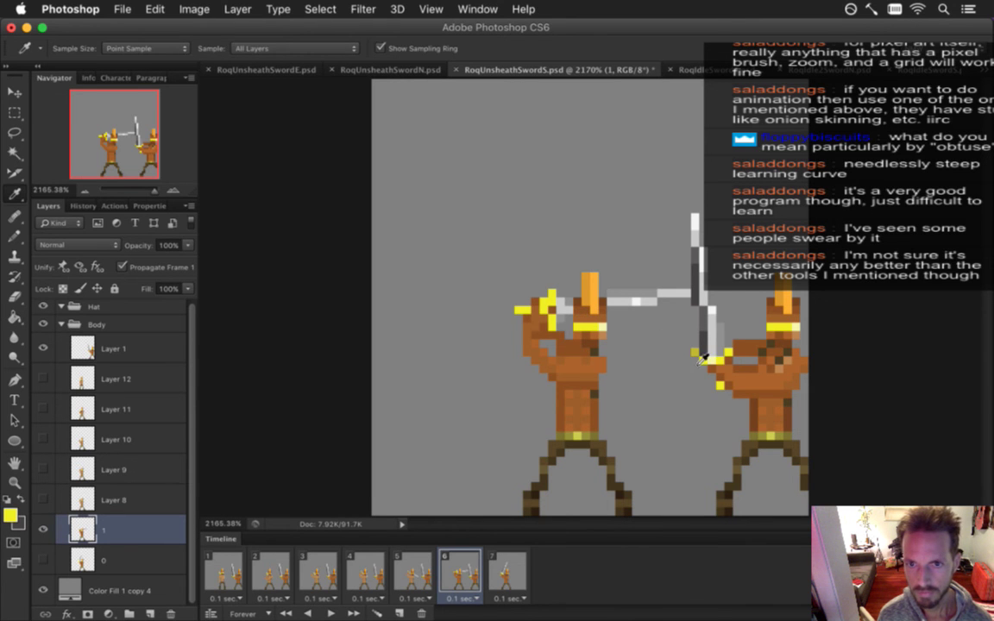
pyautogui.keyDown('alt'); pyautogui.click(640, 326); pyautogui.keyUp('alt')
pyautogui.press('b')
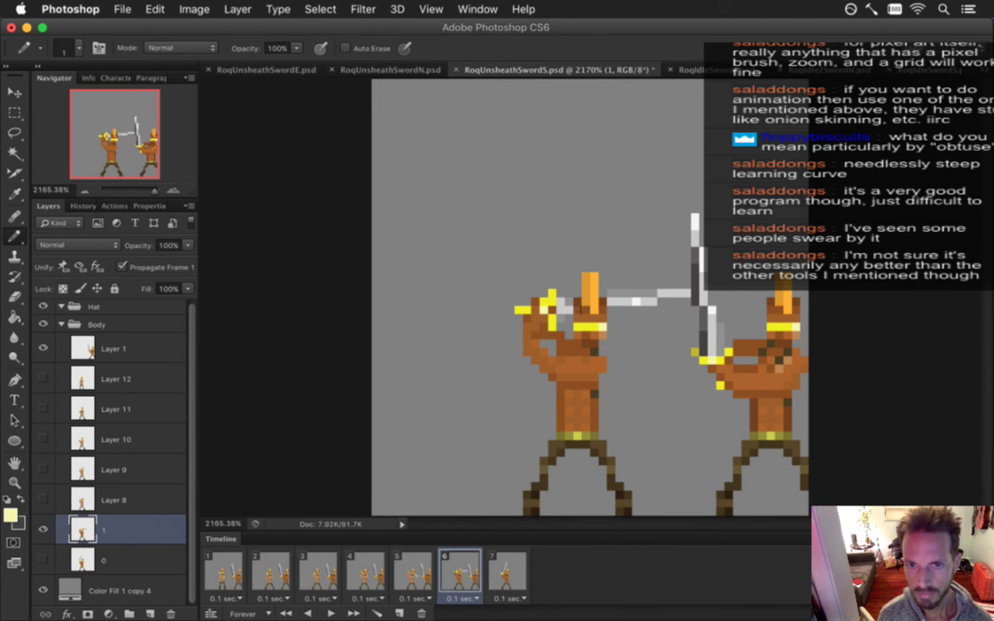
# Clean up the hilt's guard, paint sampled brown skin over part of the handle, and save the document
pyautogui.press('e')
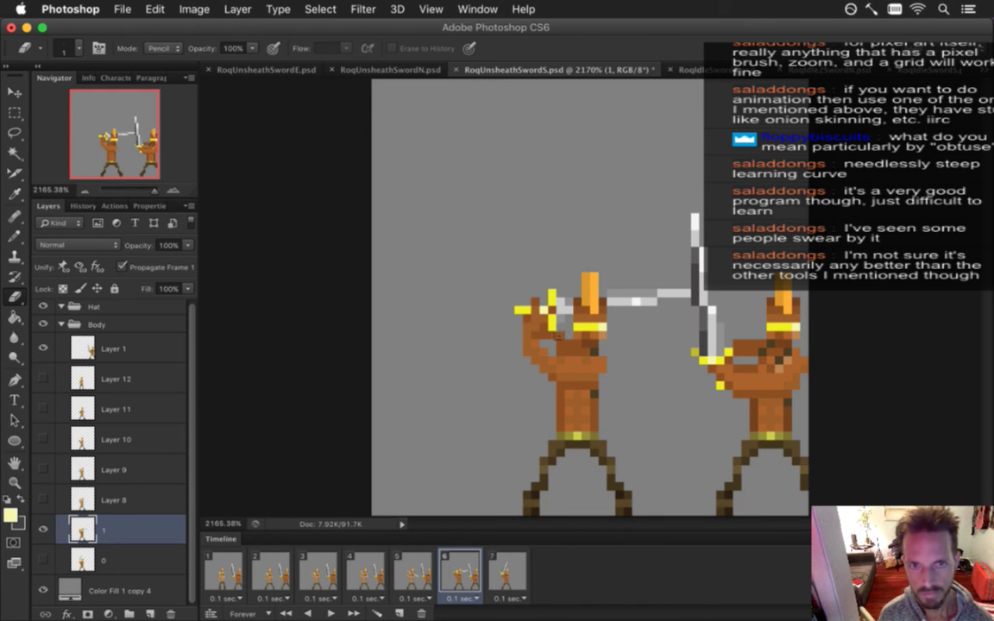
pyautogui.press('b')
pyautogui.keyDown('alt'); pyautogui.click(524, 327); pyautogui.keyUp('alt')
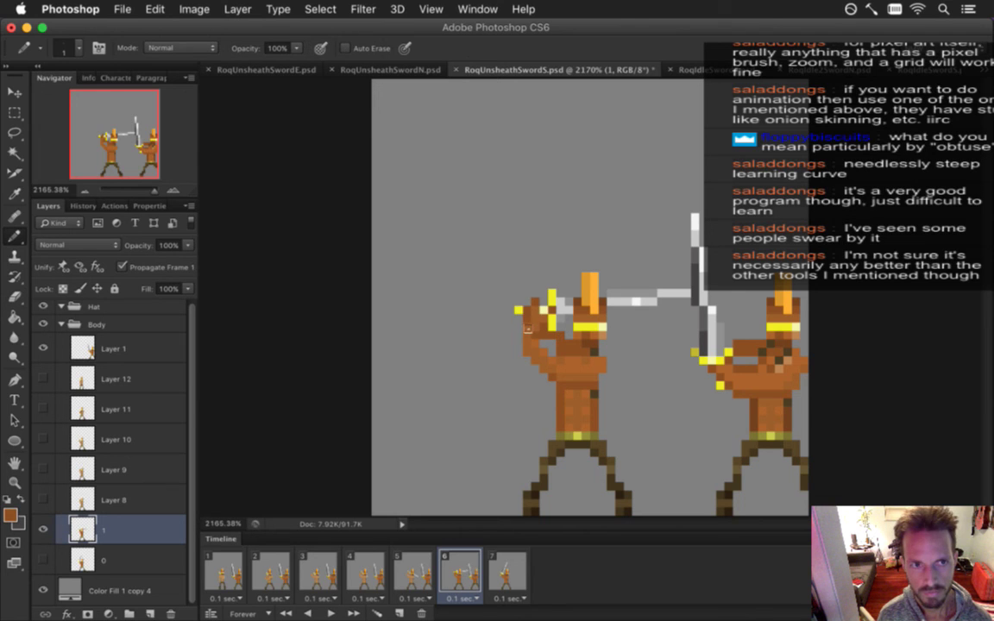
pyautogui.press('super+s')
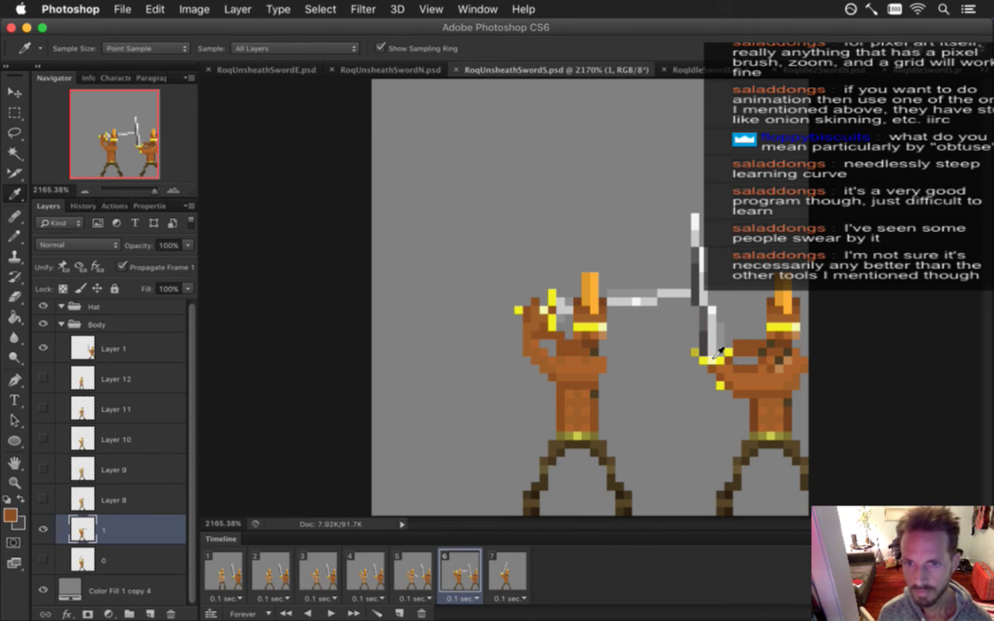
# Paint the upper row of the frame 6 blade near the head with dark greys sampled from the reference sword, and hide Layer 1
pyautogui.keyDown('alt'); pyautogui.click(638, 316); pyautogui.keyUp('alt')
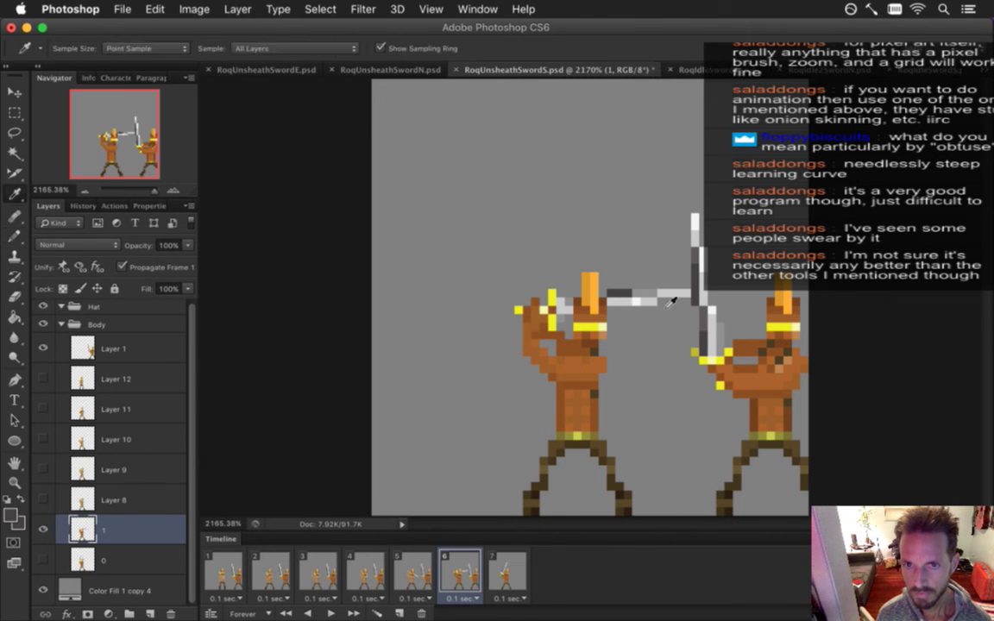
pyautogui.keyDown('alt'); pyautogui.click(637, 293); pyautogui.keyUp('alt')
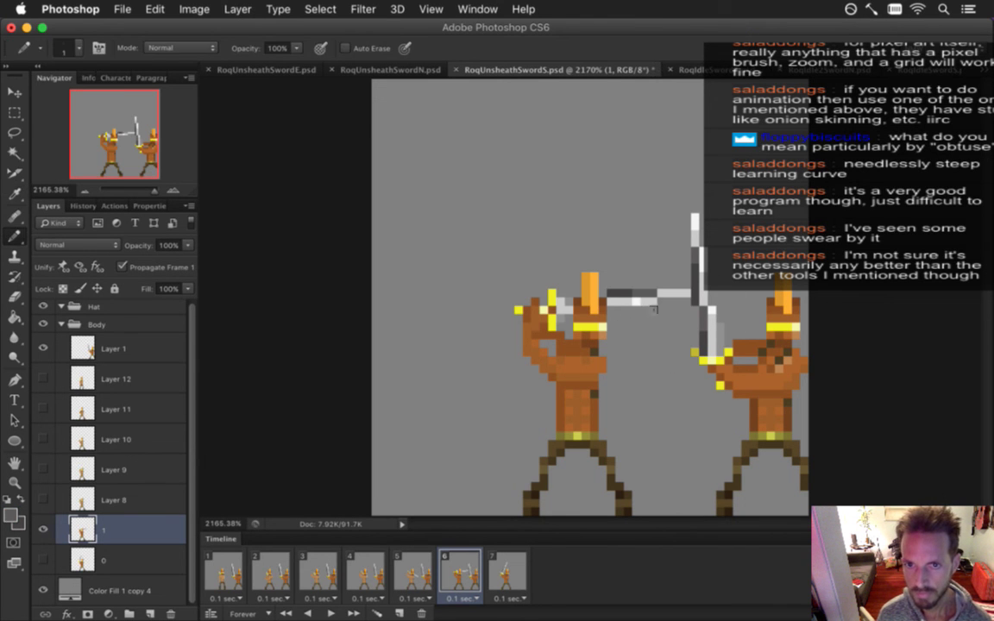
pyautogui.click(43, 348)
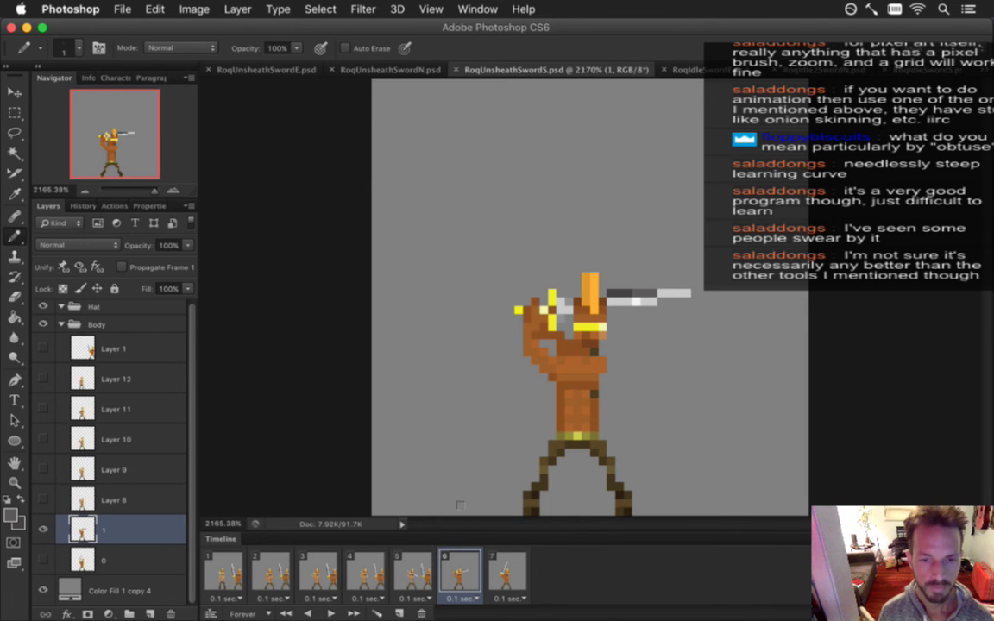
# Try shading beneath the frame 6 blade with a few dark grey pixels sampled from its darker edge
pyautogui.press('i')
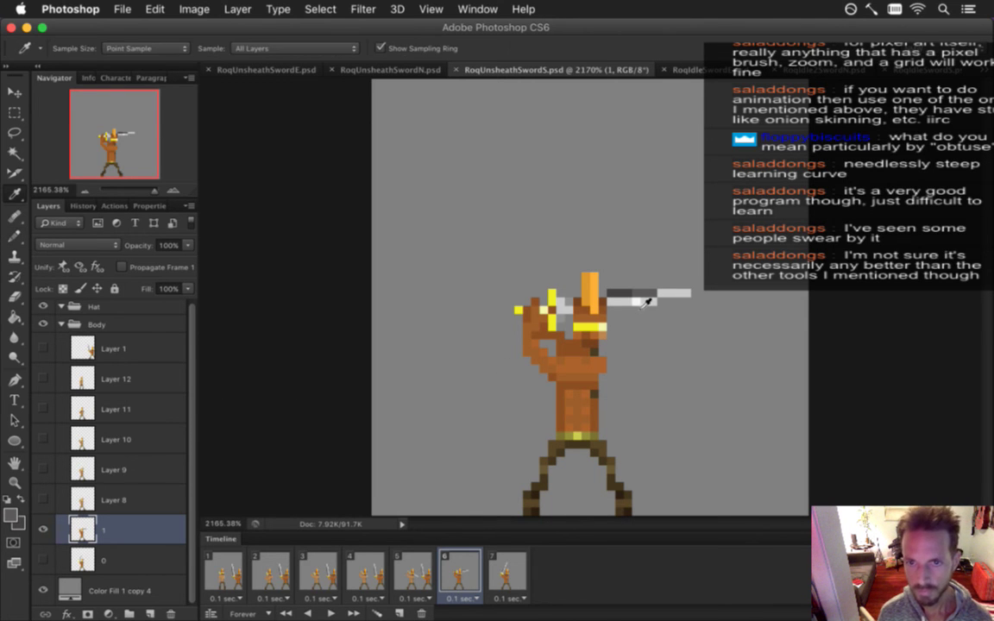
pyautogui.press('b')
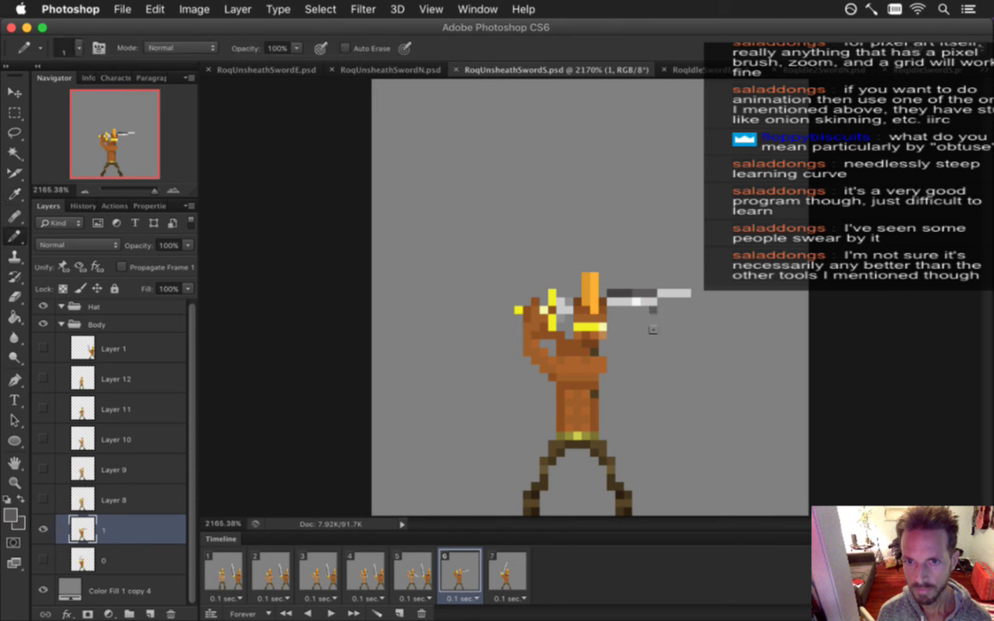
pyautogui.press('i')
pyautogui.press('b')
pyautogui.press('i')
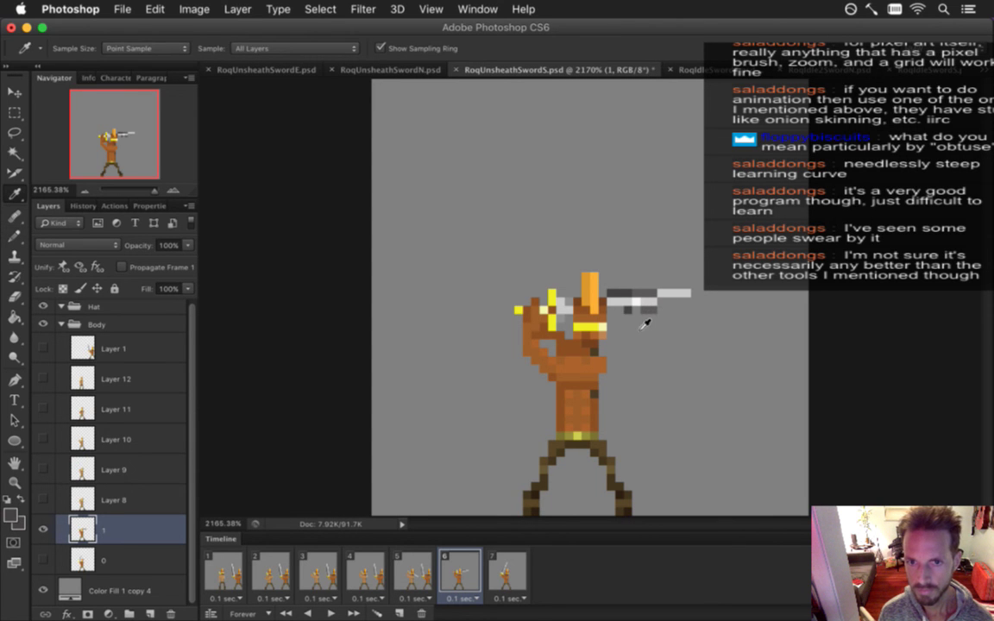
pyautogui.press('b')
pyautogui.keyDown('alt'); pyautogui.click(652, 311); pyautogui.keyUp('alt')
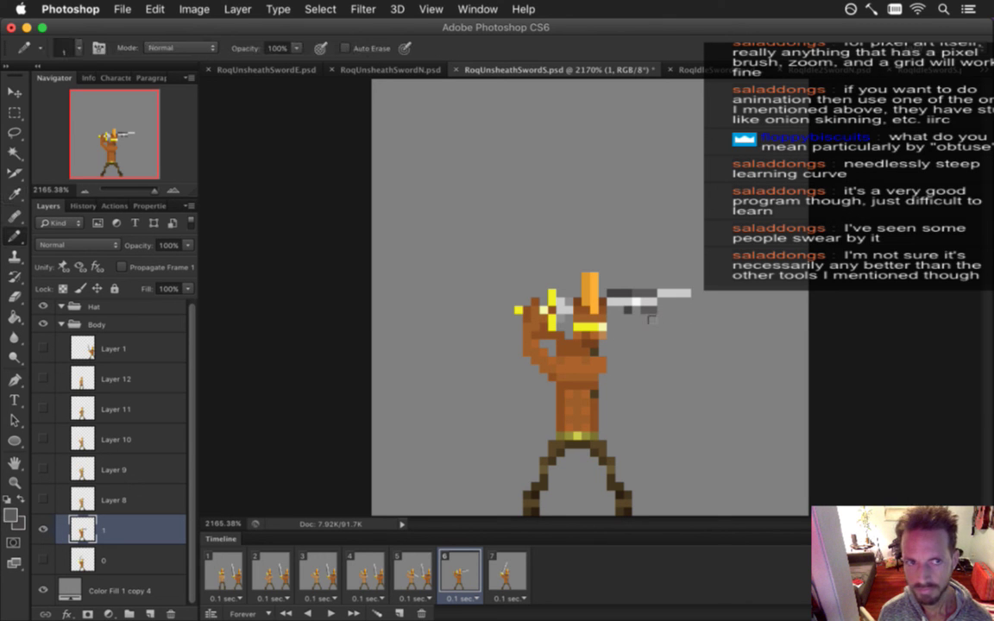
# Try inverting the blade's shading, with light grey along the upper row and dark grey along the lower row
pyautogui.moveTo(653, 317); pyautogui.dragTo(627, 297)
pyautogui.keyDown('alt'); pyautogui.click(565, 279); pyautogui.keyUp('alt')
pyautogui.keyDown('alt'); pyautogui.click(673, 294); pyautogui.keyUp('alt')
pyautogui.moveTo(651, 294); pyautogui.dragTo(618, 294)
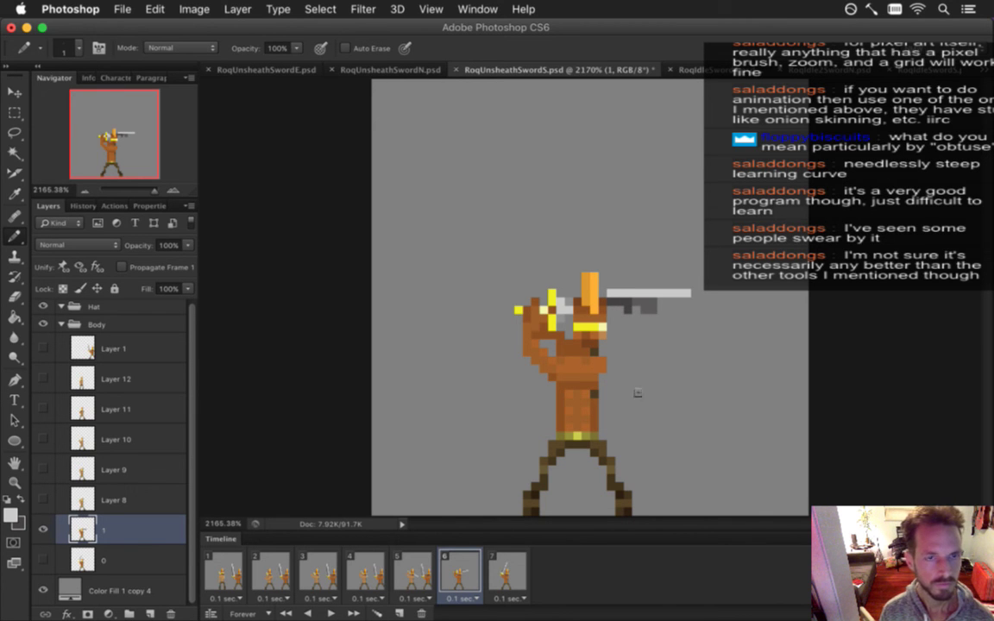
pyautogui.press('space')
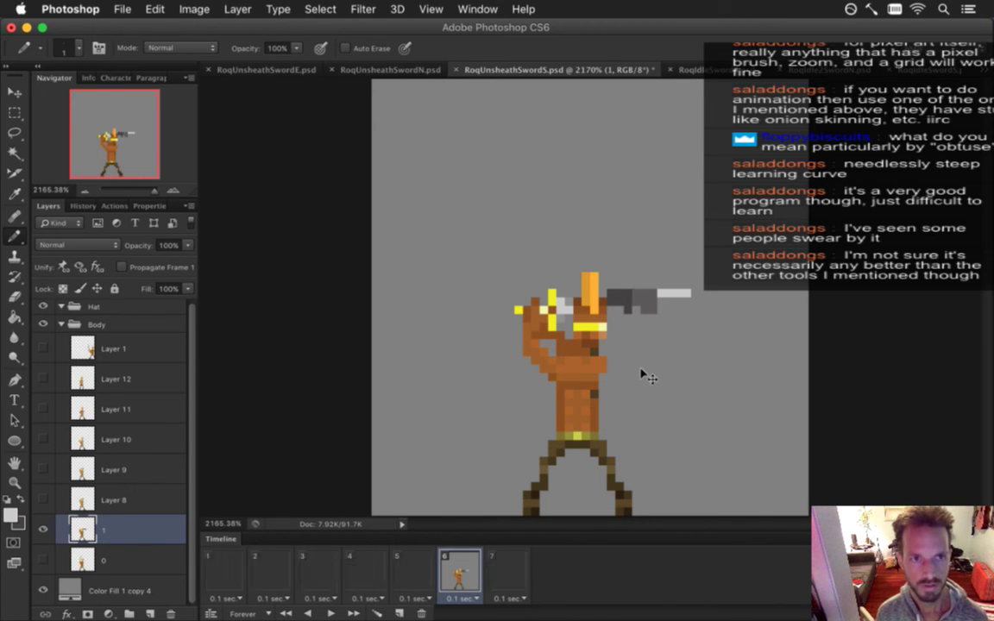
pyautogui.press('space')
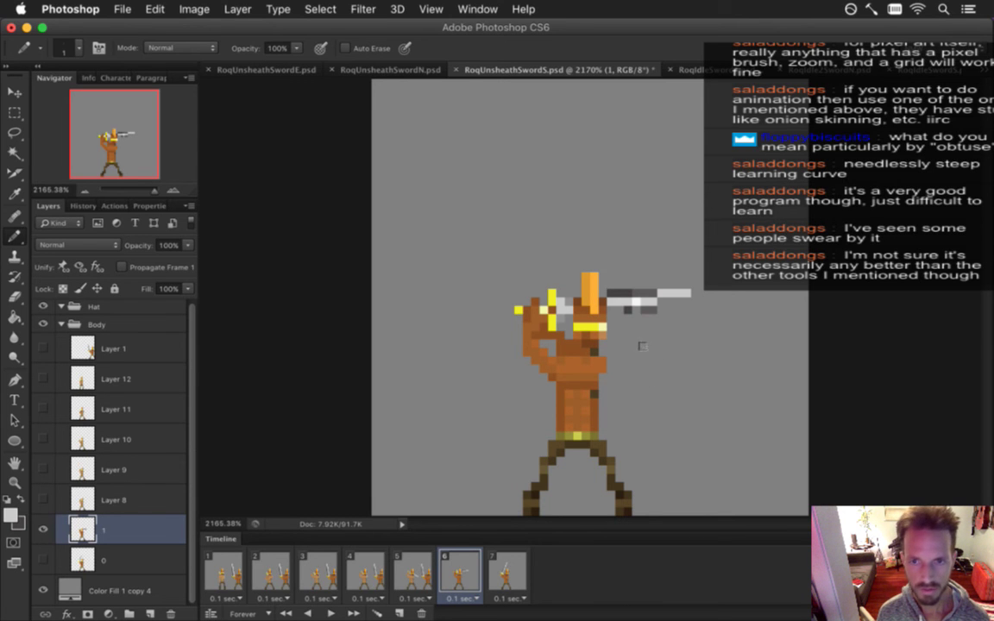
pyautogui.press('e')
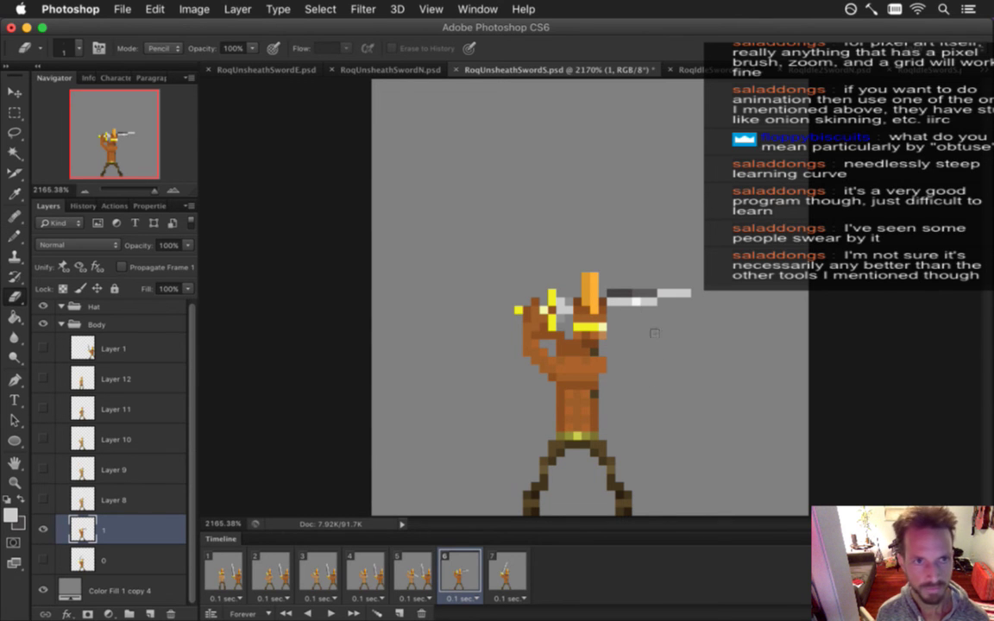
# Pencil near-white highlights onto the outer end of the frame 6 blade's lower row and onto the blade's tip
pyautogui.press('b')
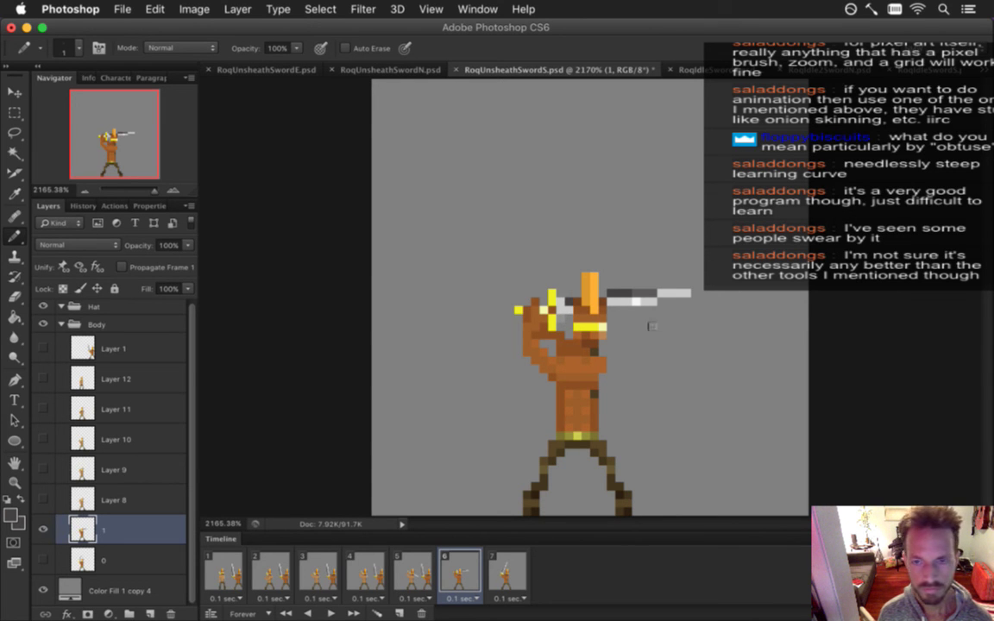
pyautogui.press('i')
pyautogui.press('b')
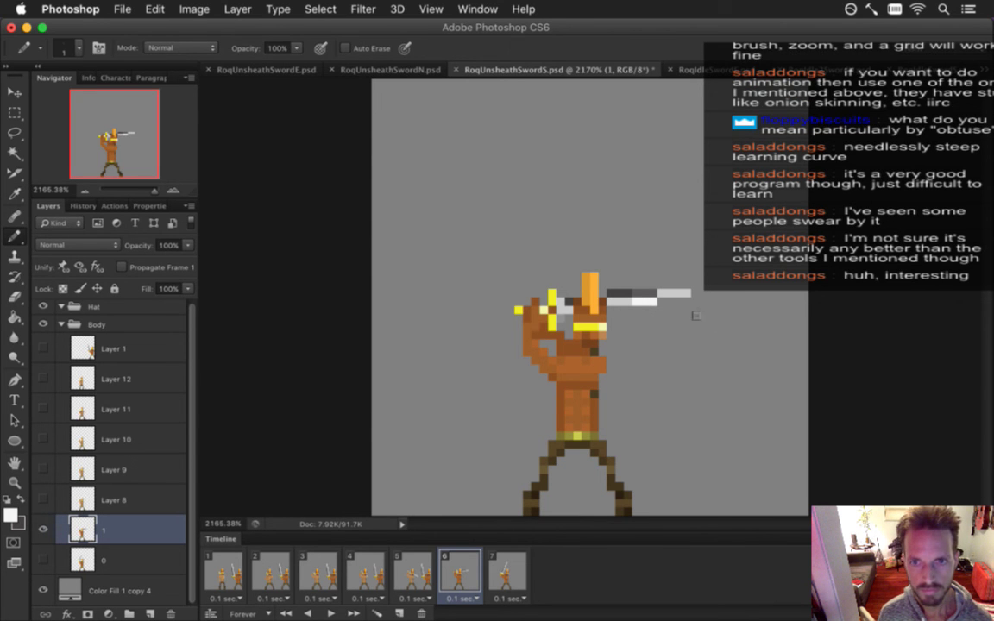
pyautogui.keyDown('alt'); pyautogui.click(625, 304); pyautogui.keyUp('alt')
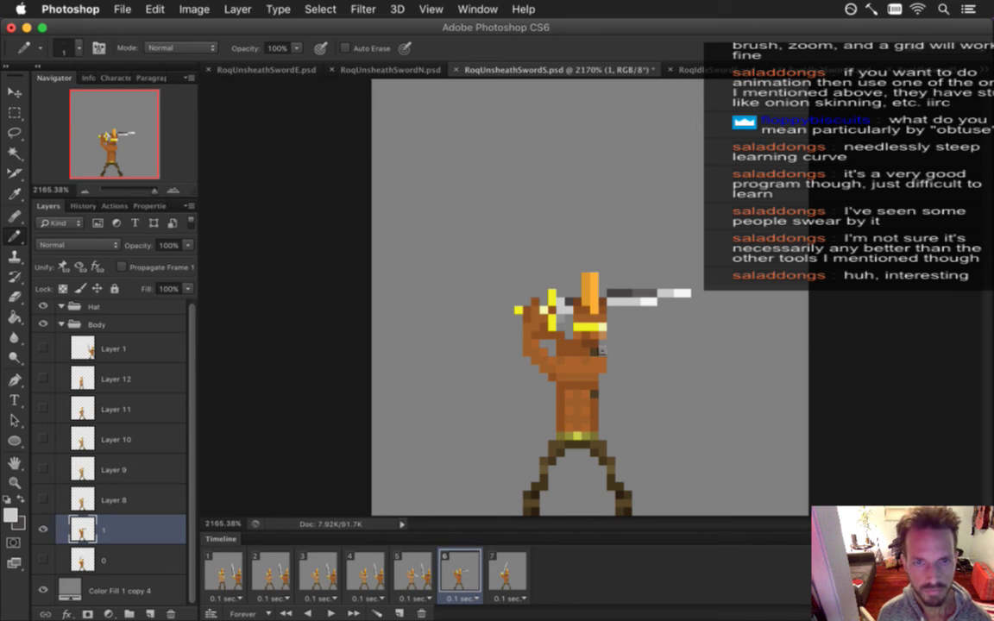
# Touch up the light grey blade section beside the guard and the arm's brown shading, and save the document
pyautogui.keyDown('alt'); pyautogui.click(501, 278); pyautogui.keyUp('alt')
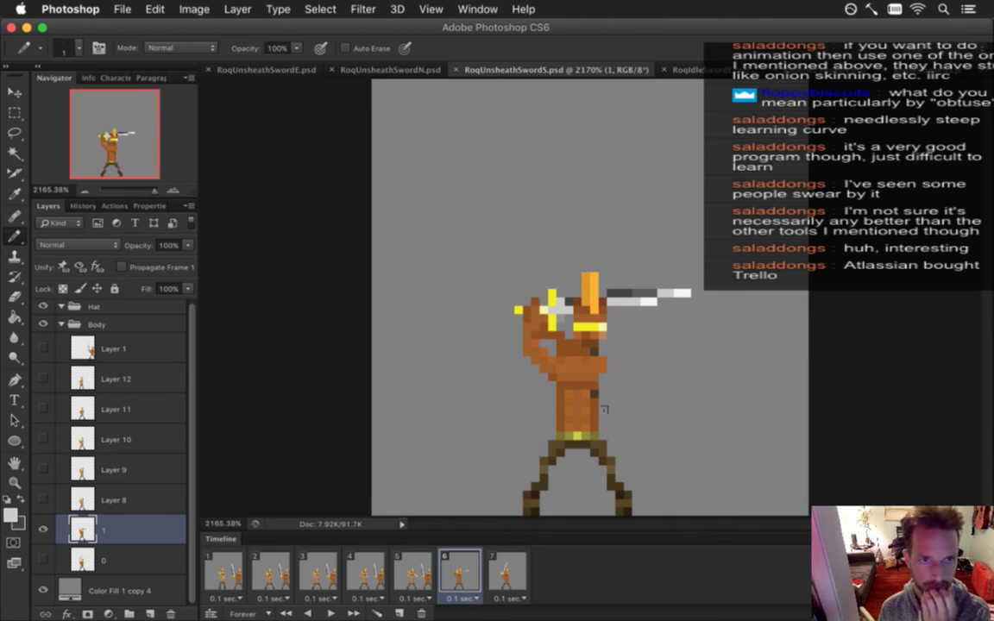
pyautogui.keyDown('alt'); pyautogui.click(562, 359); pyautogui.keyUp('alt')
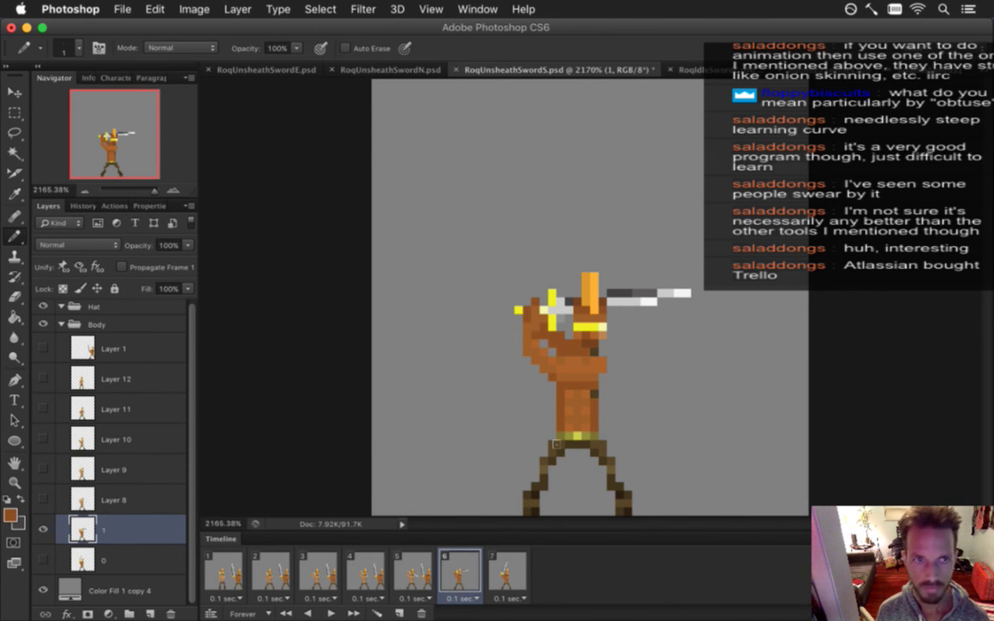
pyautogui.press('super+s')
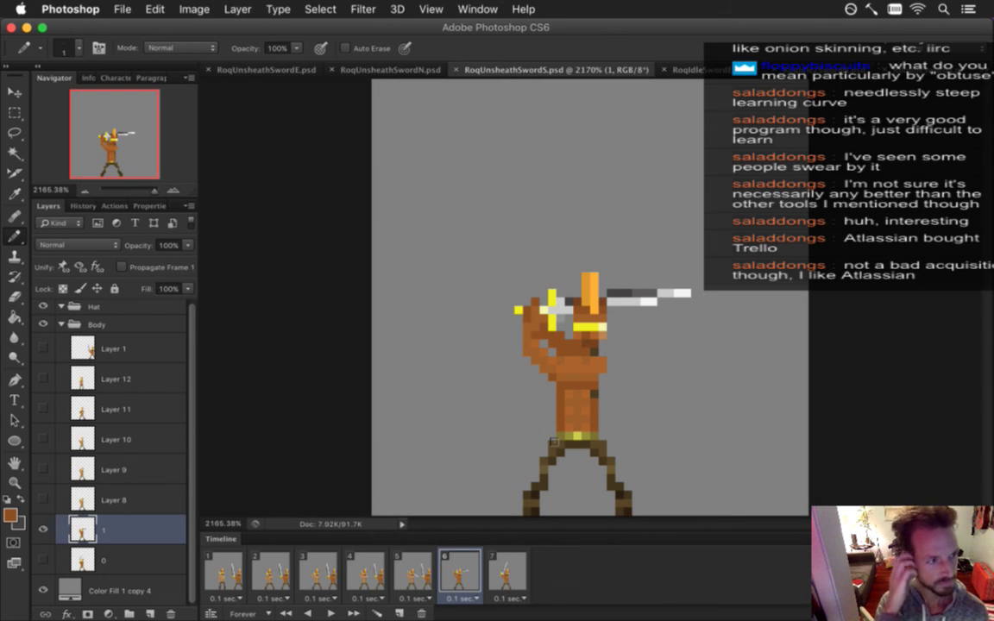
# Switch to Chrome and open the Songbringer board on Trello
pyautogui.moveTo(982, 108)
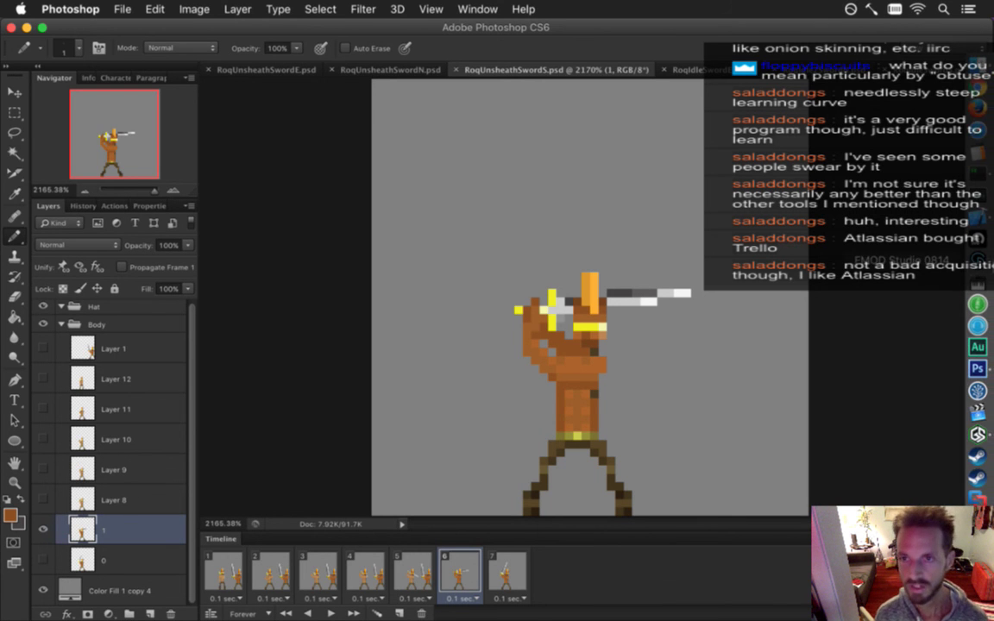
pyautogui.click(978, 108)
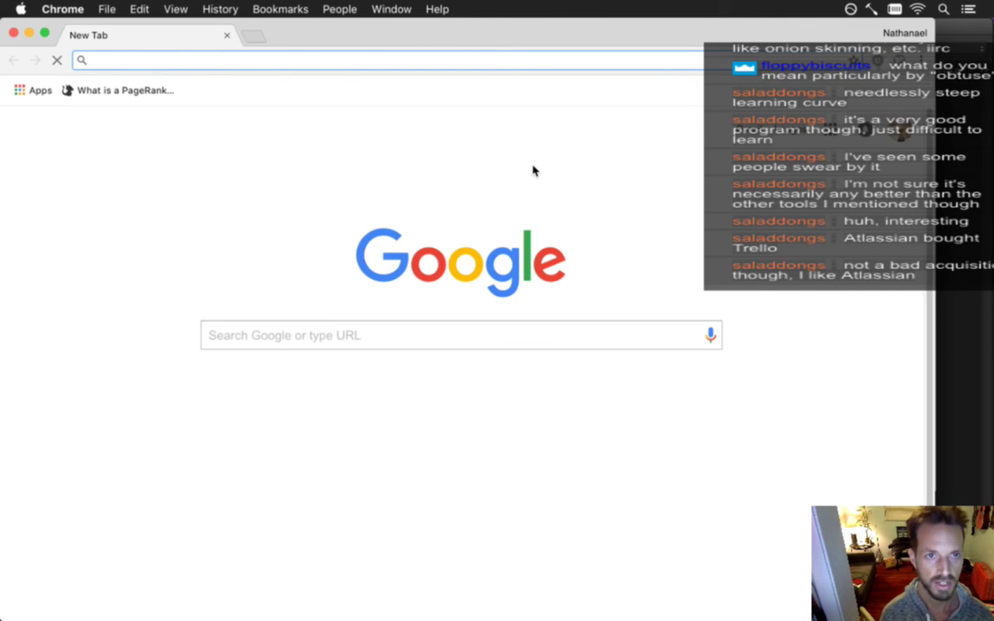
pyautogui.write('t')
pyautogui.press('Return')
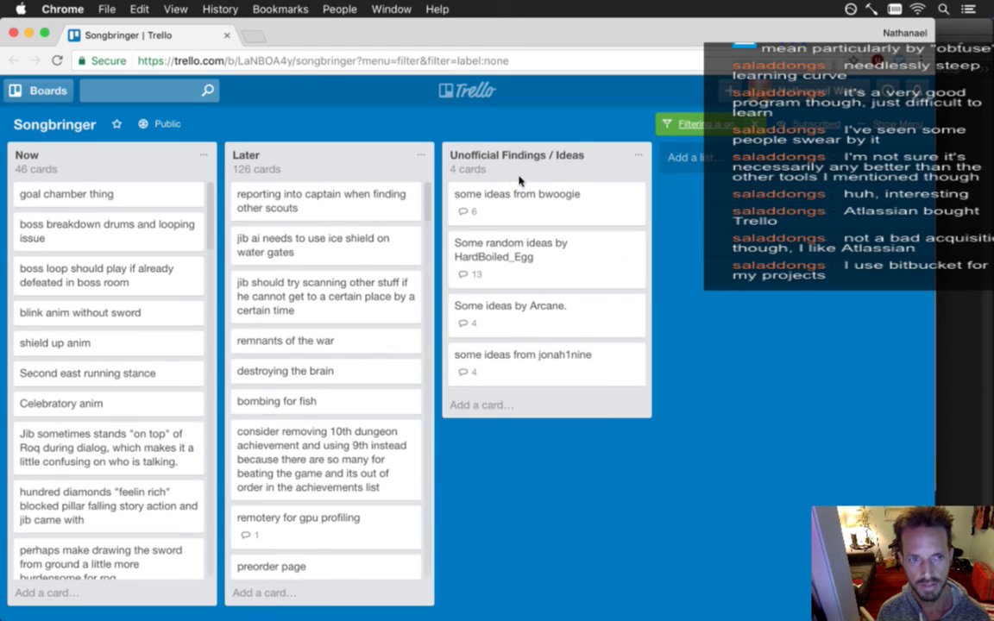
# Export the Songbringer board as JSON
pyautogui.click(902, 123)
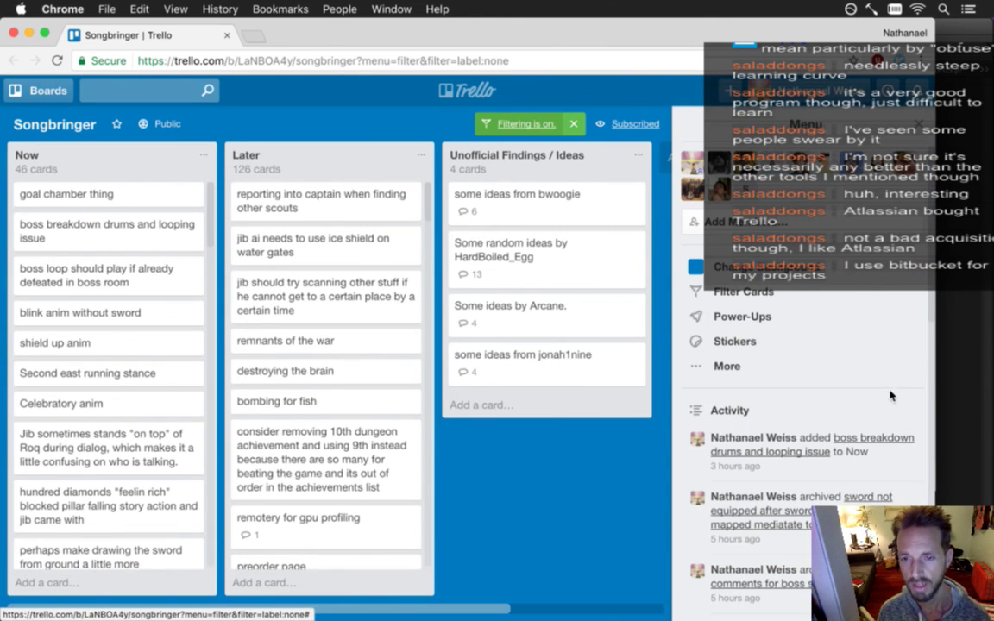
pyautogui.scroll(-3, 854, 354)
pyautogui.scroll(-3, 857, 345)
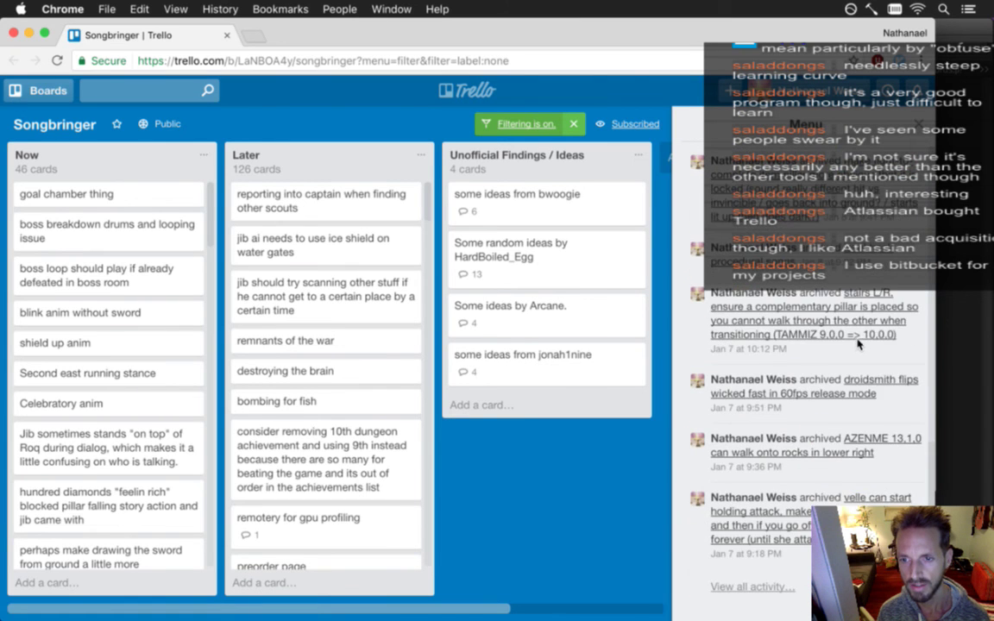
pyautogui.scroll(8, 856, 339)
pyautogui.click(759, 366)
pyautogui.click(793, 336)
pyautogui.click(752, 422)
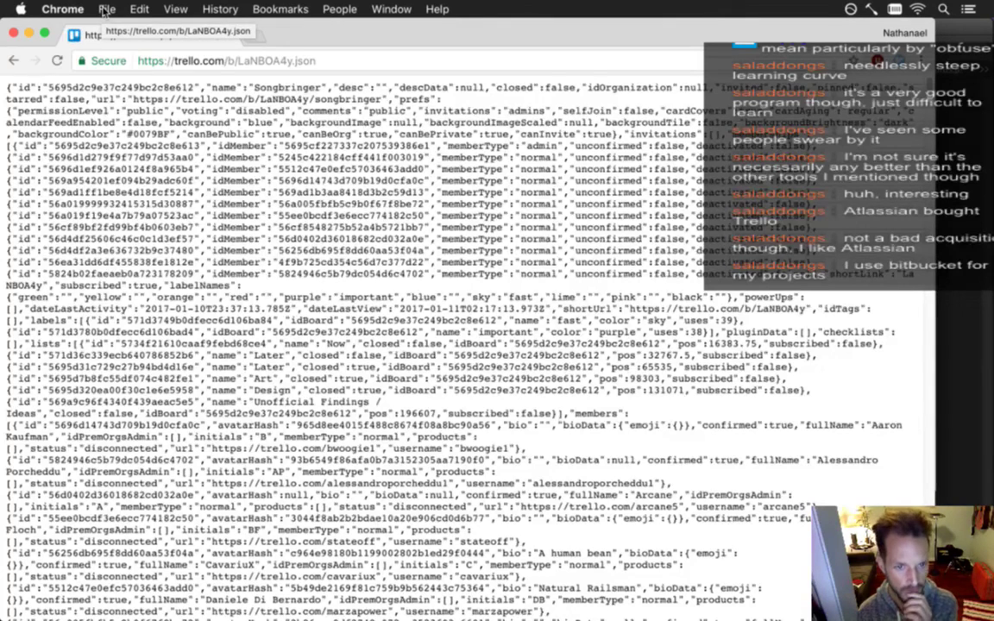
# Save the exported page as LaNBOA4y.json in Songbringer's current folder, replacing the existing file
pyautogui.click(106, 10)
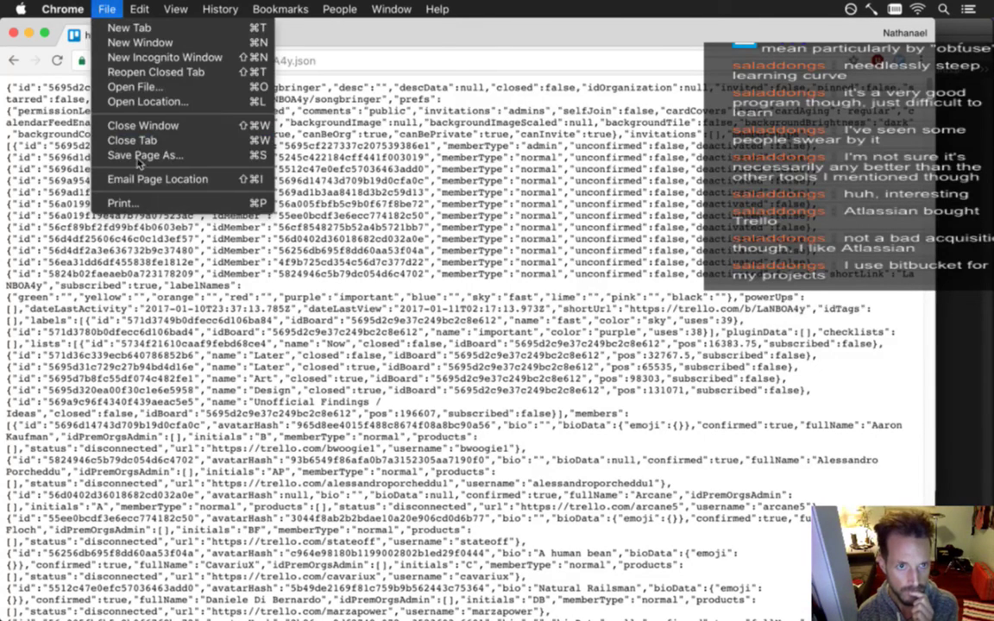
pyautogui.click(135, 156)
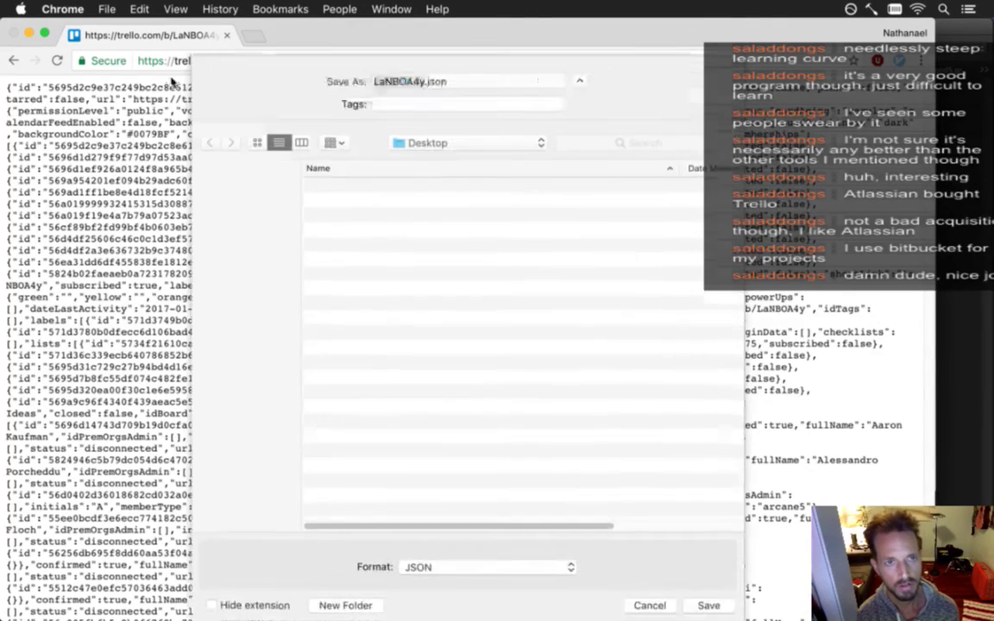
pyautogui.click(274, 190)
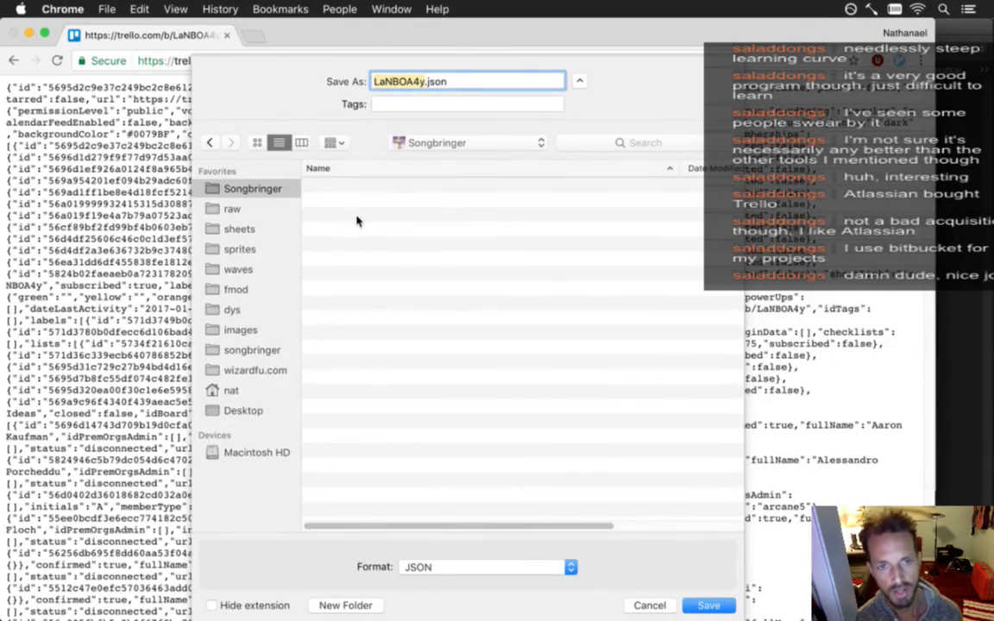
pyautogui.doubleClick(366, 246)
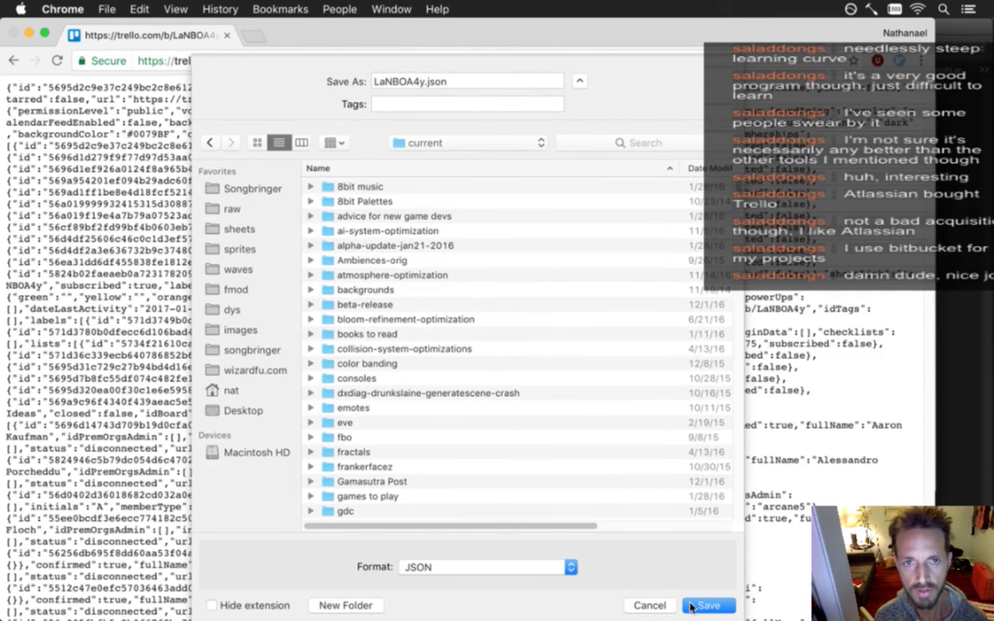
pyautogui.click(692, 607)
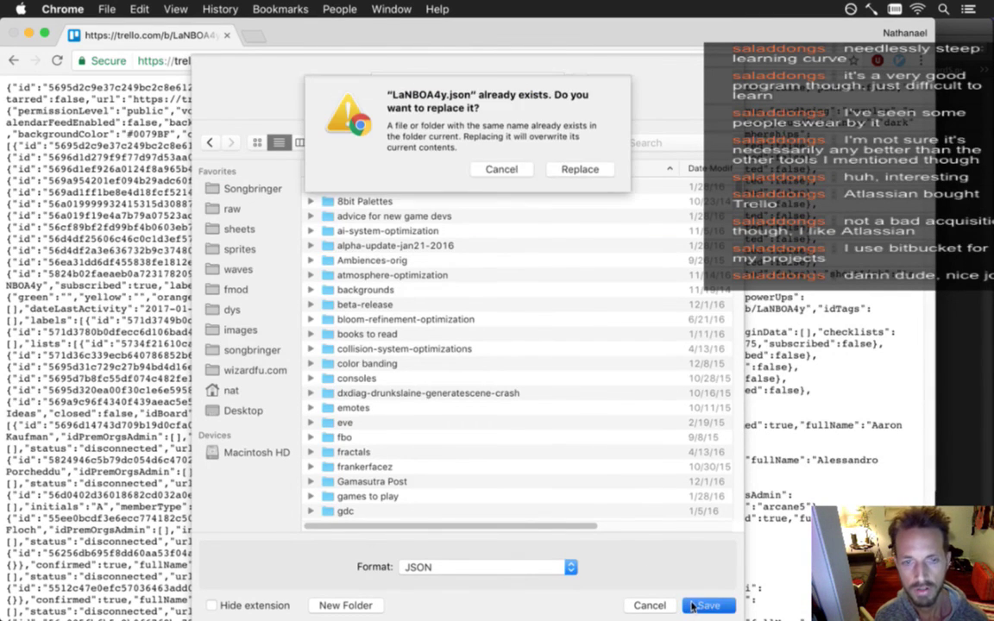
pyautogui.click(565, 171)
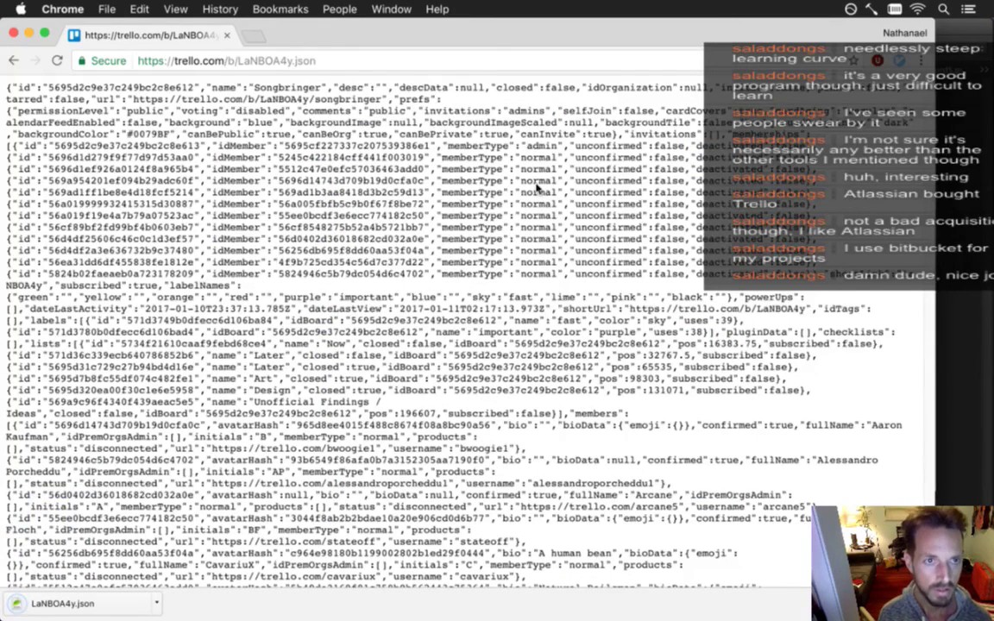
# Switch to Photoshop, darken the torso's edges in frame 6 with brown sampled from the Layer 1 reference figure, and save
pyautogui.press('super+Tab')
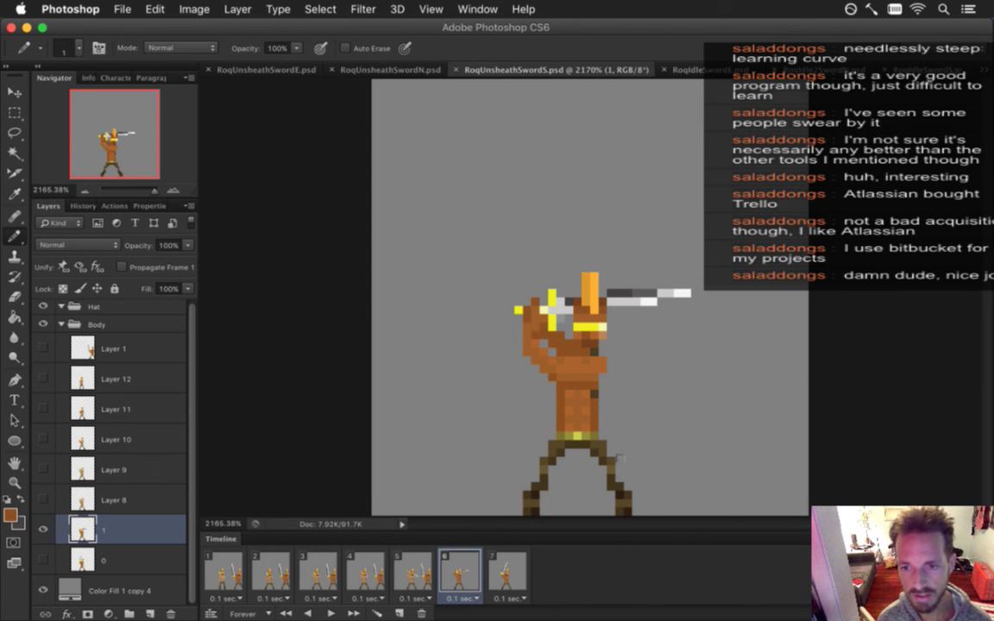
pyautogui.click(463, 567)
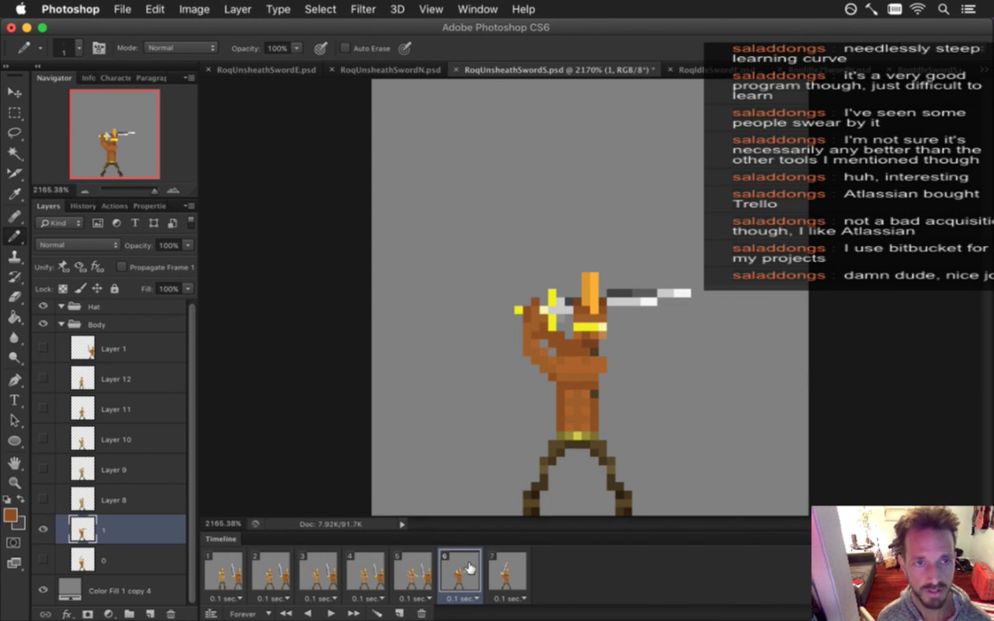
pyautogui.click(507, 569)
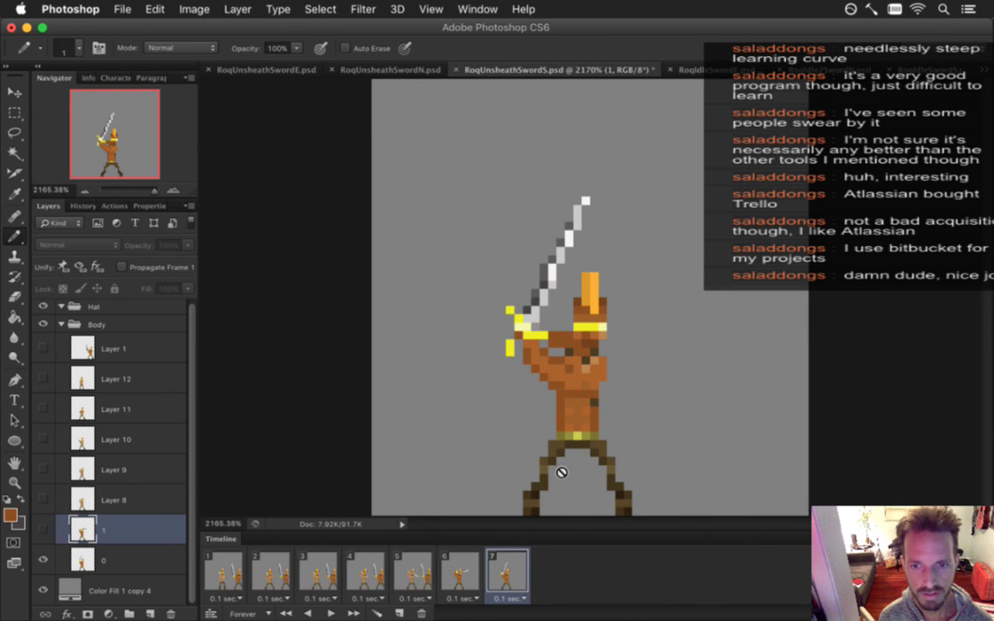
pyautogui.press('Left')
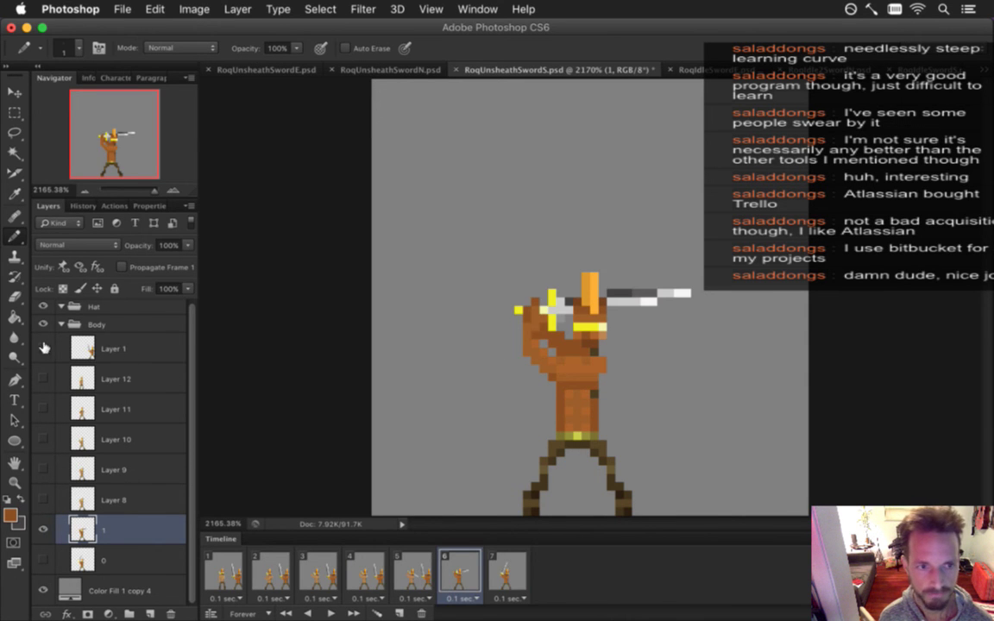
pyautogui.click(44, 349)
pyautogui.press('i')
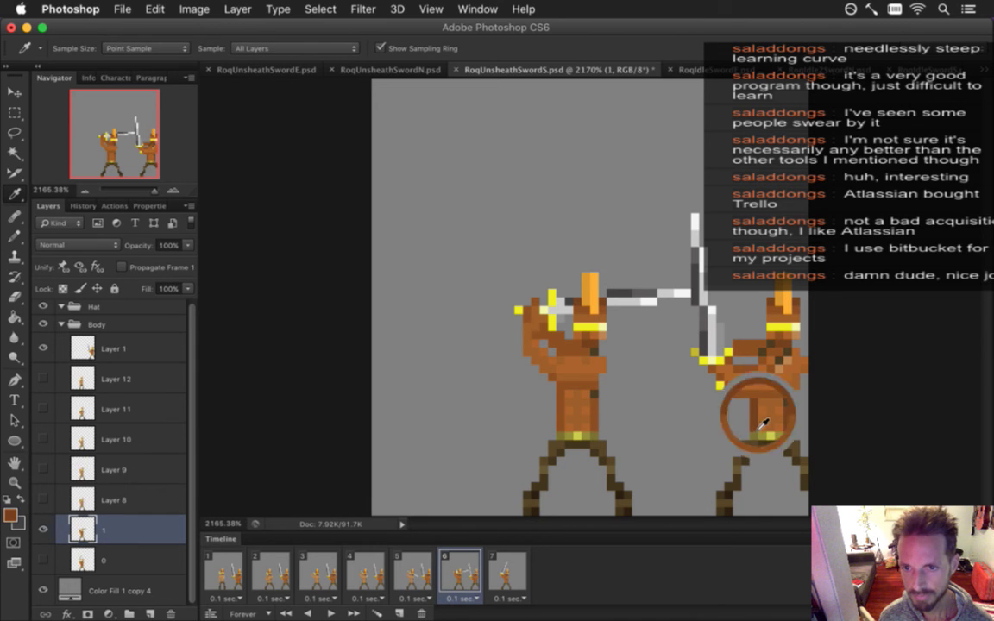
pyautogui.click(681, 379)
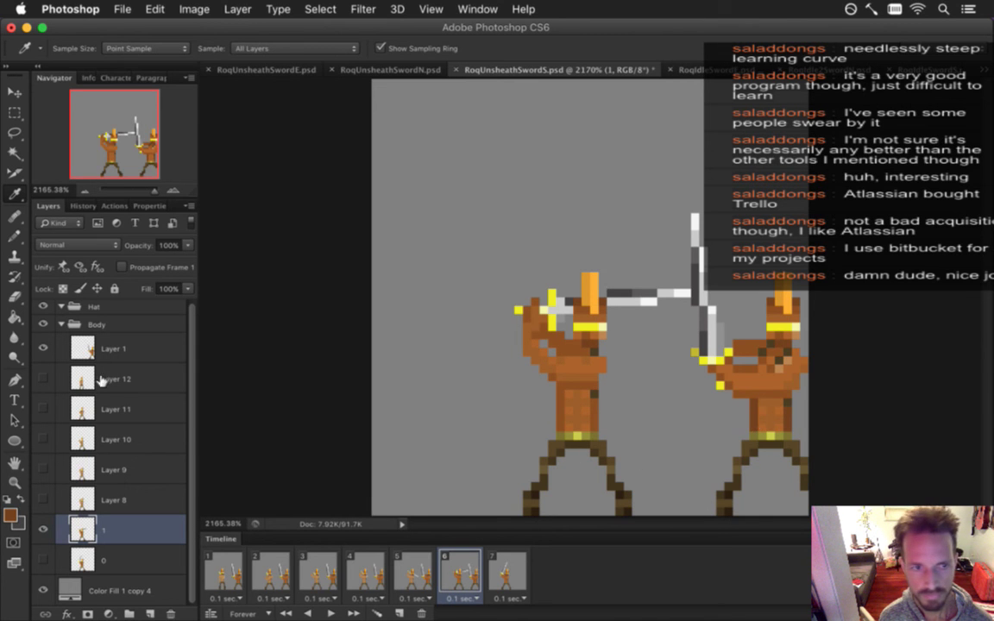
pyautogui.click(43, 348)
pyautogui.press('b')
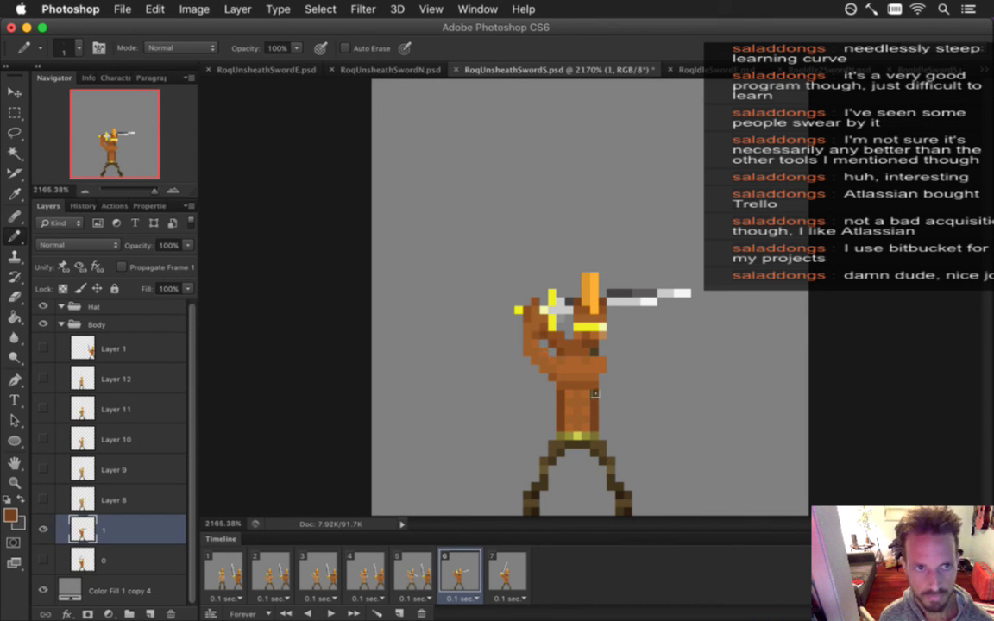
pyautogui.press('super+s')
# Compare frames 6 and 7, and even out the dark section of frame 6's blade with a sampled grey on layer 1
pyautogui.press('Right')
pyautogui.click(113, 560)
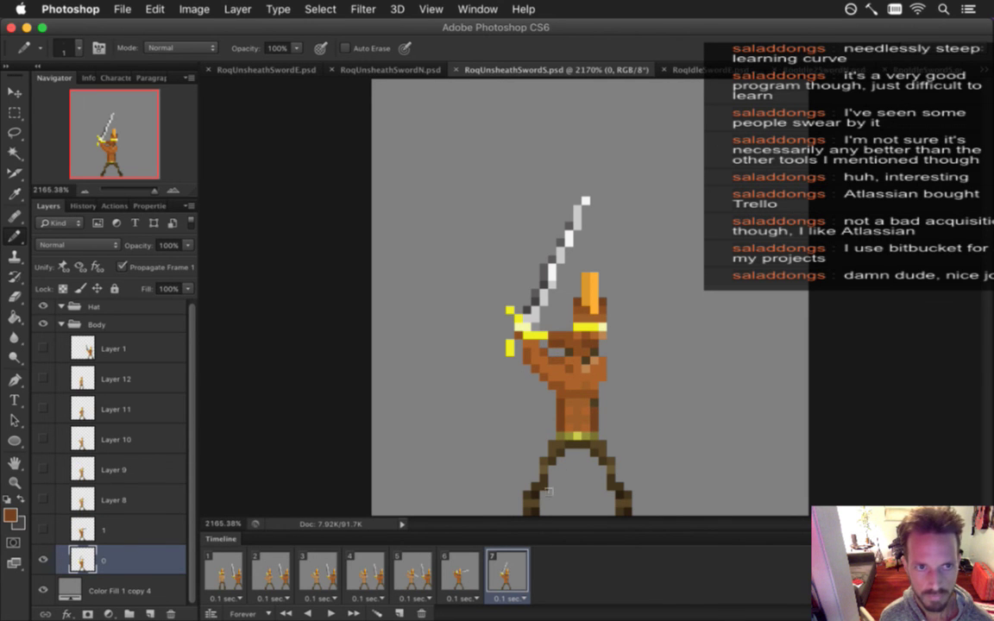
pyautogui.click(466, 572)
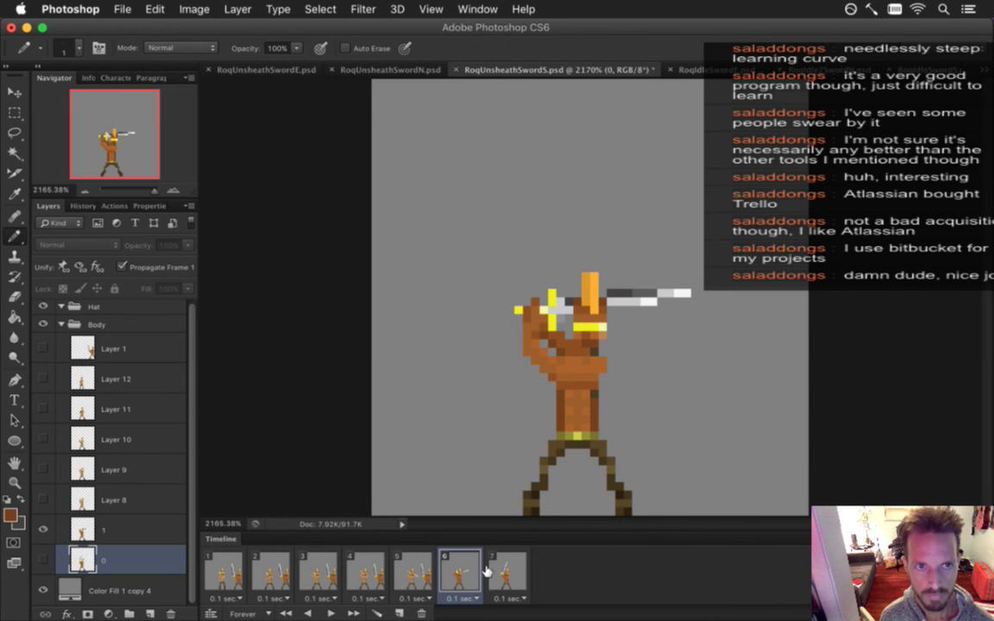
pyautogui.click(506, 572)
pyautogui.click(472, 569)
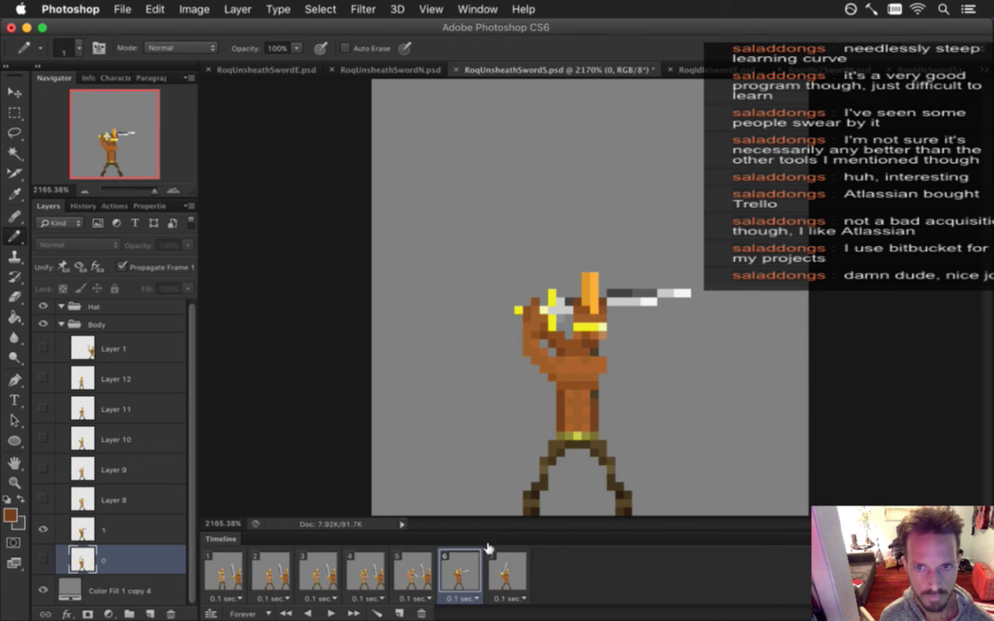
pyautogui.click(91, 530)
pyautogui.press('i')
pyautogui.click(652, 299)
pyautogui.press('b')
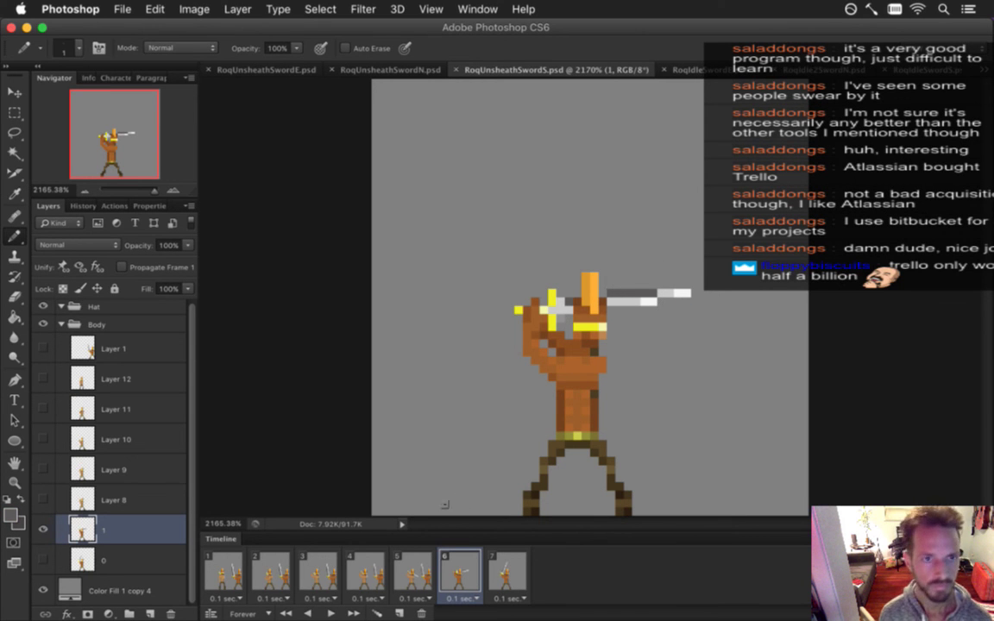
# Go to frame 5 and rename Layer 8 as 2 and Layer 9 as 3
pyautogui.click(414, 567)
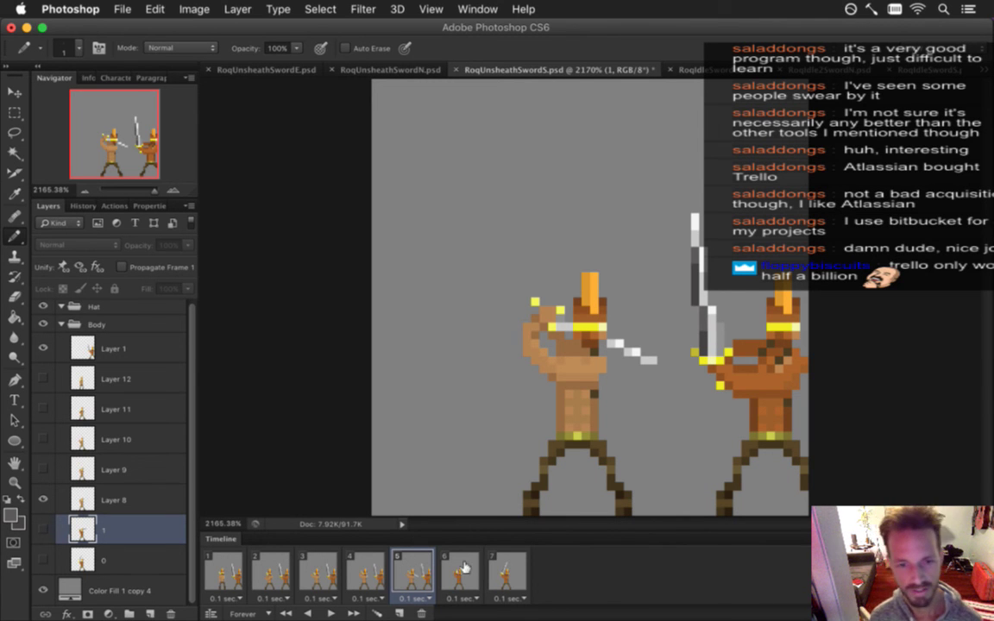
pyautogui.click(385, 568)
pyautogui.click(414, 571)
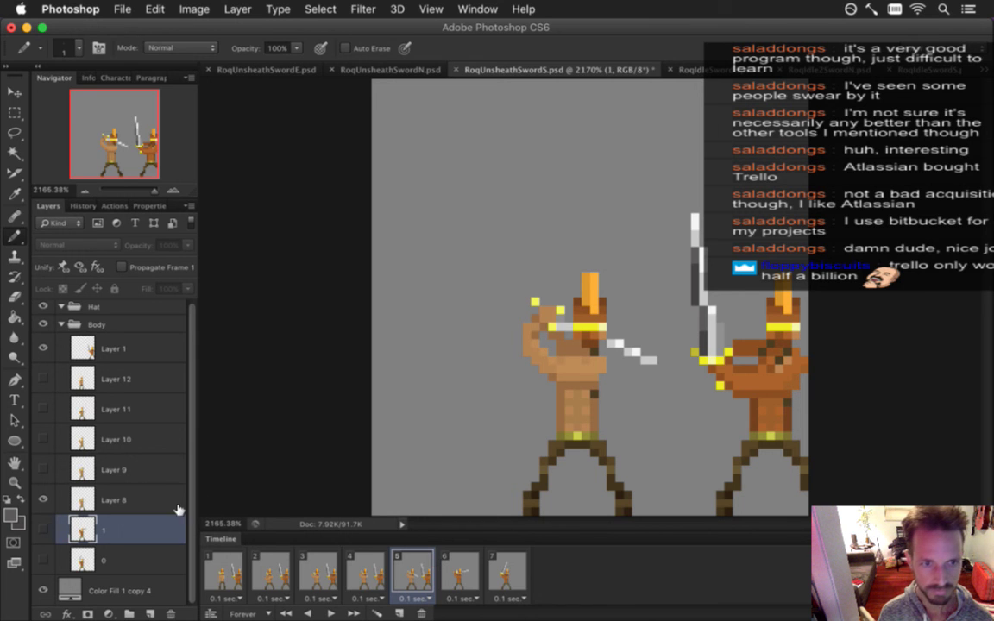
pyautogui.click(118, 349)
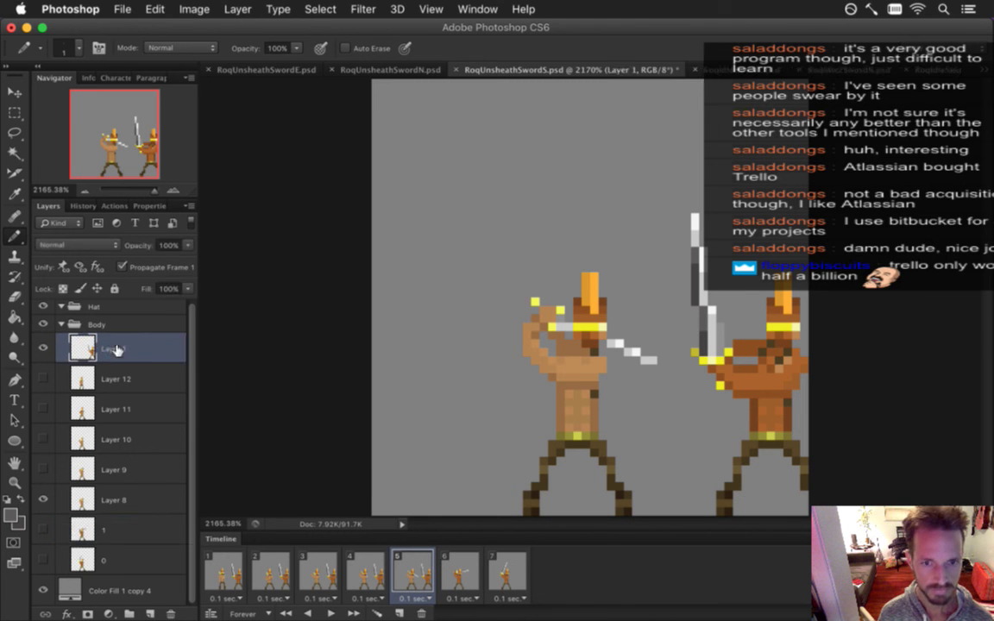
pyautogui.click(171, 486)
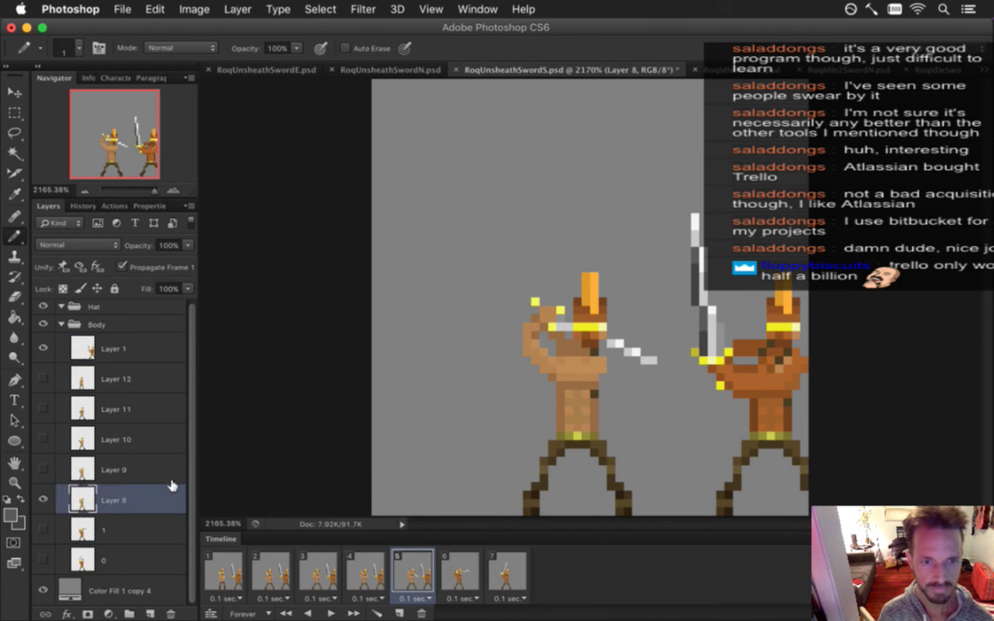
pyautogui.doubleClick(117, 500)
pyautogui.write('2')
pyautogui.press('Return')
pyautogui.click(124, 467)
pyautogui.doubleClick(124, 466)
pyautogui.write('3')
pyautogui.press('Return')
# Rename Layer 10 as 4, Layer 11 as 5 and Layer 12 as 6
pyautogui.doubleClick(115, 439)
pyautogui.write('4')
pyautogui.press('Return')
pyautogui.doubleClick(116, 409)
pyautogui.write('5')
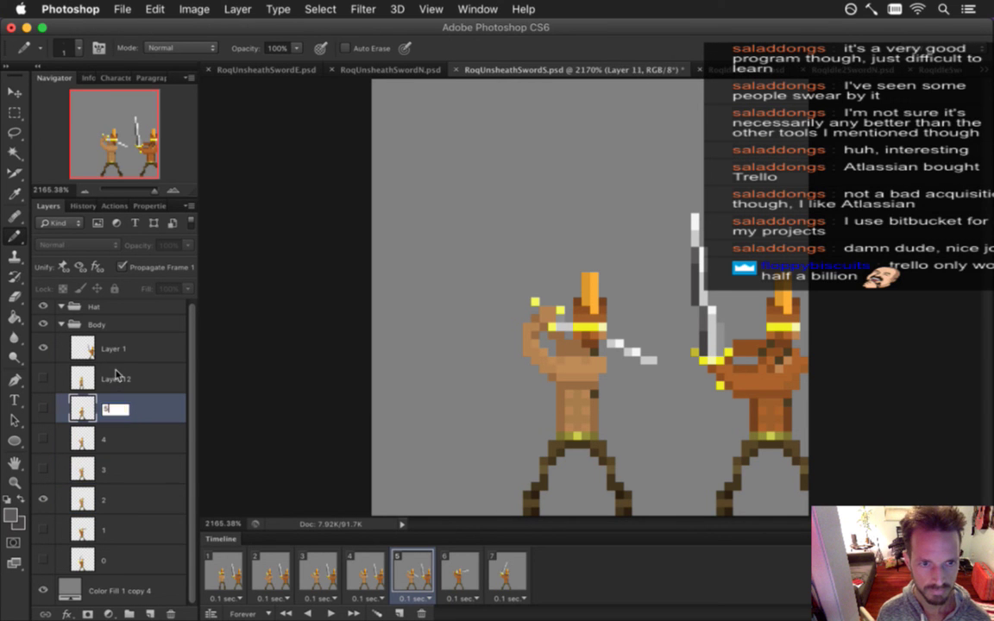
pyautogui.press('Return')
pyautogui.doubleClick(116, 370)
pyautogui.write('6')
pyautogui.press('Return')
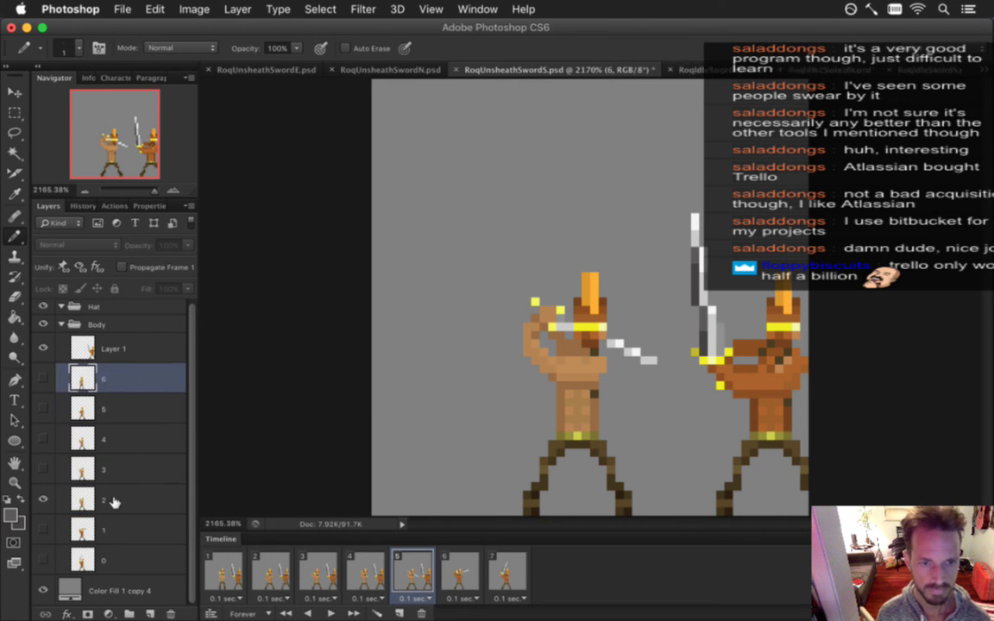
# On layer 2 in frame 5, fill the tan skin of the chest and abdomen with orange-browns sampled from the reference figure
pyautogui.click(115, 500)
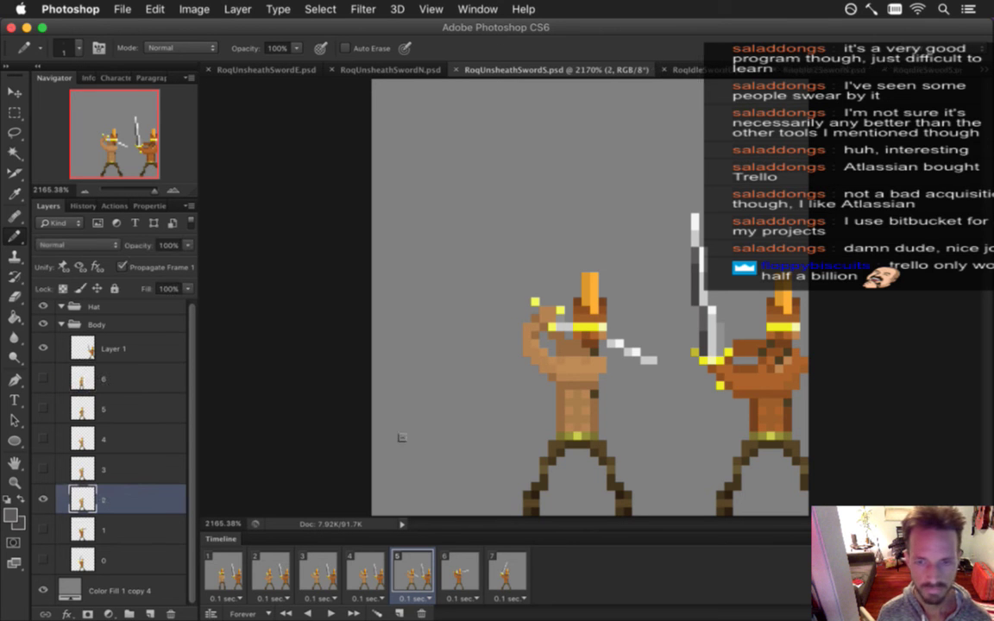
pyautogui.press('i')
pyautogui.click(713, 353)
pyautogui.press('g')
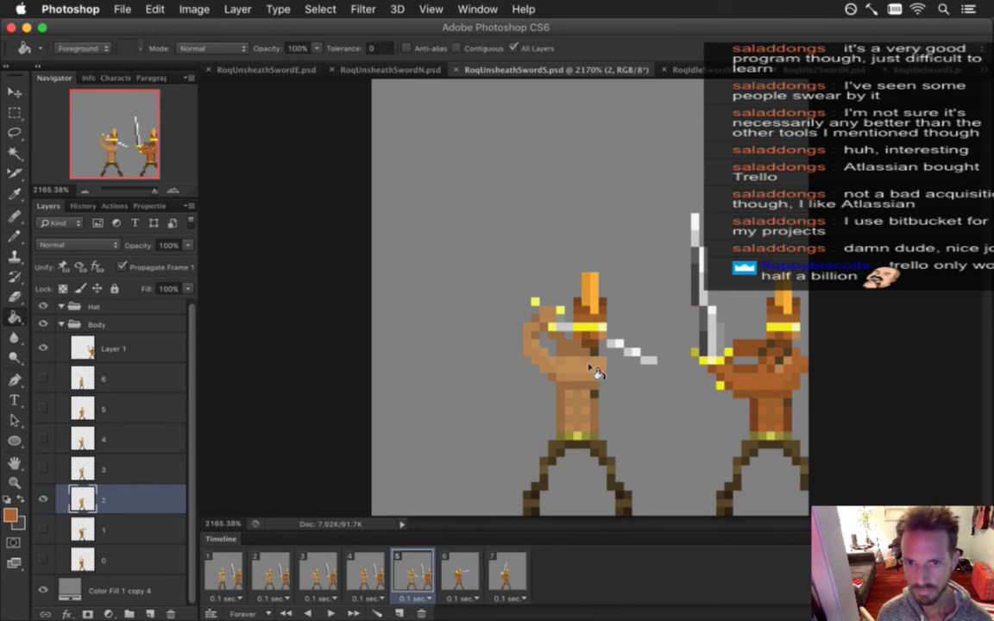
pyautogui.click(584, 367)
pyautogui.press('i')
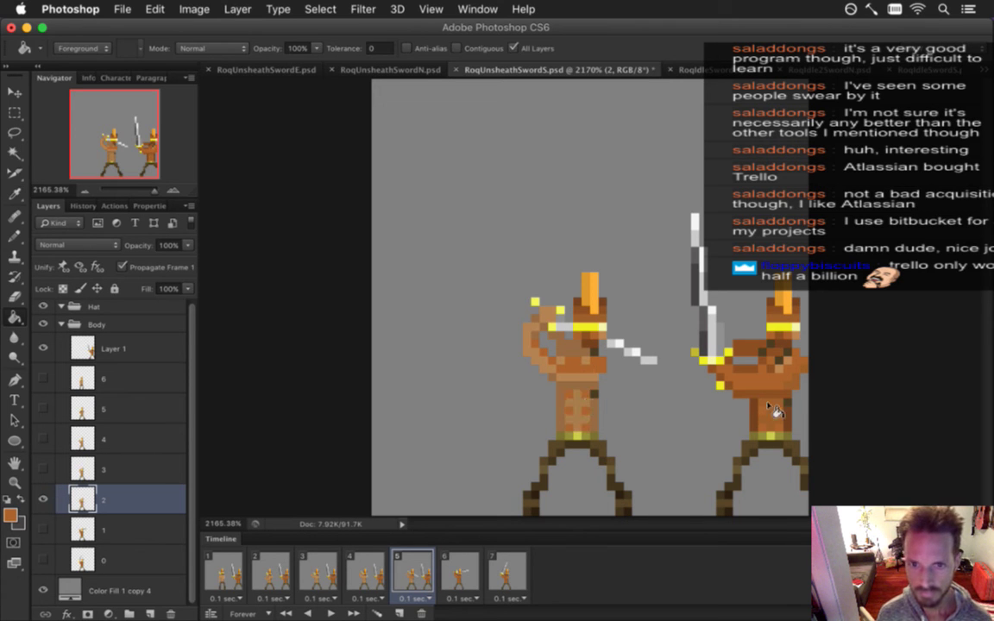
pyautogui.press('g')
# Fill the torso's edges with the reference's darker brown and the remaining tan arm areas with its orange-brown
pyautogui.press('i')
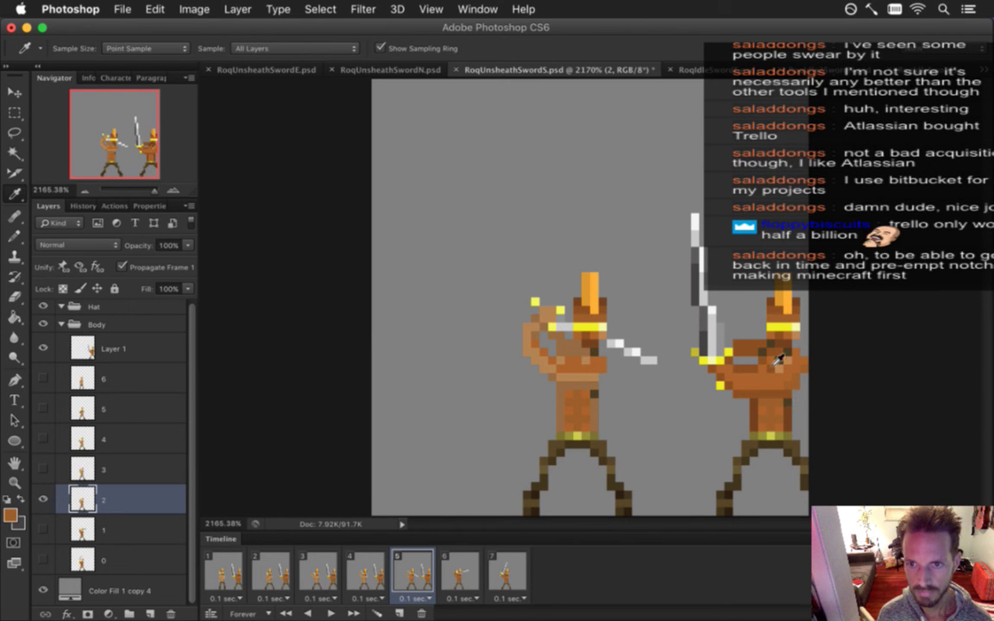
pyautogui.press('g')
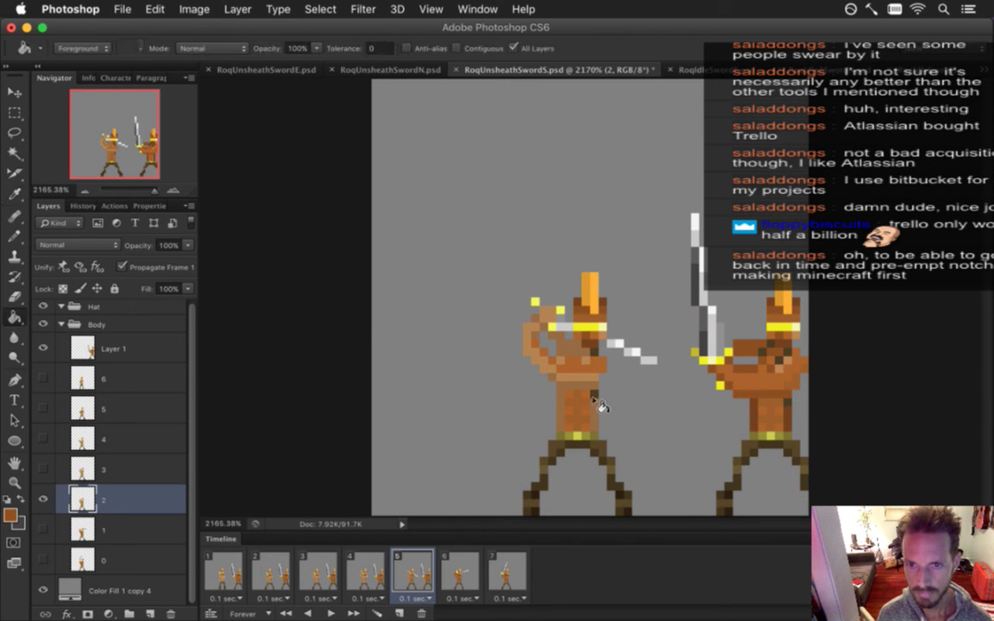
pyautogui.press('i')
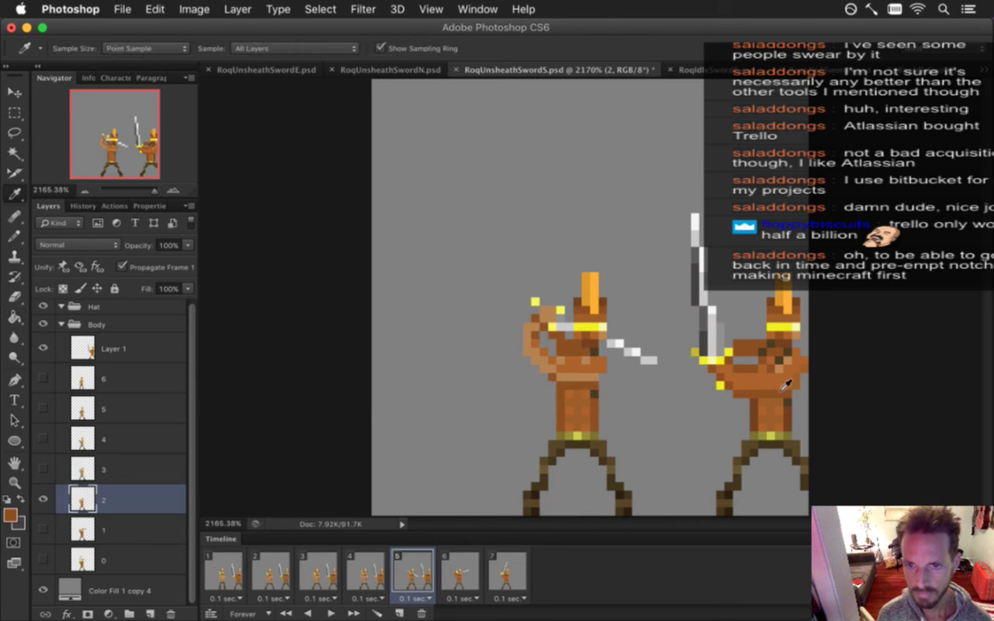
pyautogui.click(690, 349)
pyautogui.press('g')
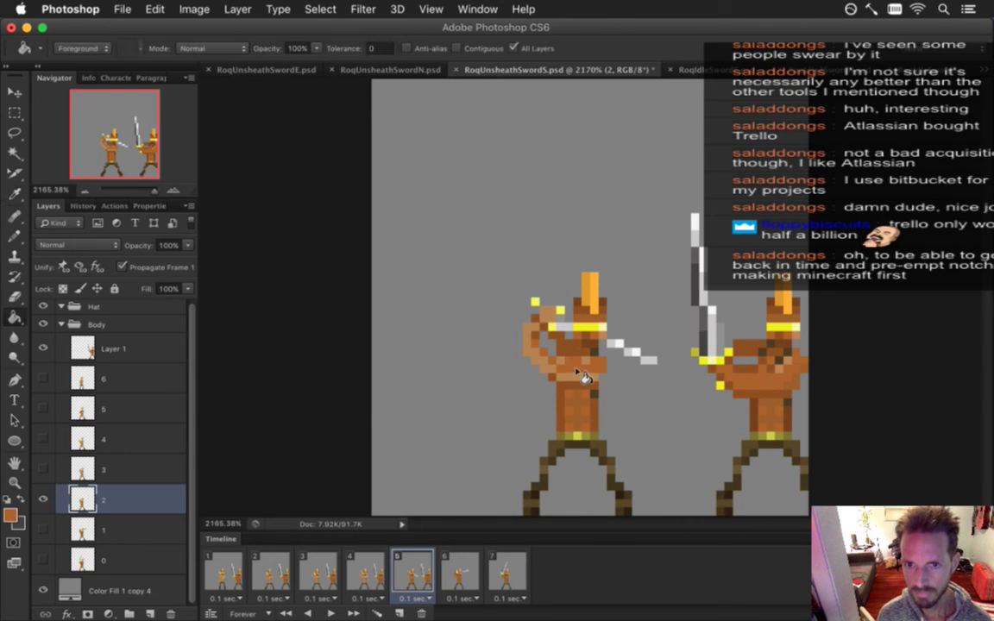
pyautogui.click(575, 371)
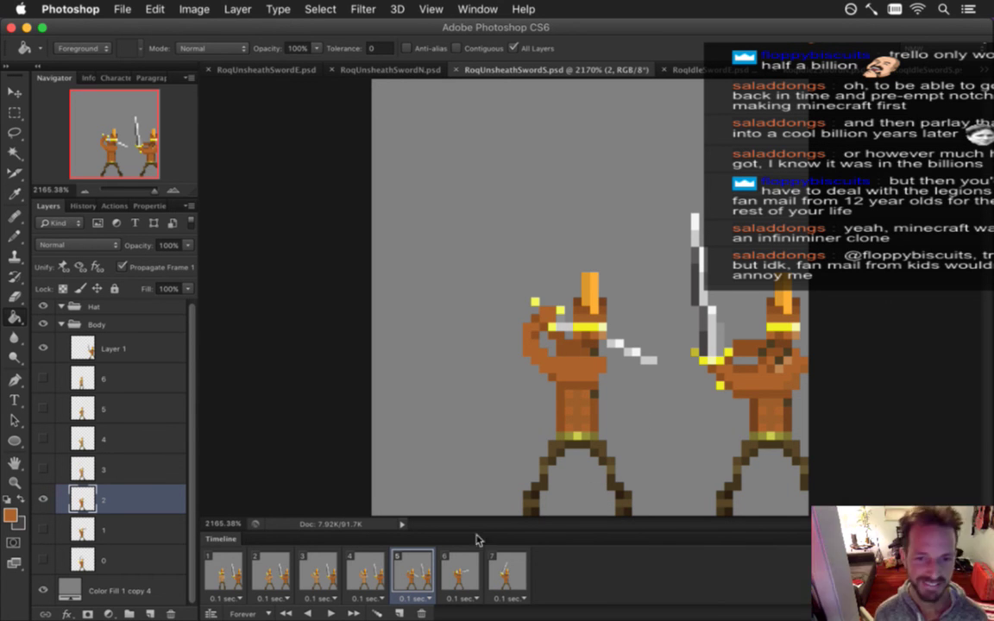
# Paint a light tan highlight across frame 5's chest using the color sampled from the reference figure
pyautogui.click(380, 575)
pyautogui.click(414, 569)
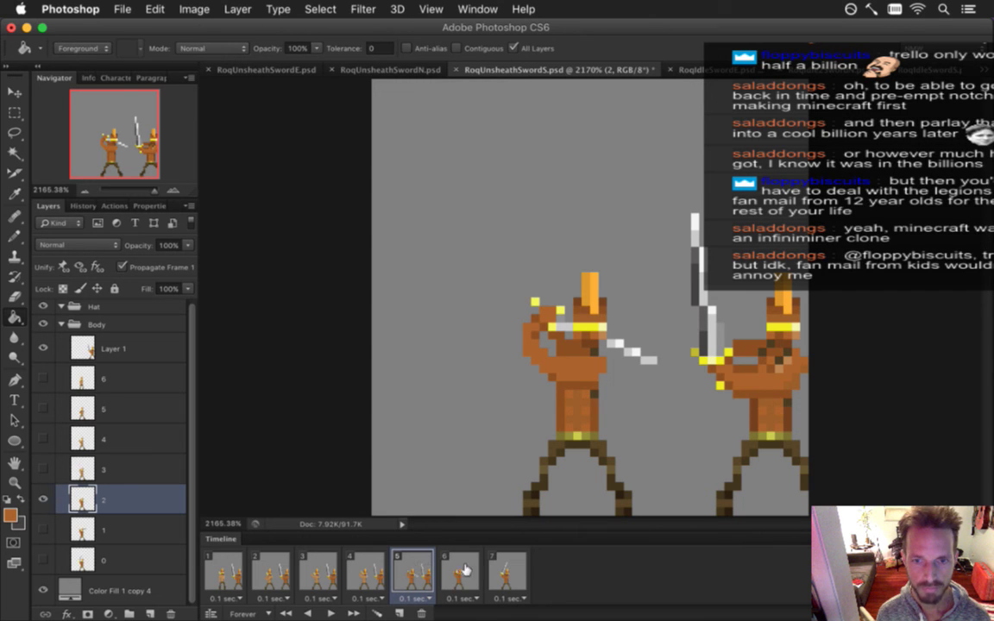
pyautogui.press('i')
pyautogui.click(795, 367)
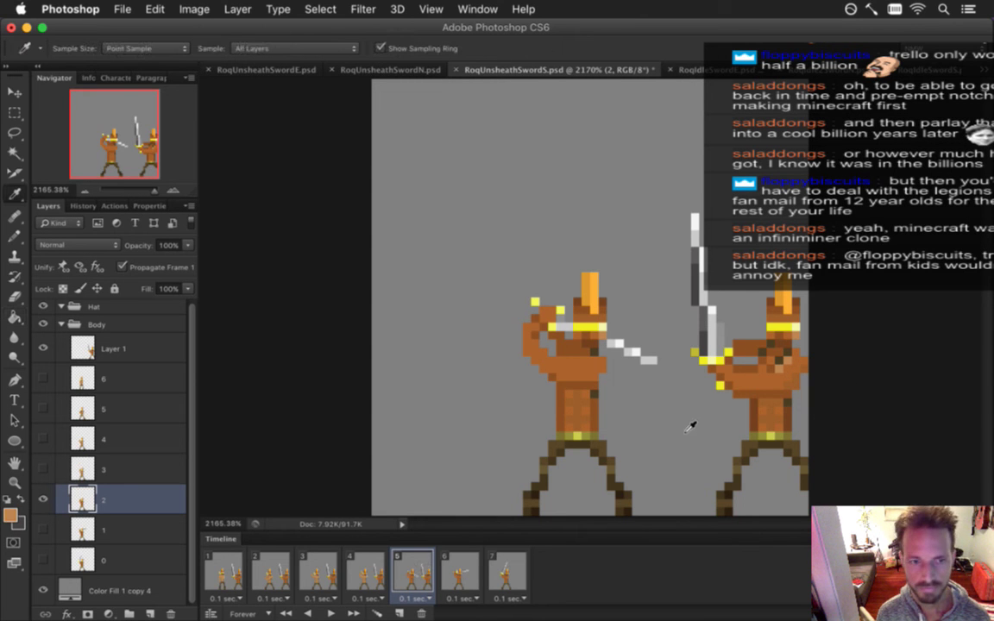
pyautogui.press('b')
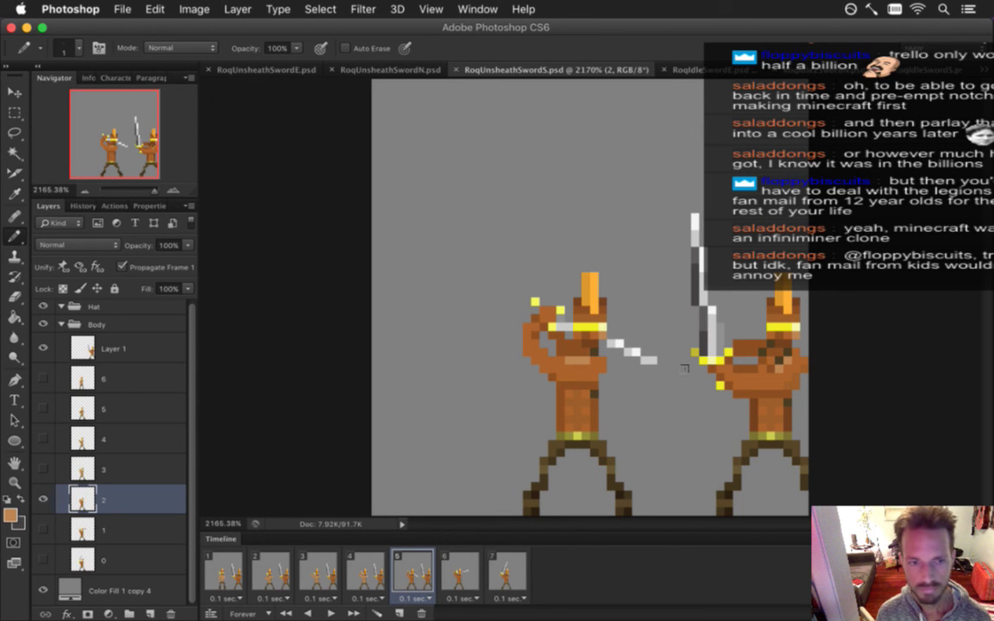
# Repaint frame 5's blade pixels with the greys and white of the reference sword, shading the part beside the guard
pyautogui.press('i')
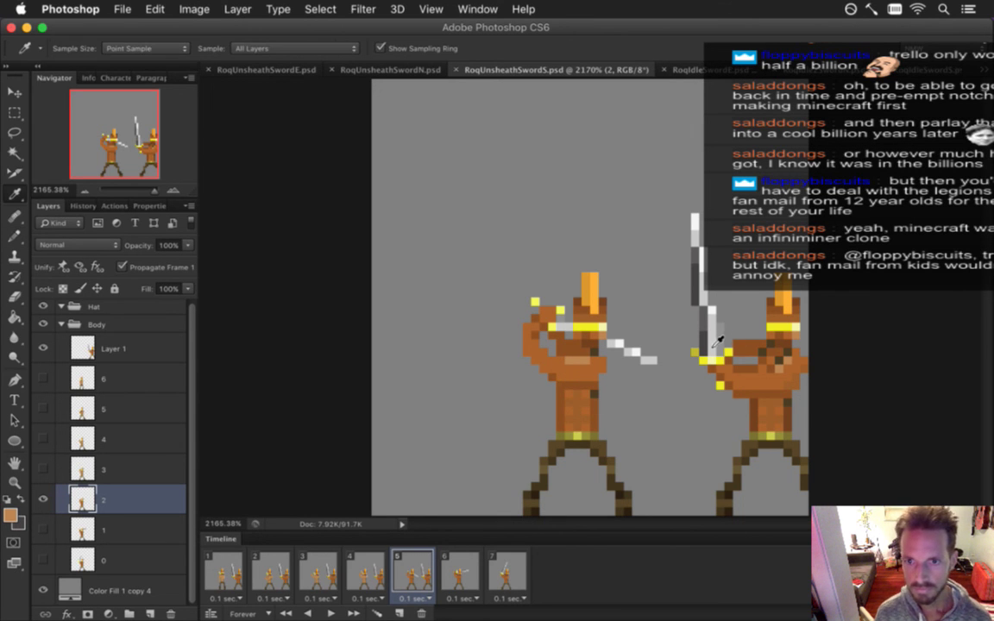
pyautogui.click(709, 343)
pyautogui.press('b')
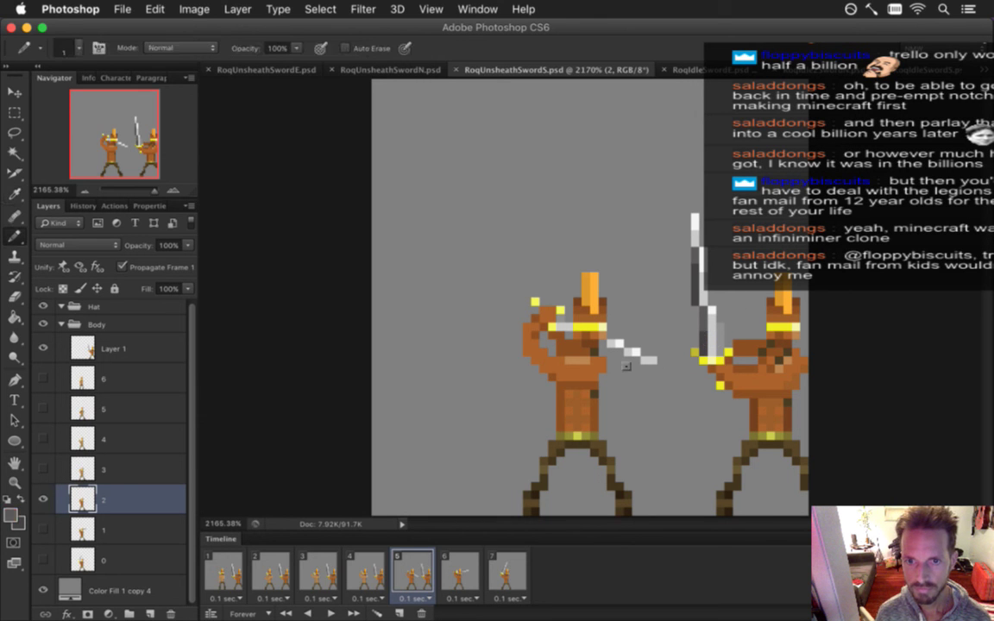
pyautogui.click(518, 318)
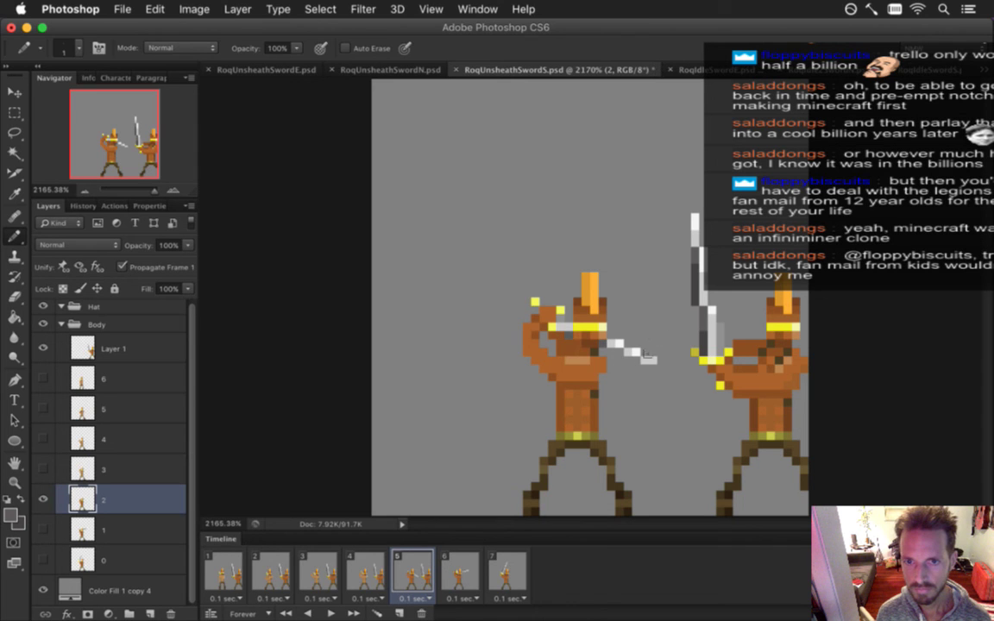
pyautogui.press('i')
pyautogui.click(557, 321)
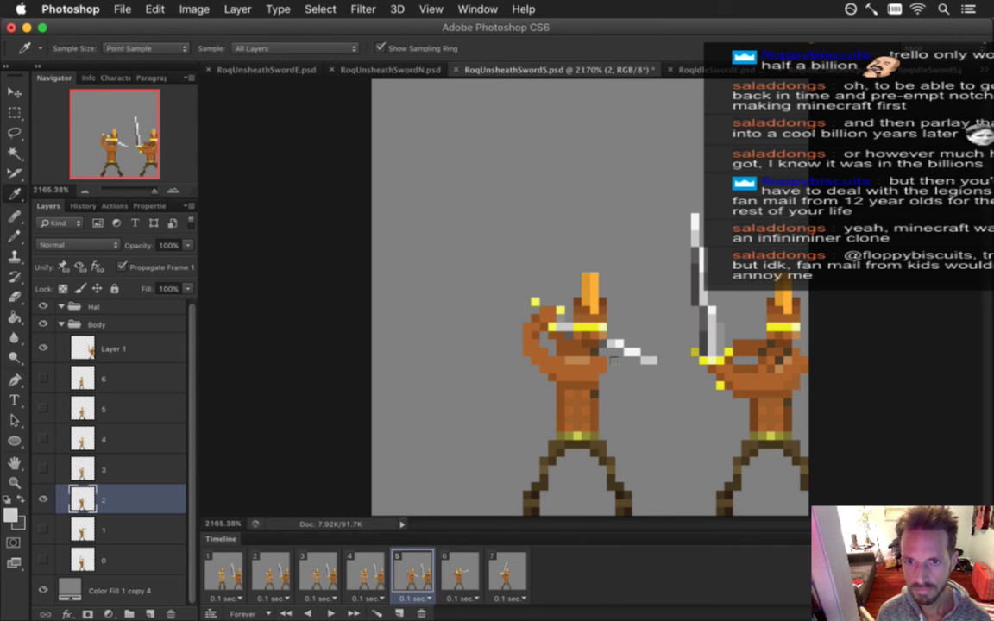
pyautogui.press('b')
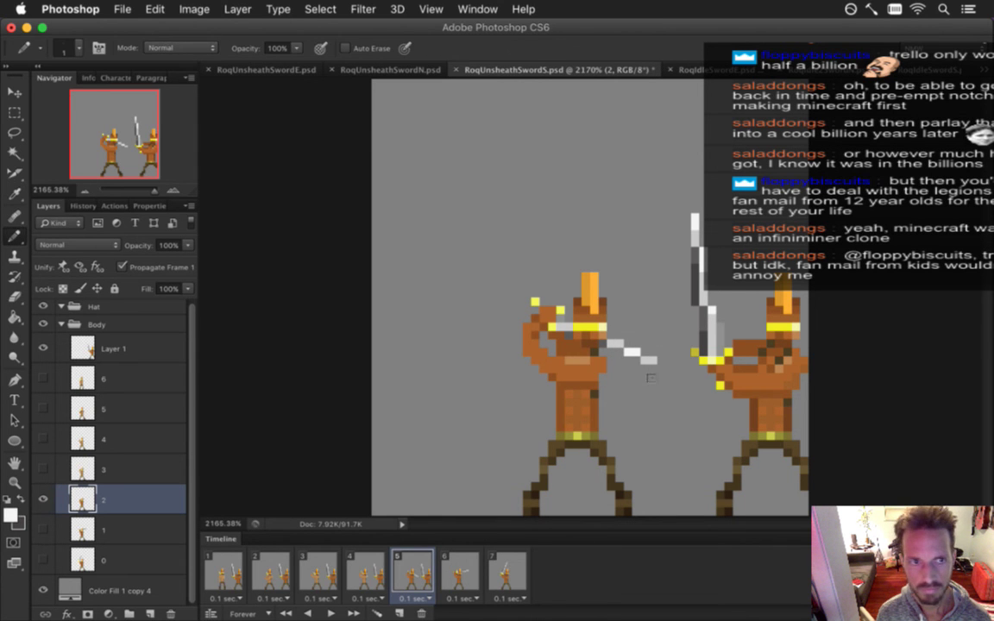
# Repaint the sword guard pixels in frame 5 with the yellow sampled from the reference sword's guard and save the file
pyautogui.press('i')
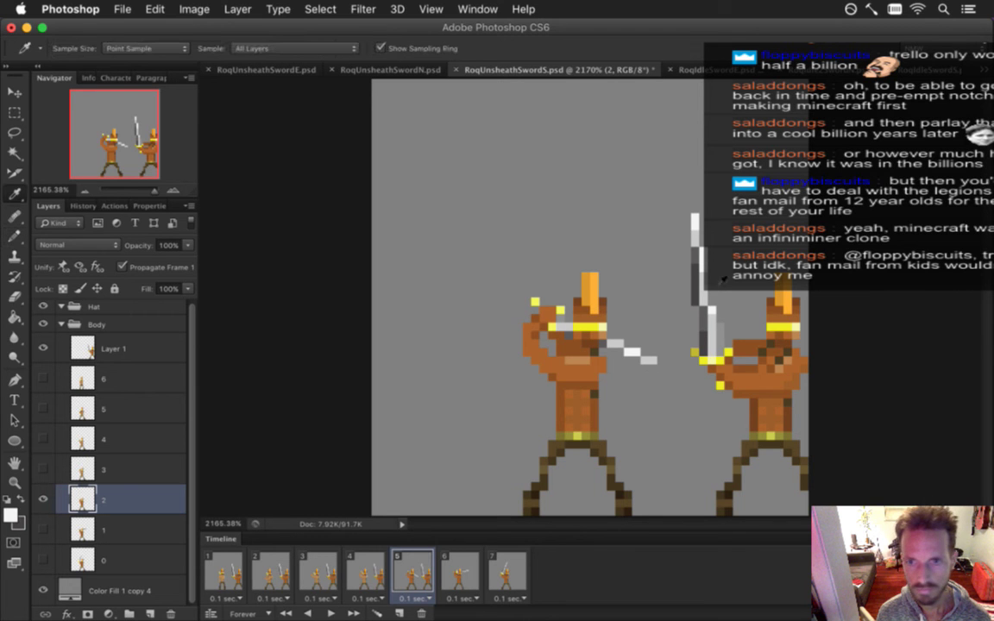
pyautogui.click(725, 364)
pyautogui.press('b')
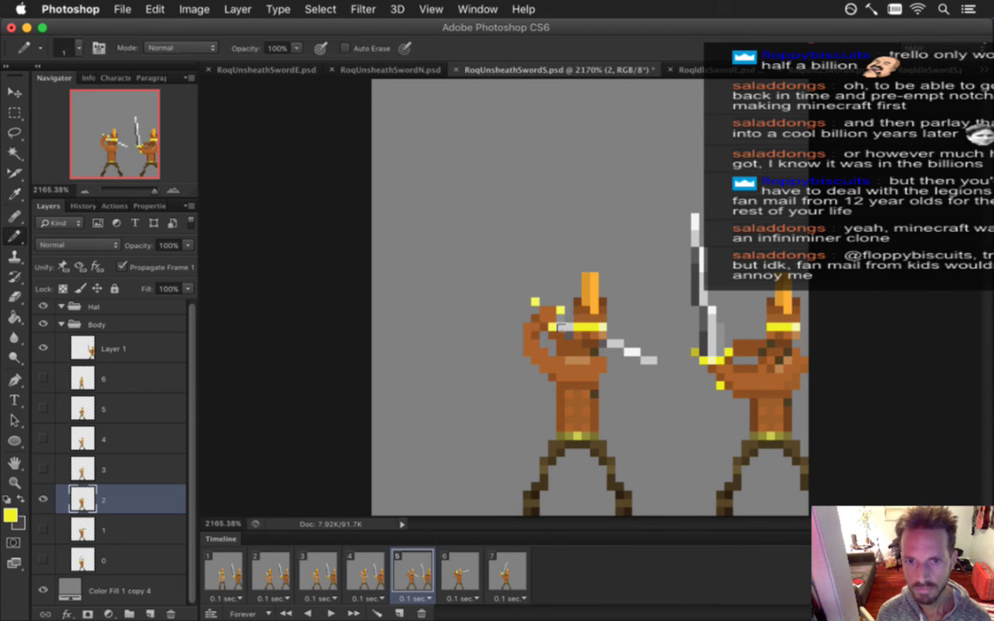
pyautogui.press('super+s')
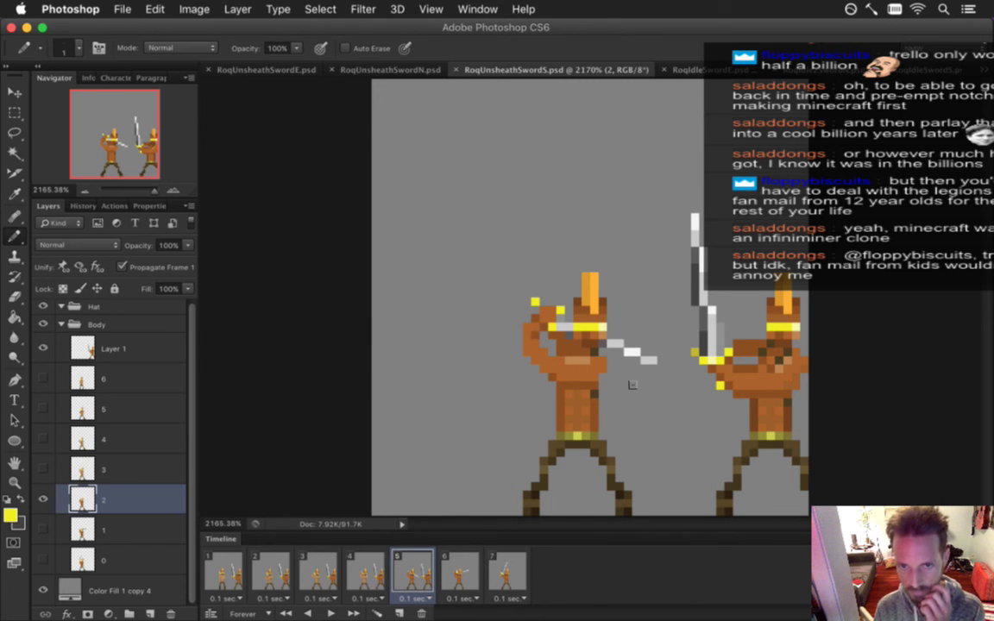
# Touch up frame 5's torso shading with the darker brown sampled from the reference figure's torso, then hide the reference layer, Layer 1
pyautogui.click(44, 345)
pyautogui.click(44, 347)
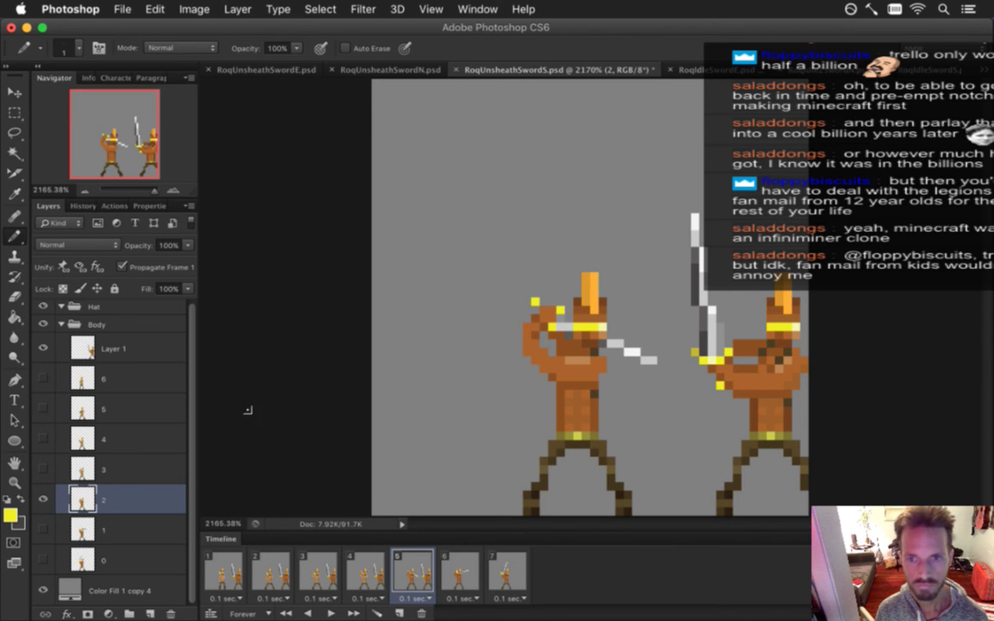
pyautogui.press('i')
pyautogui.click(762, 420)
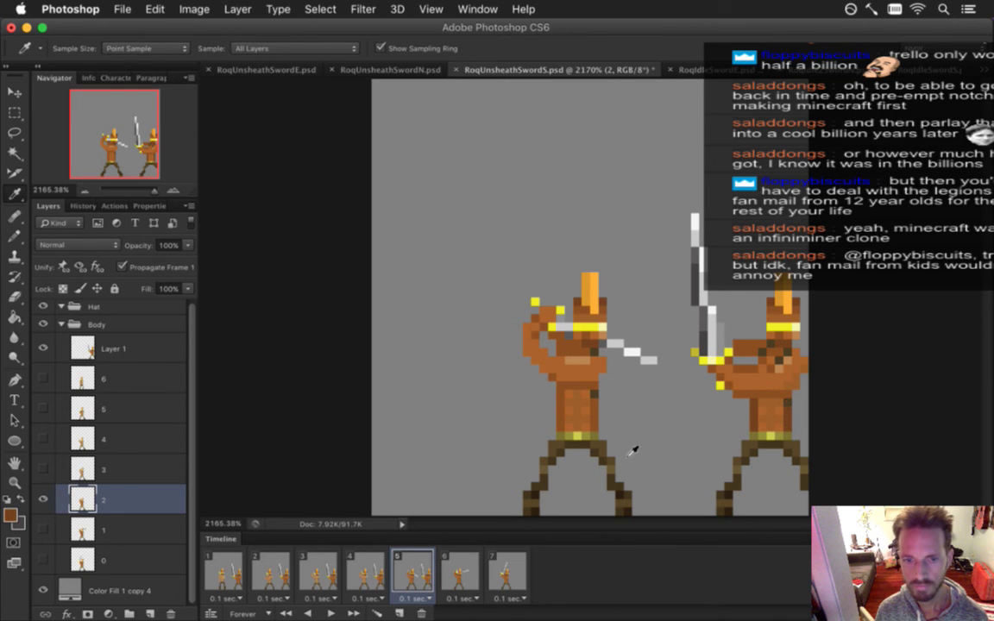
pyautogui.press('b')
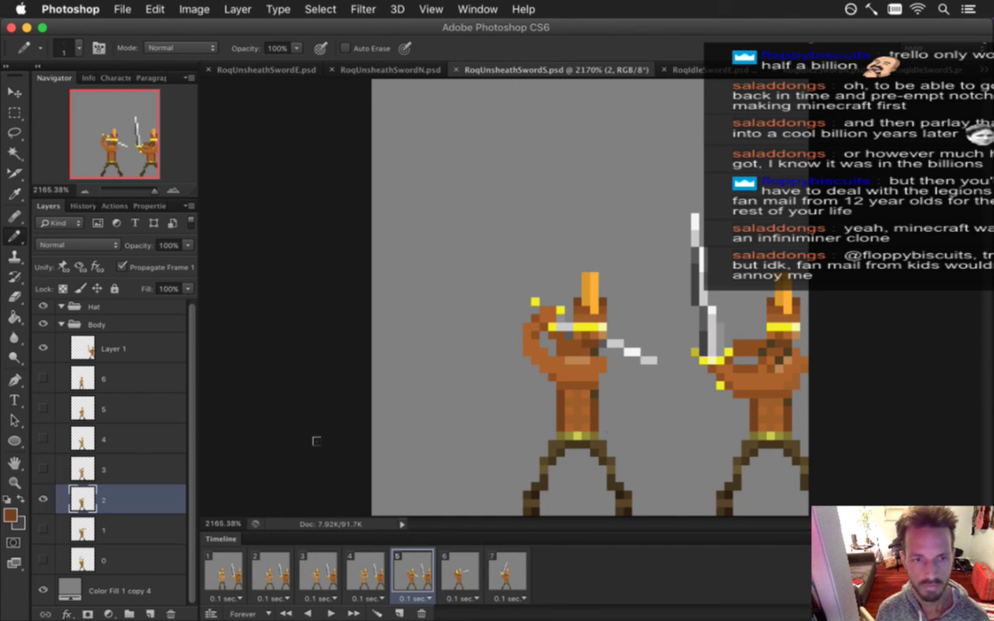
pyautogui.click(43, 348)
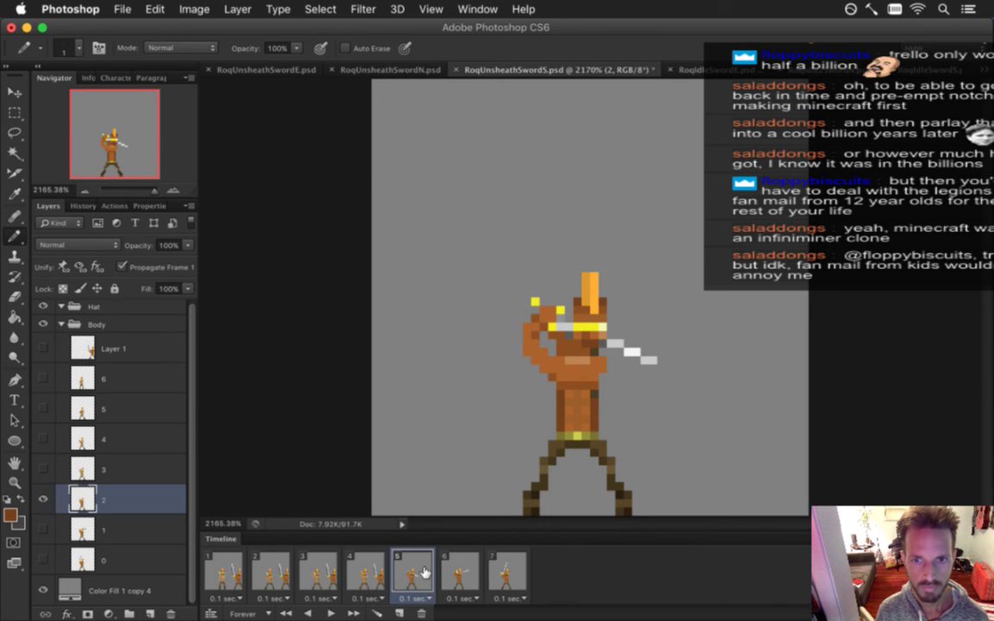
# Sample the orange-brown from frame 6's torso and return to frame 5 with the Pencil tool
pyautogui.click(459, 573)
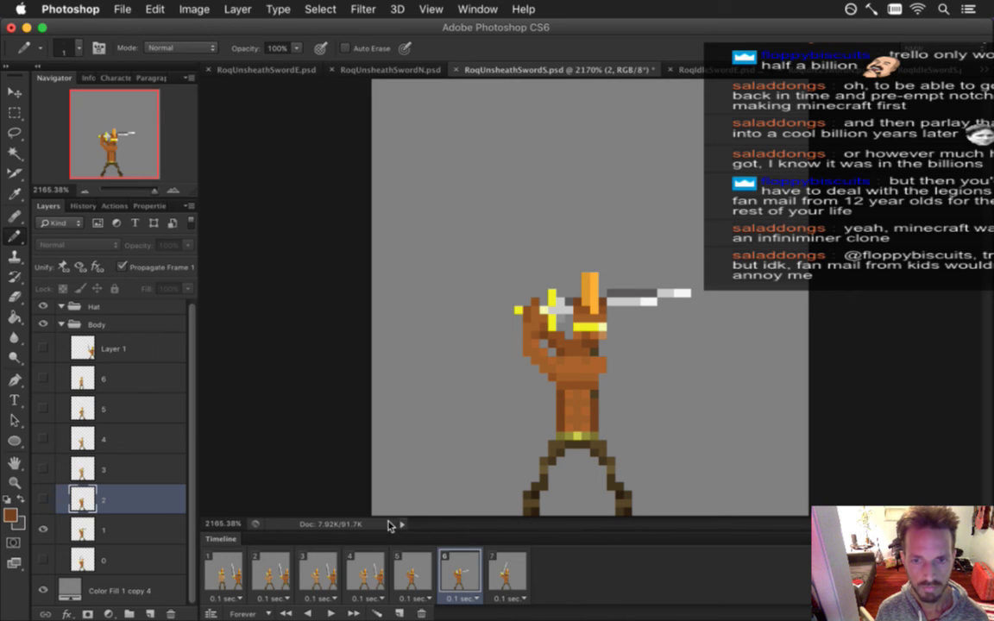
pyautogui.click(491, 571)
pyautogui.click(466, 571)
pyautogui.press('i')
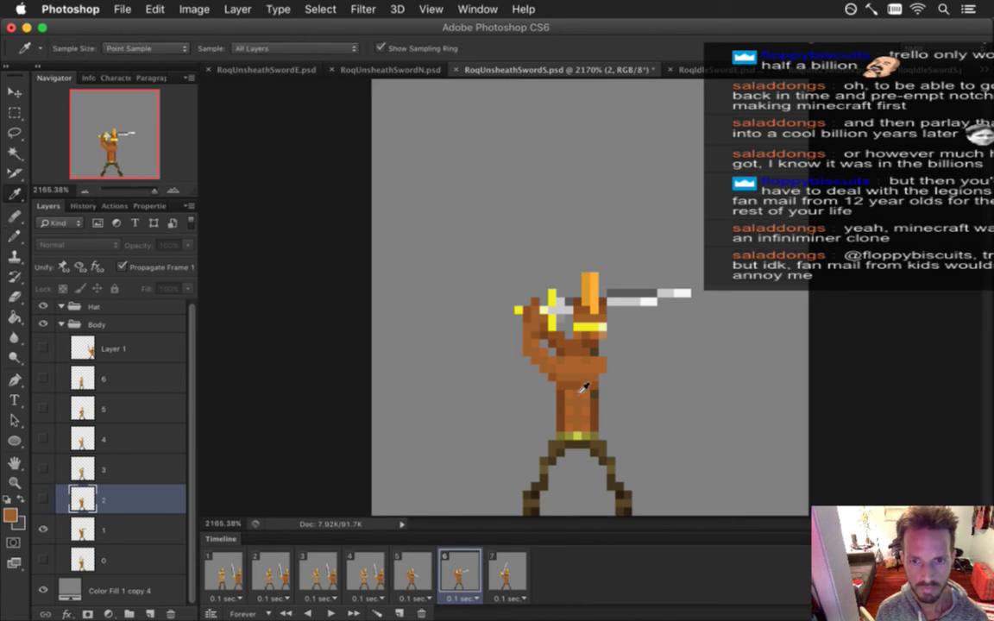
pyautogui.click(412, 571)
pyautogui.press('b')
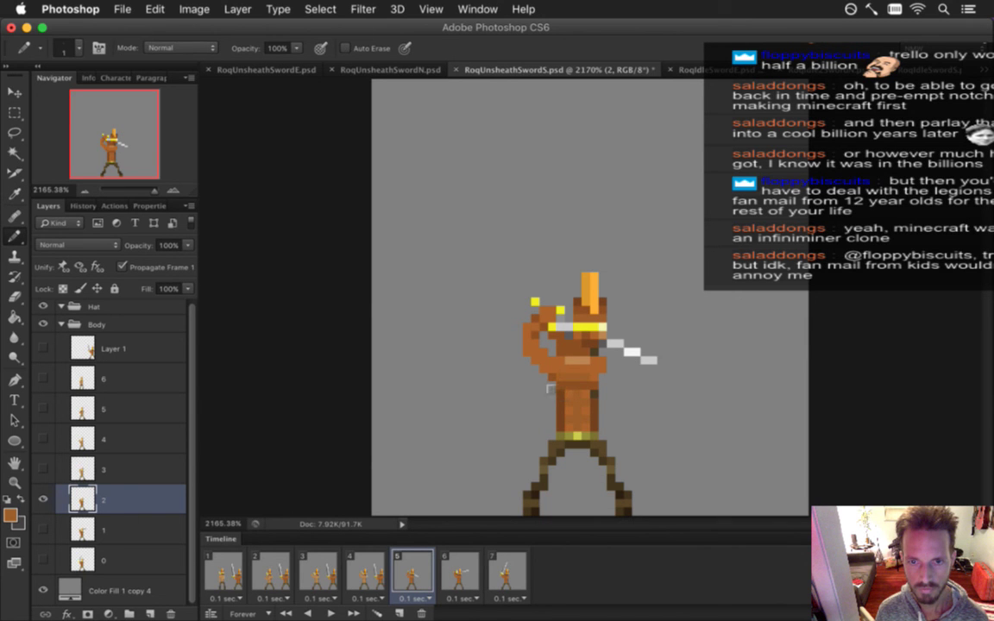
# Flip between frames 5 and 6 to compare their chest and arm shading
pyautogui.click(460, 571)
pyautogui.click(412, 571)
pyautogui.click(460, 571)
pyautogui.click(413, 571)
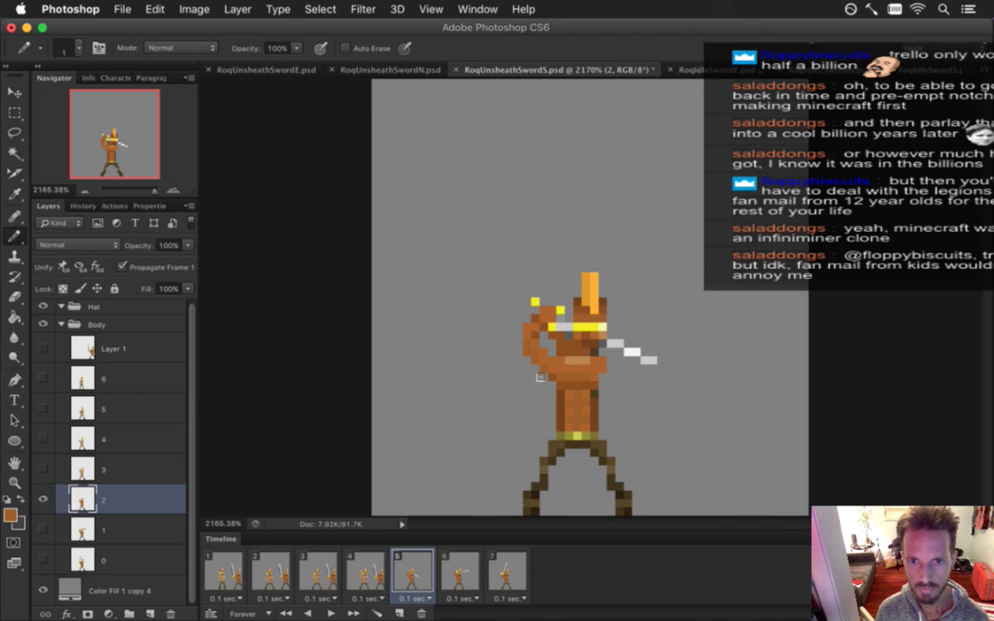
pyautogui.press('Right')
pyautogui.press('Left')
pyautogui.click(465, 572)
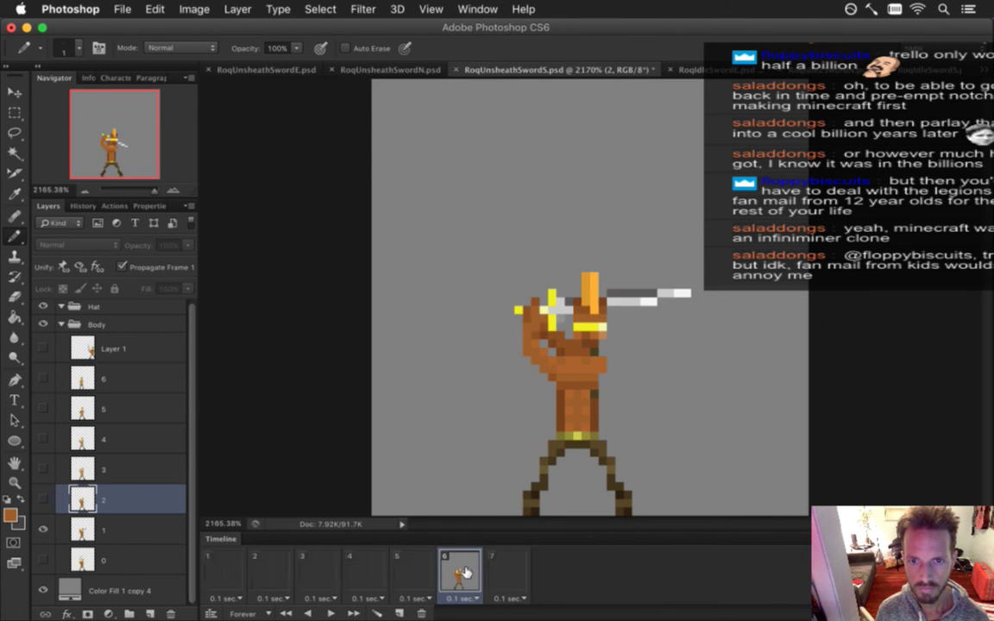
pyautogui.click(416, 568)
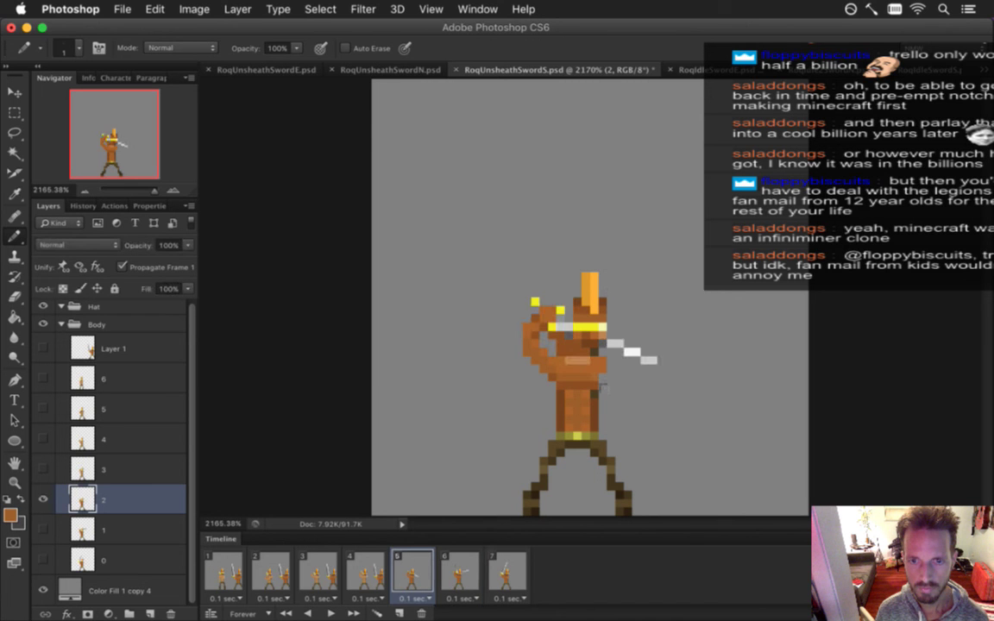
# Paint a short light tan highlight on frame 6's chest on layer 1, using the color sampled from frame 5
pyautogui.press('i')
pyautogui.click(525, 329)
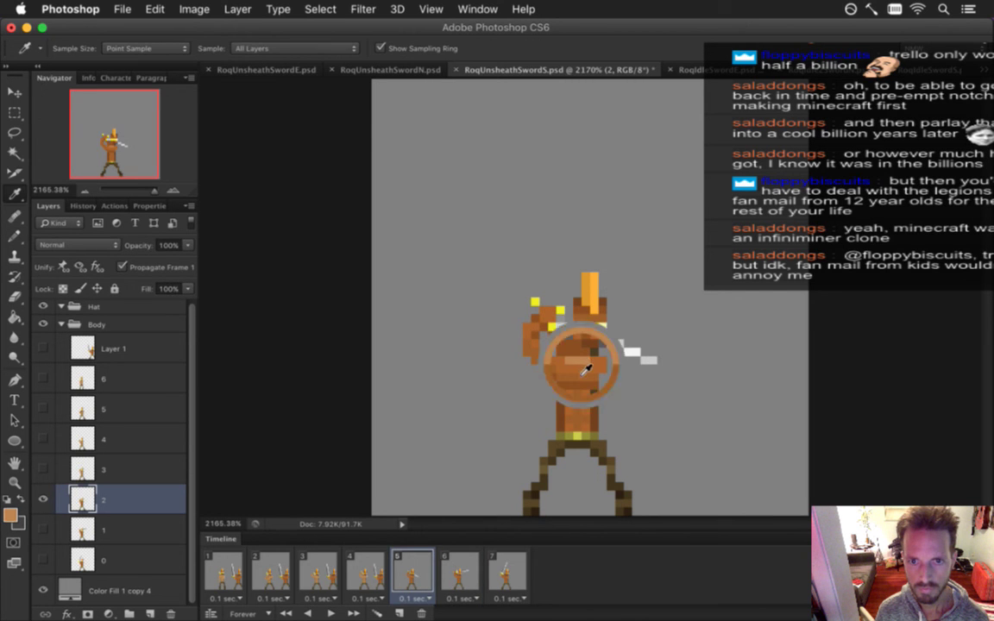
pyautogui.click(454, 565)
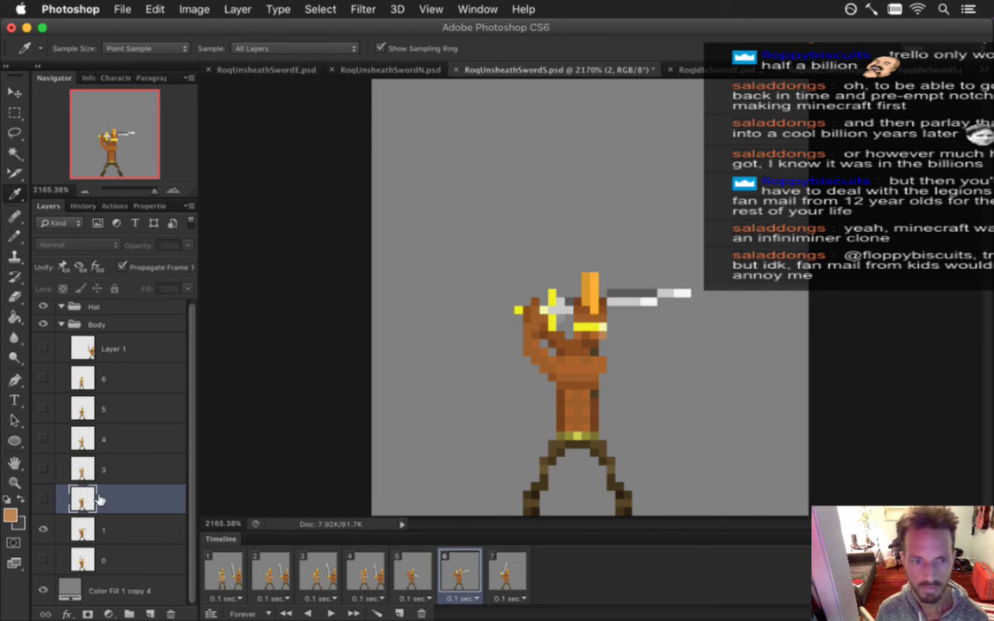
pyautogui.hotkey('alt', '[')
pyautogui.press('b')
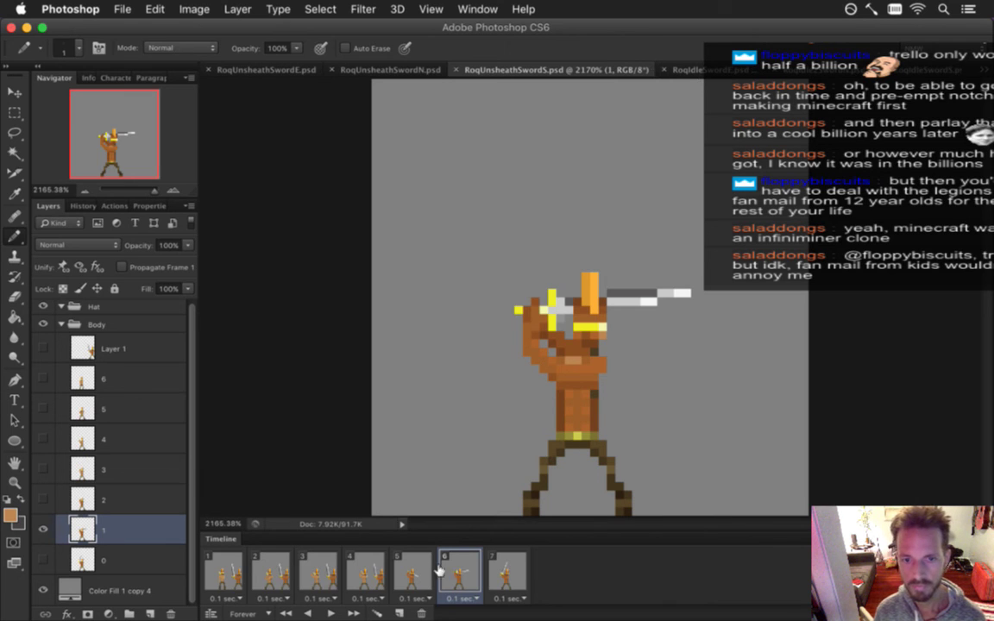
# Shorten frame 5's chest highlight on layer 2 by painting its end with the sampled orange-brown, and save the file
pyautogui.press('Left')
pyautogui.press('i')
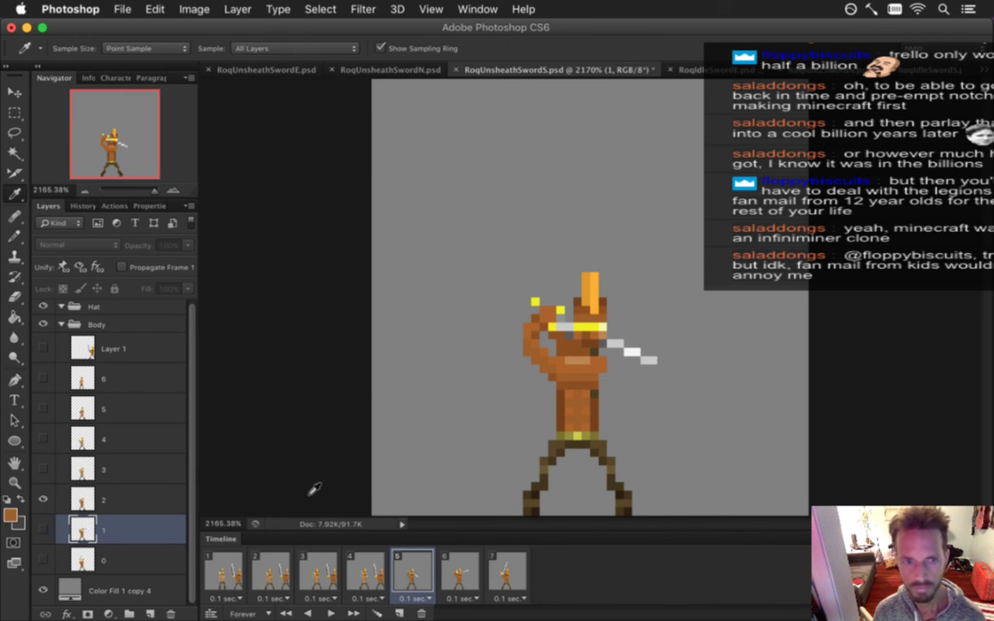
pyautogui.click(133, 495)
pyautogui.press('b')
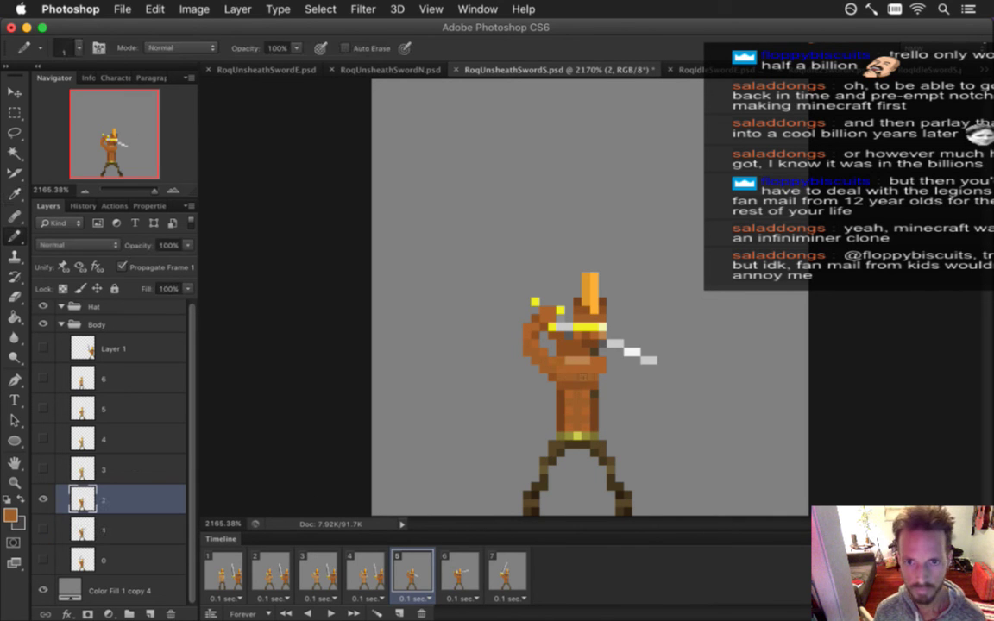
pyautogui.hotkey('ctrl', 's')
# Extend frame 6's chest highlight on layer 1 with the sampled light tan
pyautogui.click(451, 573)
pyautogui.click(431, 574)
pyautogui.click(454, 571)
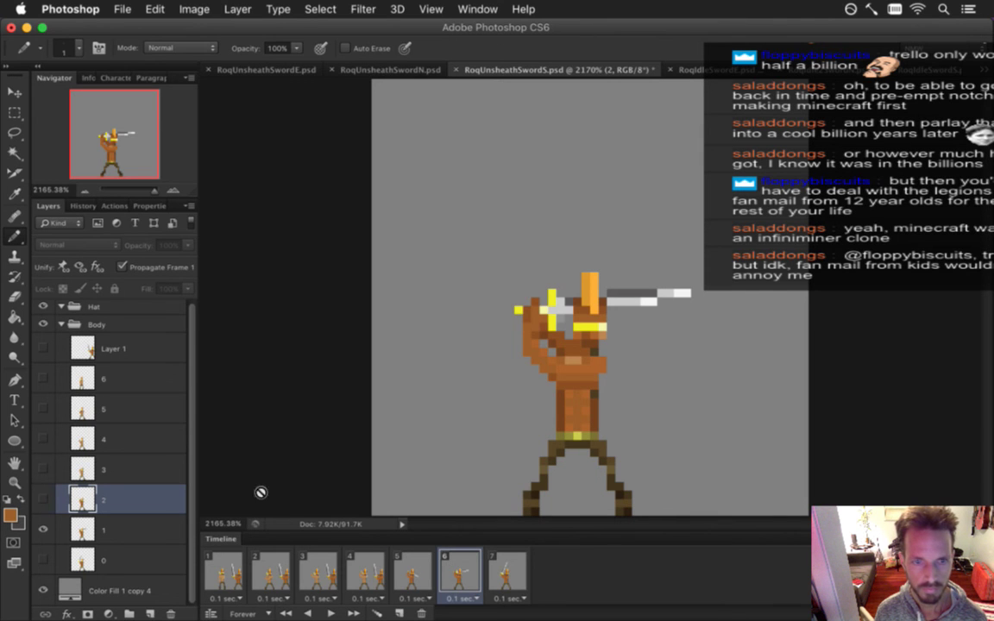
pyautogui.click(84, 530)
pyautogui.press('i')
pyautogui.press('b')
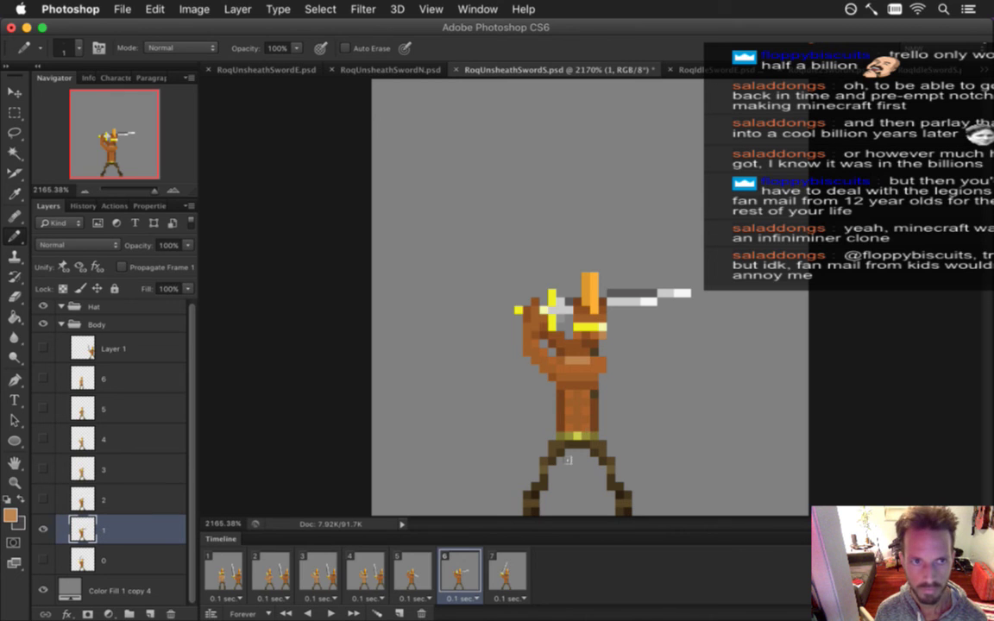
# Flip repeatedly between frames 5 and 6 to check how the chest highlight shifts in the animation
pyautogui.click(413, 573)
pyautogui.click(464, 562)
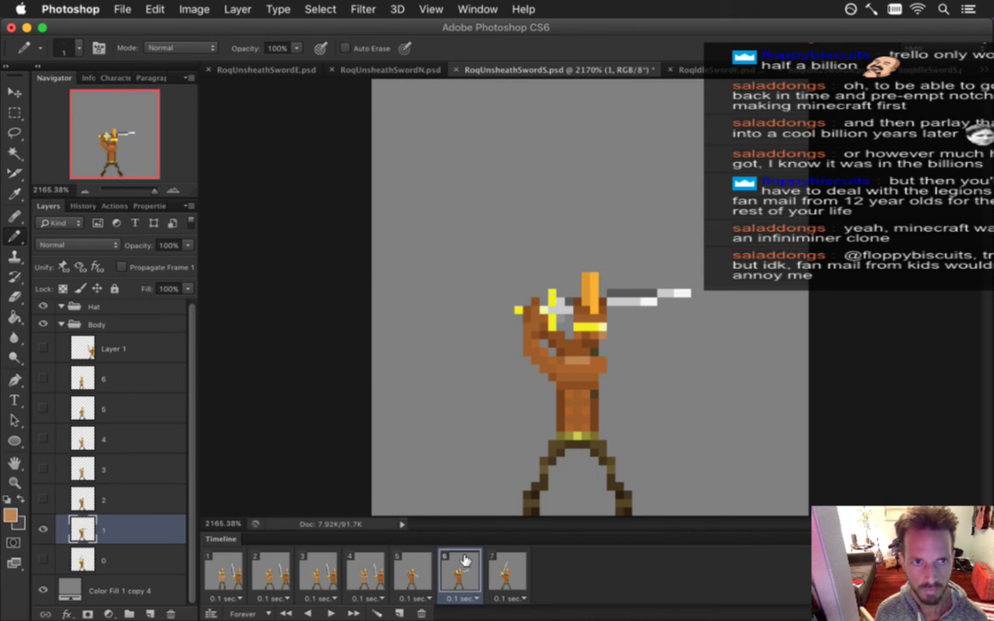
pyautogui.click(412, 573)
pyautogui.click(464, 565)
pyautogui.click(412, 573)
pyautogui.click(461, 569)
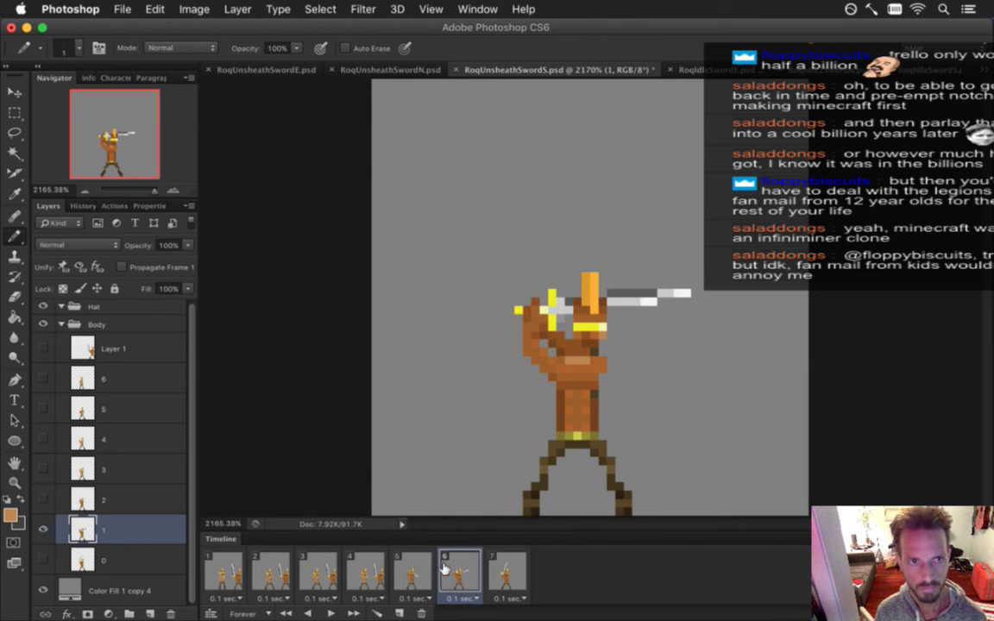
pyautogui.click(414, 572)
pyautogui.click(445, 570)
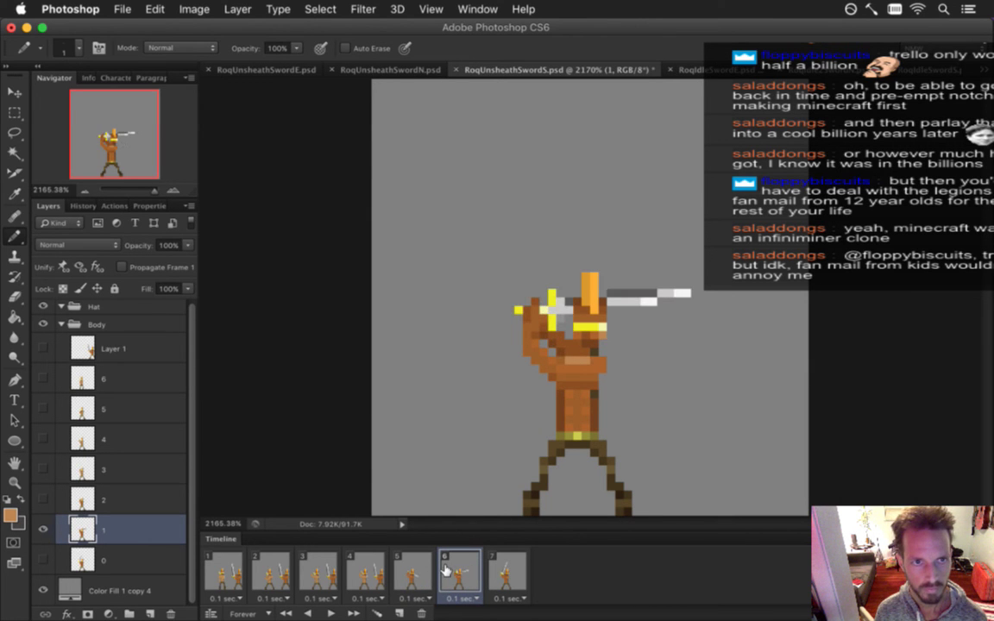
pyautogui.click(415, 574)
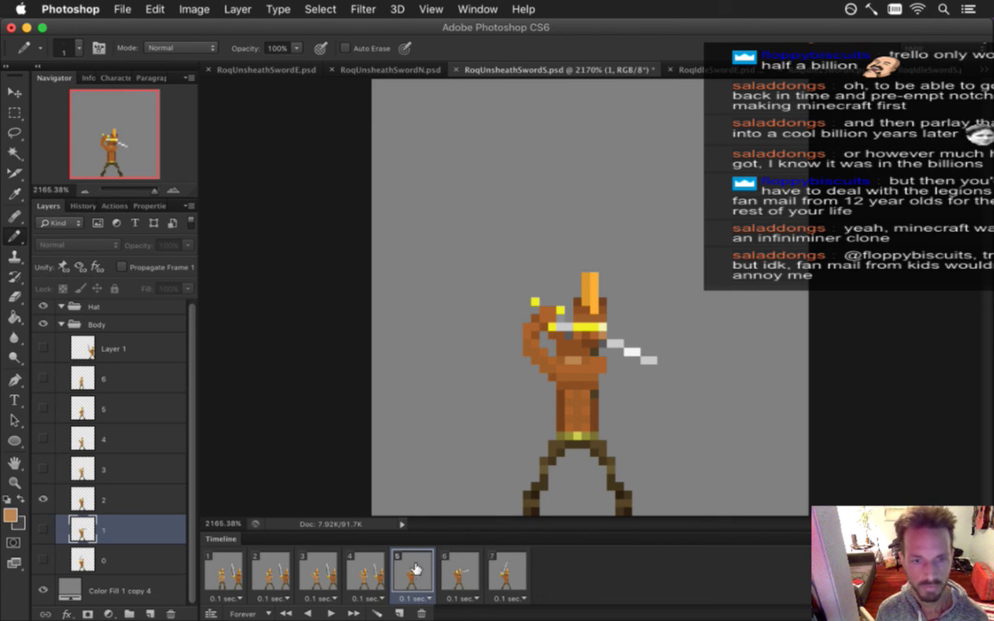
# Shade frame 5's neck area on layer 2 with the darker brown sampled from the torso, and save the file
pyautogui.click(112, 499)
pyautogui.press('i')
pyautogui.click(567, 401)
pyautogui.press('b')
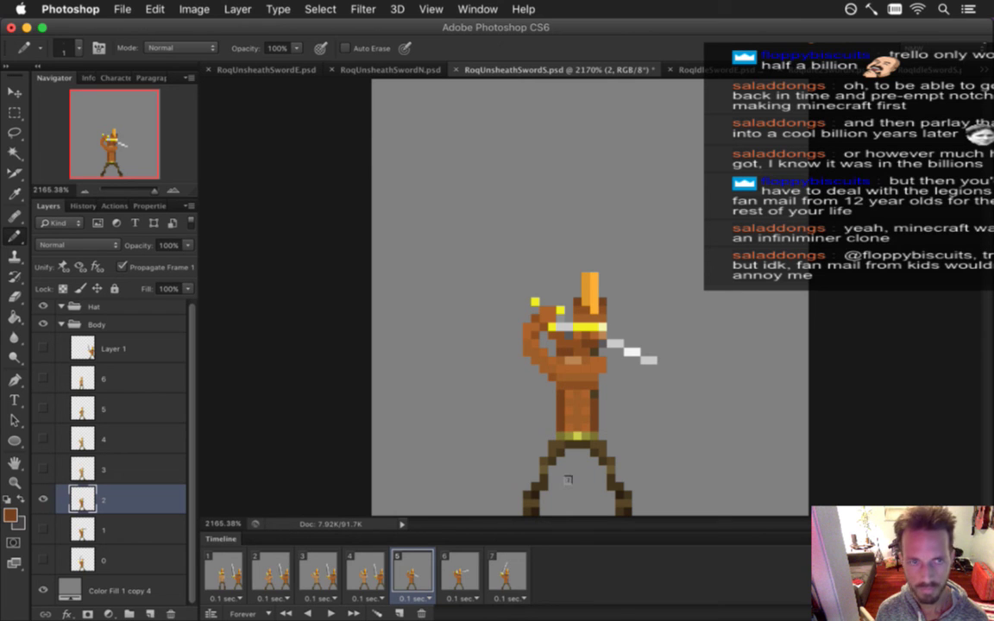
pyautogui.press('super+s')
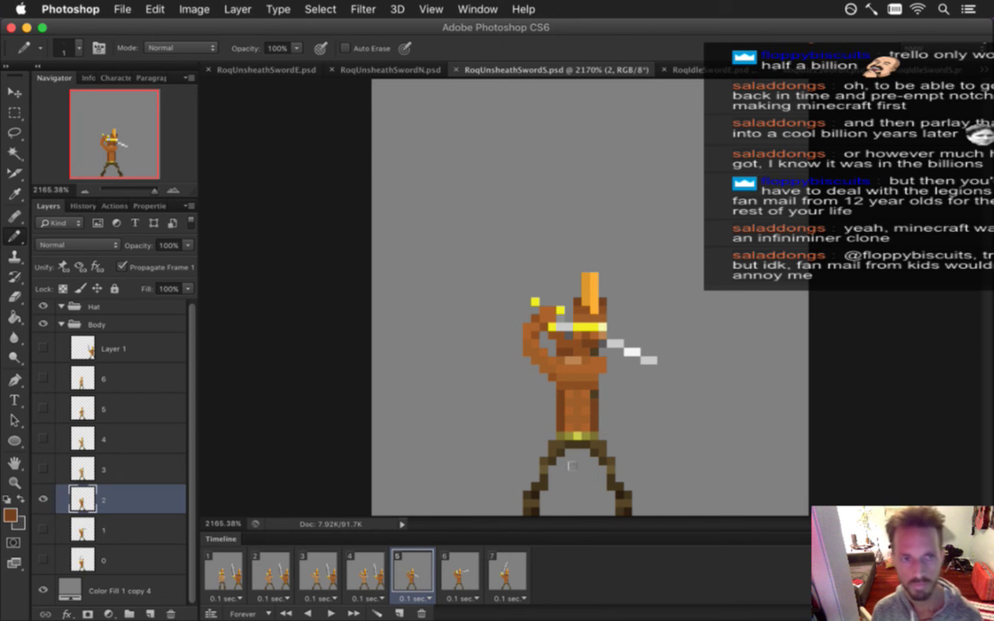
# On layer 3 in frame 4, fill the tan torso and arms with orange-browns sampled from the reference figure and compare with frame 5
pyautogui.click(367, 571)
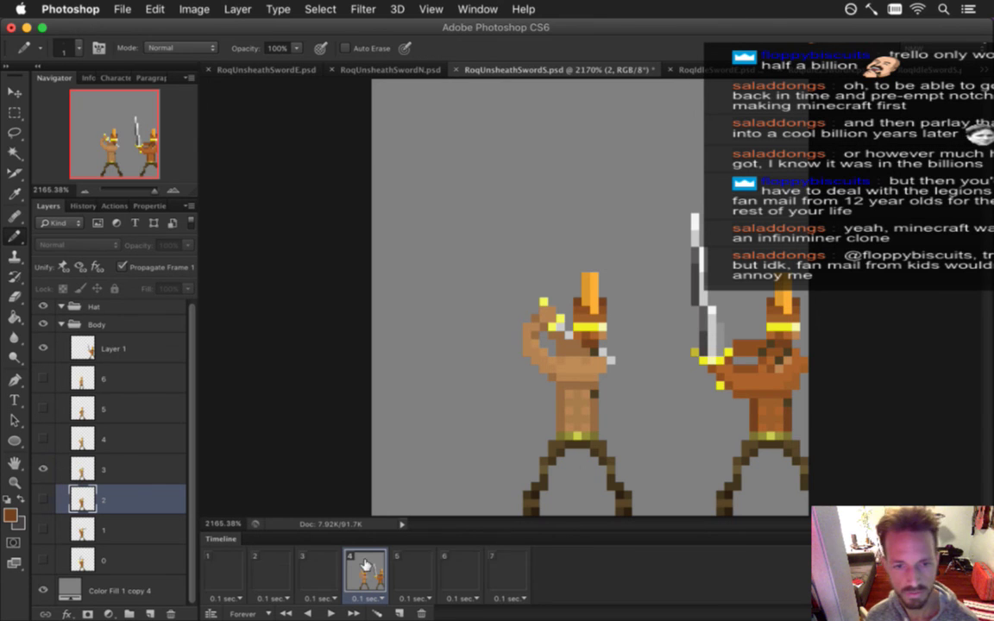
pyautogui.click(143, 473)
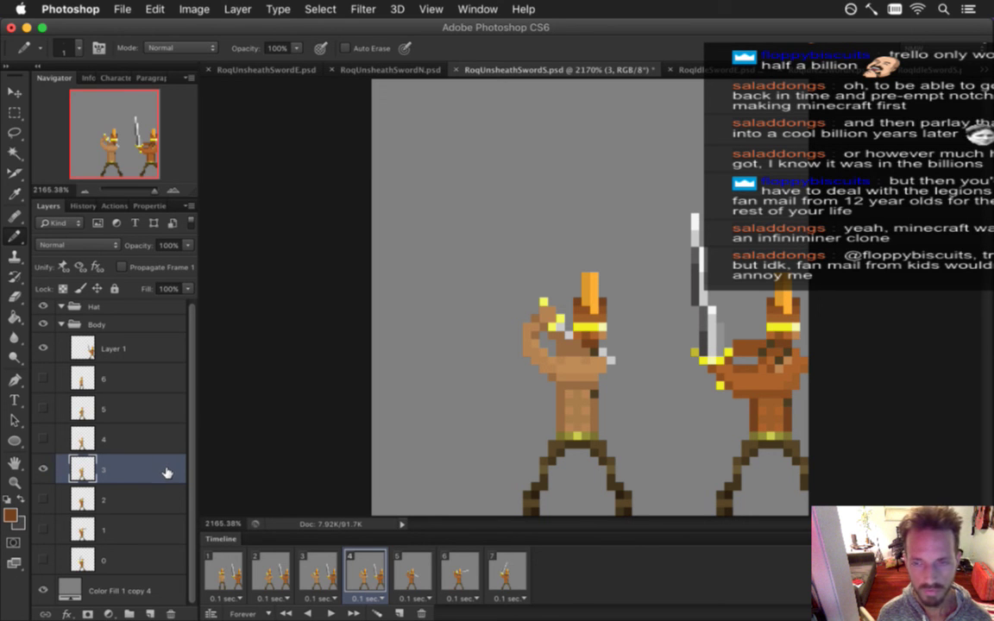
pyautogui.press('i')
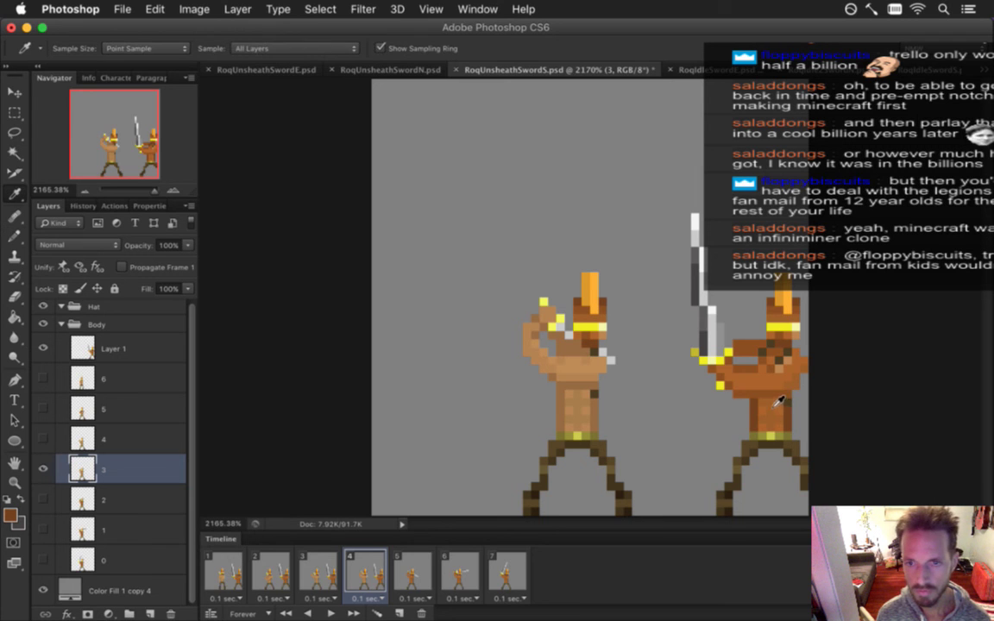
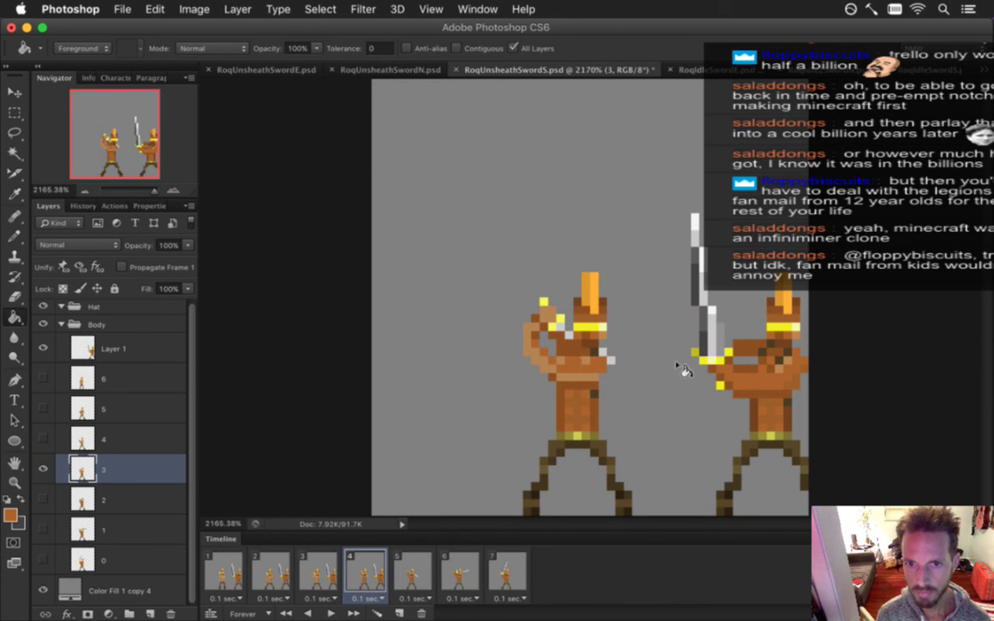
pyautogui.press('g')
pyautogui.click(584, 373)
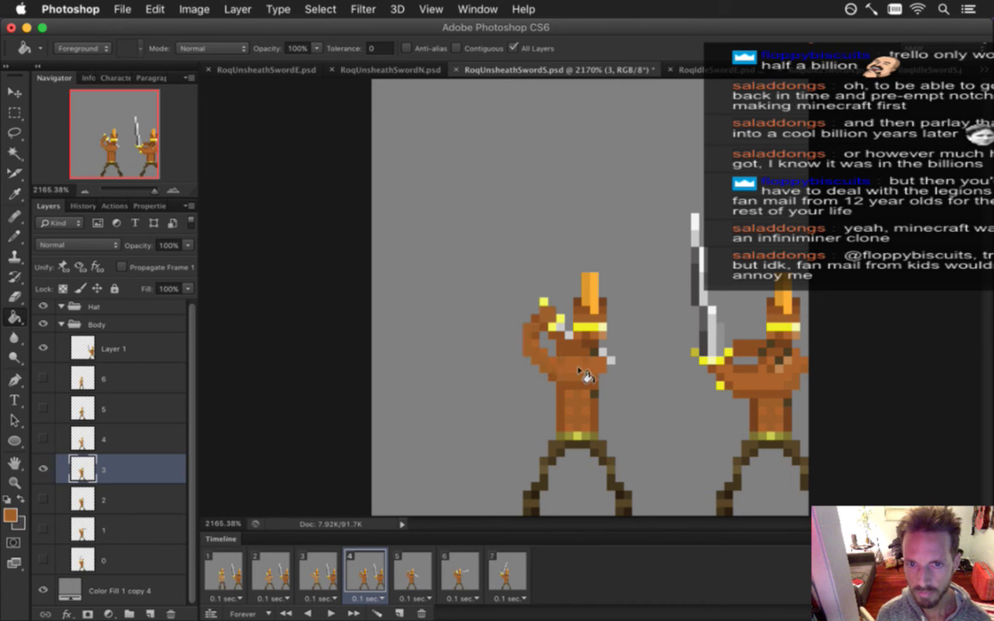
pyautogui.press('b')
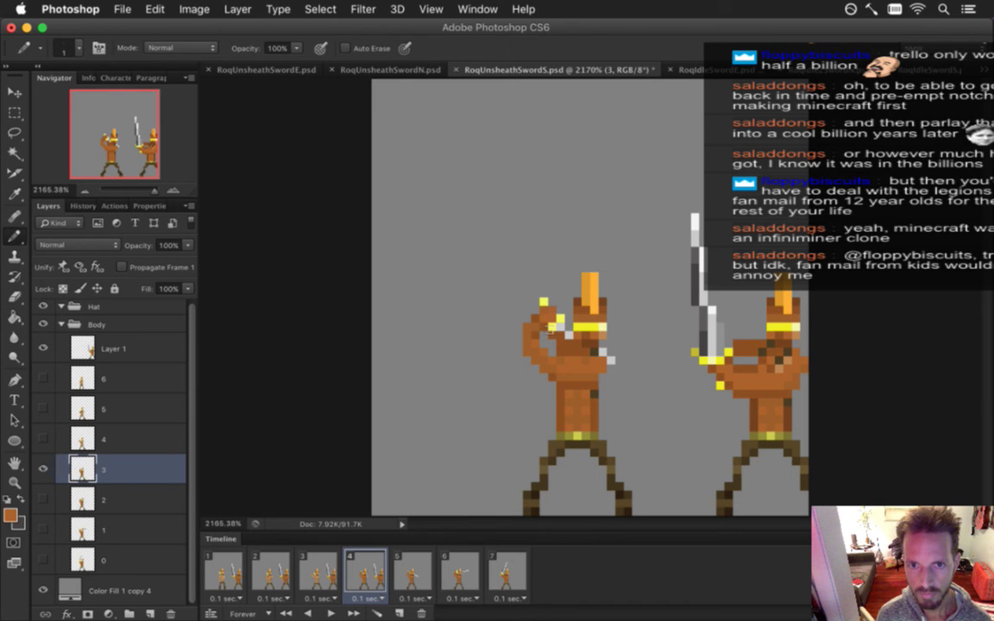
pyautogui.click(402, 570)
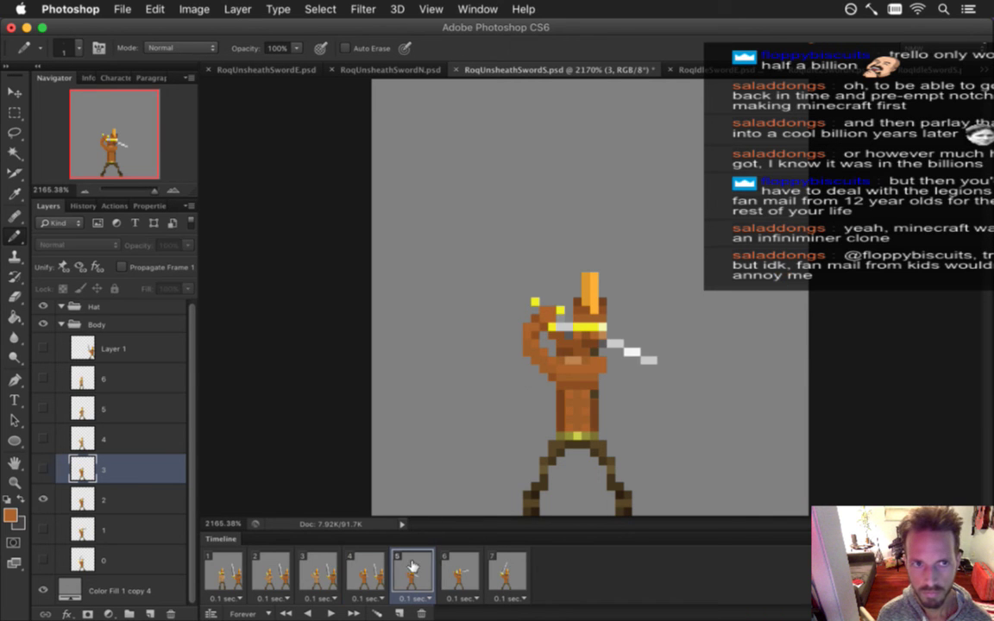
pyautogui.click(369, 569)
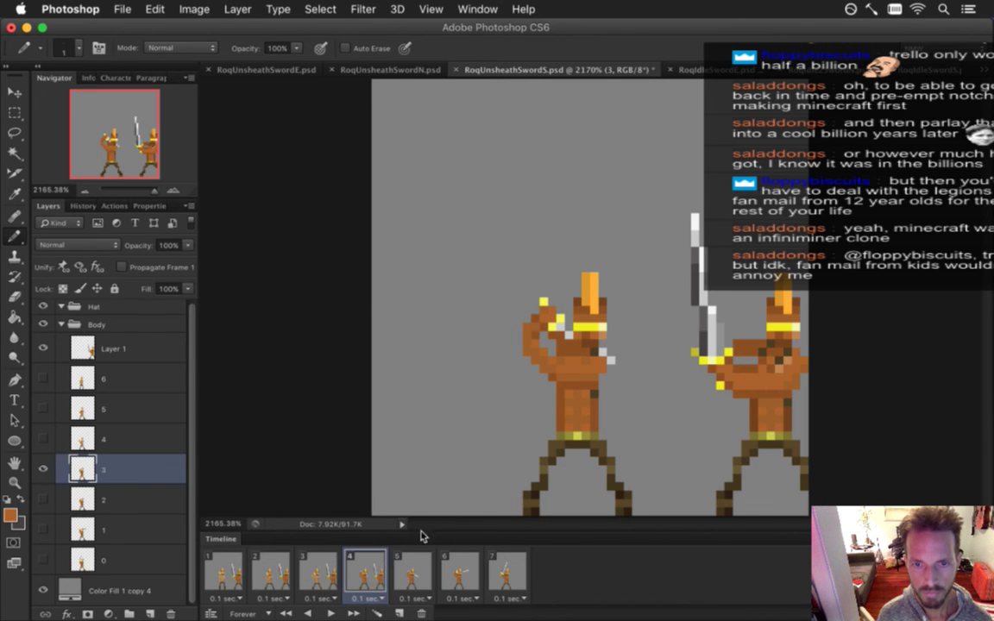
pyautogui.click(415, 572)
pyautogui.click(366, 571)
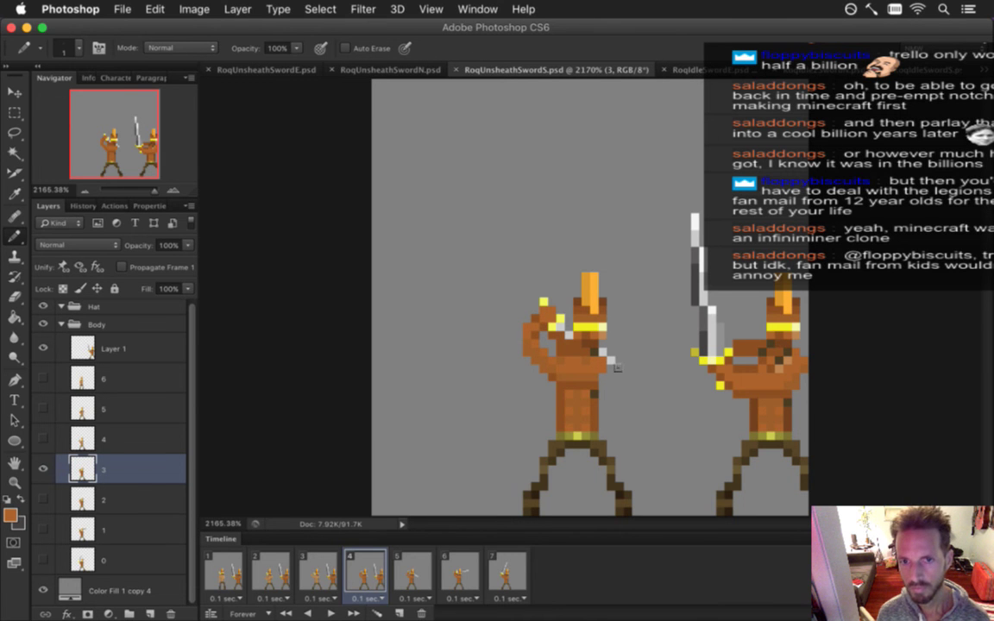
# Touch up frame 4's hand with the sampled yellow, shade the torso's edges with the reference figure's darker brown, and save the file
pyautogui.keyDown('alt'); pyautogui.click(710, 352); pyautogui.keyUp('alt')
pyautogui.click(561, 324)
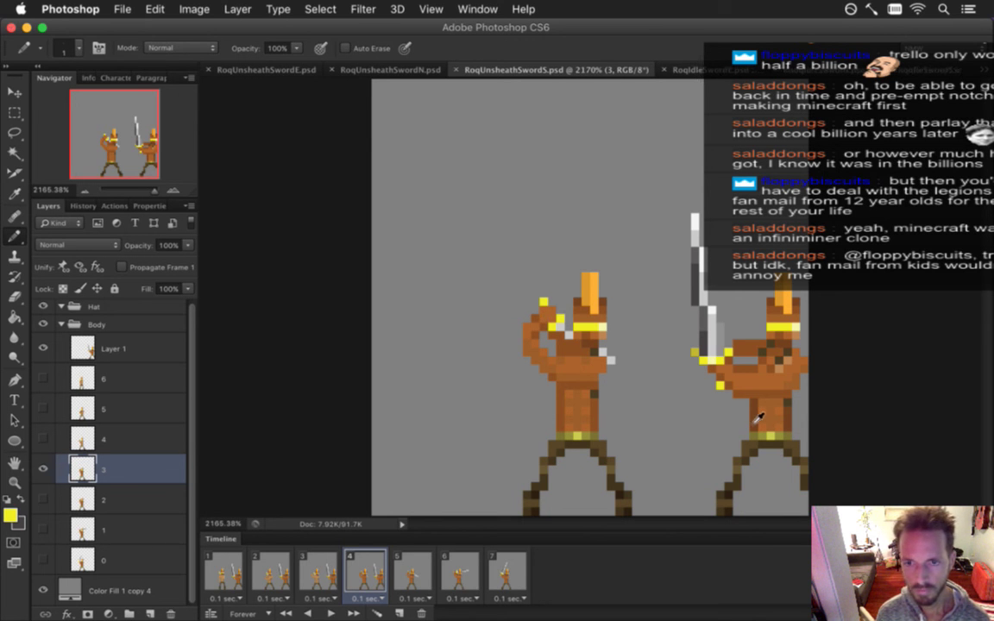
pyautogui.keyDown('alt'); pyautogui.click(681, 369); pyautogui.keyUp('alt')
pyautogui.click(595, 440)
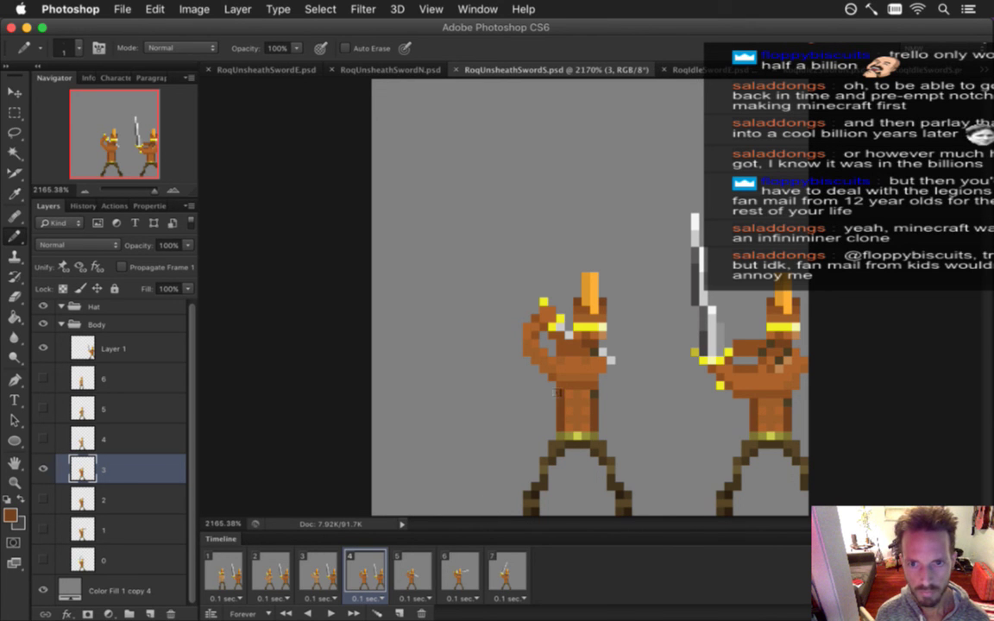
pyautogui.click(567, 369)
pyautogui.hotkey('ctrl', 's')
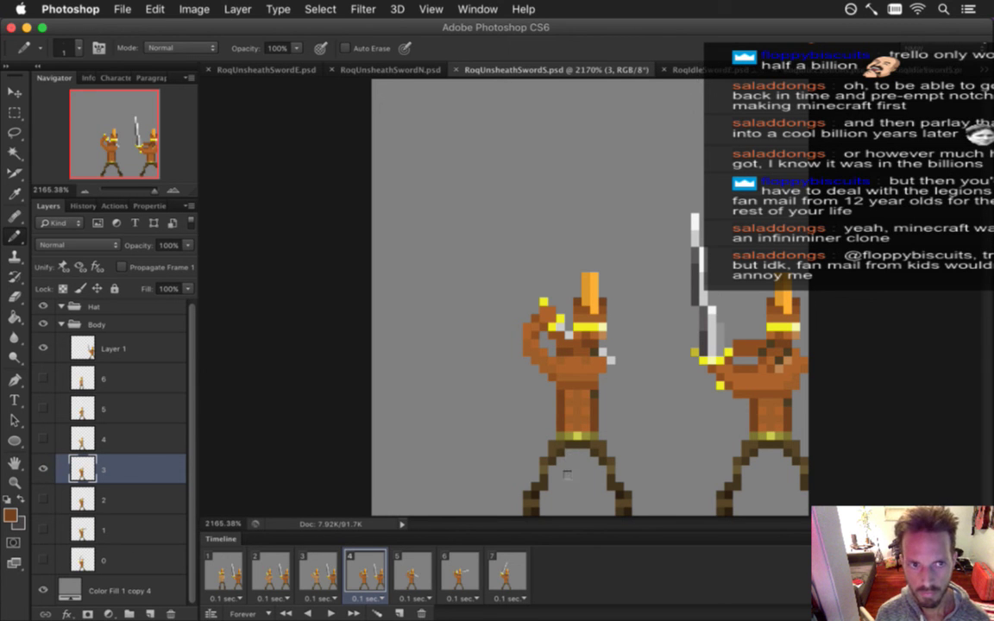
# Hide the reference figure on Layer 1 in frame 4 and flip through frames 3 to 7 to compare the recolored bodies
pyautogui.click(412, 569)
pyautogui.click(373, 567)
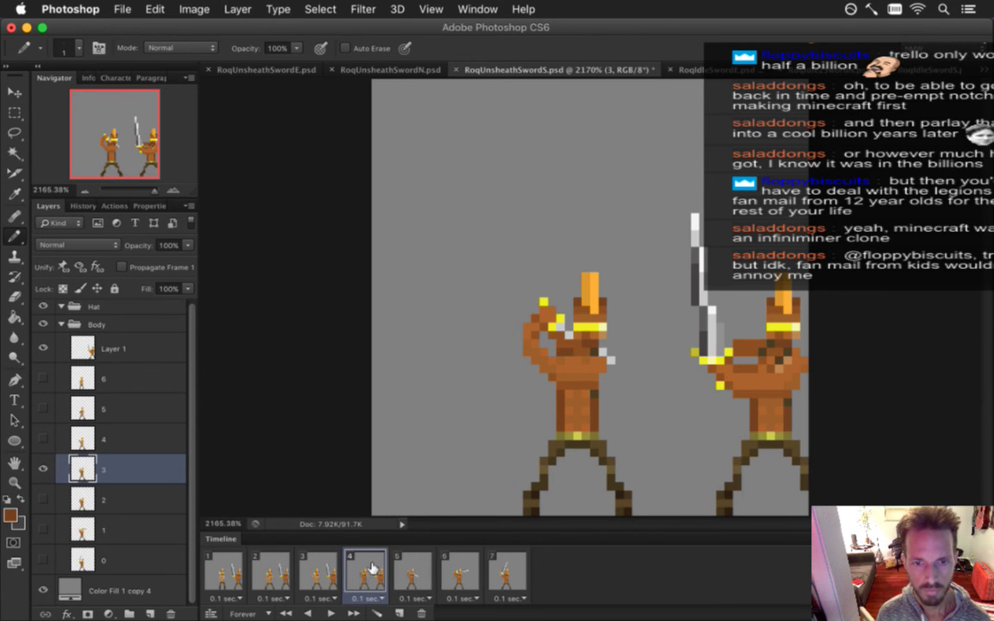
pyautogui.click(43, 348)
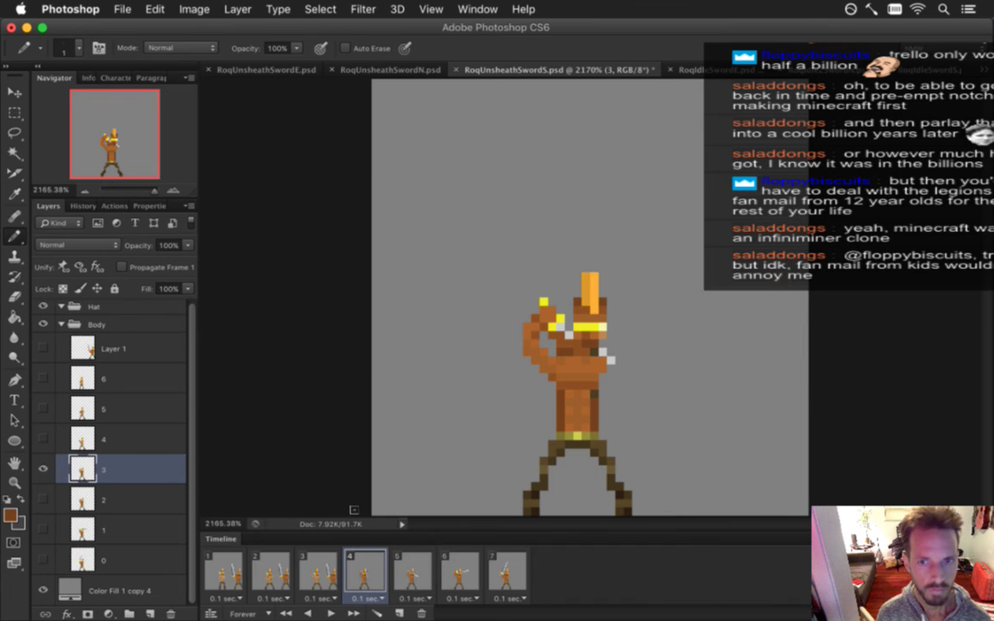
pyautogui.click(413, 569)
pyautogui.click(459, 570)
pyautogui.click(509, 572)
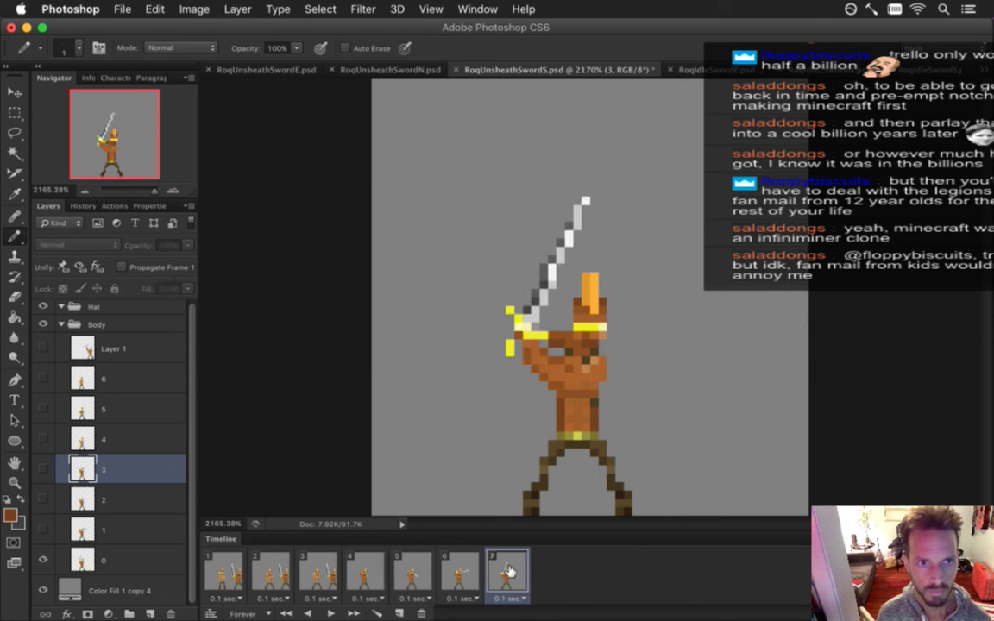
pyautogui.click(370, 574)
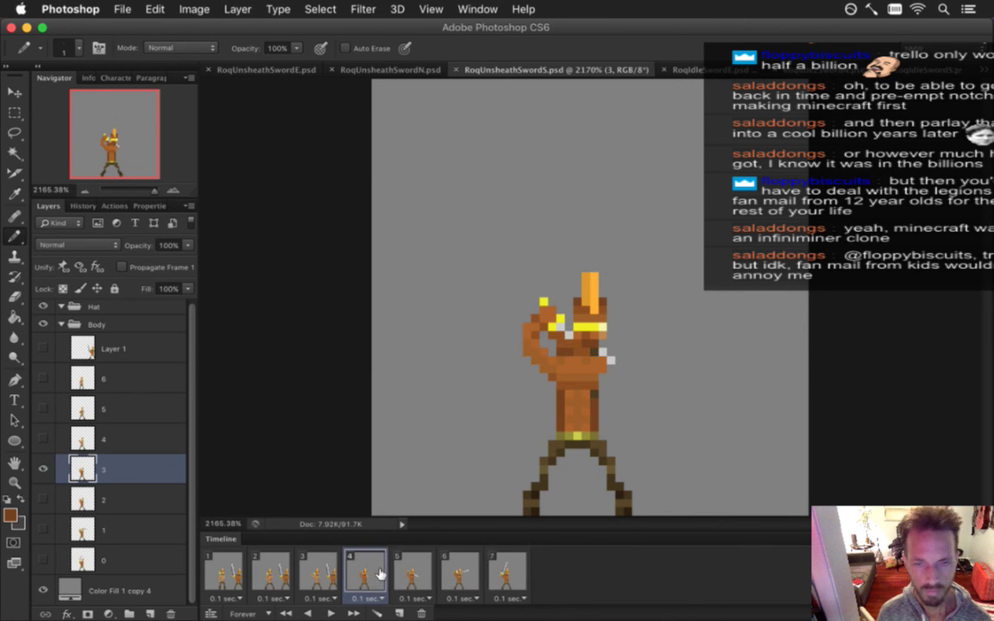
pyautogui.click(320, 570)
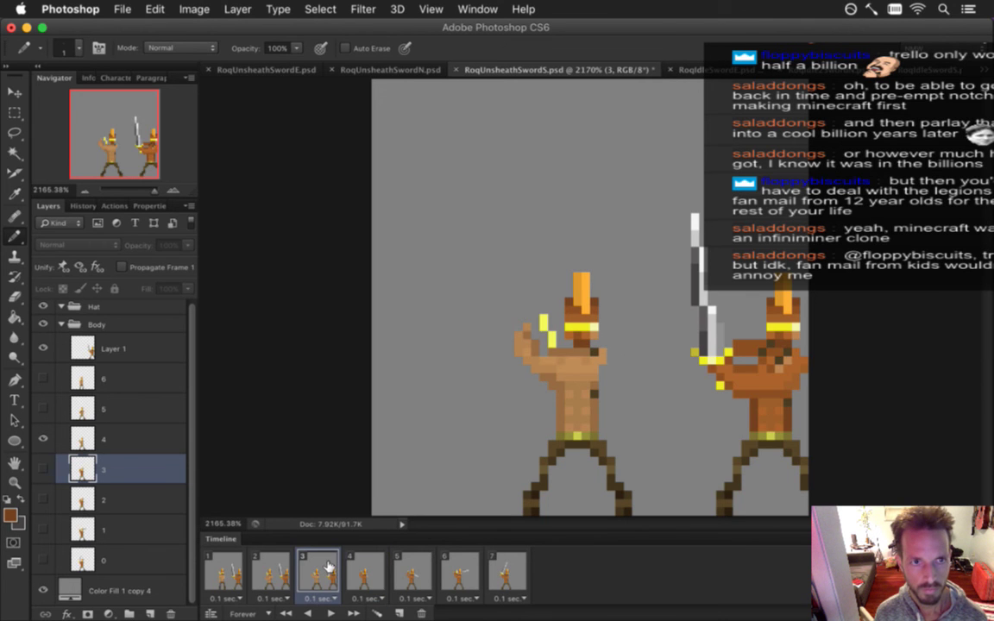
pyautogui.click(358, 569)
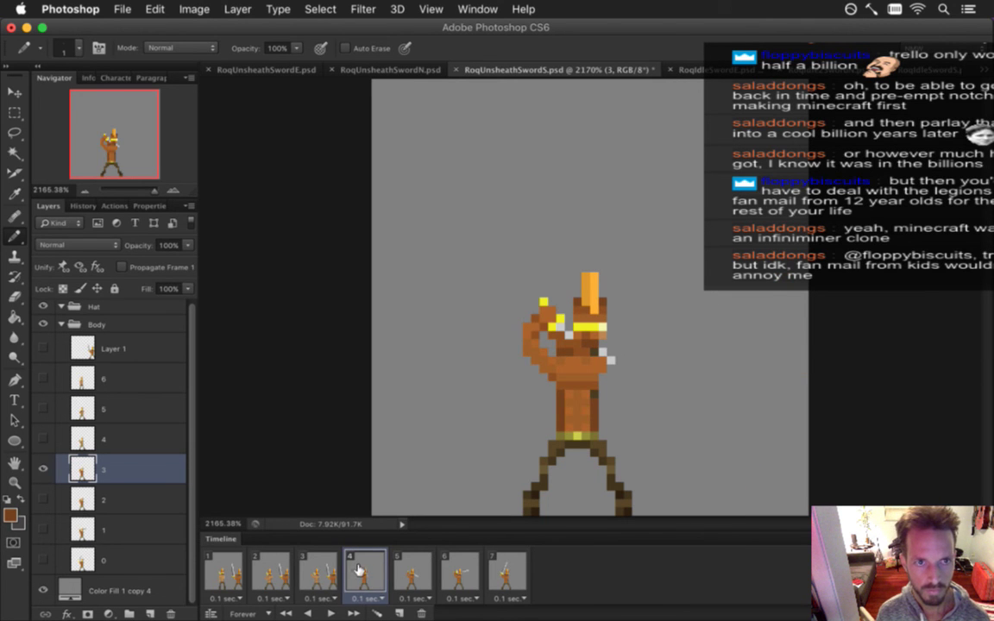
# On layer 4 in frame 3, fill the tan arms and shoulders with orange-browns sampled from the reference figure
pyautogui.click(321, 572)
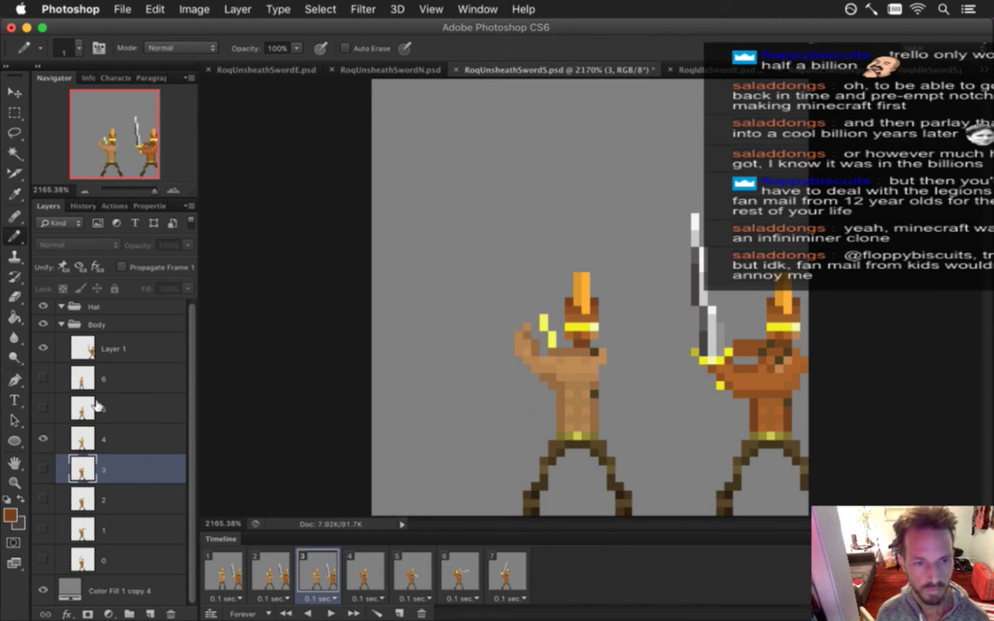
pyautogui.click(105, 435)
pyautogui.press('i')
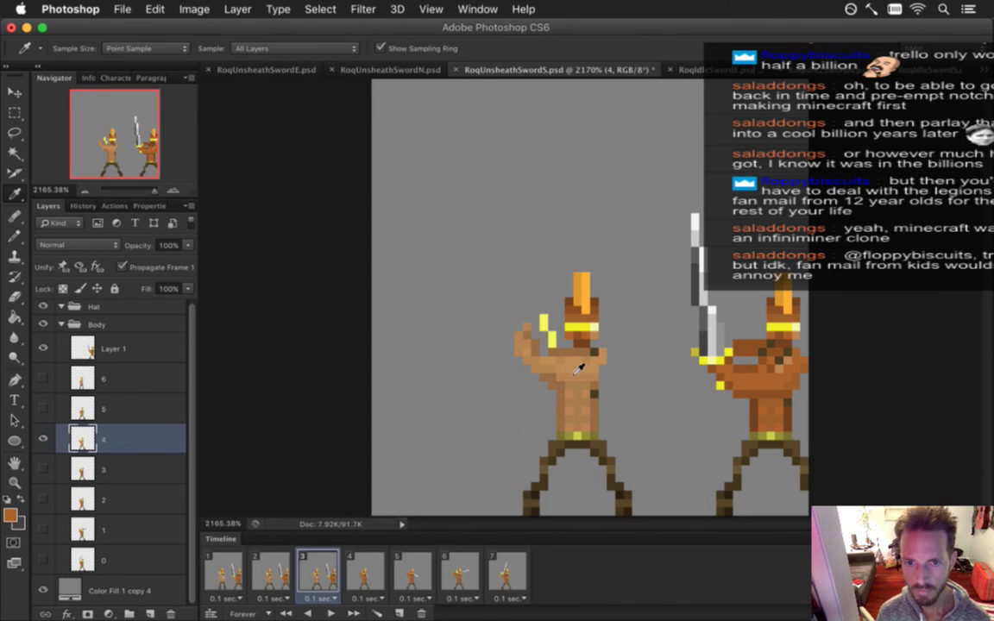
pyautogui.press('g')
pyautogui.press('i')
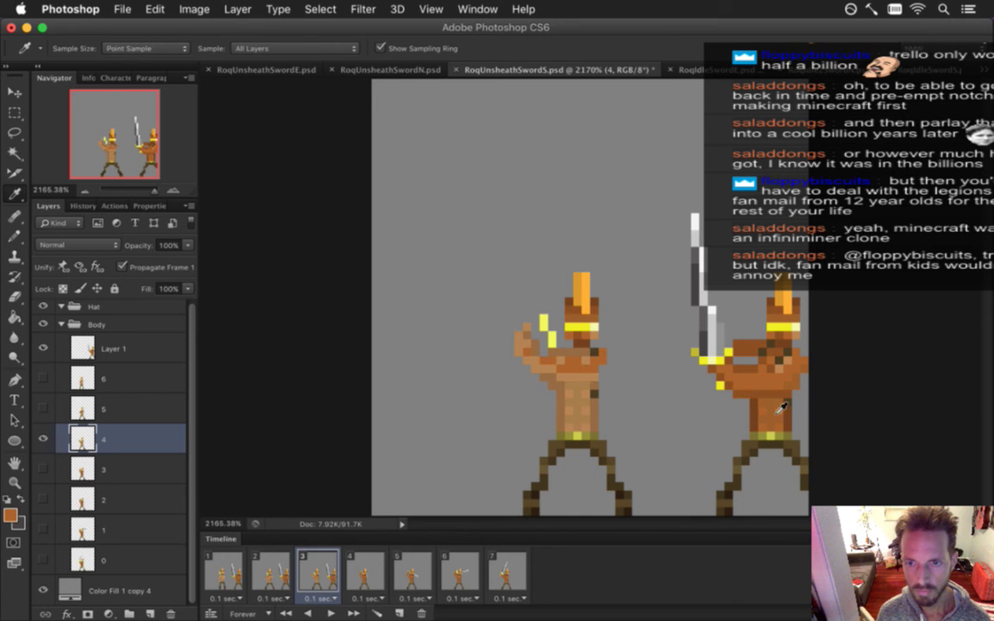
pyautogui.click(705, 372)
pyautogui.press('g')
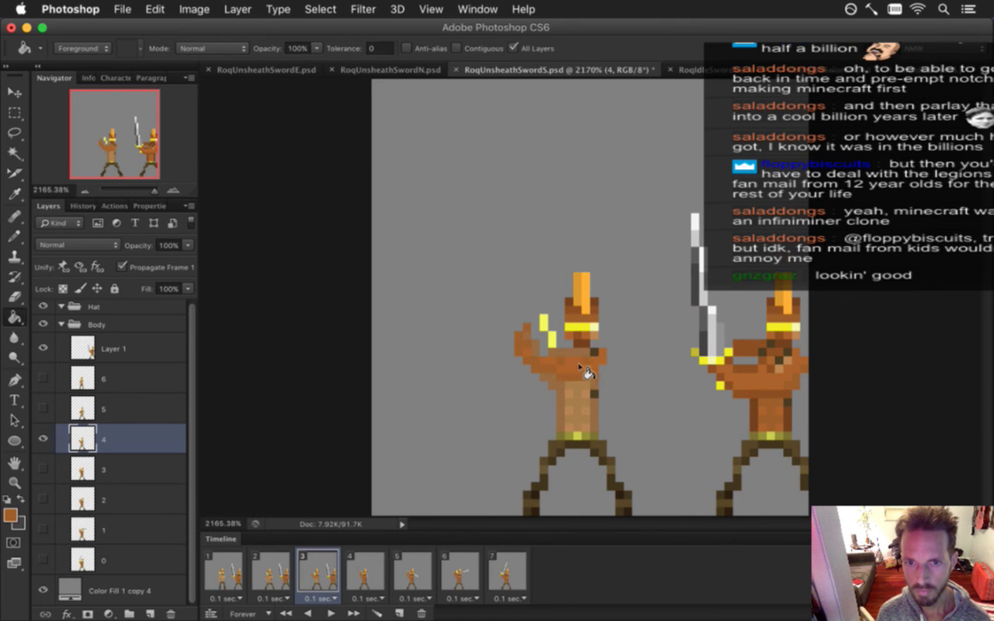
pyautogui.press('i')
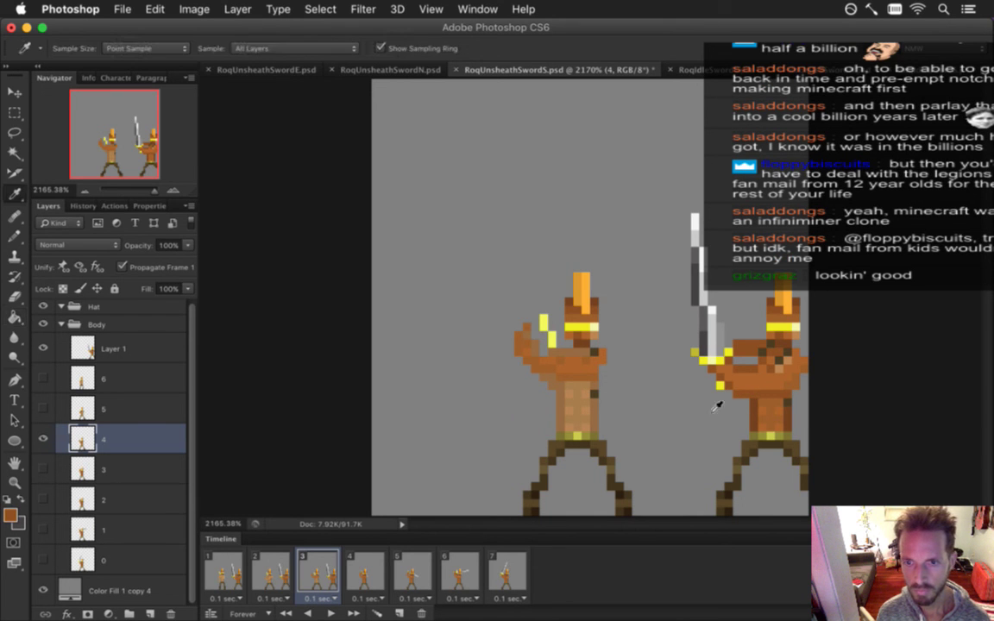
pyautogui.press('g')
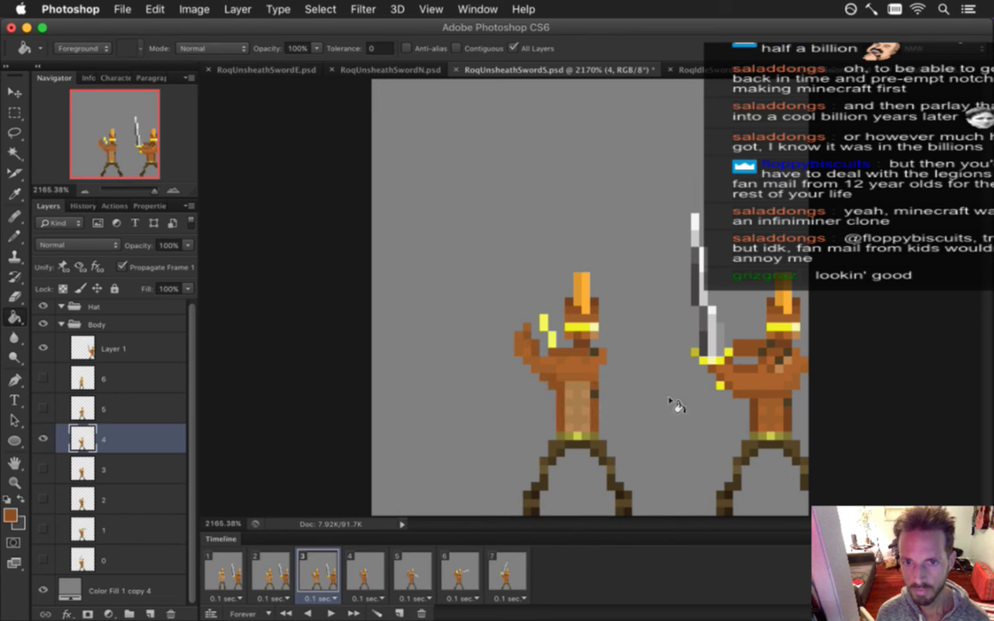
# Fill the remaining tan torso and abdomen areas on layer 4 with the reference figure's orange-browns
pyautogui.press('i')
pyautogui.press('g')
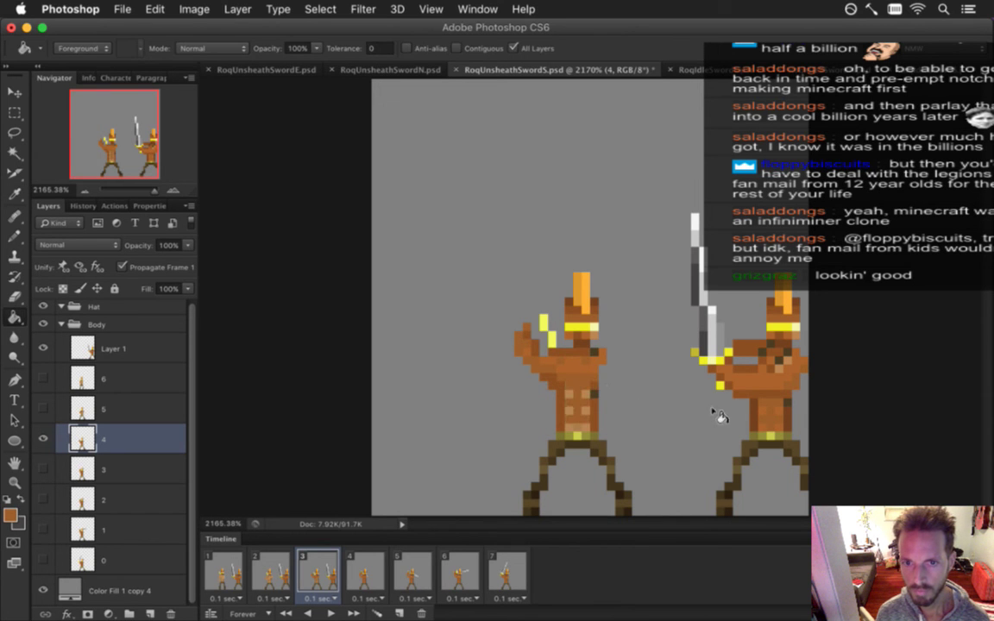
pyautogui.press('i')
pyautogui.press('g')
pyautogui.press('i')
pyautogui.press('b')
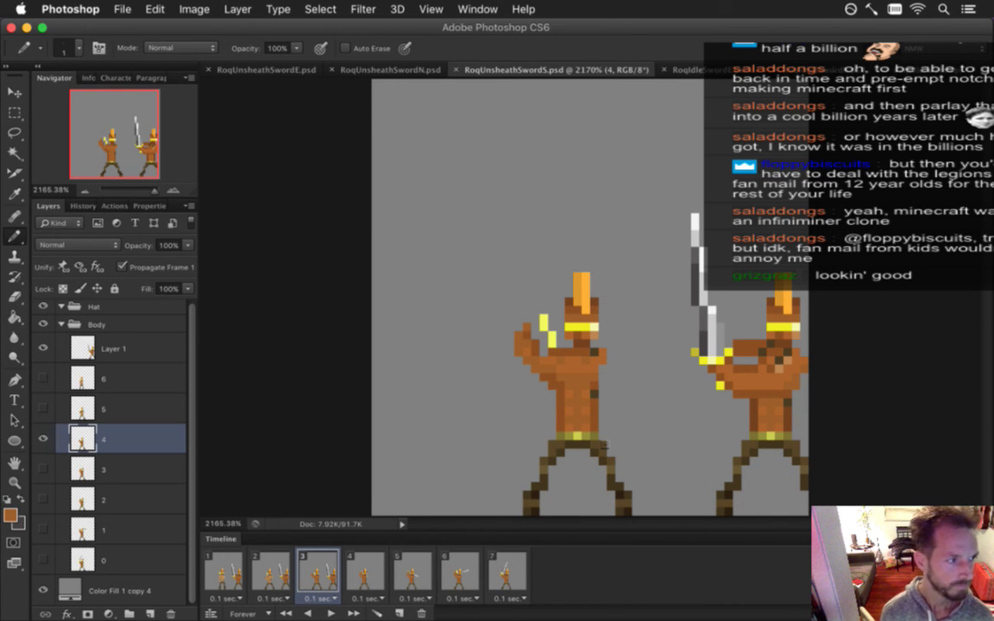
# Recolor frame 3's sword hilt with the sampled bright yellow and shade the torso's sides with darker brown on layer 4
pyautogui.keyDown('alt'); pyautogui.click(651, 336); pyautogui.keyUp('alt')
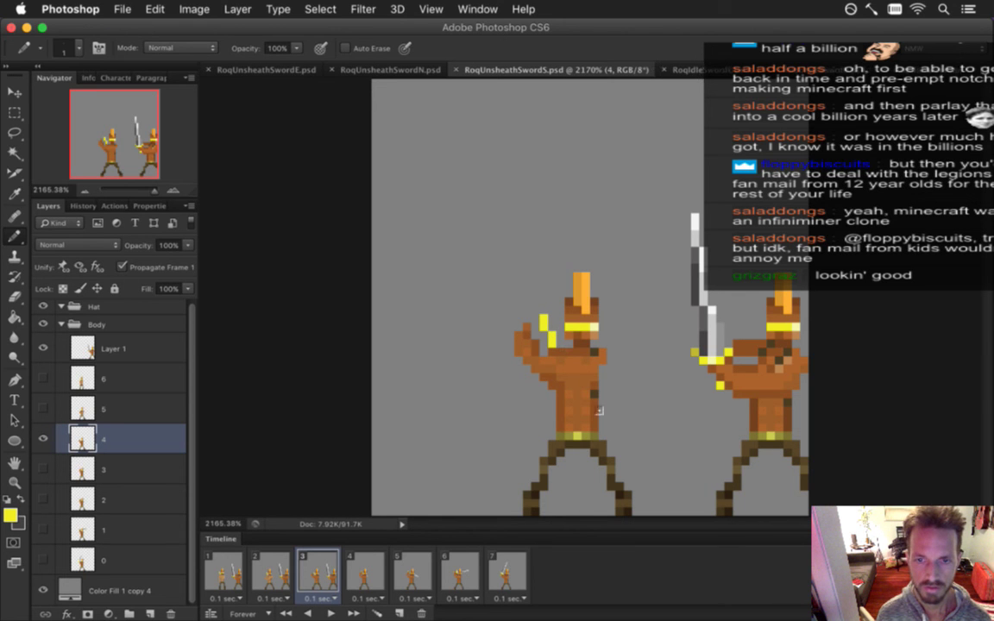
pyautogui.press('alt')
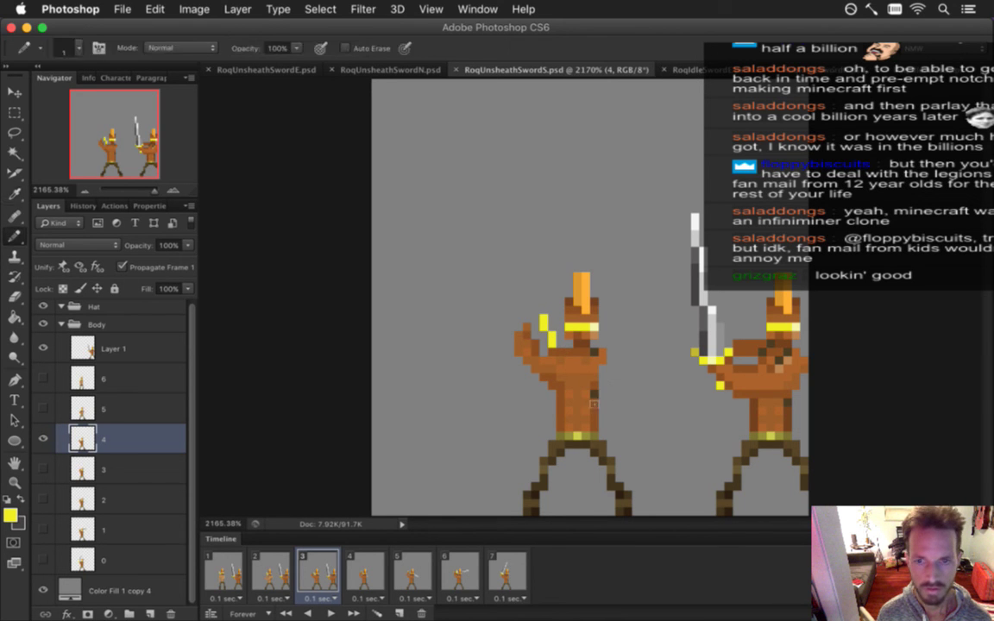
pyautogui.keyDown('alt'); pyautogui.click(595, 395); pyautogui.keyUp('alt')
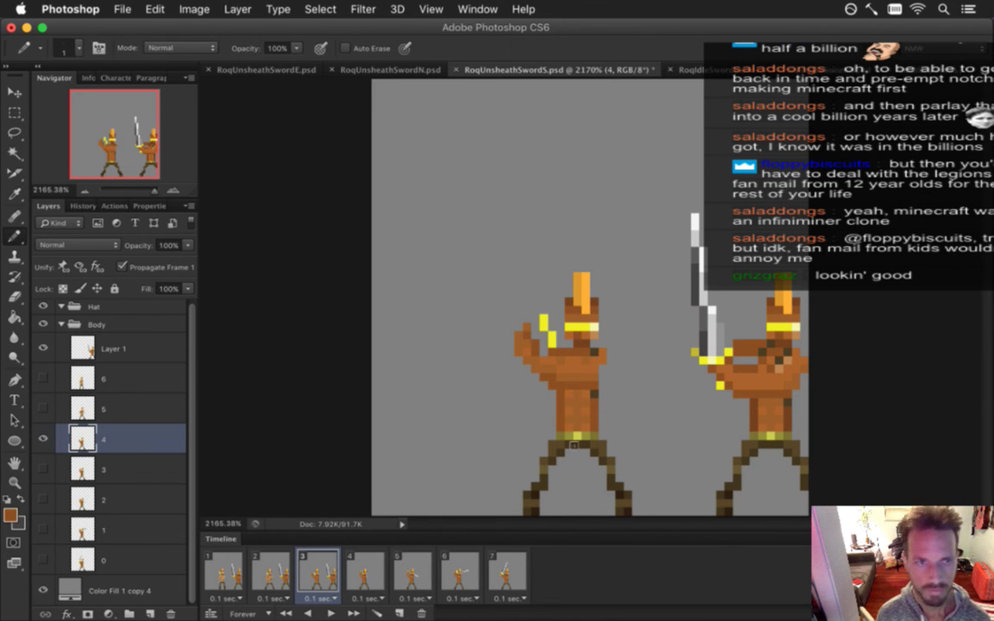
pyautogui.press('alt')
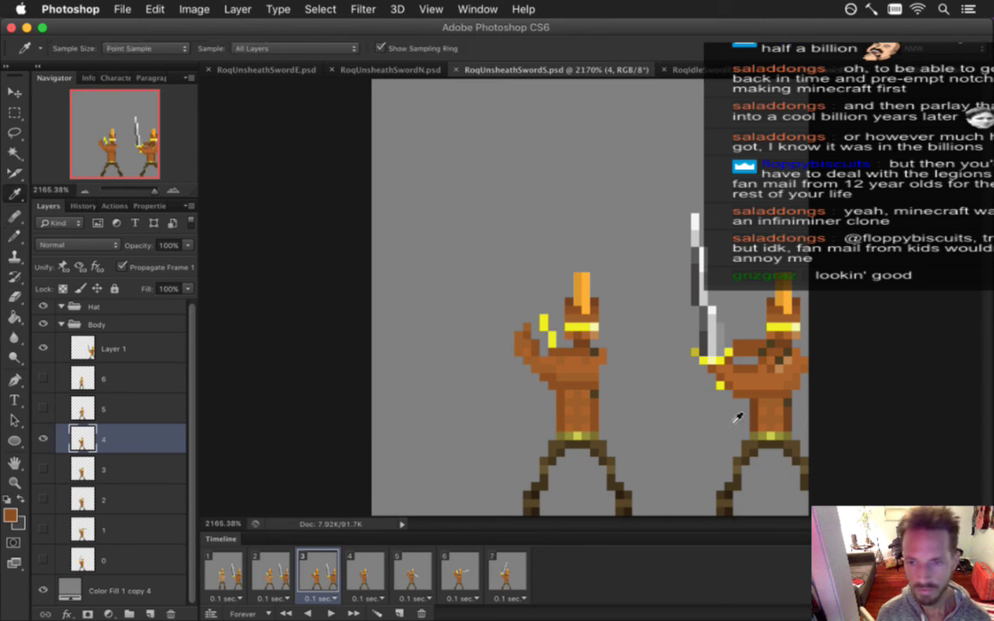
pyautogui.keyDown('alt'); pyautogui.click(586, 415); pyautogui.keyUp('alt')
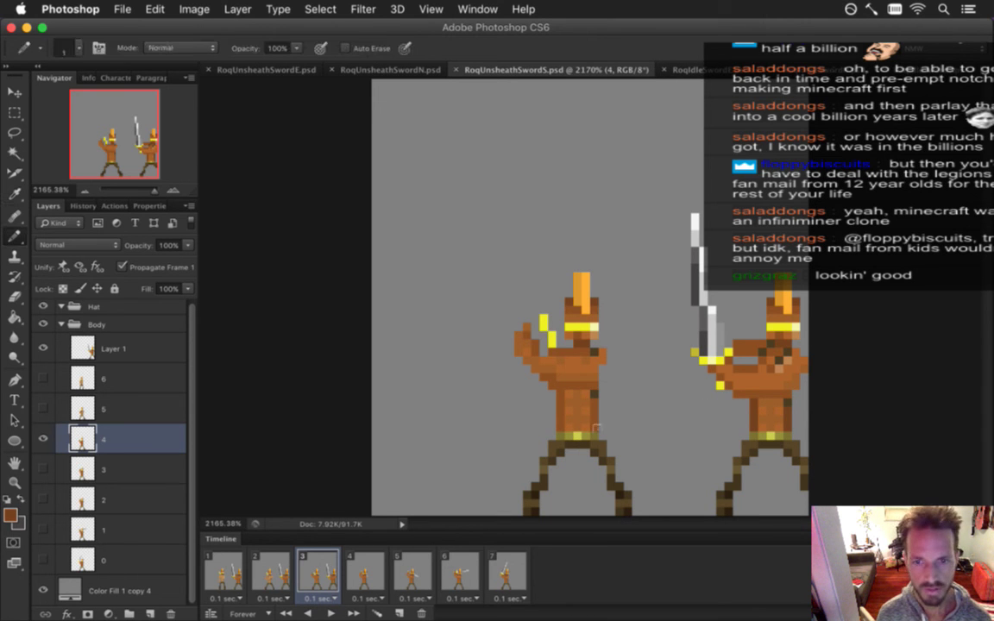
pyautogui.click(595, 436)
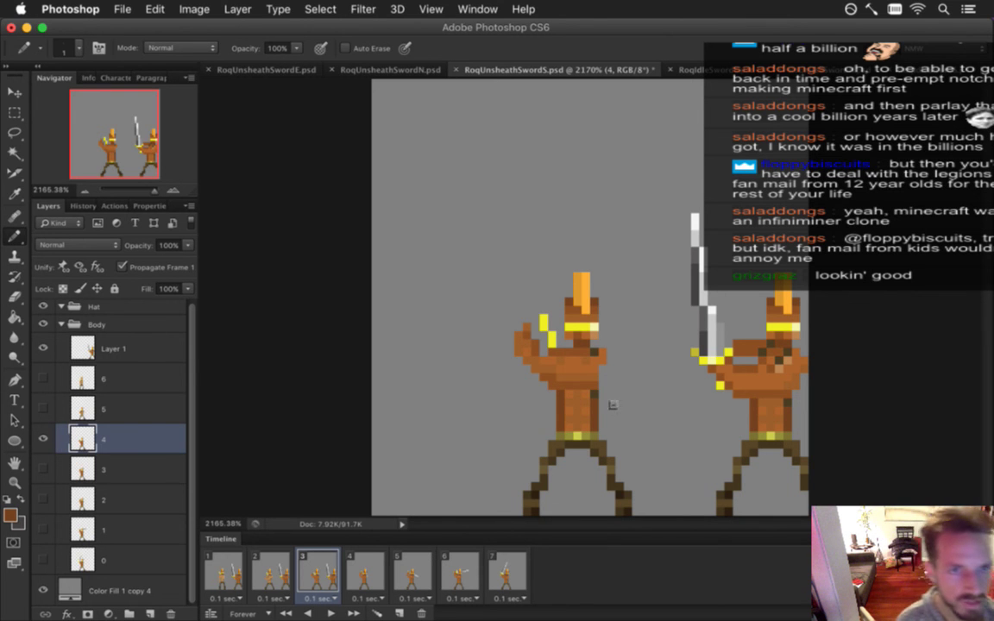
pyautogui.keyDown('alt'); pyautogui.click(597, 385); pyautogui.keyUp('alt')
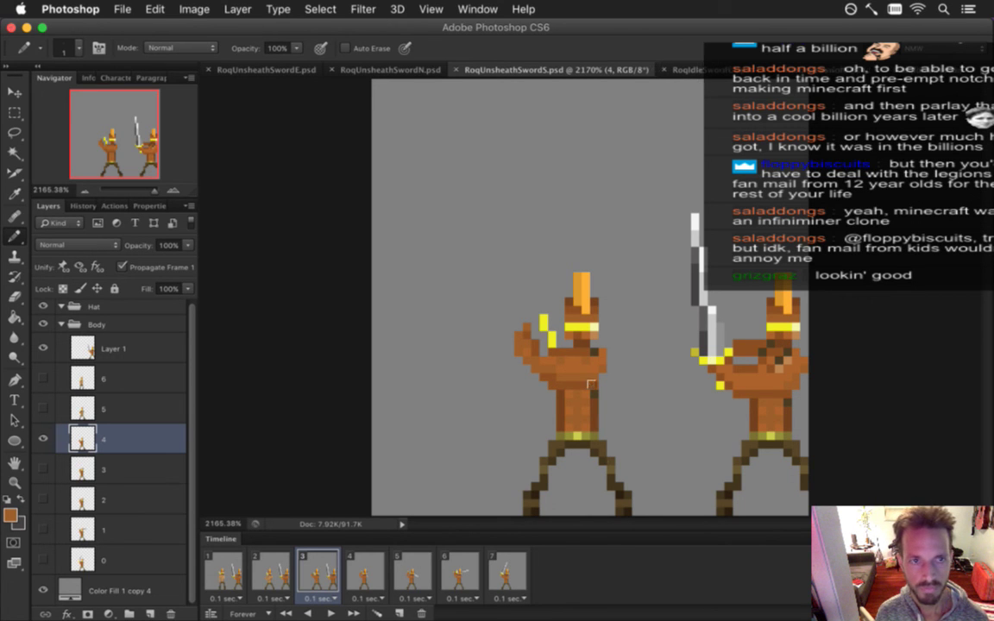
# Hide the reference figure on Layer 1 in frame 3 and flip between frames 2 and 3 to compare them
pyautogui.click(369, 570)
pyautogui.click(325, 573)
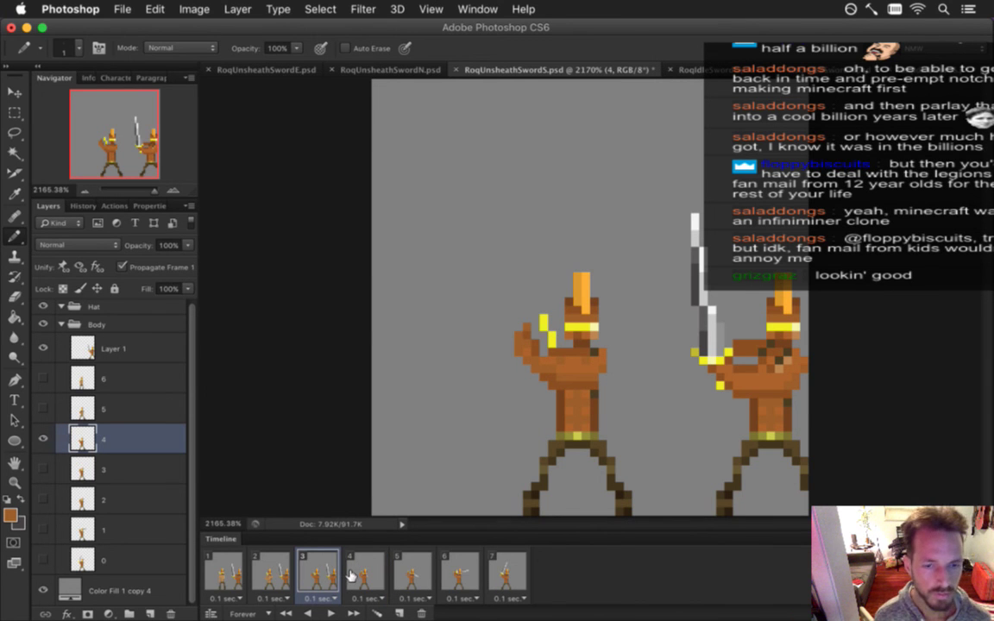
pyautogui.click(44, 349)
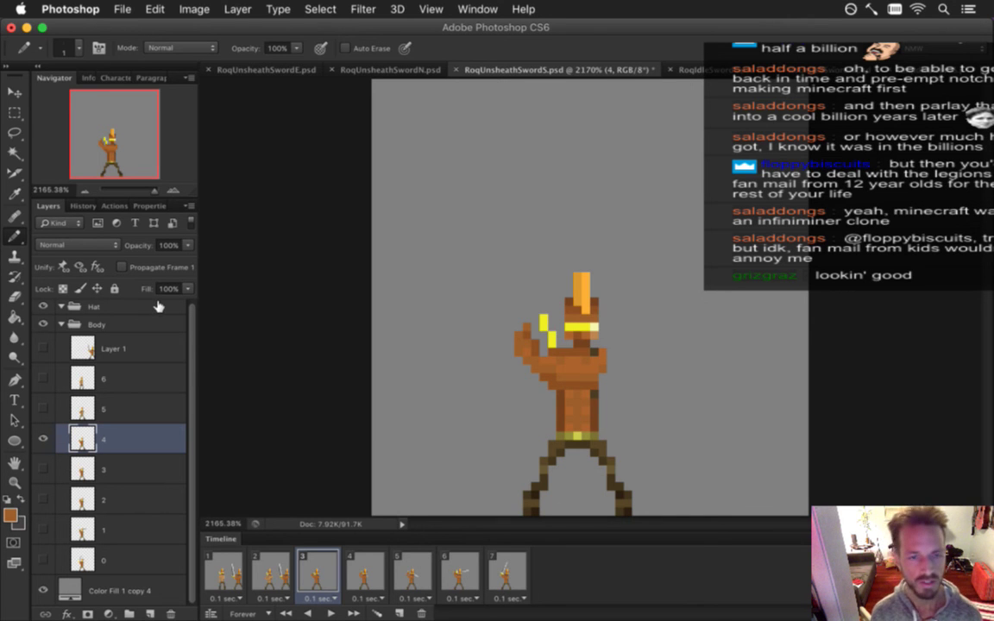
pyautogui.click(271, 572)
pyautogui.click(316, 572)
pyautogui.click(285, 571)
pyautogui.click(310, 570)
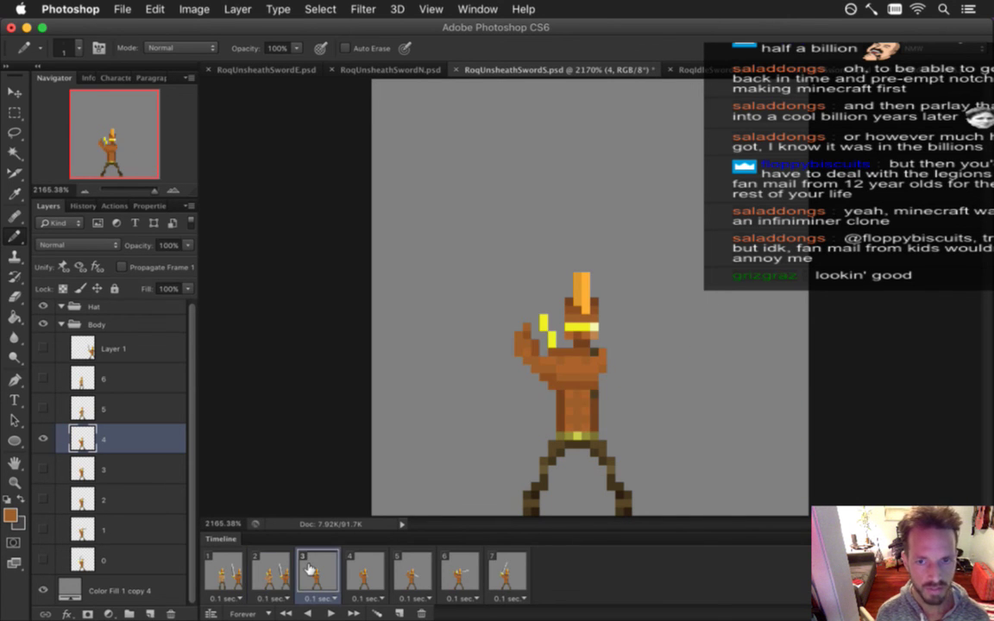
pyautogui.click(284, 569)
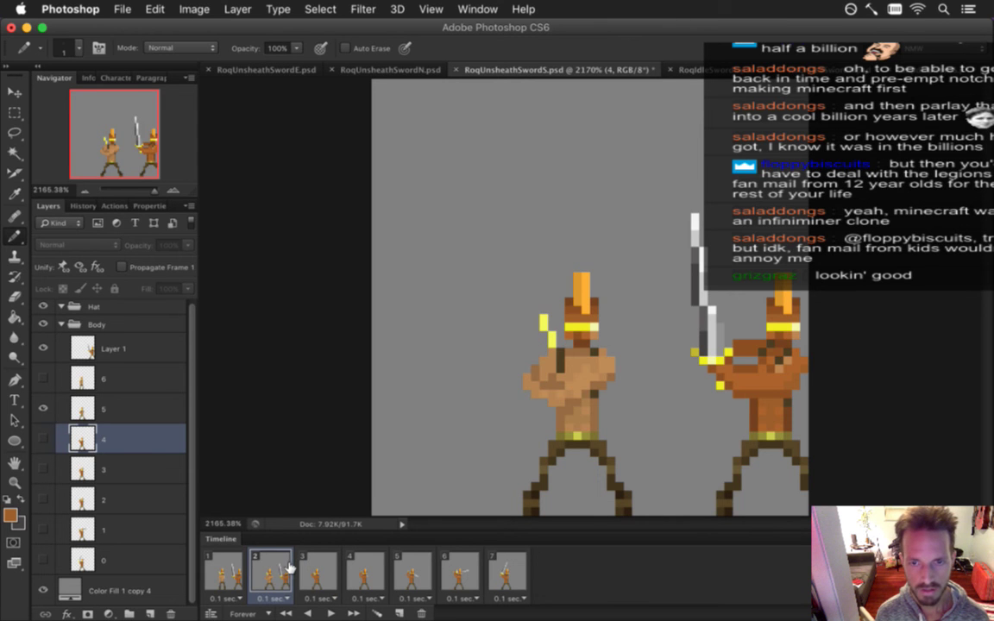
pyautogui.click(309, 570)
# On layer 5 in frame 2, fill the tan folded arms and chest with orange-browns sampled from the reference figure
pyautogui.click(277, 571)
pyautogui.click(87, 407)
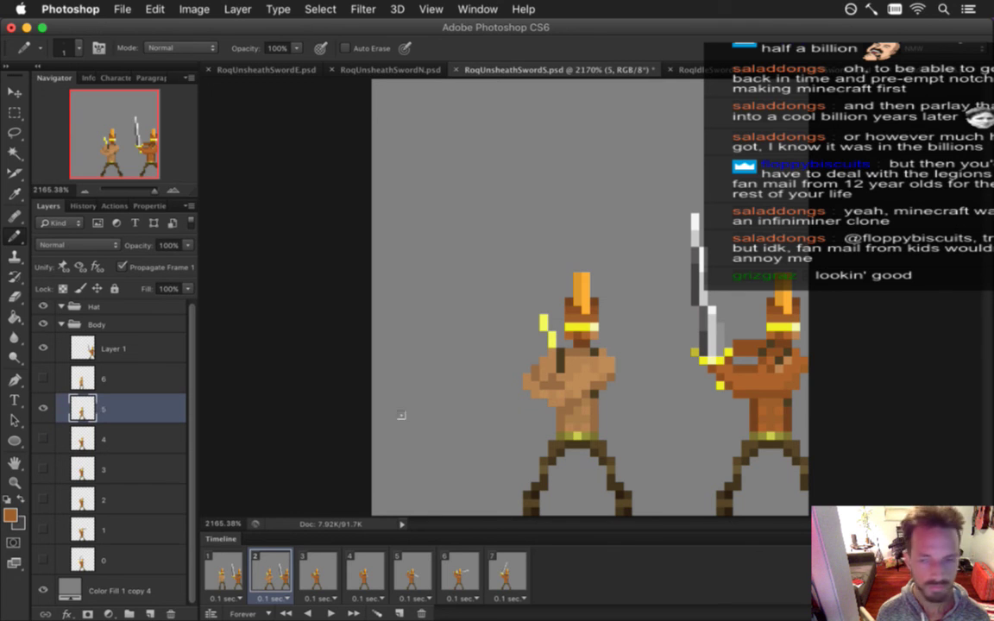
pyautogui.press('g')
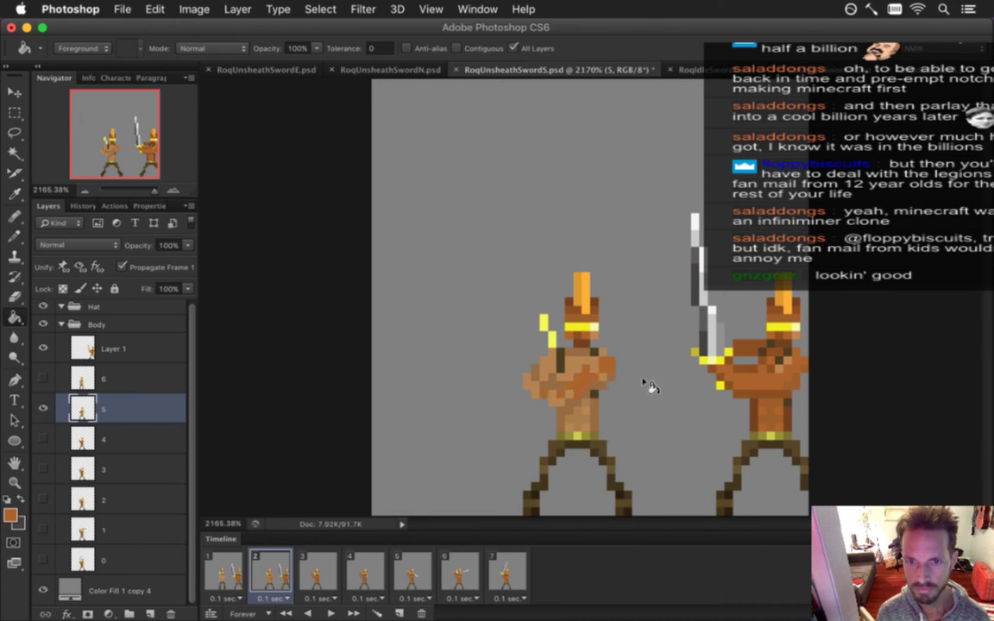
pyautogui.press('i')
pyautogui.press('g')
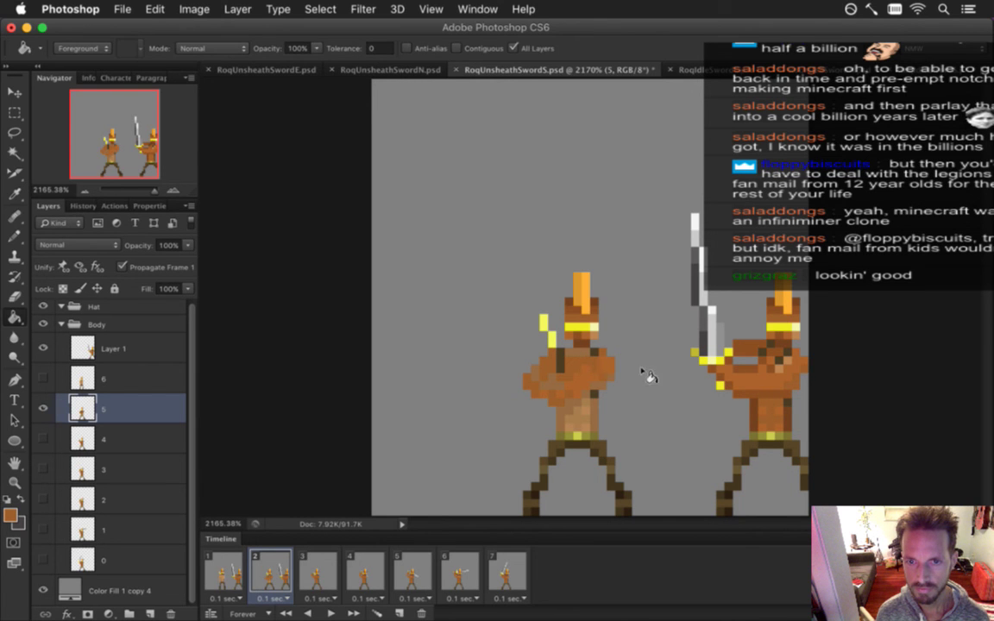
pyautogui.press('i')
pyautogui.press('g')
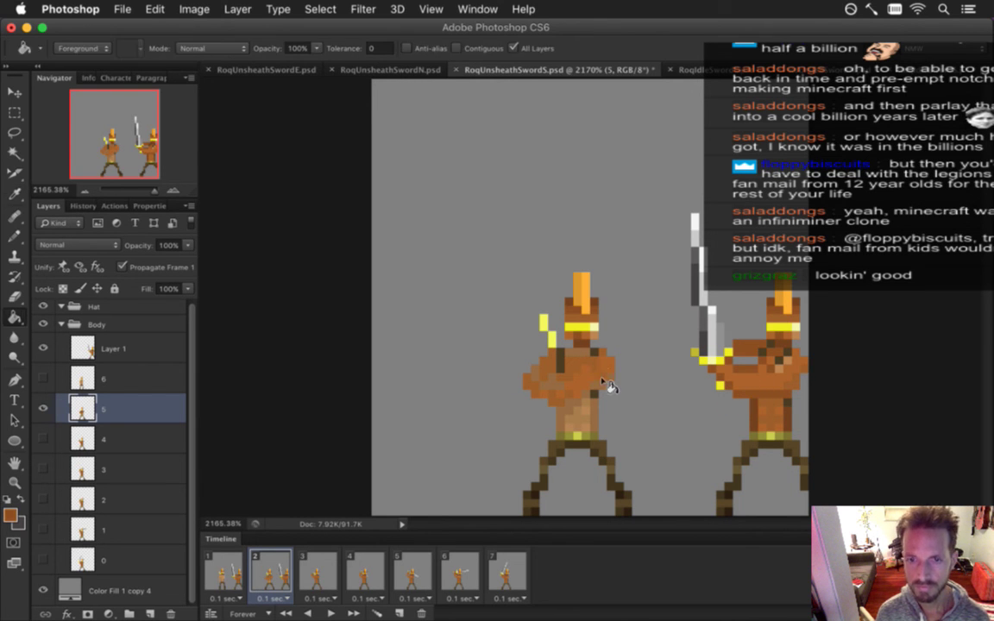
# Fill the remaining tan patches of frame 2's arms and abdomen on layer 5 with further browns sampled from the reference
pyautogui.press('i')
pyautogui.click(698, 365)
pyautogui.press('g')
pyautogui.press('i')
pyautogui.press('g')
pyautogui.press('i')
pyautogui.press('g')
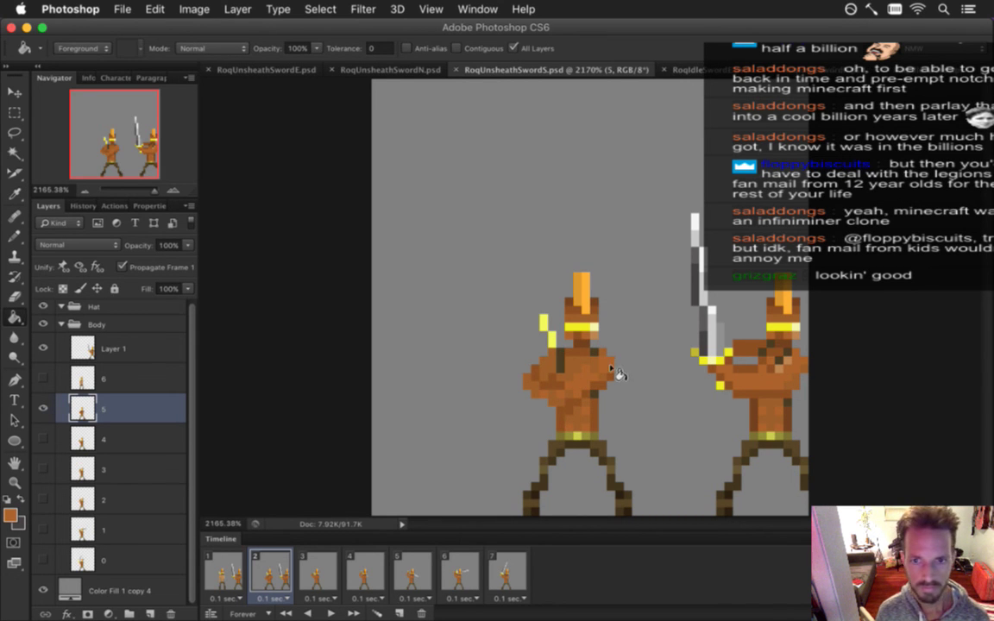
# Pencil darker brown shading beneath the folded forearms on layer 5 in frame 2
pyautogui.press('i')
pyautogui.press('b')
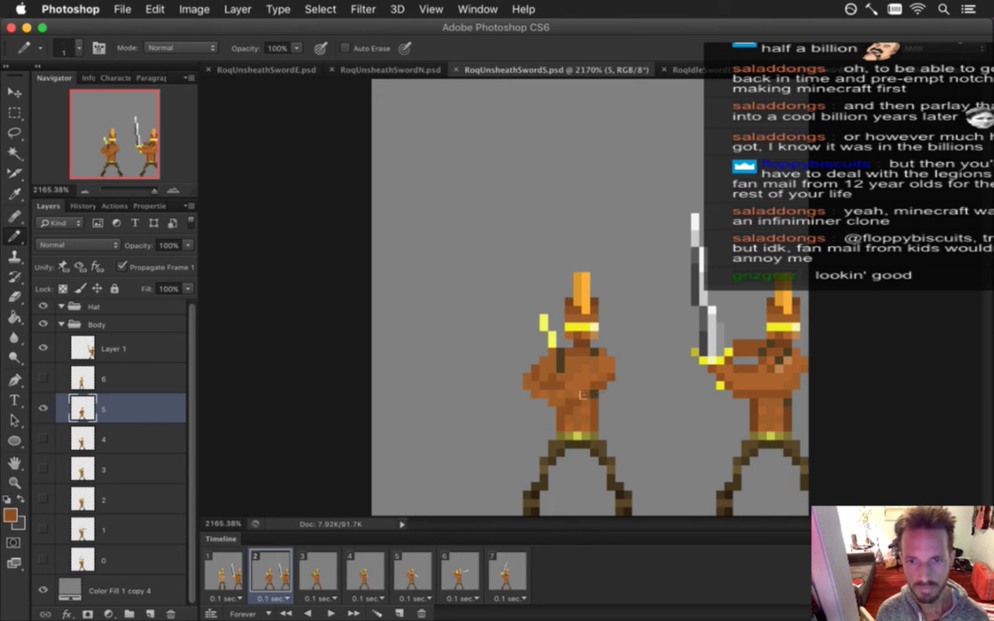
pyautogui.click(569, 394)
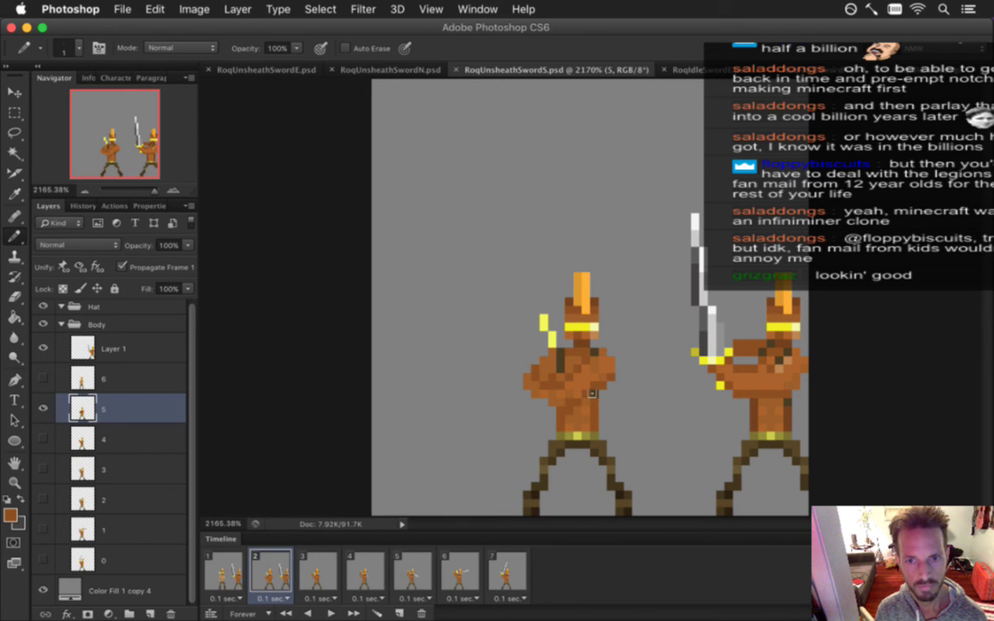
# Try pencilling a brown sampled from the arm along the outer elbow on layer 5 in frame 2
pyautogui.keyDown('alt'); pyautogui.click(534, 378); pyautogui.keyUp('alt')
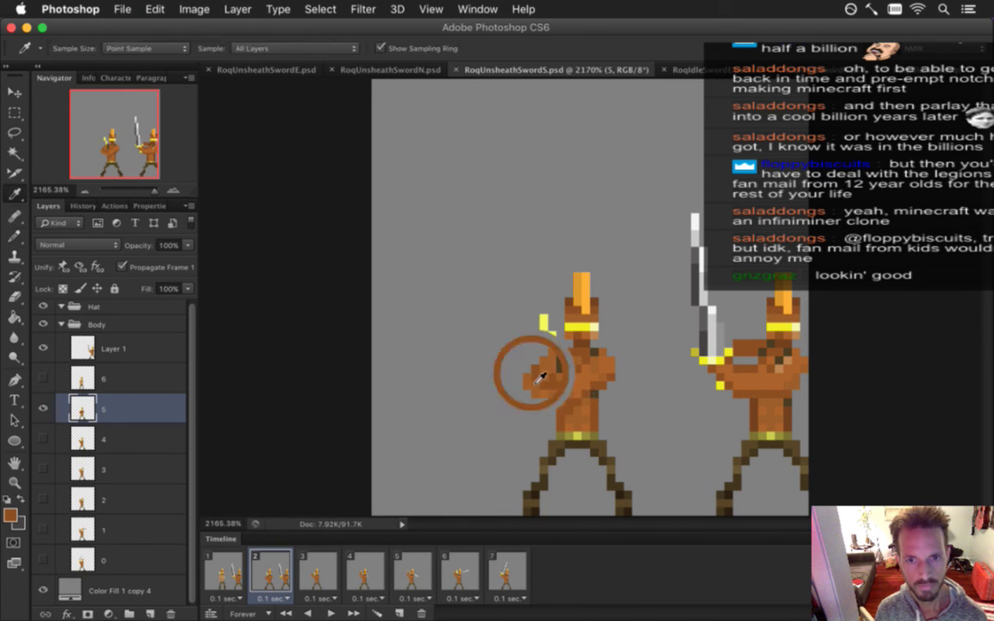
pyautogui.moveTo(528, 367); pyautogui.dragTo(538, 414)
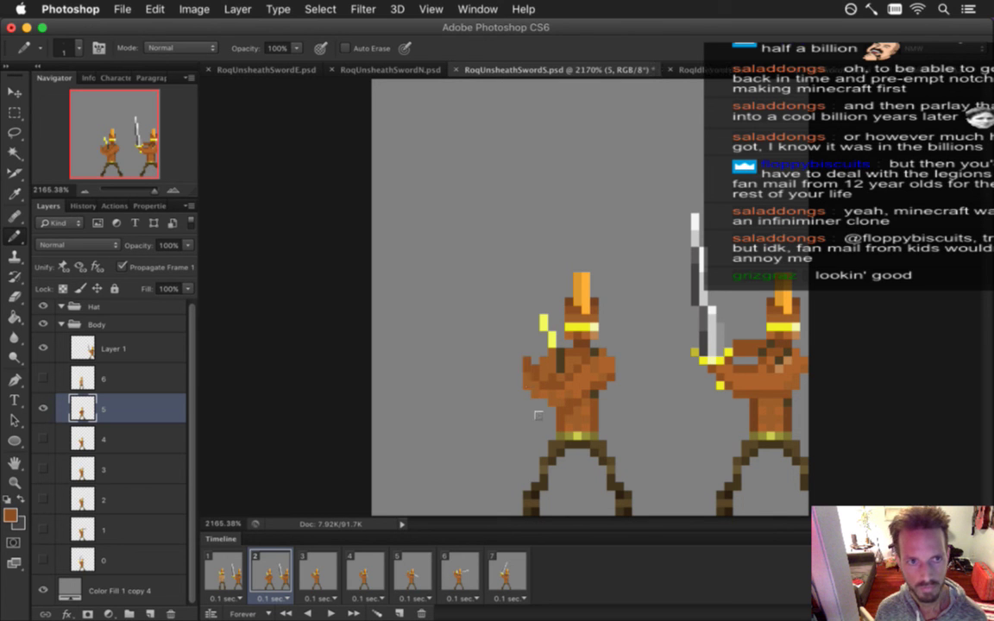
pyautogui.press('super+s')
# Recolor the sheathed sword's grip in frame 2 with the headband's yellow and its pale yellow highlight at the tip
pyautogui.press('i')
pyautogui.click(585, 336)
pyautogui.press('b')
pyautogui.click(543, 342)
pyautogui.press('i')
pyautogui.click(535, 309)
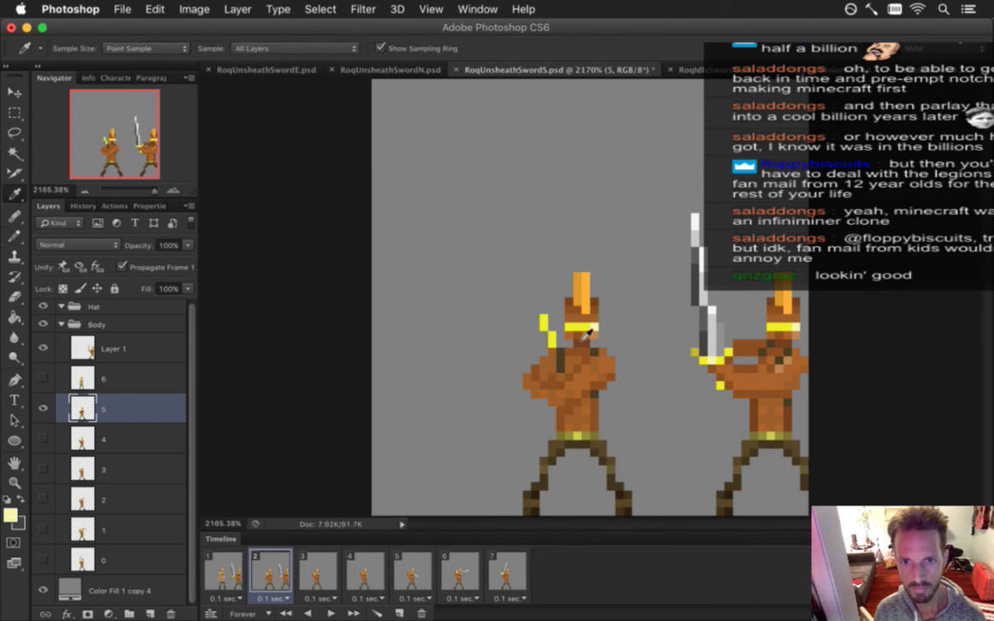
pyautogui.press('b')
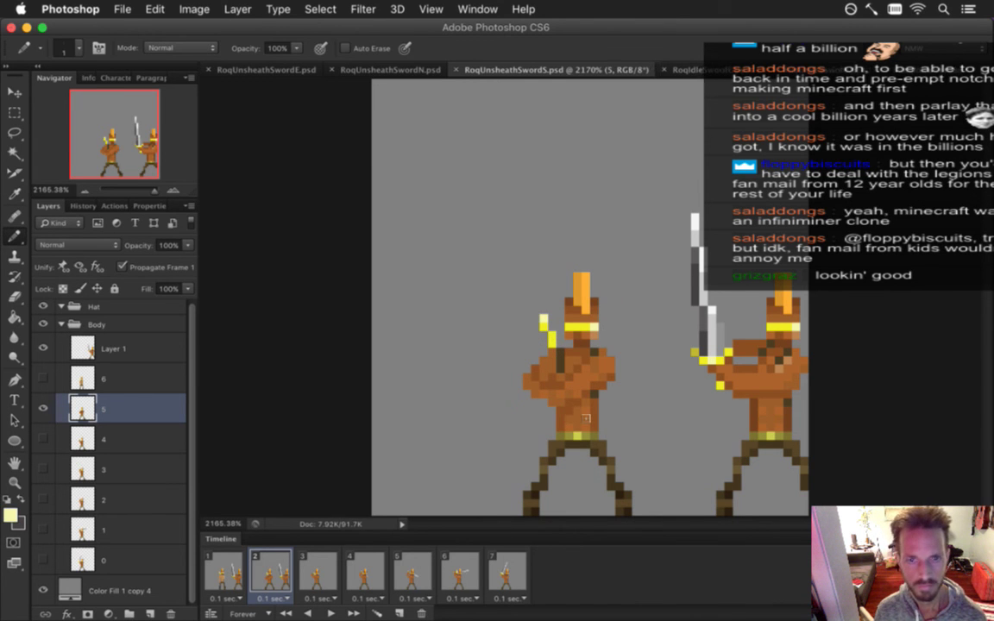
# Pencil dark brown shading at the abdomen's side and touch up the folded forearm's edge with sampled browns on layer 5
pyautogui.press('i')
pyautogui.click(676, 367)
pyautogui.press('b')
pyautogui.moveTo(593, 420); pyautogui.dragTo(590, 443)
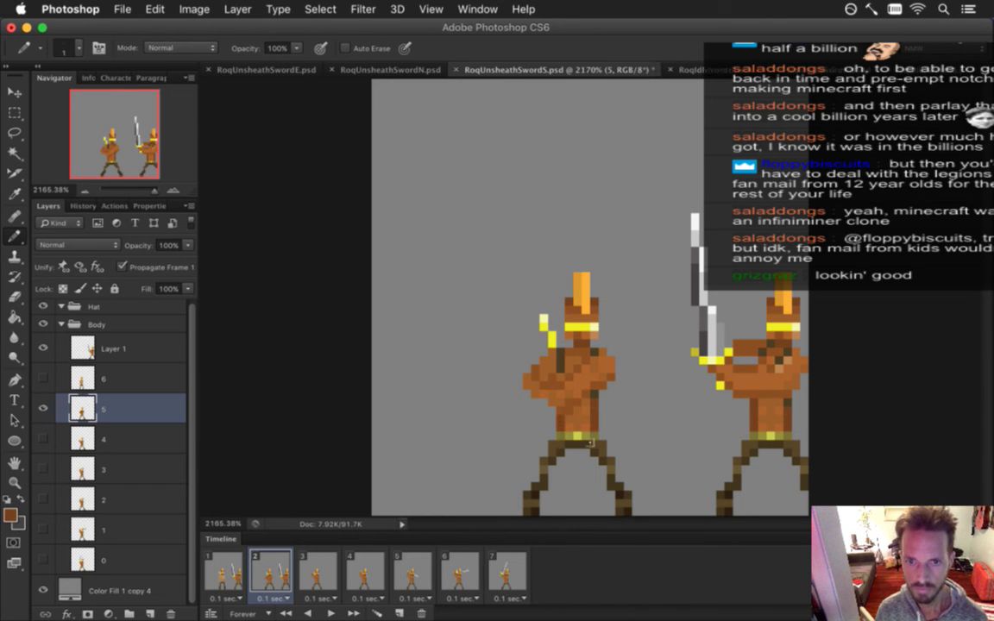
pyautogui.keyDown('alt'); pyautogui.click(528, 376); pyautogui.keyUp('alt')
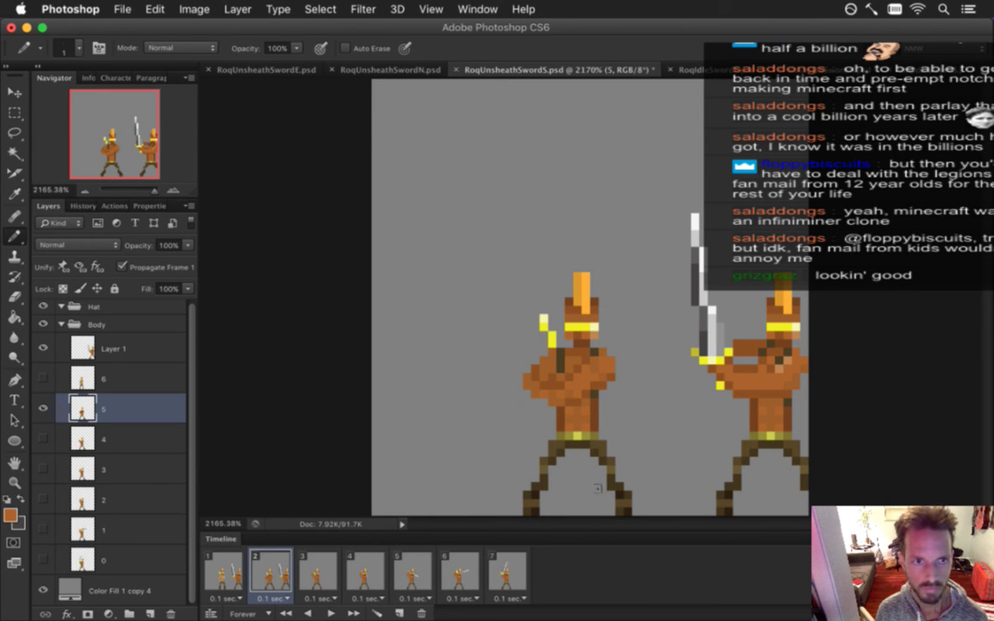
pyautogui.keyDown('alt'); pyautogui.click(519, 374); pyautogui.keyUp('alt')
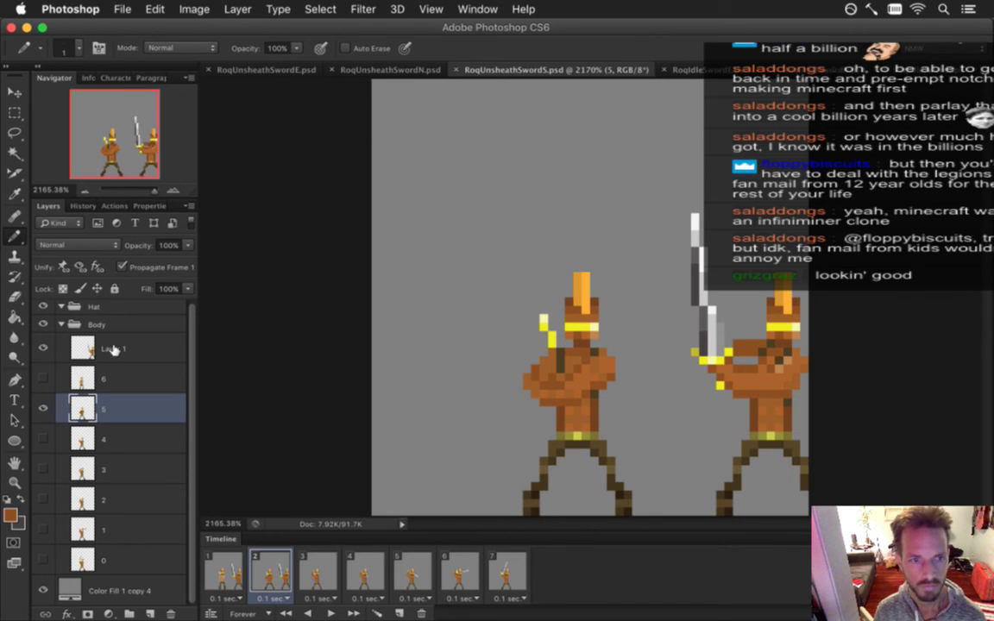
# Hide the reference figure on Layer 1 in frame 2 and save the file
pyautogui.click(43, 348)
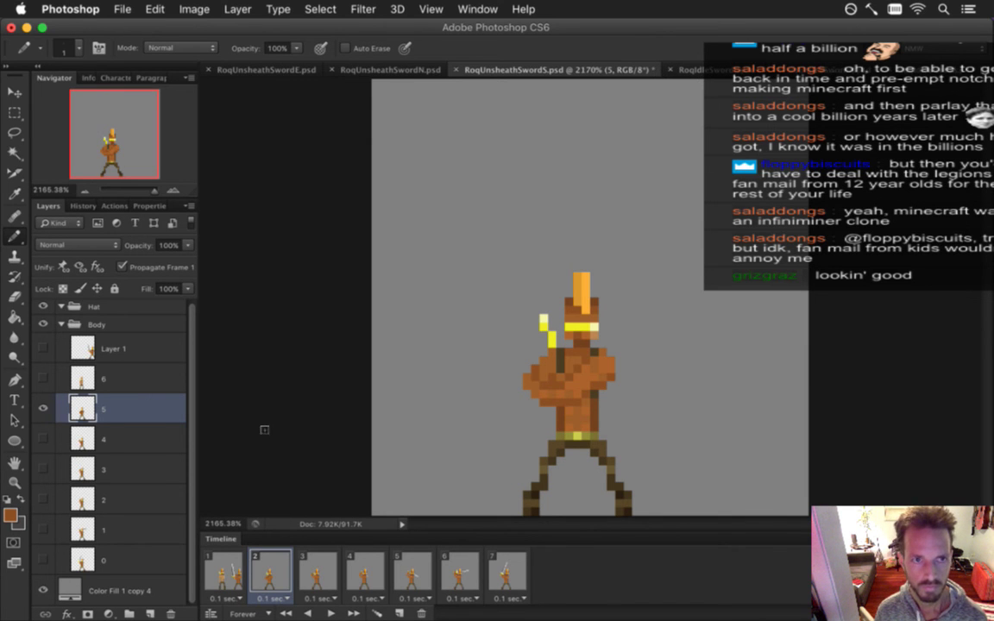
pyautogui.press('i')
pyautogui.press('b')
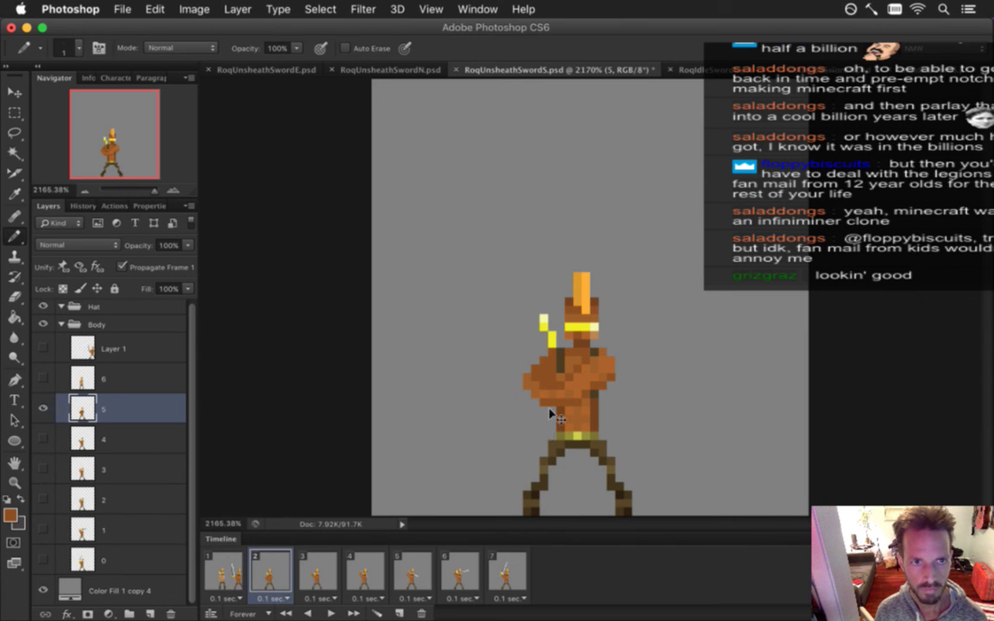
pyautogui.press('super+s')
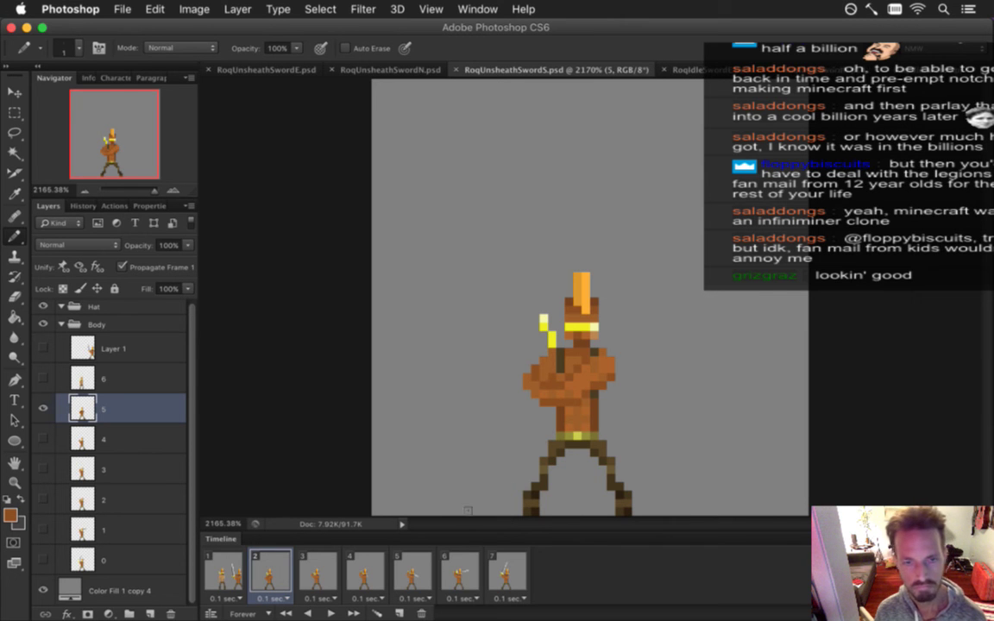
# Flip back and forth through frames 2, 3 and 4 to compare the recolored poses
pyautogui.click(330, 578)
pyautogui.click(281, 577)
pyautogui.click(318, 574)
pyautogui.click(377, 574)
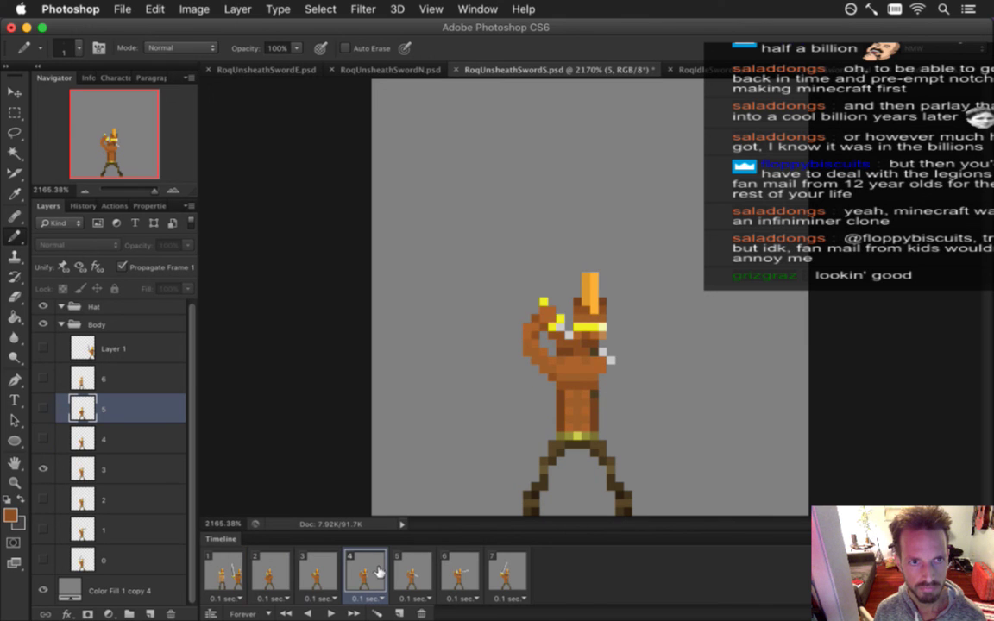
pyautogui.click(307, 566)
pyautogui.click(287, 562)
# On layer 6 in frame 1, fill the tan chest, abdomen and hanging arm with orange-browns sampled from the reference figure
pyautogui.click(223, 569)
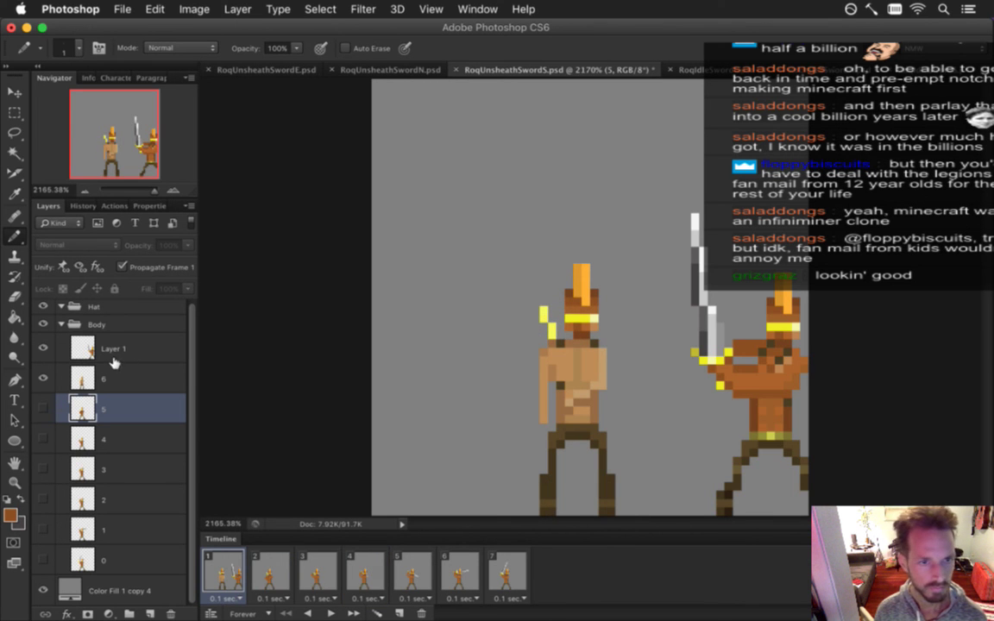
pyautogui.click(126, 378)
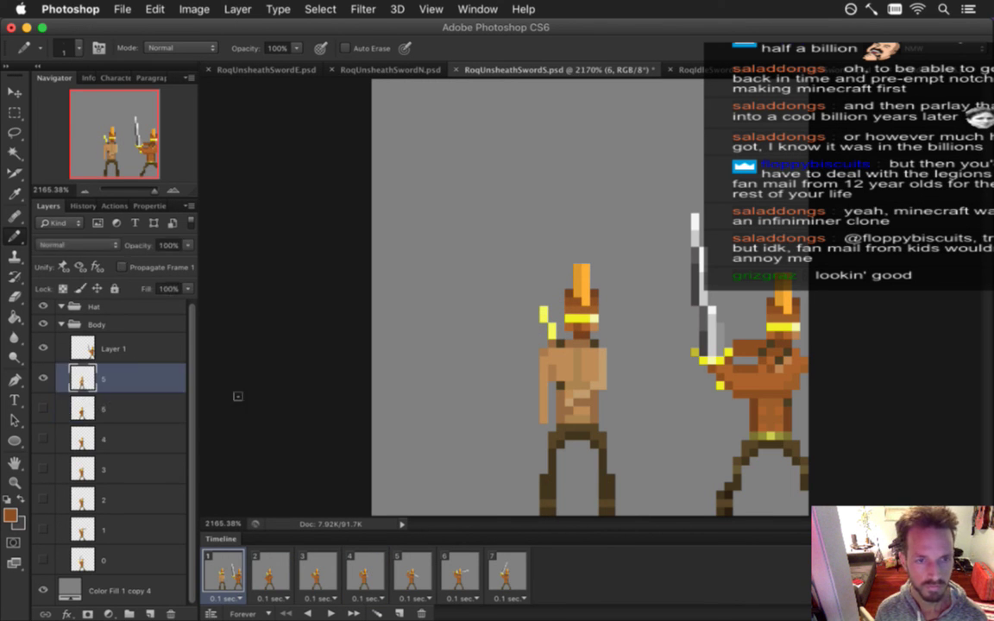
pyautogui.press('i')
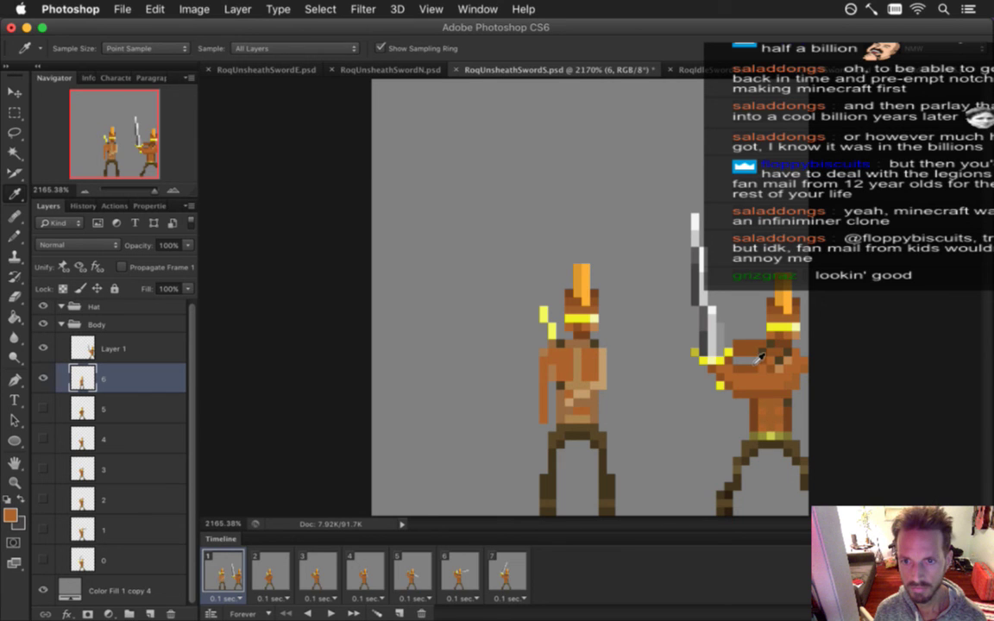
pyautogui.press('g')
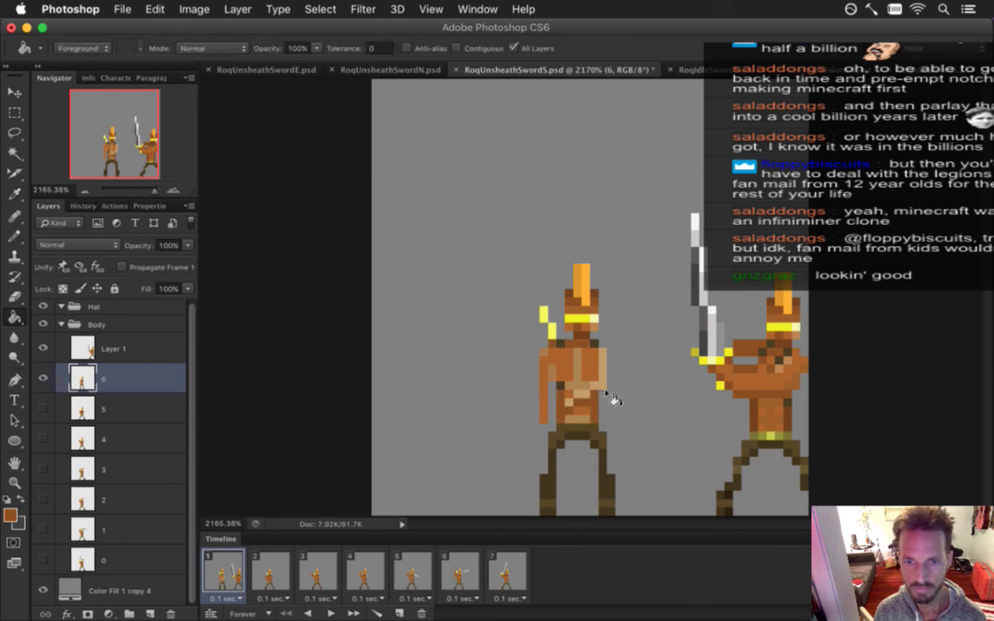
pyautogui.press('i')
pyautogui.click(776, 413)
pyautogui.press('g')
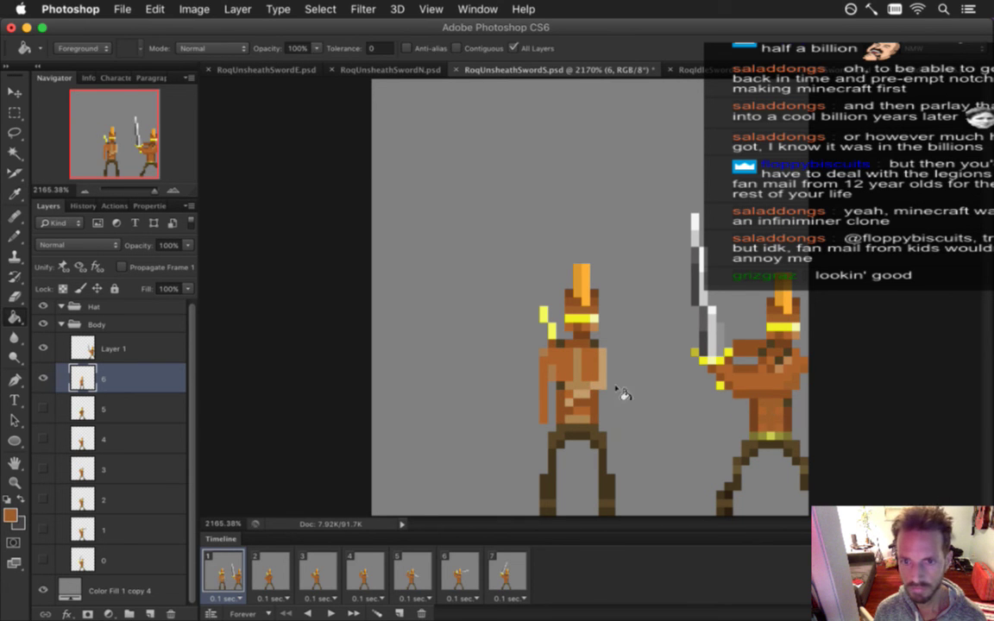
pyautogui.click(565, 377)
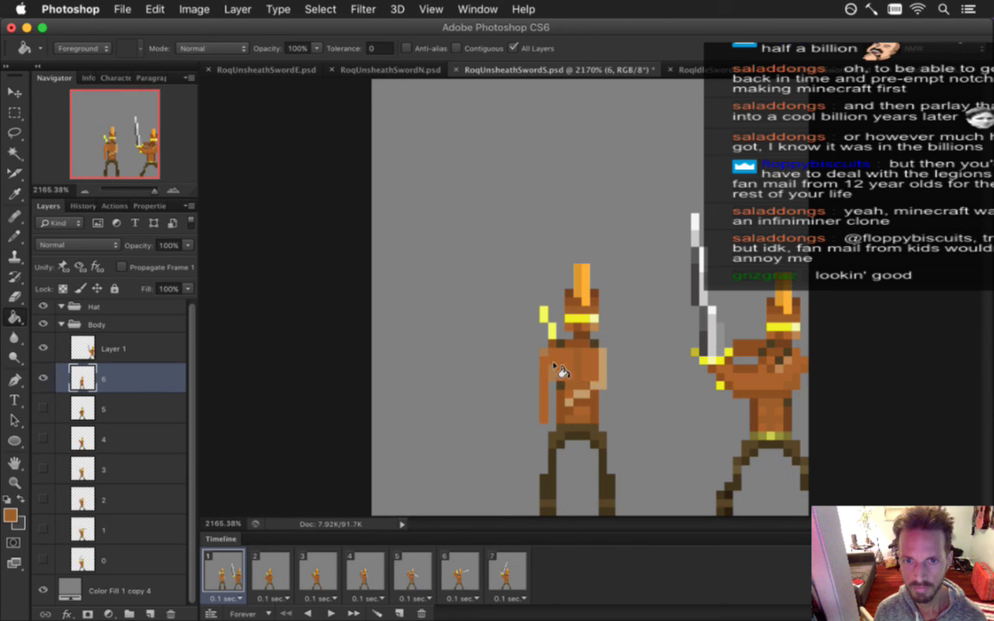
# Fill the remaining tan patches on layer 6 with a light brown and pencil orange-brown shading along the arm behind the torso
pyautogui.press('i')
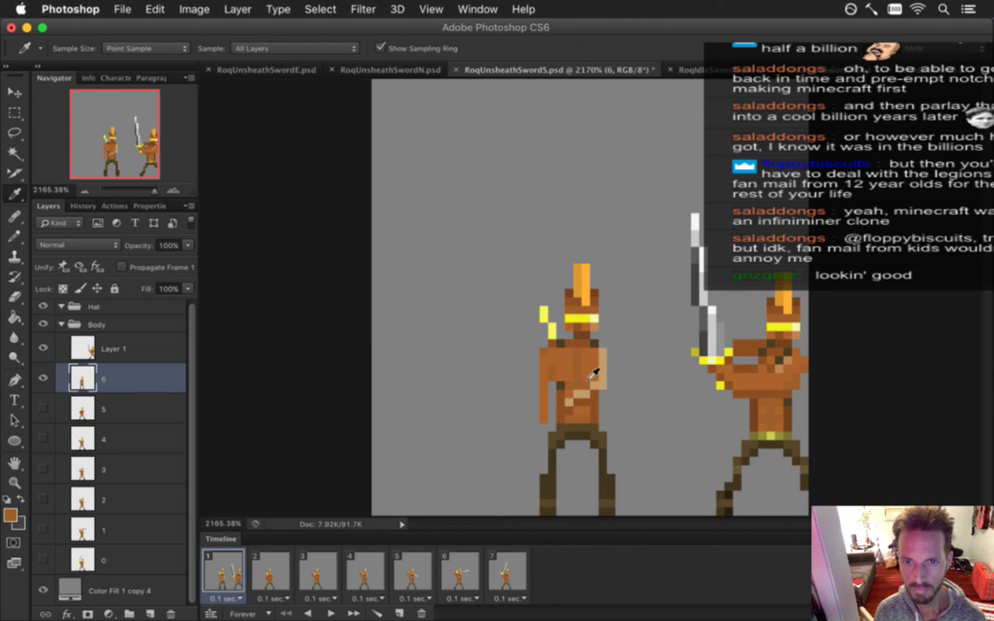
pyautogui.click(703, 343)
pyautogui.press('g')
pyautogui.click(611, 375)
pyautogui.press('i')
pyautogui.press('b')
pyautogui.press('i')
pyautogui.press('b')
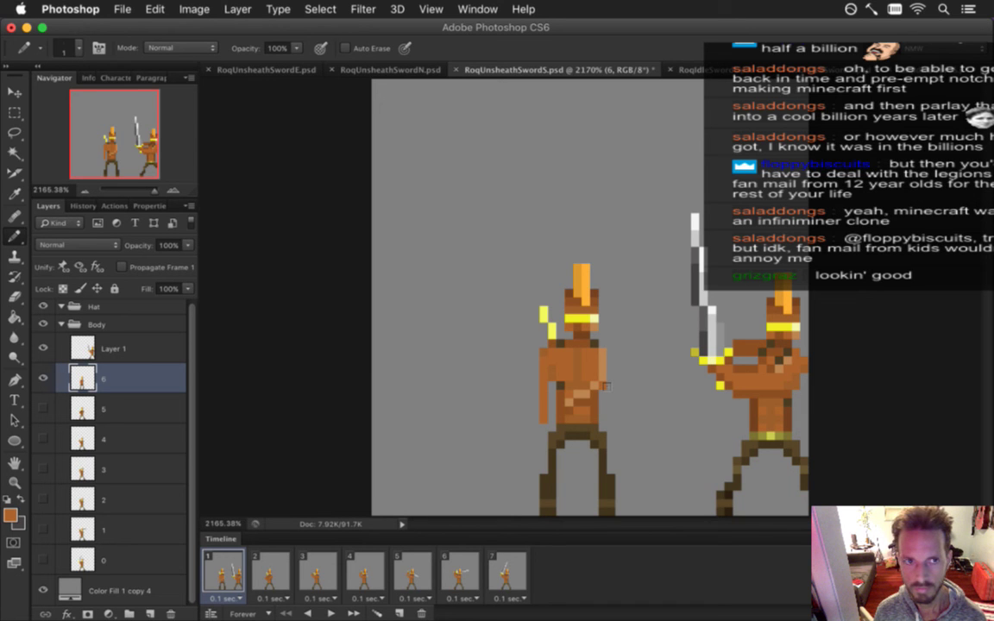
pyautogui.press('i')
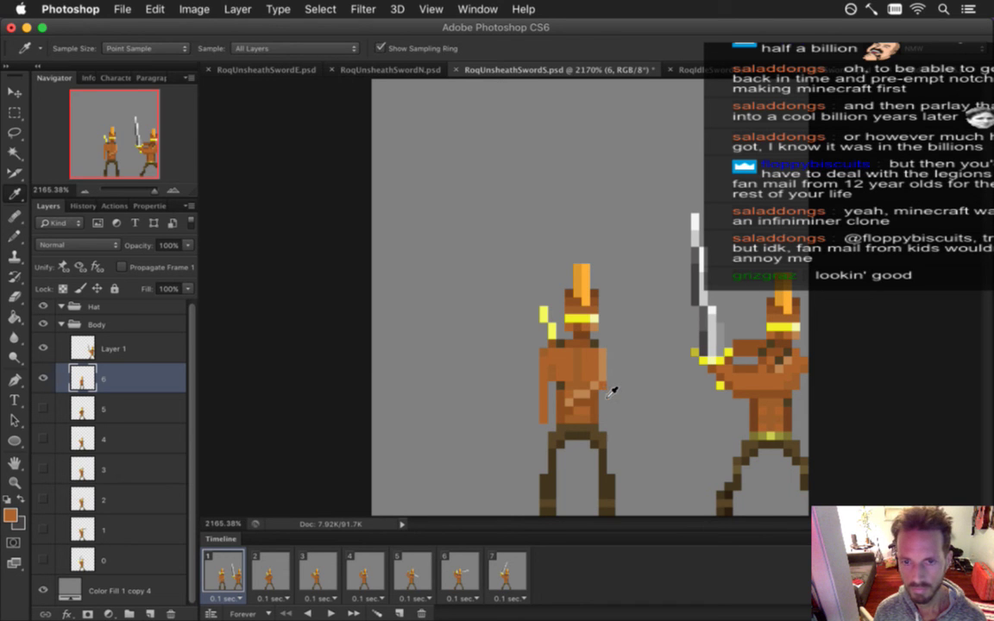
pyautogui.press('b')
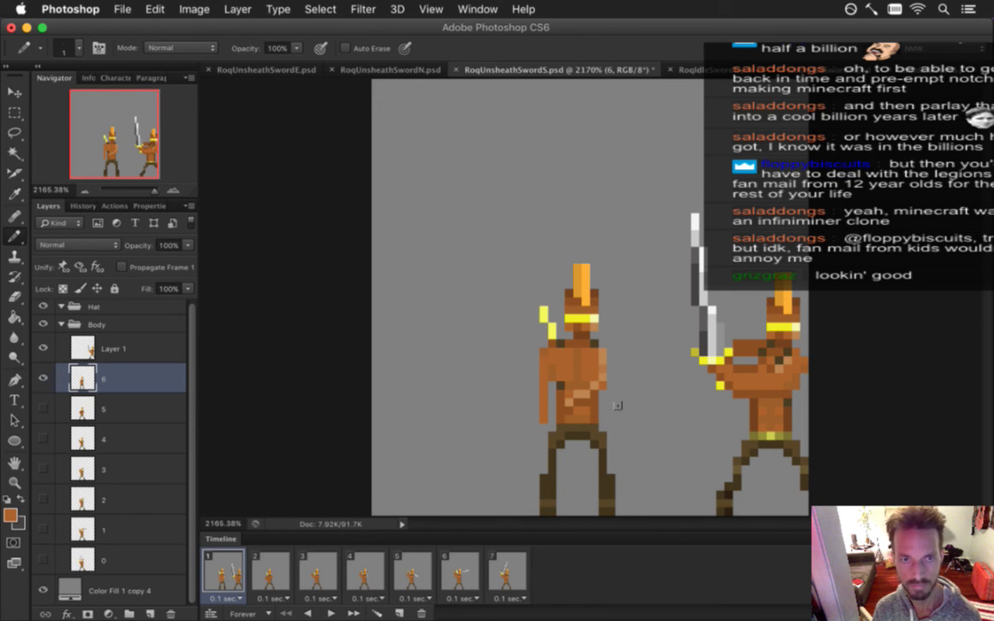
# Soften the diagonal stomach highlight with sampled browns and touch up the chest and shoulder pixels on layer 6
pyautogui.press('i')
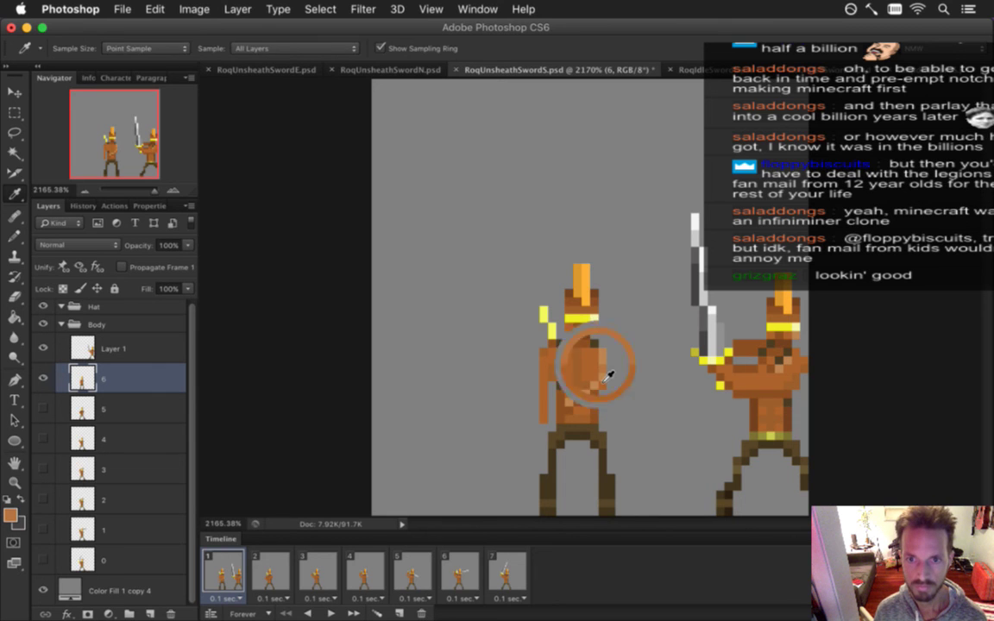
pyautogui.press('b')
pyautogui.click(577, 394)
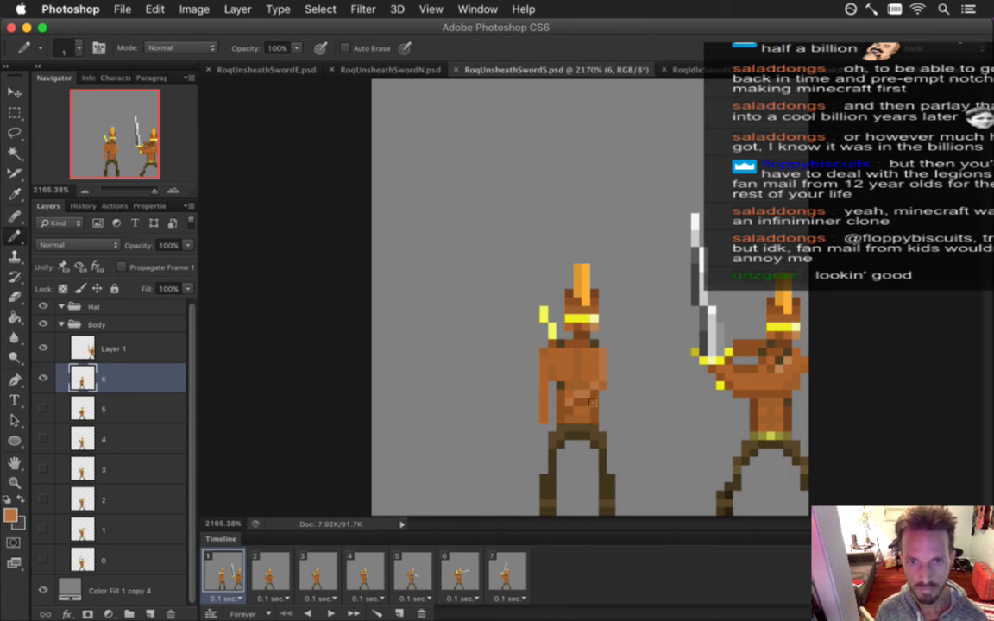
pyautogui.keyDown('alt'); pyautogui.click(574, 380); pyautogui.keyUp('alt')
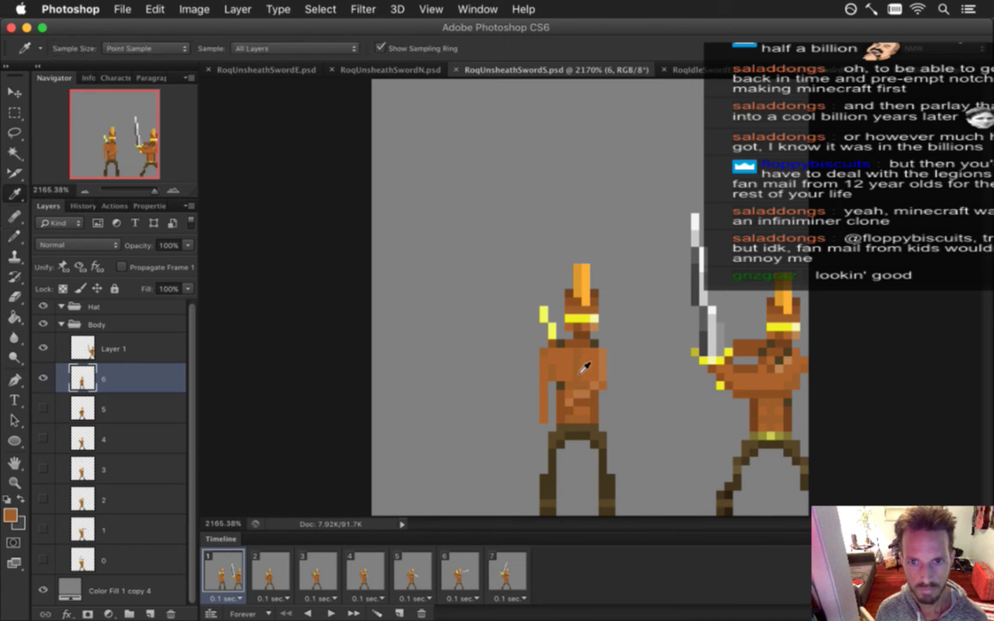
pyautogui.click(583, 362)
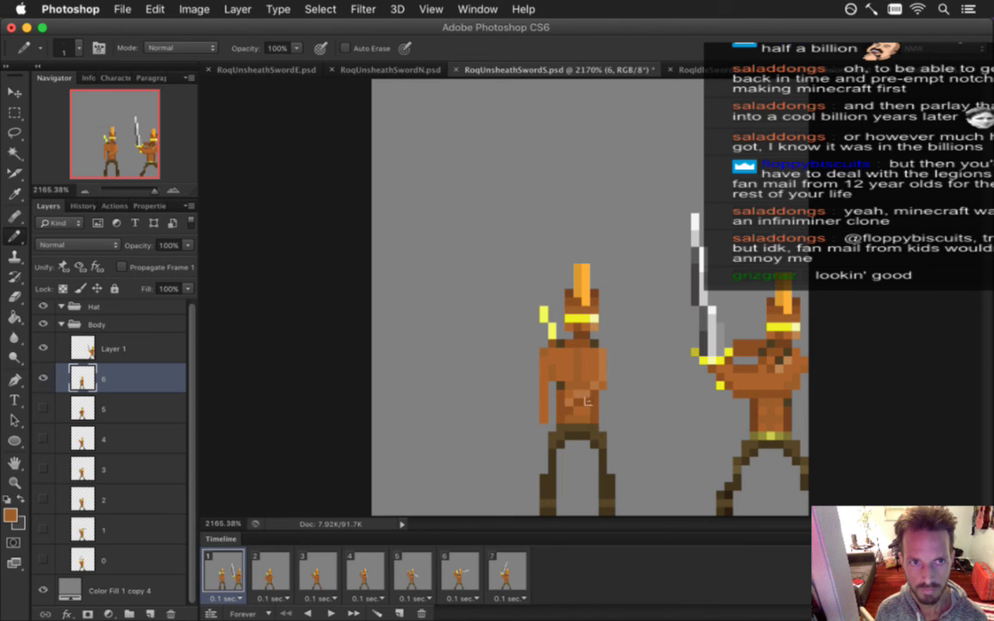
pyautogui.press('alt')
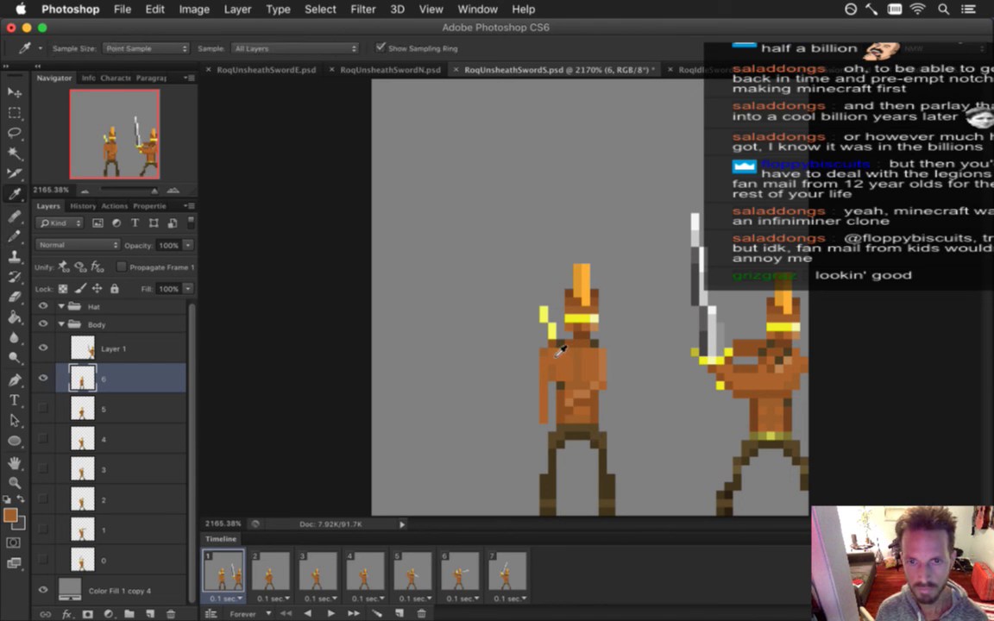
pyautogui.click(550, 355)
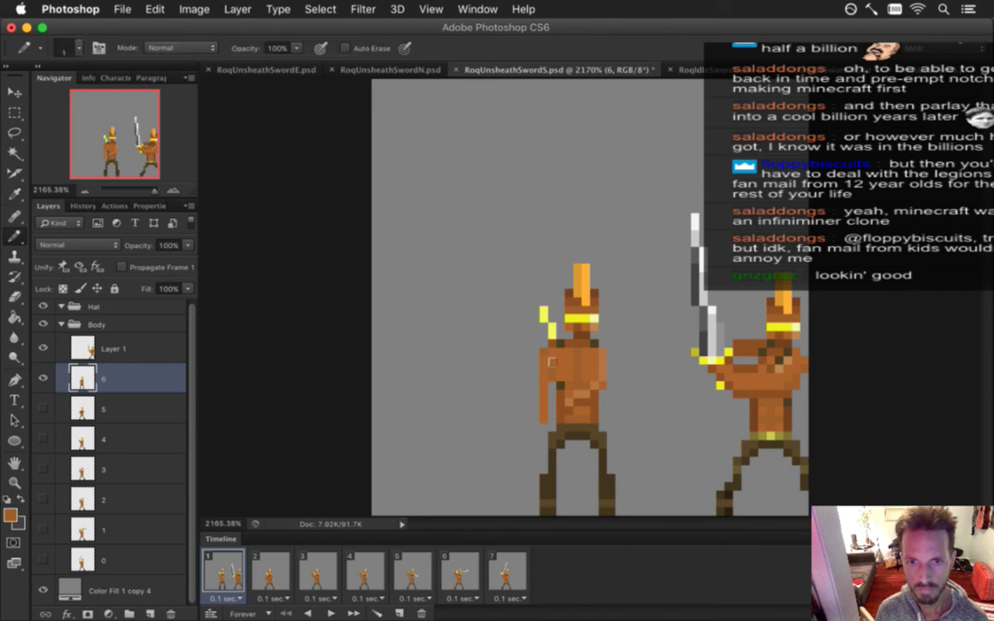
# Recolor frame 1's sword grip on layer 6 with the headband's yellow and a pale yellow tip
pyautogui.keyDown('alt'); pyautogui.click(576, 319); pyautogui.keyUp('alt')
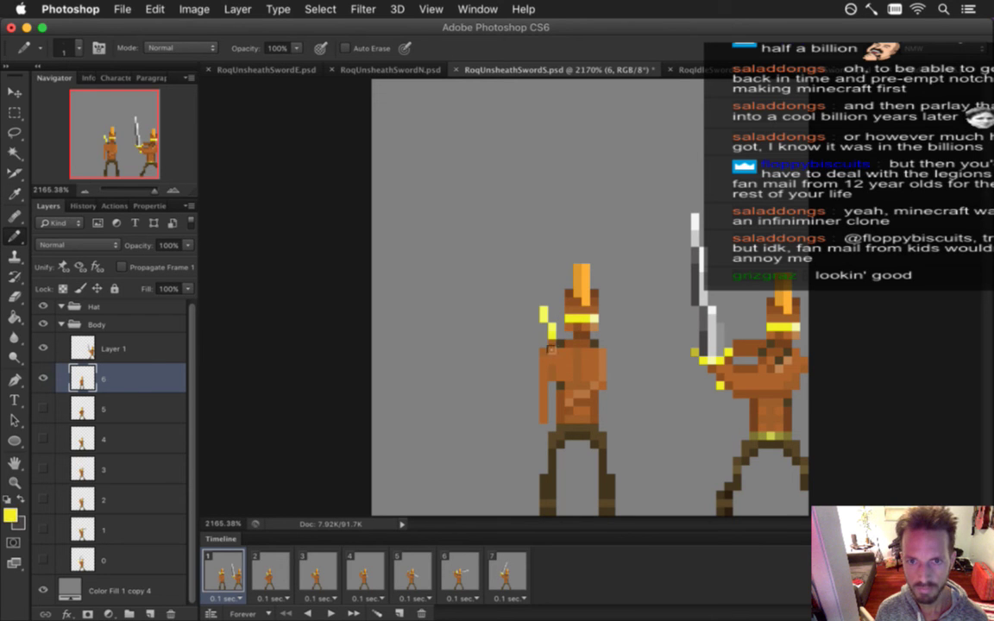
pyautogui.keyDown('alt'); pyautogui.click(538, 299); pyautogui.keyUp('alt')
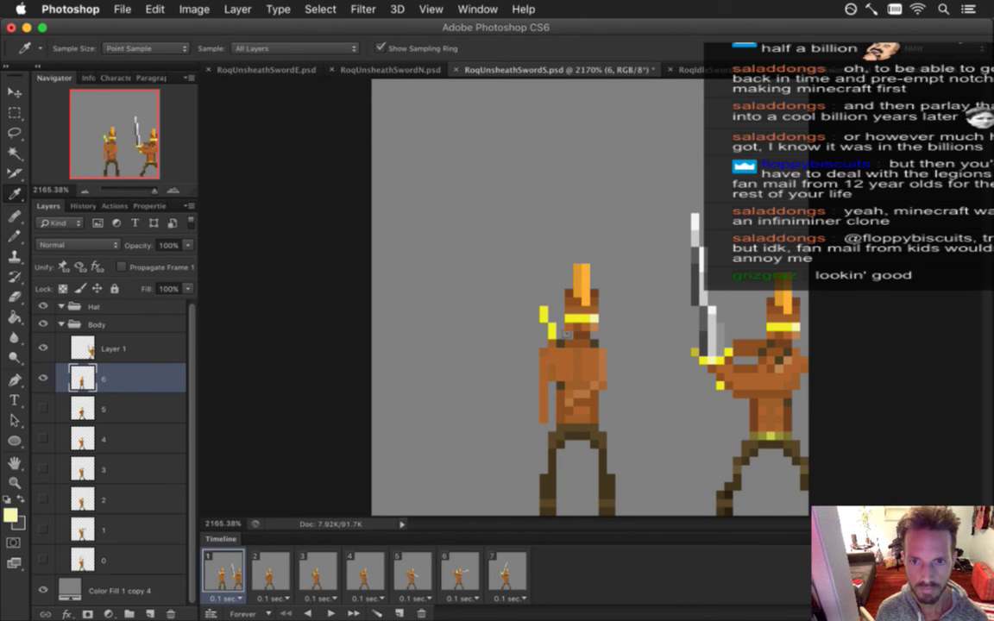
pyautogui.press('alt')
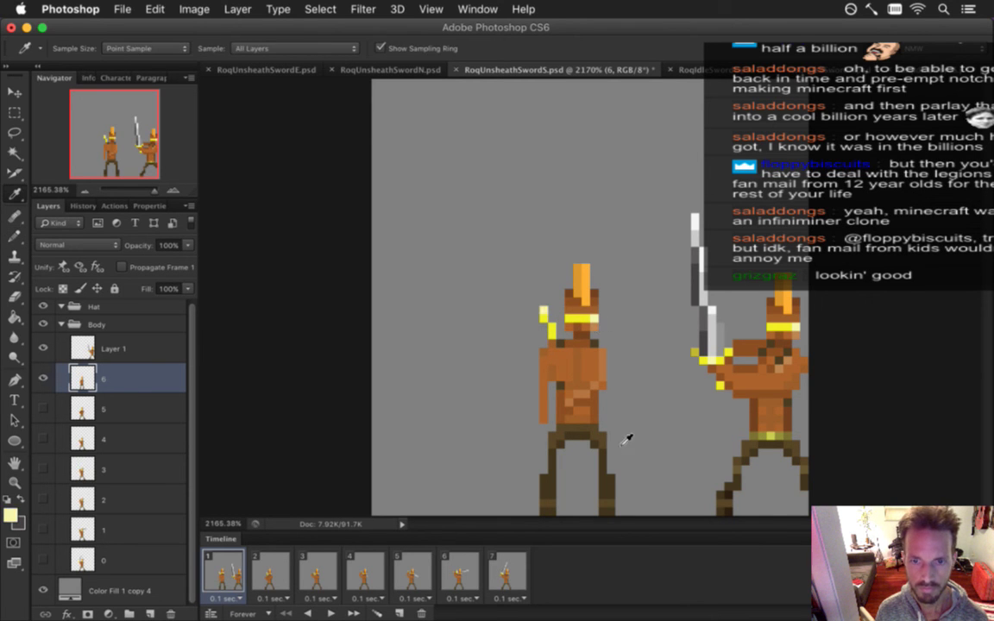
# Recolor frame 1's belt on layer 6 with olive tones and a yellow-green buckle sampled from the reference figure
pyautogui.keyDown('alt'); pyautogui.click(759, 424); pyautogui.keyUp('alt')
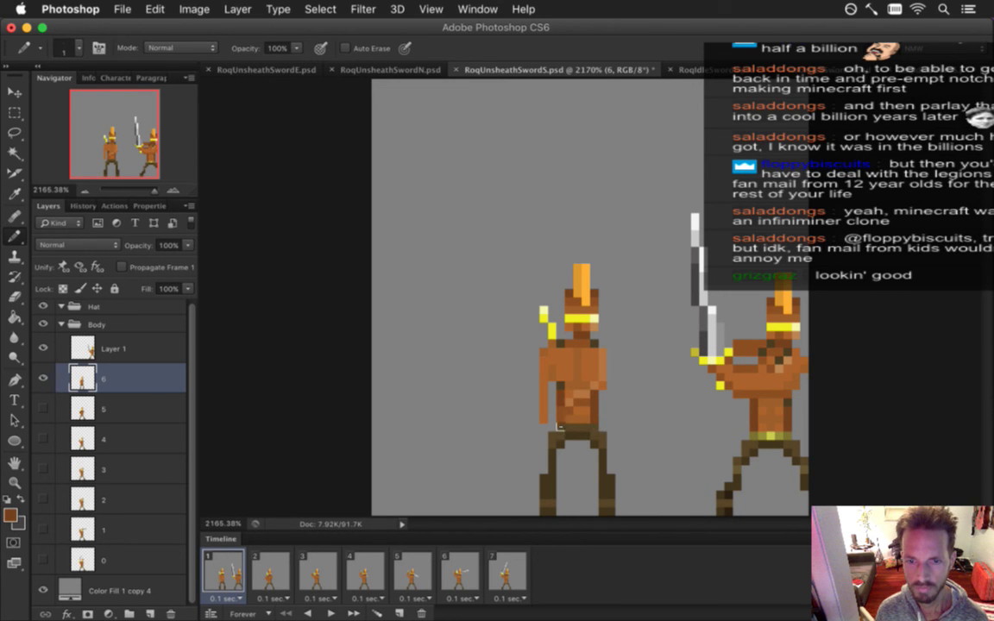
pyautogui.press('alt')
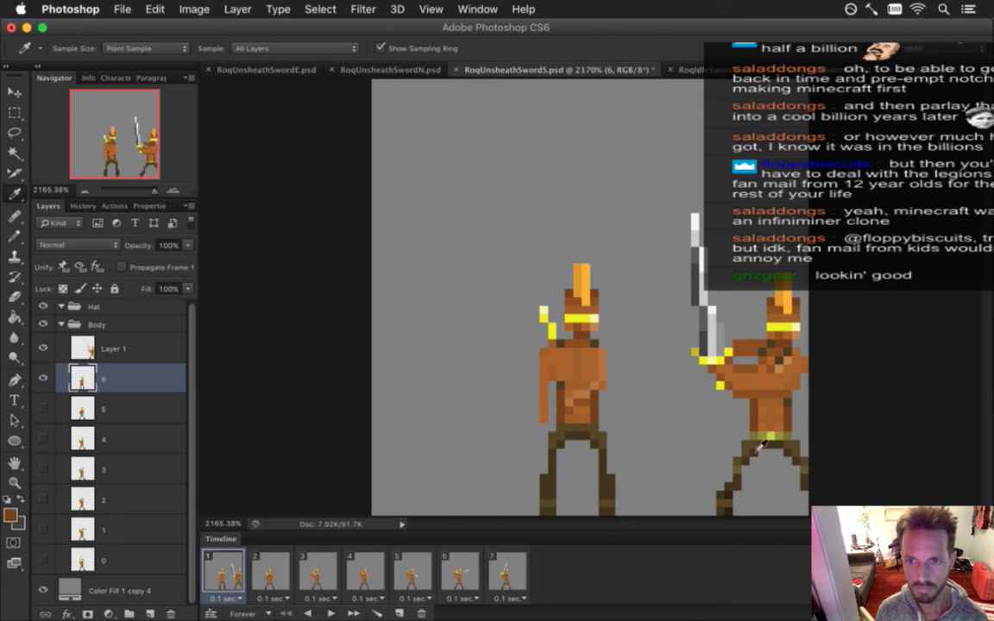
pyautogui.keyDown('alt'); pyautogui.click(766, 442); pyautogui.keyUp('alt')
pyautogui.moveTo(552, 427); pyautogui.dragTo(603, 428)
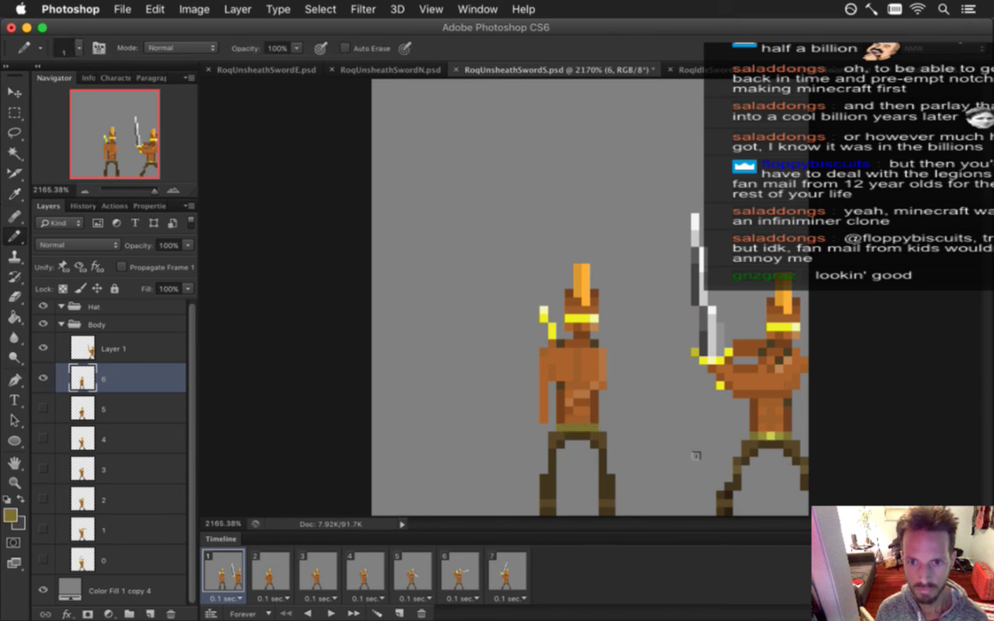
pyautogui.press('alt')
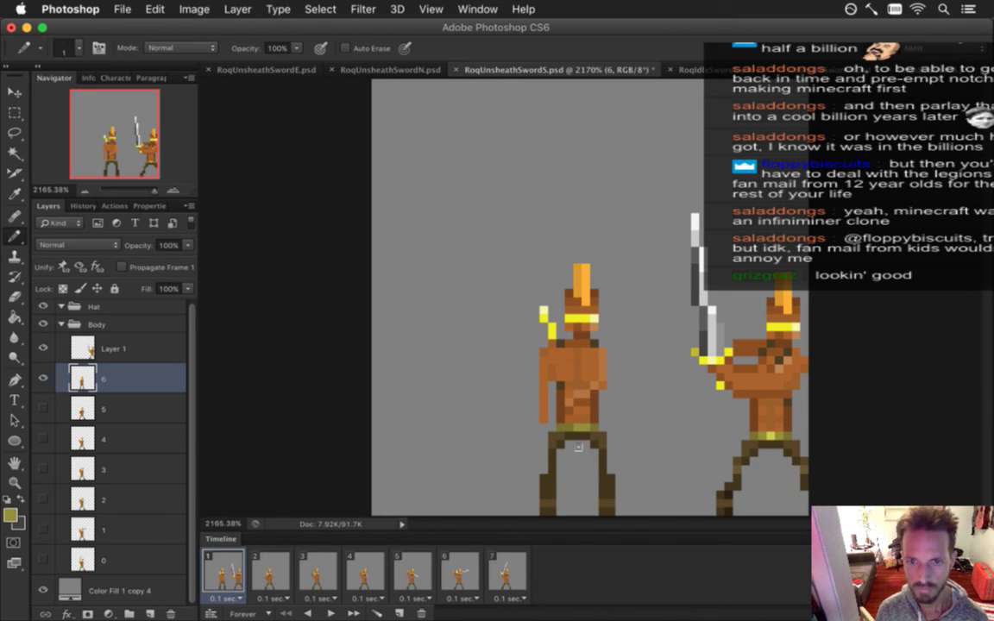
pyautogui.keyDown('alt'); pyautogui.click(764, 421); pyautogui.keyUp('alt')
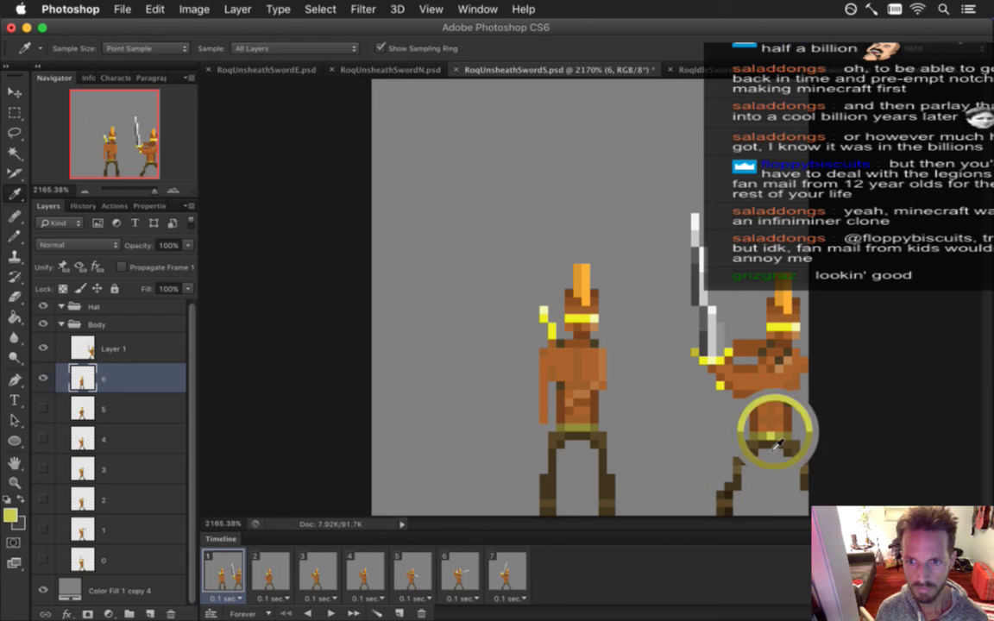
pyautogui.press('alt')
# Darken the boots on layer 6 with the reference figure's dark brown and clean up the stray pixels beside them
pyautogui.keyDown('alt'); pyautogui.click(740, 495); pyautogui.keyUp('alt')
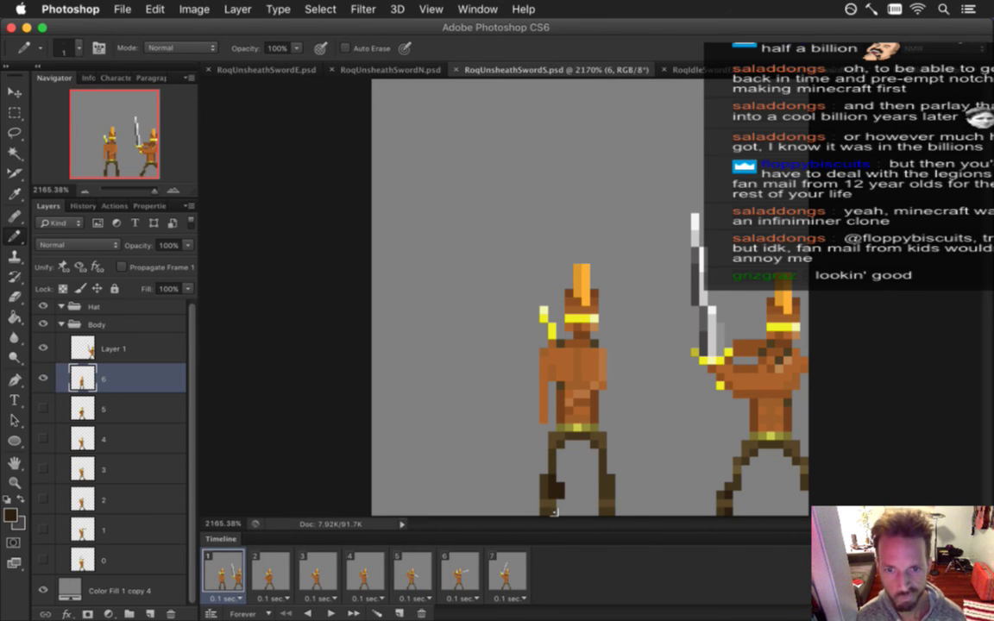
pyautogui.press('e')
pyautogui.press('b')
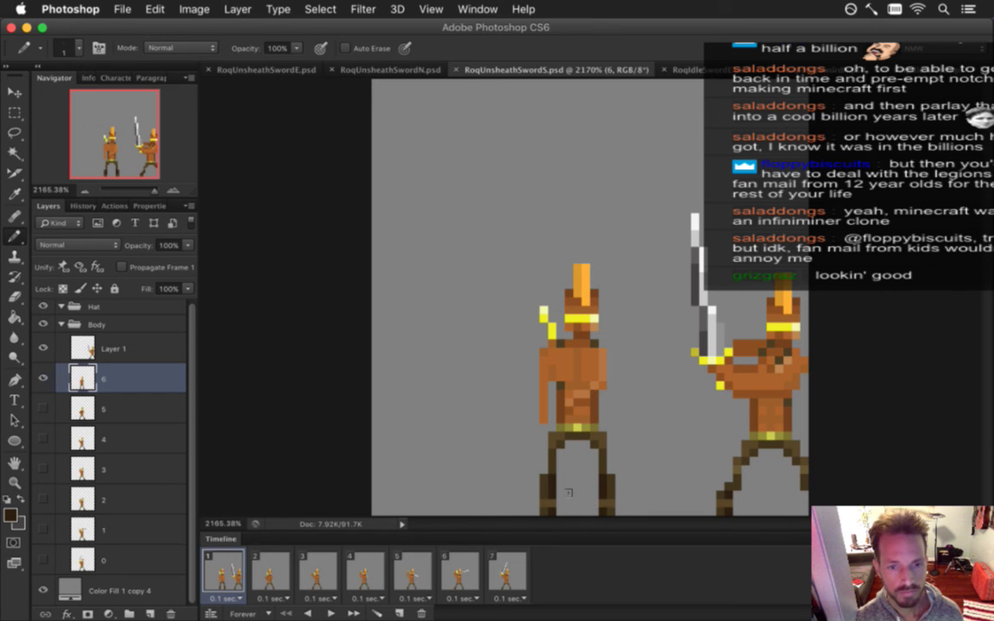
# Hide and delete the reference figure's layer, and play back the animation to check the recolored frames
pyautogui.click(43, 348)
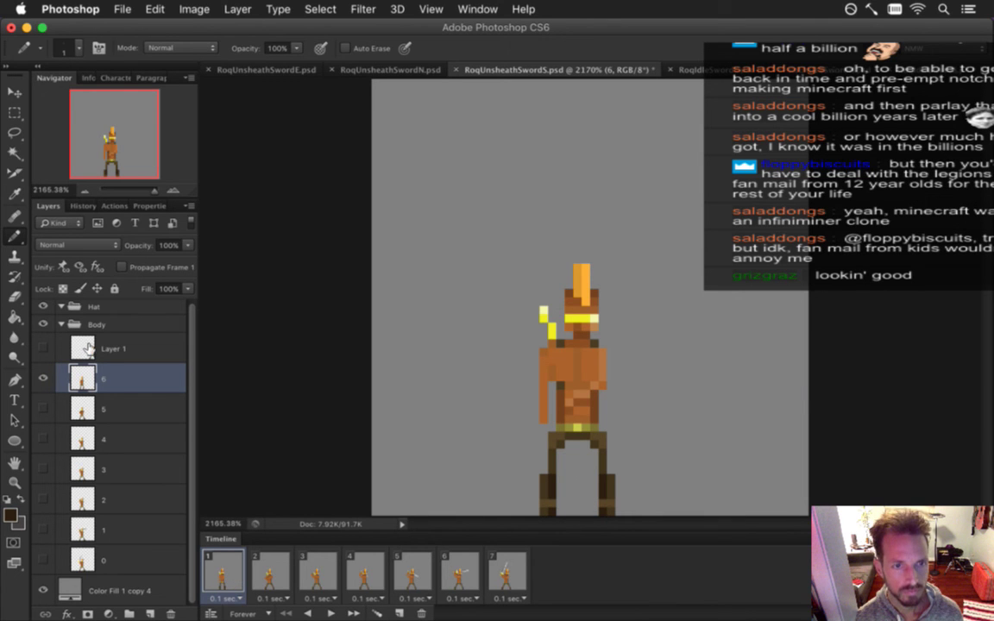
pyautogui.click(89, 348)
pyautogui.click(170, 611)
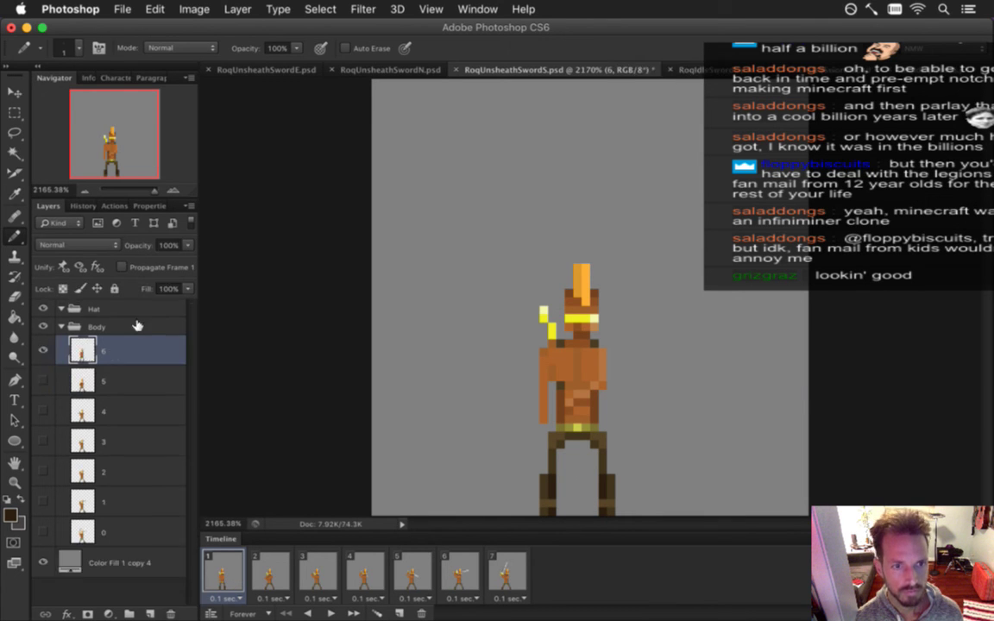
pyautogui.click(332, 613)
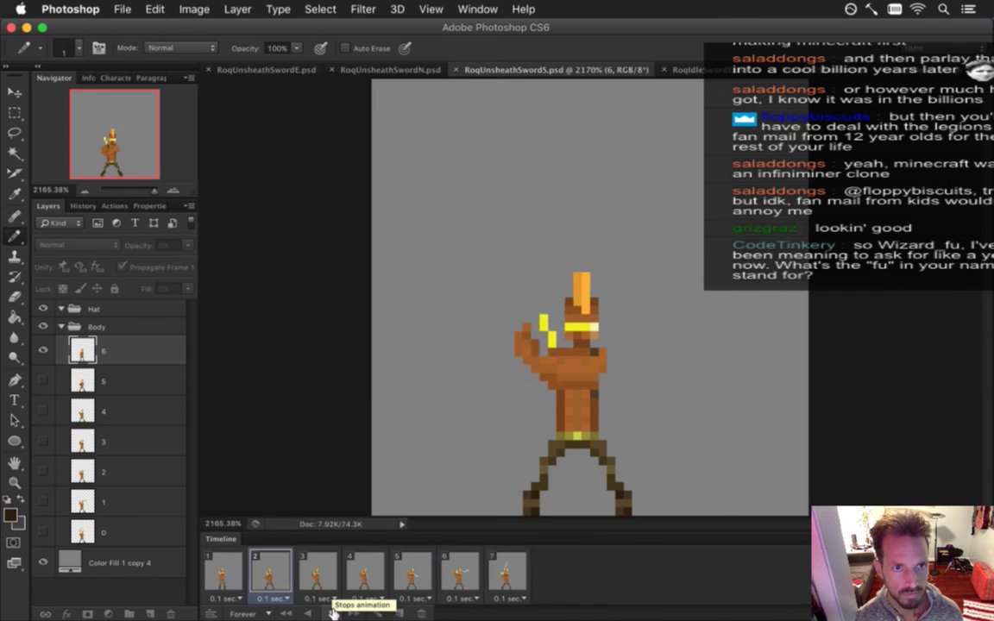
pyautogui.click(333, 612)
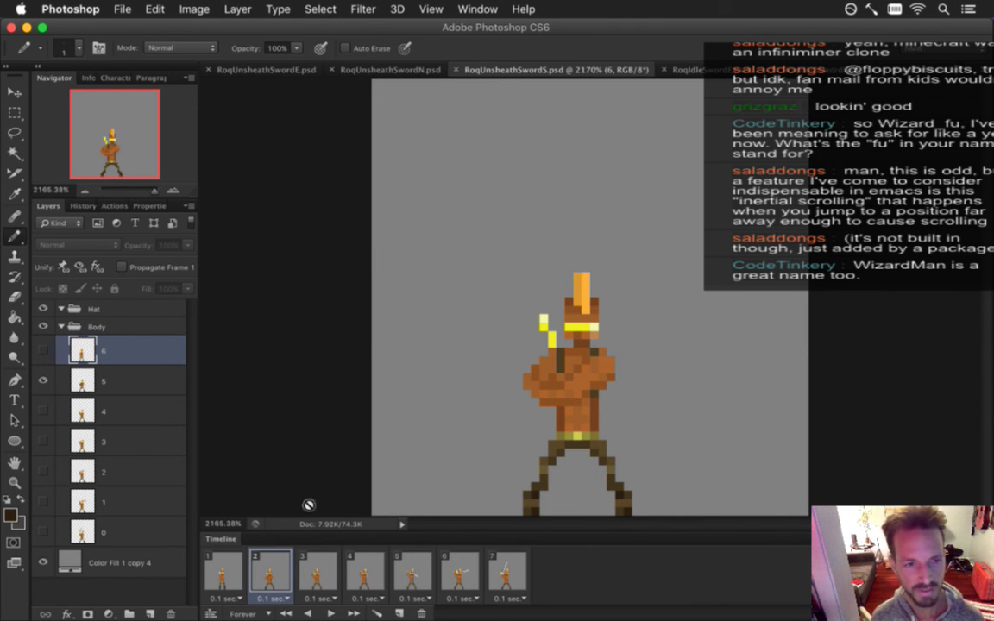
# Find the front-facing idle sword document among the open files and show its Hat group in all six frames
pyautogui.click(383, 71)
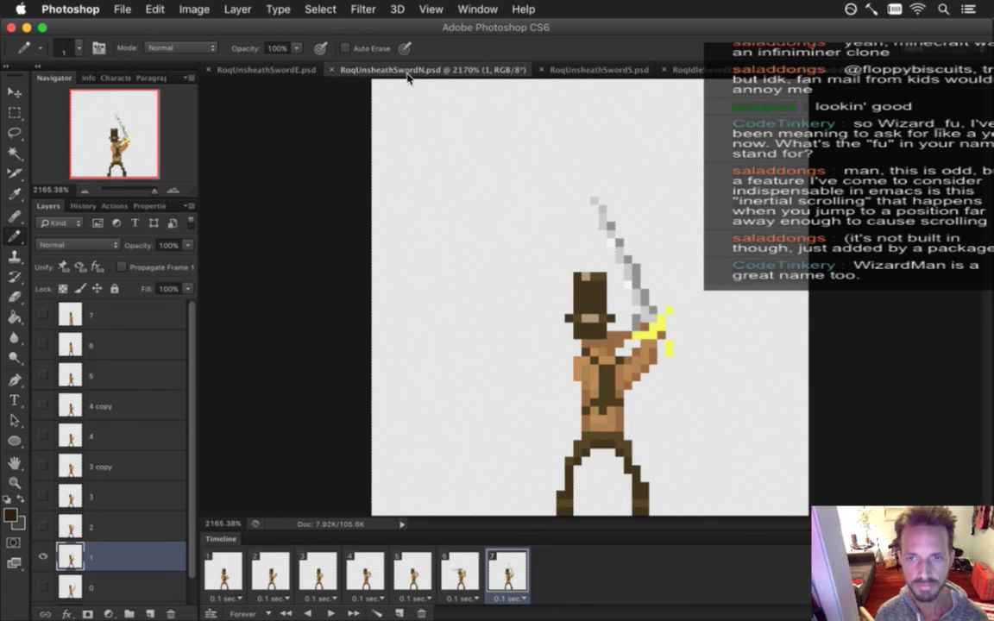
pyautogui.click(701, 71)
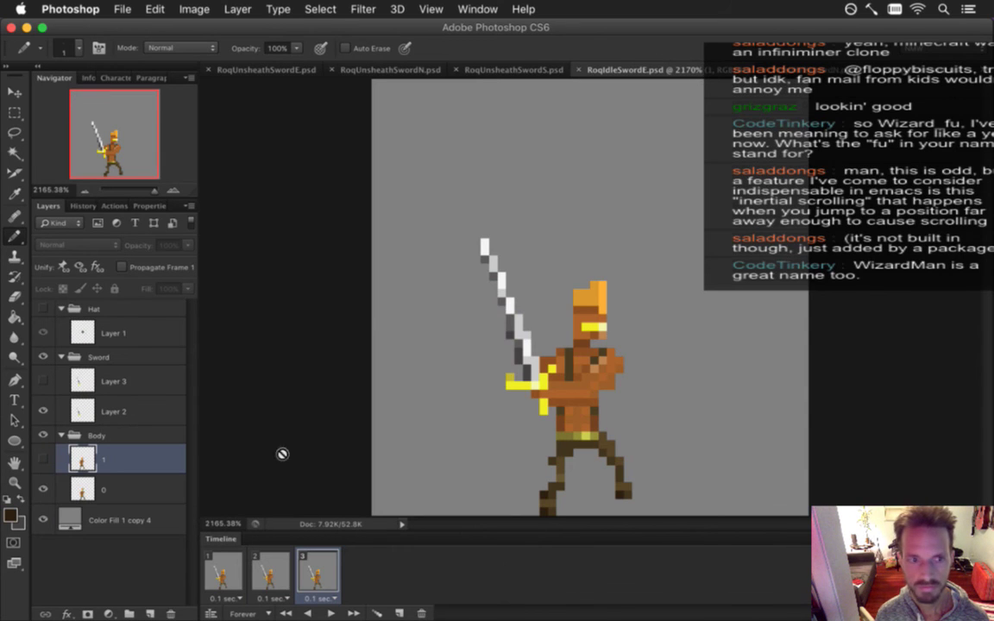
pyautogui.click(837, 69)
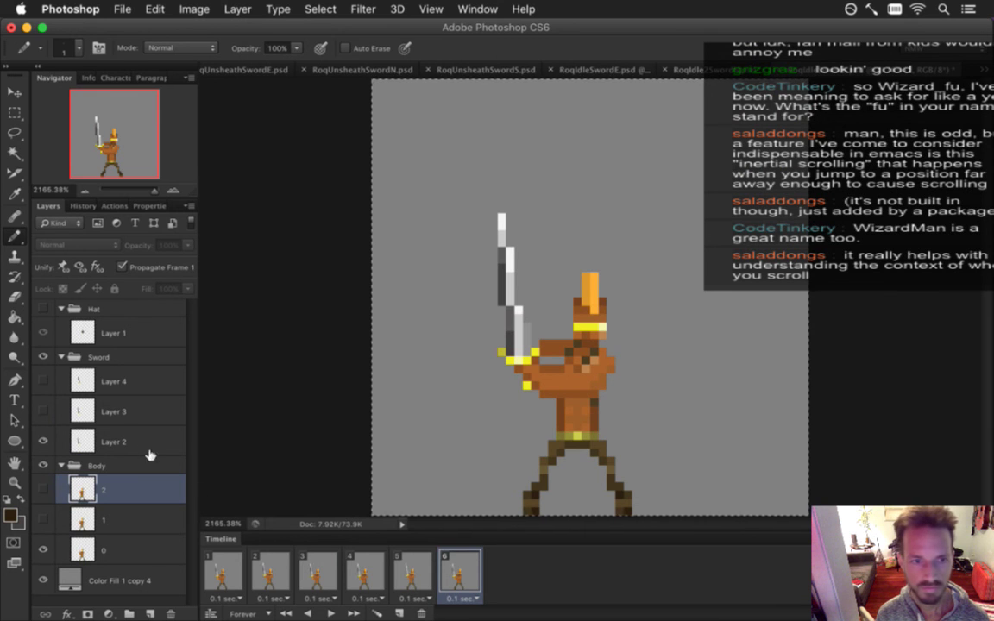
pyautogui.click(45, 308)
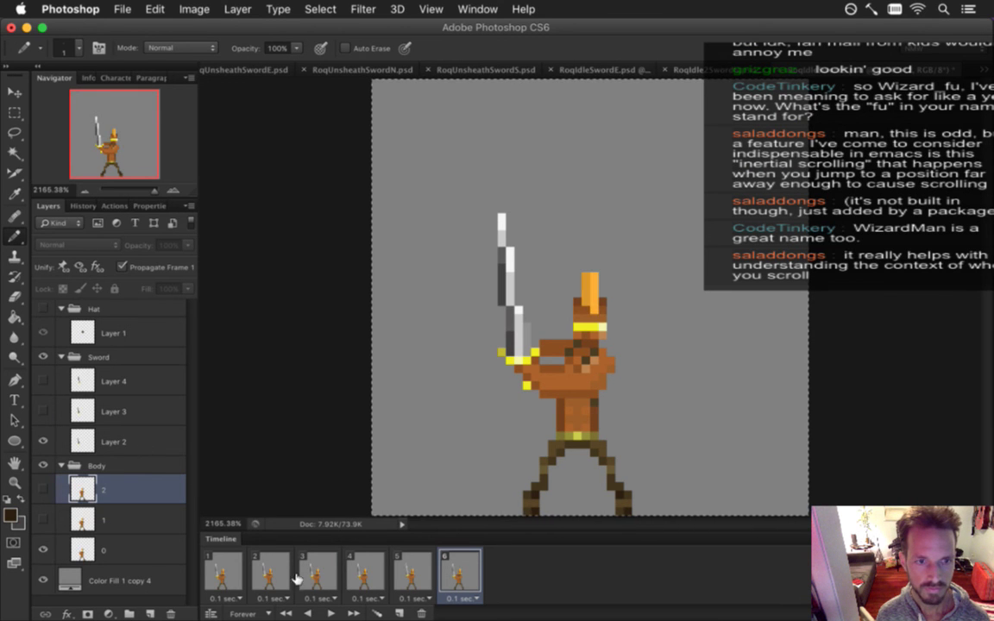
pyautogui.click(44, 308)
pyautogui.click(44, 308)
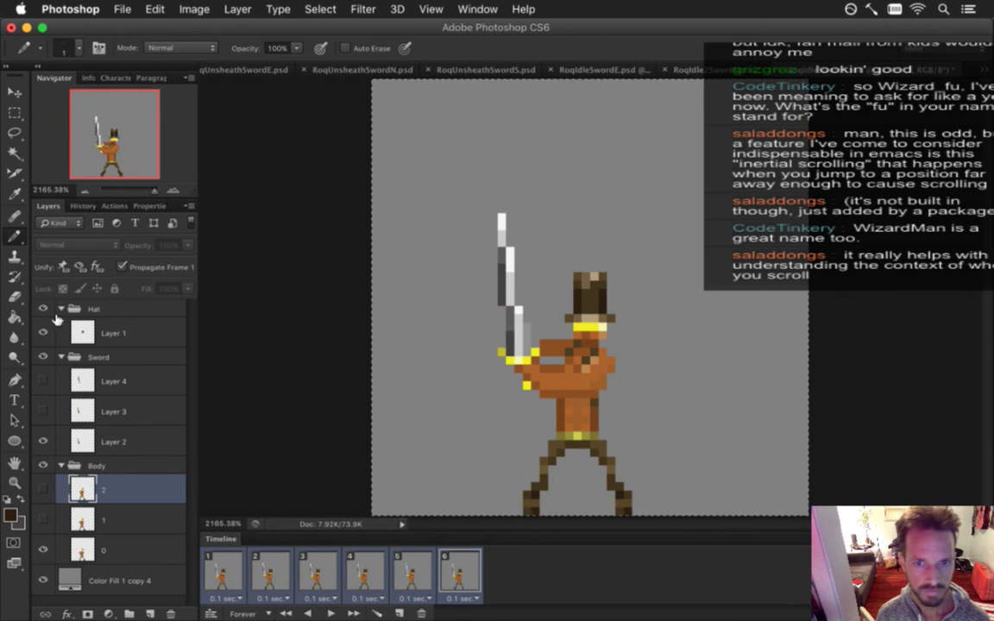
# Marquee-select the top hat, copy it from Layer 1 in the Hat group, deselect, and save the document
pyautogui.press('m')
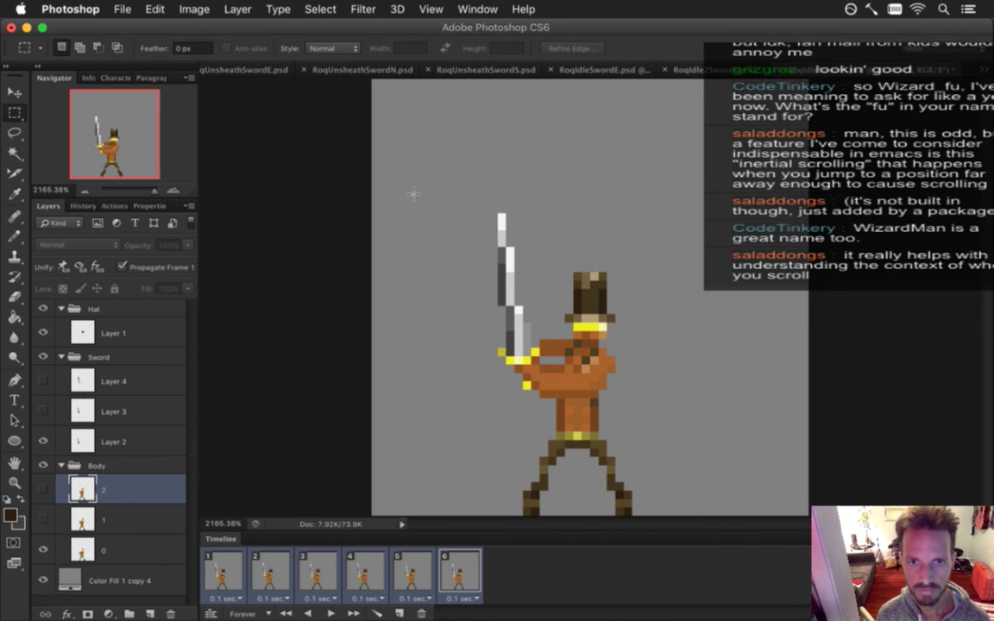
pyautogui.moveTo(565, 257); pyautogui.dragTo(631, 323)
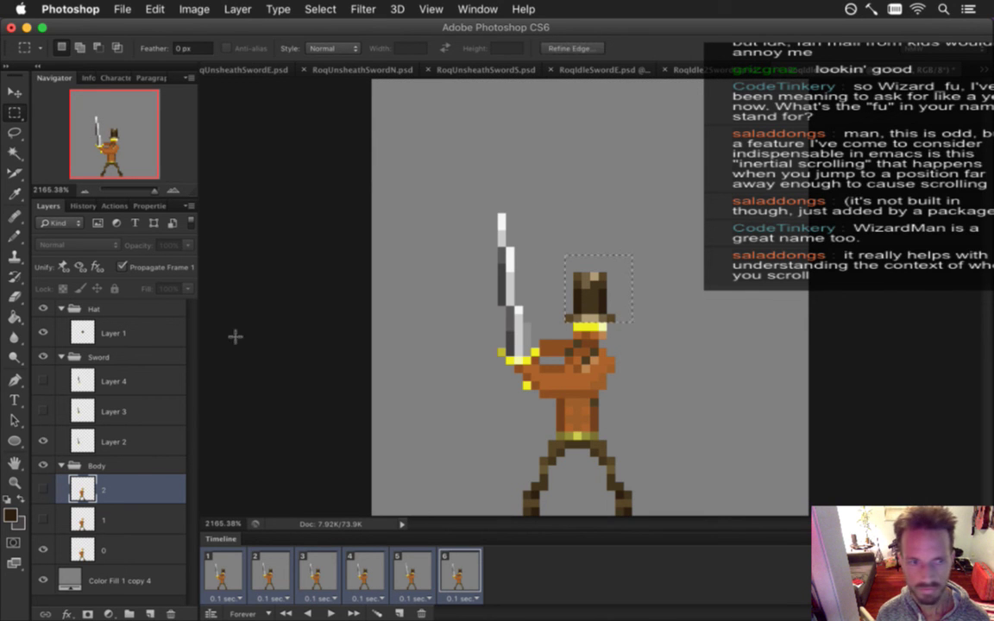
pyautogui.click(127, 333)
pyautogui.click(388, 399)
pyautogui.press('super+s')
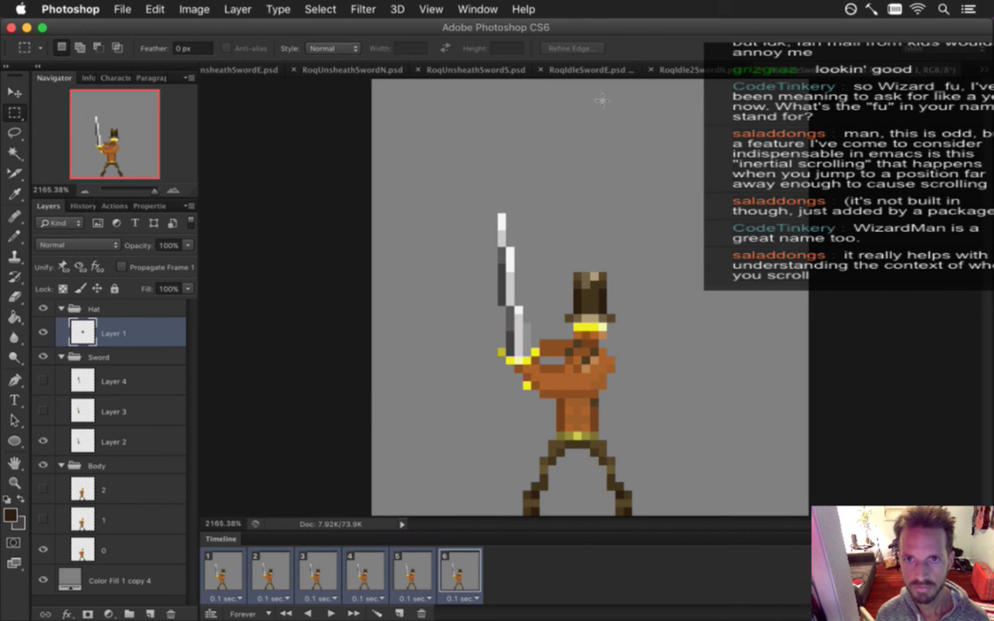
# Paste the top hat as a new layer in the Hat group on frame 1 of RoqUnsheathSwordS.psd
pyautogui.click(480, 73)
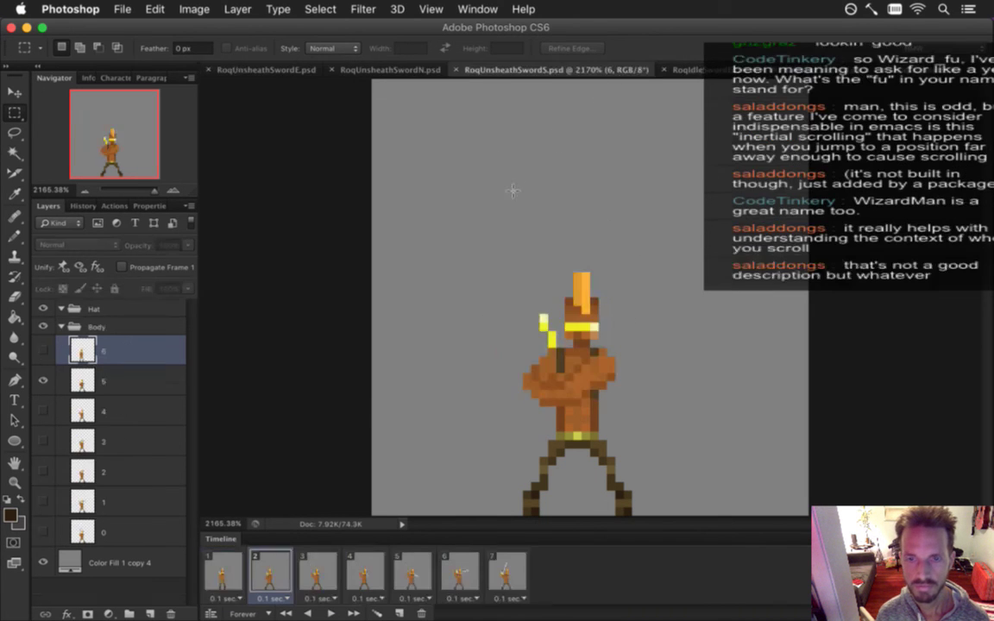
pyautogui.click(223, 571)
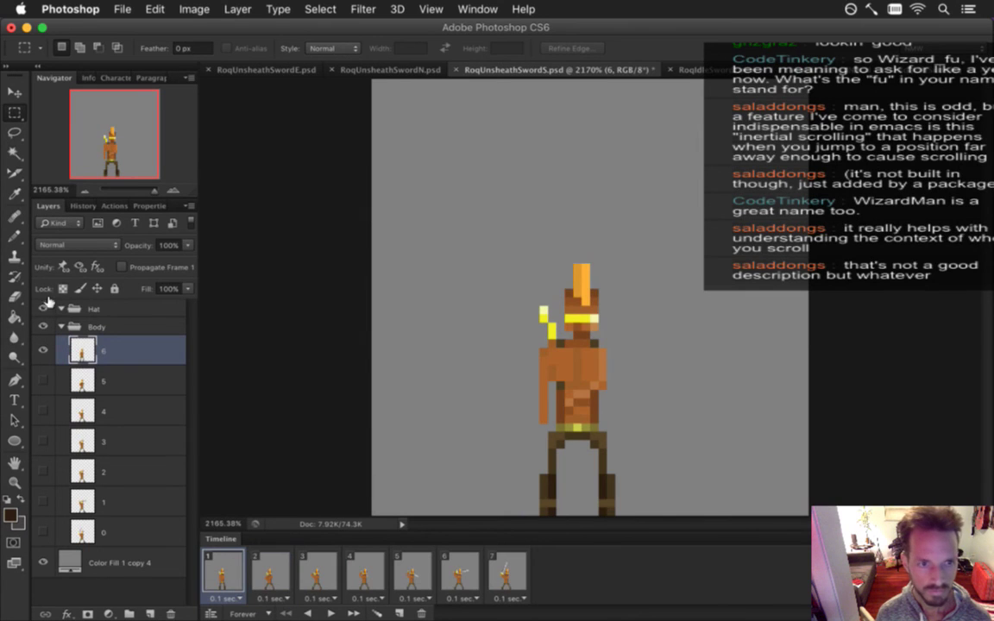
pyautogui.click(125, 324)
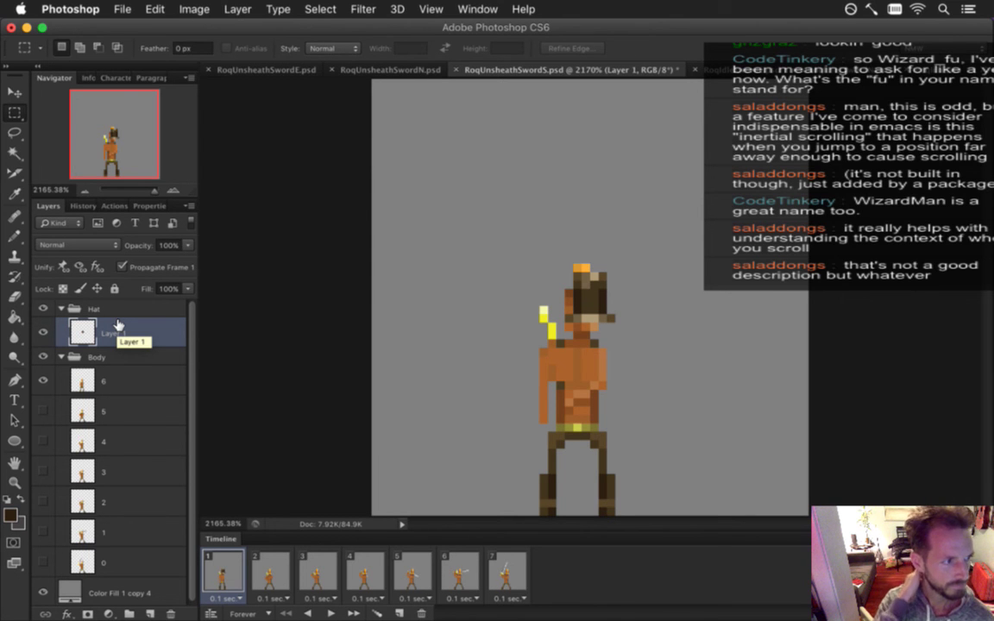
# Switch to iTerm2, resume vim with fg, examine the release, revive, turn and throw animation entries in data/friends/Roq.txt, and return to Photoshop
pyautogui.press('super+Tab')
pyautogui.press('super+Tab')
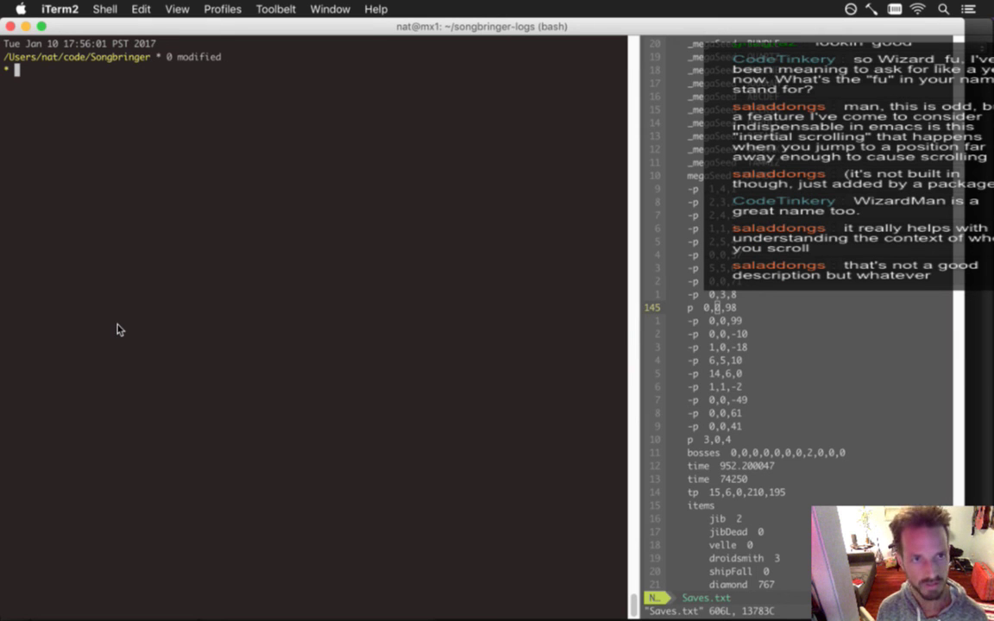
pyautogui.write('fg')
pyautogui.press('Return')
pyautogui.scroll(5, 119, 329)
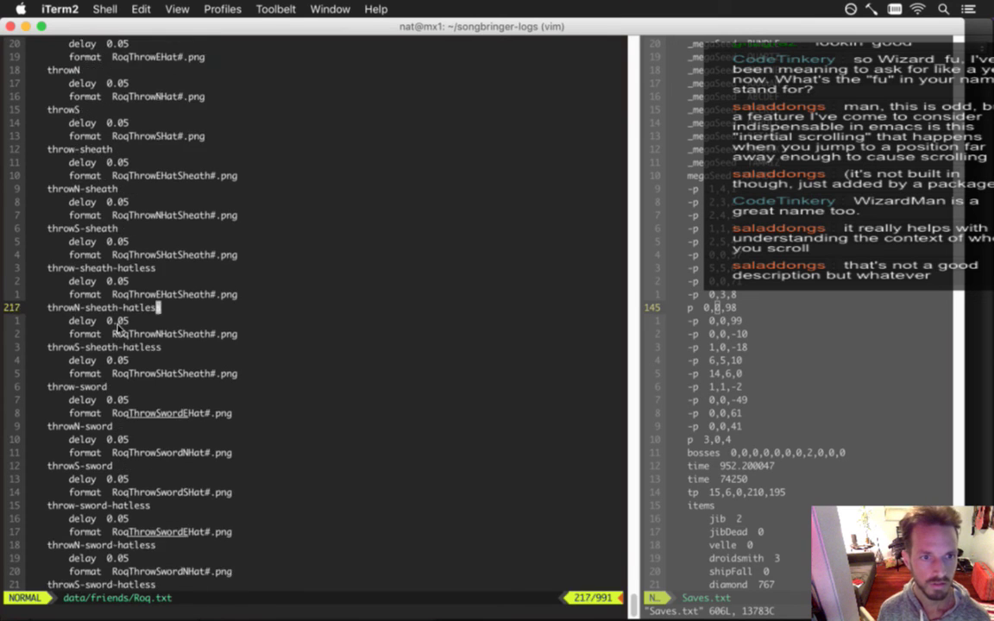
pyautogui.scroll(-7, 119, 328)
pyautogui.scroll(15, 119, 329)
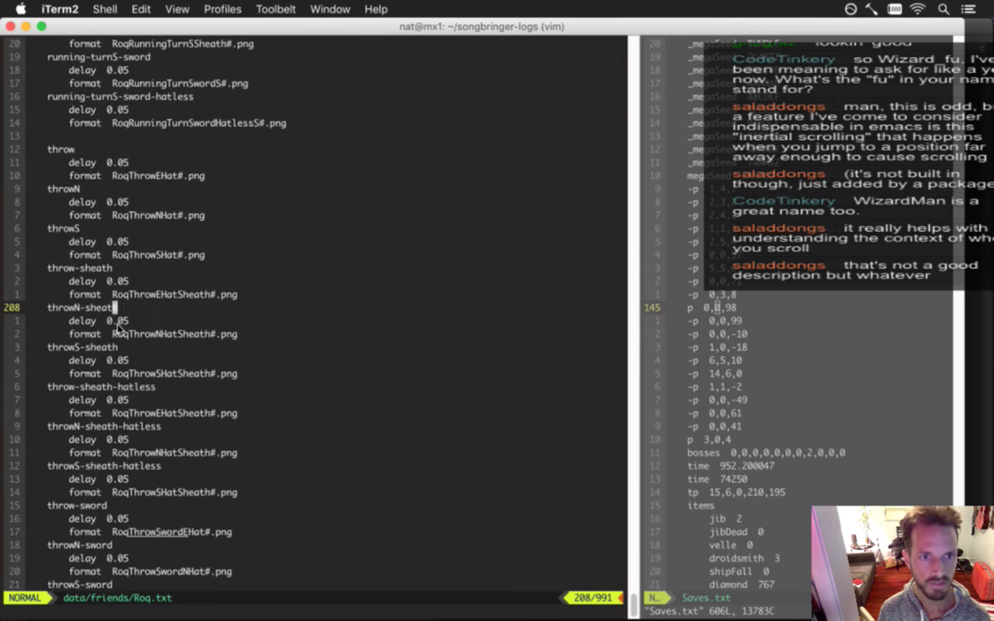
pyautogui.scroll(-12, 119, 329)
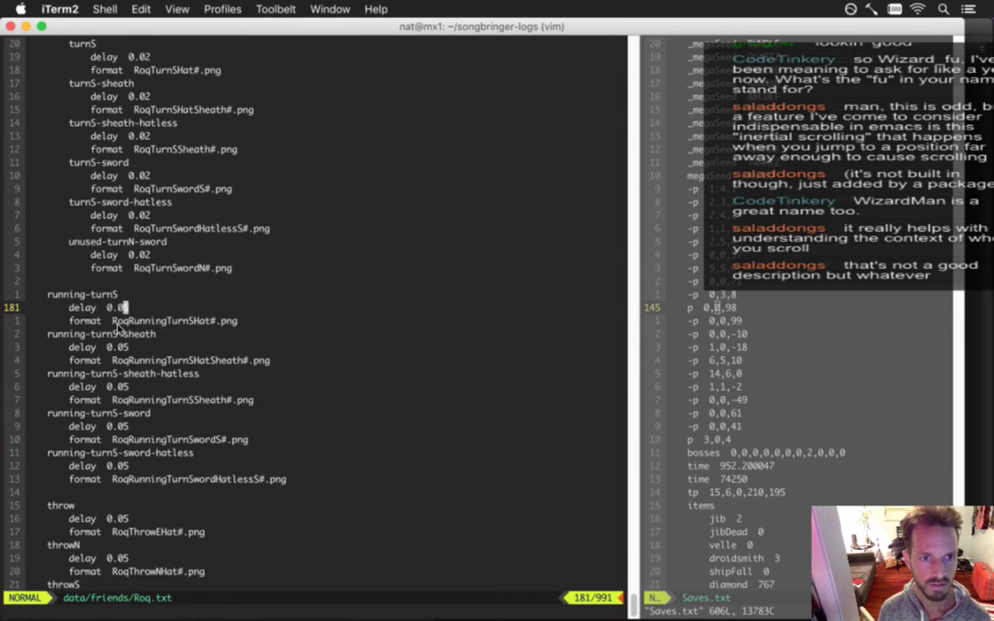
pyautogui.scroll(-1, 119, 329)
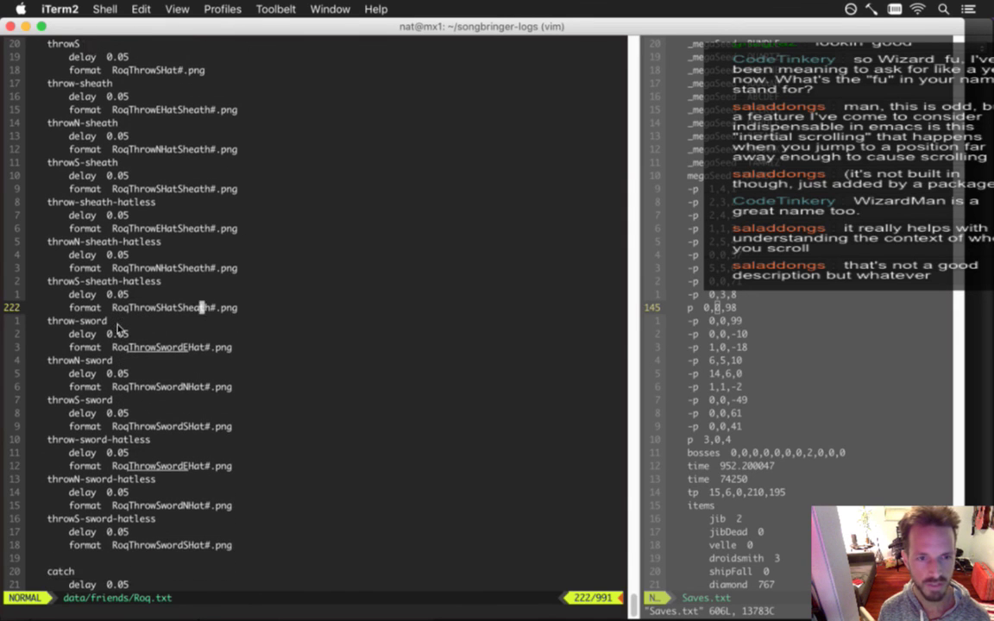
pyautogui.scroll(6, 119, 329)
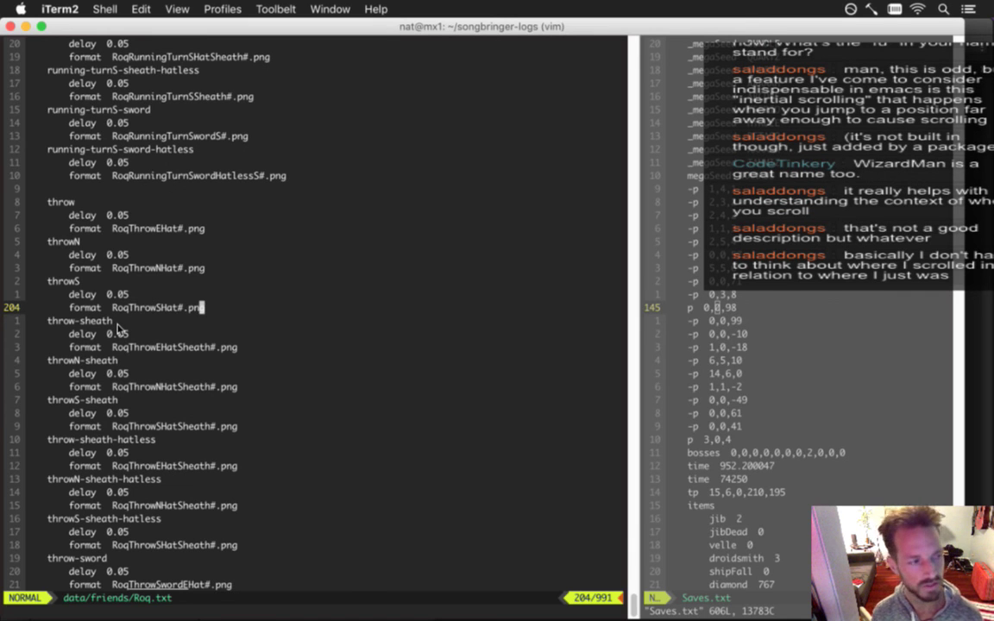
pyautogui.scroll(2, 119, 329)
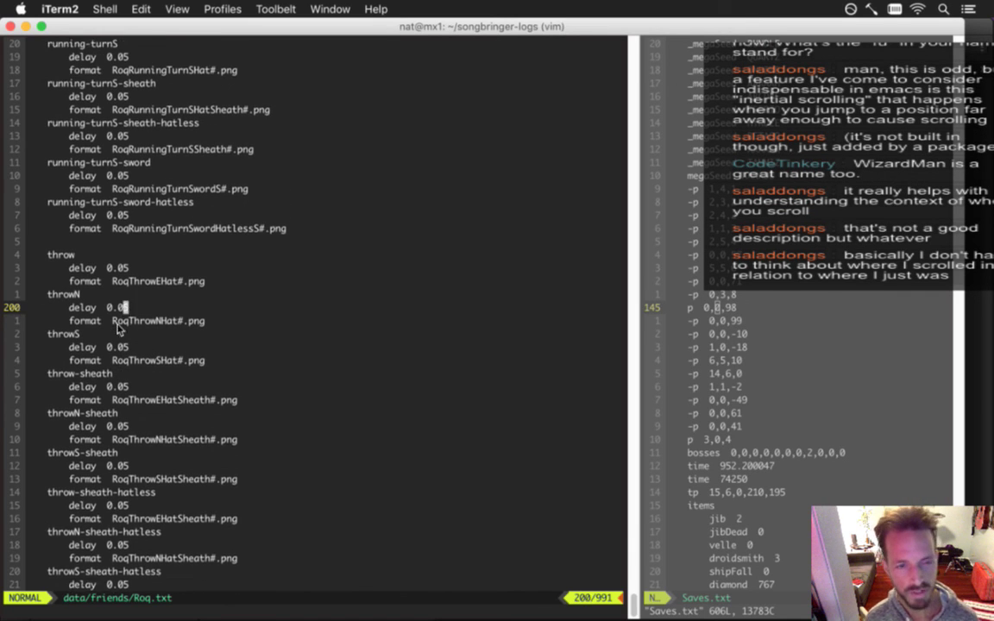
pyautogui.scroll(2, 119, 329)
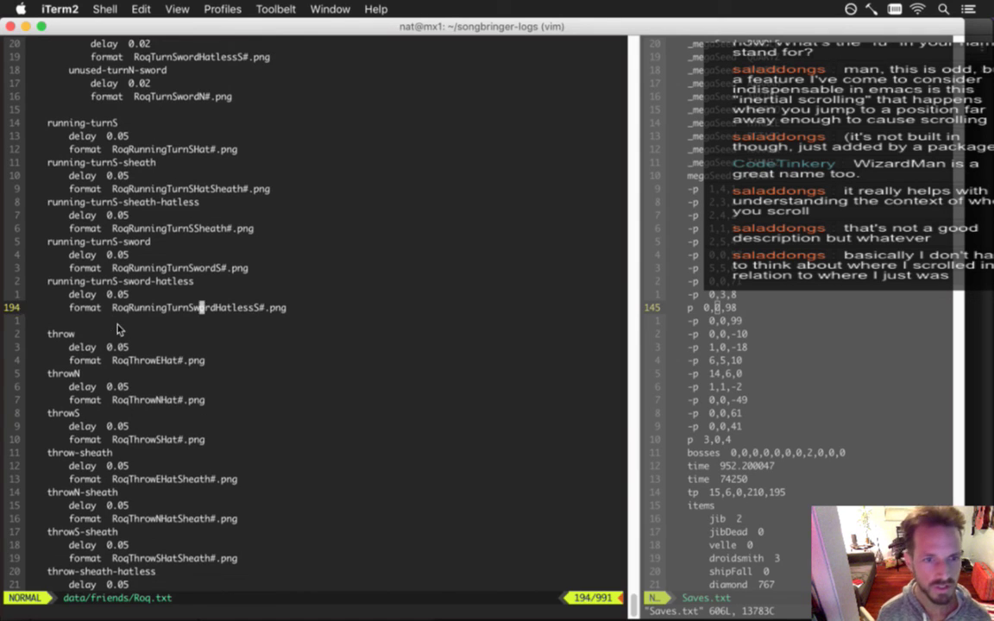
pyautogui.scroll(12, 119, 329)
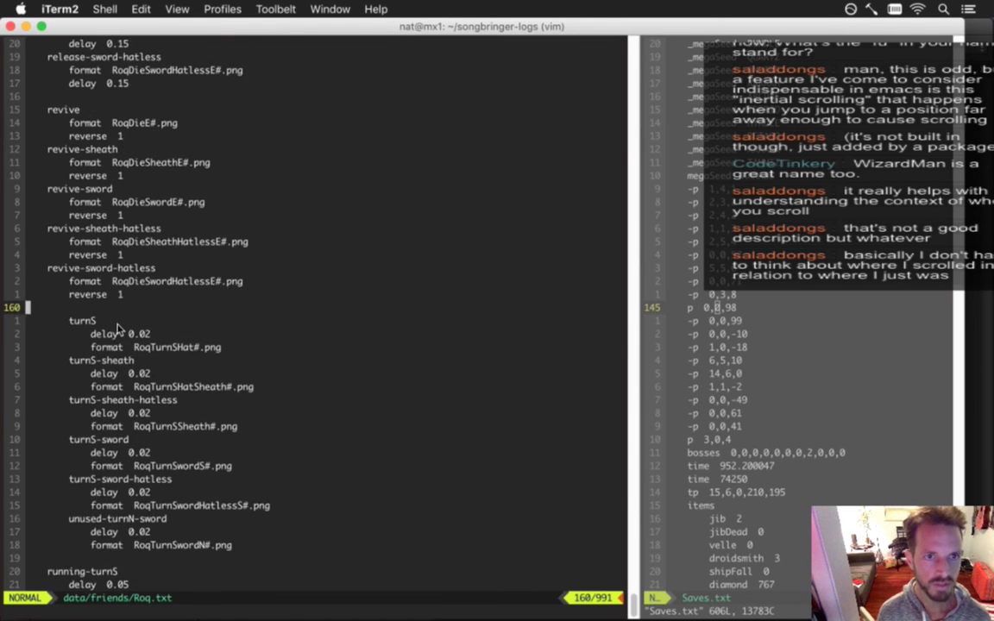
pyautogui.scroll(8, 119, 328)
pyautogui.scroll(1, 119, 329)
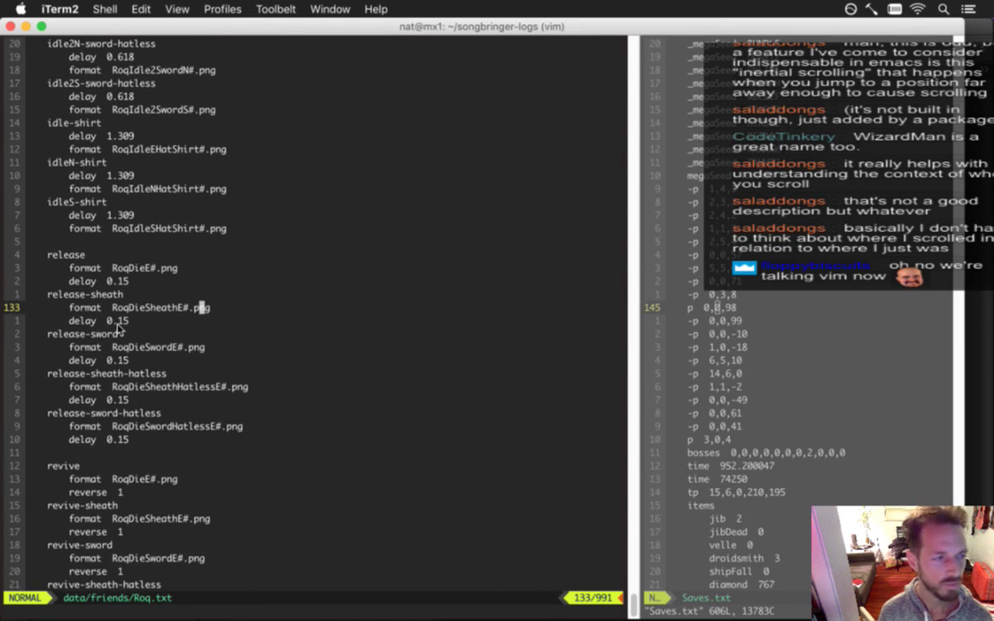
pyautogui.scroll(-13, 119, 329)
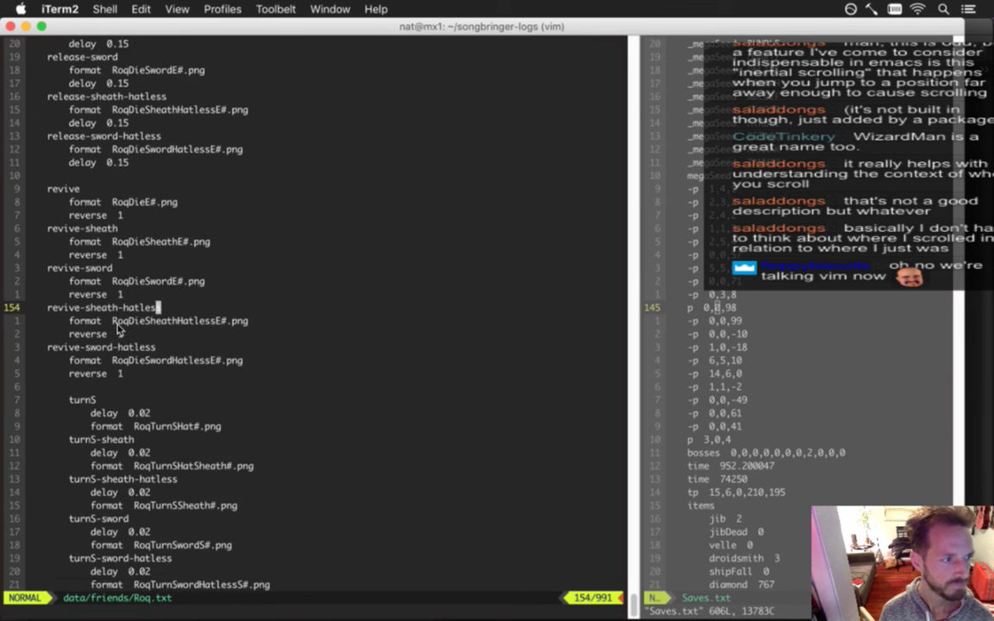
pyautogui.scroll(-6, 119, 329)
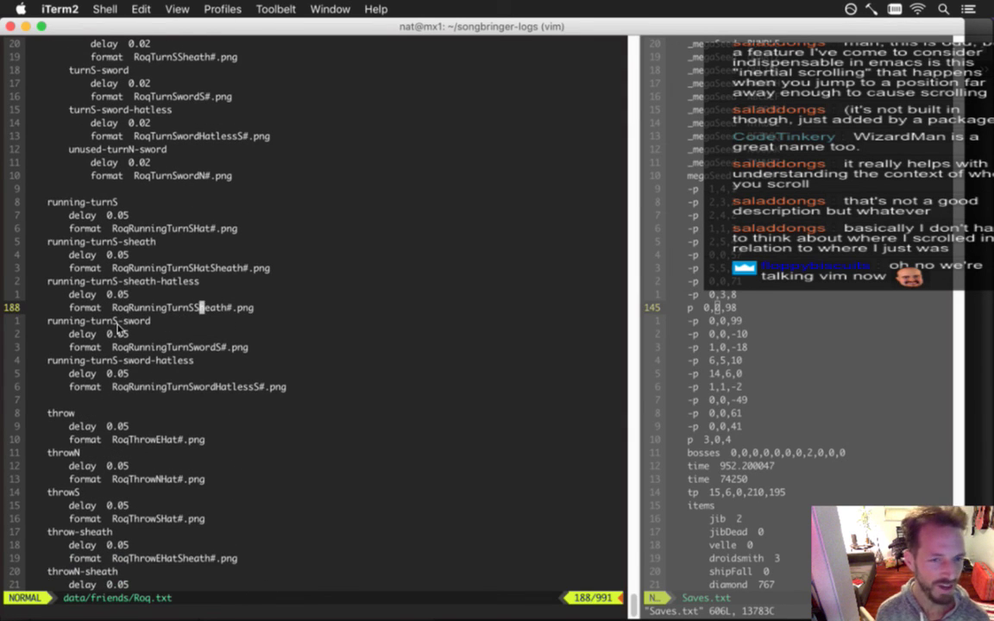
pyautogui.scroll(-1, 119, 329)
pyautogui.press('super+Tab')
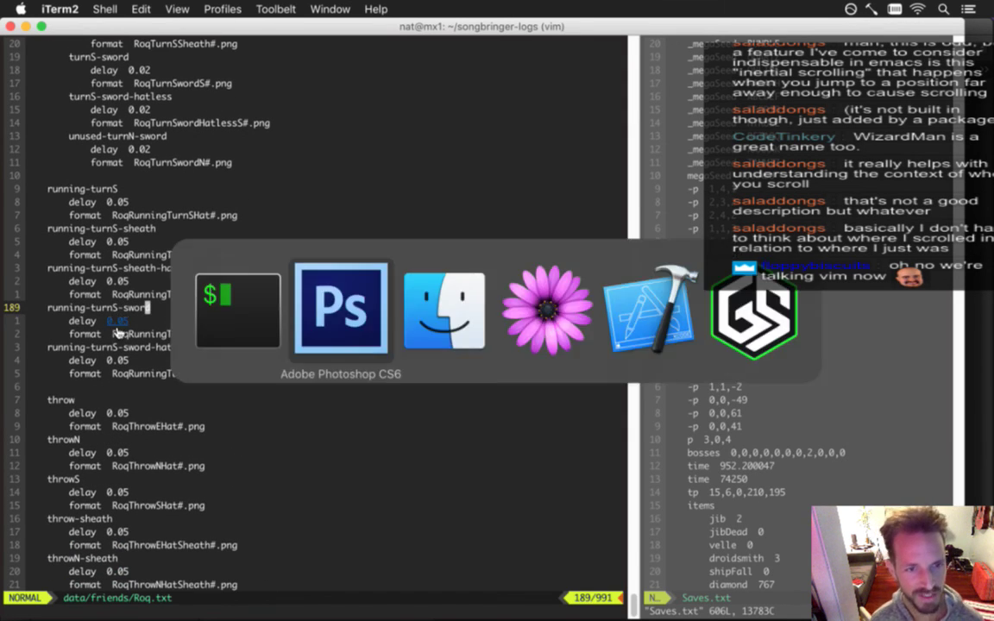
# Turn off Propagate Frame 1 and move the top hat one pixel up and left onto the head in frame 1
pyautogui.click(121, 267)
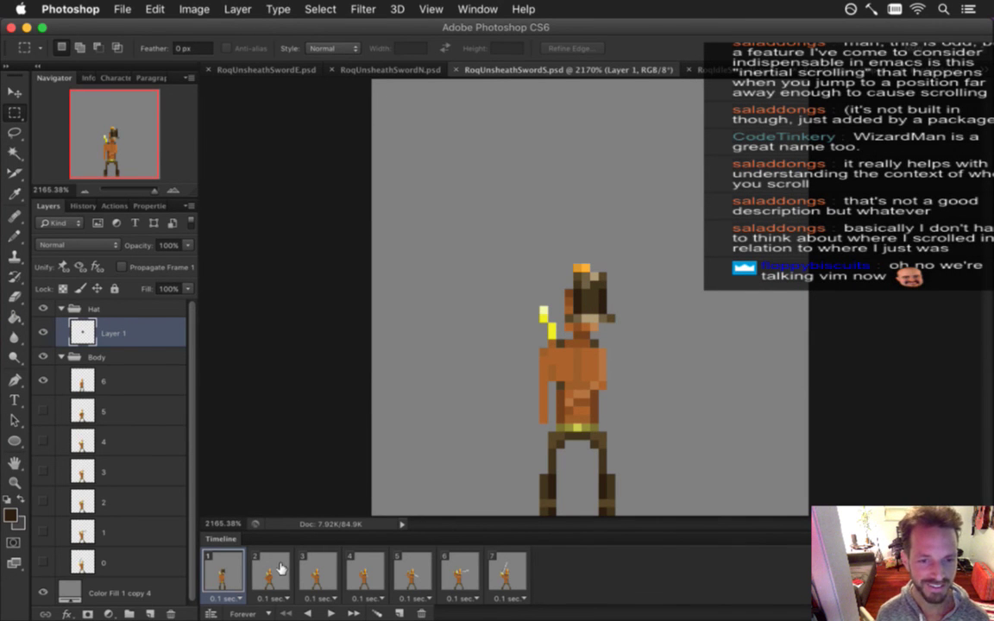
pyautogui.press('v')
pyautogui.press('Up')
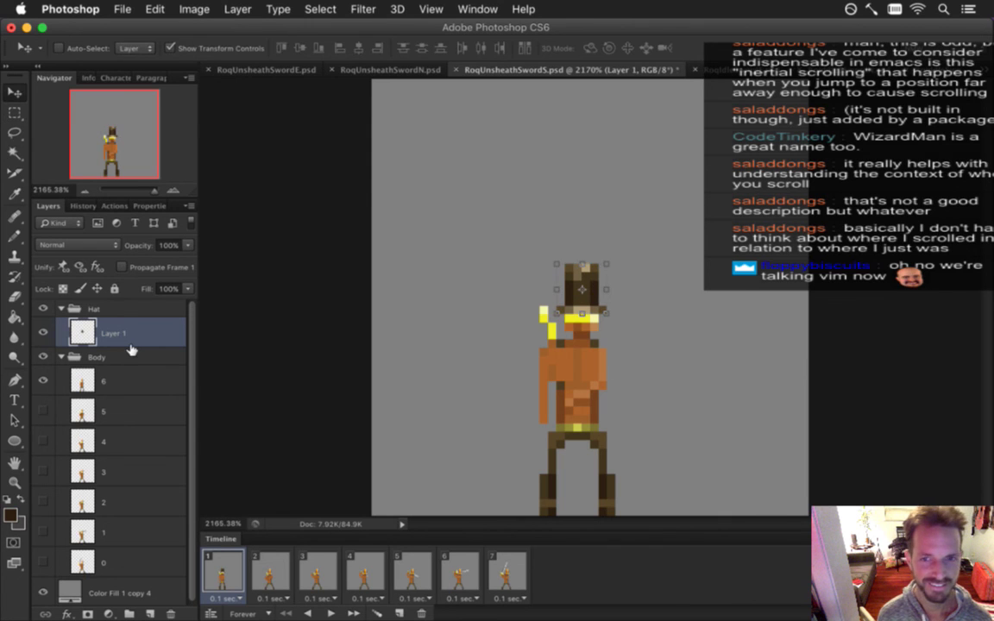
pyautogui.press('m')
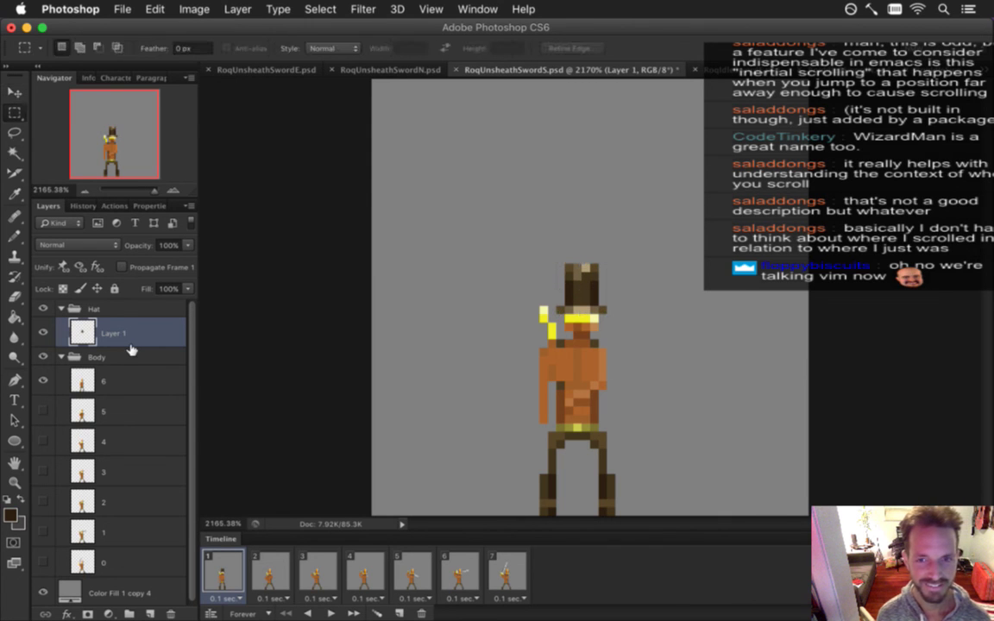
# Show the top hat's Layer 1 in frames 2 through 7
pyautogui.click(271, 571)
pyautogui.keyDown('shift'); pyautogui.click(506, 572); pyautogui.keyUp('shift')
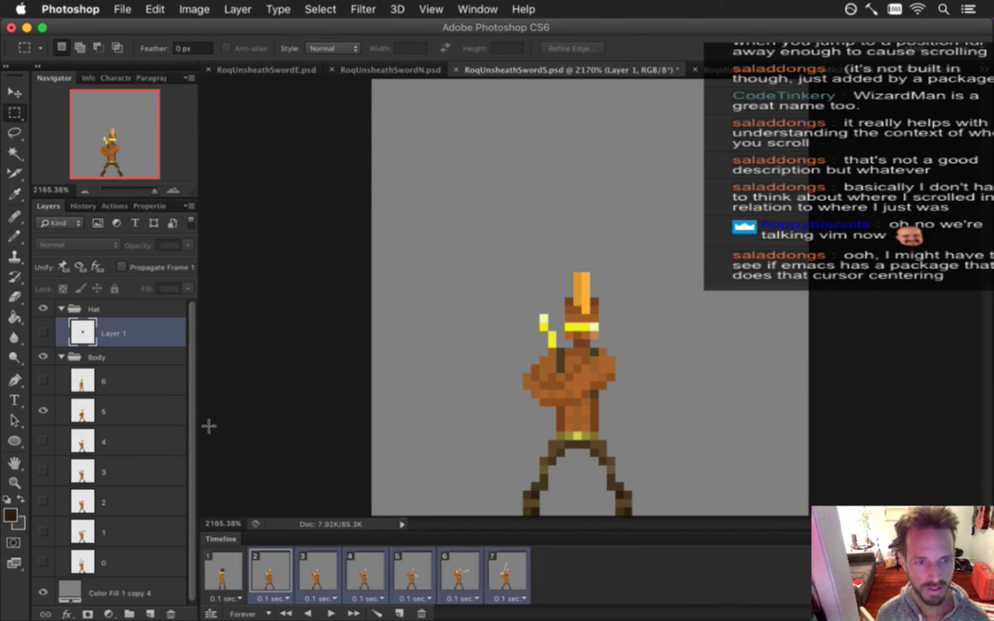
pyautogui.click(43, 332)
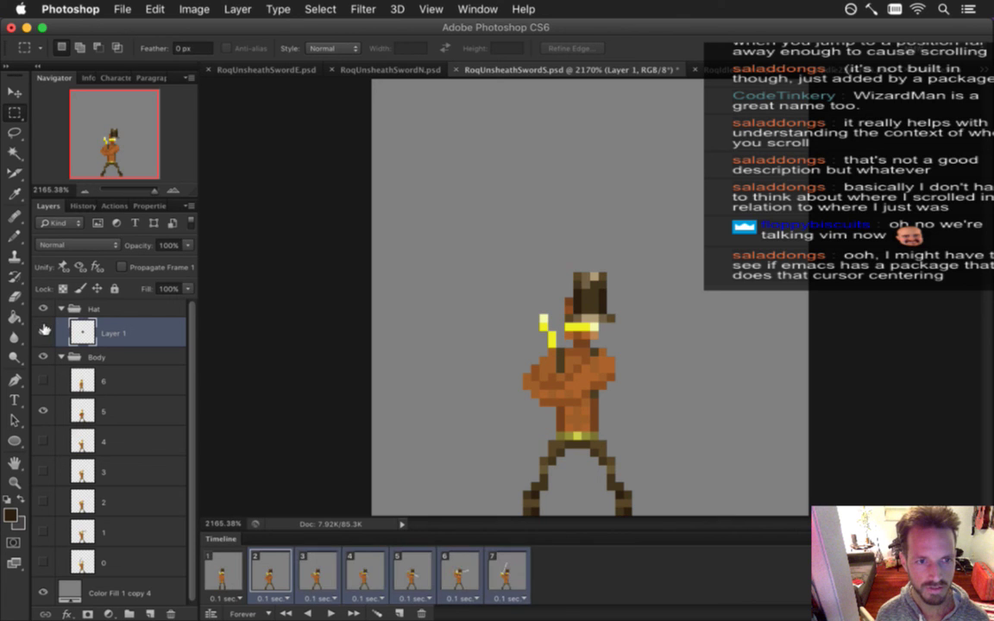
# Nudge the top hat left onto the head in frame 2 and check its placement in frames 3 through 7
pyautogui.click(289, 570)
pyautogui.press('v')
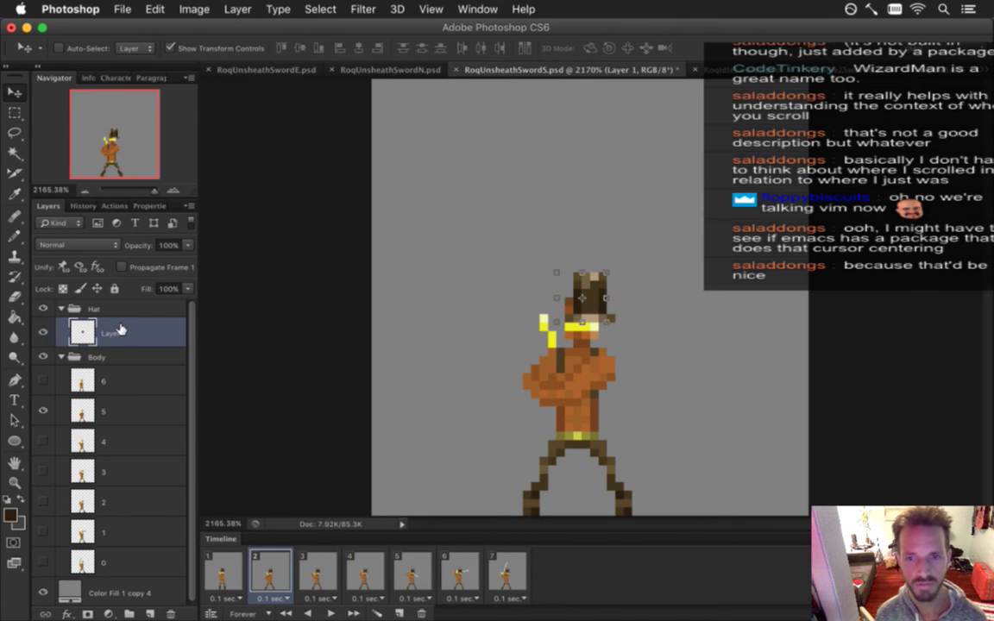
pyautogui.click(312, 572)
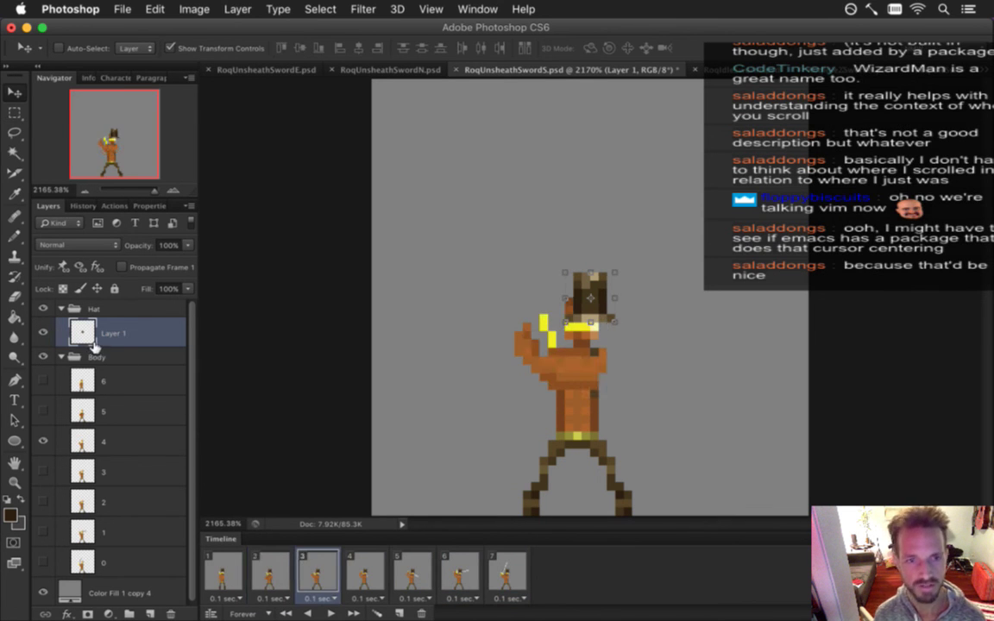
pyautogui.click(363, 573)
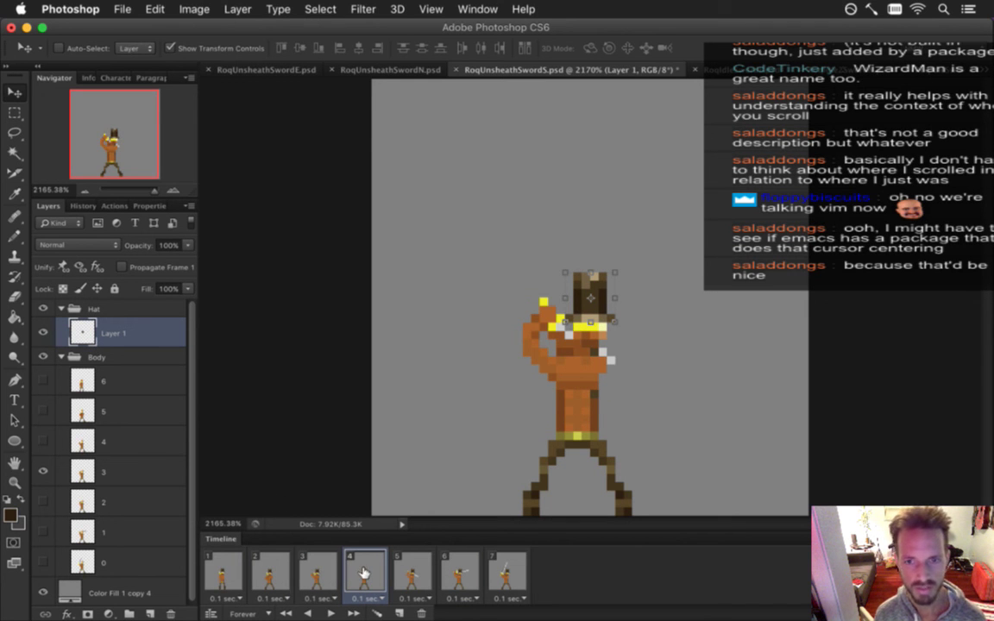
pyautogui.click(413, 574)
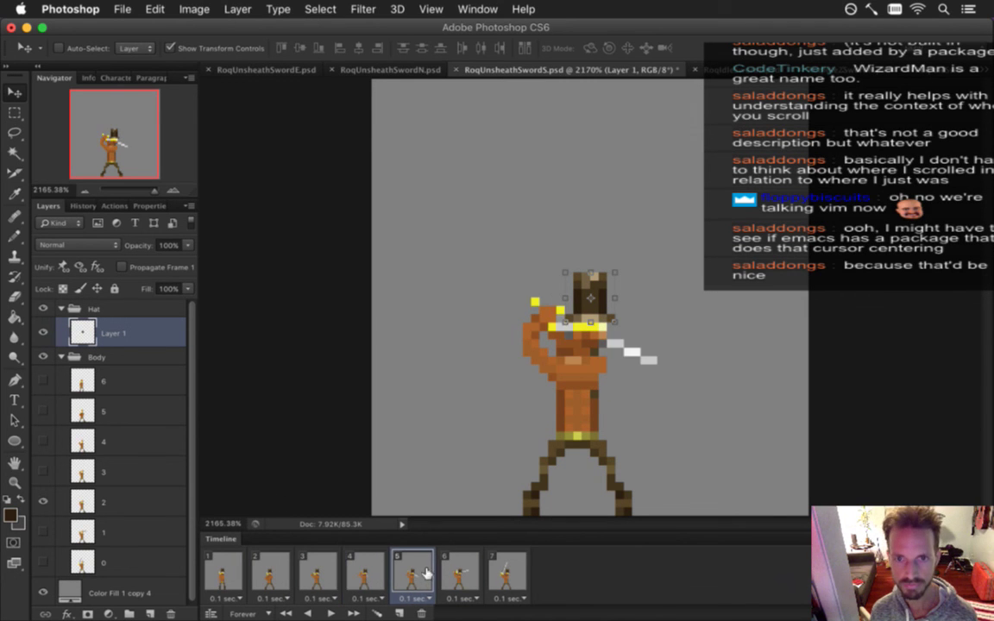
pyautogui.click(460, 572)
pyautogui.click(507, 572)
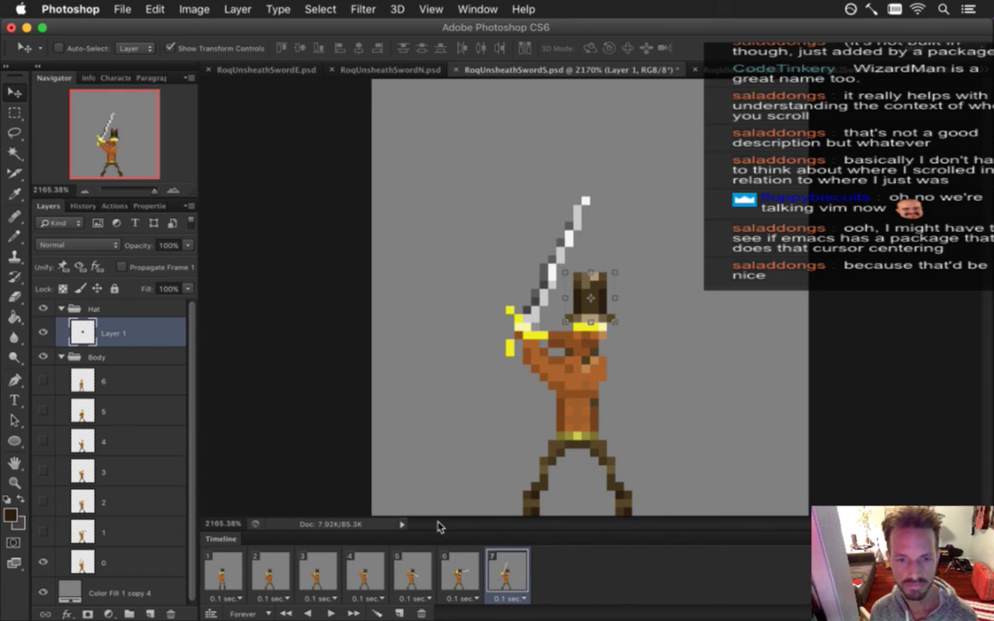
pyautogui.press('m')
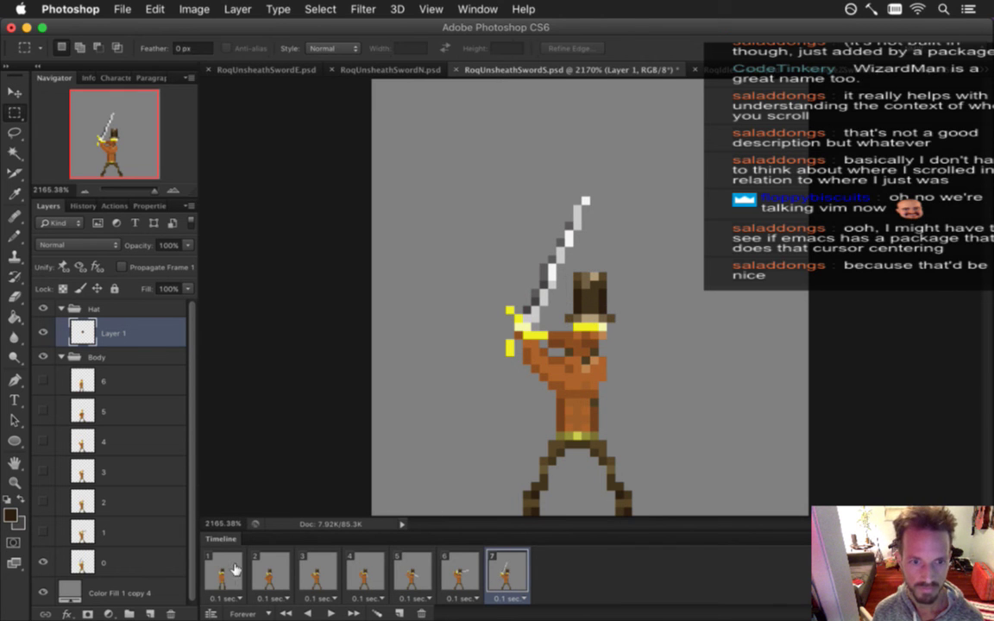
# Preview the unsheathing animation with the hat, stop playback, and select all seven frames
pyautogui.click(329, 613)
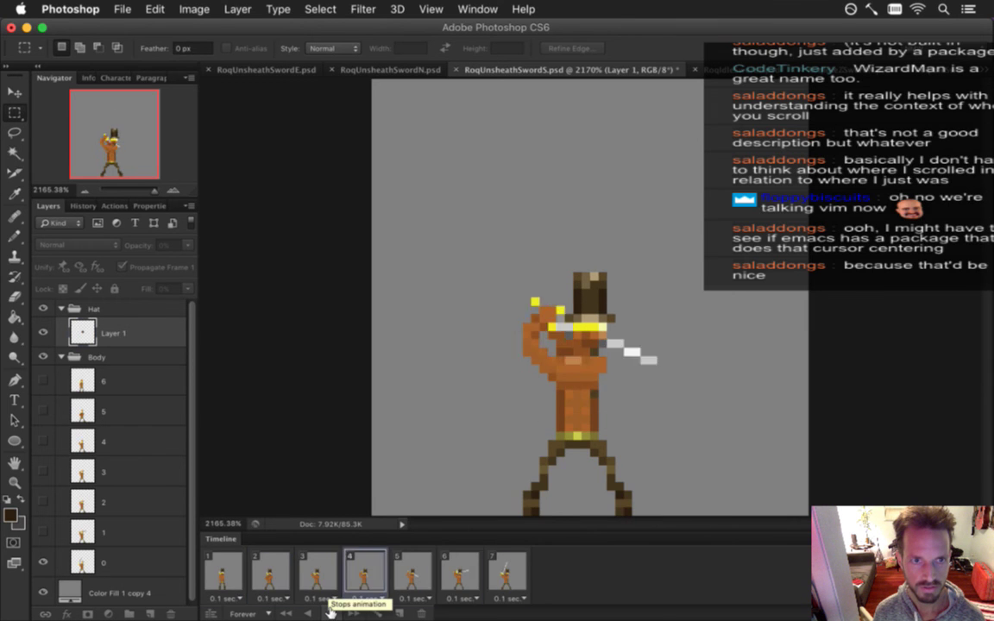
pyautogui.click(329, 612)
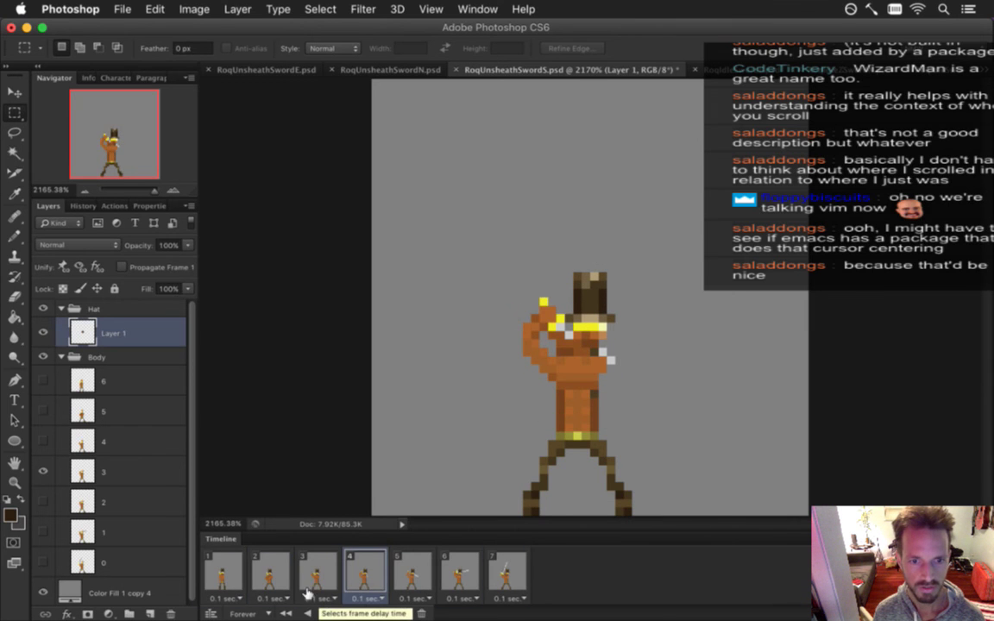
pyautogui.click(220, 574)
pyautogui.keyDown('shift'); pyautogui.click(499, 576); pyautogui.keyUp('shift')
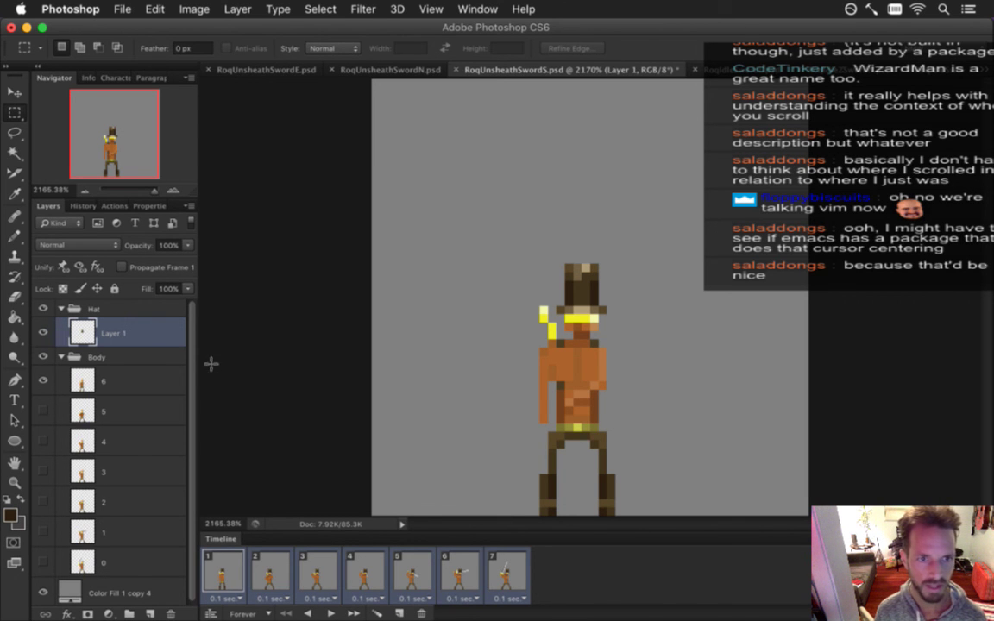
# Switch to iTerm2, open raw/RoqExport.jsx in vim, and examine the skins combinations listed in doExports
pyautogui.press('super+Tab')
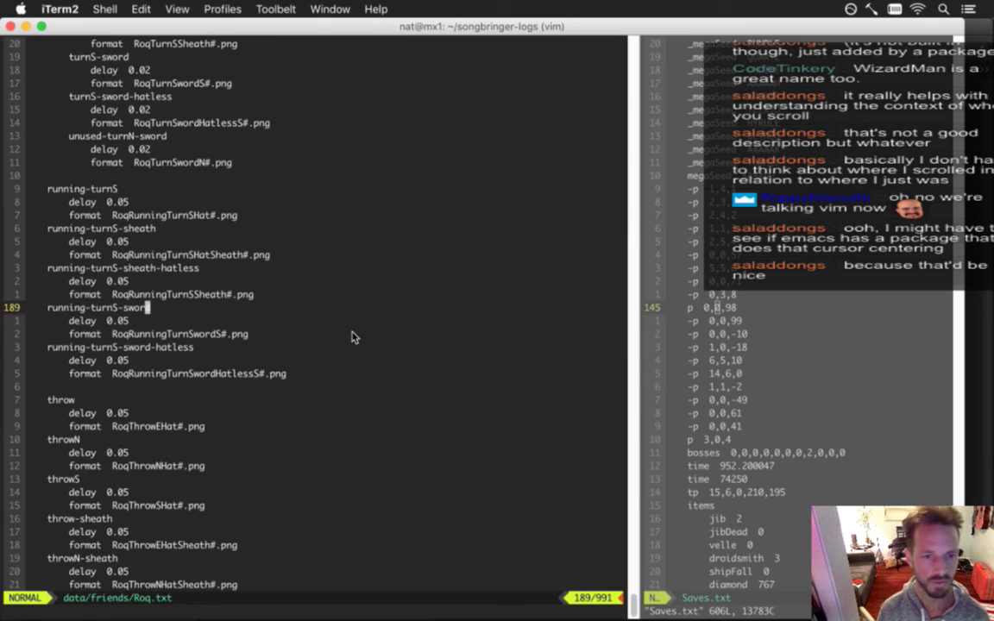
pyautogui.write(':e raw/RoqExport.jsx')
pyautogui.press('Return')
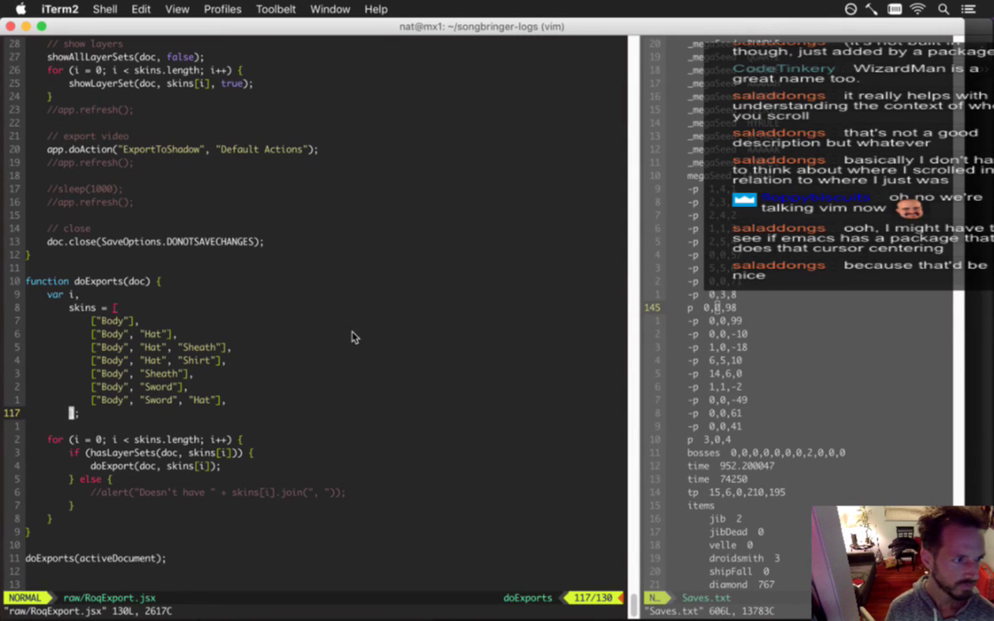
pyautogui.press('j')
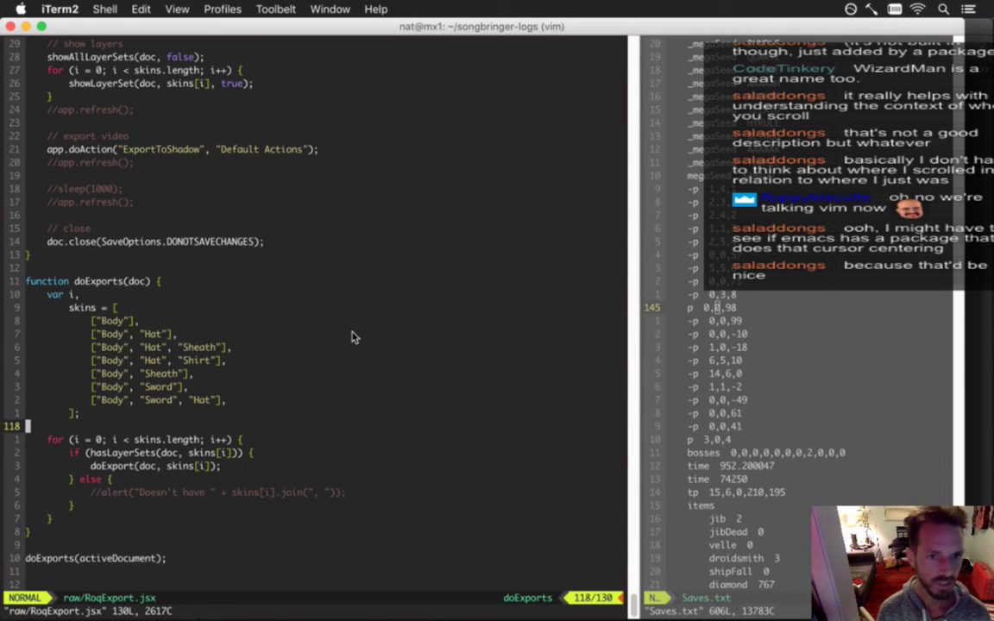
pyautogui.press('k')
pyautogui.press('k')
pyautogui.press('k')
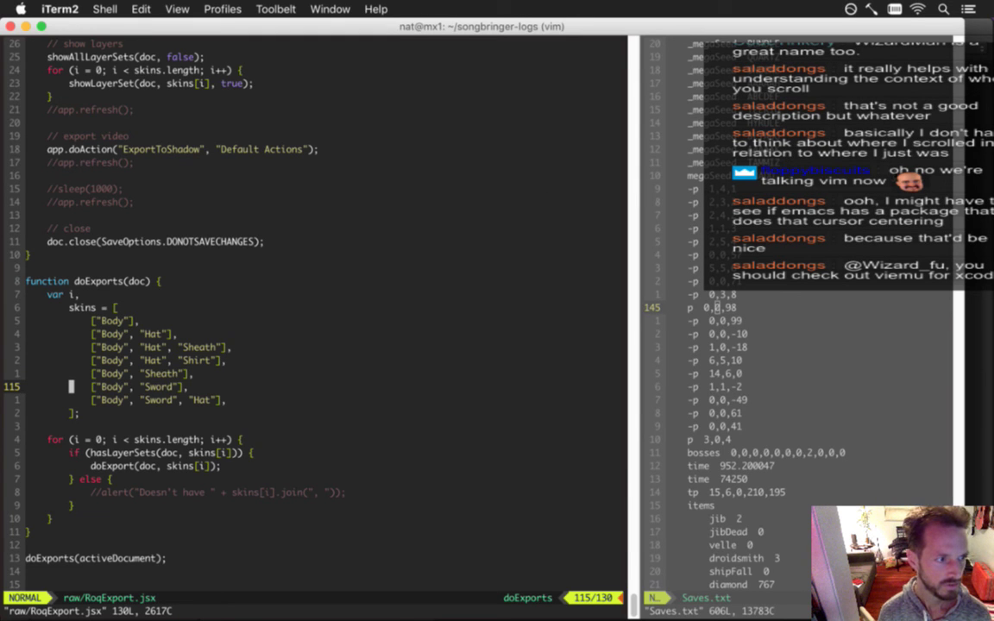
# Switch to Google Chrome, search Google for viemu, and open the ViEmu website
pyautogui.moveTo(978, 86)
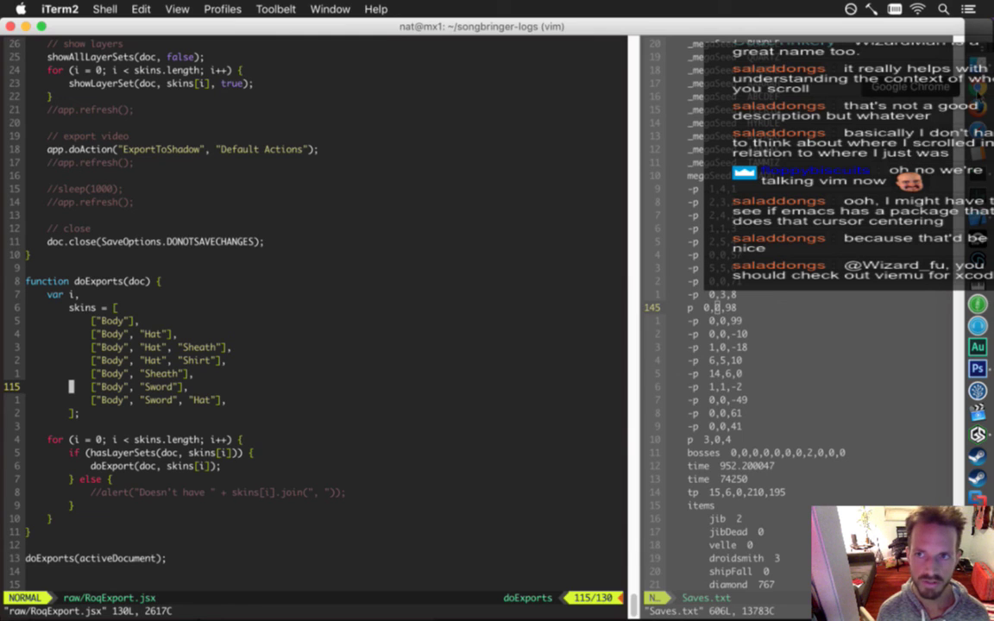
pyautogui.click(978, 86)
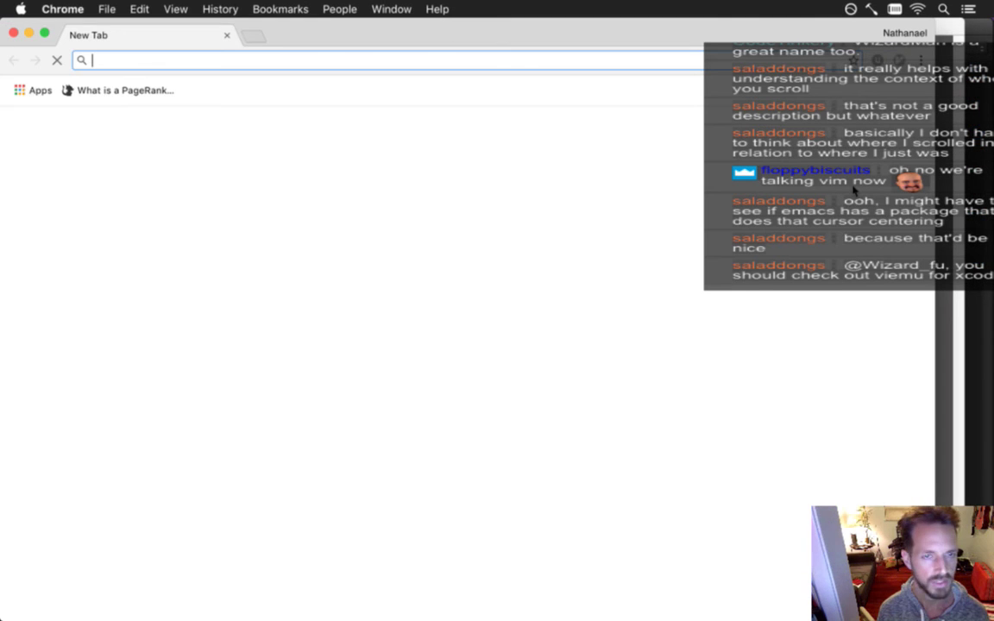
pyautogui.write('vi')
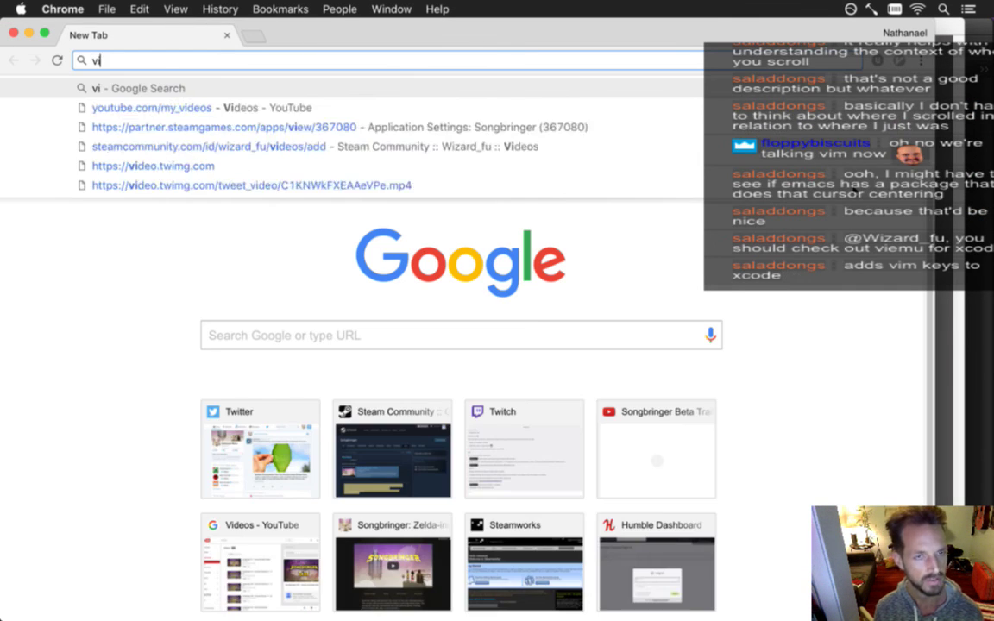
pyautogui.write('emu')
pyautogui.press('Return')
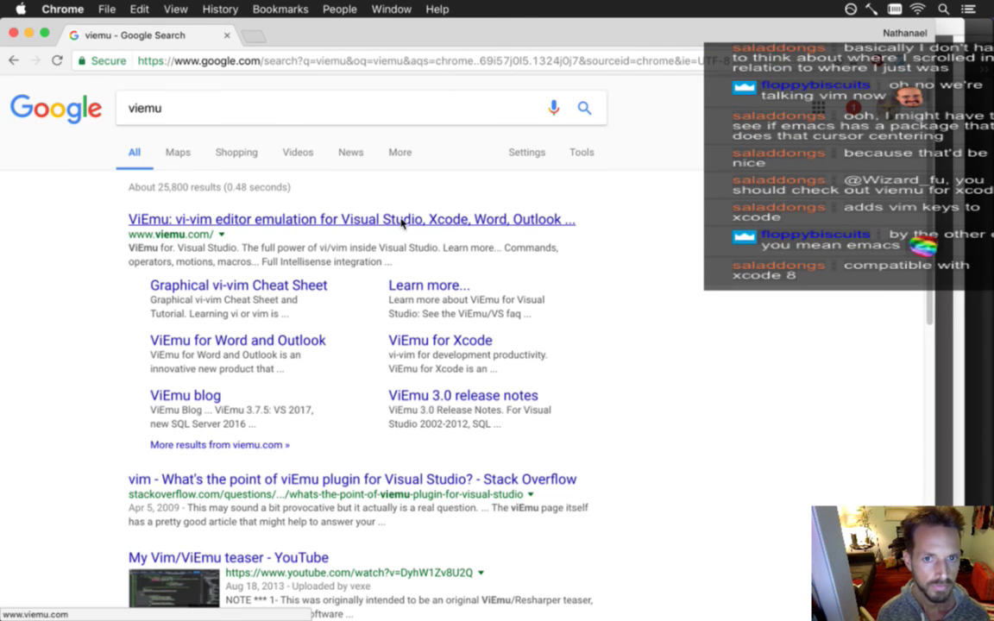
pyautogui.click(306, 223)
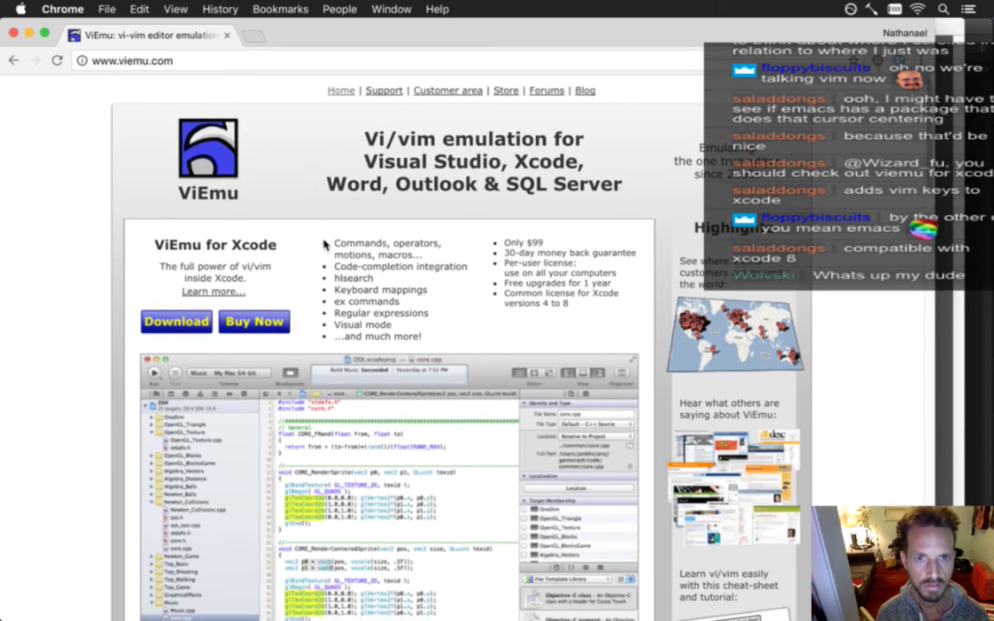
# Examine the ViEmu home page for the Xcode edition's features, price, and supported Xcode versions
pyautogui.scroll(-2, 325, 246)
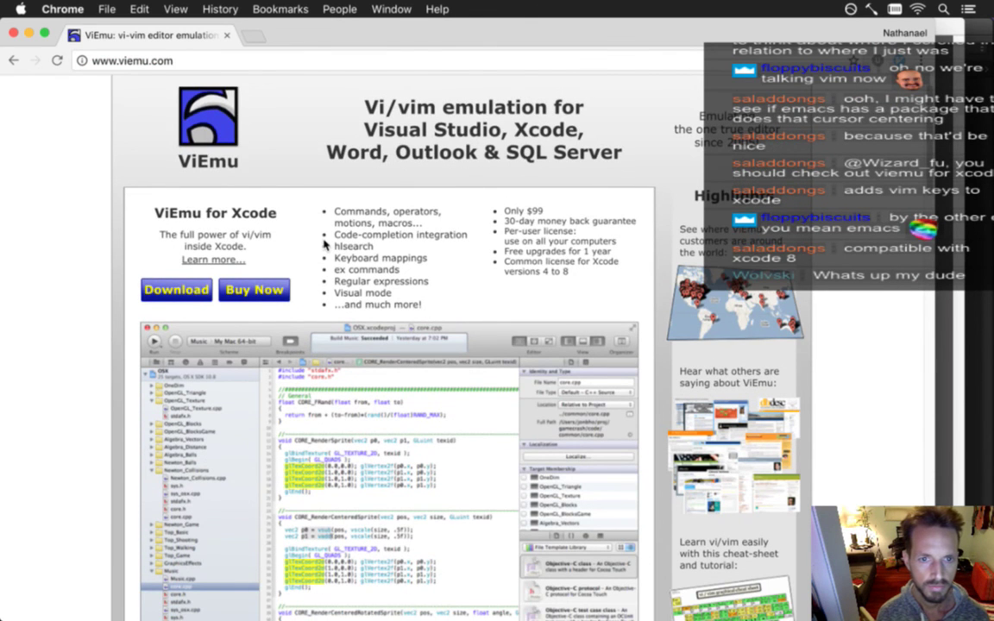
pyautogui.scroll(-5, 324, 246)
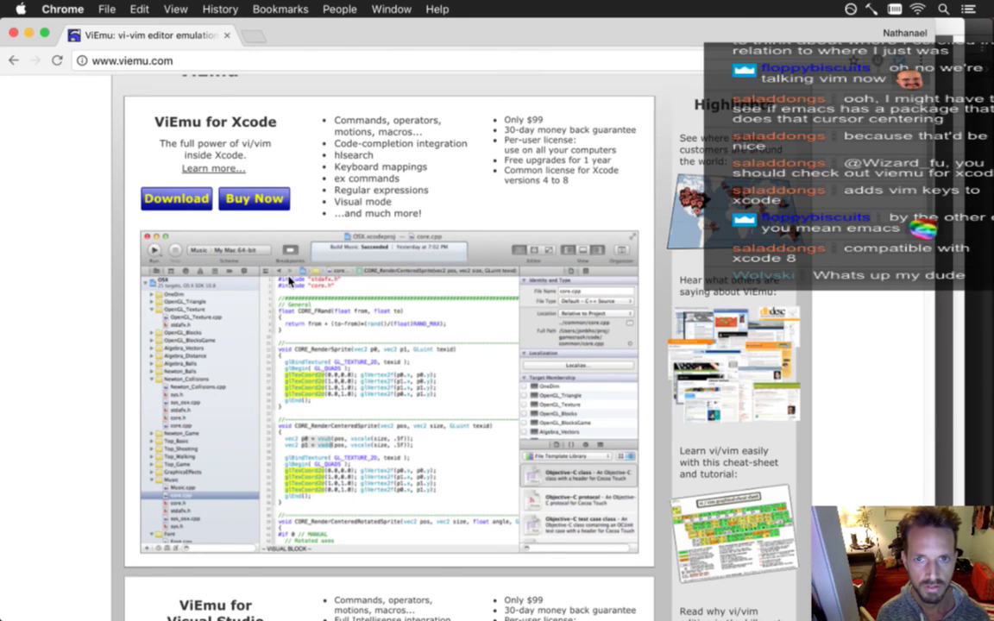
pyautogui.moveTo(502, 170); pyautogui.dragTo(562, 183)
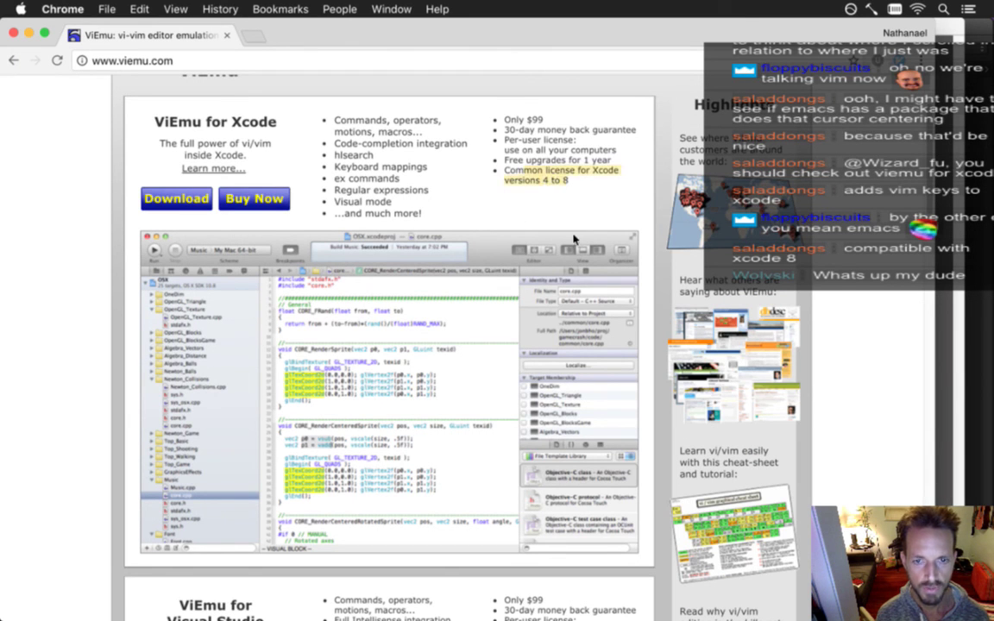
pyautogui.scroll(-6, 557, 221)
pyautogui.scroll(-8, 556, 222)
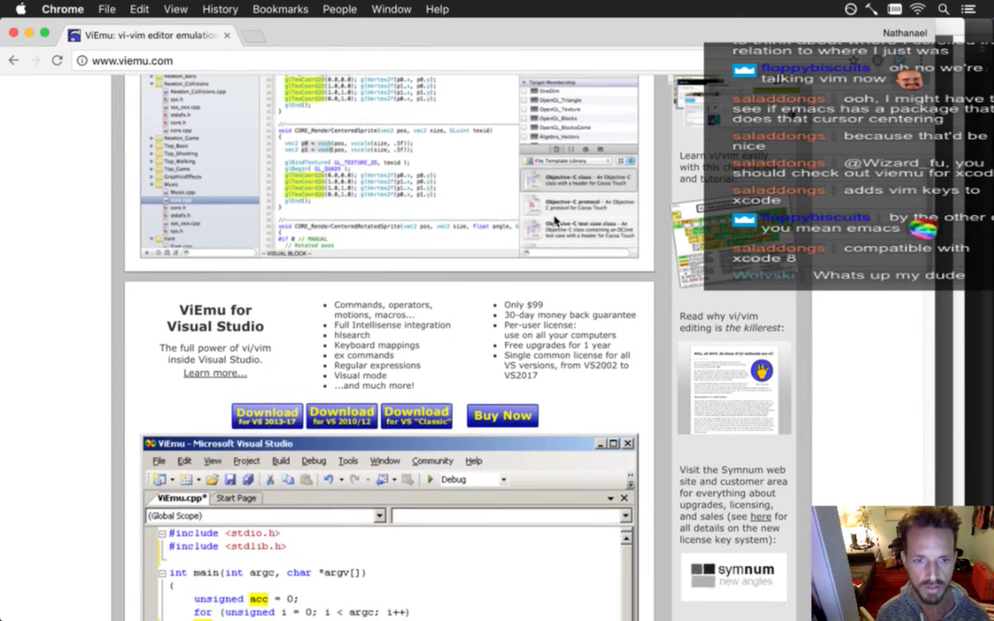
pyautogui.scroll(15, 556, 221)
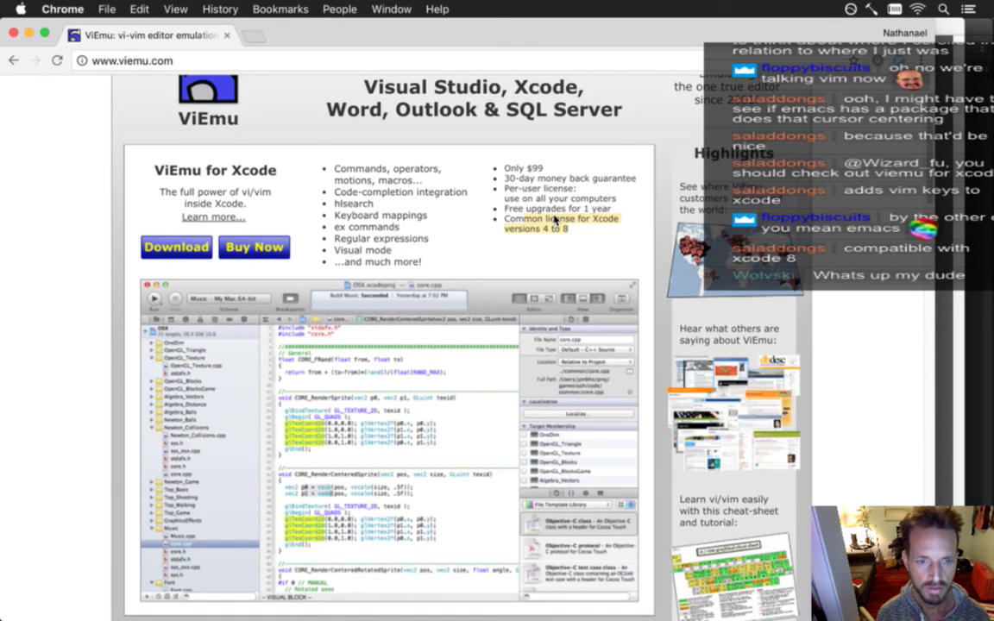
# Open the details page of ViEmu for Xcode and read its description and Xcode compatibility notes
pyautogui.click(229, 217)
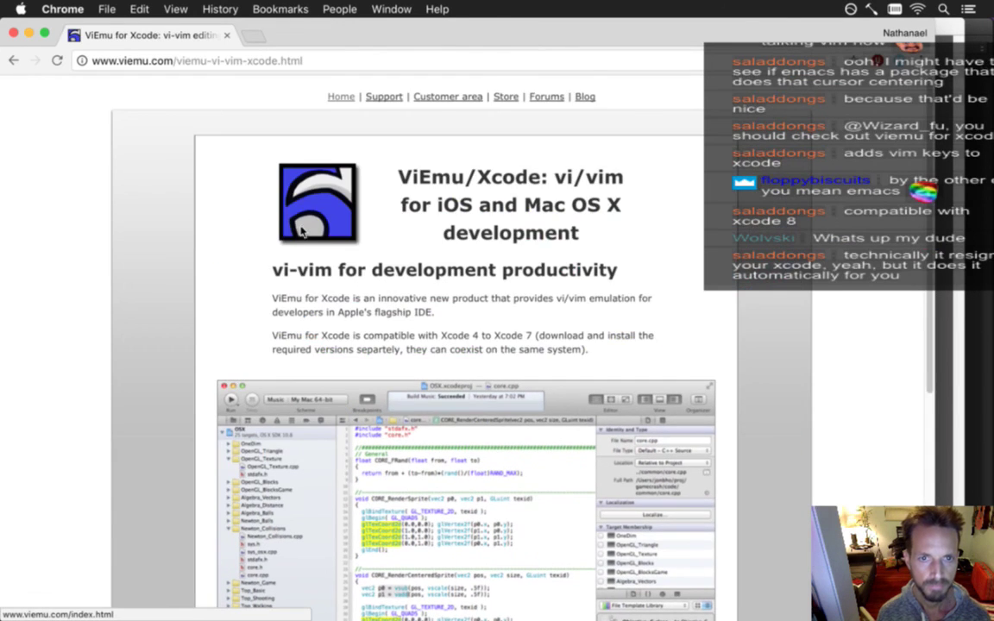
pyautogui.scroll(-1, 285, 220)
pyautogui.scroll(-1, 301, 226)
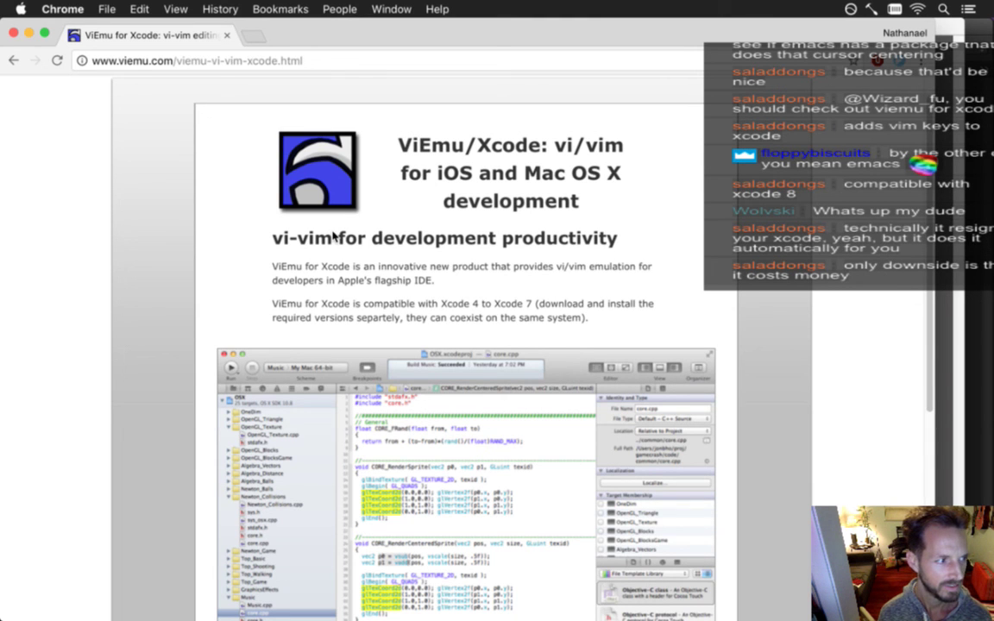
pyautogui.moveTo(294, 268); pyautogui.dragTo(494, 310)
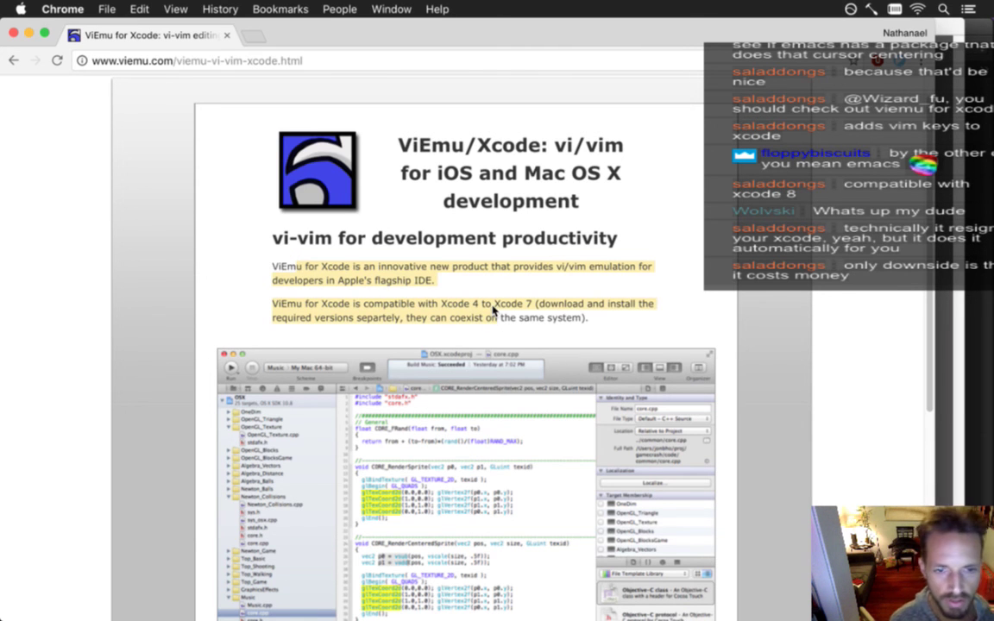
# Return to iTerm2, review the skins list in RoqExport.jsx, and switch to Xcode
pyautogui.press('super+Tab')
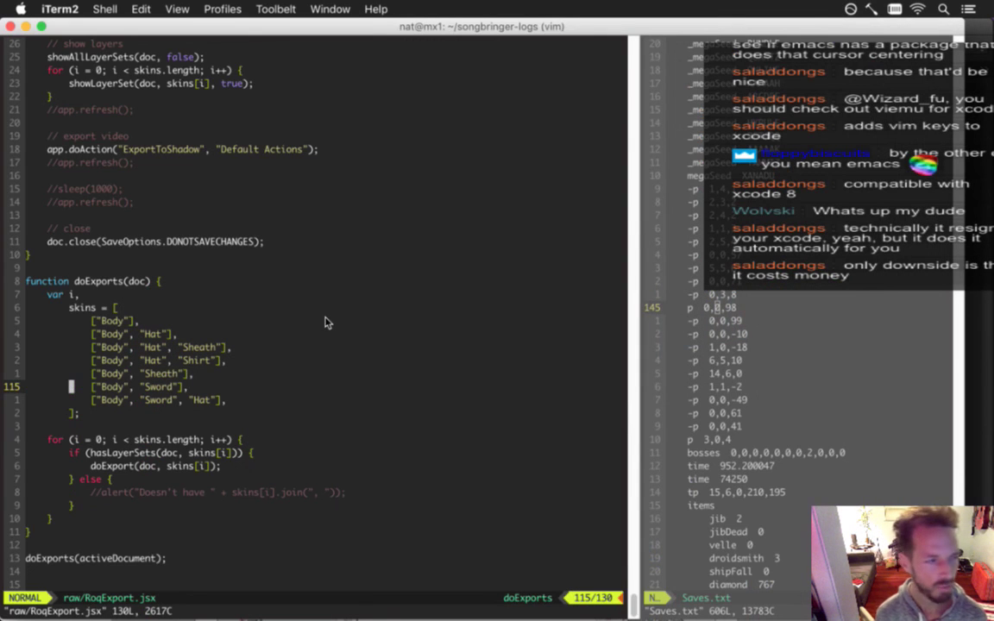
pyautogui.press('k')
pyautogui.press('k')
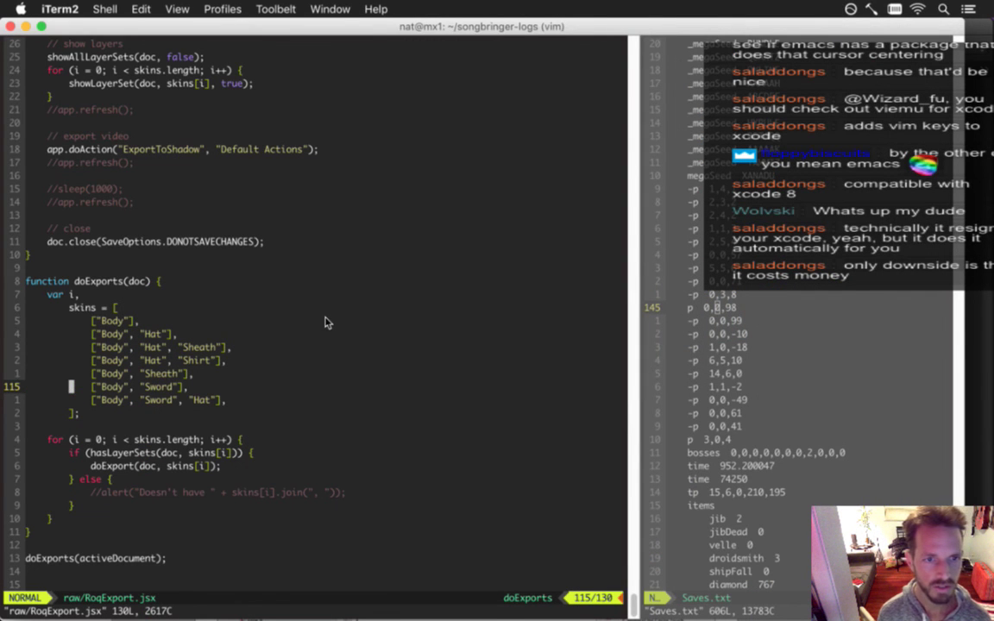
pyautogui.press('super+Tab')
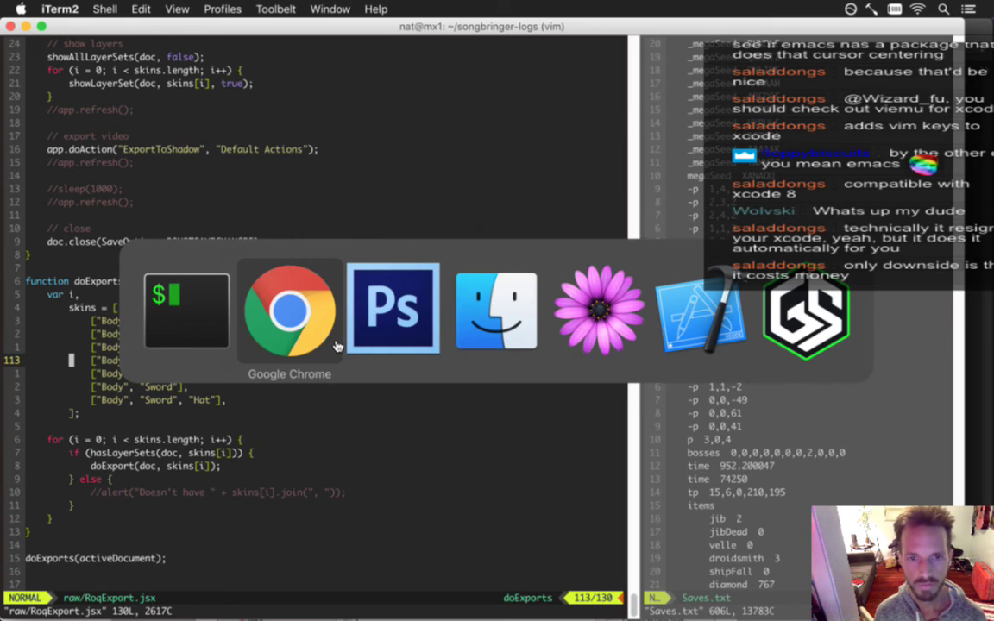
pyautogui.press('super+Tab')
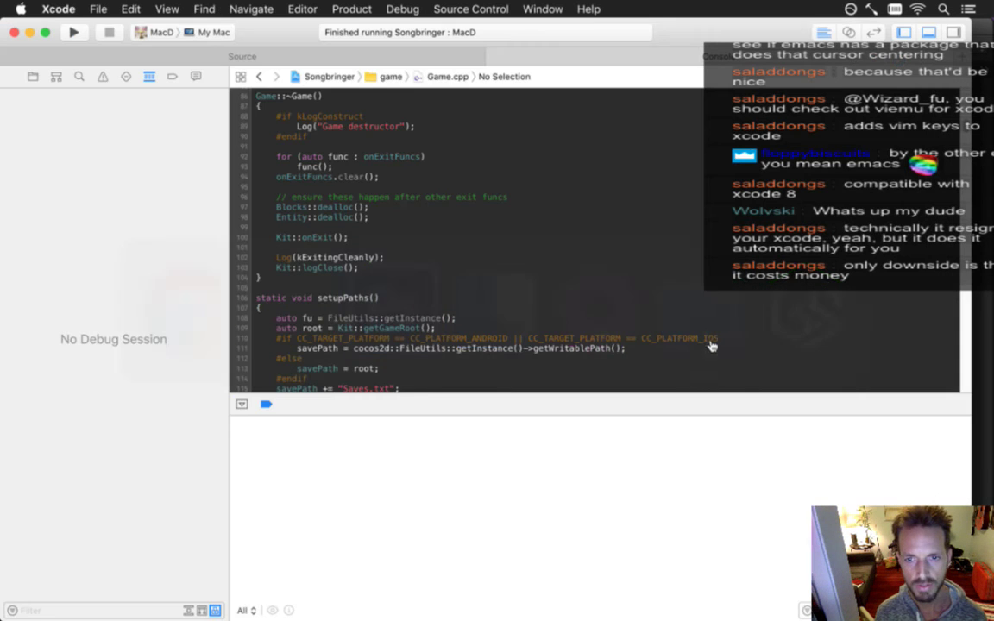
# Switch from Xcode to Photoshop, with a look back at the skins list of RoqExport.jsx in iTerm2
pyautogui.click(198, 62)
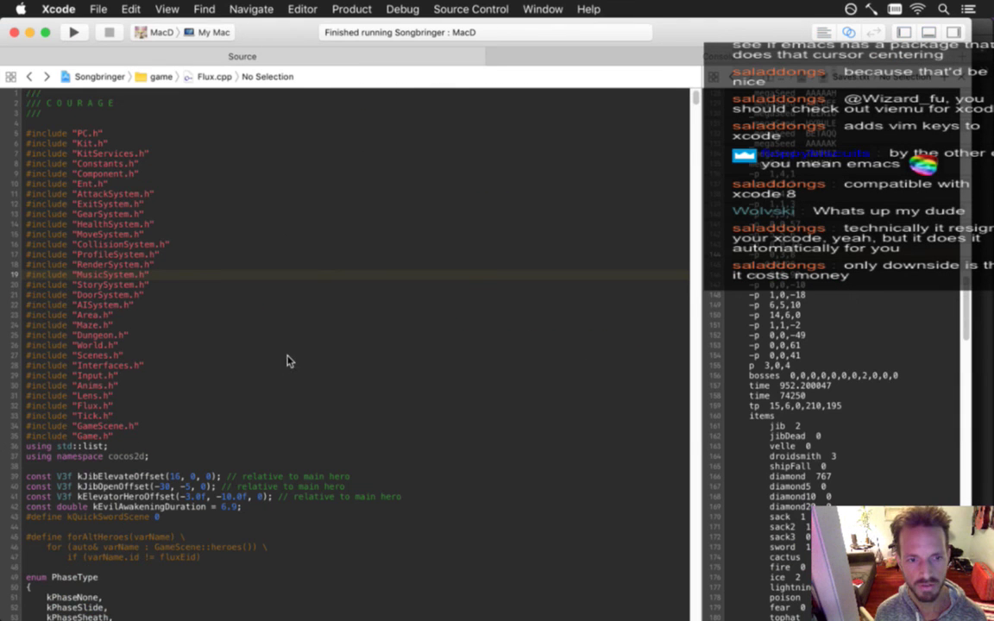
pyautogui.press('super+Tab')
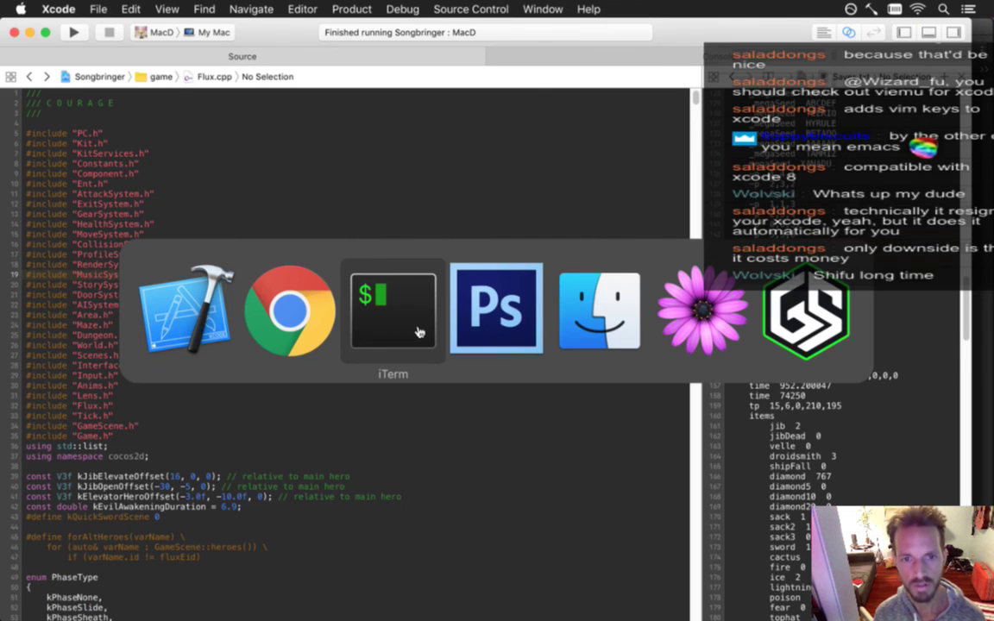
pyautogui.click(499, 329)
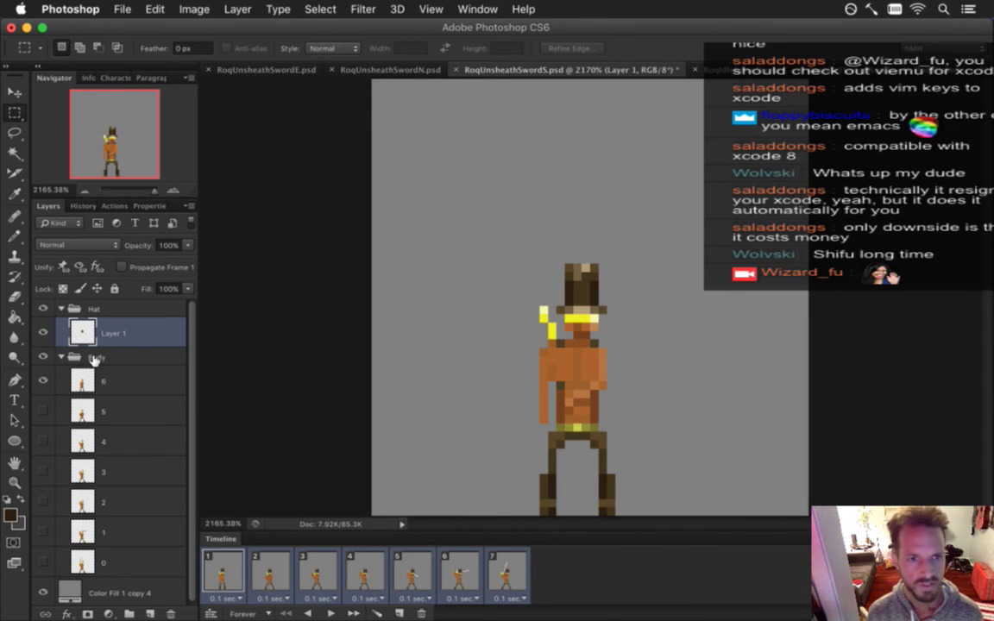
pyautogui.press('super+Tab')
pyautogui.press('super+Tab')
pyautogui.press('super+Tab')
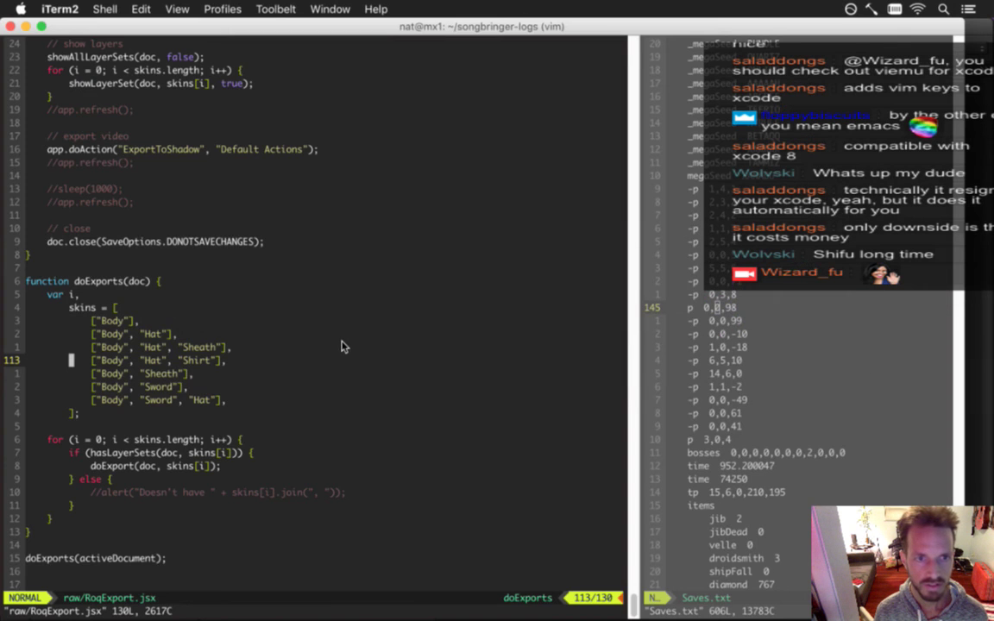
pyautogui.press('super+Tab')
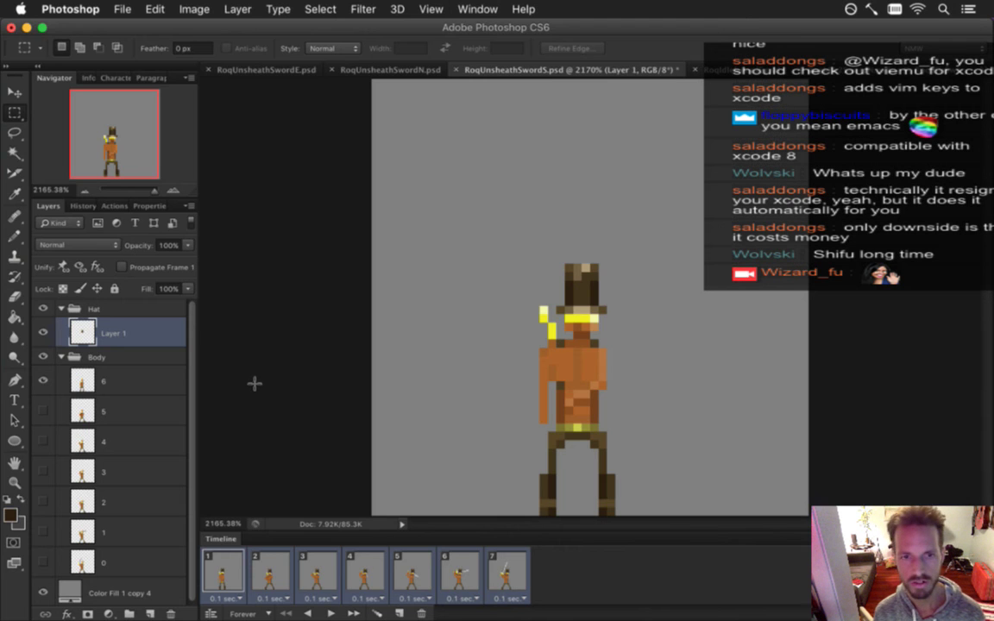
# Switch to Finder and look through the Shadow folder's PNG files around the RoqThrowSword and RoqWakeUp frames
pyautogui.press('super+Tab')
pyautogui.press('super+Tab')
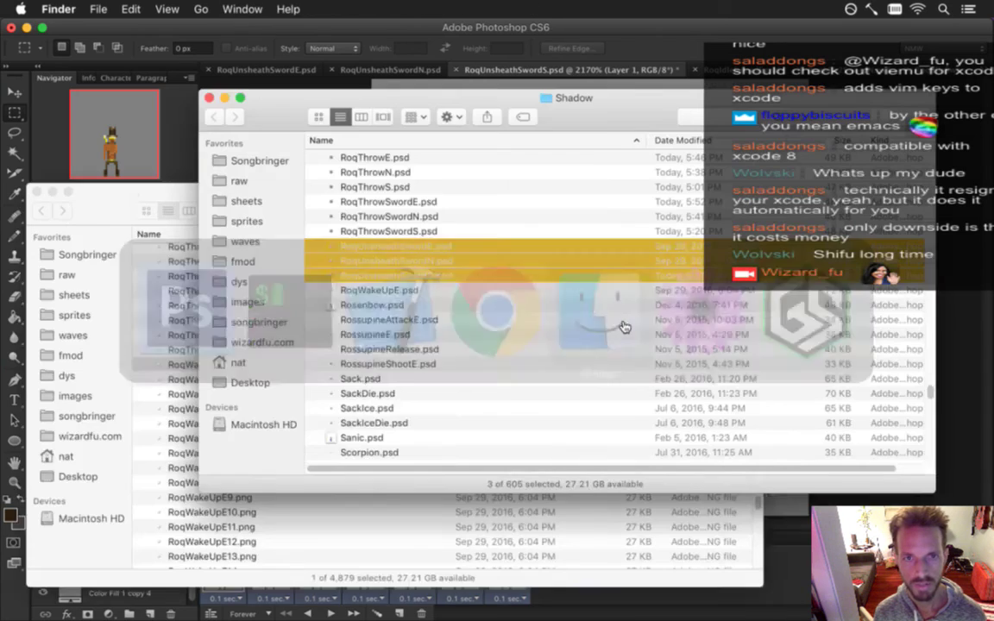
pyautogui.click(128, 169)
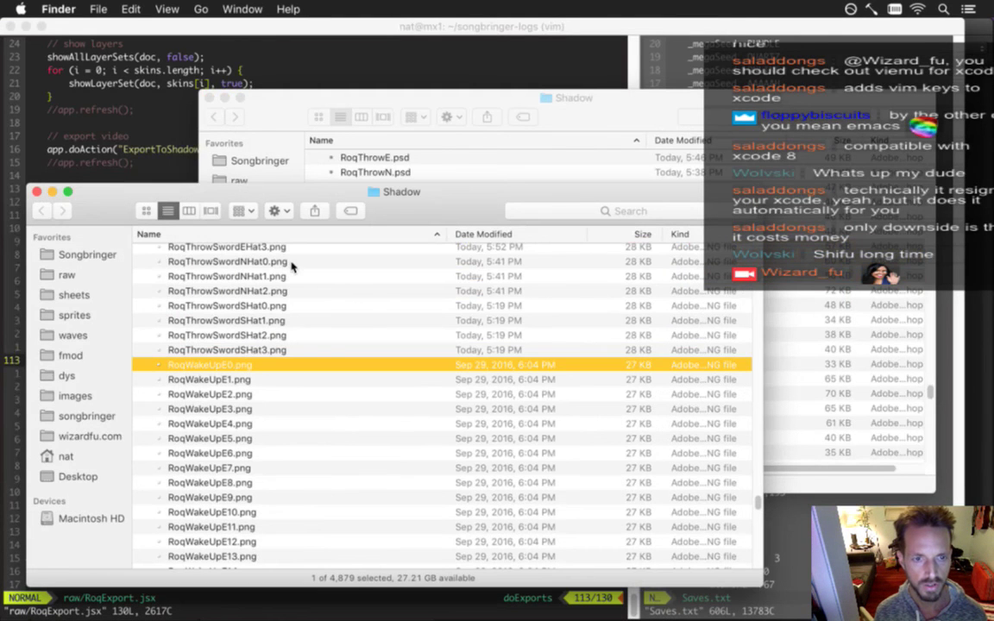
pyautogui.scroll(-5, 272, 387)
pyautogui.scroll(4, 272, 384)
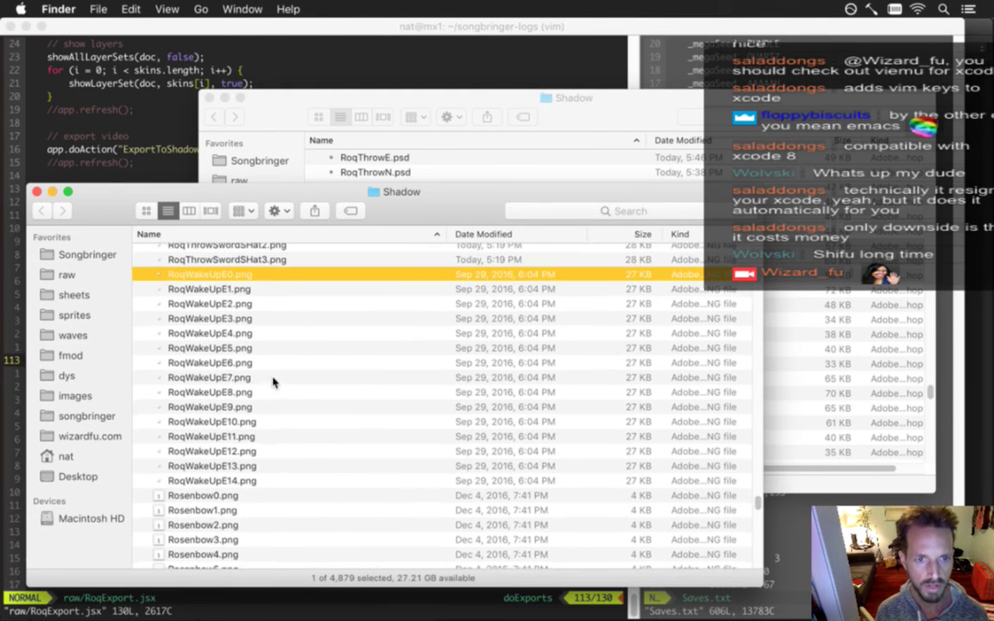
# Switch back to Photoshop, save RoqUnsheathSwordS.psd, and export its body and hat skin variants as PNG frames
pyautogui.press('super+Tab')
pyautogui.click(300, 326)
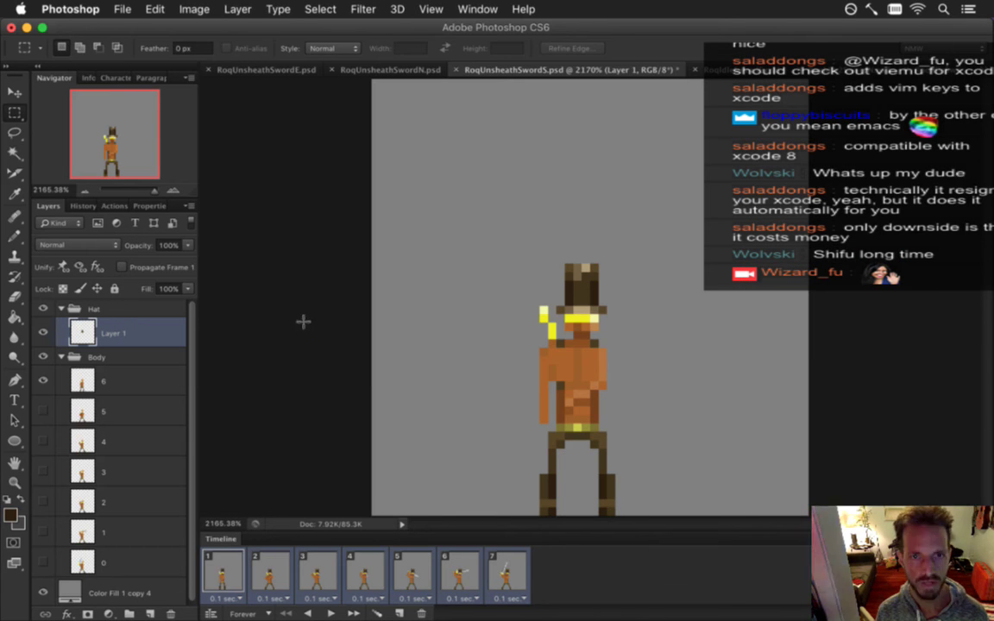
pyautogui.press('super+s')
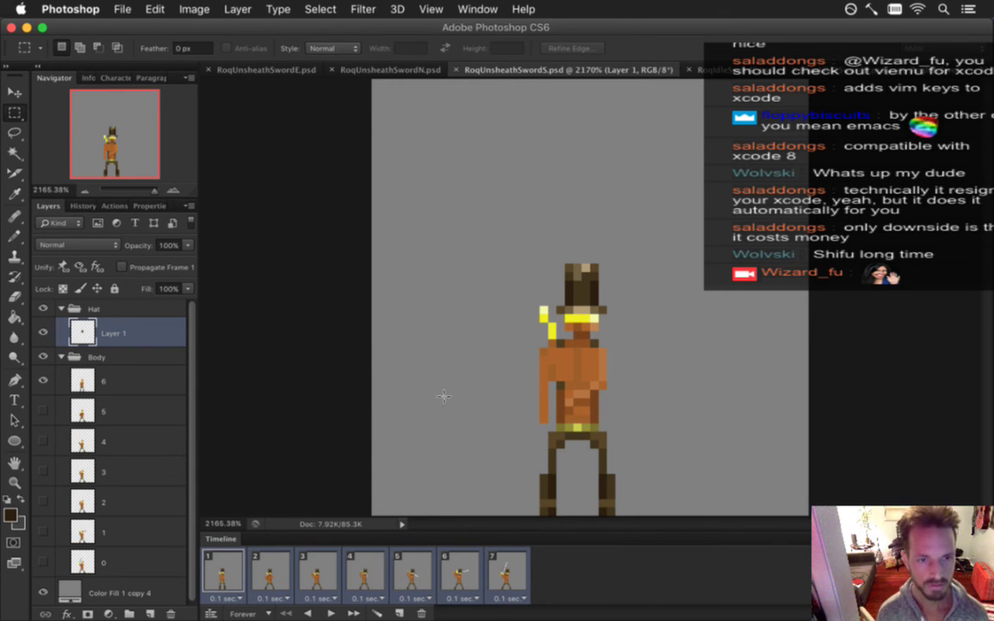
# Switch to Finder and preview the exported frames from RoqUnsheathSwordS0.png through RoqUnsheathSwordSHat6.png one by one
pyautogui.press('super+Tab')
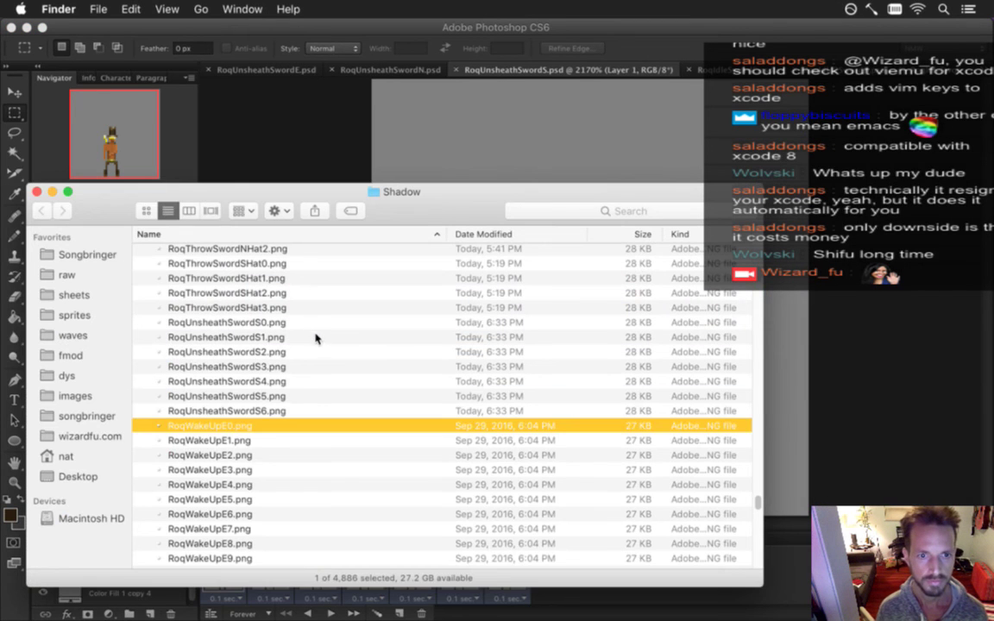
pyautogui.scroll(3, 313, 333)
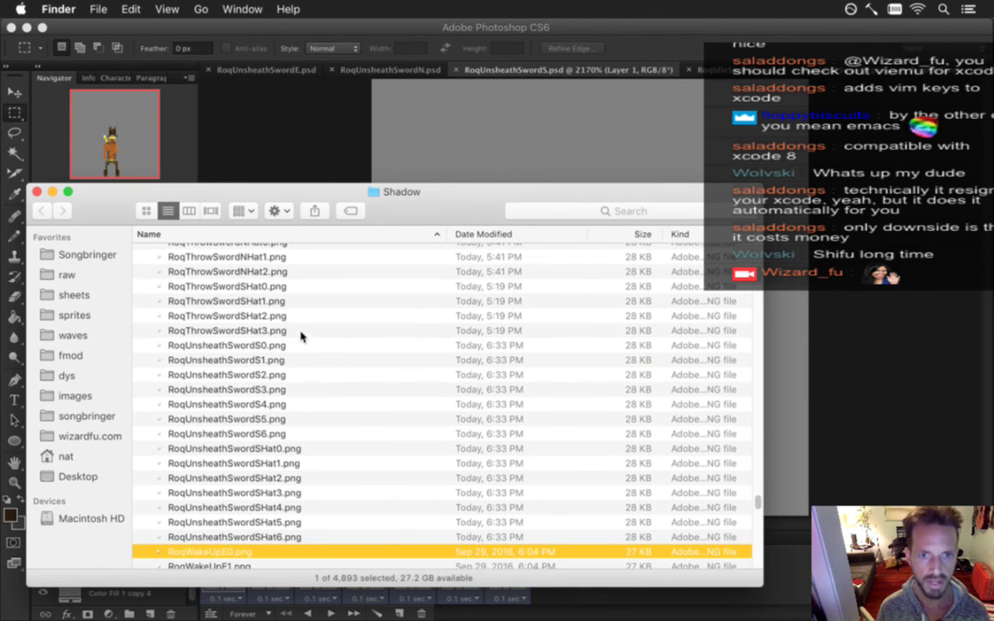
pyautogui.click(295, 346)
pyautogui.press('space')
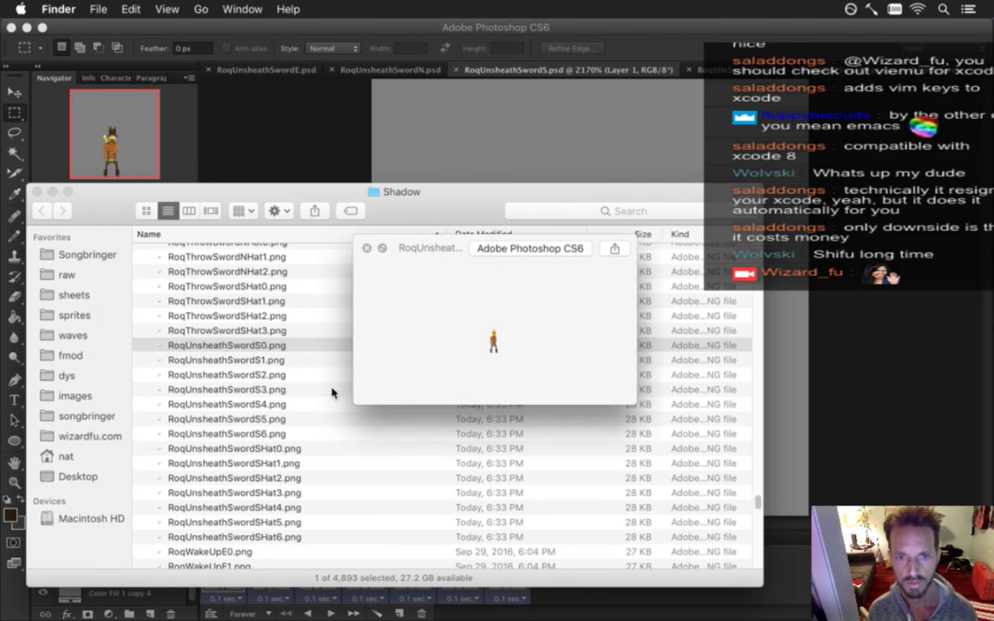
pyautogui.press('Down')
pyautogui.press('Down')
pyautogui.press('Down')
pyautogui.press('Down')
pyautogui.press('Down')
pyautogui.press('Down')
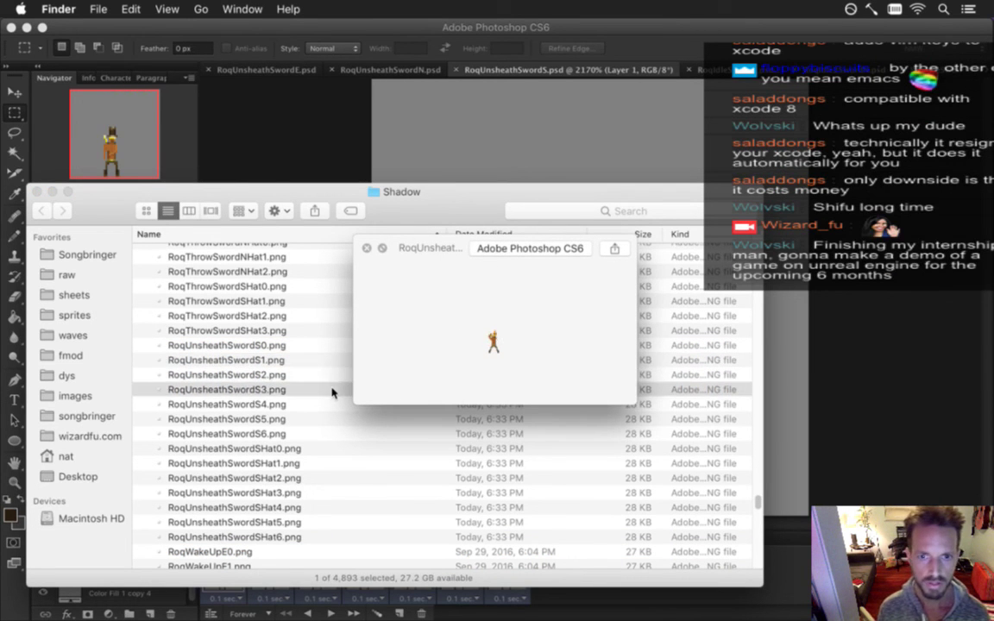
pyautogui.press('Down')
pyautogui.press('Down')
pyautogui.press('Down')
pyautogui.press('Down')
pyautogui.press('Down')
pyautogui.press('Down')
pyautogui.press('Down')
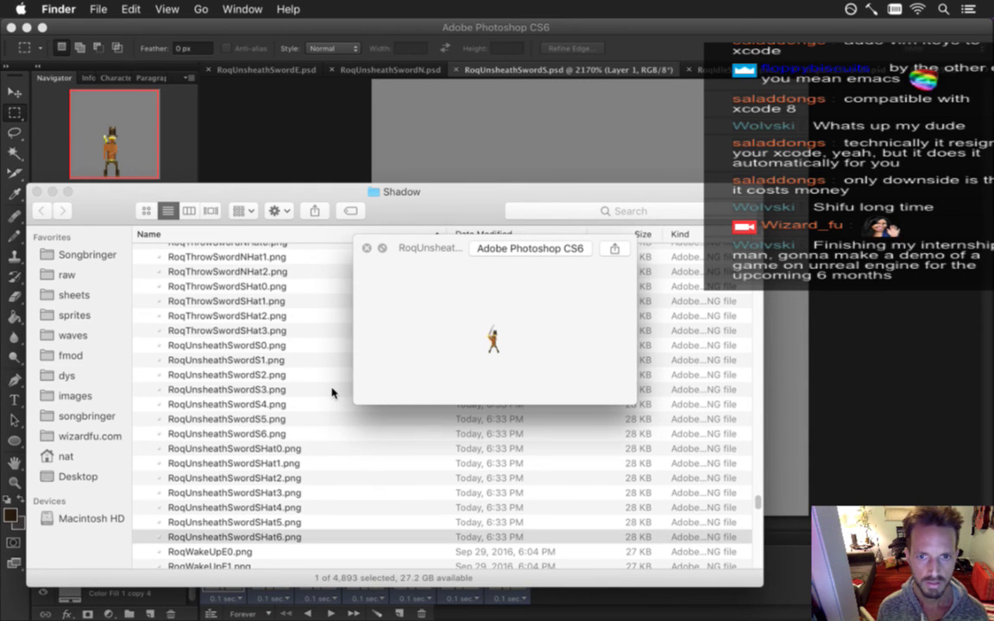
pyautogui.press('space')
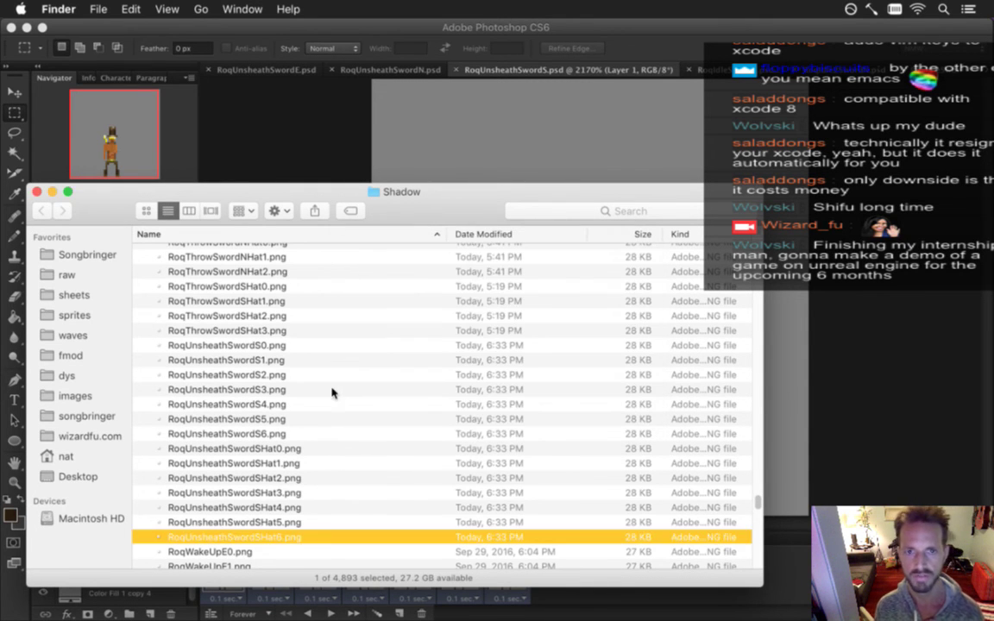
# Return to Photoshop and view the sprite in RoqUnsheathSwordN.psd
pyautogui.click(311, 140)
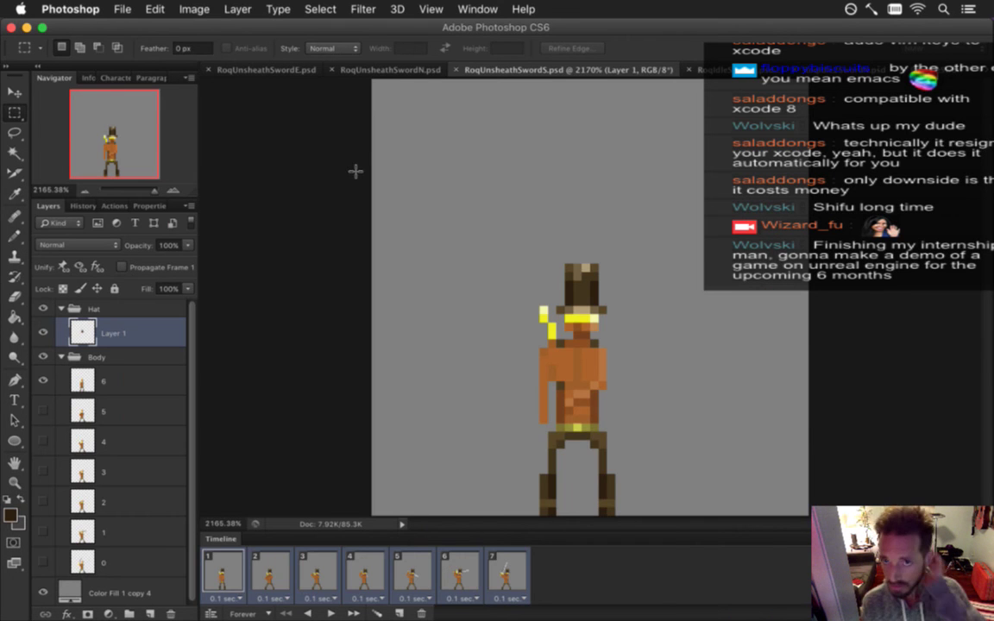
pyautogui.click(394, 73)
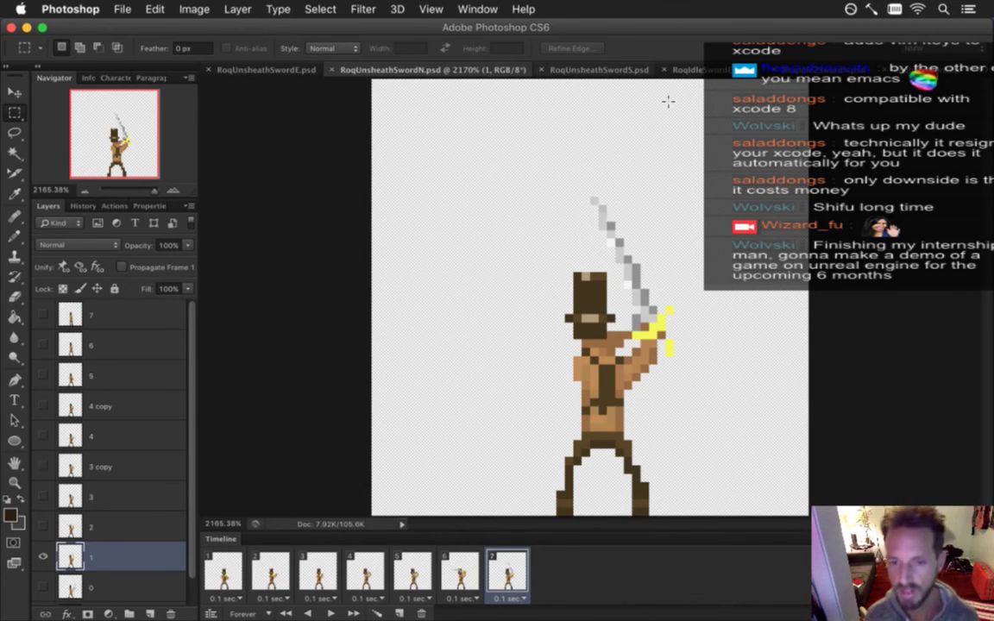
# Check the stream in Gameshow, minimize its window, and return to RoqUnsheathSwordS.psd in Photoshop
pyautogui.moveTo(987, 392)
pyautogui.click(980, 435)
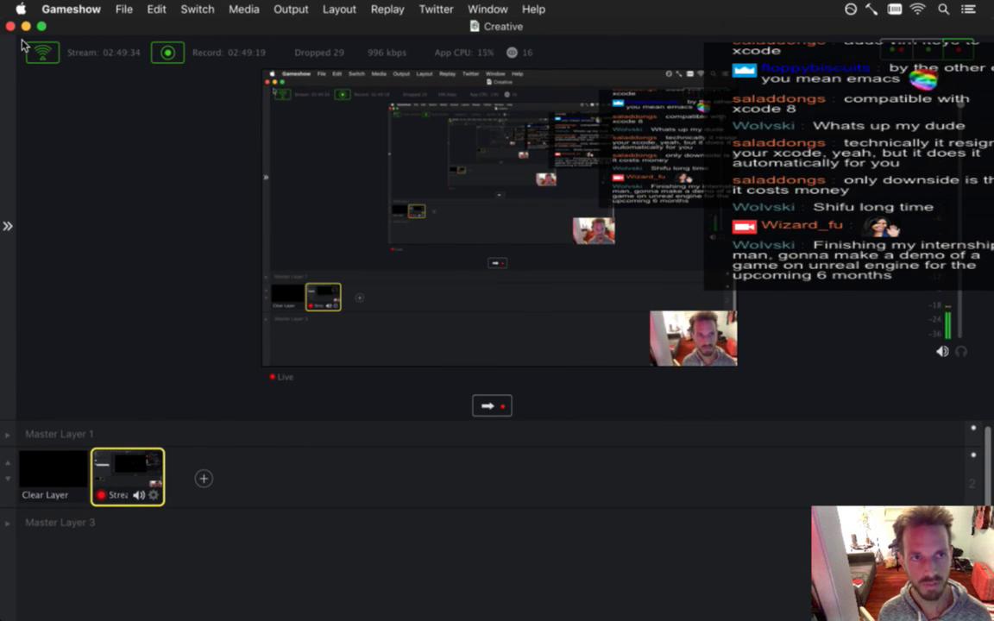
pyautogui.click(26, 28)
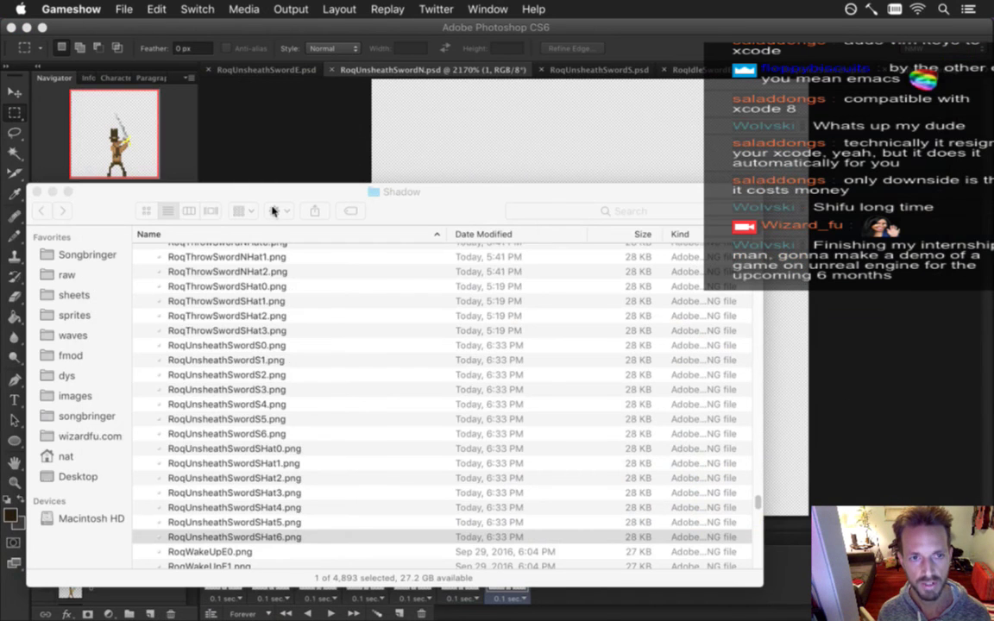
pyautogui.click(259, 136)
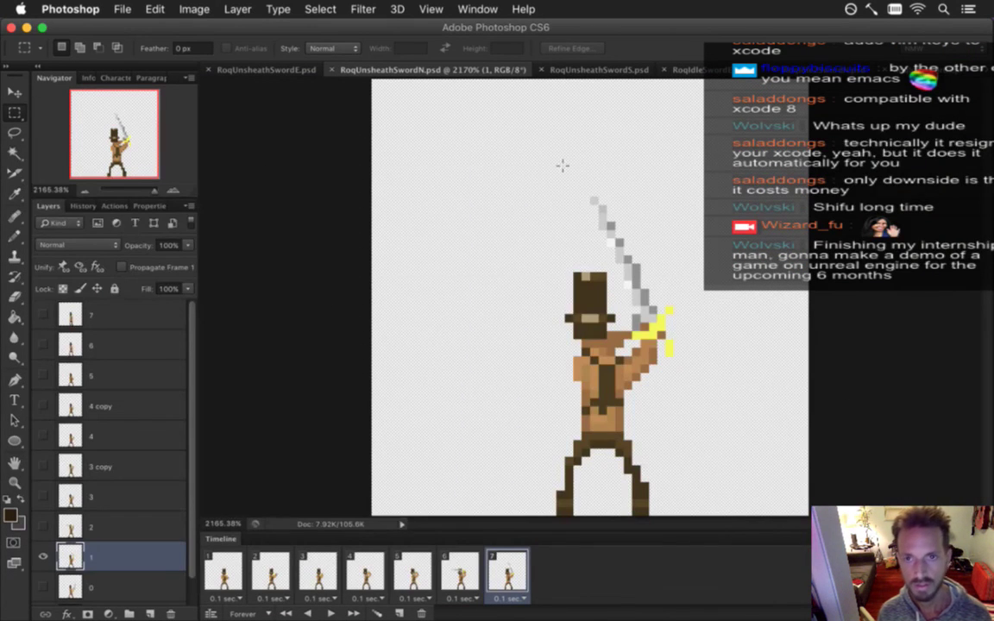
pyautogui.click(581, 70)
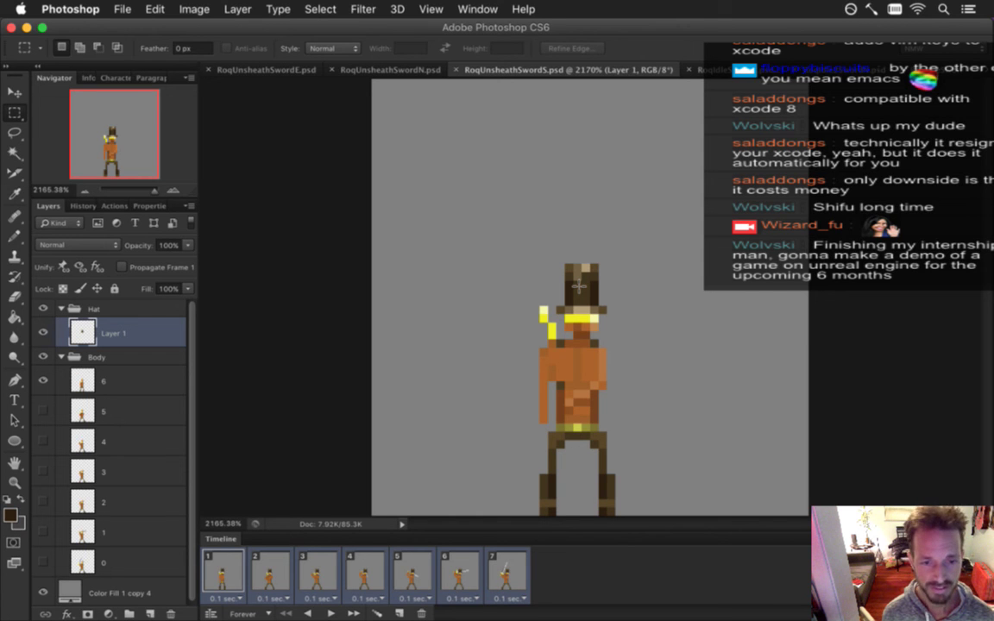
# Switch to iTerm2, suspend the vim session, and move all files in the desktop's tmp folder to the Trash
pyautogui.press('super+Tab')
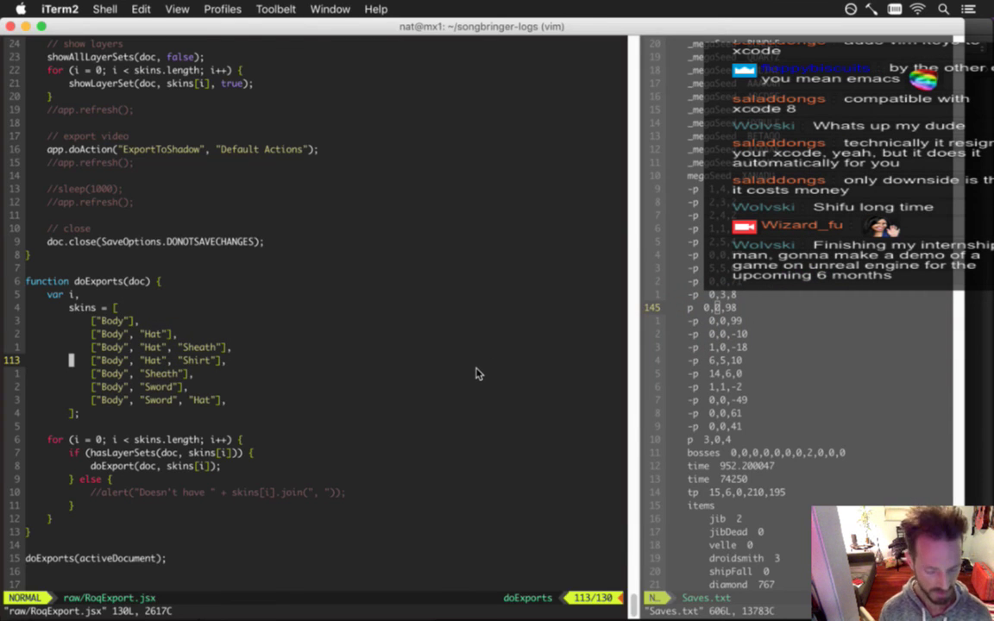
pyautogui.hotkey('ctrl', 'z')
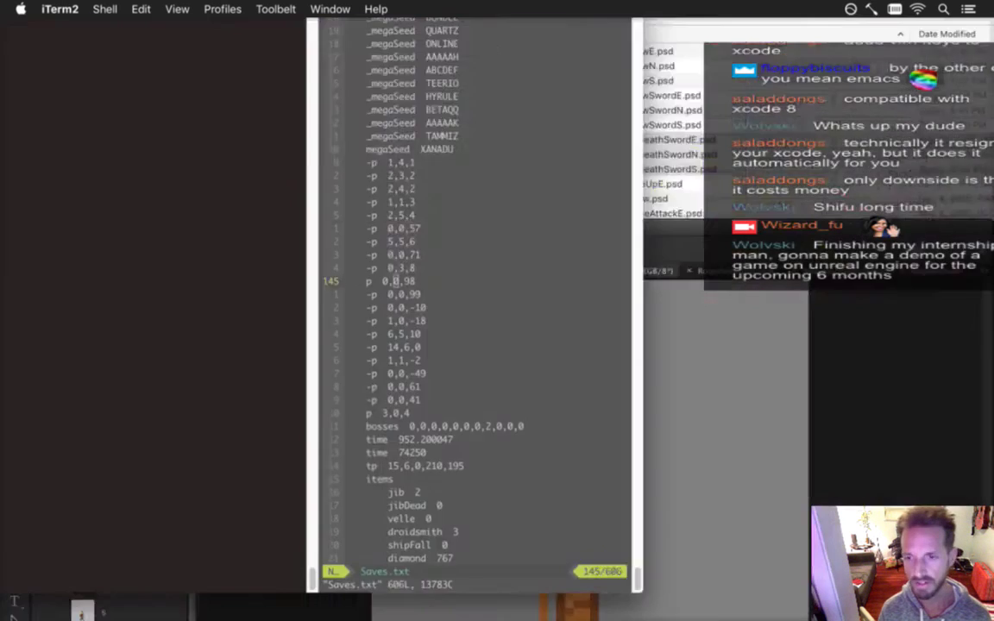
pyautogui.press('F11')
pyautogui.click(755, 414)
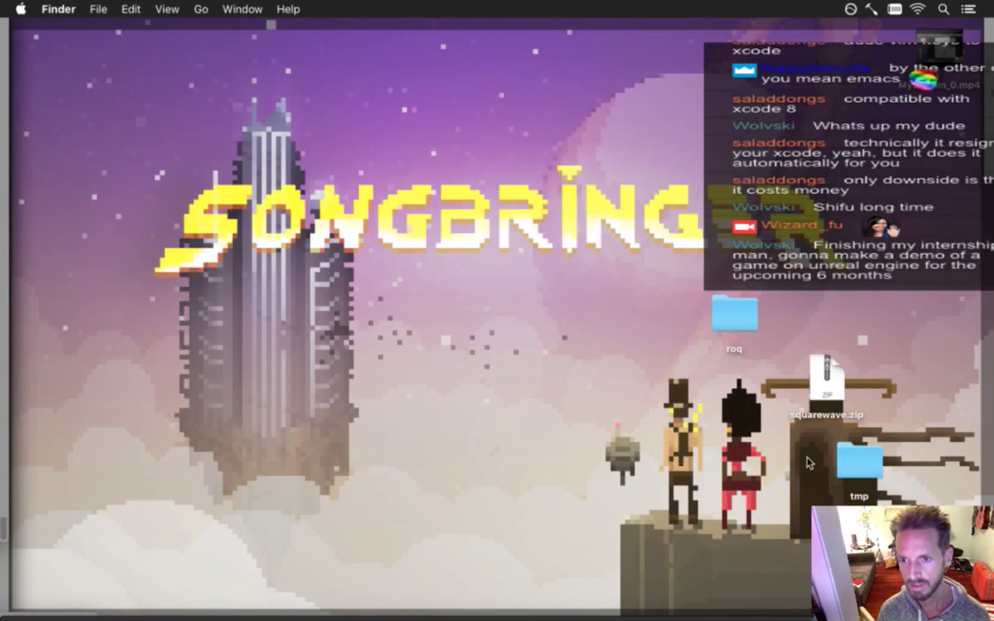
pyautogui.doubleClick(858, 463)
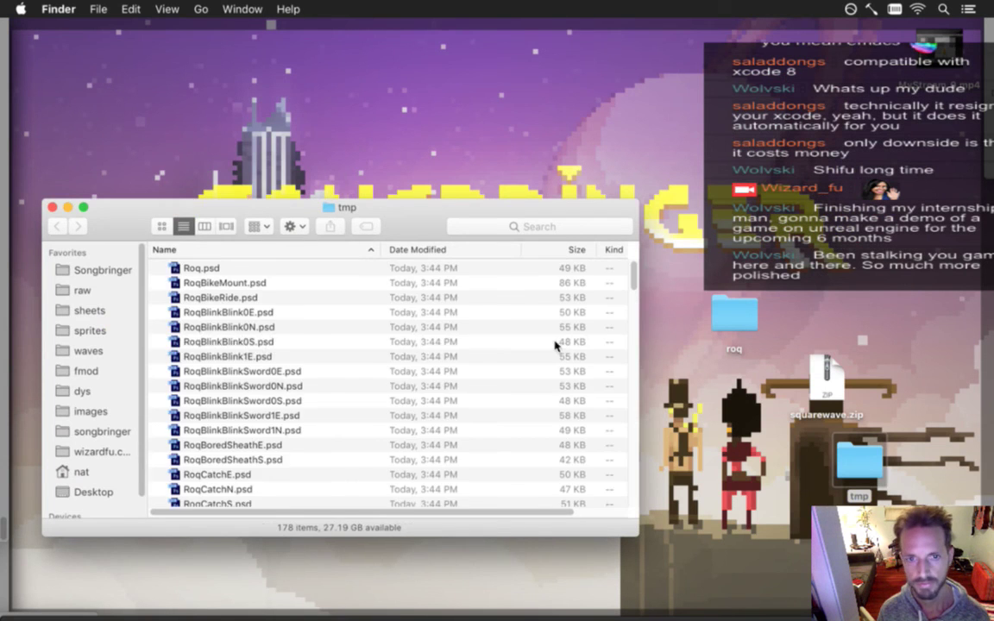
pyautogui.press('super+a')
pyautogui.press('super+BackSpace')
pyautogui.press('F11')
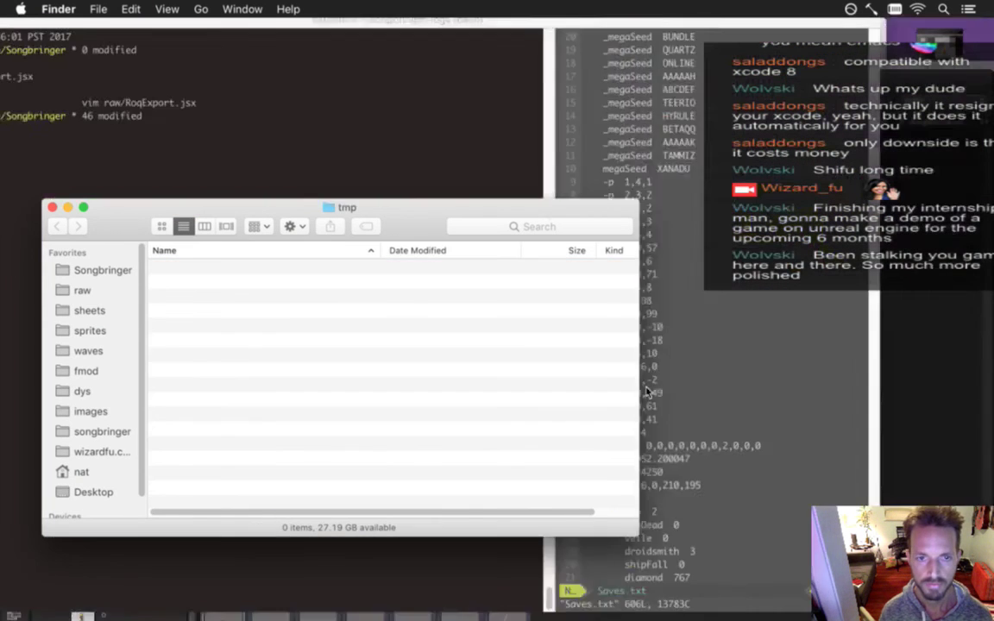
# In iTerm2, copy all raw/sprites/Shadow/Roq* files into ~/Desktop/tmp/ with cp
pyautogui.click(267, 152)
pyautogui.write('cp raw/sp')
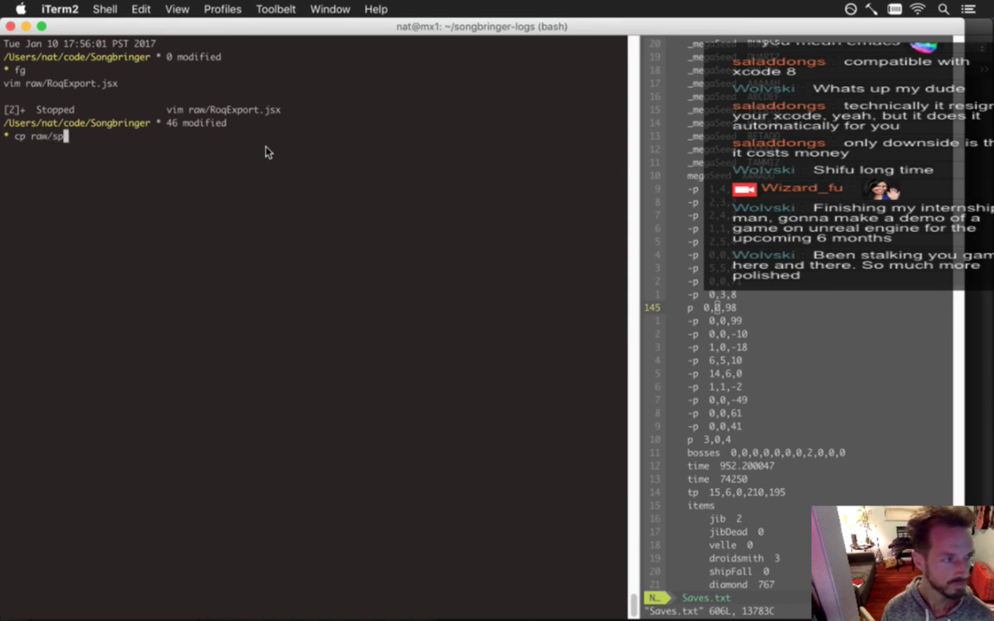
pyautogui.press('Tab')
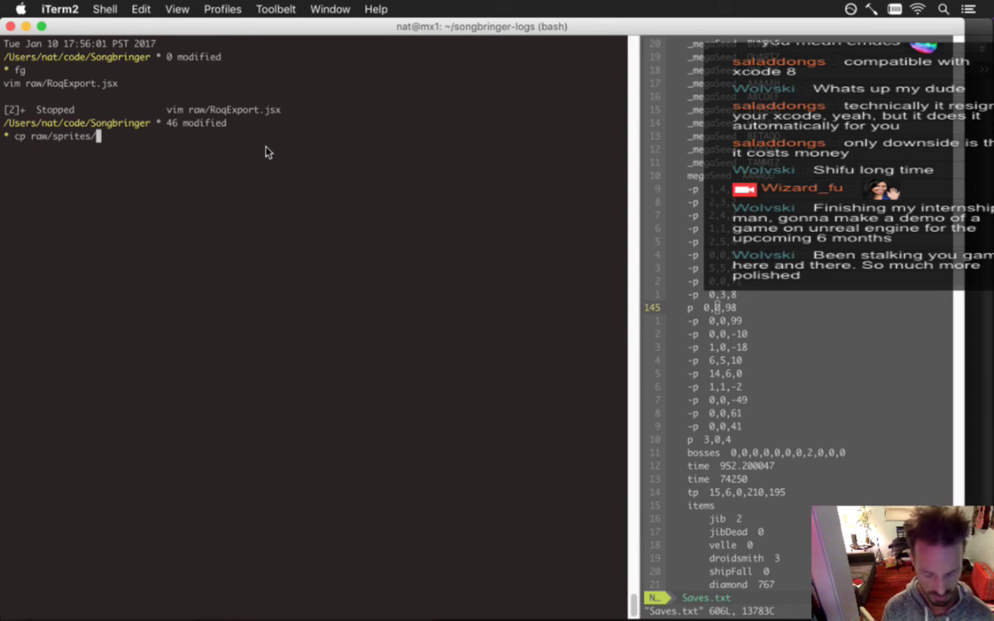
pyautogui.write('Sh')
pyautogui.press('Tab')
pyautogui.write('Roq')
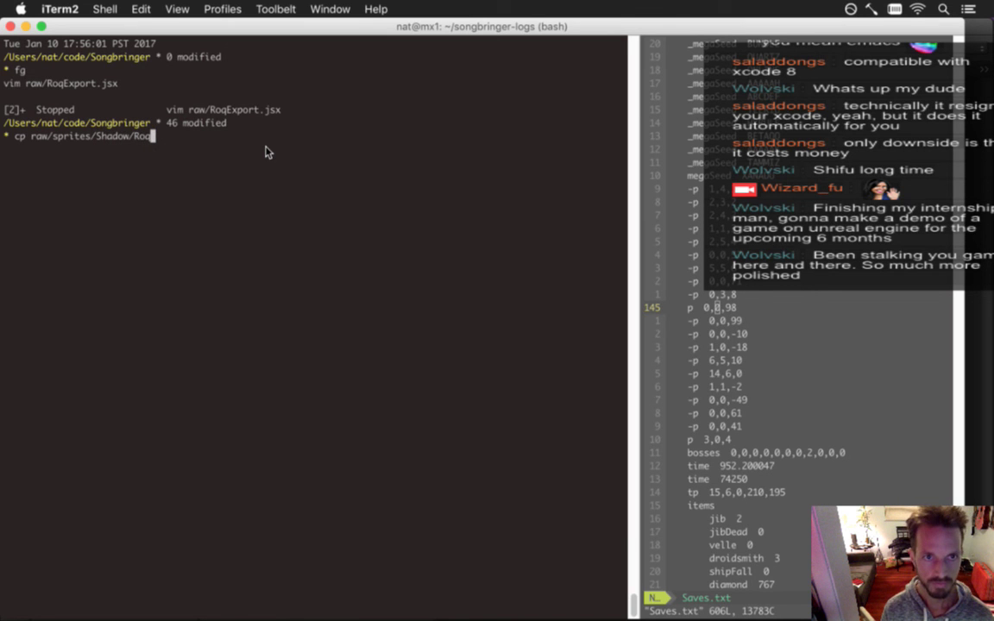
pyautogui.write('* ')
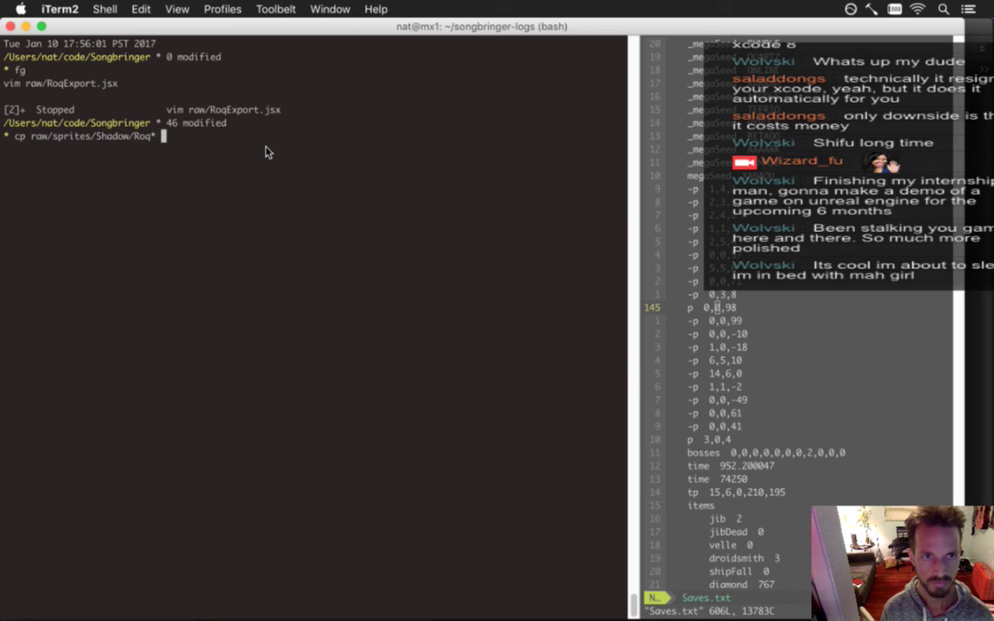
pyautogui.write('~/Desktop/tmp/')
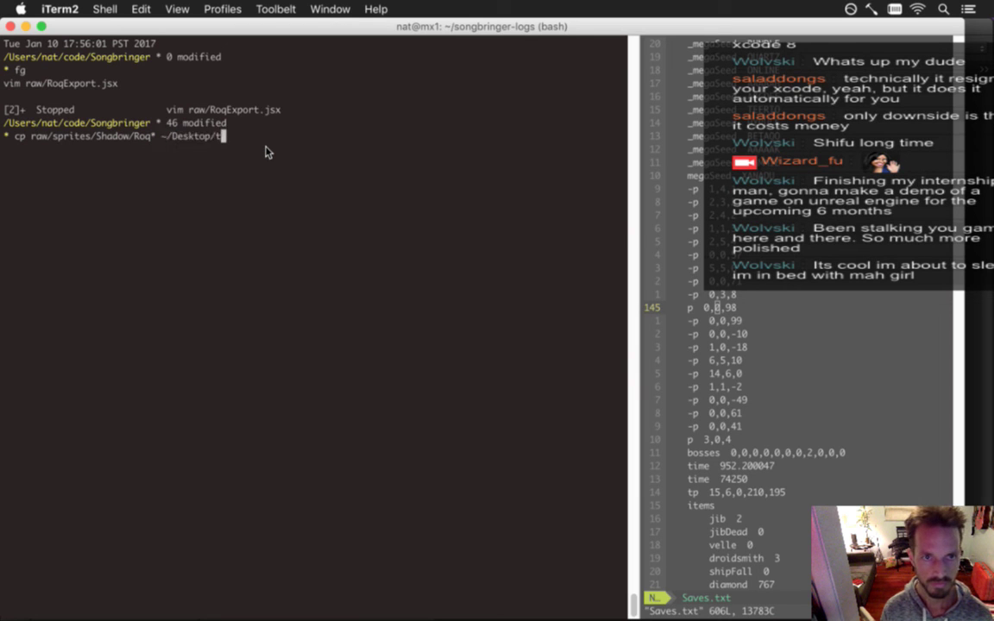
pyautogui.press('Return')
# Switch to Finder and reposition the tmp folder window to check the copied Roq PSD files
pyautogui.press('super+Tab')
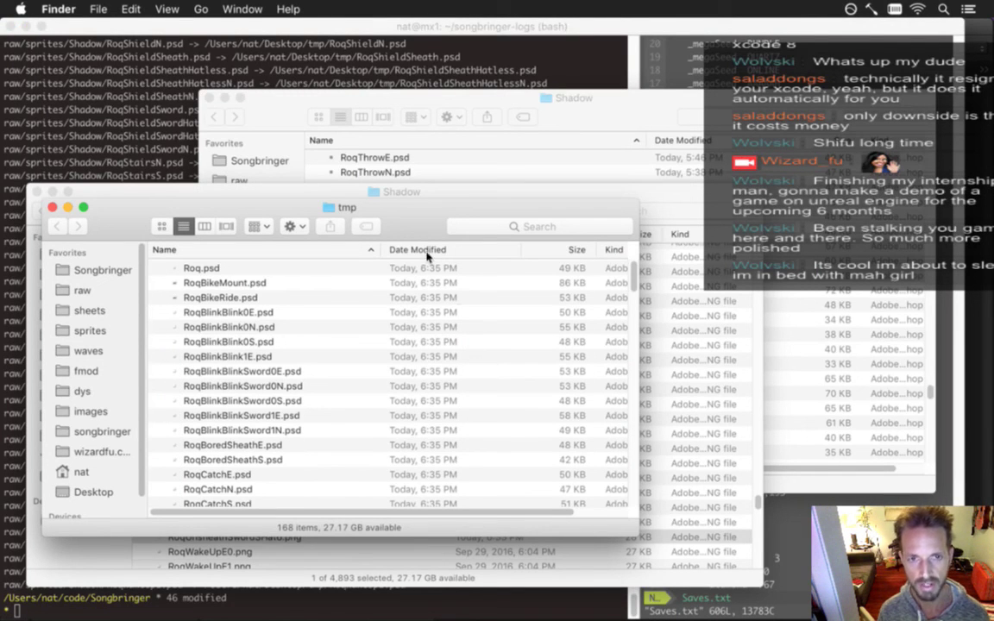
pyautogui.moveTo(373, 204); pyautogui.dragTo(425, 188)
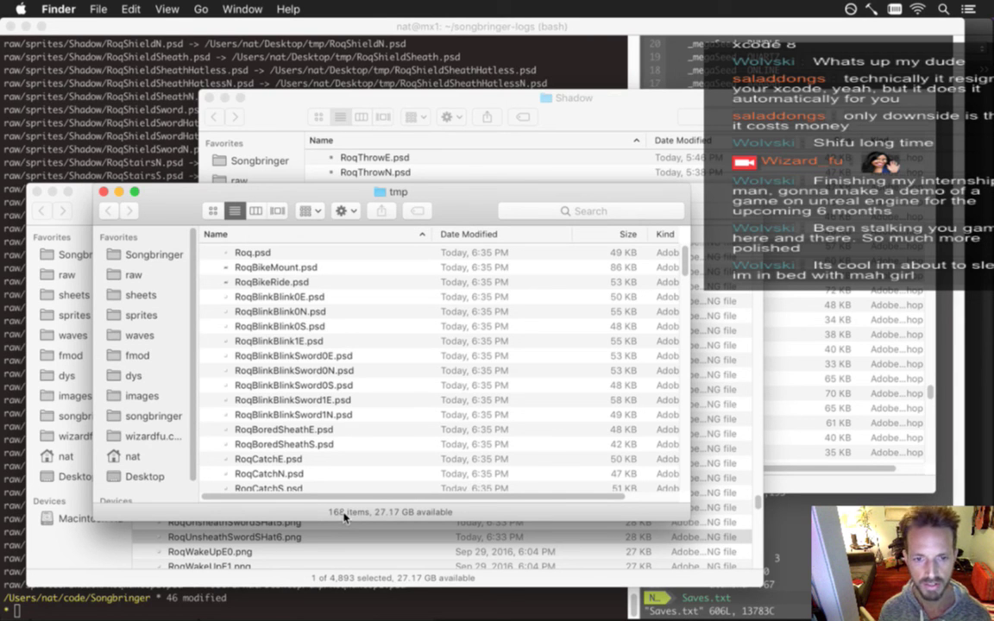
pyautogui.moveTo(462, 214); pyautogui.dragTo(473, 224)
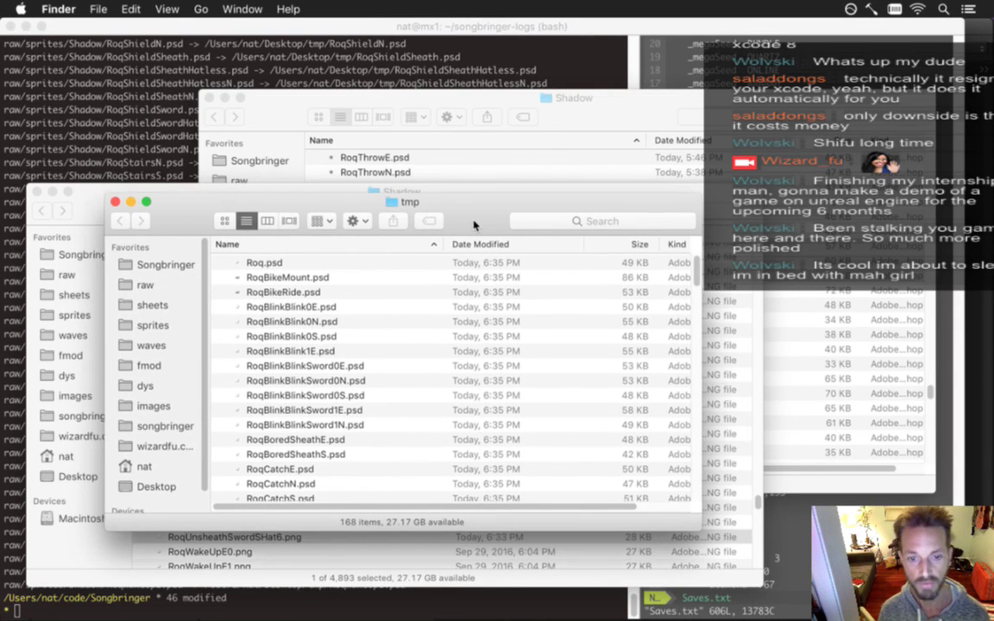
# Close the tmp folder window in Finder and switch back to RoqUnsheathSwordS.psd in Photoshop
pyautogui.press('super+w')
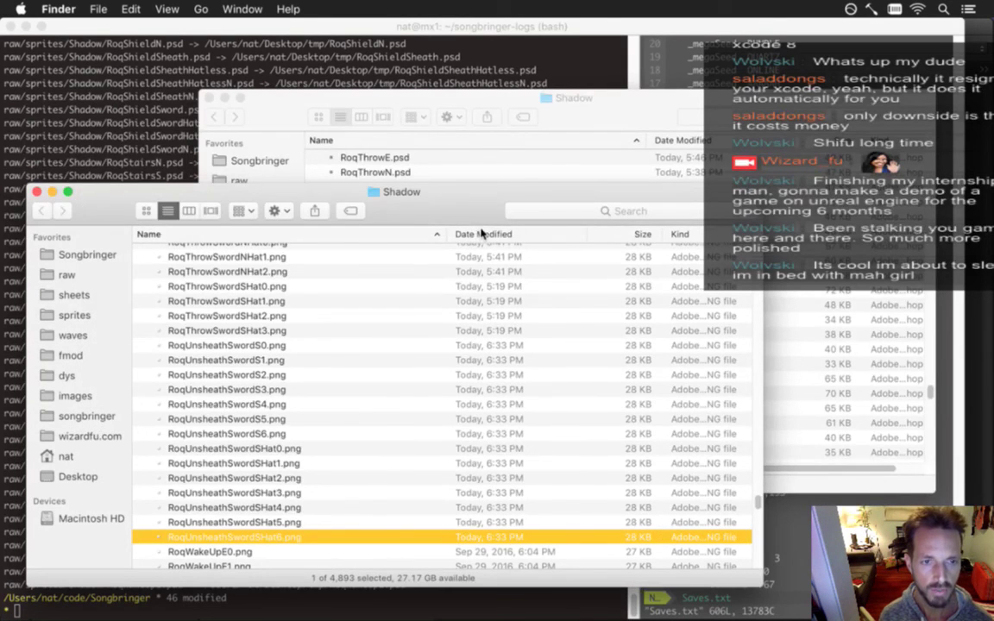
pyautogui.click(123, 163)
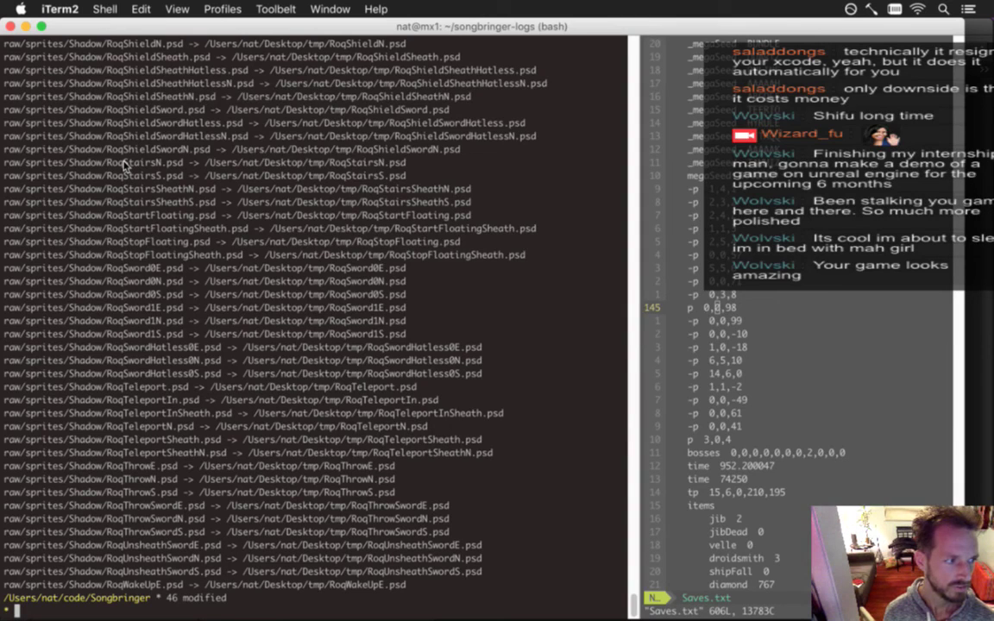
pyautogui.press('super+Tab')
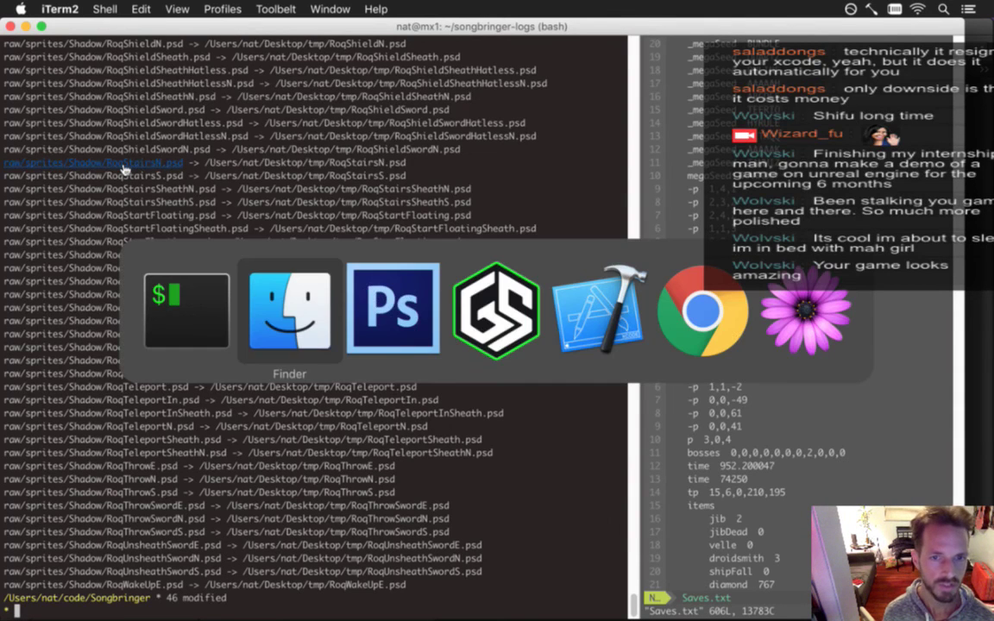
pyautogui.press('super+Tab')
pyautogui.press('super+Tab')
pyautogui.press('super+Tab')
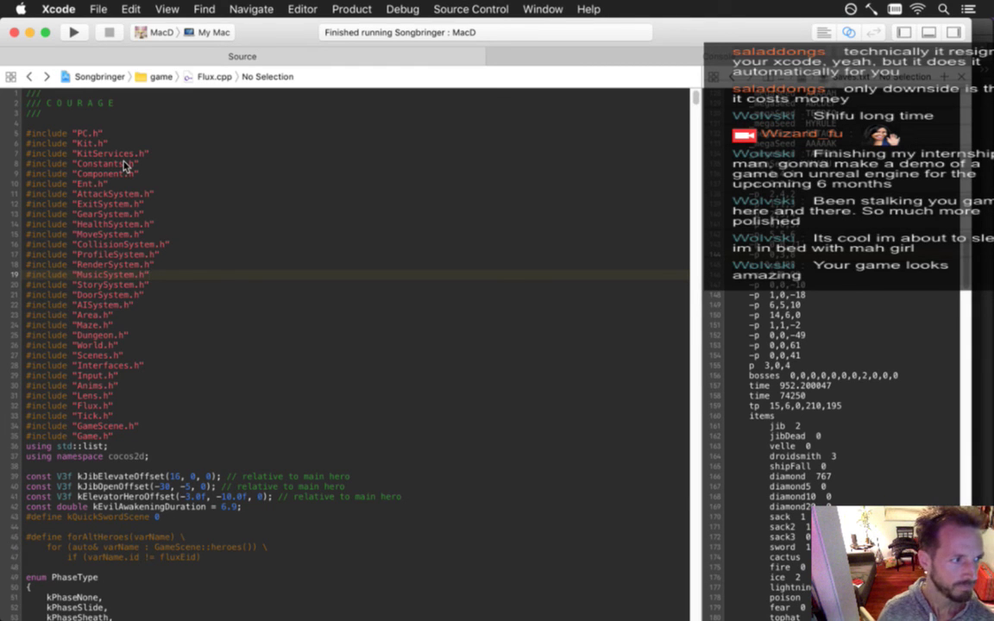
pyautogui.press('super+Tab')
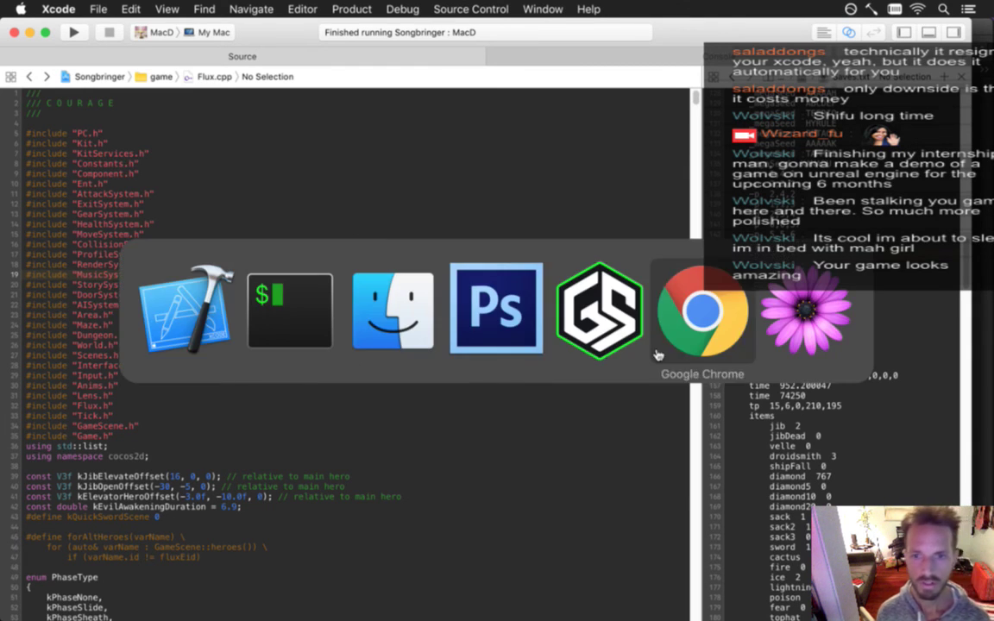
pyautogui.click(482, 340)
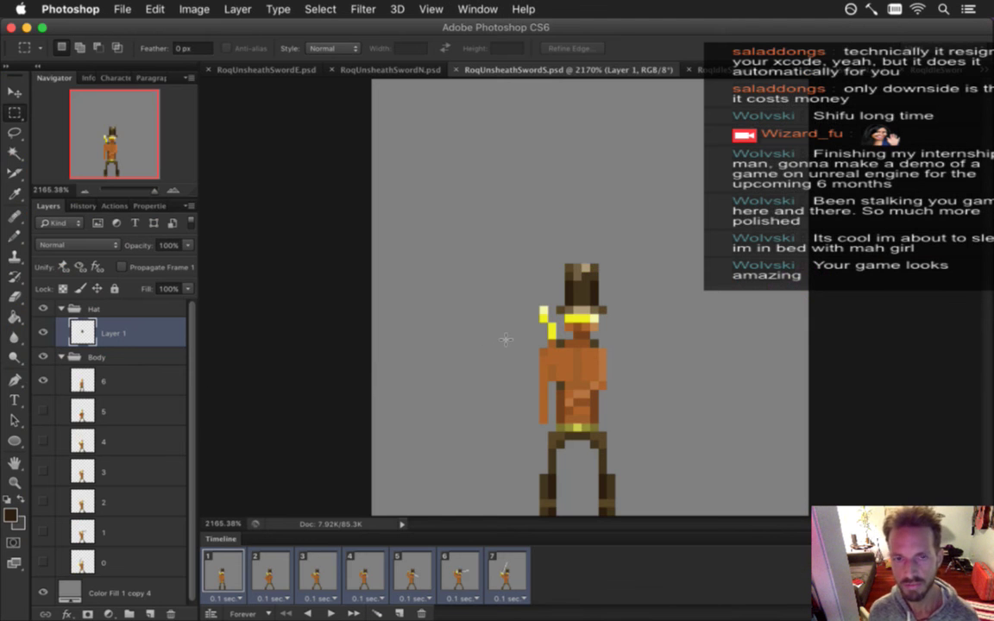
# Compare the top-hat sprites in RoqUnsheathSwordN.psd and RoqUnsheathSwordE.psd, finishing on RoqUnsheathSwordN.psd
pyautogui.click(384, 72)
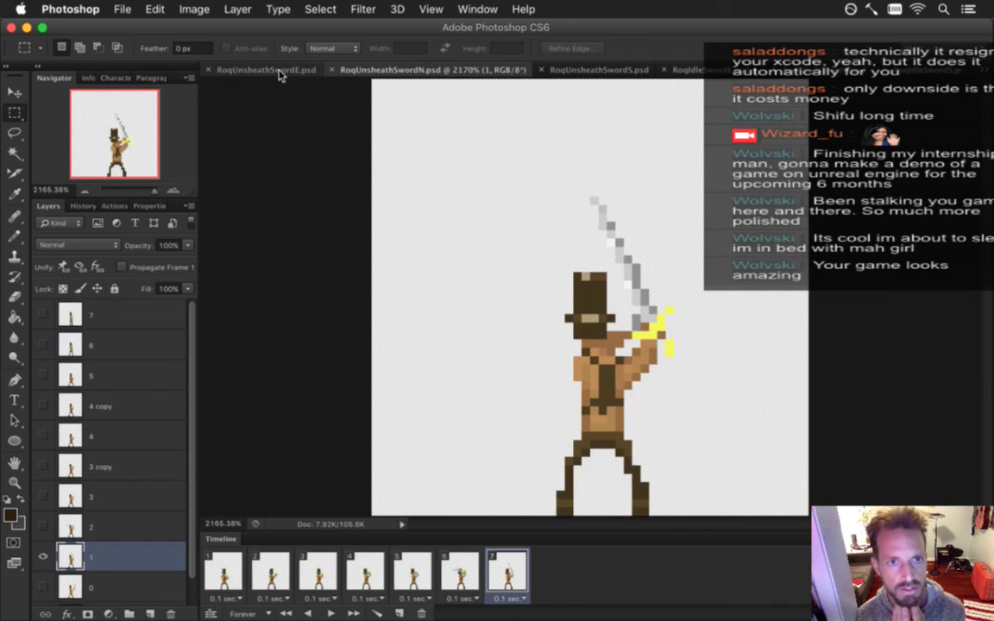
pyautogui.click(276, 72)
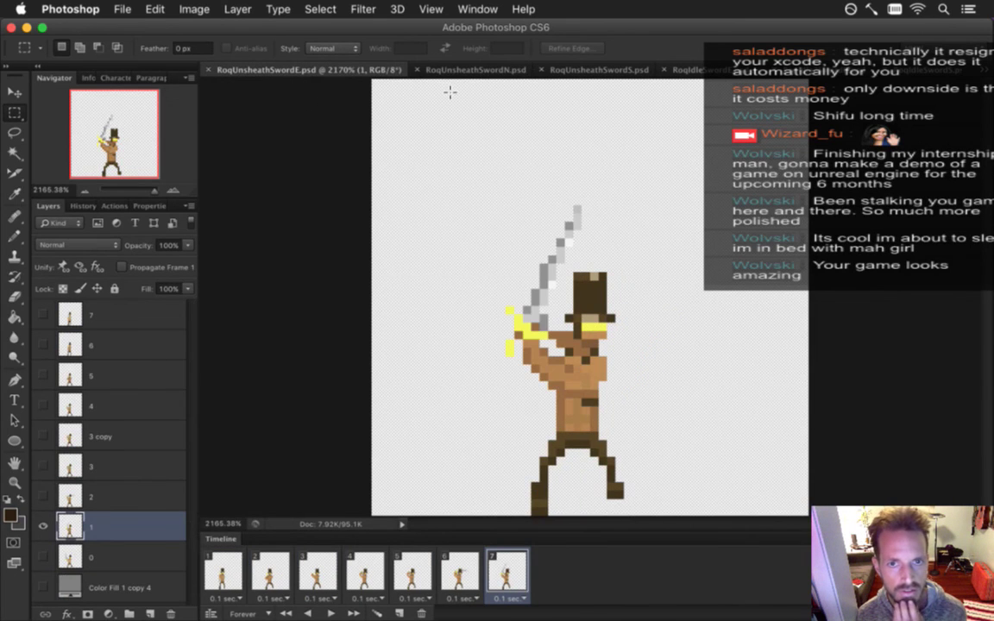
pyautogui.click(468, 70)
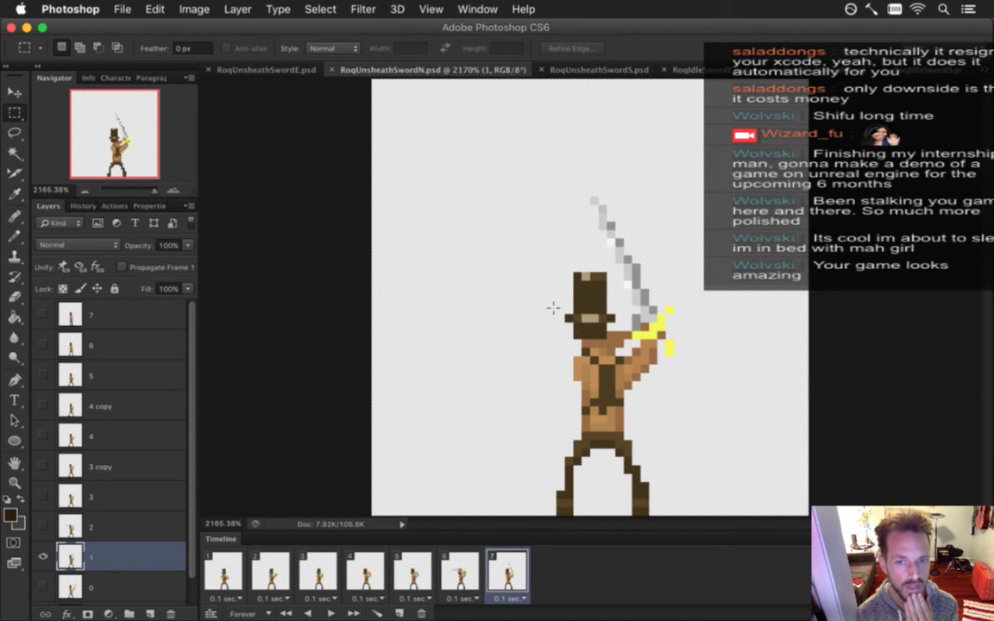
pyautogui.moveTo(988, 448)
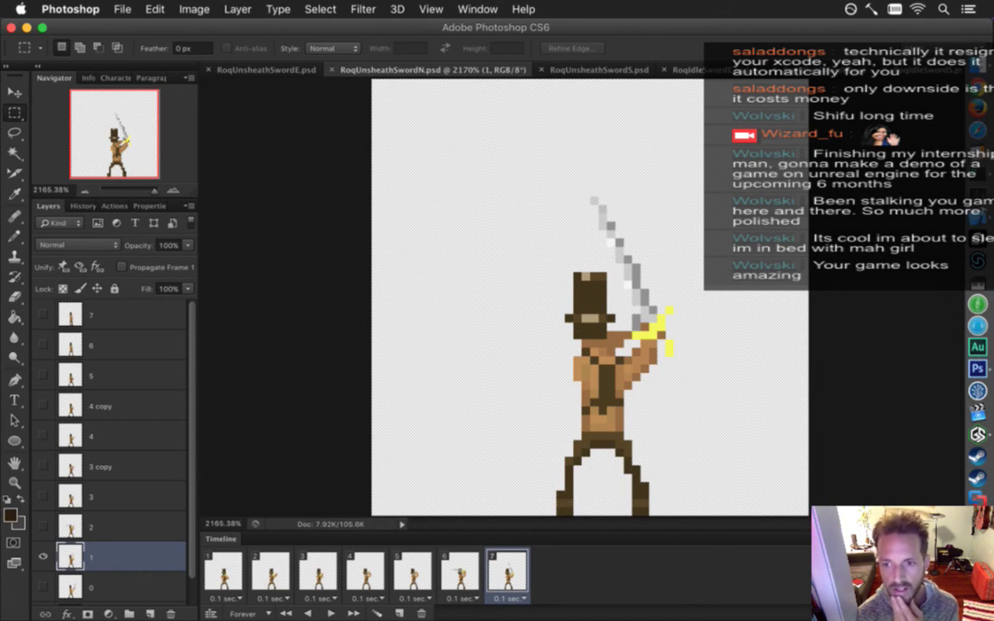